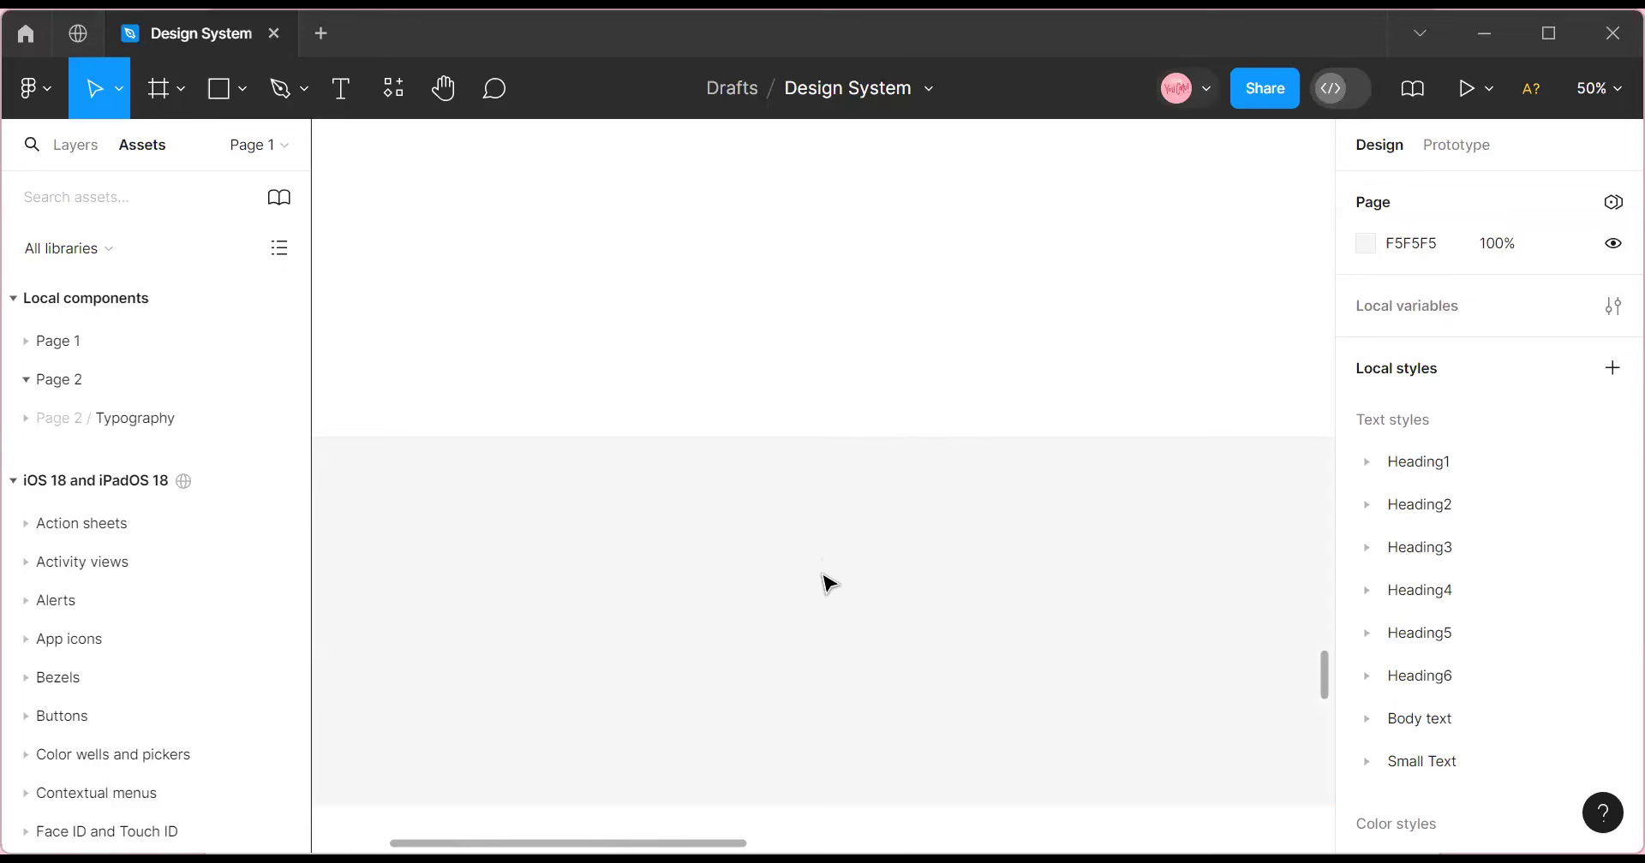
Zoom in on the email input states and scroll over them.
scroll(780, 574, up, 3)
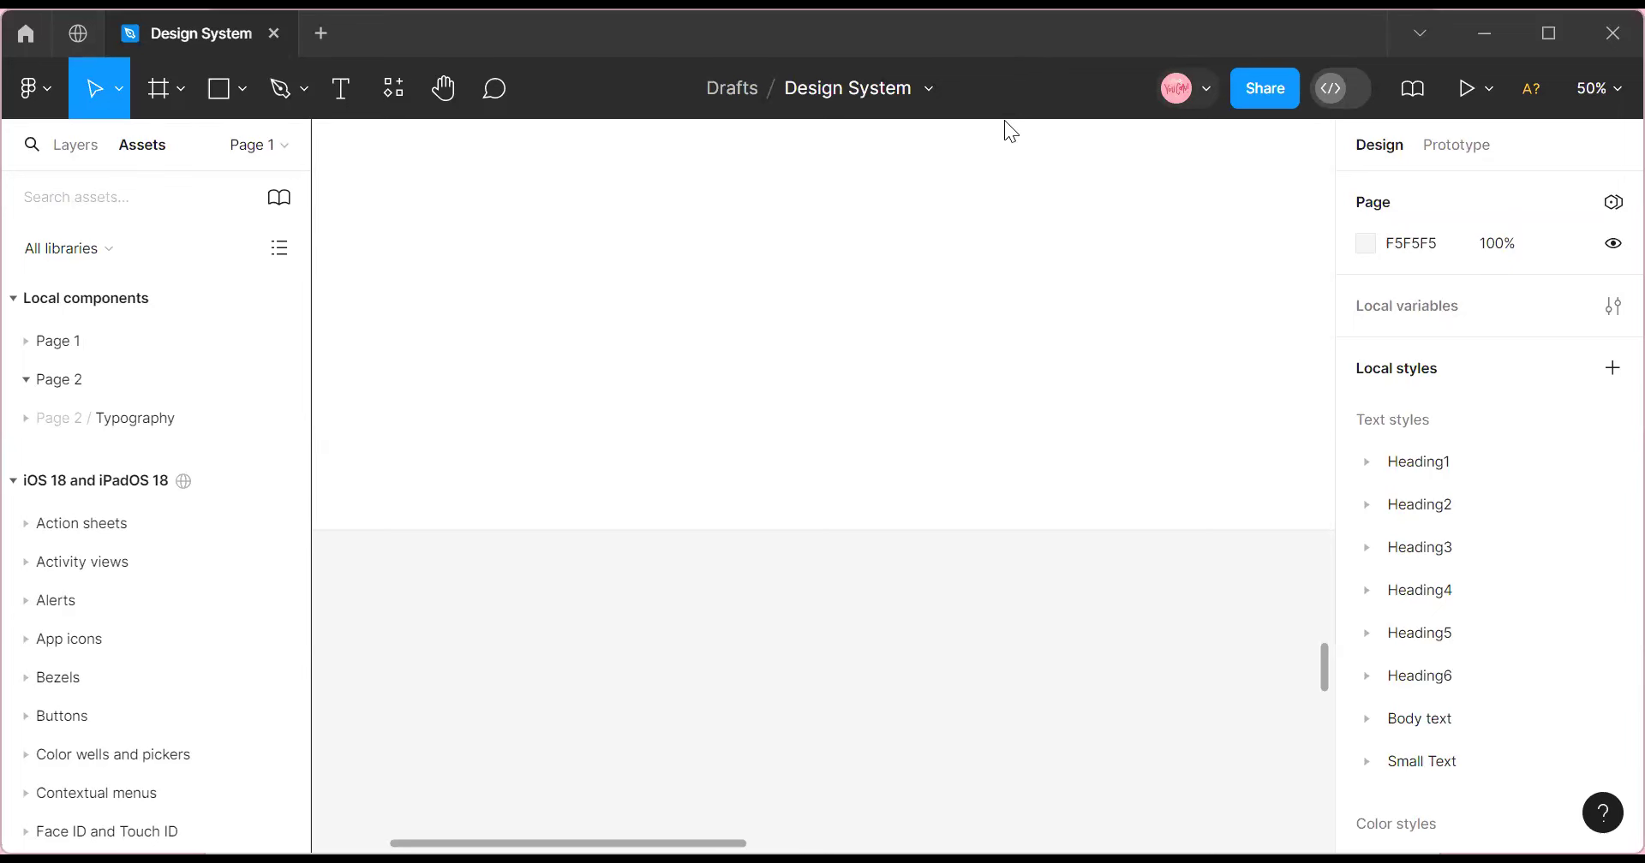
scroll(506, 628, up, 5)
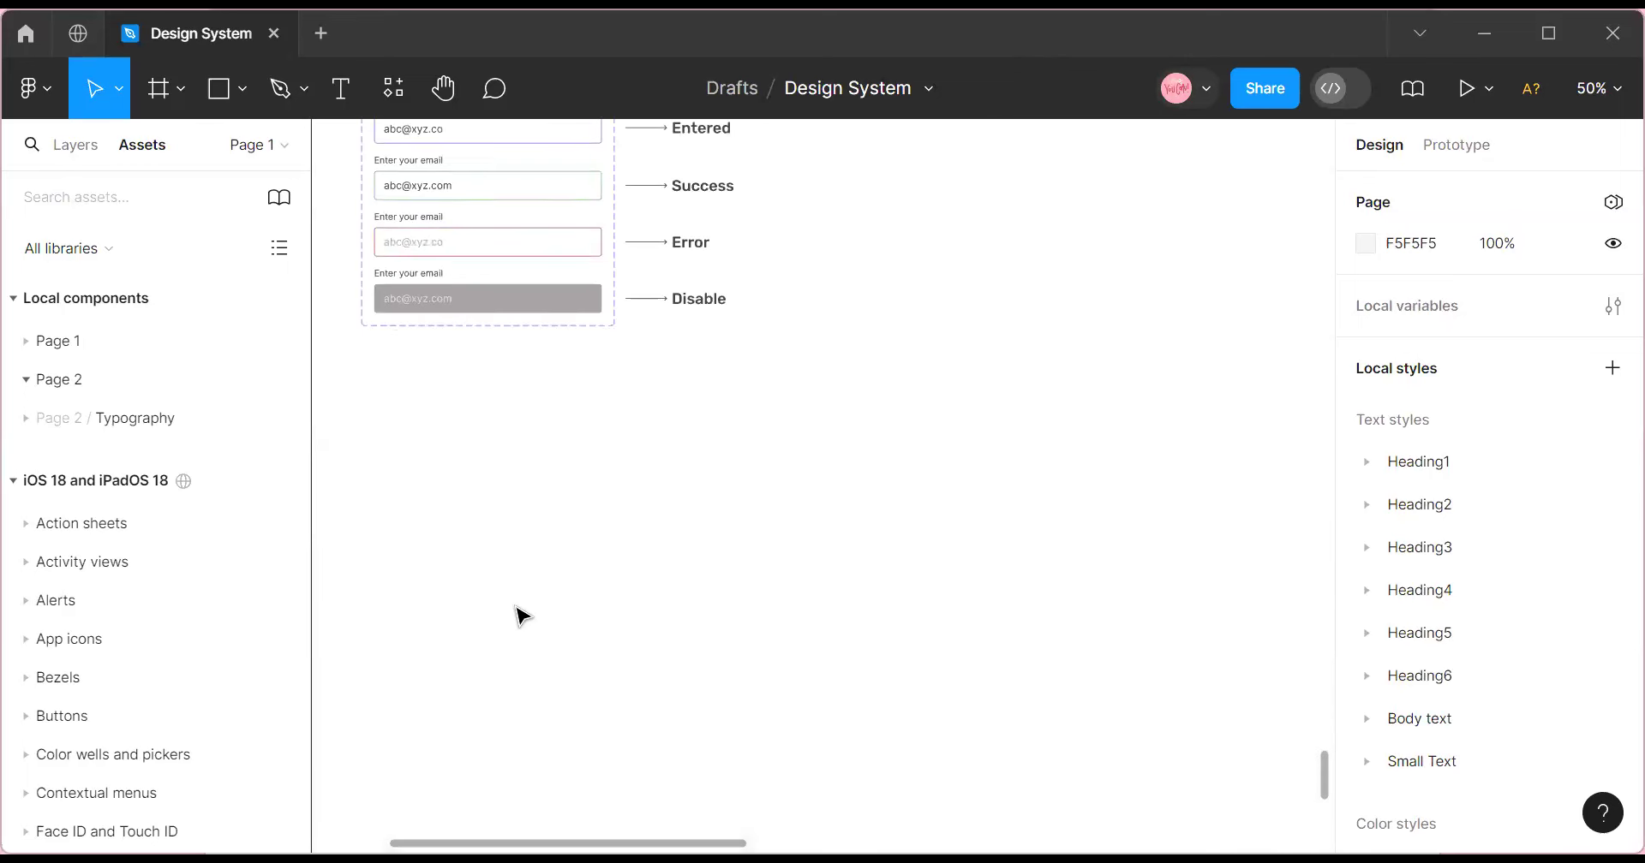
click(1598, 88)
click(1424, 221)
scroll(705, 577, up, 3)
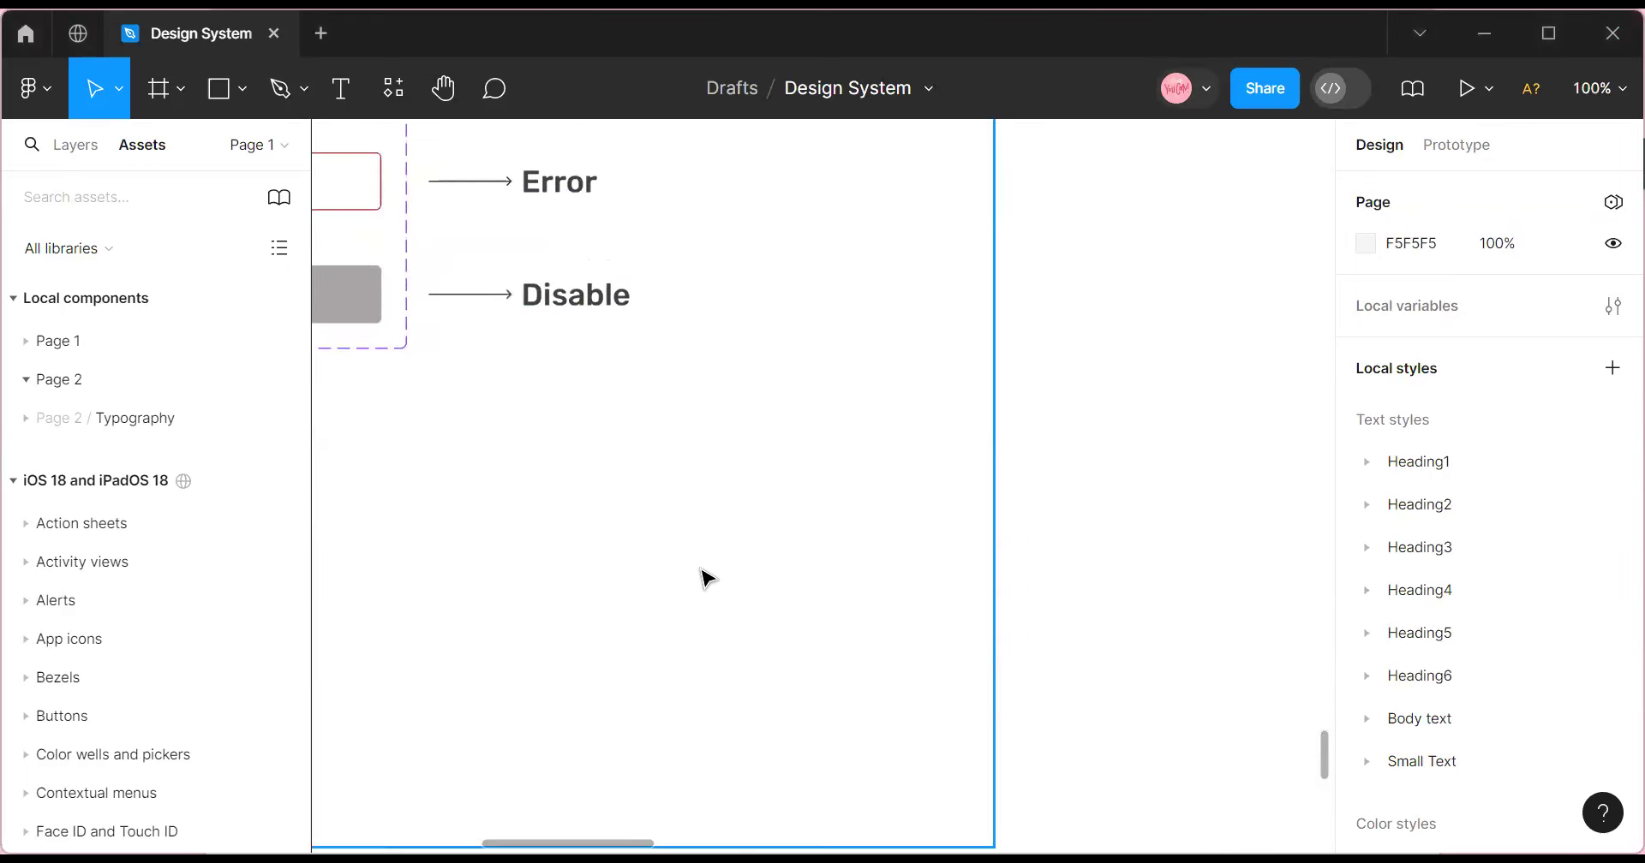
scroll(735, 671, up, 1)
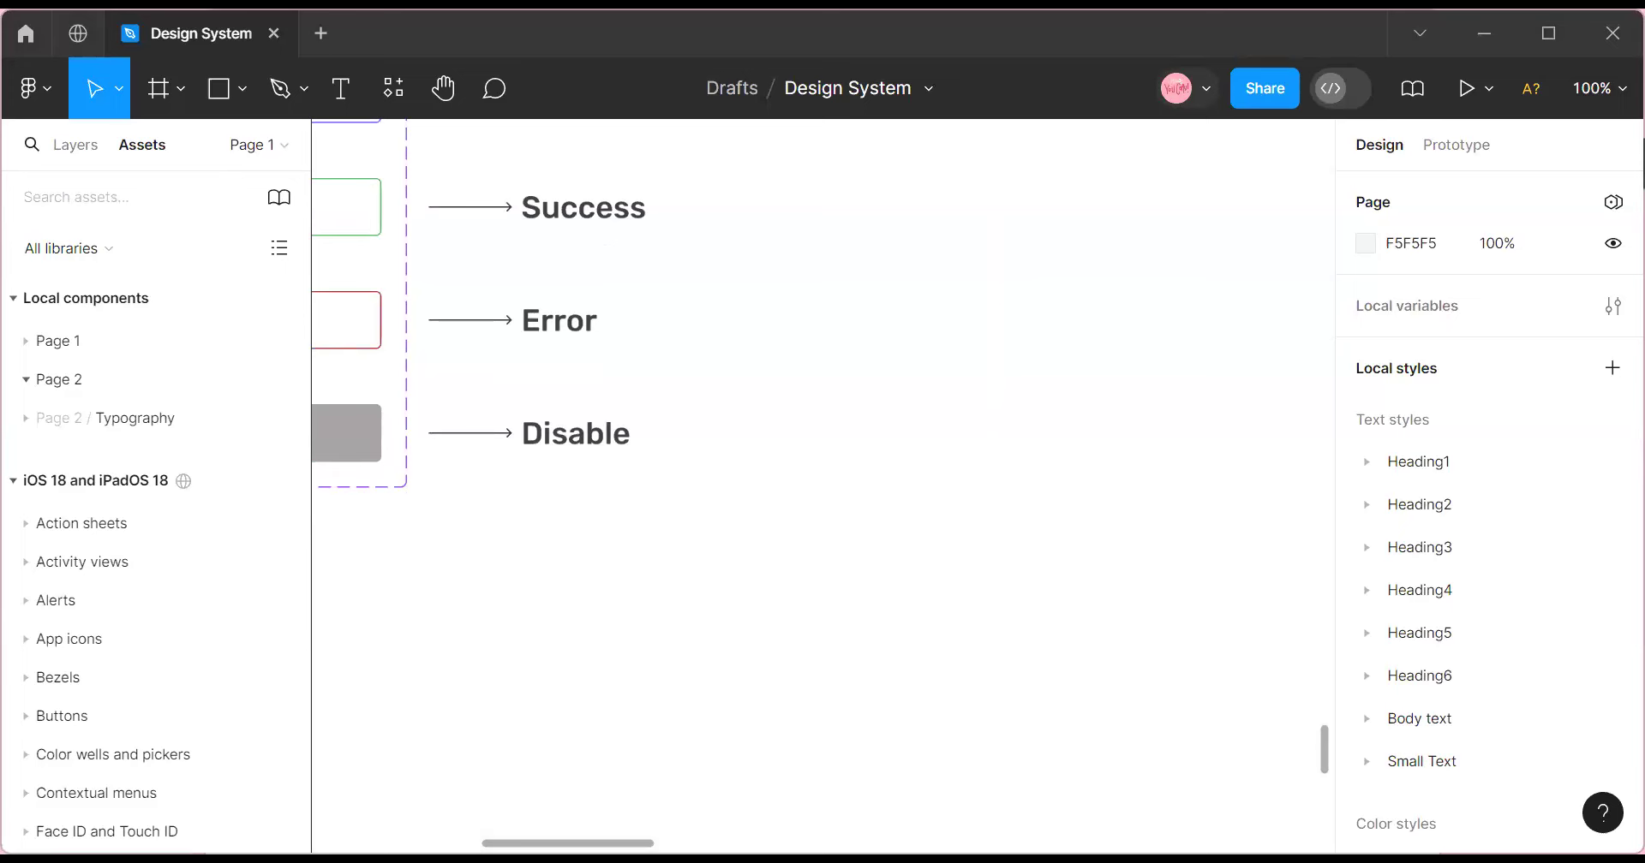
scroll(493, 760, left, 10)
scroll(823, 562, up, 12)
Zoom back out to 50% and scroll up and down across the canvas.
click(1603, 93)
click(1387, 261)
scroll(677, 706, up, 10)
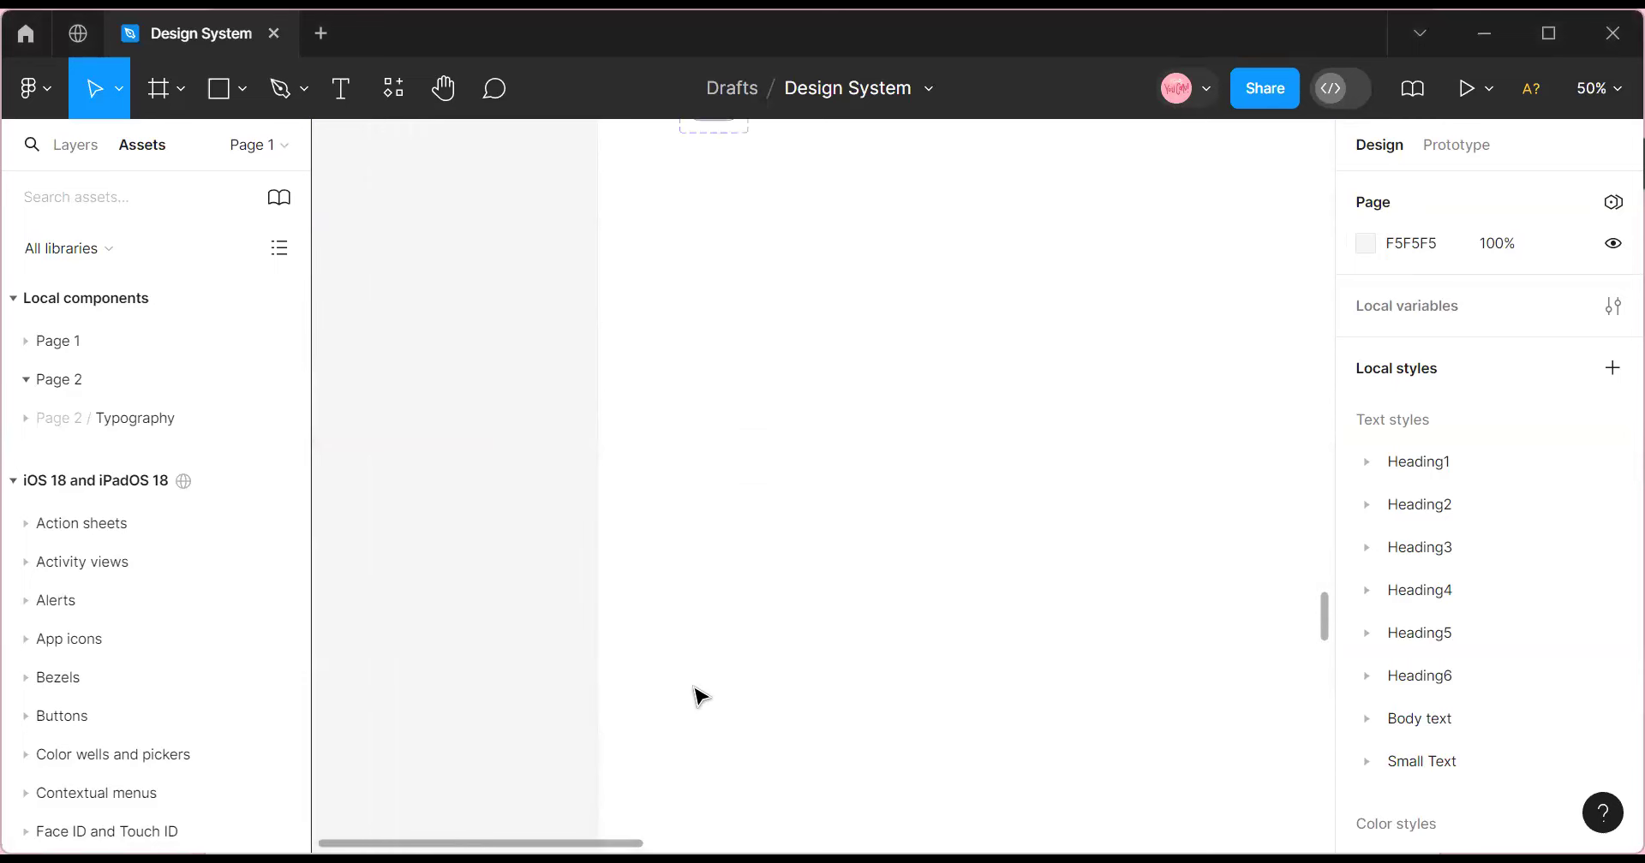
scroll(700, 695, up, 10)
scroll(697, 690, down, 15)
scroll(701, 696, down, 10)
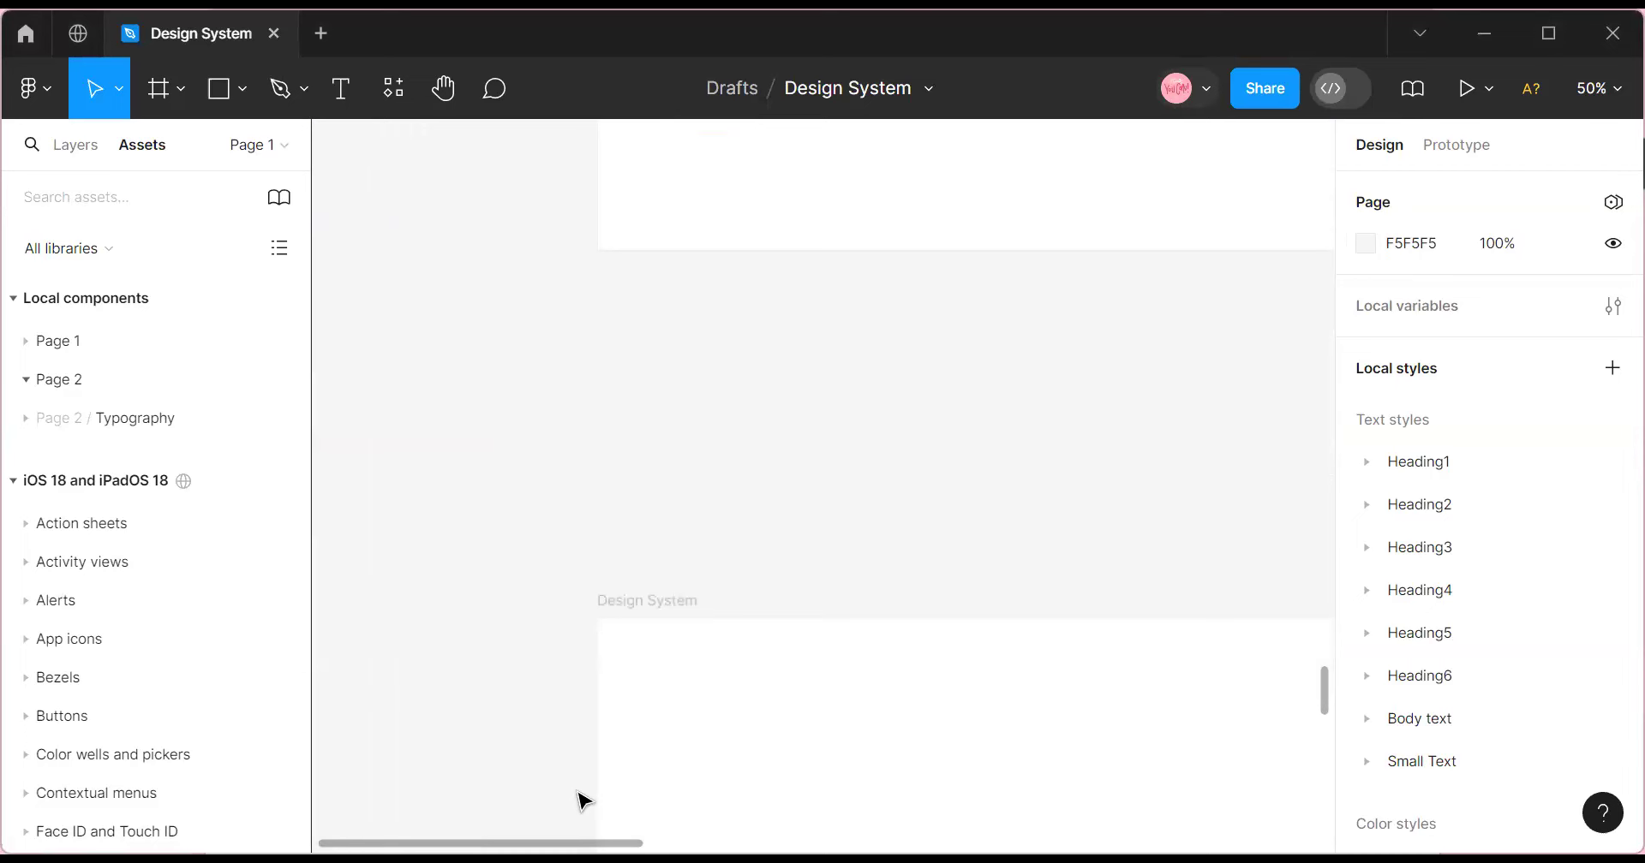
scroll(580, 797, down, 7)
Pan to the Input Fields frame and zoom out until the whole frame shows.
scroll(580, 797, right, 6)
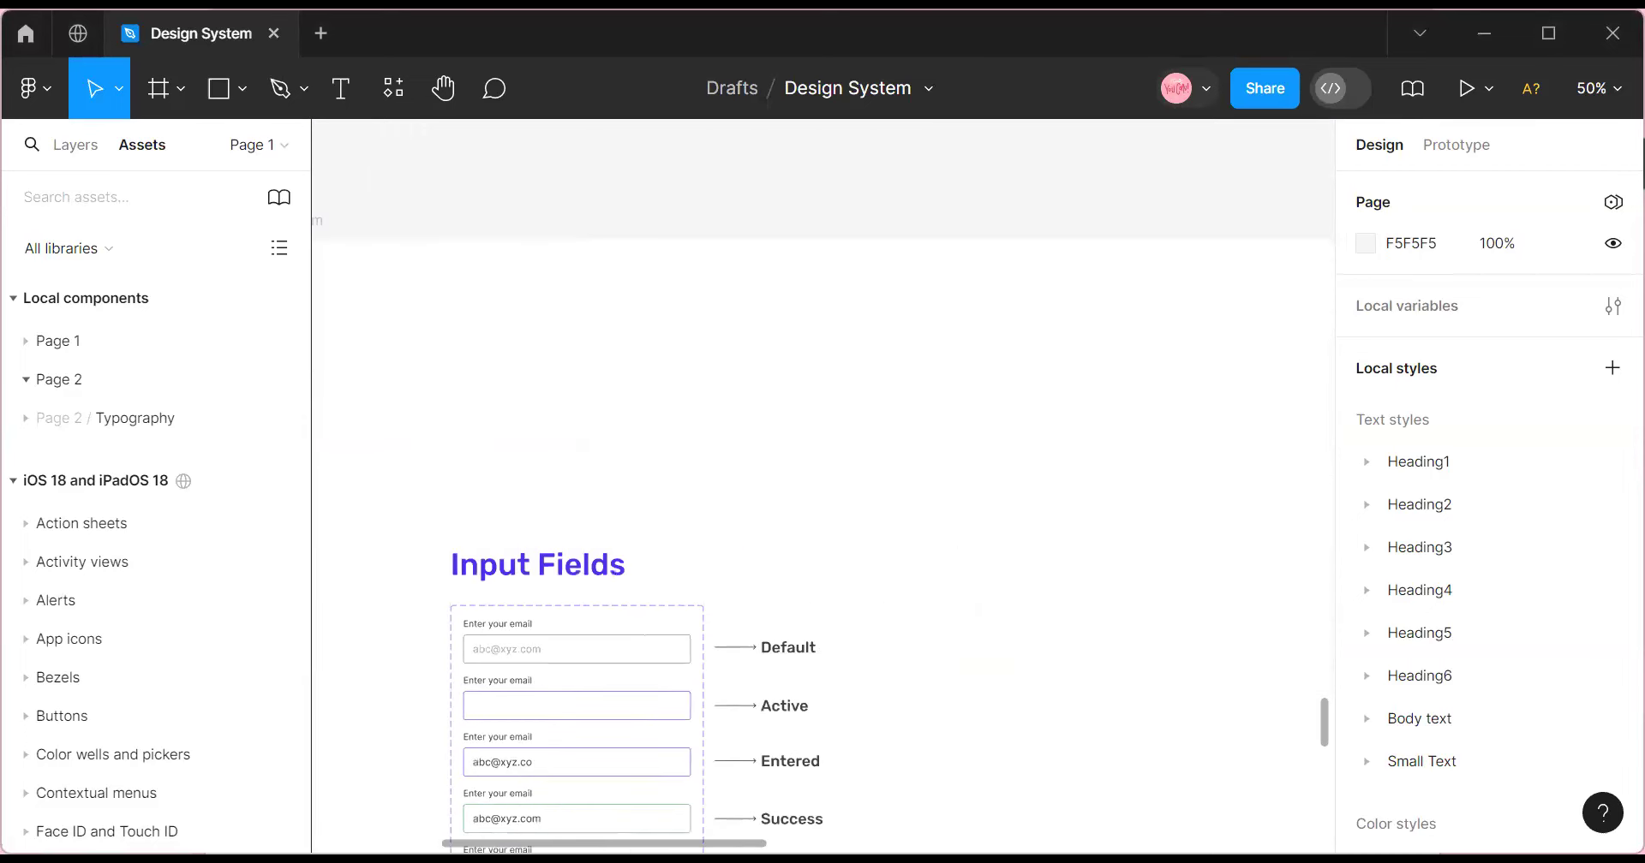
scroll(651, 425, down, 5)
scroll(651, 425, left, 3)
scroll(665, 525, up, 13)
scroll(665, 526, down, 11)
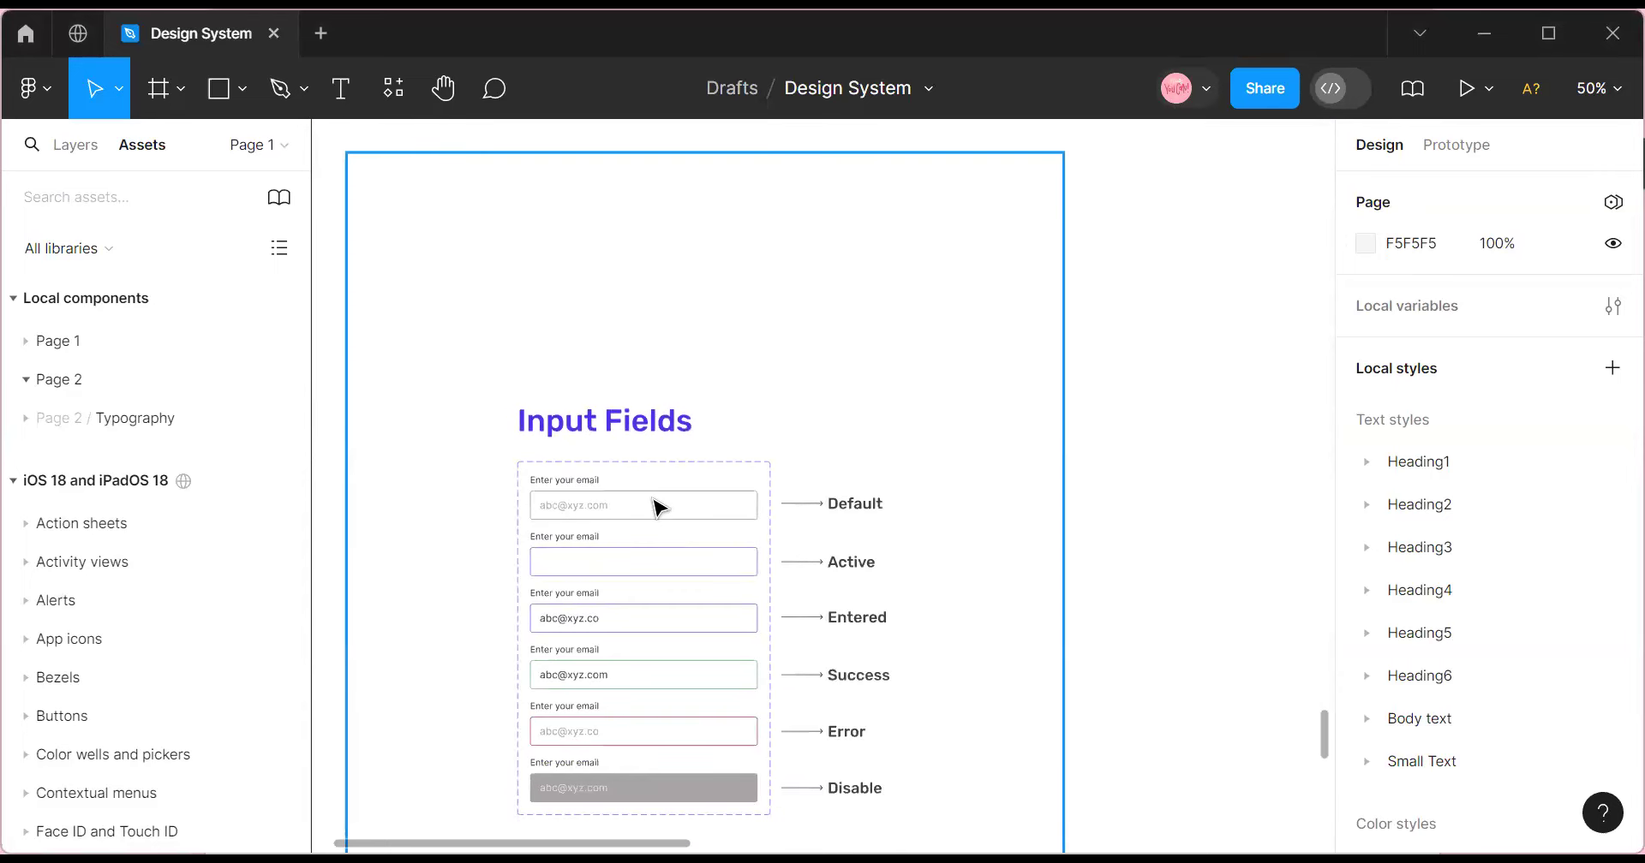
scroll(681, 511, up, 1)
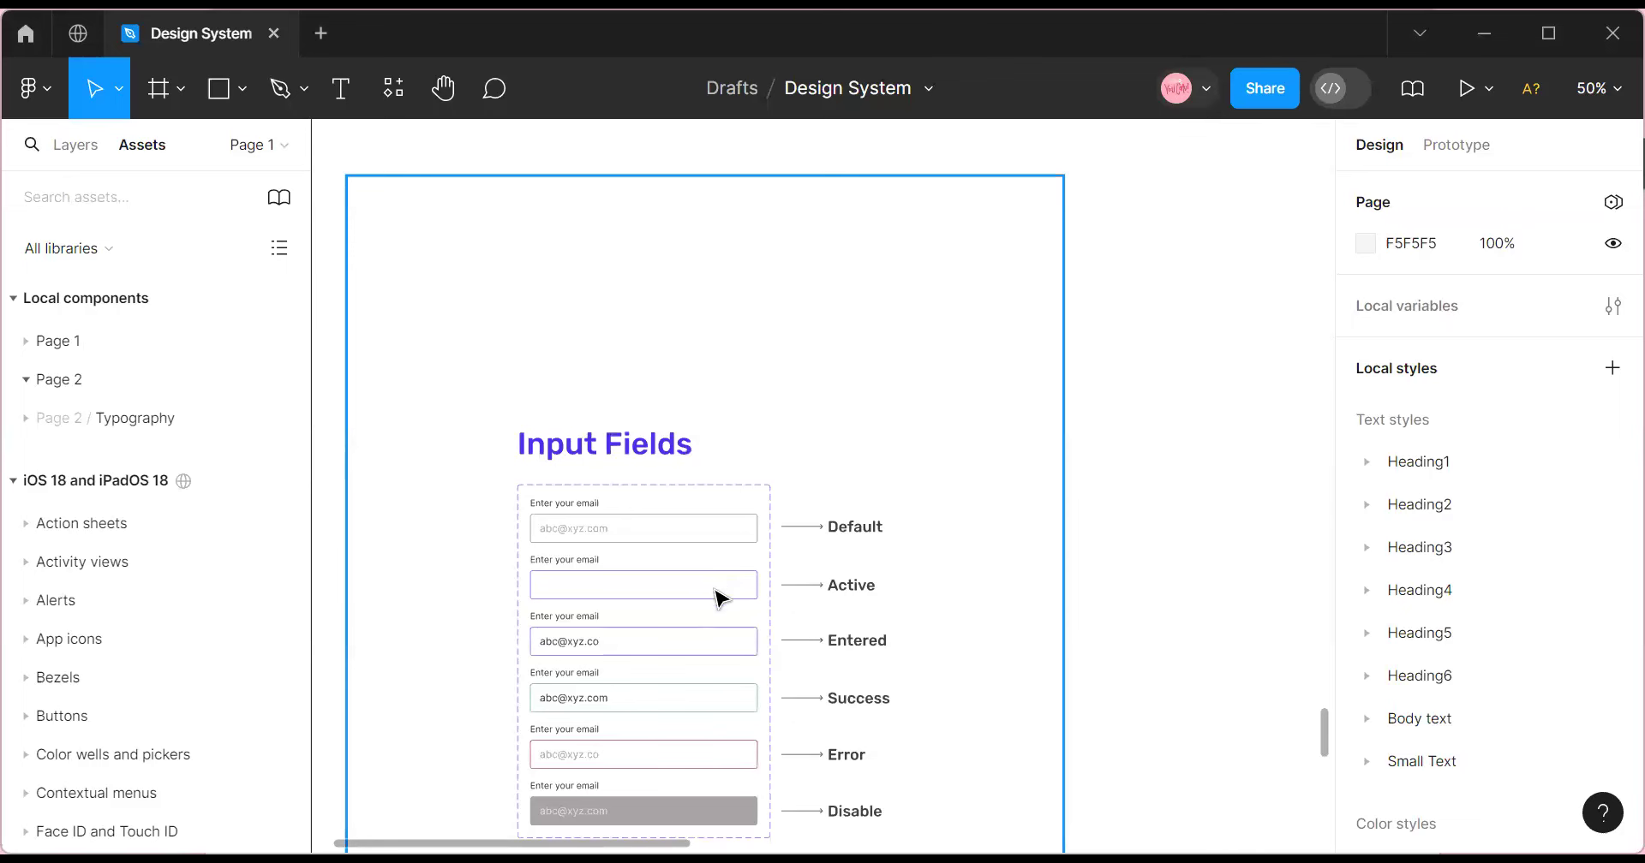
click(1599, 89)
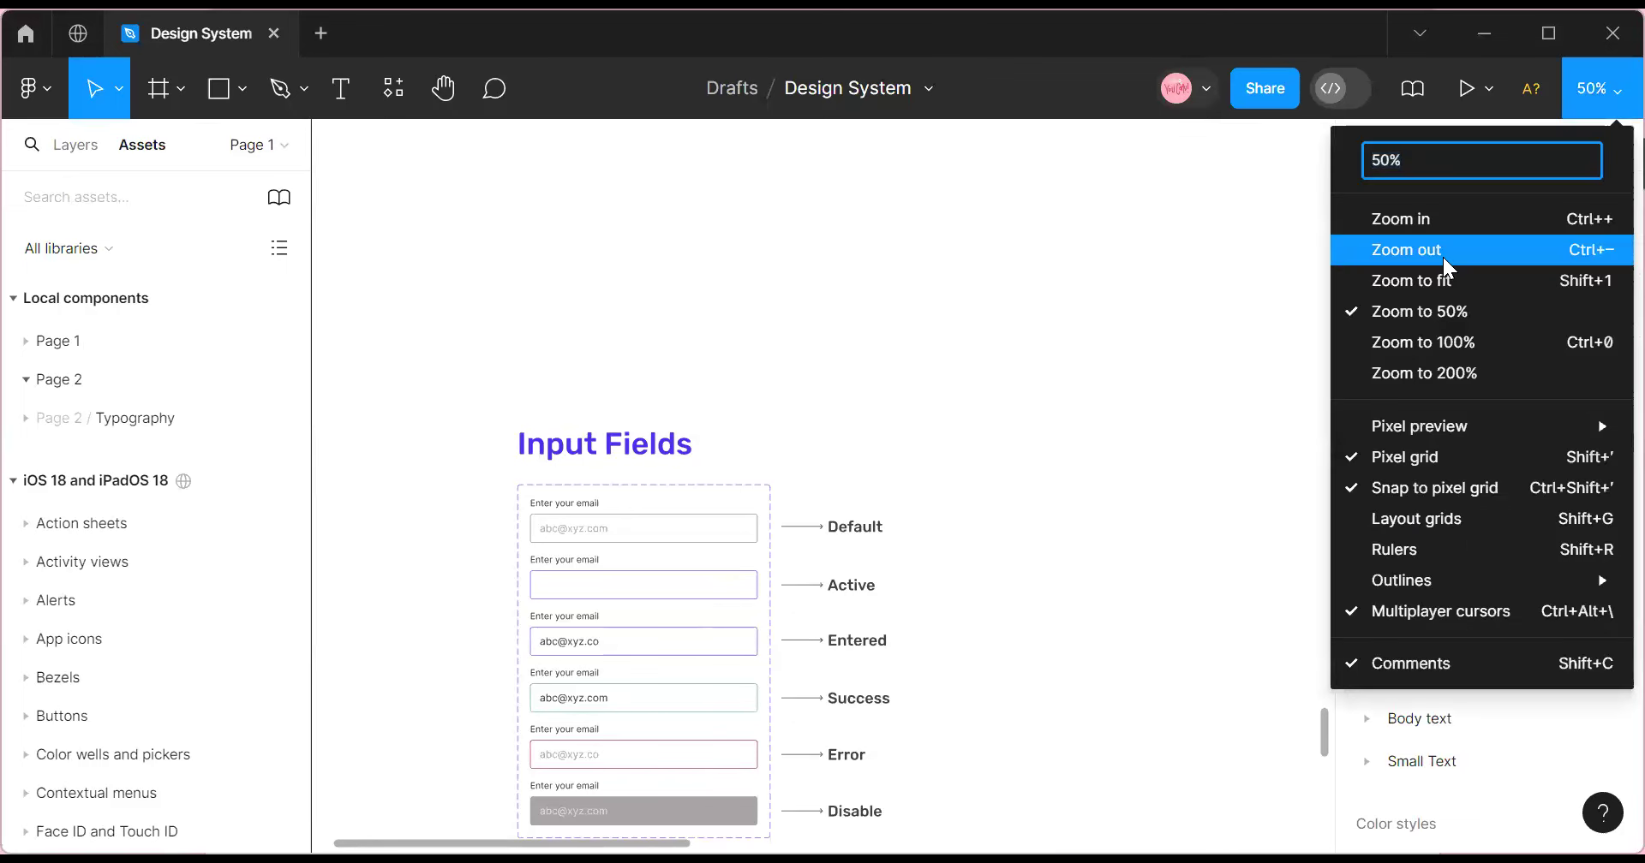
click(1442, 253)
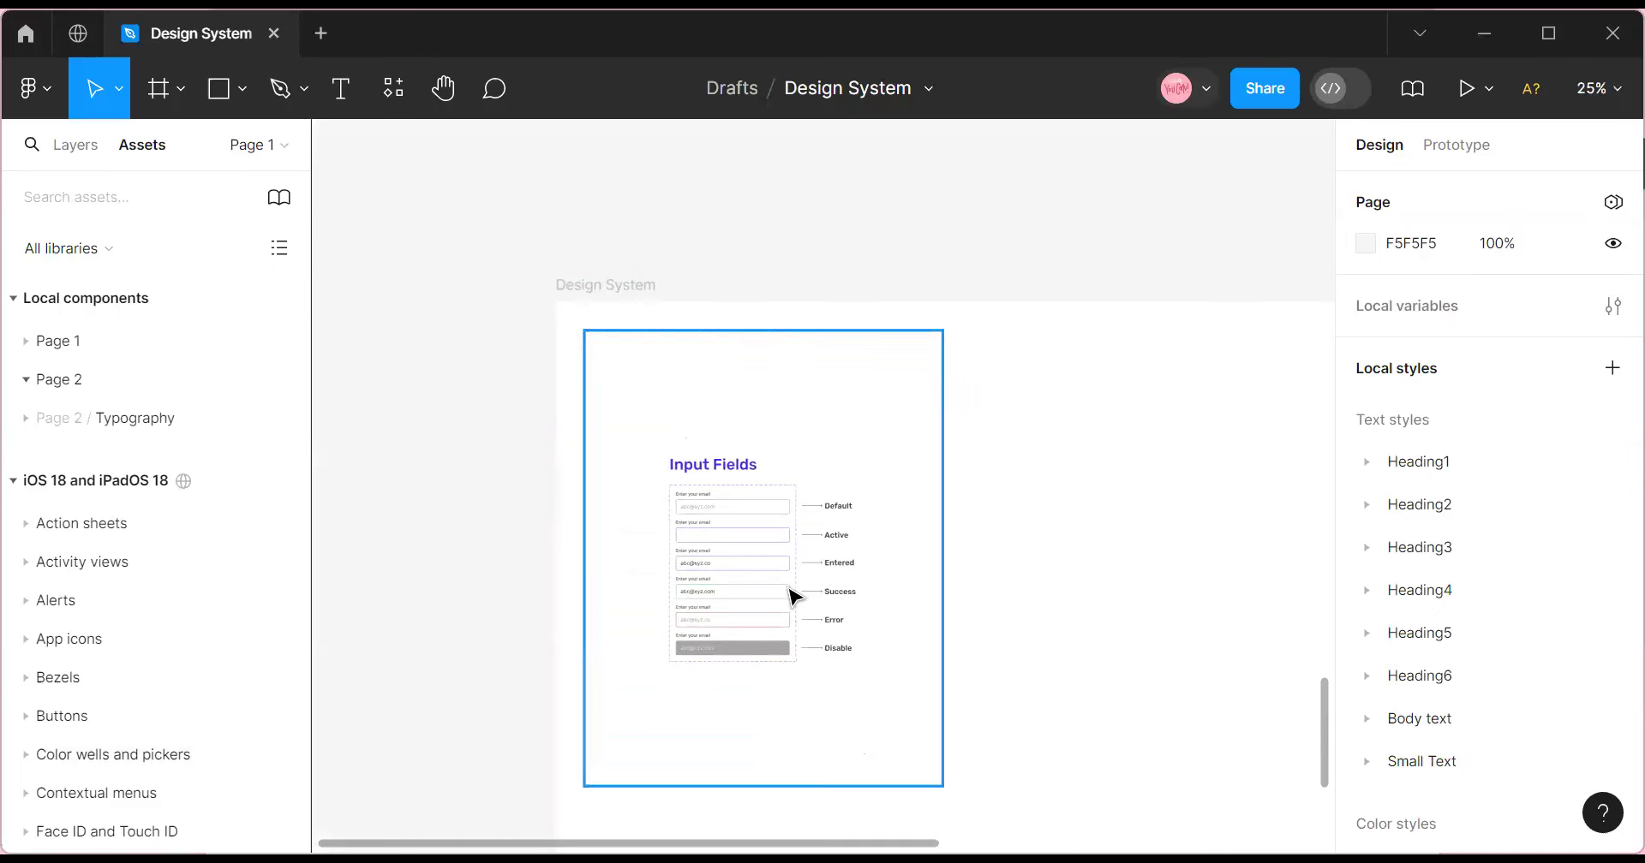
Zoom out to 13% to survey the surrounding canvas.
scroll(676, 779, down, 2)
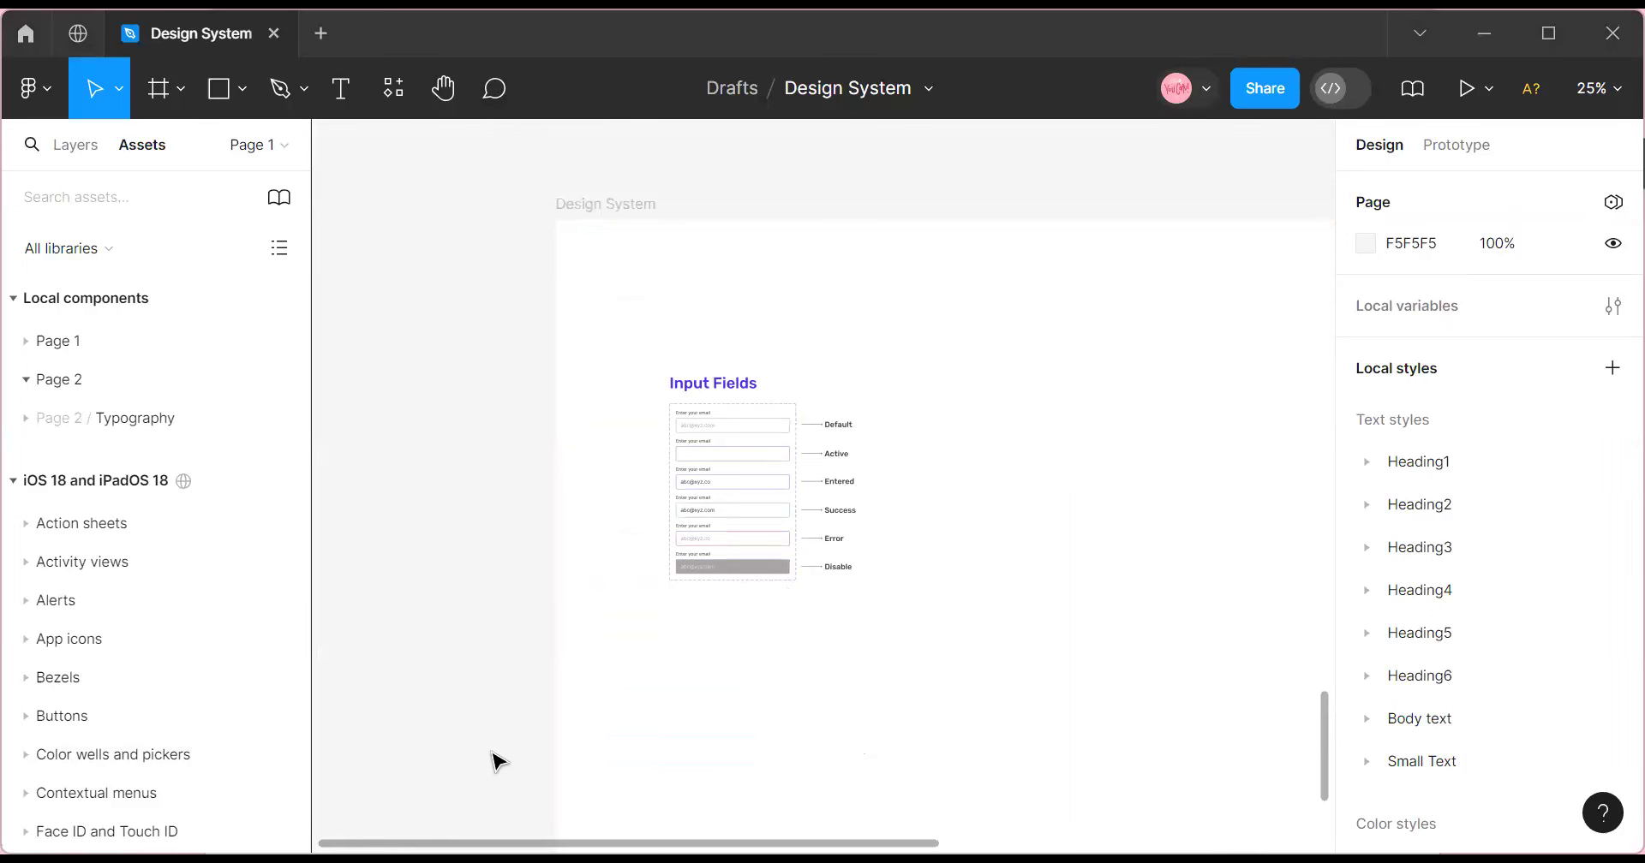
click(1607, 96)
click(1402, 249)
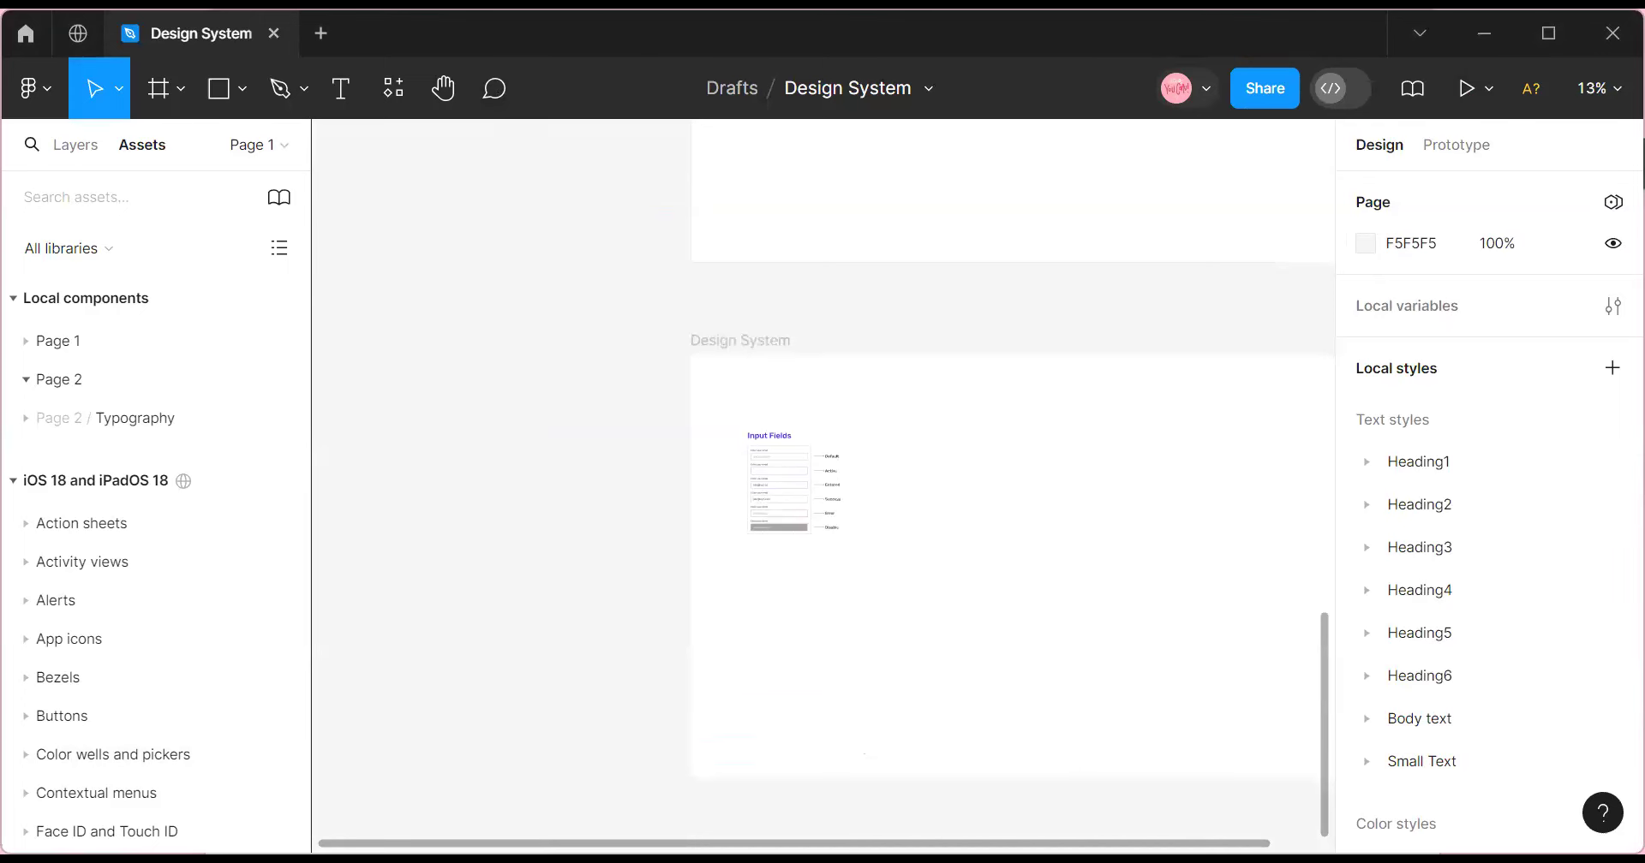
scroll(822, 480, right, 5)
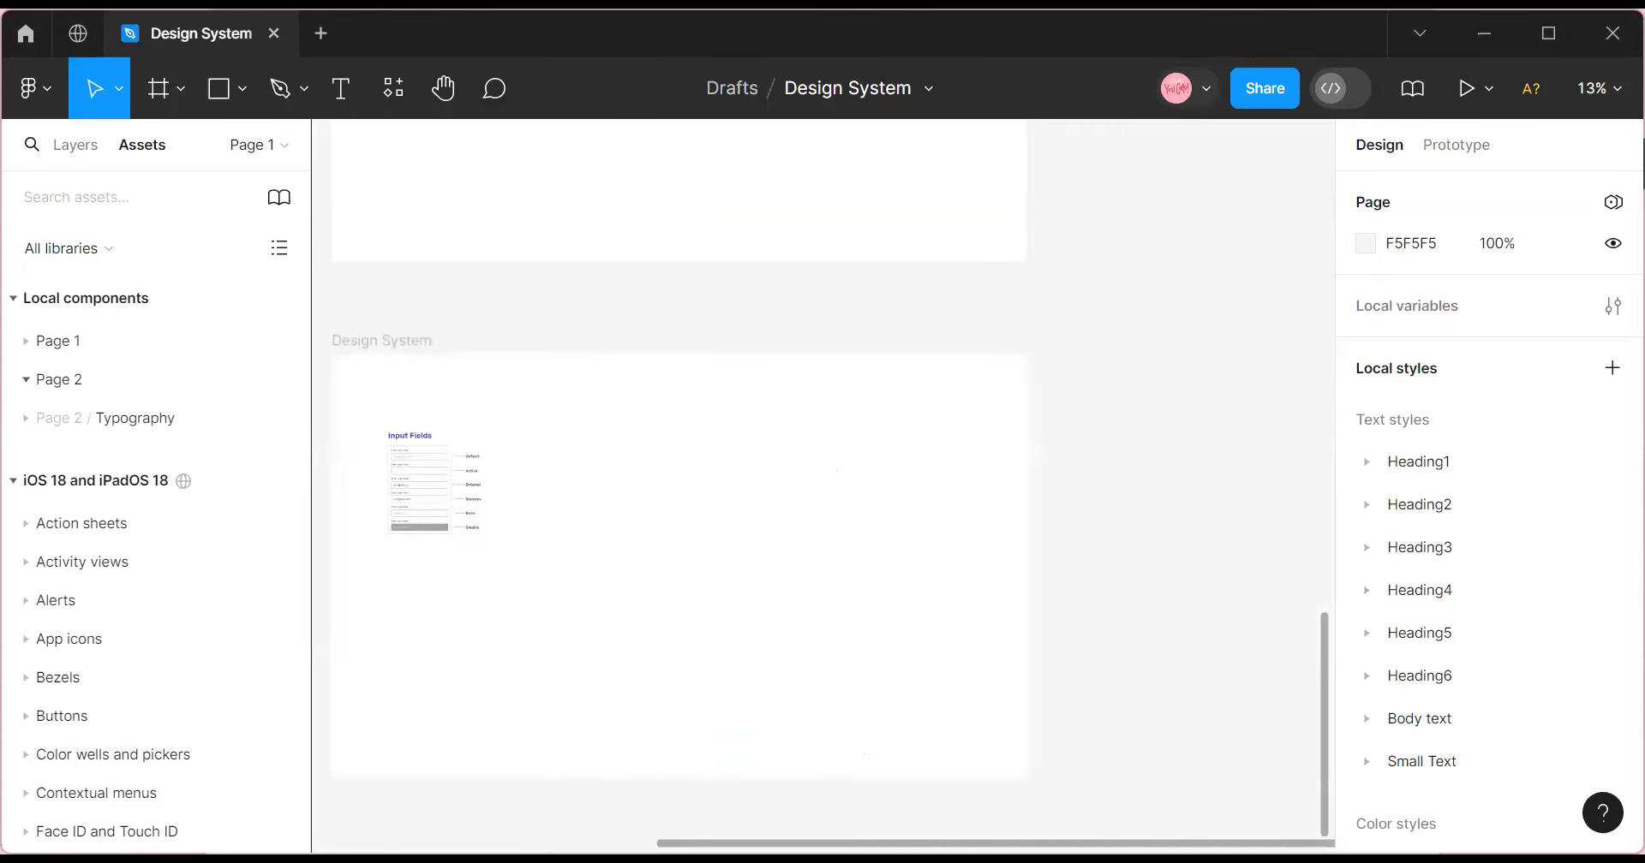
Zoom back in to 25%, then 50%, centred on the Input Fields states.
click(1598, 88)
click(1416, 214)
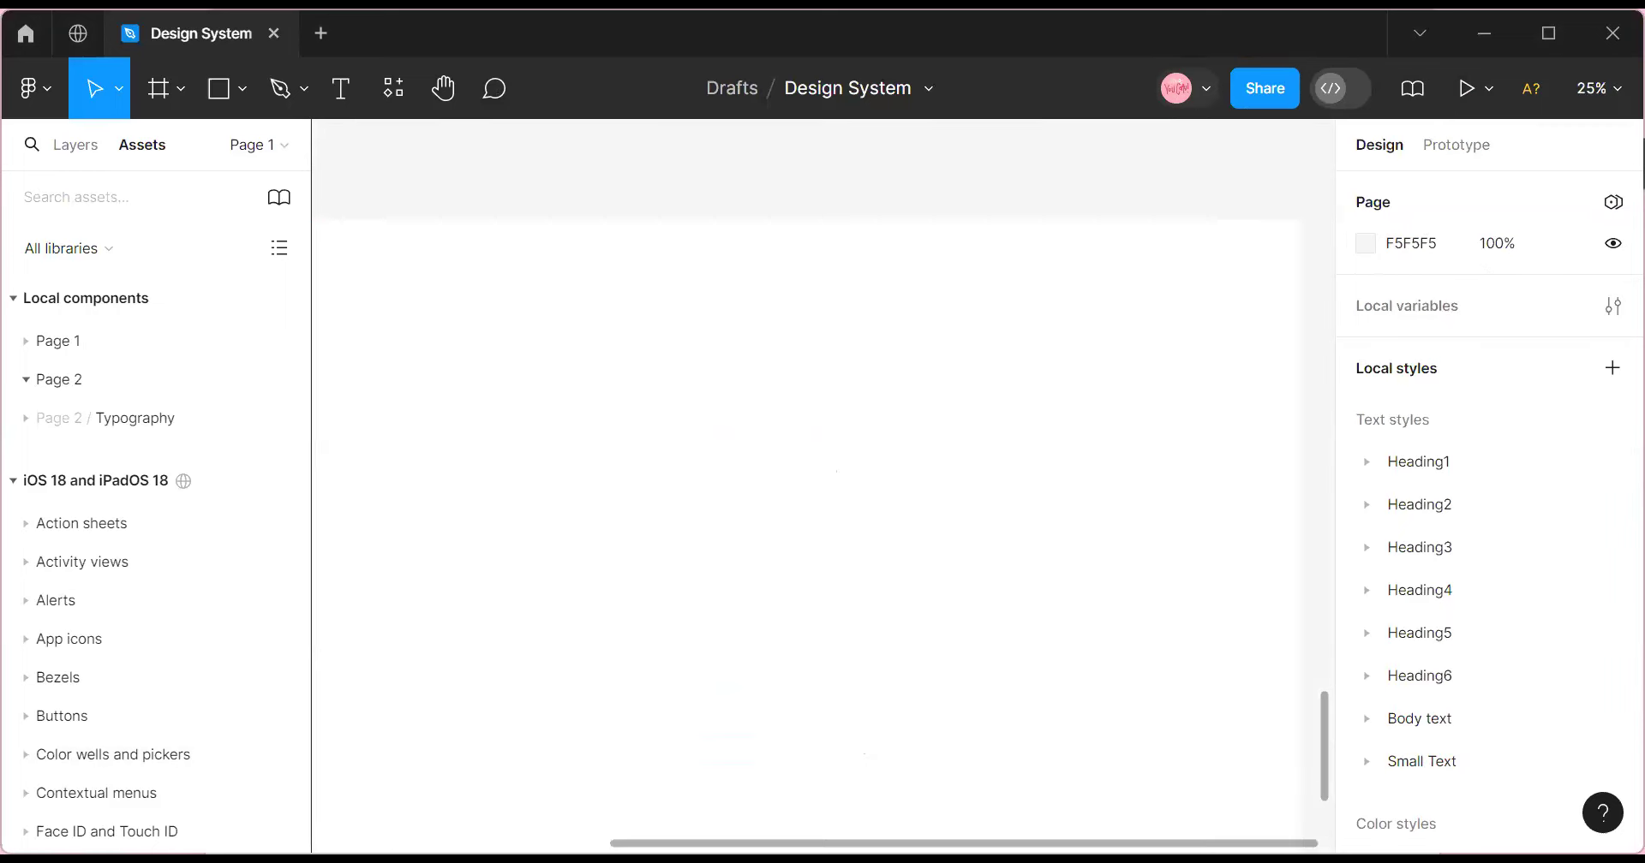
scroll(508, 741, left, 5)
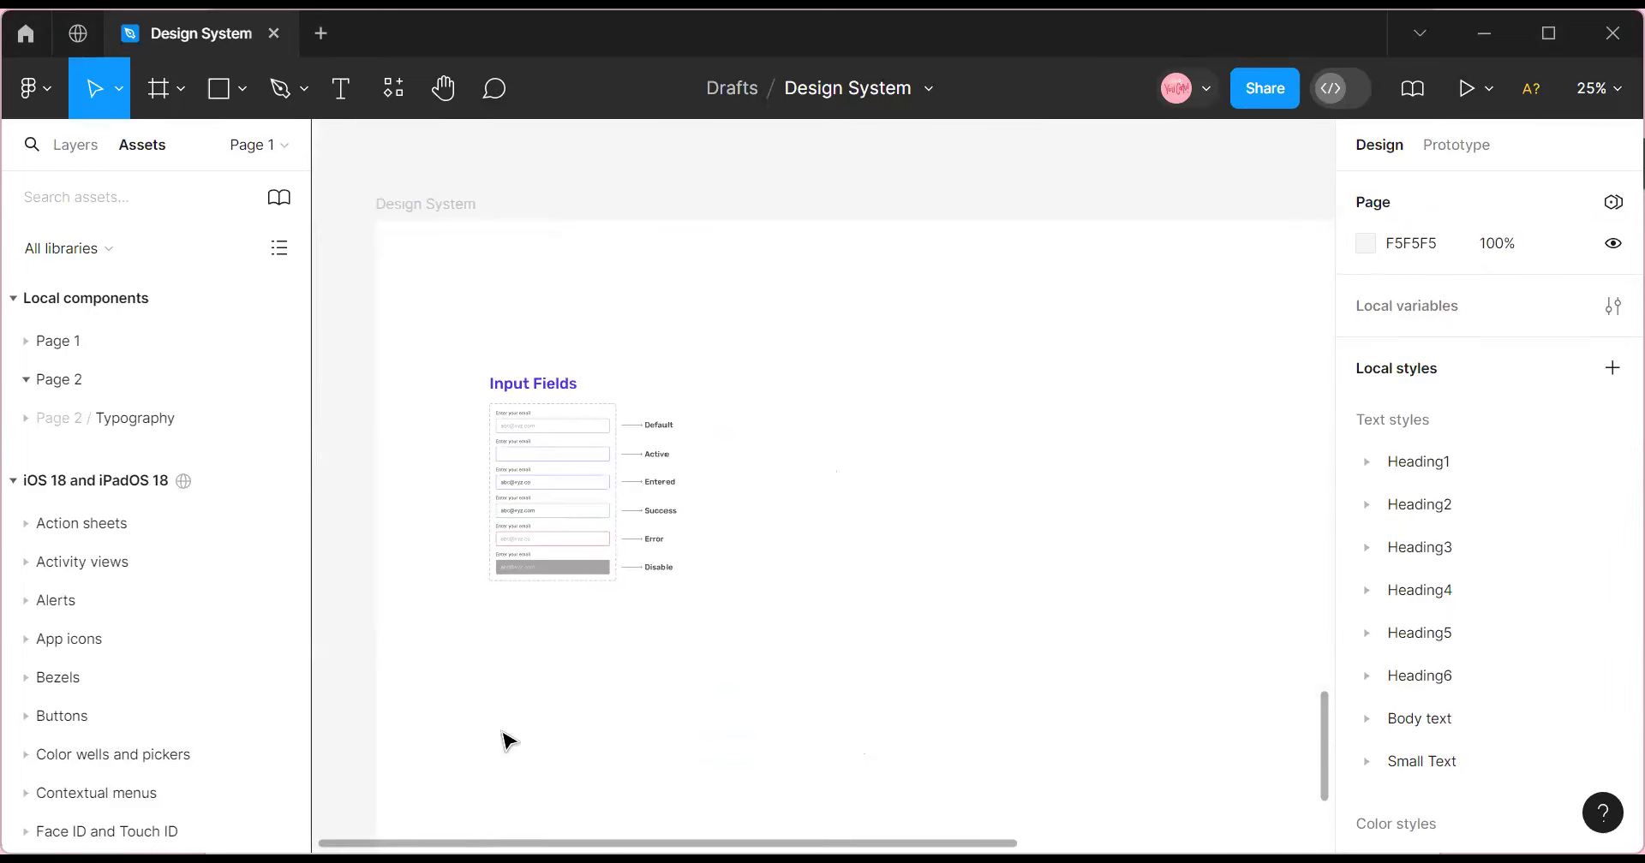
scroll(665, 646, up, 4)
click(1602, 90)
click(1393, 225)
scroll(506, 815, down, 3)
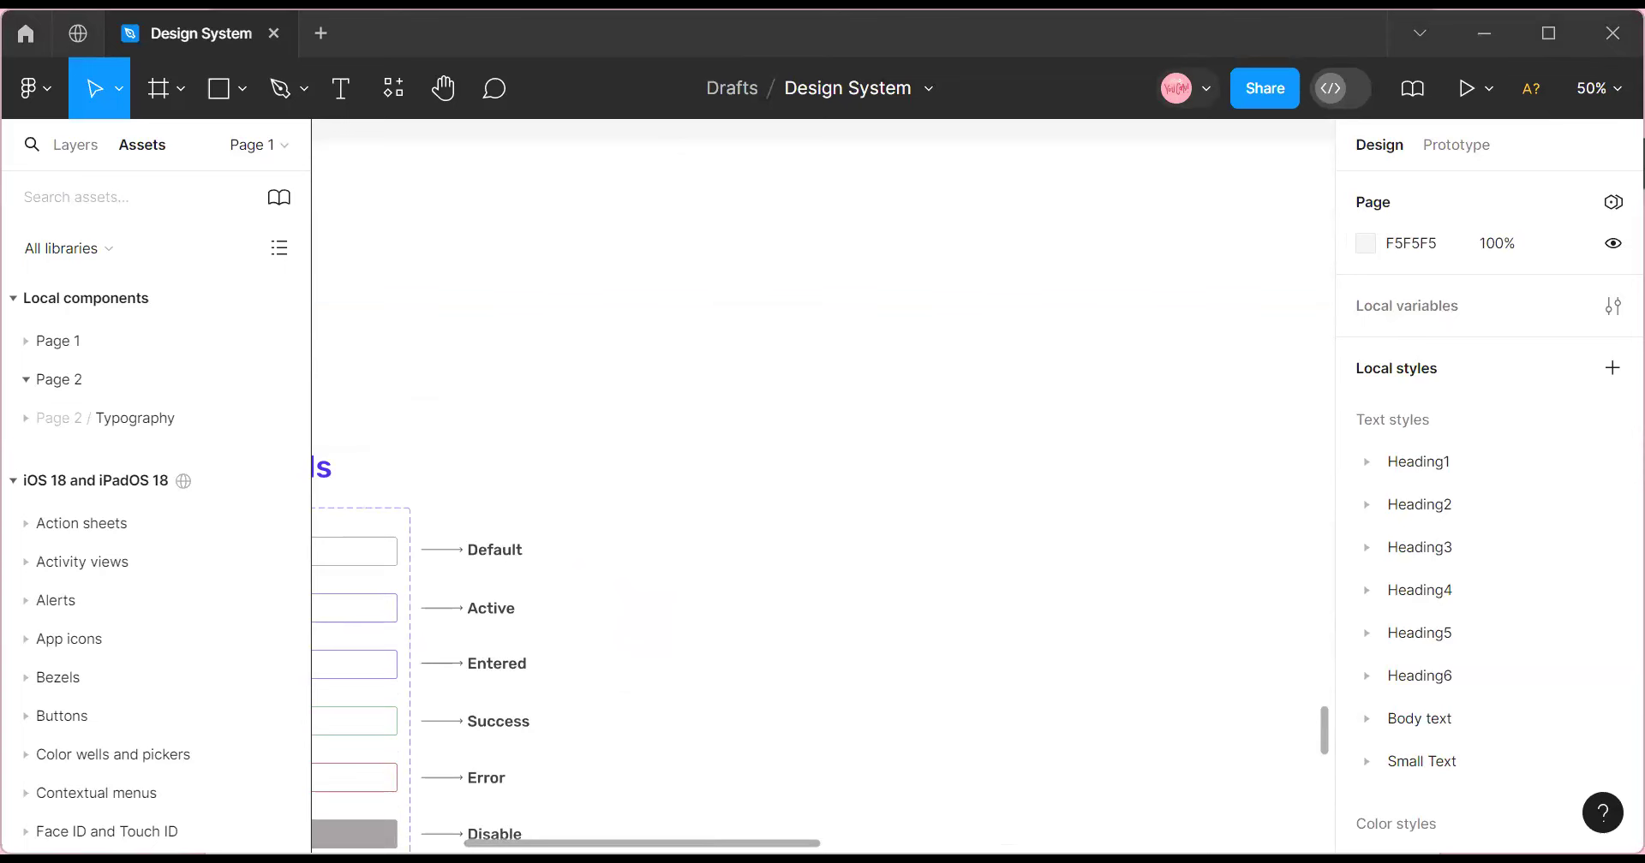
Set the zoom to 100%, then drop back to 50% to view Input Fields.
scroll(712, 625, down, 5)
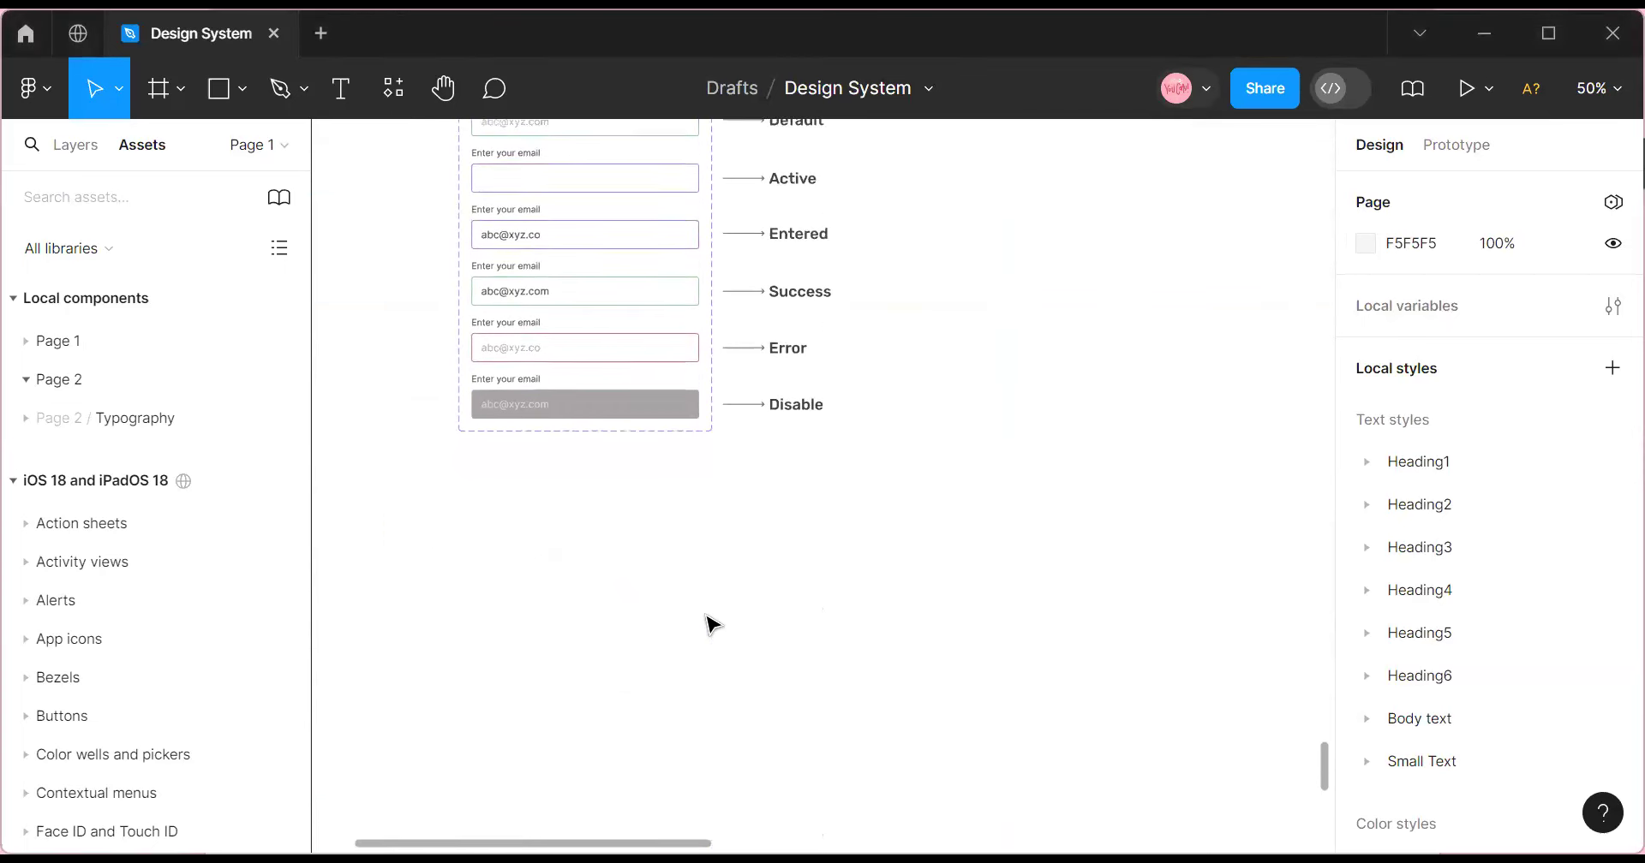
scroll(713, 626, up, 1)
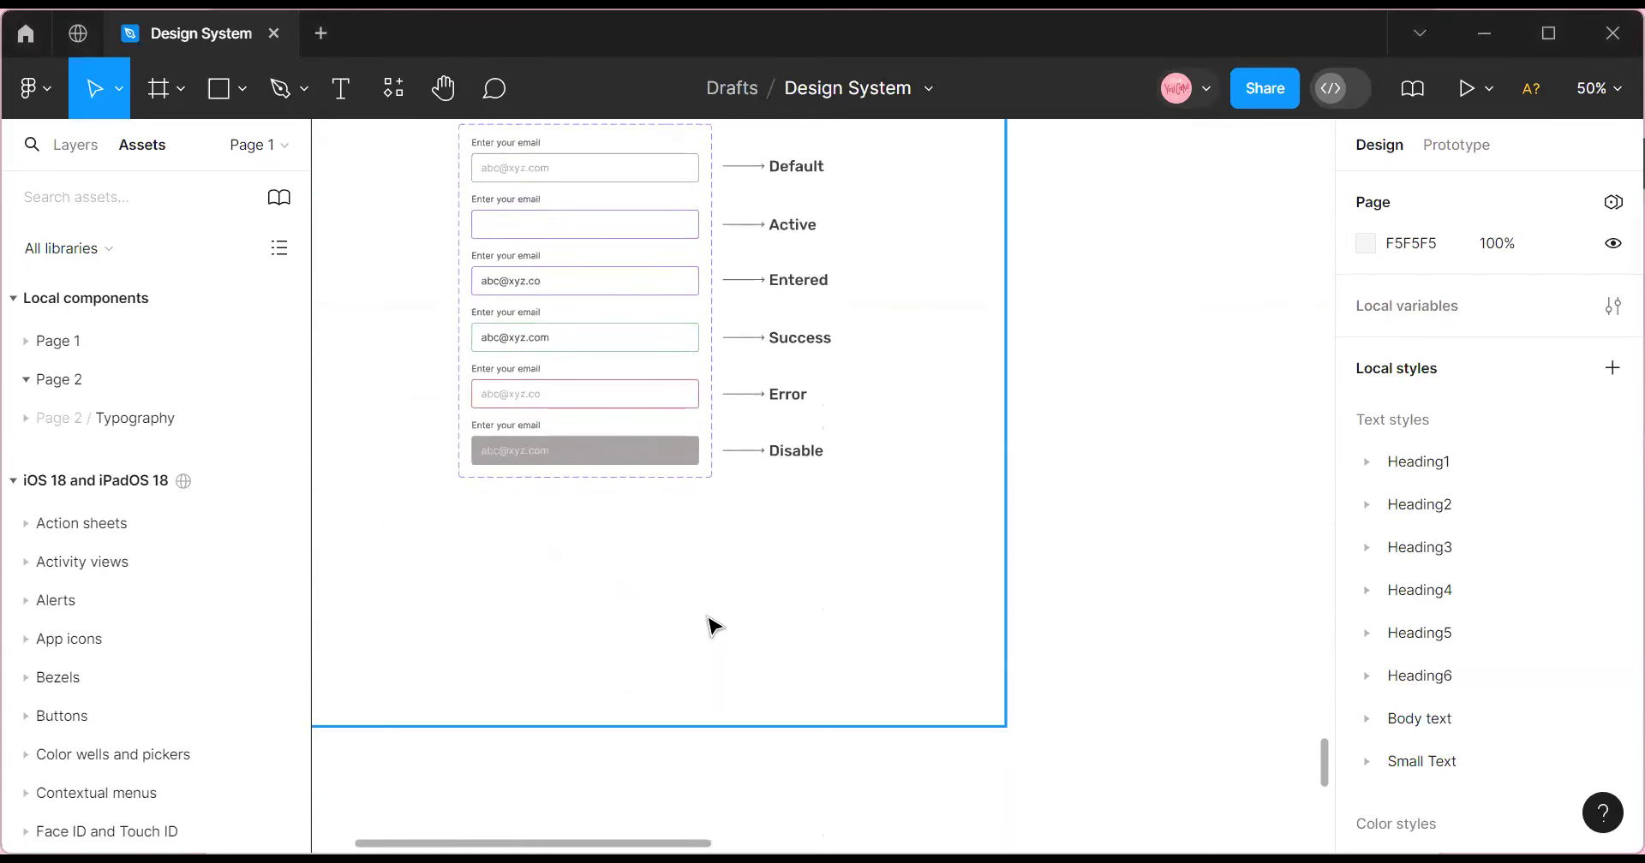
scroll(716, 628, up, 2)
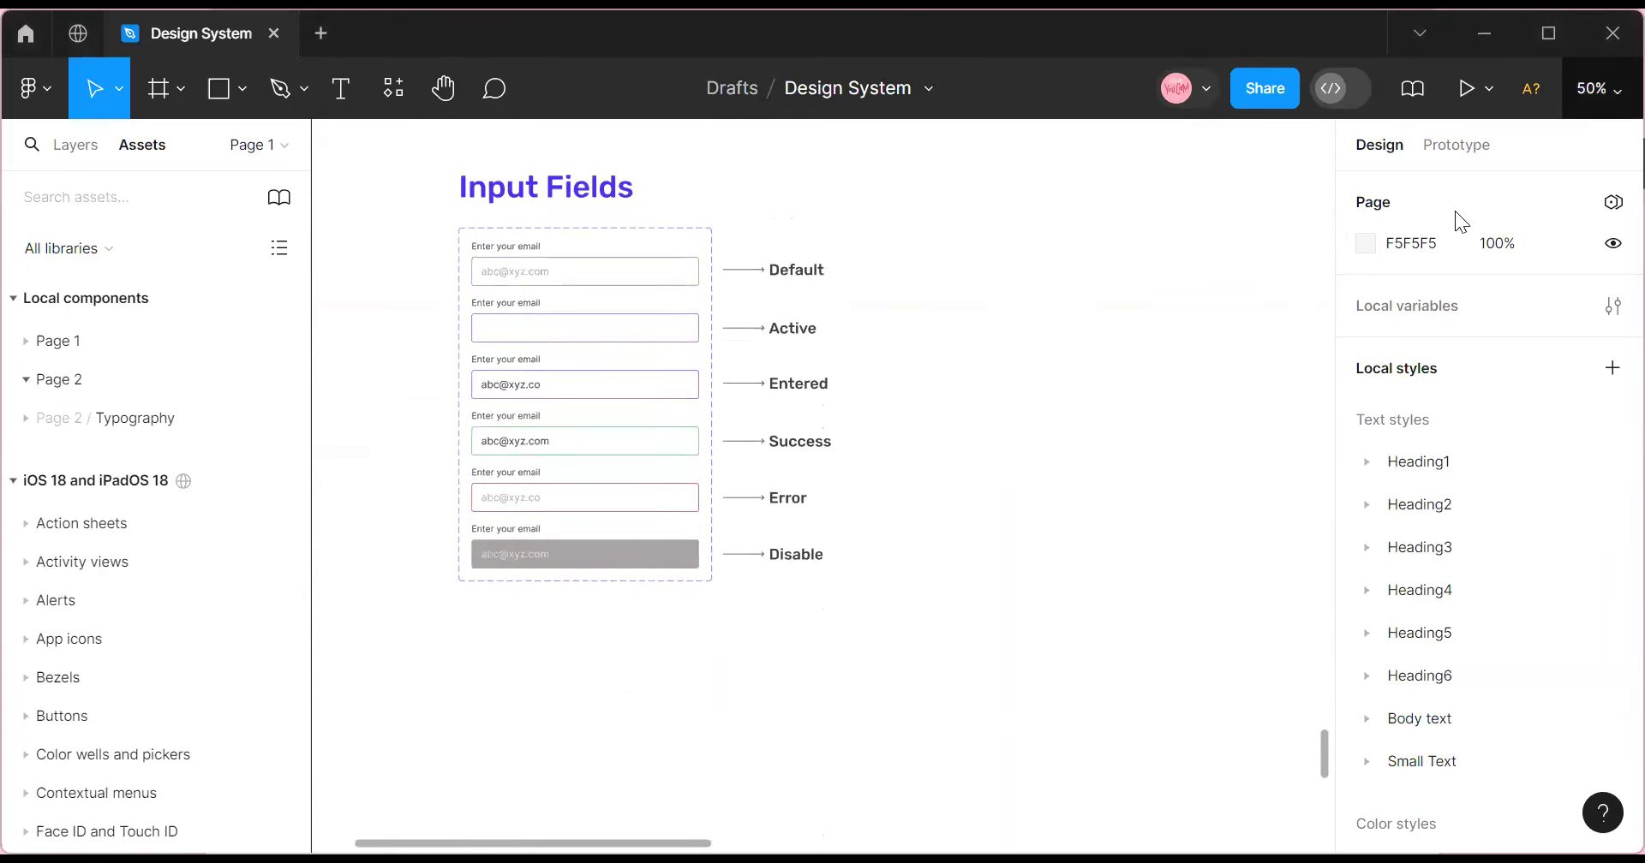
text(100)
key(Return)
scroll(915, 584, up, 3)
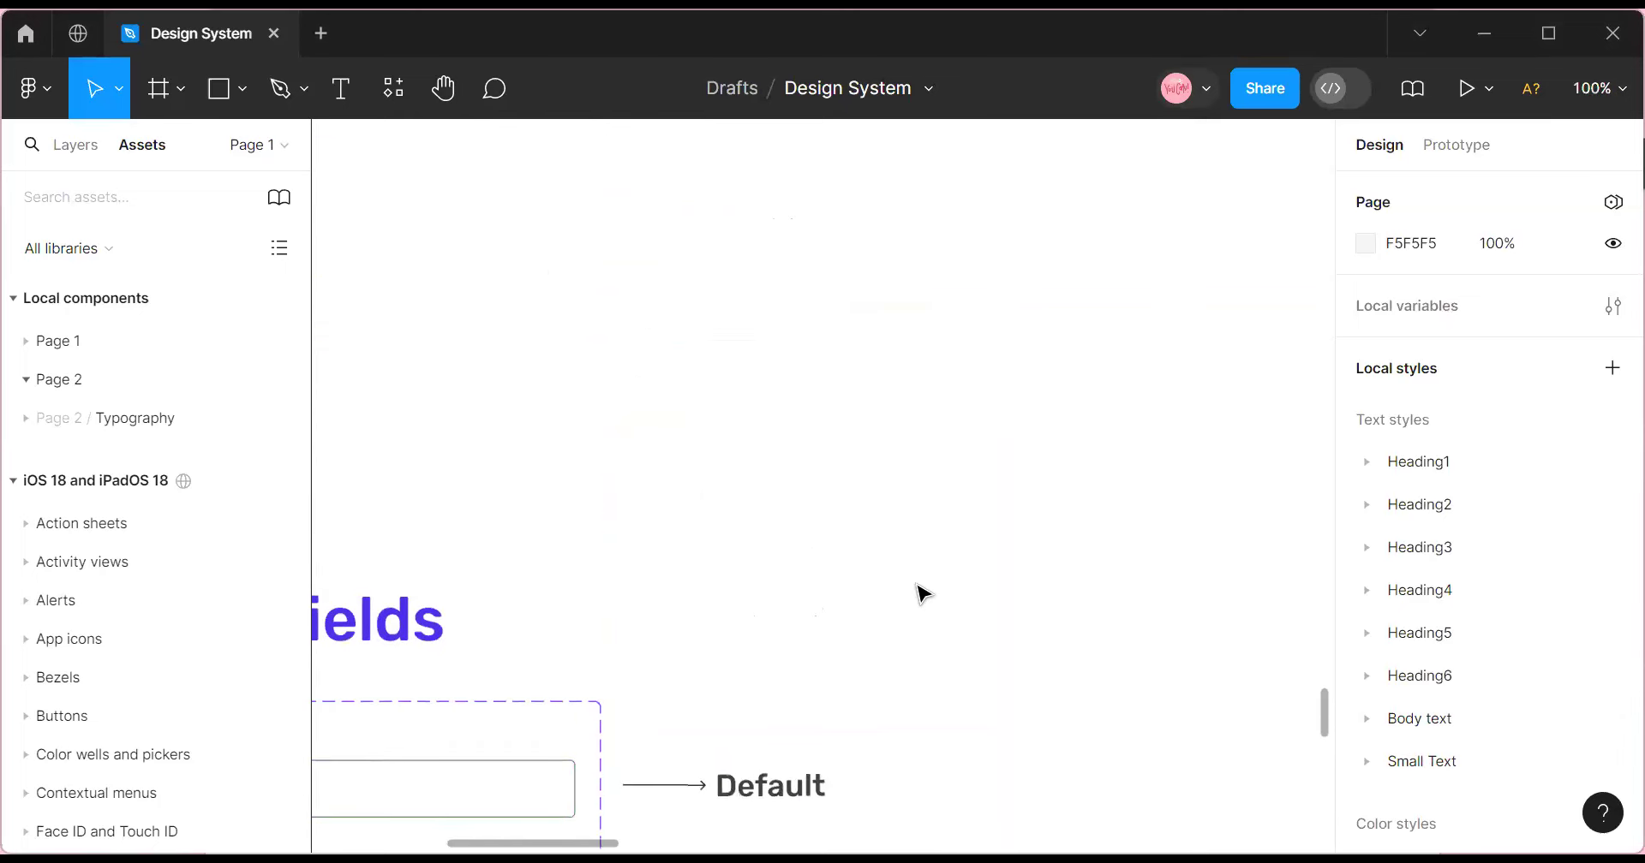
scroll(925, 591, up, 2)
click(1601, 88)
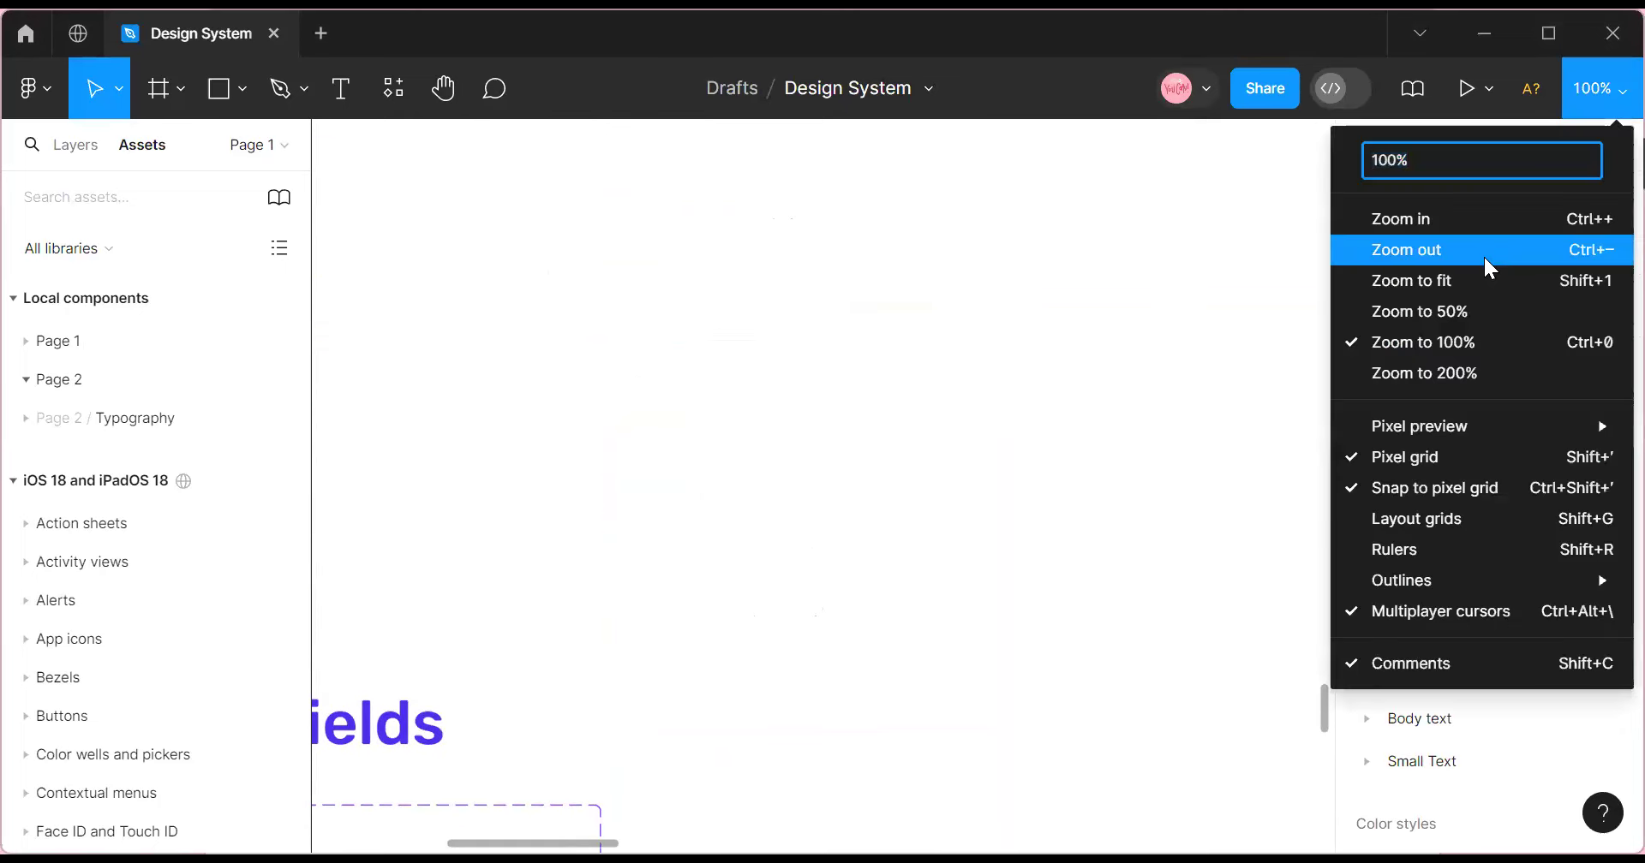
click(1483, 254)
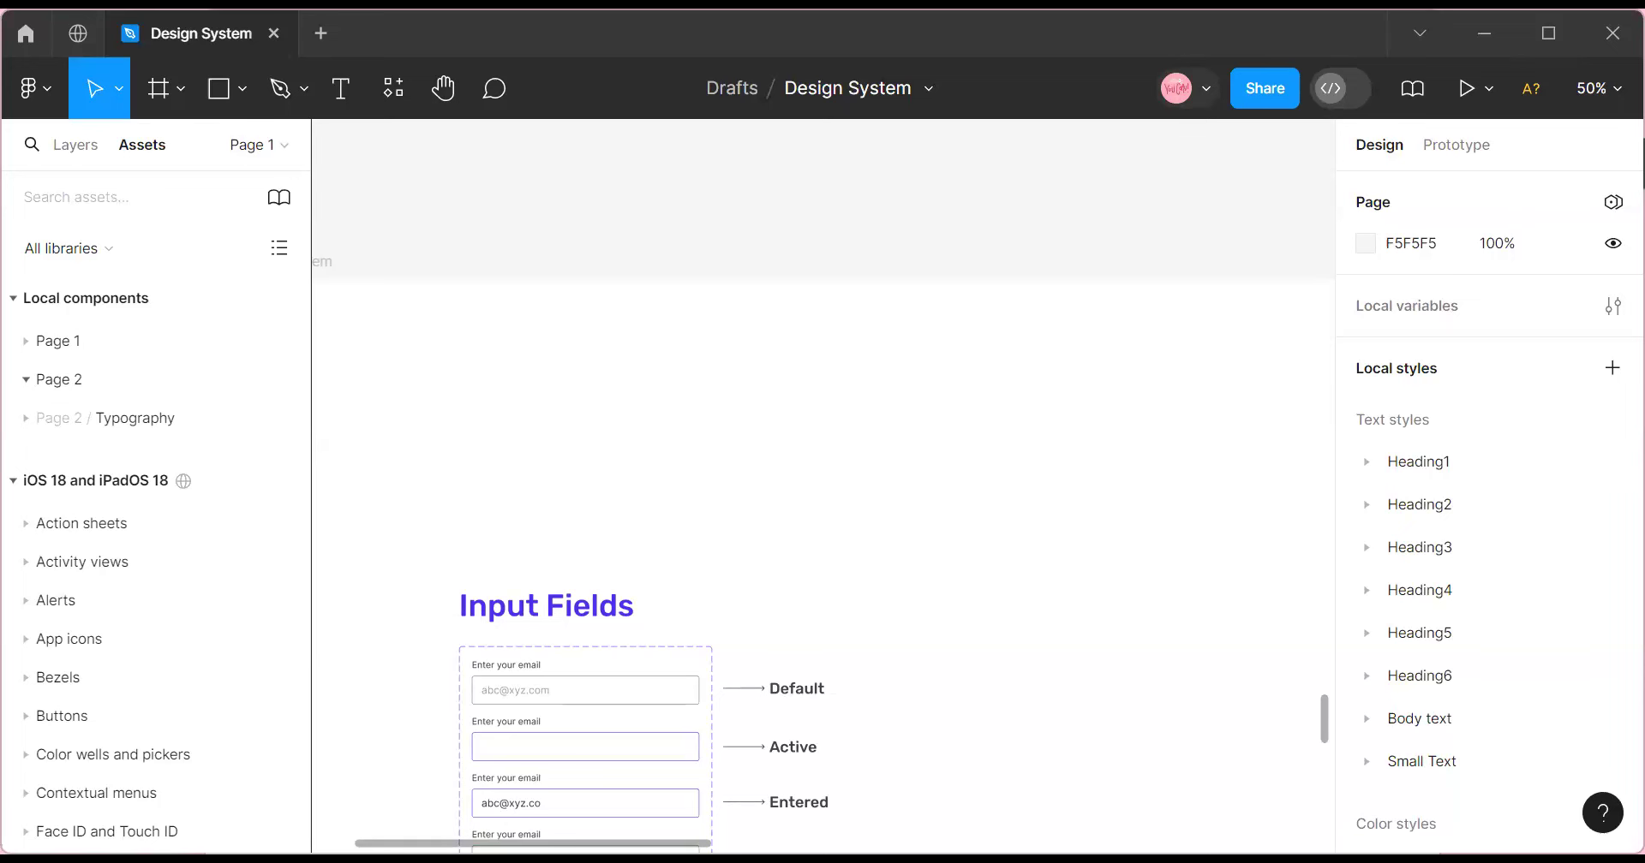
Zoom to 100% and scroll through each email-field state close up.
scroll(834, 544, down, 3)
click(1603, 88)
click(1418, 342)
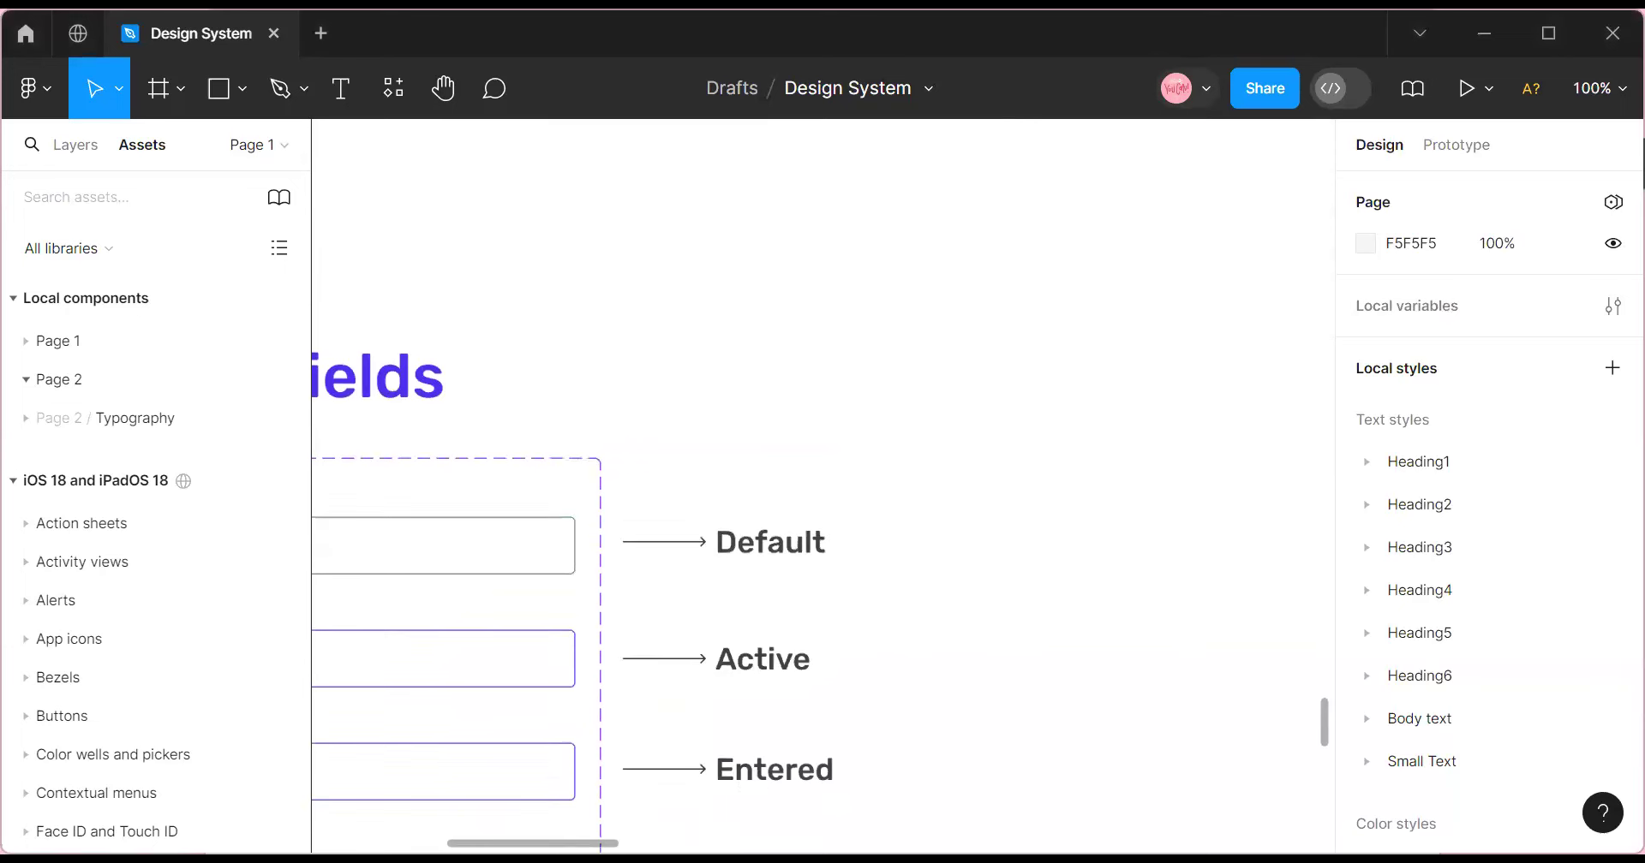
drag(544, 844, 481, 824)
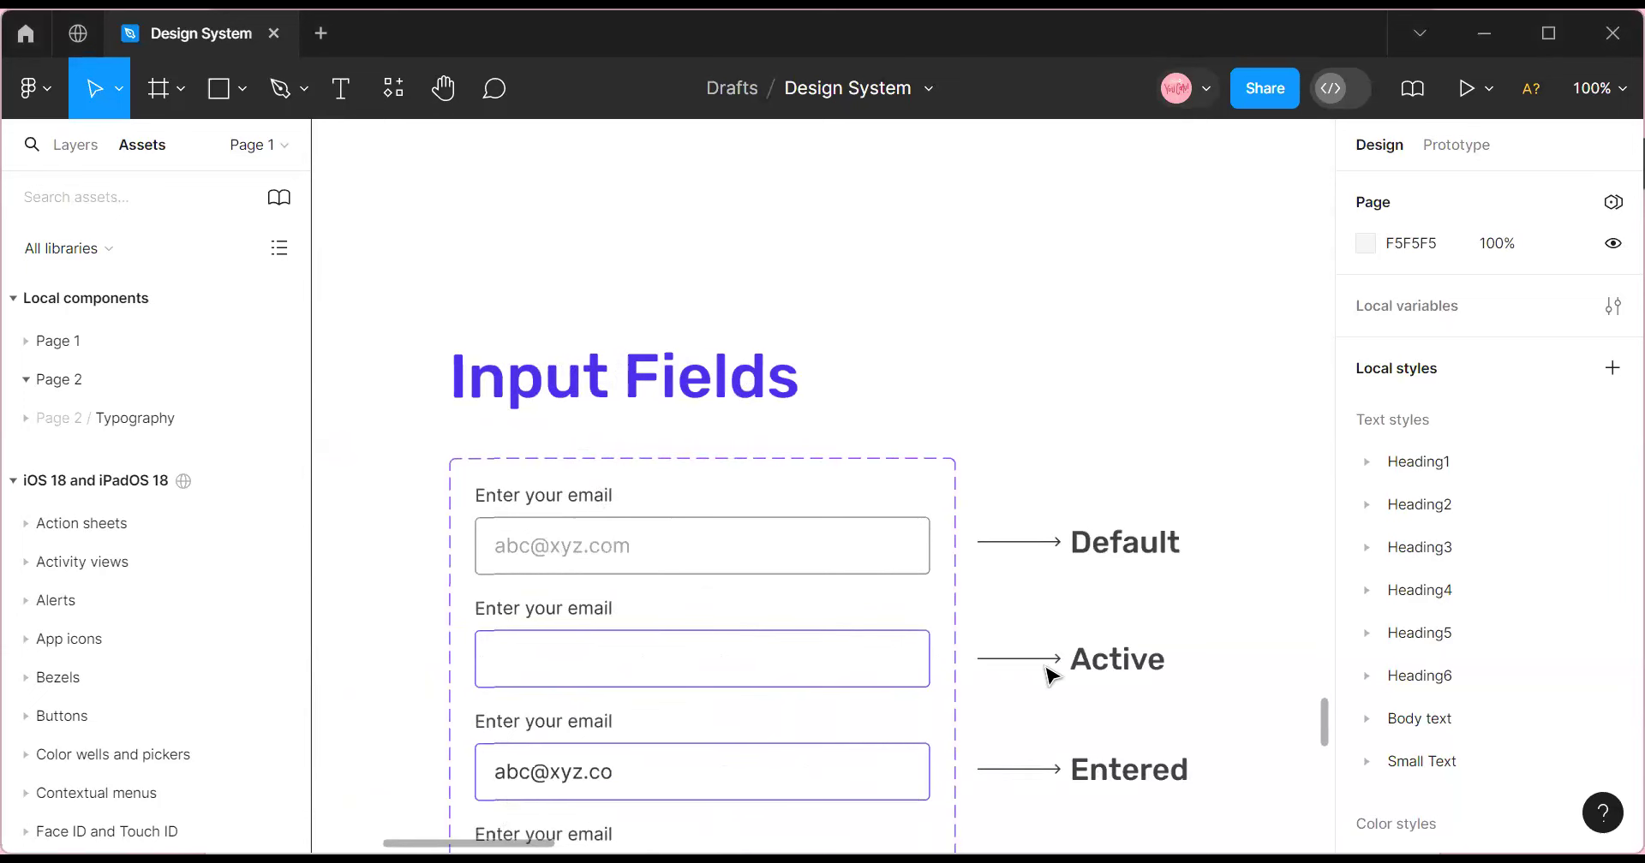
scroll(976, 692, down, 1)
scroll(1011, 696, down, 2)
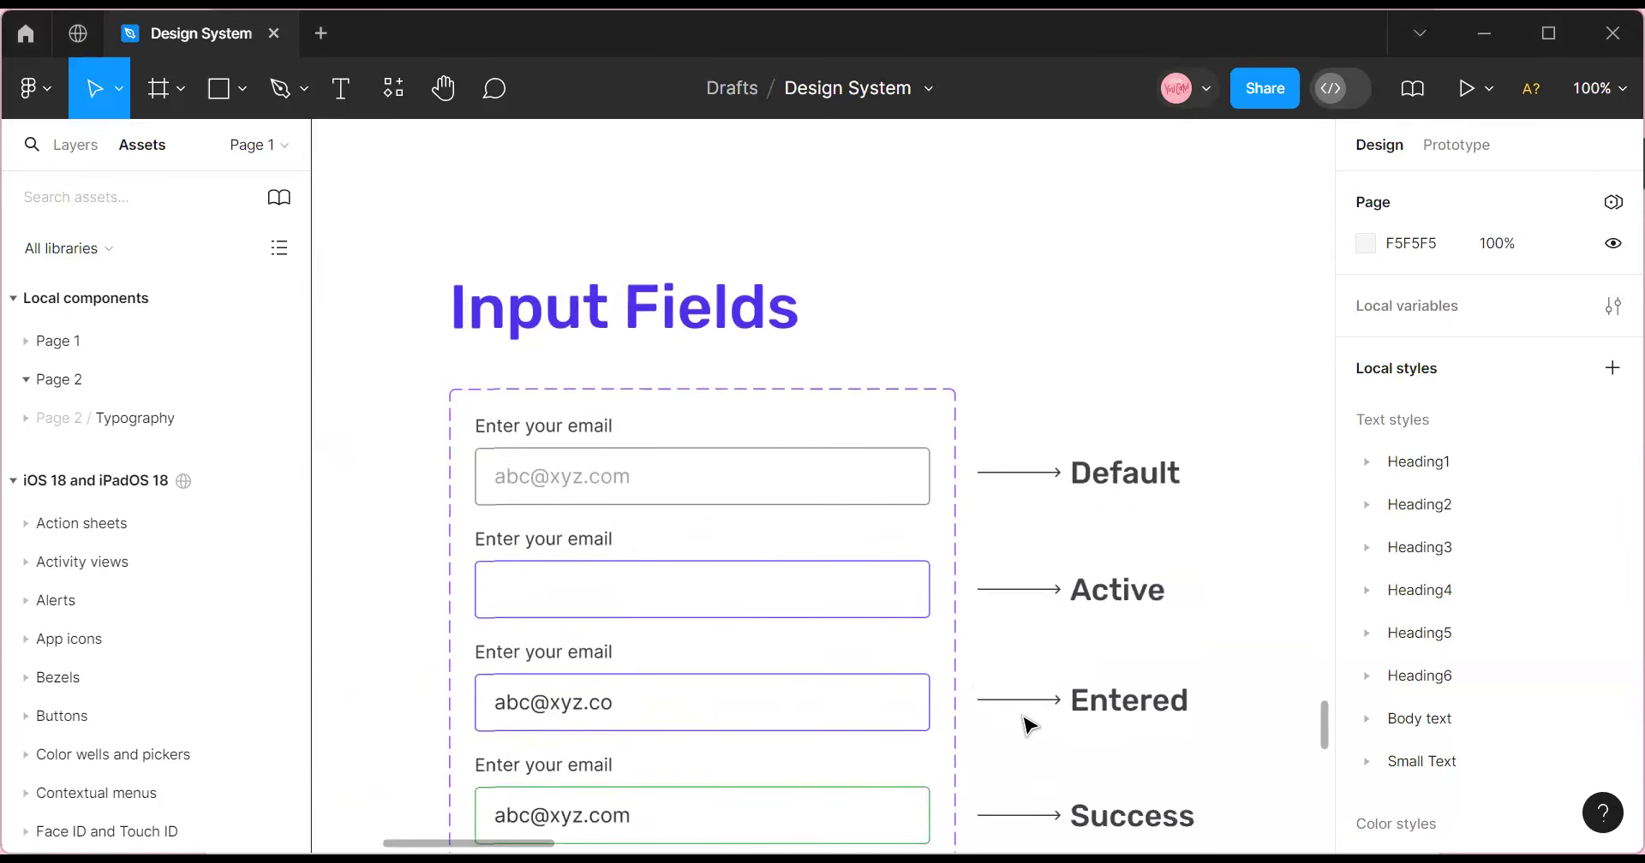
scroll(1002, 745, down, 8)
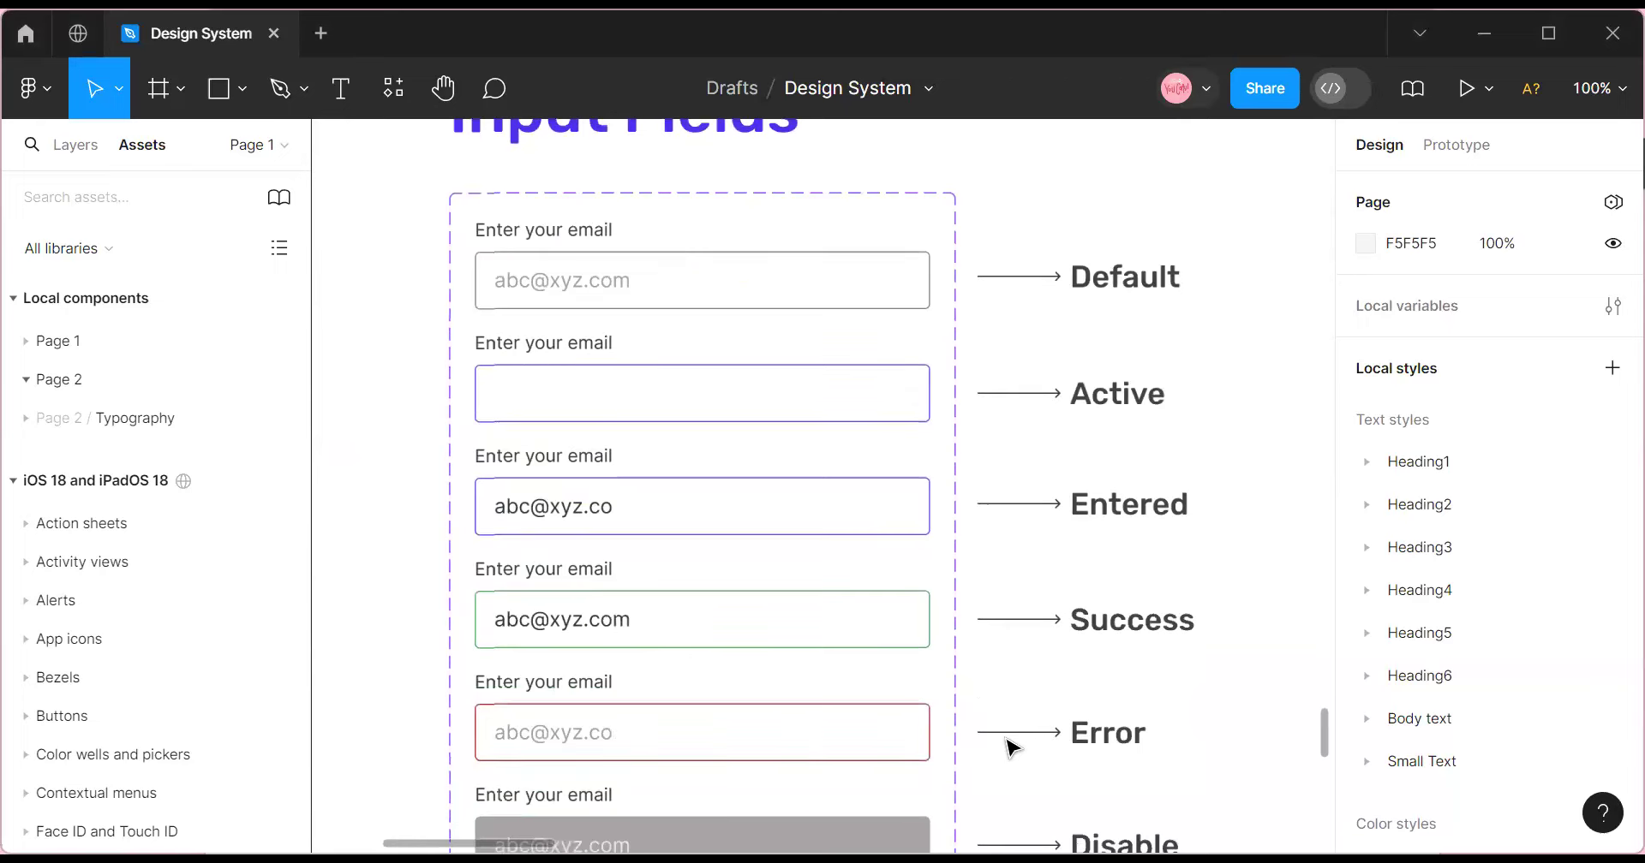
scroll(1013, 748, down, 3)
scroll(1019, 749, down, 3)
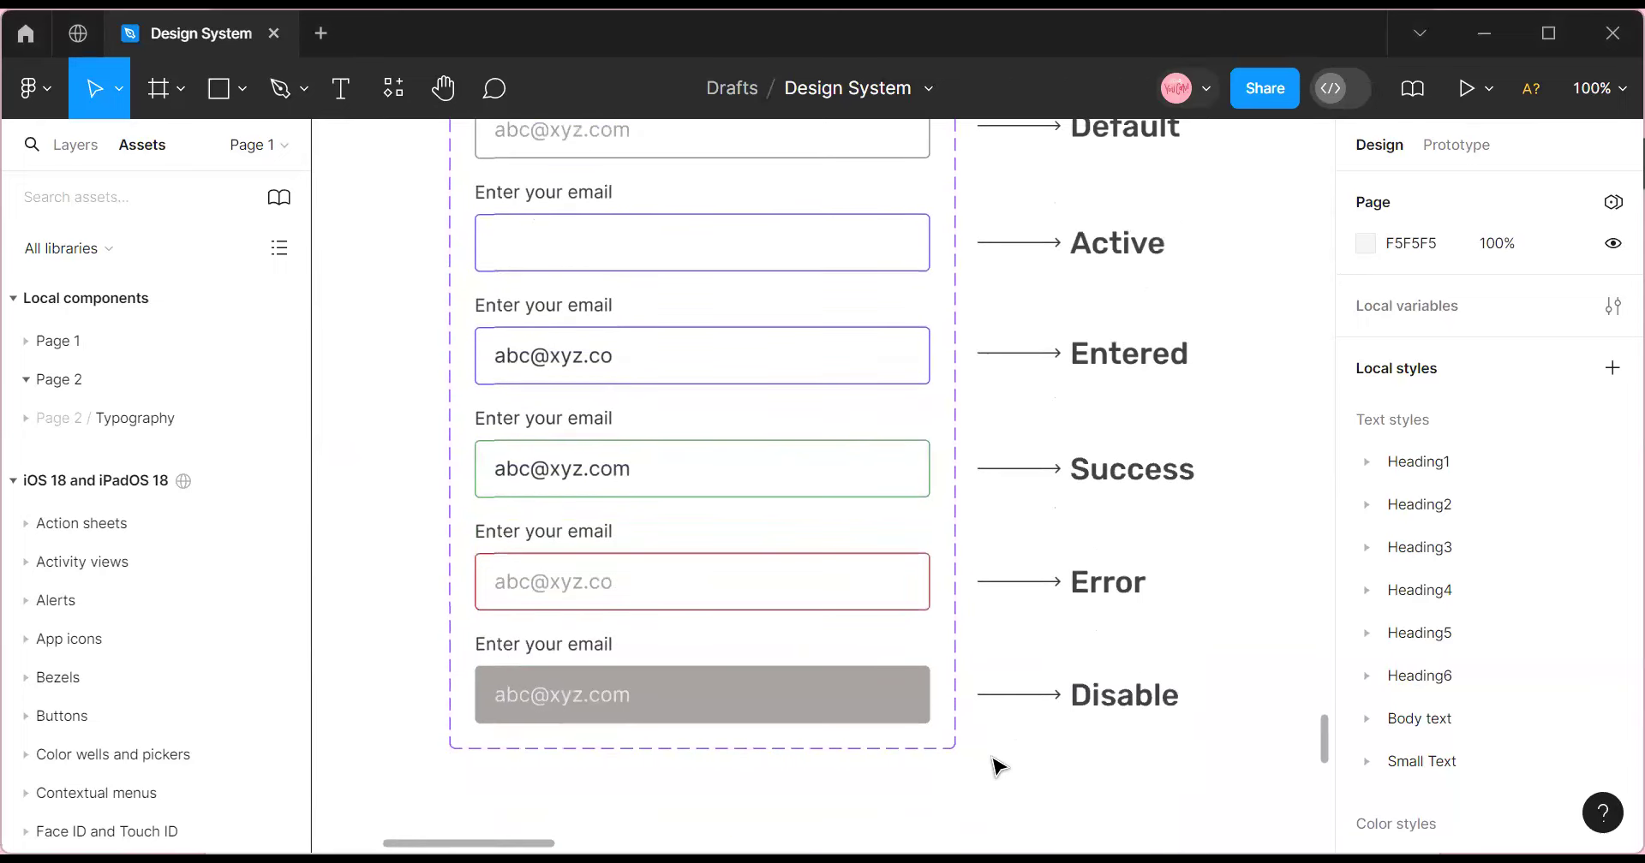
scroll(588, 709, right, 10)
scroll(588, 708, up, 10)
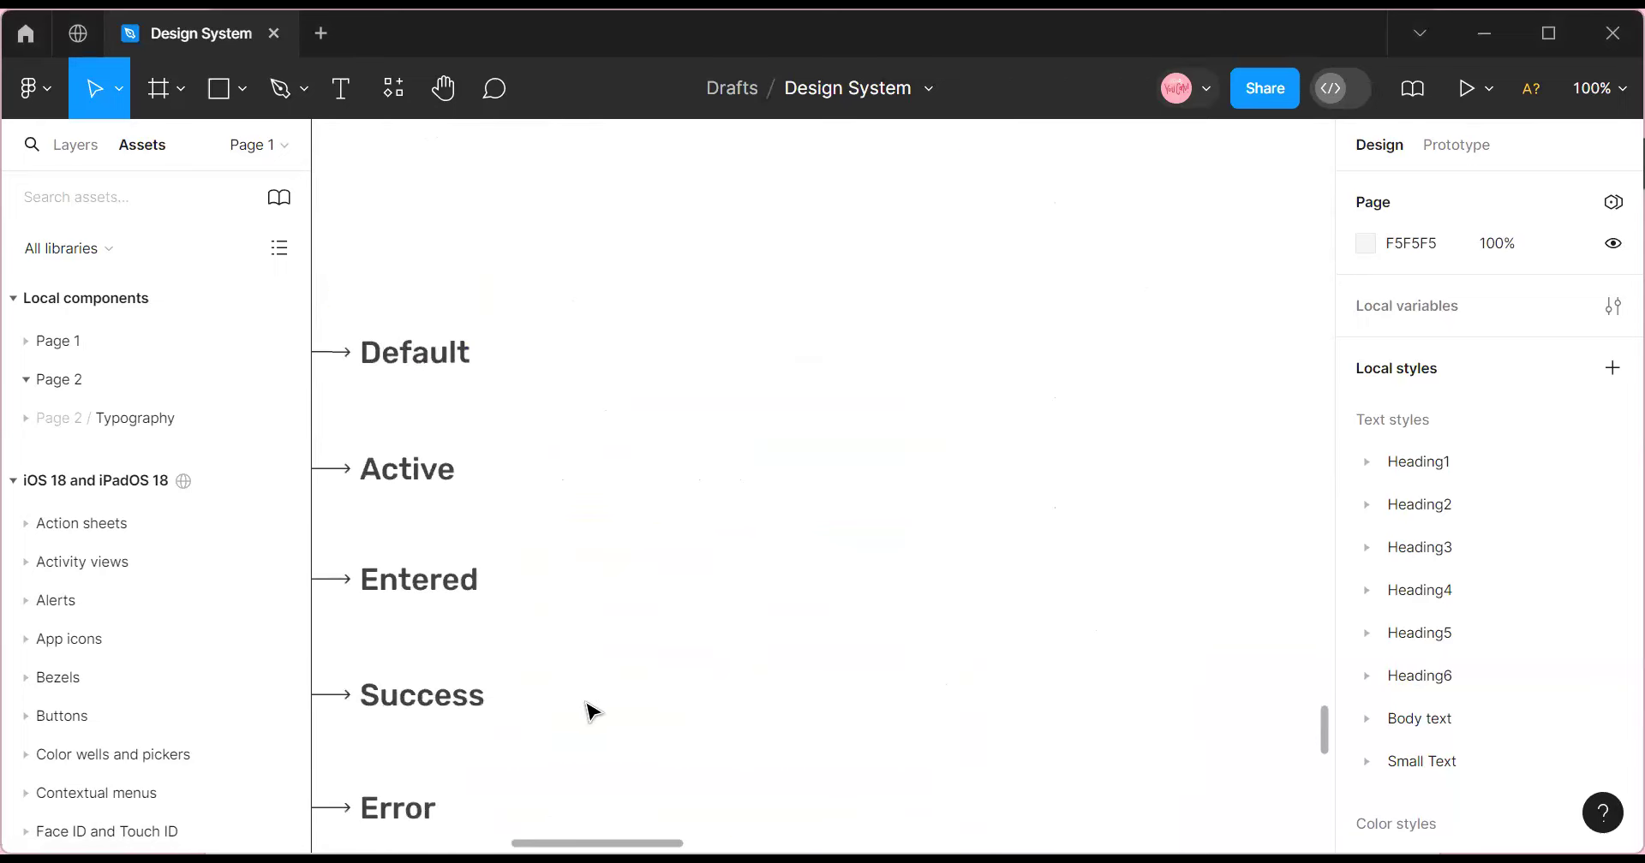
Zoom out to 50%, then 25%, so the whole frame is visible.
click(1601, 86)
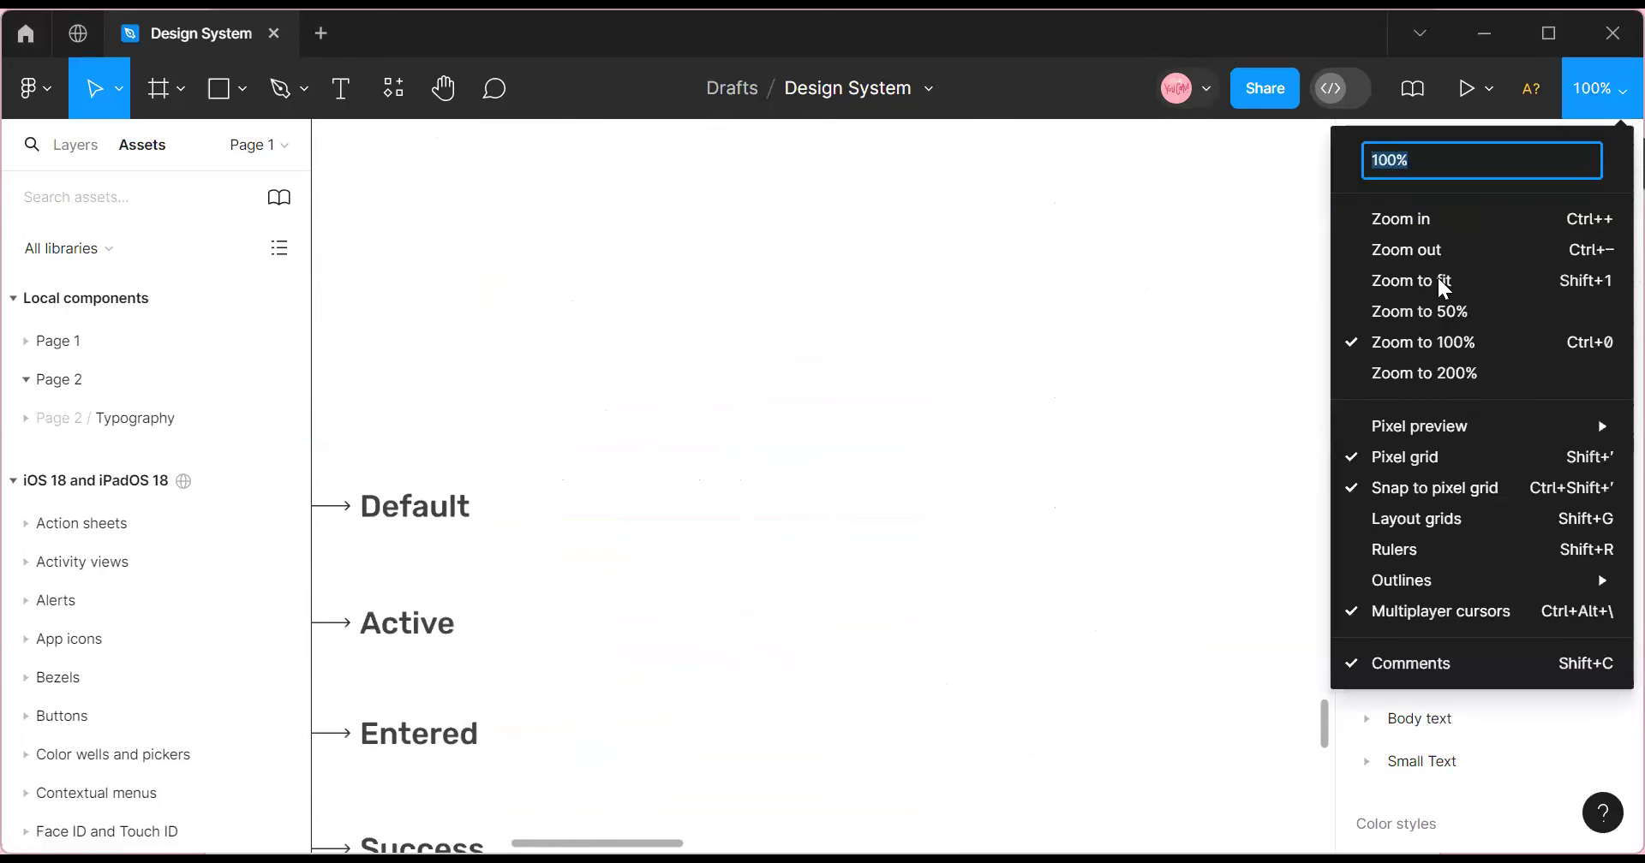
click(1436, 246)
click(1602, 86)
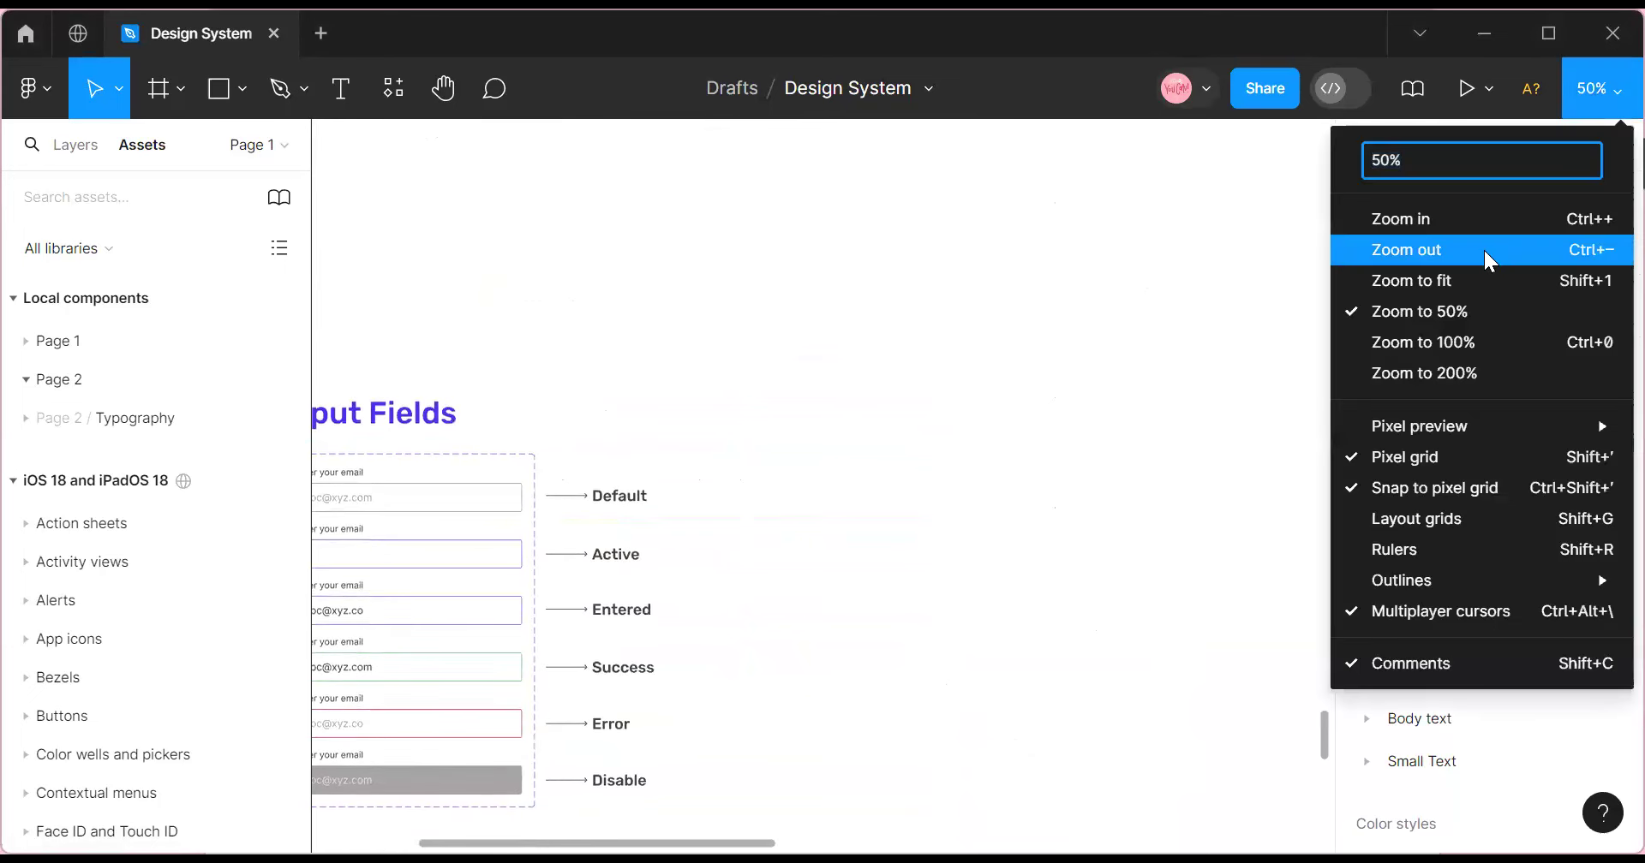
click(1484, 250)
Select the outer frame and rename it 'Input Field'.
click(656, 701)
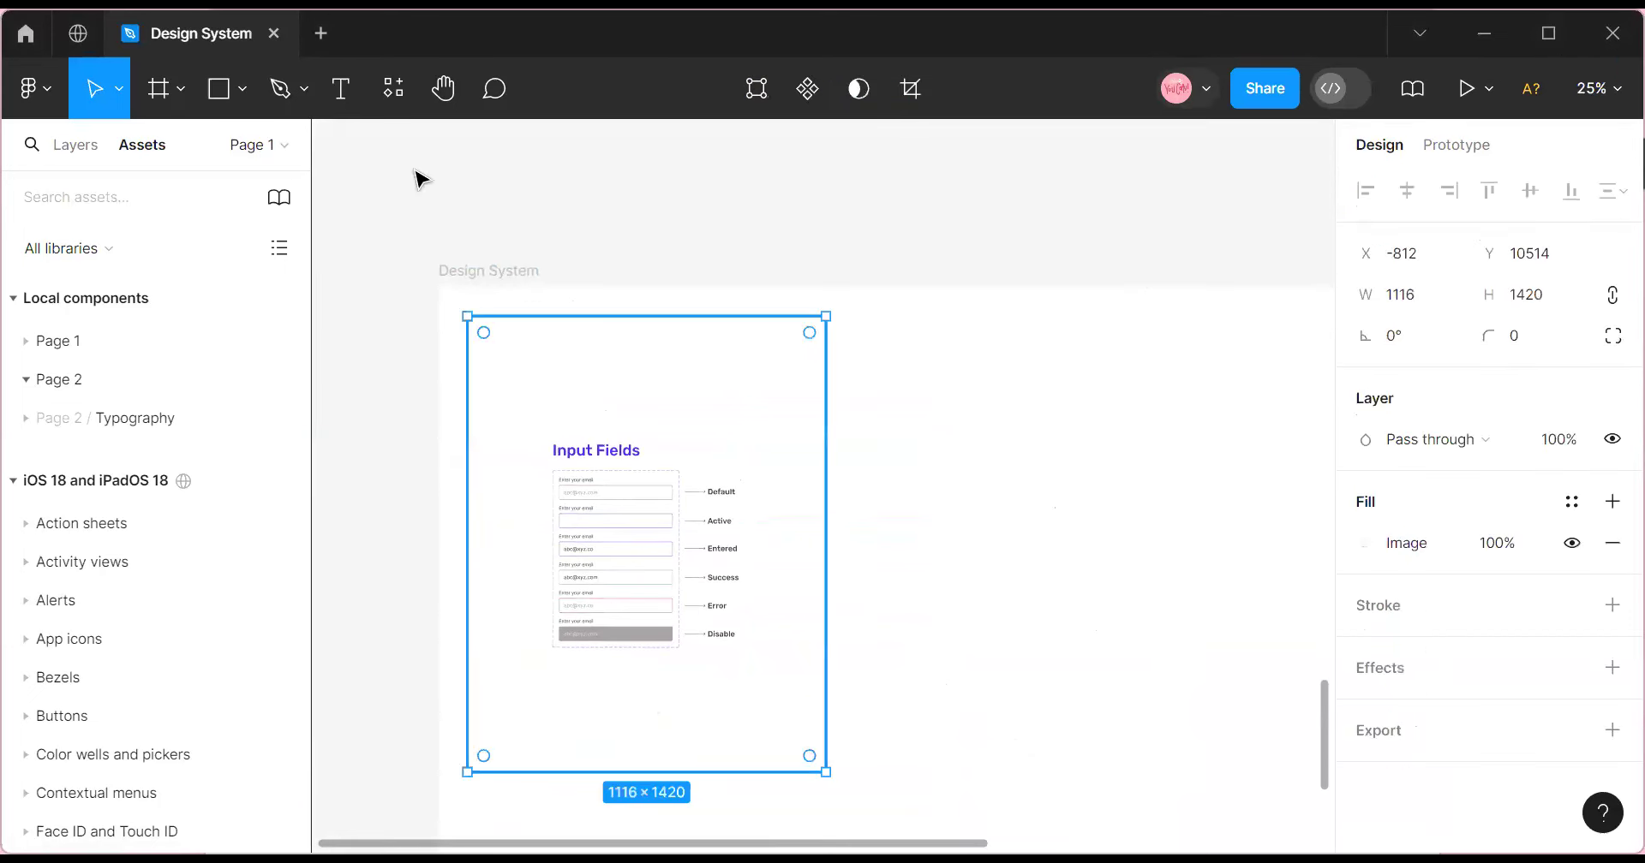
click(475, 275)
double_click(476, 273)
key(BackSpace)
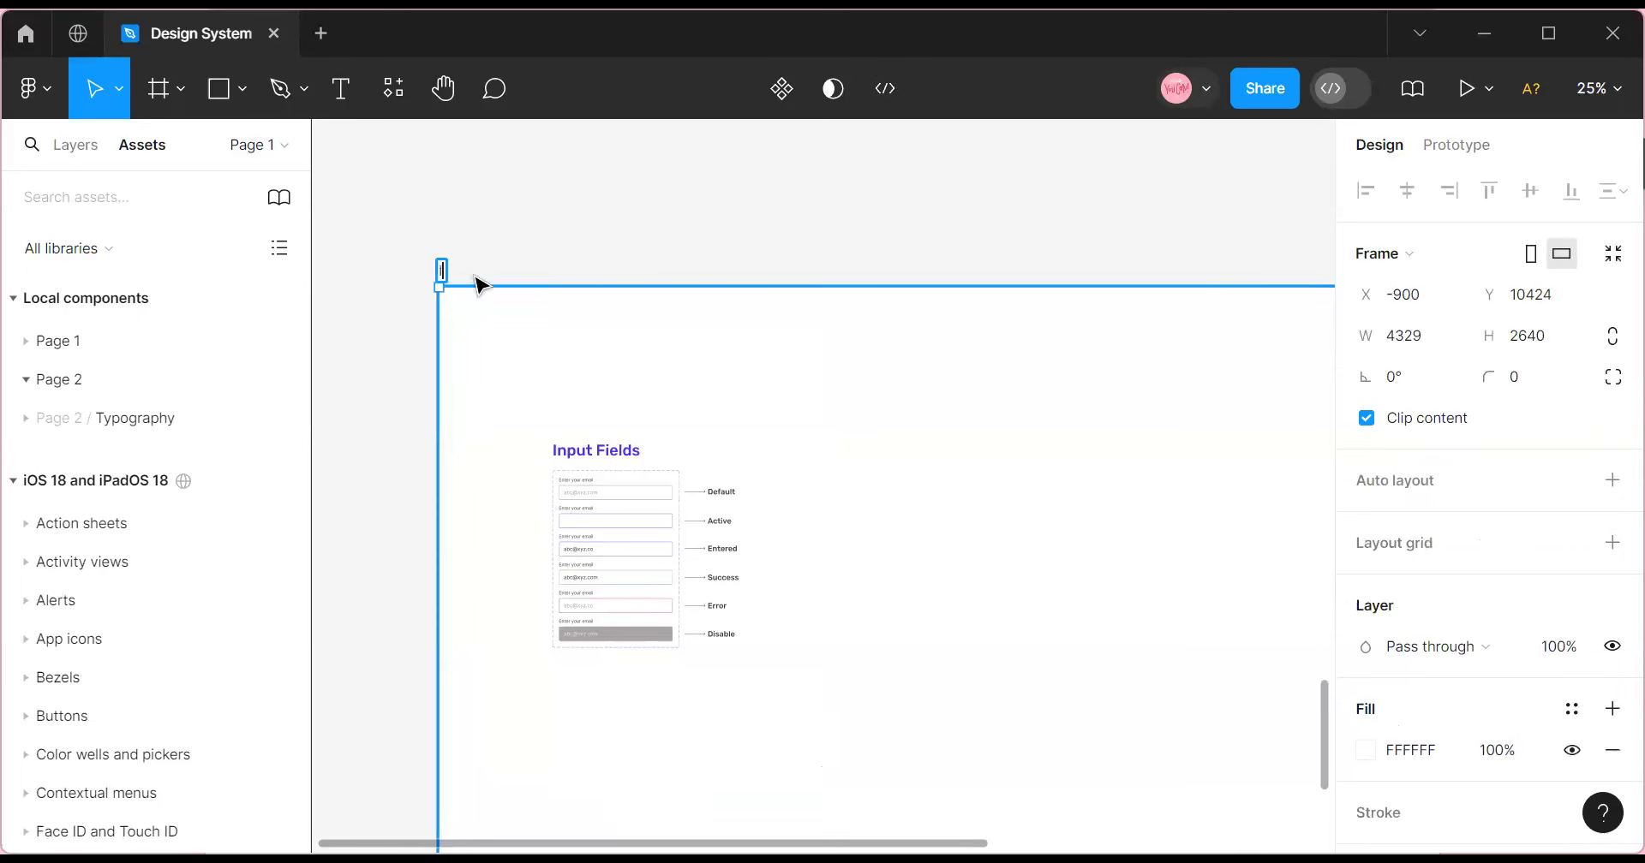
text(Input F)
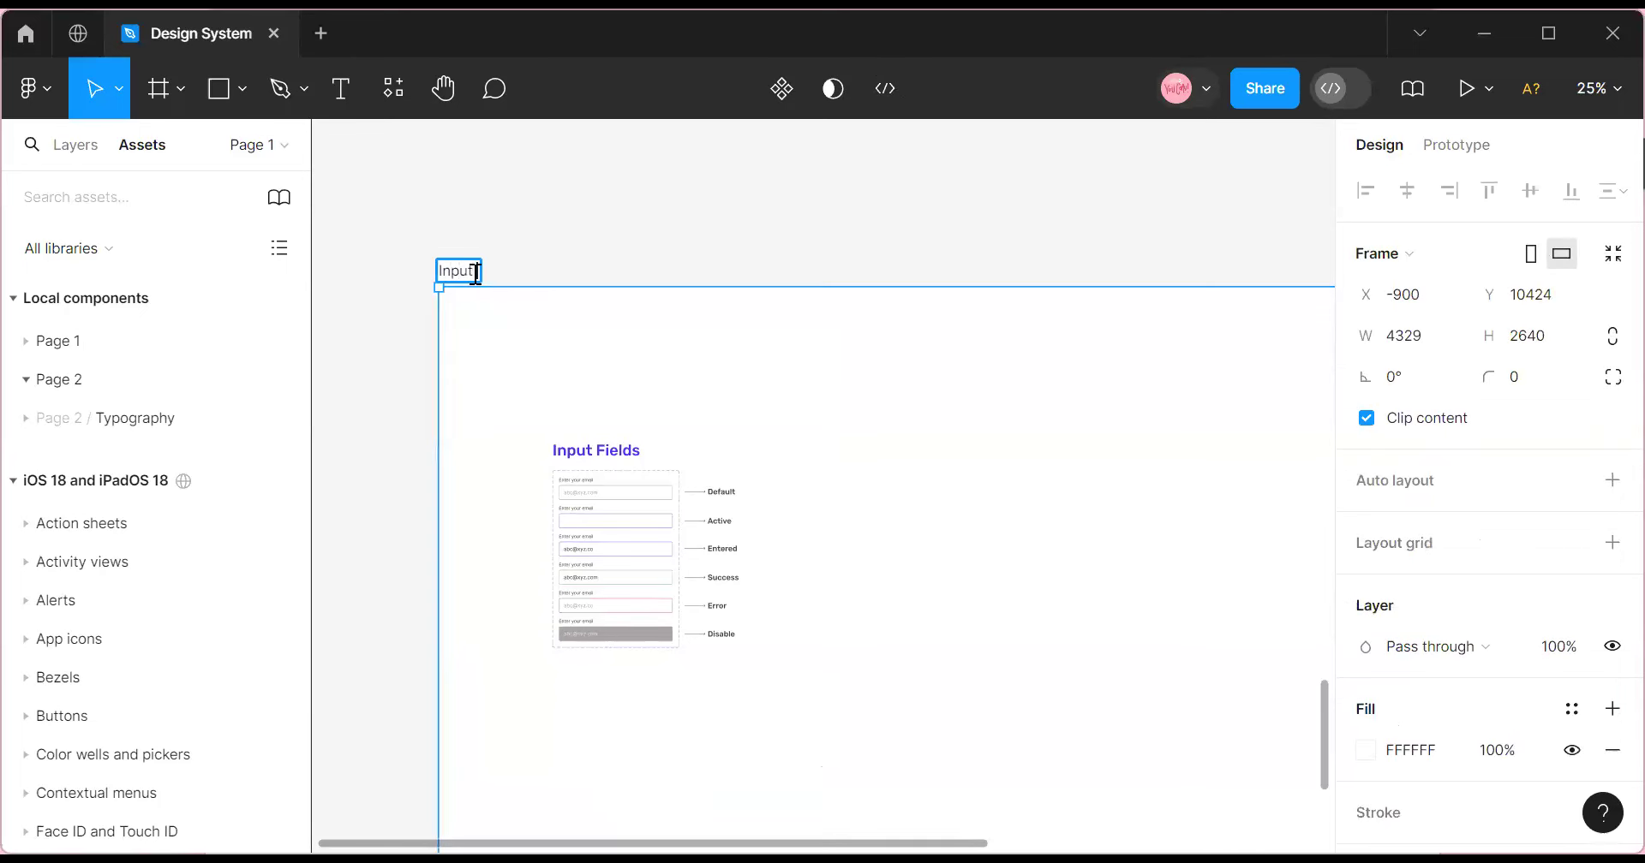
text(ield)
key(Return)
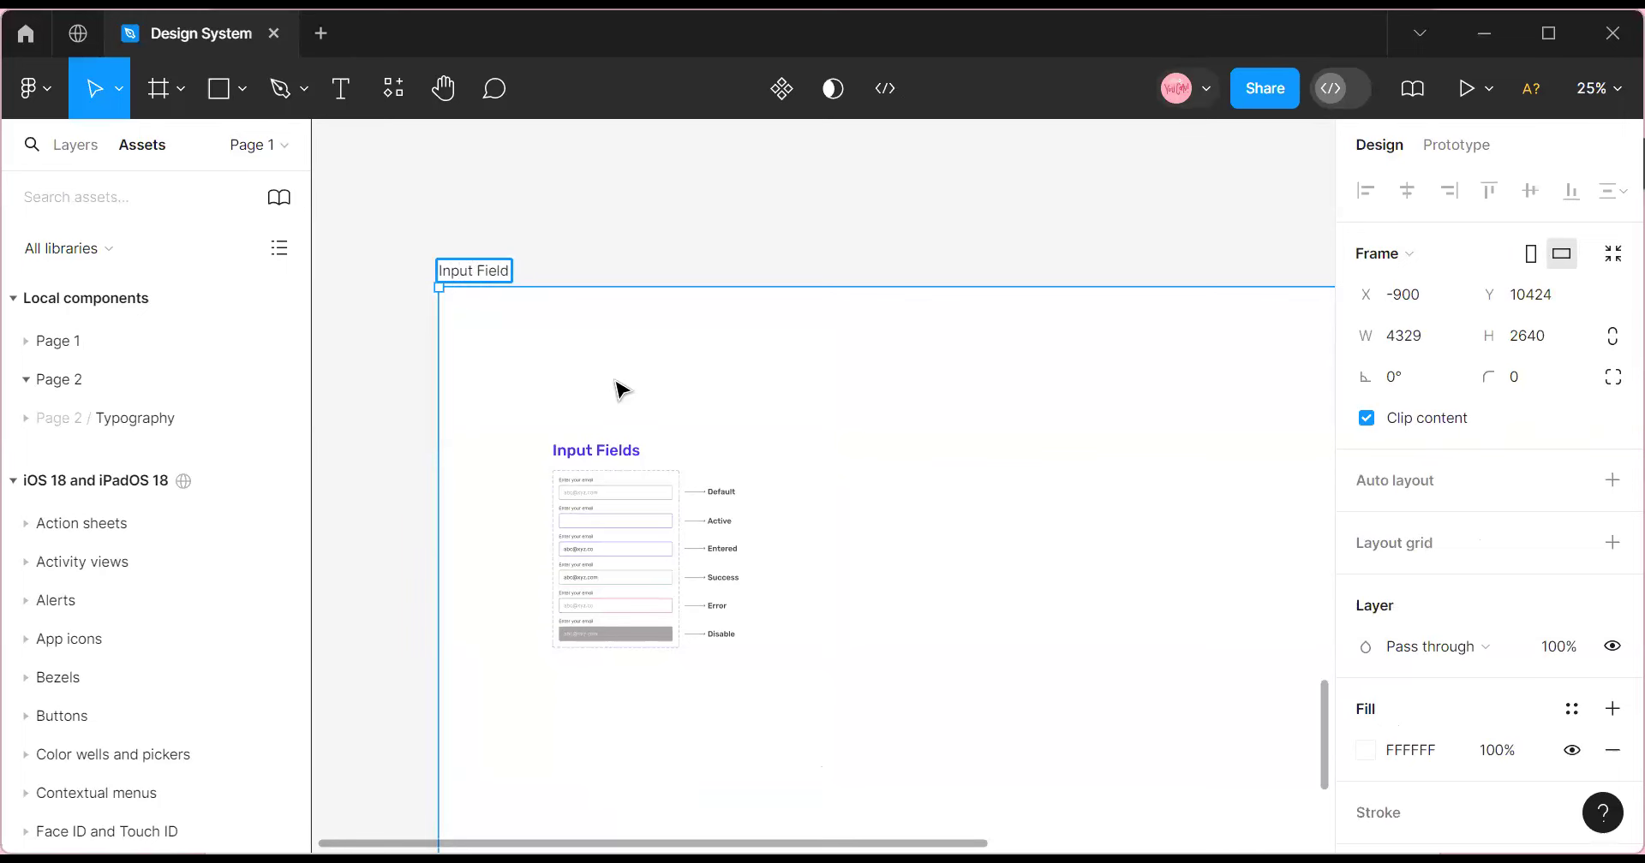
Select the image inside the frame and zoom in to 50%.
click(668, 392)
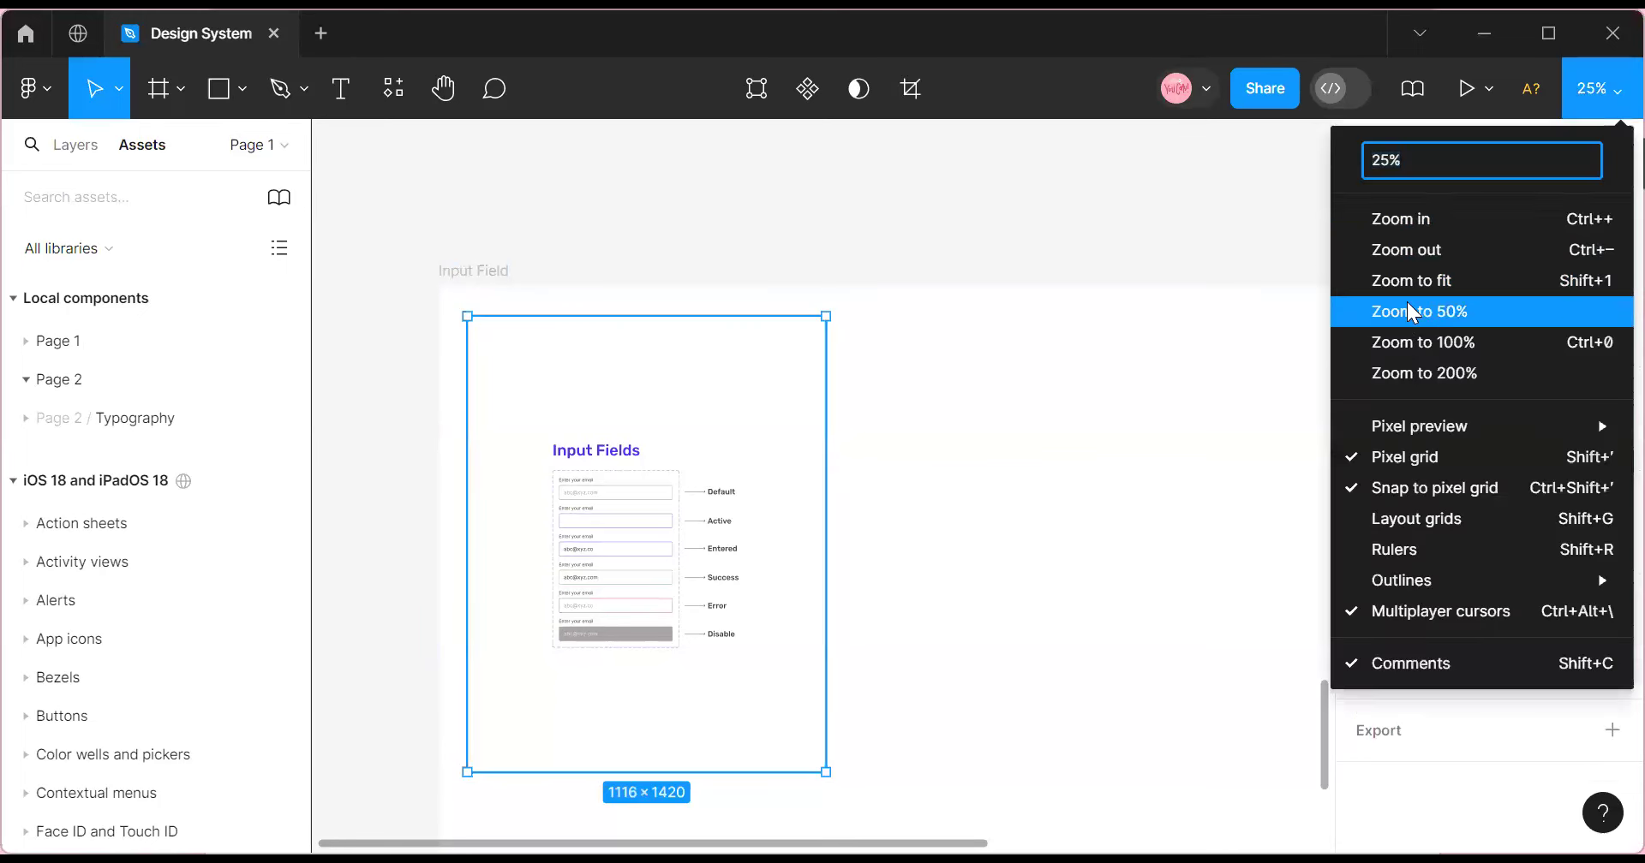
click(1425, 216)
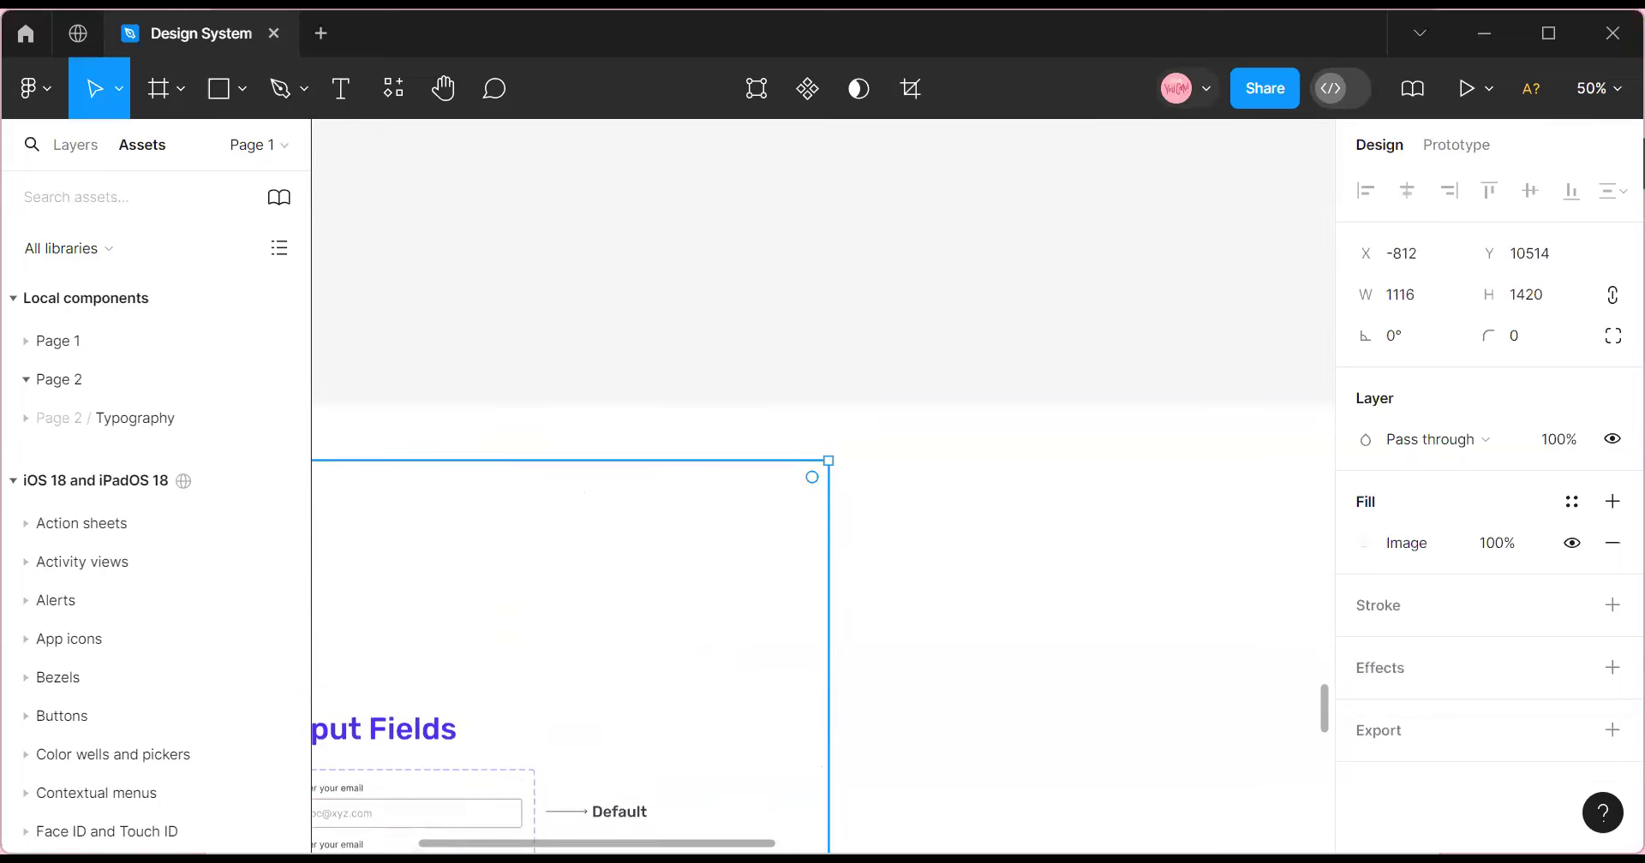
scroll(770, 778, right, 3)
scroll(680, 562, down, 3)
scroll(683, 563, up, 4)
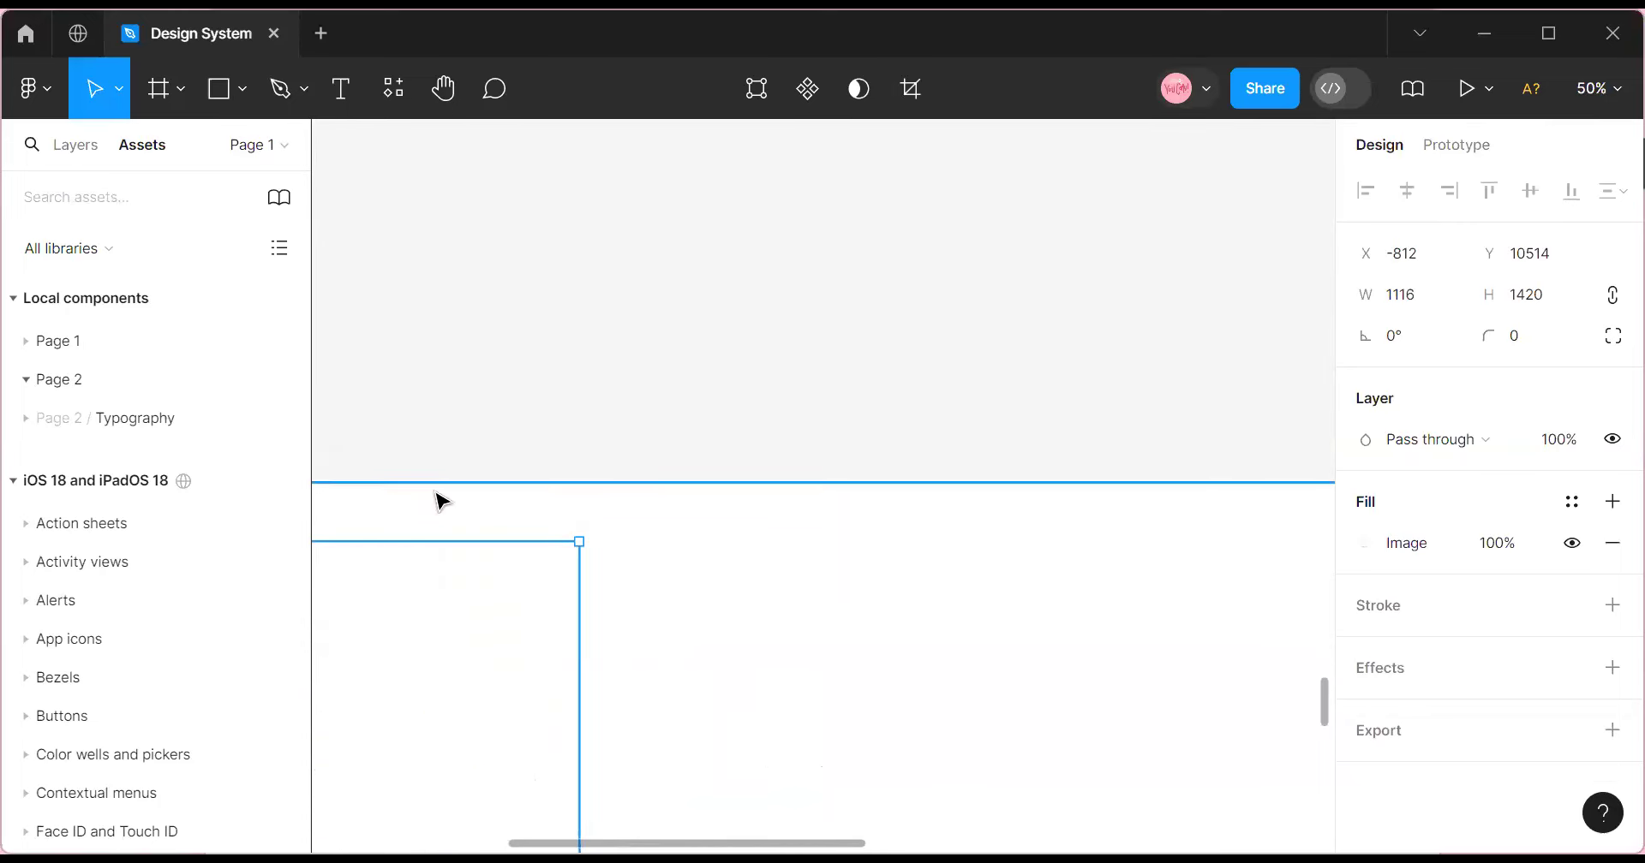
Create the 'Enter Name' text layer on the canvas and zoom to 100%.
click(343, 94)
click(710, 625)
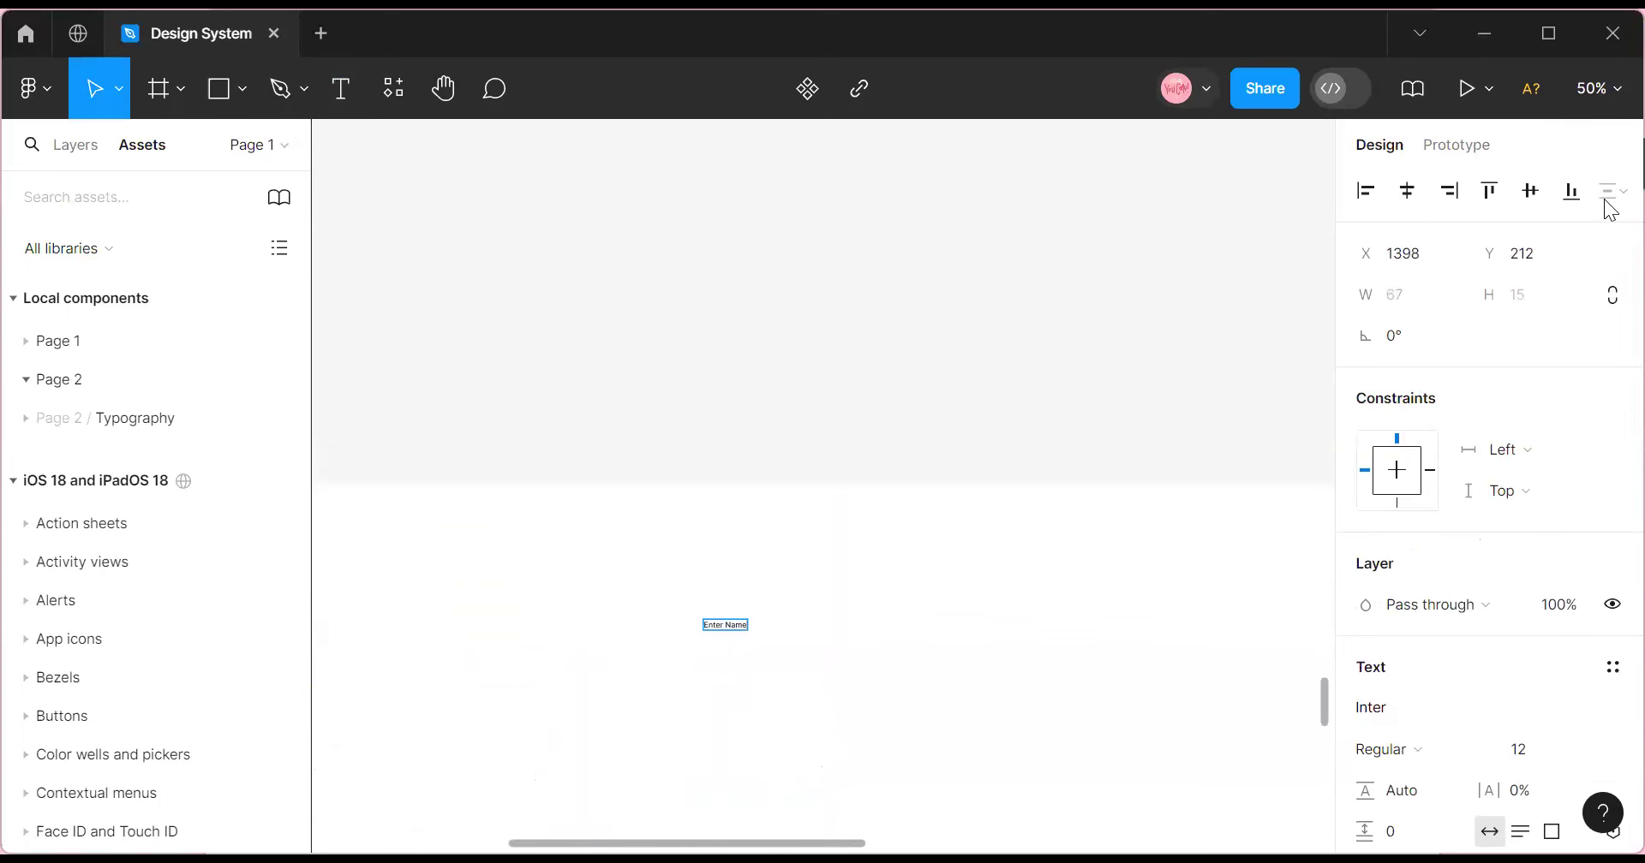
click(1604, 93)
click(1435, 219)
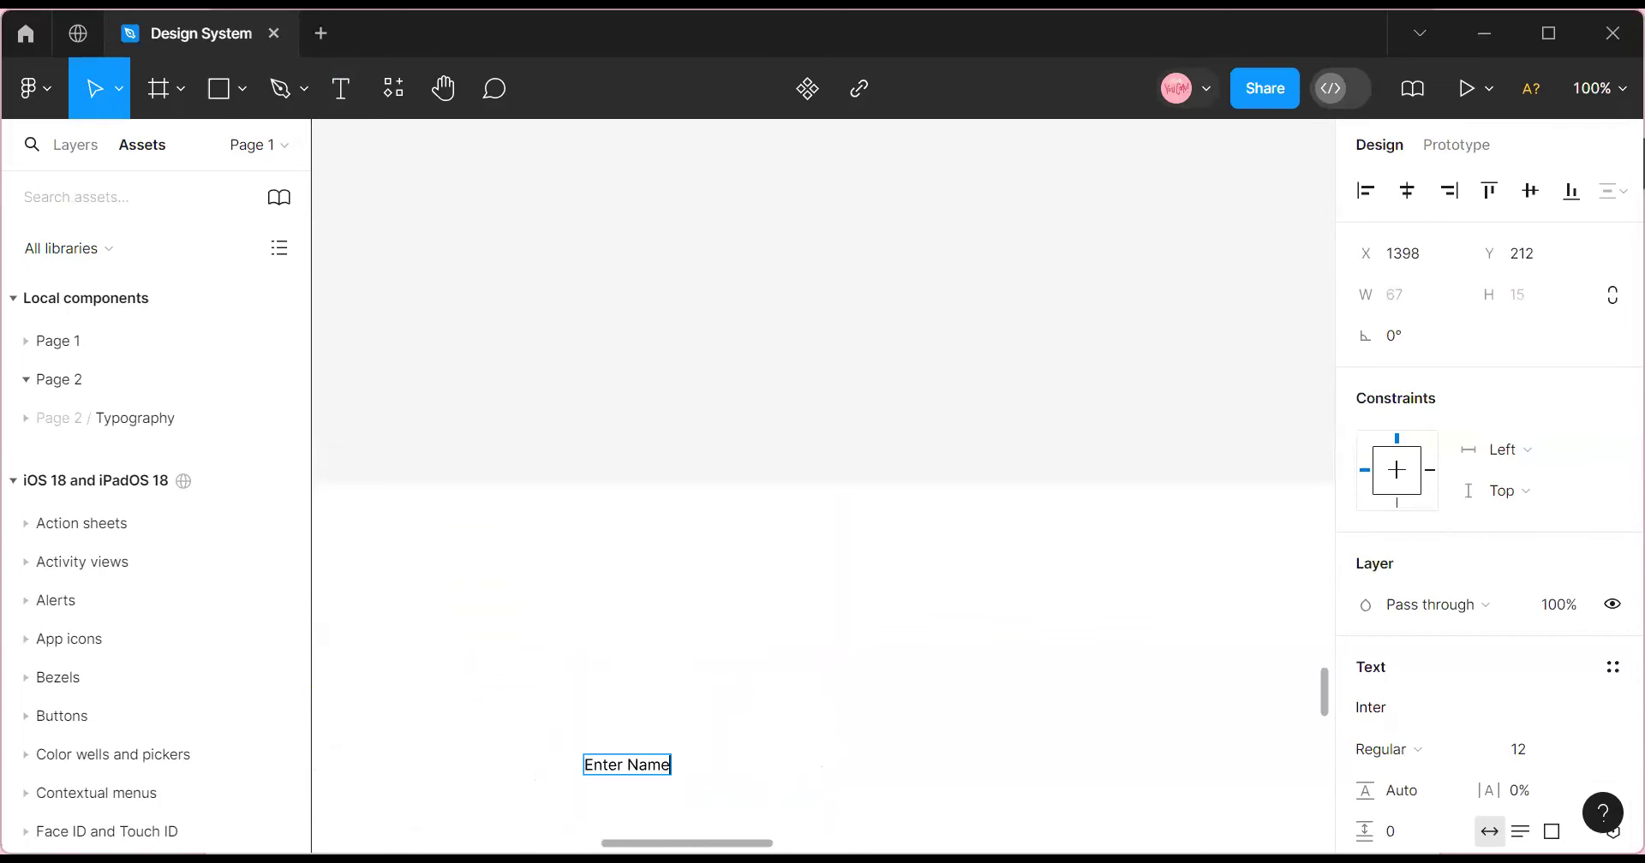
scroll(837, 690, left, 3)
scroll(826, 687, down, 5)
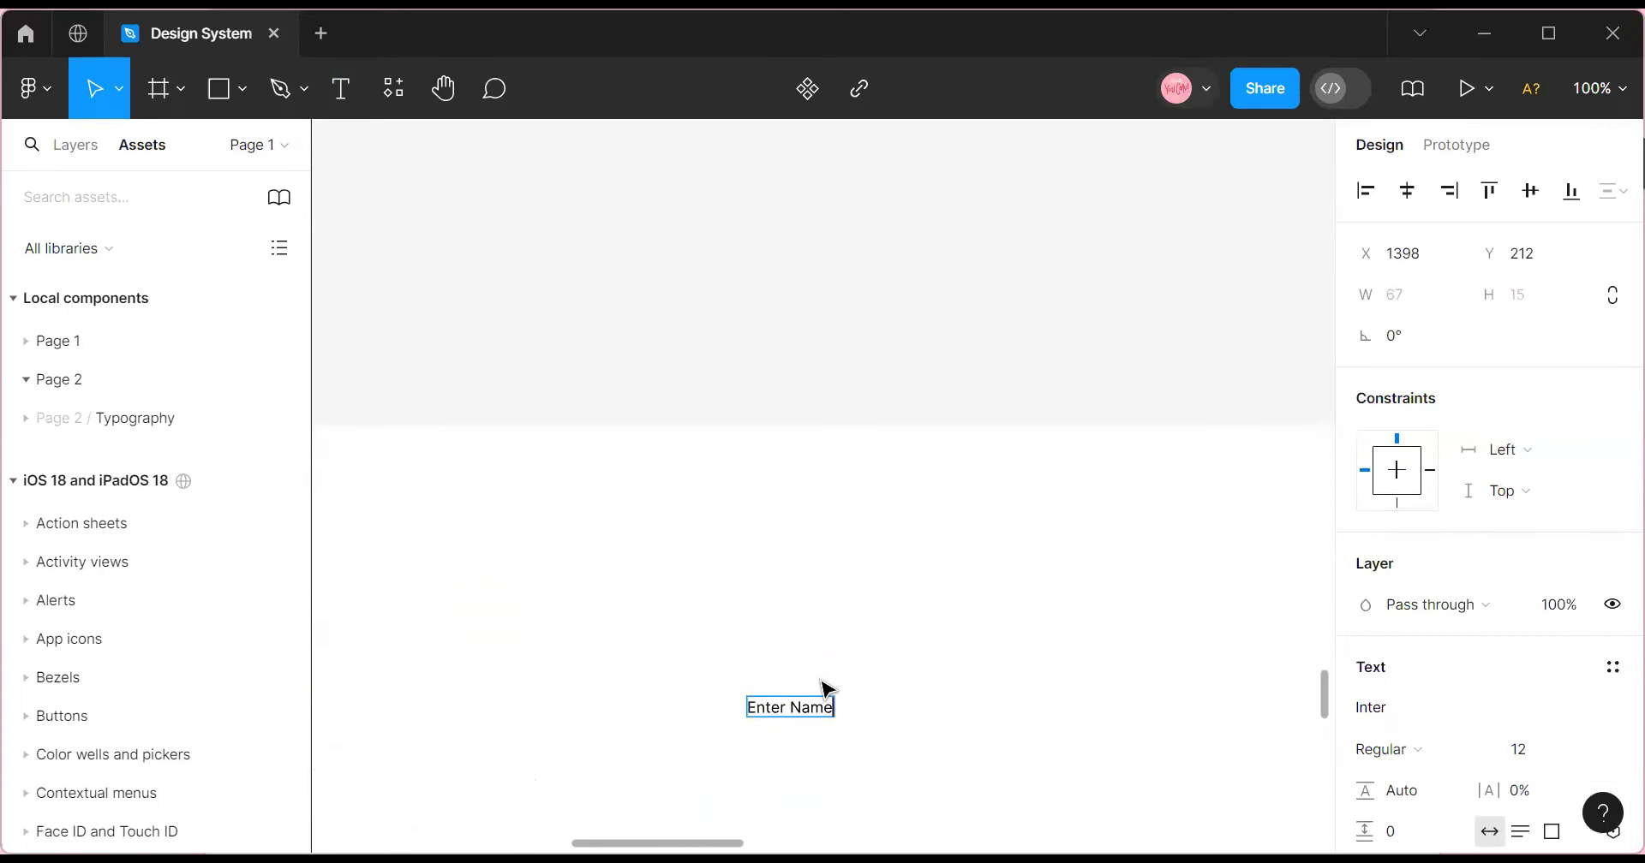
Apply the Single Line/Body Base text style to the Enter Name text.
click(1610, 669)
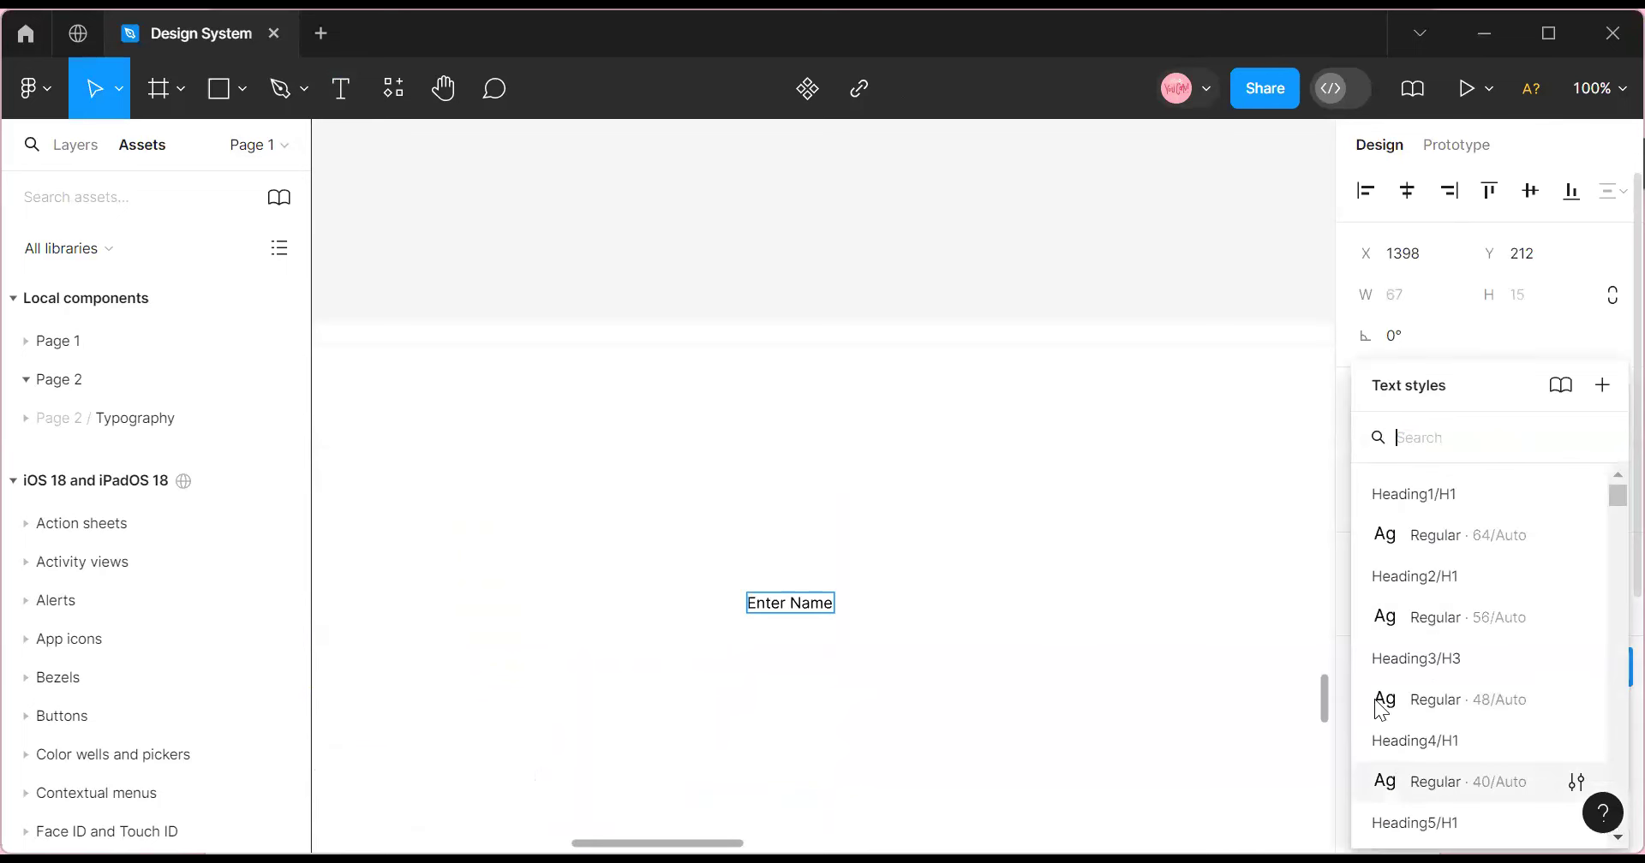
scroll(1456, 802, down, 5)
scroll(1478, 728, down, 10)
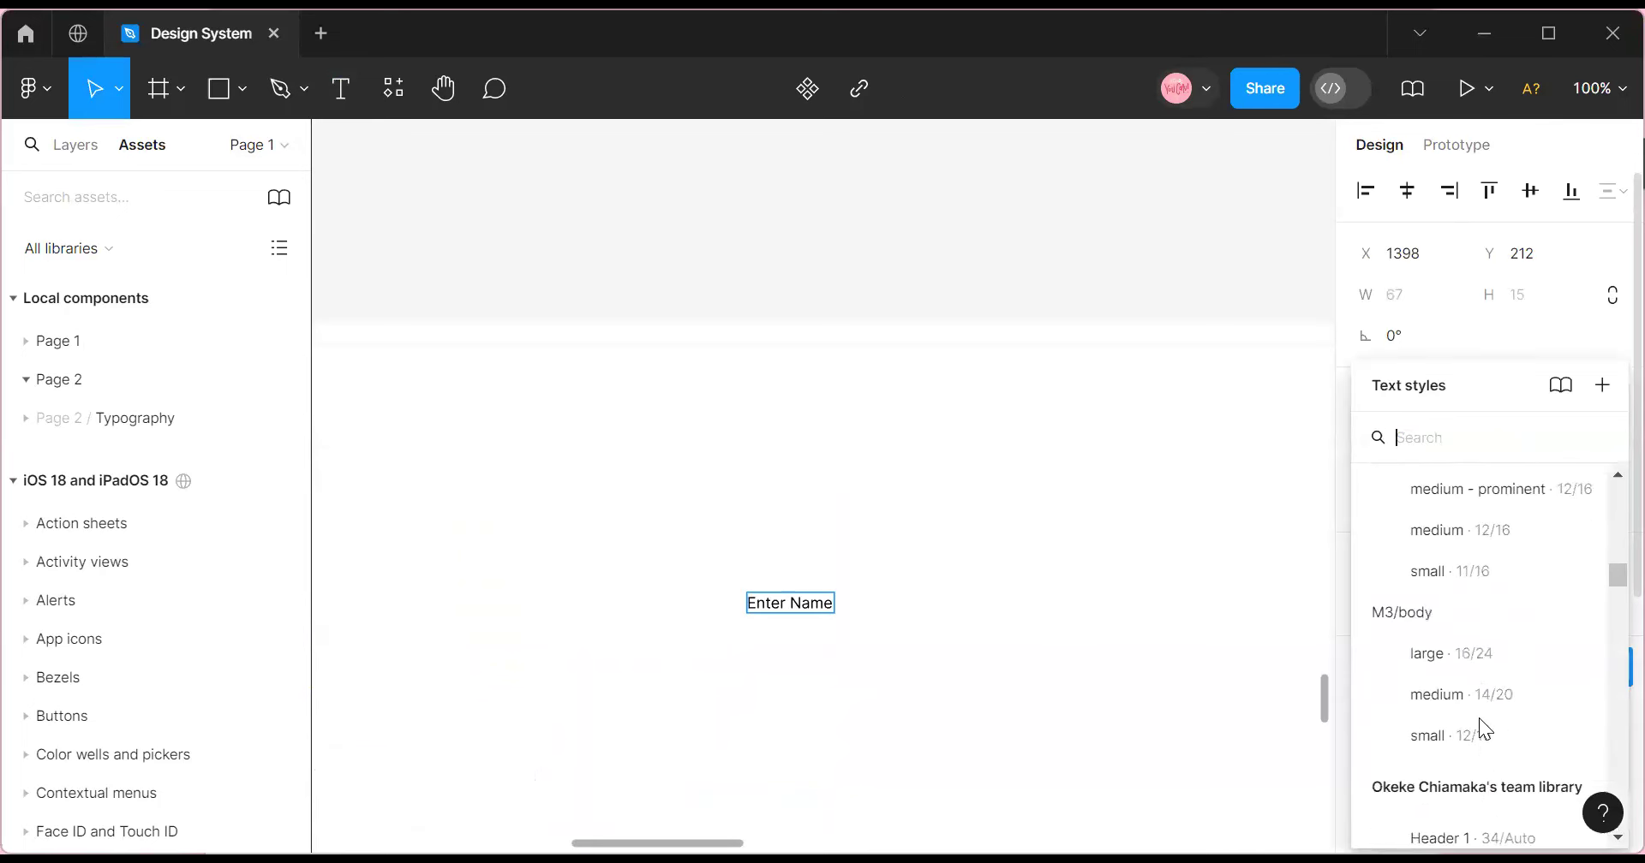
scroll(1478, 719, up, 6)
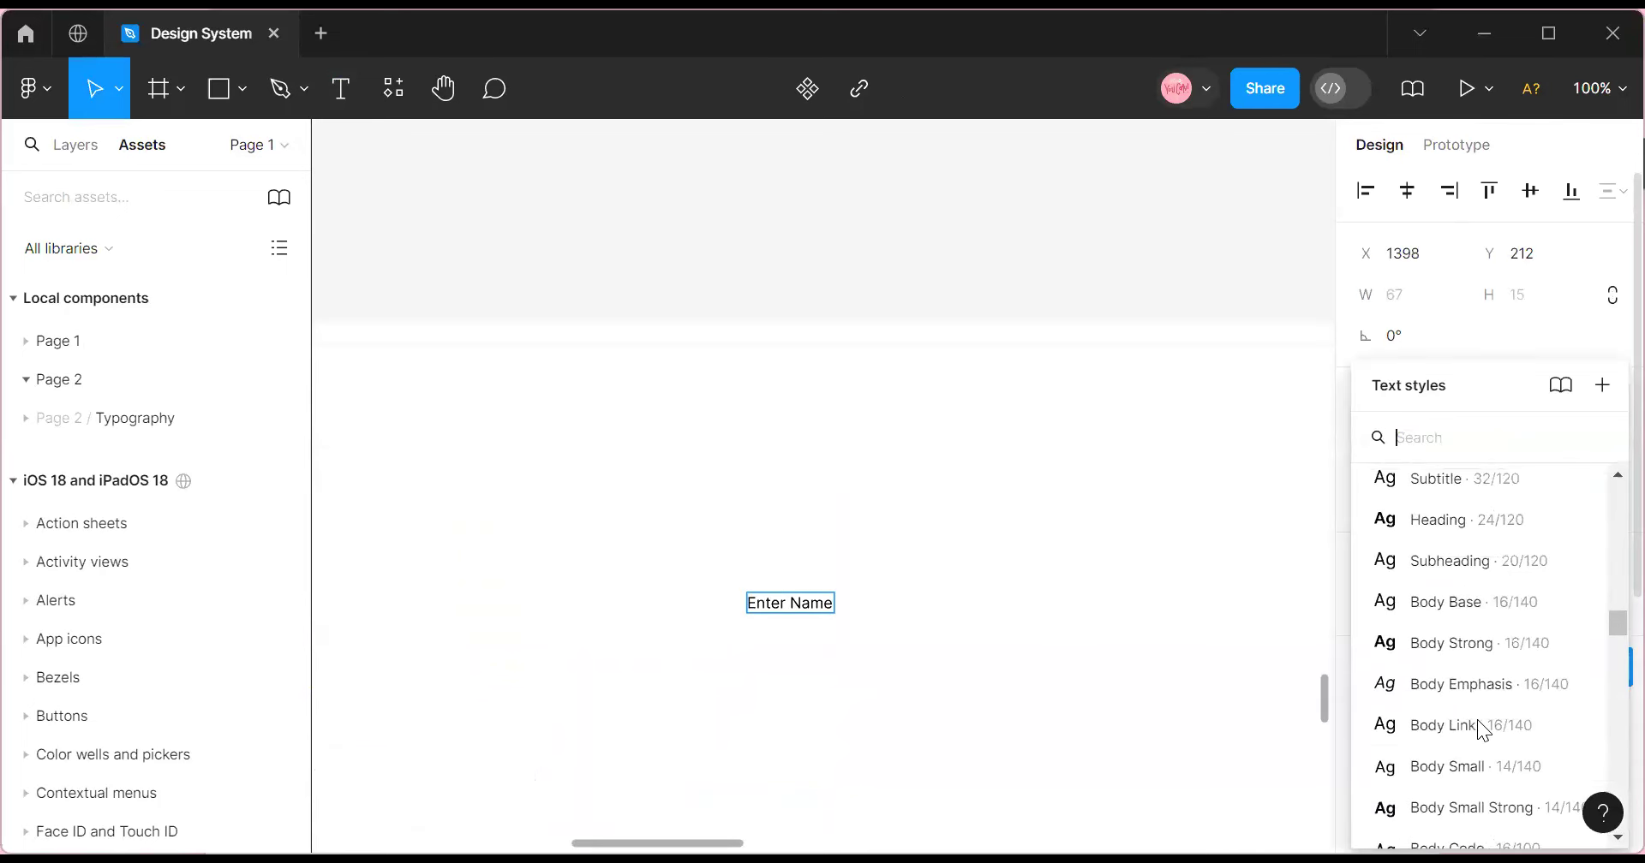
scroll(1469, 719, down, 5)
scroll(1470, 719, down, 2)
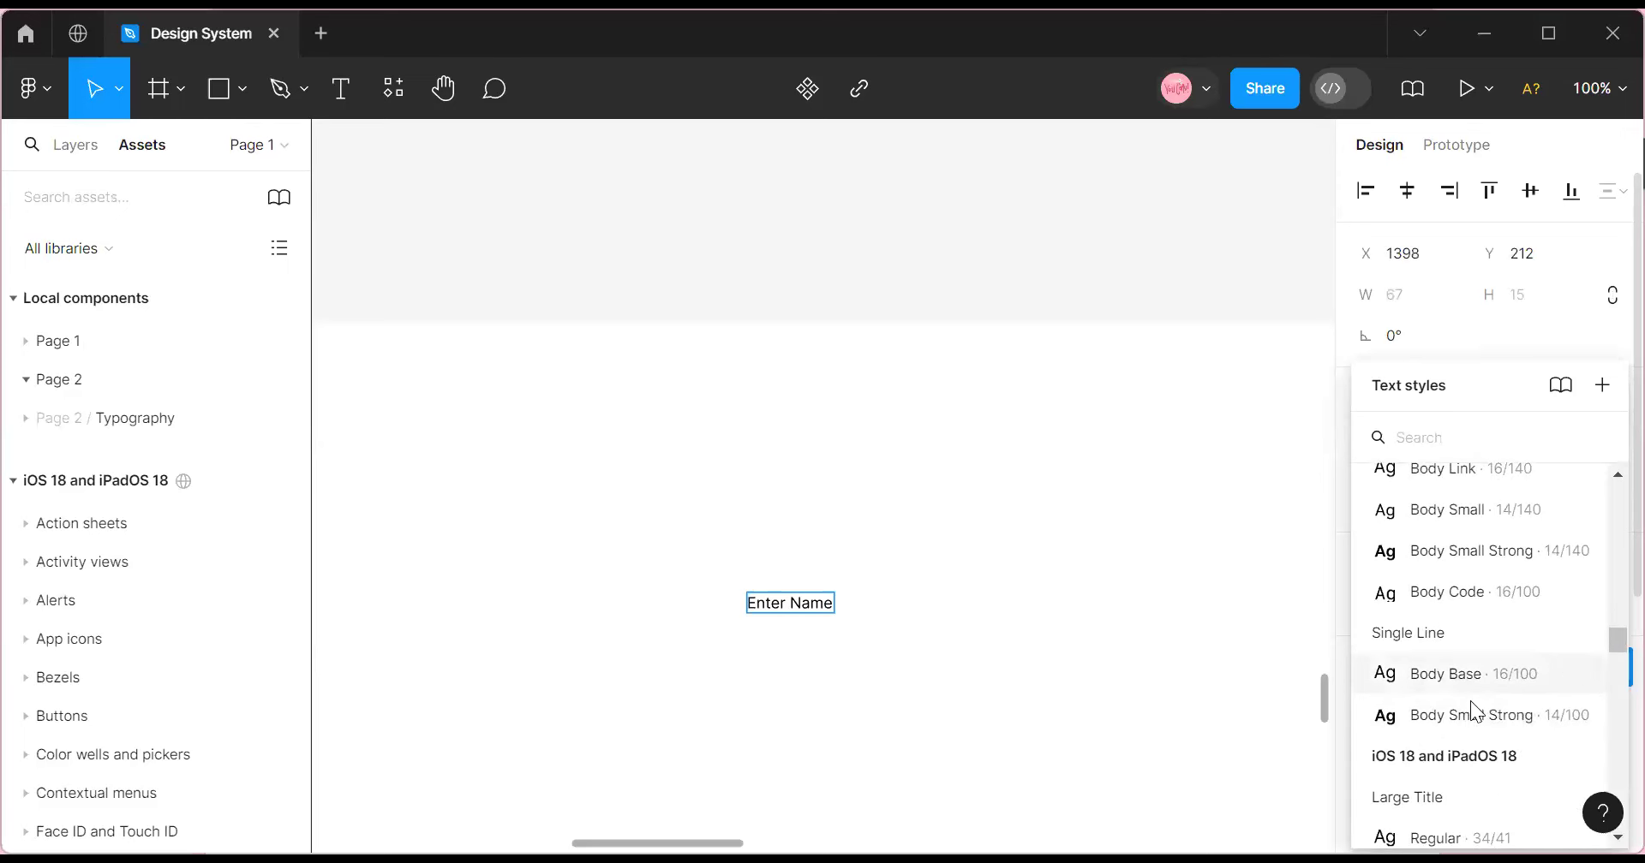
key(Escape)
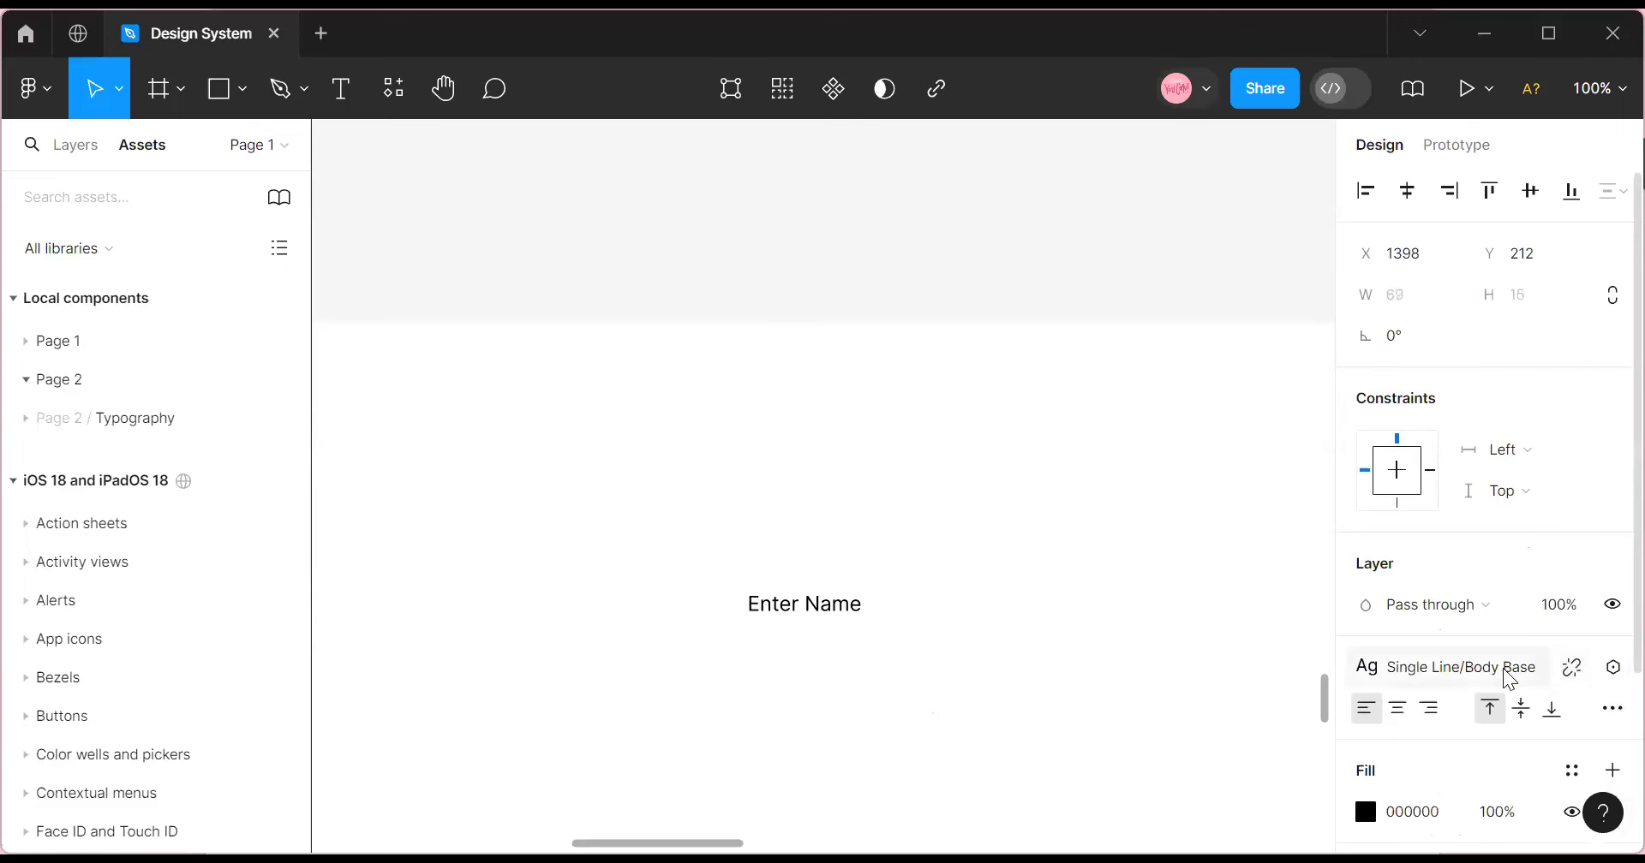
click(1537, 663)
scroll(1516, 599, down, 3)
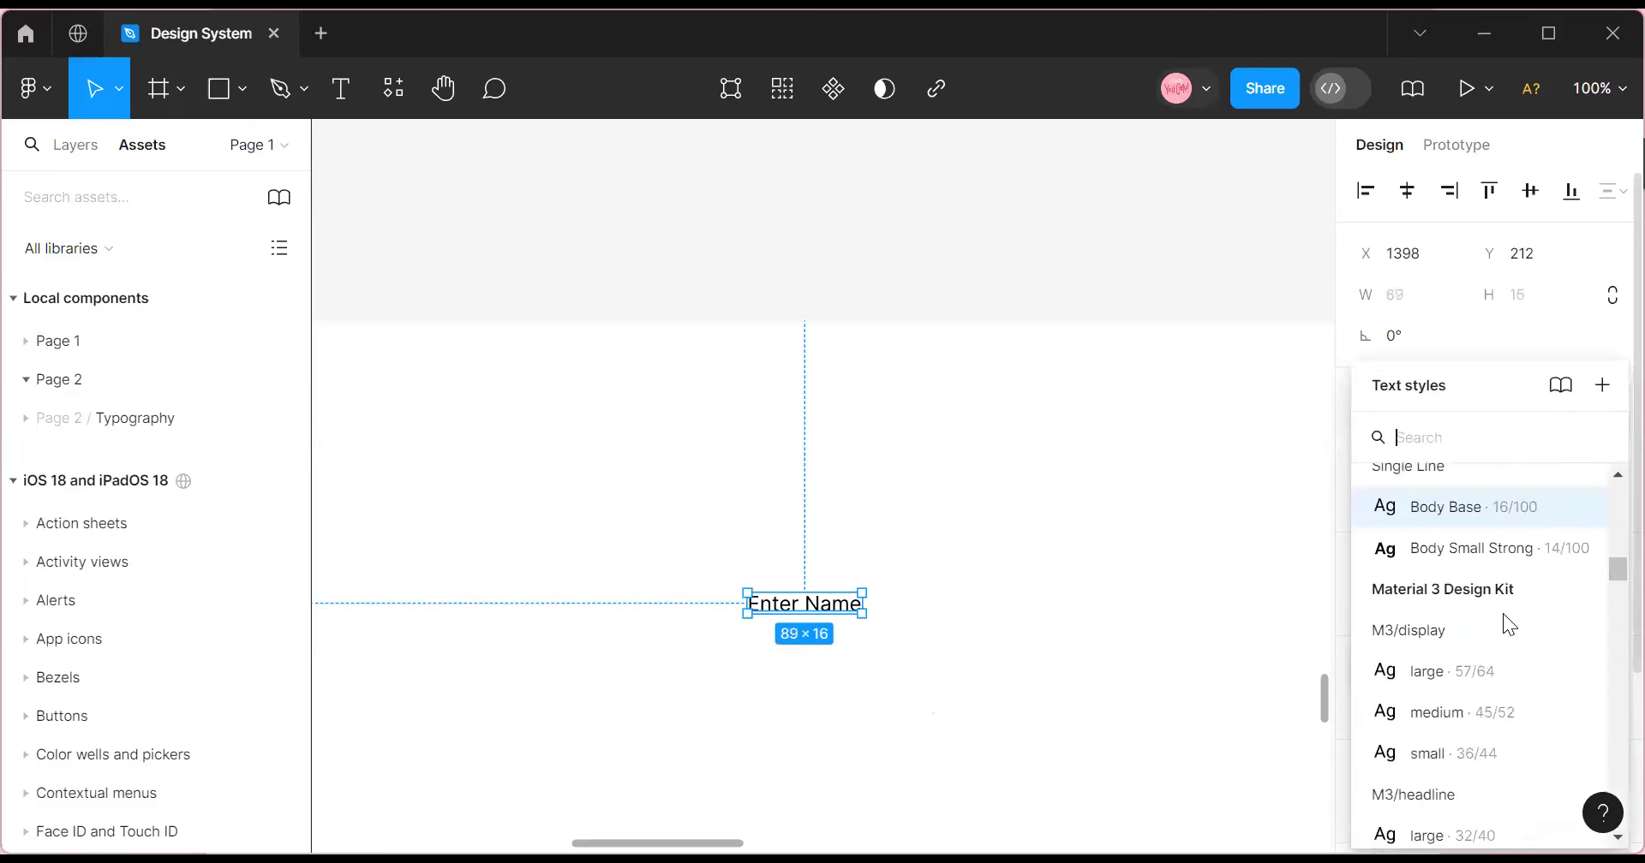
click(1499, 504)
Give the Enter Name text the Black colour style.
click(851, 635)
click(802, 611)
click(1571, 770)
scroll(1148, 604, down, 6)
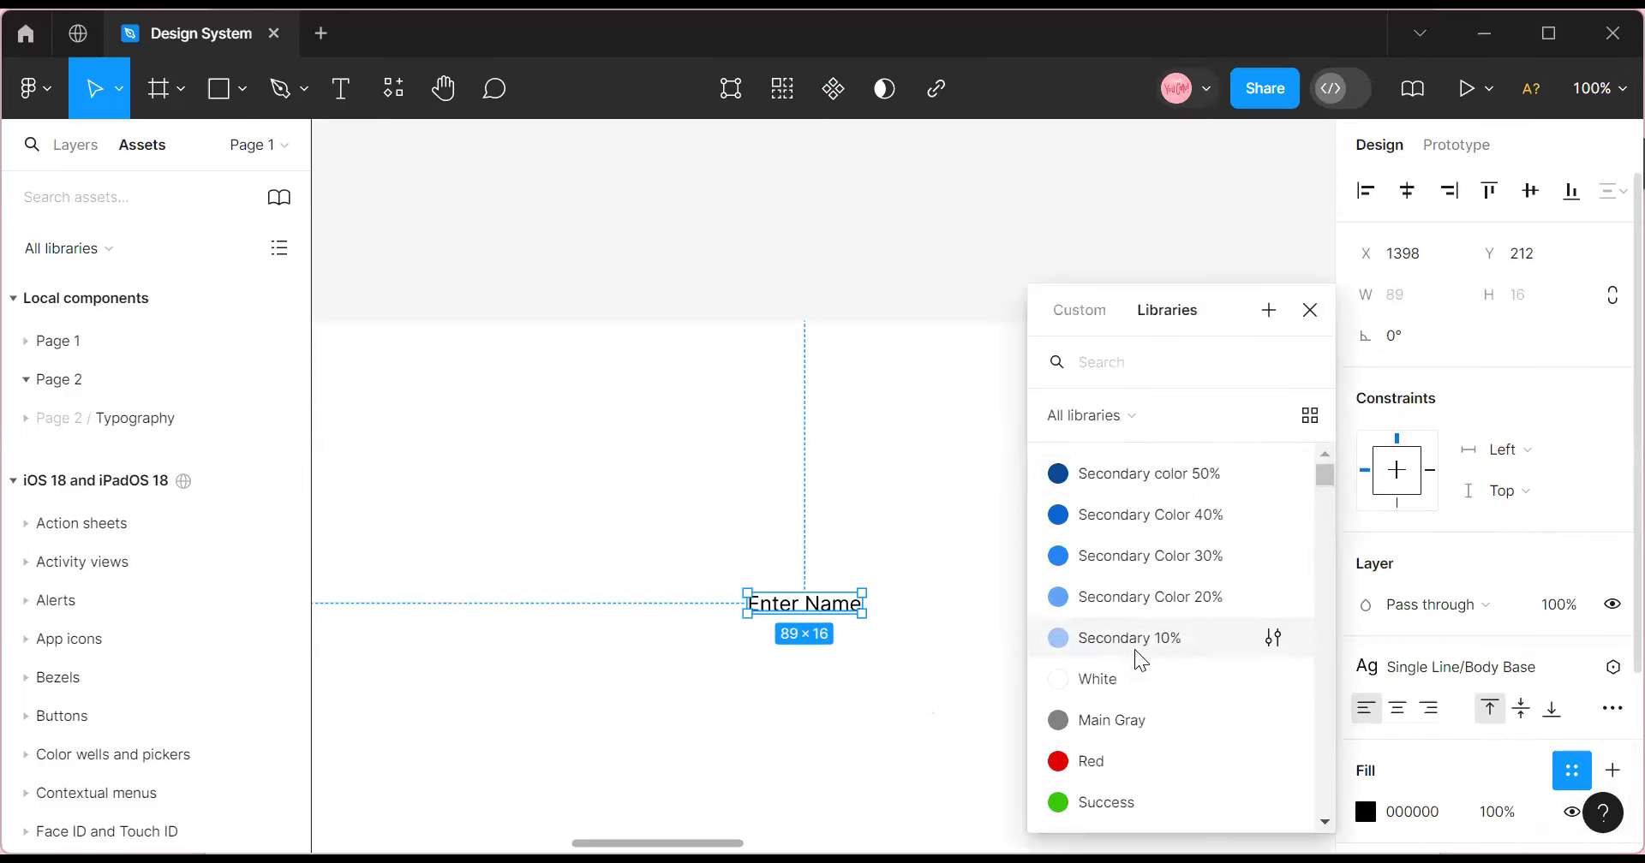
click(1143, 631)
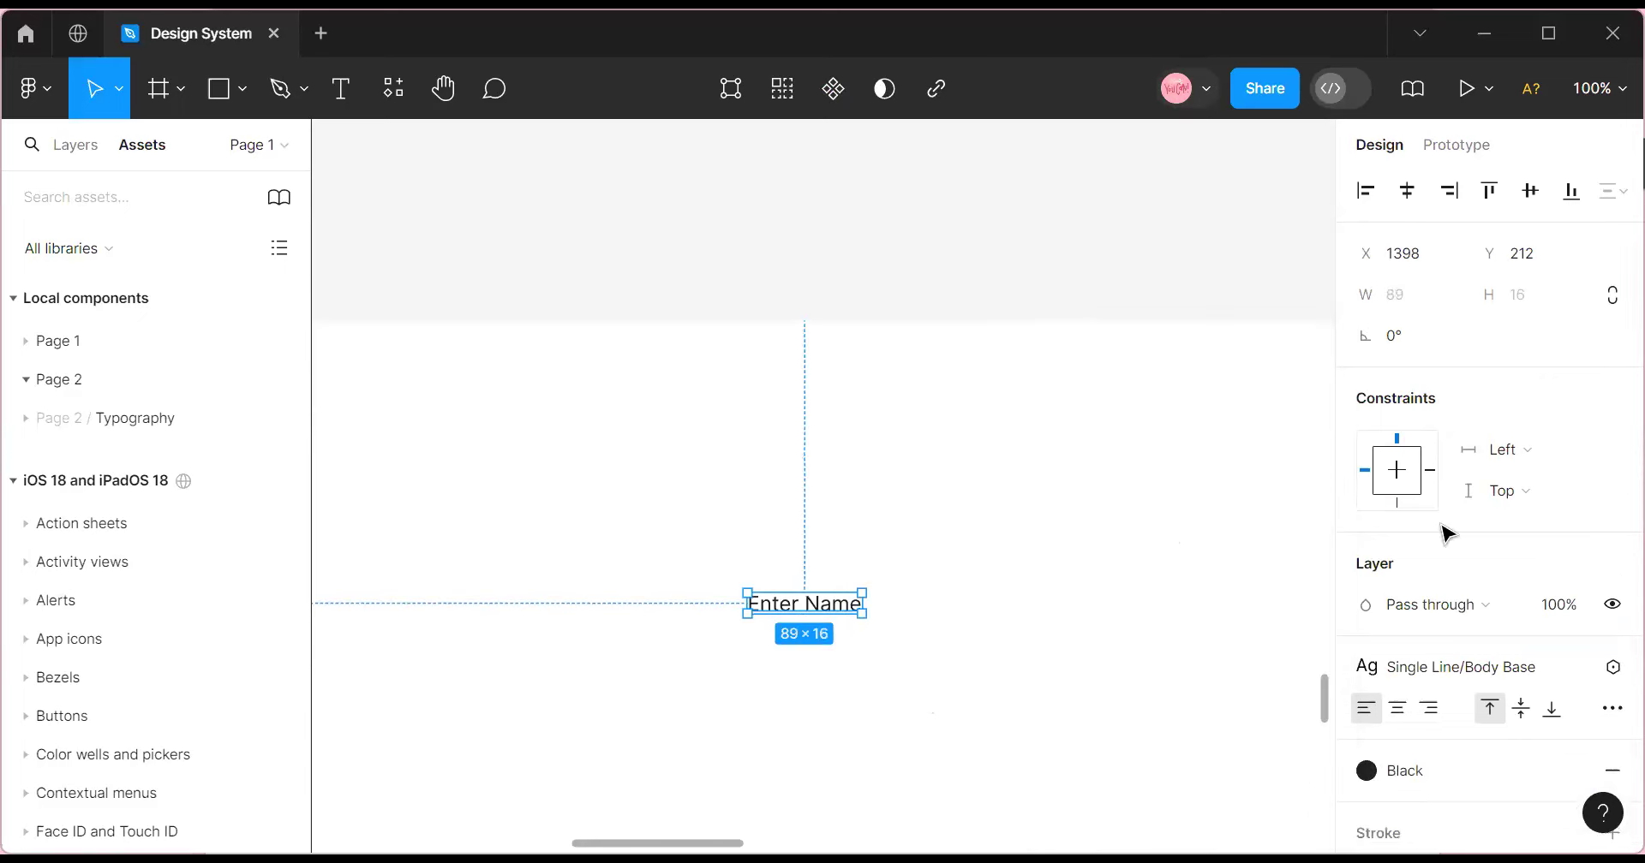
click(1600, 88)
Zoom to 200% and nudge the Enter Name text up and to the left.
click(1439, 219)
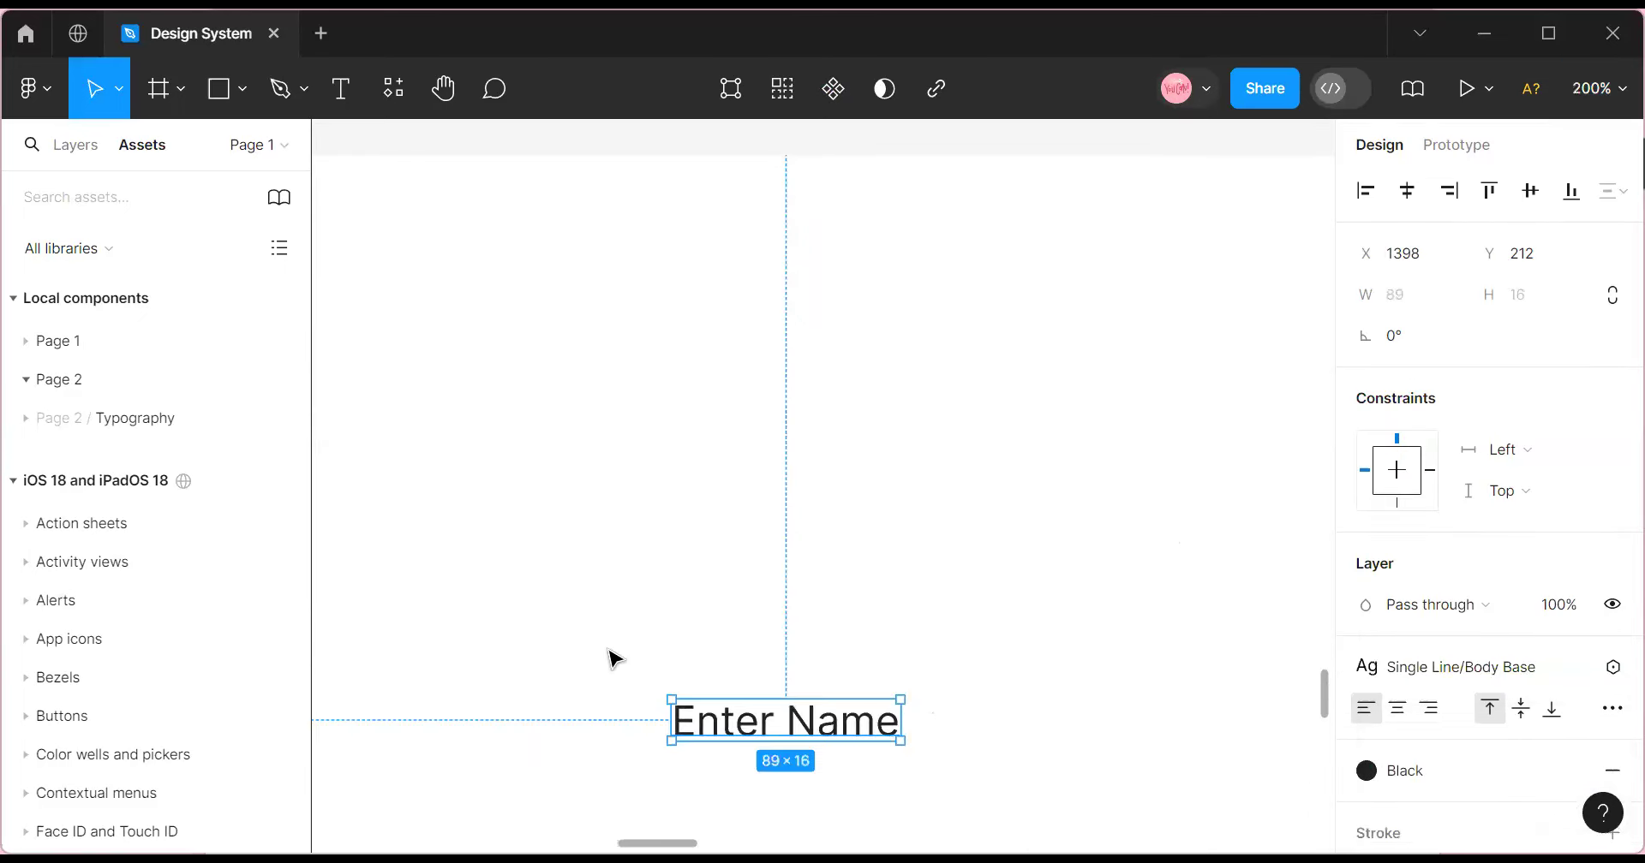
scroll(643, 753, left, 3)
scroll(642, 753, right, 4)
scroll(643, 753, left, 1)
scroll(833, 716, up, 1)
scroll(833, 716, up, 5)
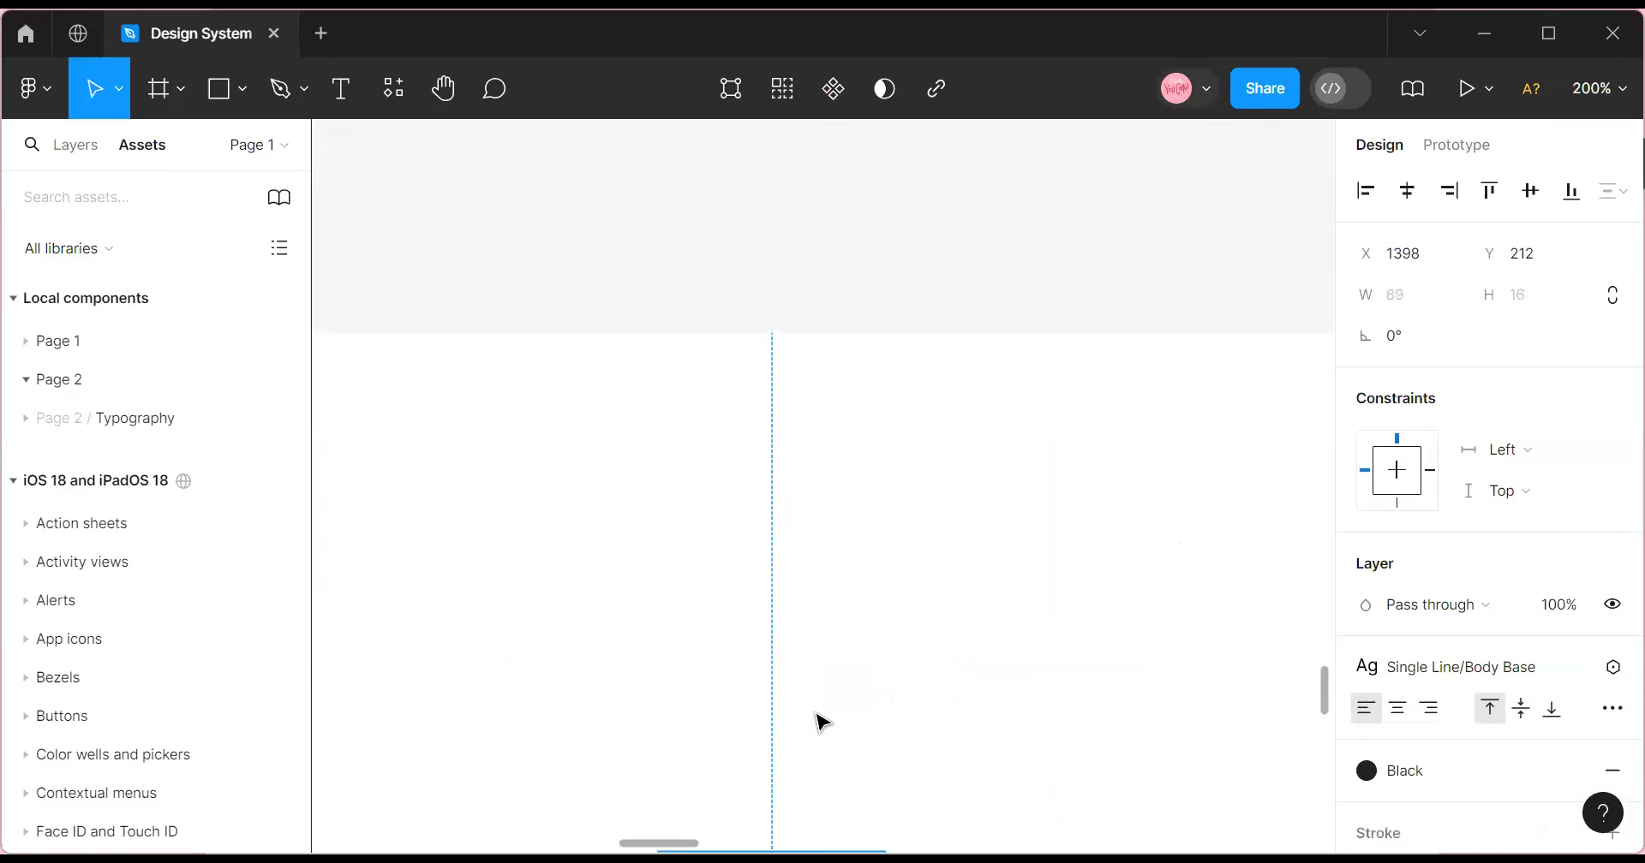
scroll(814, 719, down, 6)
drag(768, 647, 709, 653)
drag(662, 579, 666, 568)
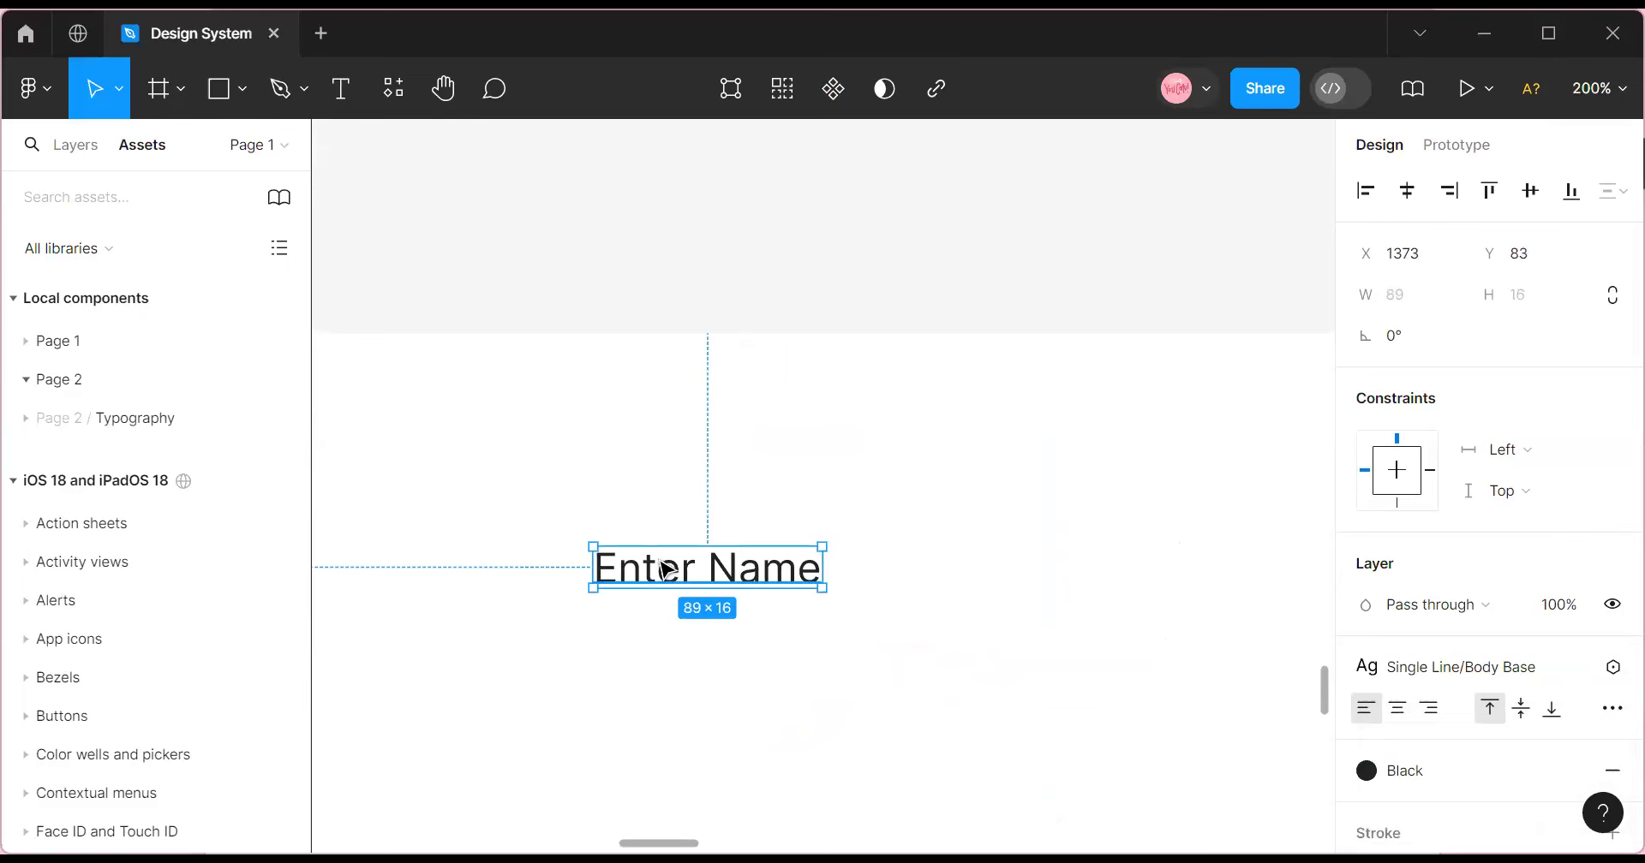
Deselect the text and toggle between the Layers and Assets panels.
click(525, 535)
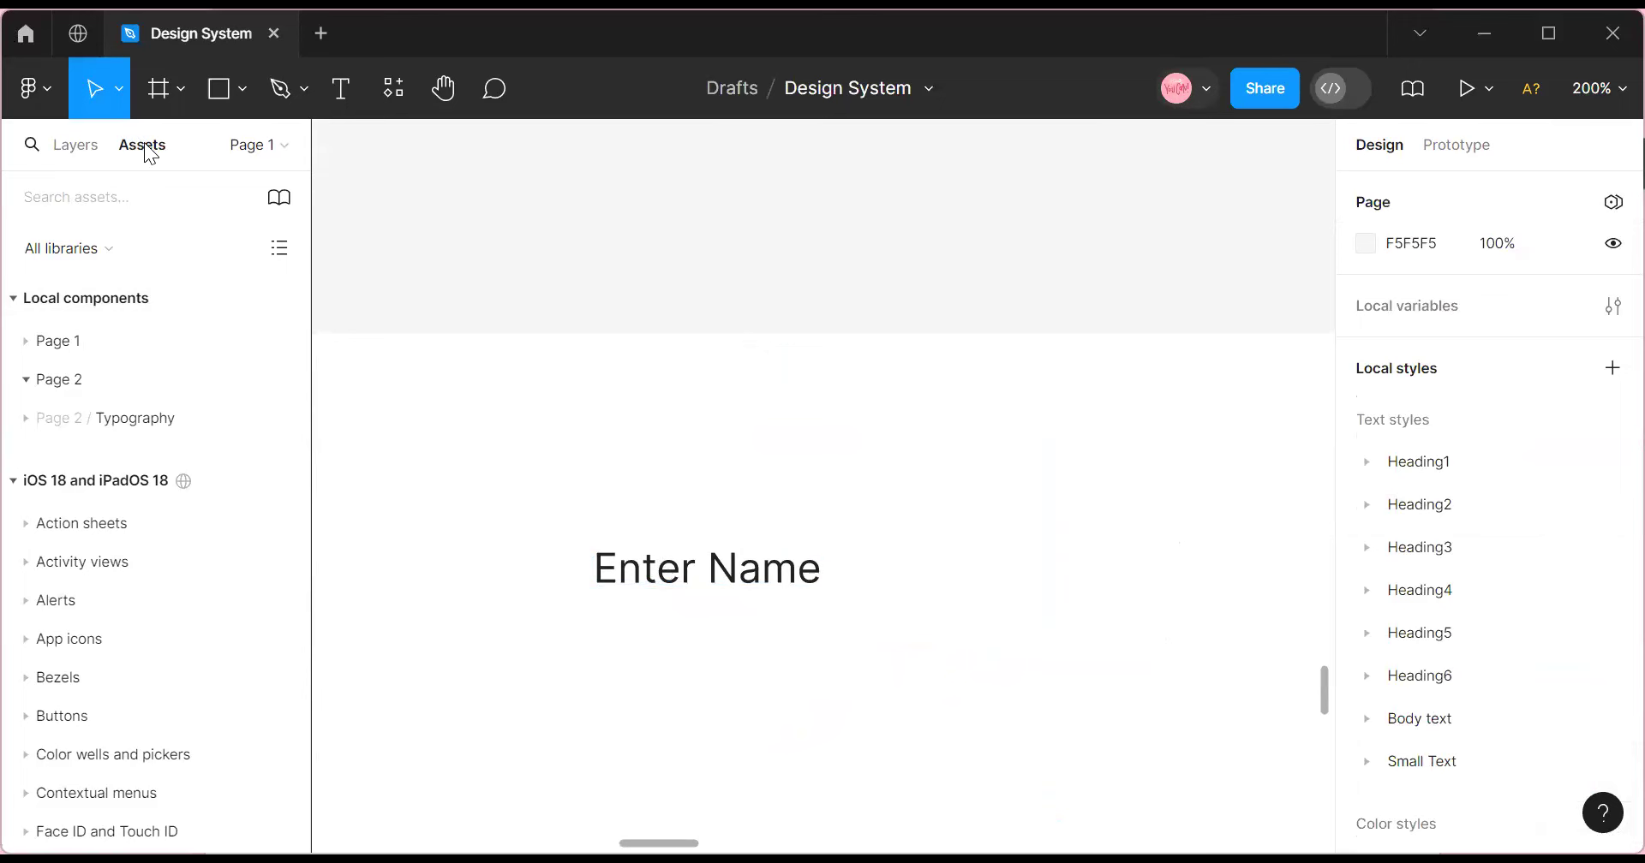
click(83, 147)
click(142, 148)
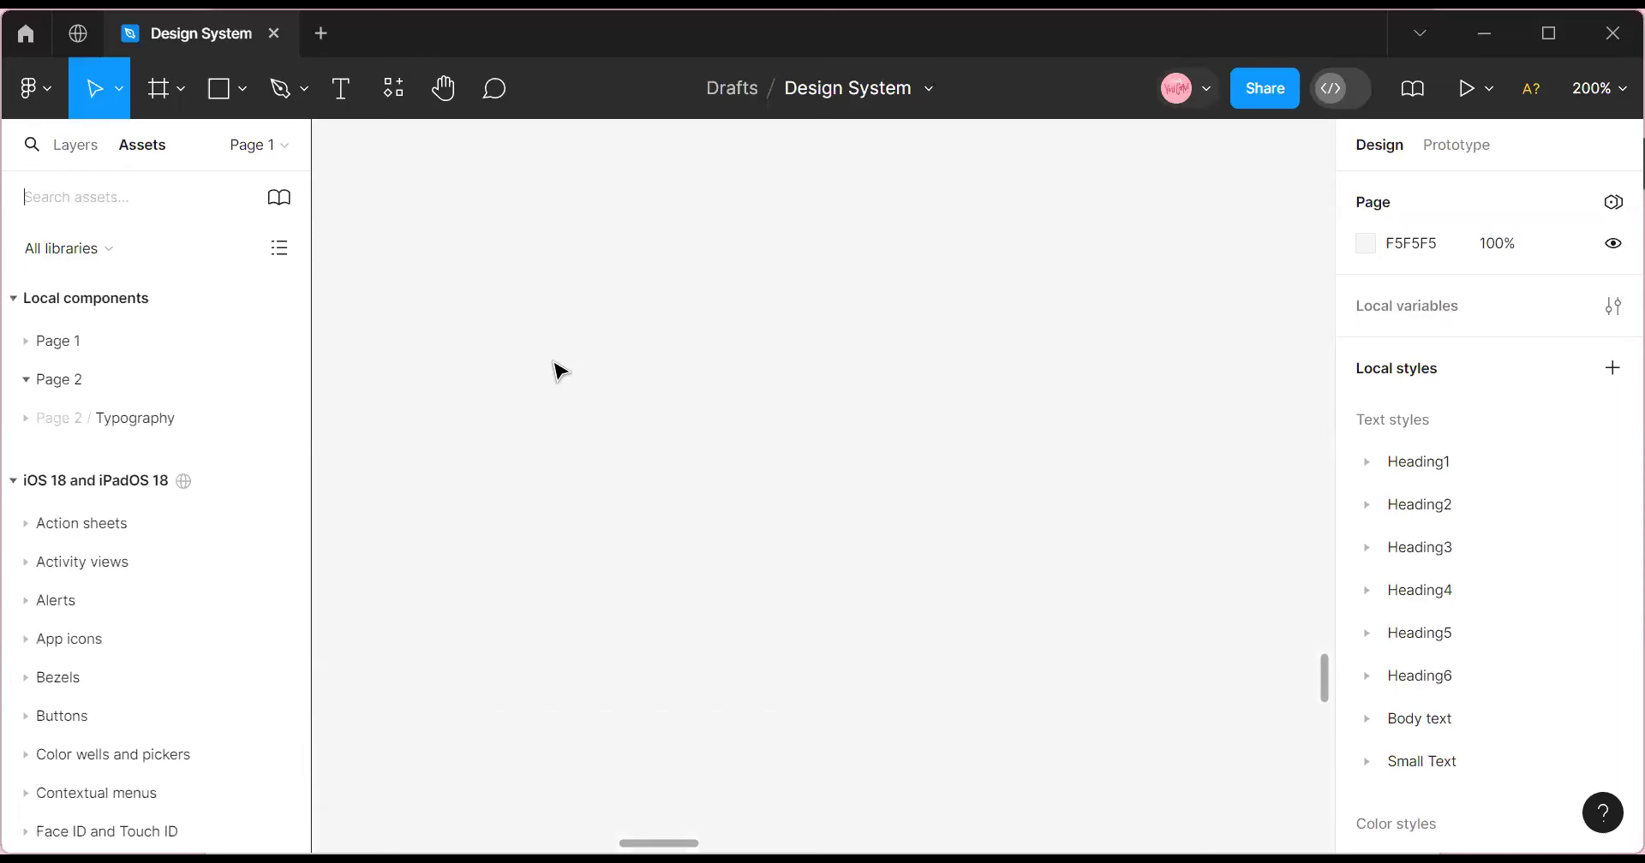
click(1598, 91)
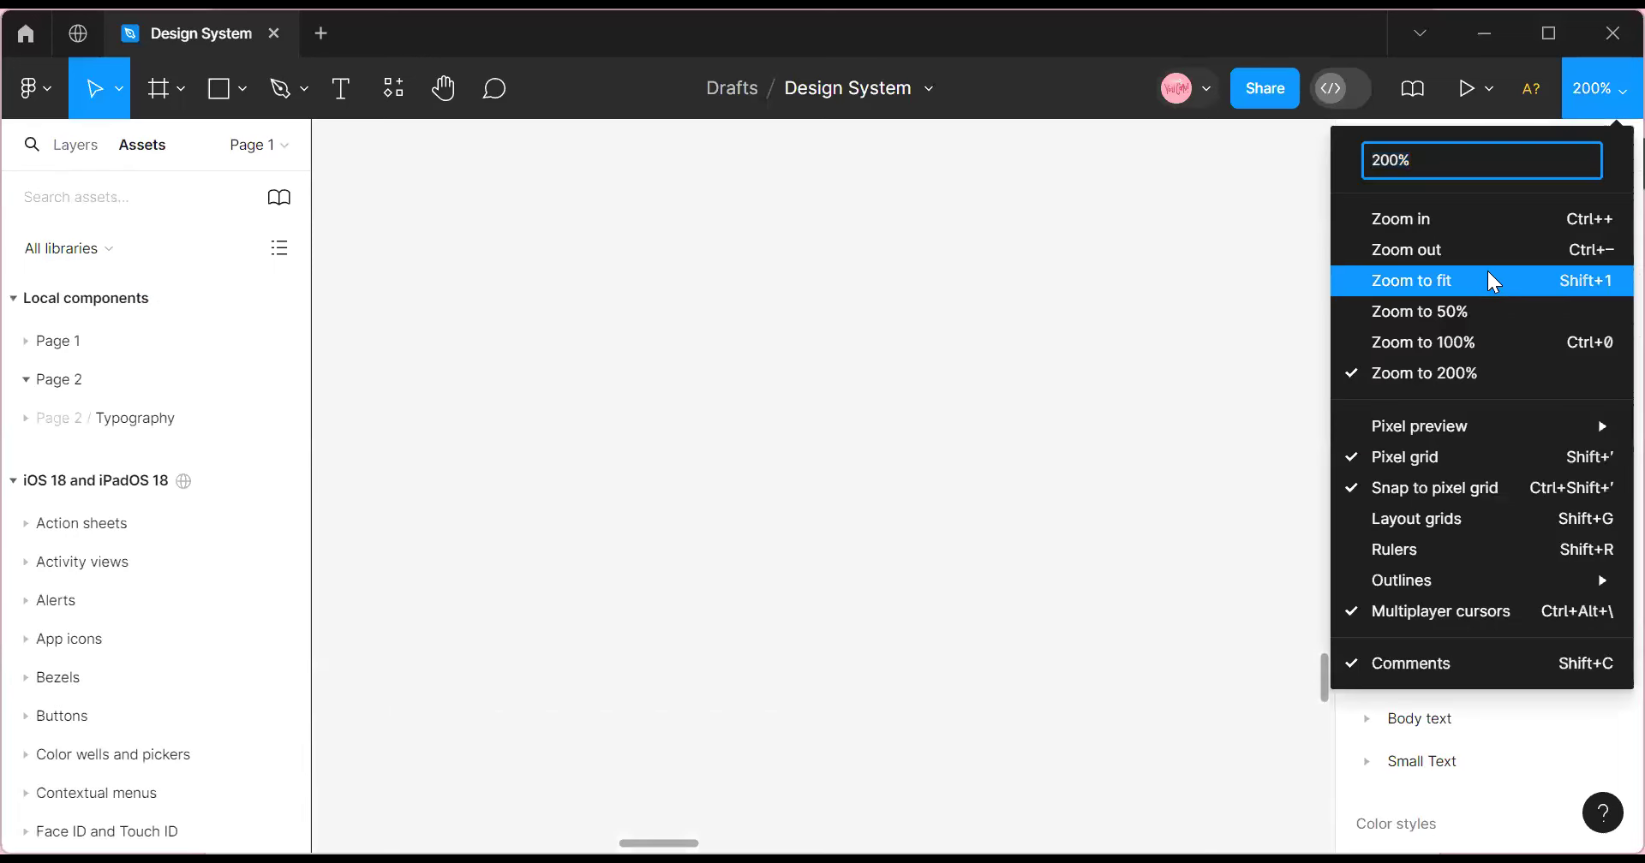
Zoom out to 100%, bring up the canvas context menu and scroll around.
click(1441, 250)
scroll(856, 462, up, 5)
scroll(1039, 385, up, 6)
right_click(1027, 377)
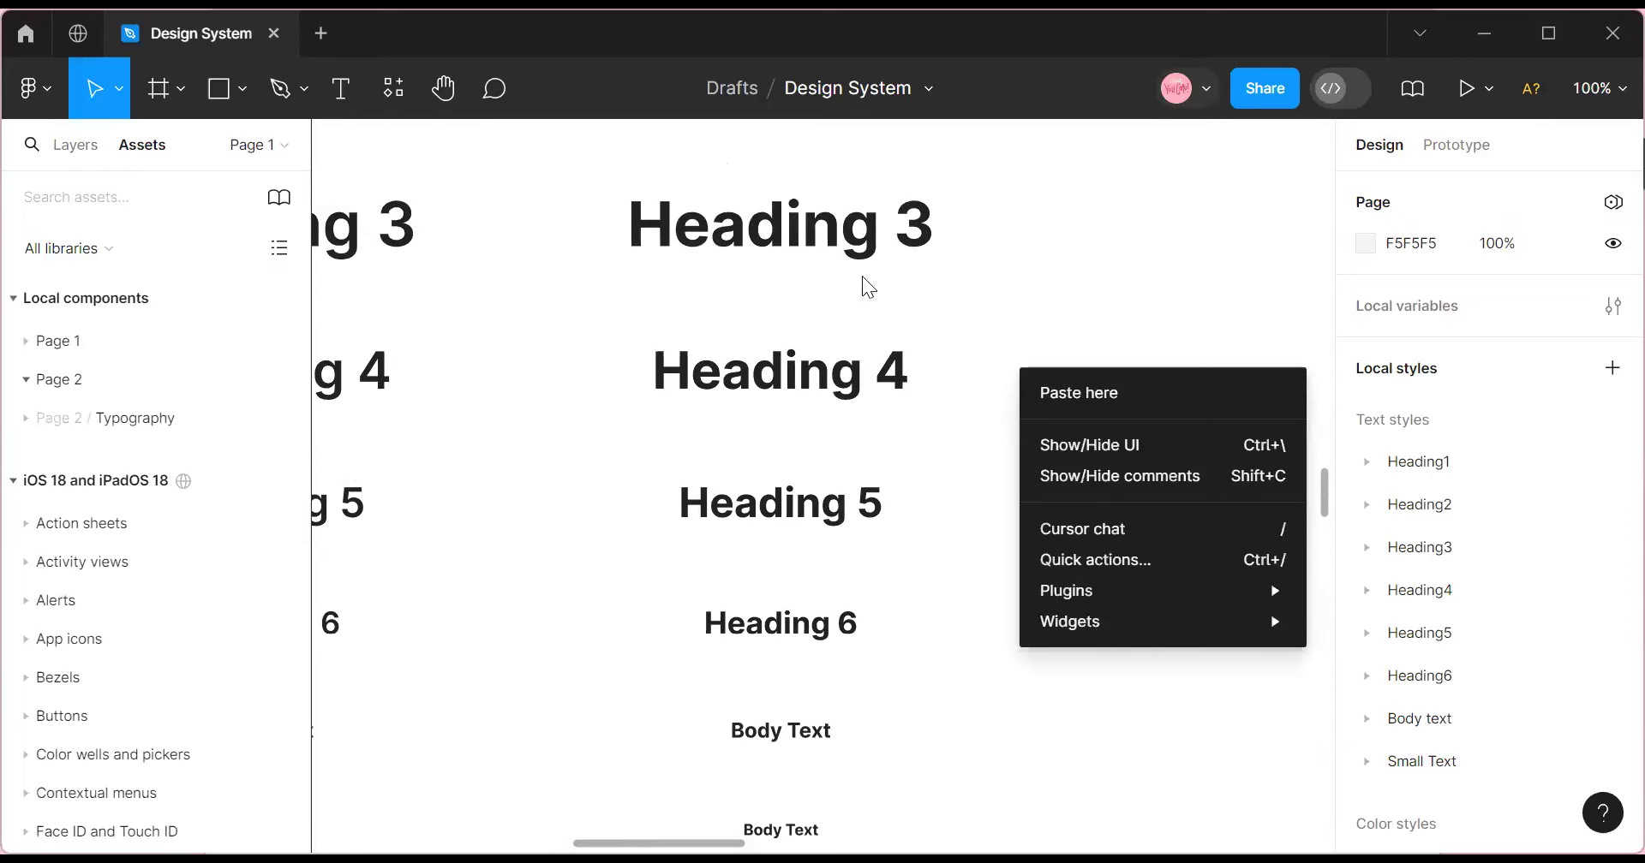
scroll(844, 347, up, 15)
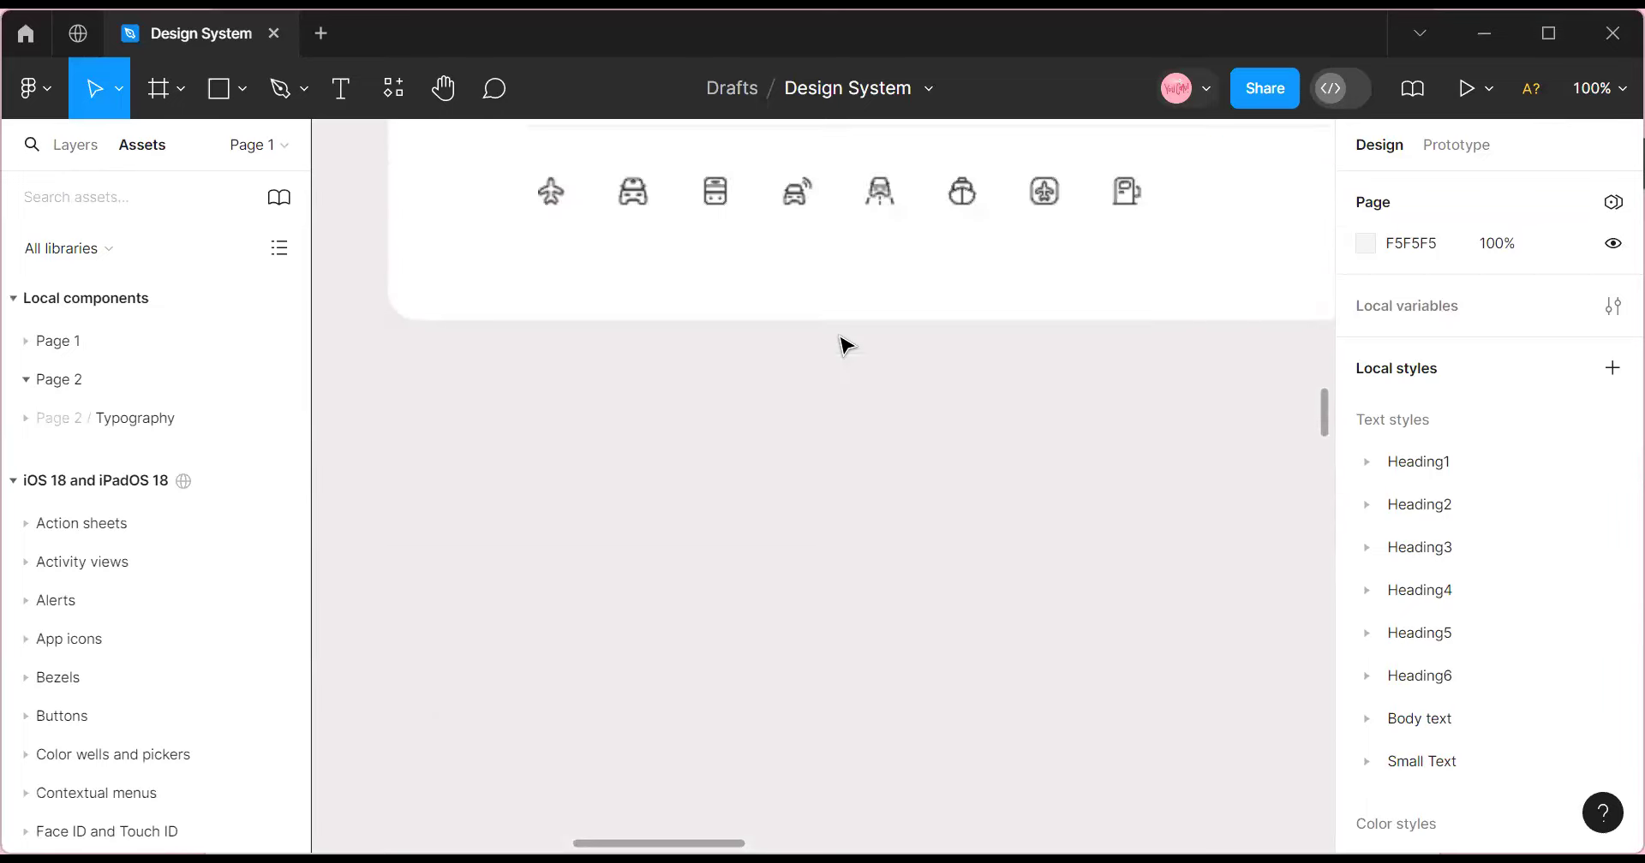
scroll(844, 347, up, 15)
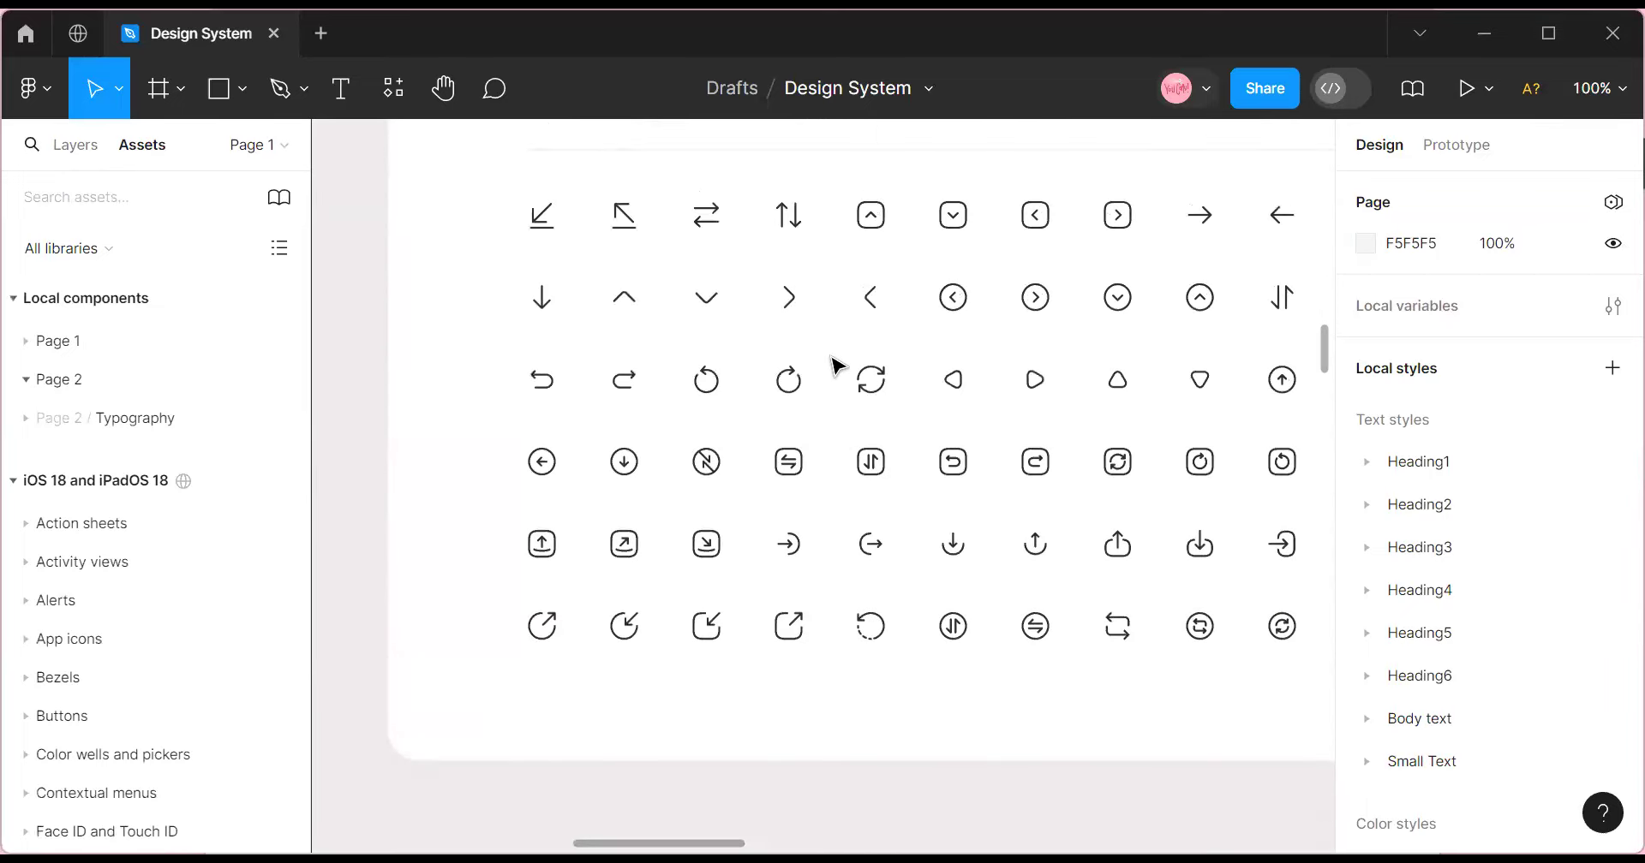
scroll(837, 371, down, 5)
scroll(831, 377, up, 10)
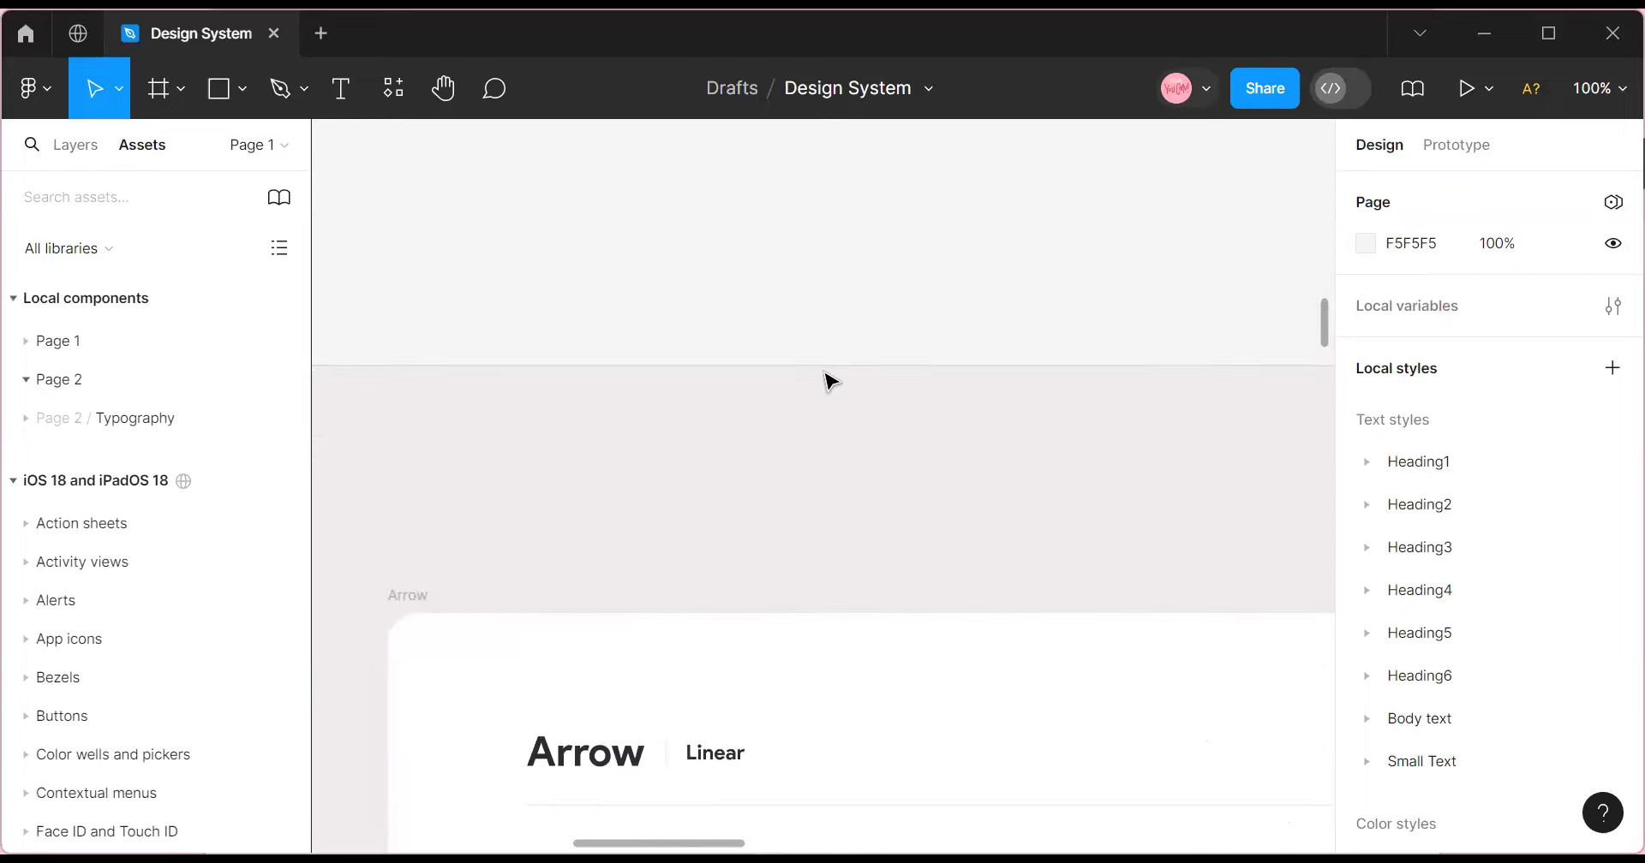
scroll(822, 380, down, 20)
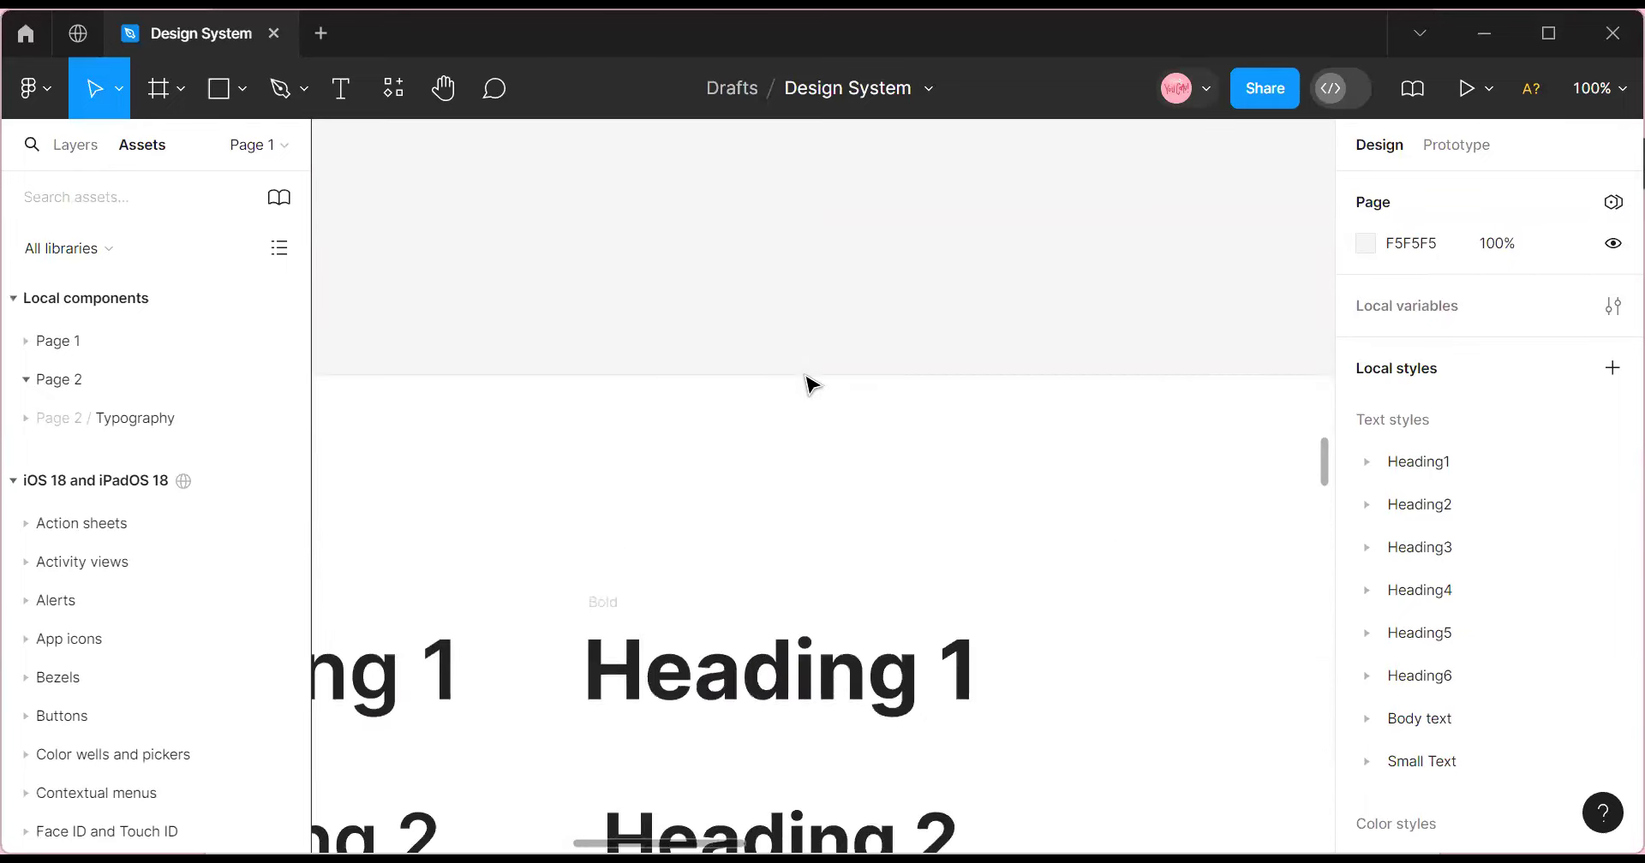
scroll(805, 374, down, 10)
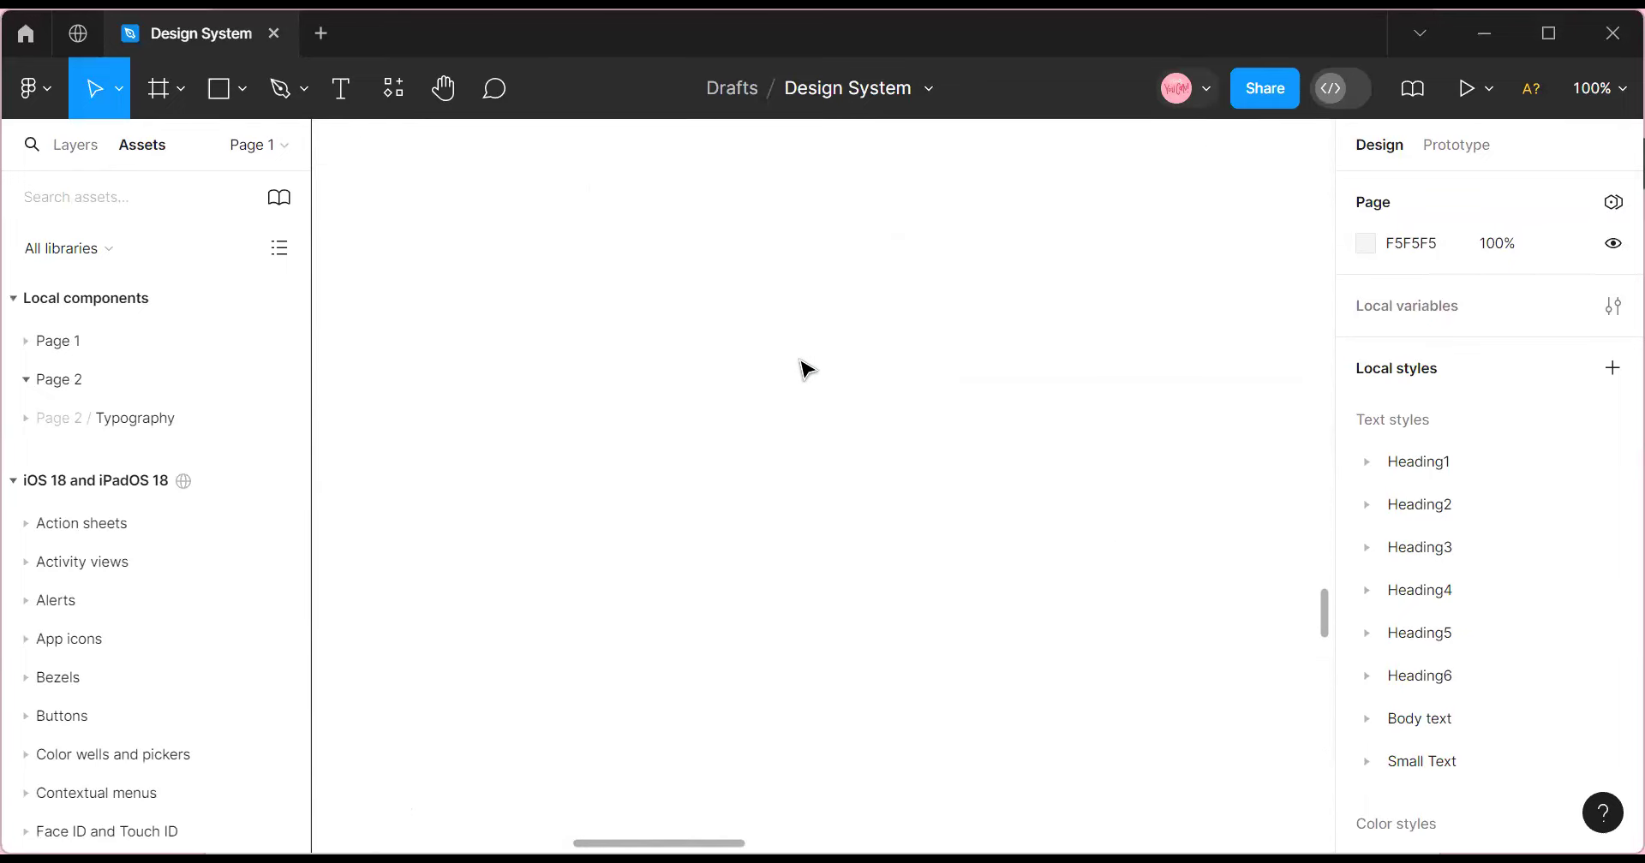
scroll(805, 370, down, 5)
Zoom out to 50% and select the Enter Name text.
click(1609, 94)
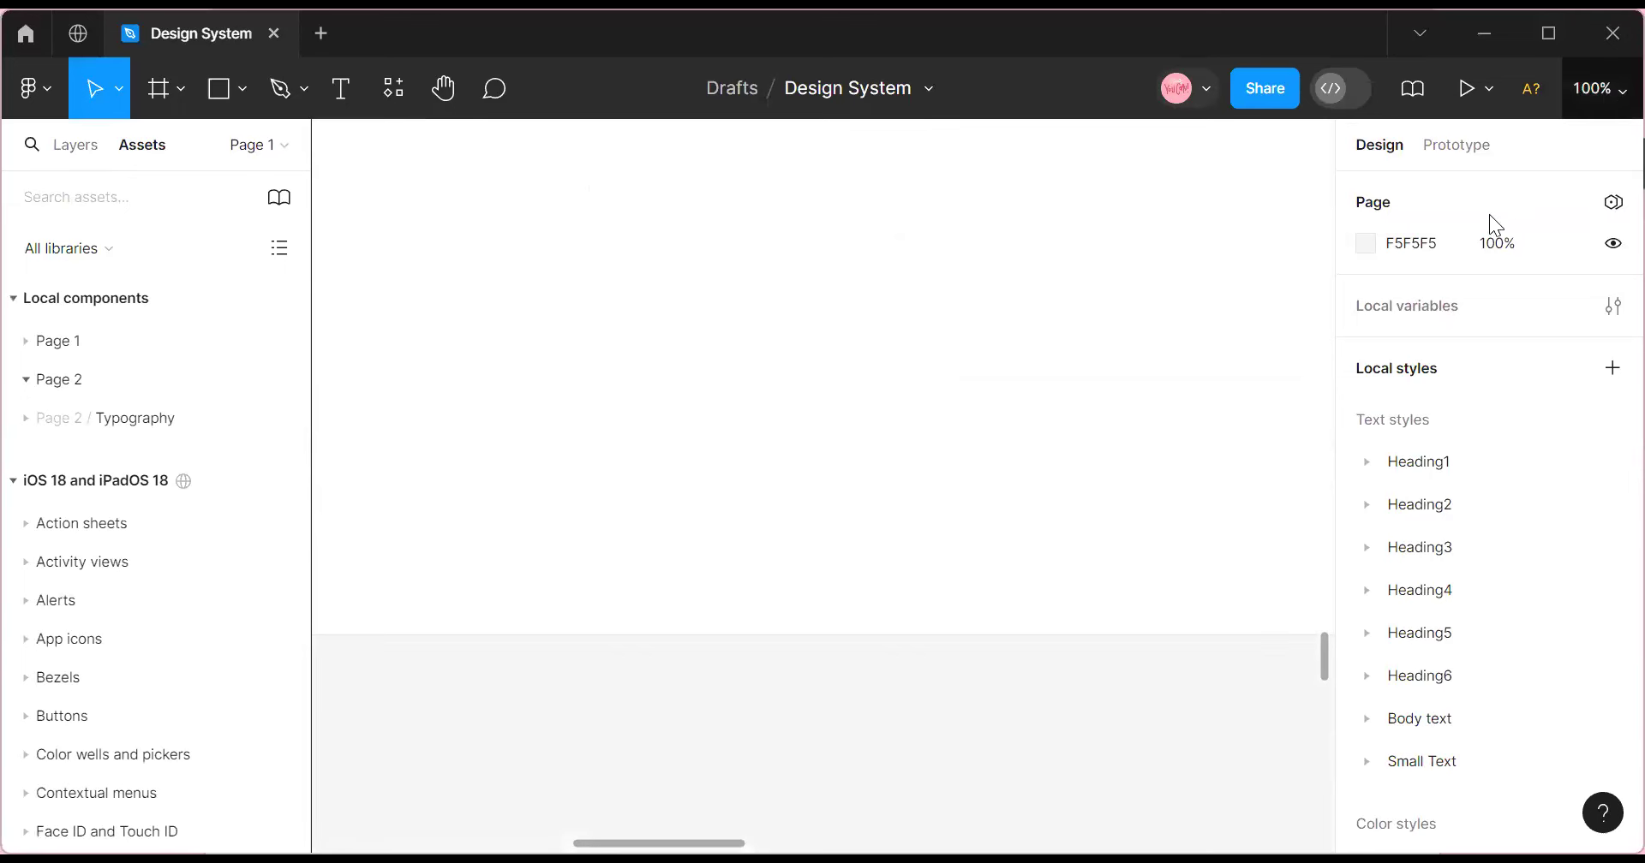
click(1468, 254)
scroll(848, 589, down, 5)
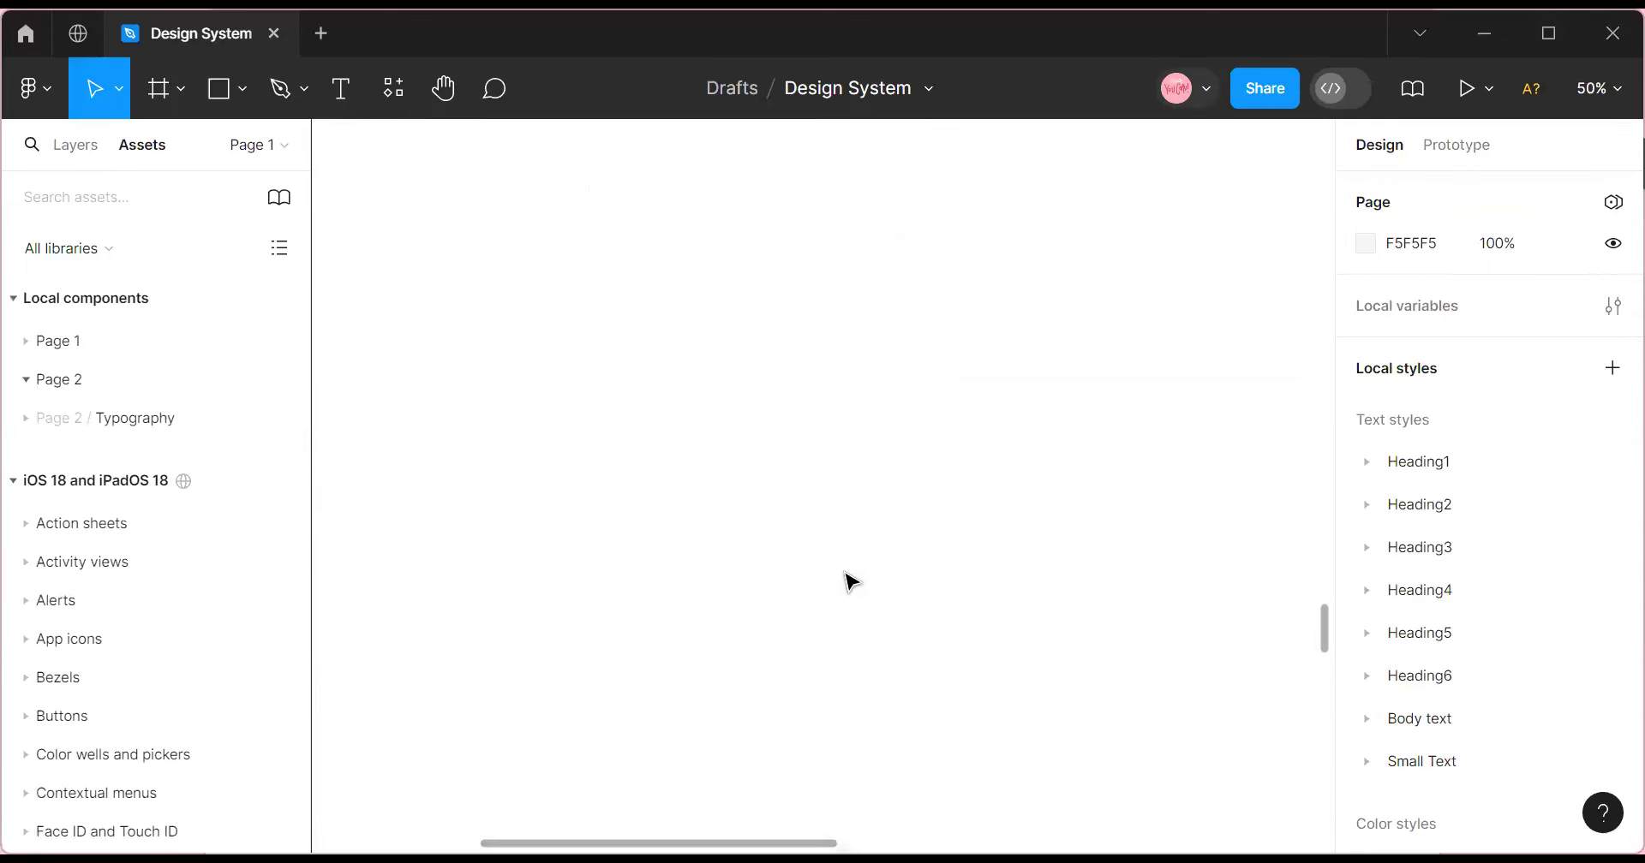
scroll(830, 529, down, 2)
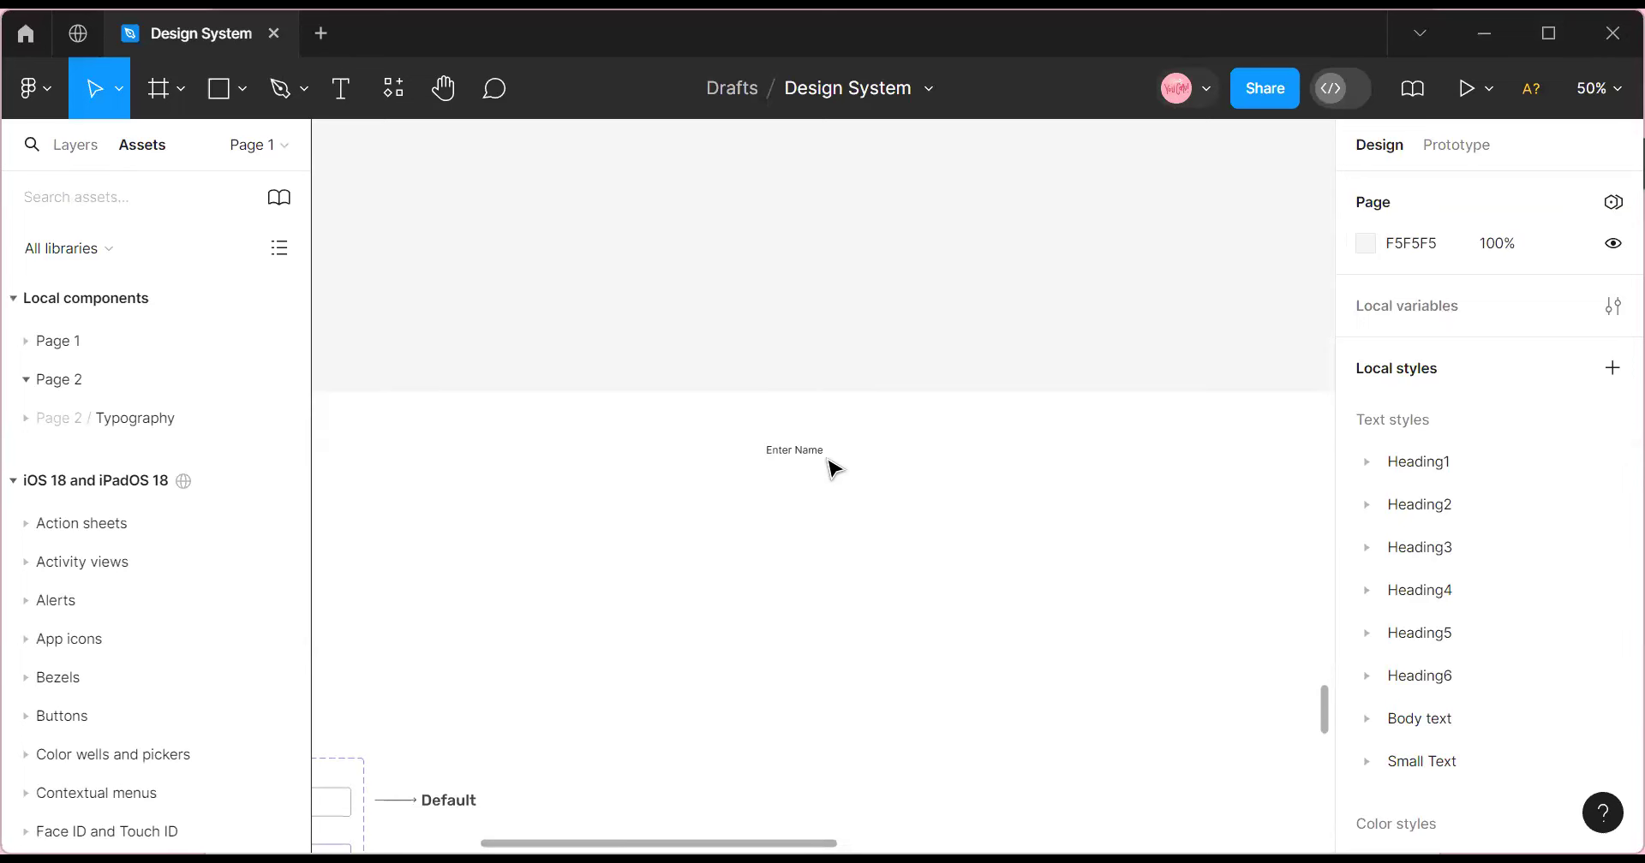
click(800, 453)
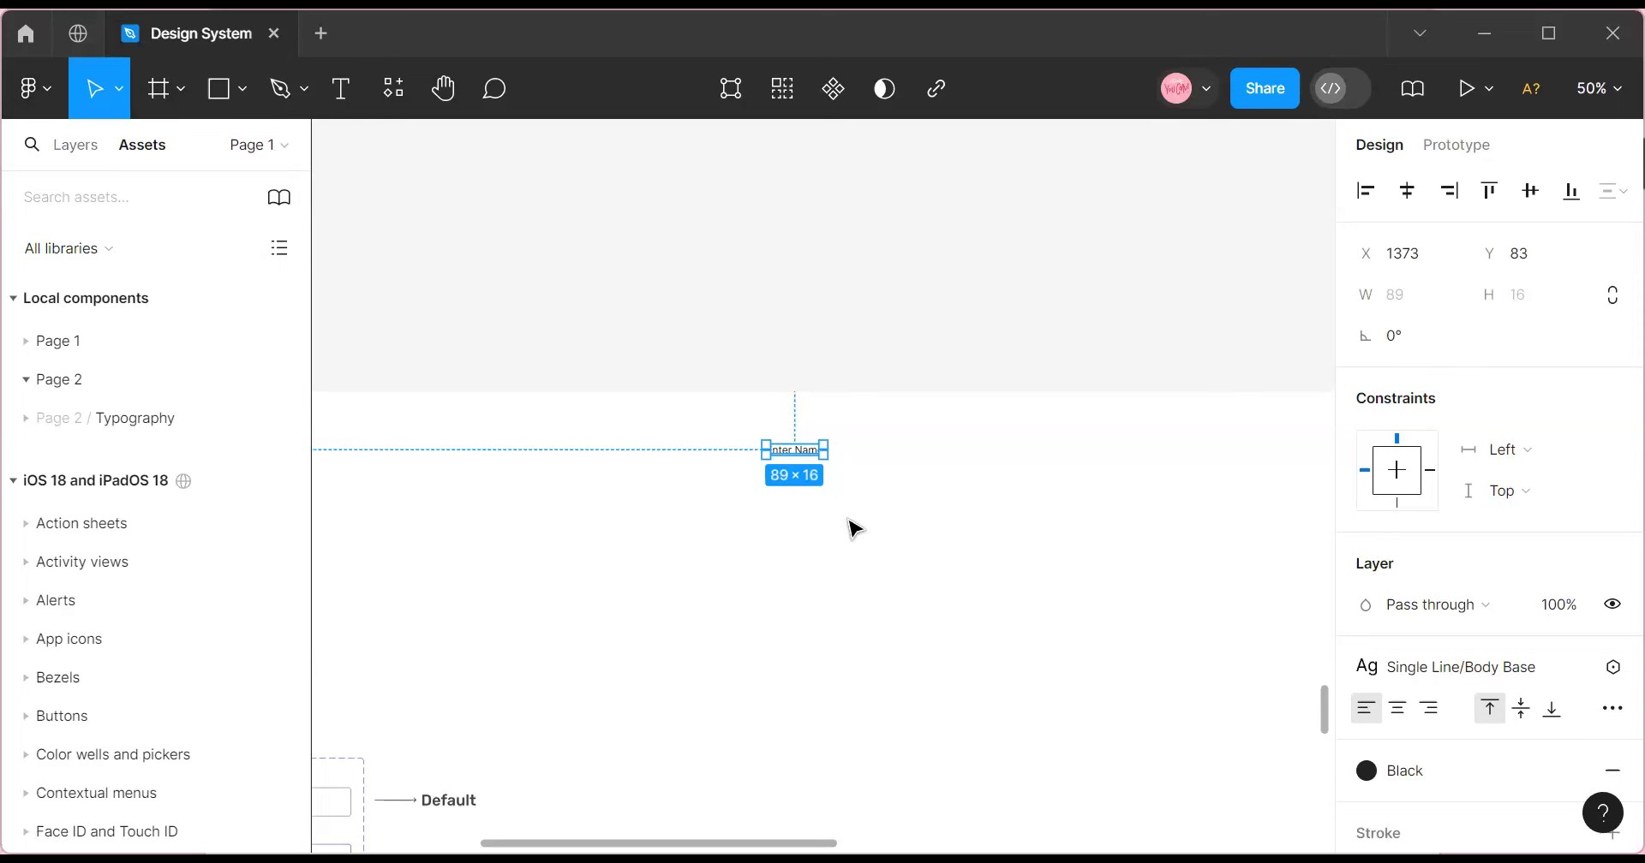
Drag Enter Name lower, then at 200% zoom move it up and left.
drag(820, 463, 824, 532)
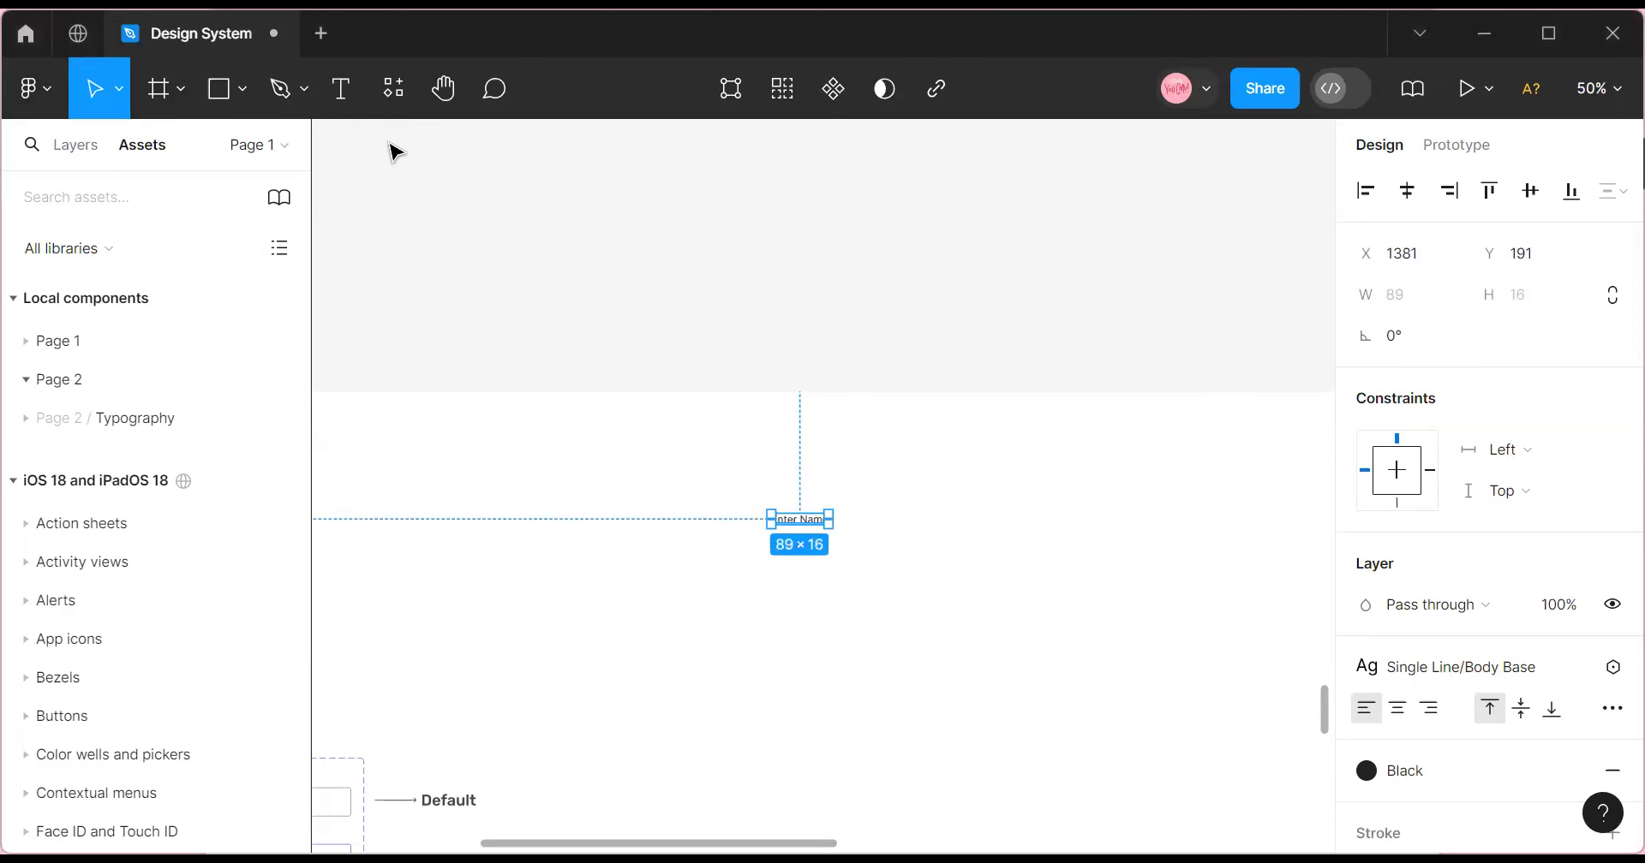
click(1602, 90)
click(1466, 217)
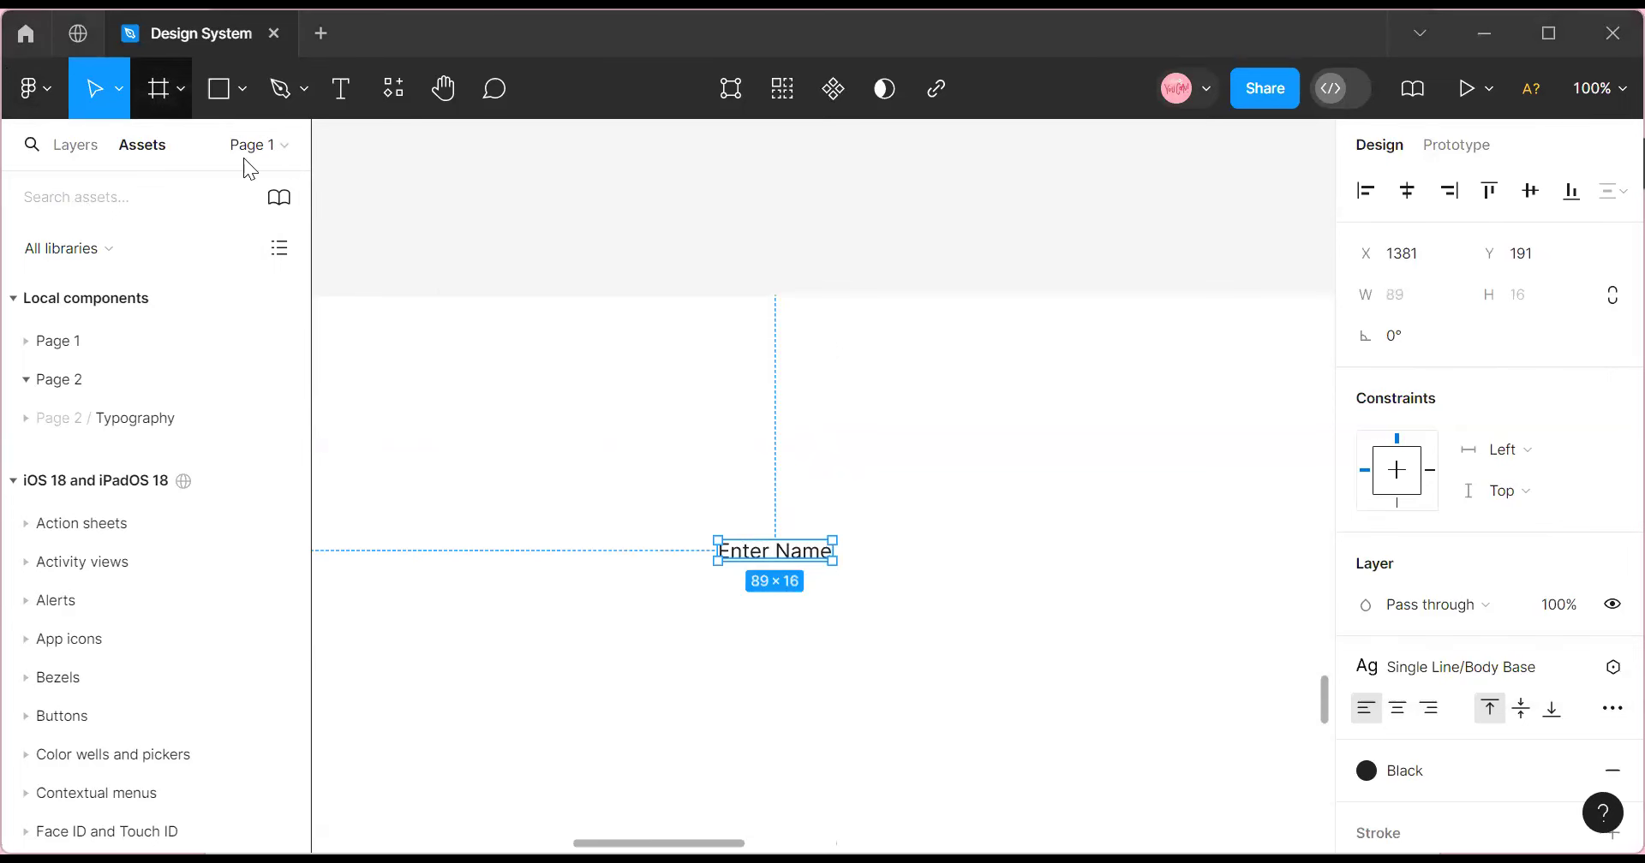
click(1600, 91)
click(1466, 220)
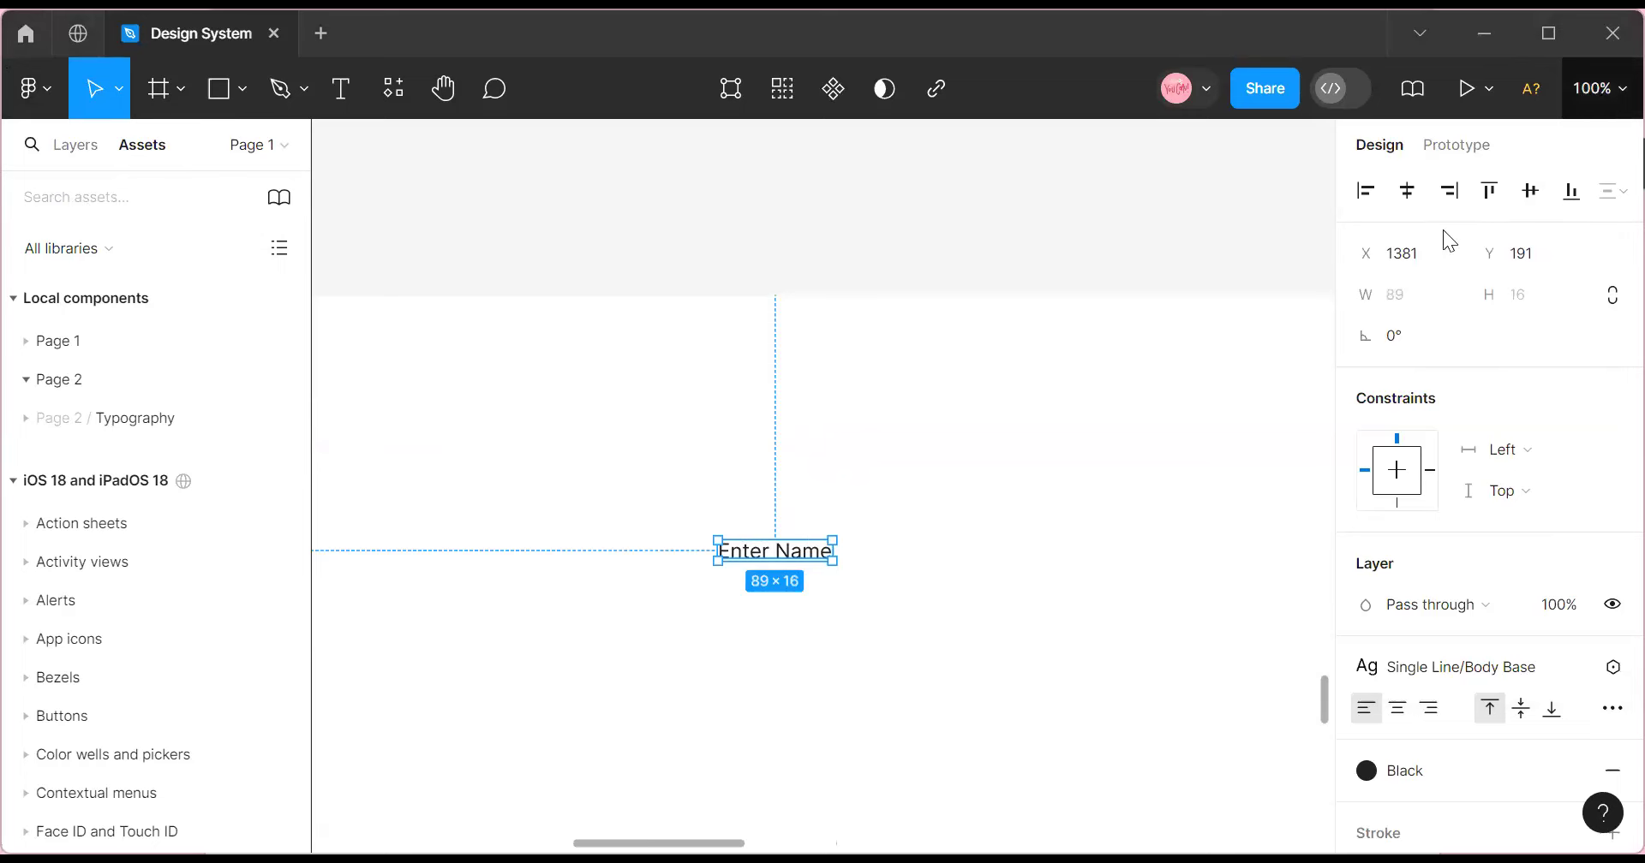
drag(742, 607, 720, 521)
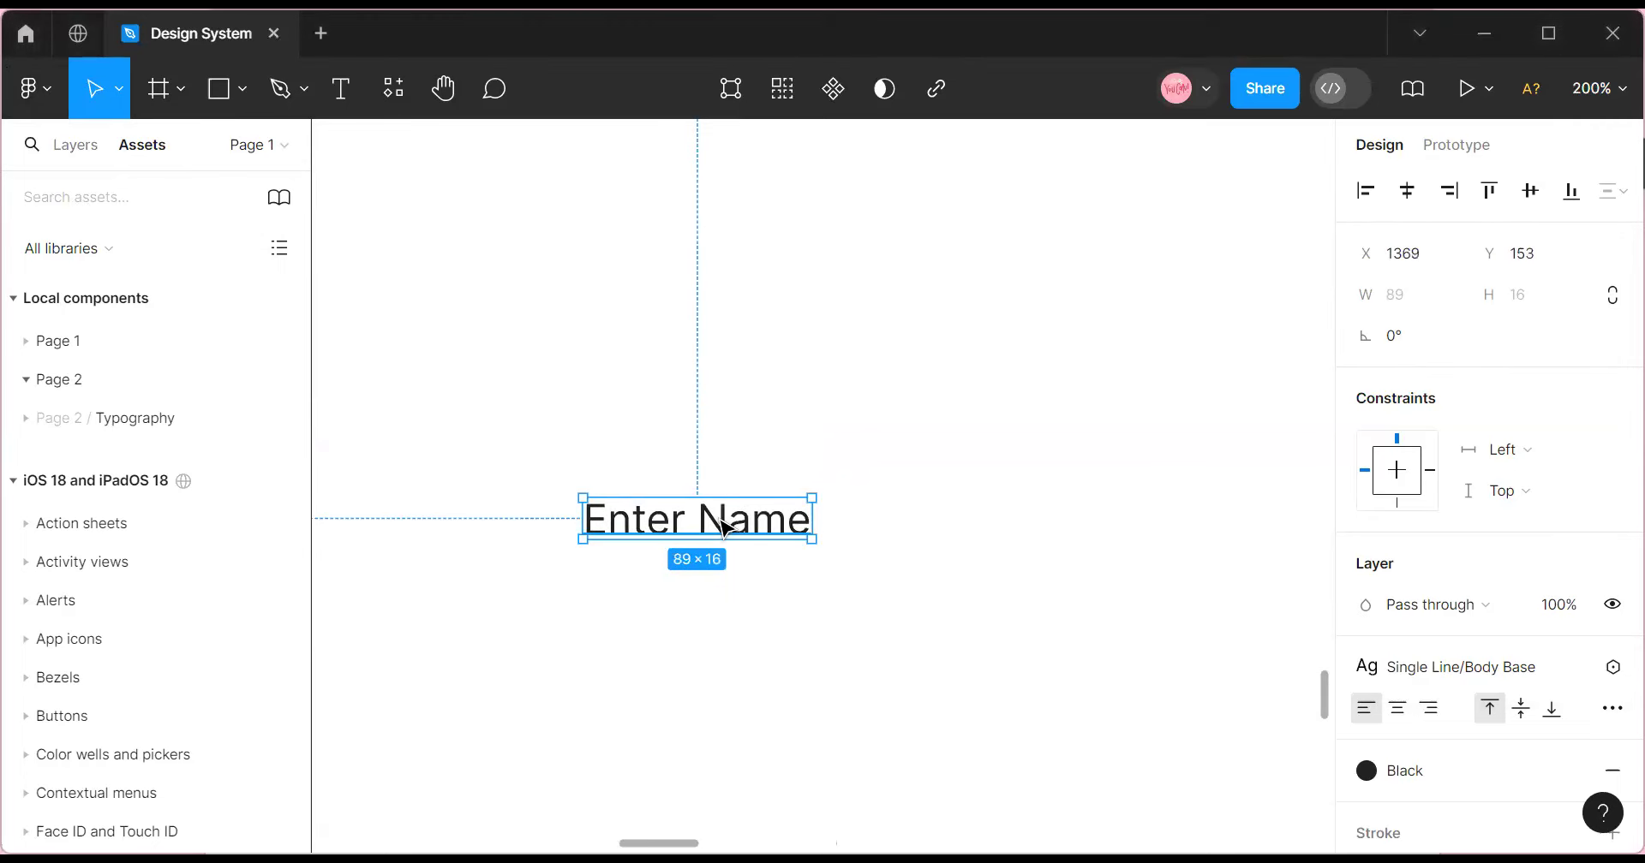
Fine-tune Enter Name at 400% zoom to X 1369, Y 153, then fit the page.
click(1607, 96)
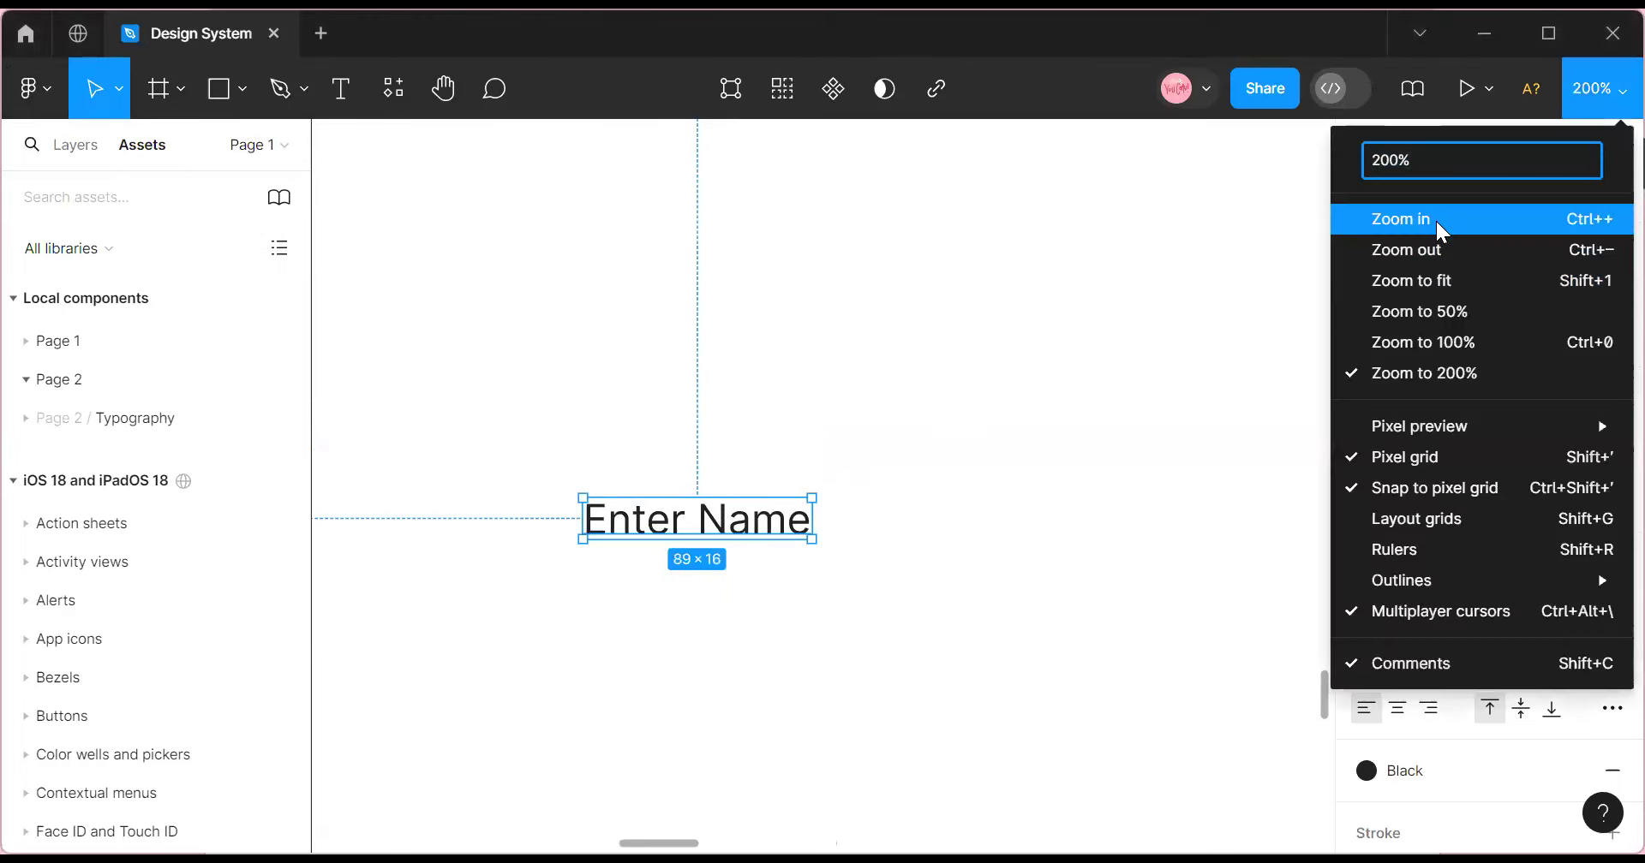
click(1436, 221)
mouse_move(663, 844)
mouse_down()
mouse_move(626, 844)
mouse_move(650, 844)
mouse_up()
scroll(686, 583, up, 1)
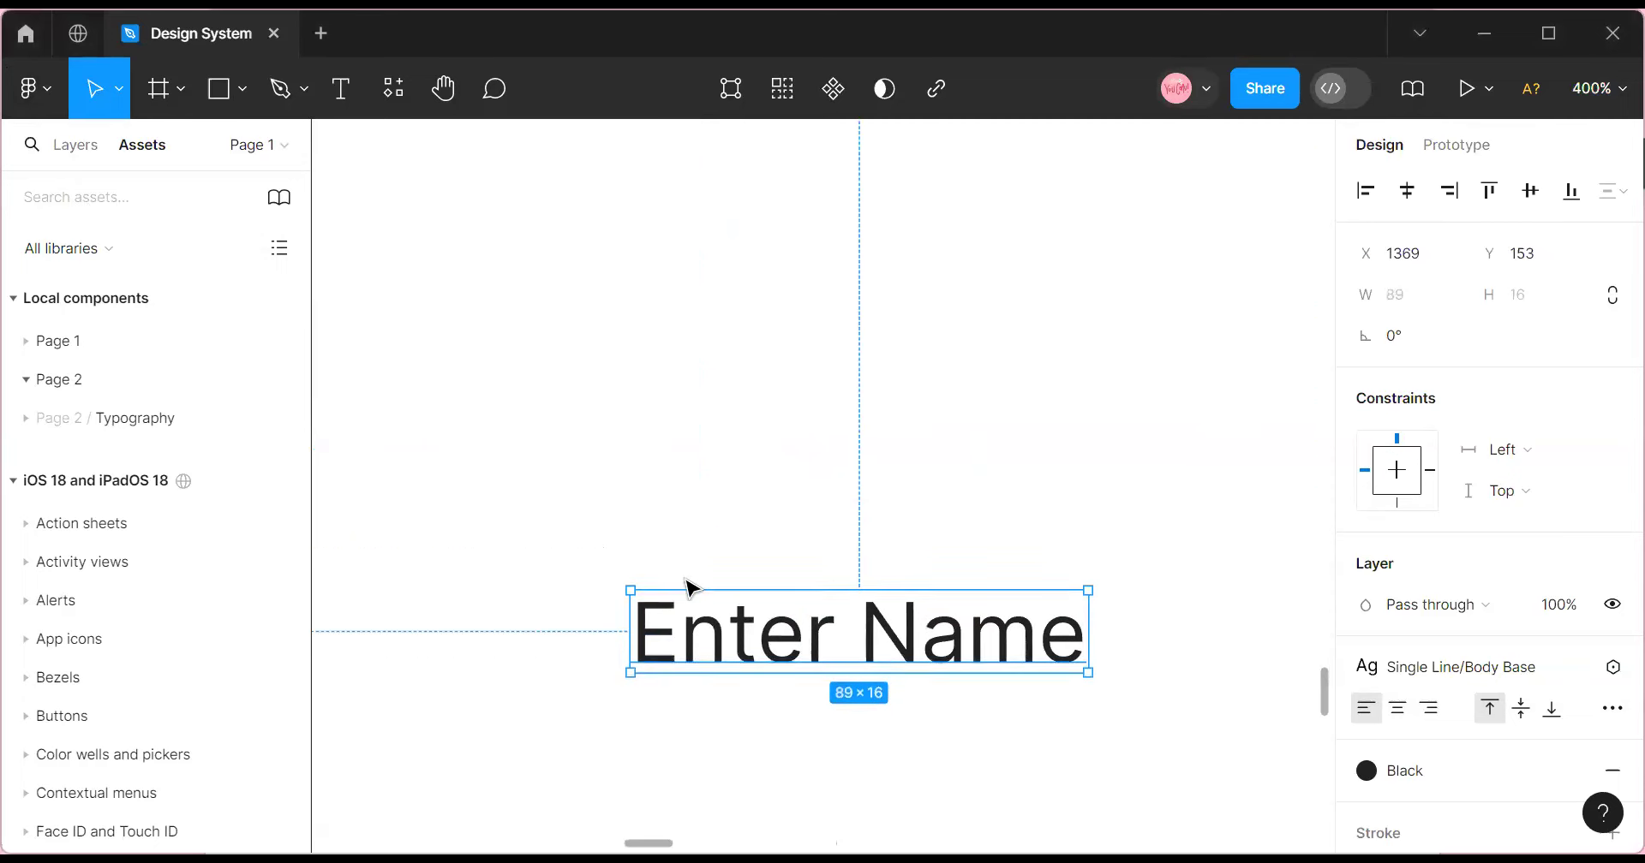
click(1607, 96)
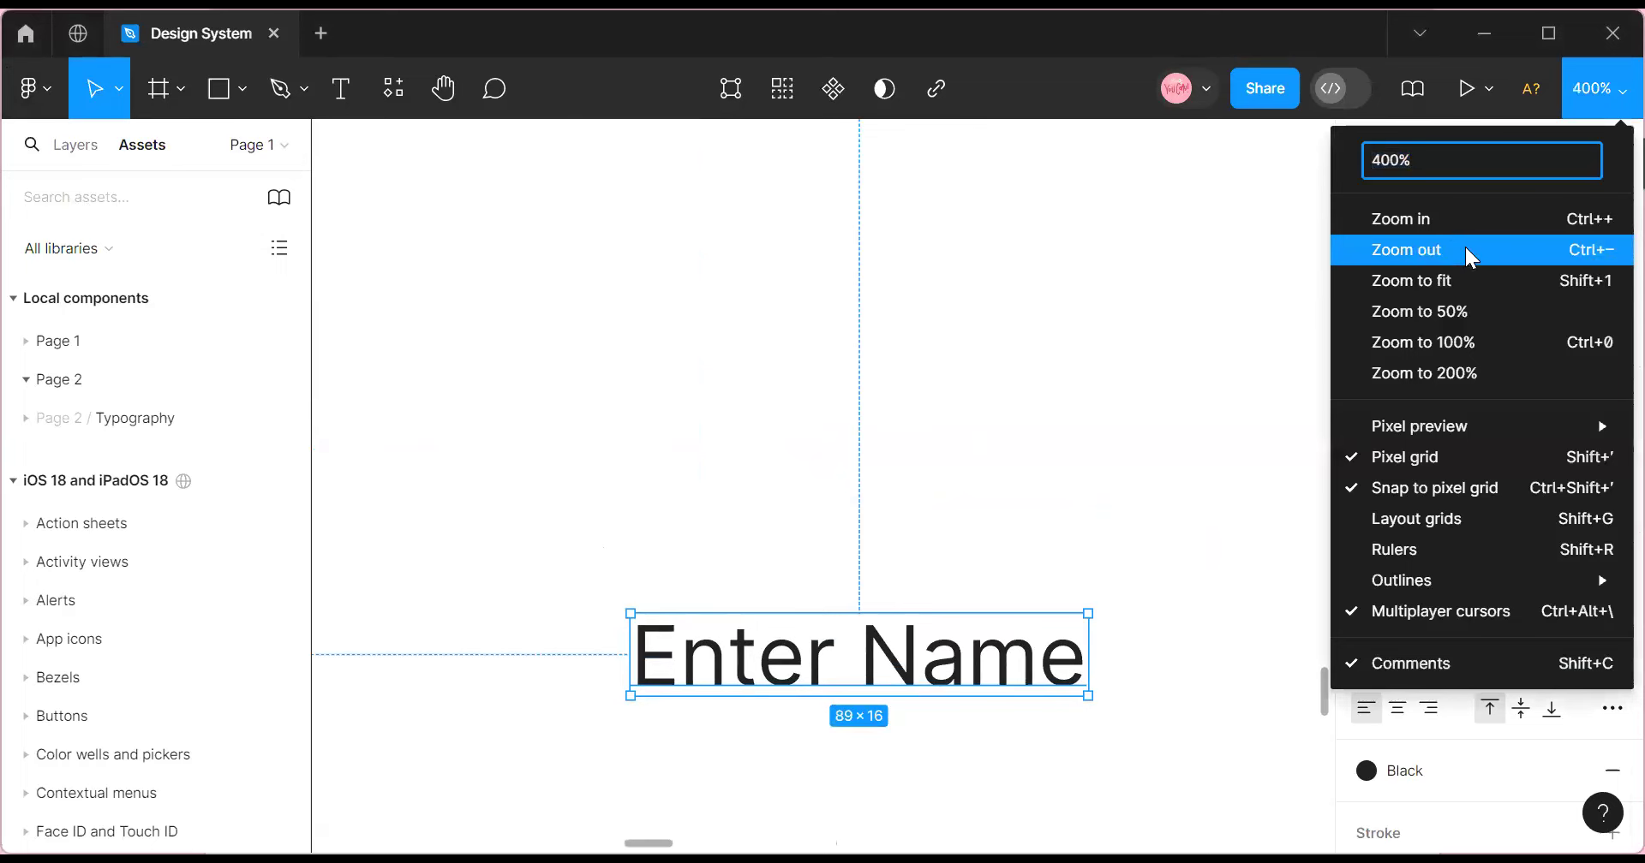
click(1465, 249)
scroll(647, 466, up, 3)
scroll(655, 464, up, 3)
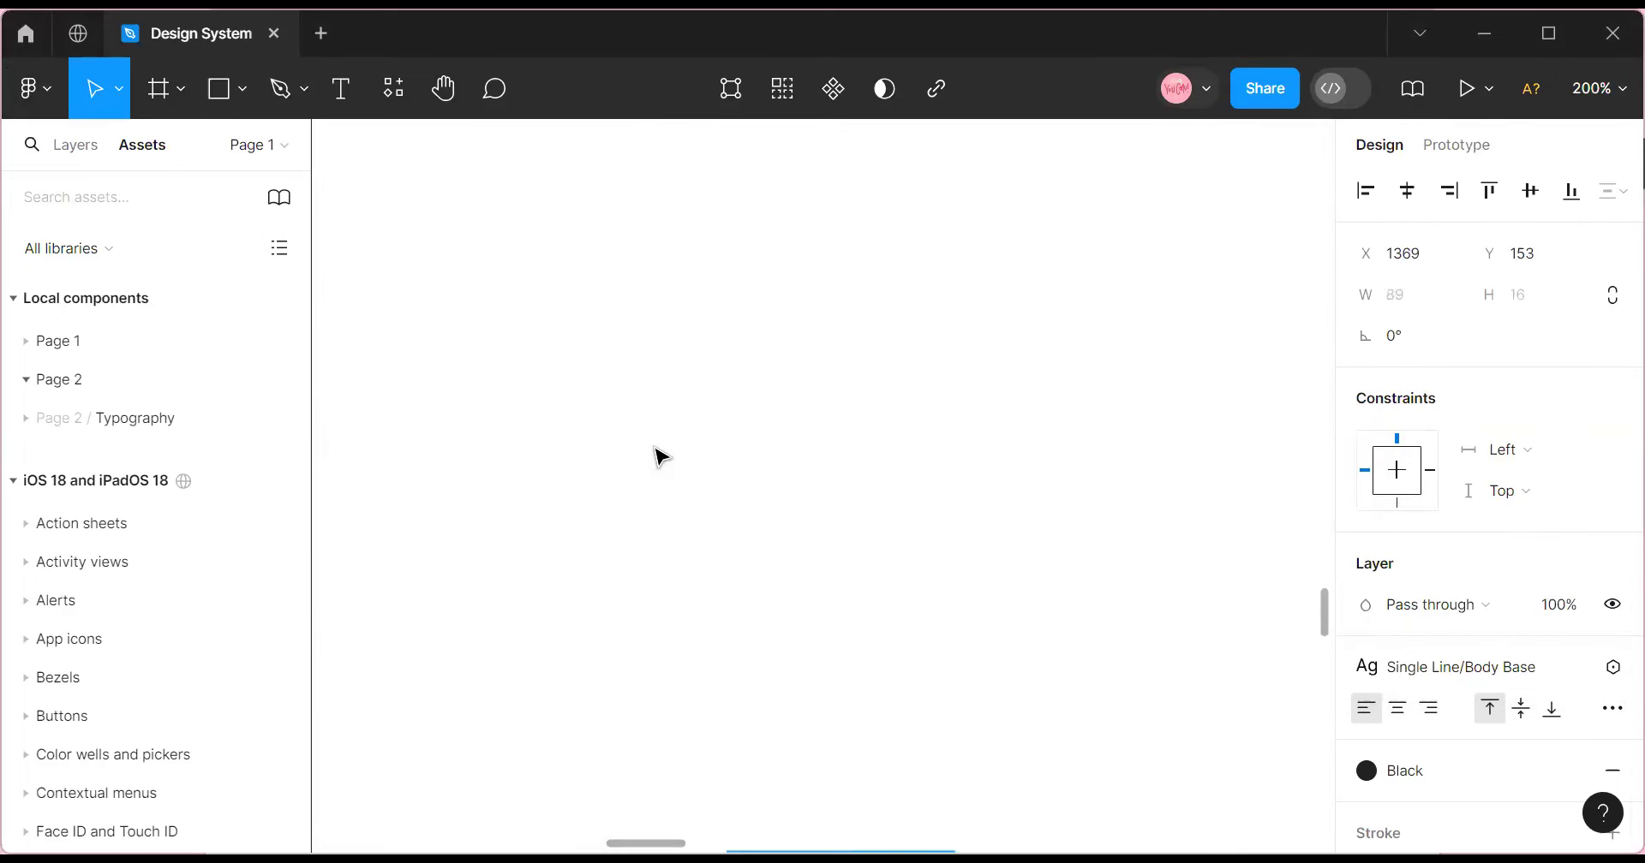
scroll(659, 452, up, 5)
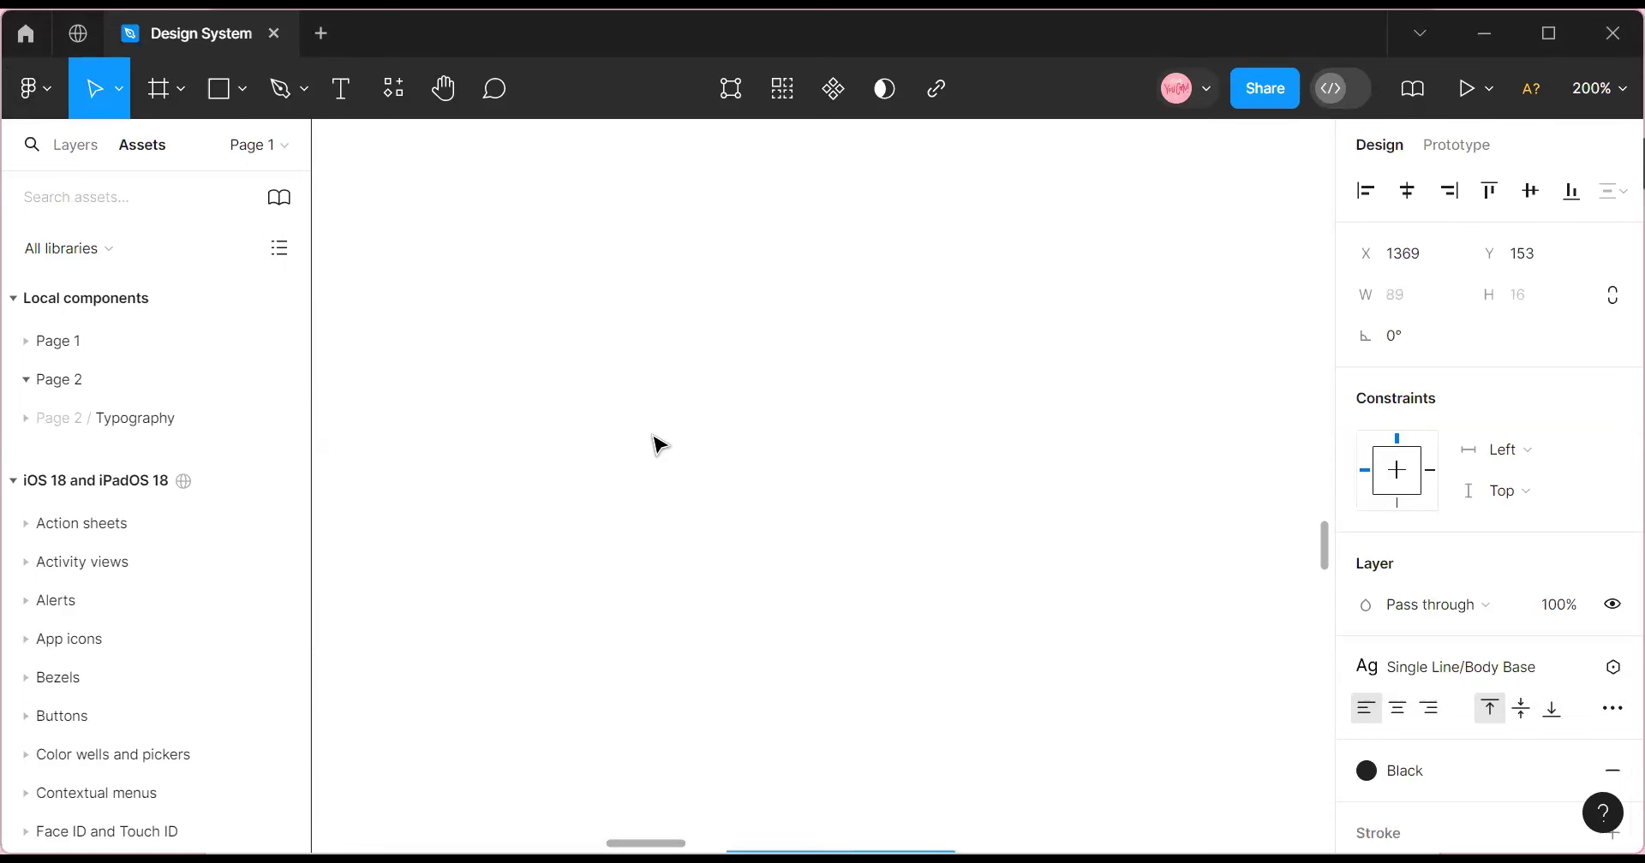
scroll(664, 439, up, 1)
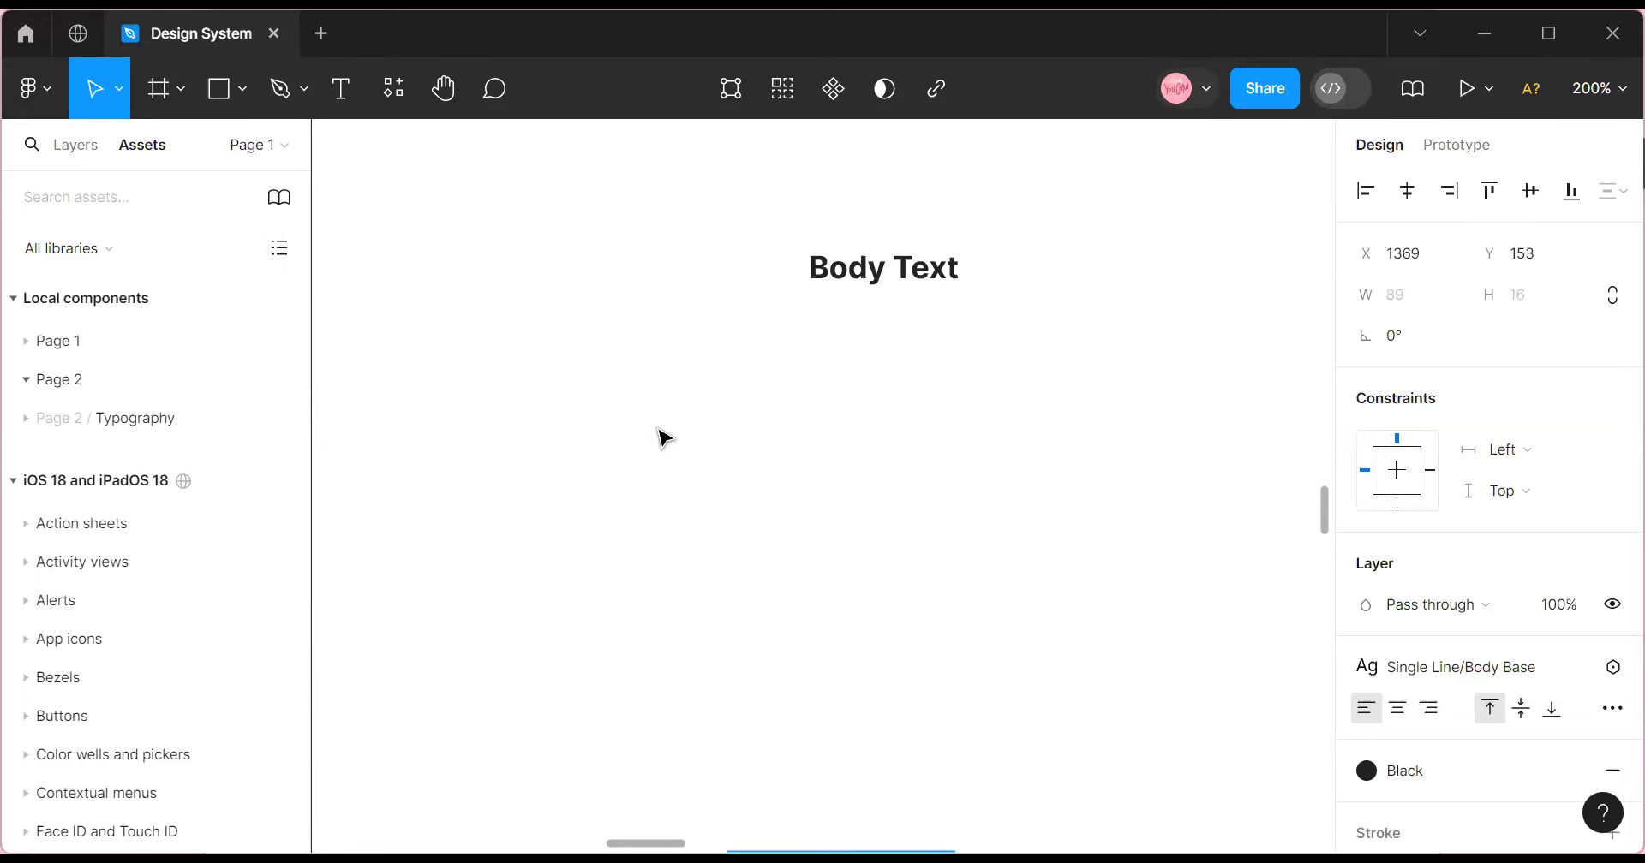
click(1602, 89)
click(1514, 276)
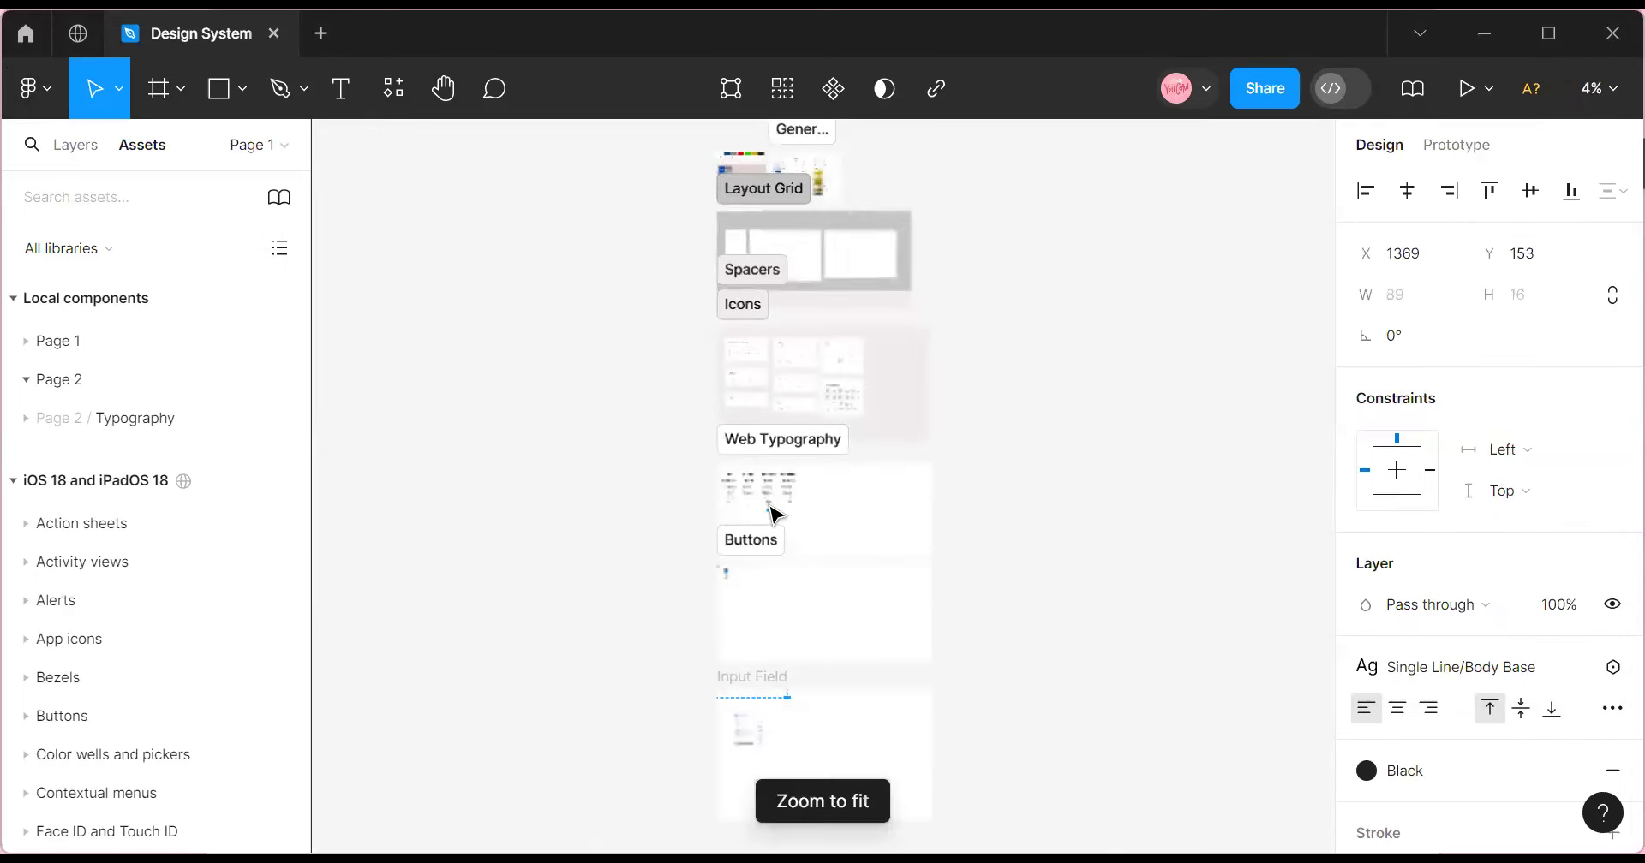
click(1602, 89)
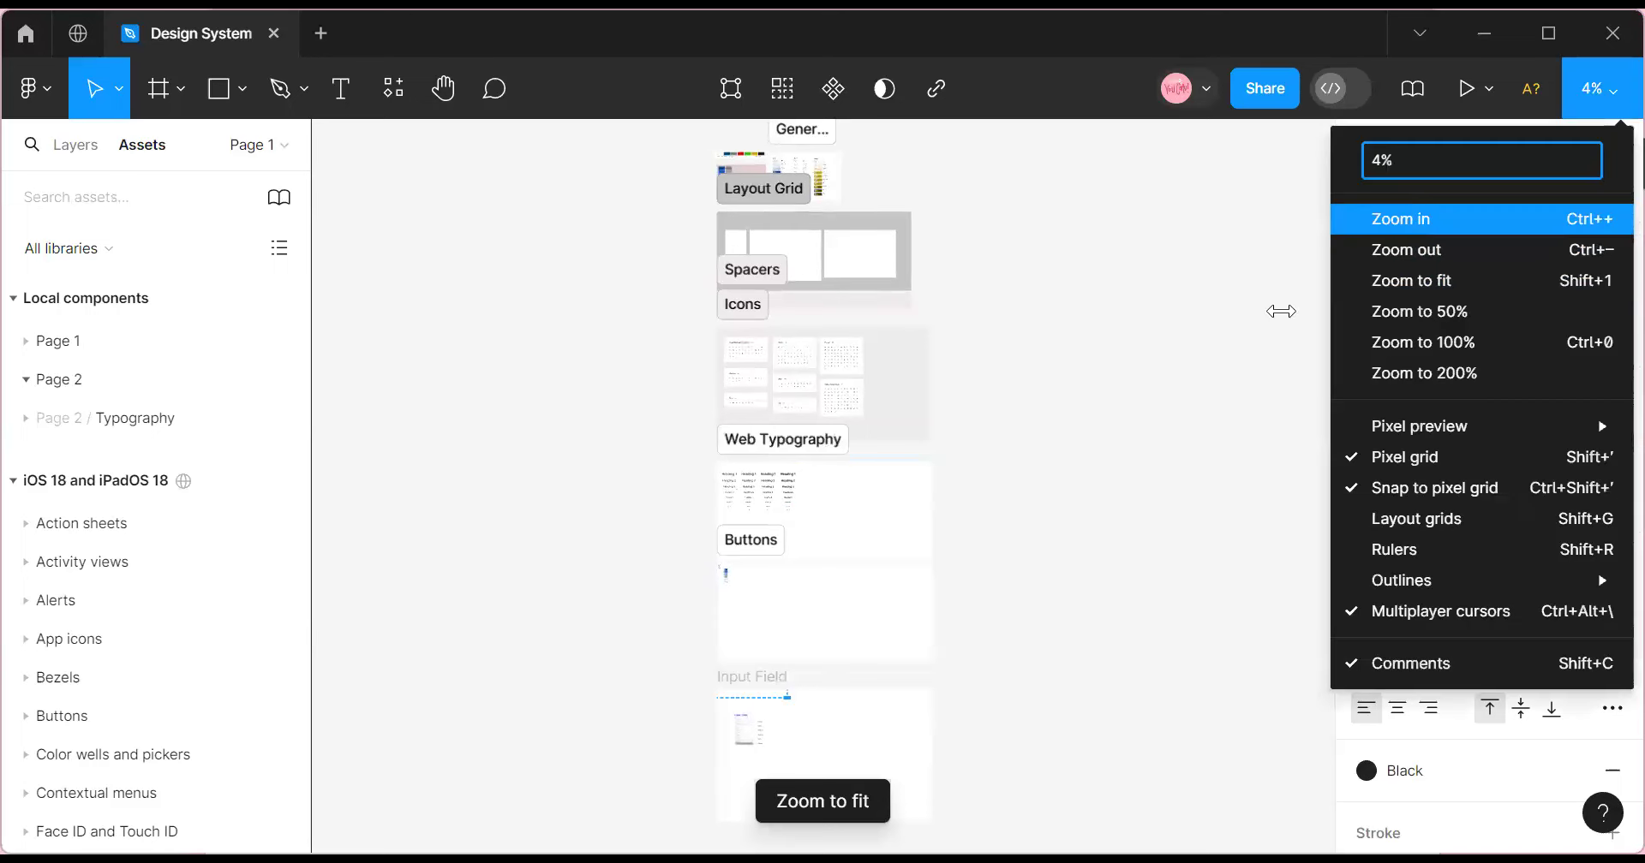
click(1422, 217)
scroll(1279, 323, up, 2)
click(1602, 86)
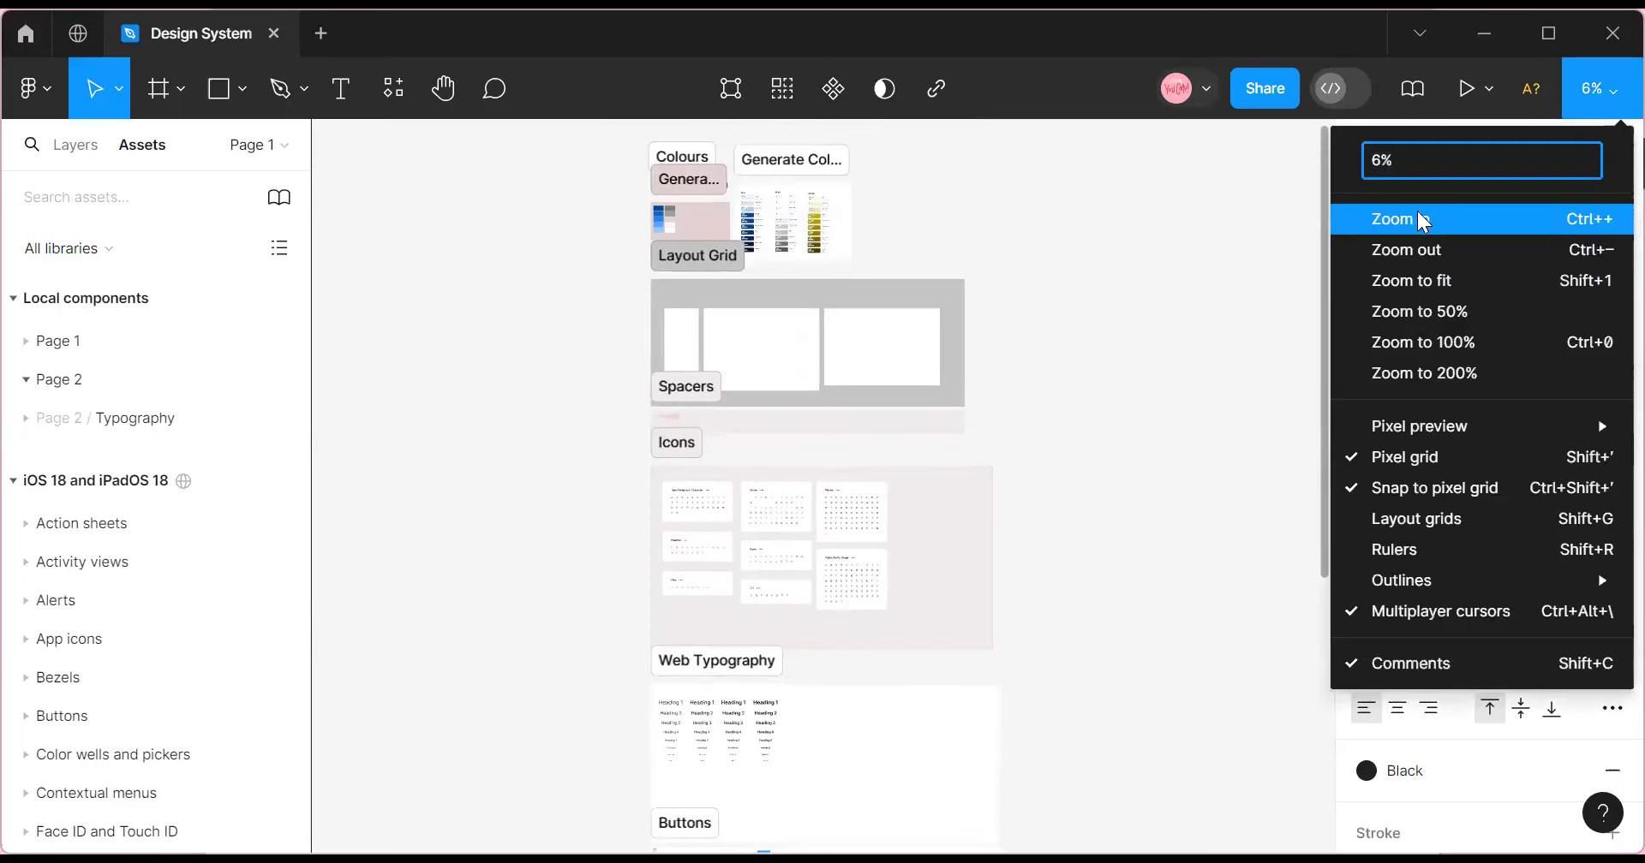
click(1424, 217)
click(1599, 92)
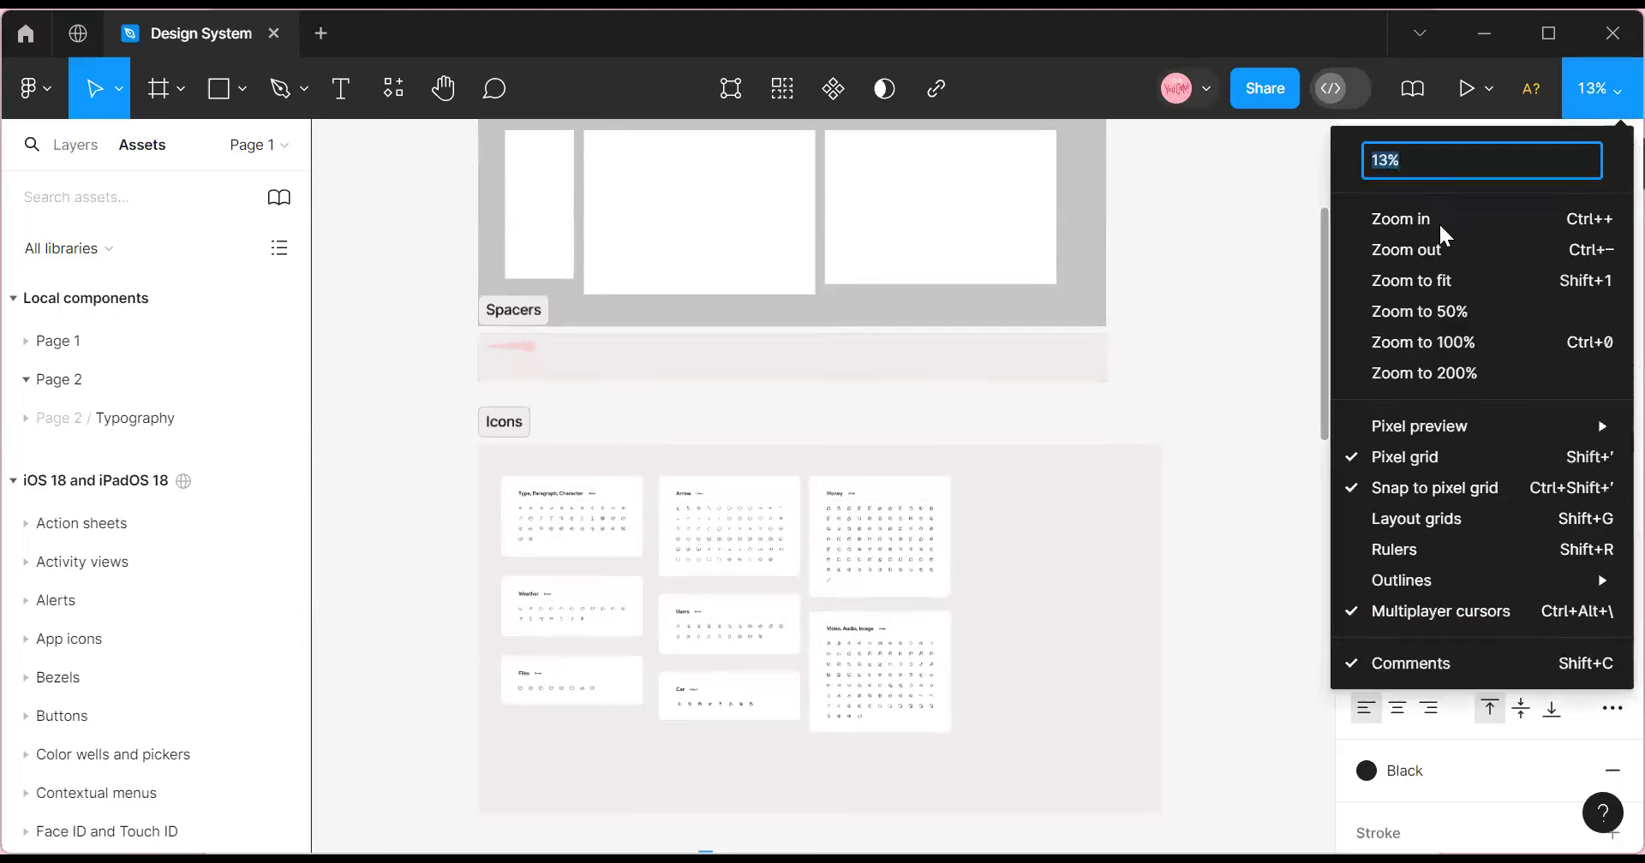
key(ctrl+plus)
scroll(742, 579, left, 5)
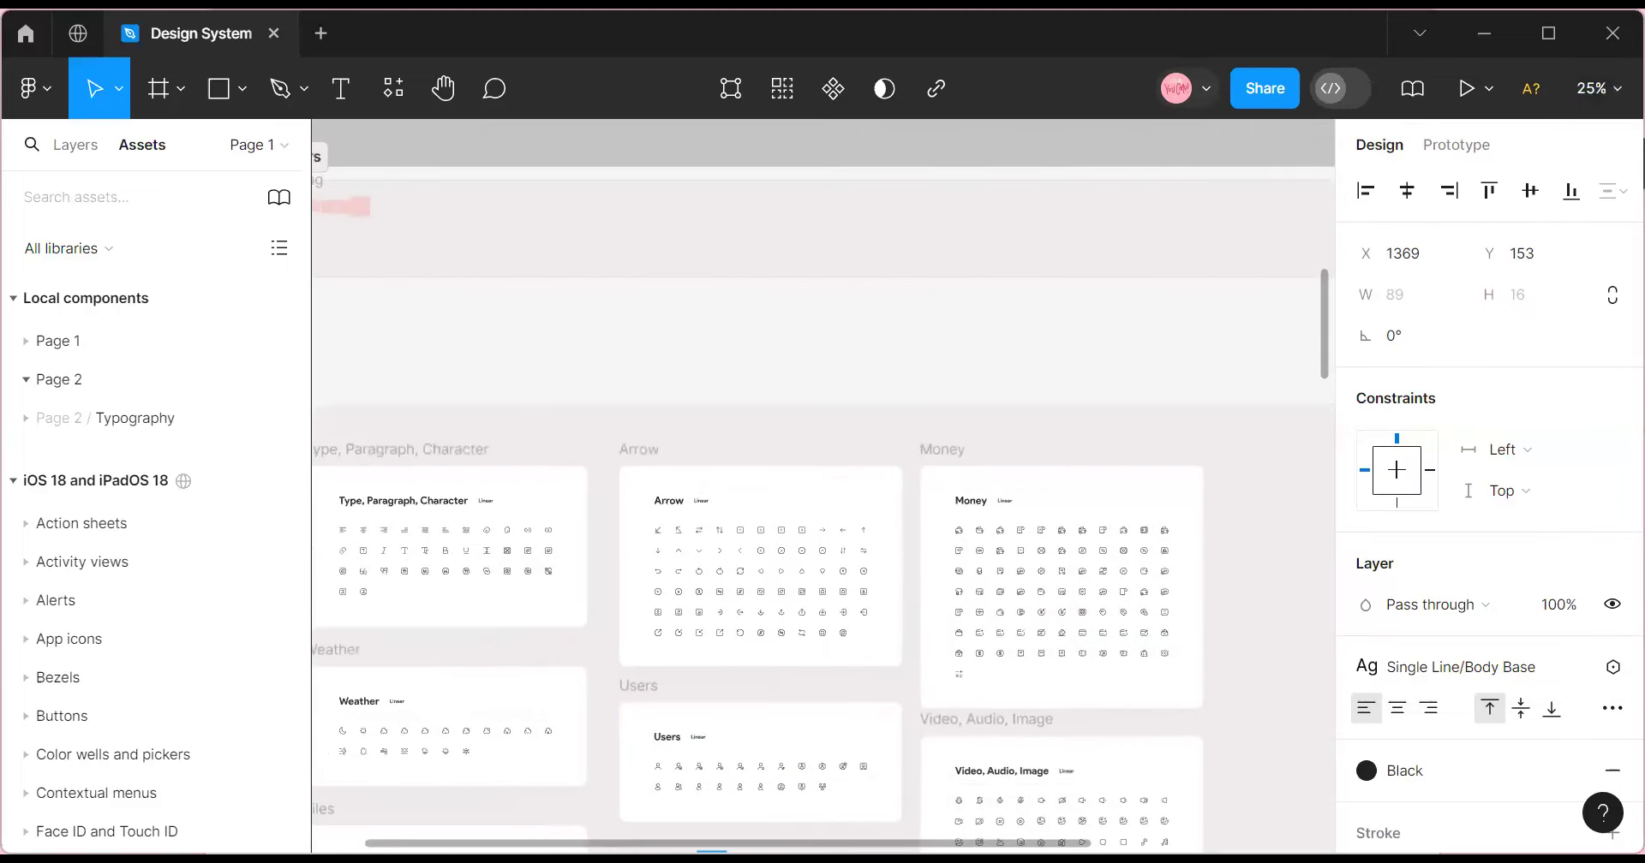
scroll(742, 579, down, 5)
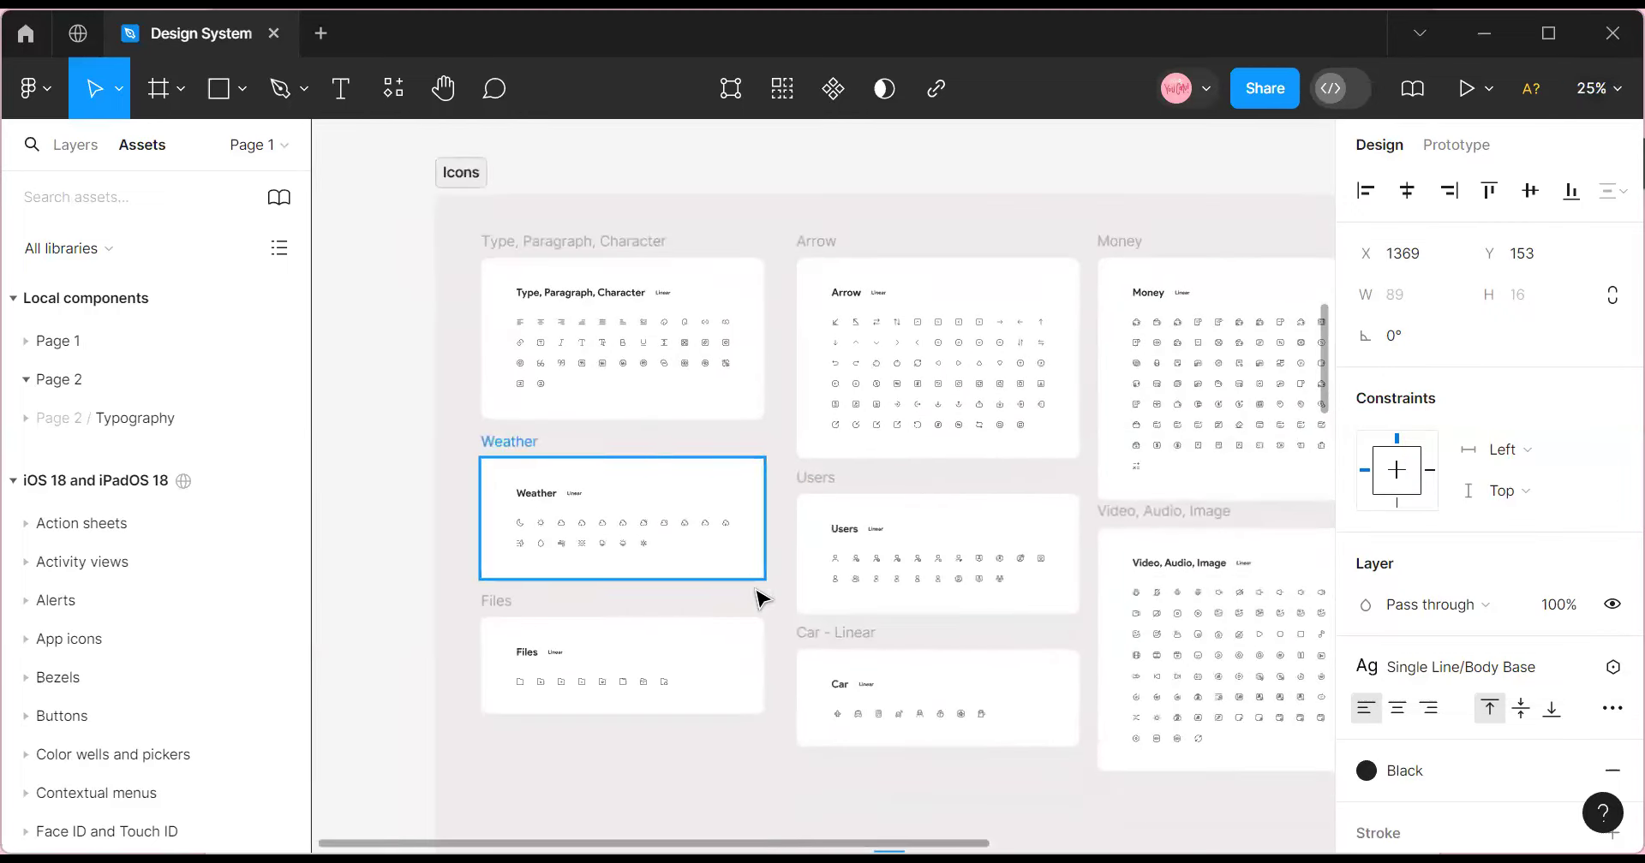
scroll(908, 794, right, 3)
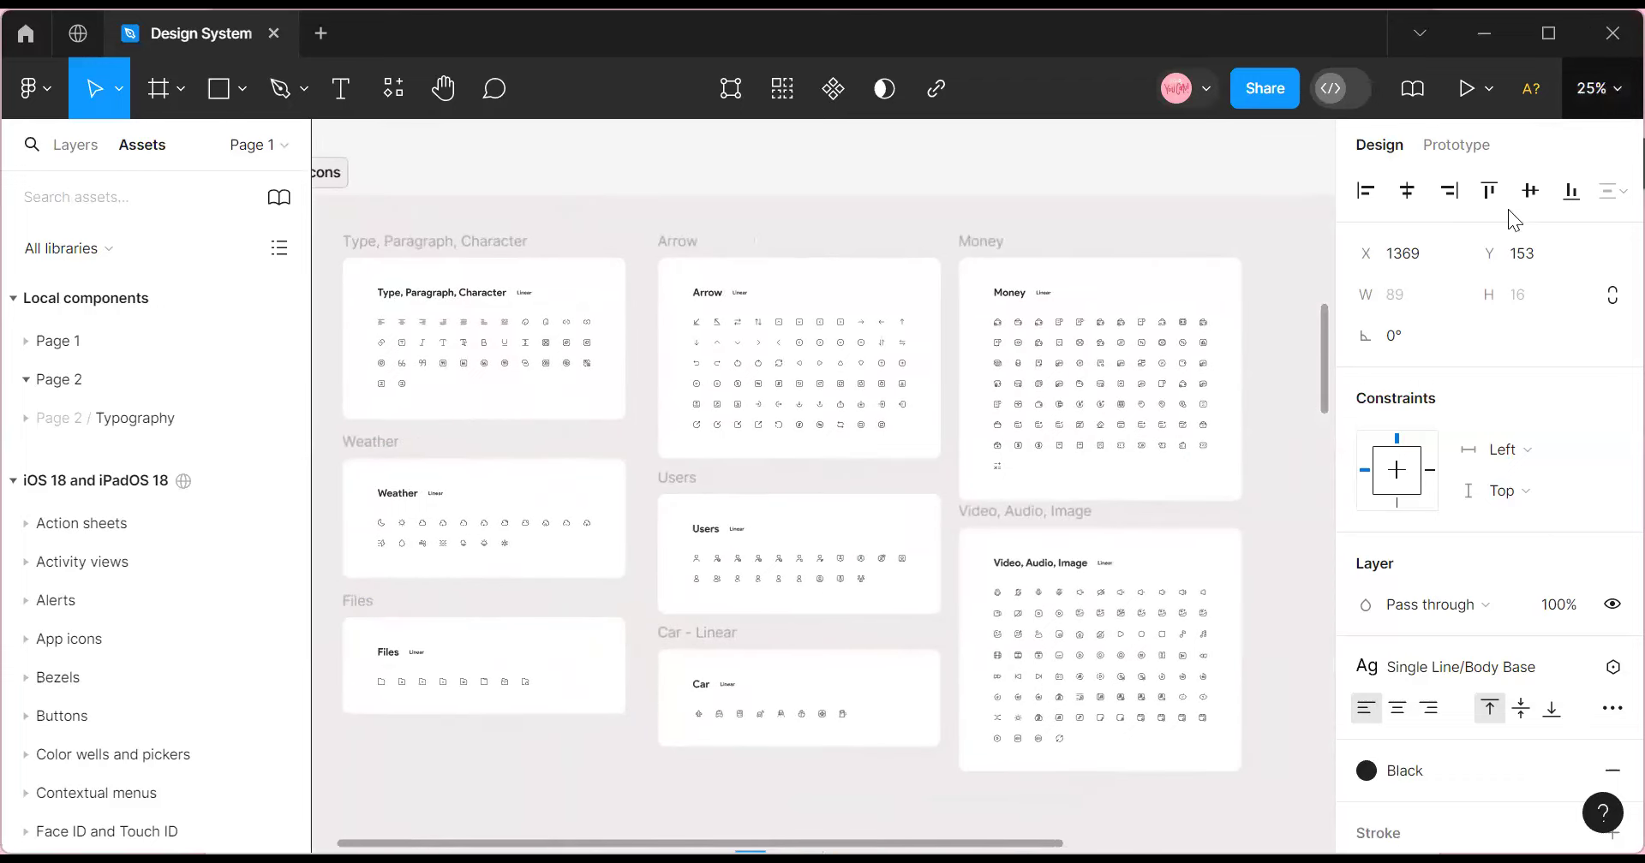
click(1595, 89)
click(1448, 225)
scroll(763, 631, up, 3)
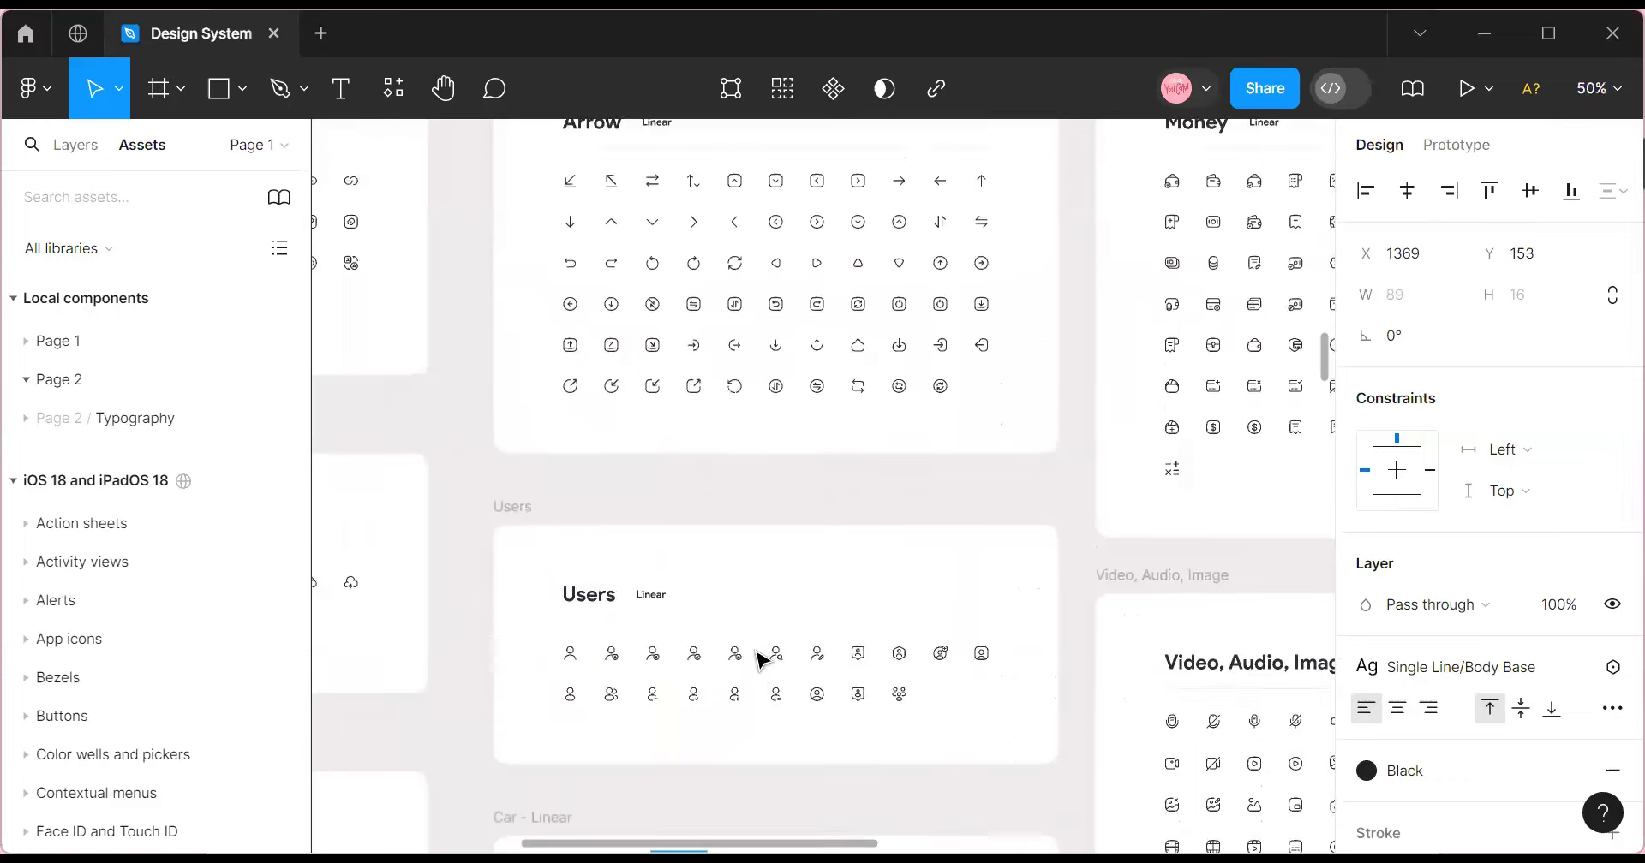
scroll(550, 540, down, 1)
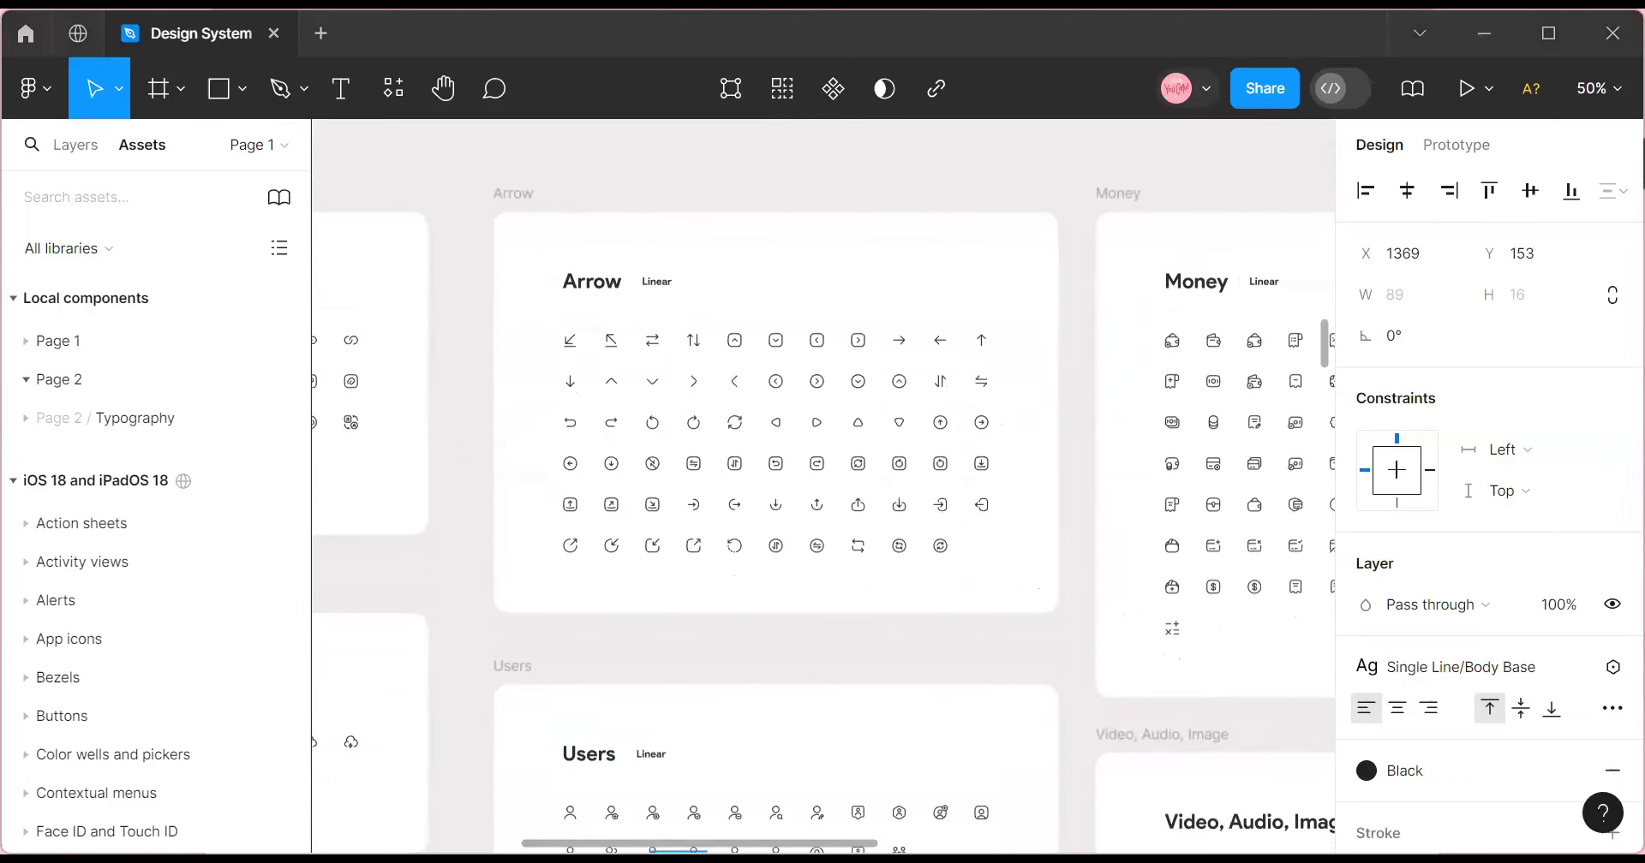
scroll(822, 488, left, 5)
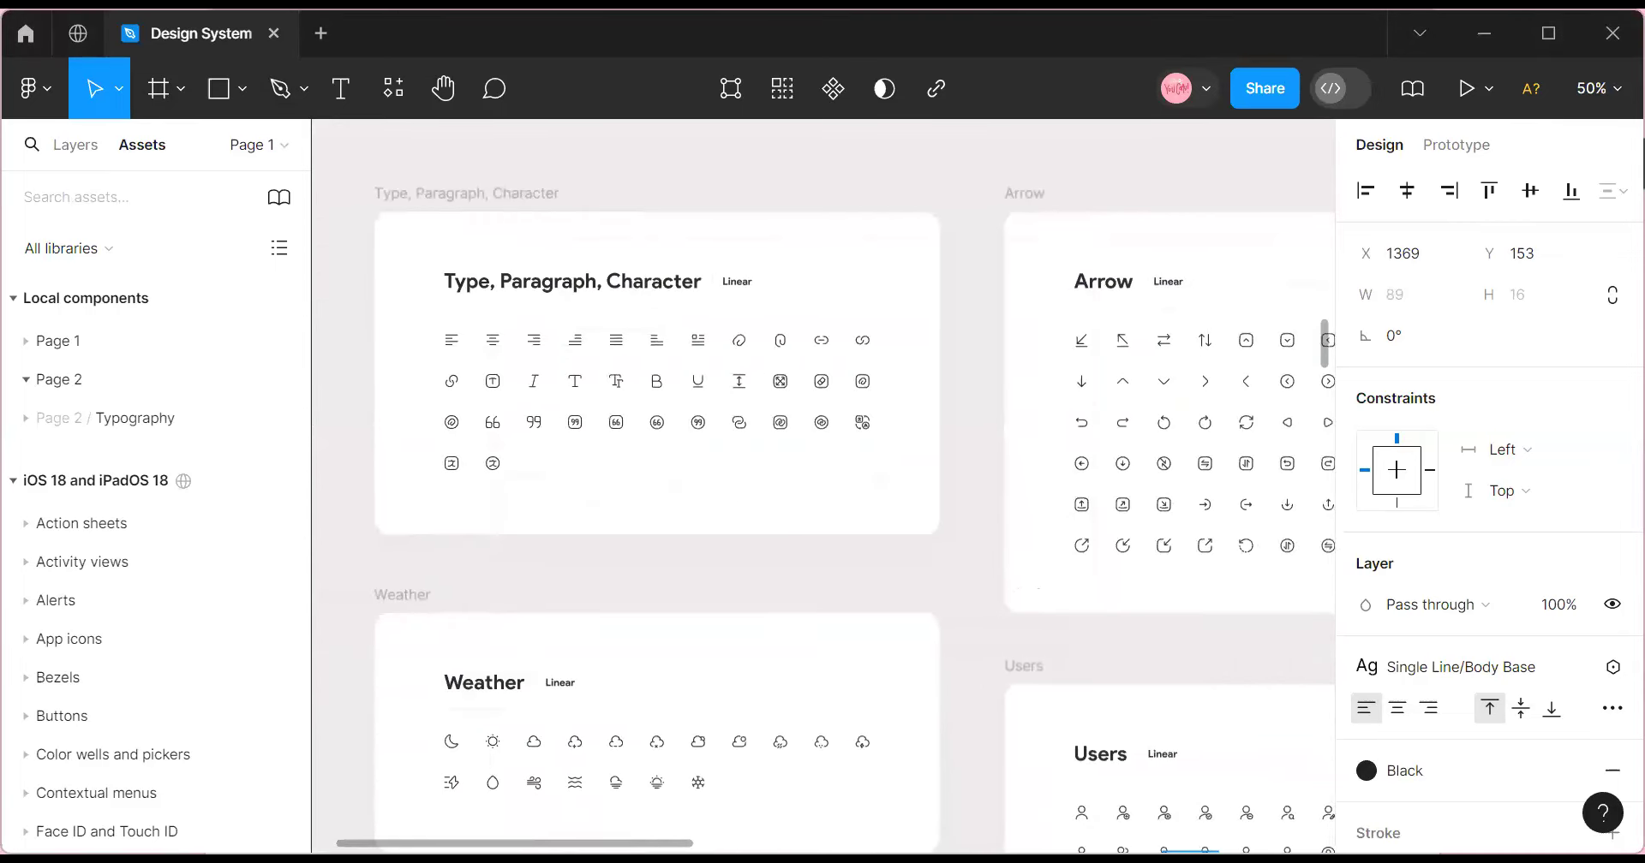
scroll(822, 488, right, 10)
scroll(321, 202, left, 7)
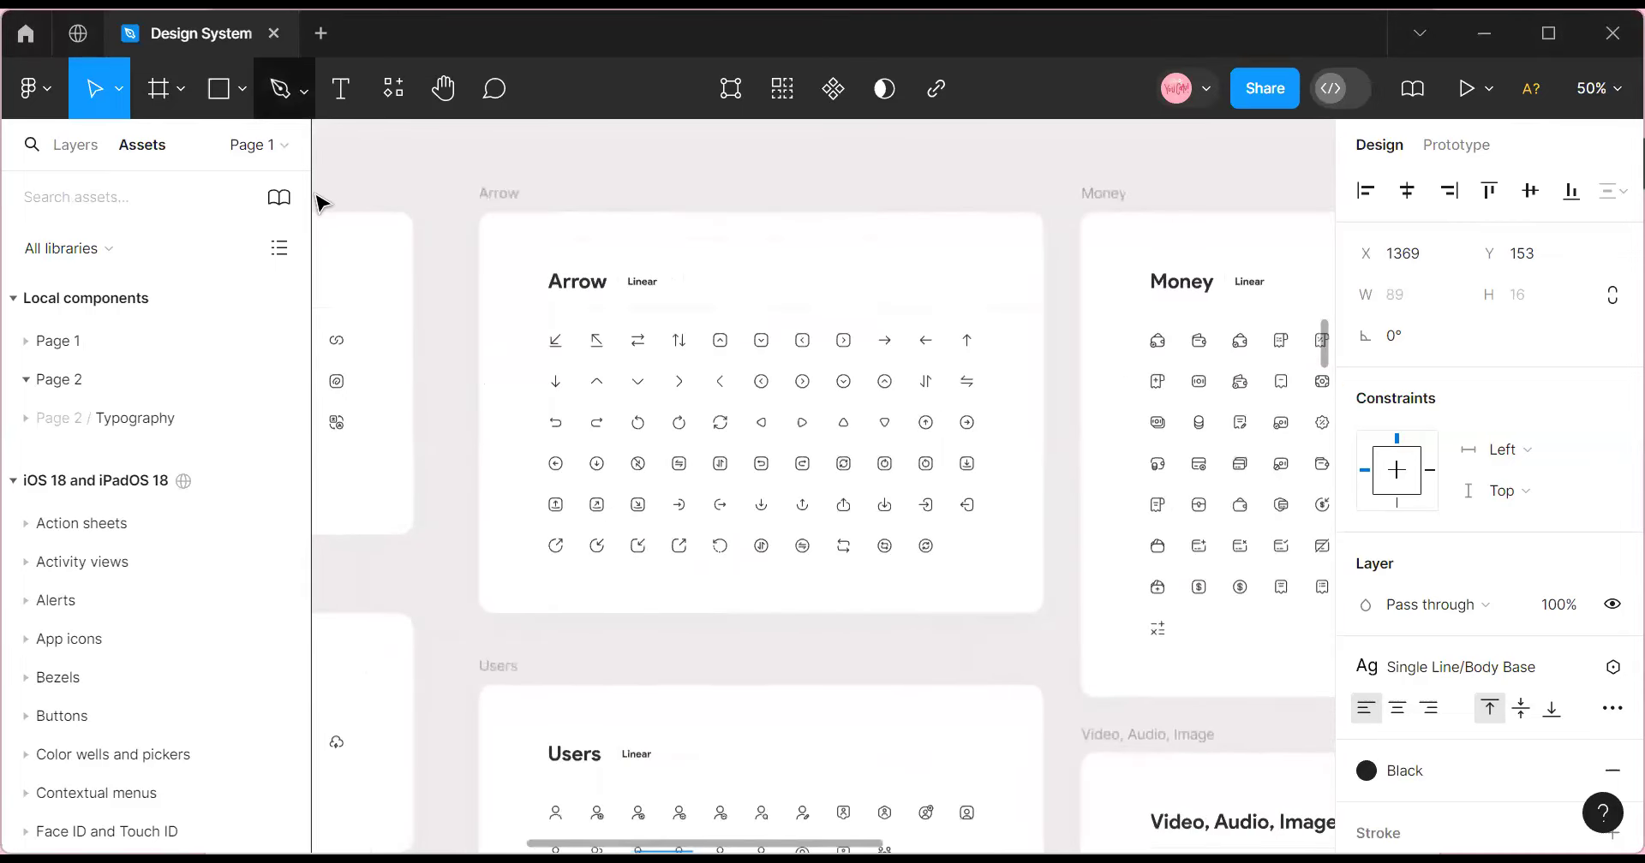
scroll(898, 698, down, 15)
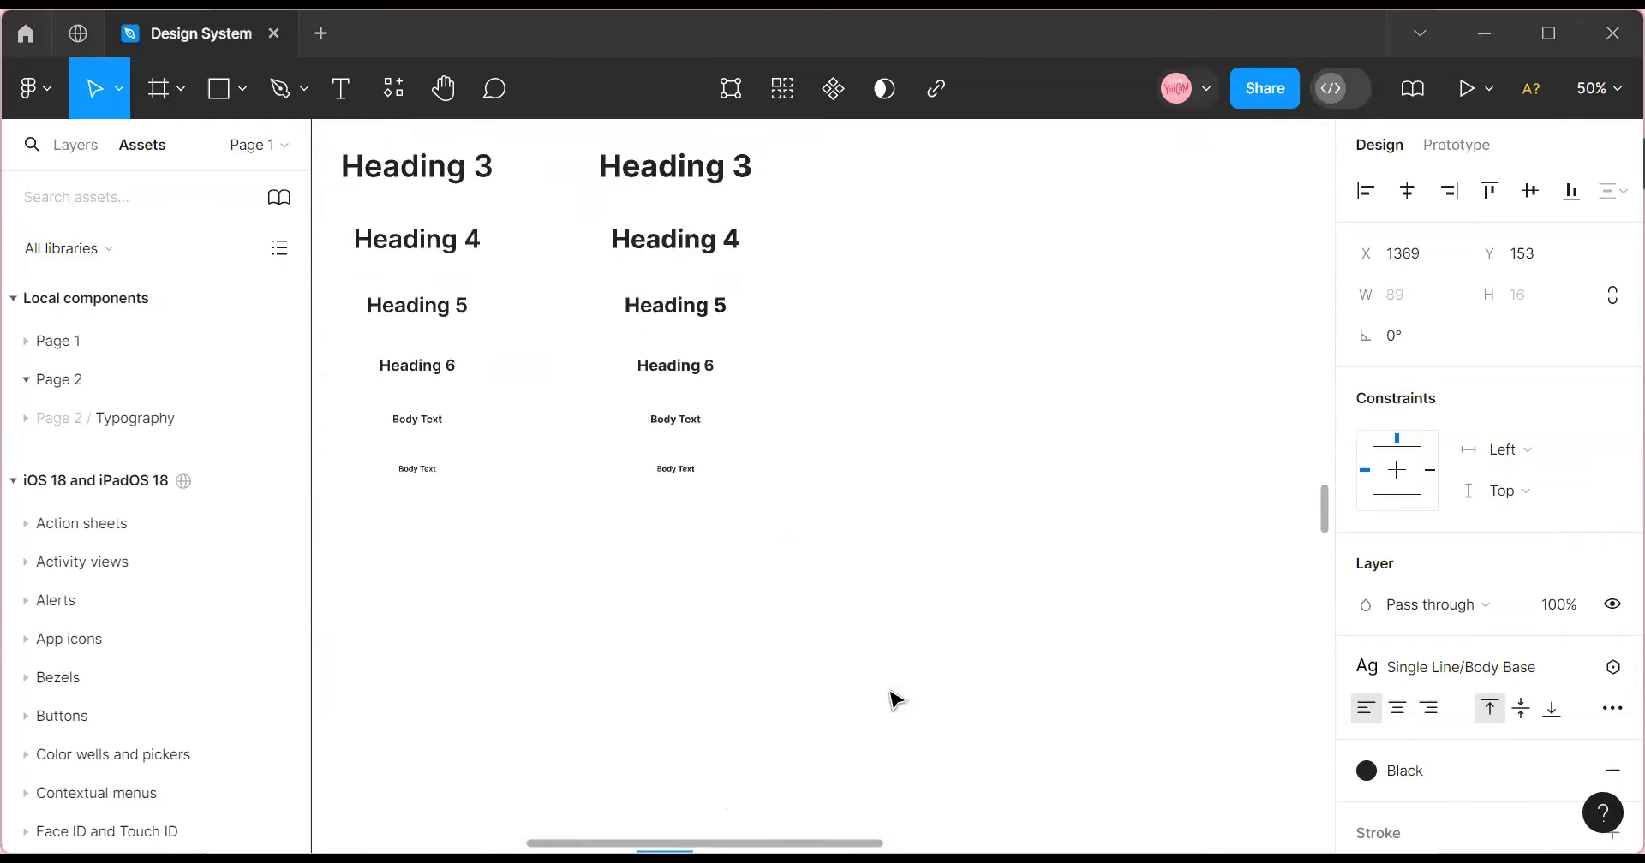
scroll(882, 689, down, 8)
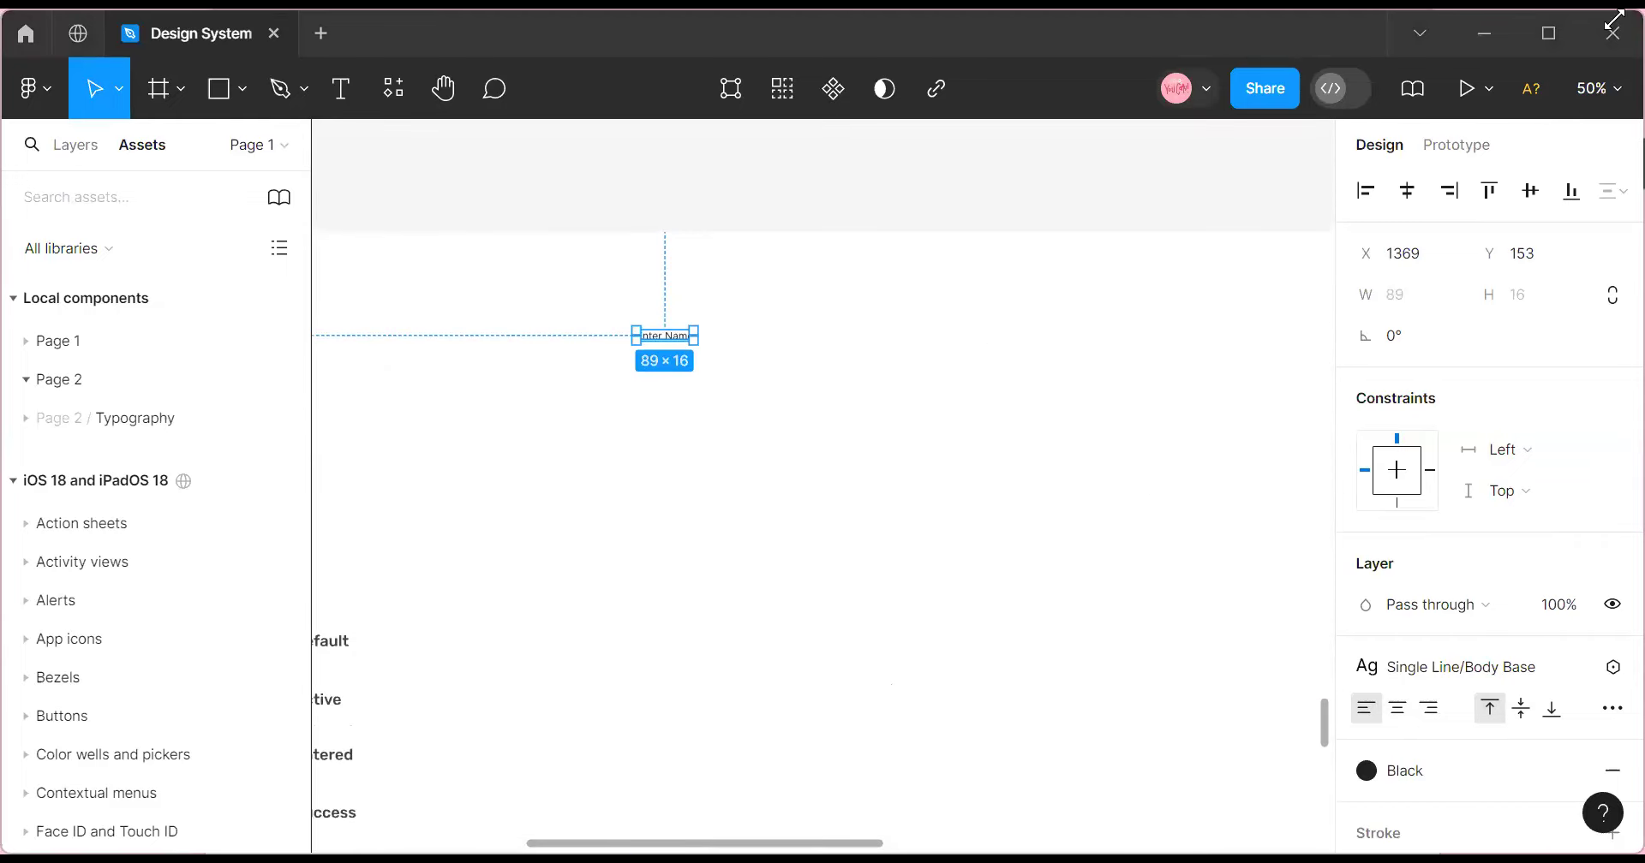
click(1609, 88)
Zoom the canvas to 200% on the Enter Name text.
click(1396, 217)
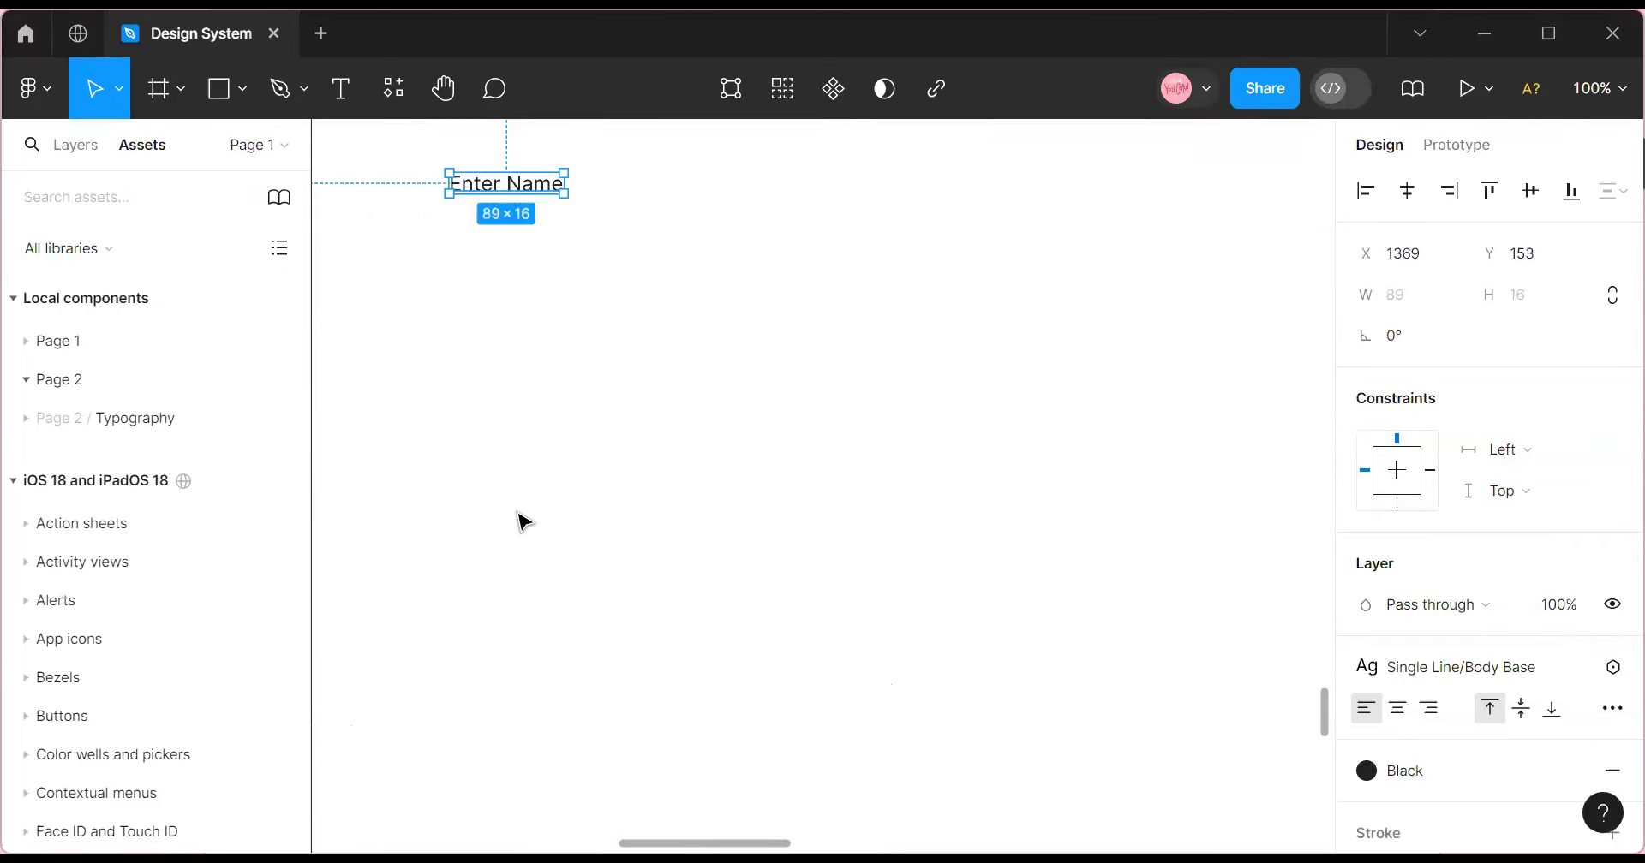
scroll(525, 521, up, 2)
click(1599, 88)
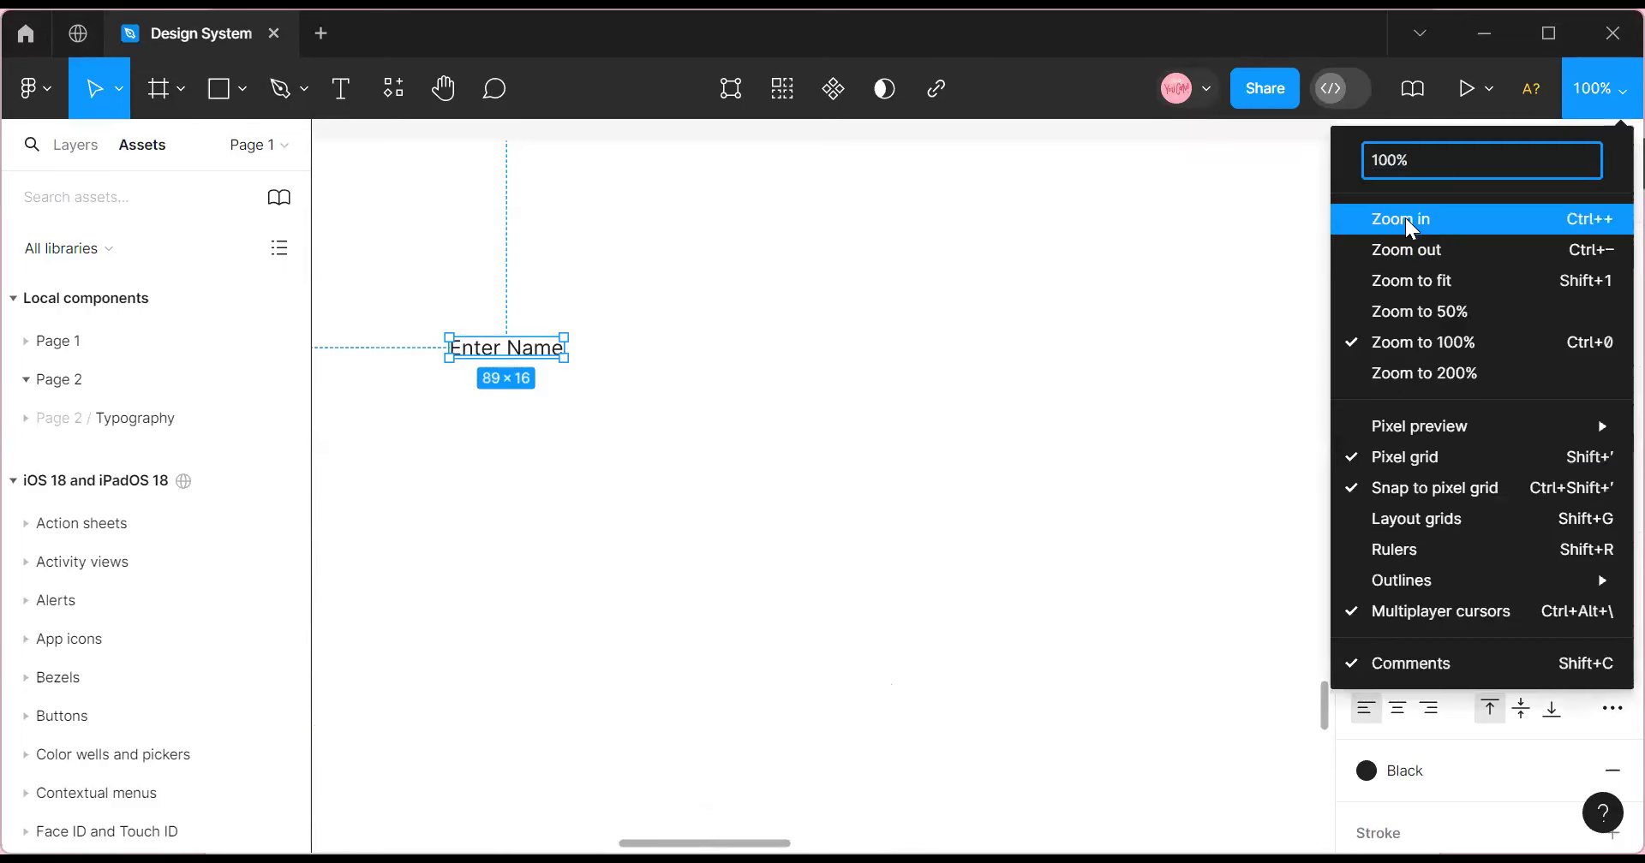
click(1399, 217)
scroll(660, 694, up, 5)
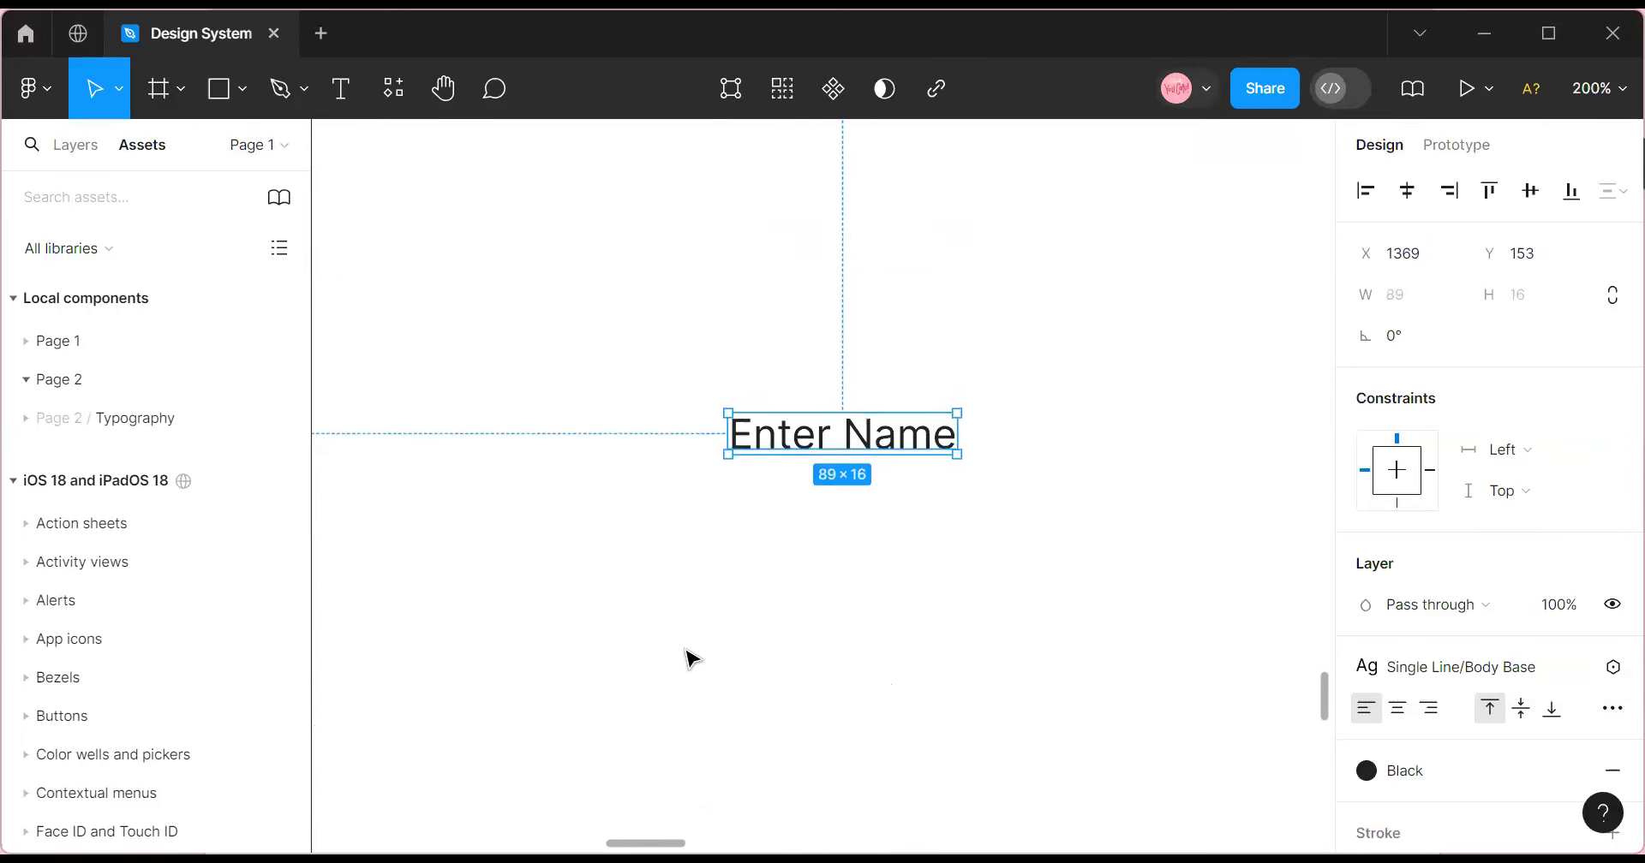
Duplicate the Enter Name text just below it and replace the copy with a sample full name.
drag(840, 456, 746, 470)
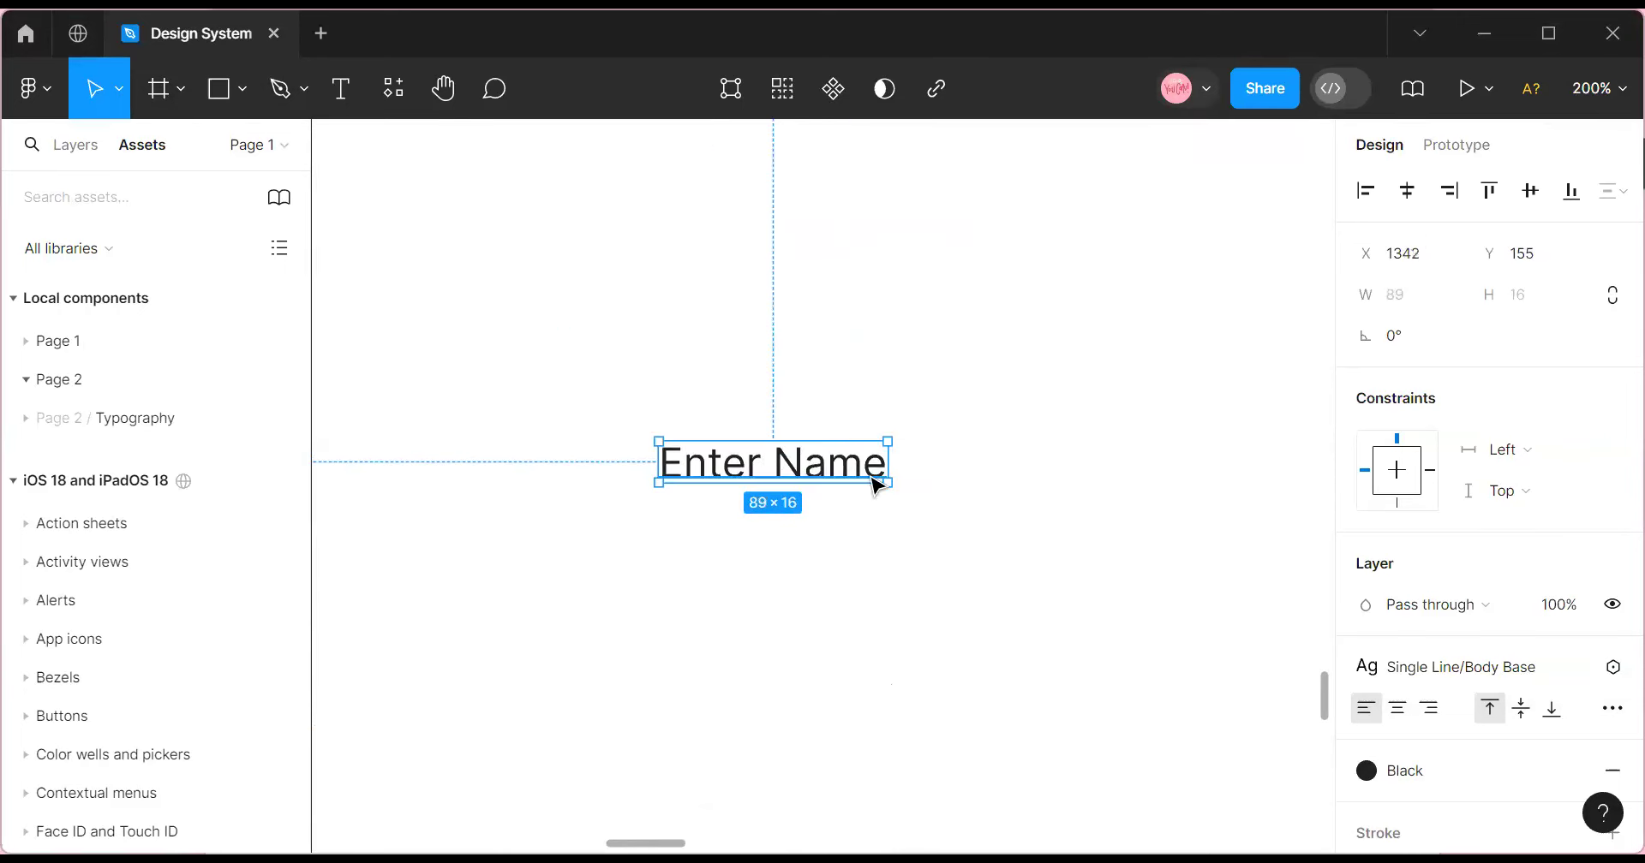
click(790, 558)
click(710, 469)
drag(726, 483, 703, 462)
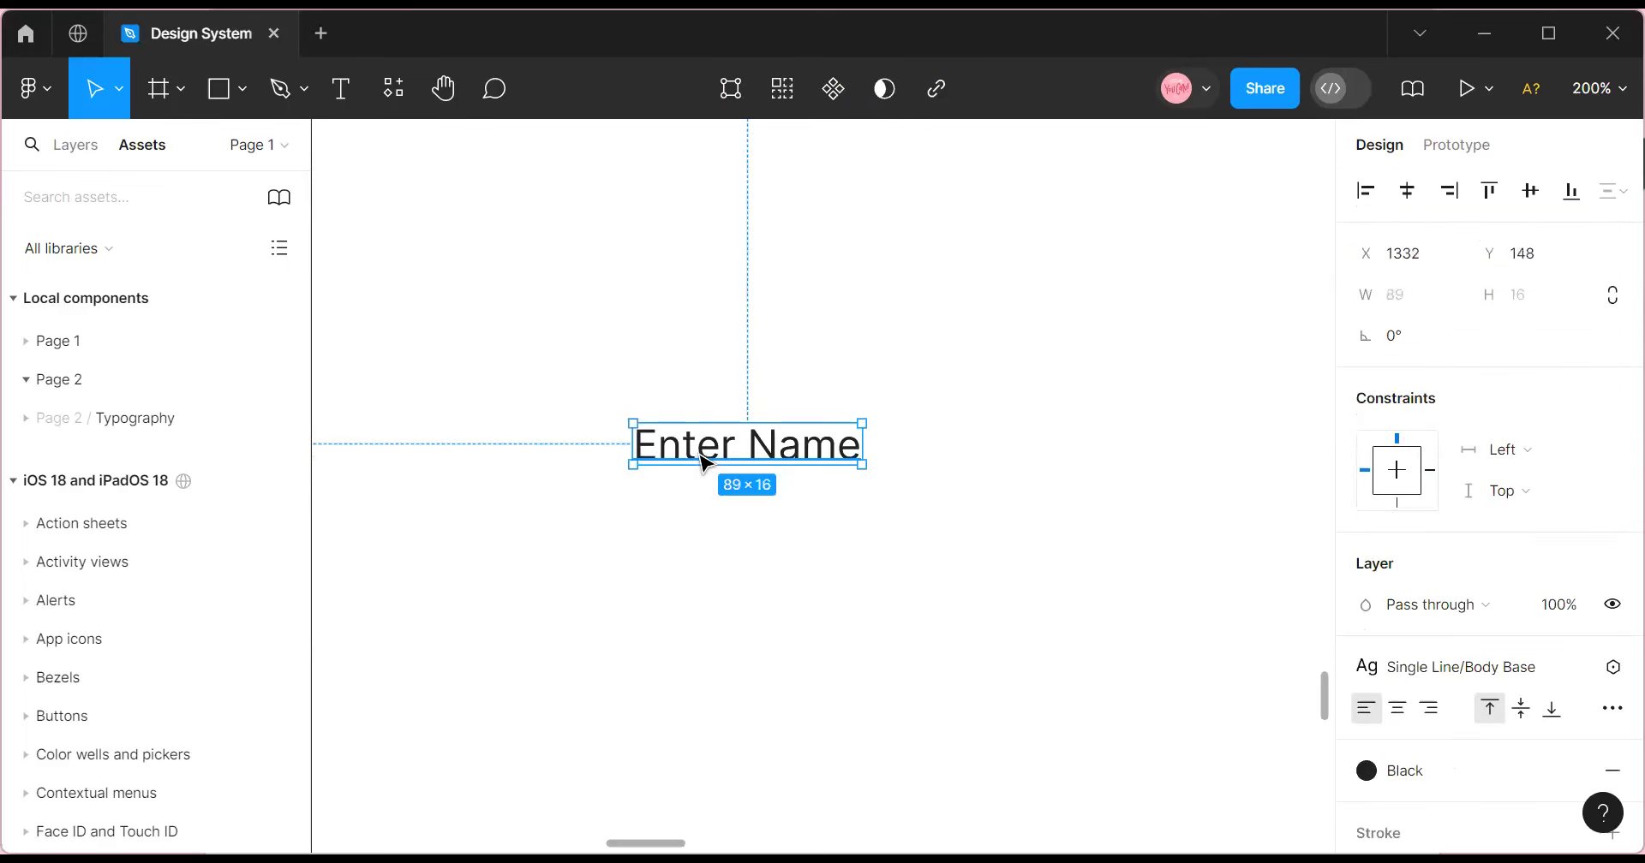
drag(702, 462, 708, 539)
double_click(703, 537)
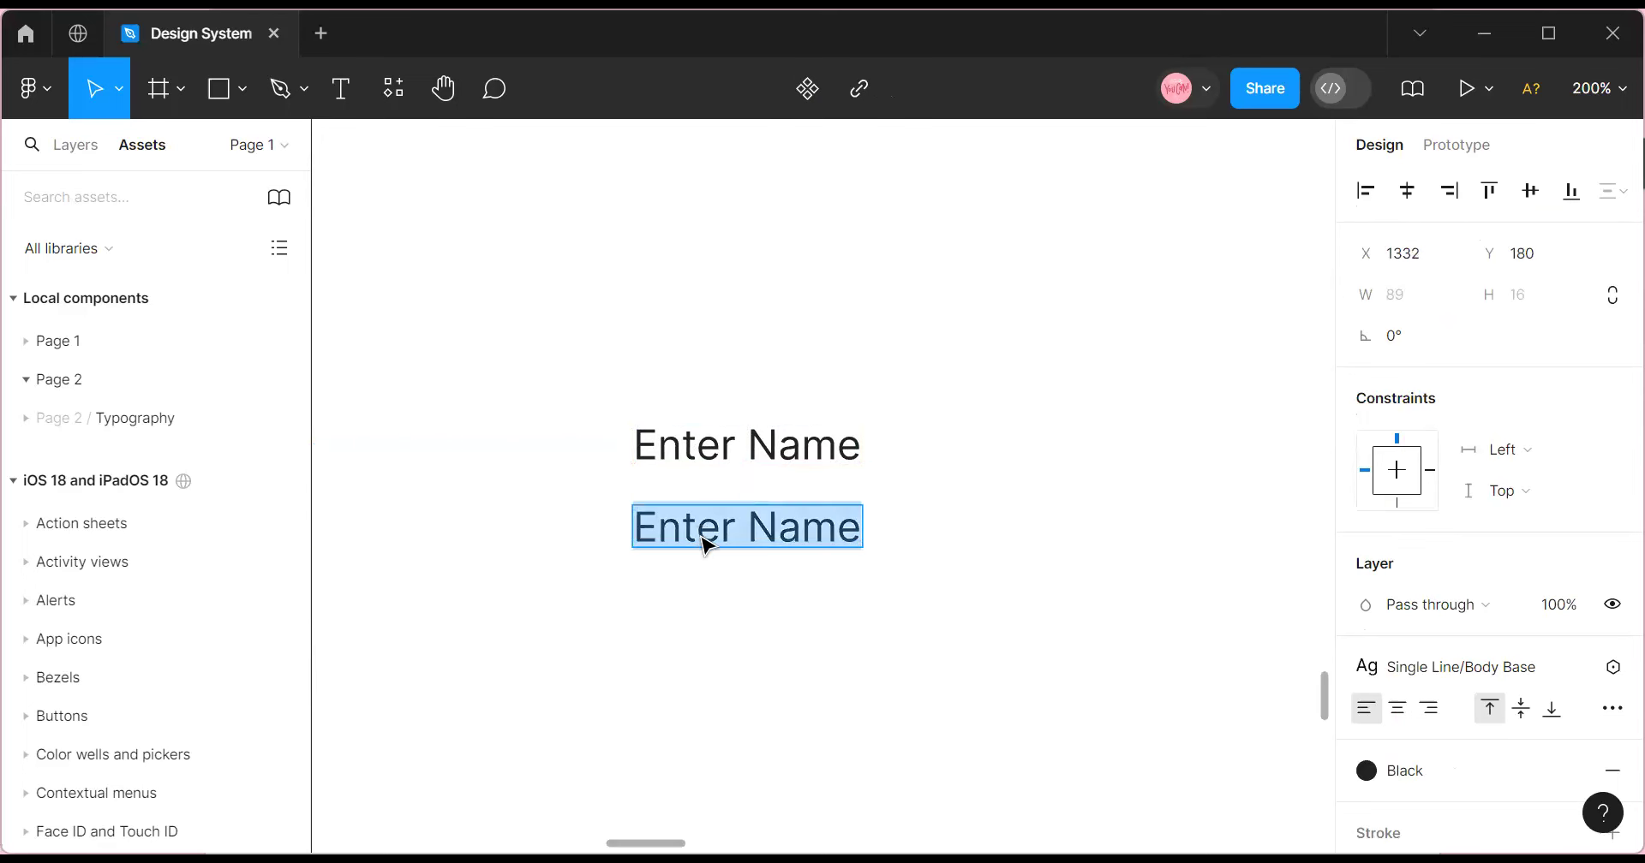
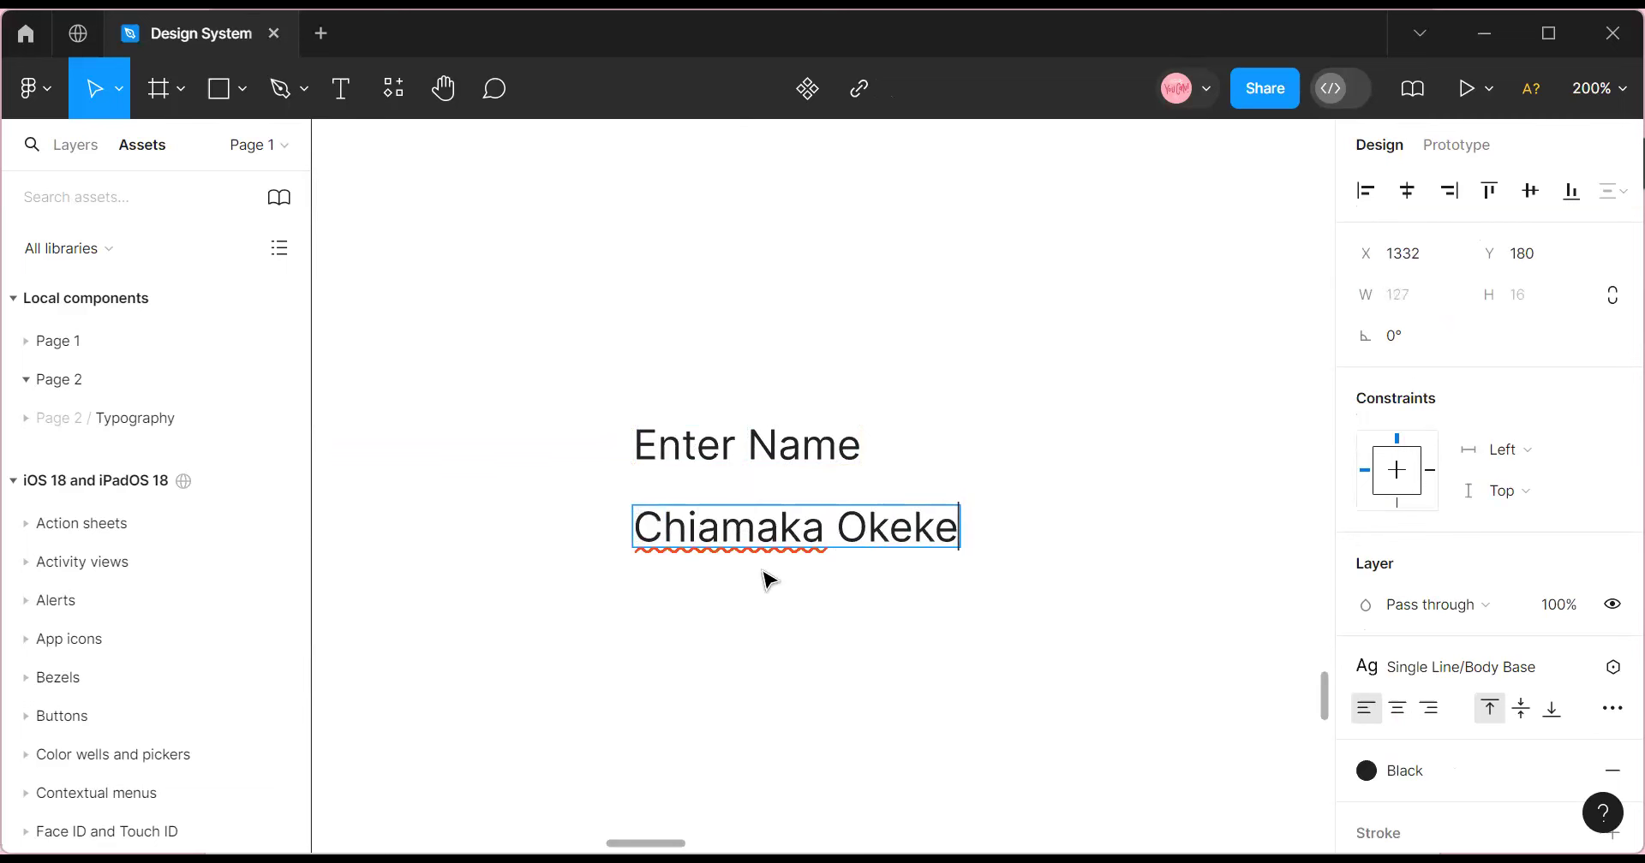
key(Escape)
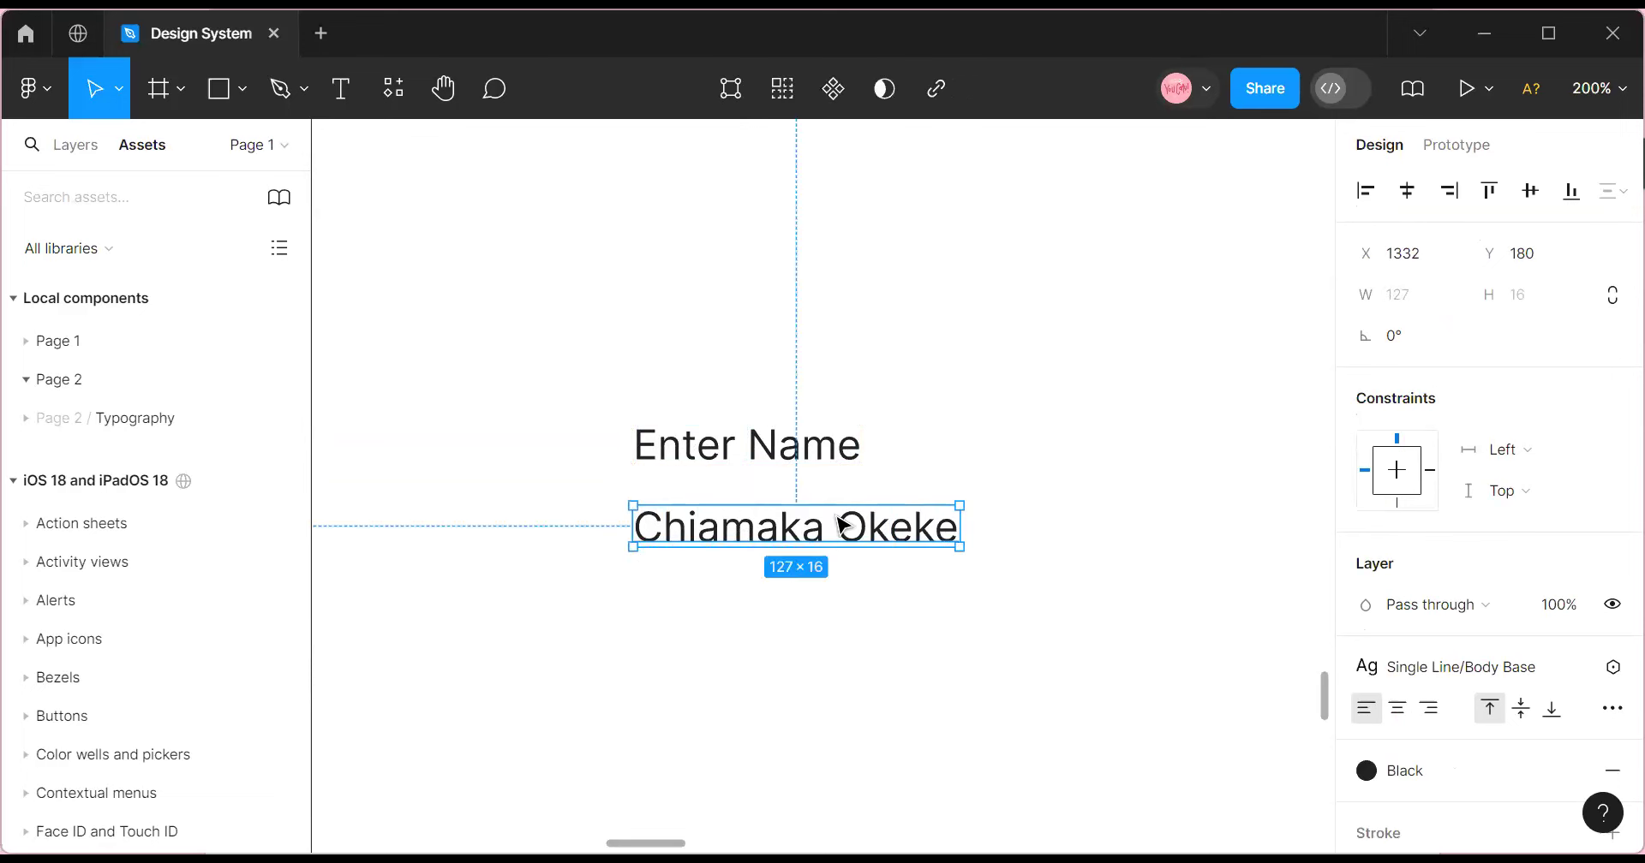
Detach the sample name text from its text style and set it to 14 px.
click(1525, 667)
scroll(1437, 685, down, 4)
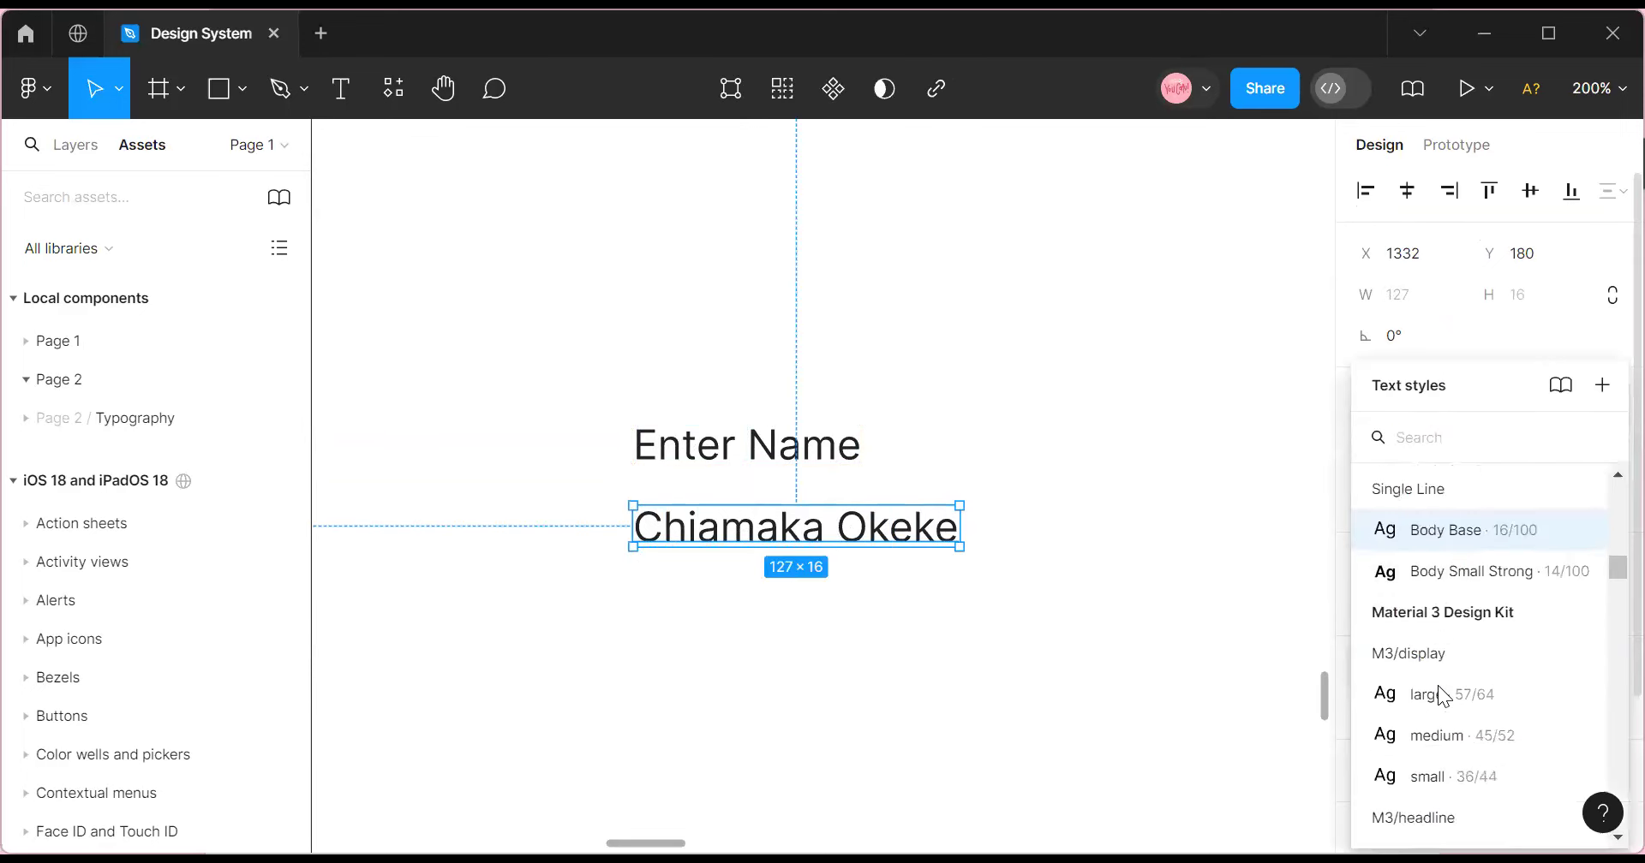
scroll(1436, 689, up, 6)
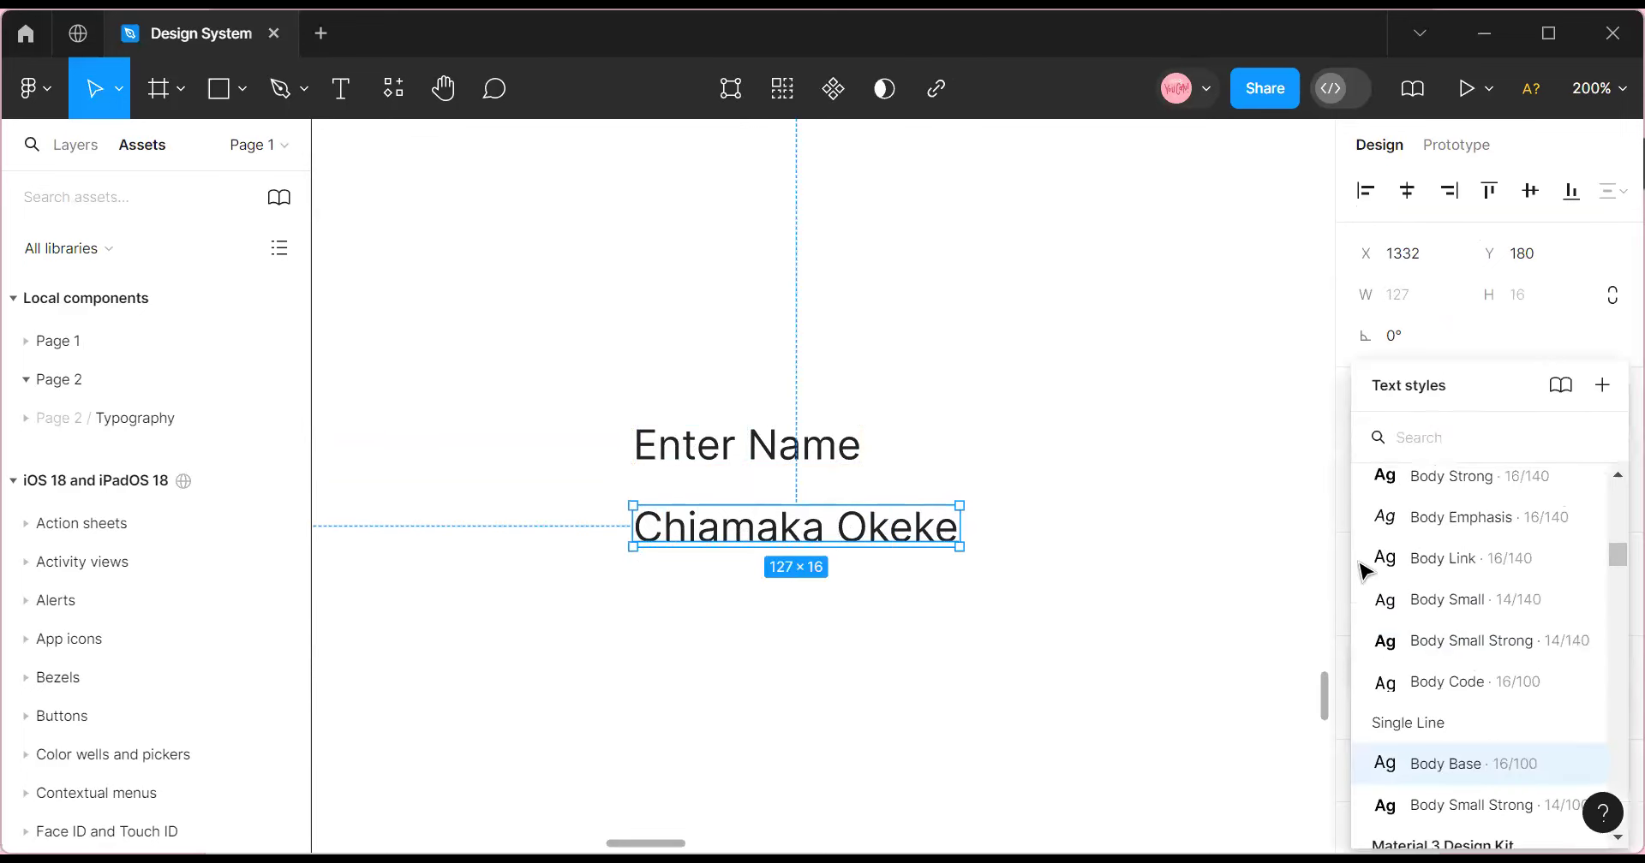
click(1082, 620)
click(759, 544)
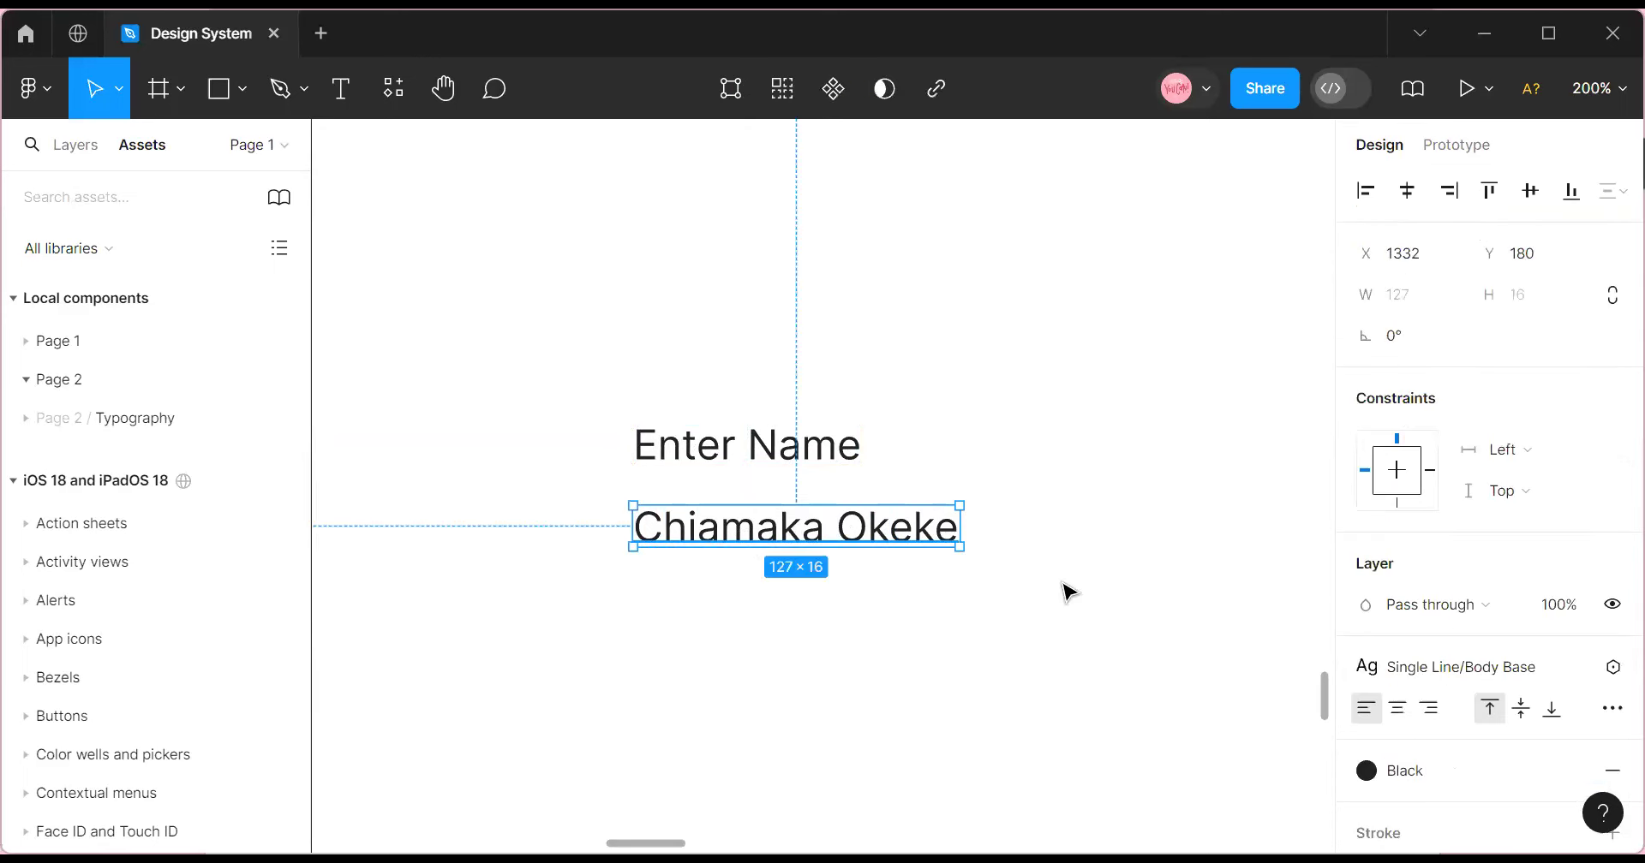
click(1587, 671)
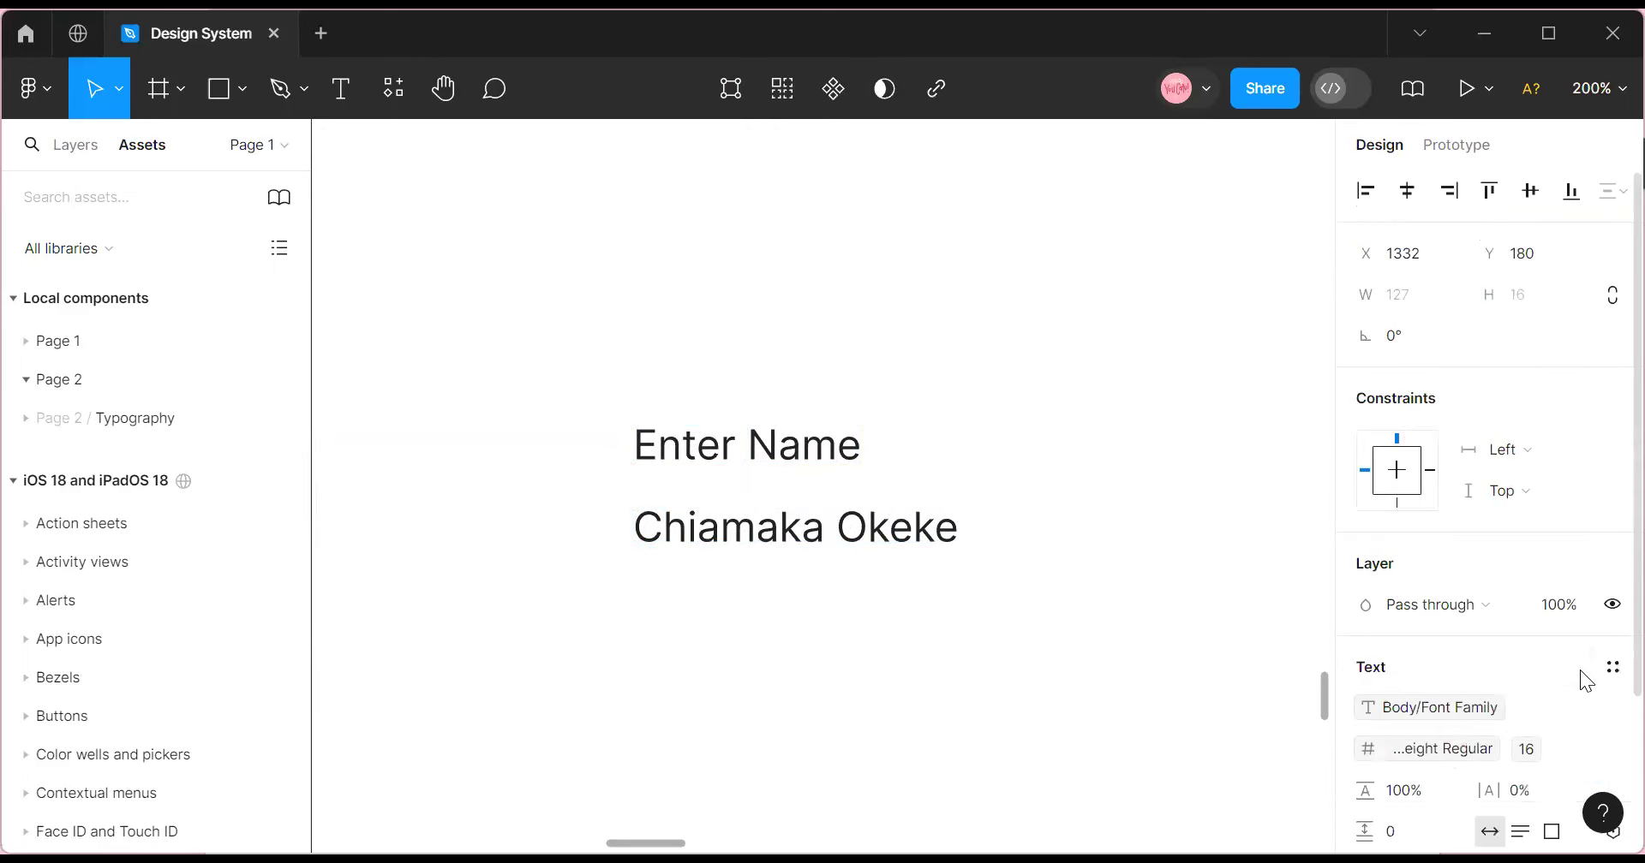
click(1591, 750)
click(1567, 428)
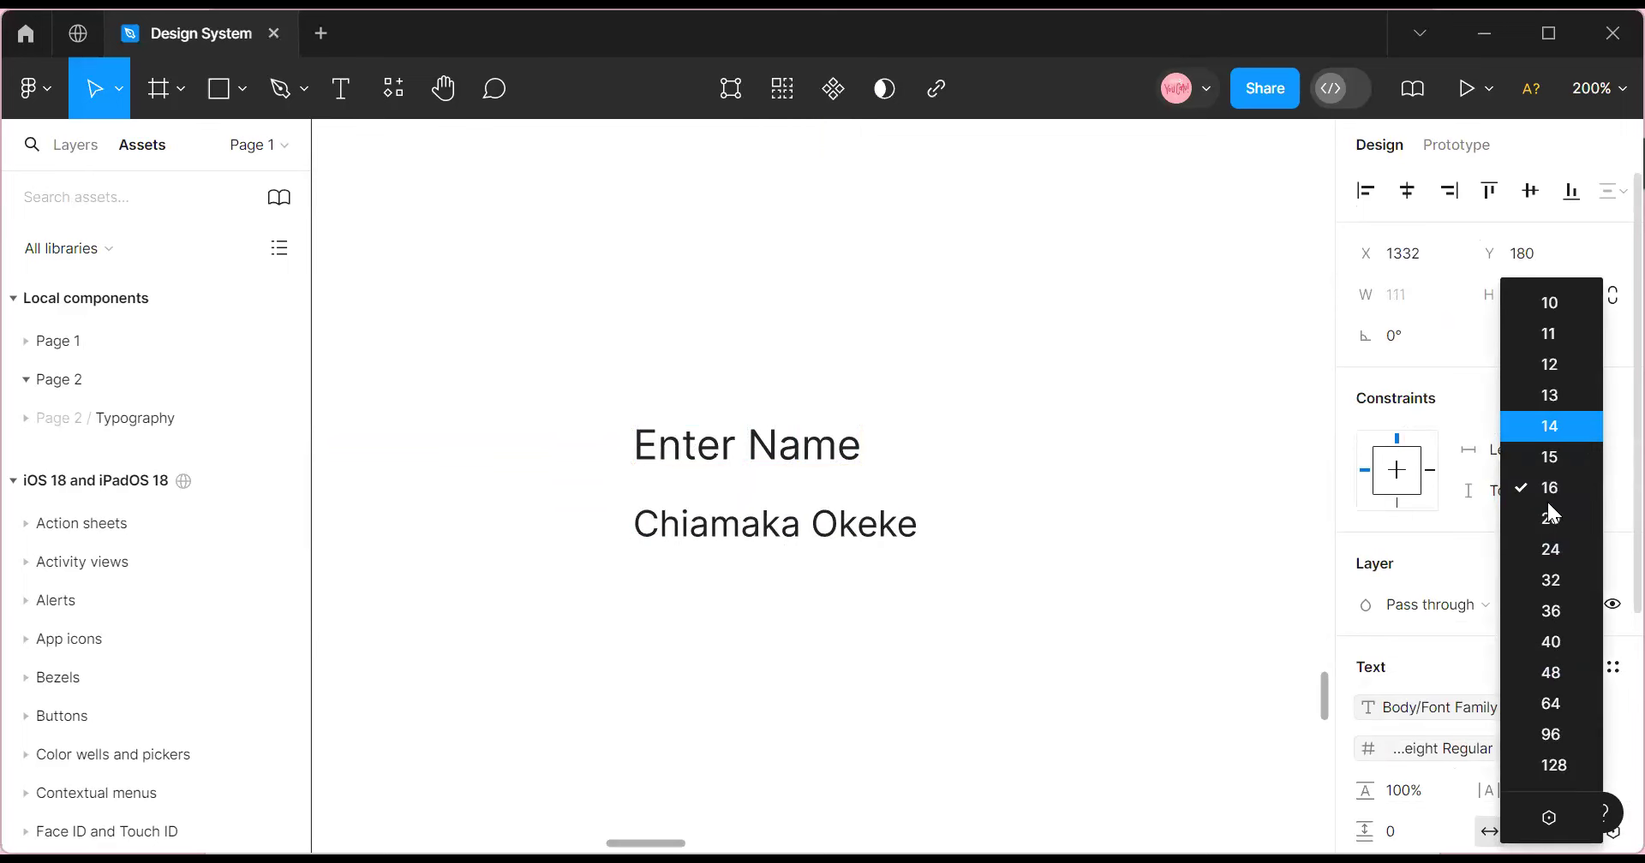
click(686, 587)
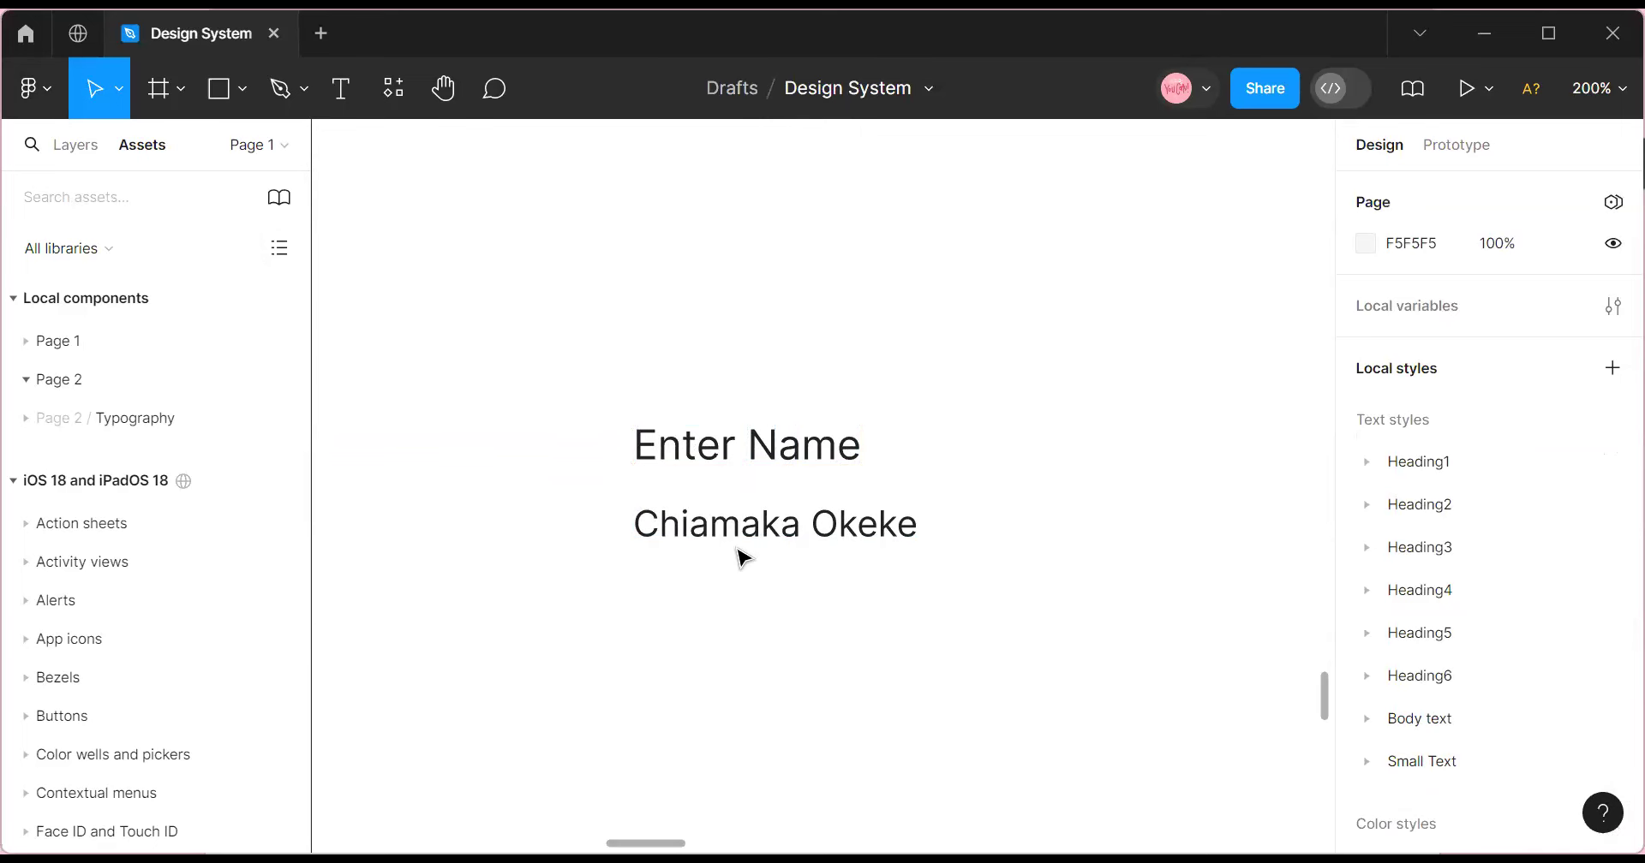
Search Iconify for 'Profile' and place the person icon on the canvas.
right_click(817, 565)
mouse_move(906, 714)
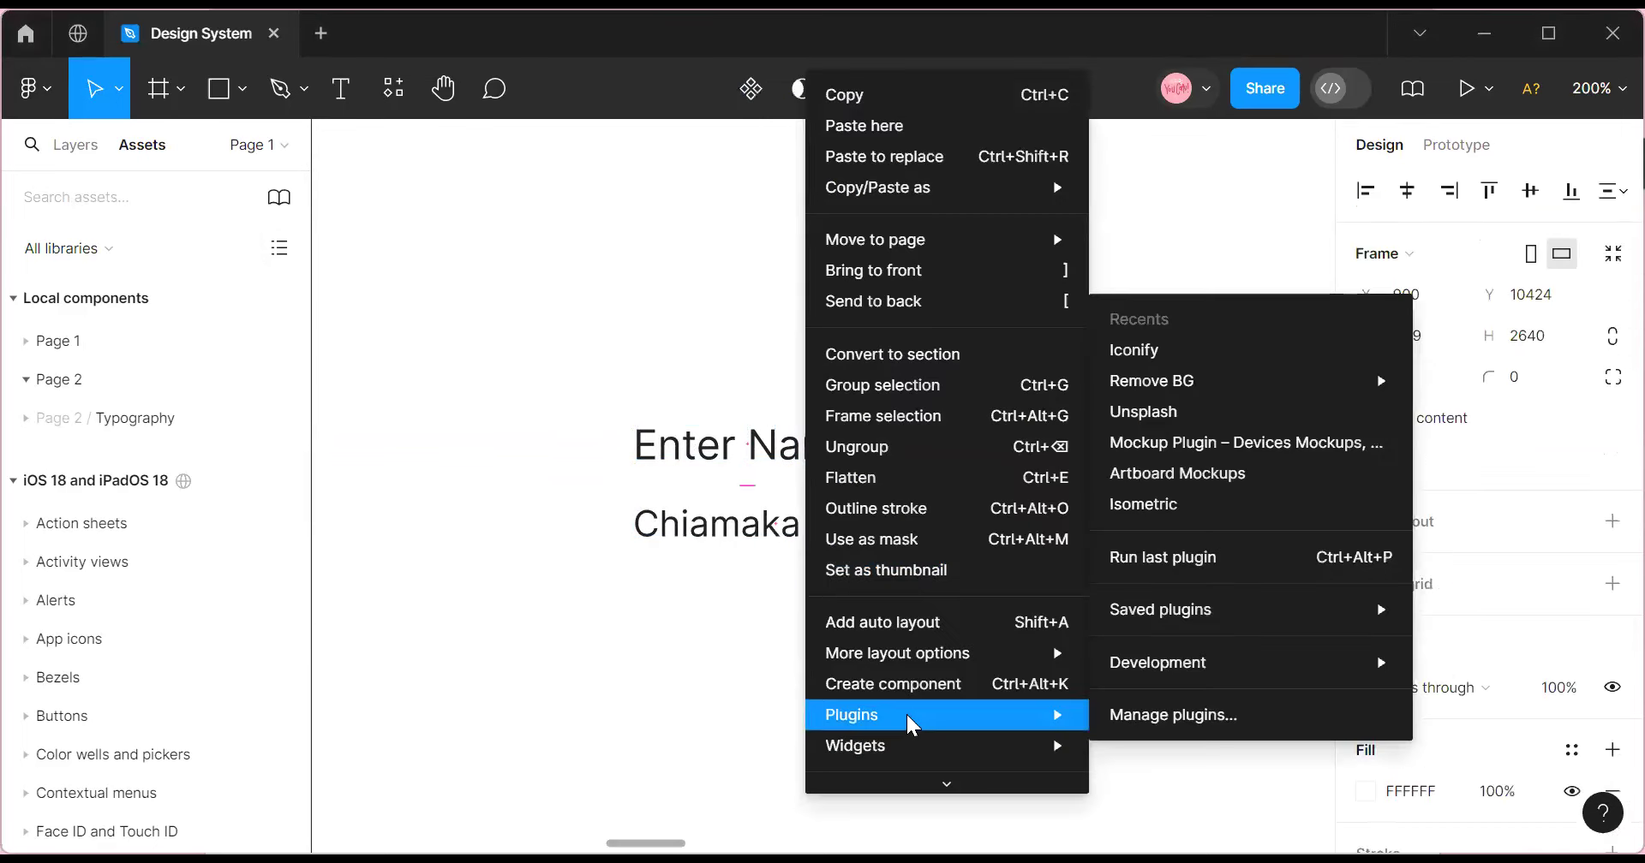
click(1152, 344)
double_click(125, 367)
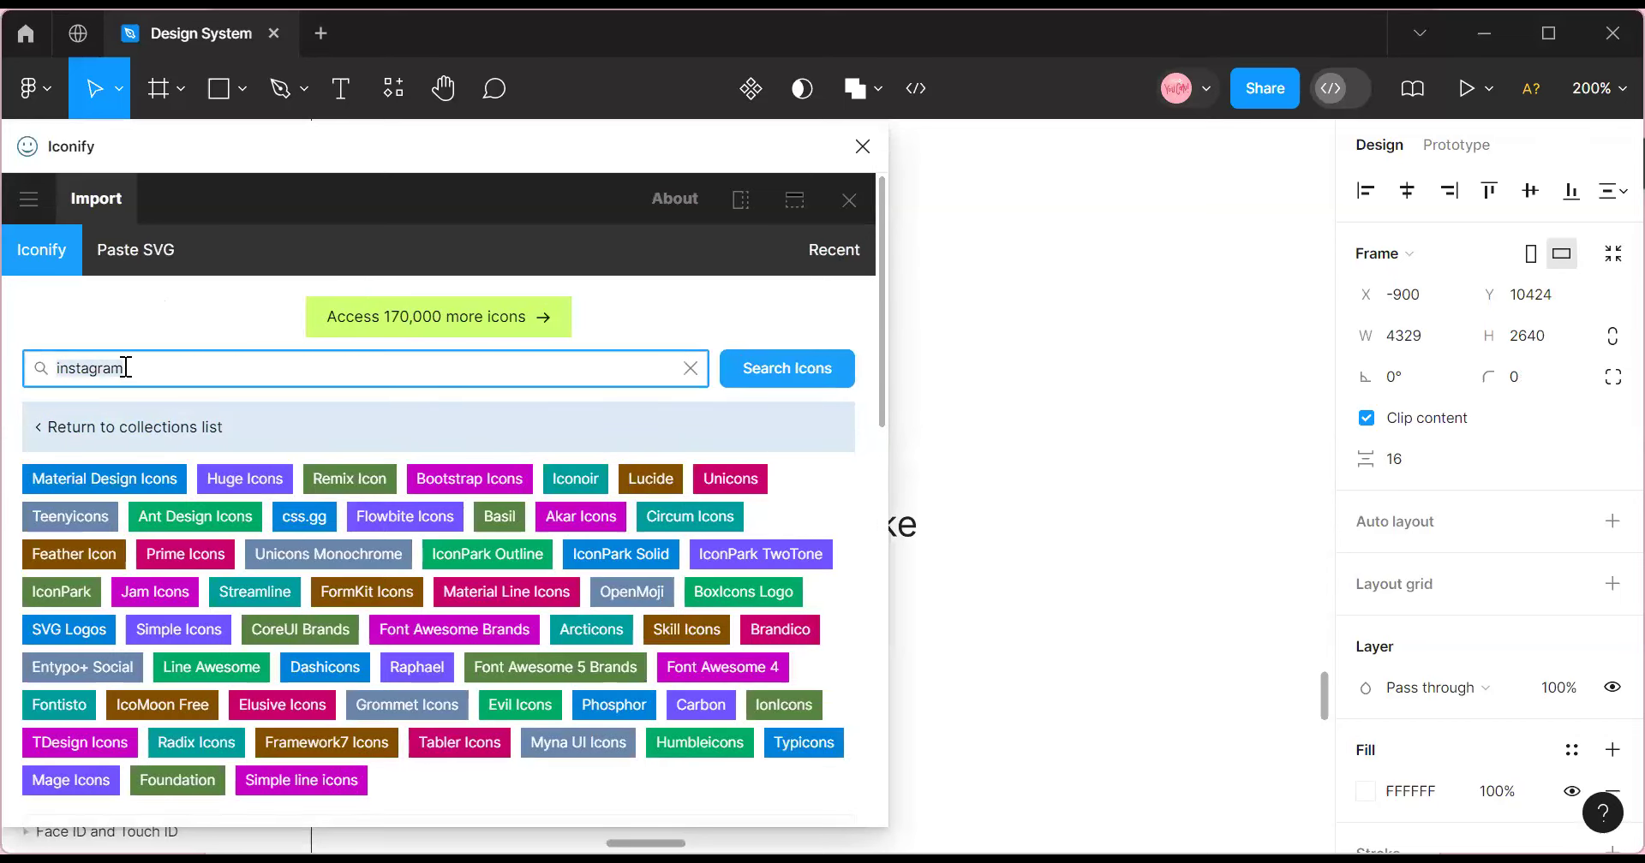
text(Profile)
scroll(249, 616, down, 2)
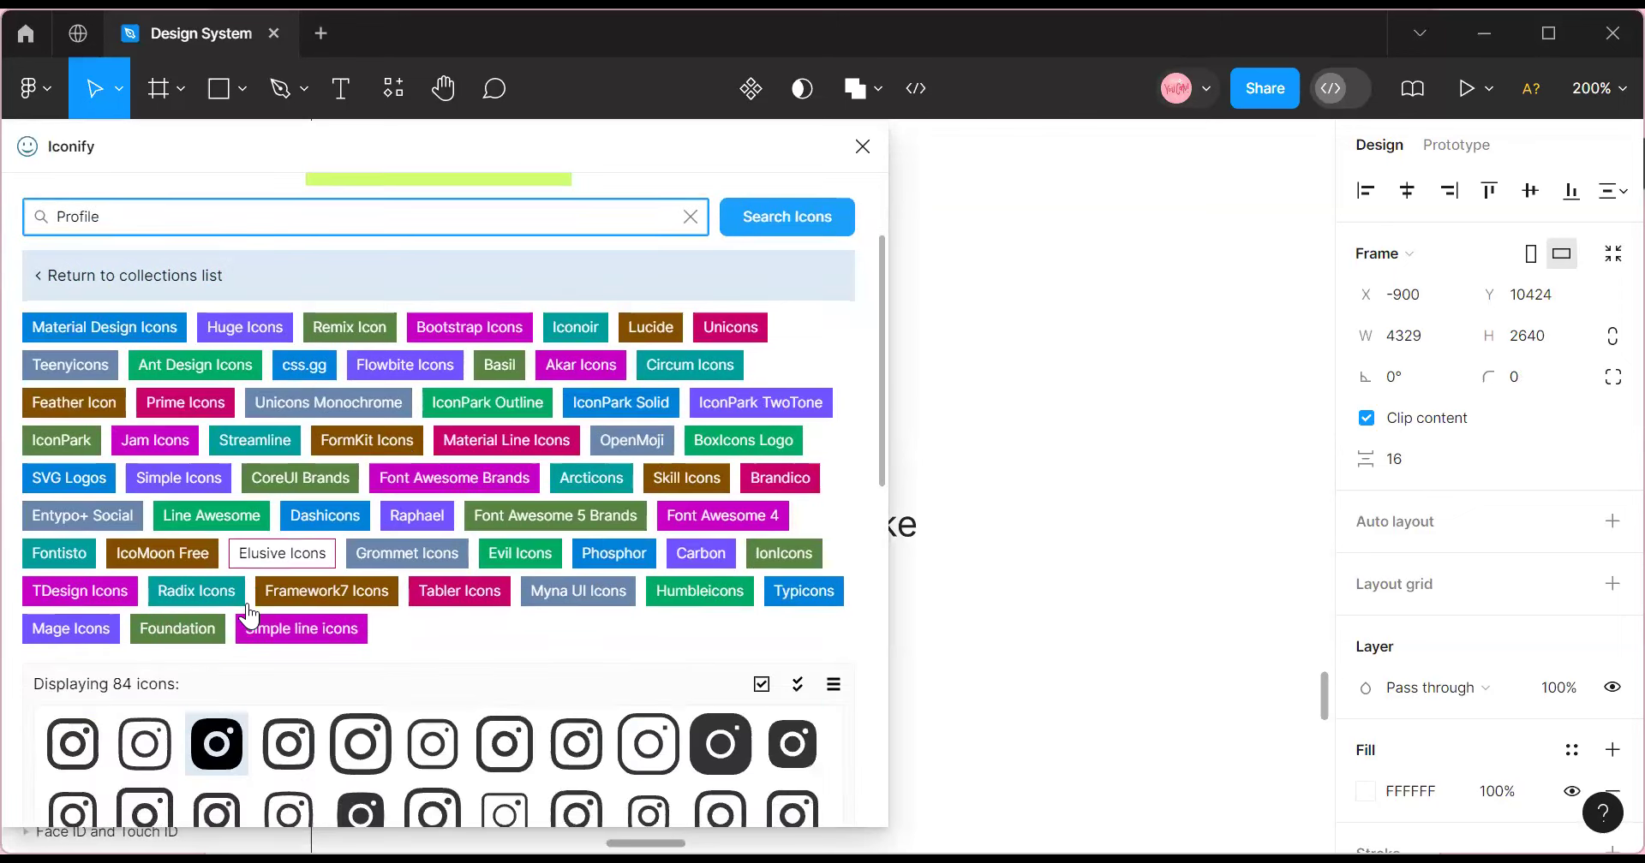
scroll(248, 616, down, 3)
scroll(255, 619, up, 5)
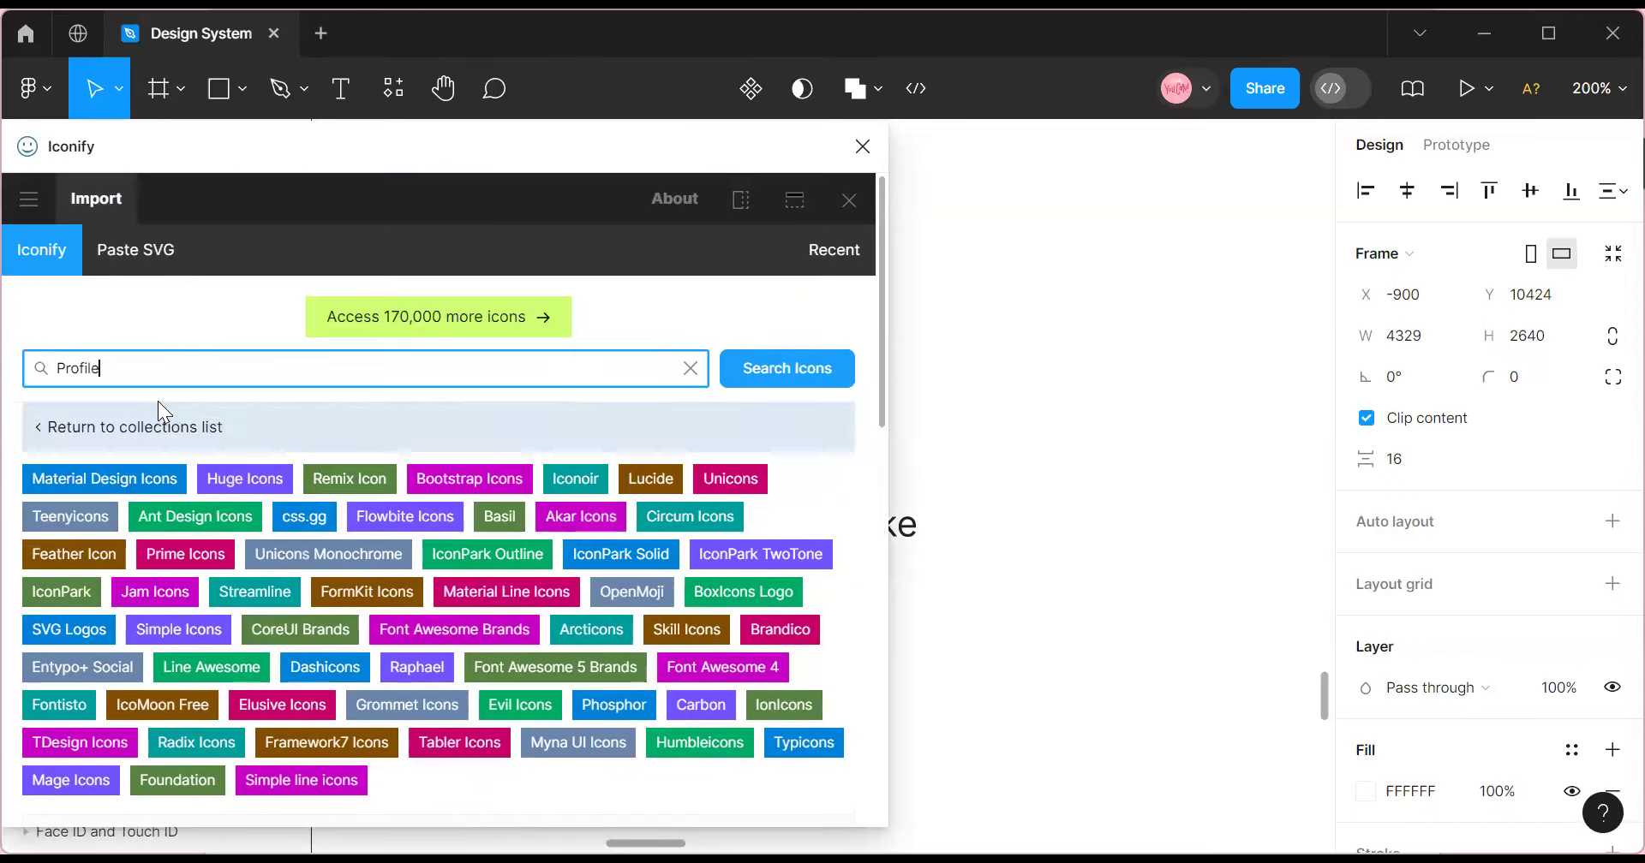
key(Return)
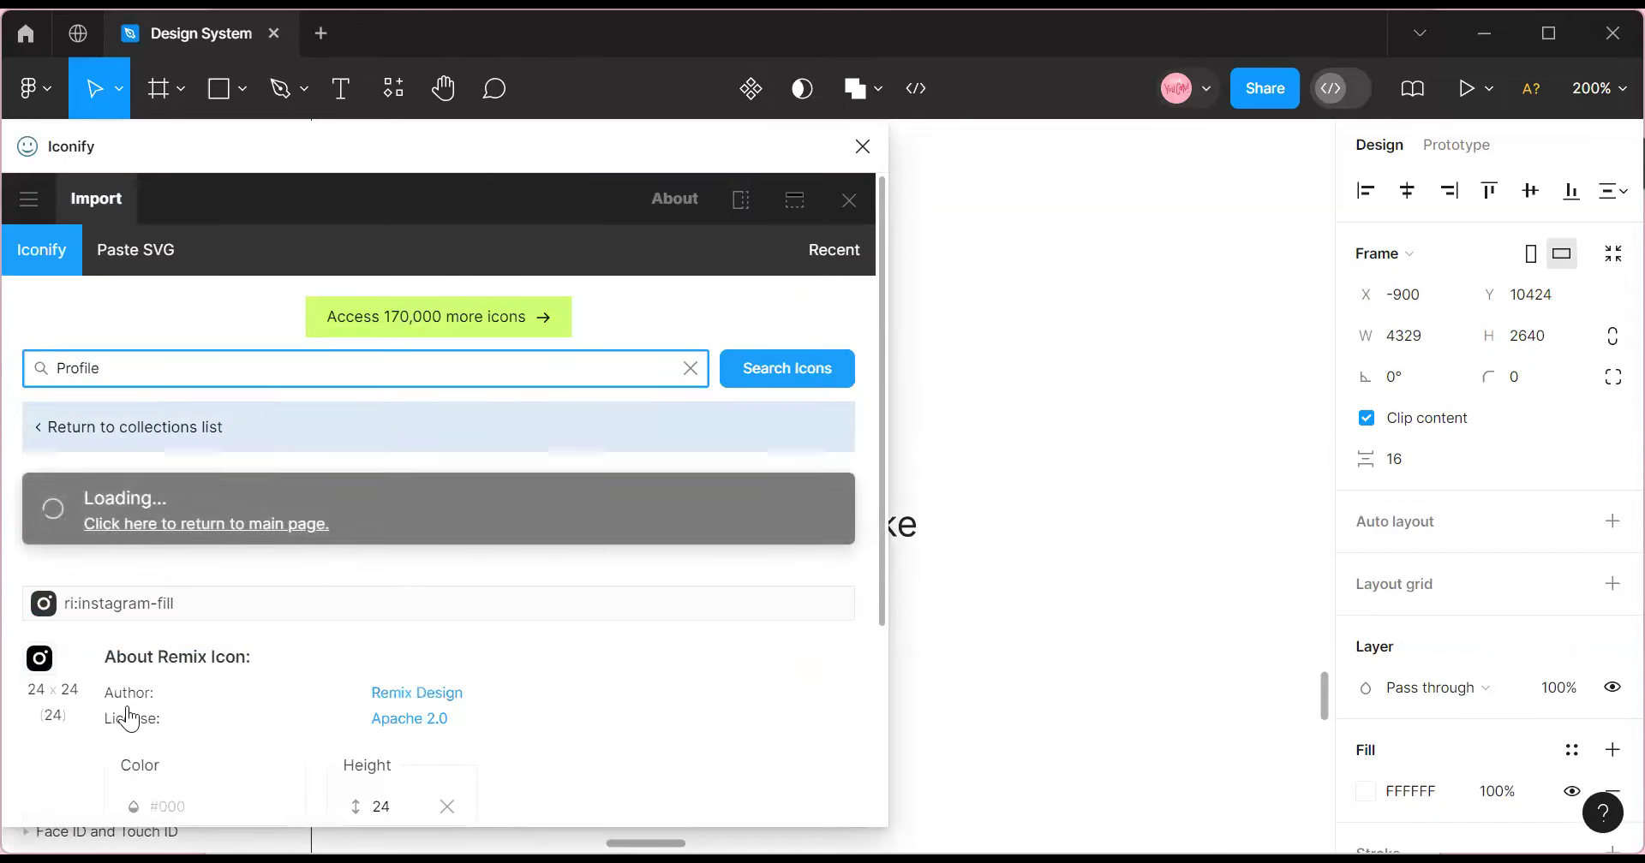
scroll(127, 707, down, 3)
scroll(170, 649, down, 3)
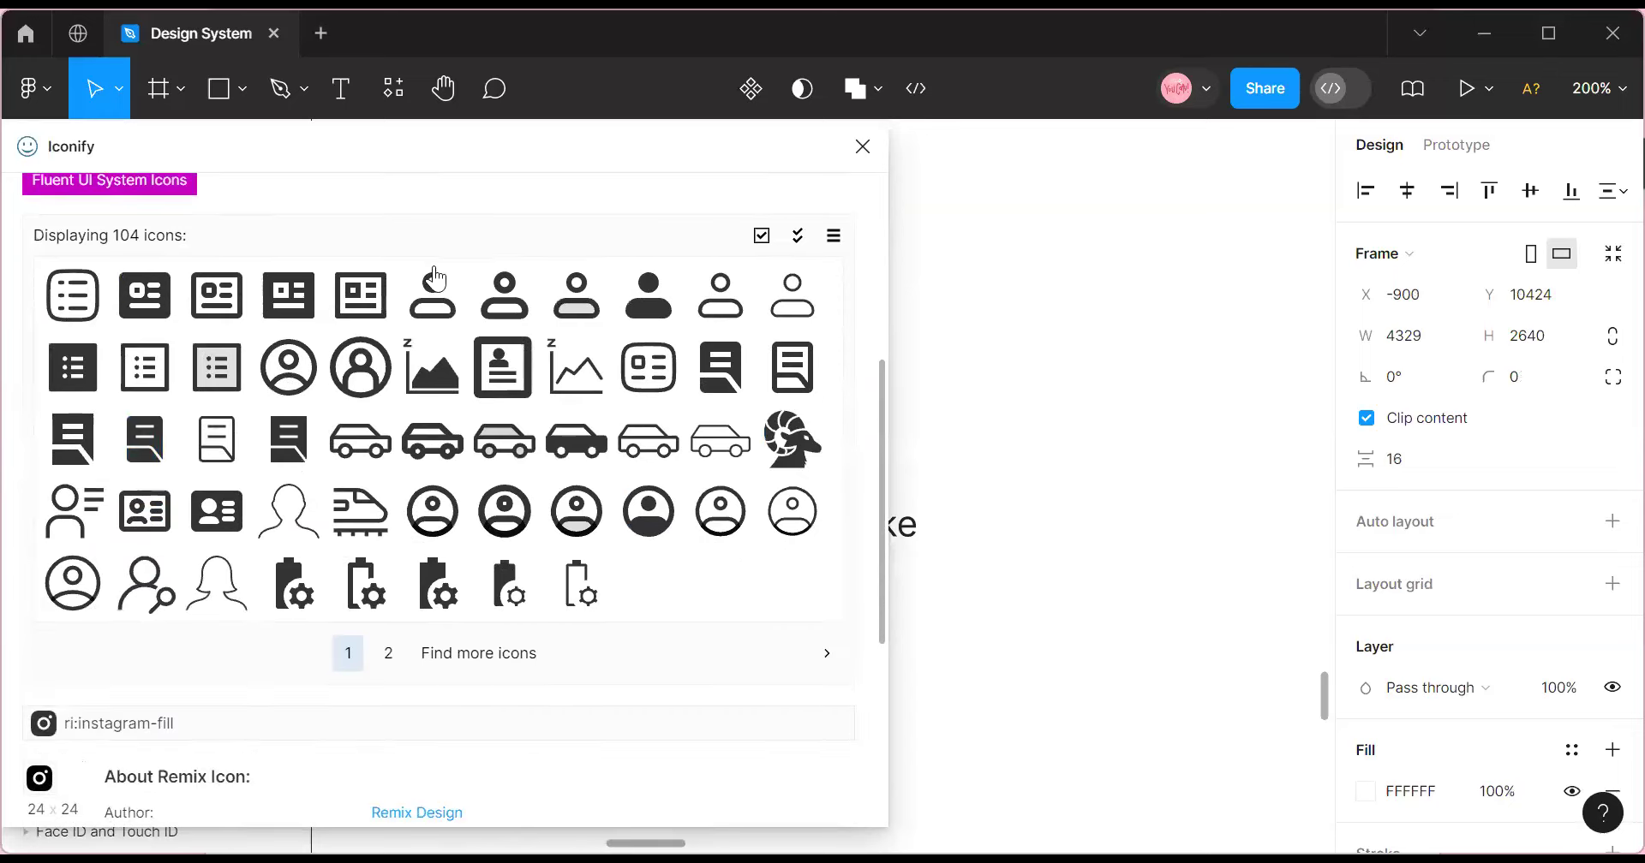
drag(436, 288, 1136, 432)
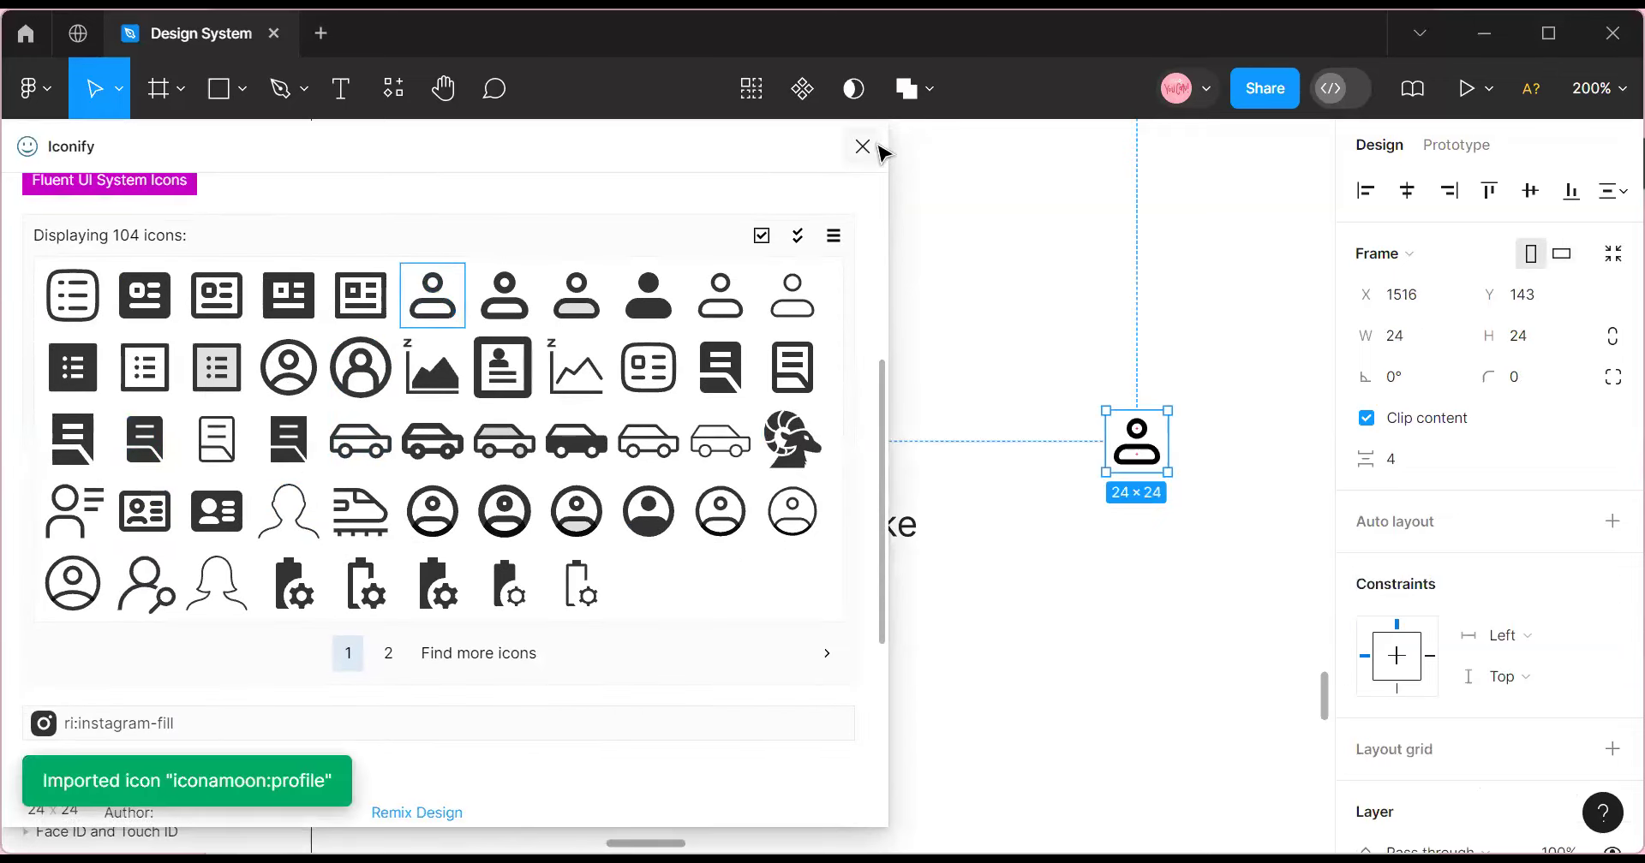
Give the person icon the Black colour style and move it left of the name text.
click(864, 148)
scroll(1466, 625, down, 5)
click(1570, 609)
scroll(1182, 600, down, 6)
scroll(1174, 593, up, 3)
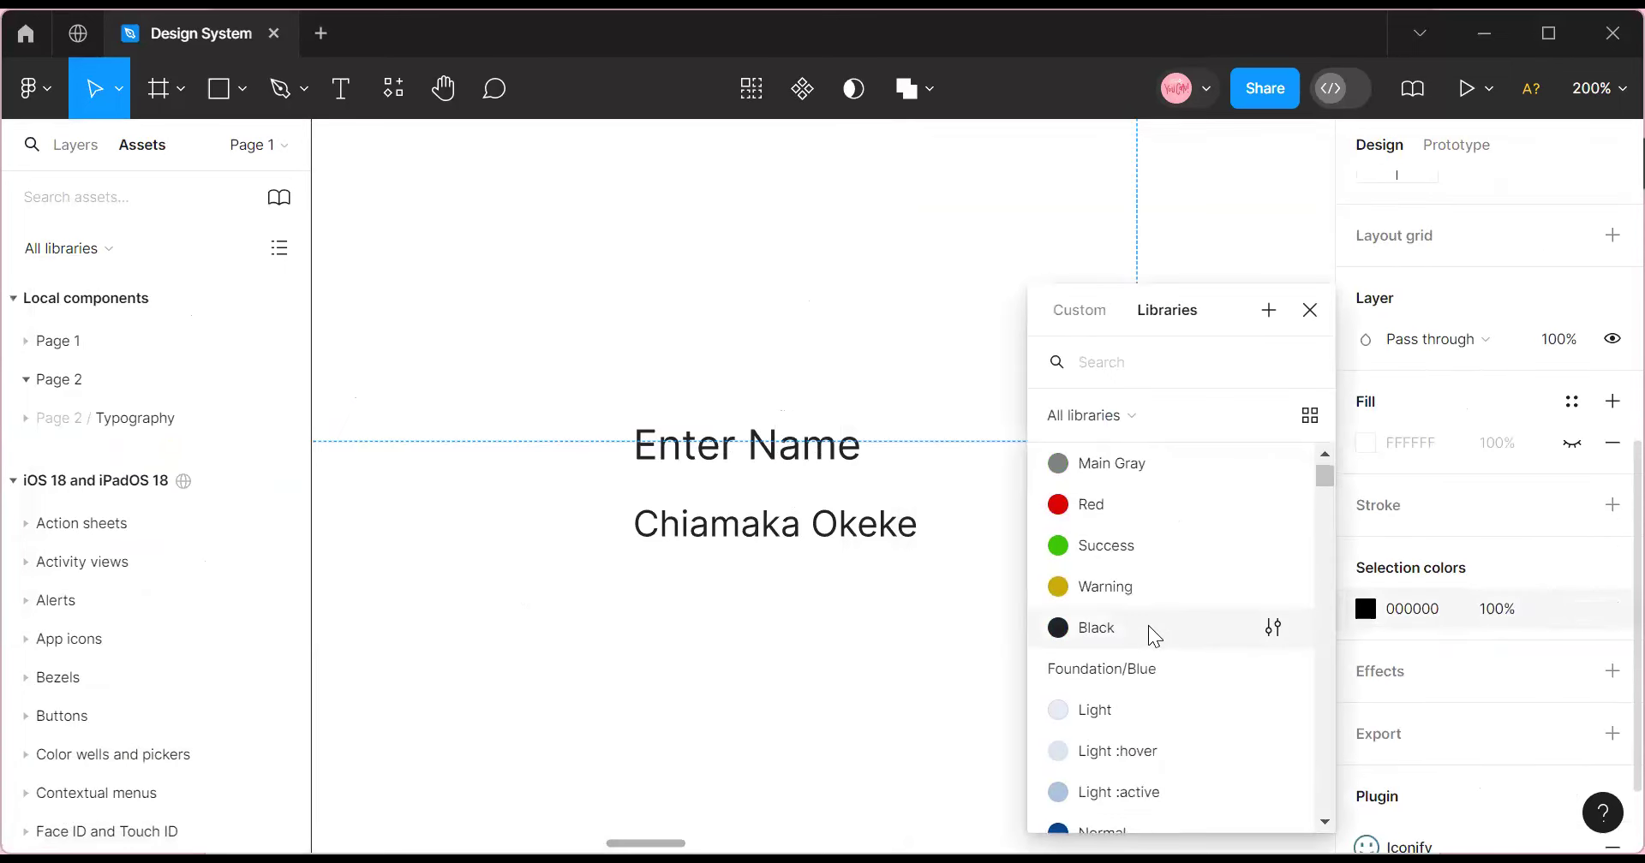
click(1148, 625)
drag(1144, 446, 597, 535)
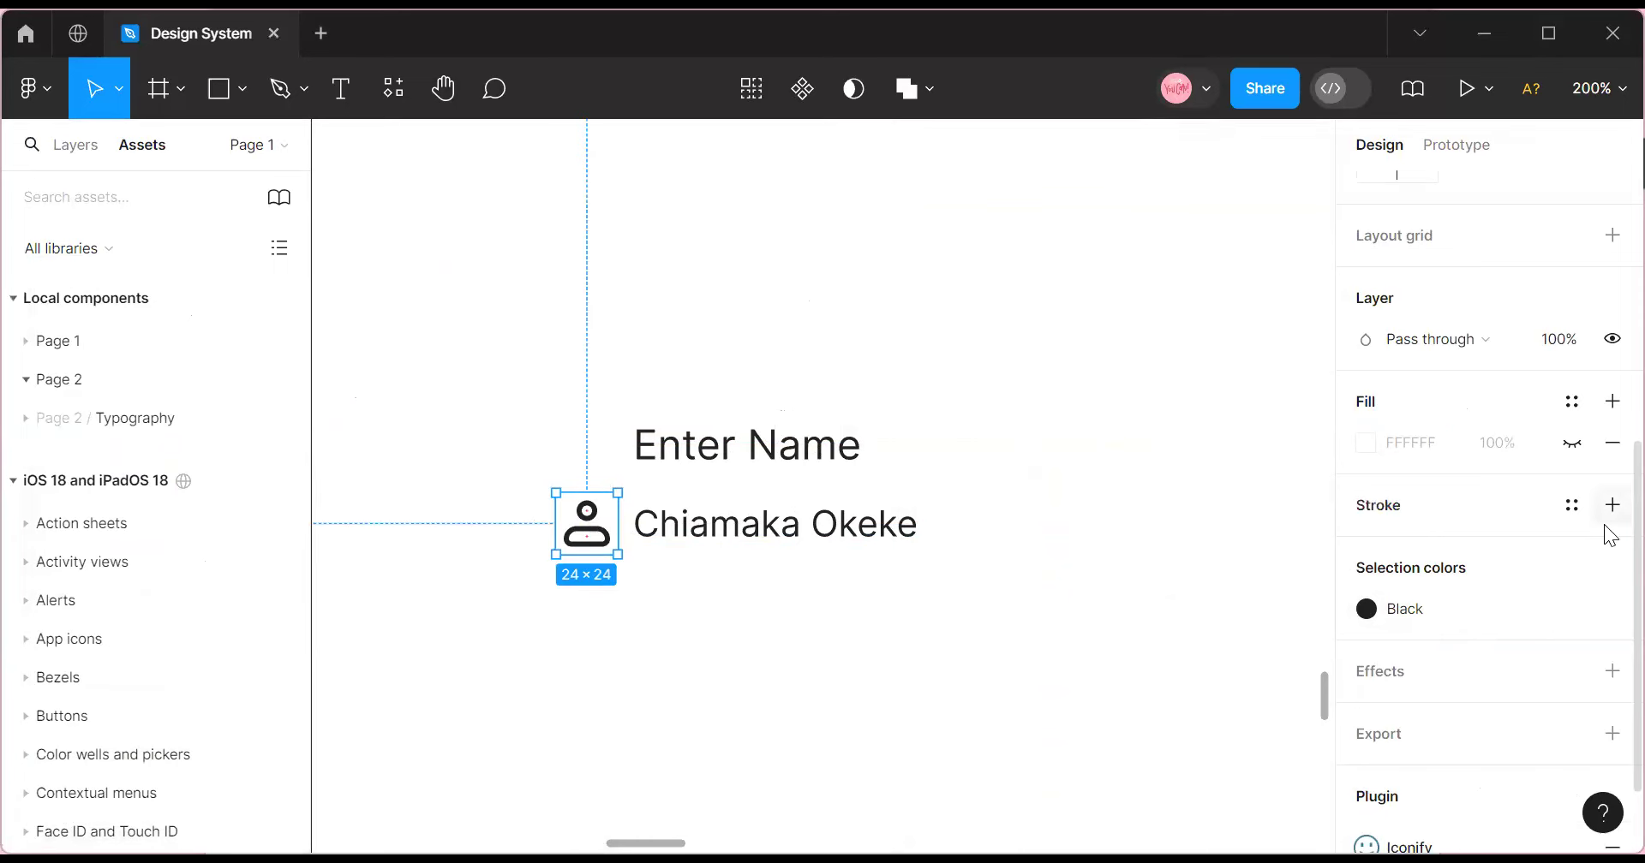
Resize the person icon to 20×20.
scroll(1604, 524, up, 6)
click(1414, 338)
text(20)
click(1530, 337)
text(20)
click(930, 625)
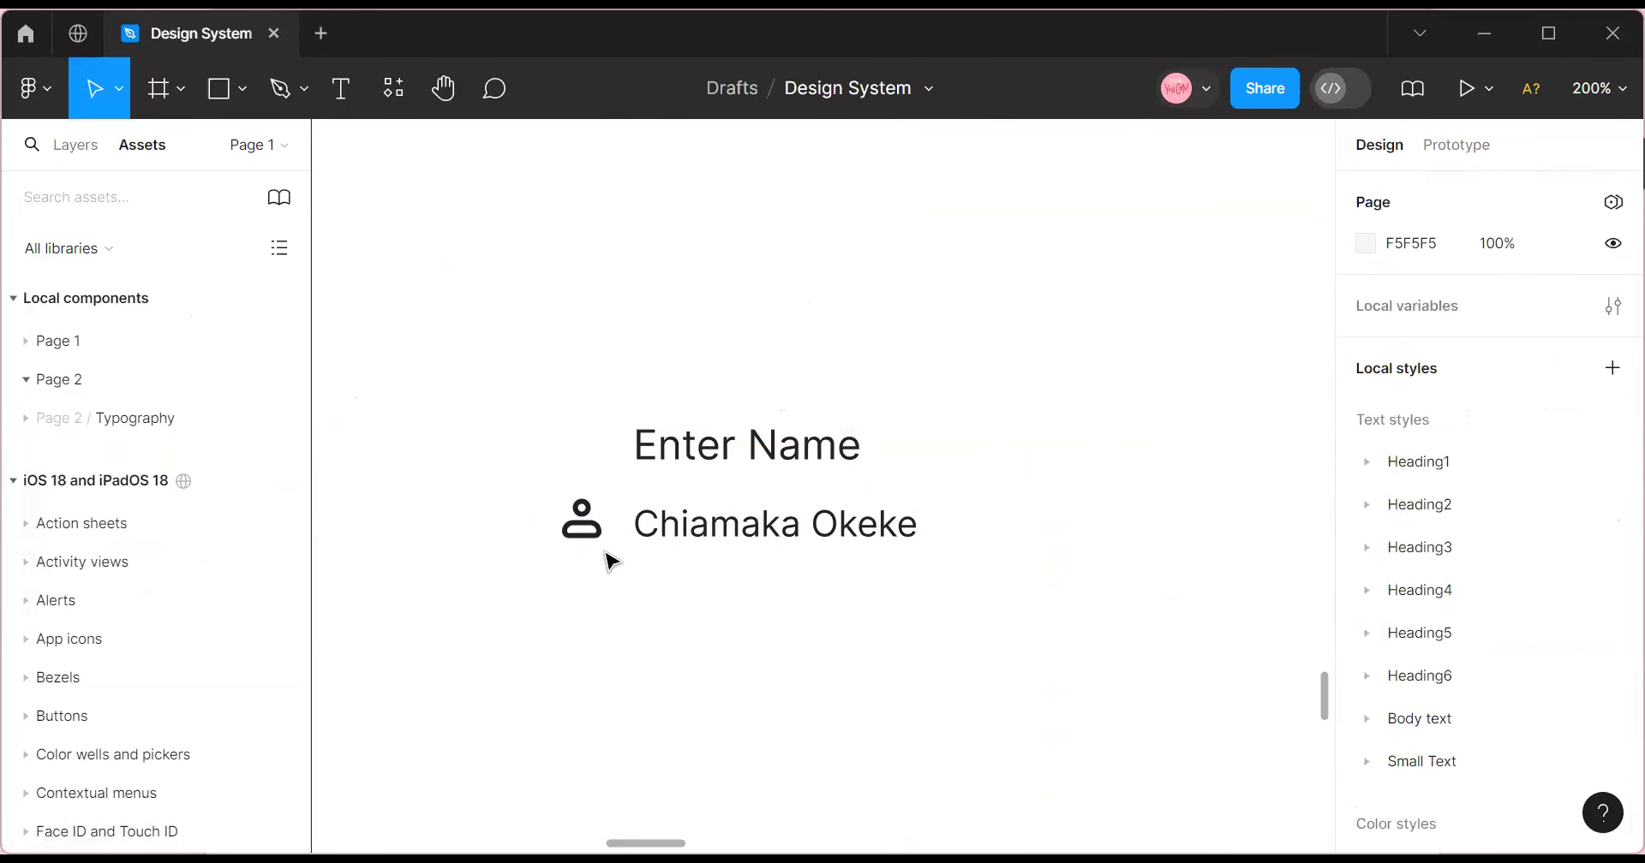
Apply the Main Gray colour style to the profile icon.
click(563, 527)
scroll(1455, 750, down, 6)
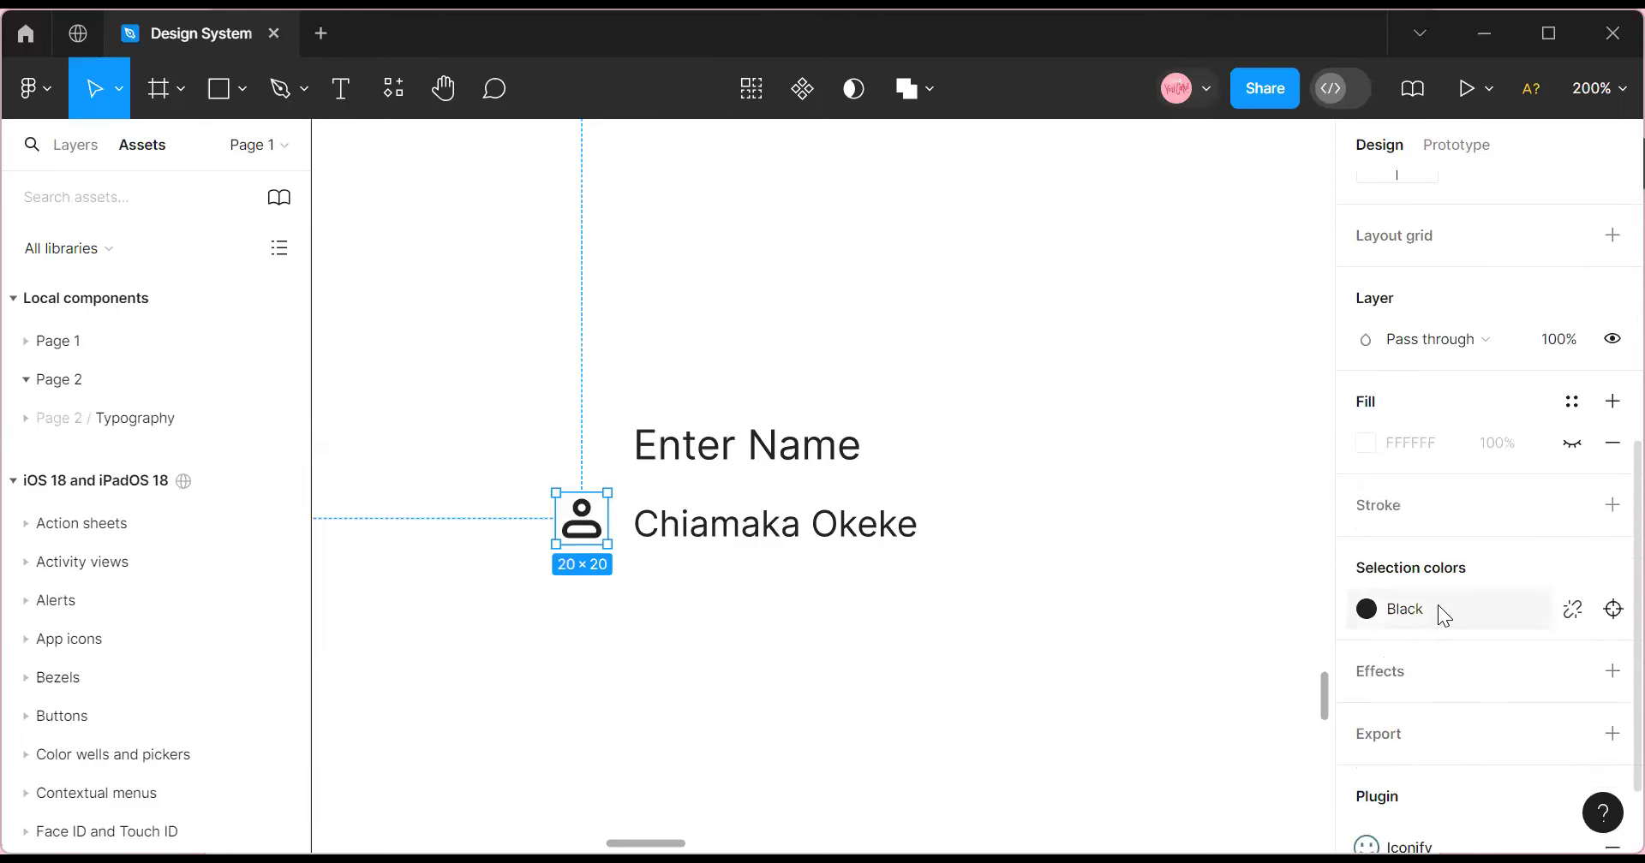
click(1439, 608)
scroll(1133, 711, down, 5)
scroll(1135, 724, down, 5)
scroll(1135, 725, up, 3)
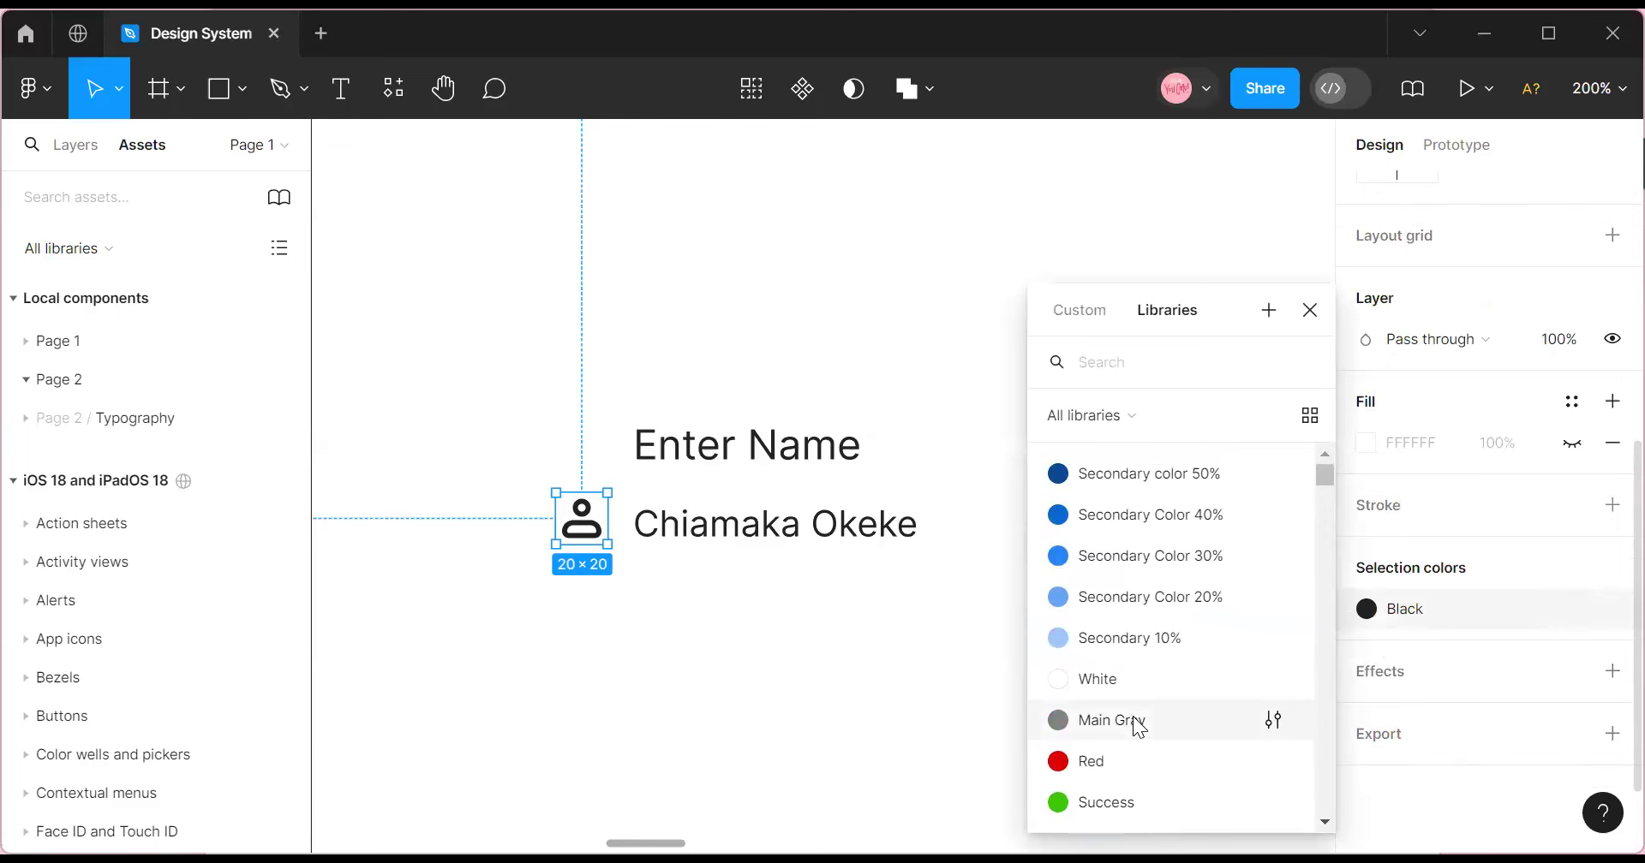
click(1135, 725)
Apply the Main Gray colour style to the sample name text.
click(778, 522)
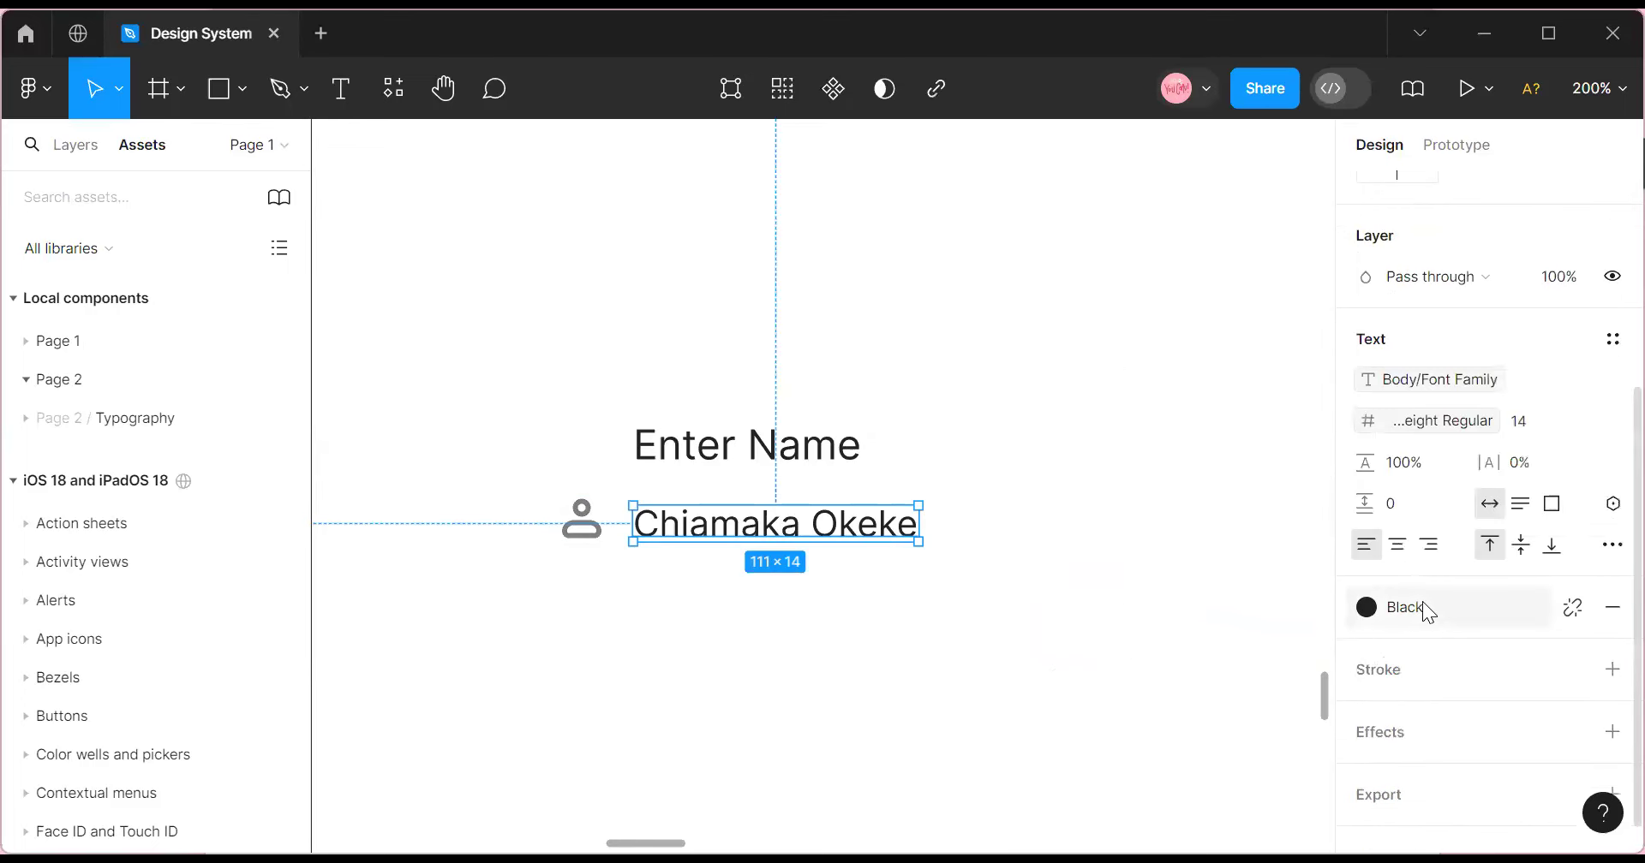
click(1428, 613)
scroll(1092, 668, up, 3)
click(1109, 635)
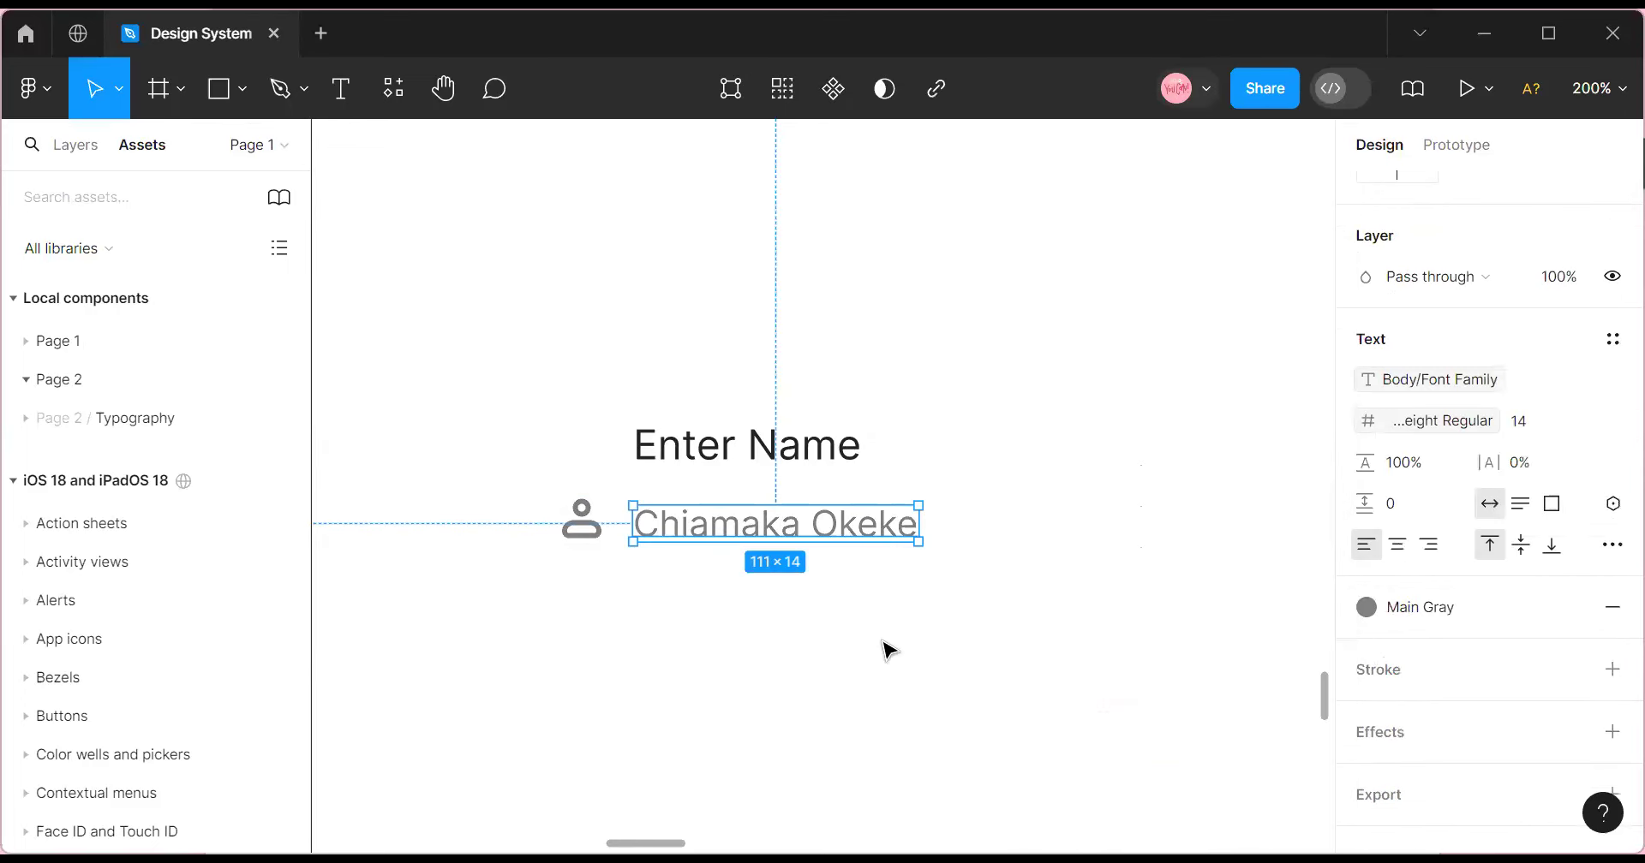
click(579, 516)
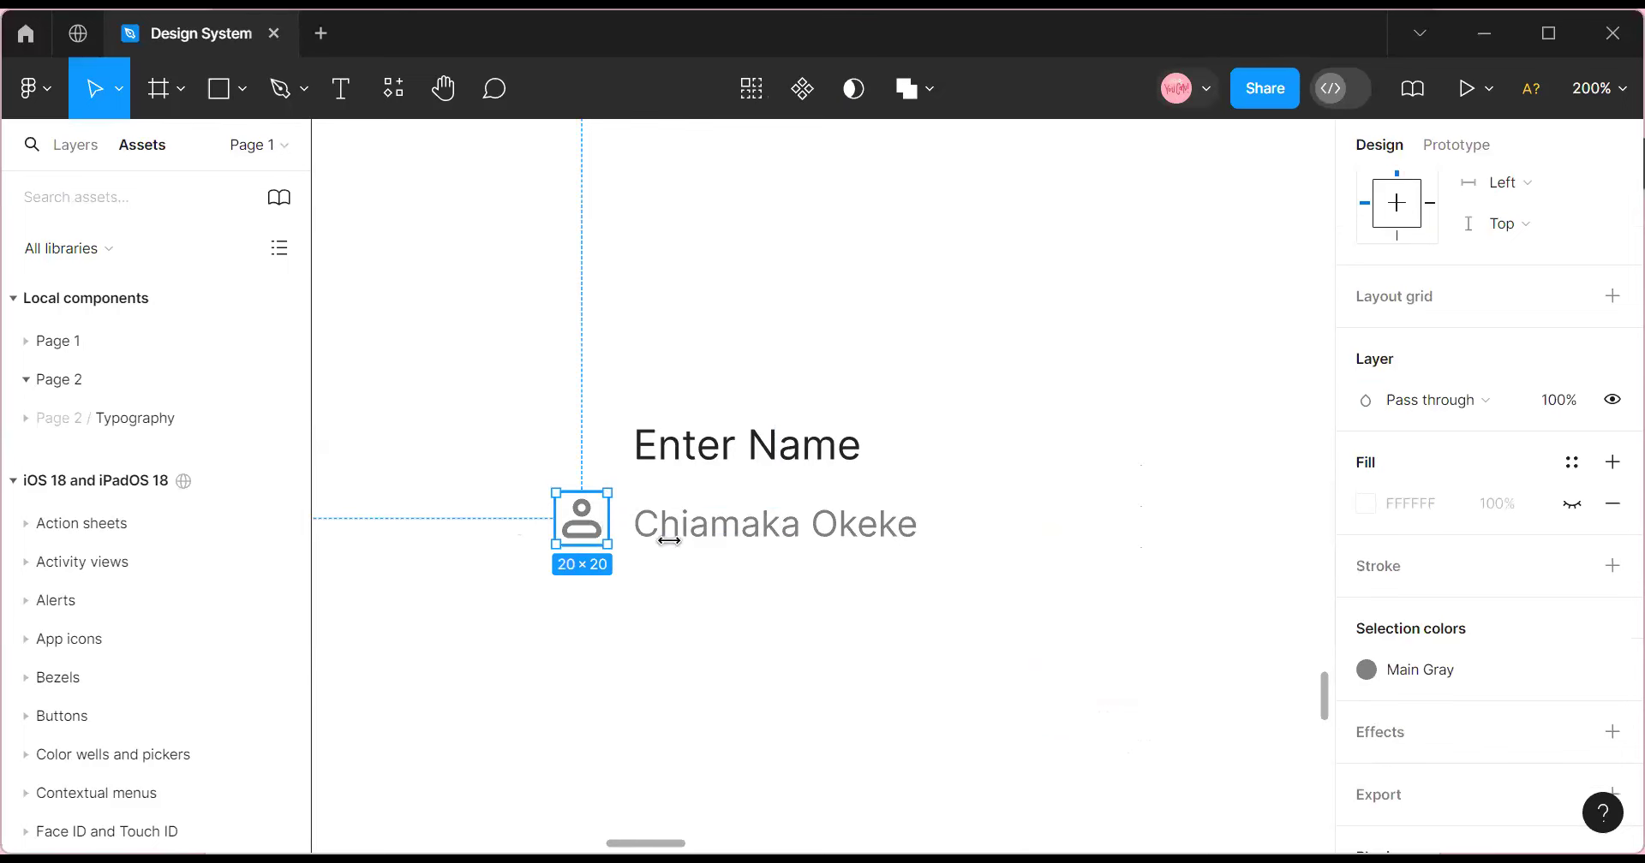
click(646, 565)
right_click(798, 588)
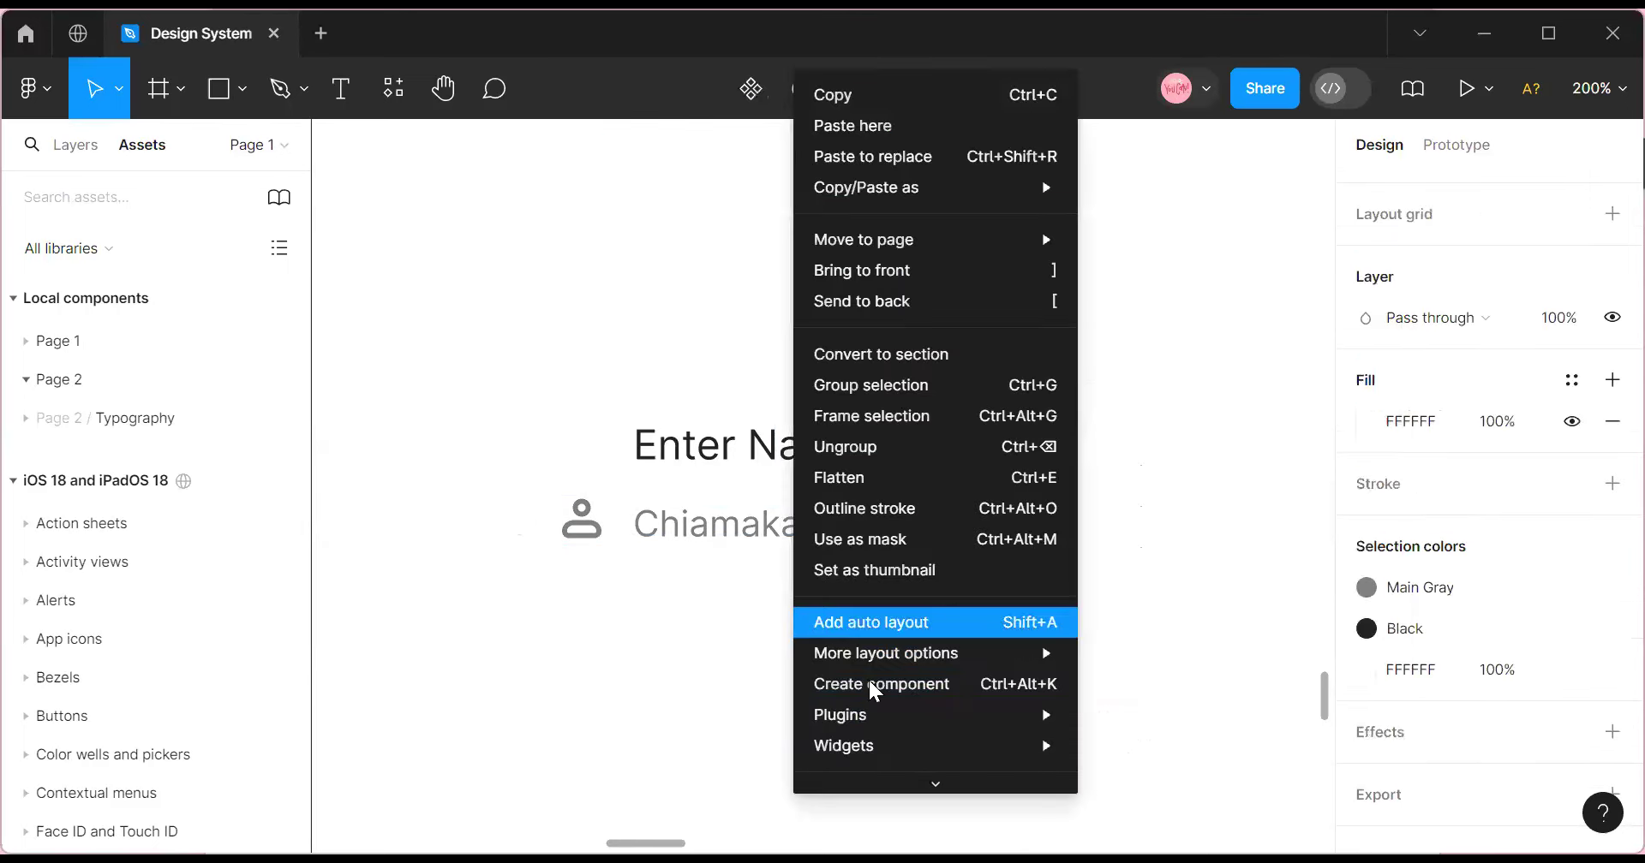
mouse_move(861, 711)
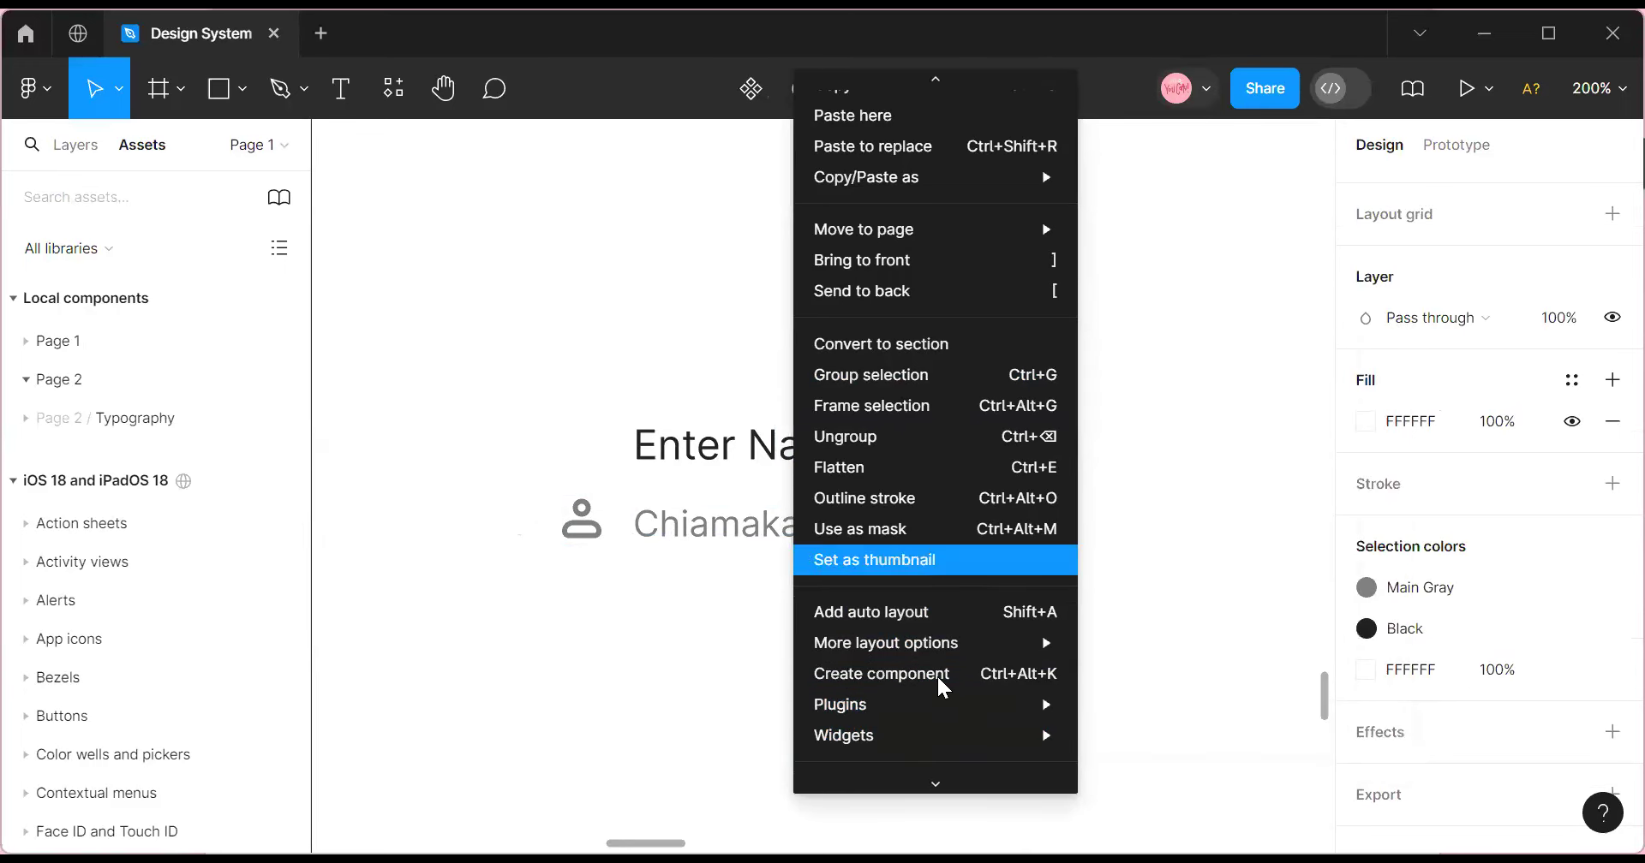
Search Iconify for 'Hide' and place the eye-slash icon on the canvas.
click(1205, 337)
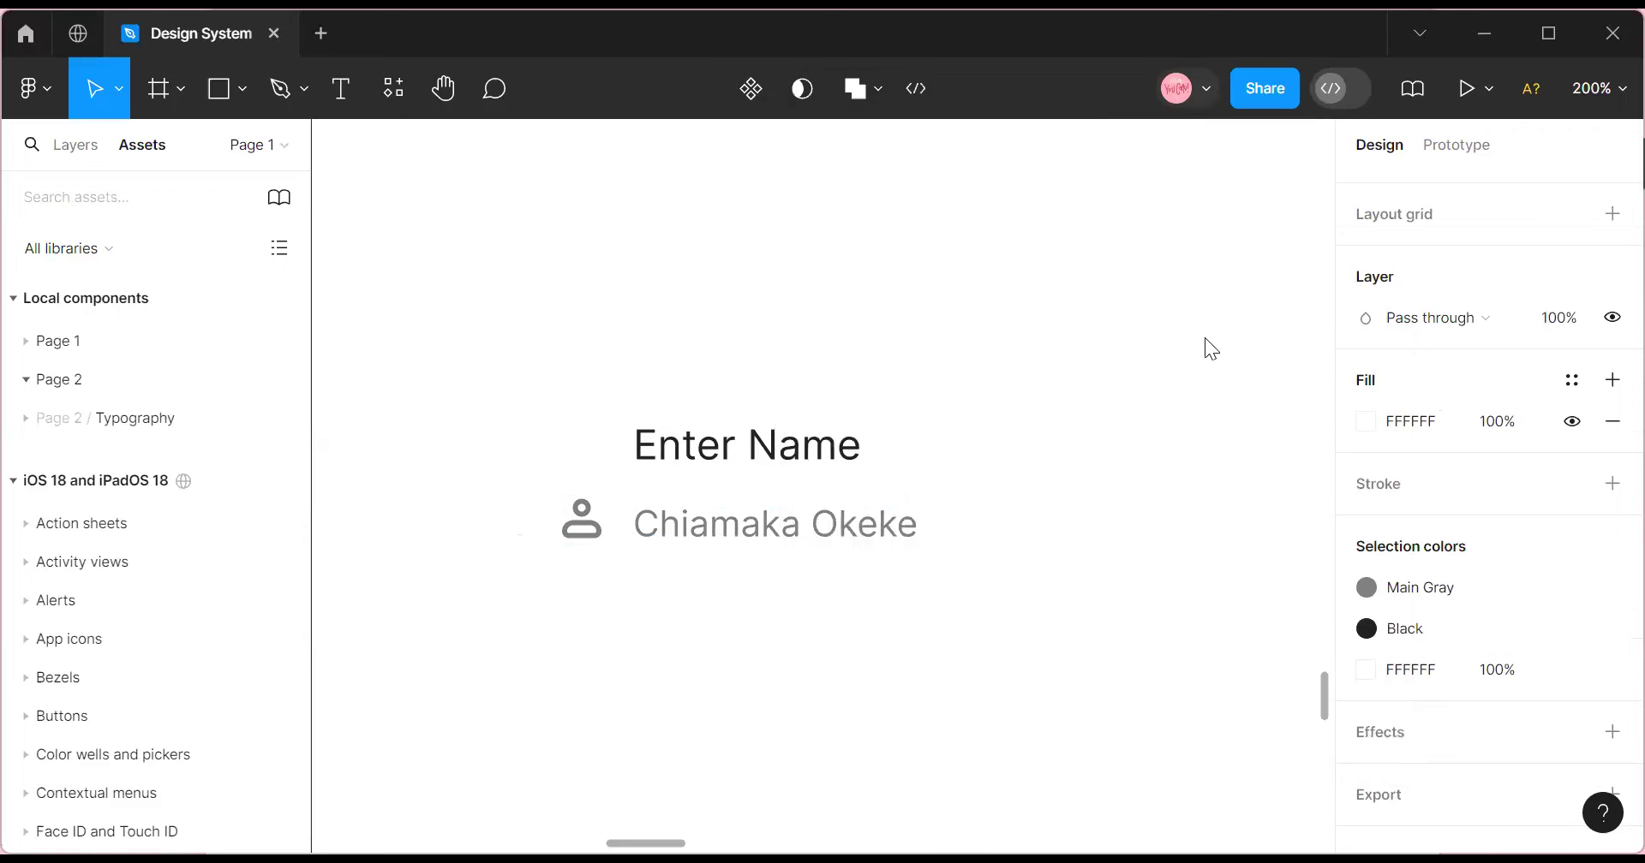
double_click(110, 374)
text(Hide)
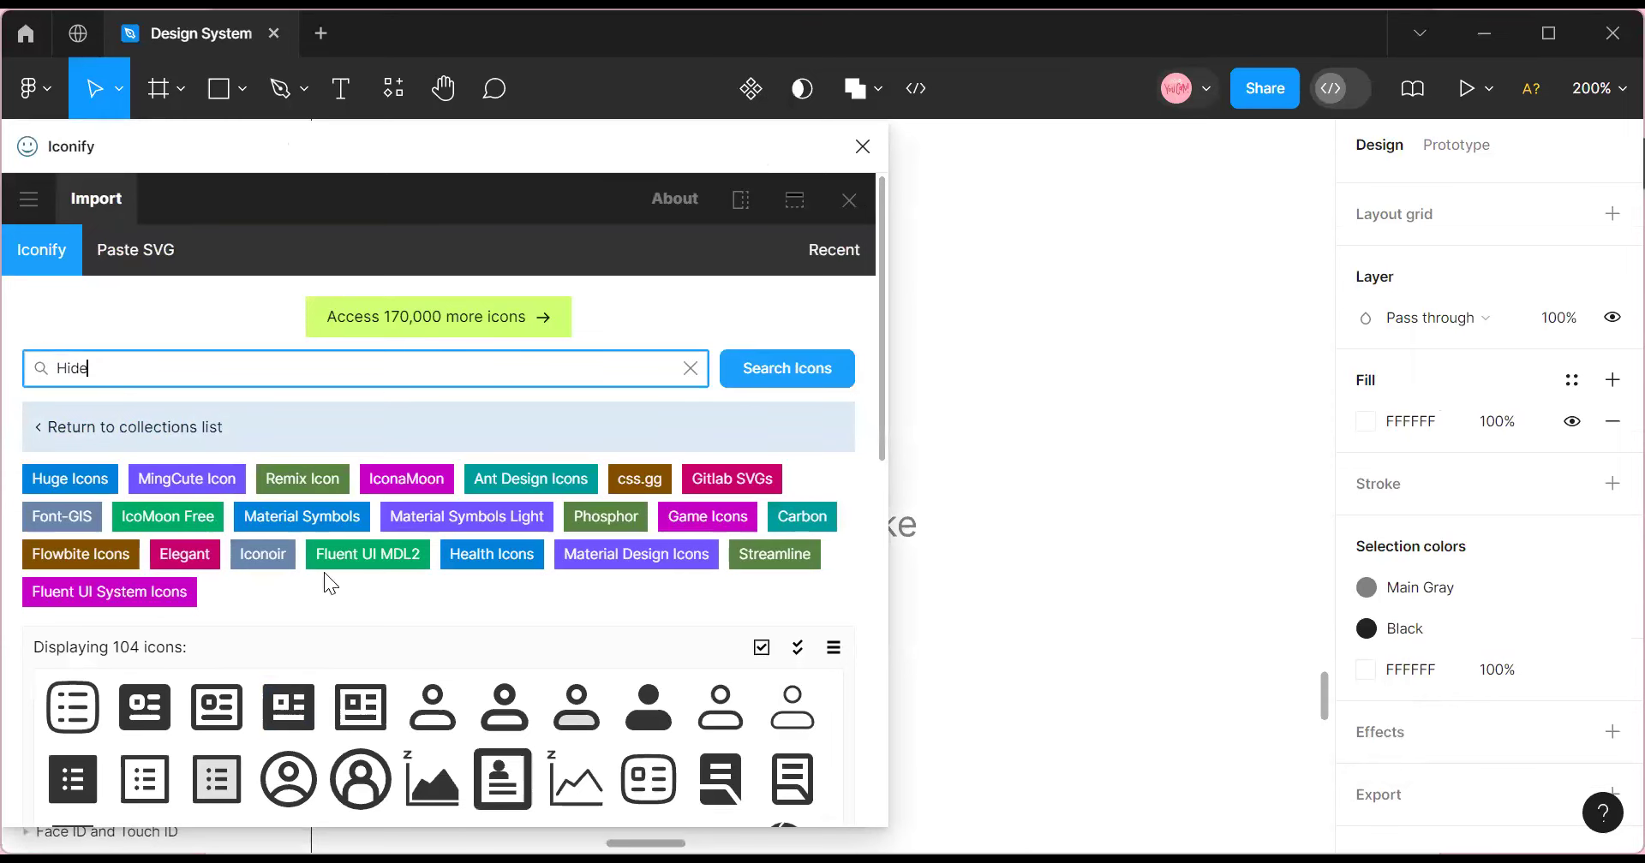
scroll(214, 711, down, 2)
scroll(213, 711, down, 2)
scroll(212, 699, up, 5)
click(760, 380)
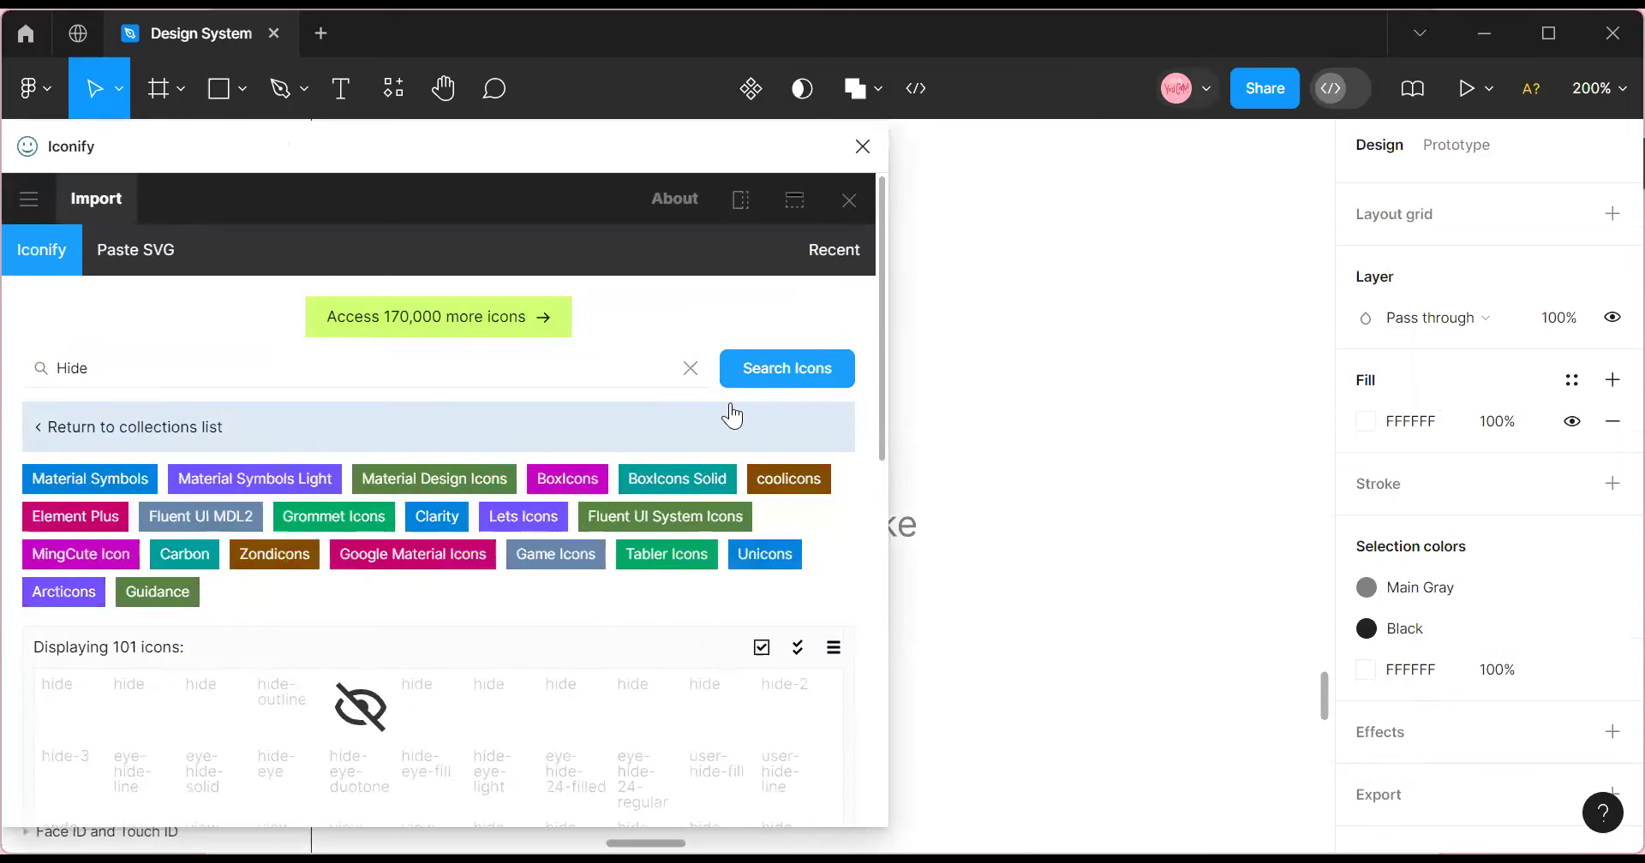
scroll(358, 689, down, 2)
drag(304, 586, 1090, 598)
Resize the eye-slash icon to 20×20.
click(863, 146)
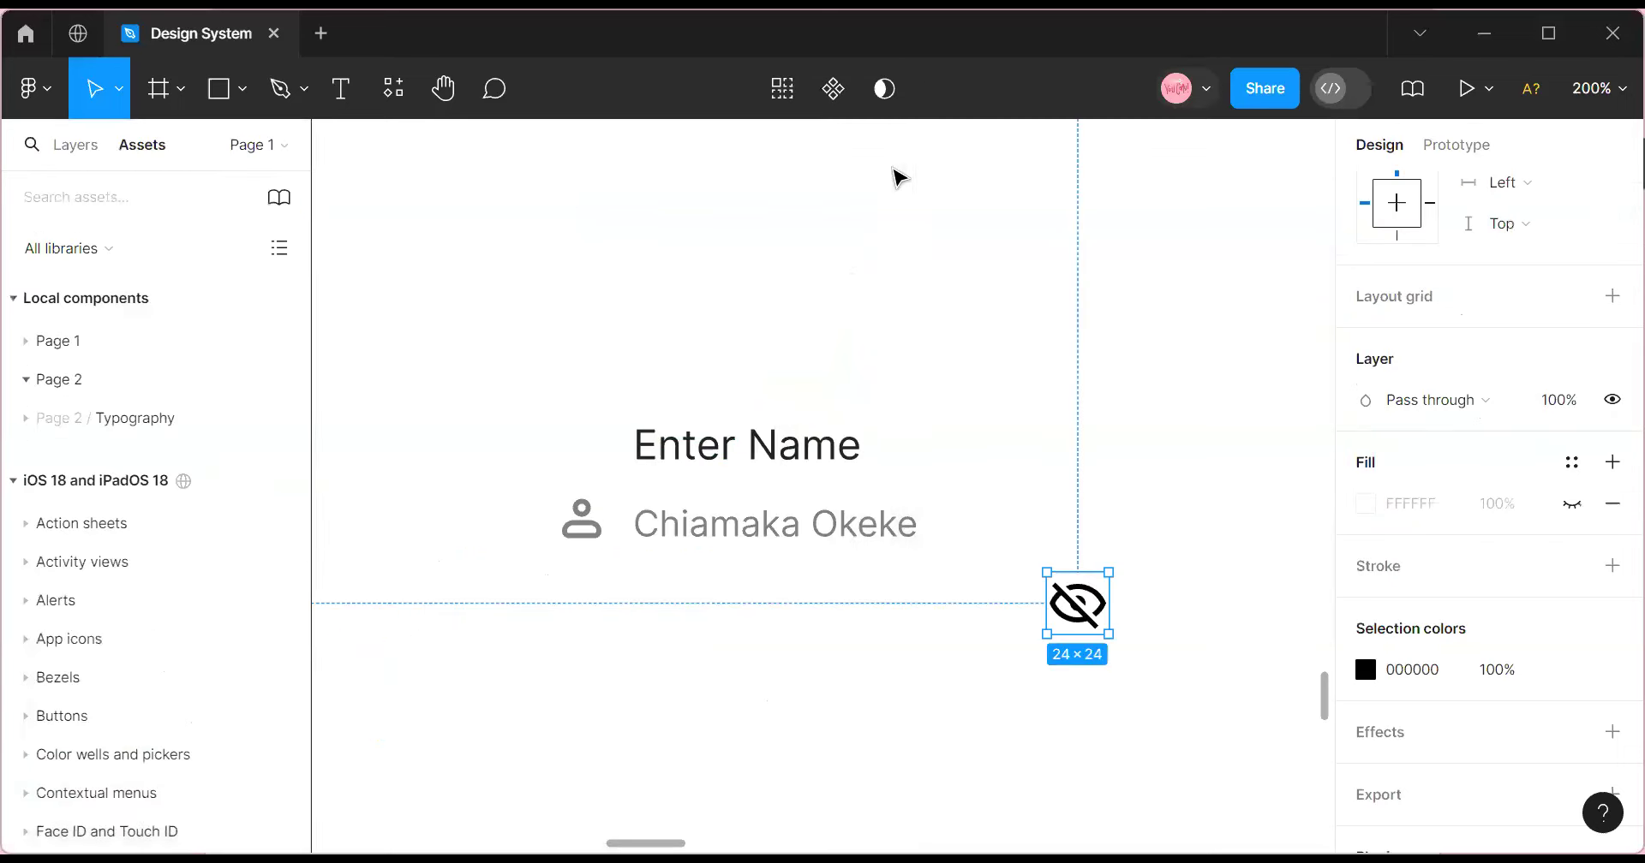
scroll(1388, 339, up, 5)
click(1400, 346)
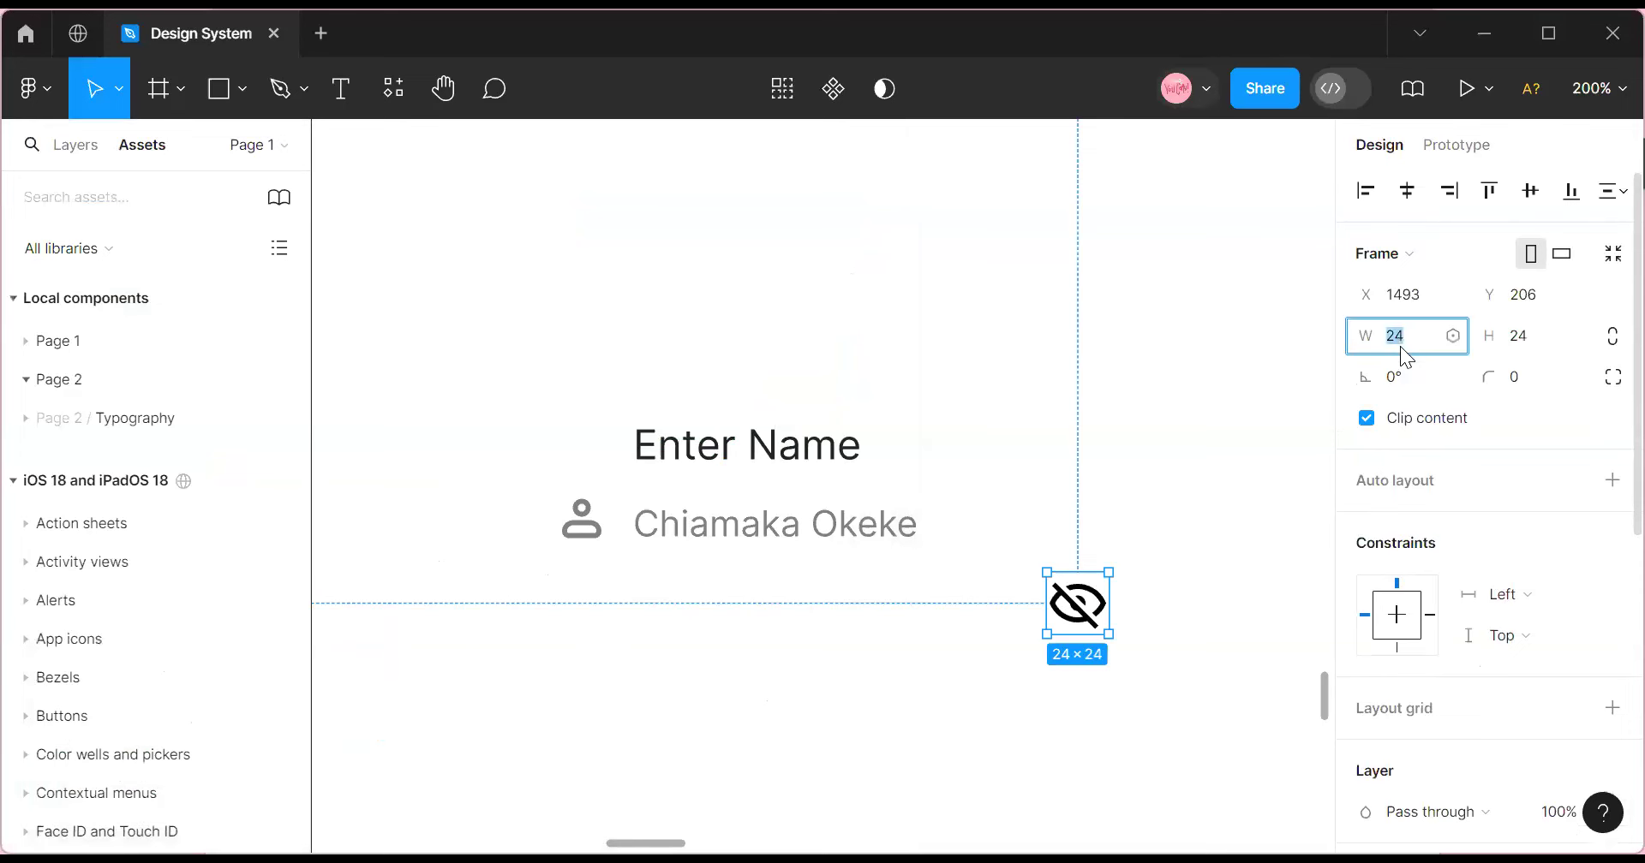
text(20)
click(1518, 339)
text(20)
key(Return)
click(1027, 536)
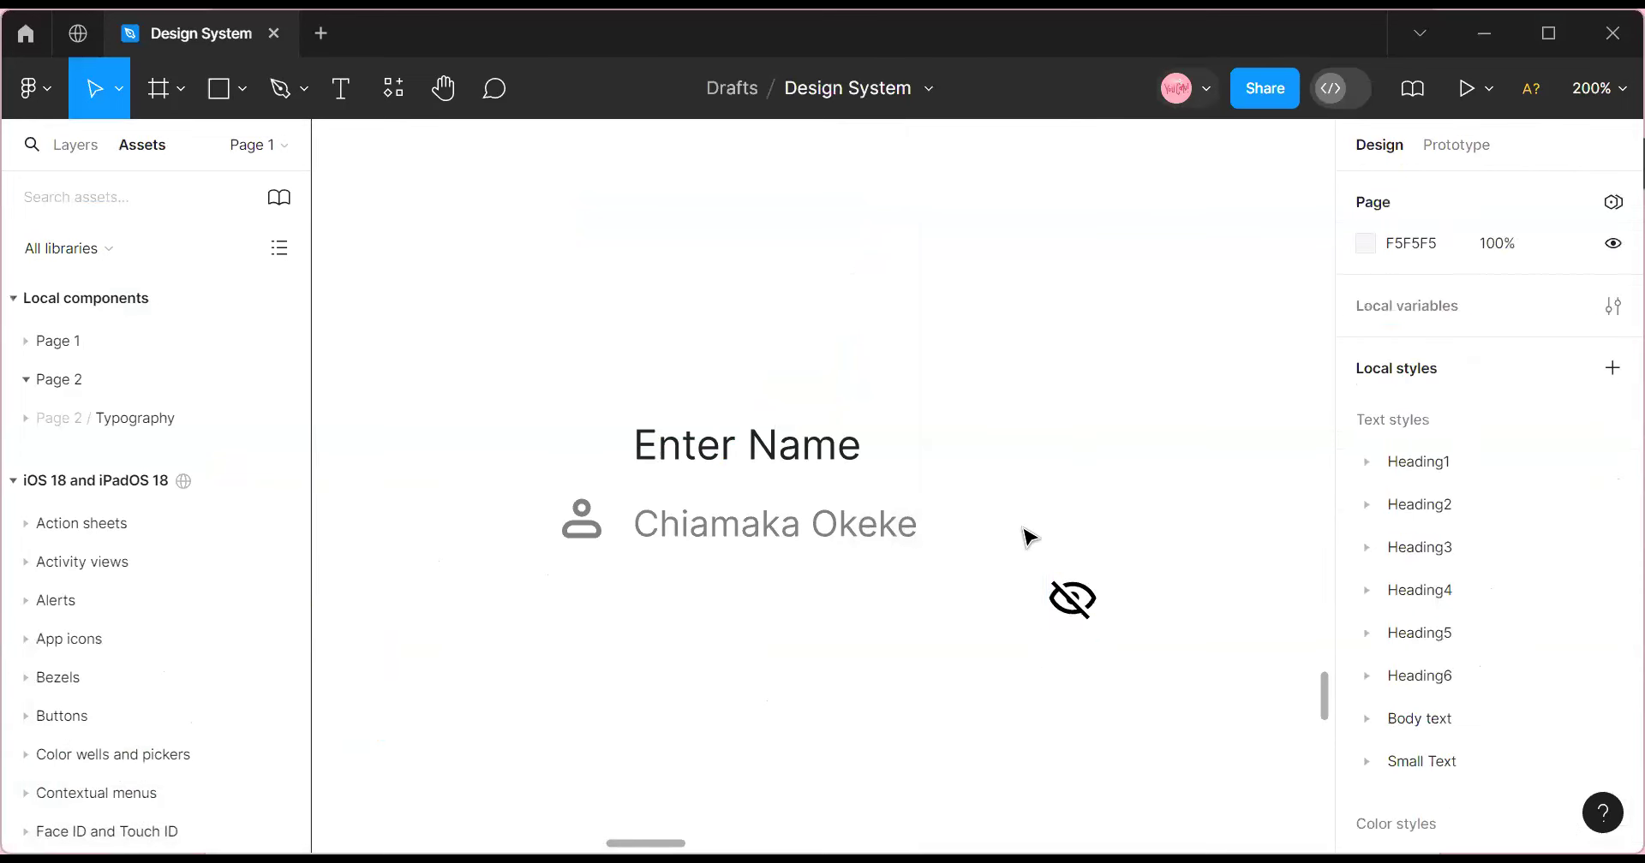
Apply Main Gray to the eye-slash icon and drag it up toward the name line.
click(1059, 615)
scroll(1573, 622, down, 5)
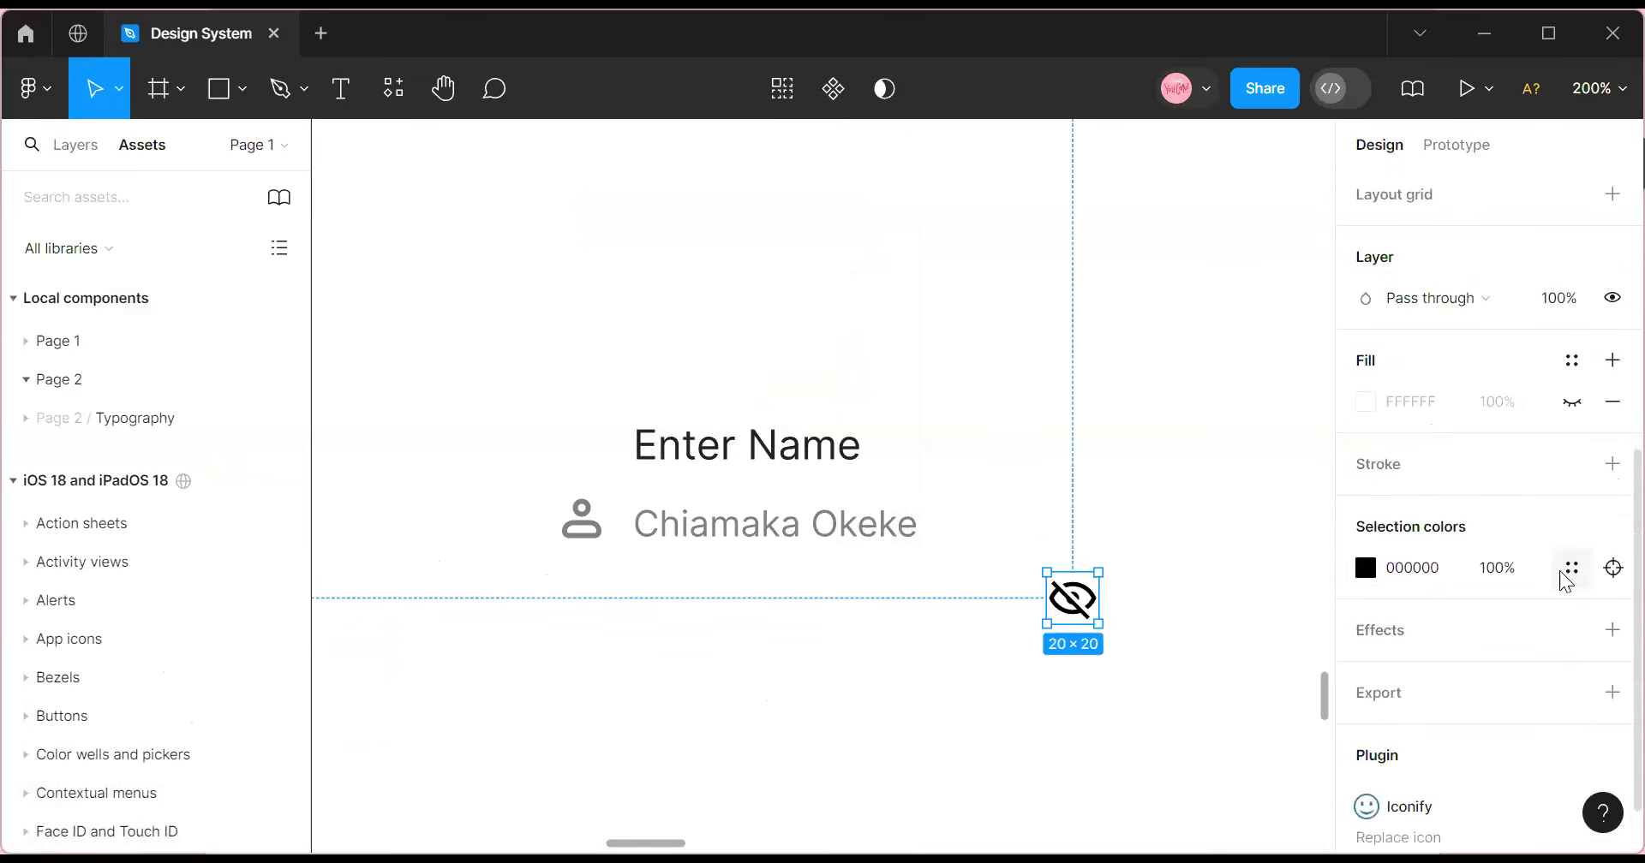
click(1564, 572)
click(1141, 723)
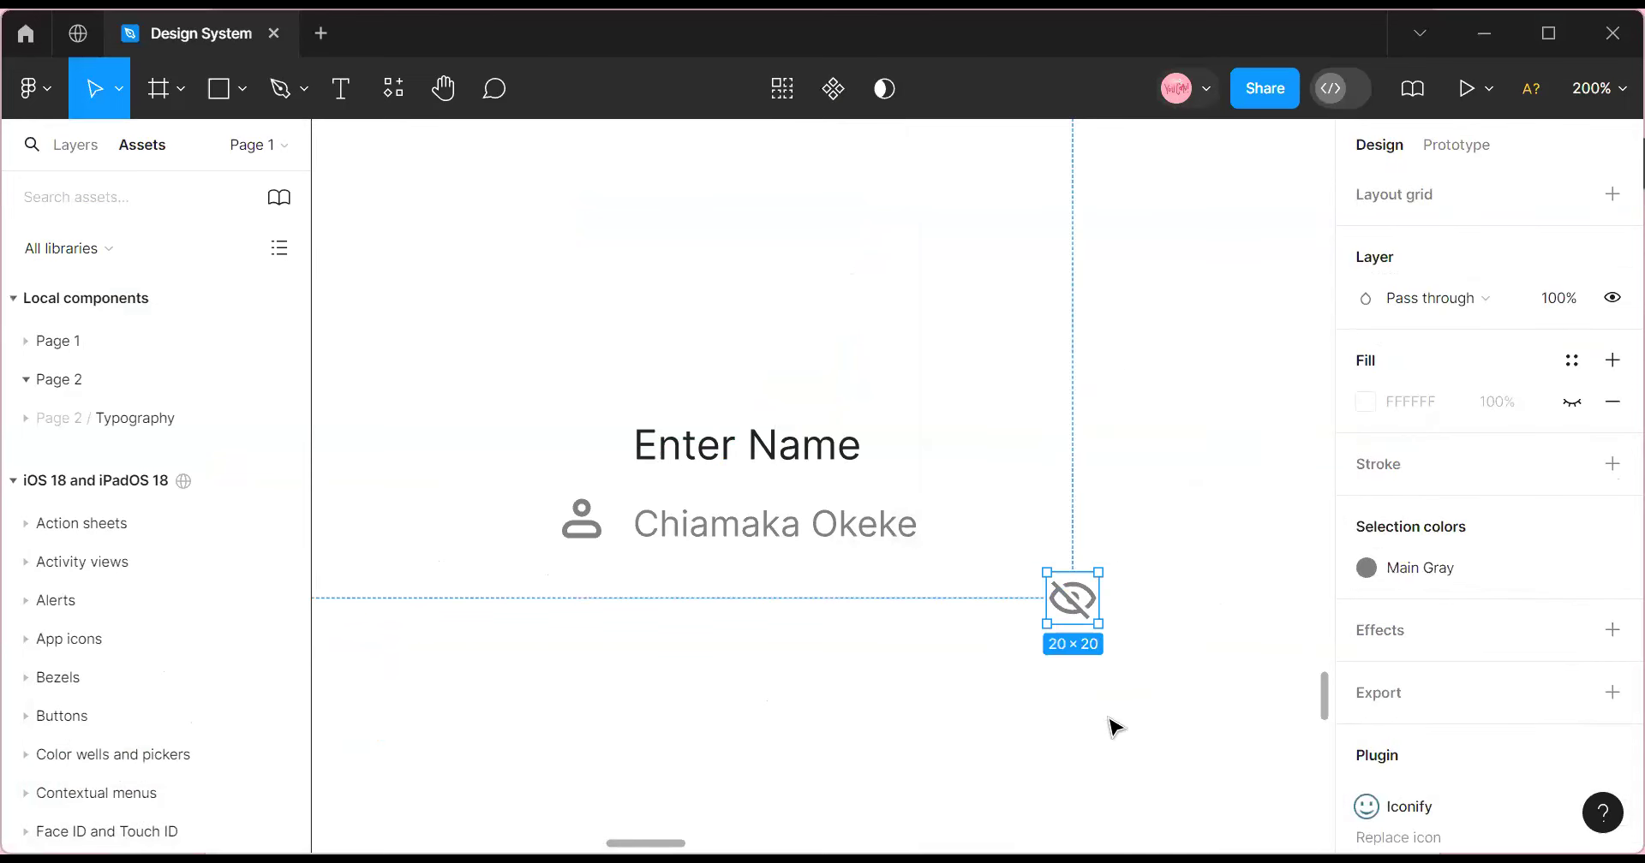
click(1114, 726)
double_click(1073, 598)
drag(1072, 598, 1081, 524)
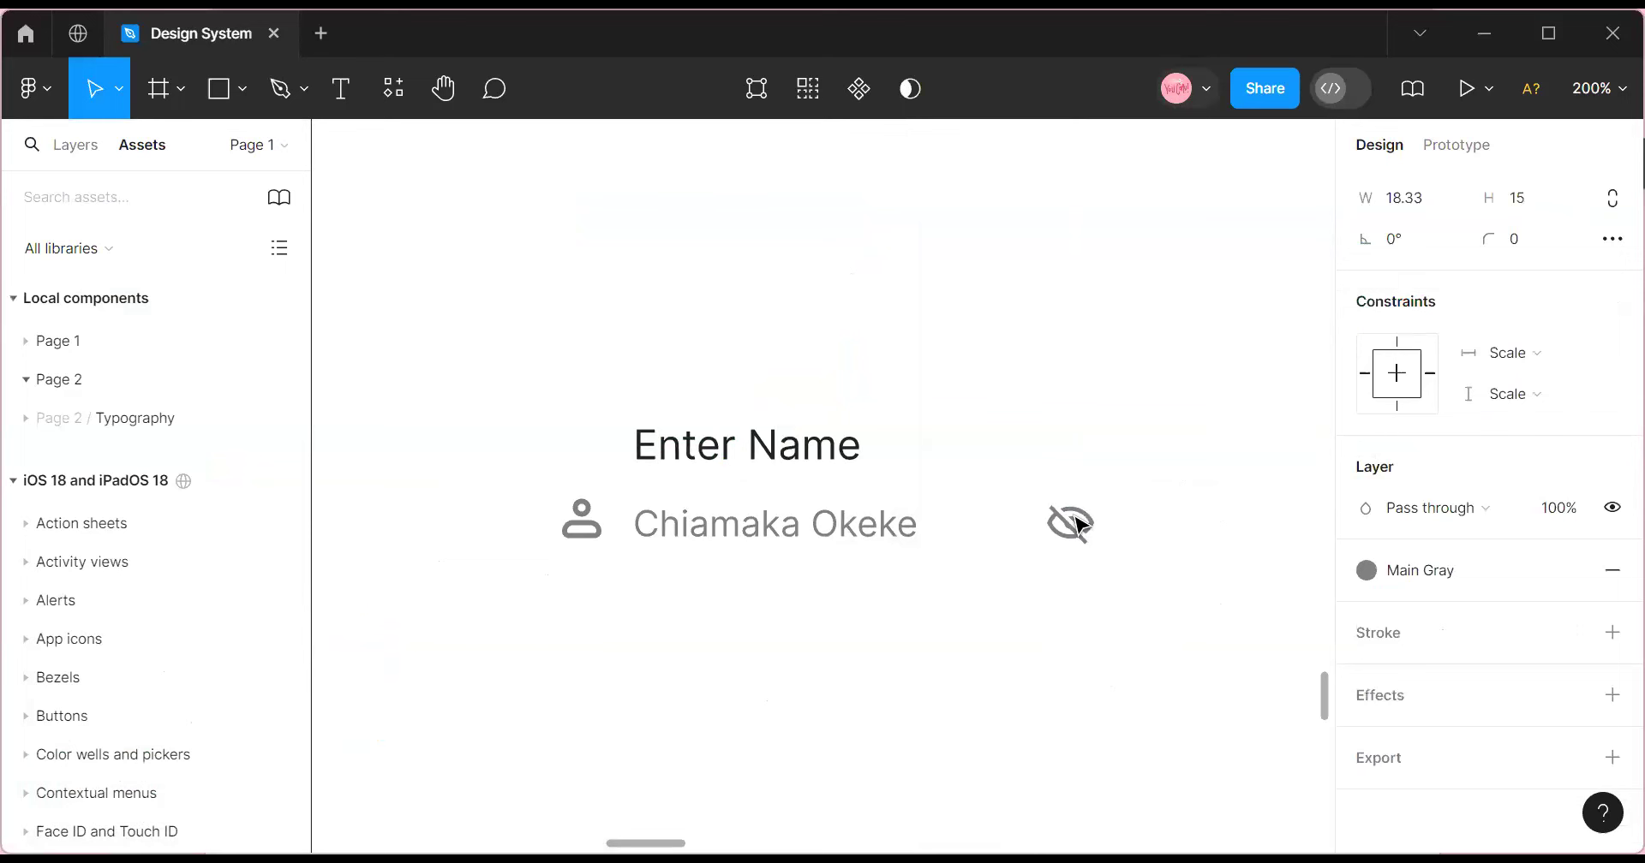
click(604, 613)
Reselect the eye-slash icon frame and move it level with the name text.
drag(748, 526, 1183, 636)
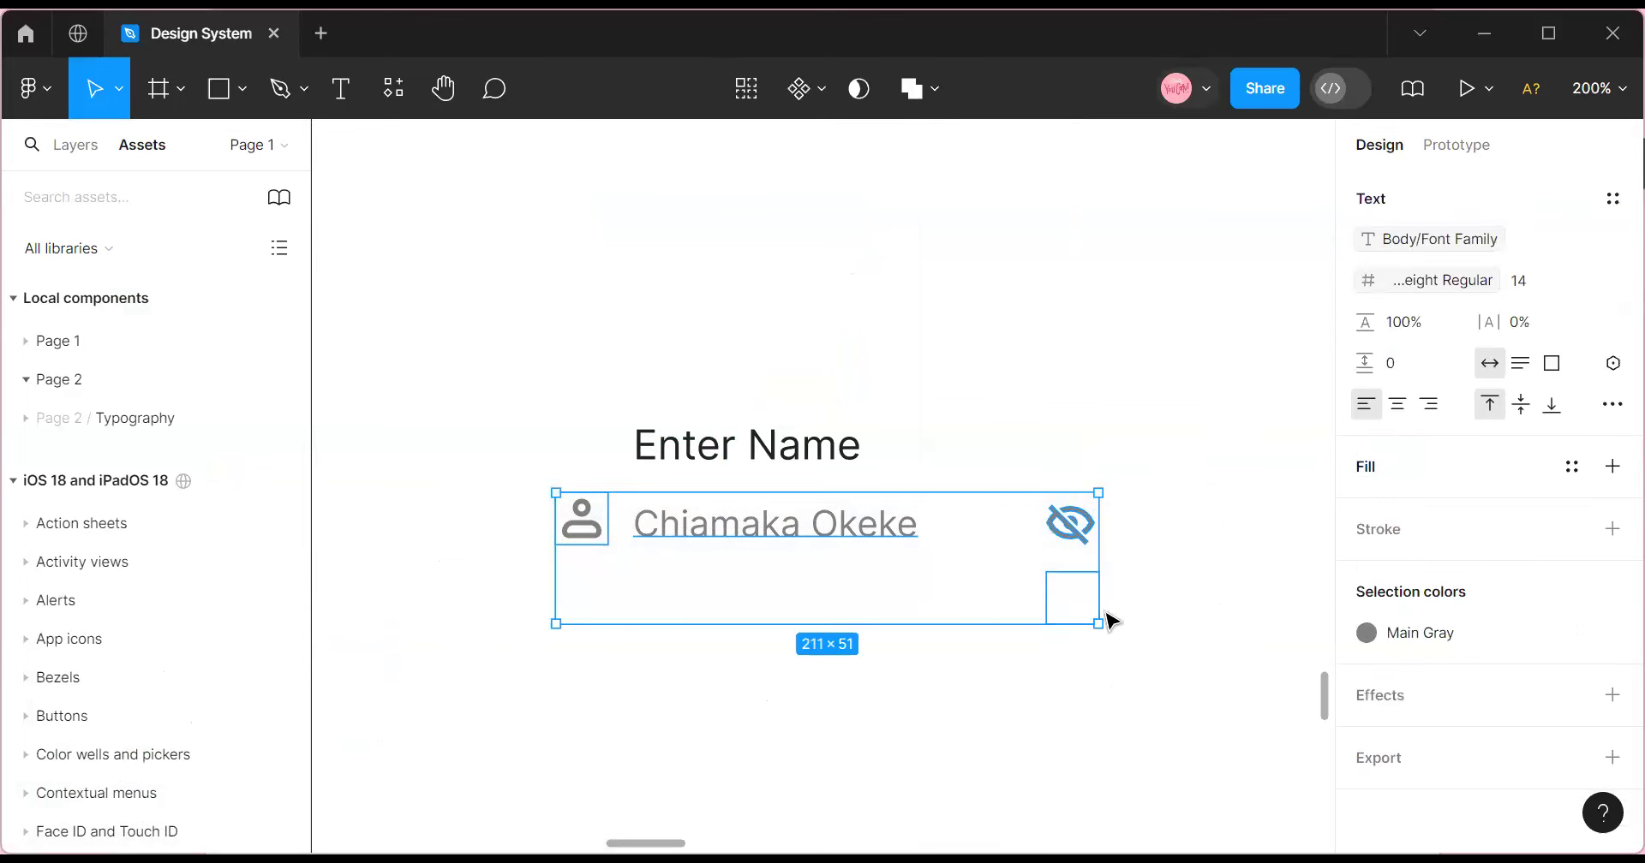
click(1106, 614)
click(1084, 586)
key(ctrl+z)
key(ctrl+z)
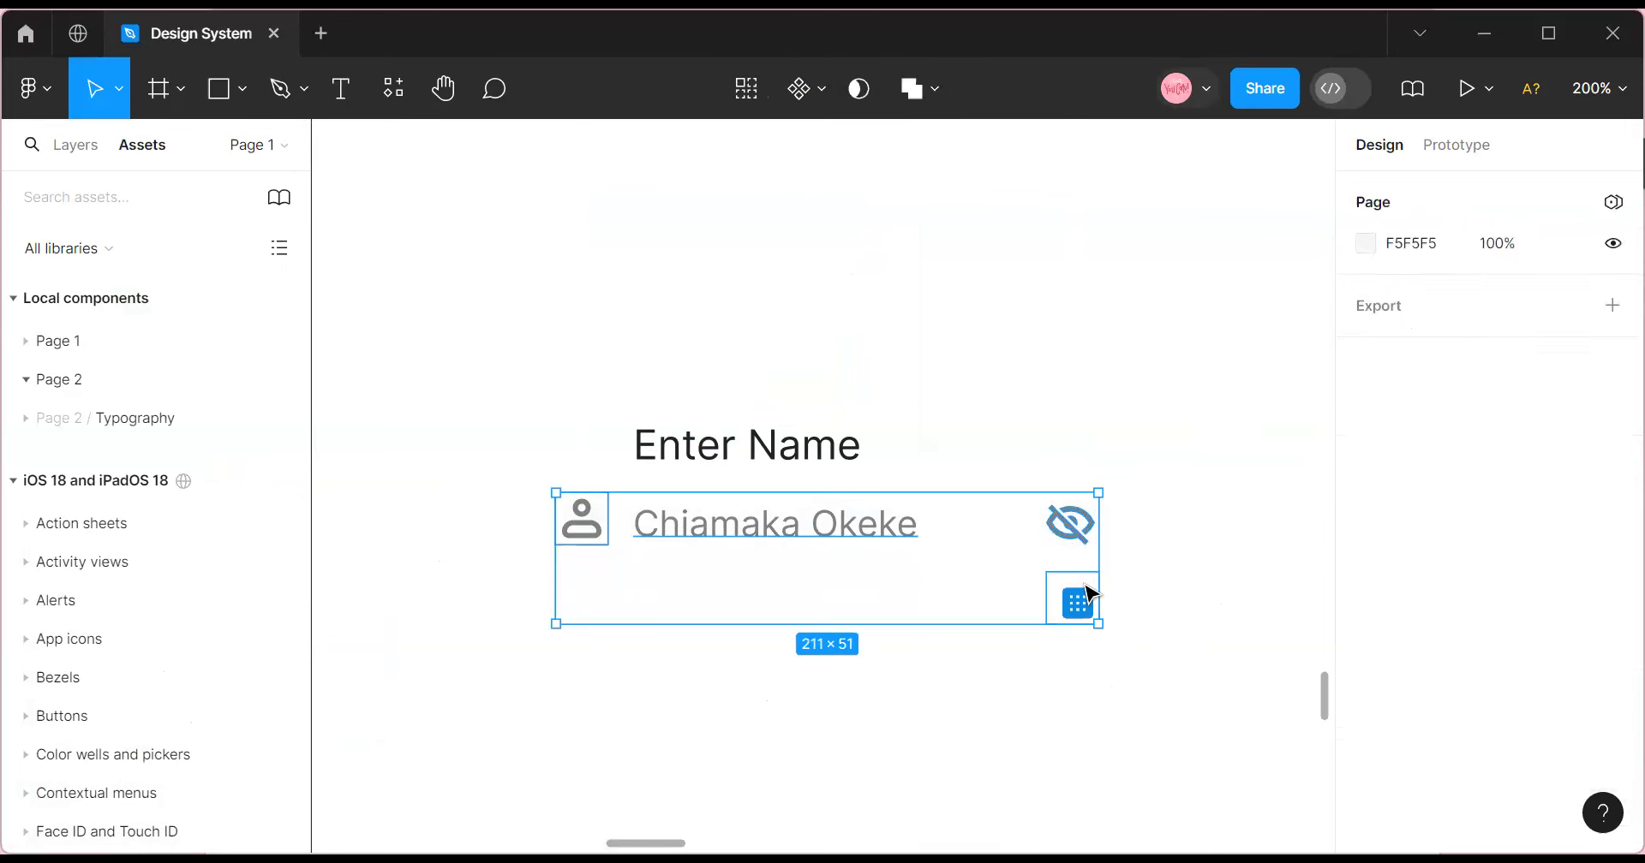
key(ctrl+z)
key(ctrl+z)
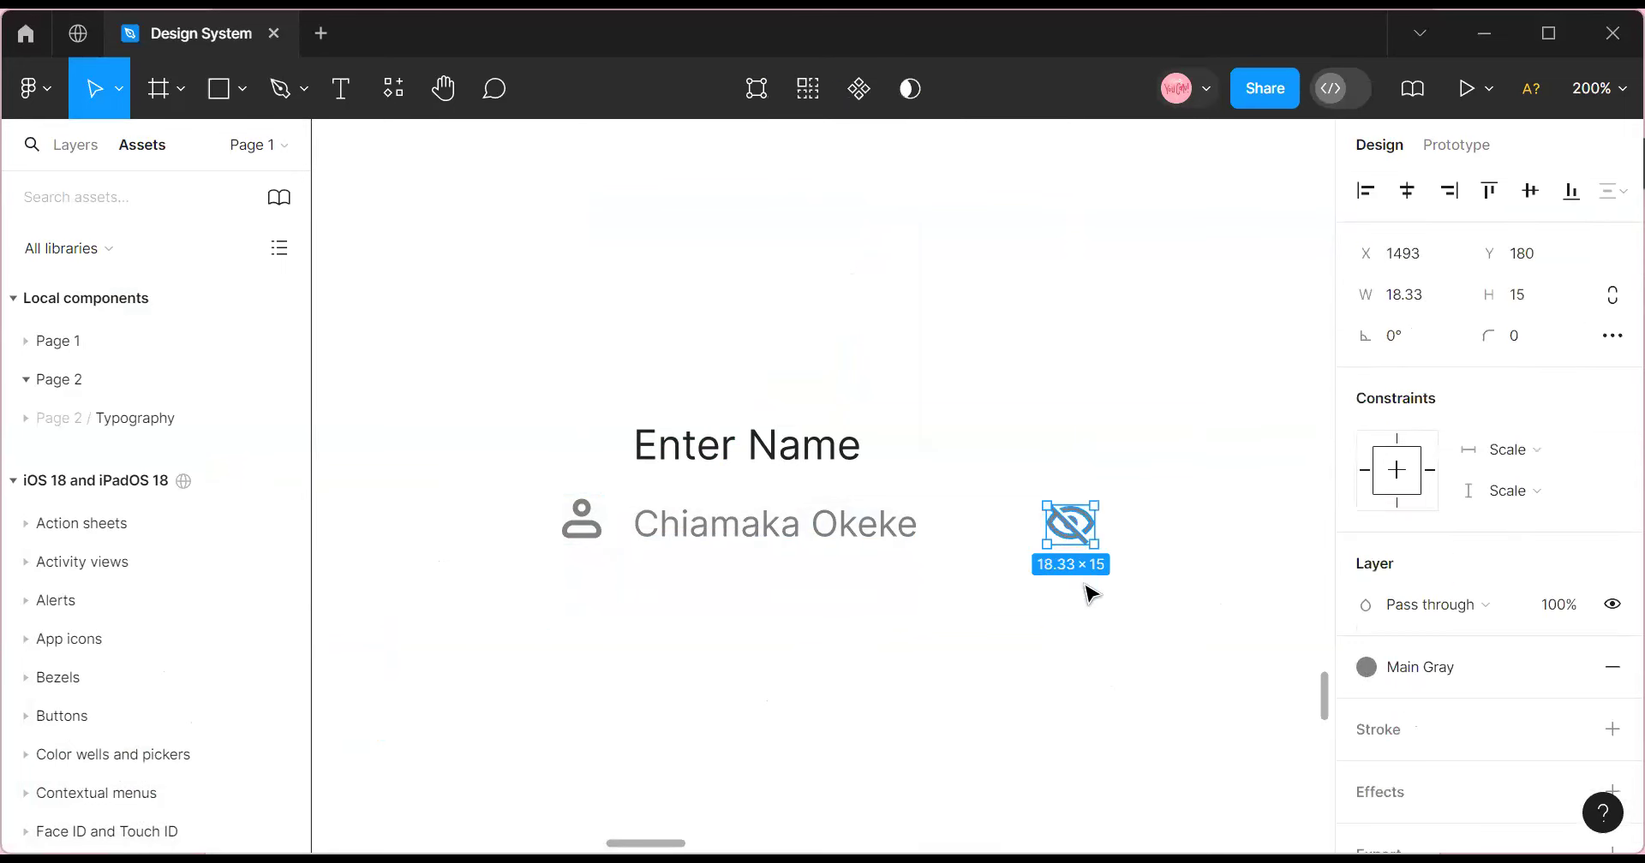
key(ctrl+z)
click(1055, 773)
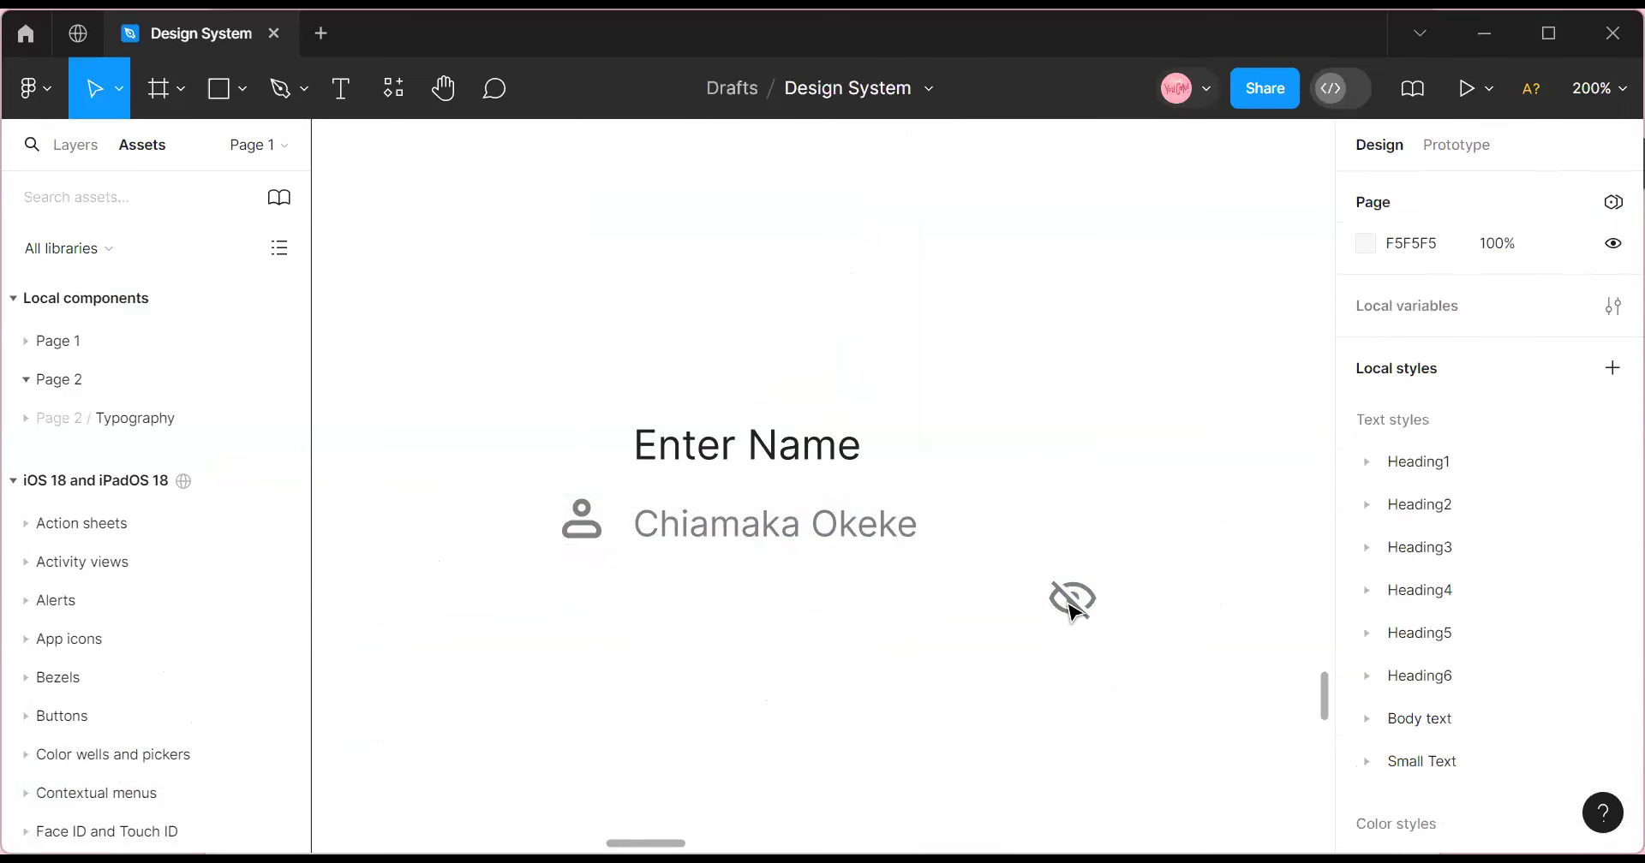
click(1075, 597)
drag(1075, 597, 1076, 529)
Wrap the person icon, name text and eye-slash icon in a horizontal auto-layout row.
key(Escape)
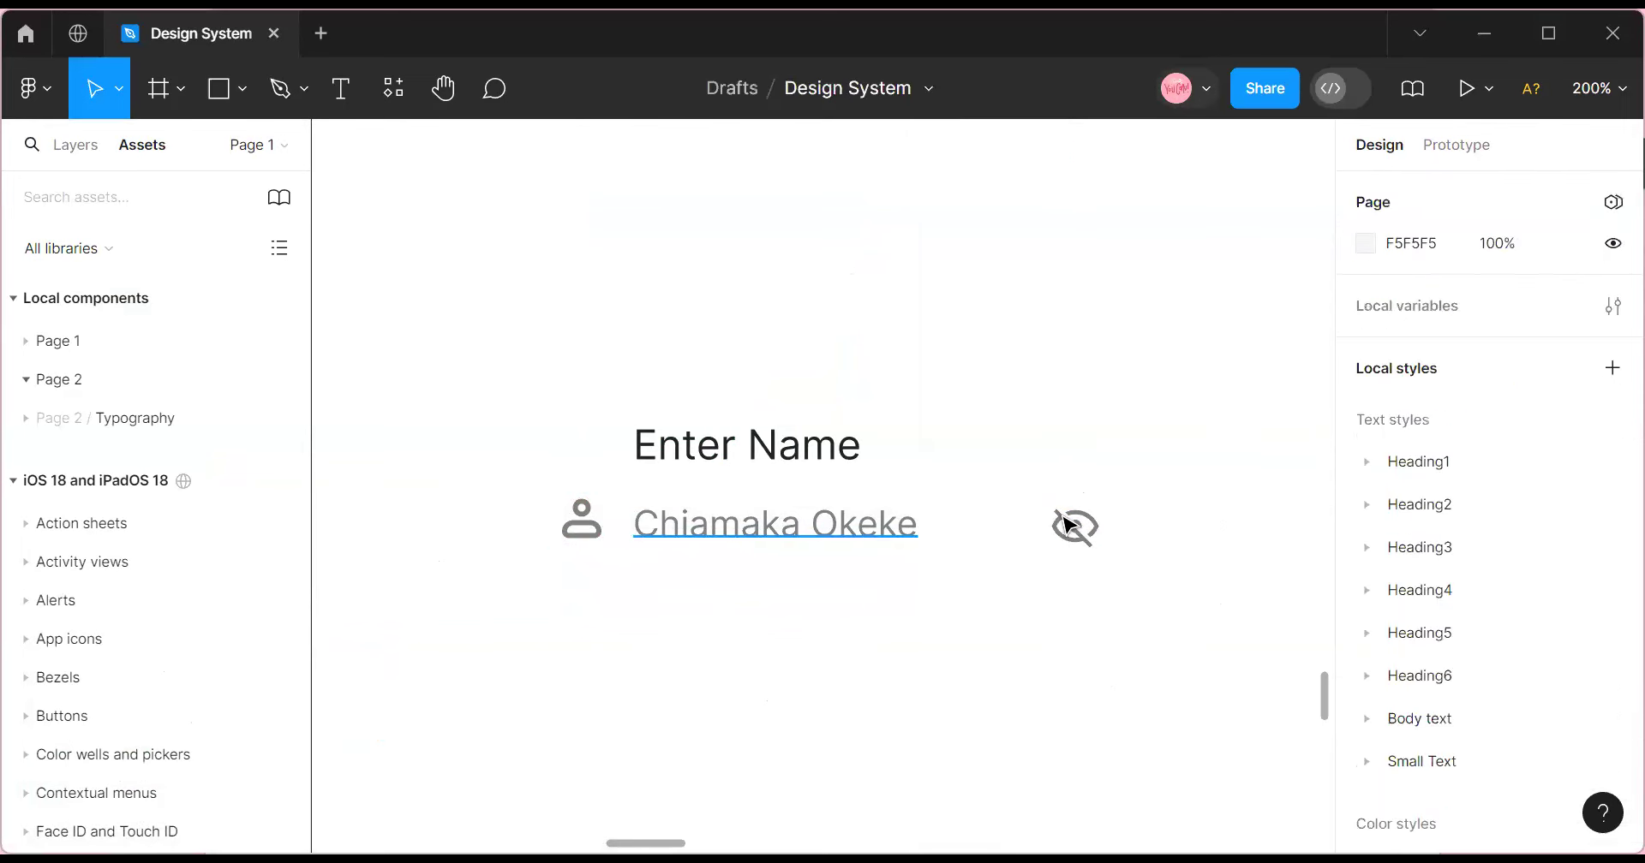
click(1093, 532)
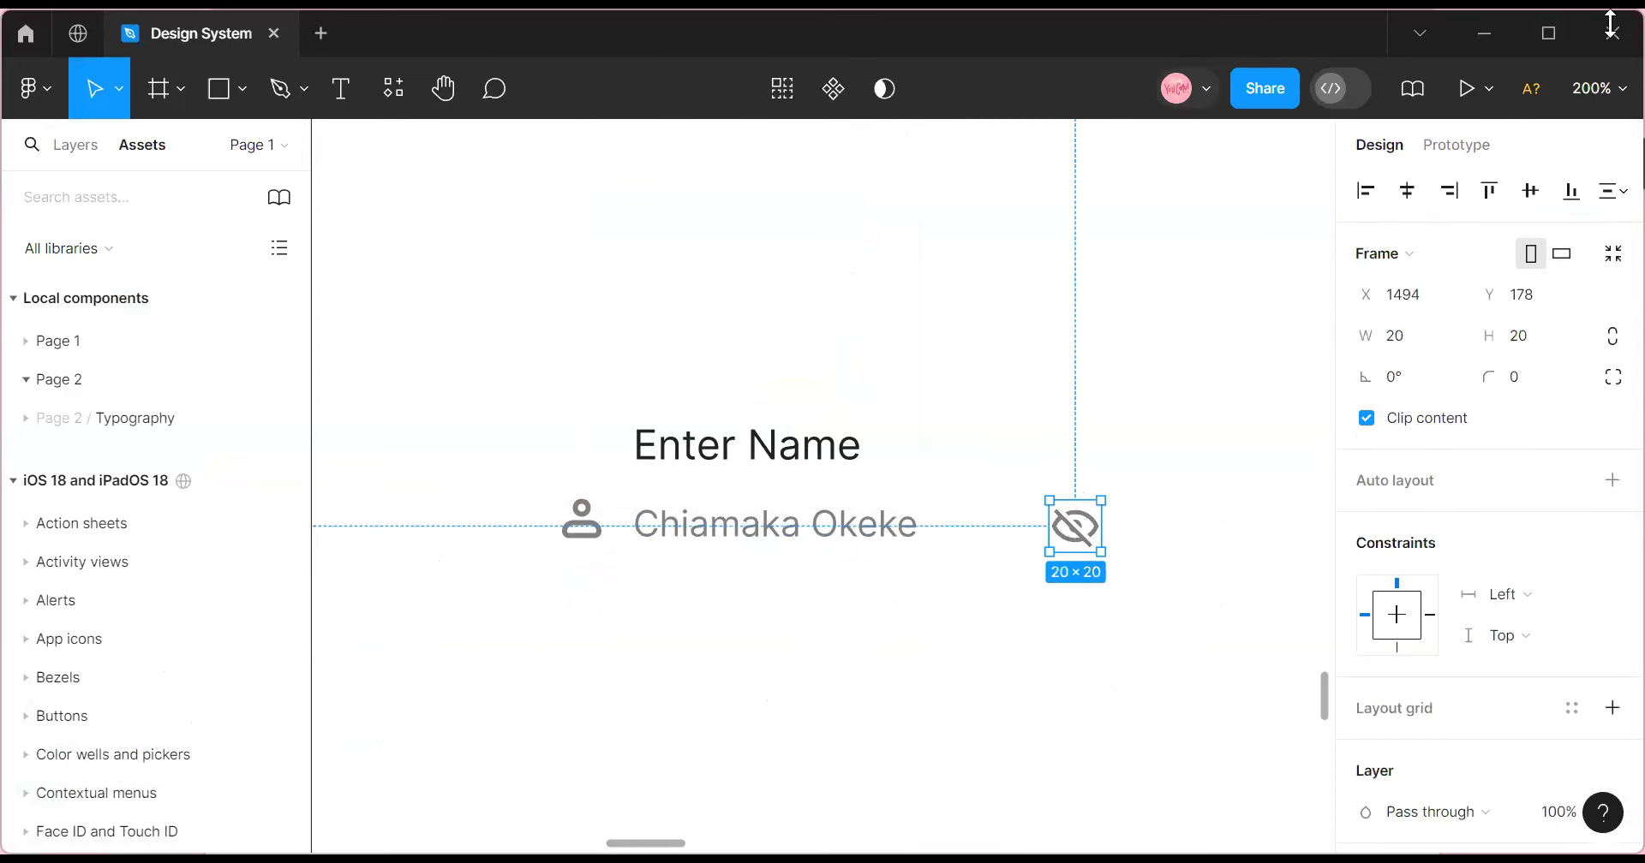
click(581, 533)
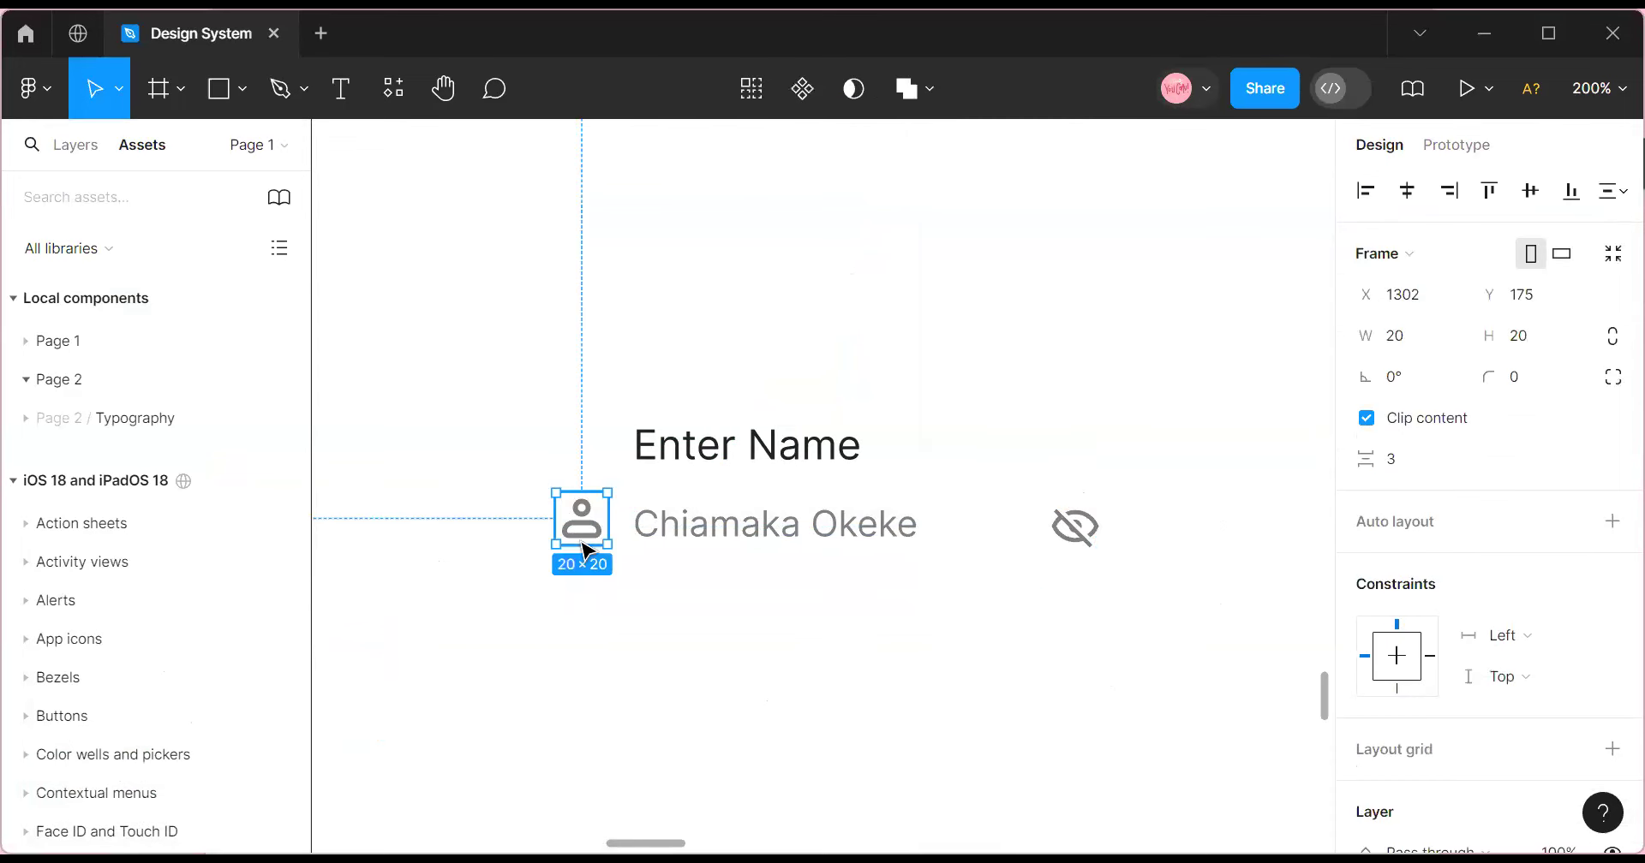
shift+click(782, 540)
shift+click(1096, 534)
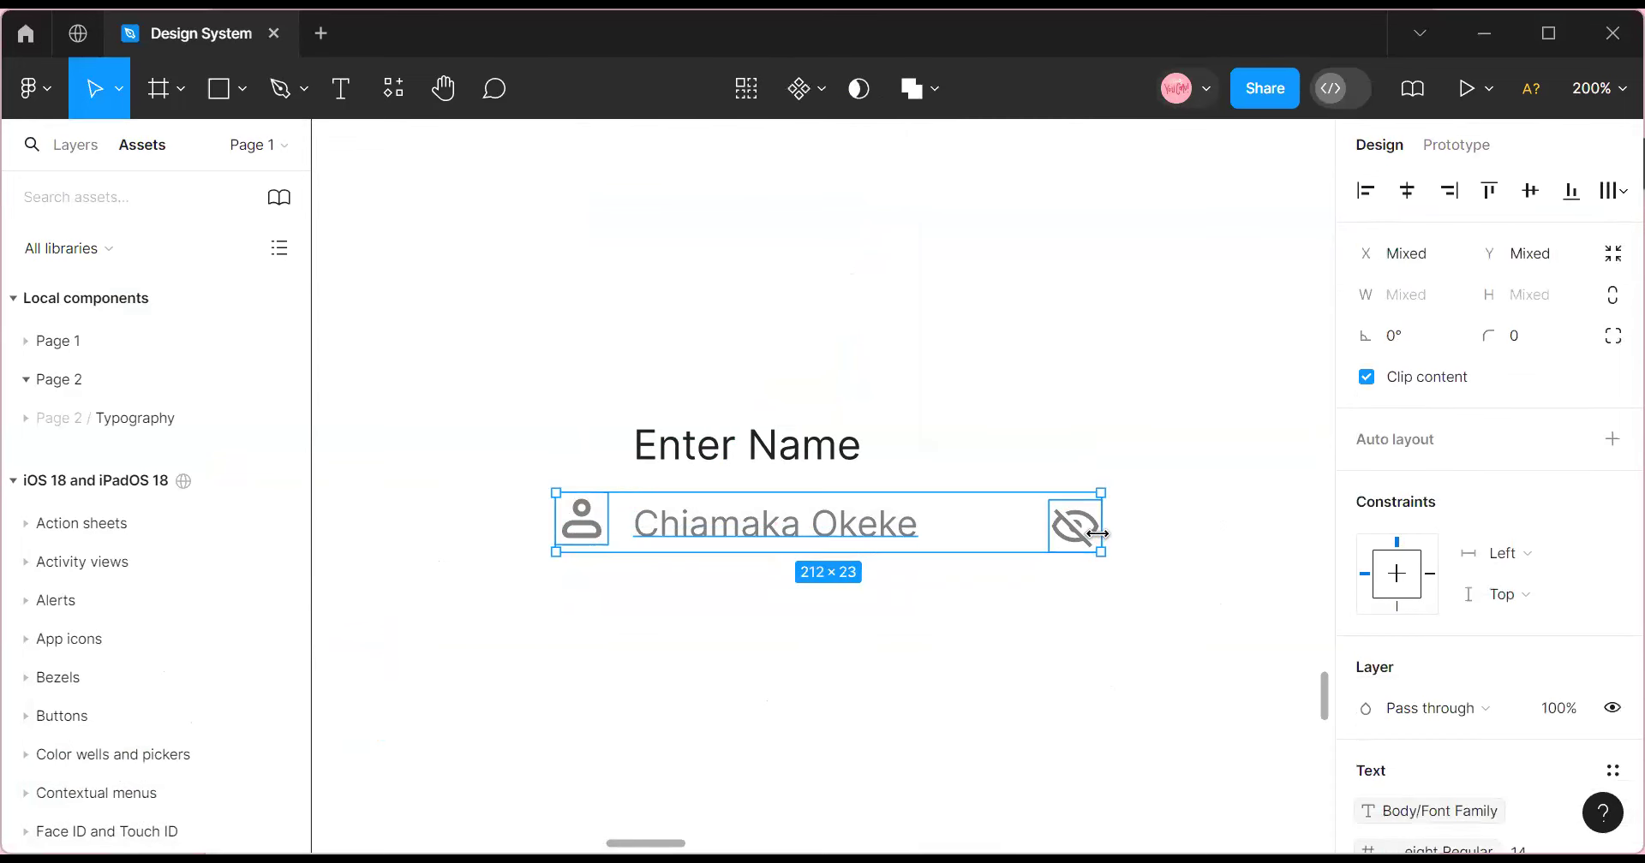
click(951, 653)
drag(486, 478, 1205, 608)
key(shift+a)
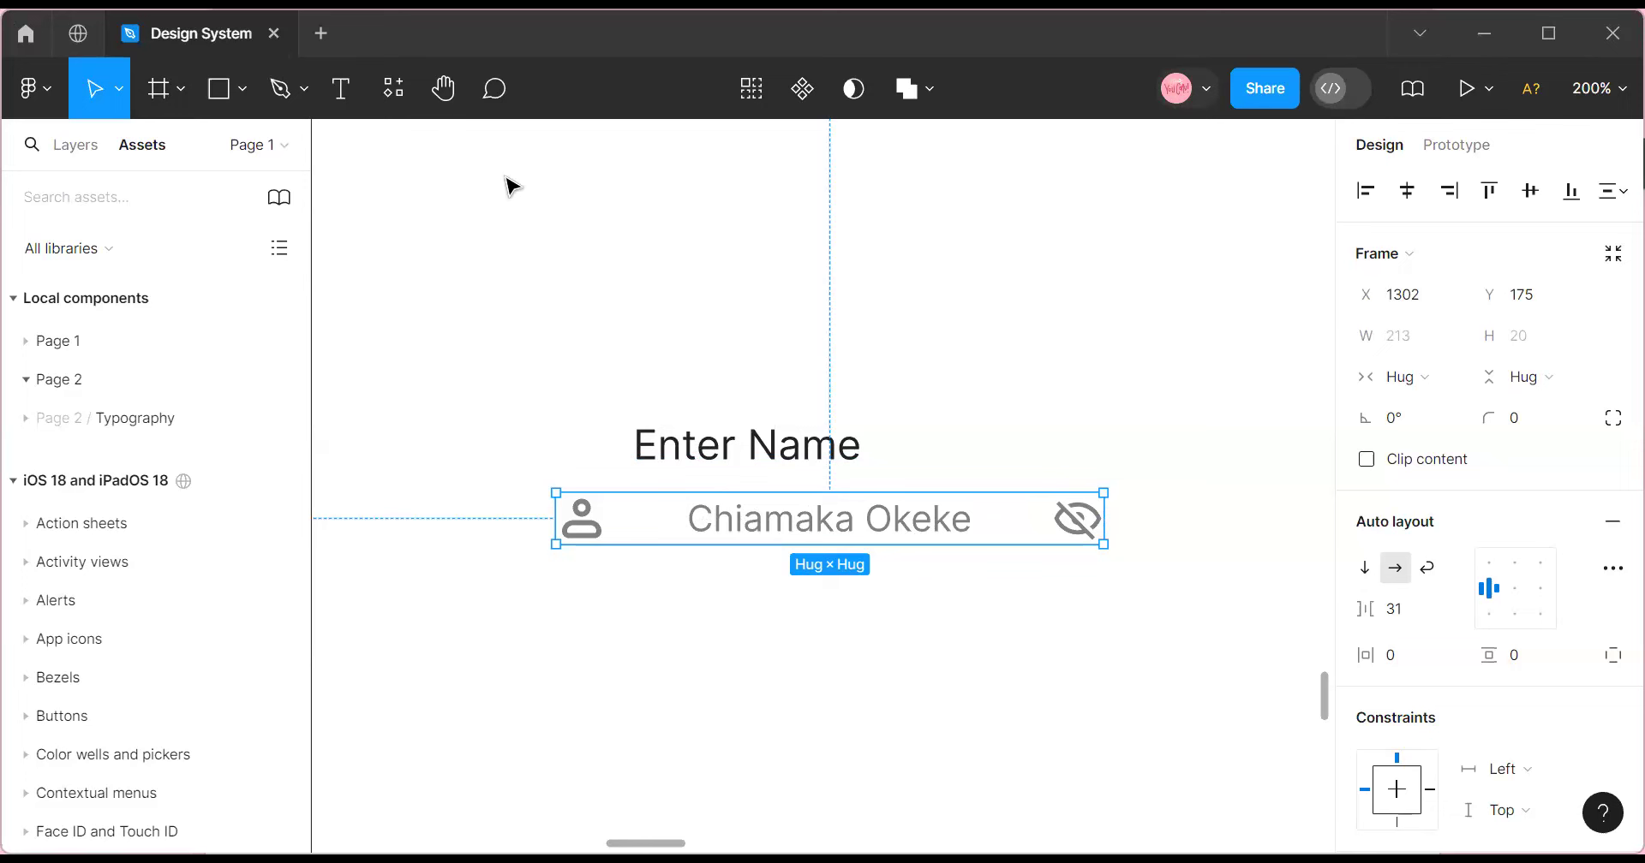
Set the row's horizontal and vertical padding to 10.
click(1403, 663)
text(1)
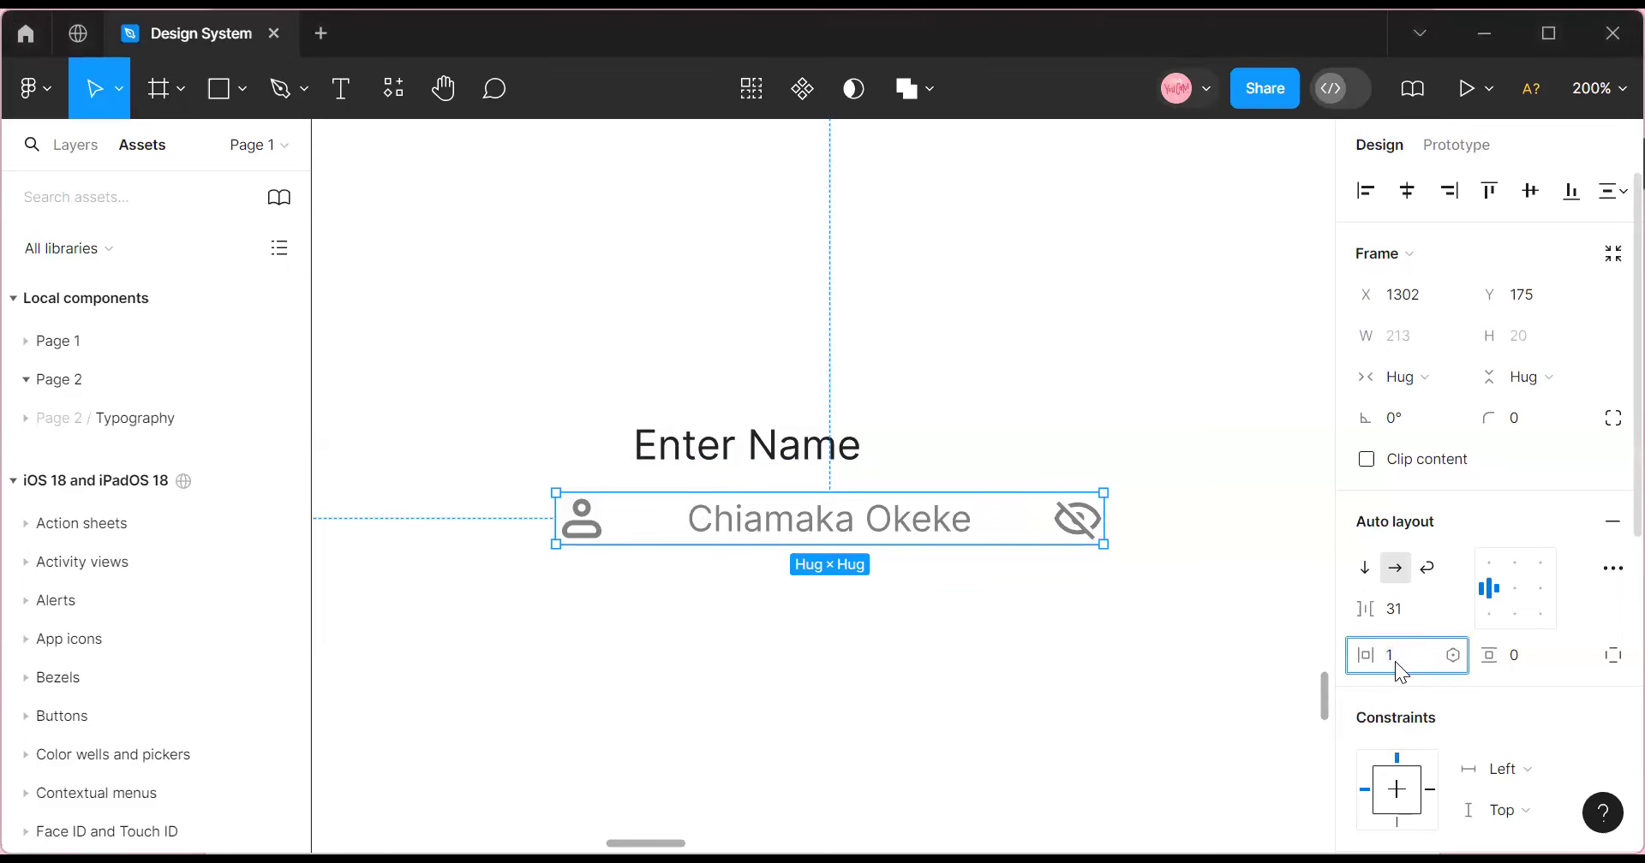
text(0)
click(1544, 657)
text(10)
key(Return)
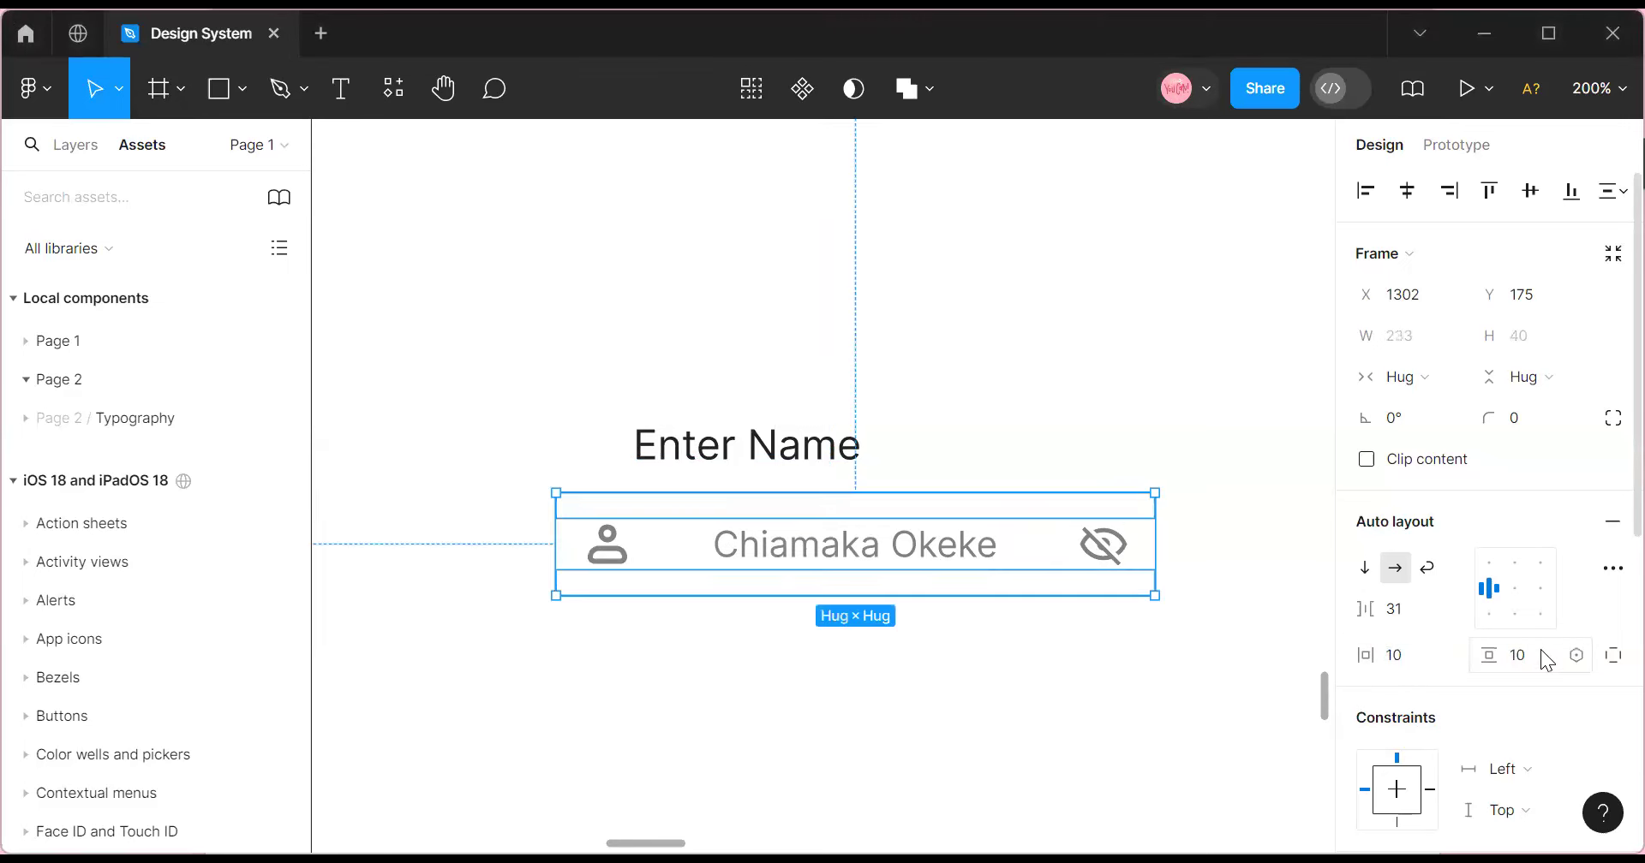
Set the input row height to 44 and select the person icon with the name text.
click(1533, 333)
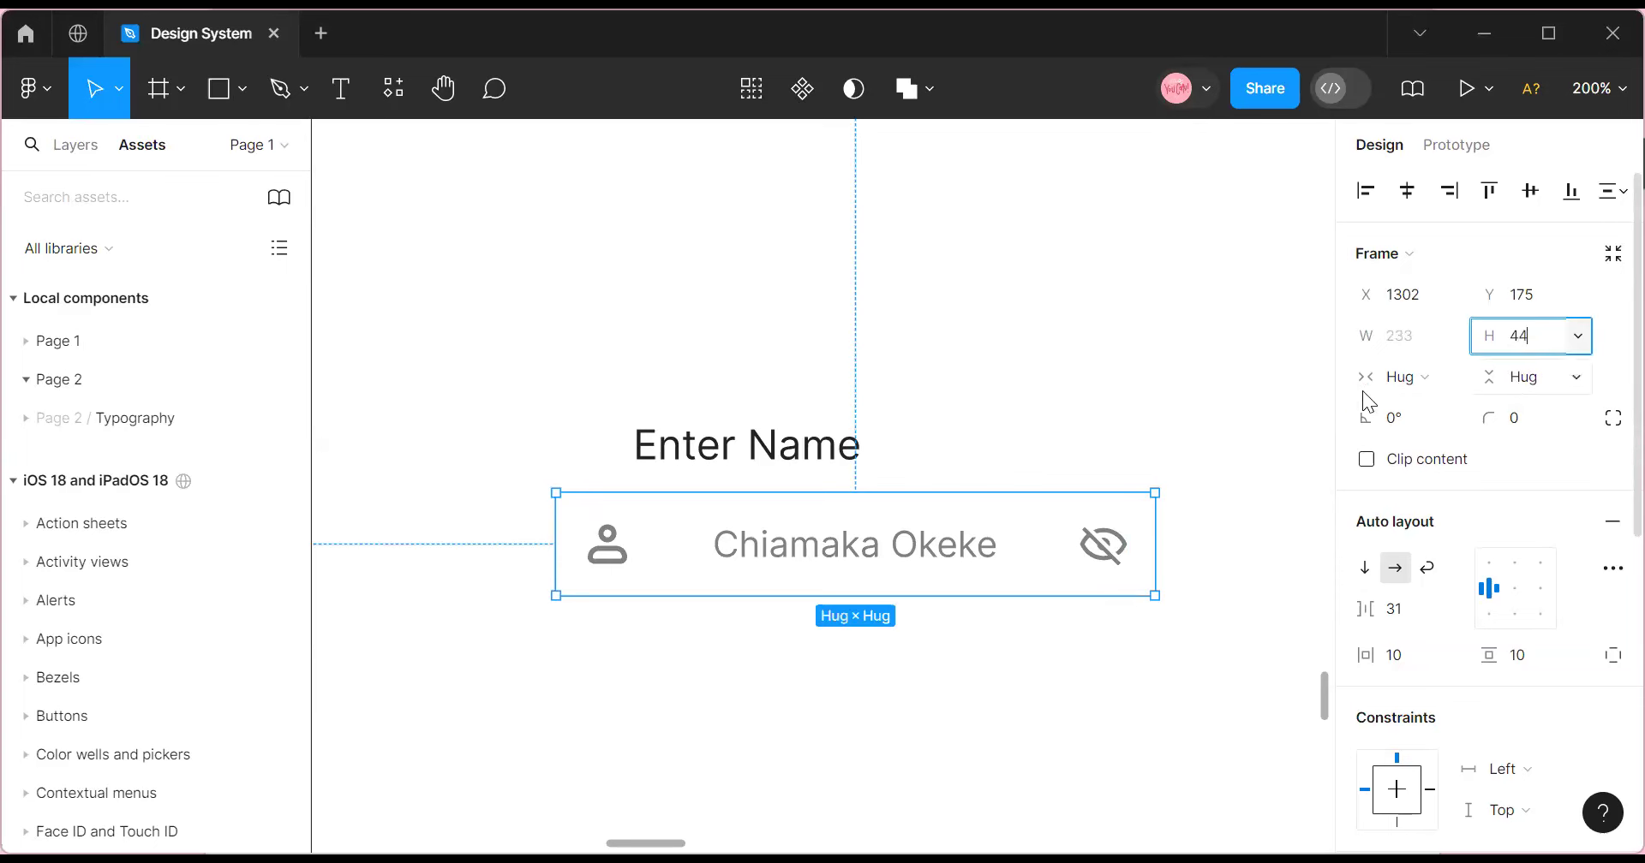
click(1241, 396)
click(914, 582)
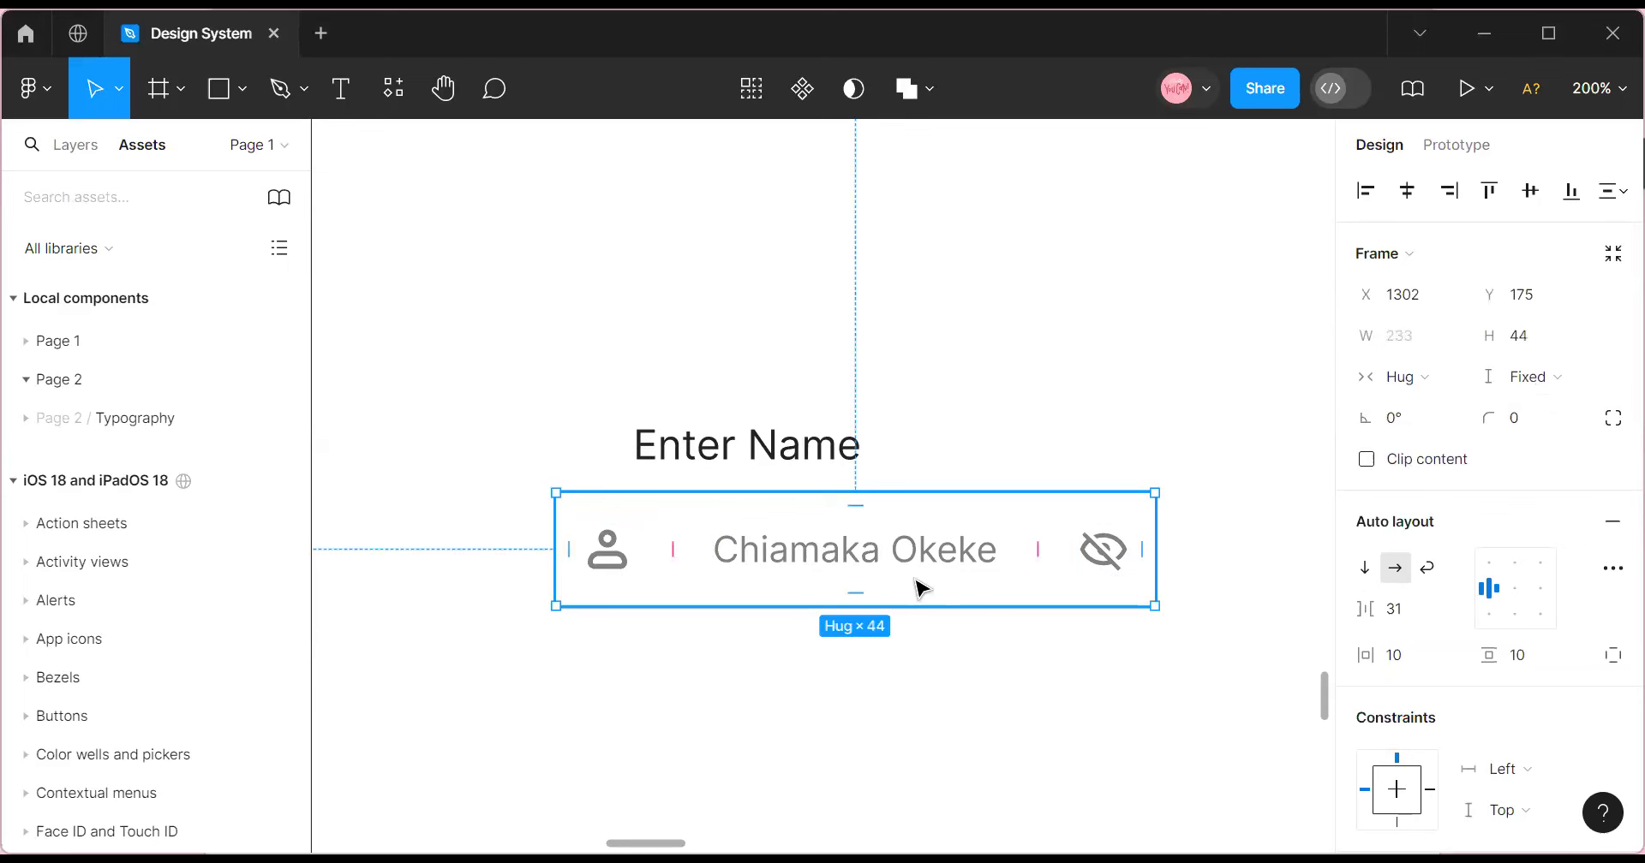
click(906, 565)
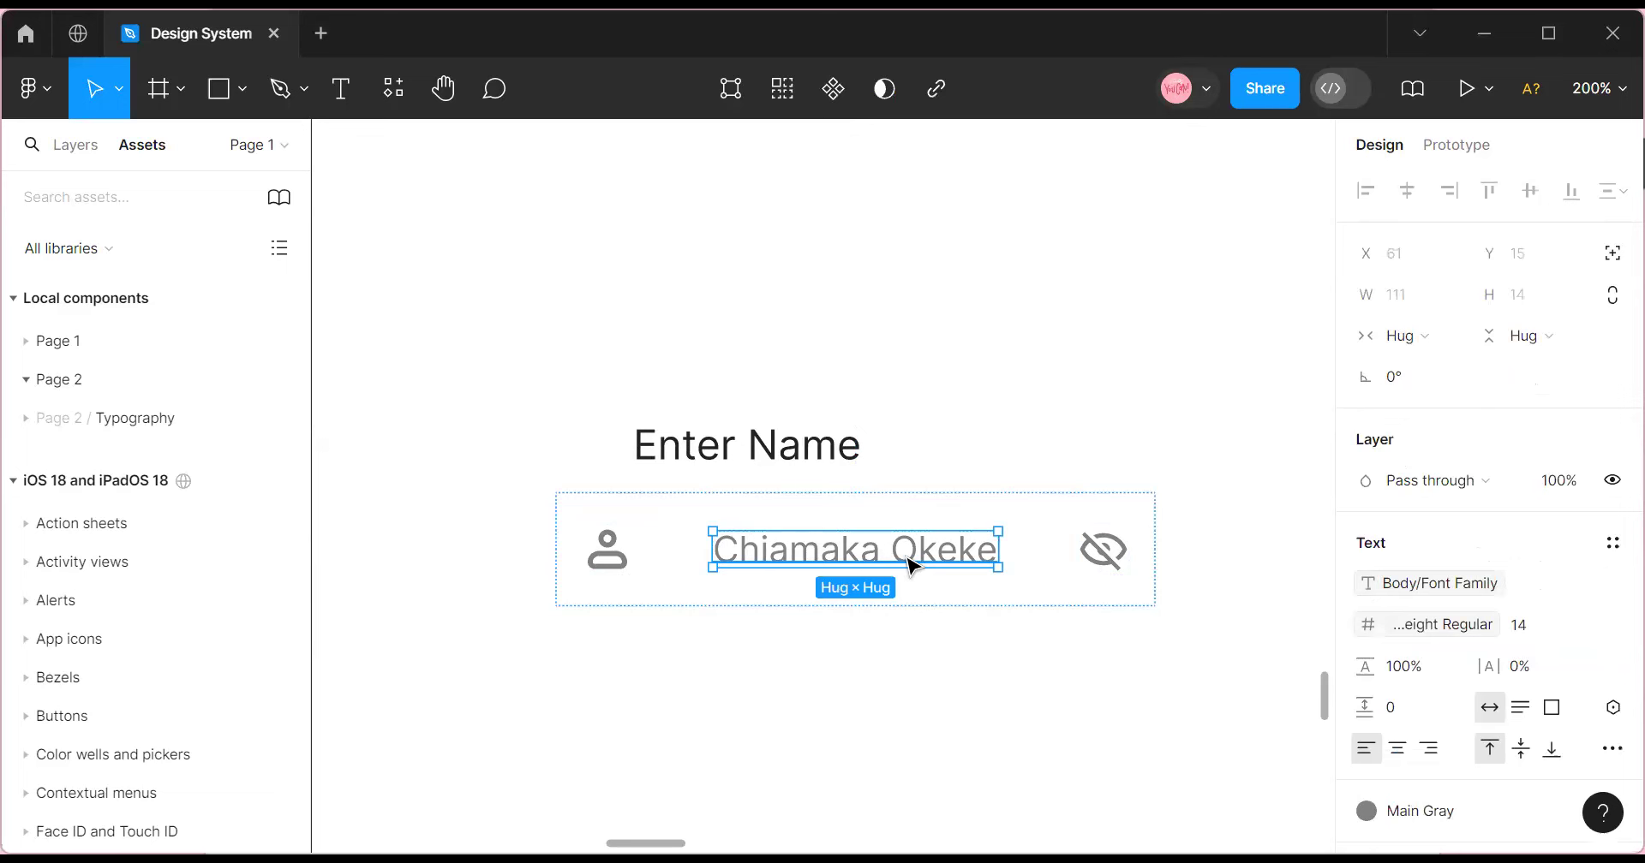
click(624, 568)
click(747, 562)
shift+click(612, 567)
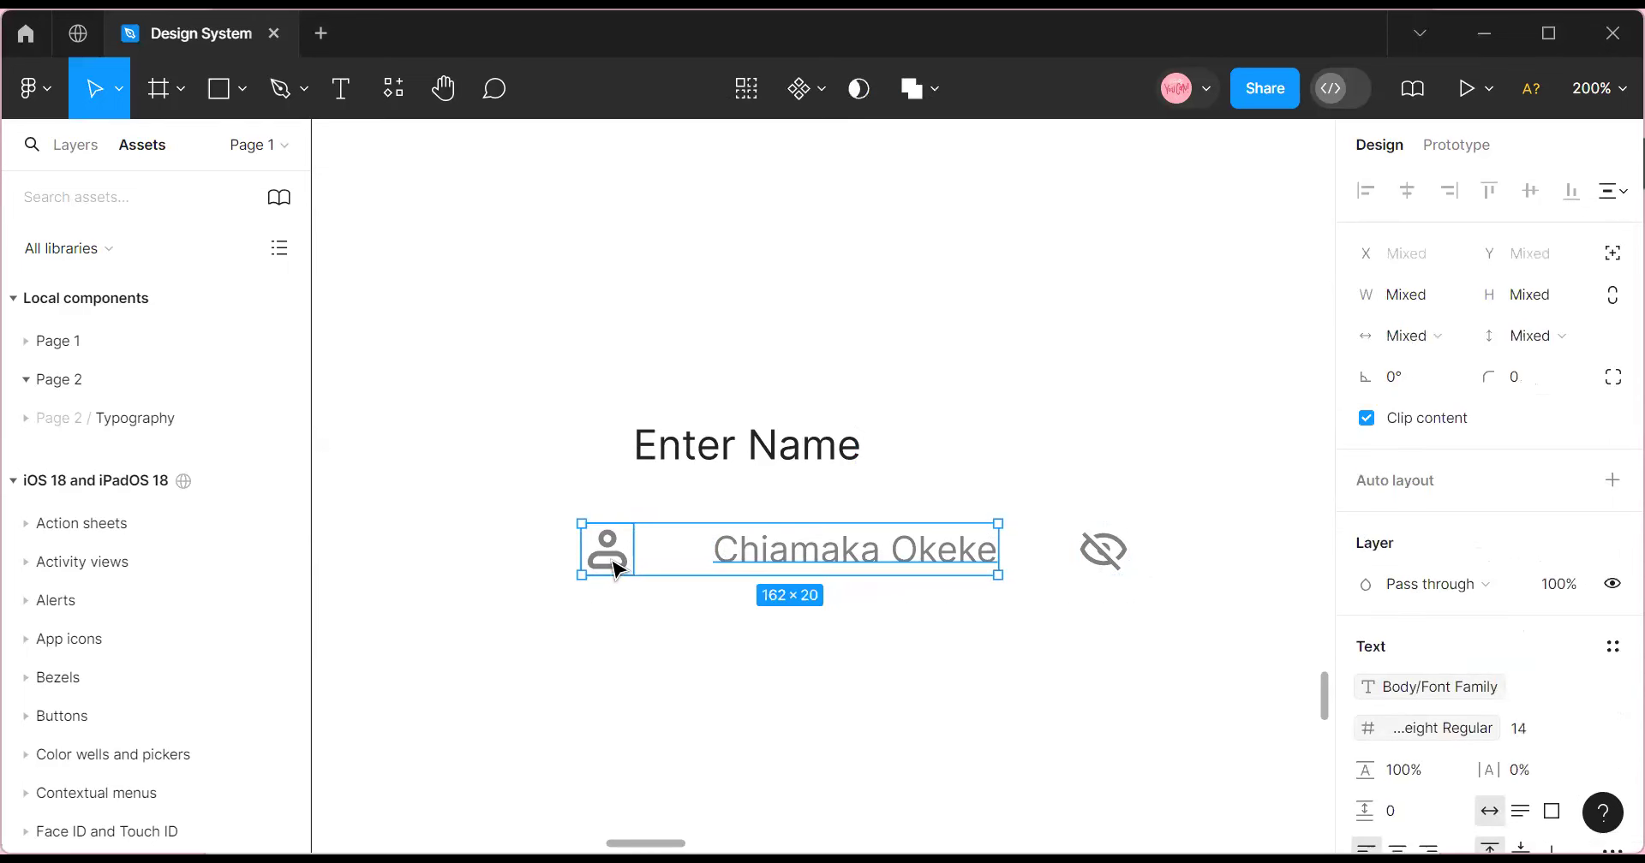
Wrap the person icon and name text in a nested auto layout with an 8 gap.
key(shift+a)
click(1399, 613)
text(8)
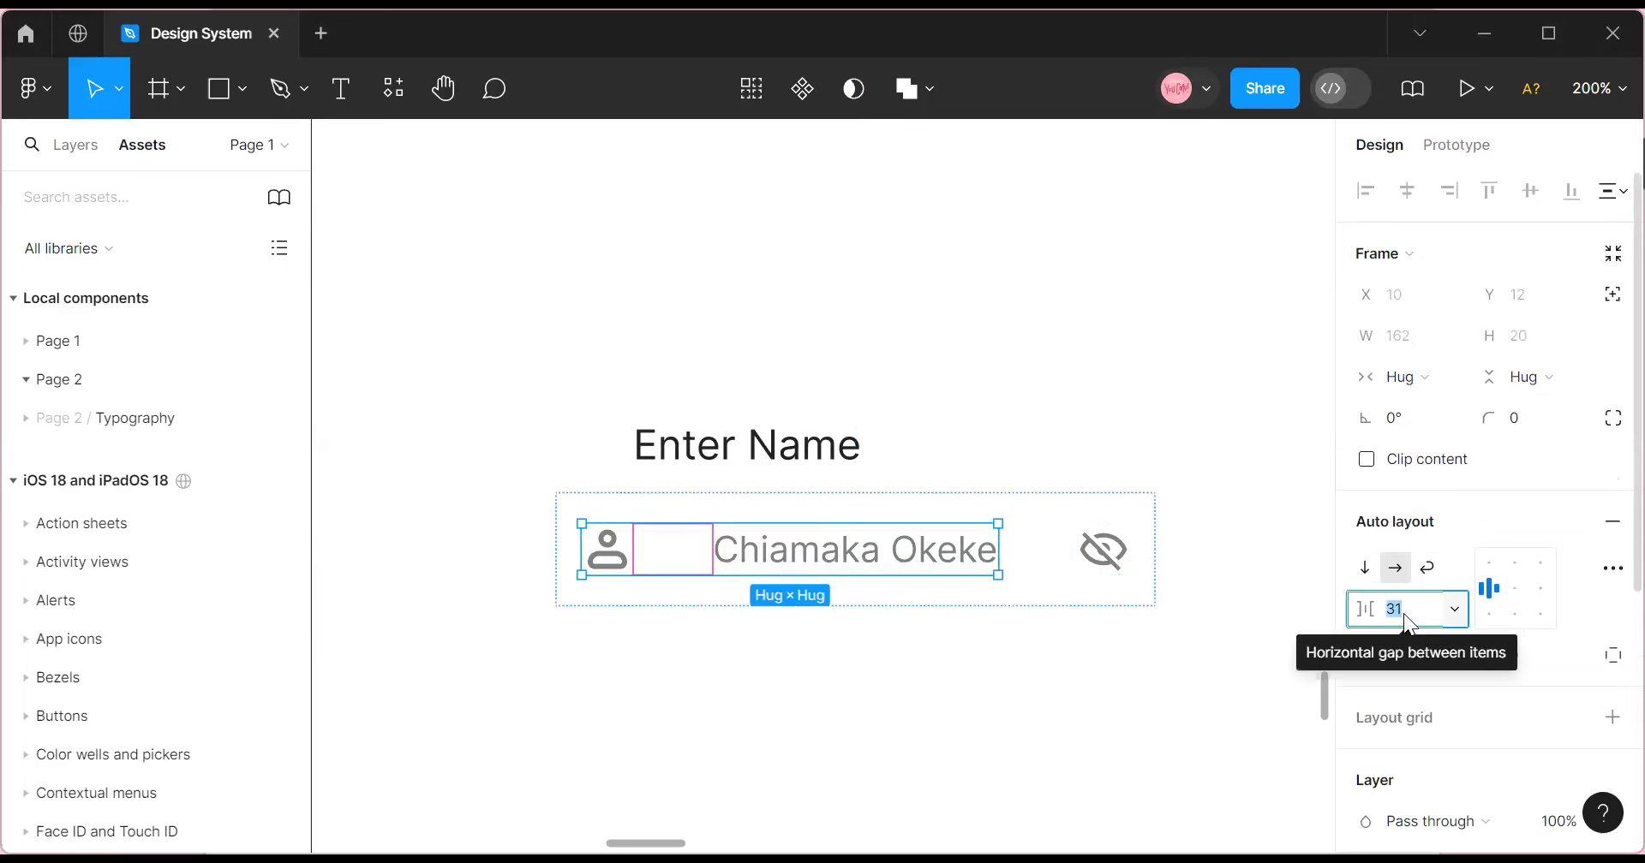
key(Return)
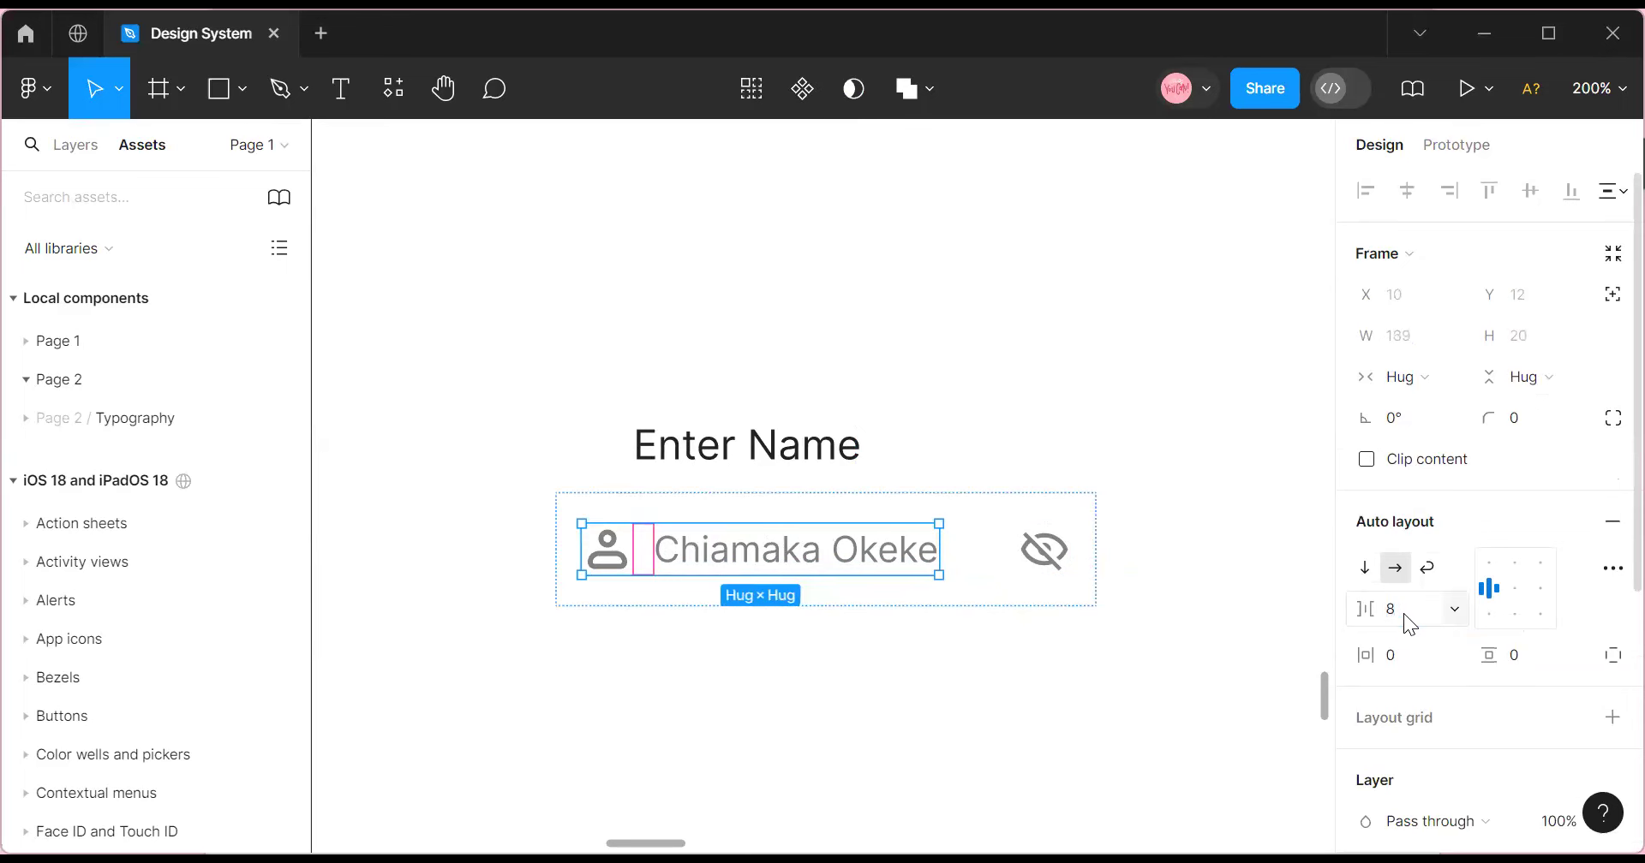
click(956, 495)
scroll(1501, 622, down, 5)
scroll(1505, 623, up, 3)
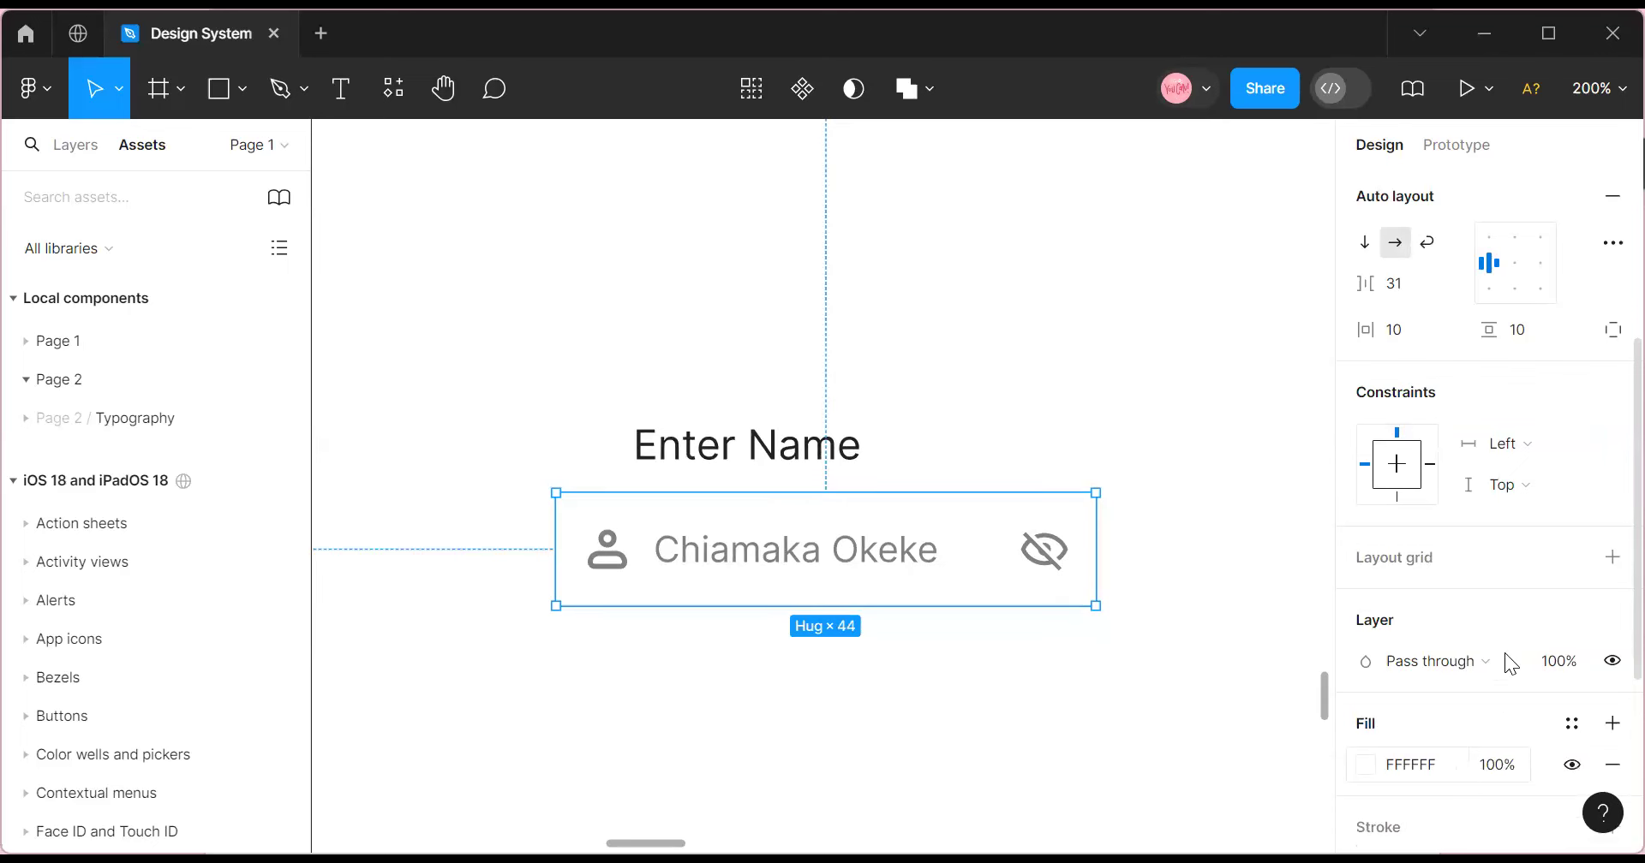
Drag the inner icon-and-name row wider.
scroll(1528, 557, up, 4)
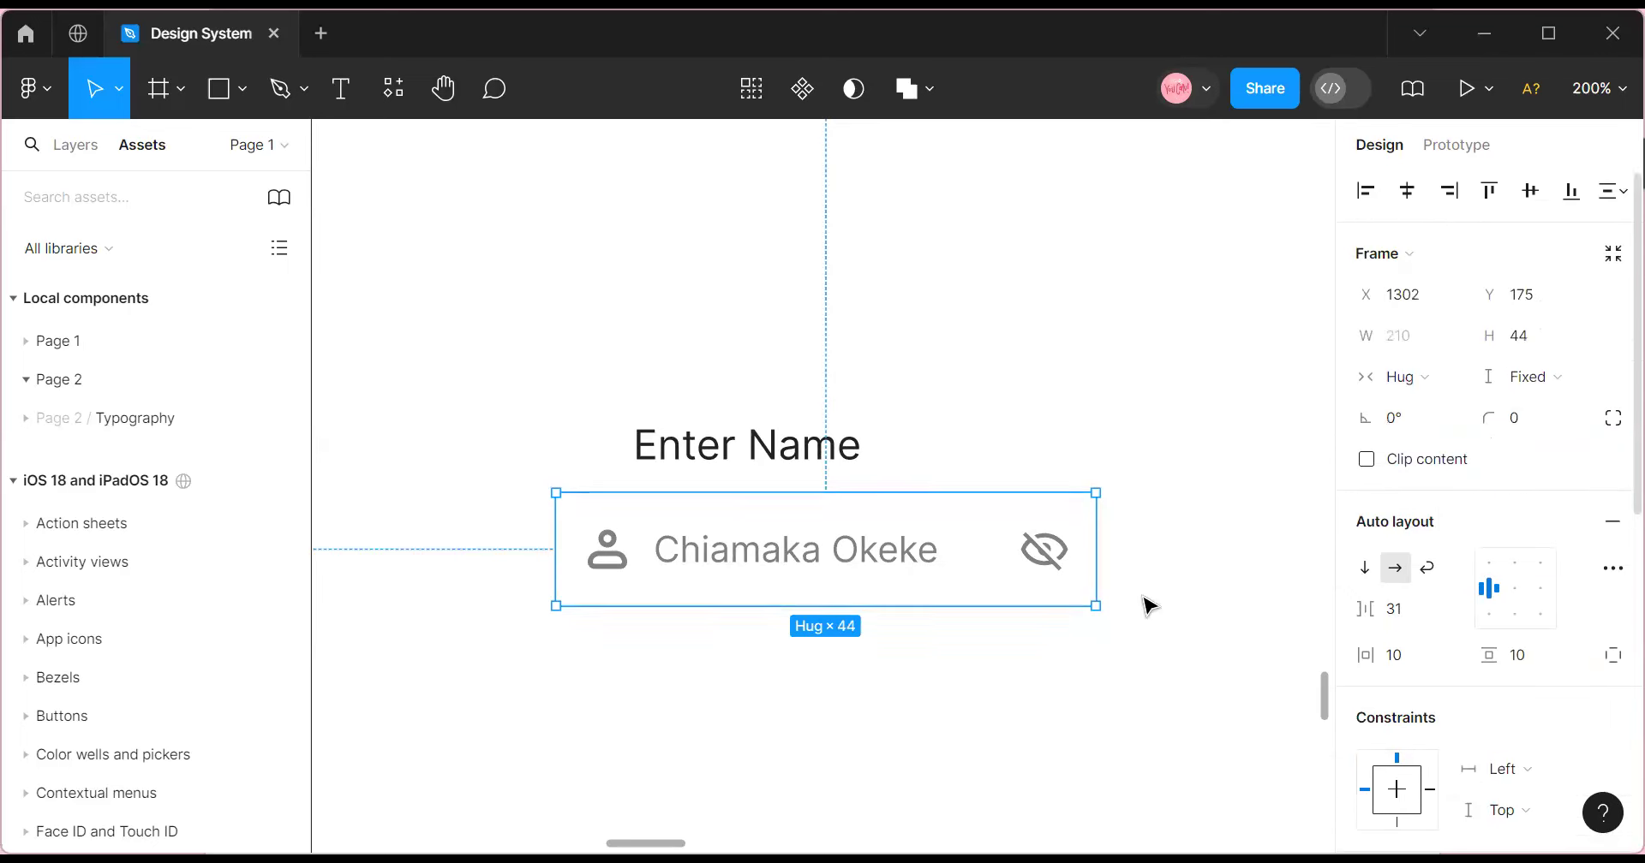
double_click(891, 553)
drag(942, 549, 1078, 547)
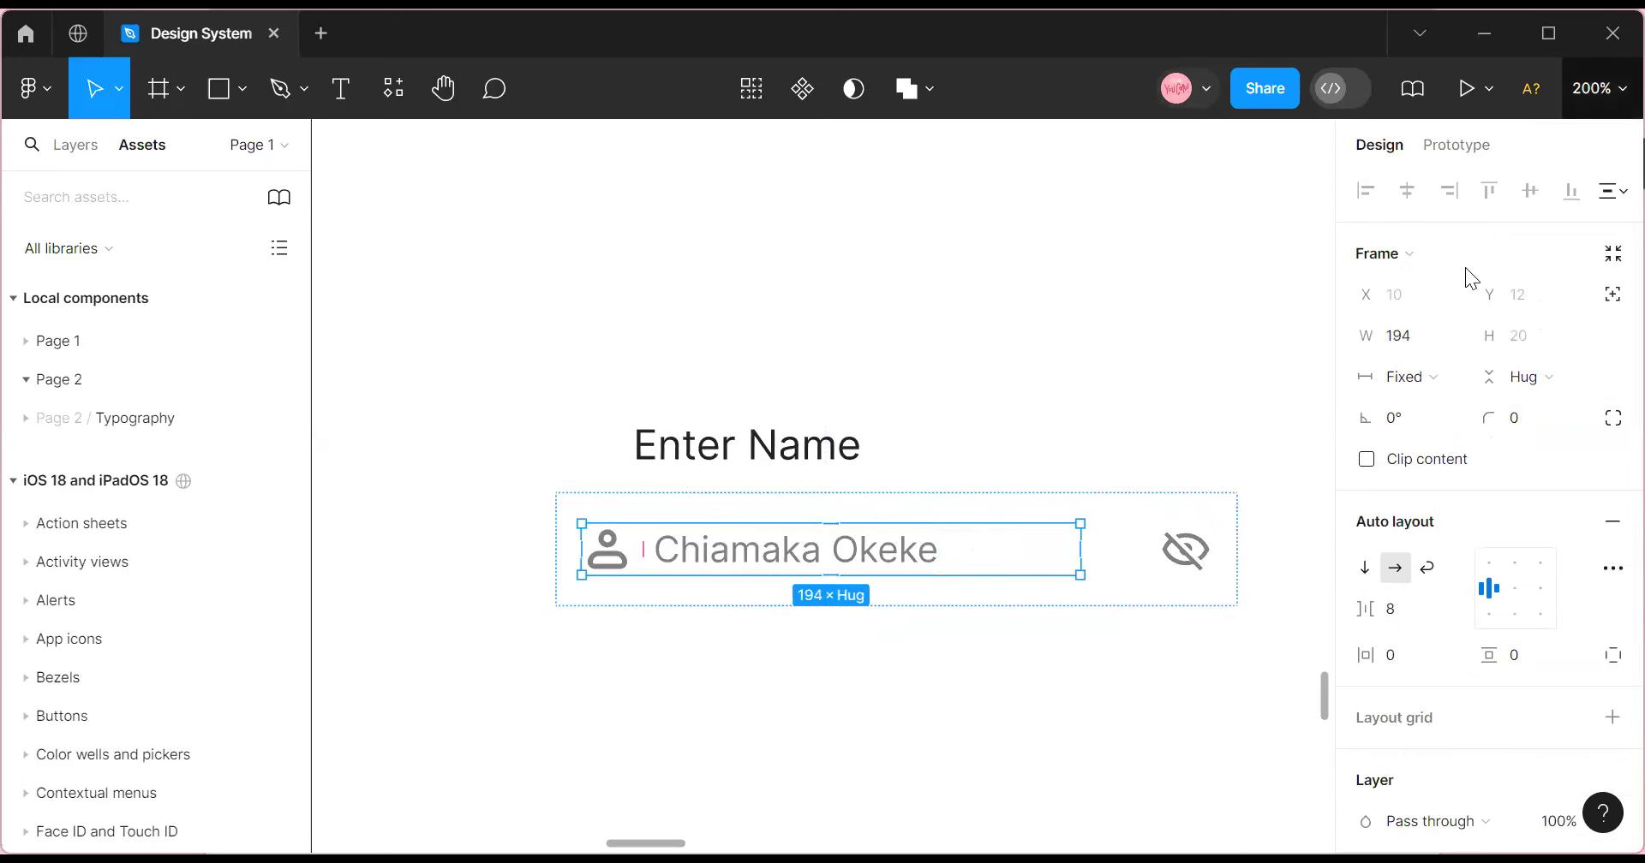
click(1598, 88)
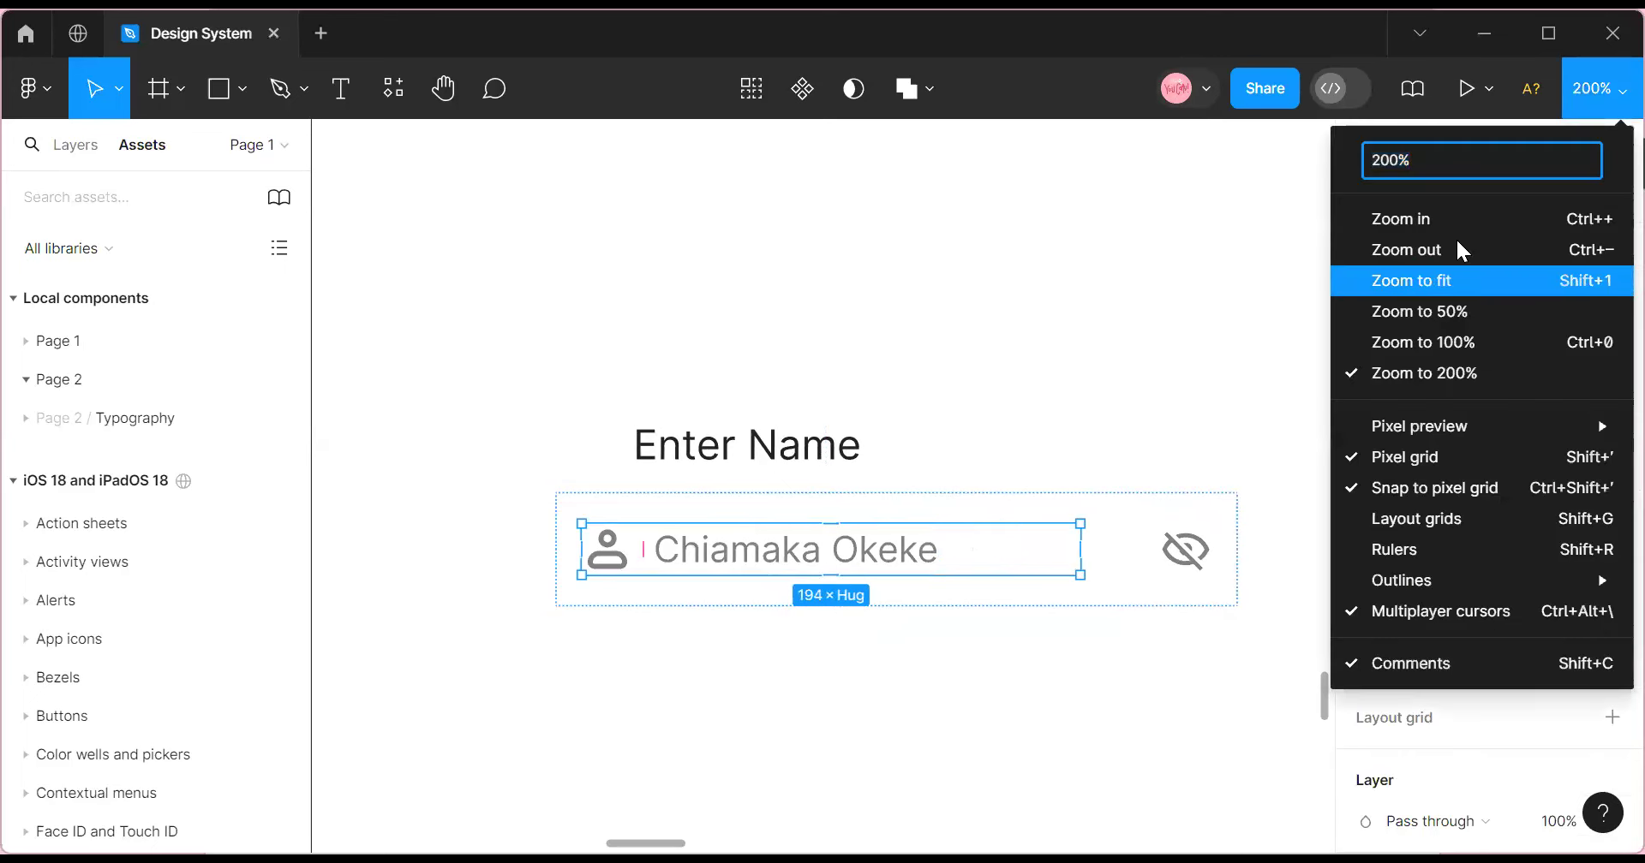
click(1171, 503)
scroll(1448, 559, down, 2)
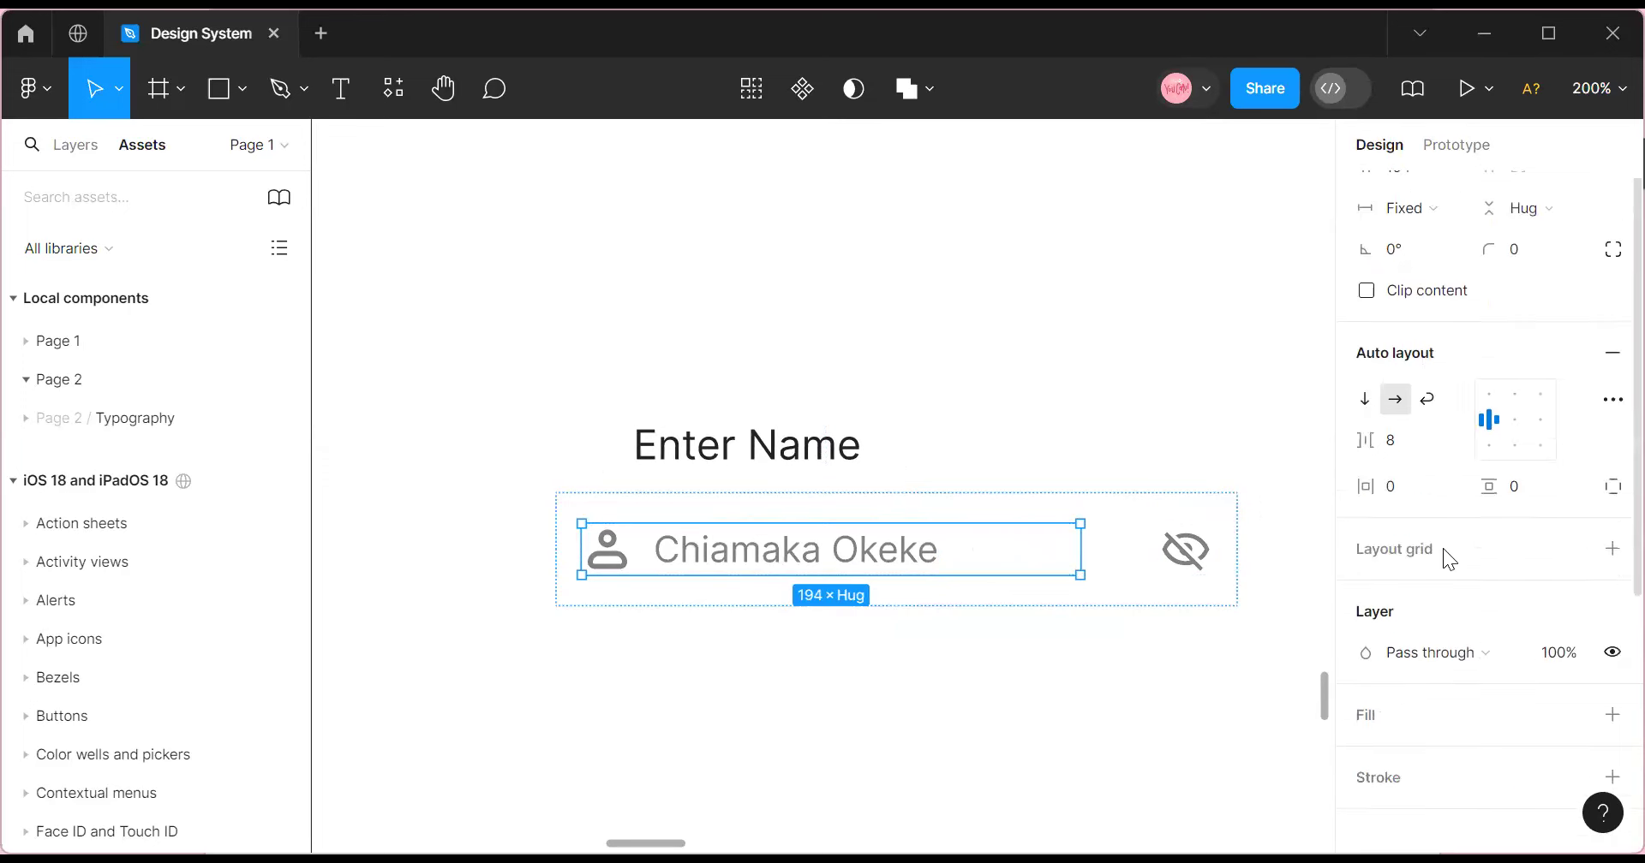
scroll(1448, 558, down, 3)
Give the outer input frame a 0.5 Main Gray stroke.
click(1109, 503)
scroll(1516, 523, down, 3)
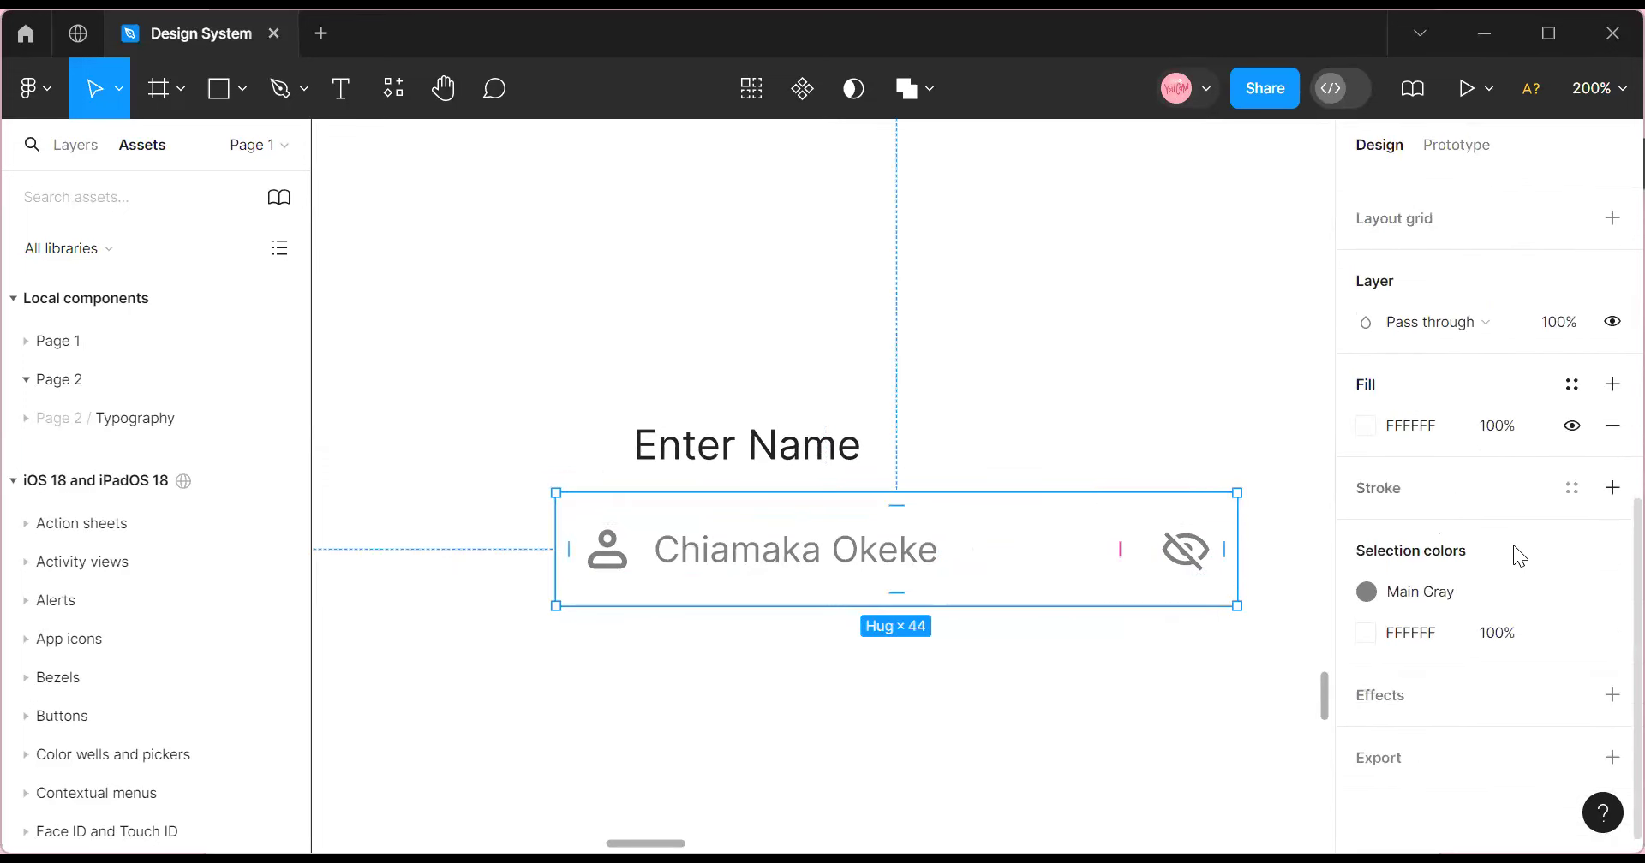
click(1568, 492)
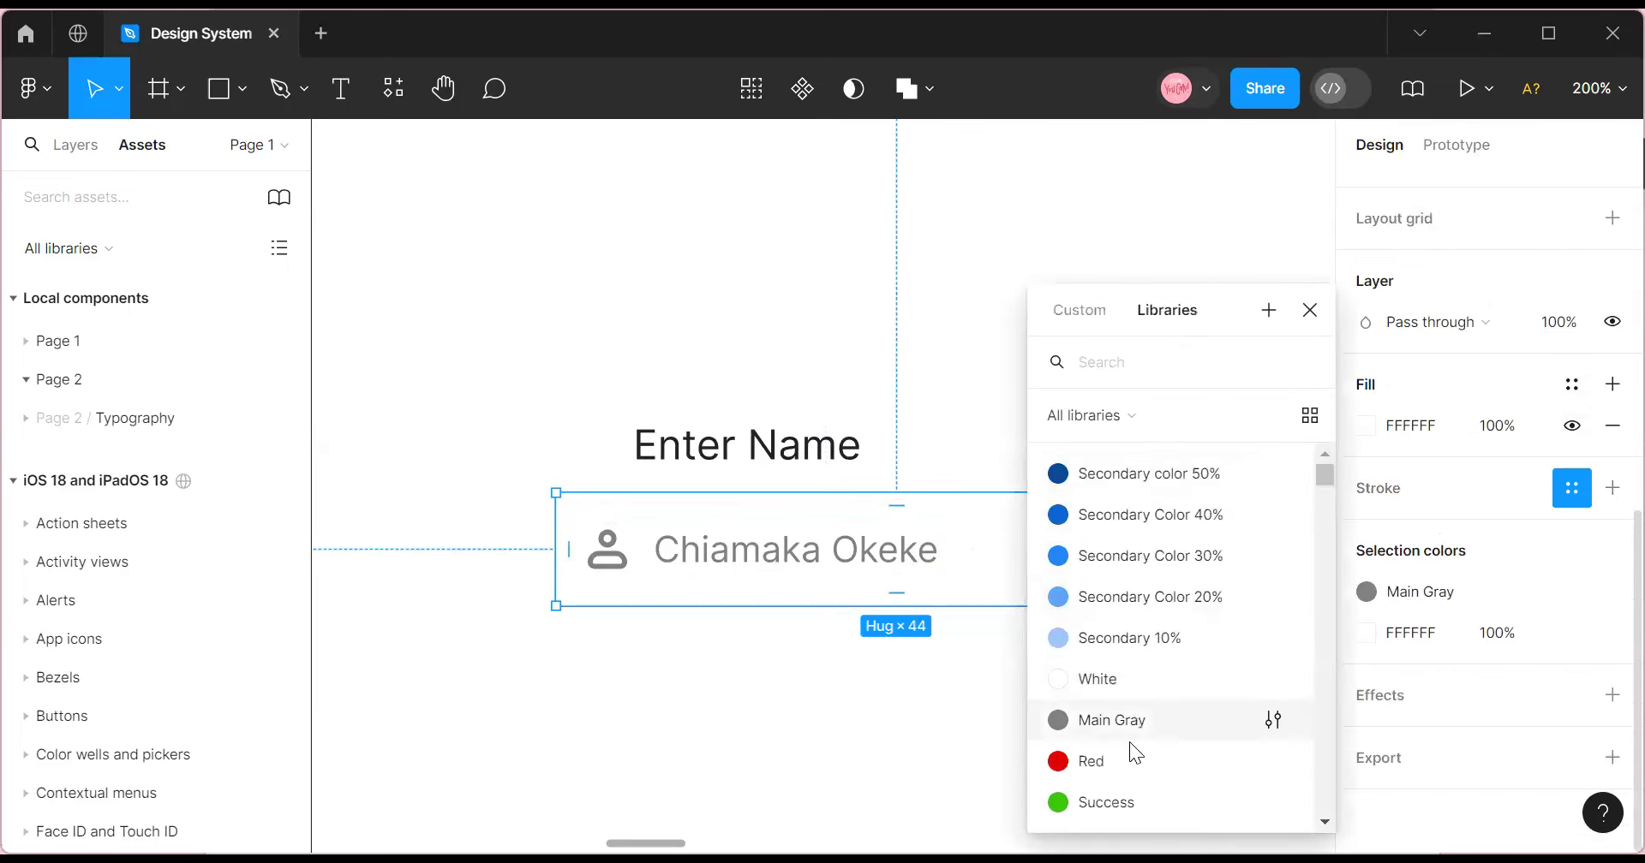
click(1112, 721)
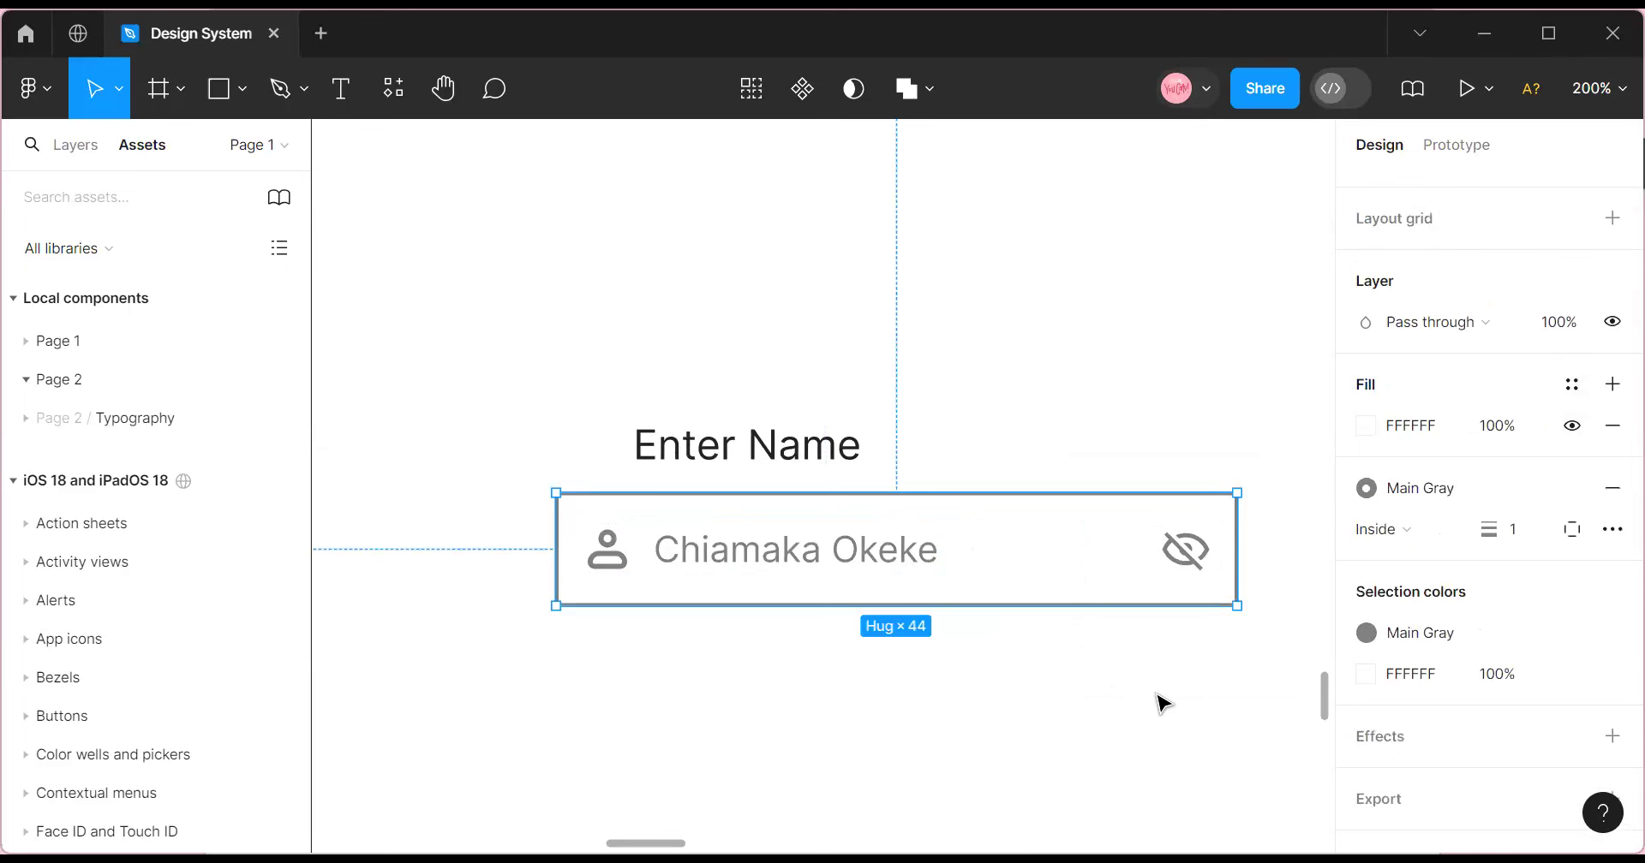
click(1525, 529)
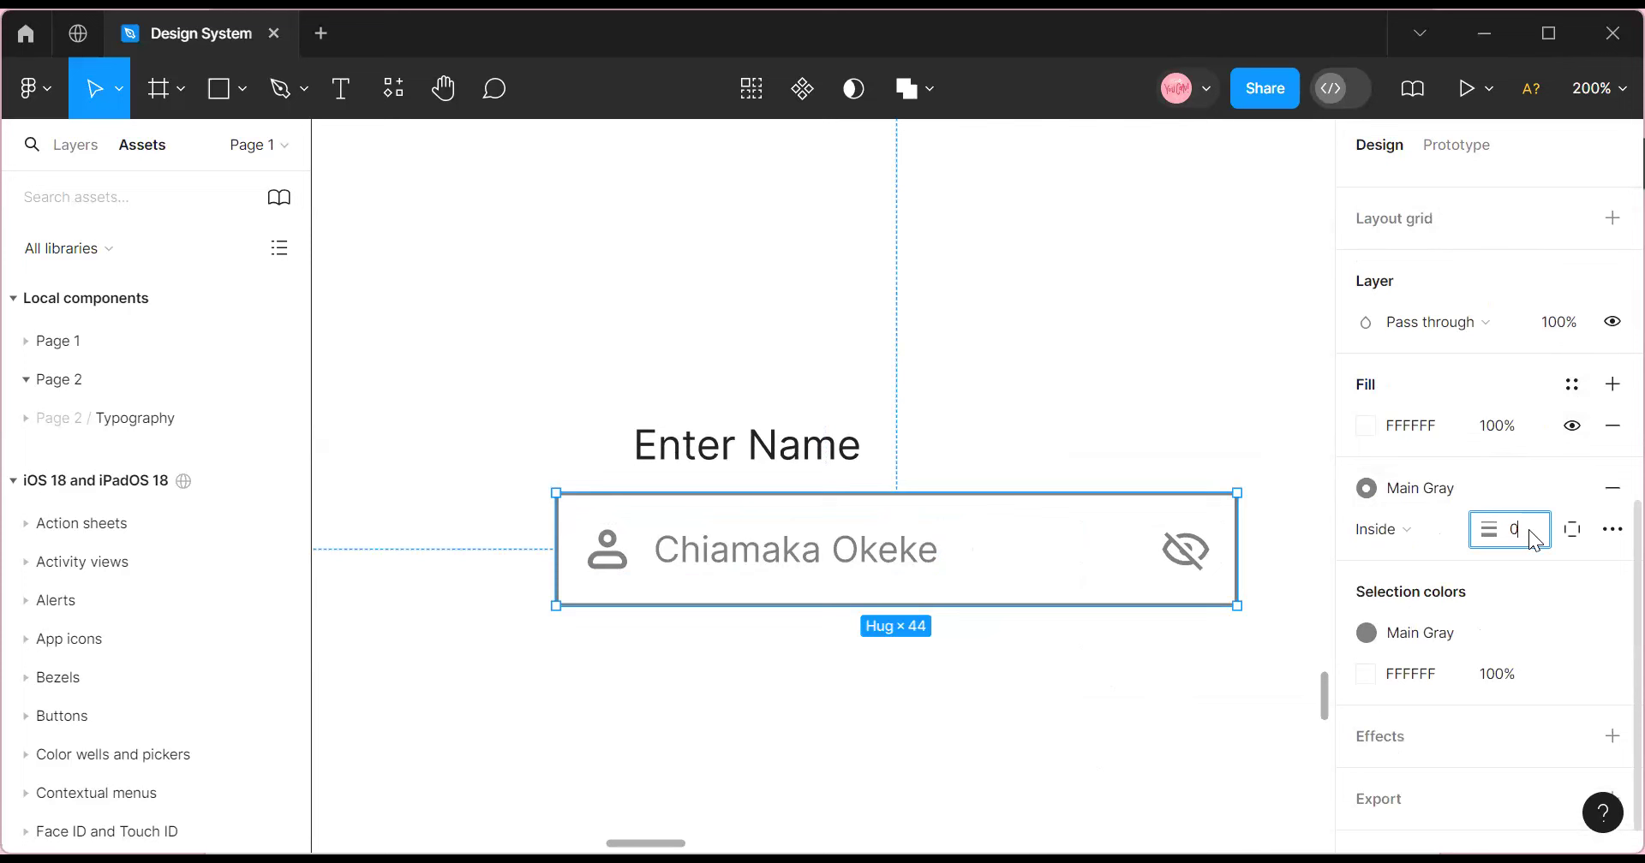
key(Return)
click(1157, 648)
Widen the icon-and-name row to 212.
click(1114, 571)
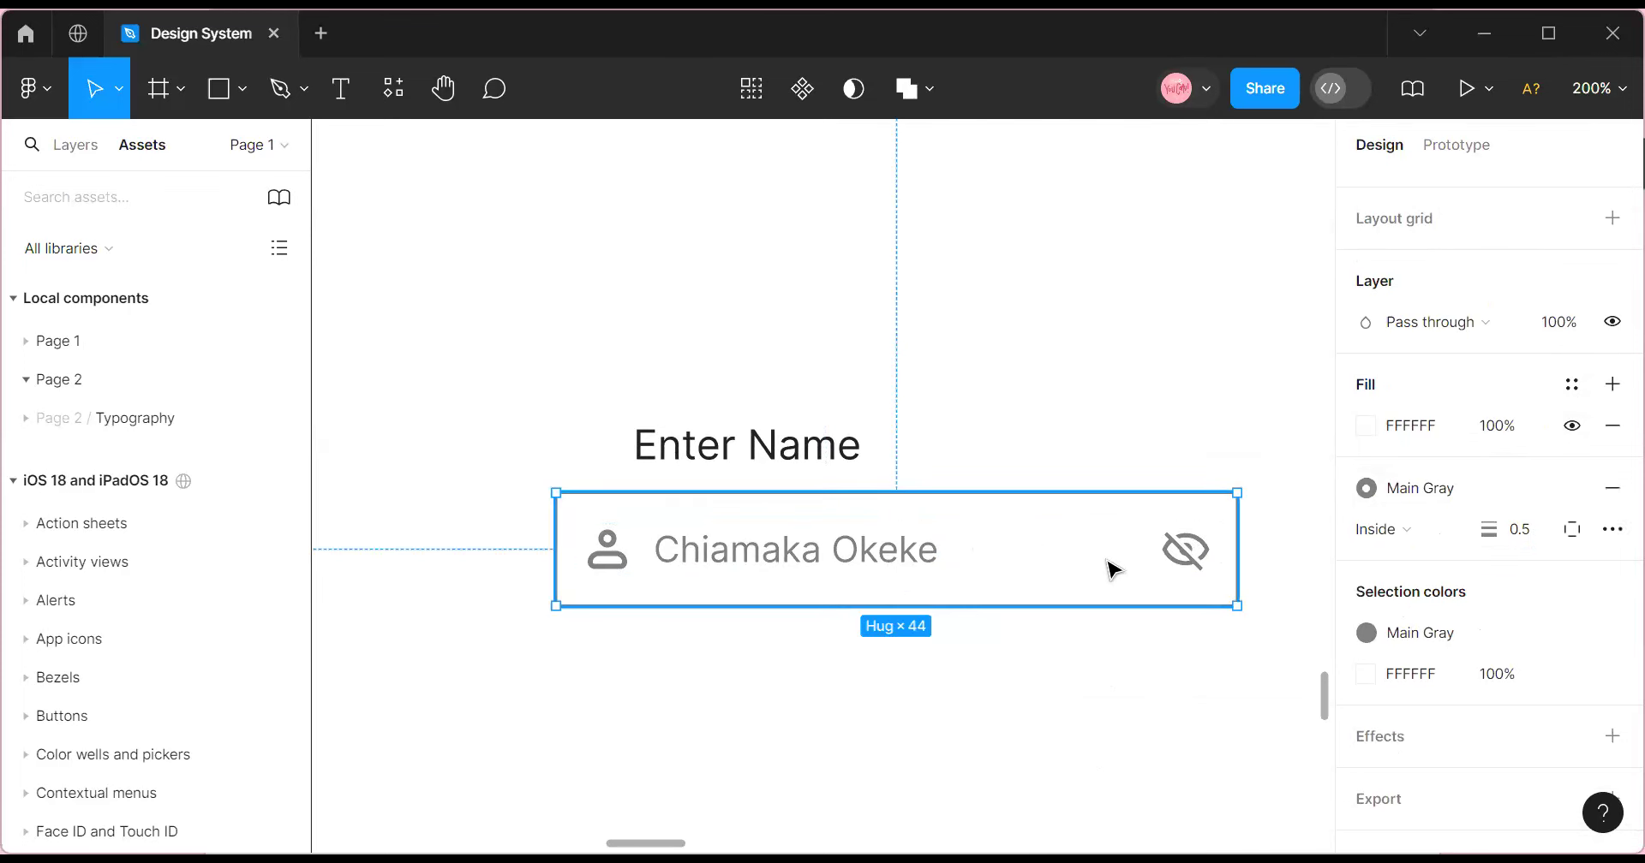
click(1067, 557)
drag(1079, 550, 1126, 549)
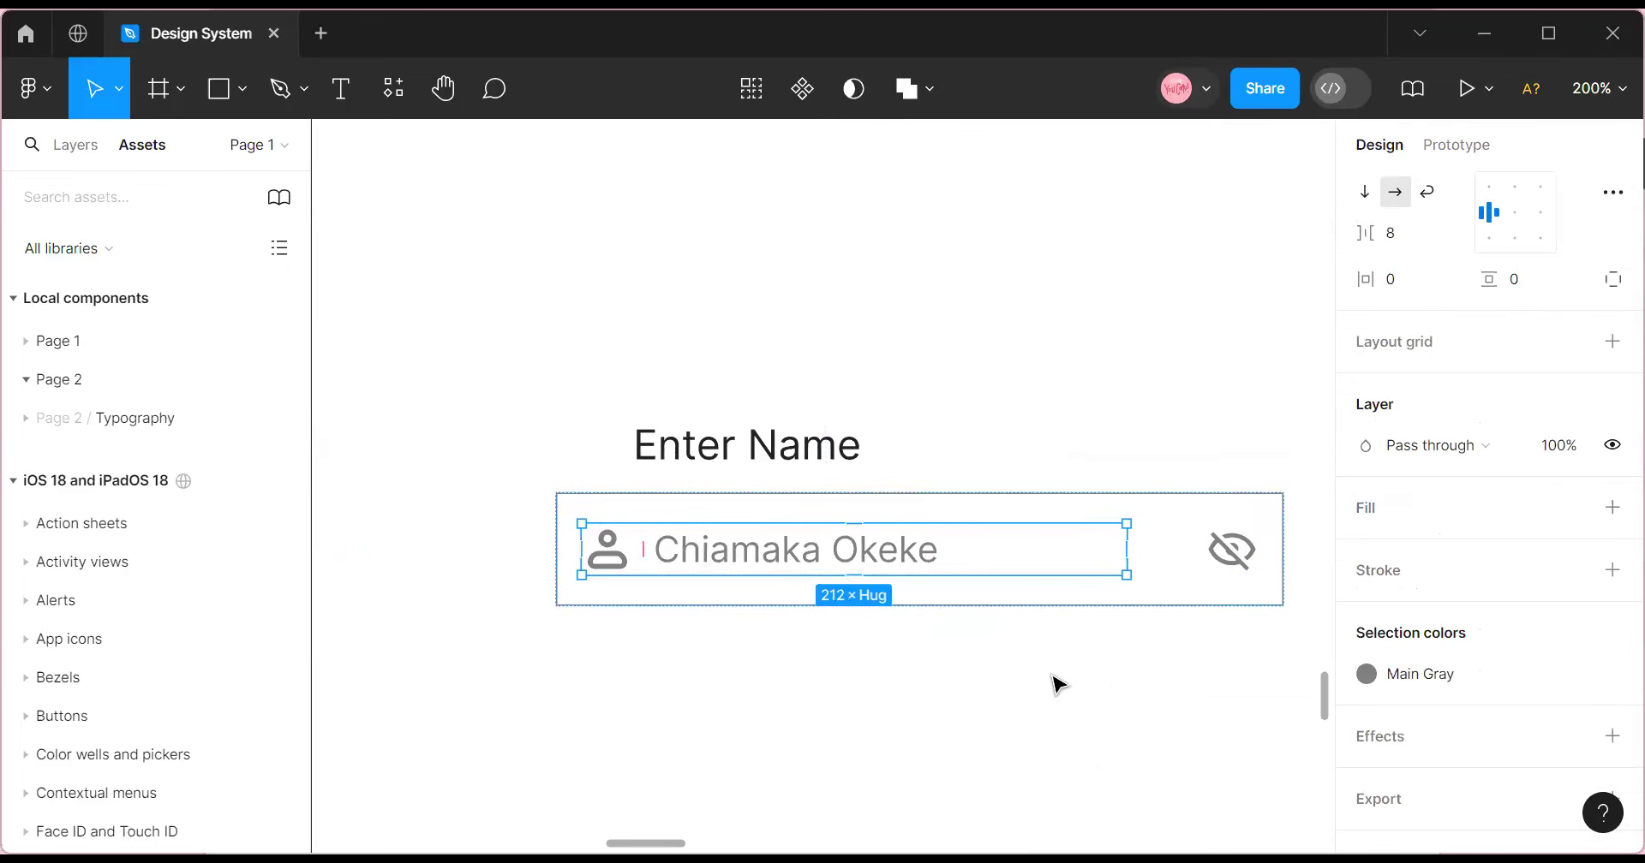
Give the outer input frame a corner radius of 4.
click(1041, 718)
click(789, 569)
click(789, 570)
click(1259, 514)
scroll(1413, 454, up, 5)
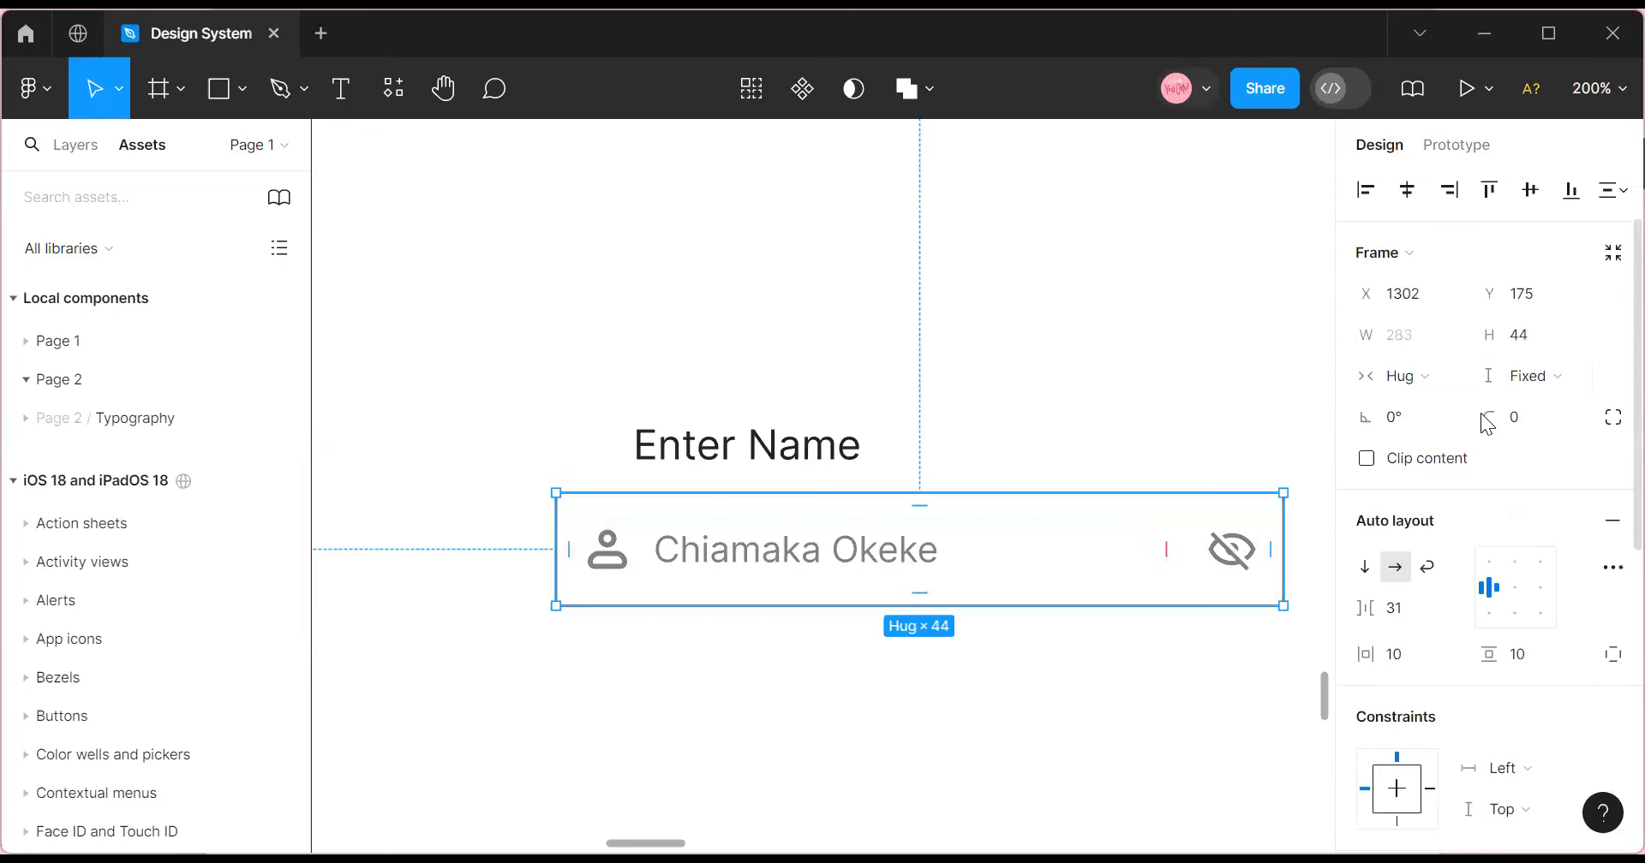
click(1516, 418)
text(4)
key(Return)
Centre the input field under Enter Name and set the row's padding to 8.
click(782, 782)
drag(753, 572, 690, 607)
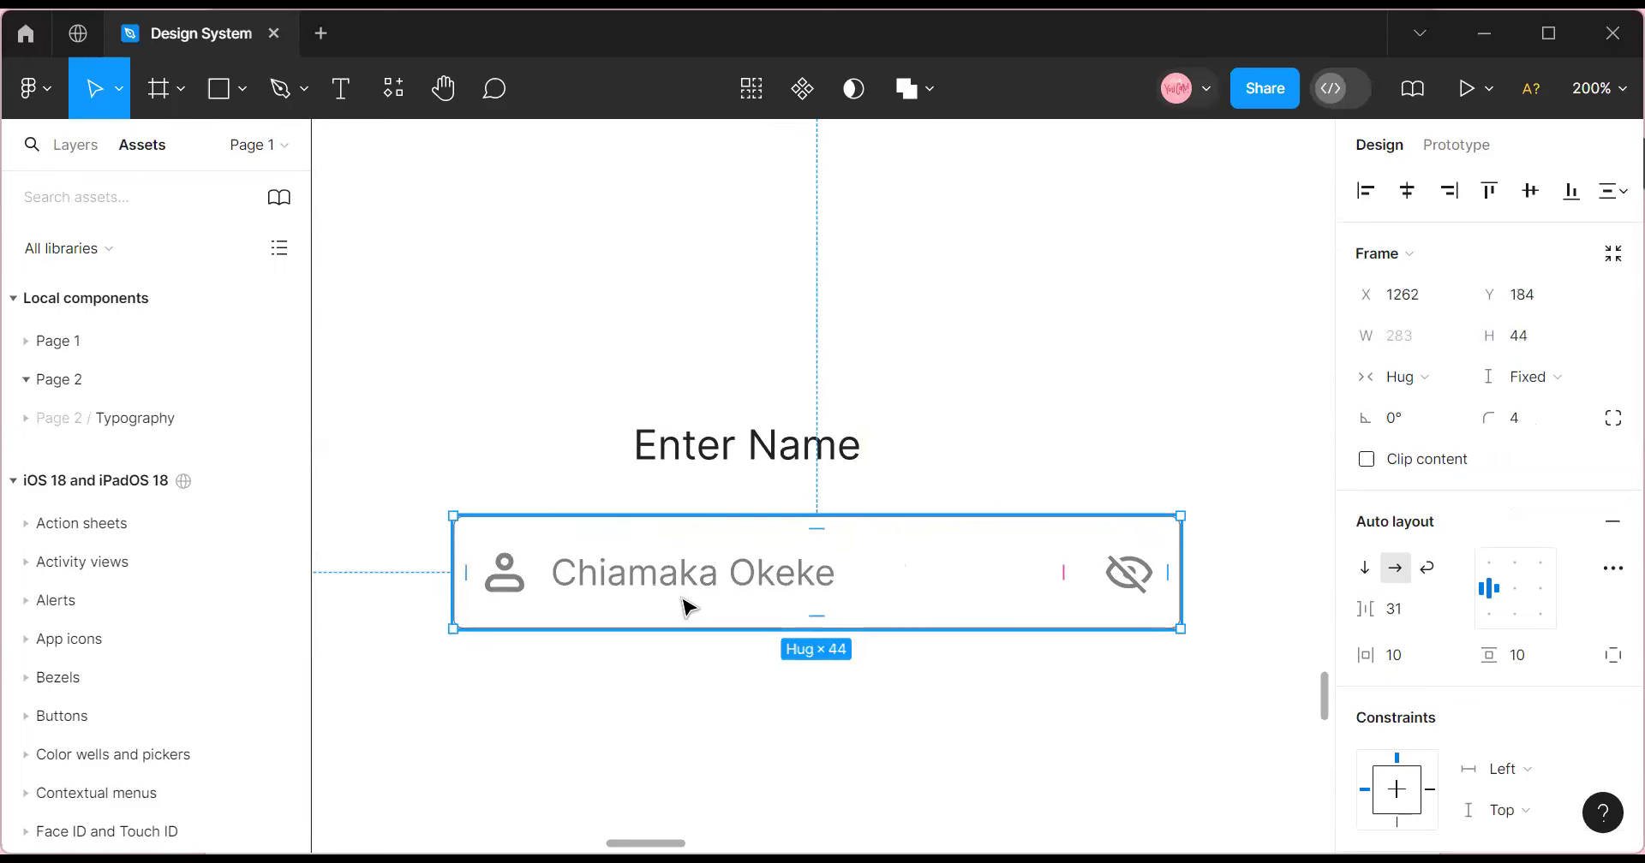
click(1415, 655)
text(8)
click(1521, 656)
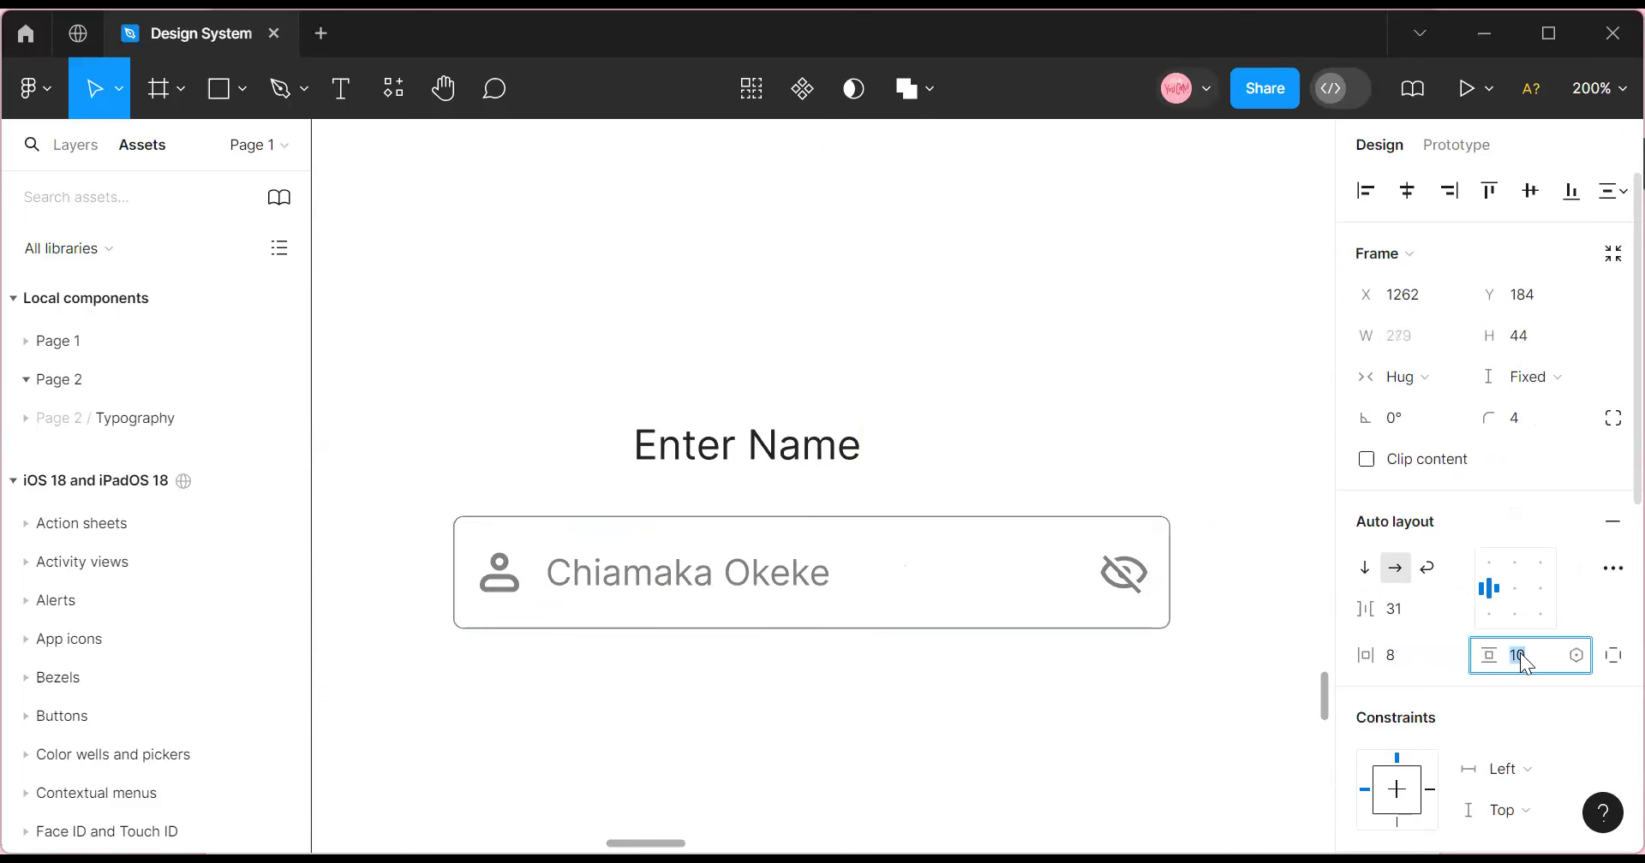
Change the input field frame's height from 44 to 40 px.
click(928, 750)
click(765, 591)
click(1521, 339)
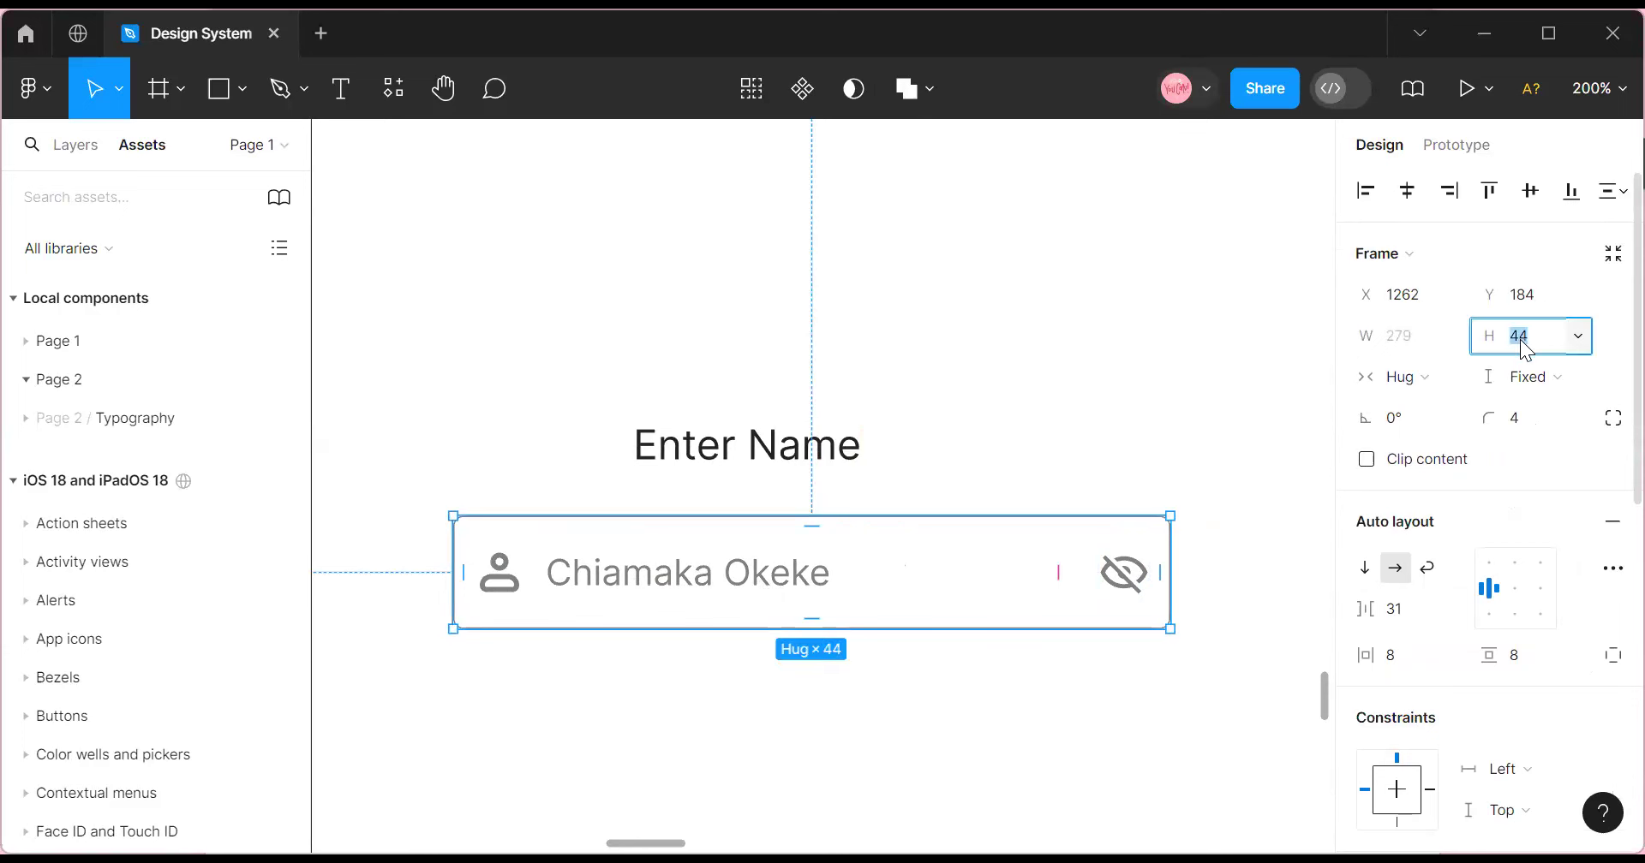
key(Return)
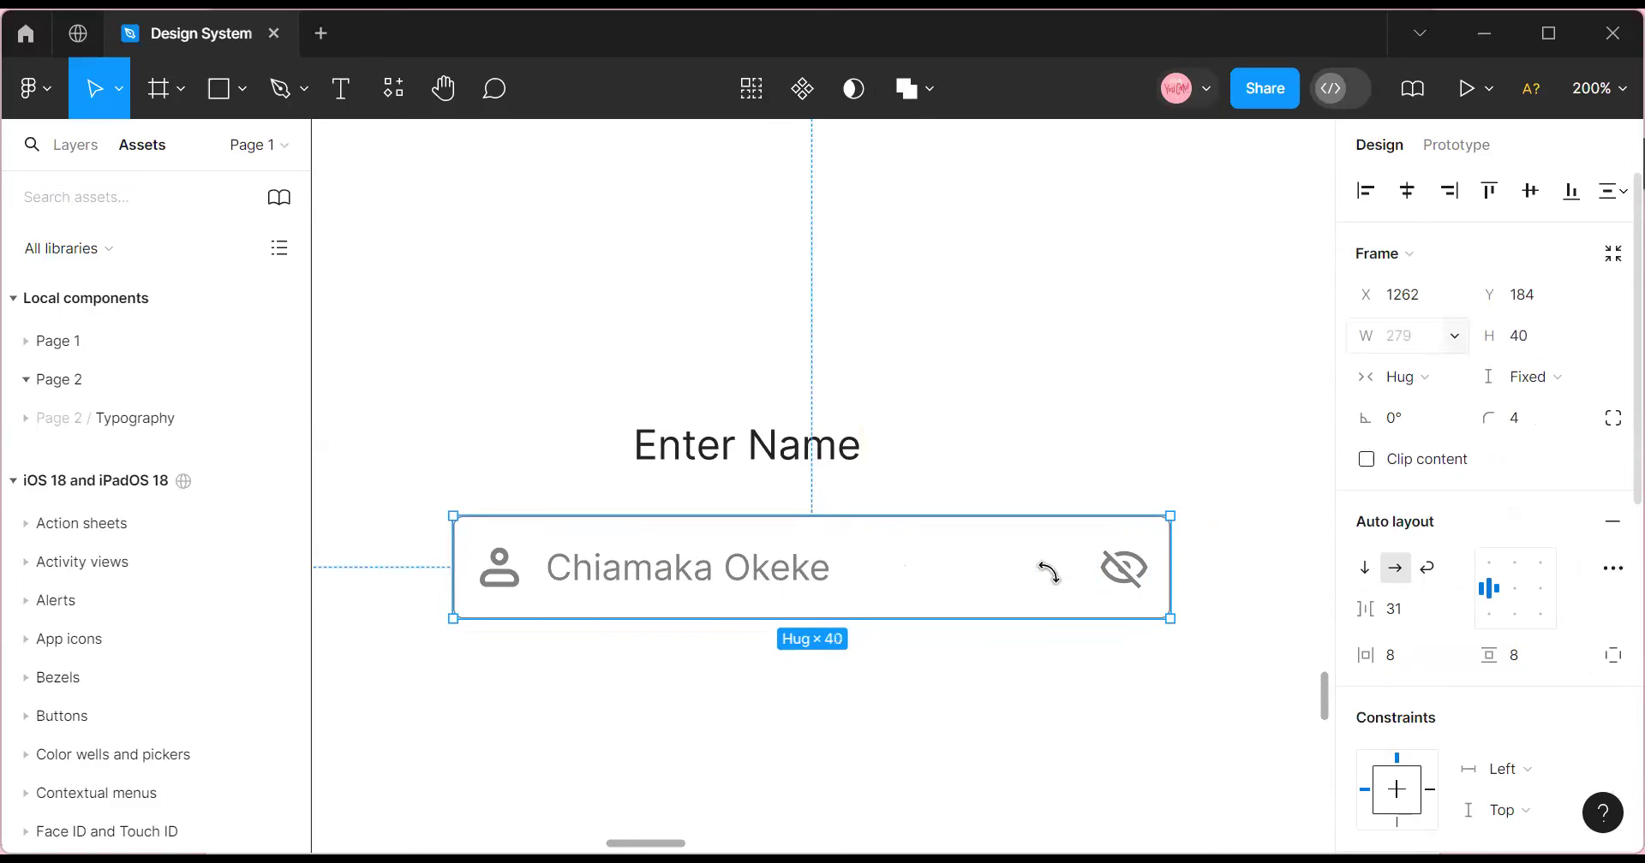
click(811, 721)
double_click(630, 585)
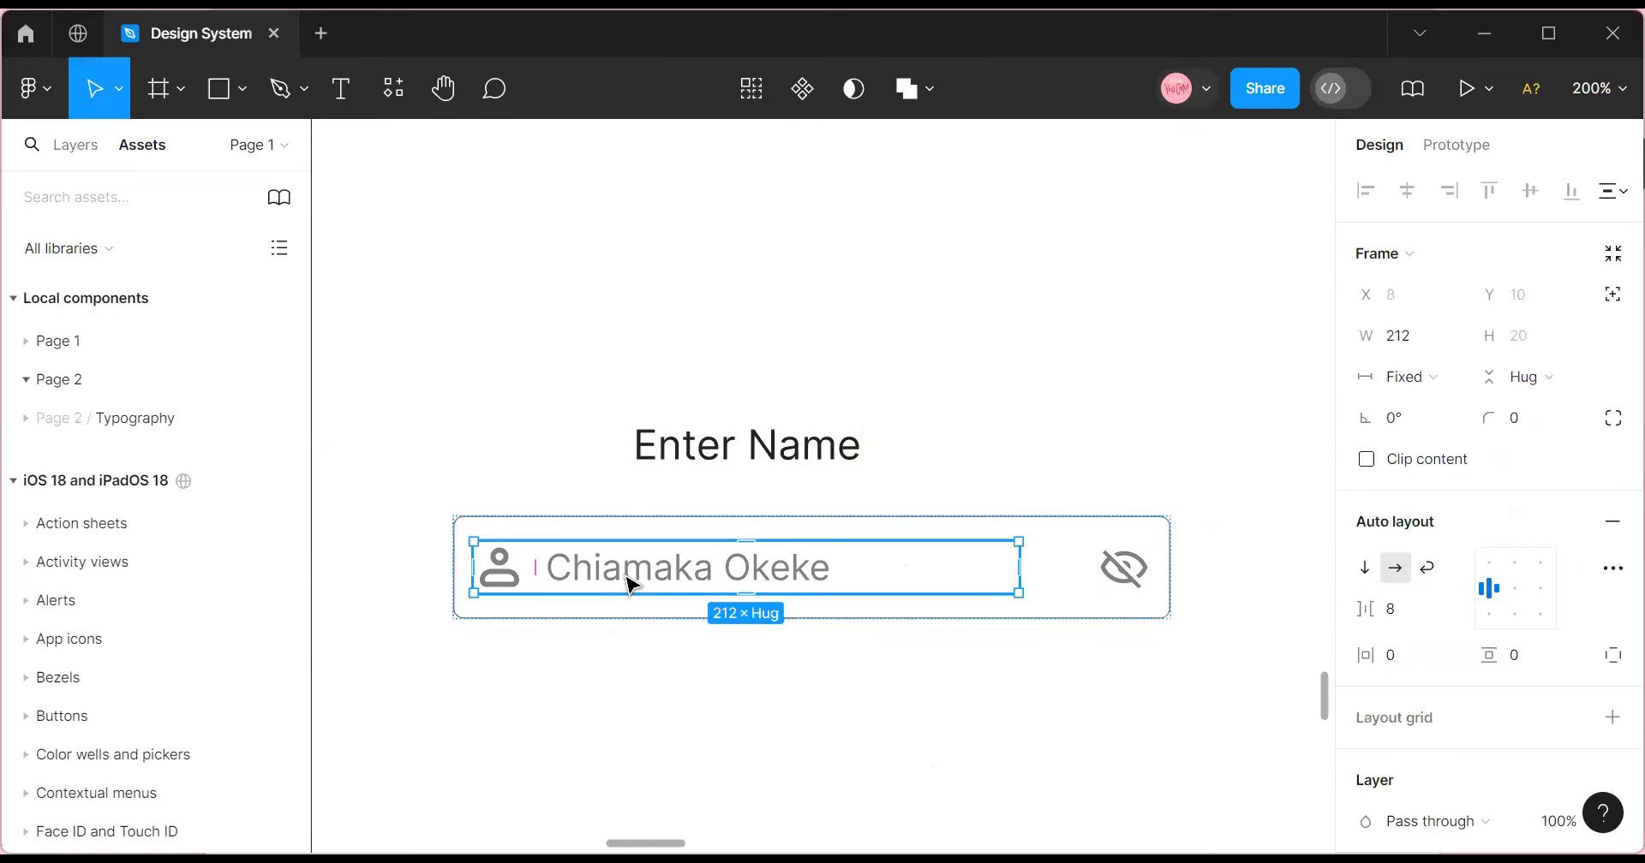
Align the Enter Name label with the input's left edge and clear the copied label's text.
click(693, 461)
drag(696, 465, 519, 672)
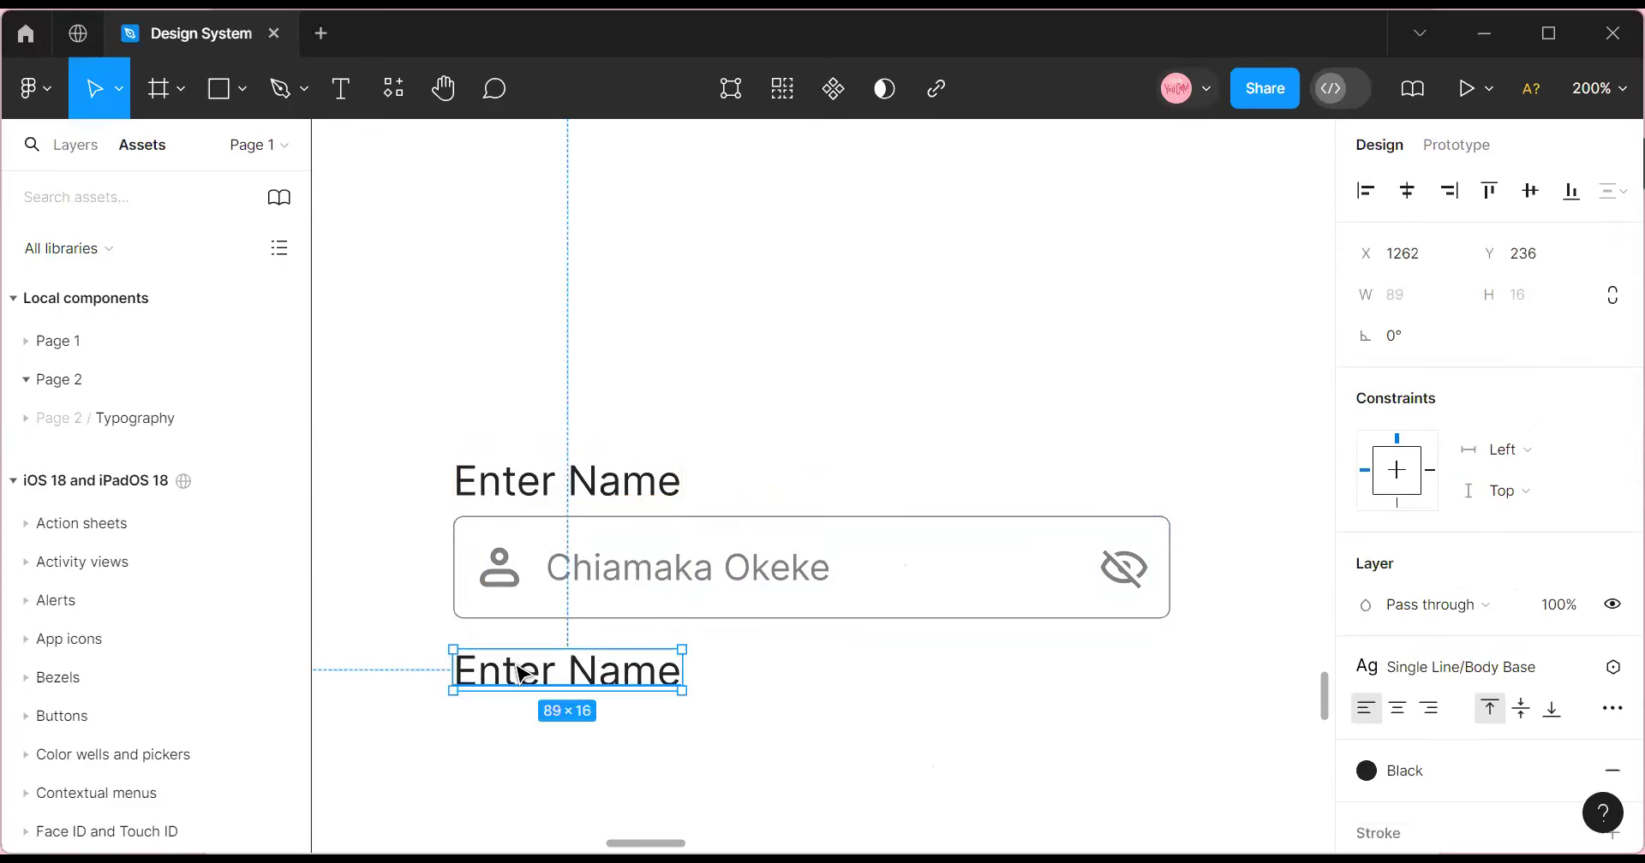
double_click(514, 670)
key(Escape)
double_click(613, 676)
key(BackSpace)
Type 'Invalid Password' into the copy, correcting the 'Invaild' misspelling.
text(Invaild)
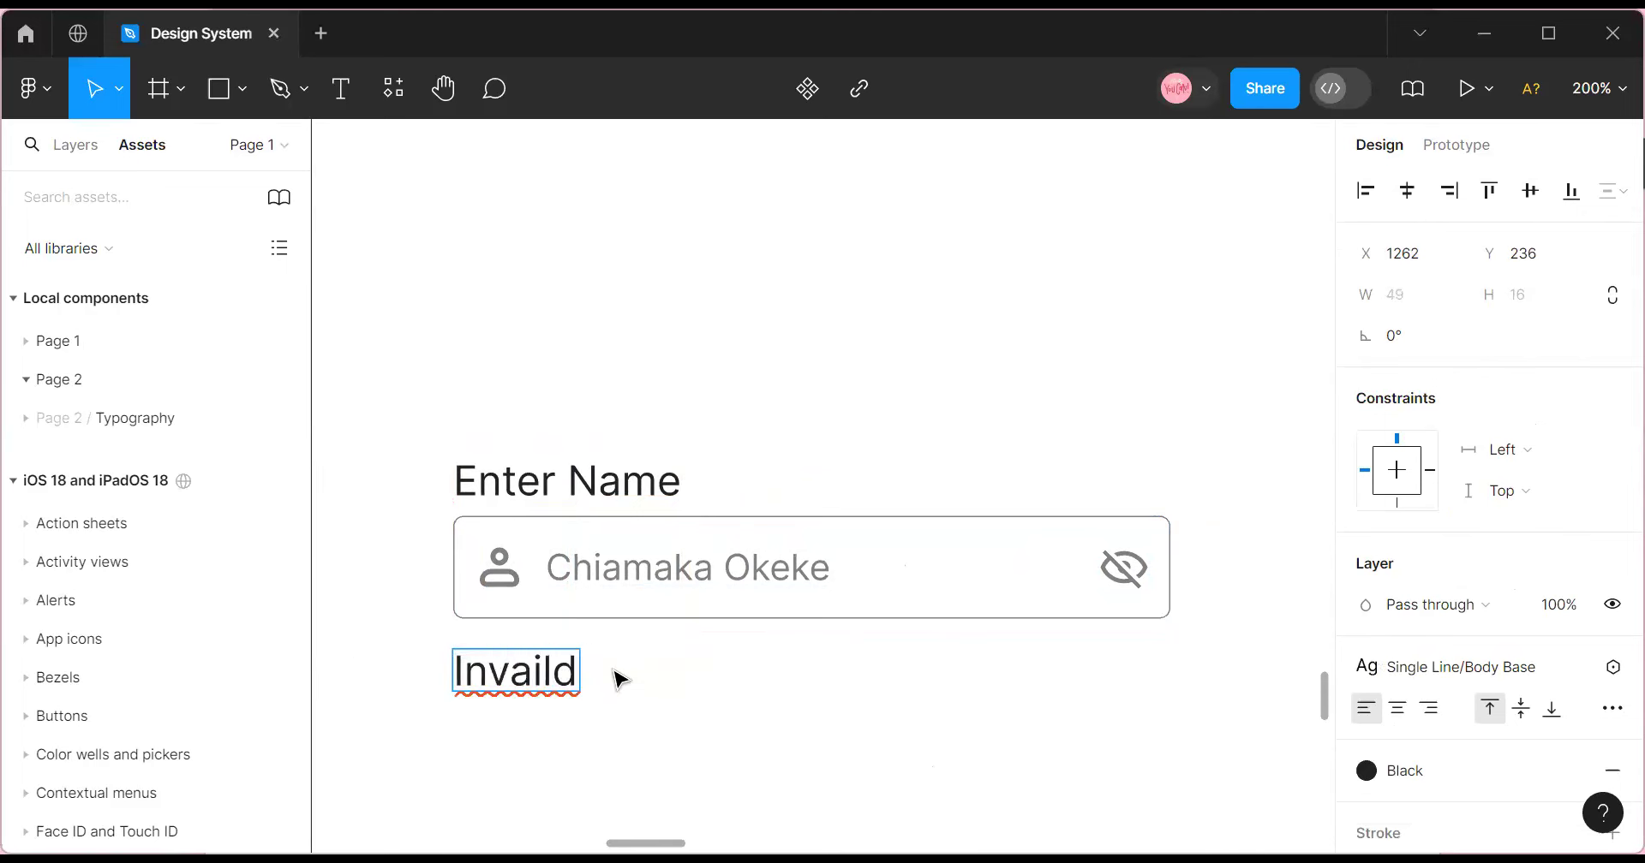
right_click(558, 659)
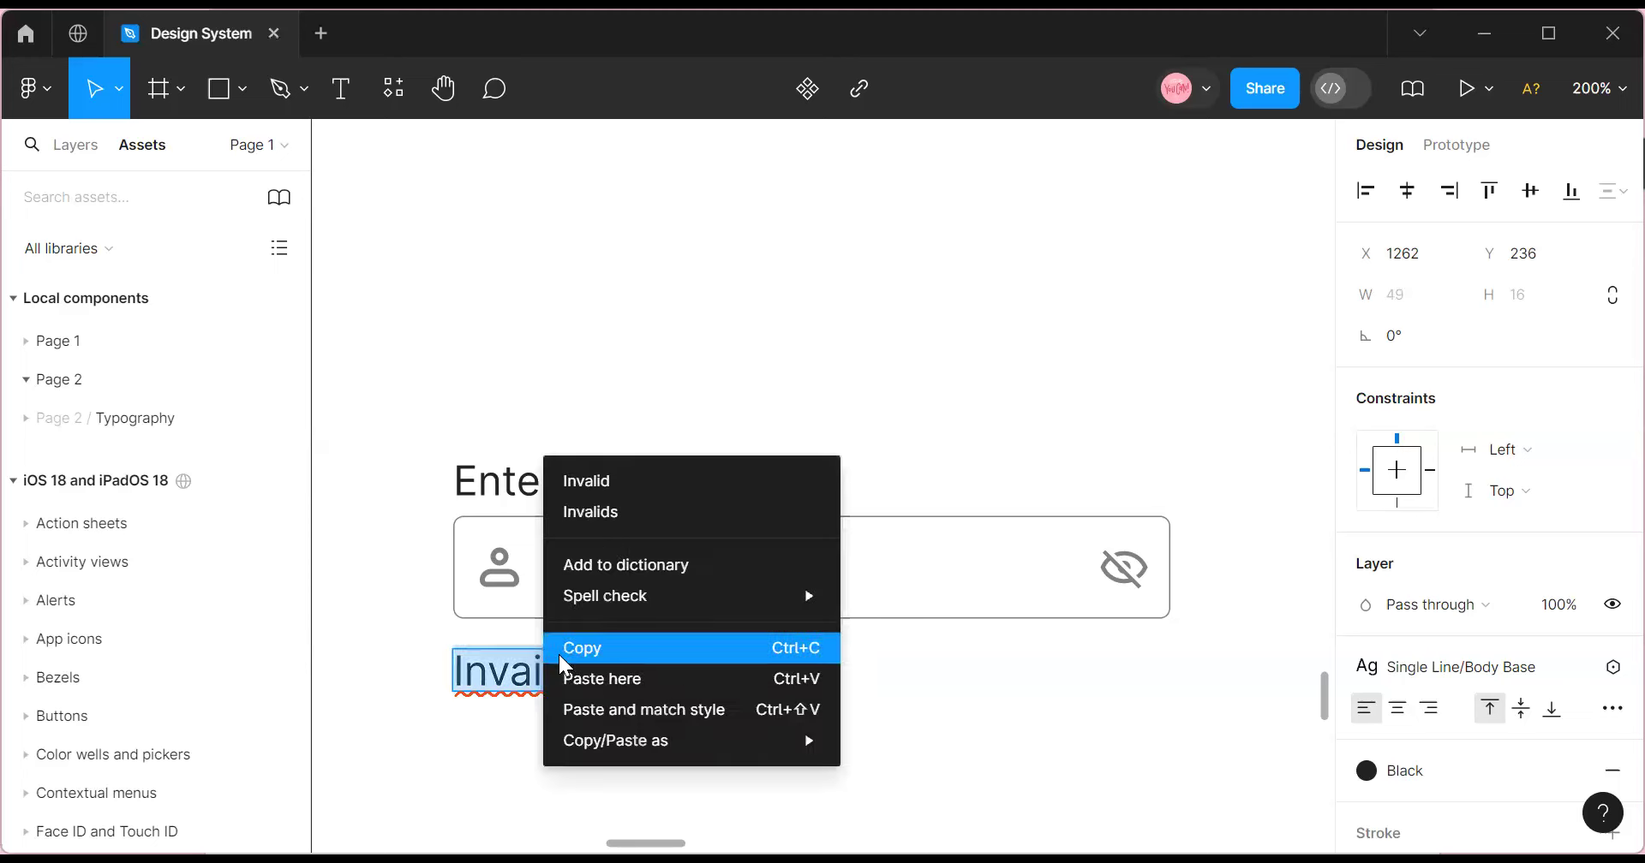
click(606, 482)
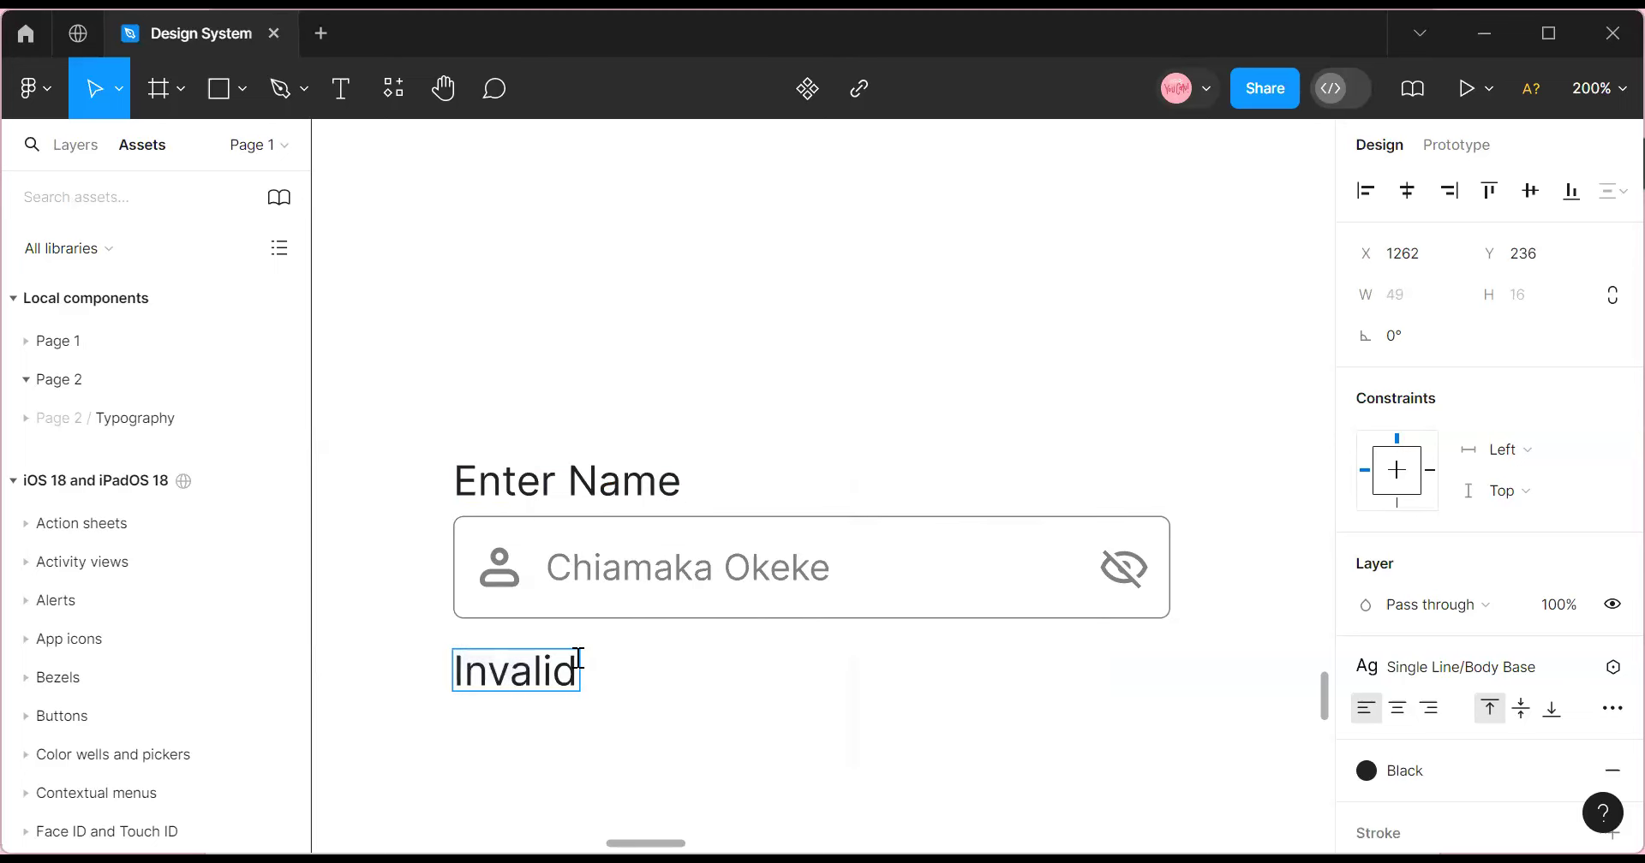
text(Passwo)
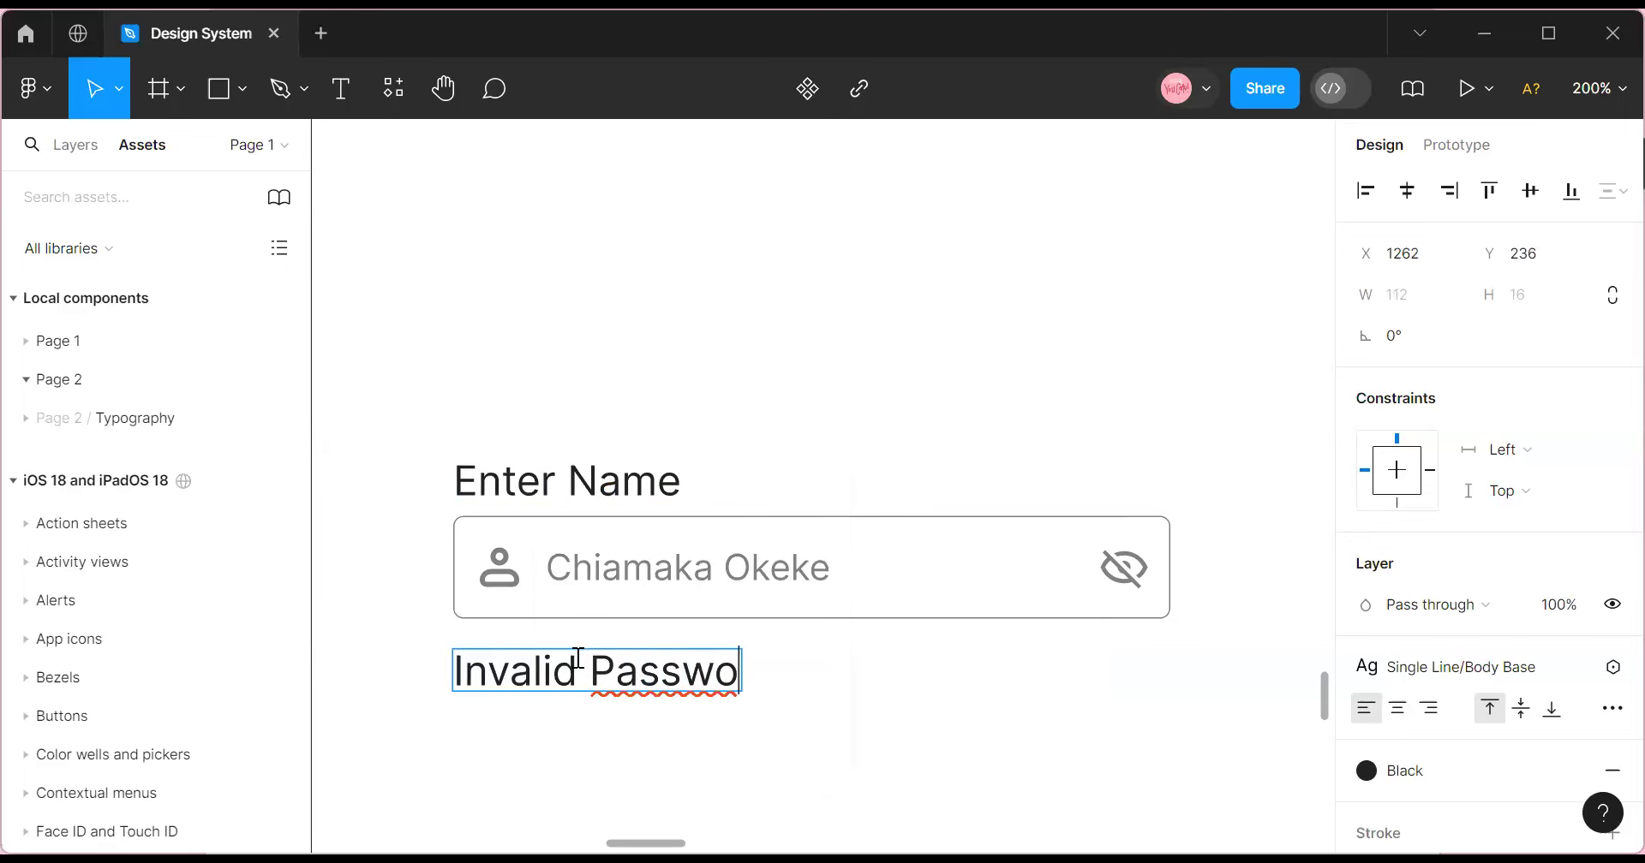
text(rd)
key(Escape)
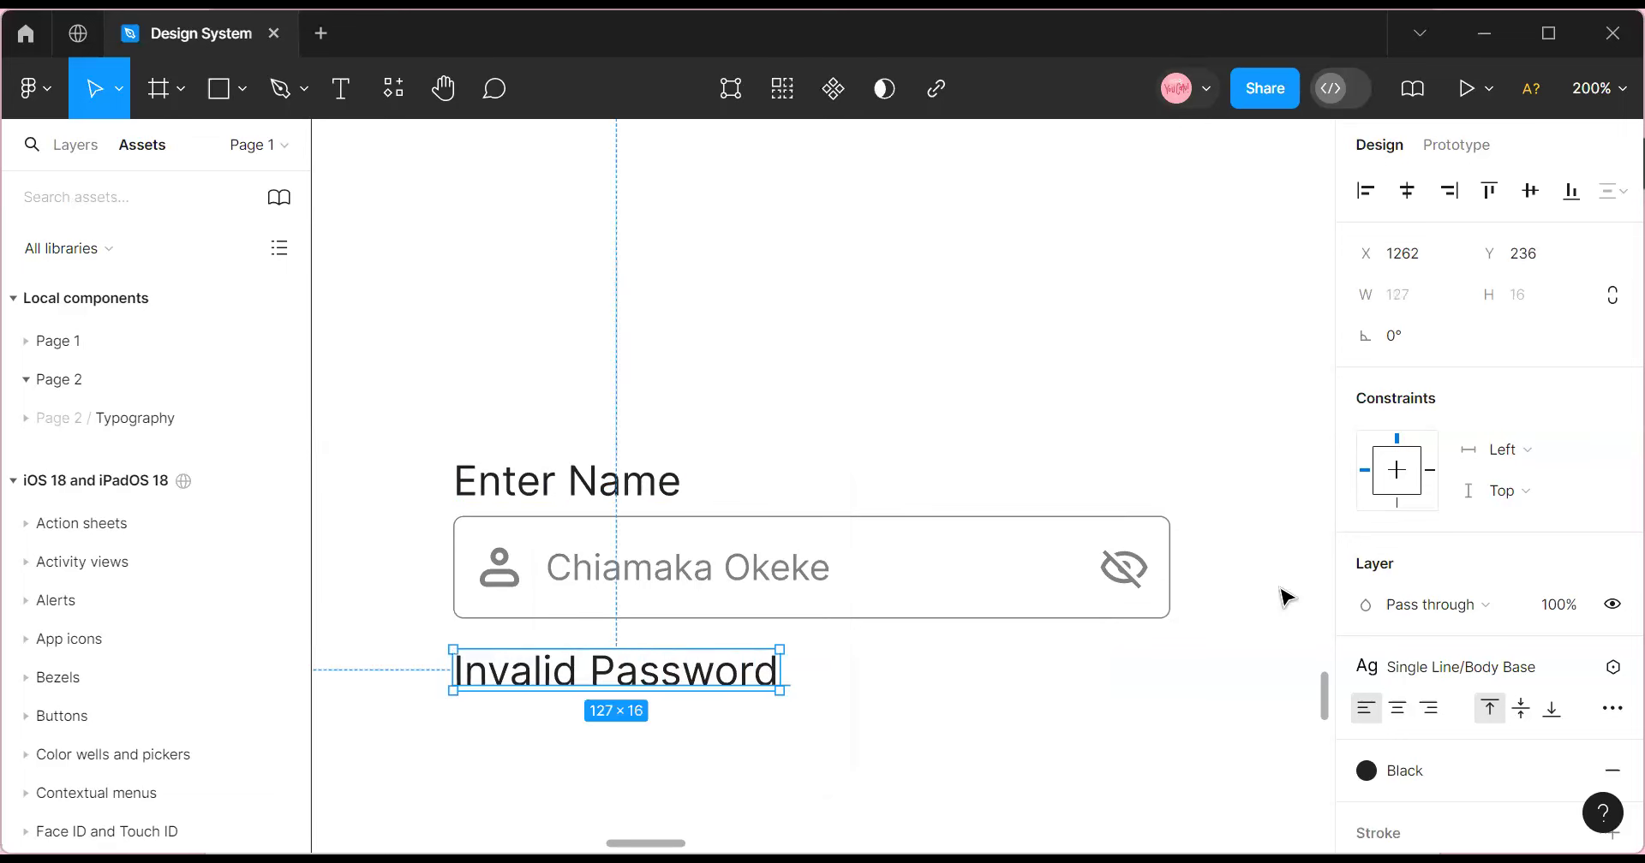
Detach the text style, set the helper text to 12 px, and align it left under the input.
click(1568, 668)
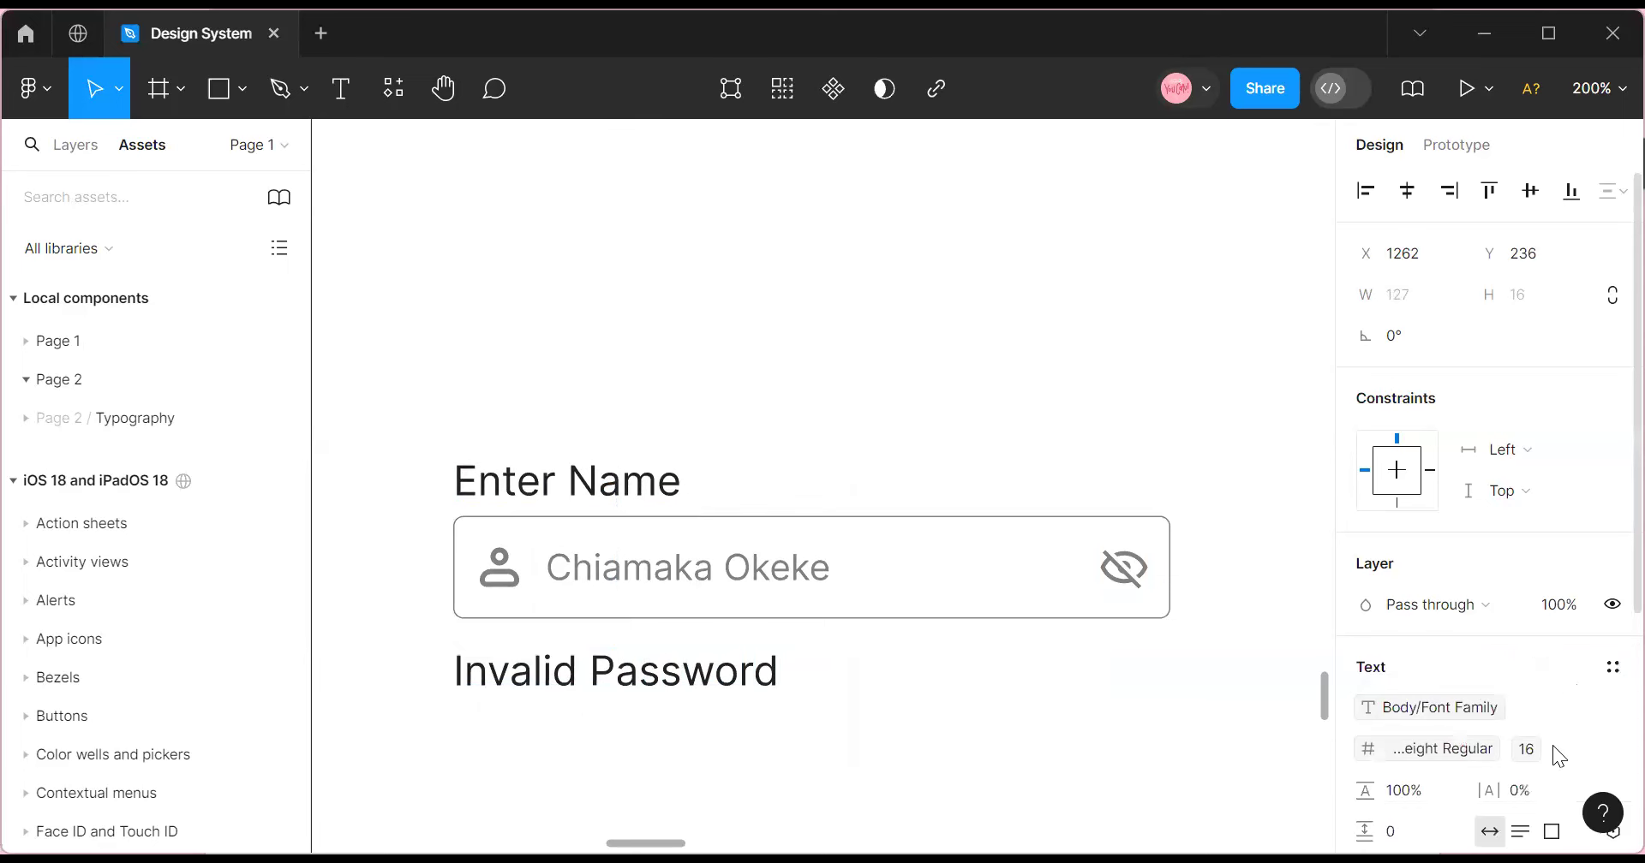
click(1591, 750)
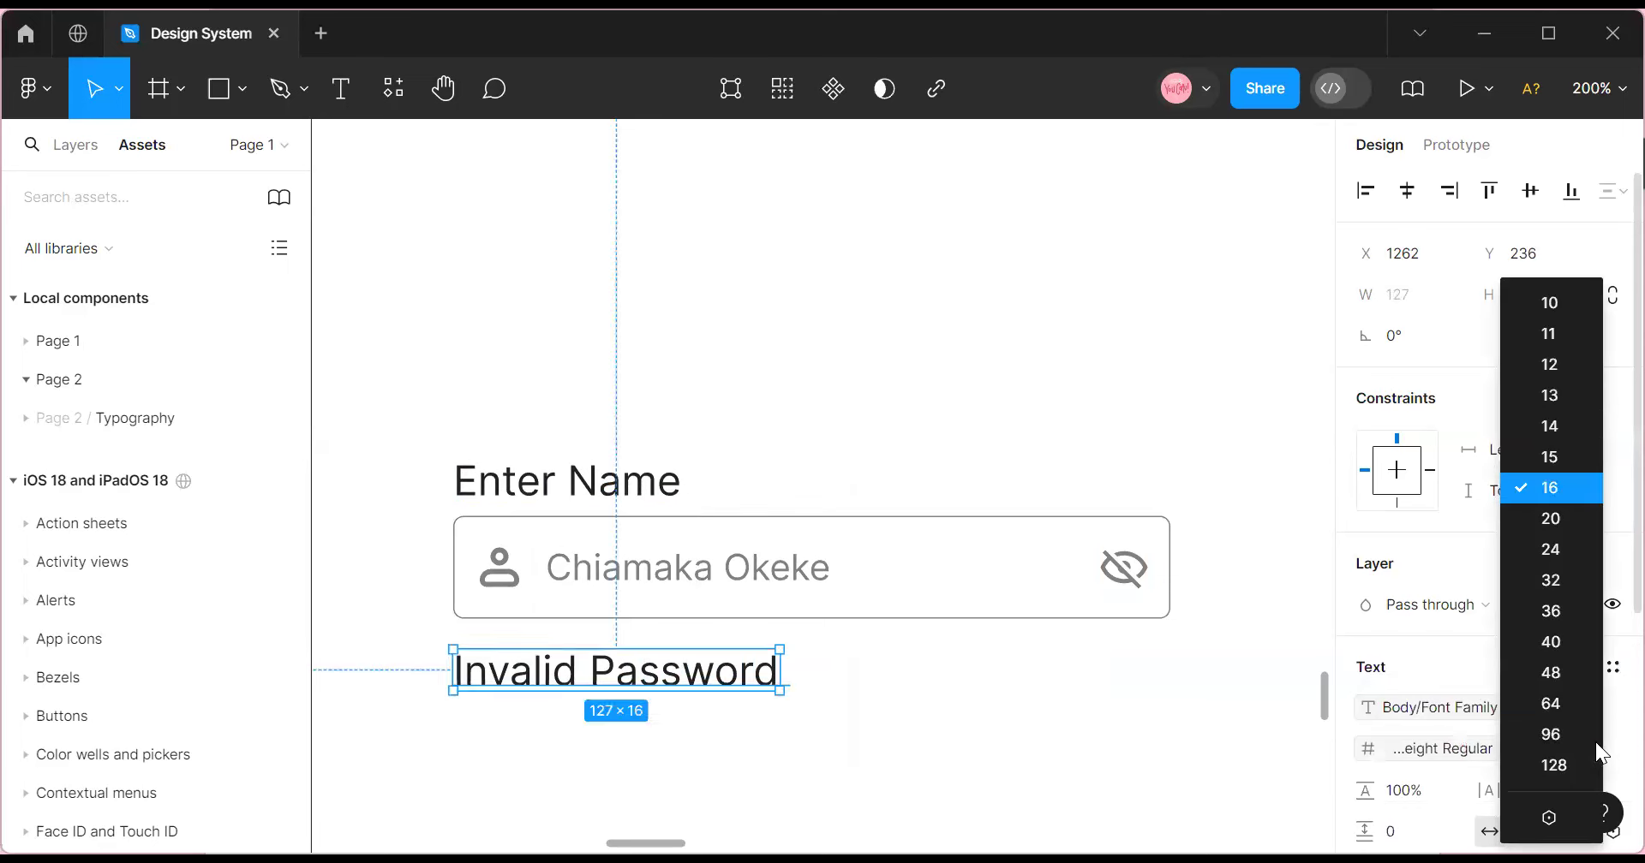
click(1569, 365)
click(677, 747)
click(540, 666)
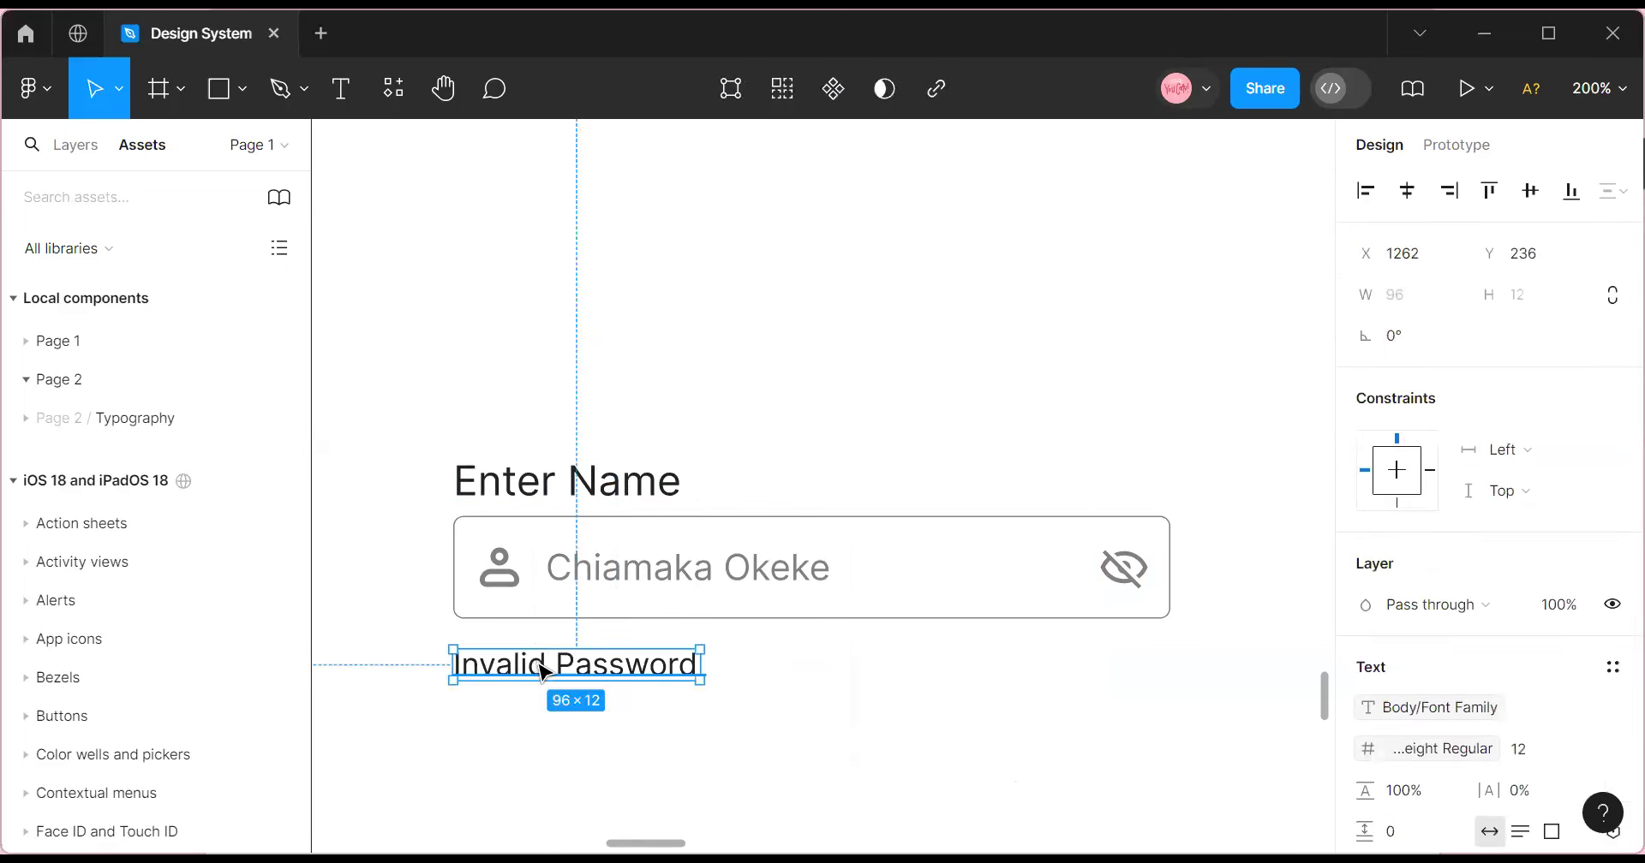
double_click(535, 665)
key(Escape)
drag(521, 672, 516, 666)
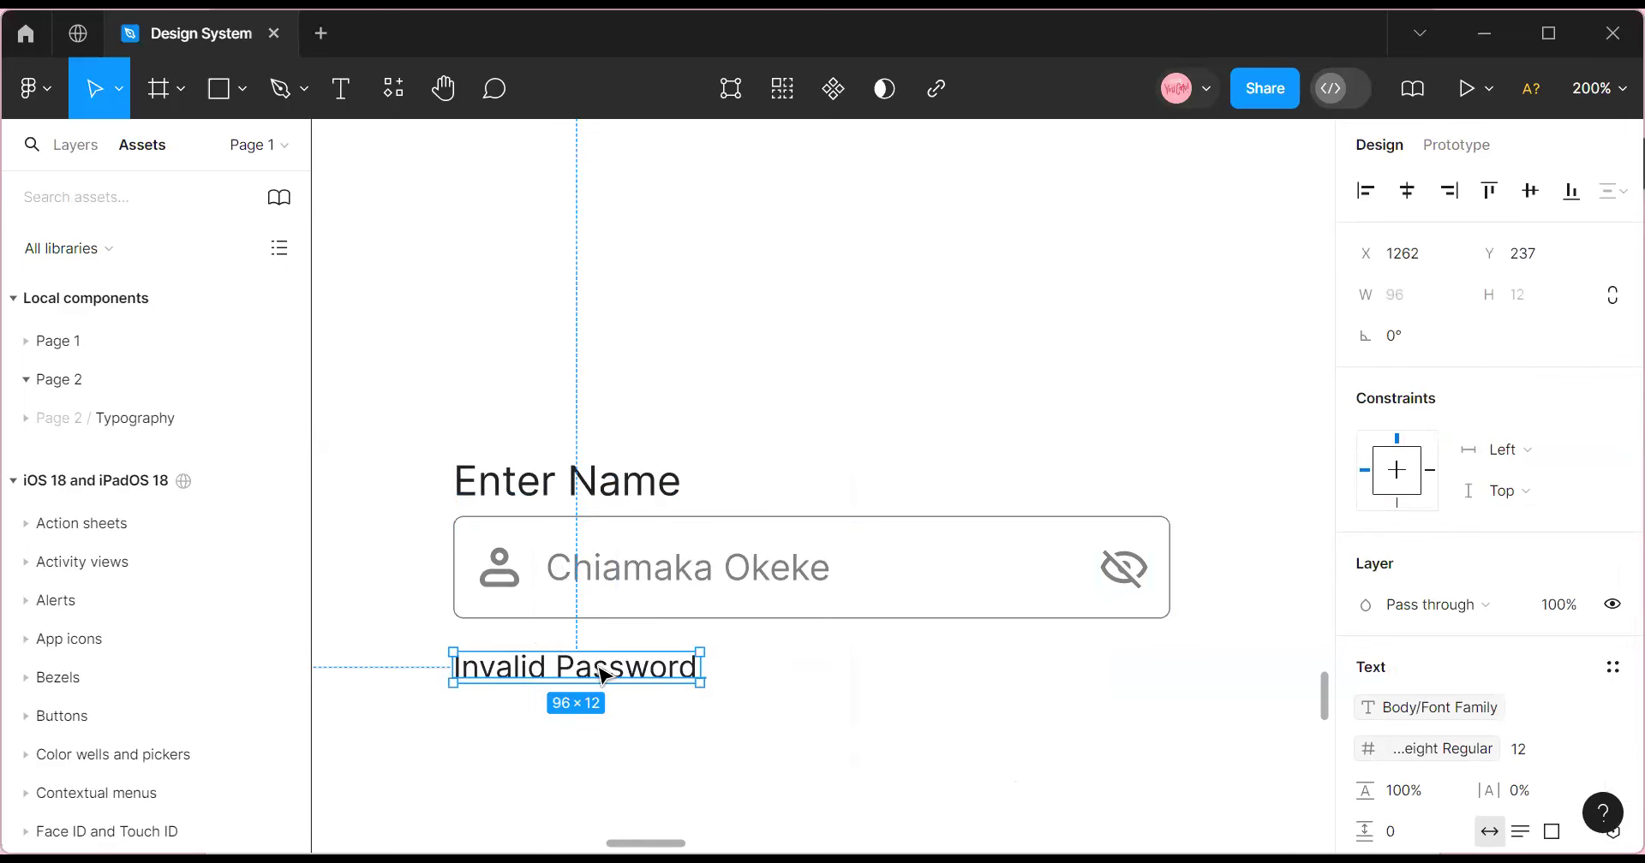
Apply the Red colour style to the Invalid Password text and nudge it under the input.
scroll(1508, 523, down, 4)
click(1495, 572)
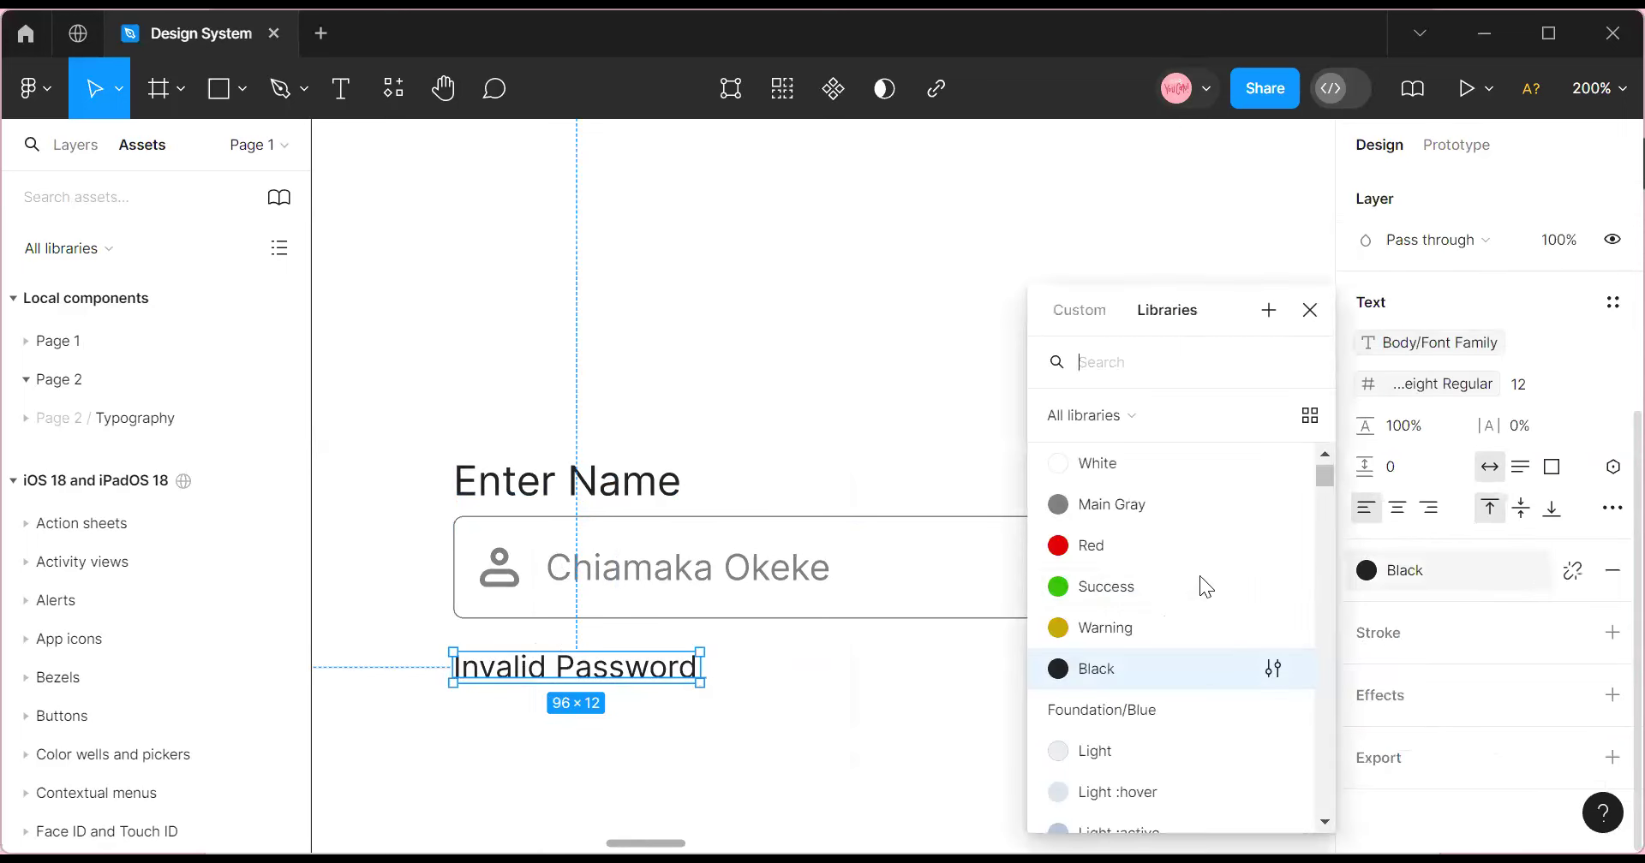
click(1161, 551)
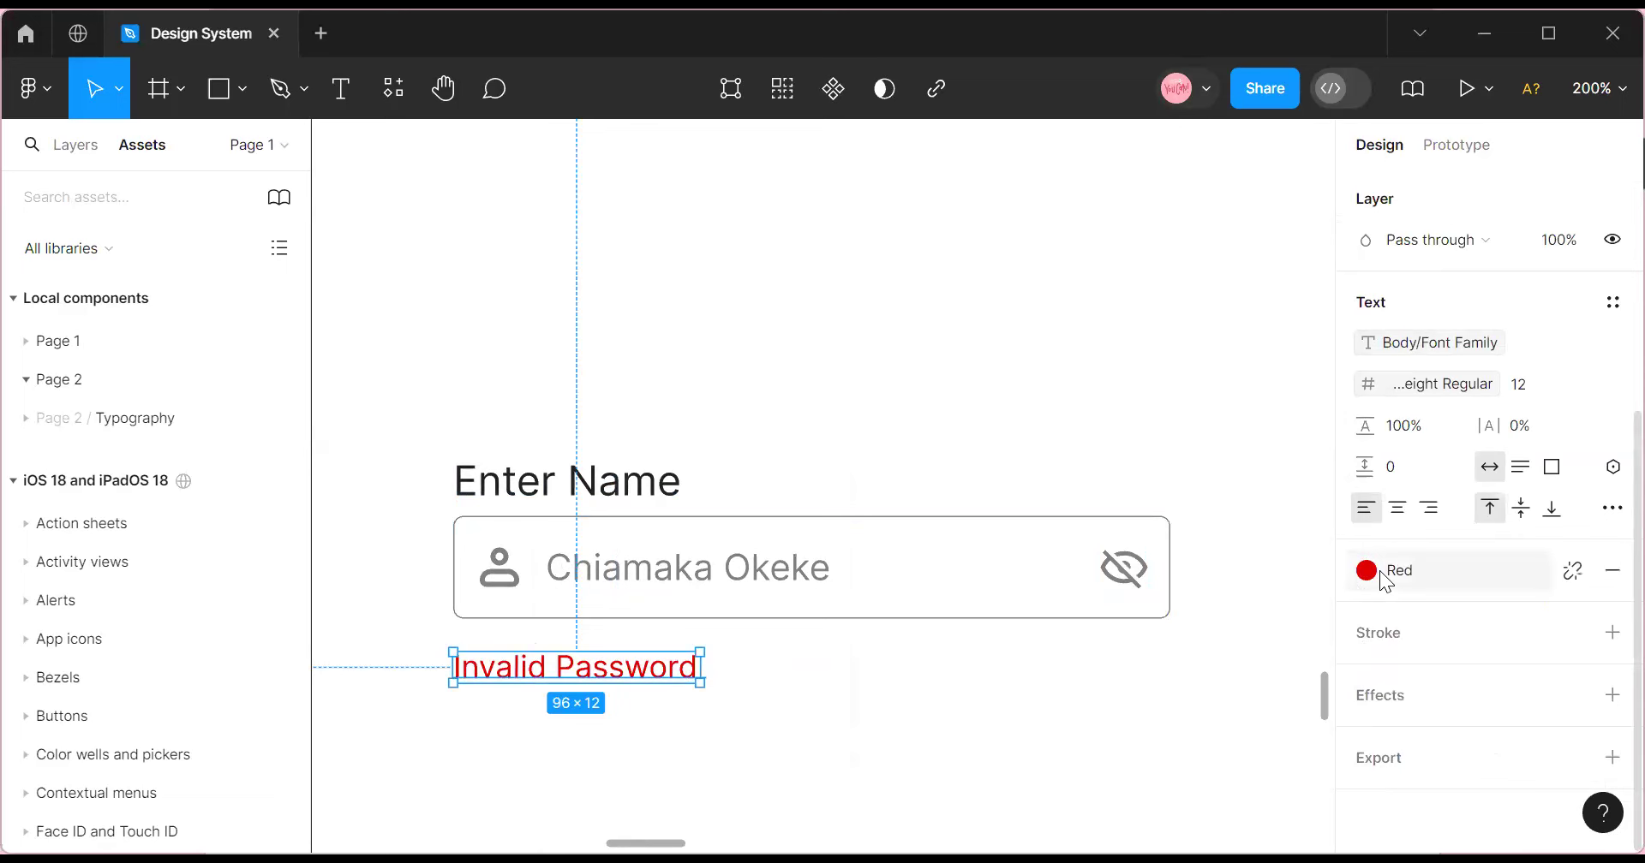
drag(632, 662, 639, 661)
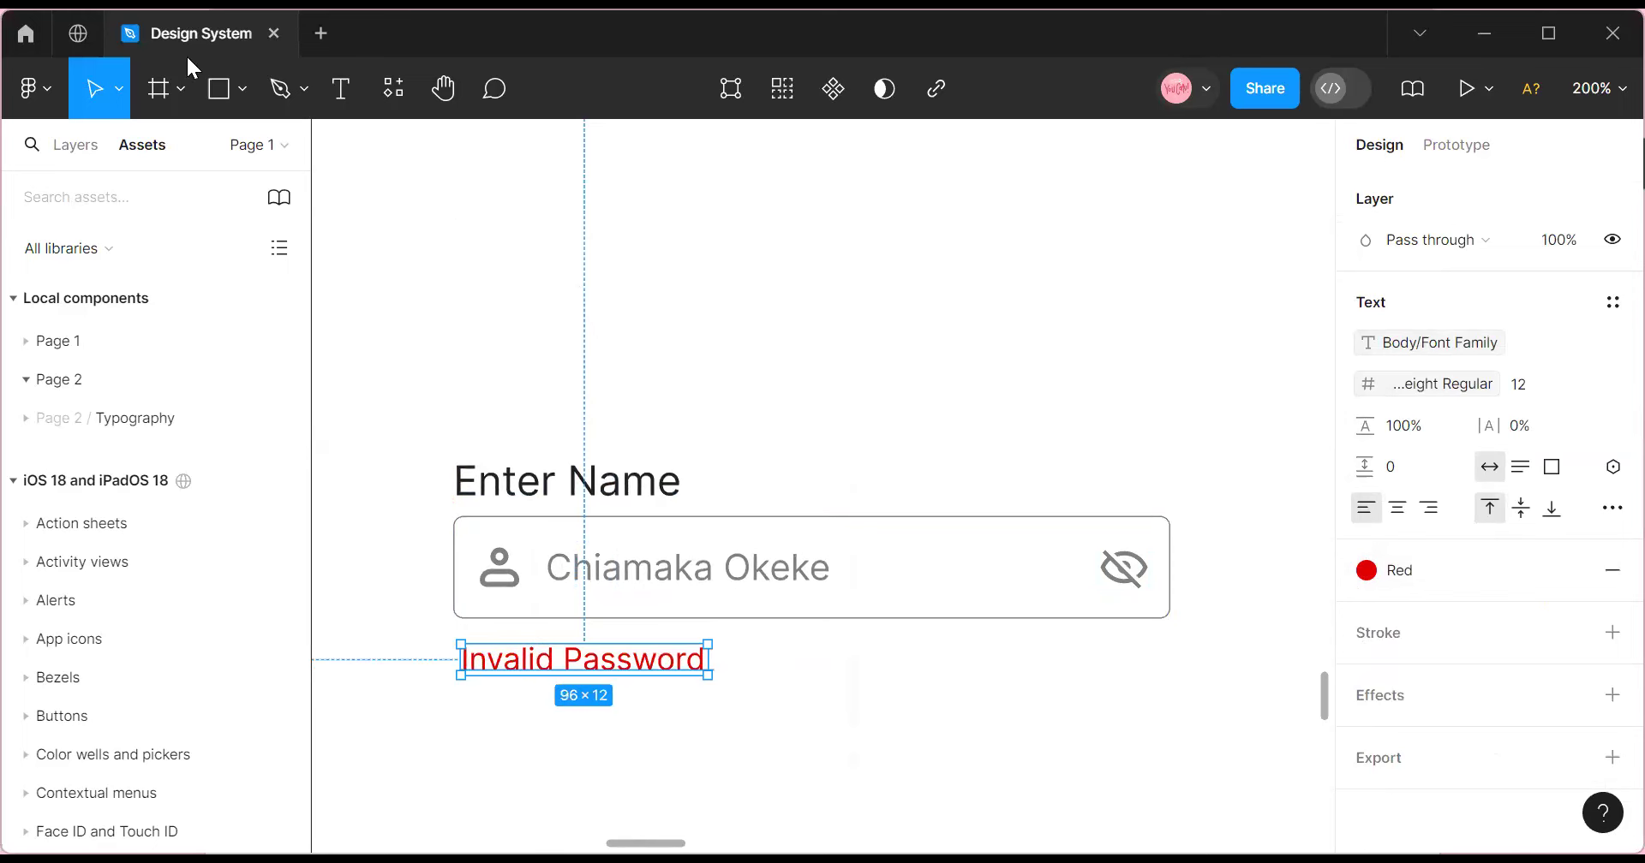
click(569, 440)
drag(369, 396, 1231, 809)
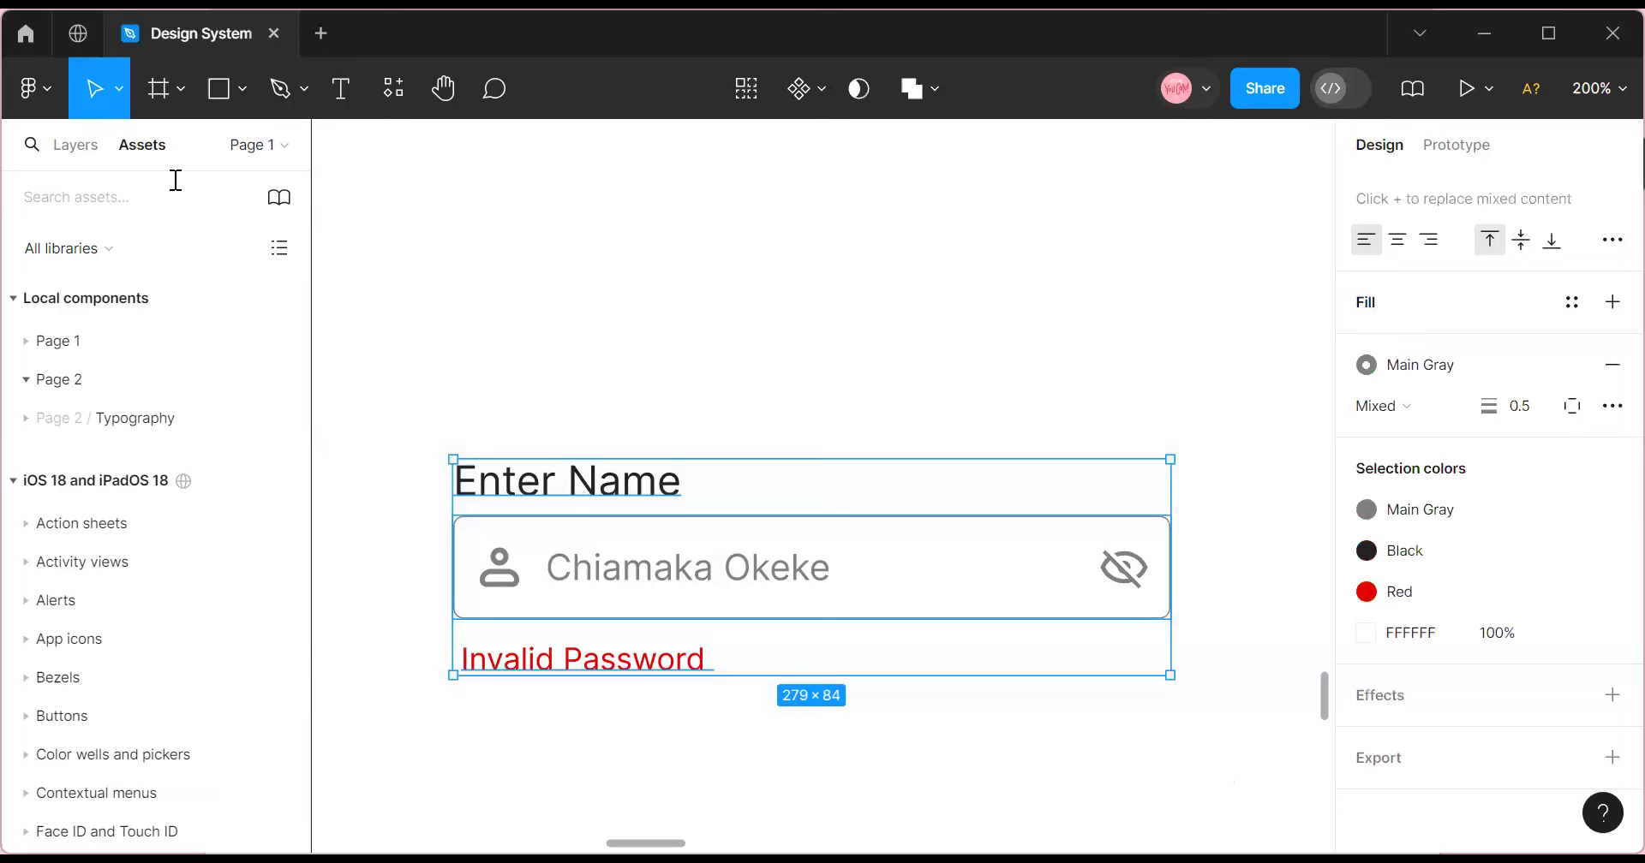
Wrap the label, input and helper text in a vertical auto layout with 4 px gap.
key(shift+a)
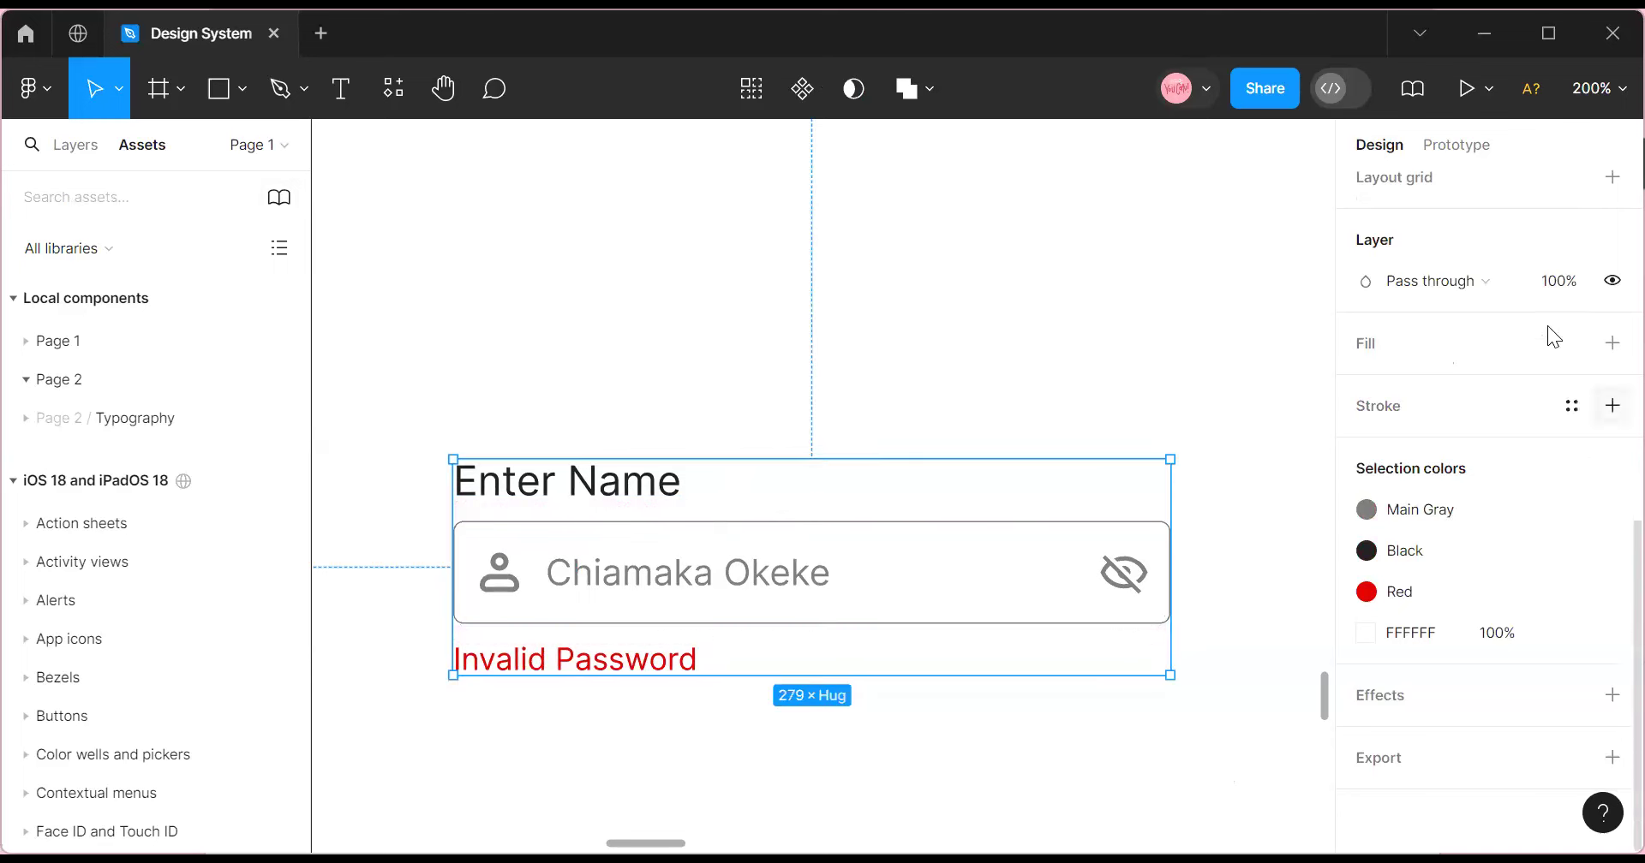
click(1409, 425)
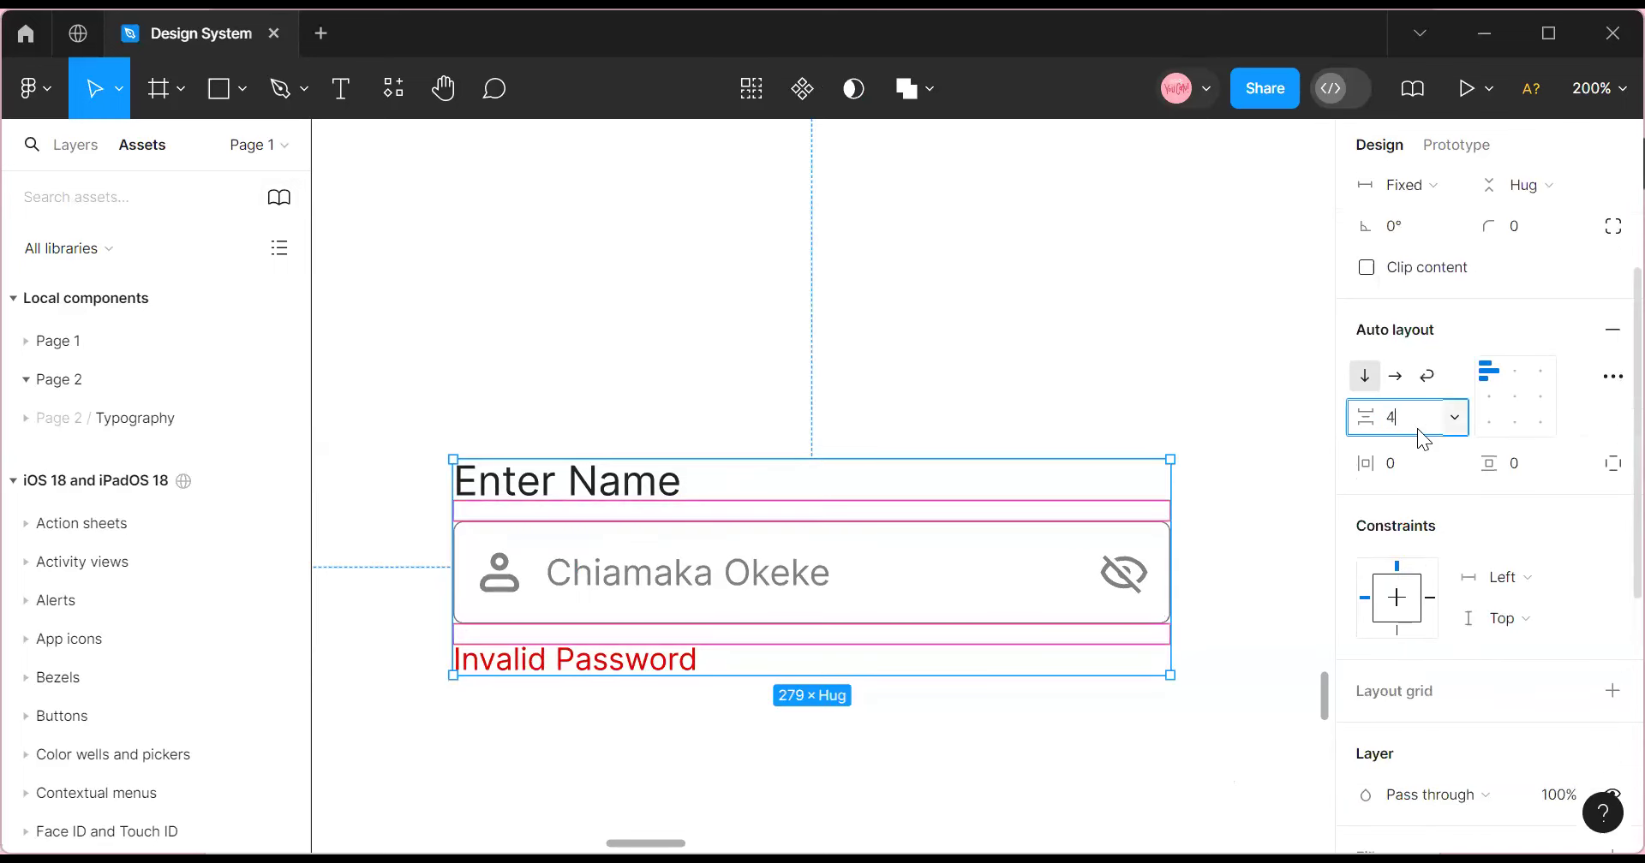
key(Return)
click(723, 798)
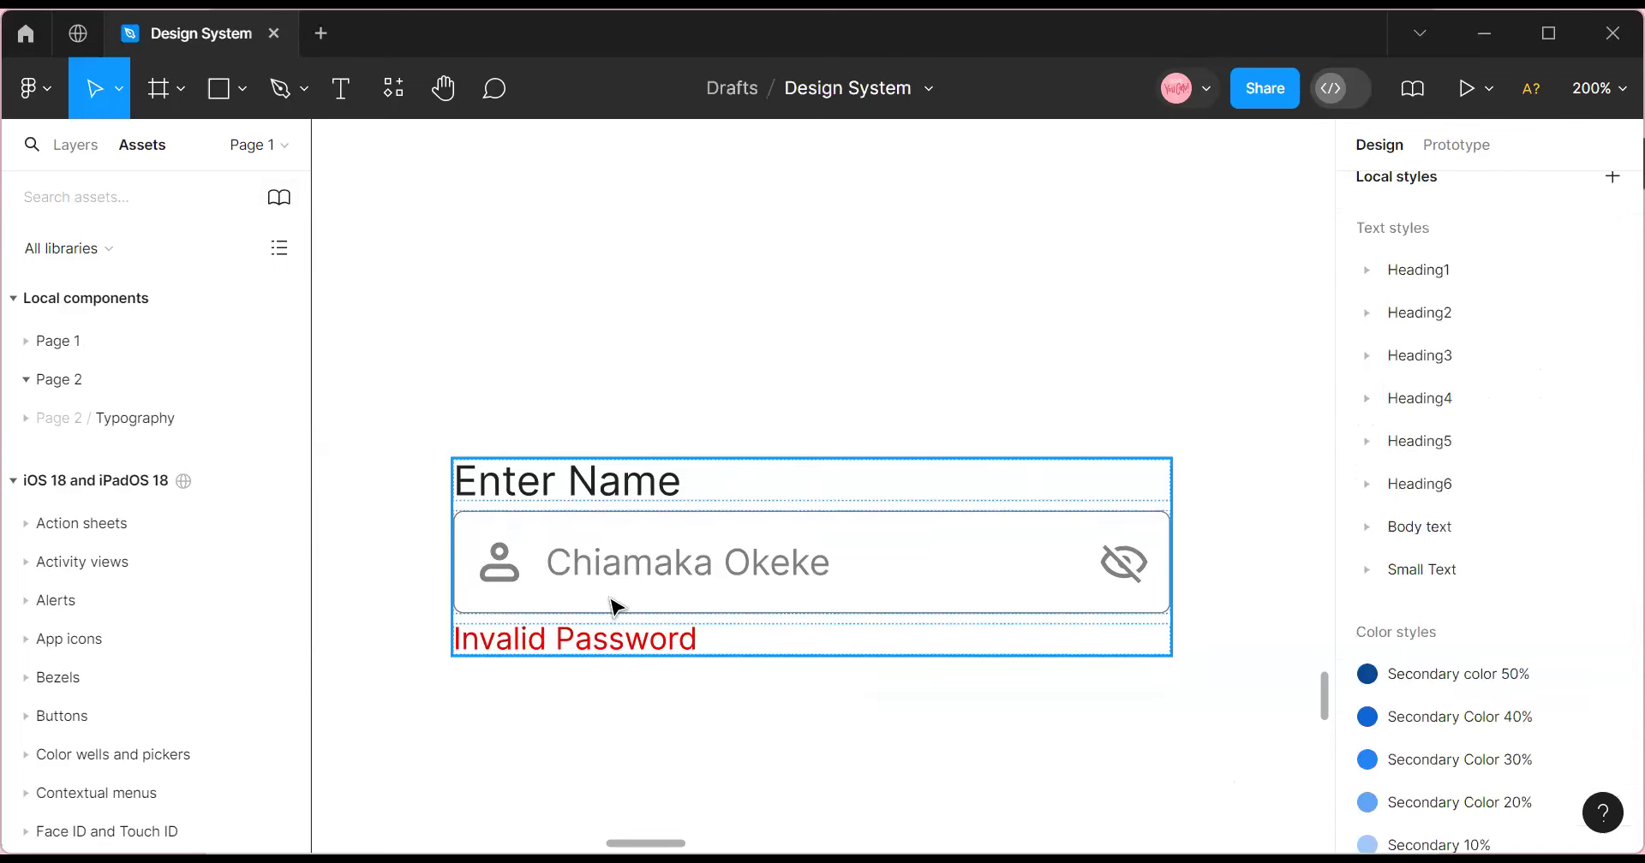
click(615, 606)
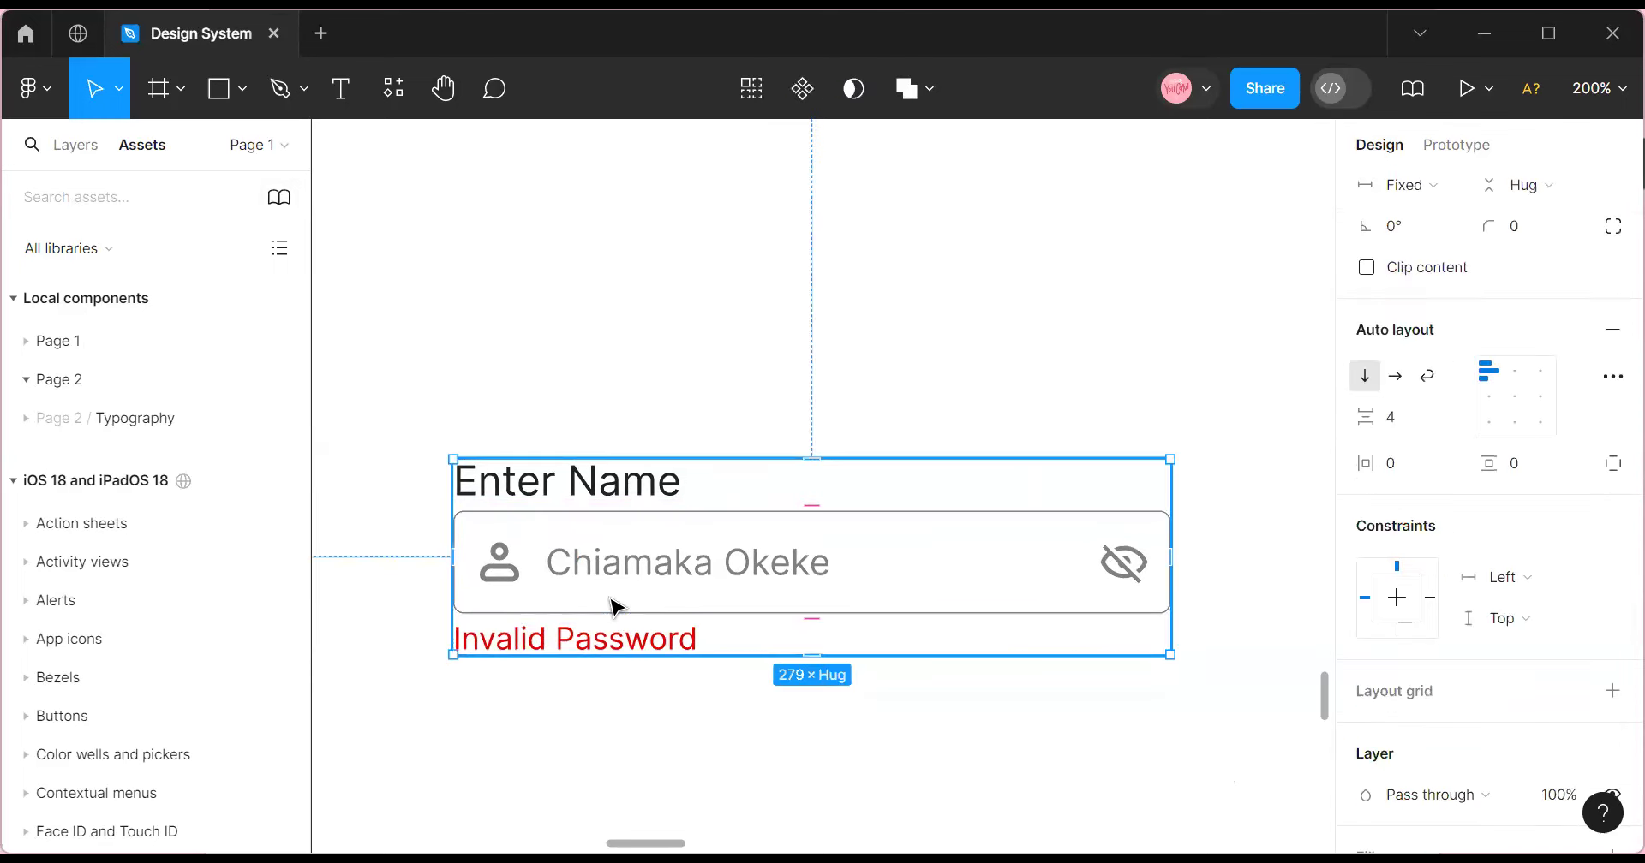
Try widening the inner name row, undo it, and move the stack higher on the canvas.
click(566, 569)
click(568, 569)
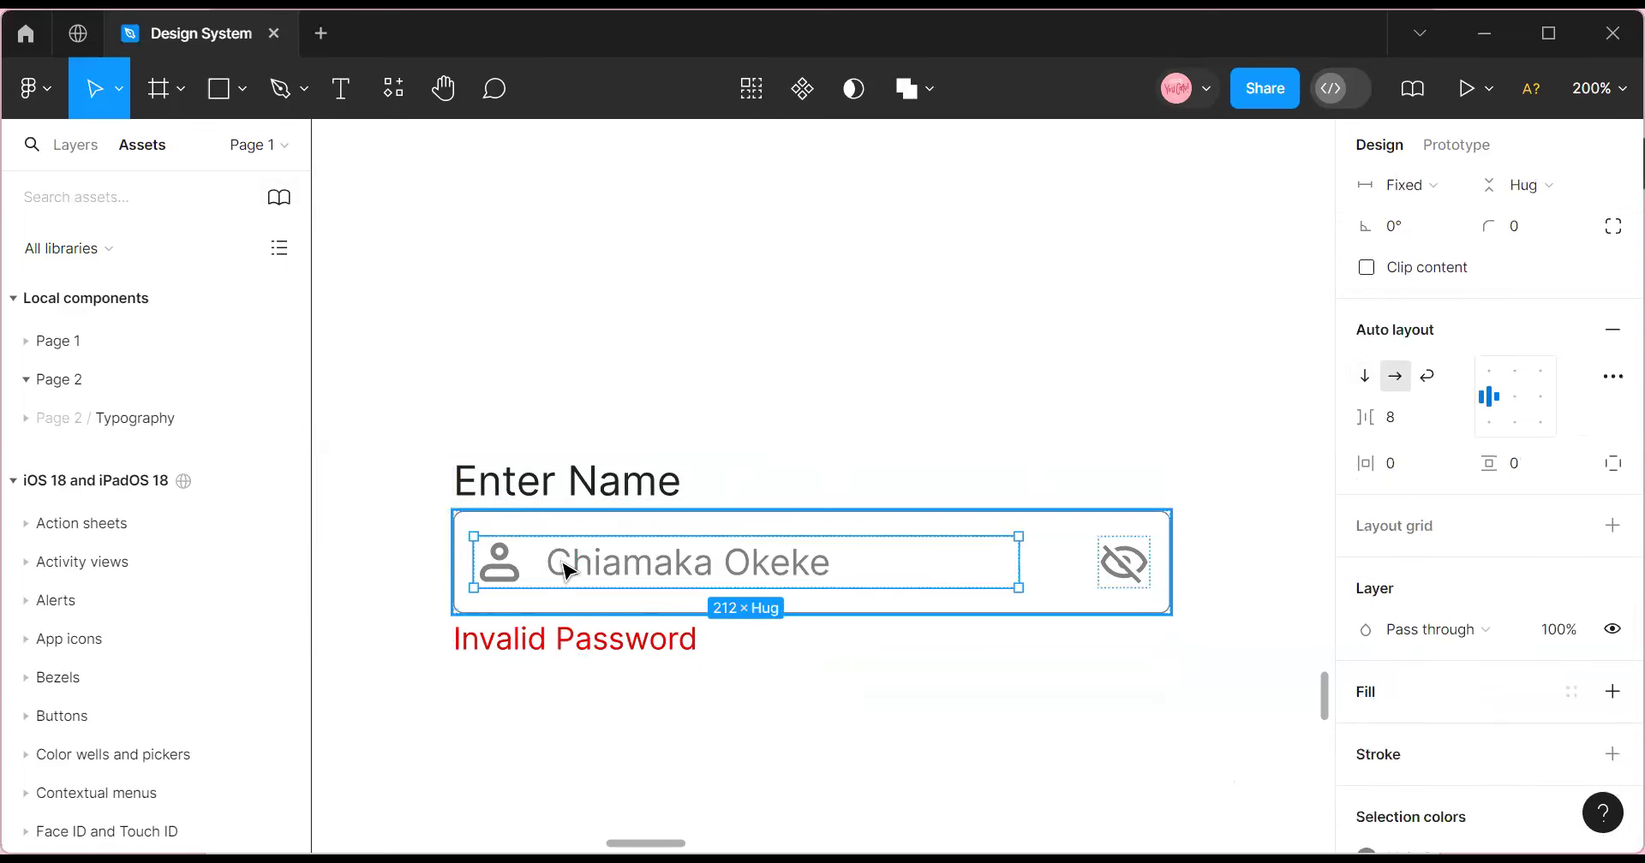
drag(1021, 569, 1045, 563)
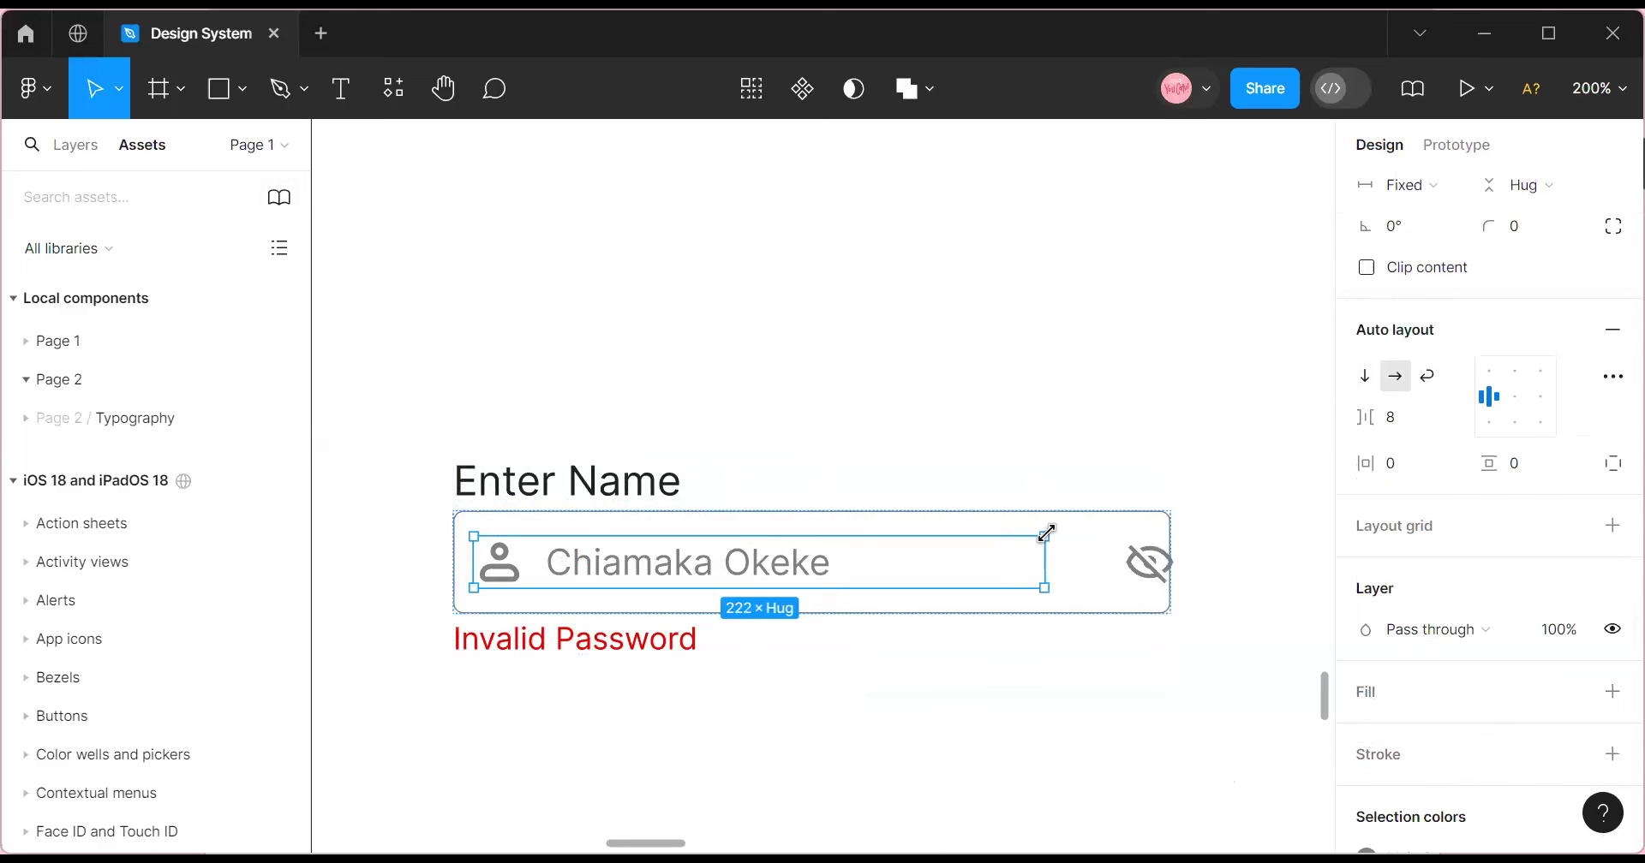
click(1051, 516)
scroll(1468, 312, up, 3)
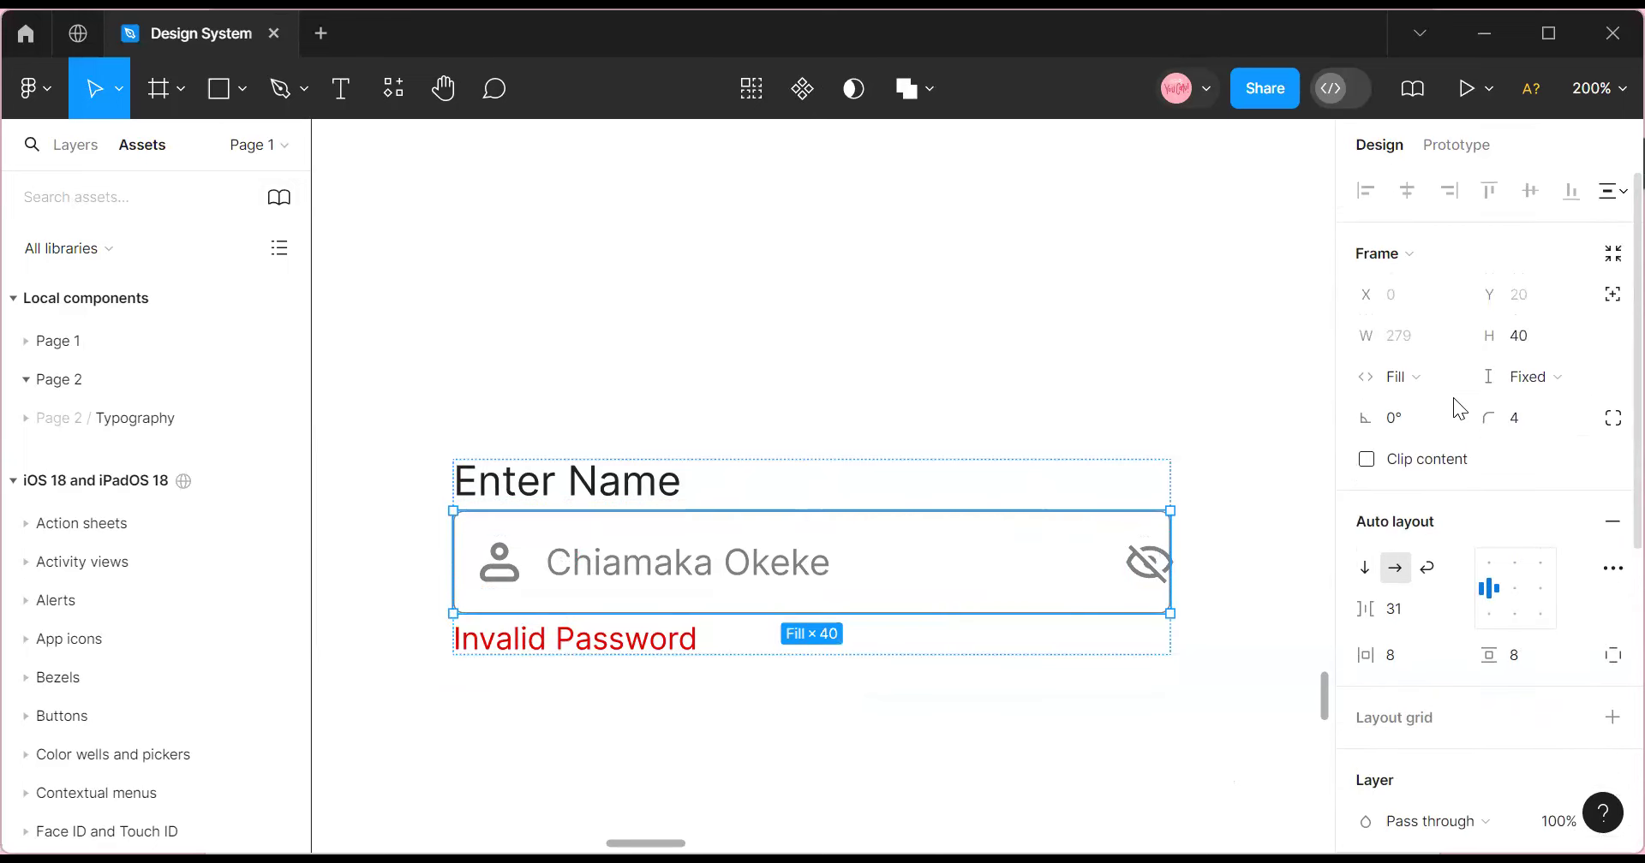
click(1456, 379)
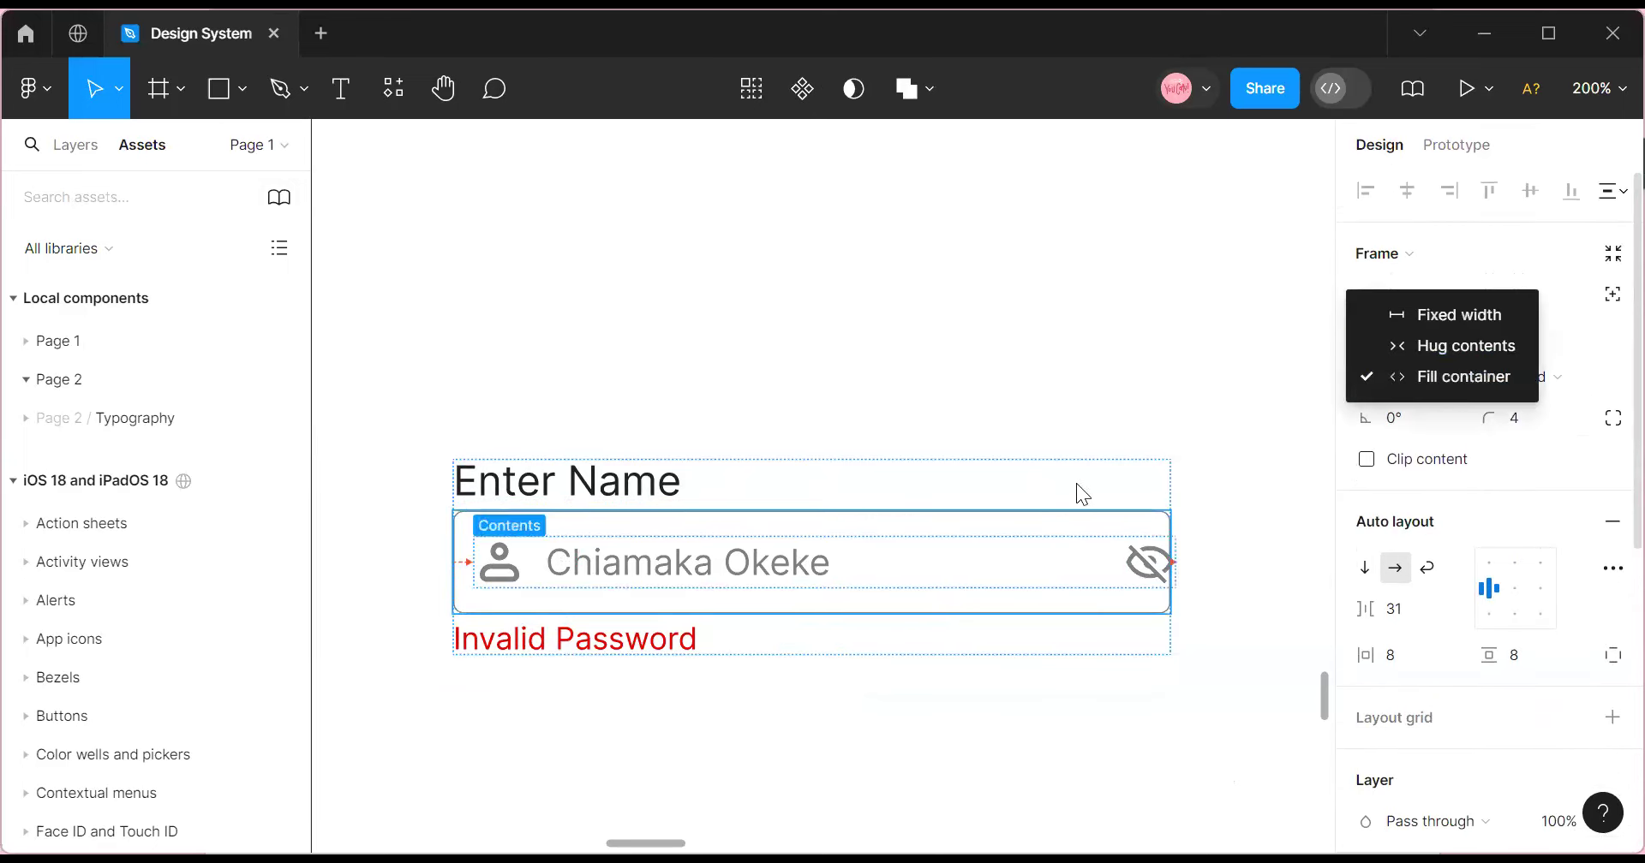
key(ctrl+z)
key(ctrl+z)
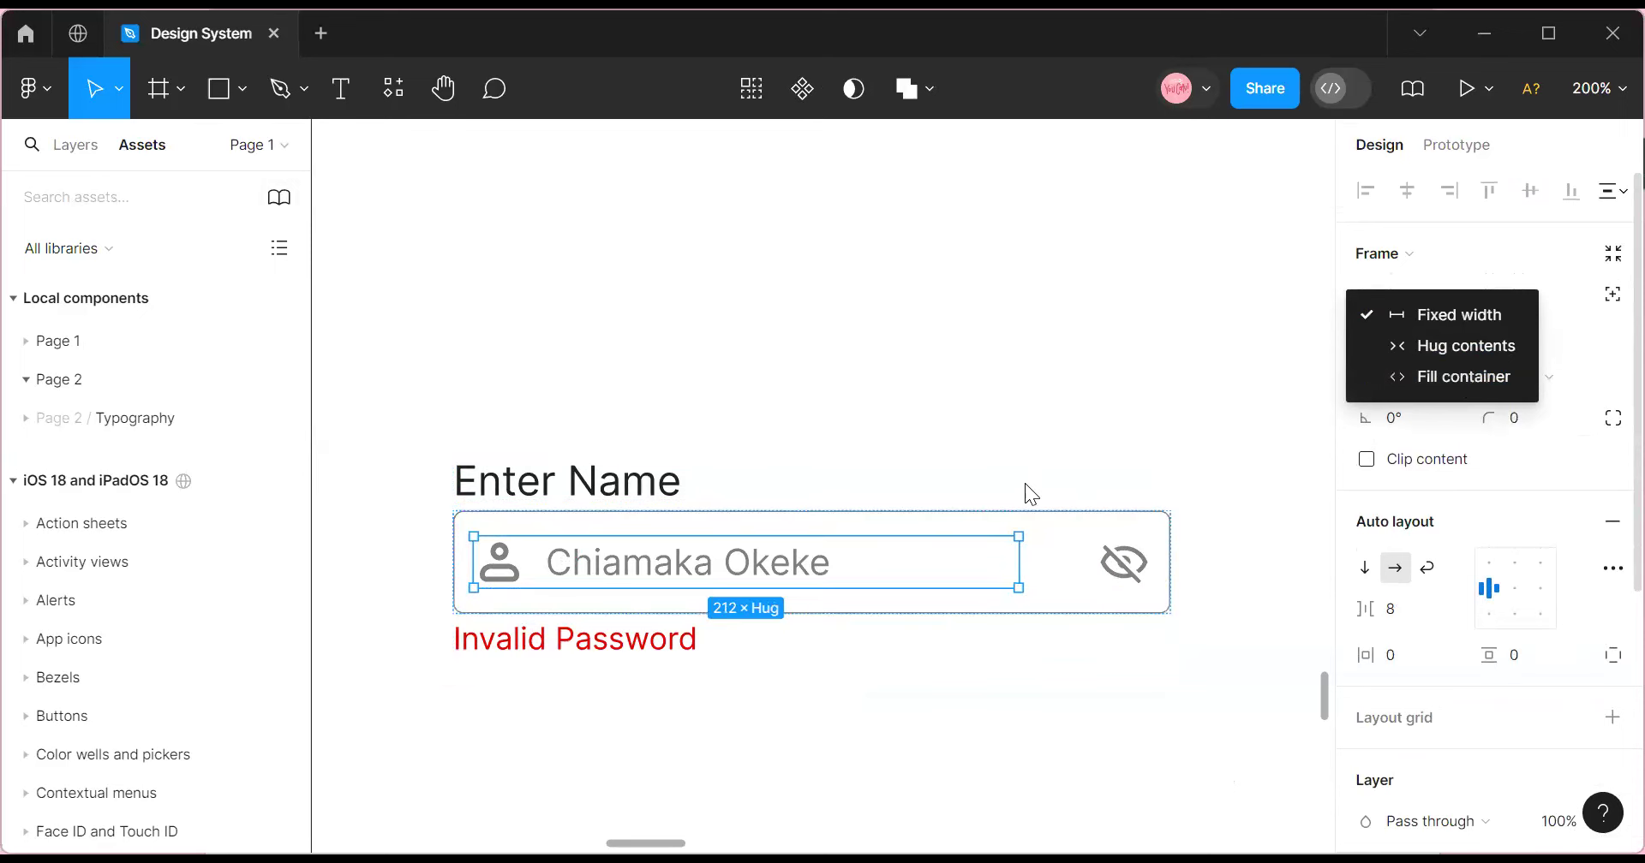
key(Escape)
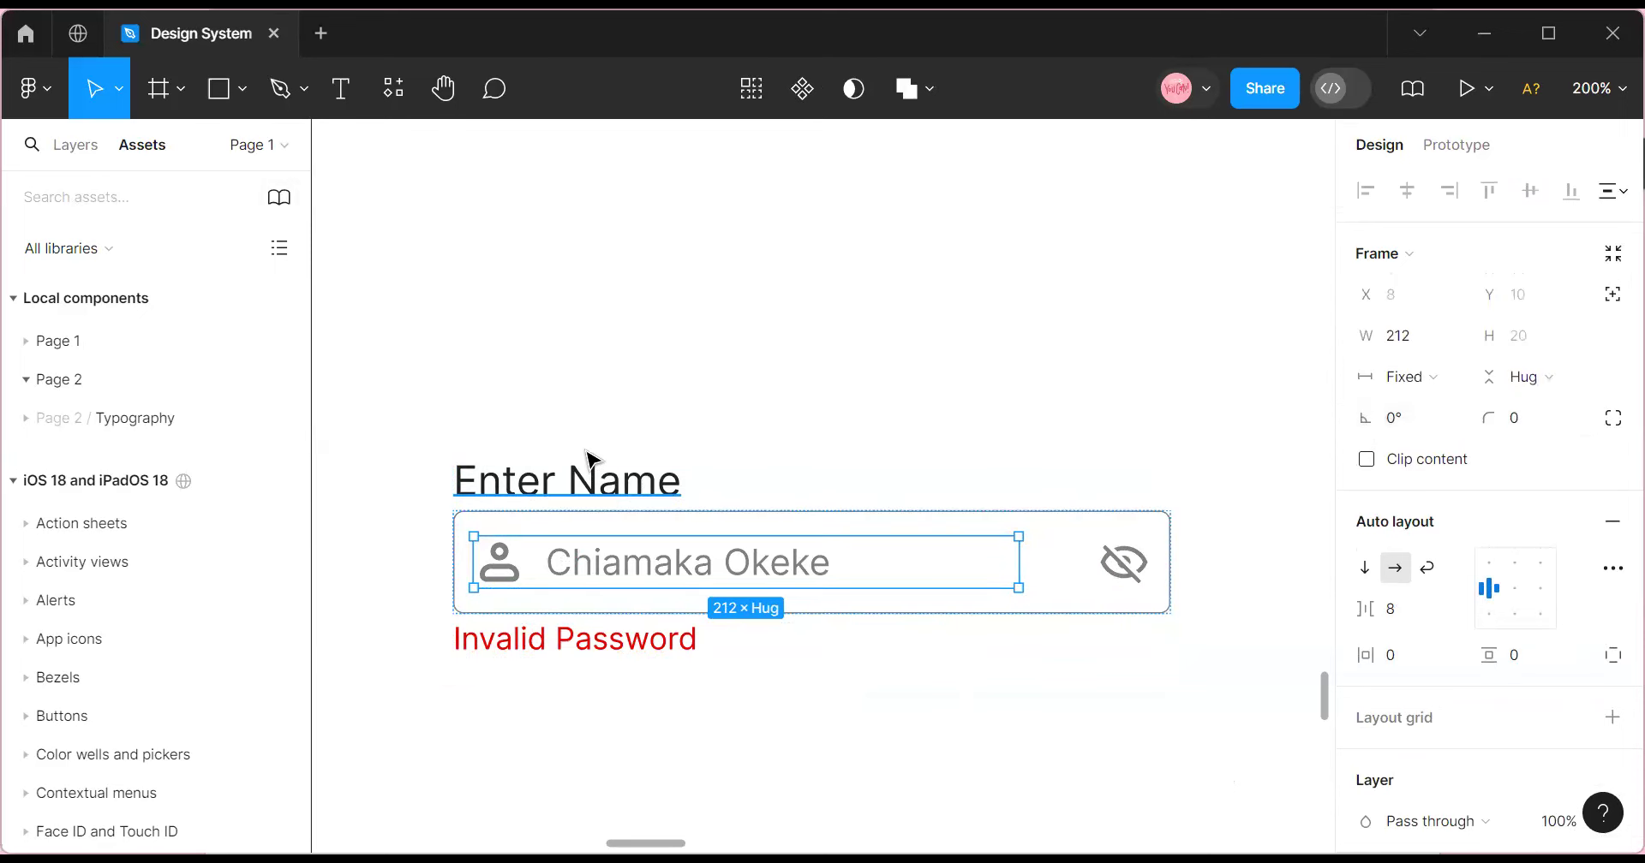
key(Escape)
drag(567, 506, 556, 380)
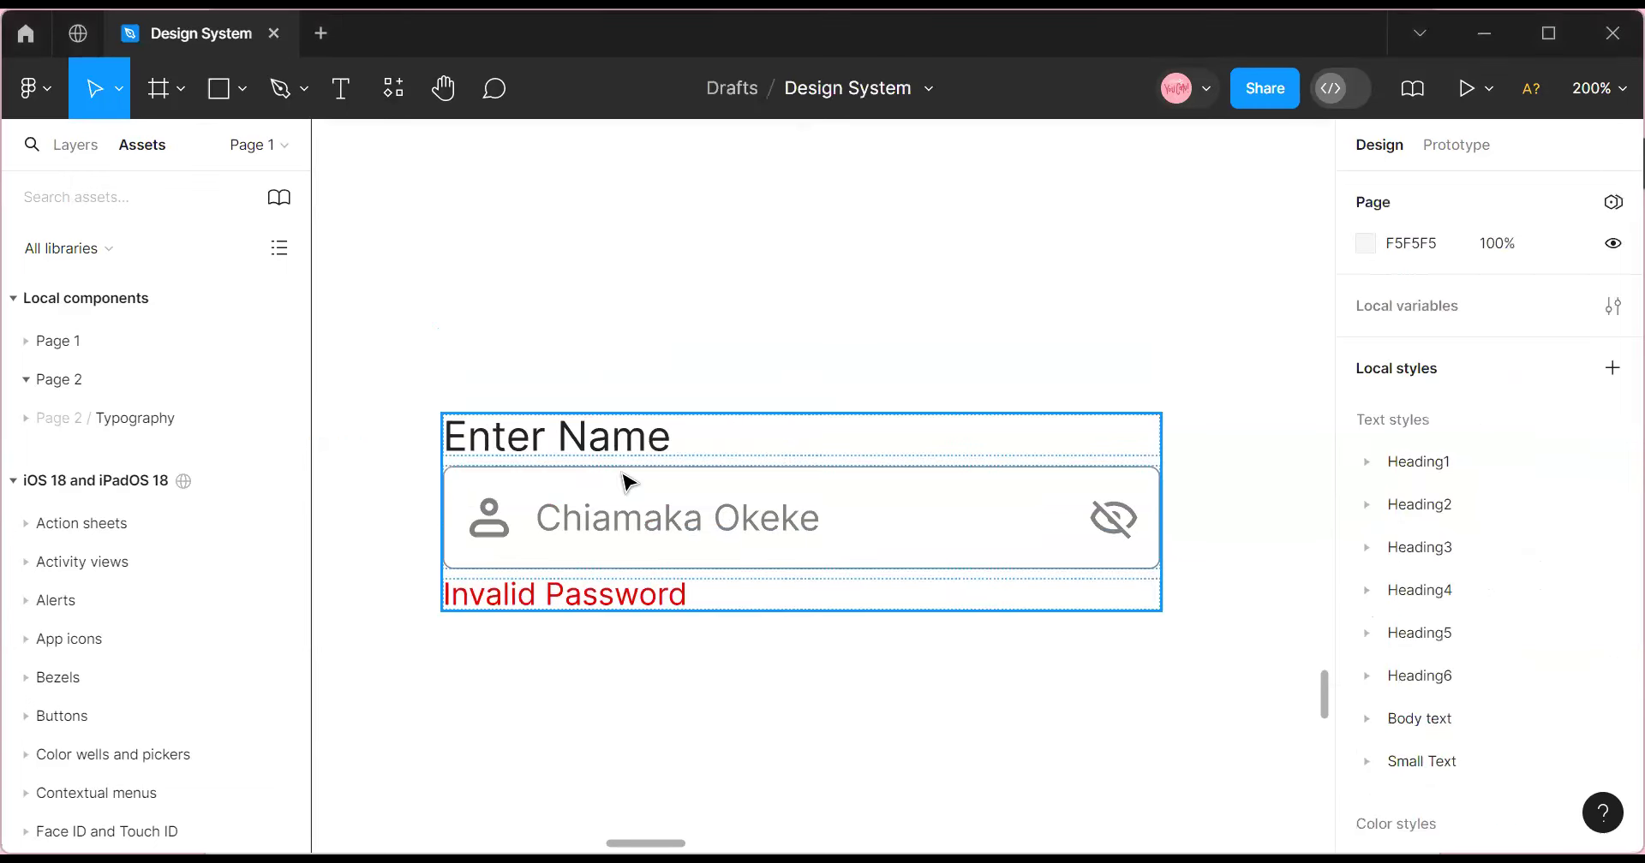
Turn the stacked input field frame into a component and shift it slightly up.
click(626, 482)
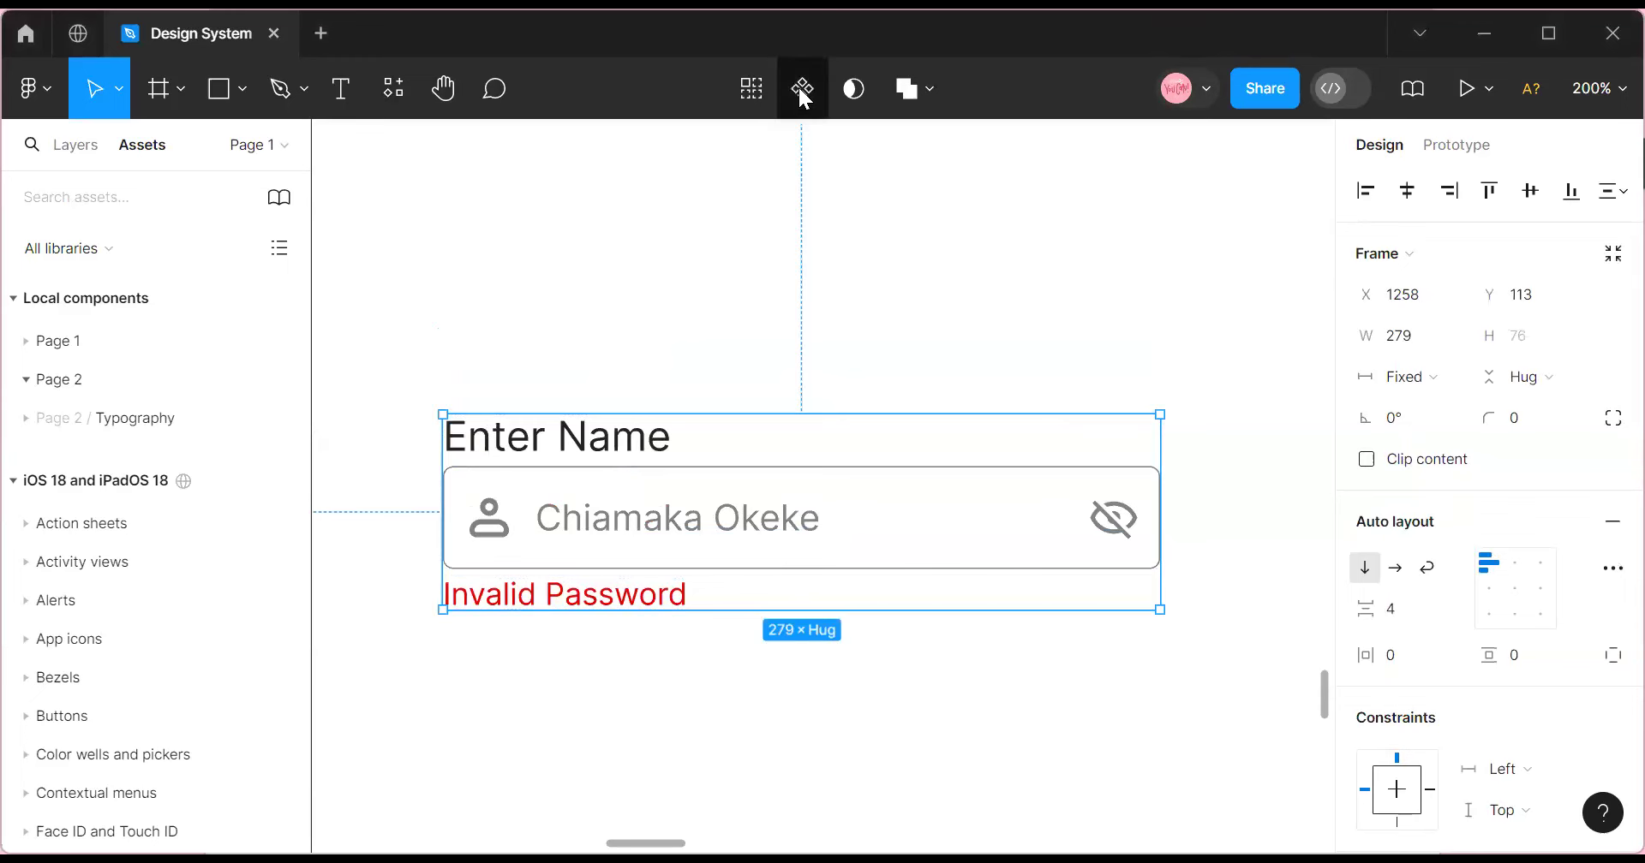
click(801, 88)
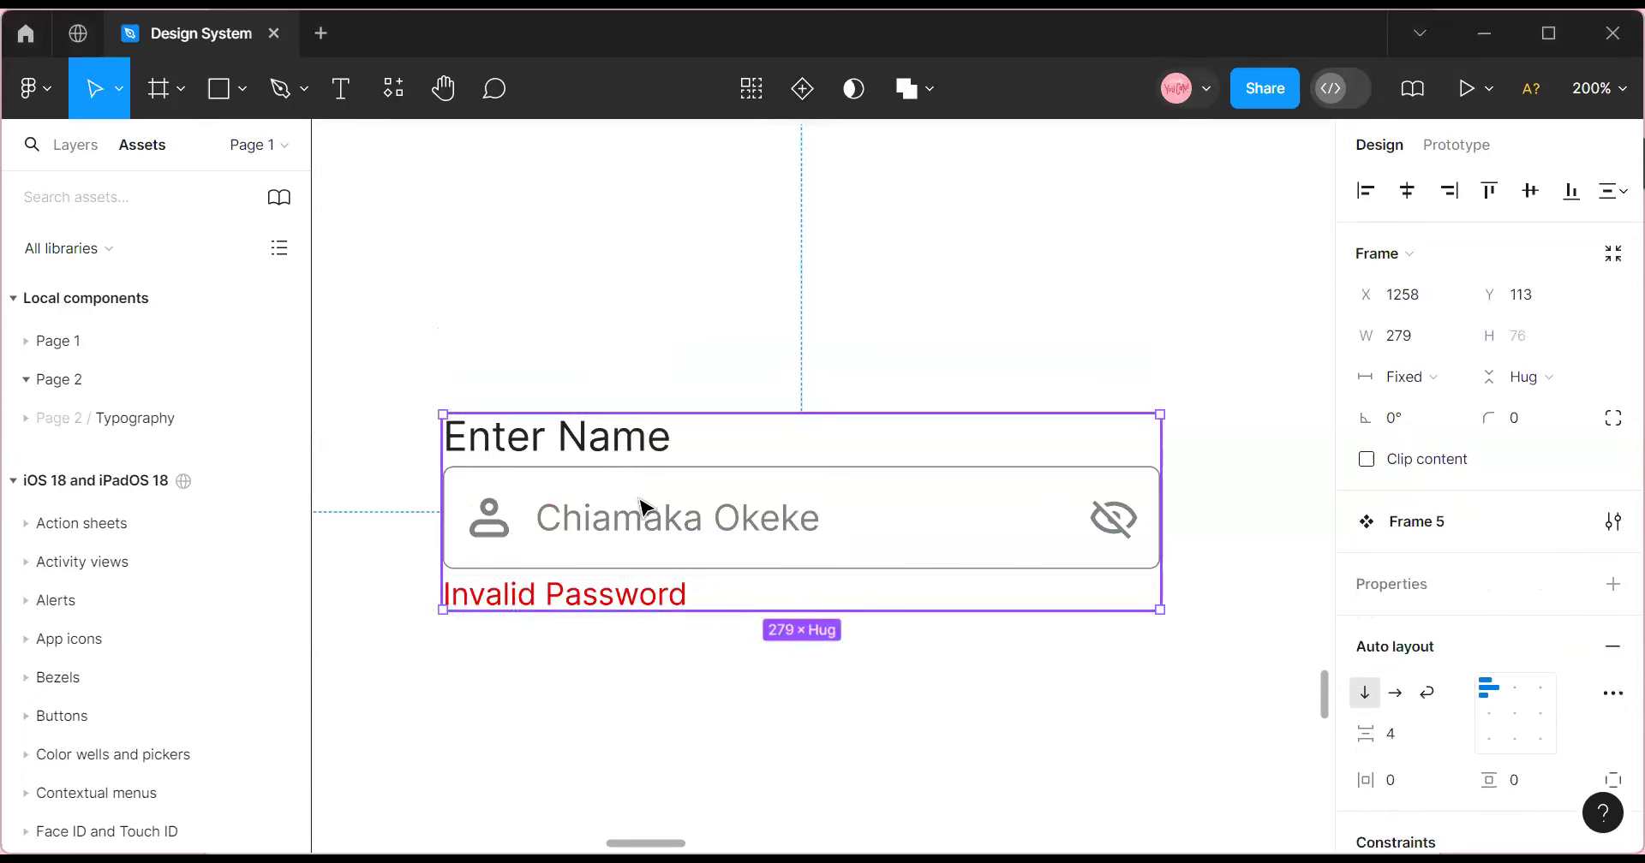
drag(672, 467, 693, 400)
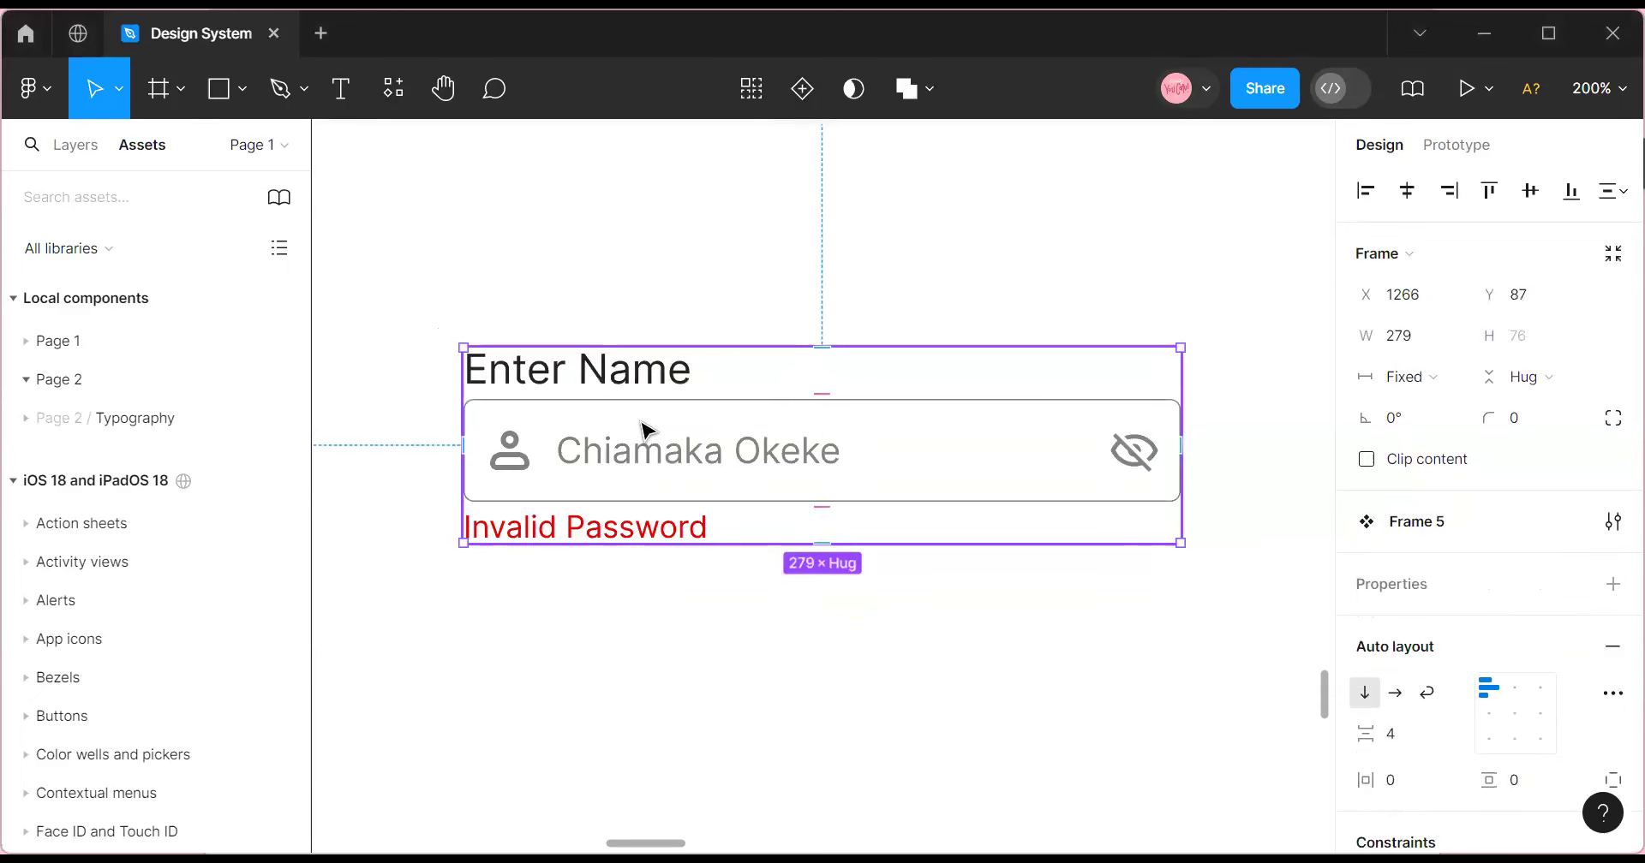
Add a Show Enter Name boolean property controlling the Enter Name label's visibility.
click(592, 385)
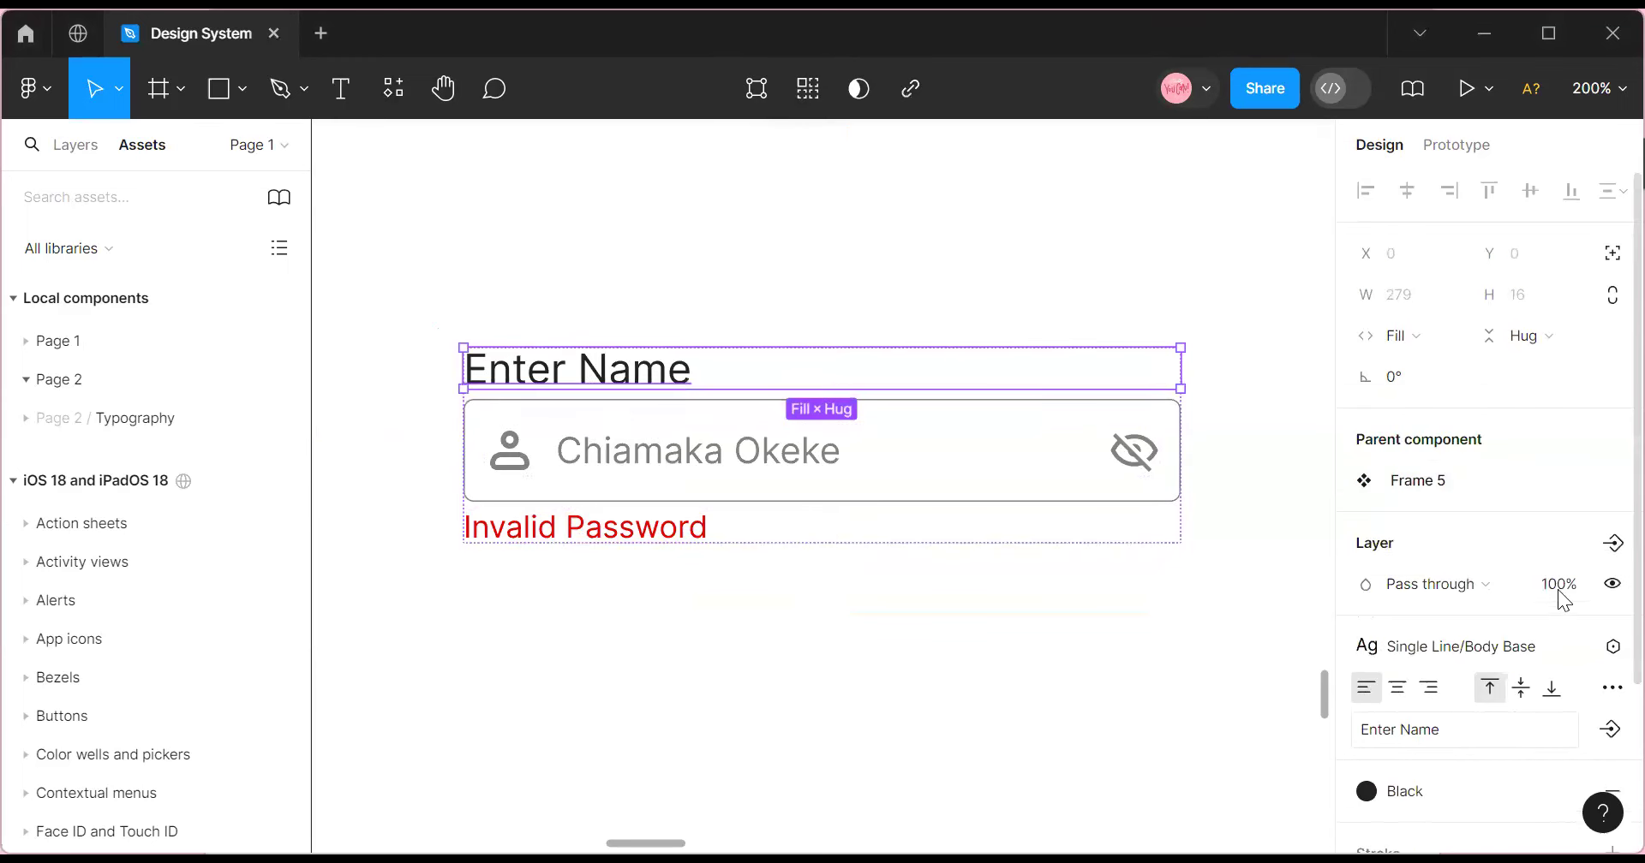
click(1612, 545)
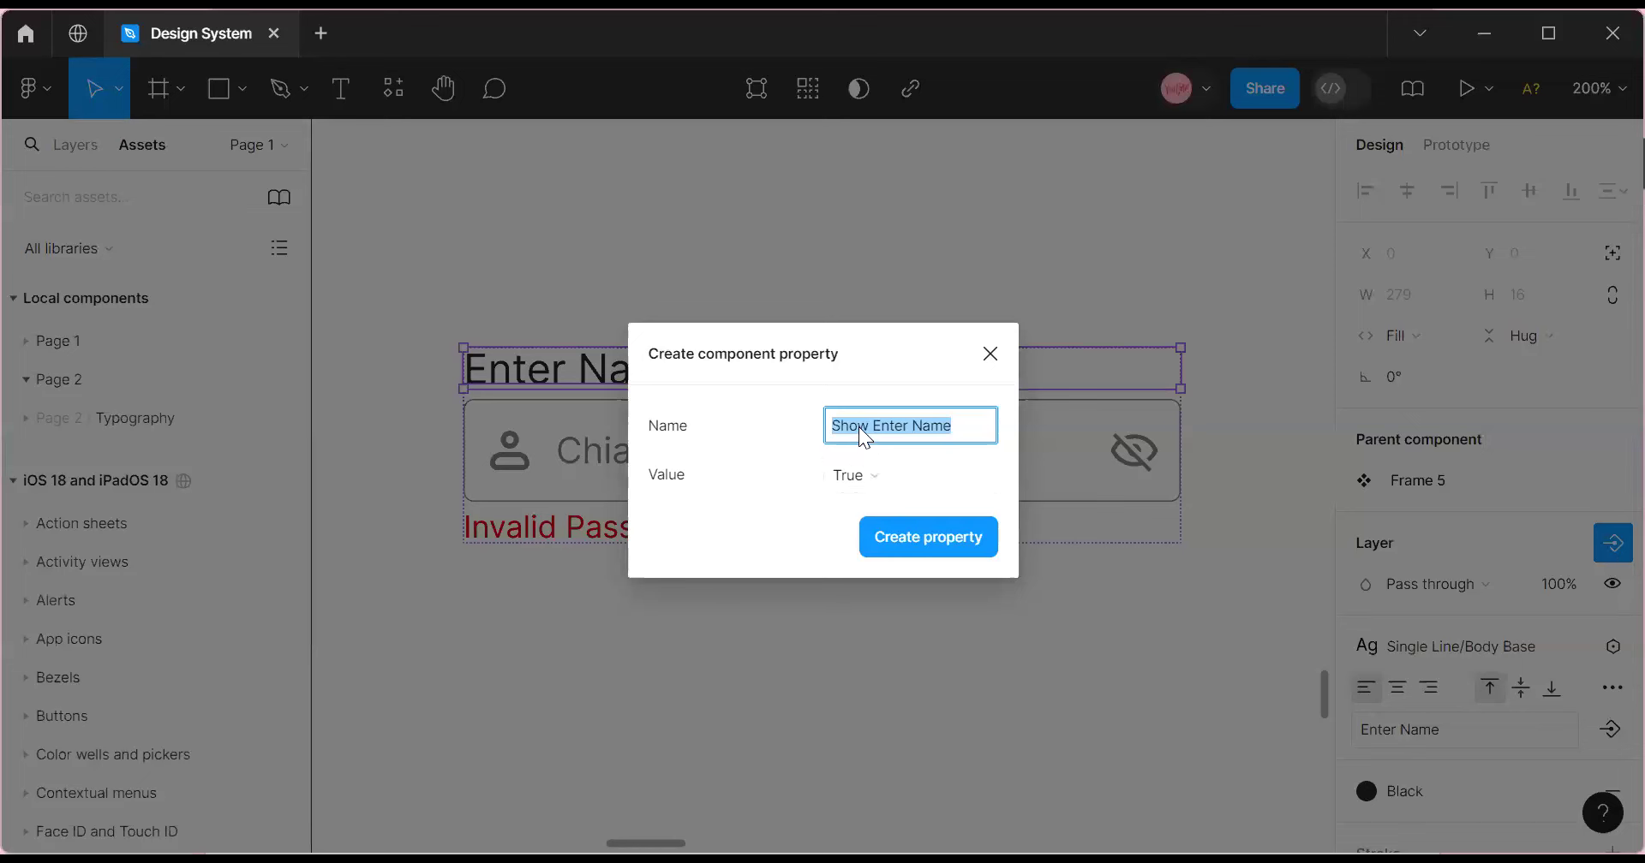
click(899, 535)
click(507, 454)
click(510, 461)
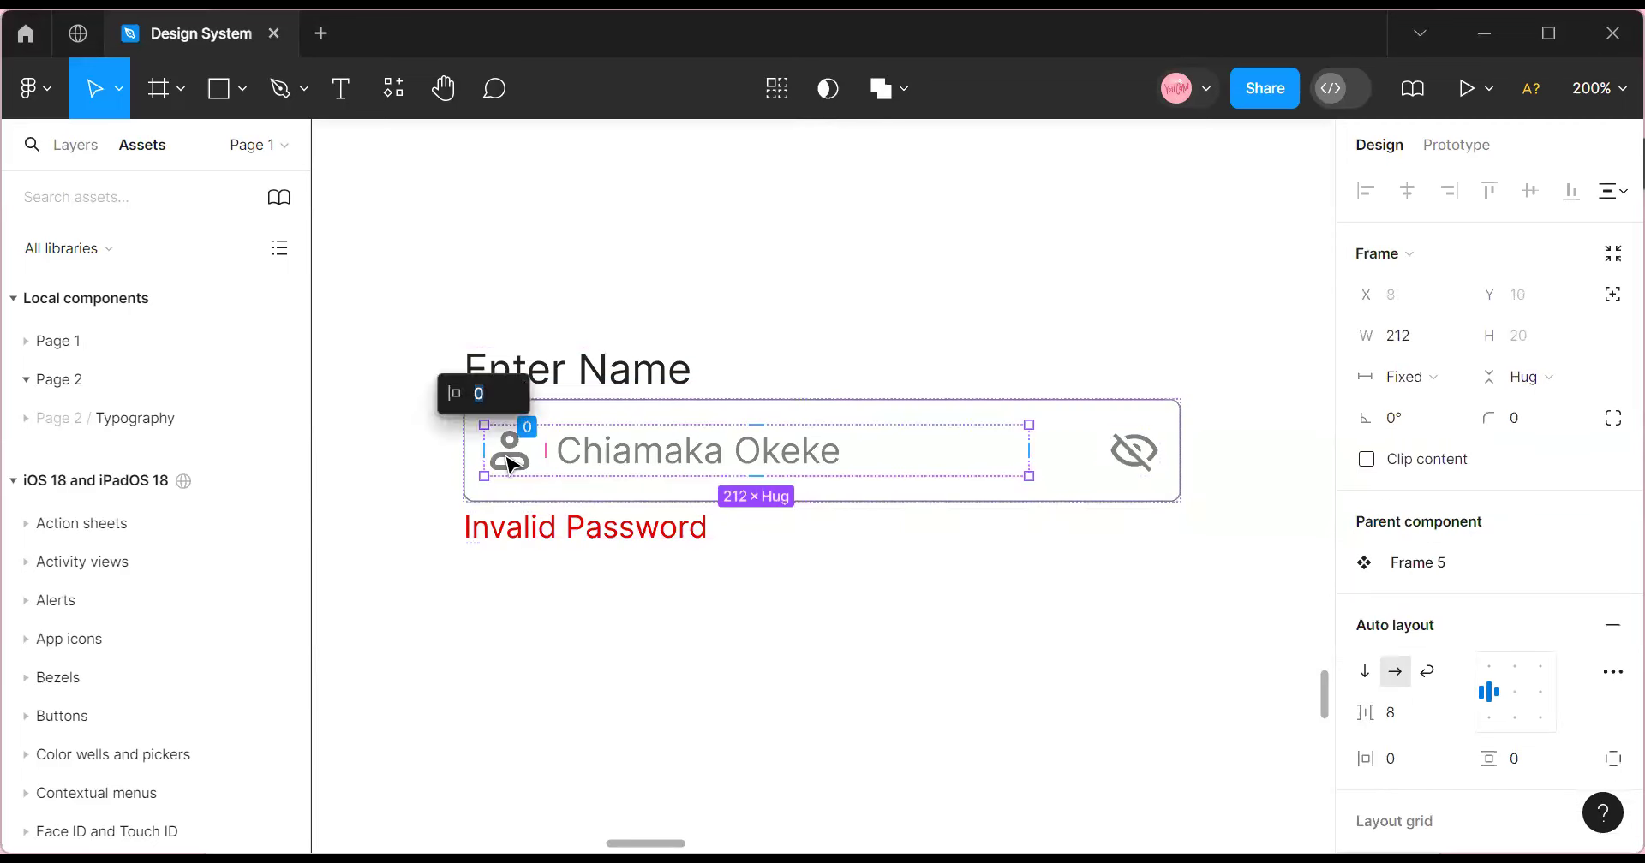
click(510, 463)
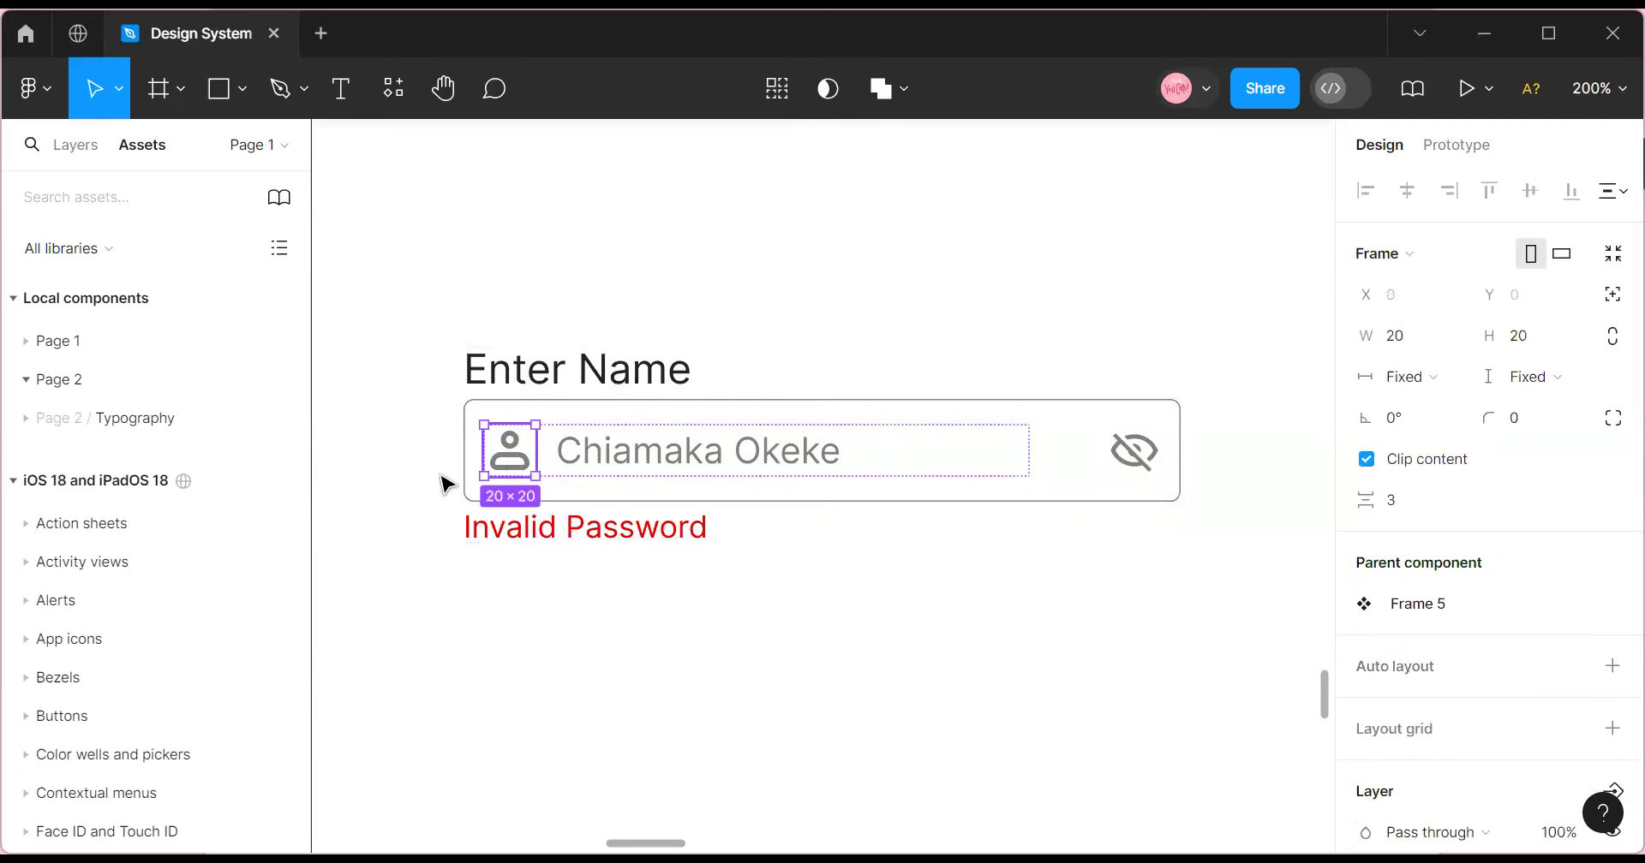
Rename the profile icon layer to Icon Left and the eye icon layer to Icon Right.
click(84, 154)
click(624, 644)
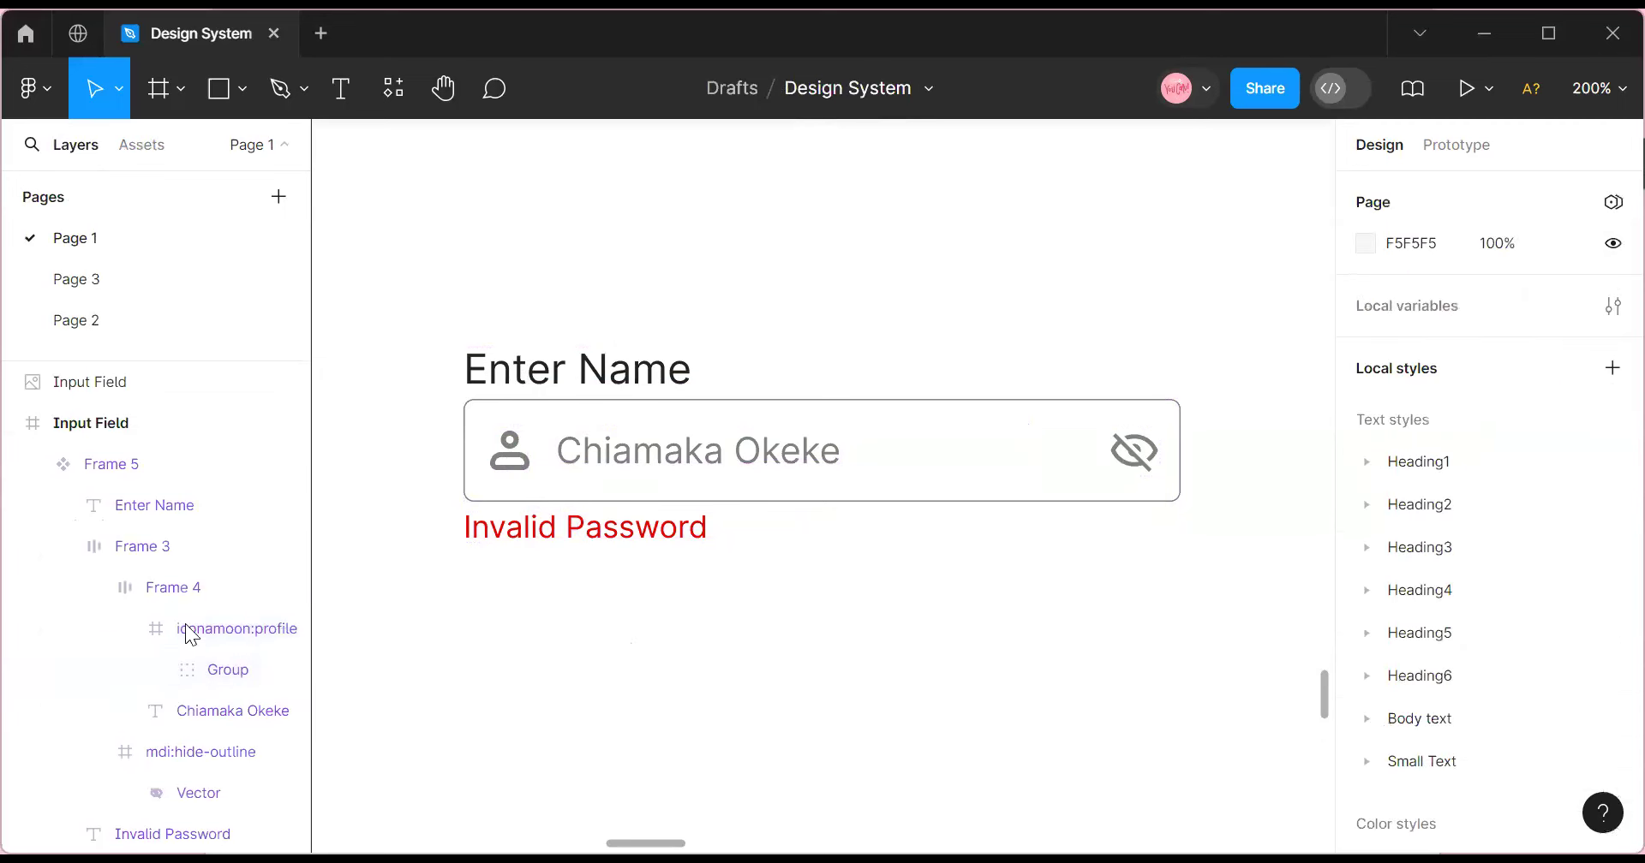
double_click(191, 634)
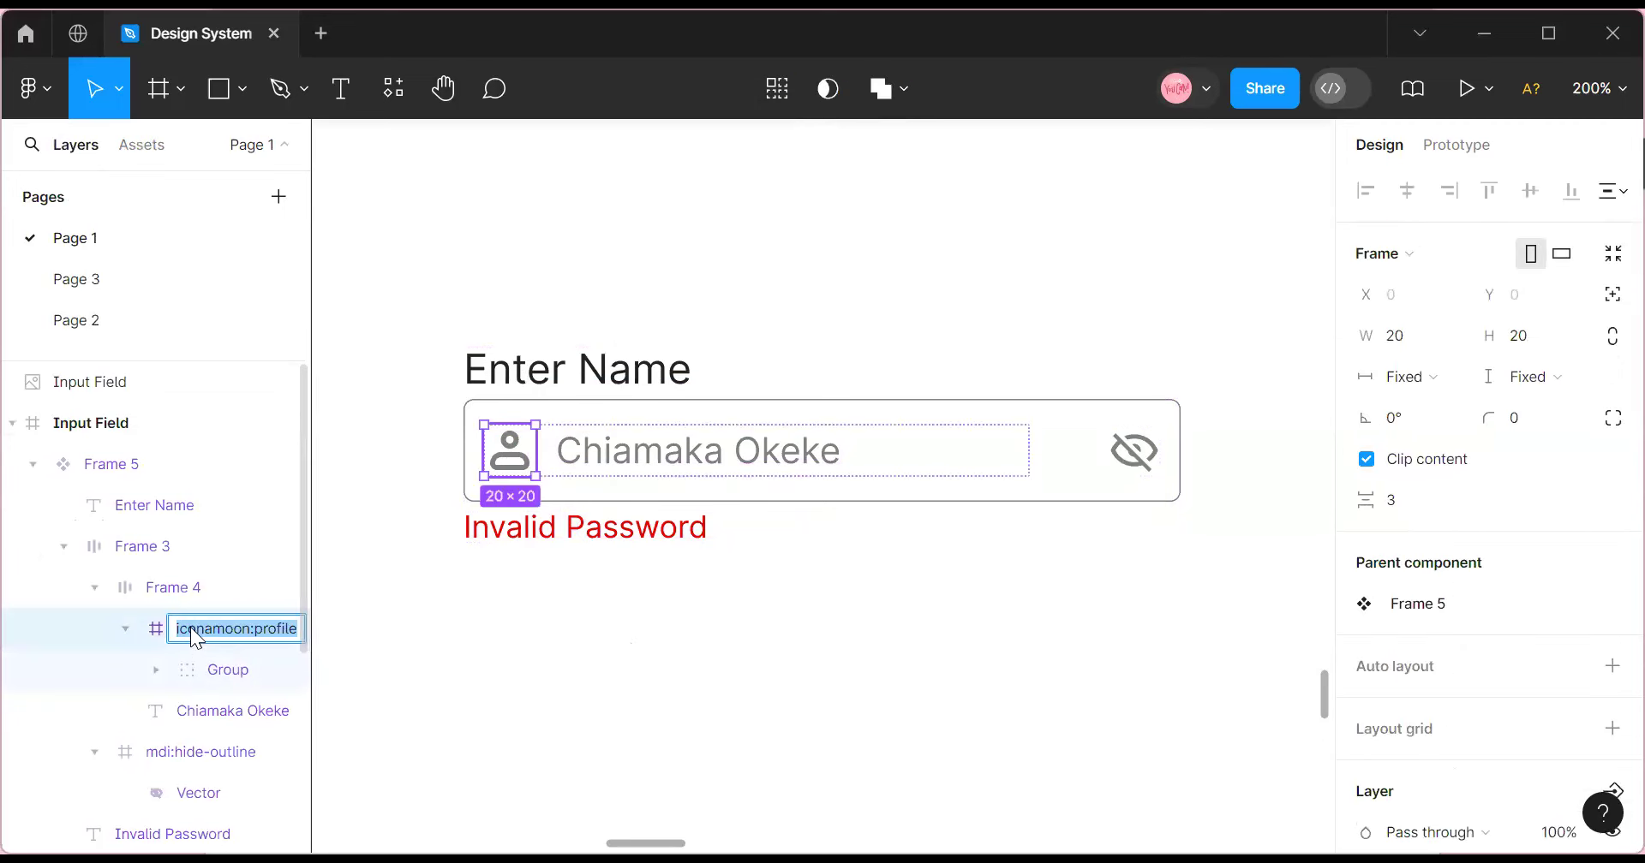
text(Icon Left)
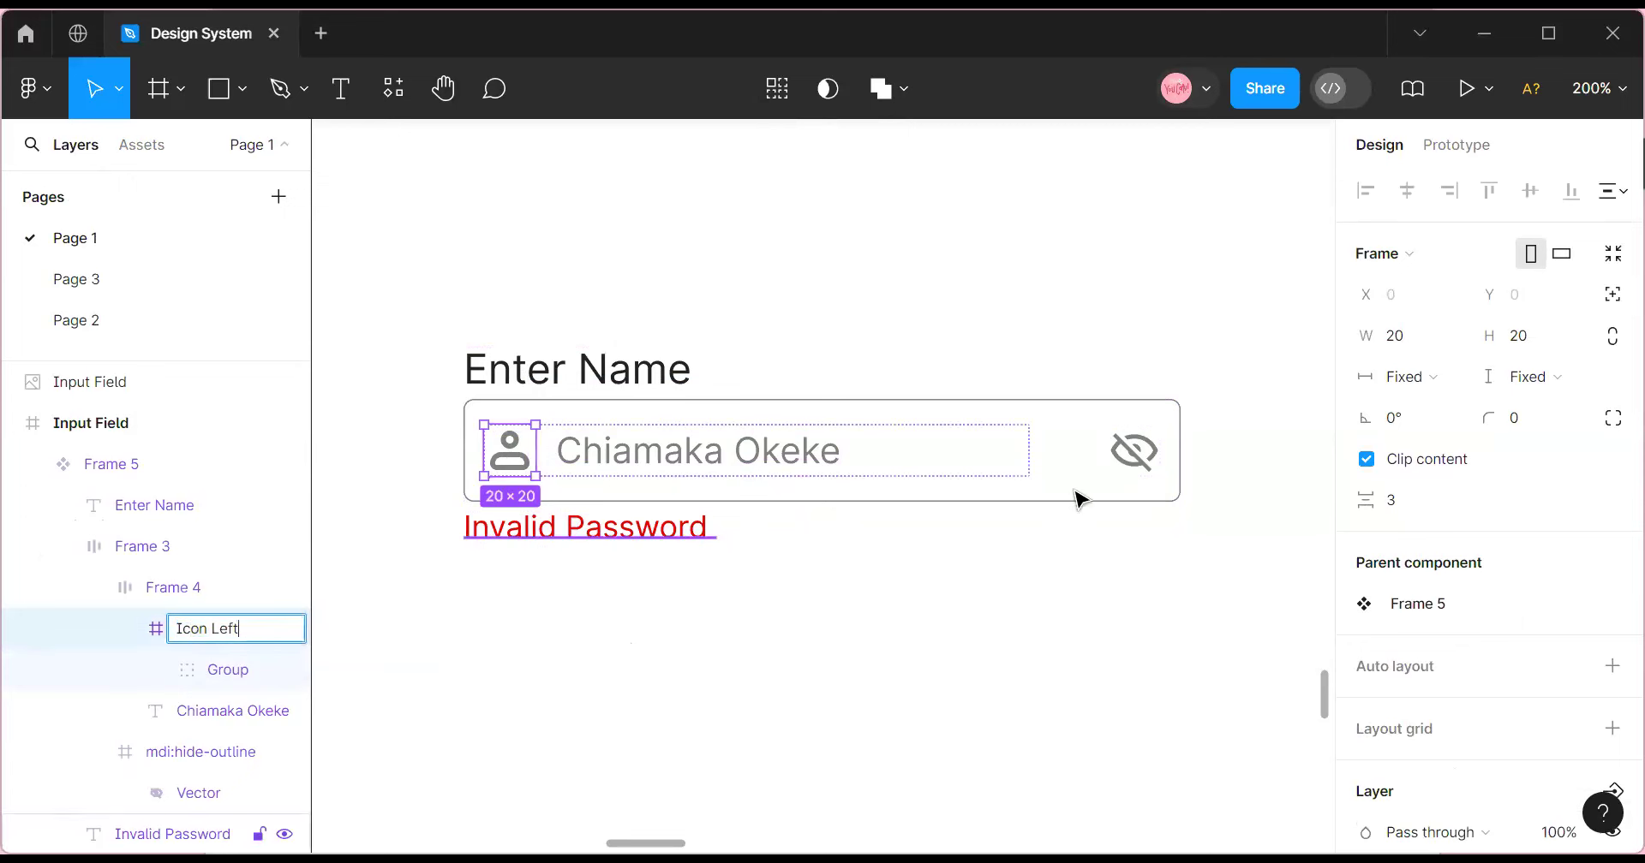
click(1132, 450)
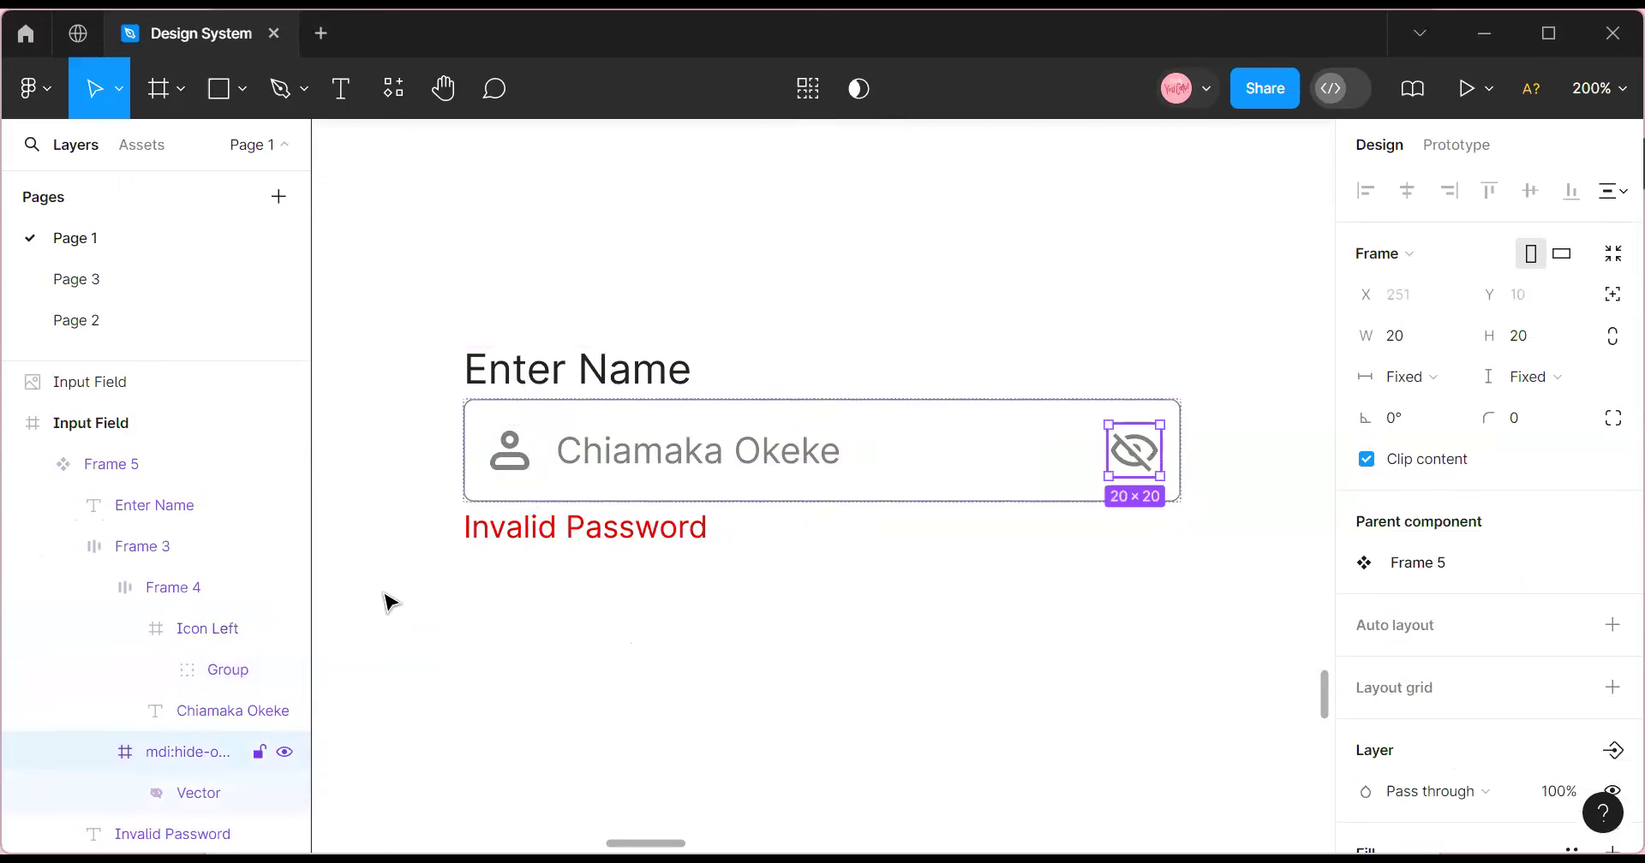
double_click(177, 761)
text(Ico)
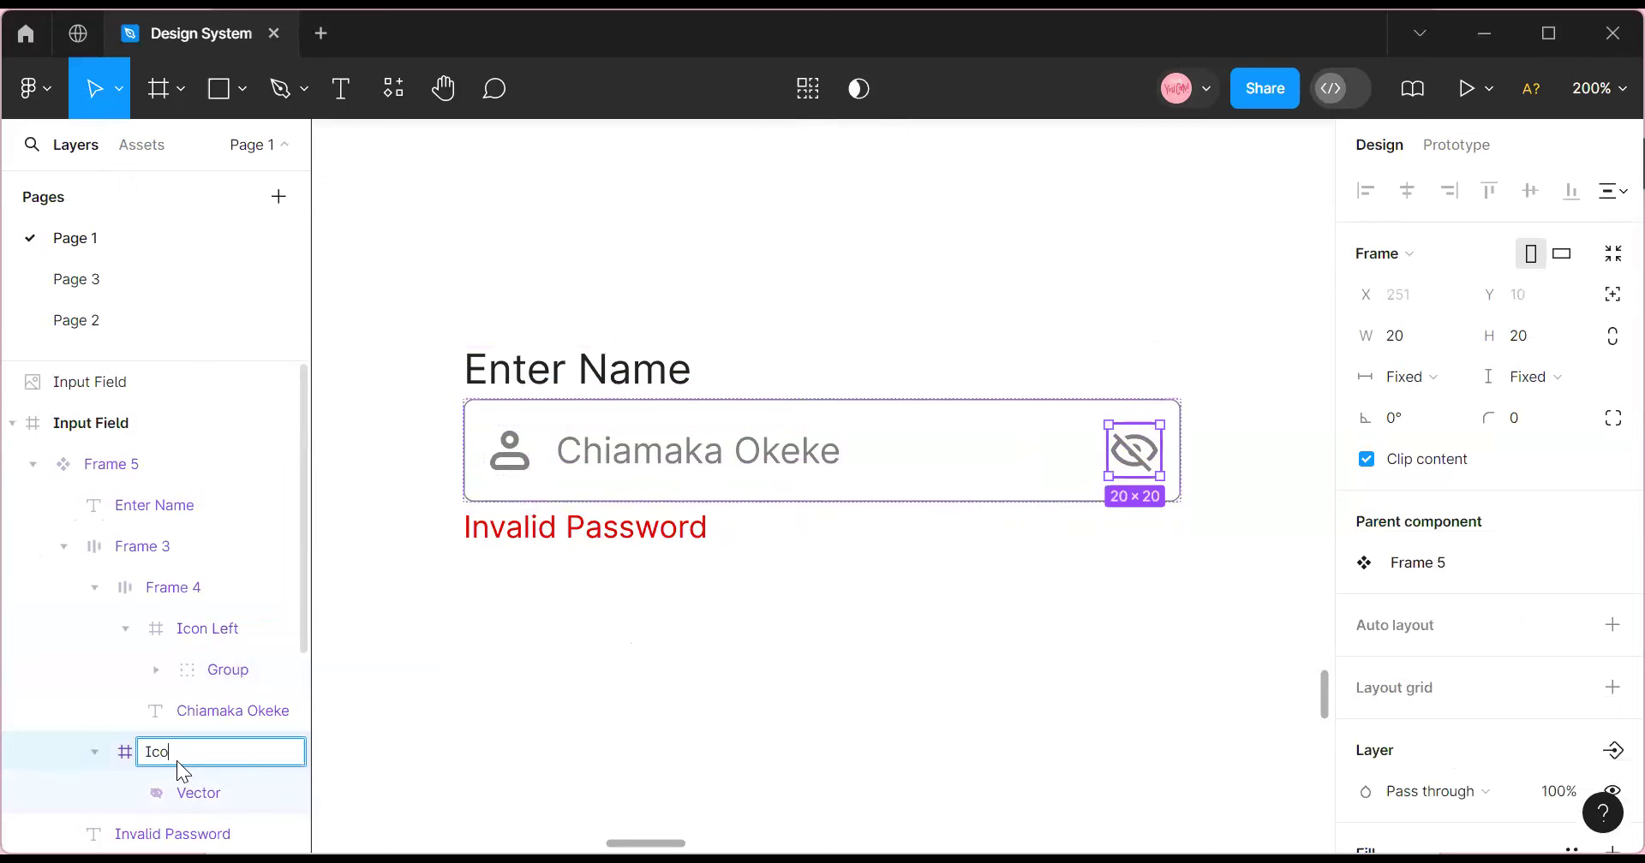
text(n Right)
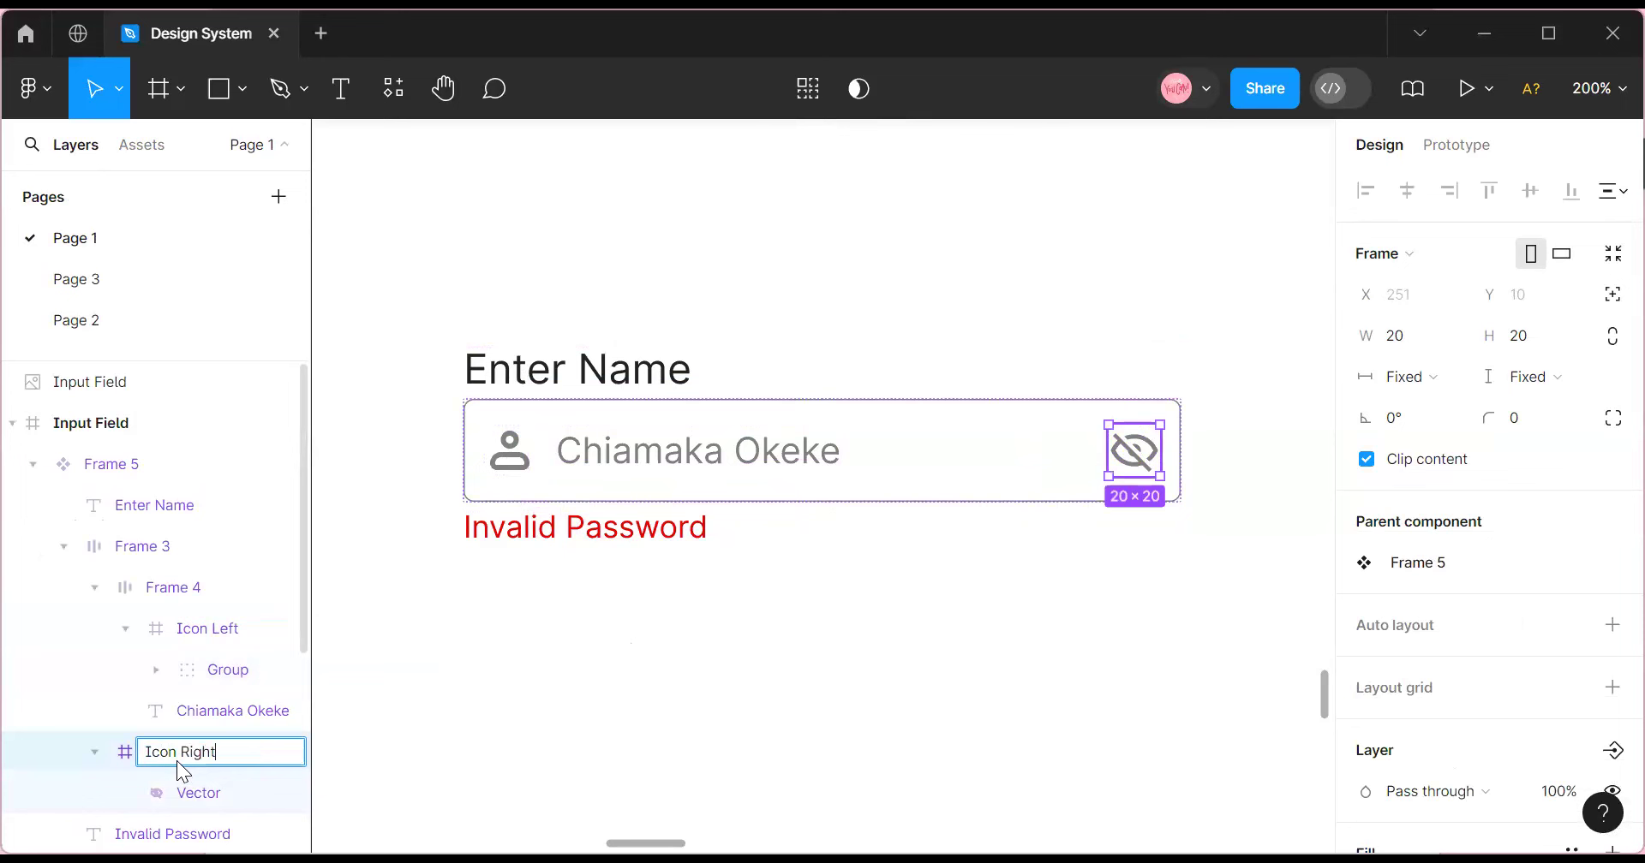
click(644, 471)
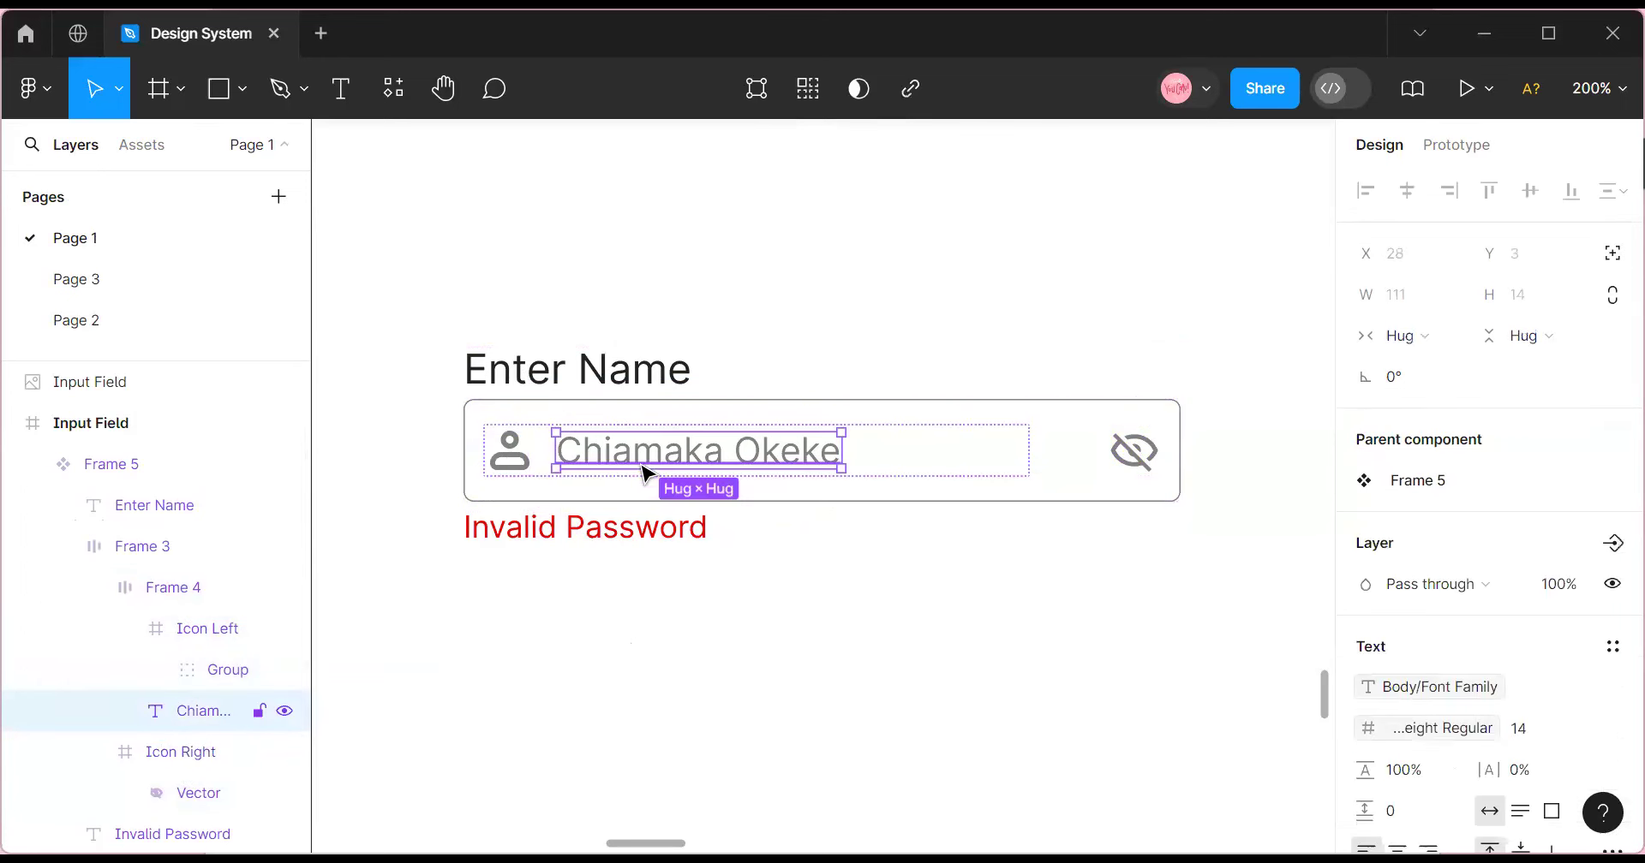
Rename the input box frame, Frame 3, to Input Field.
click(580, 382)
click(554, 433)
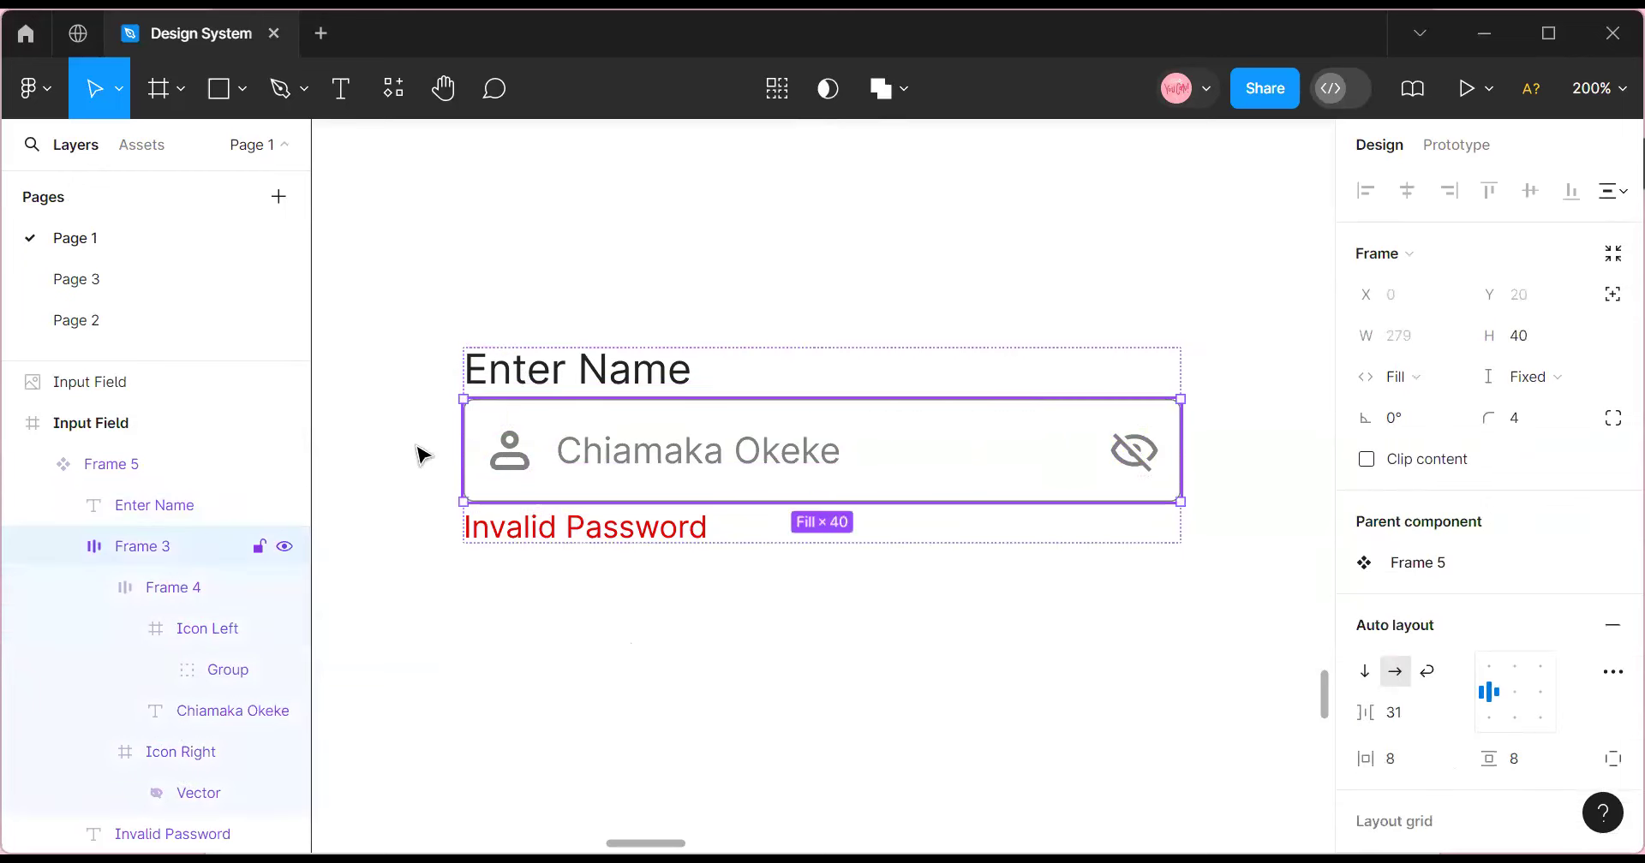
double_click(136, 557)
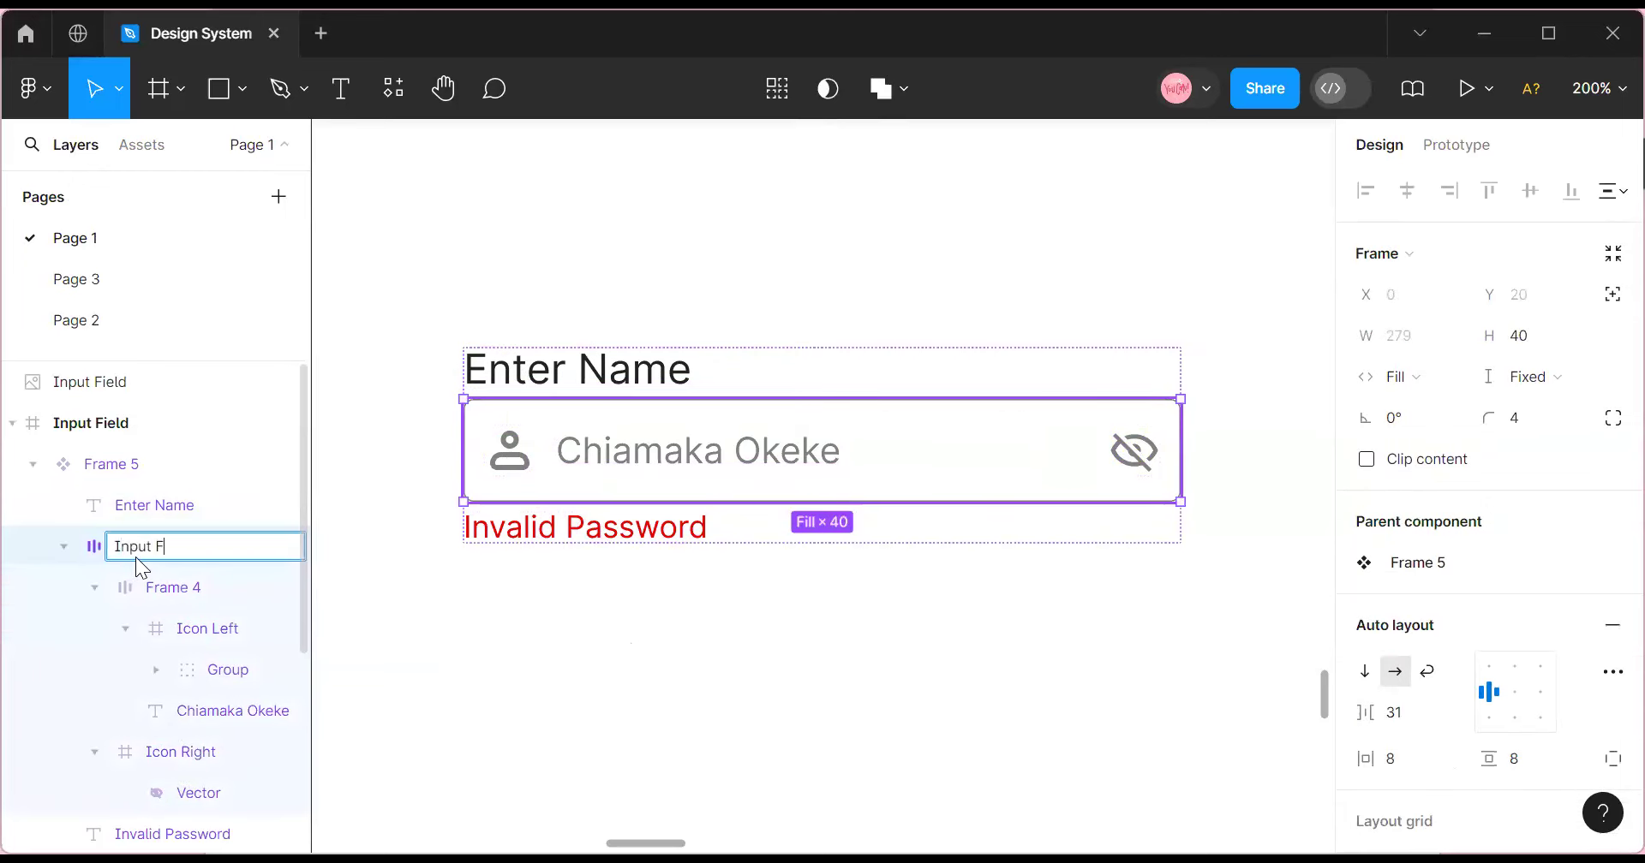
text(Input Field)
click(506, 652)
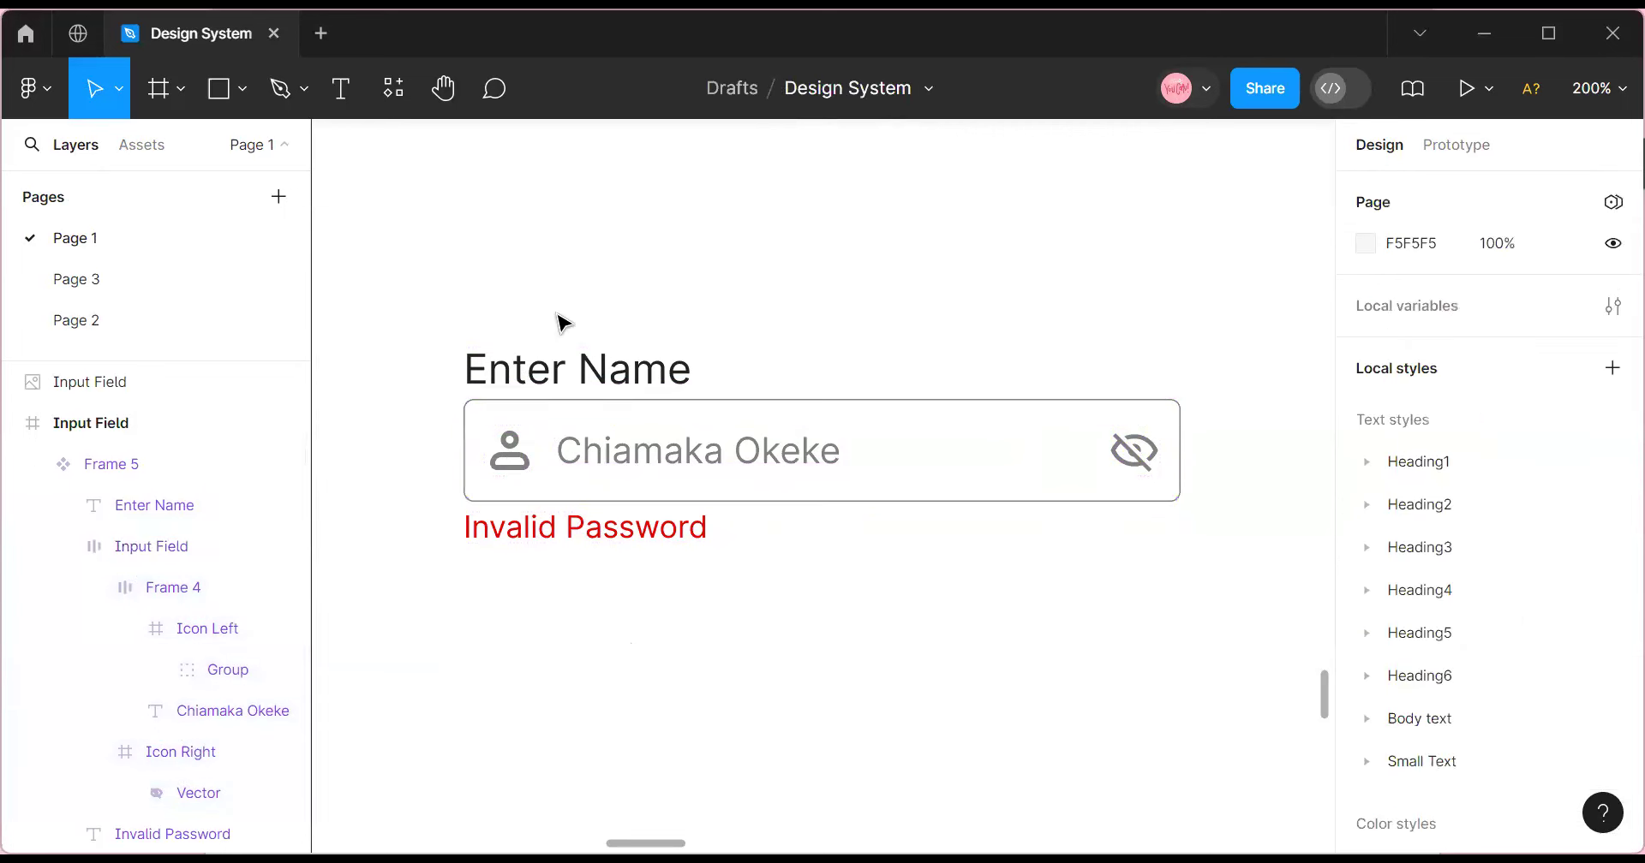
Create a Show Icon Left boolean property on the Icon Left frame, defaulting to False.
click(526, 370)
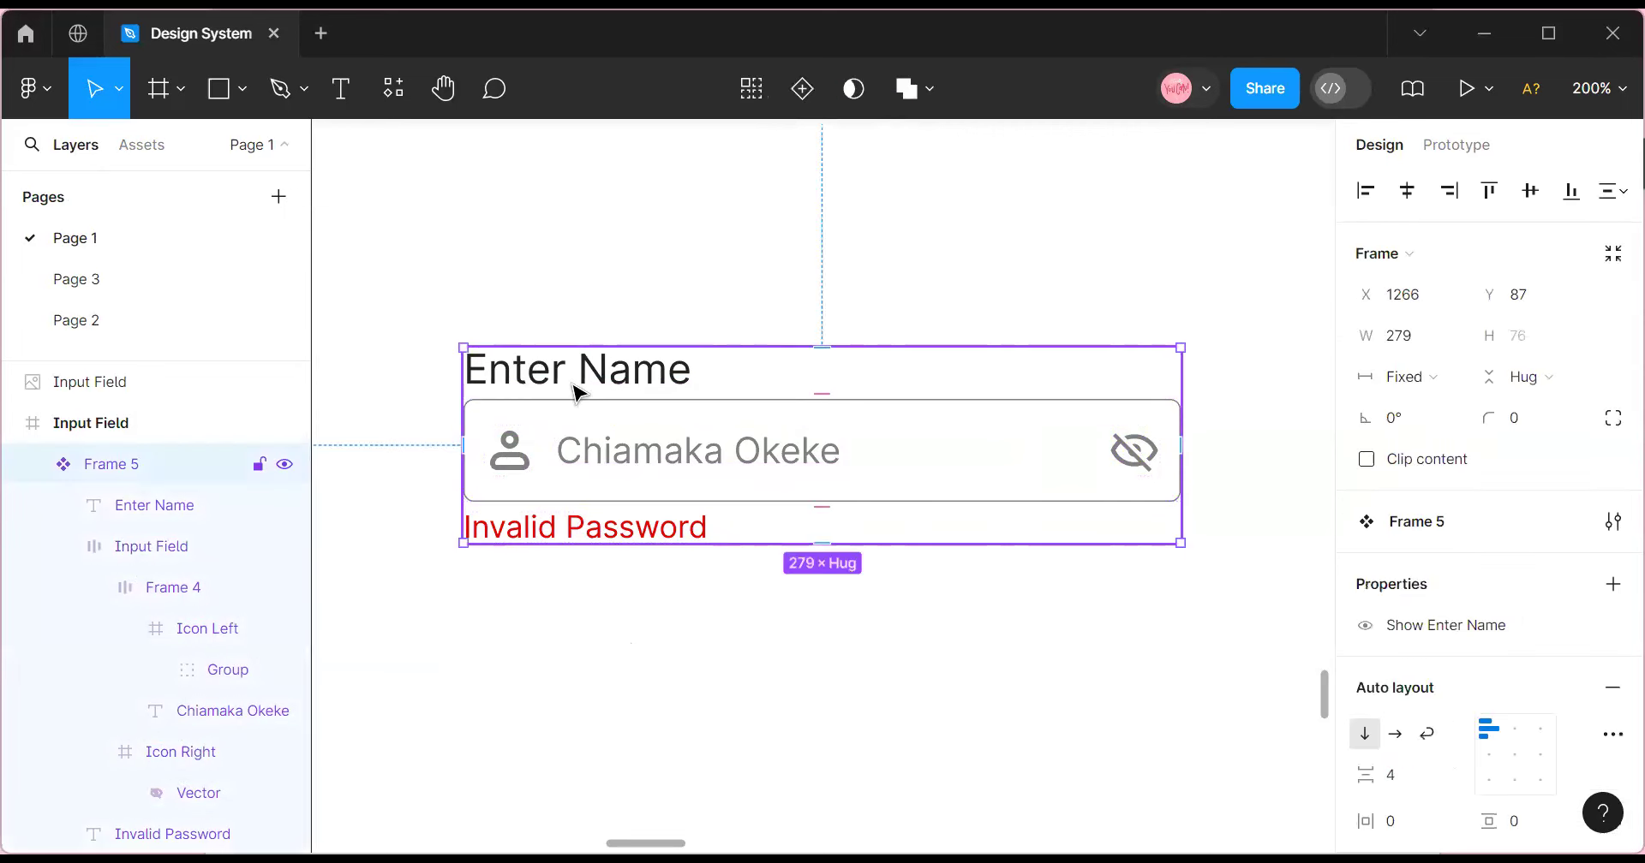
double_click(518, 463)
double_click(518, 463)
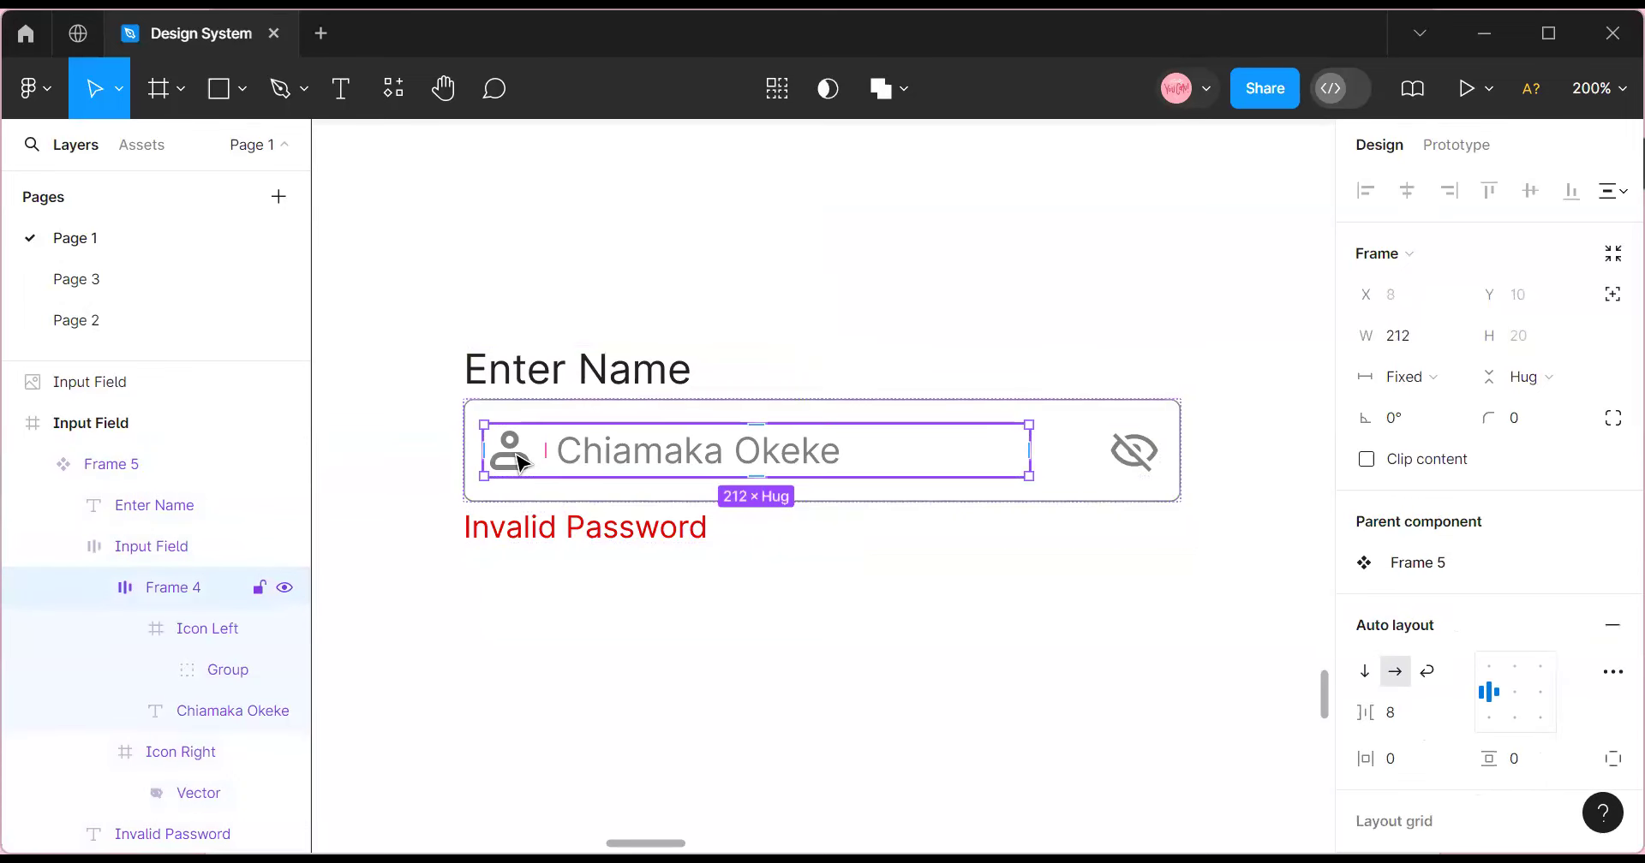
double_click(518, 462)
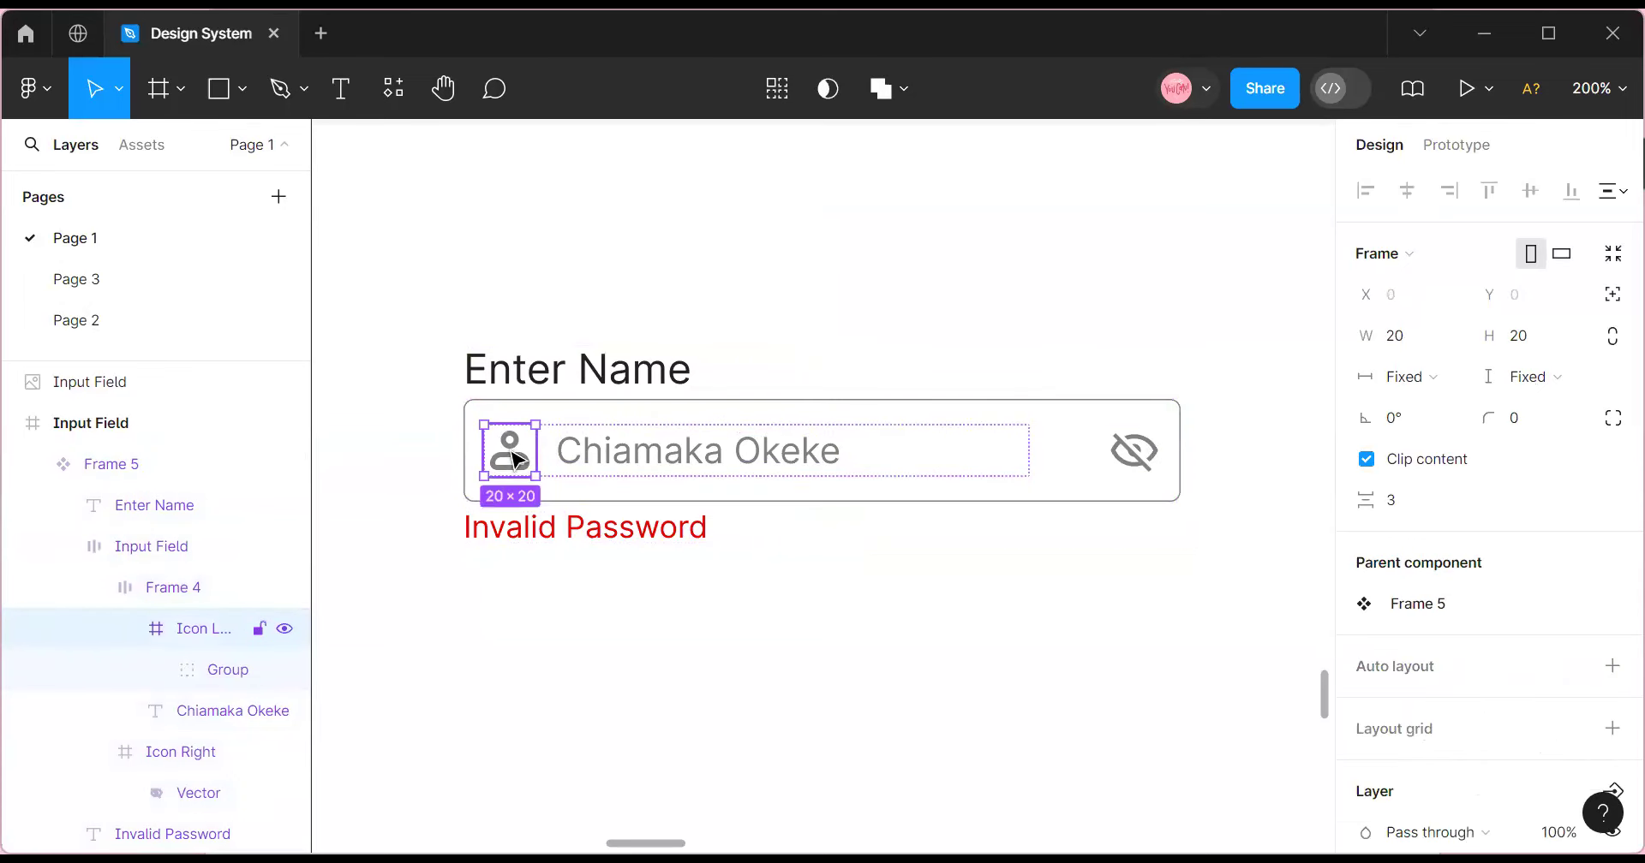
scroll(1608, 555, down, 3)
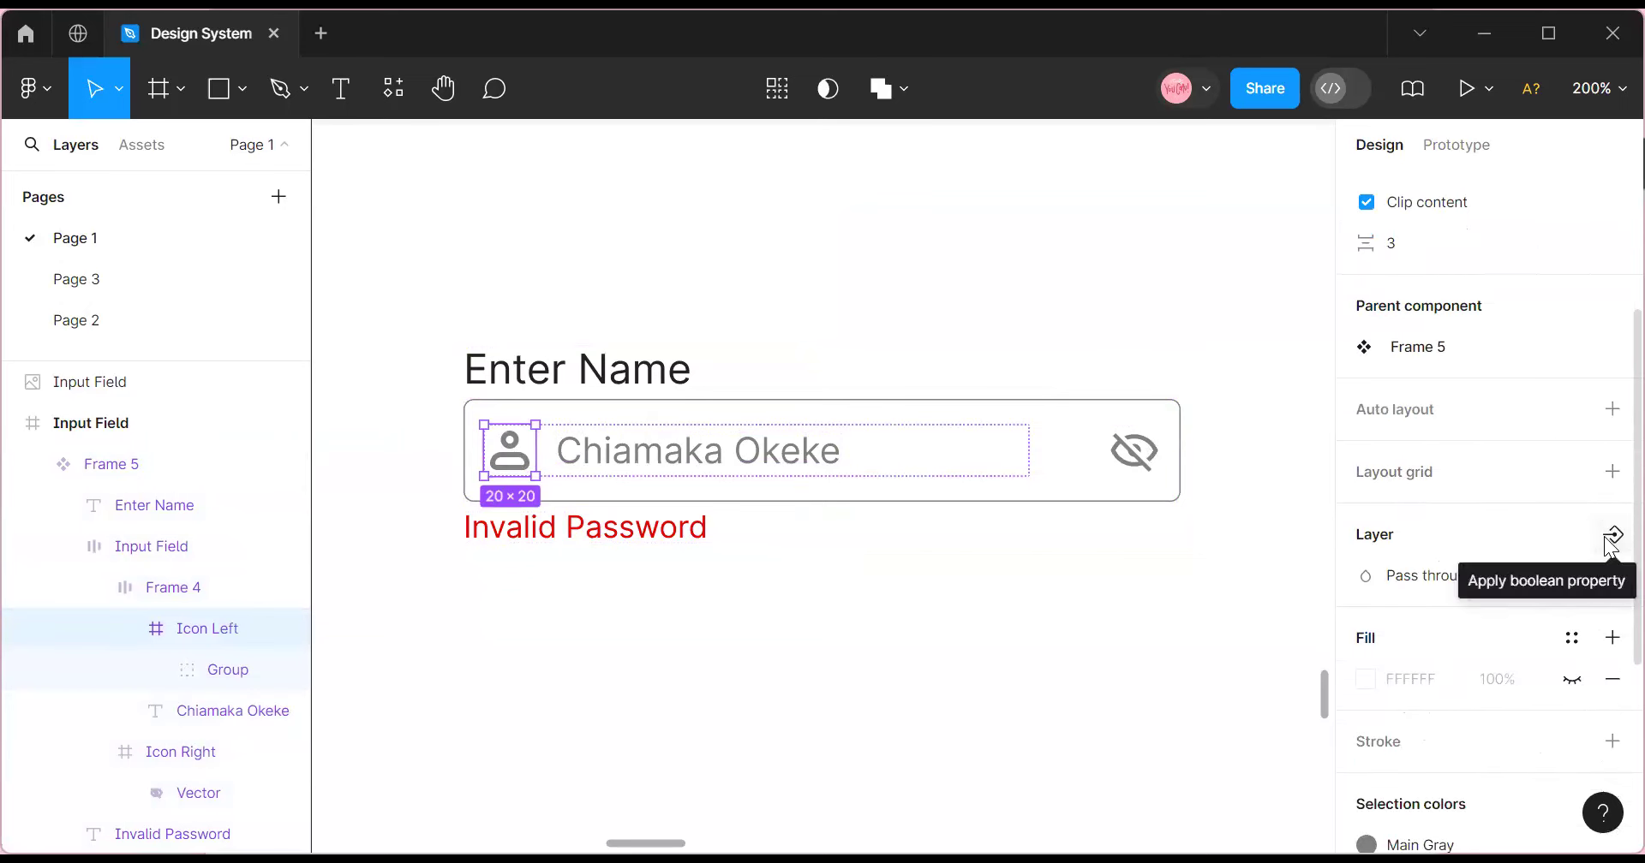
click(1612, 538)
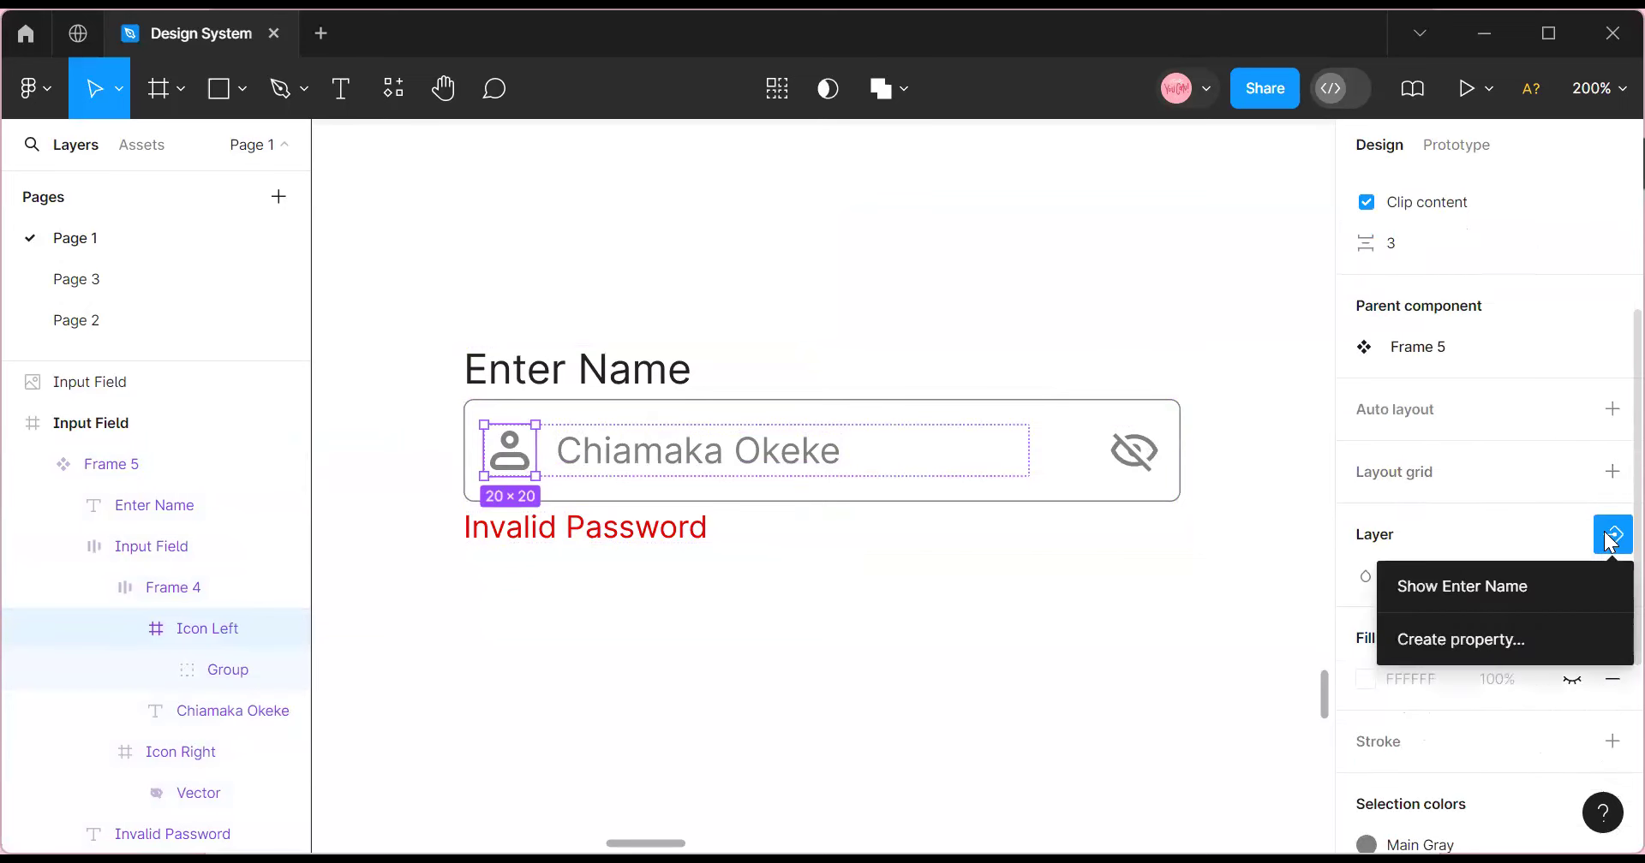
click(1536, 638)
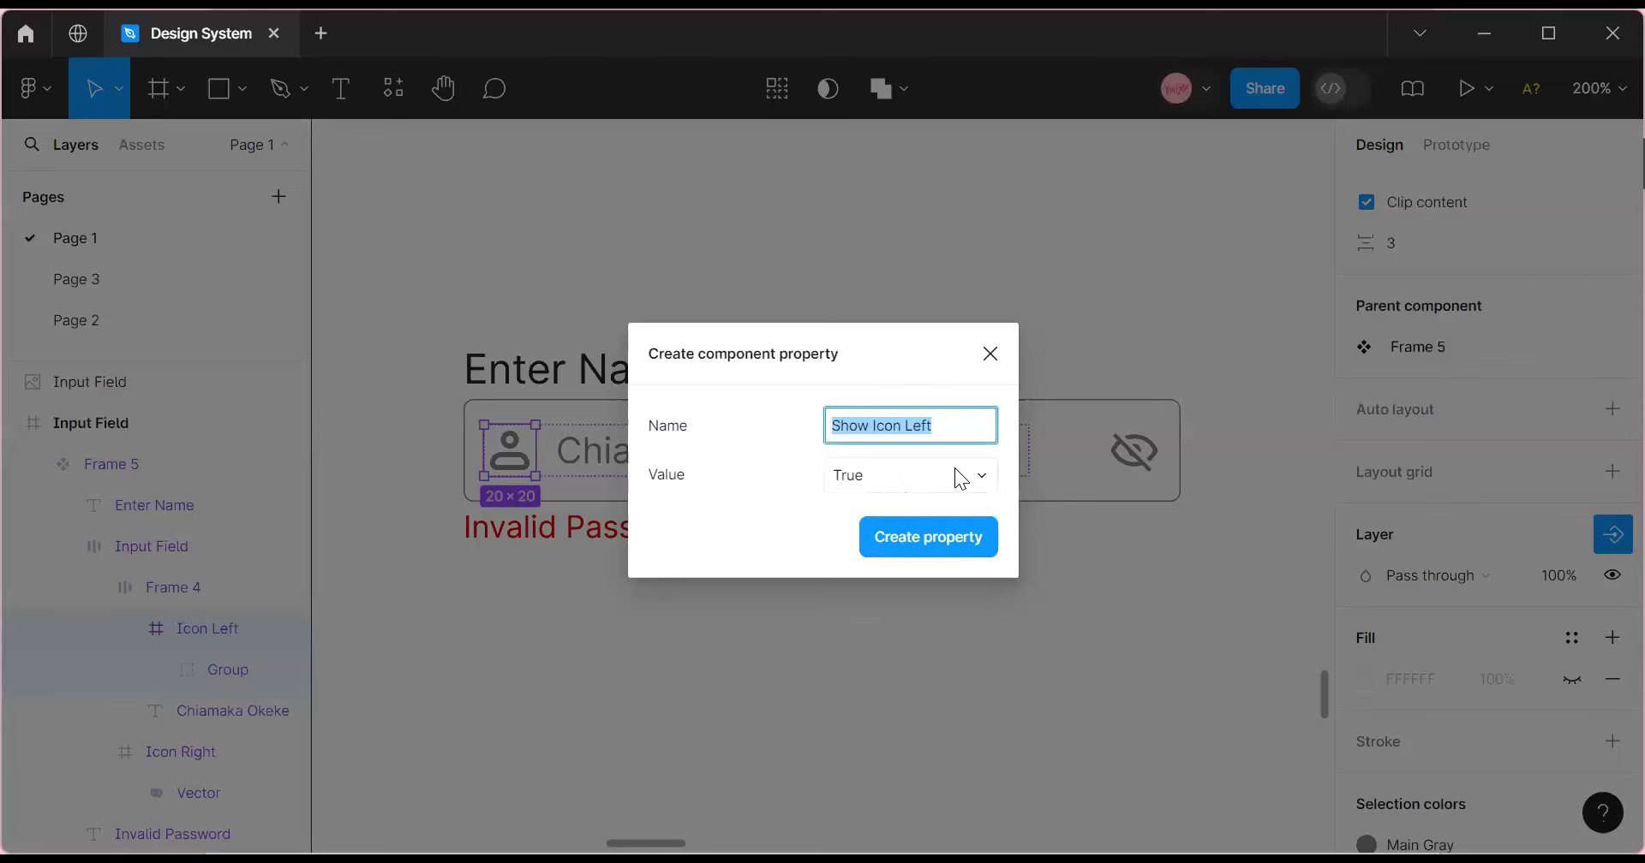
click(981, 483)
click(948, 502)
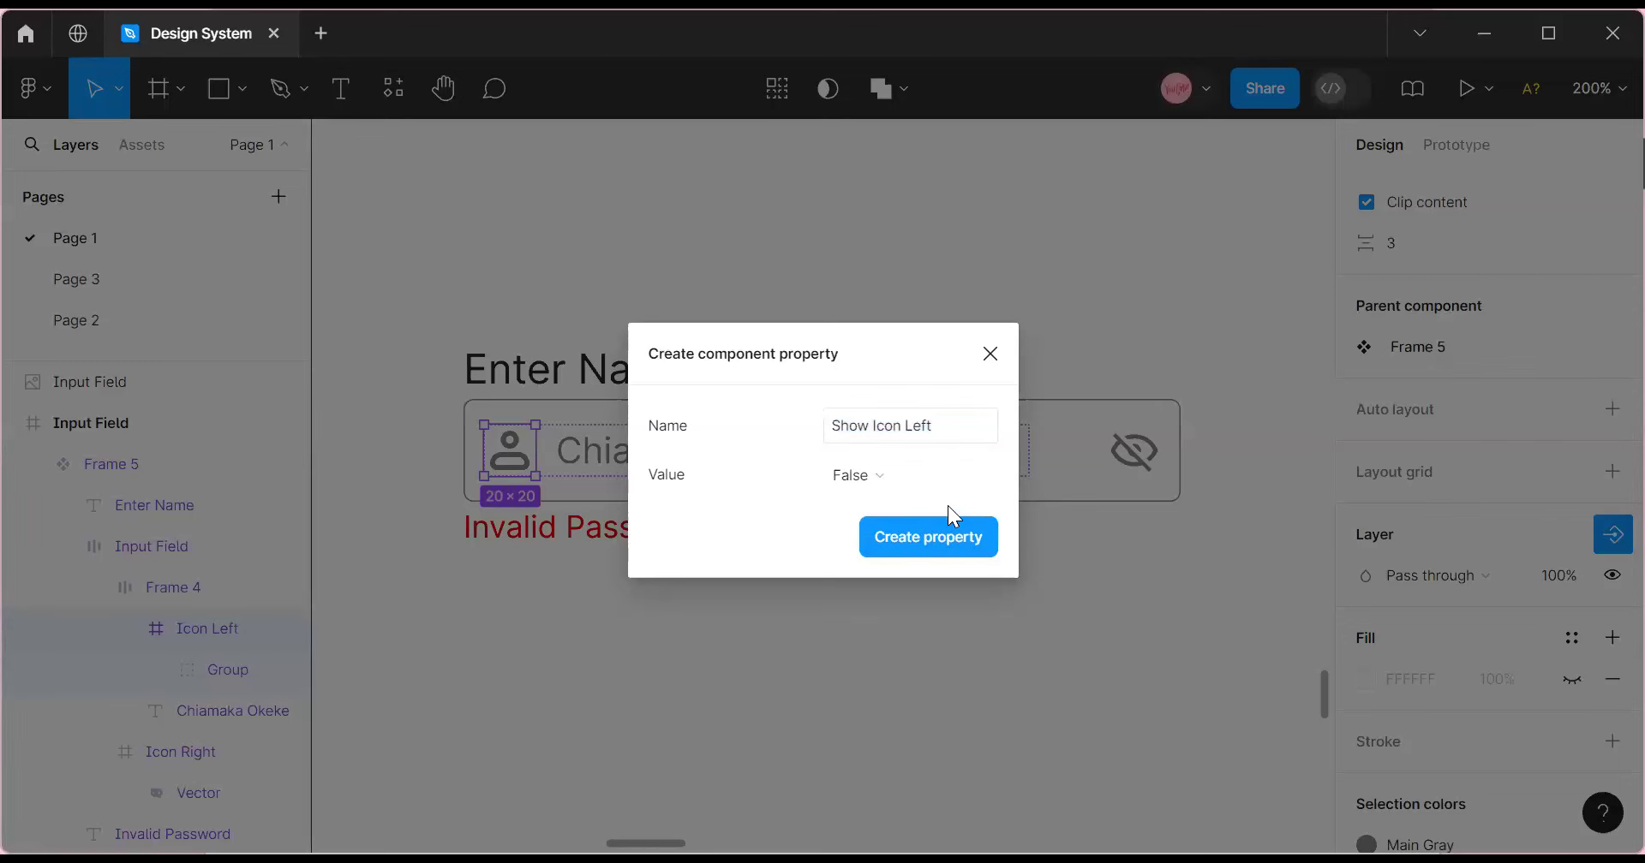
click(942, 542)
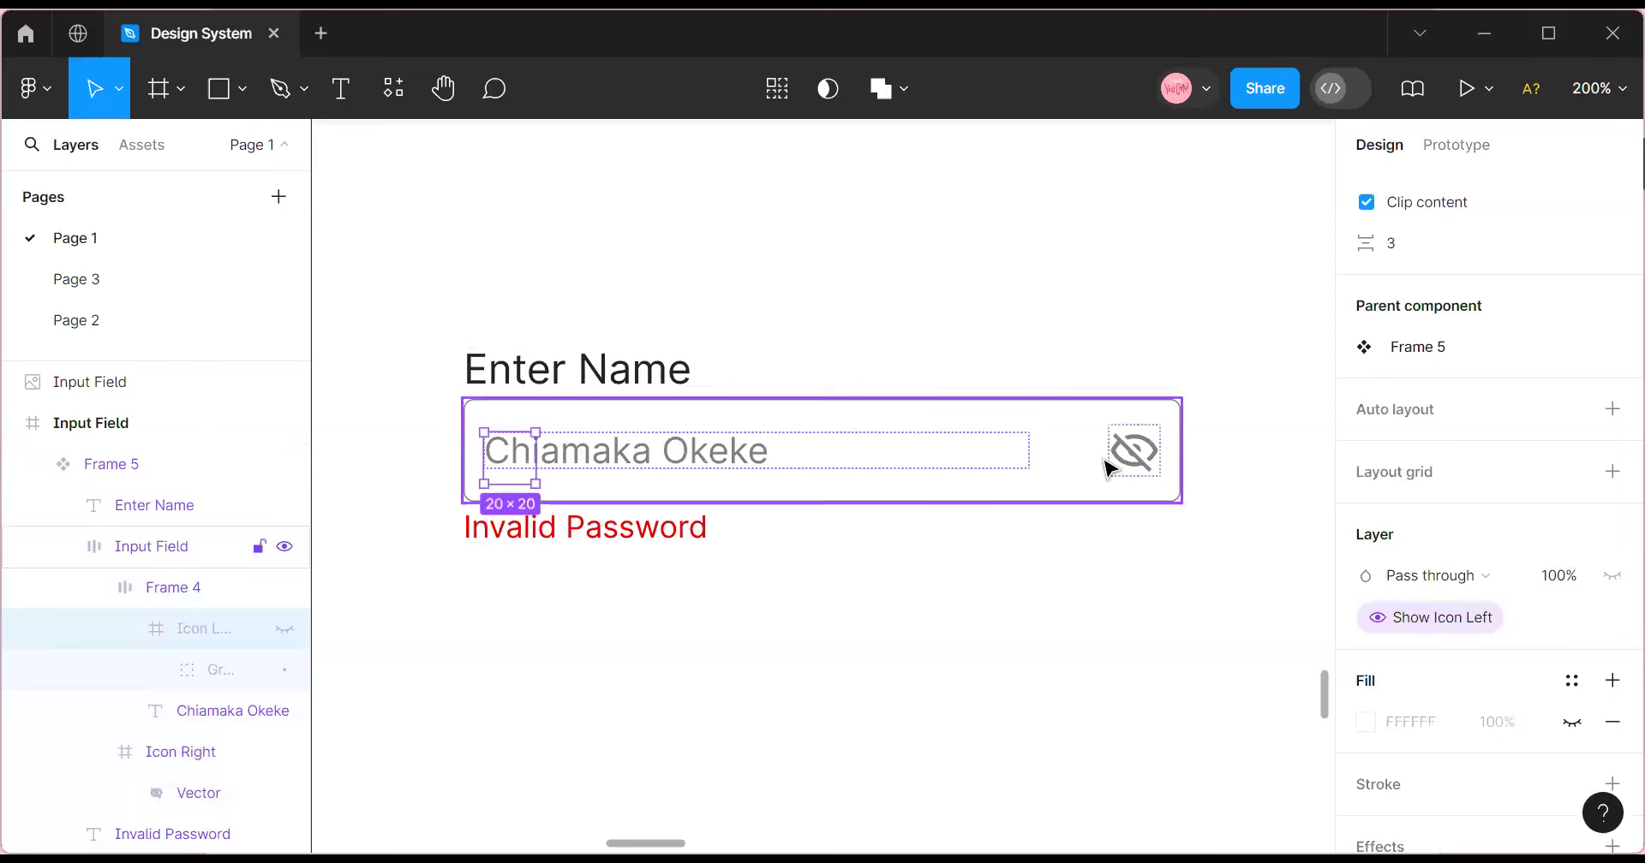
Create a Show Icon Right boolean property on the eye icon, defaulting to False.
click(1128, 467)
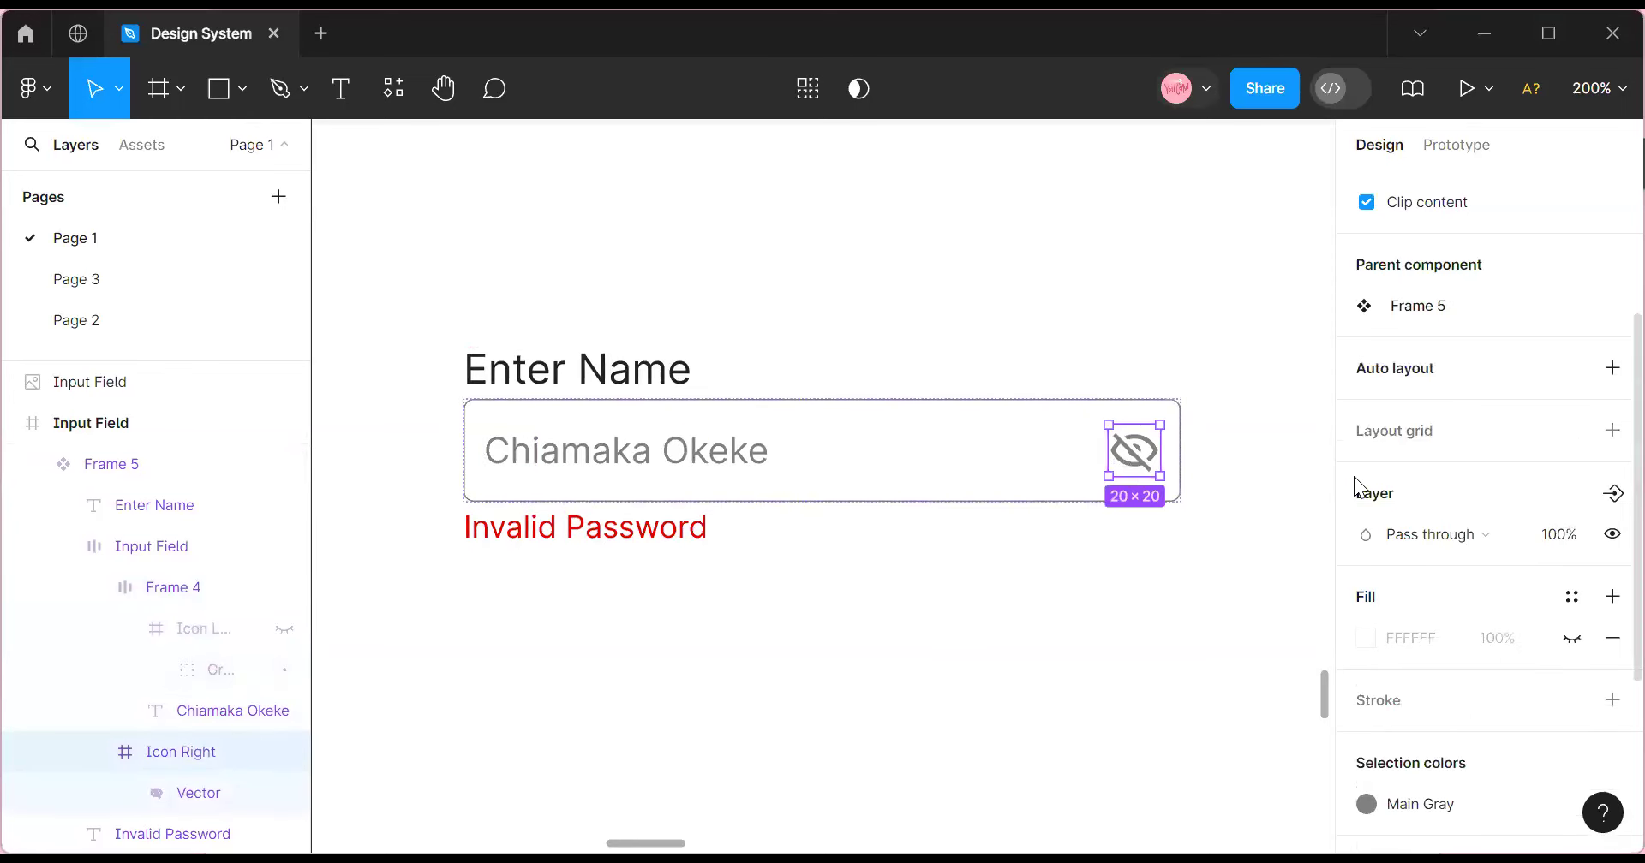
click(1612, 494)
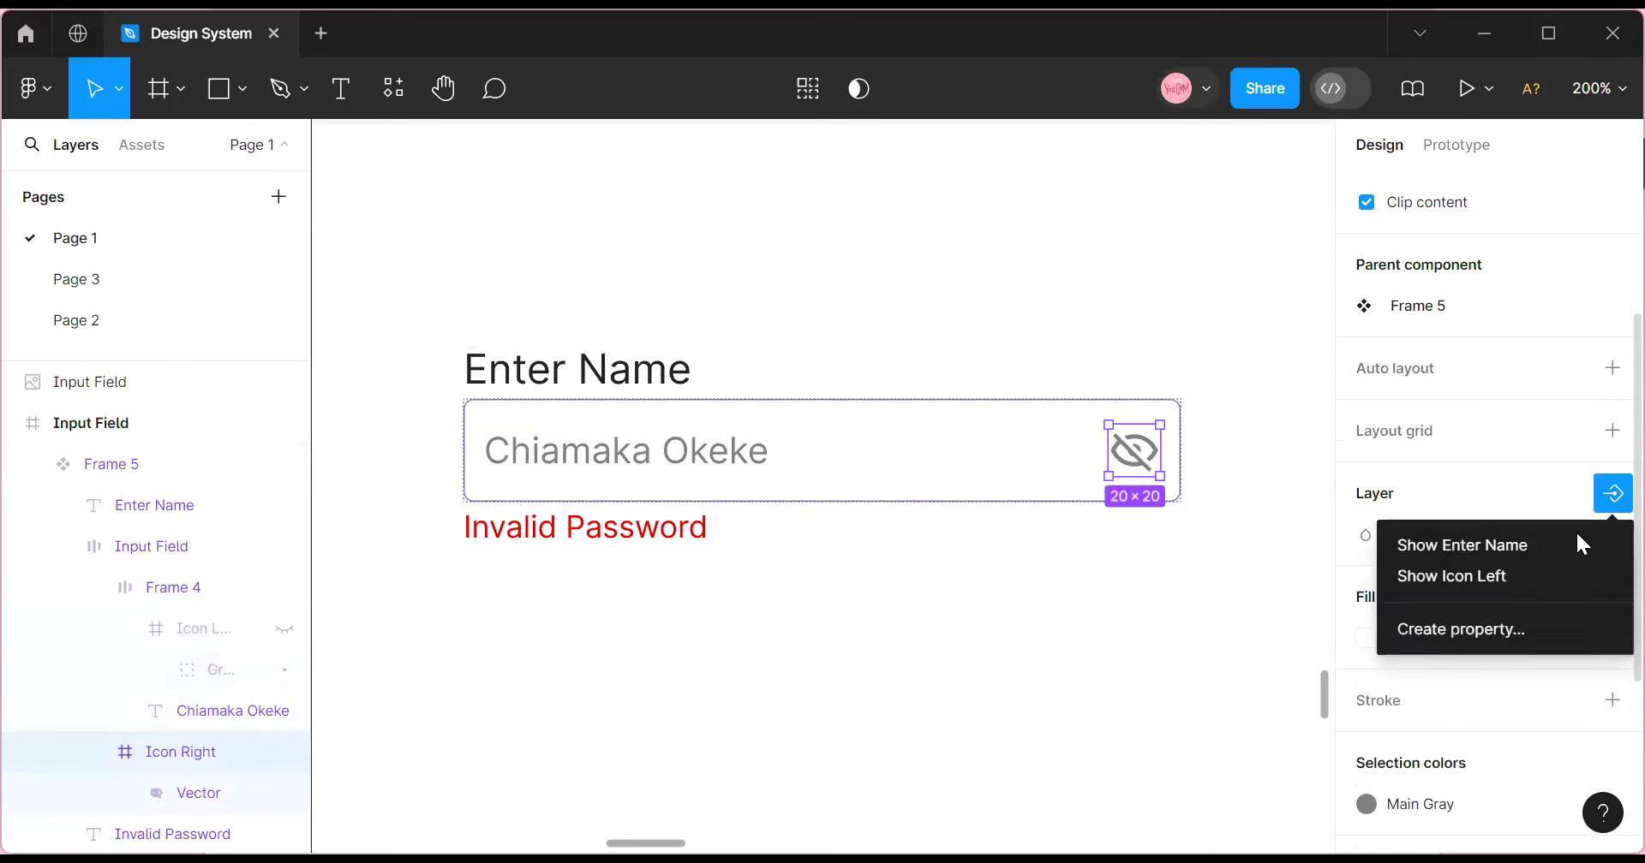
click(1480, 628)
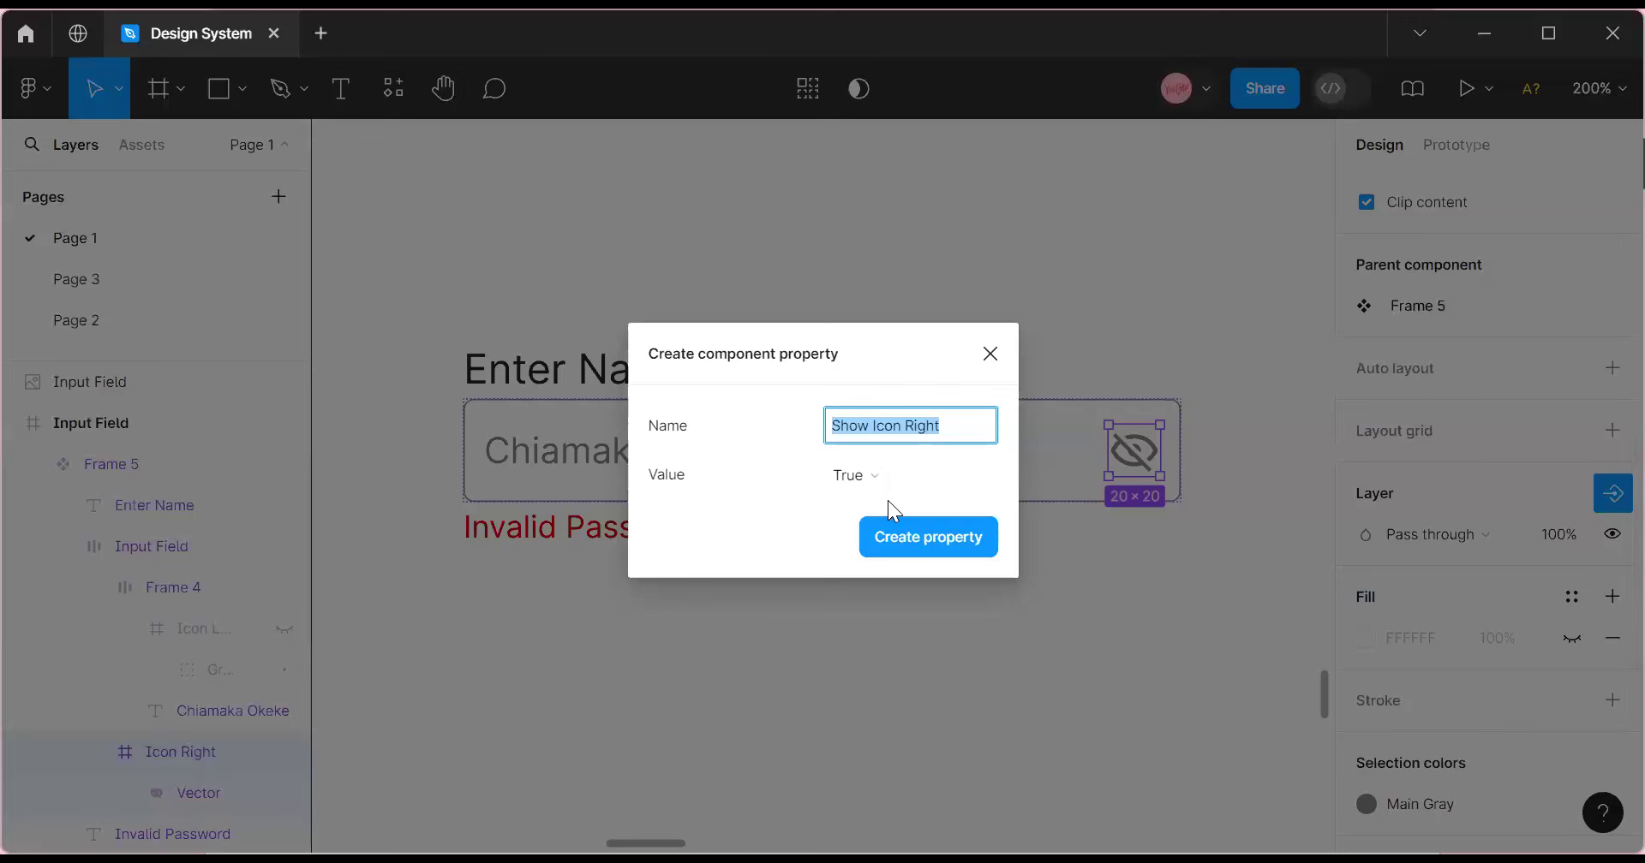
click(980, 478)
click(969, 504)
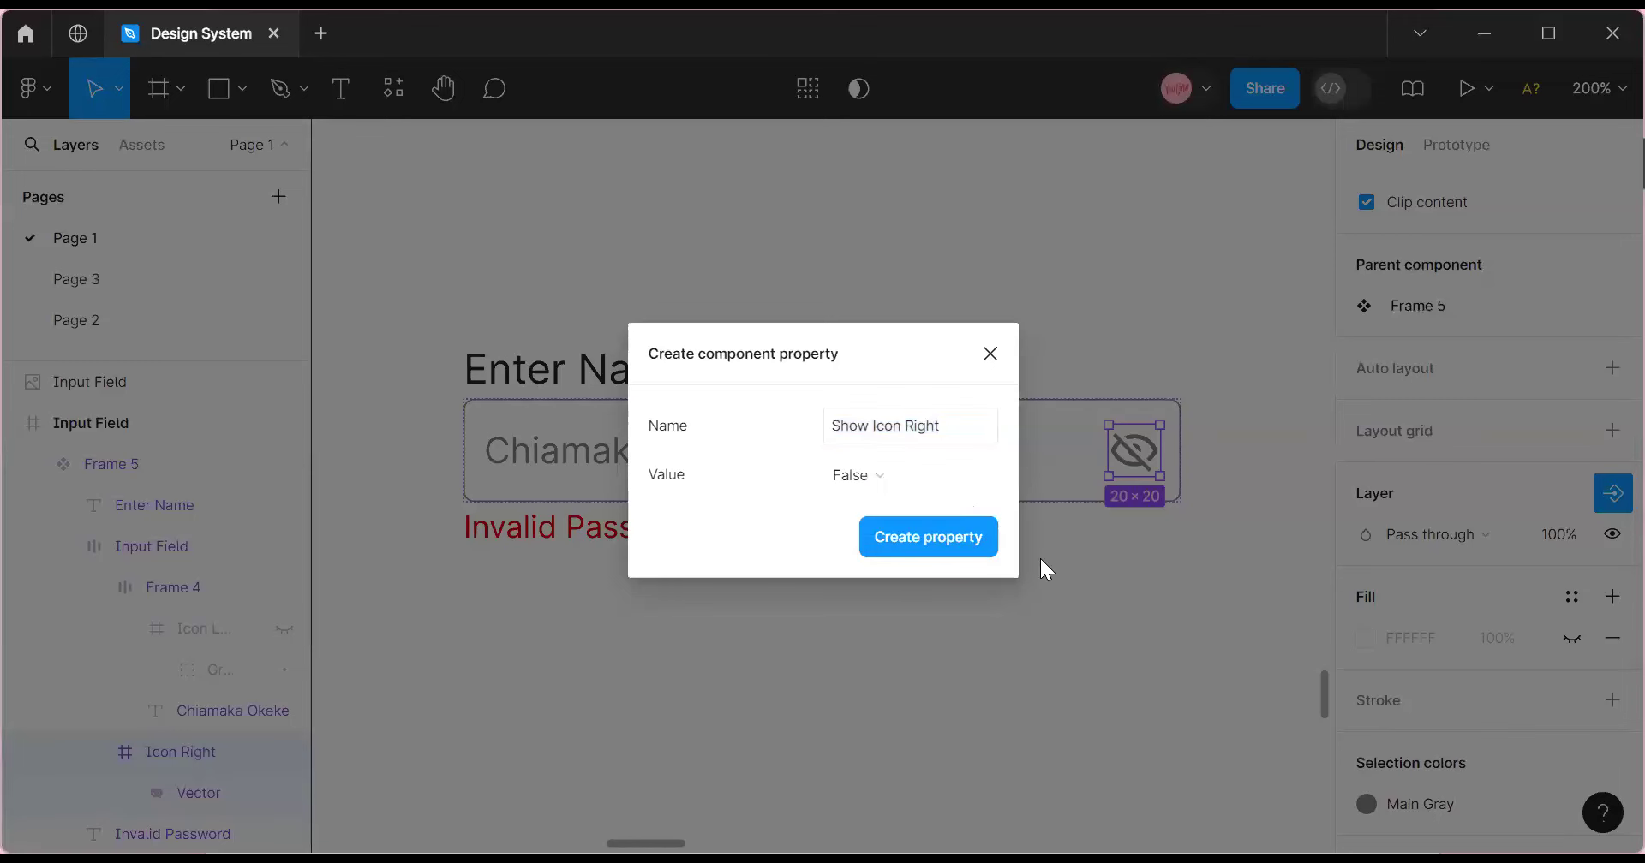
click(930, 547)
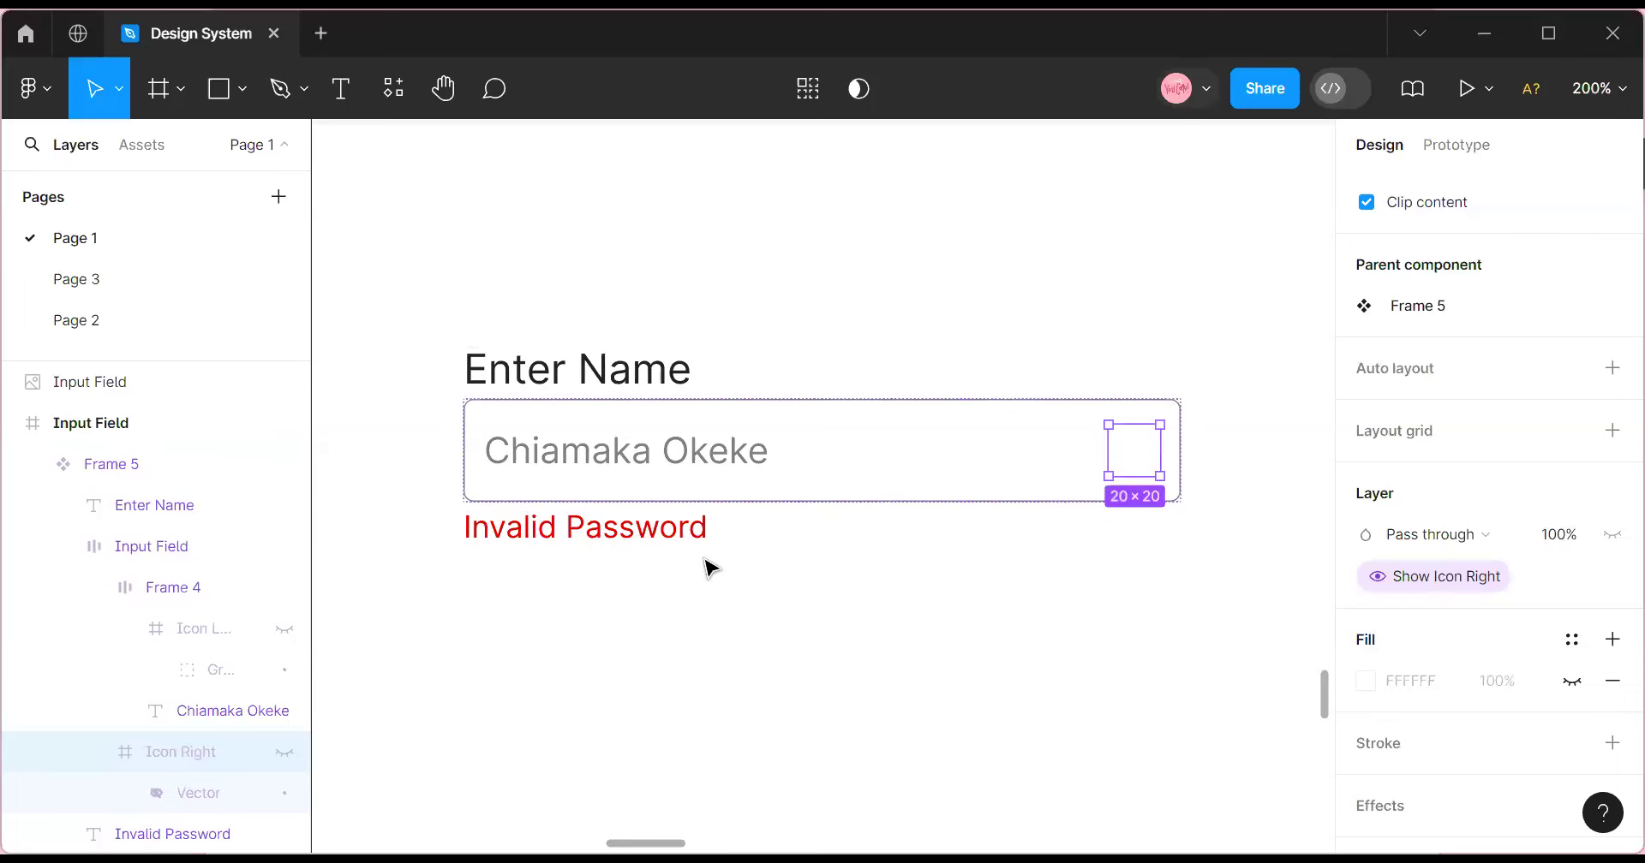
Open the Invalid Password text for editing.
click(677, 561)
click(589, 538)
click(590, 538)
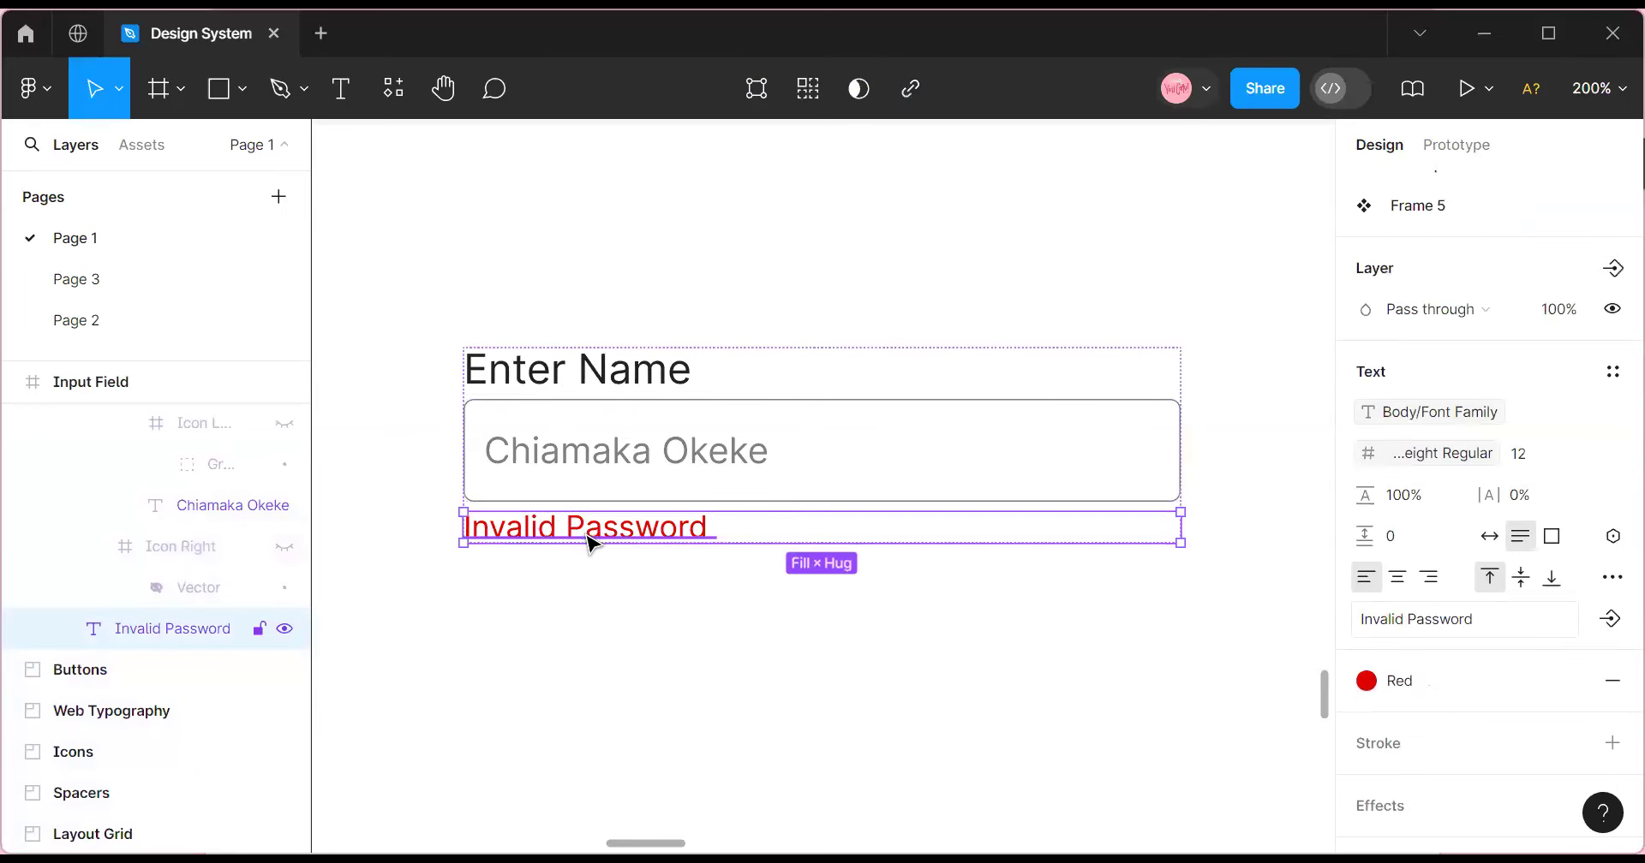
double_click(590, 538)
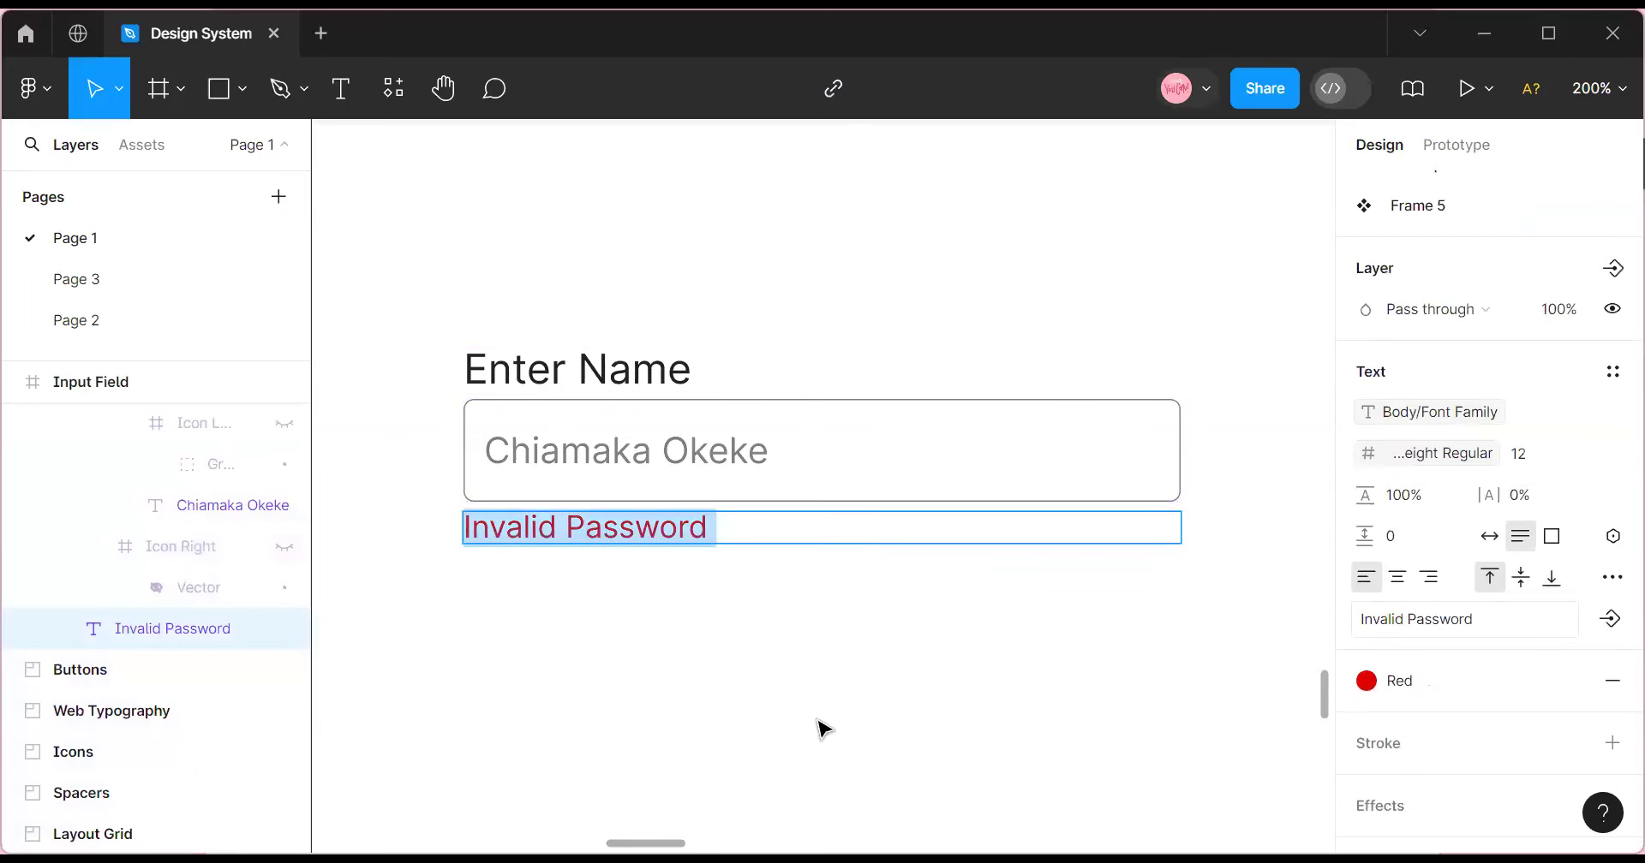
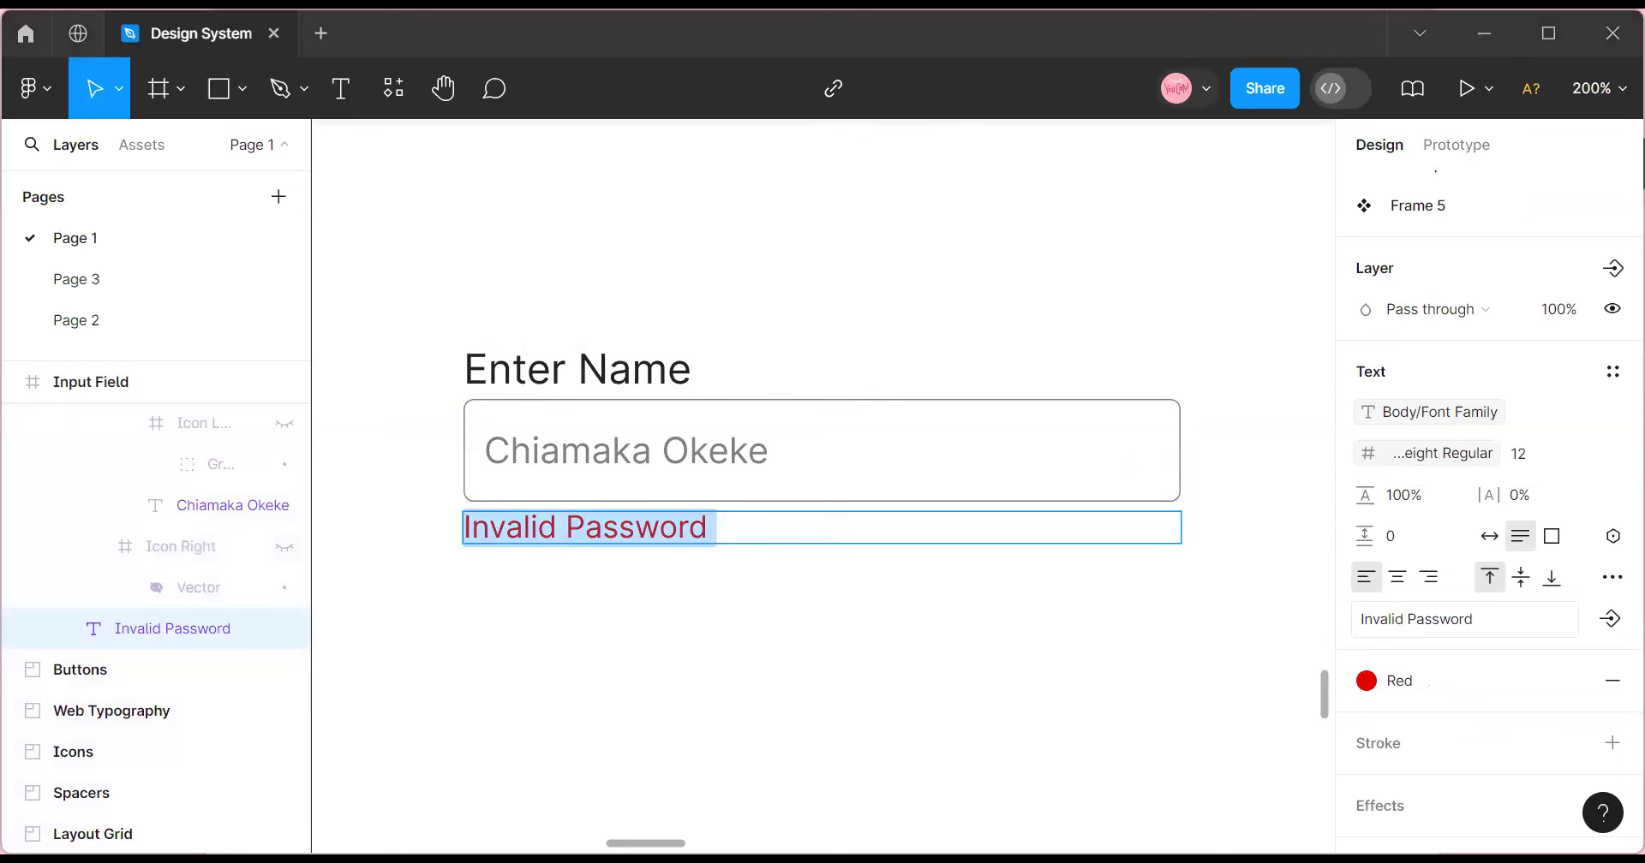
Add a Show Invalid Password boolean property to the Invalid Password text, defaulting to False.
key(Escape)
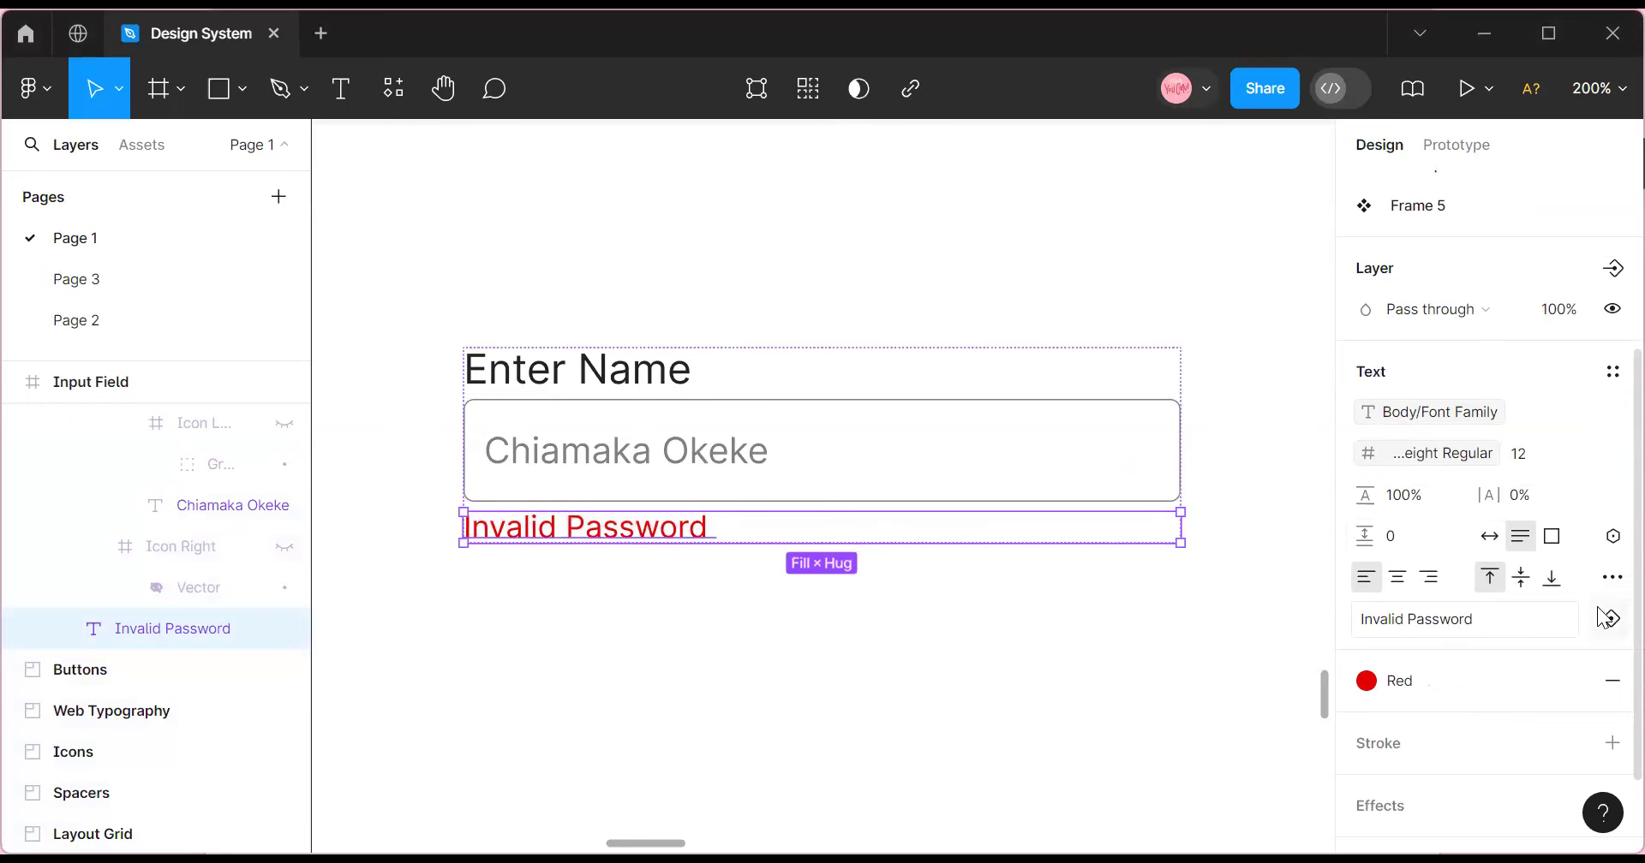
click(1612, 270)
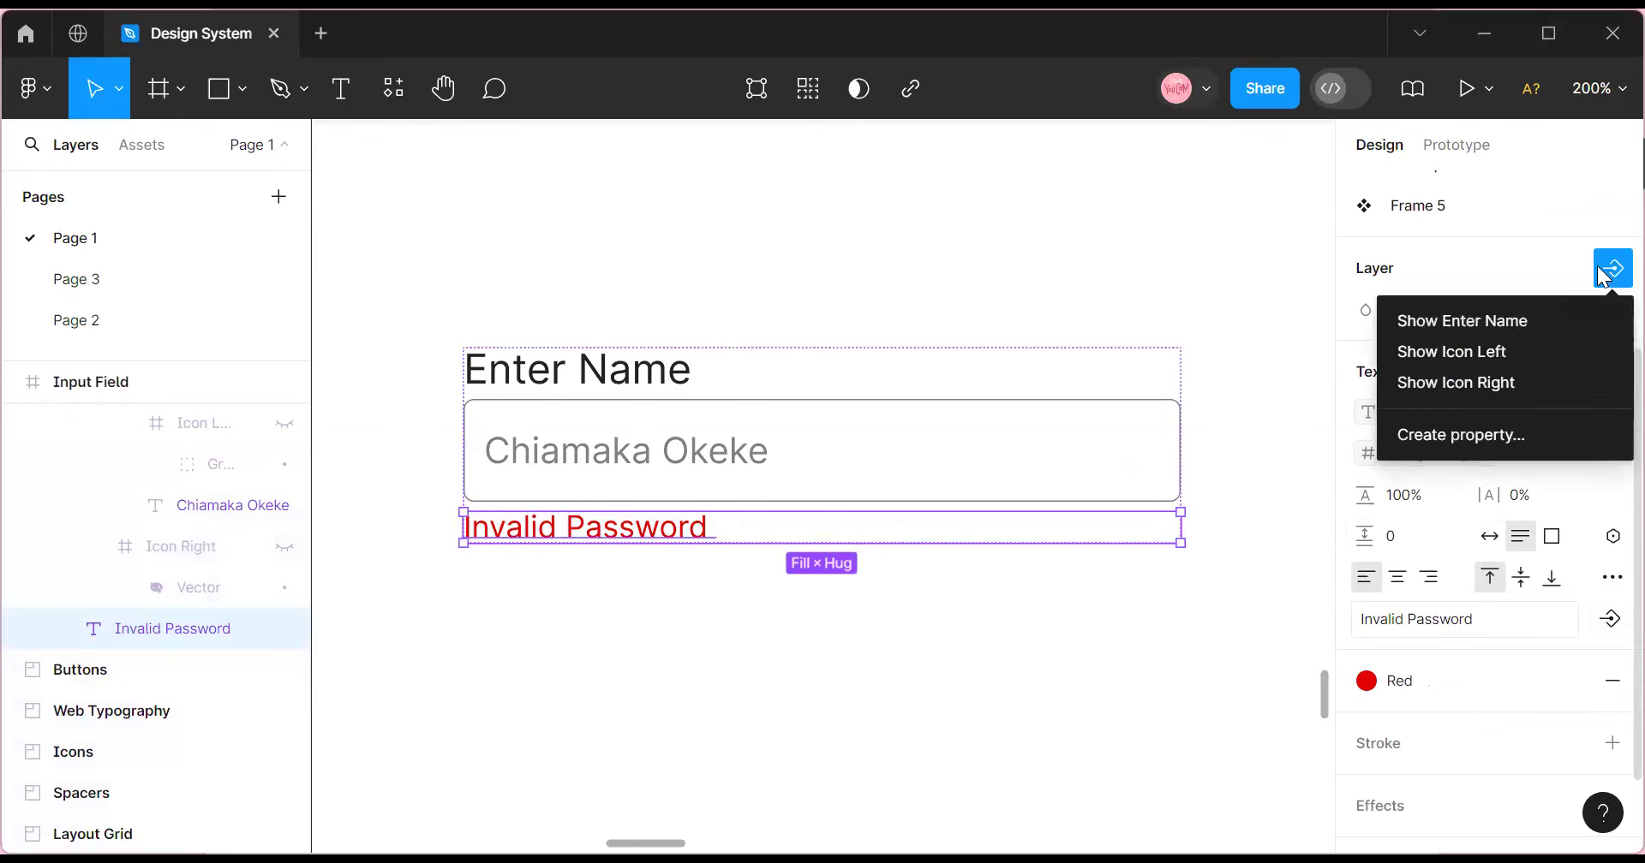
click(1499, 434)
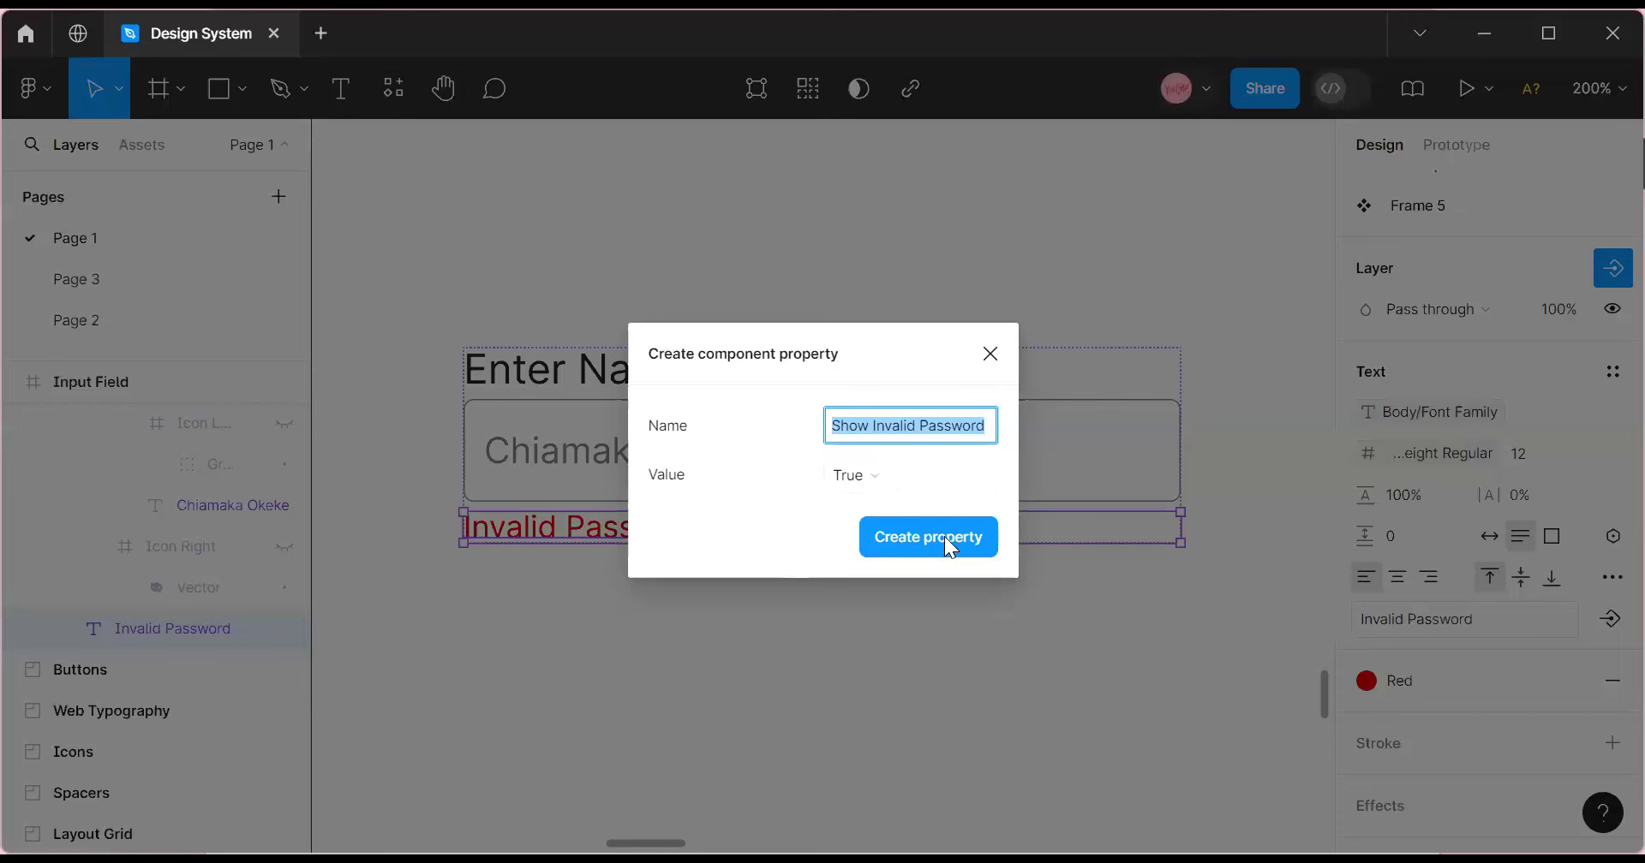
click(904, 476)
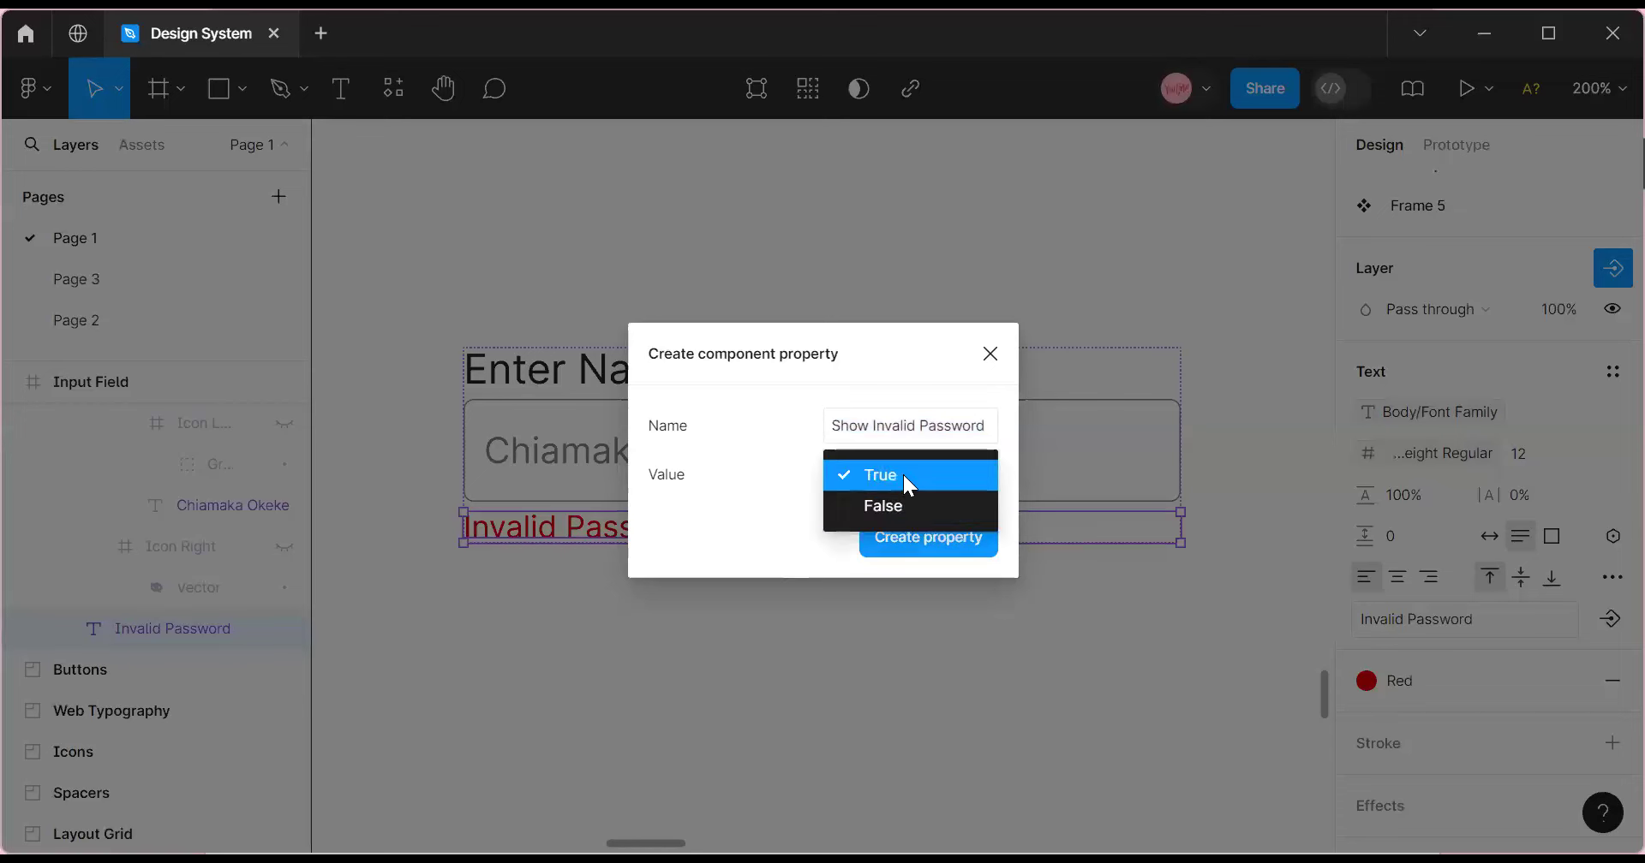
click(898, 506)
click(923, 539)
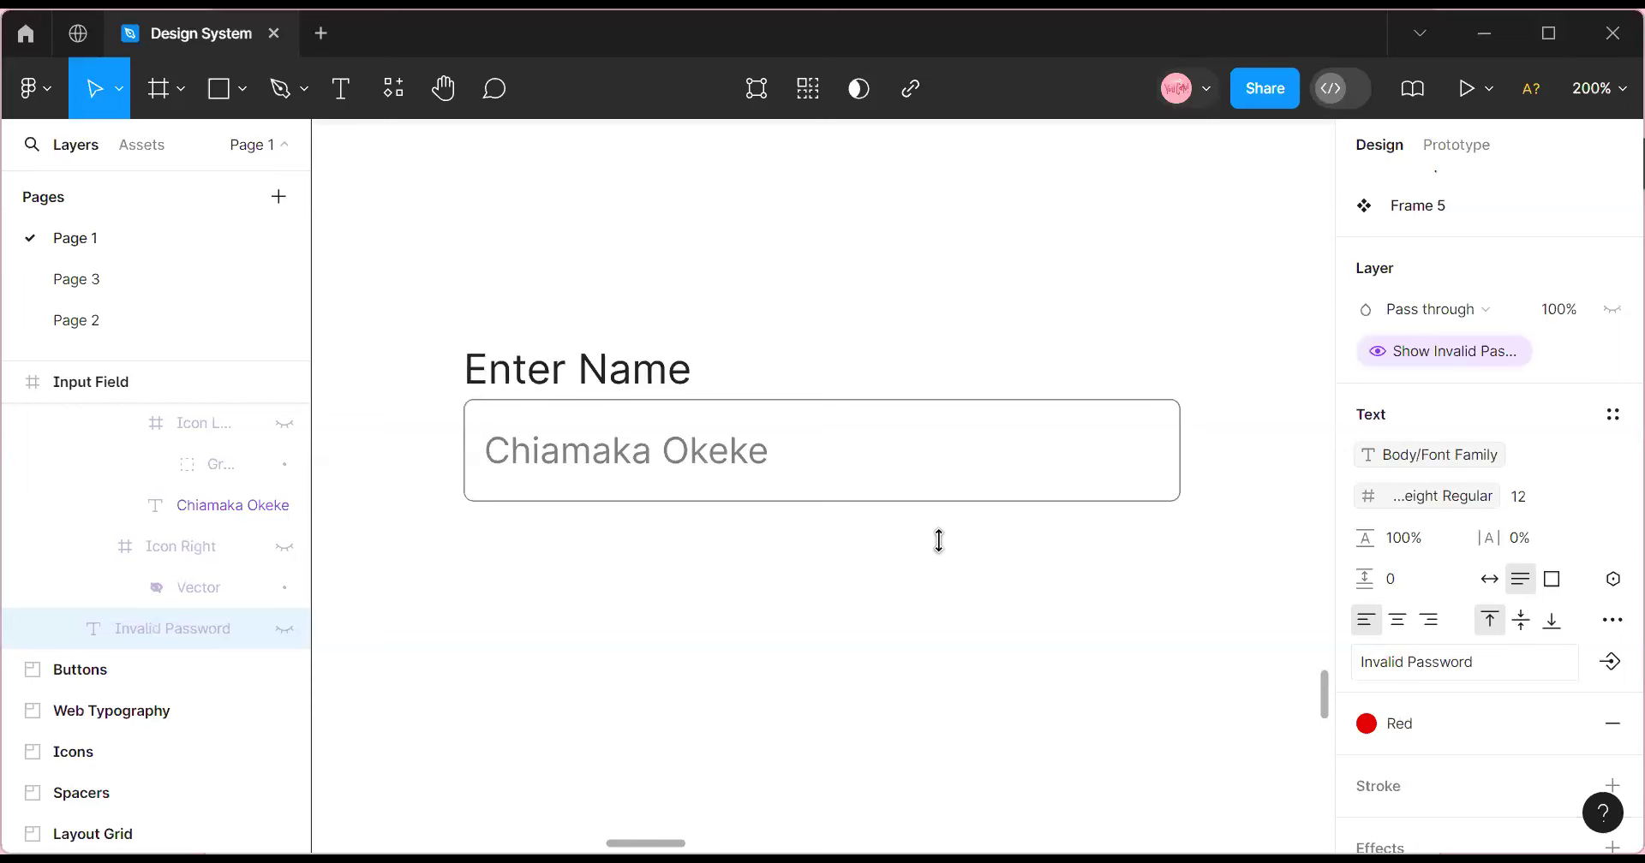
click(661, 382)
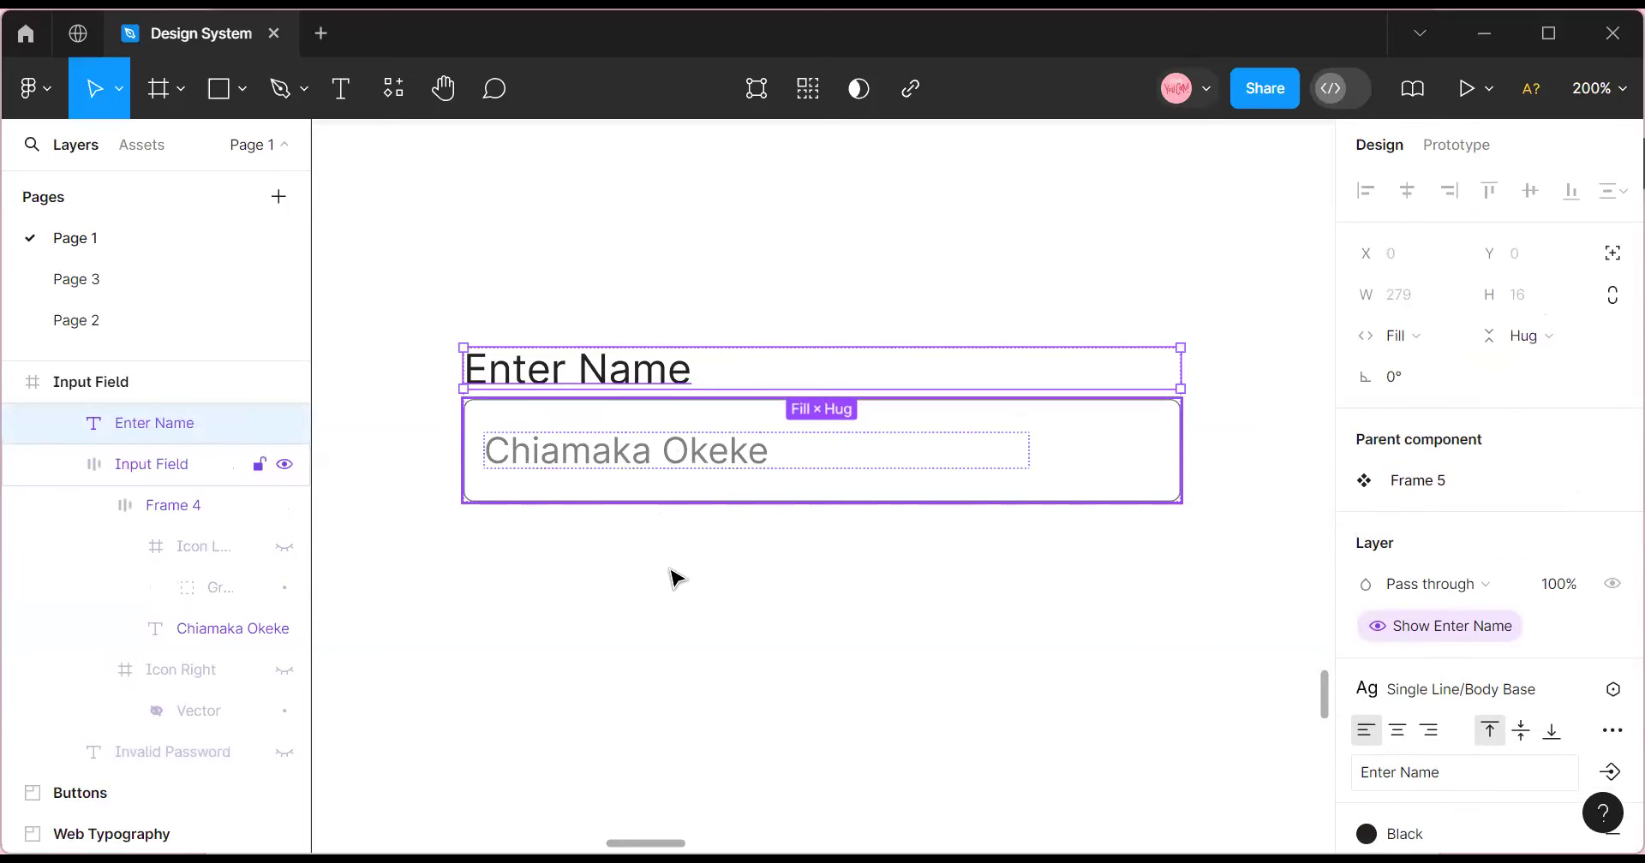
Select the whole input field component and add a second variant to it.
click(519, 331)
click(517, 365)
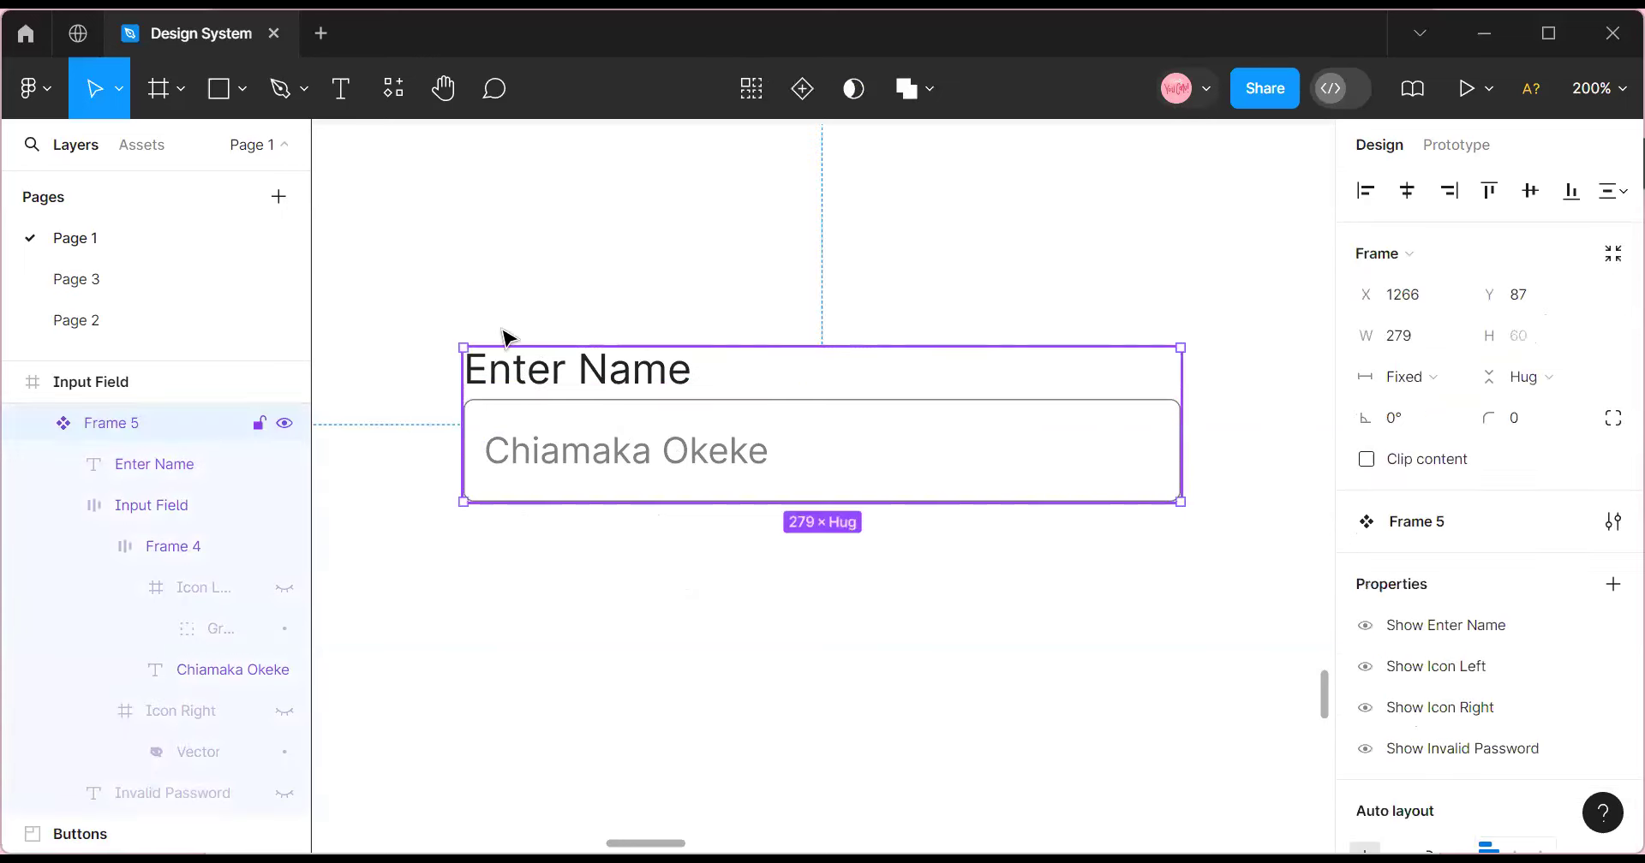
click(839, 464)
scroll(1479, 487, down, 5)
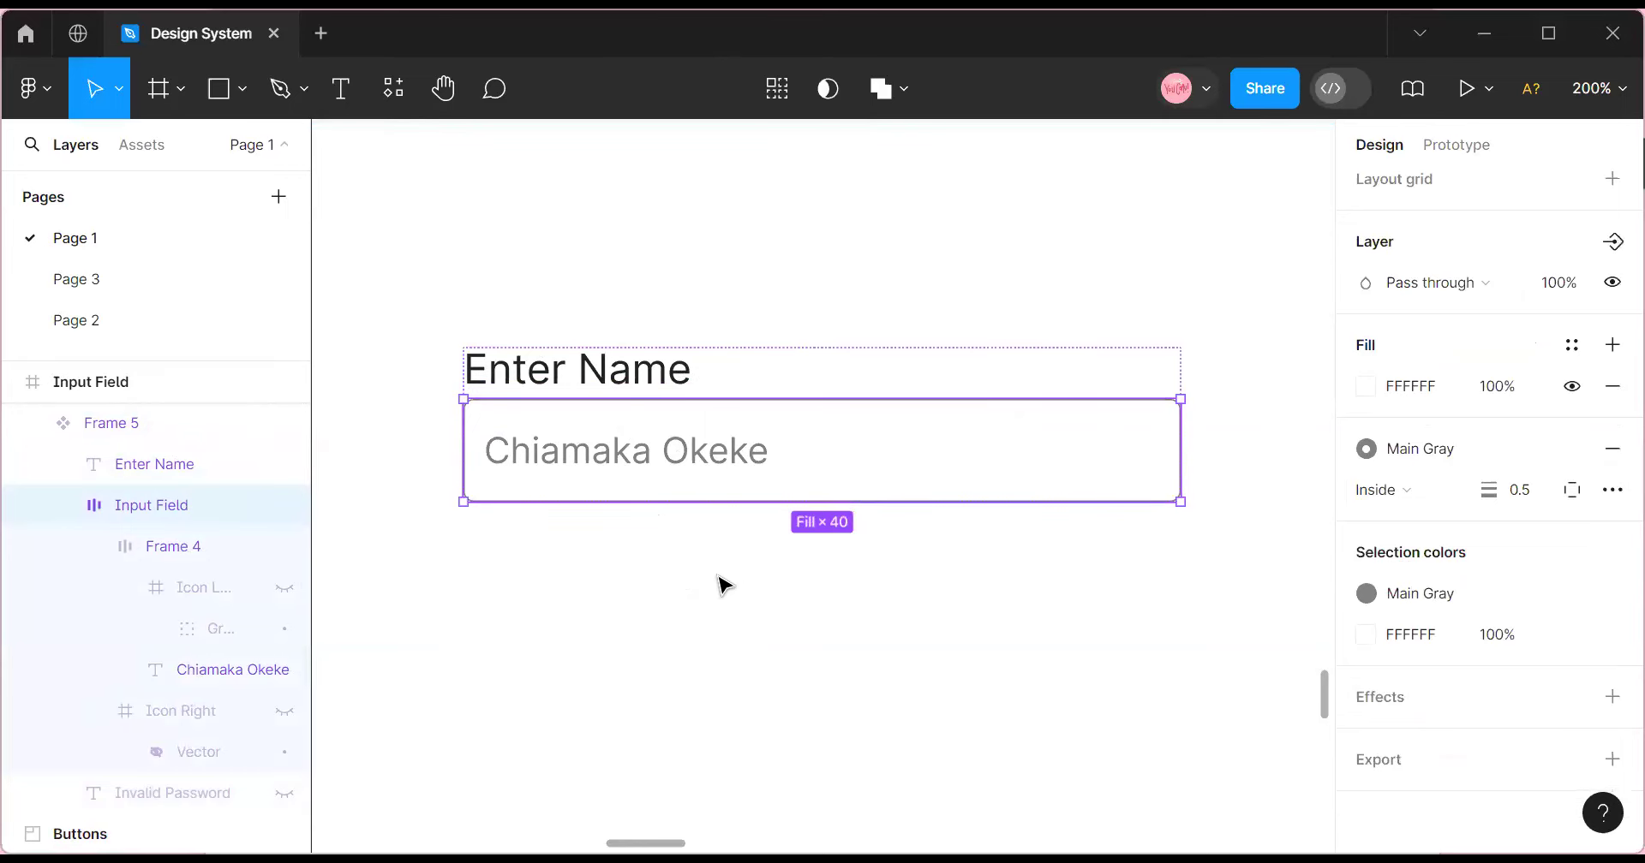
click(683, 374)
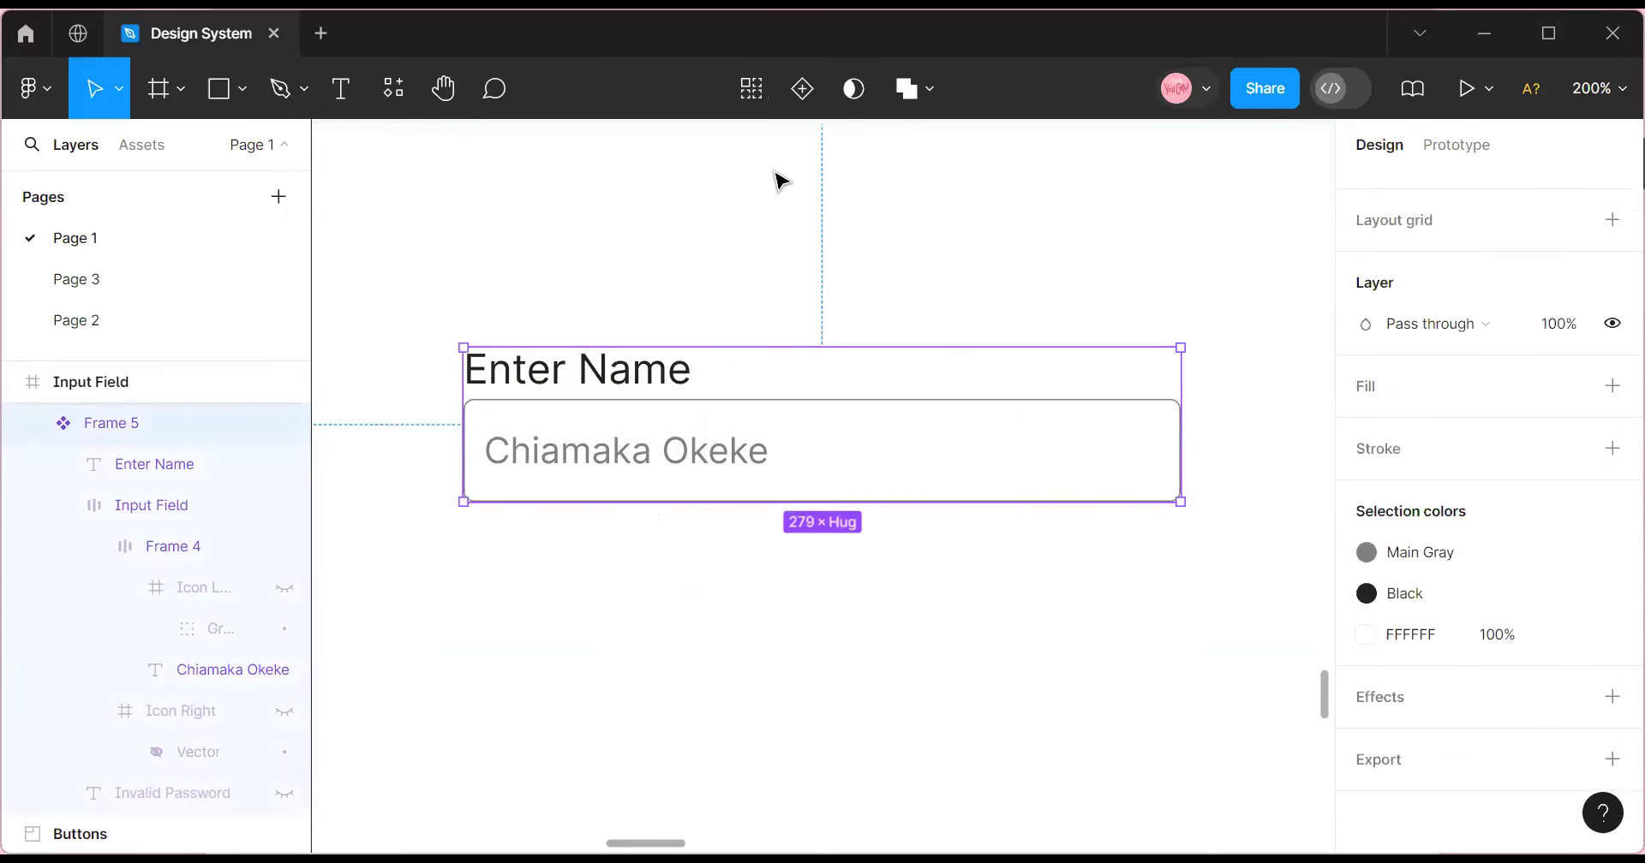
click(793, 96)
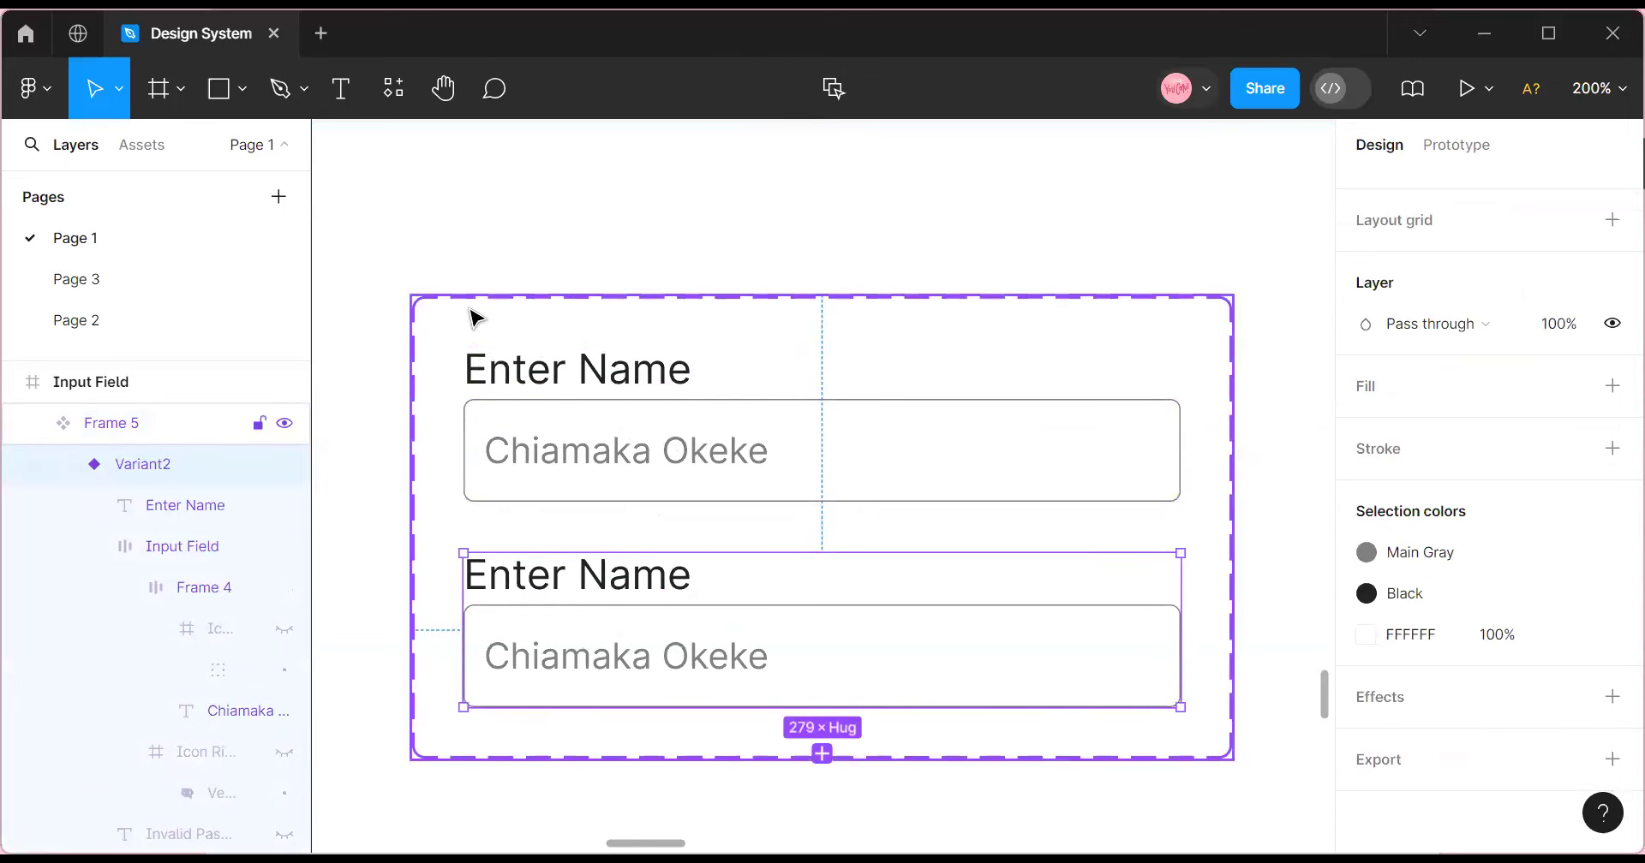
Rename the new component set to 'Input Field'.
click(433, 354)
double_click(156, 423)
text(Input Fi)
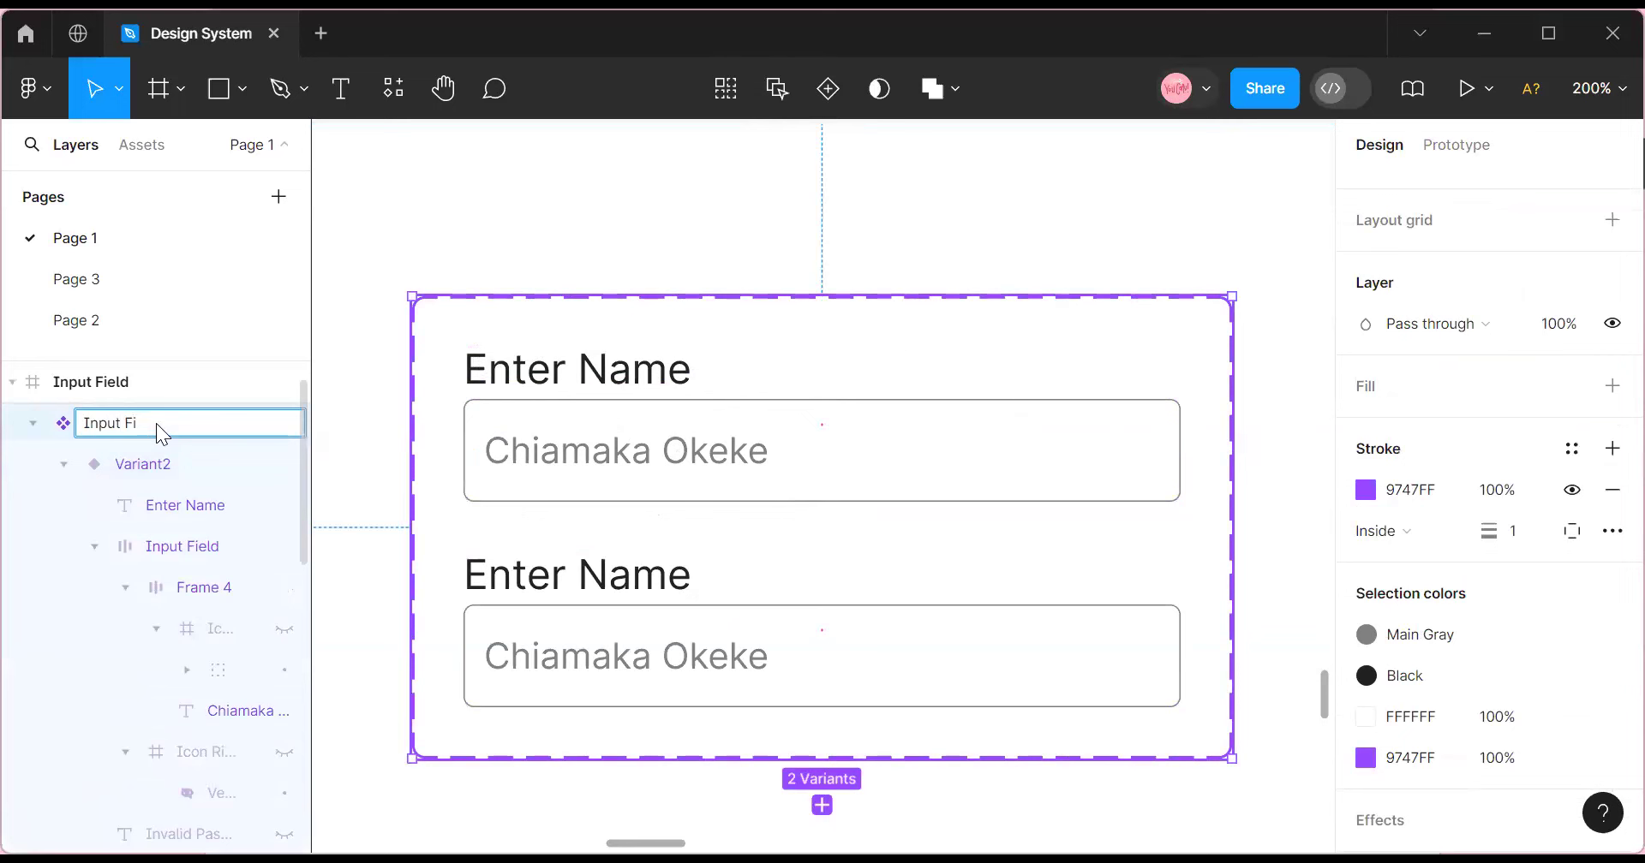
click(510, 203)
Inspect the input boxes of both variants and open the zoom options.
click(489, 297)
scroll(600, 494, down, 3)
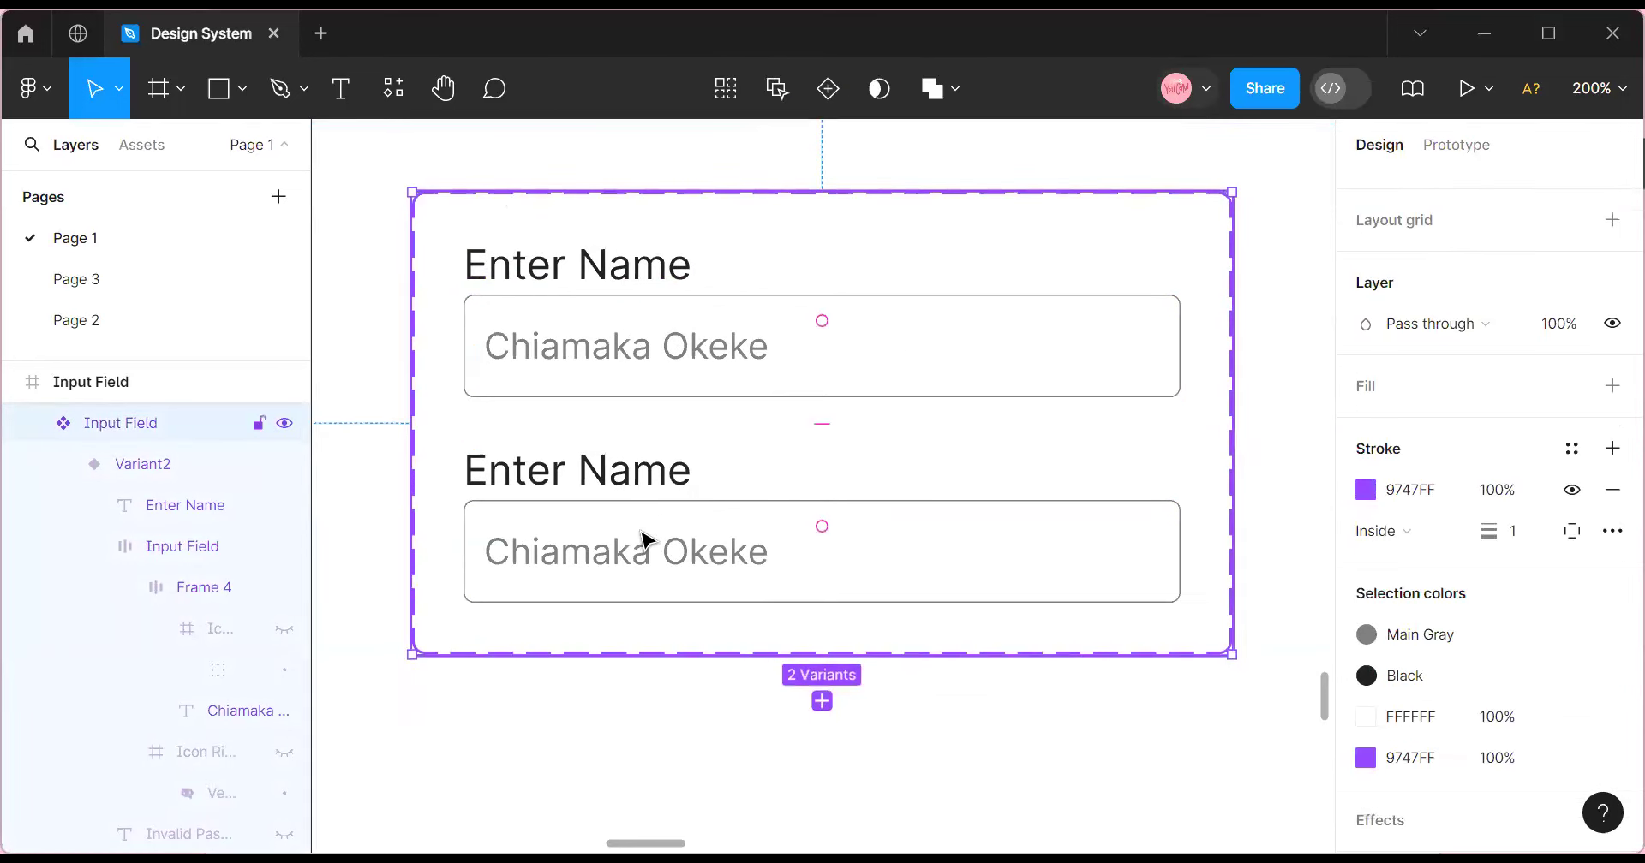
click(647, 540)
click(647, 538)
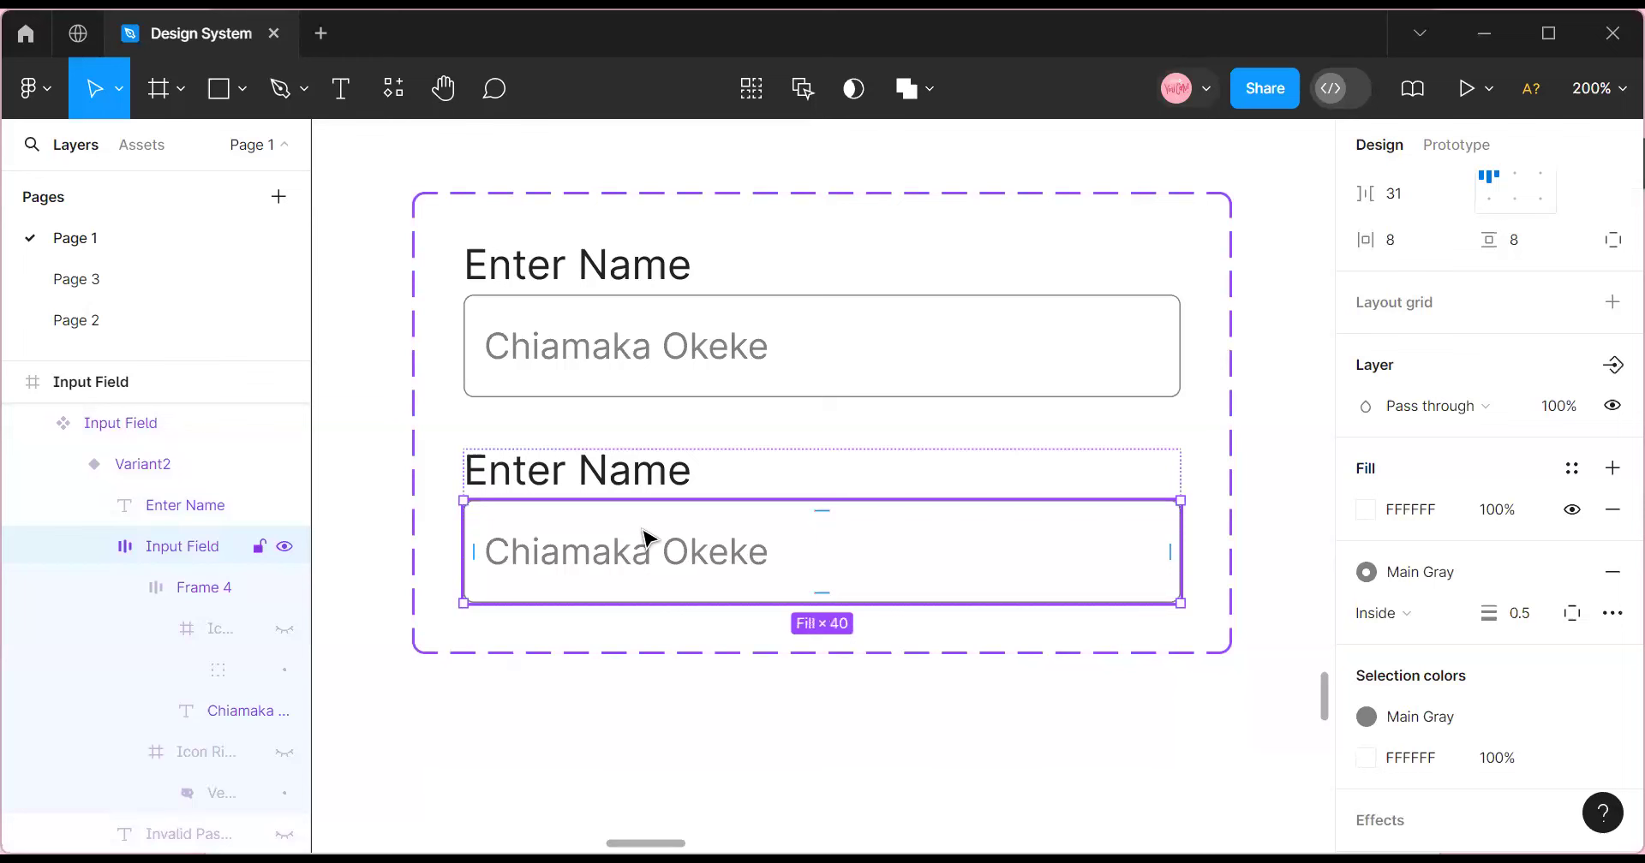
click(642, 347)
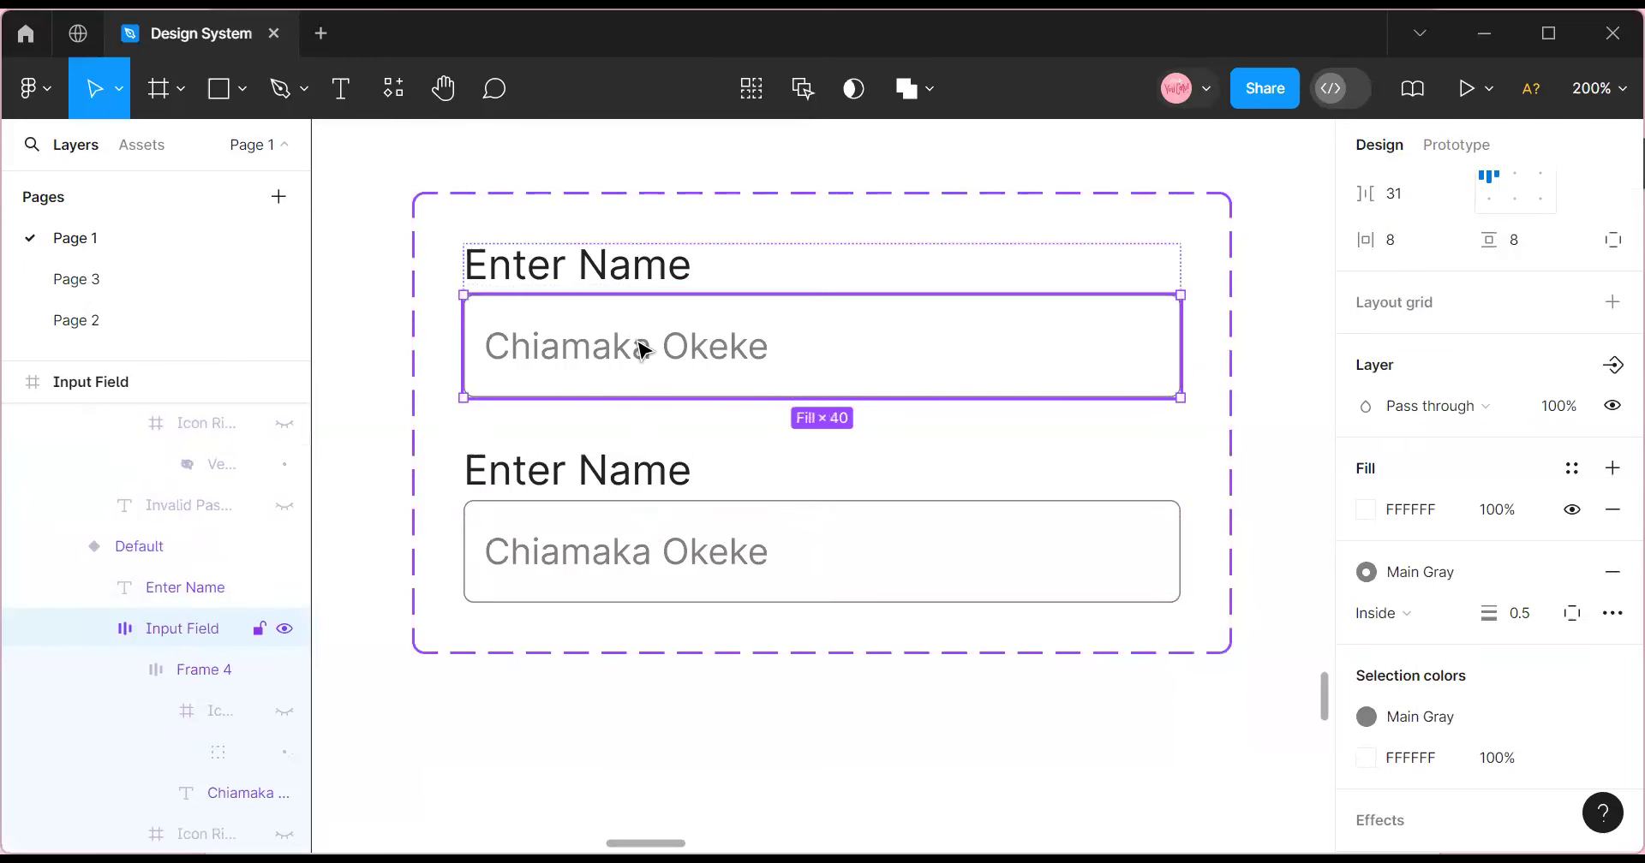
click(642, 348)
scroll(1541, 463, up, 5)
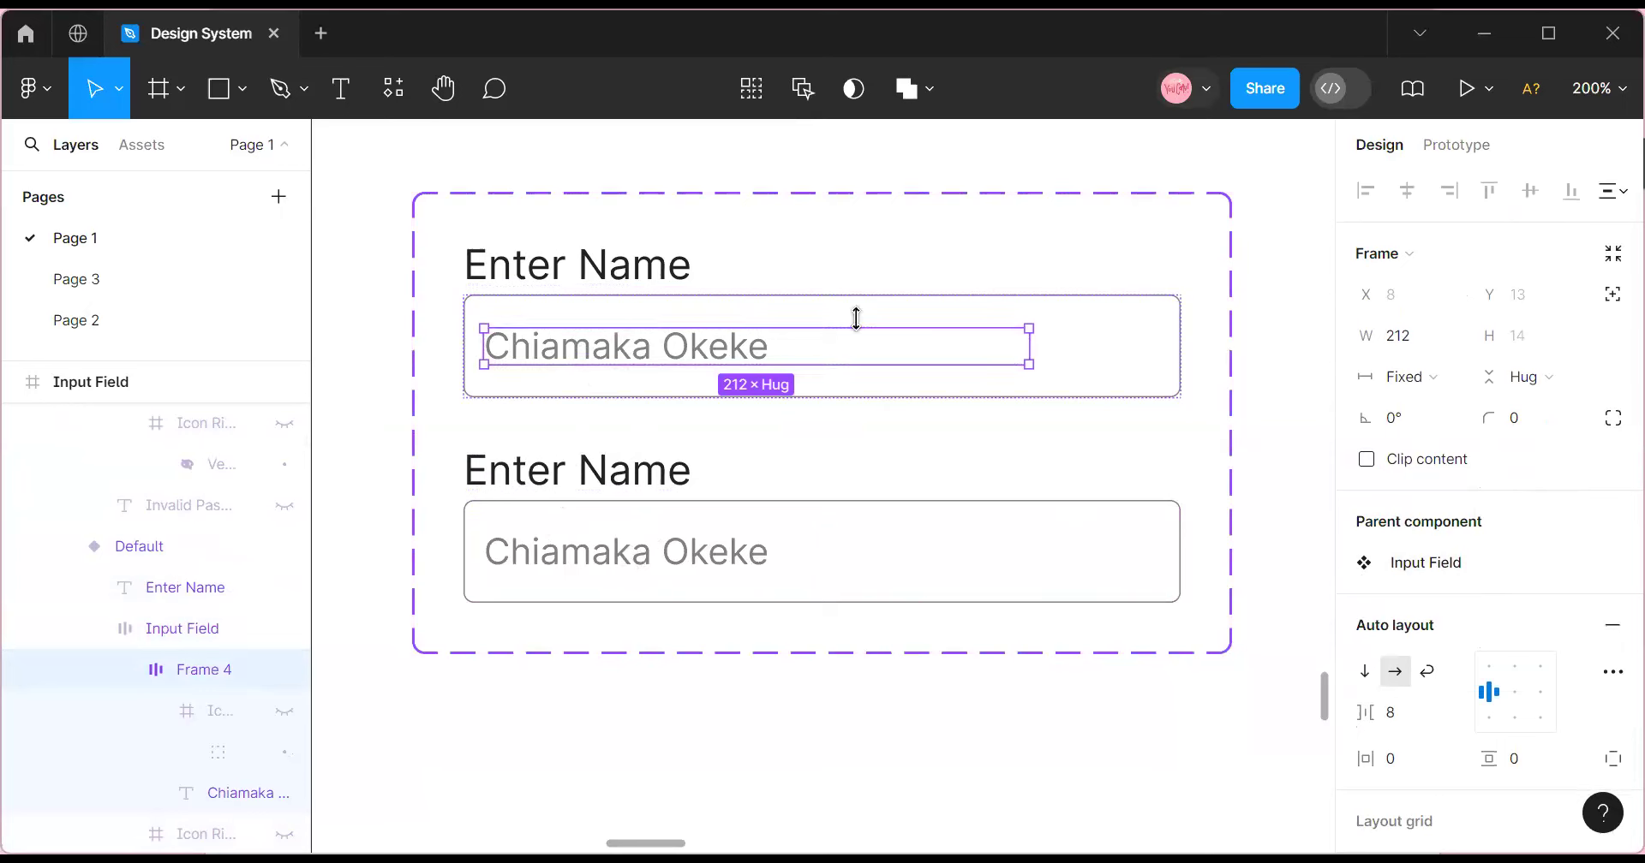
click(1602, 89)
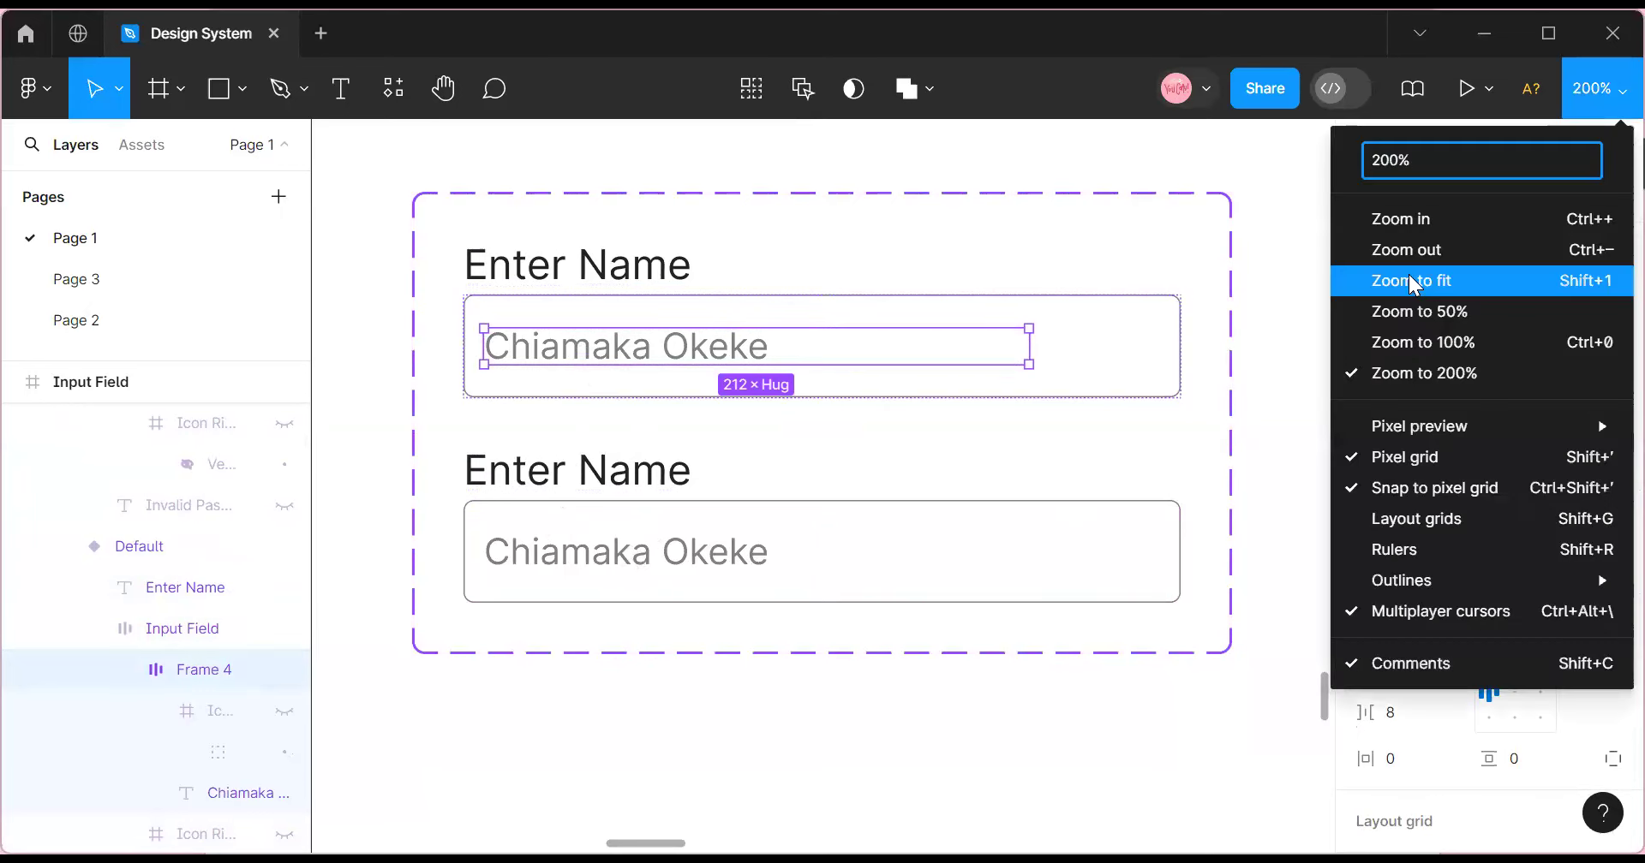
click(1412, 283)
click(1598, 90)
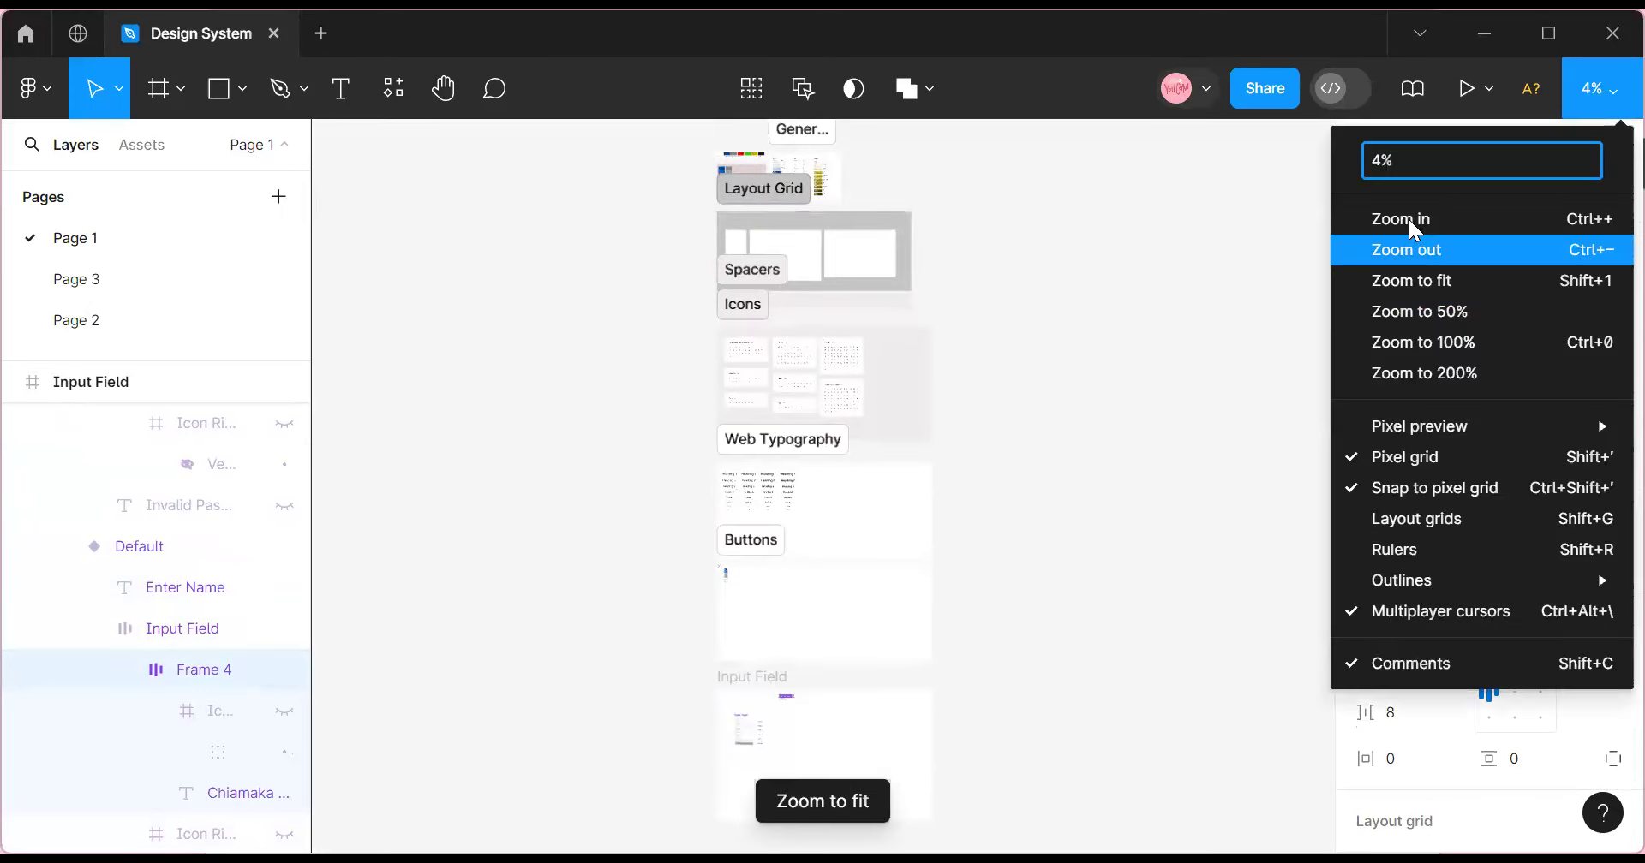
click(1410, 219)
scroll(1120, 477, down, 5)
click(1598, 89)
click(1487, 224)
click(1602, 90)
click(1450, 220)
click(1615, 92)
click(1426, 224)
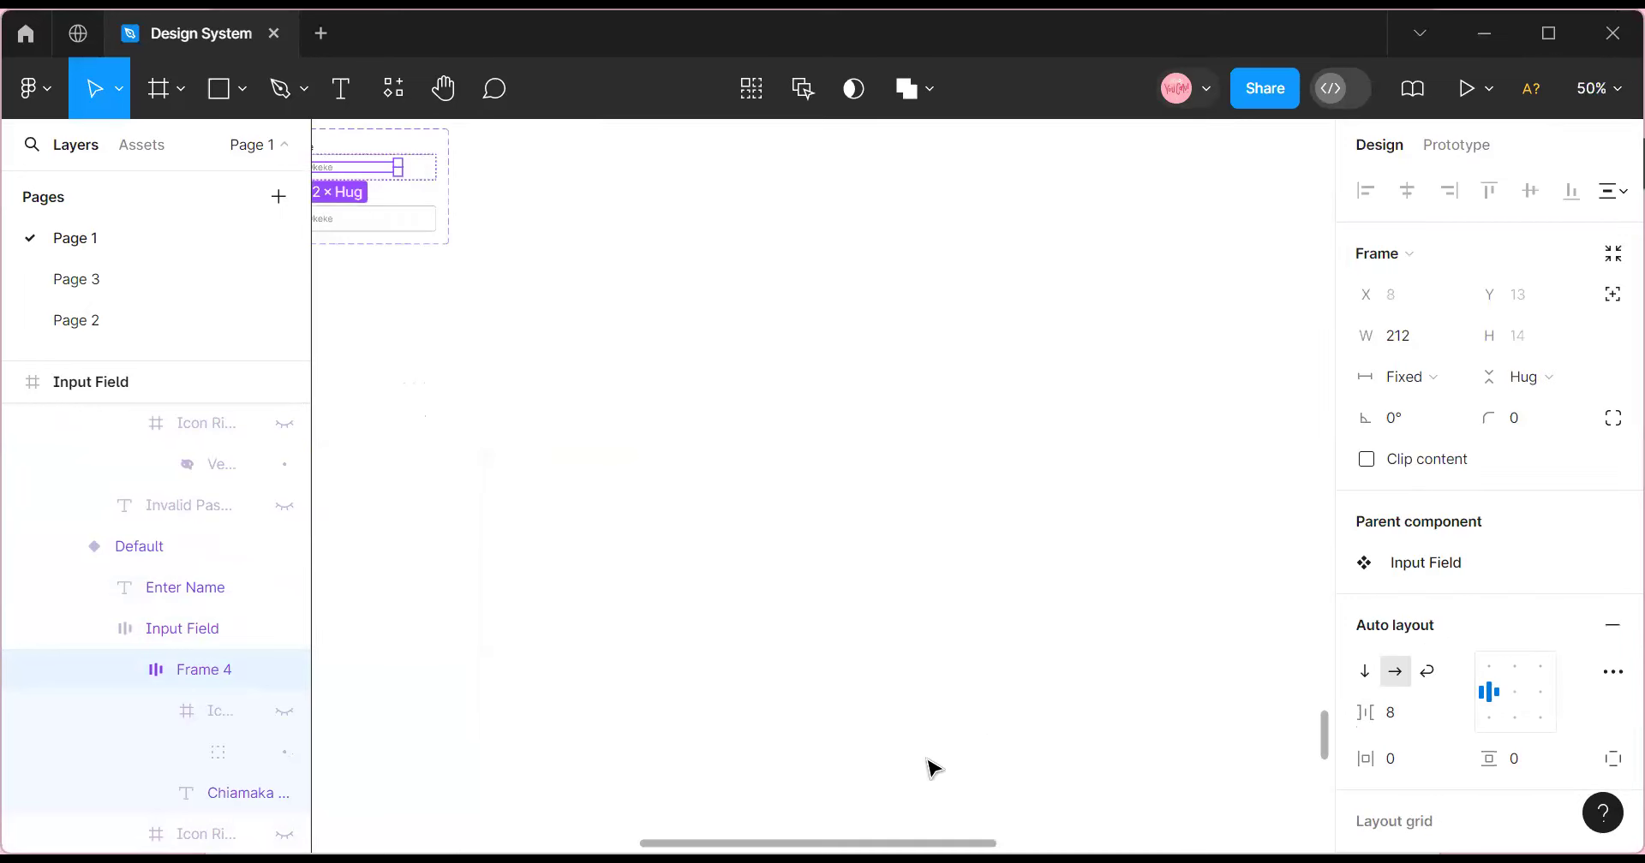
click(1606, 96)
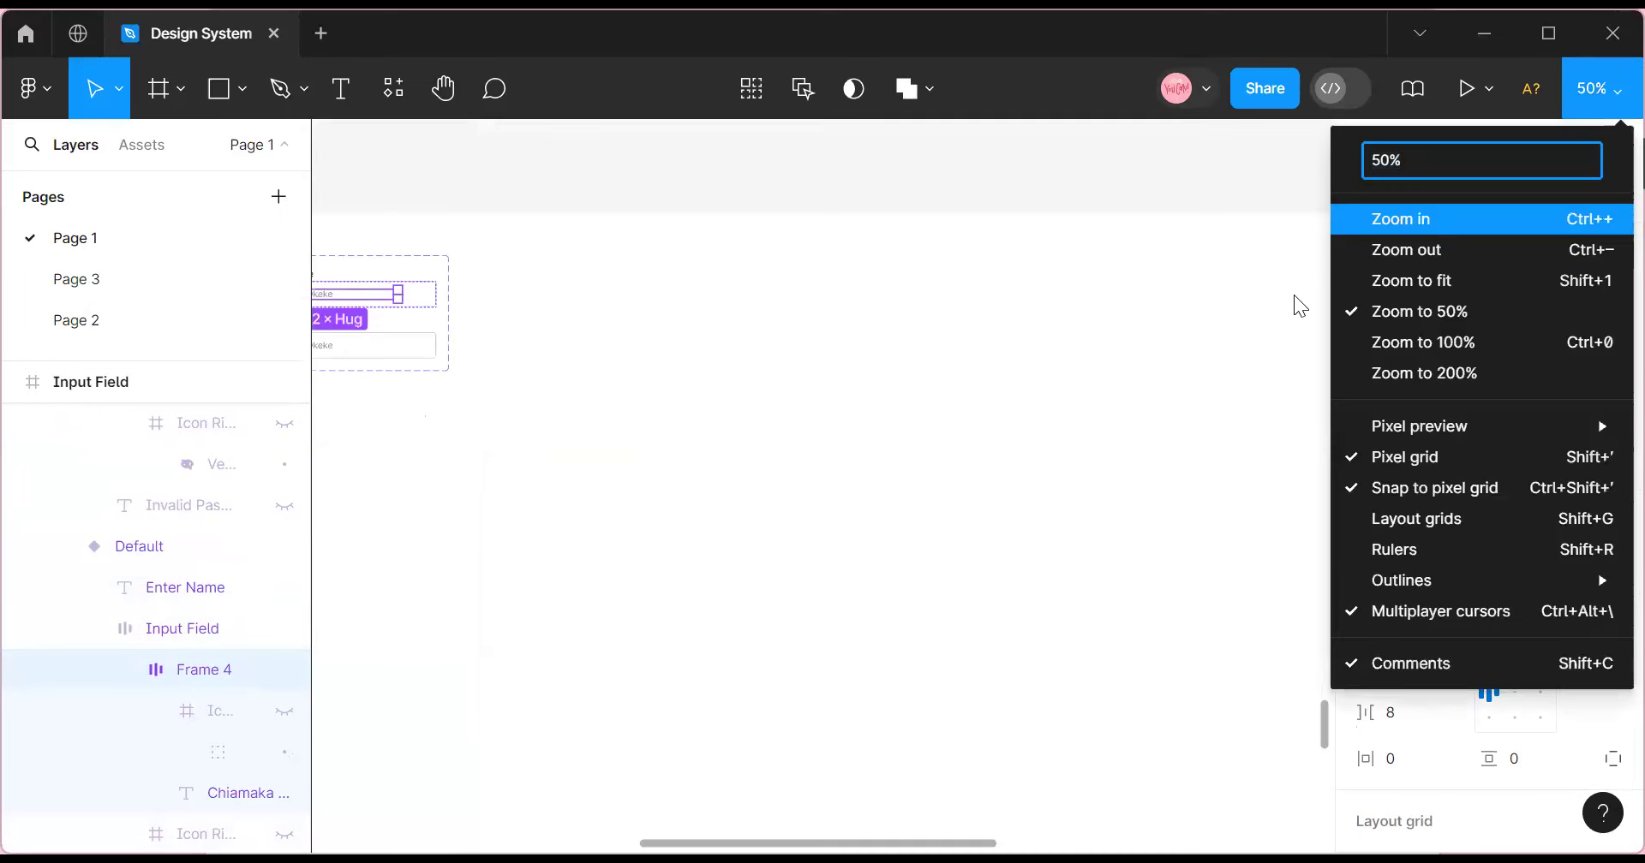
click(1422, 223)
drag(796, 698, 679, 588)
click(1602, 92)
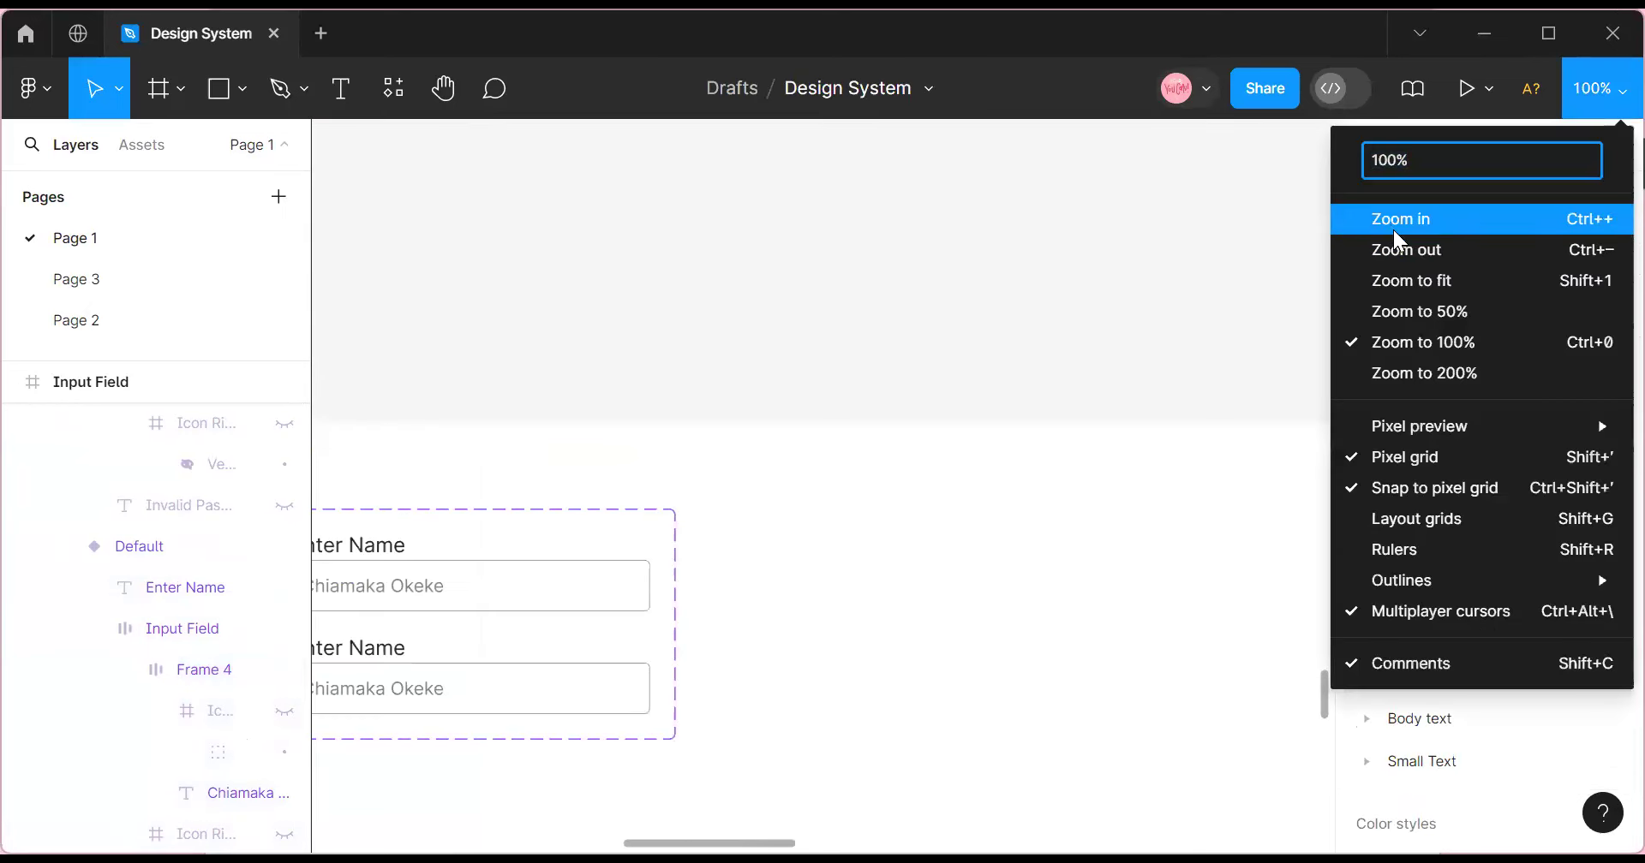
click(1394, 230)
scroll(805, 647, down, 5)
drag(590, 720, 142, 754)
scroll(903, 660, up, 1)
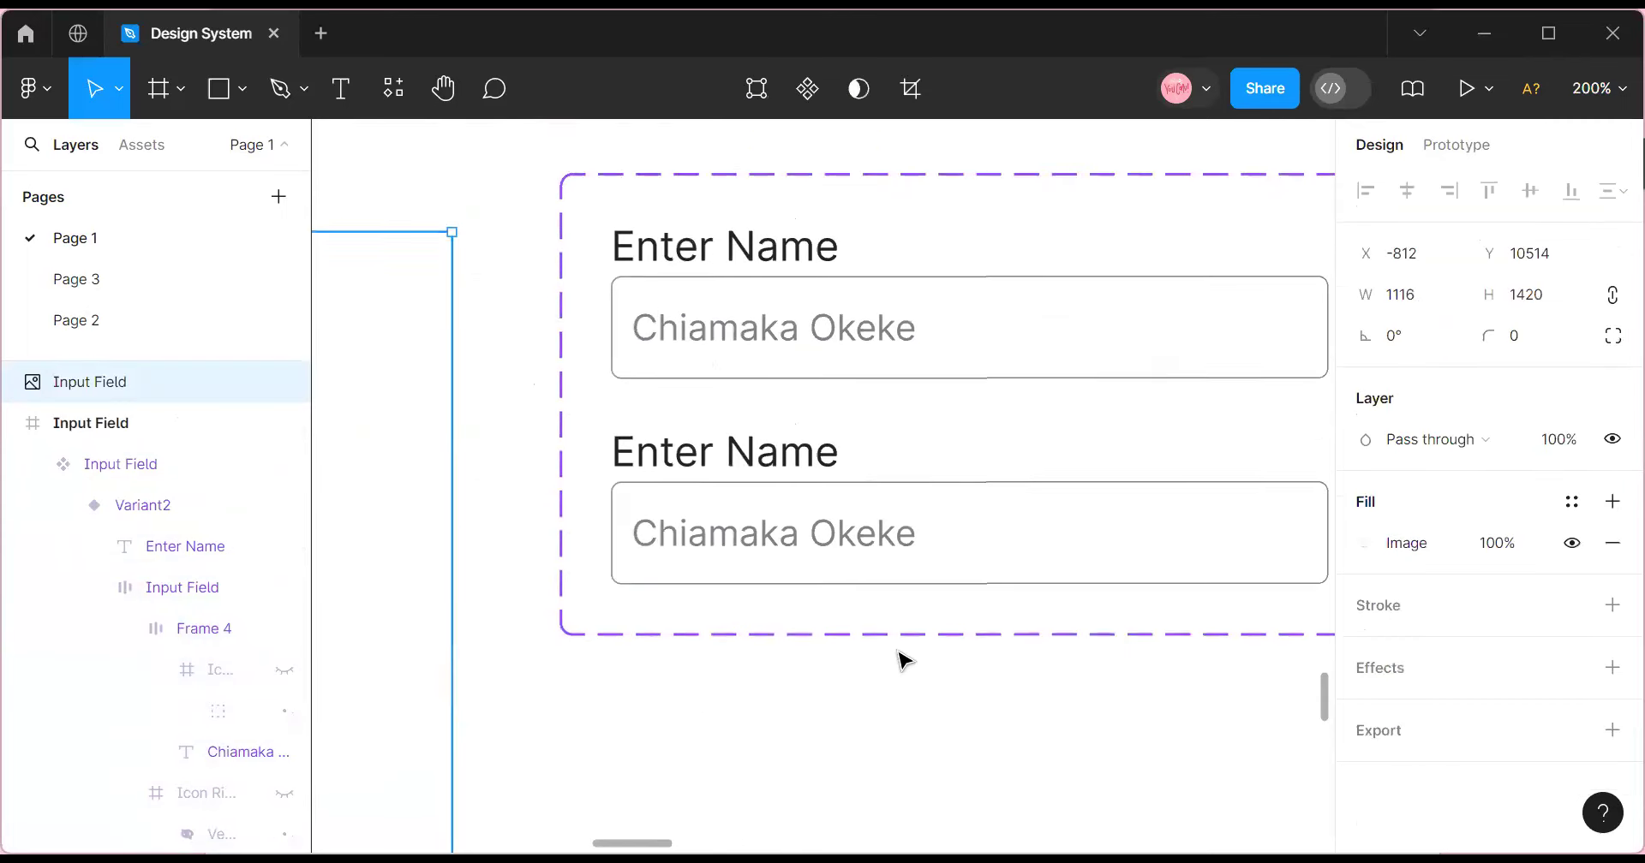
scroll(797, 768, up, 3)
scroll(811, 657, down, 5)
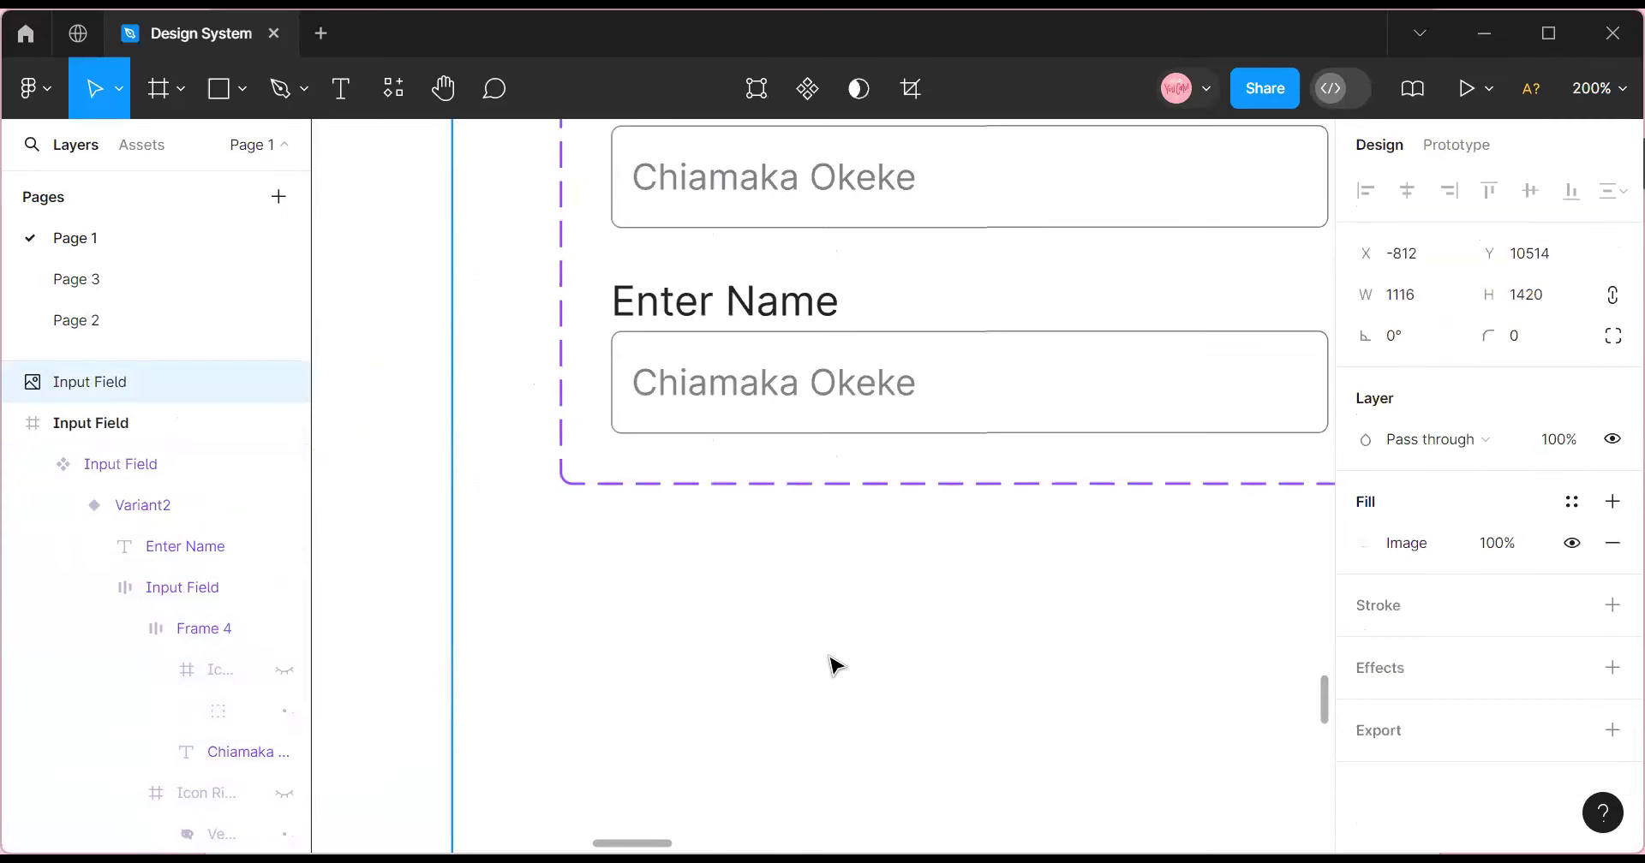
click(1004, 656)
scroll(1113, 658, right, 5)
drag(837, 636, 259, 669)
click(1598, 88)
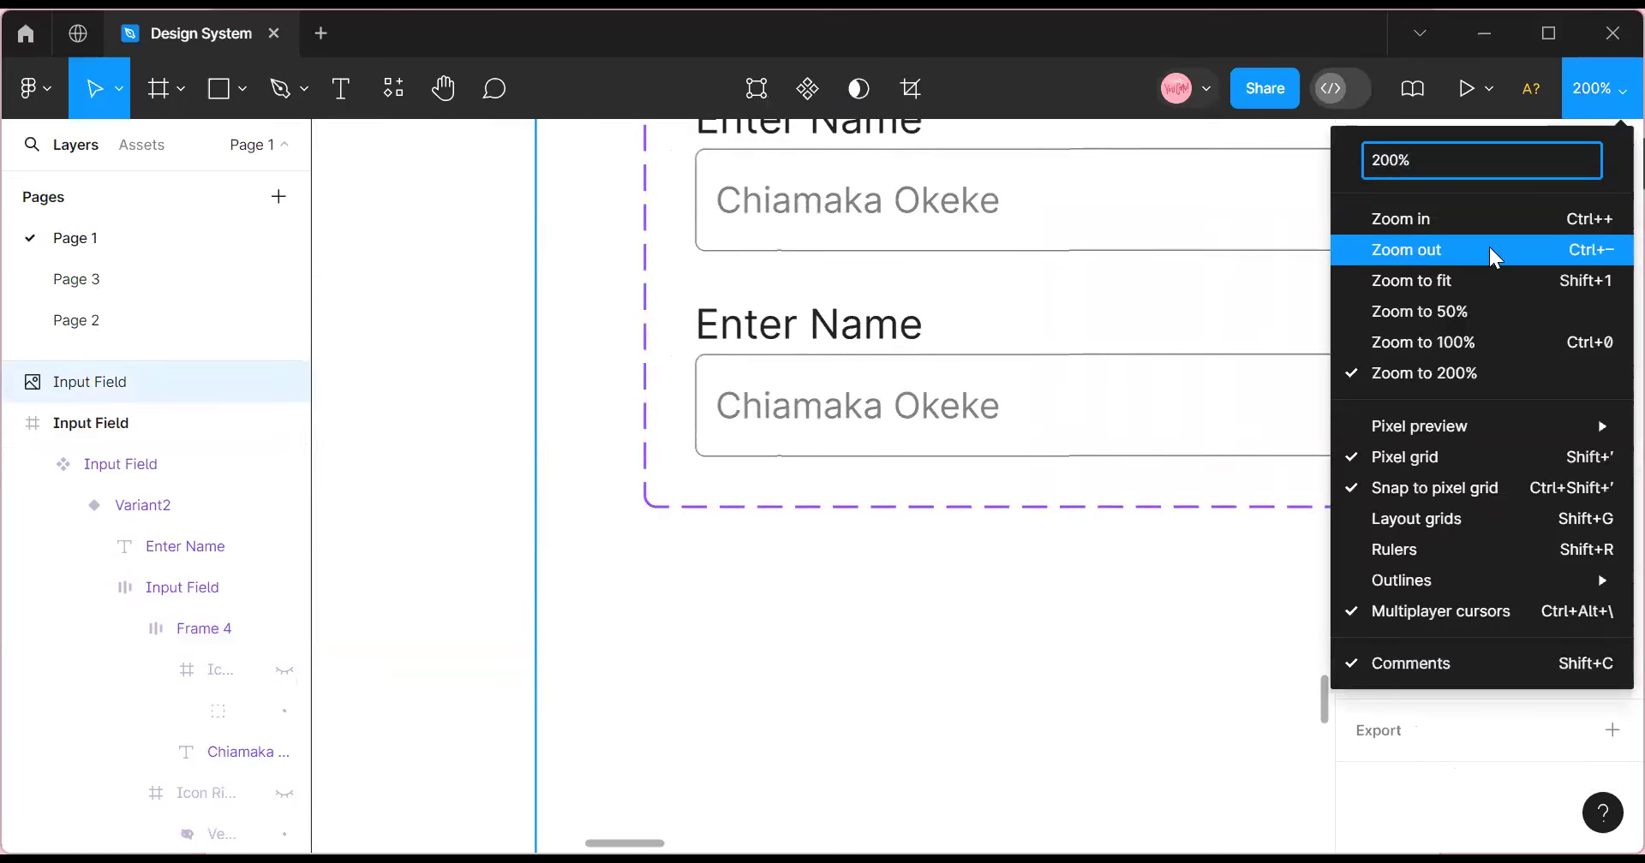
click(1491, 250)
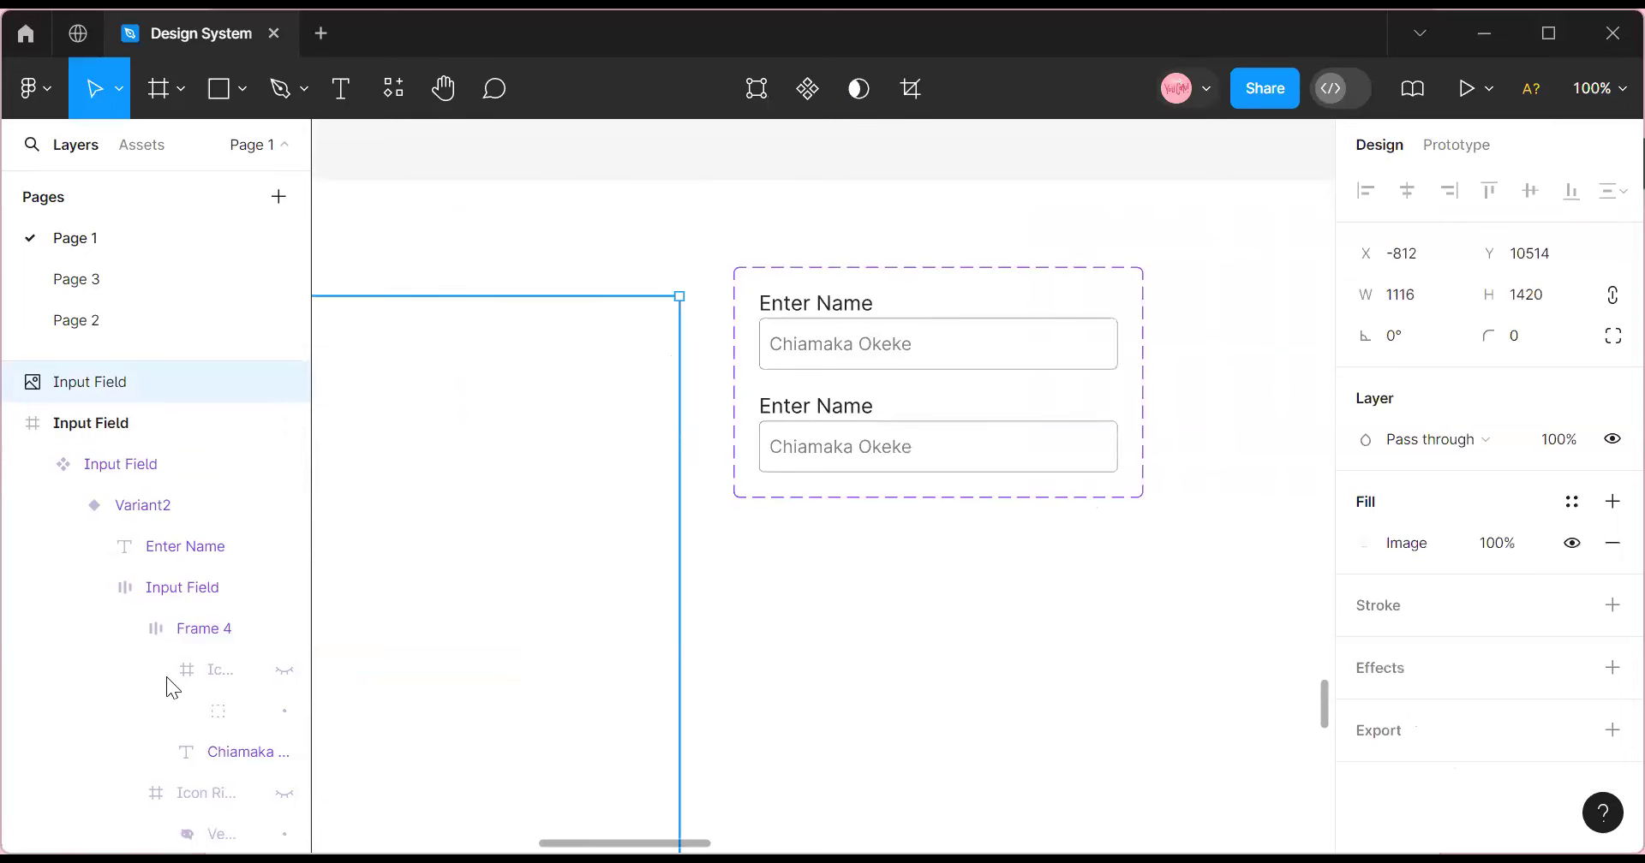
click(811, 337)
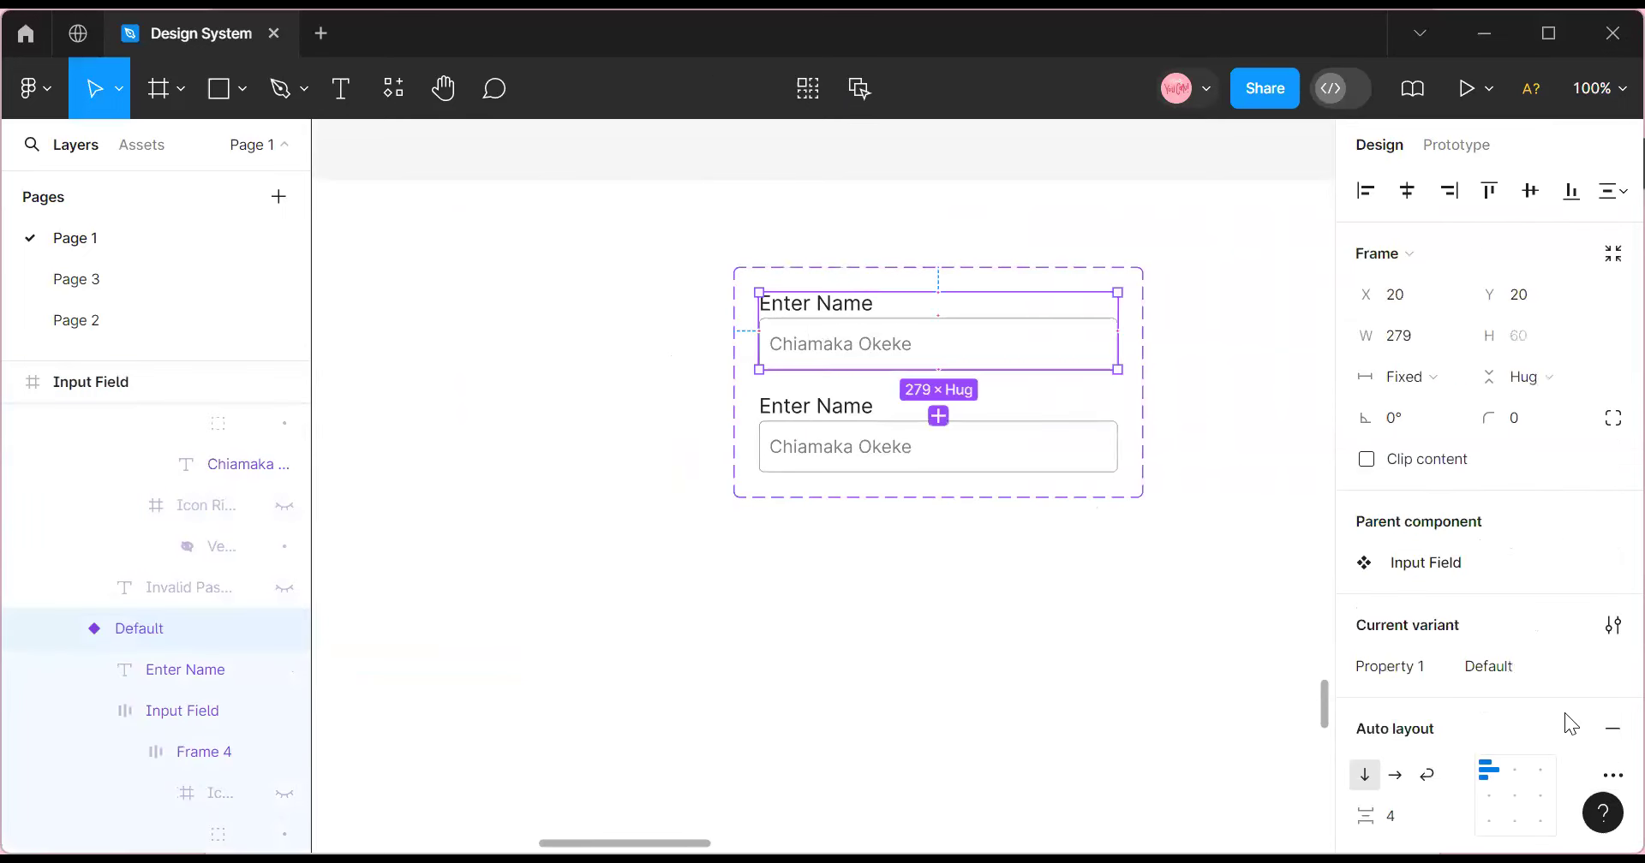
Name the variant property Input Field and the second variant's value Active.
double_click(1403, 670)
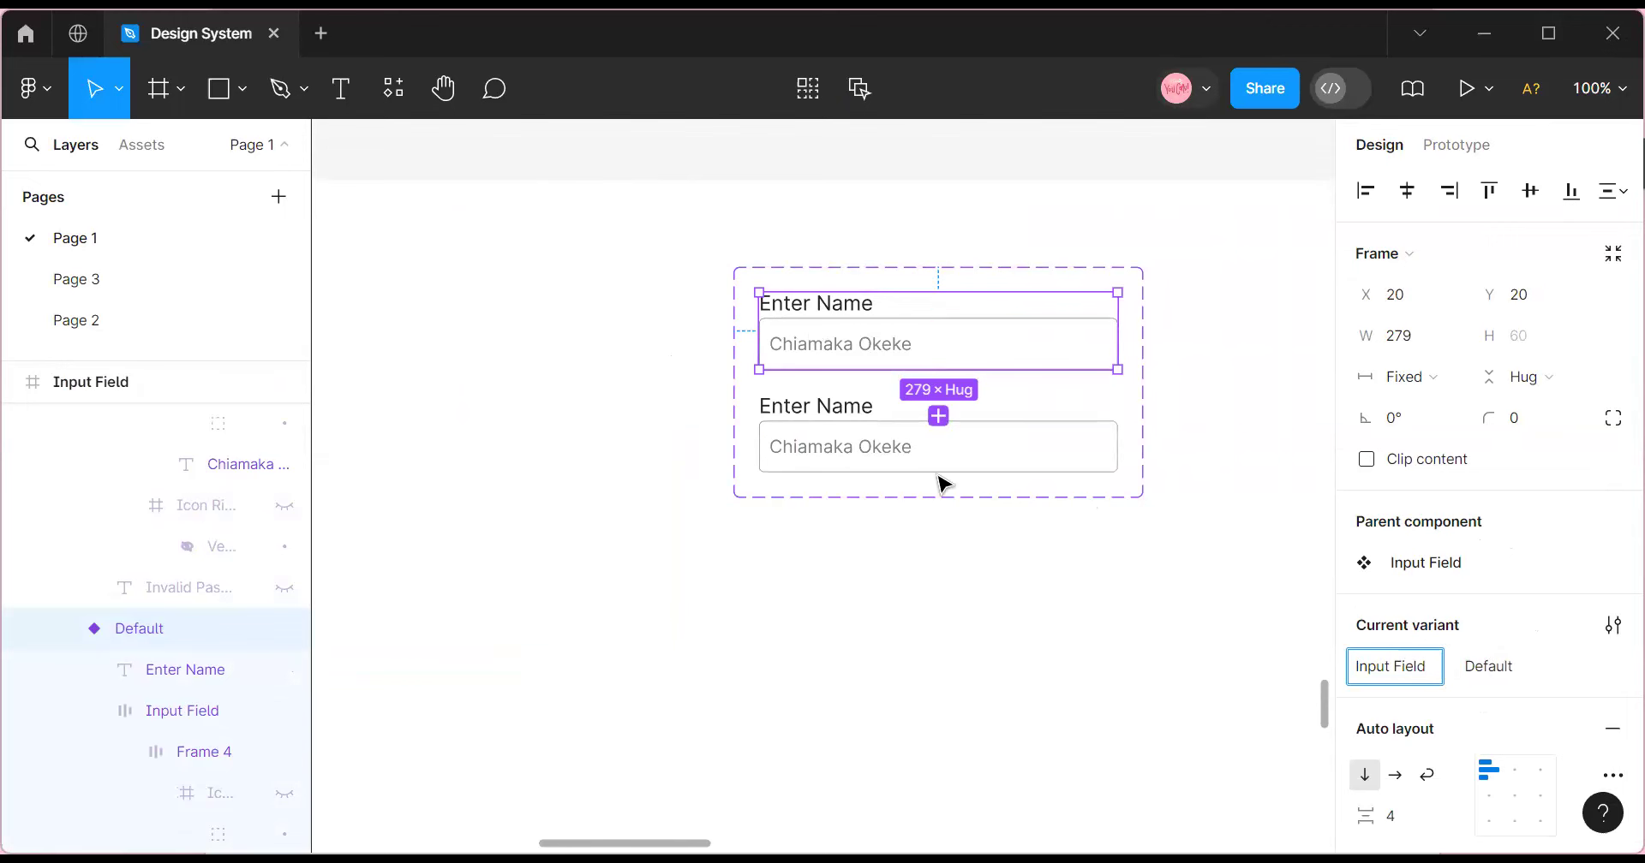
click(911, 445)
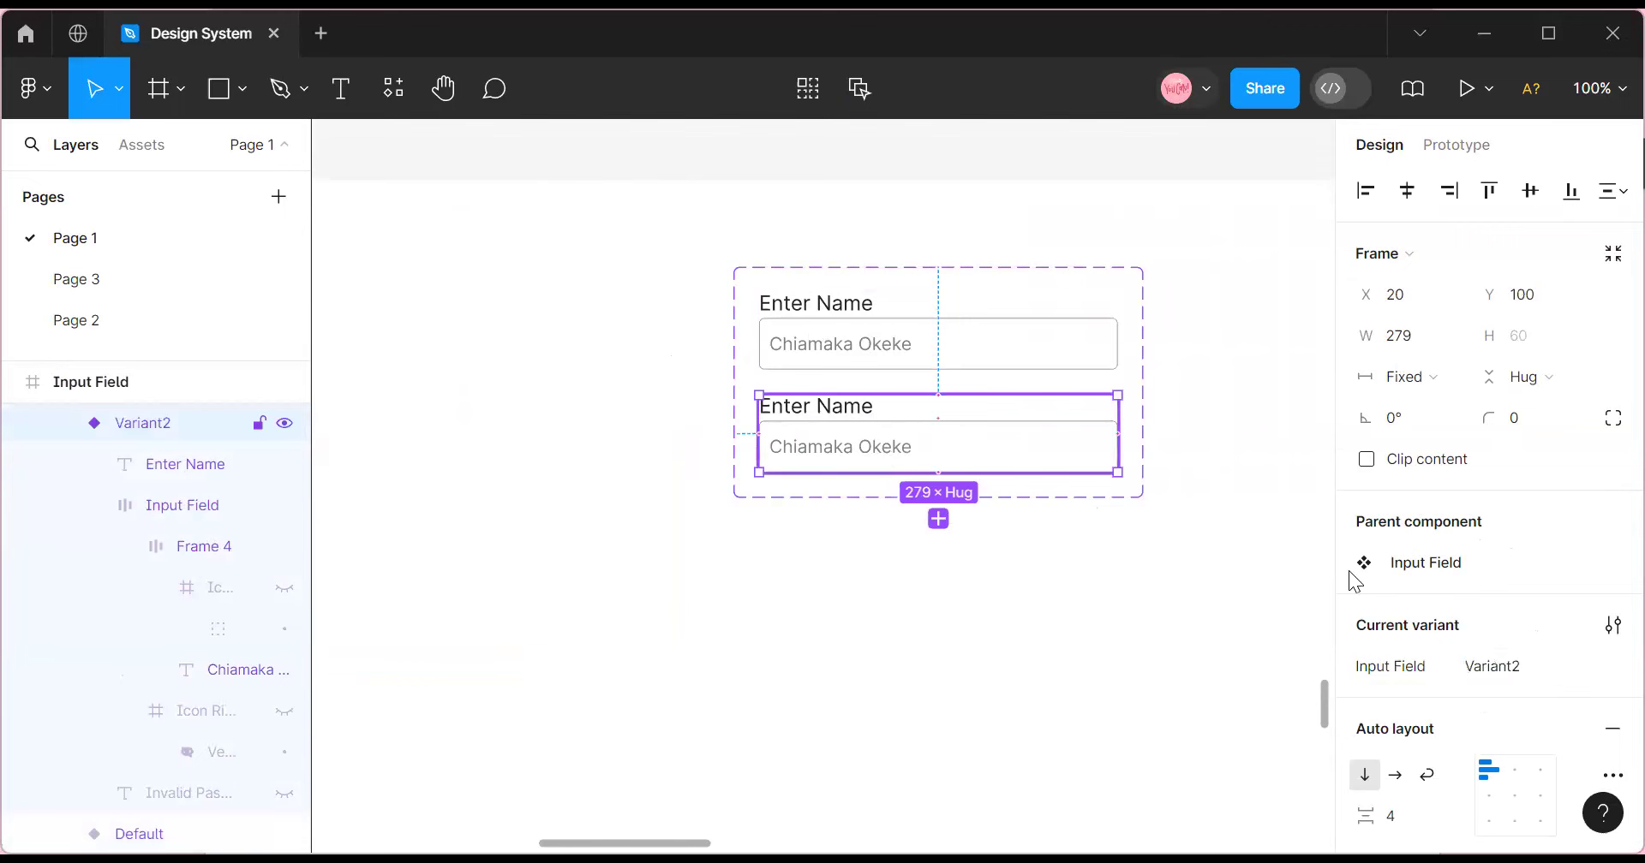
click(1534, 668)
text(Active)
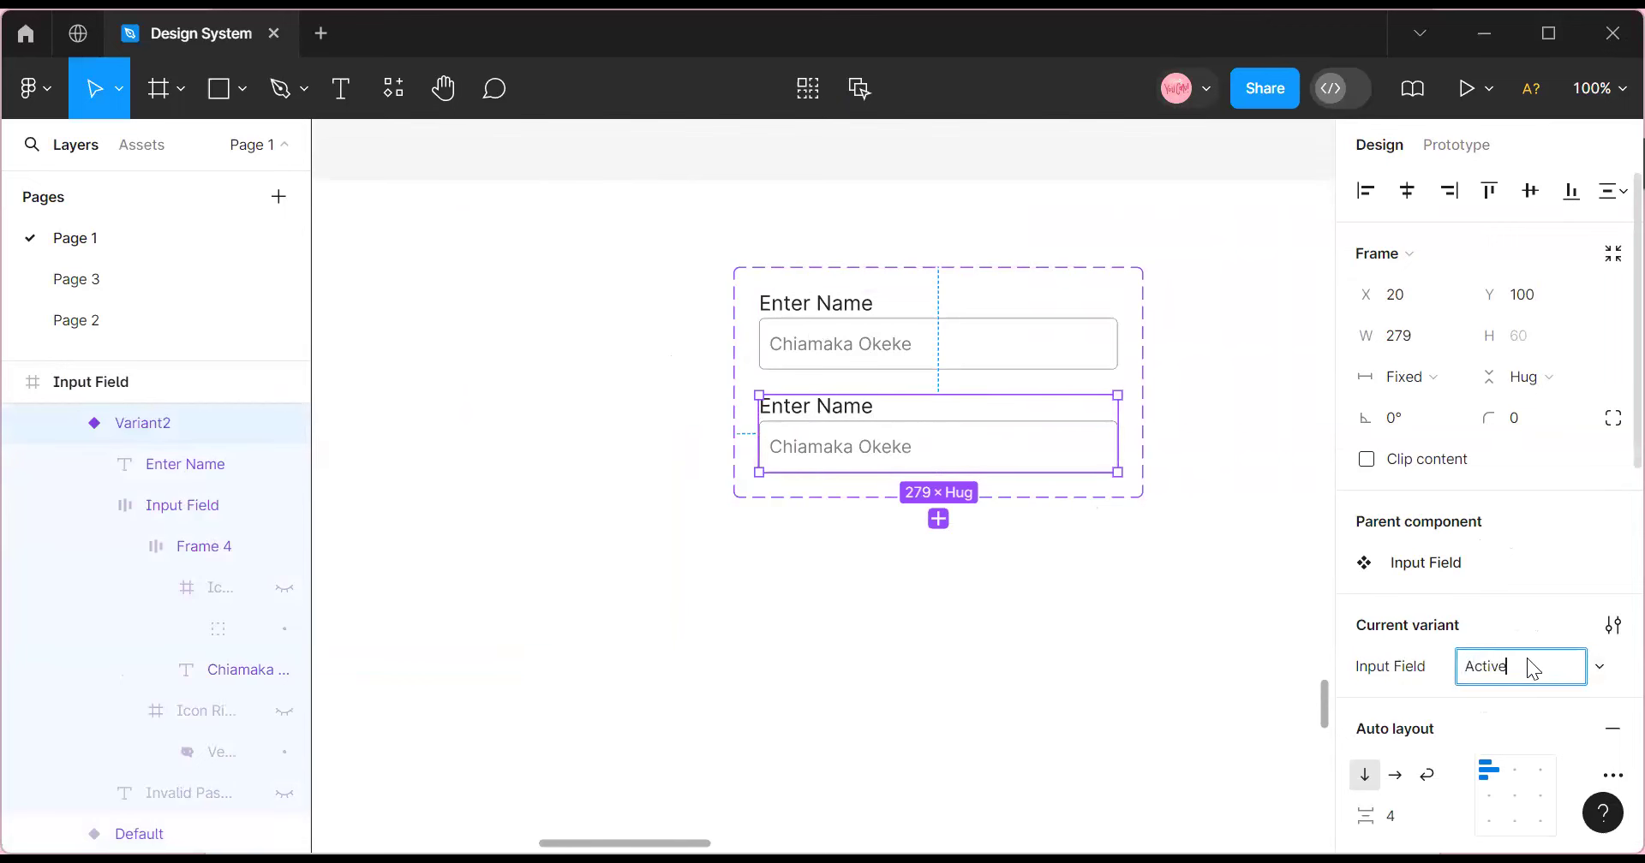
key(Return)
Delete the sample name text from the Active variant's input box.
click(889, 453)
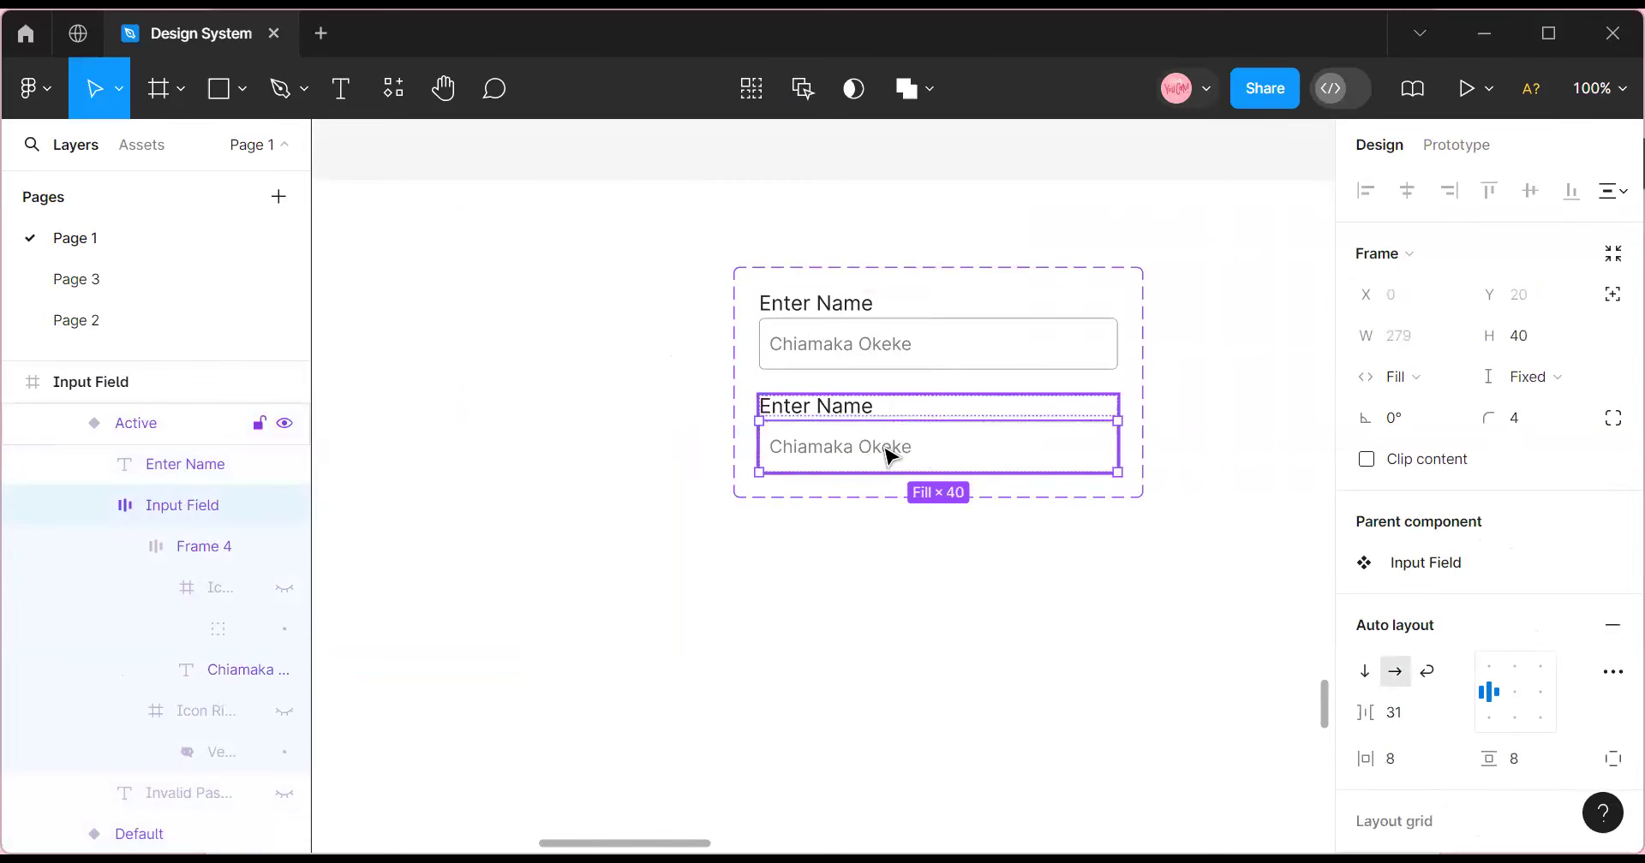
double_click(889, 453)
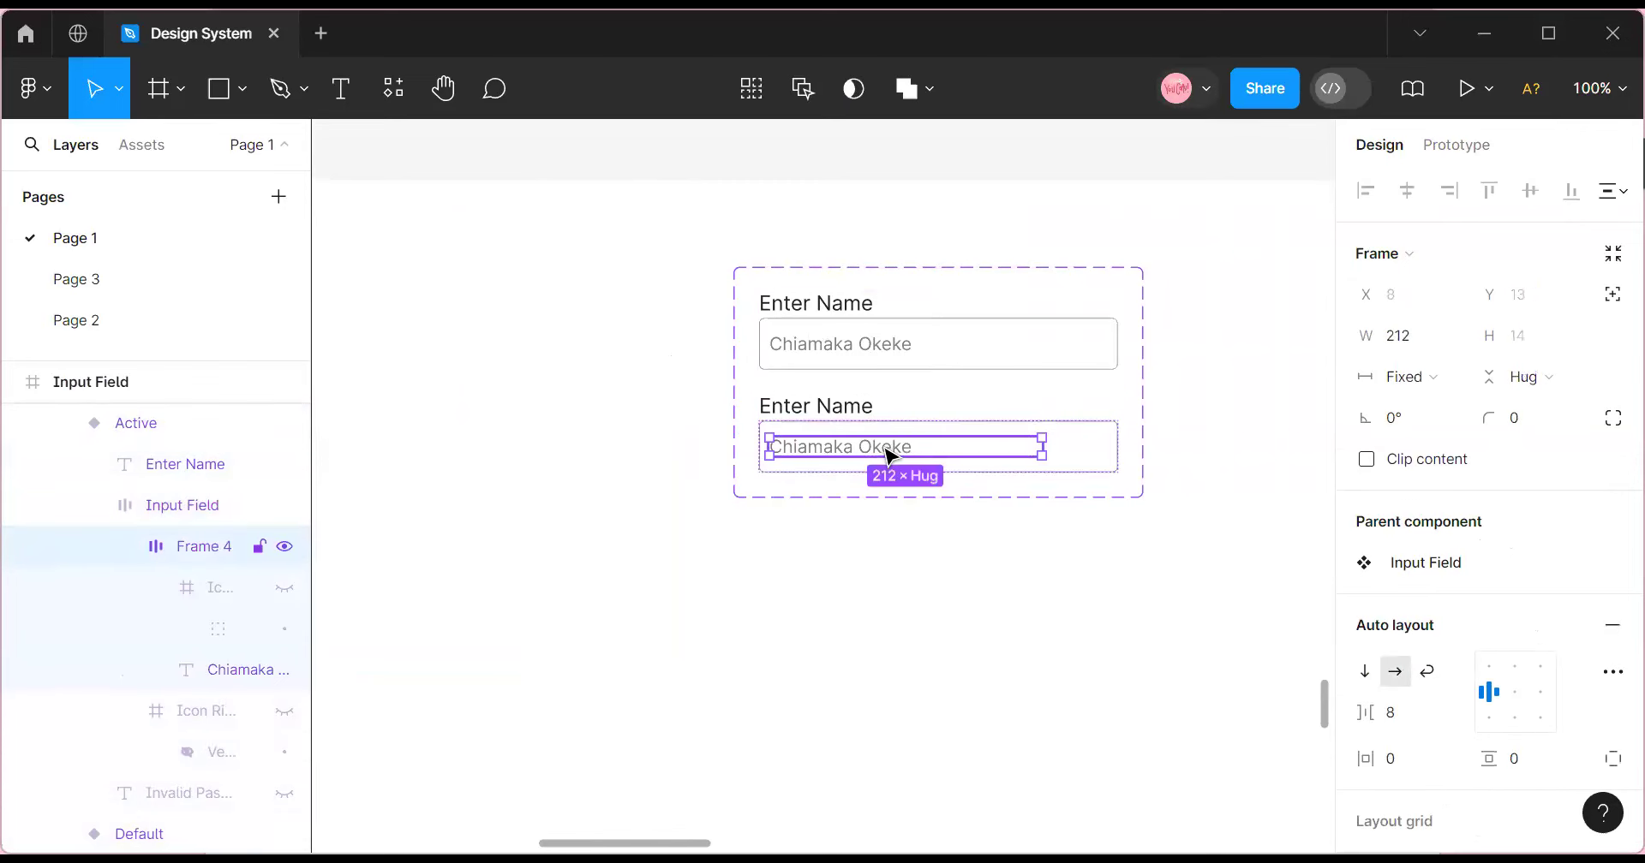
key(Delete)
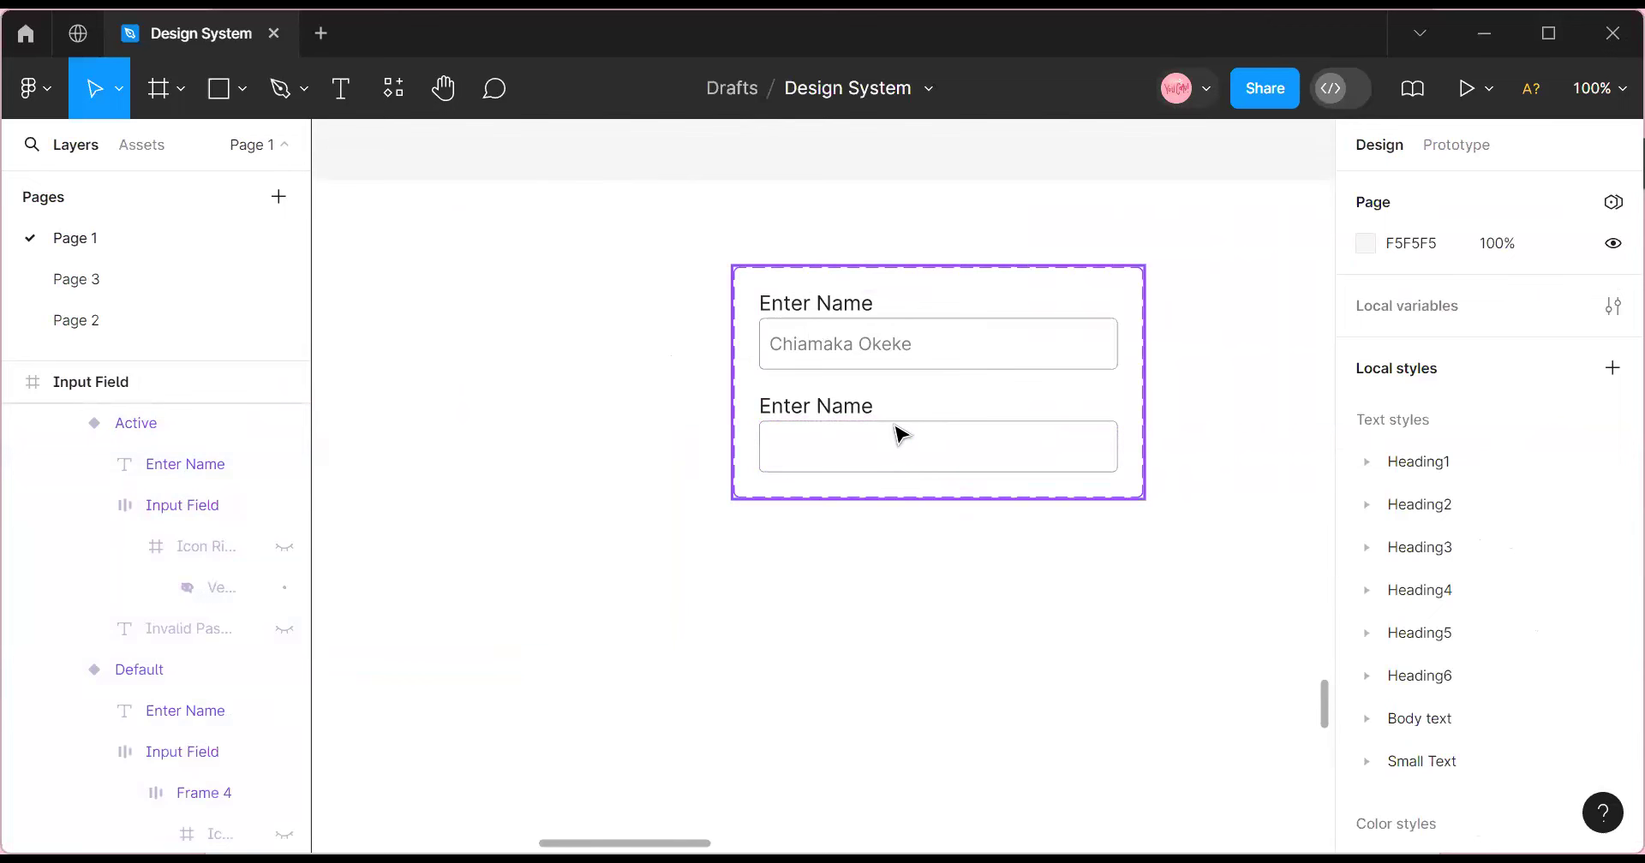
Give the second input's border the Secondary Color 40% style.
click(906, 428)
click(913, 444)
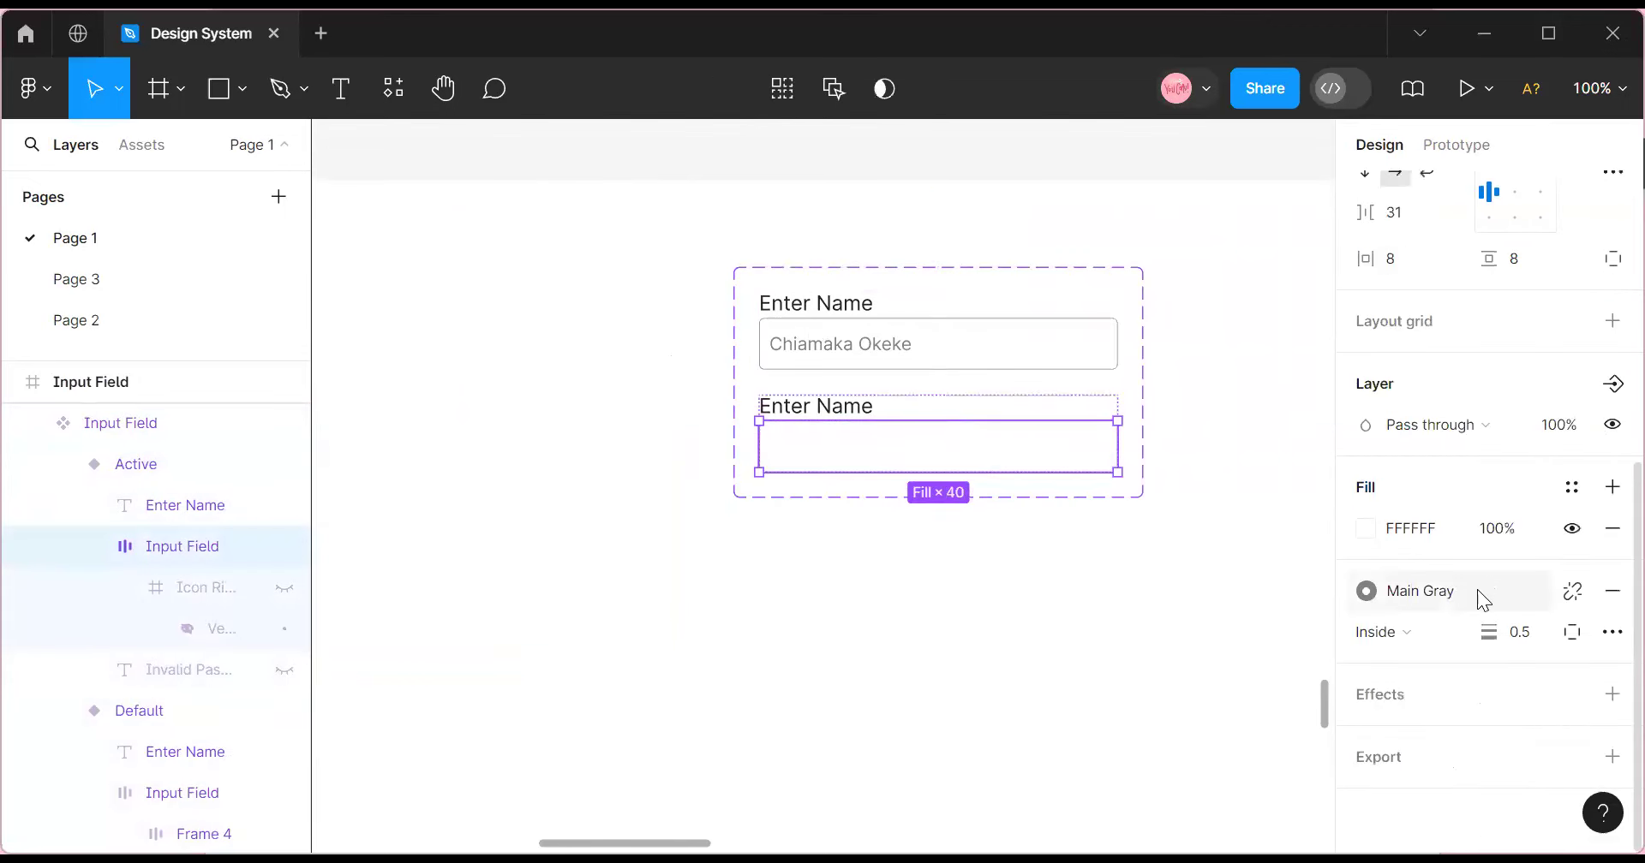
click(1472, 586)
click(1167, 469)
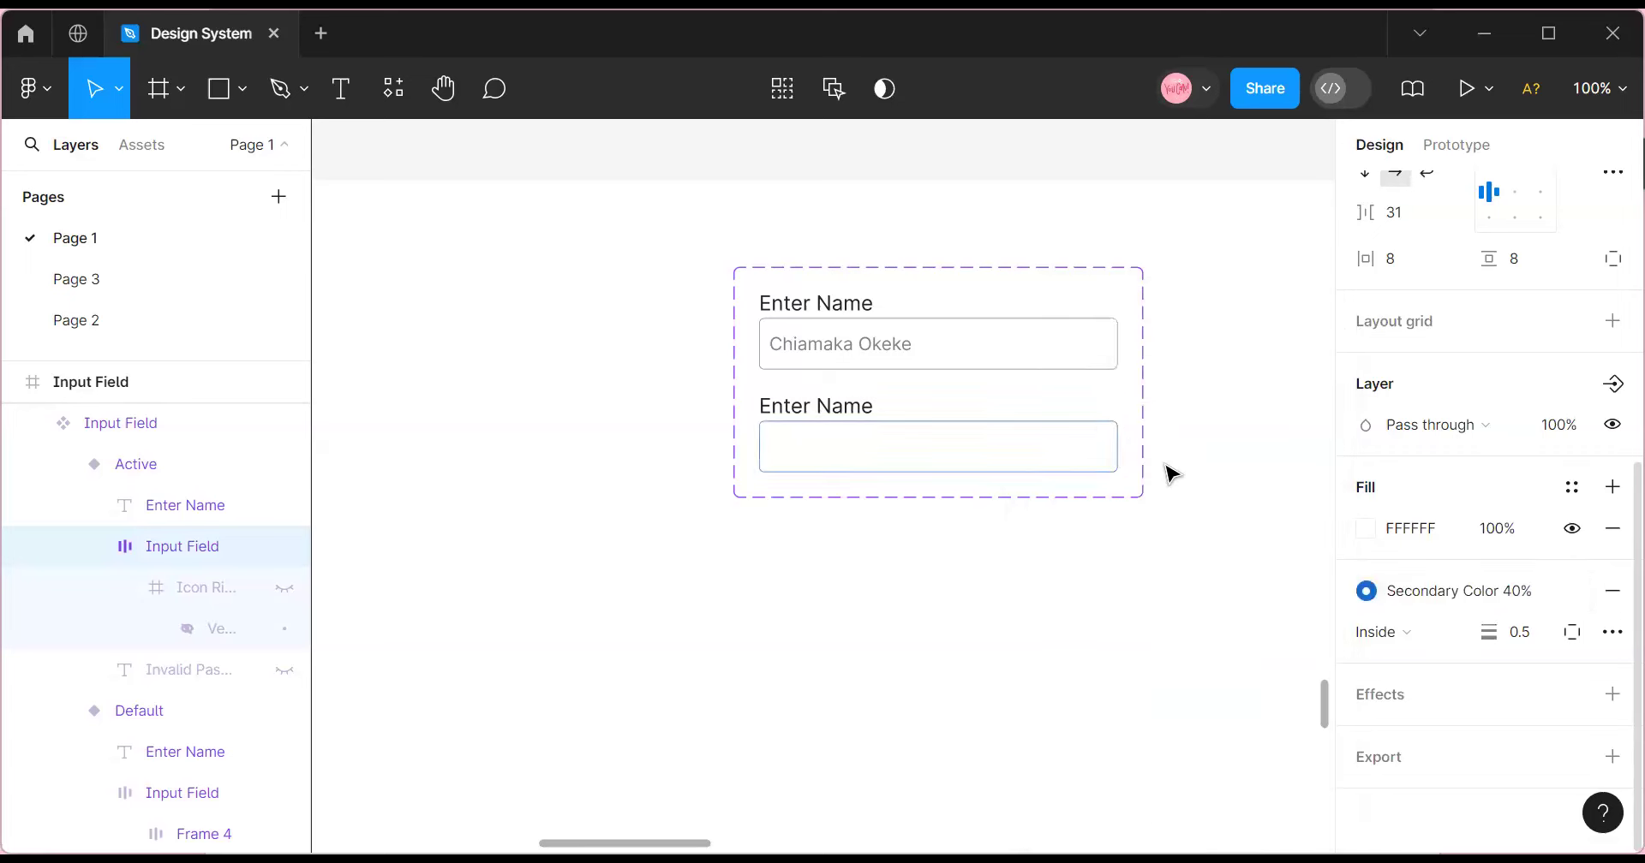
Add a new variant below the Active one and select its input box.
click(1160, 540)
click(925, 451)
click(920, 453)
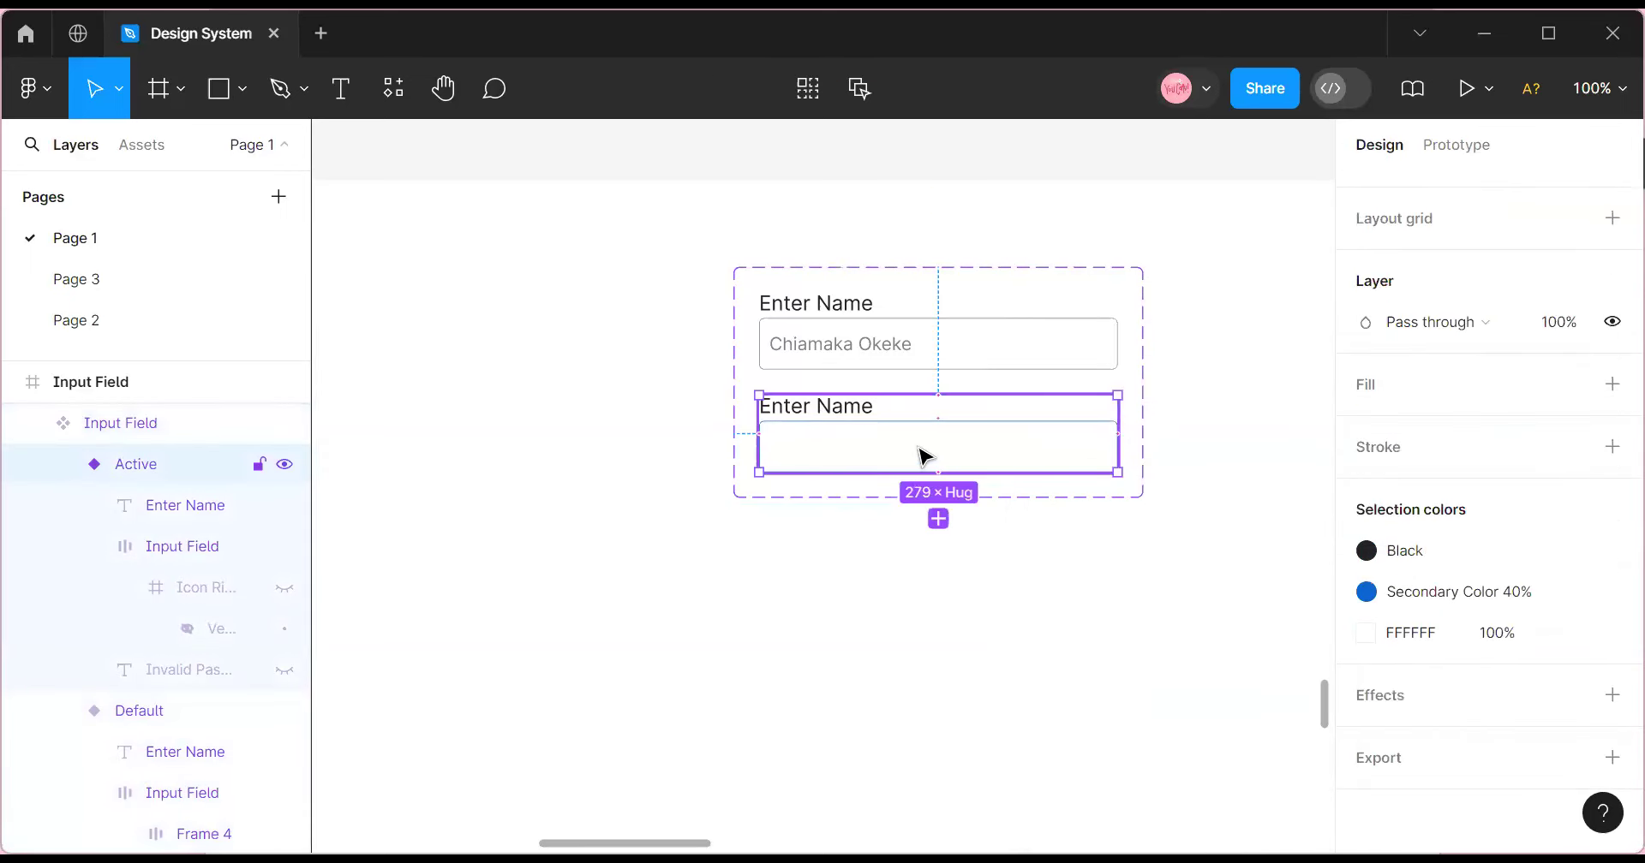
click(939, 520)
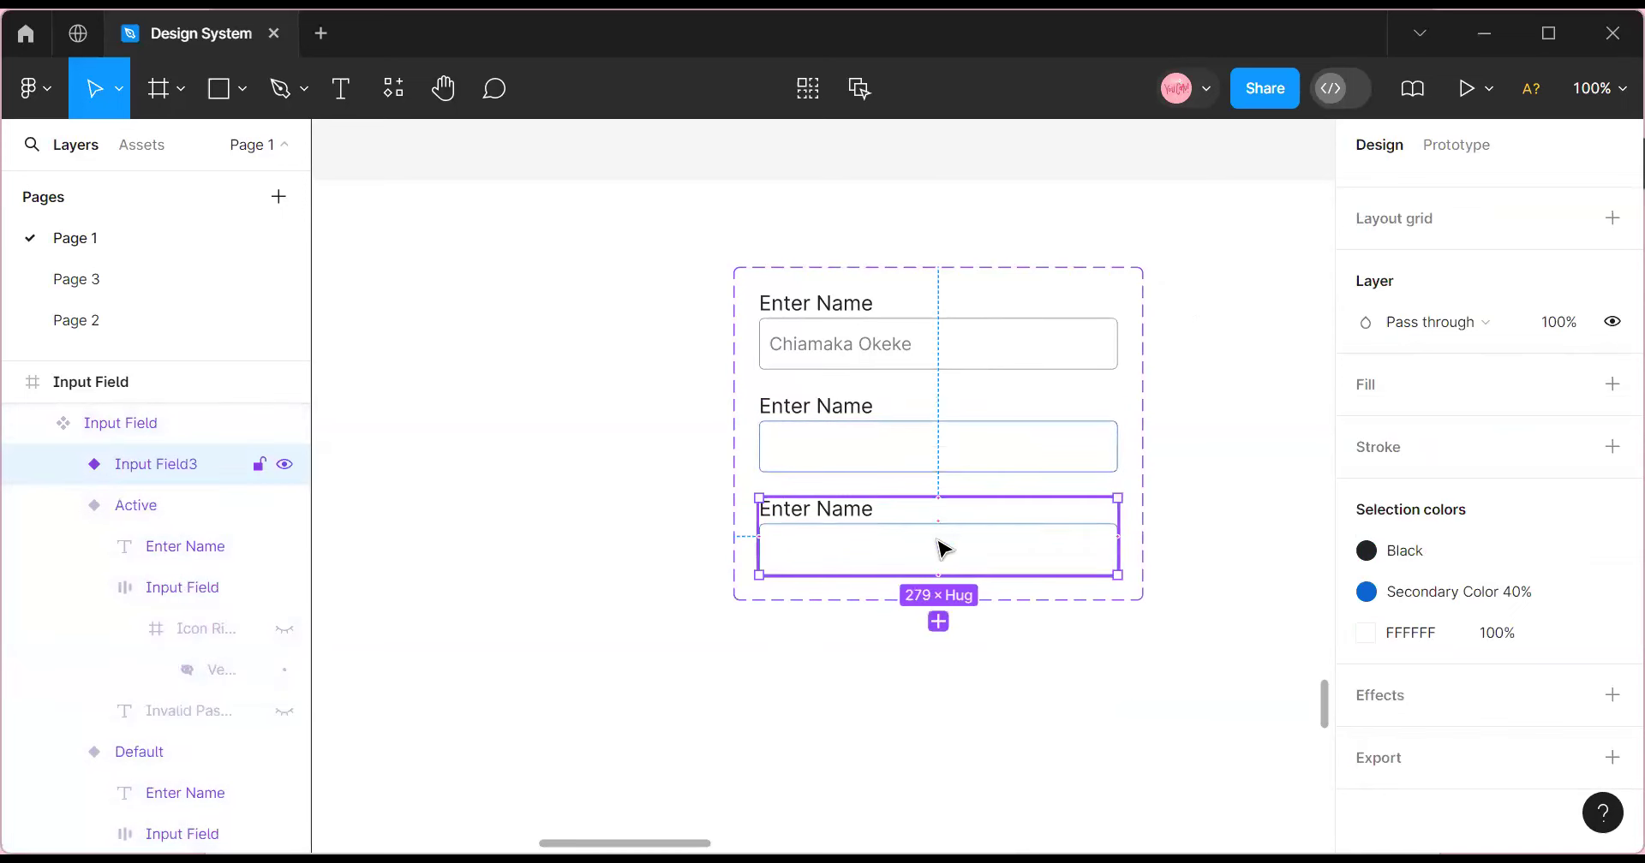
click(939, 542)
click(947, 465)
click(947, 463)
click(945, 558)
click(943, 564)
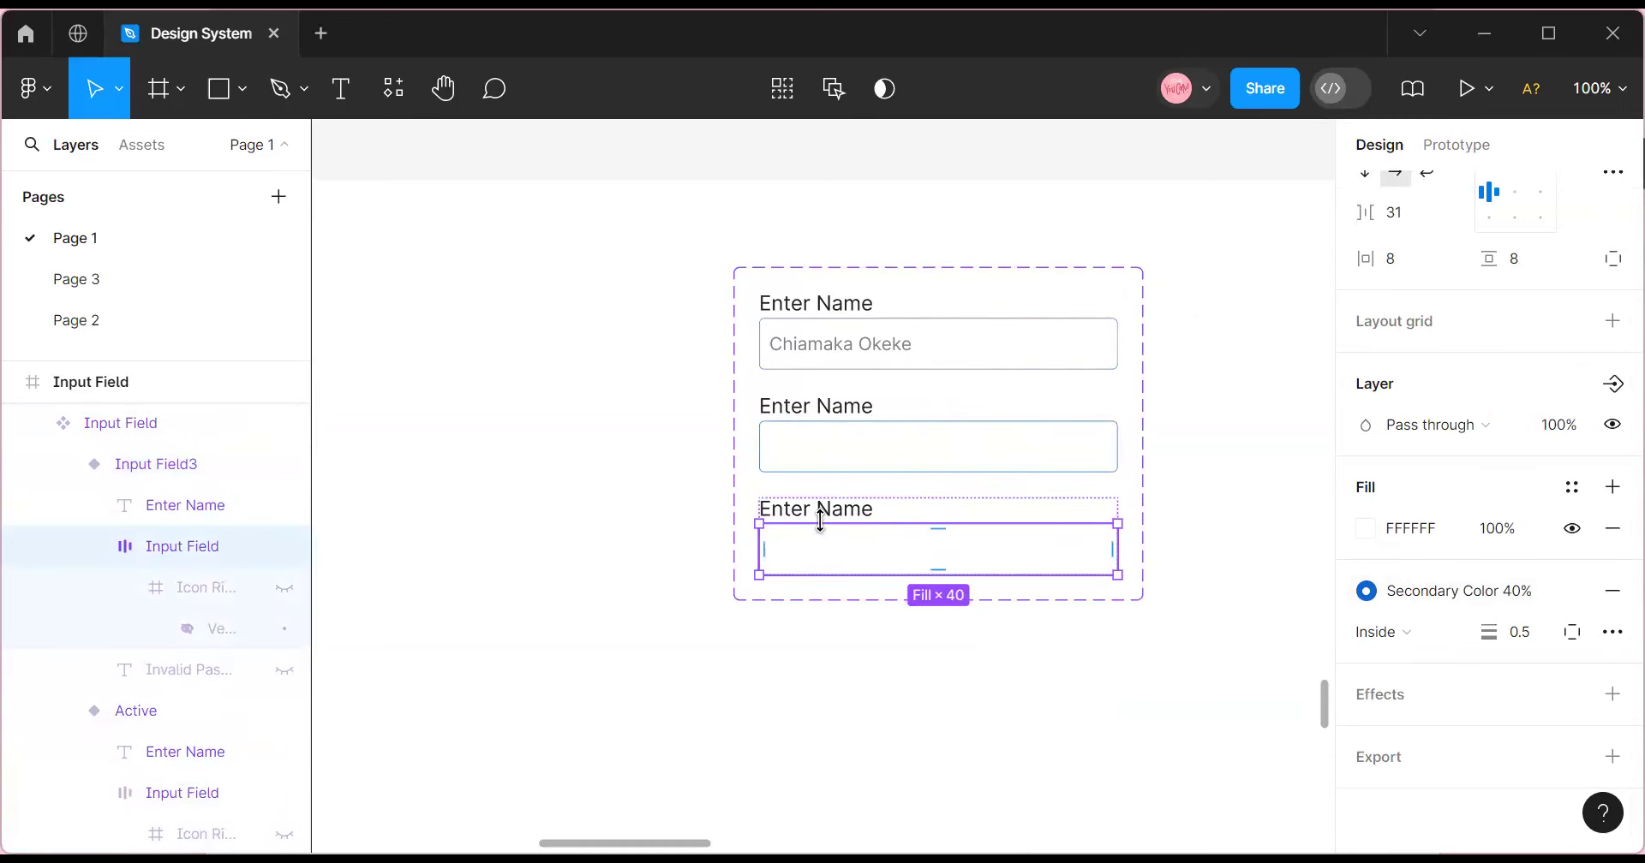
Undo five times, removing the extra variant and restoring the deleted name text.
key(ctrl+z)
key(ctrl+z)
key(ctrl+z)
key(ctrl+z)
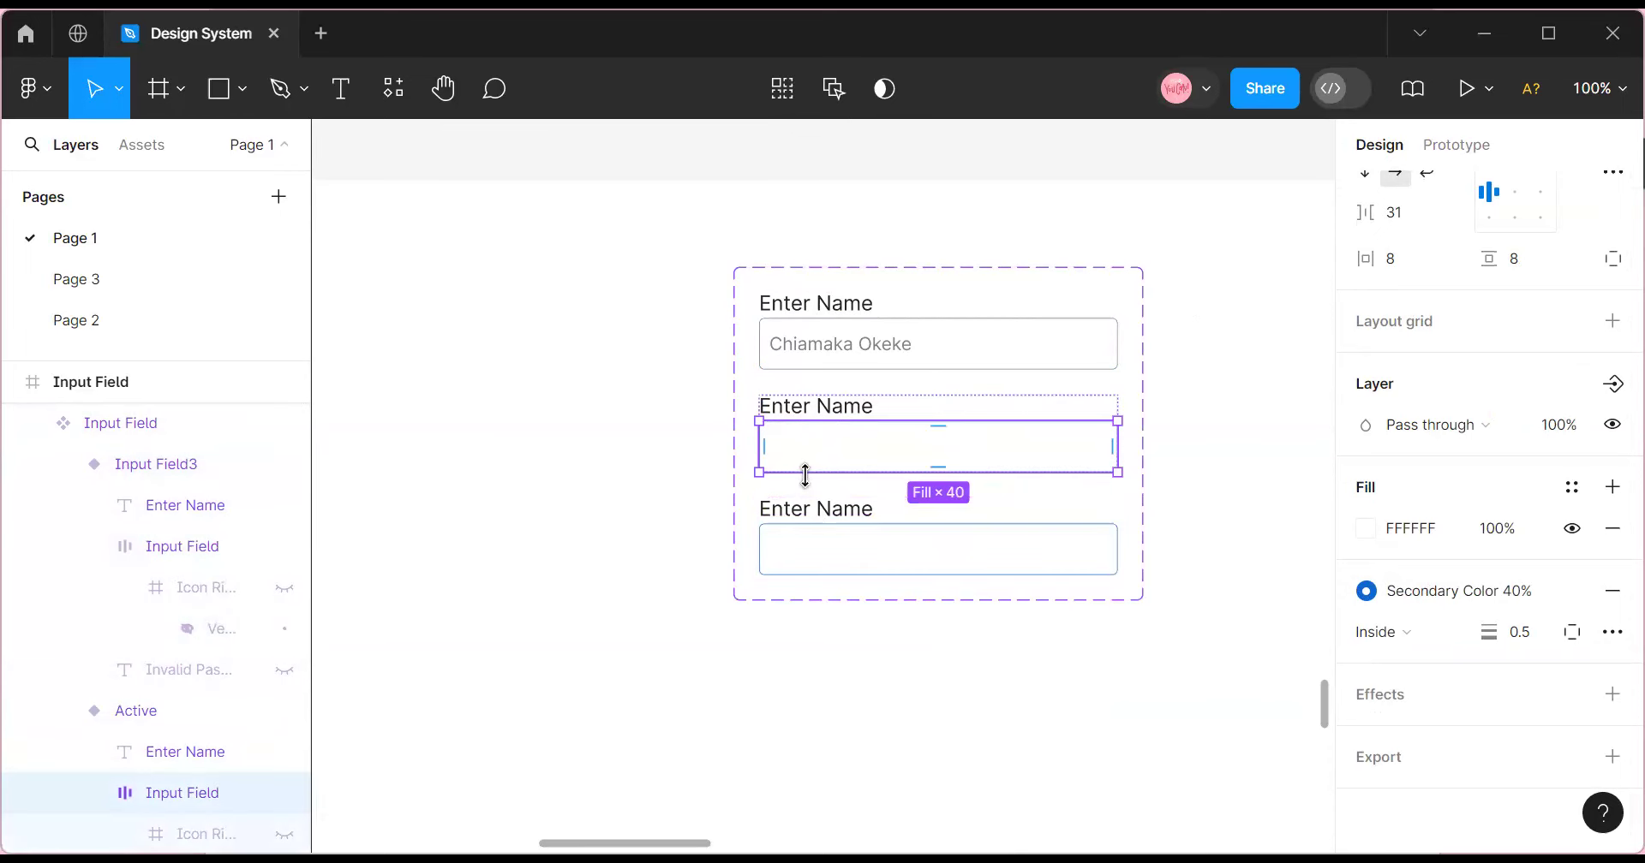
key(ctrl+z)
key(ctrl+z)
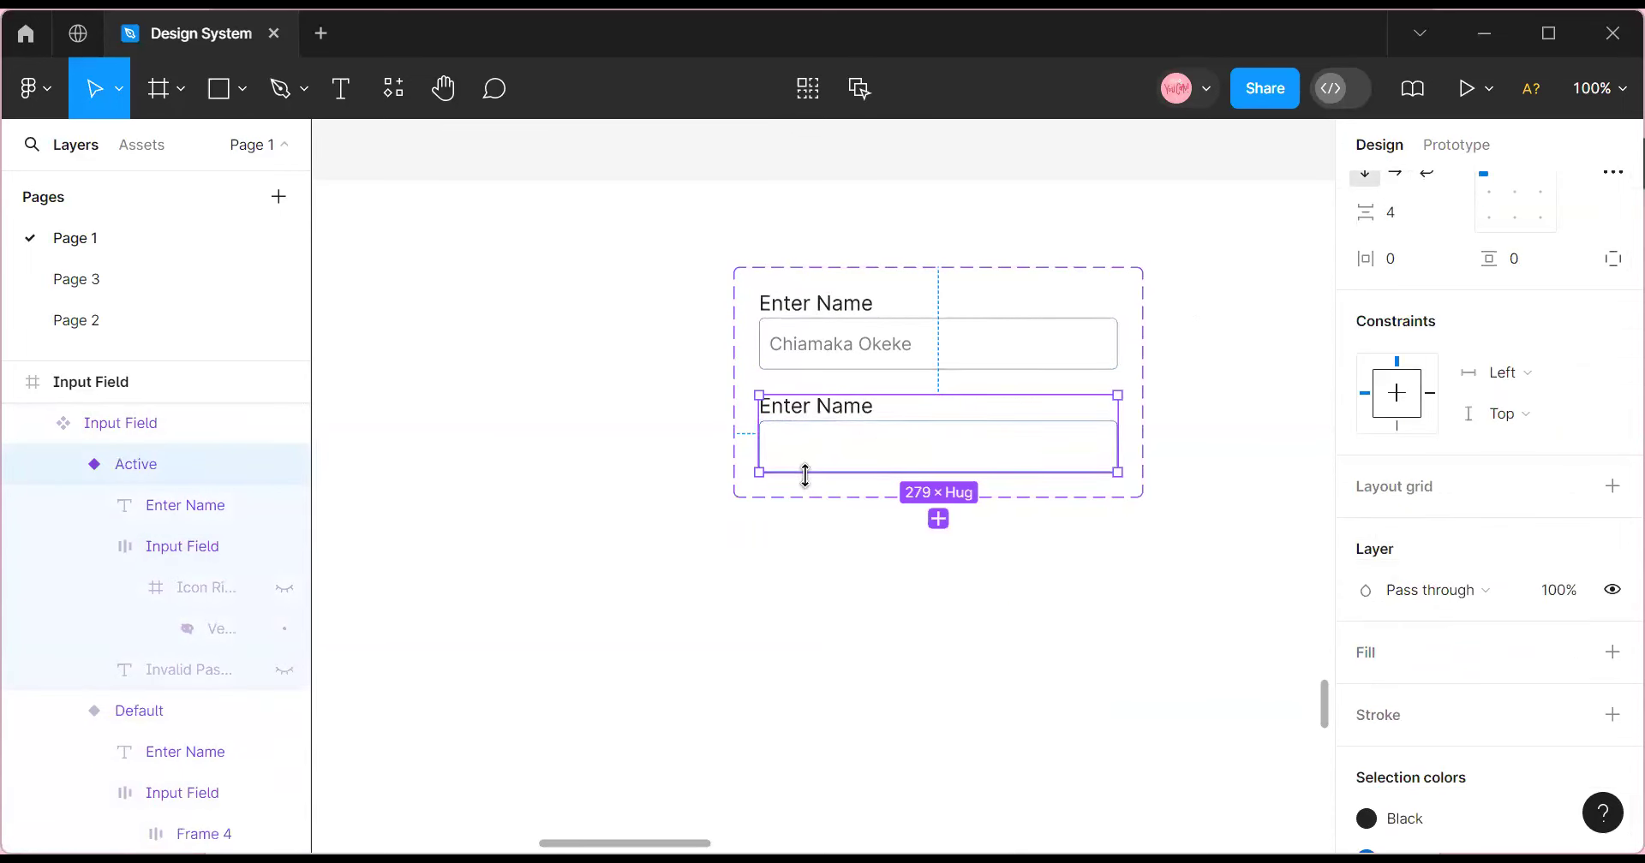
key(ctrl+z)
key(ctrl+z)
key(ctrl+z)
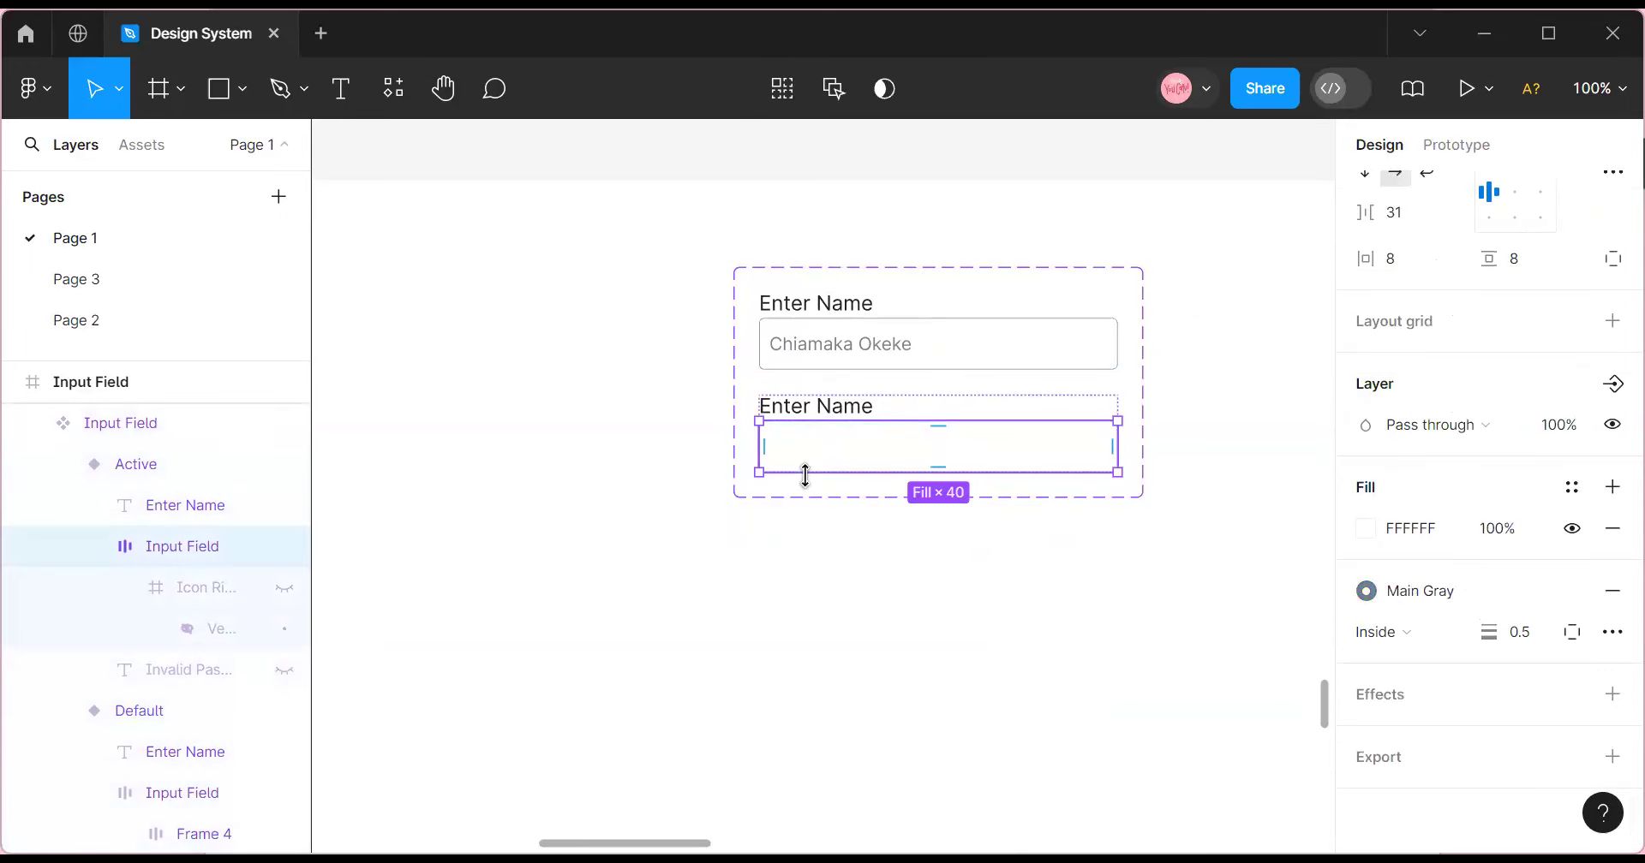
key(ctrl+z)
key(ctrl+z)
key(ctrl+z)
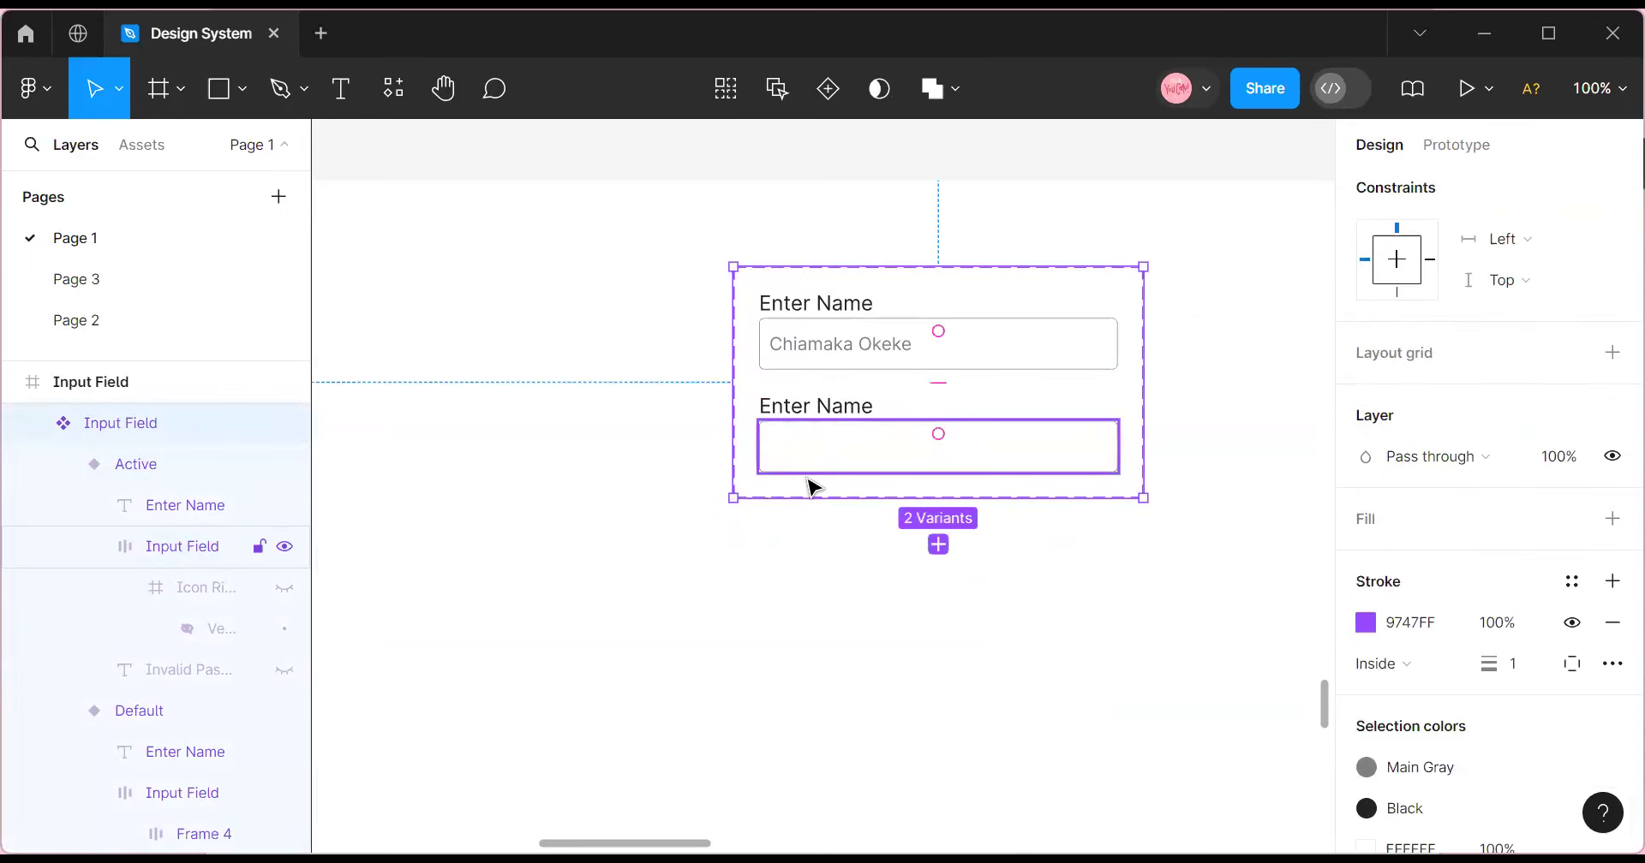
key(ctrl+z)
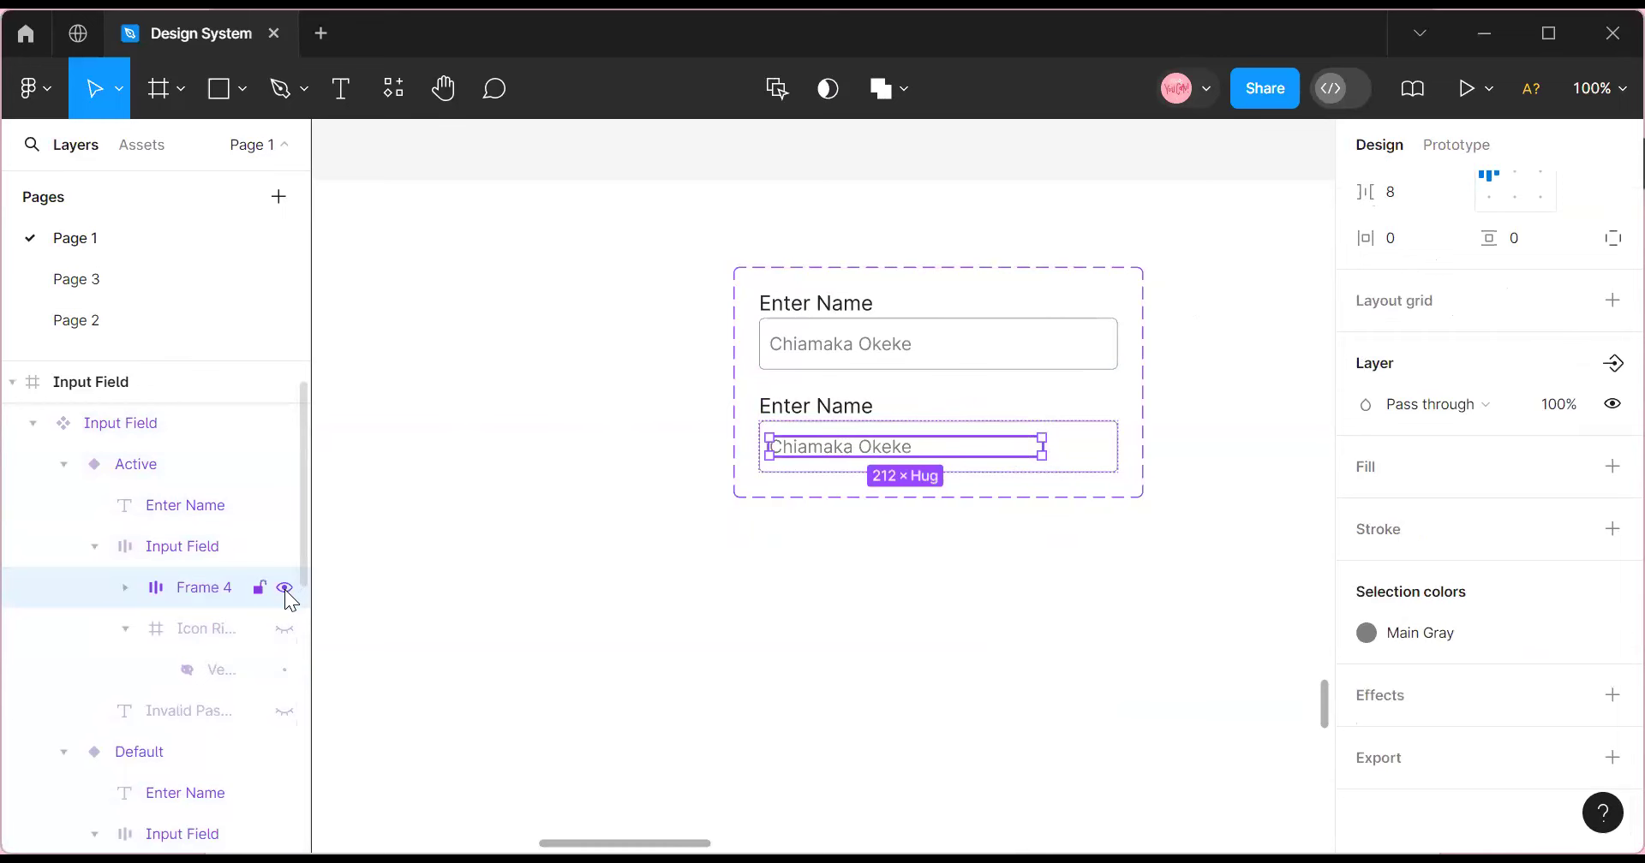
Hide the Active variant's name text, duplicate the variant with Ctrl+D, and begin renaming the copy.
click(284, 589)
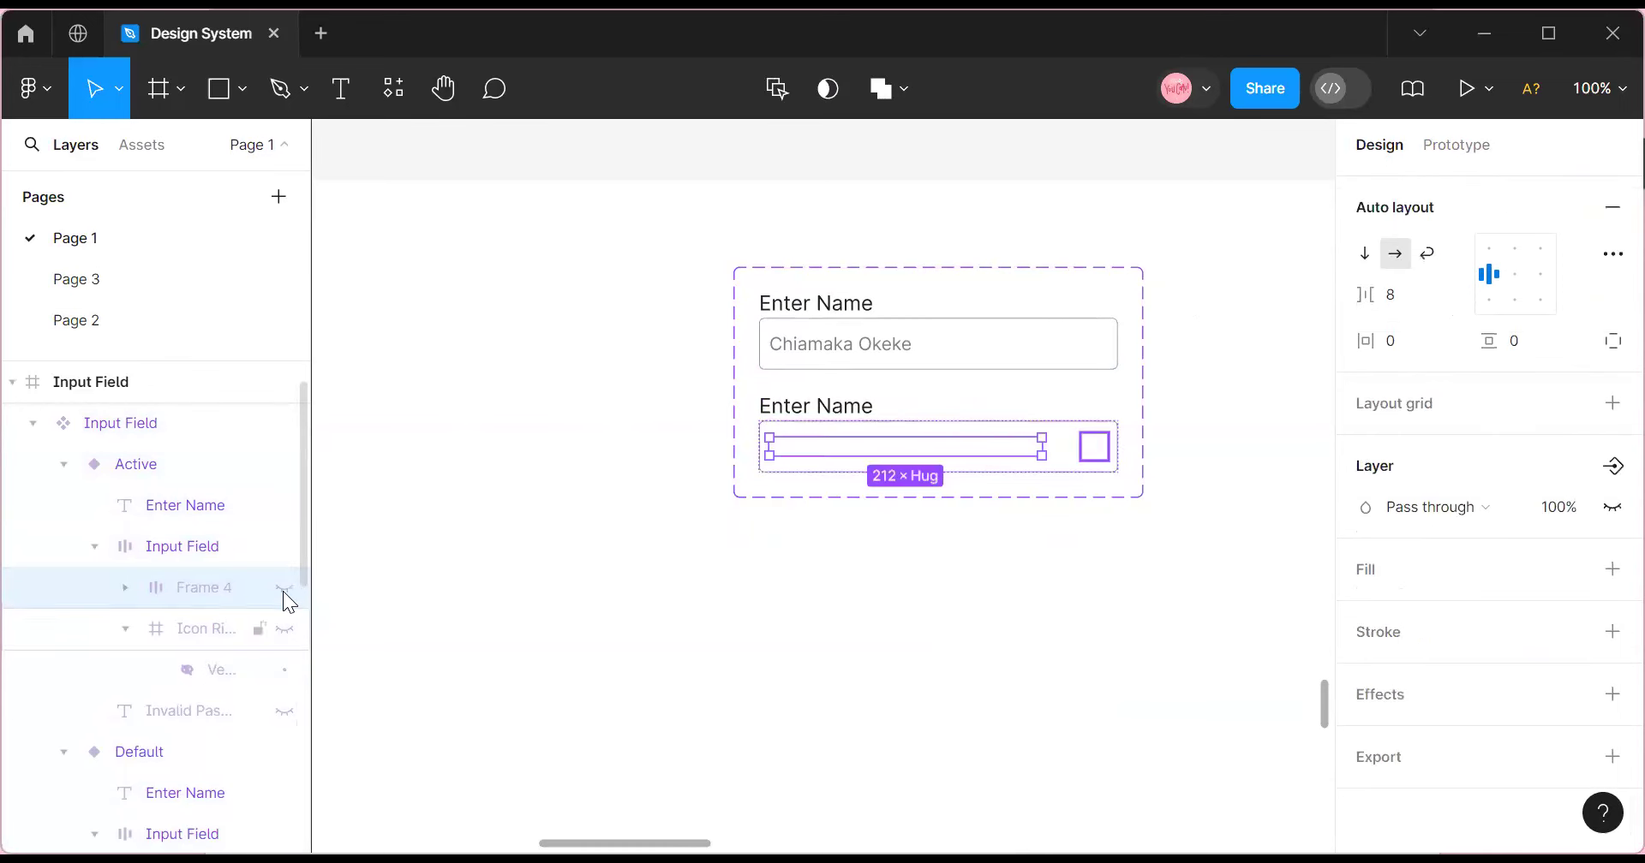
click(917, 424)
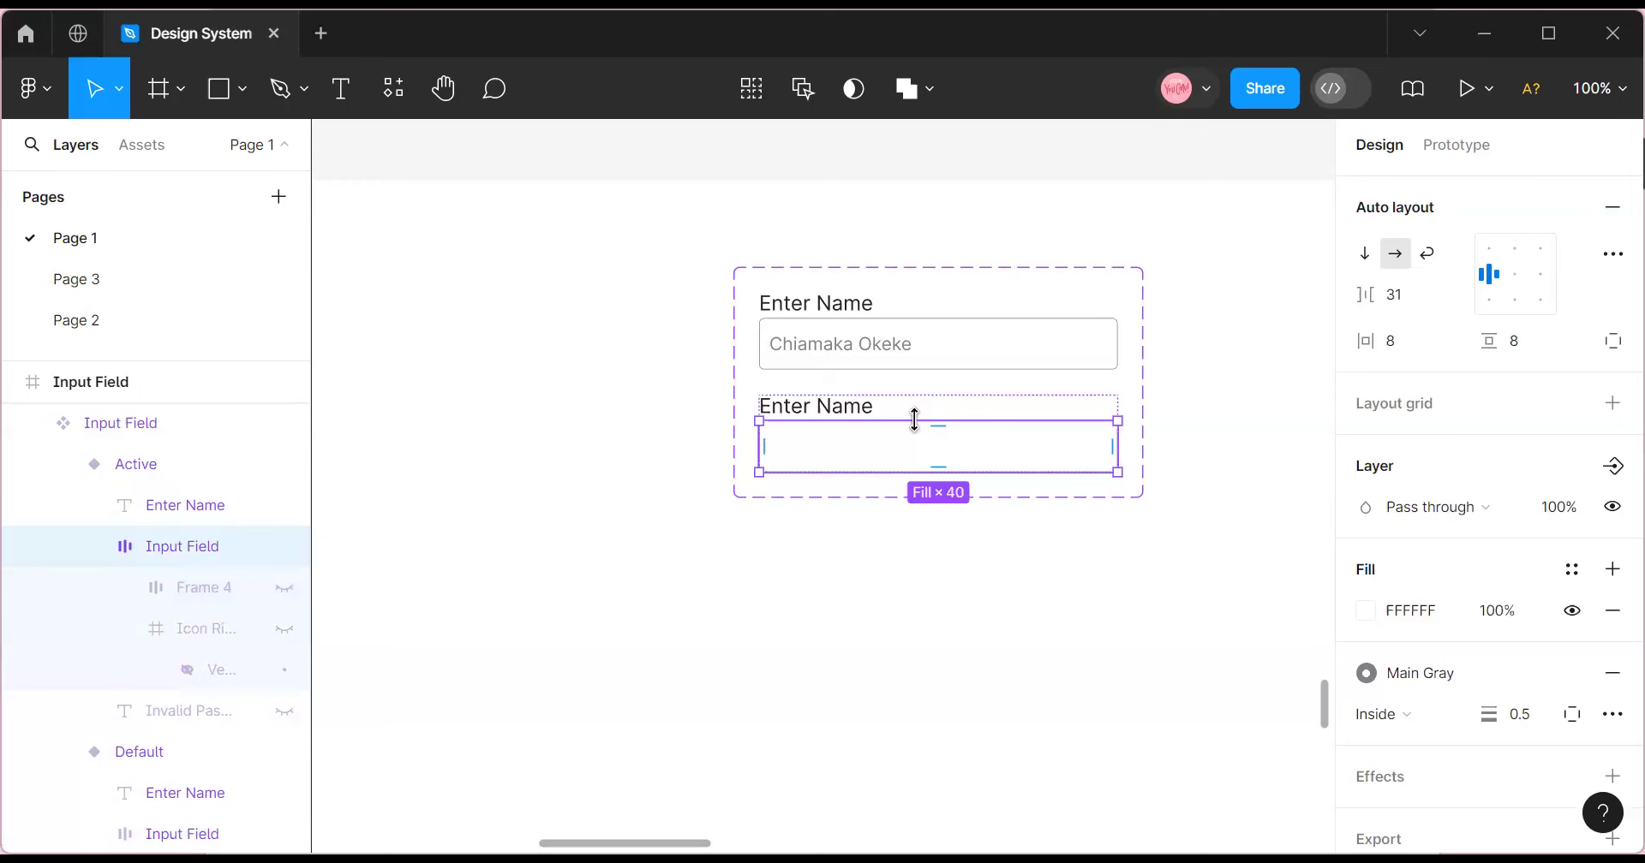
click(1094, 393)
key(ctrl+d)
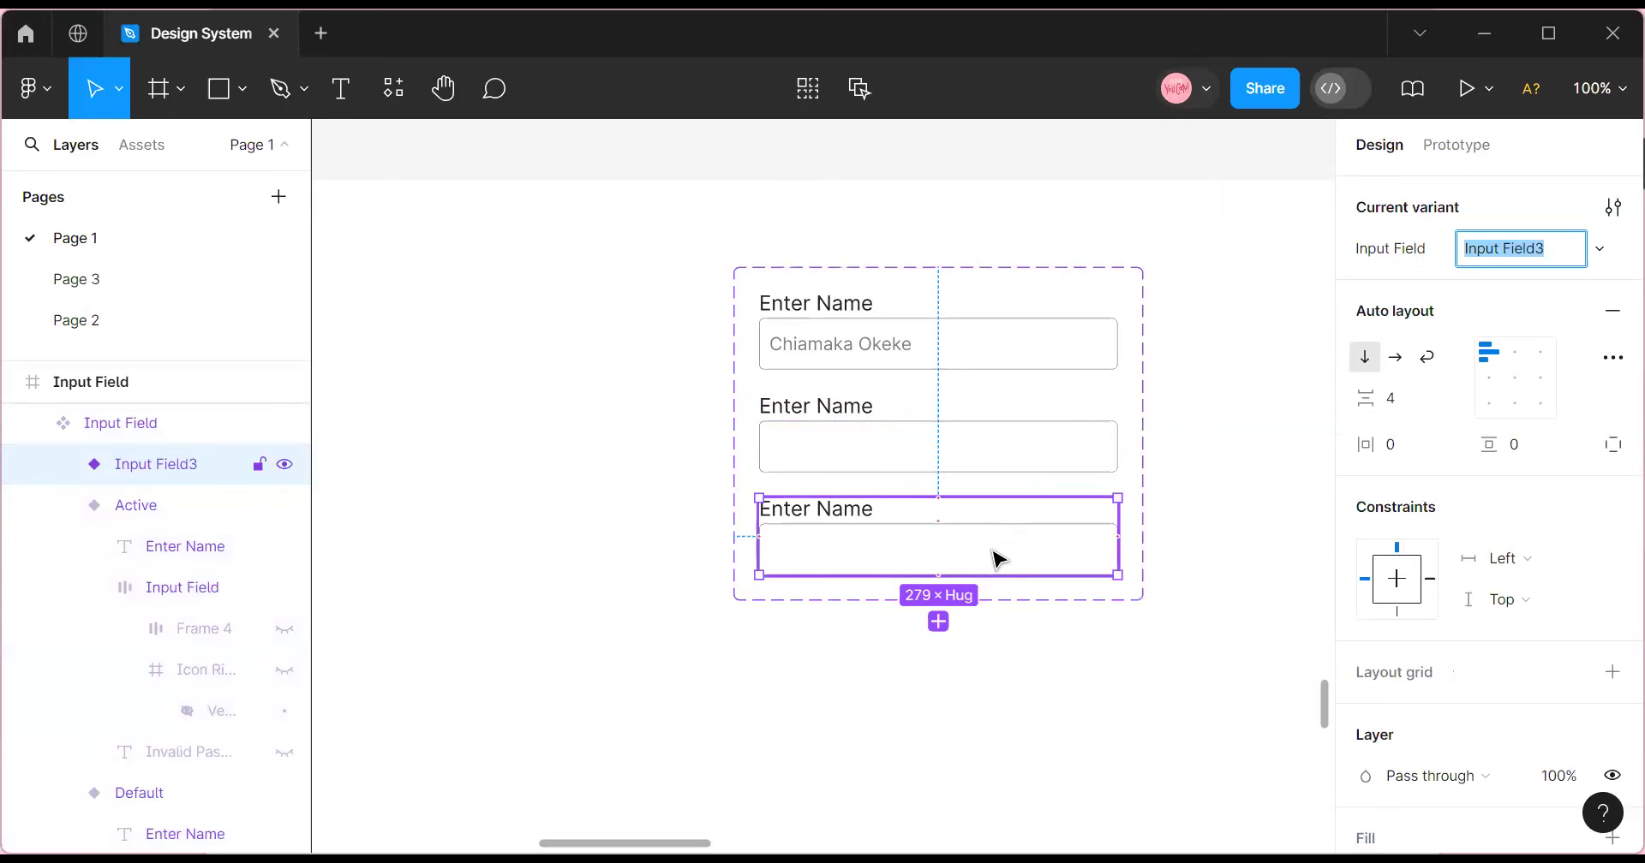
click(951, 442)
click(984, 573)
click(1482, 248)
text(Entered)
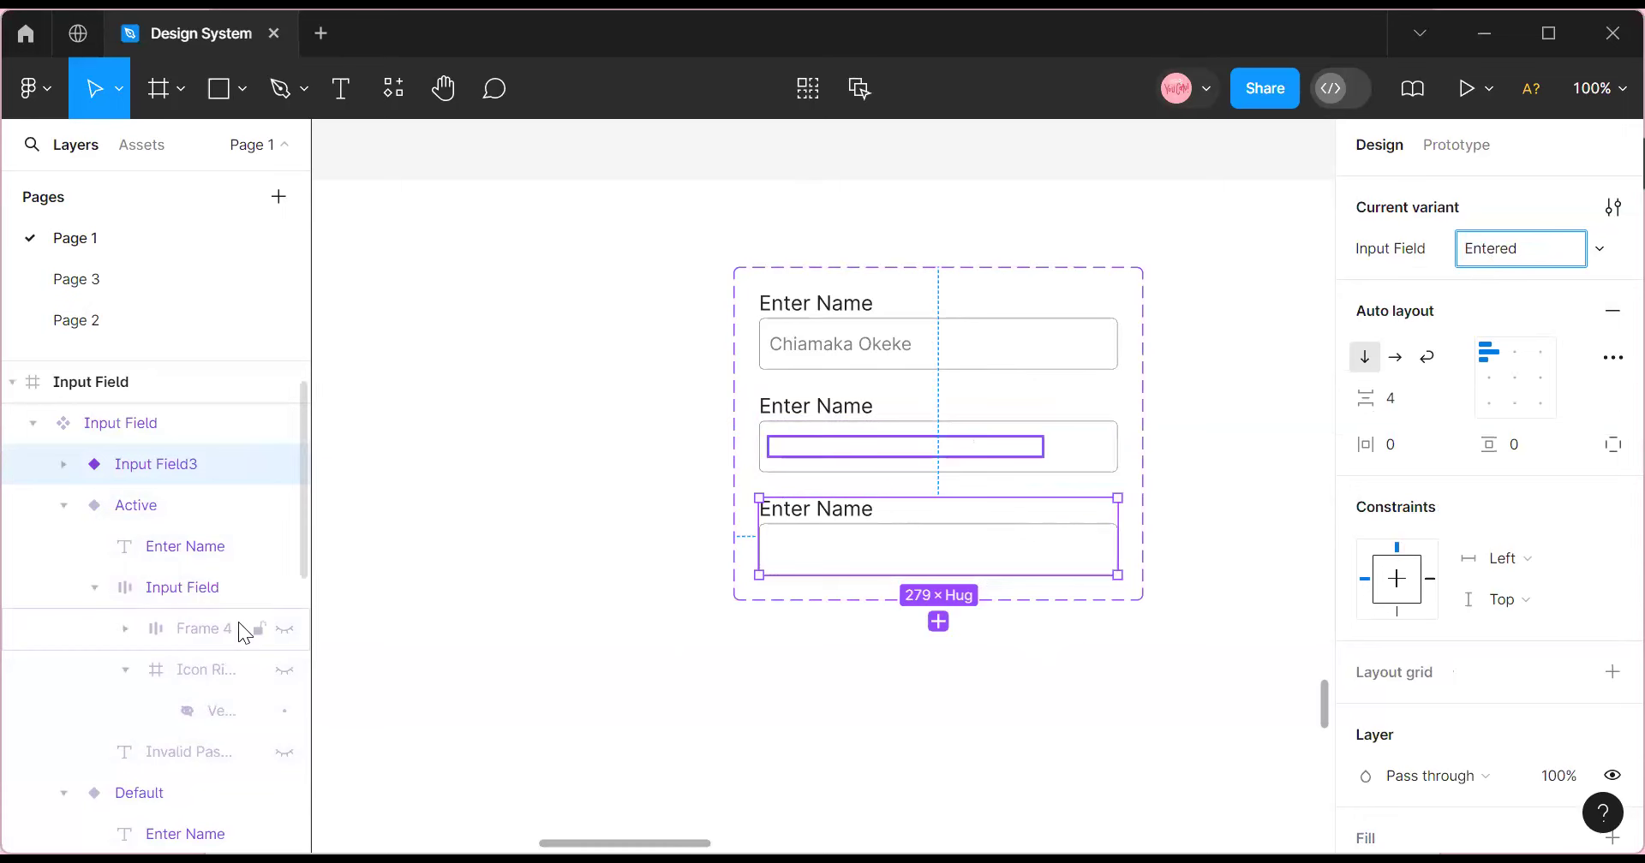
Commit the name Entered, unhide its name text, and color that text Black.
click(793, 567)
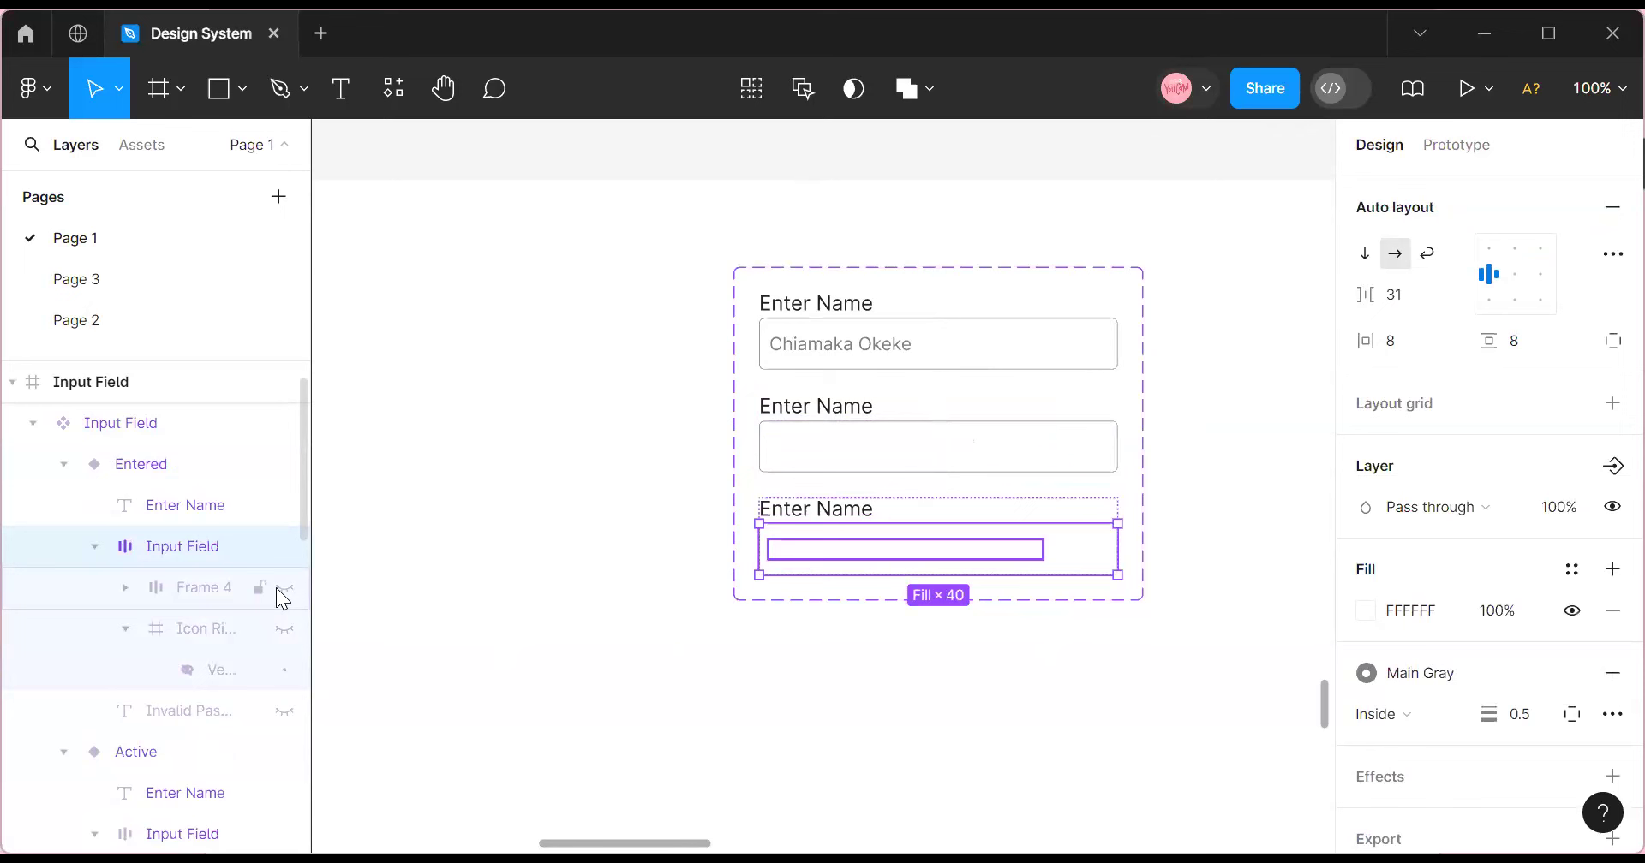
click(283, 587)
click(882, 555)
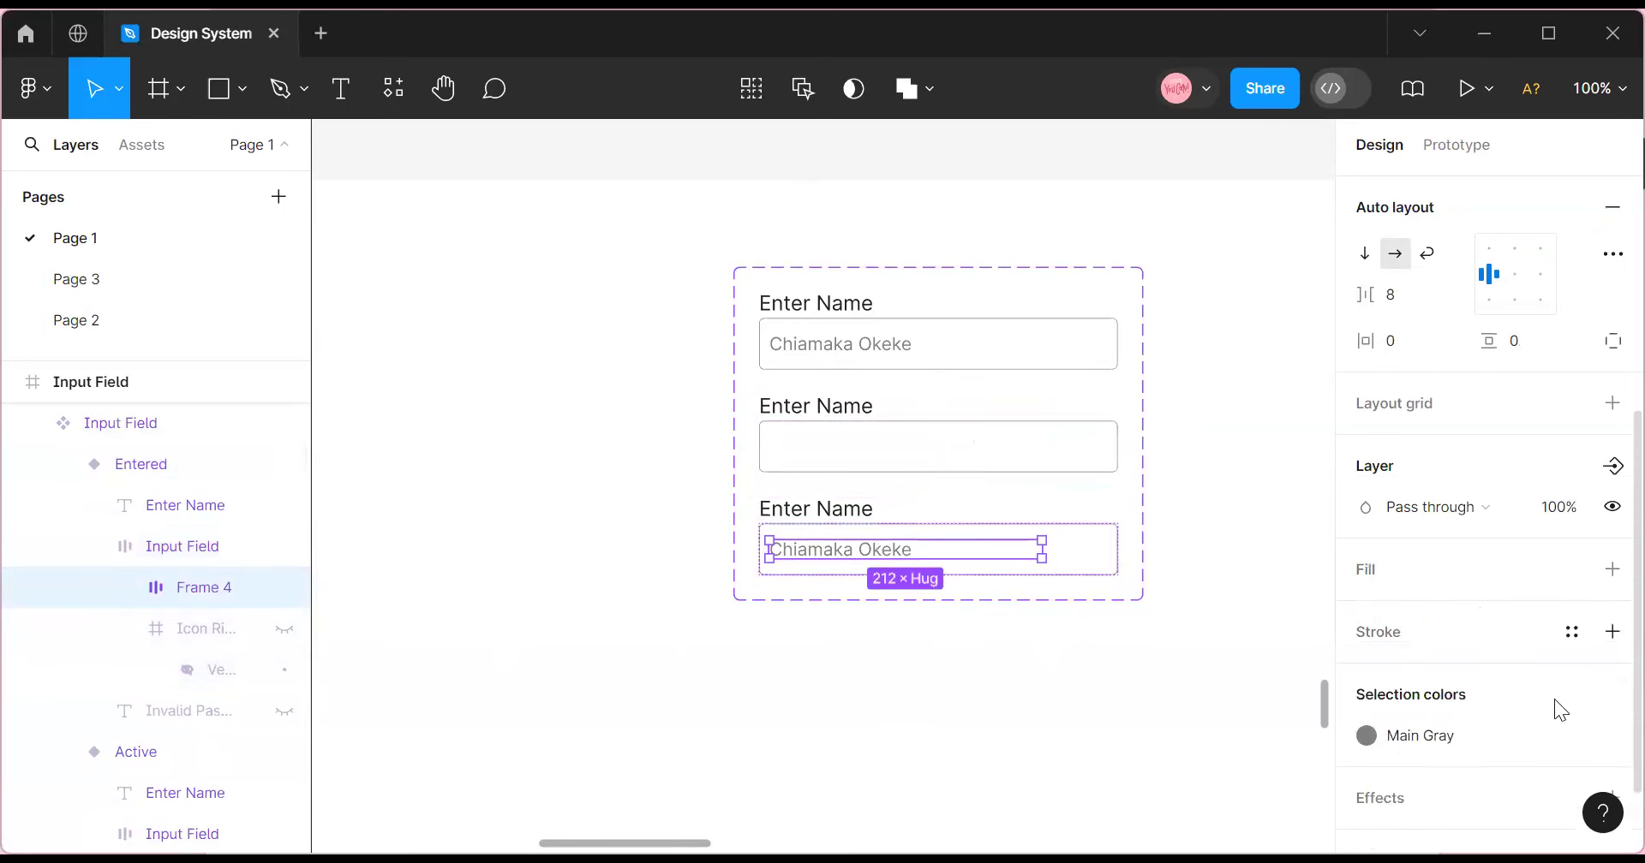
scroll(1498, 647, down, 3)
click(1498, 633)
scroll(1114, 677, down, 3)
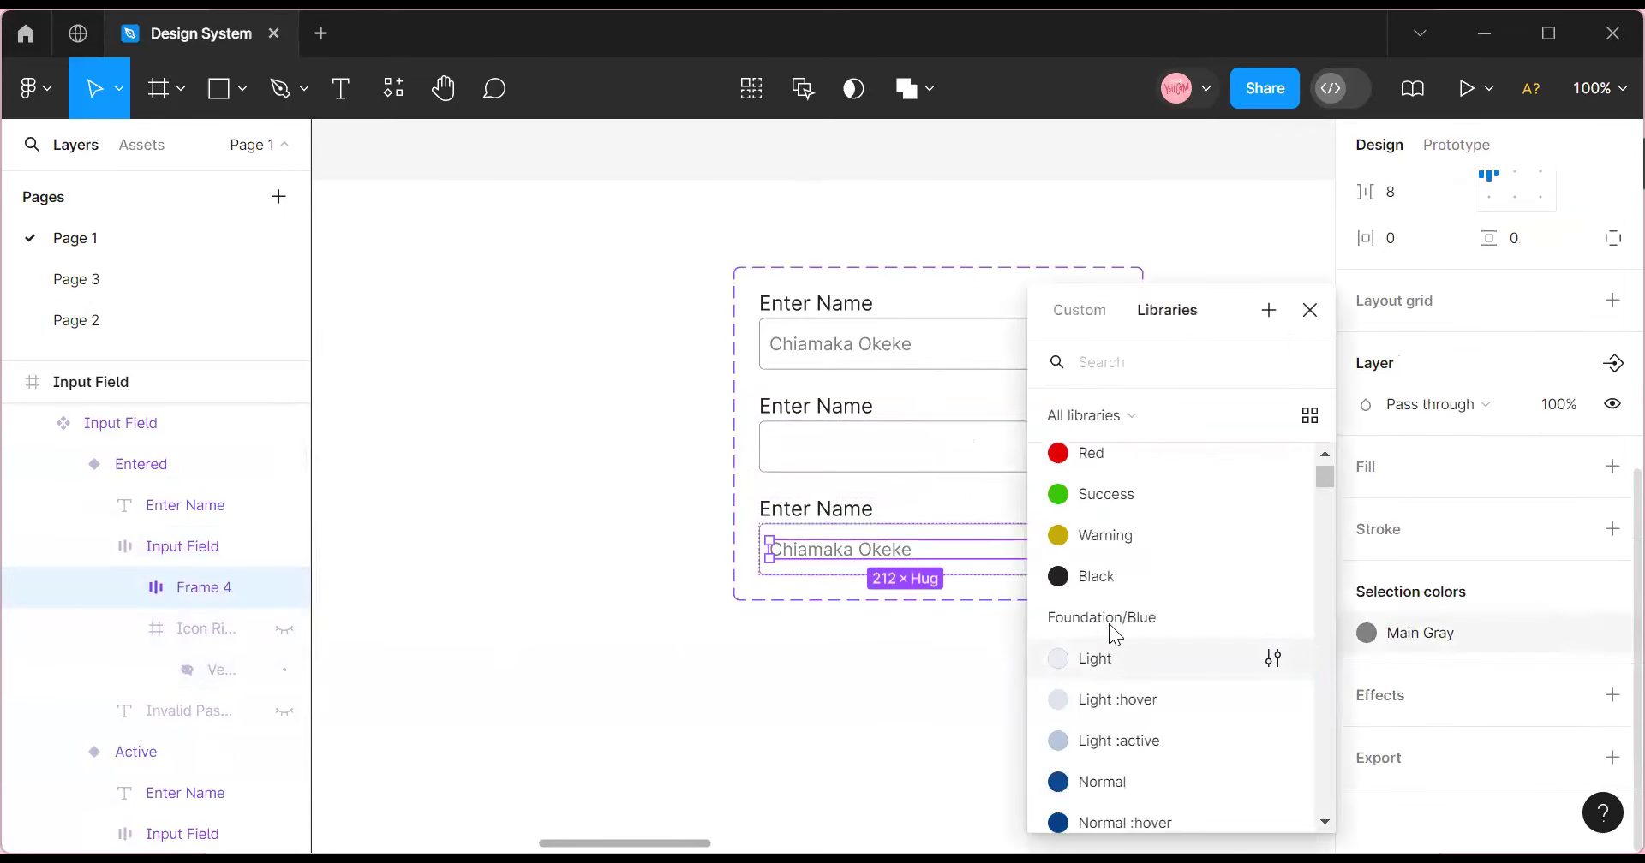
click(1126, 576)
click(1179, 488)
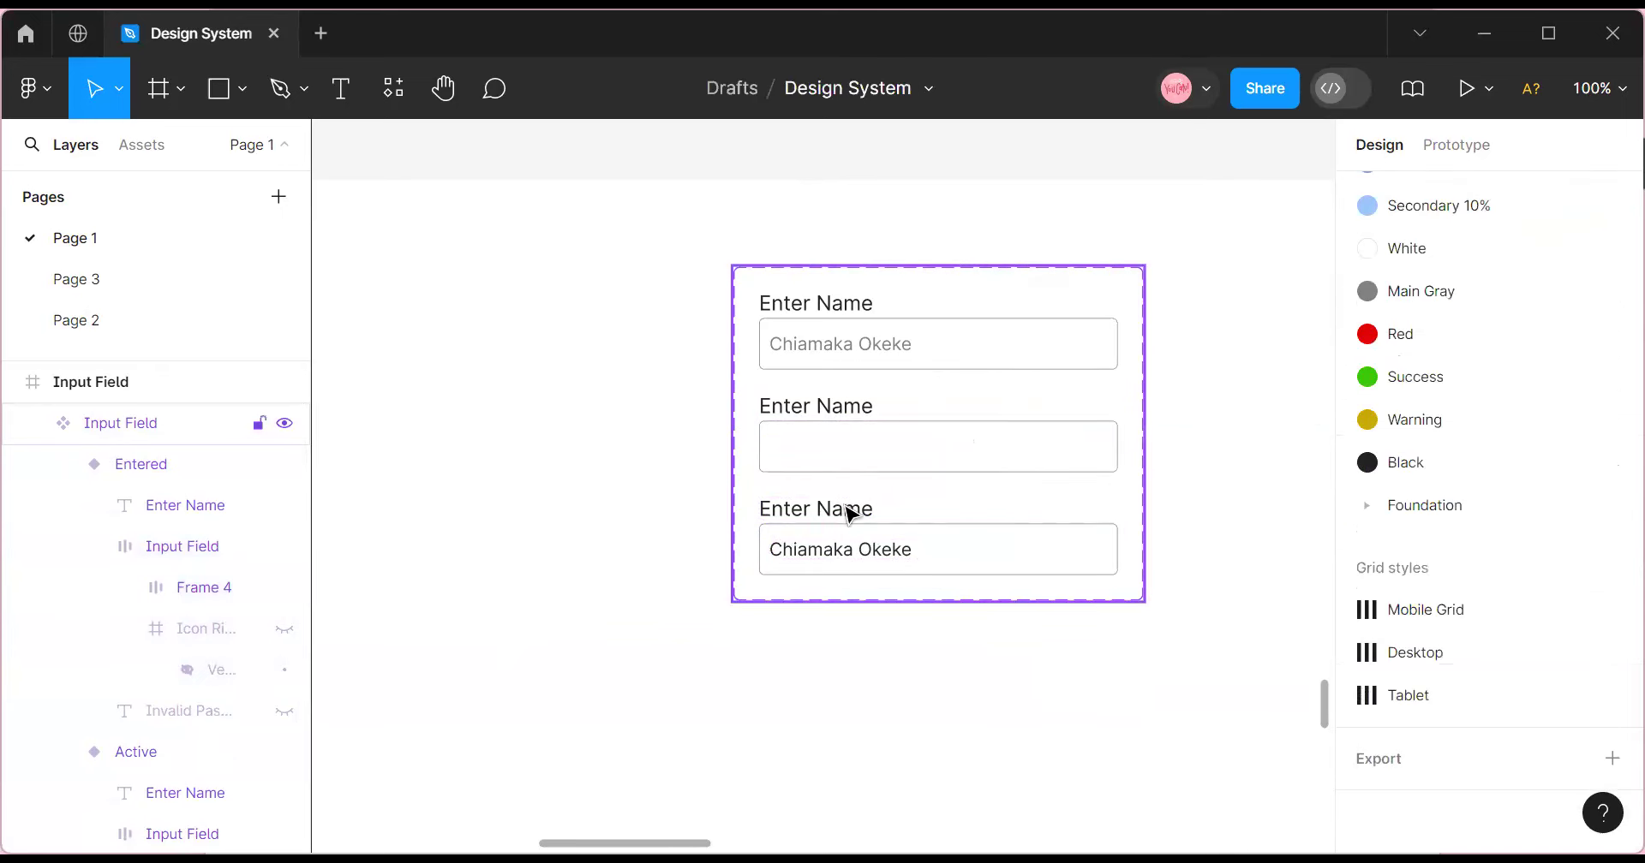
click(840, 522)
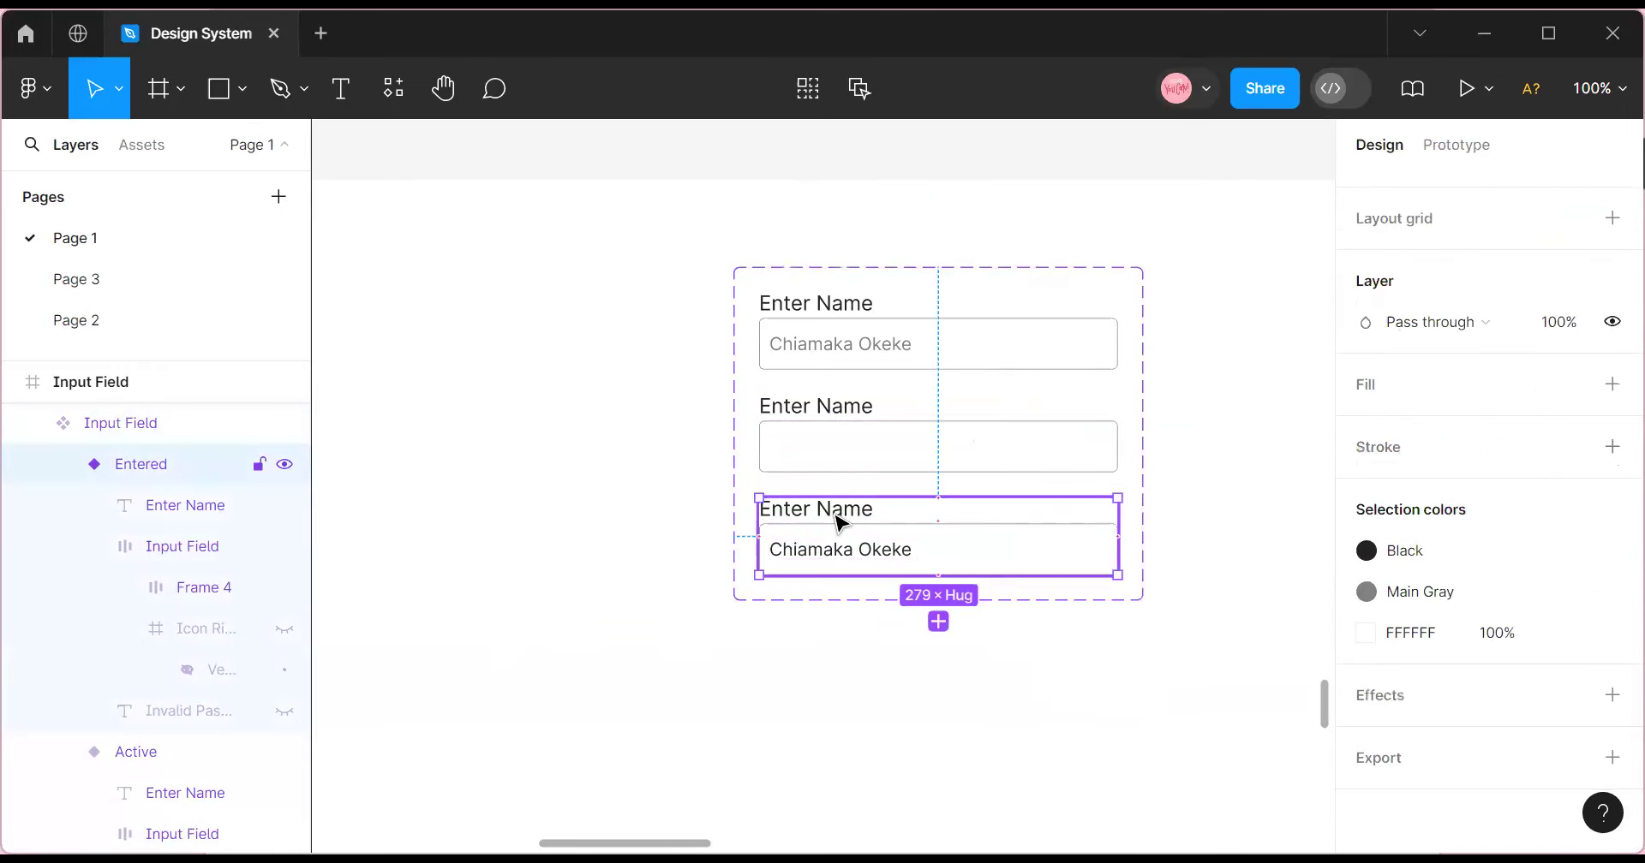
Add a fourth variant and give the Active input's border Secondary Color 30%.
click(939, 622)
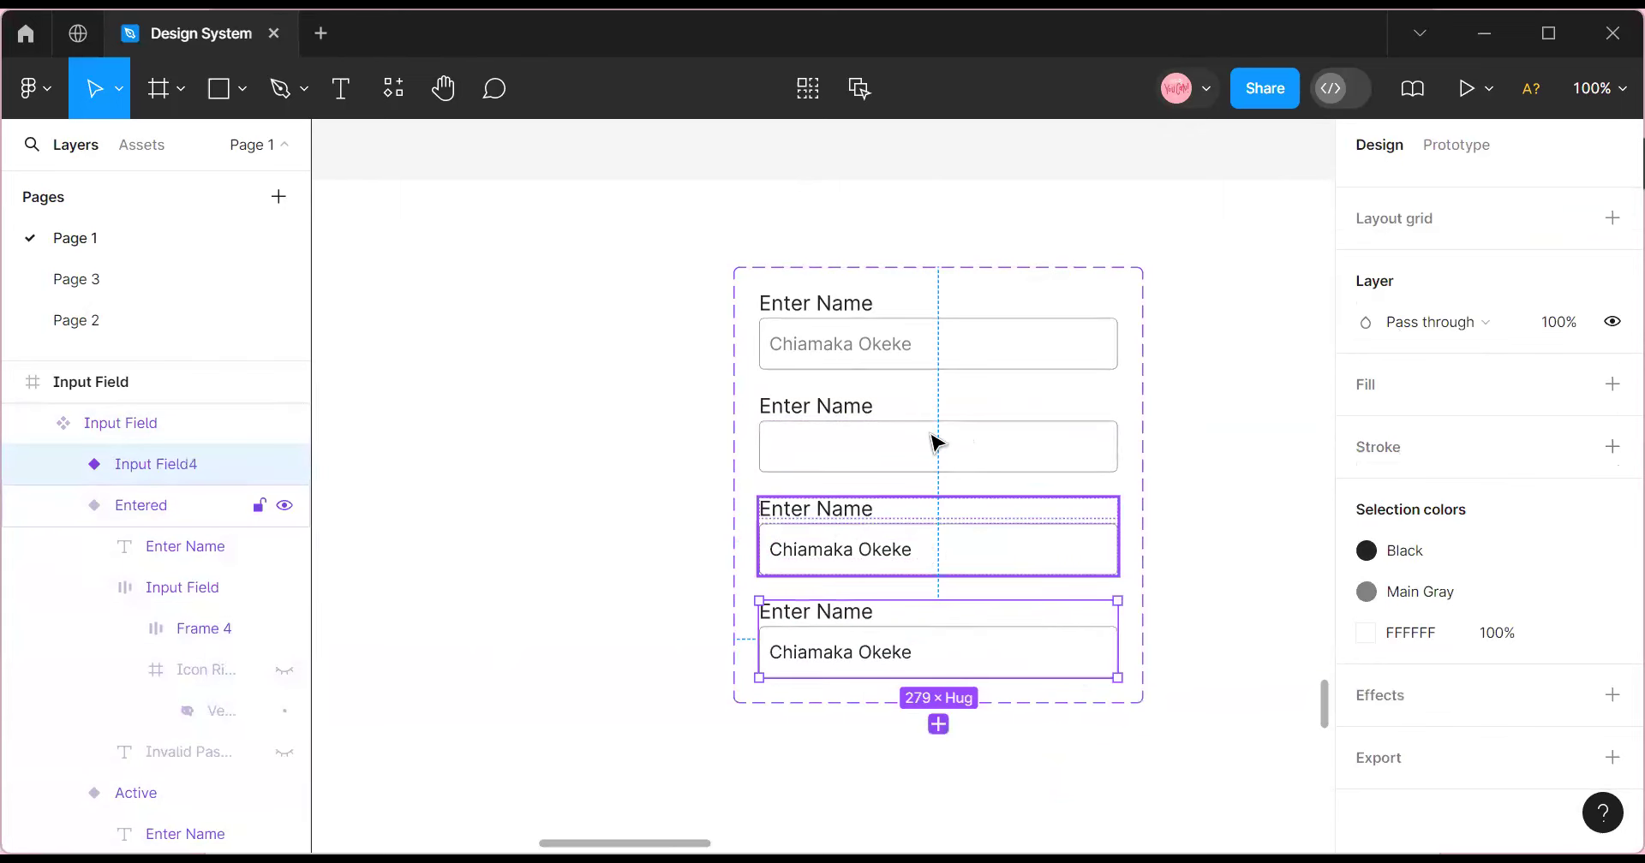
double_click(936, 443)
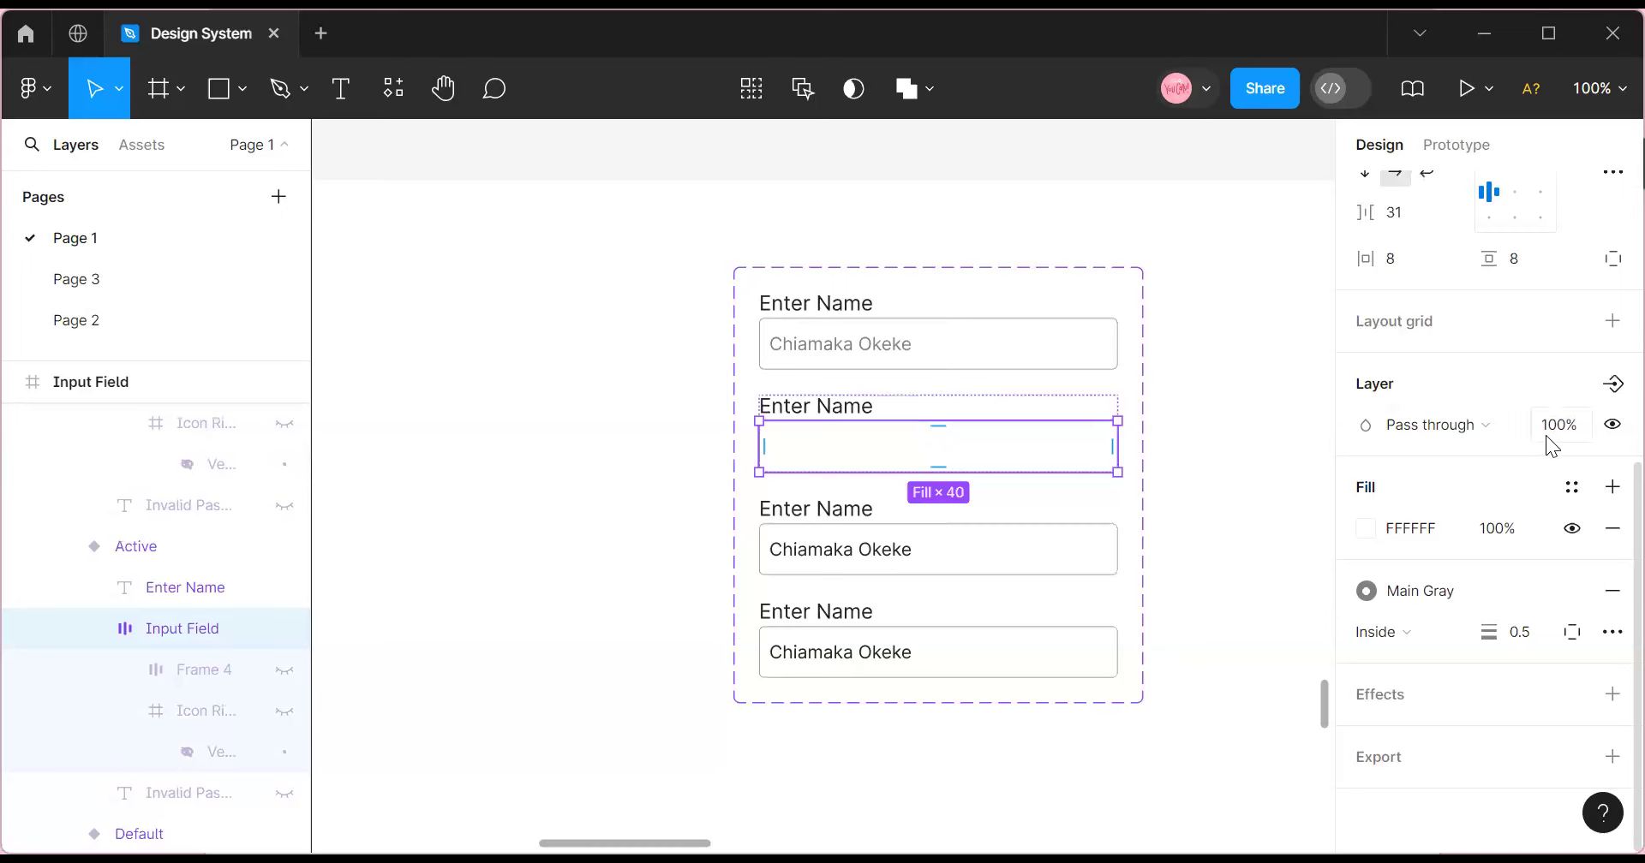
scroll(1523, 458, down, 5)
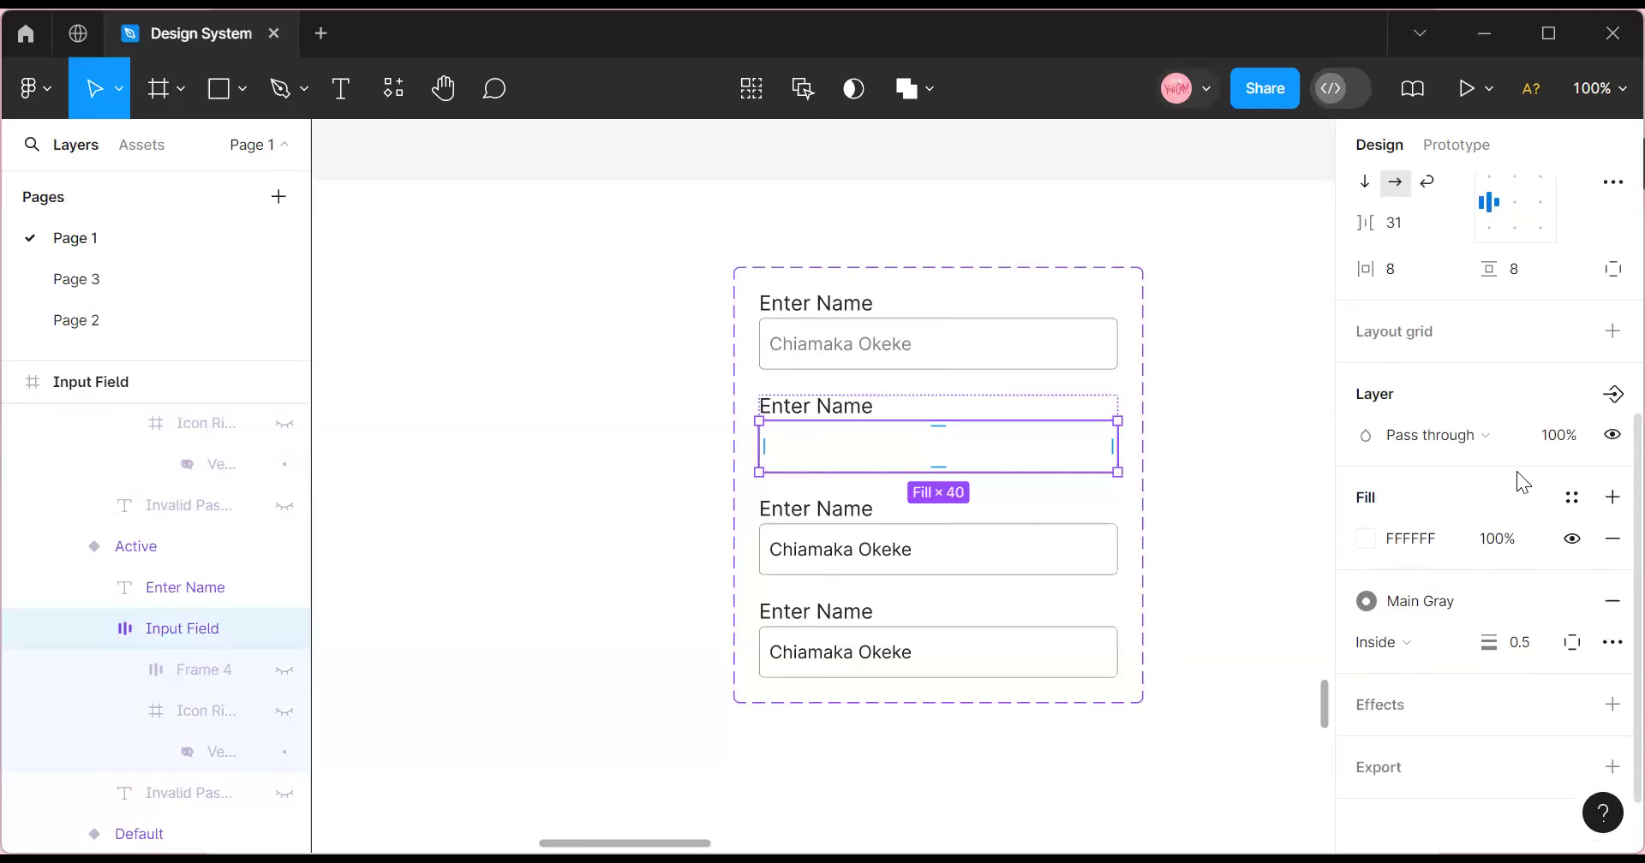
click(1475, 591)
click(1152, 506)
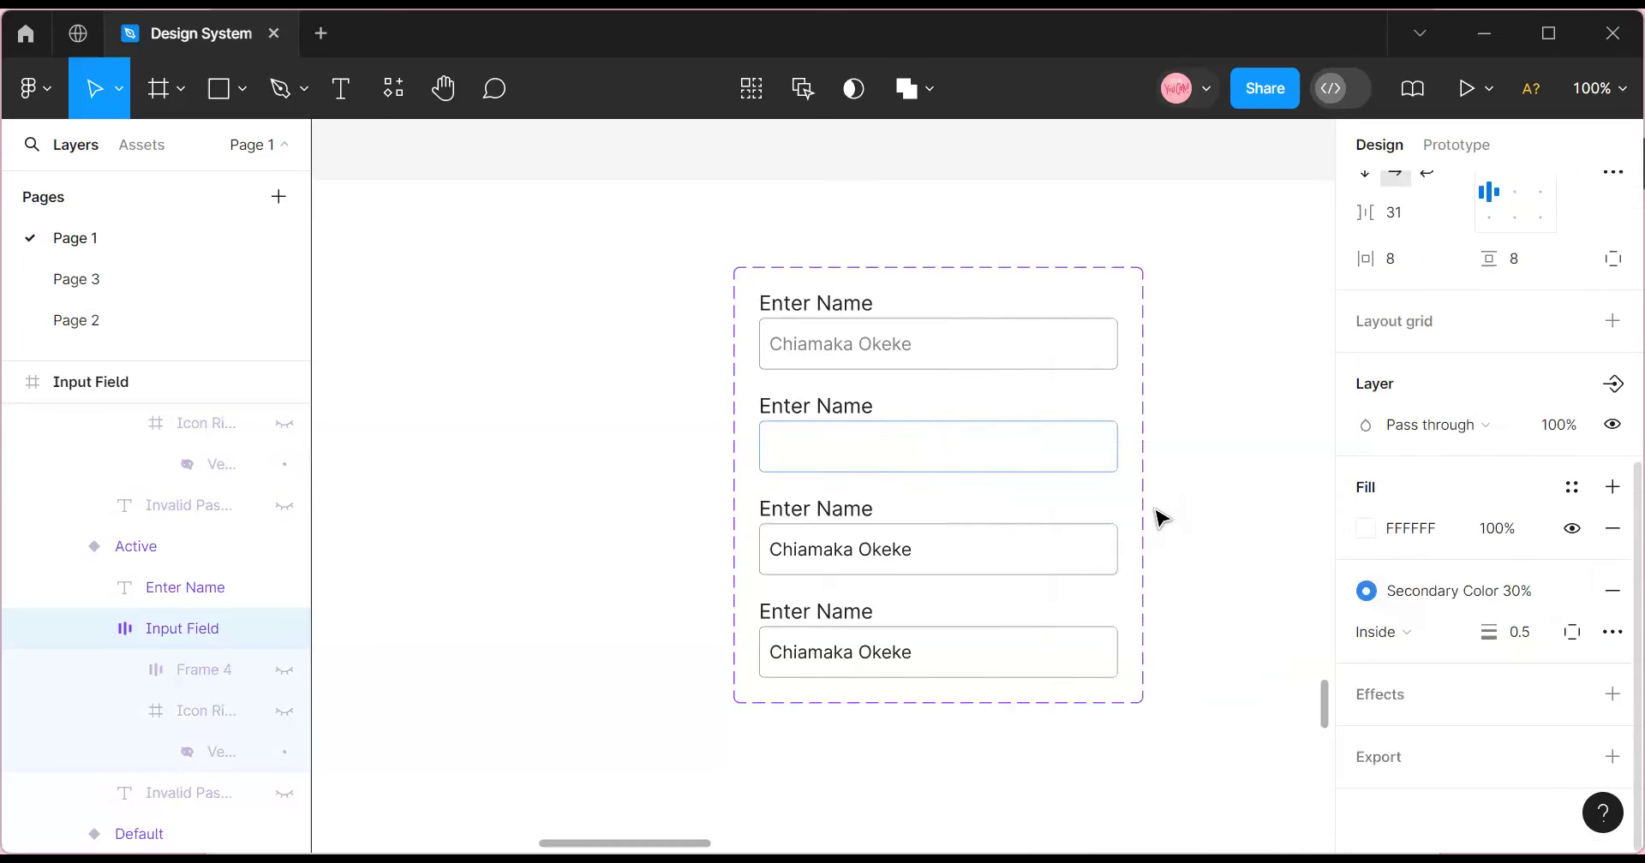
click(1161, 514)
Apply Secondary Color 30% to the Entered variant's input border.
click(1019, 540)
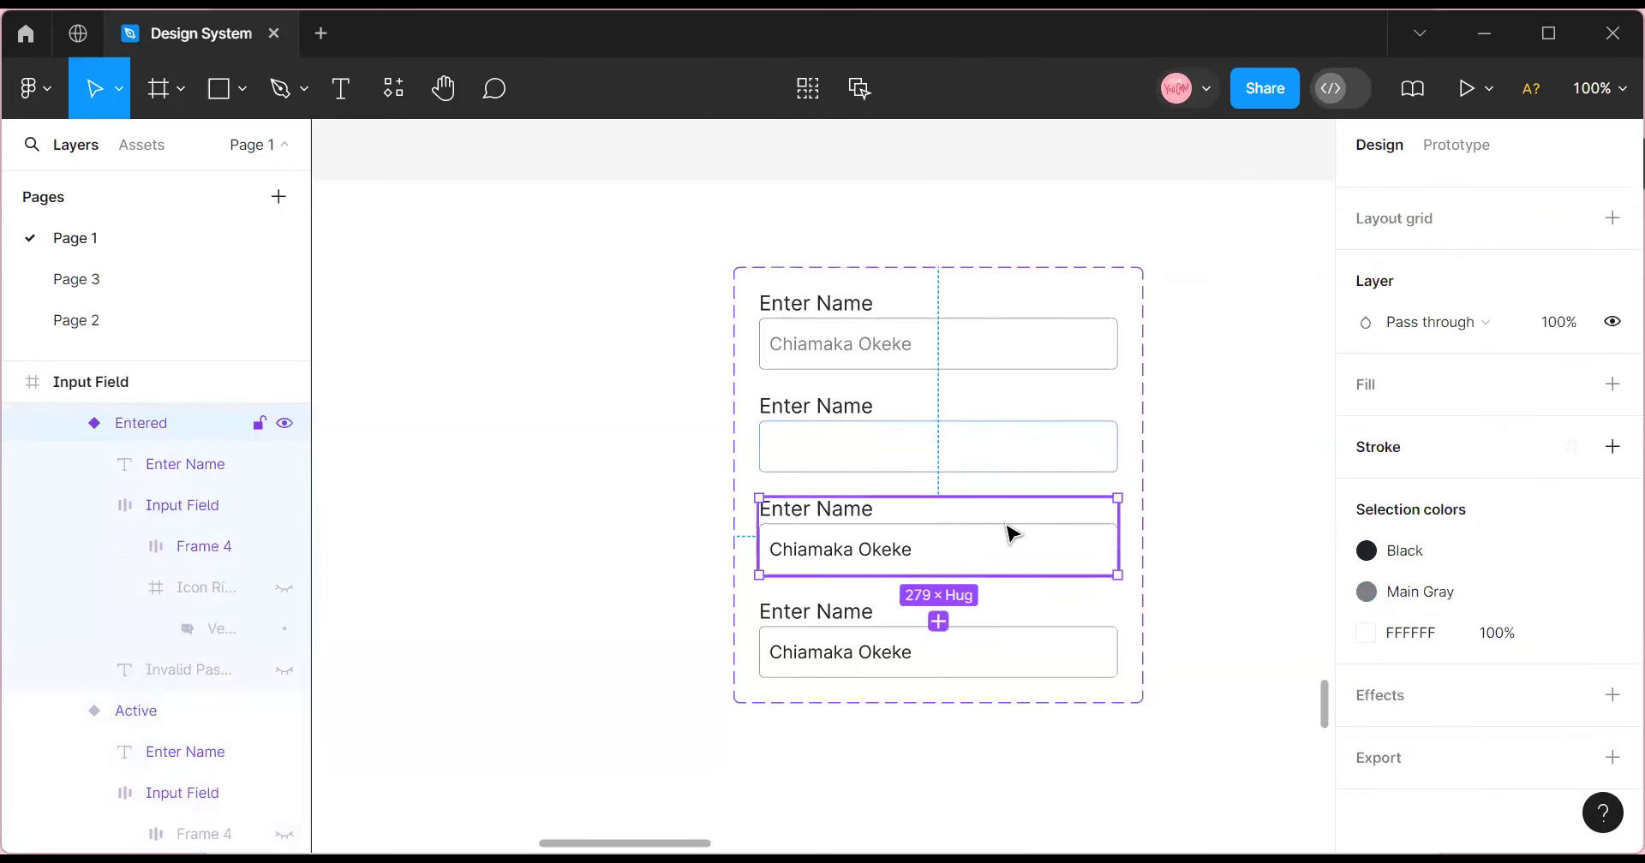
click(936, 444)
click(936, 445)
scroll(1431, 419, up, 5)
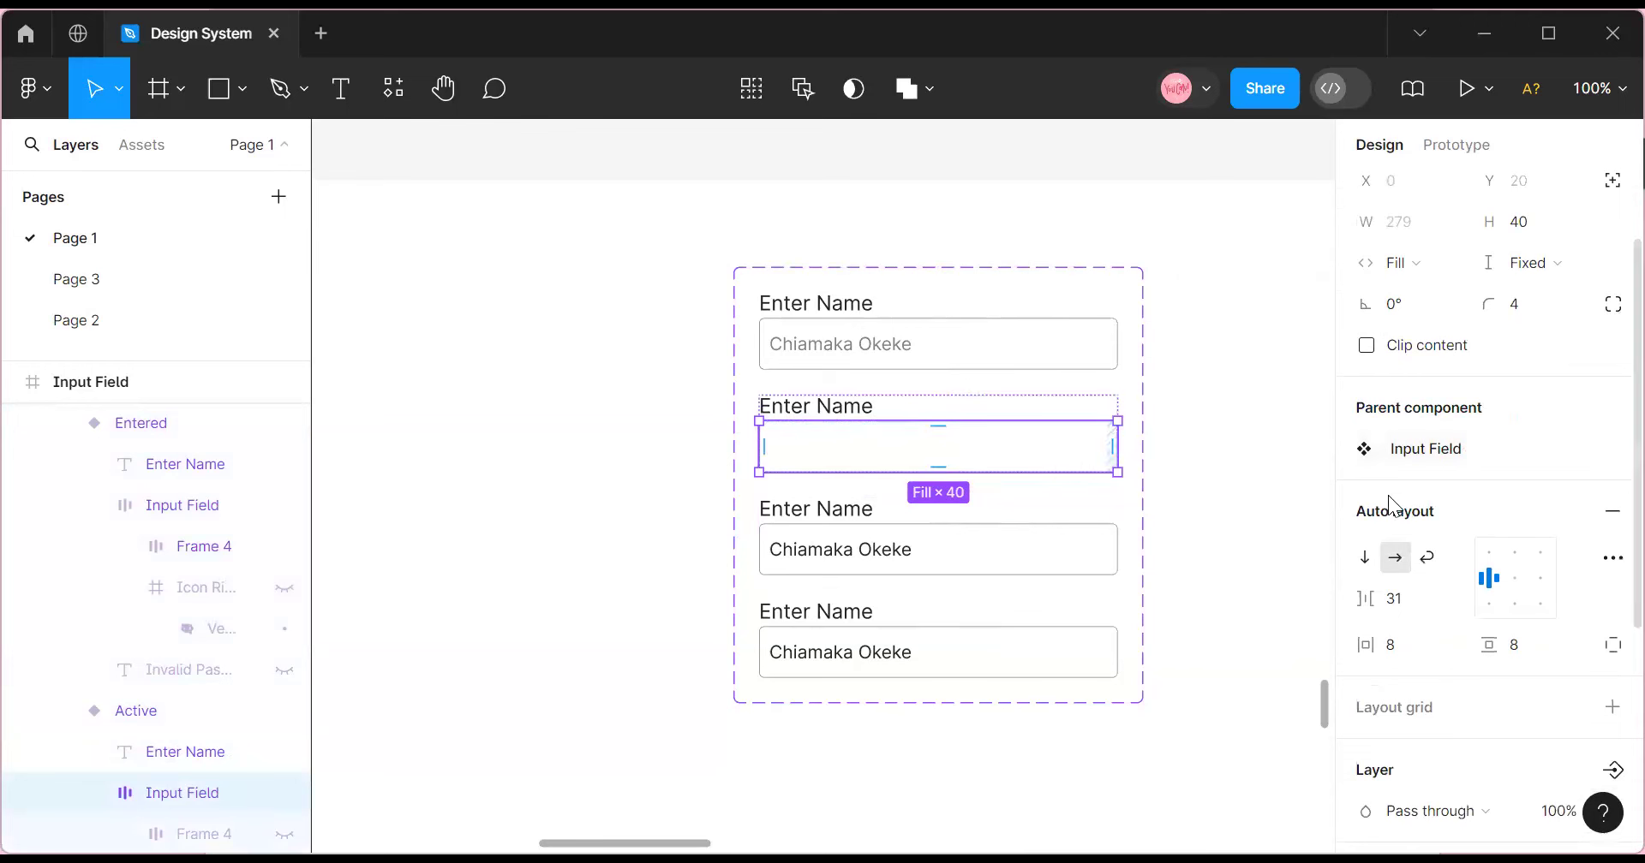
click(970, 398)
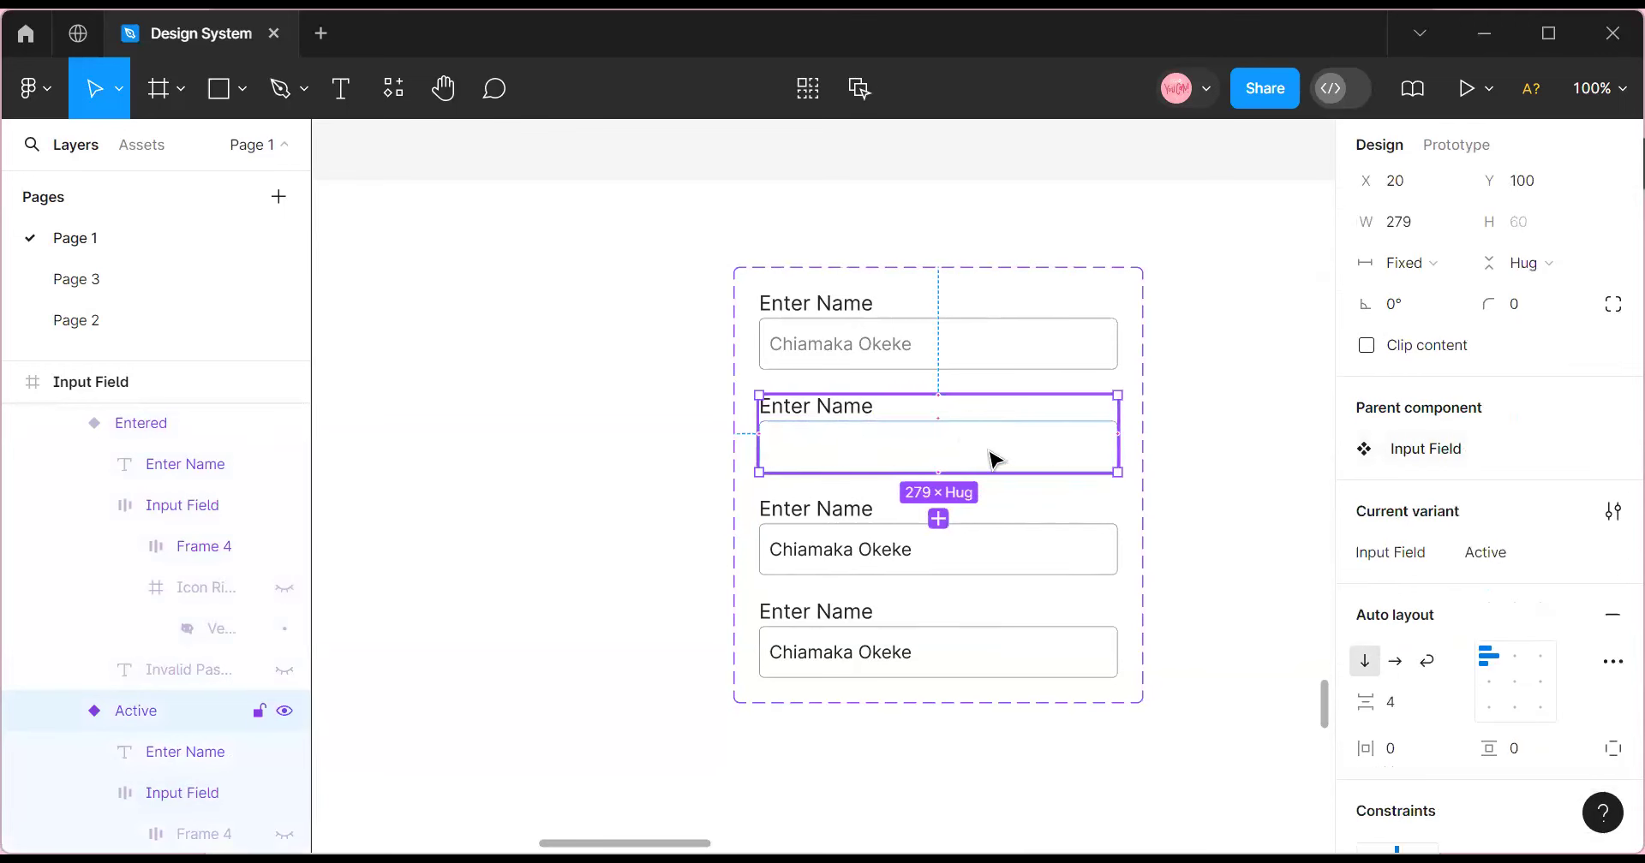
click(985, 532)
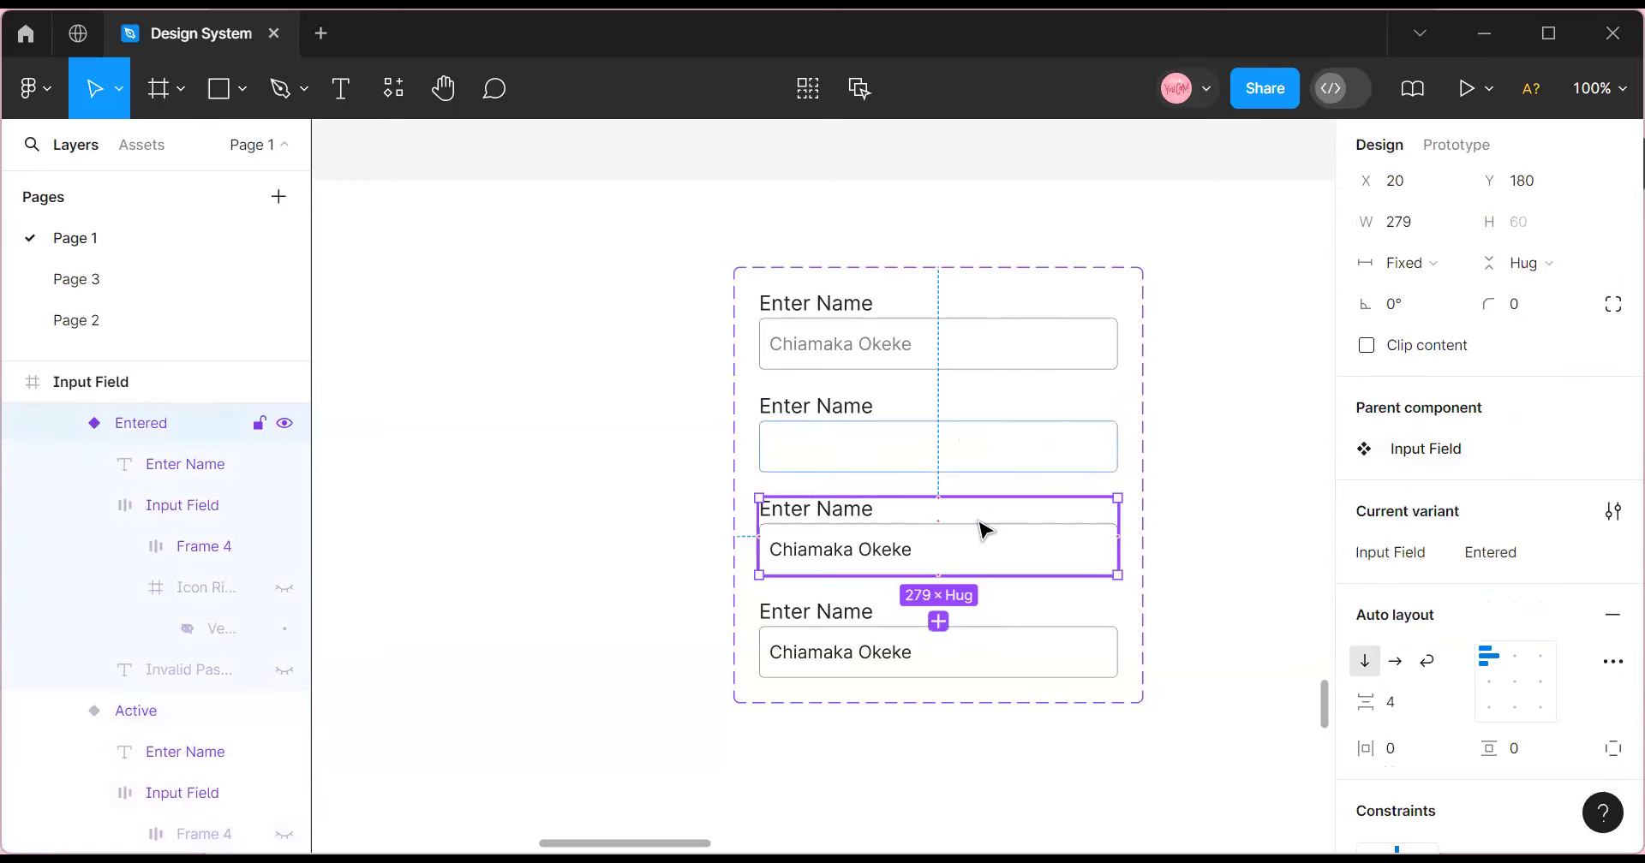
click(985, 535)
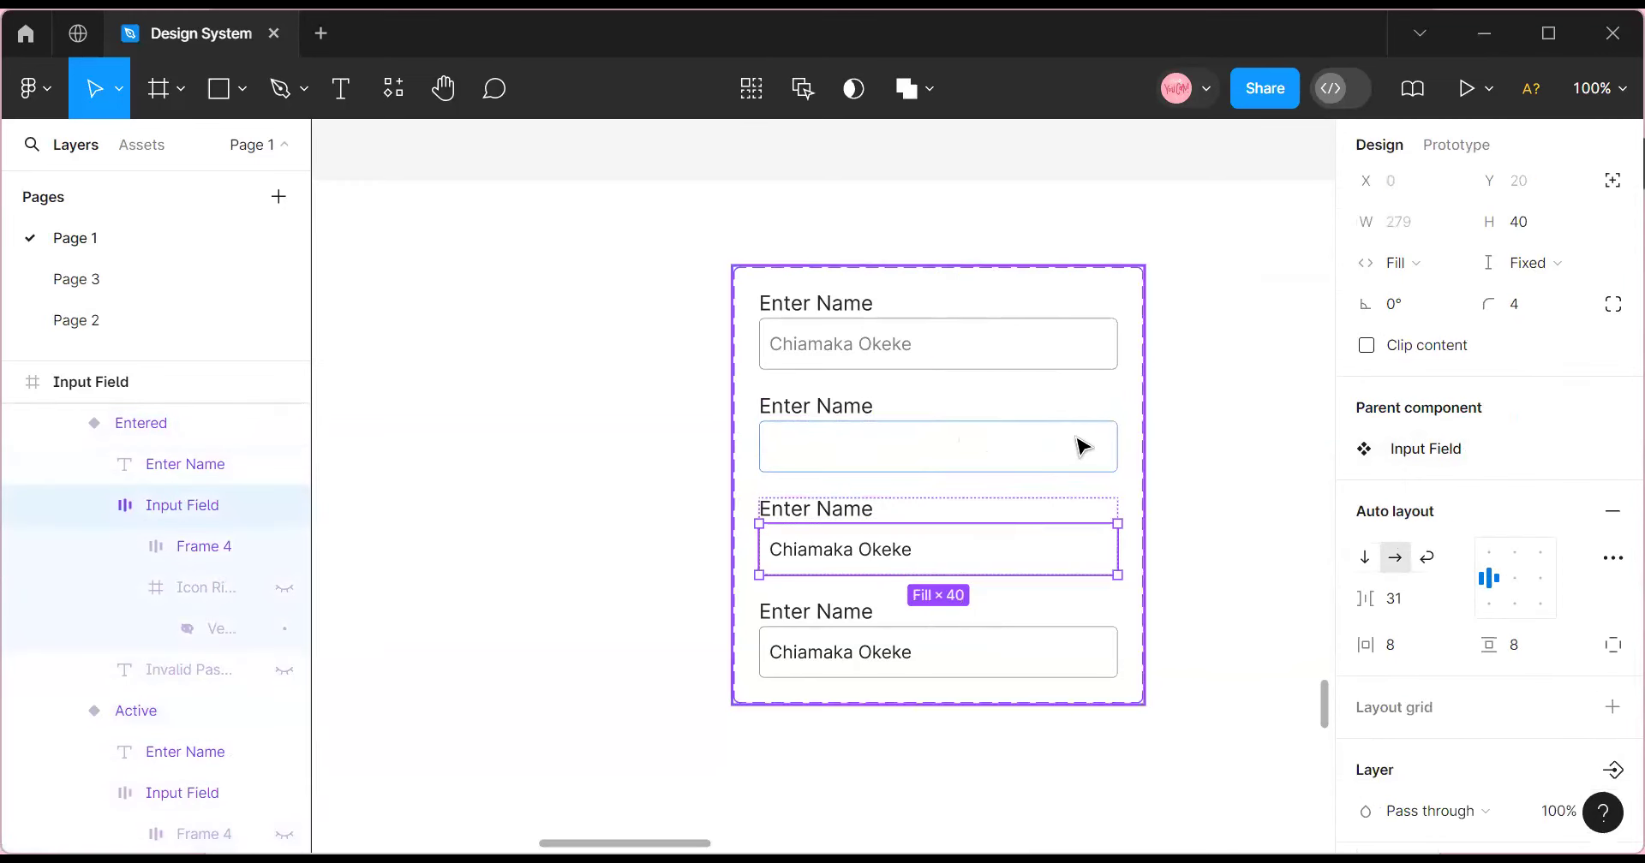
scroll(1456, 574, down, 5)
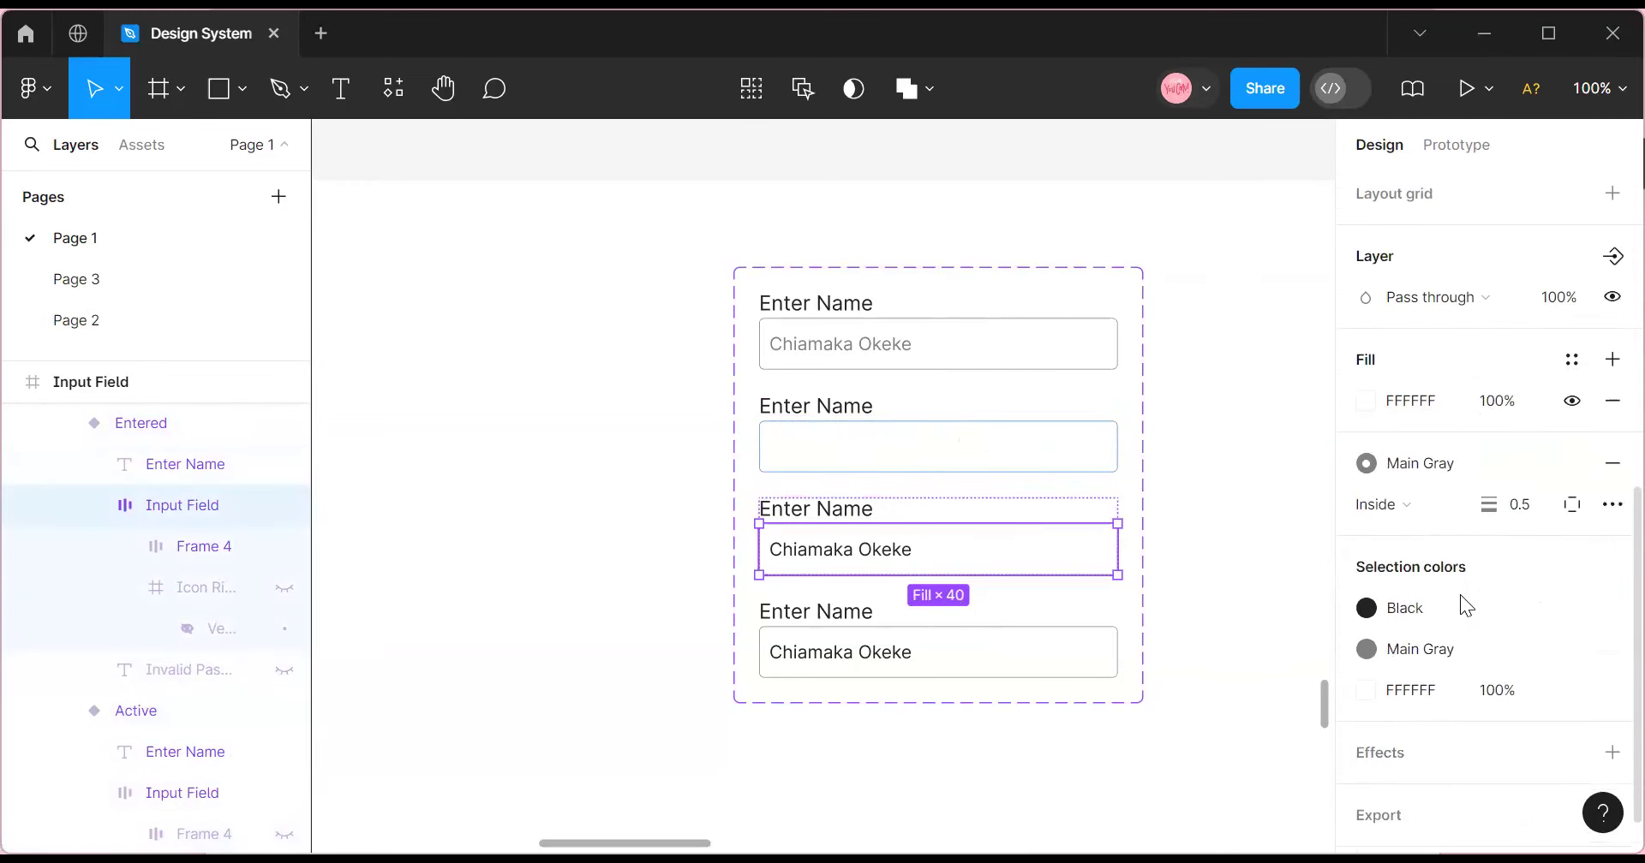
click(1439, 464)
click(1174, 507)
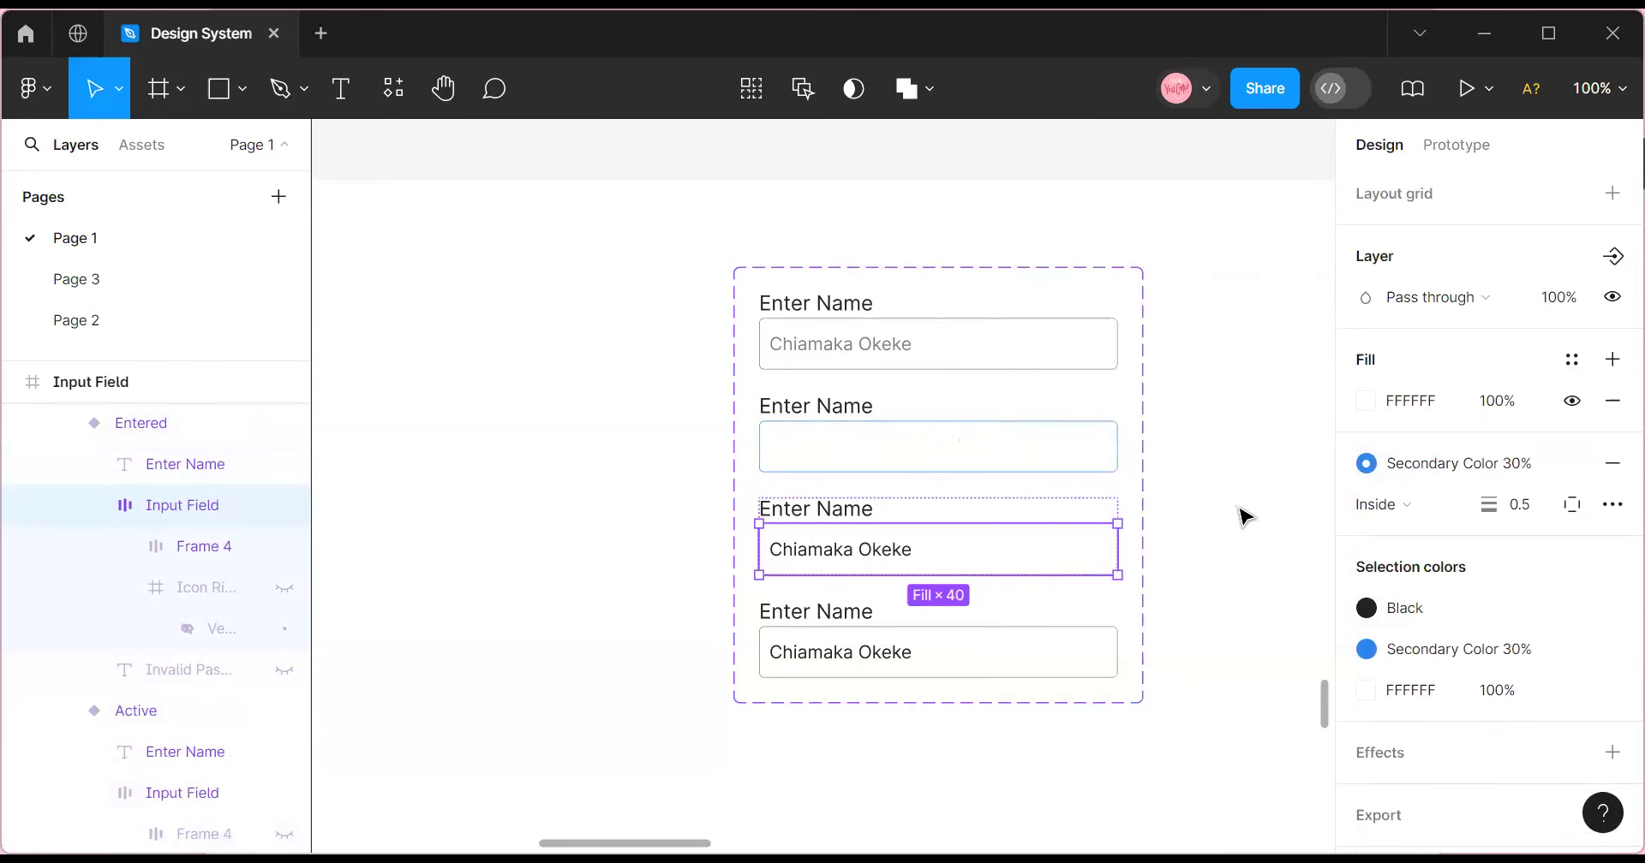
click(1242, 519)
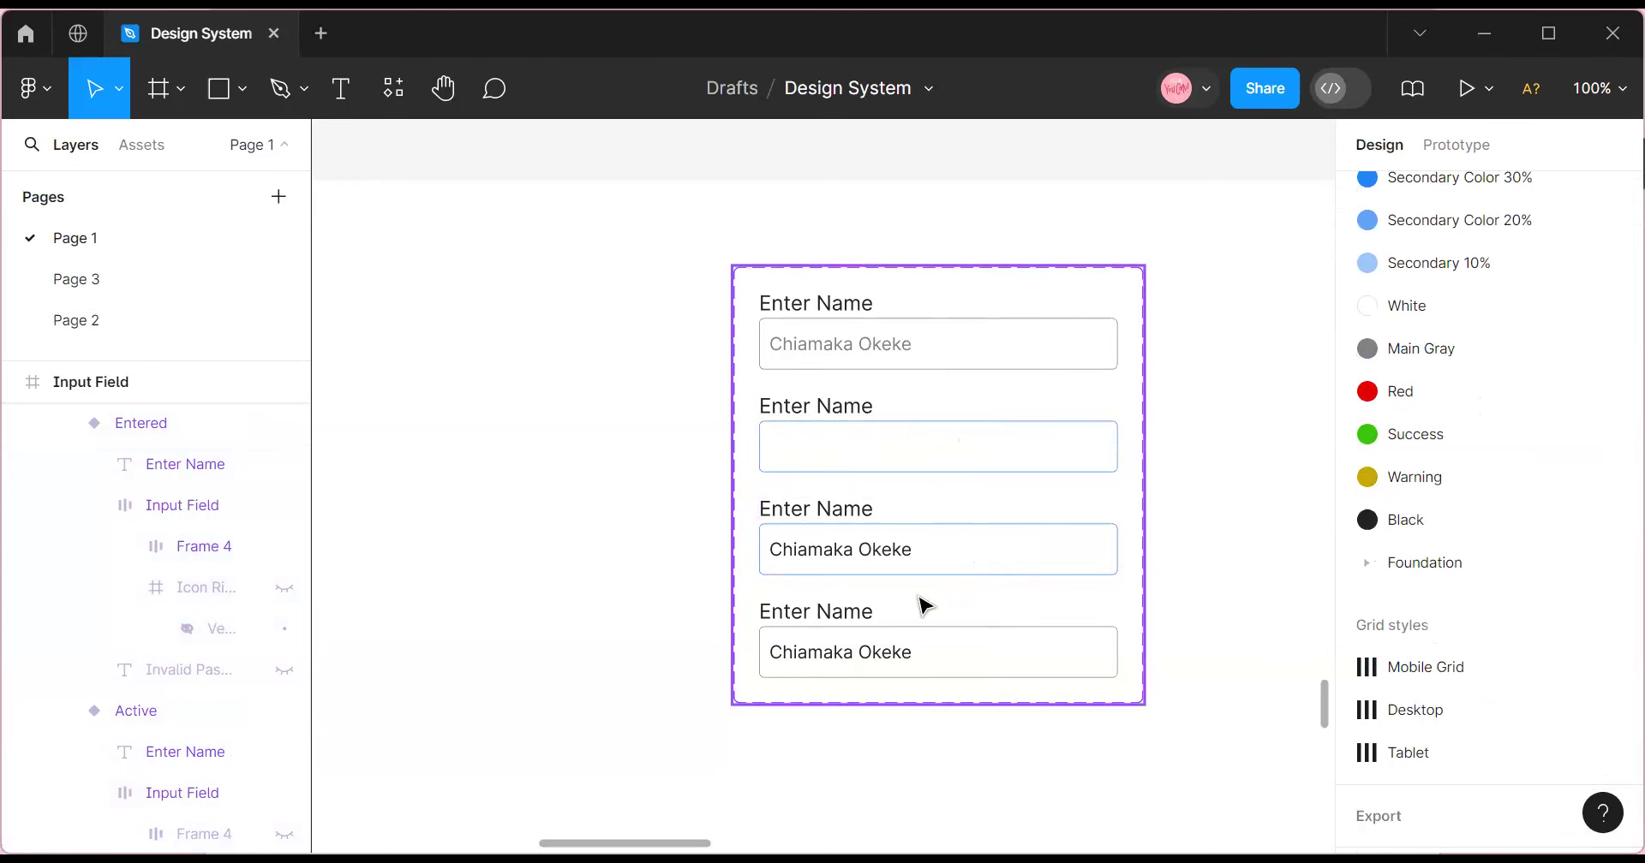
click(863, 644)
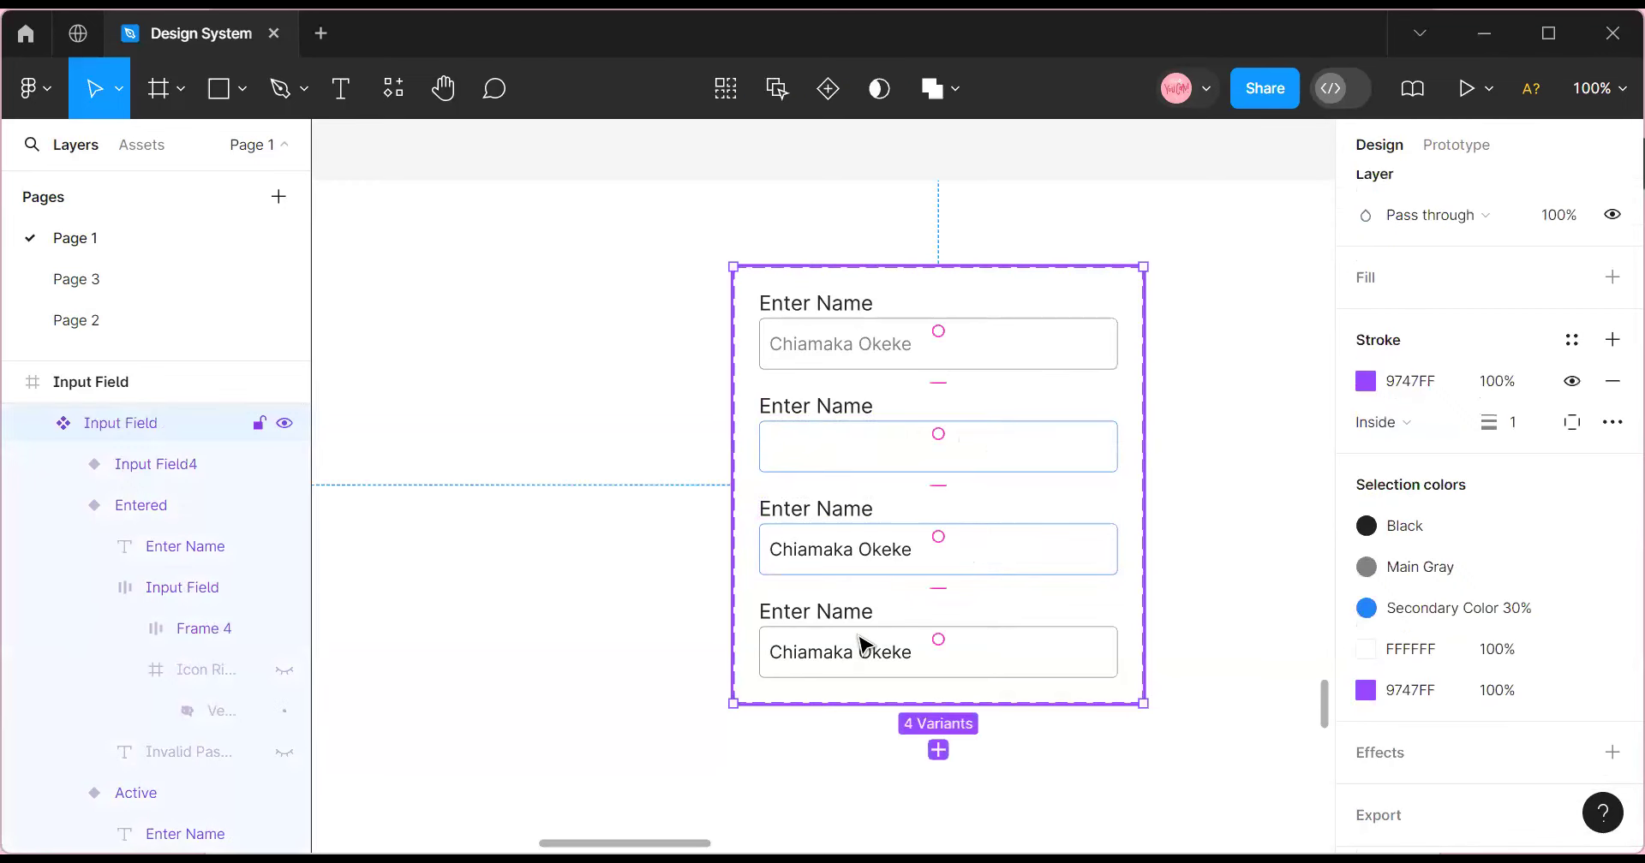
Give the fourth variant's input border the green Success colour style.
click(863, 644)
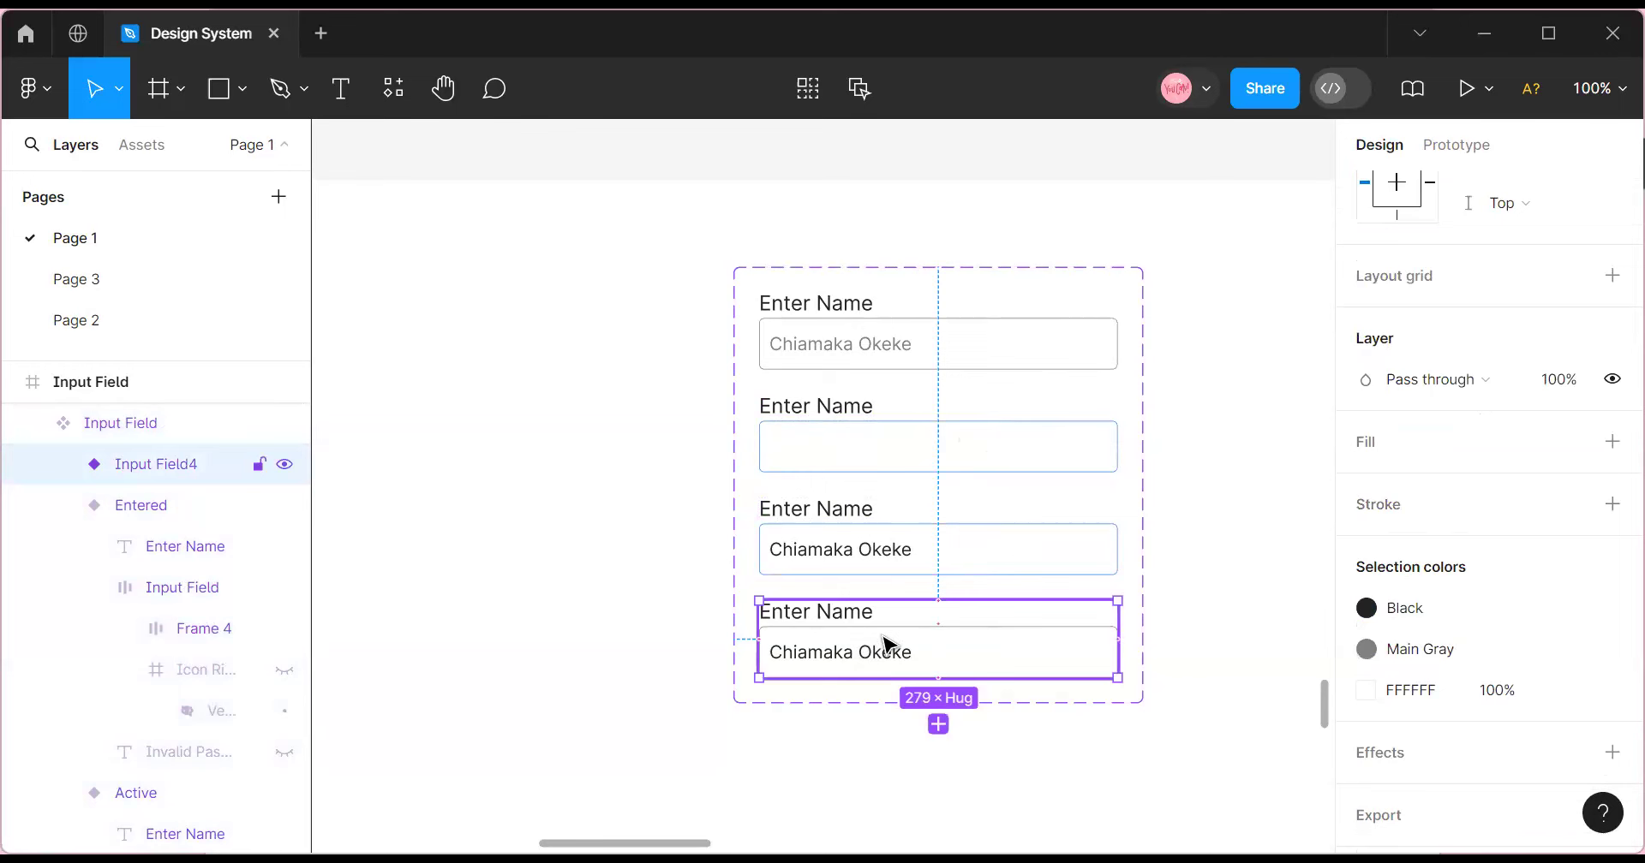
double_click(887, 644)
click(1422, 465)
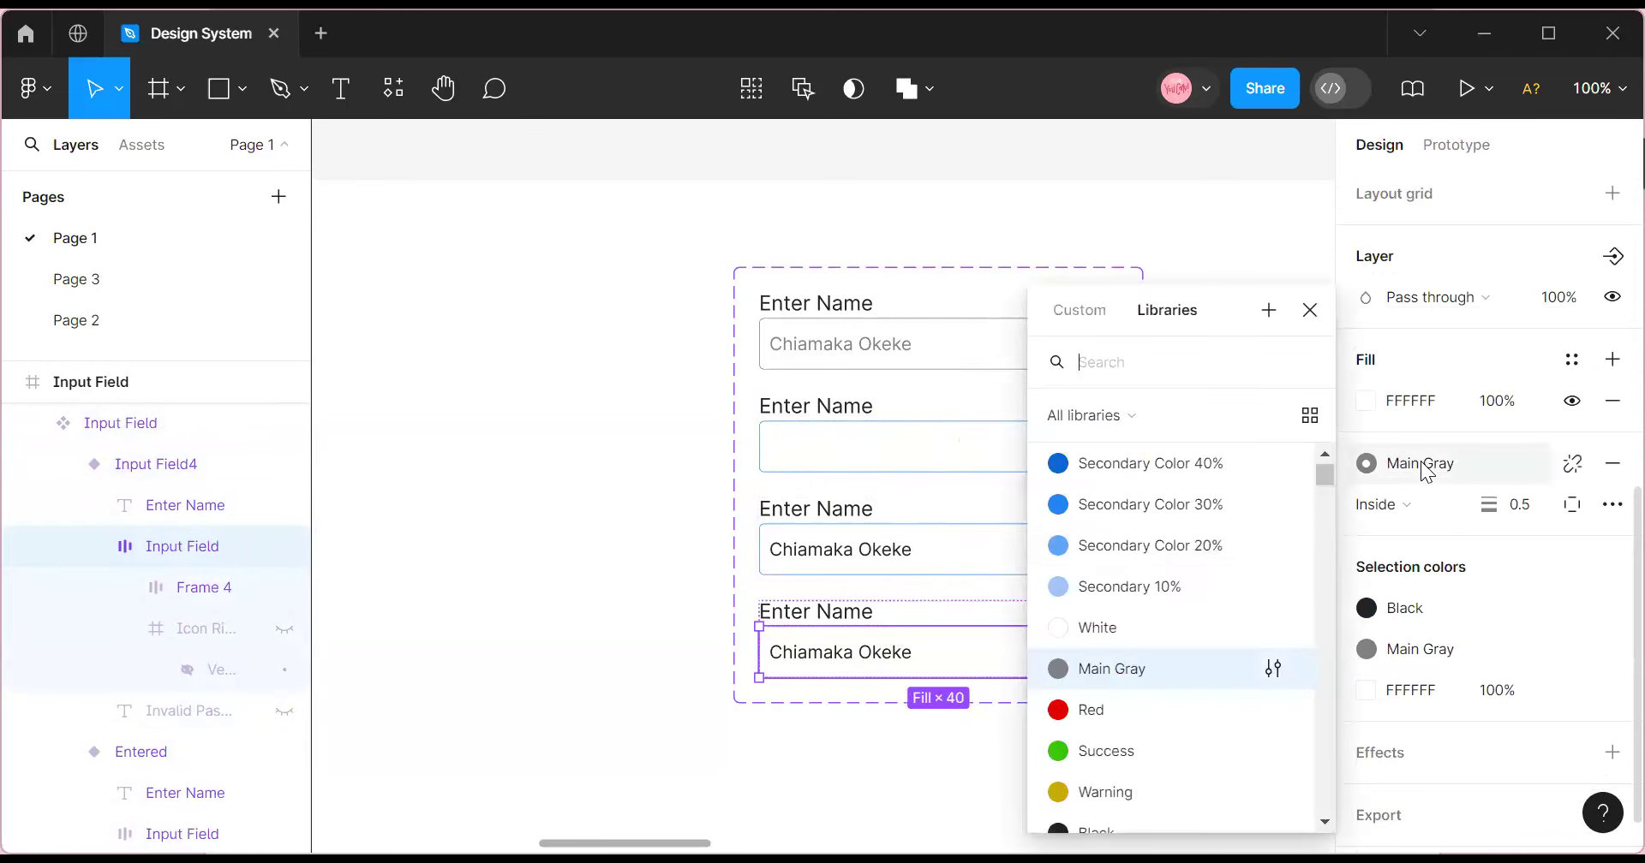
scroll(1164, 632, down, 7)
scroll(1154, 633, down, 1)
scroll(1146, 639, up, 7)
scroll(1131, 653, up, 2)
scroll(1131, 657, down, 4)
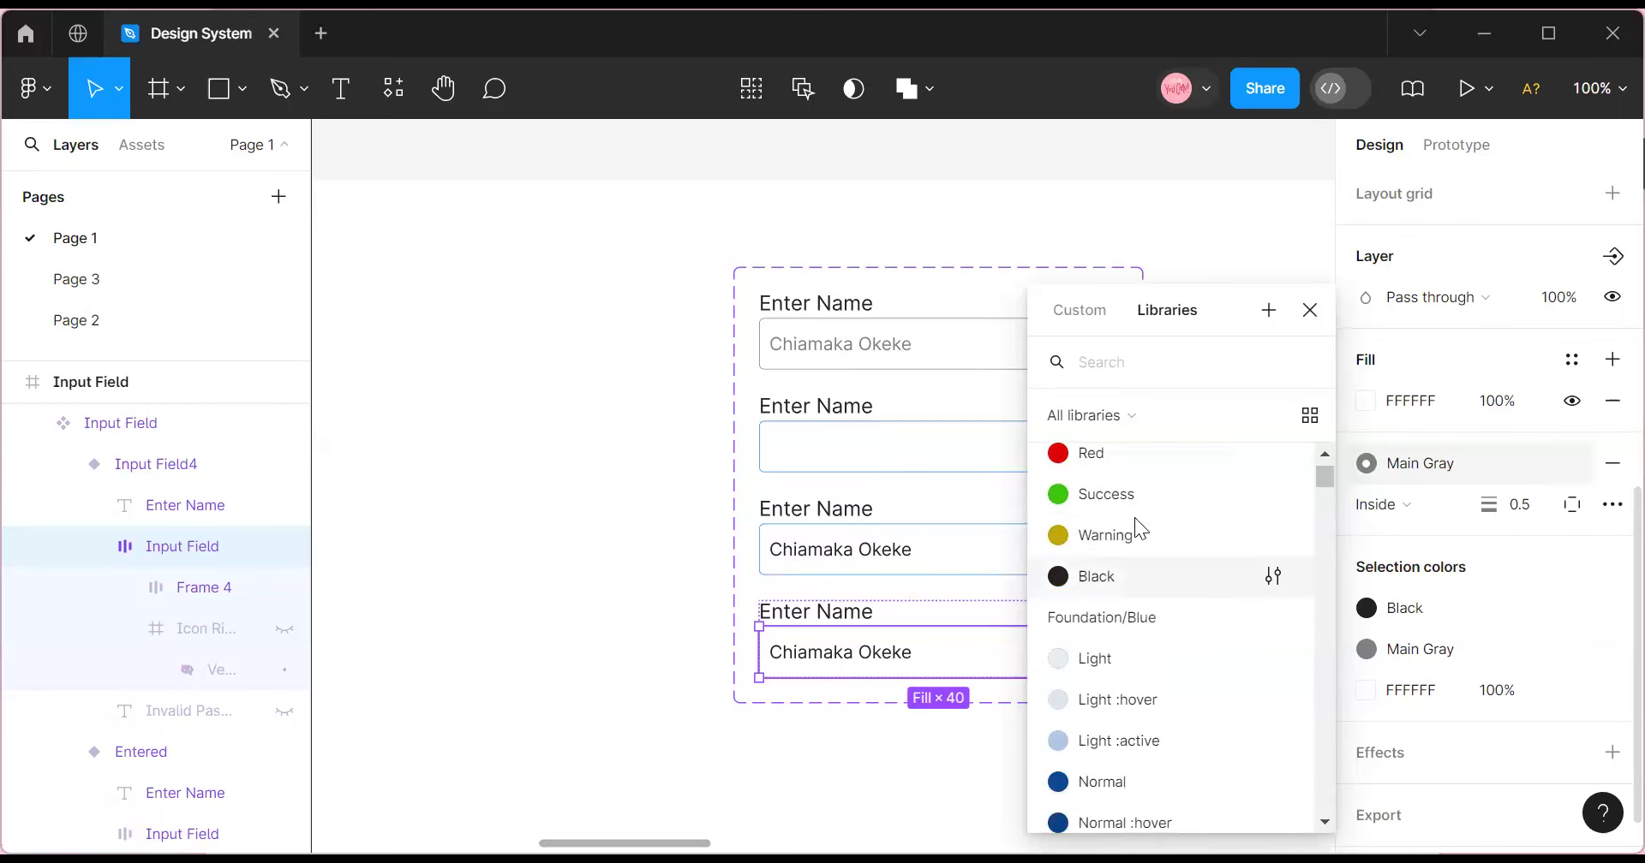
click(1124, 497)
click(1178, 548)
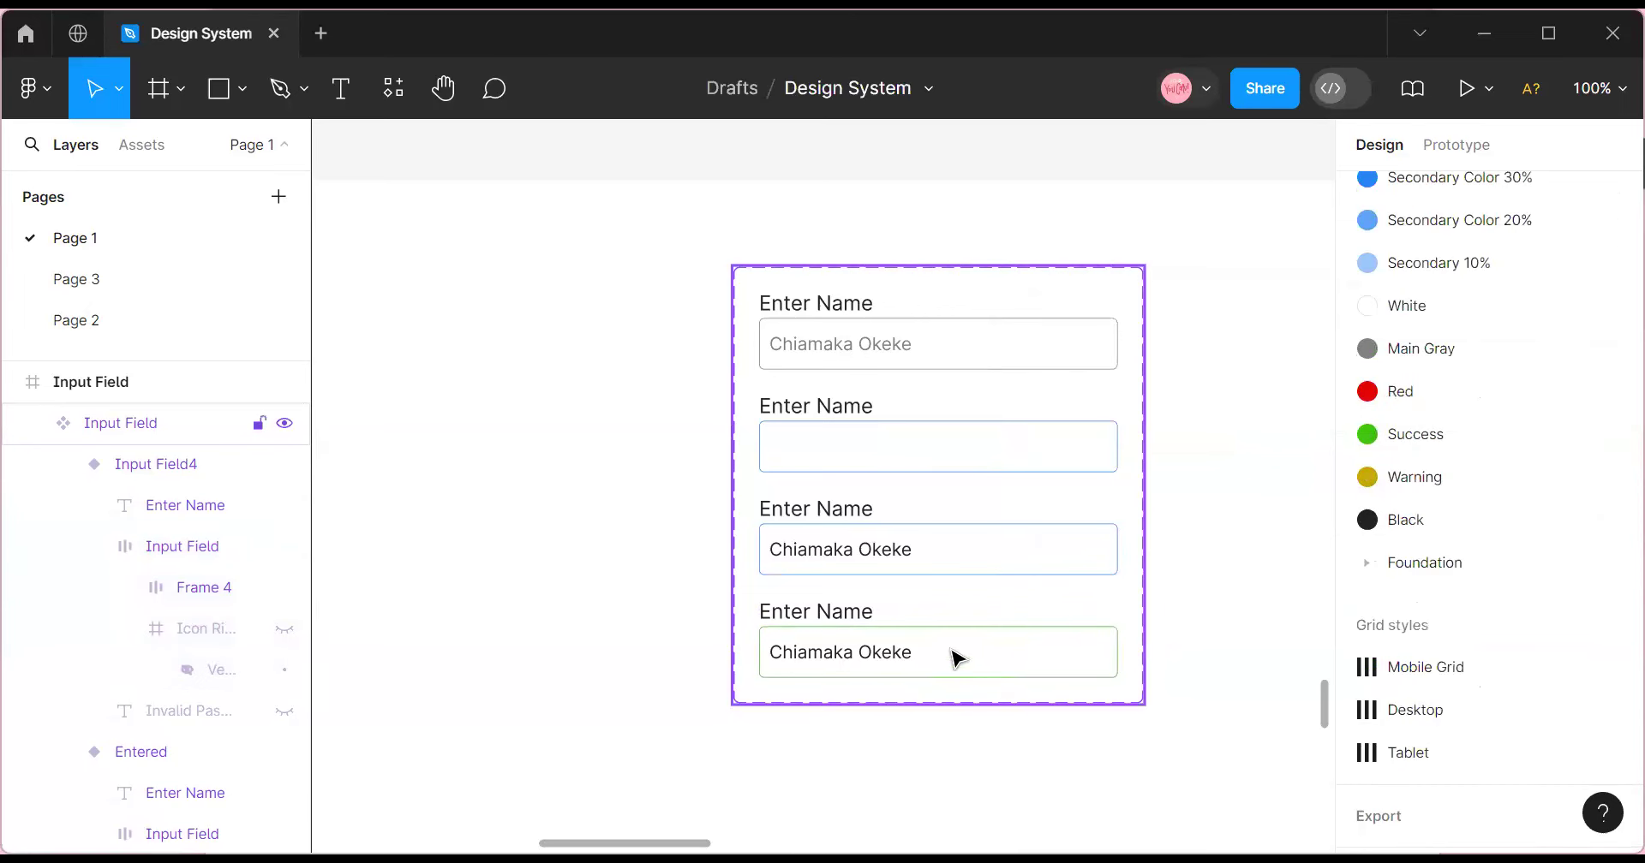
Add a fifth variant below, then rename the fourth variant to Success.
scroll(956, 658, down, 2)
click(947, 616)
click(947, 617)
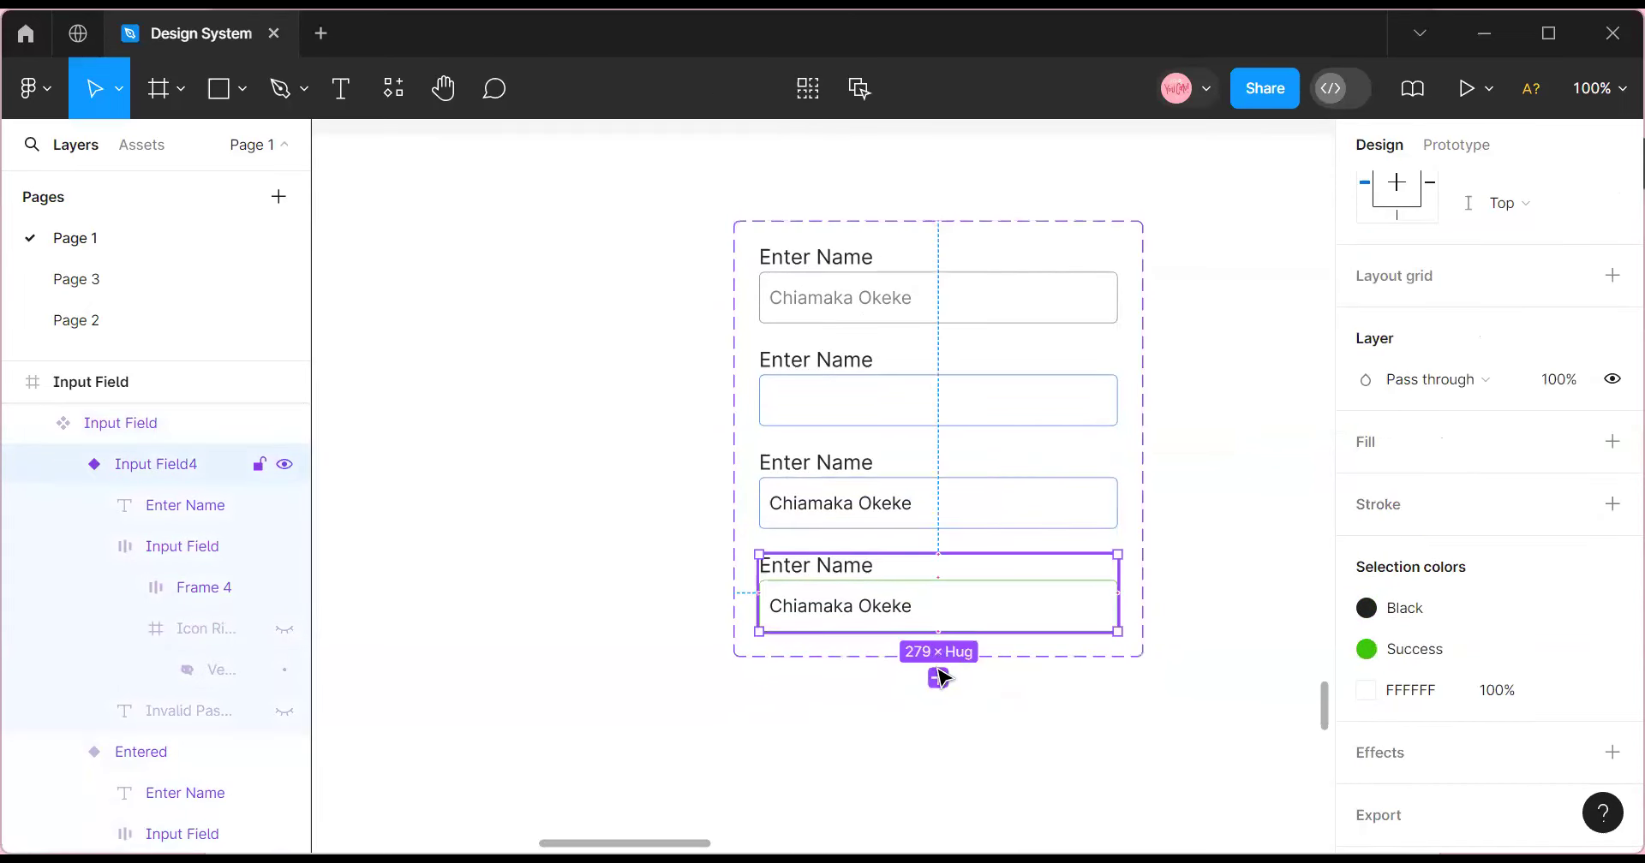
click(938, 677)
click(950, 595)
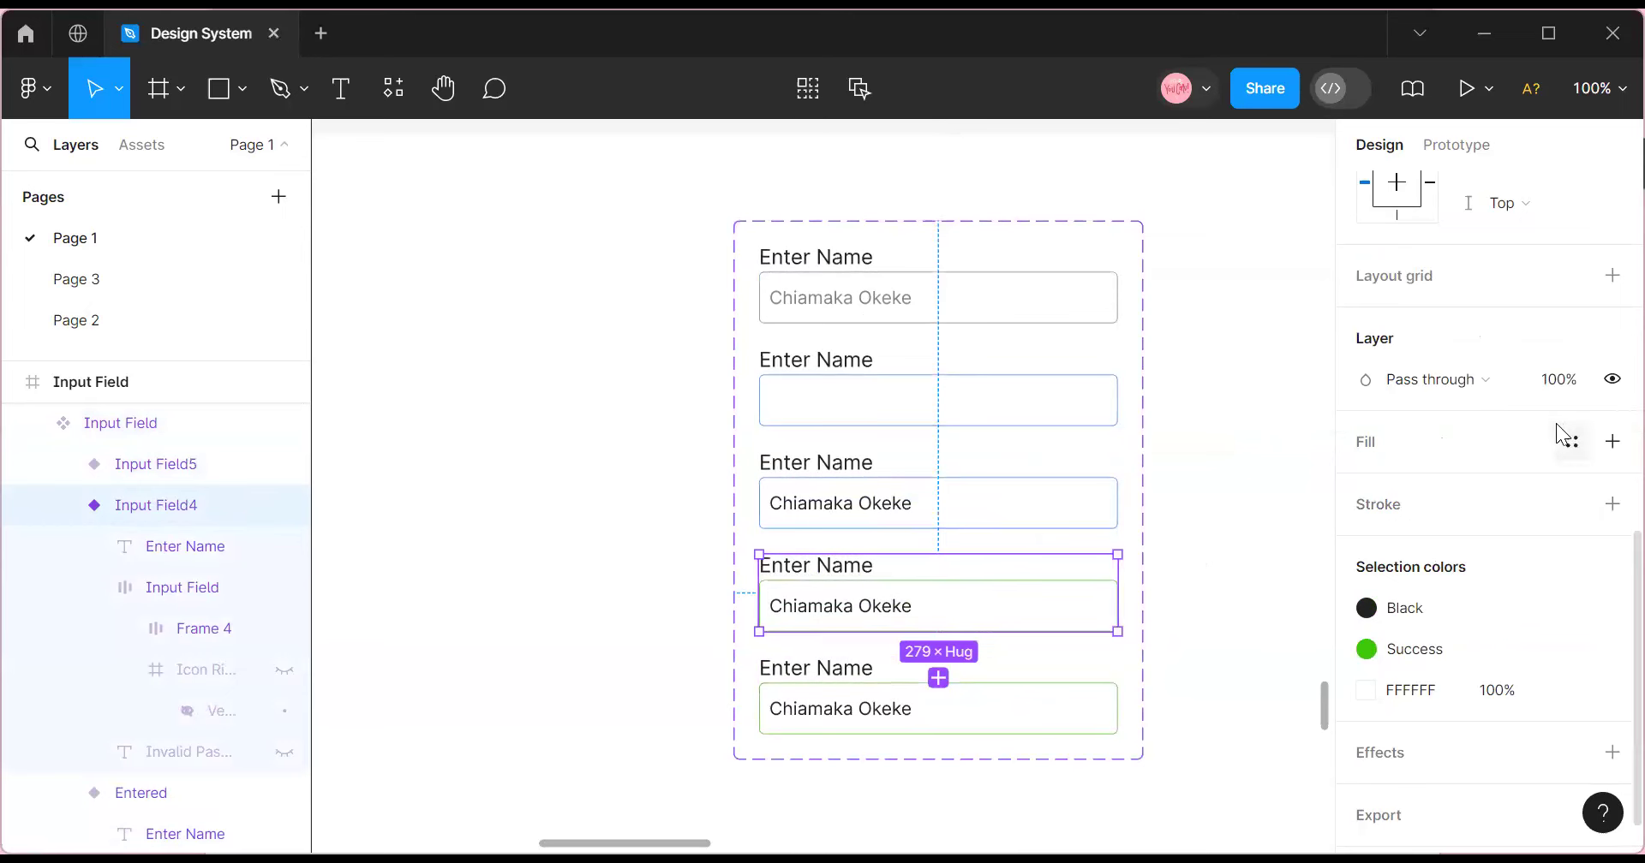
scroll(1521, 416, up, 6)
click(1522, 377)
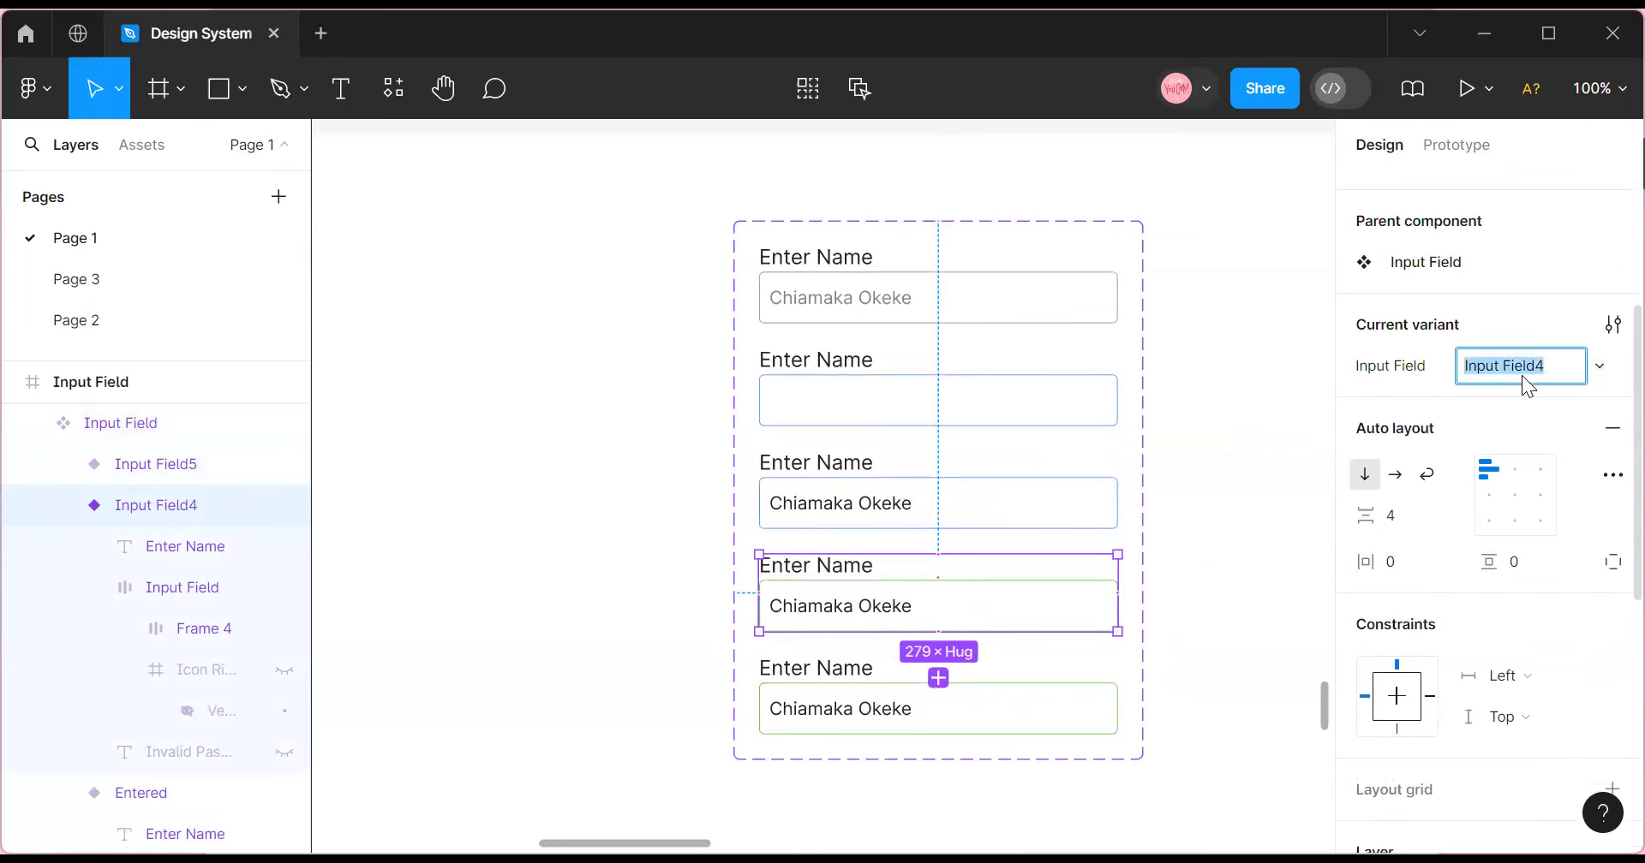
text(Success)
Apply the Red colour style to the fifth variant's input border.
scroll(881, 641, down, 2)
click(880, 641)
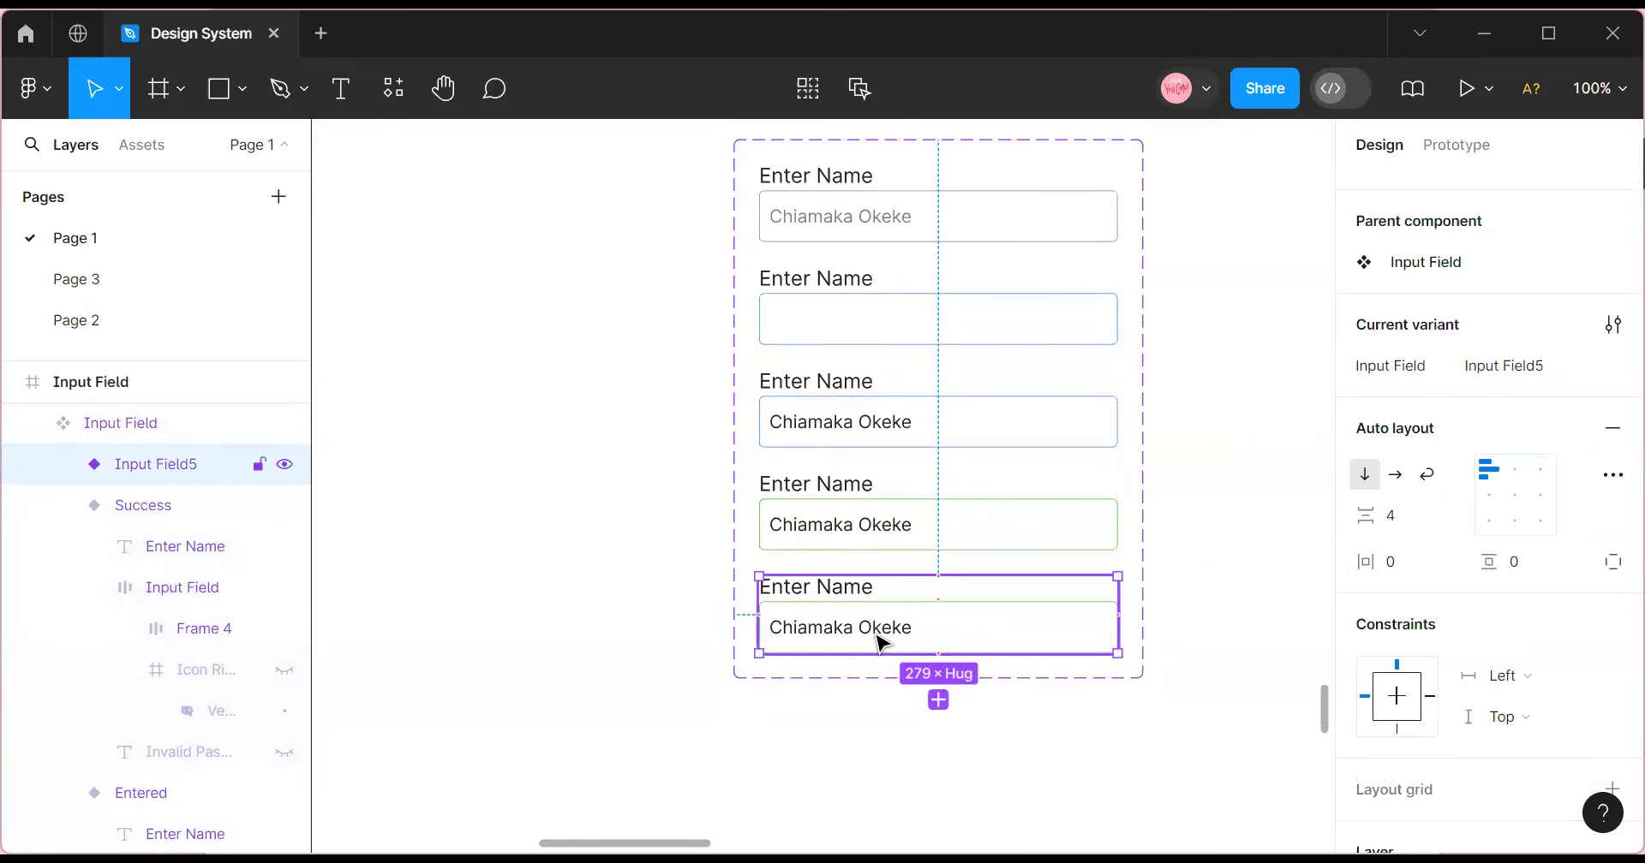
click(883, 634)
scroll(1439, 514, down, 5)
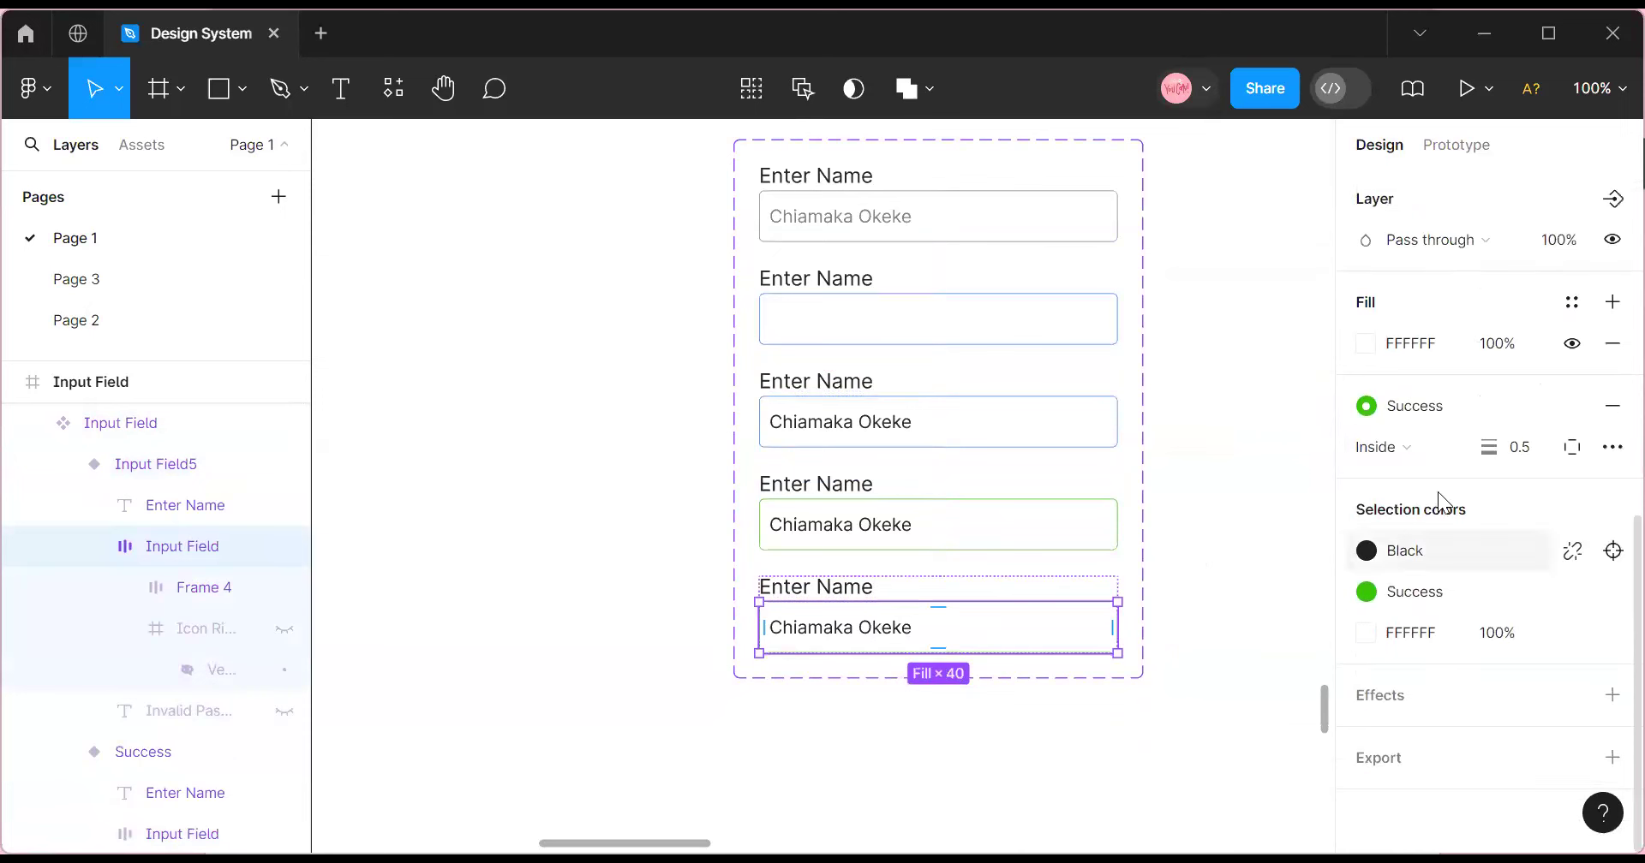
click(1422, 406)
click(1114, 628)
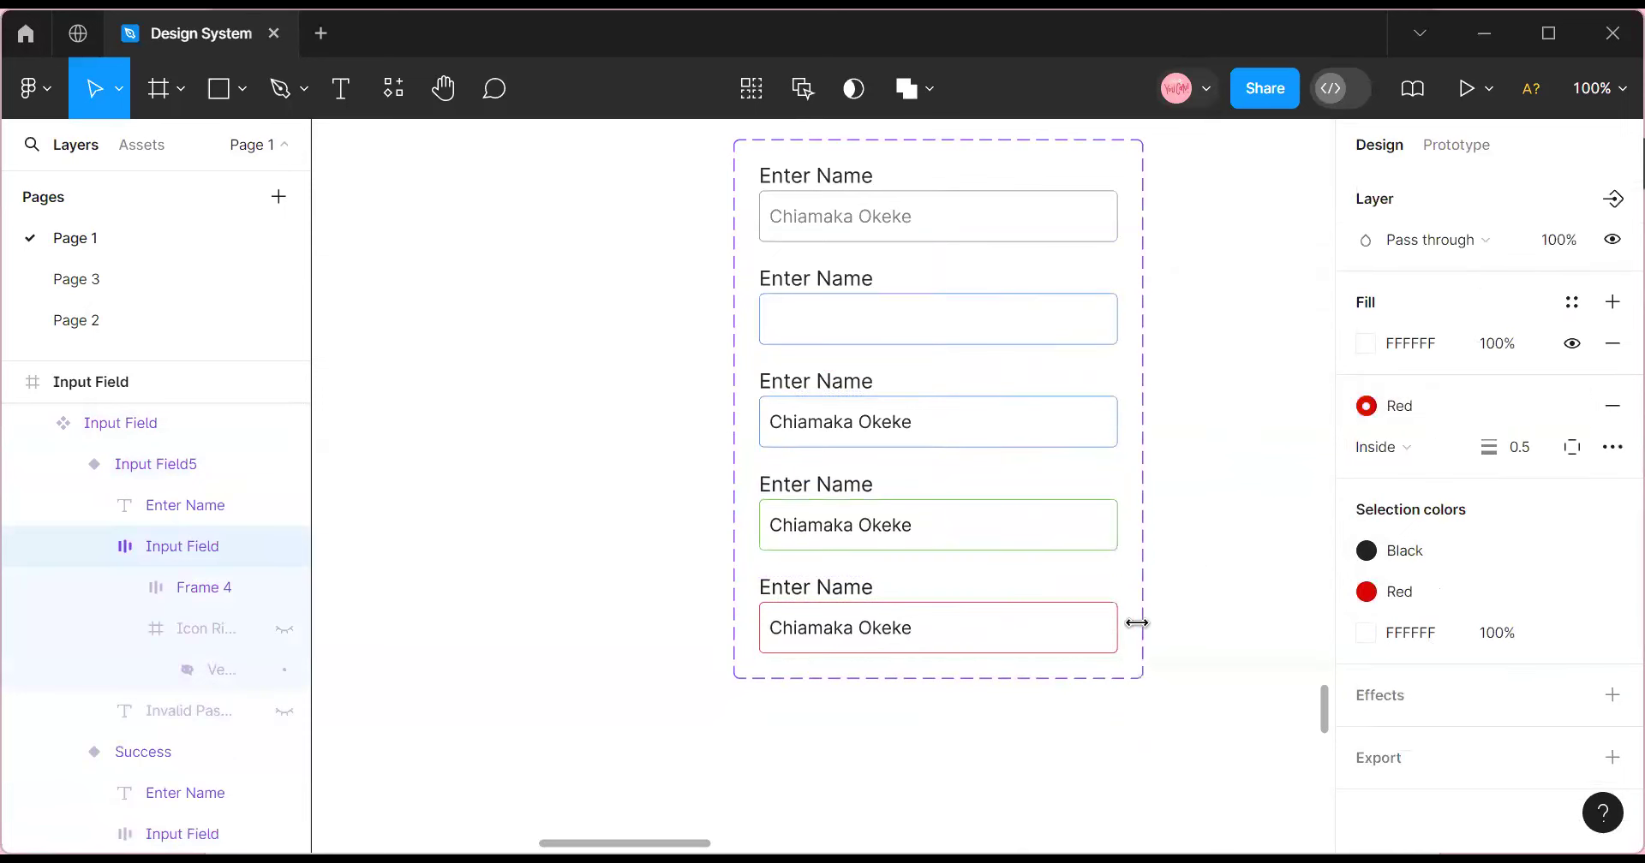
click(1222, 642)
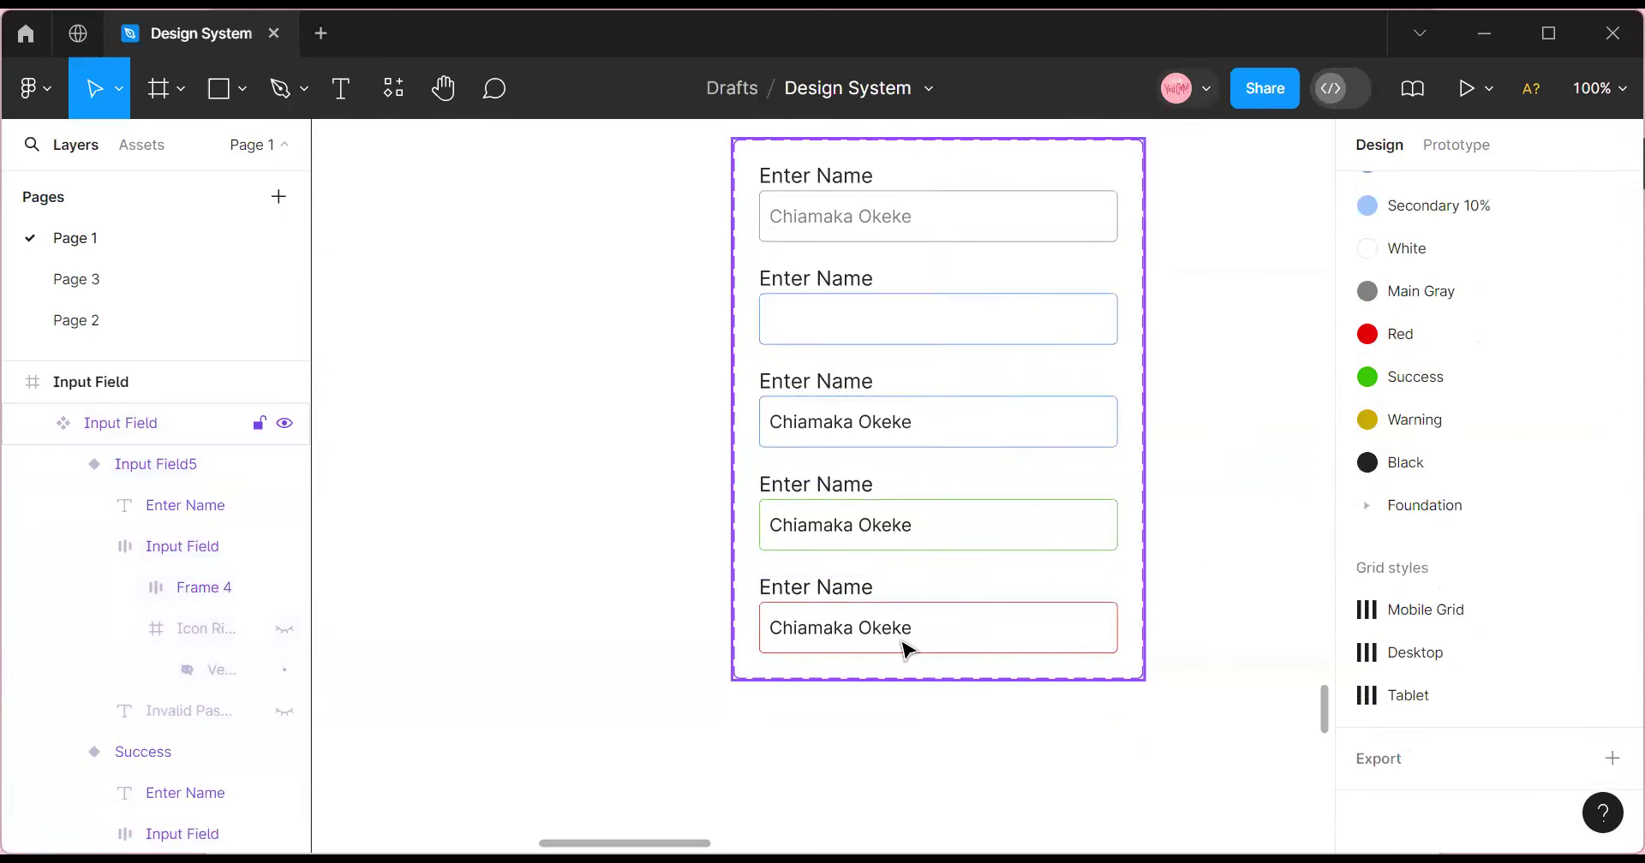
Nudge the component set slightly, then select the bottom variant, Input Field5.
click(907, 649)
click(906, 649)
scroll(917, 531, up, 1)
scroll(839, 248, up, 1)
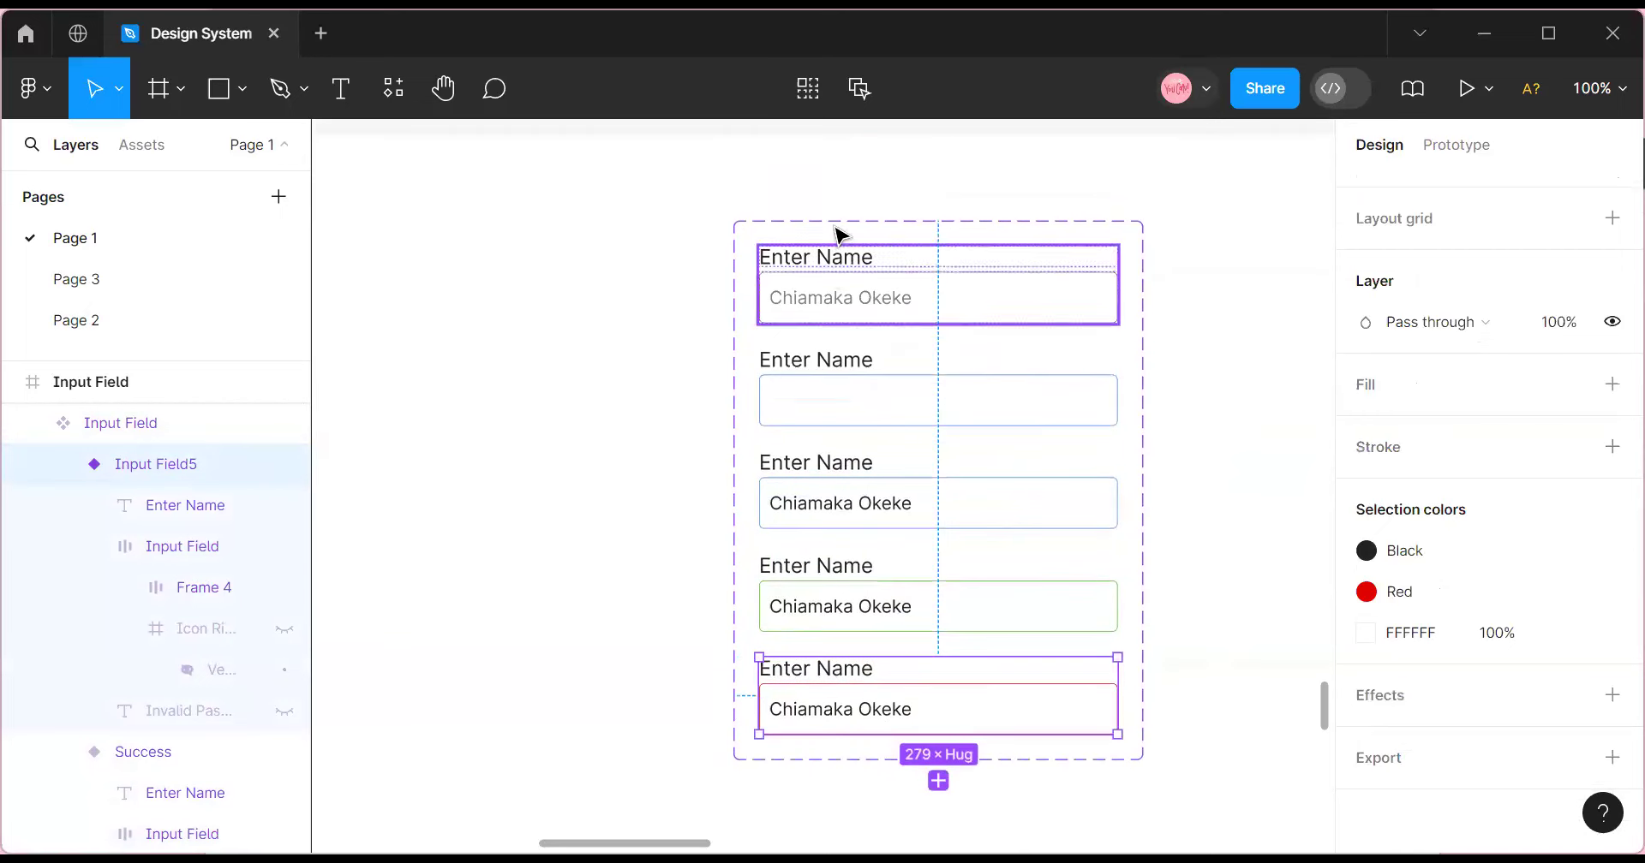
key(Escape)
click(845, 236)
mouse_move(843, 267)
mouse_down()
mouse_move(660, 235)
mouse_move(855, 253)
mouse_move(872, 273)
mouse_up()
click(1600, 90)
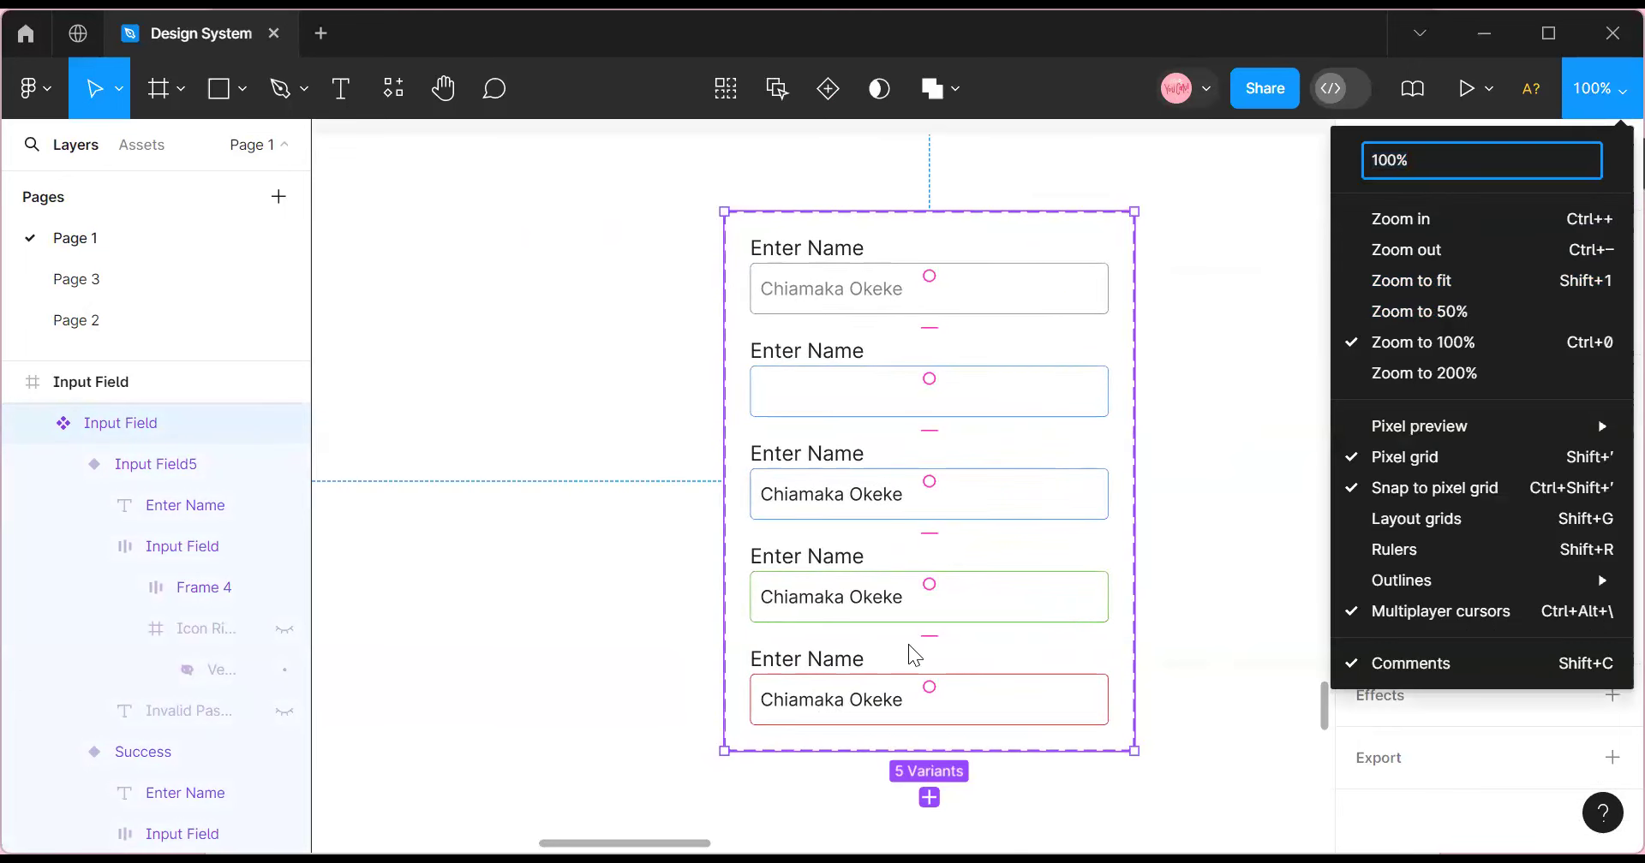
click(863, 688)
double_click(867, 689)
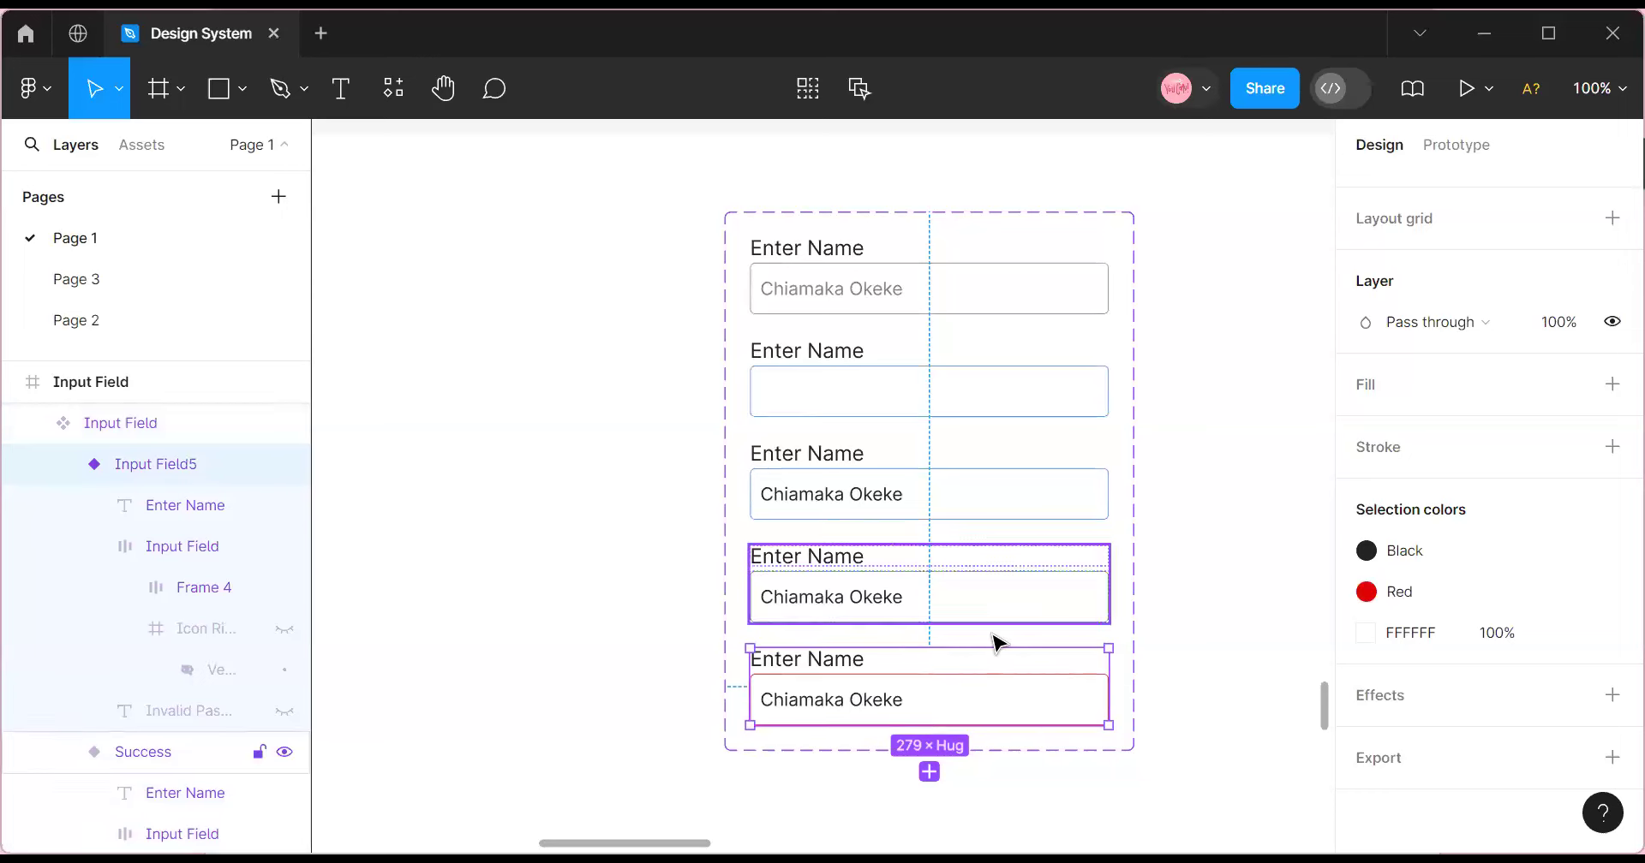
scroll(918, 734, down, 1)
Add a sixth variant and remove the red border from its input.
click(930, 680)
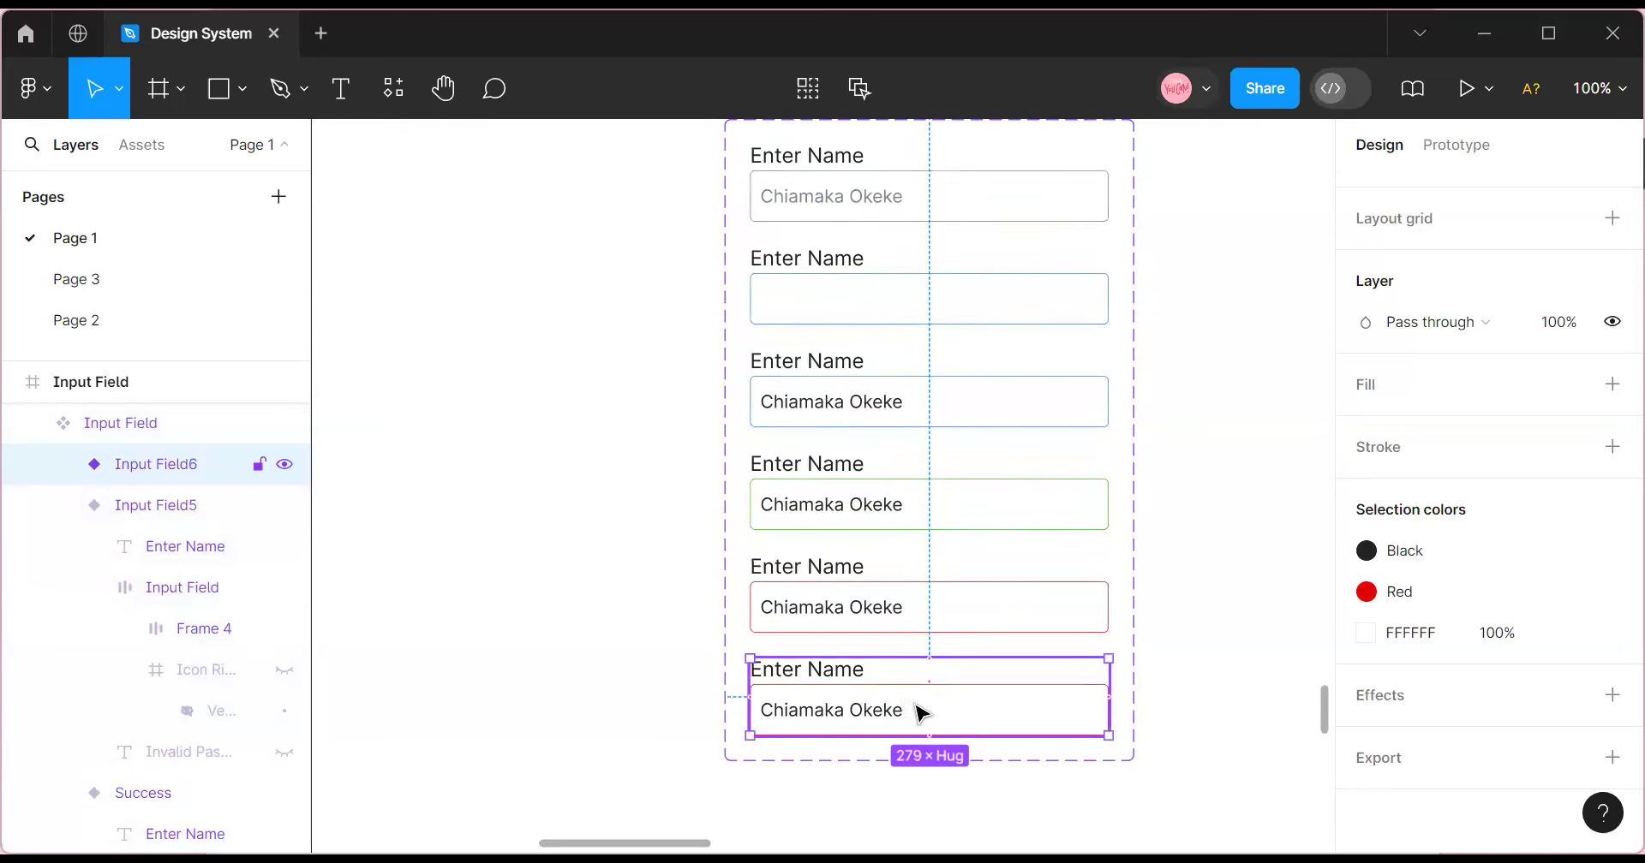
click(921, 712)
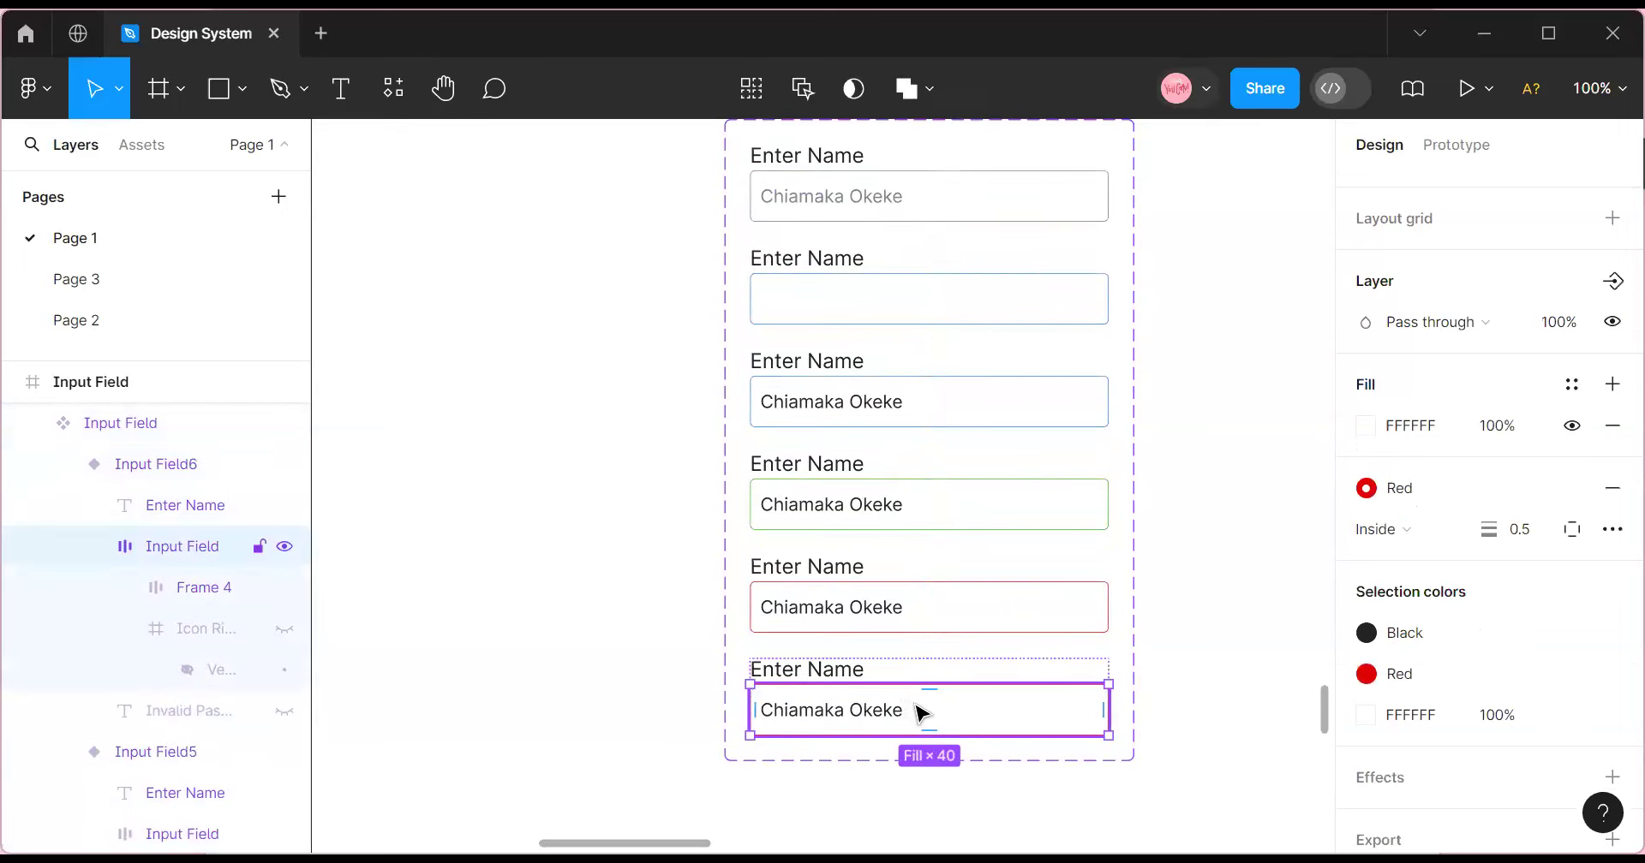
click(1610, 488)
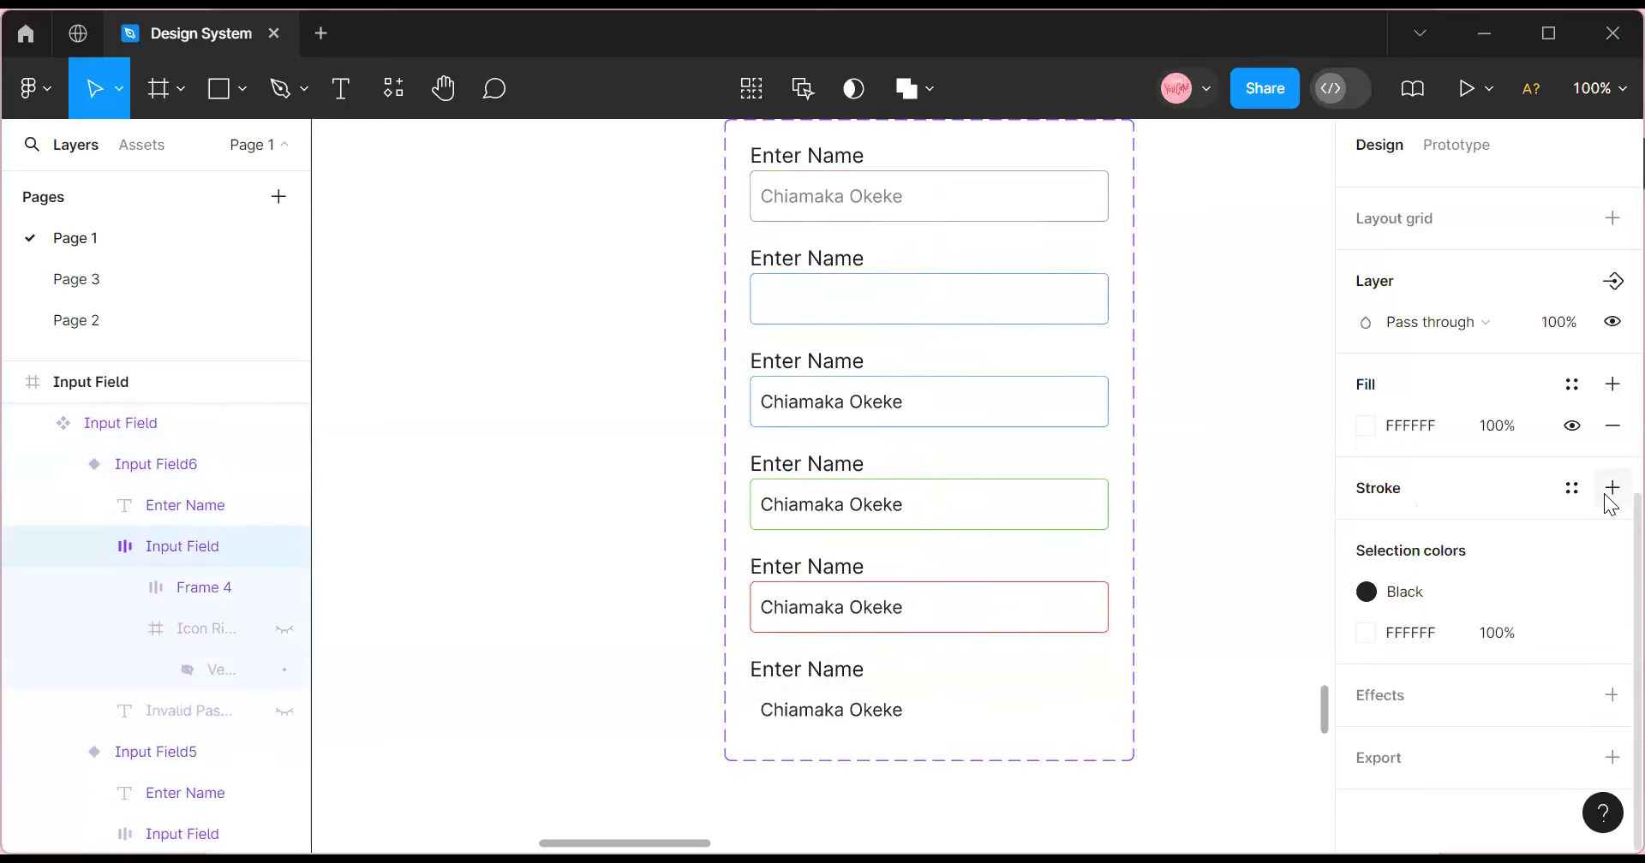
Fill the sixth input with detached Main Gray 808080 at 70% opacity.
click(1571, 385)
scroll(1146, 547, down, 4)
scroll(1134, 591, up, 1)
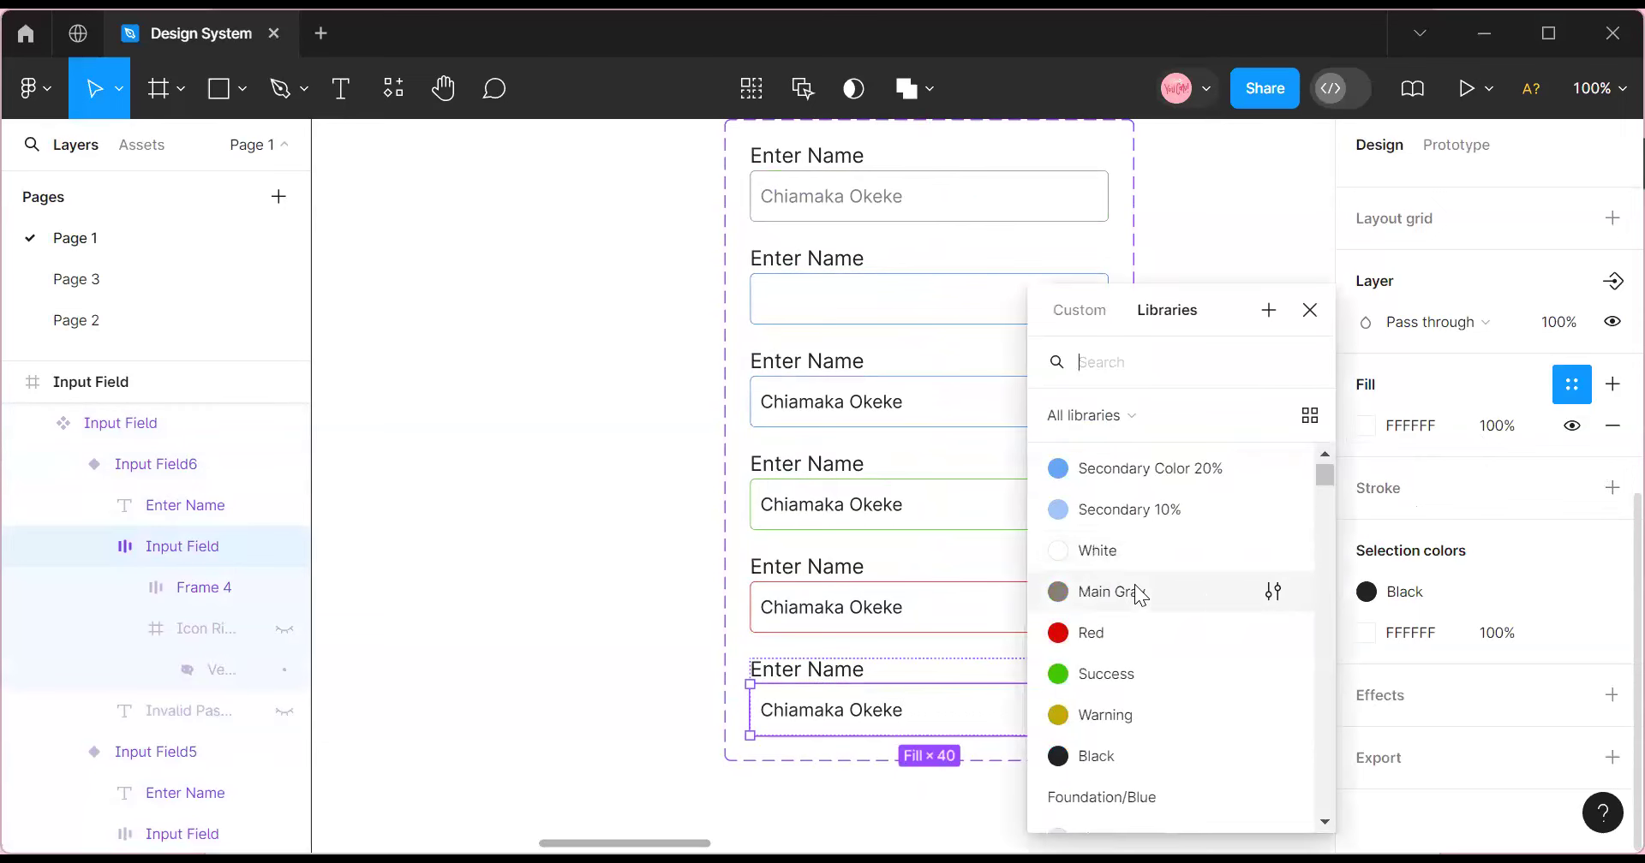
click(1134, 589)
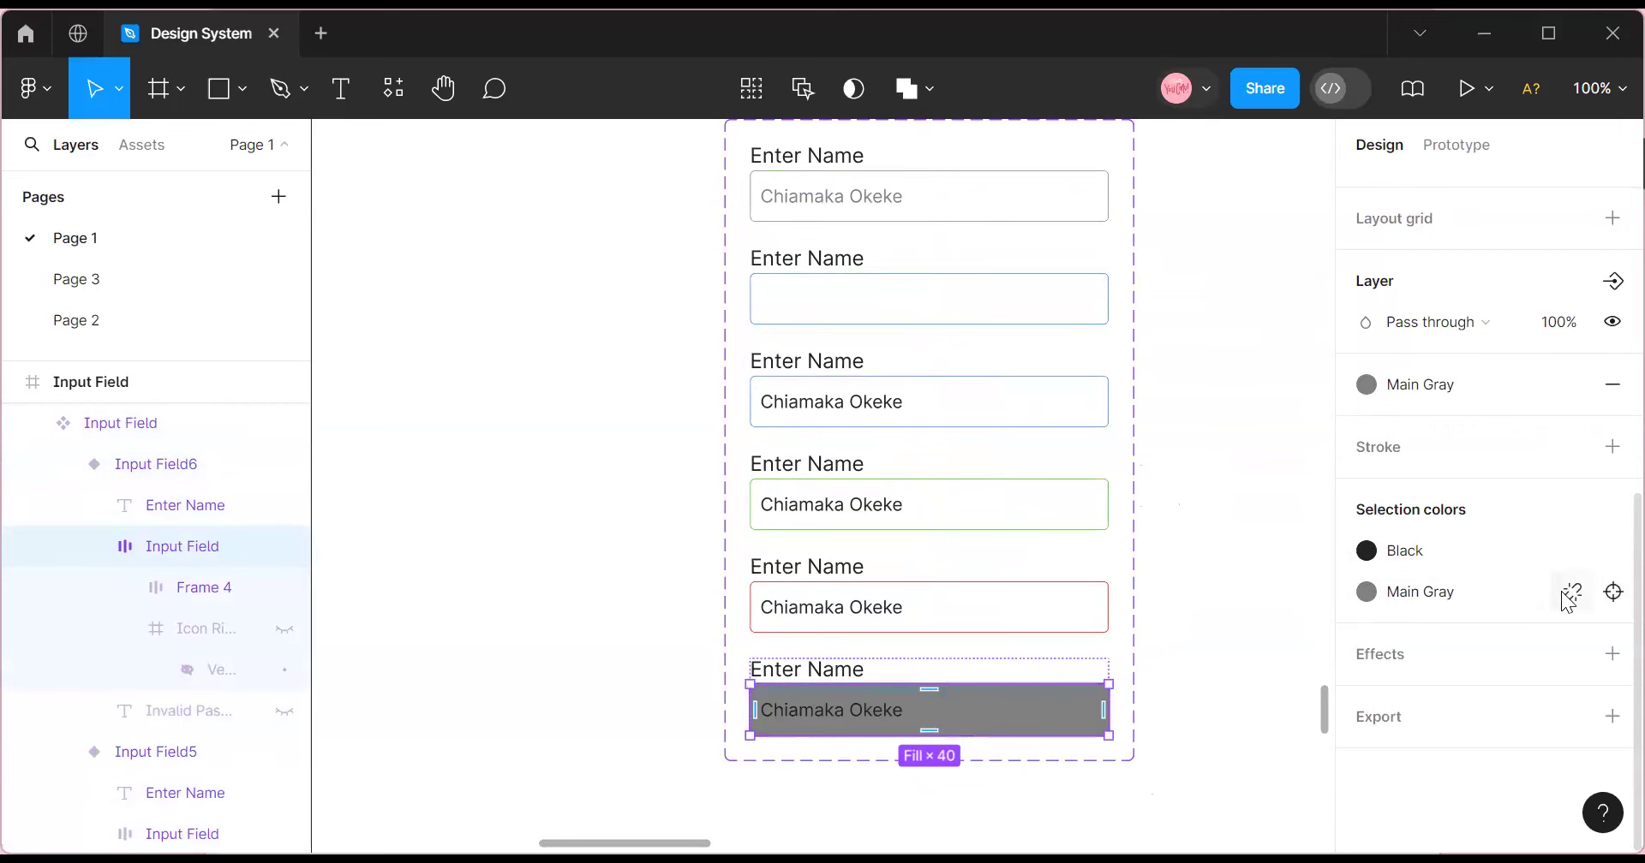
click(1571, 591)
click(1496, 636)
text(70)
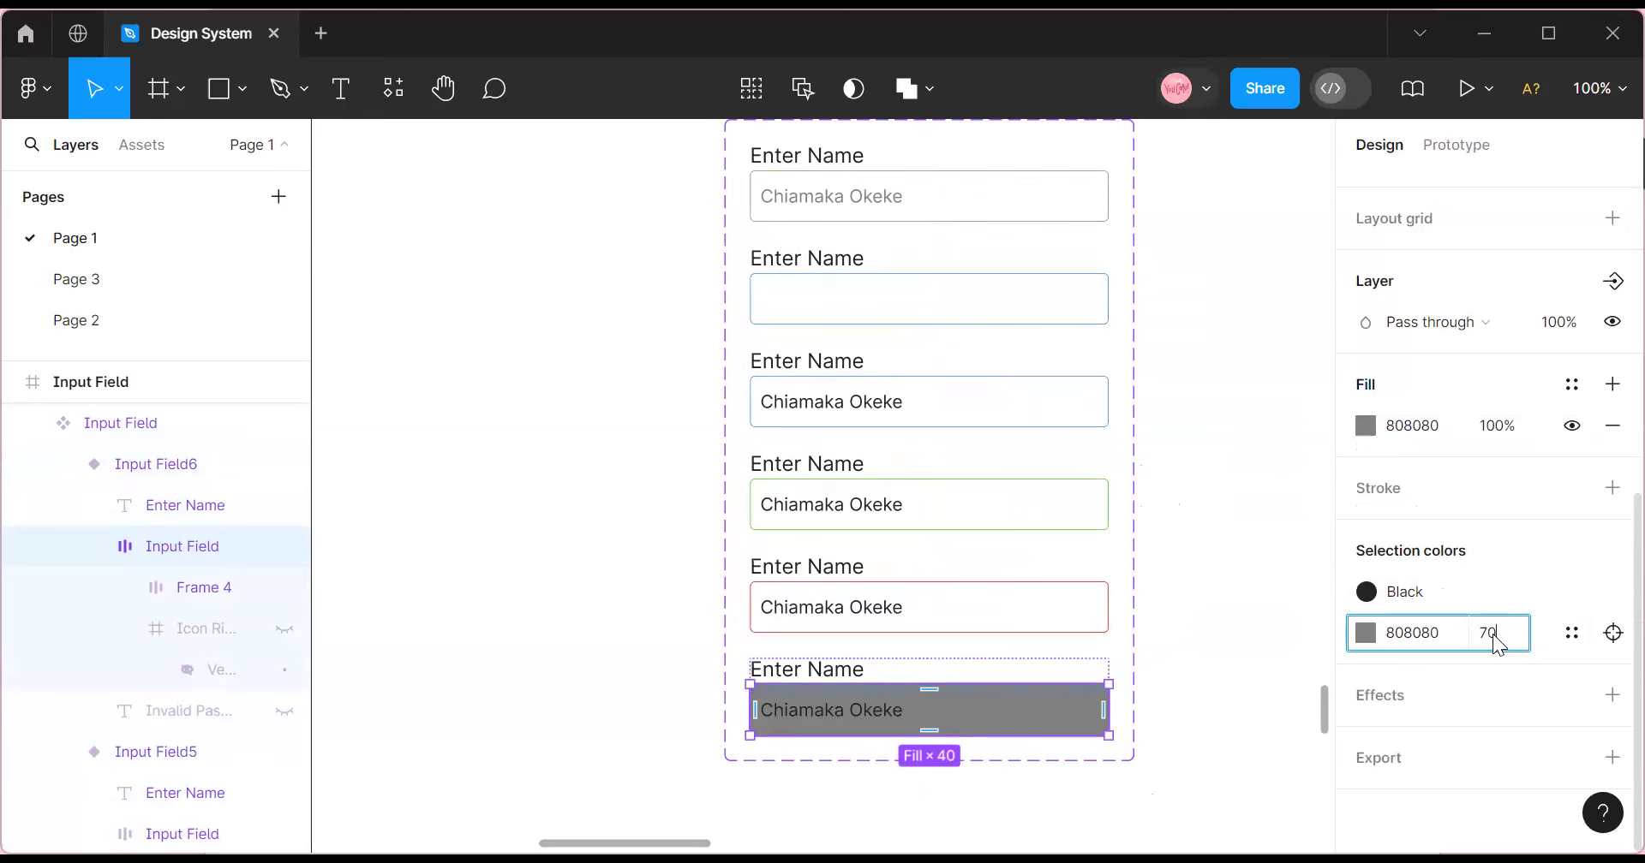
key(Return)
click(1216, 567)
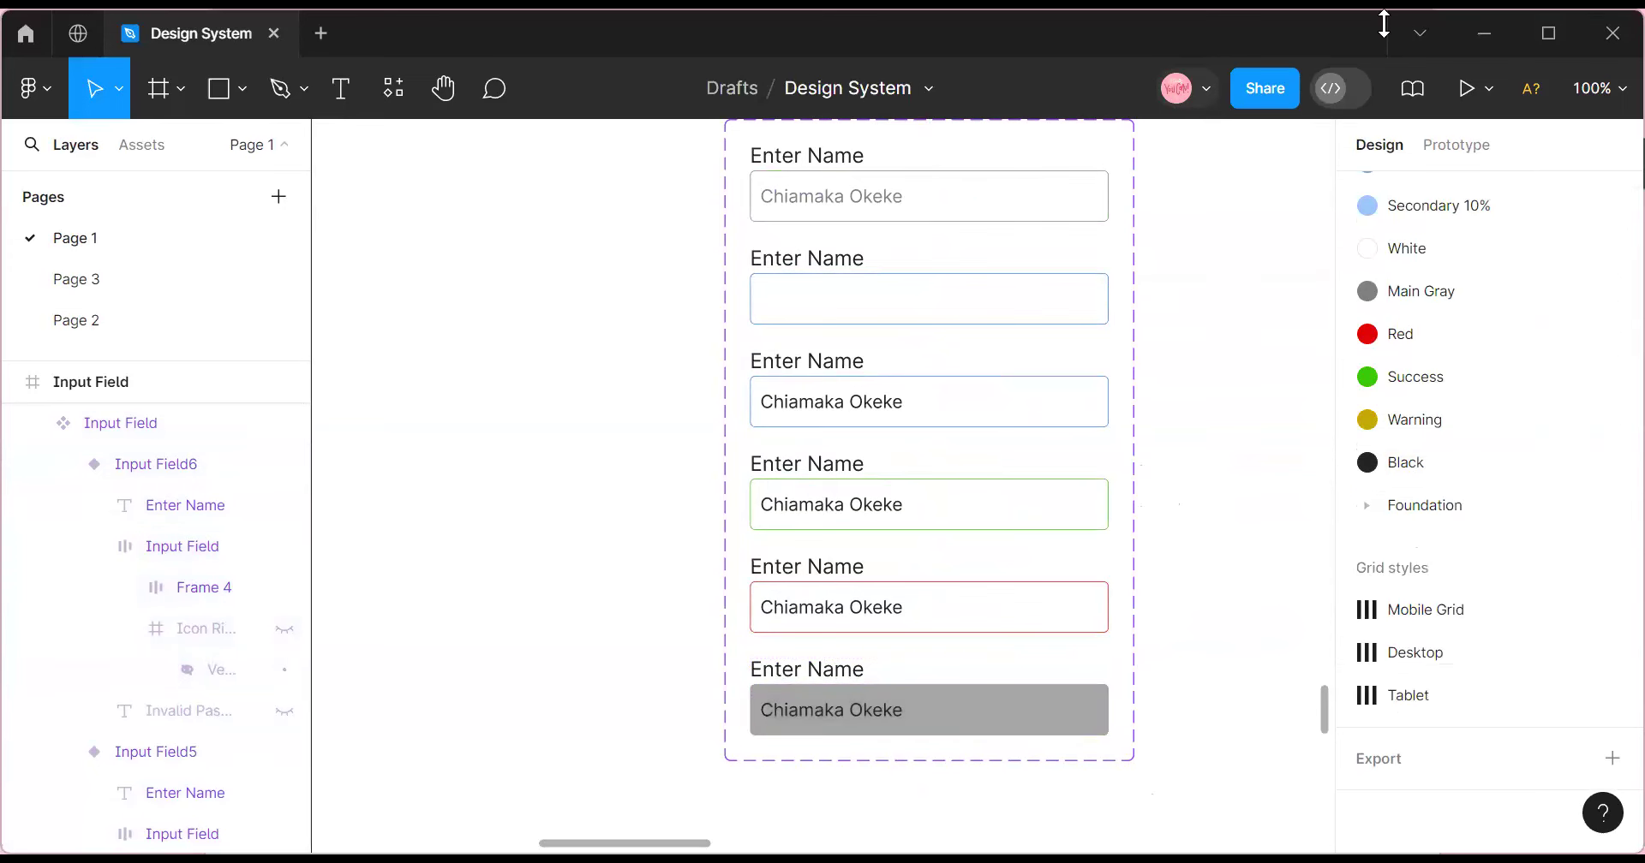
Select the six-variant component set, then the red fifth variant.
scroll(854, 532, up, 1)
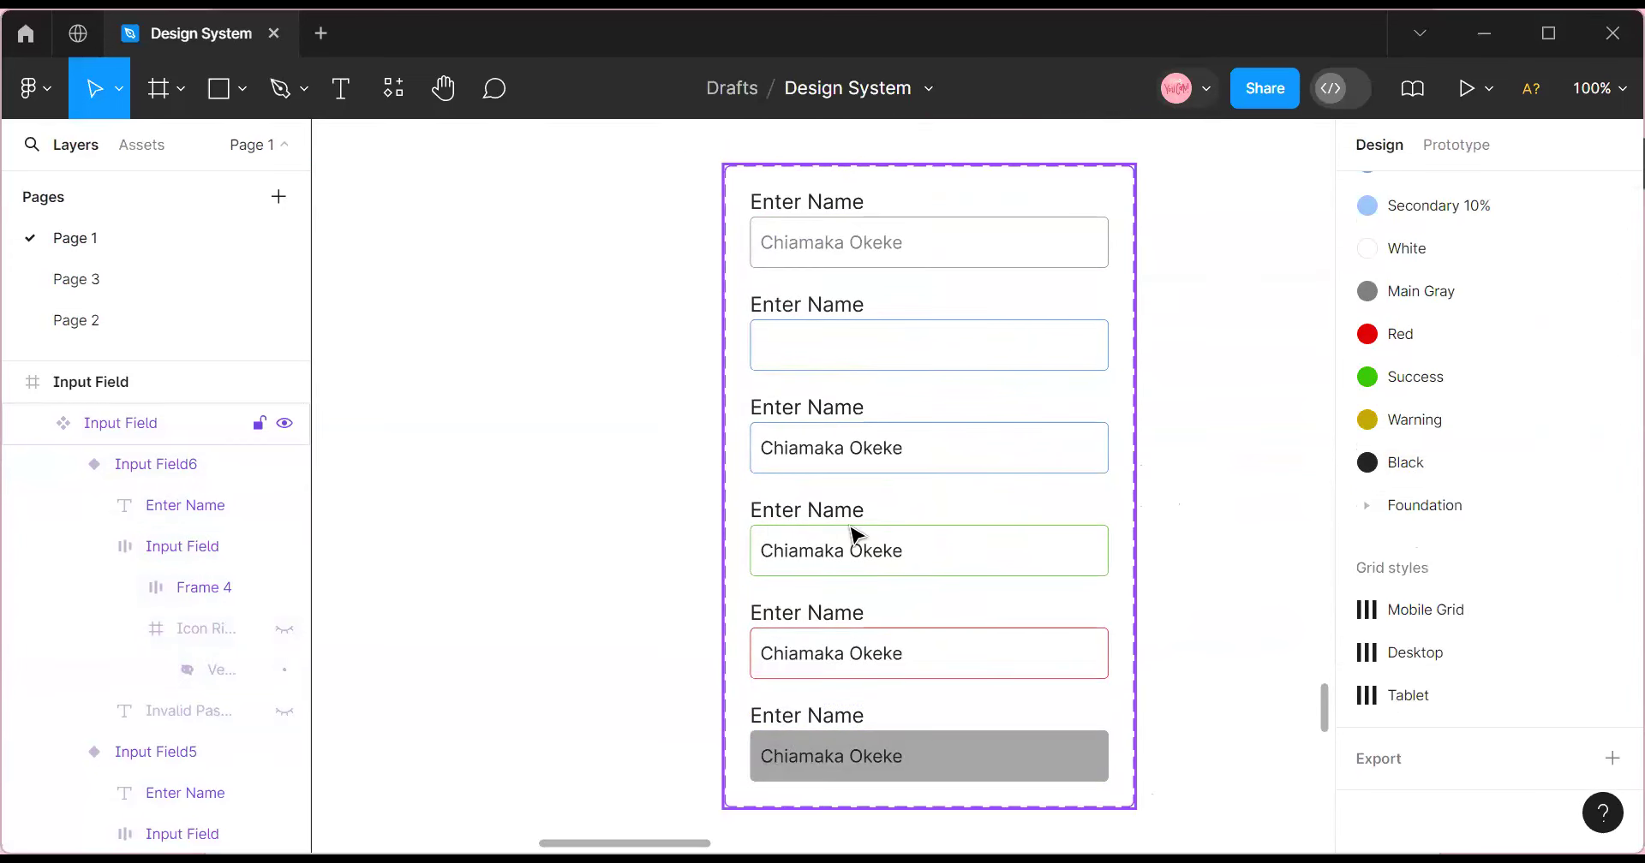
scroll(848, 556, down, 1)
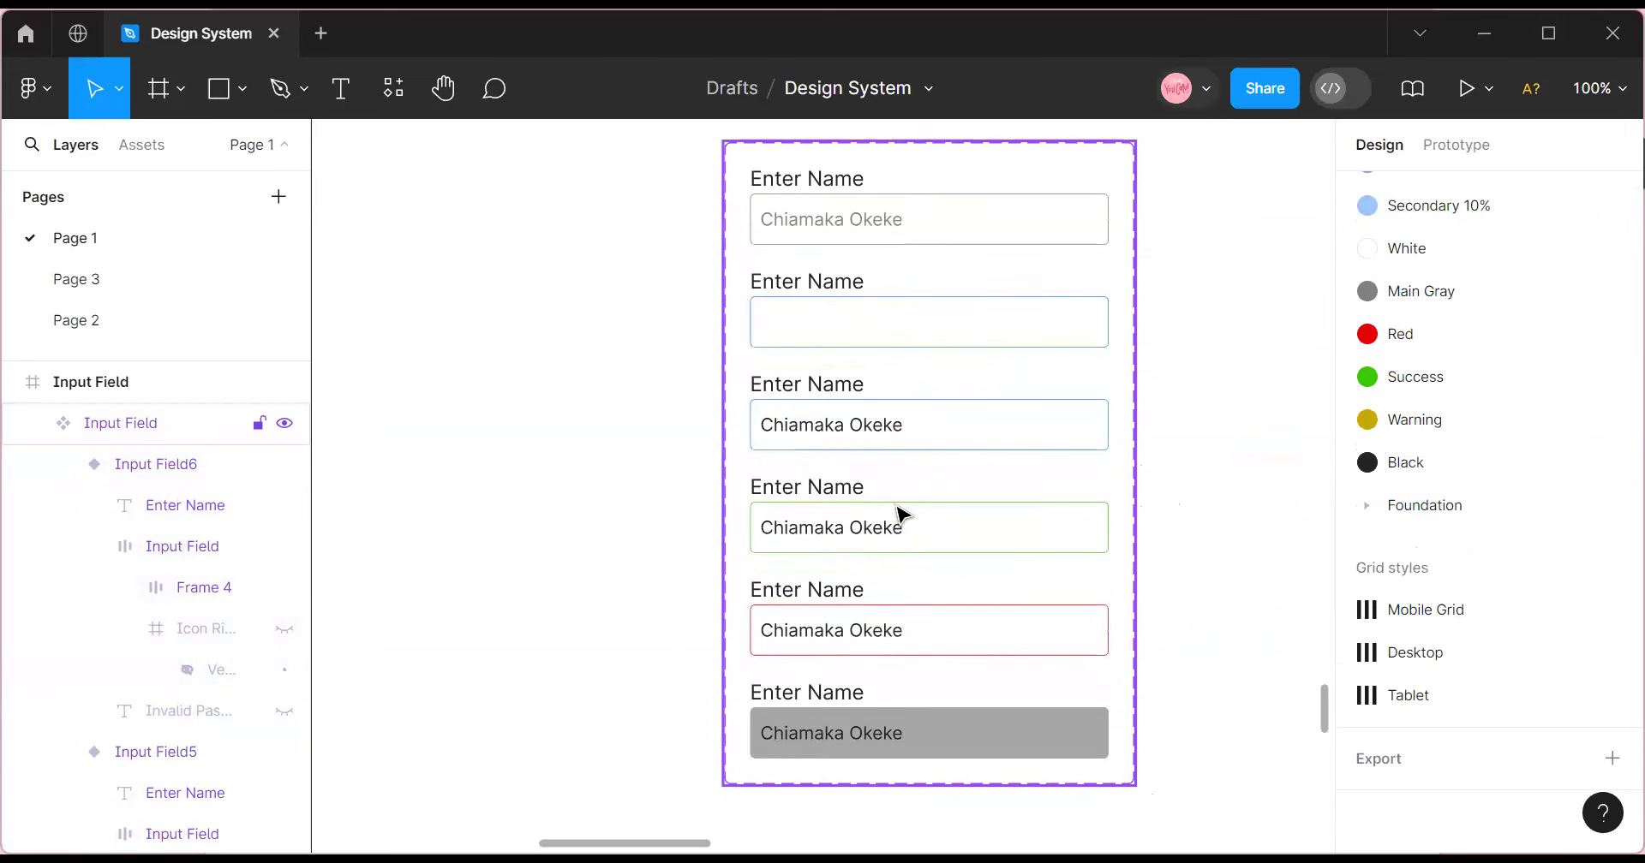
click(904, 169)
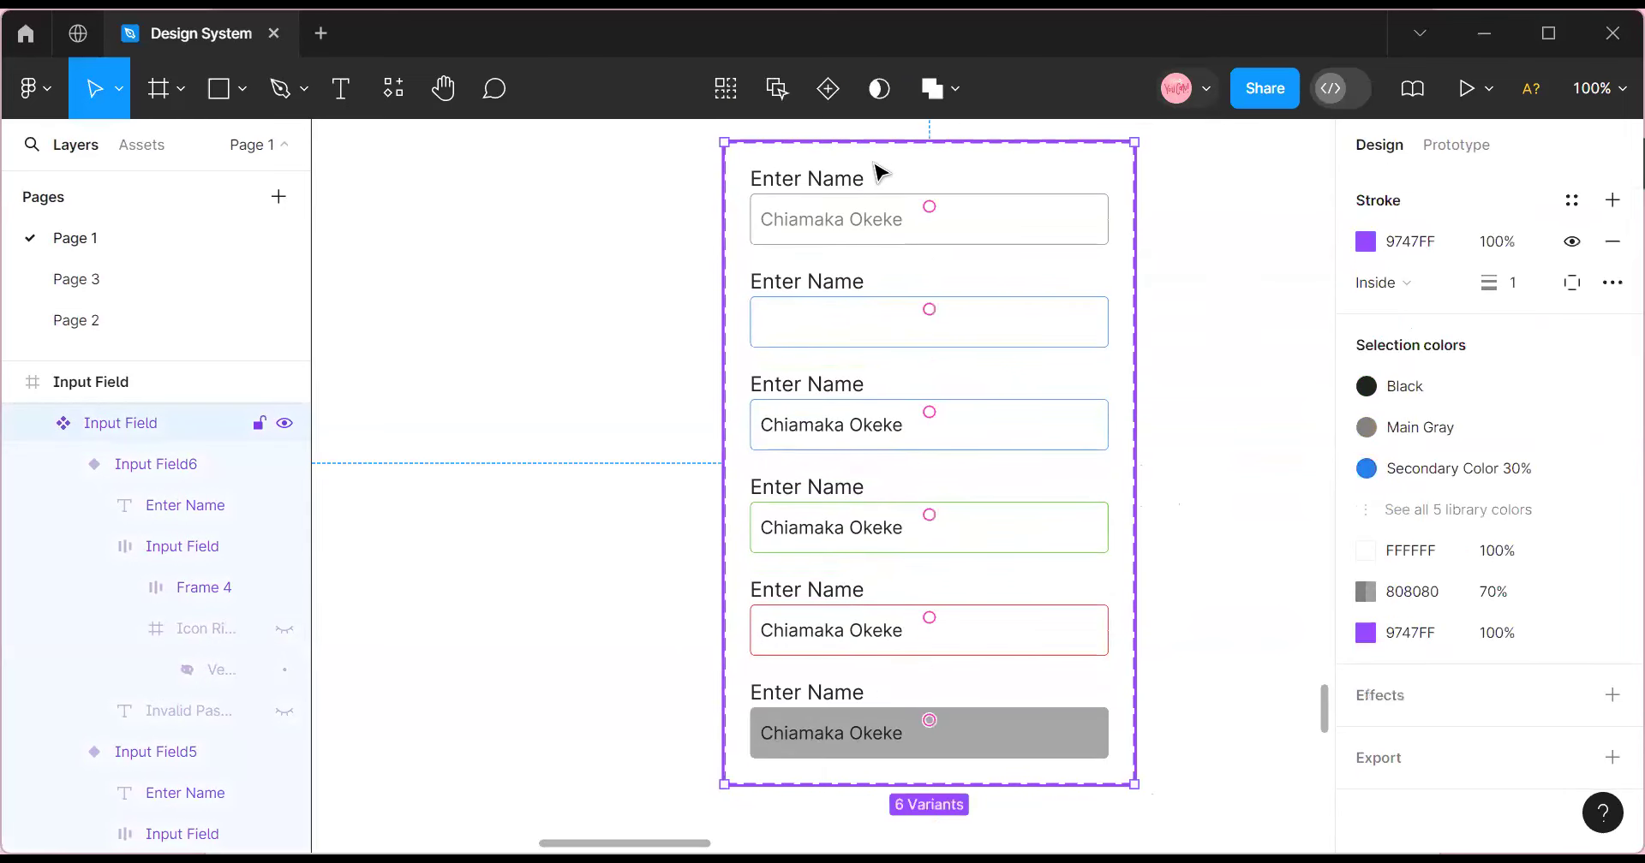
click(809, 649)
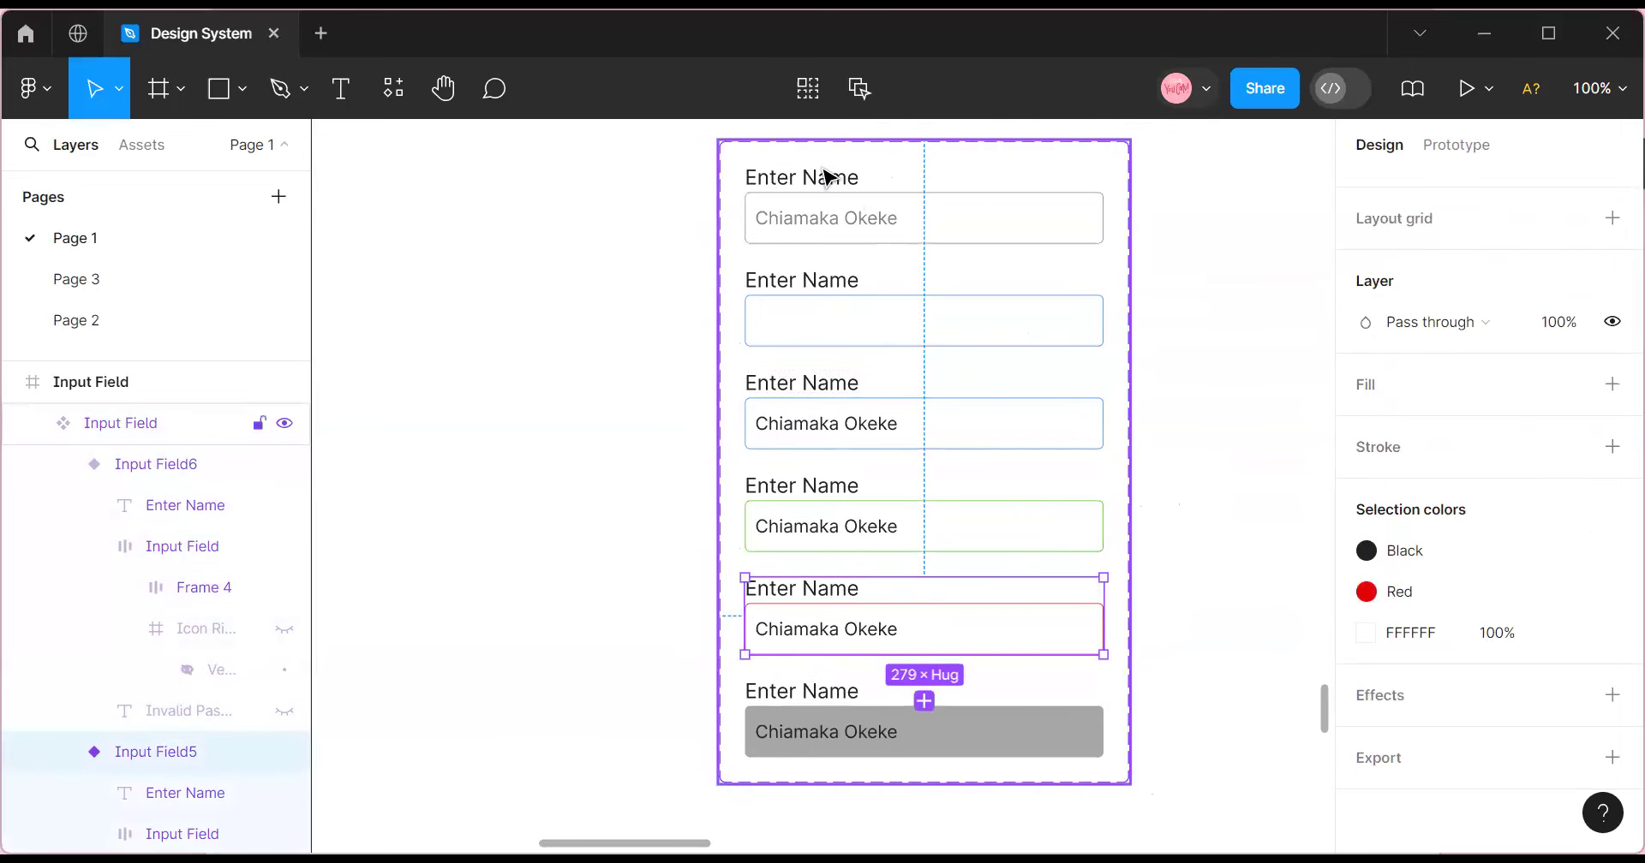
scroll(856, 393, up, 2)
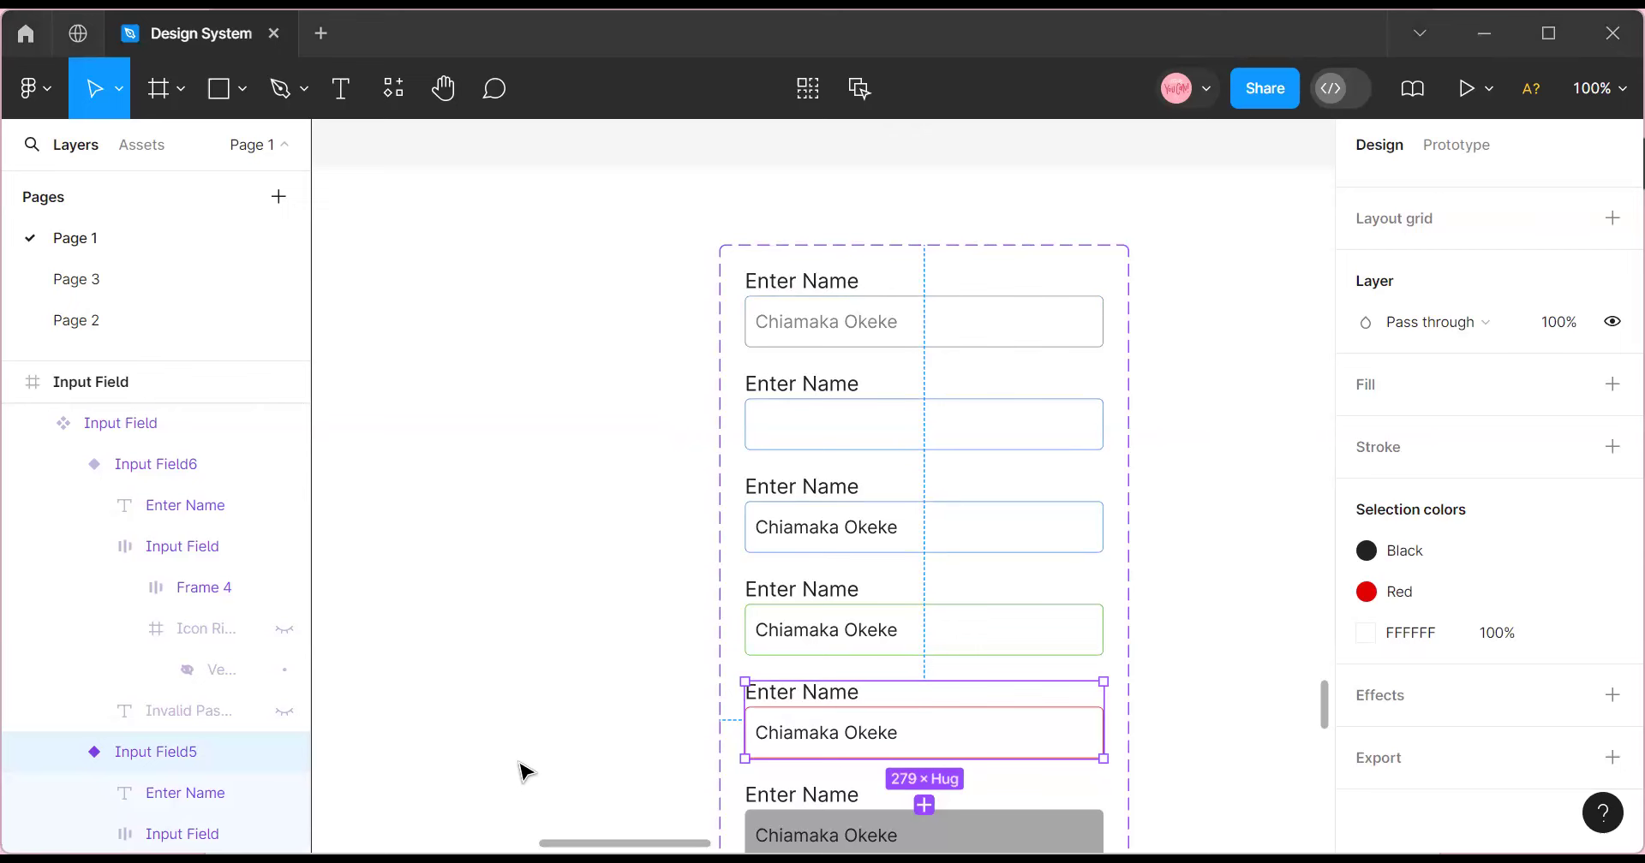
Zoom the canvas out to 50% and nudge the Input Field component set slightly right and down.
click(1598, 88)
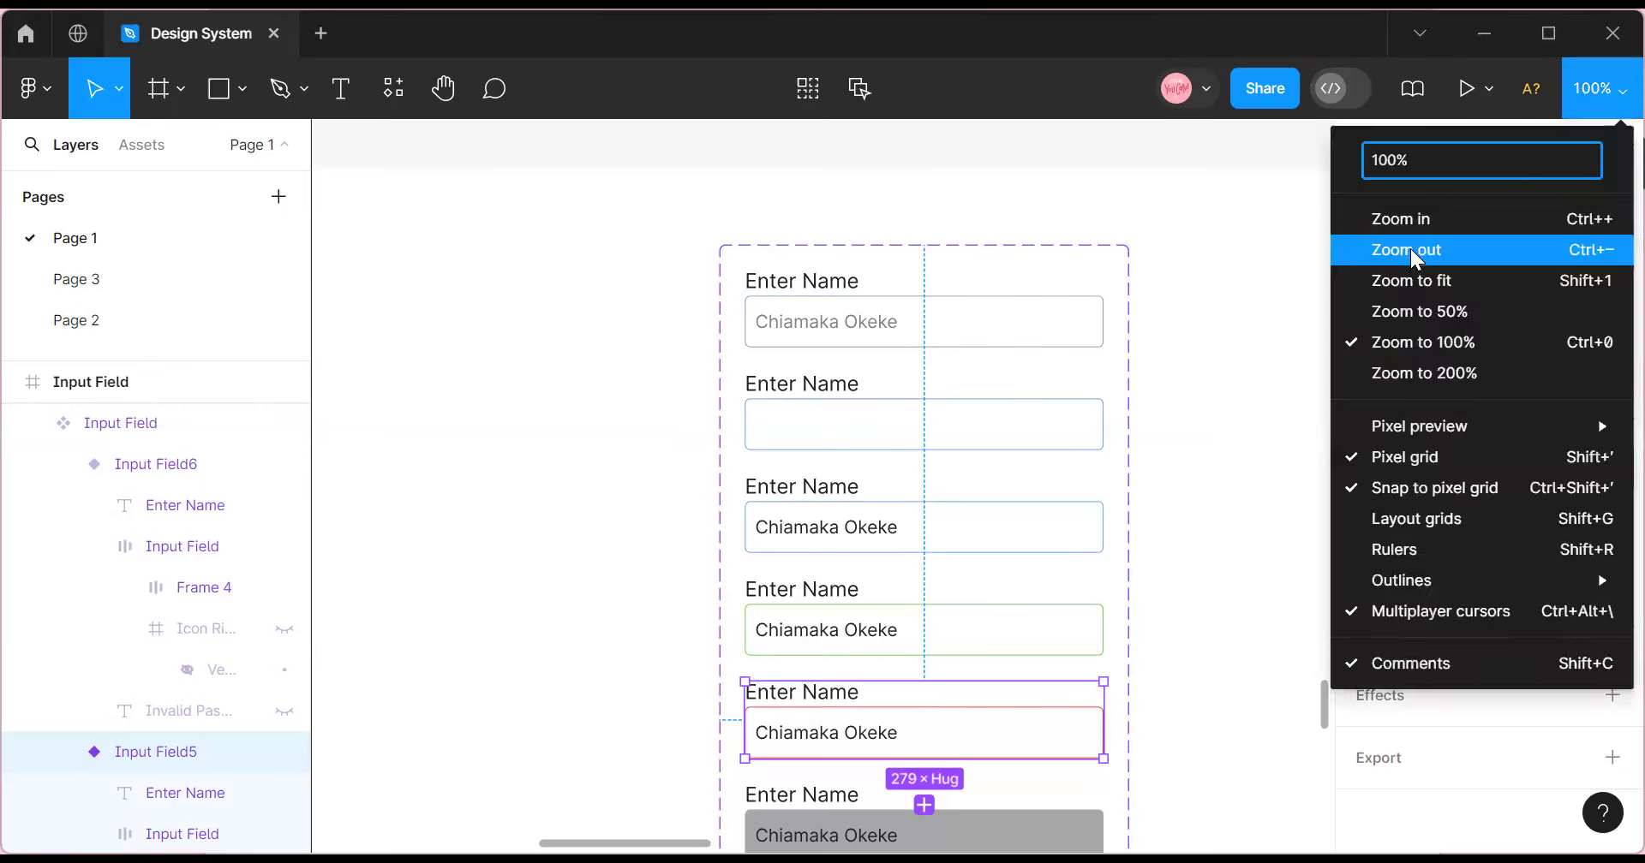
click(1410, 248)
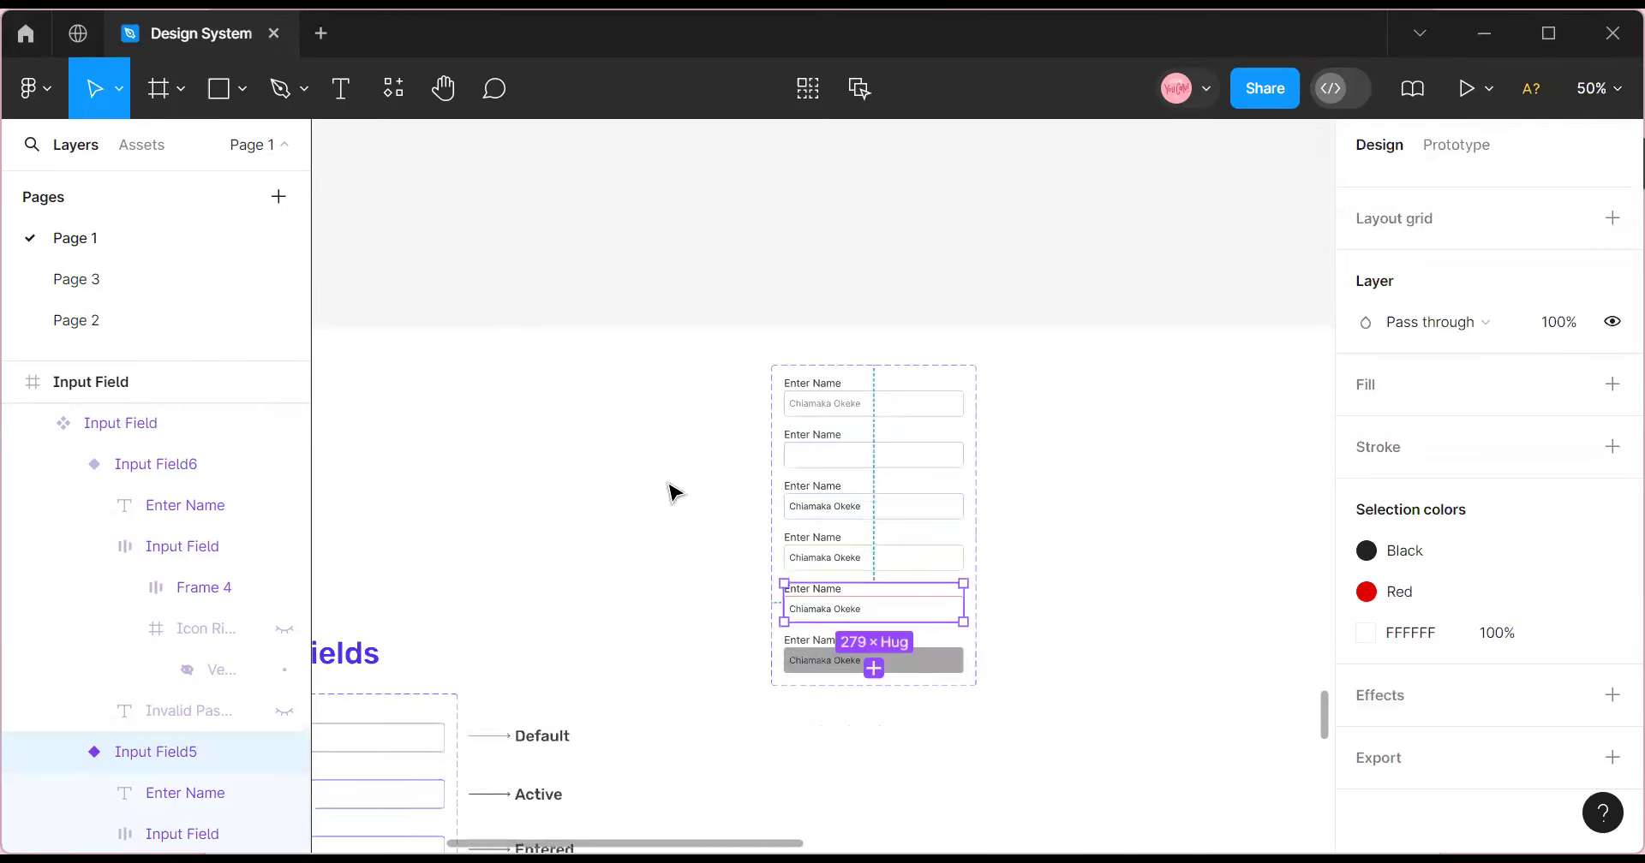
click(815, 365)
drag(822, 423, 840, 451)
double_click(839, 451)
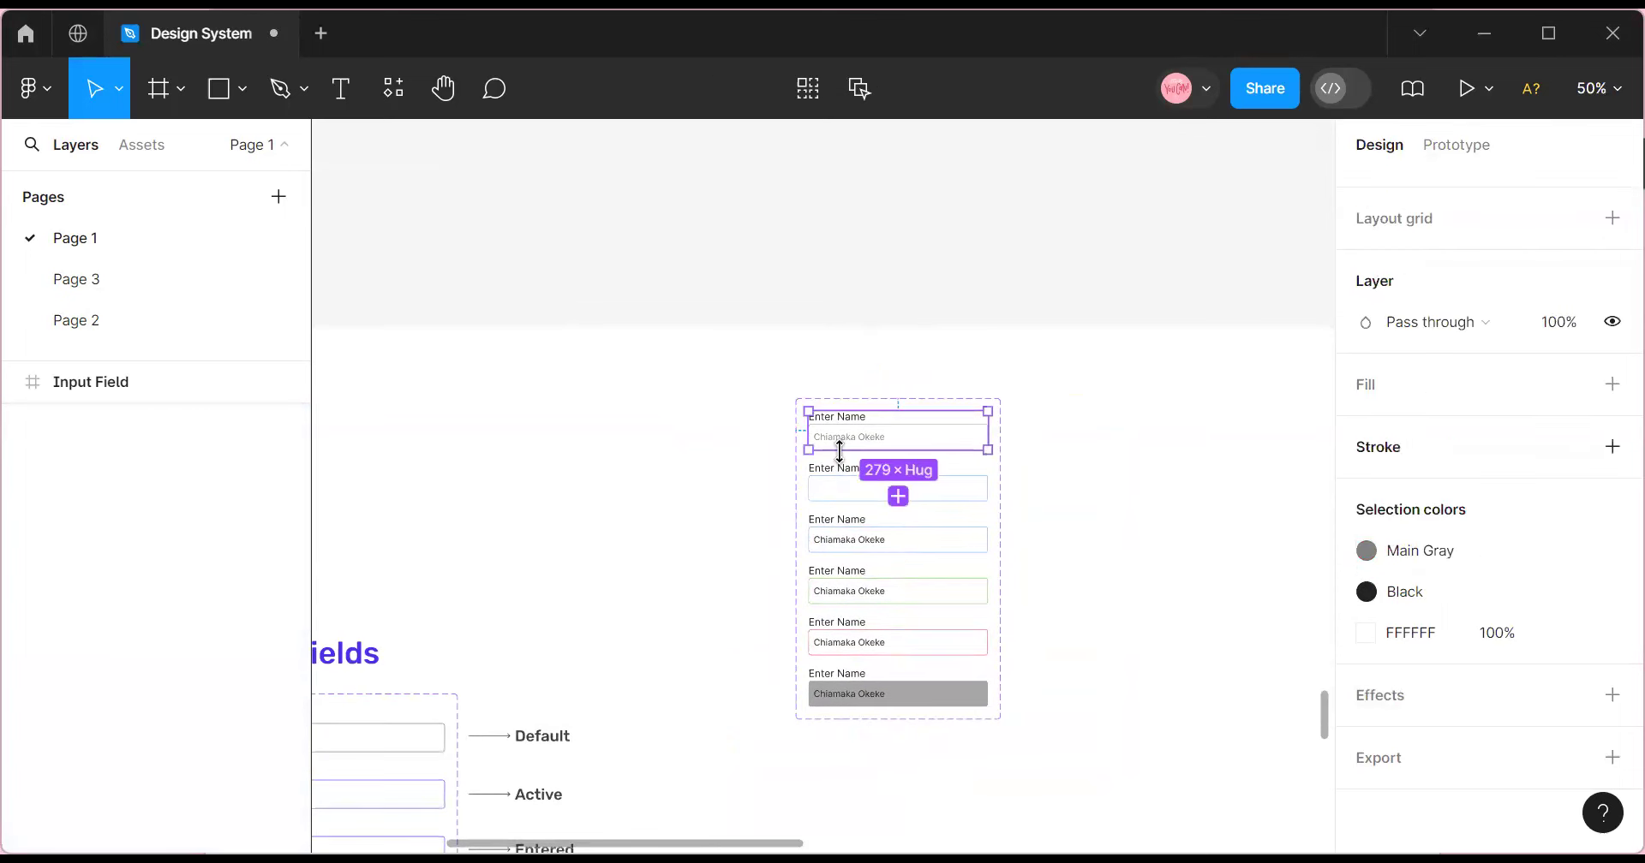
click(854, 398)
In the Assets library, expand the Page 1 local components to list Input Field.
click(142, 145)
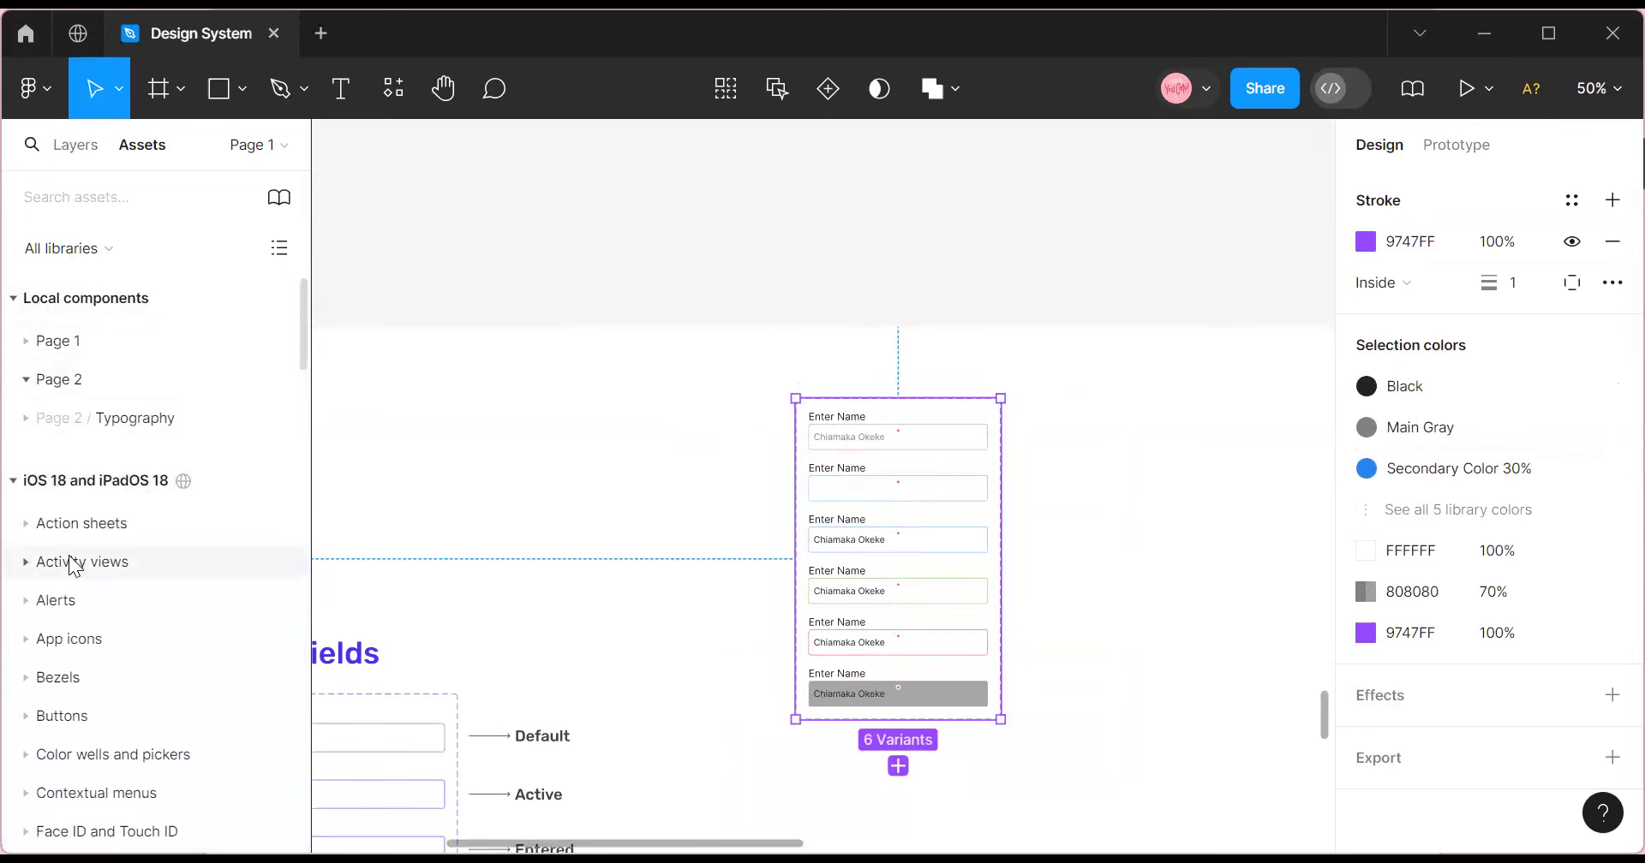
scroll(71, 556, down, 6)
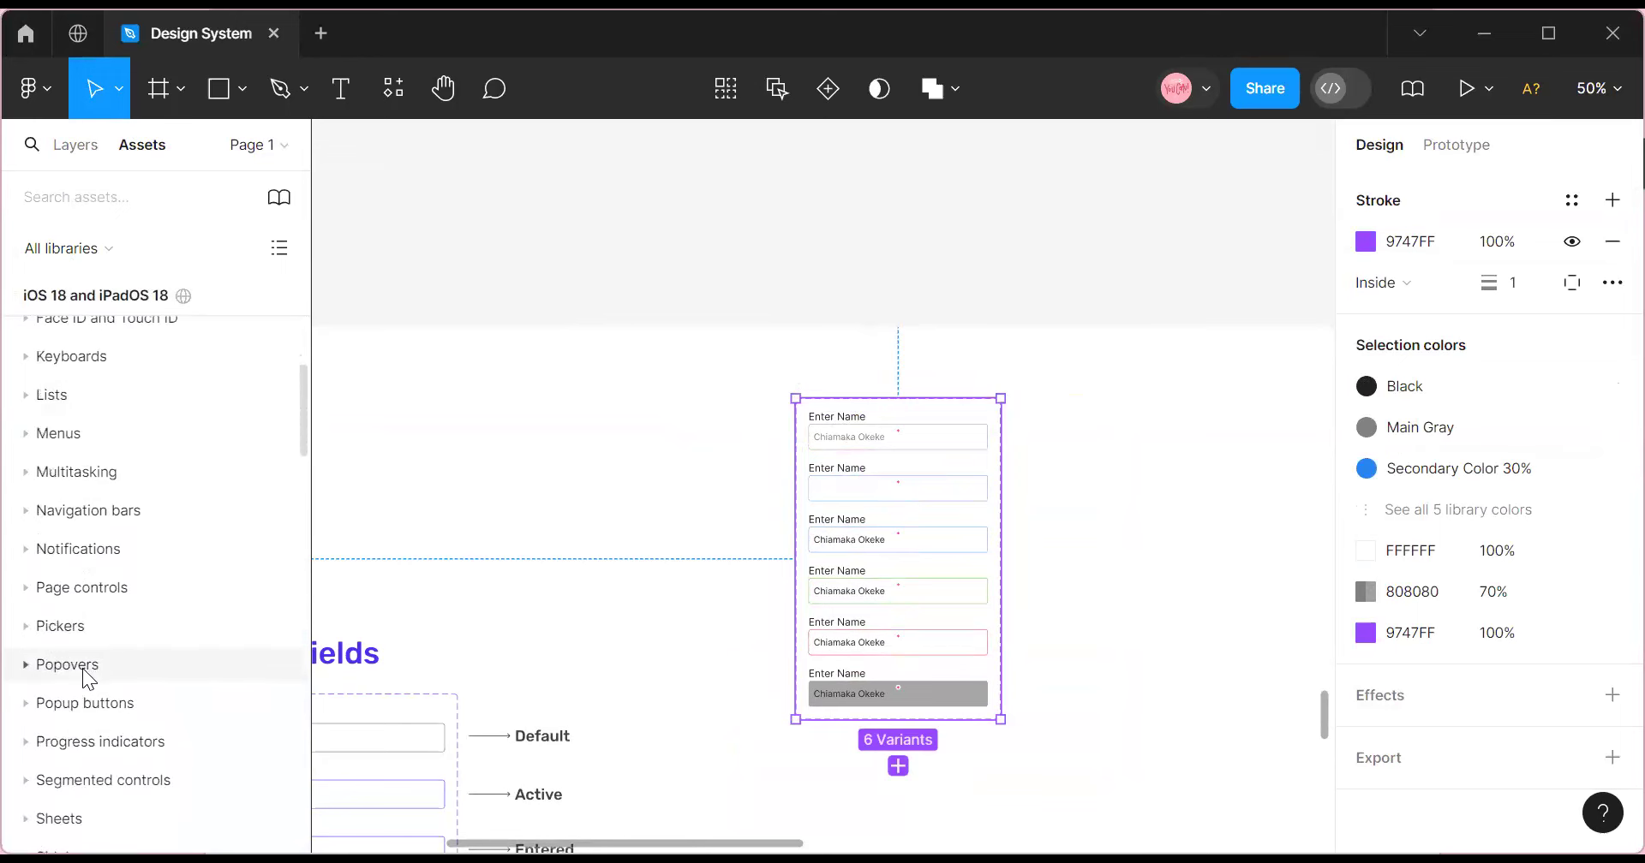
scroll(82, 676, down, 5)
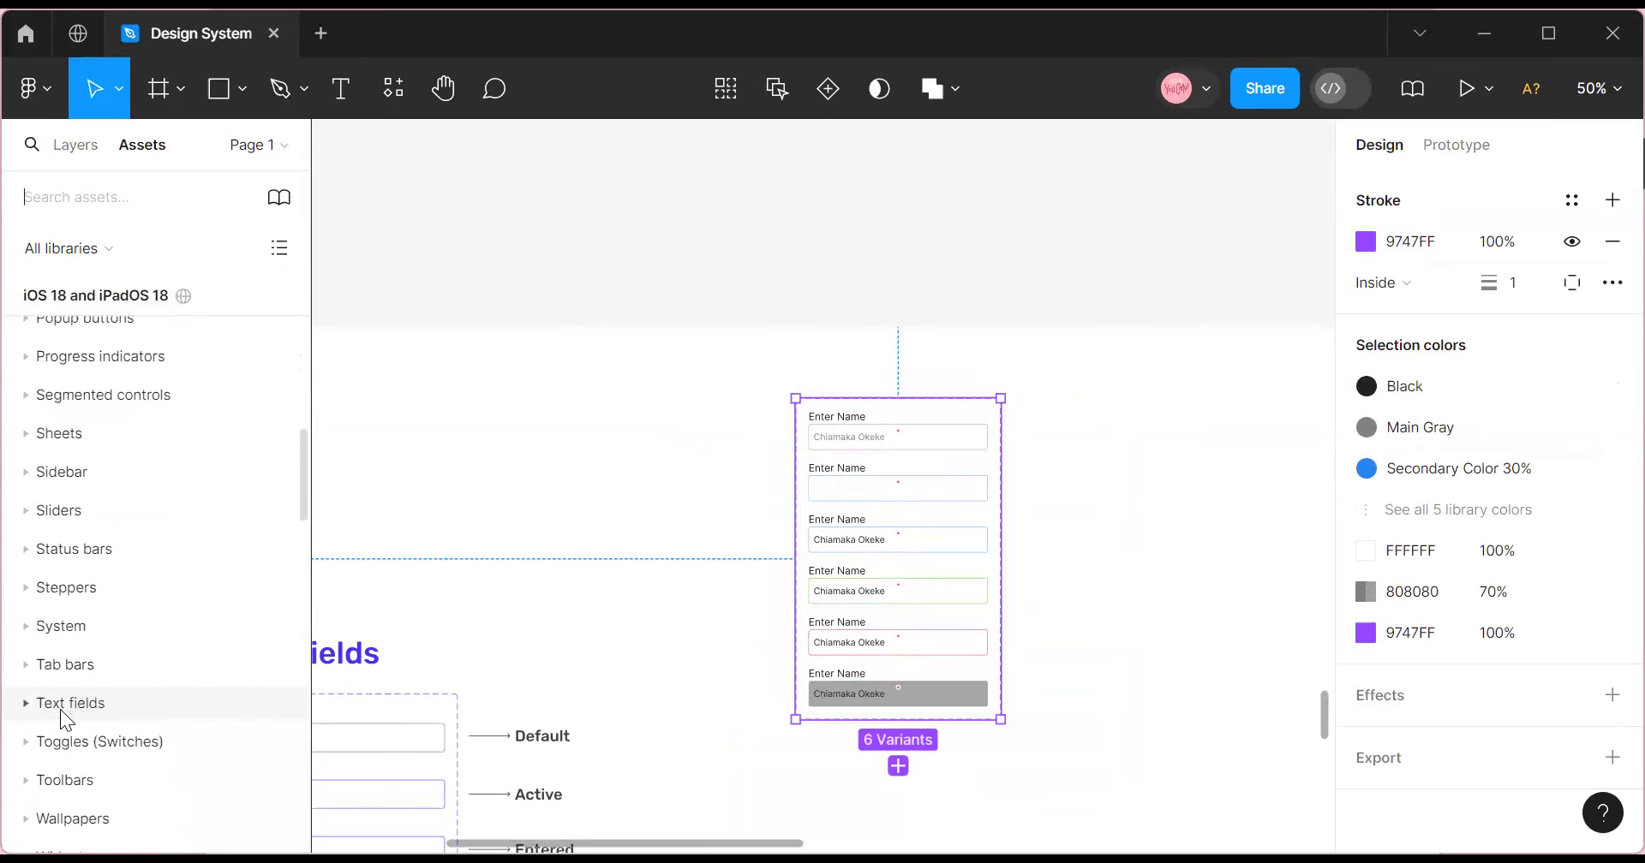
click(27, 704)
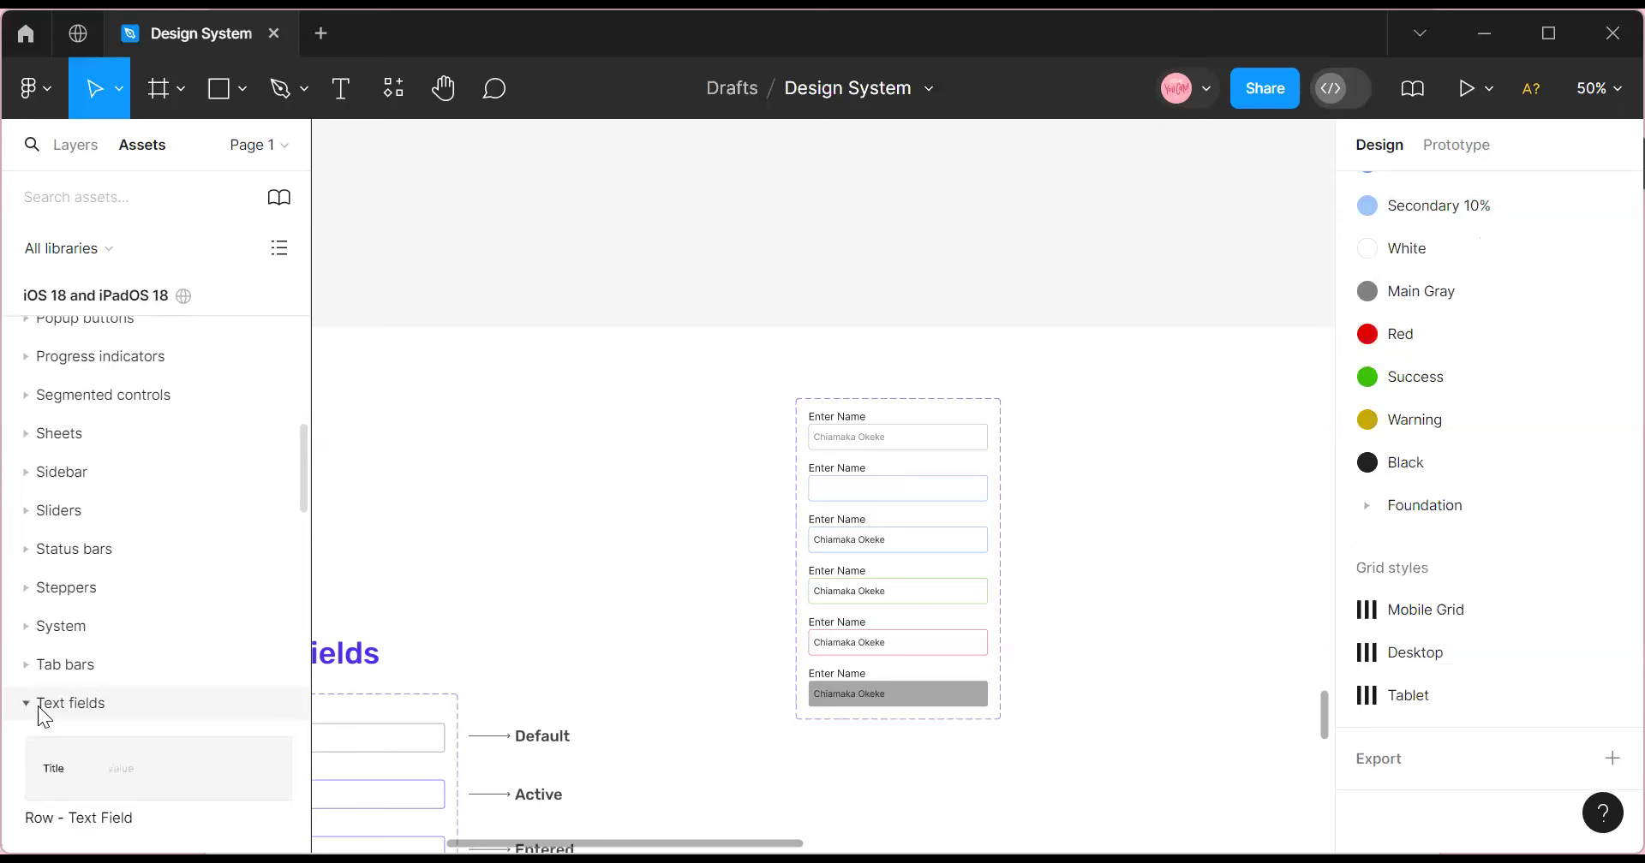
scroll(63, 727, down, 4)
scroll(63, 727, down, 10)
scroll(74, 728, up, 11)
scroll(72, 709, up, 6)
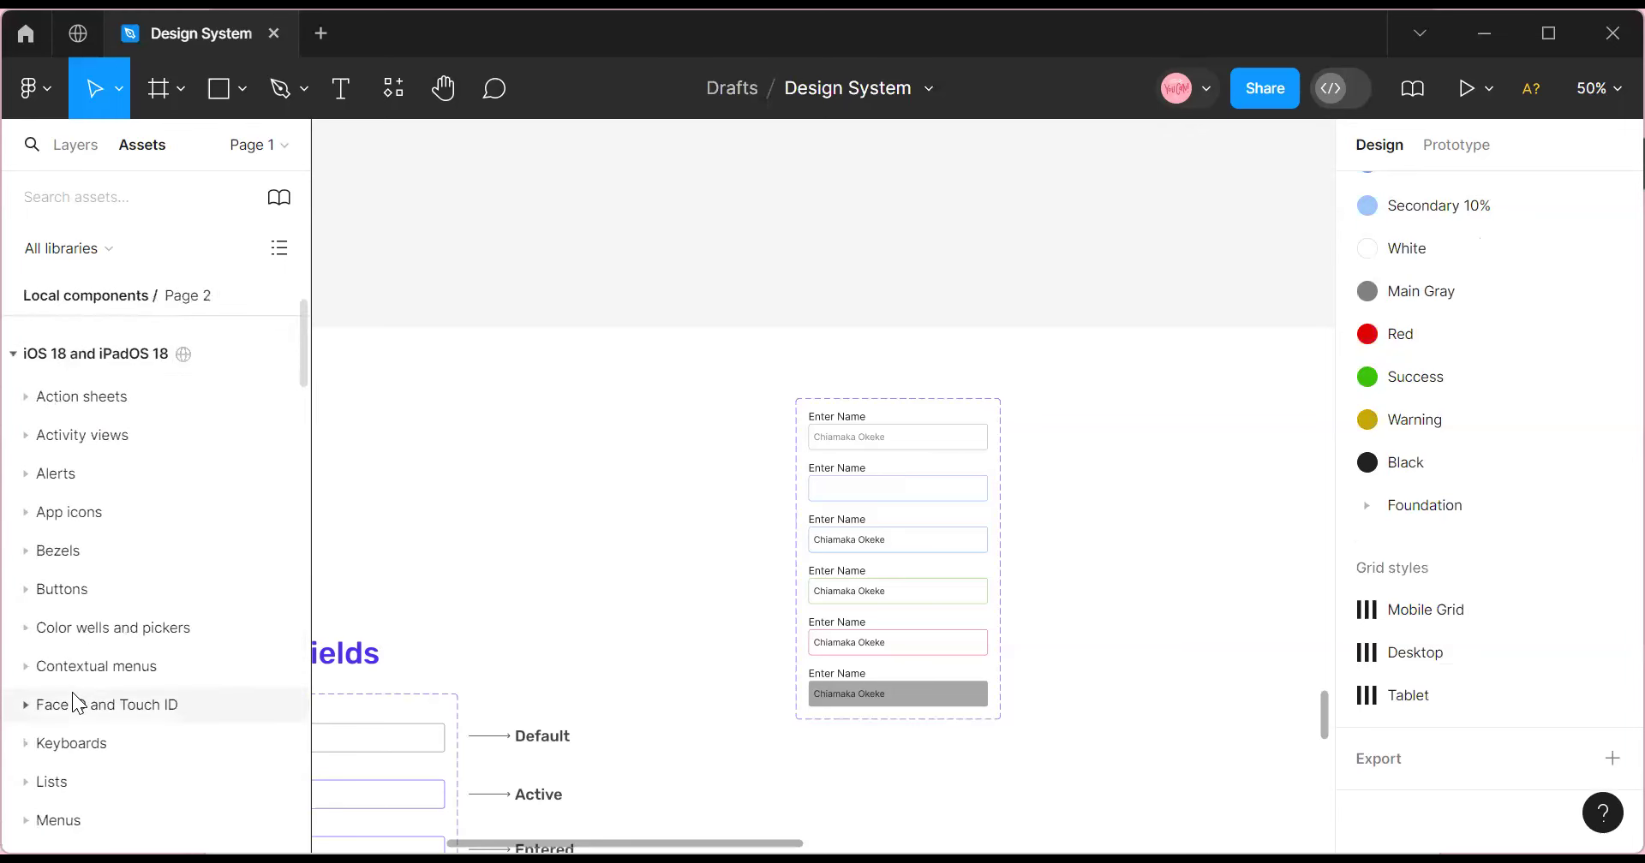
scroll(73, 694, up, 3)
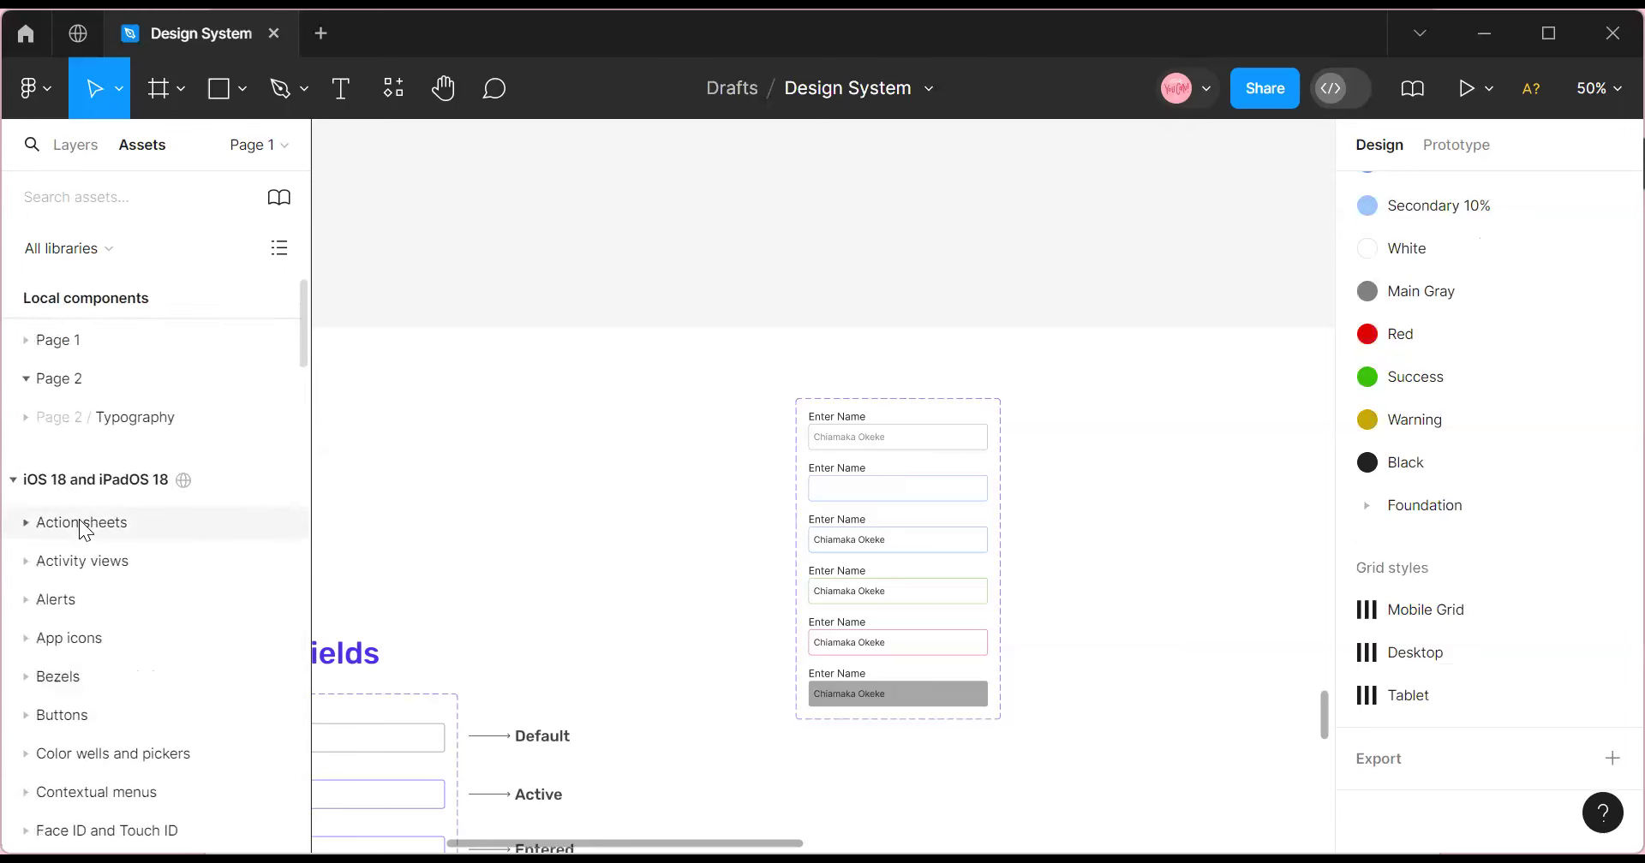
click(26, 341)
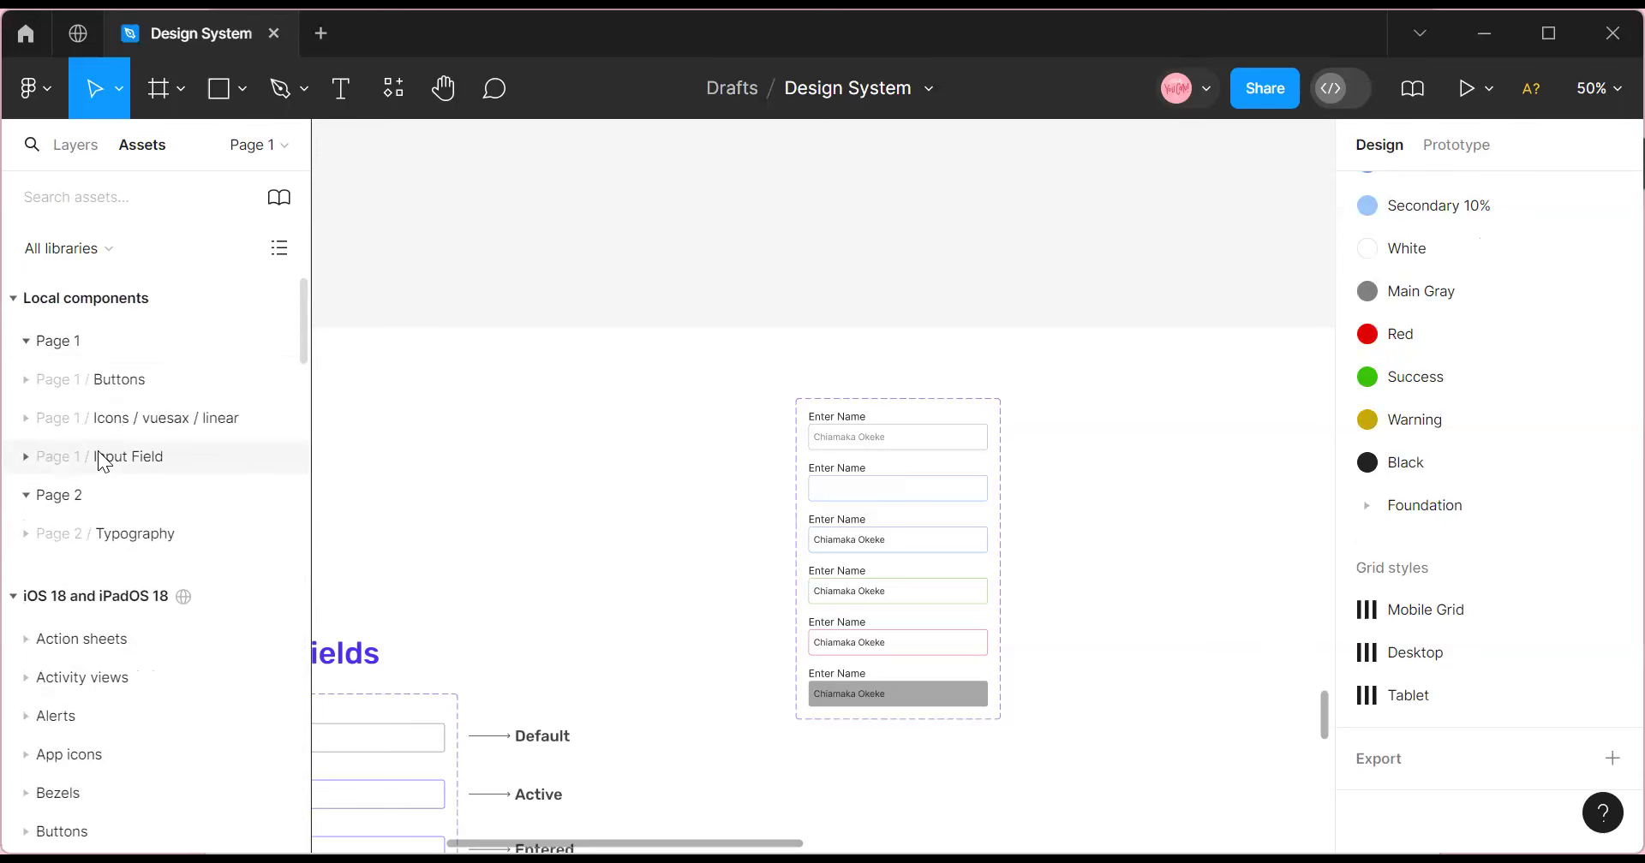
Drag an Input Field instance onto the canvas and zoom in to 100%.
click(26, 455)
drag(106, 526, 1178, 470)
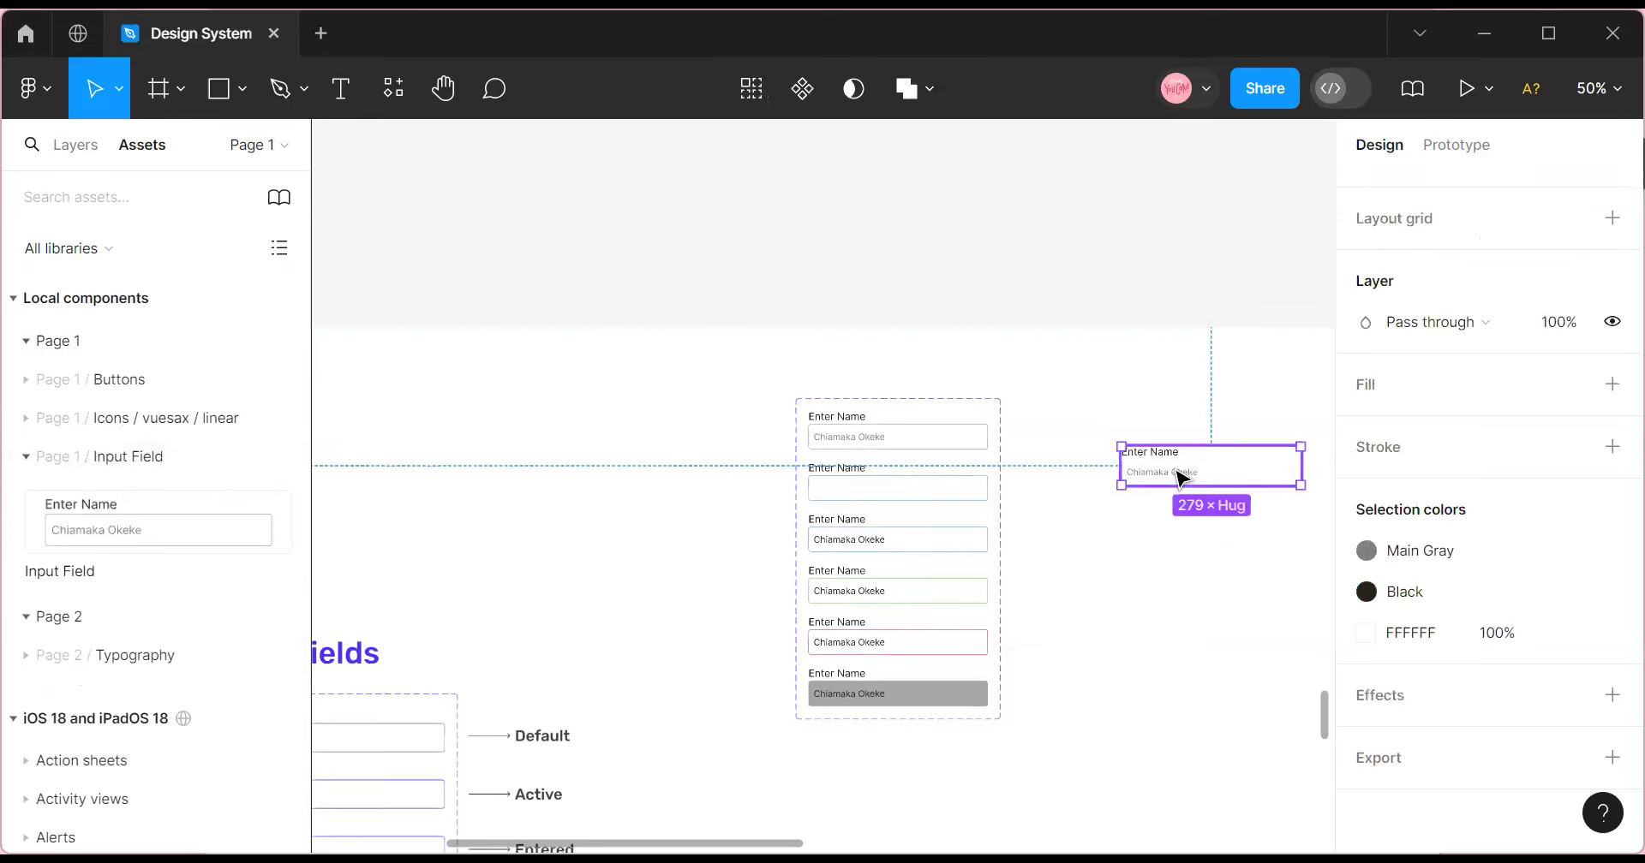
click(1595, 88)
click(1453, 221)
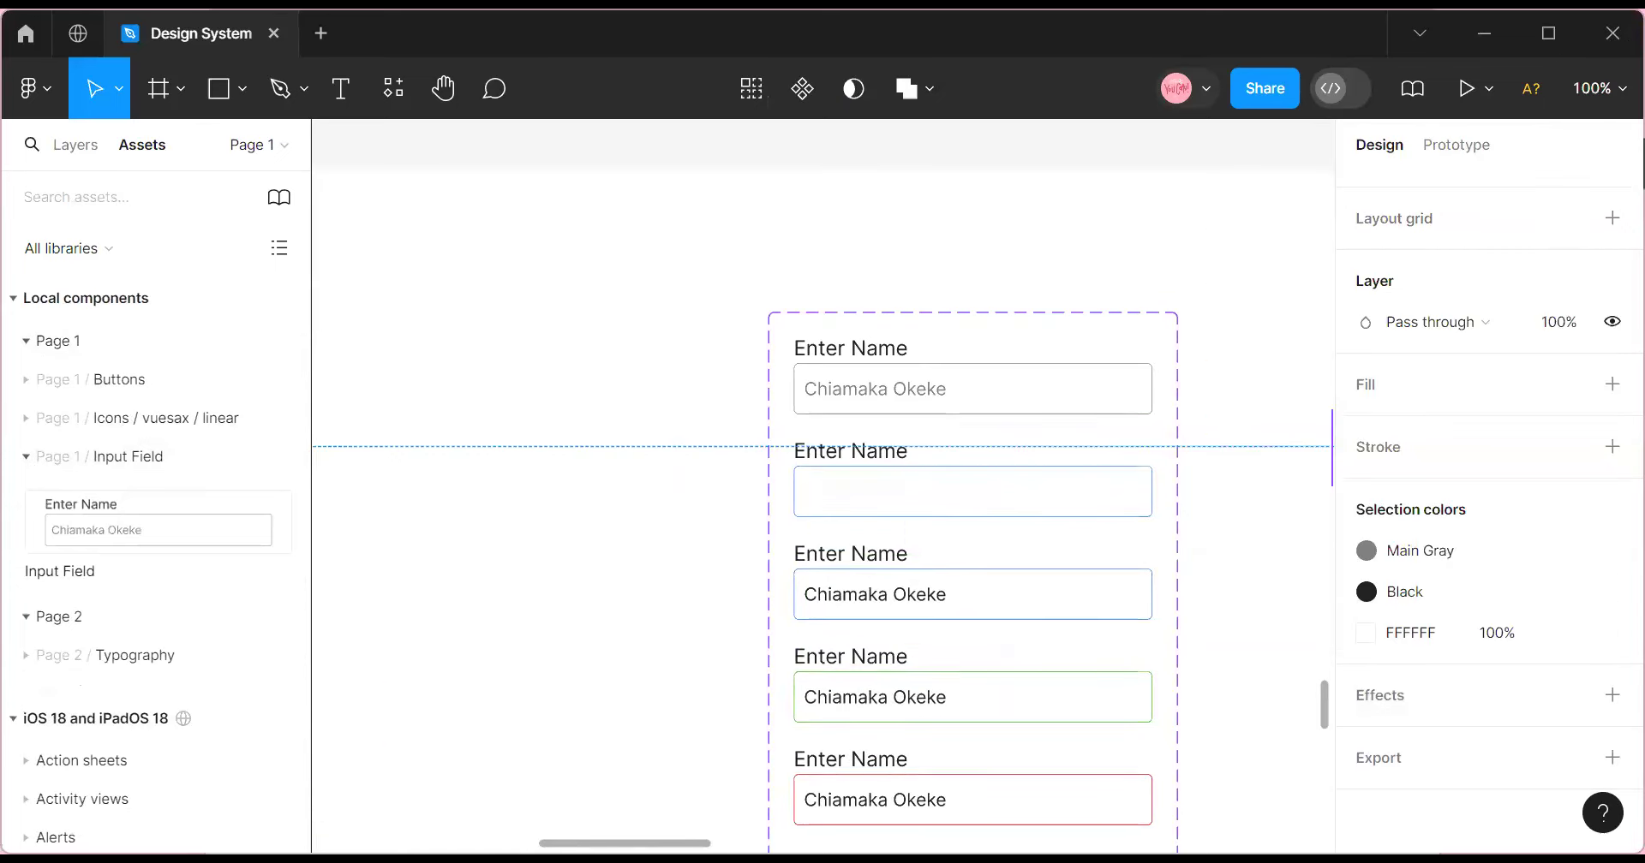
scroll(823, 485, right, 10)
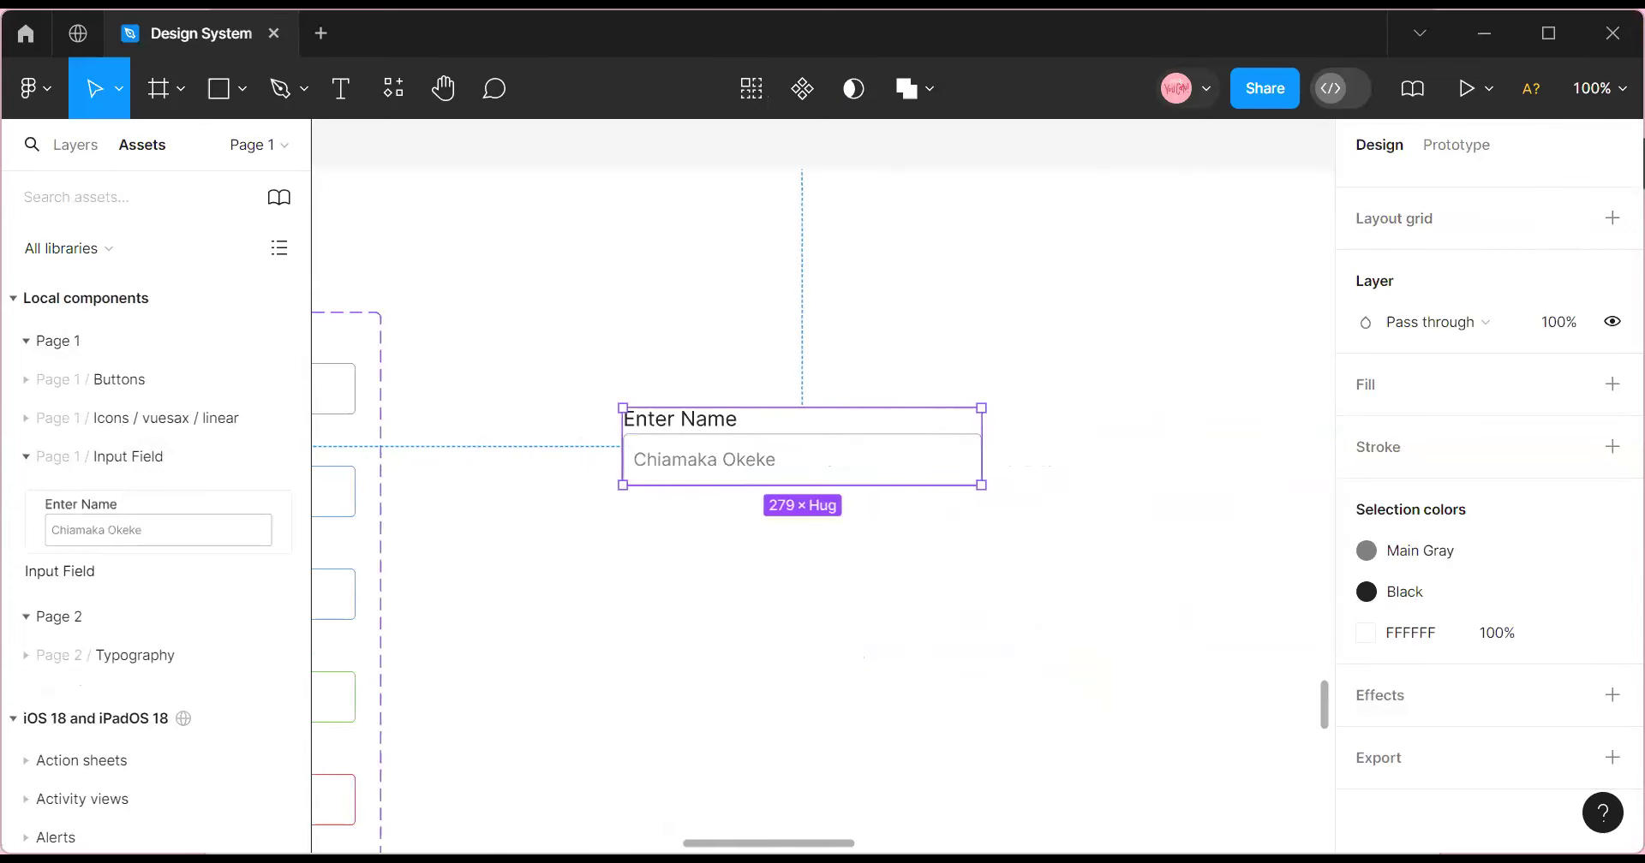
scroll(1563, 424, up, 5)
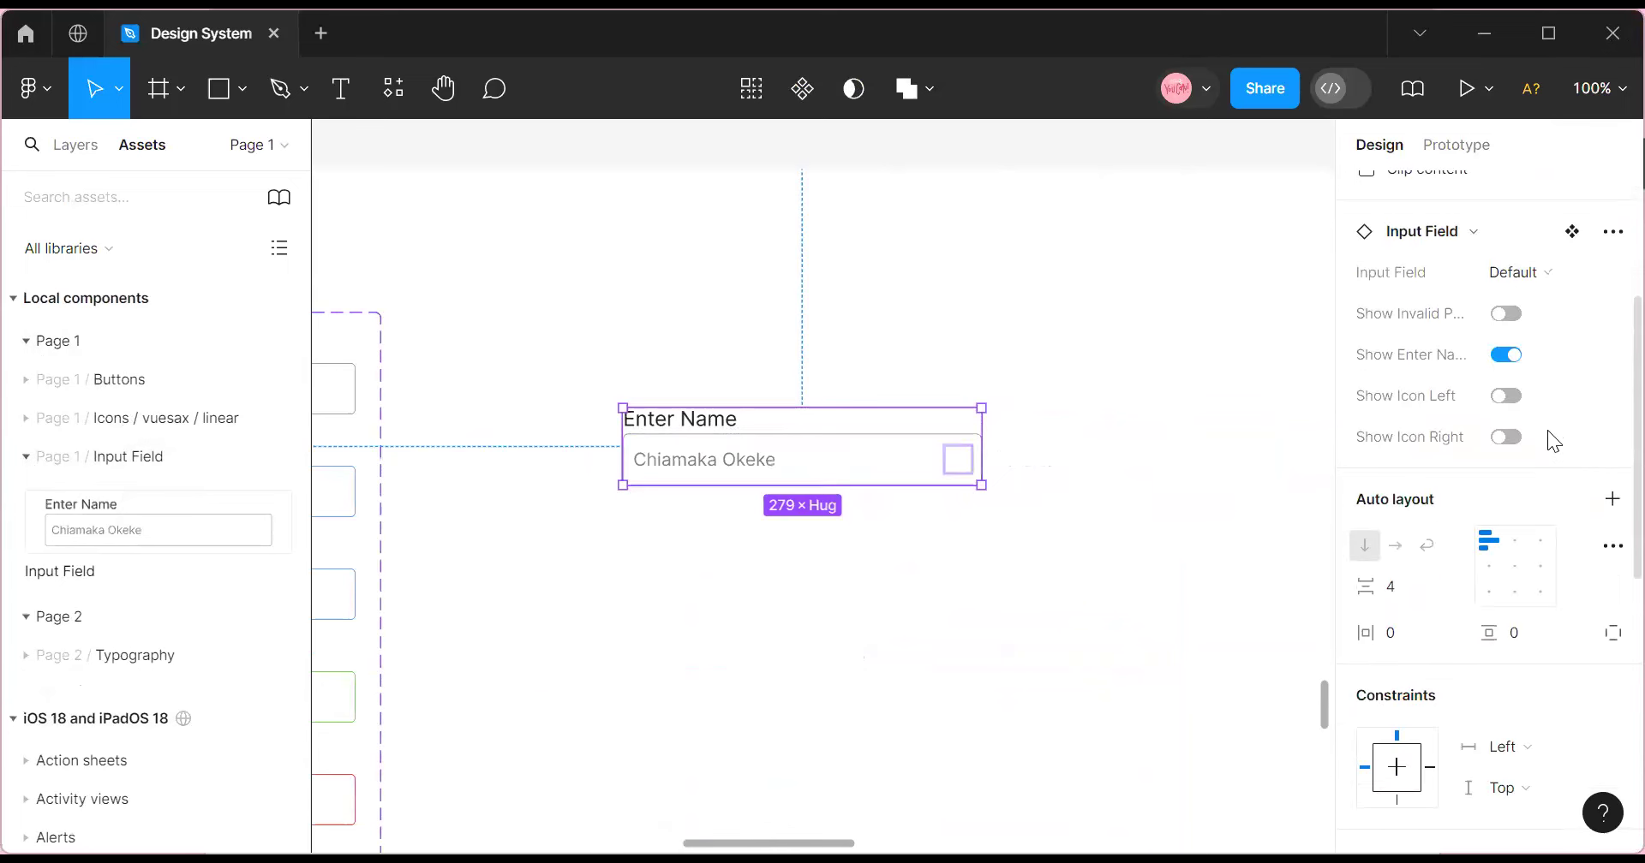
Switch the instance to the Entered variant with Show Icon Left and Right turned on.
click(1545, 275)
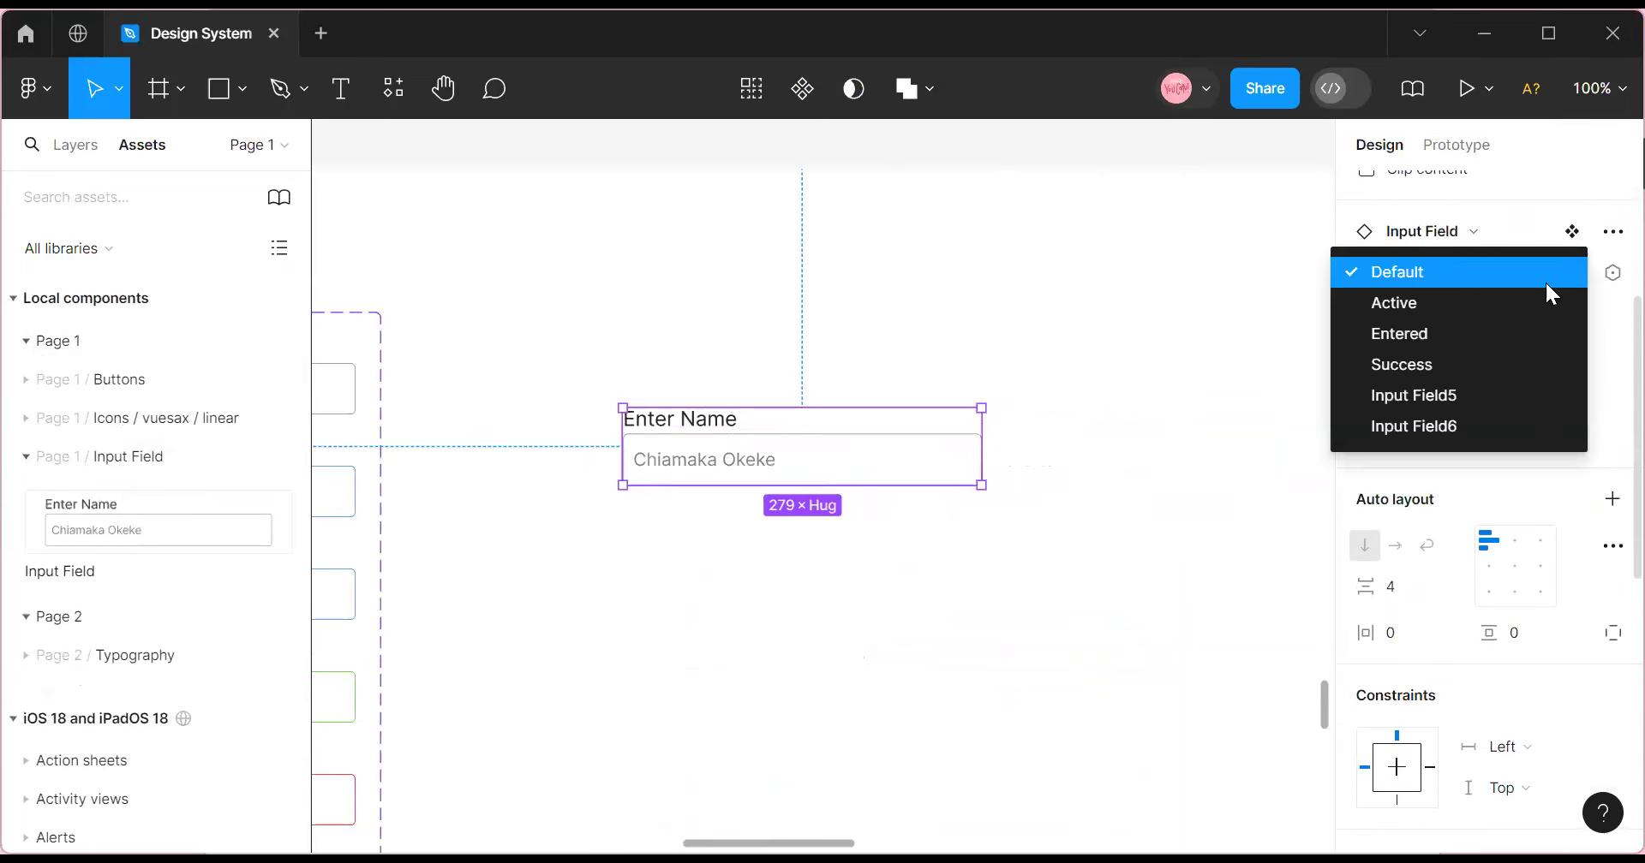
click(1473, 334)
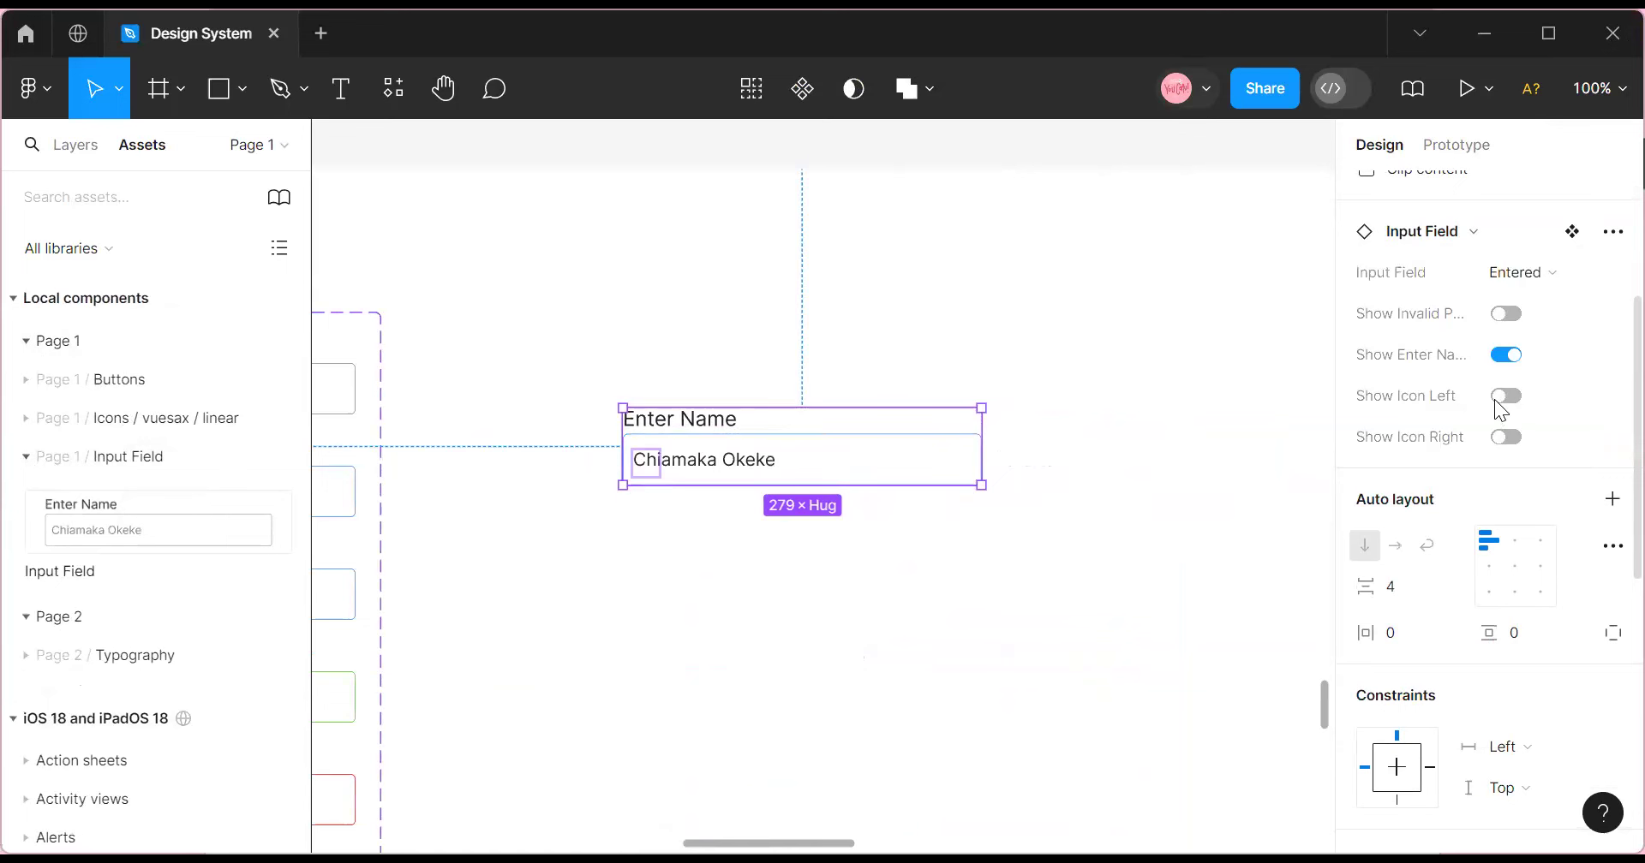
click(1496, 399)
click(1507, 438)
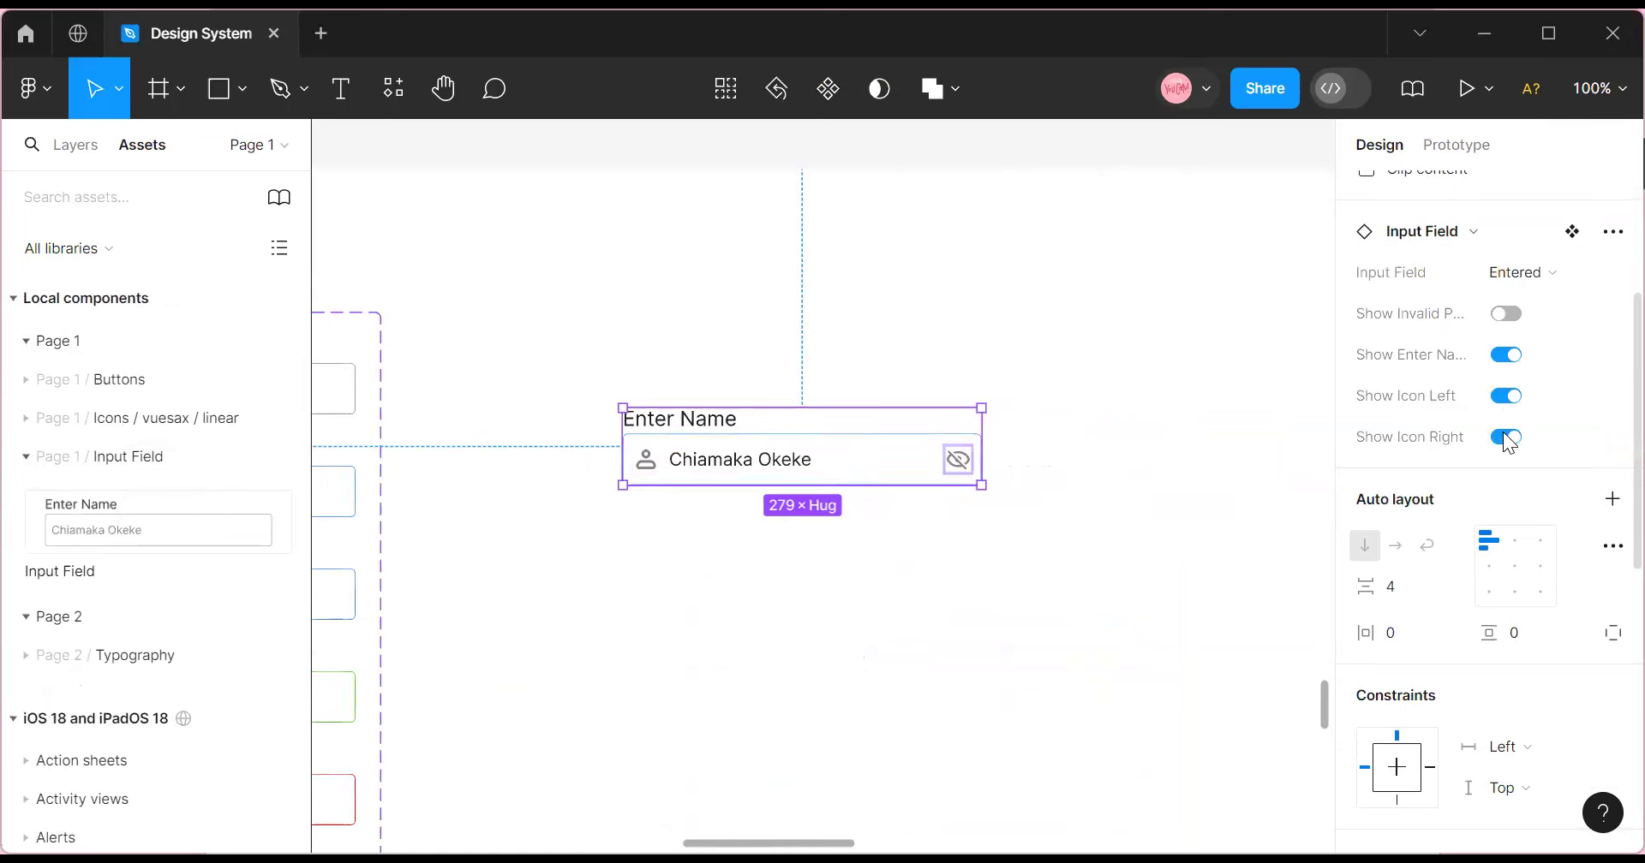
Move the test Input Field instance around the canvas, then delete it.
click(1152, 585)
click(774, 421)
drag(775, 425, 622, 402)
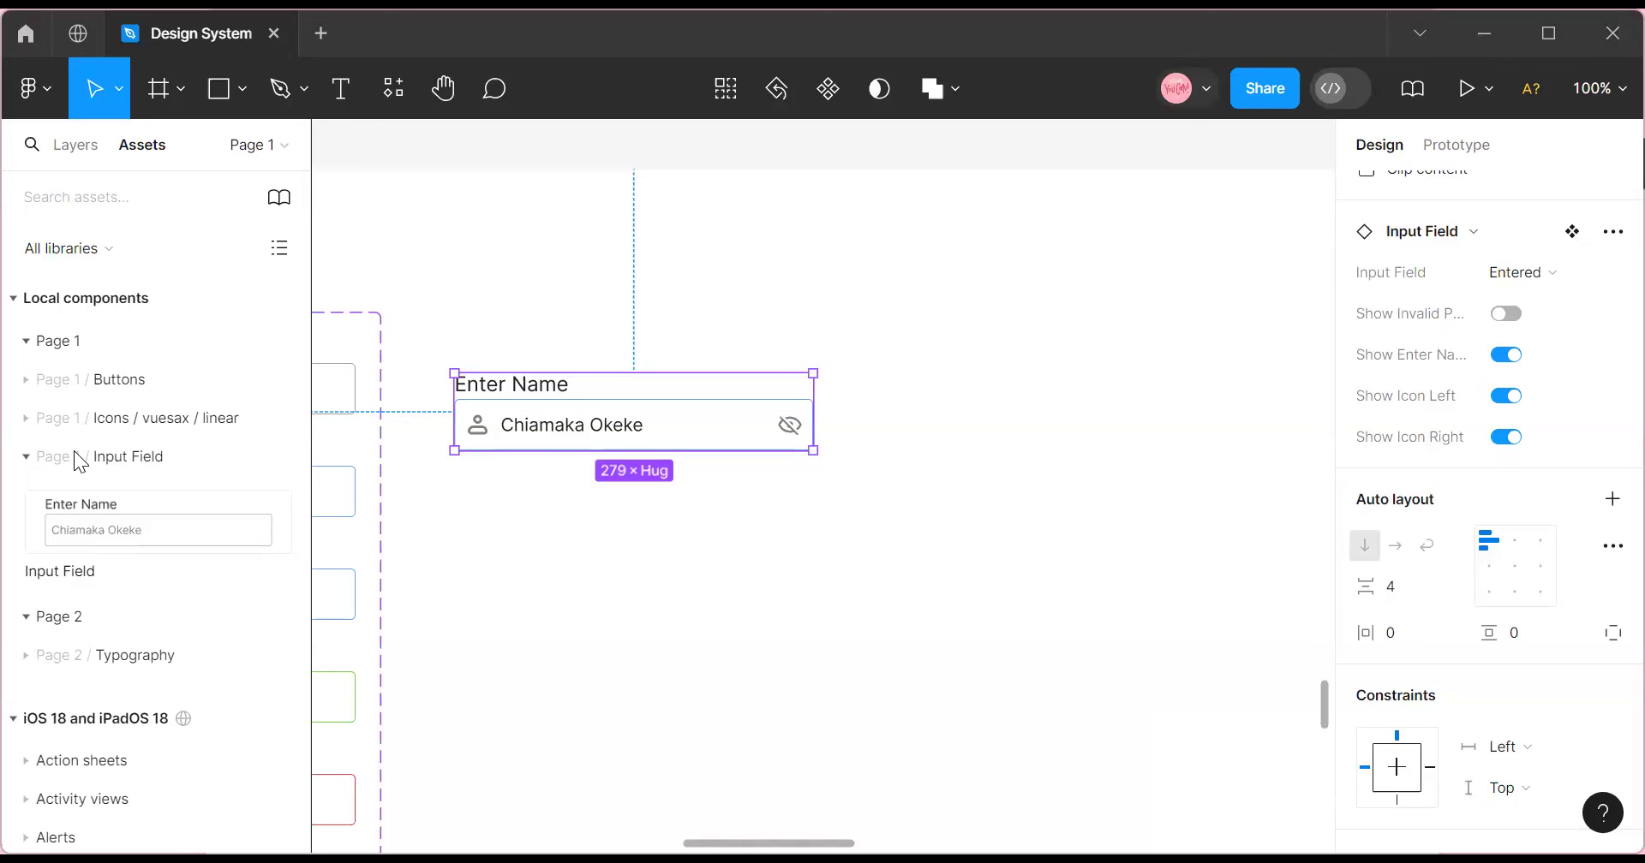
drag(566, 408, 565, 364)
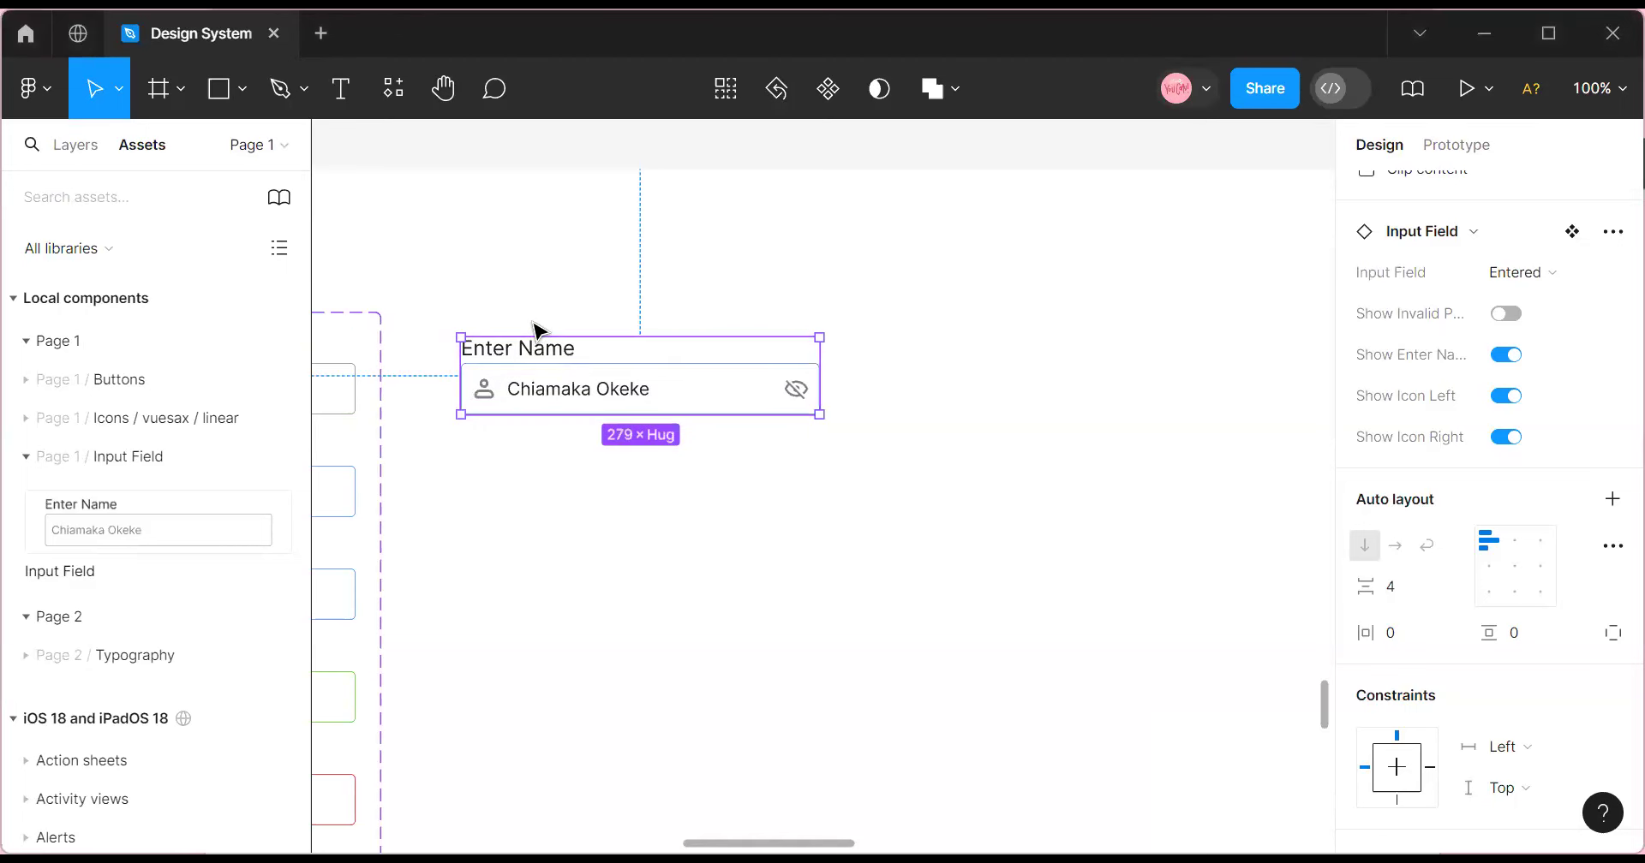
drag(702, 640, 383, 599)
drag(484, 397, 490, 394)
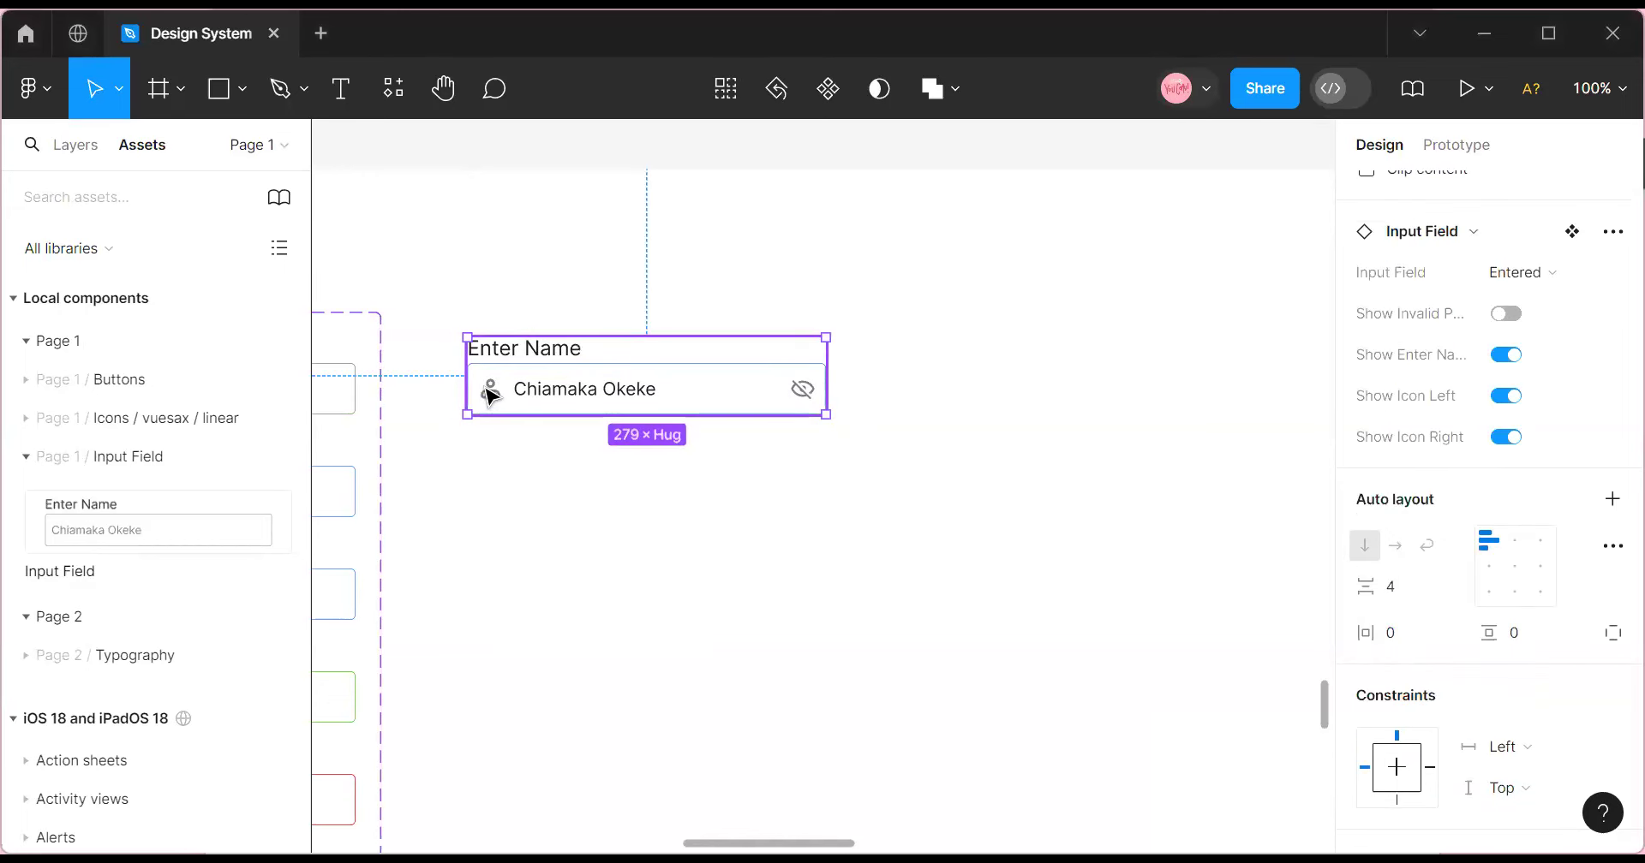
key(Delete)
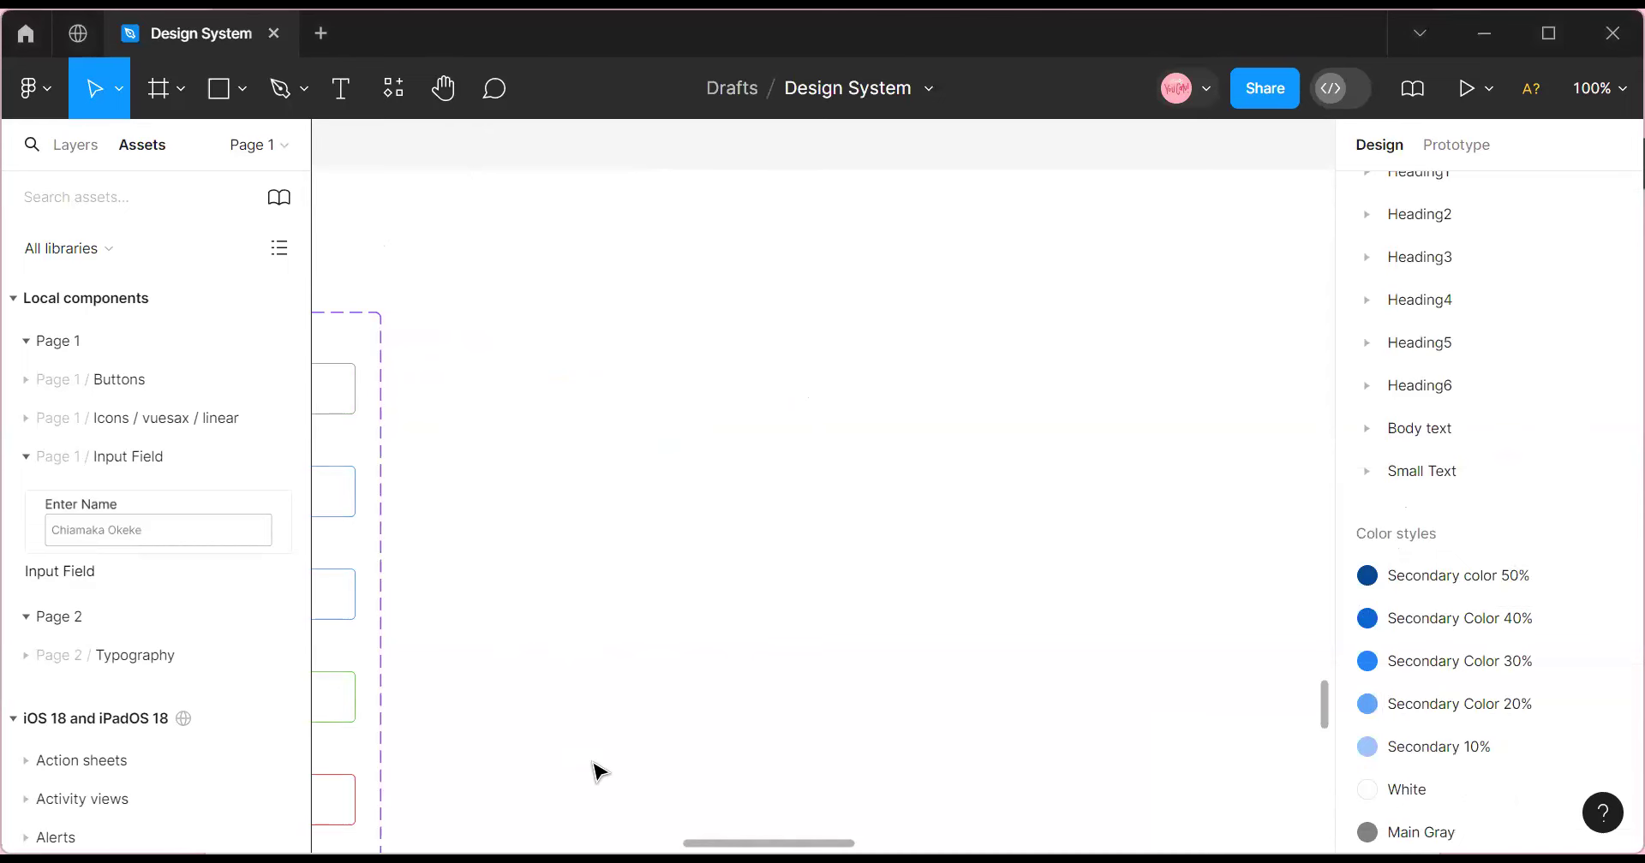
Zoom out to 50% and clear the selection so the six-variant Input Field set shows fully.
click(374, 735)
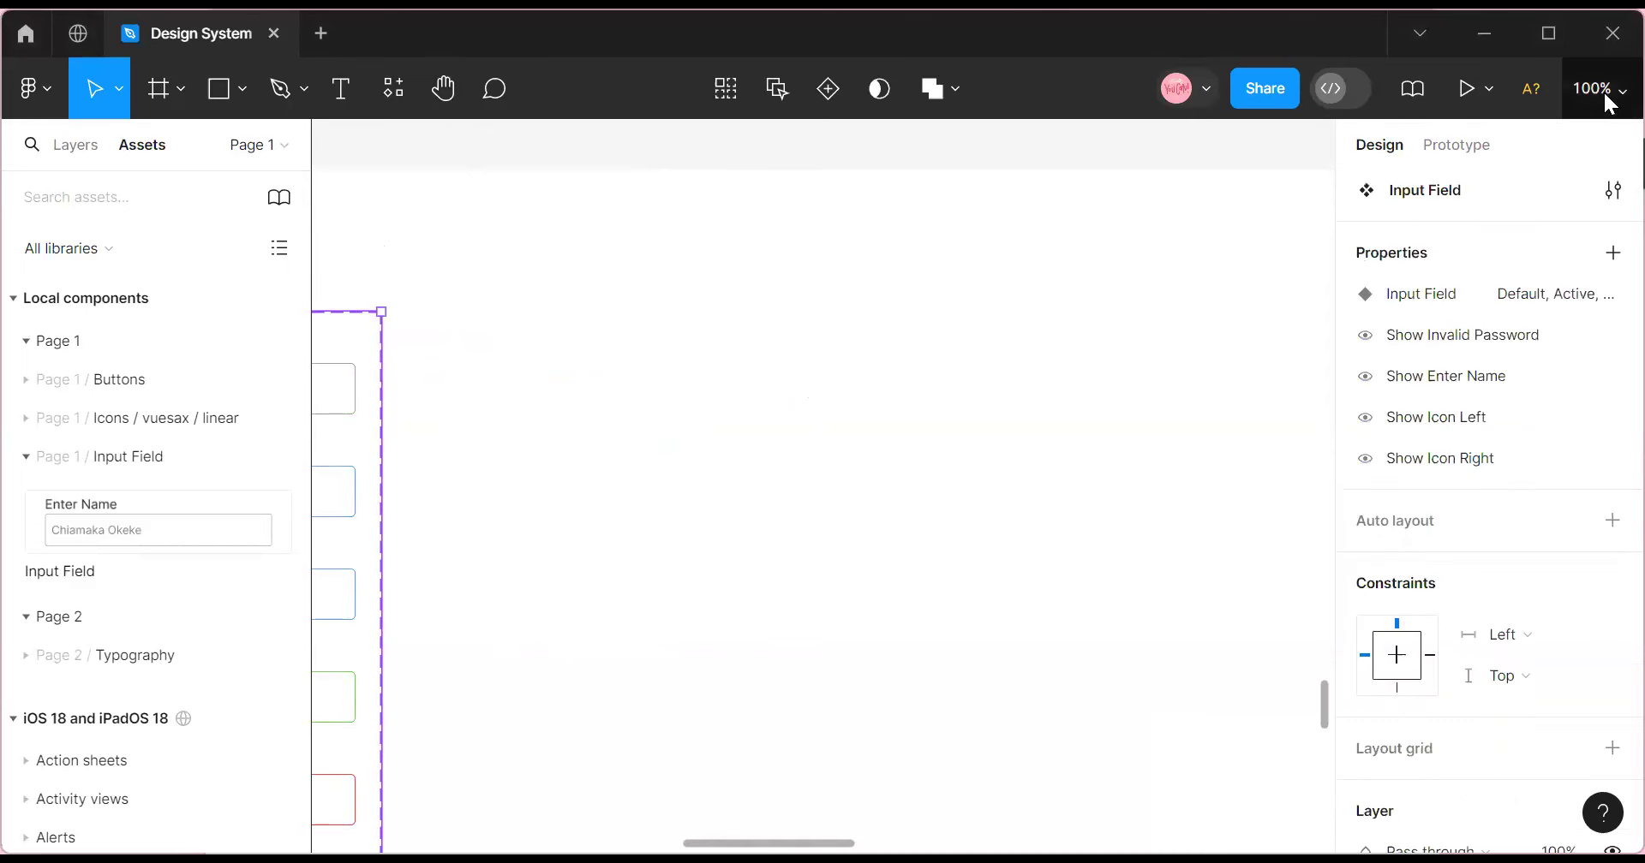
click(1602, 89)
click(1459, 244)
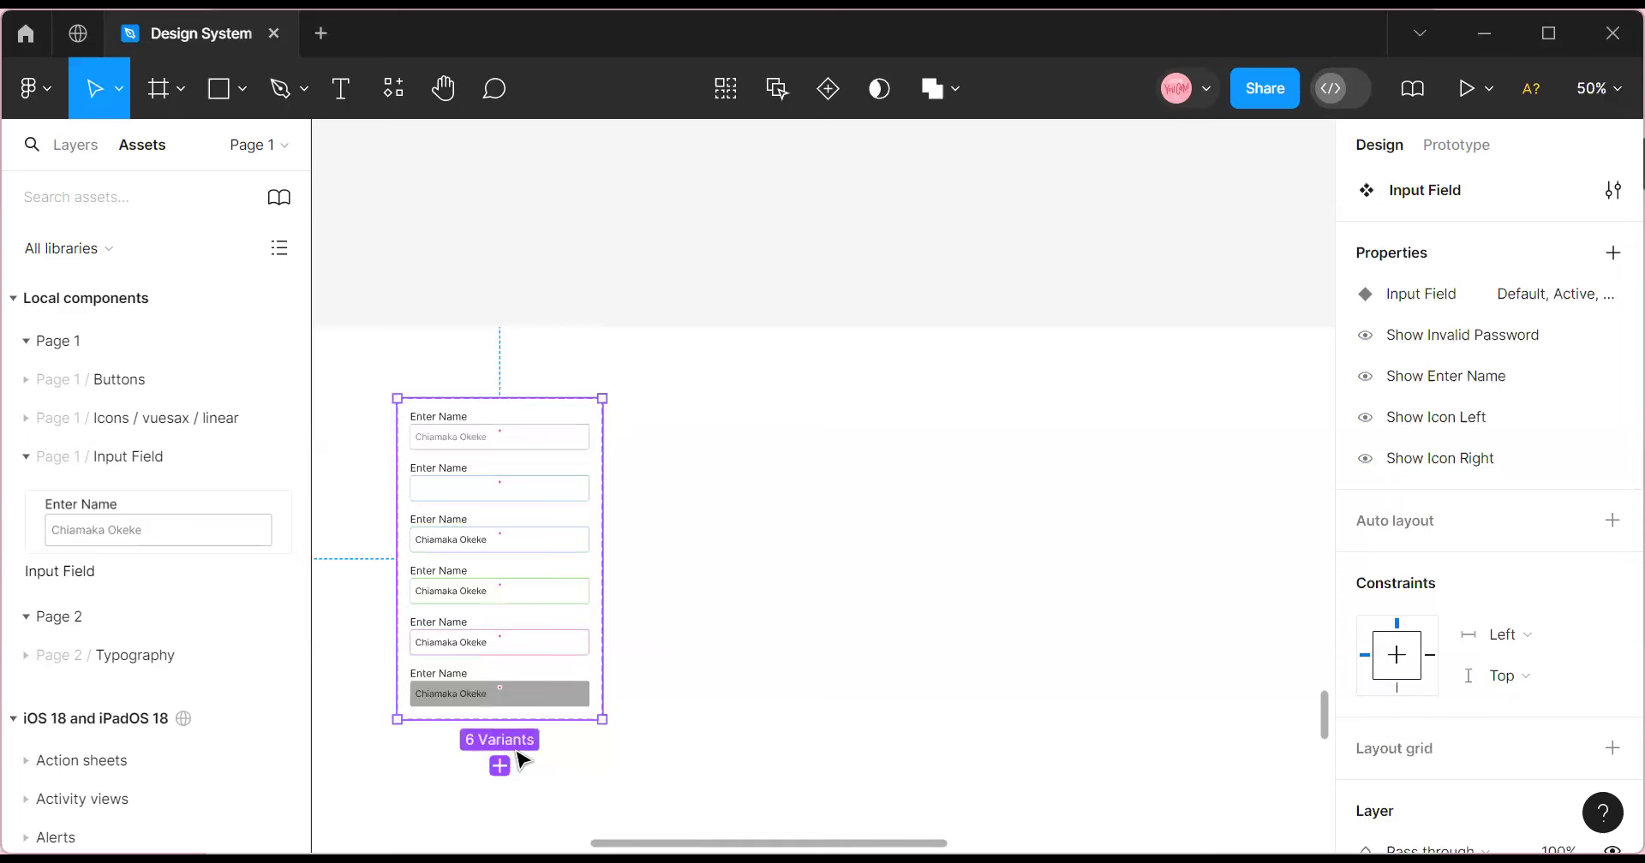
click(814, 578)
scroll(408, 774, down, 5)
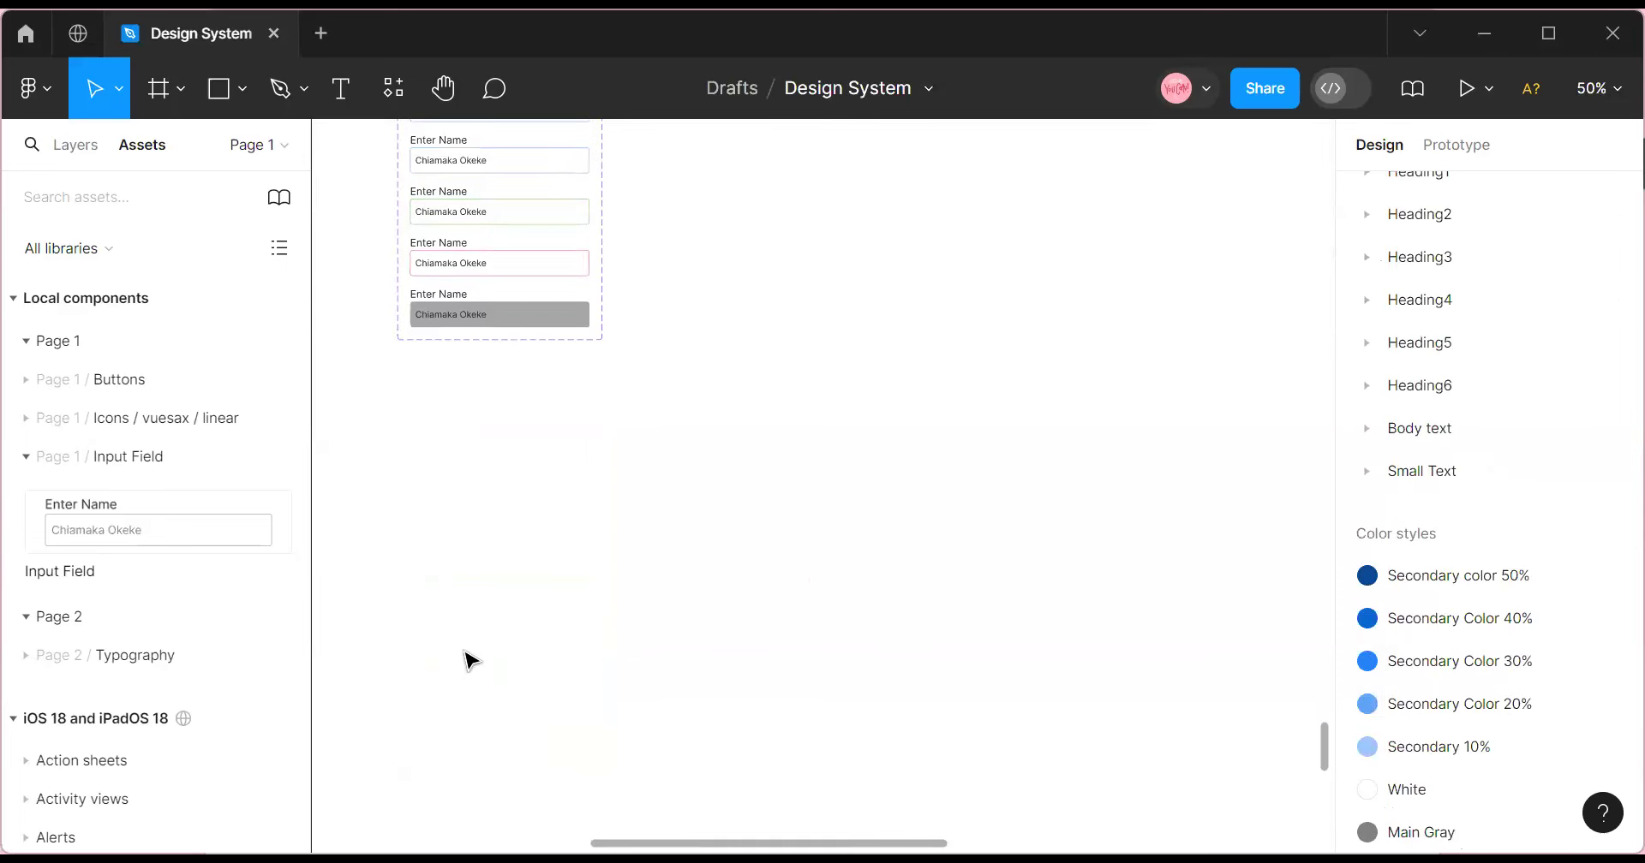
scroll(525, 645, up, 5)
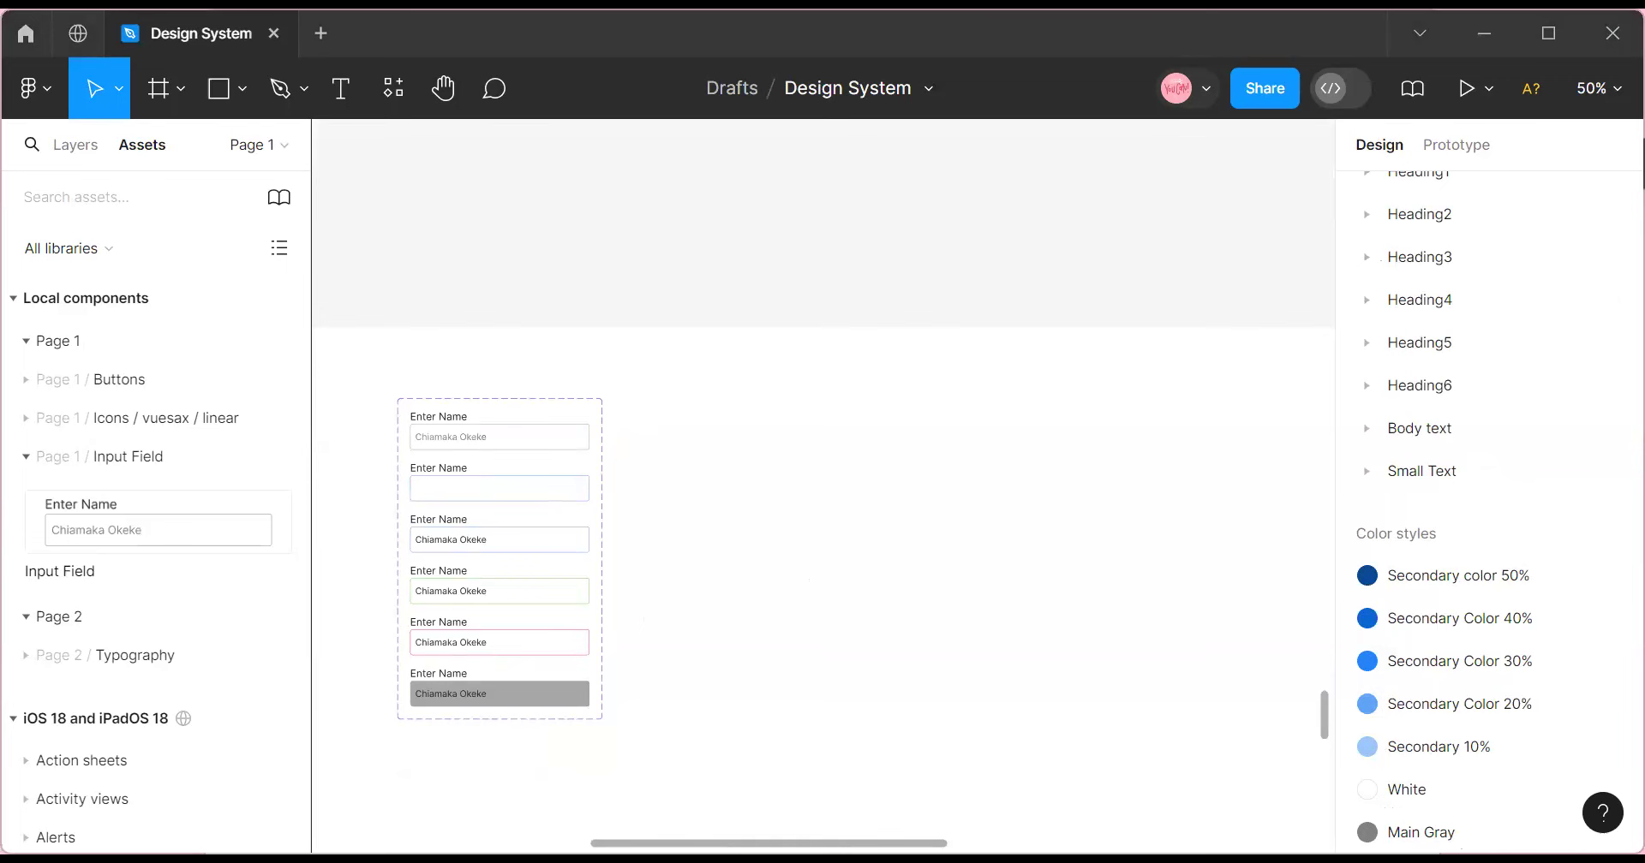
Paste the 500×292 Checkbox 1–5 reference image and place it beside the Input Field set.
right_click(727, 425)
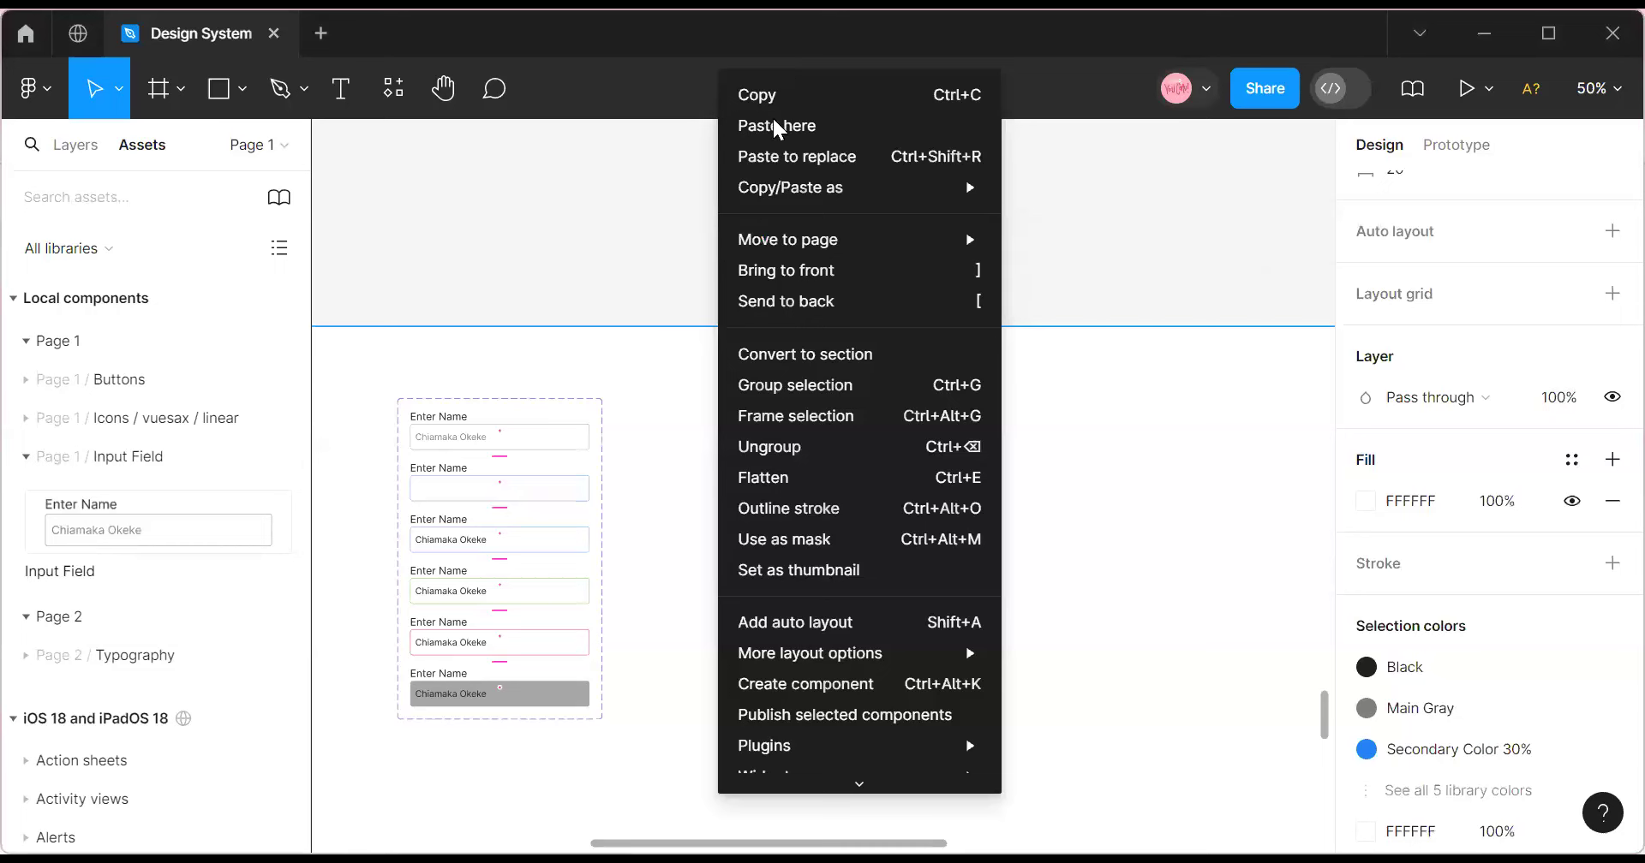
click(769, 120)
drag(866, 209, 717, 478)
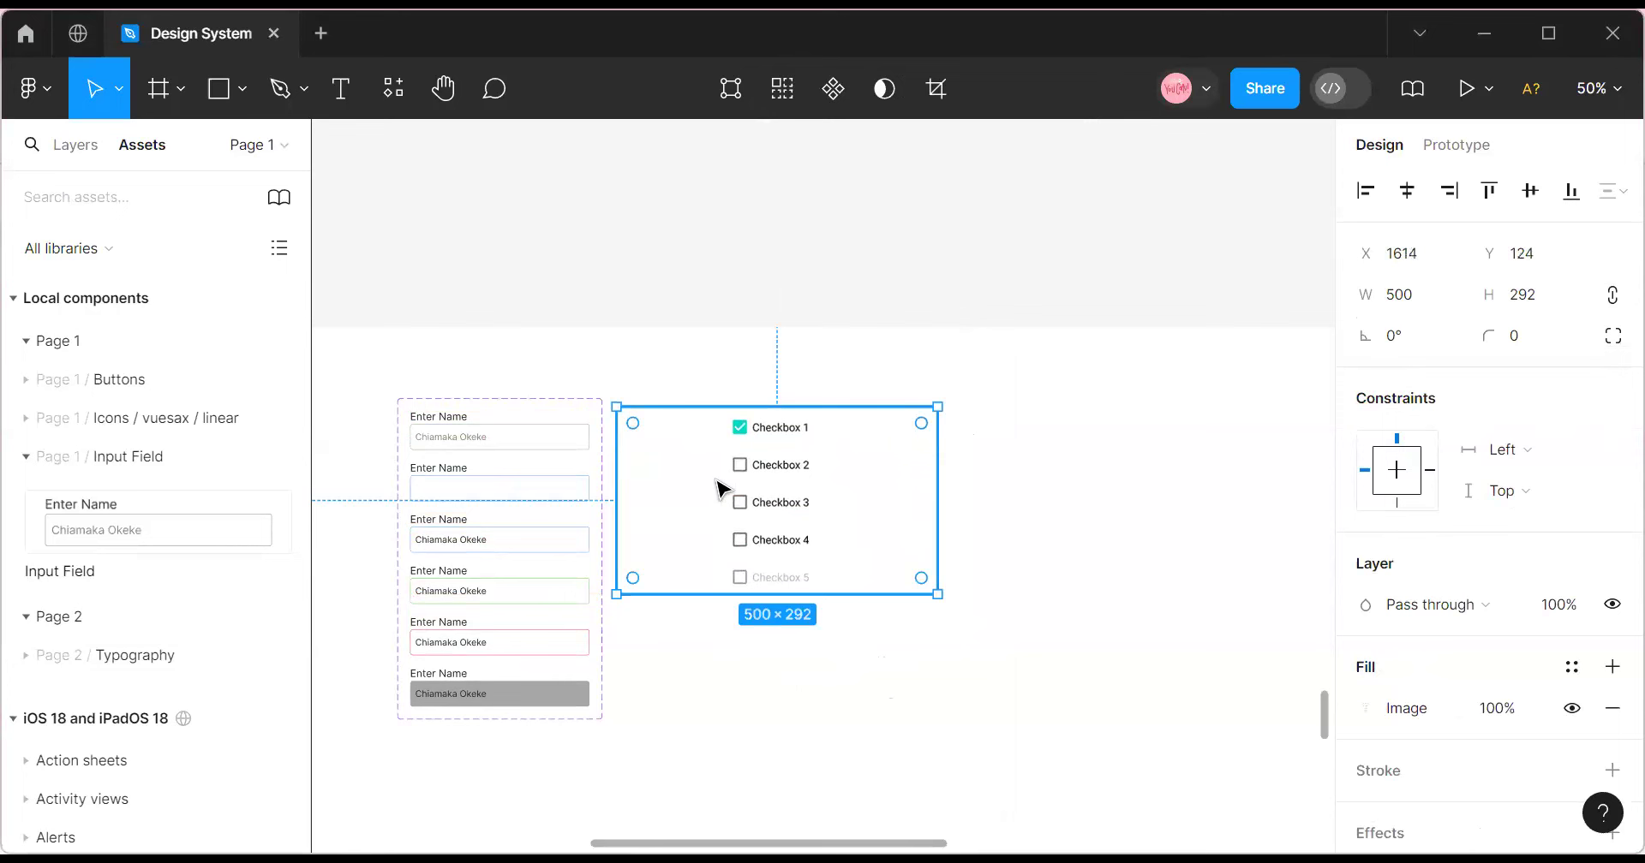
mouse_move(727, 547)
mouse_down()
mouse_move(699, 544)
mouse_move(716, 539)
mouse_up()
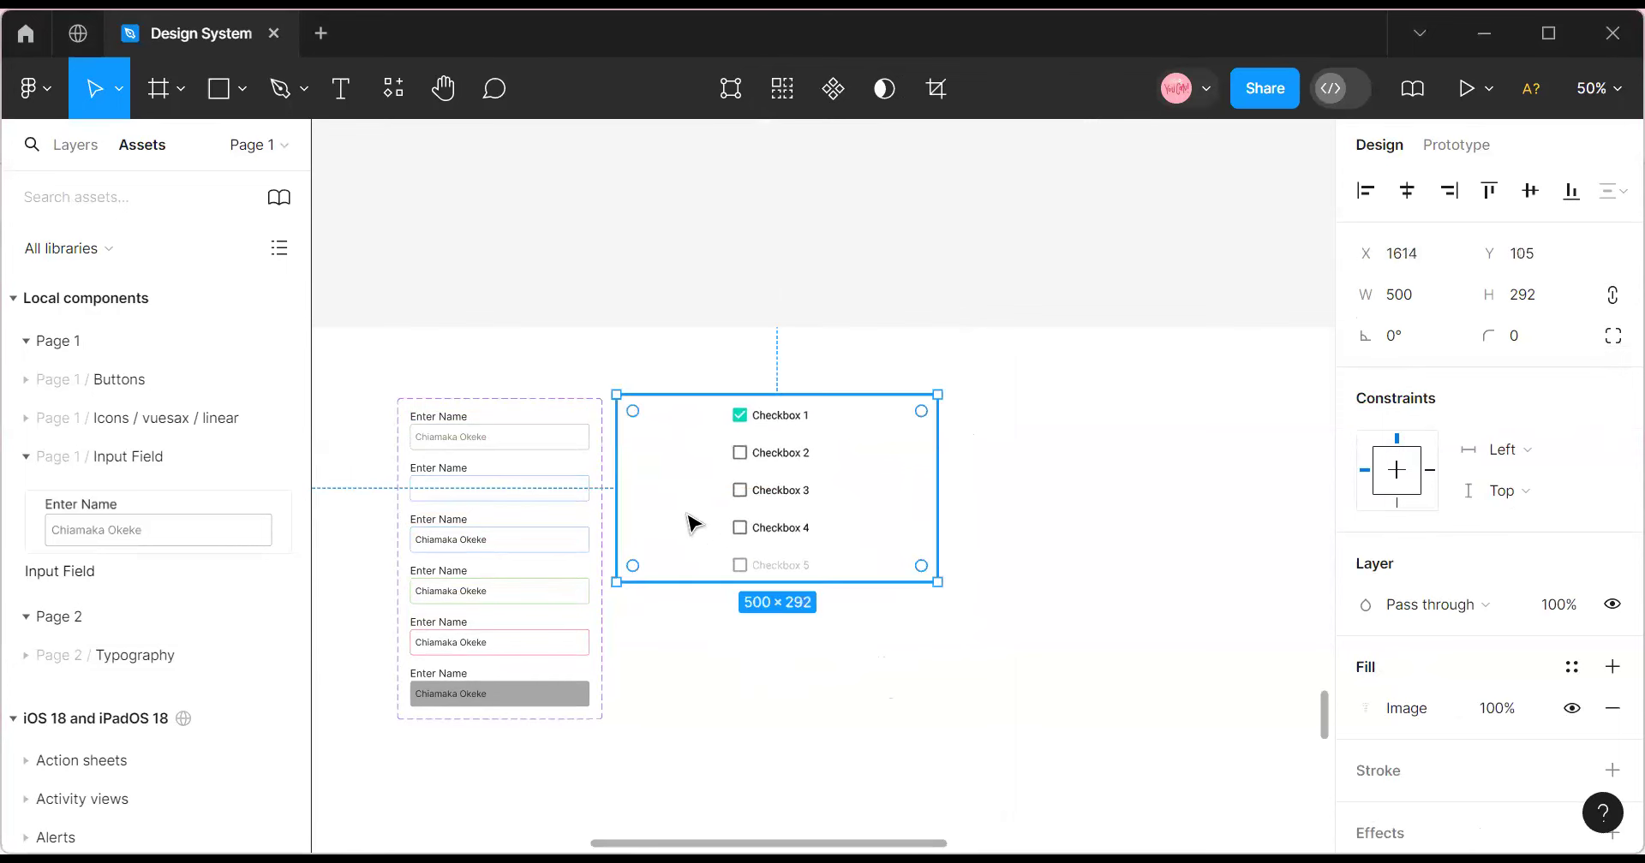
Zoom in to 100% on the checkbox image and pick the Frame tool.
click(1600, 88)
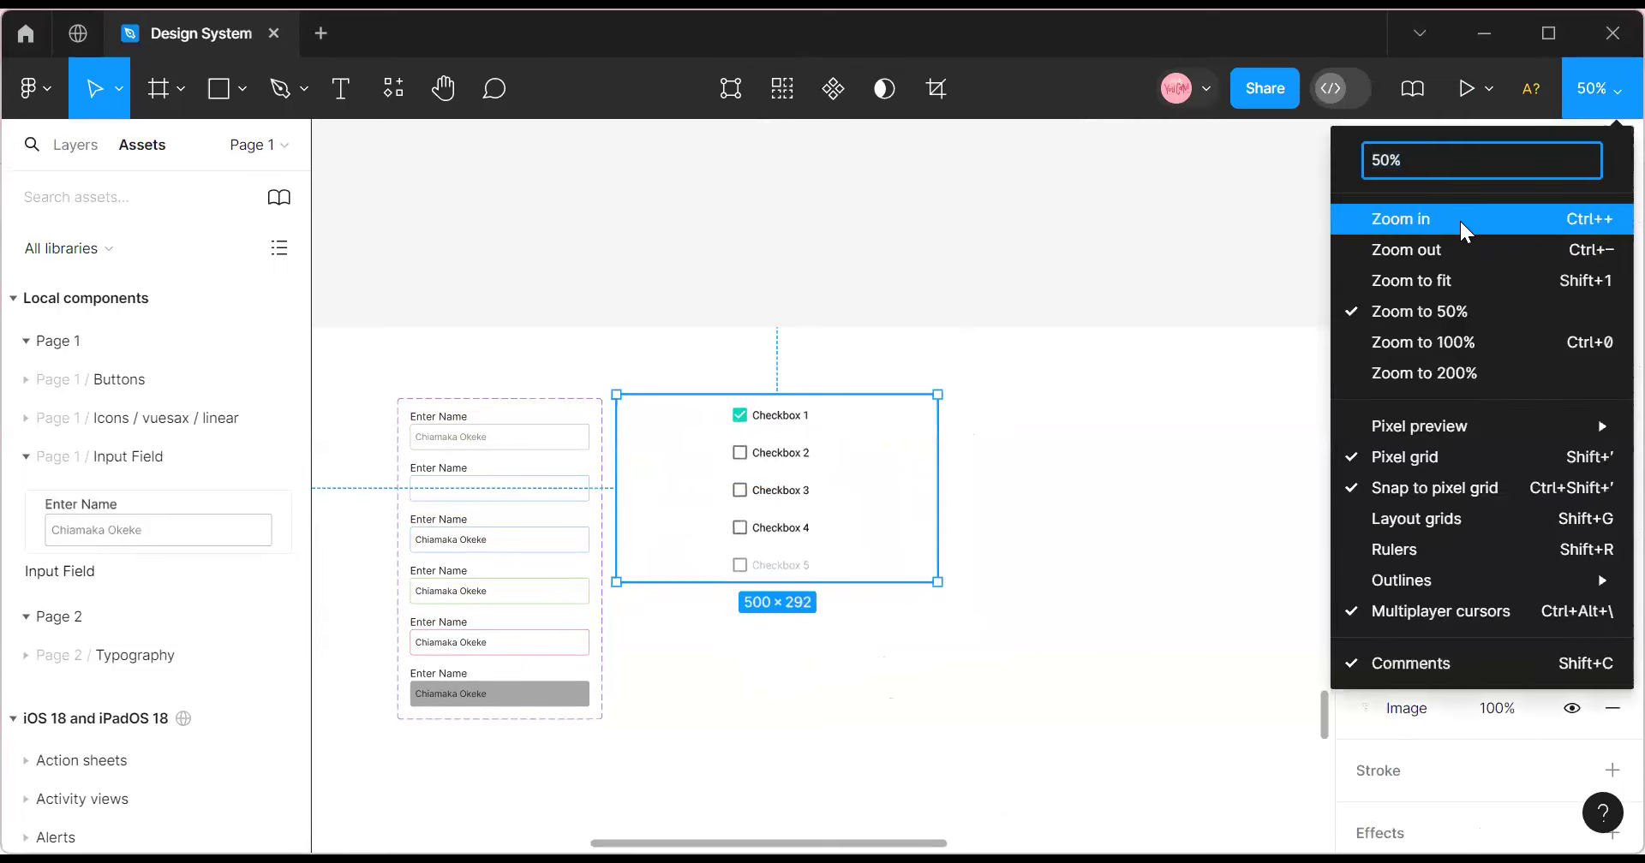
click(1462, 230)
scroll(814, 649, up, 3)
scroll(728, 600, down, 1)
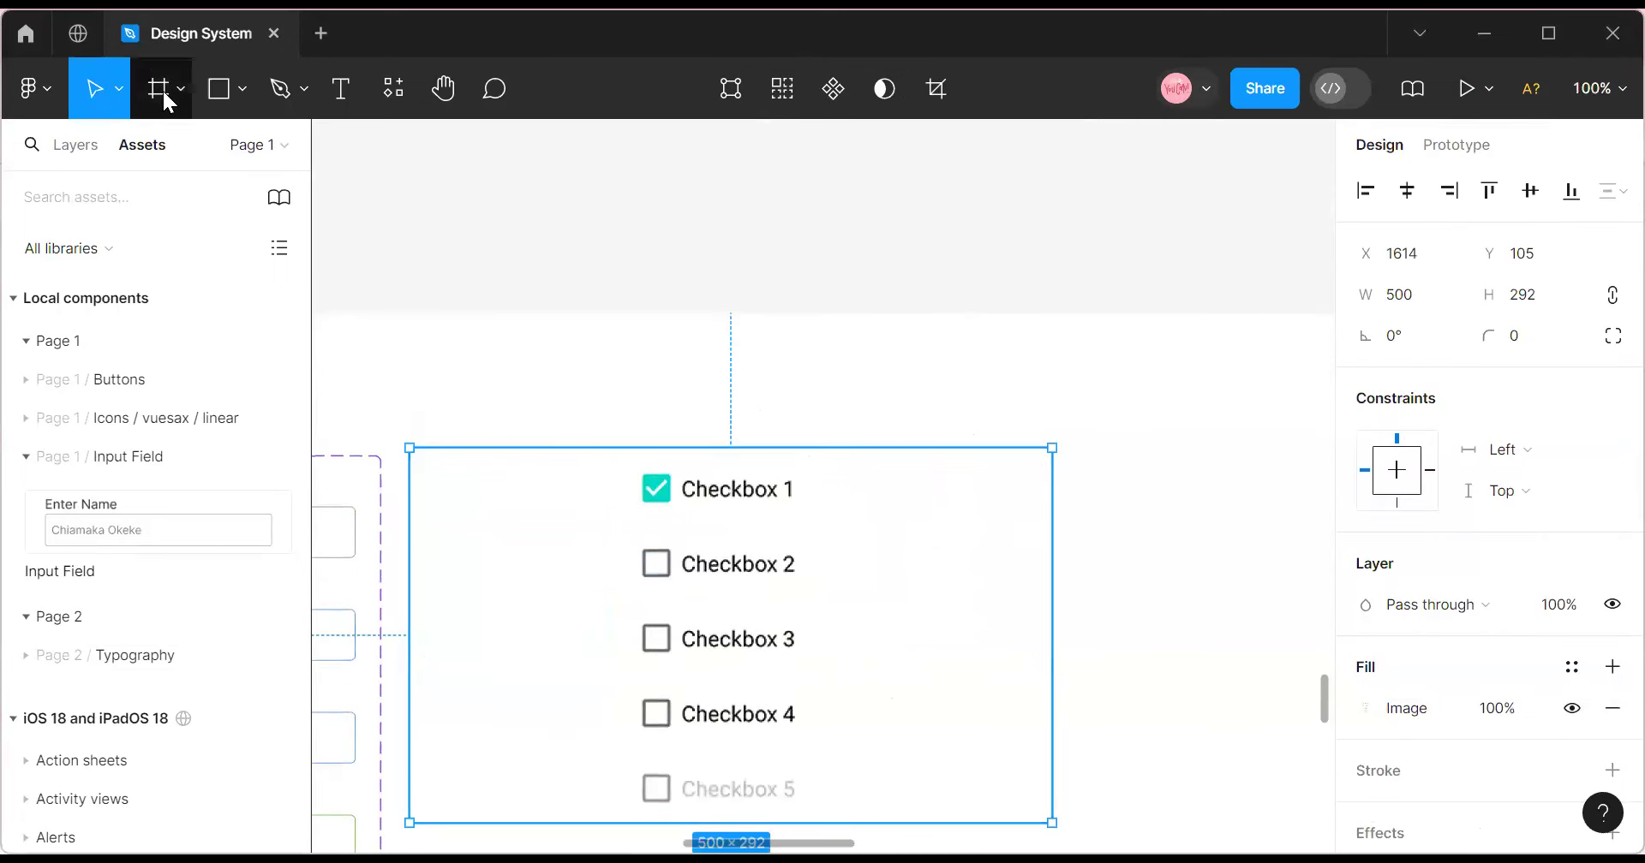
click(159, 88)
Draw a frame right of the checkbox list and size it to 24×24.
click(179, 90)
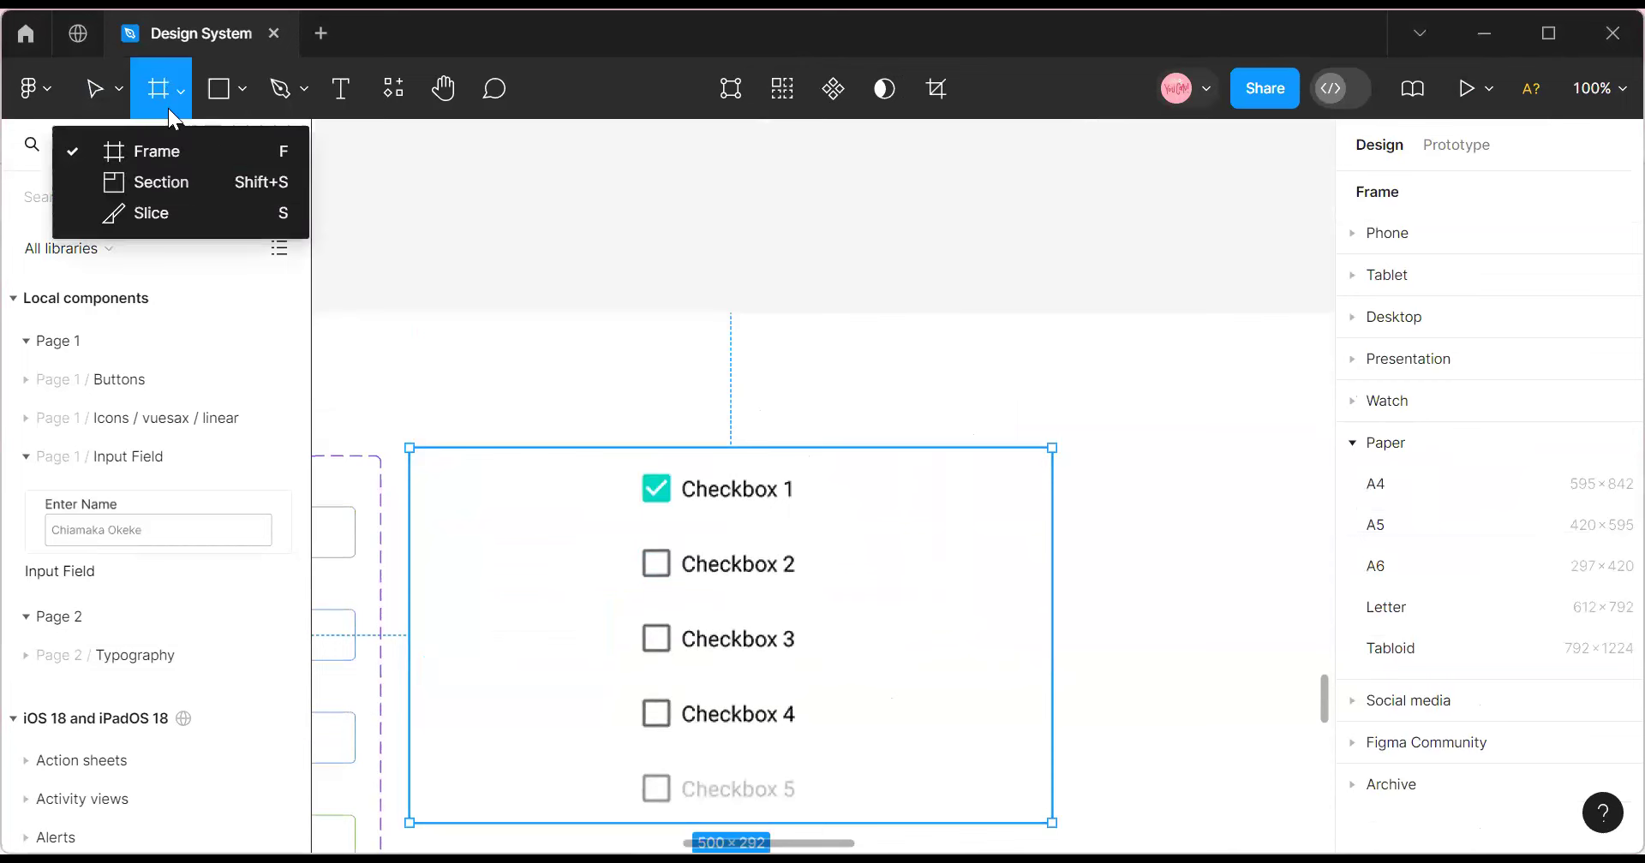
click(147, 151)
drag(1097, 470, 1146, 520)
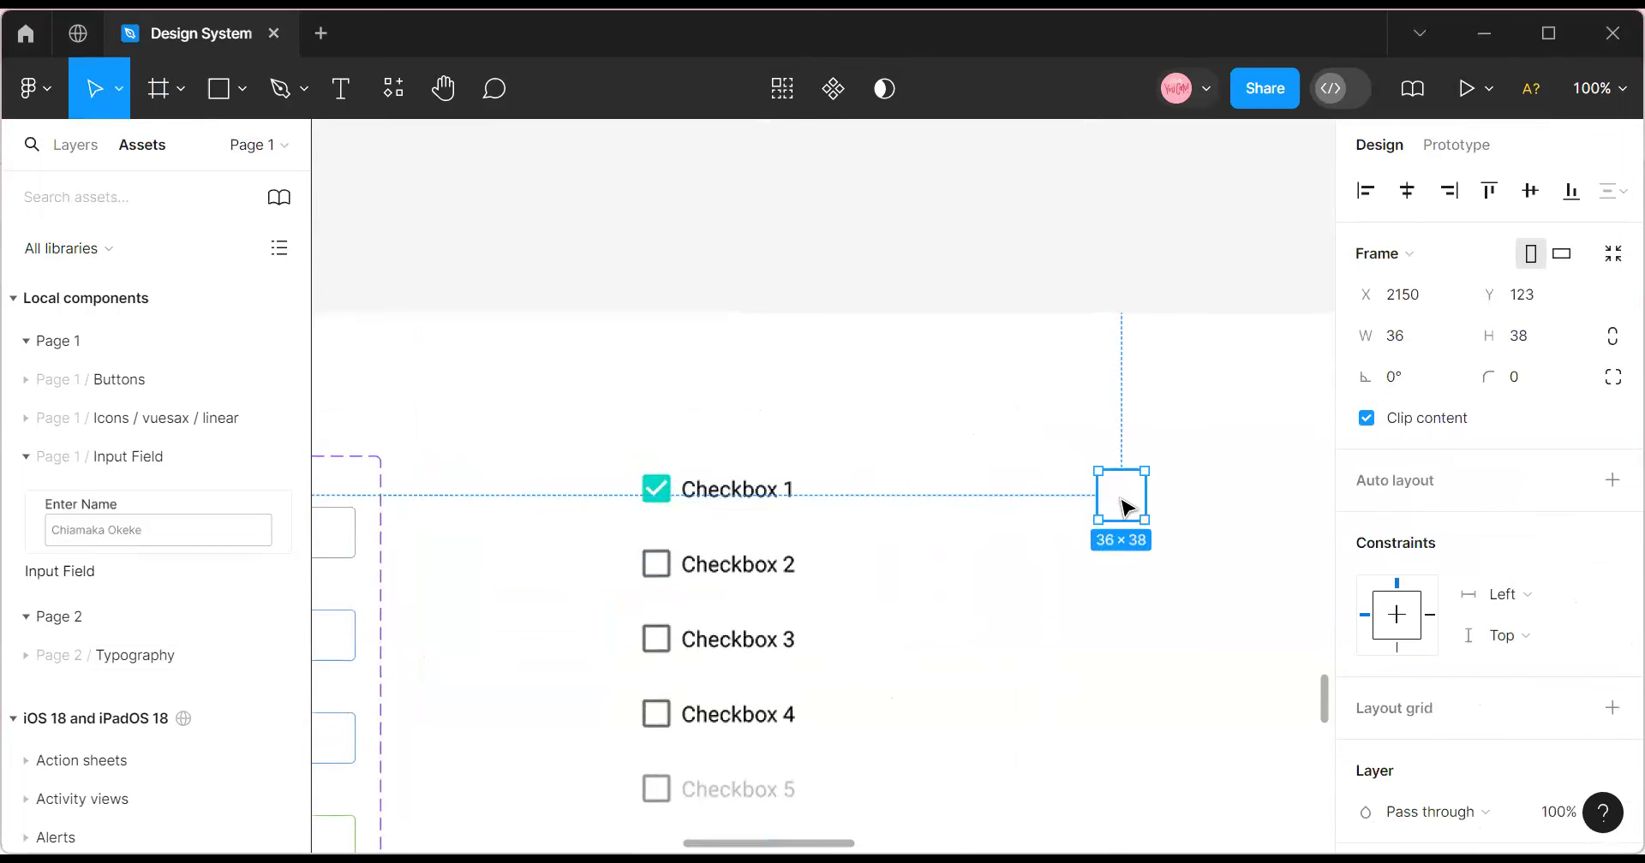
click(1431, 341)
text(24)
click(1535, 346)
text(24)
click(1126, 444)
click(1111, 477)
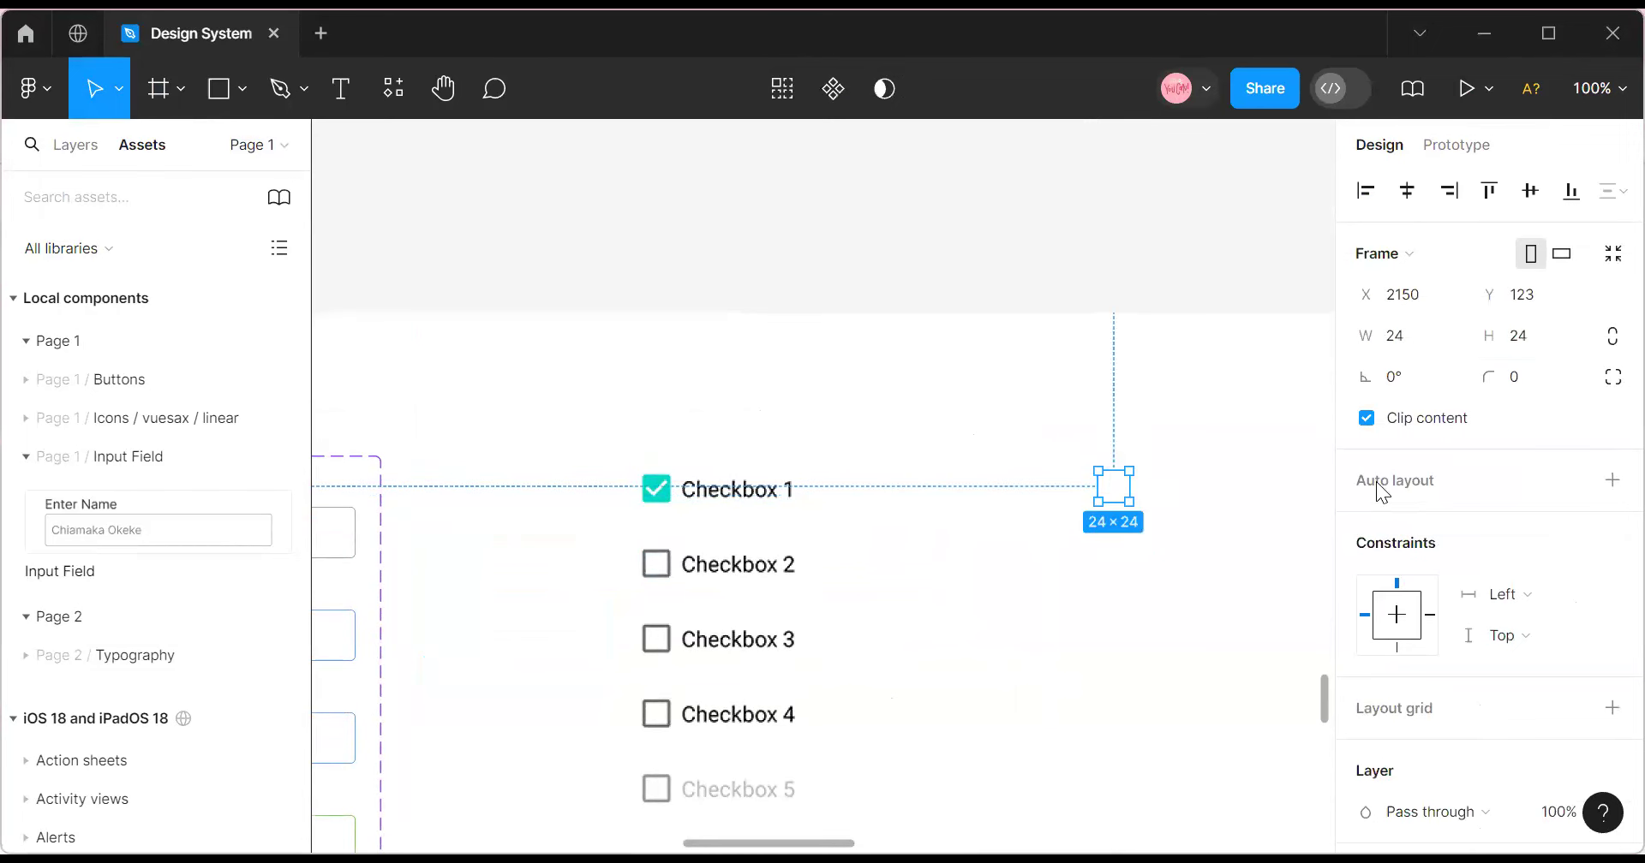
Fill the square with Secondary color 50% and give it a 4 px corner radius.
scroll(1376, 482, down, 3)
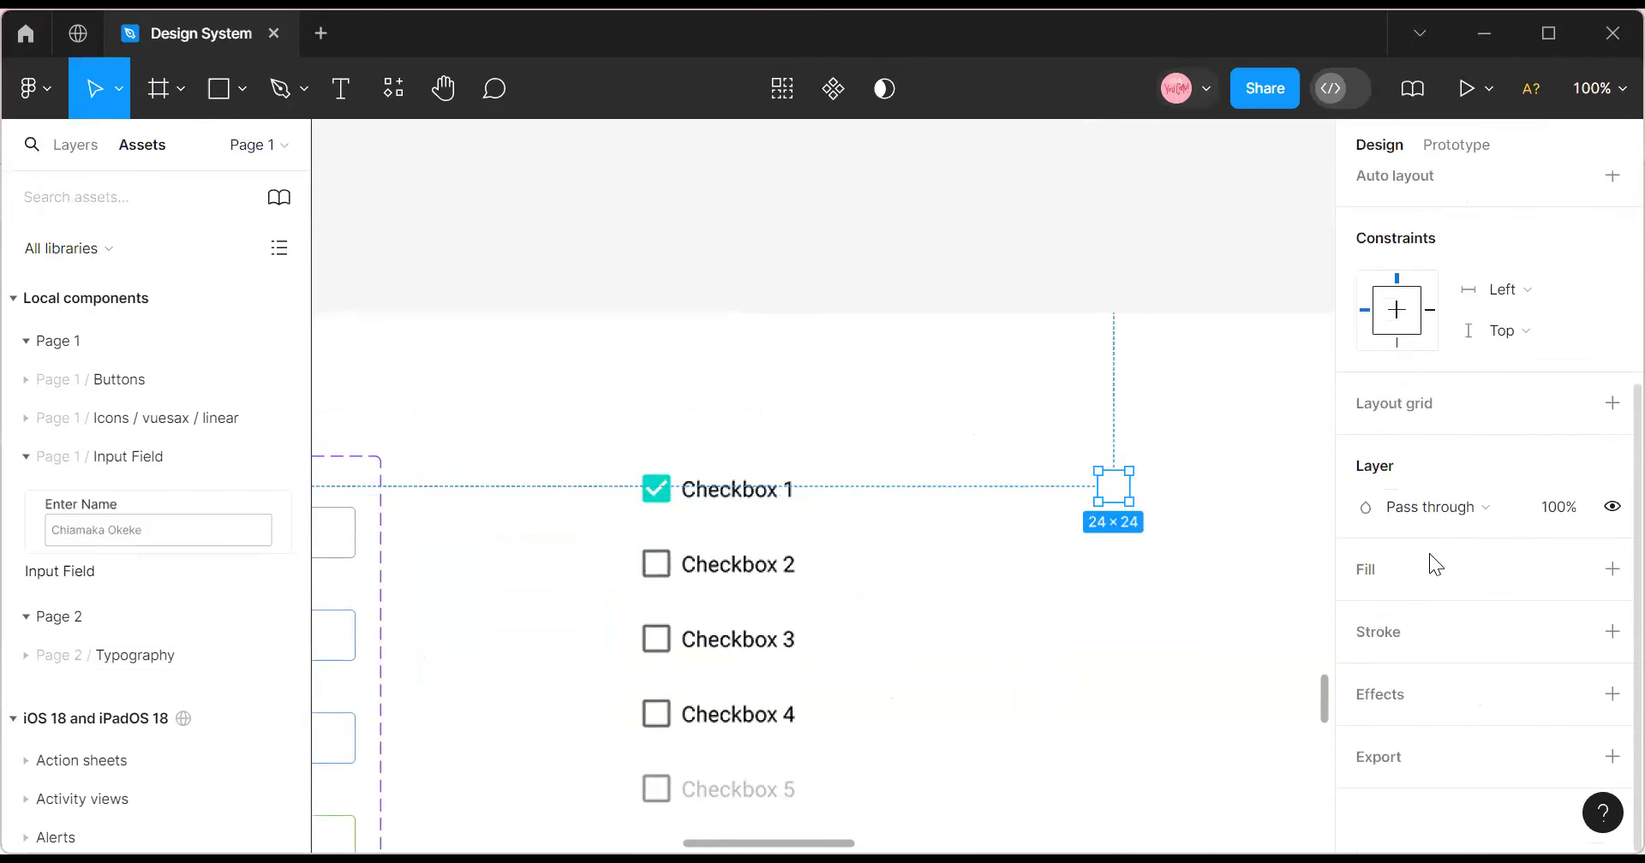
click(1569, 571)
click(1111, 477)
drag(1111, 479, 1000, 483)
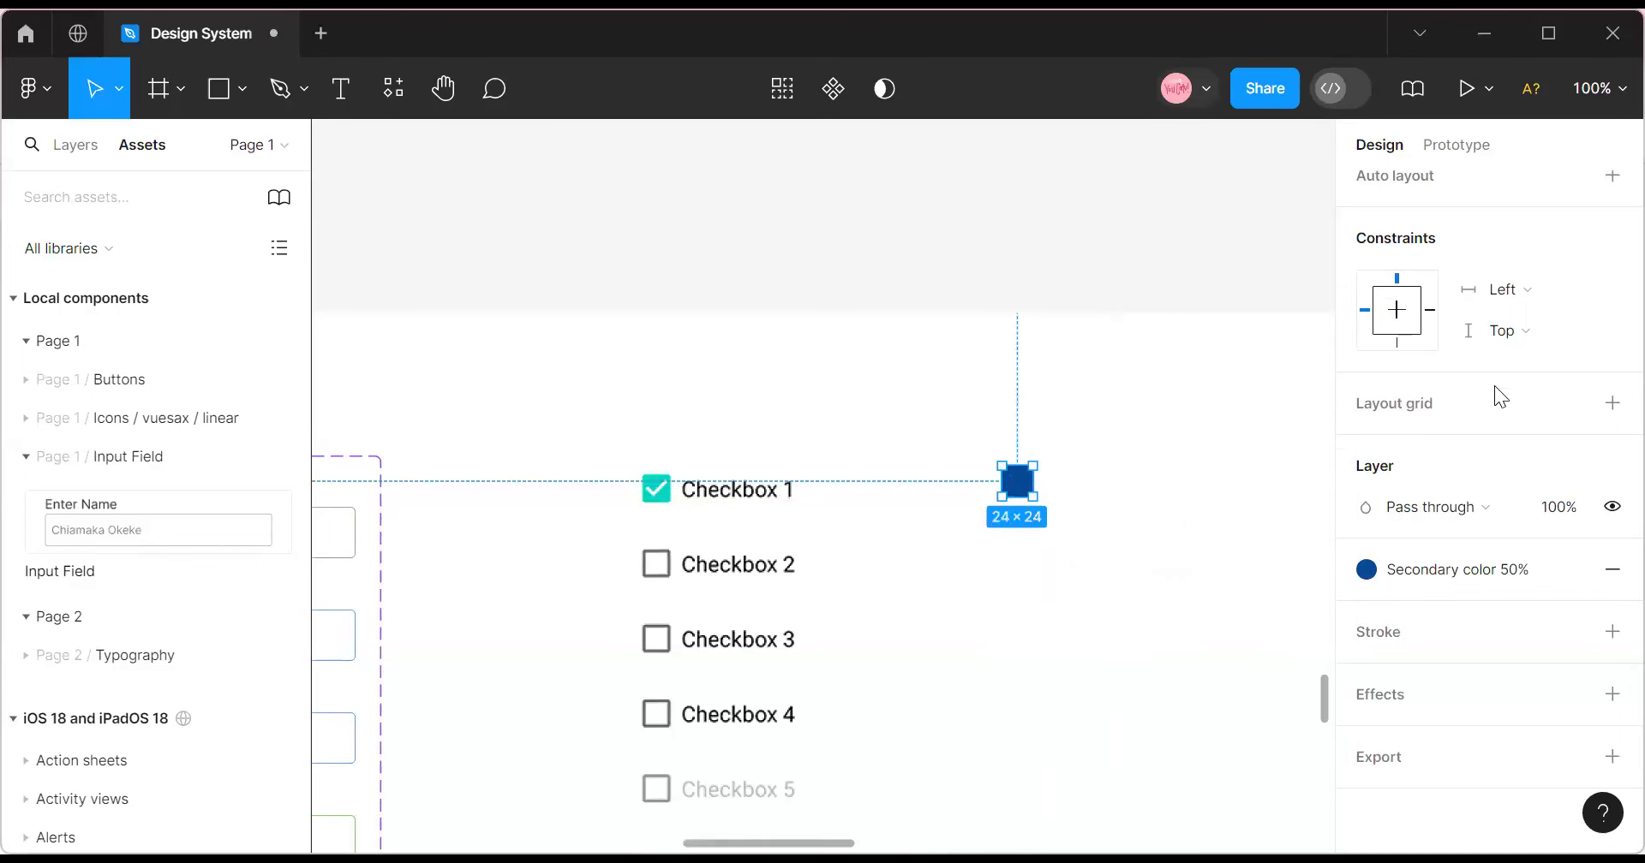
click(1523, 386)
text(4)
key(Return)
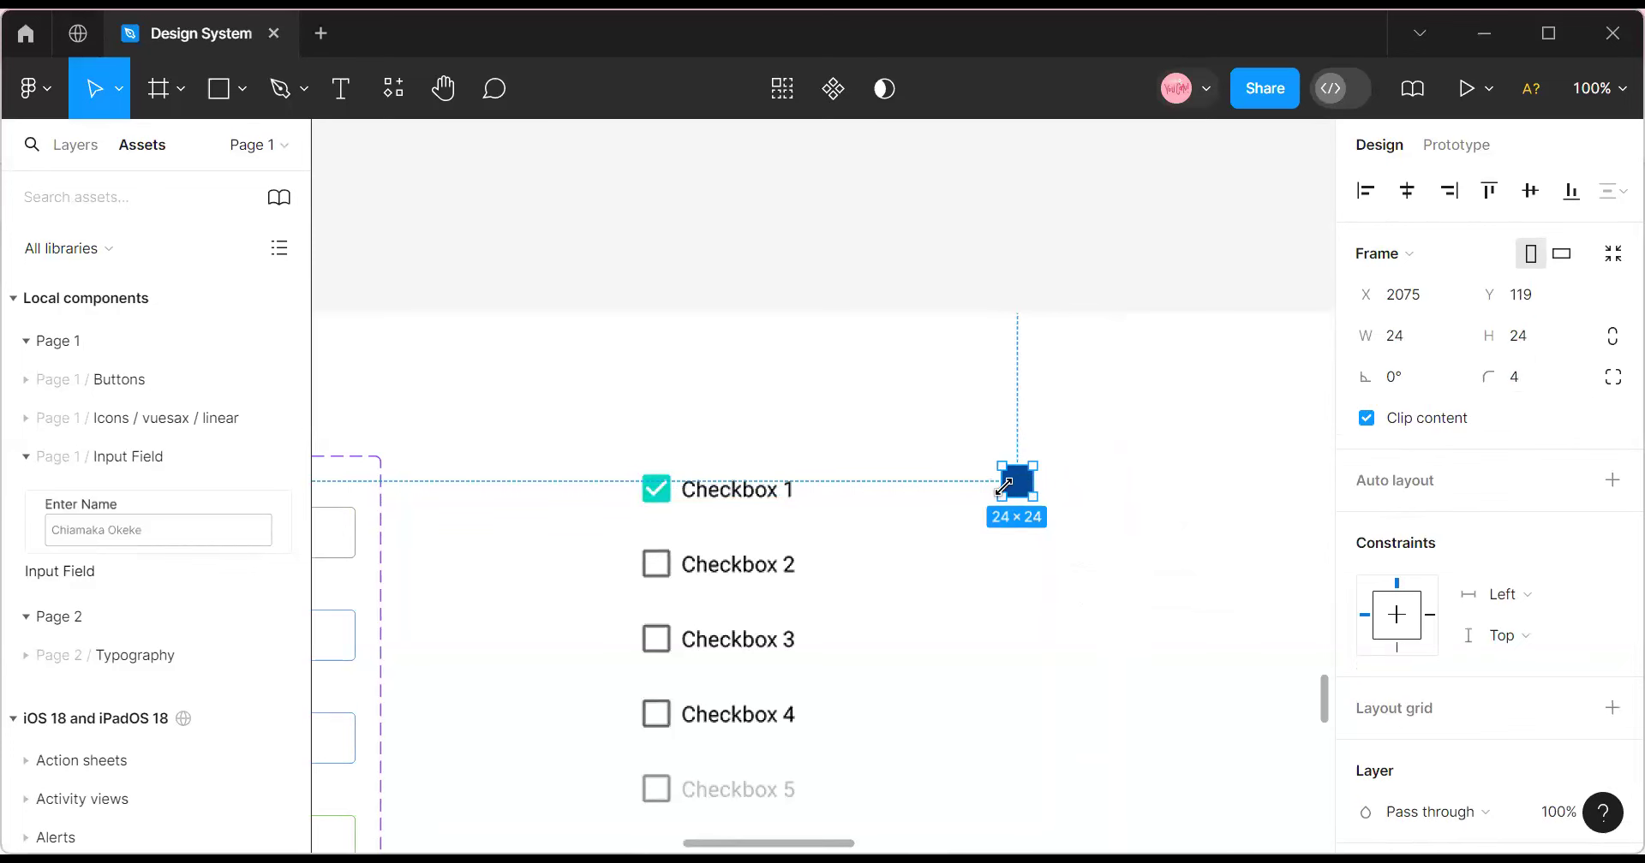
Line the blue square up with the Checkbox 1 row, zooming to 200% and back to 100%.
drag(1009, 489, 963, 495)
click(1600, 88)
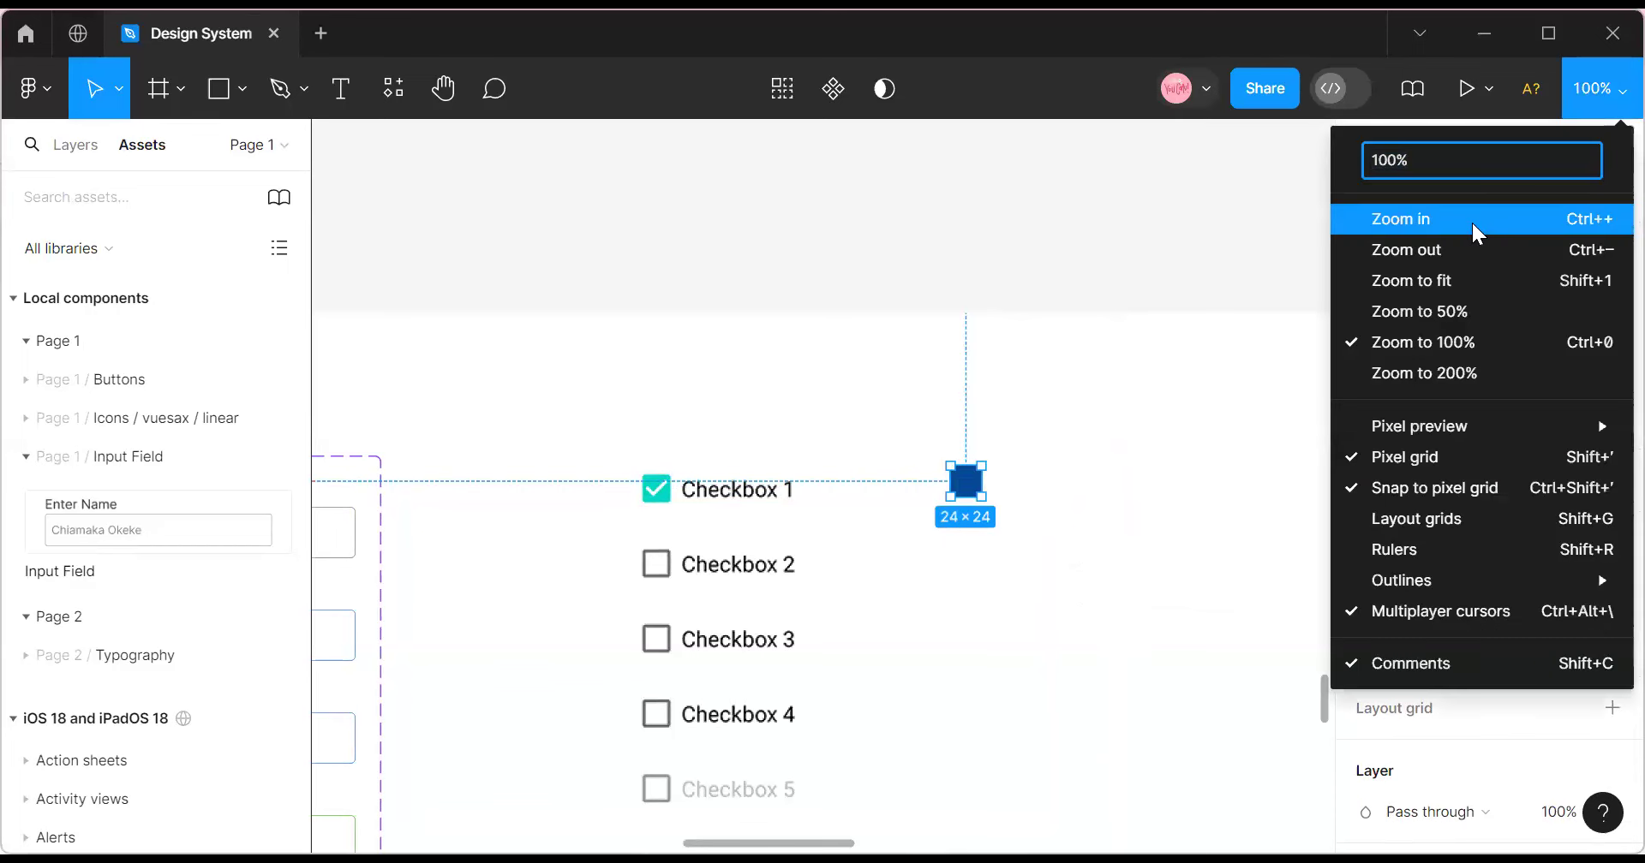
click(1471, 219)
drag(1102, 495, 1320, 470)
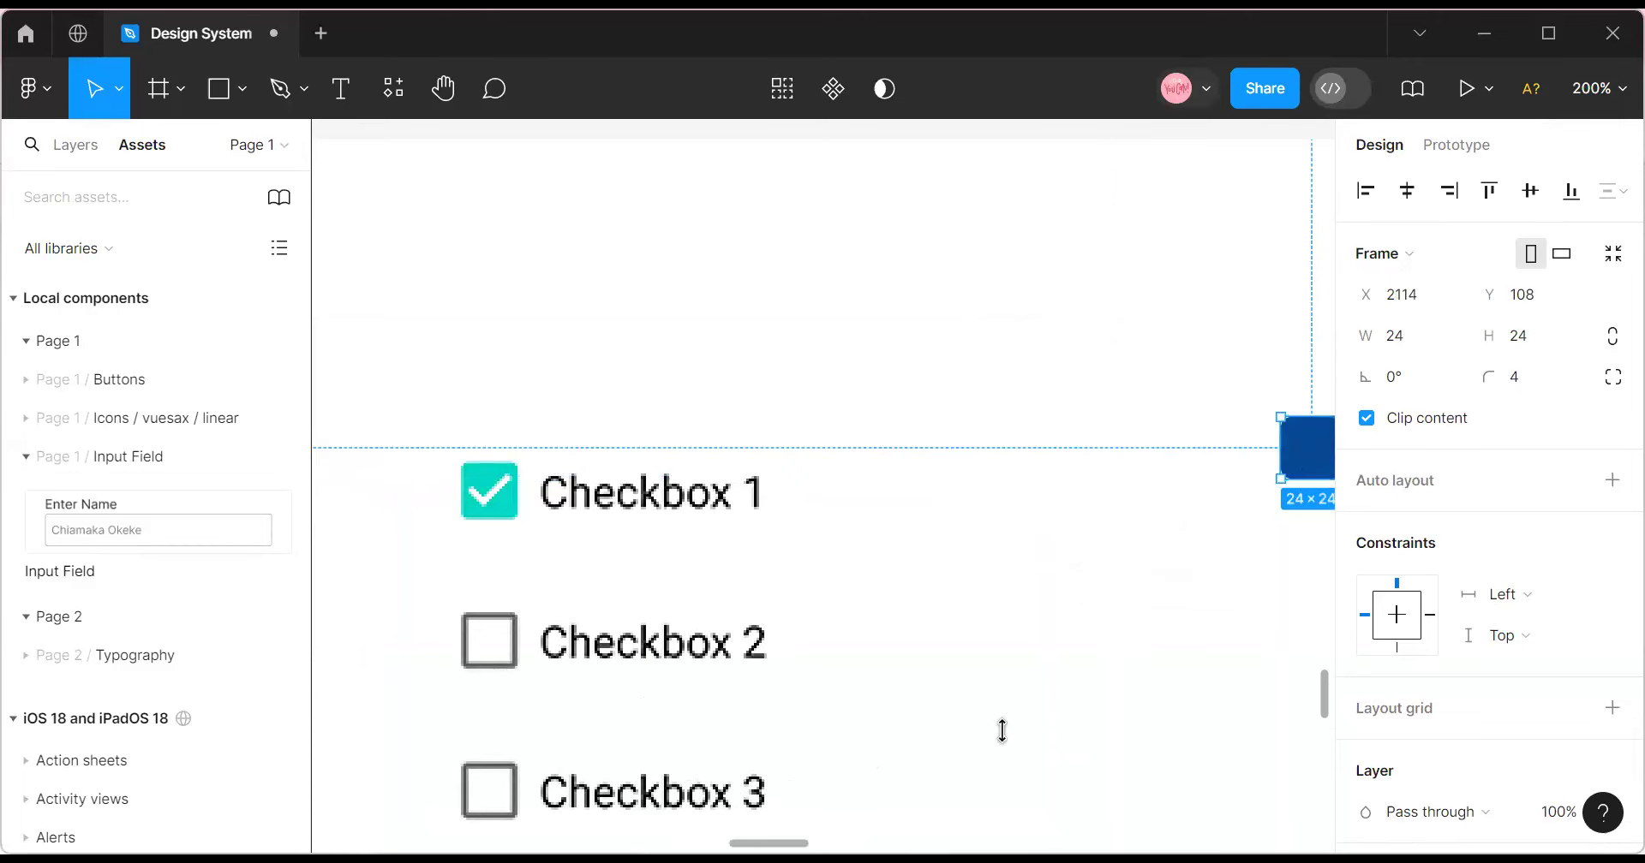
click(1599, 88)
click(1470, 252)
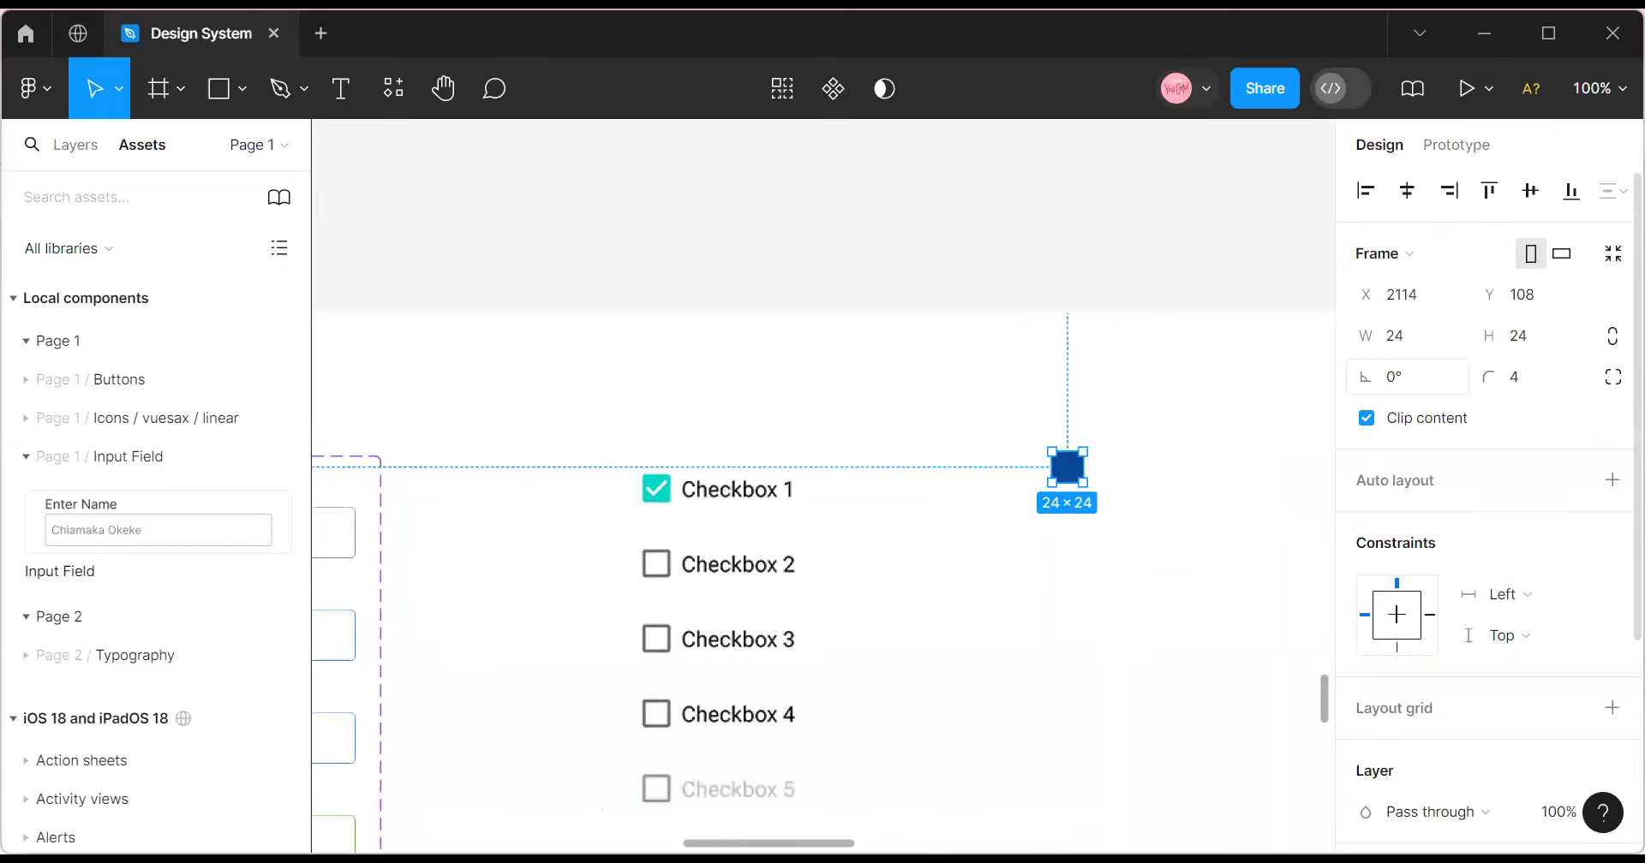
scroll(742, 477, right, 5)
drag(732, 468, 739, 502)
right_click(736, 496)
mouse_move(816, 667)
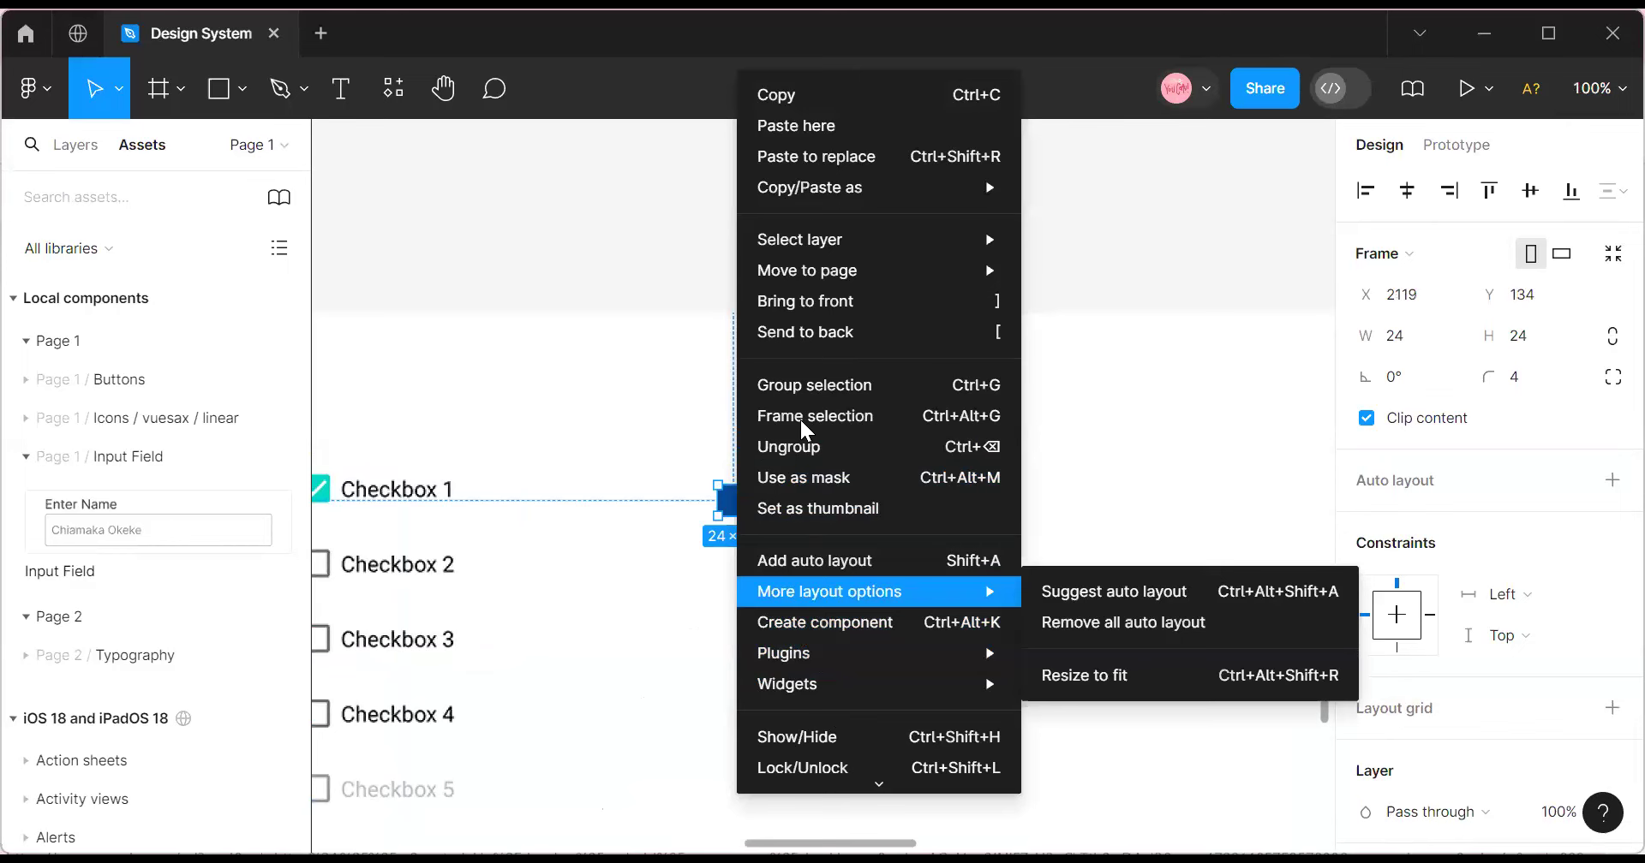
click(728, 500)
Import a thin Check icon from the Iconify plugin.
right_click(724, 499)
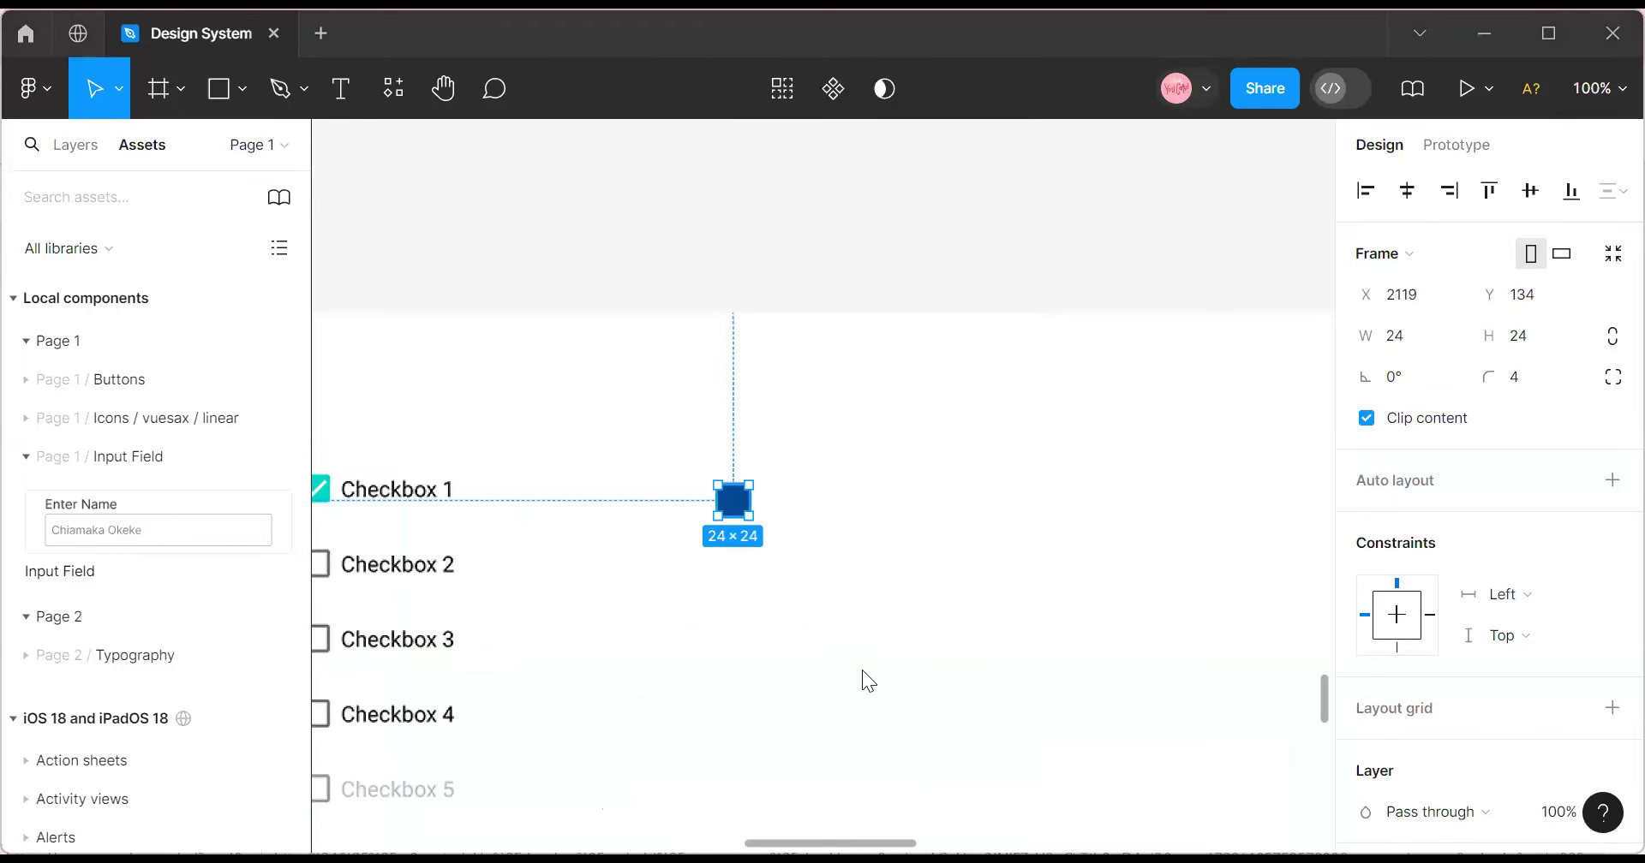
mouse_move(835, 659)
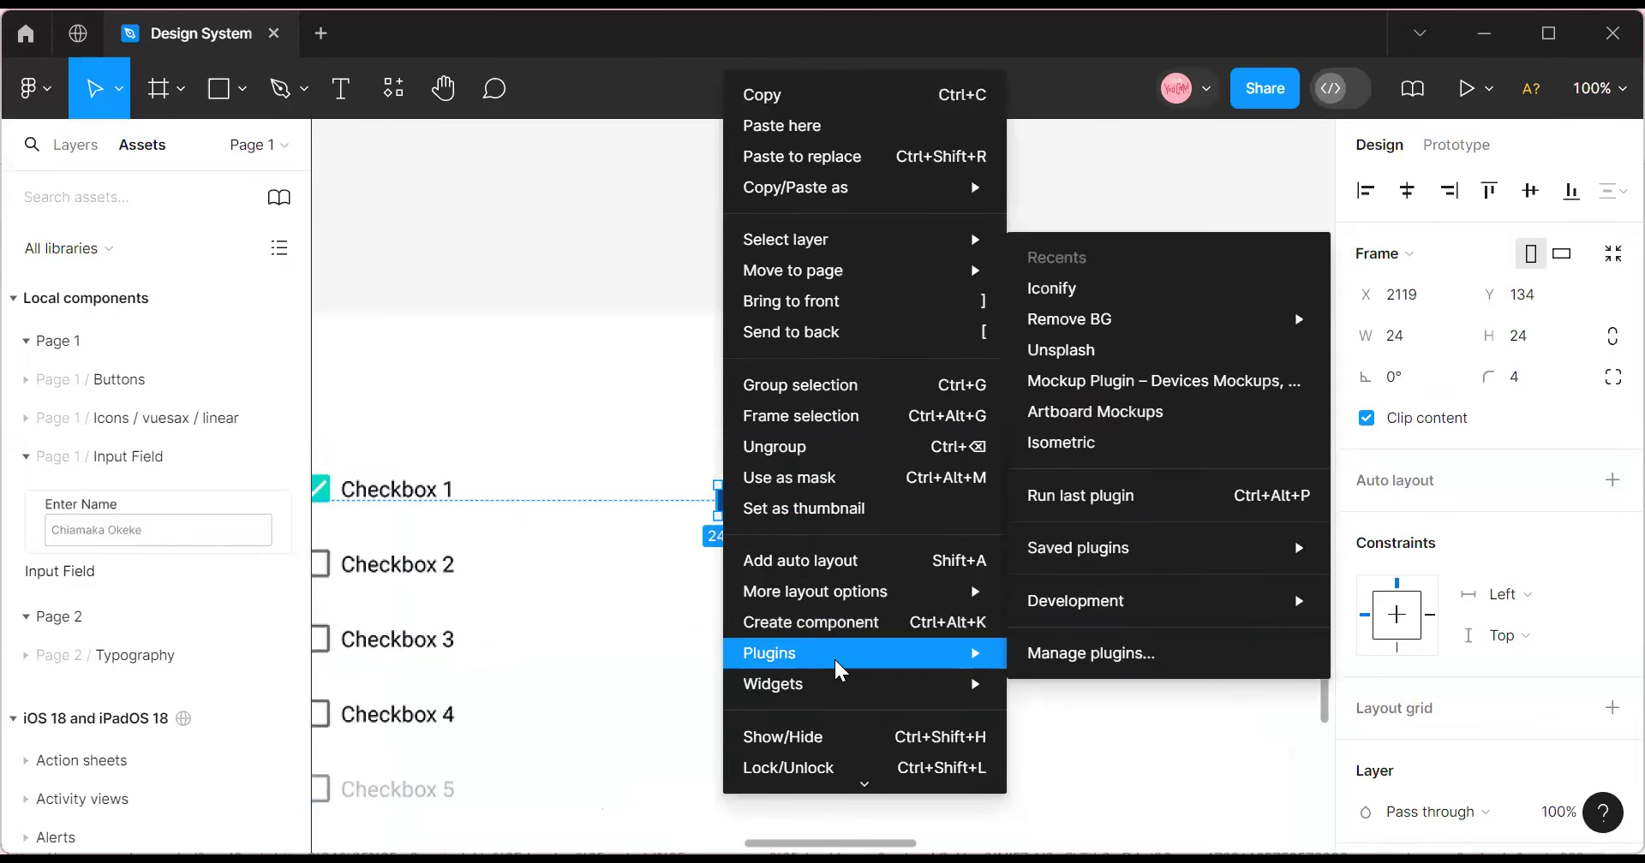
click(1110, 279)
double_click(81, 369)
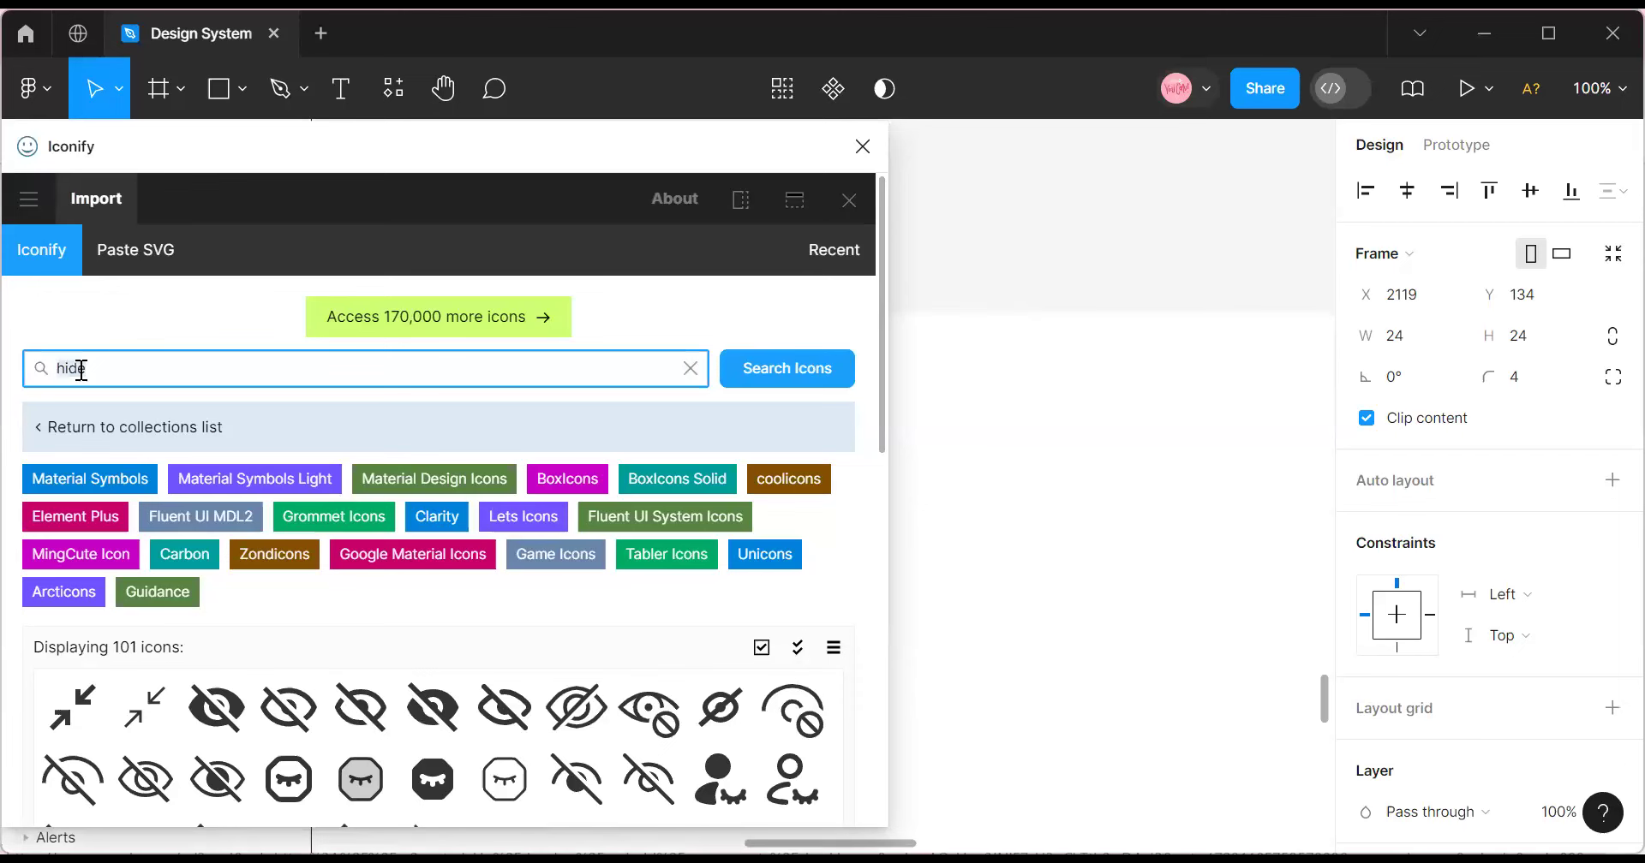
text(q)
scroll(219, 676, down, 6)
scroll(228, 654, up, 6)
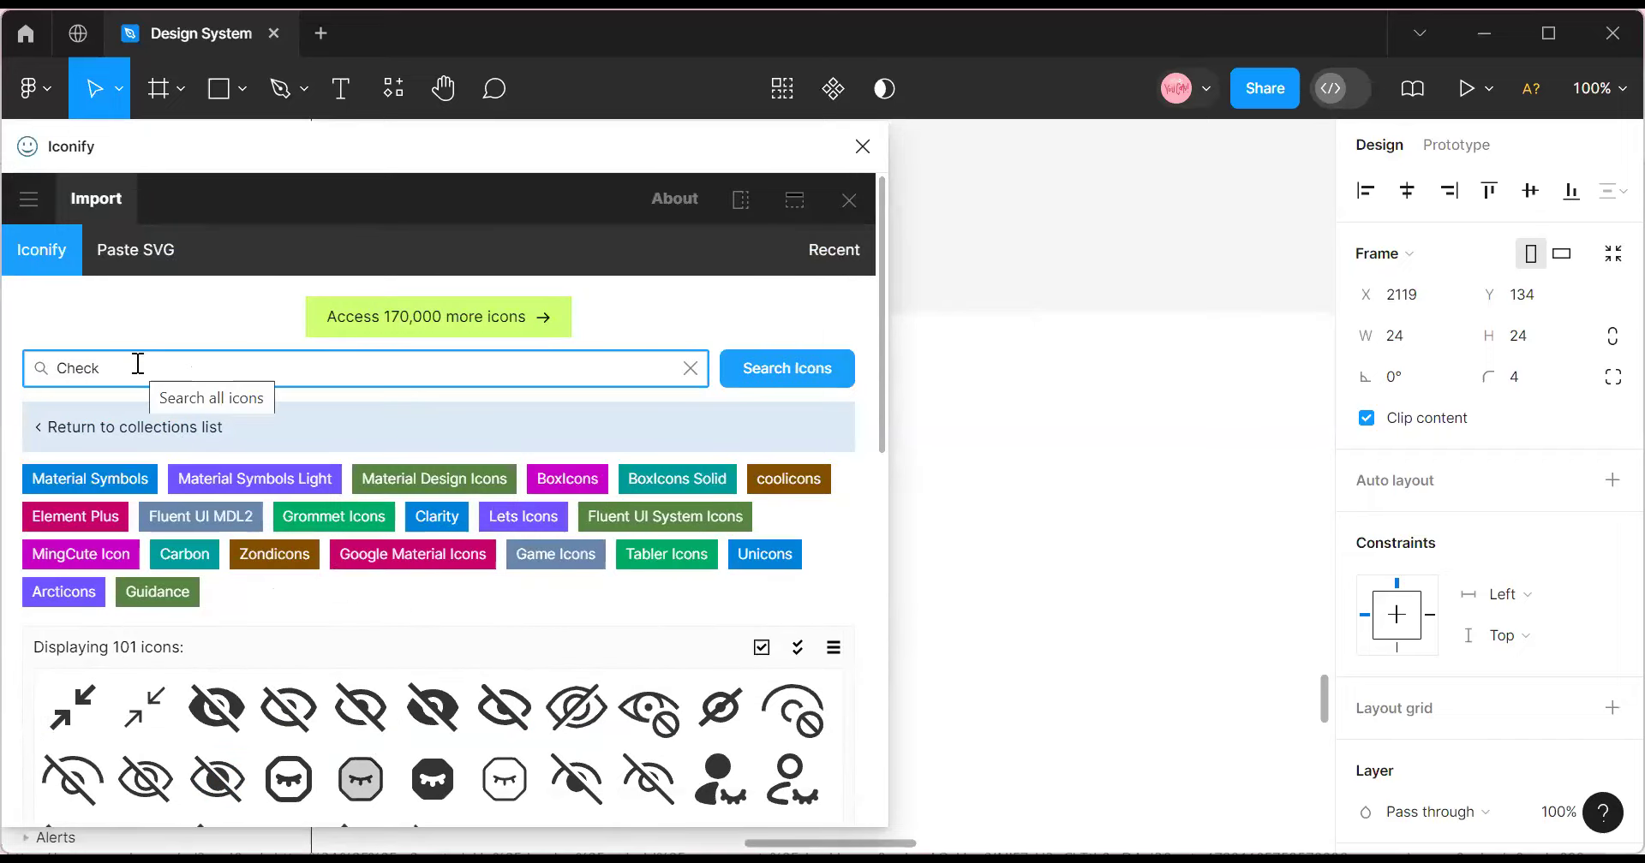
click(801, 367)
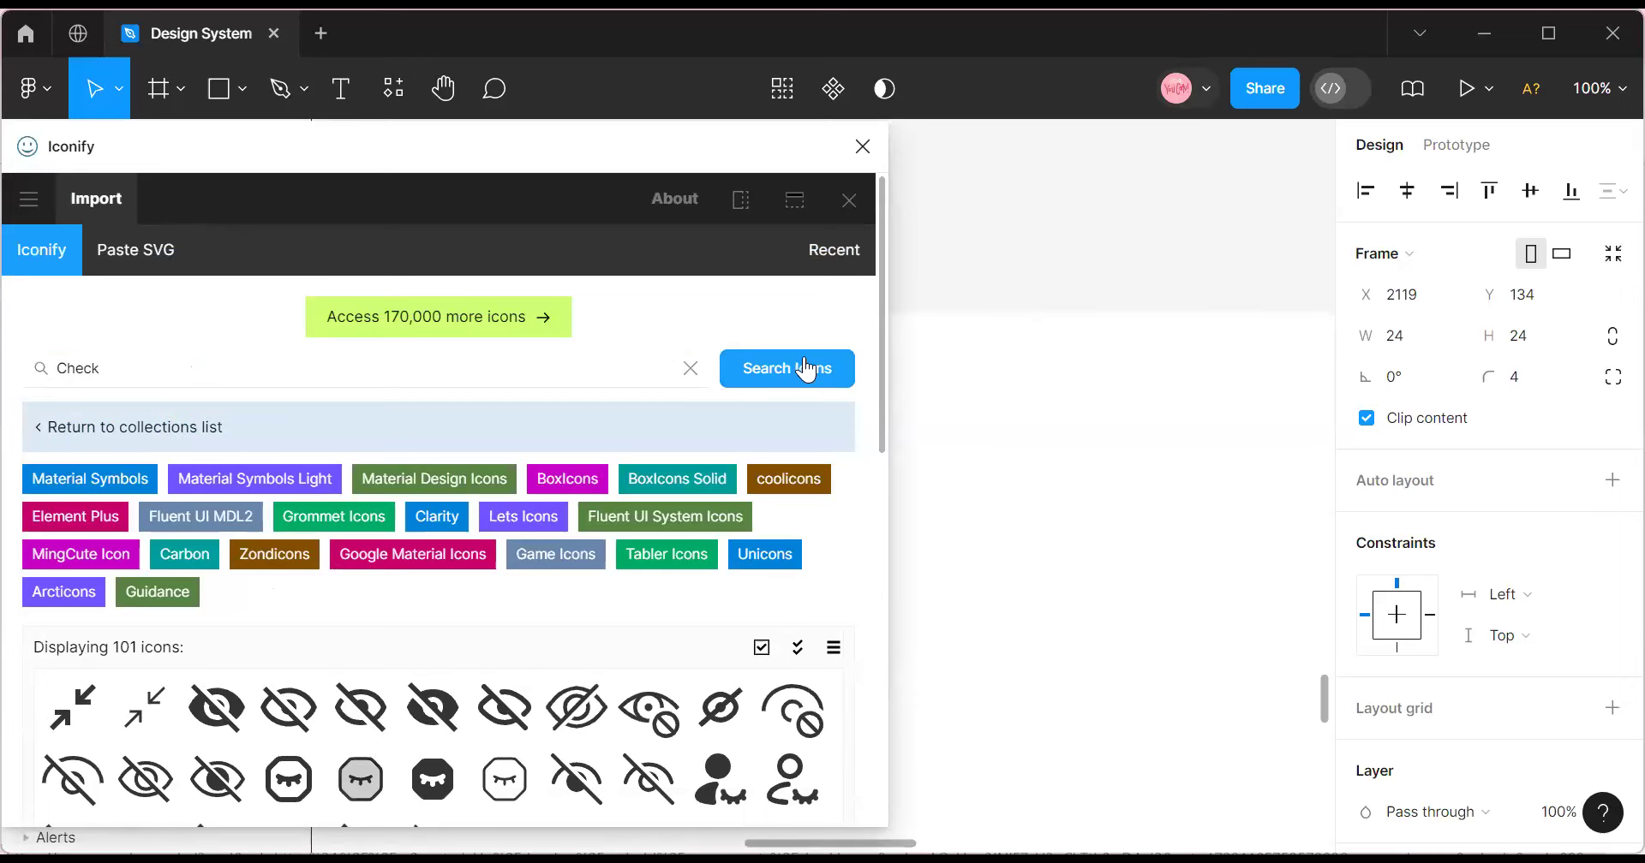
scroll(317, 437, down, 3)
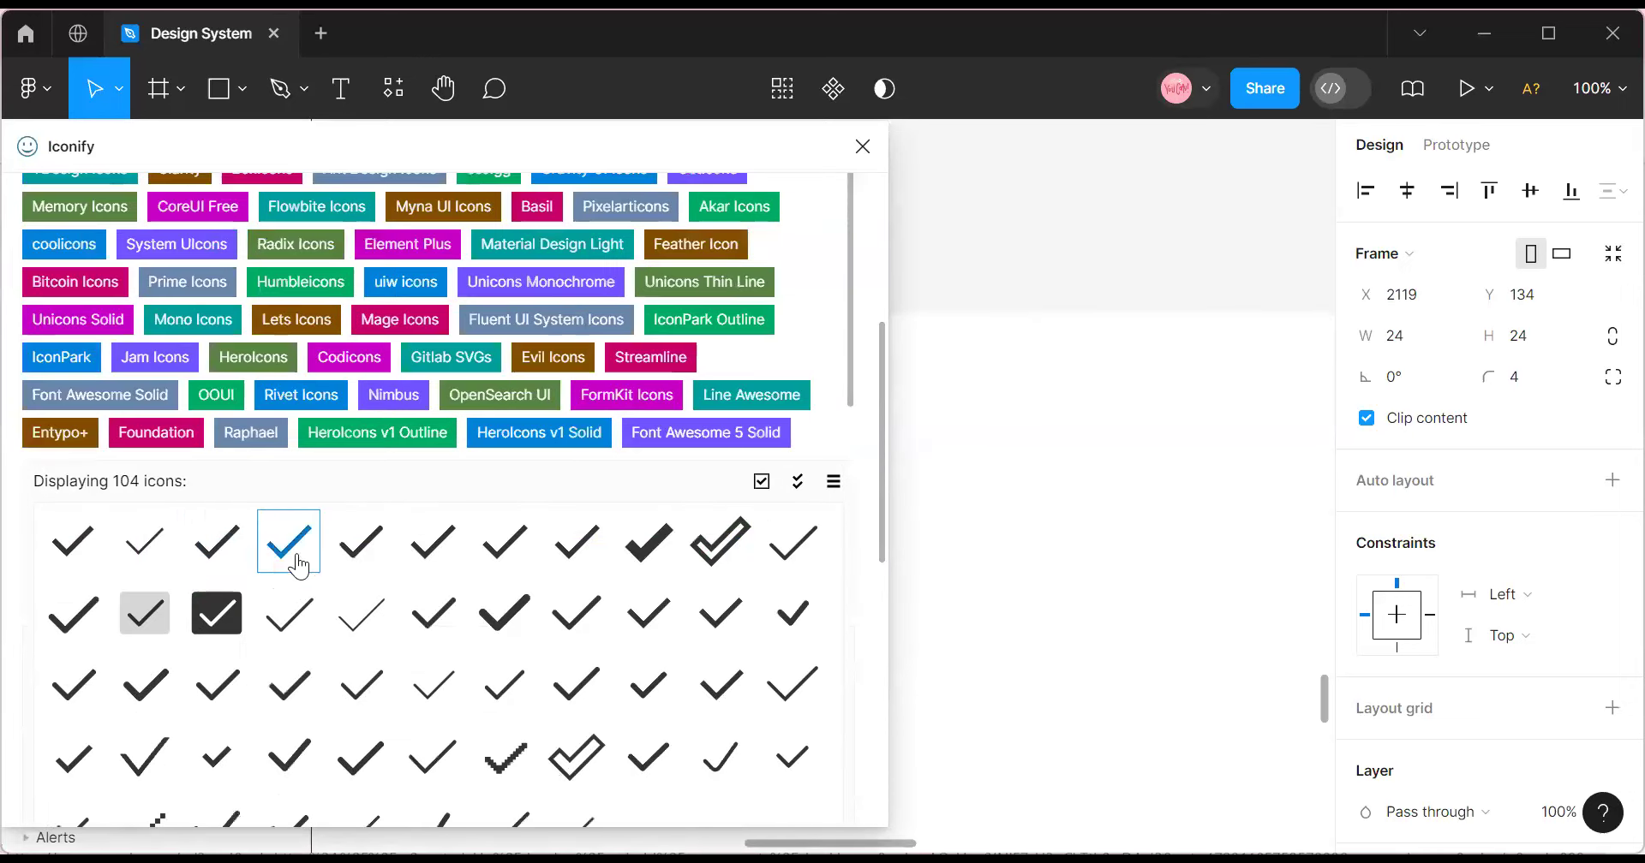
click(127, 548)
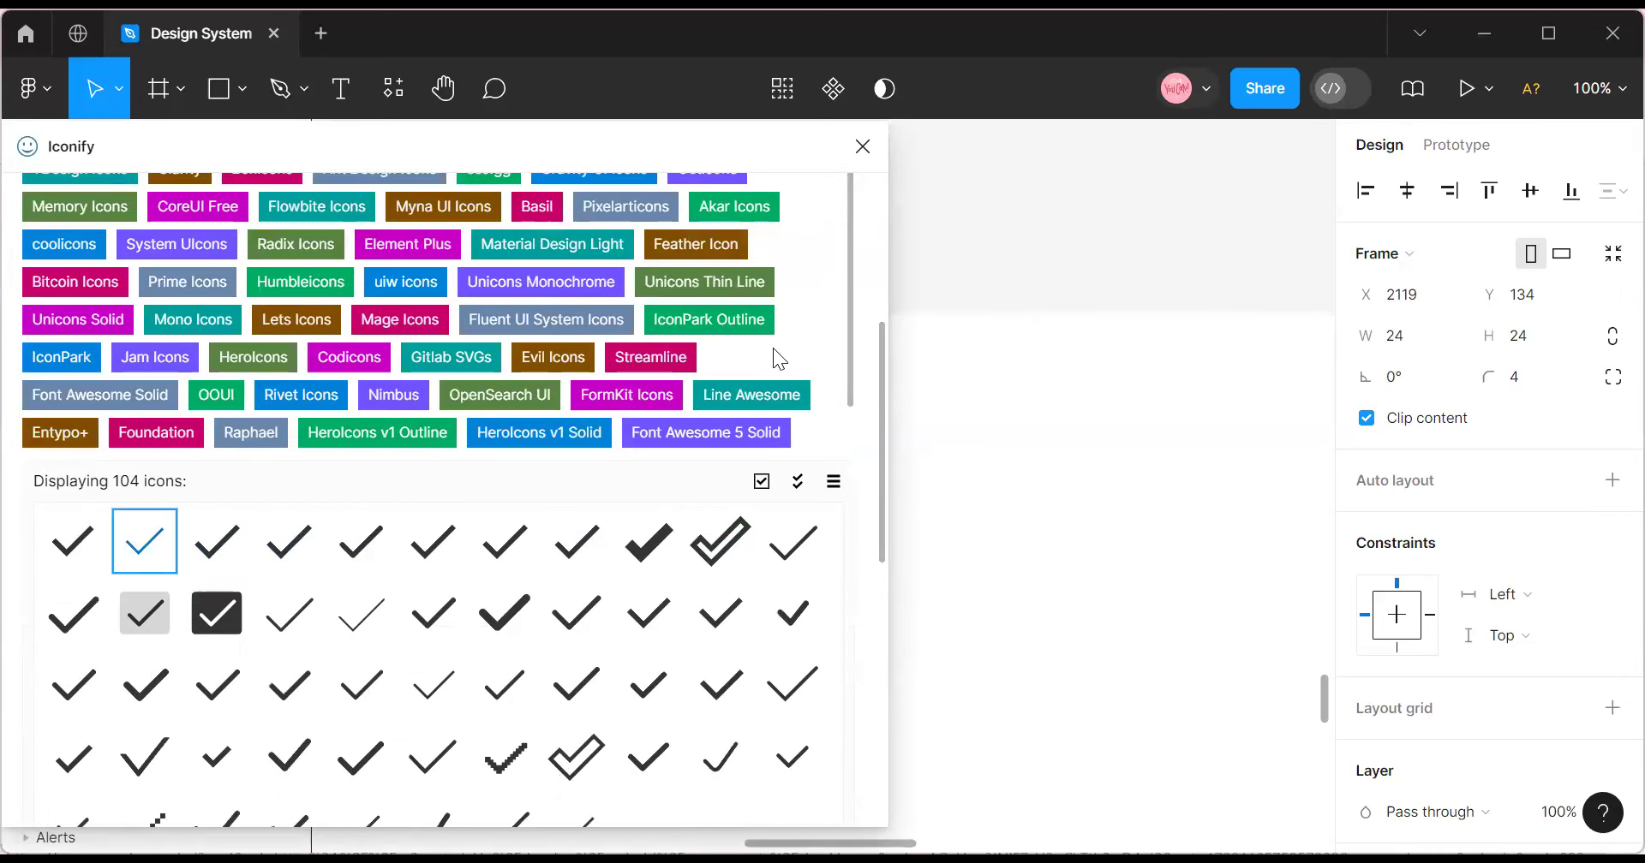
click(862, 146)
Resize the check icon to 20×20, nest it in the blue square, and apply the White style.
click(1411, 346)
text(2)
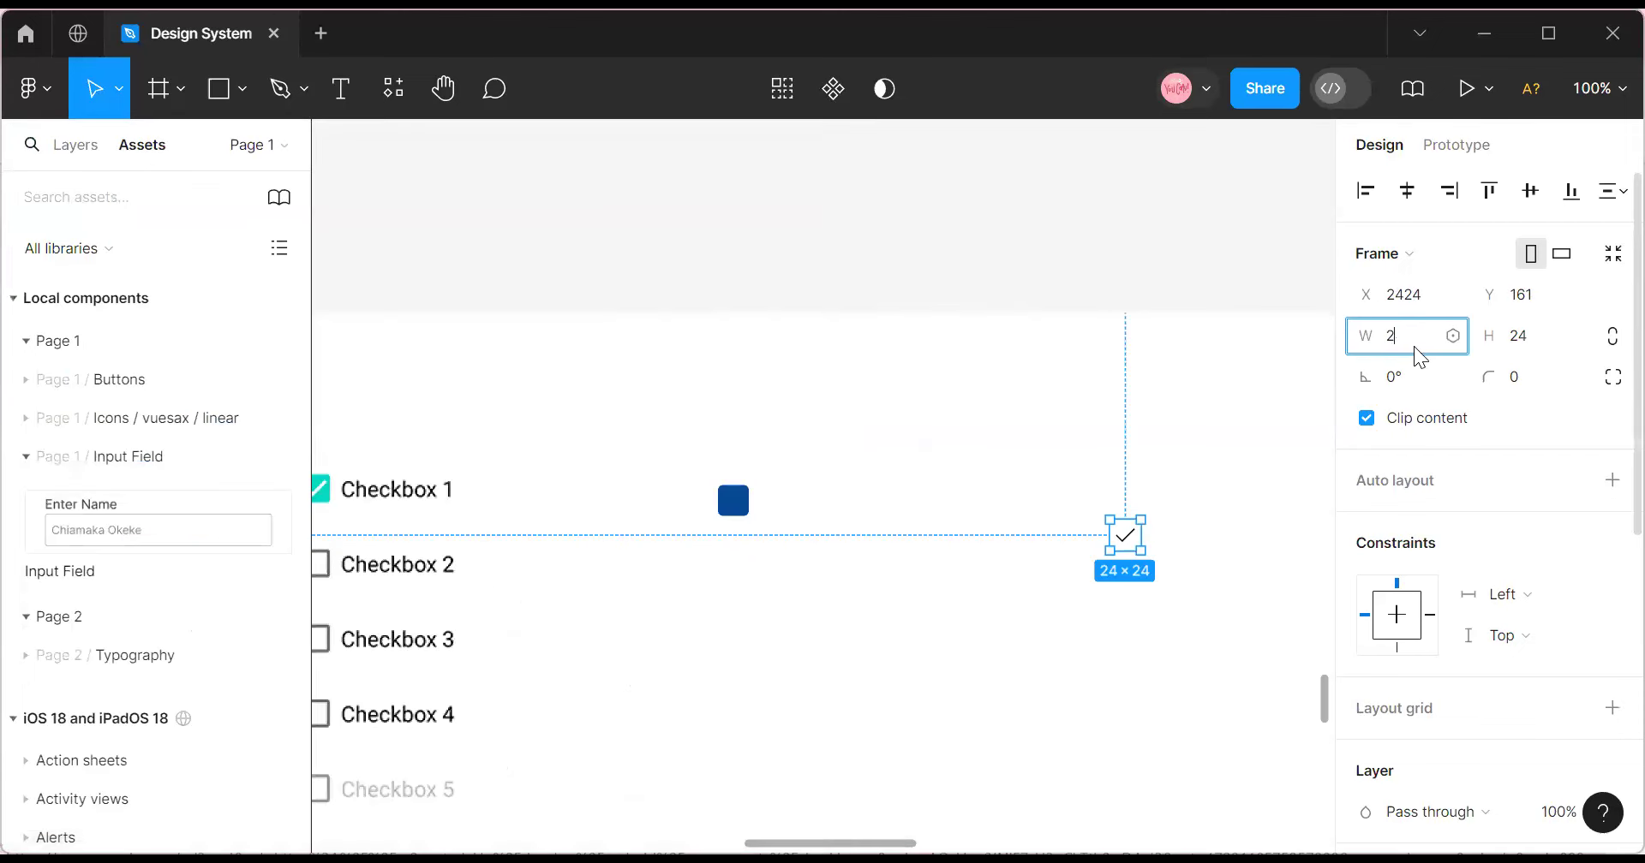
text(0)
click(1538, 345)
text(20)
click(1096, 523)
drag(1122, 533, 741, 515)
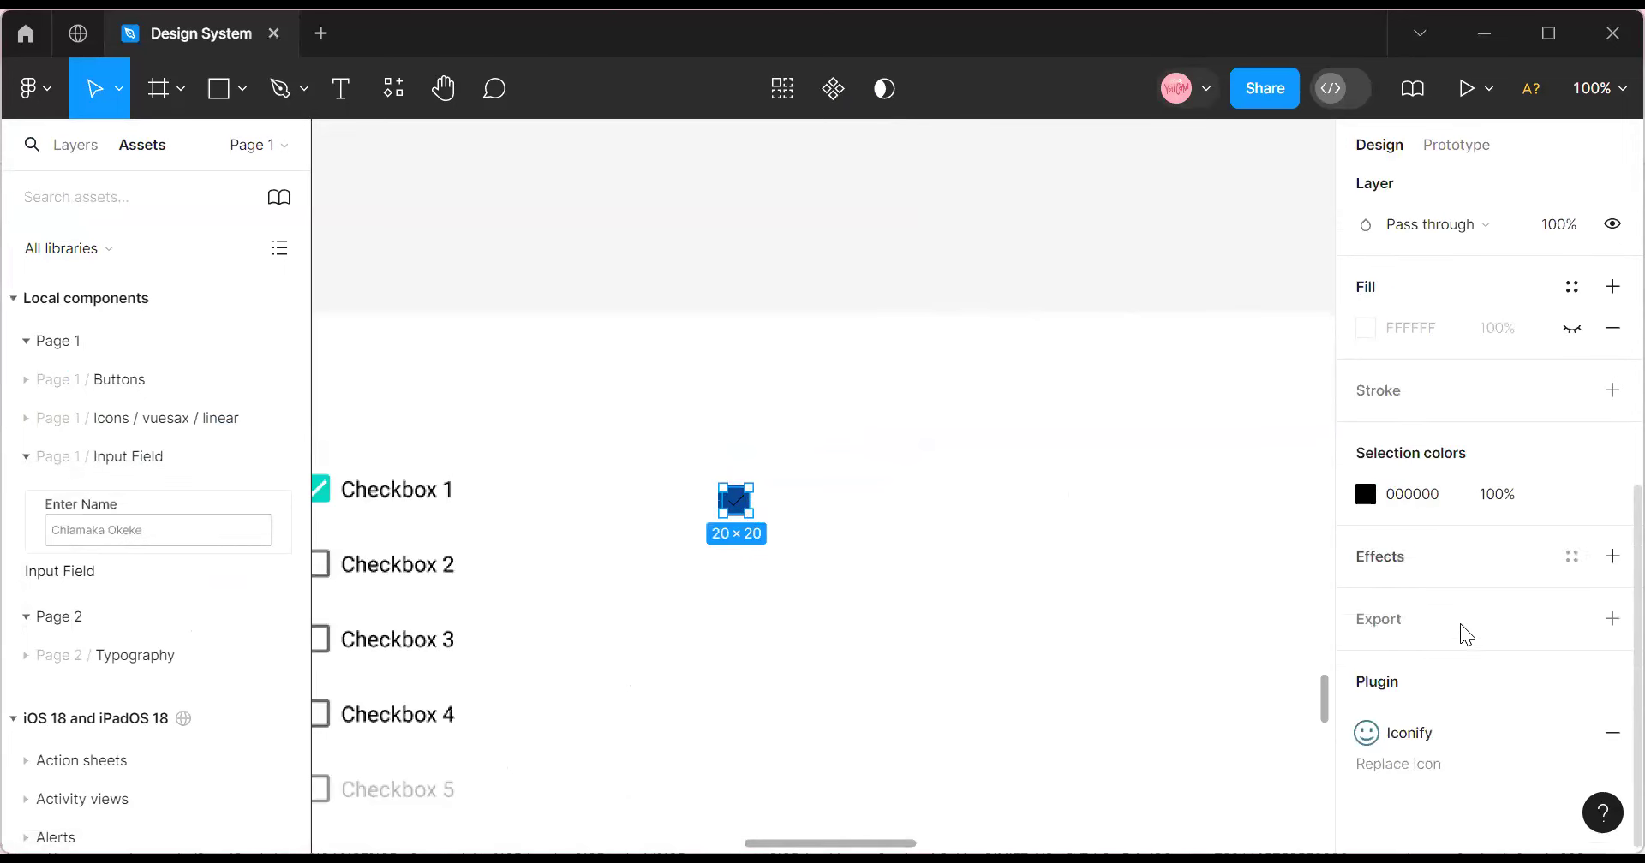
click(1573, 497)
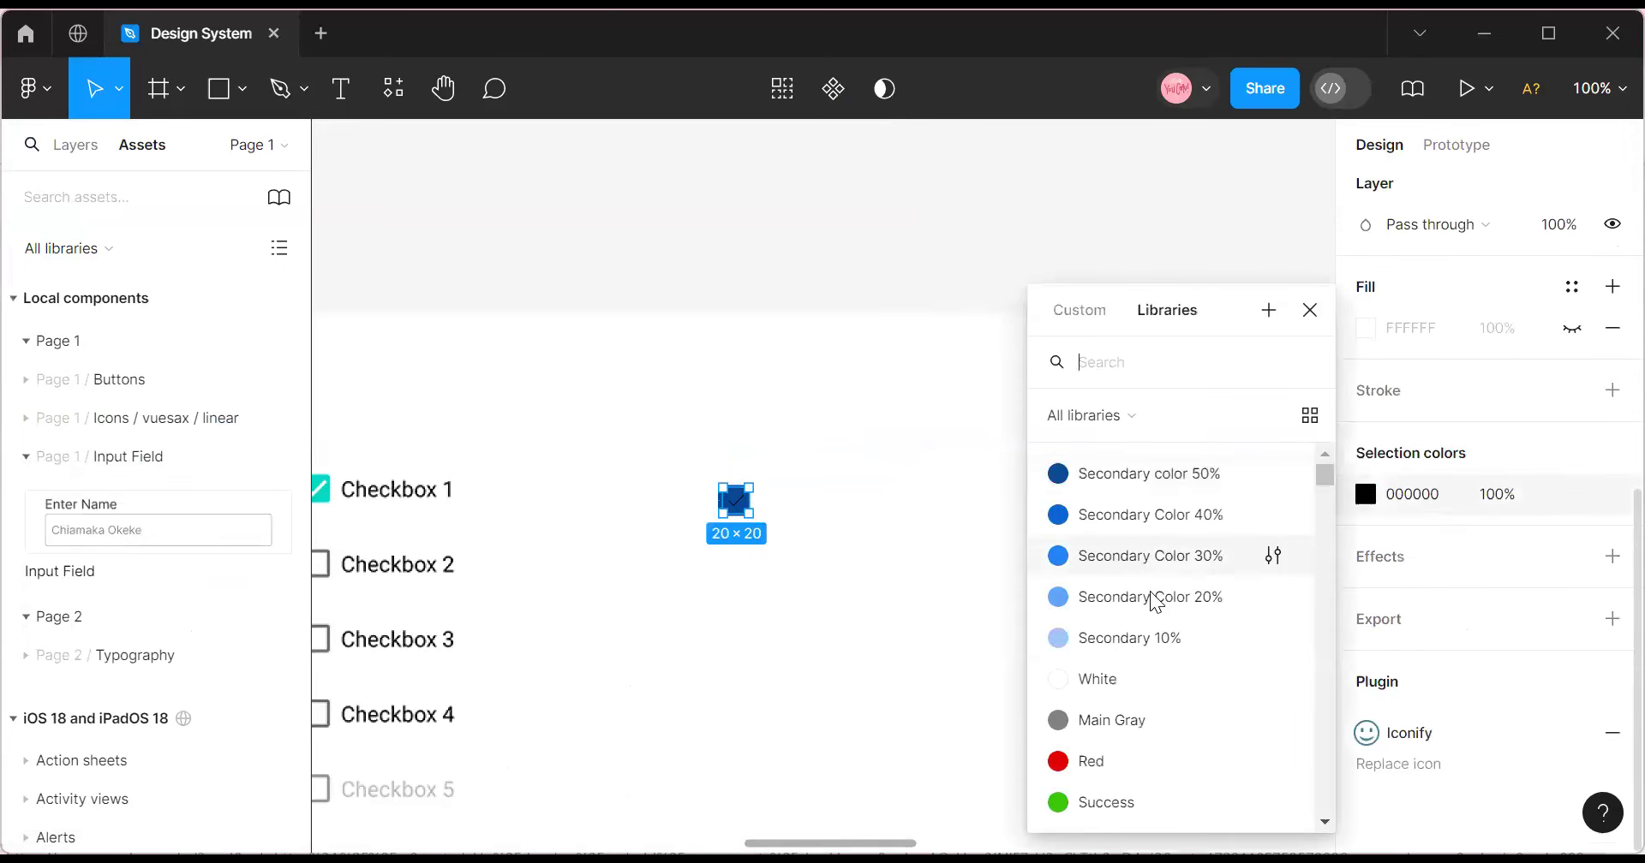
click(1140, 677)
Centre the check icon horizontally and vertically inside the square.
click(872, 629)
double_click(735, 503)
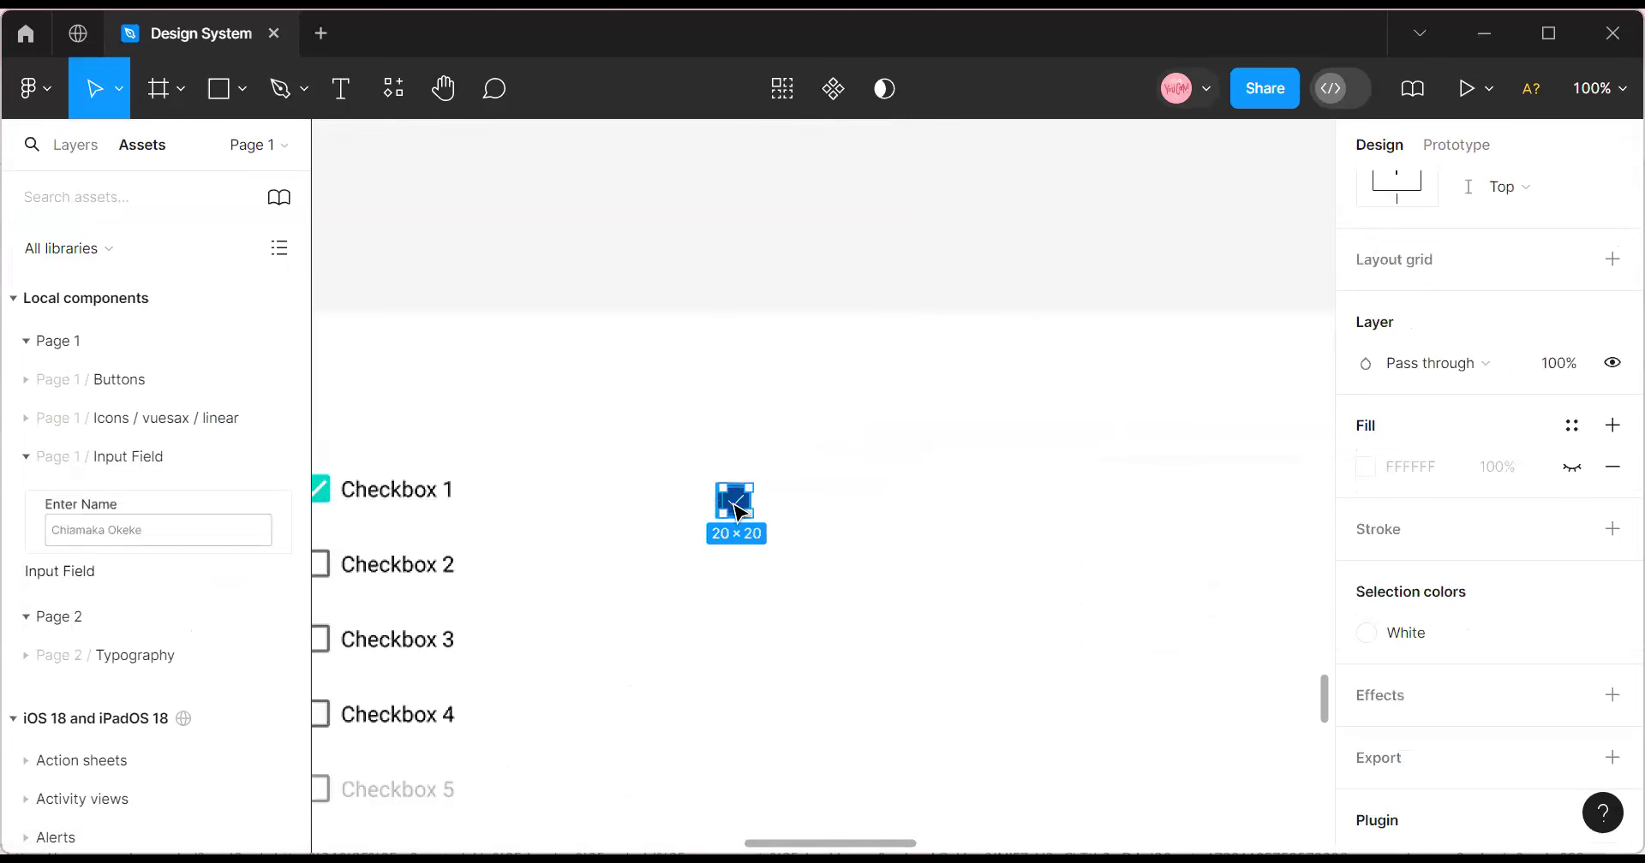
scroll(1483, 336, up, 5)
click(1407, 190)
click(1532, 197)
click(789, 580)
click(732, 506)
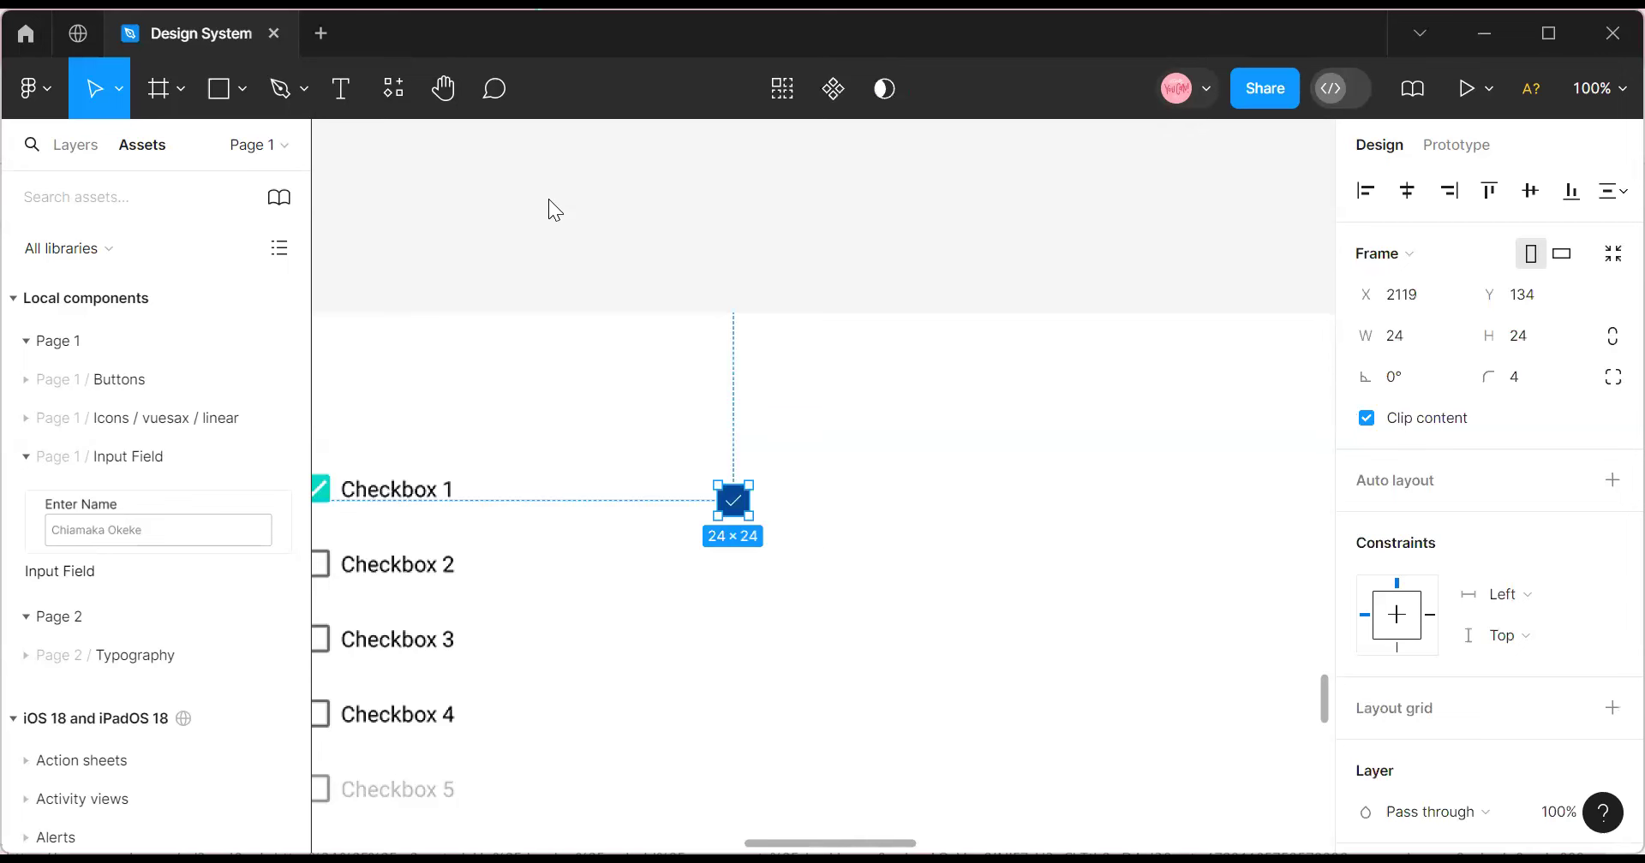
Add a 'Checkbox' text label beside the square at font size 16 with the Black colour style.
key(t)
click(767, 499)
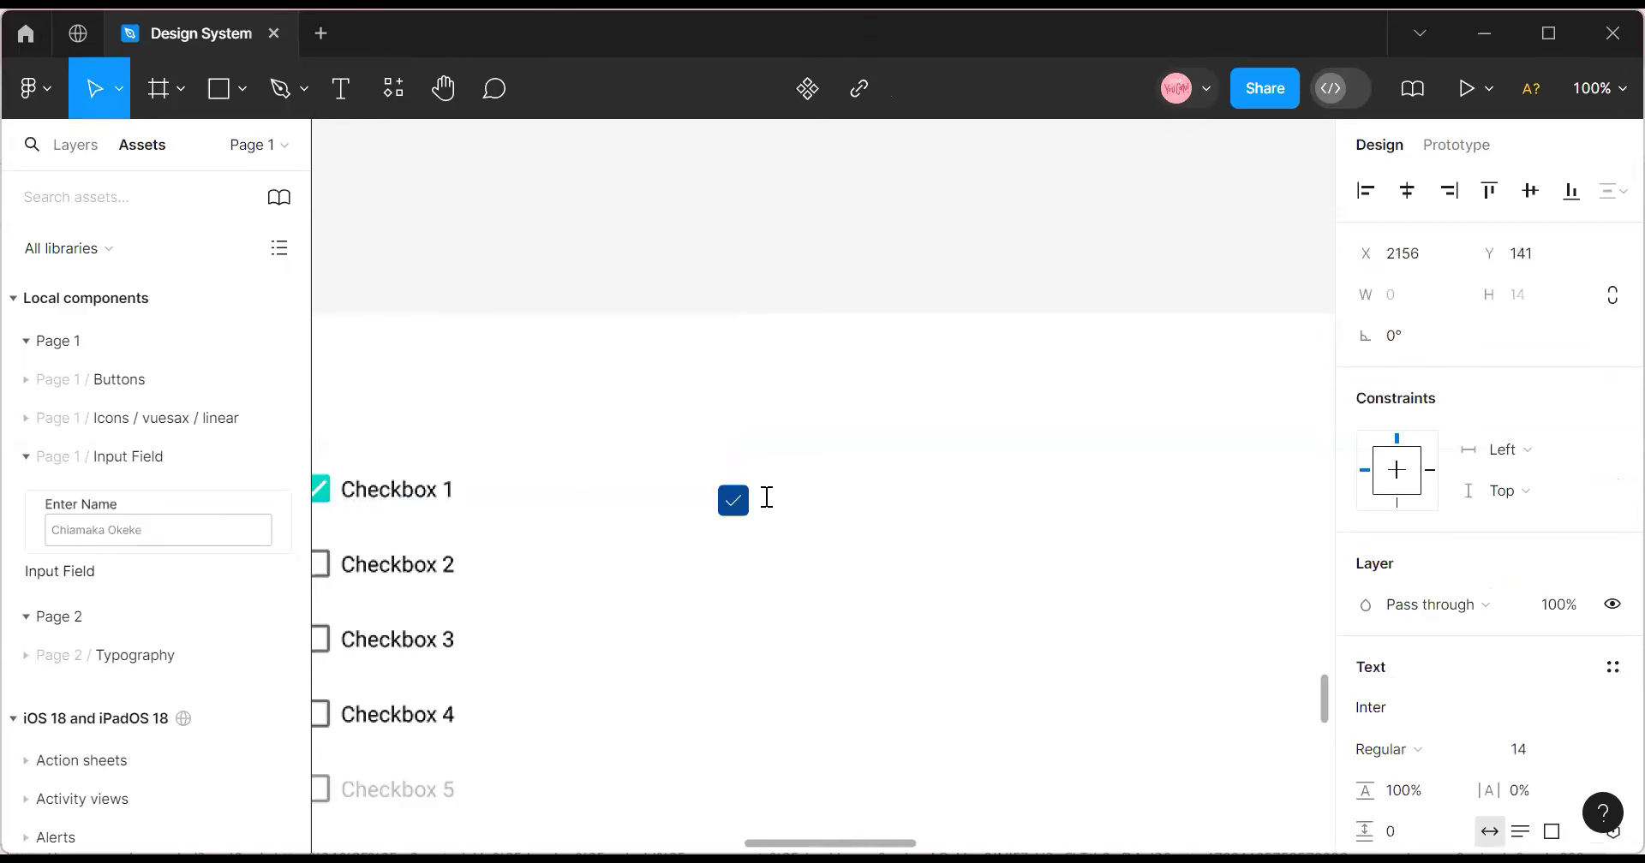
text(Checkbox)
drag(816, 512, 808, 511)
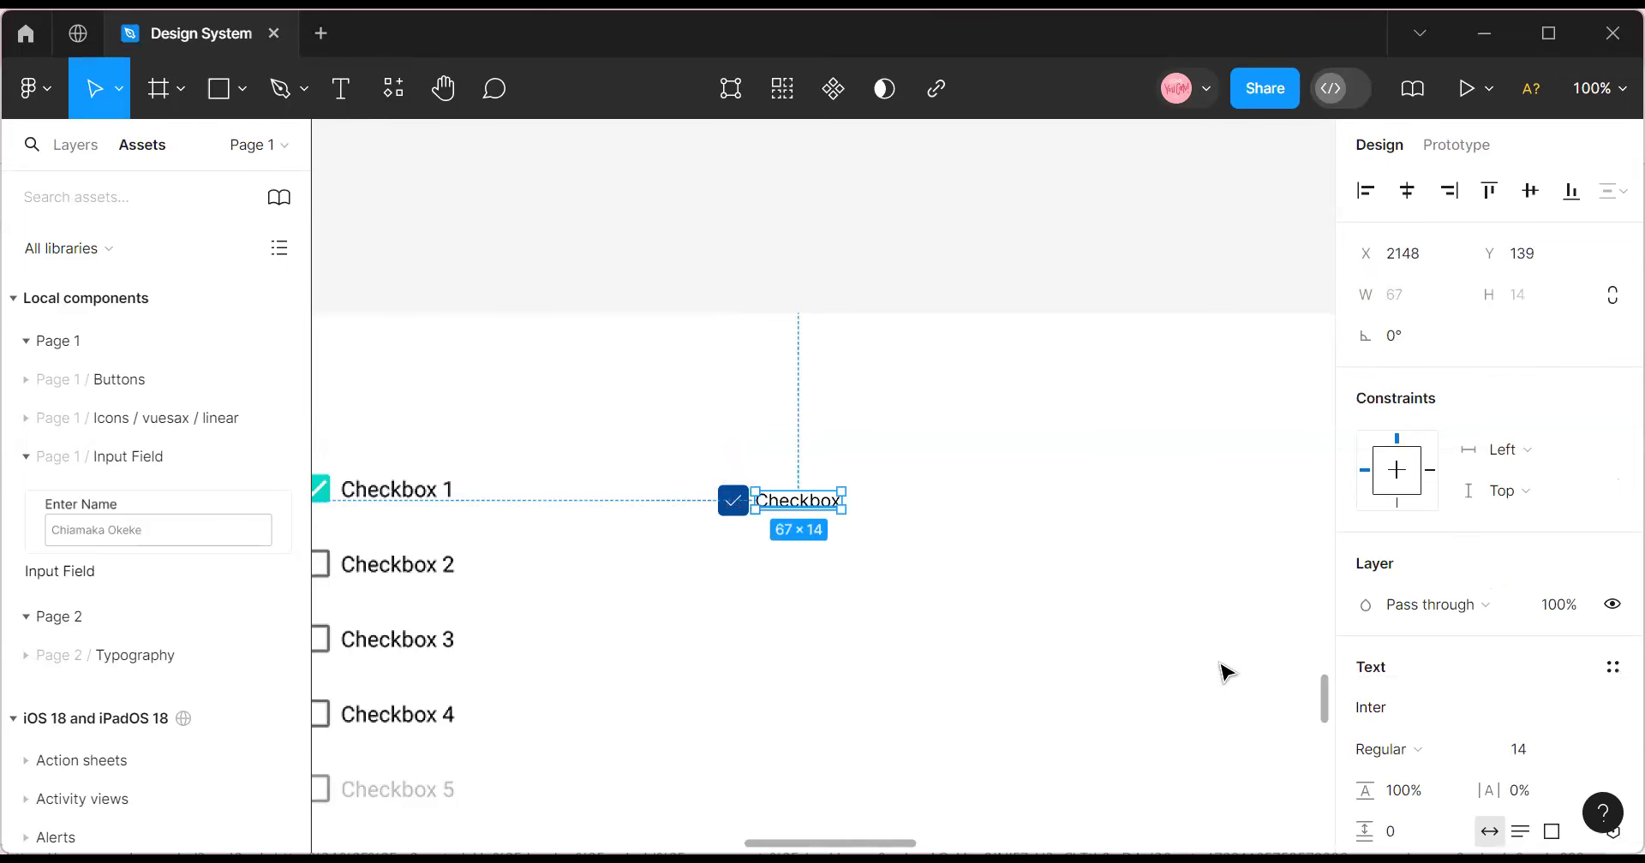
click(1603, 751)
click(1557, 486)
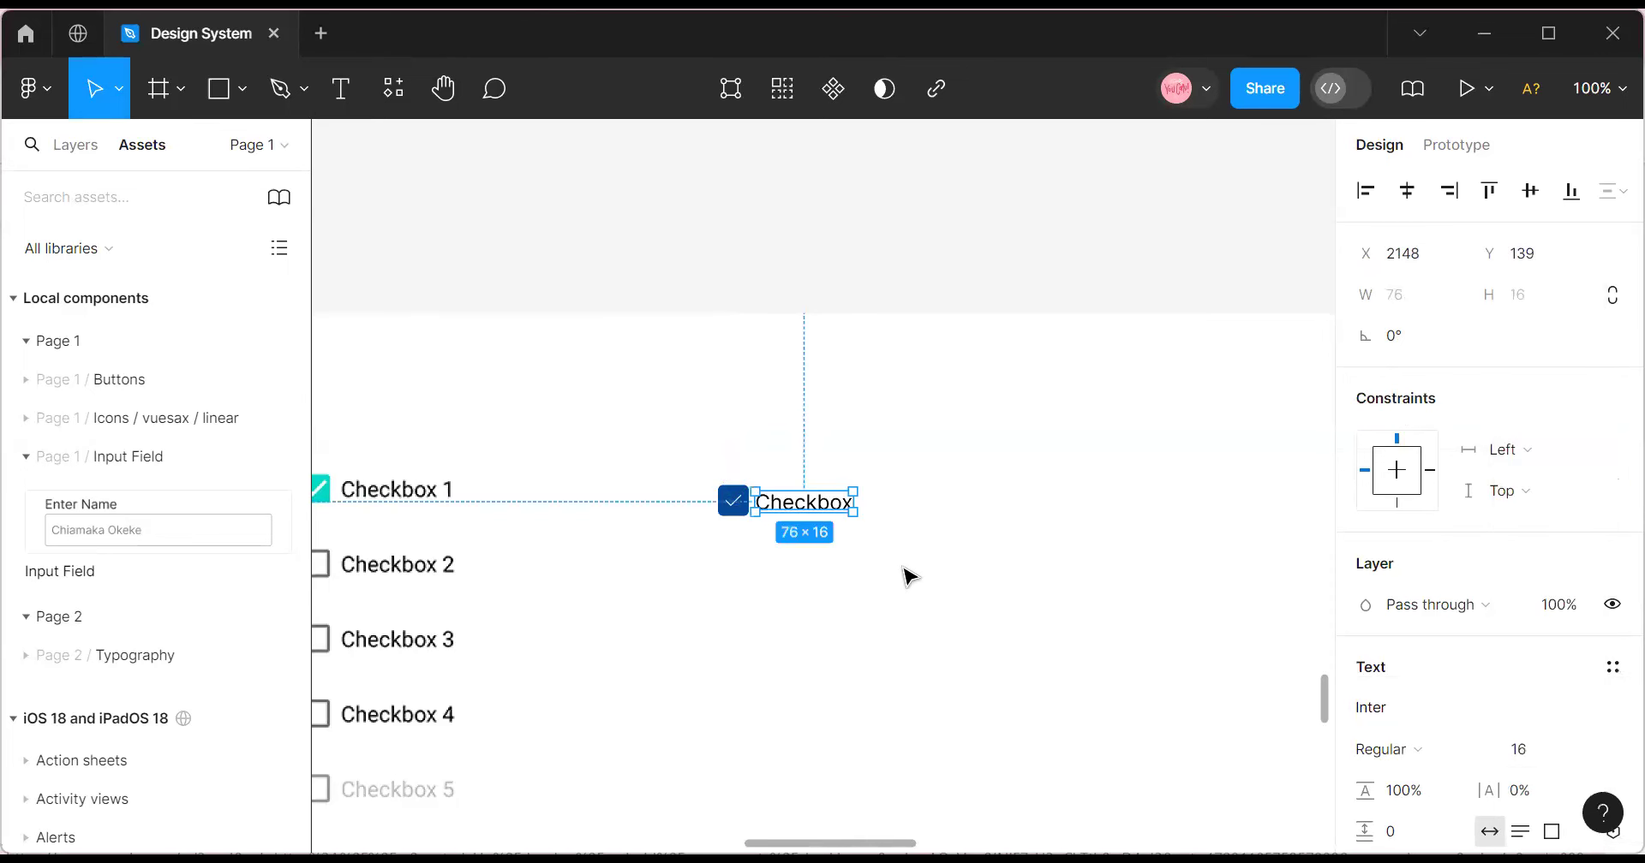
scroll(1498, 685, down, 5)
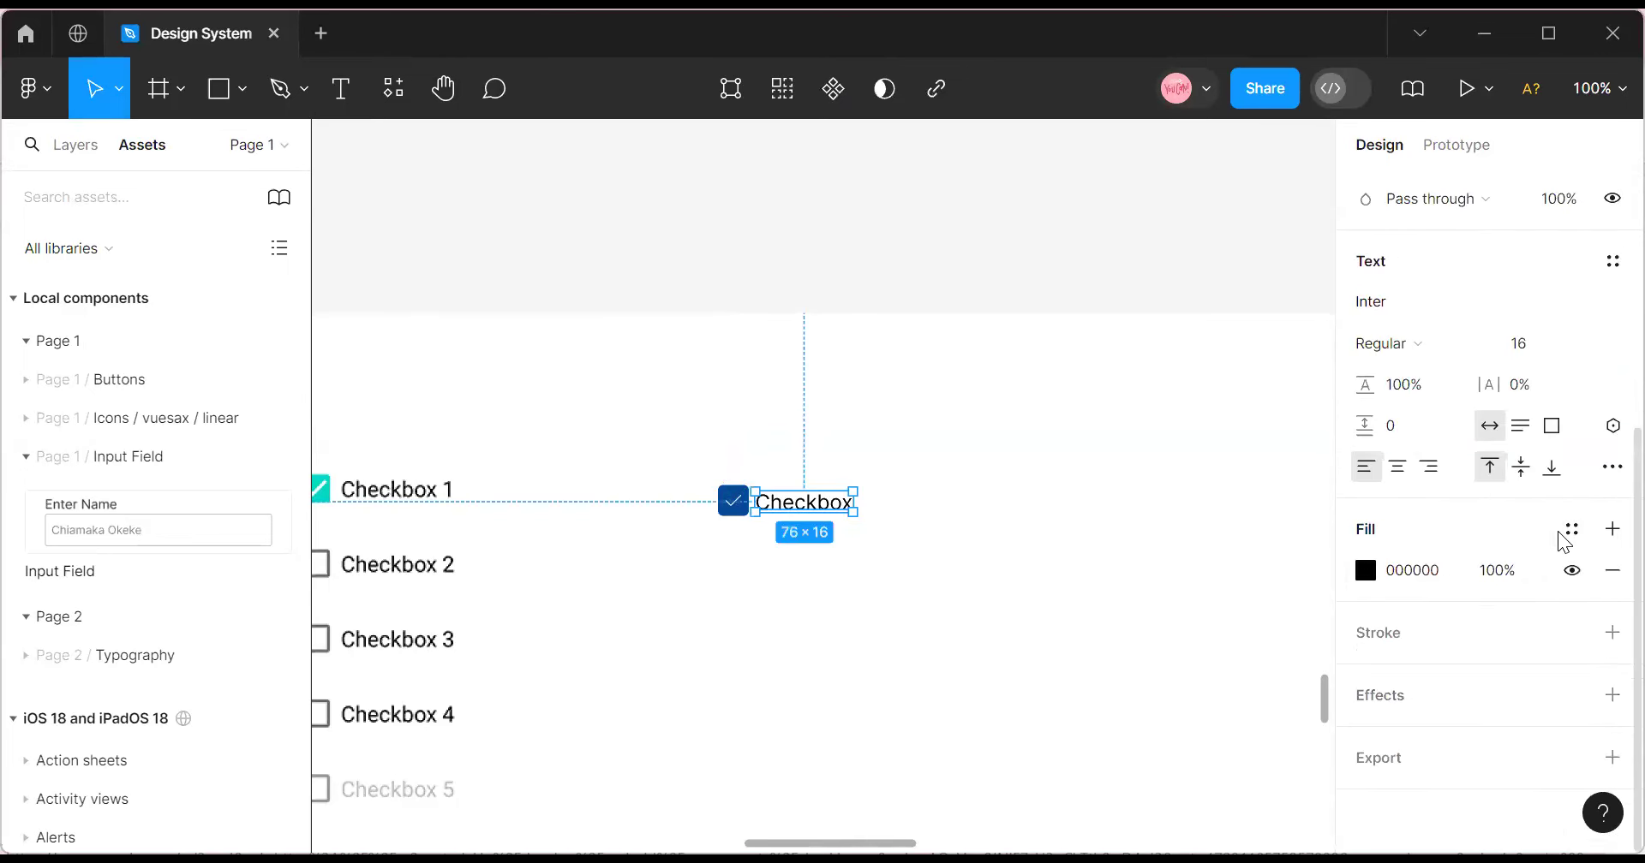
click(1571, 528)
scroll(1275, 690, down, 5)
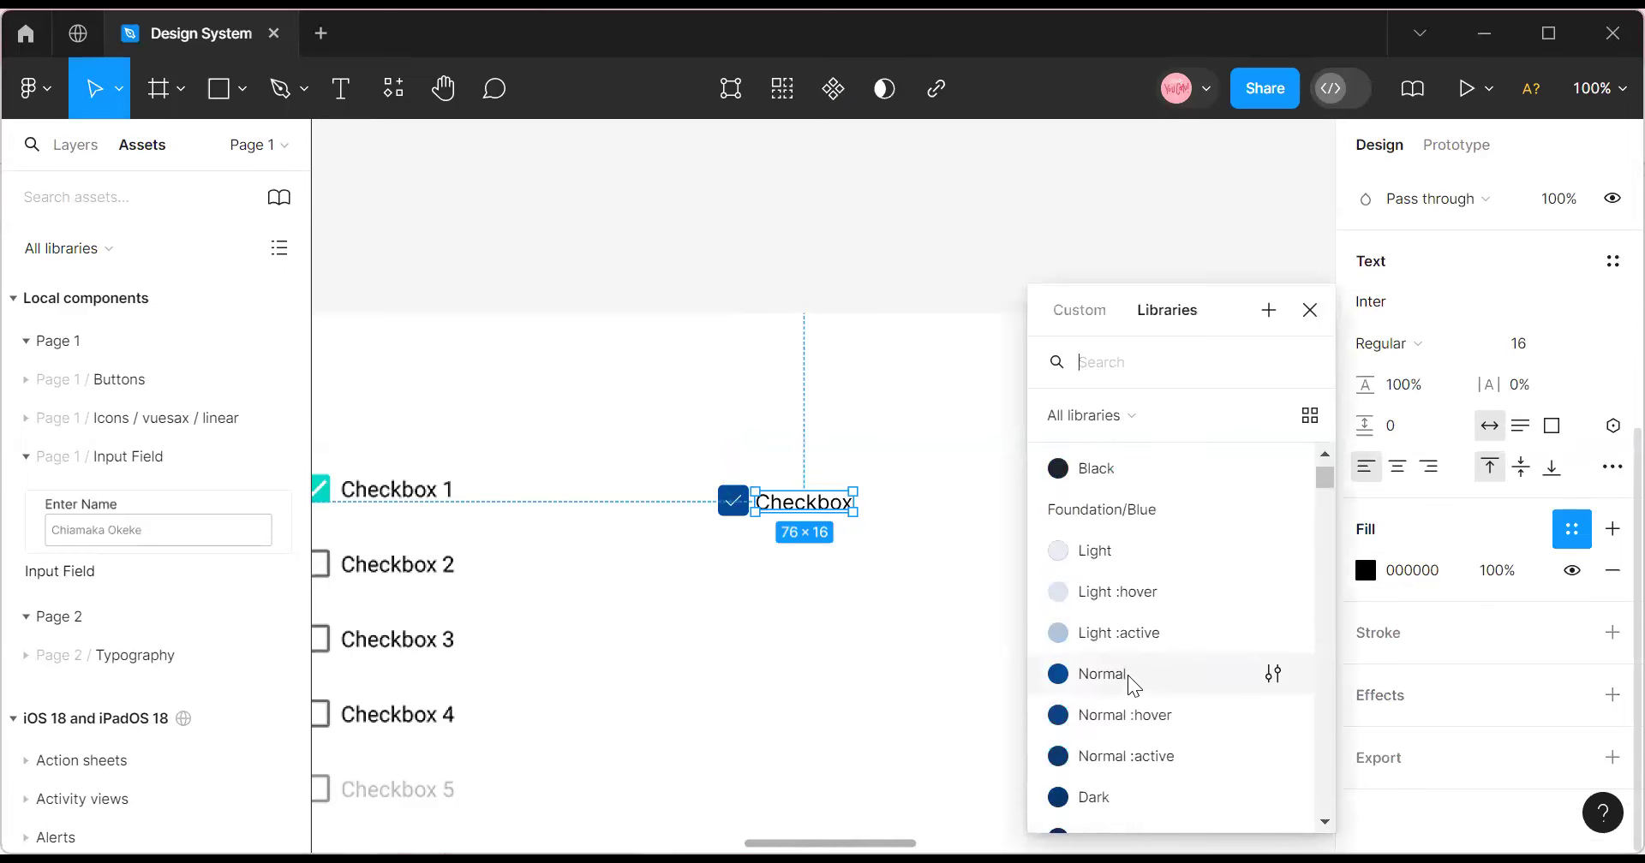
click(1154, 490)
key(Escape)
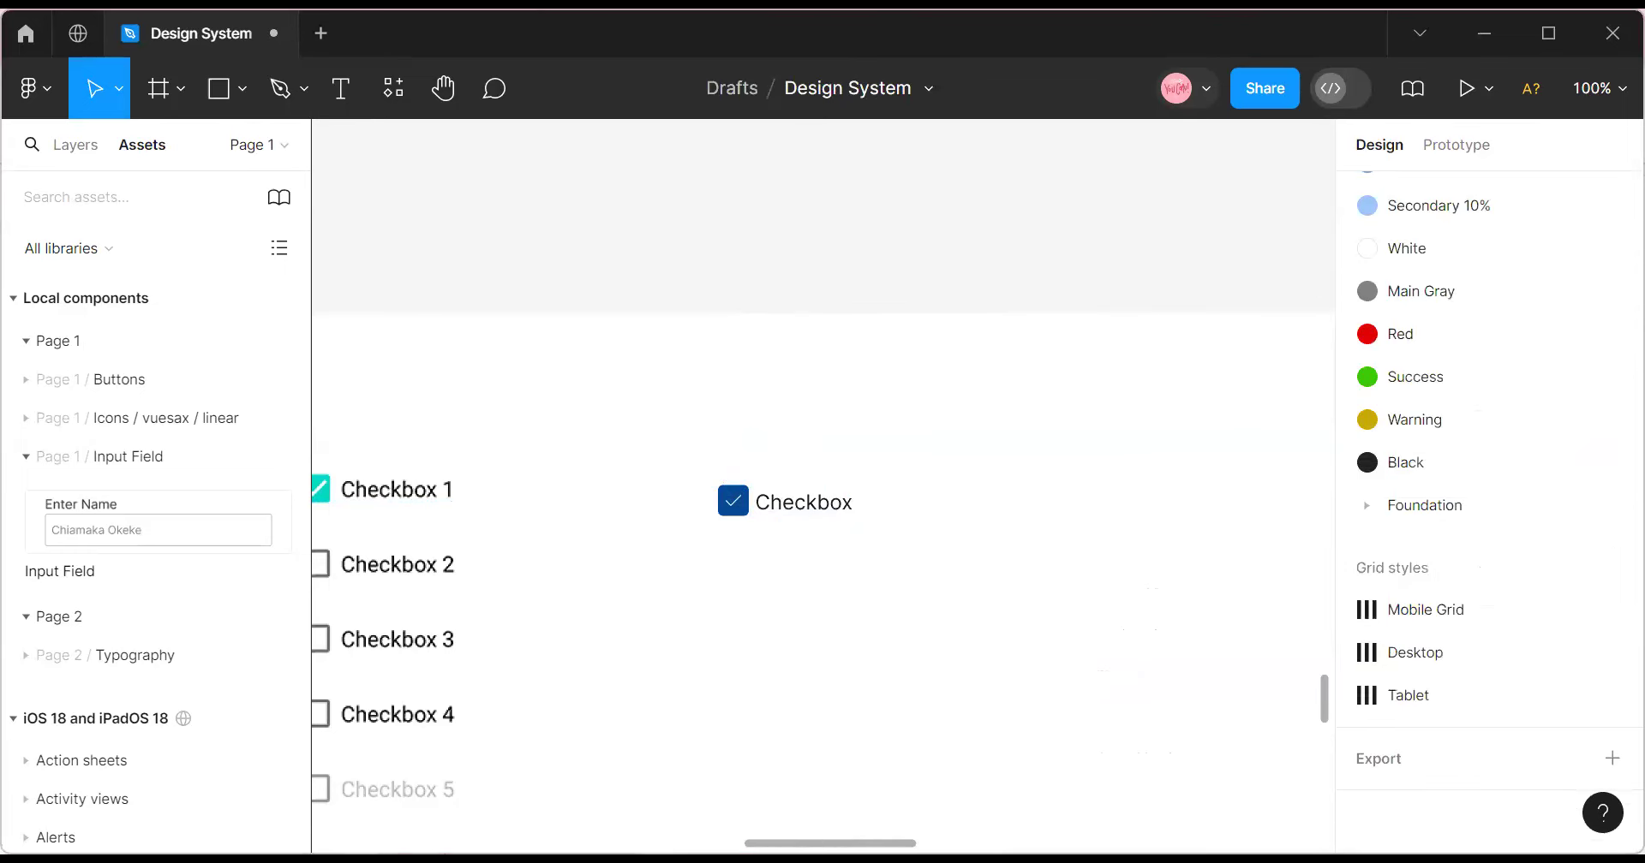
Nudge the Checkbox label into alignment and move the Checkbox 1–5 reference image aside.
click(812, 512)
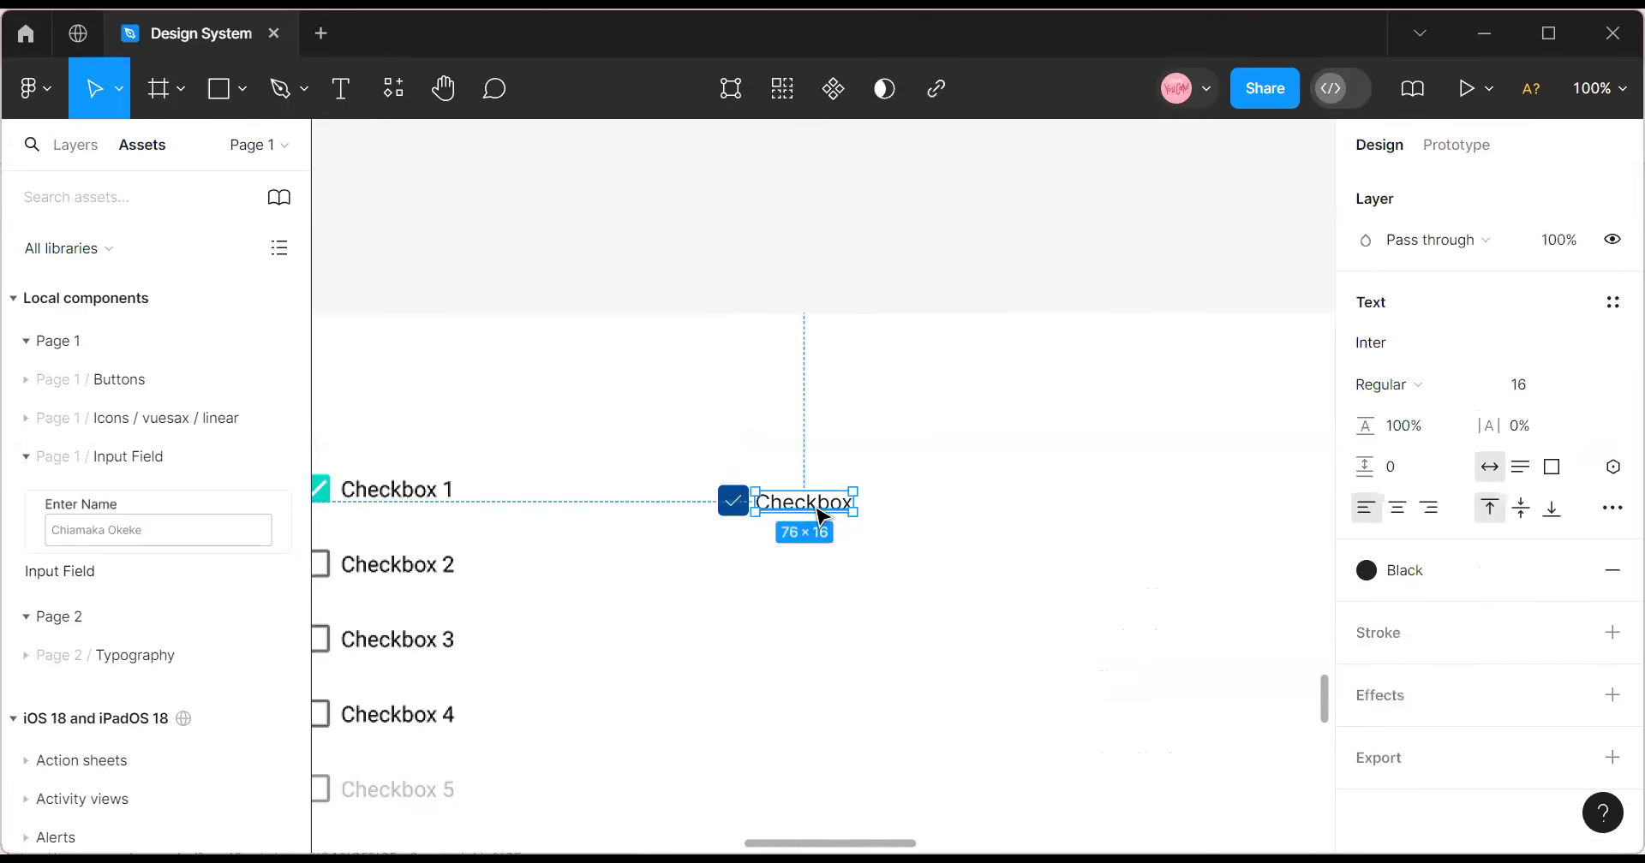
key(shift+Right)
key(Up)
key(Up)
key(Up)
key(Left)
key(Left)
key(Left)
key(Left)
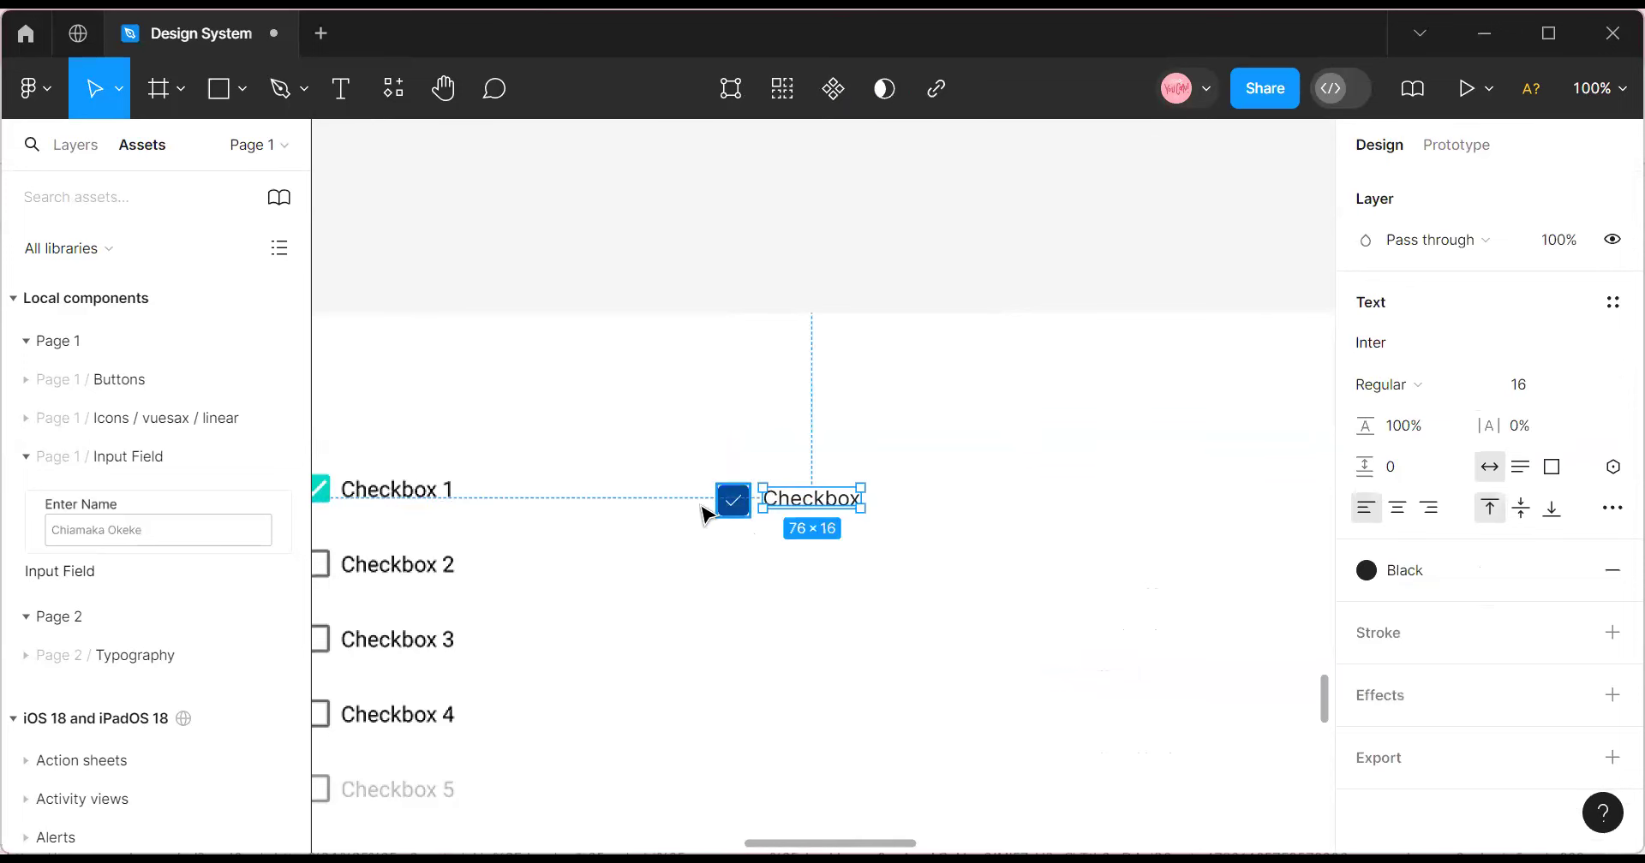
click(728, 502)
click(773, 465)
drag(713, 466, 639, 471)
click(668, 477)
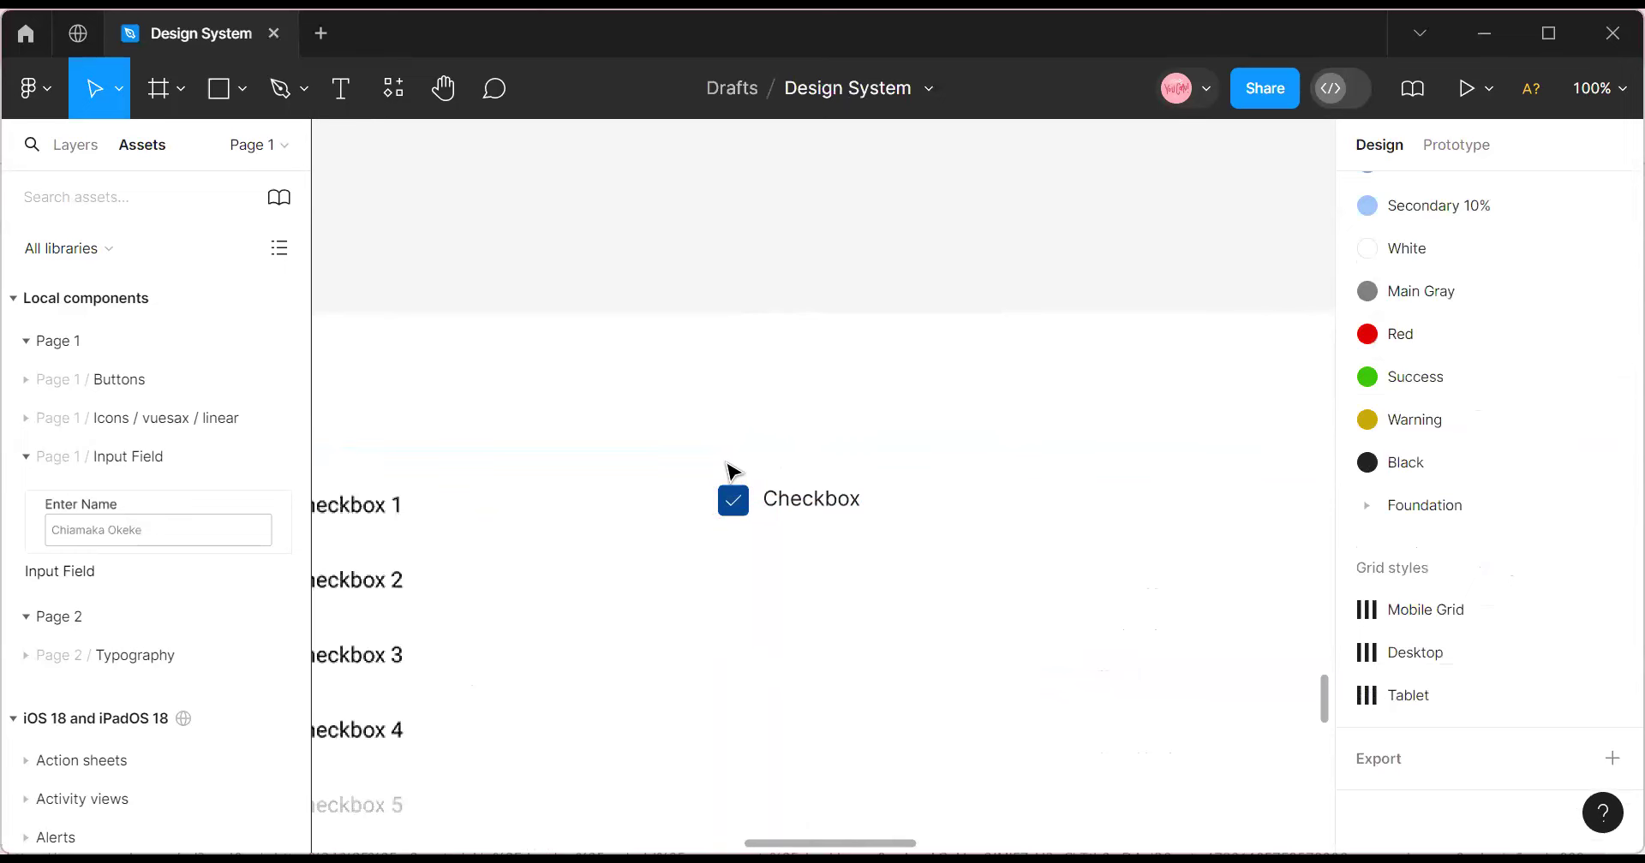
Wrap the checkbox icon and label in an auto-layout frame with 8 spacing.
drag(809, 501, 945, 605)
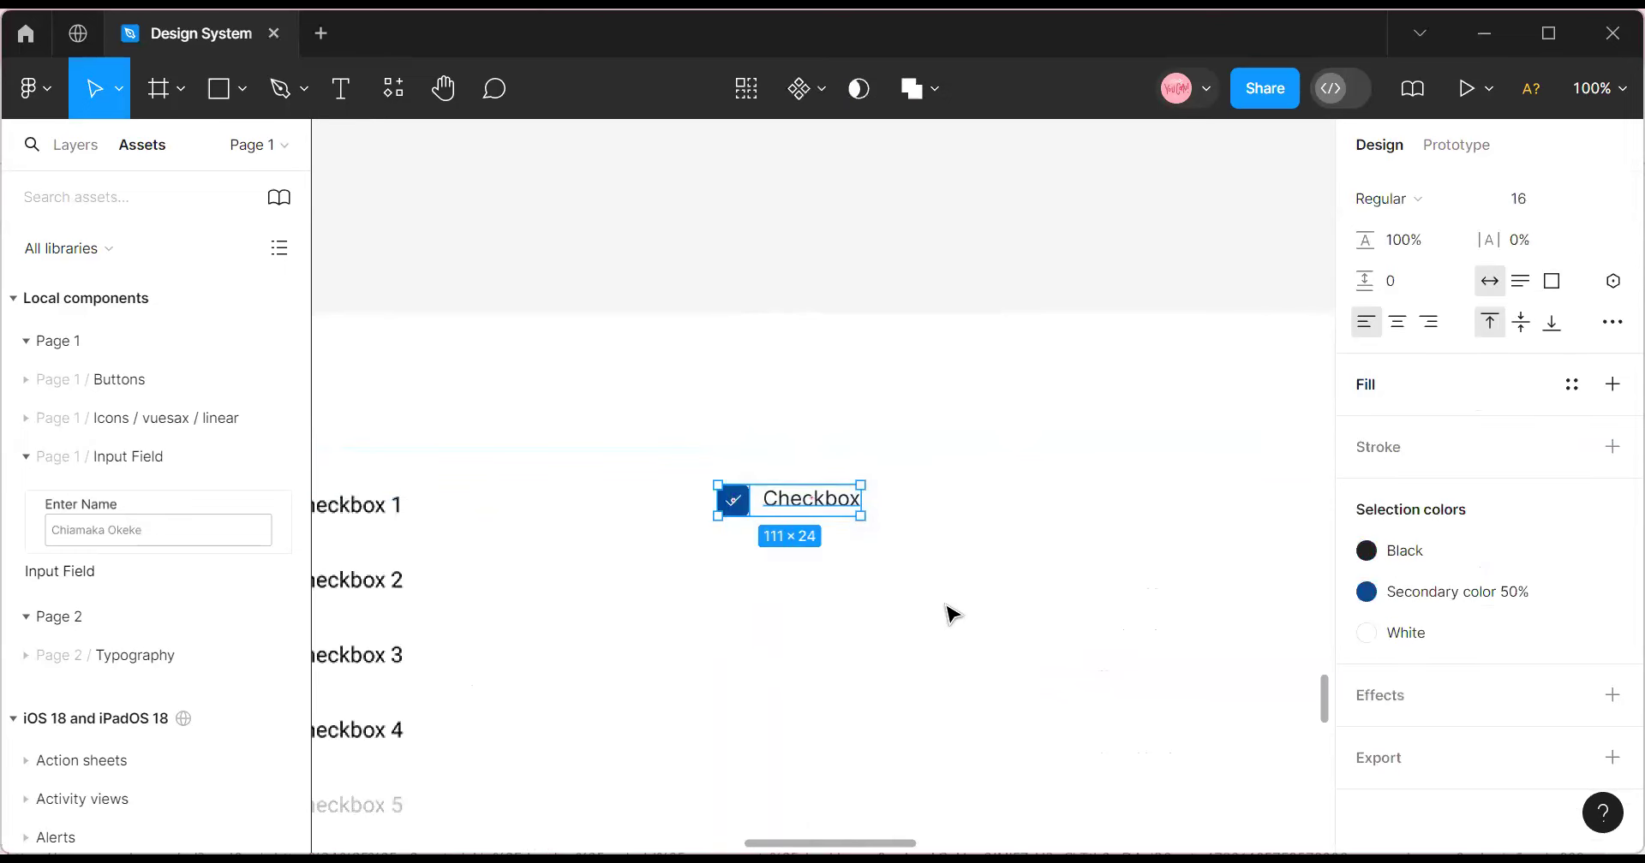
key(shift+a)
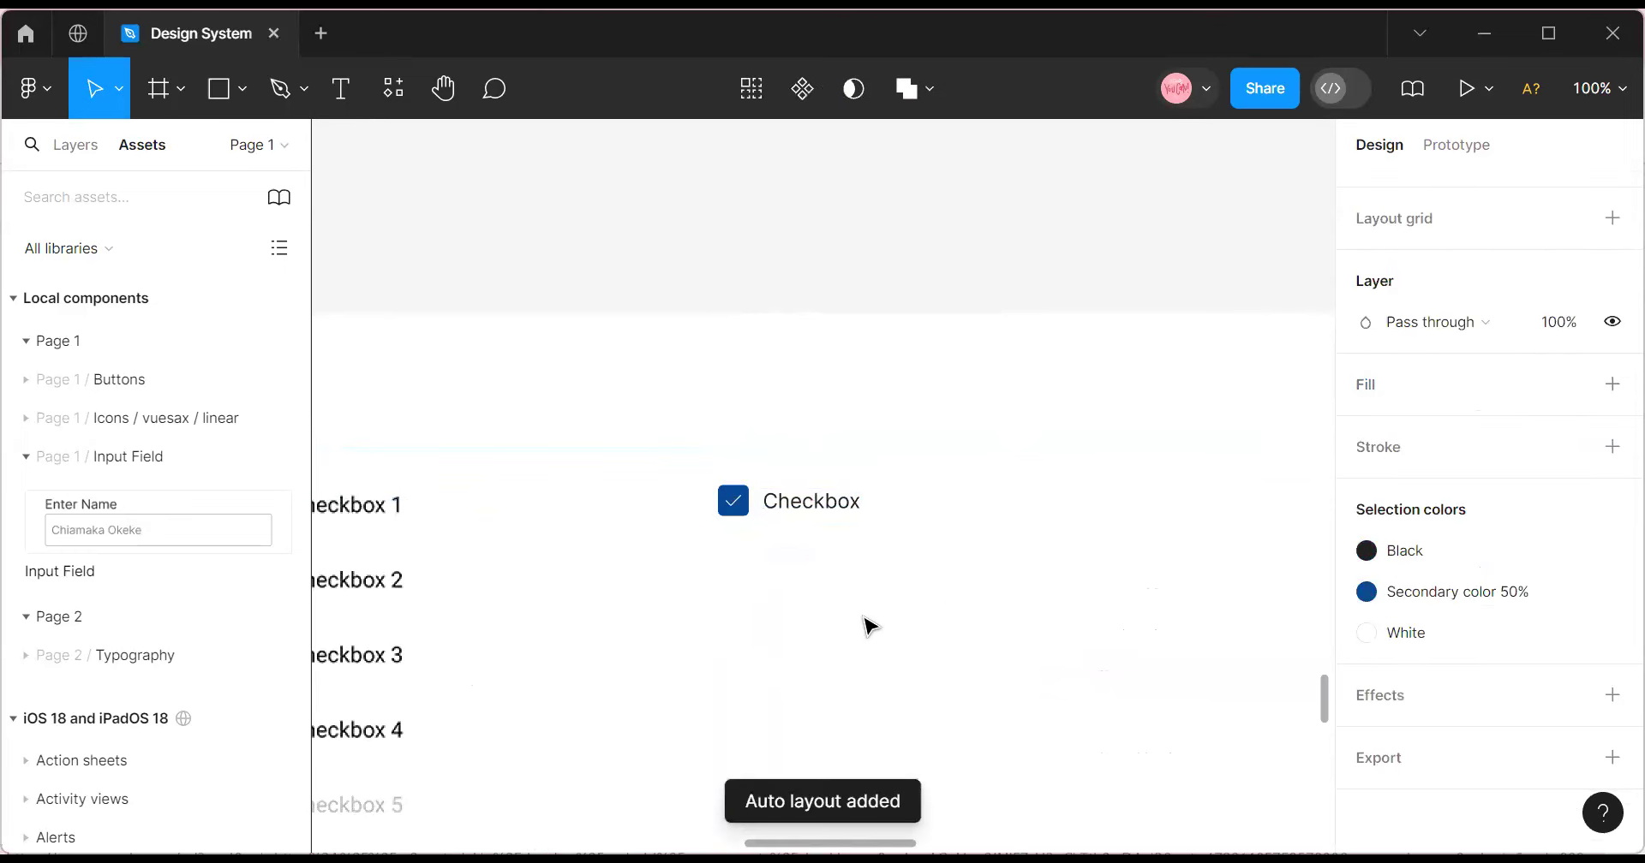
scroll(1491, 506, up, 5)
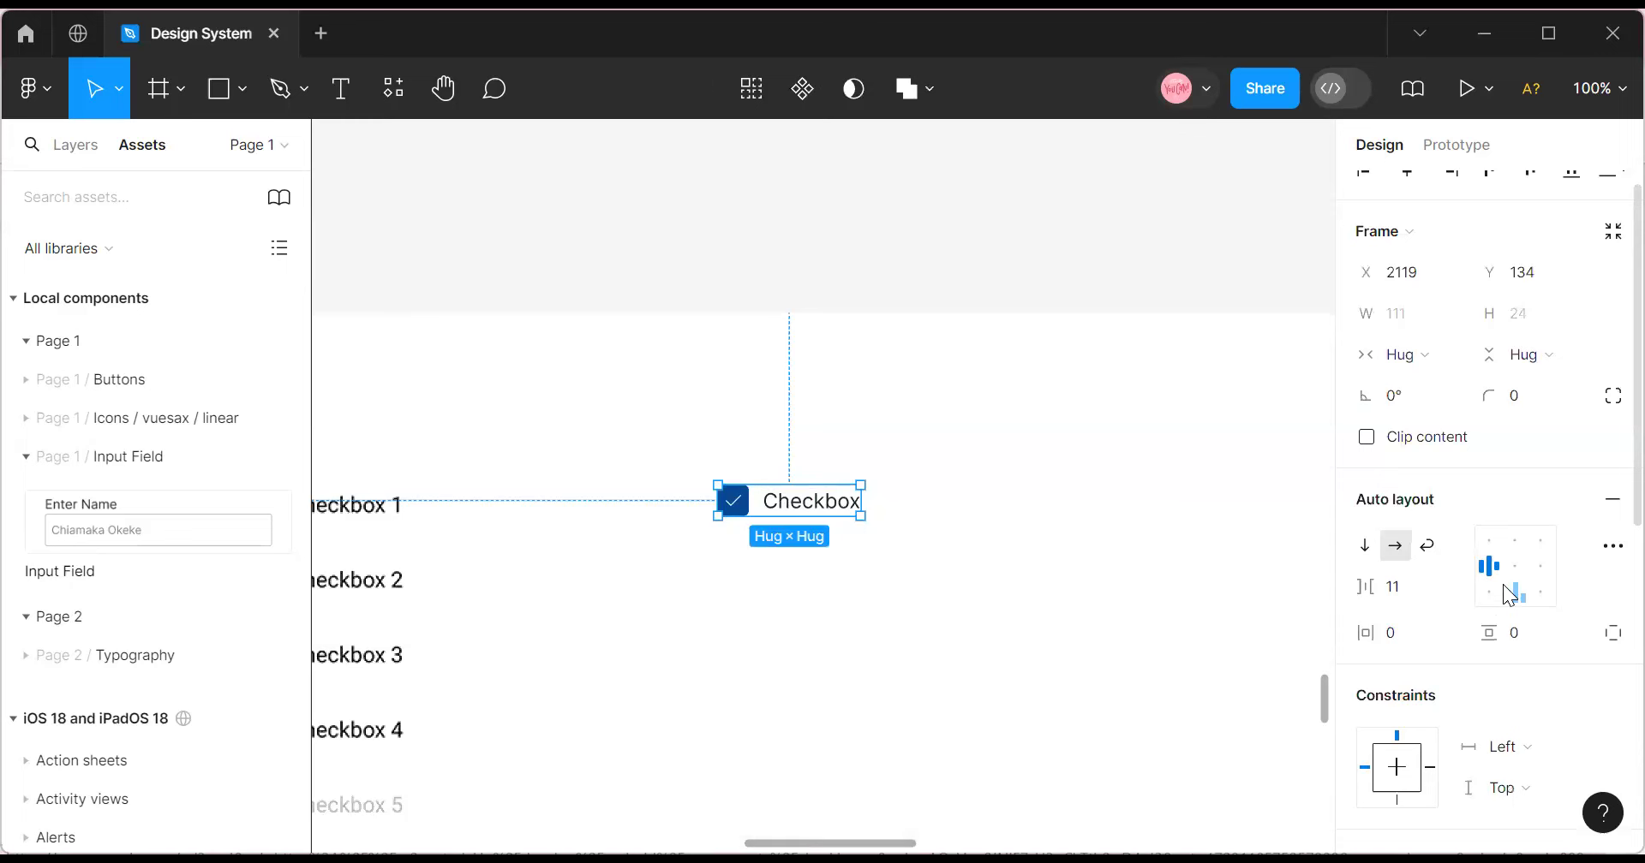
click(1405, 597)
text(8)
key(Return)
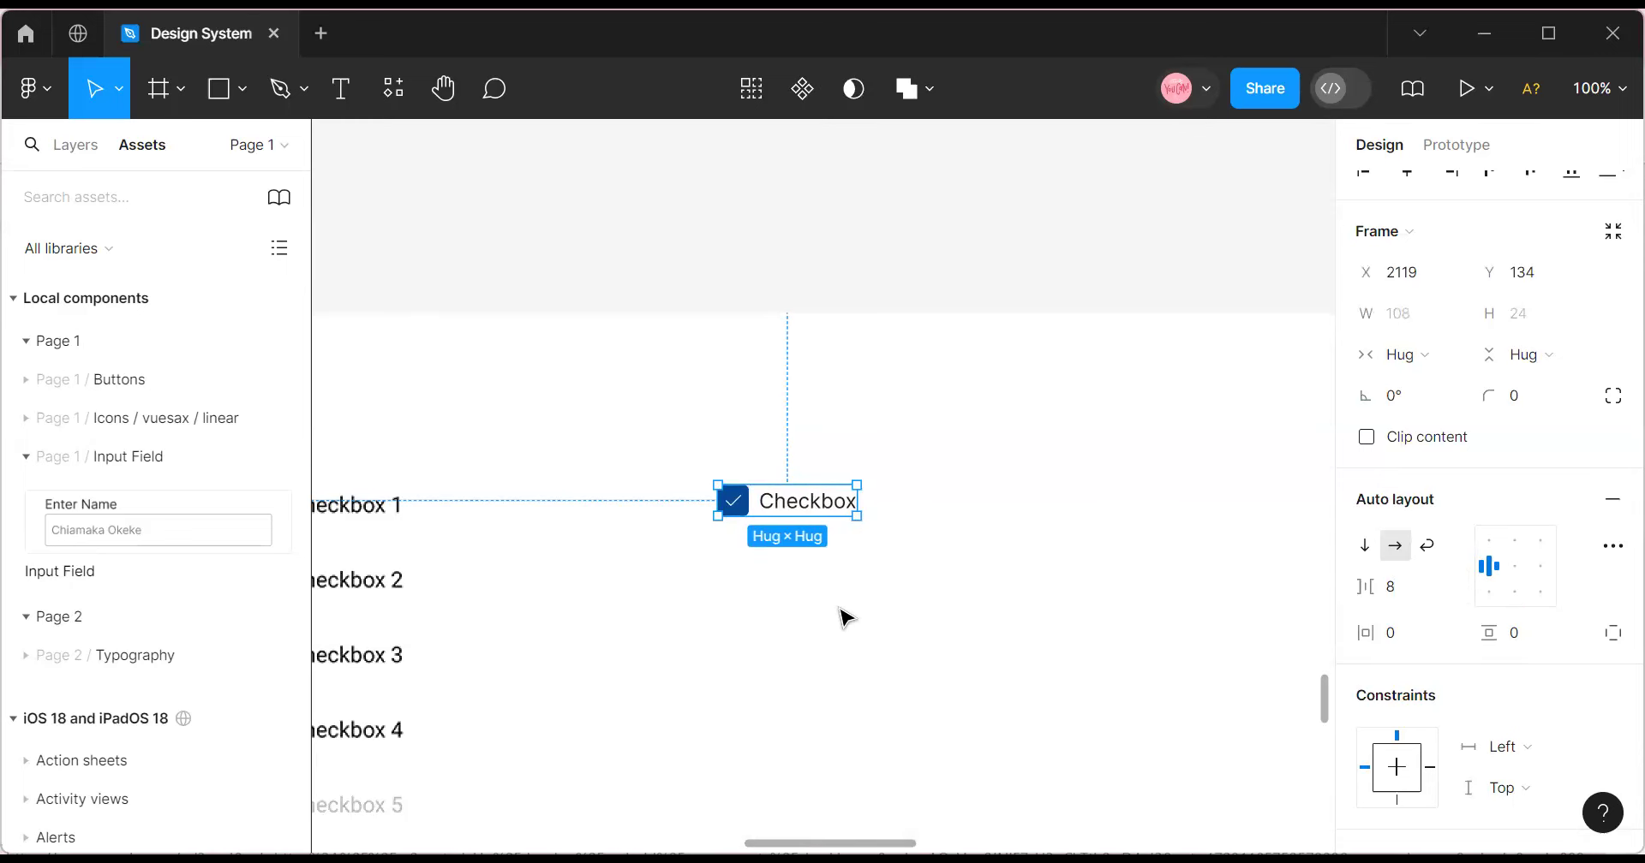
click(830, 580)
click(786, 517)
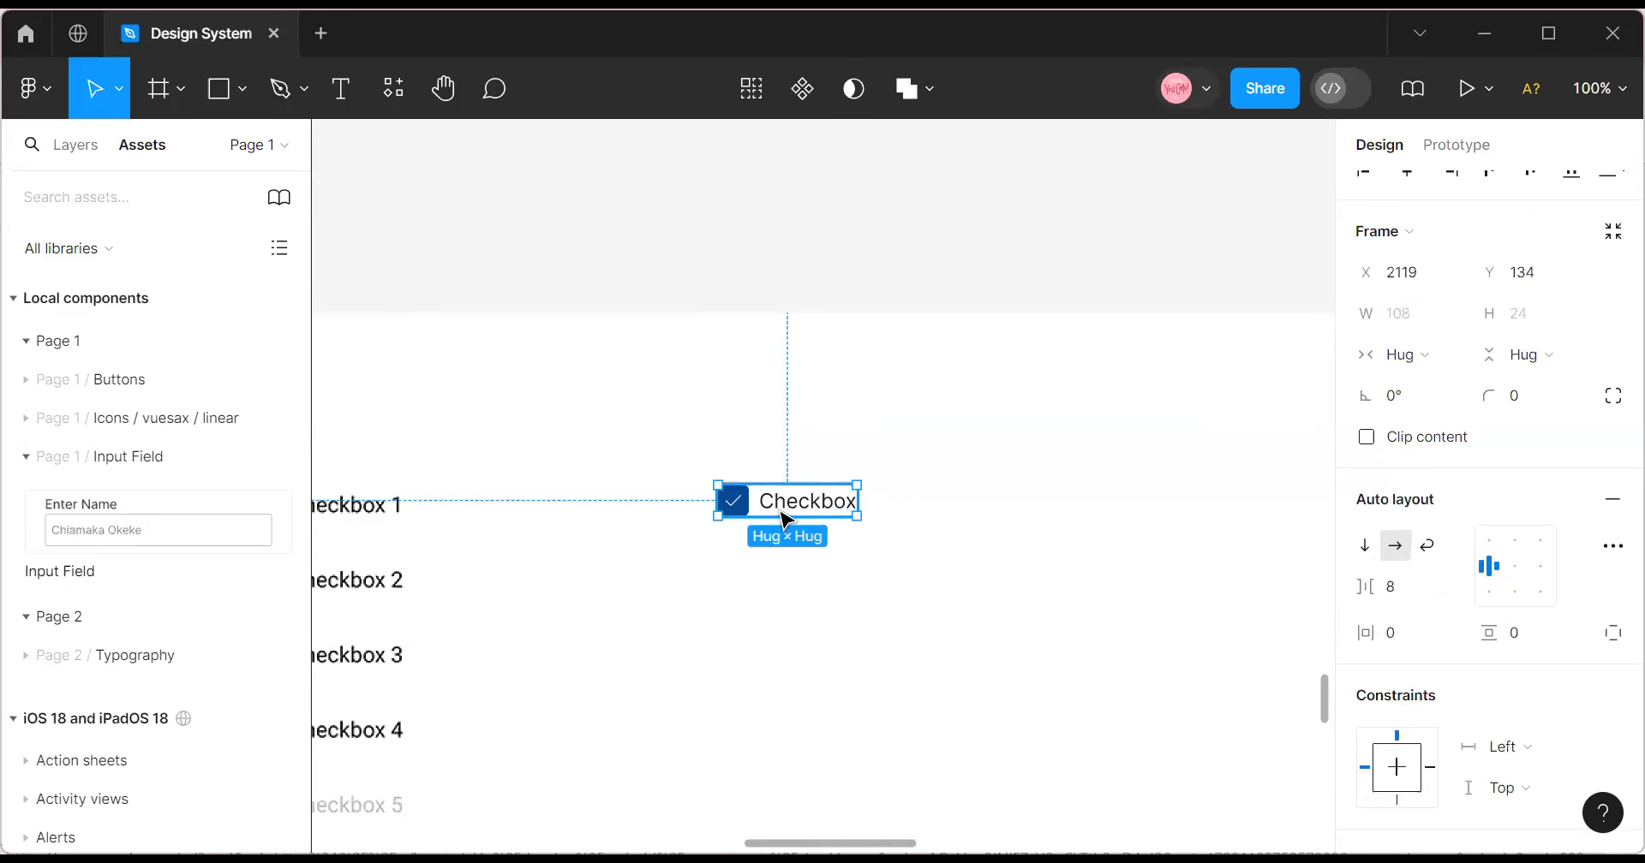
double_click(785, 517)
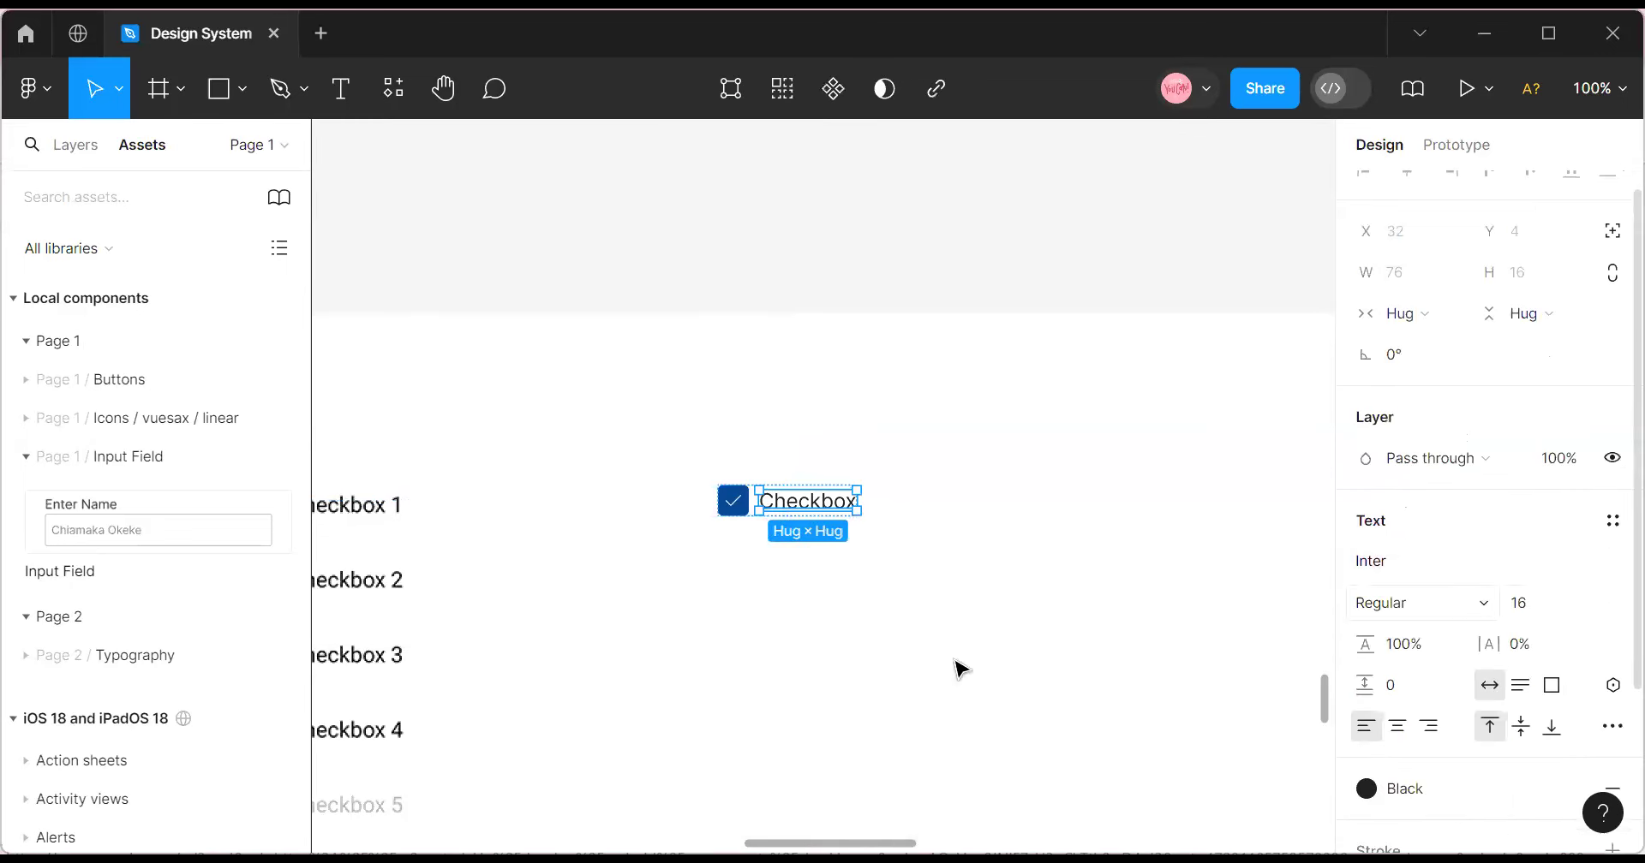
click(784, 475)
click(786, 501)
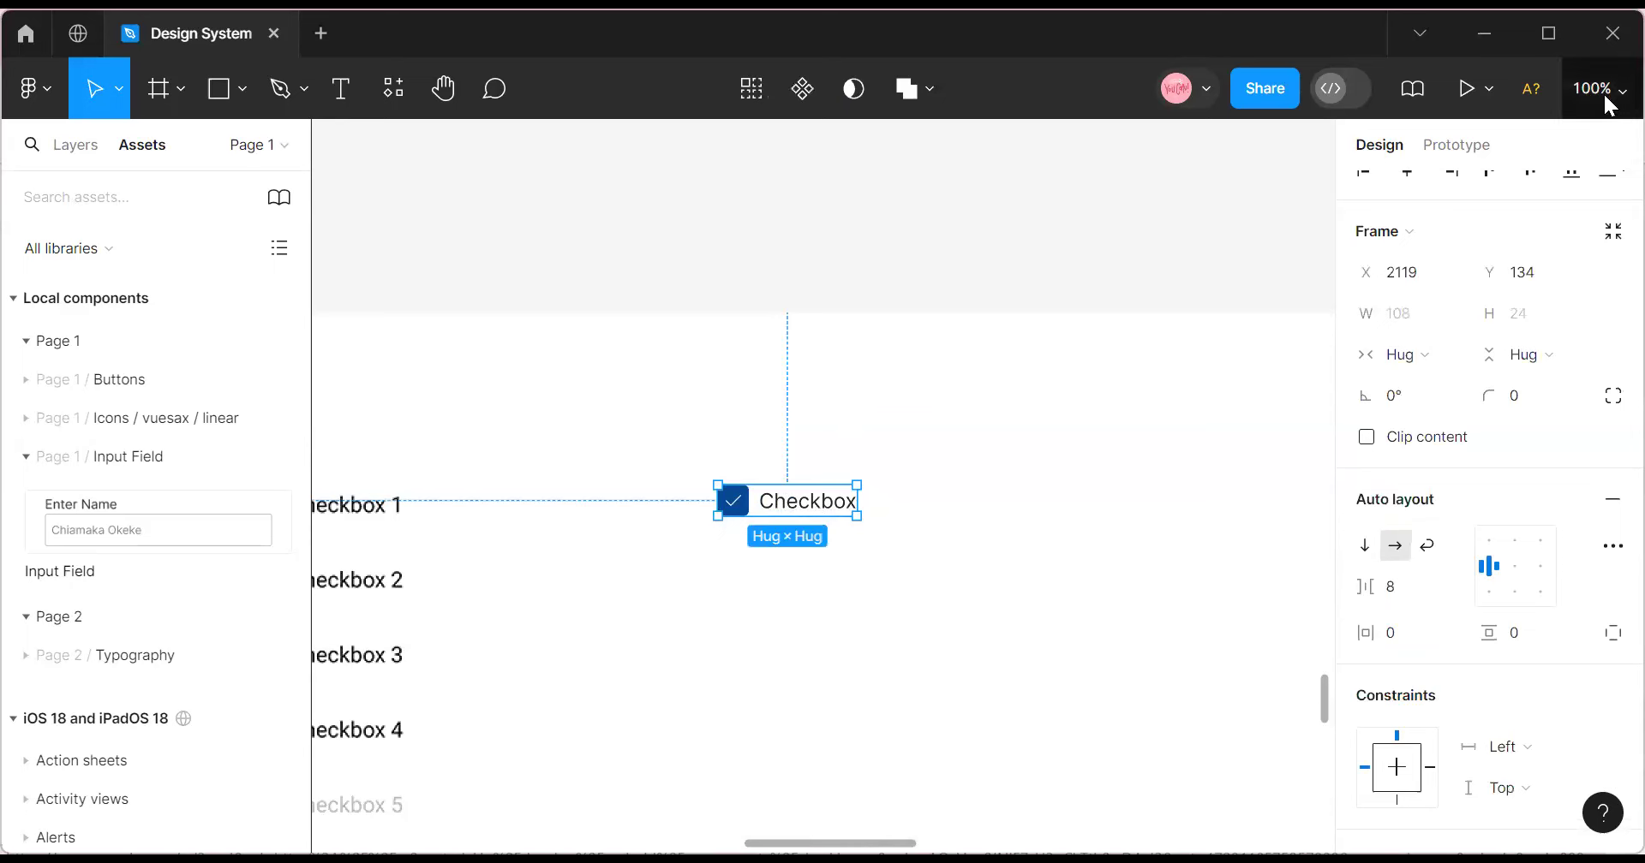
Zoom to 200% and turn the checkbox frame into a component.
click(1603, 94)
click(1405, 216)
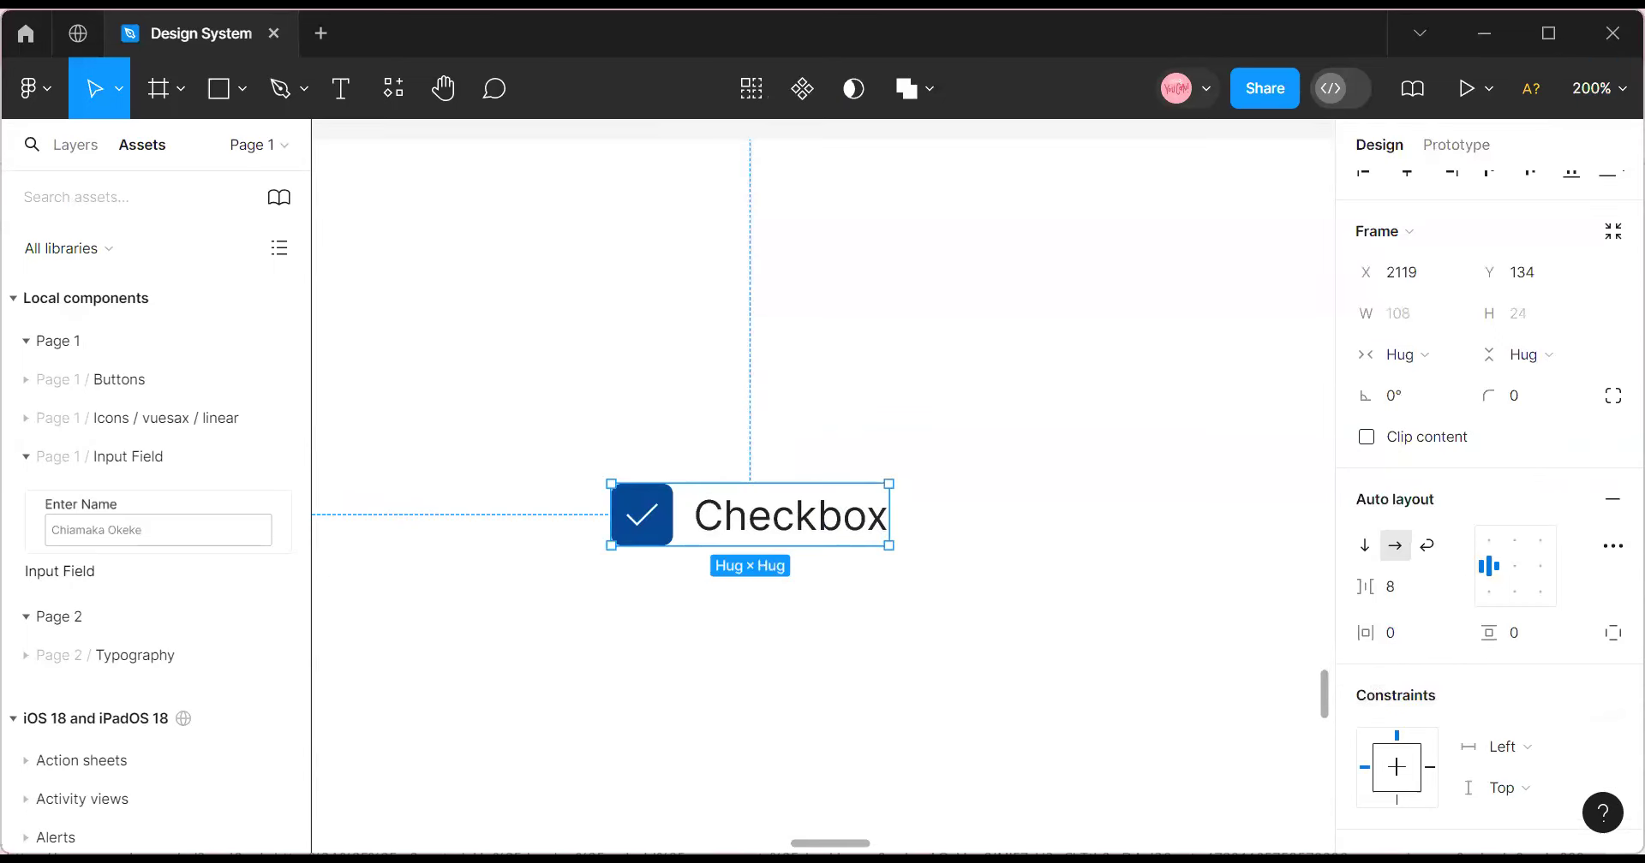
scroll(822, 489, left, 10)
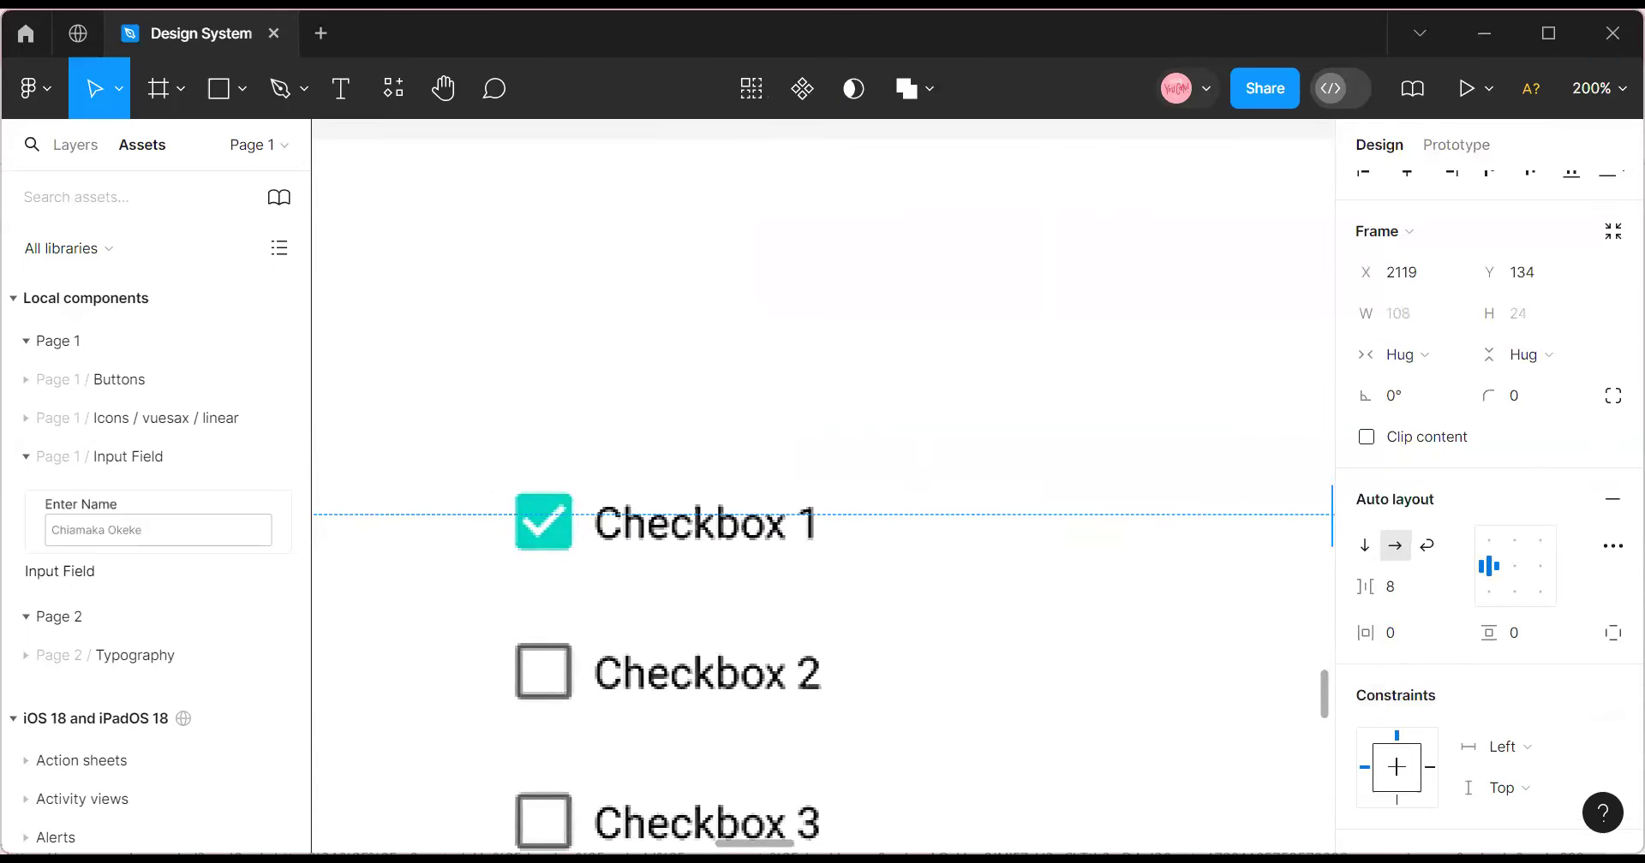
scroll(659, 692, right, 2)
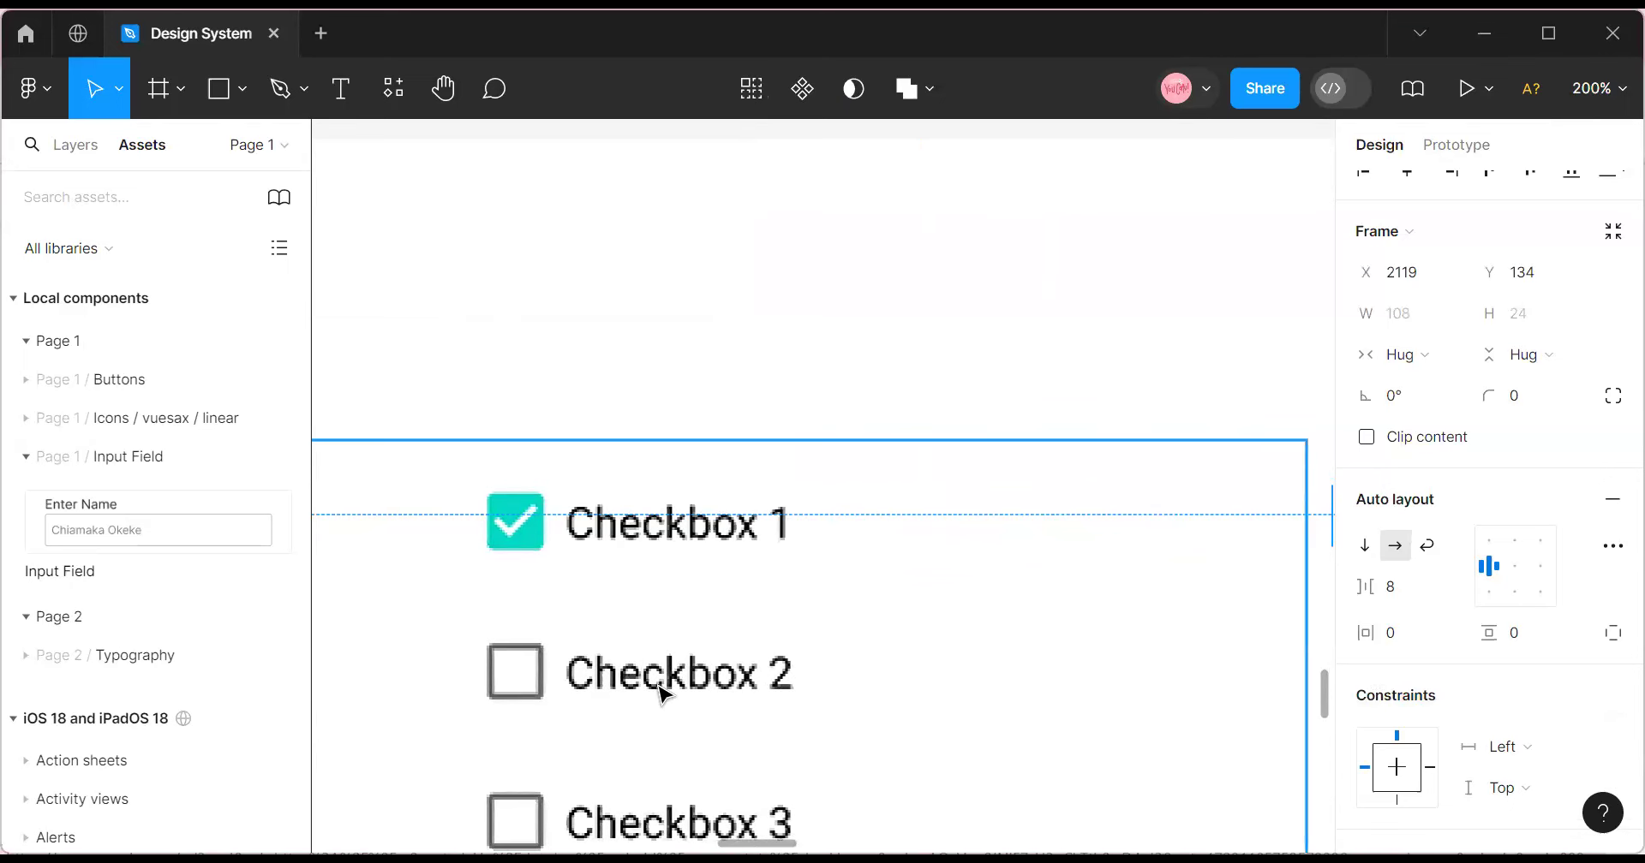
scroll(653, 719, down, 3)
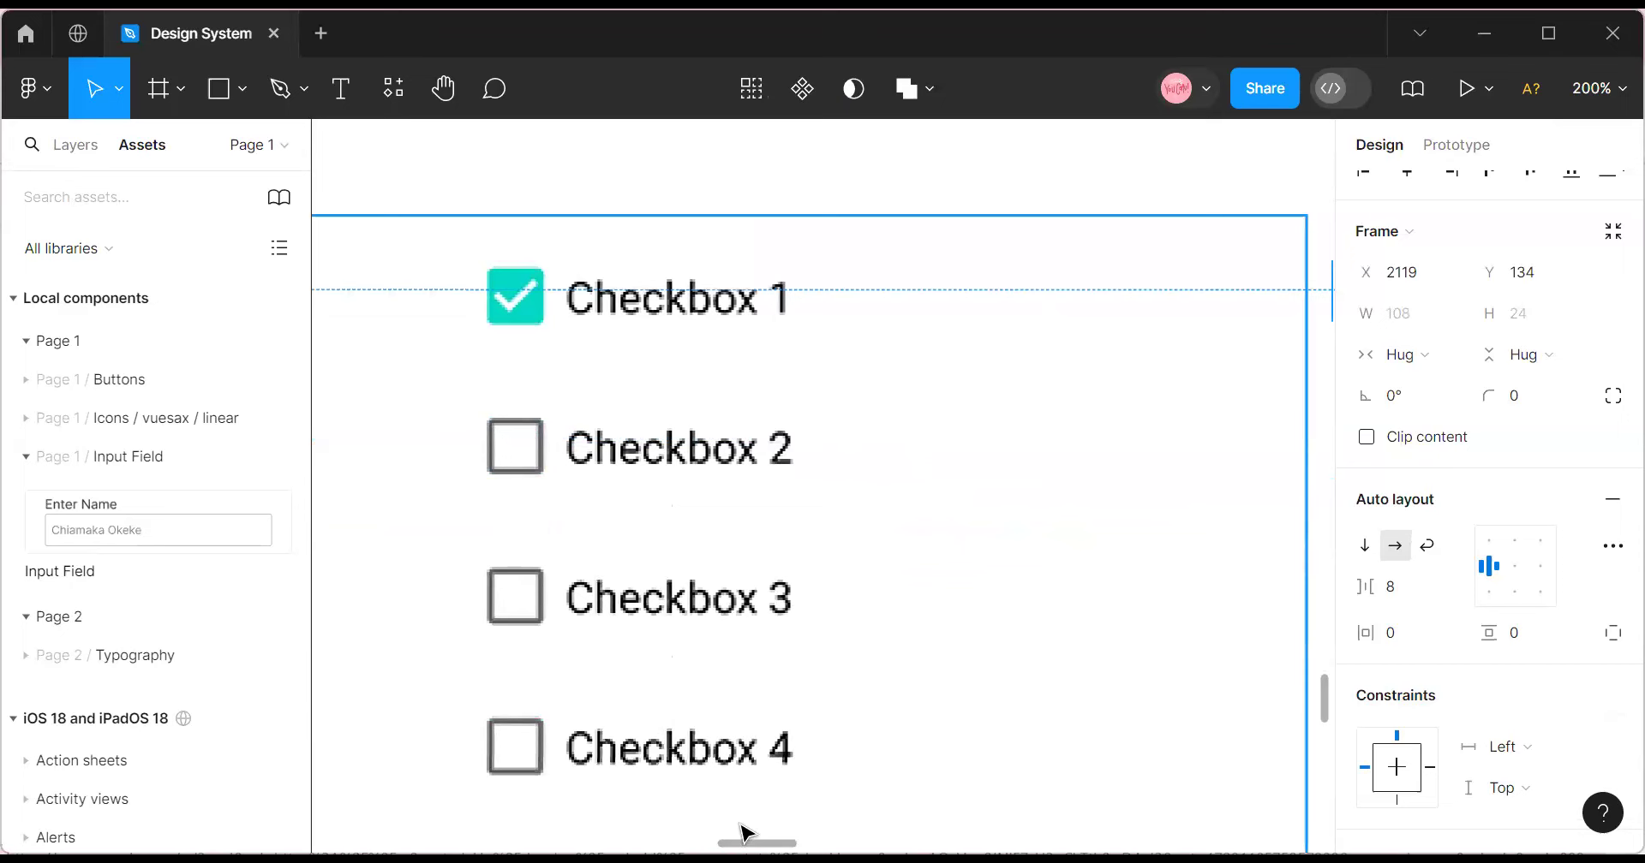
scroll(744, 835, right, 10)
mouse_move(796, 844)
mouse_down()
mouse_move(747, 843)
mouse_move(812, 844)
mouse_up()
scroll(795, 697, up, 4)
mouse_move(789, 673)
mouse_down()
mouse_move(753, 672)
mouse_move(776, 680)
mouse_up()
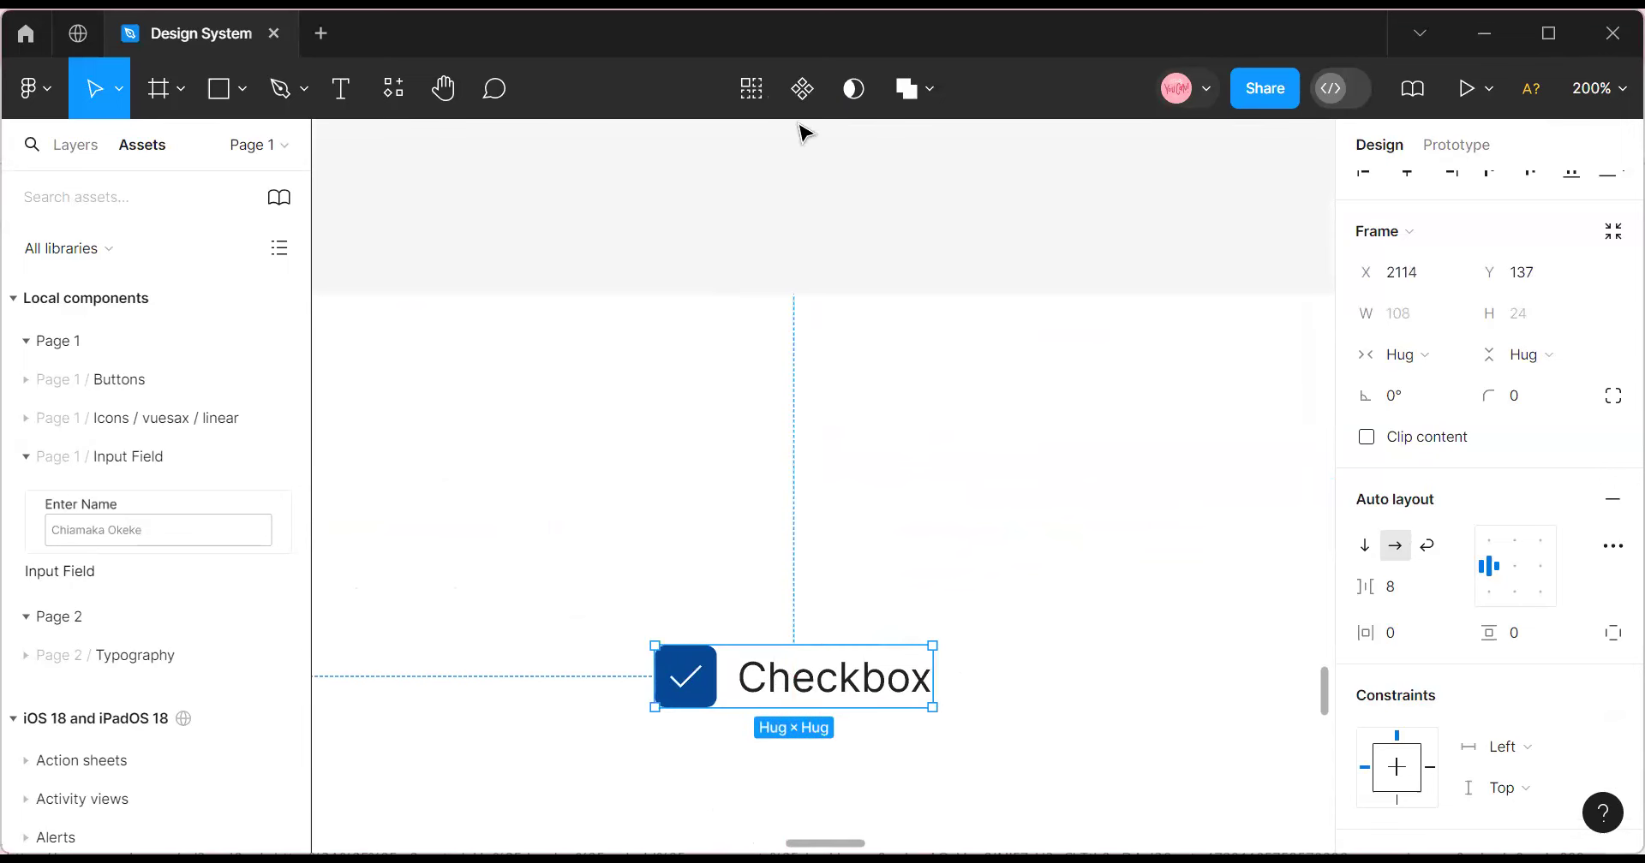
click(802, 89)
drag(760, 647, 816, 619)
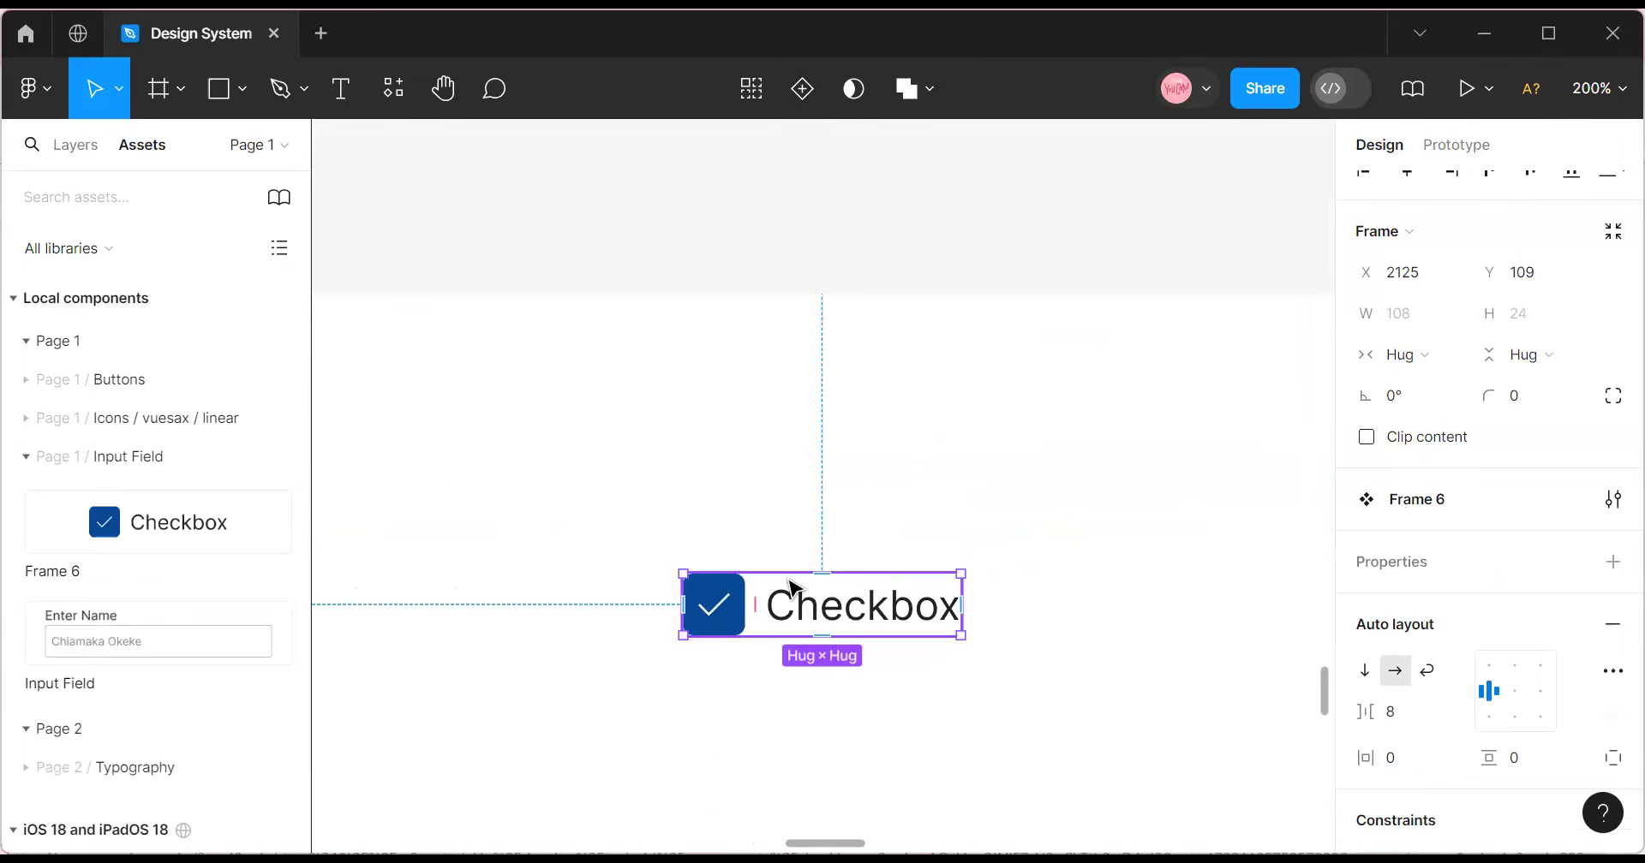
Add boolean visibility properties for the Checkbox label (Show Checkbox) and the tick icon.
click(803, 630)
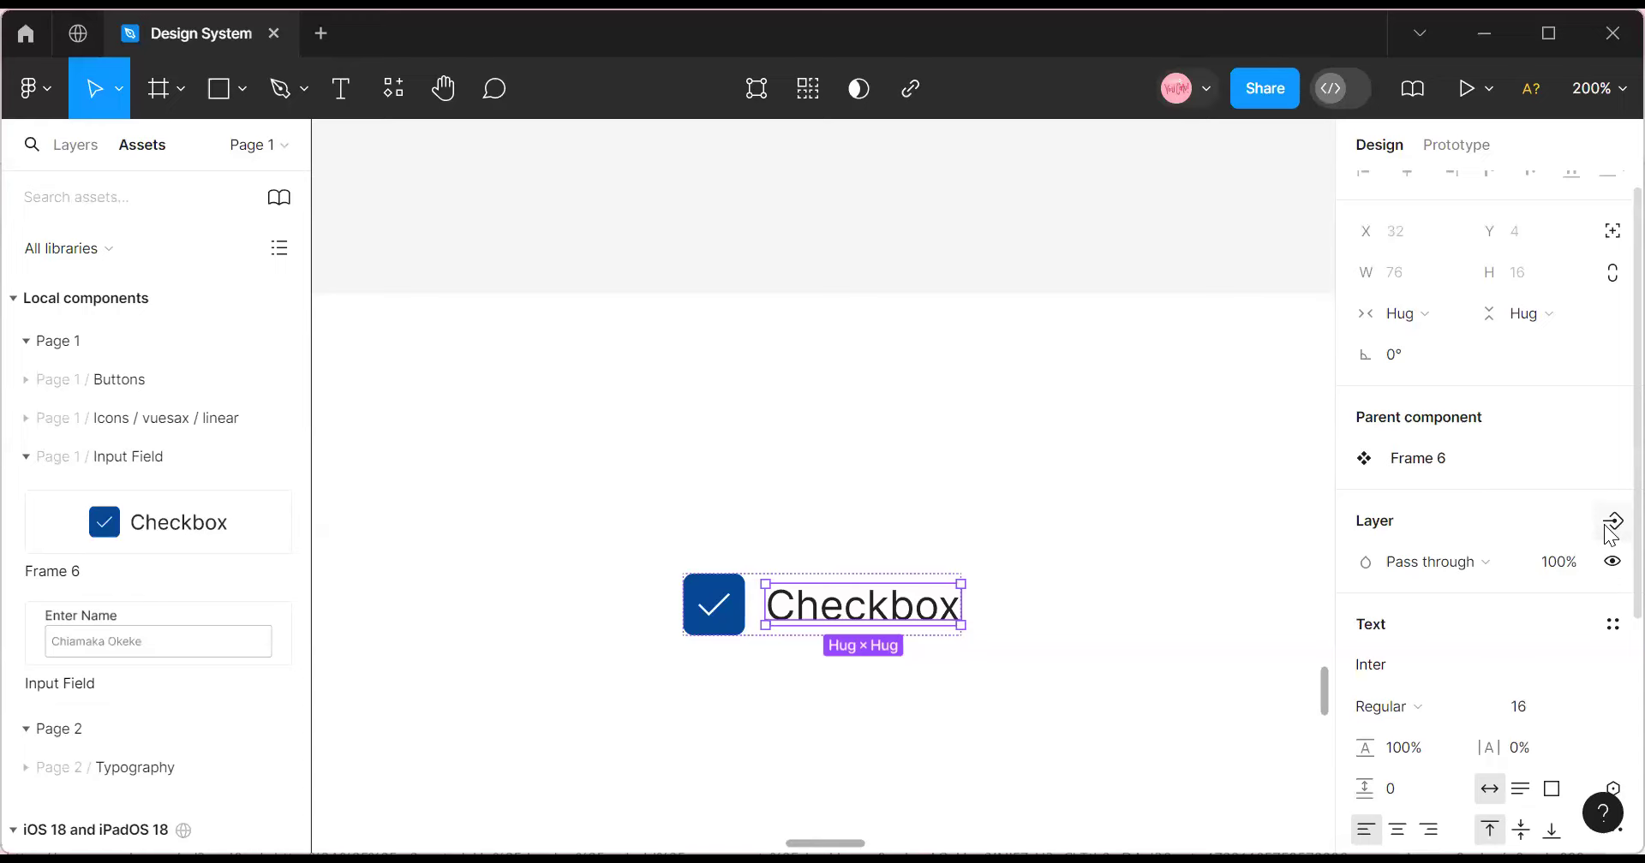
click(1613, 521)
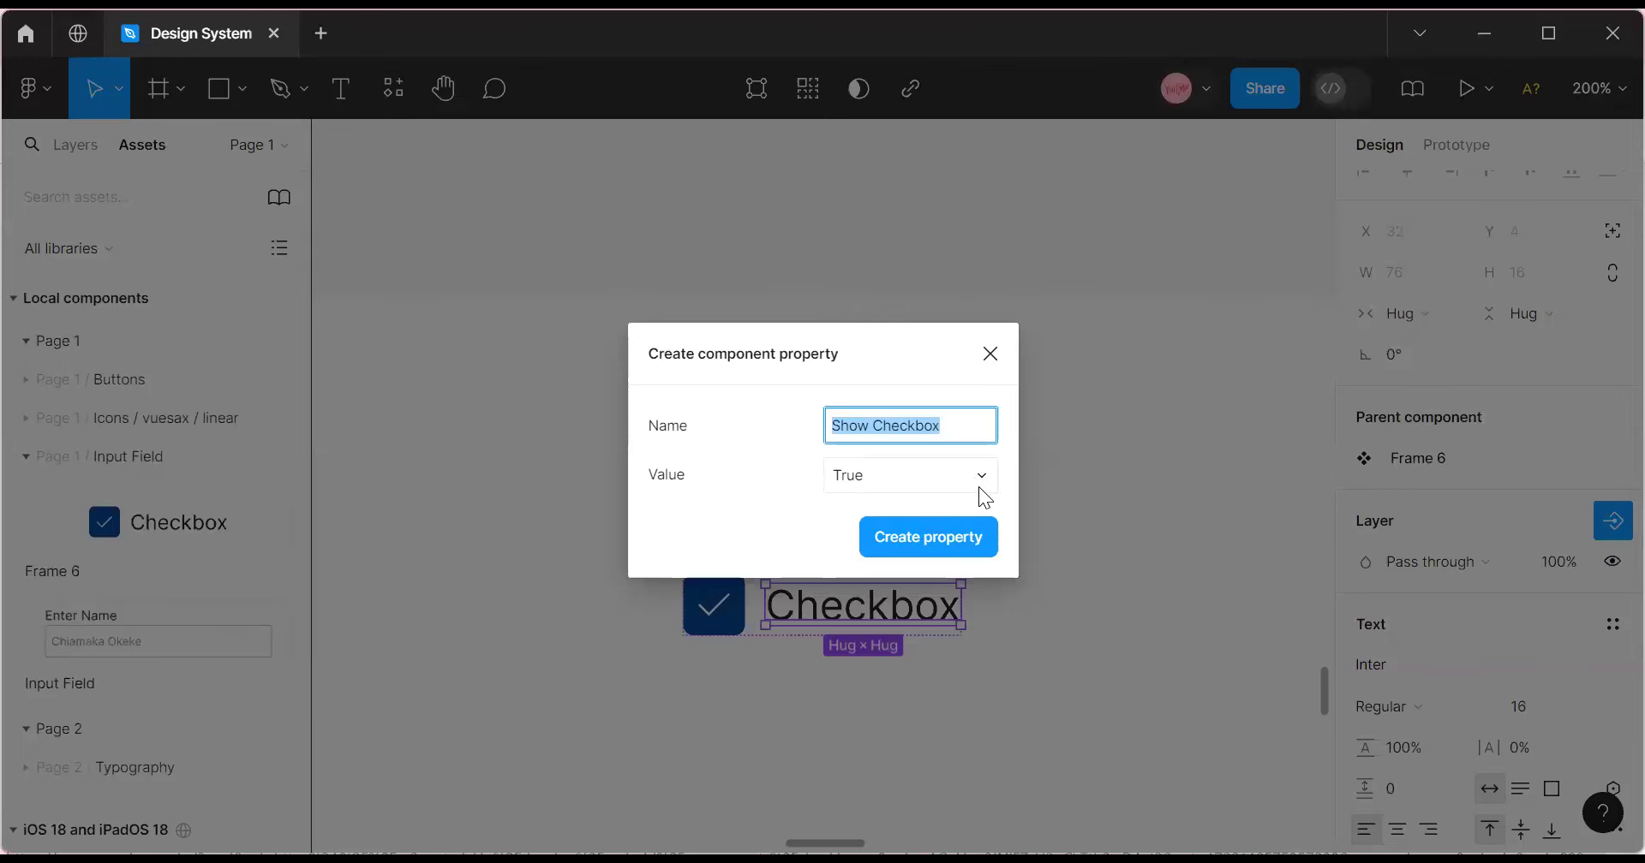
click(951, 536)
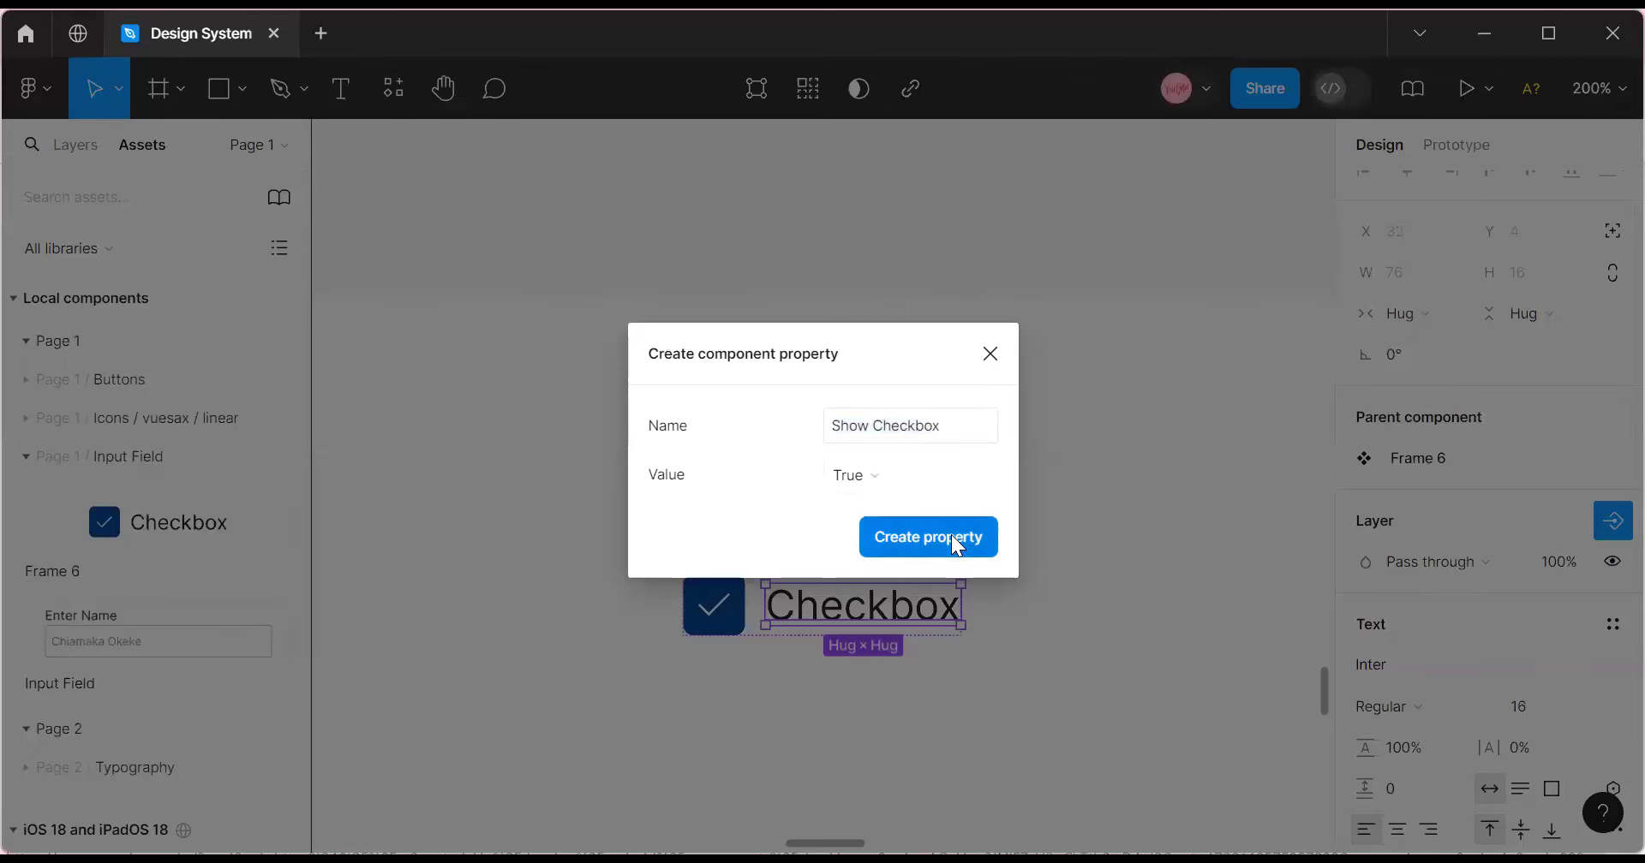
click(707, 627)
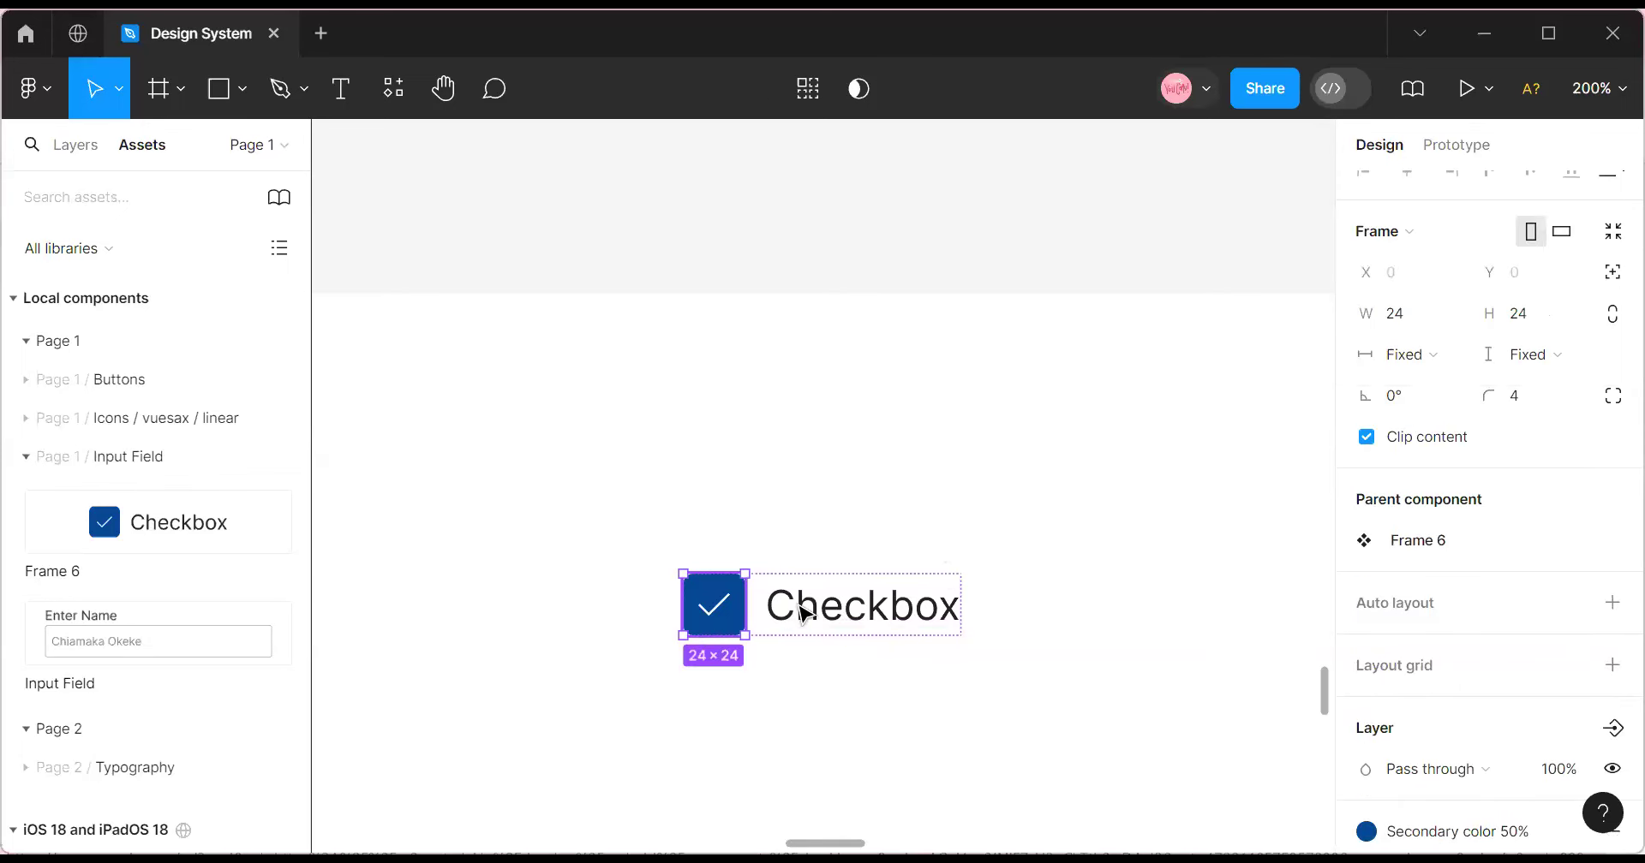
double_click(716, 619)
scroll(1424, 582, down, 4)
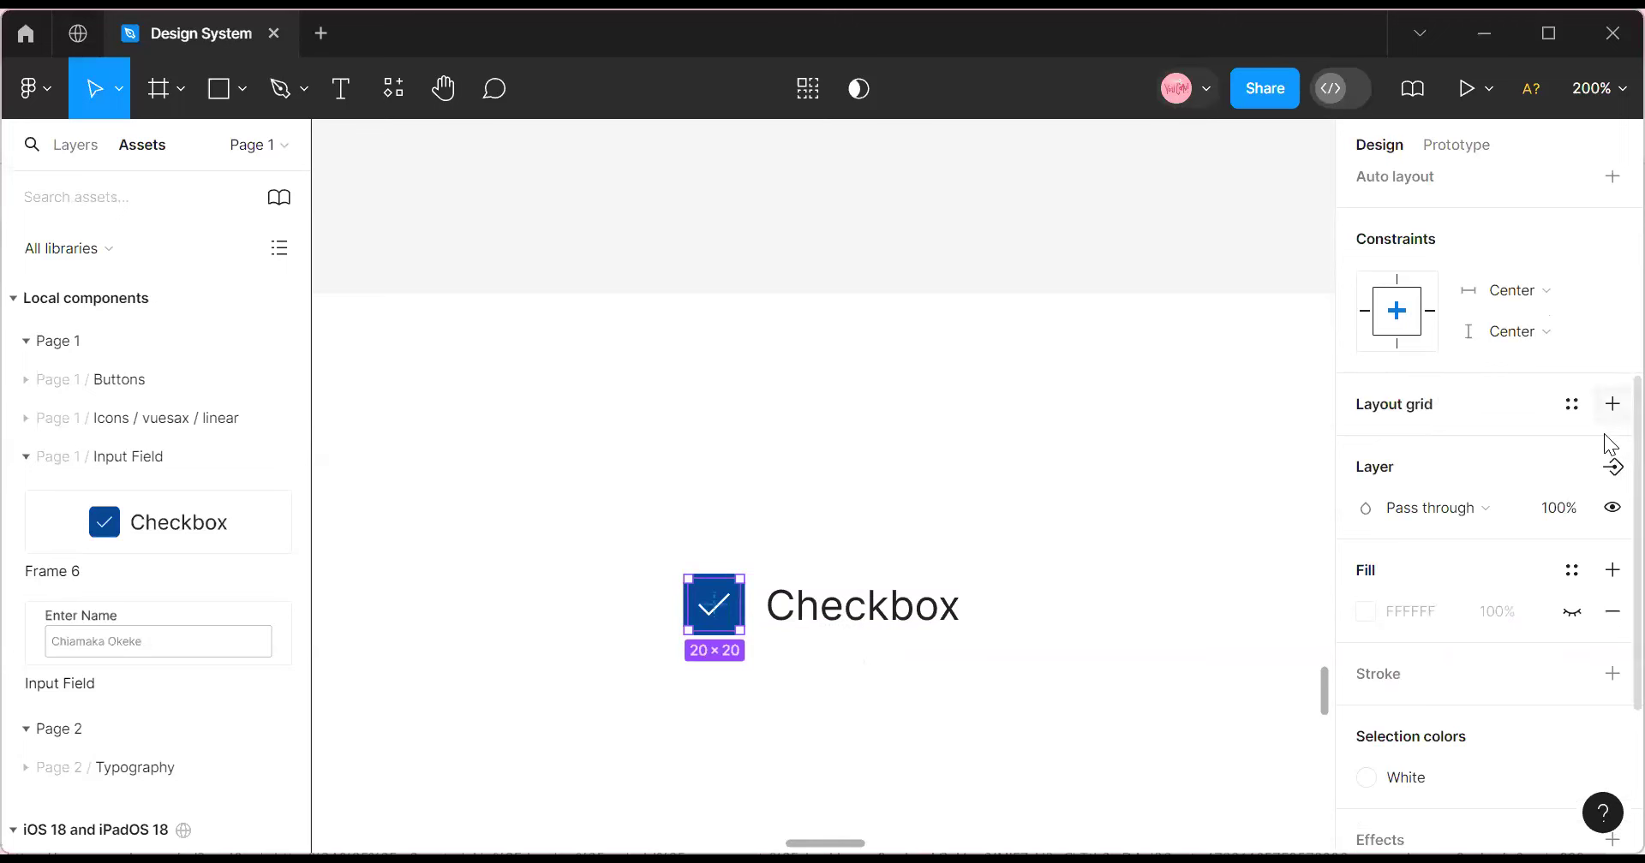
click(1612, 469)
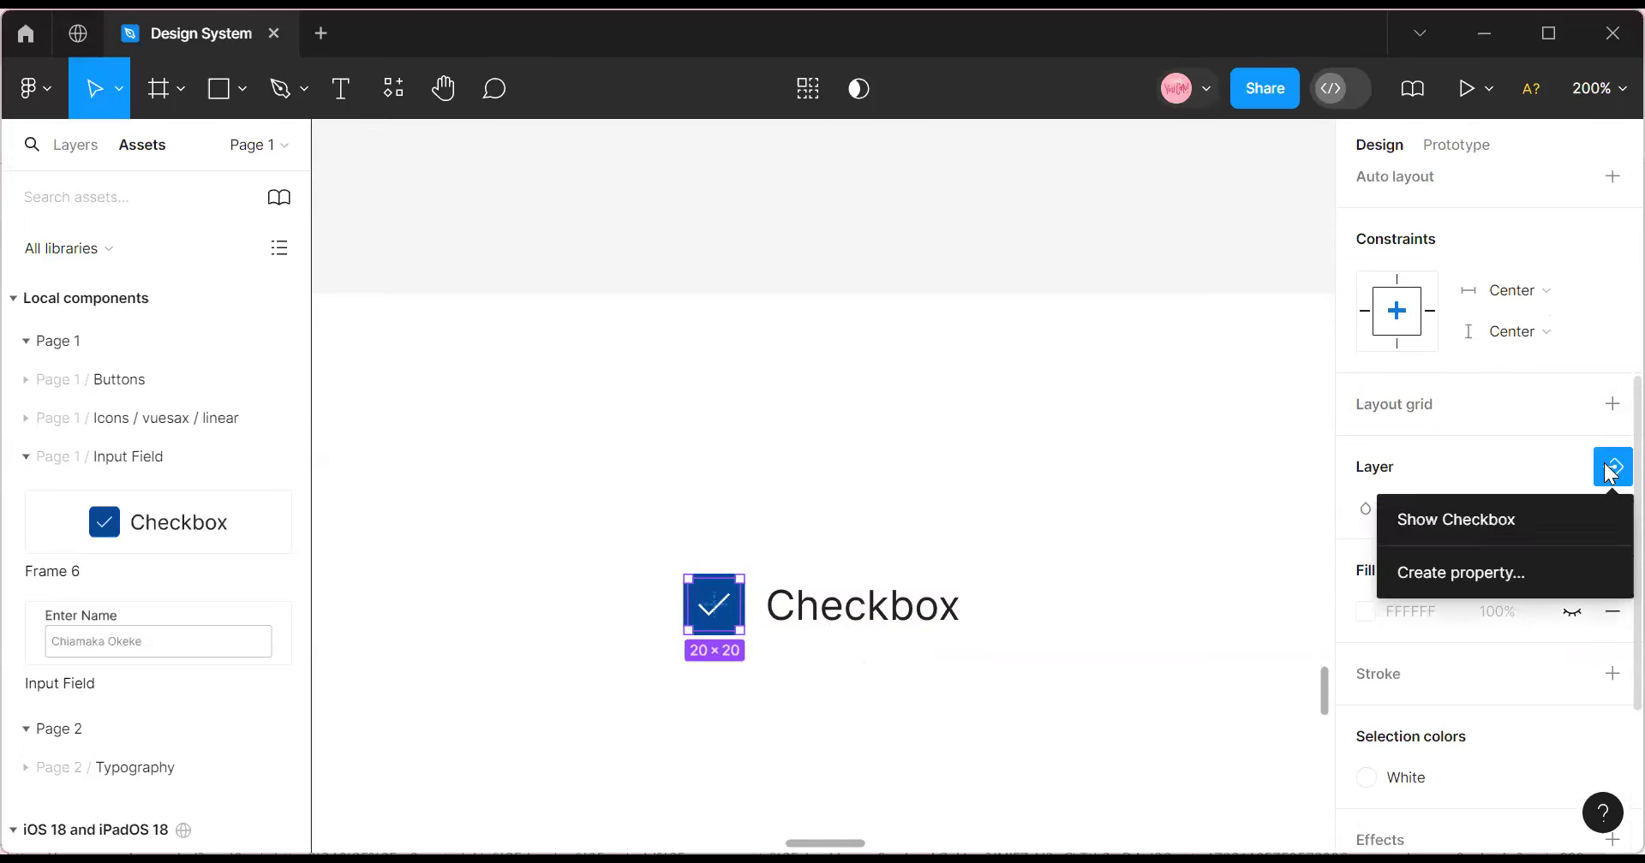
click(1441, 572)
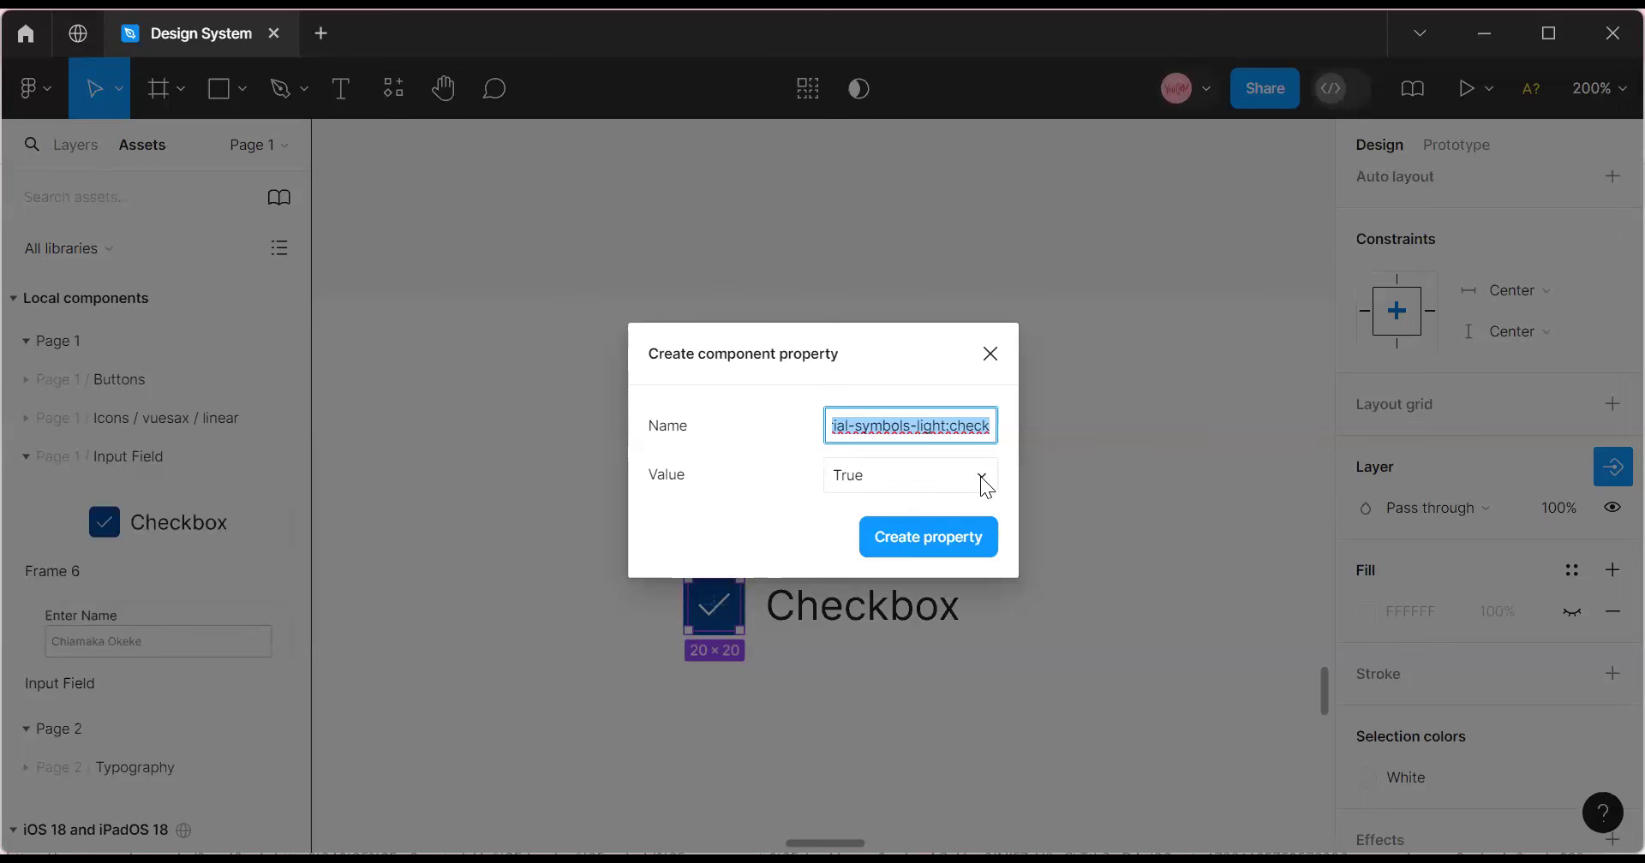
click(924, 537)
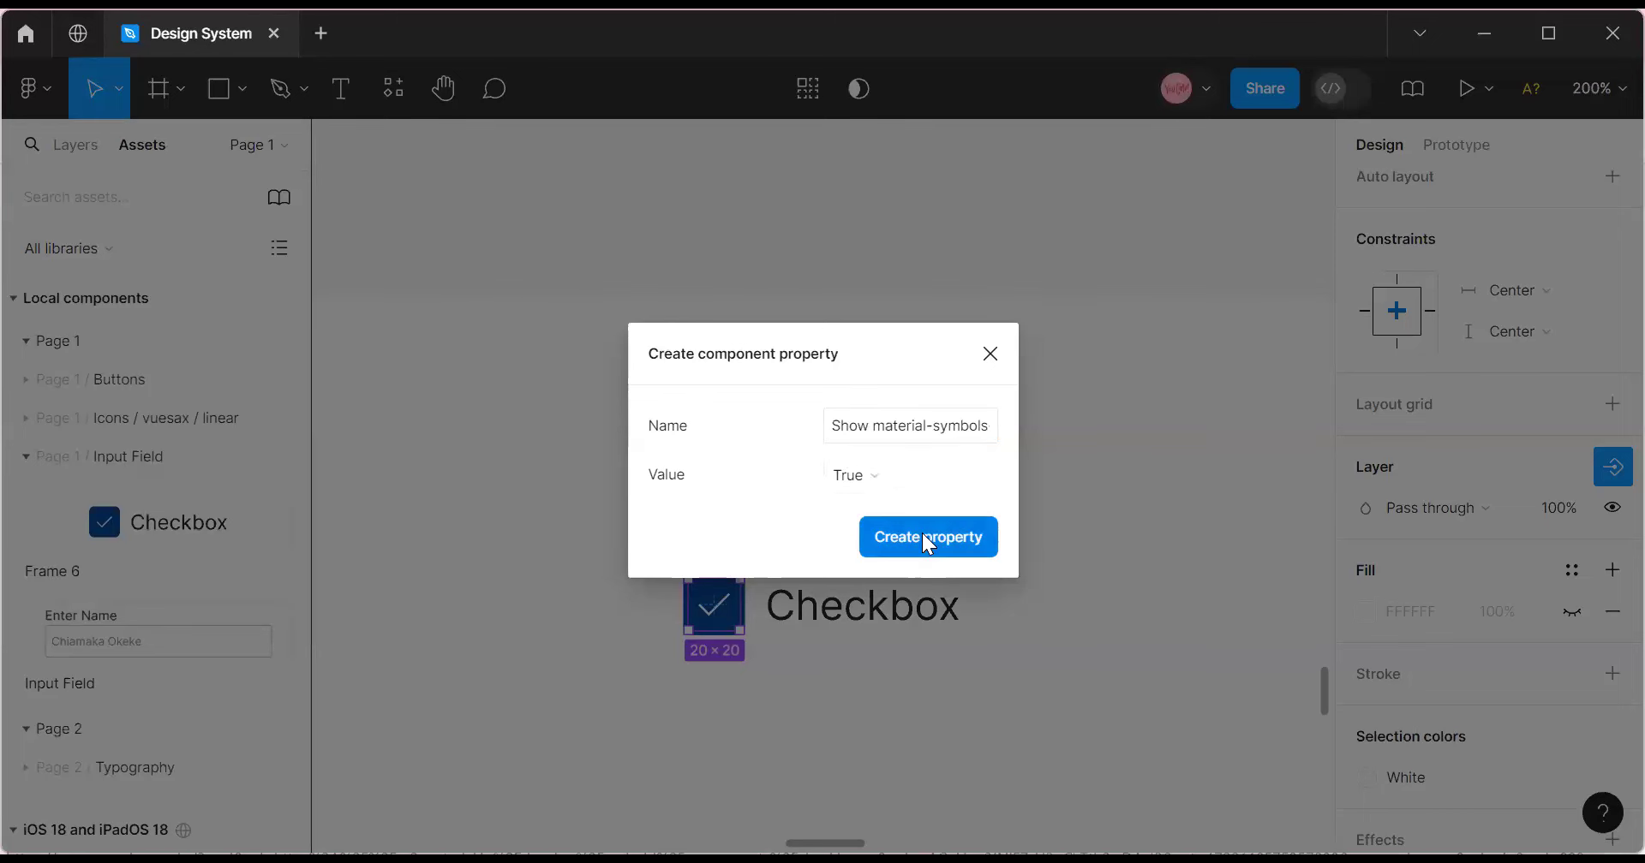
Add a Show Frame 5 visibility property for the 24×24 box.
click(767, 716)
double_click(718, 608)
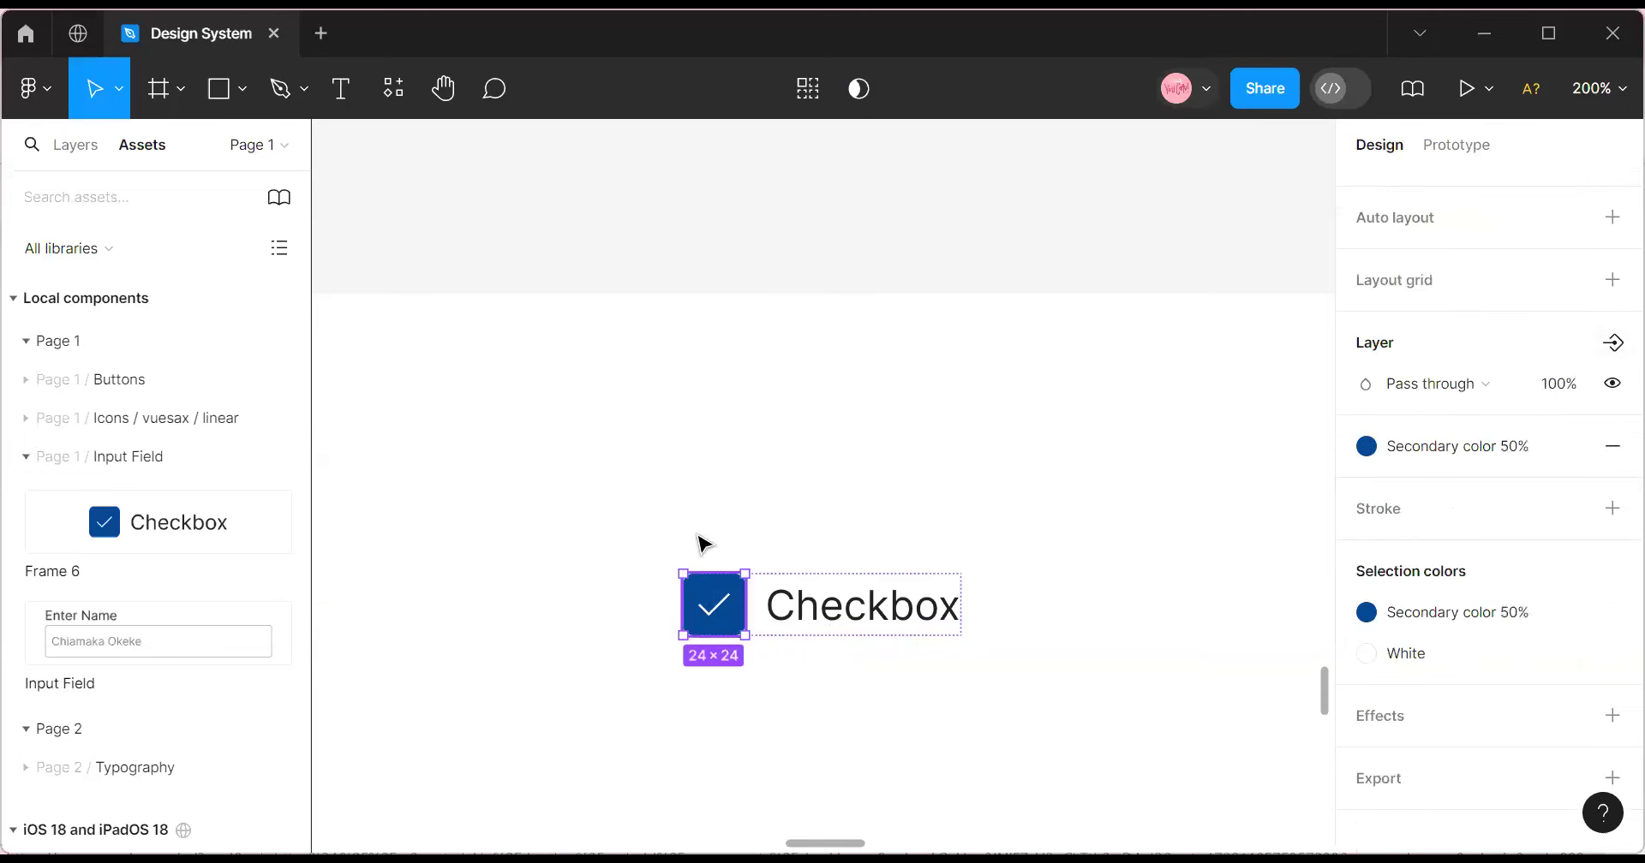
click(1612, 343)
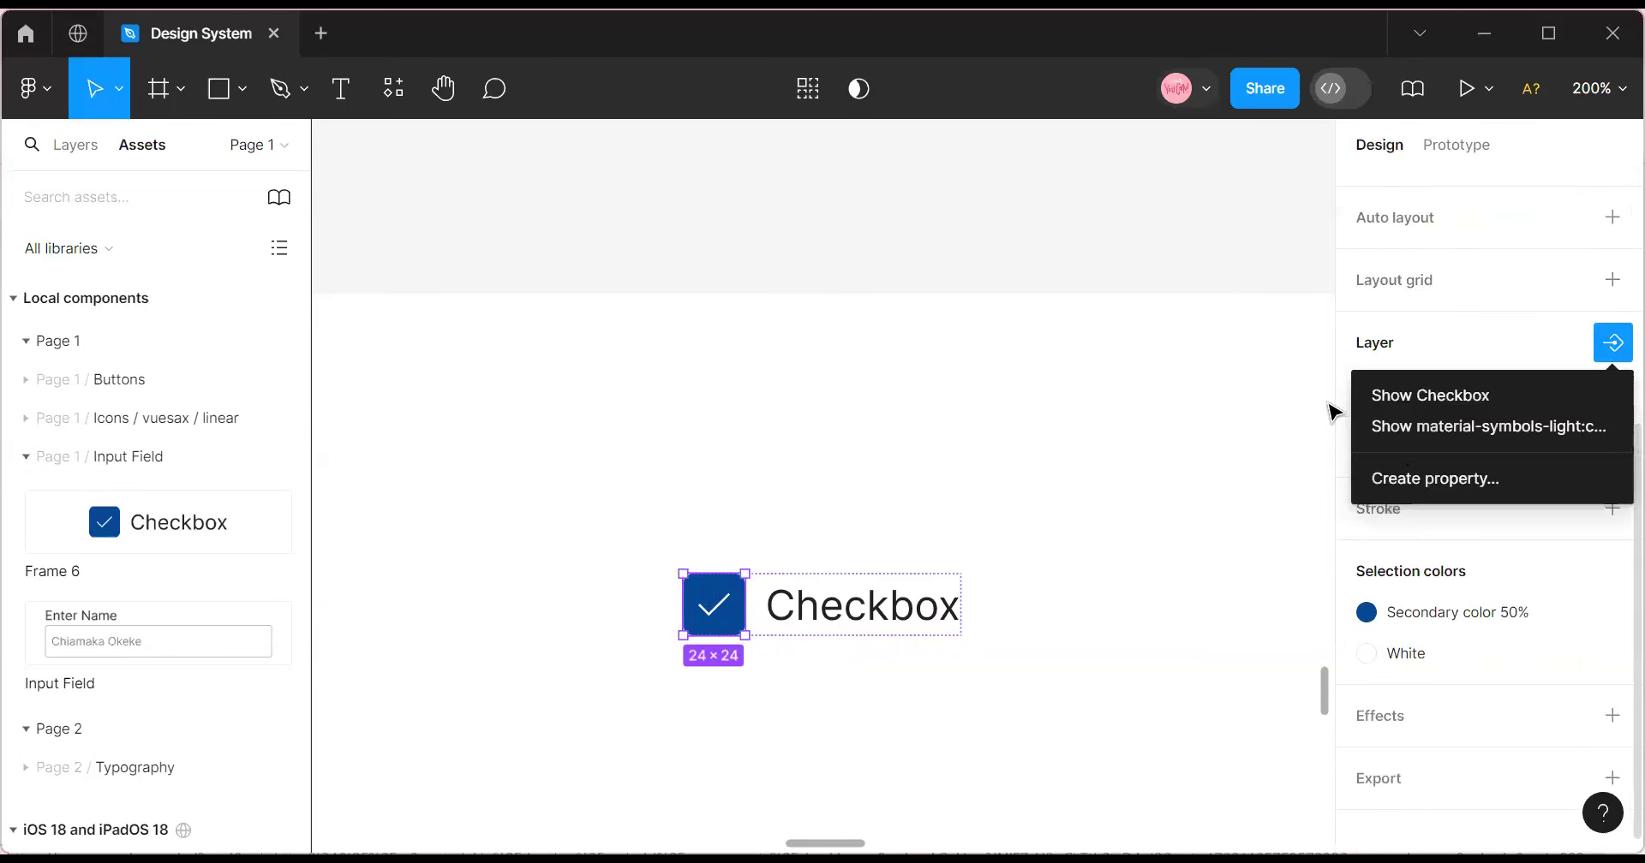
click(1410, 466)
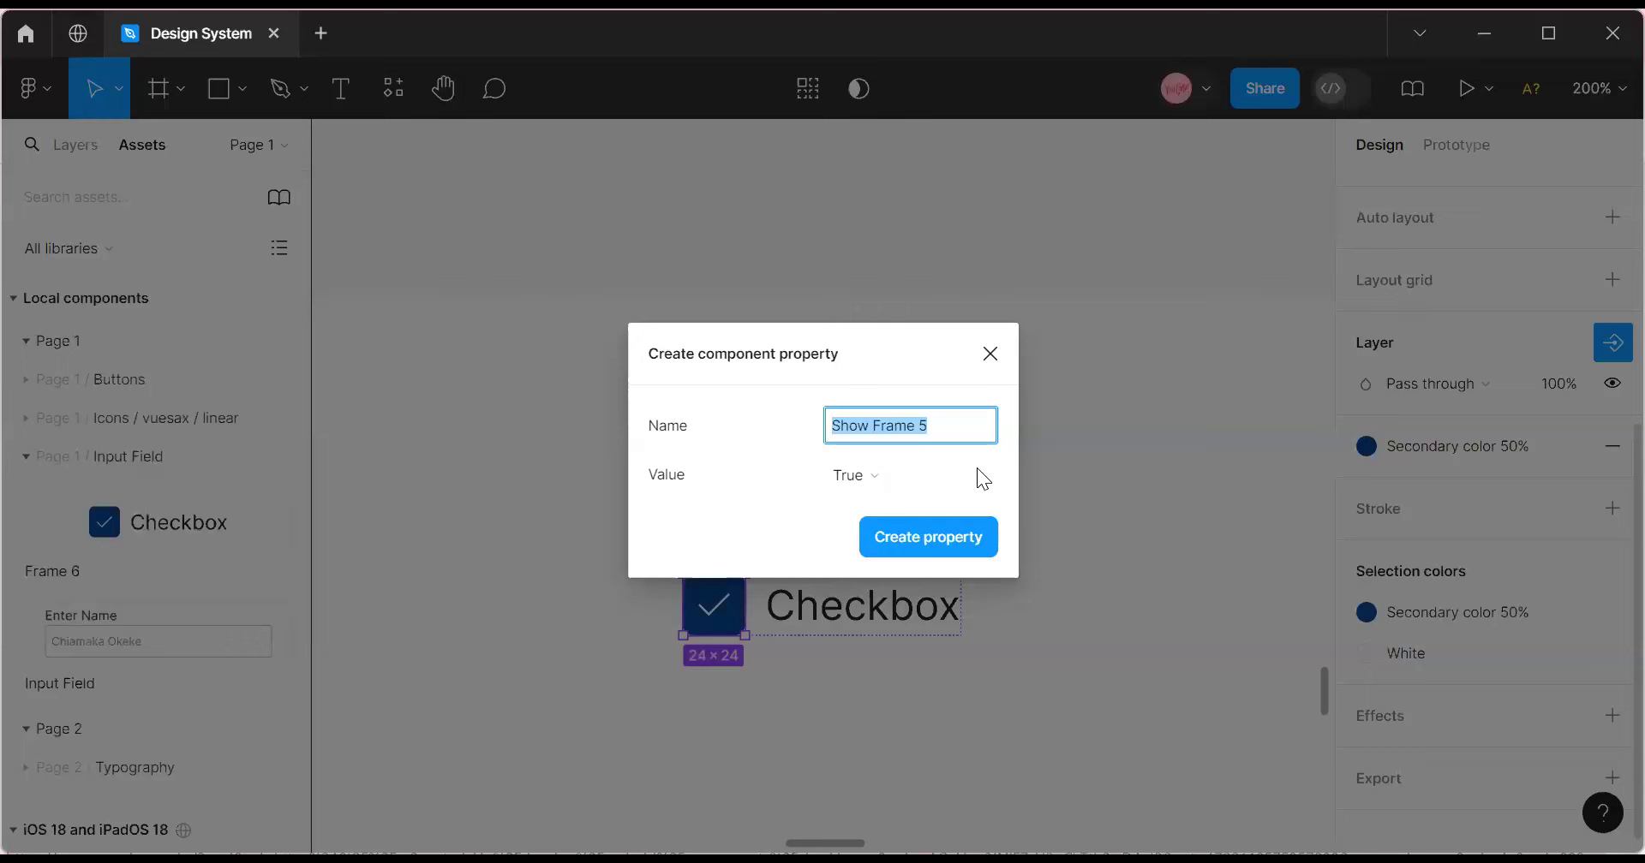
click(894, 540)
key(Escape)
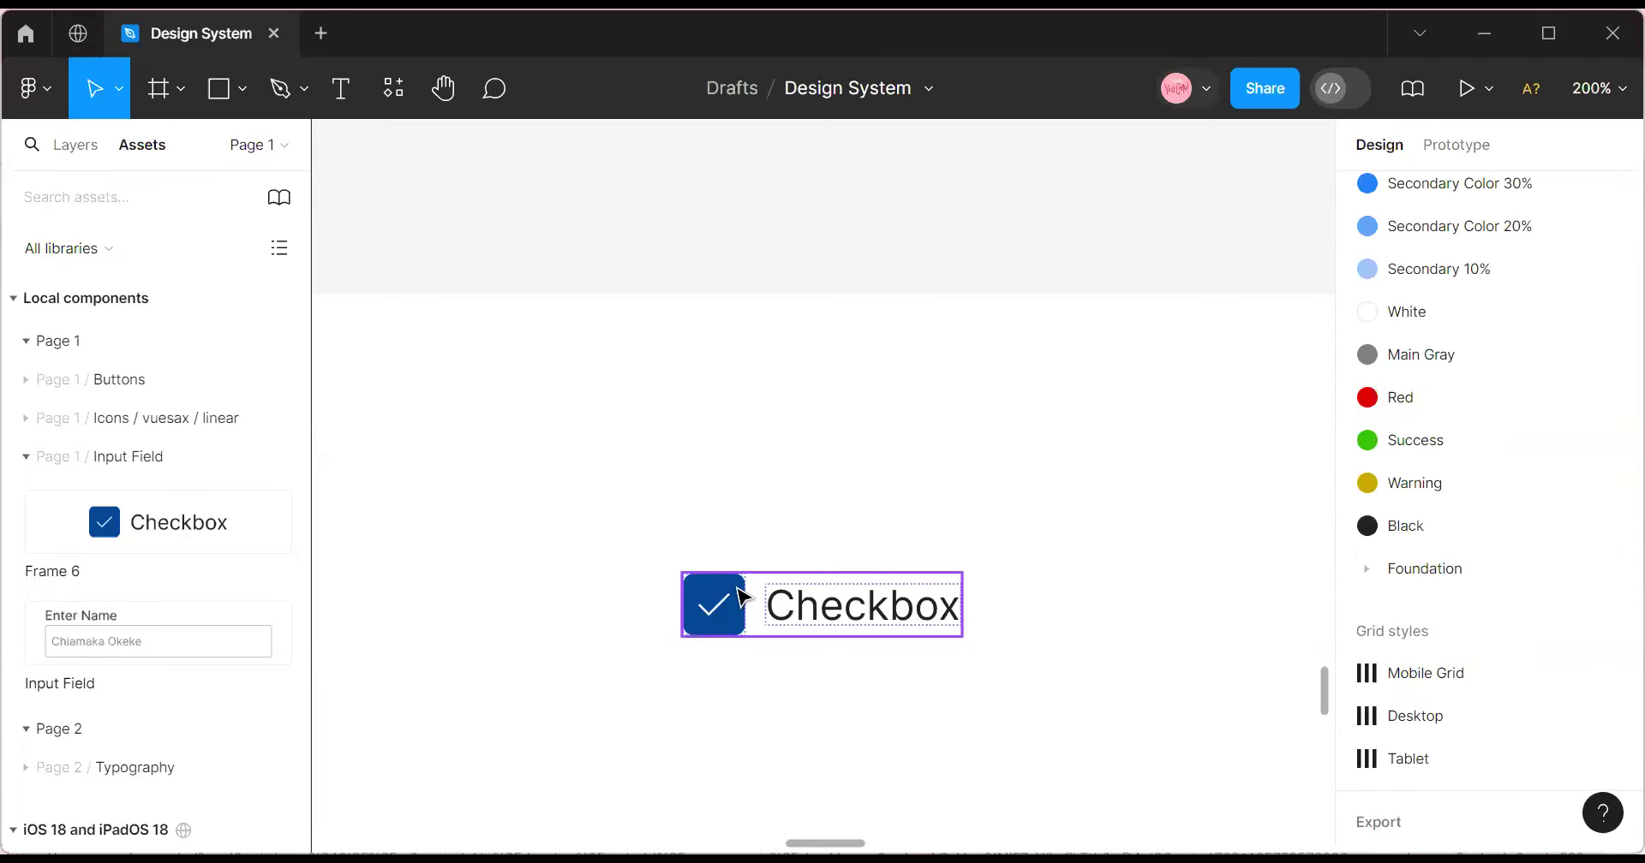
Create a two-variant component set and rename Property 1 to Checkbox.
click(728, 557)
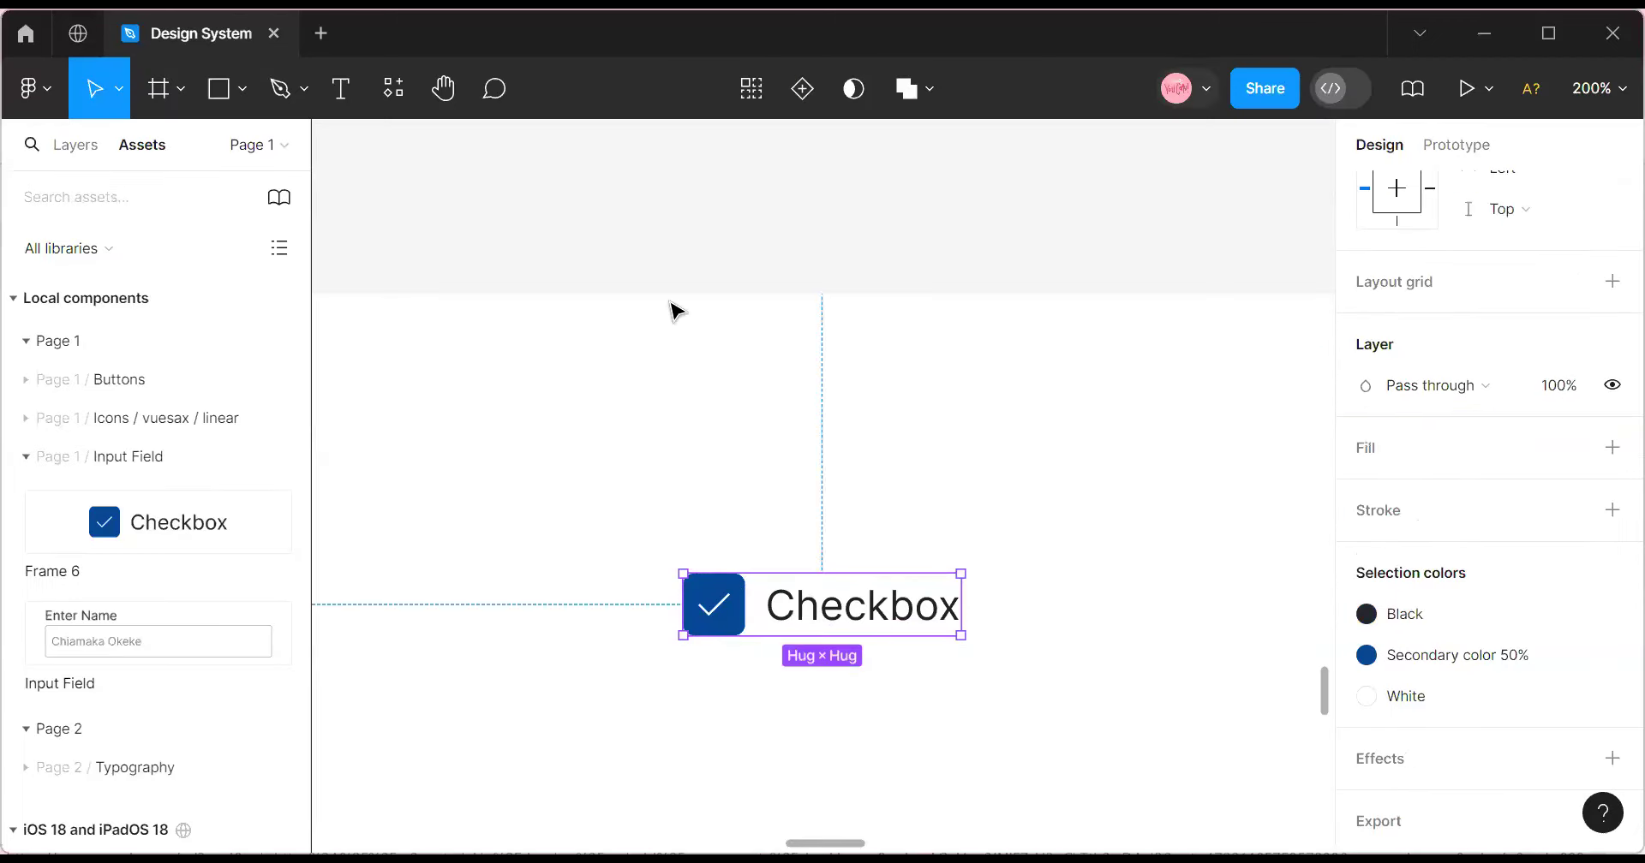
click(803, 101)
double_click(737, 724)
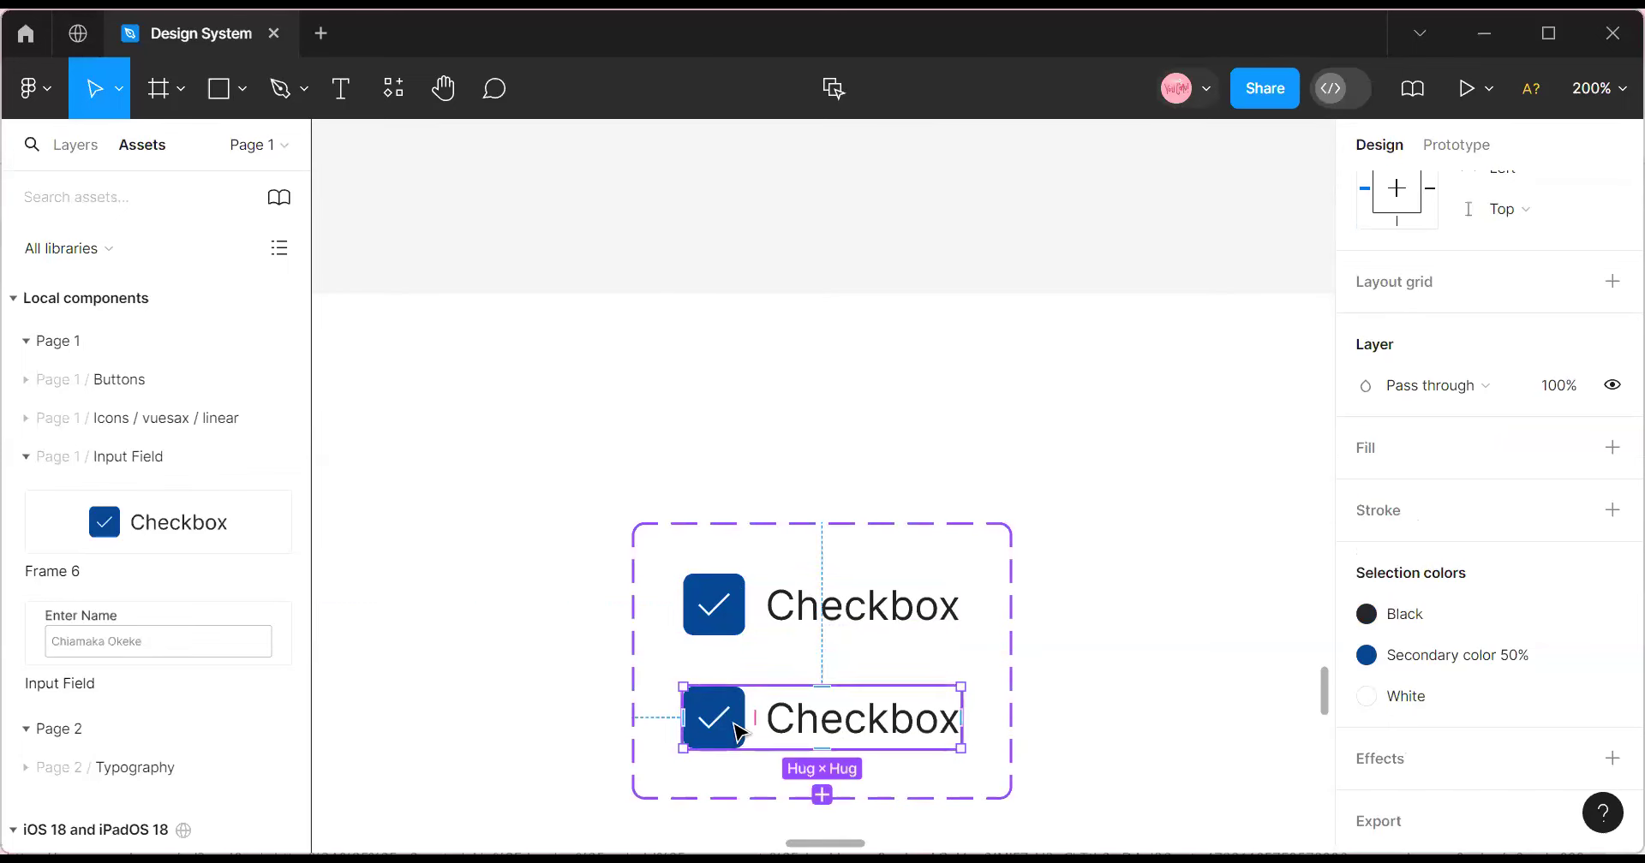
click(759, 604)
scroll(1495, 461, up, 5)
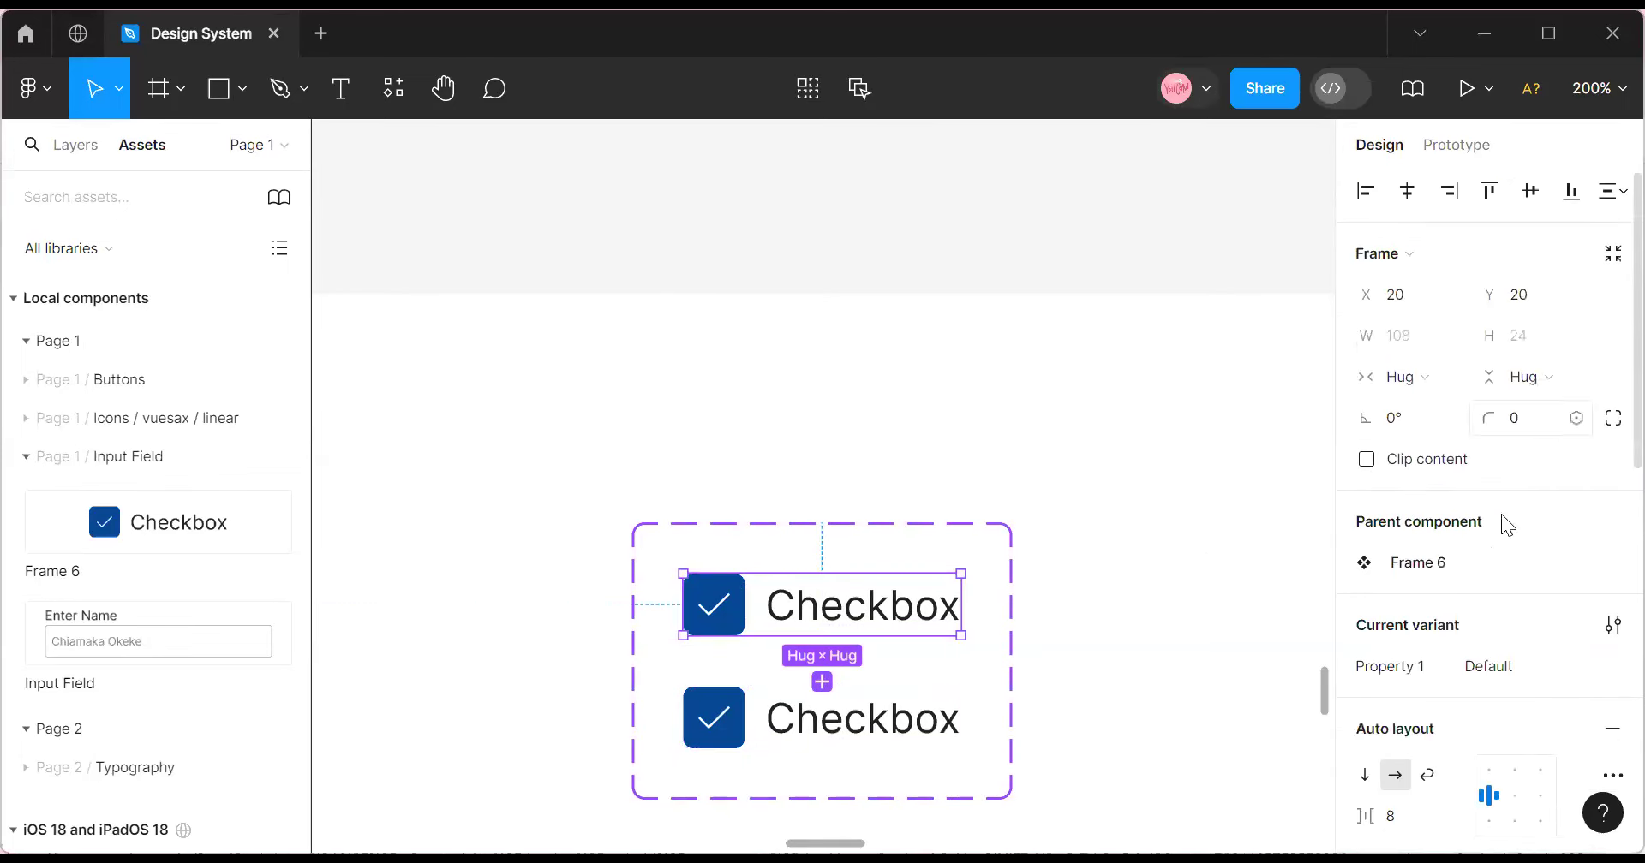
double_click(1410, 668)
text(Checkbox)
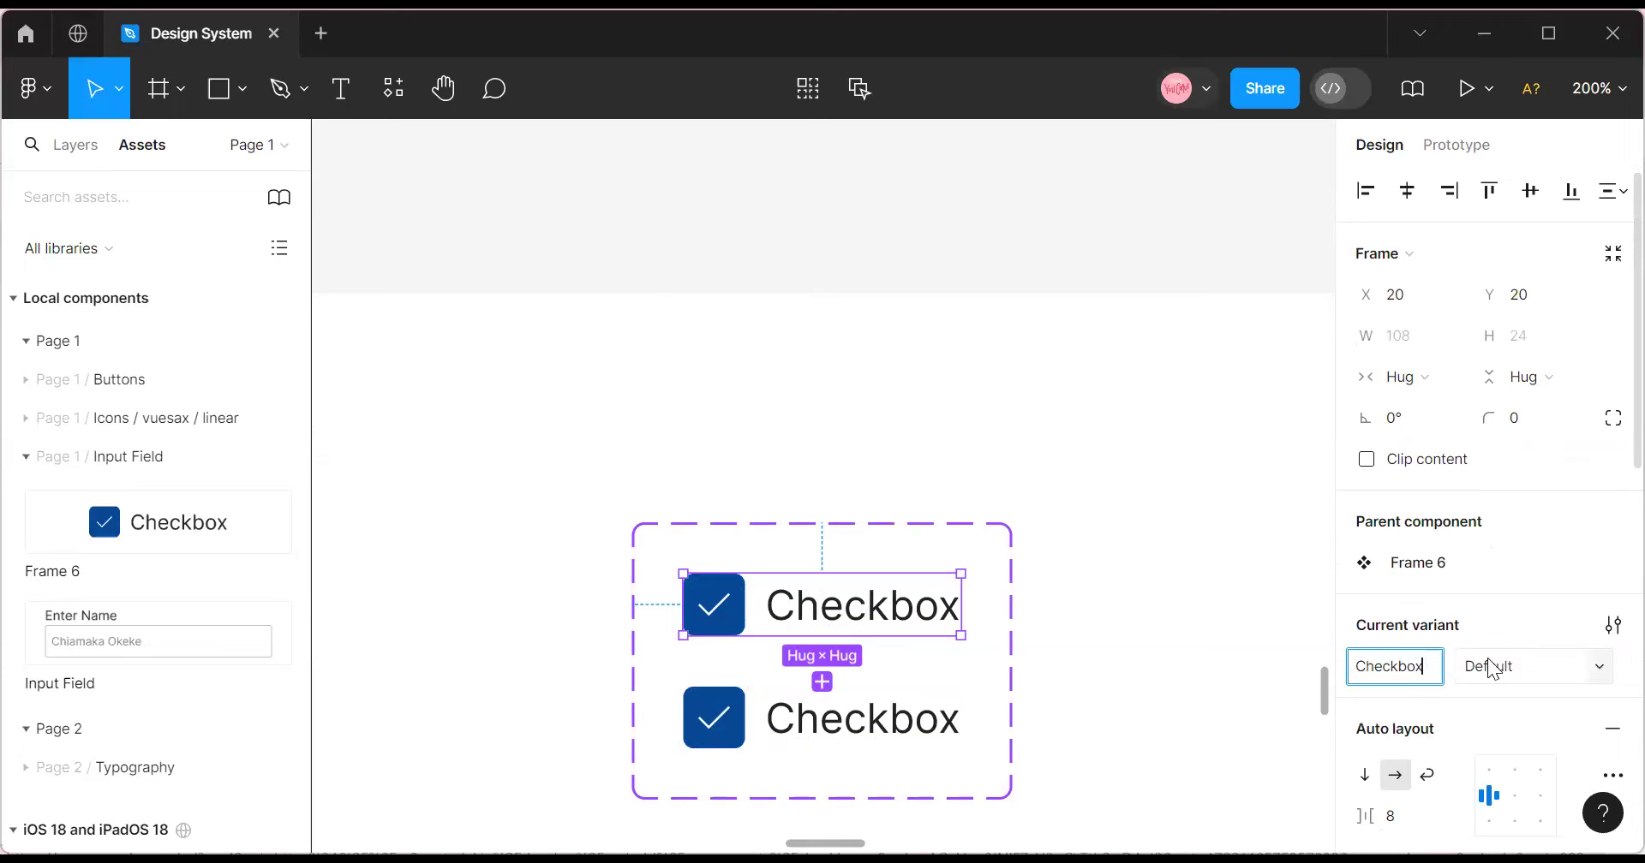
click(779, 716)
click(1491, 668)
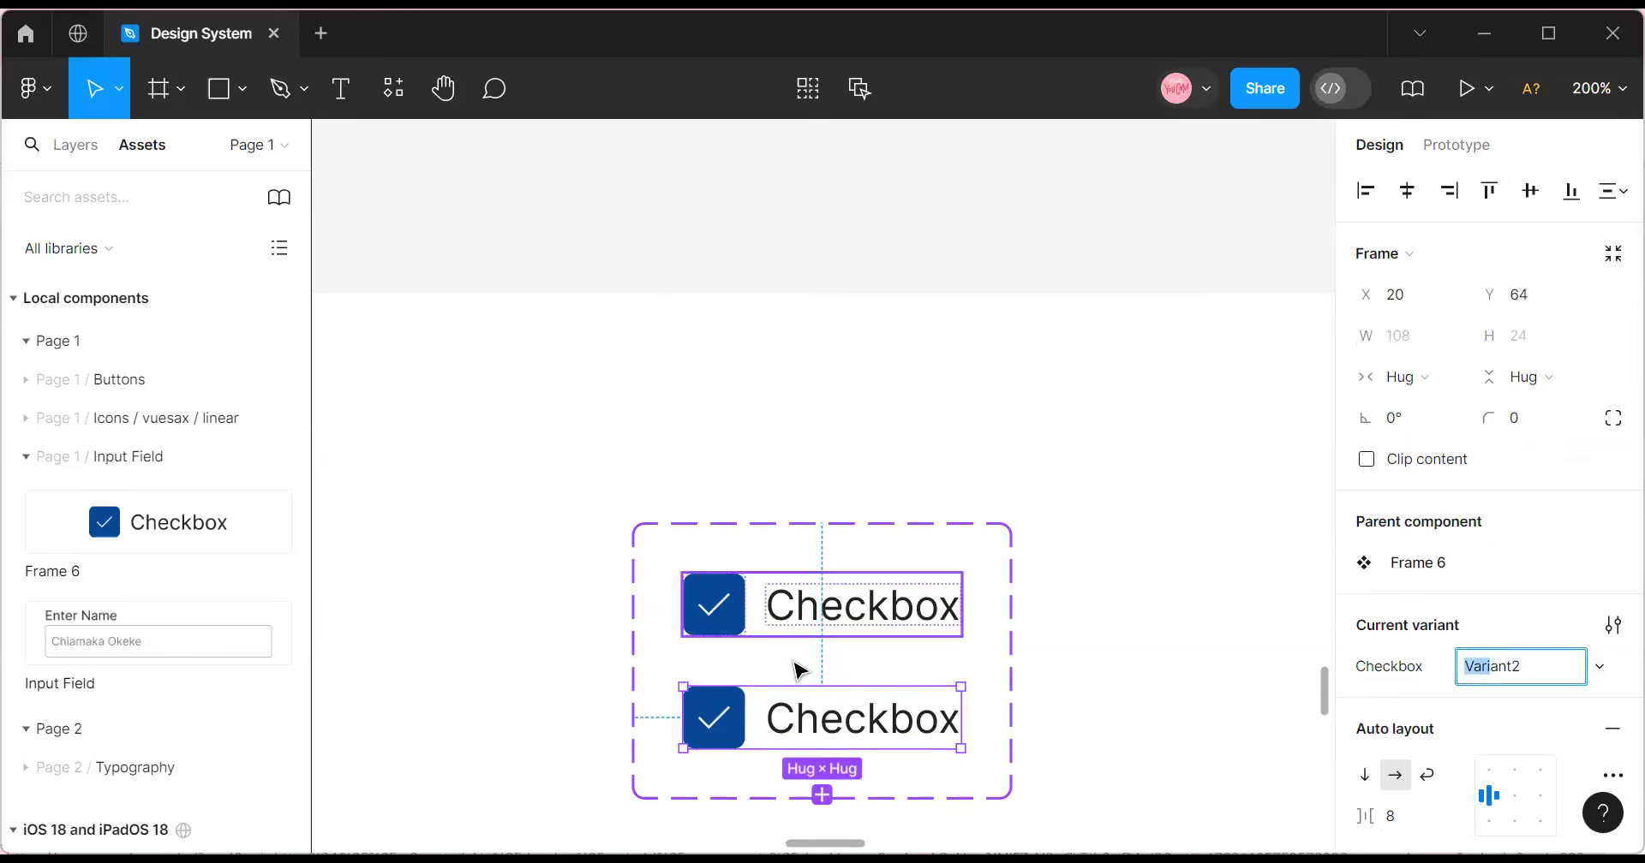
Name the top variant Clicked and the bottom variant Default.
click(807, 614)
click(1487, 673)
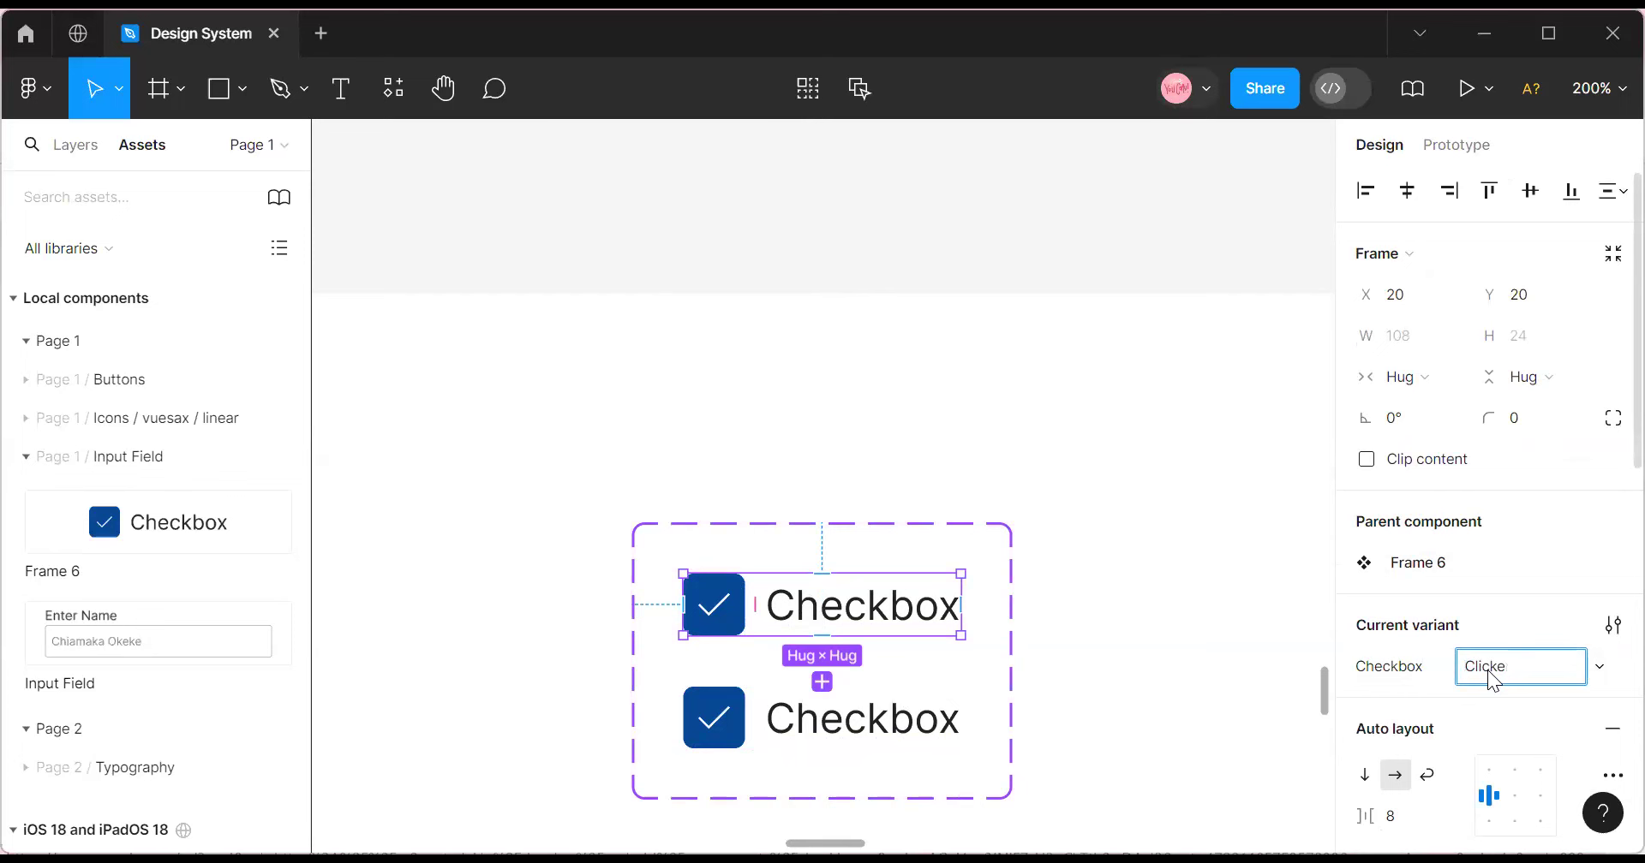
click(815, 718)
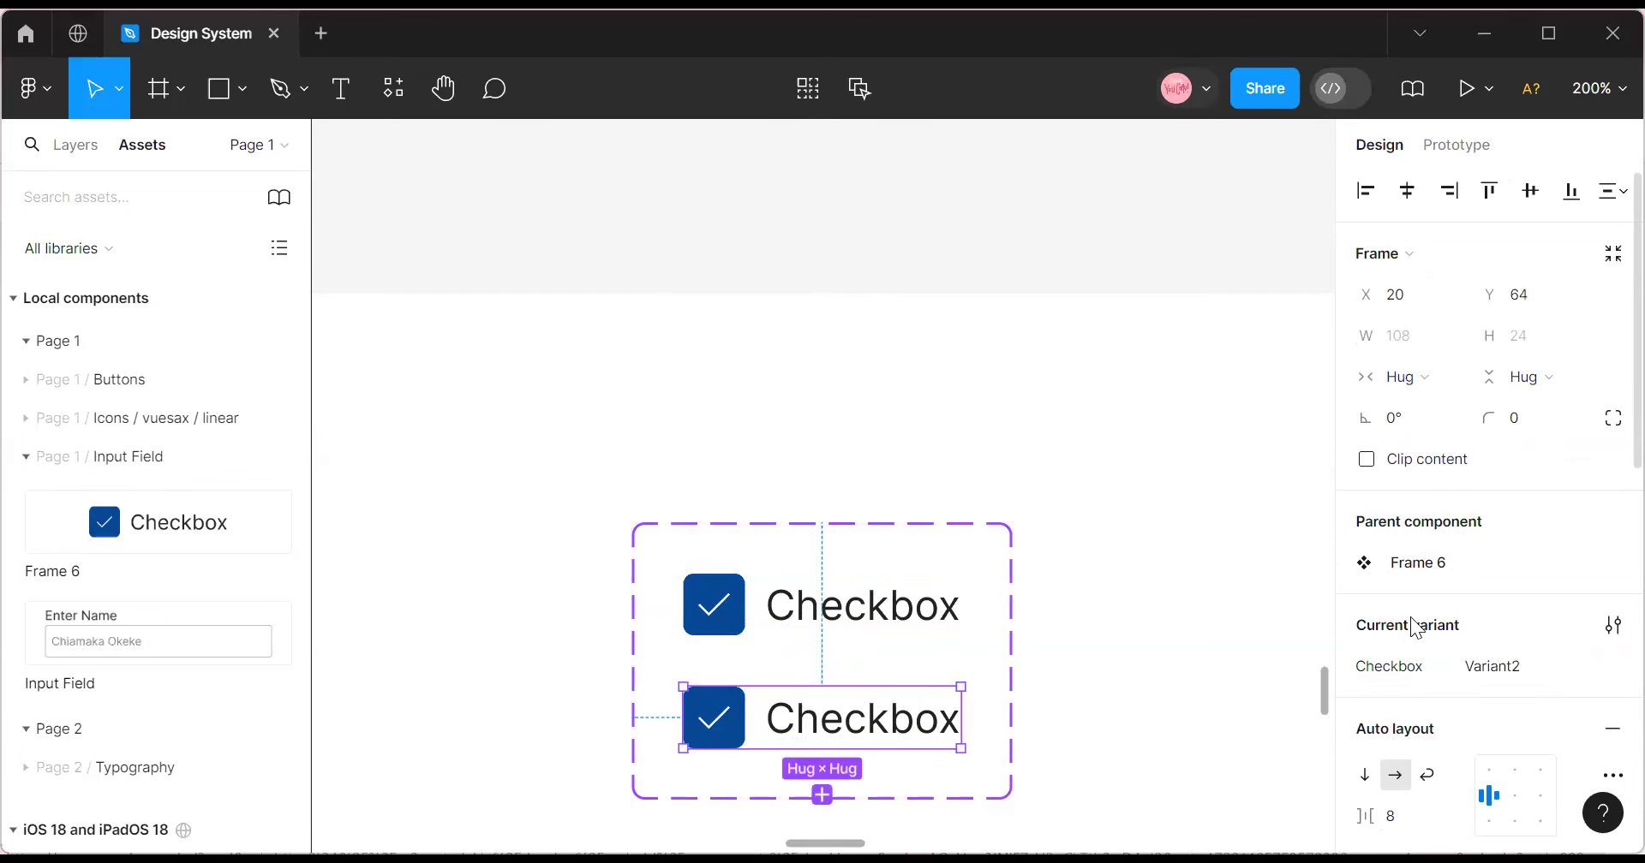
click(1528, 666)
text(Default)
click(1032, 732)
Remove the Default variant box's fill and give it a Main Gray border.
click(722, 739)
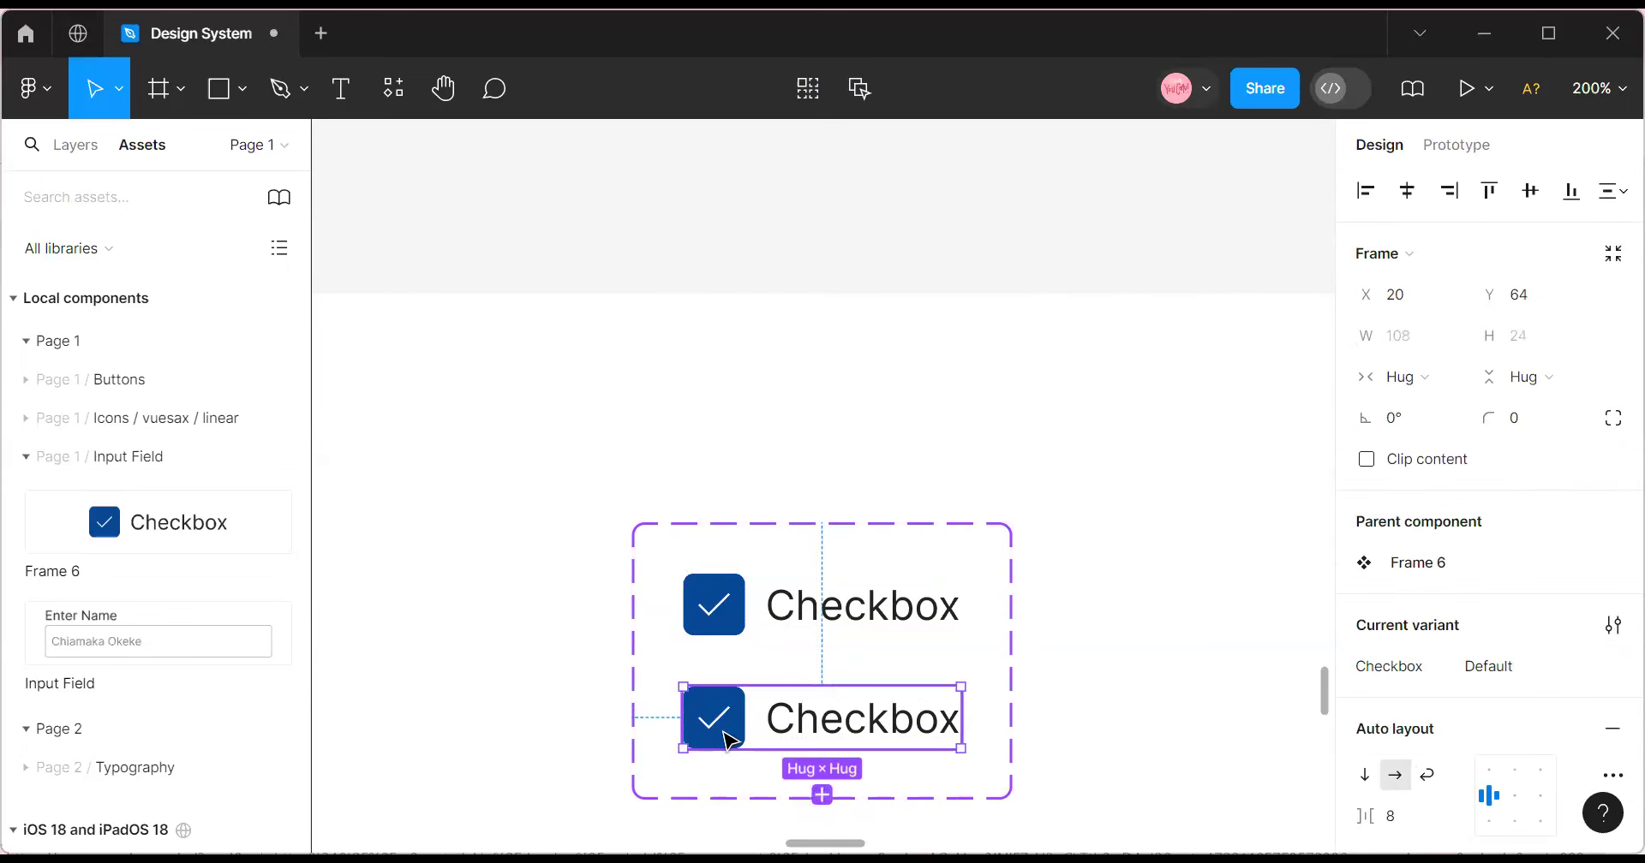
double_click(723, 739)
scroll(1514, 706, down, 1)
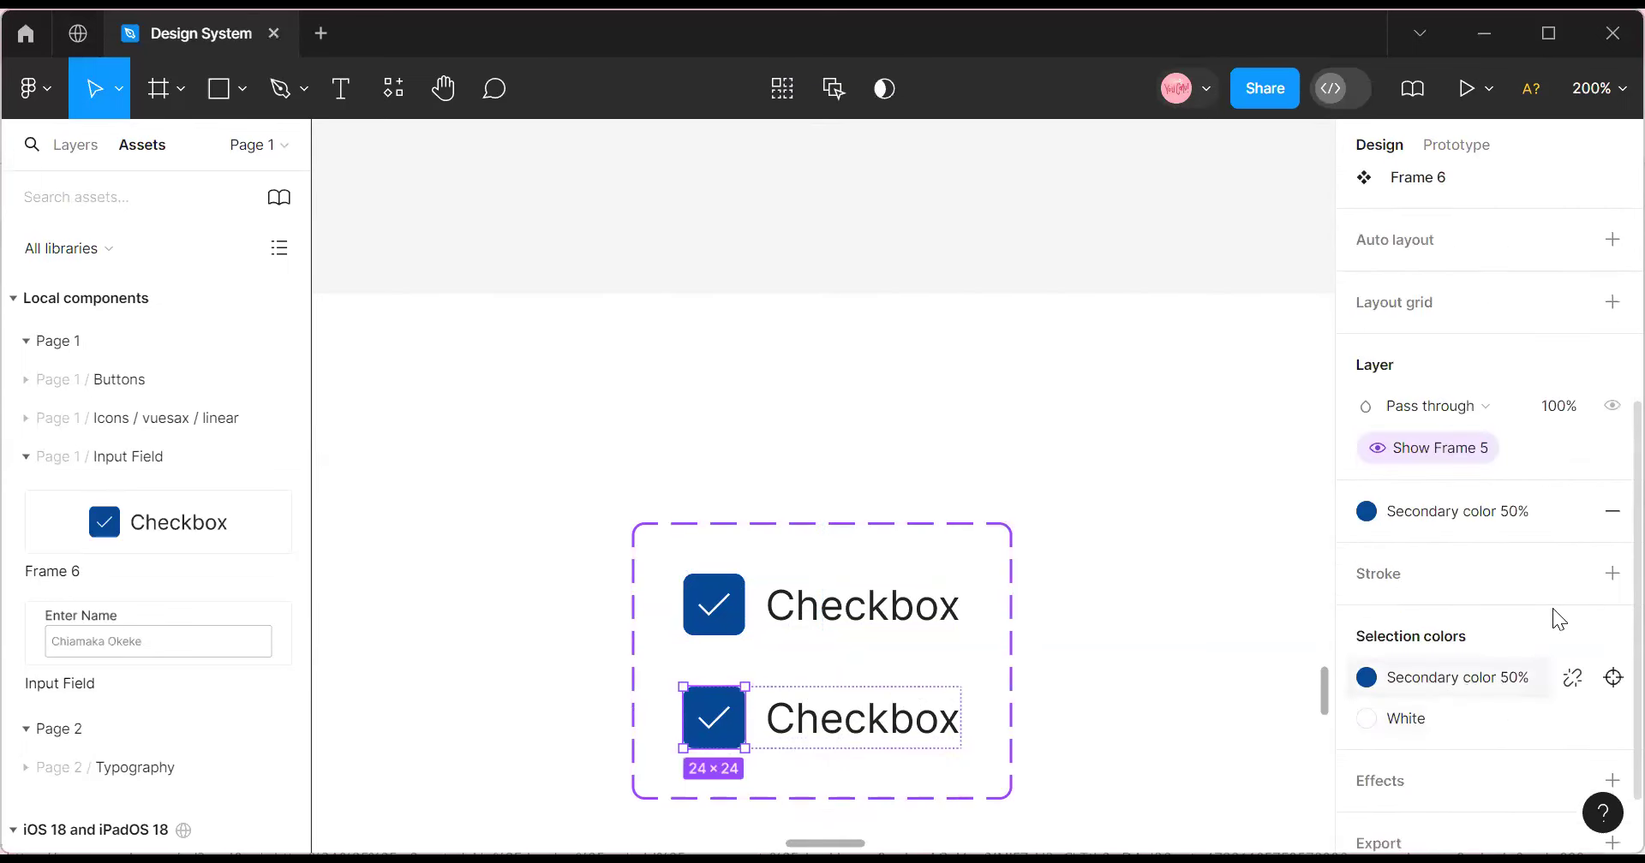
click(1610, 518)
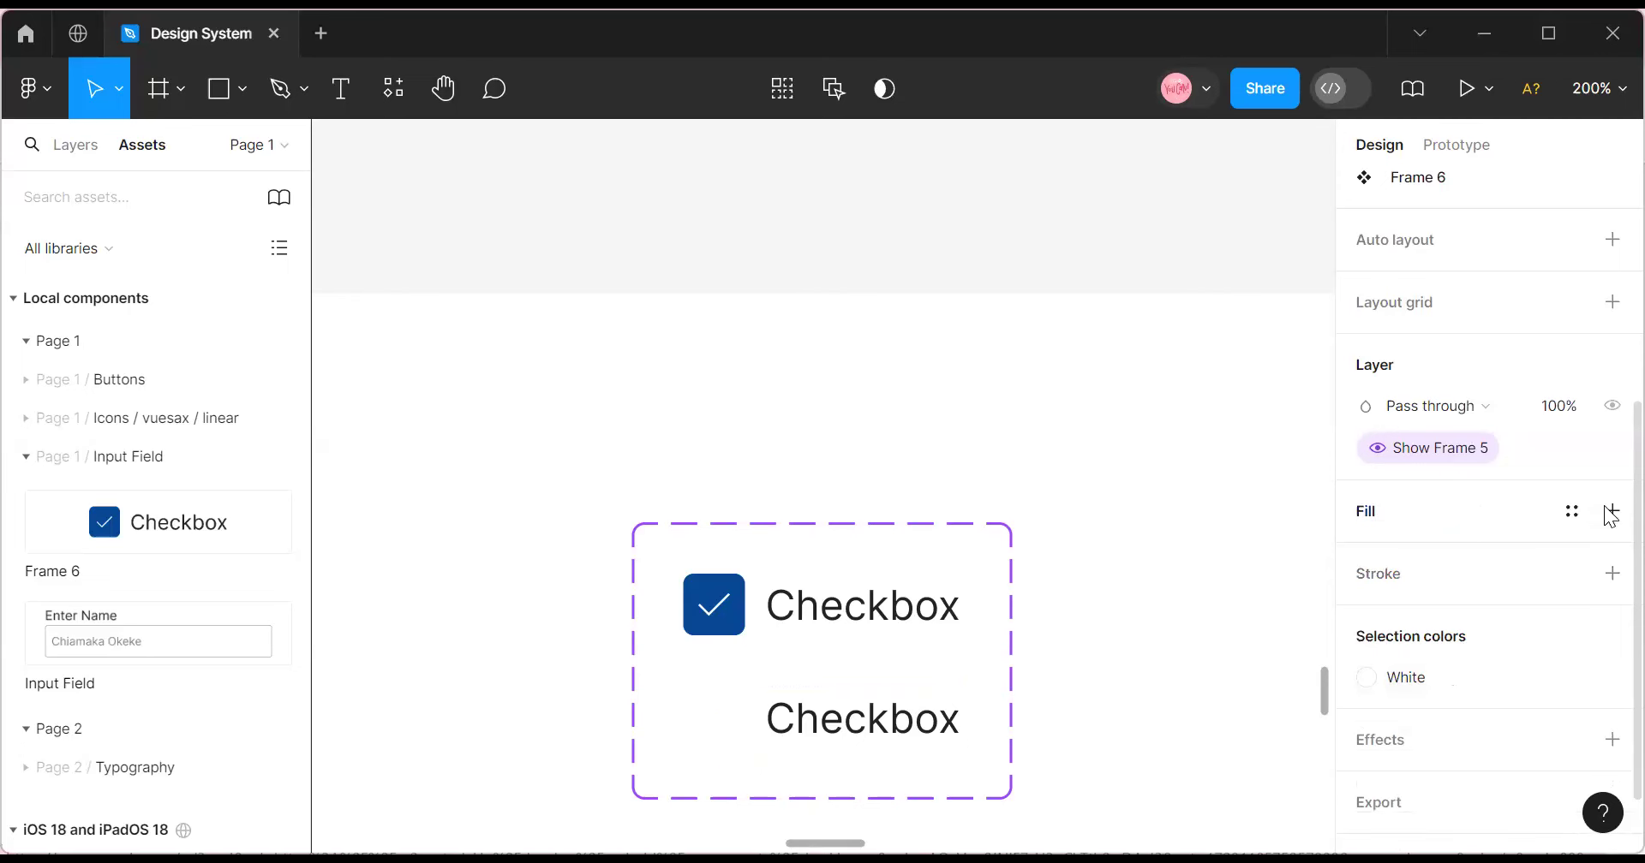
click(1571, 574)
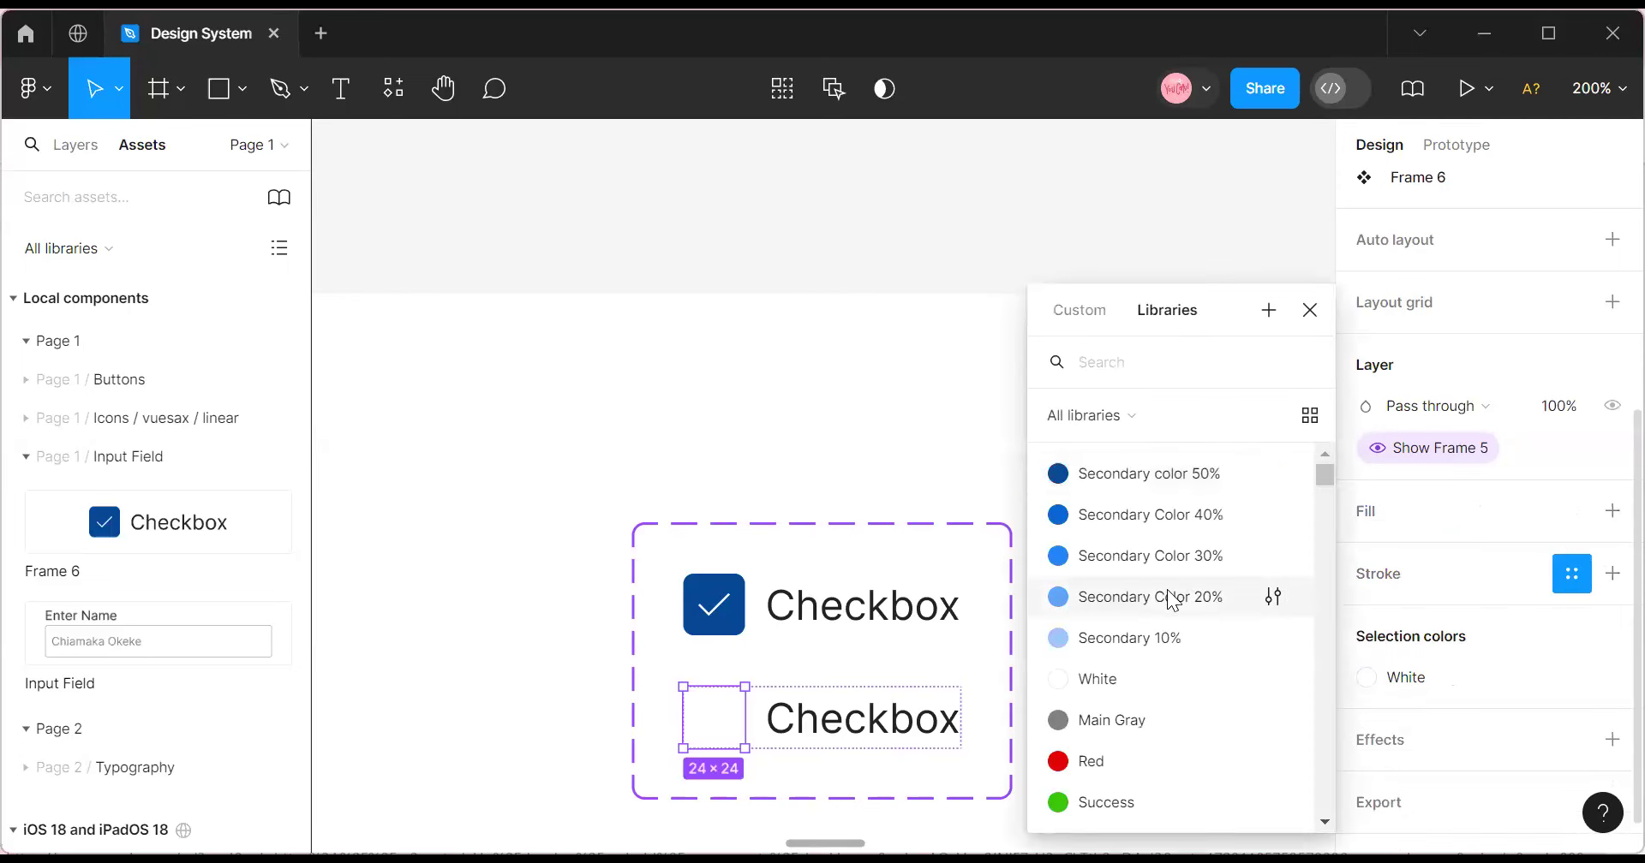
scroll(1148, 634, down, 3)
scroll(1132, 655, up, 3)
click(1122, 724)
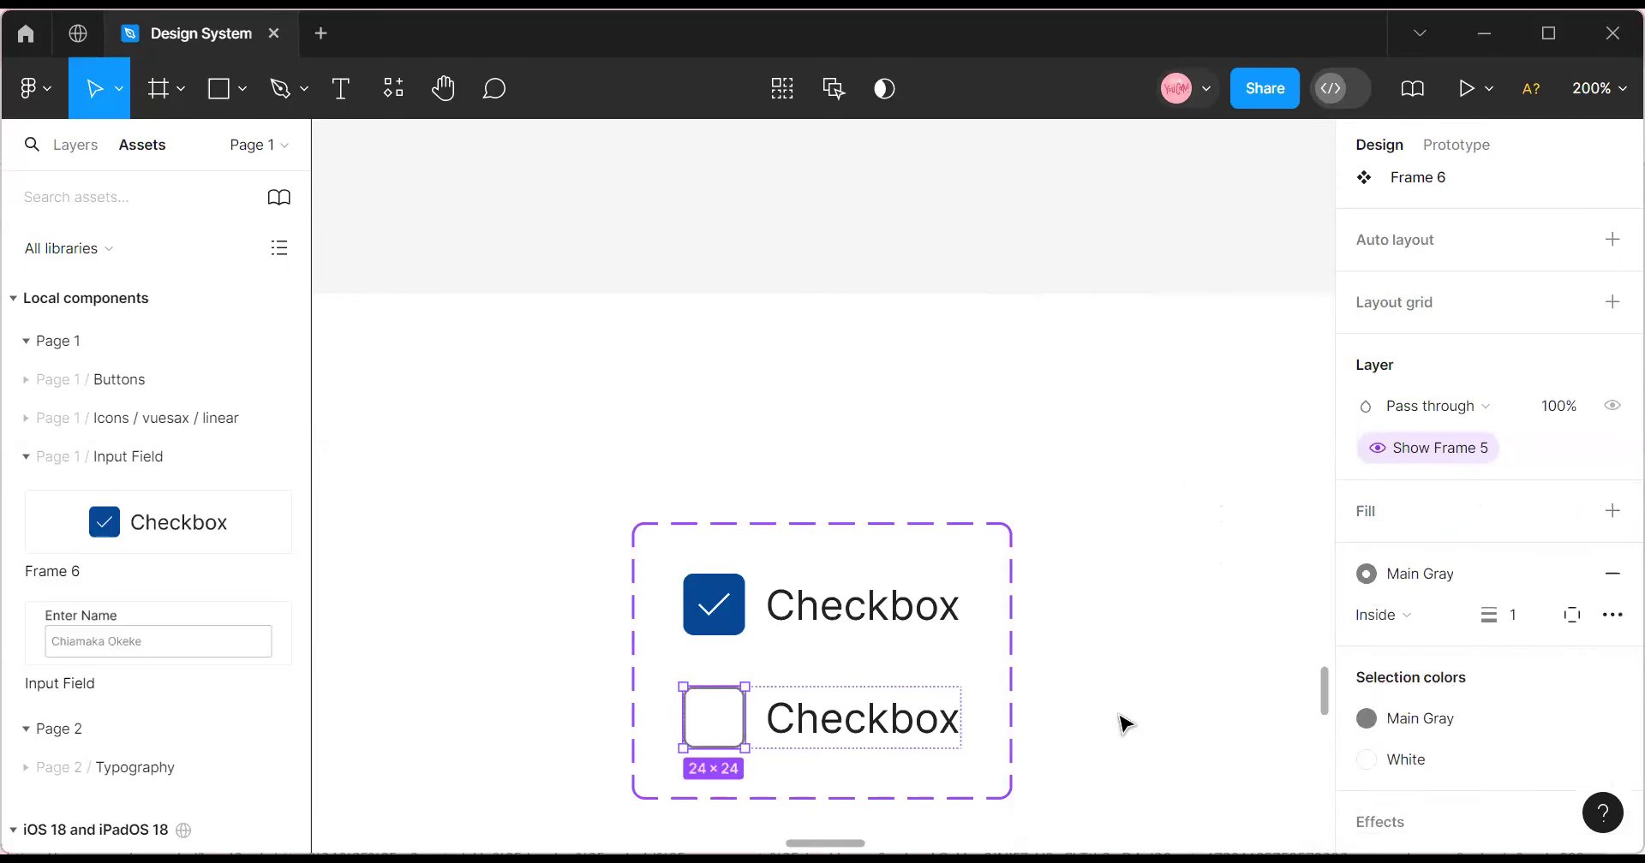
click(1127, 709)
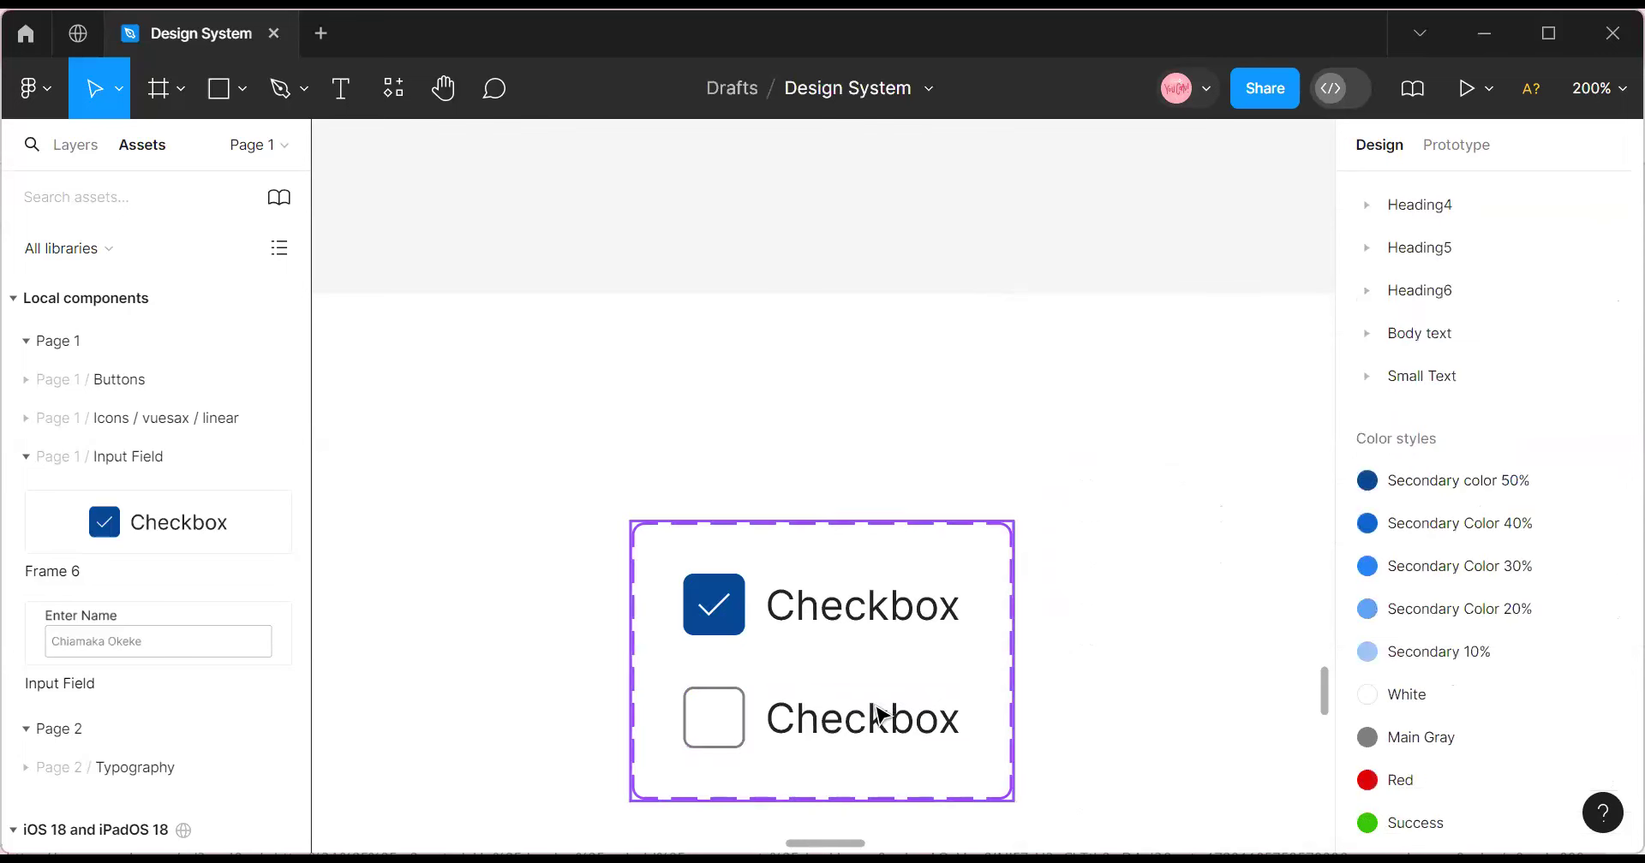
click(734, 716)
double_click(734, 716)
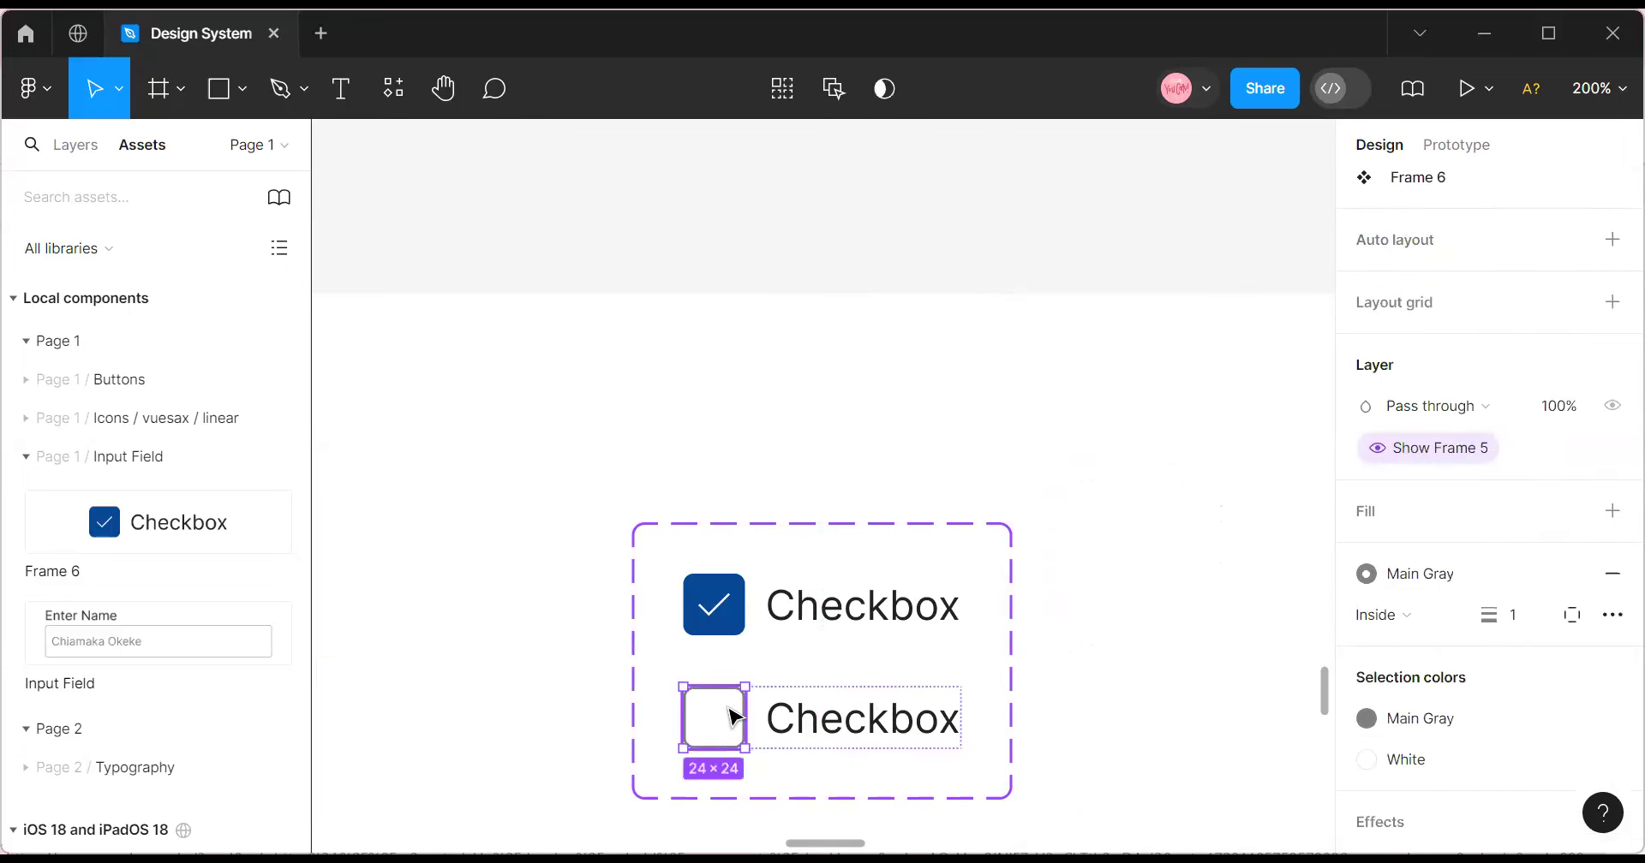
Add a third checkbox variant and name it Disabled.
key(Escape)
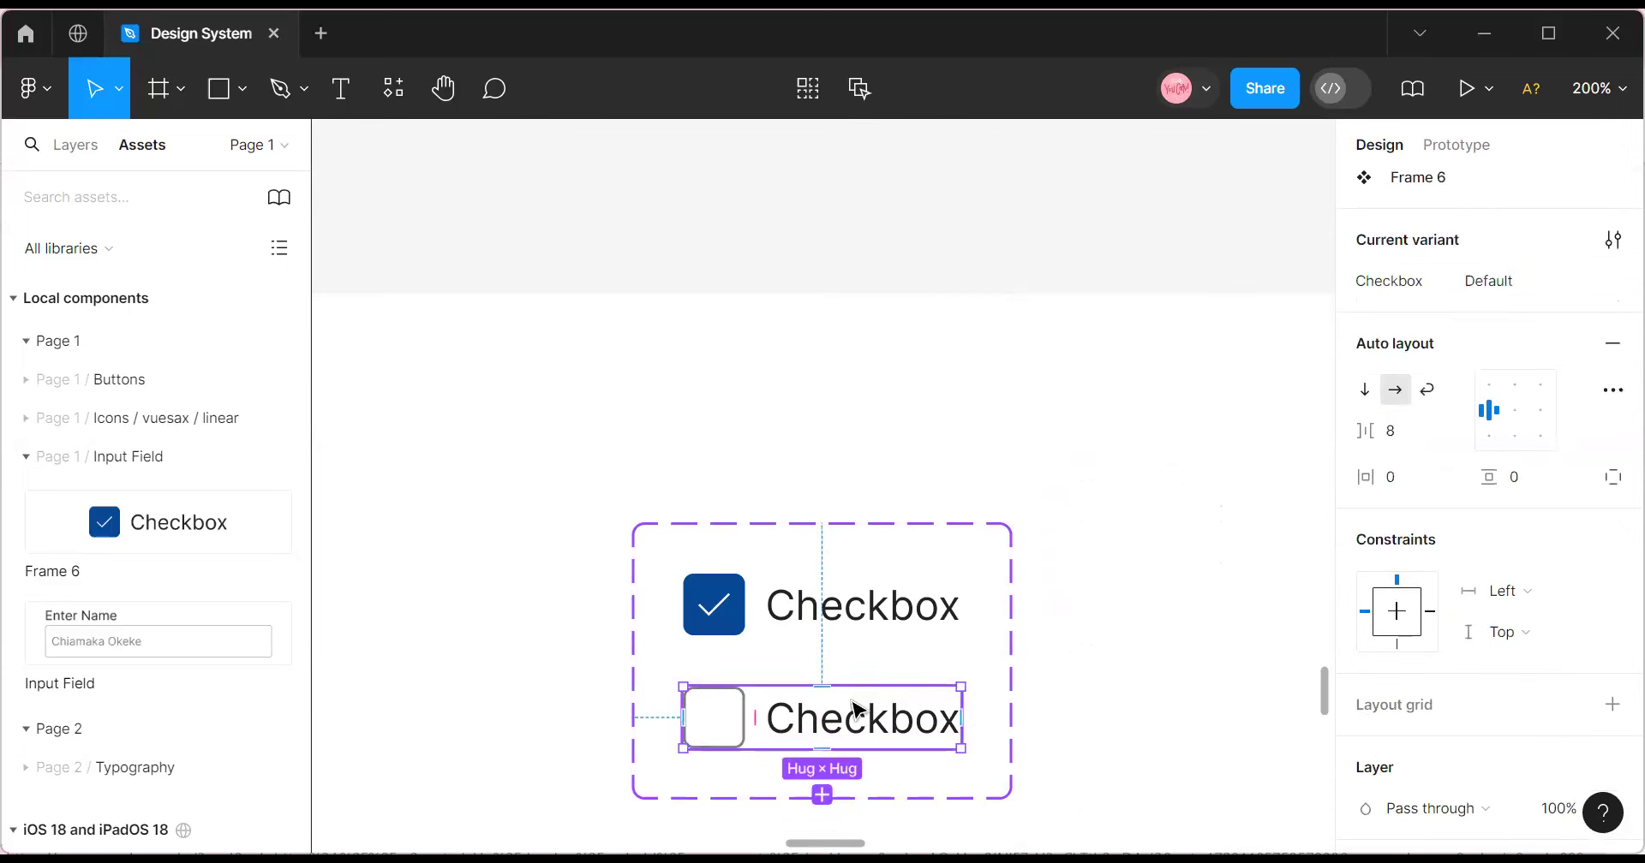
click(824, 793)
scroll(831, 798, down, 5)
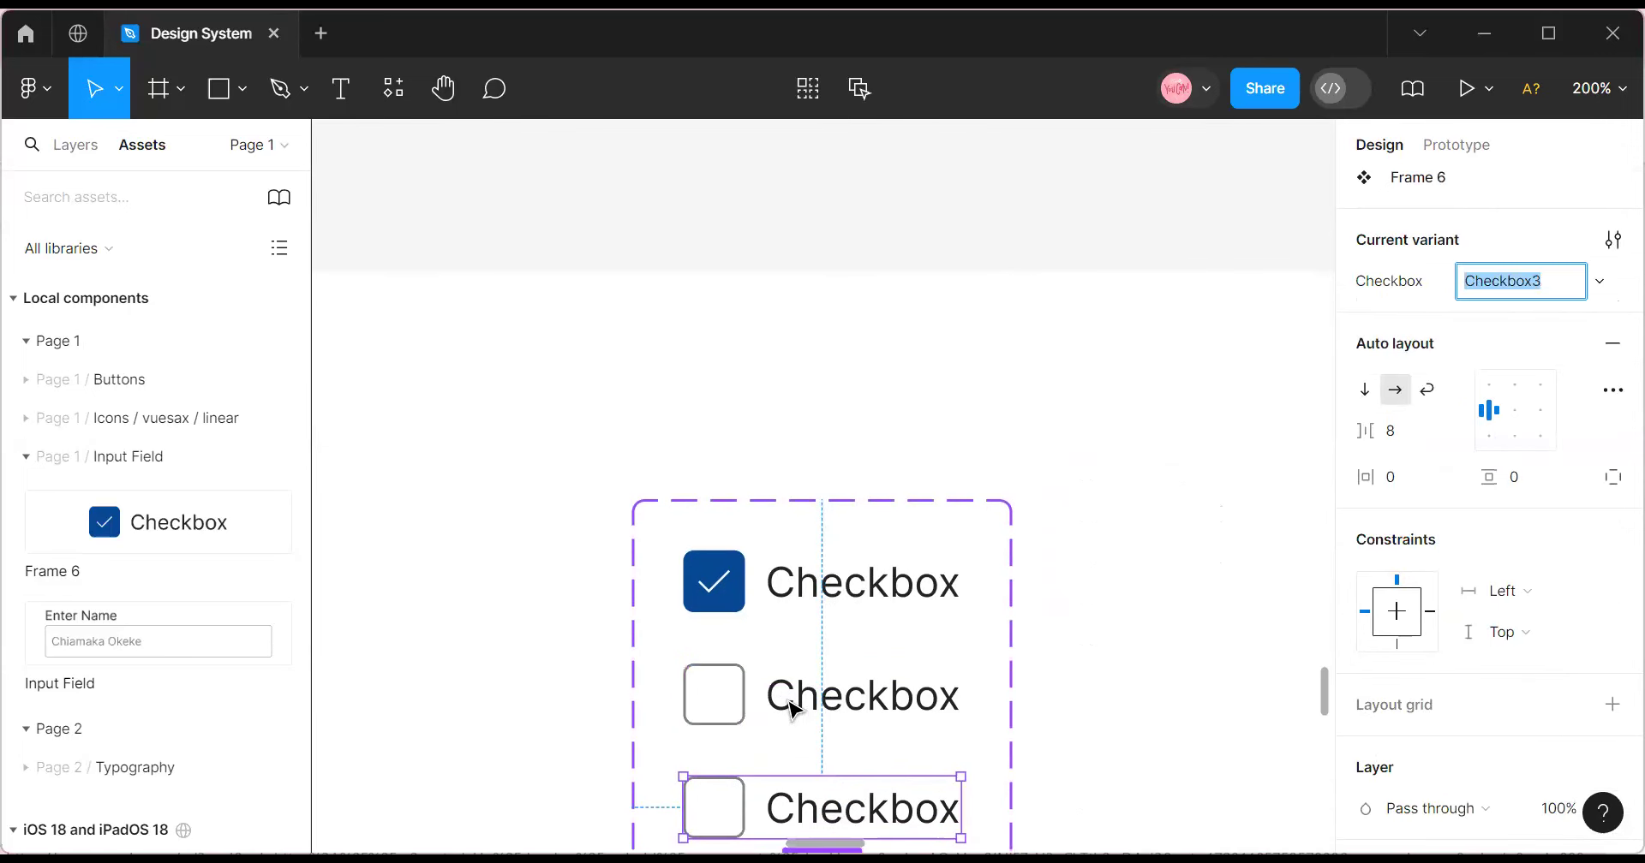
double_click(723, 533)
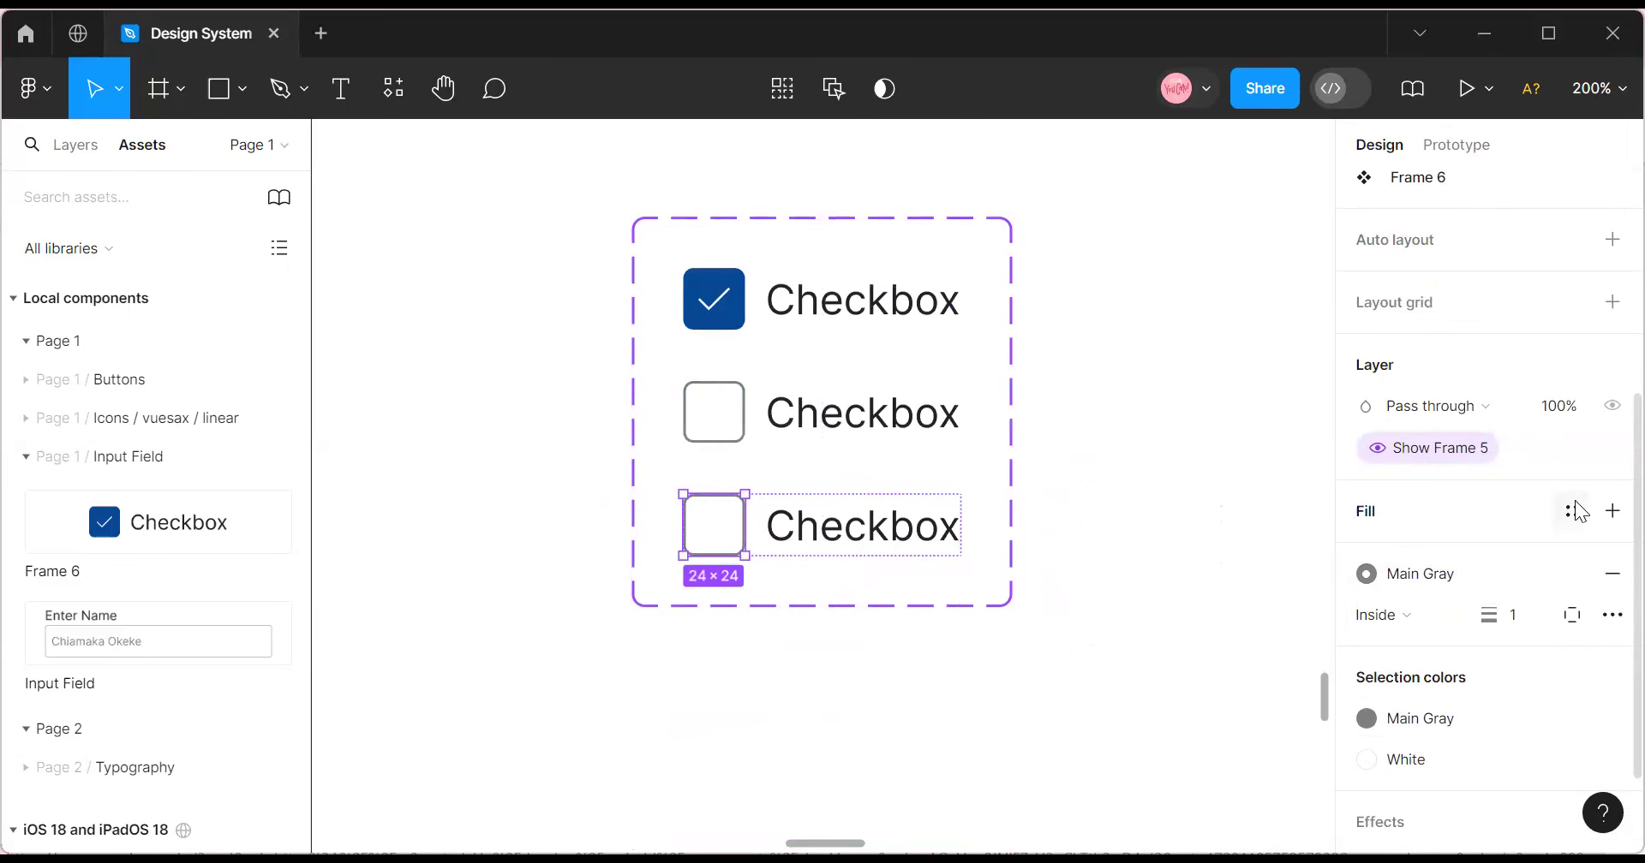
click(787, 423)
click(1499, 667)
click(893, 323)
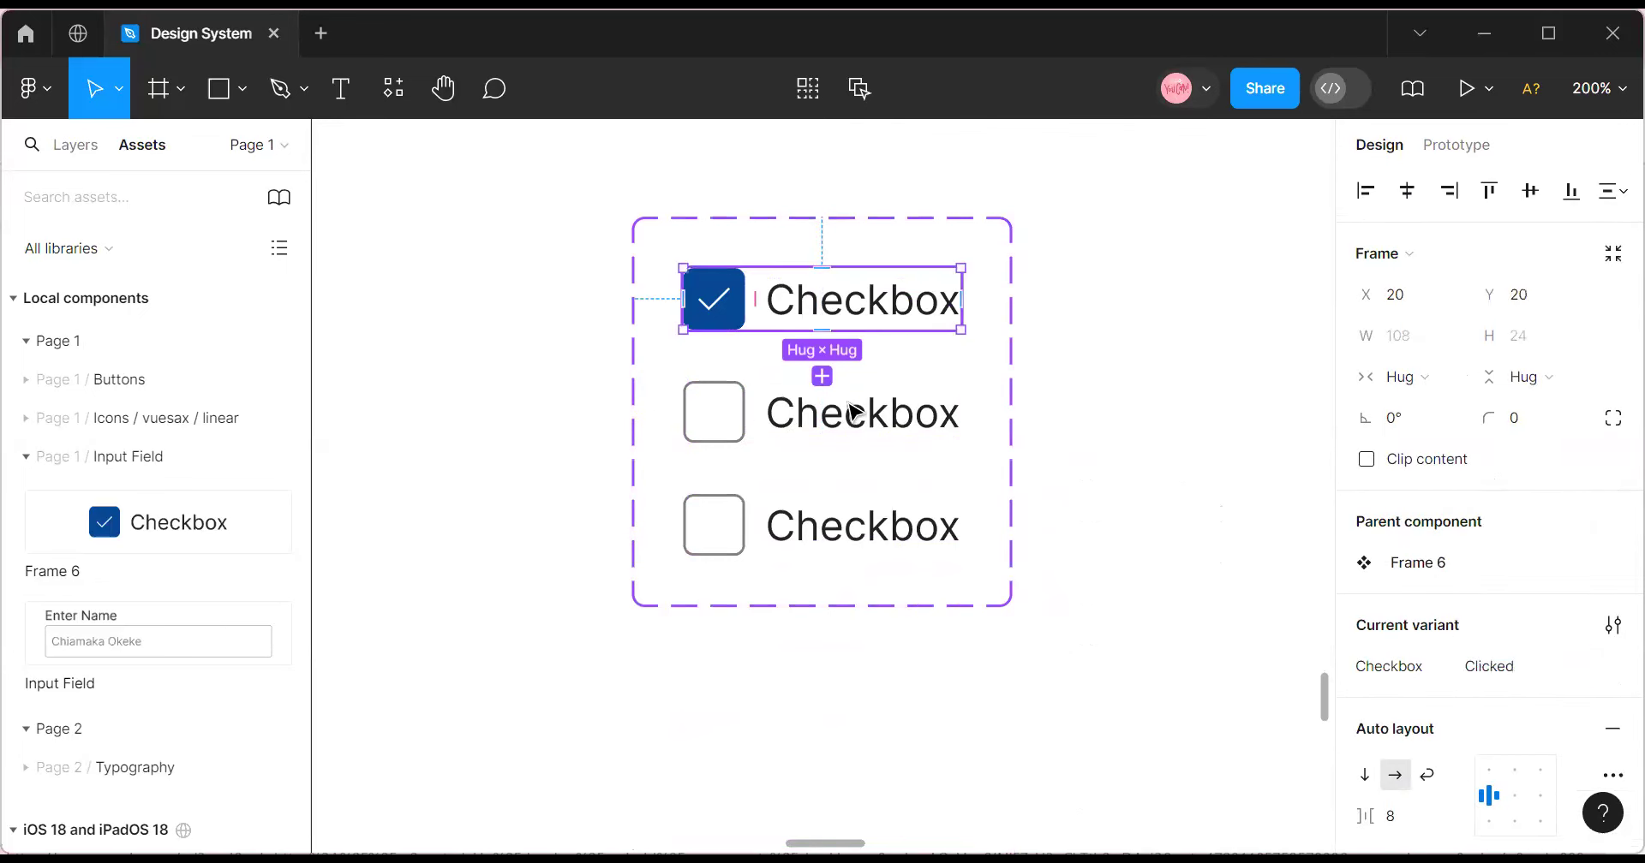
click(838, 446)
click(848, 549)
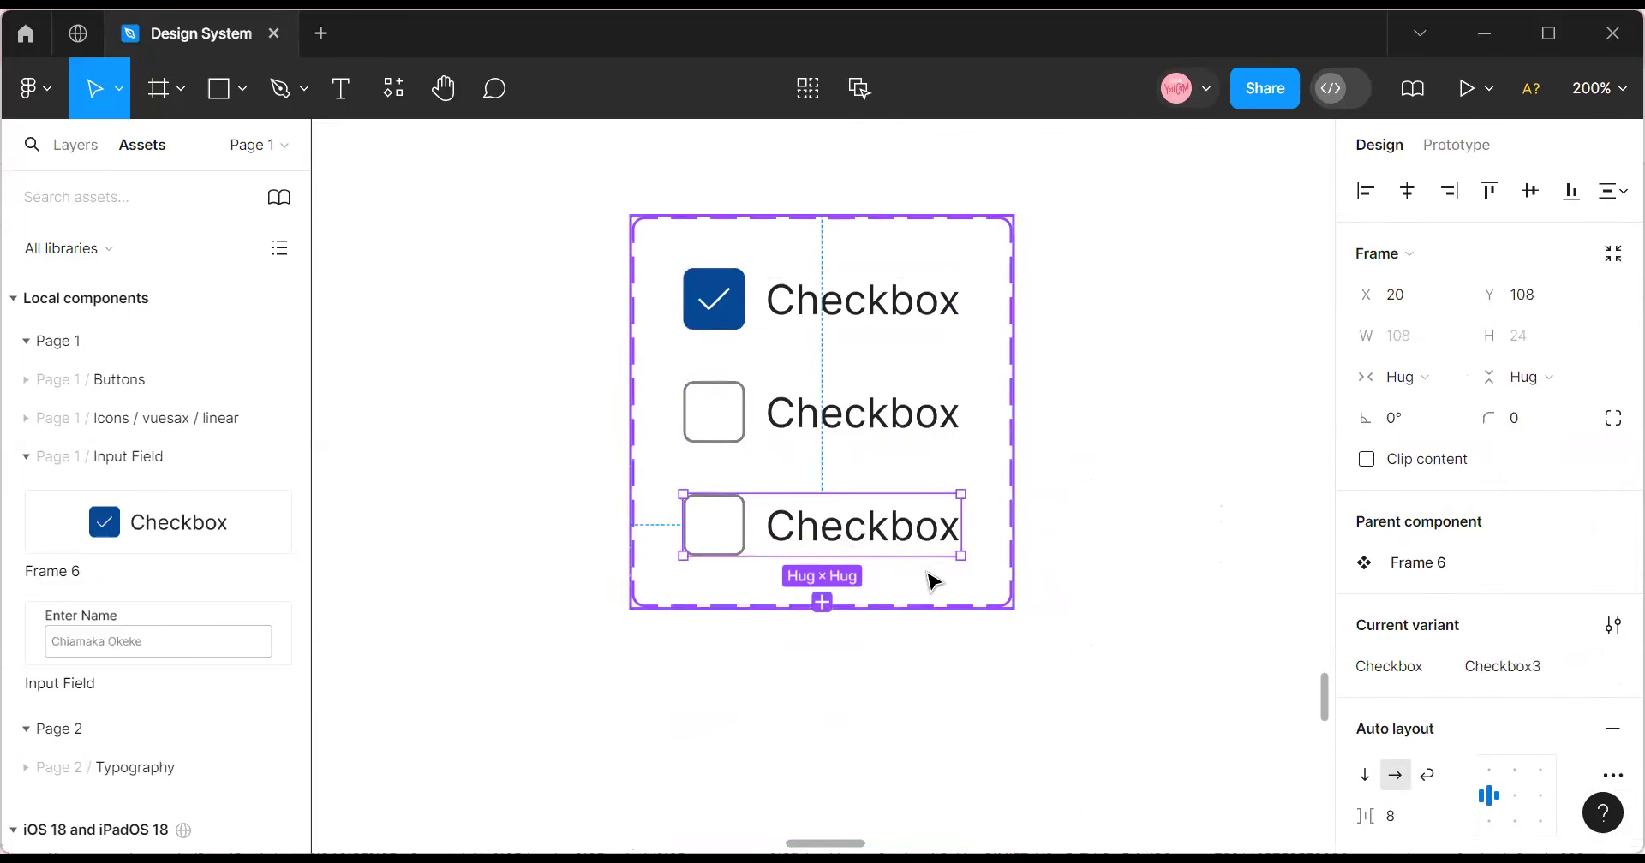
click(1518, 667)
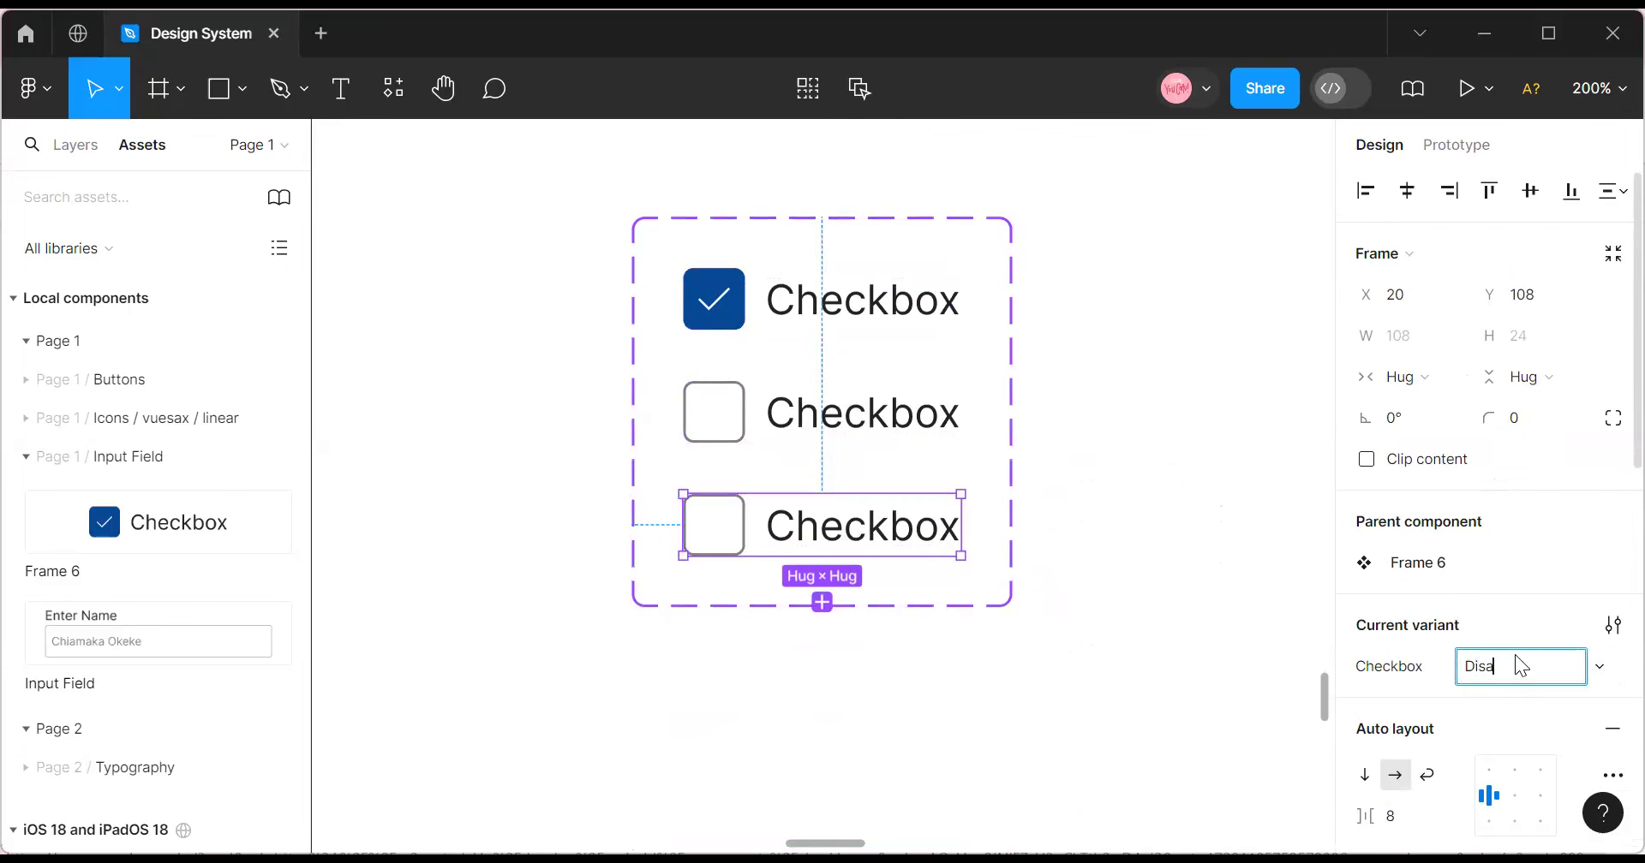
text(Disabled)
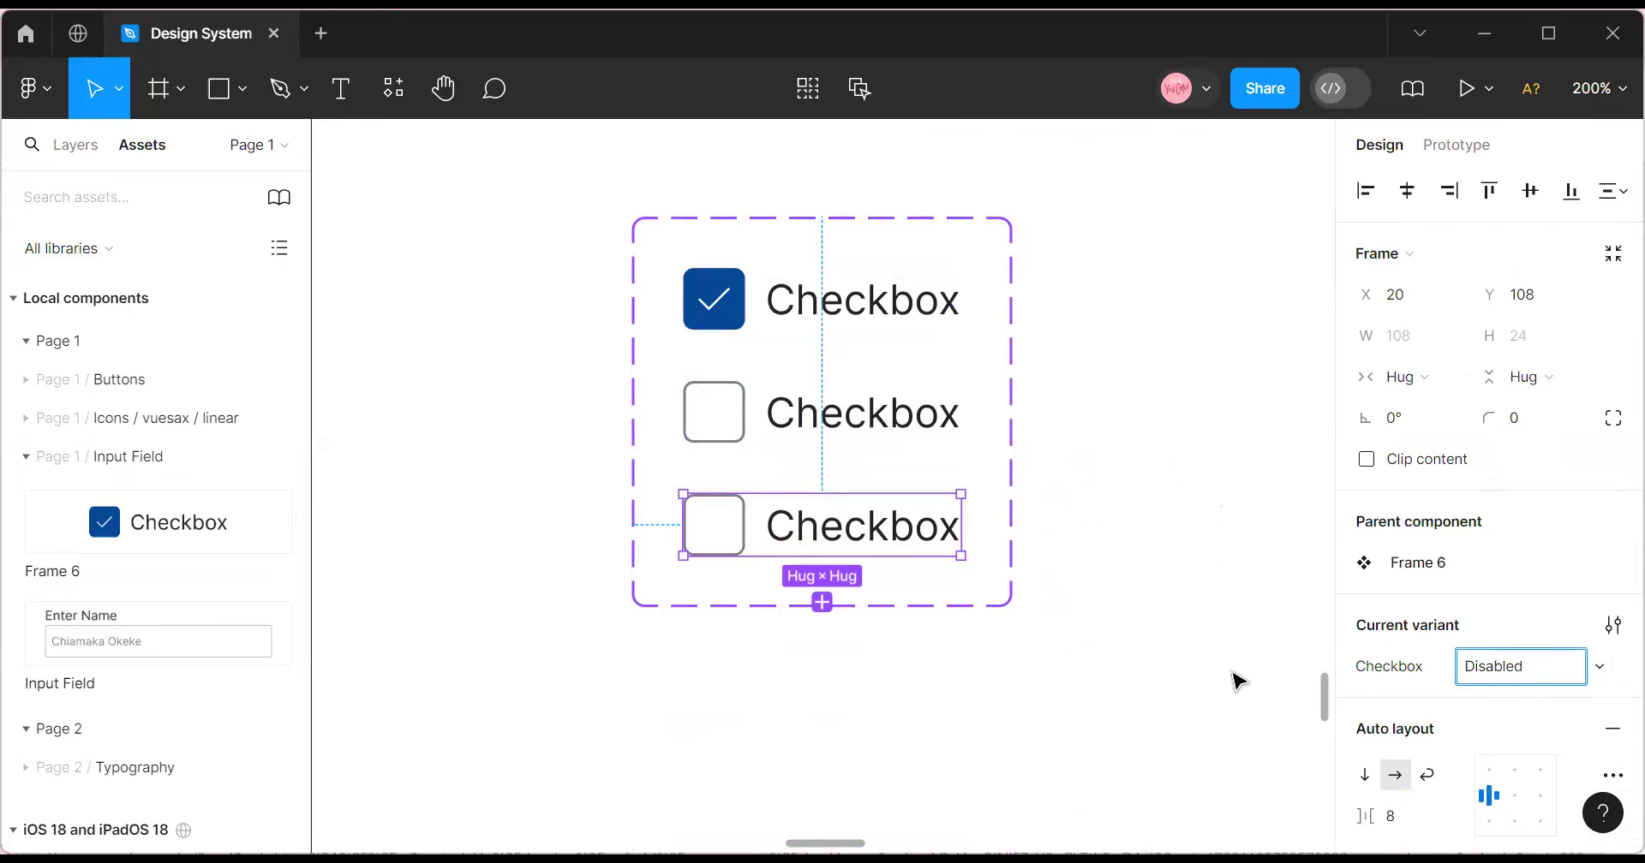
Fill the Disabled variant's box with the Main Gray style.
double_click(723, 525)
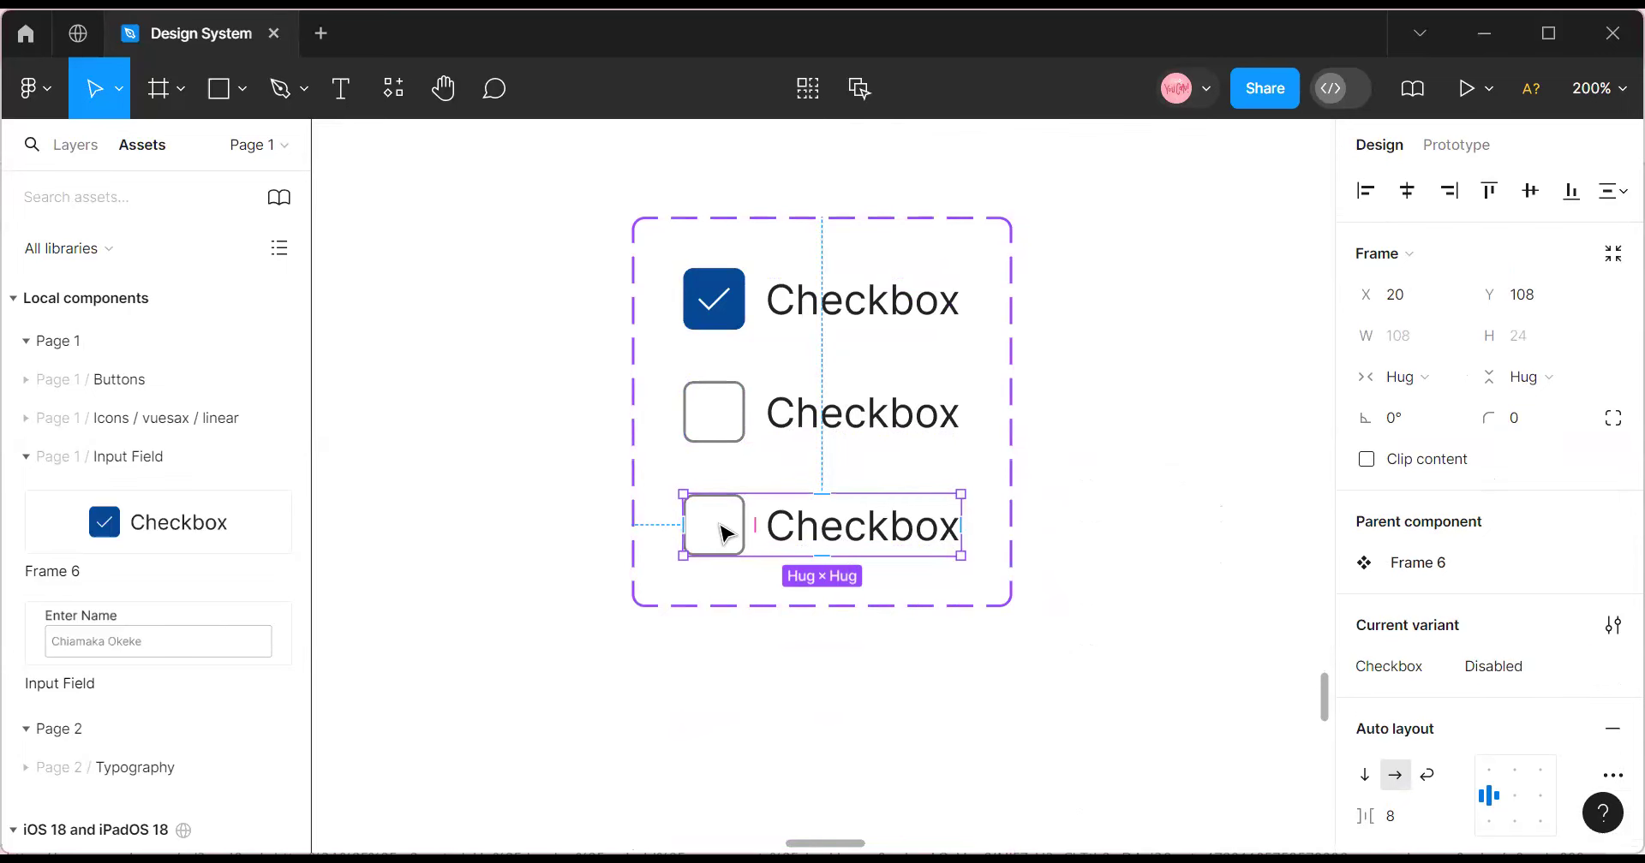
scroll(1450, 757, down, 5)
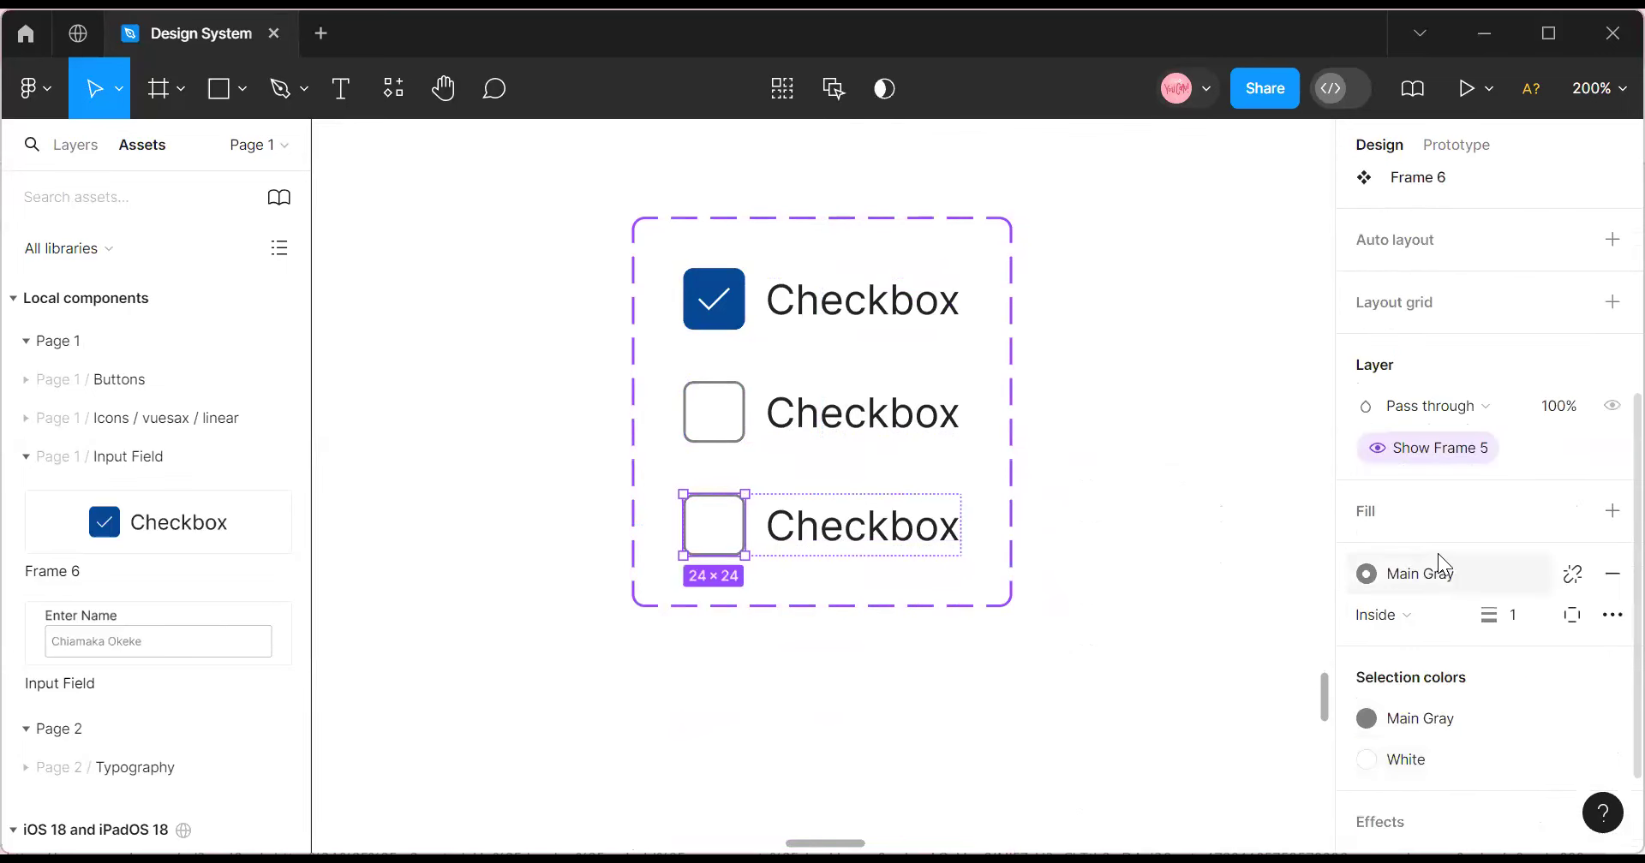
click(1470, 517)
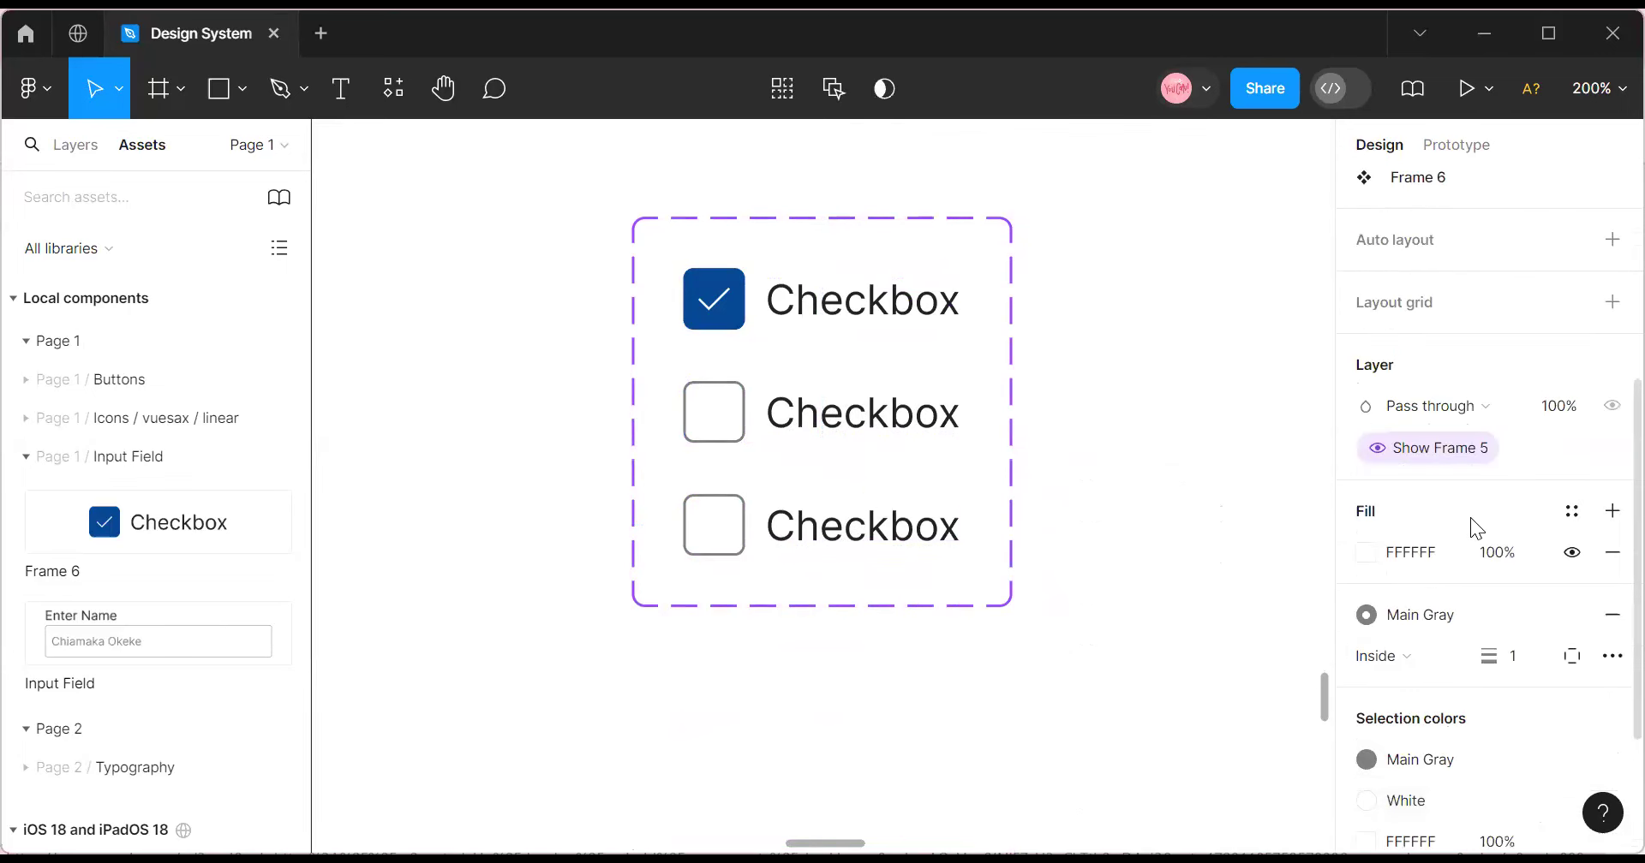
click(1571, 511)
click(1135, 716)
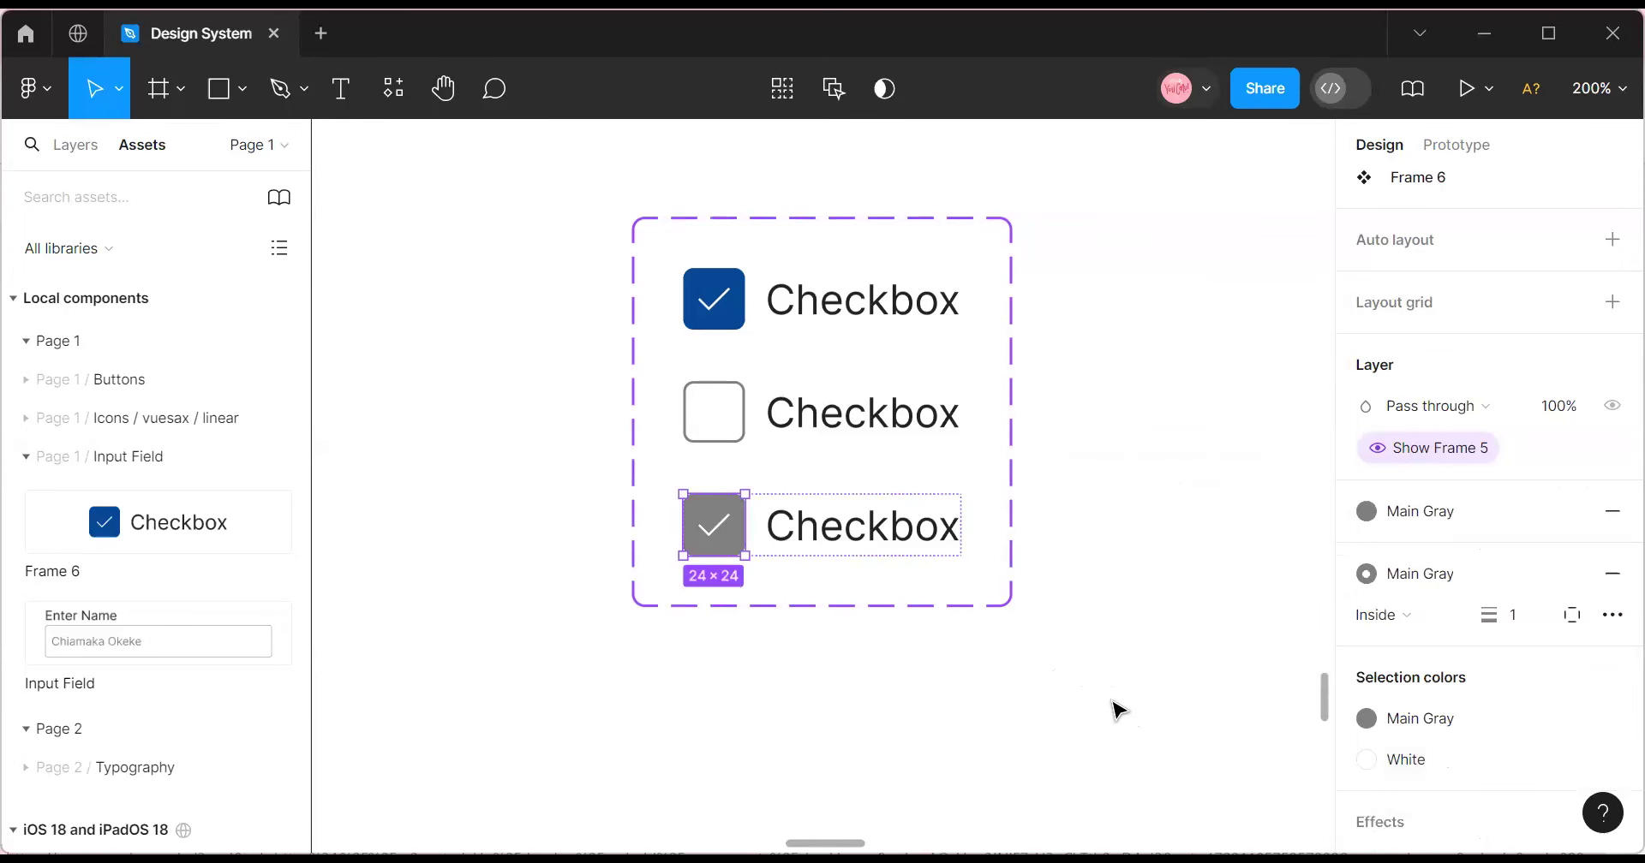
click(1116, 705)
click(709, 525)
Add a fourth checkbox variant below Disabled.
click(708, 525)
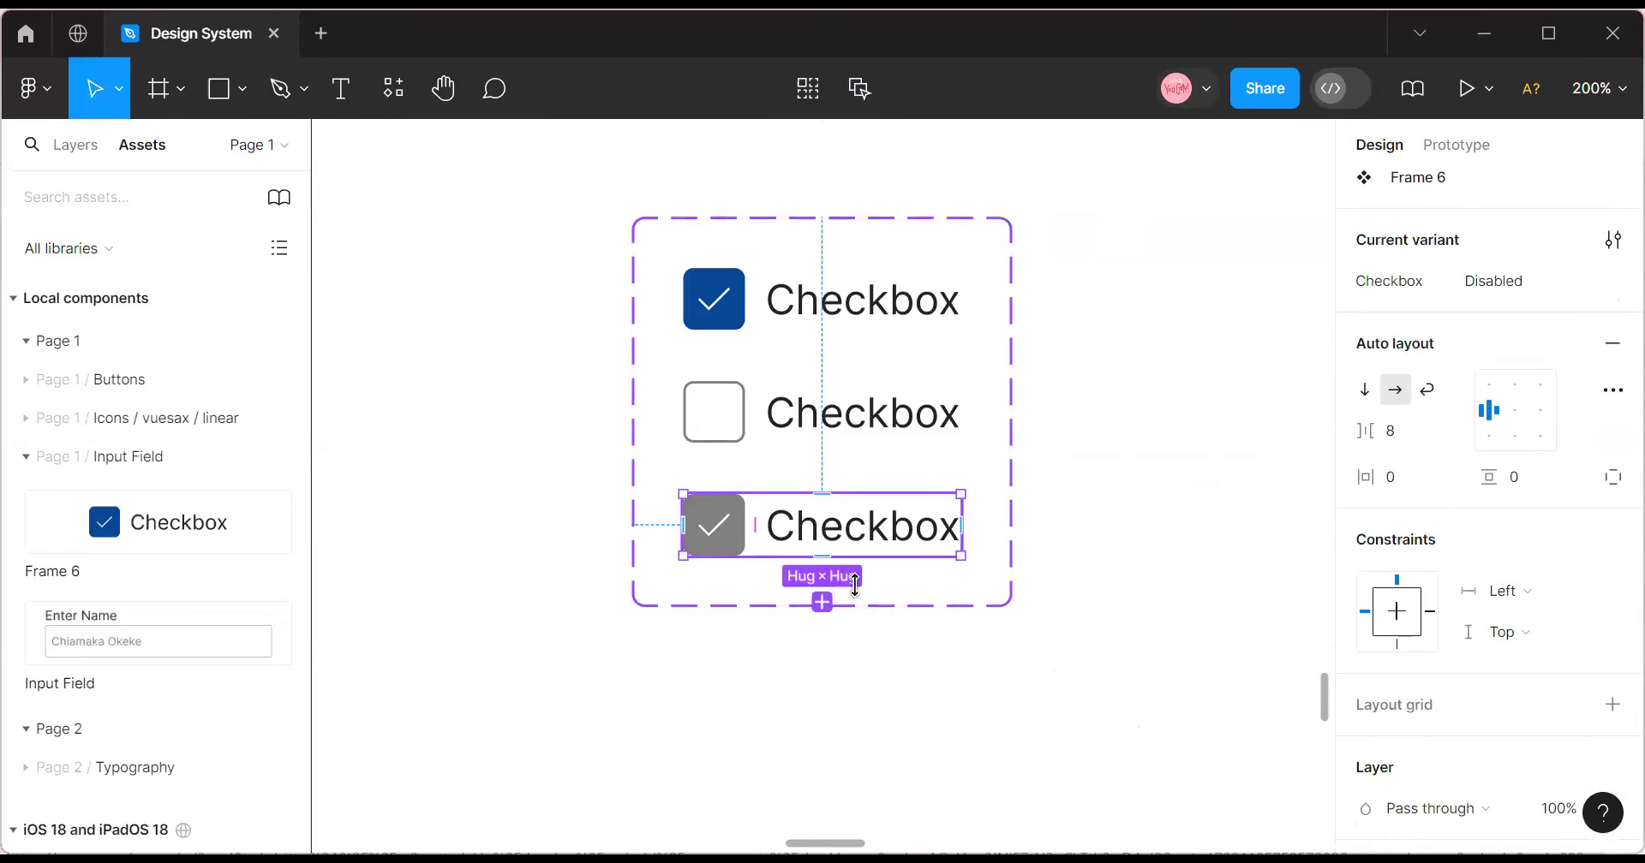
click(847, 664)
click(827, 548)
click(822, 603)
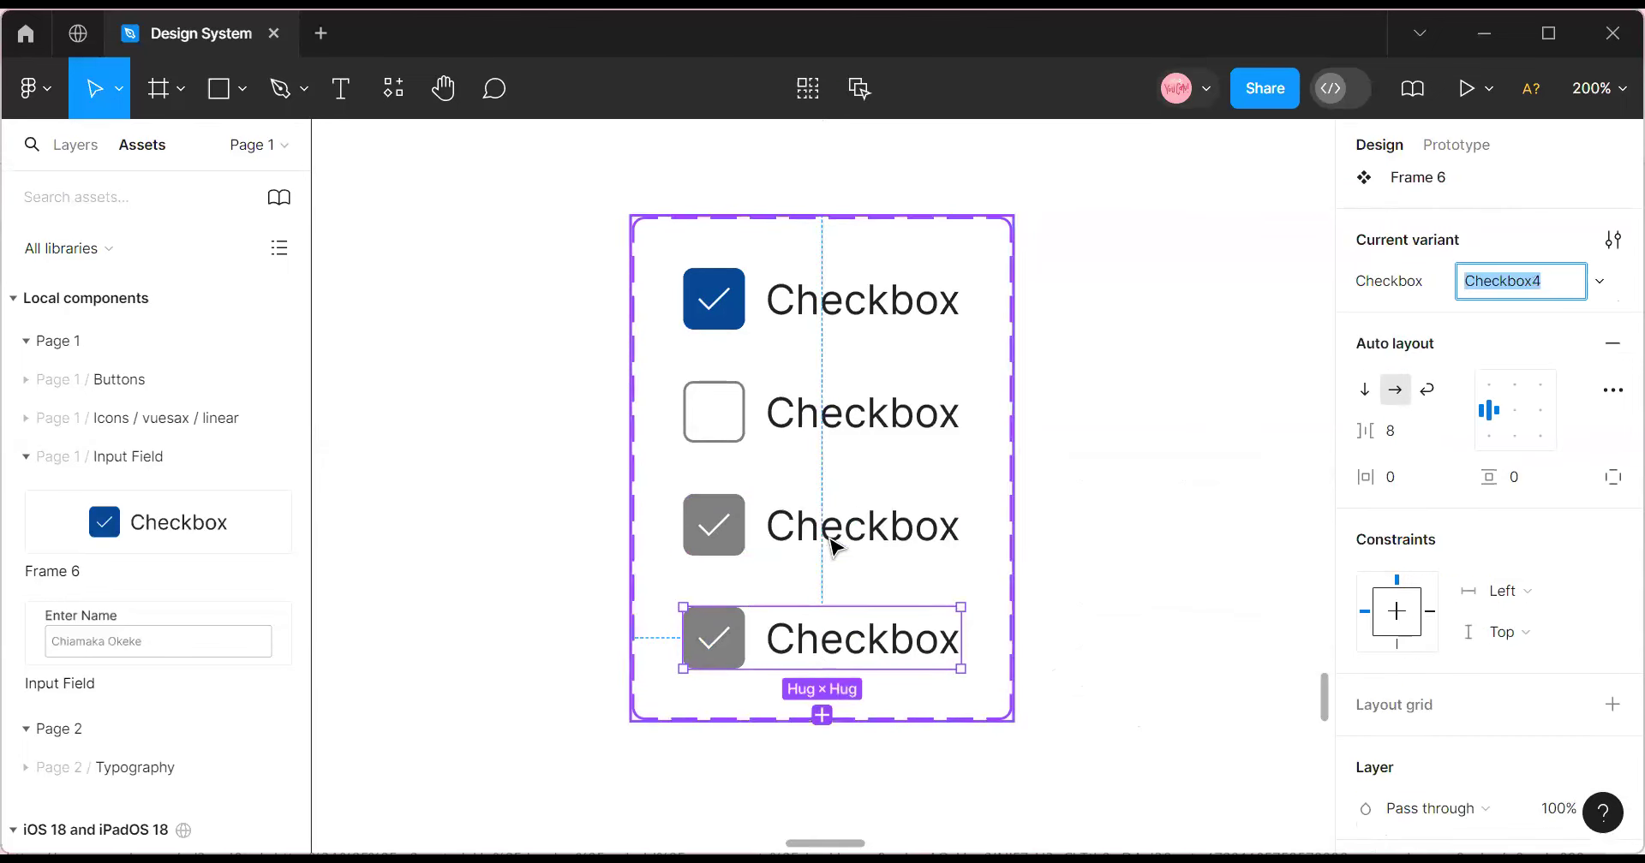
click(835, 544)
click(805, 644)
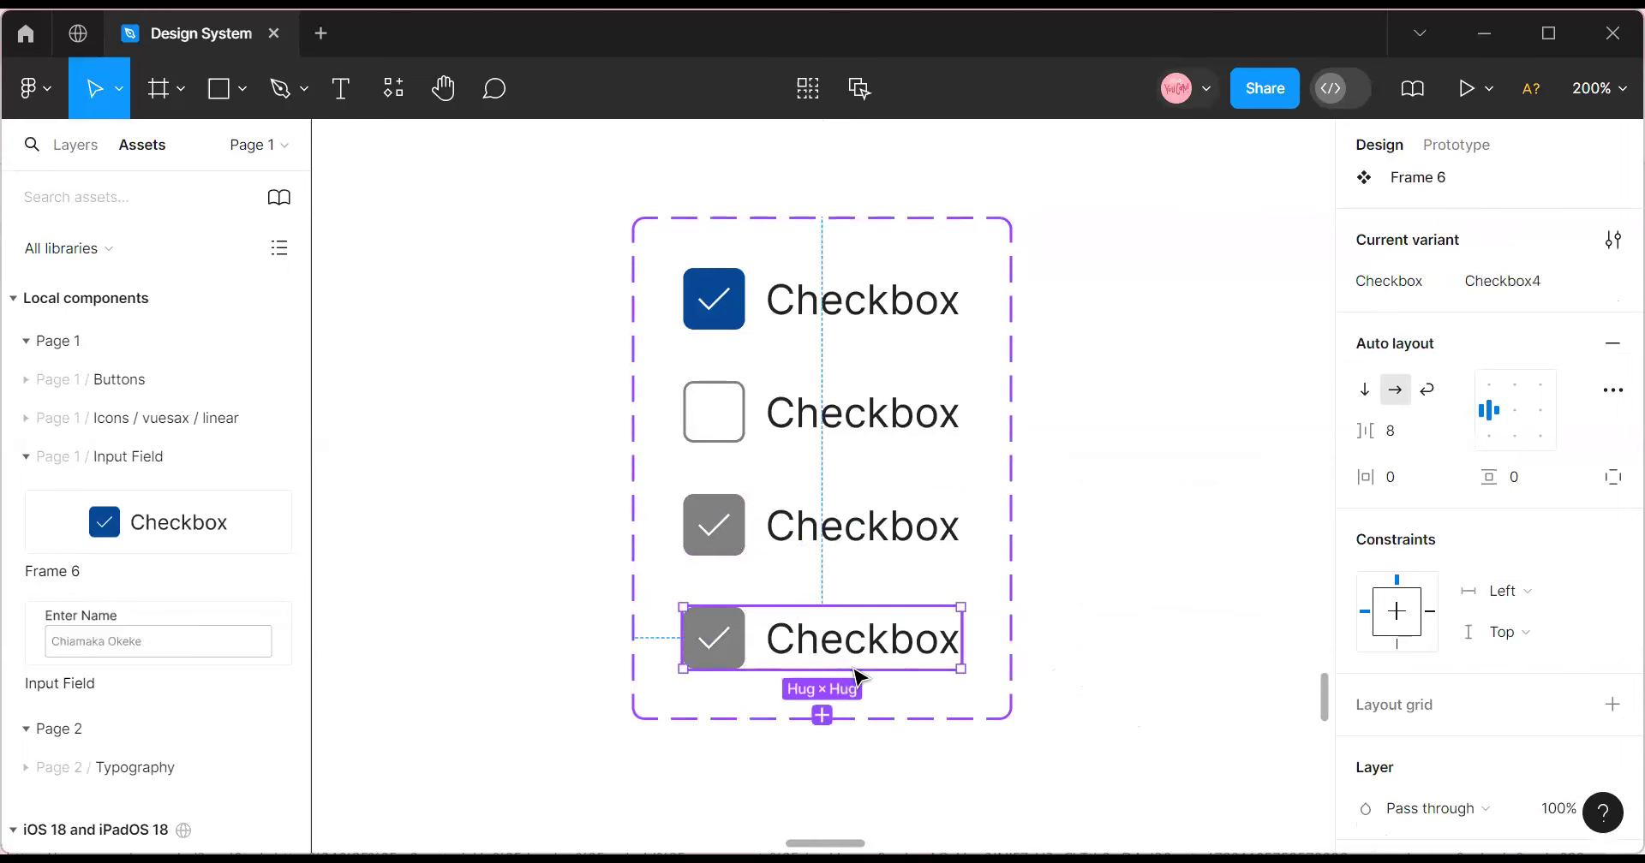
Fill the fourth variant's box with Secondary Color 30% and remove its gray border.
scroll(837, 691, up, 2)
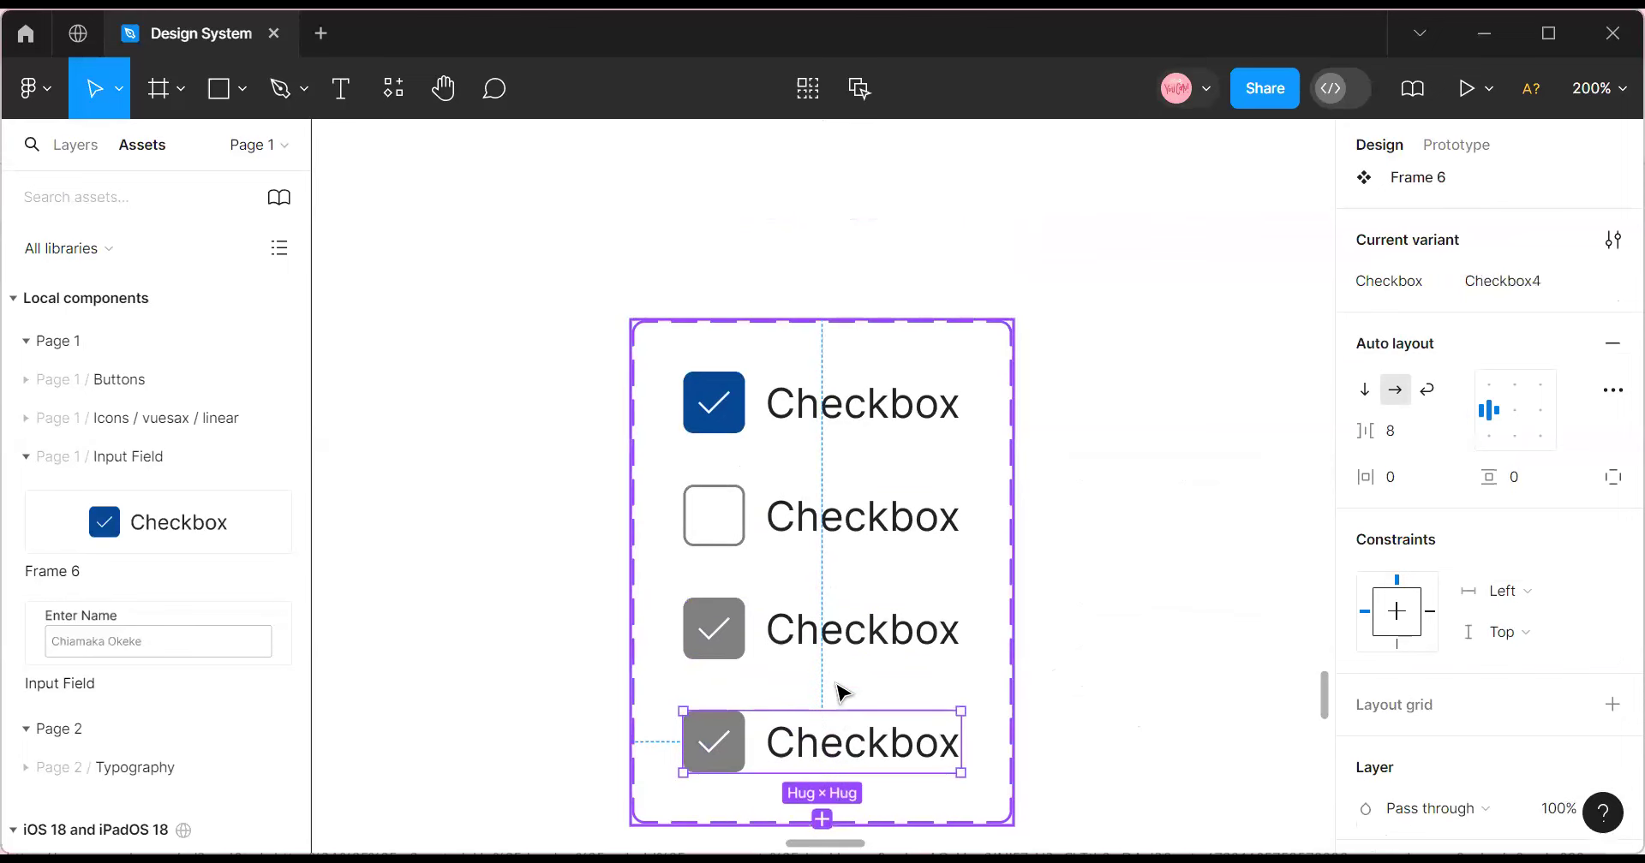
double_click(737, 750)
click(1447, 524)
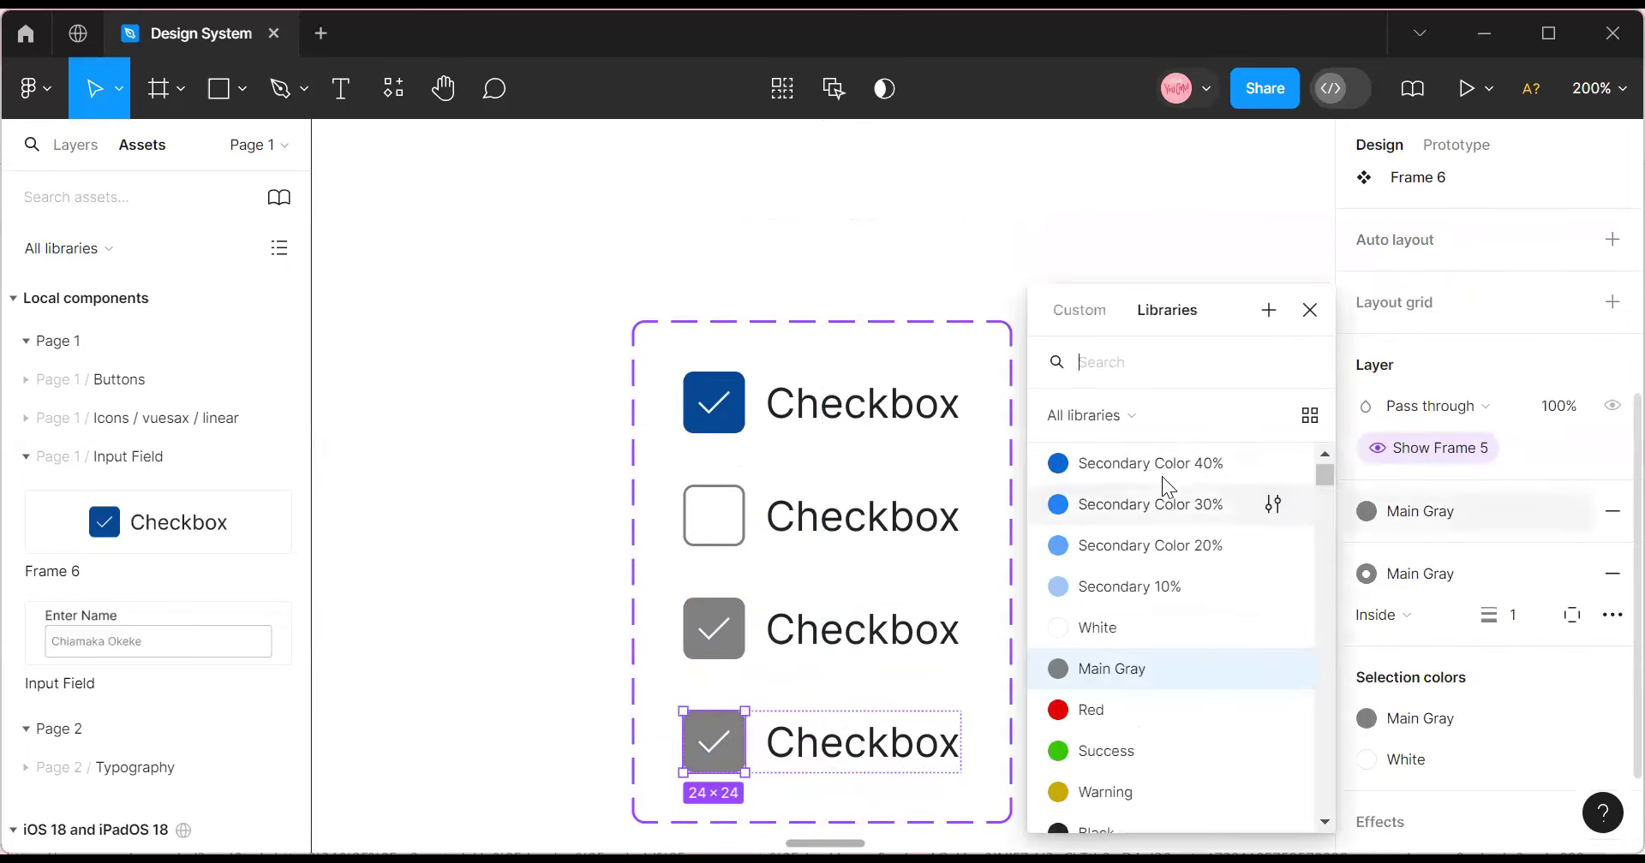
click(1148, 507)
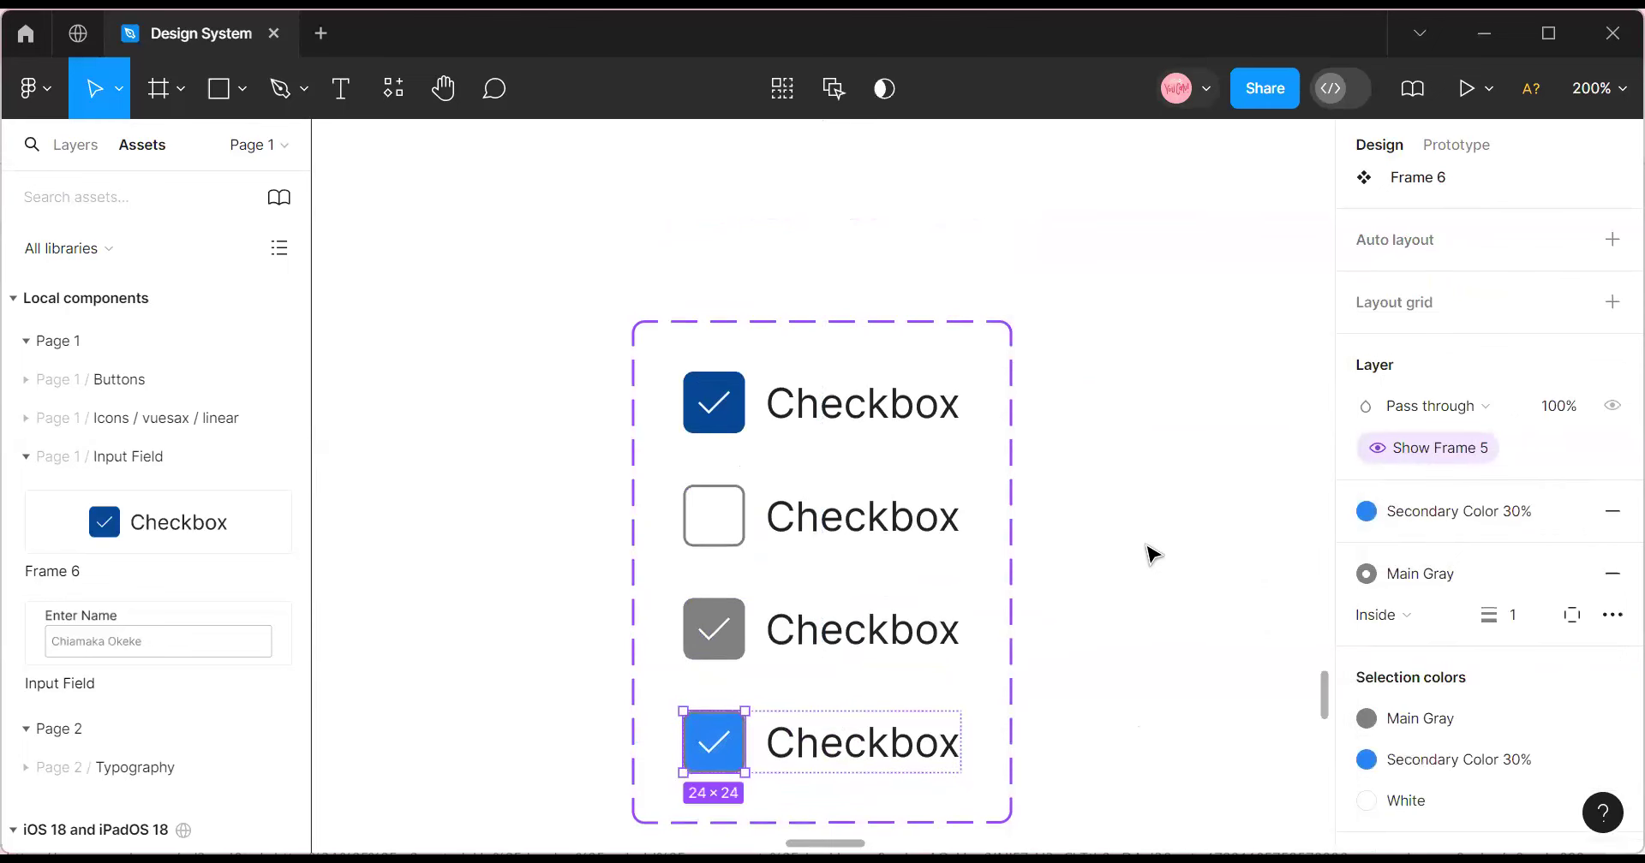
click(1611, 573)
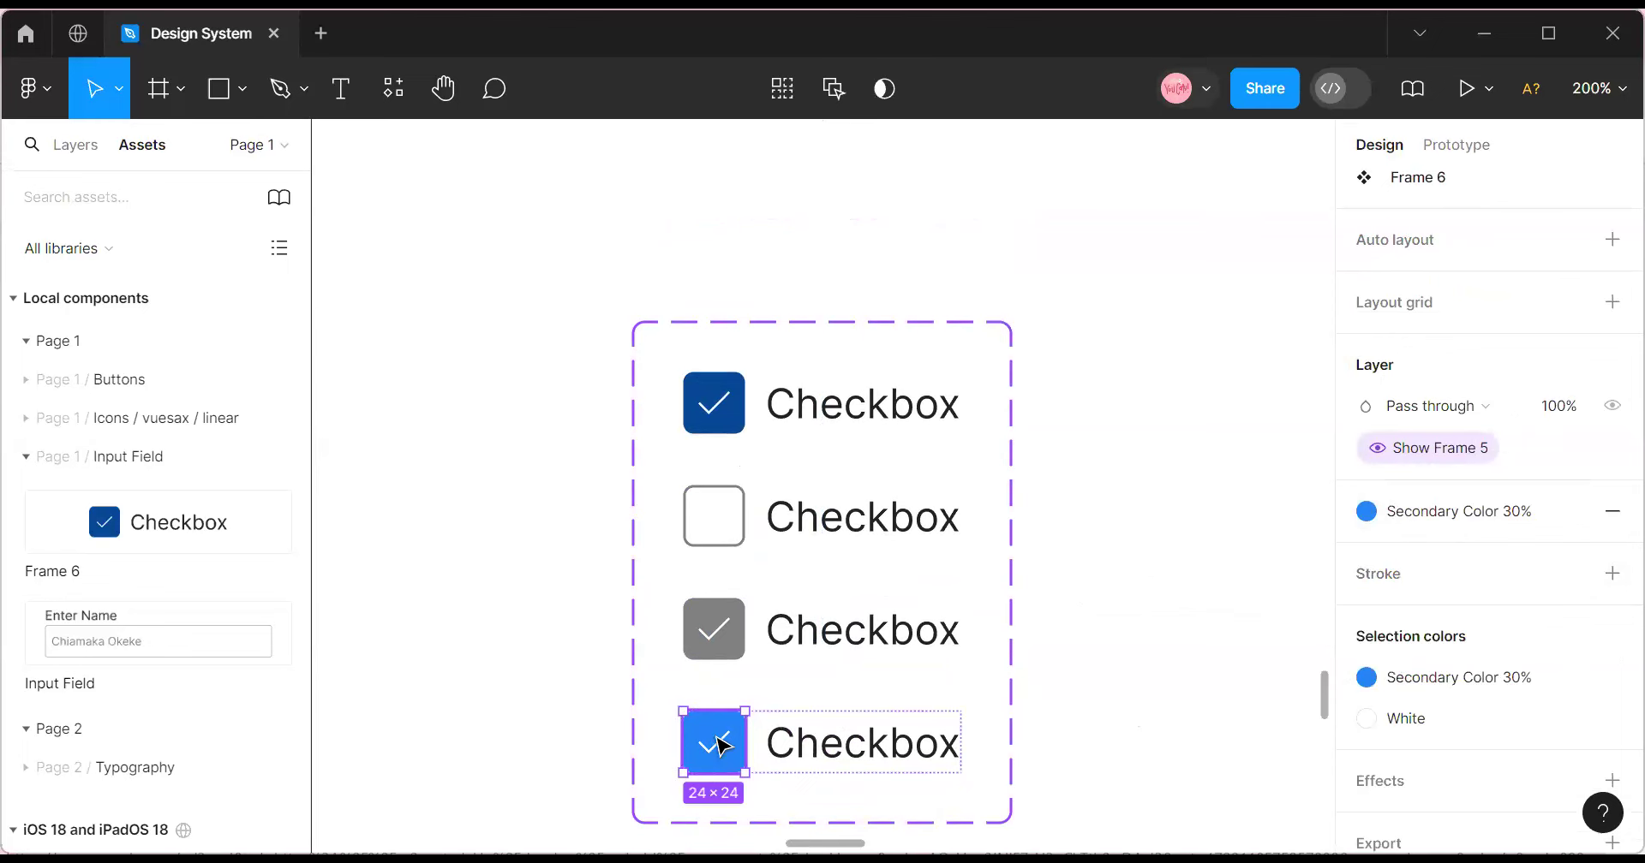
scroll(745, 672, down, 5)
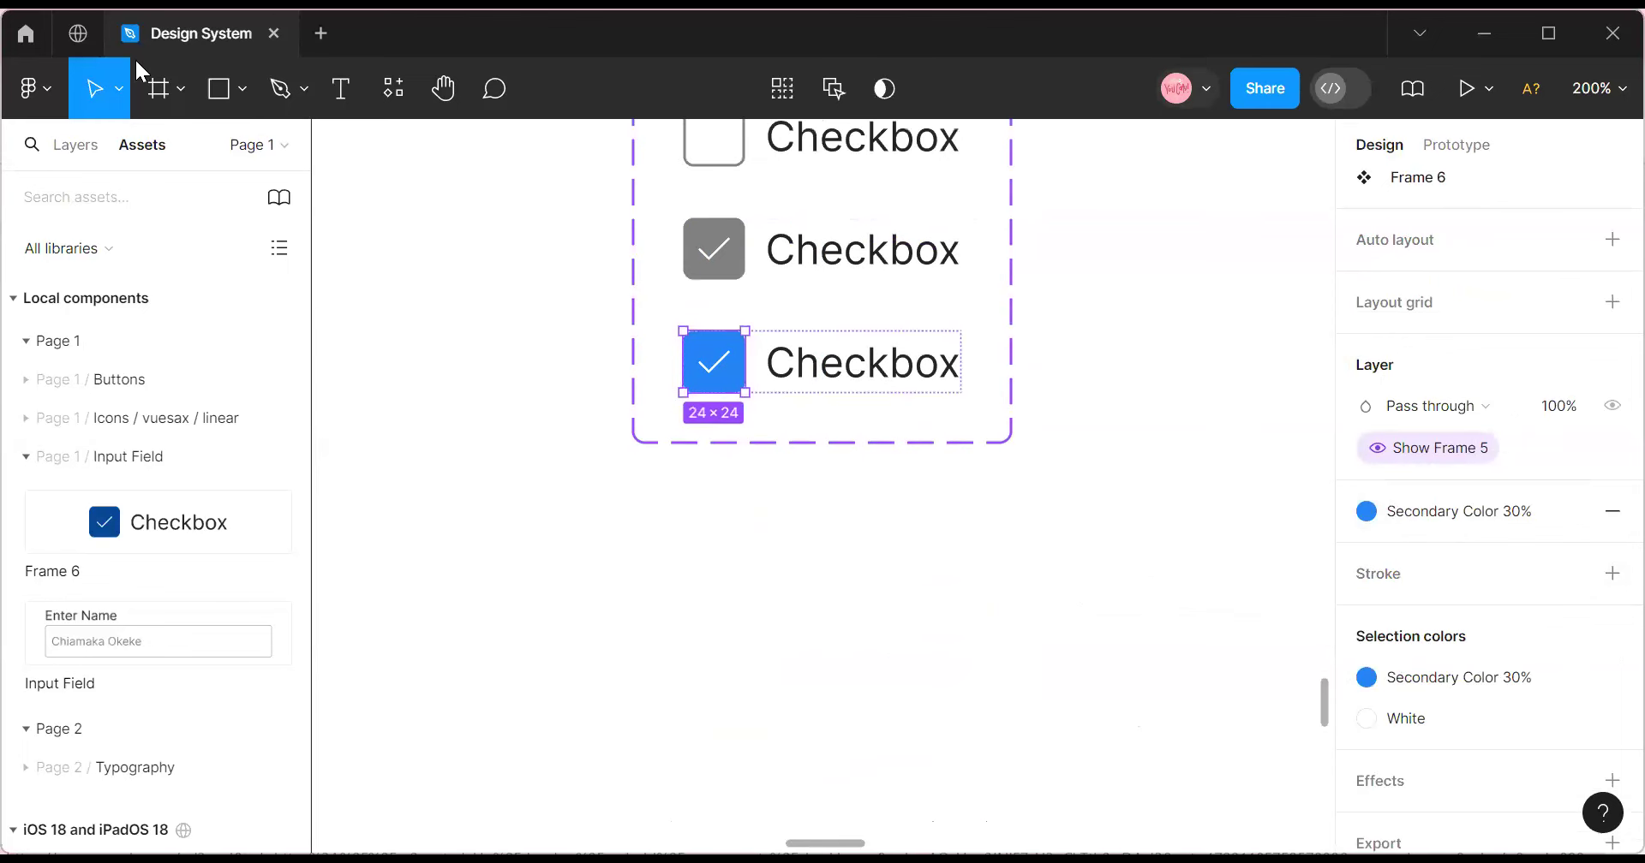
click(241, 89)
Draw an ellipse 24 wide and check that the checkbox box is 24×24.
click(212, 250)
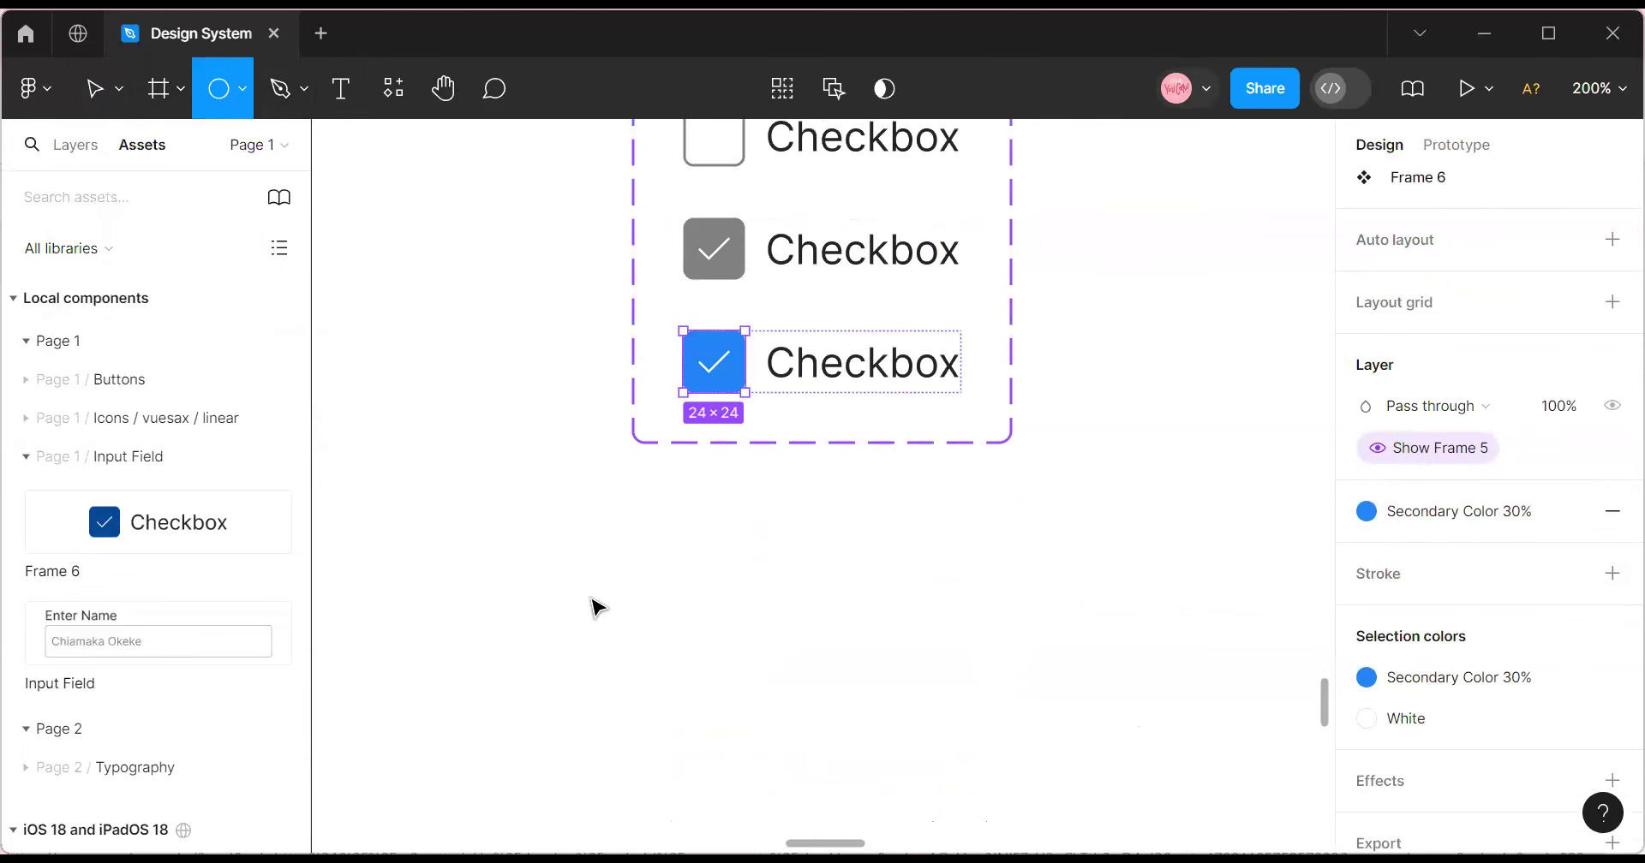
click(589, 595)
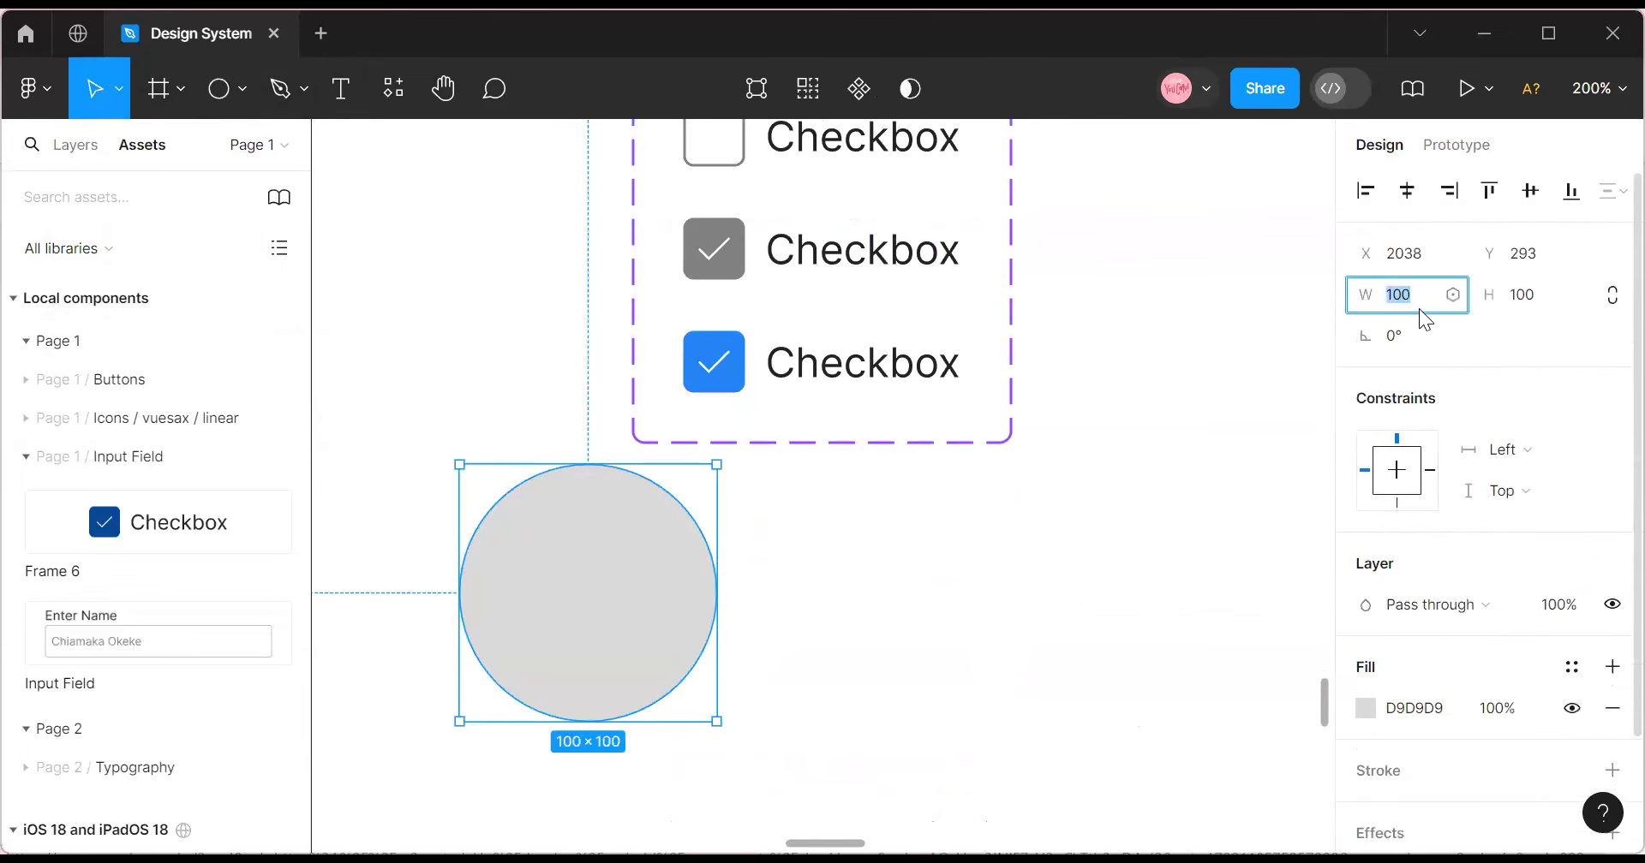
text(24)
key(Tab)
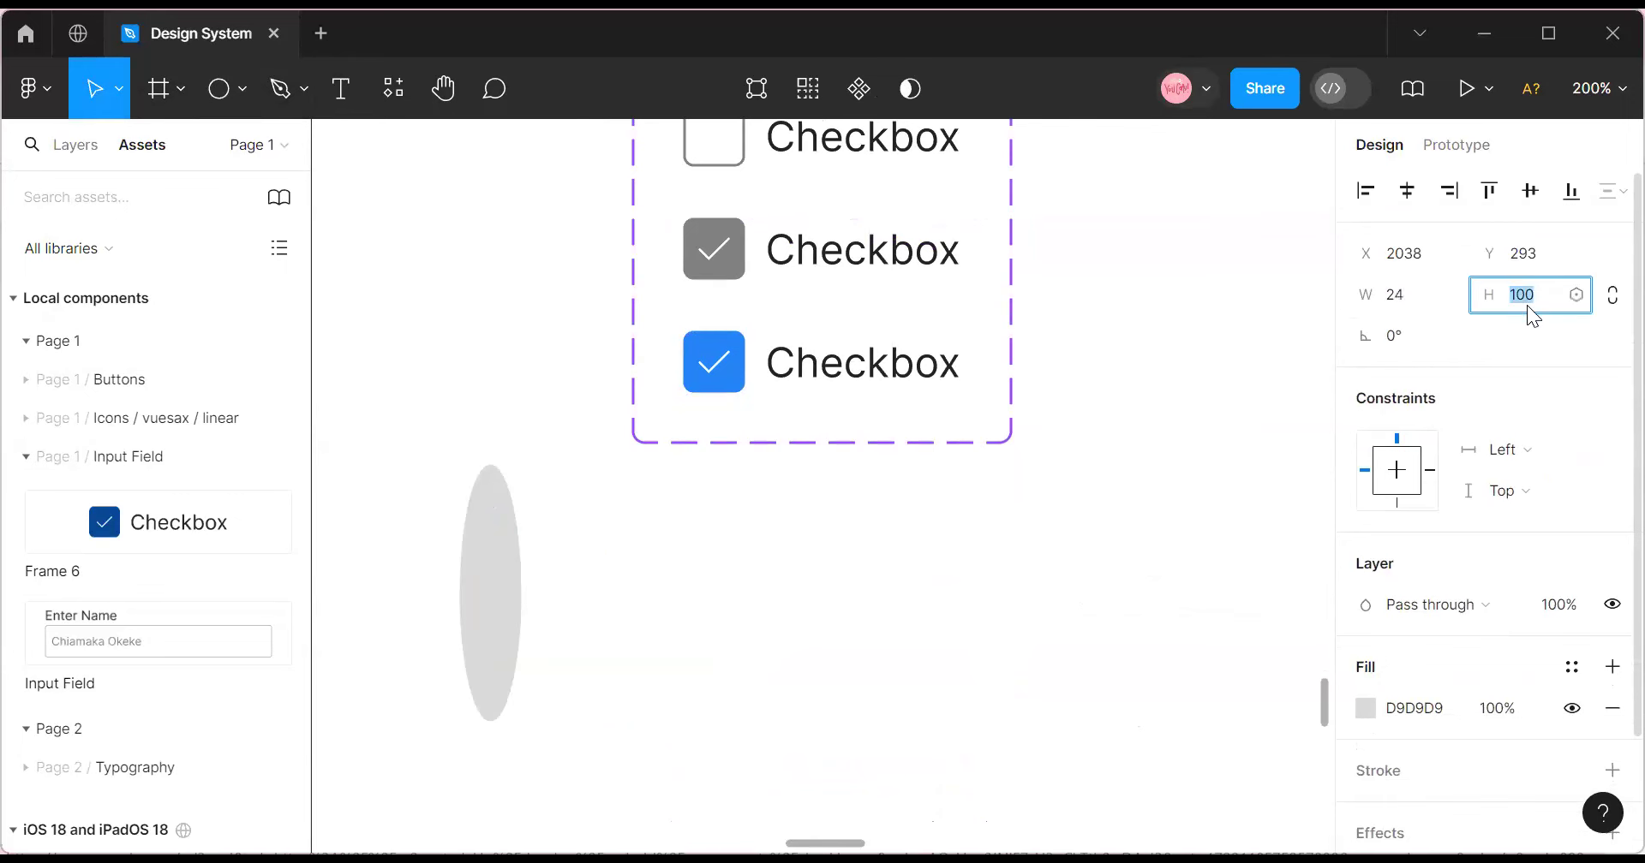
click(718, 374)
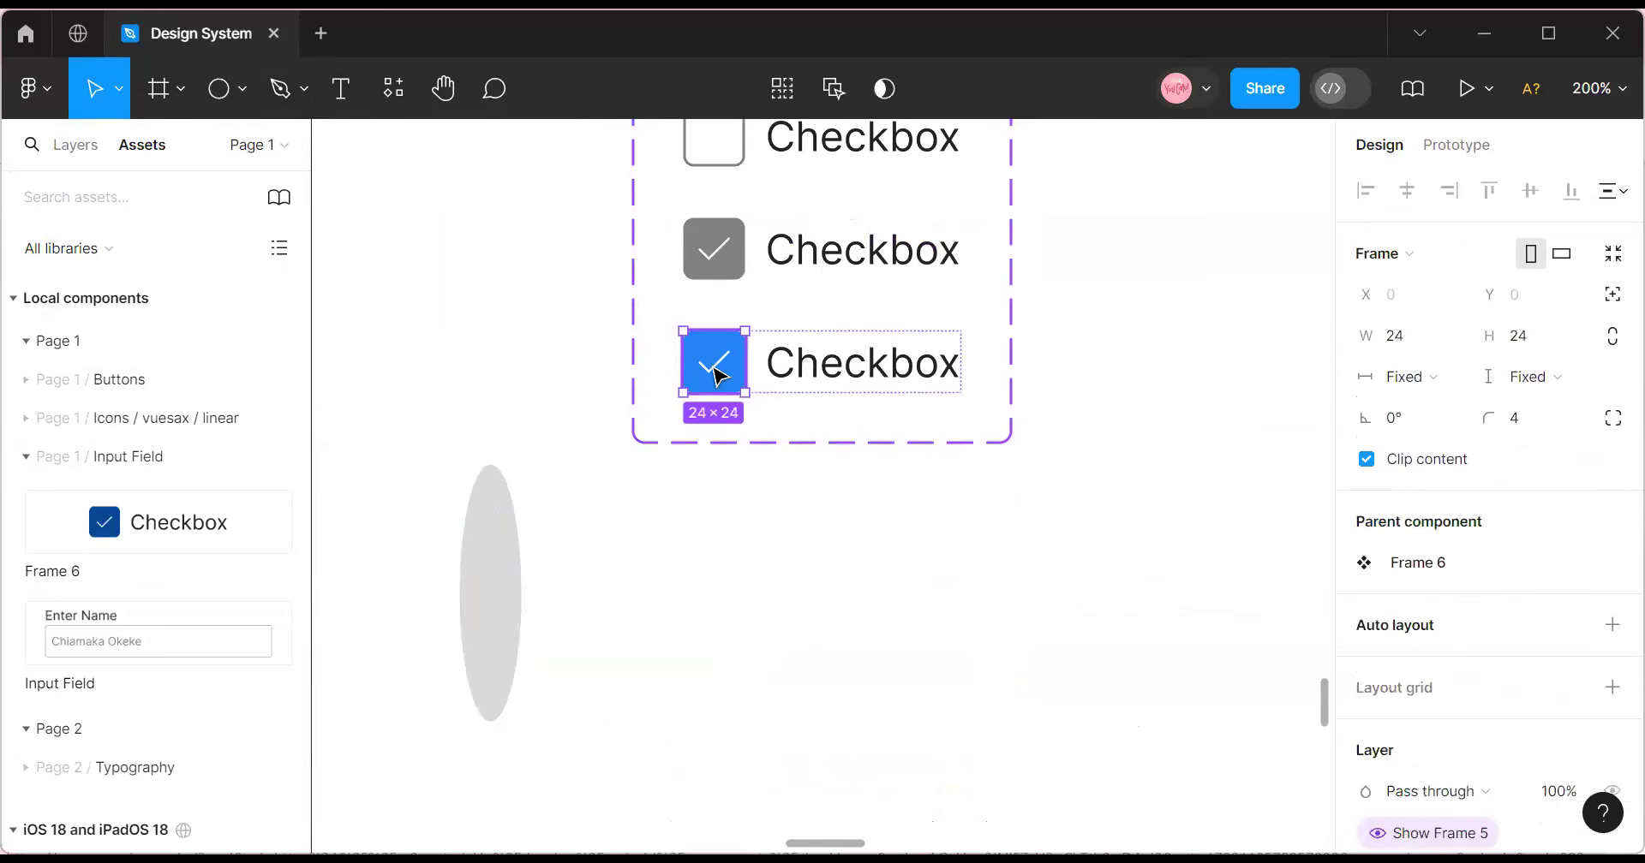
click(734, 488)
click(737, 371)
click(739, 373)
Resize the ellipse to a 32×32 circle and centre it below the checkbox set.
click(477, 569)
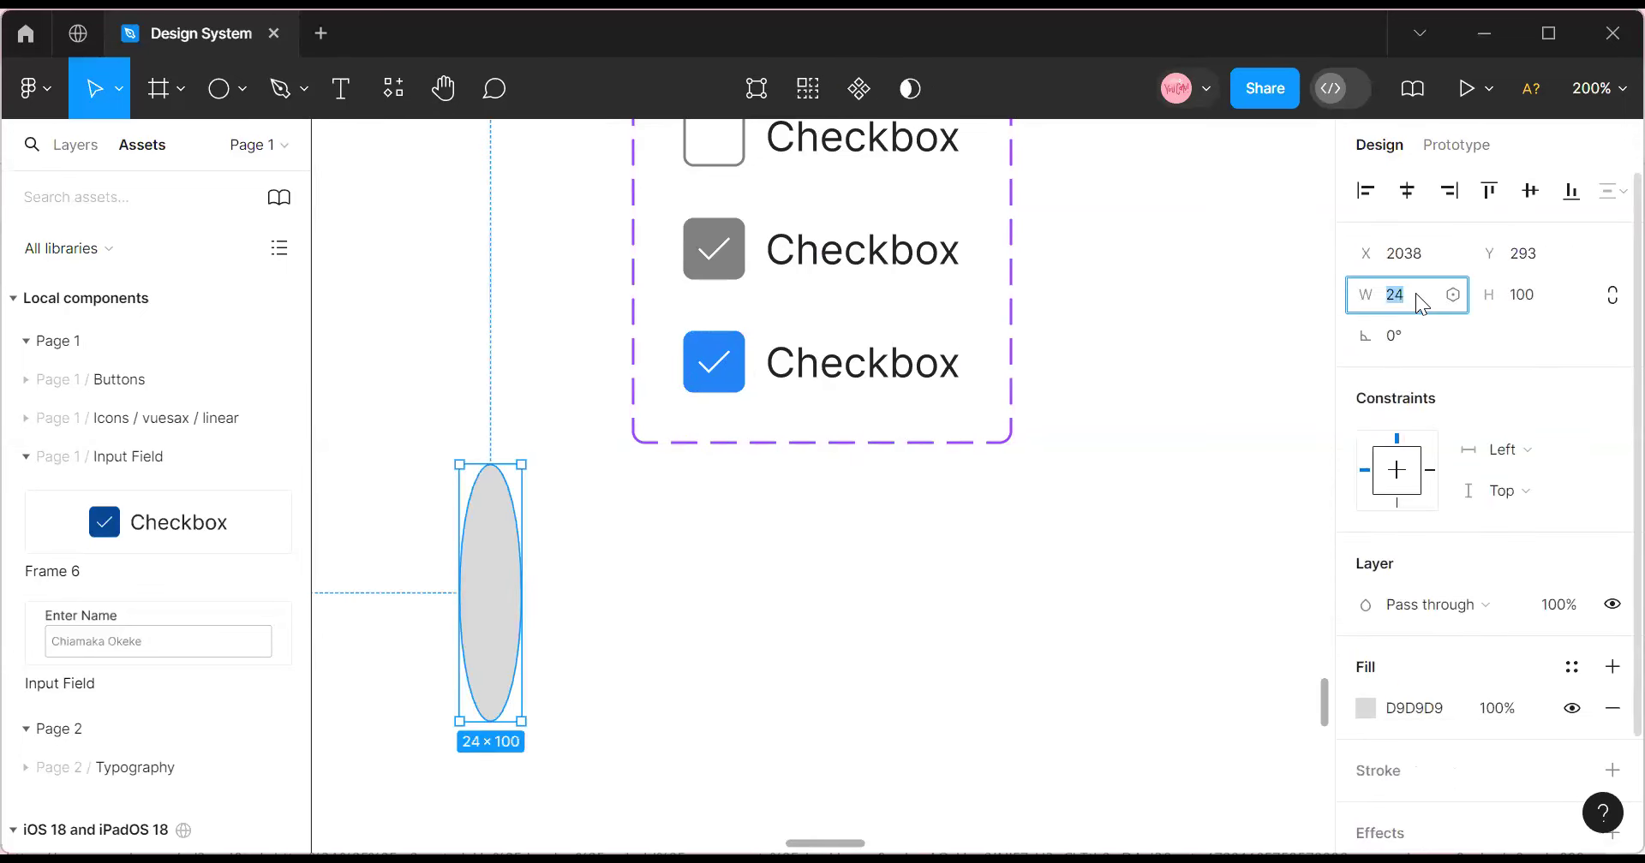
text(32)
click(1533, 304)
text(32)
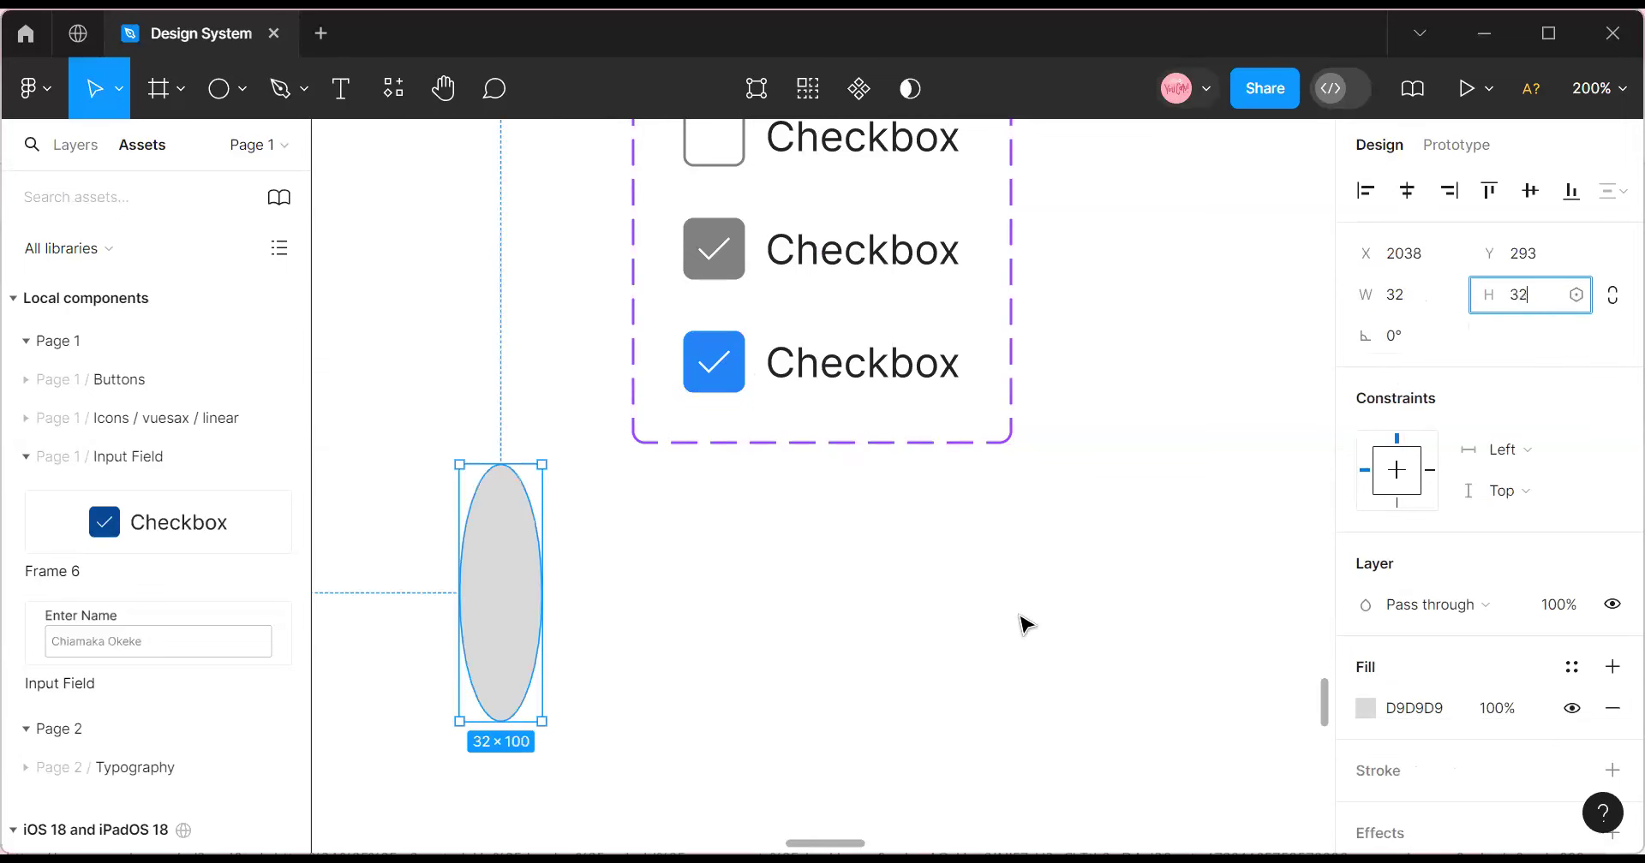
click(1020, 612)
drag(507, 509, 728, 555)
Fill the circle with the Secondary 10% colour style, replacing Secondary 20%.
click(1366, 709)
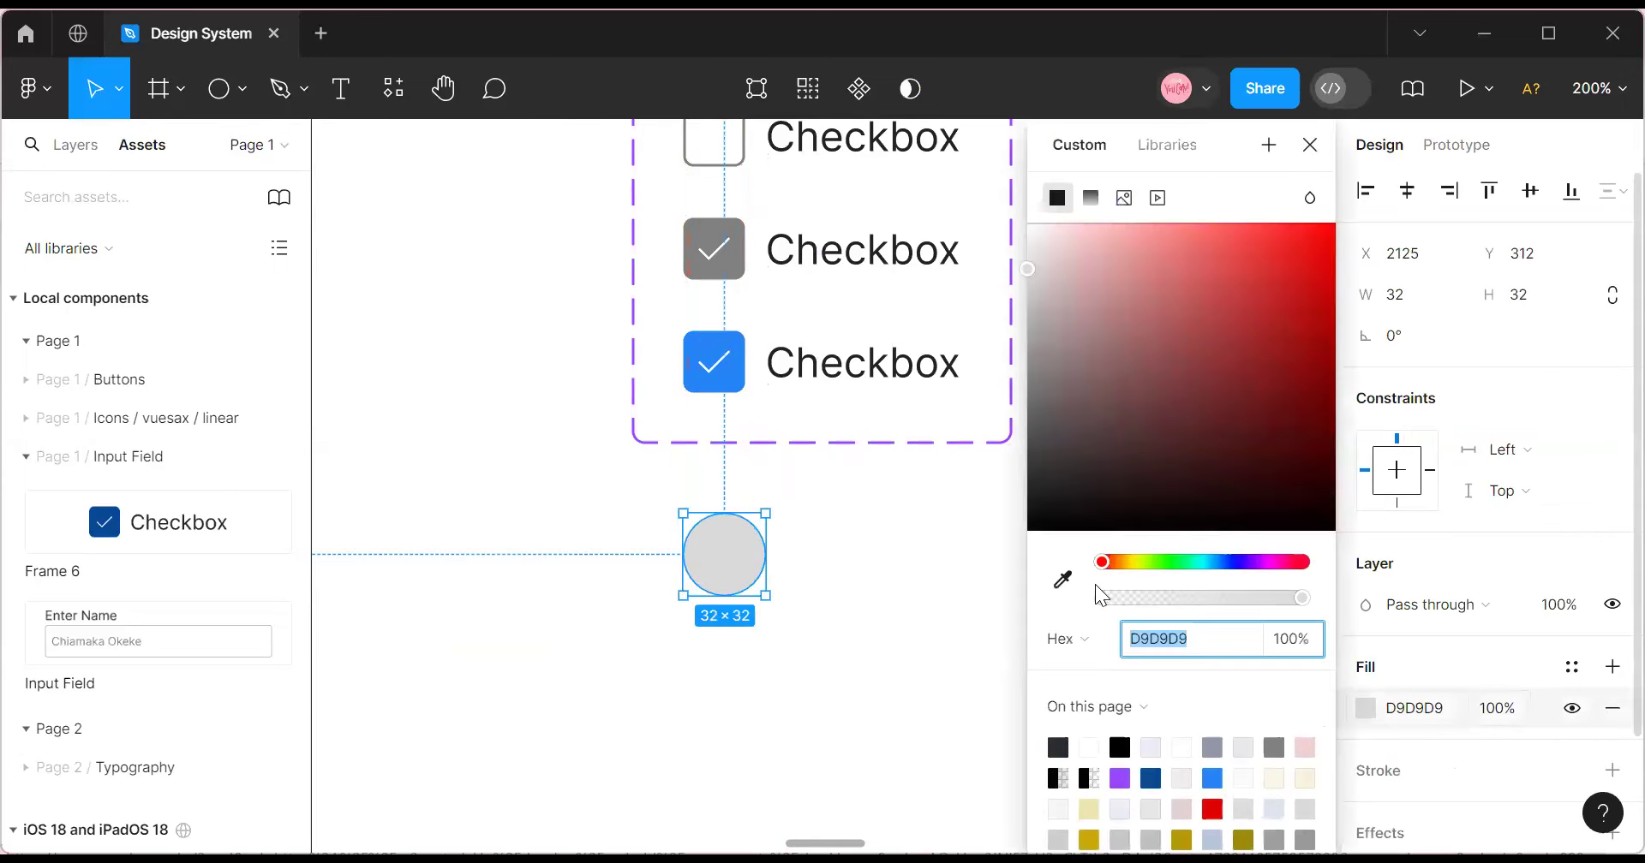
click(1571, 666)
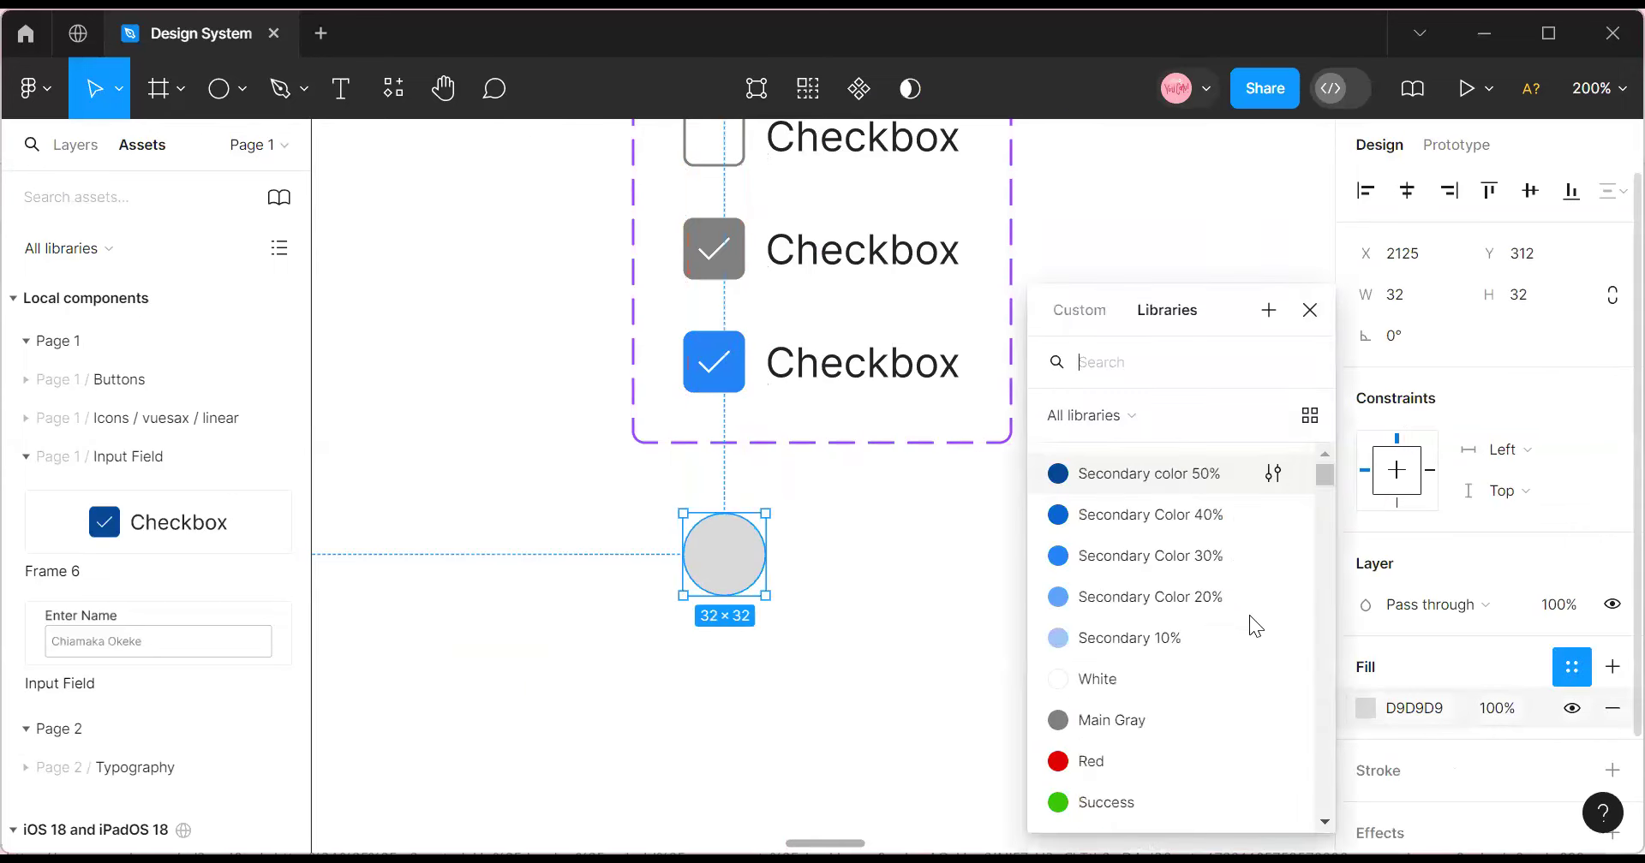
click(1149, 608)
click(1381, 669)
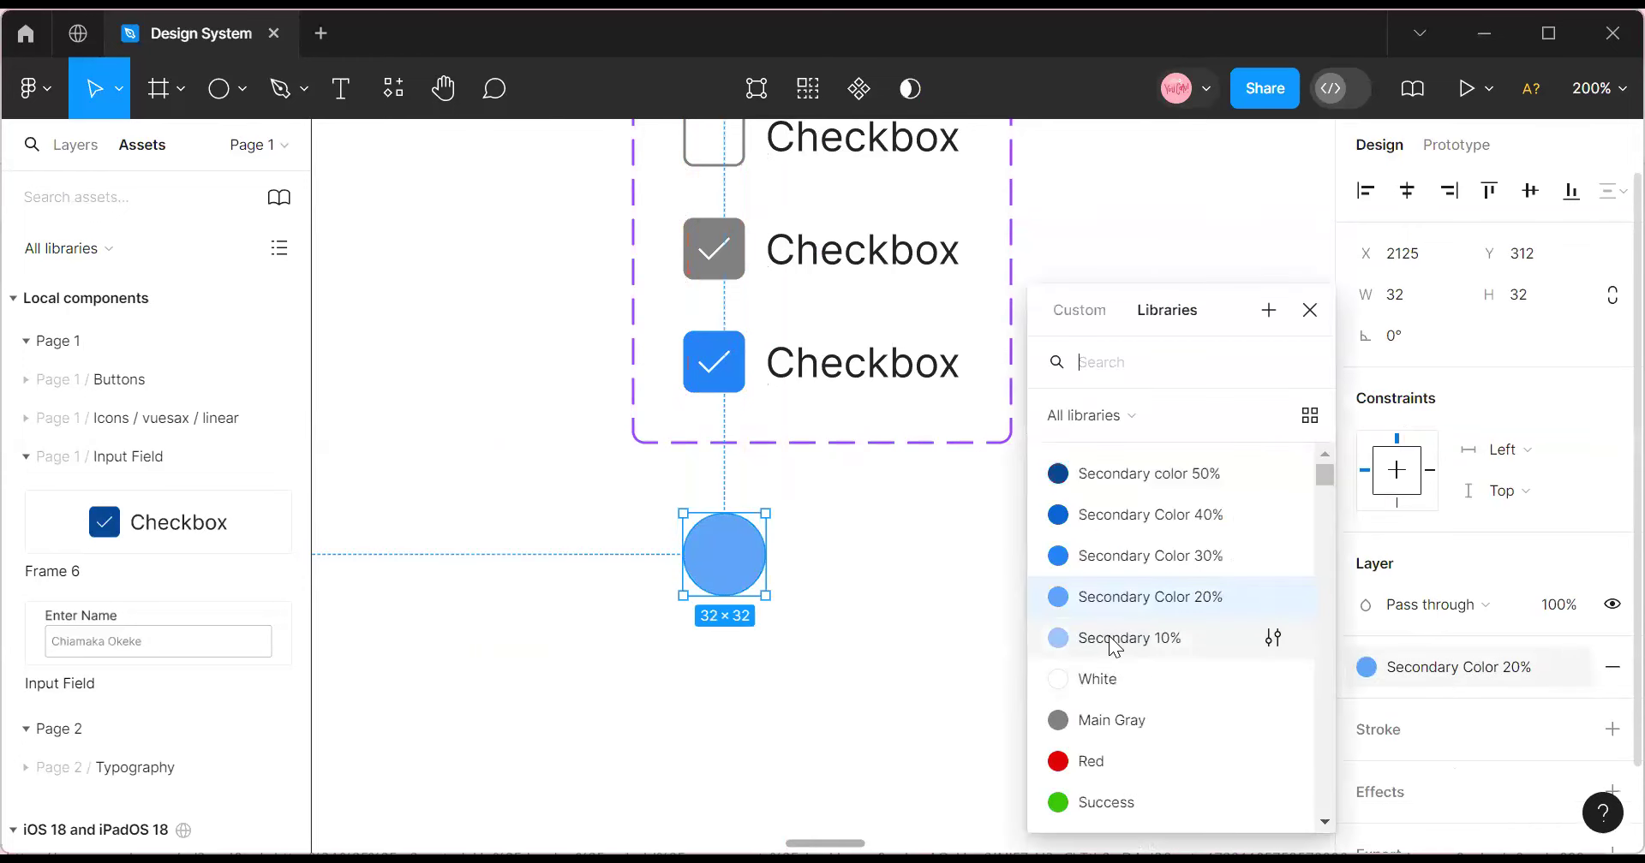
click(1163, 640)
Darken the bottom variant's checkbox box with the Secondary color 50% style.
click(716, 360)
click(717, 360)
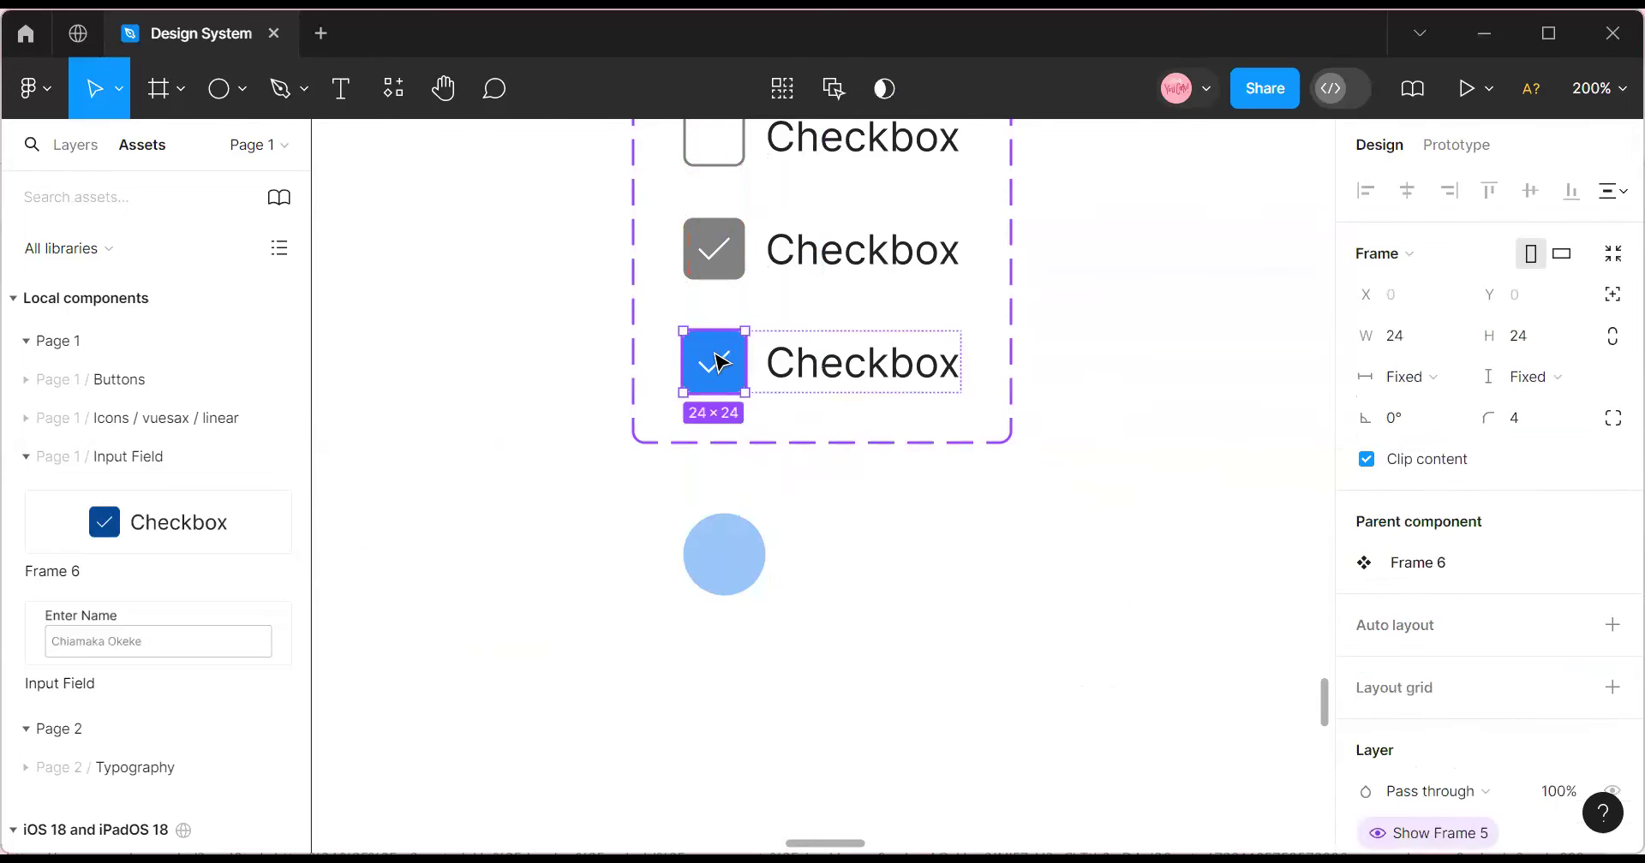
scroll(1422, 807, down, 5)
click(1444, 511)
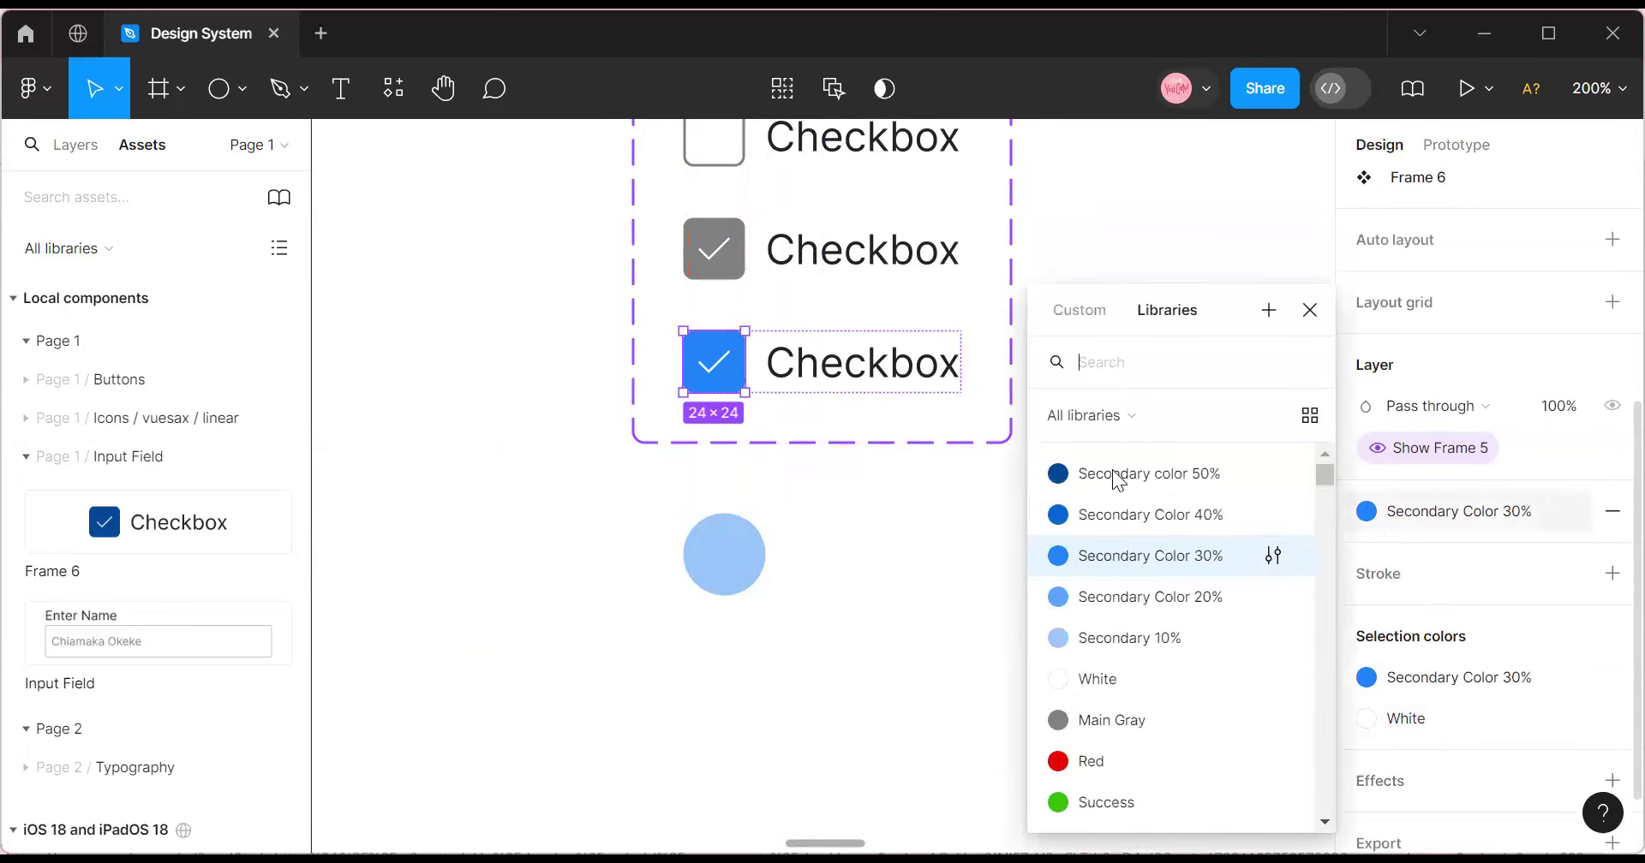
click(1114, 475)
Try moving the light-blue circle onto the checkbox, undo, and reselect the layers.
click(753, 558)
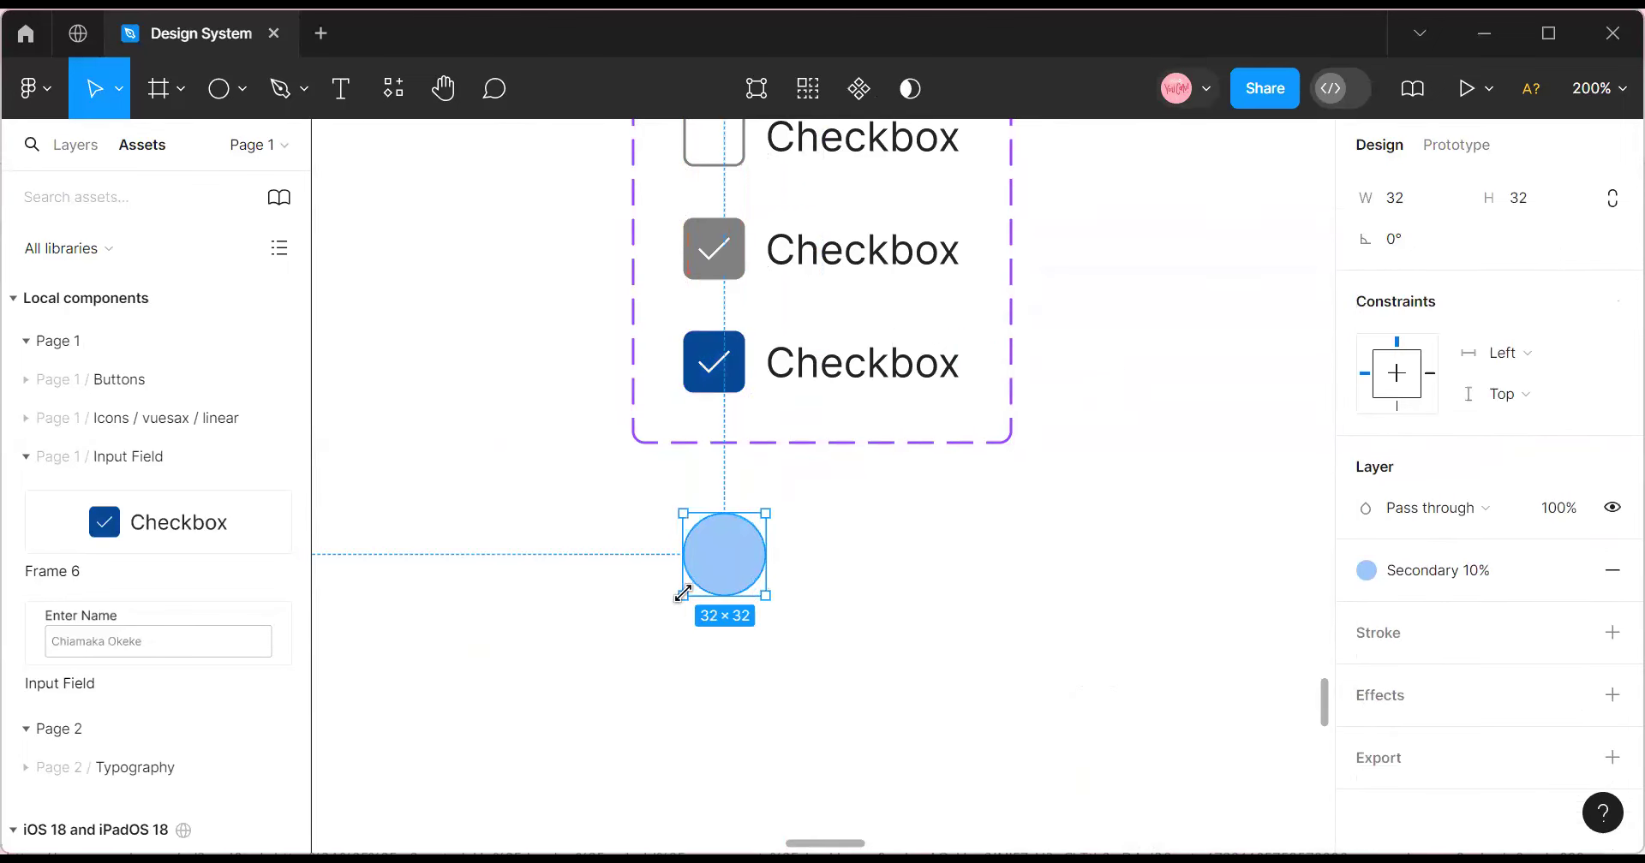
drag(735, 567, 734, 387)
key(ctrl+z)
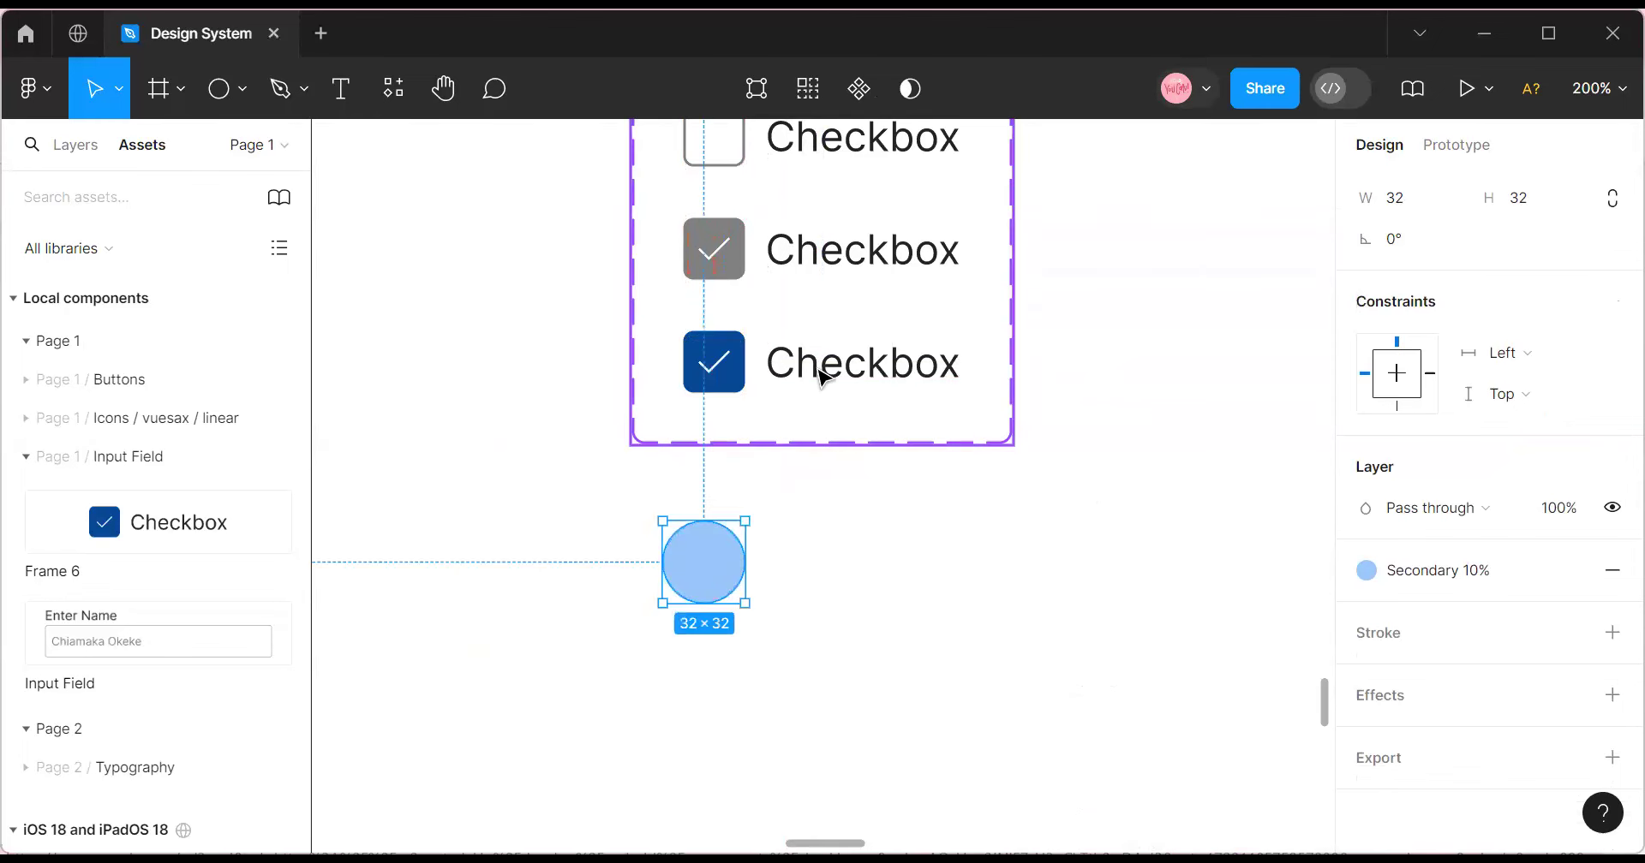
click(819, 377)
click(717, 582)
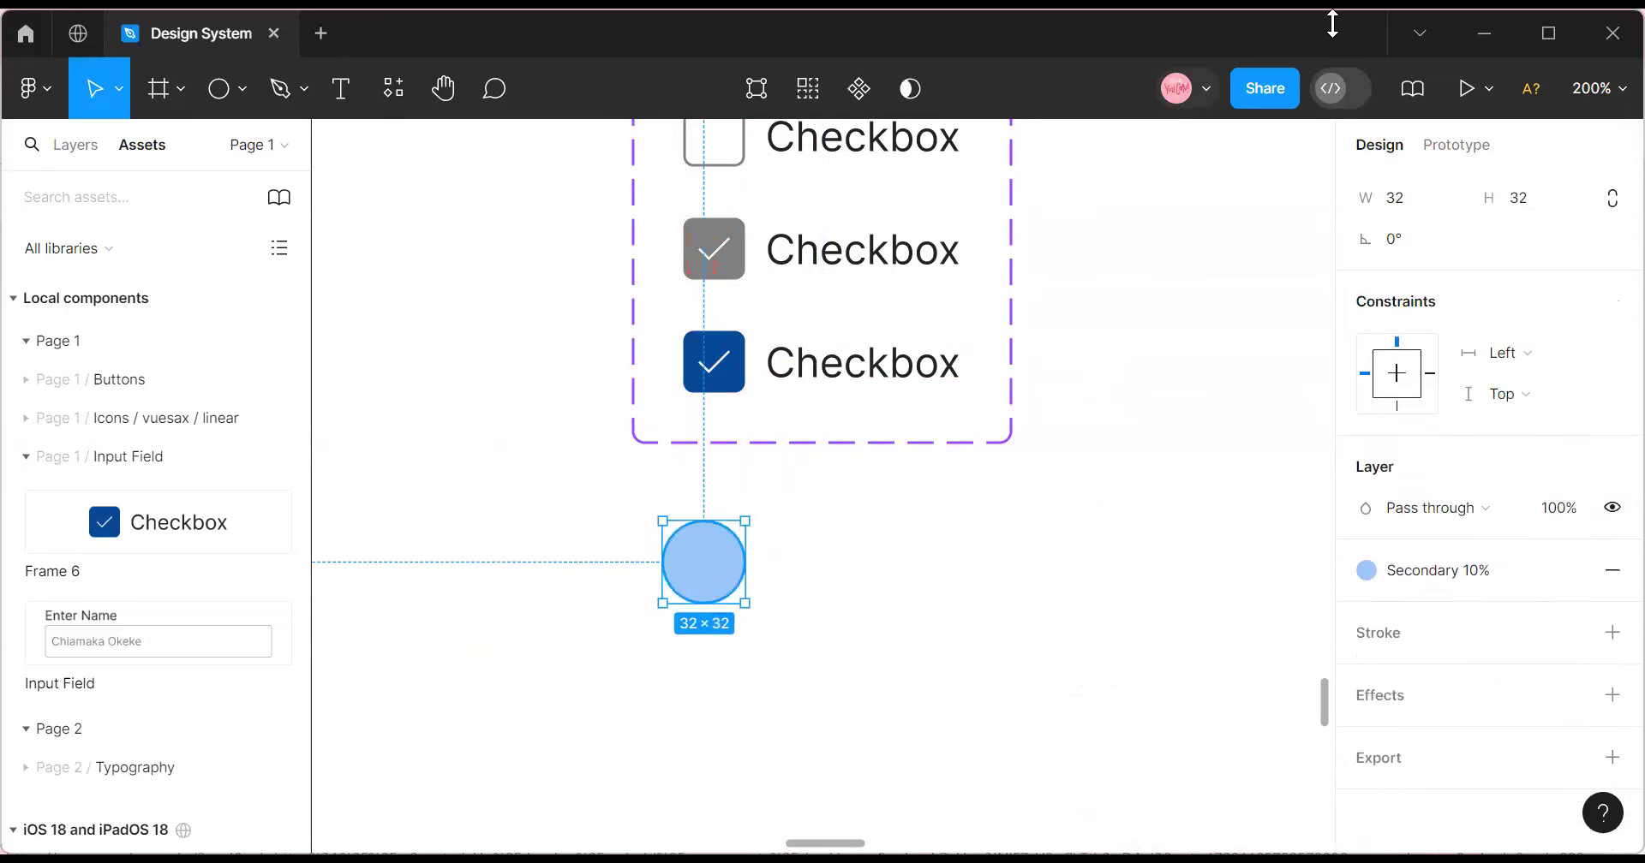
click(792, 377)
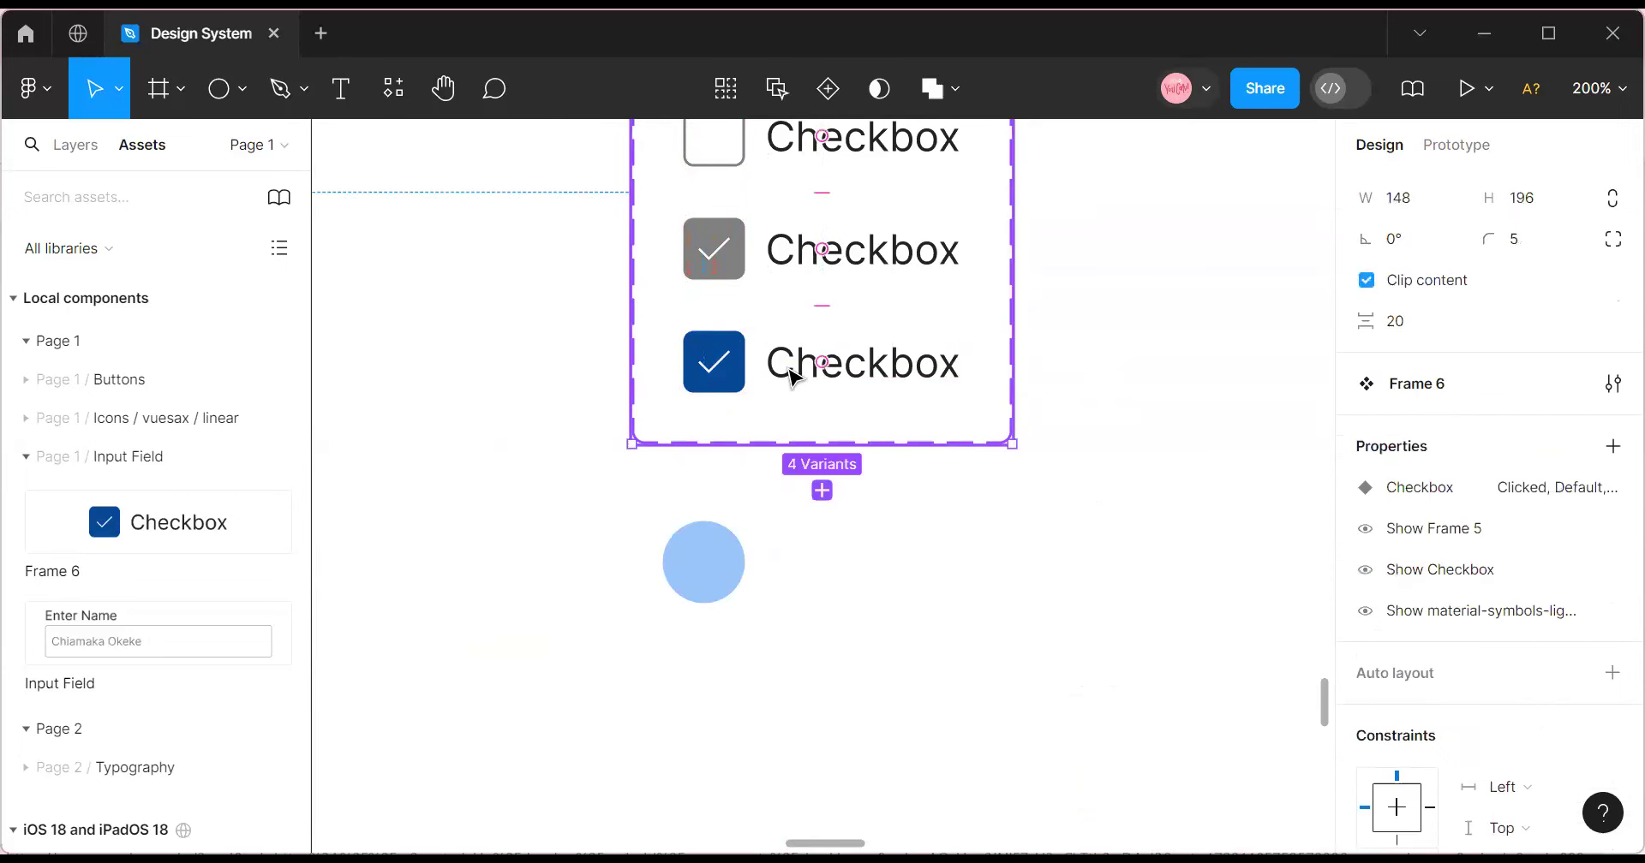
click(791, 370)
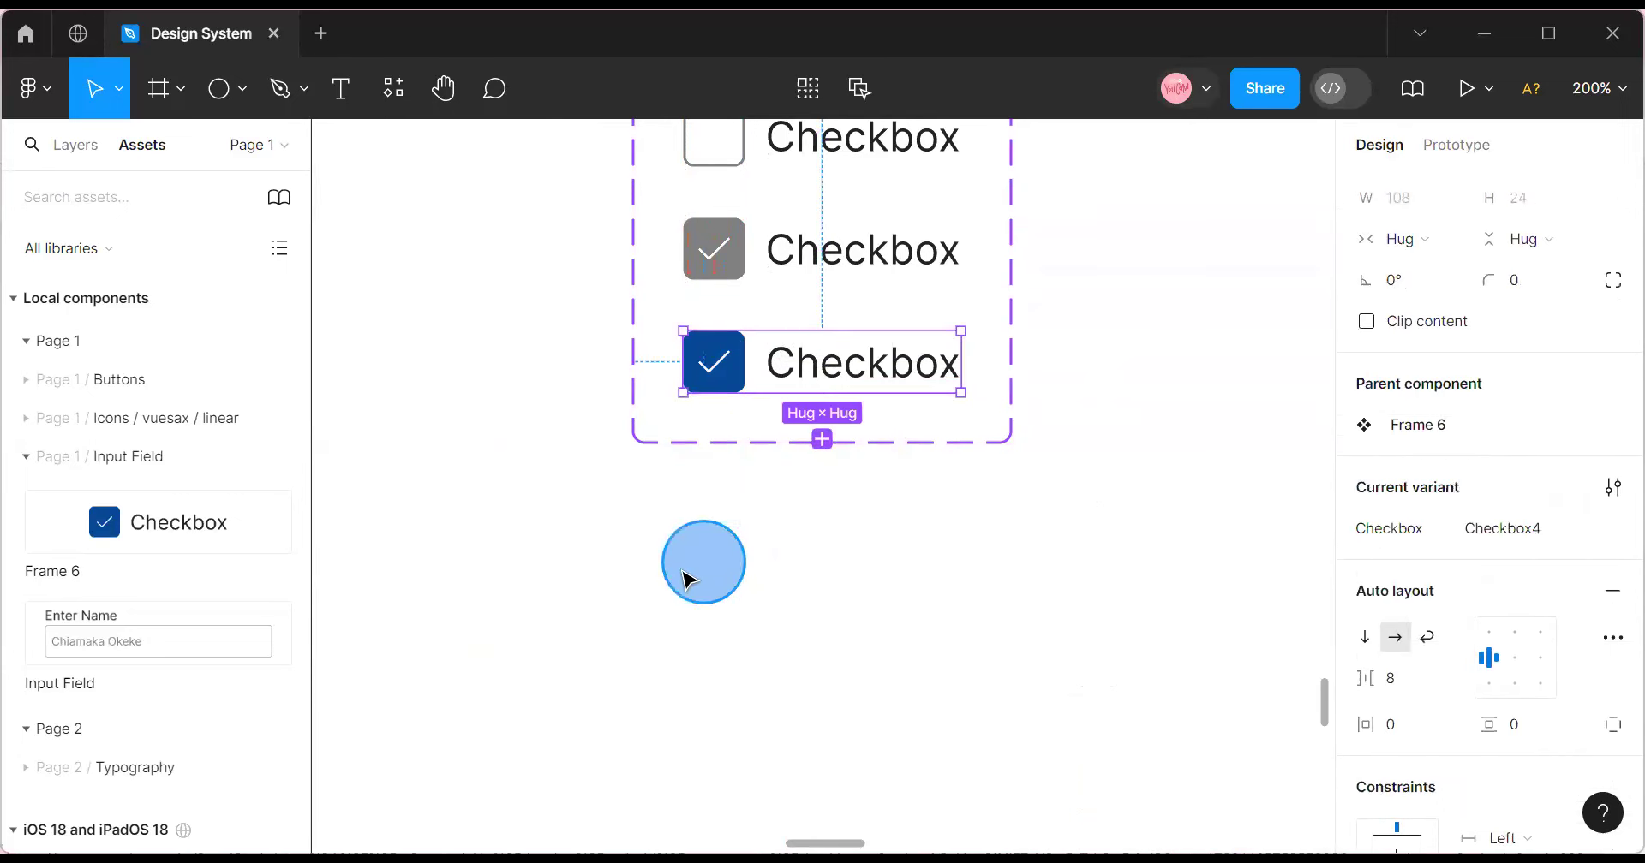
Move the light-blue circle onto the bottom checkbox and send it behind.
click(681, 587)
key(Return)
key(Escape)
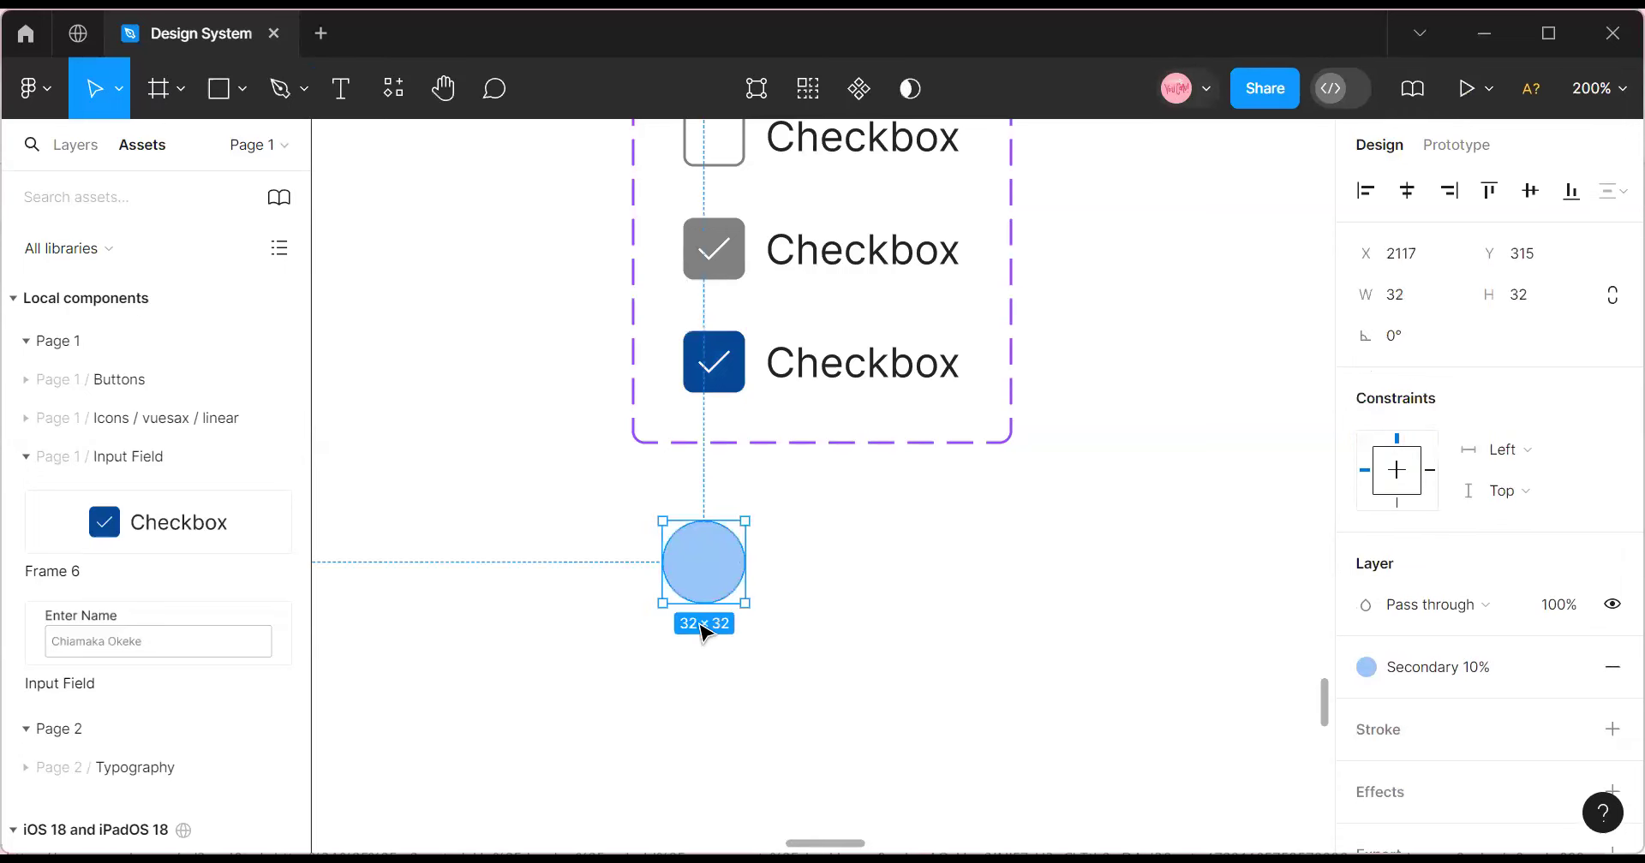
drag(709, 558, 715, 375)
right_click(709, 368)
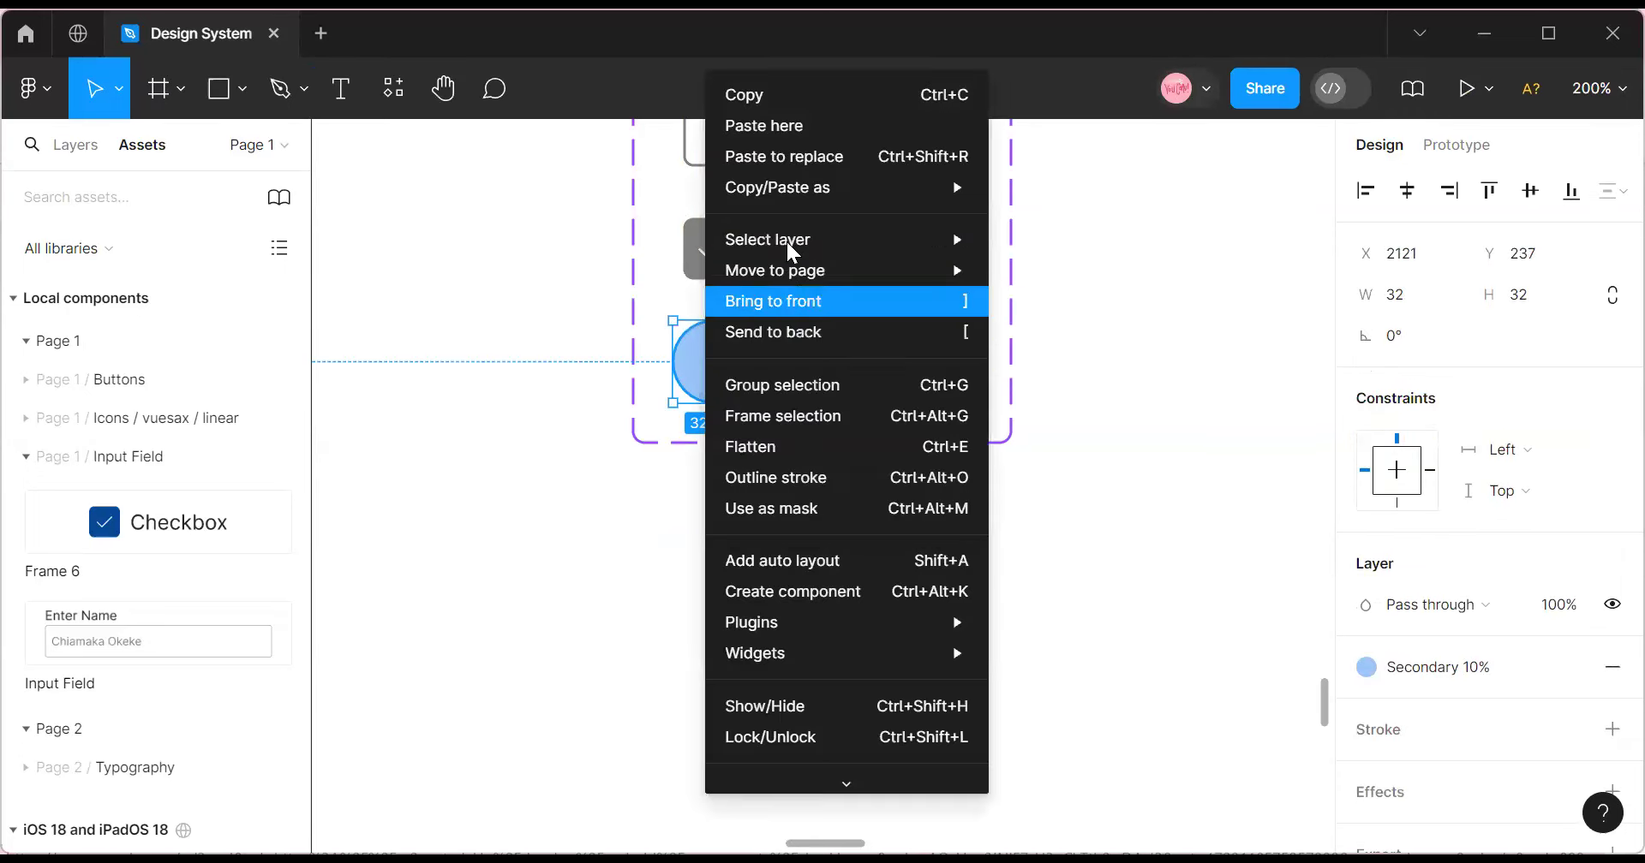
click(795, 333)
Inspect the component set, its fourth variant and the checkmark Vector in the layer tree.
click(771, 481)
click(707, 383)
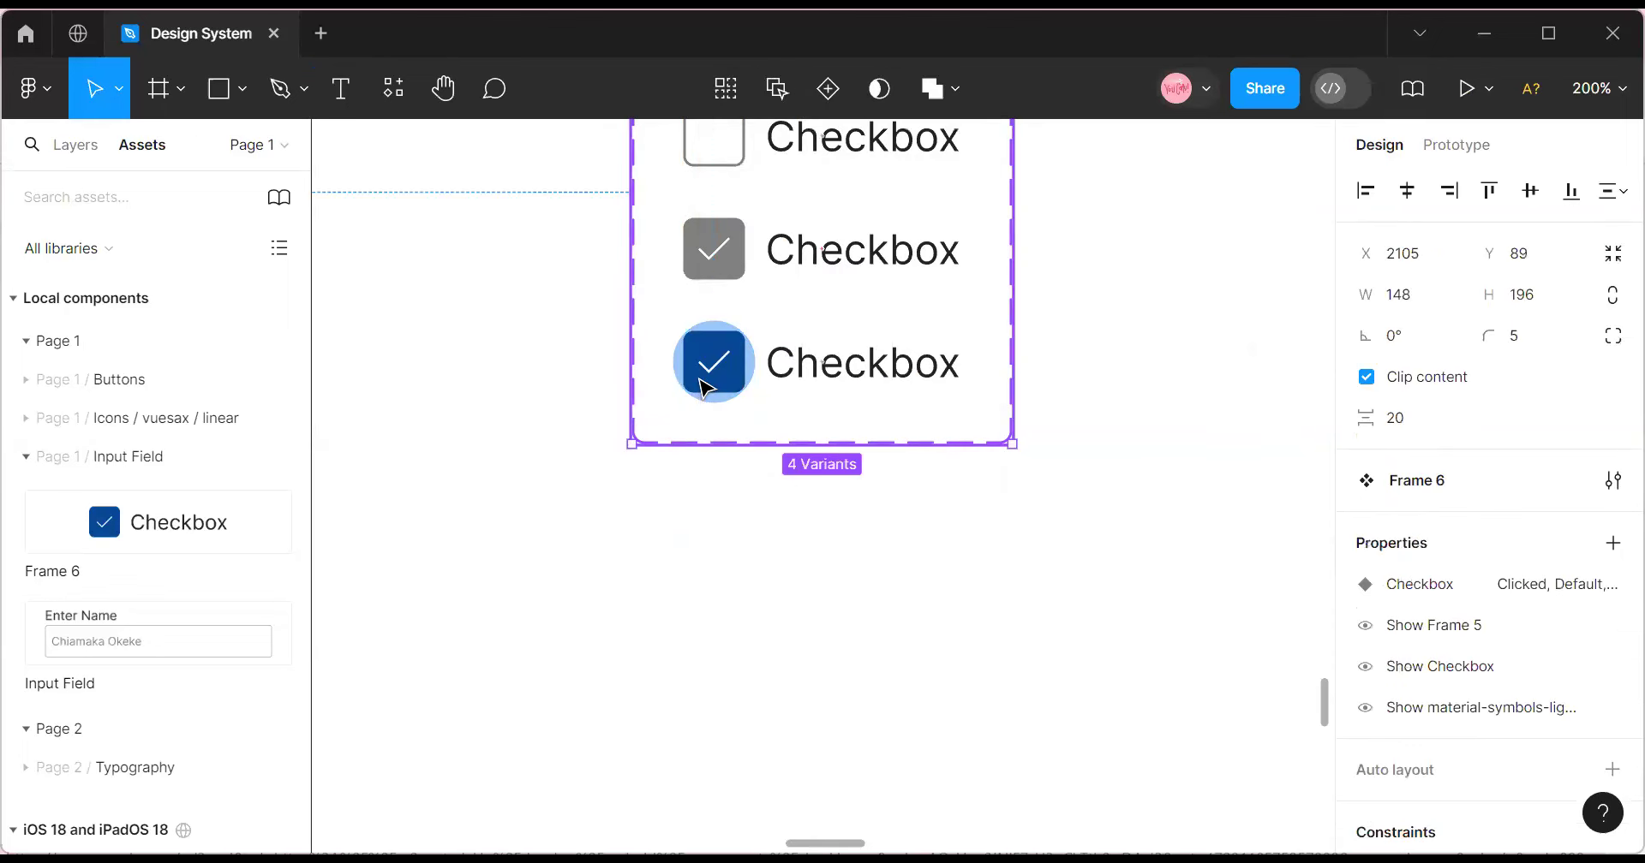
click(707, 388)
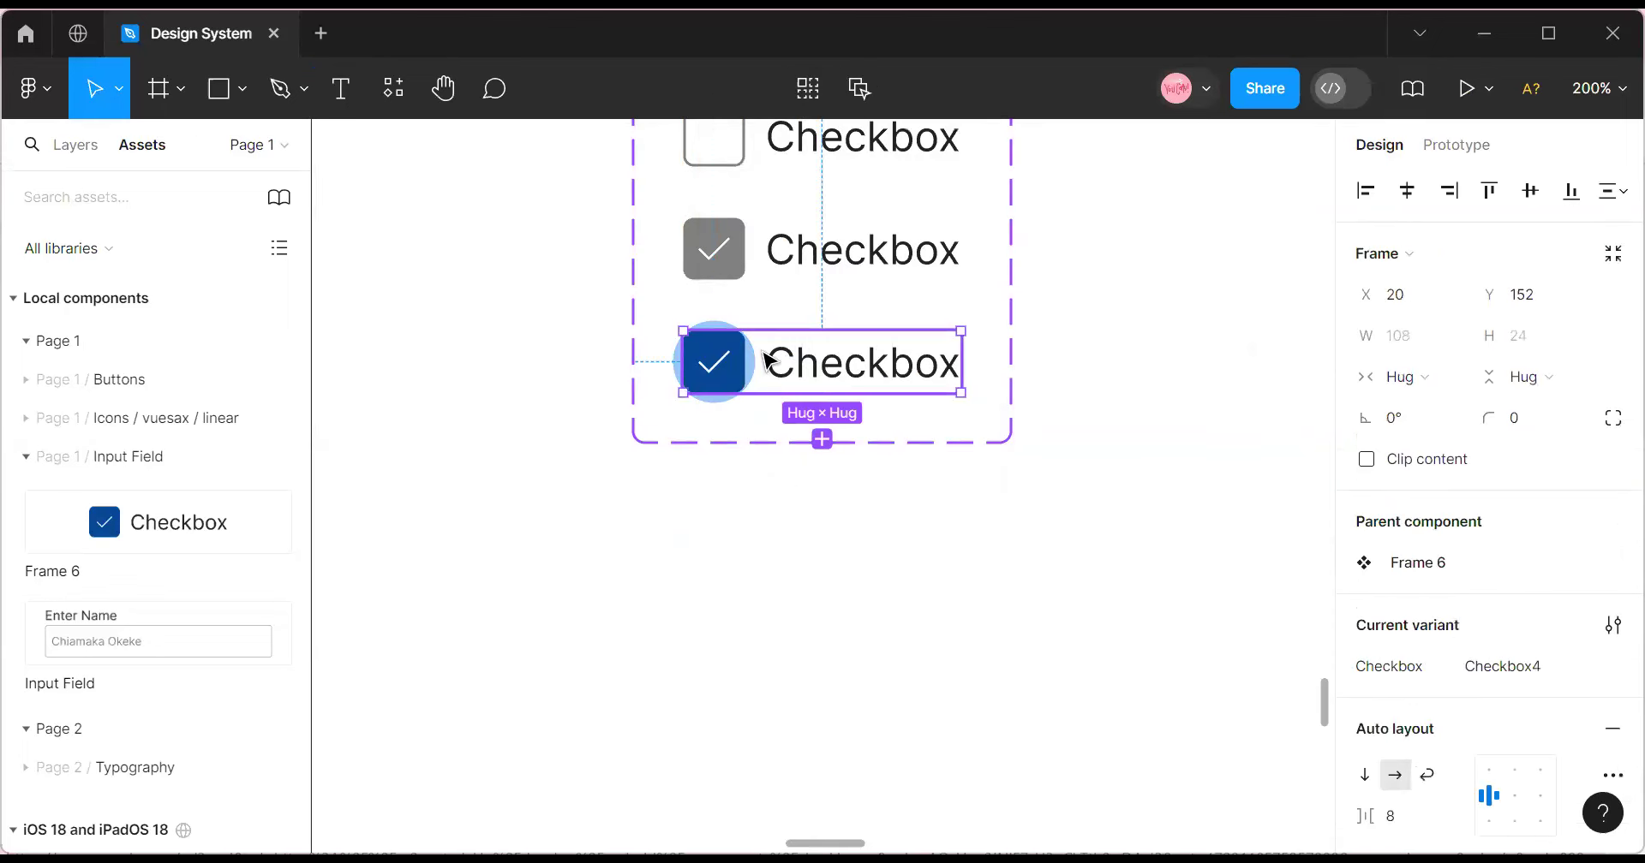
click(710, 324)
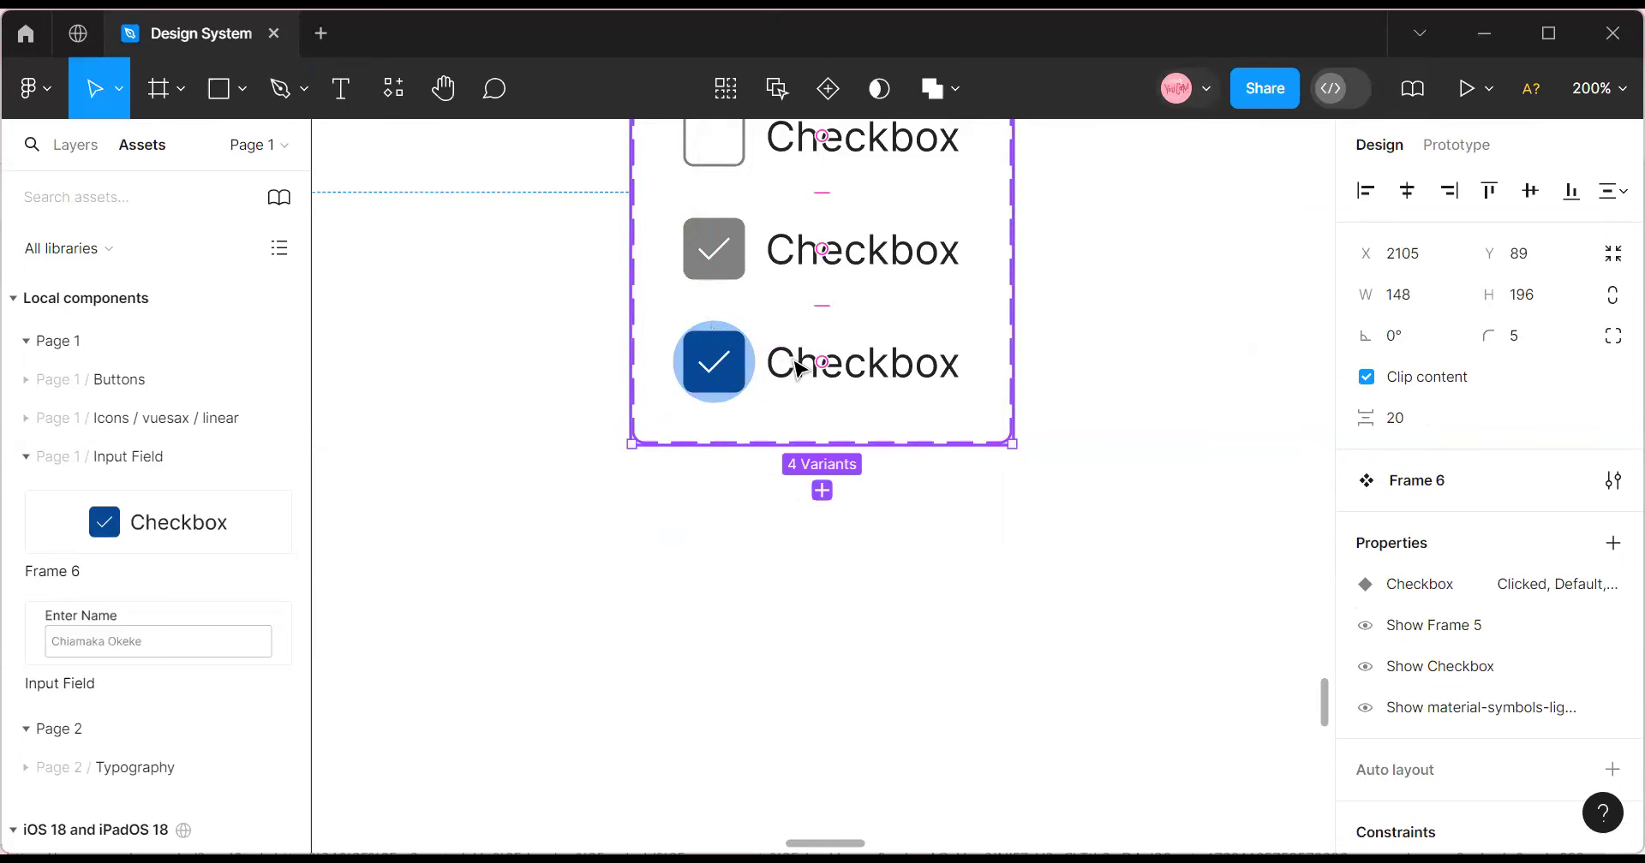
scroll(801, 360, up, 3)
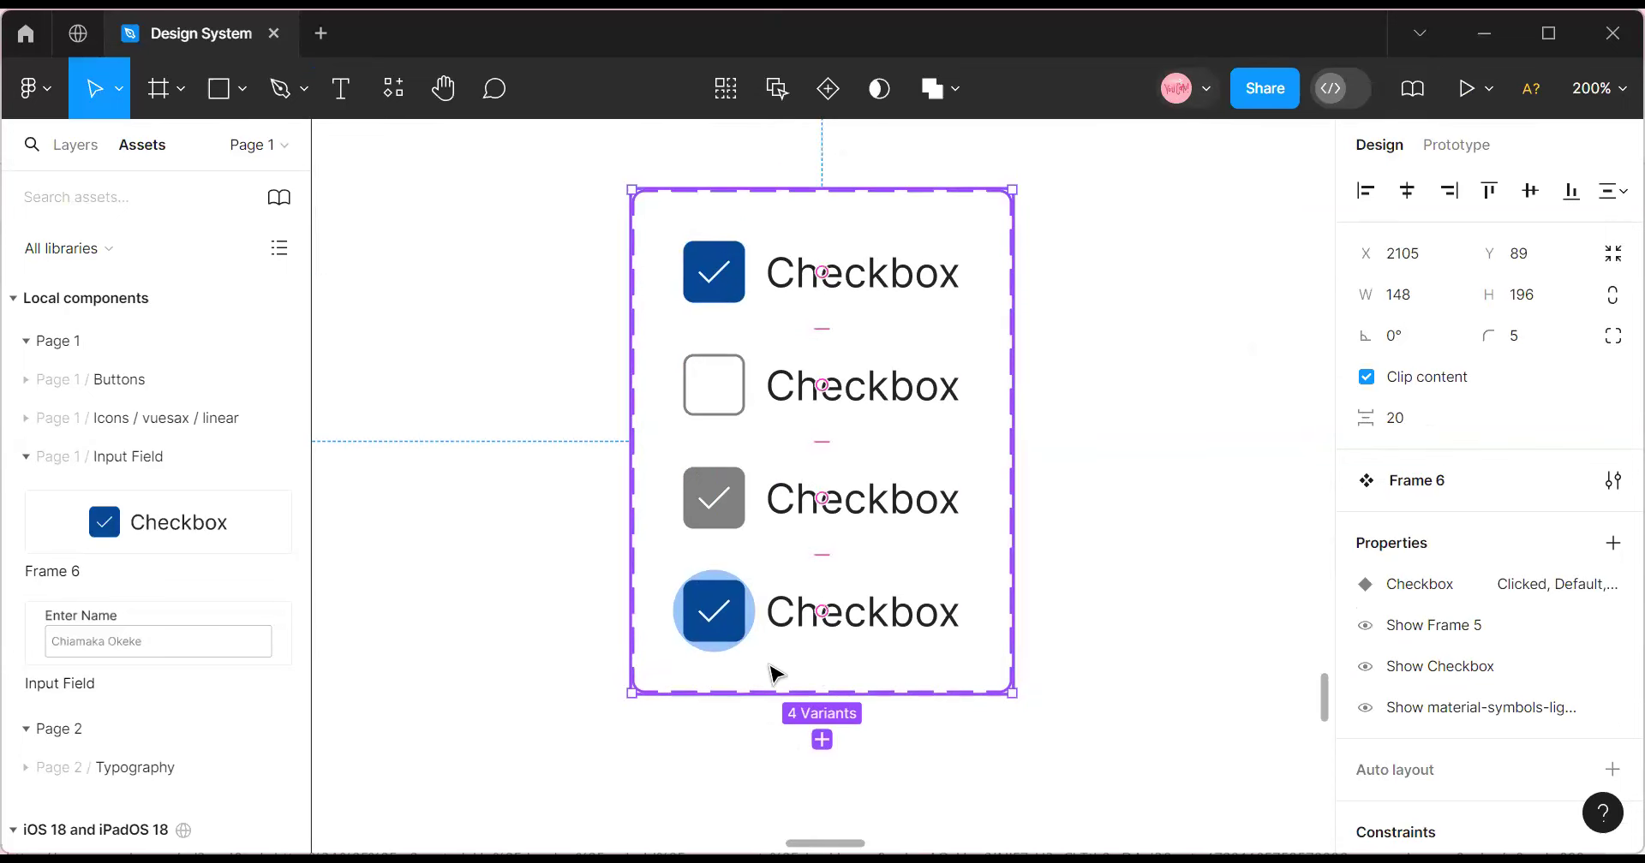
click(723, 625)
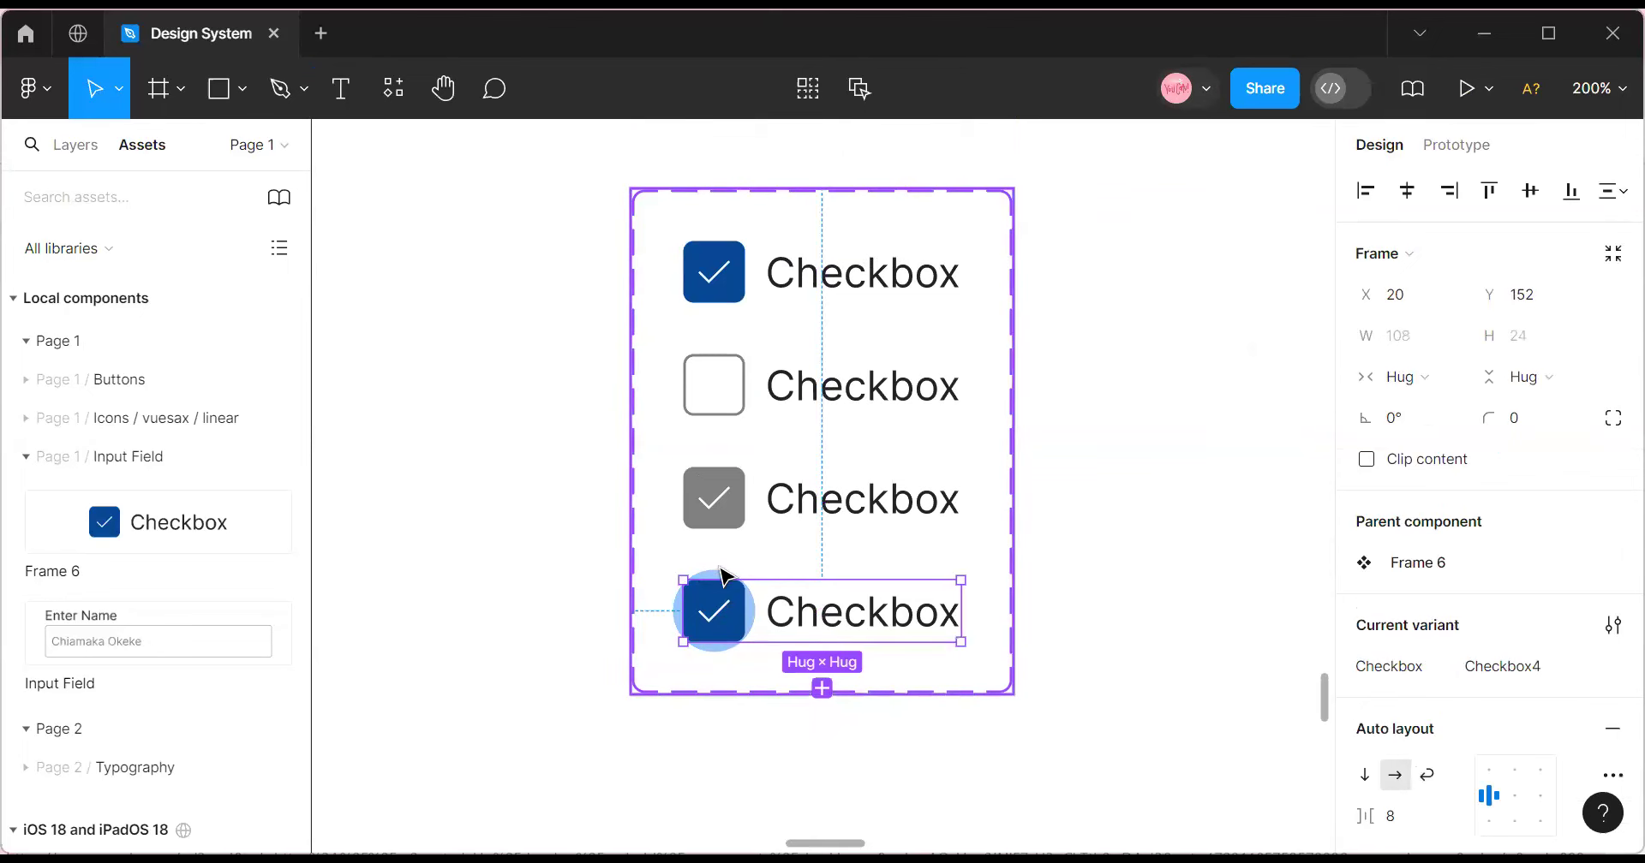
click(720, 573)
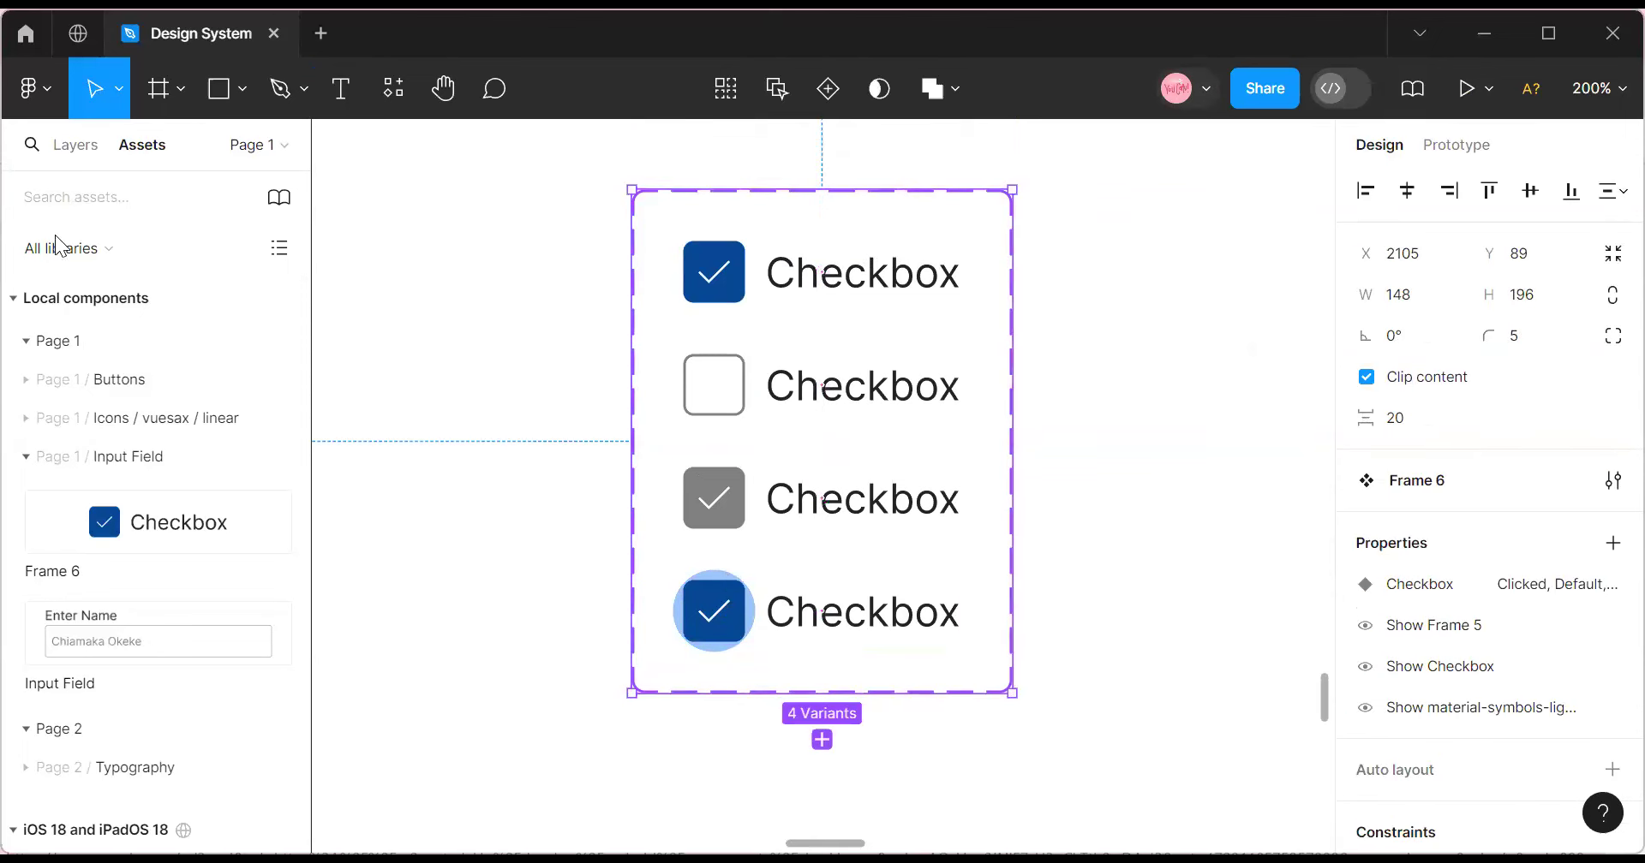
click(67, 149)
click(199, 598)
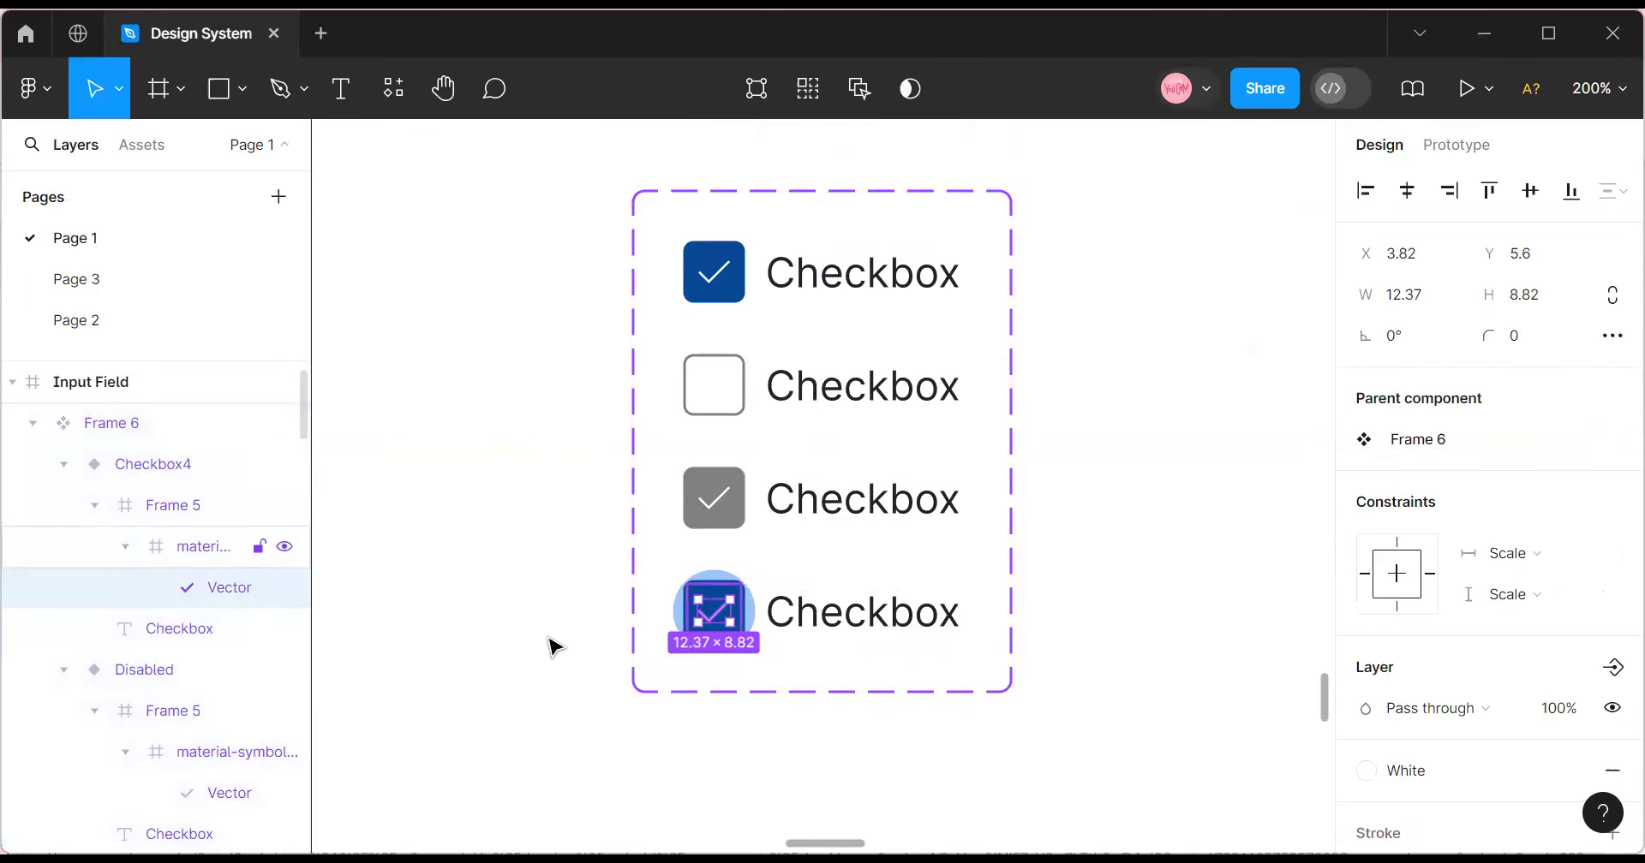
Drag the Checkbox4 variant out to the right of the Frame 6 set.
click(724, 576)
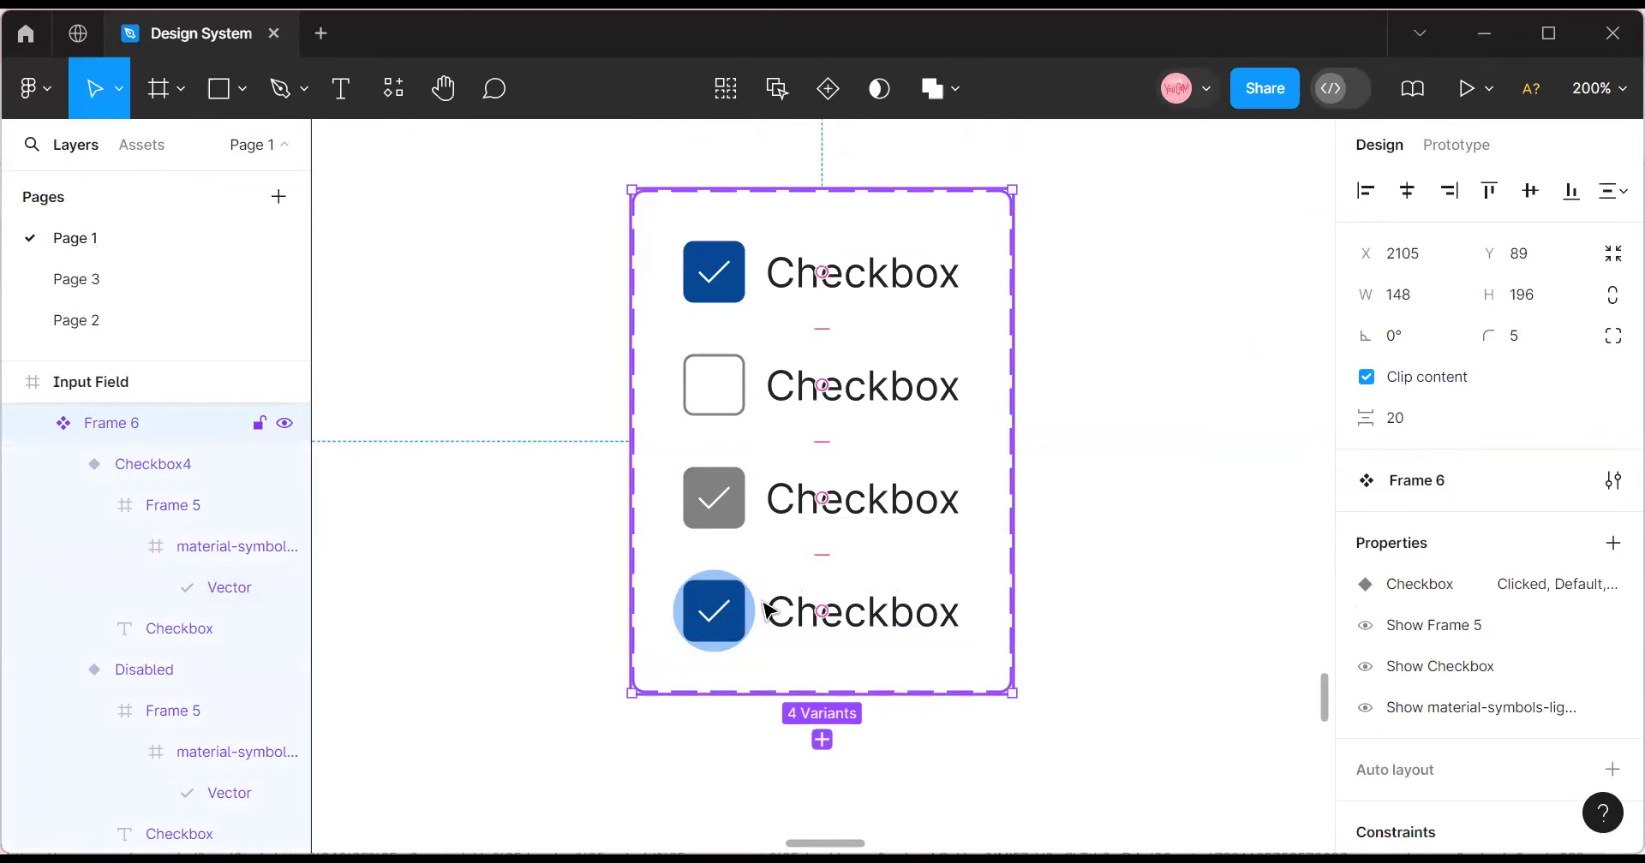
drag(782, 616, 801, 644)
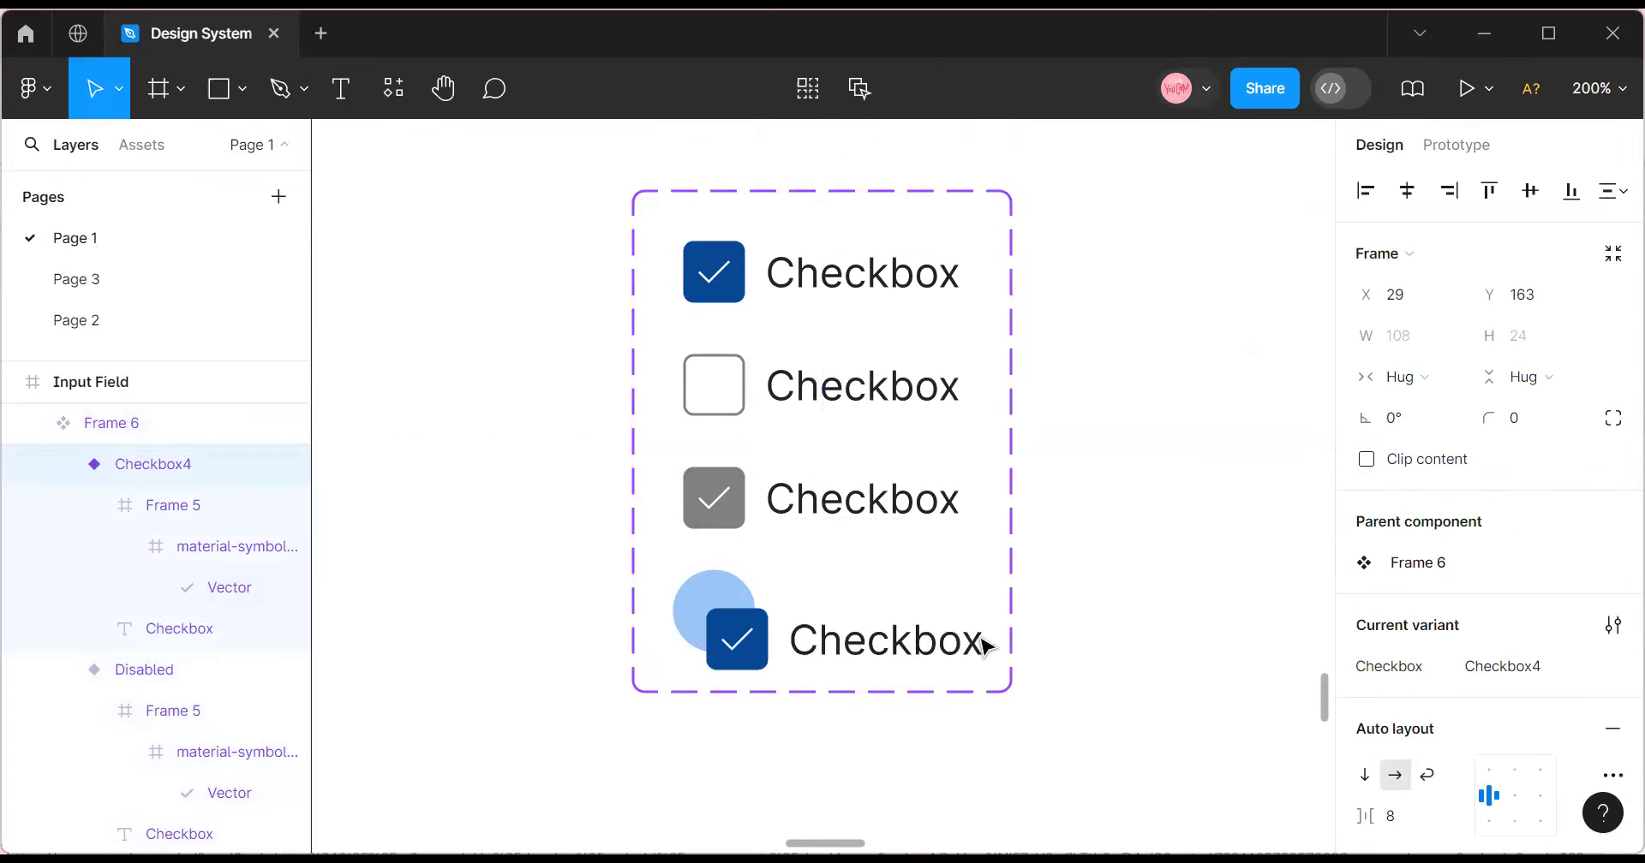
drag(985, 645, 1139, 639)
click(708, 620)
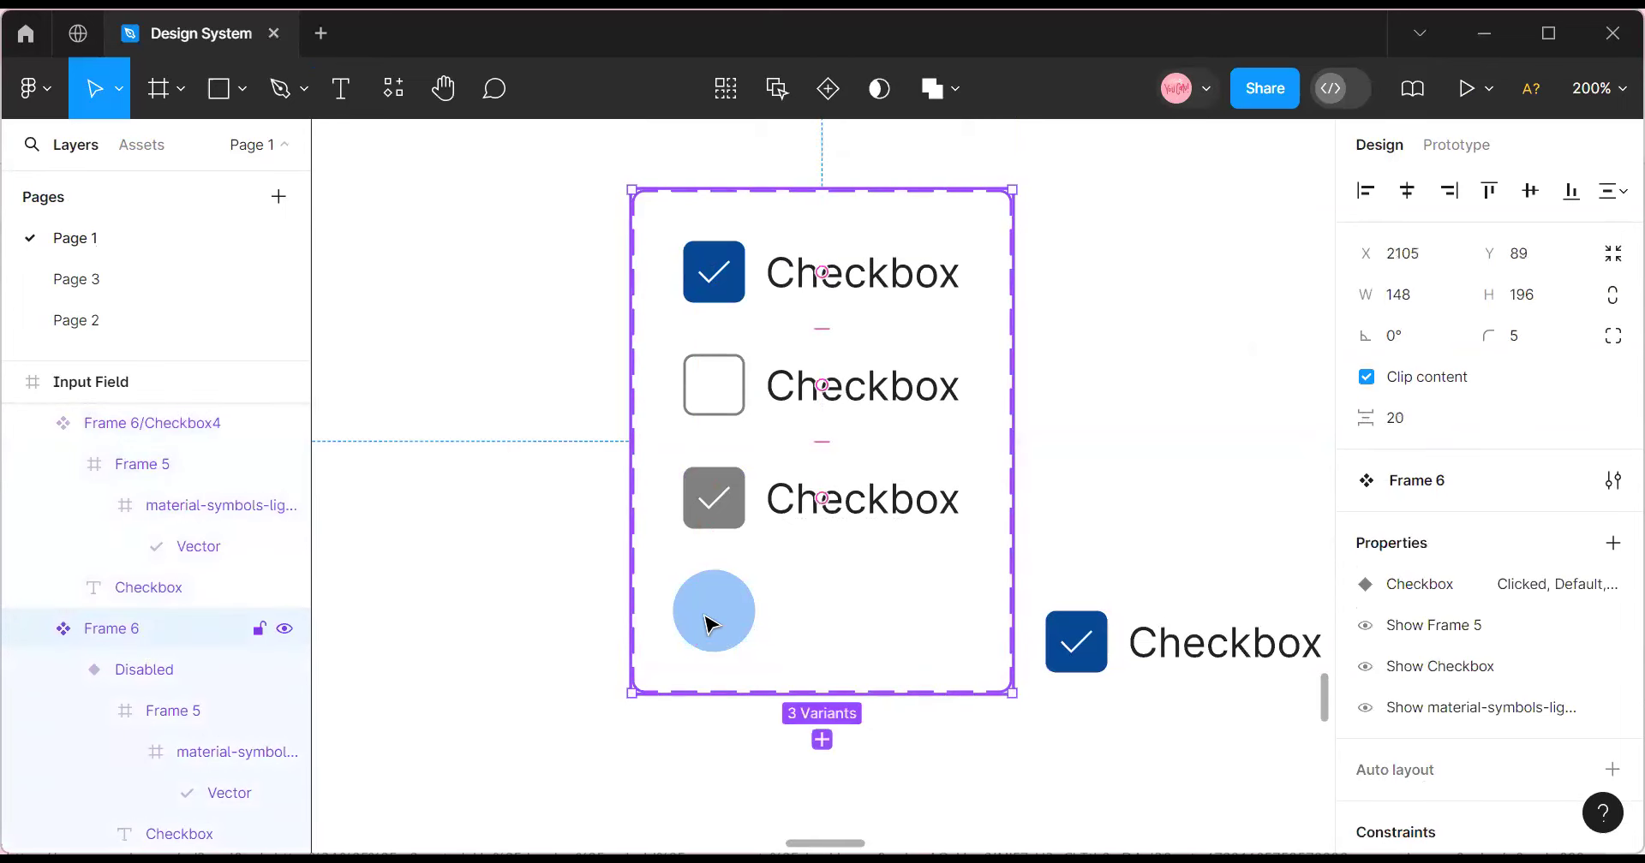
Put Checkbox4 back in the set and undo the circle's last move.
click(717, 622)
key(ctrl+z)
click(717, 622)
ctrl+click(716, 622)
click(716, 622)
click(716, 622)
click(716, 622)
click(716, 622)
click(716, 622)
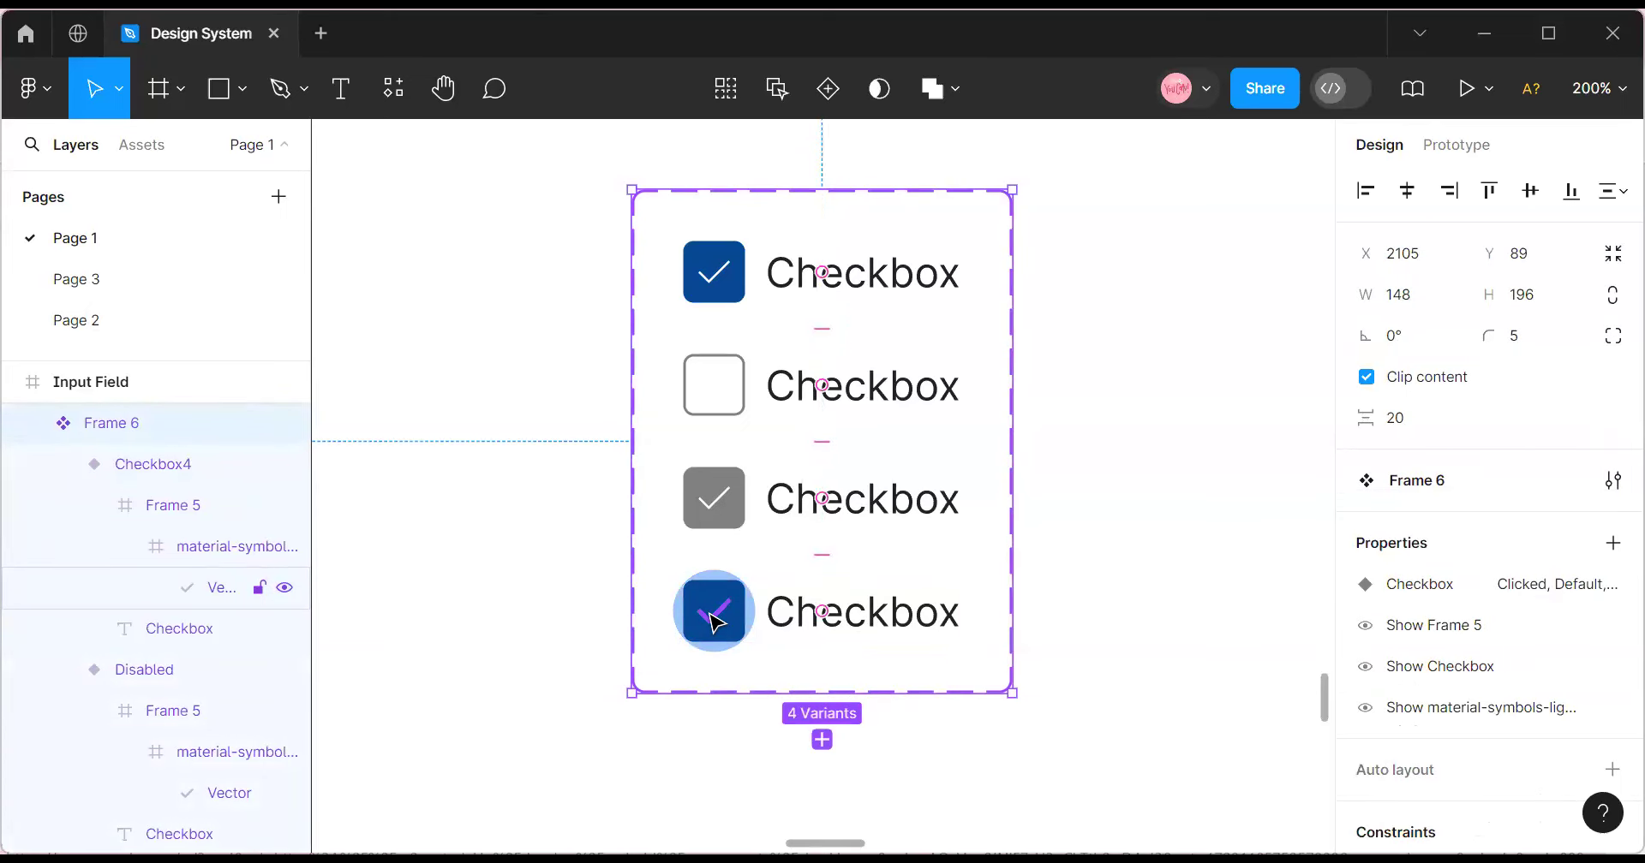
key(Escape)
click(716, 622)
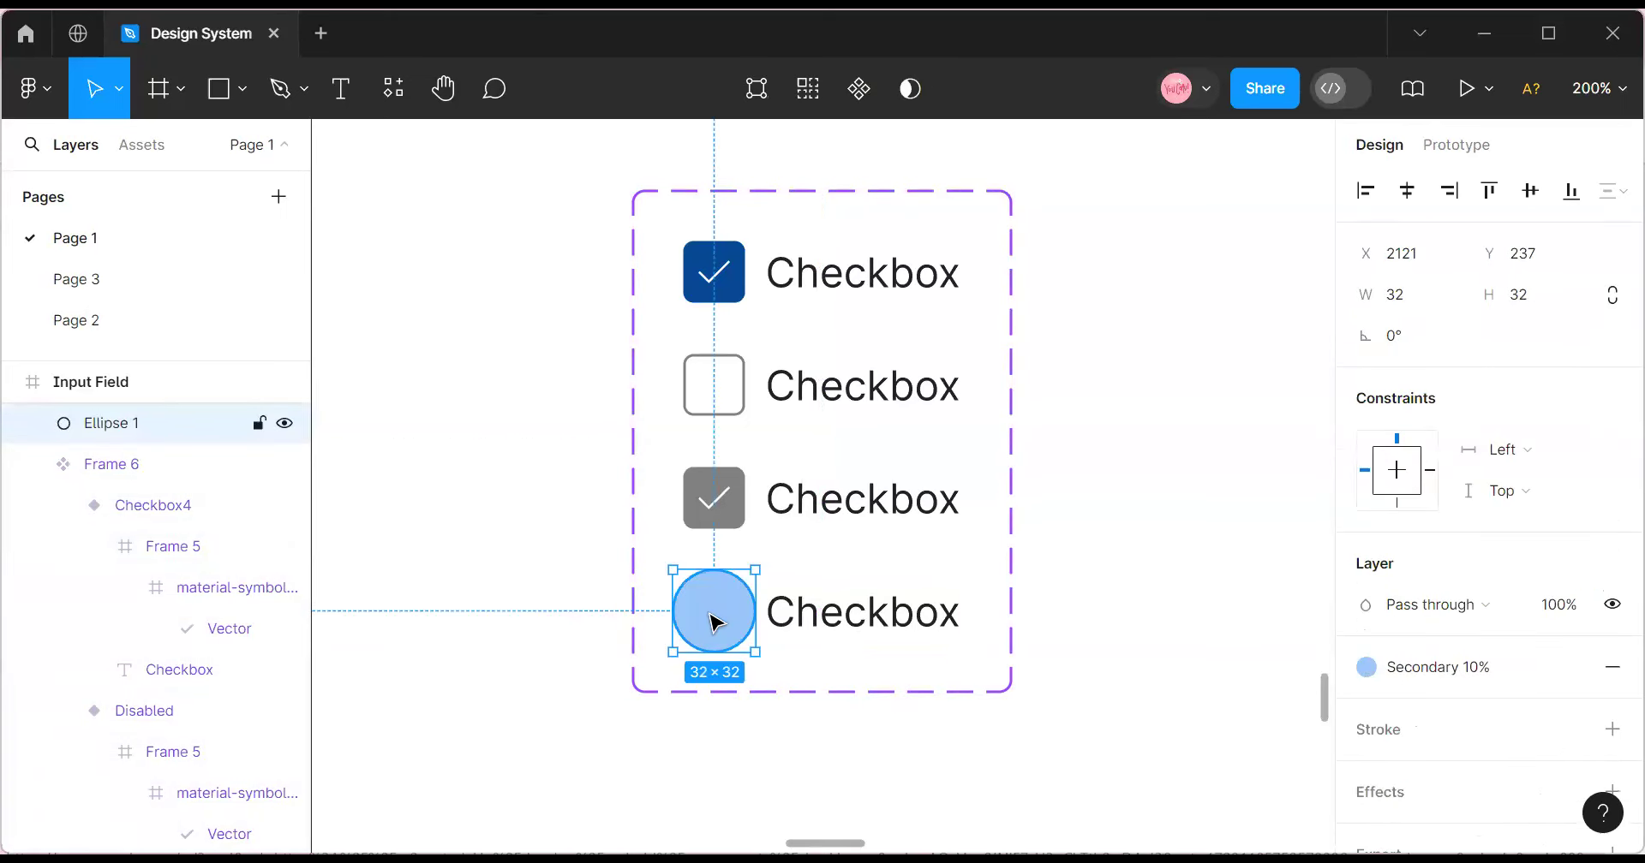
key(ctrl+z)
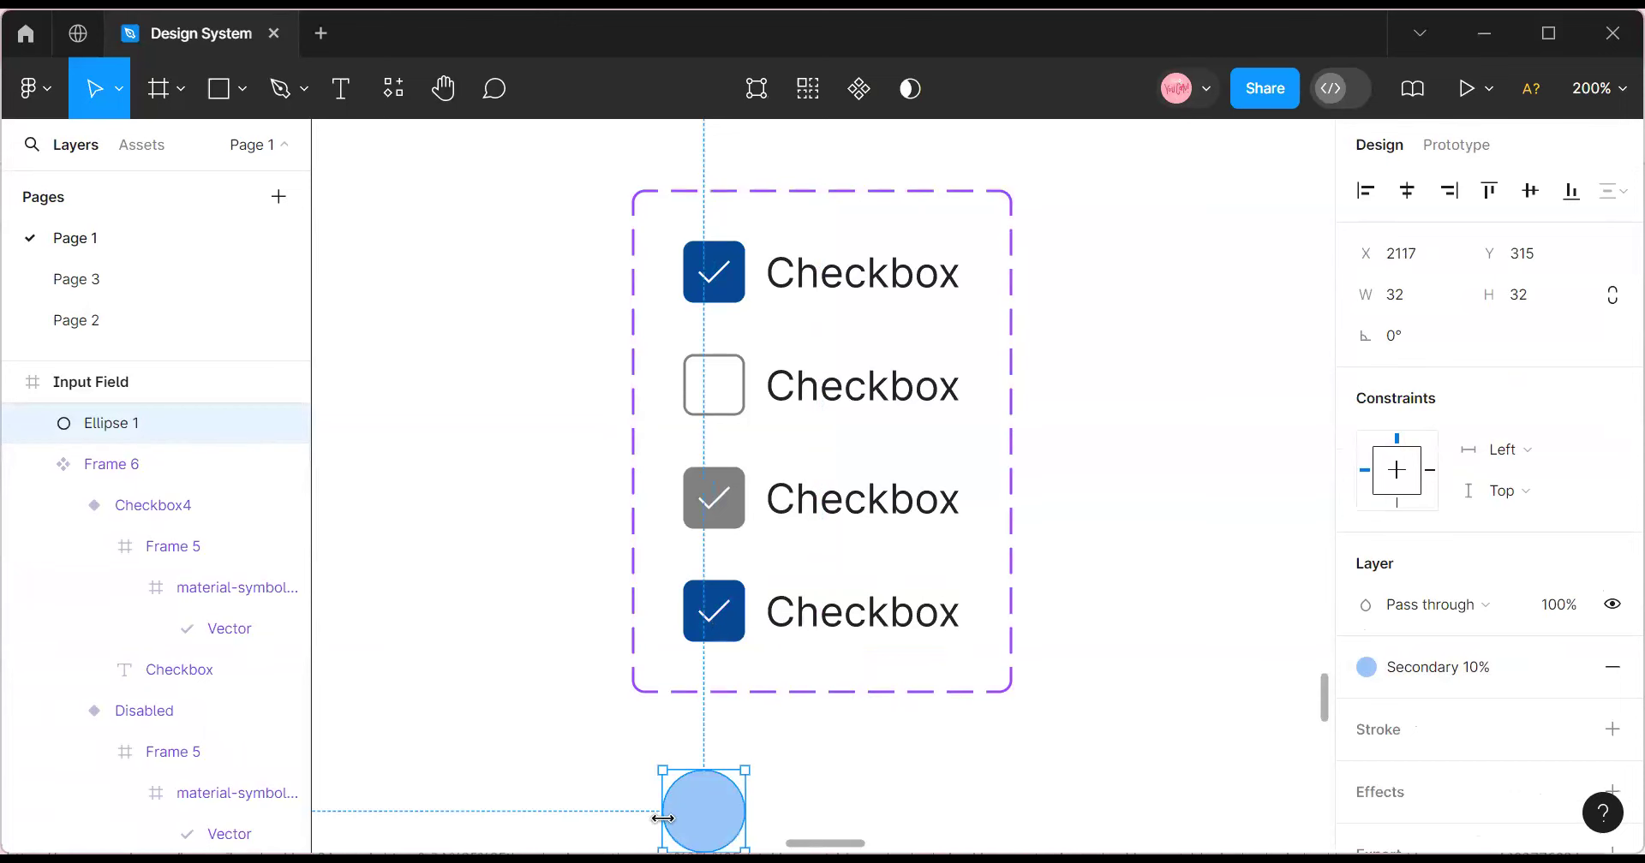
Nudge the circle, test moving the fourth variant out, then rename its value to Hover.
drag(696, 821, 707, 796)
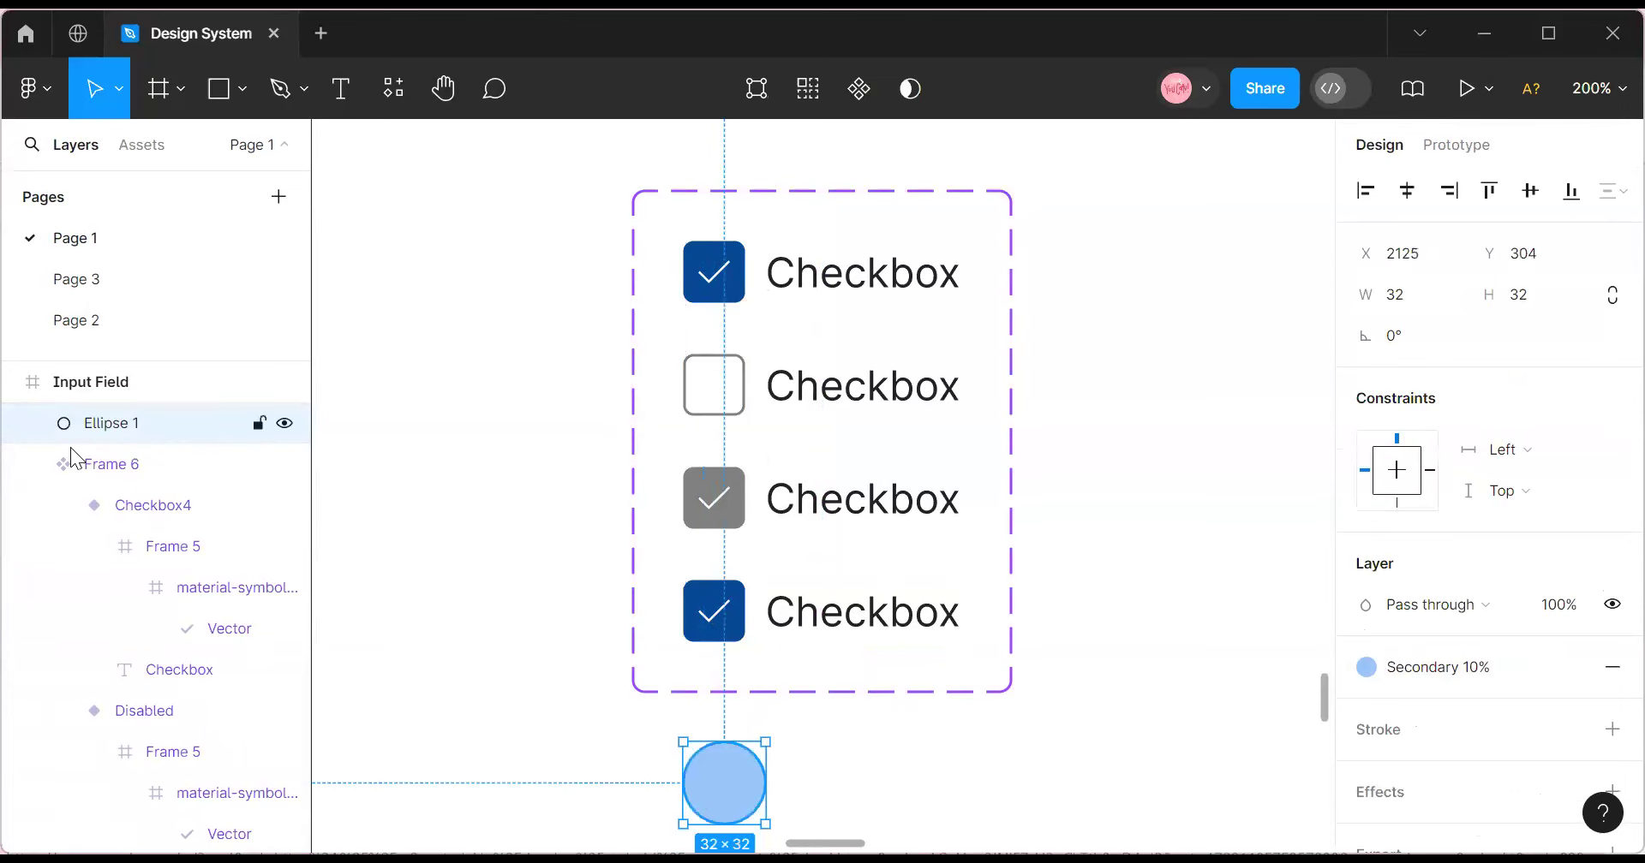
click(806, 636)
drag(805, 636, 1414, 656)
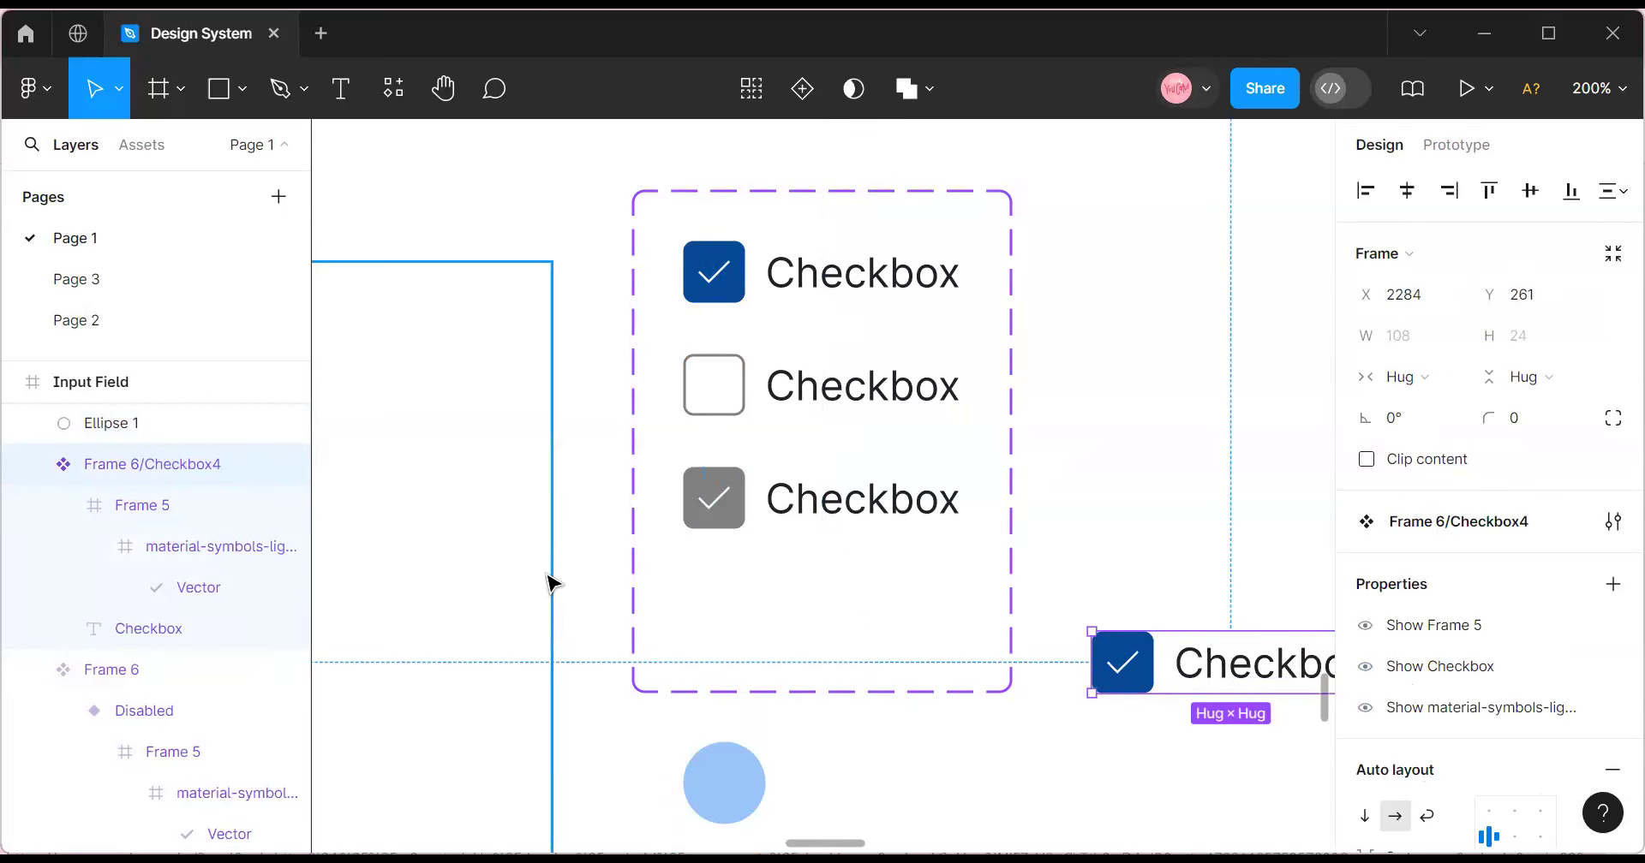
key(ctrl+z)
click(1533, 668)
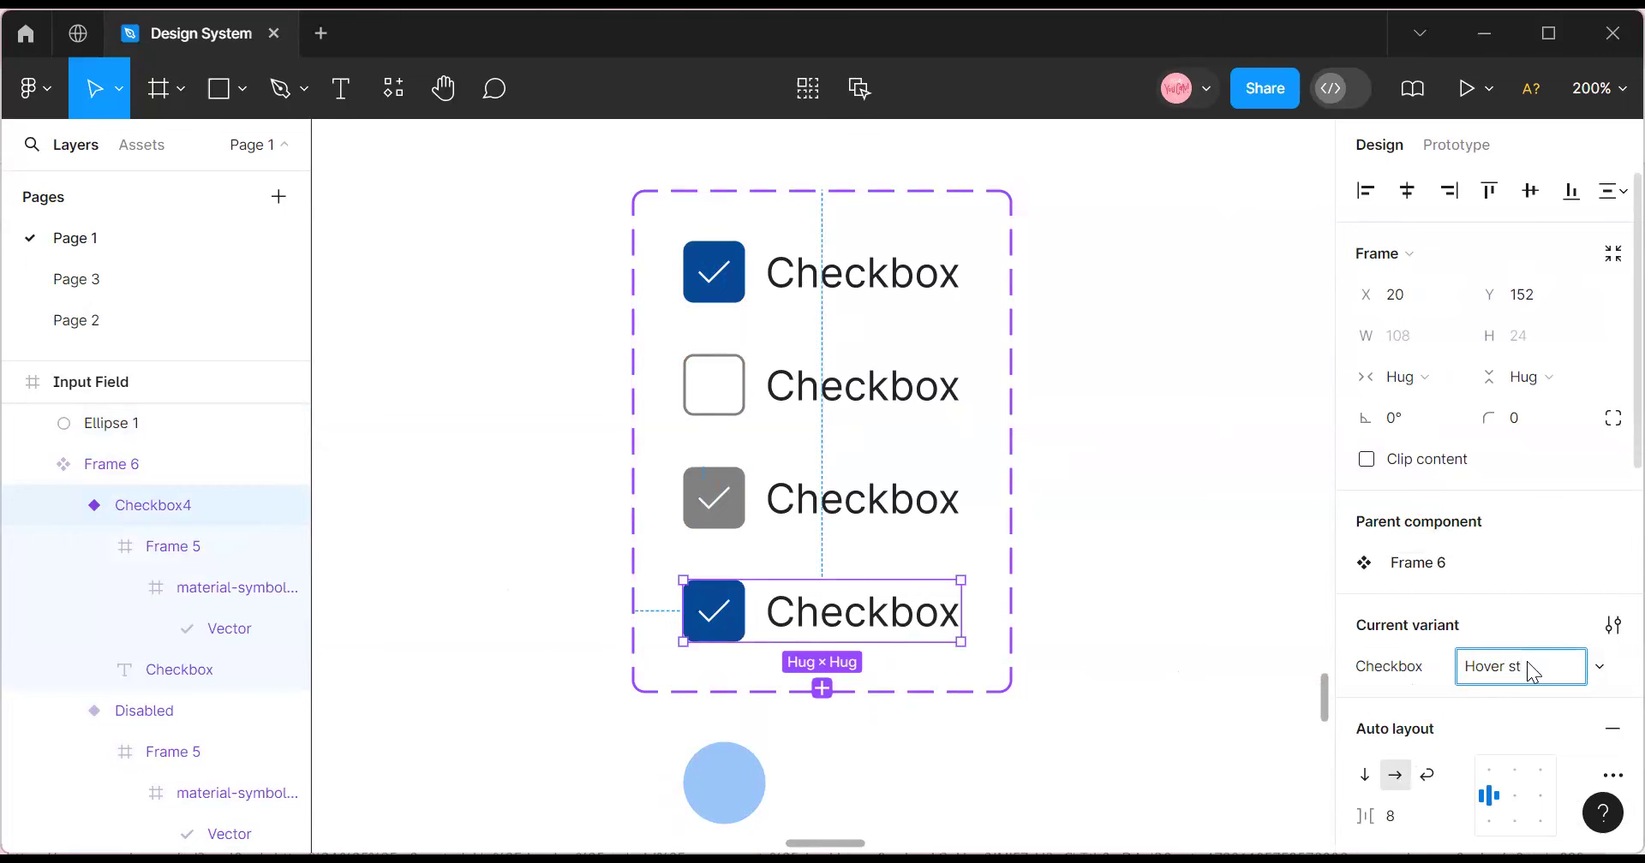
Move the light-blue circle over the fourth checkbox and resize it to 40×40.
click(724, 795)
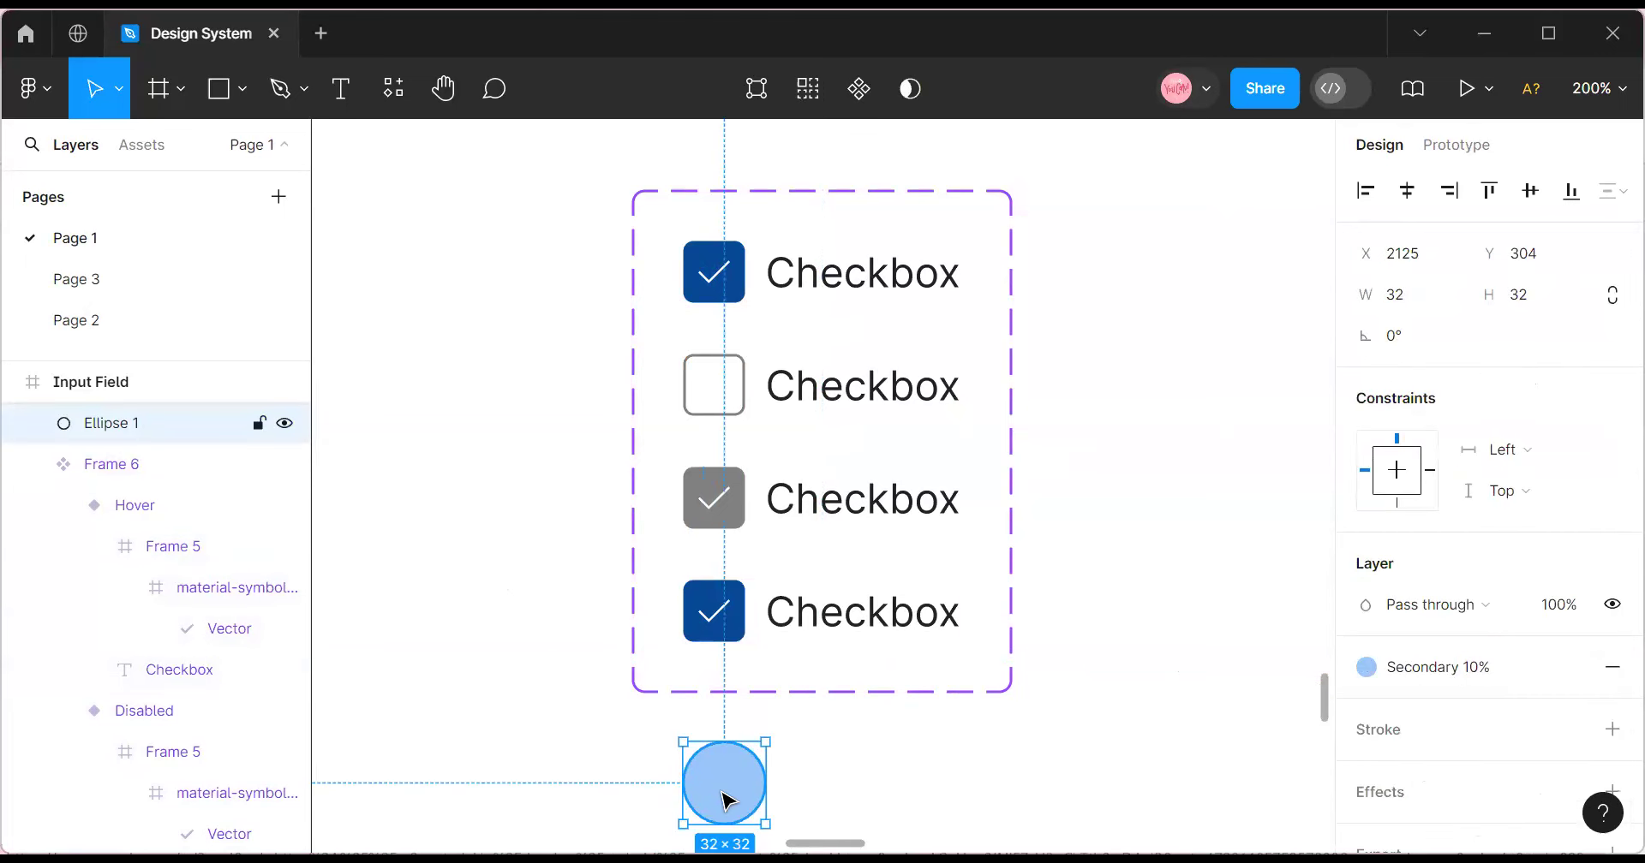
drag(722, 795, 718, 639)
click(1427, 296)
text(40)
click(1538, 298)
text(40)
key(Return)
click(1207, 526)
click(692, 618)
Nest the circle in the Hover row with absolute position, aligned behind the checkbox via Send to back.
drag(692, 618, 759, 615)
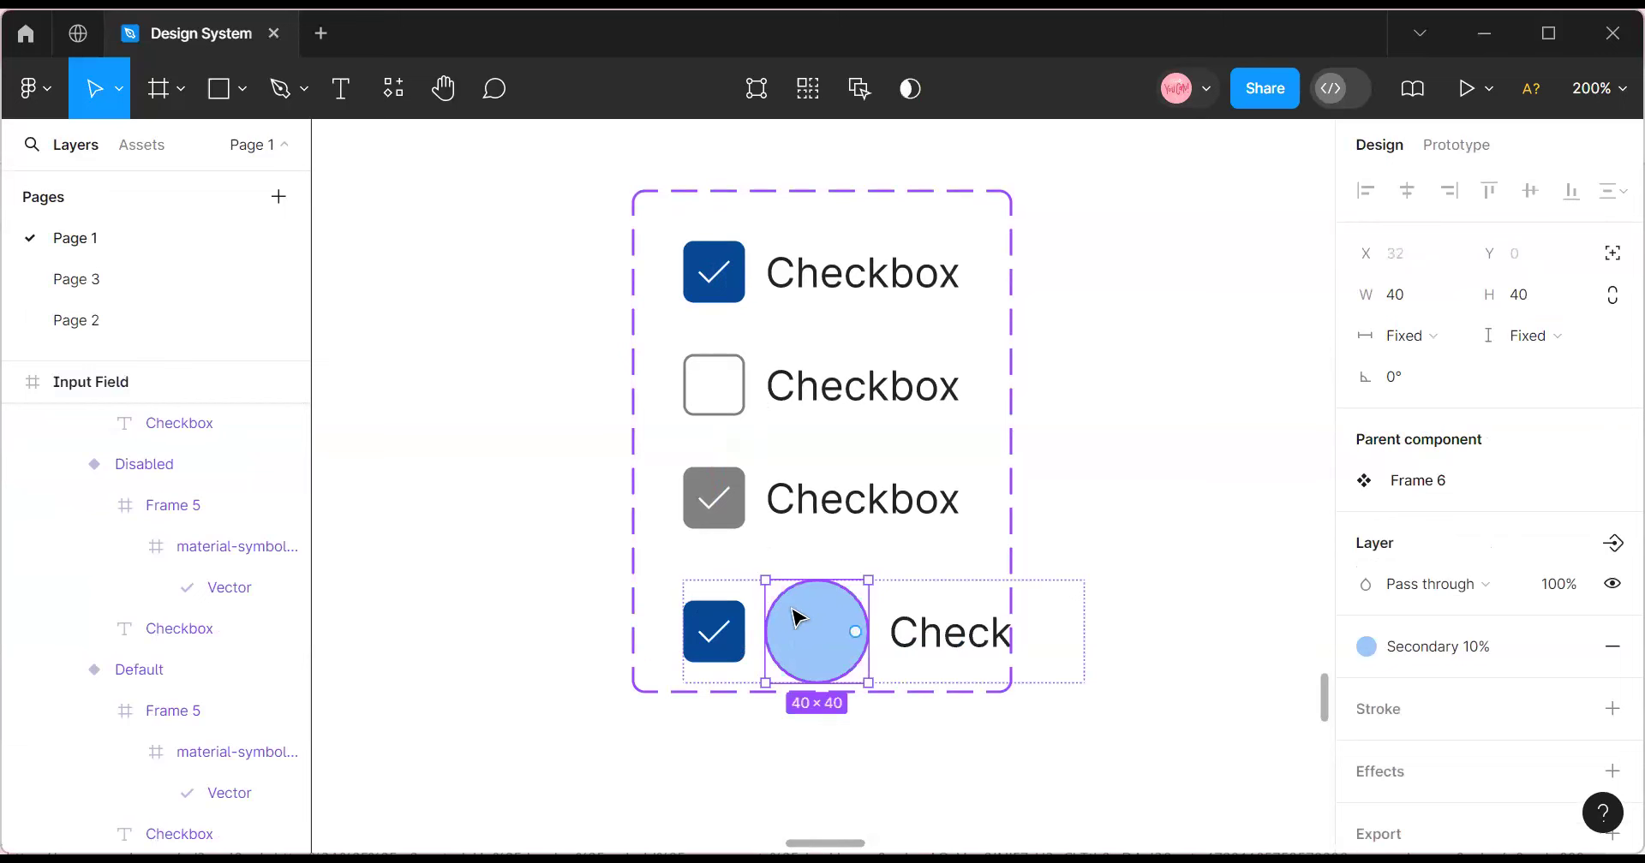
key(ctrl+z)
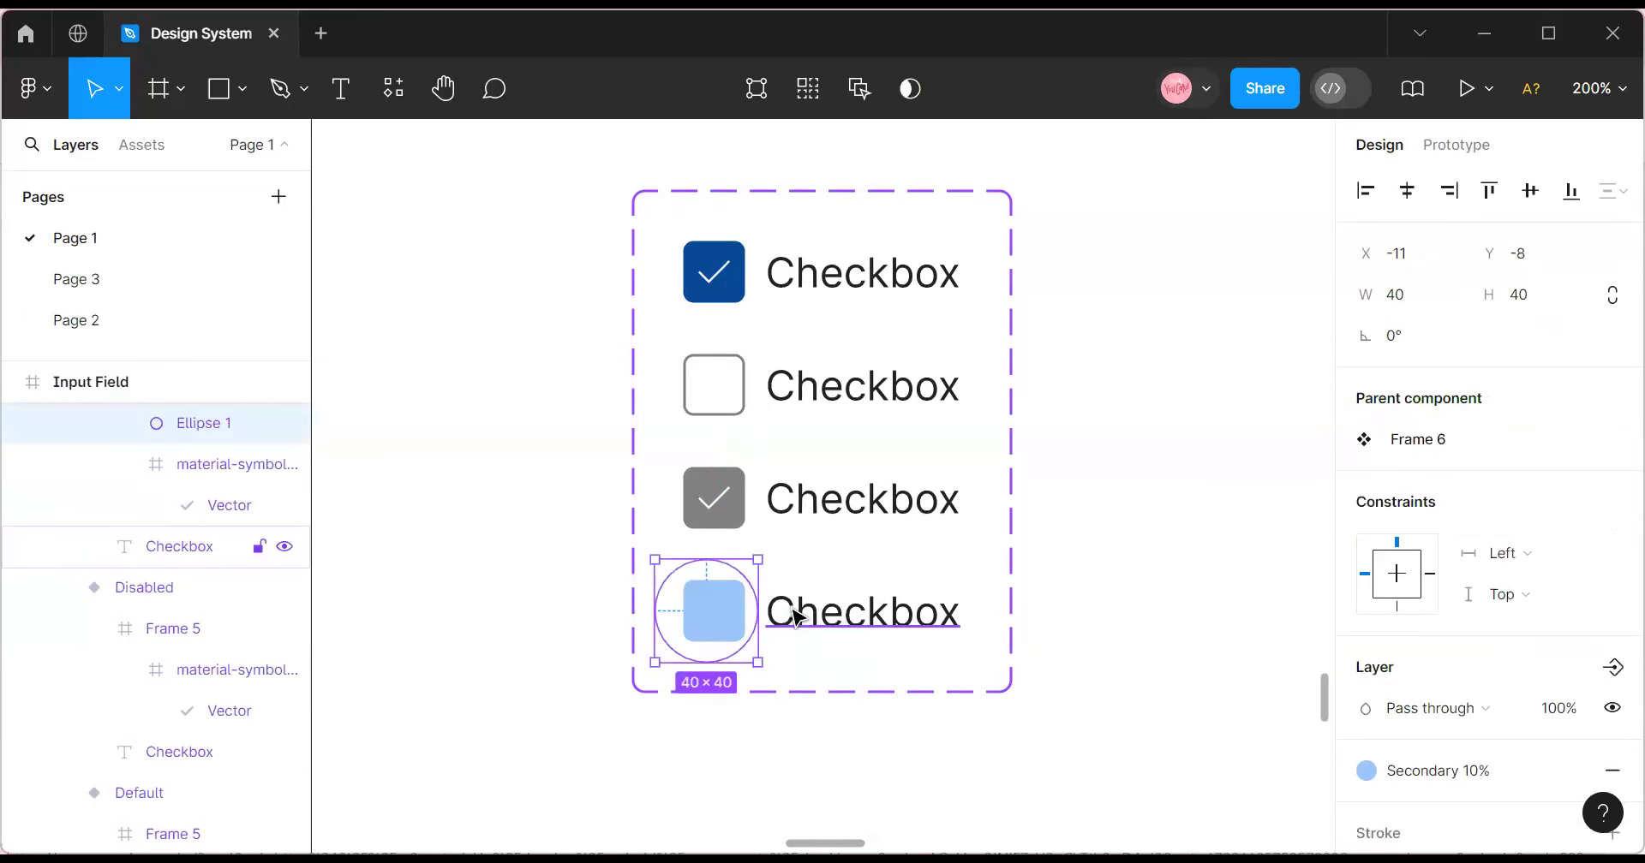
drag(732, 630, 757, 631)
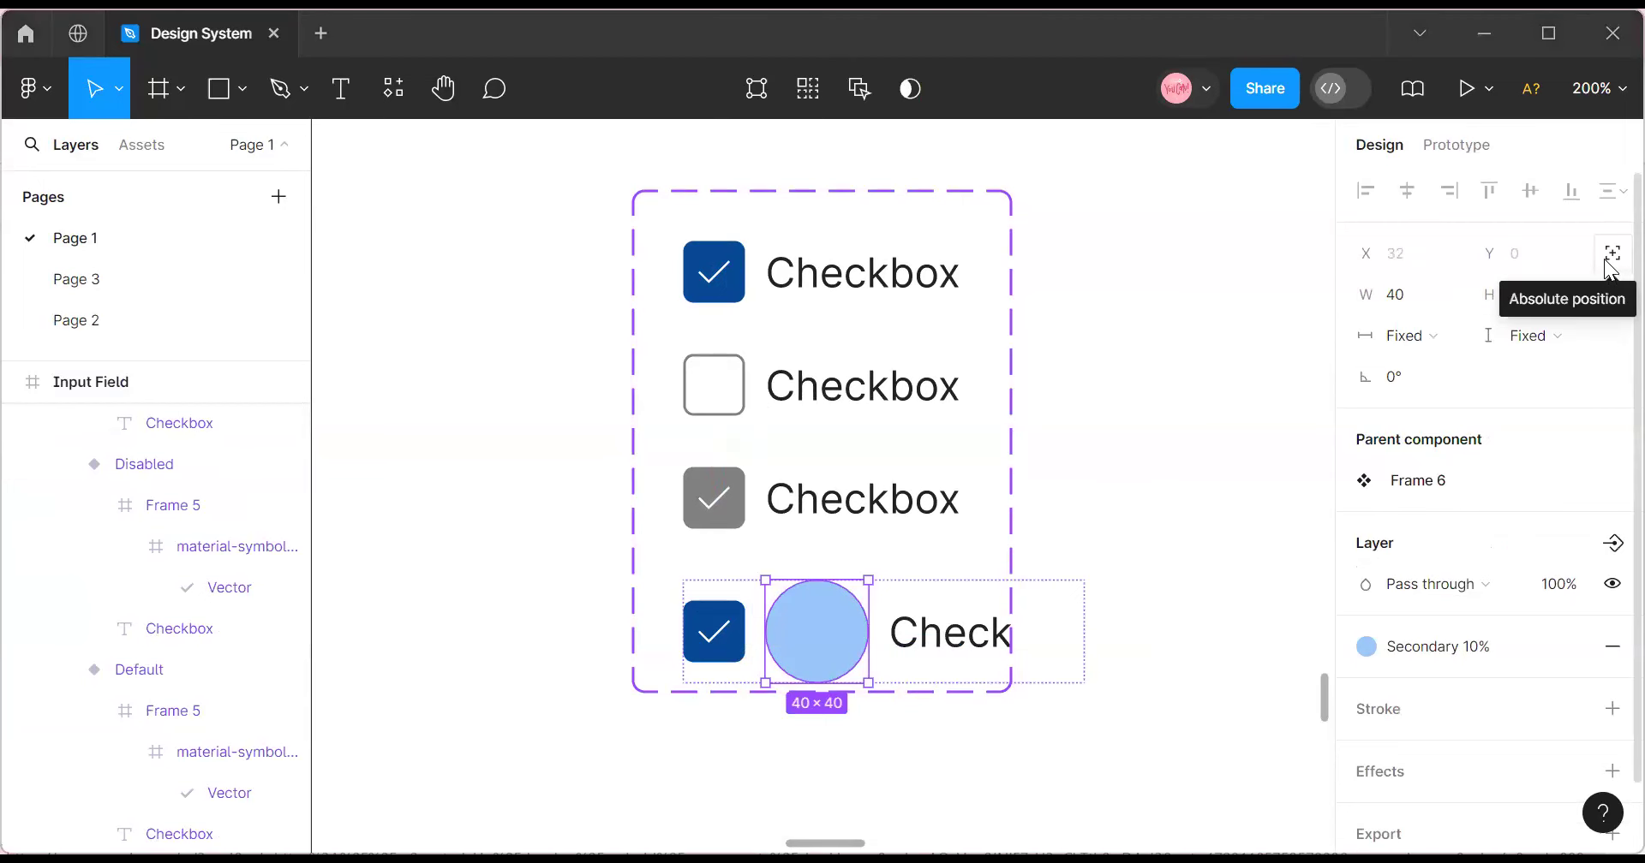
click(1611, 253)
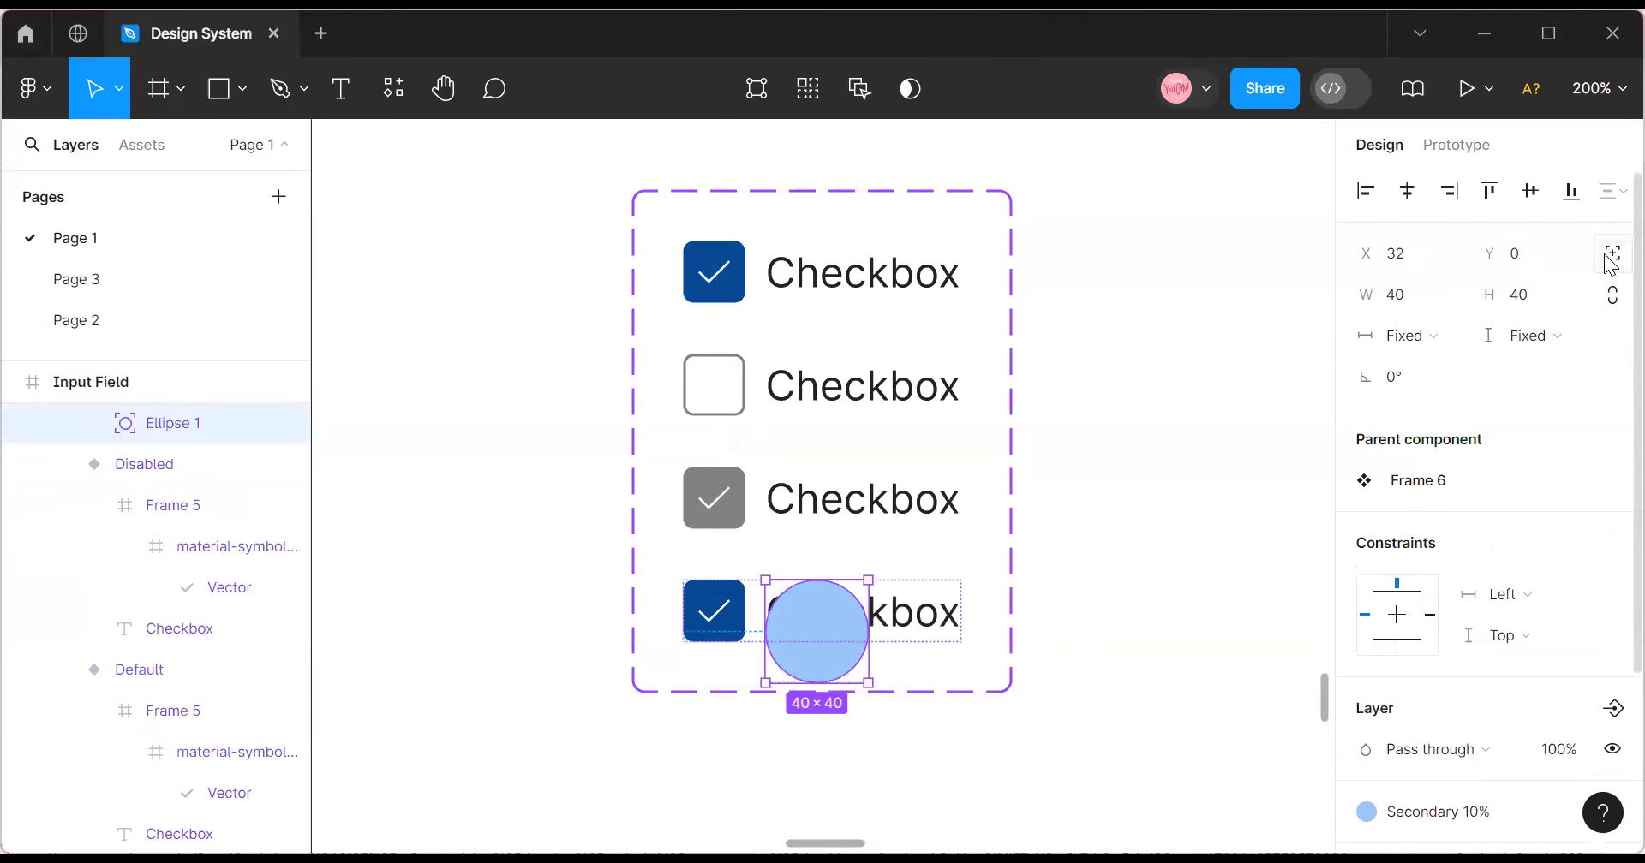
drag(815, 631, 725, 617)
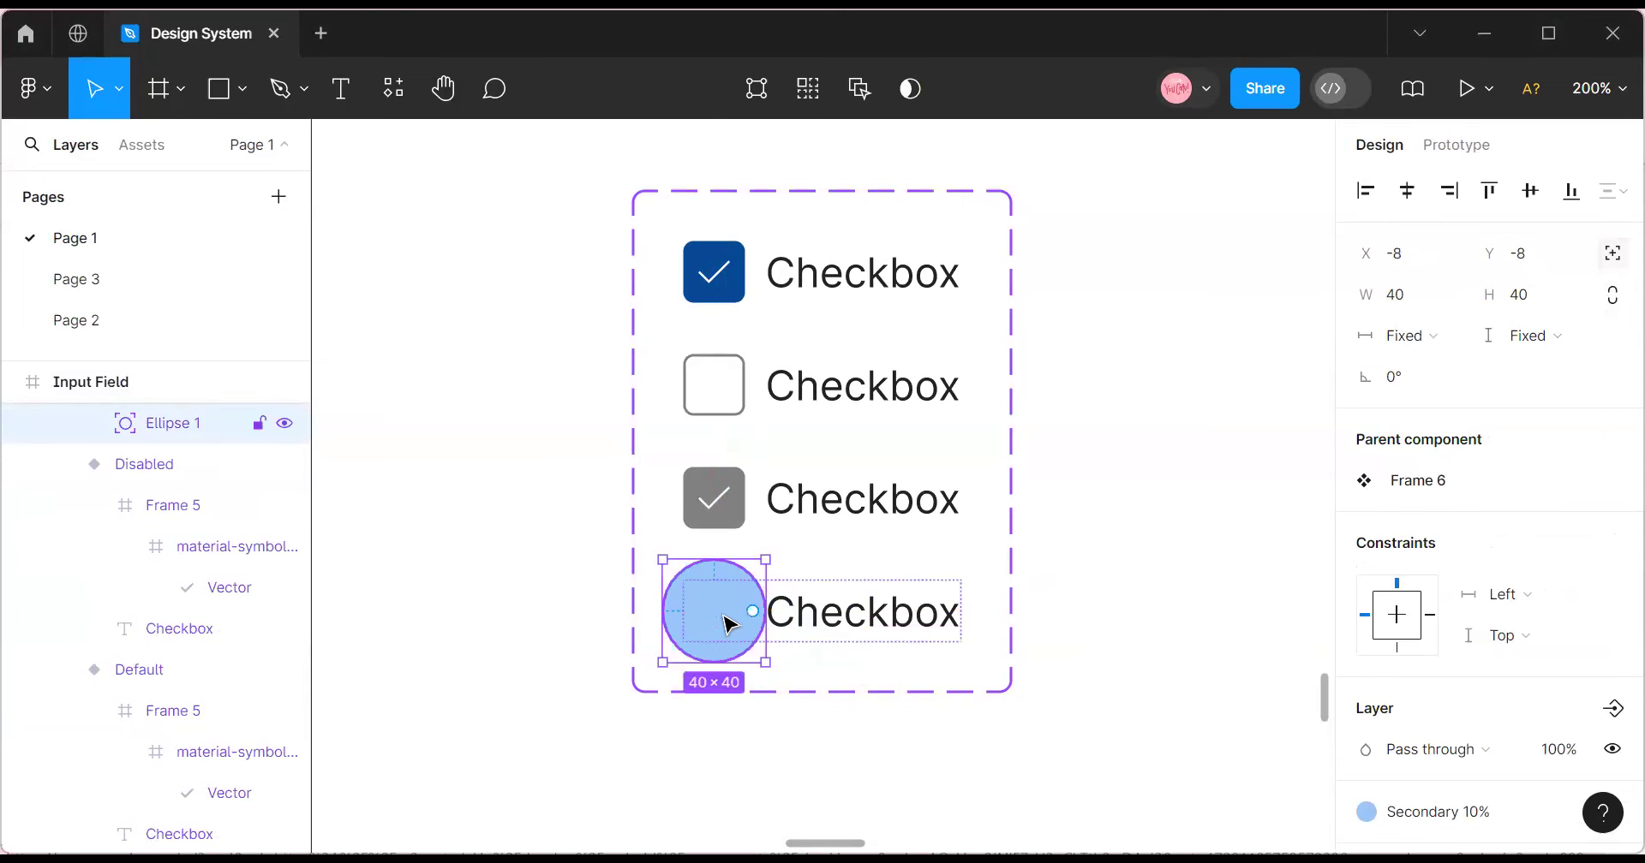
right_click(727, 616)
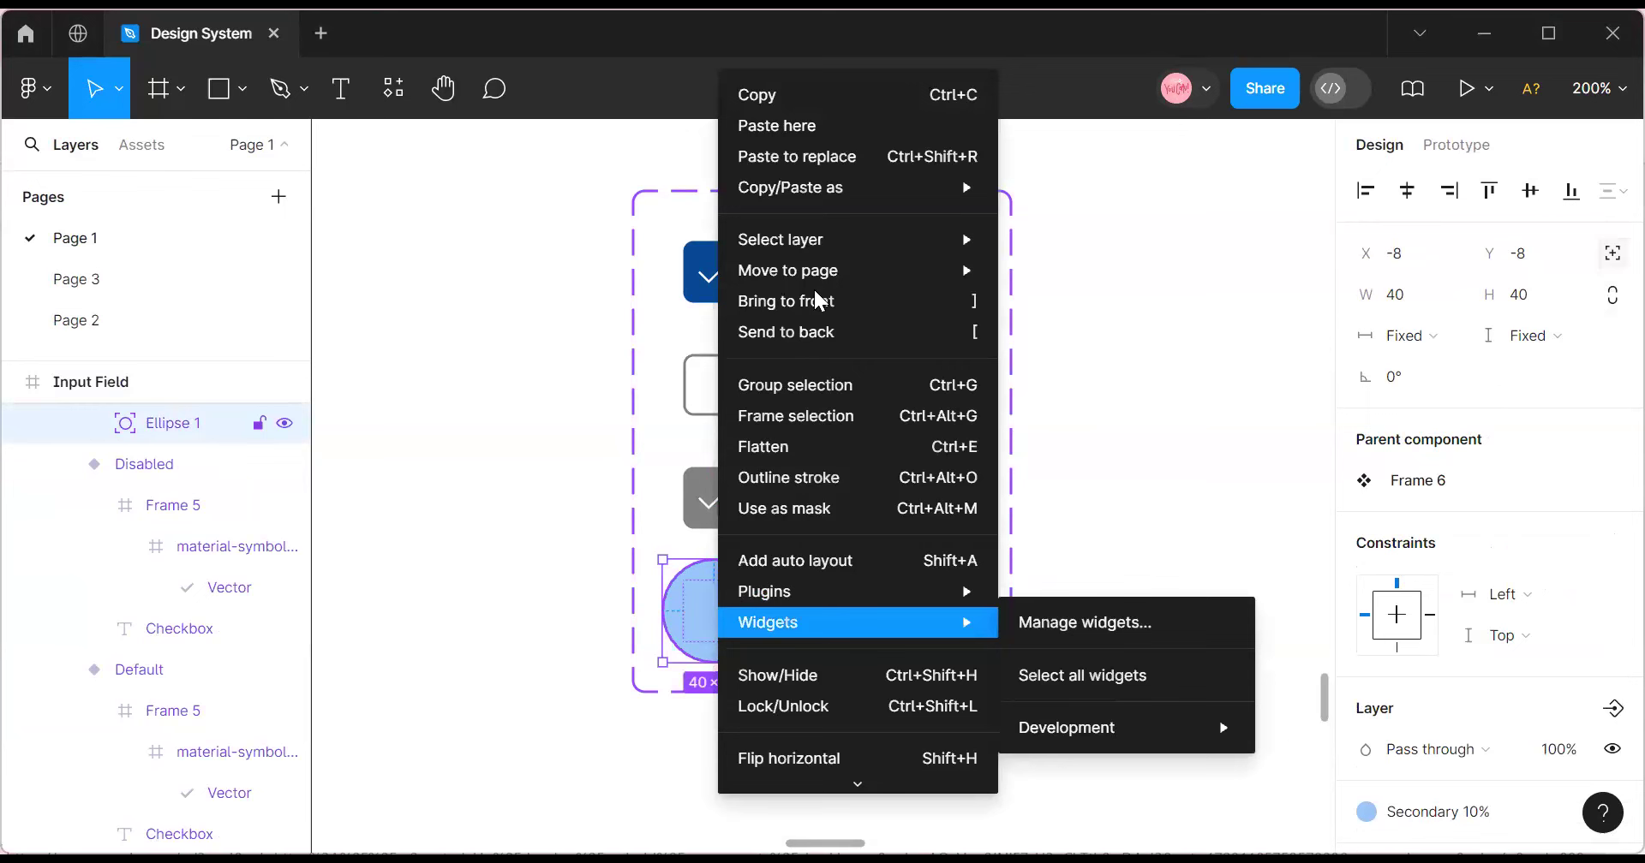
click(813, 332)
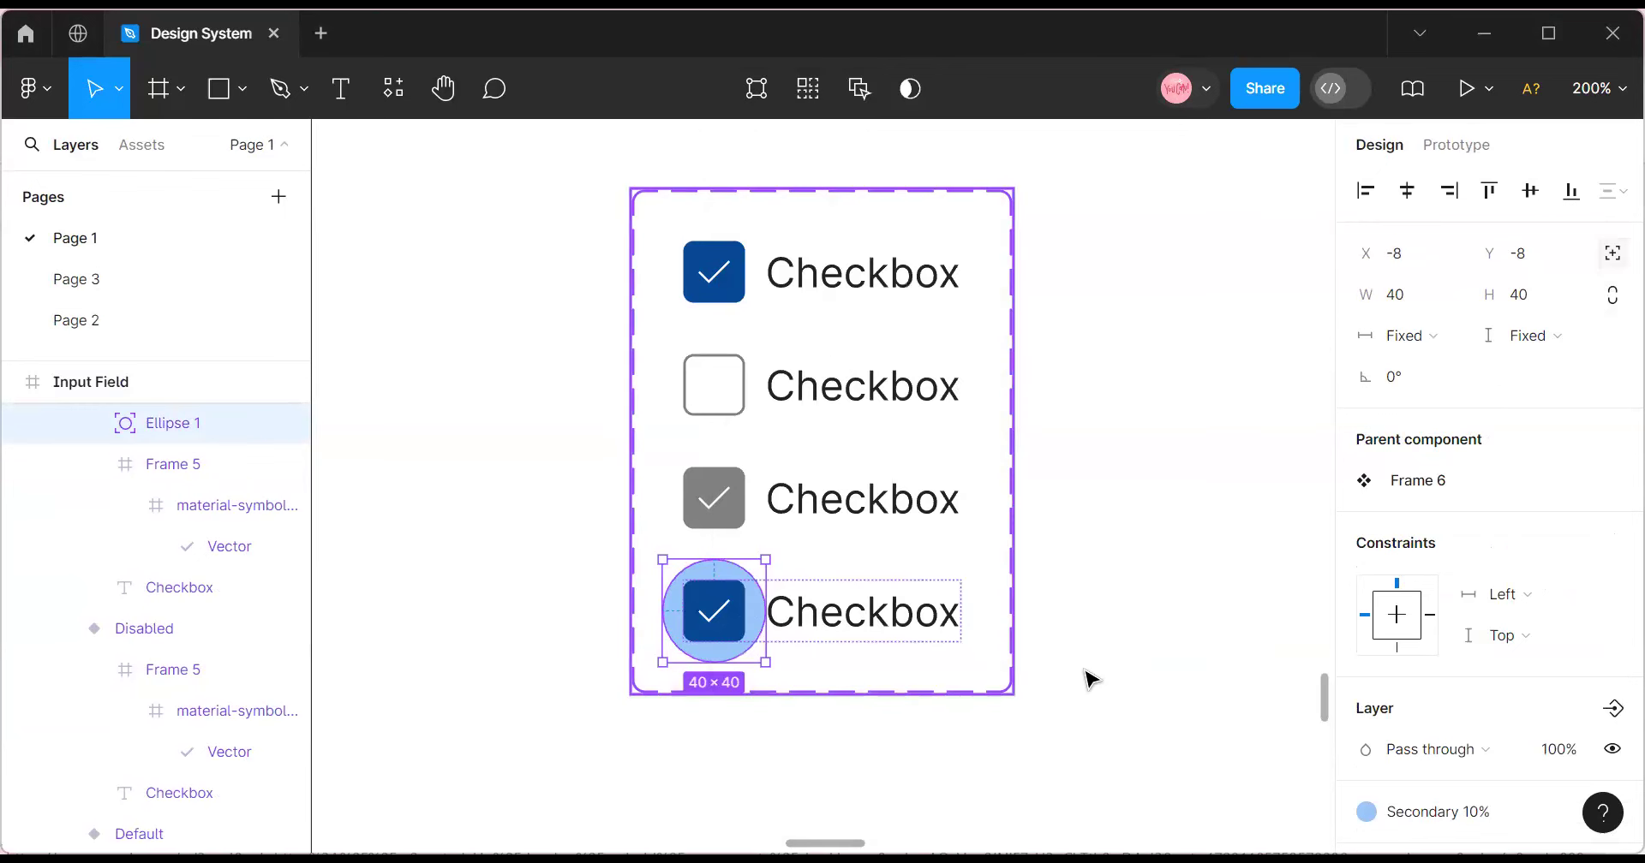
click(1125, 704)
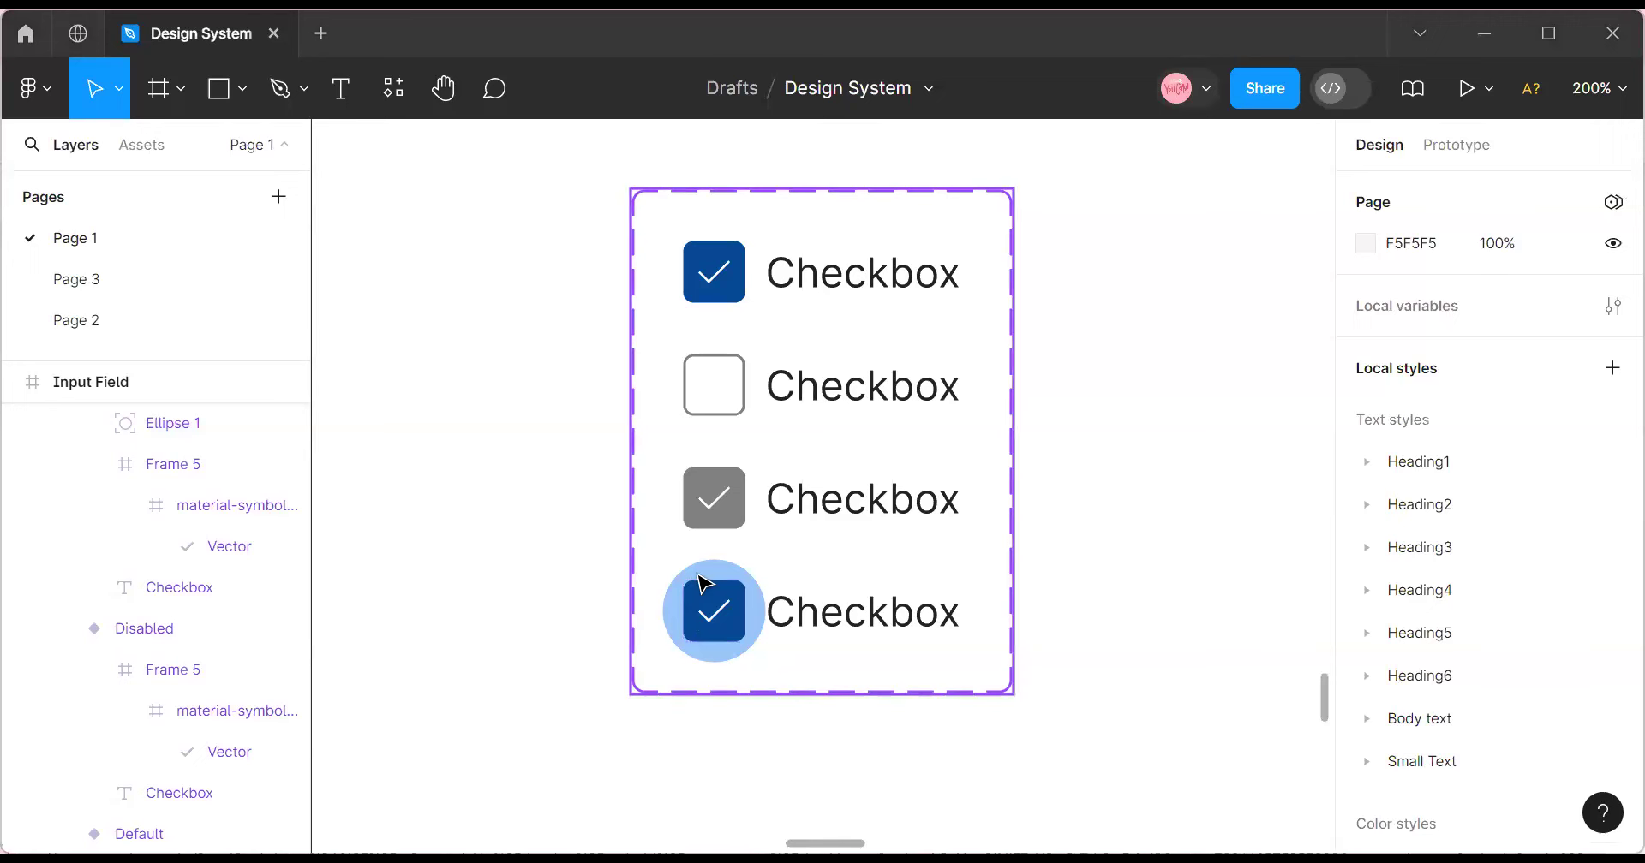
Shift the checkbox component set up-left and review the Disabled and Hover variants.
click(769, 190)
drag(769, 191, 688, 166)
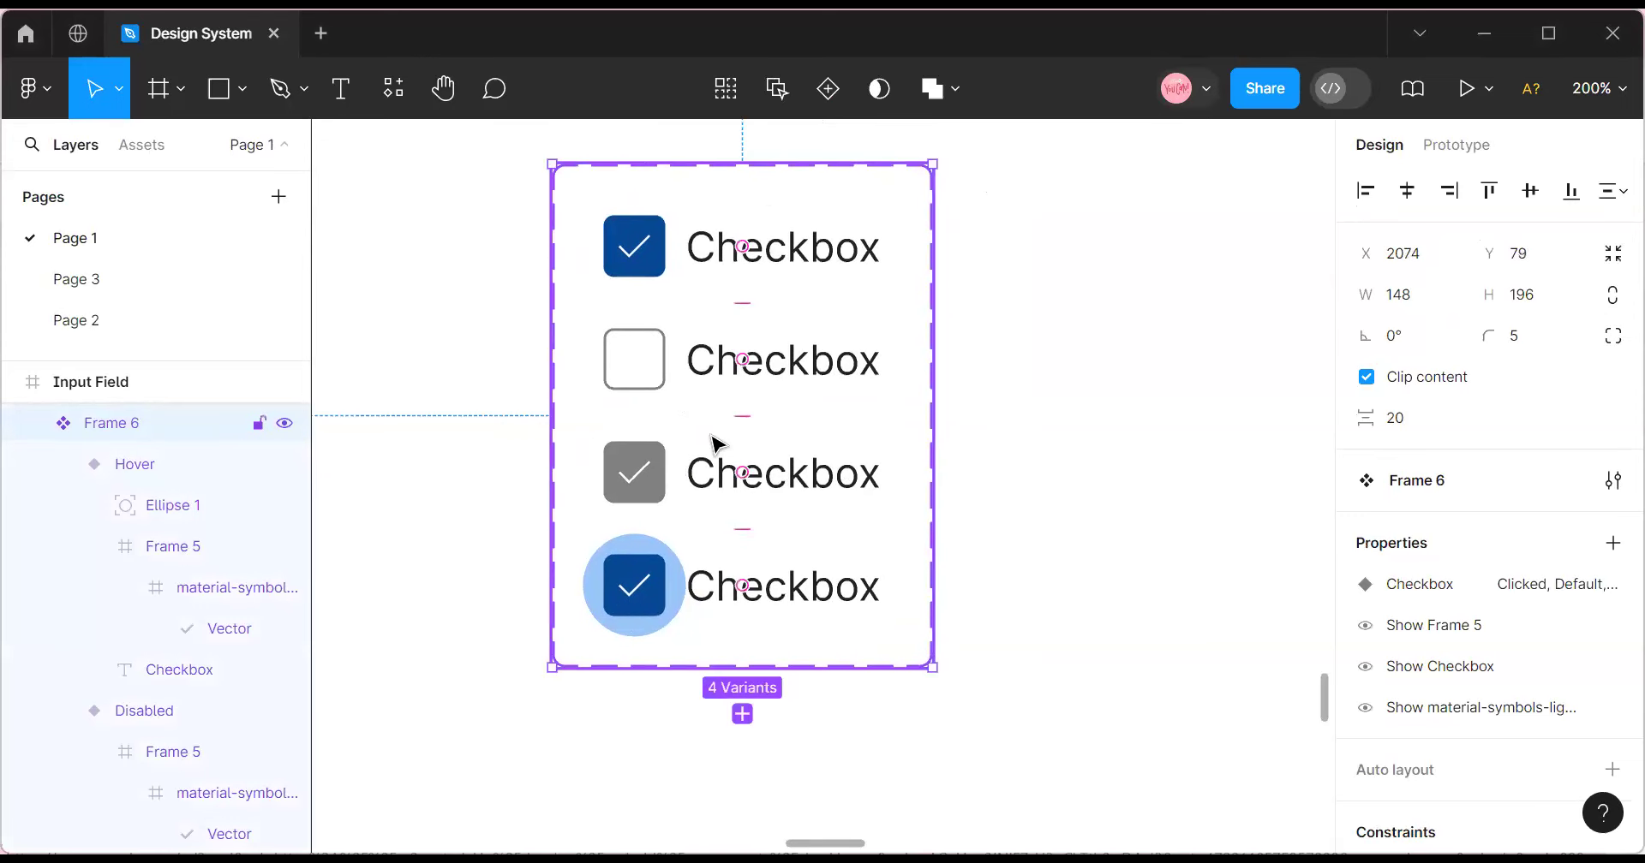
click(723, 470)
click(778, 613)
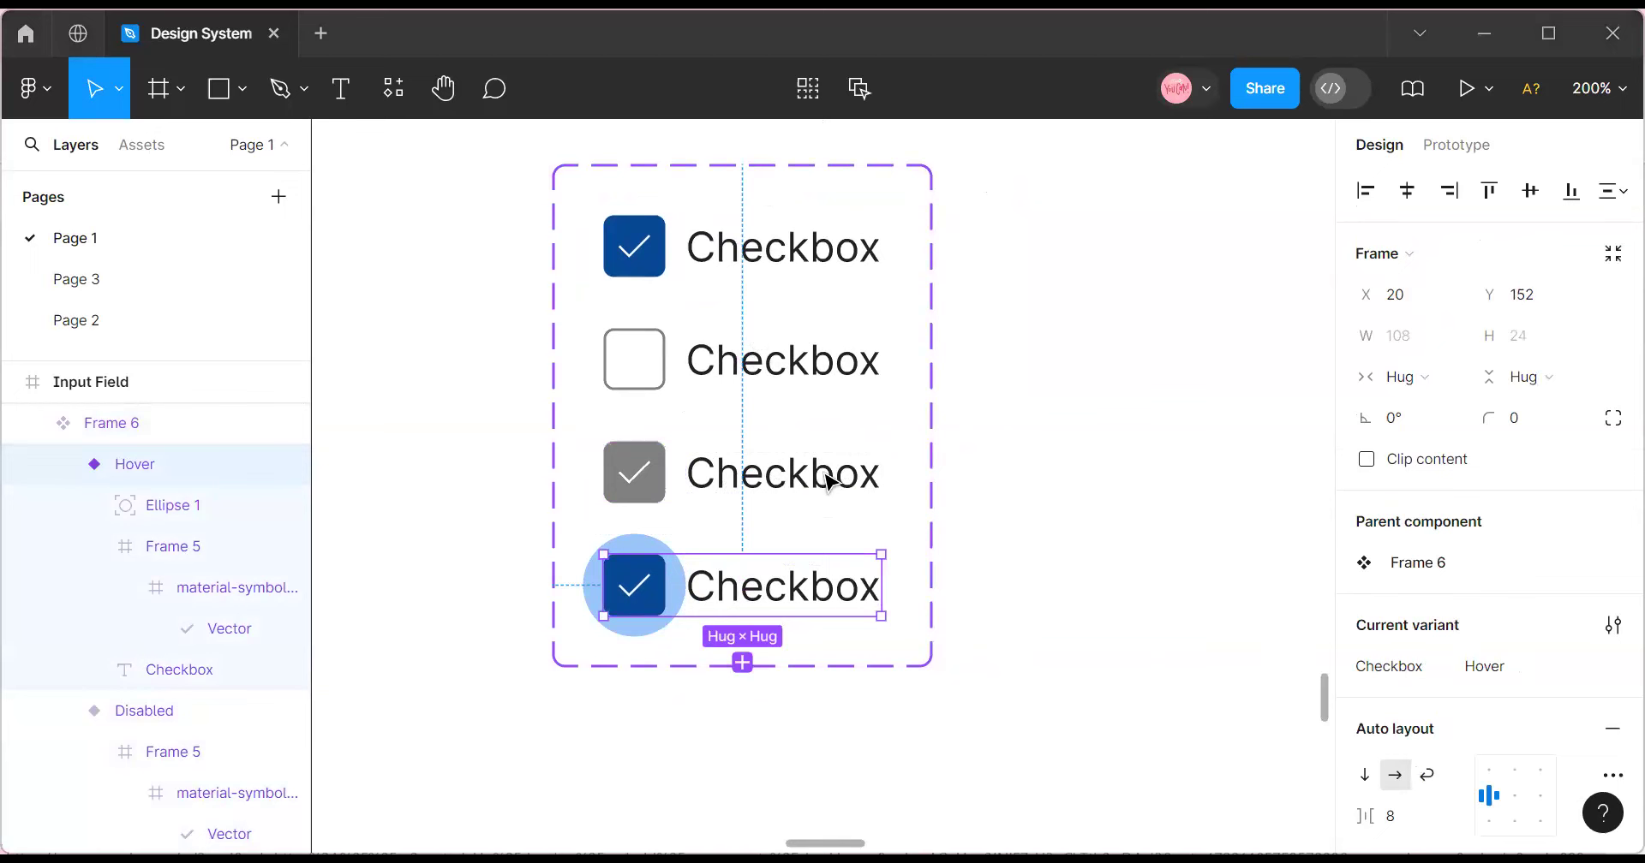
Show the local components in Assets and select the Frame 6 checkbox set.
scroll(830, 477, up, 1)
click(709, 300)
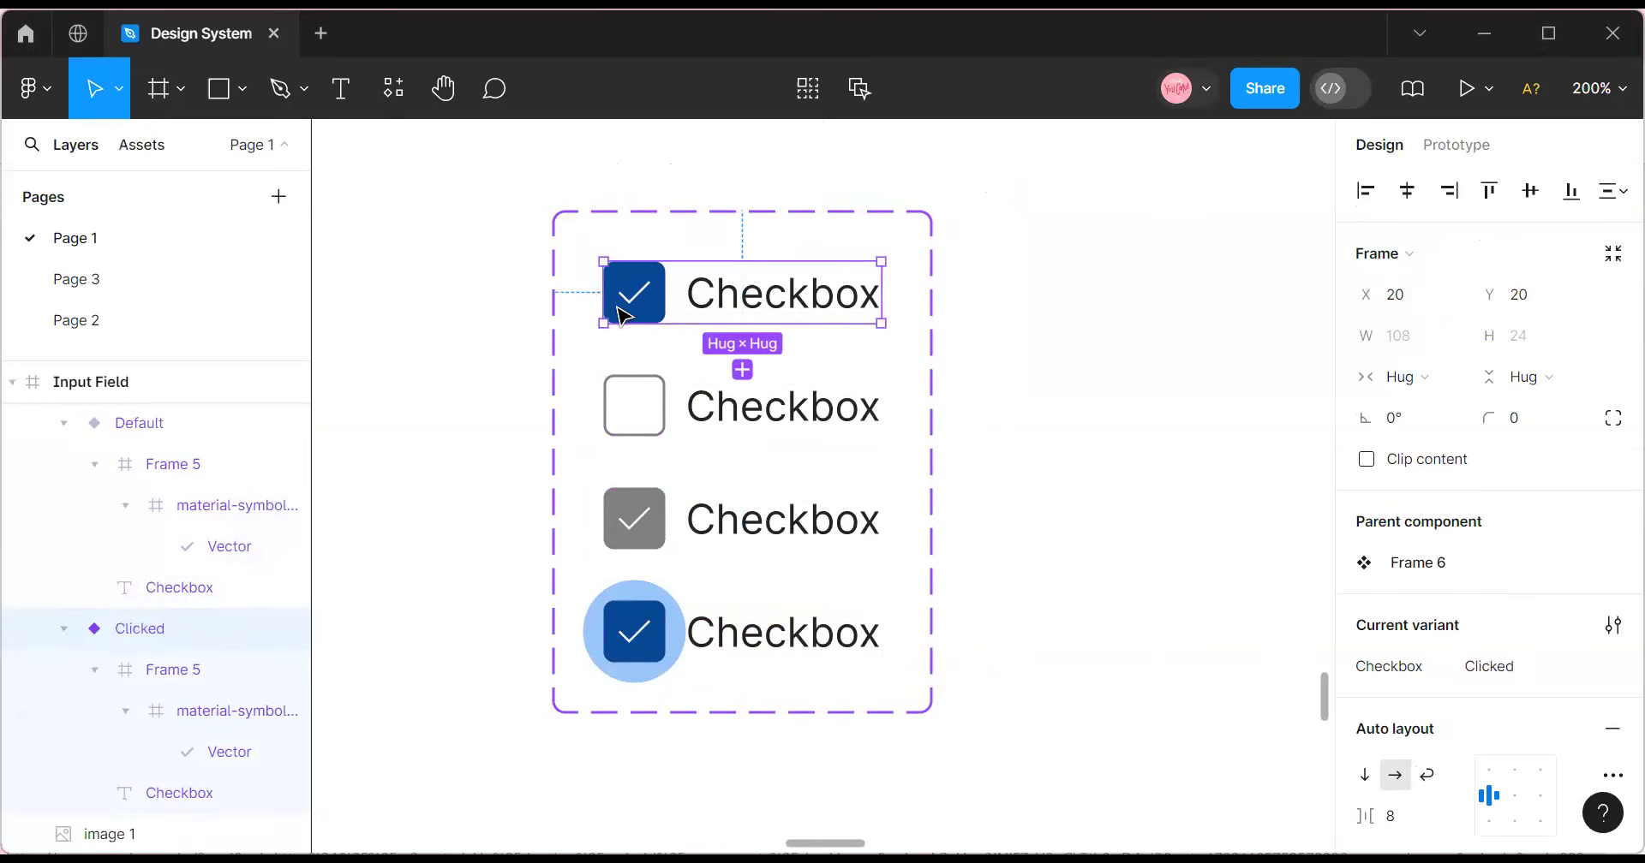
click(143, 144)
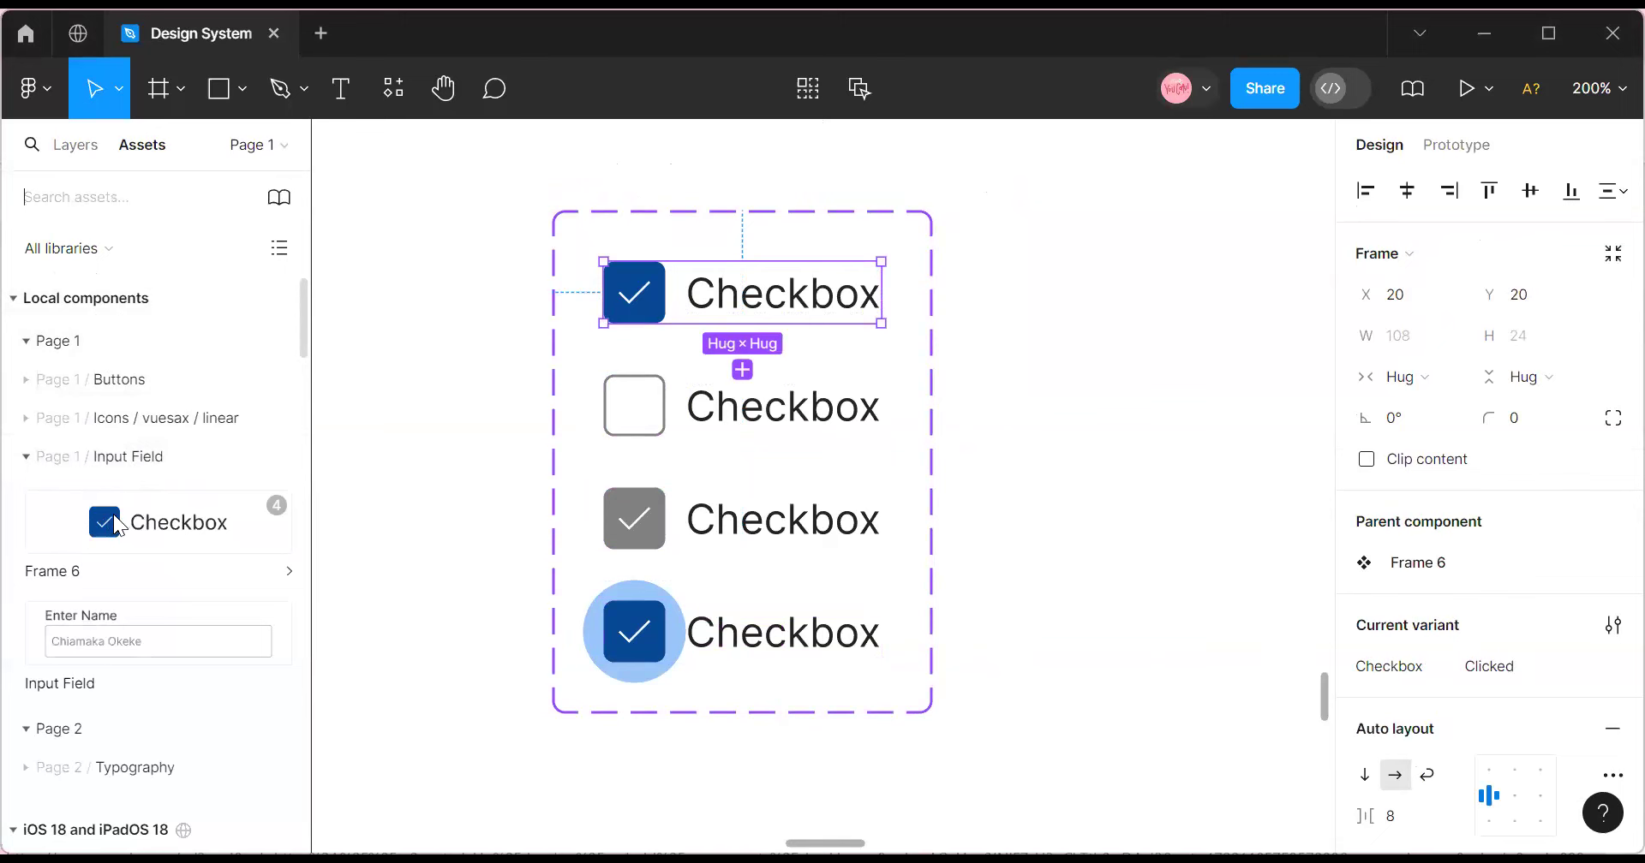
click(528, 248)
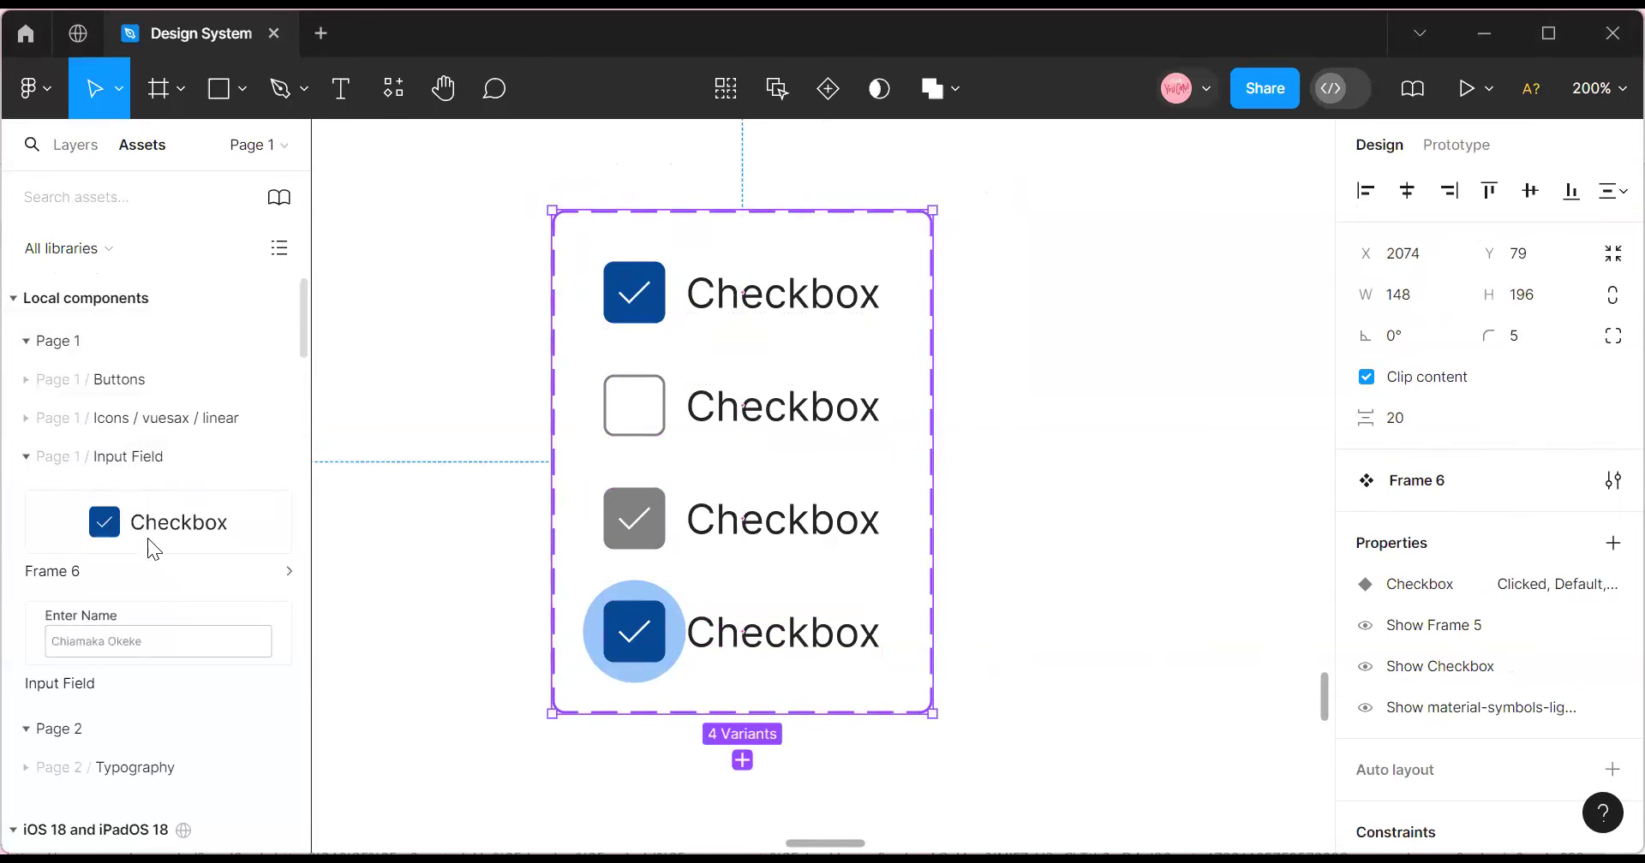
drag(1060, 548, 1153, 471)
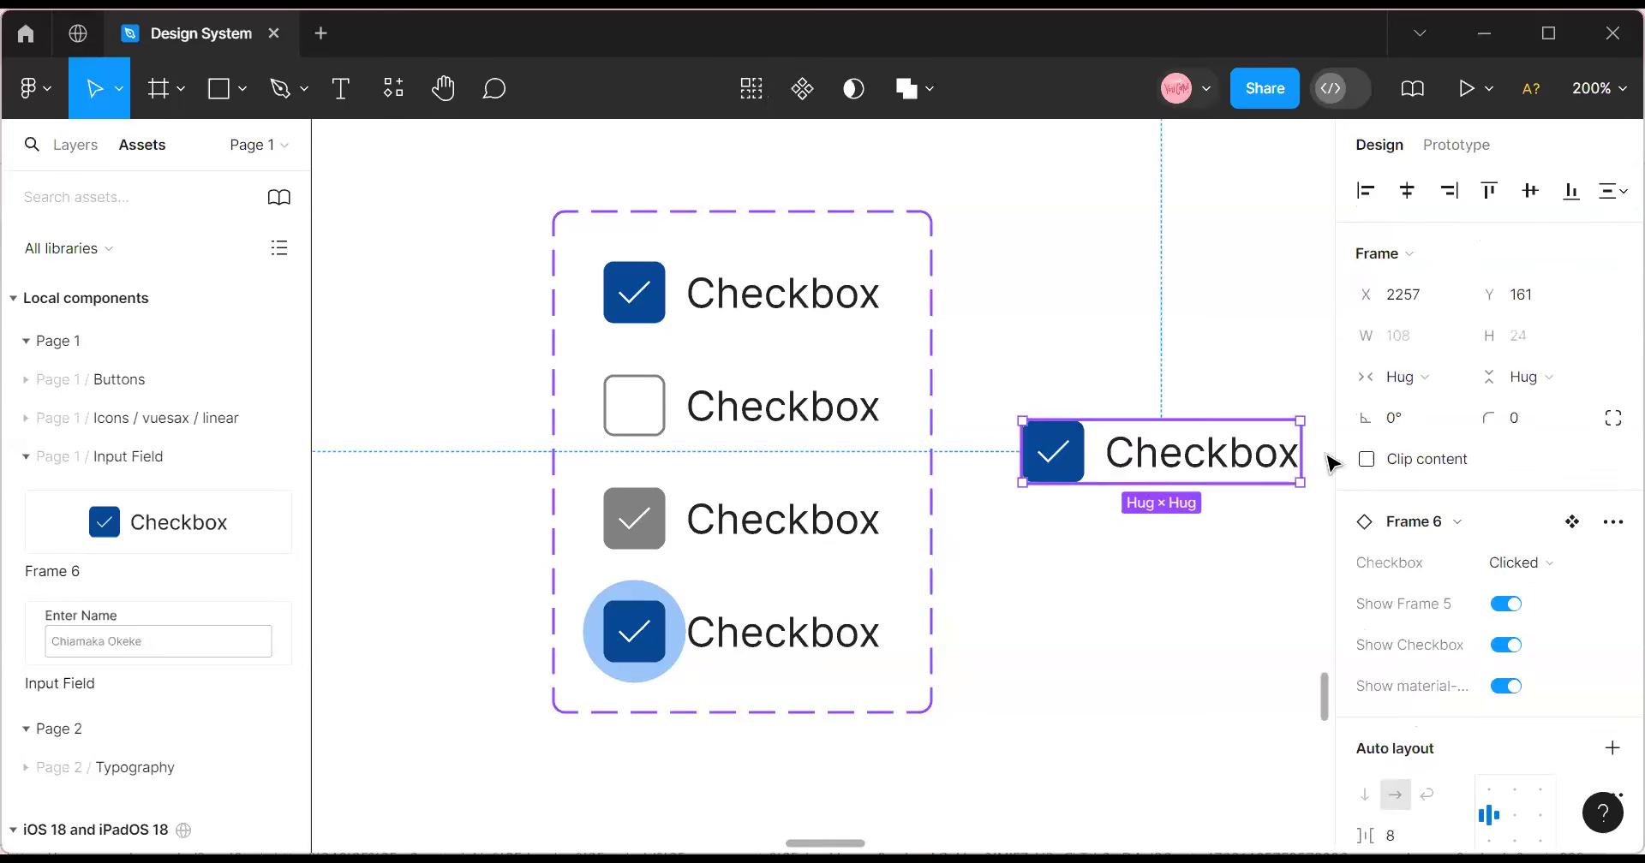
click(1568, 562)
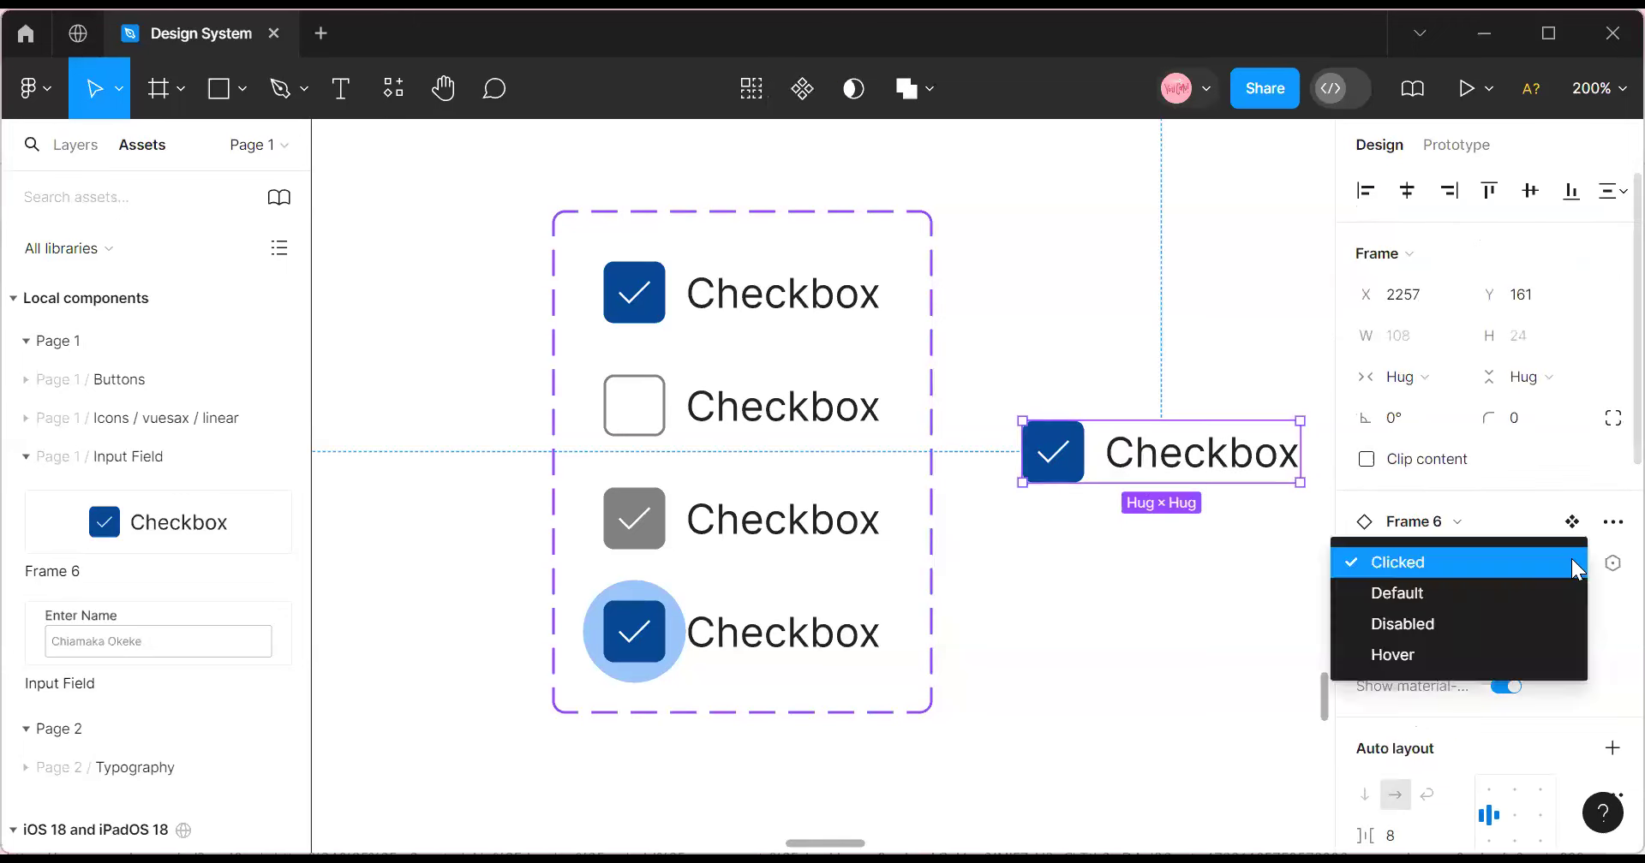
click(1476, 654)
click(1508, 645)
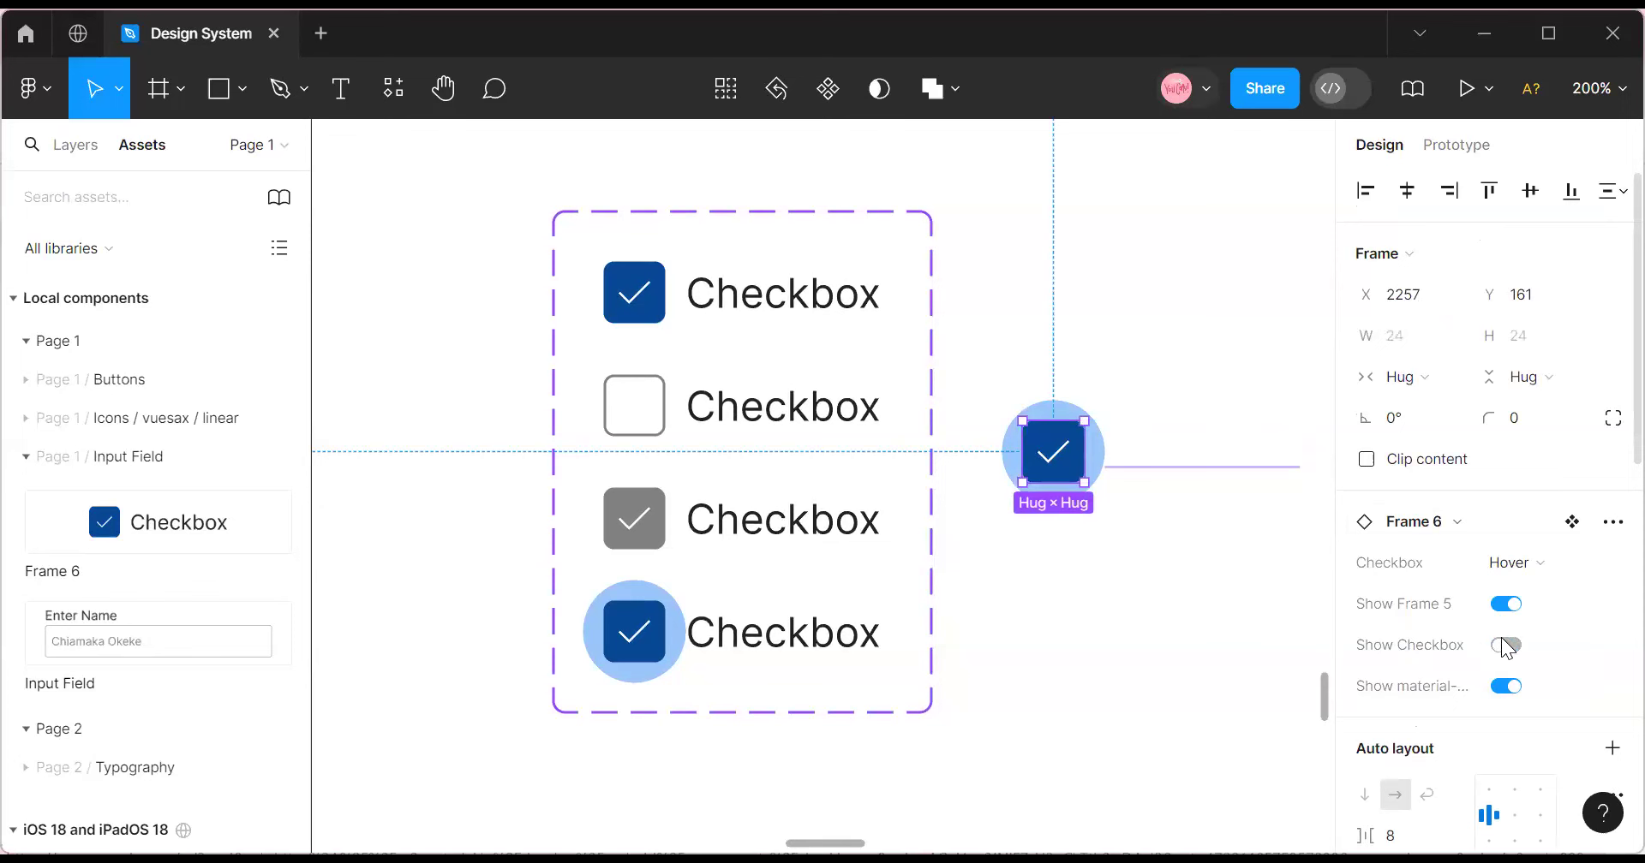
click(1505, 645)
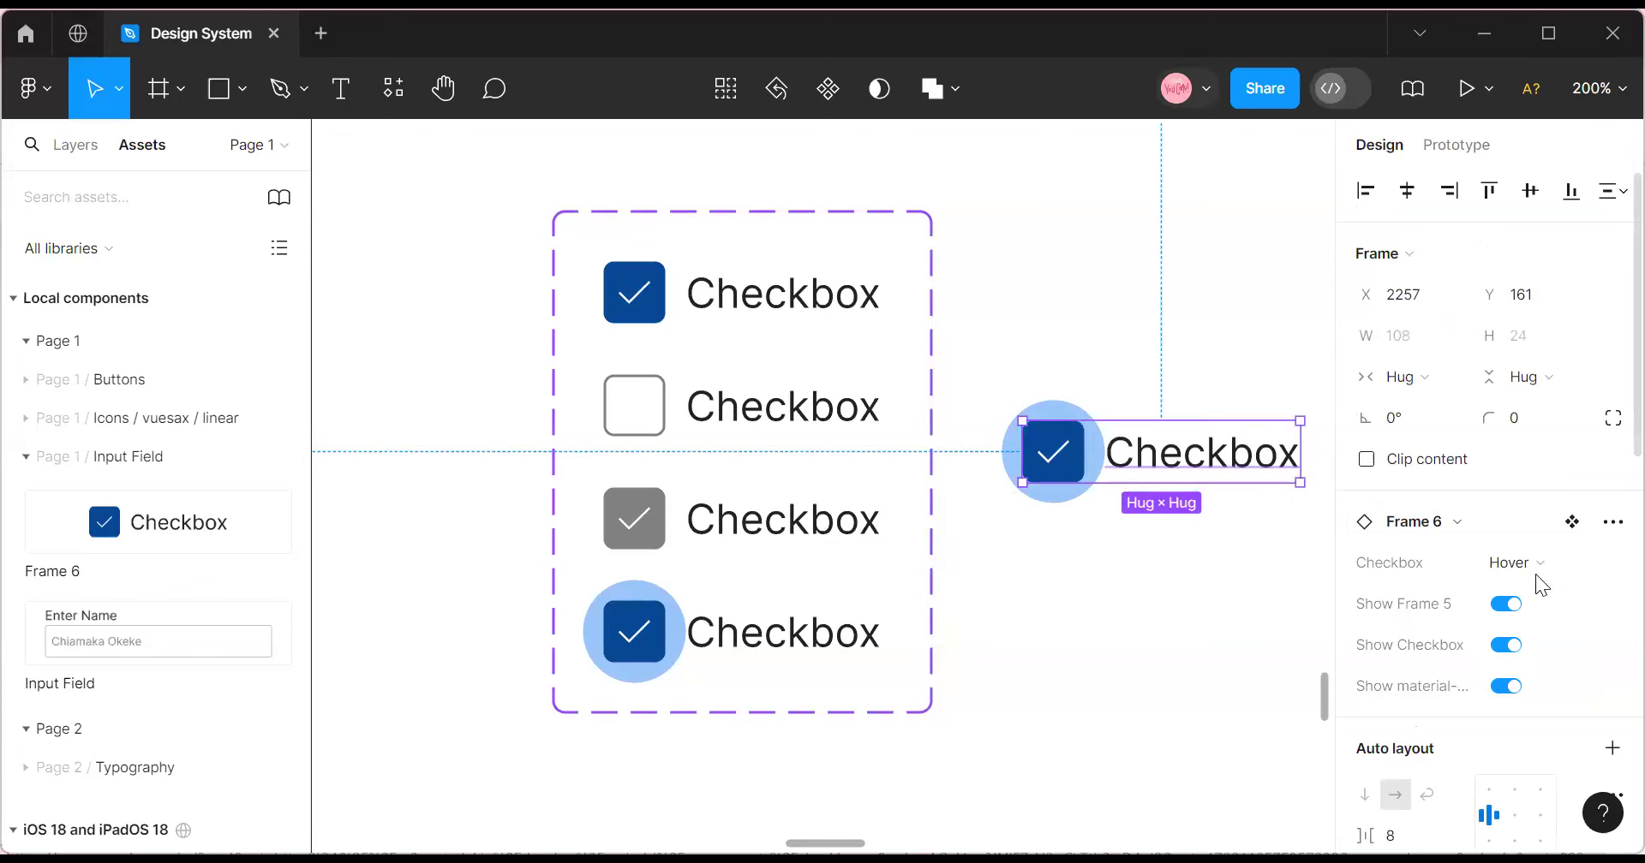
click(1559, 565)
click(1500, 502)
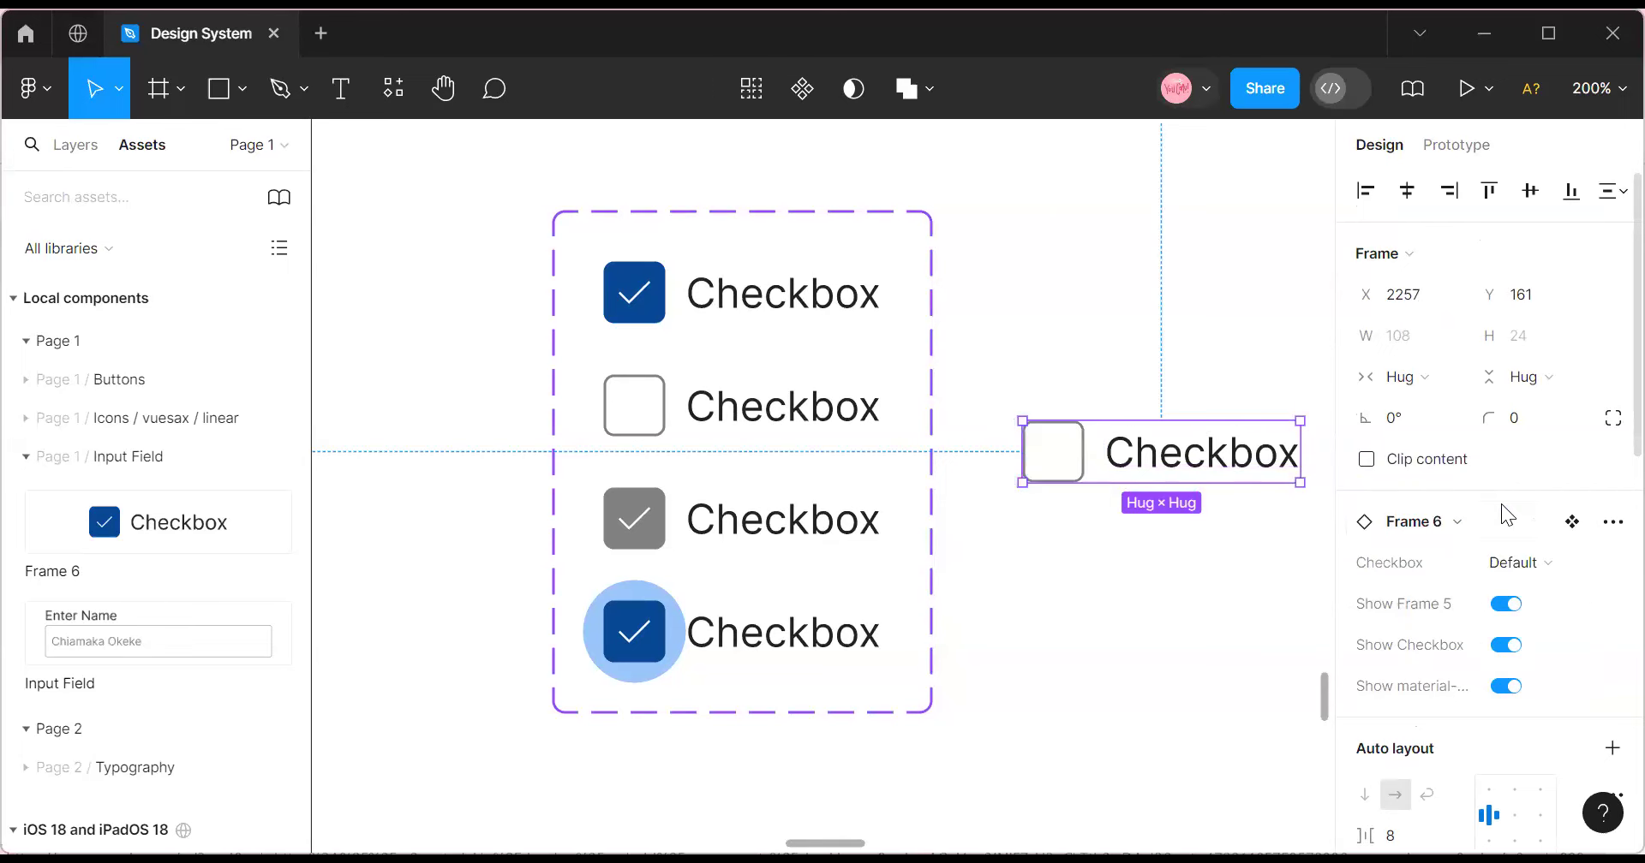
click(1560, 565)
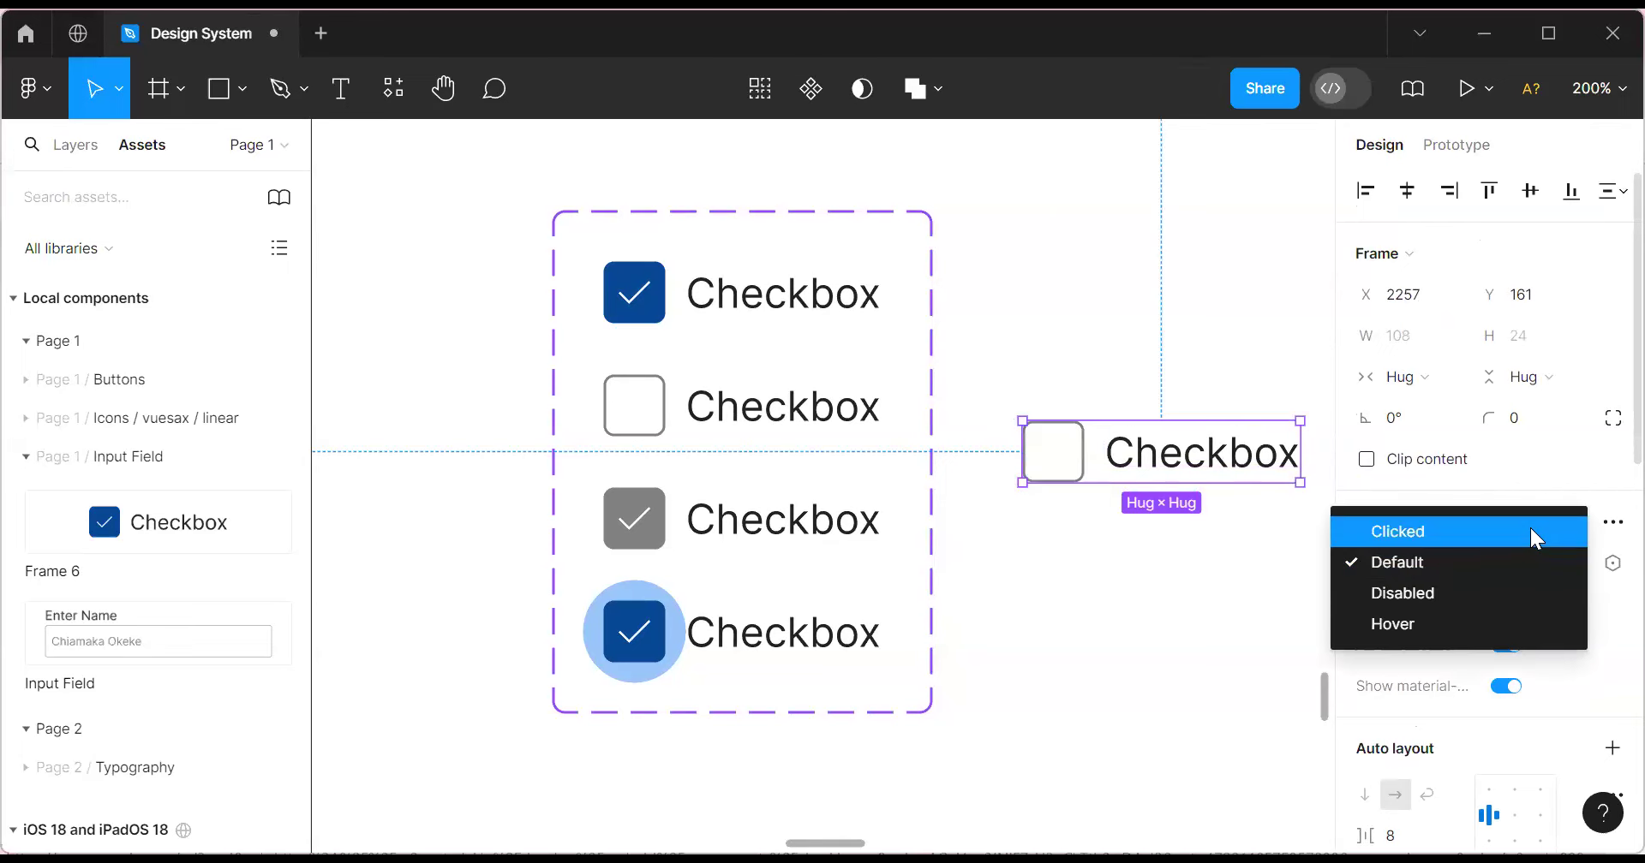
click(1530, 531)
click(1186, 540)
click(1135, 460)
drag(1135, 460, 1072, 289)
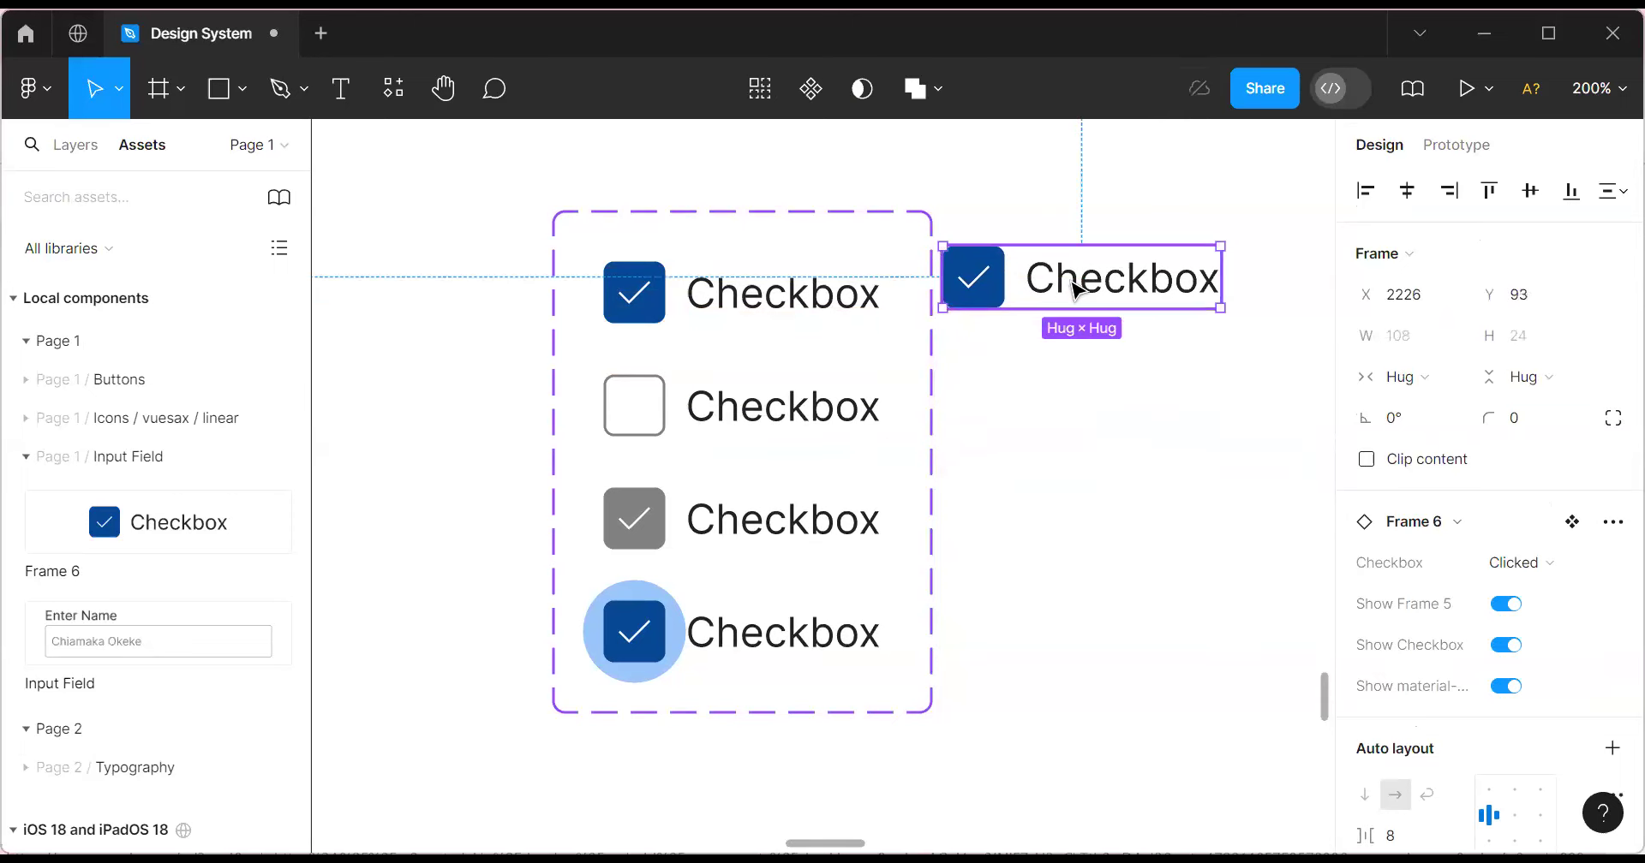
key(Delete)
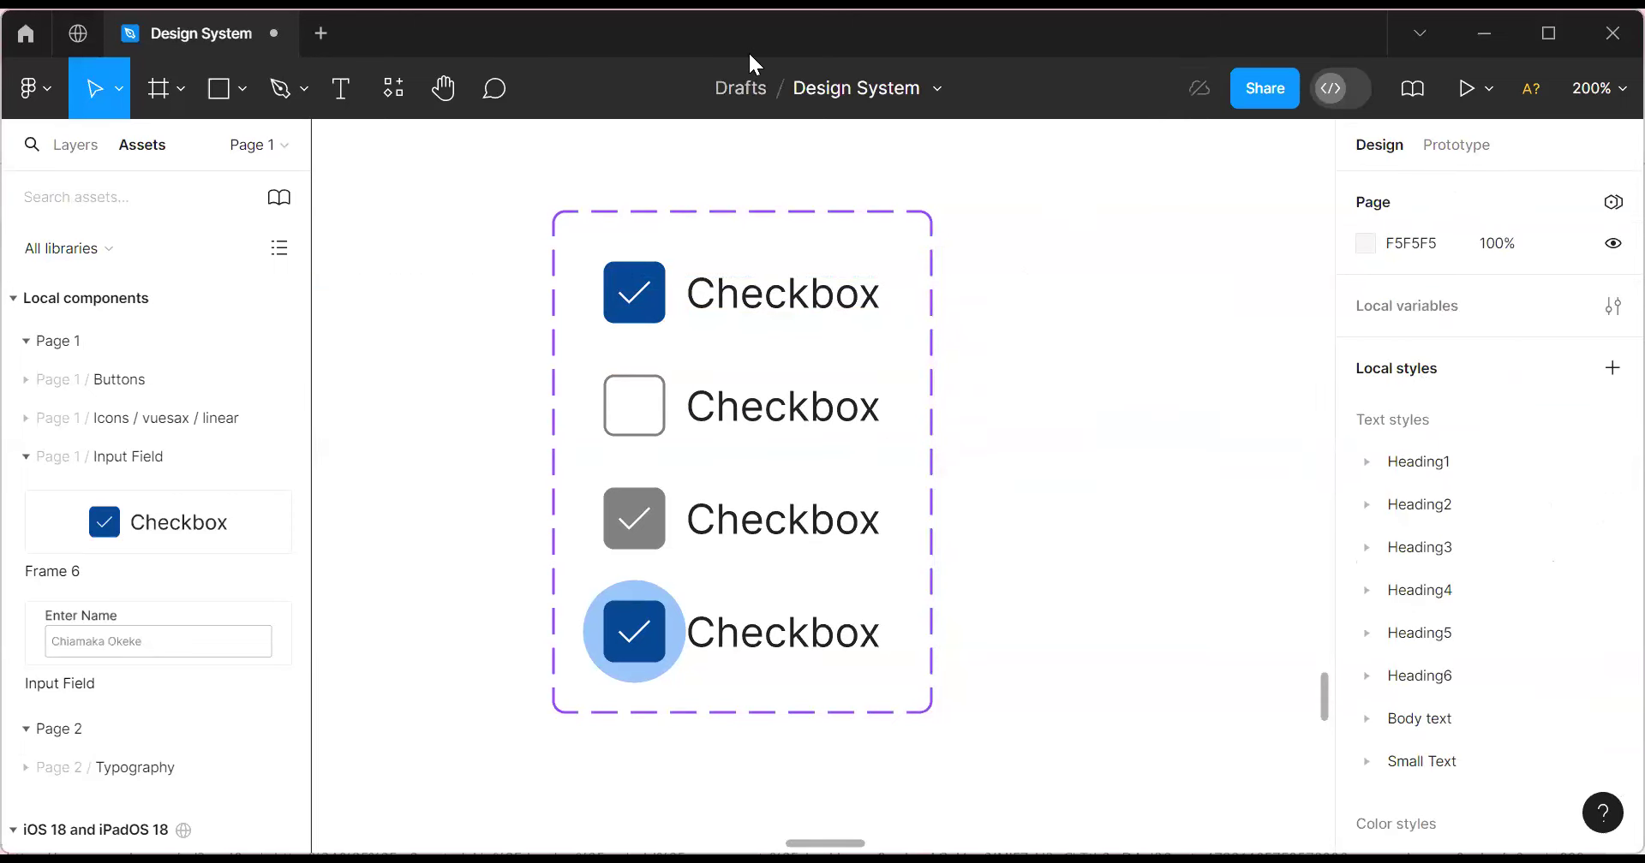
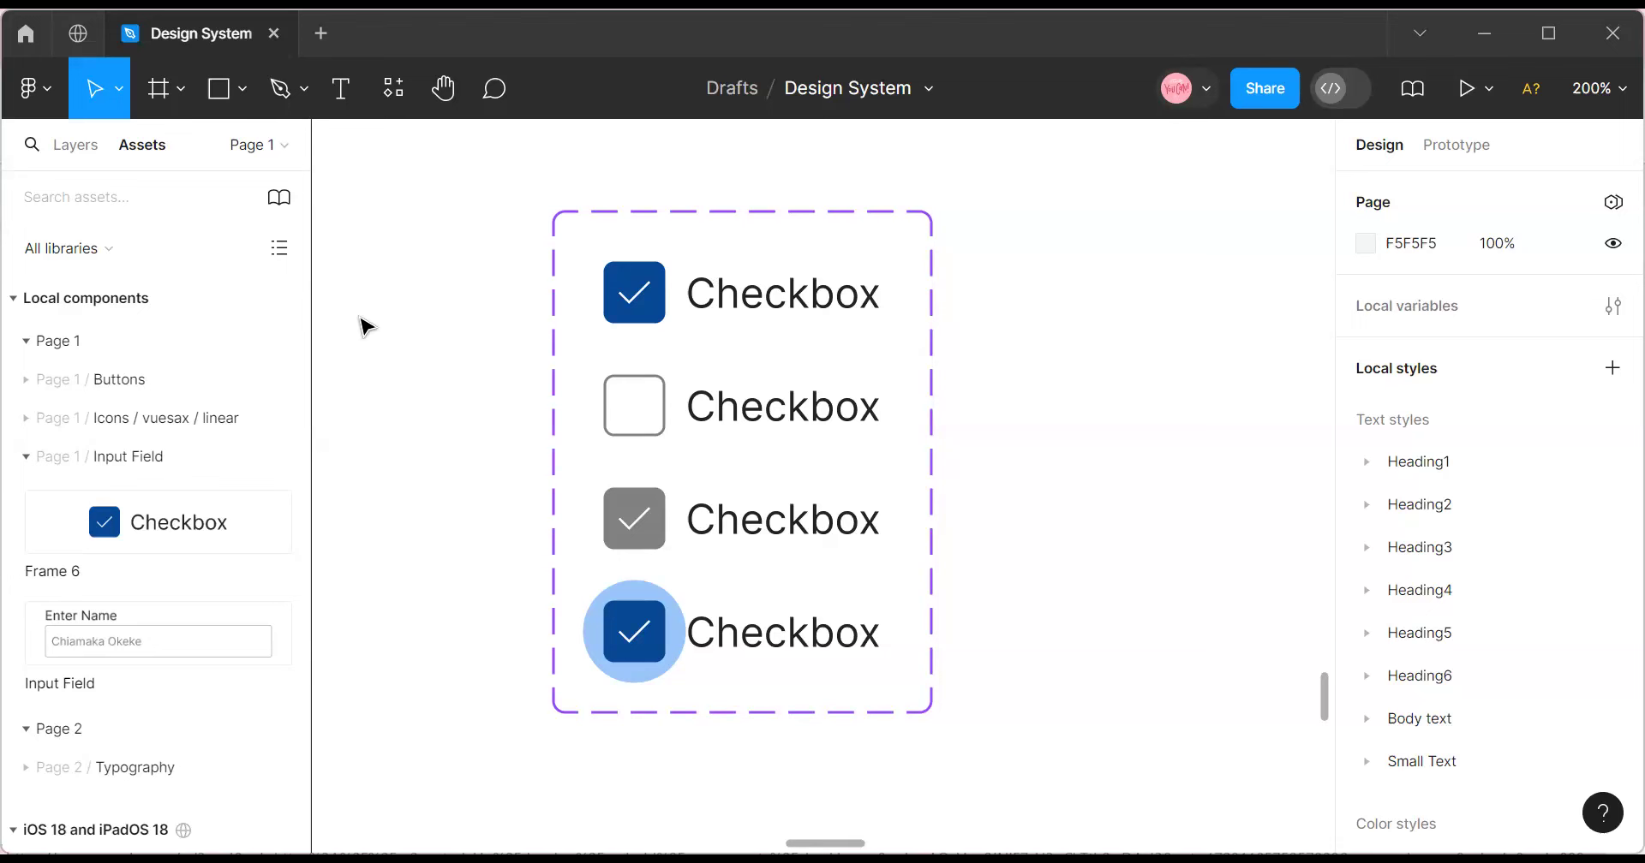
Zoom the canvas to 100% and drag the Checkbox component set down.
click(606, 221)
scroll(582, 236, right, 1)
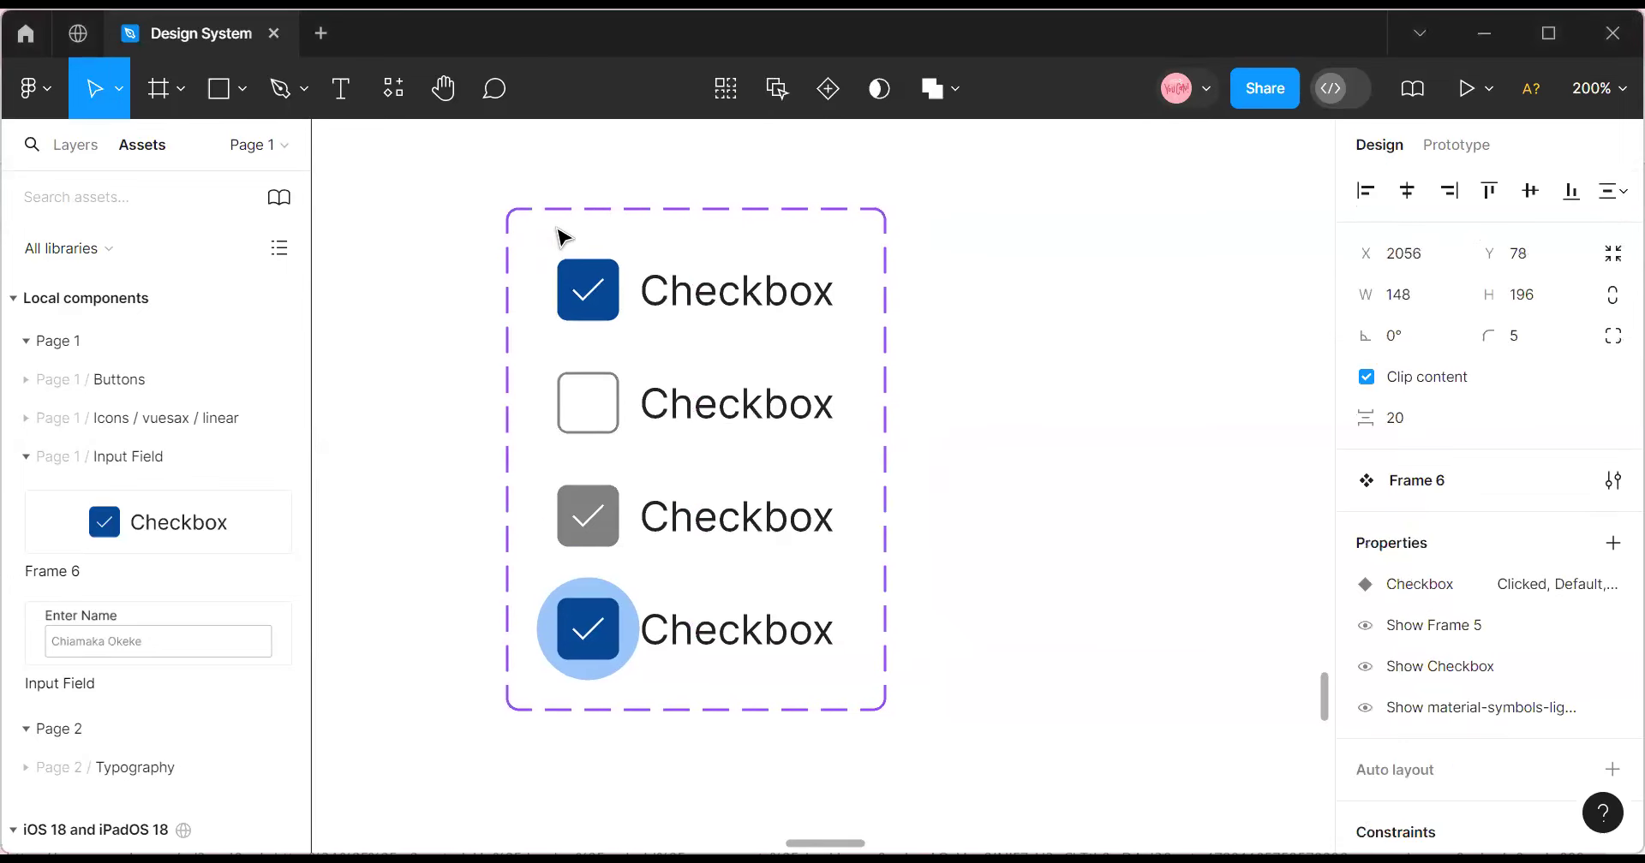
click(1598, 88)
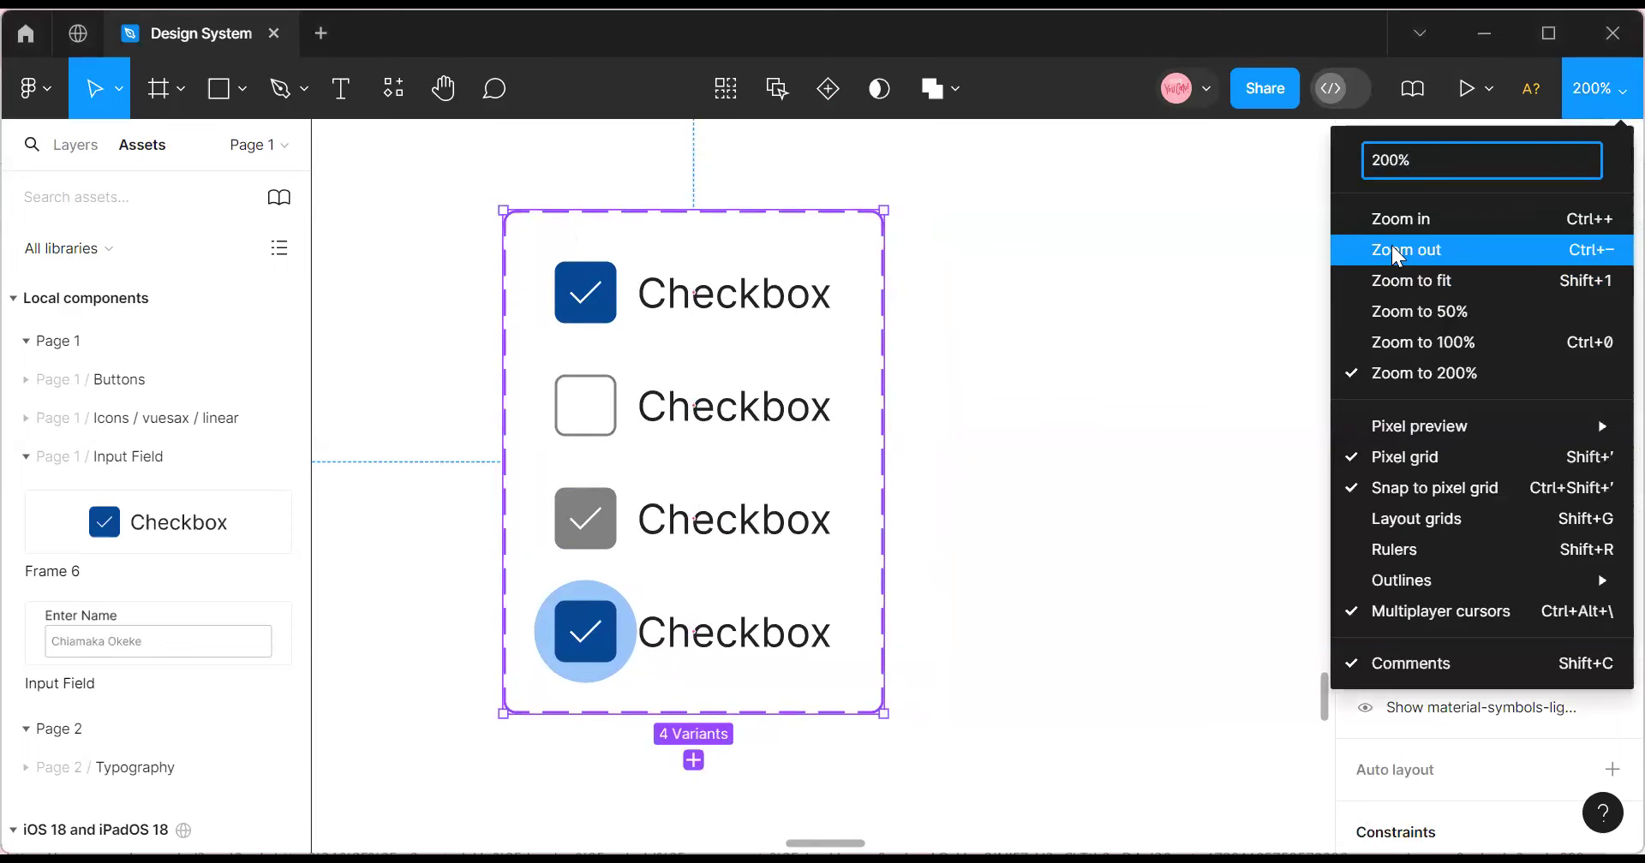
click(1397, 250)
drag(733, 512, 662, 589)
Drag the checkbox reference image down and out of the way.
click(463, 485)
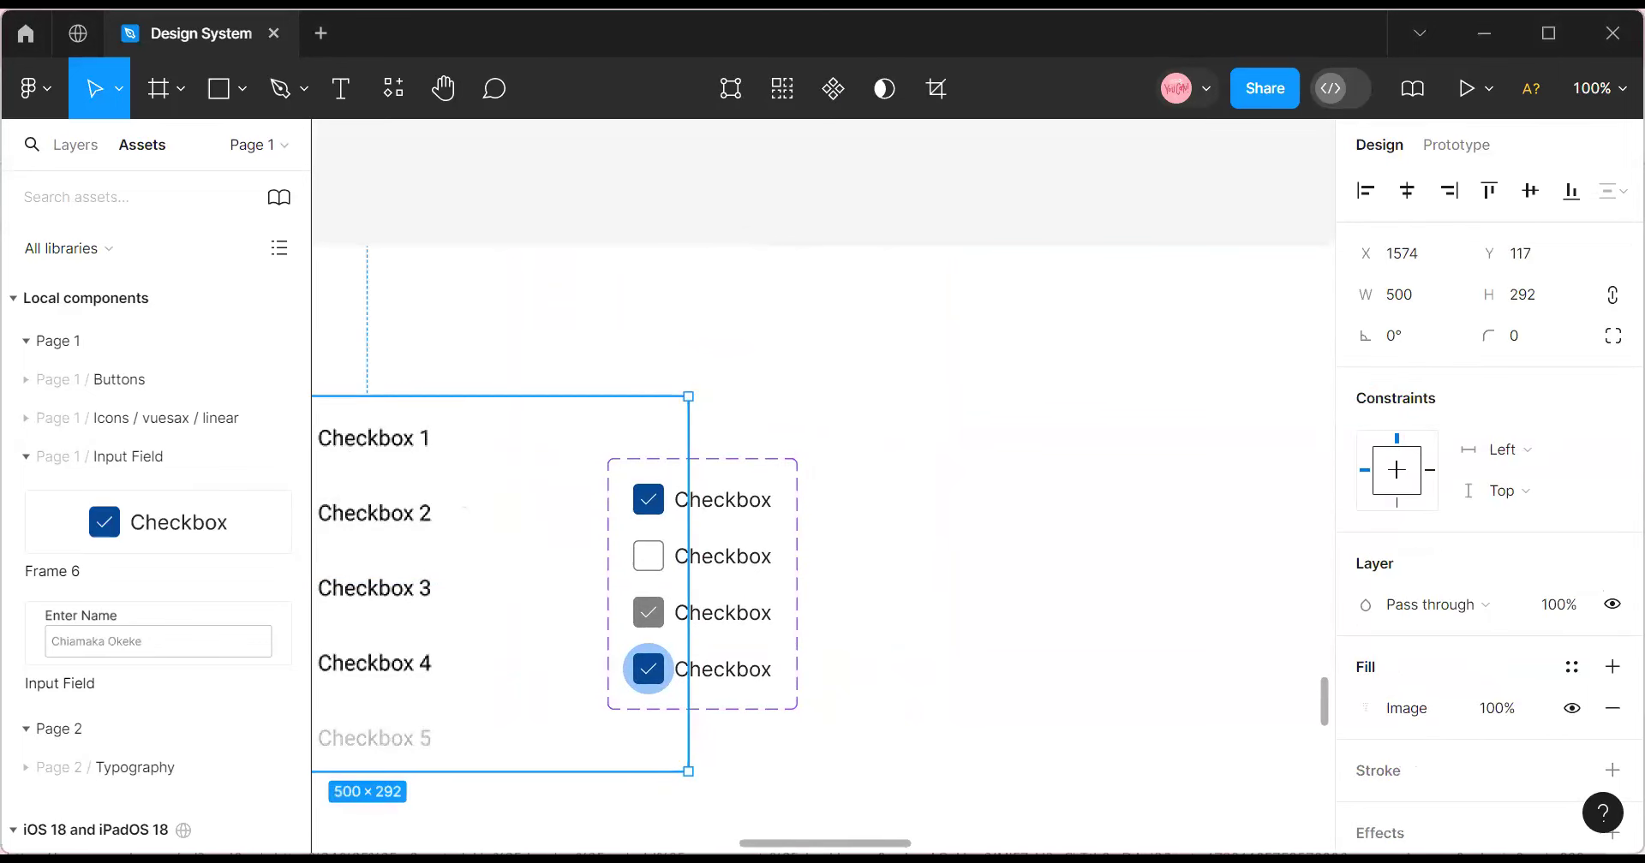
scroll(672, 815, left, 10)
drag(951, 654, 509, 784)
Move the Checkbox component set up beside the Input Field set.
scroll(942, 711, down, 5)
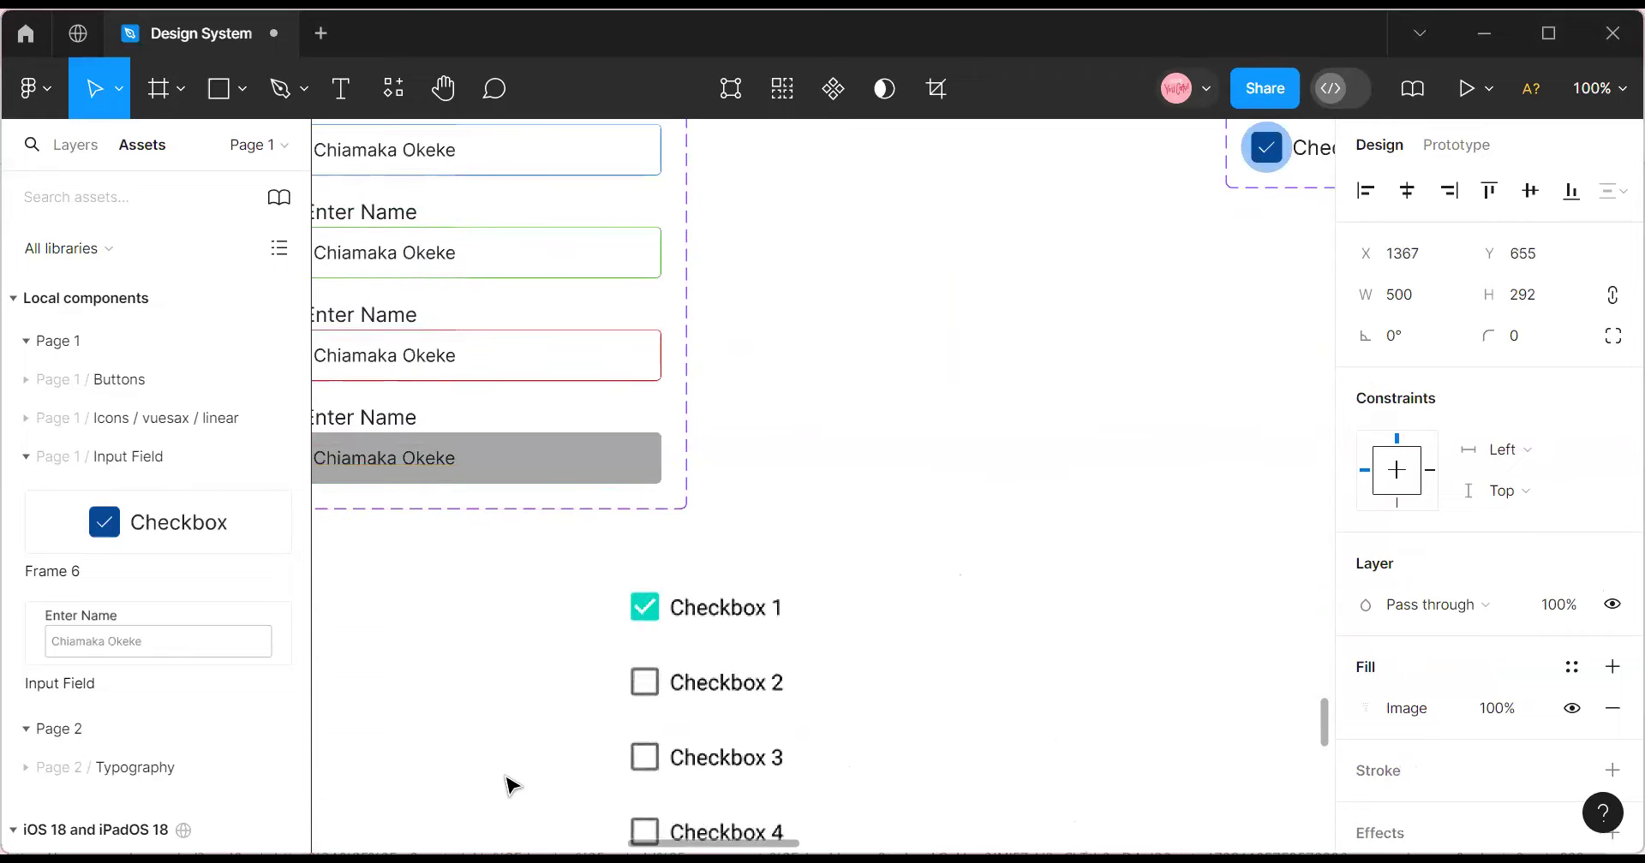
scroll(942, 561, up, 5)
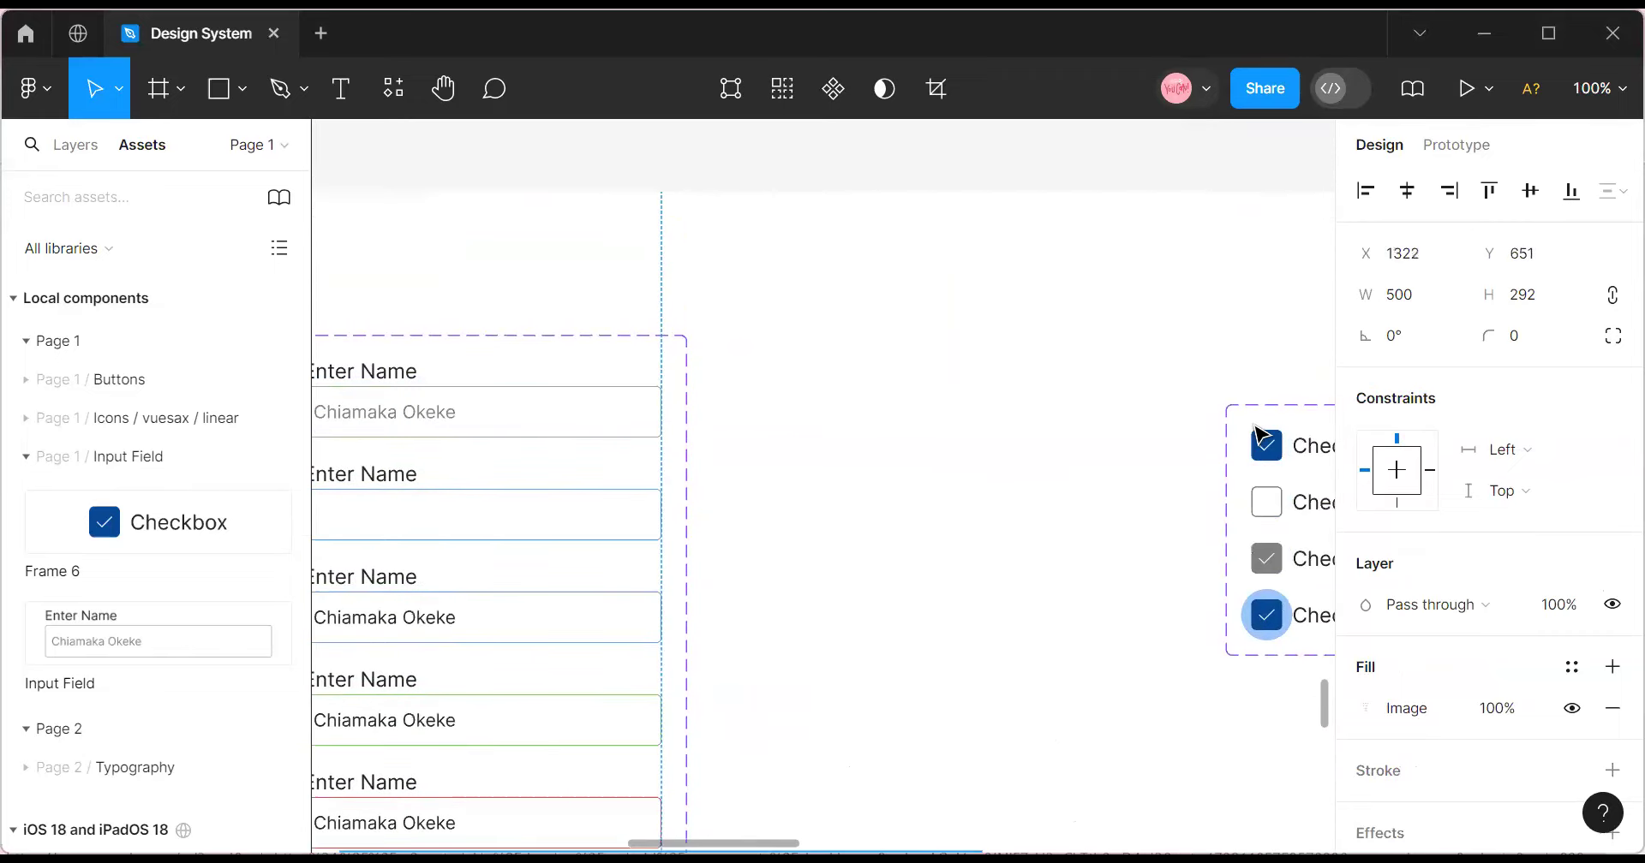
drag(1259, 433, 746, 358)
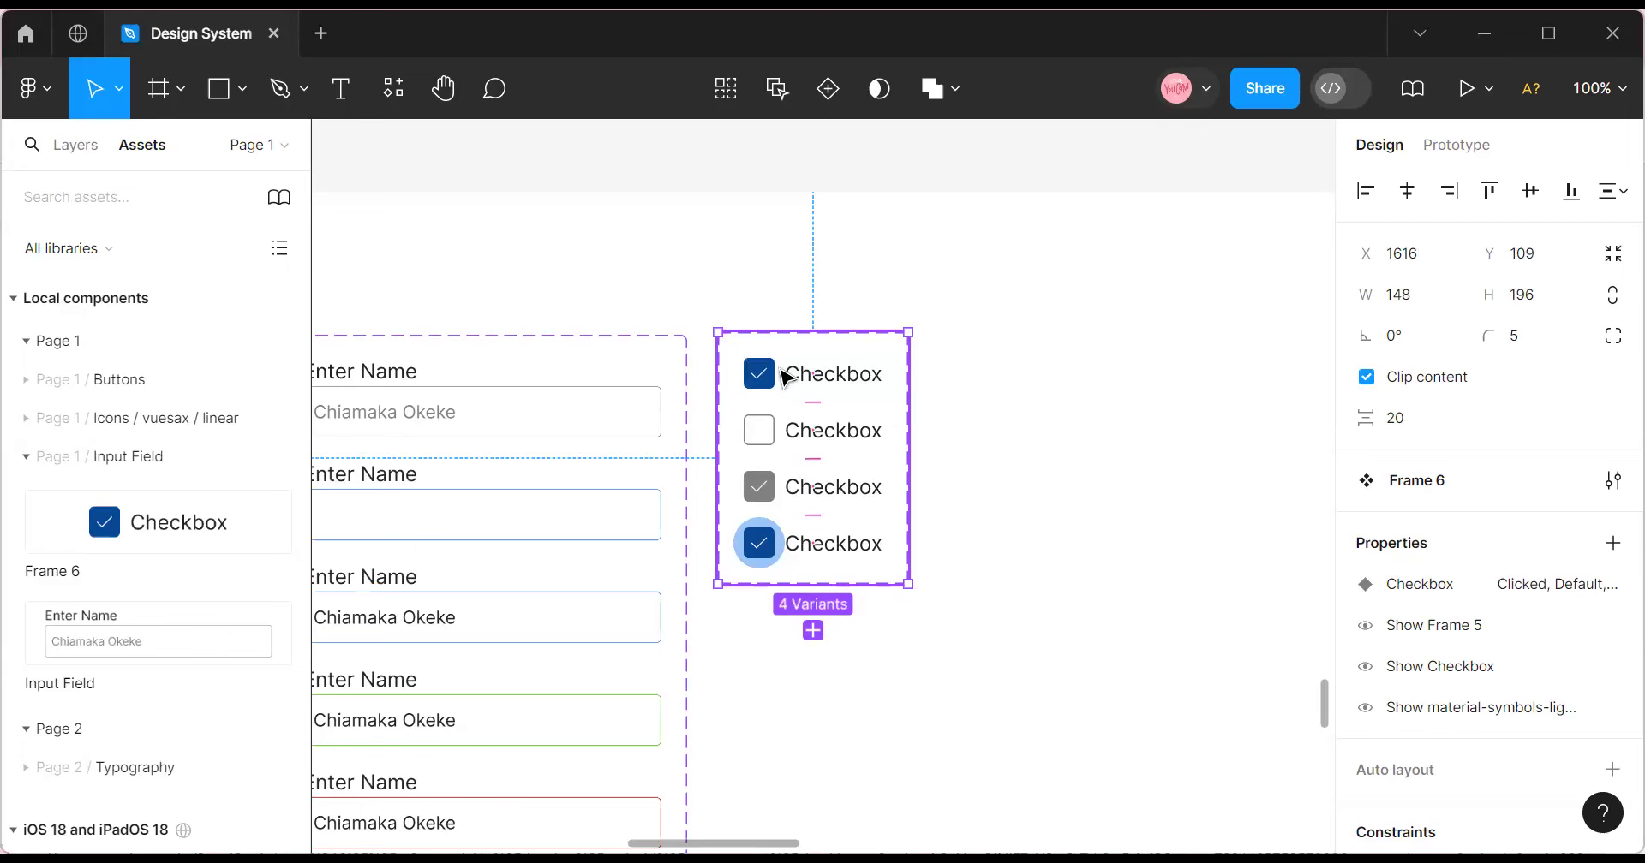
Nudge the Checkbox set a few pixels until guides align it, then select the Input Field set.
mouse_move(795, 387)
mouse_down()
mouse_move(779, 368)
mouse_move(783, 386)
mouse_up()
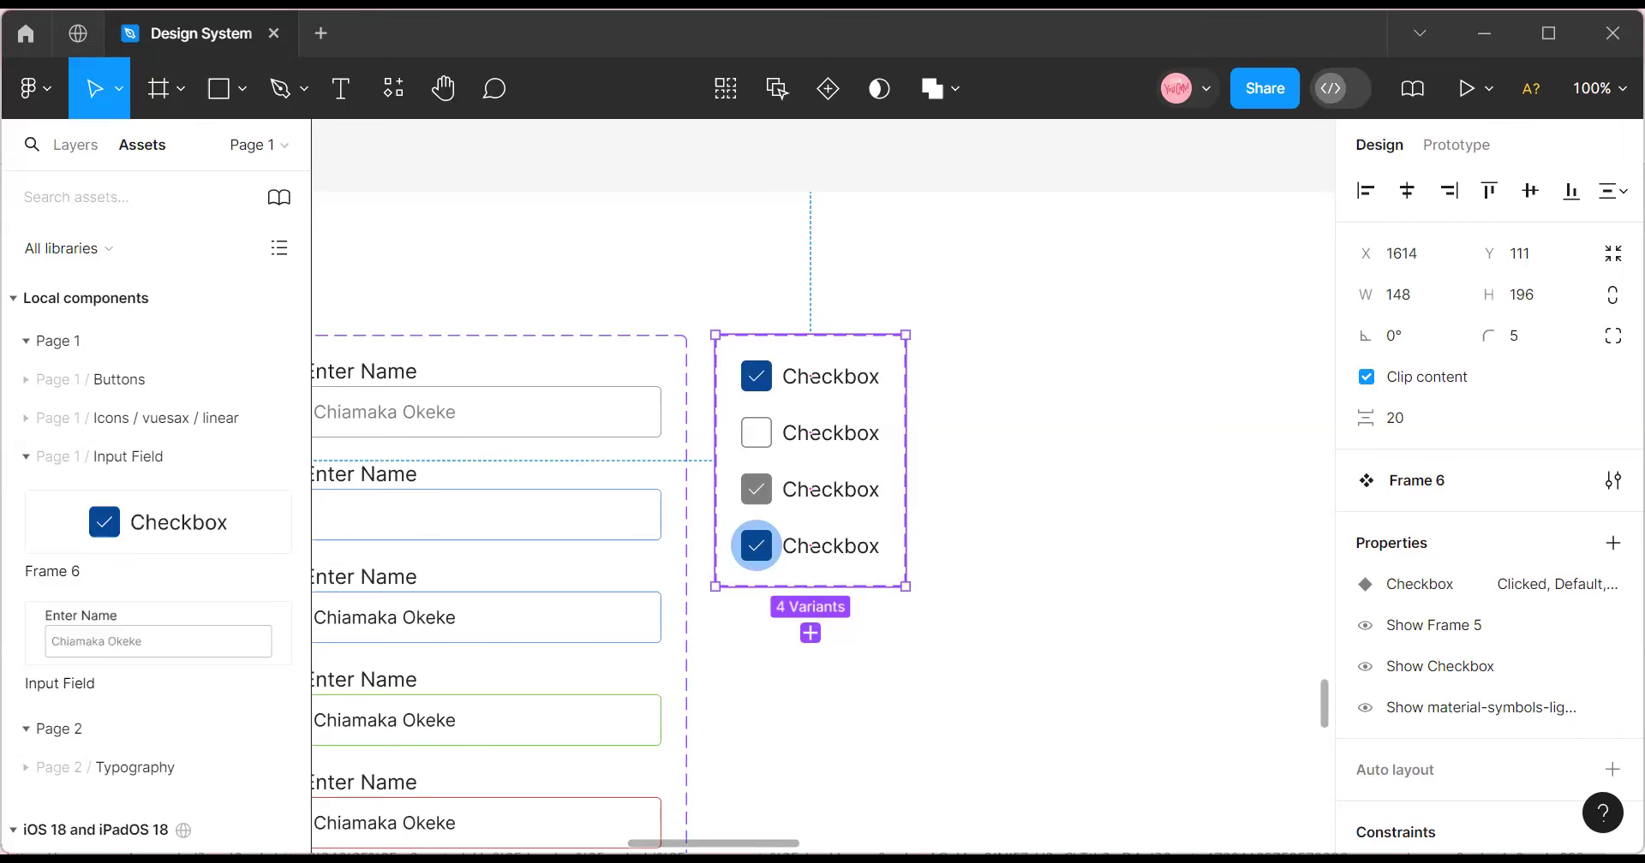
scroll(658, 652, right, 3)
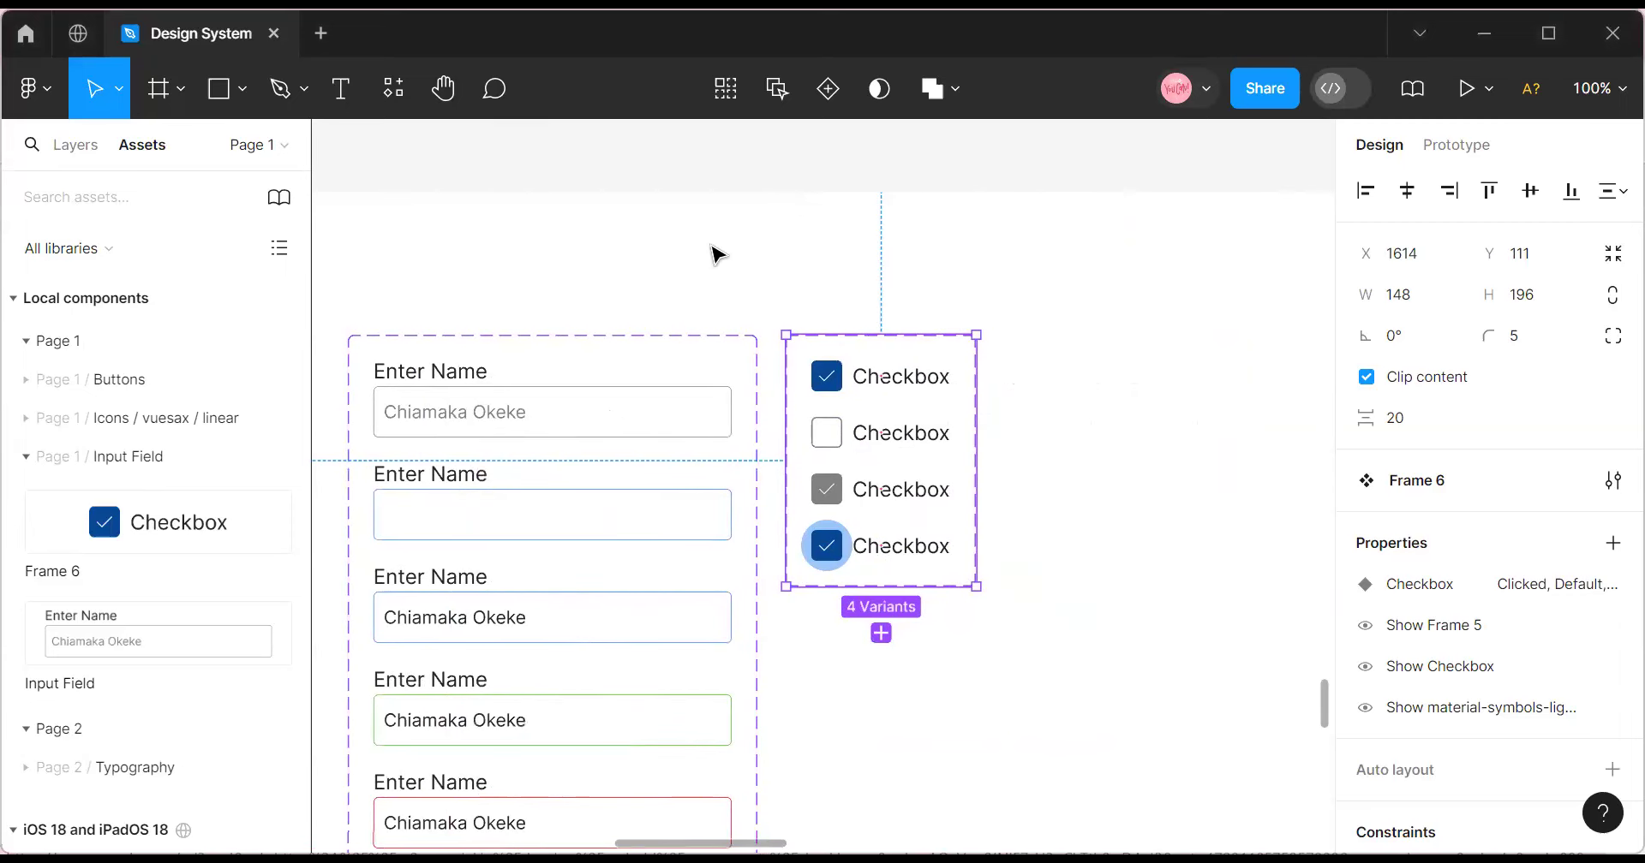
drag(821, 352, 812, 353)
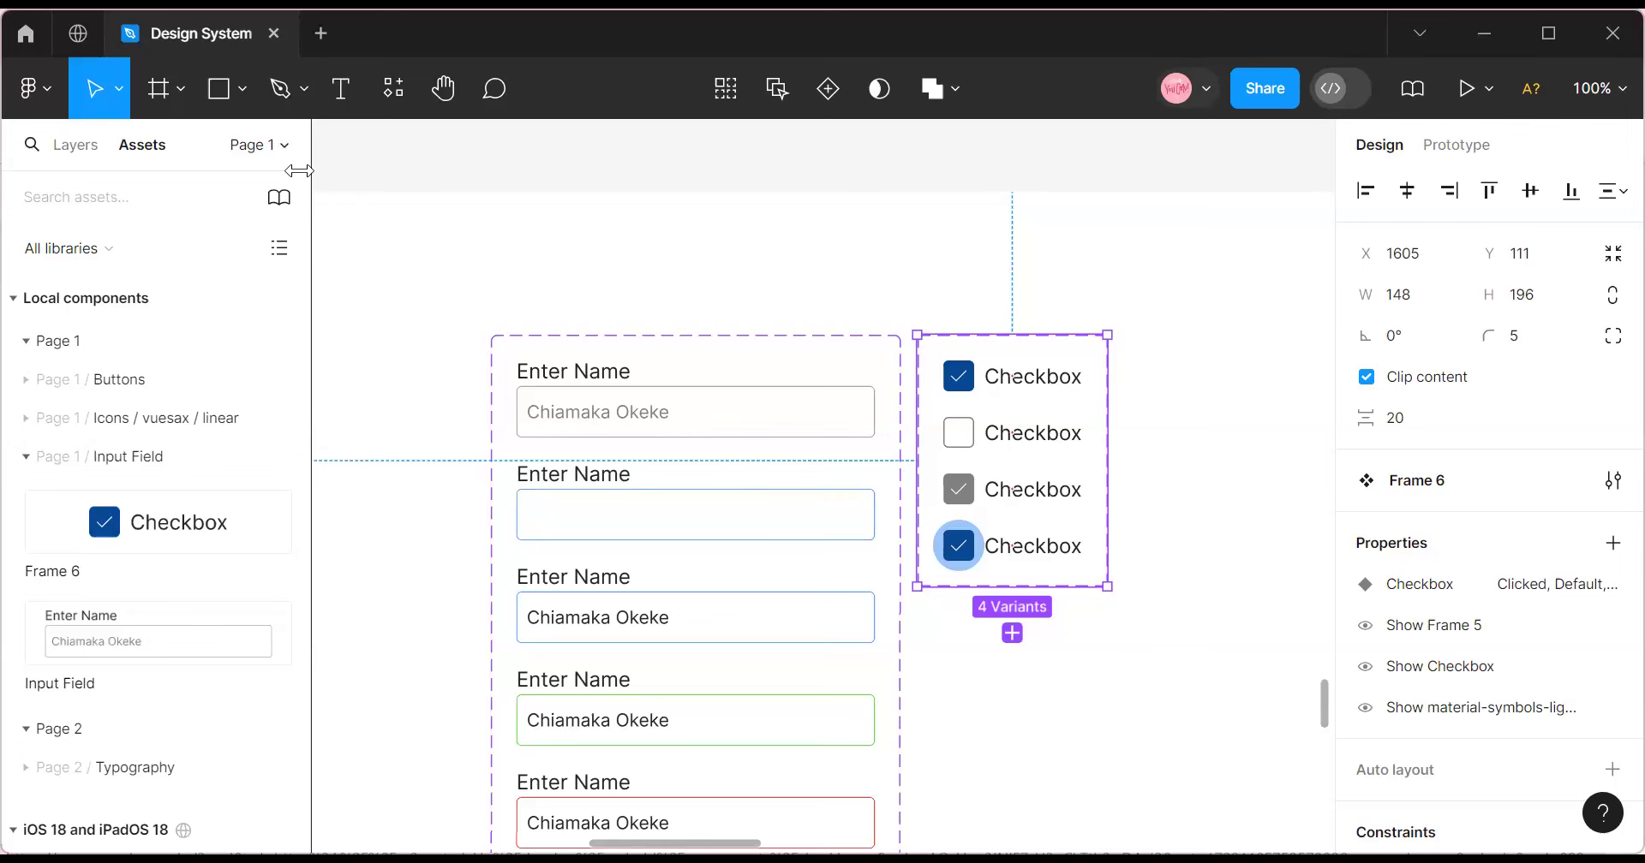
click(584, 340)
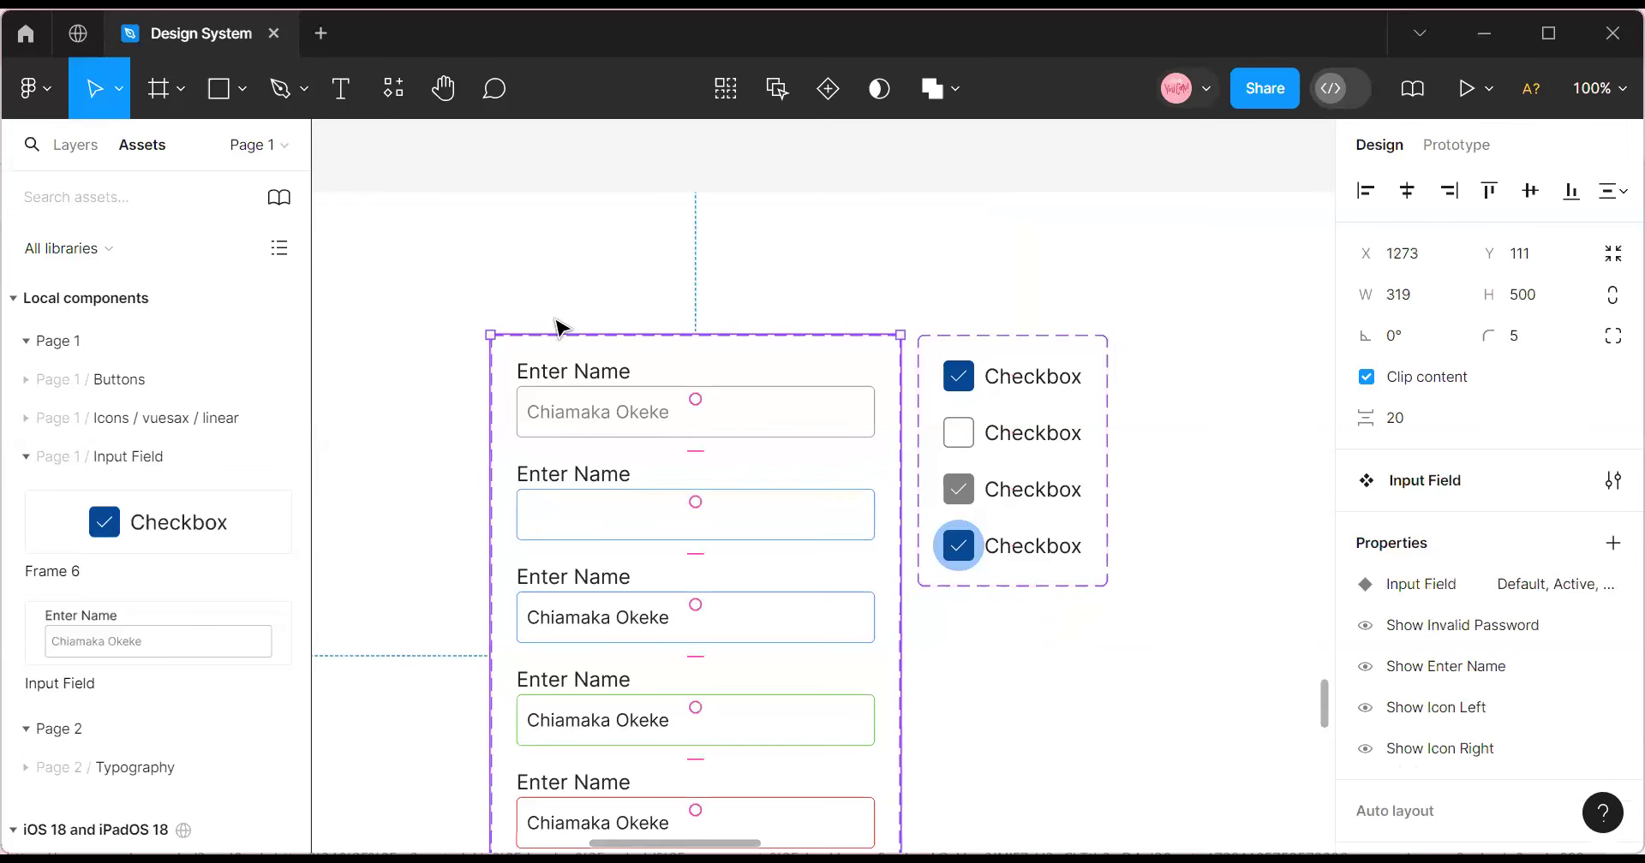
scroll(557, 326, up, 1)
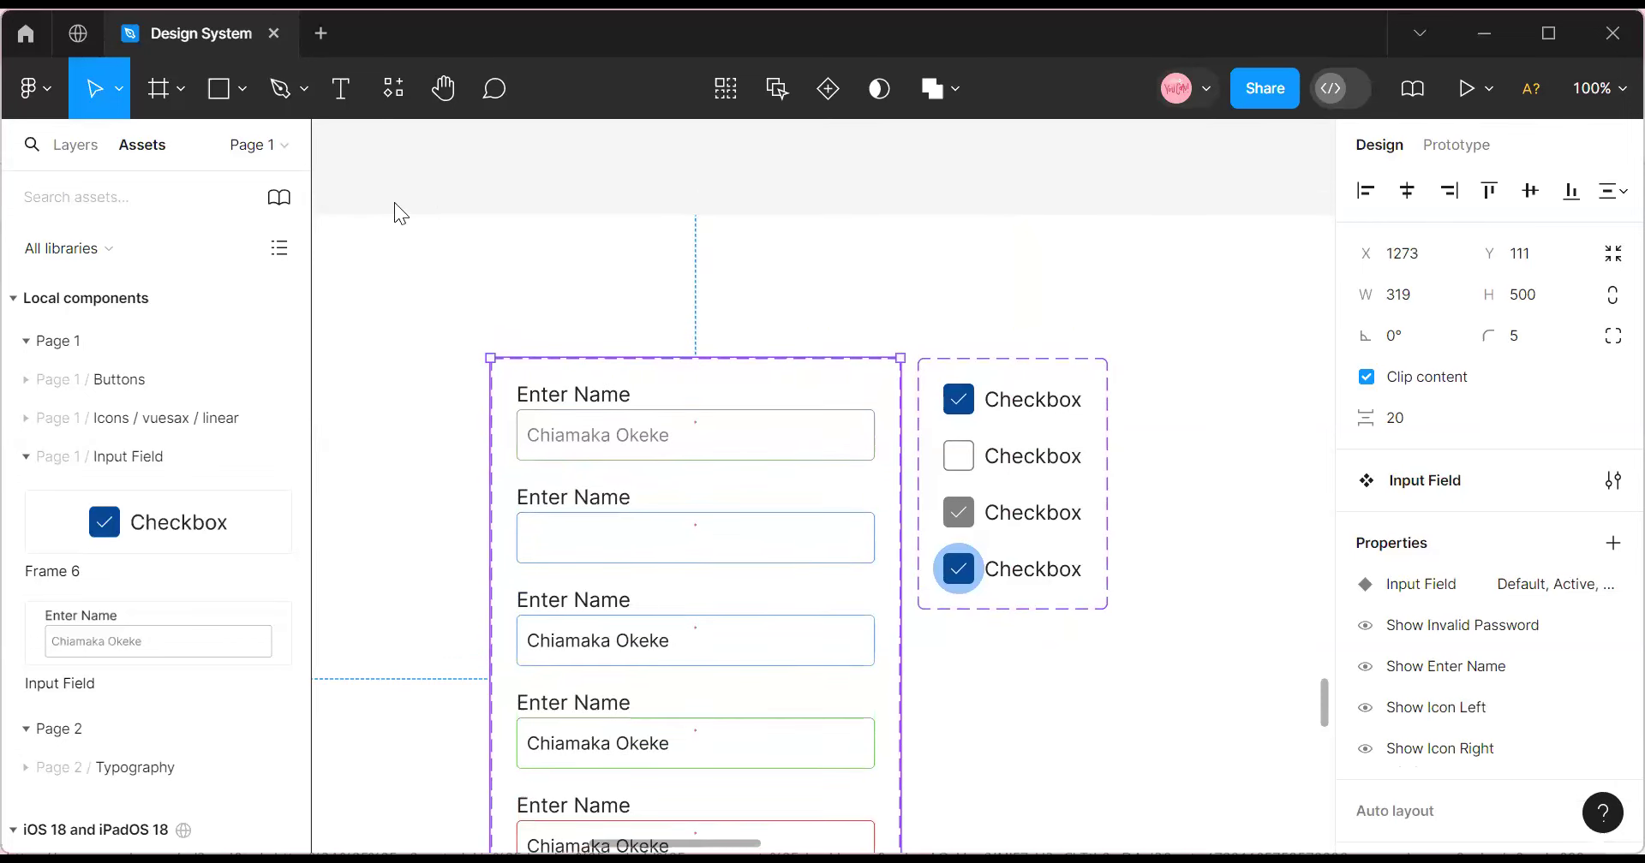
Add an 'Input Field' text heading at size 64 above the input field set.
click(340, 89)
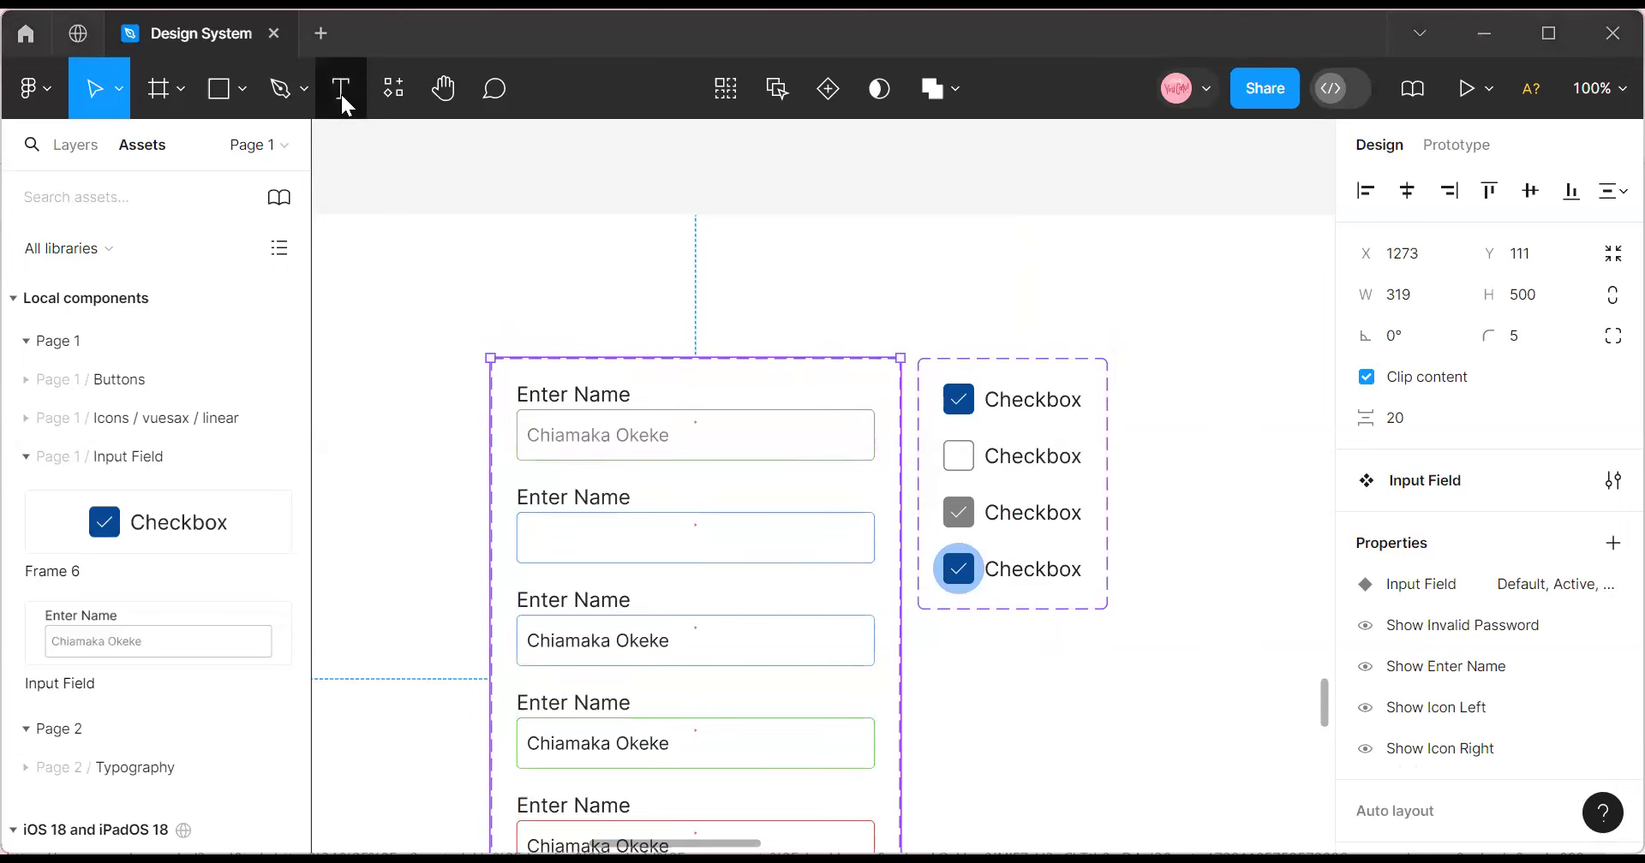
click(588, 332)
text(I)
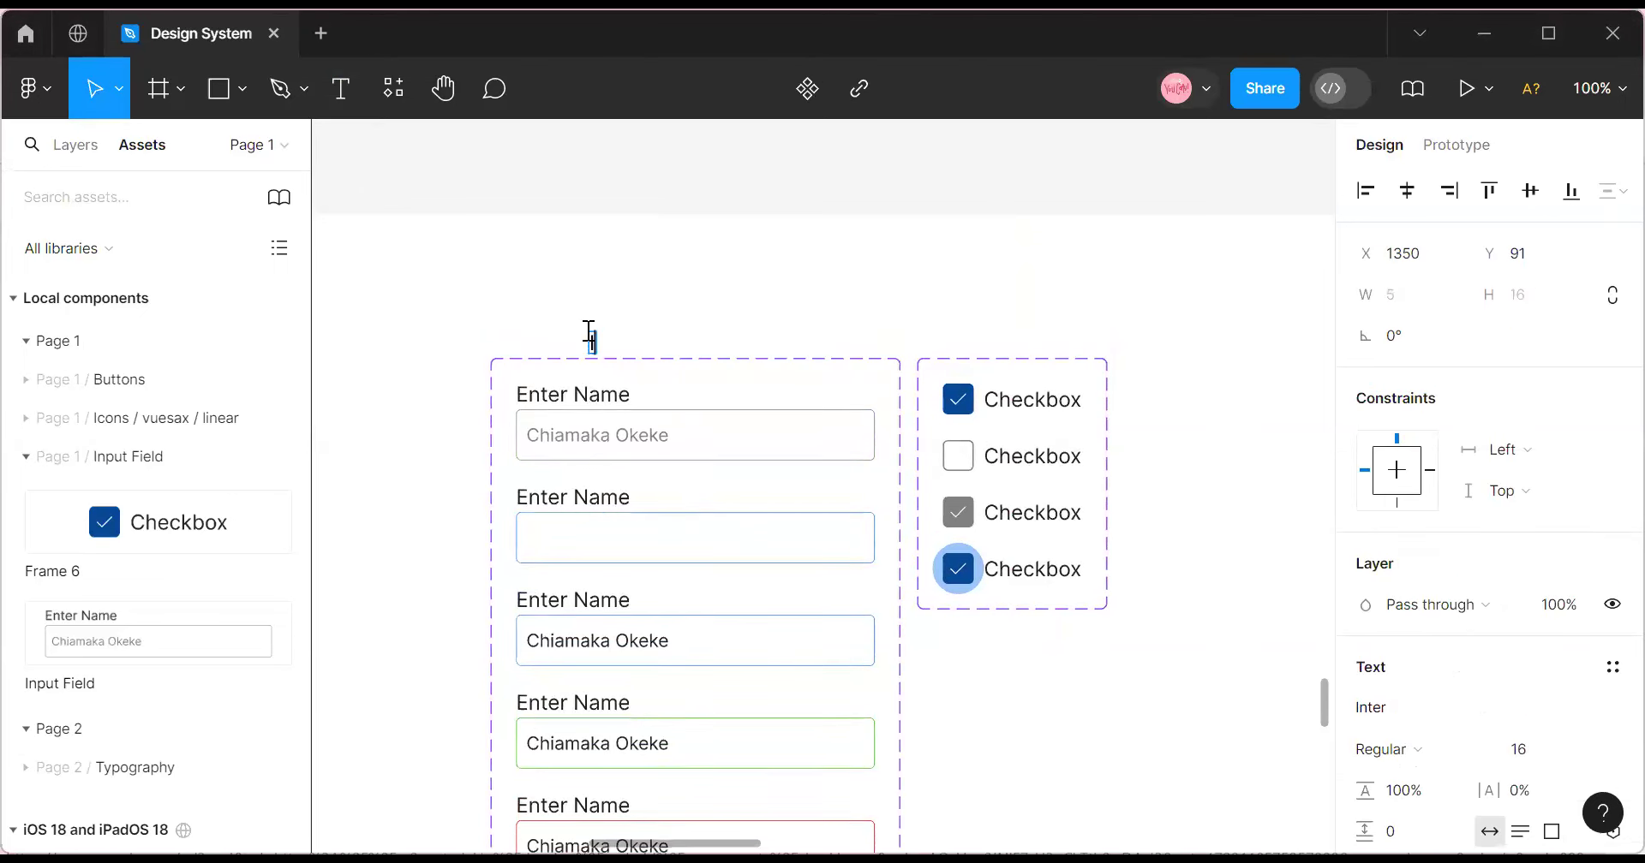
text(nput Field)
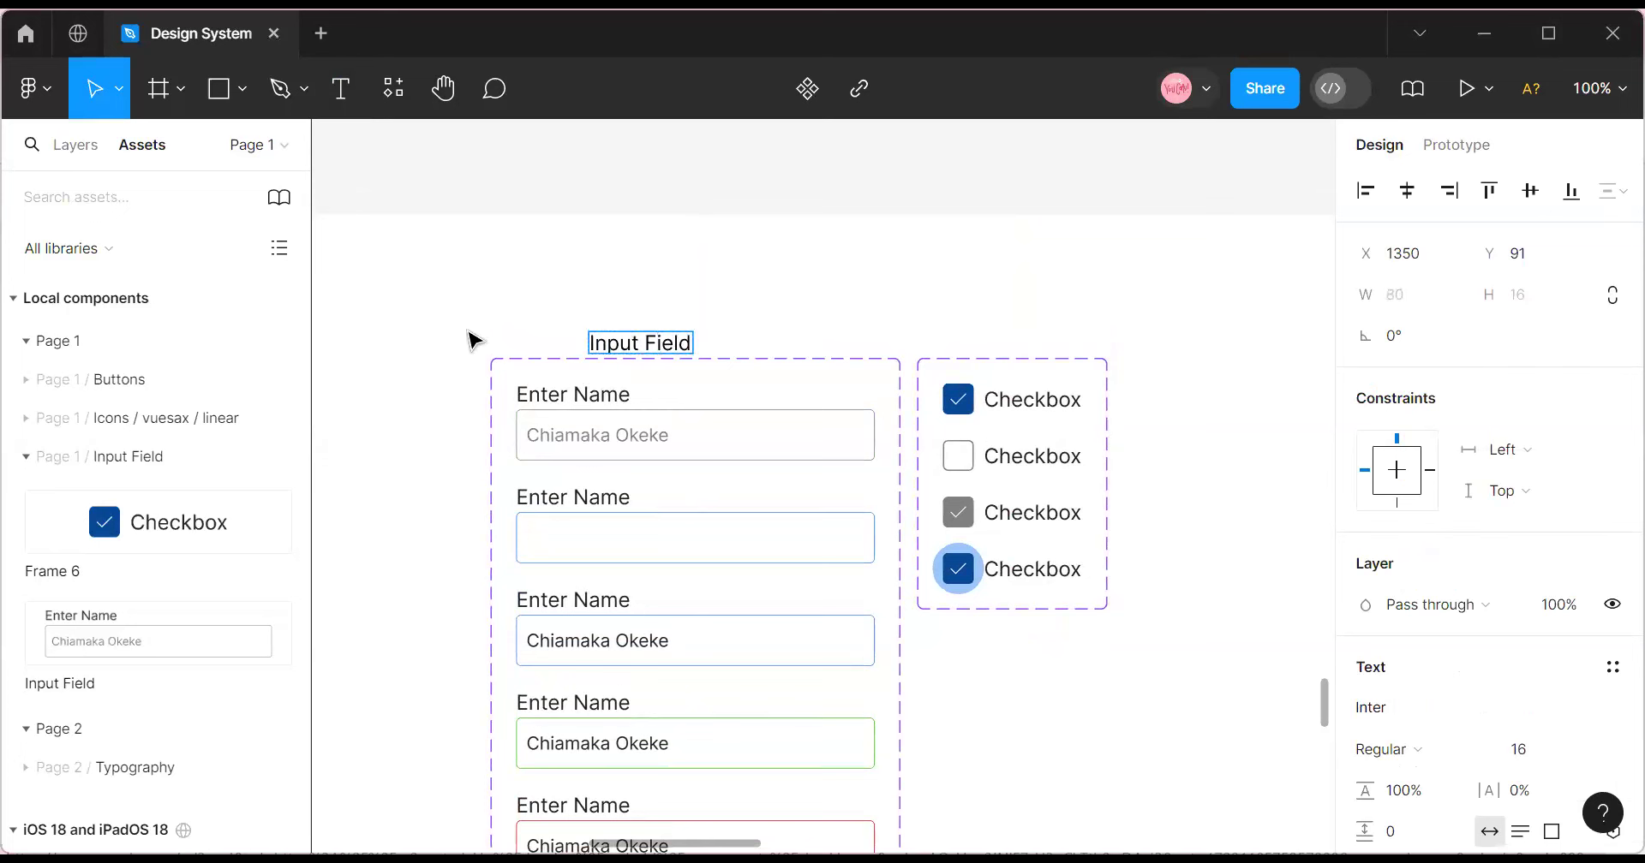
key(Escape)
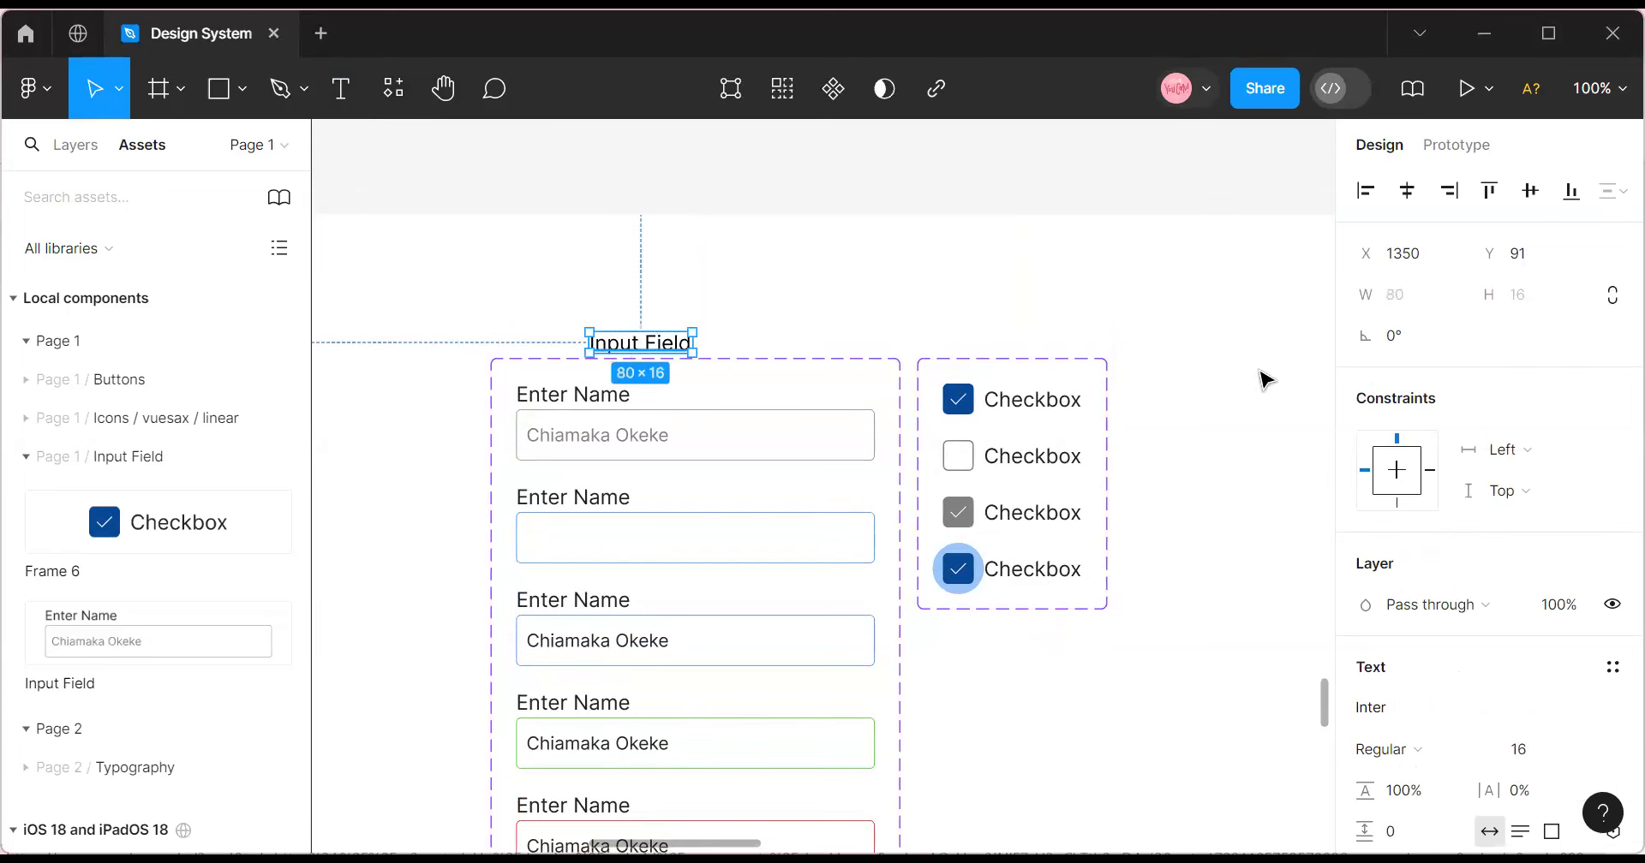
click(1583, 765)
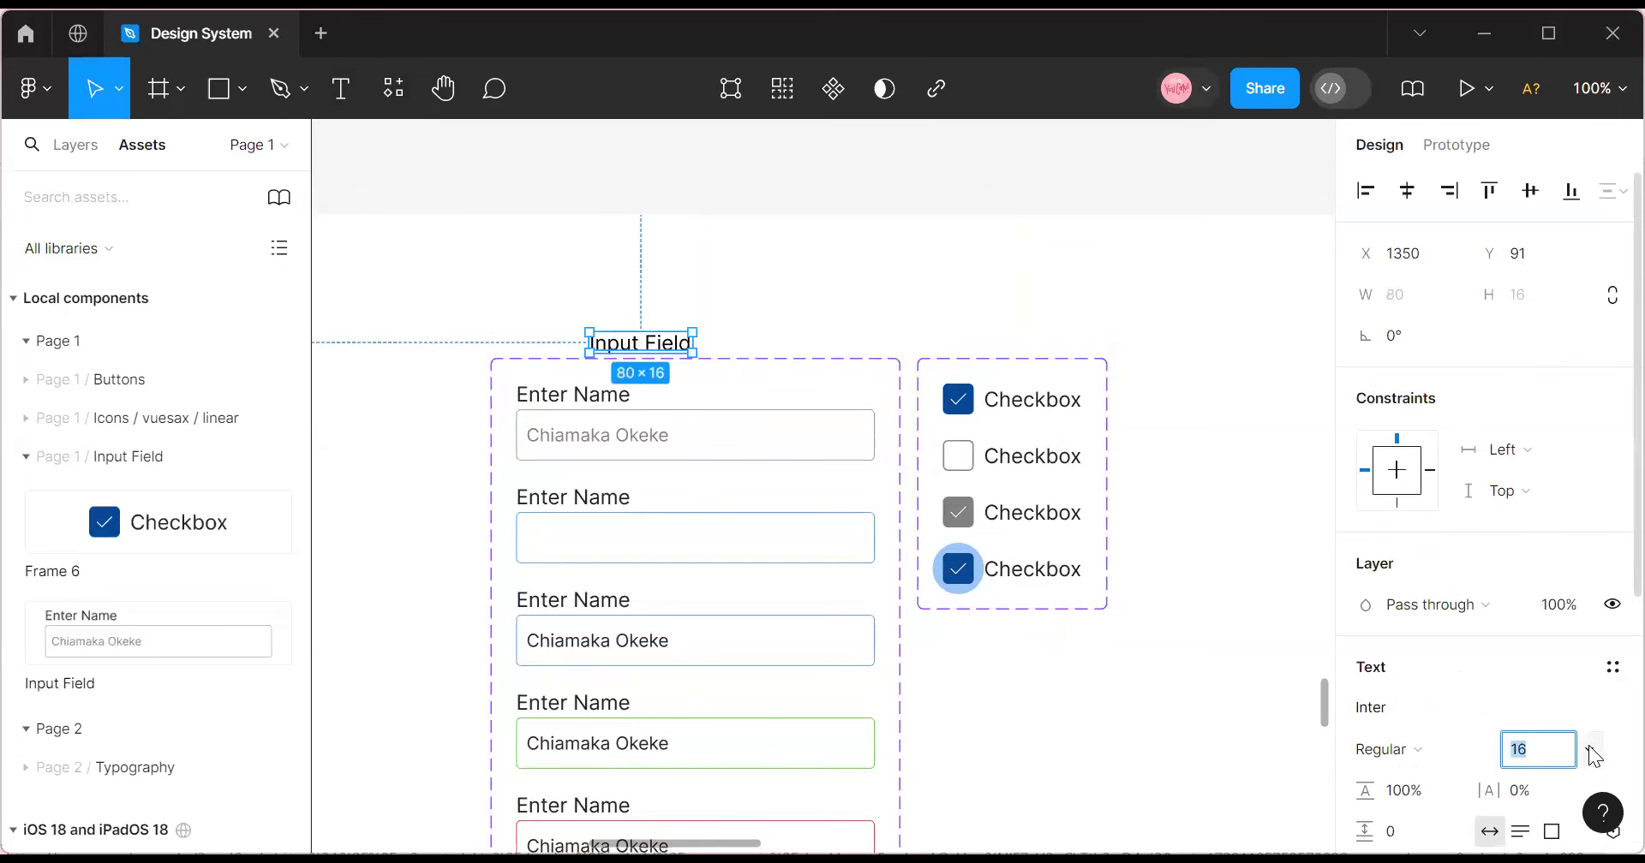
click(1589, 750)
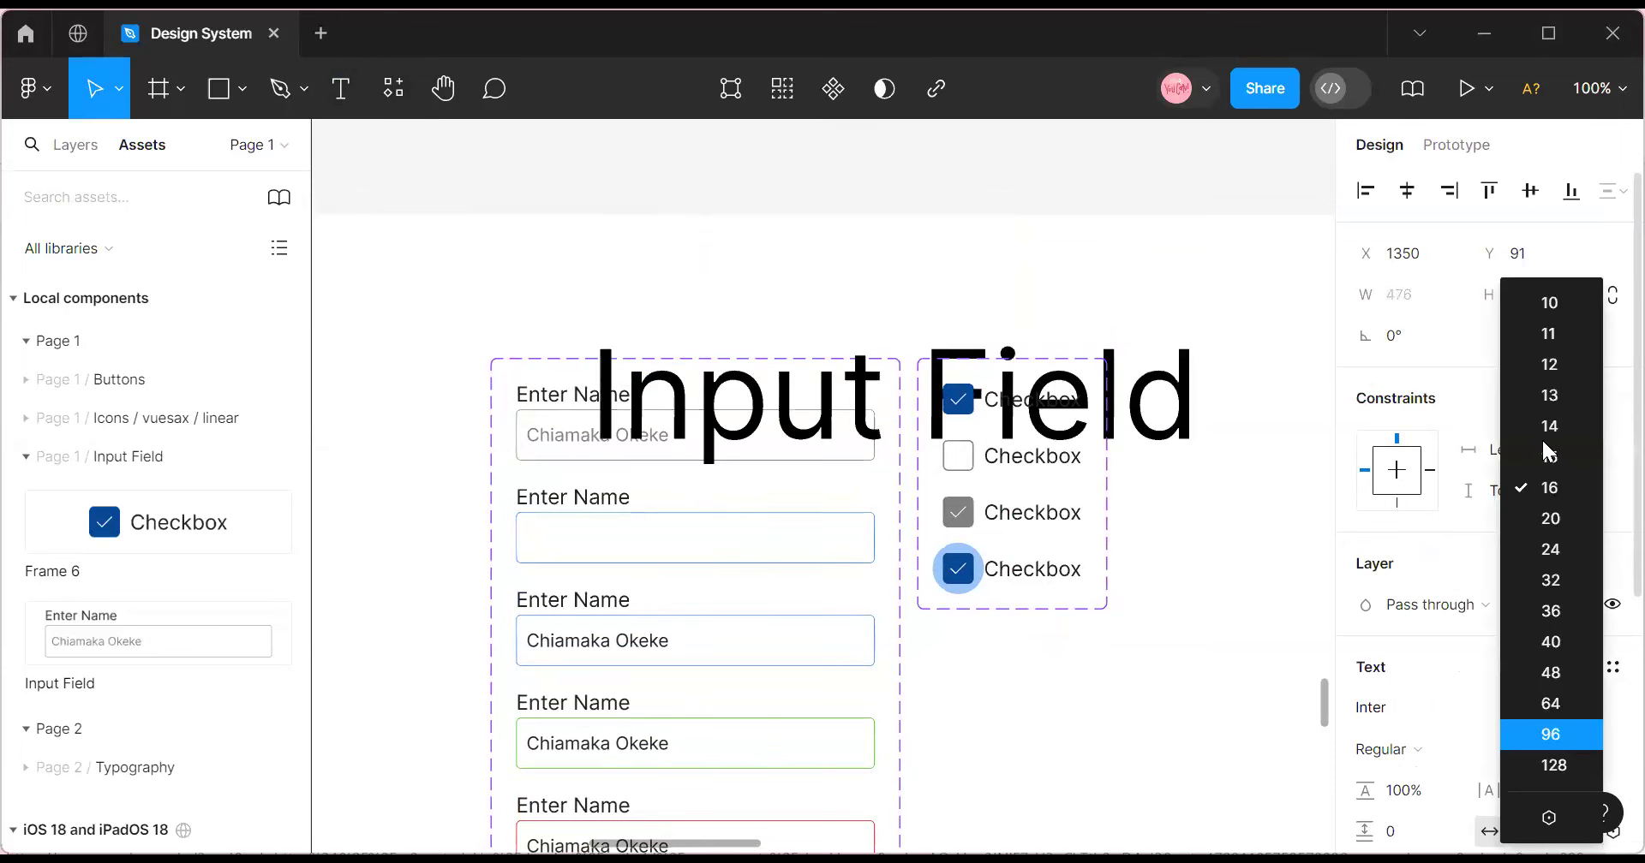
click(1552, 703)
drag(829, 383, 702, 304)
Colour the heading Secondary Color 40%, reduce it to size 40, and drag a copy across.
scroll(1533, 677, down, 3)
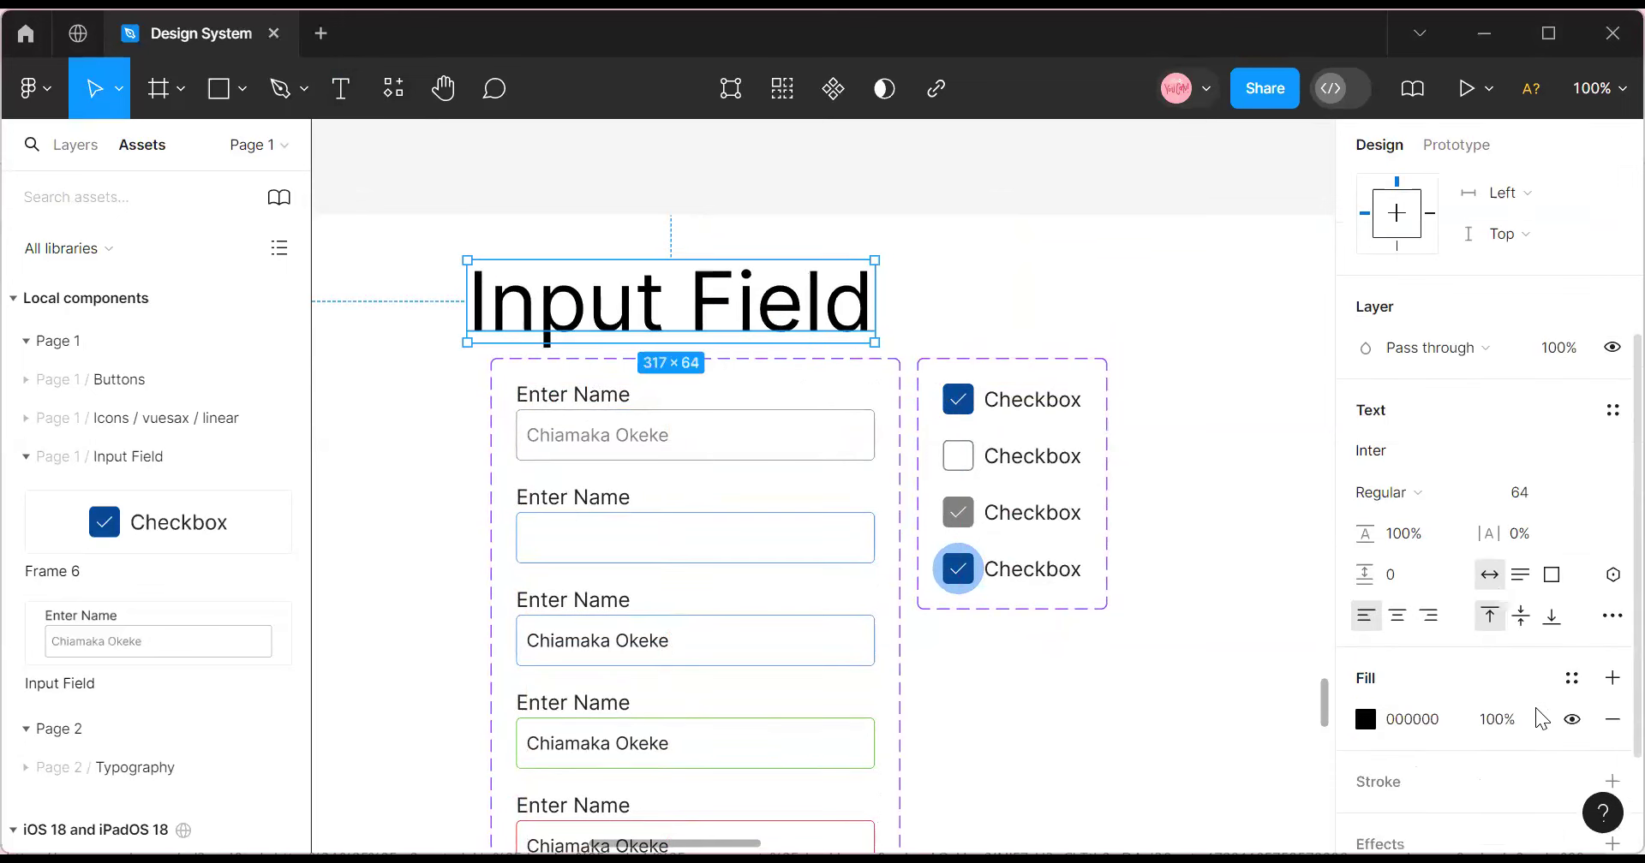
click(1571, 678)
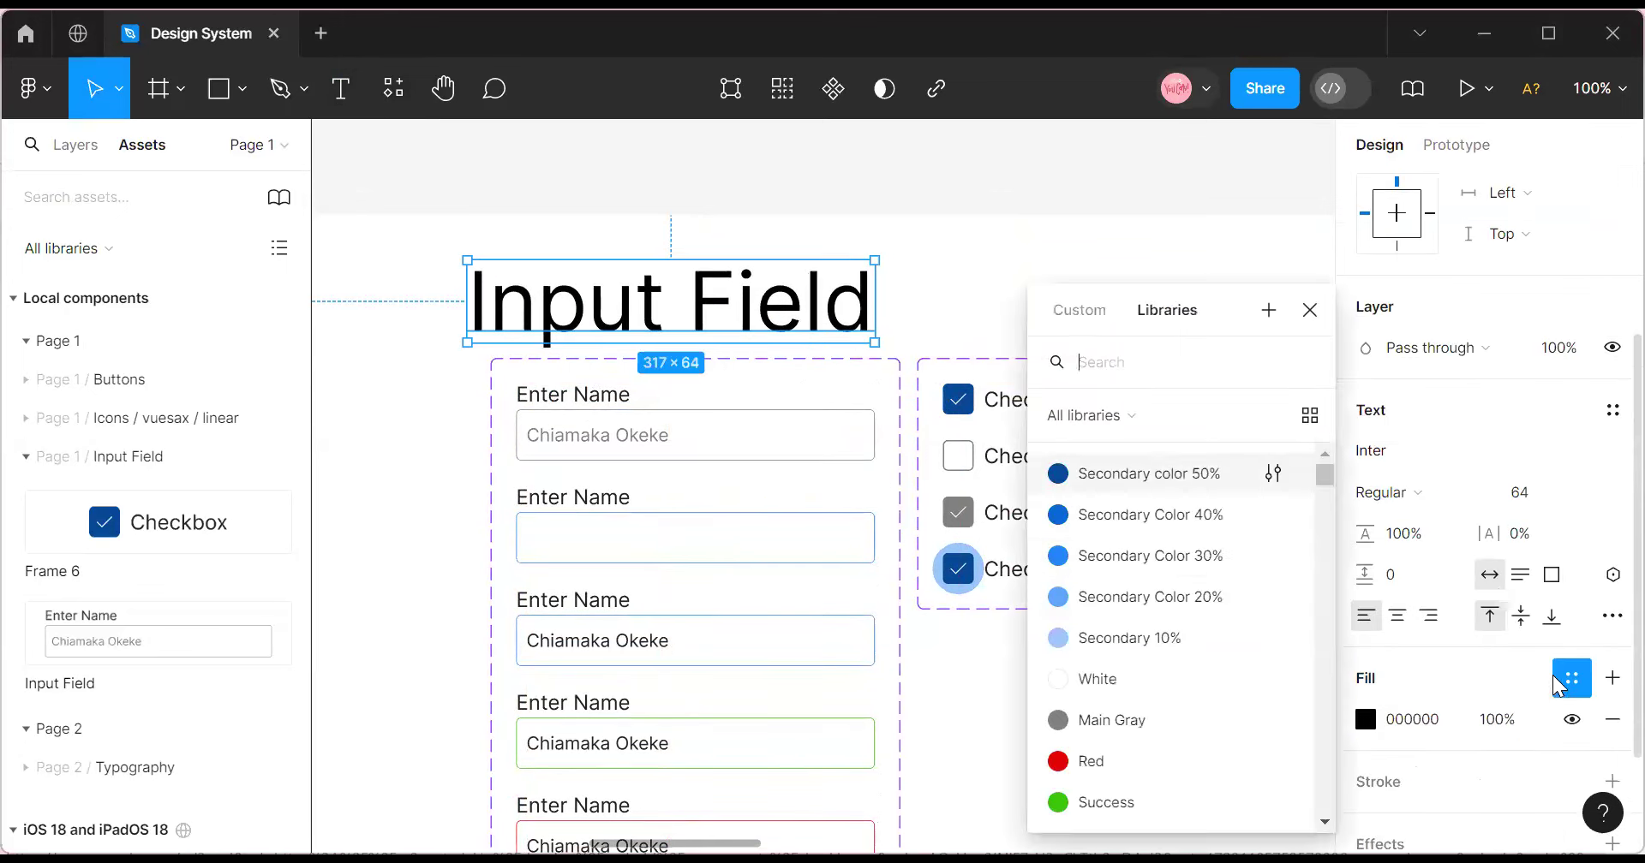
click(1189, 521)
key(Escape)
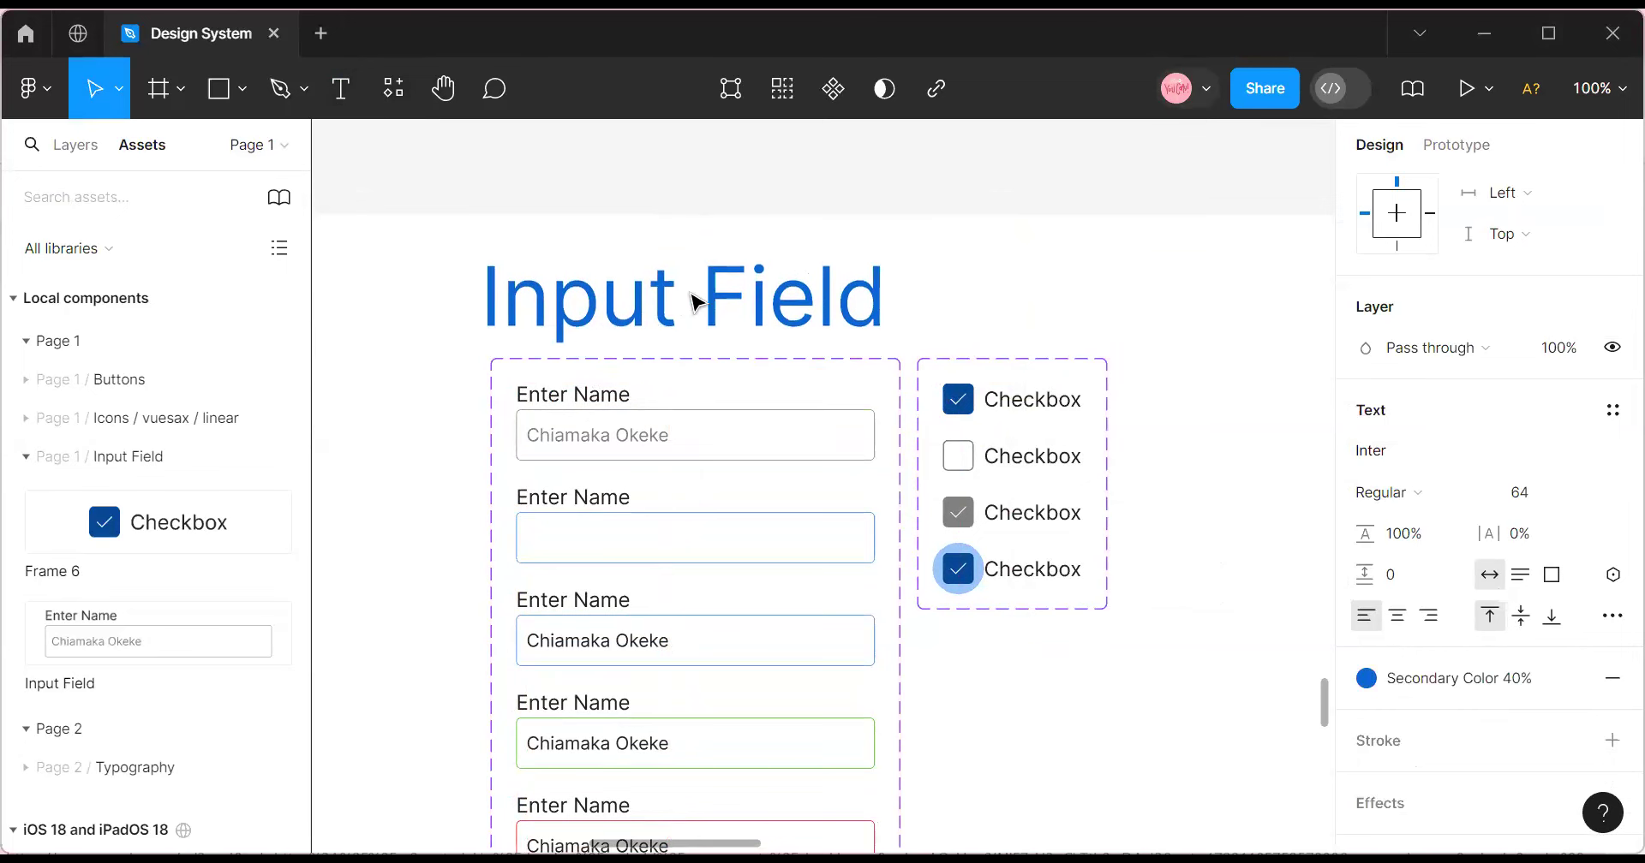
click(1588, 495)
click(1561, 494)
double_click(638, 301)
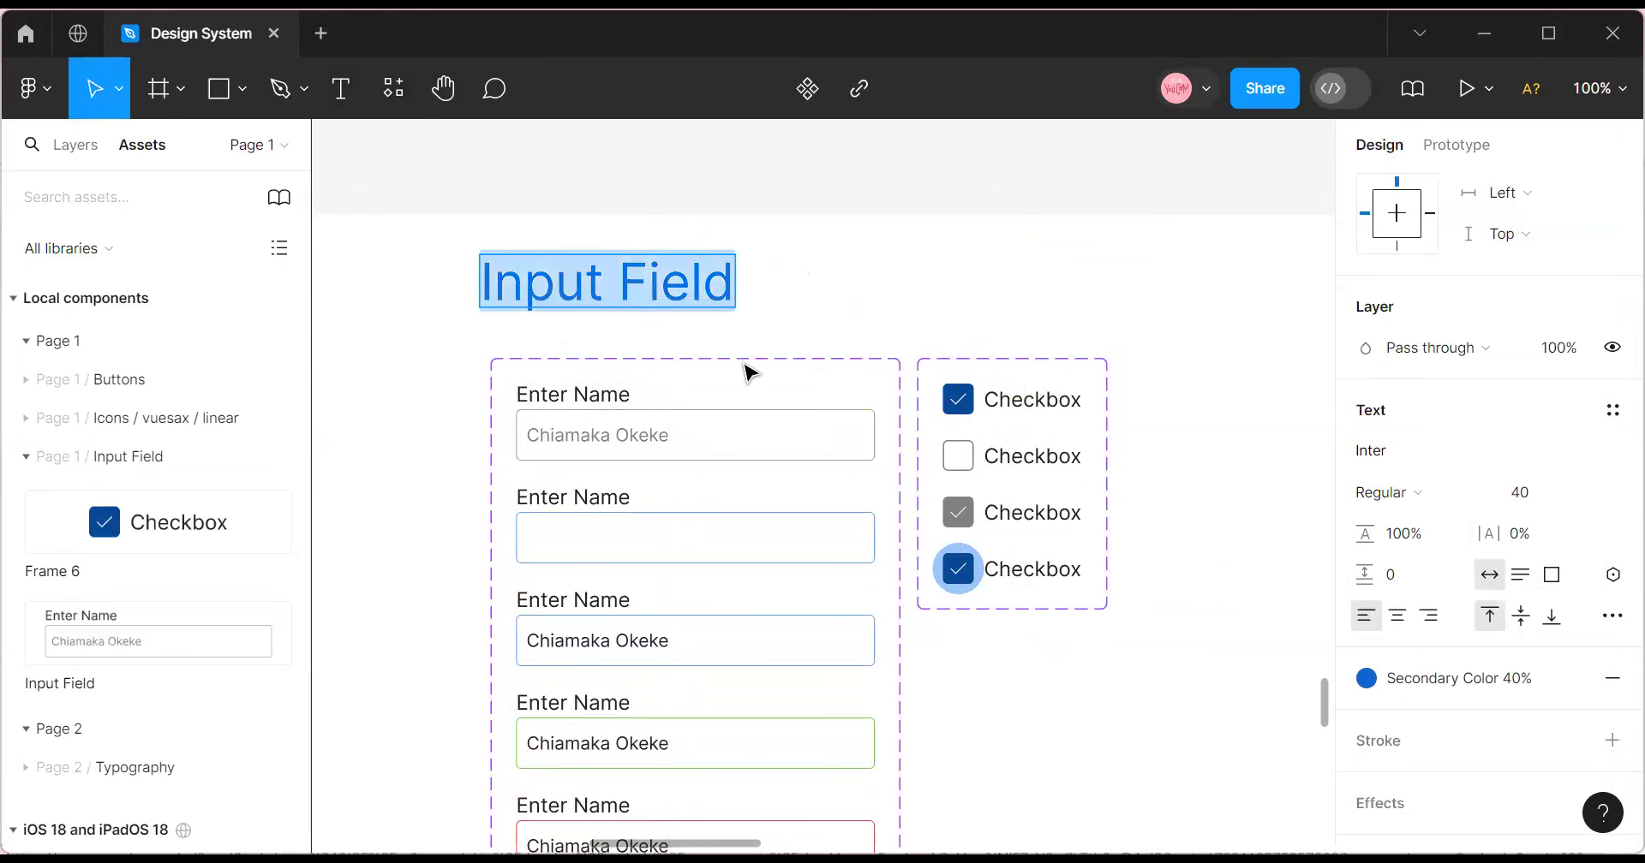
key(Escape)
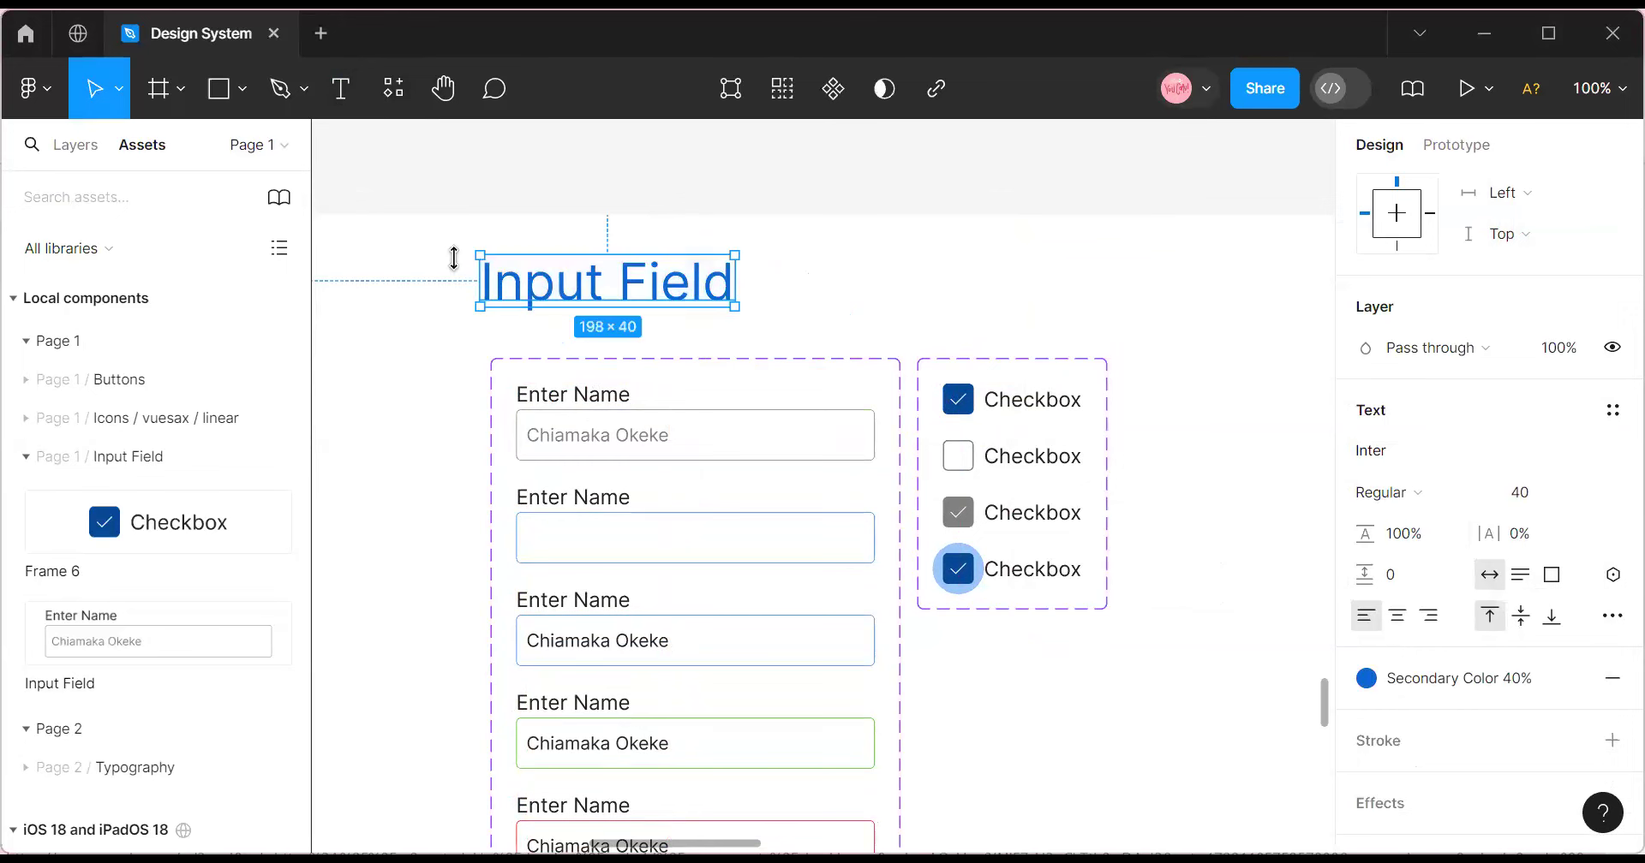
drag(634, 300, 1032, 321)
Retype the copied heading as 'Checkbox', set it to size 24, and place it above the checkbox set.
double_click(1033, 321)
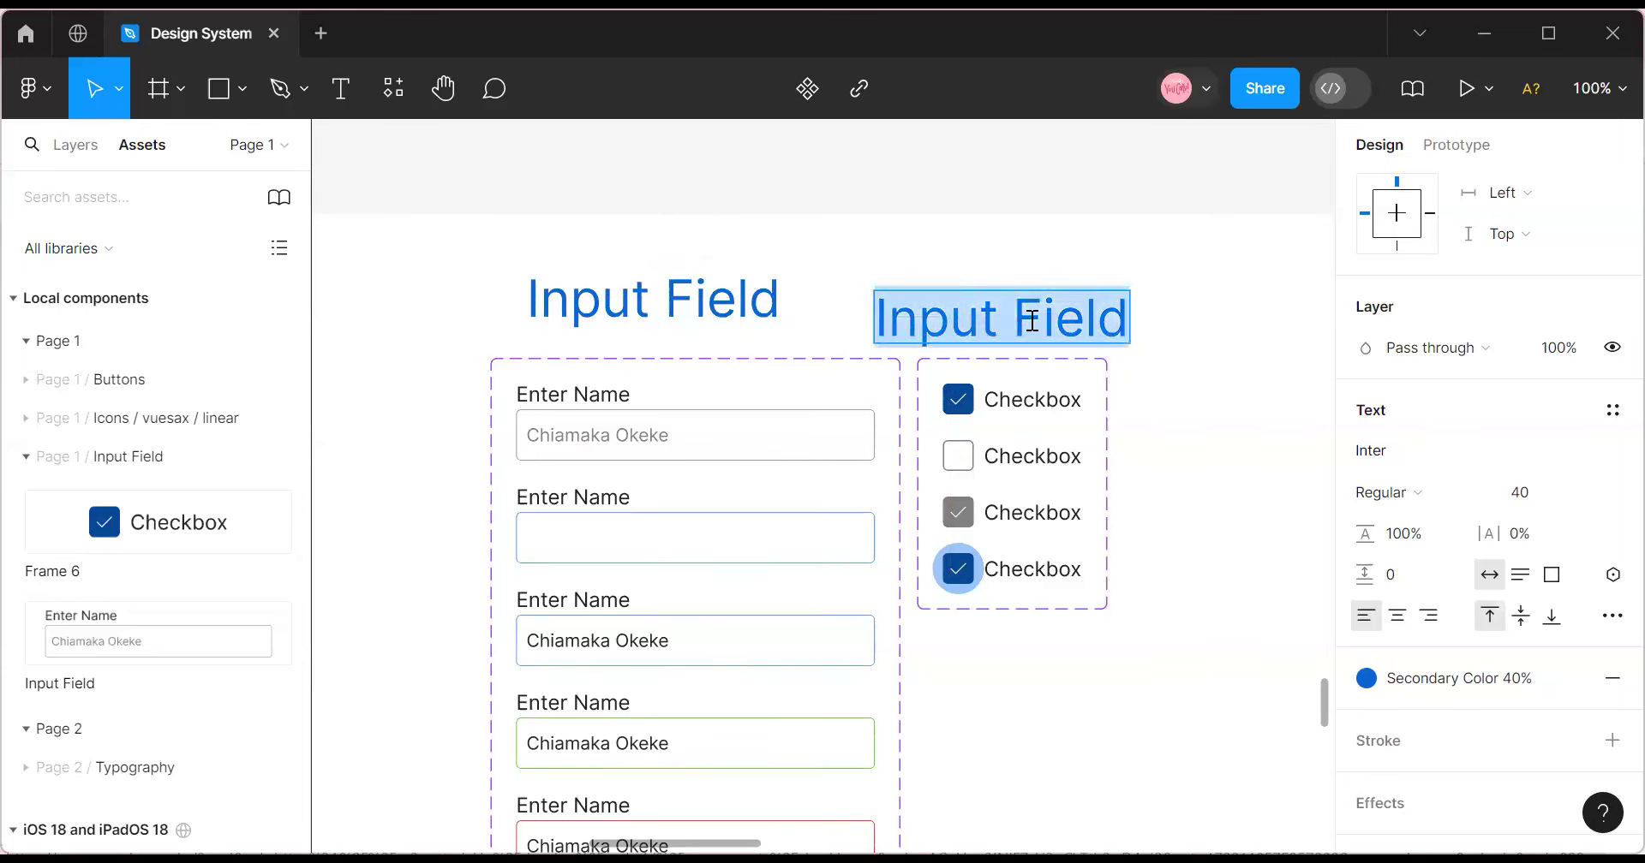
text(Che)
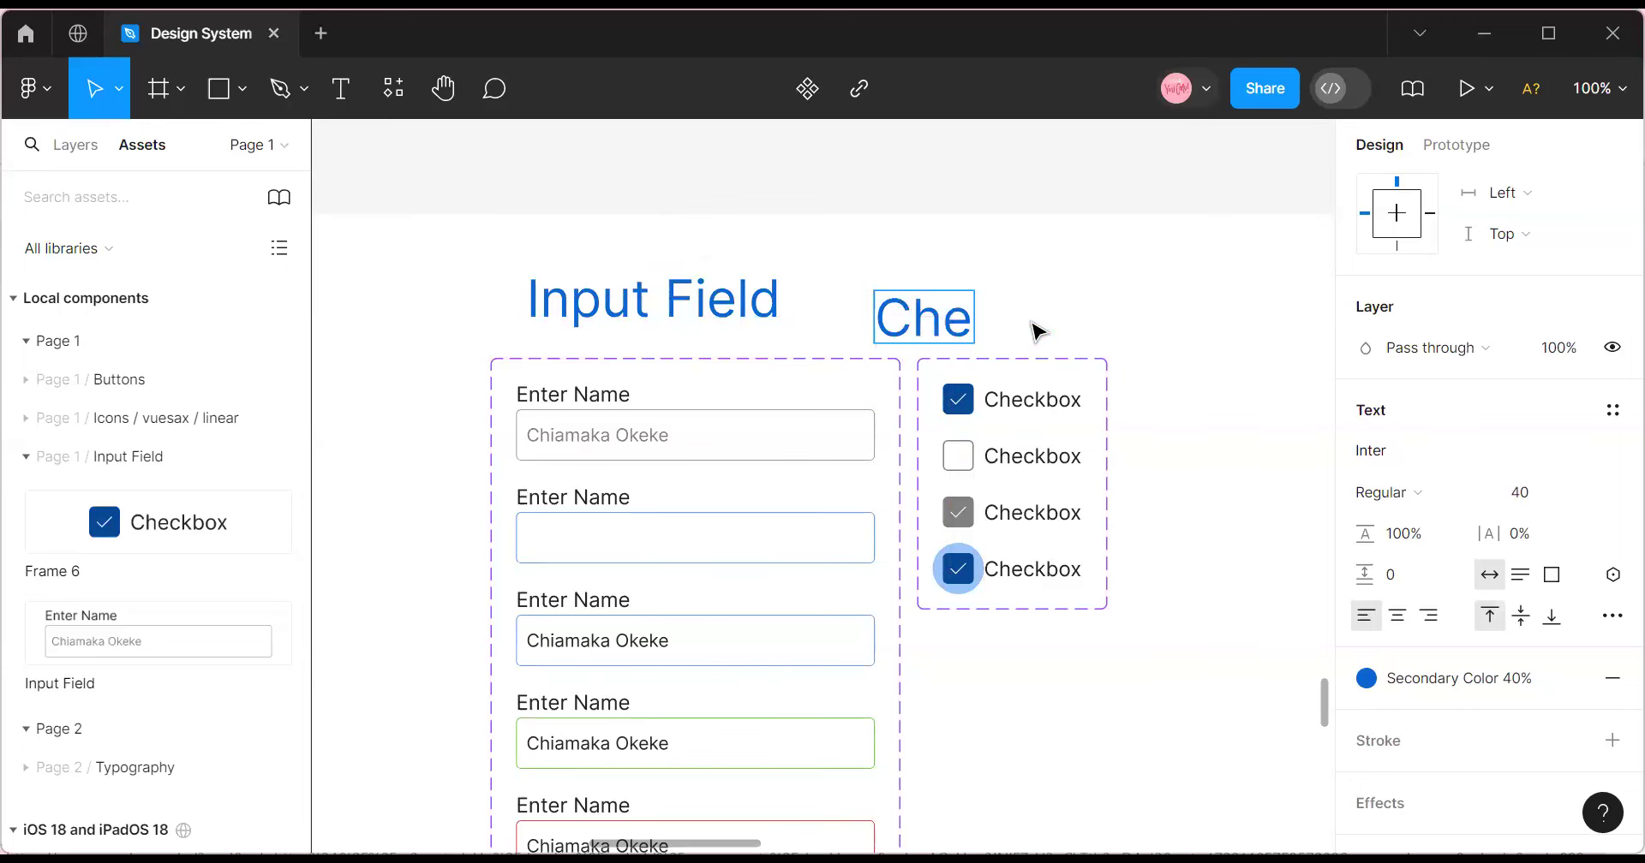
text(ck B)
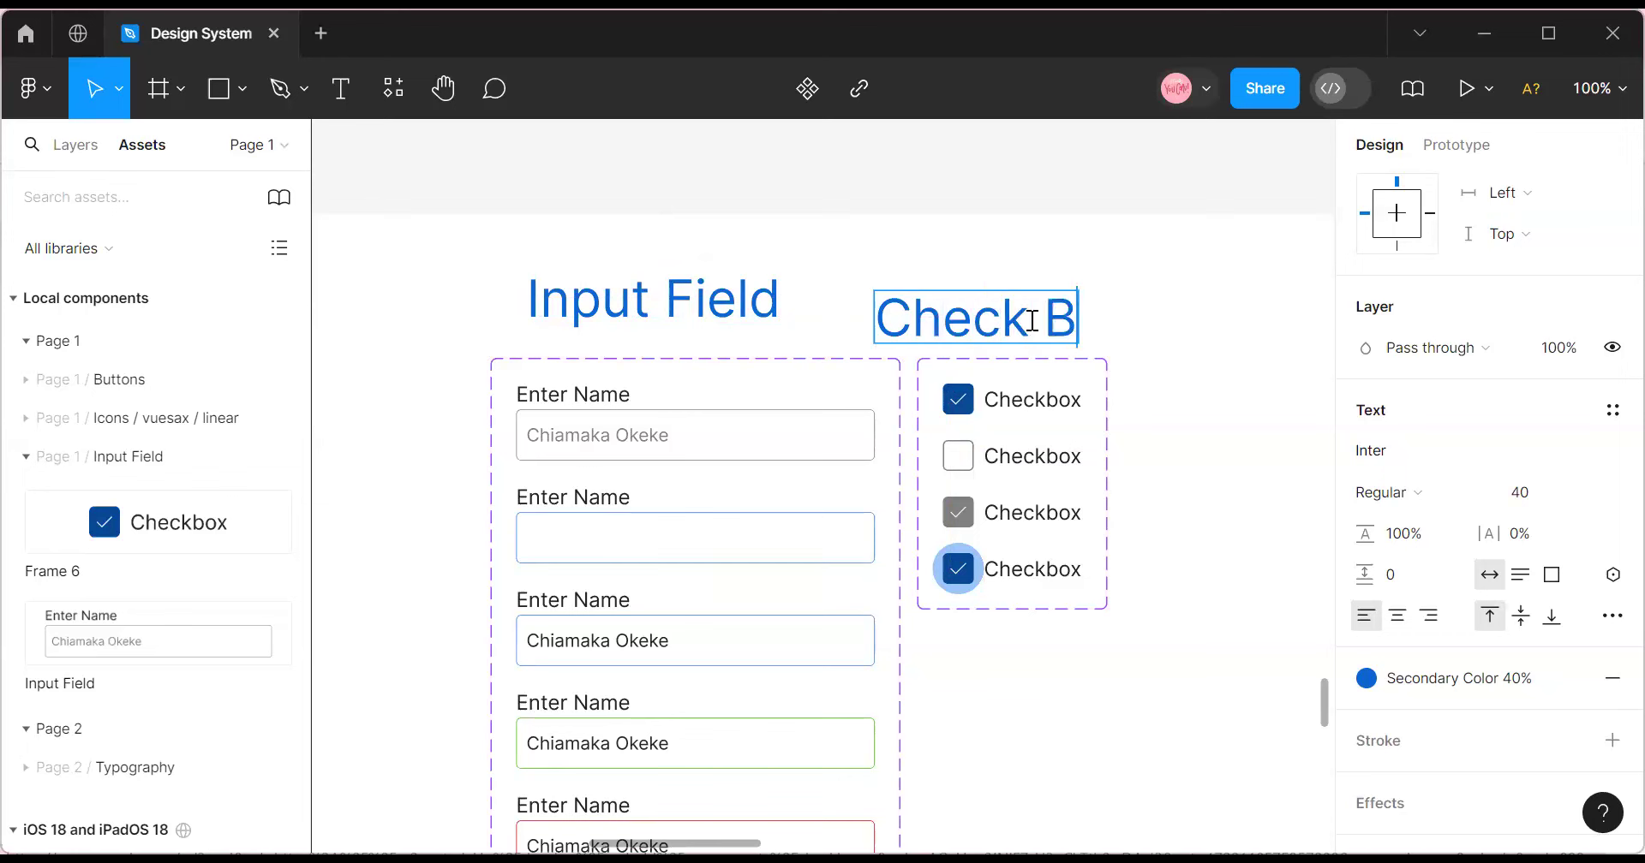
key(BackSpace)
key(BackSpace)
text(box)
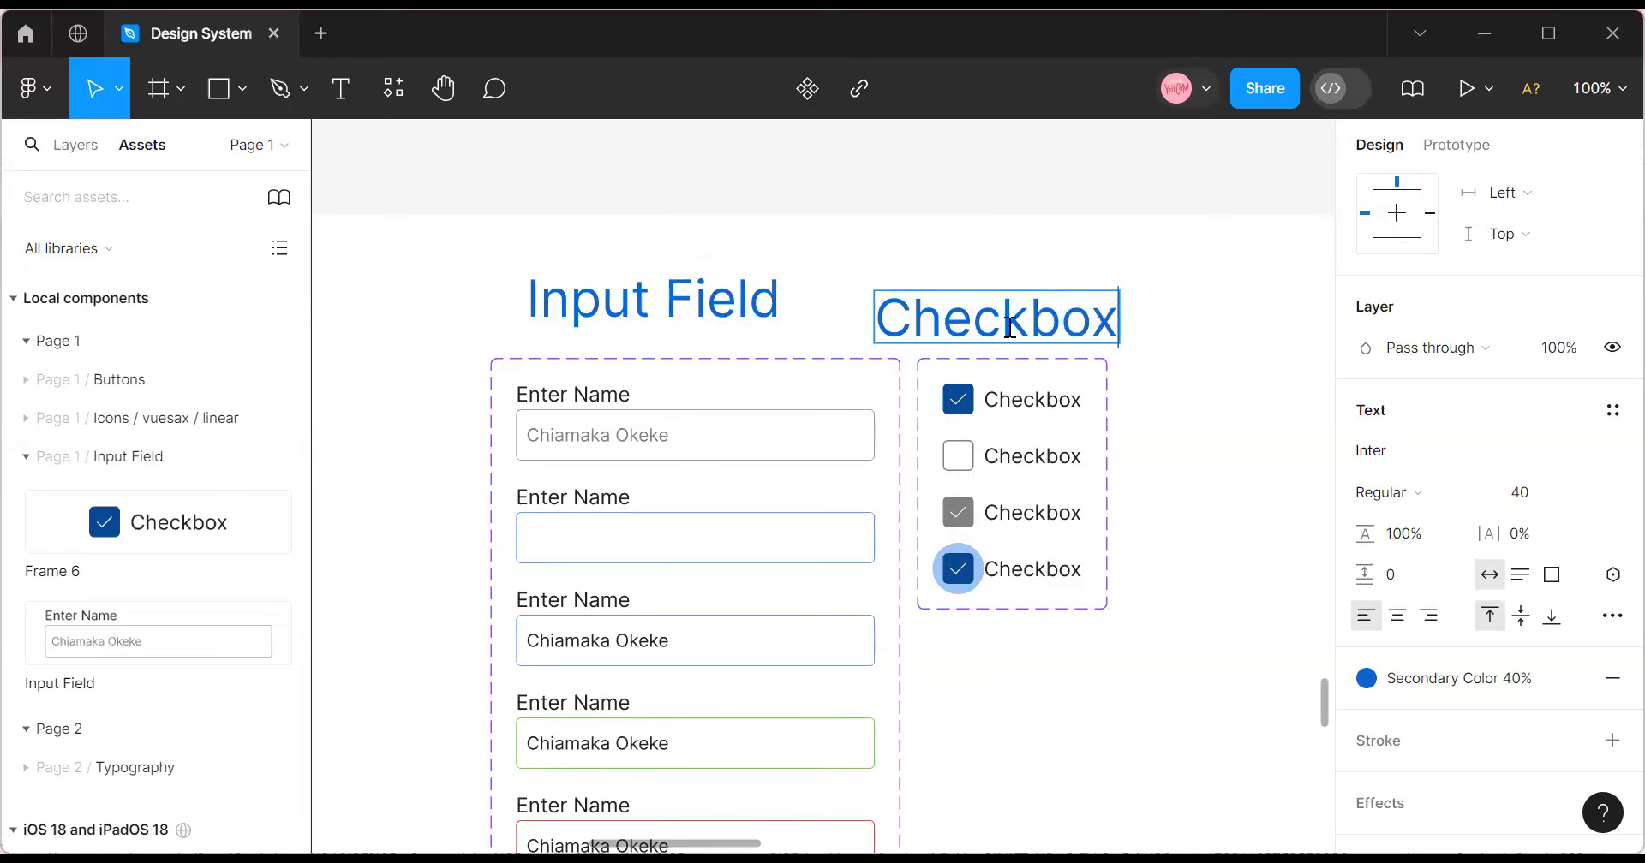
key(Escape)
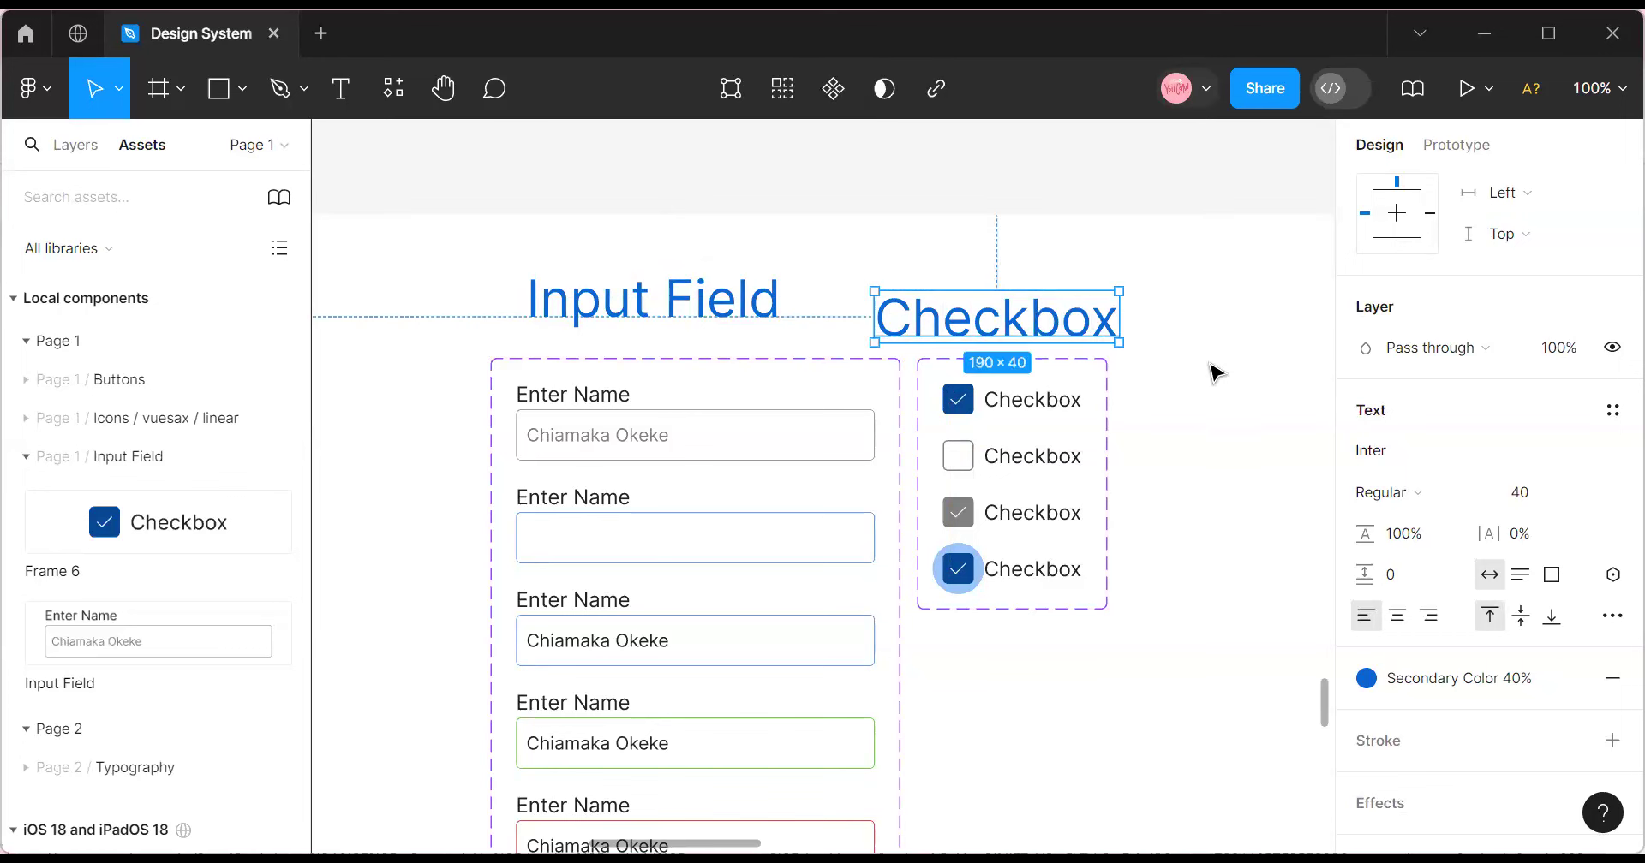
click(1590, 497)
click(1572, 432)
drag(998, 305, 1024, 310)
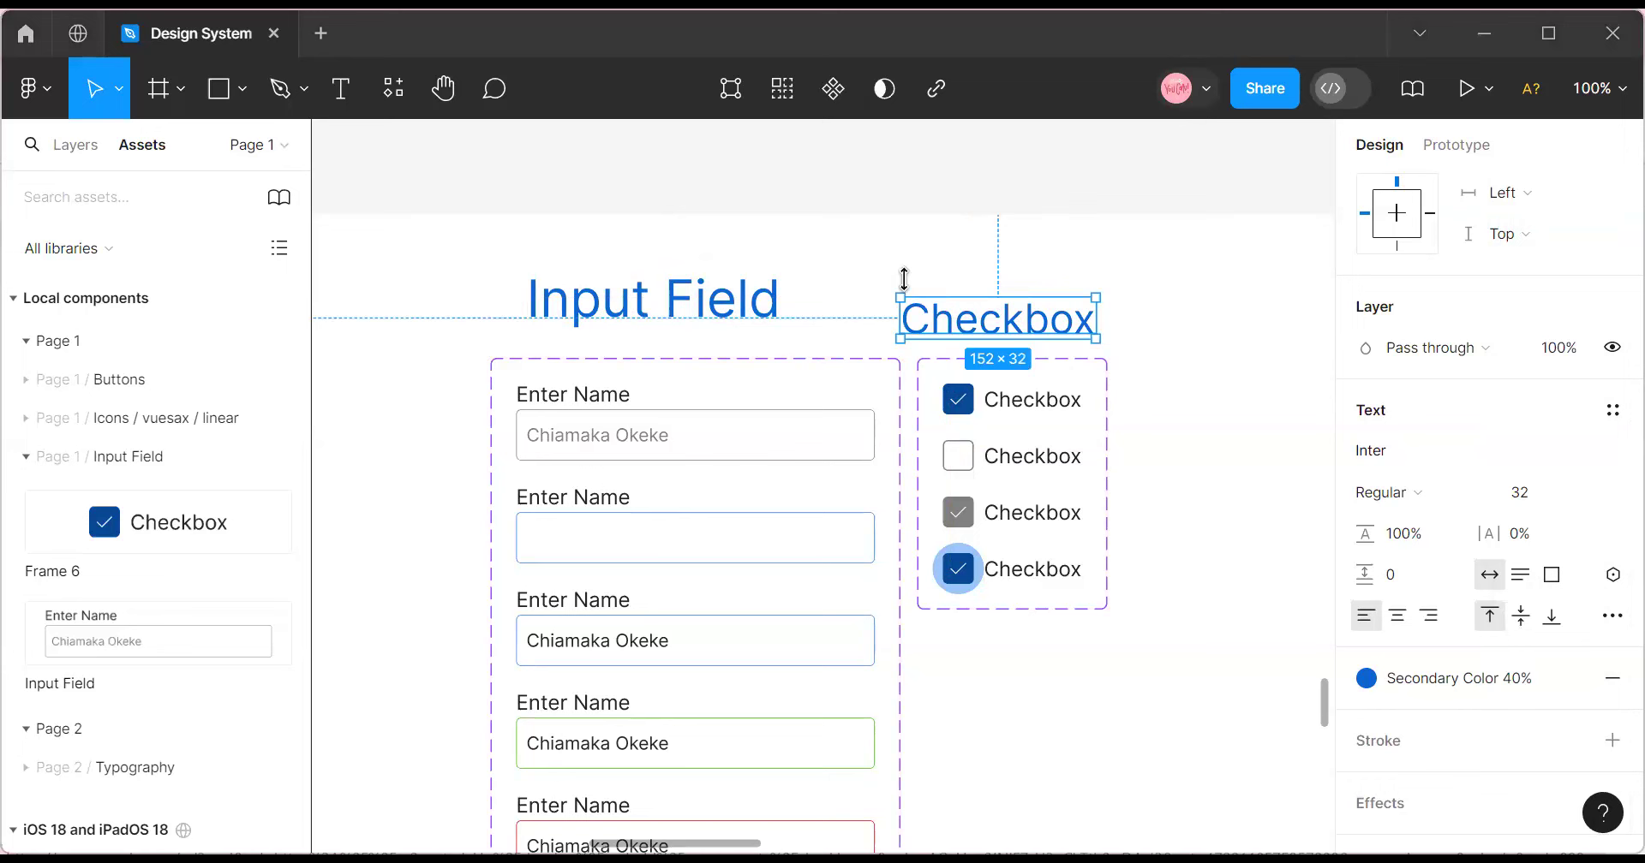
click(745, 301)
click(948, 328)
drag(947, 322, 1051, 332)
click(1593, 494)
click(1551, 462)
Set the Input Field heading to size 32 and lower it toward its set.
click(711, 317)
click(1573, 497)
click(1589, 493)
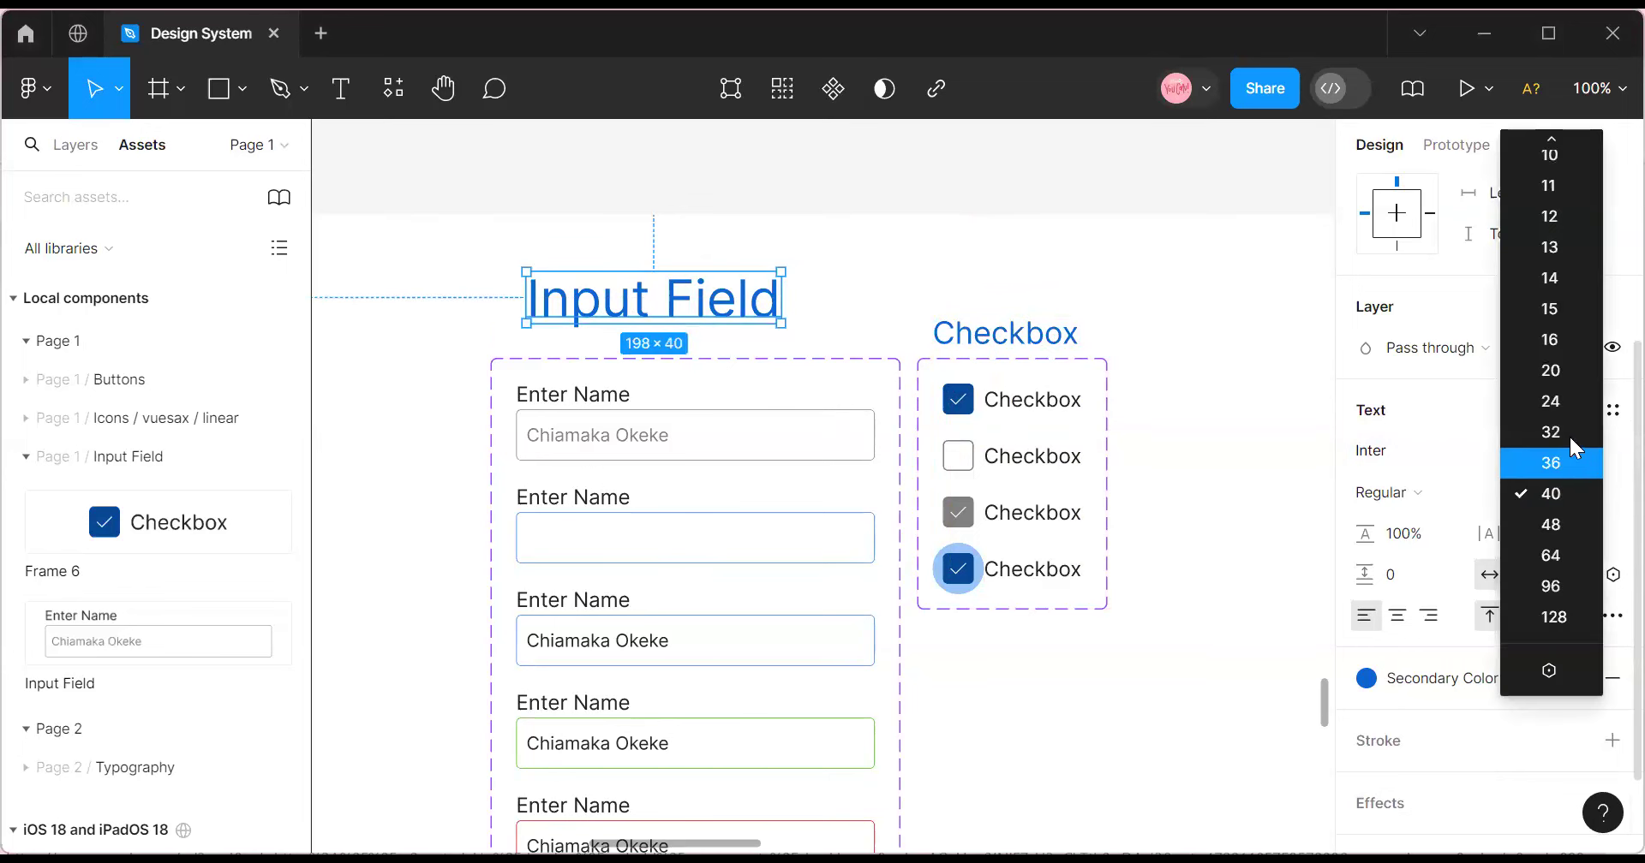
click(1542, 433)
drag(672, 294, 696, 332)
scroll(1530, 448, up, 3)
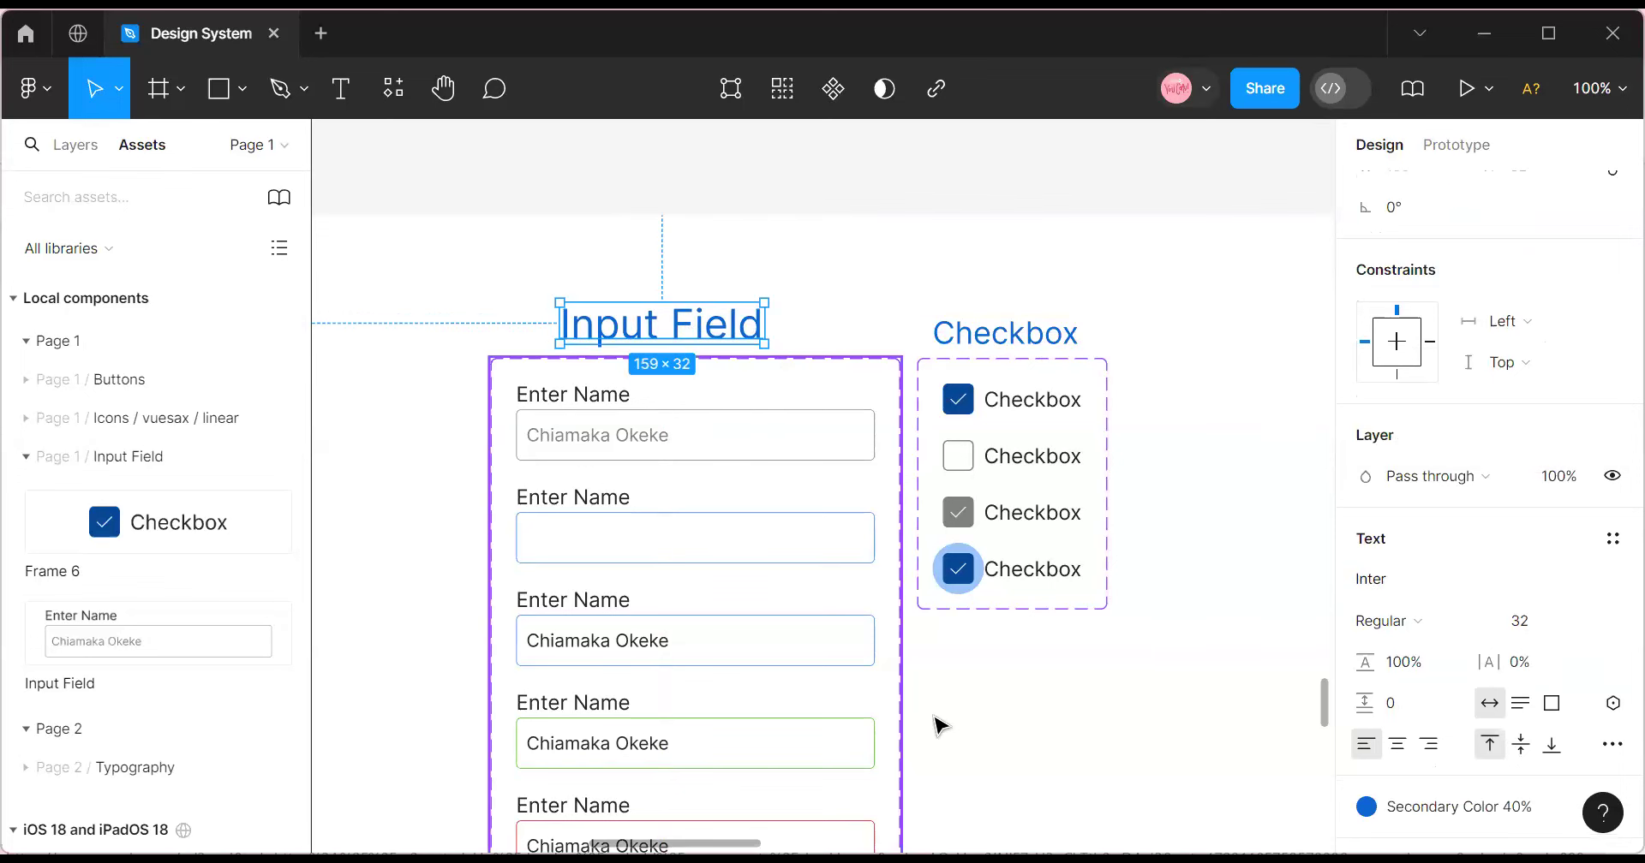
scroll(557, 282, right, 3)
scroll(557, 282, left, 3)
scroll(557, 281, right, 3)
scroll(557, 282, left, 2)
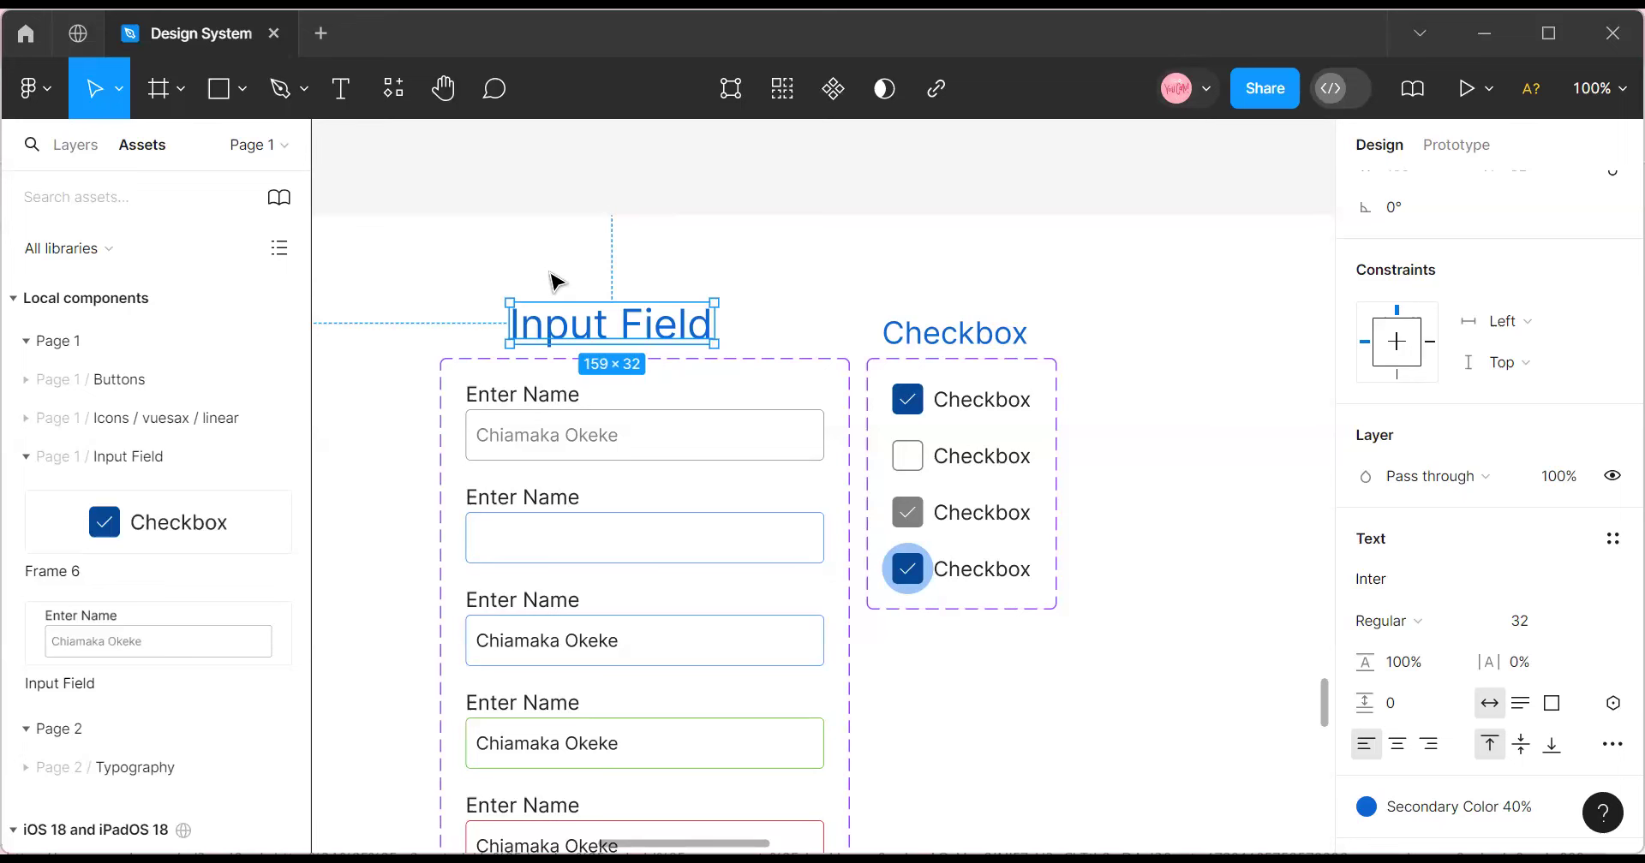
scroll(532, 466, right, 2)
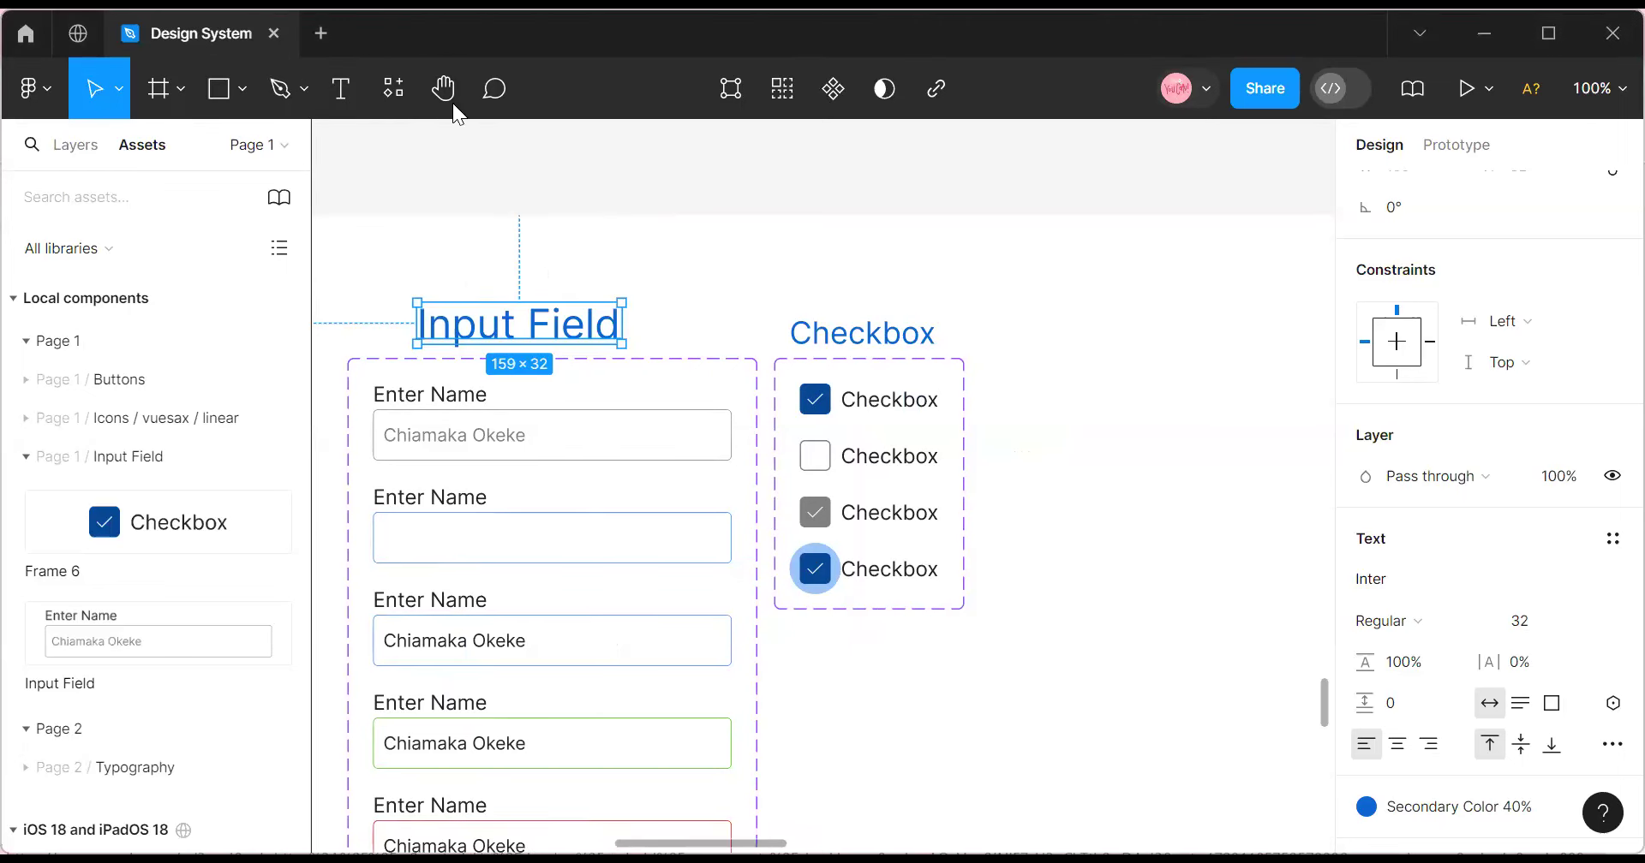
click(852, 362)
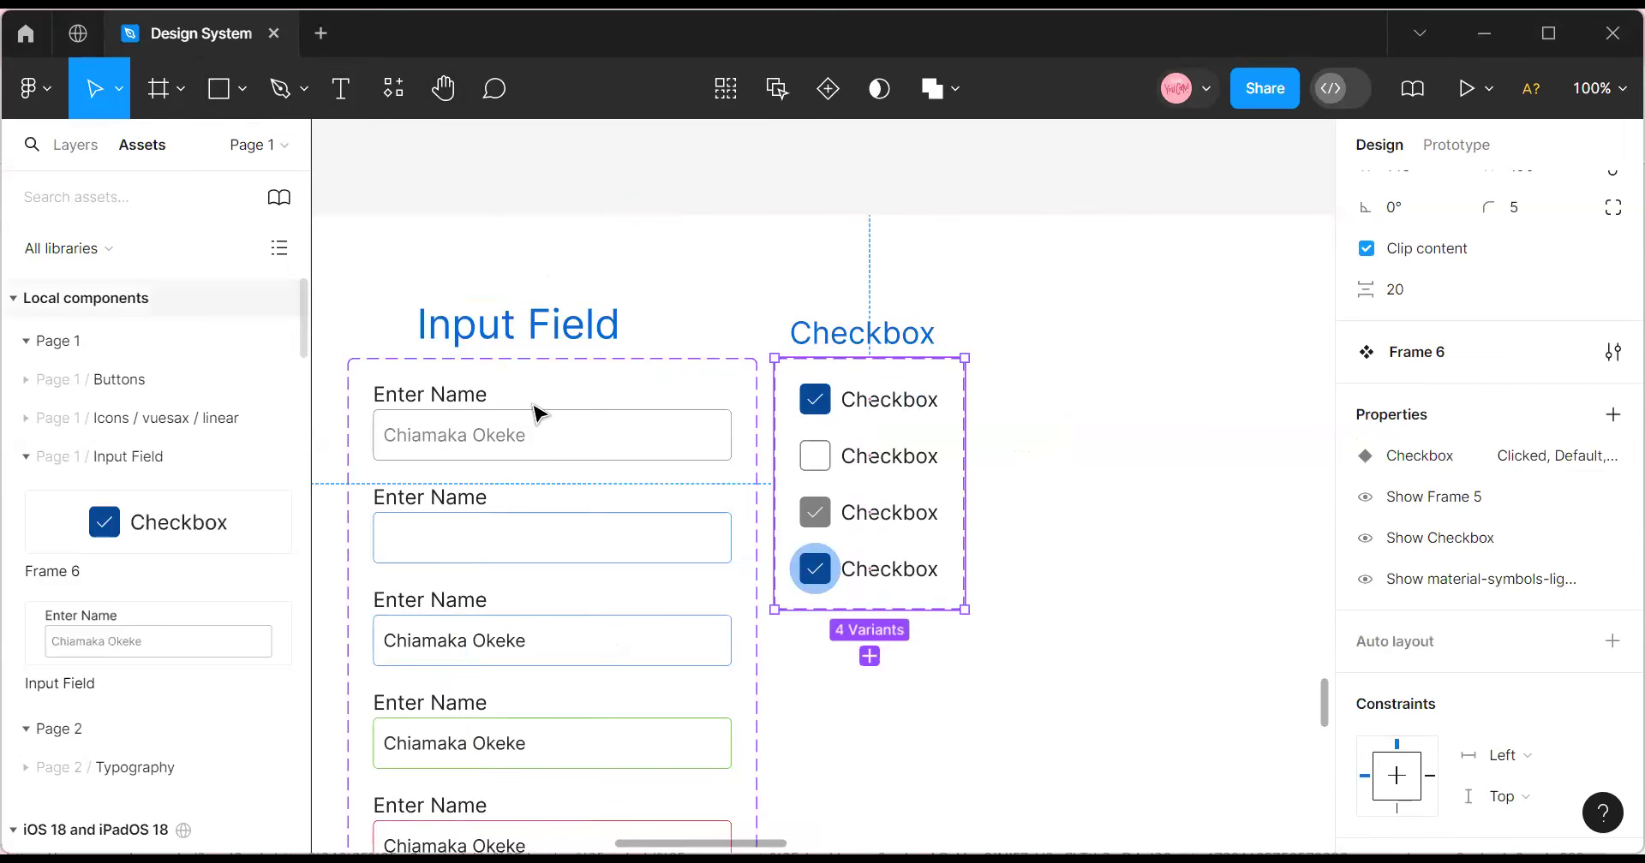
scroll(822, 488, right, 4)
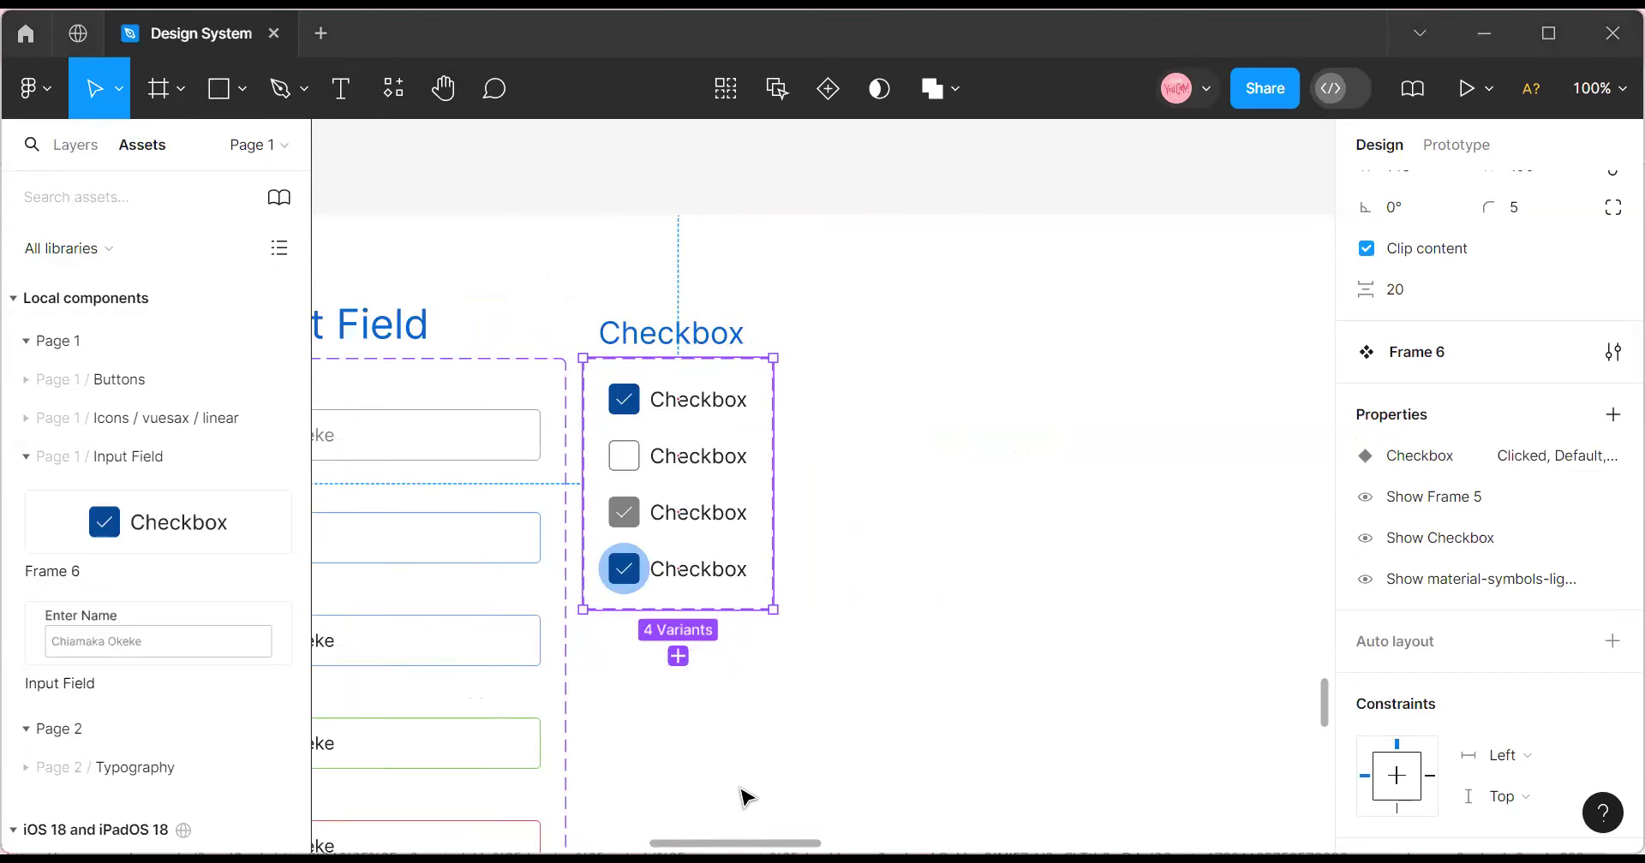
scroll(822, 479, left, 3)
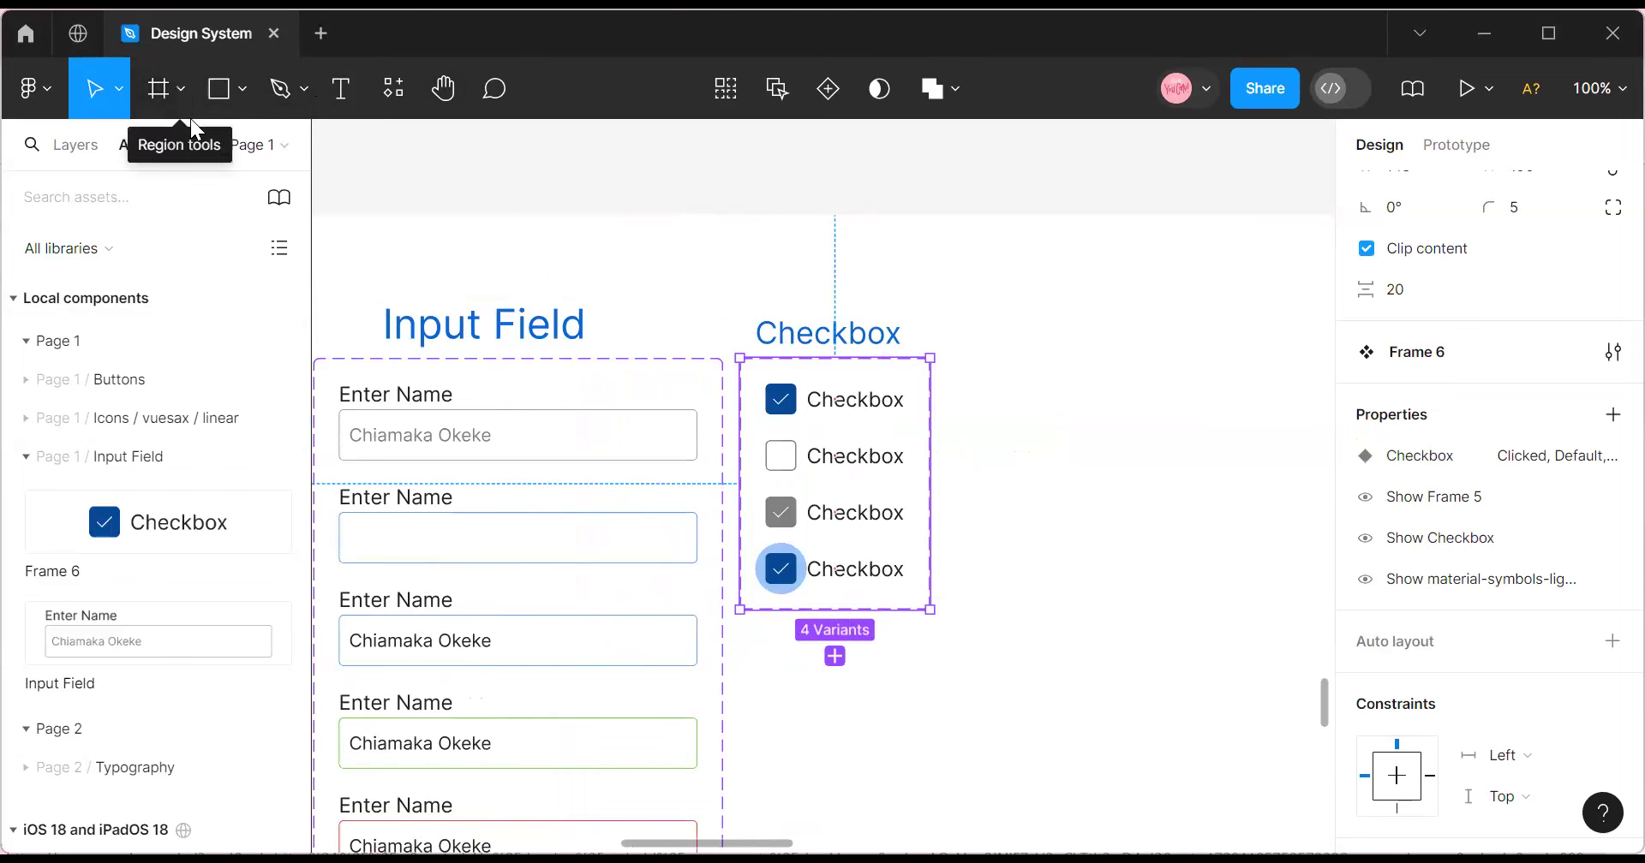
Draw a small frame beside the Checkbox set.
click(177, 90)
click(180, 99)
click(180, 98)
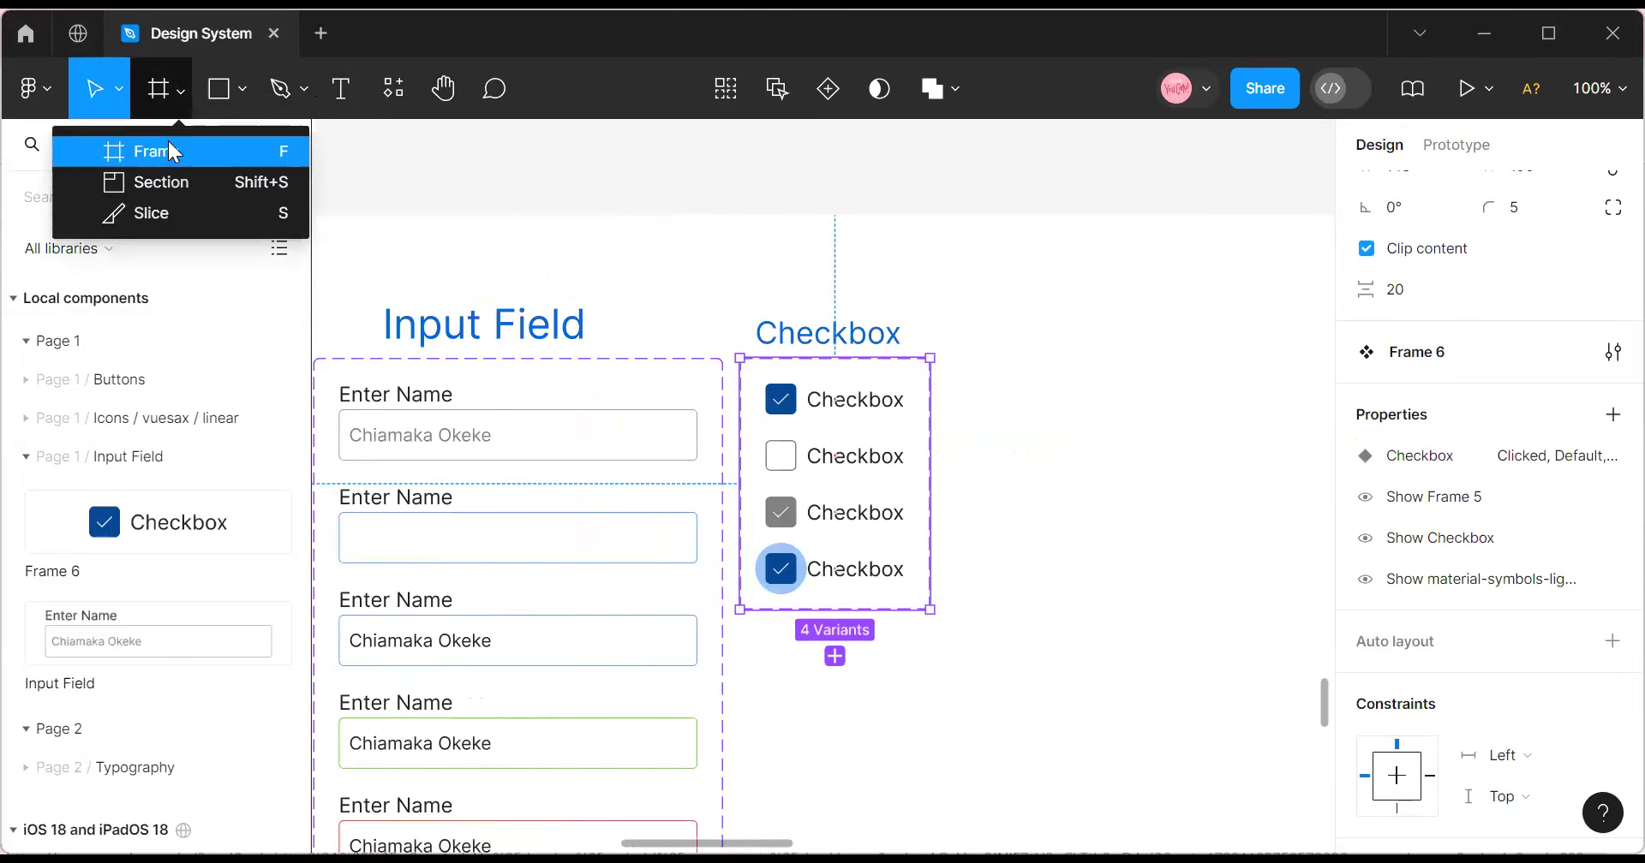
click(168, 142)
drag(1034, 391, 1097, 416)
key(Delete)
key(ctrl+z)
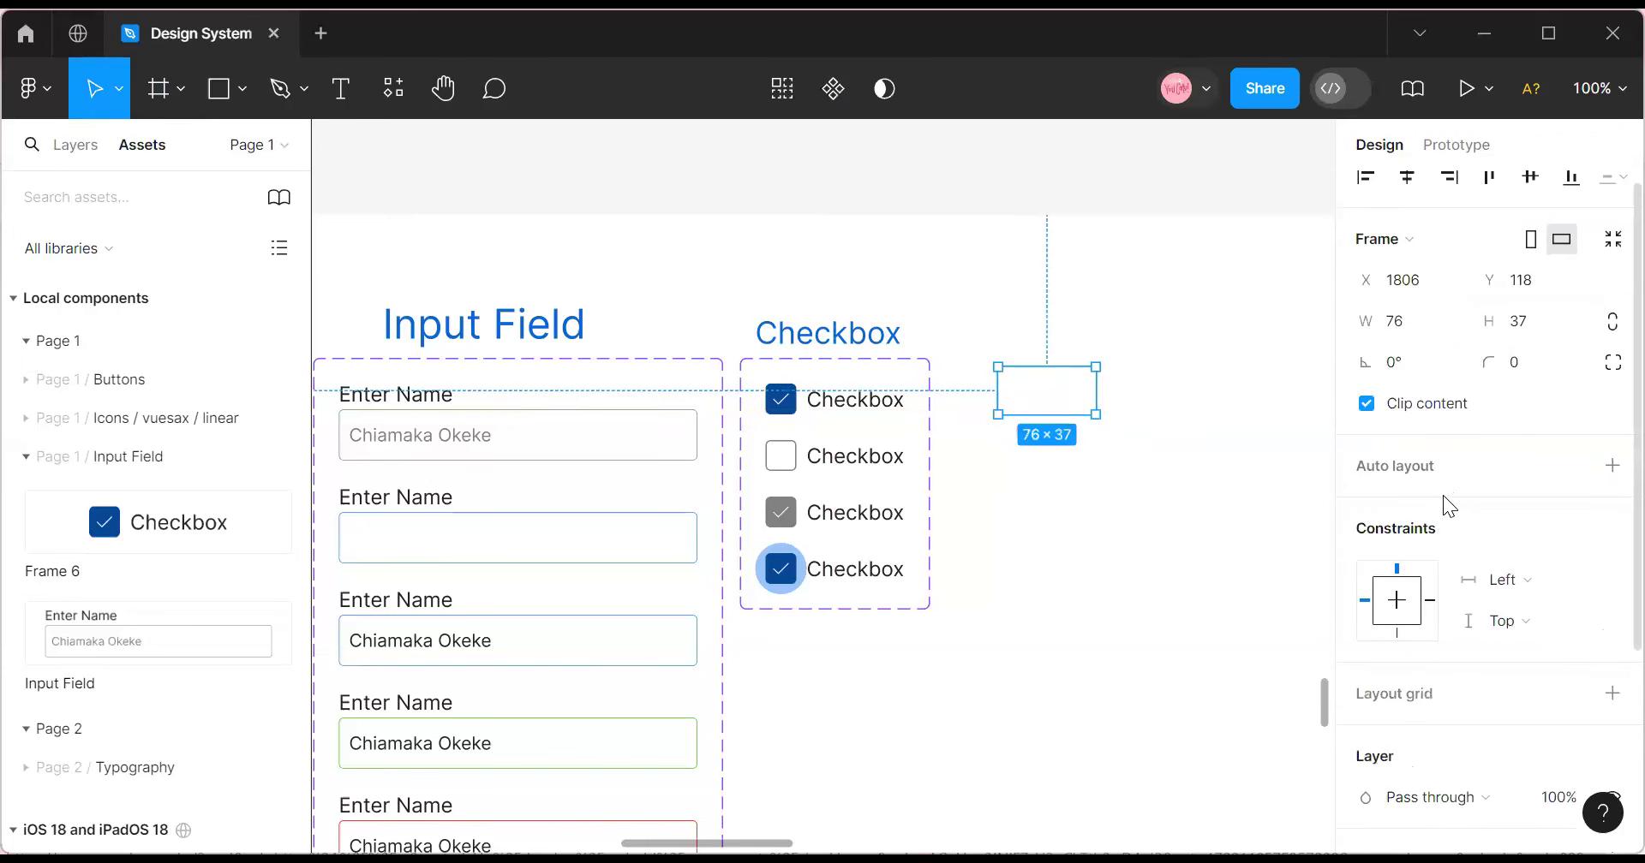
Fill the frame with Secondary color 50% and give it a 16 corner radius.
scroll(1442, 495, down, 3)
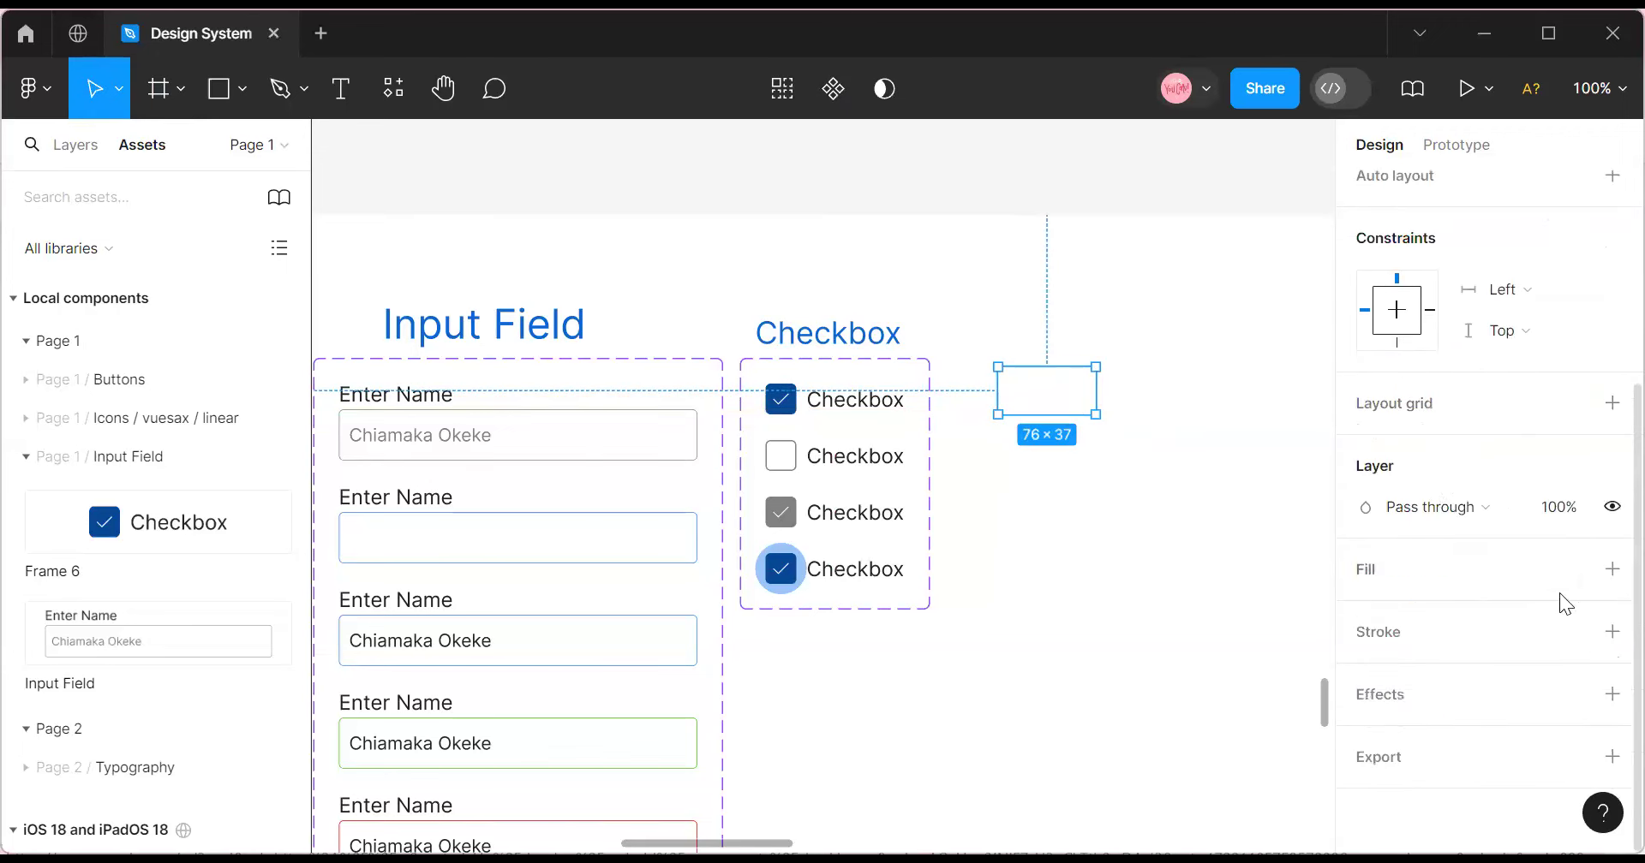
click(1575, 574)
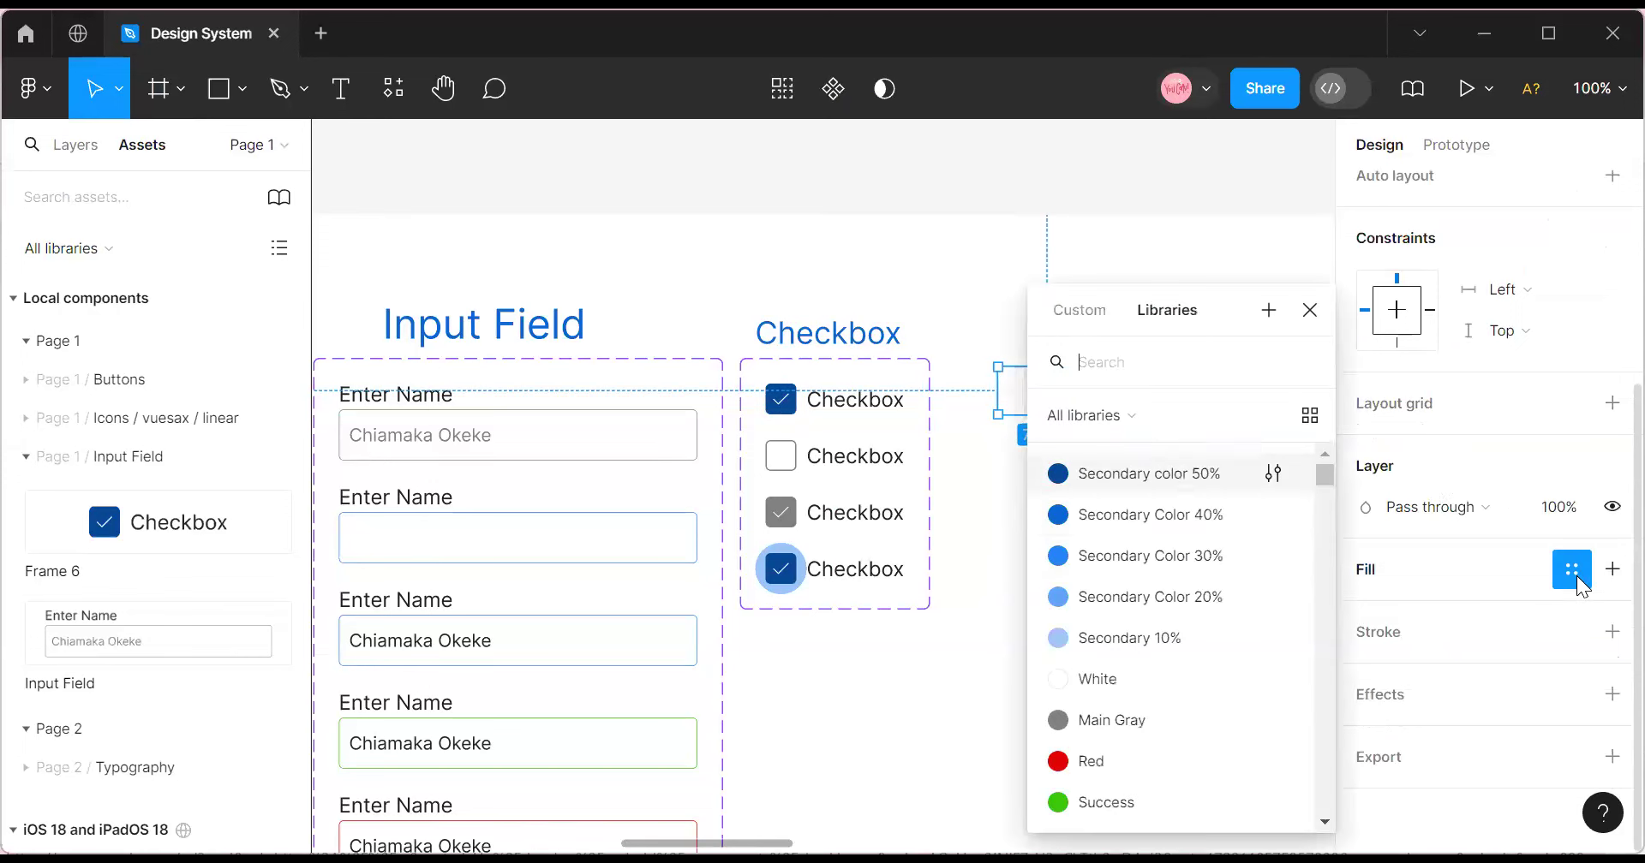
click(1126, 479)
scroll(1603, 510, up, 5)
click(1518, 382)
text(8)
key(Return)
click(1152, 544)
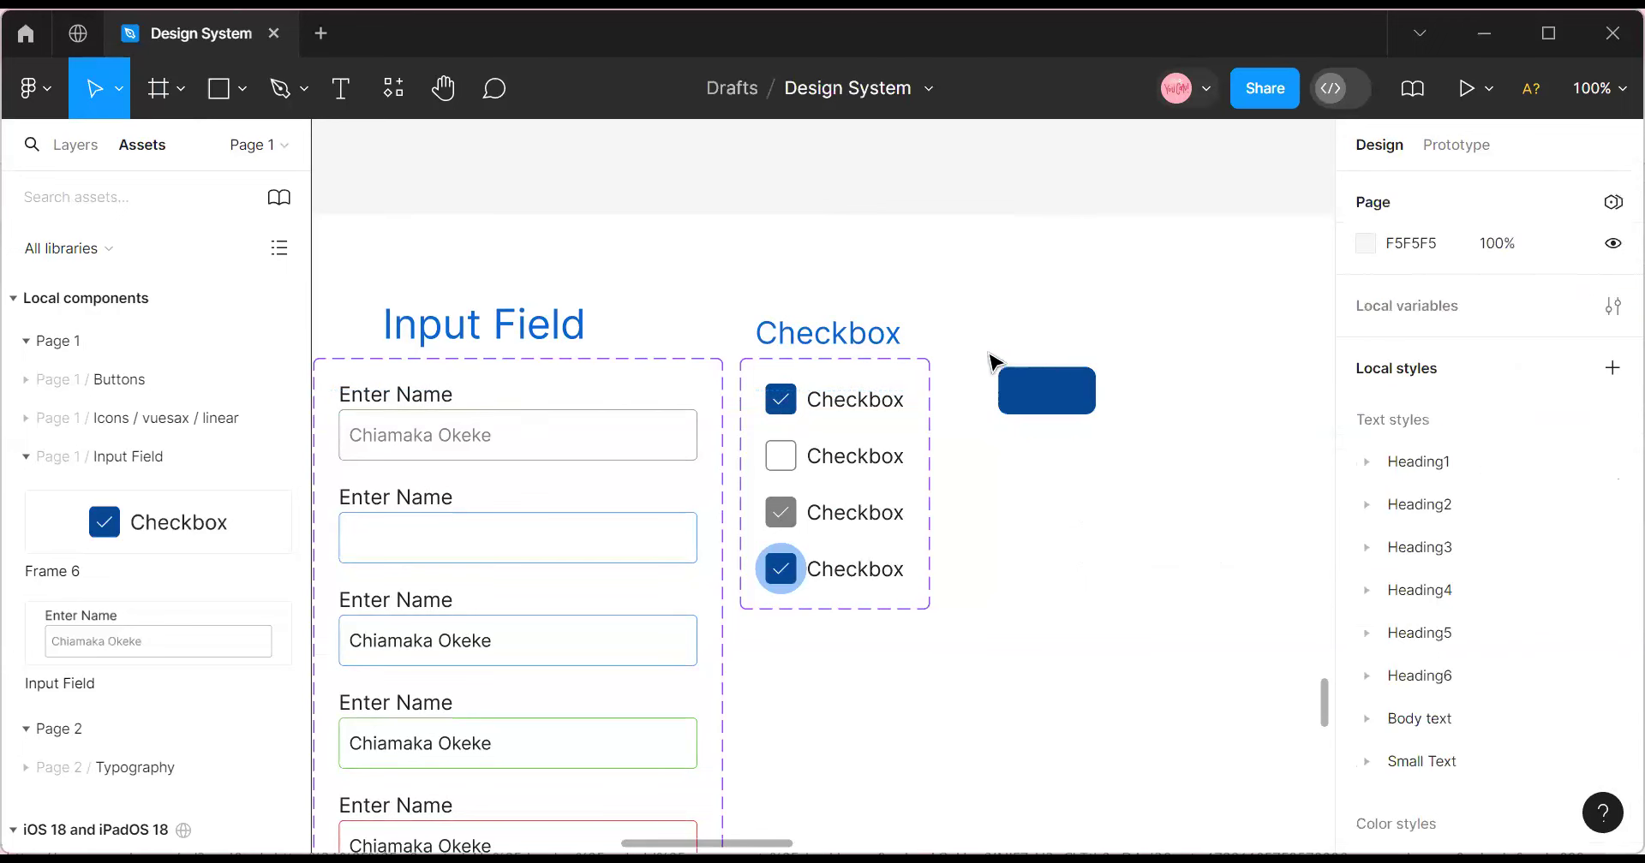
click(1069, 393)
click(1534, 379)
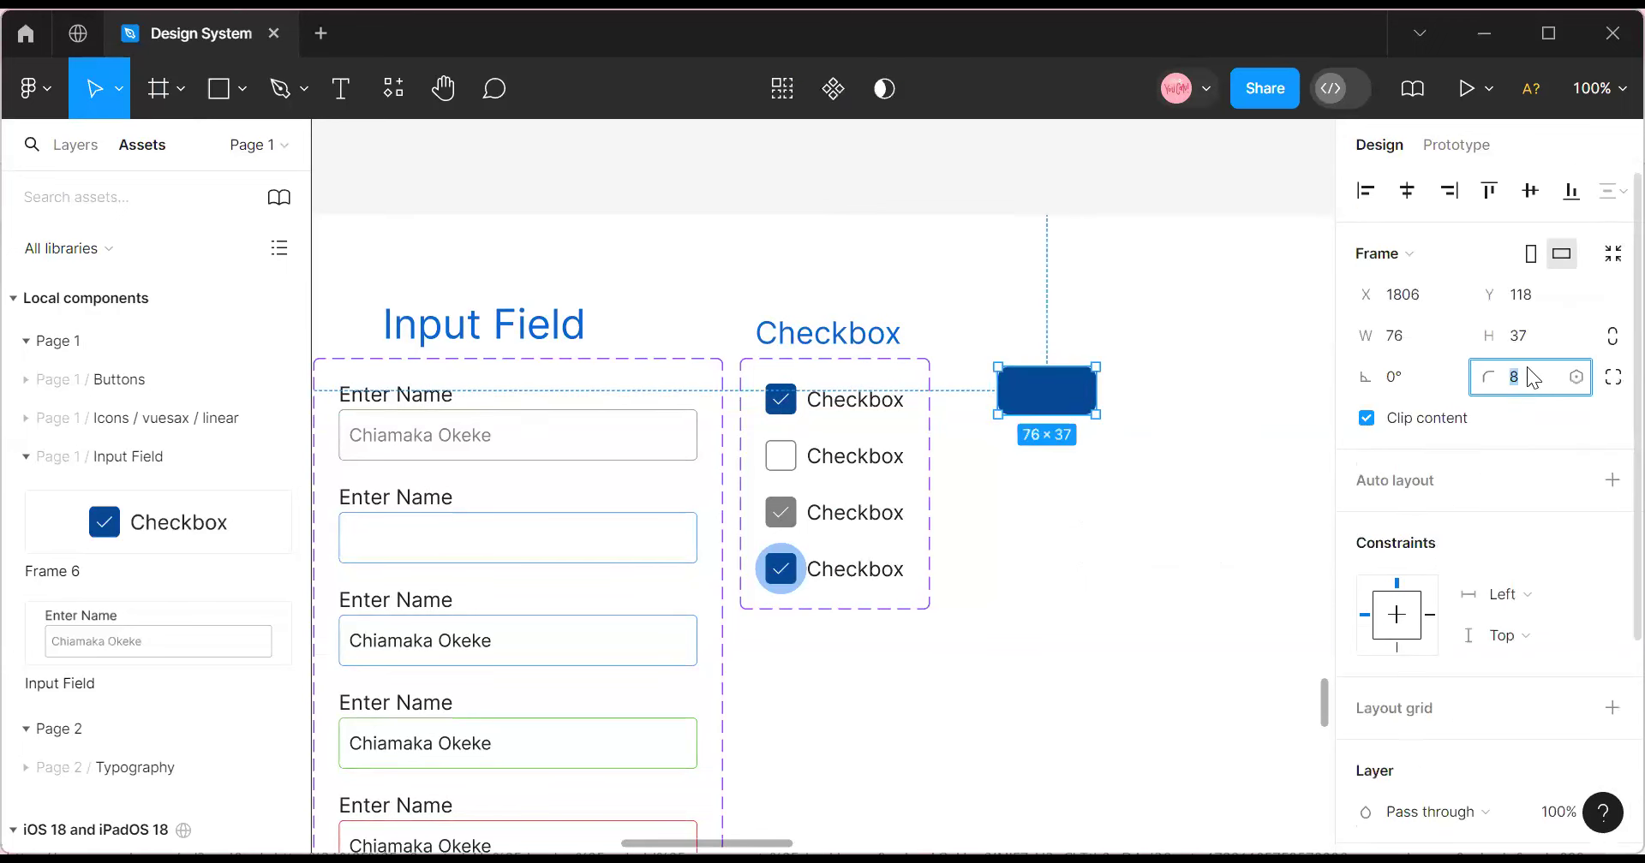
text(16)
key(Return)
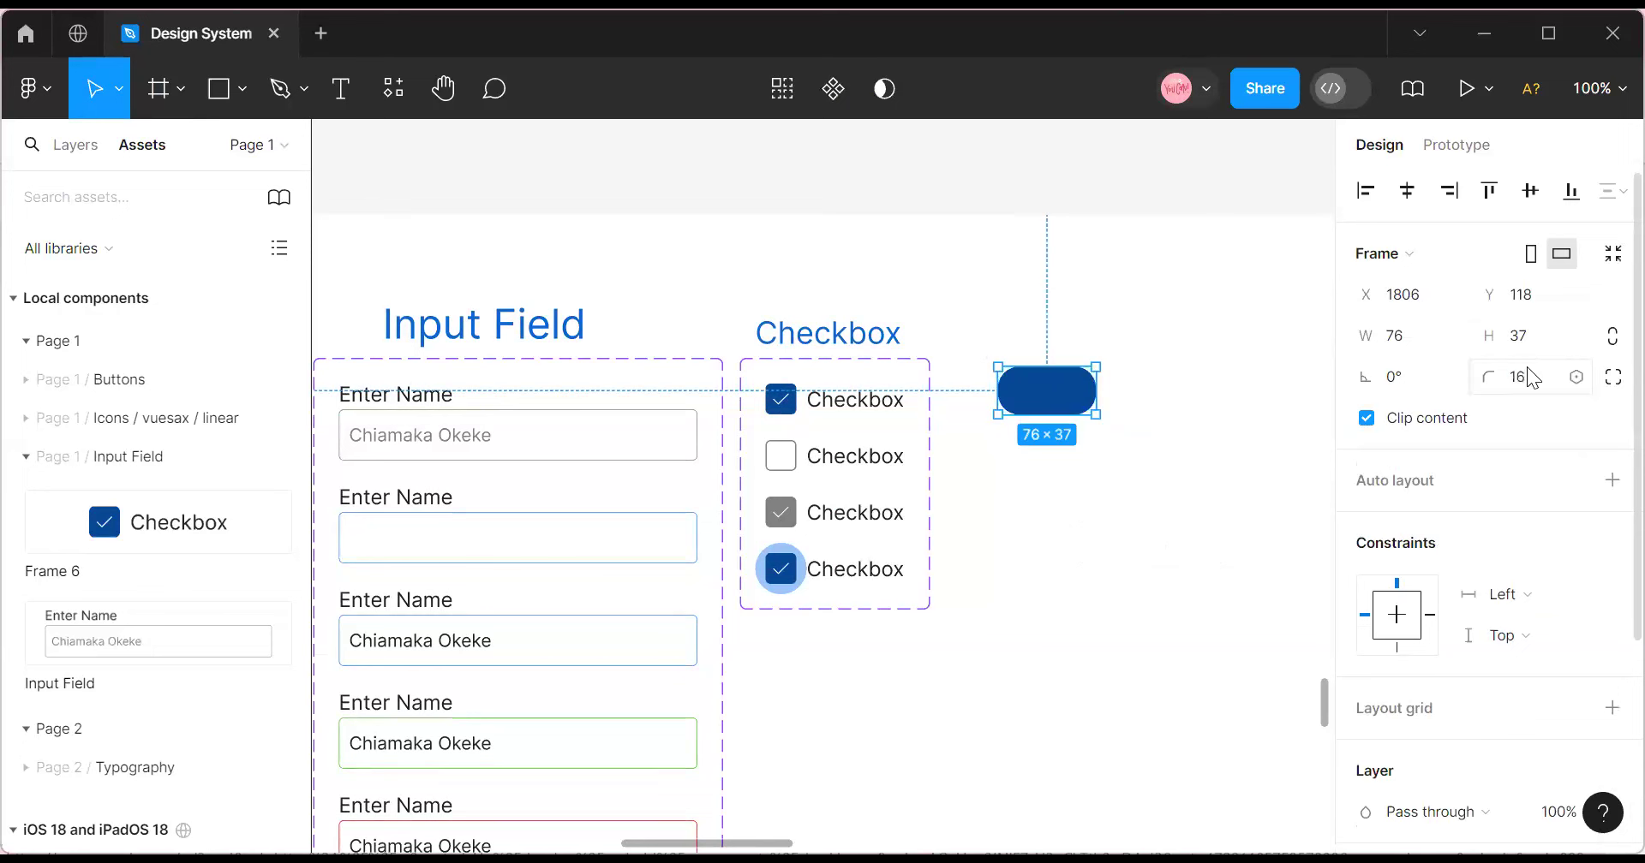
drag(1063, 401, 1072, 421)
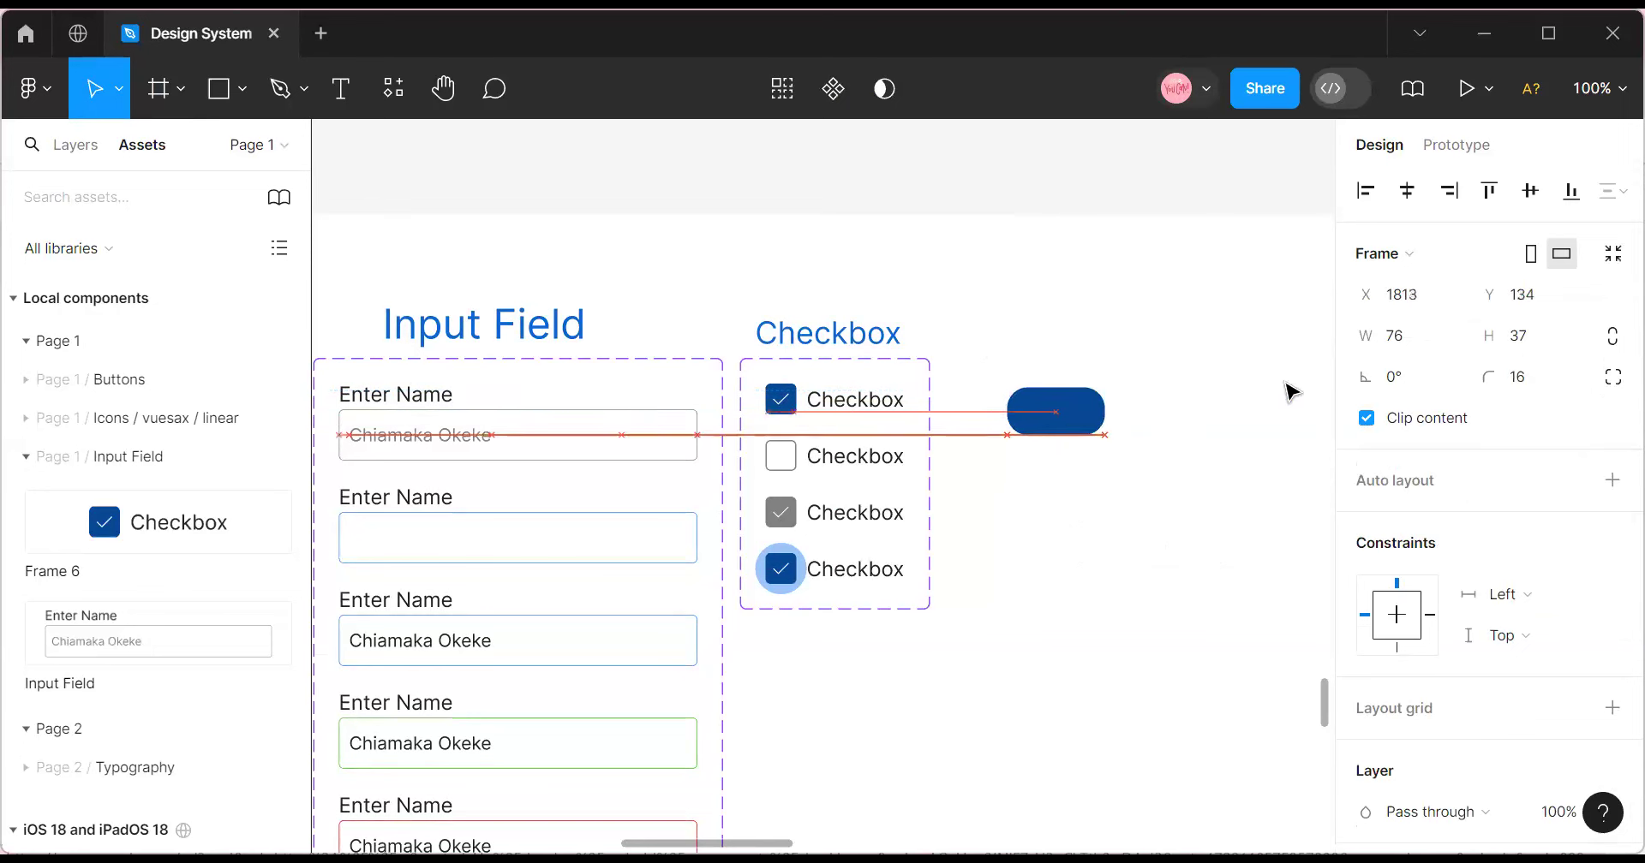
Resize the frame to W 64 and H 32.
click(1403, 335)
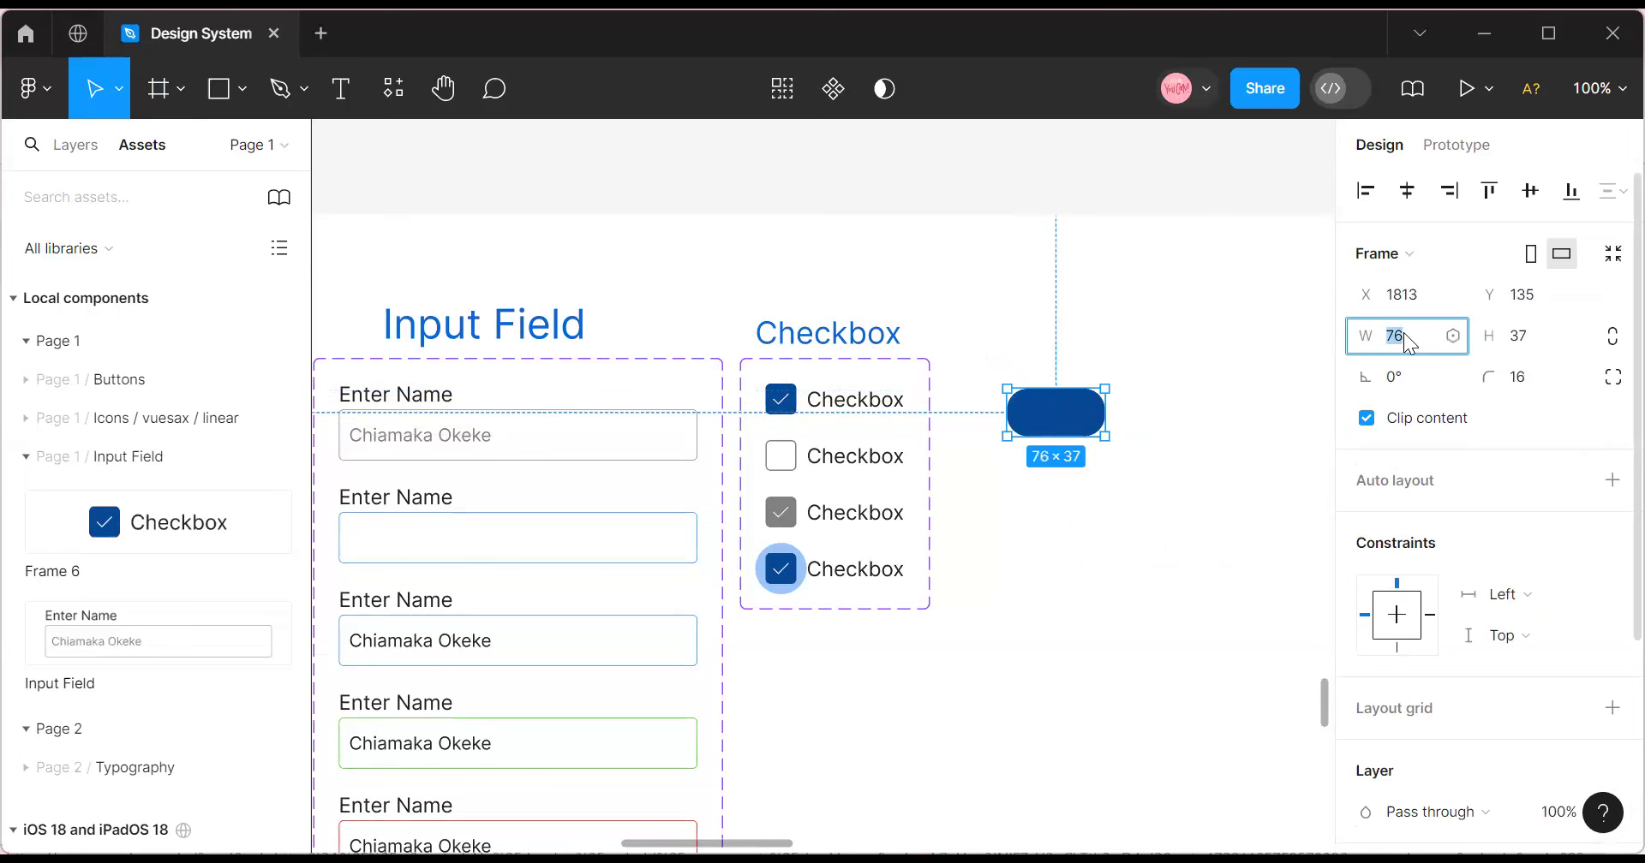
text(48)
click(1531, 338)
text(48)
key(Return)
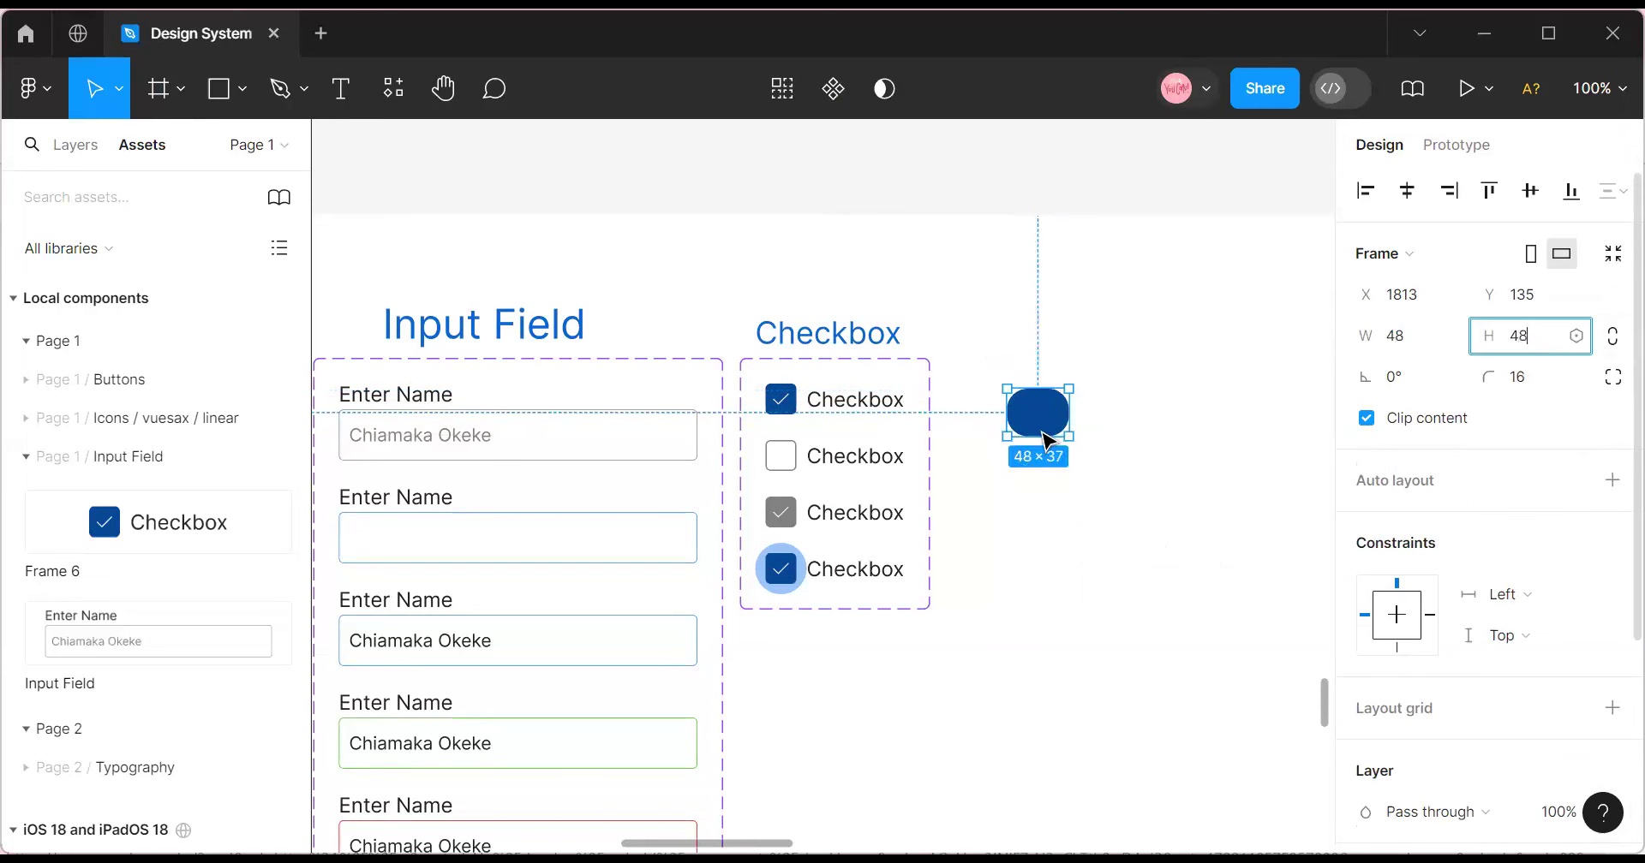
key(Escape)
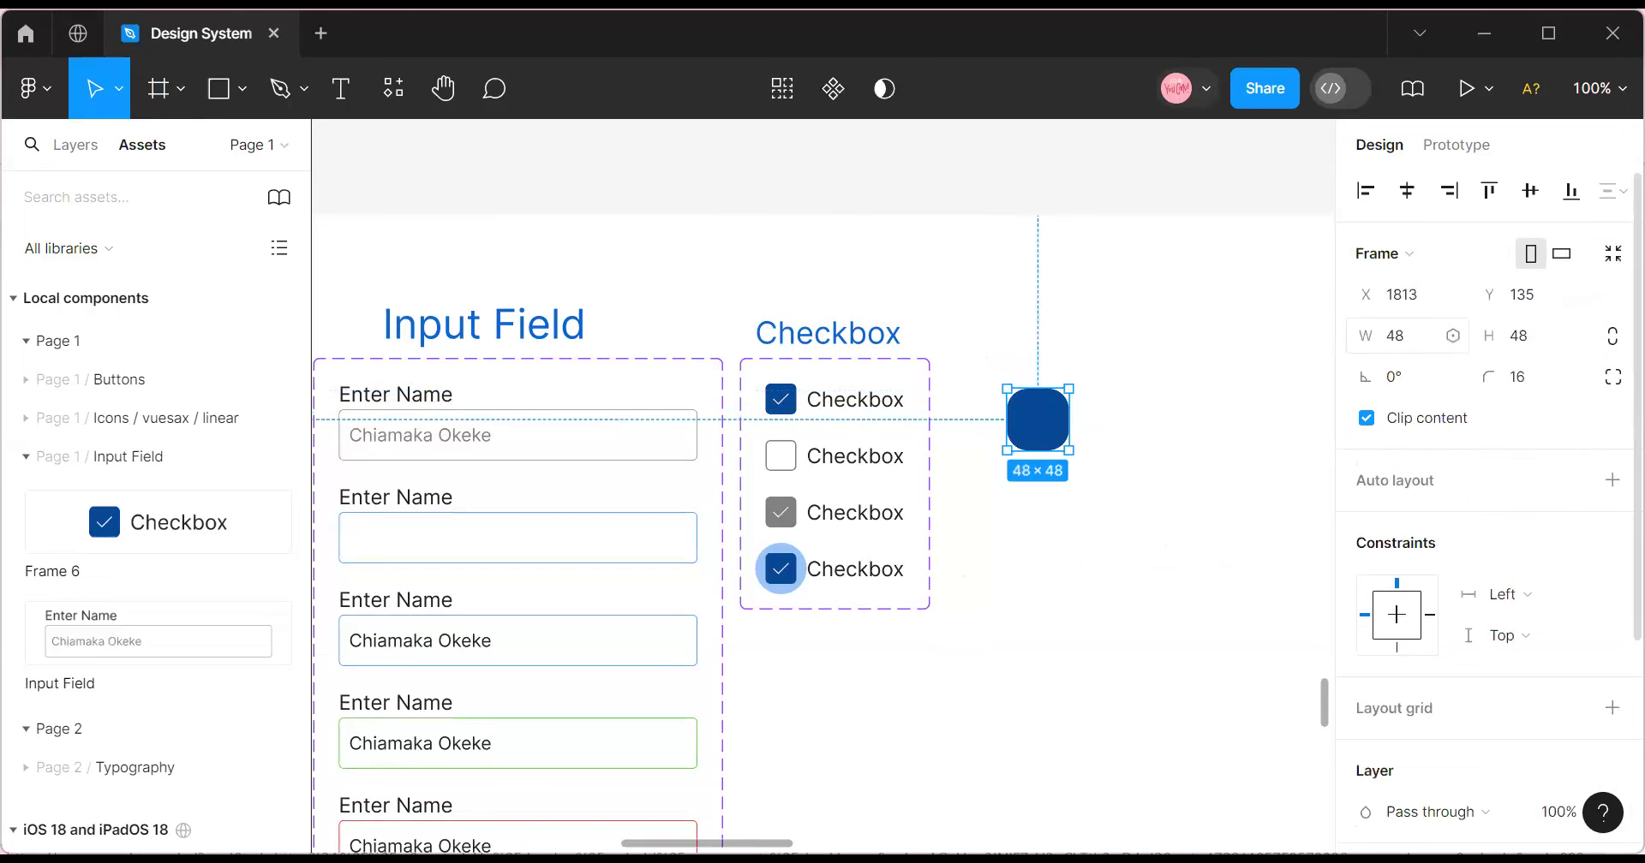
drag(1489, 335, 1496, 336)
drag(1364, 334, 1388, 334)
key(ctrl+z)
key(ctrl+z)
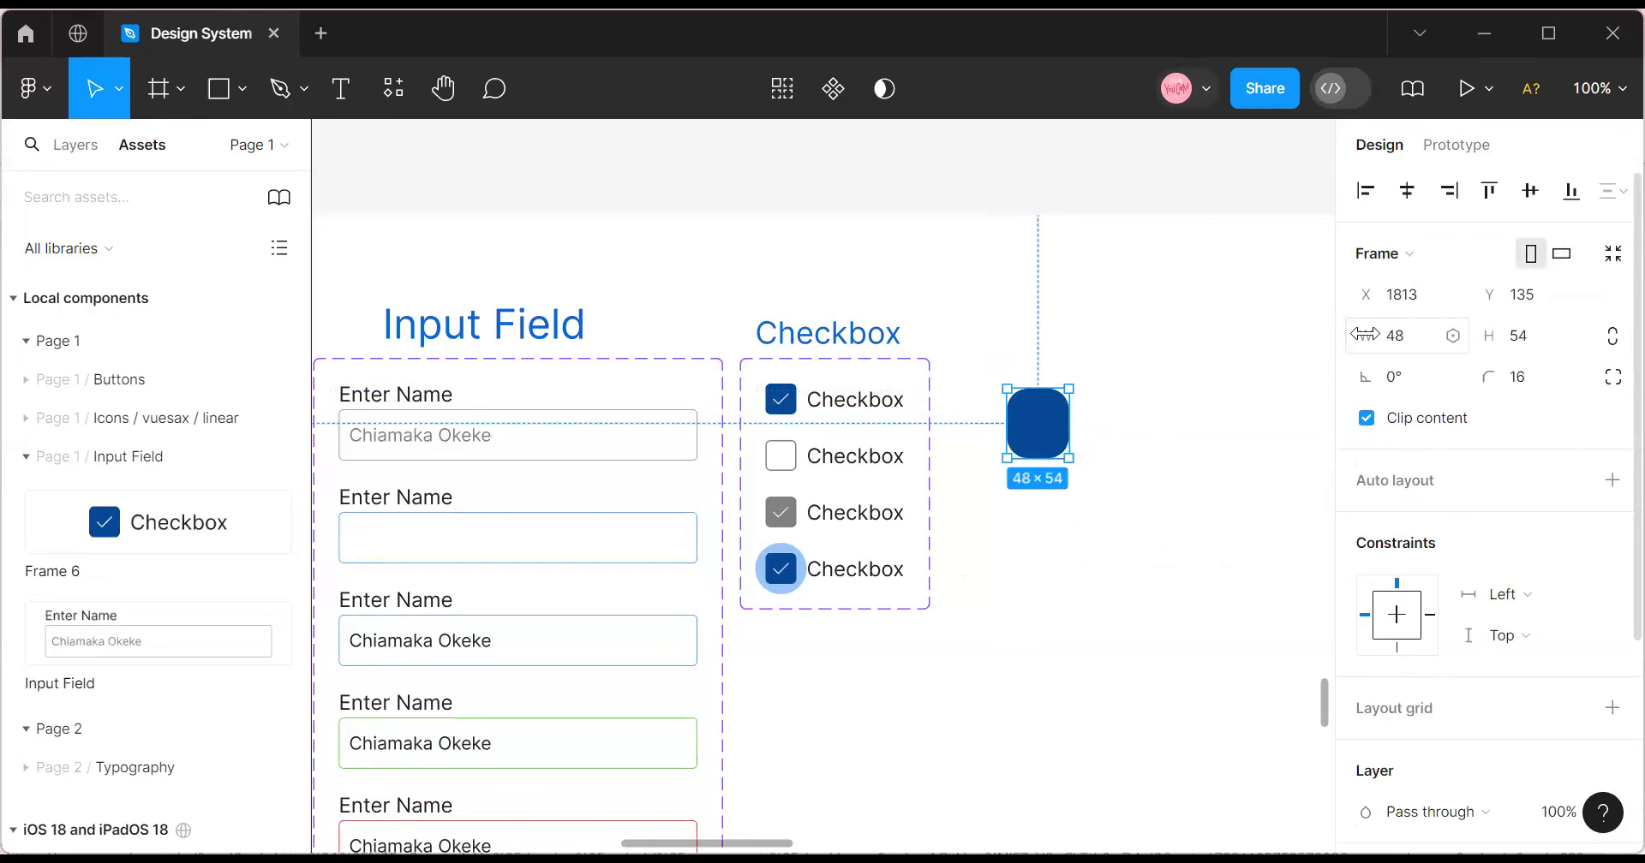
key(ctrl+z)
key(ctrl+z)
key(ctrl+z)
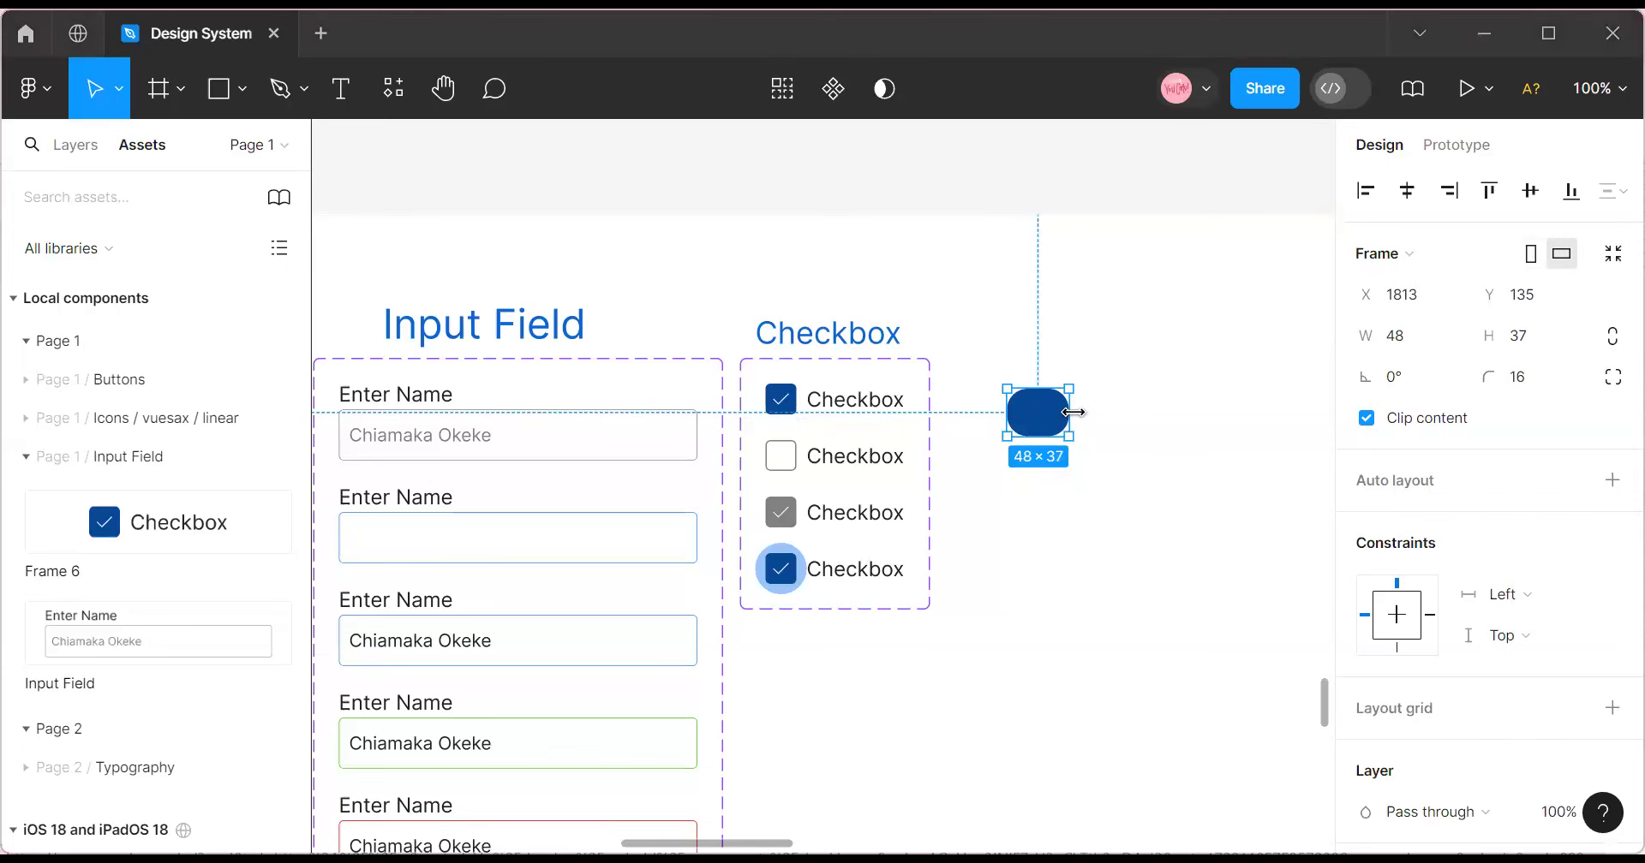
drag(1073, 412, 1085, 412)
click(1088, 476)
click(1062, 430)
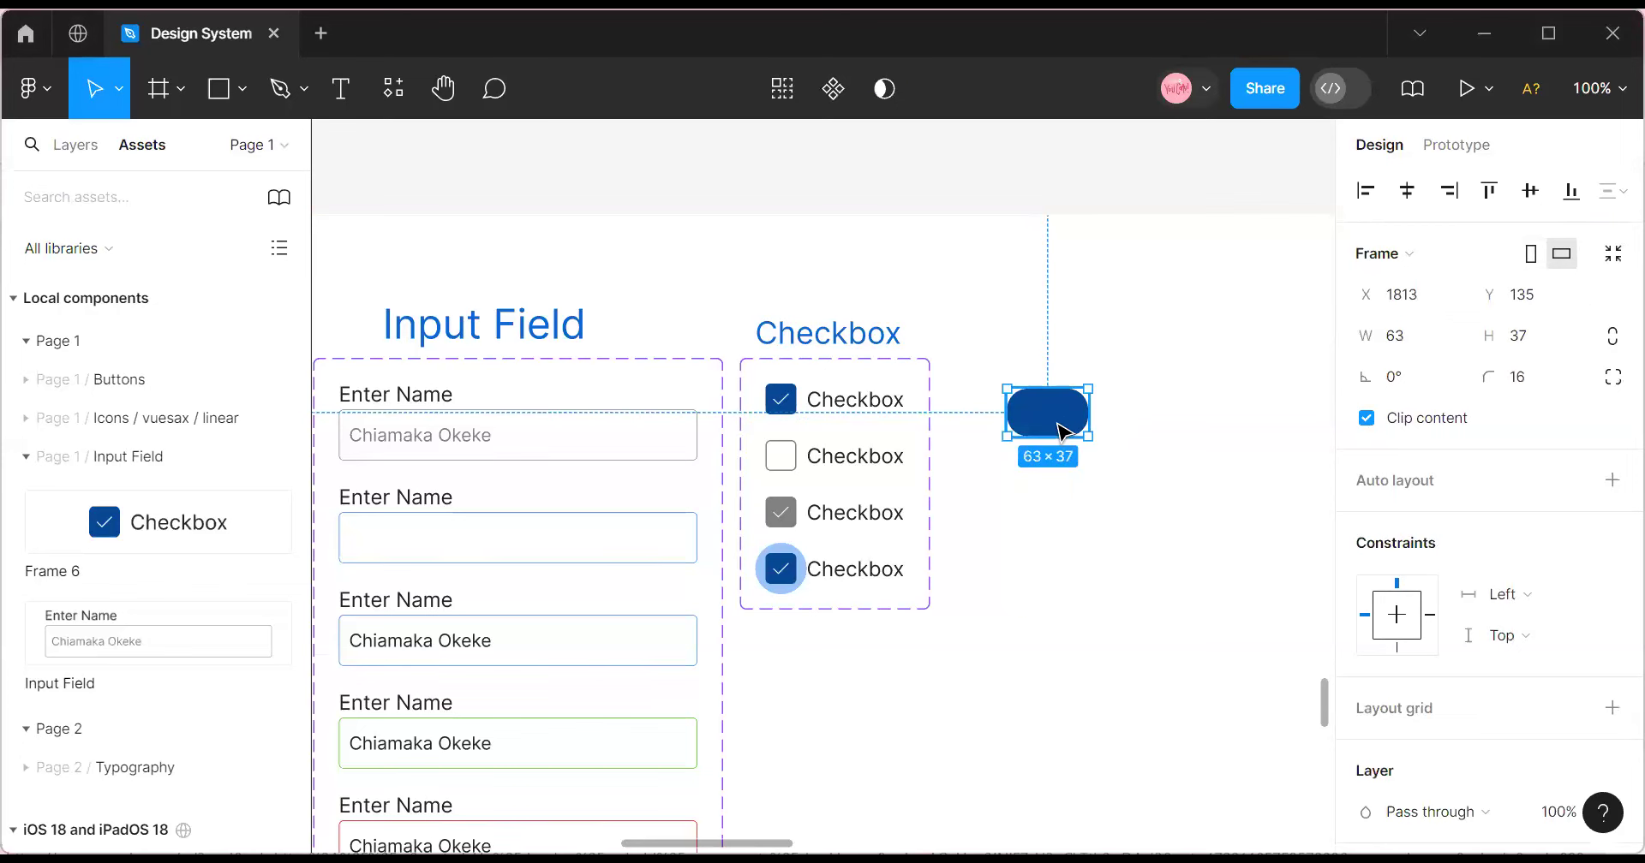
click(1405, 336)
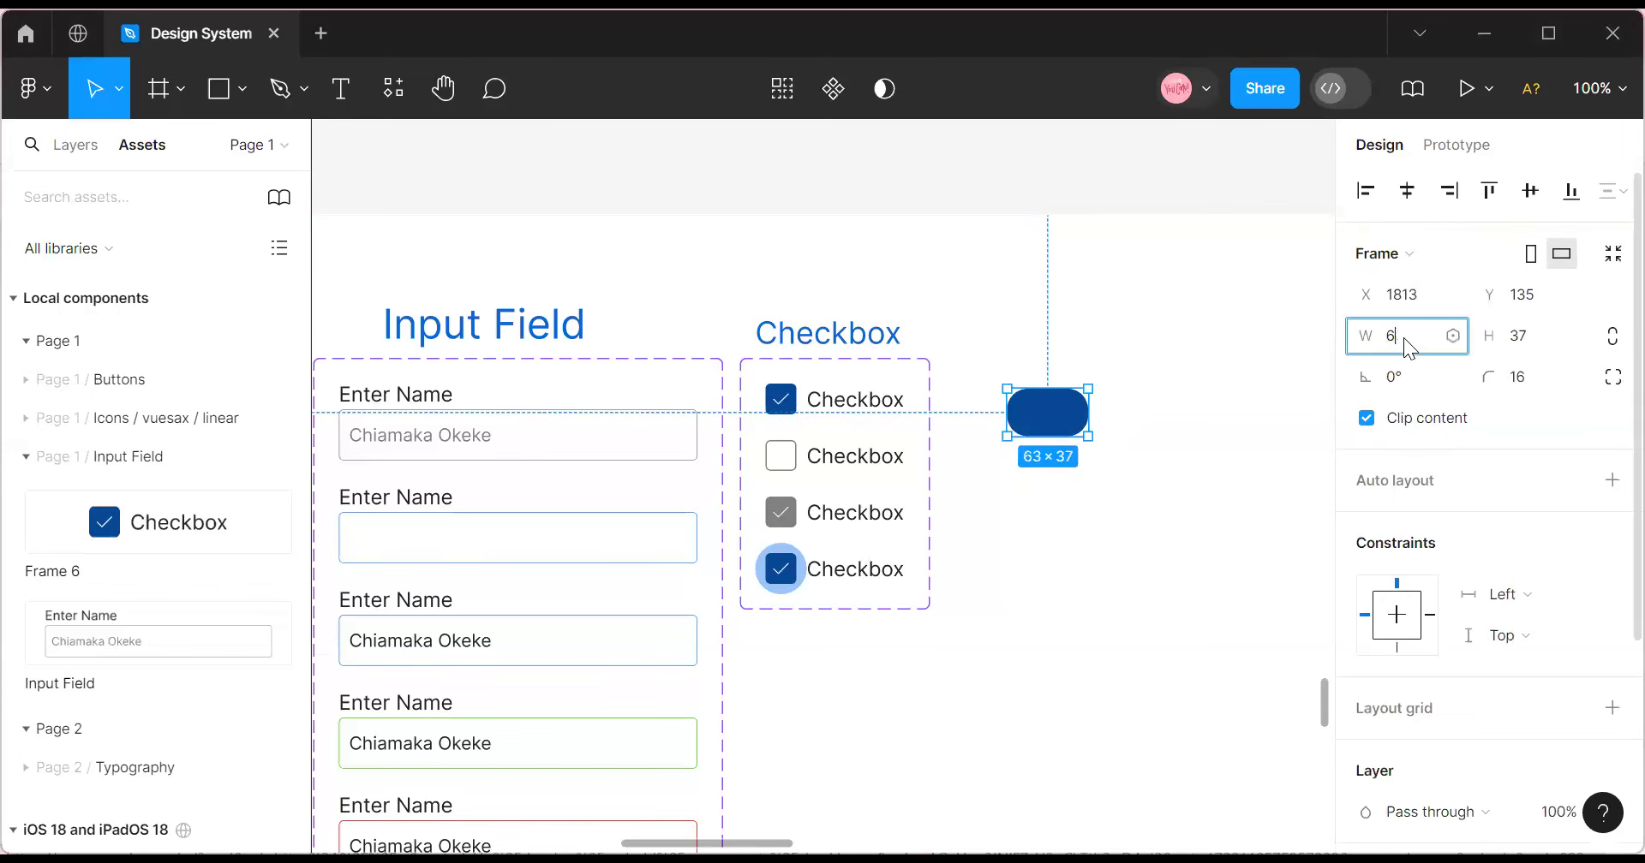
text(4)
click(1517, 336)
text(32)
key(Return)
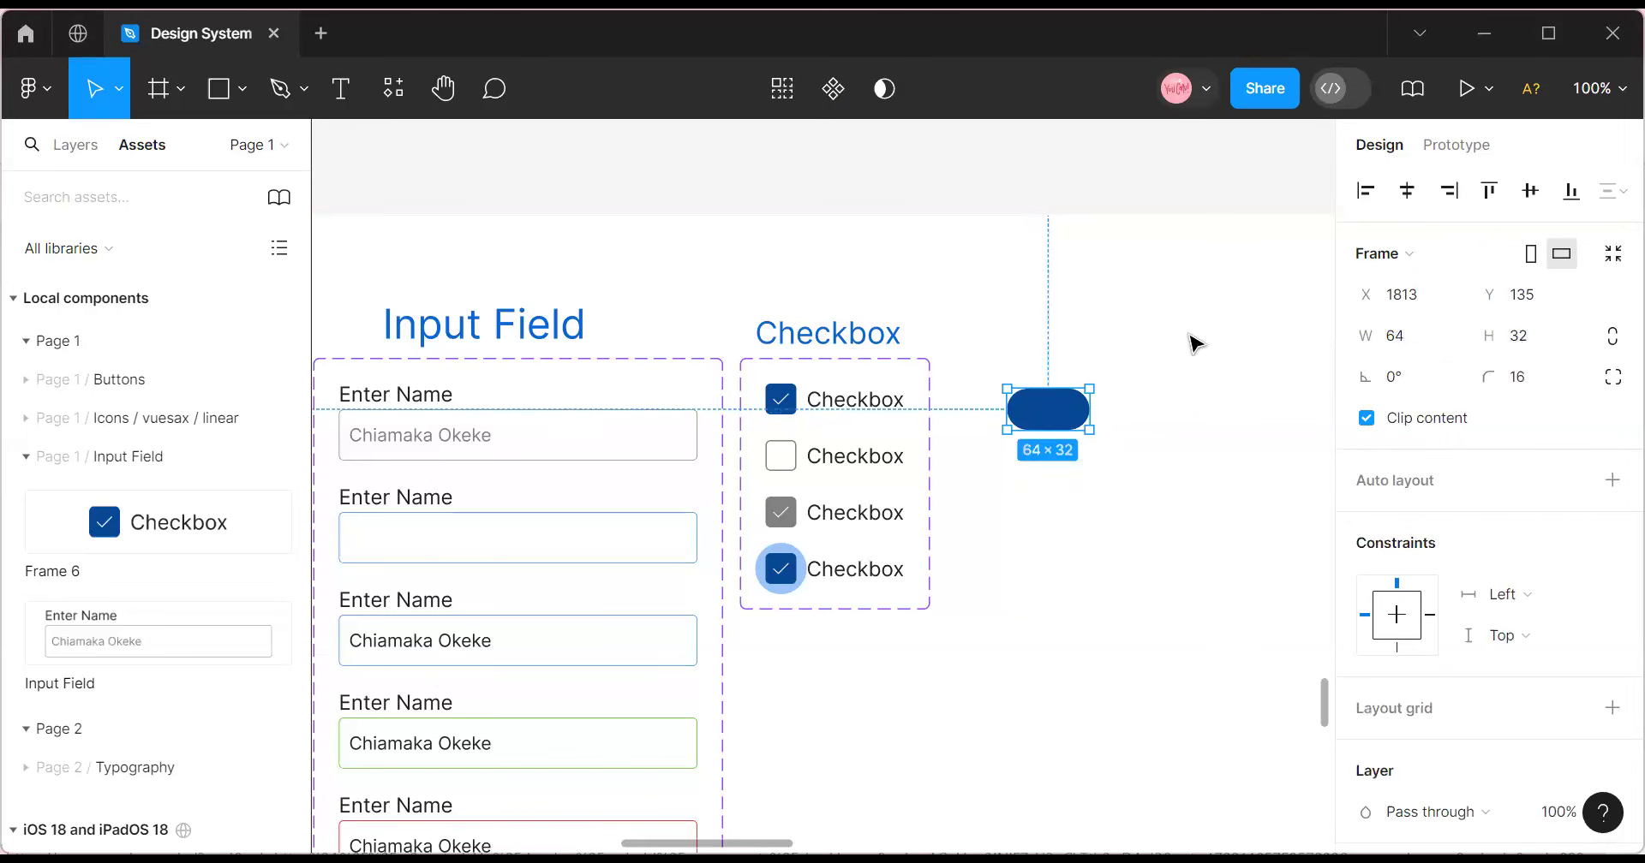
Zoom in and move the pill up and left into place.
key(ctrl+equal)
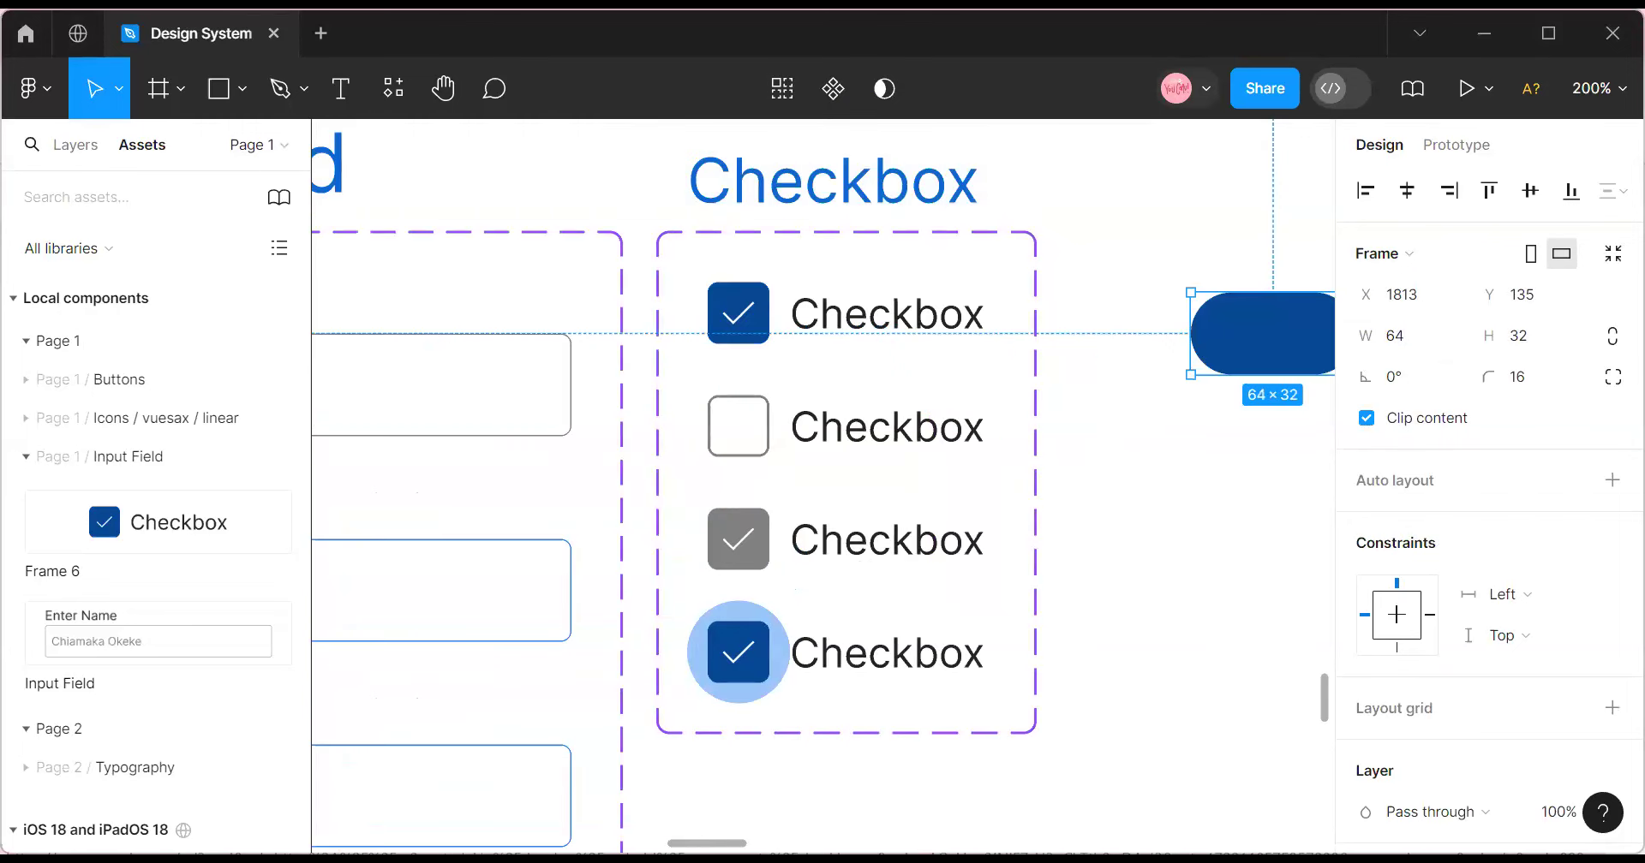
scroll(713, 709, right, 6)
scroll(703, 615, left, 1)
scroll(703, 557, up, 3)
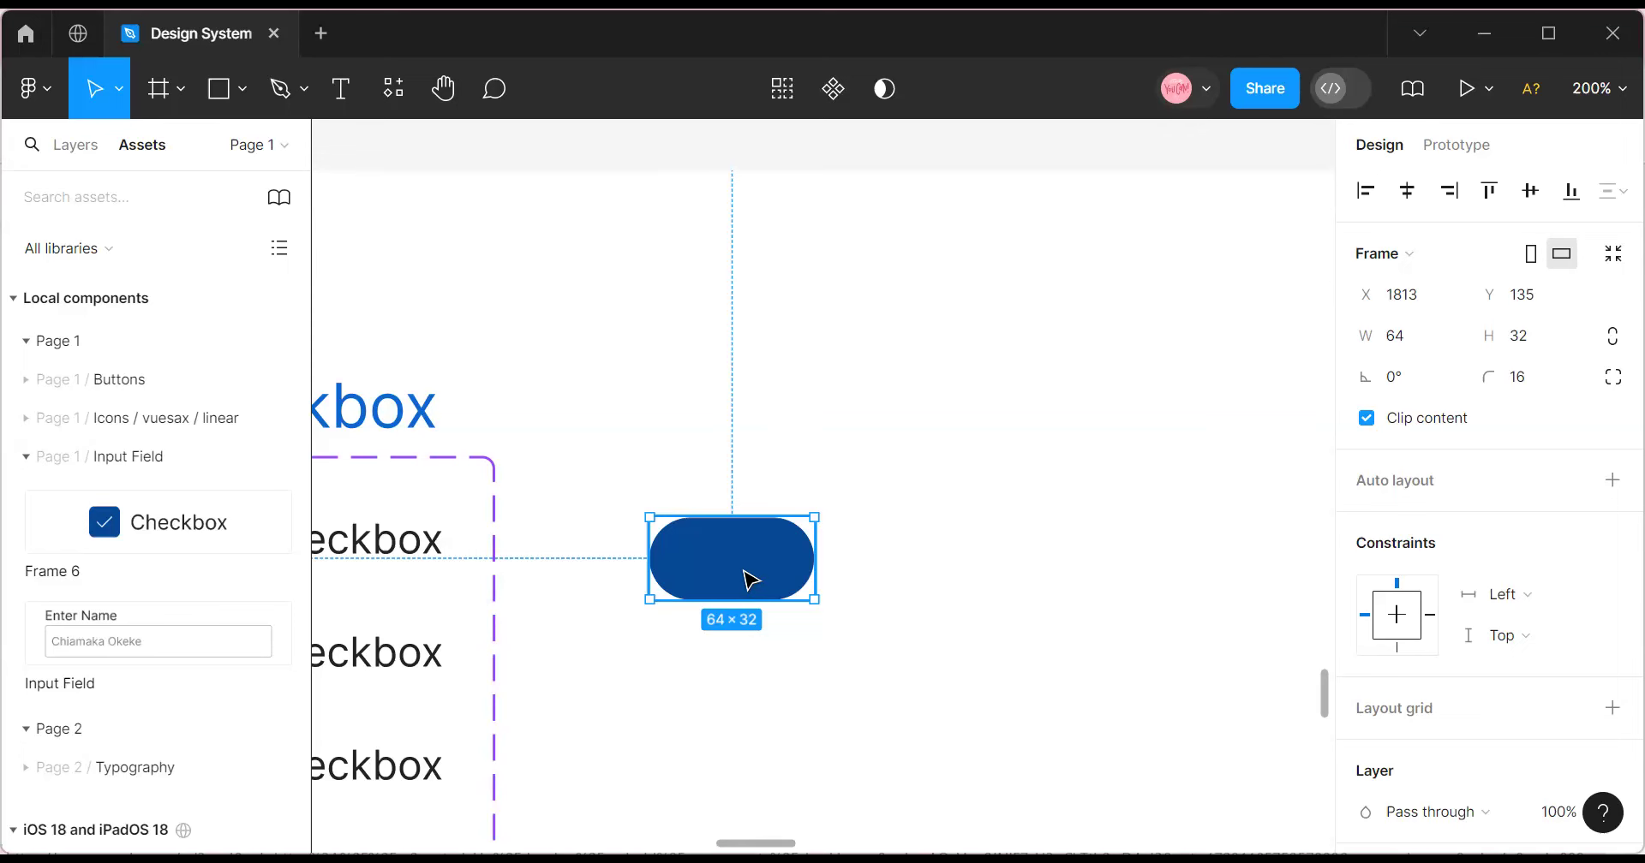
drag(731, 532, 675, 468)
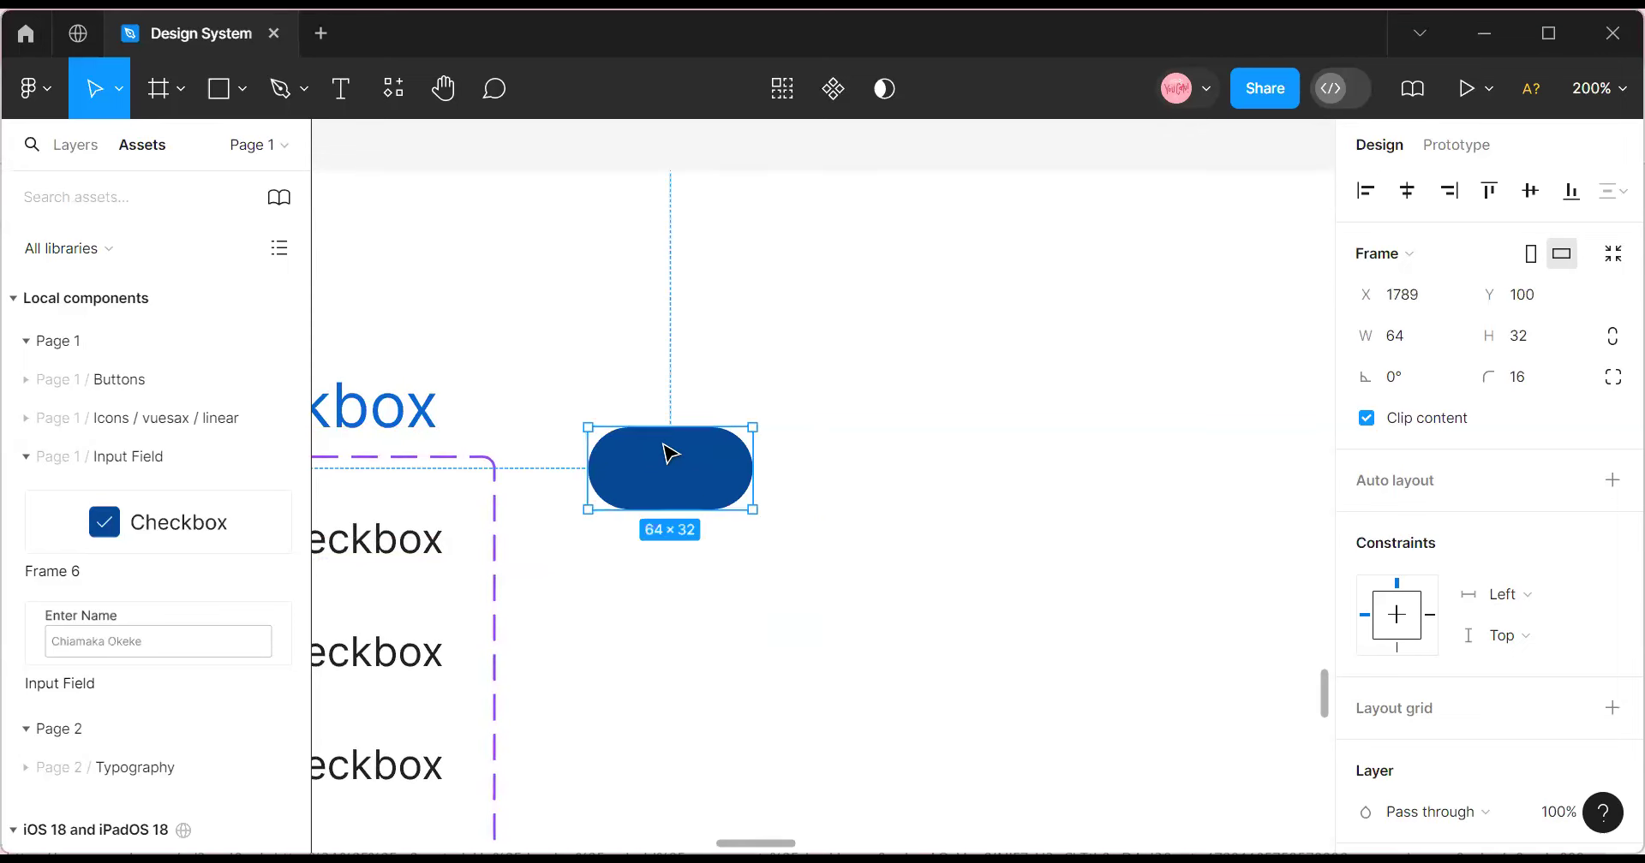
drag(664, 465, 659, 471)
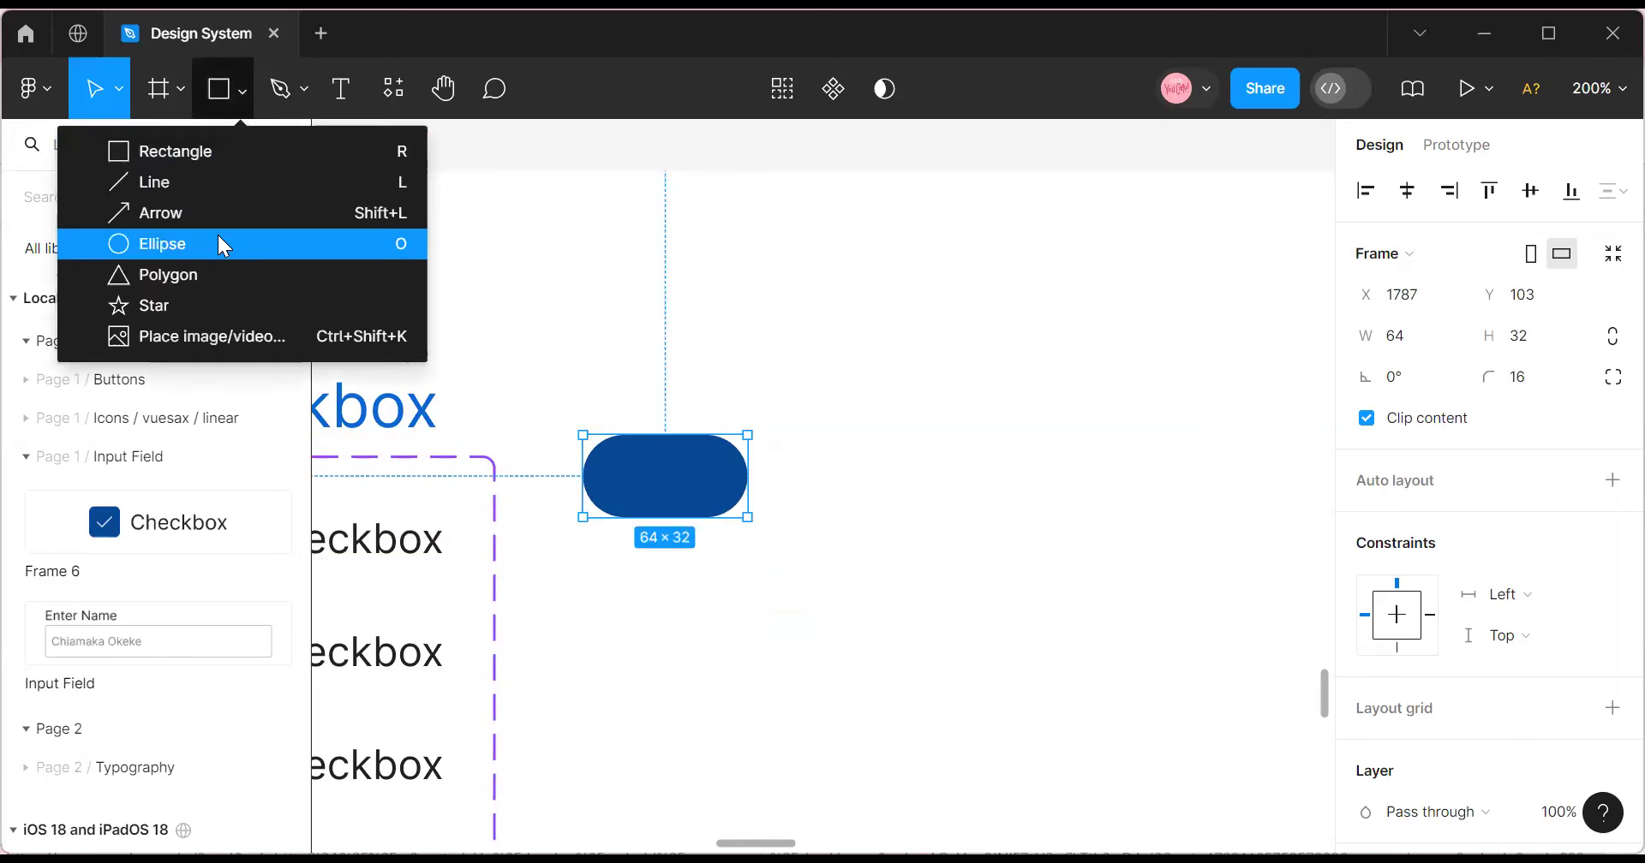
Draw a 16×16 grey circle and drop it into the pill's right end.
click(220, 244)
click(591, 293)
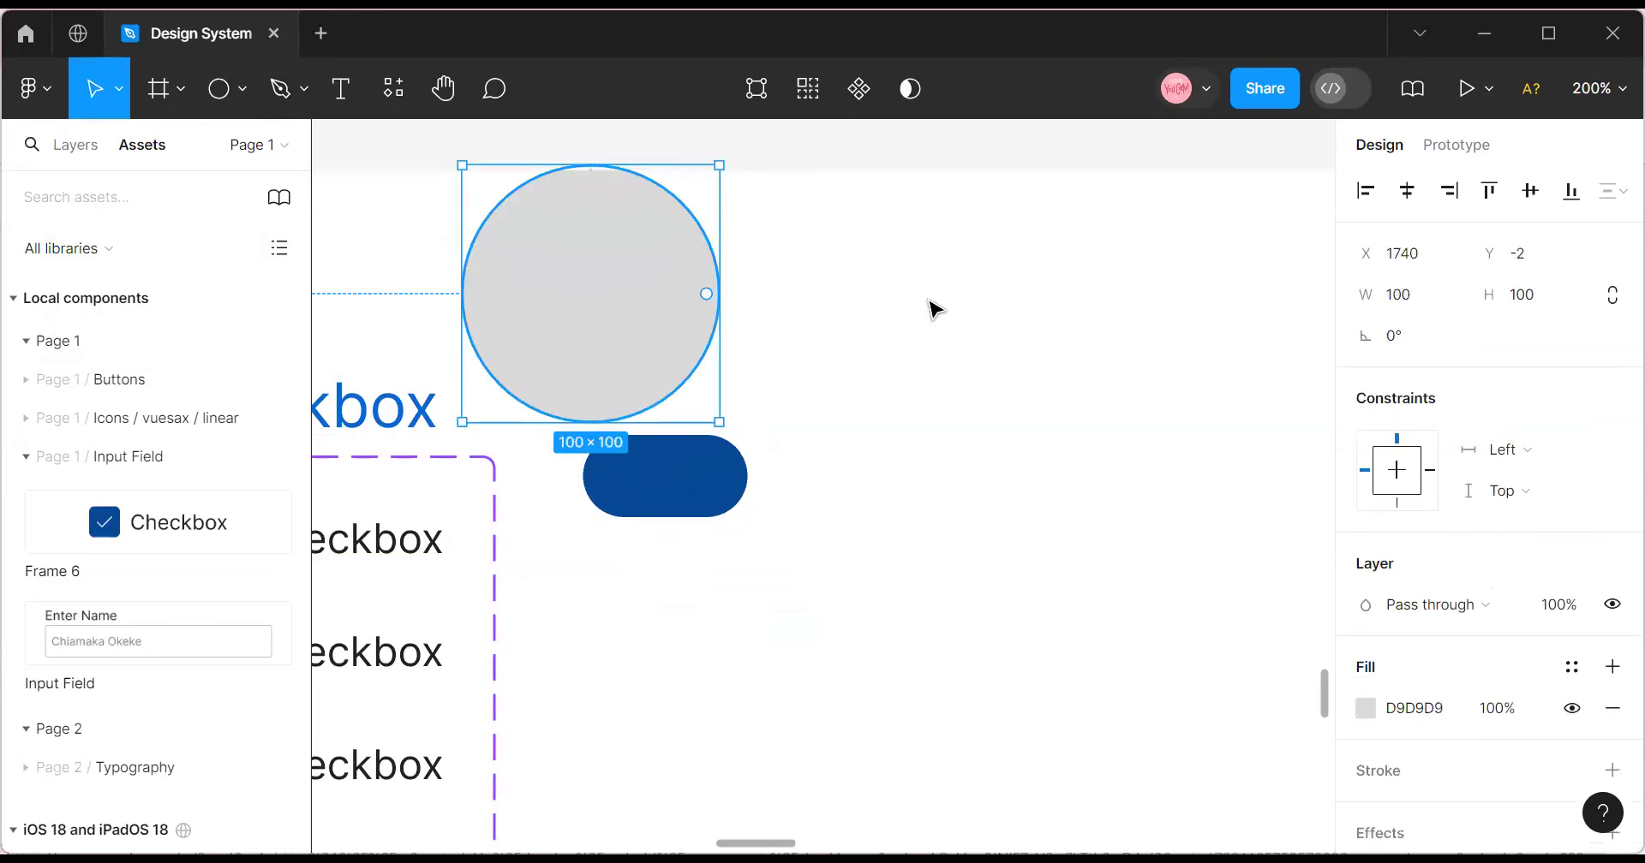
click(1428, 308)
text(16)
click(1535, 305)
text(16)
click(672, 294)
drag(485, 187, 506, 251)
drag(683, 503, 696, 474)
Enlarge the circle to 24×24 and centre it vertically at the pill's right end, X 32.
click(1406, 296)
text(24)
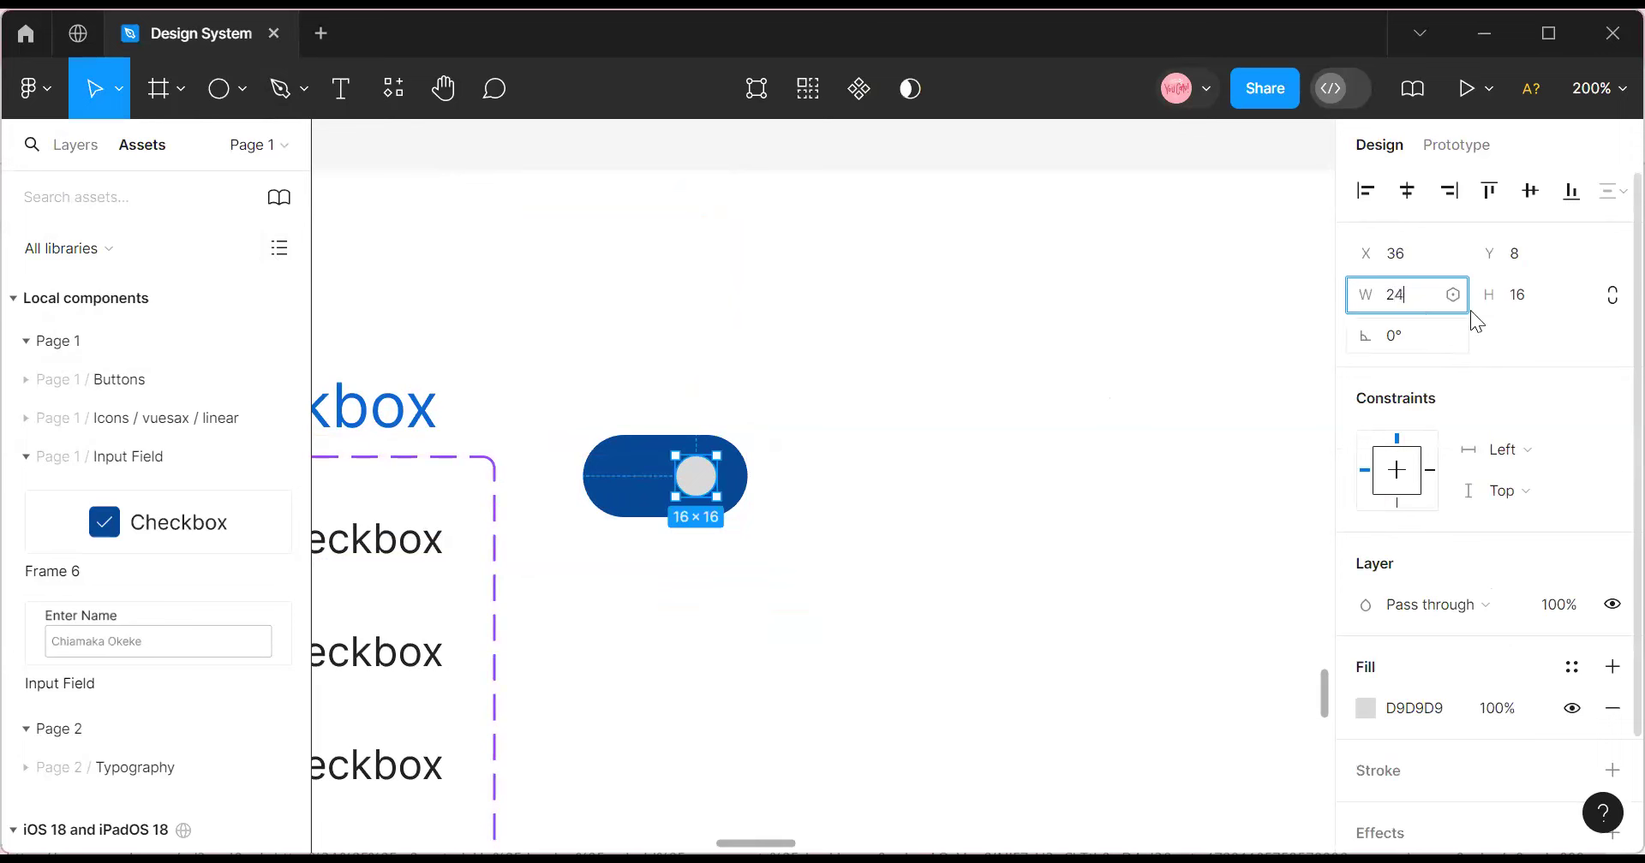
click(1520, 307)
text(24)
click(845, 500)
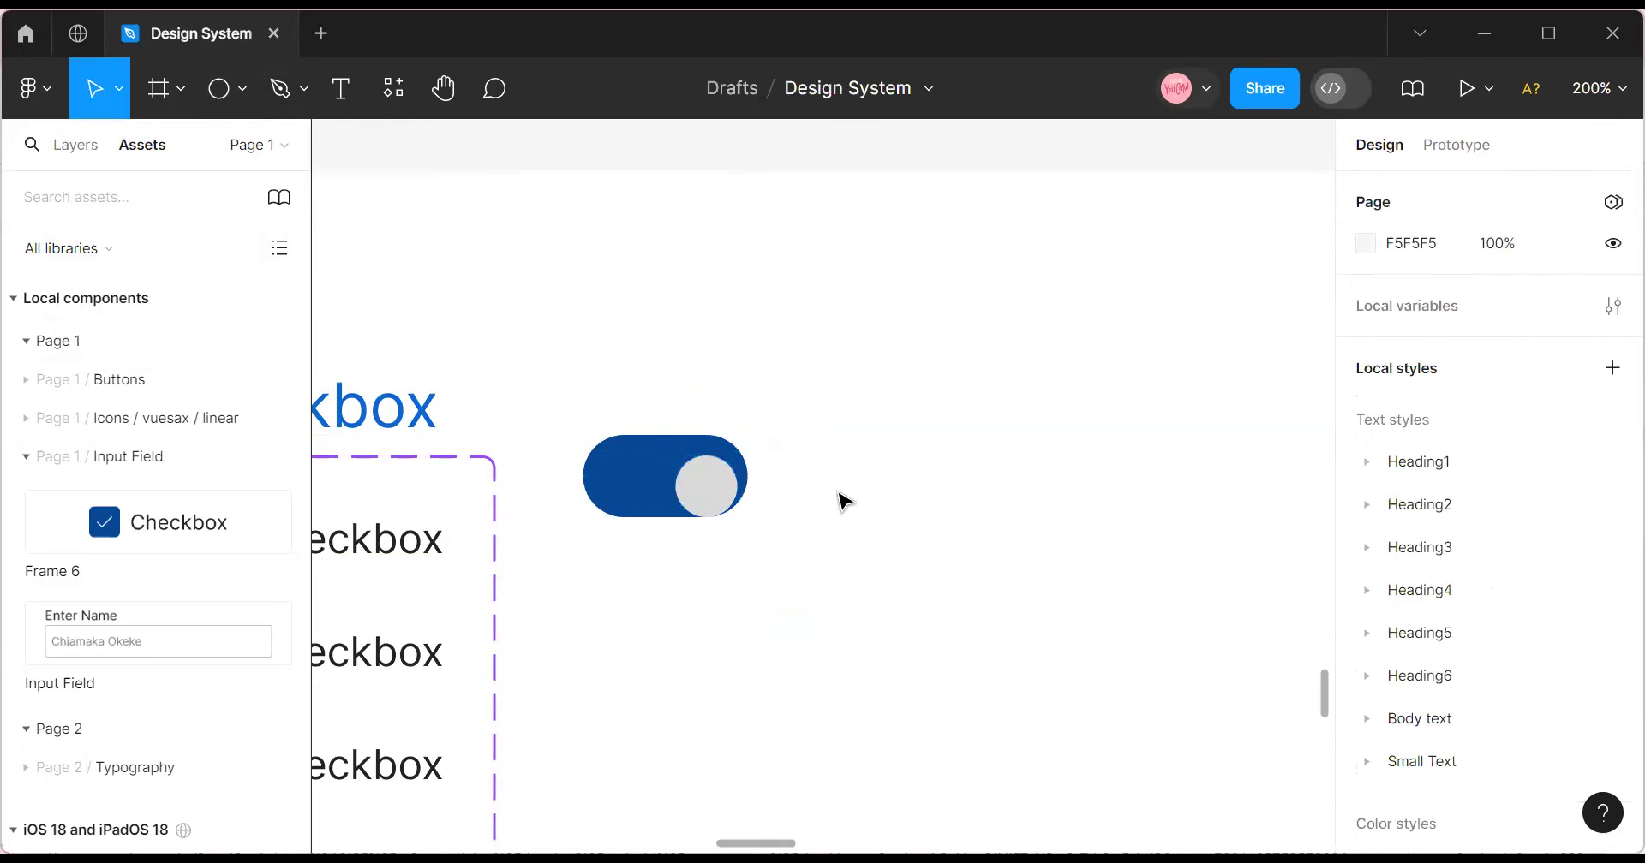
click(722, 495)
double_click(717, 489)
drag(716, 489, 715, 481)
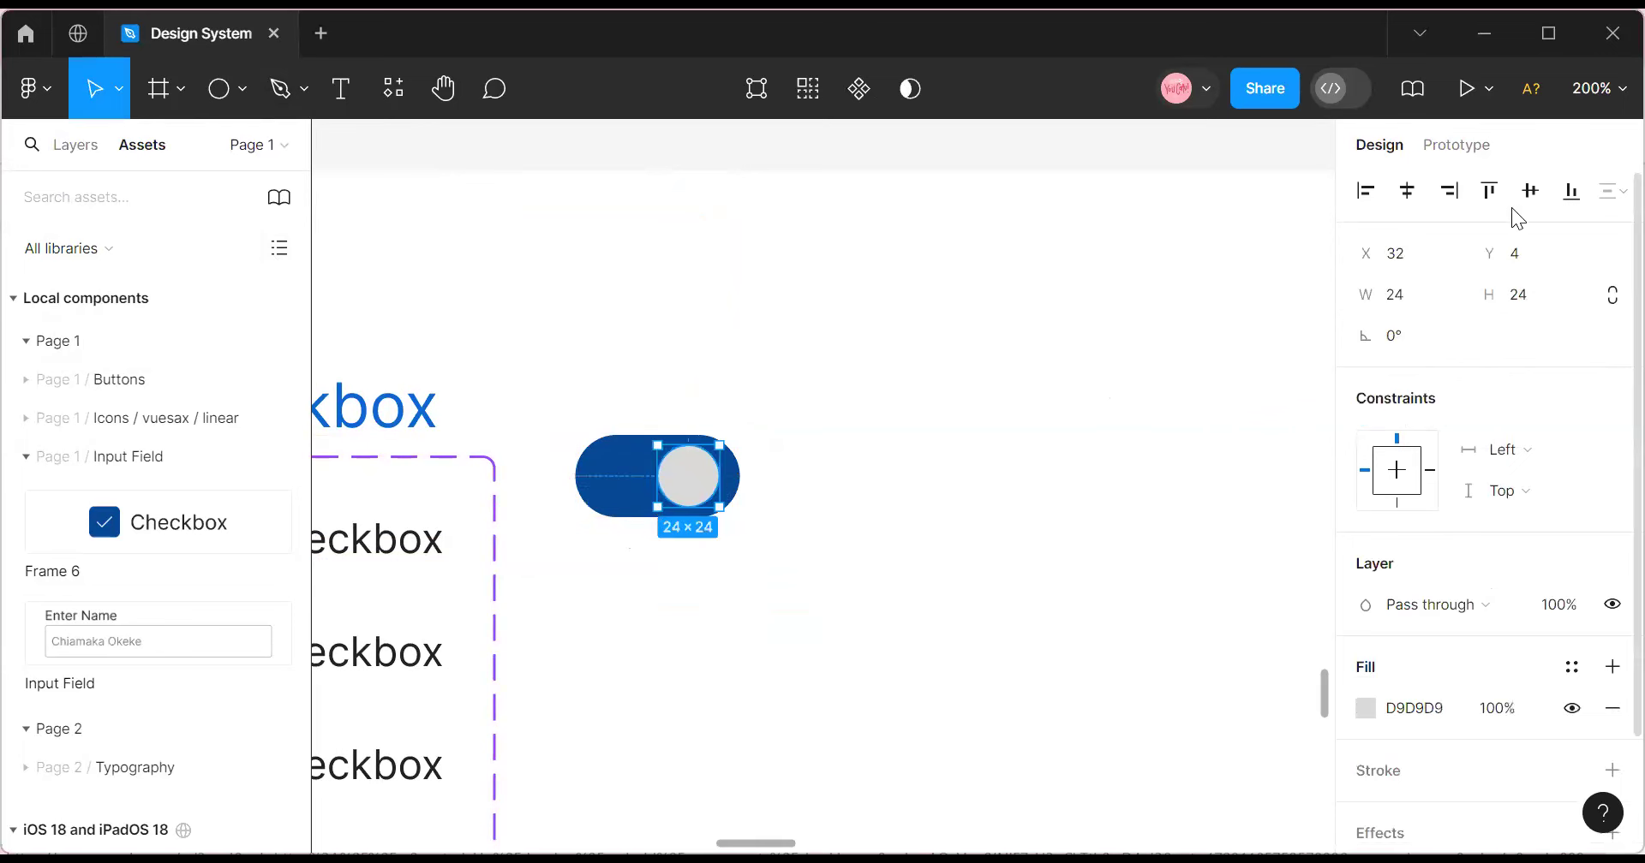
click(1406, 190)
click(1530, 190)
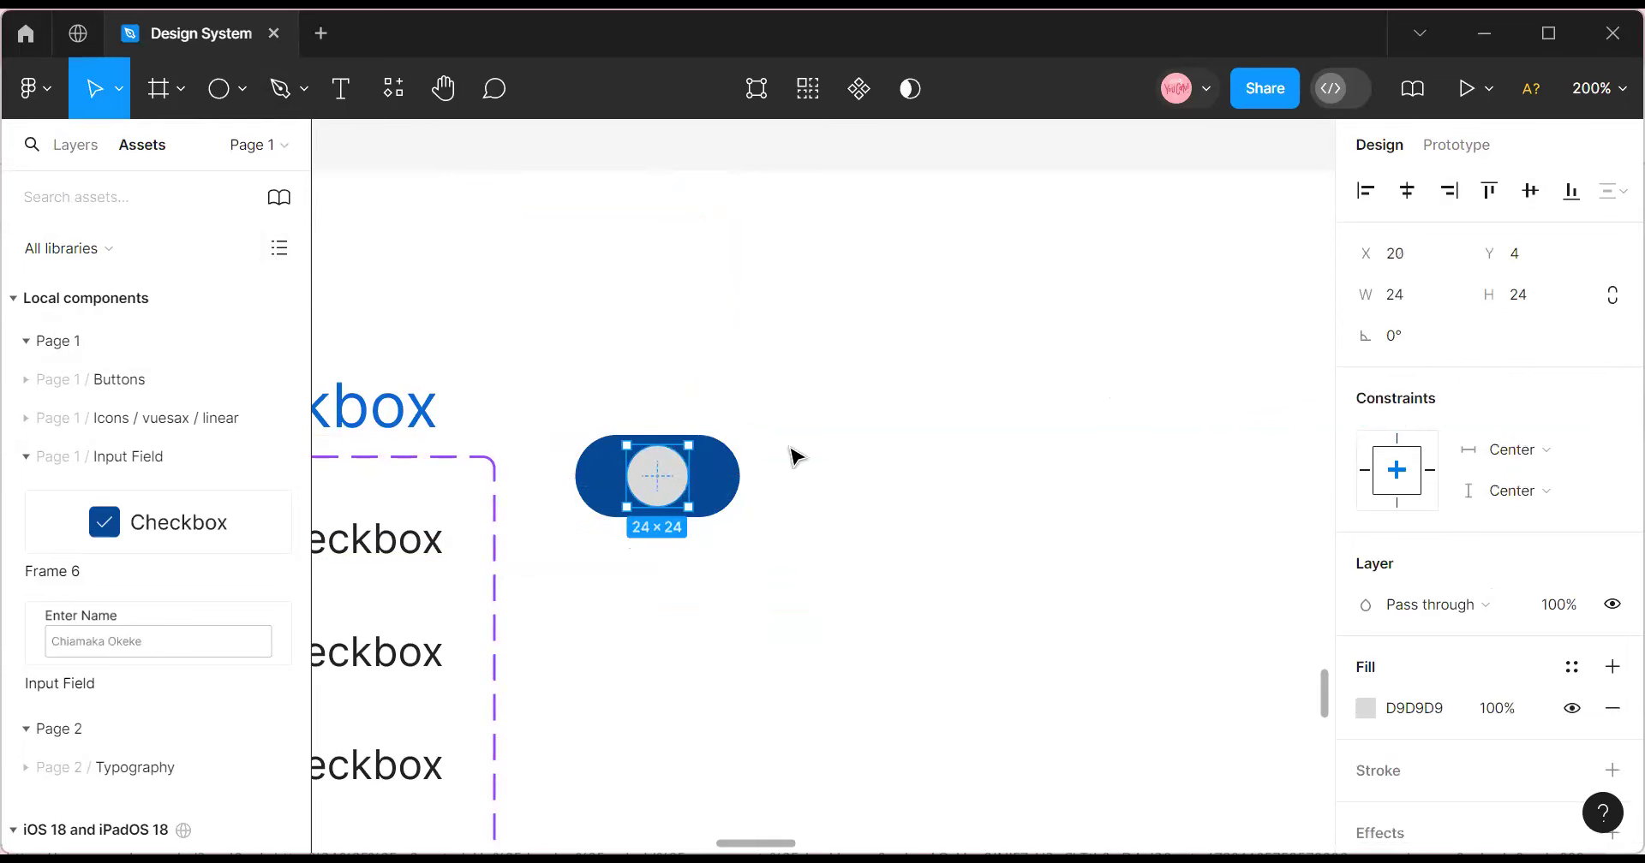
drag(661, 475, 699, 484)
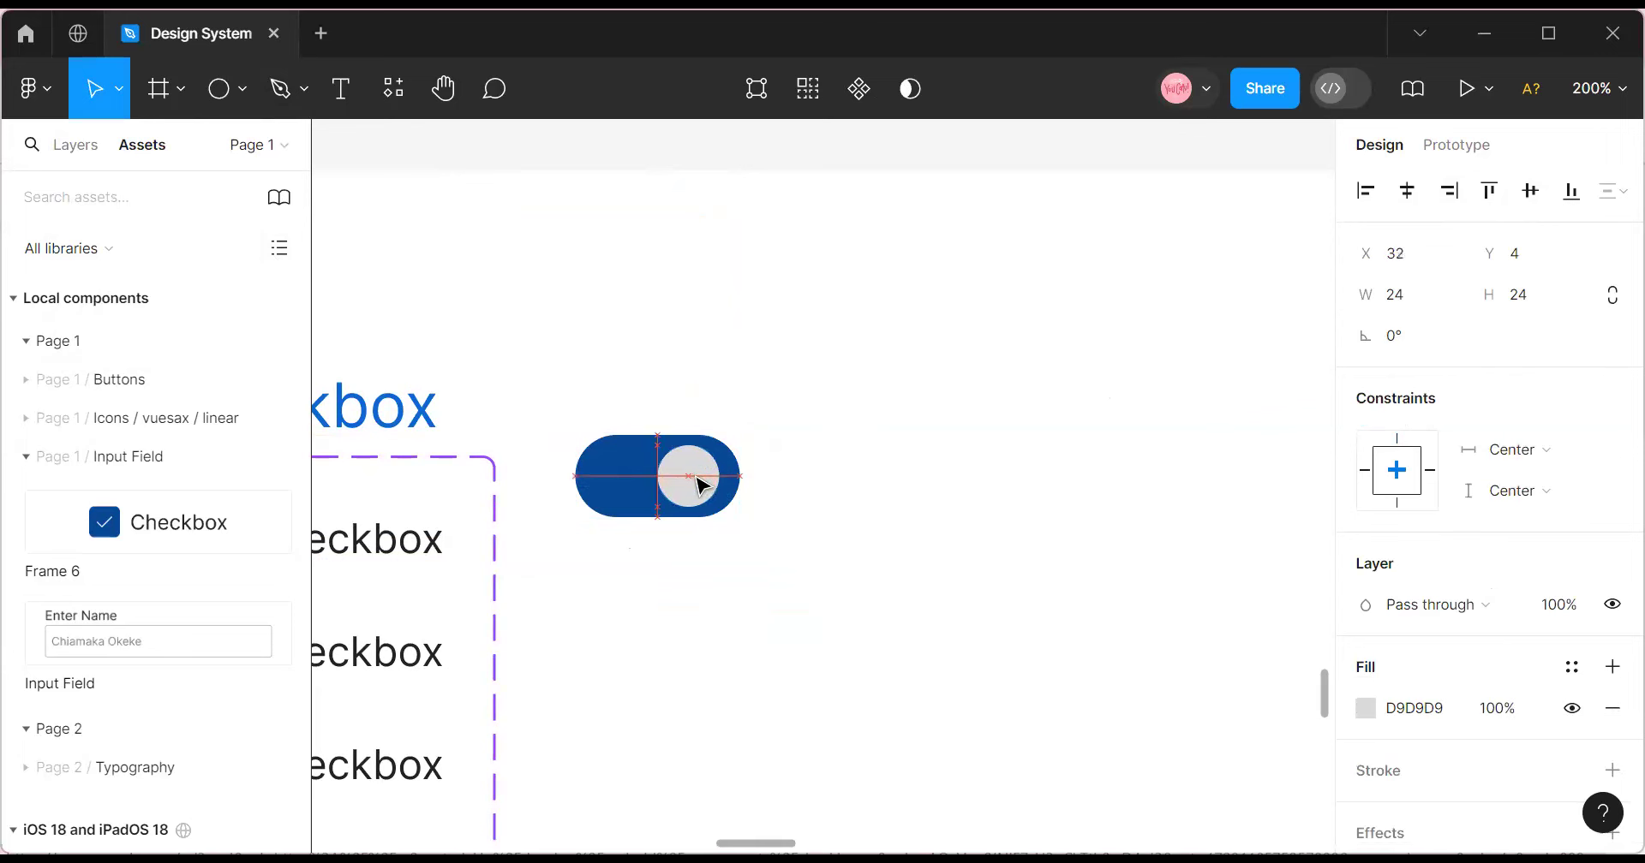
Select the whole toggle frame and nudge it slightly left and down.
click(797, 572)
click(621, 491)
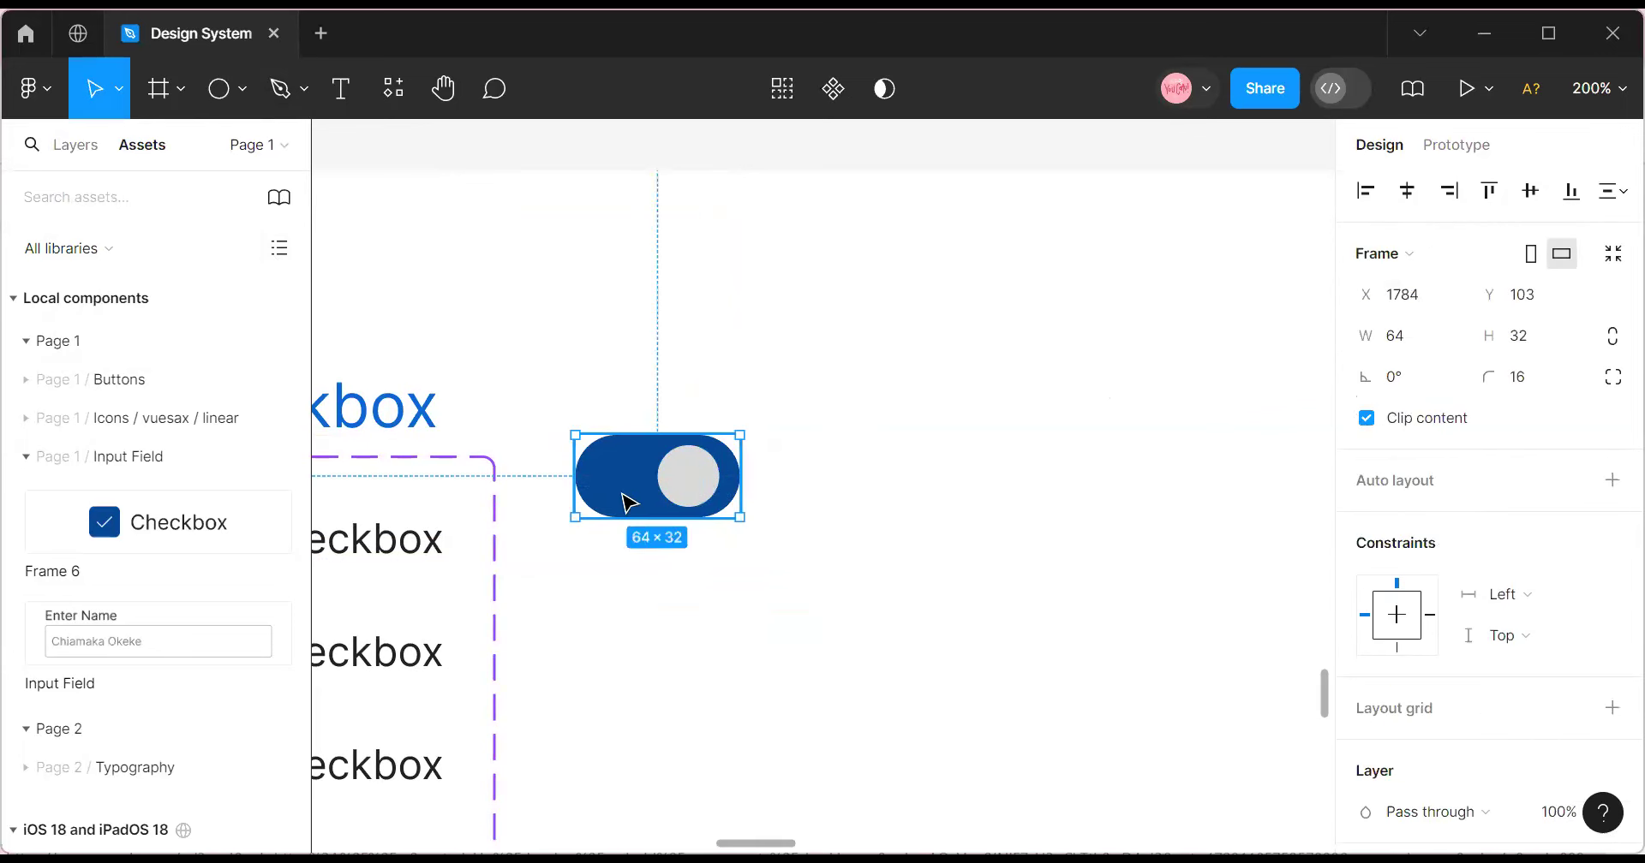
drag(628, 501, 610, 512)
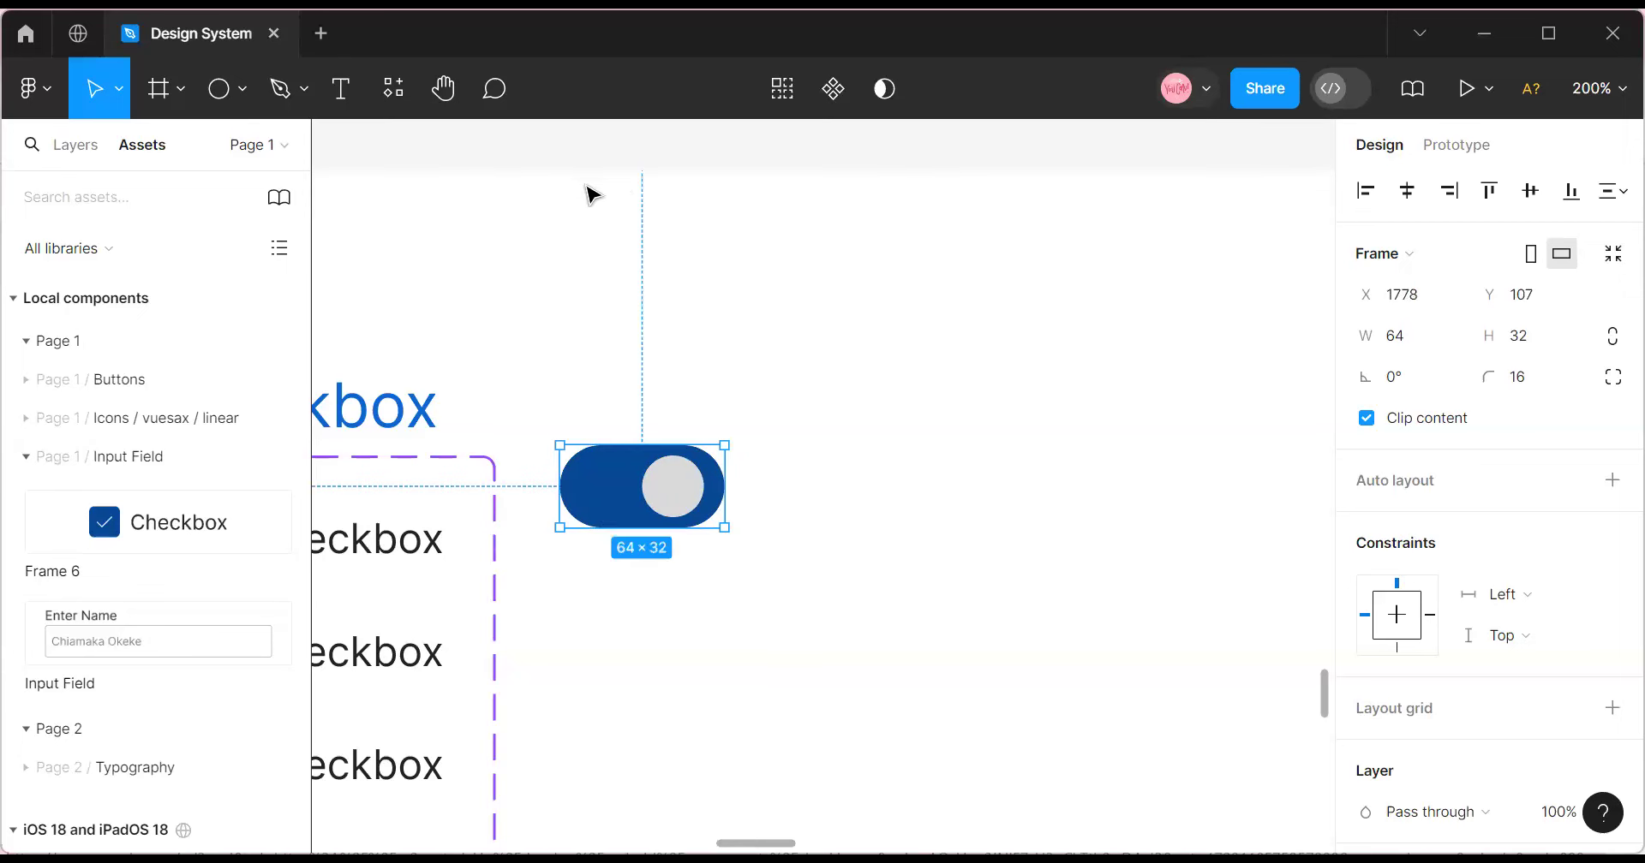
Turn the toggle into a component and nudge it slightly left.
click(831, 89)
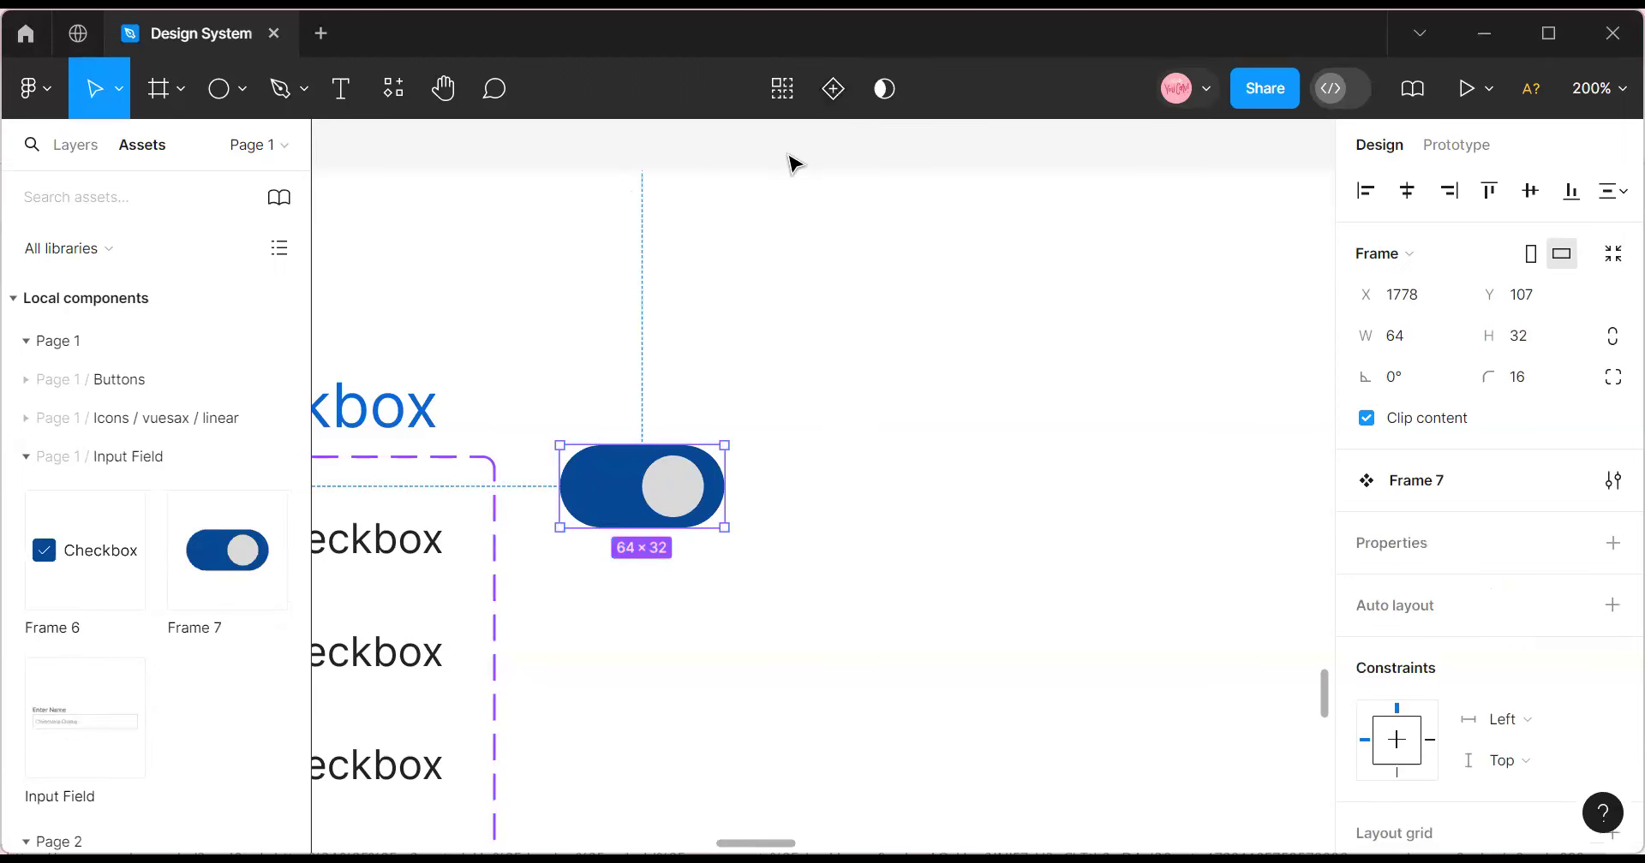
click(684, 485)
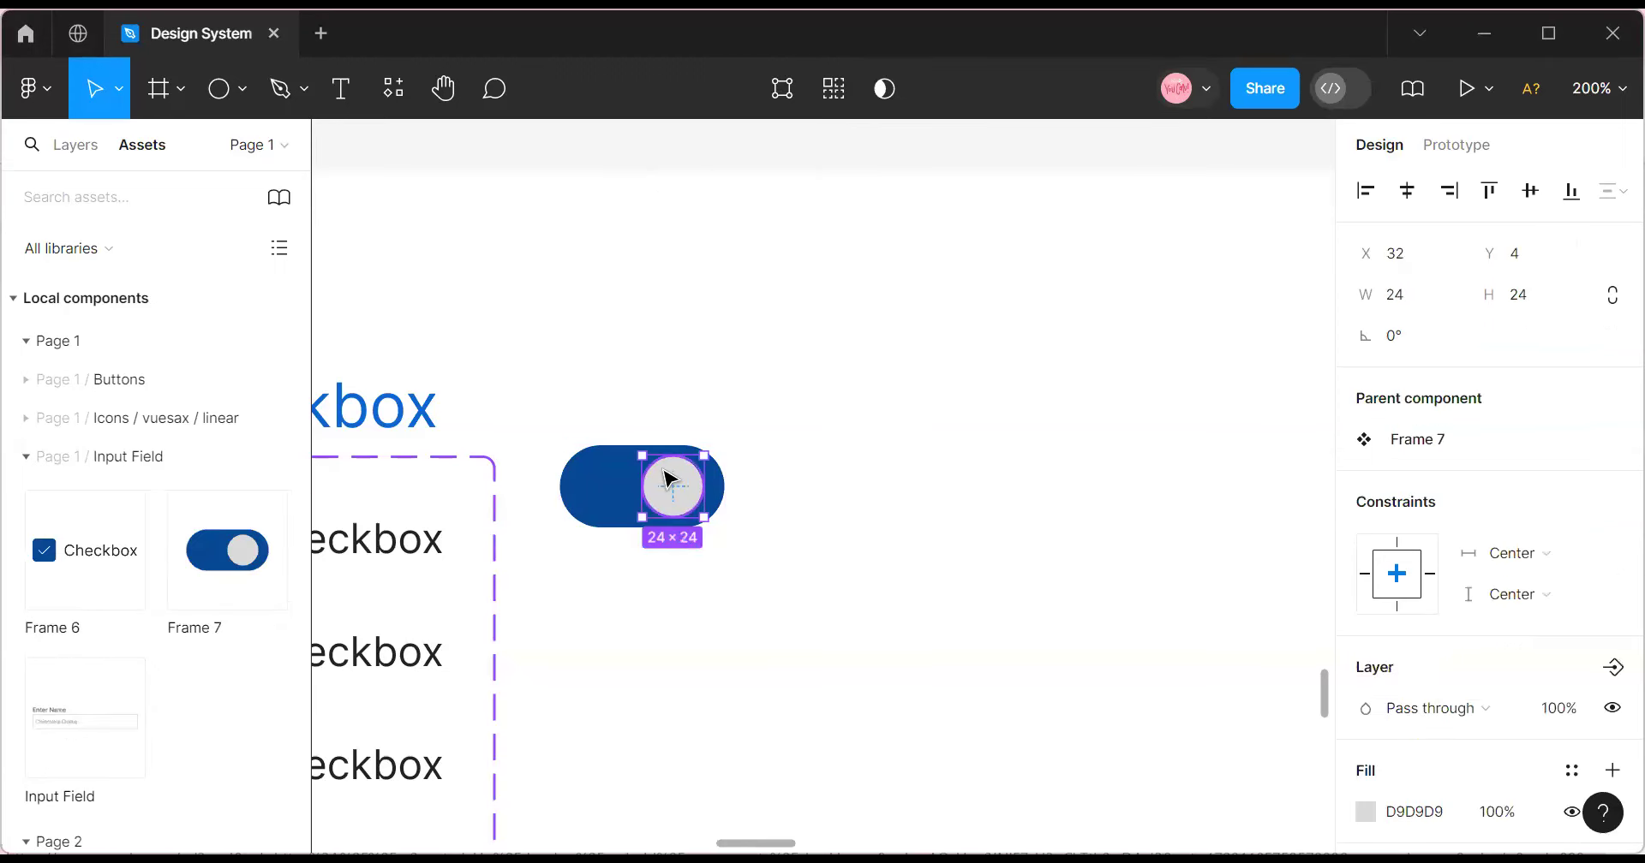
click(604, 477)
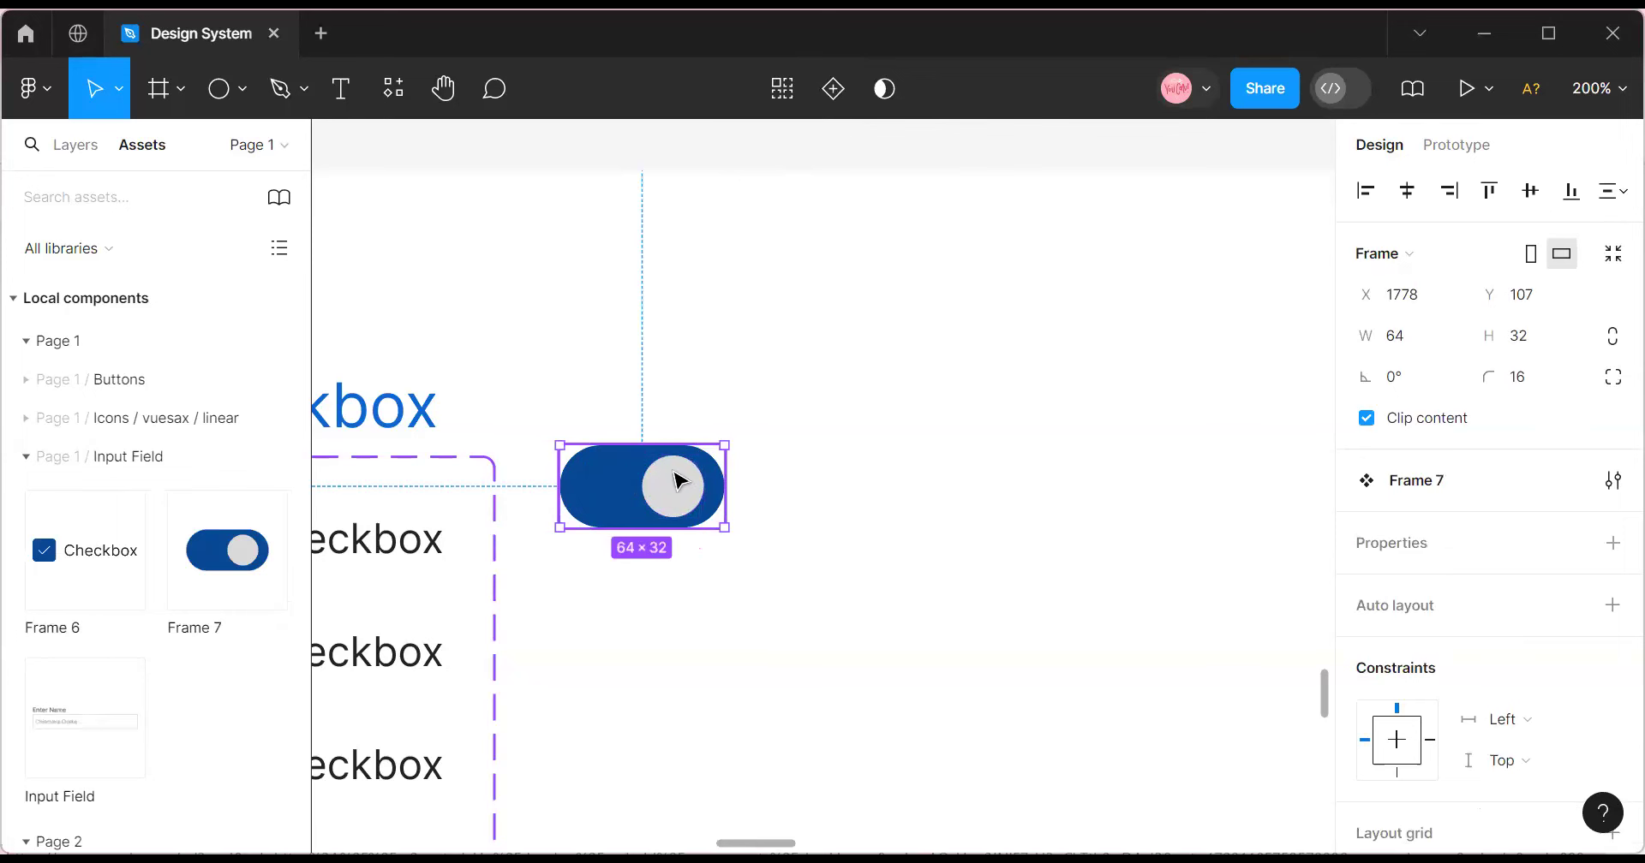
drag(572, 494, 564, 498)
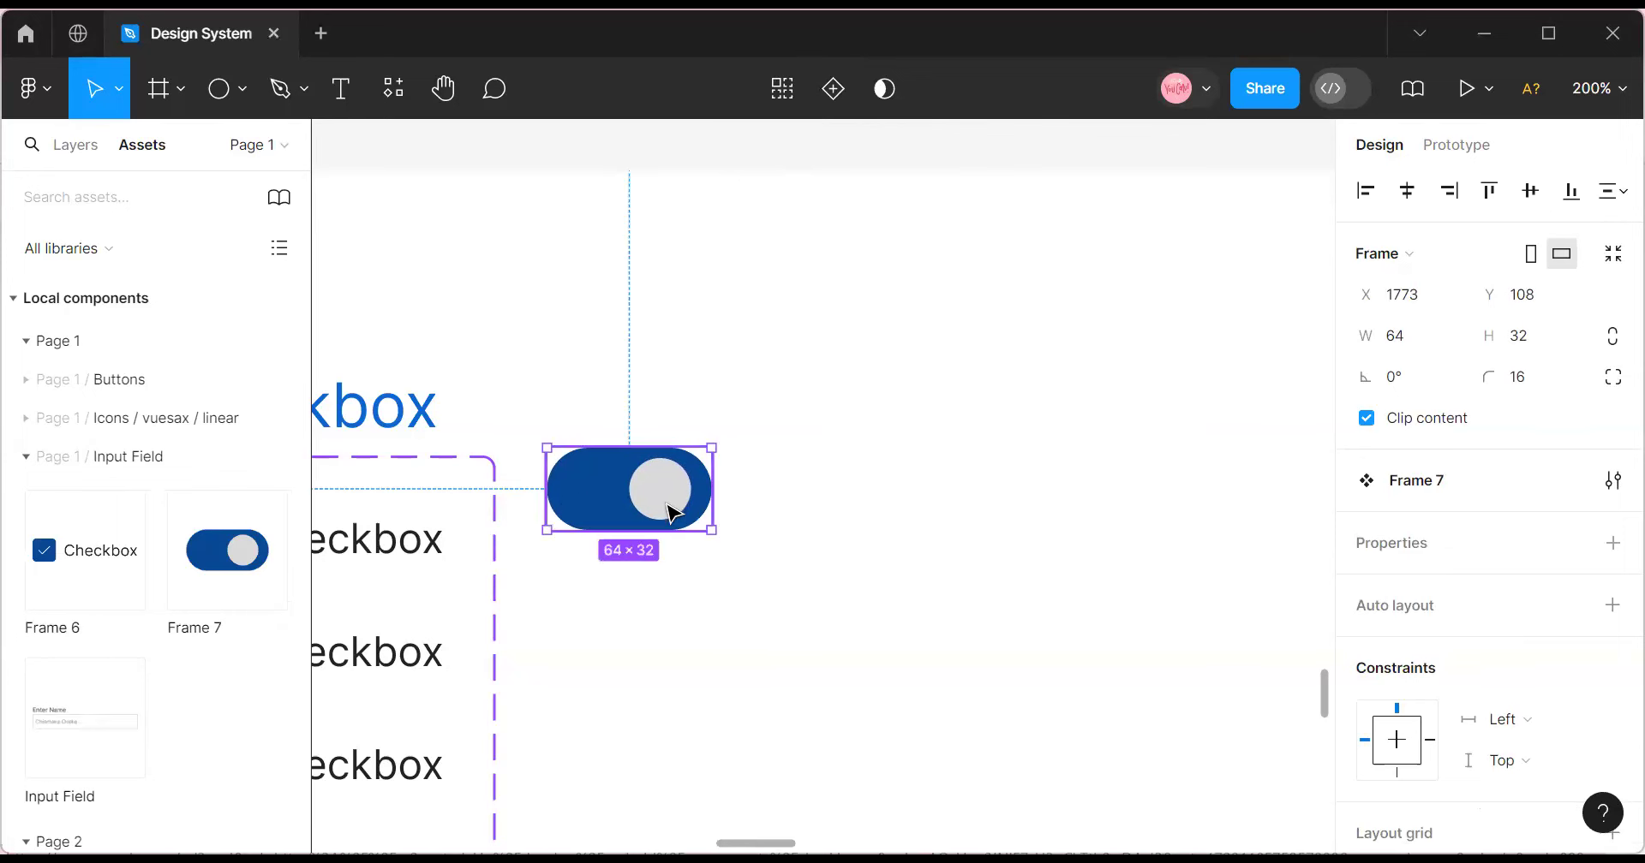
Add a second toggle variant and fill both knobs with the White style.
click(833, 95)
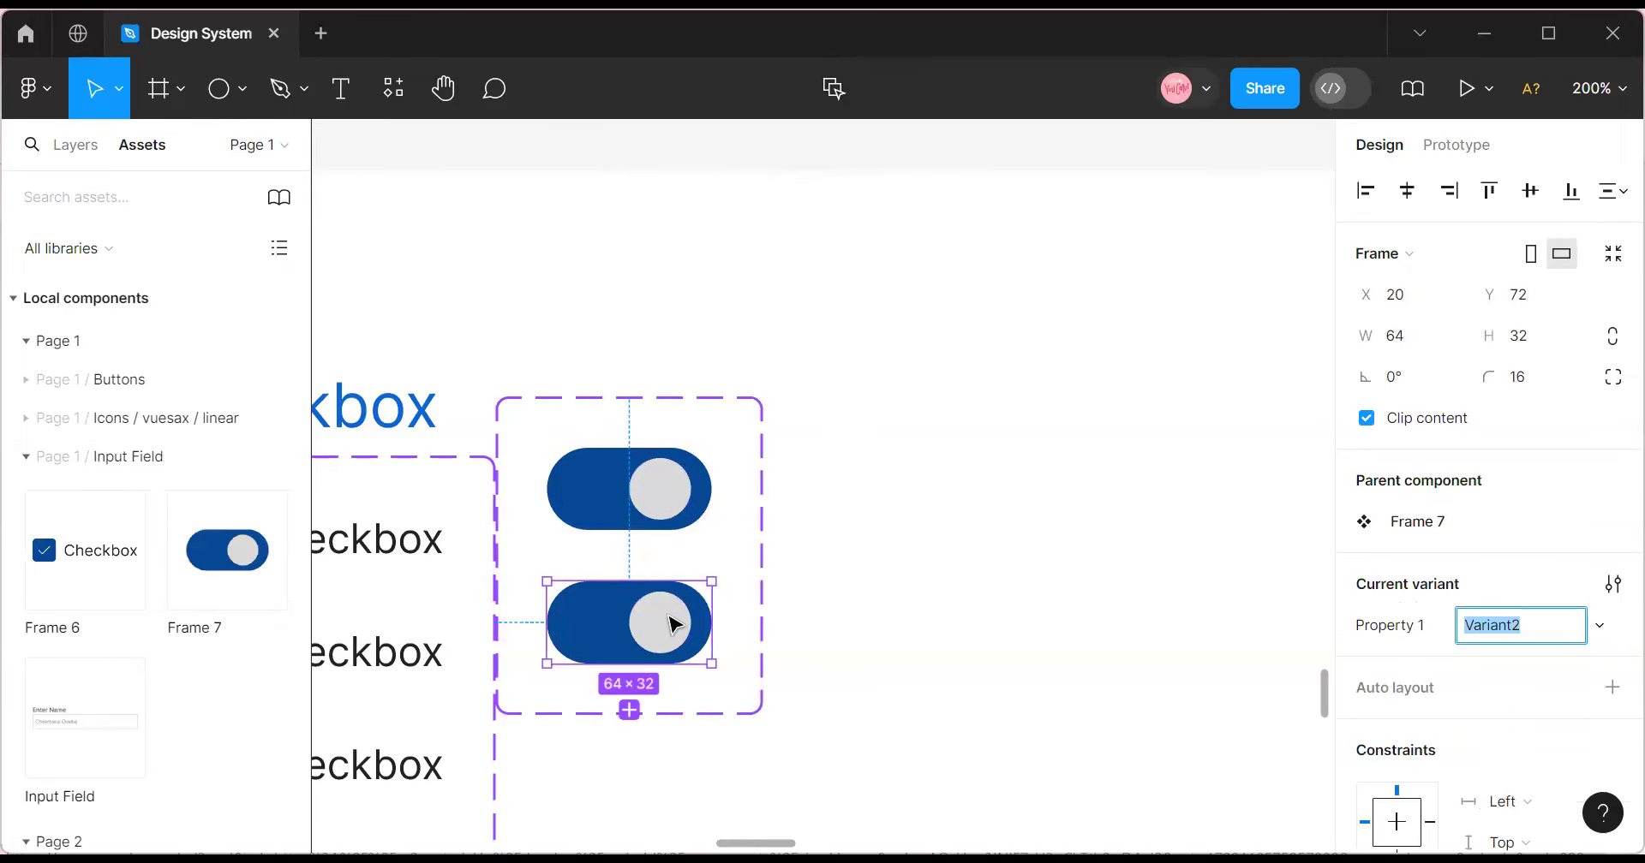
double_click(677, 488)
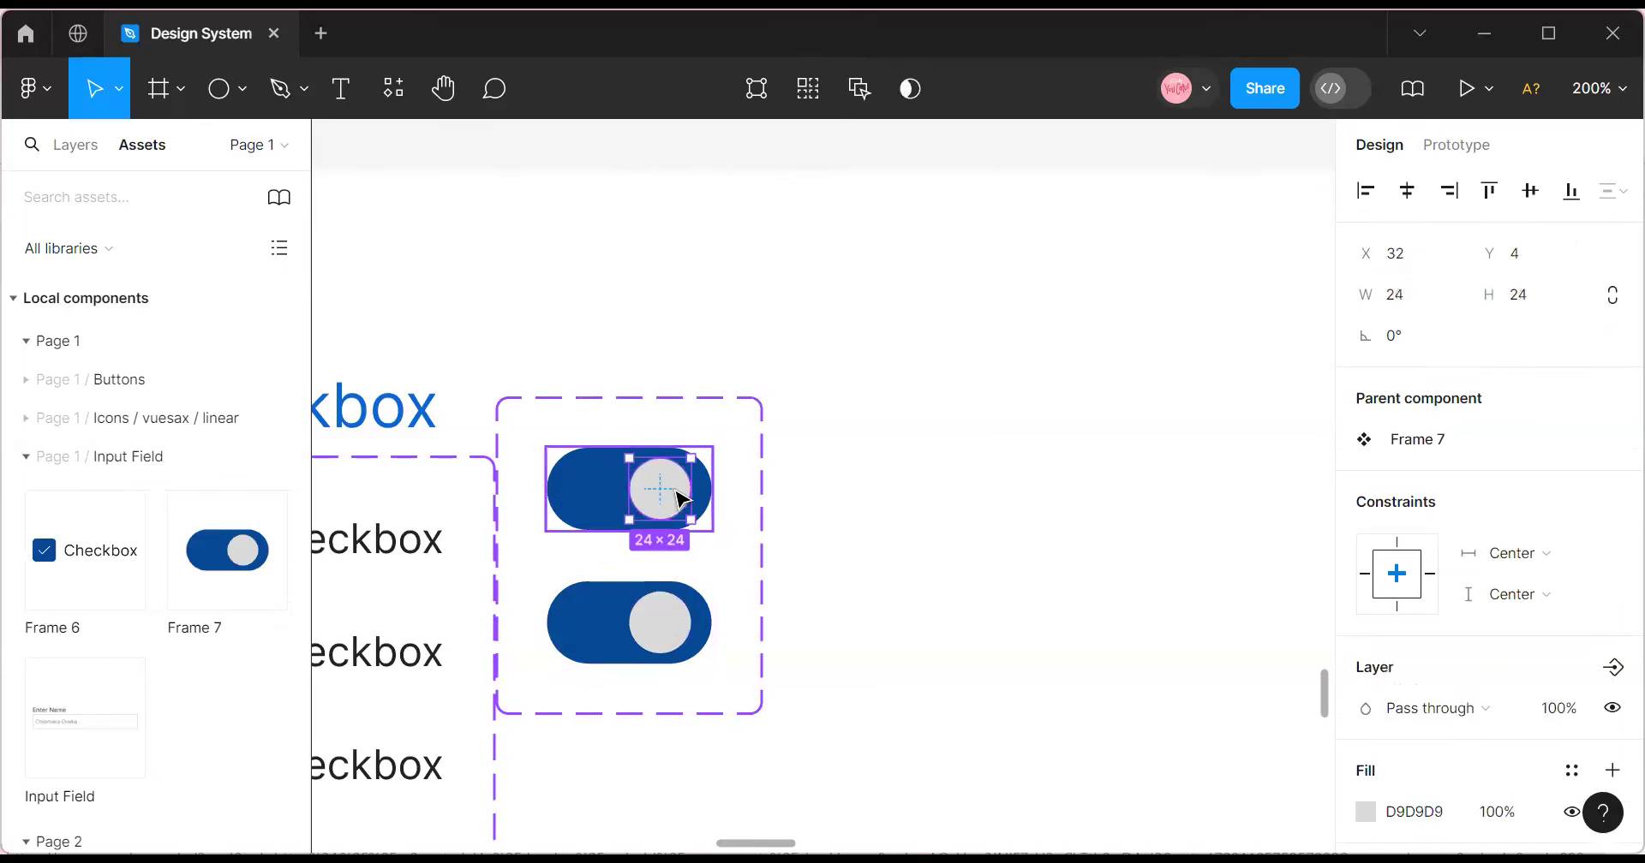
scroll(1602, 604, down, 3)
click(1571, 529)
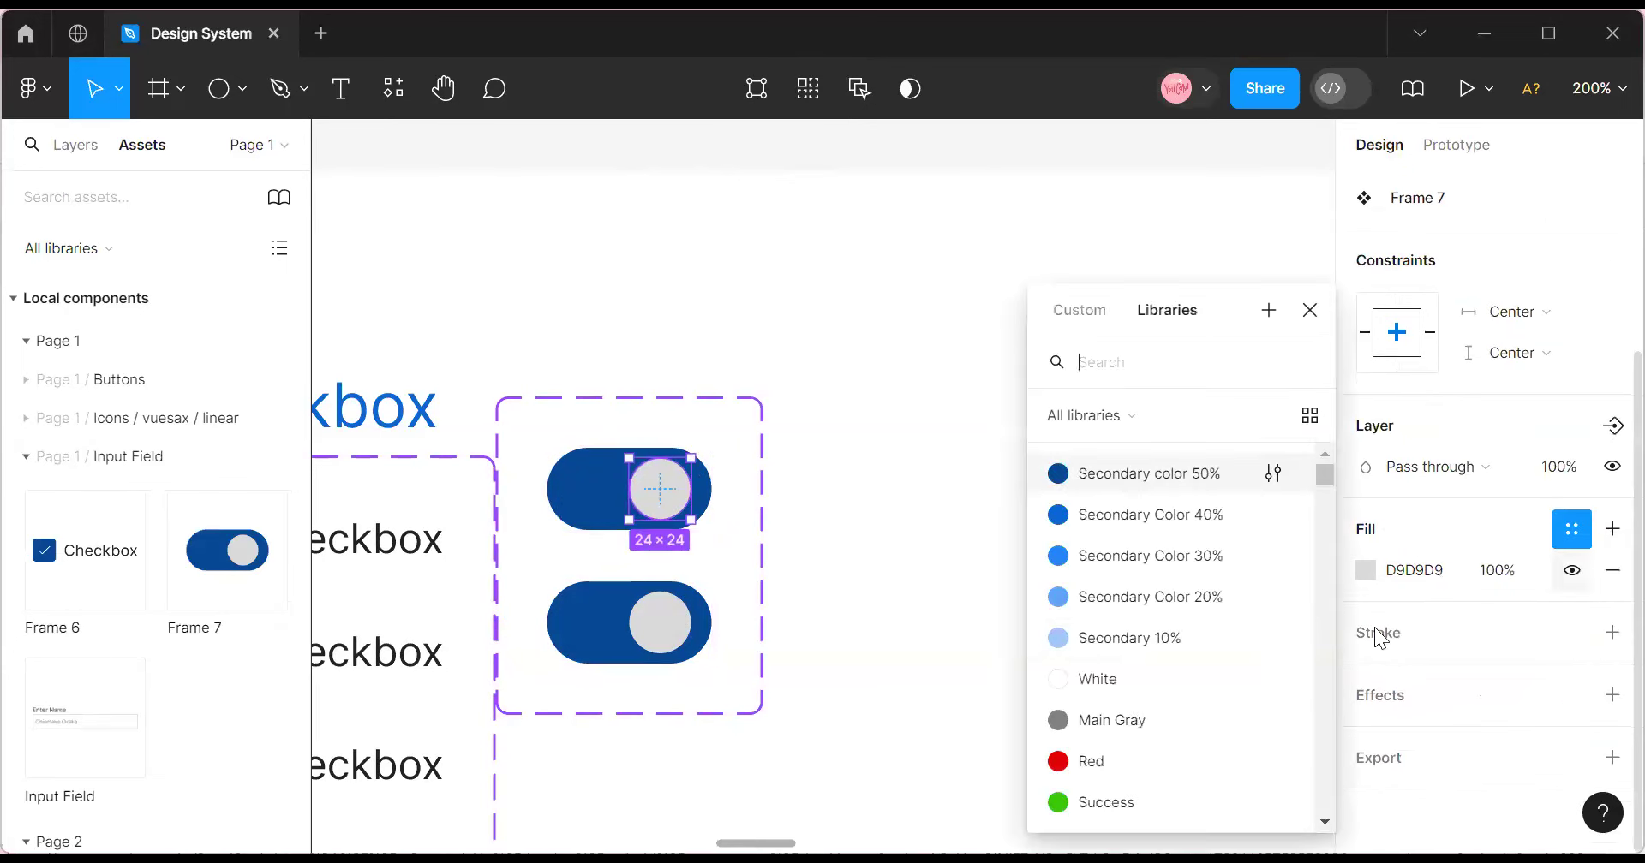
click(1105, 679)
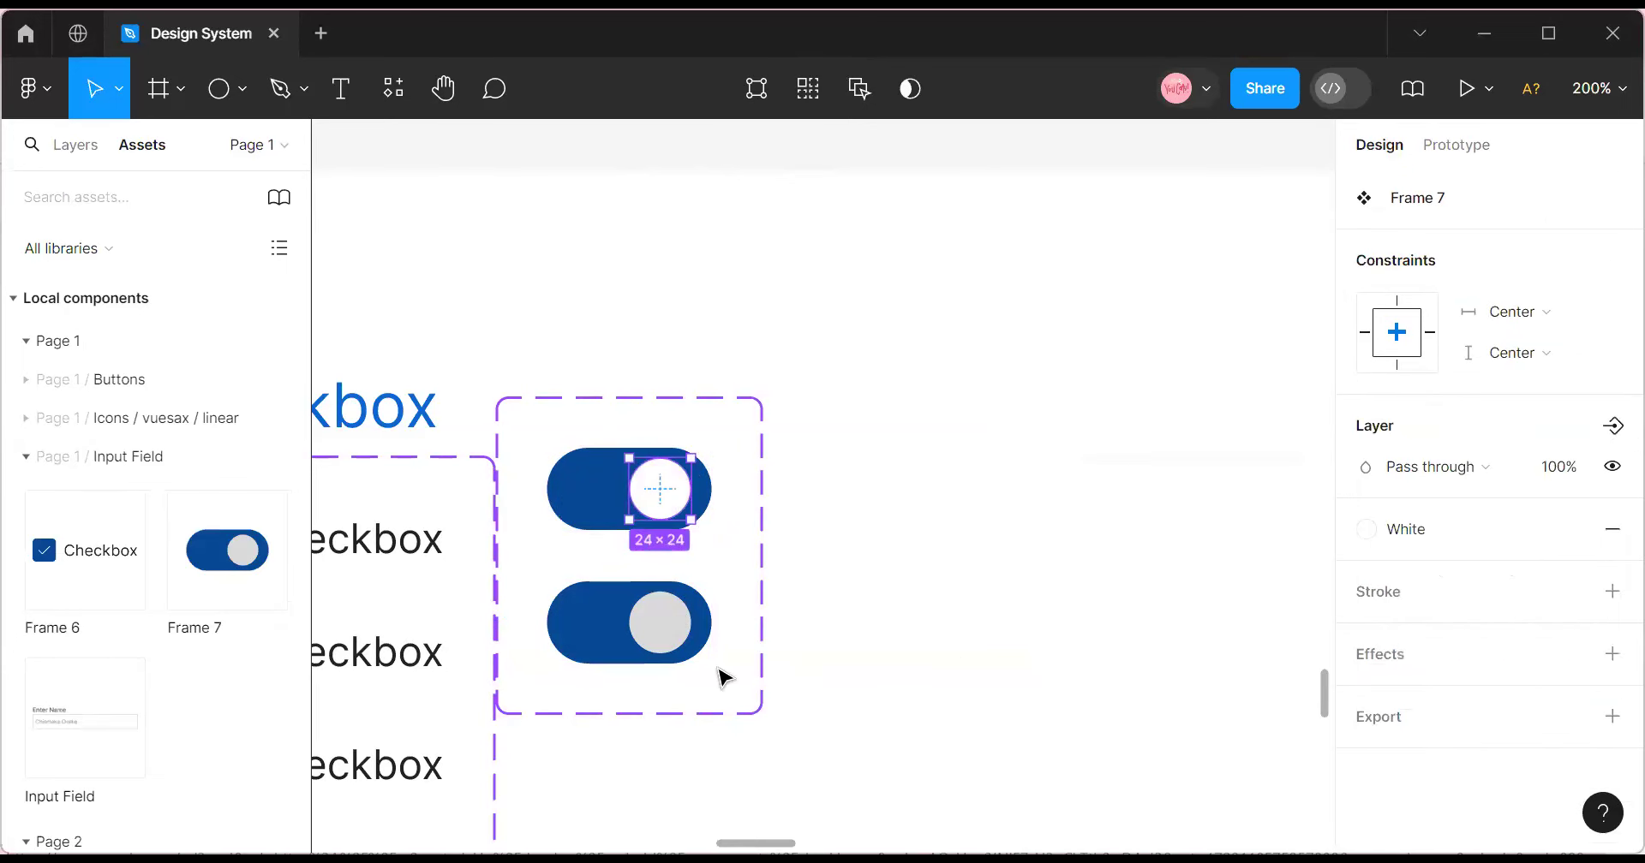
double_click(677, 630)
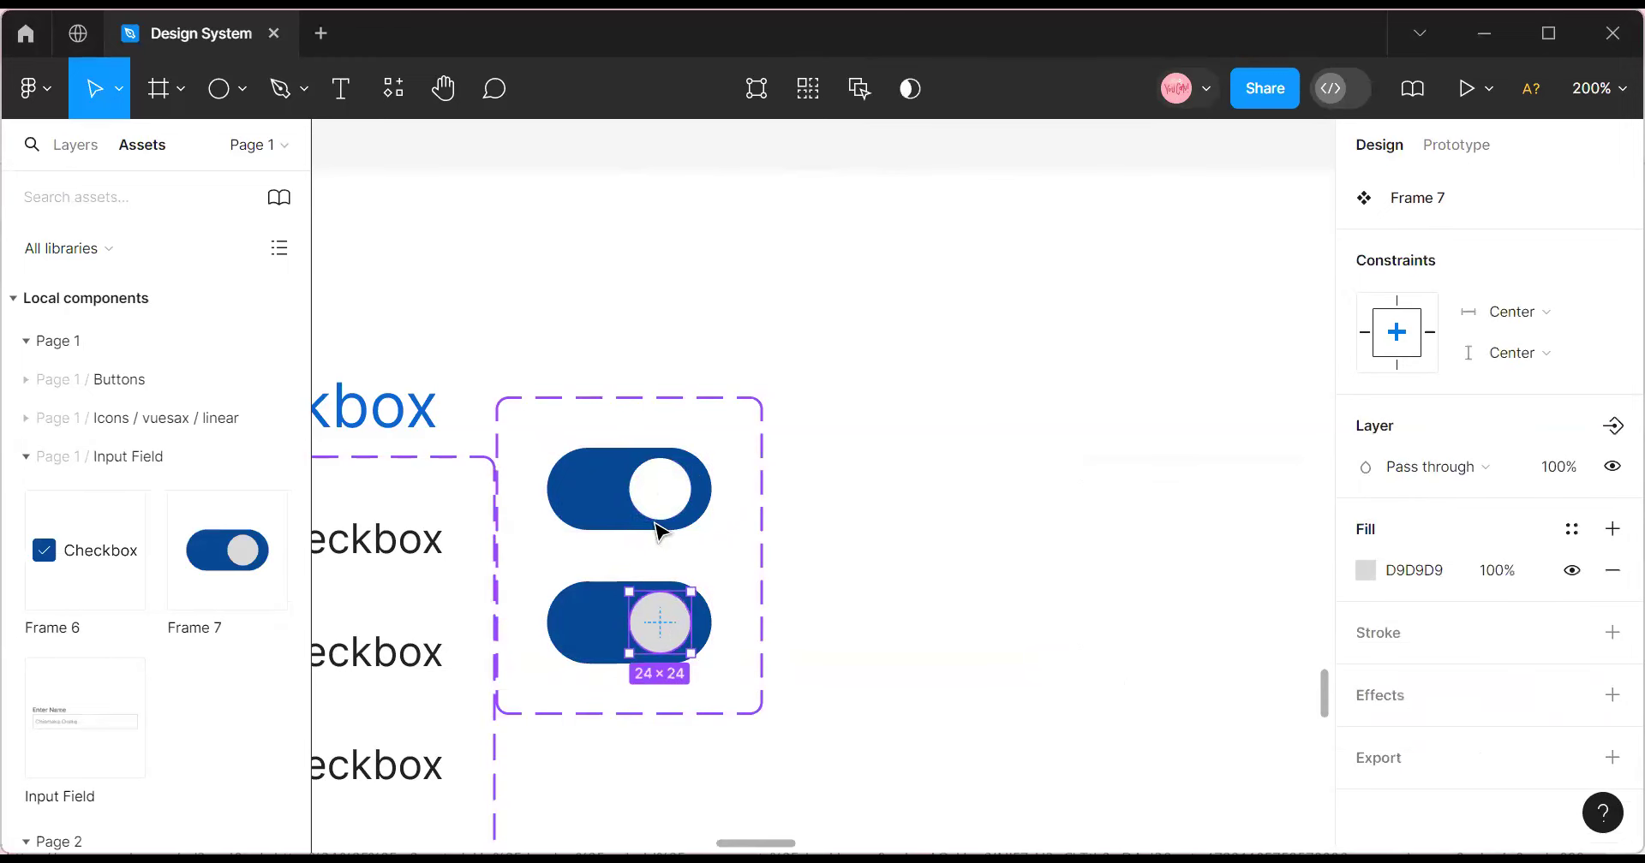
click(664, 495)
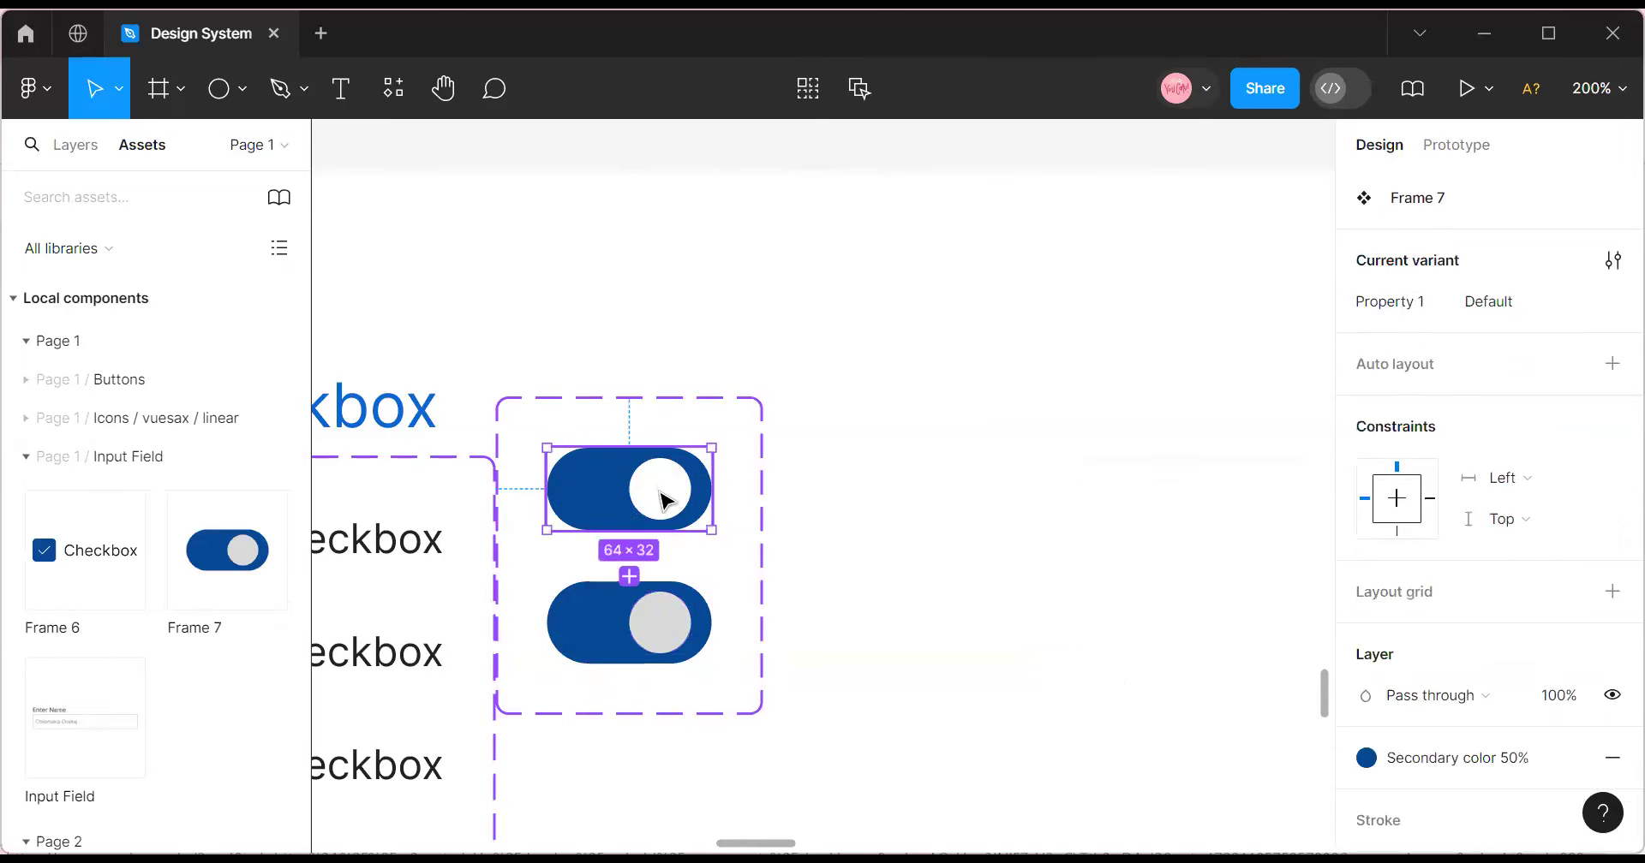
click(661, 619)
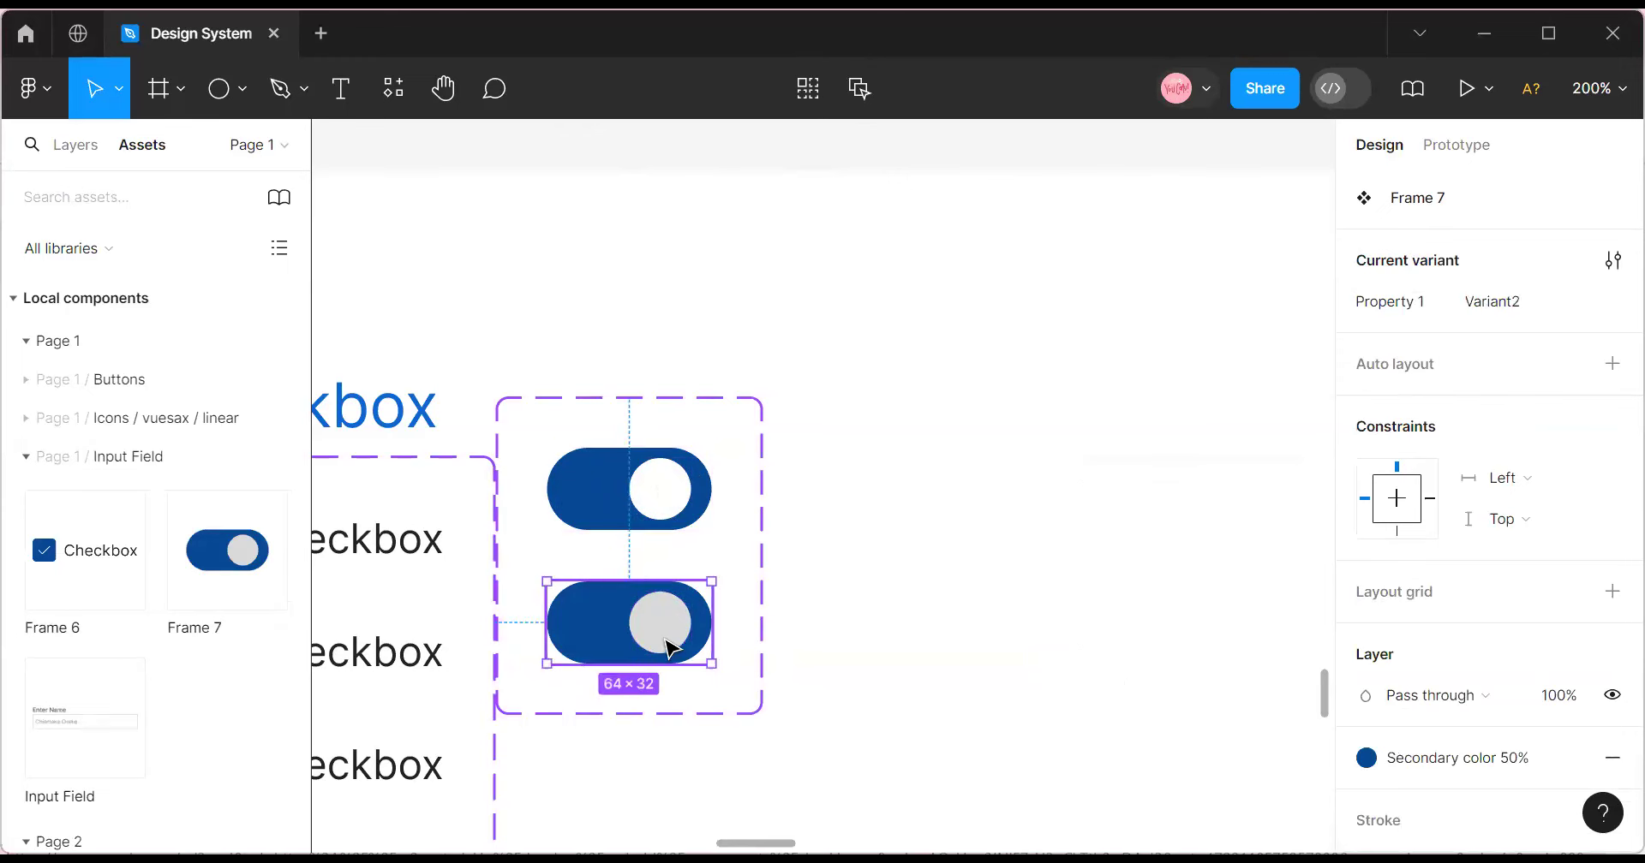
click(662, 624)
click(1571, 528)
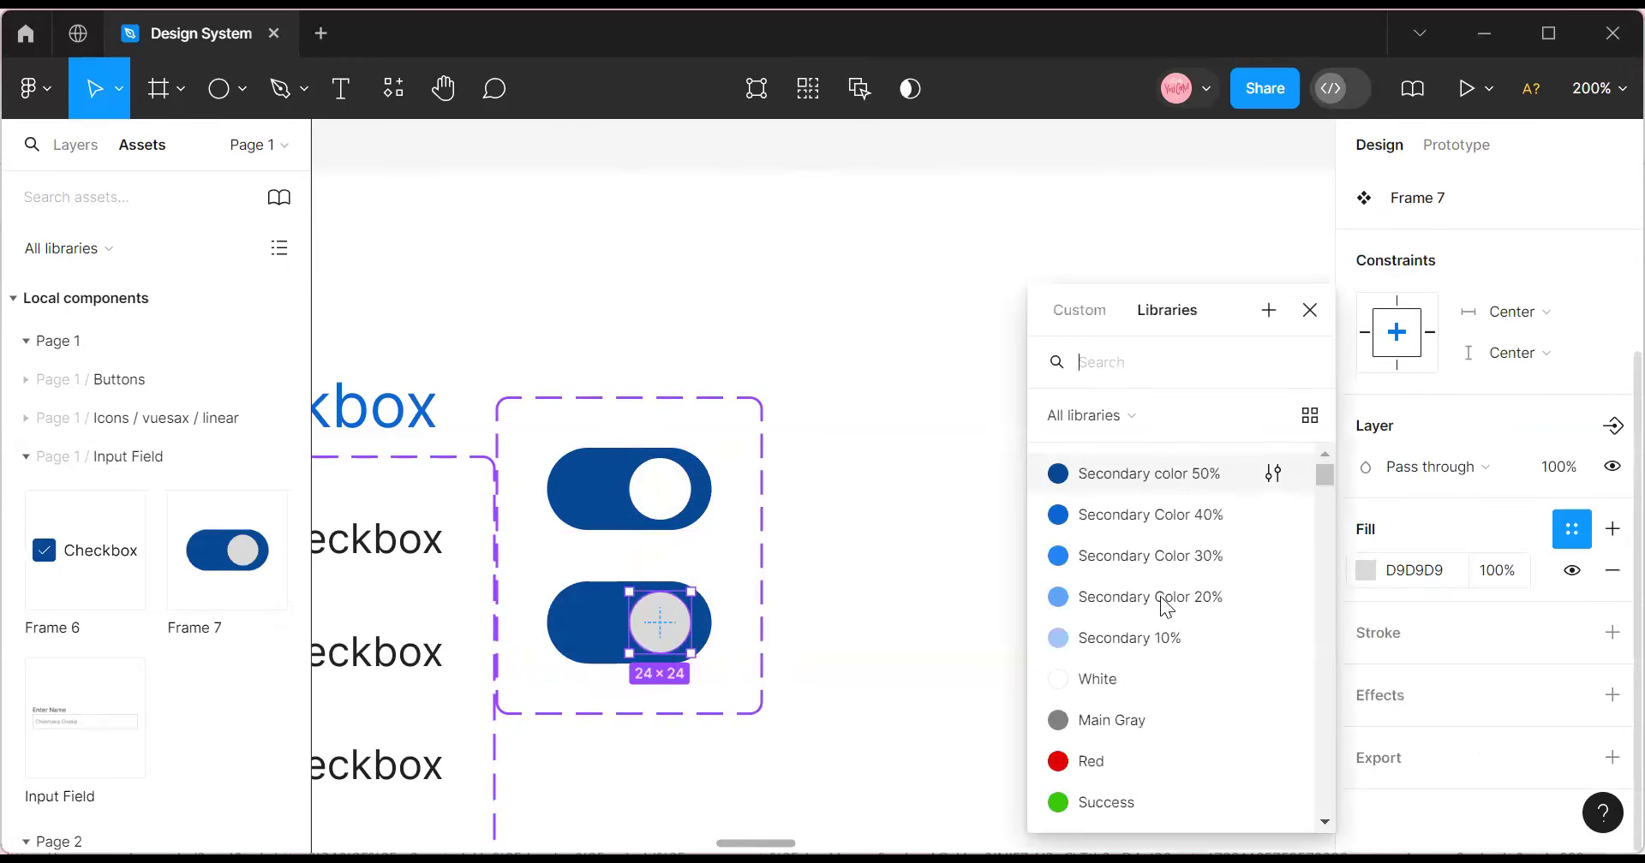
click(1128, 684)
Make the second variant's track Main Gray and move its knob to the left end at X 8.
click(595, 634)
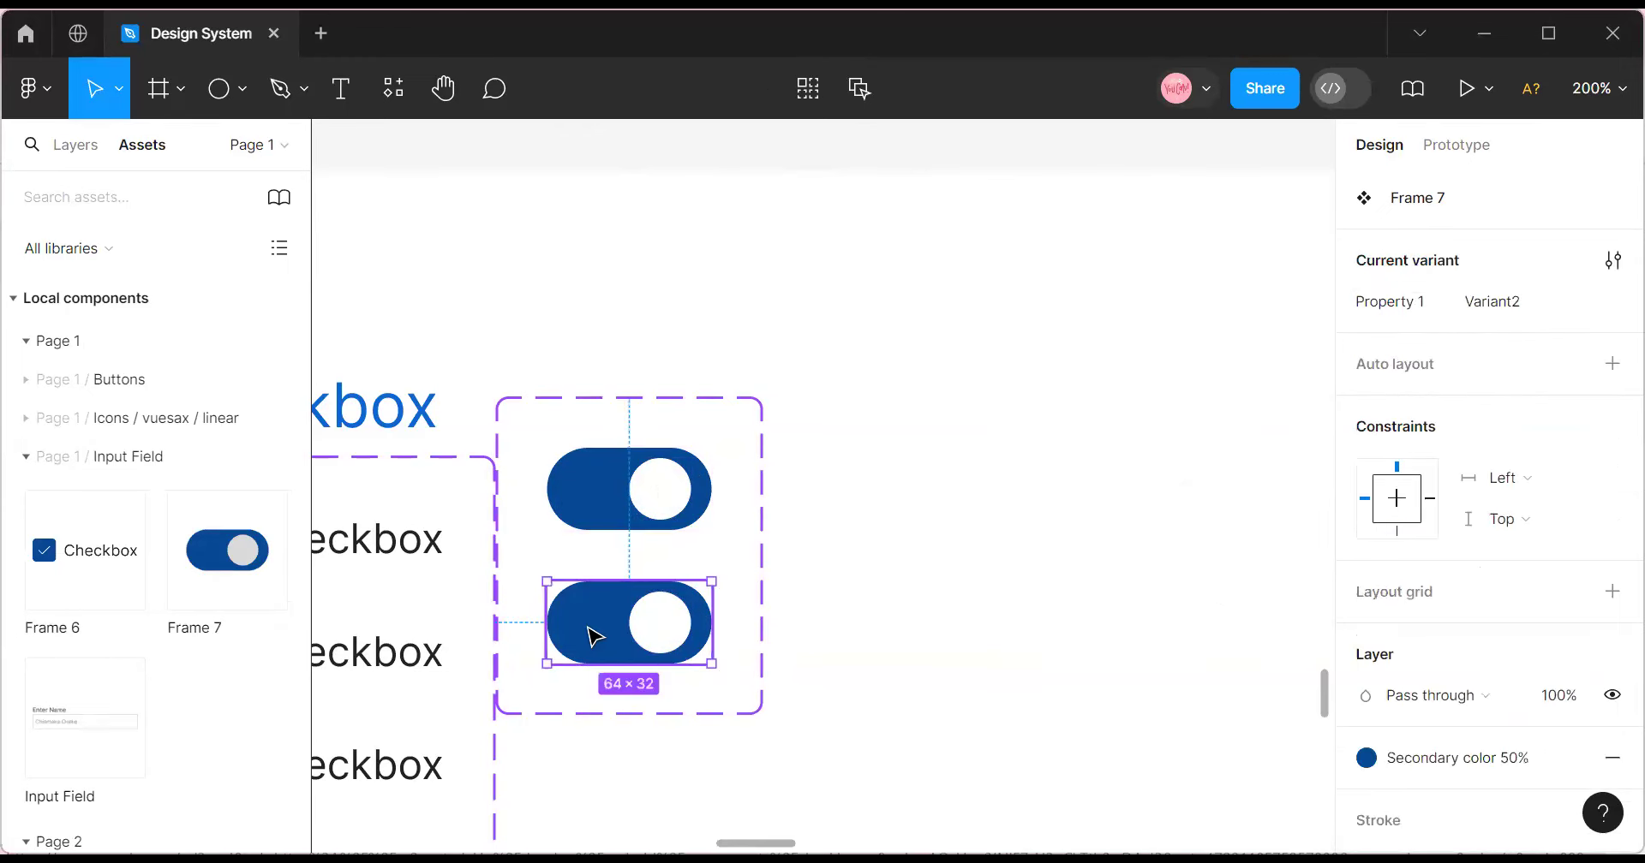
click(1472, 769)
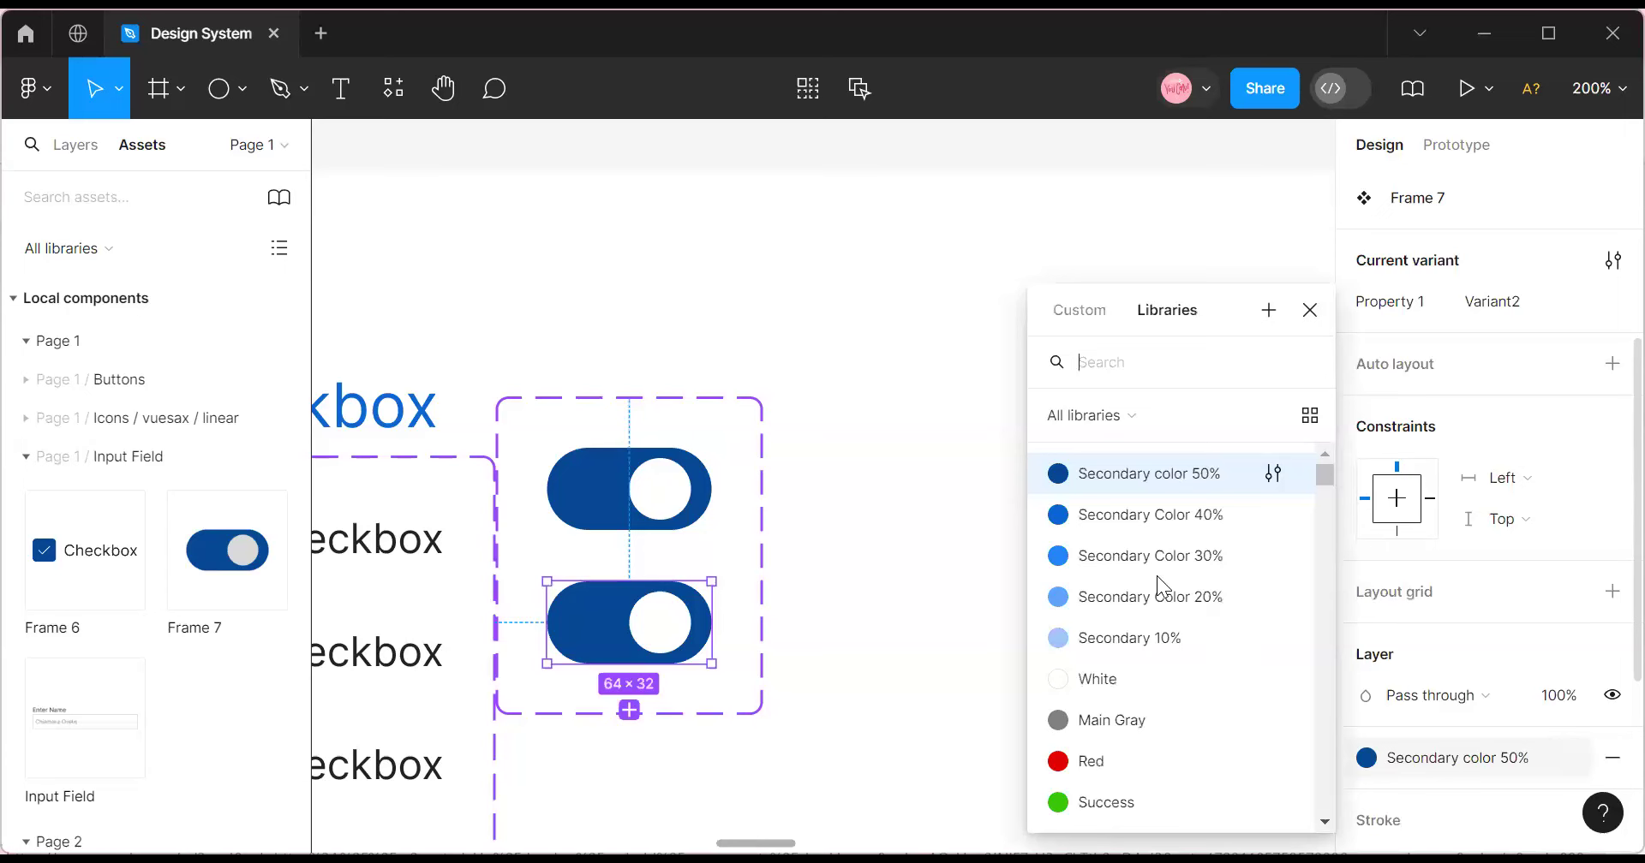
click(1155, 718)
drag(668, 628, 609, 624)
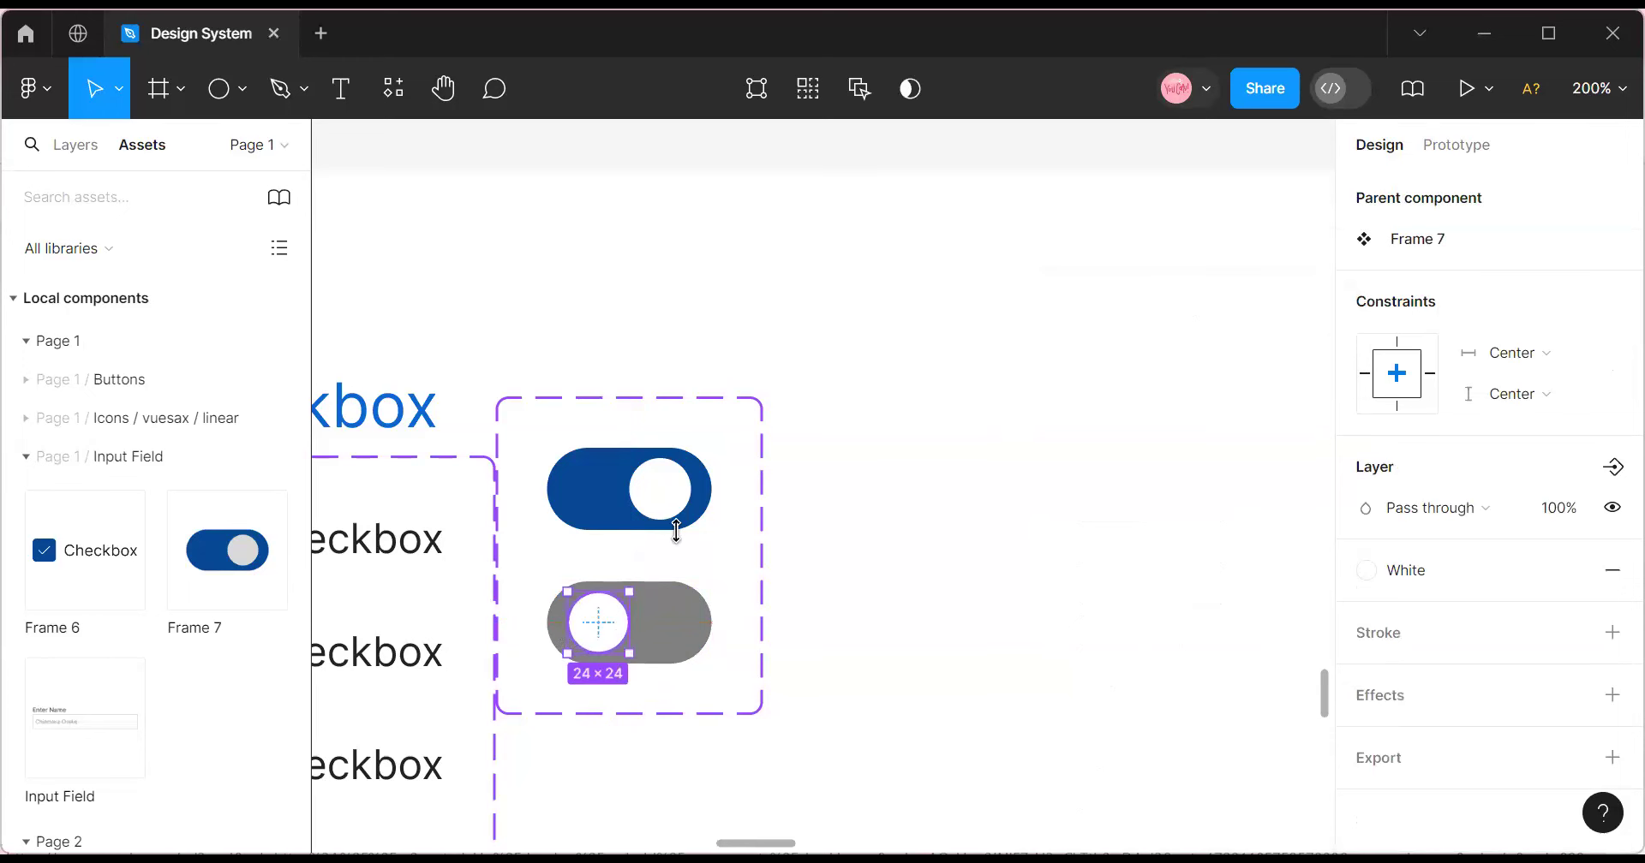
click(679, 496)
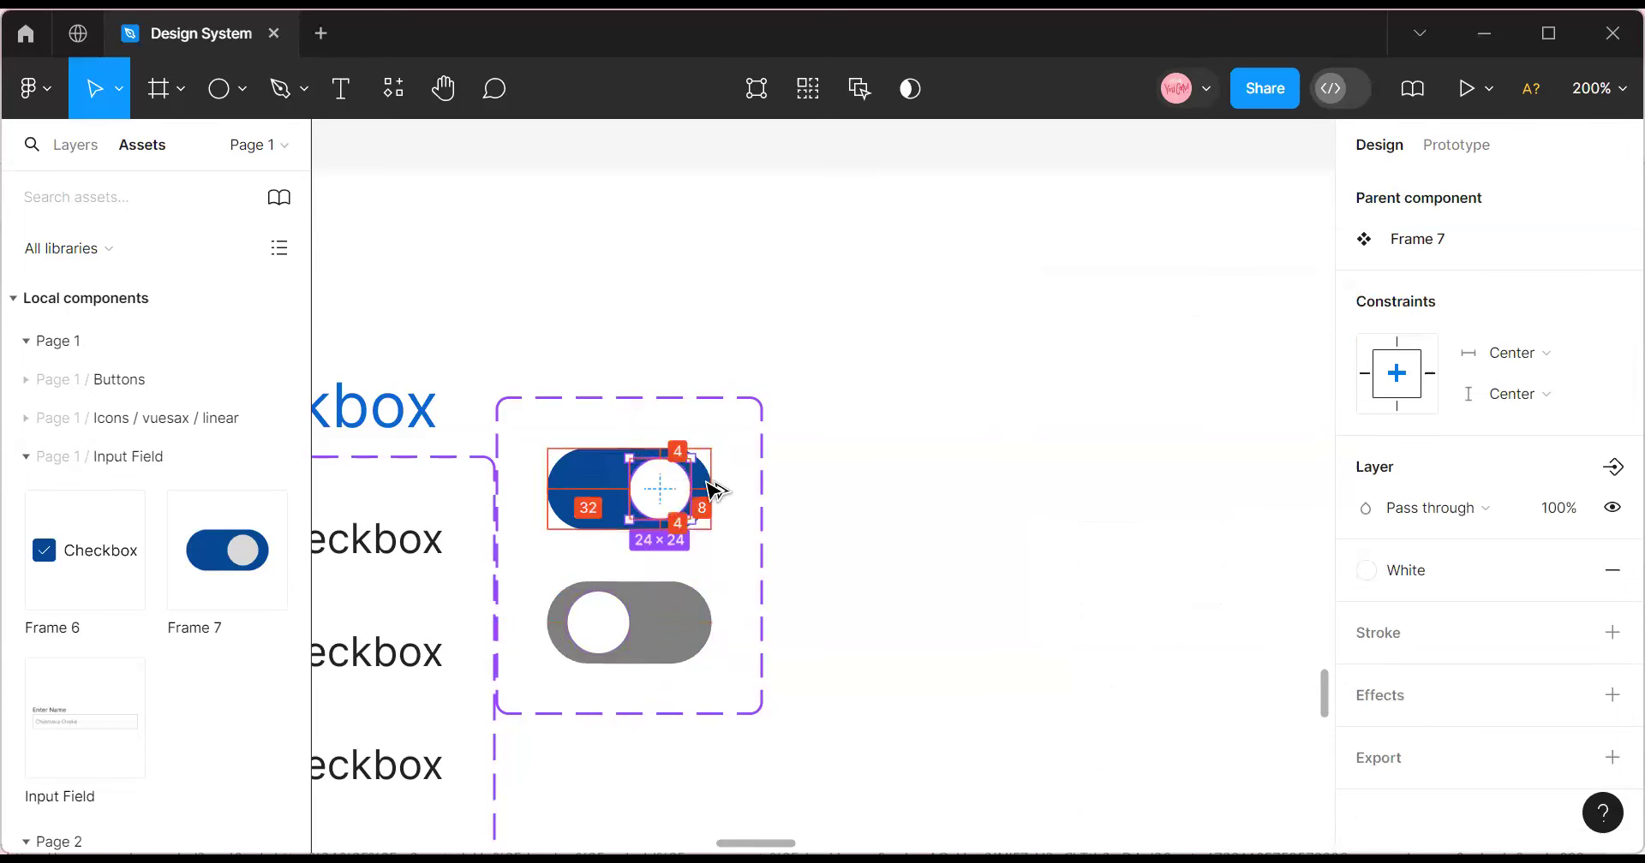
click(616, 630)
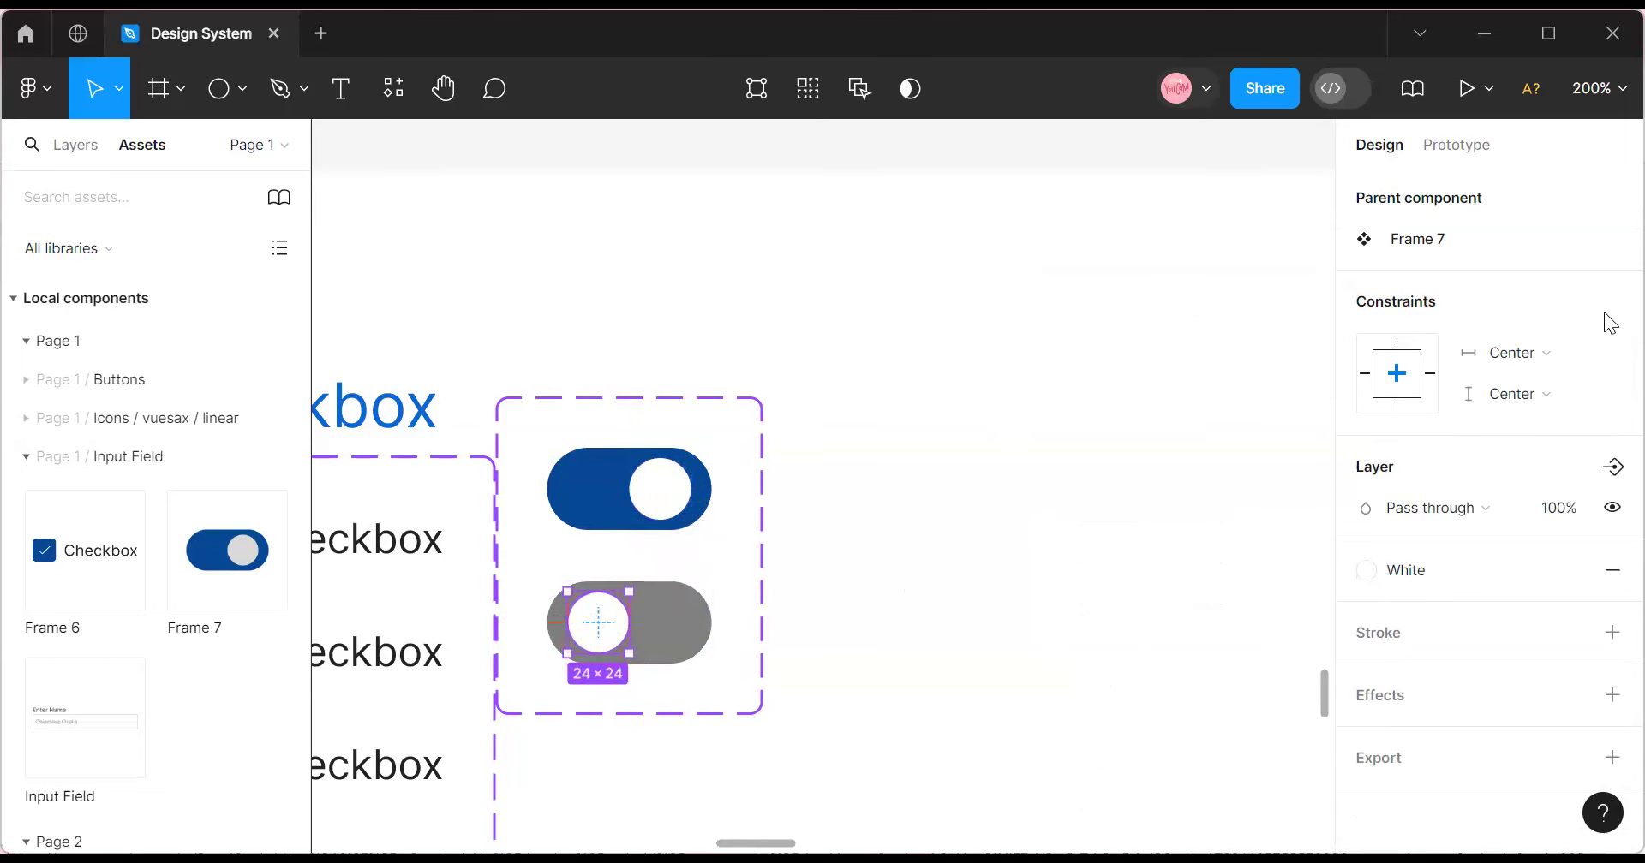
scroll(1578, 343, up, 3)
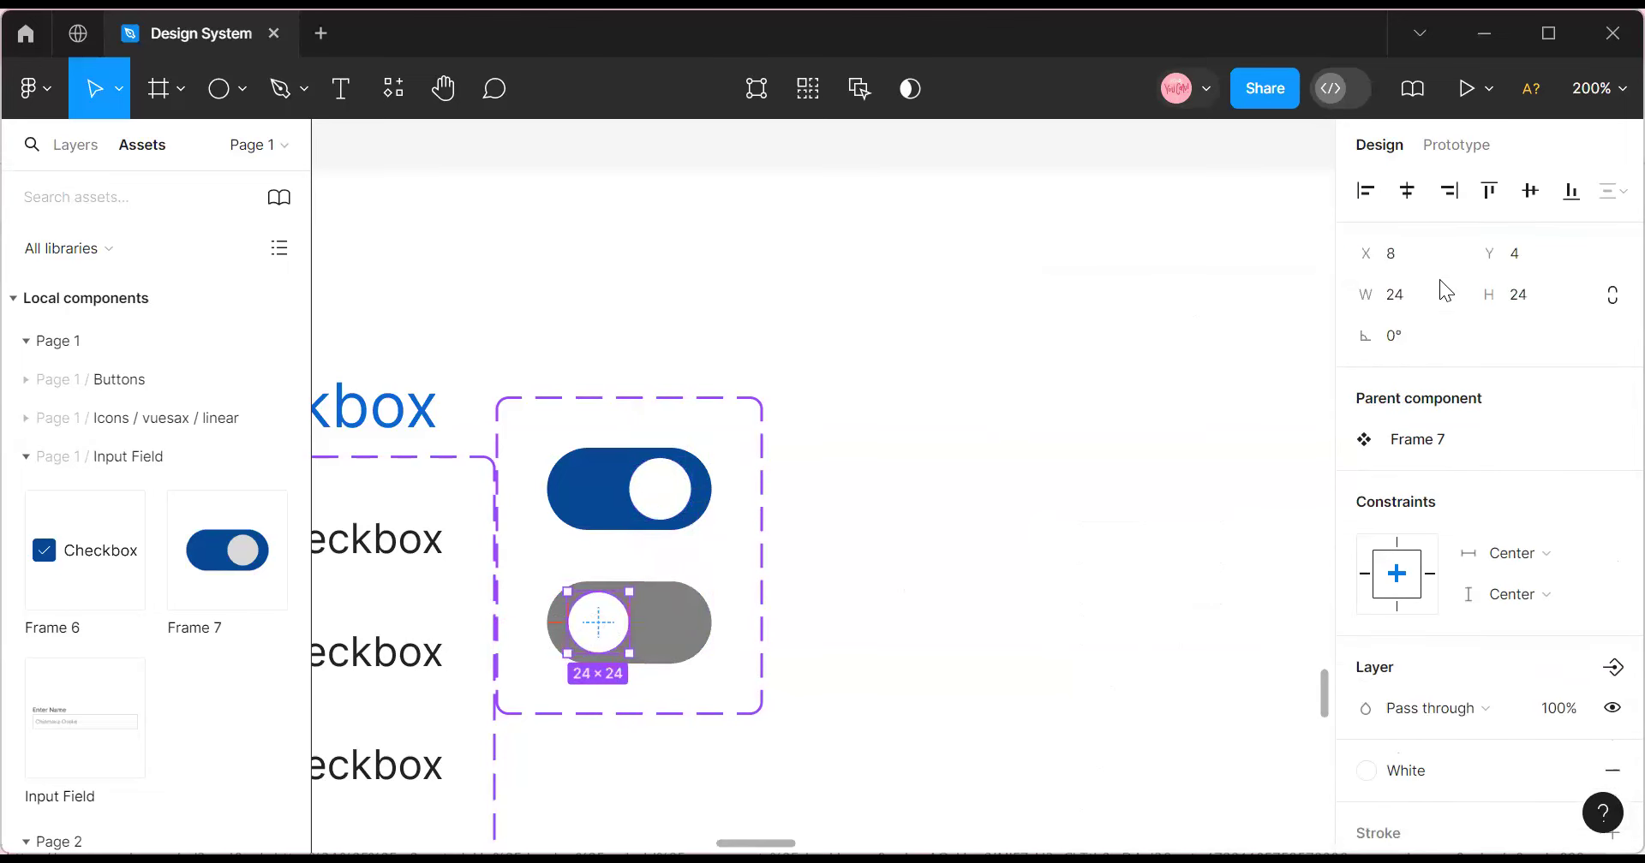
key(Escape)
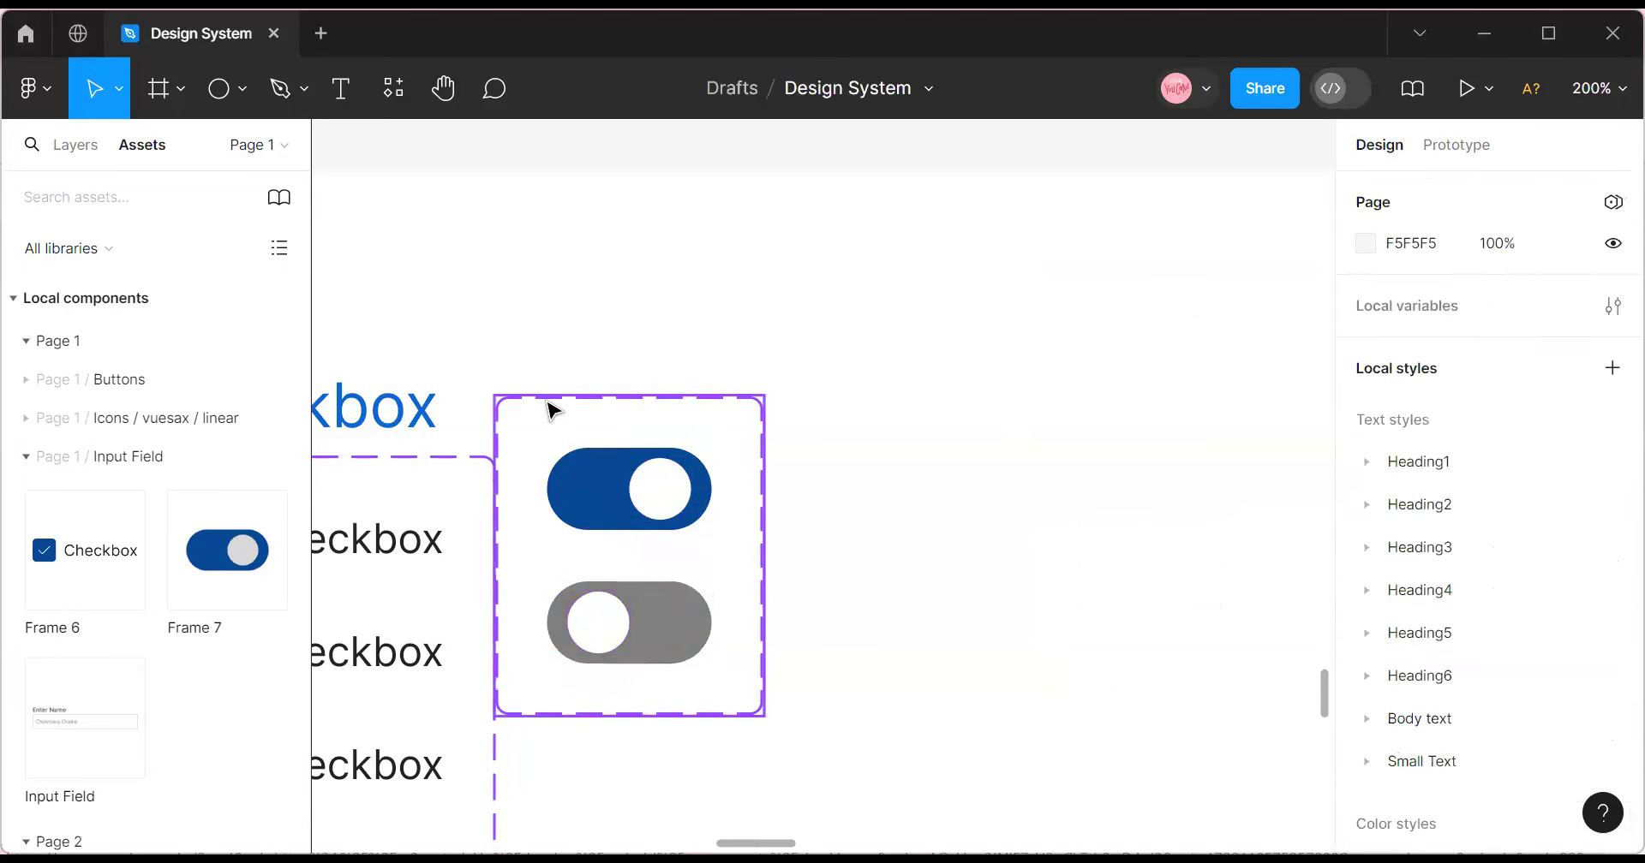
Rename the toggle's variant values to Active for the blue state and Default for the gray state.
click(606, 485)
click(606, 488)
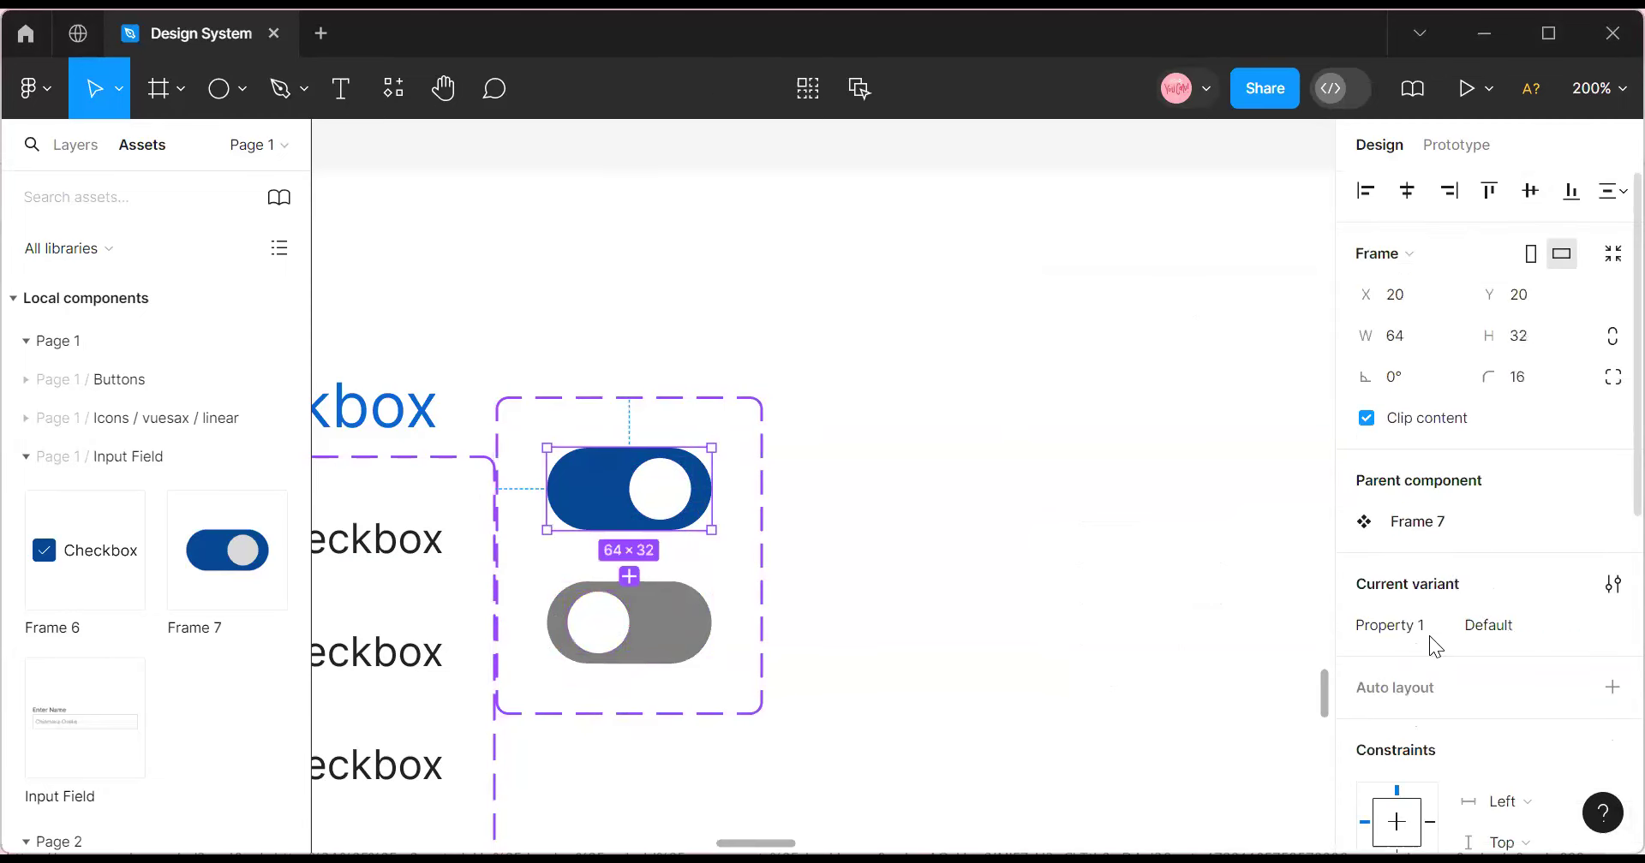
click(1505, 627)
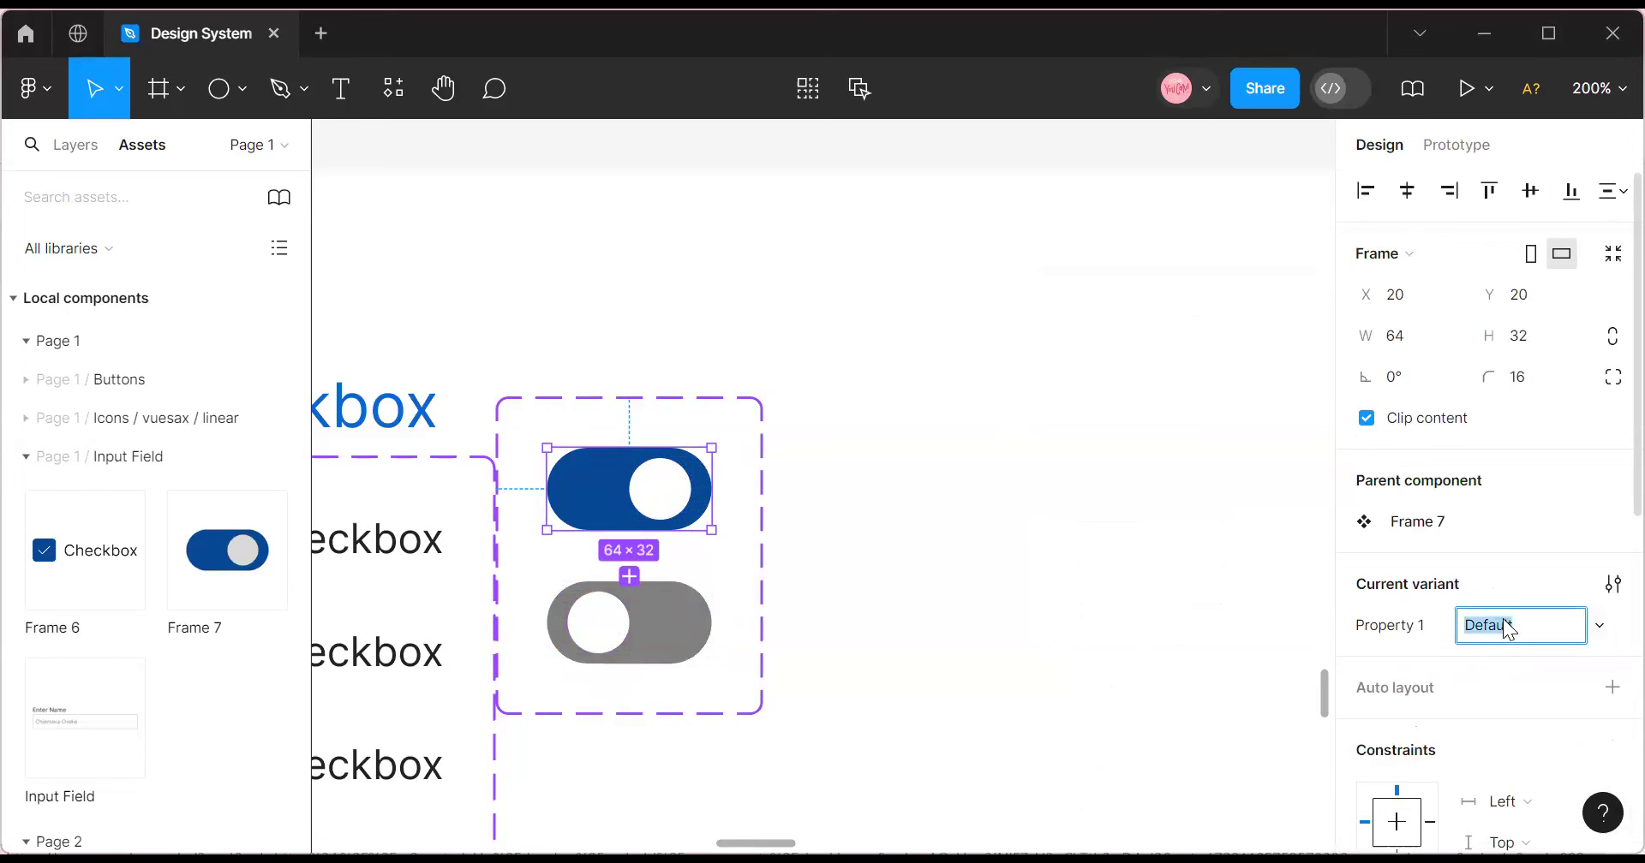
text(Active)
click(711, 632)
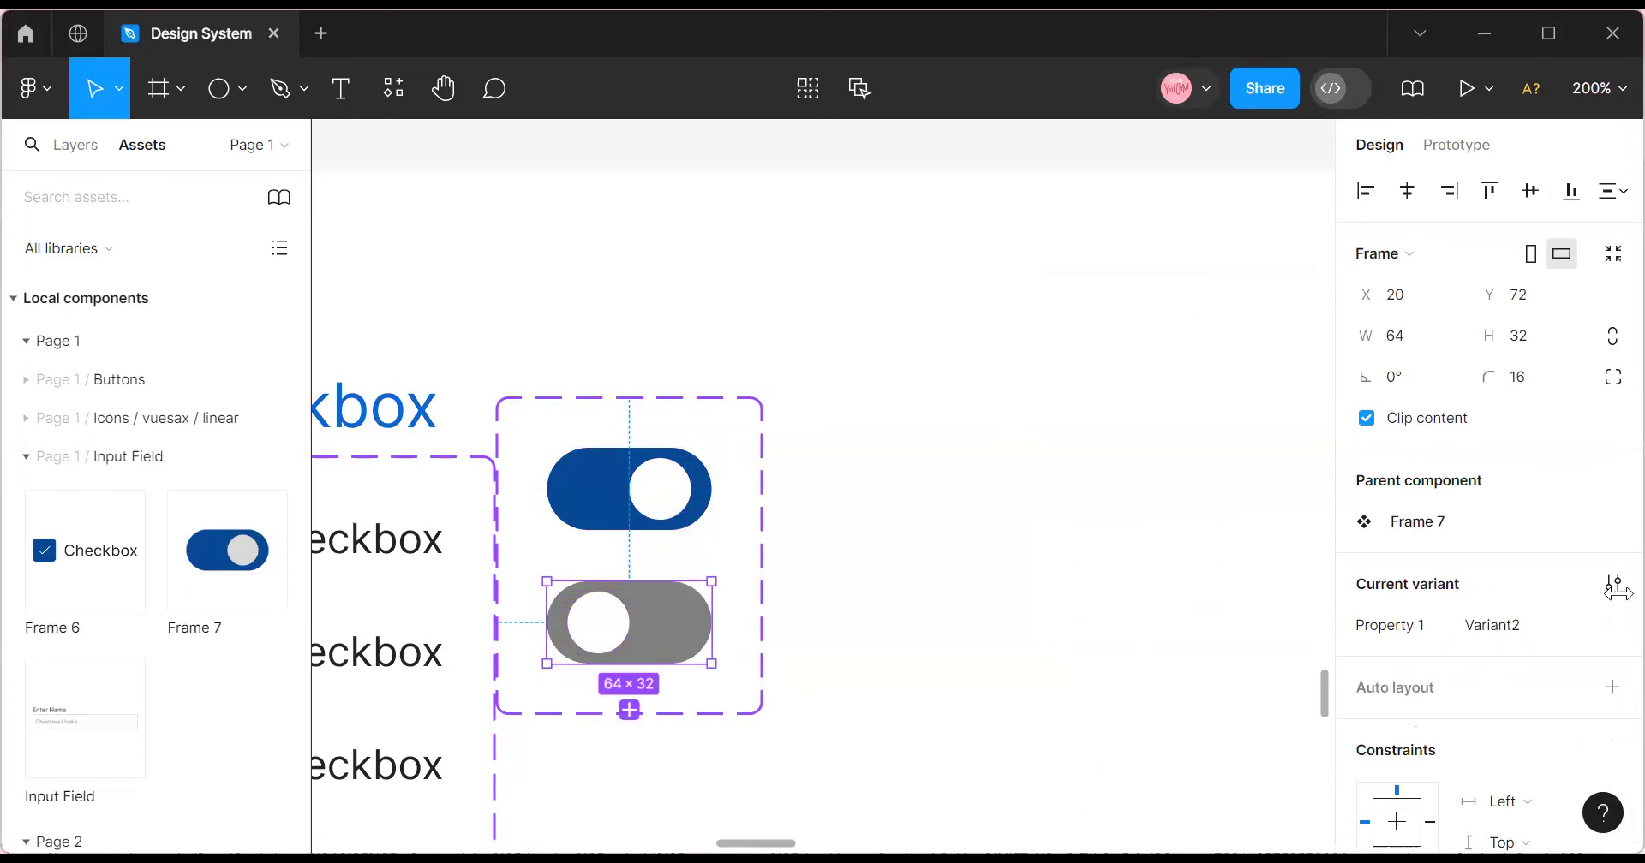
click(1527, 632)
text(Default)
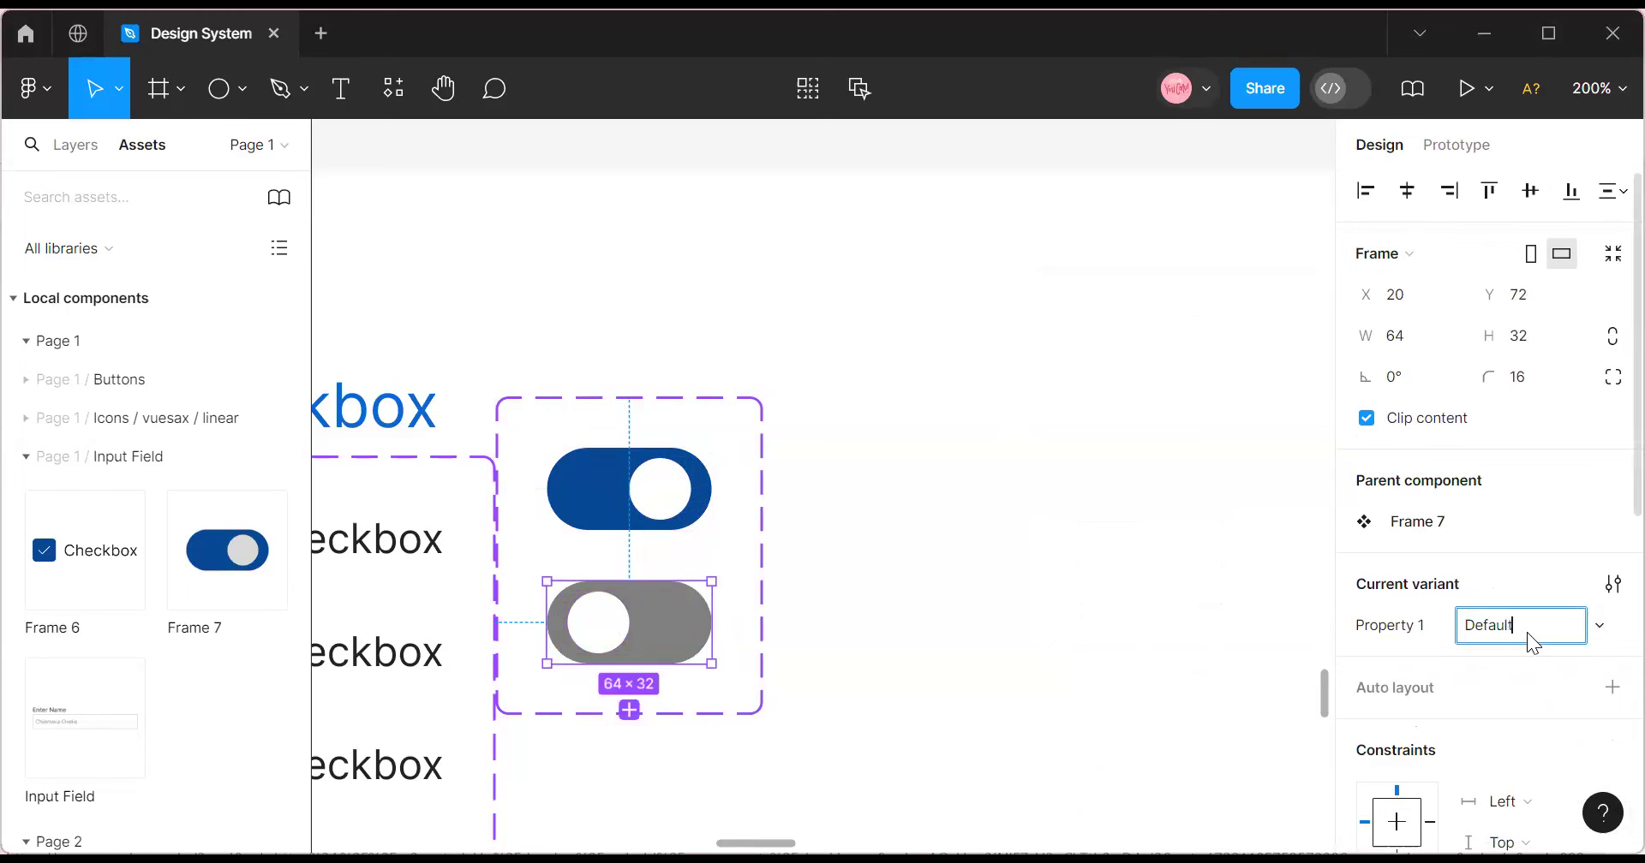
key(Return)
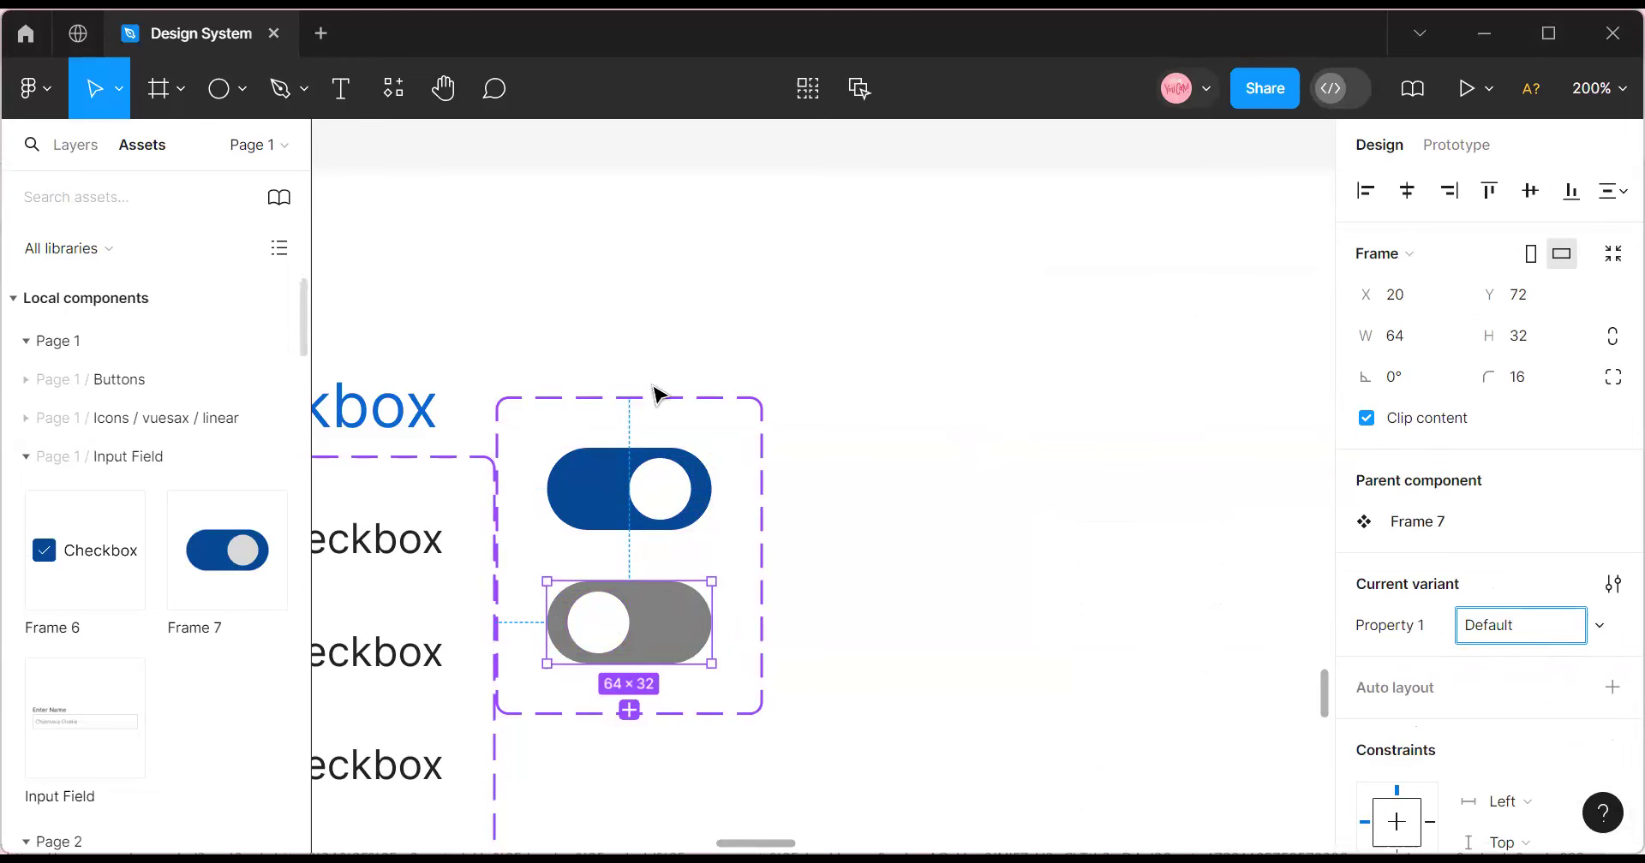
Rename the variant property from Property 1 to Toggle.
drag(605, 414, 650, 445)
click(631, 484)
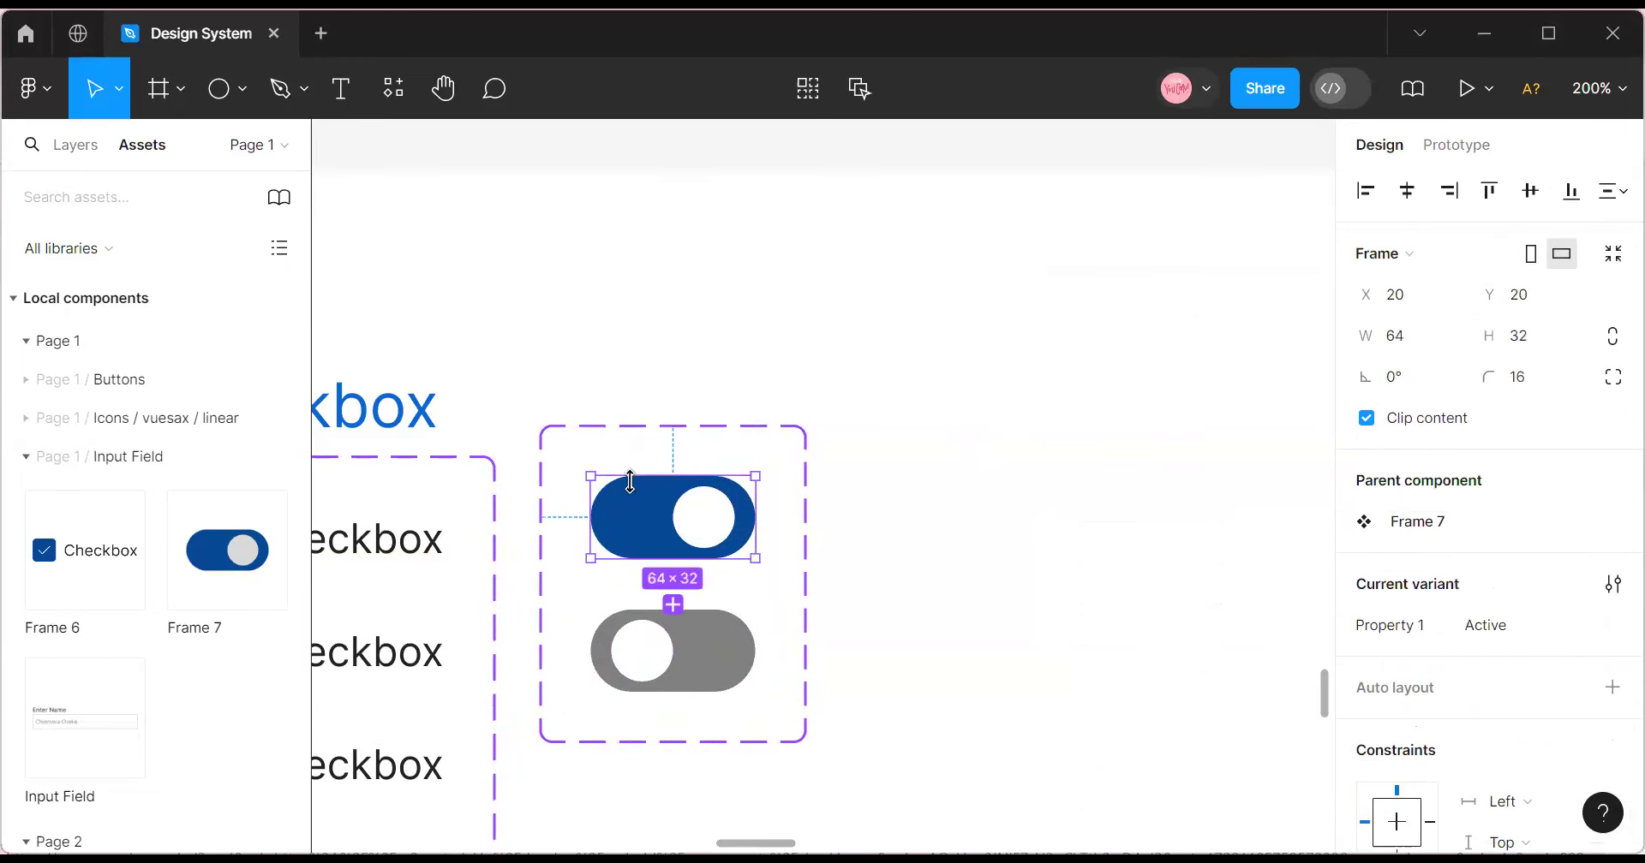
double_click(1376, 628)
text(T)
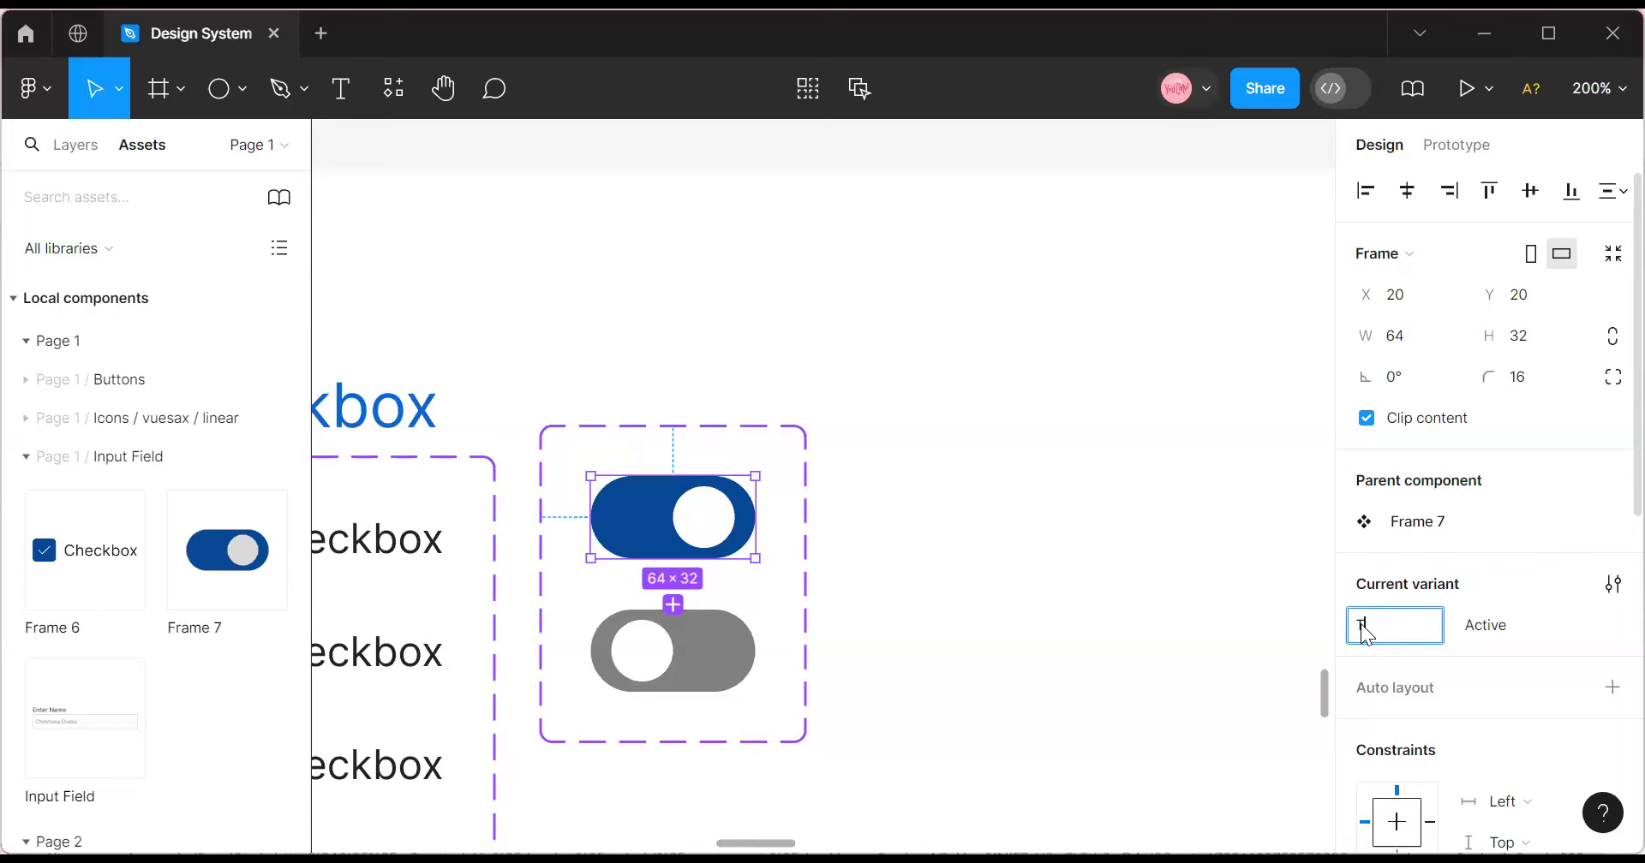
text(oggle)
click(758, 671)
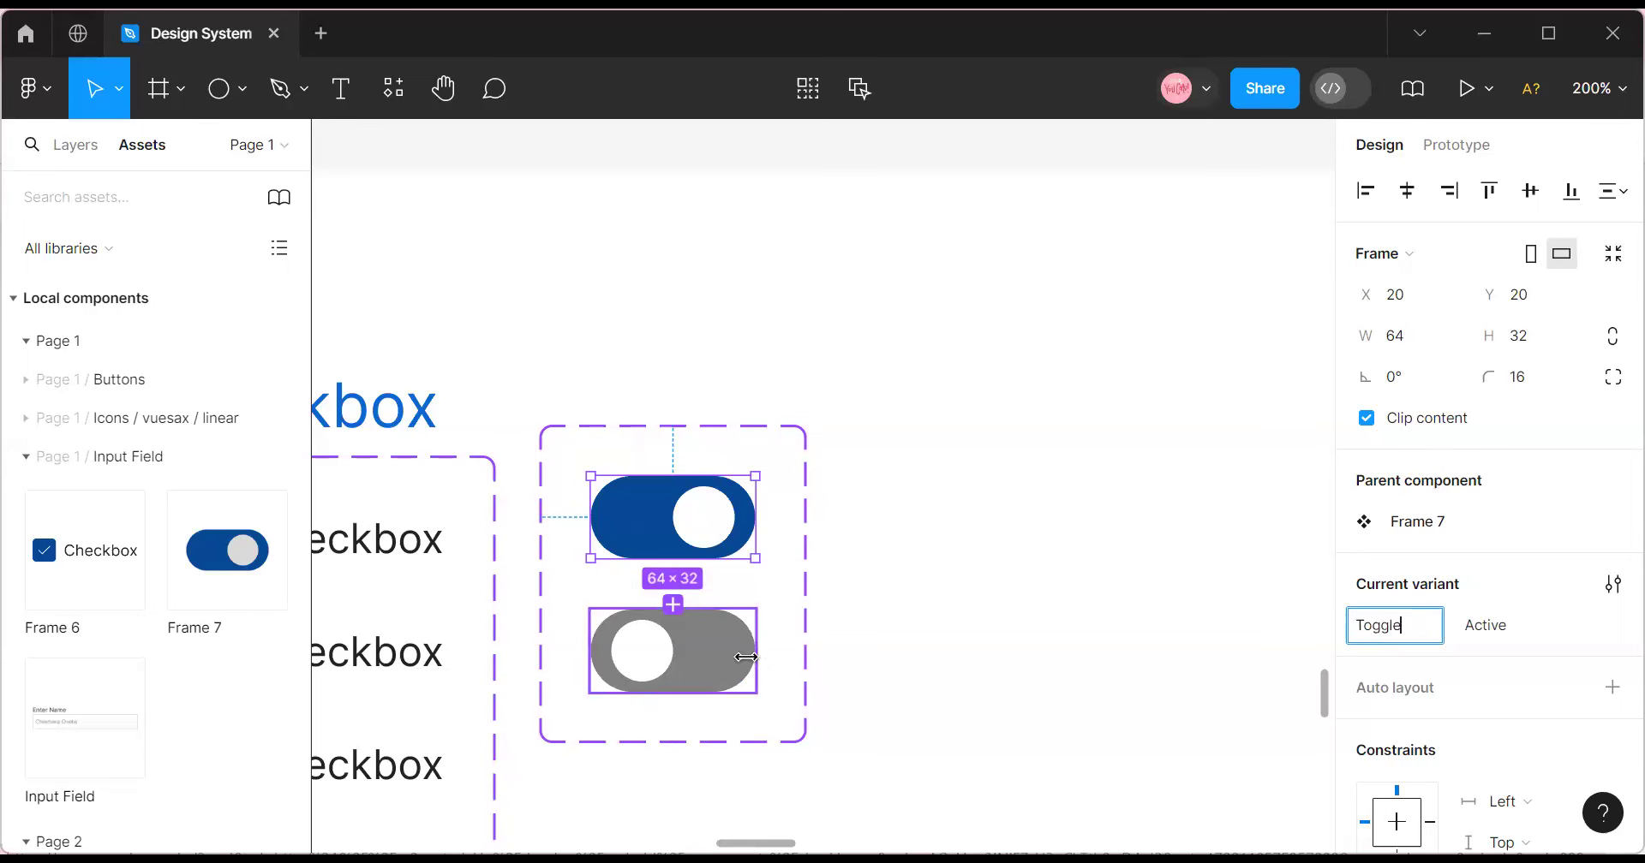
click(885, 528)
click(679, 437)
click(669, 516)
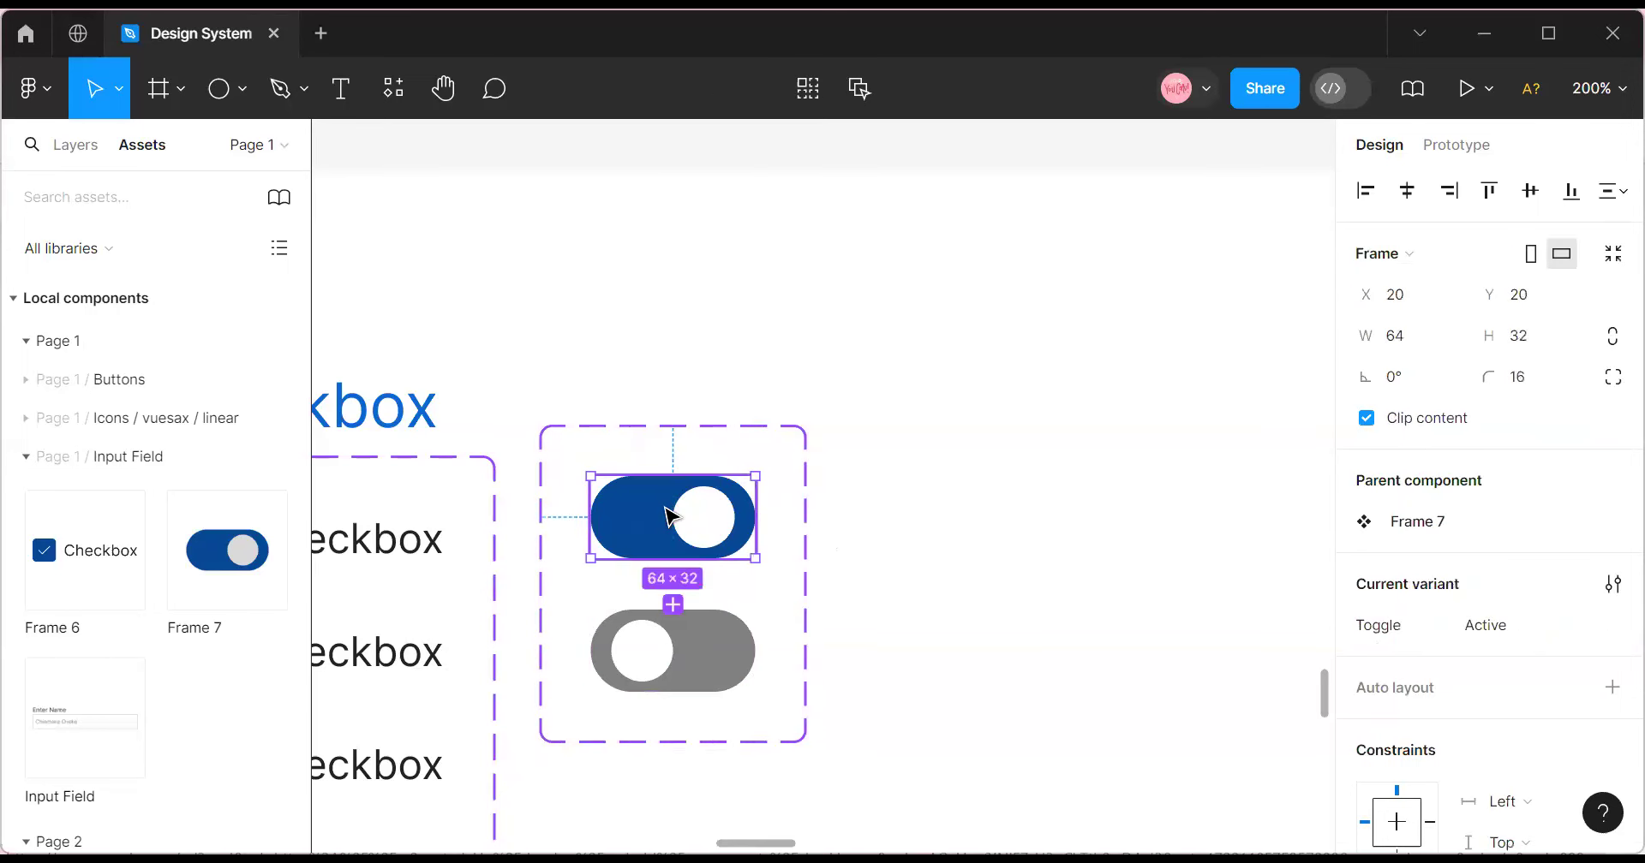
drag(669, 517, 948, 496)
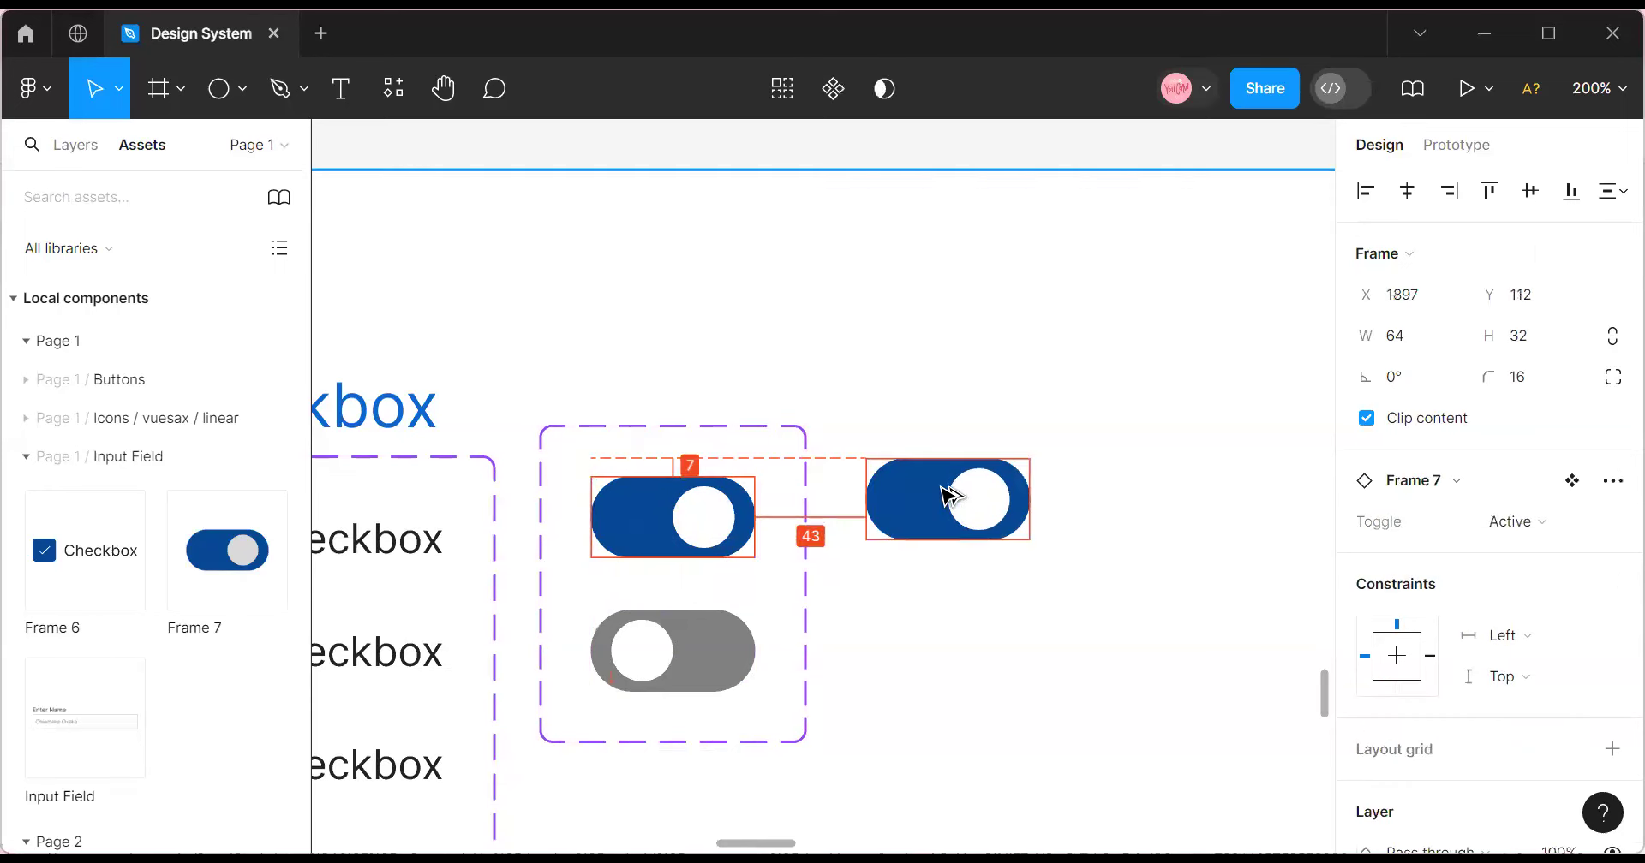
click(1533, 521)
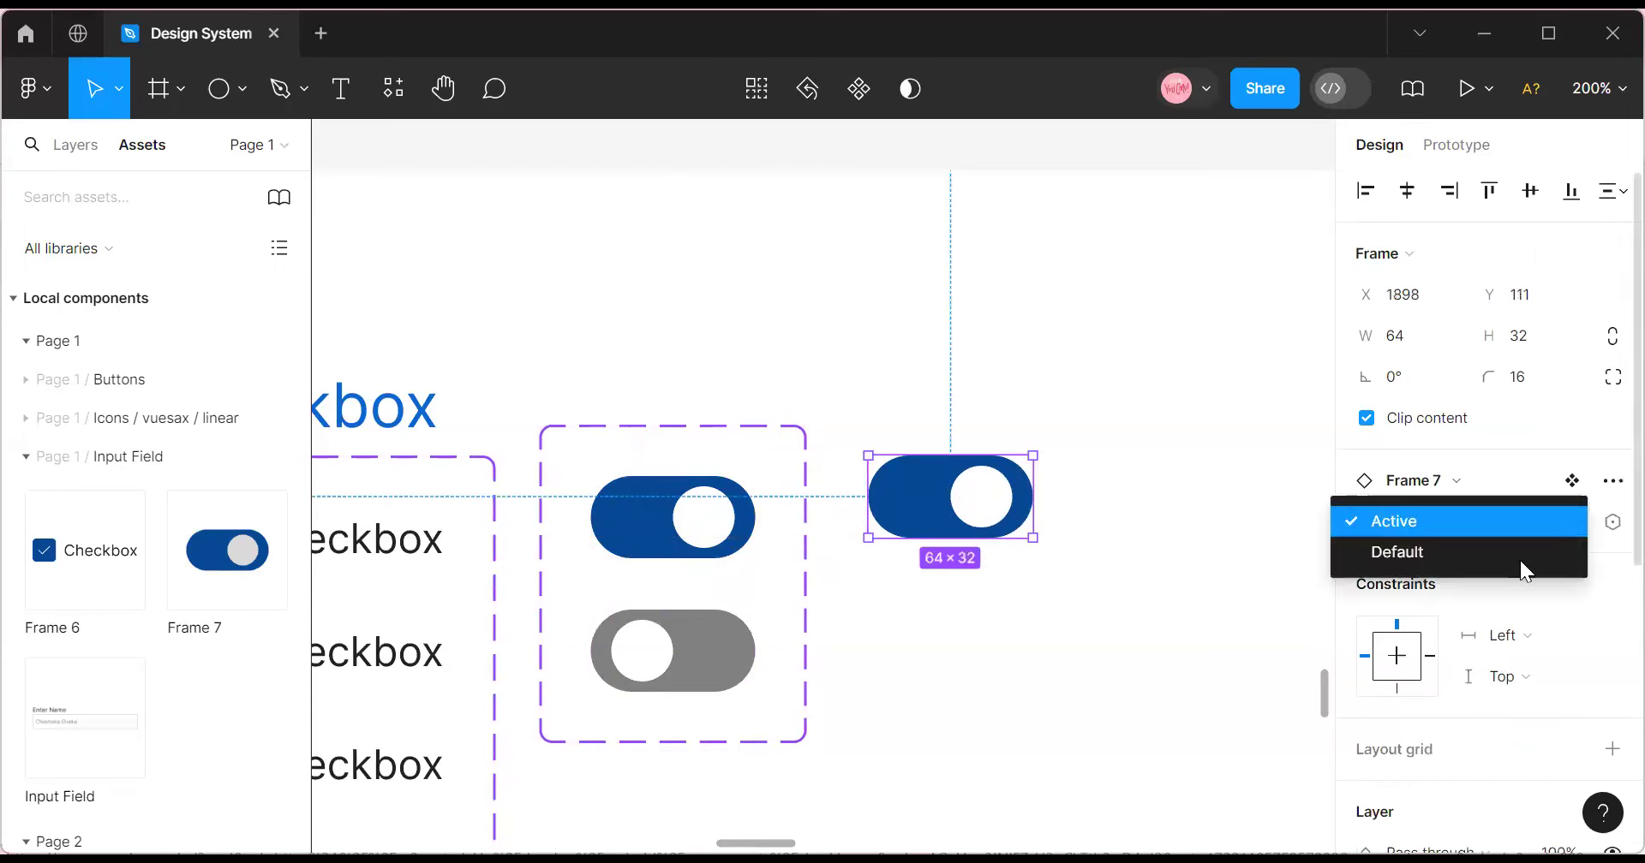
click(1497, 562)
click(1035, 550)
click(984, 503)
key(Delete)
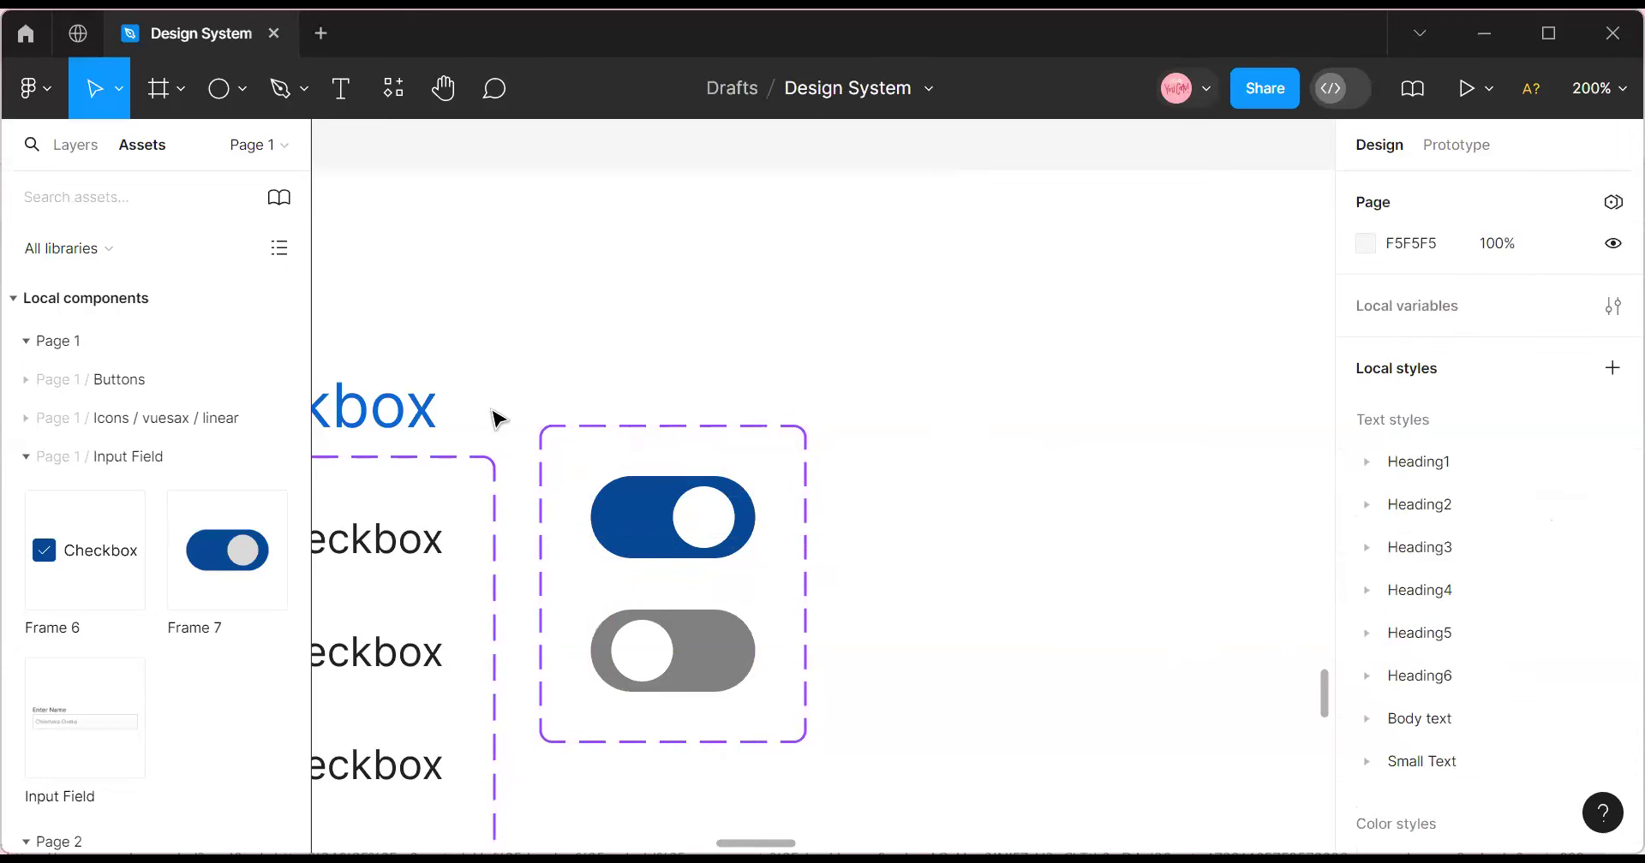
Duplicate the Checkbox heading above the toggle set, retype it as Toggle, and set size 16.
click(395, 427)
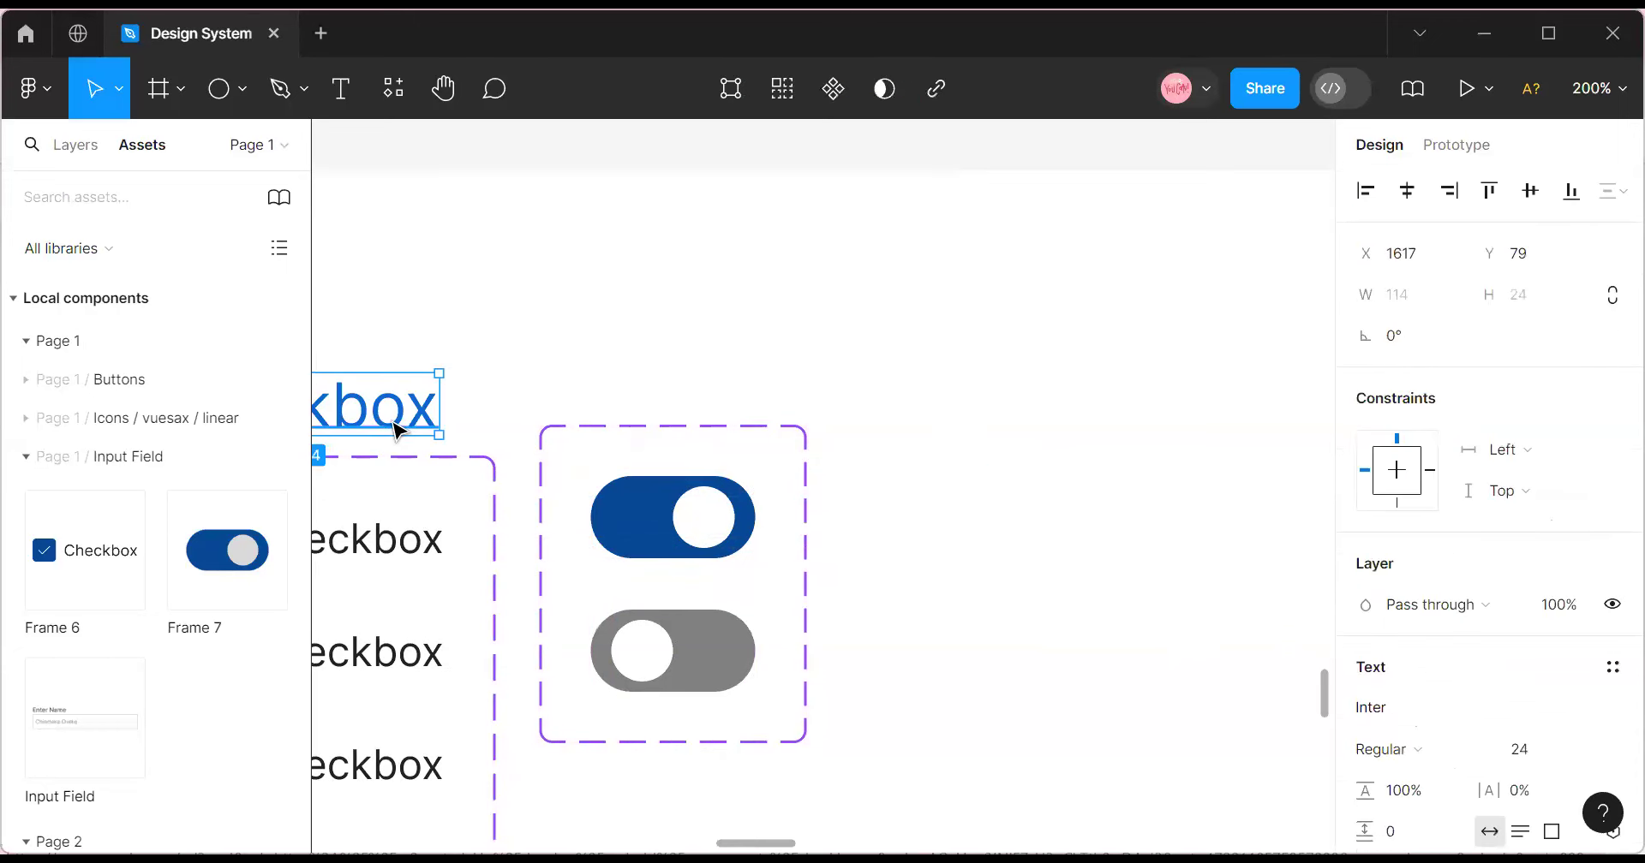
drag(395, 428, 773, 390)
double_click(770, 382)
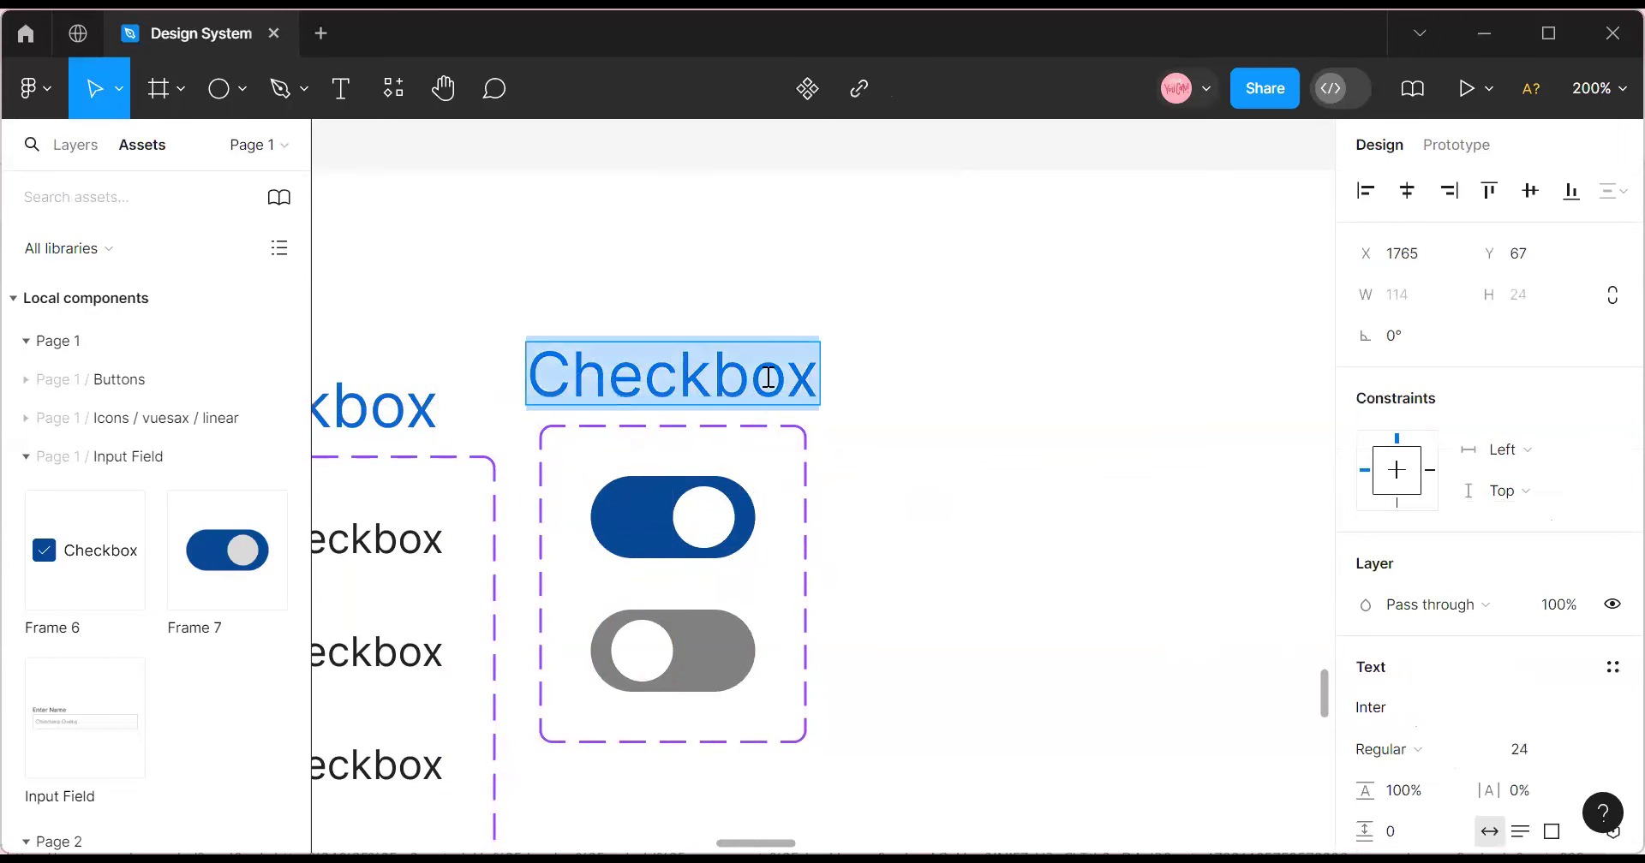
text(Toggle)
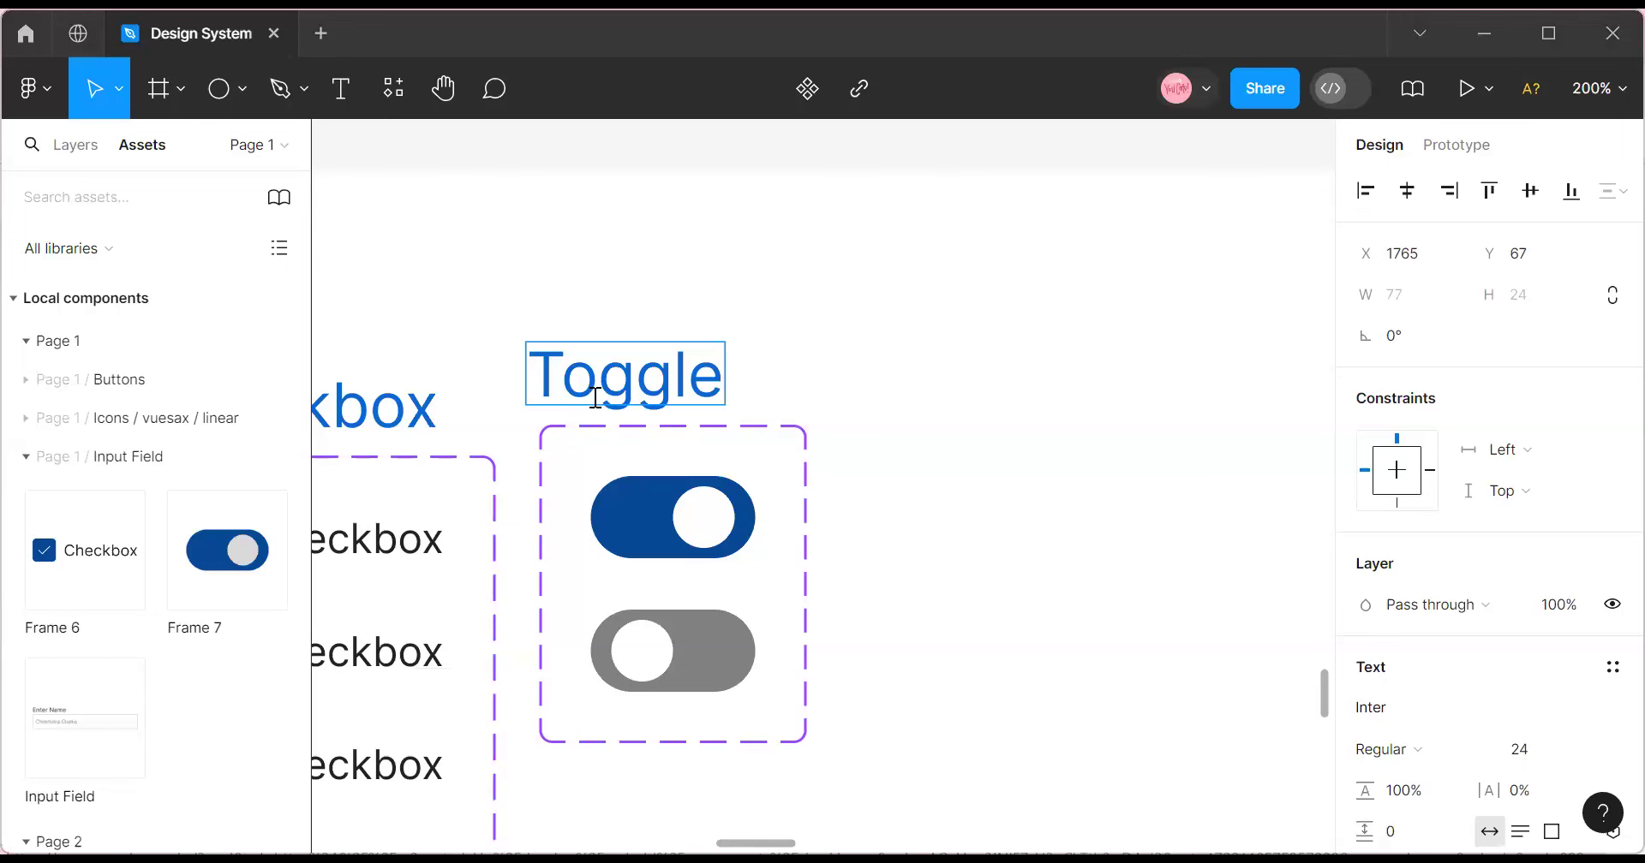
key(Escape)
drag(638, 377, 669, 384)
click(1589, 752)
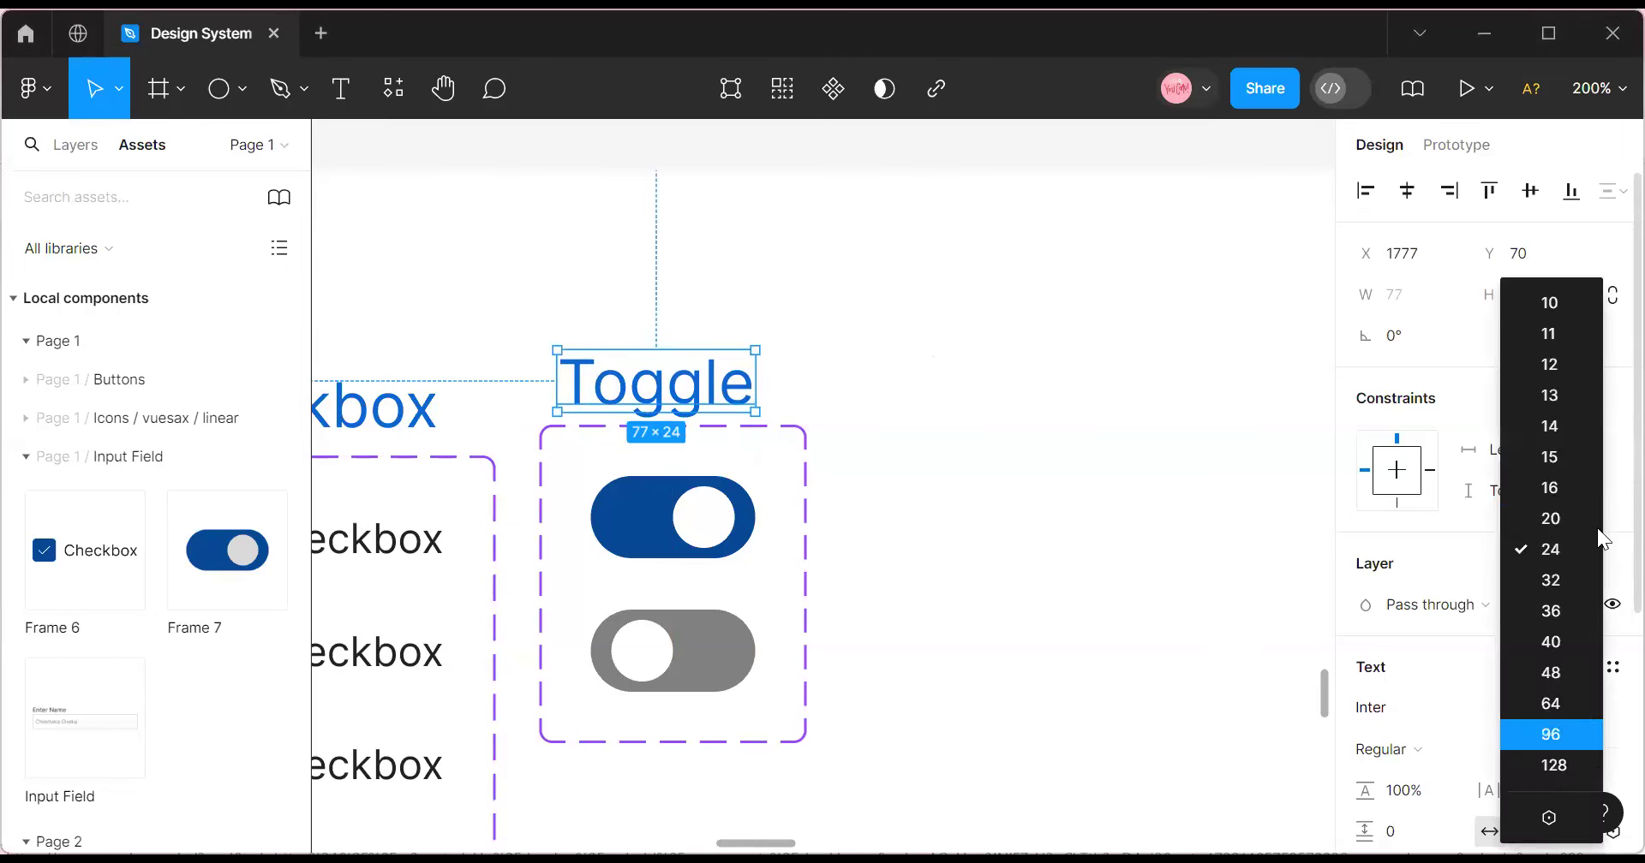
click(1586, 480)
drag(673, 386, 705, 402)
Set the Checkbox heading's font size to 20.
click(379, 415)
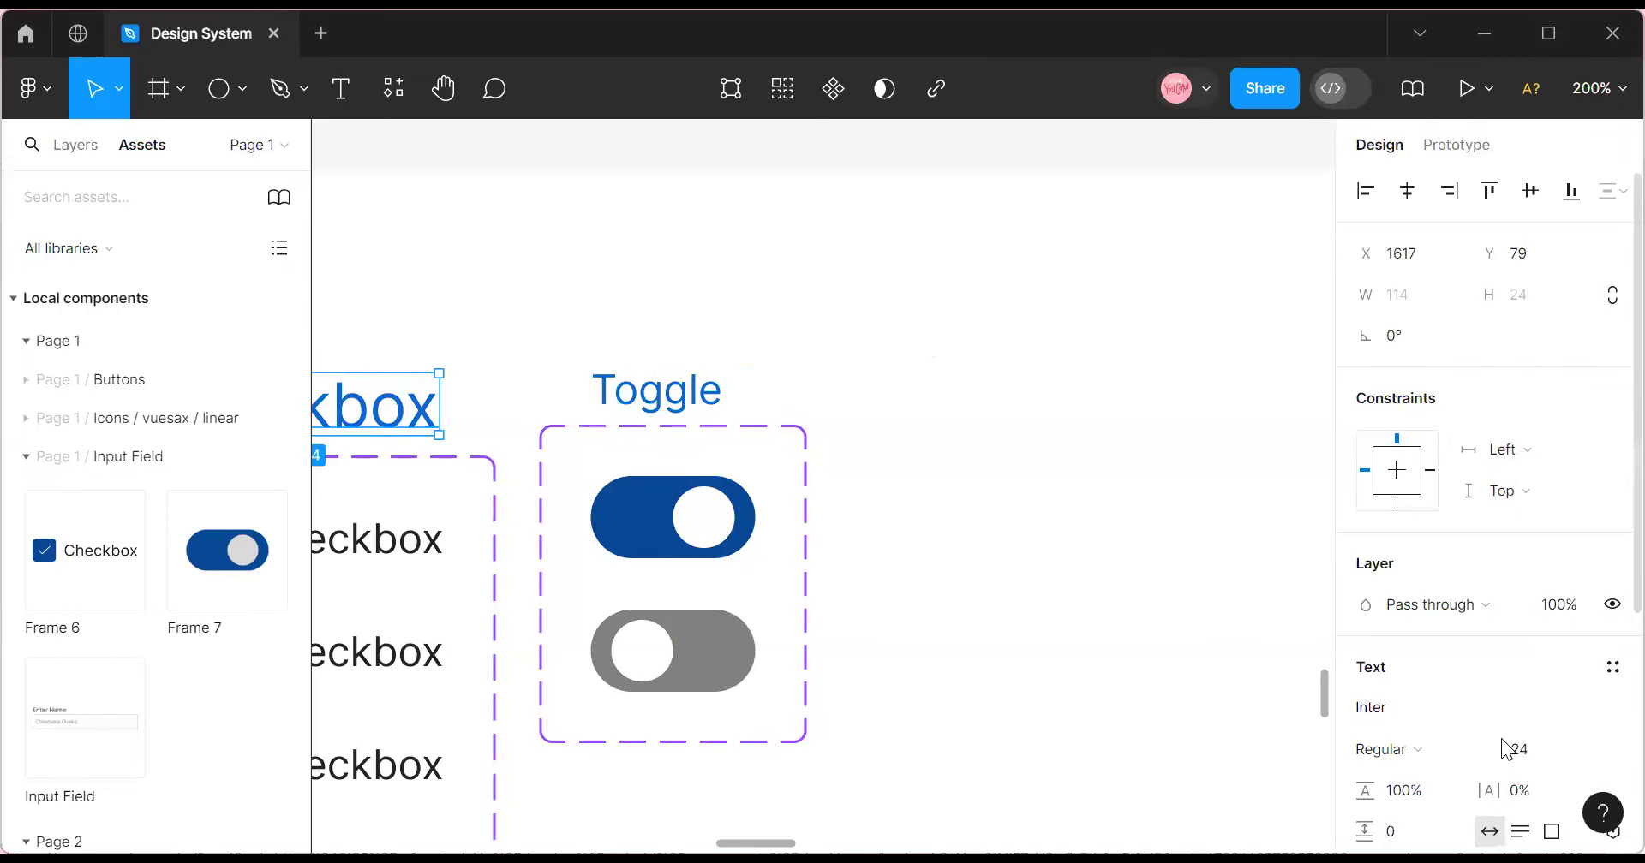
click(1586, 750)
click(1549, 518)
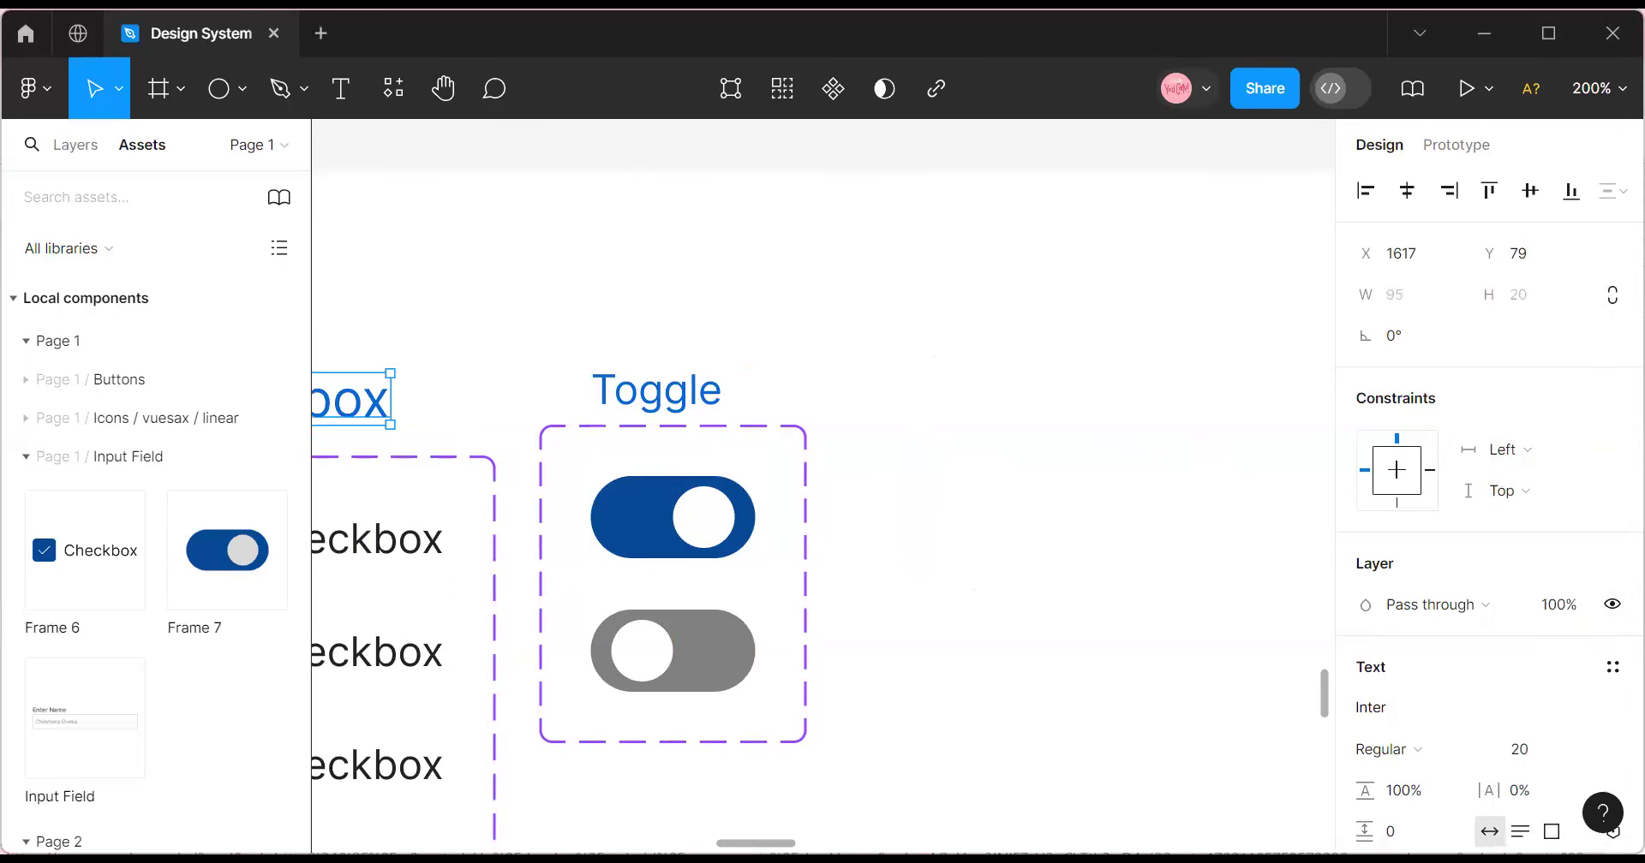
Align the toggle set with the checkbox set and lower the Toggle heading to match.
scroll(822, 487, right, 4)
scroll(823, 487, left, 12)
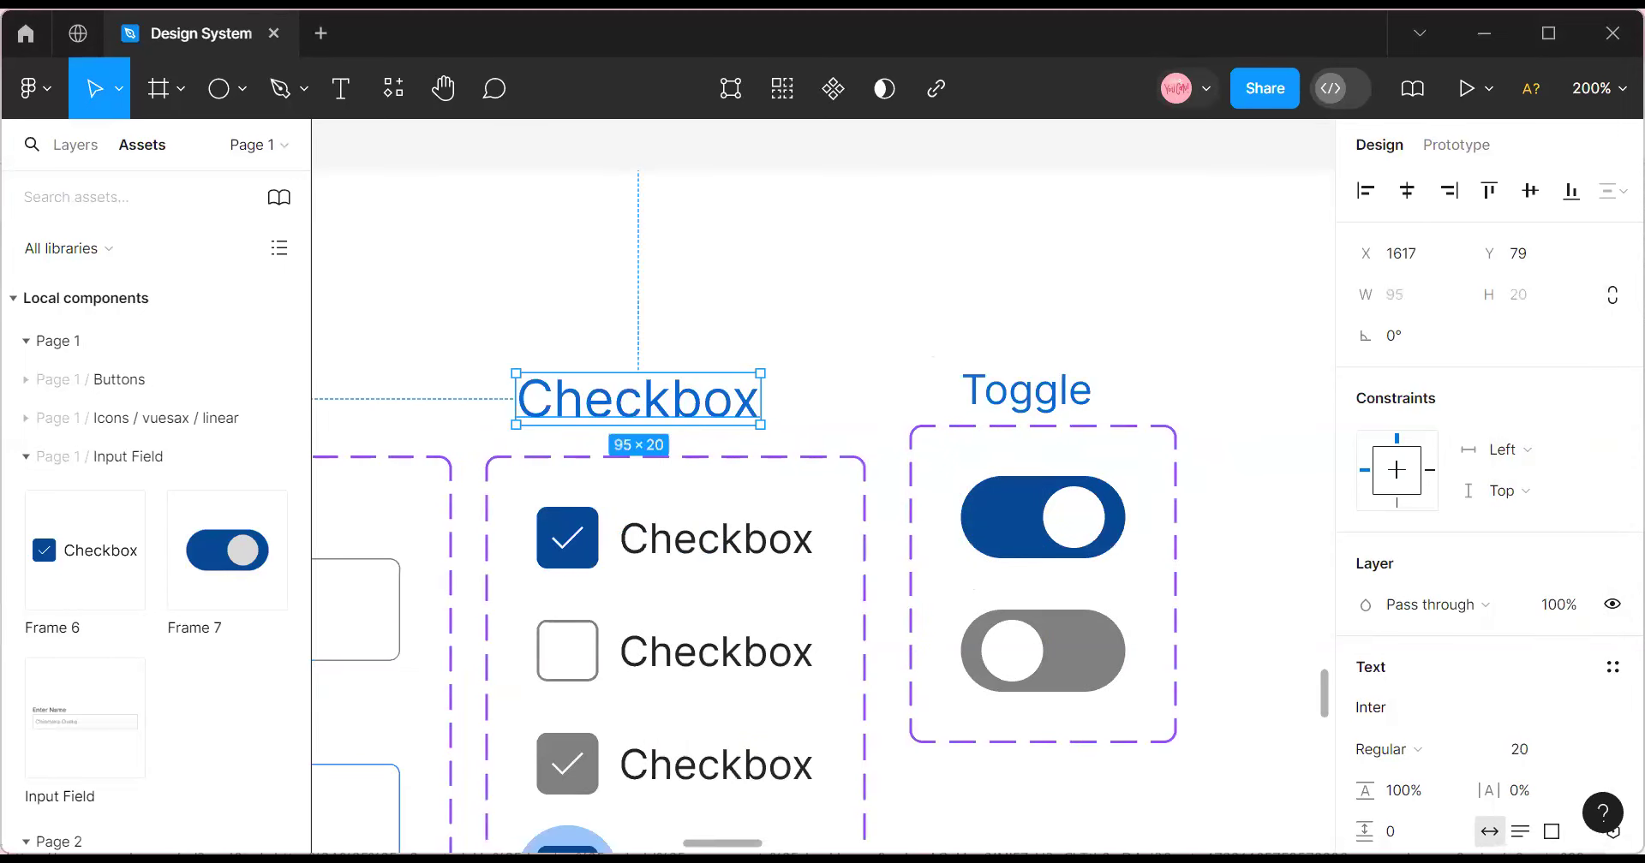
scroll(823, 486, right, 3)
scroll(822, 486, right, 4)
drag(597, 501, 587, 527)
drag(649, 389, 646, 428)
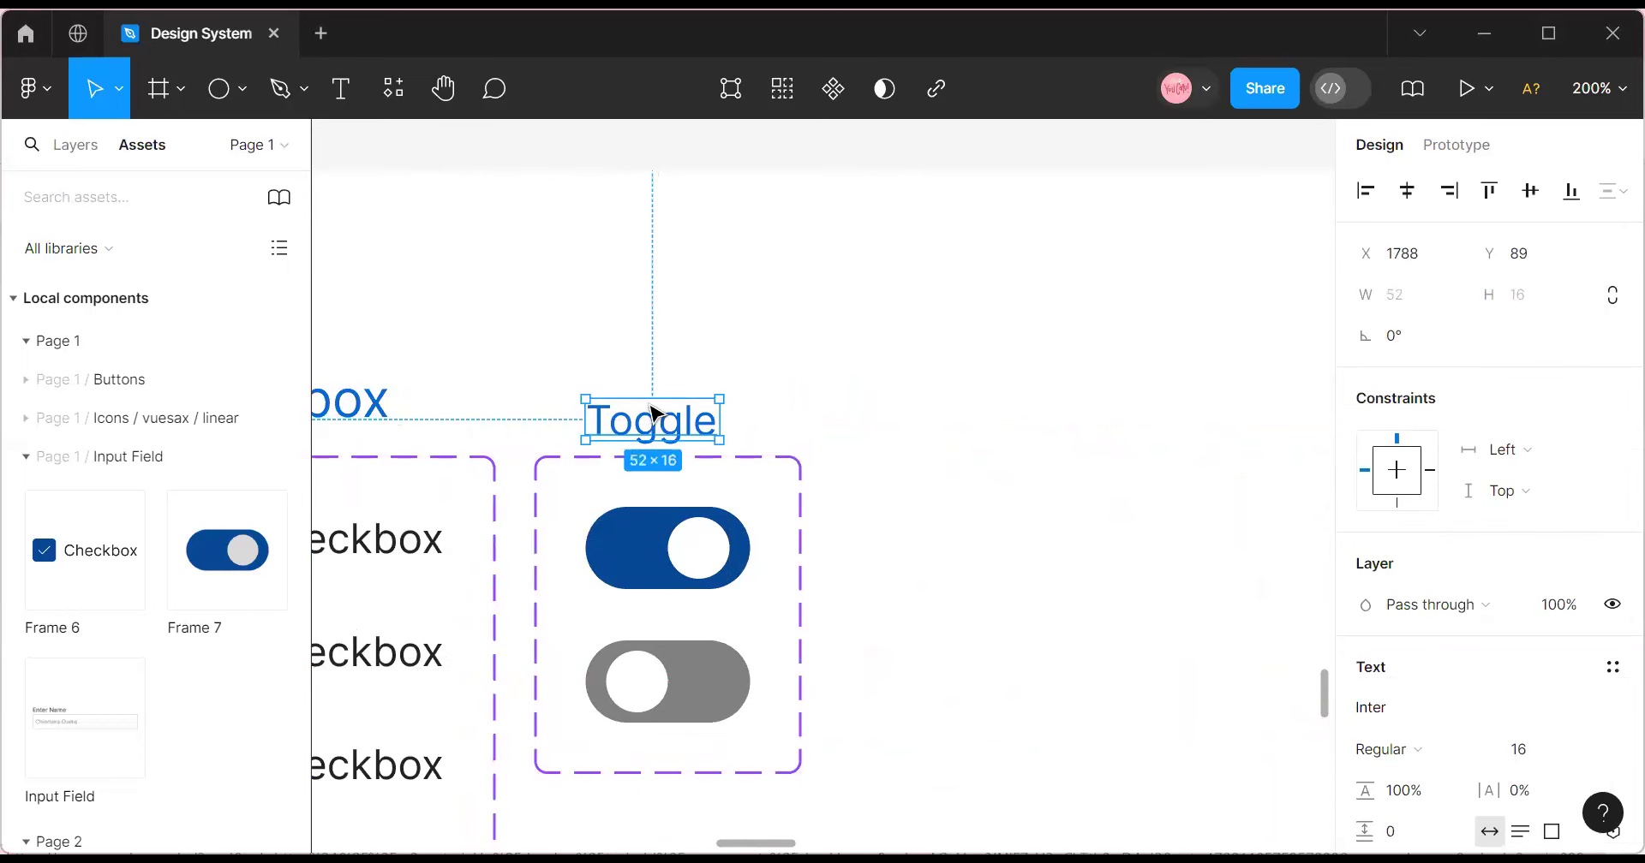
click(819, 463)
click(661, 484)
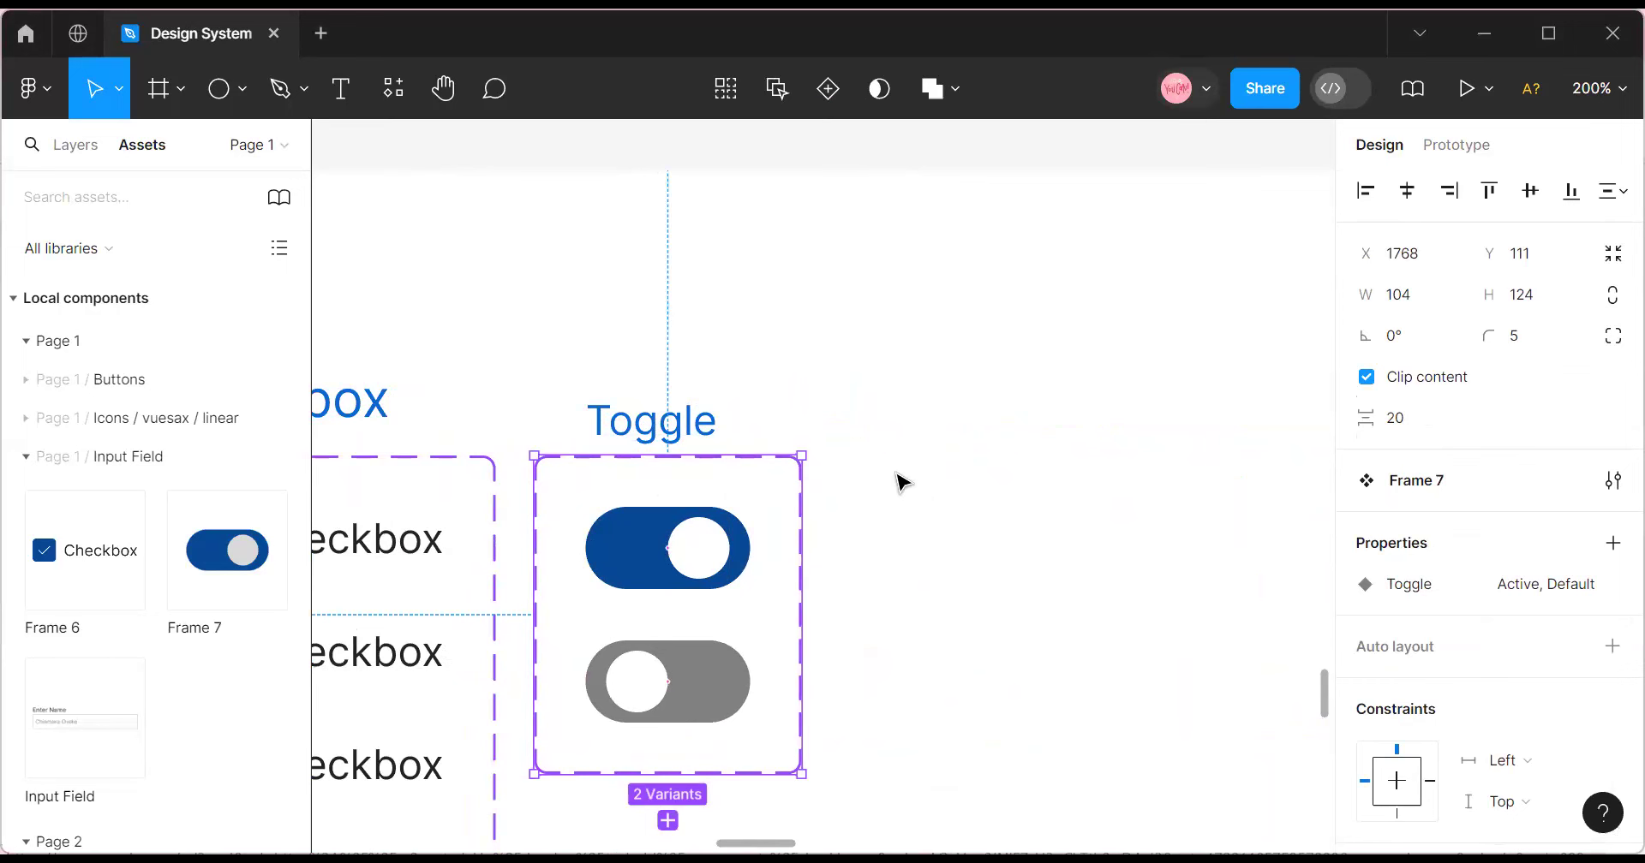
Open the Shape tools dropdown in the toolbar, ready to pick a shape.
click(921, 502)
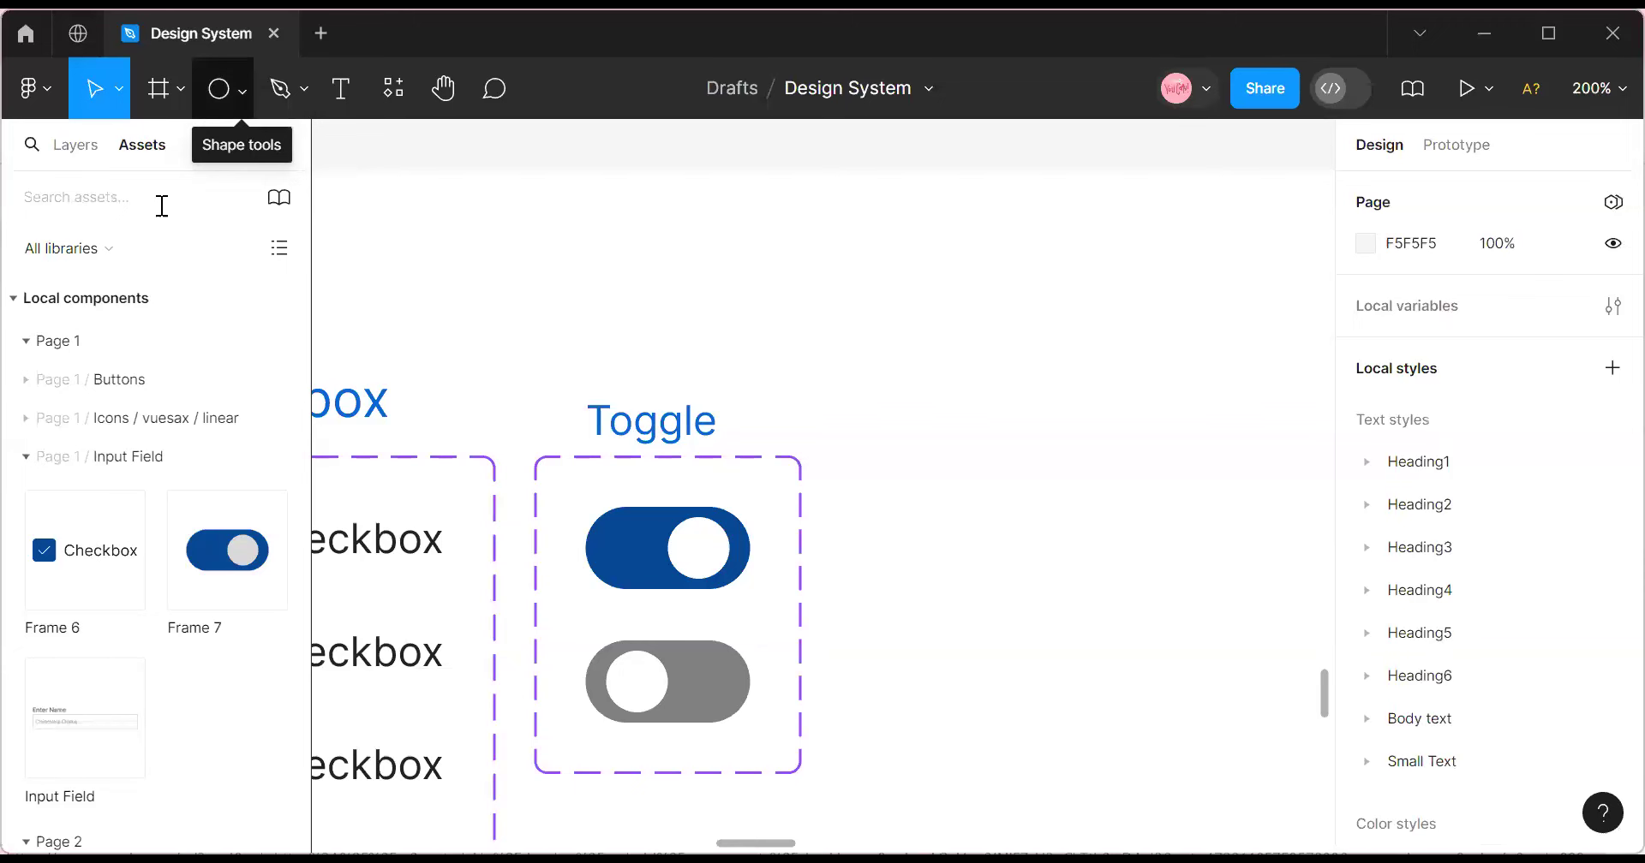
click(243, 89)
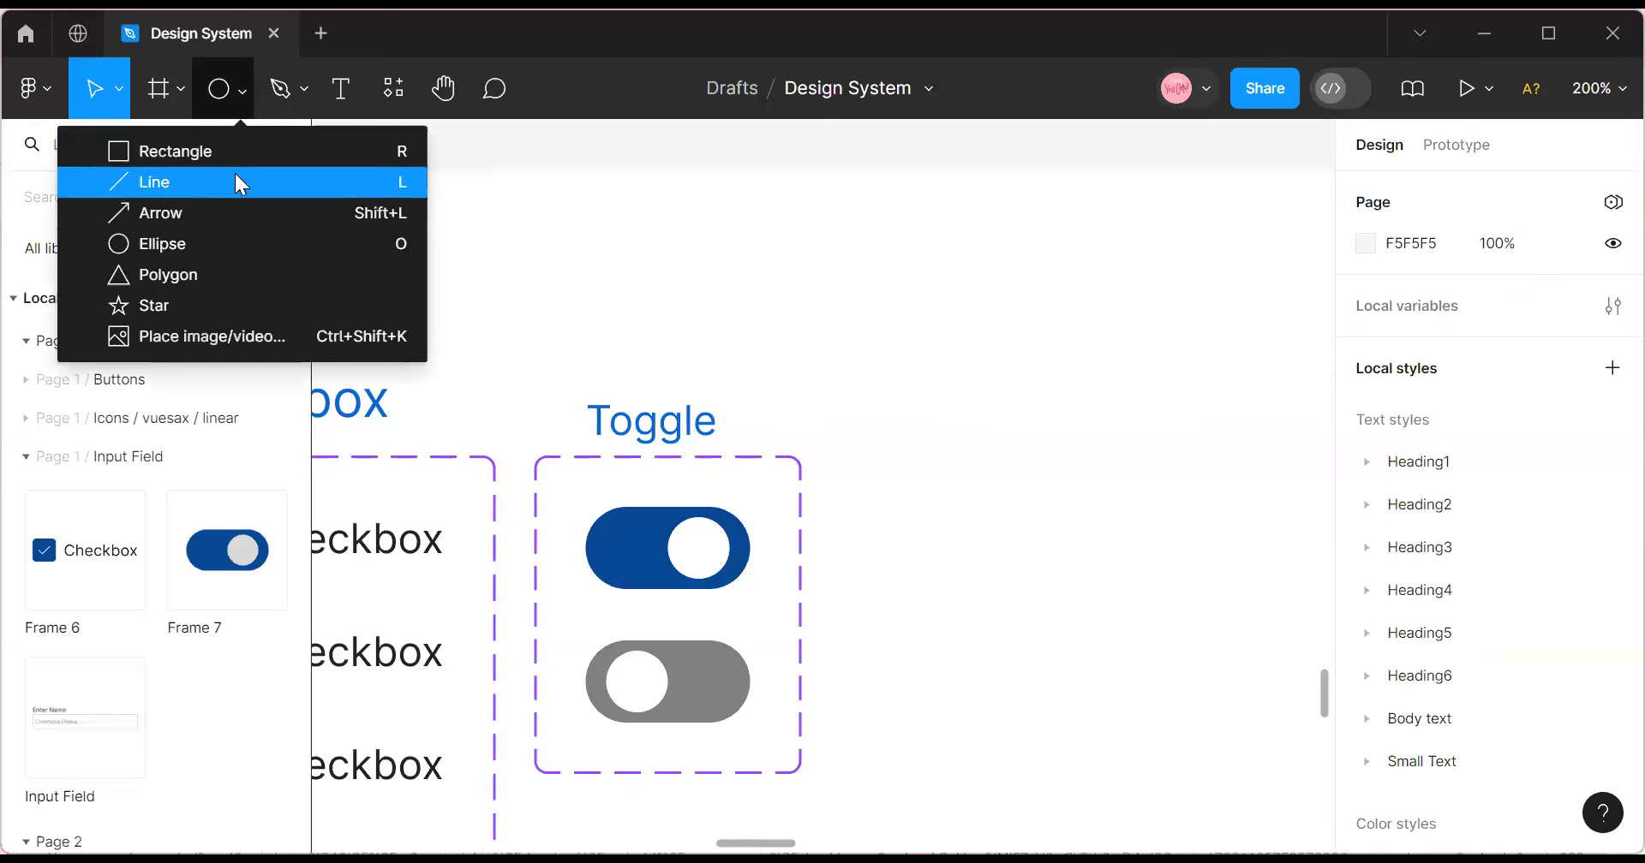
click(665, 160)
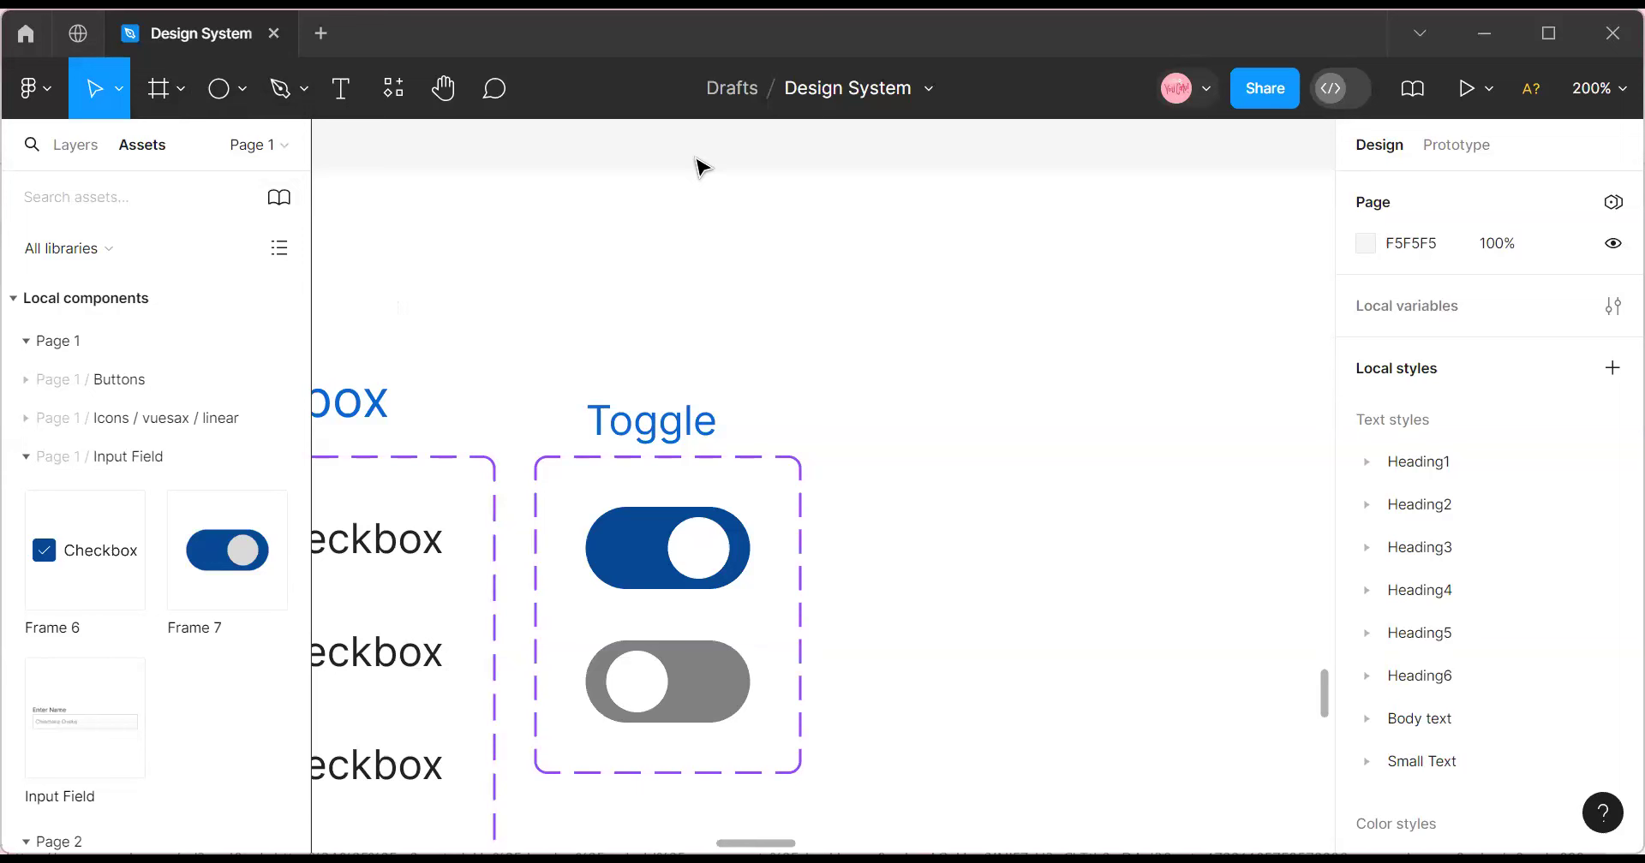
key(space)
click(632, 477)
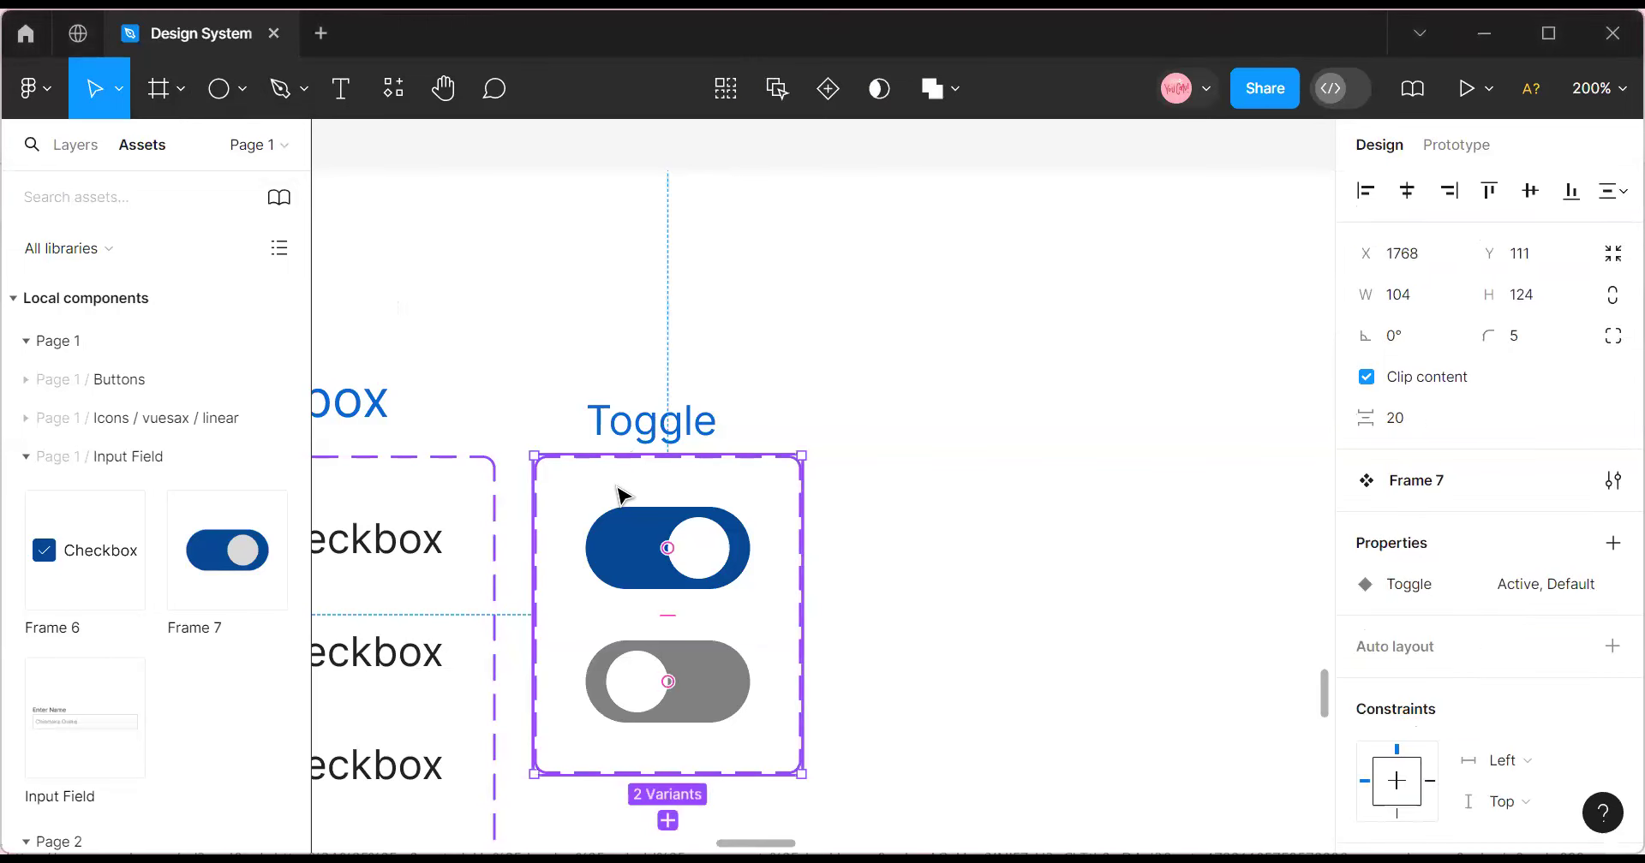
click(910, 366)
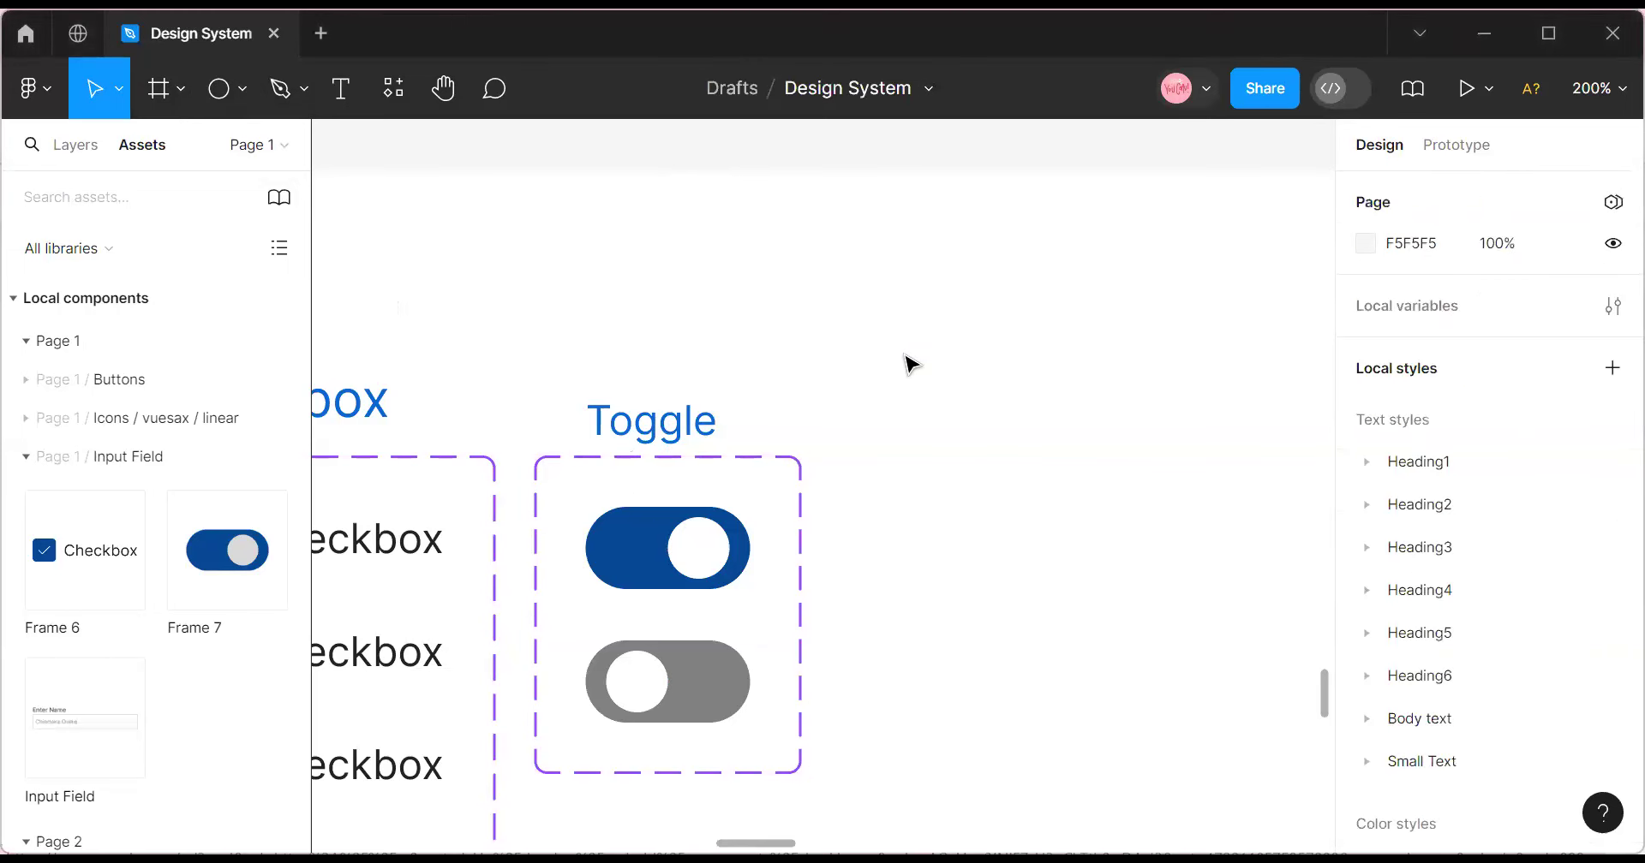
click(242, 88)
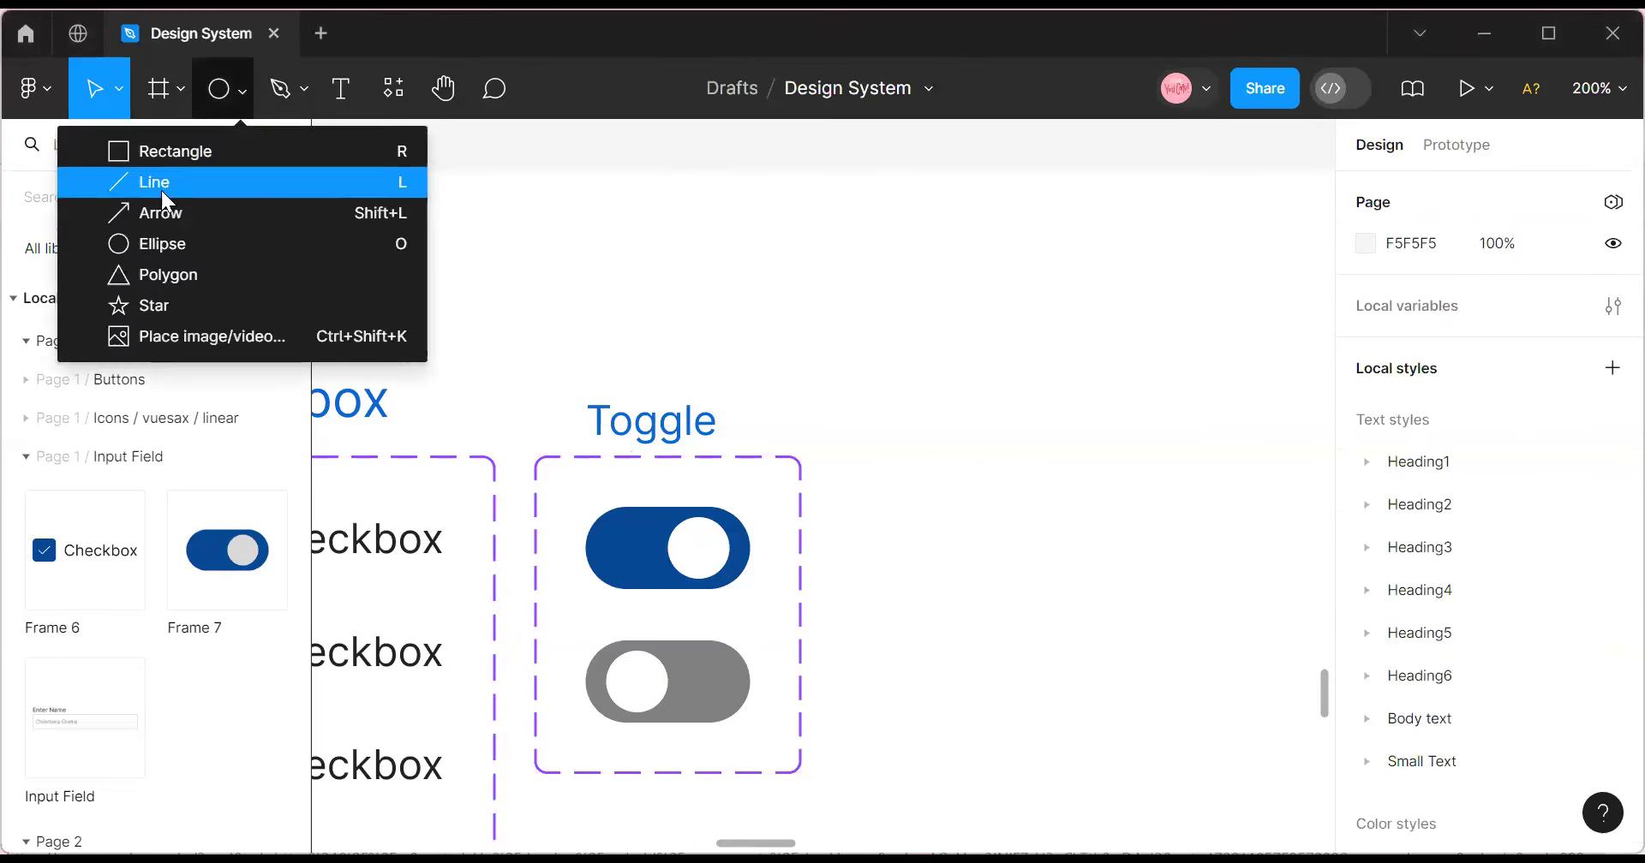
Draw an ellipse to the right of the toggle set and size it 64×64.
click(169, 257)
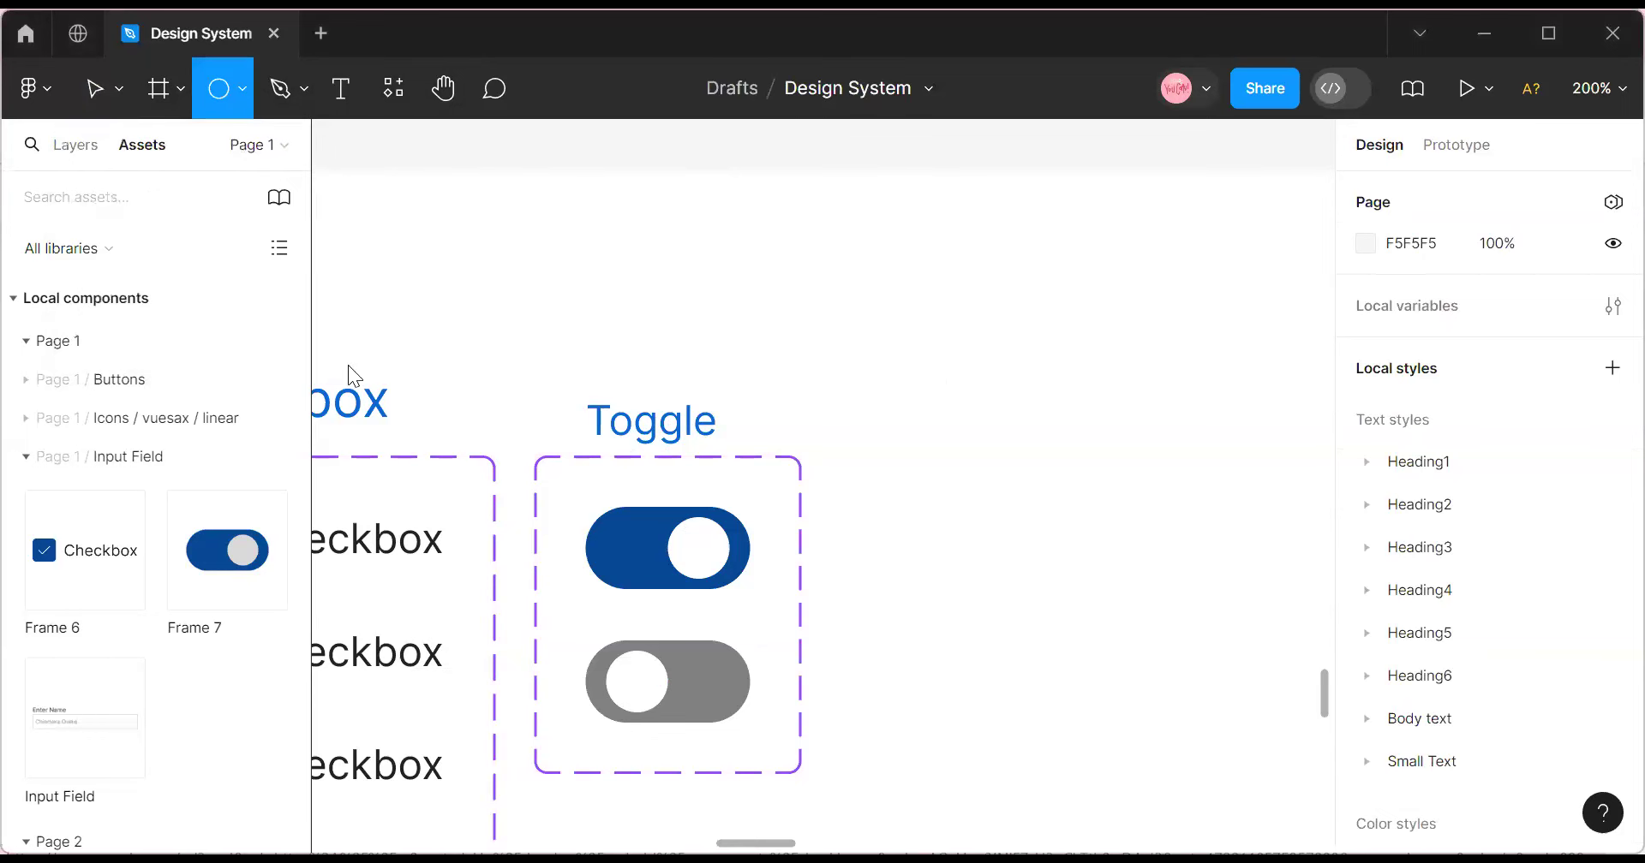
click(872, 513)
drag(895, 538, 999, 585)
click(1425, 301)
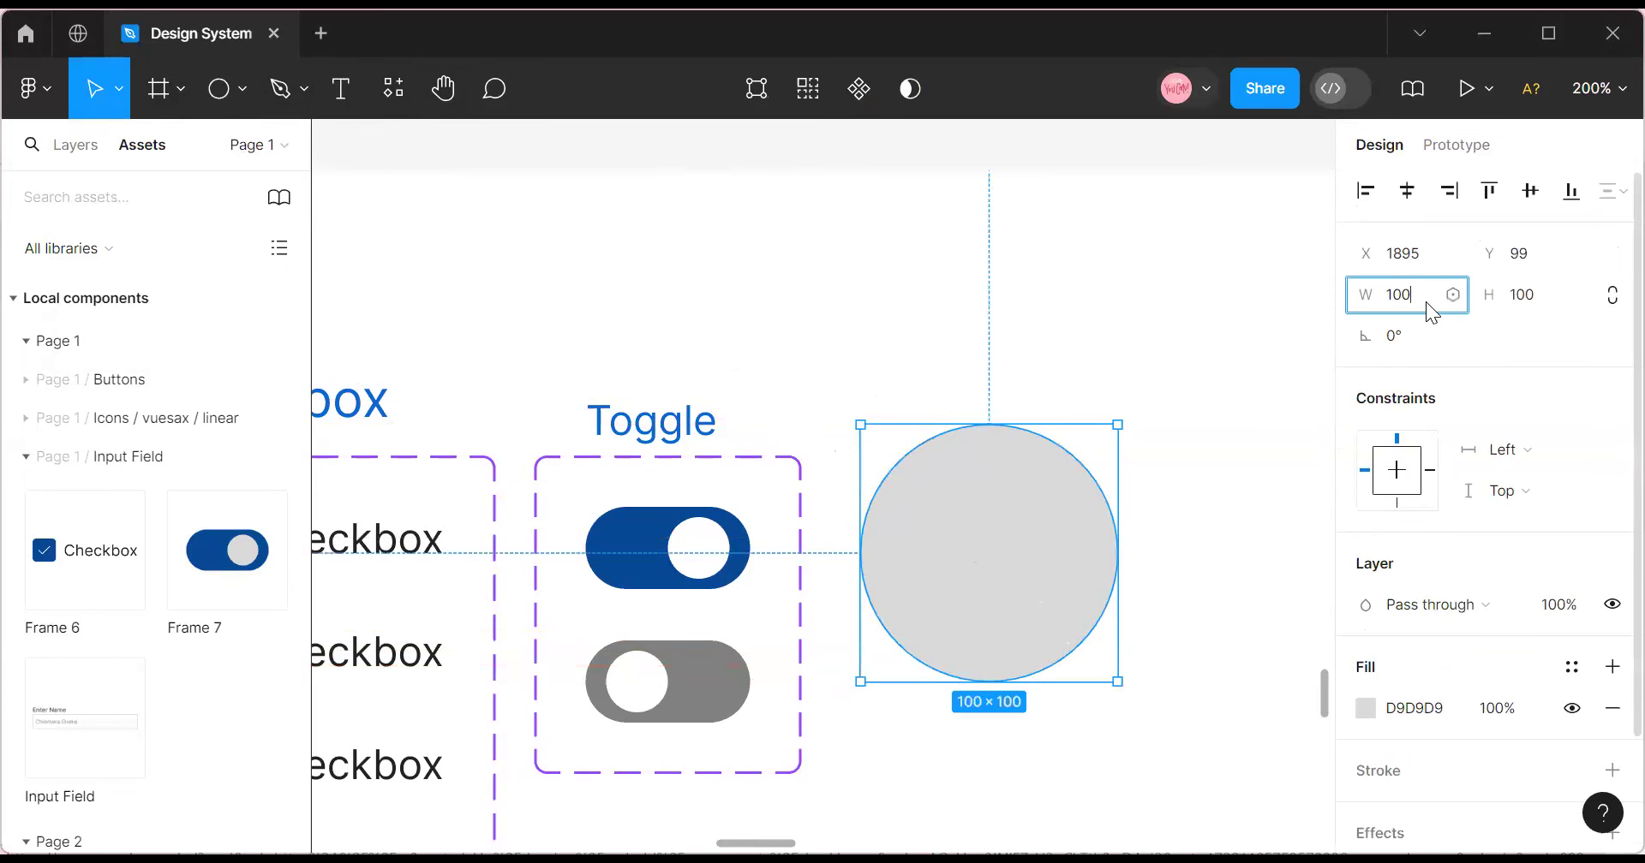
text(64)
click(1531, 306)
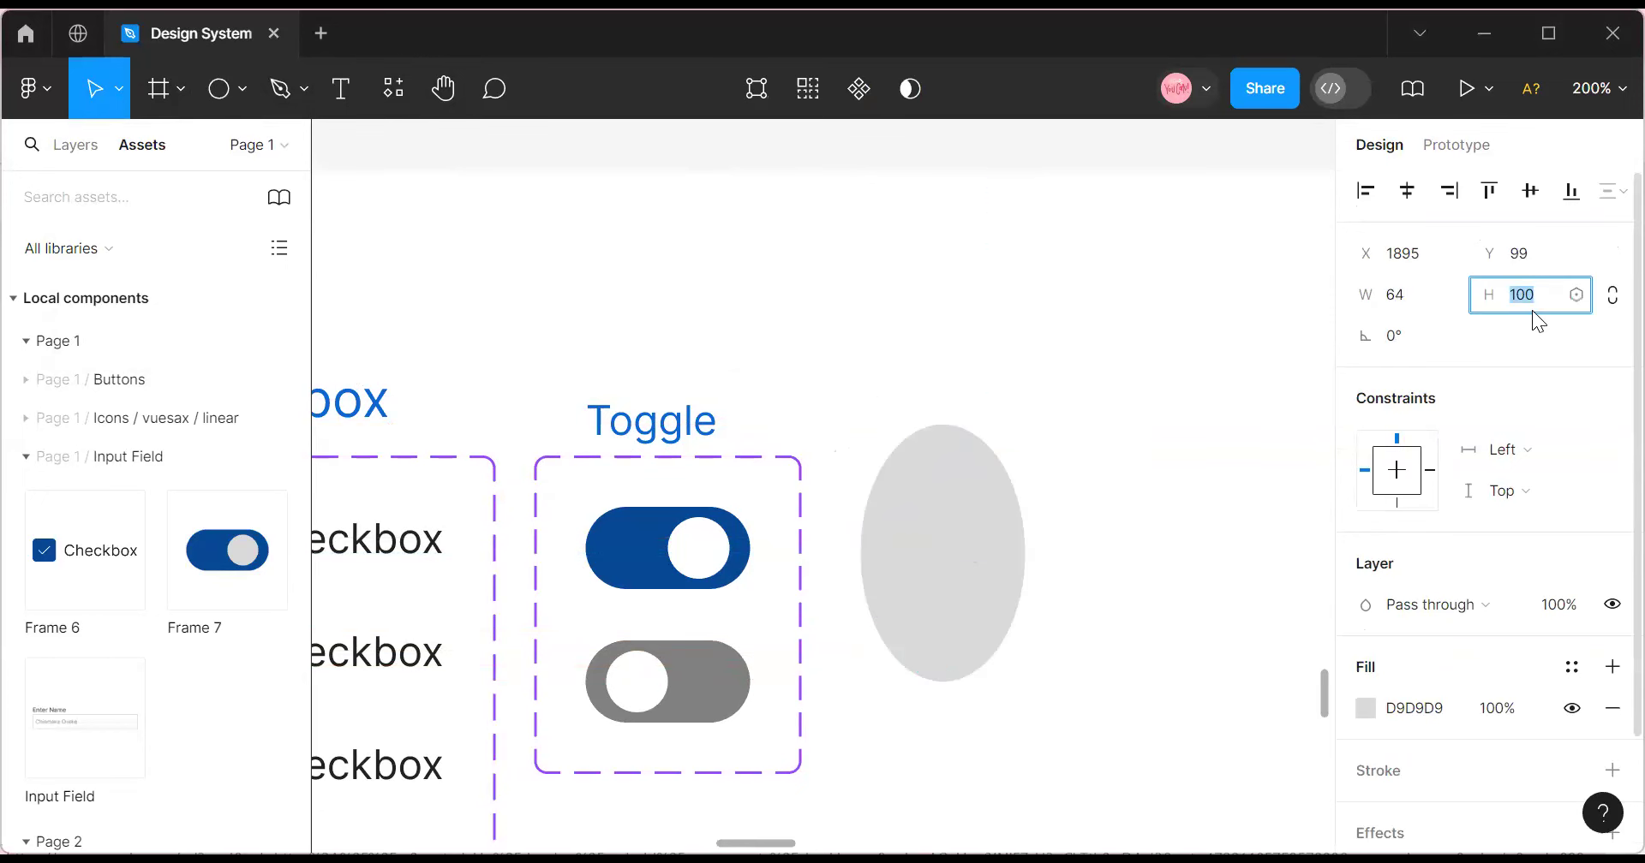
text(64)
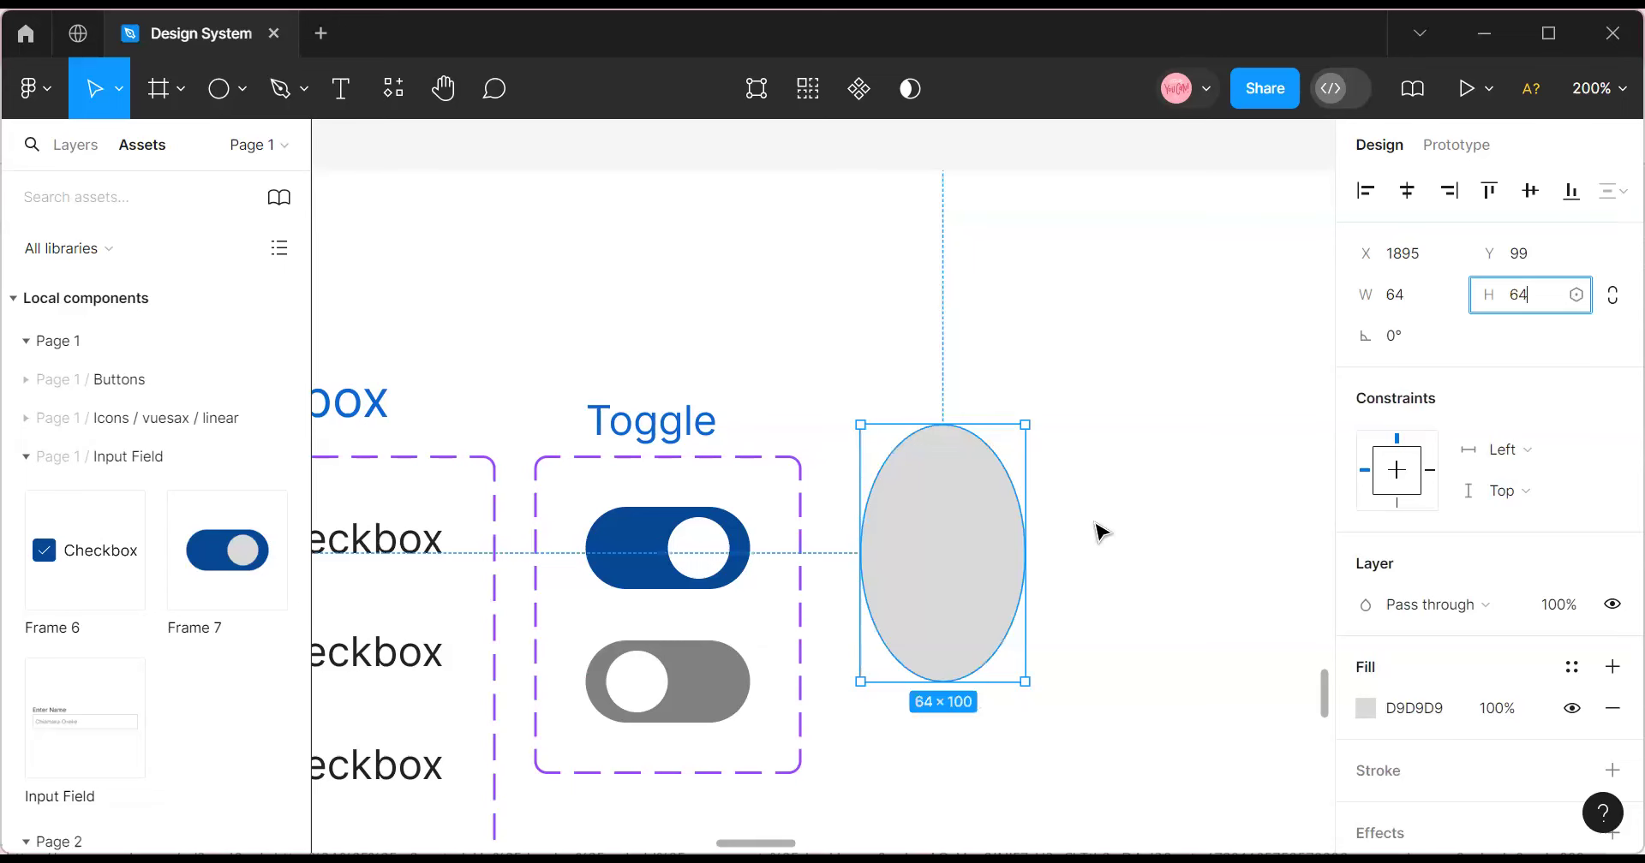
click(1094, 532)
click(982, 515)
drag(979, 514, 977, 529)
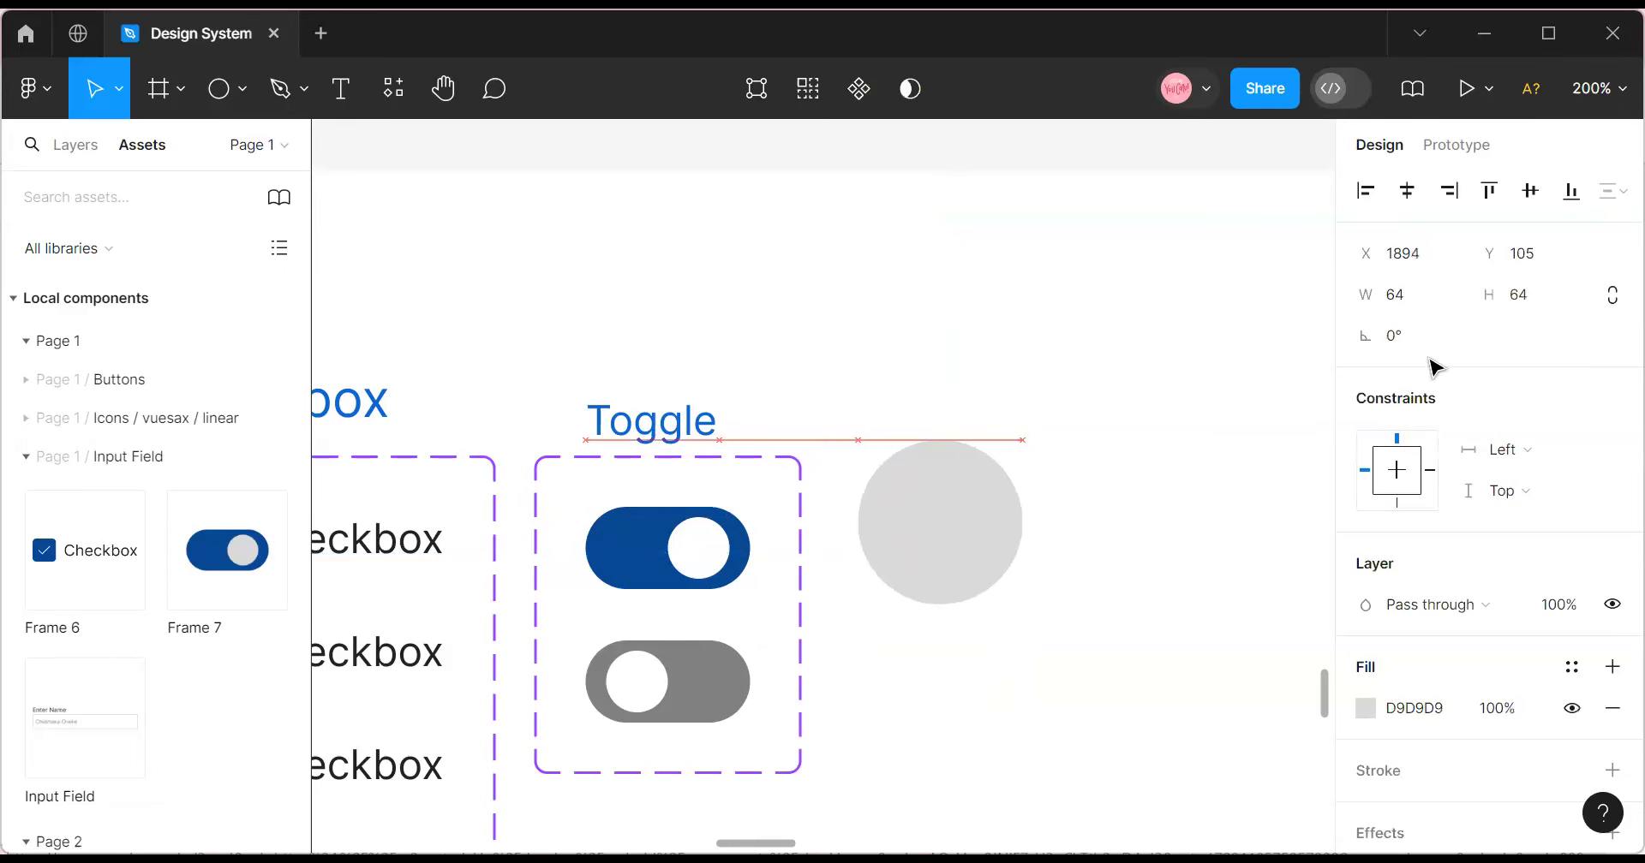
Zoom in, resize the circle to 48×48, and nudge it into place beside the toggles.
click(1598, 88)
click(1407, 222)
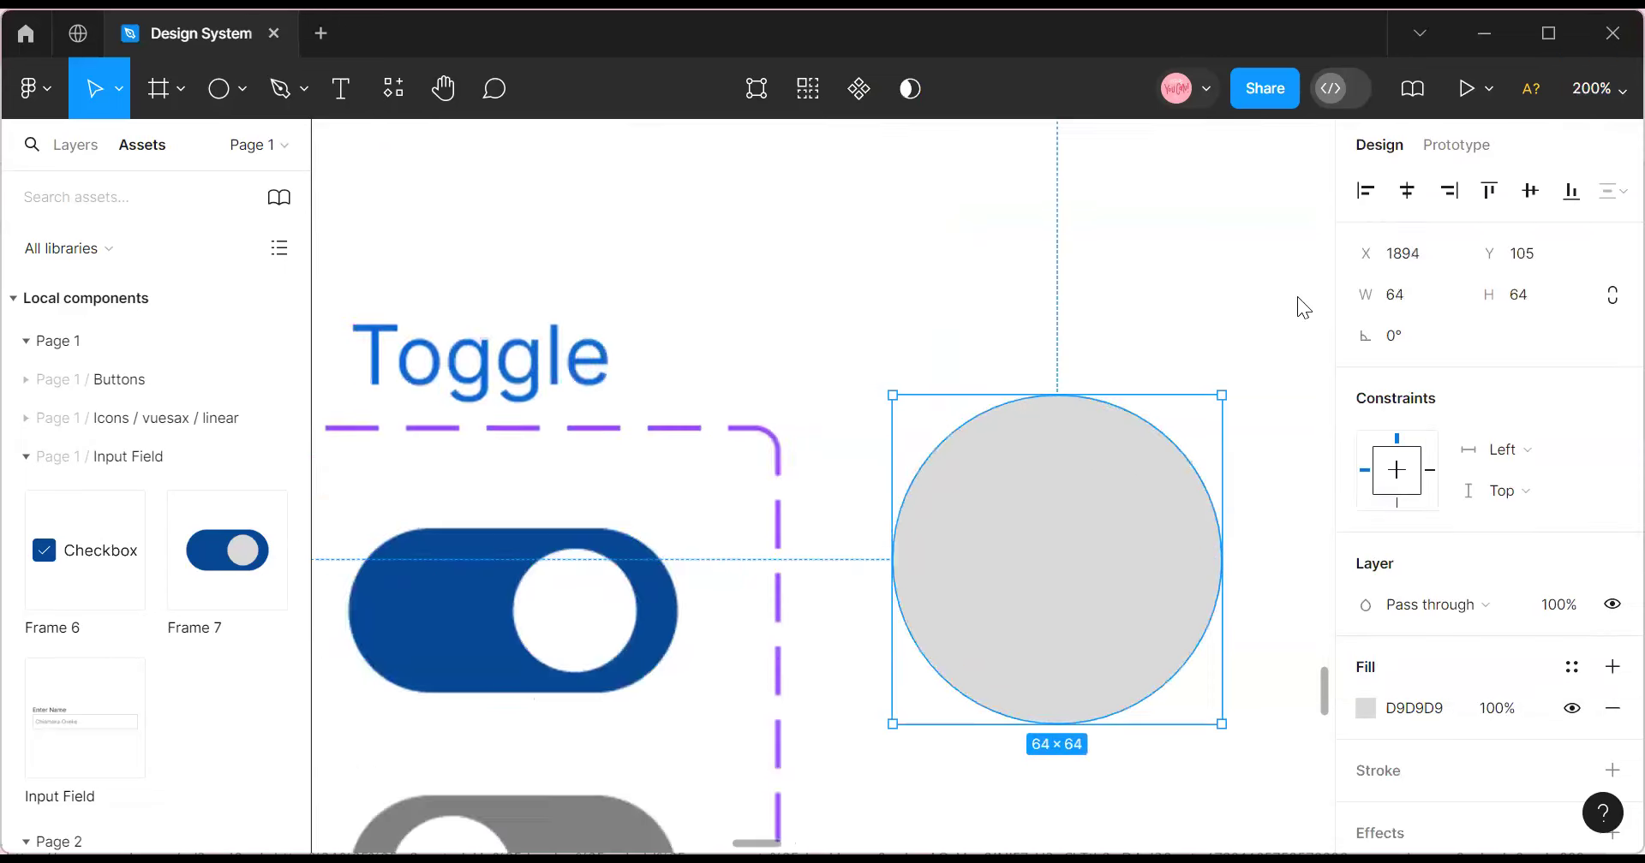
click(1409, 292)
text(48)
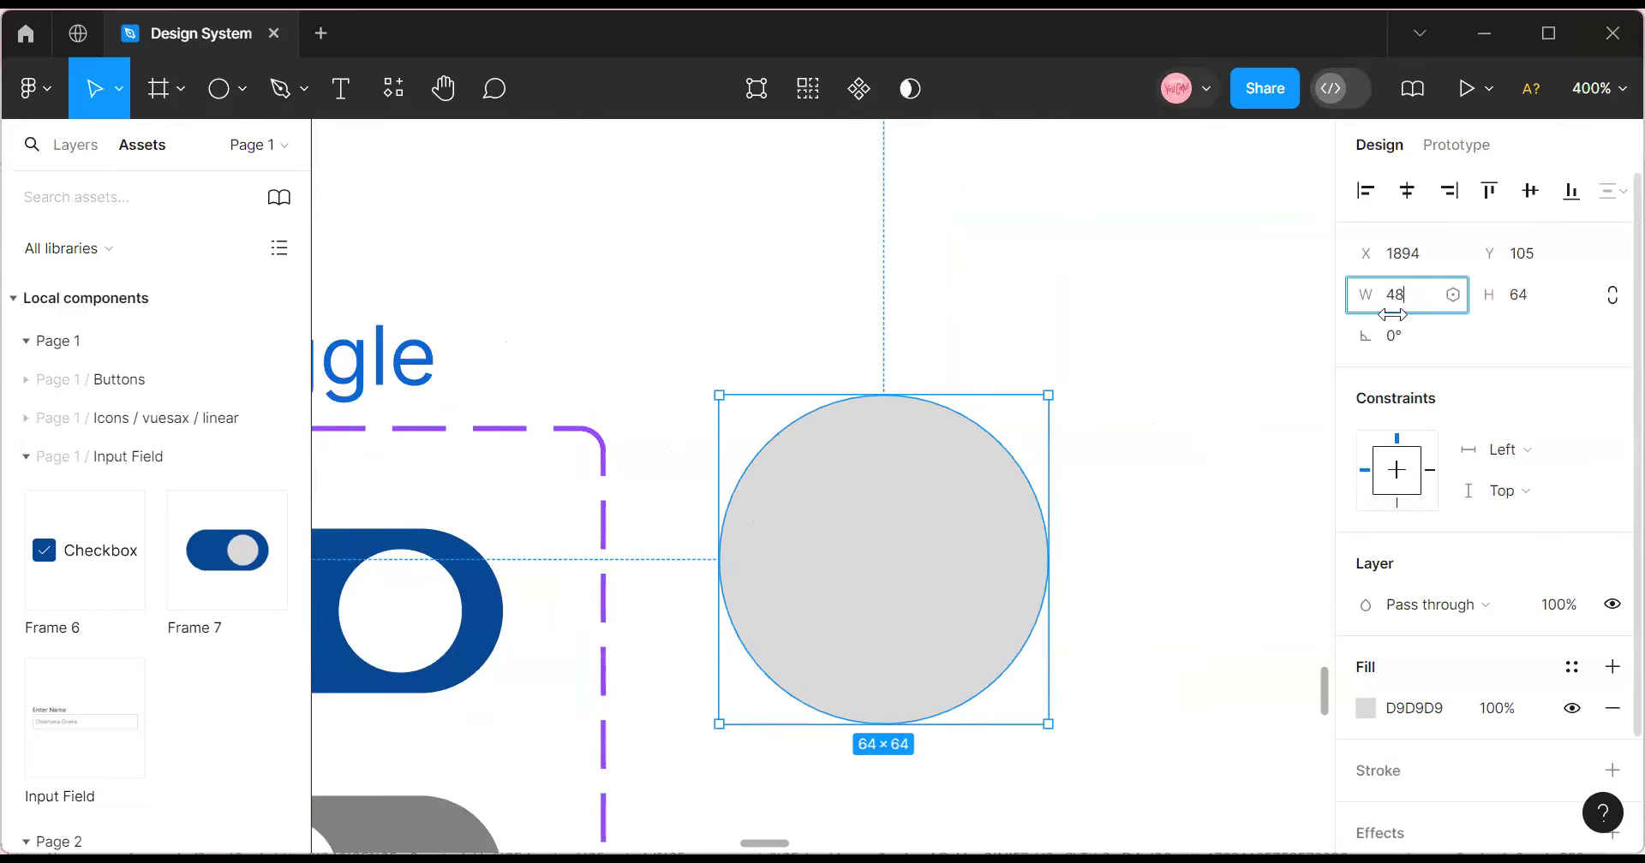
click(1517, 306)
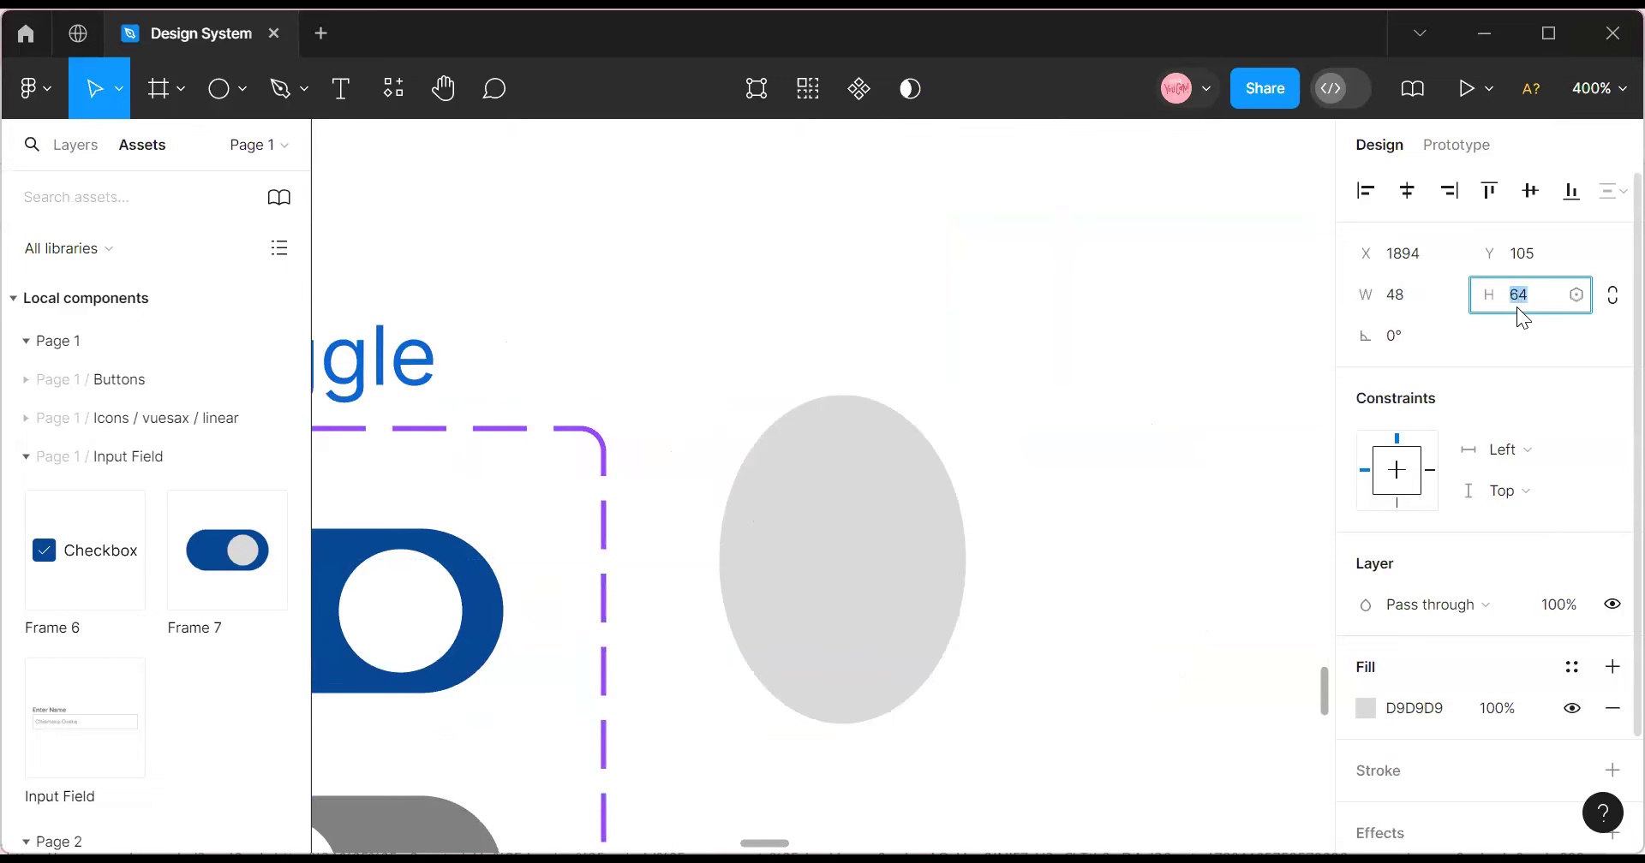
text(48)
click(1163, 403)
click(829, 574)
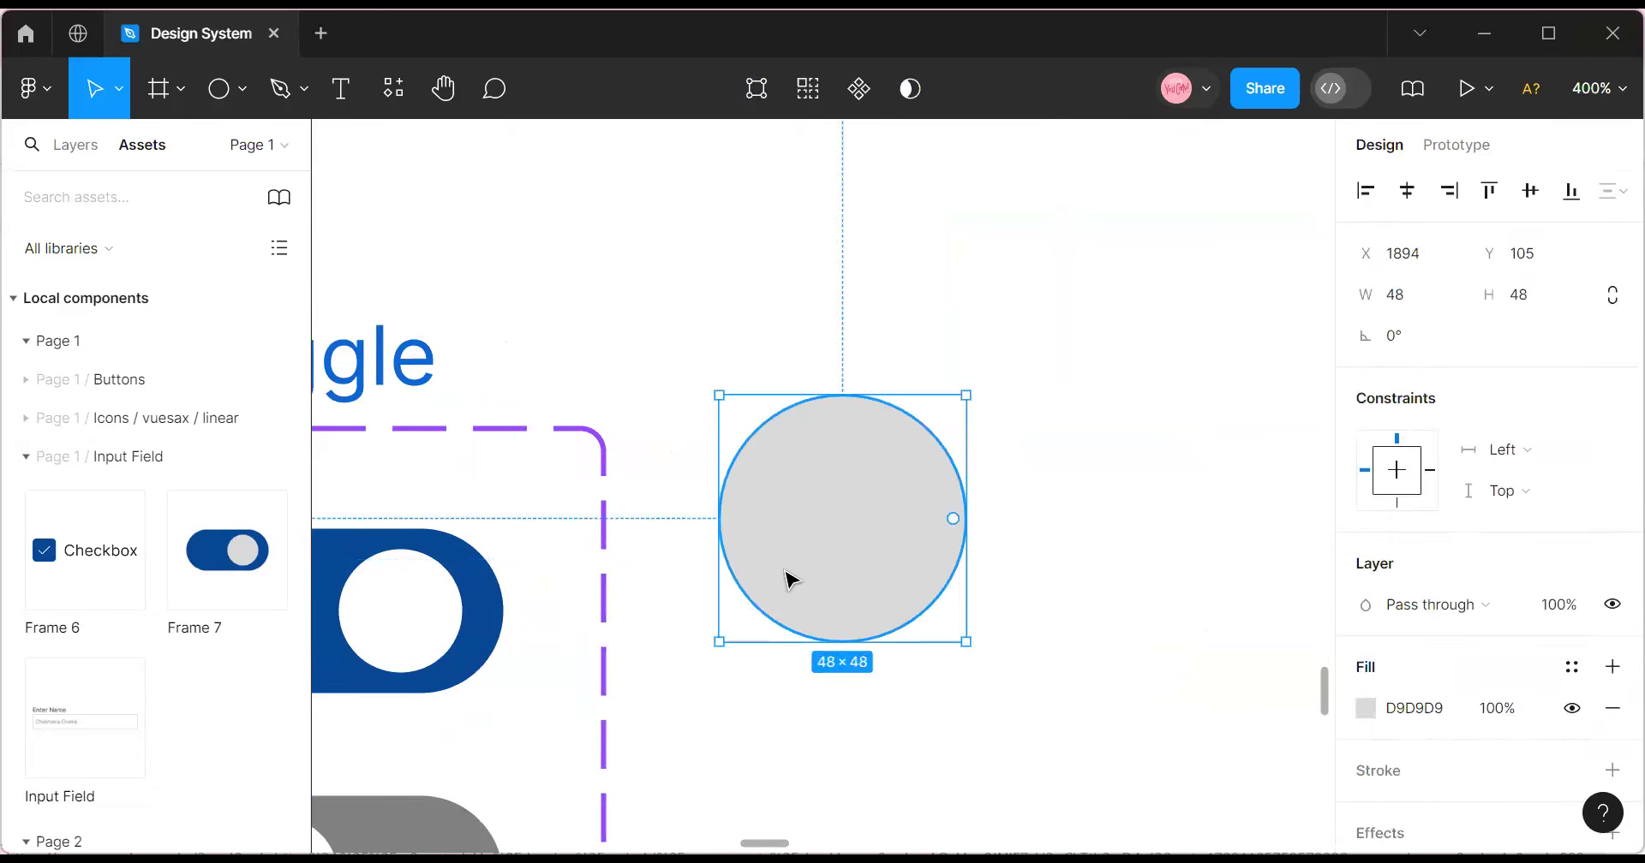
double_click(789, 576)
key(Escape)
mouse_move(892, 525)
mouse_down()
mouse_move(866, 532)
mouse_move(881, 536)
mouse_up()
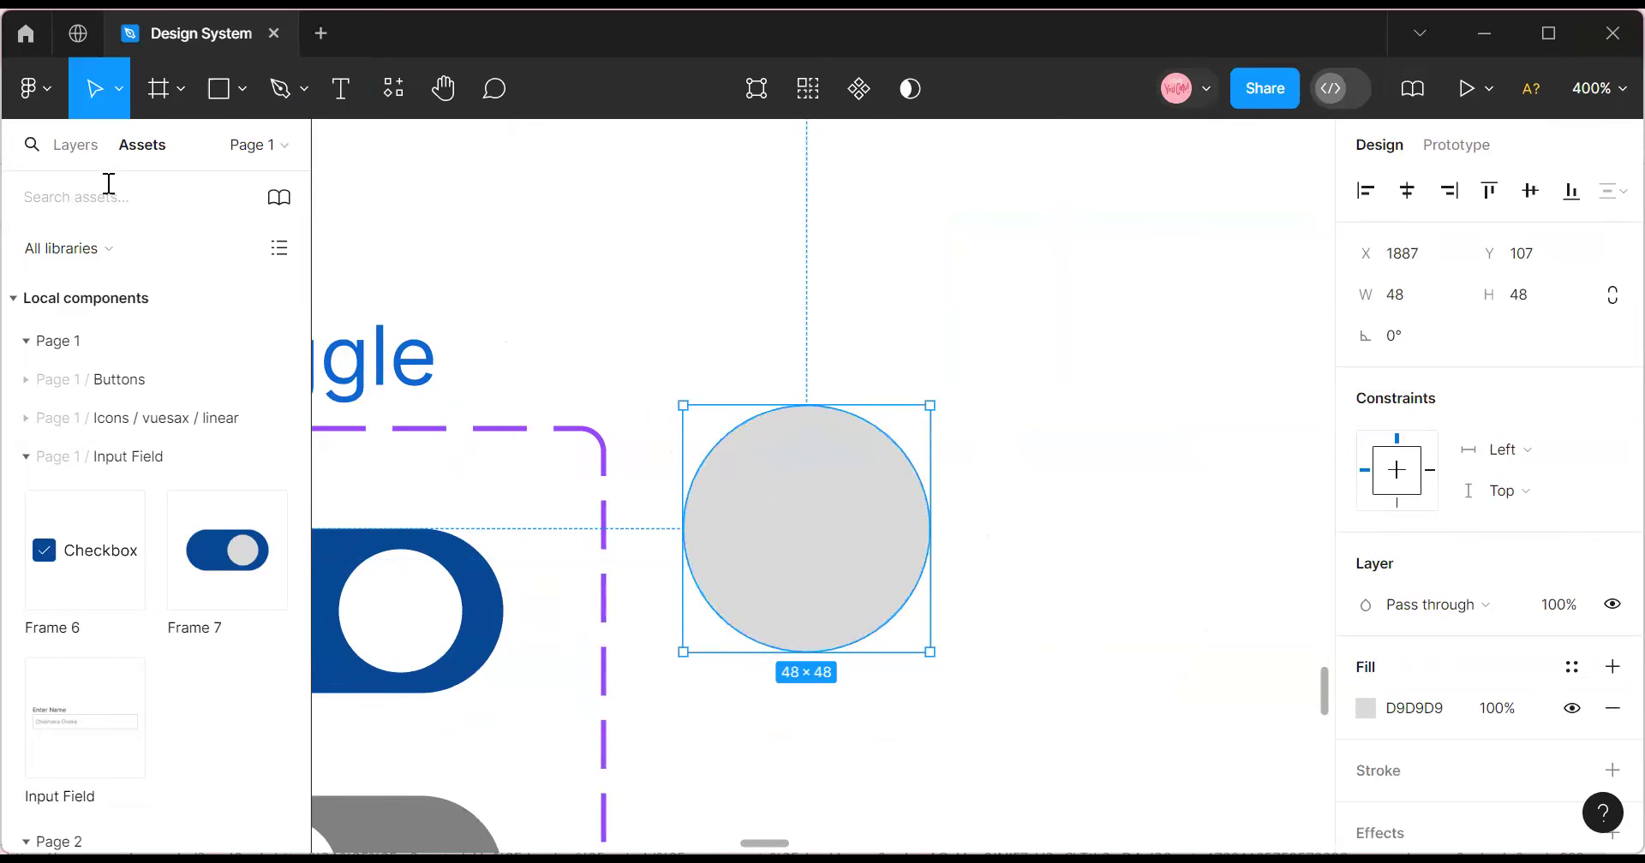
Rename the Ellipse 4 layer to Fill and Ellipse 3 to Image in the layer list.
click(66, 139)
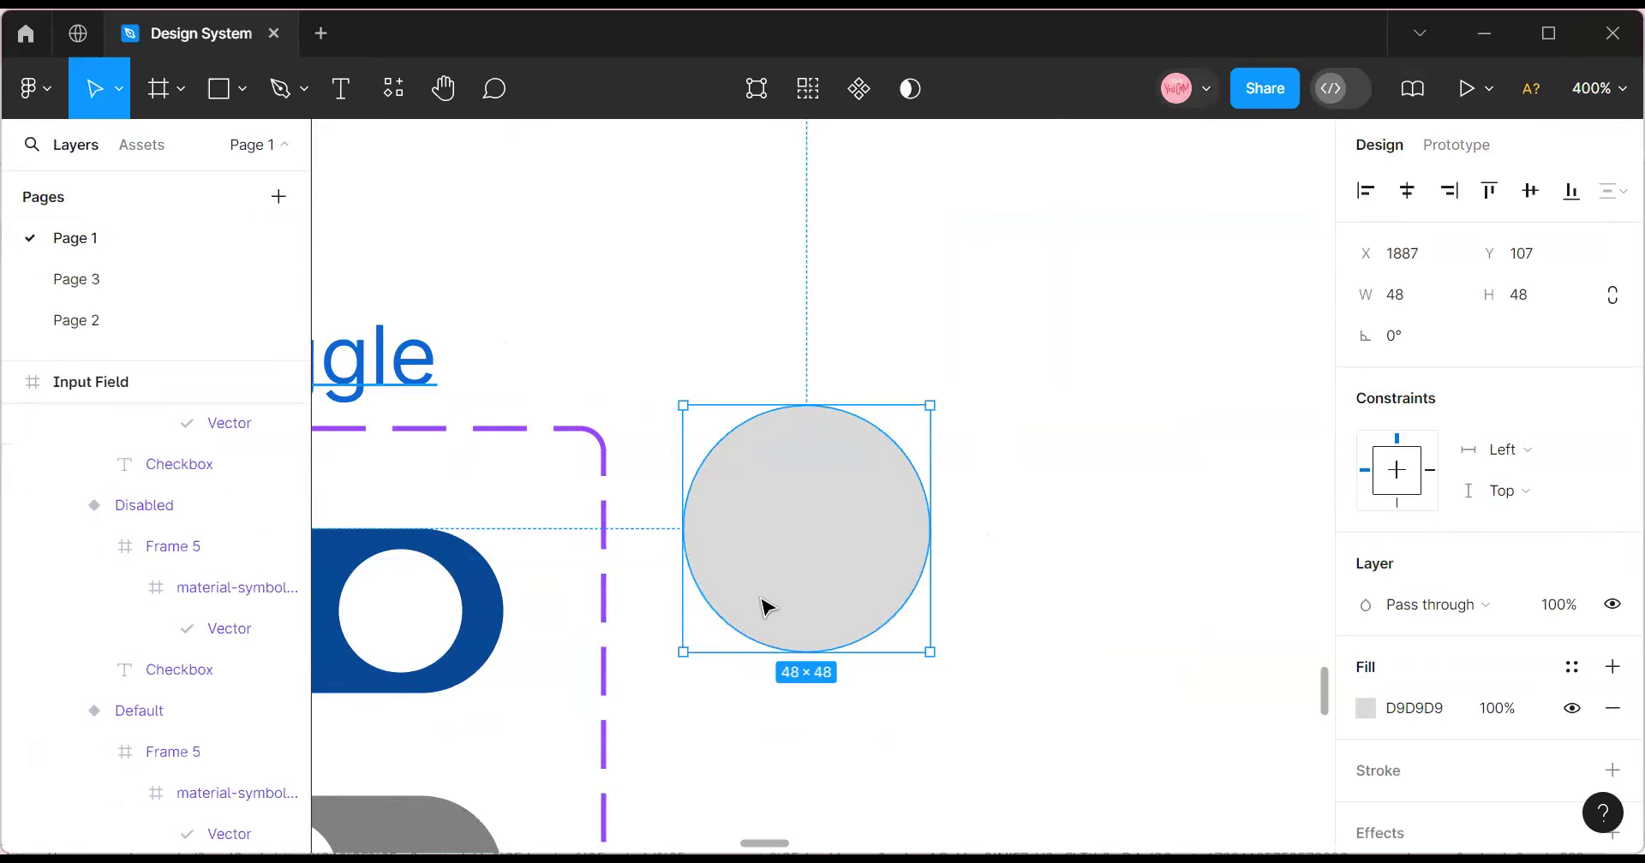
scroll(39, 560, up, 5)
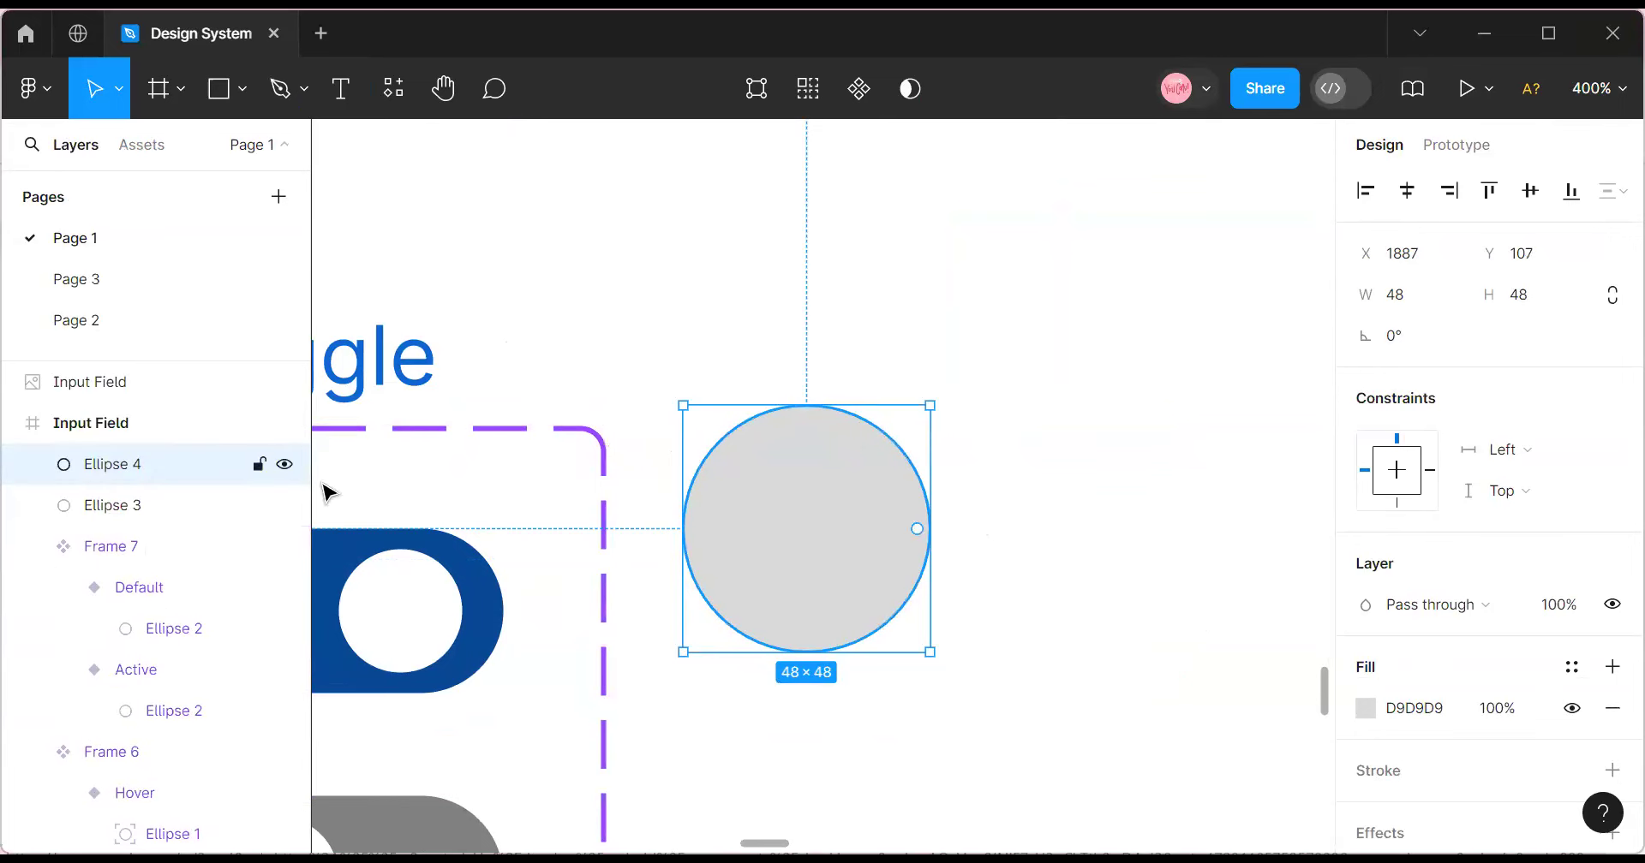
double_click(96, 466)
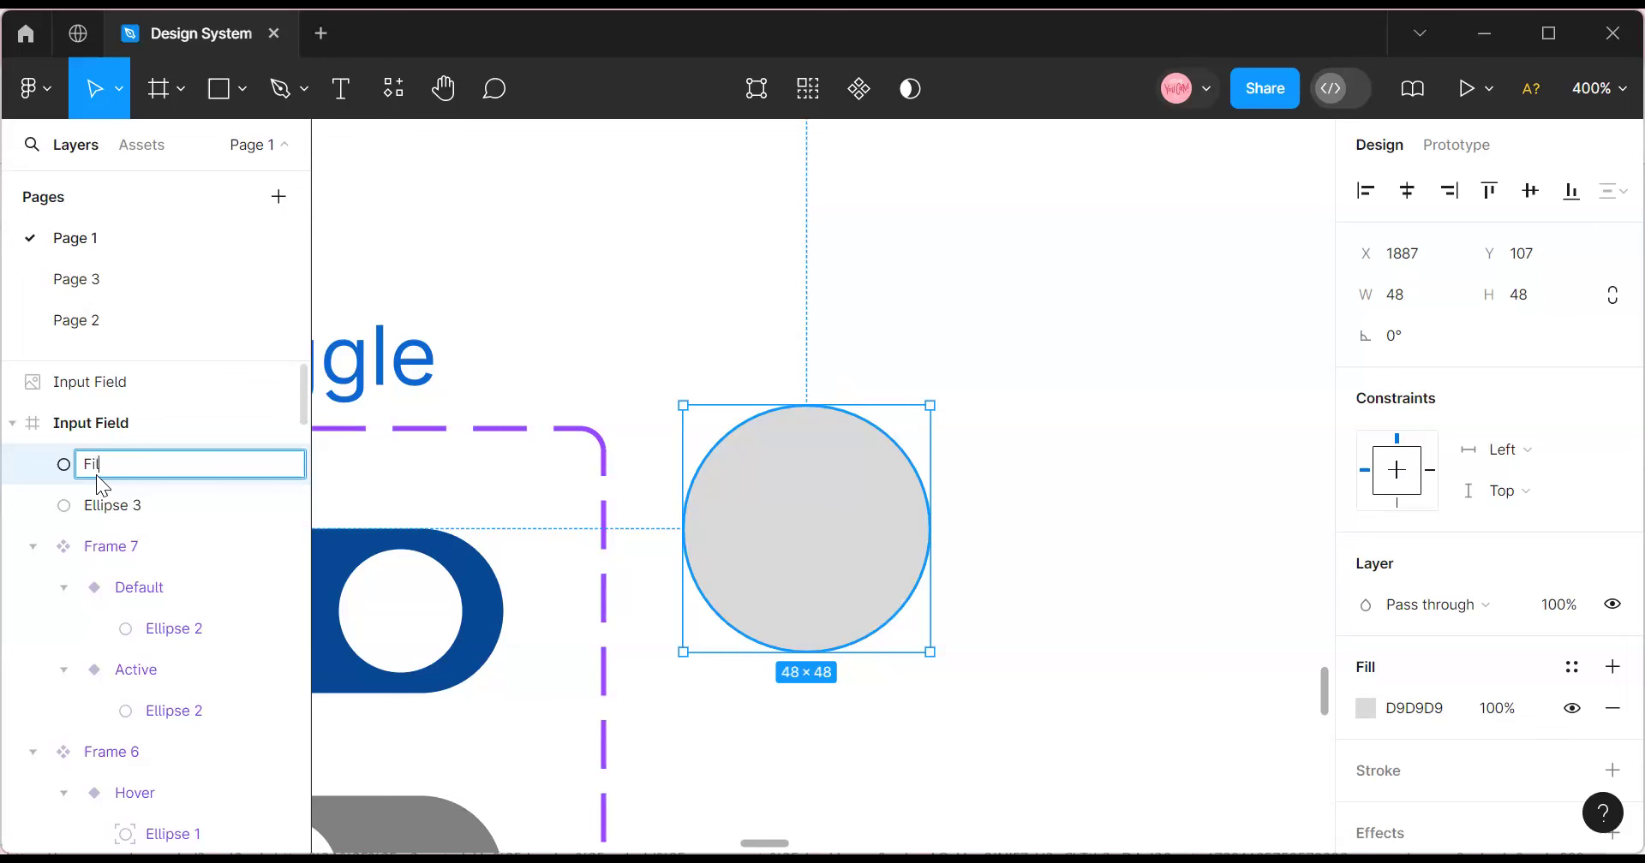
text(Fill)
double_click(113, 514)
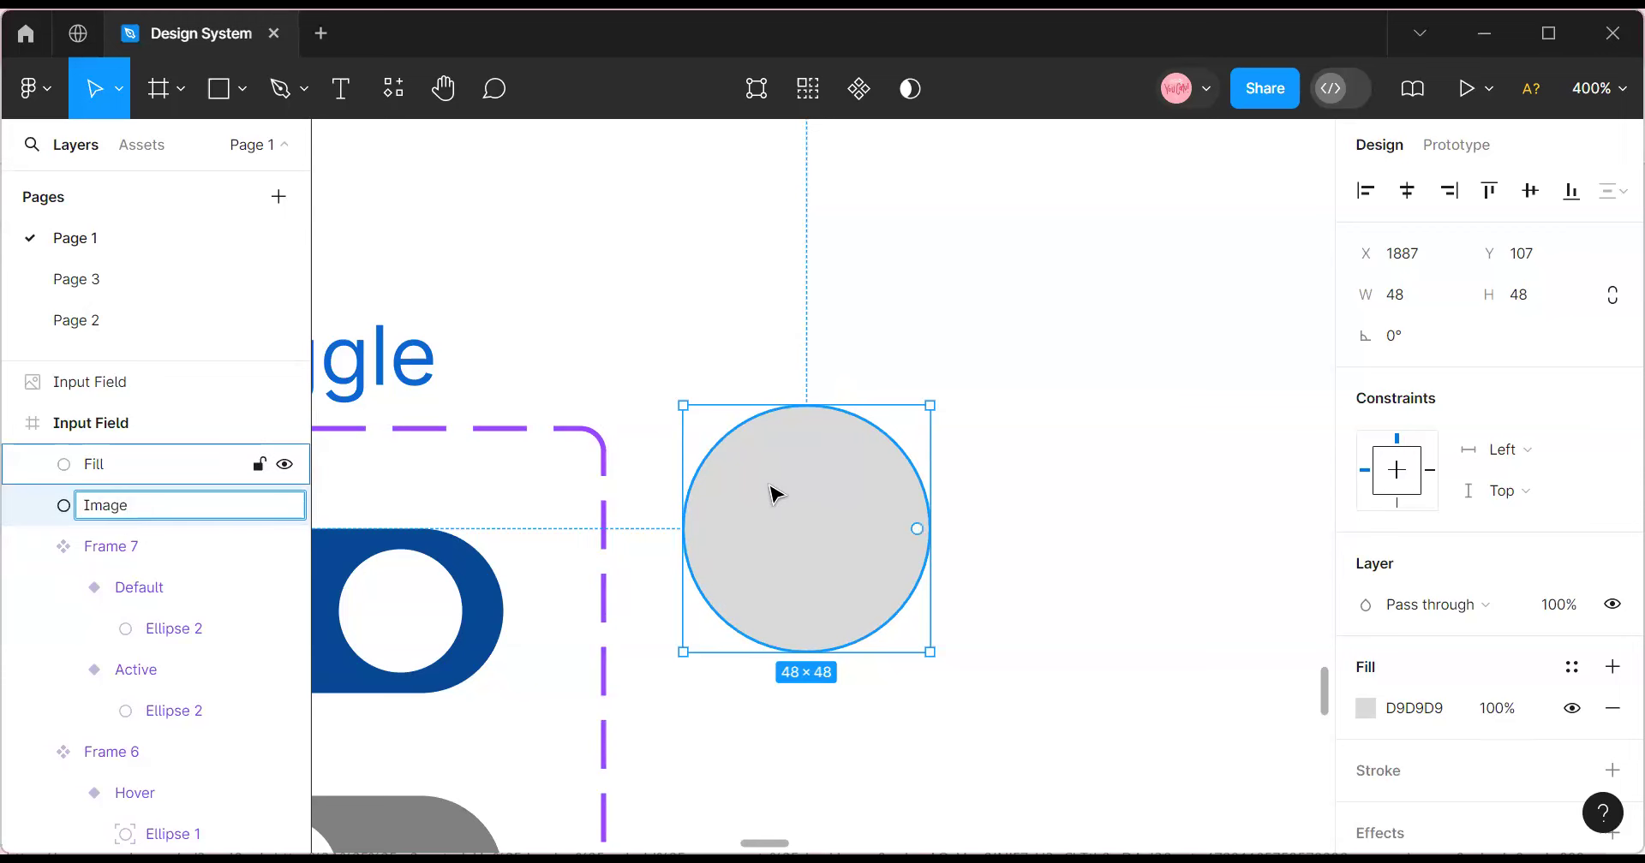
drag(811, 514, 769, 496)
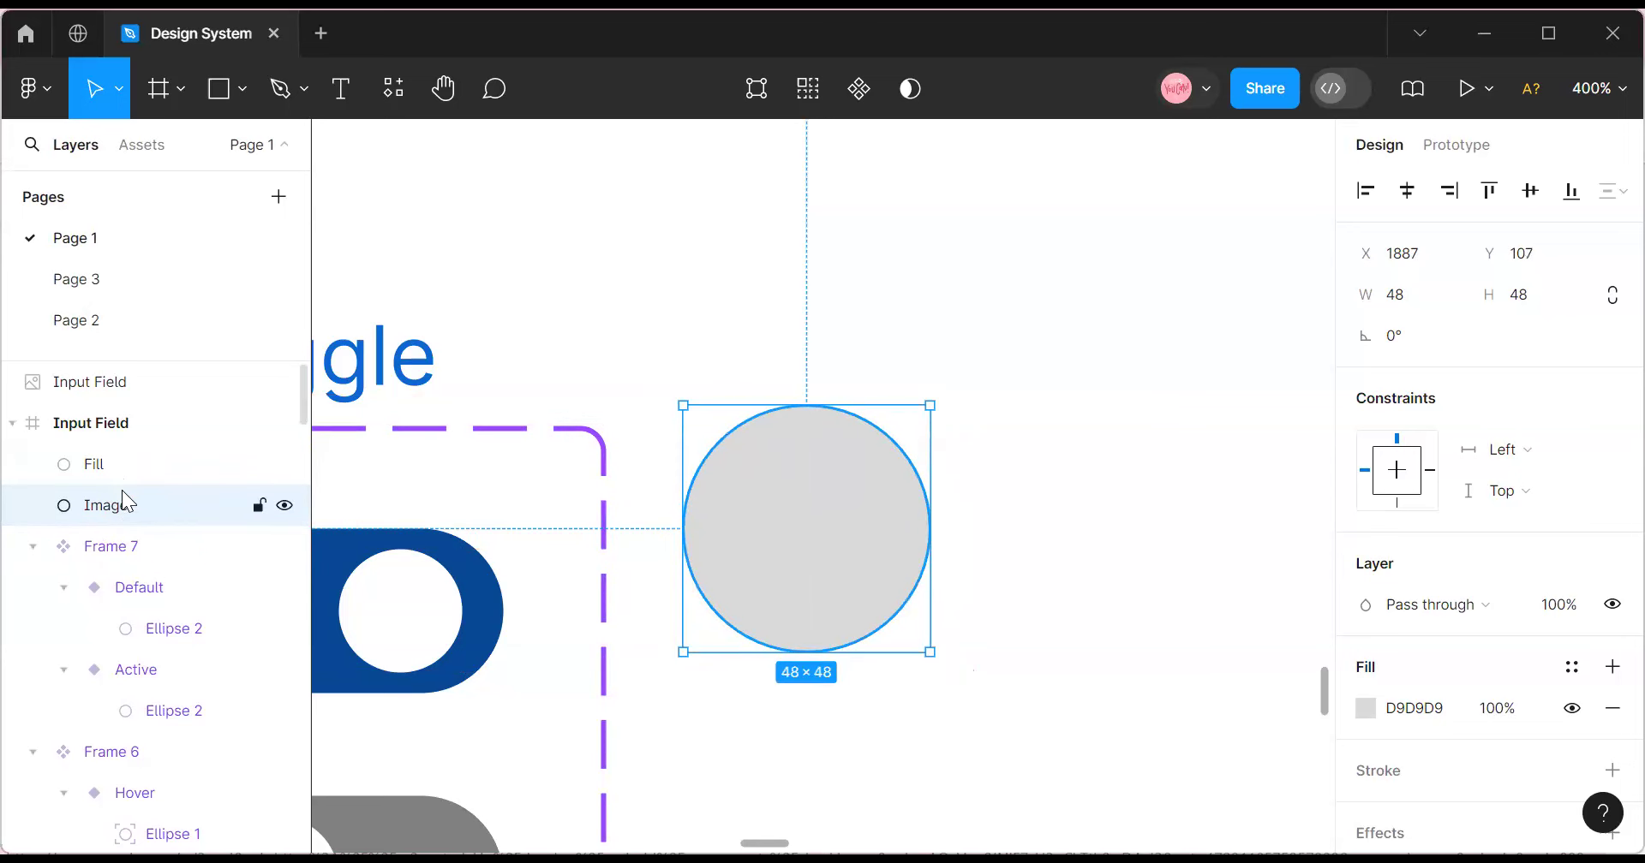
Launch the Unsplash plugin from the circle's right-click Plugins menu, then close it.
right_click(755, 526)
mouse_move(861, 634)
click(1127, 319)
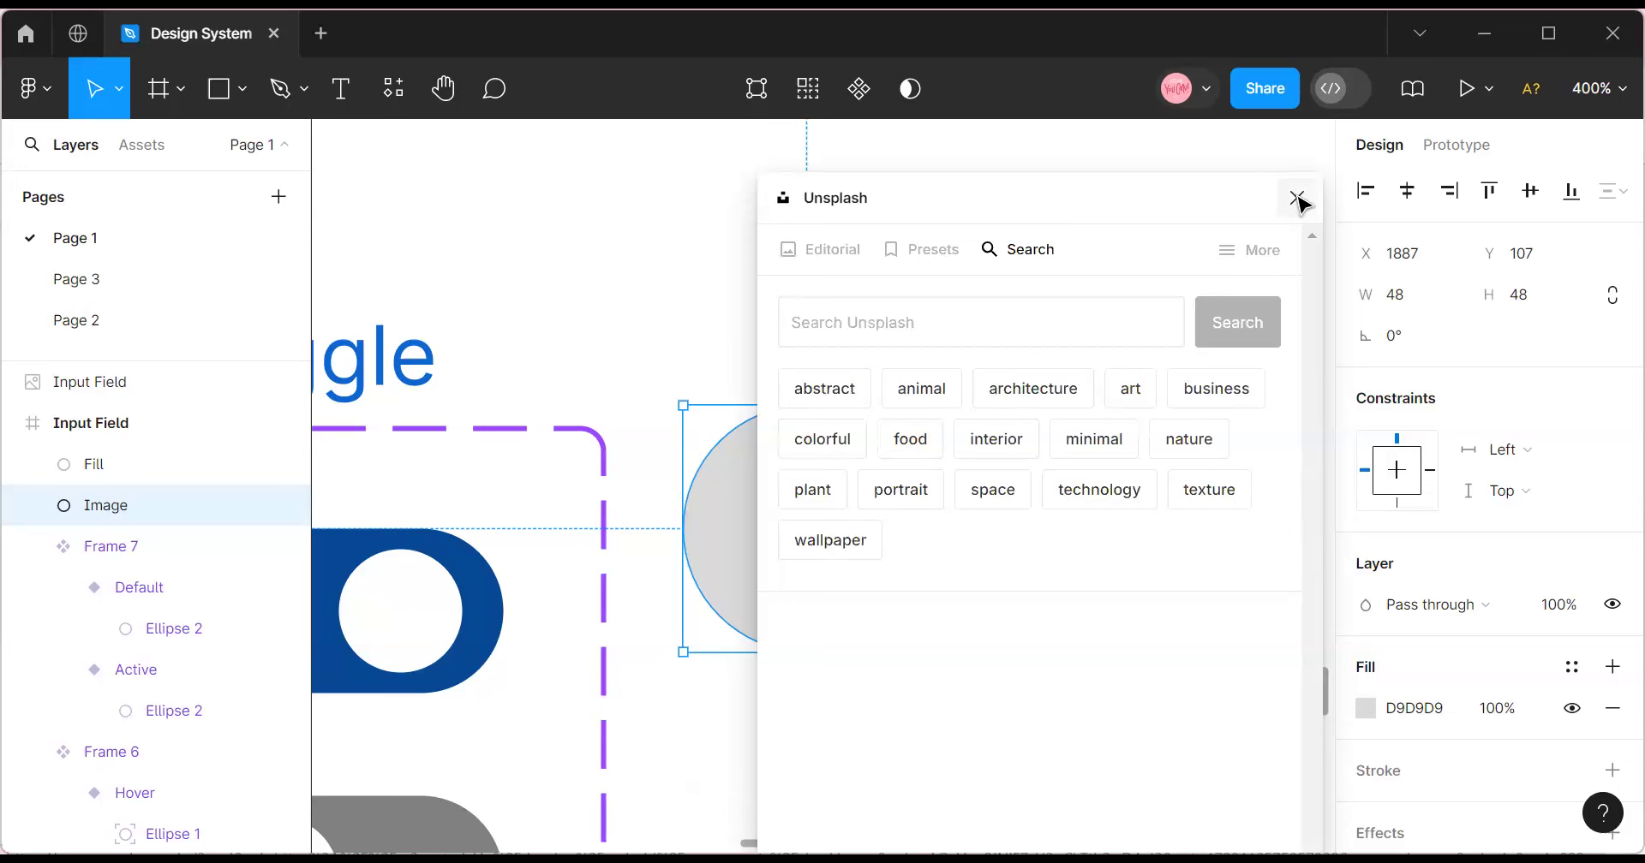
click(1297, 198)
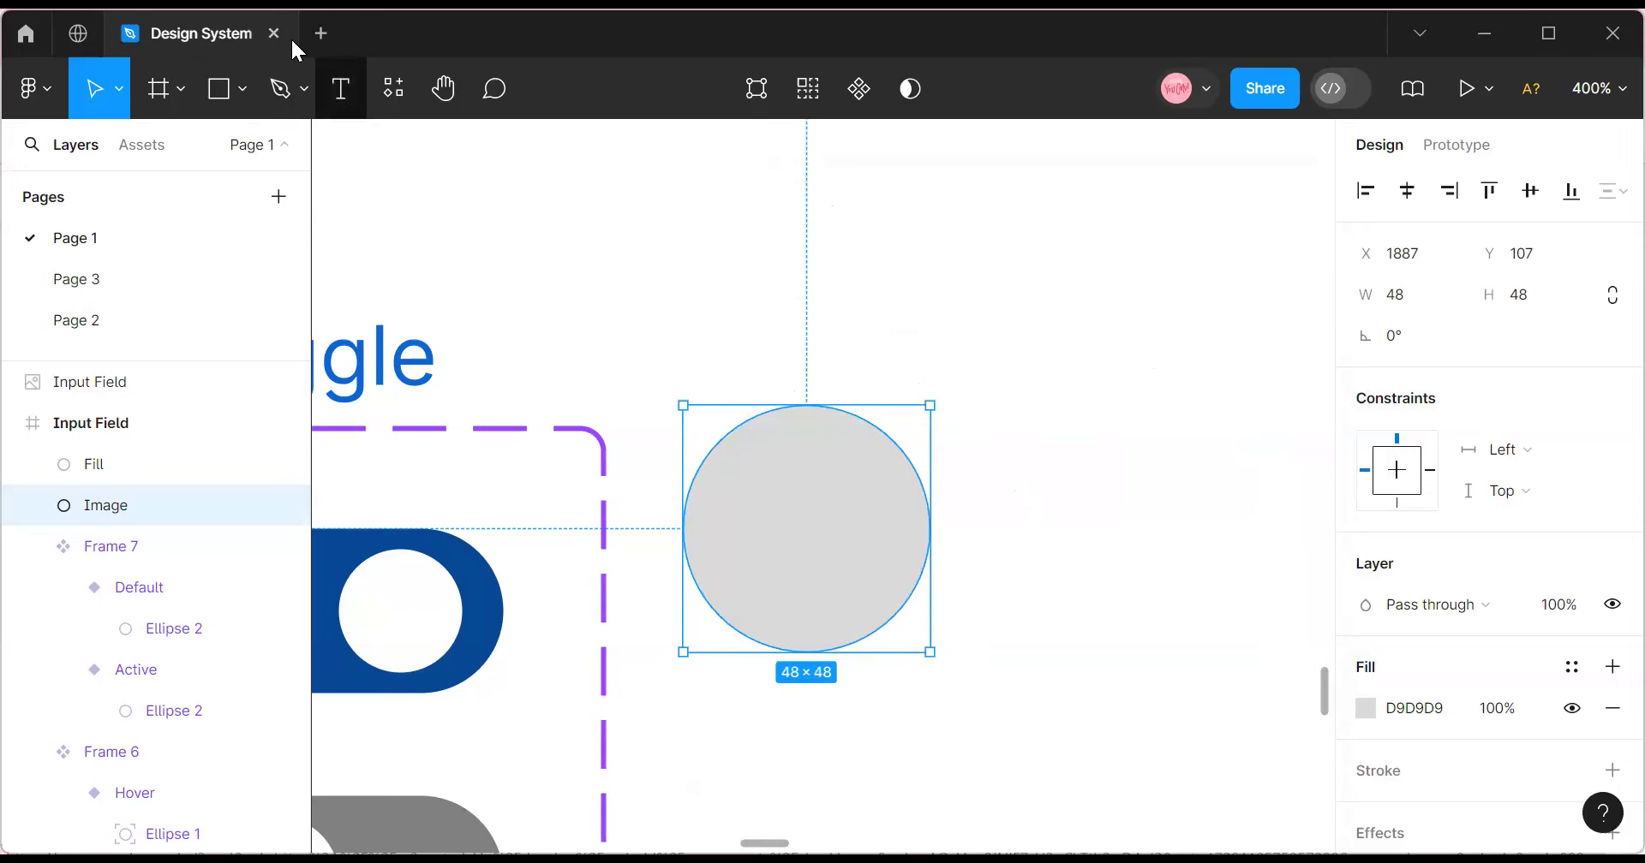
Add a C text layer on the circle and delete the extra Fill circle.
click(340, 88)
click(801, 517)
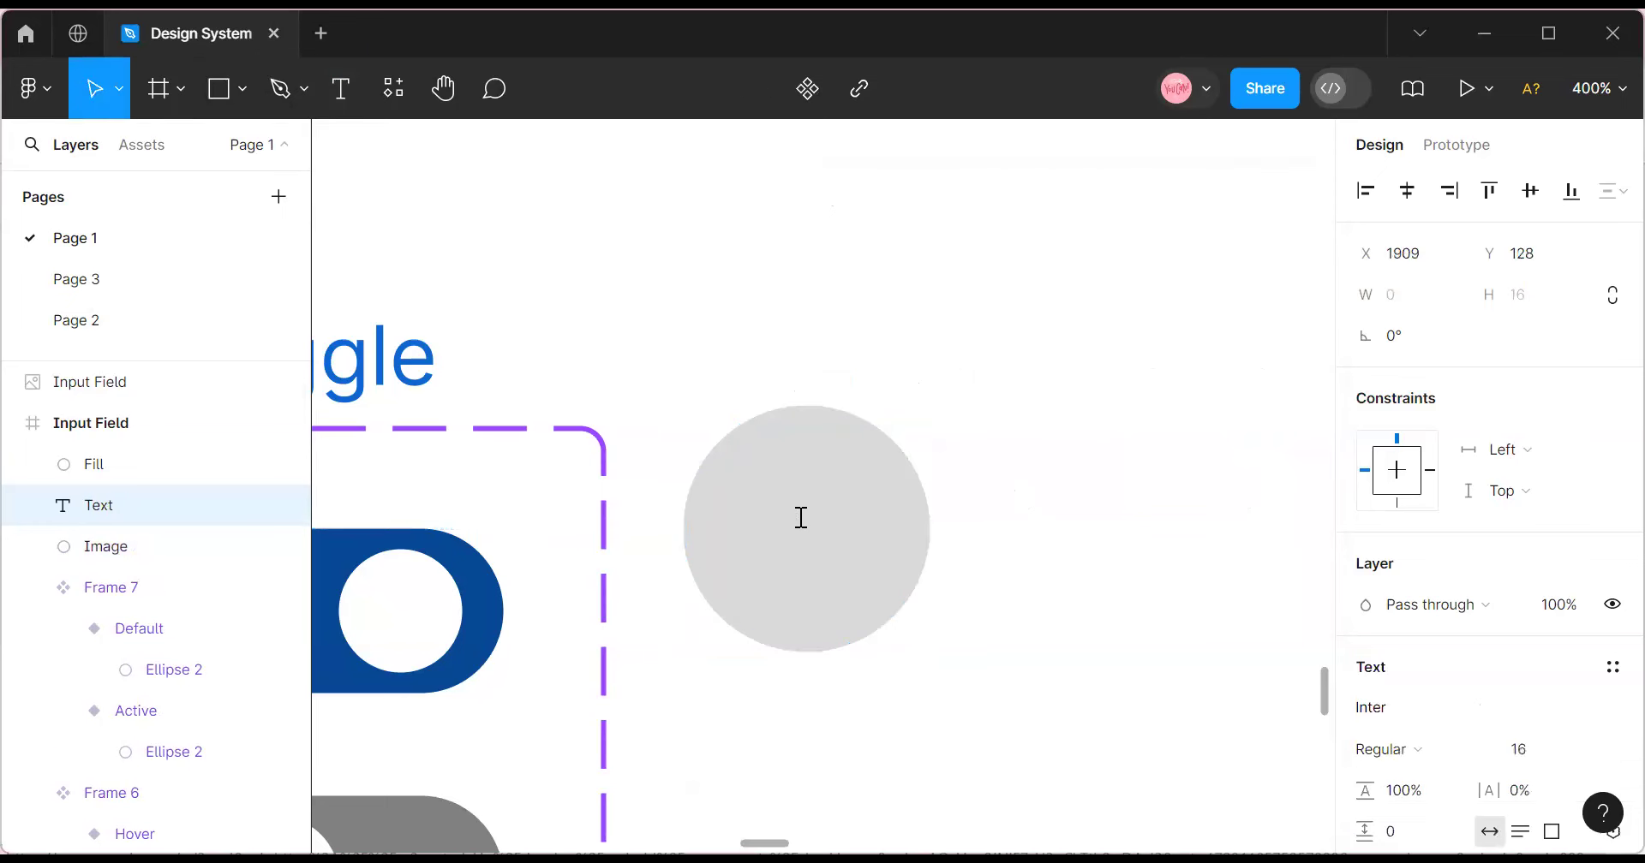
text(C)
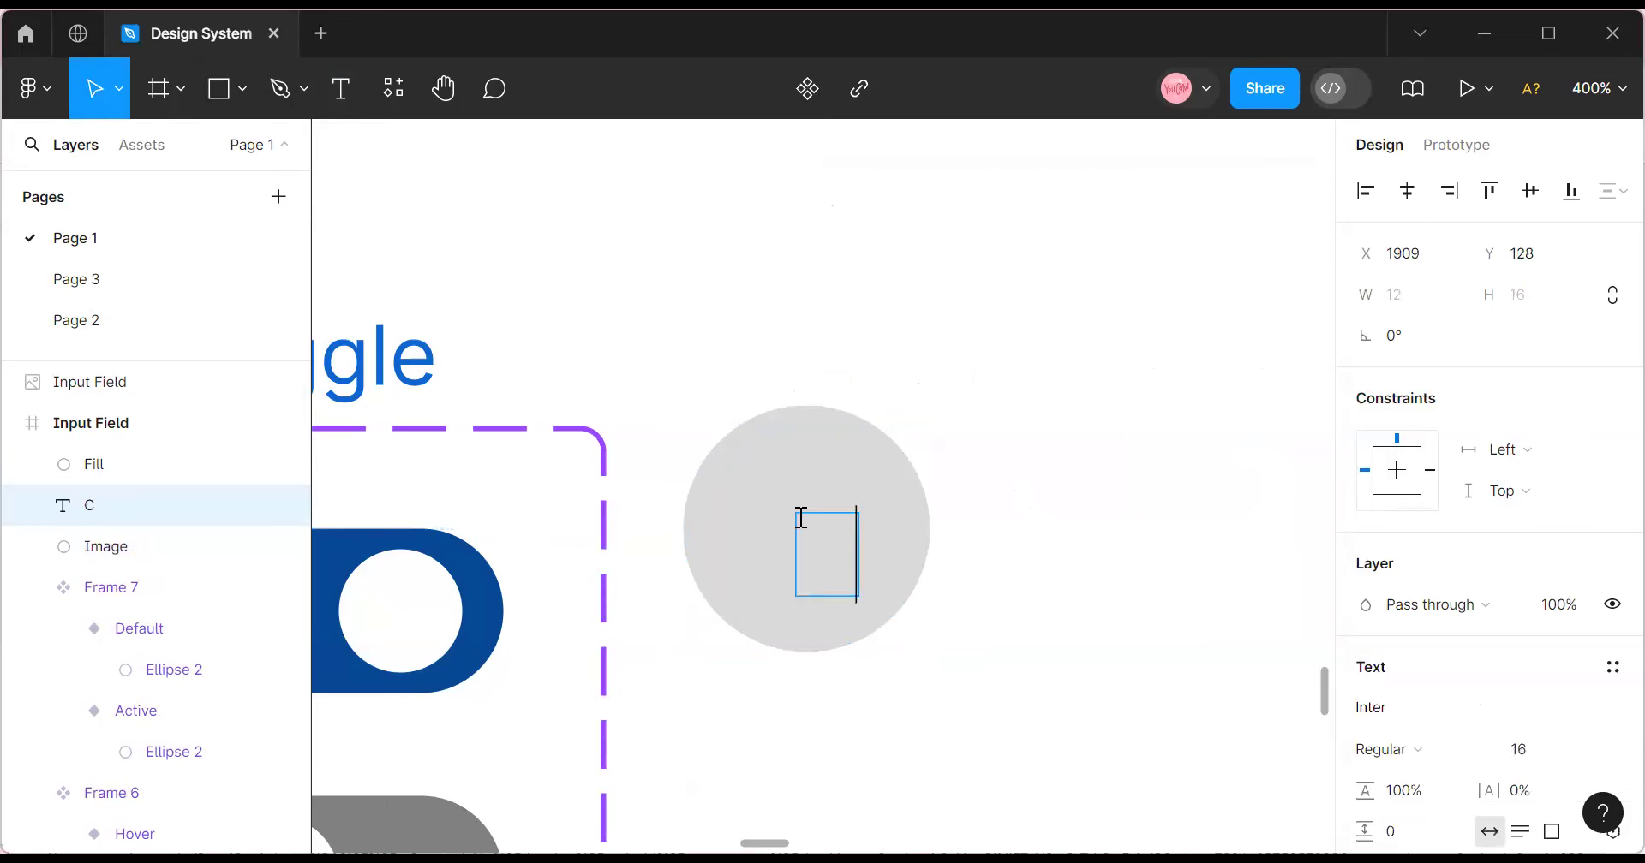
key(Escape)
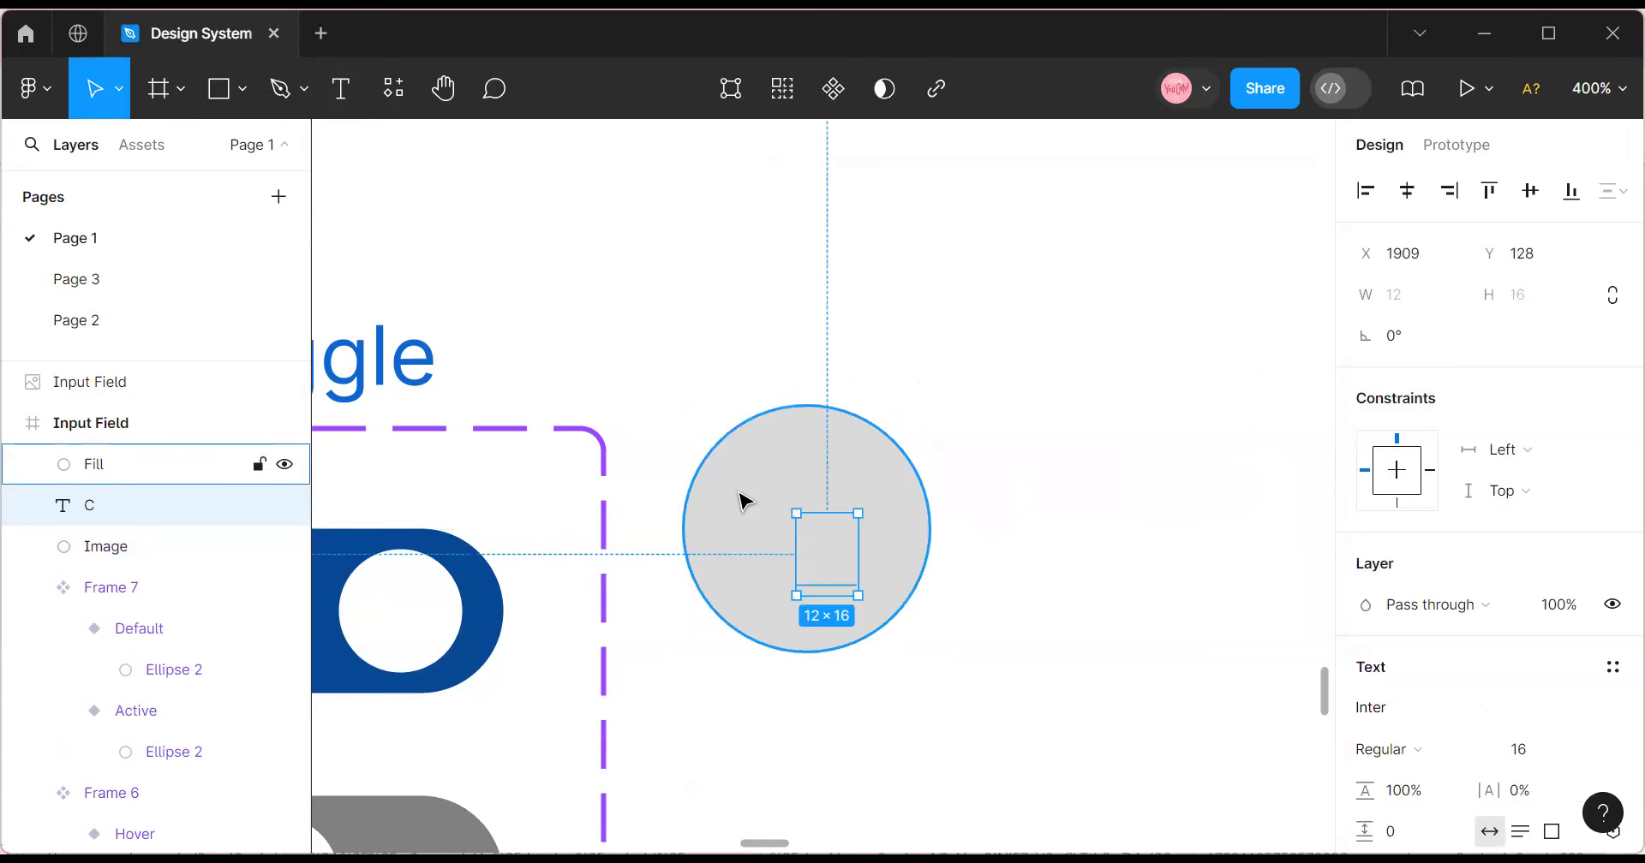
click(782, 488)
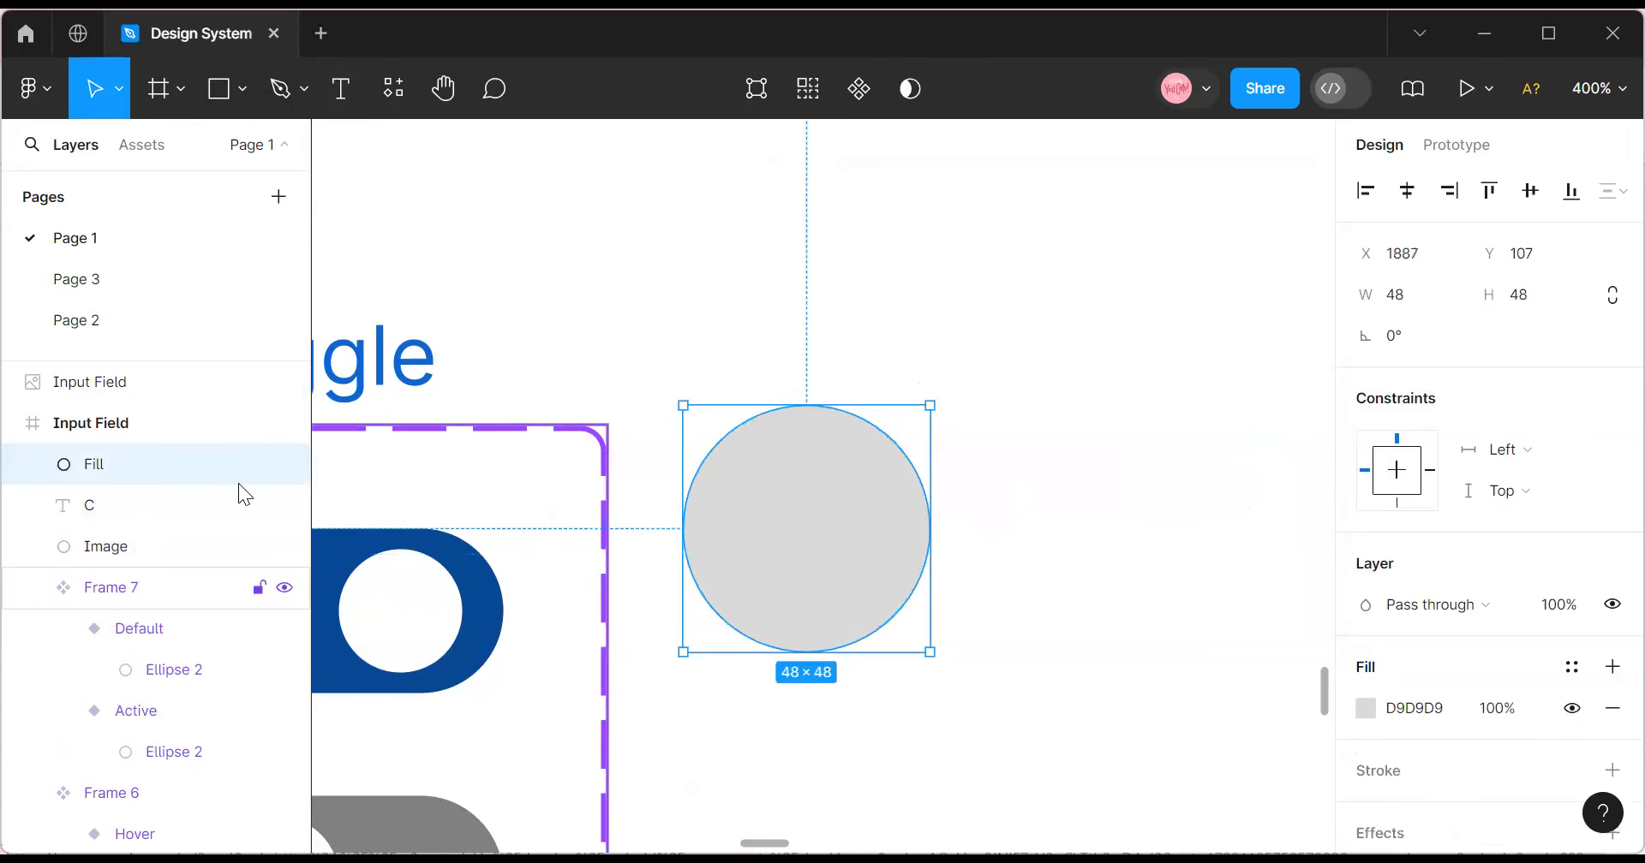
double_click(831, 582)
key(Escape)
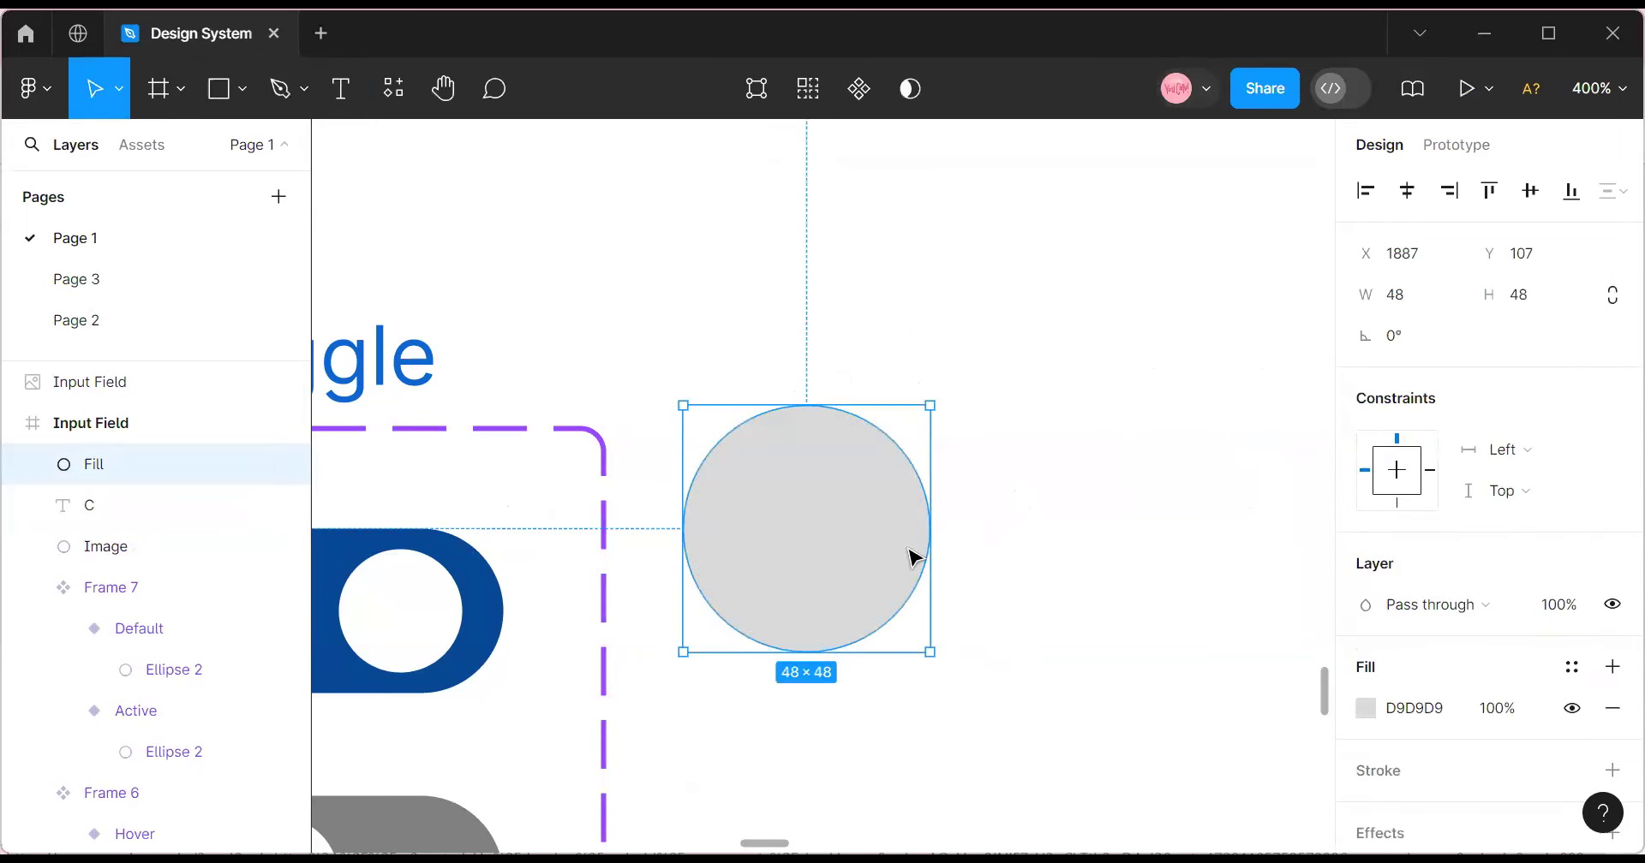
key(Escape)
click(836, 496)
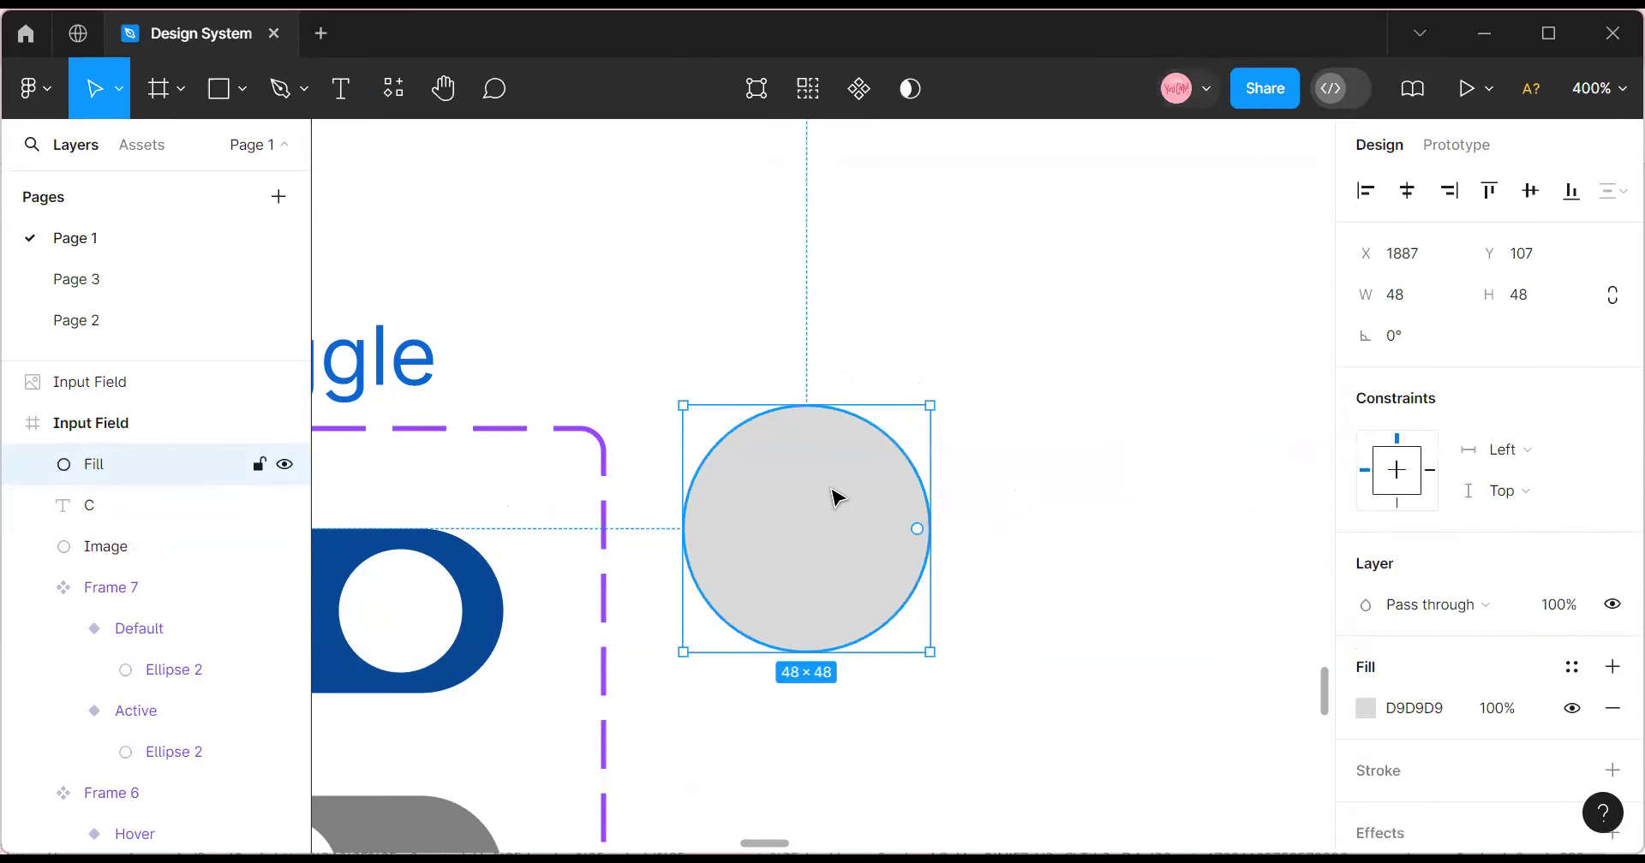
key(Delete)
Extend the text to CO and centre it on the grey circle.
click(814, 564)
drag(812, 570, 810, 538)
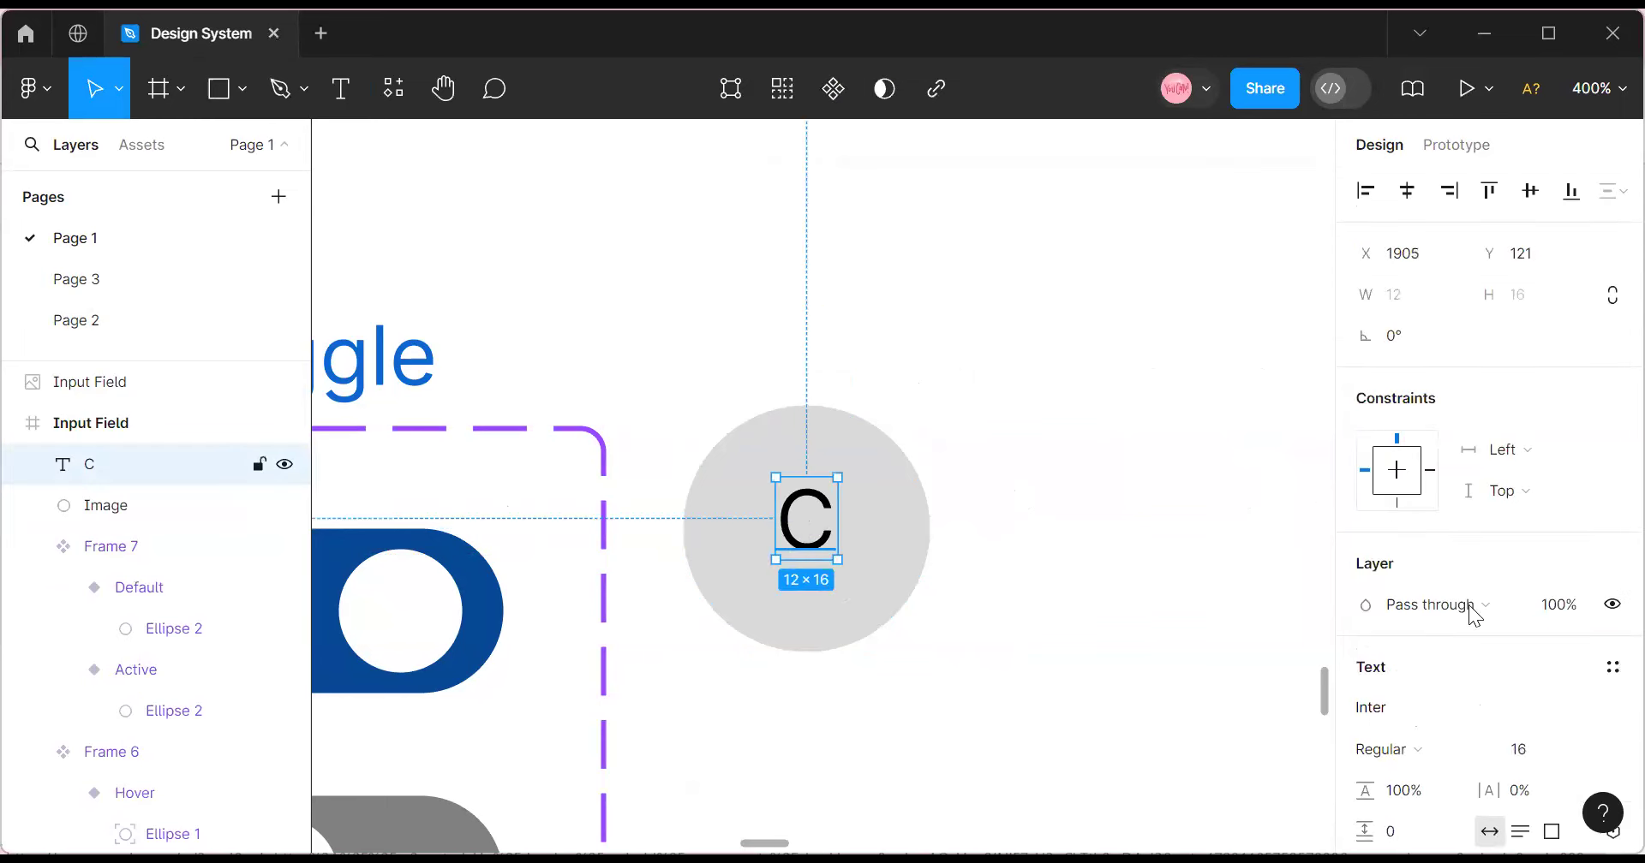
double_click(803, 529)
click(834, 522)
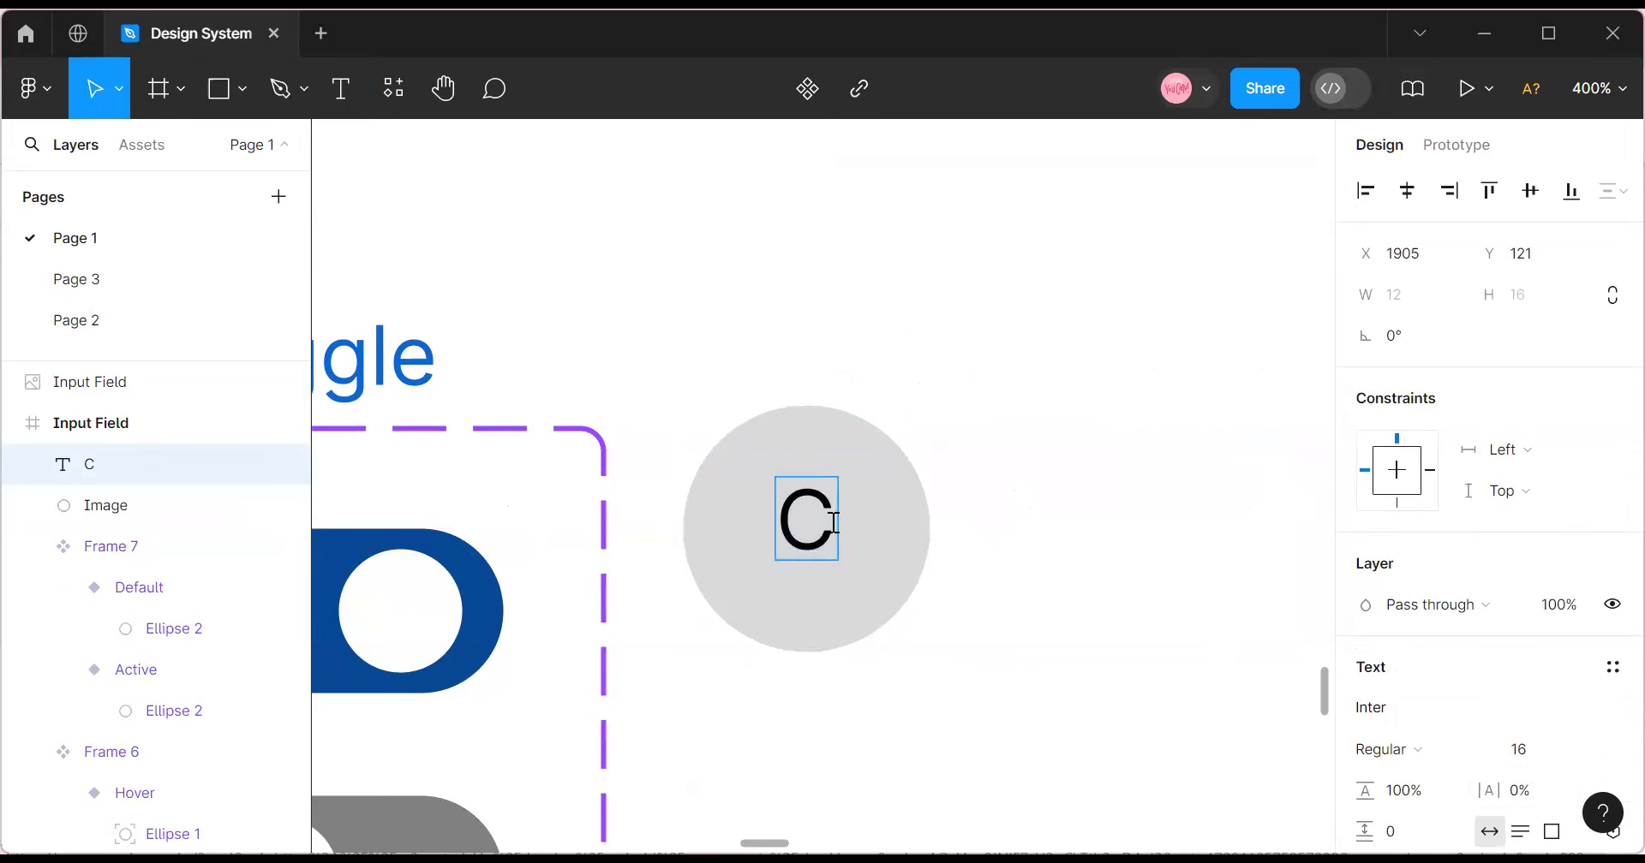
text(O)
key(Escape)
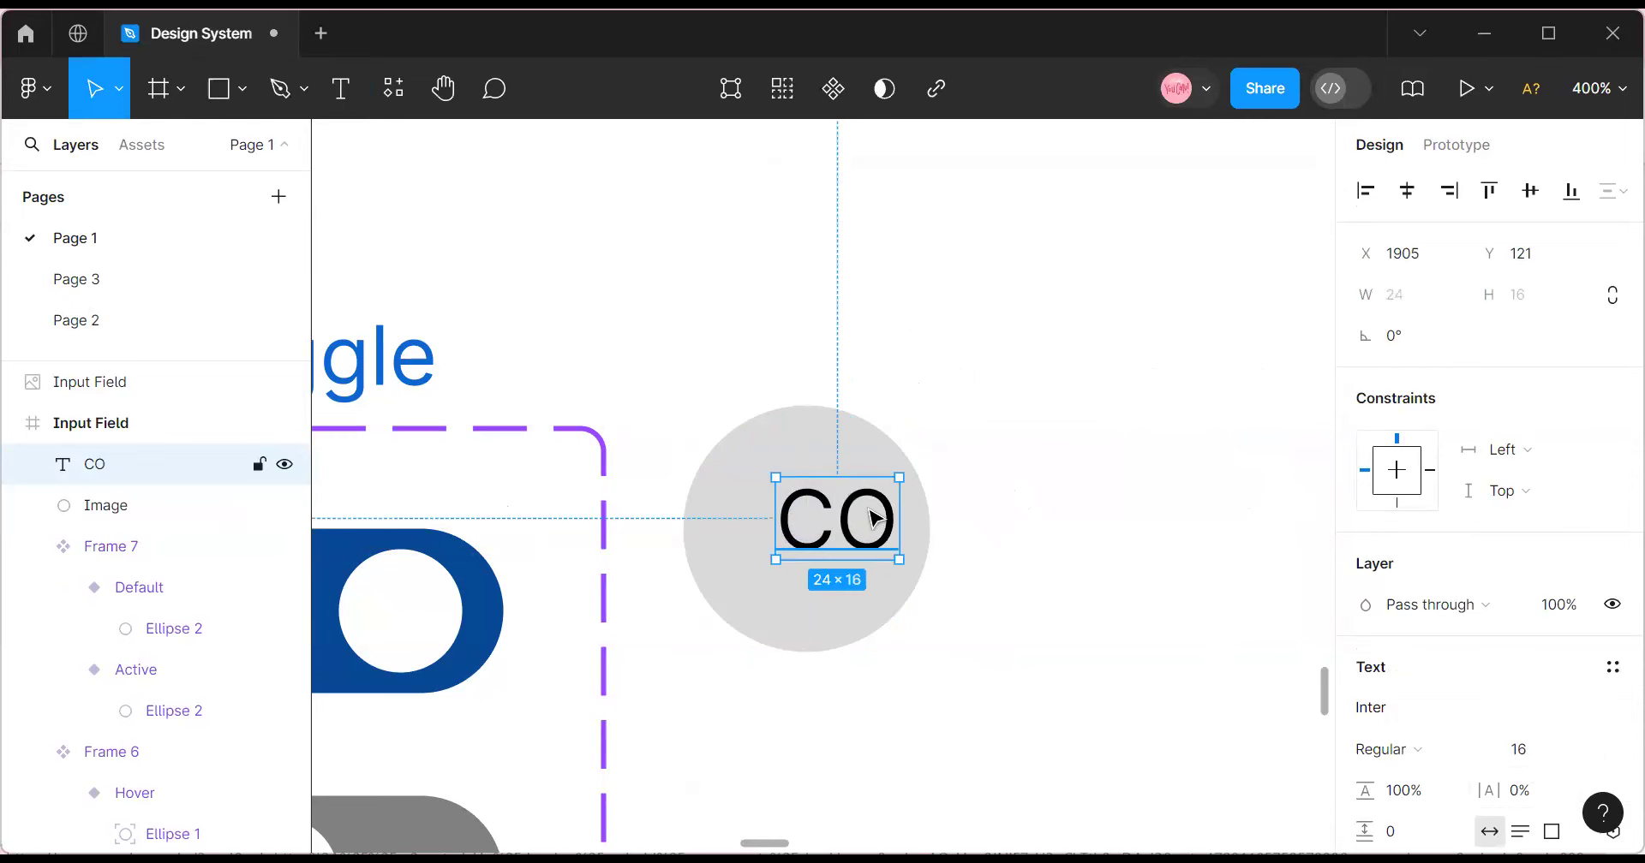
drag(872, 518, 841, 529)
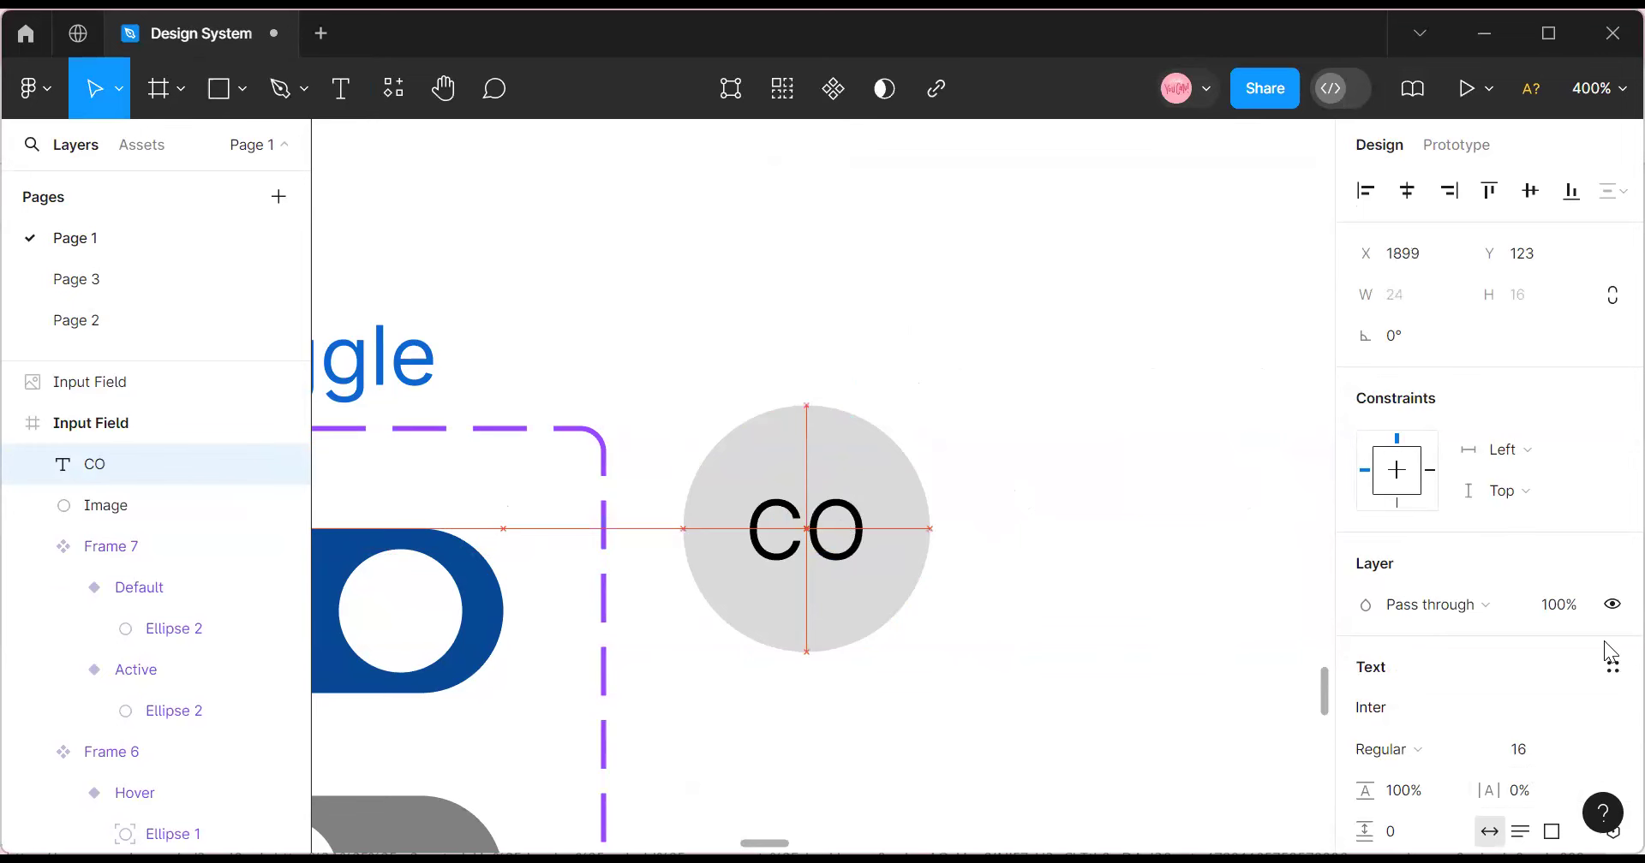
Apply the Black colour style to the CO text fill.
scroll(1607, 652, down, 5)
click(1571, 529)
scroll(1144, 745, down, 2)
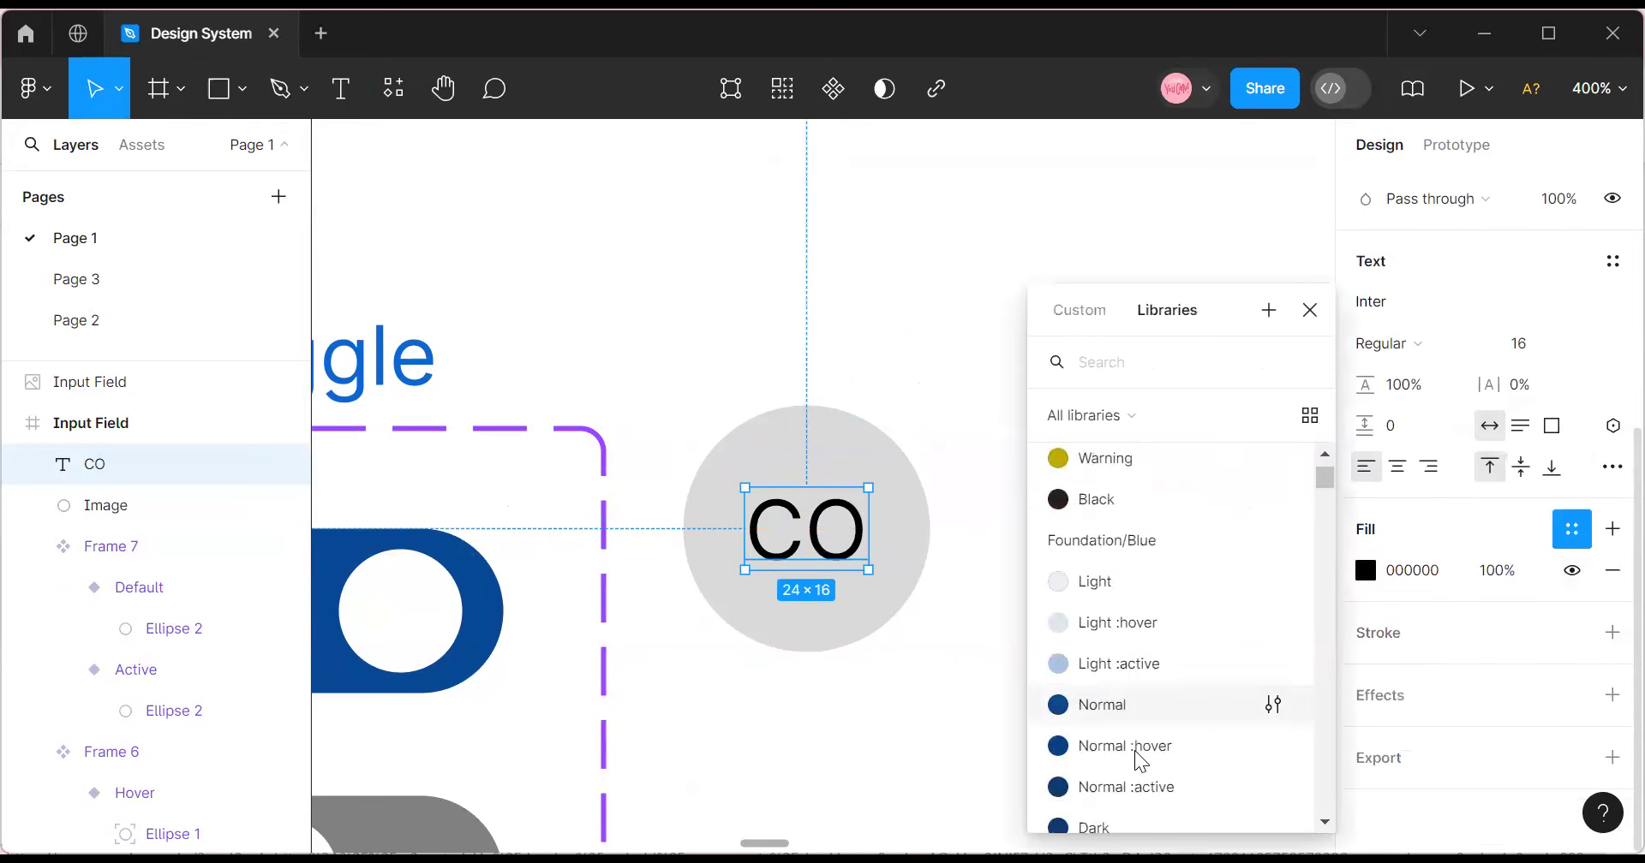
scroll(1140, 754, down, 3)
scroll(1146, 702, up, 4)
scroll(1148, 722, up, 2)
scroll(1143, 721, down, 5)
scroll(1118, 715, up, 4)
click(1125, 717)
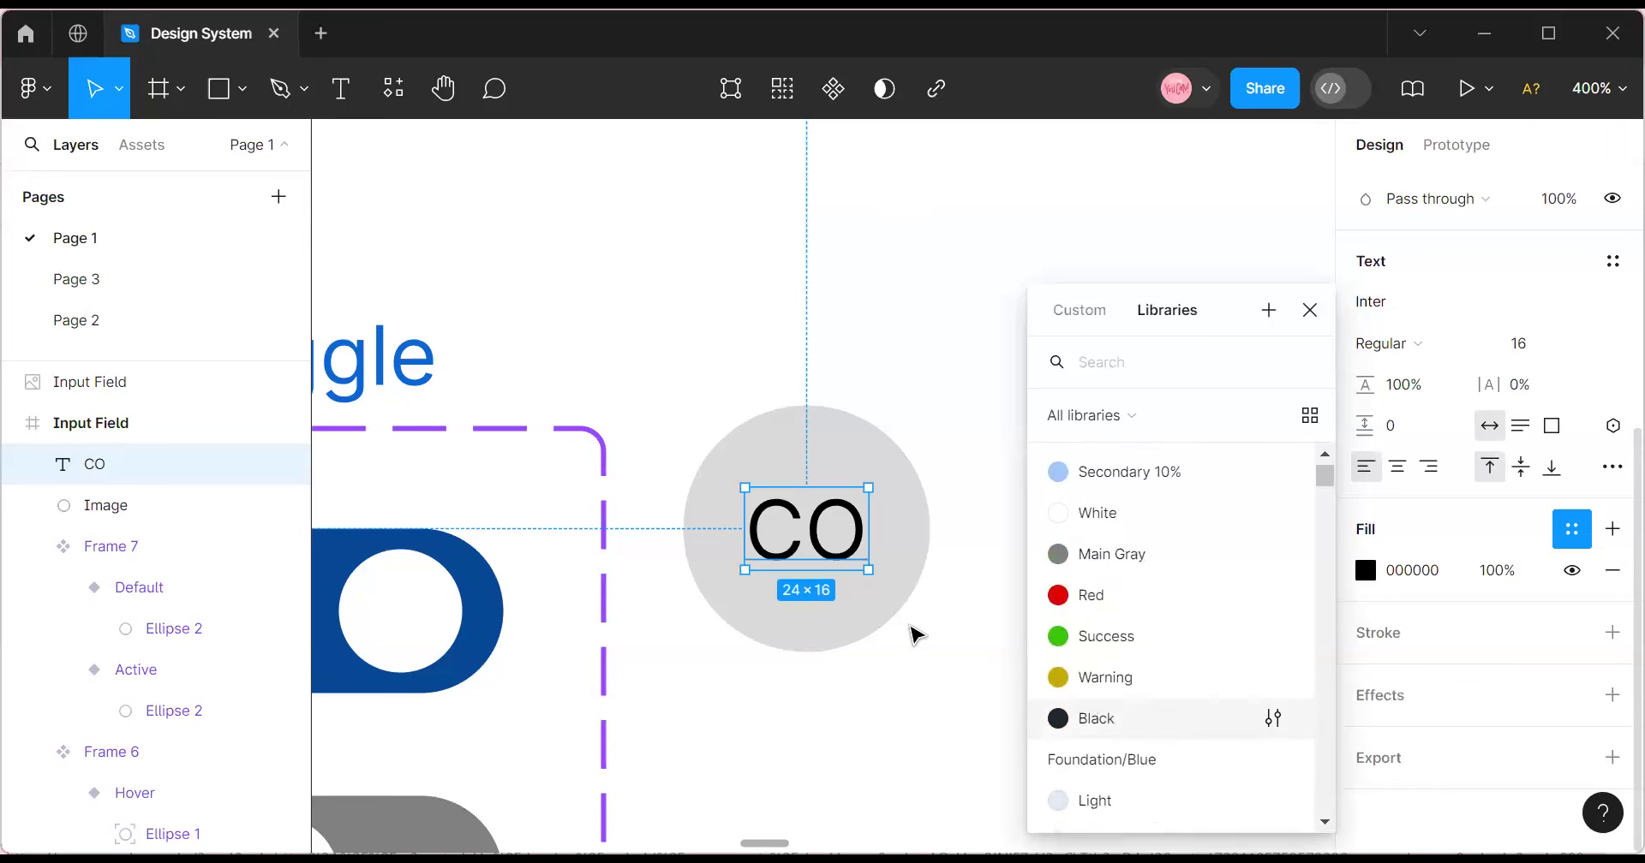
Fill the Image circle with the Secondary 10% colour style.
click(907, 626)
key(Escape)
click(826, 539)
click(890, 482)
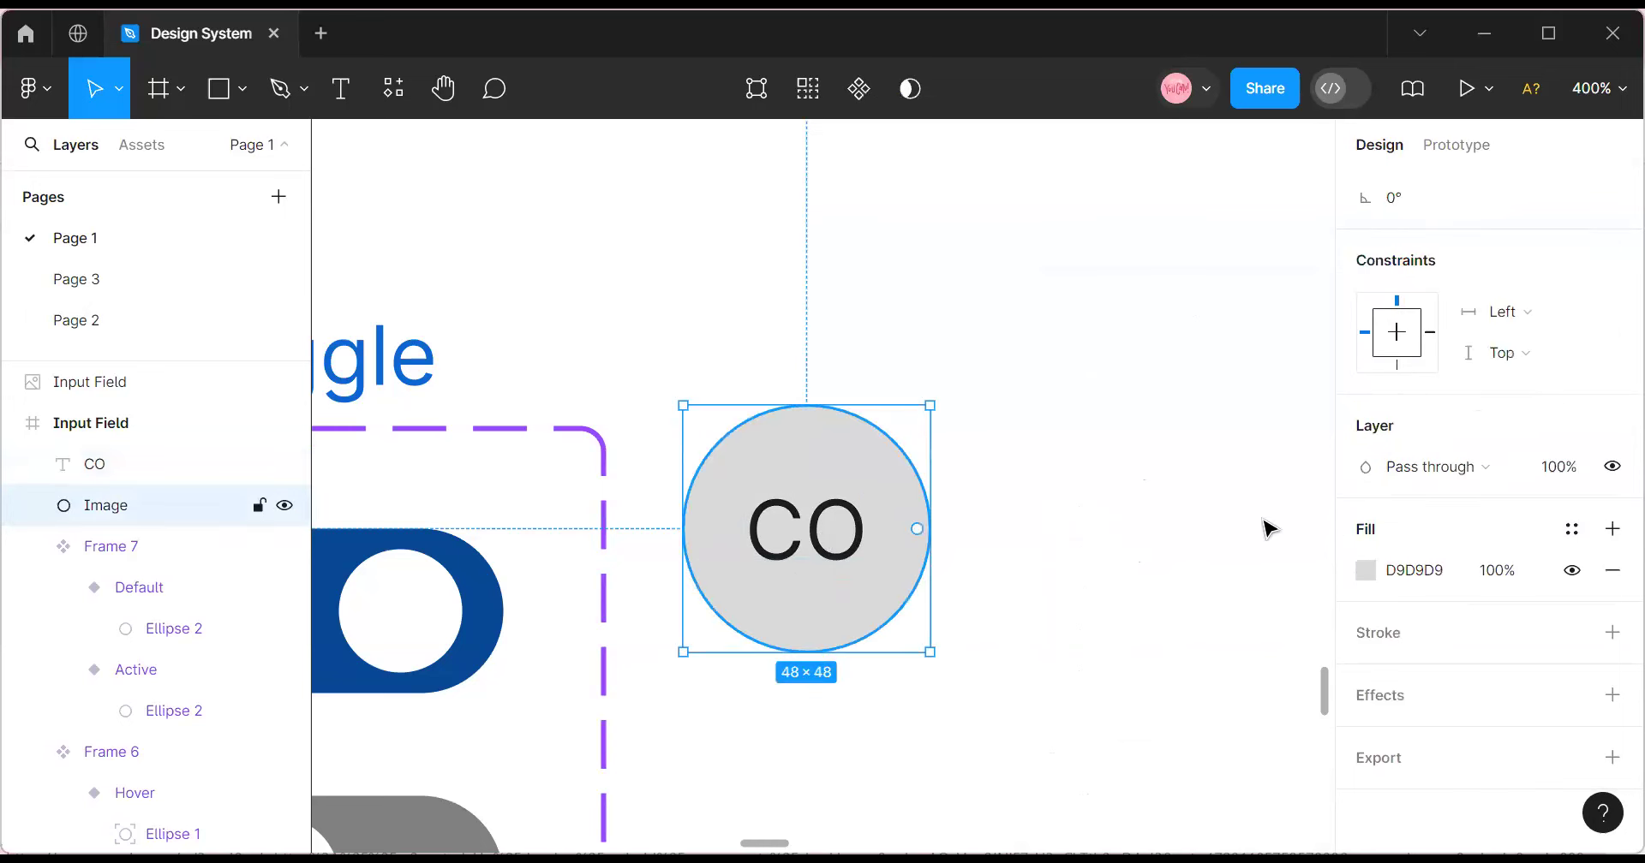
click(1571, 528)
click(1130, 643)
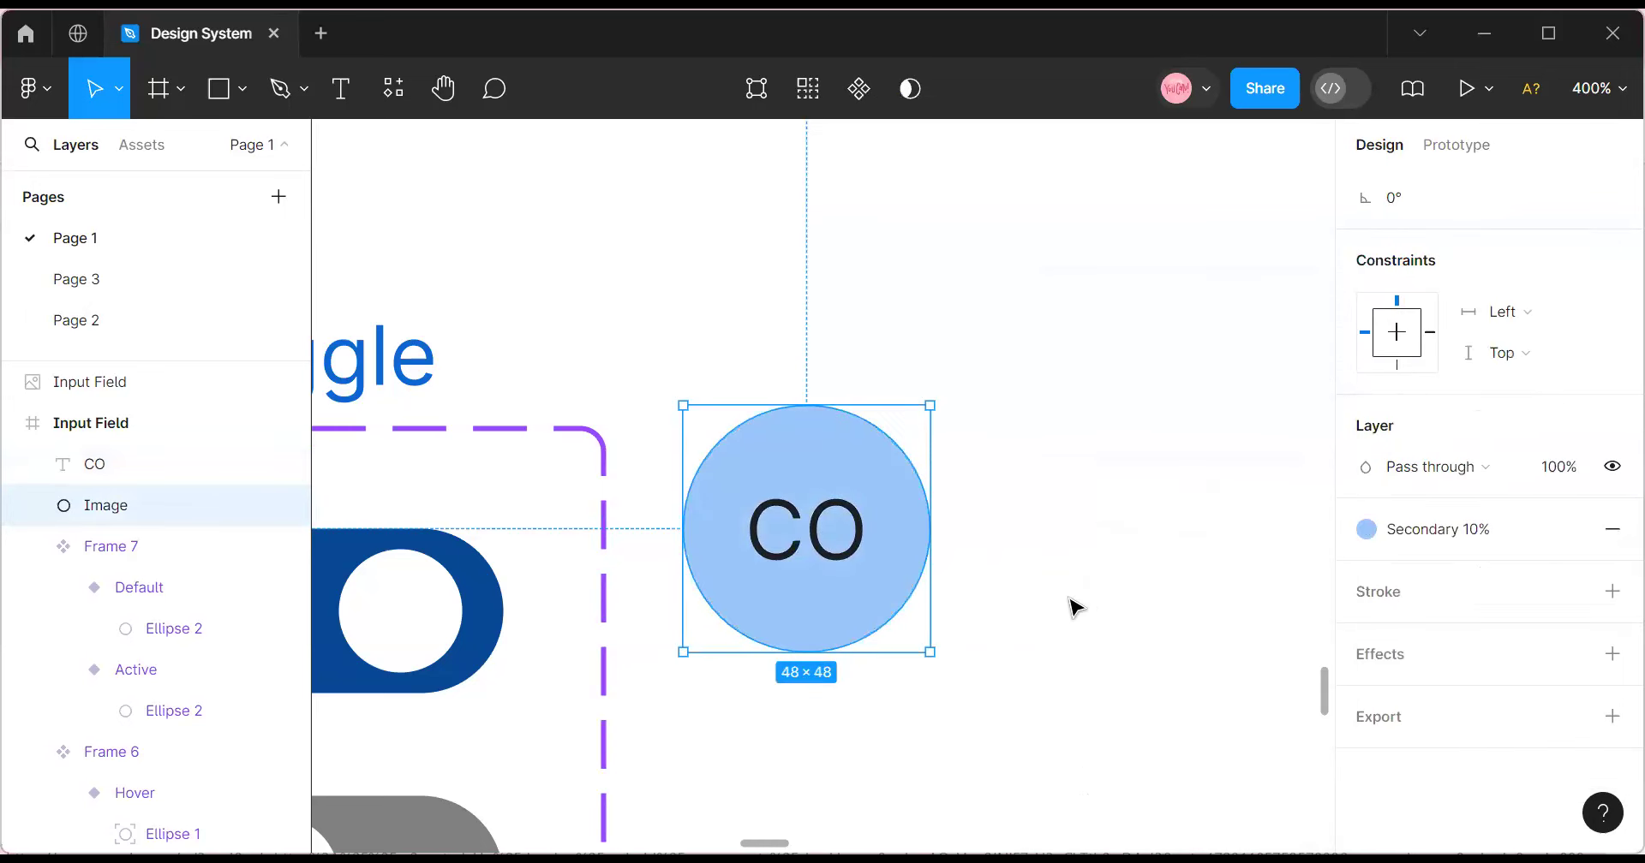
Recolour the CO text with Foundation/Blue/Light and reposition it inside the circle.
key(Escape)
click(840, 566)
key(Return)
key(Escape)
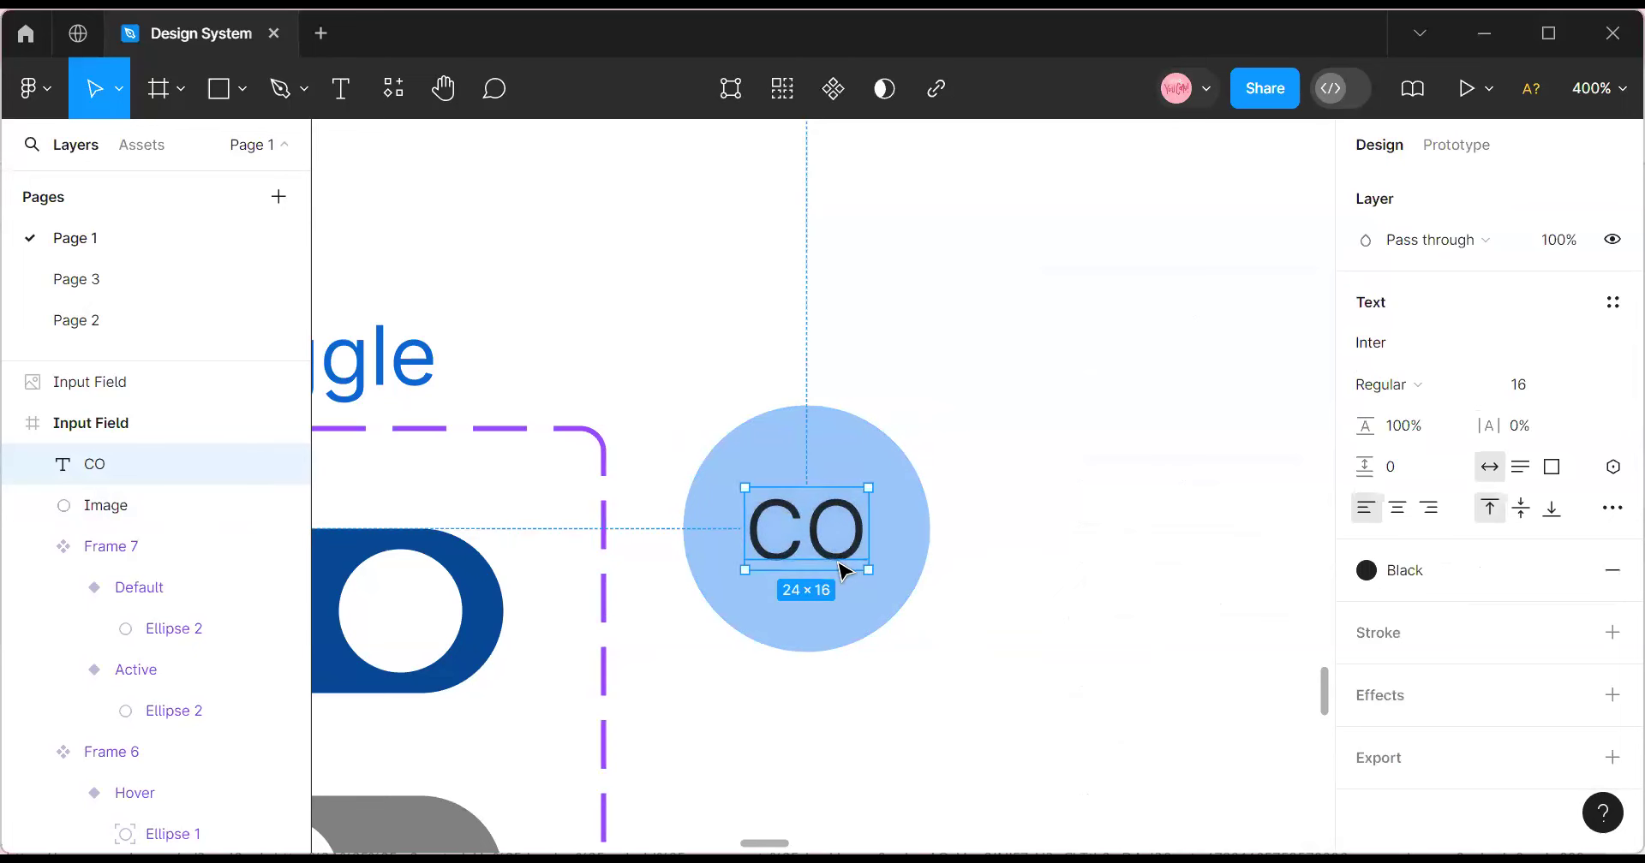
click(1405, 570)
scroll(1152, 675, down, 2)
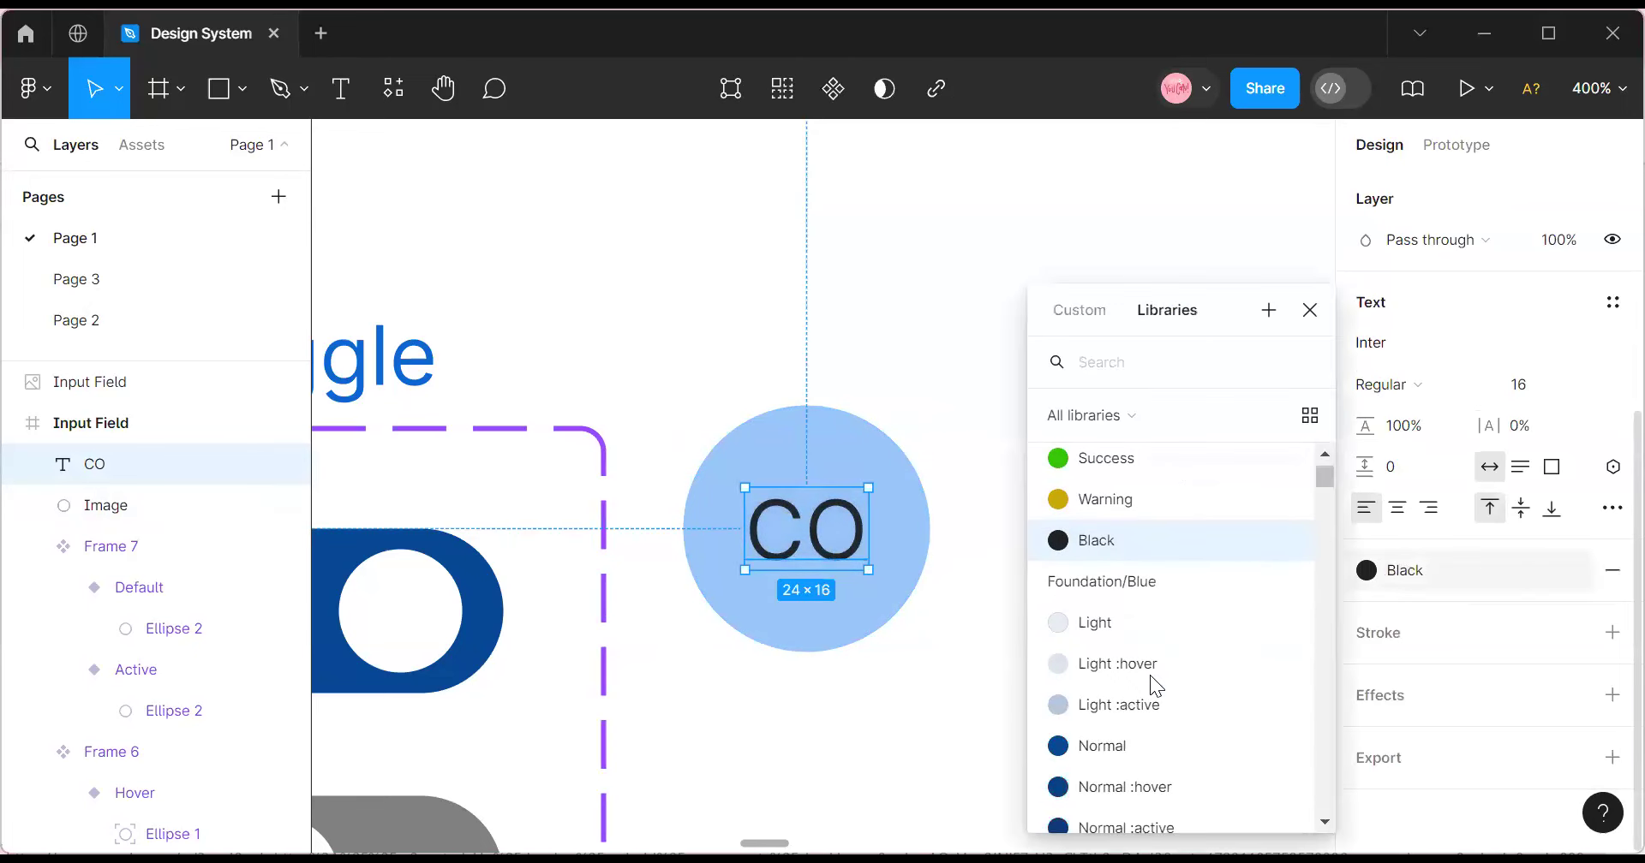
click(1135, 629)
drag(830, 536, 814, 531)
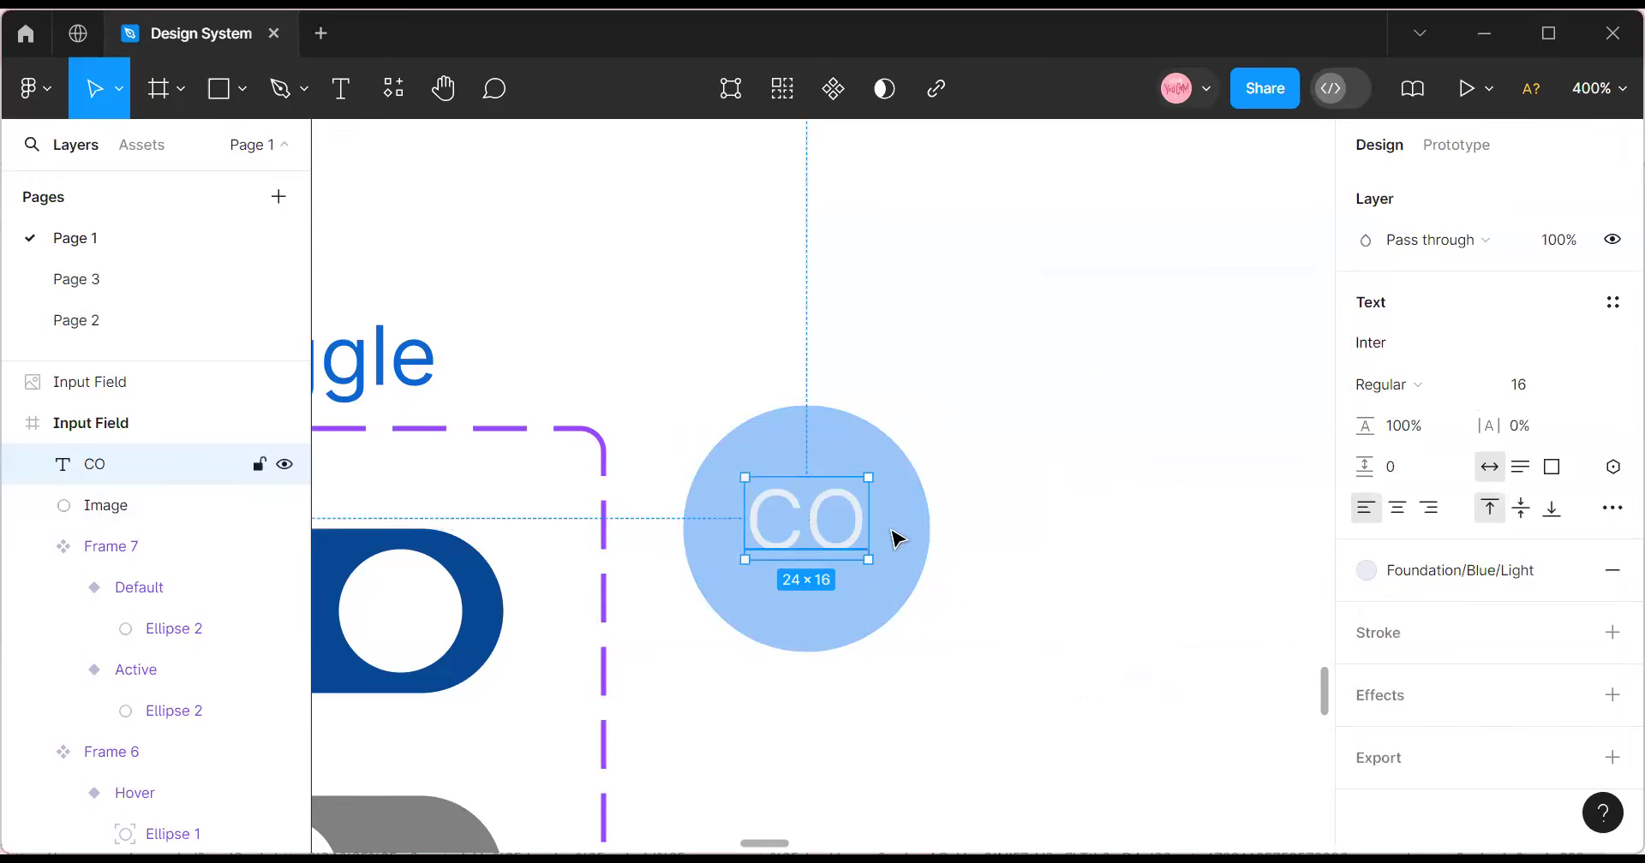
click(124, 519)
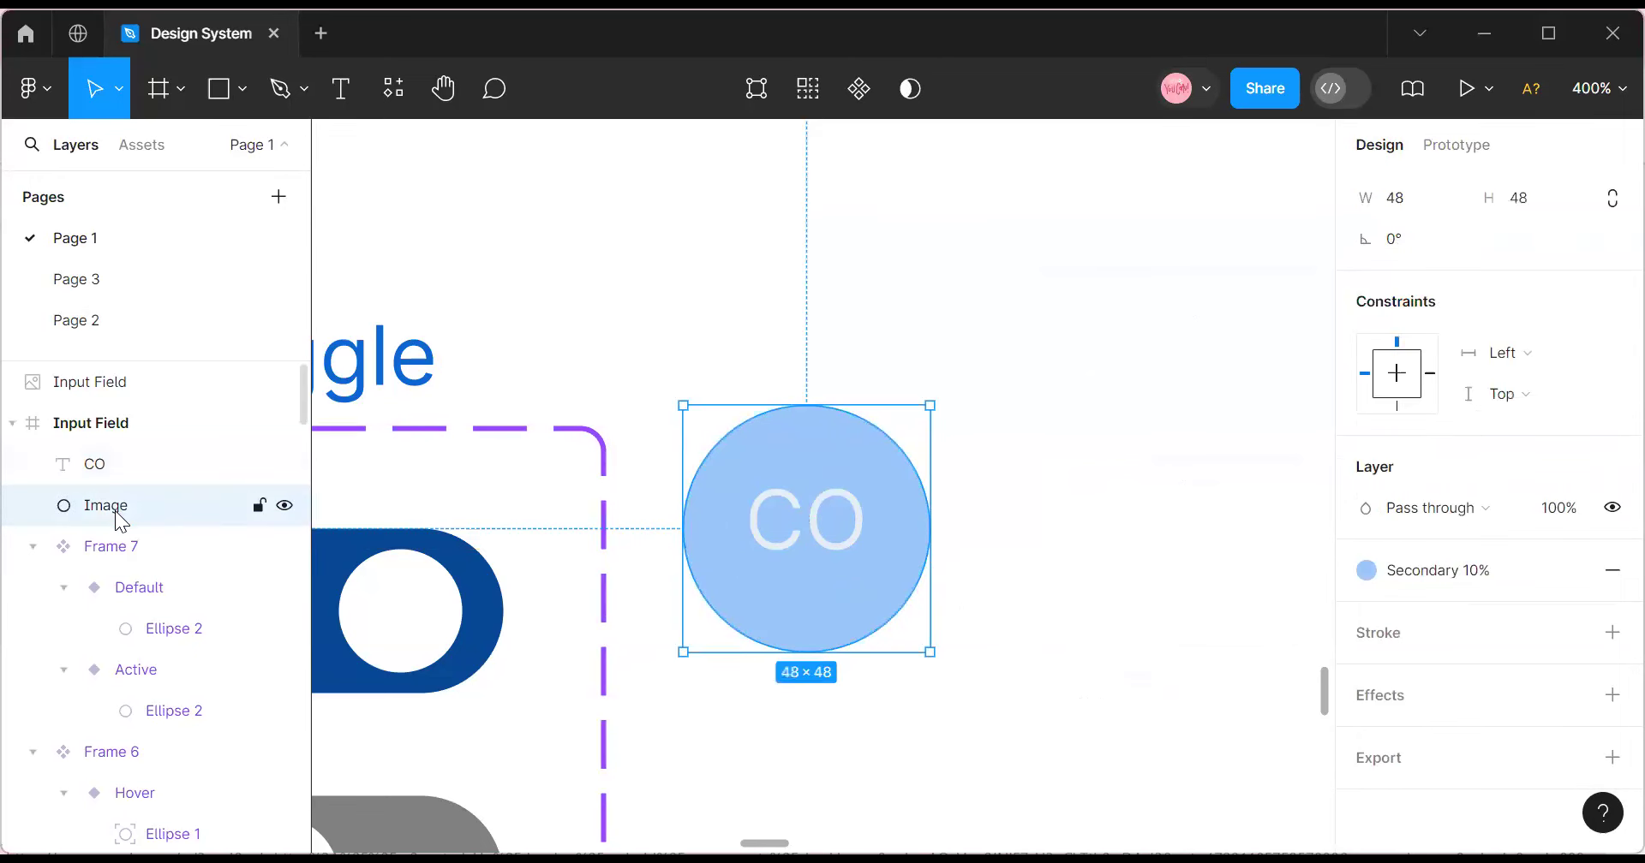
Rename the avatar circle layer to Fill and duplicate it with Ctrl+D.
double_click(122, 519)
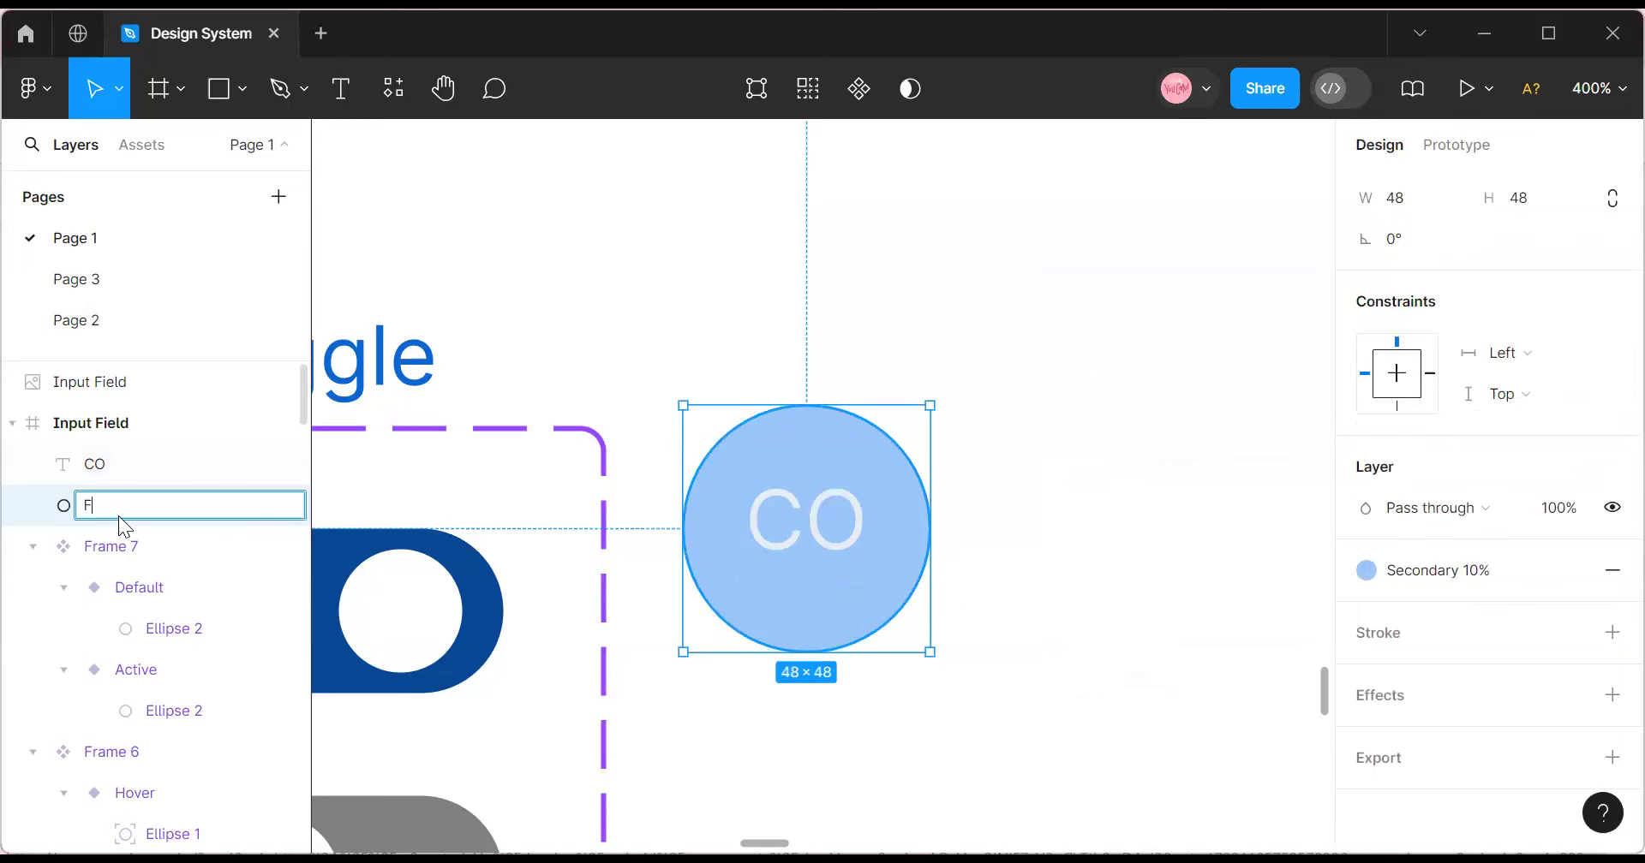
text(Fill)
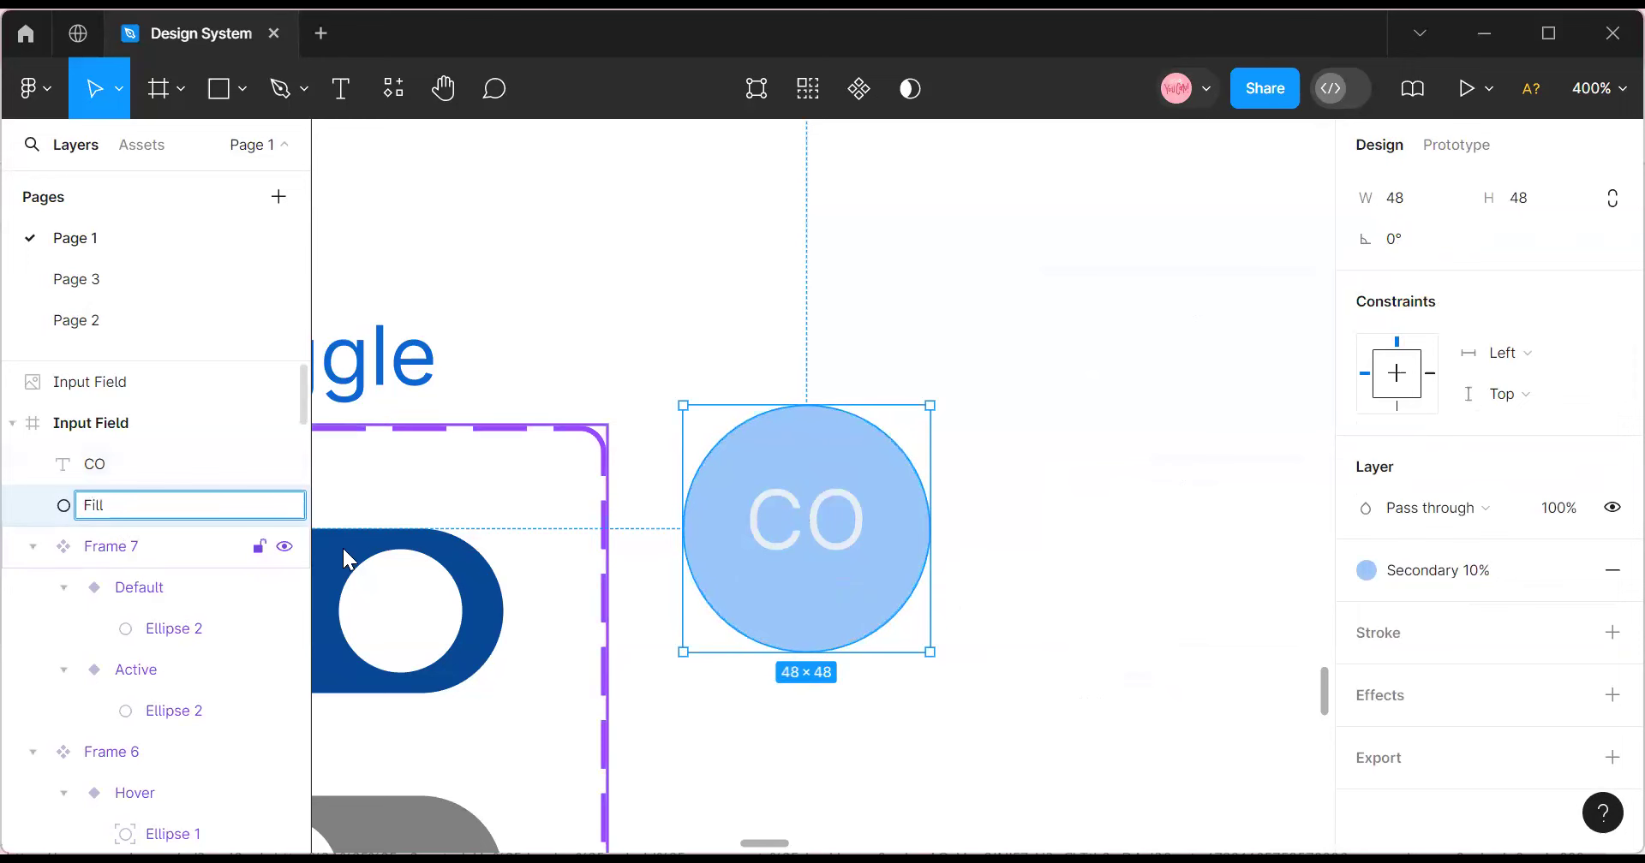
key(Escape)
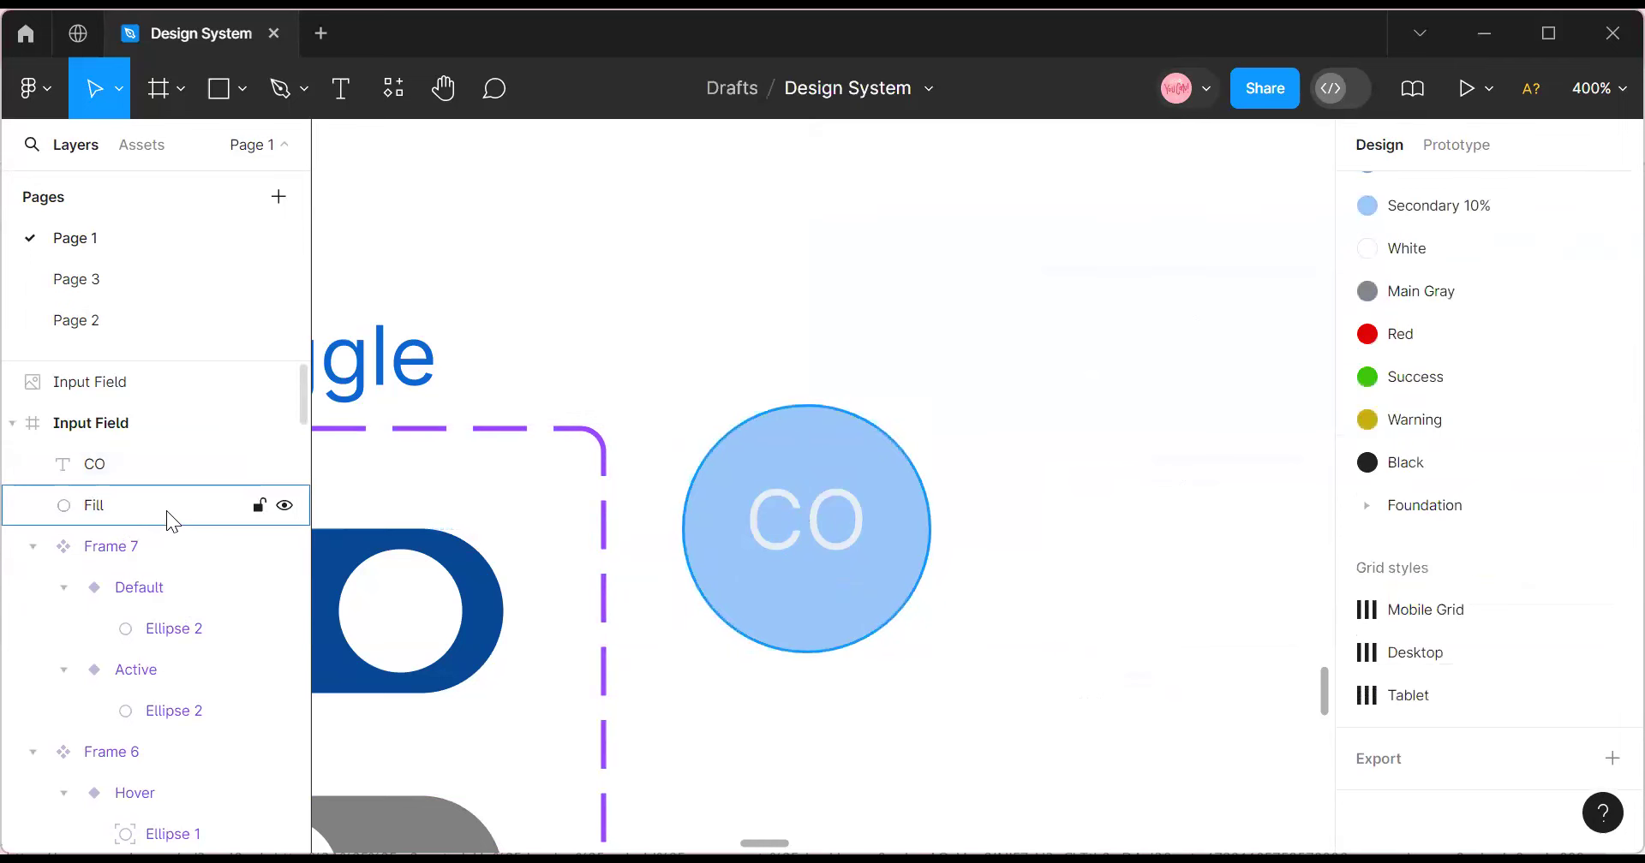
click(166, 511)
key(ctrl+d)
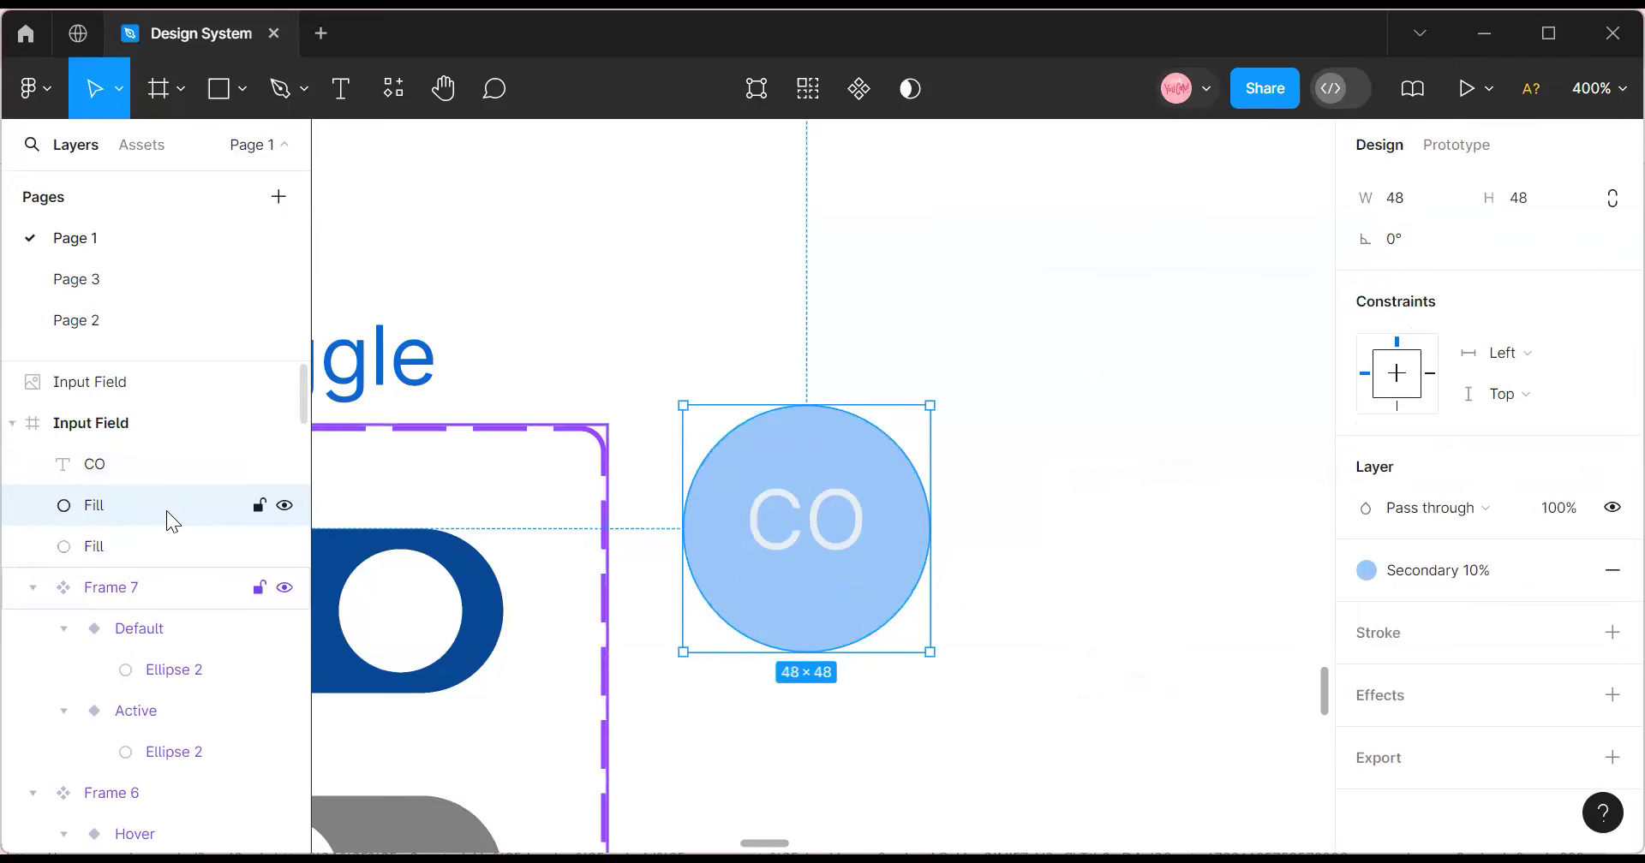
mouse_move(794, 508)
mouse_down()
mouse_move(1039, 496)
mouse_move(933, 527)
mouse_move(774, 511)
mouse_move(809, 504)
mouse_up()
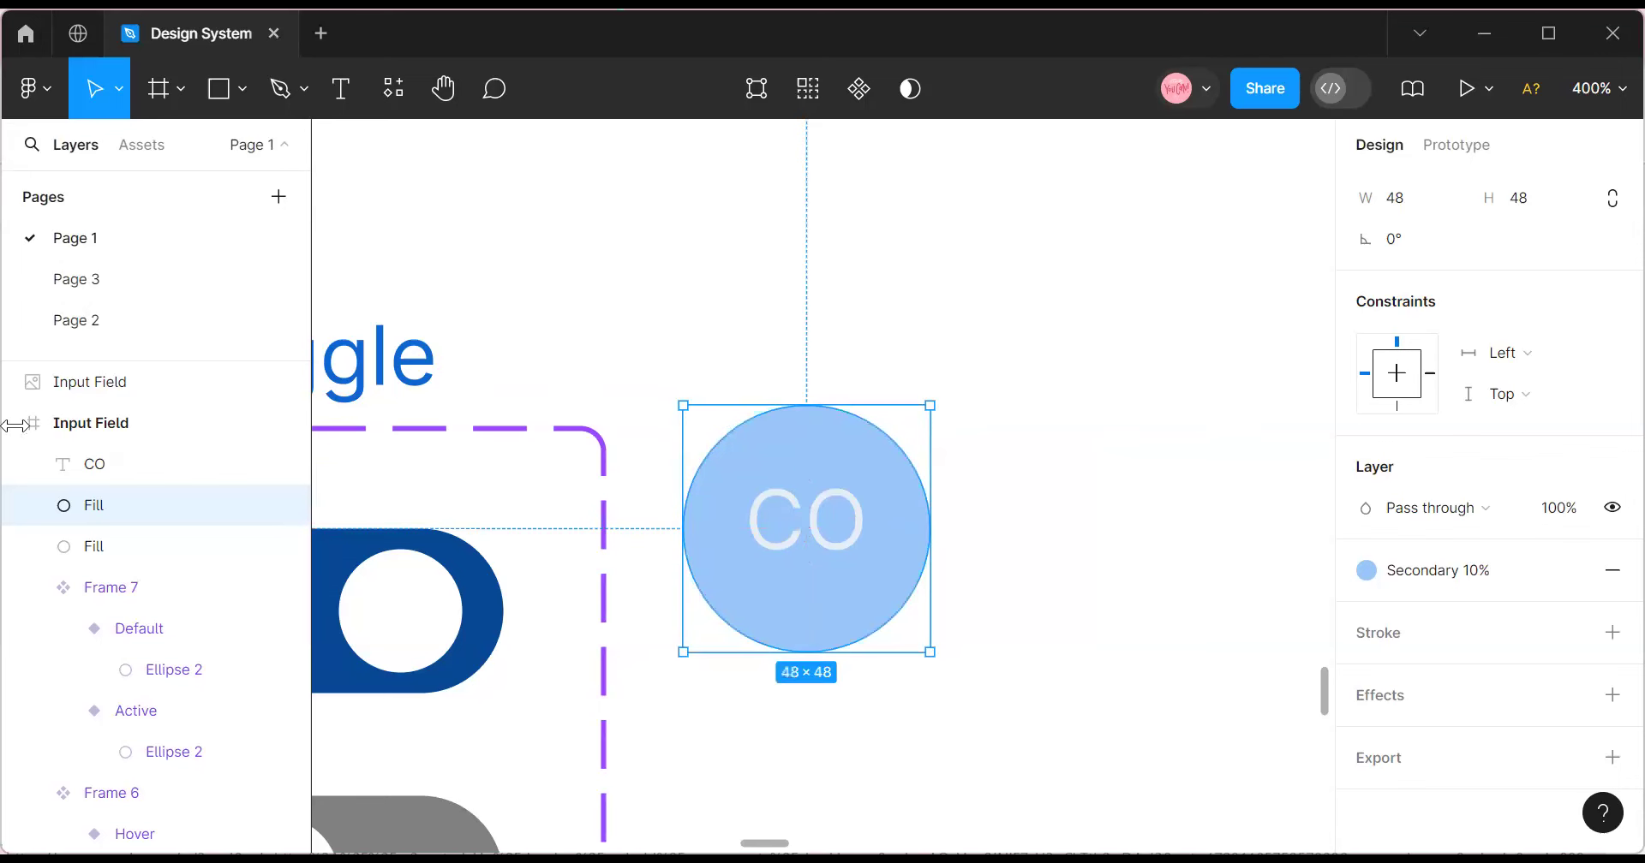
Name the duplicated circle layer Image, then select the CO avatar circle.
double_click(104, 514)
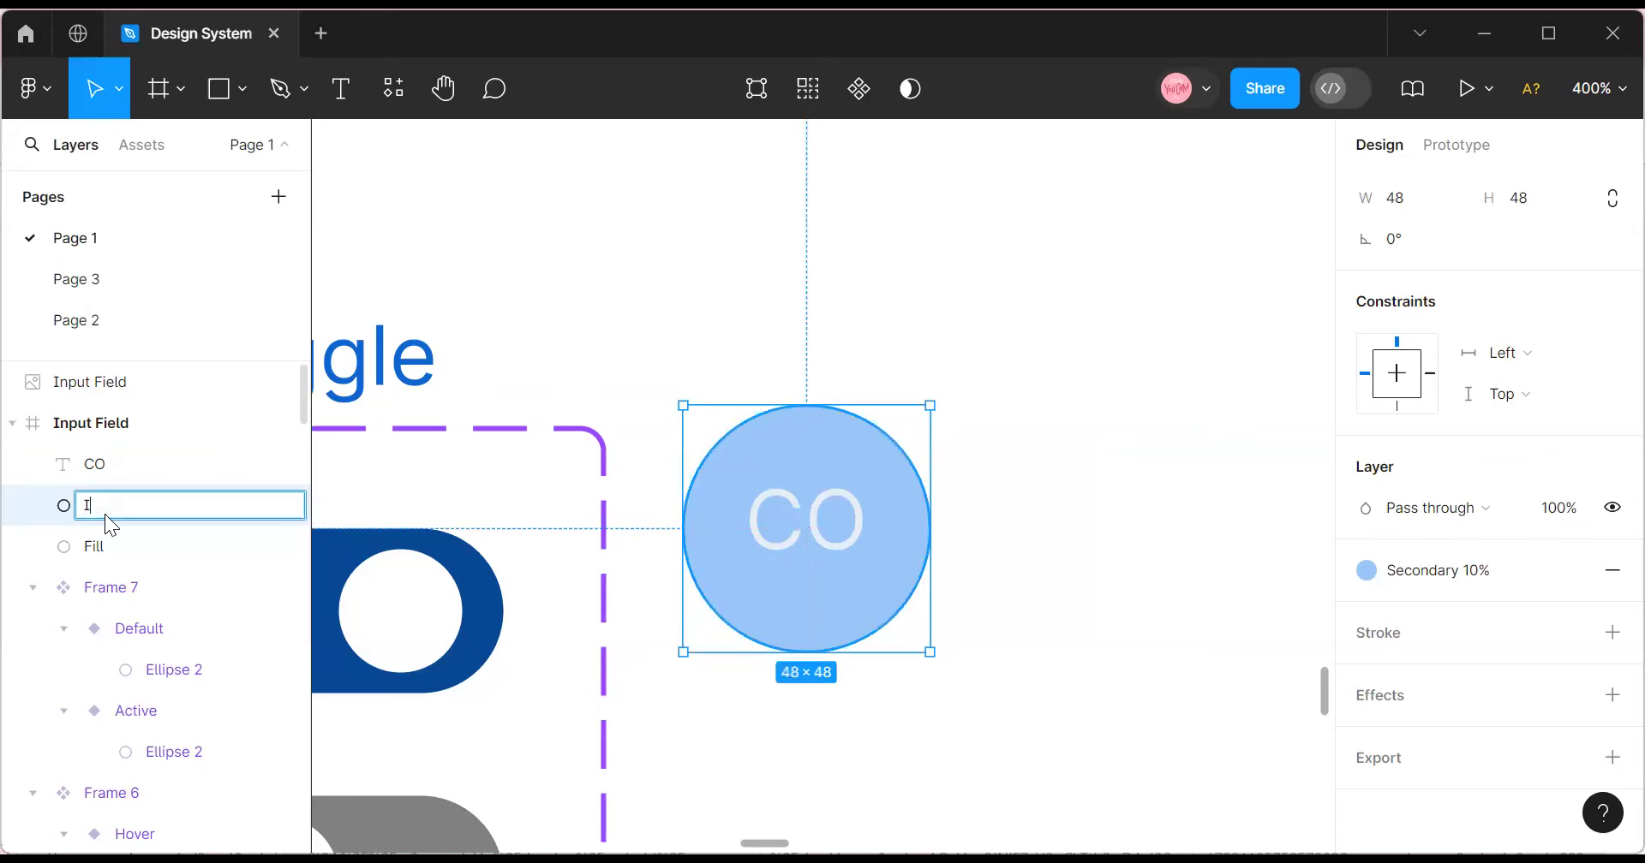
text(Image)
click(452, 261)
double_click(175, 509)
click(401, 335)
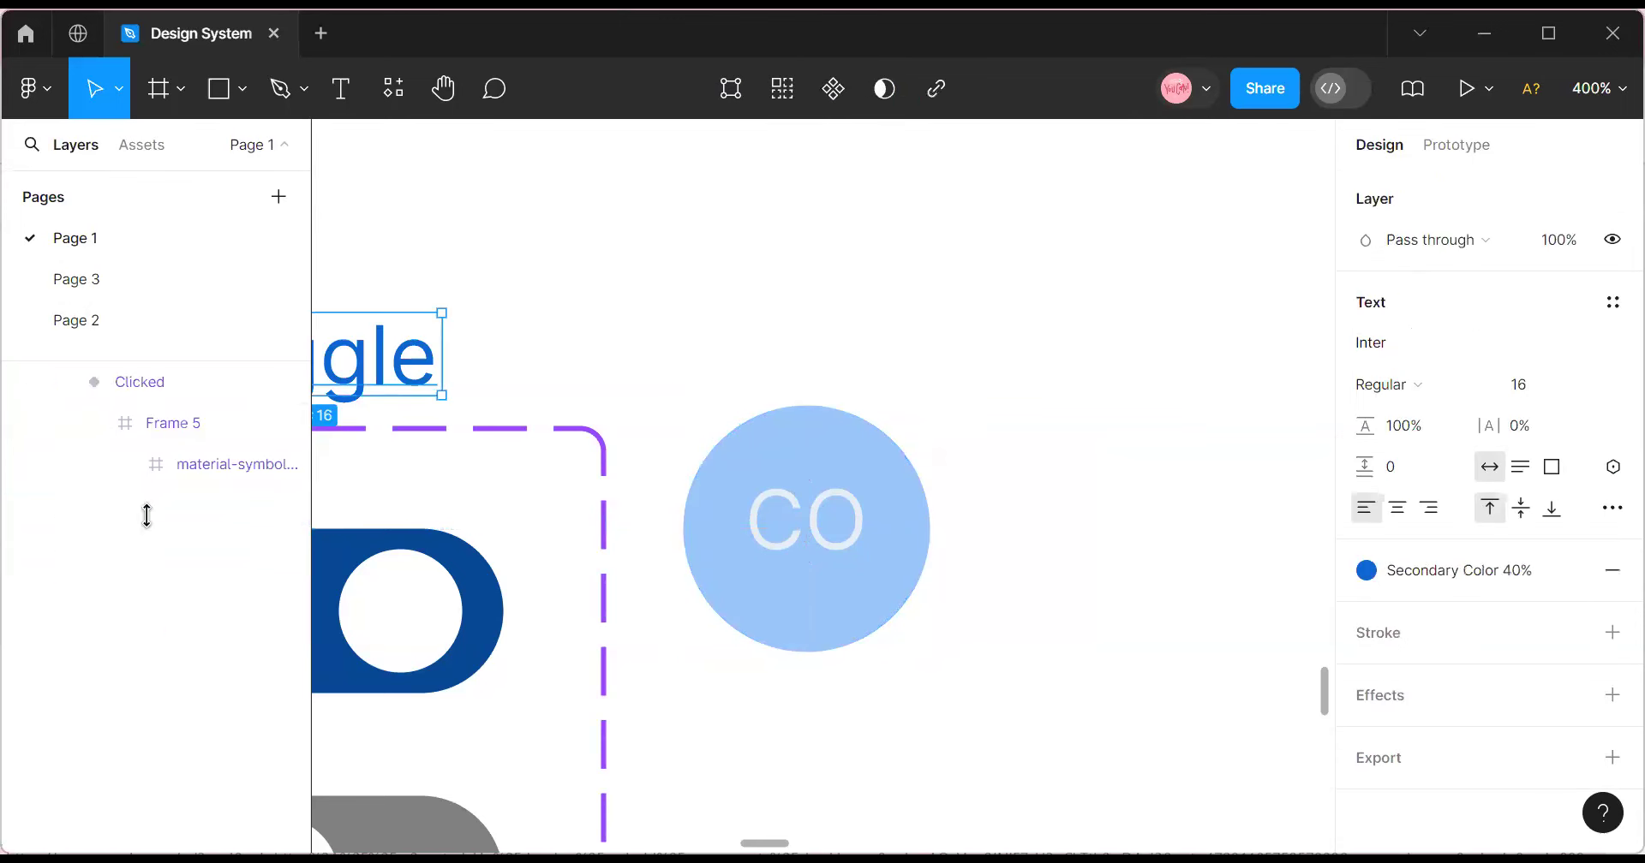
click(783, 459)
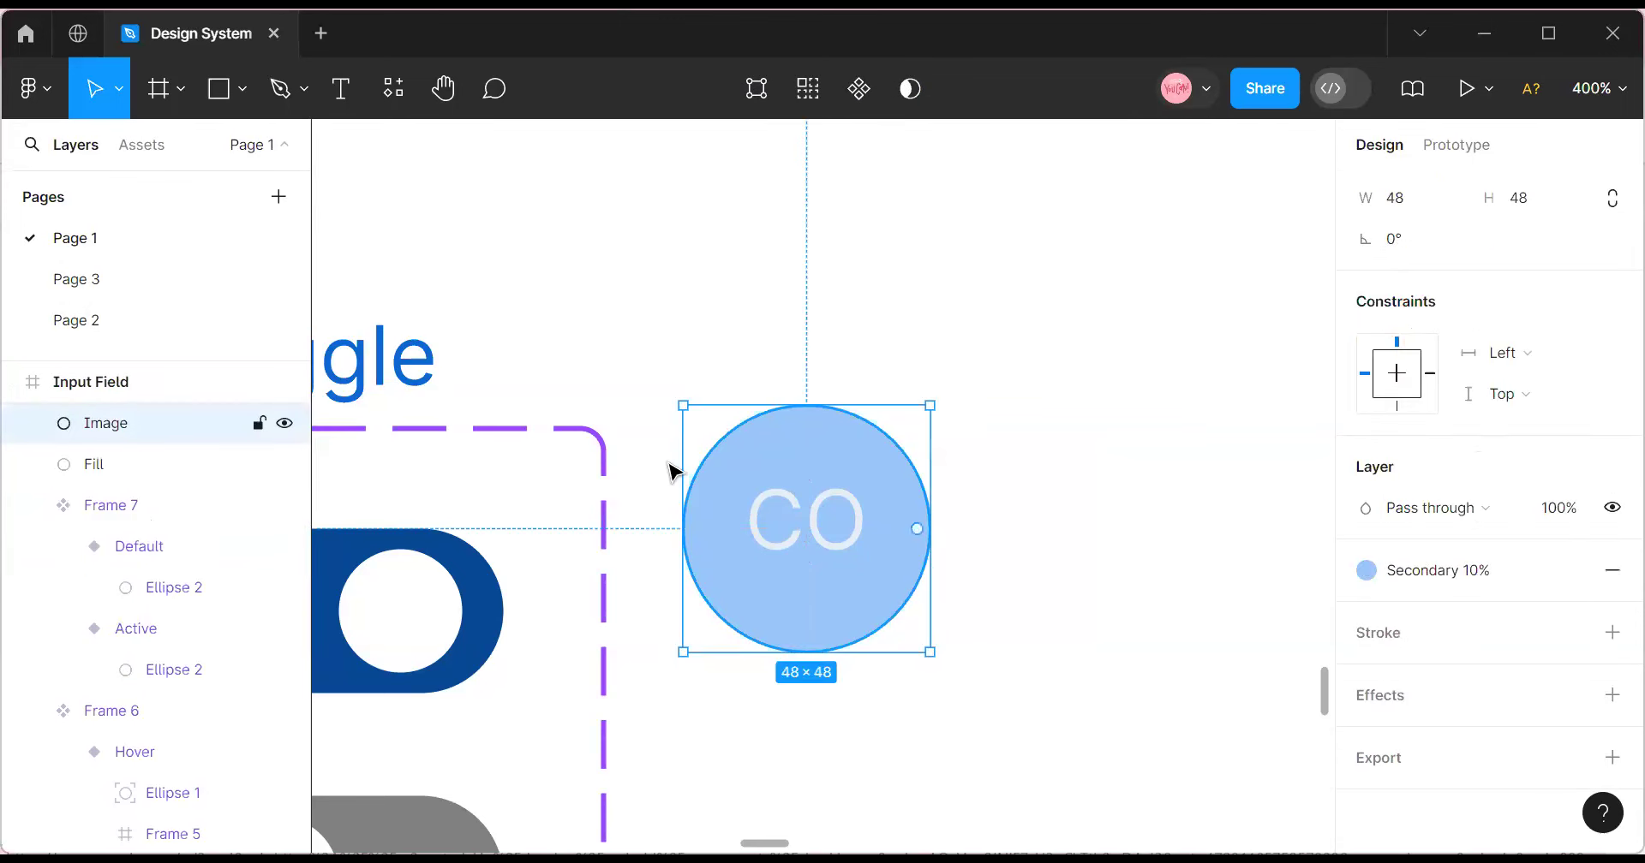
Run the Unsplash plugin on the Image layer and search for 'Profile picture'.
right_click(161, 406)
mouse_move(281, 591)
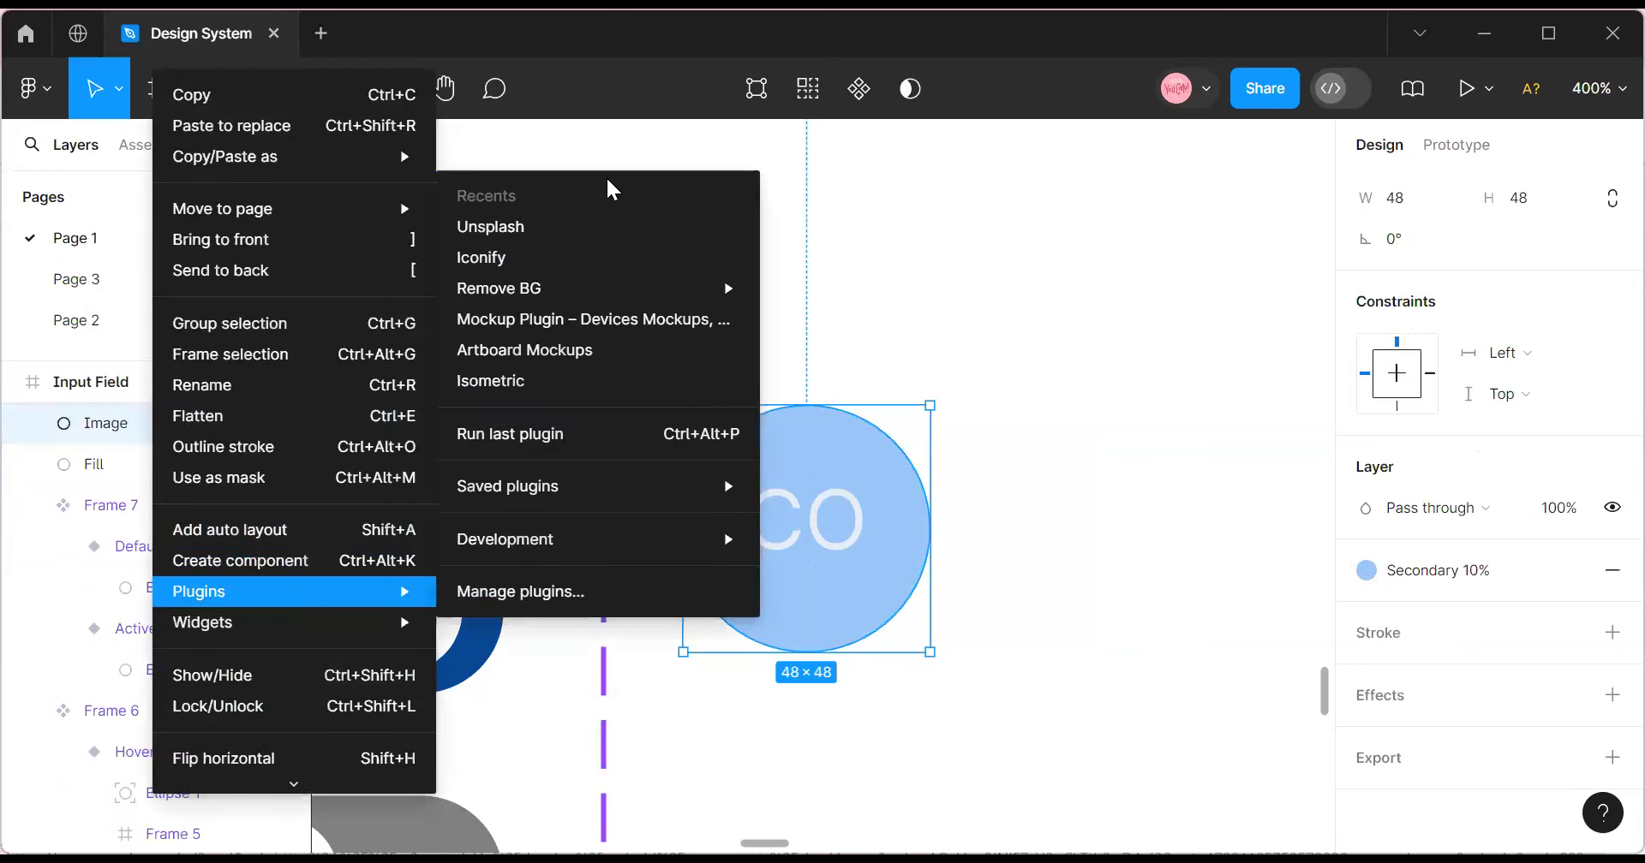
click(550, 226)
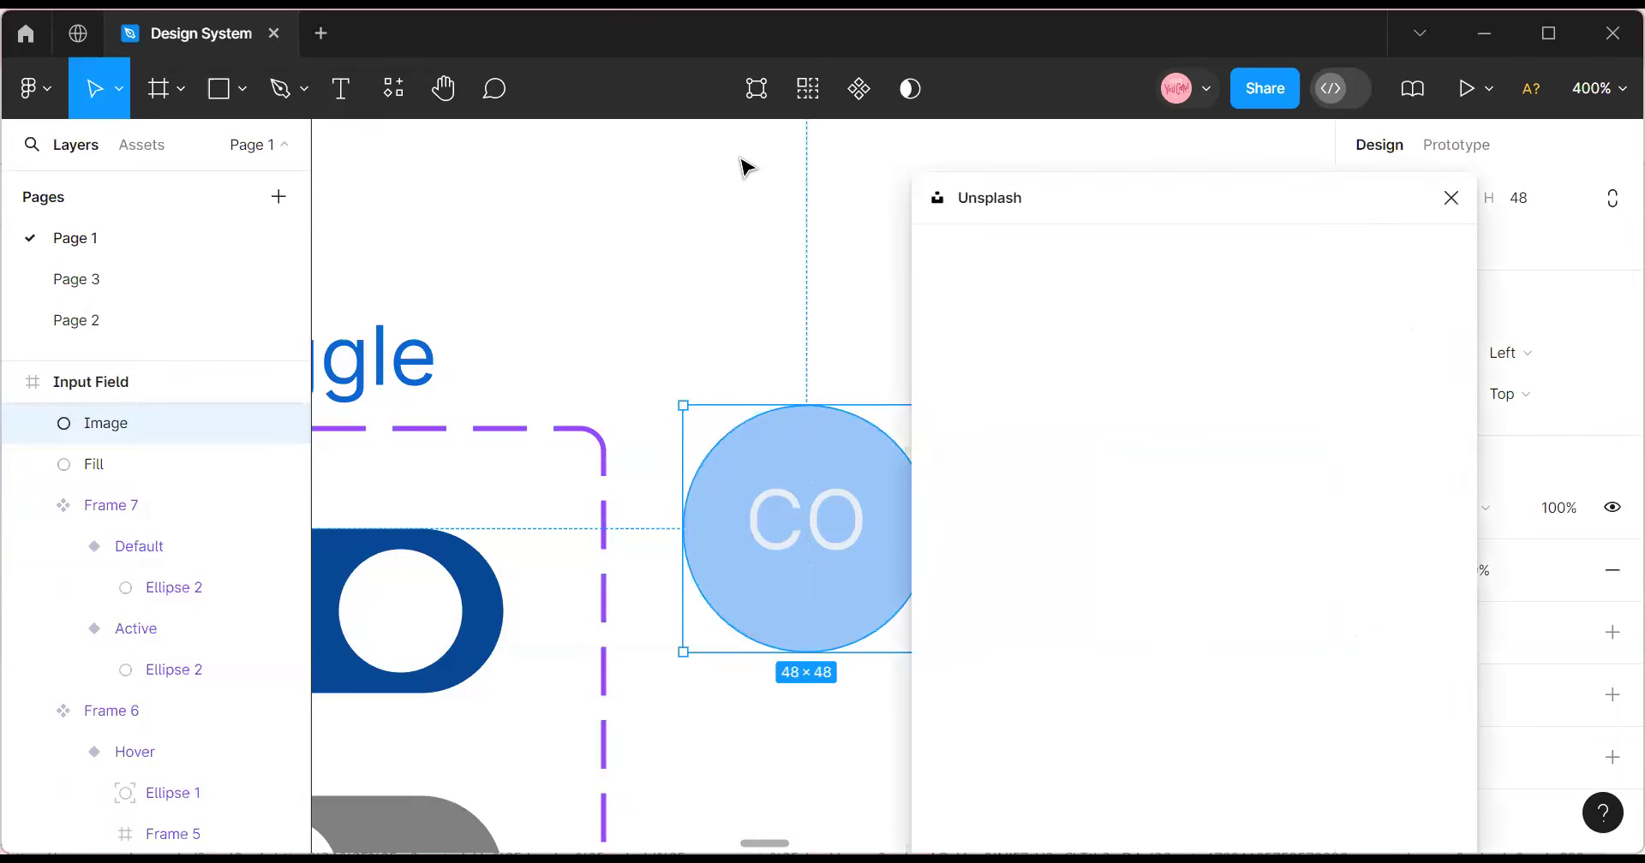
click(1004, 316)
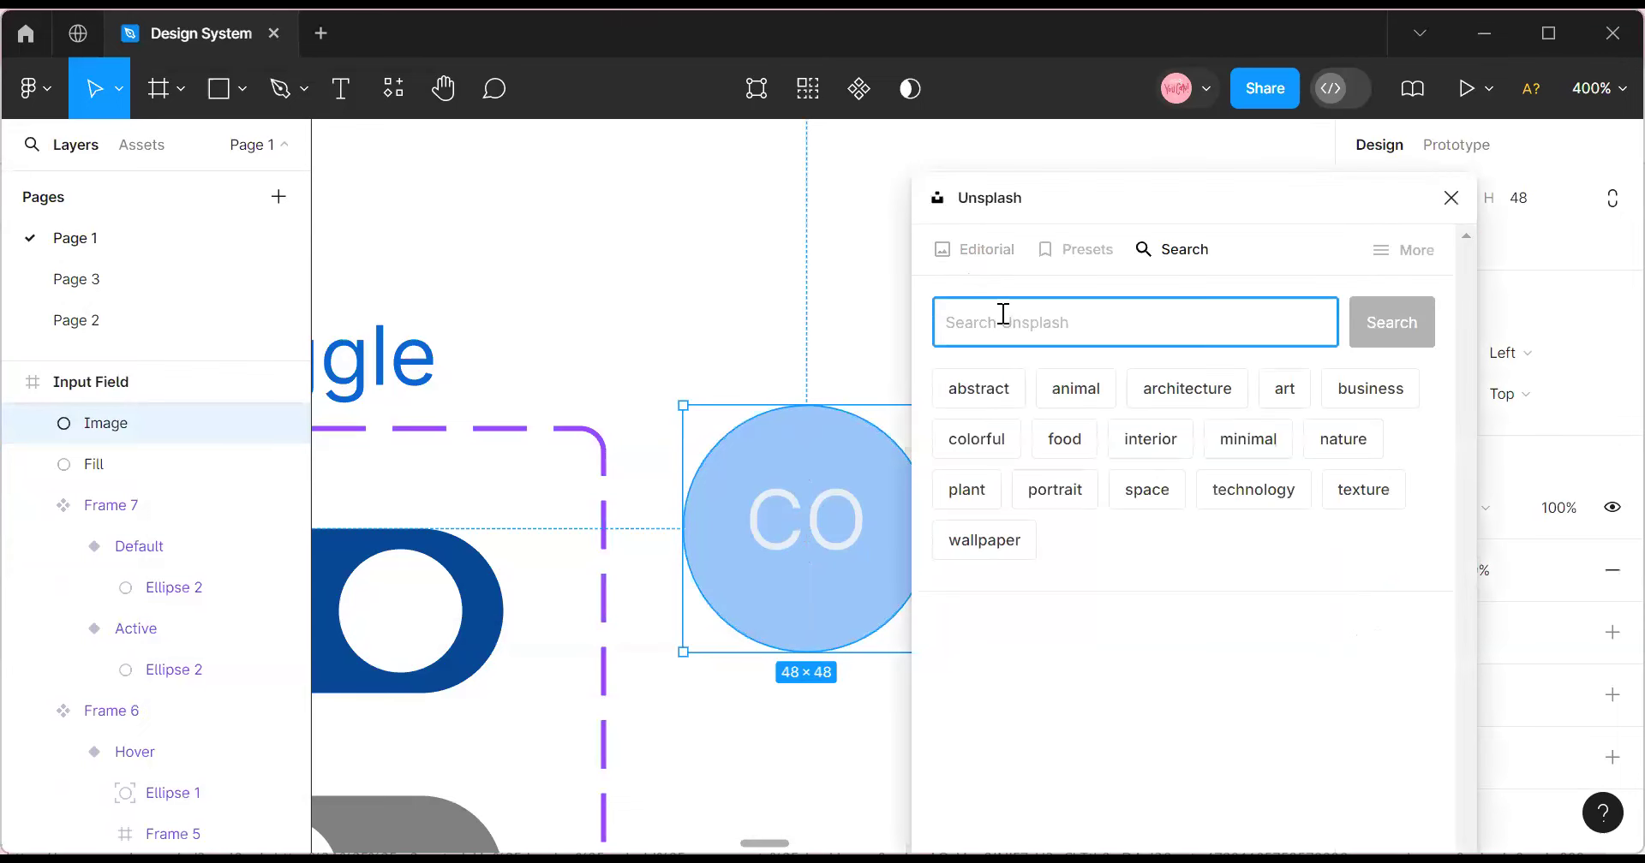
text(Profile picture)
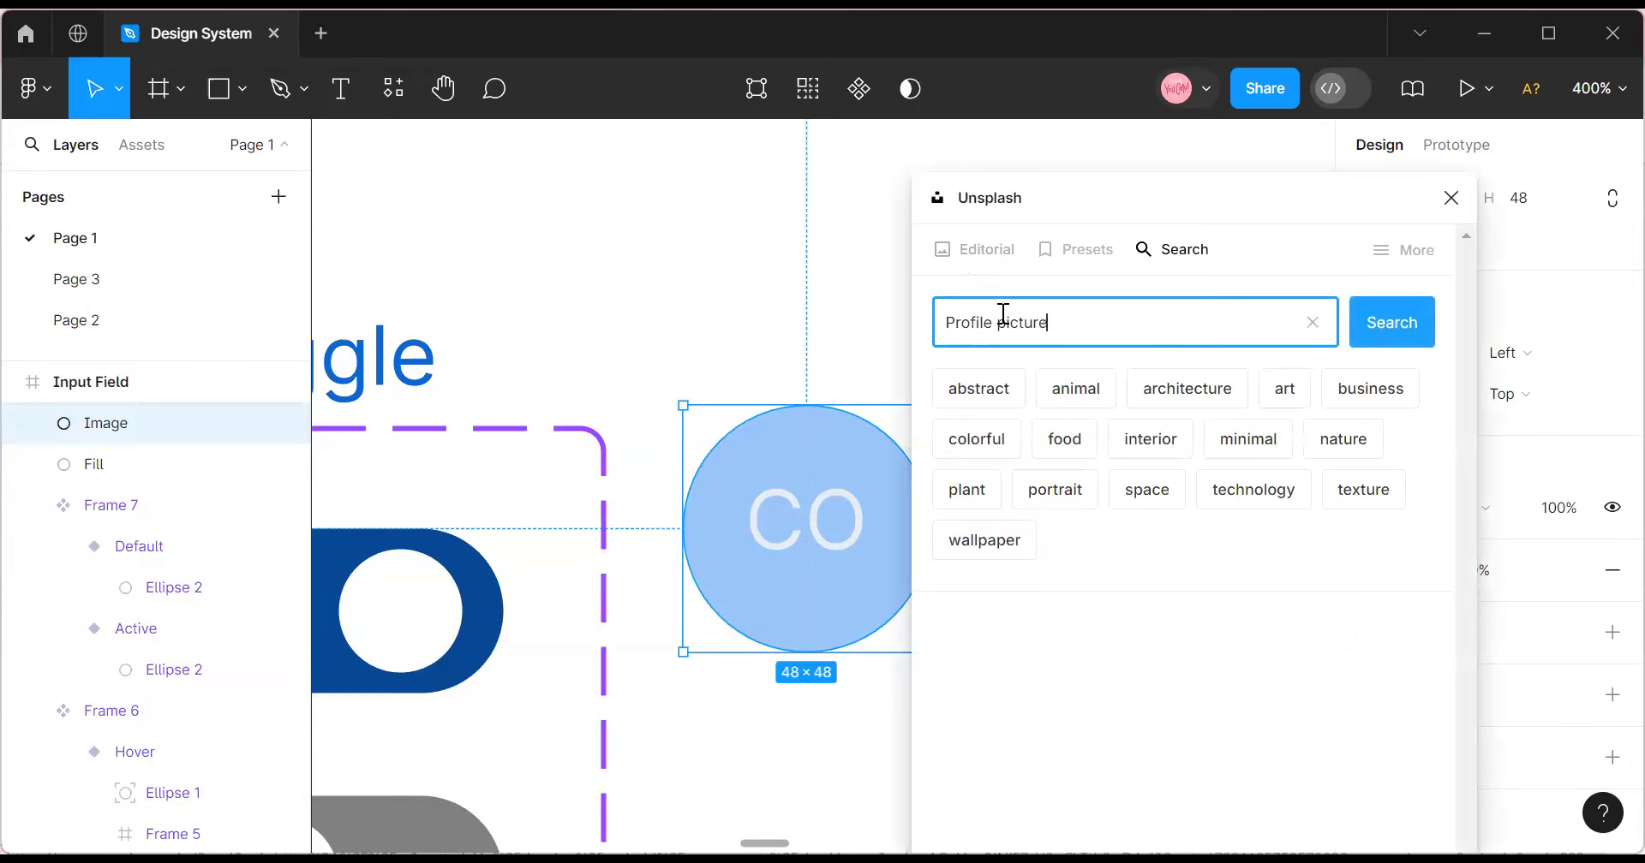
key(Return)
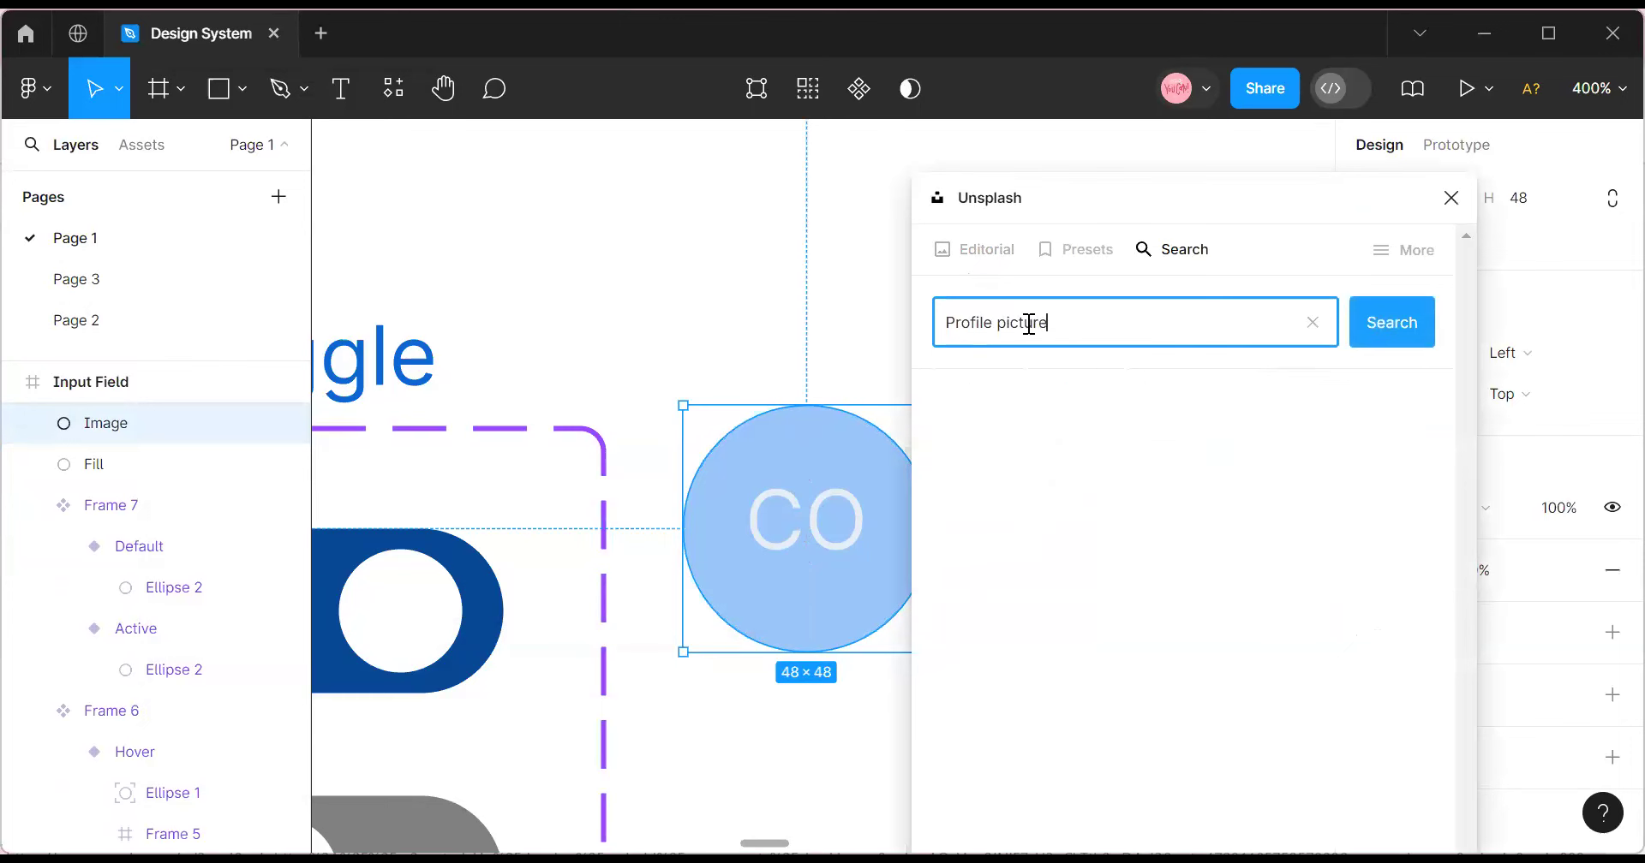
Apply the portrait of a smiling man in a yellow shirt, then close the plugin.
scroll(1172, 646, down, 5)
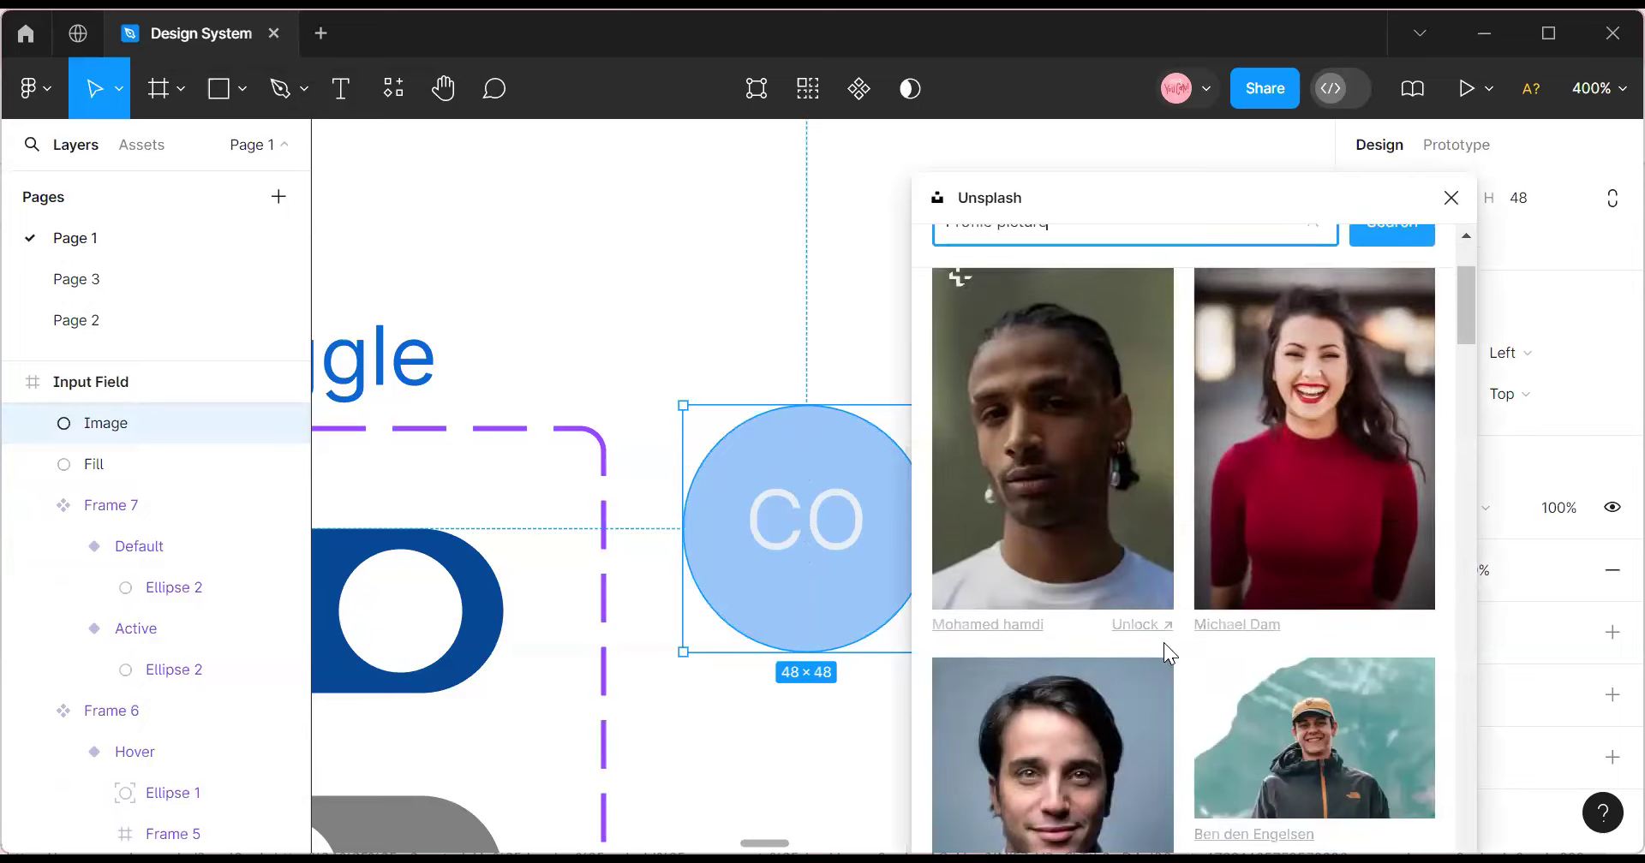
scroll(1047, 608, down, 8)
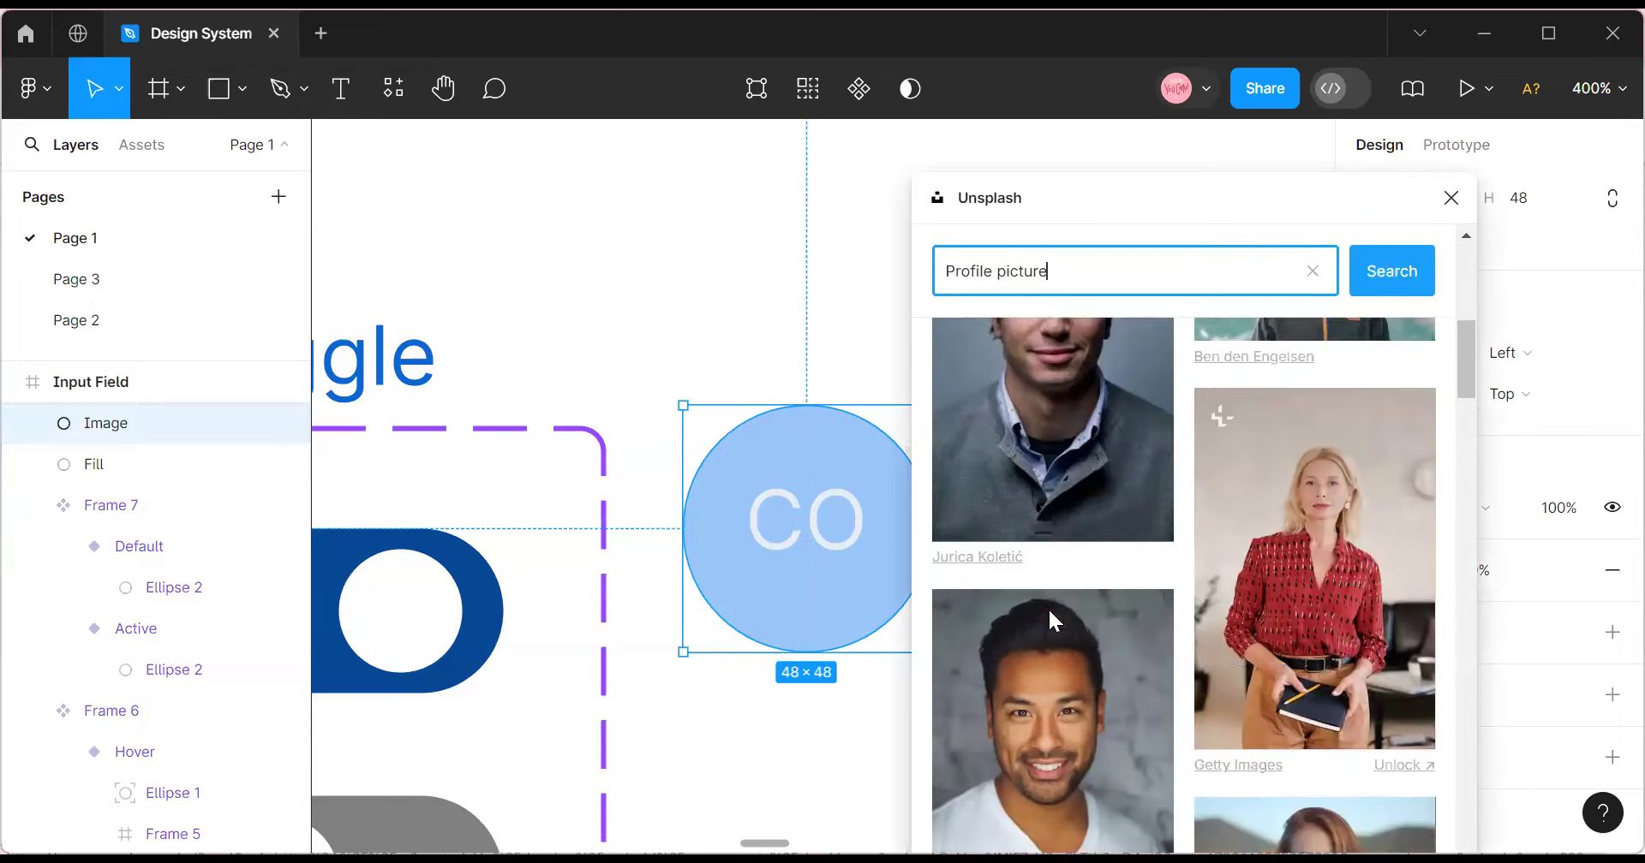
scroll(1046, 619, down, 5)
scroll(1047, 624, up, 5)
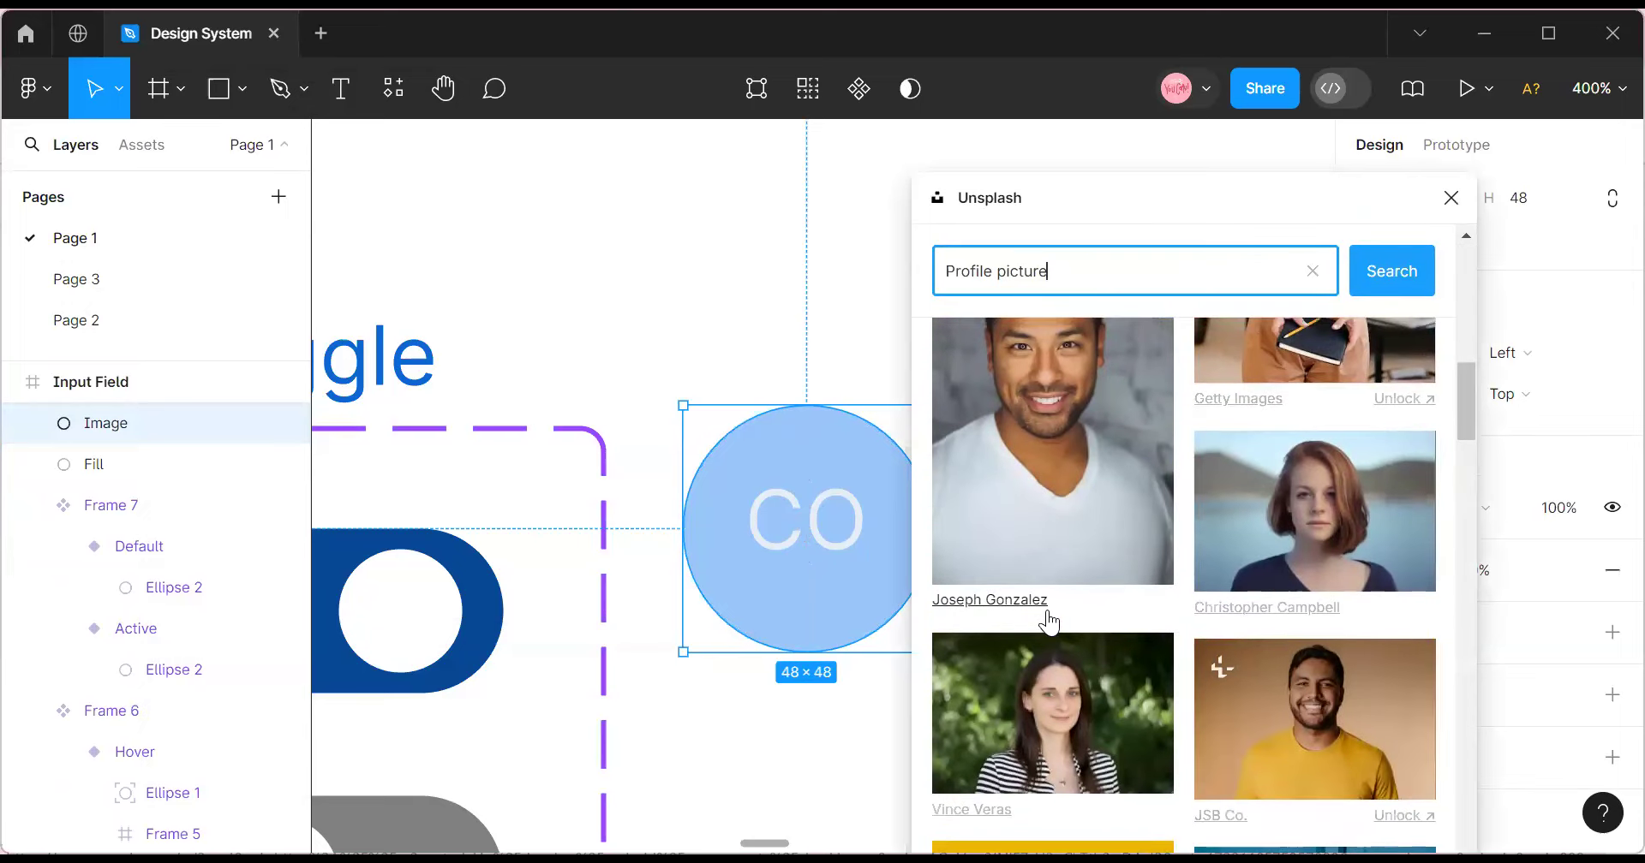
scroll(1133, 551, down, 2)
click(1288, 573)
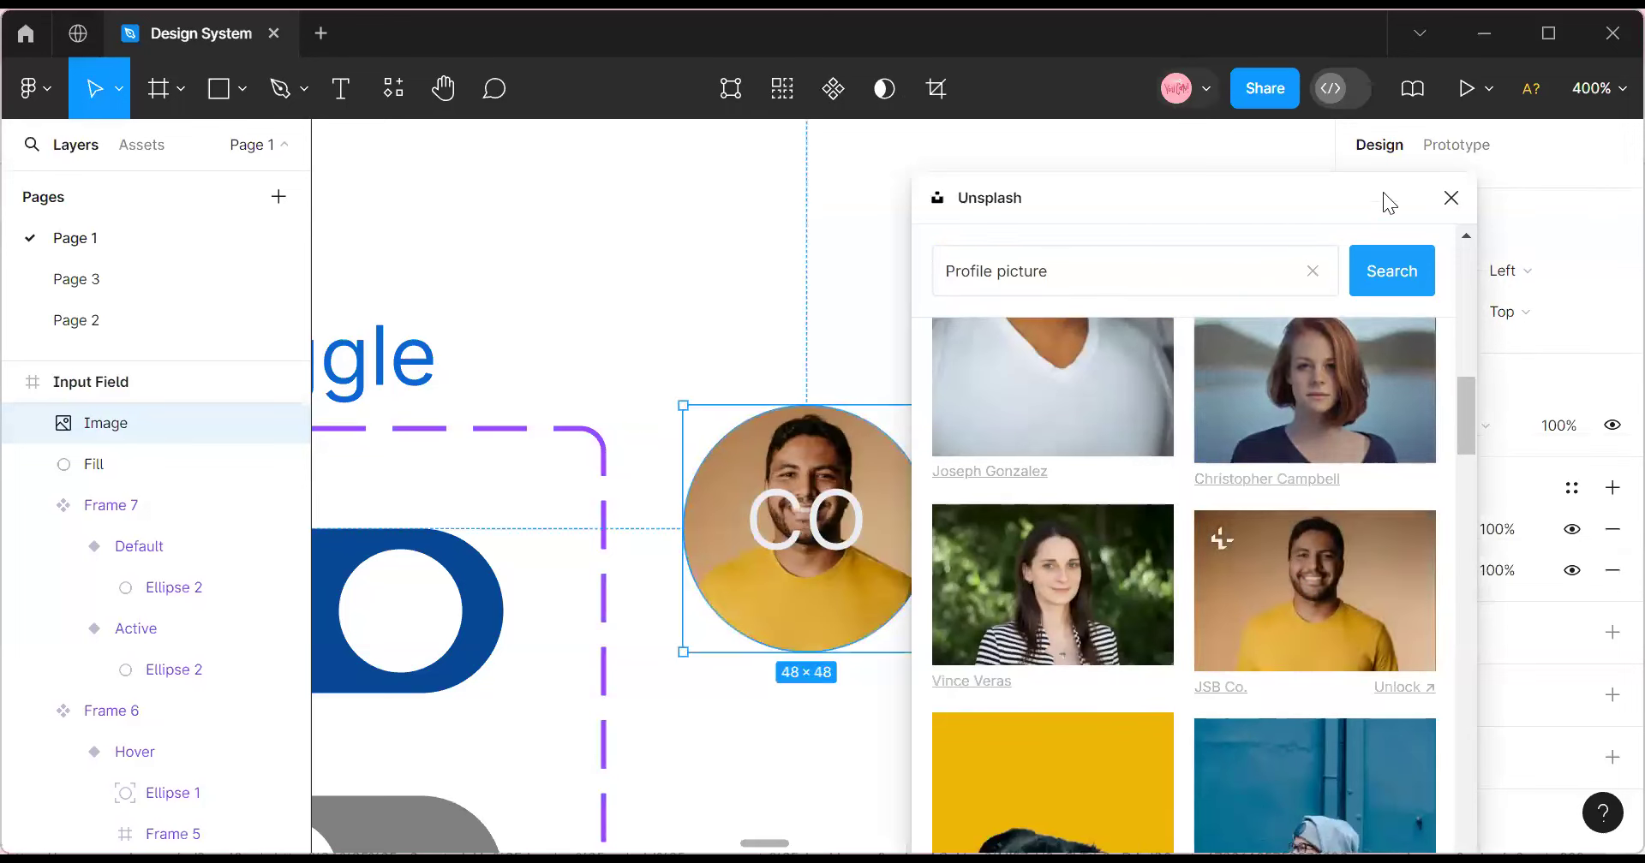
click(1450, 198)
scroll(96, 482, up, 1)
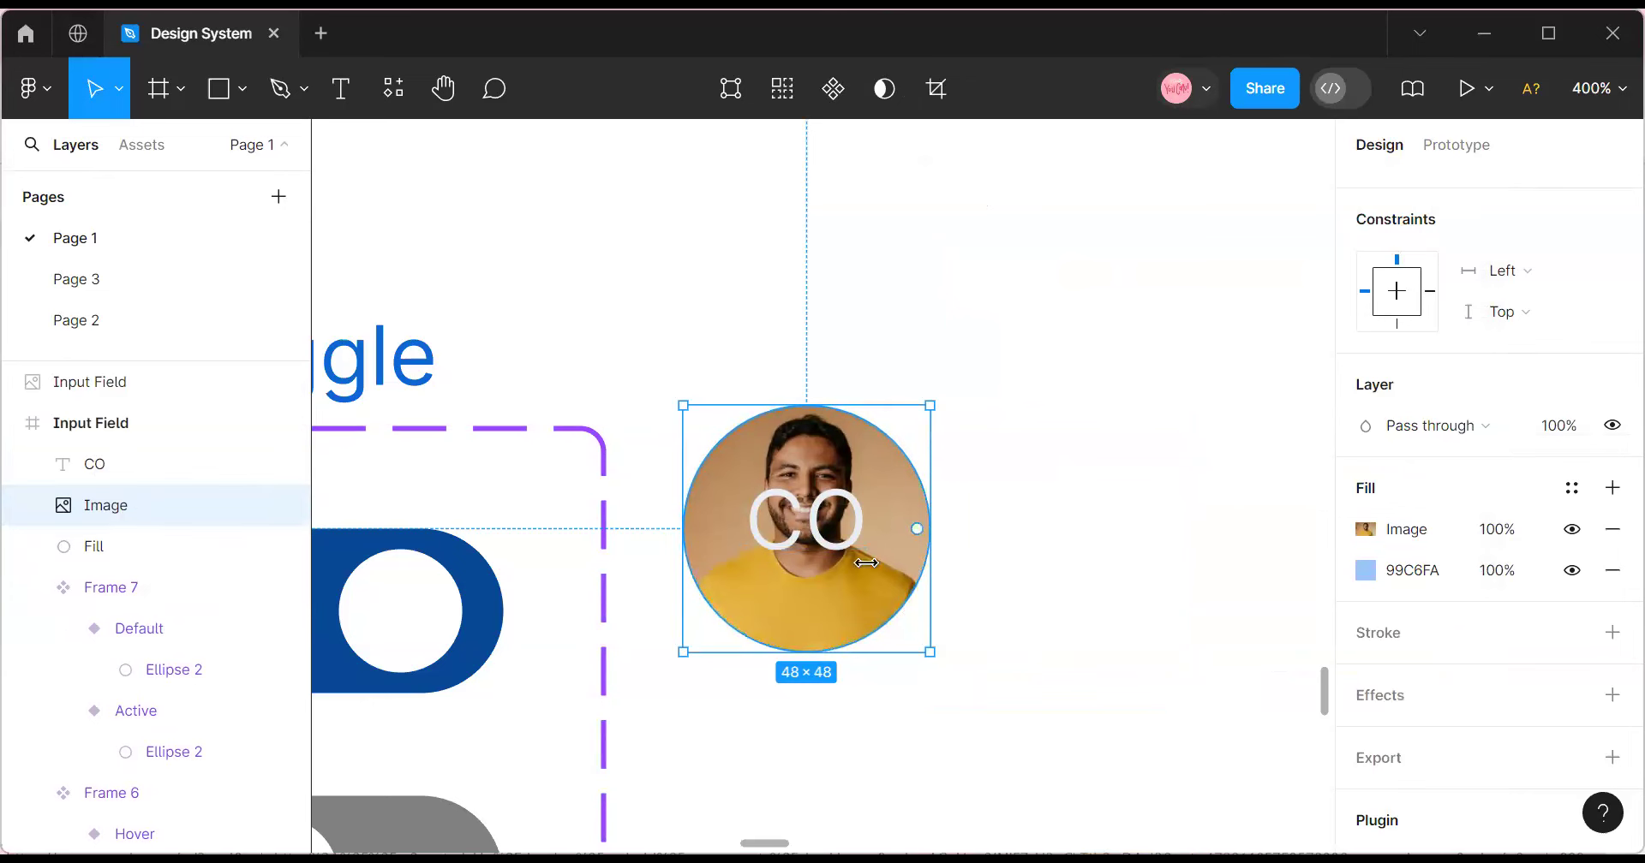
Retype the avatar initials from CO to BB and nudge them to X 1902, Y 123.
click(832, 528)
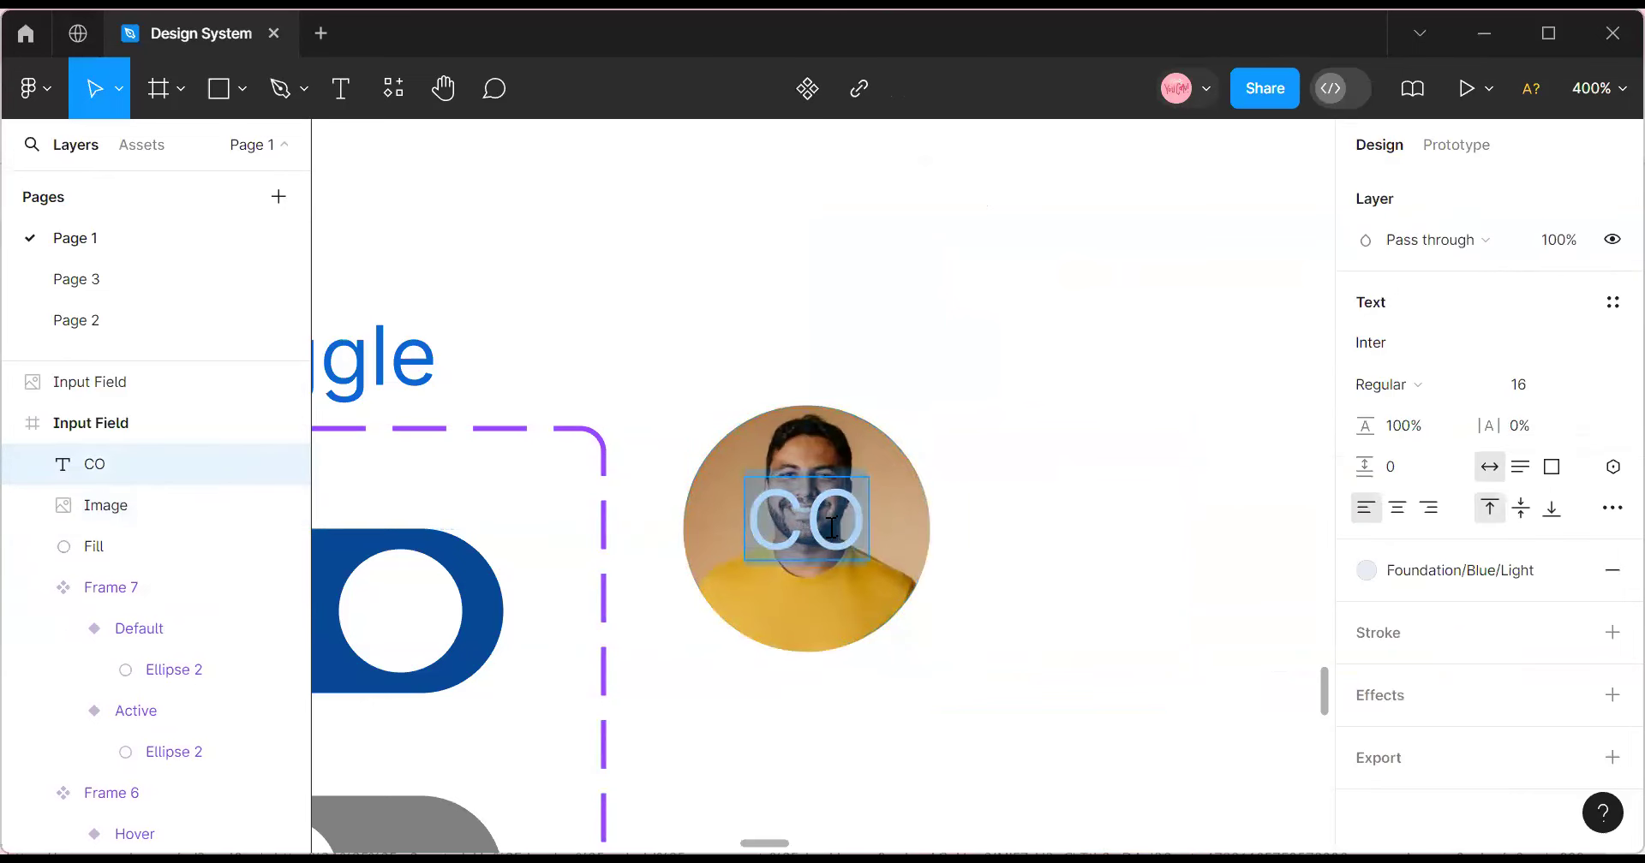
text(H)
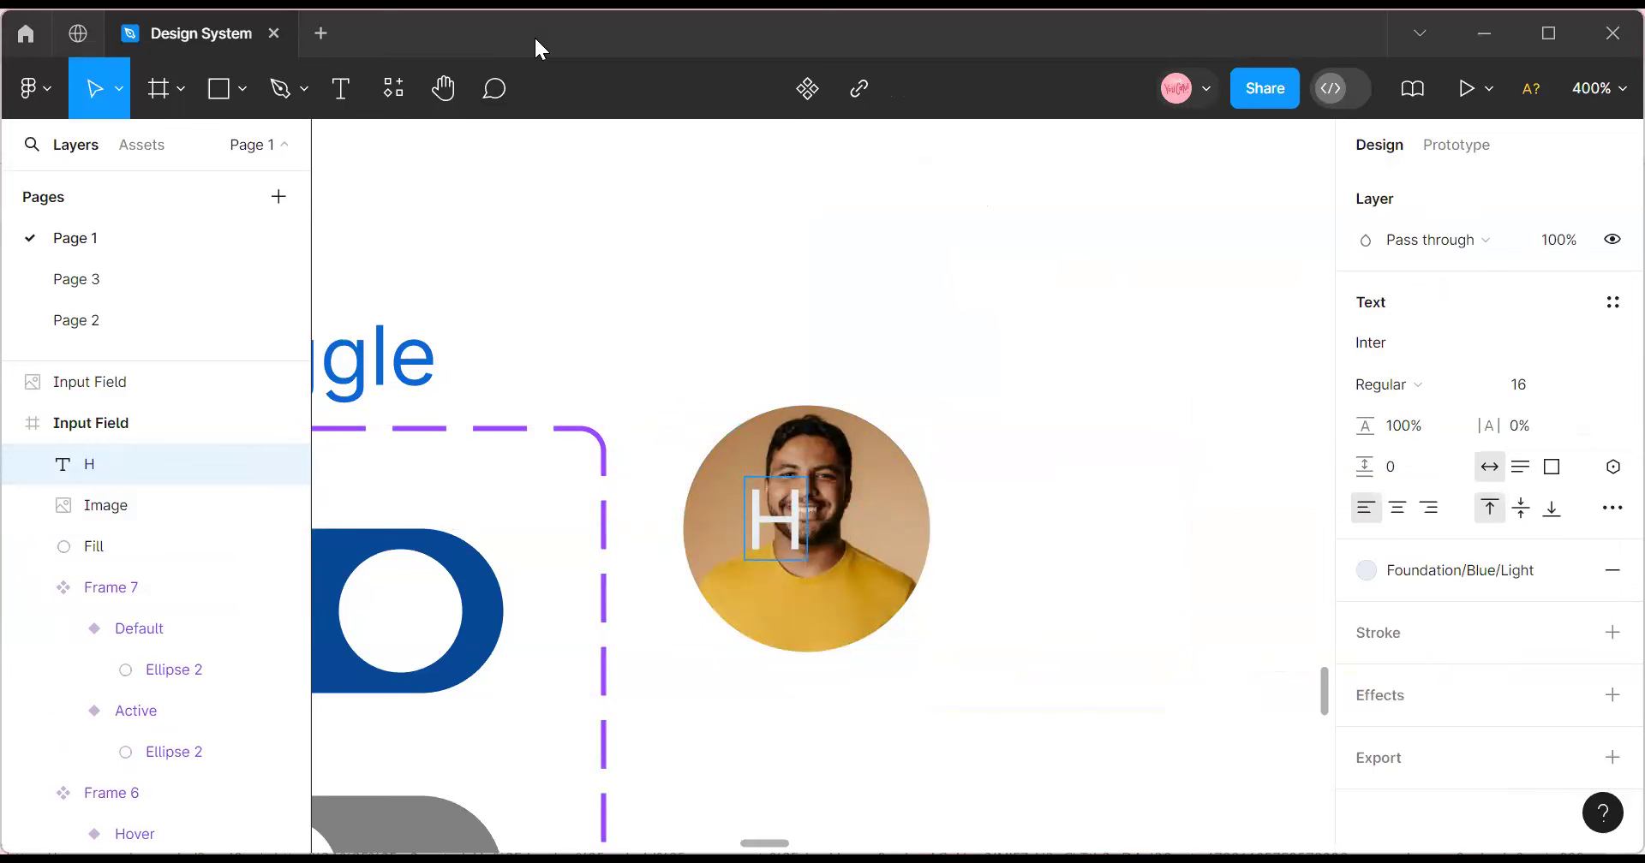
double_click(776, 531)
text(b)
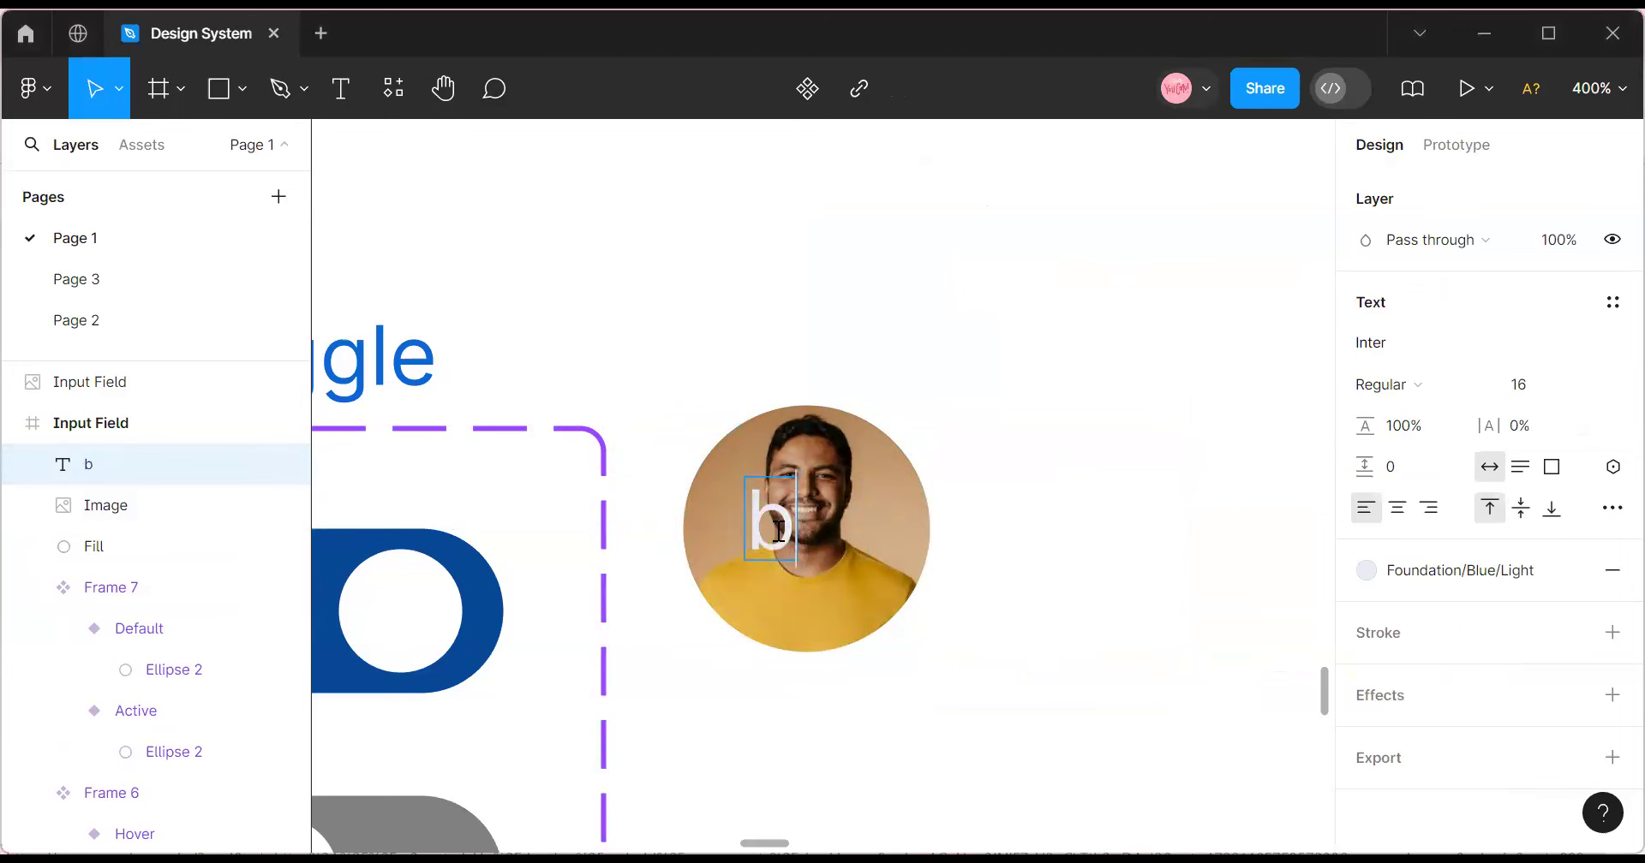
key(BackSpace)
text(B)
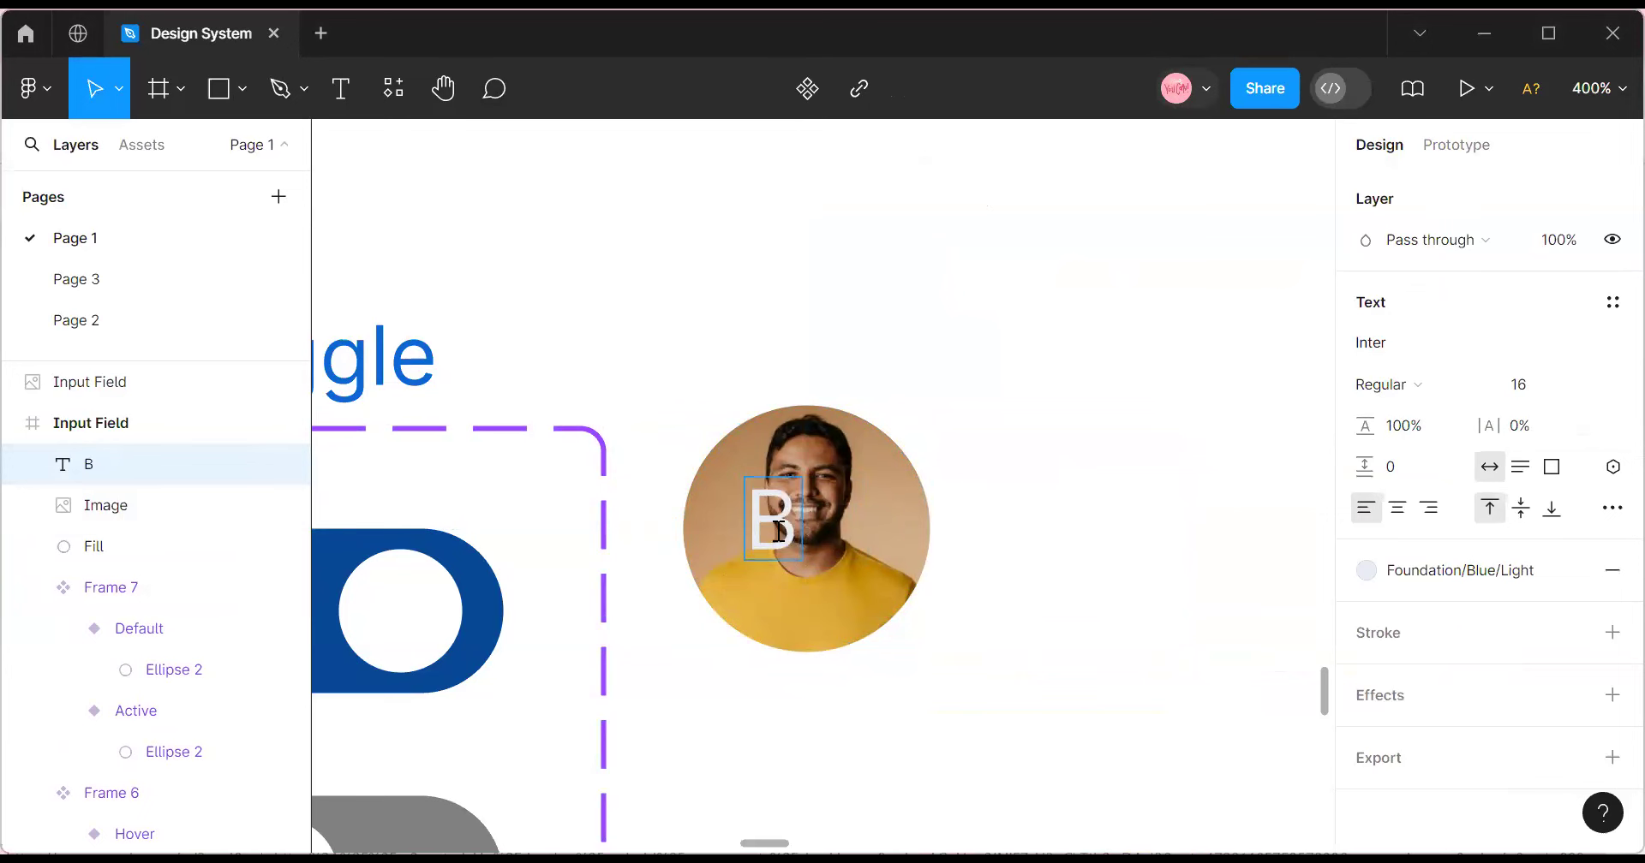
text(b)
key(BackSpace)
text(B)
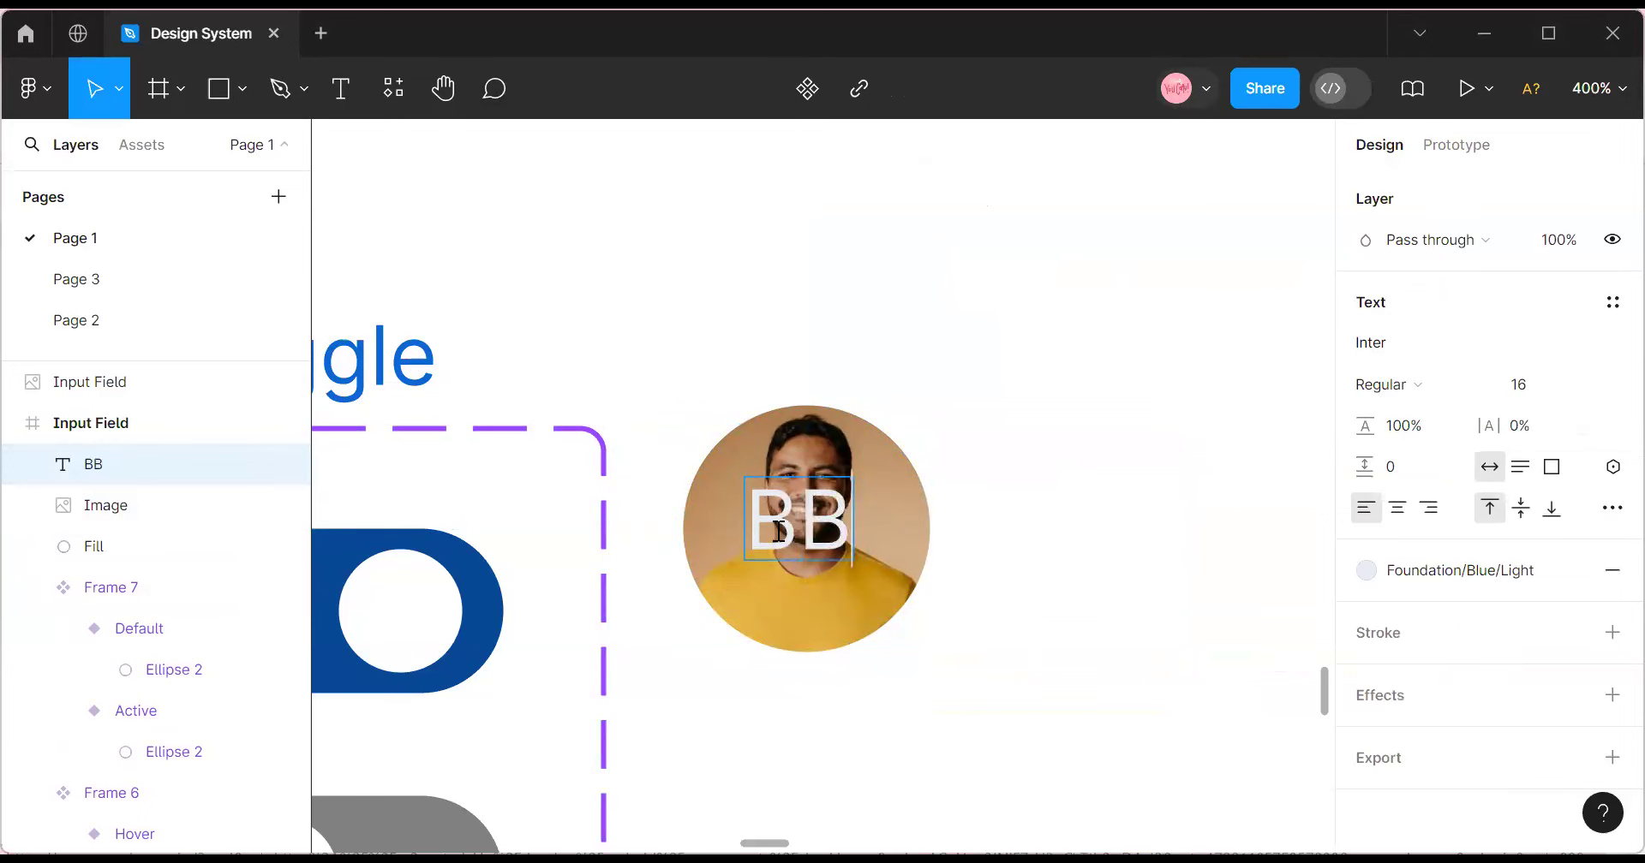
key(Escape)
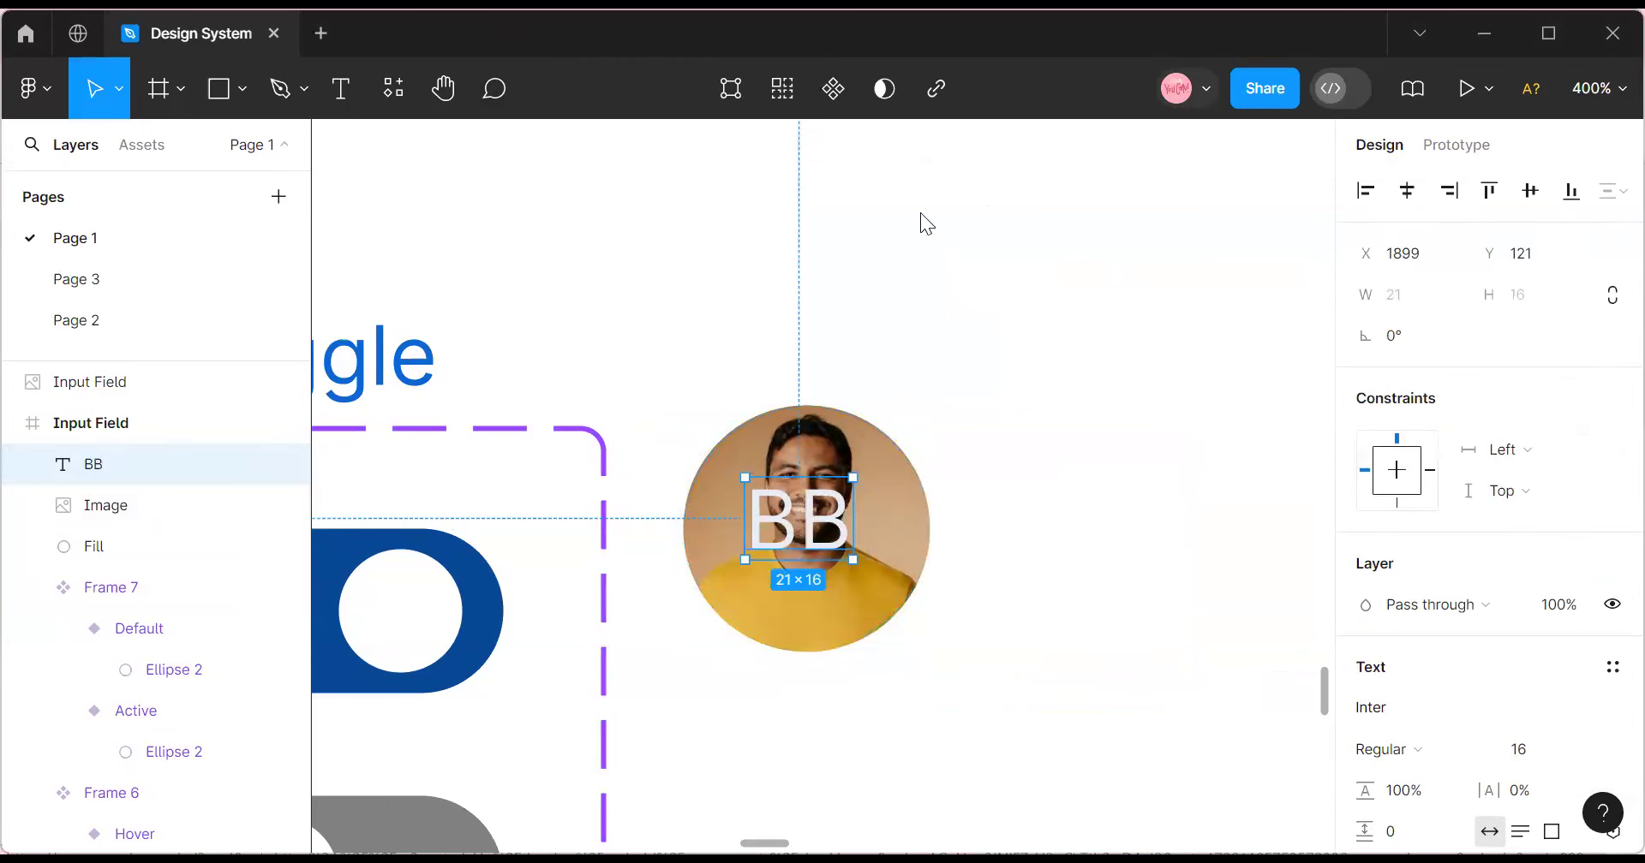
drag(788, 524, 799, 531)
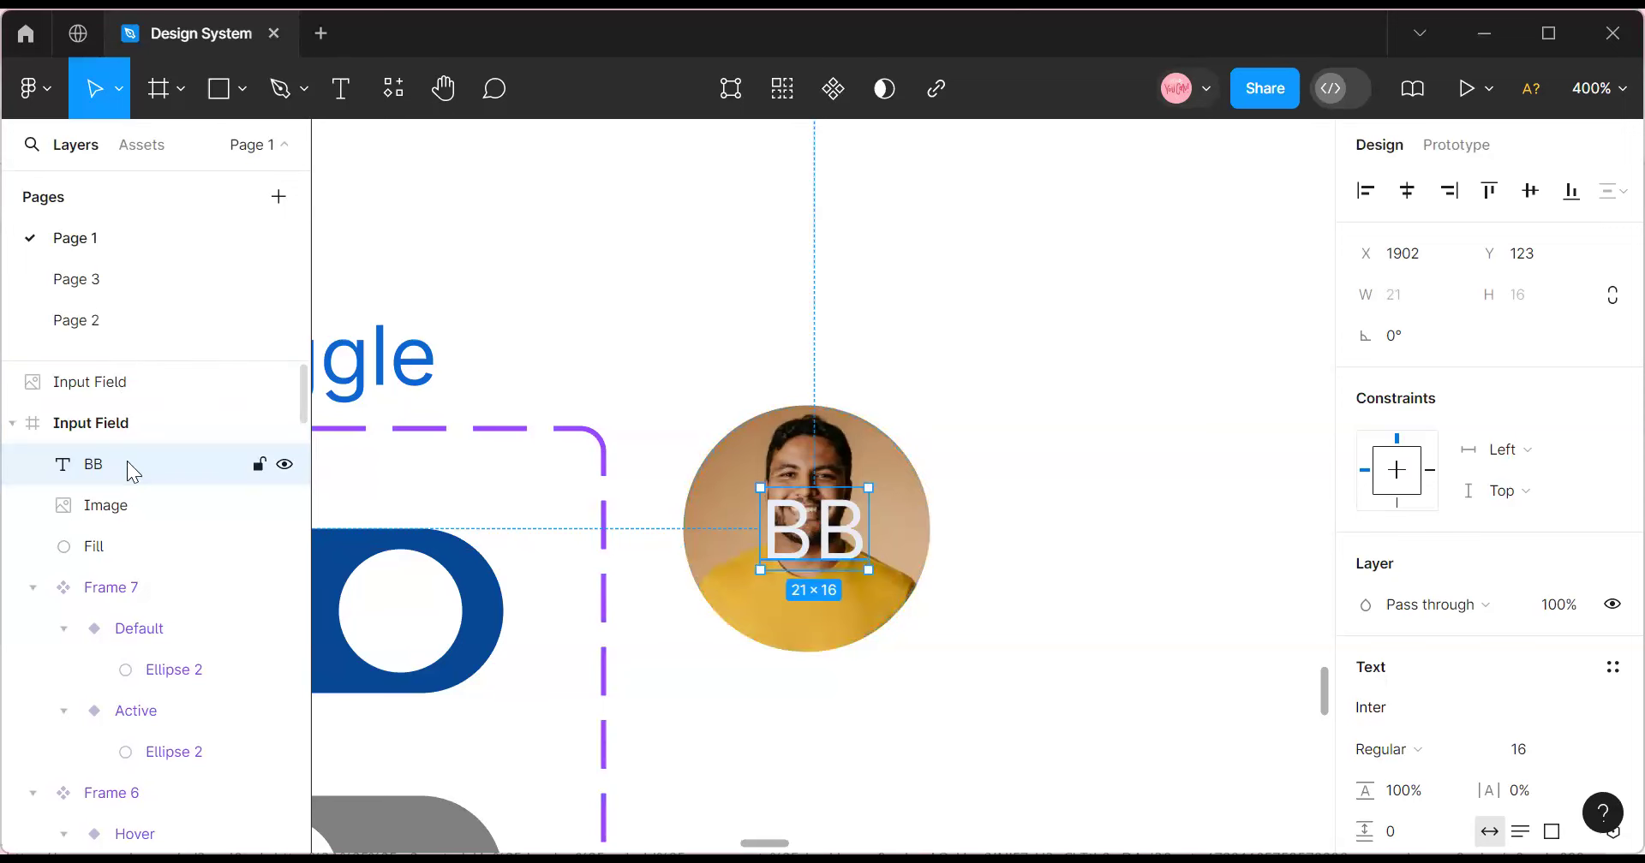
click(117, 505)
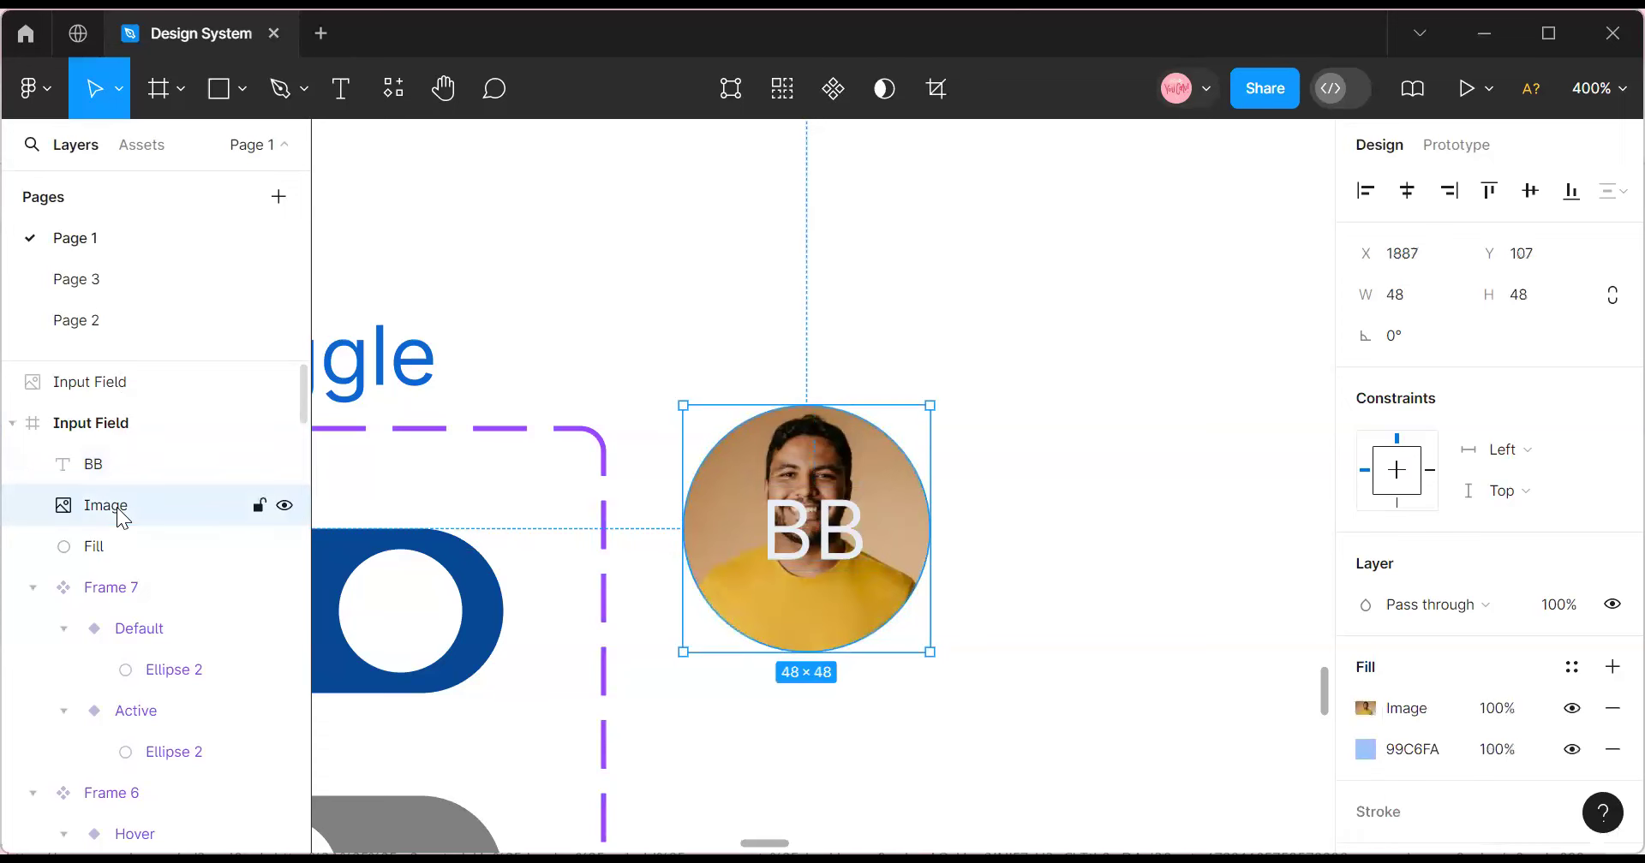
Select the BB, Image and Fill layers and wrap them in a new frame.
click(96, 564)
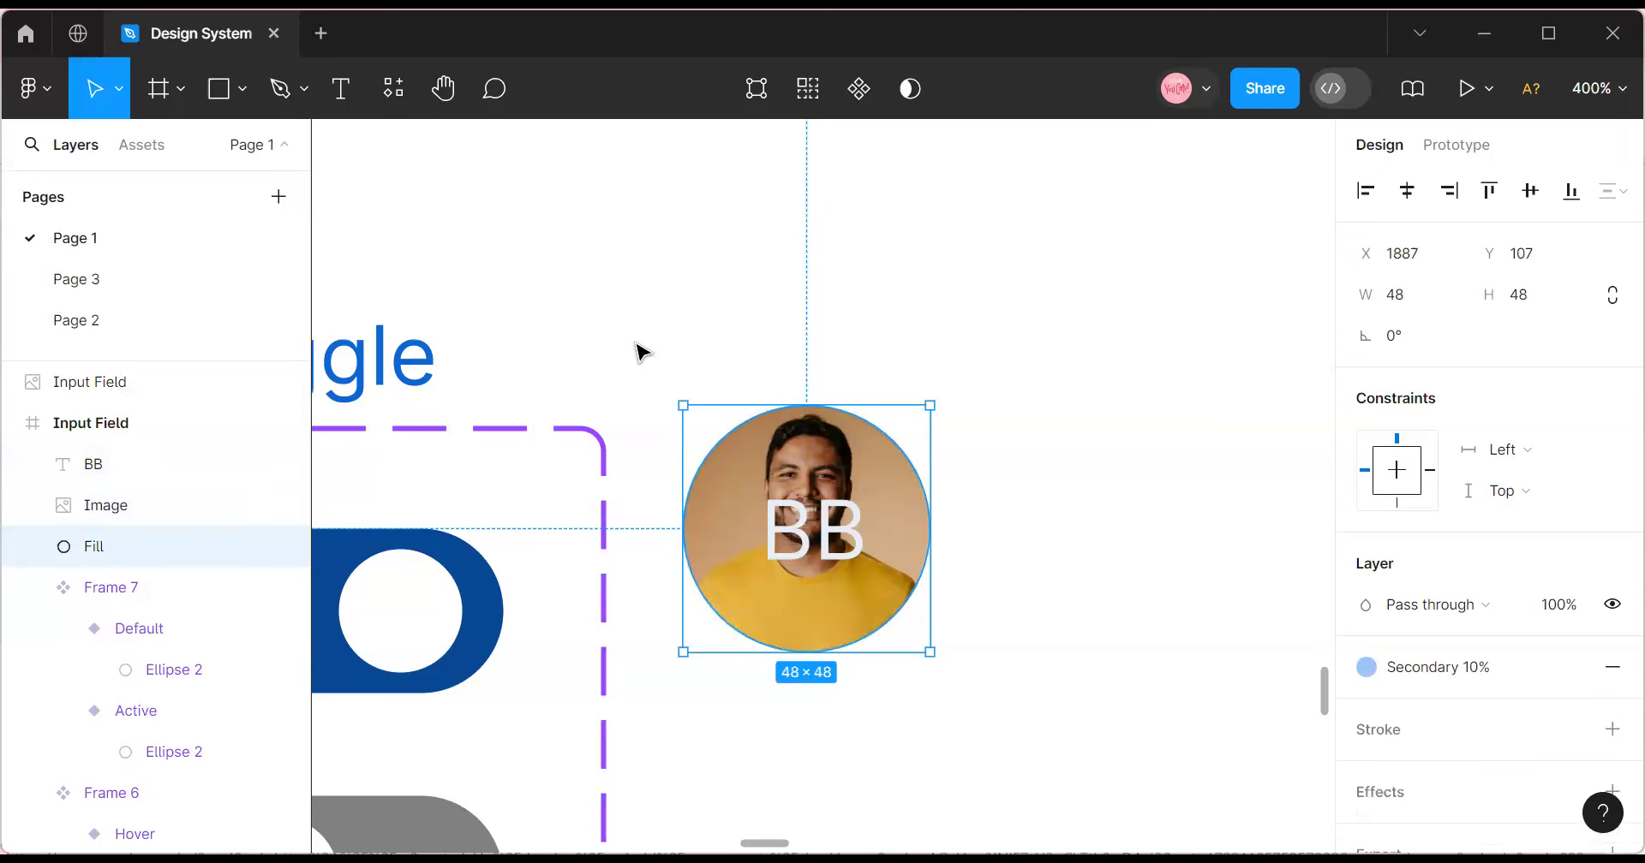
click(638, 354)
drag(668, 377, 1046, 727)
click(701, 378)
drag(648, 298, 984, 686)
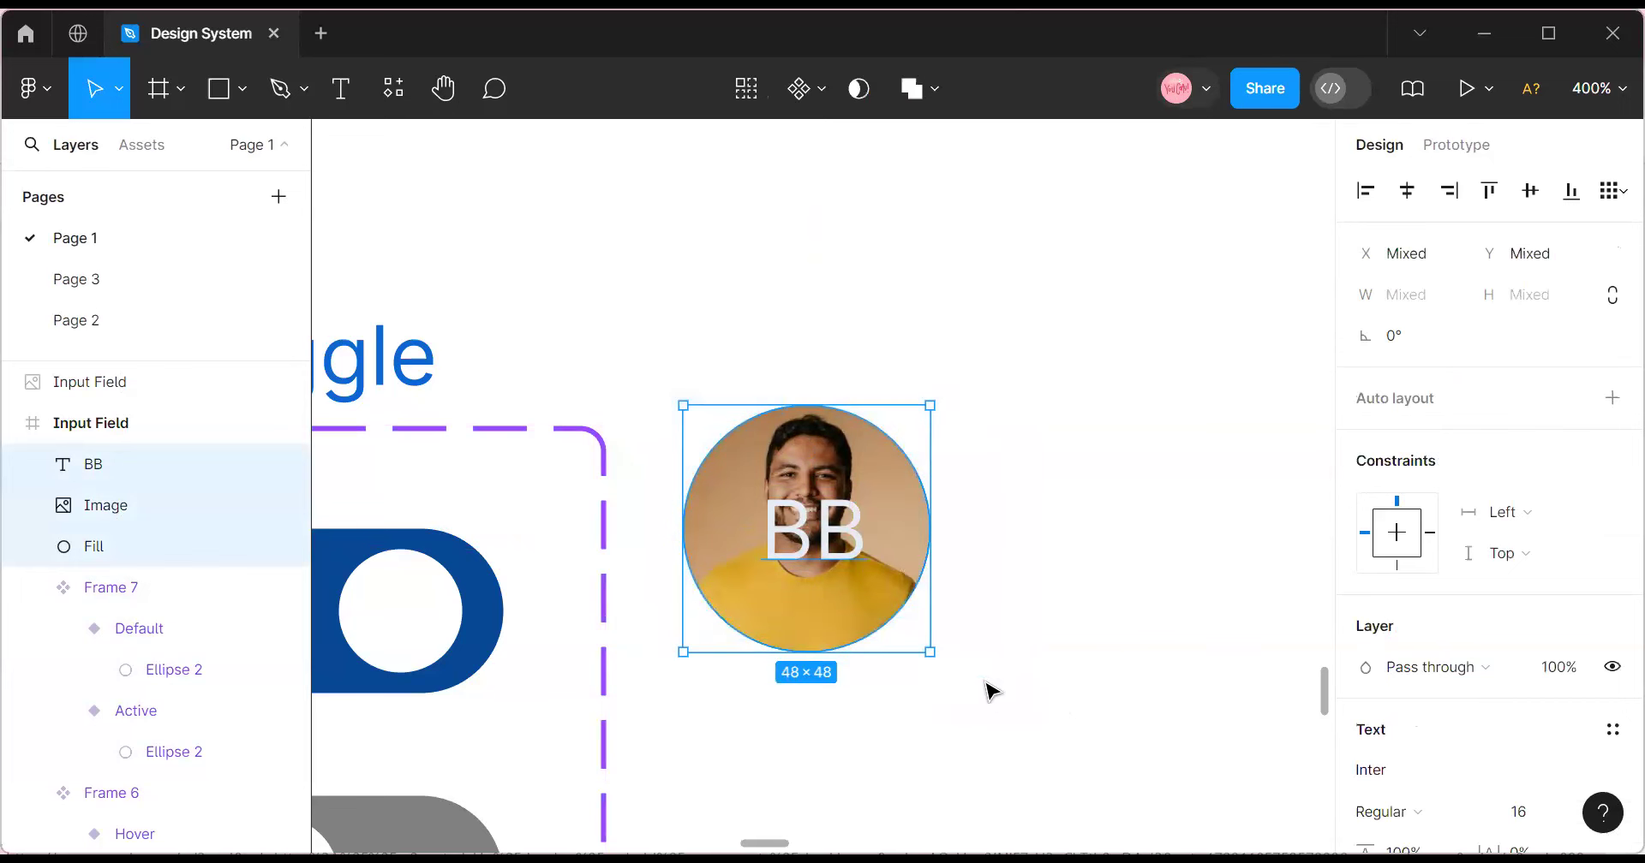
right_click(898, 558)
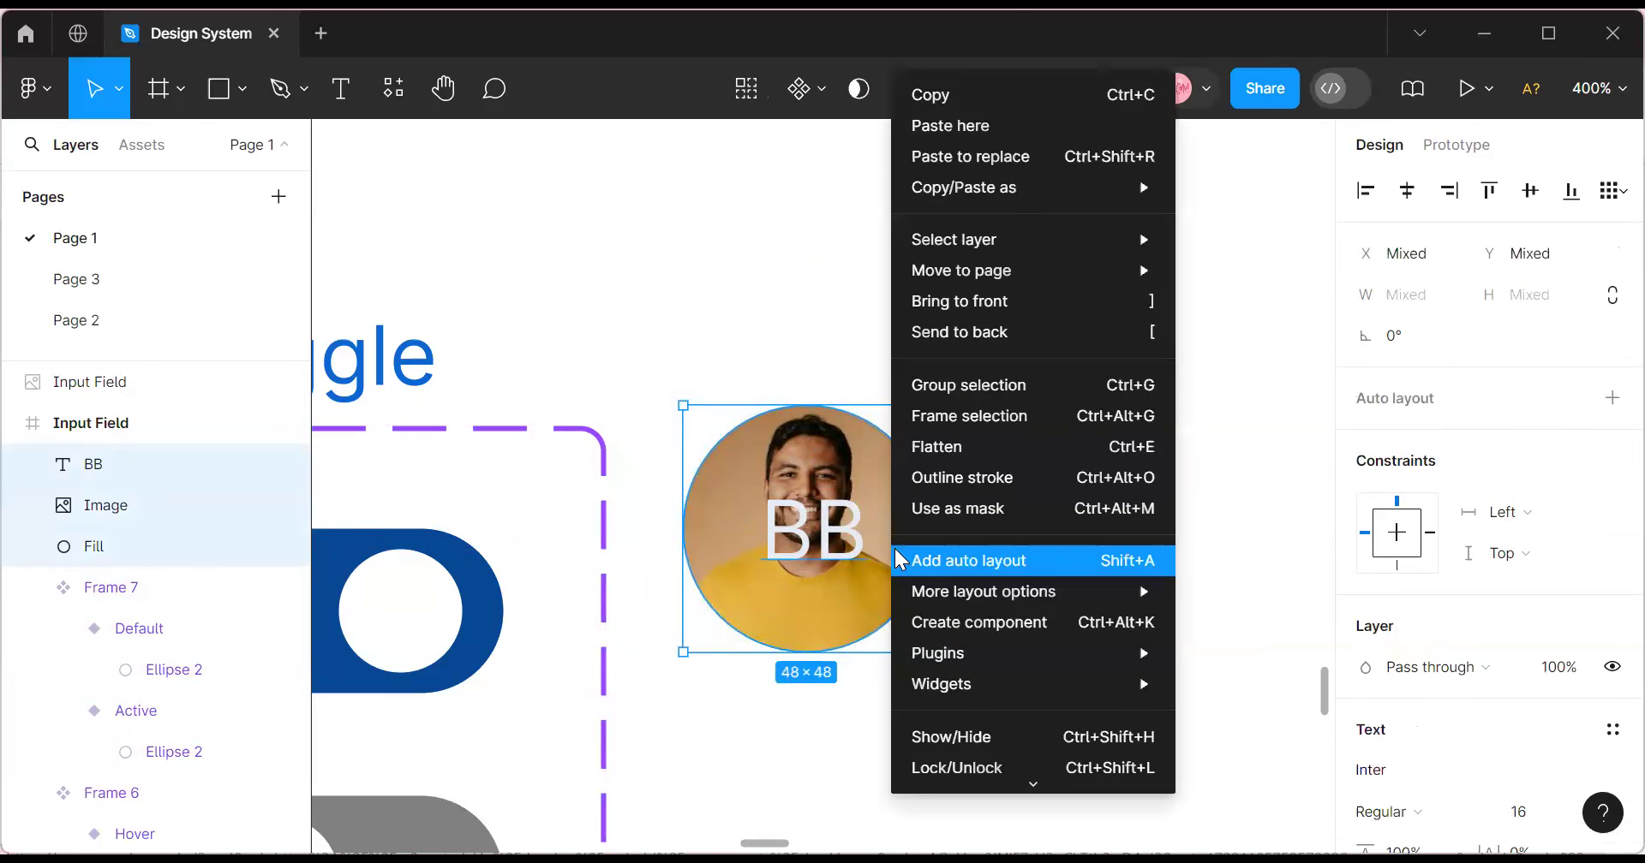
click(960, 423)
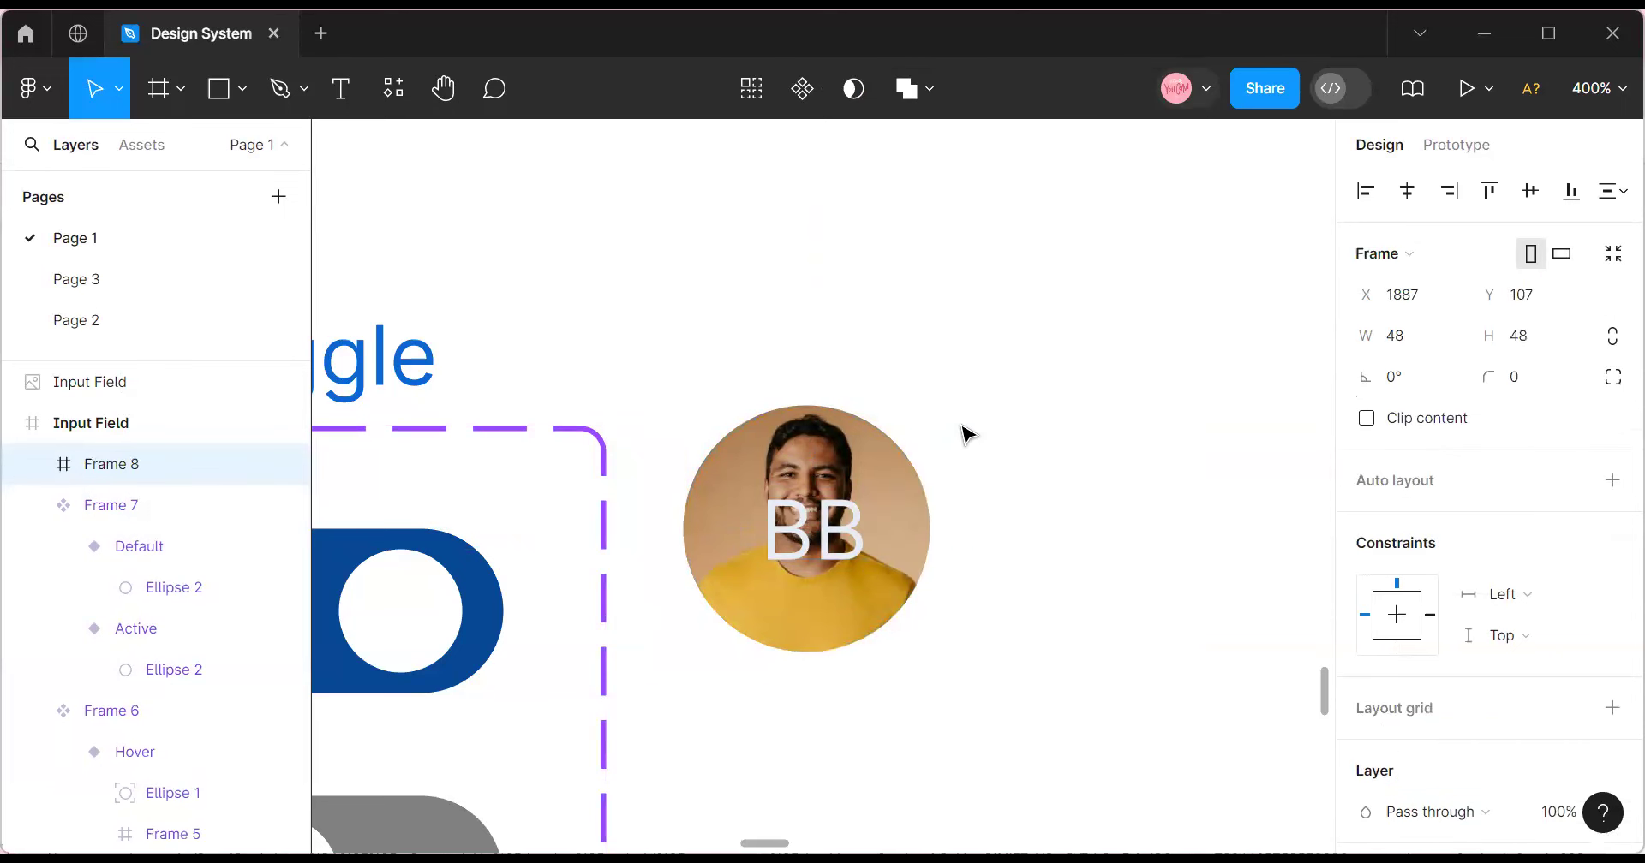
Rename Frame 8 to Avatar.
click(34, 468)
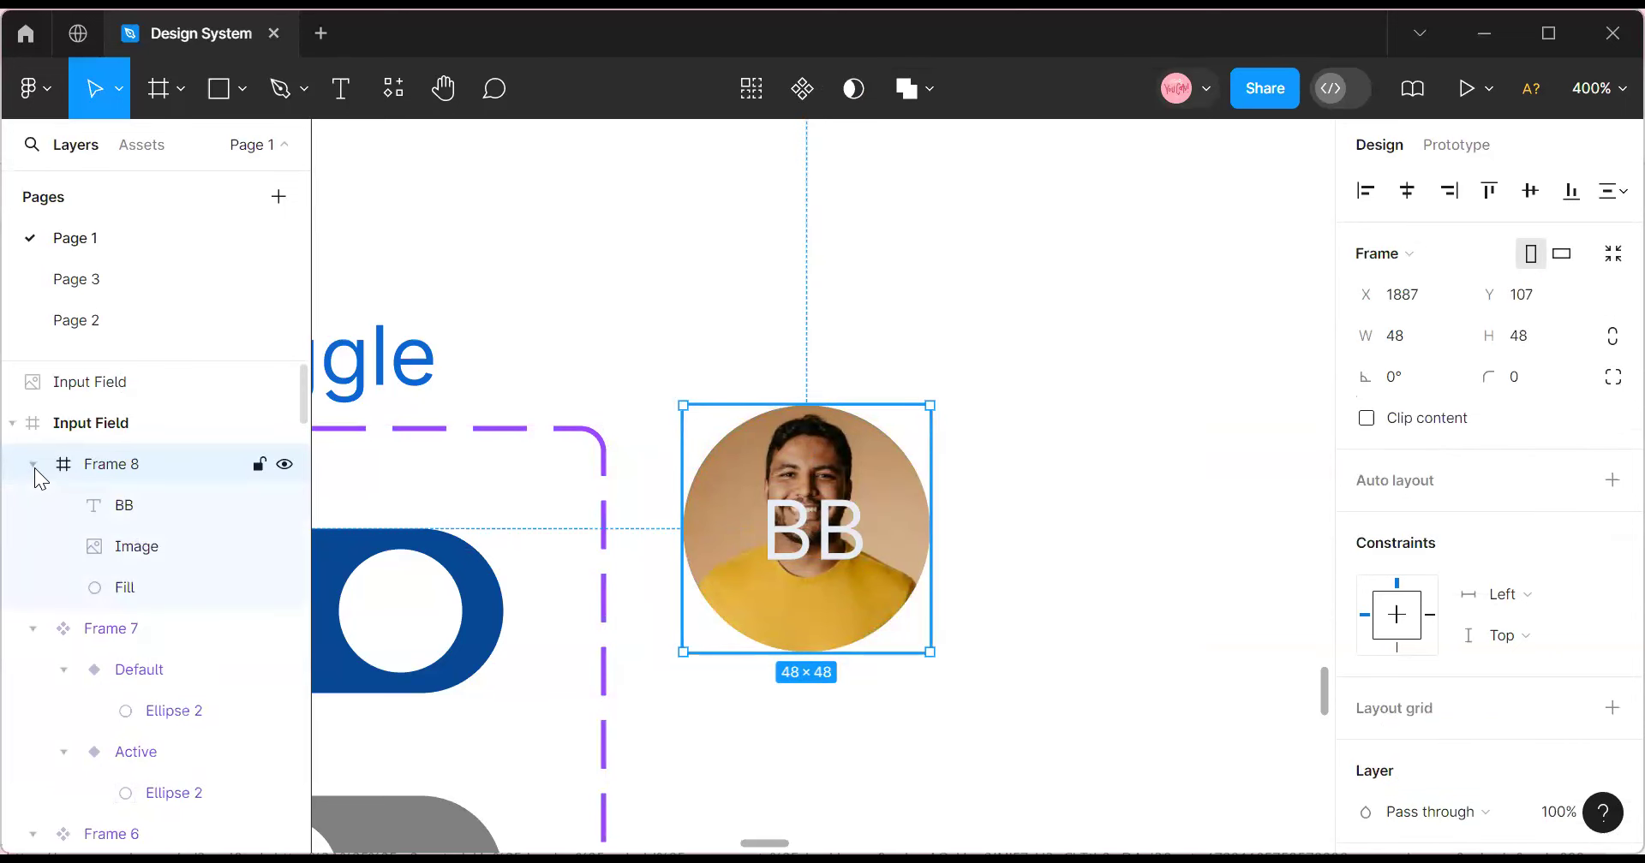
double_click(153, 470)
text(a)
key(BackSpace)
text(a)
key(BackSpace)
text(Avatar)
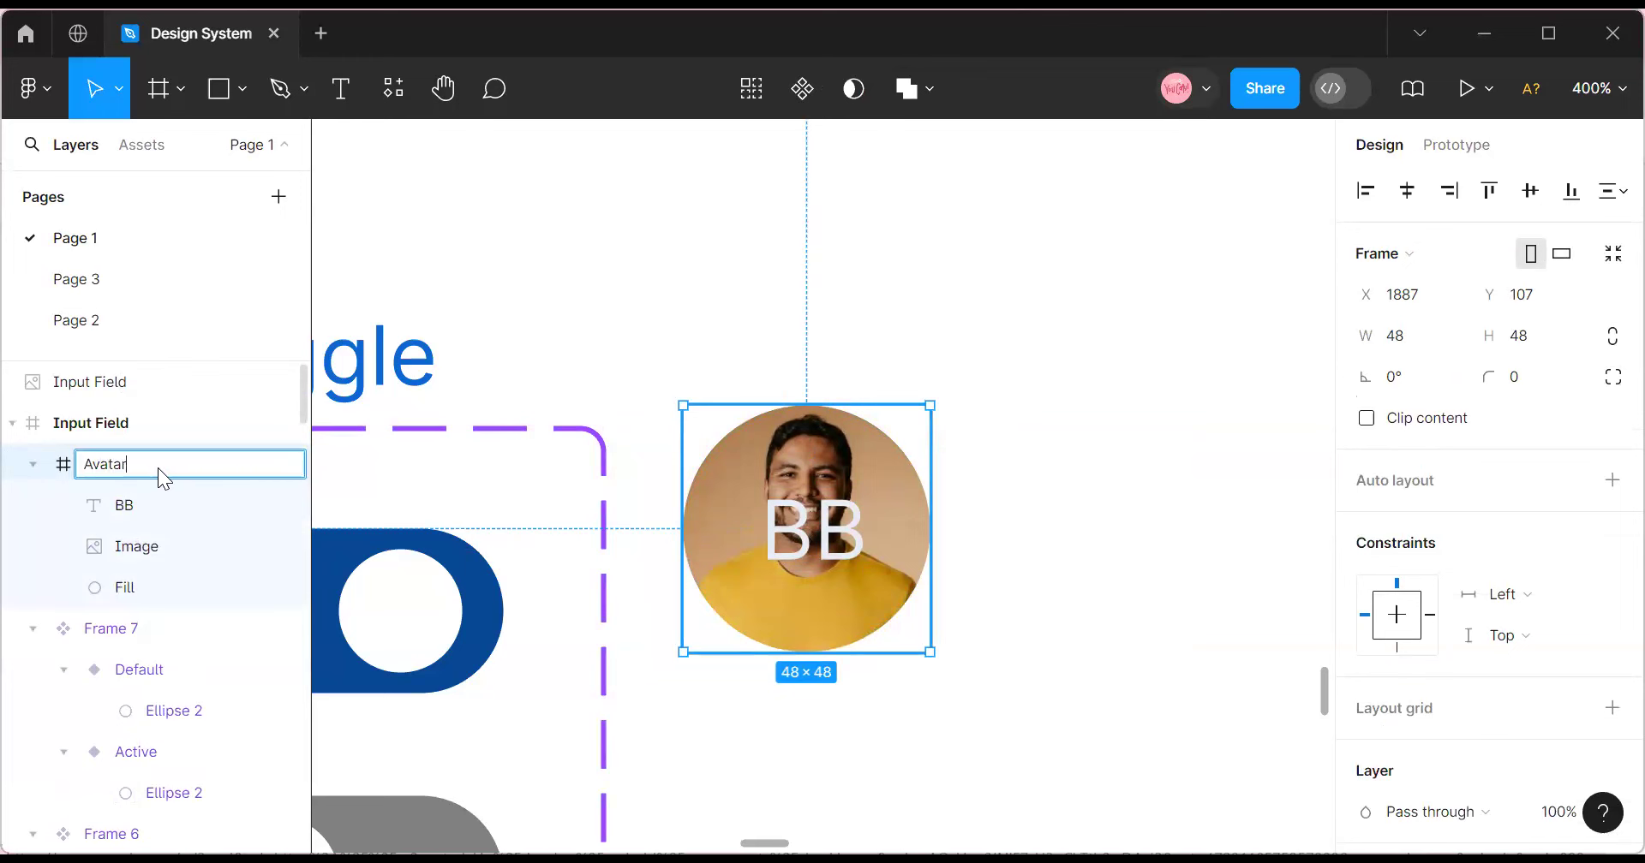
key(Return)
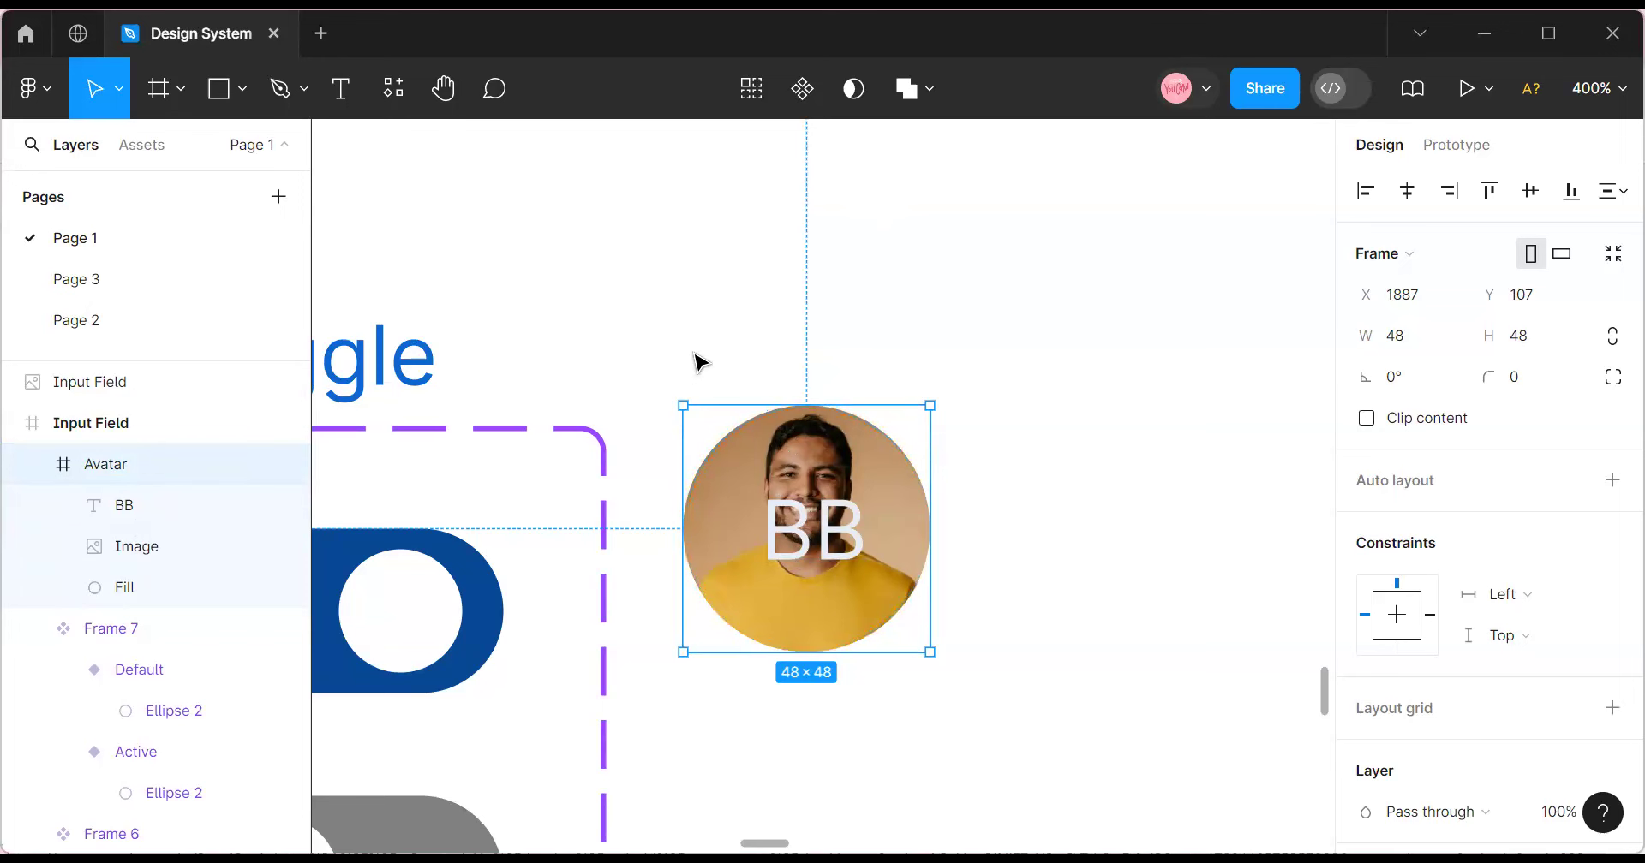
Draw an ellipse, size it 20×20, and move it beside the avatar.
click(180, 89)
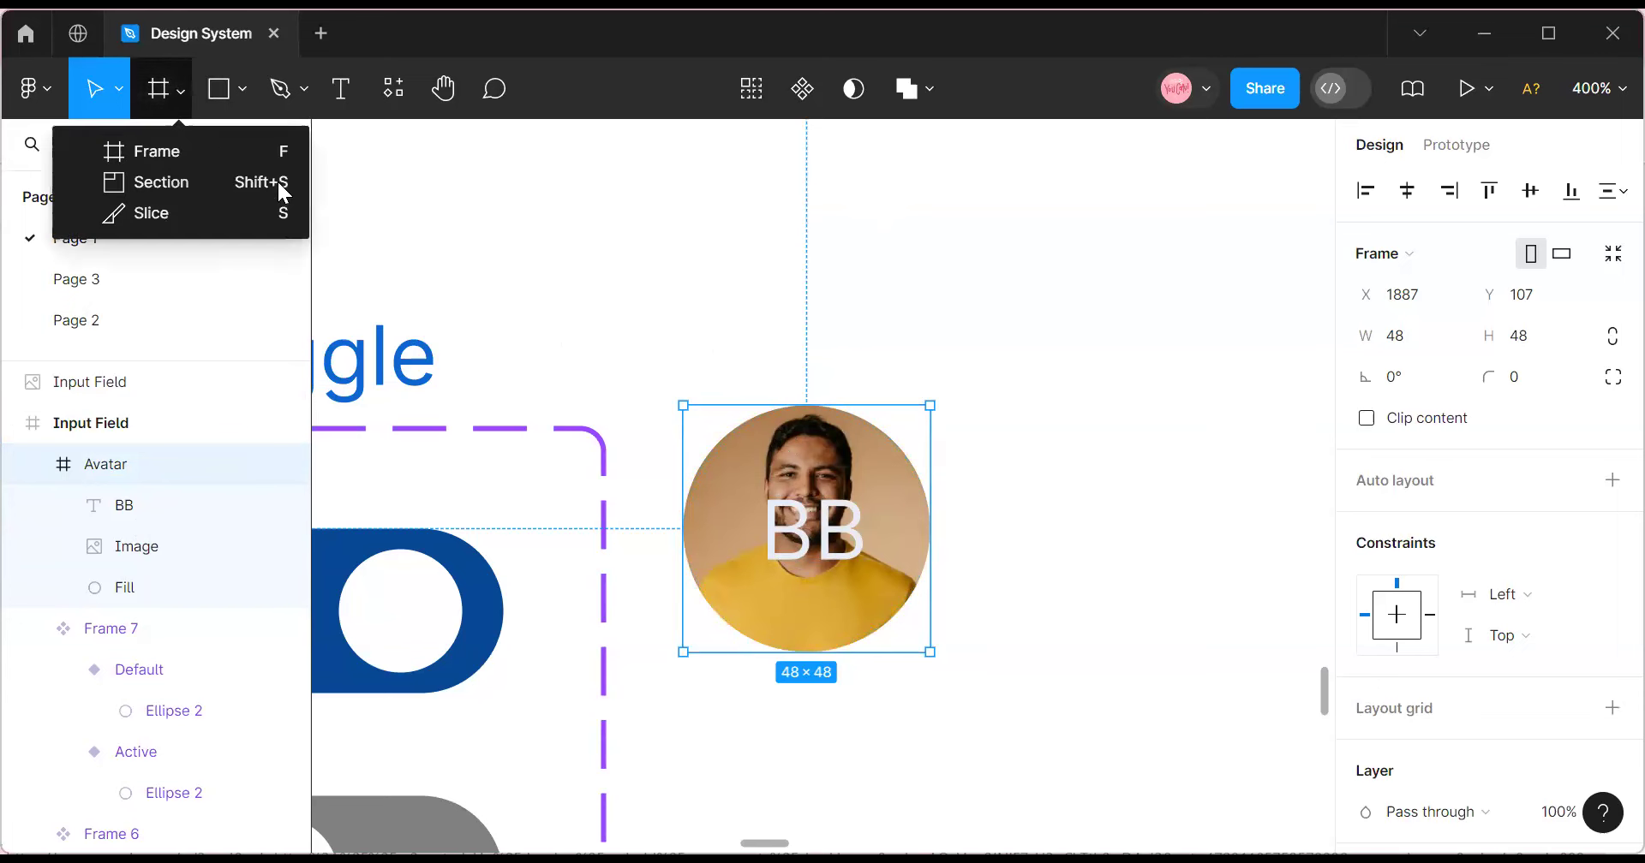
click(243, 89)
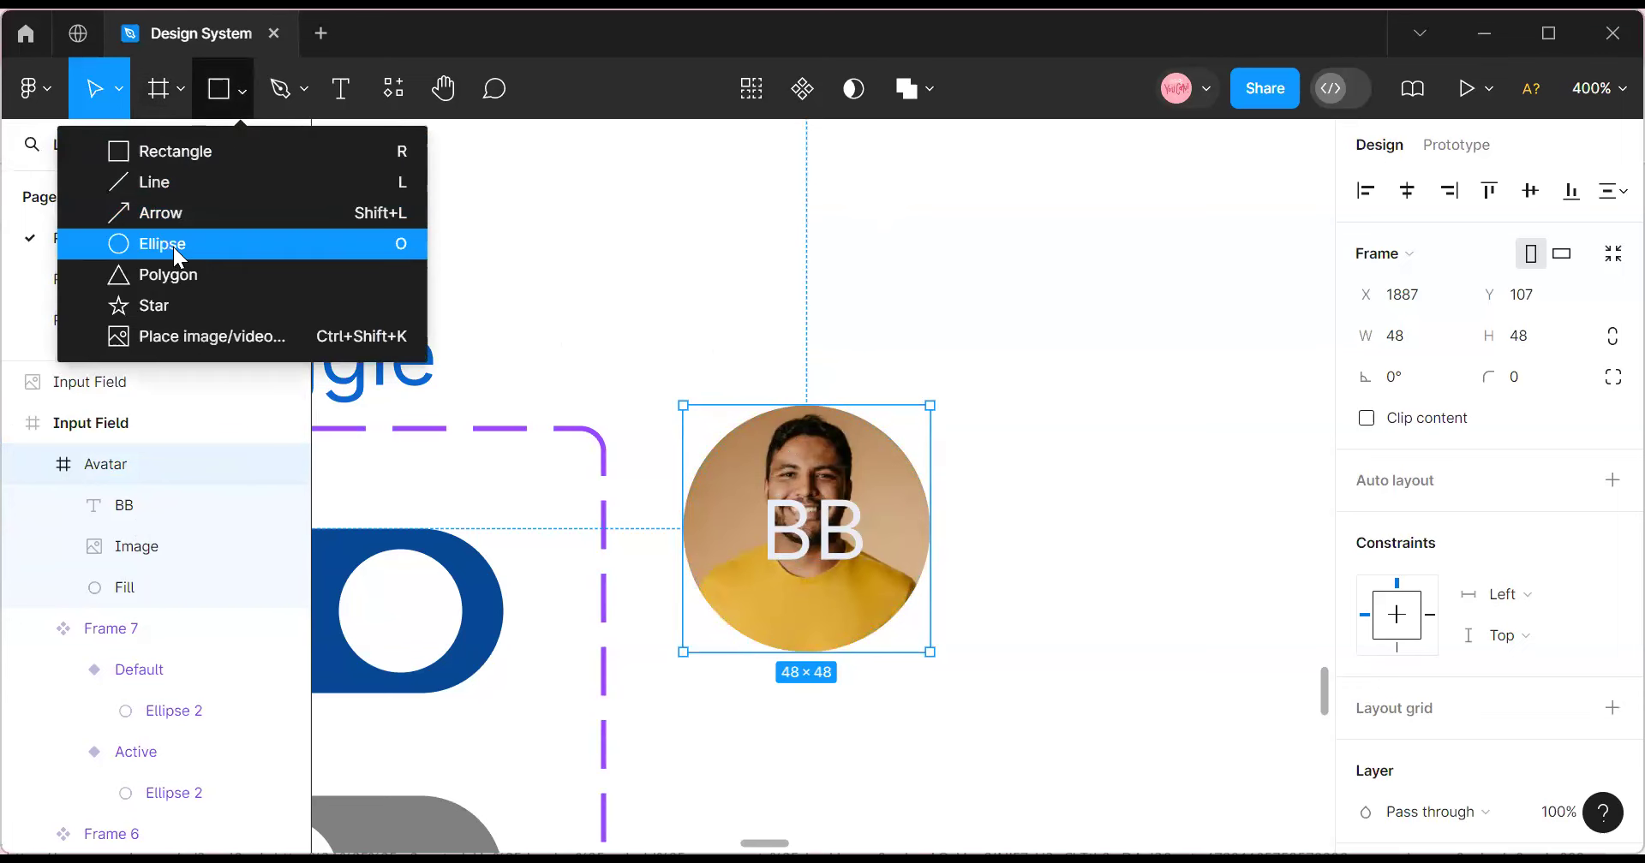
click(175, 245)
click(929, 351)
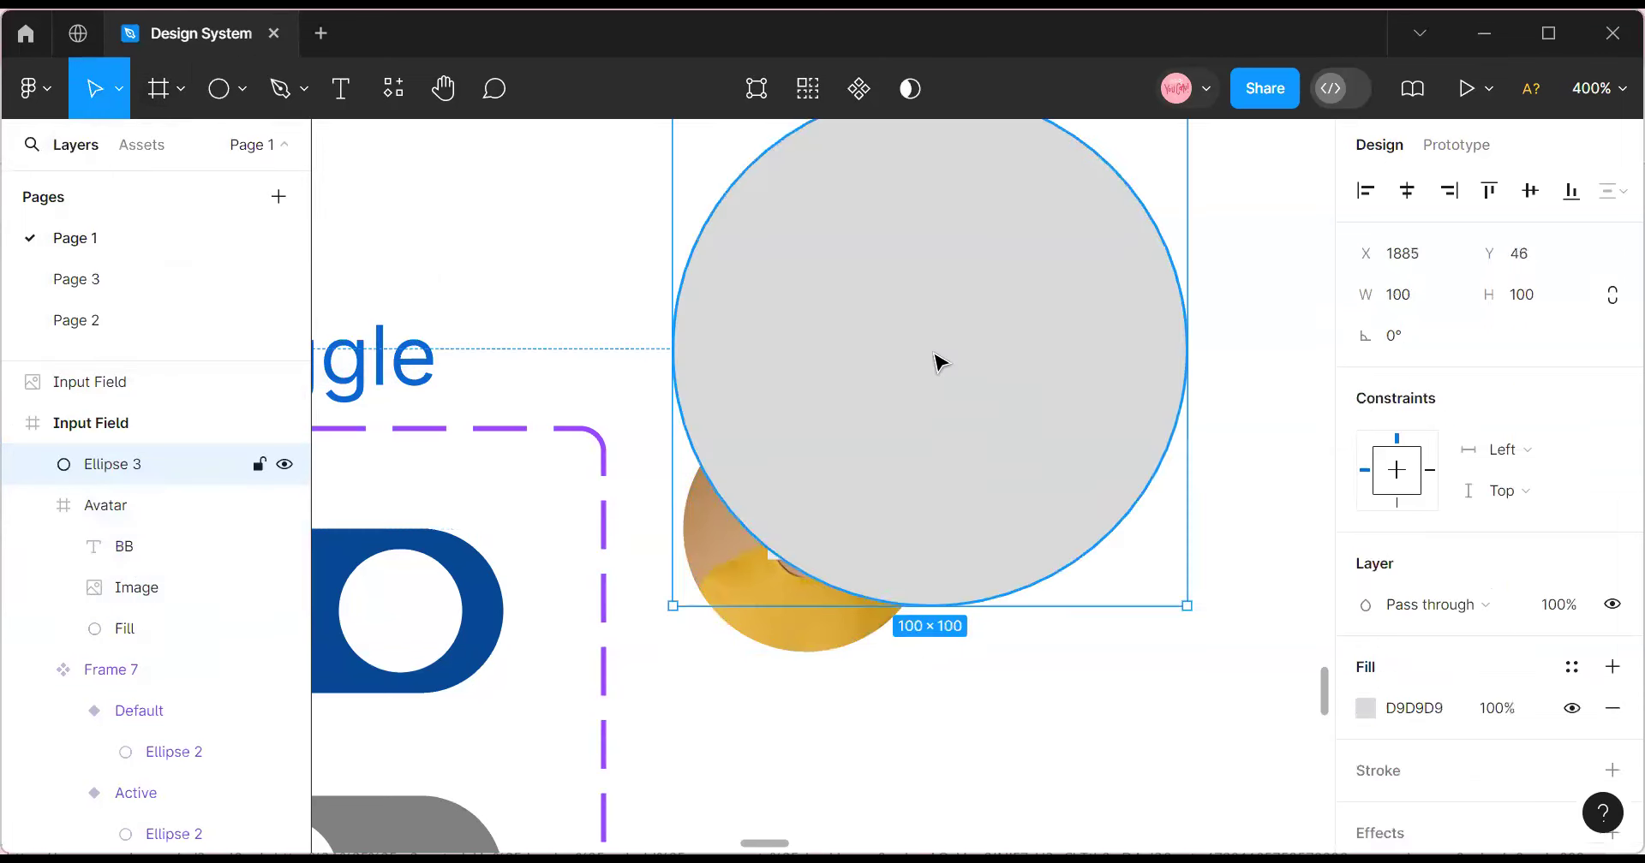
click(1401, 295)
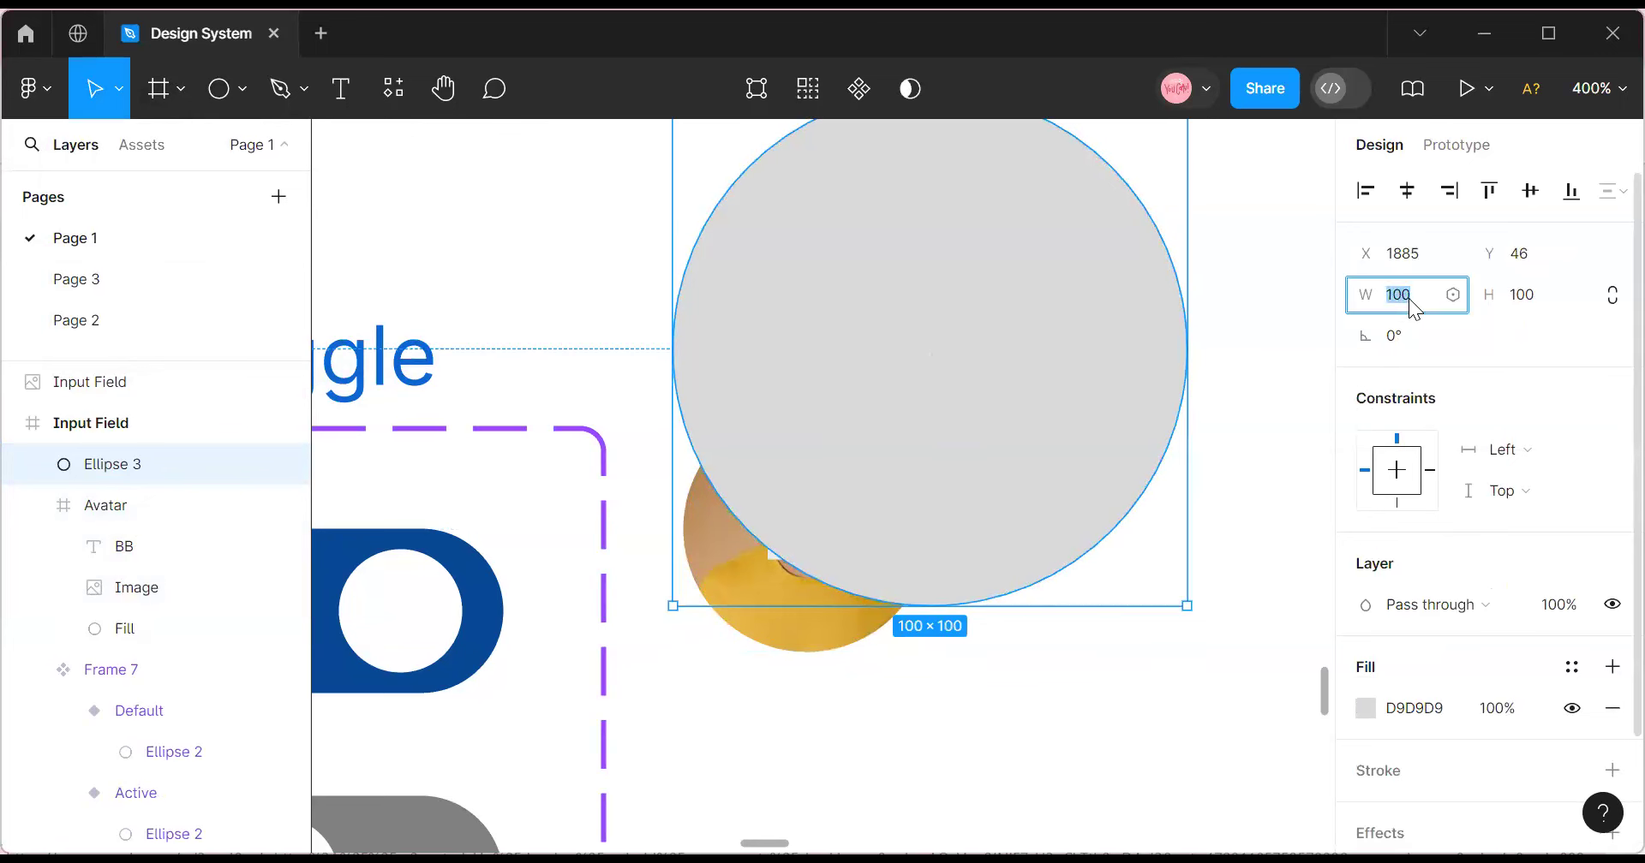
text(20)
click(1528, 295)
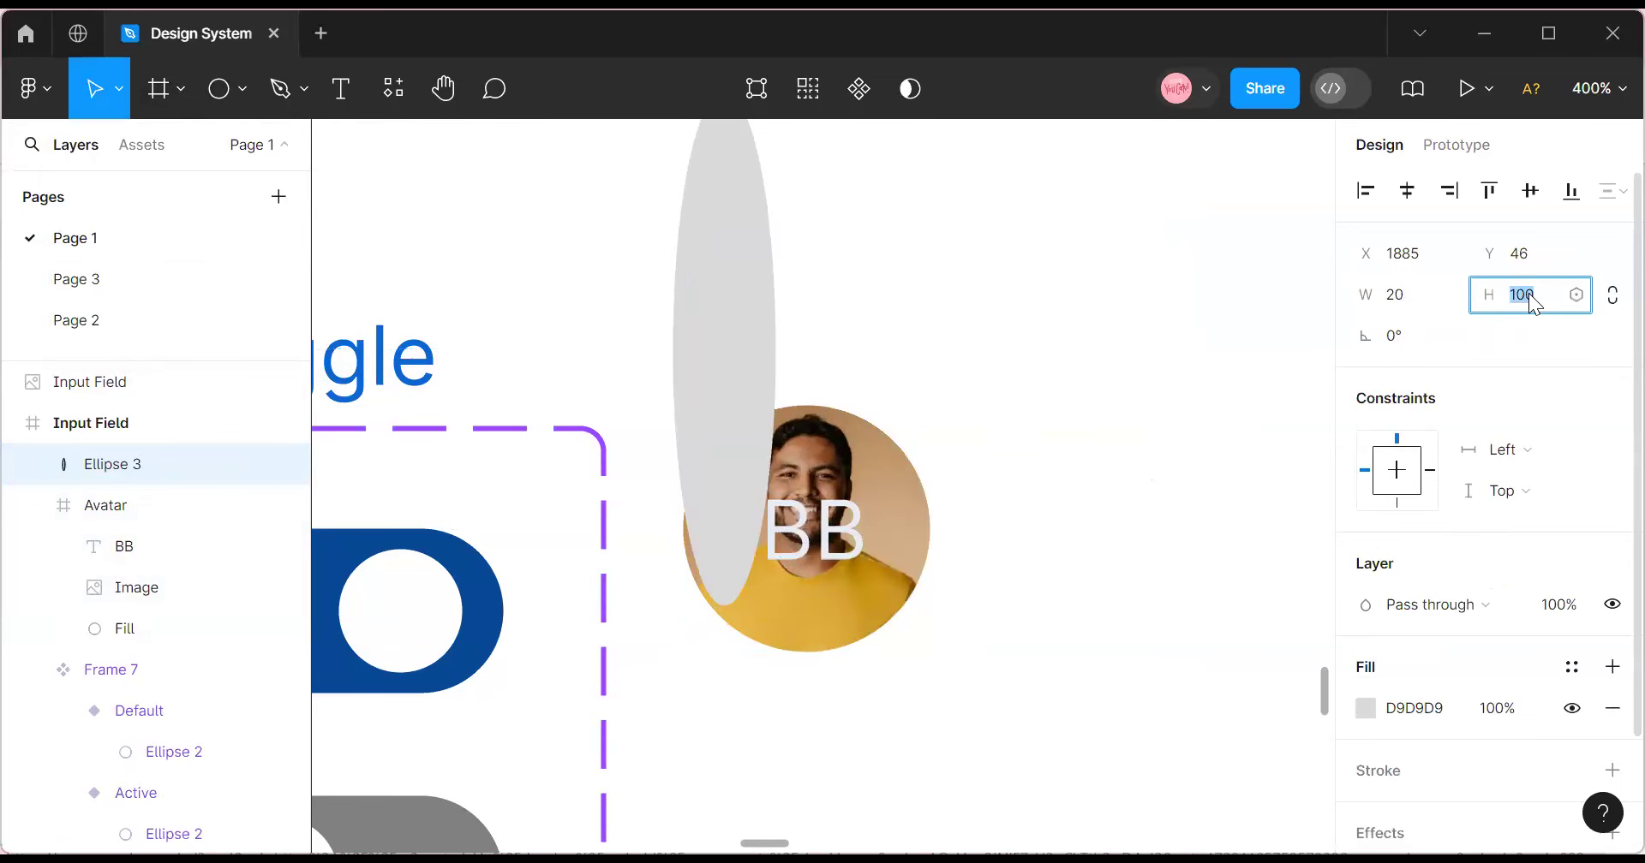
key(Return)
drag(757, 183, 1011, 673)
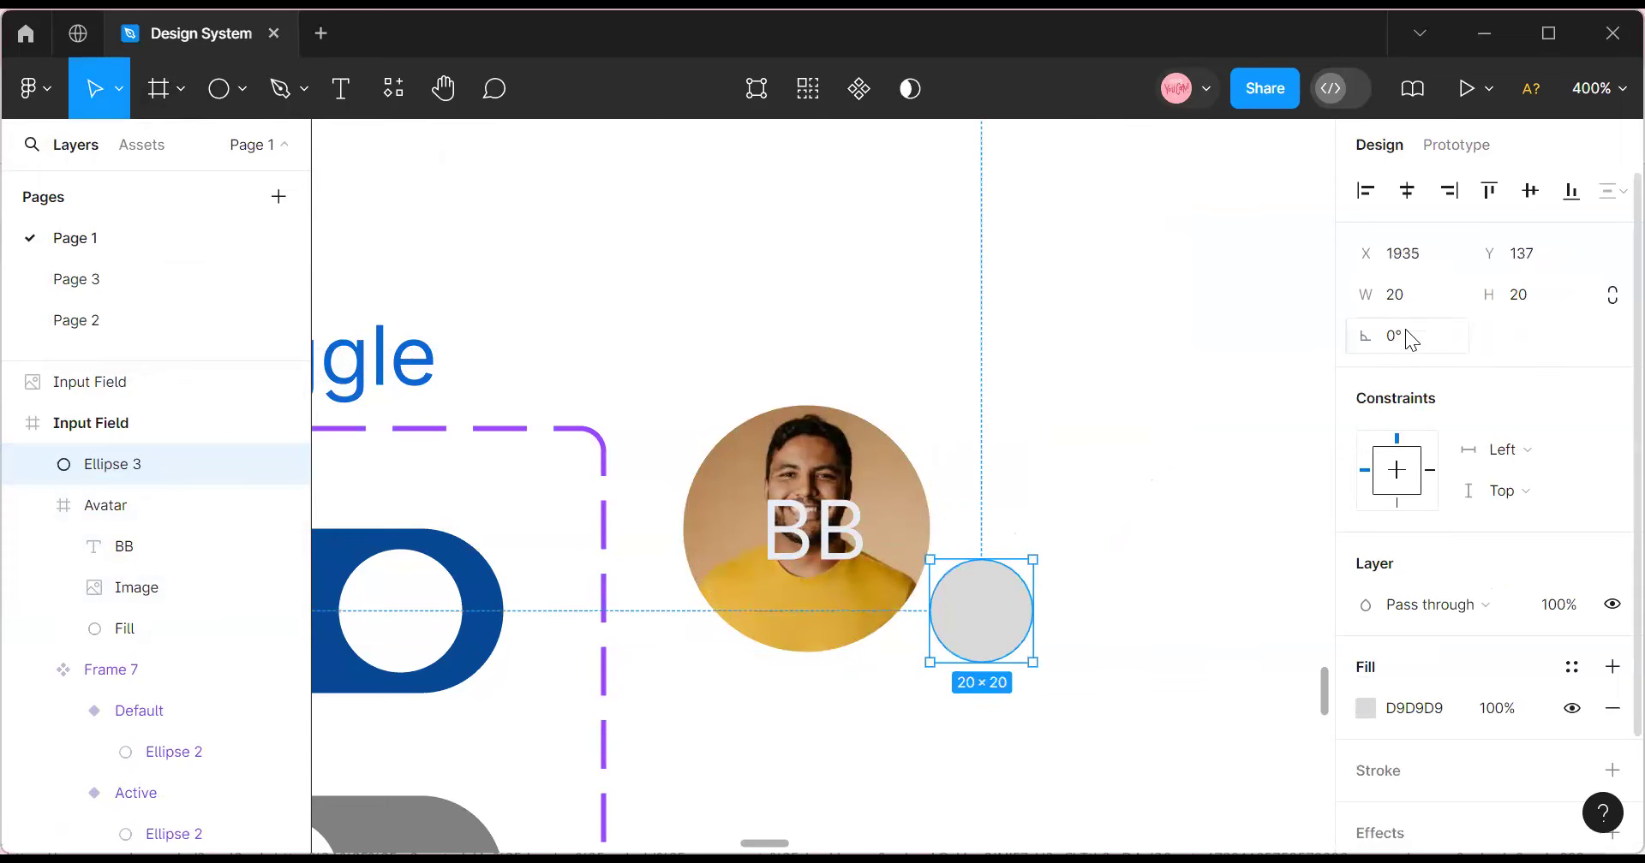
Shrink the circle to 8×8 and place it in the Avatar frame's bottom-right corner.
click(1418, 310)
text(10)
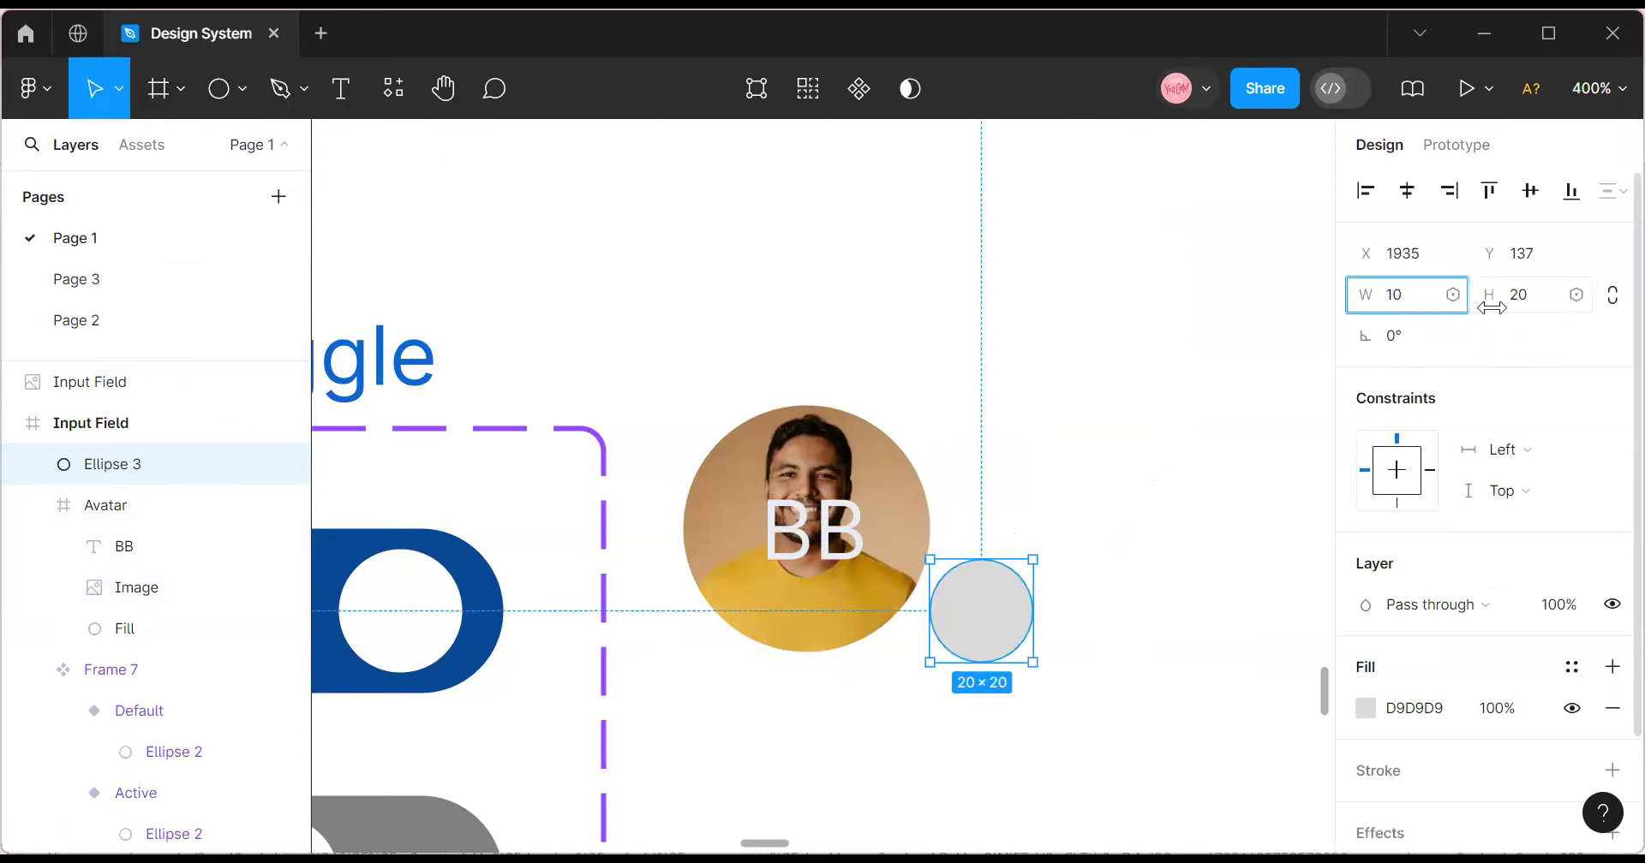
click(1537, 305)
key(Return)
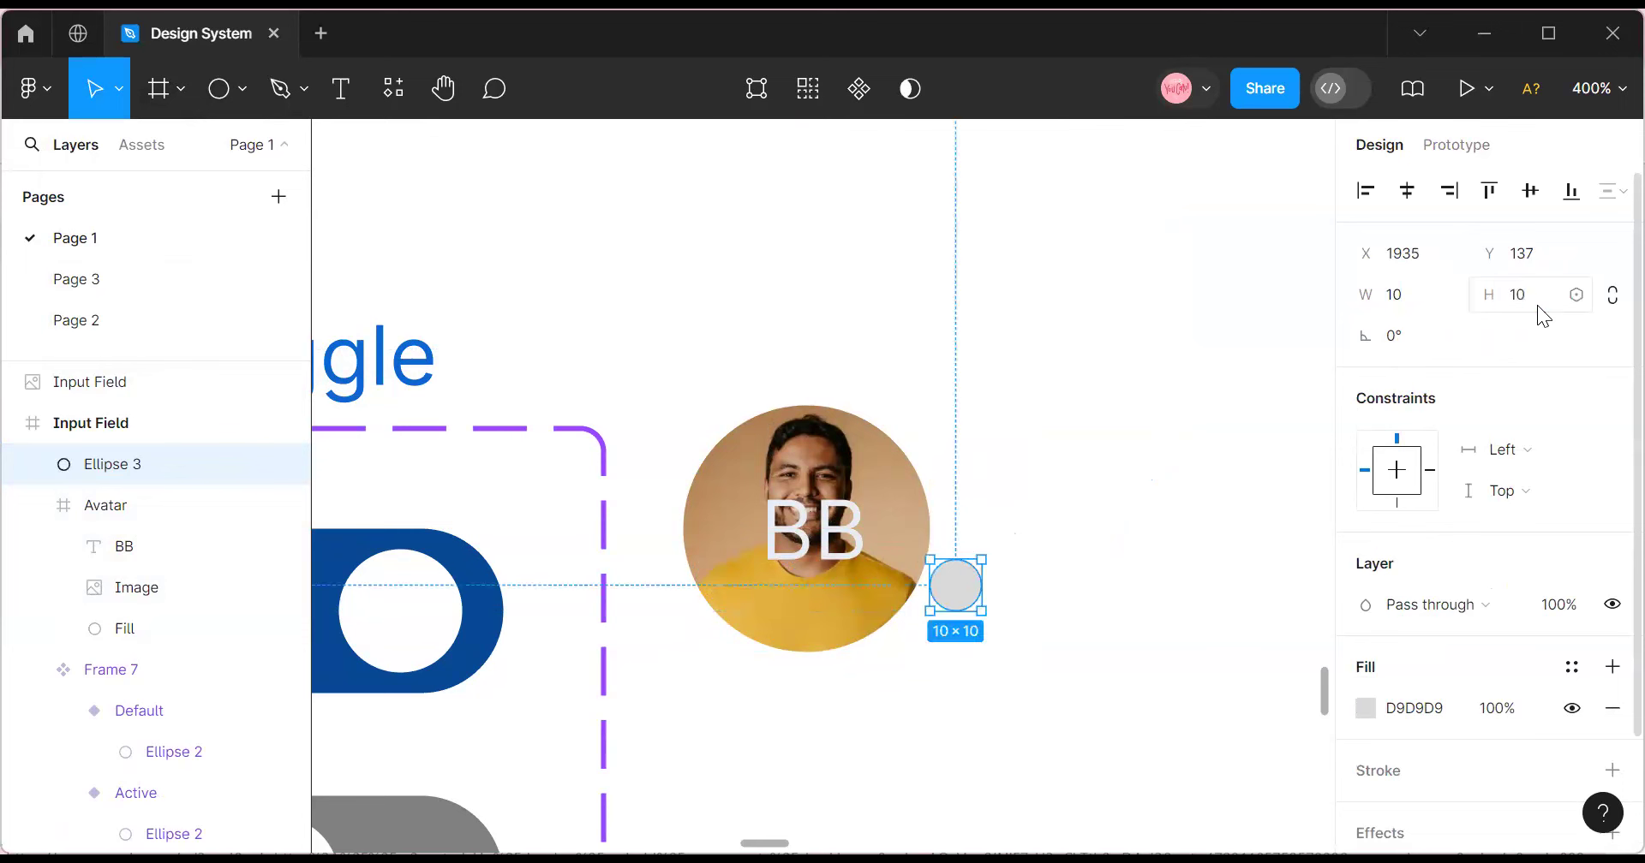
click(1414, 294)
text(8)
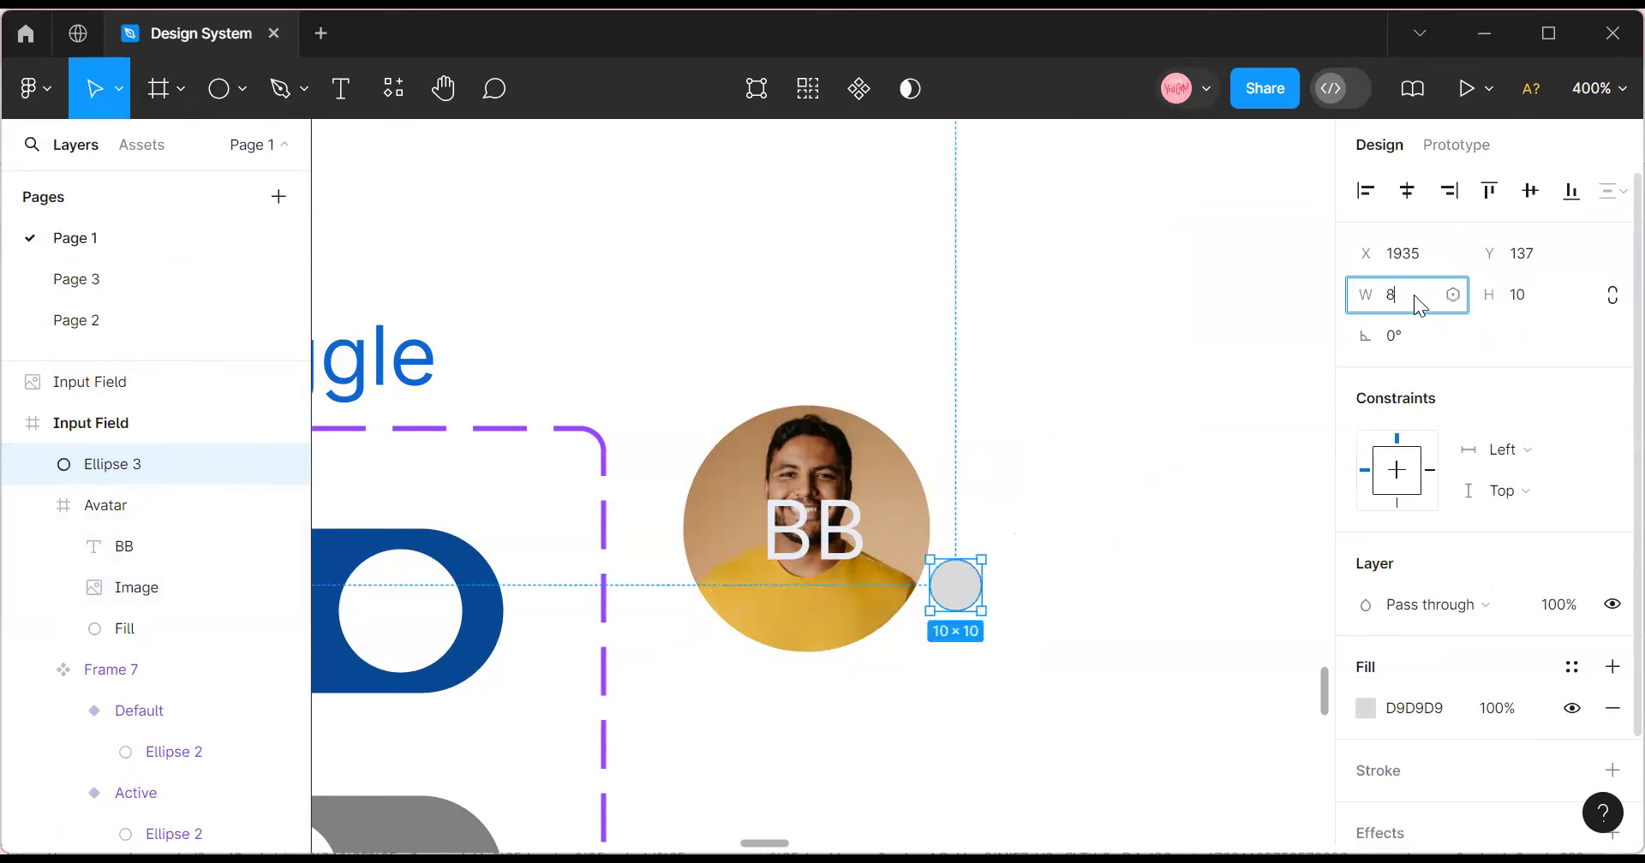
click(1523, 300)
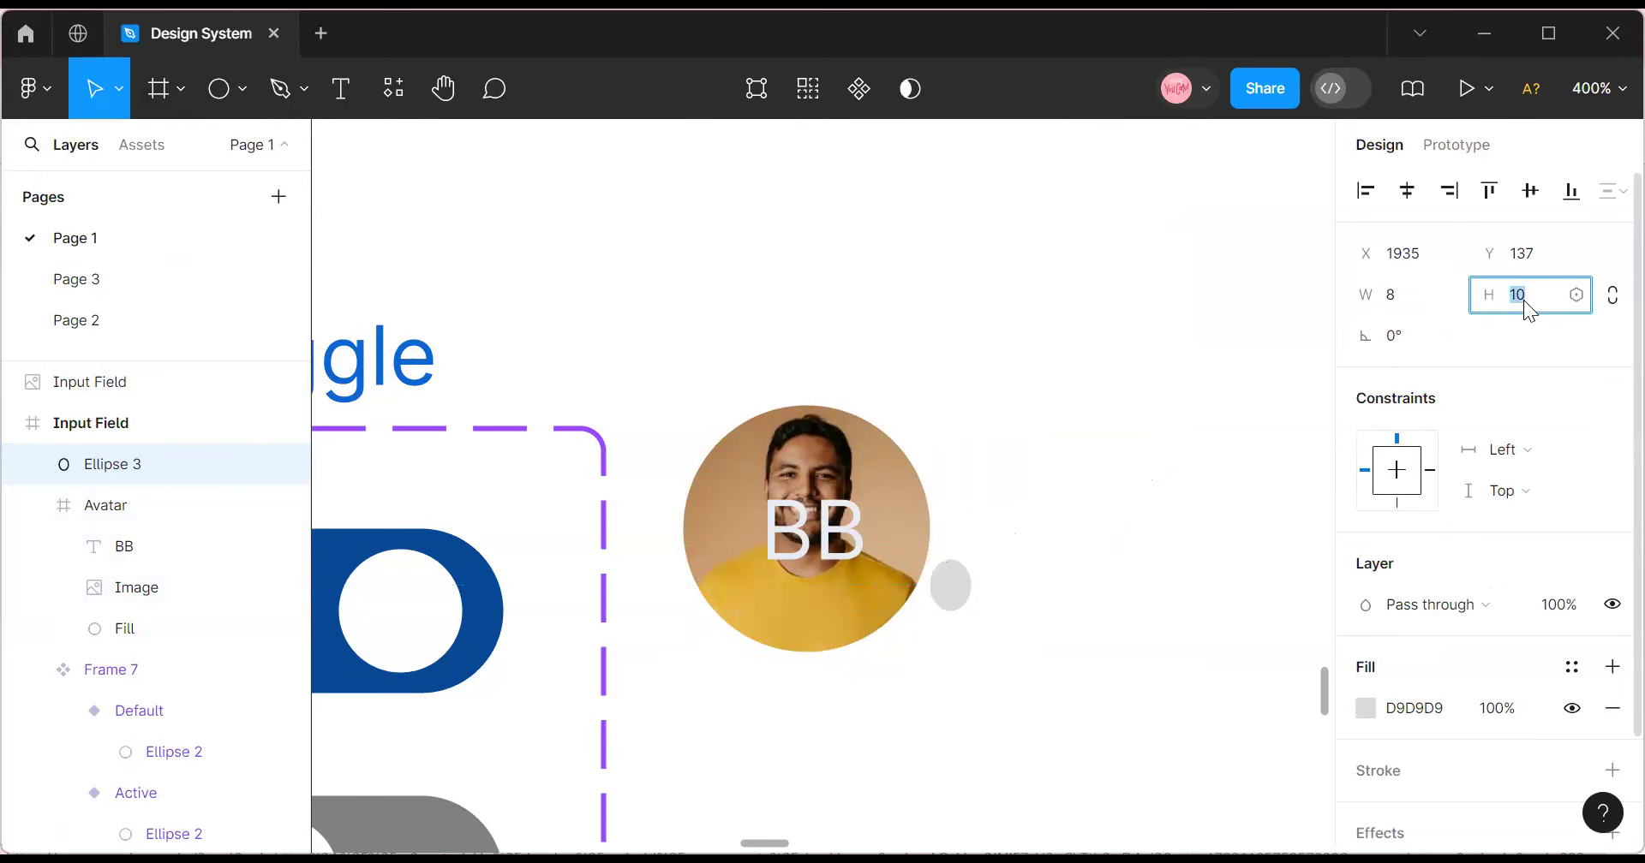
text(8)
click(983, 633)
drag(942, 593, 892, 631)
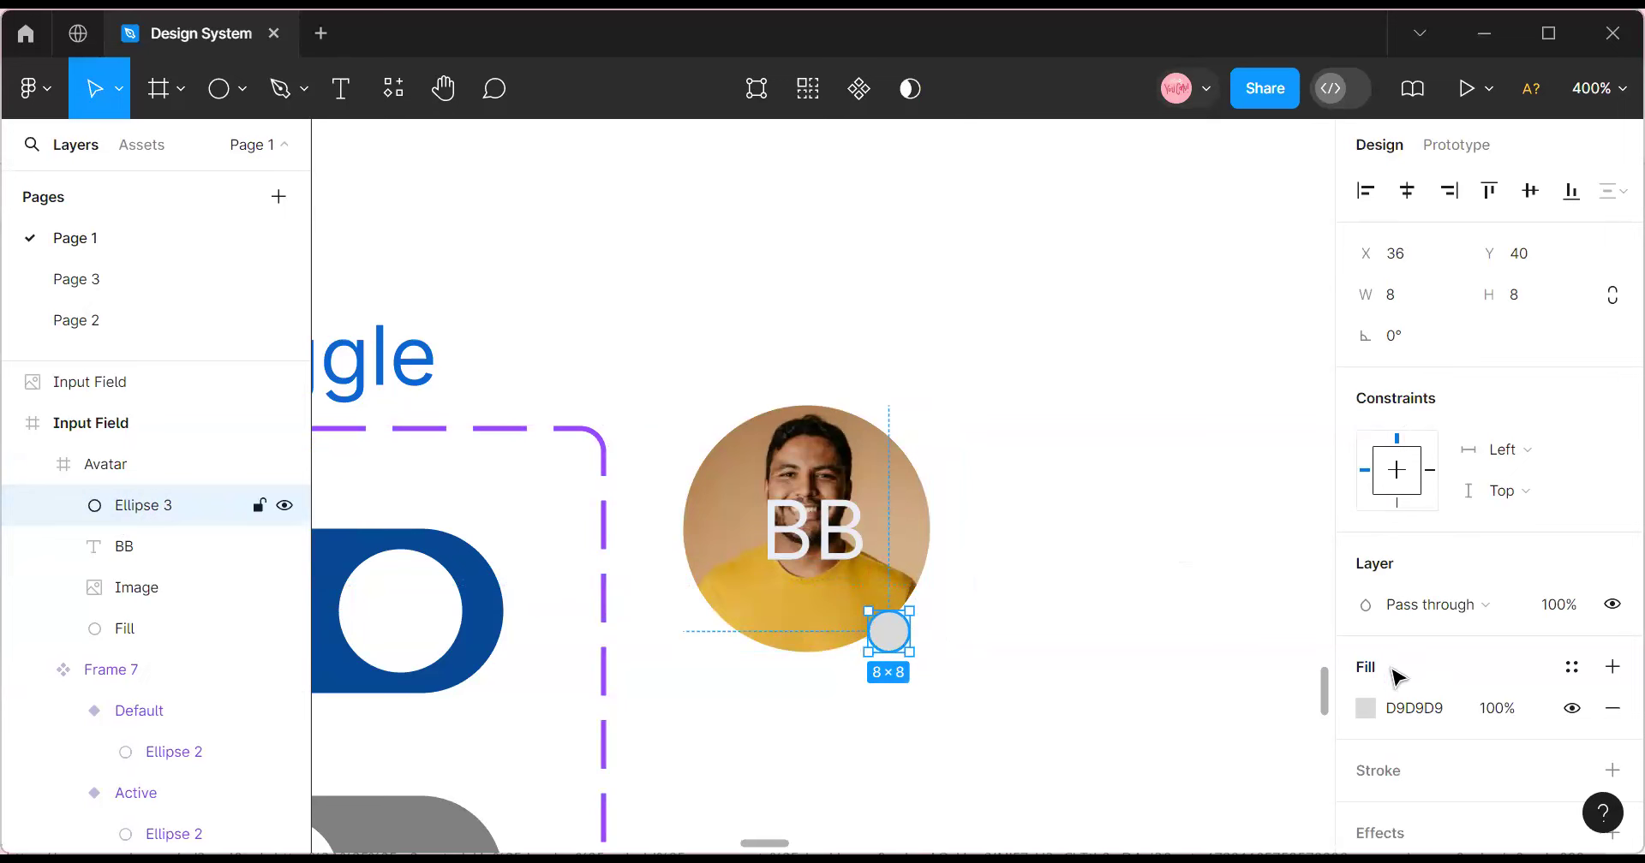
Fill the small dot with the Success colour style, removing the extra dark fill.
click(1611, 667)
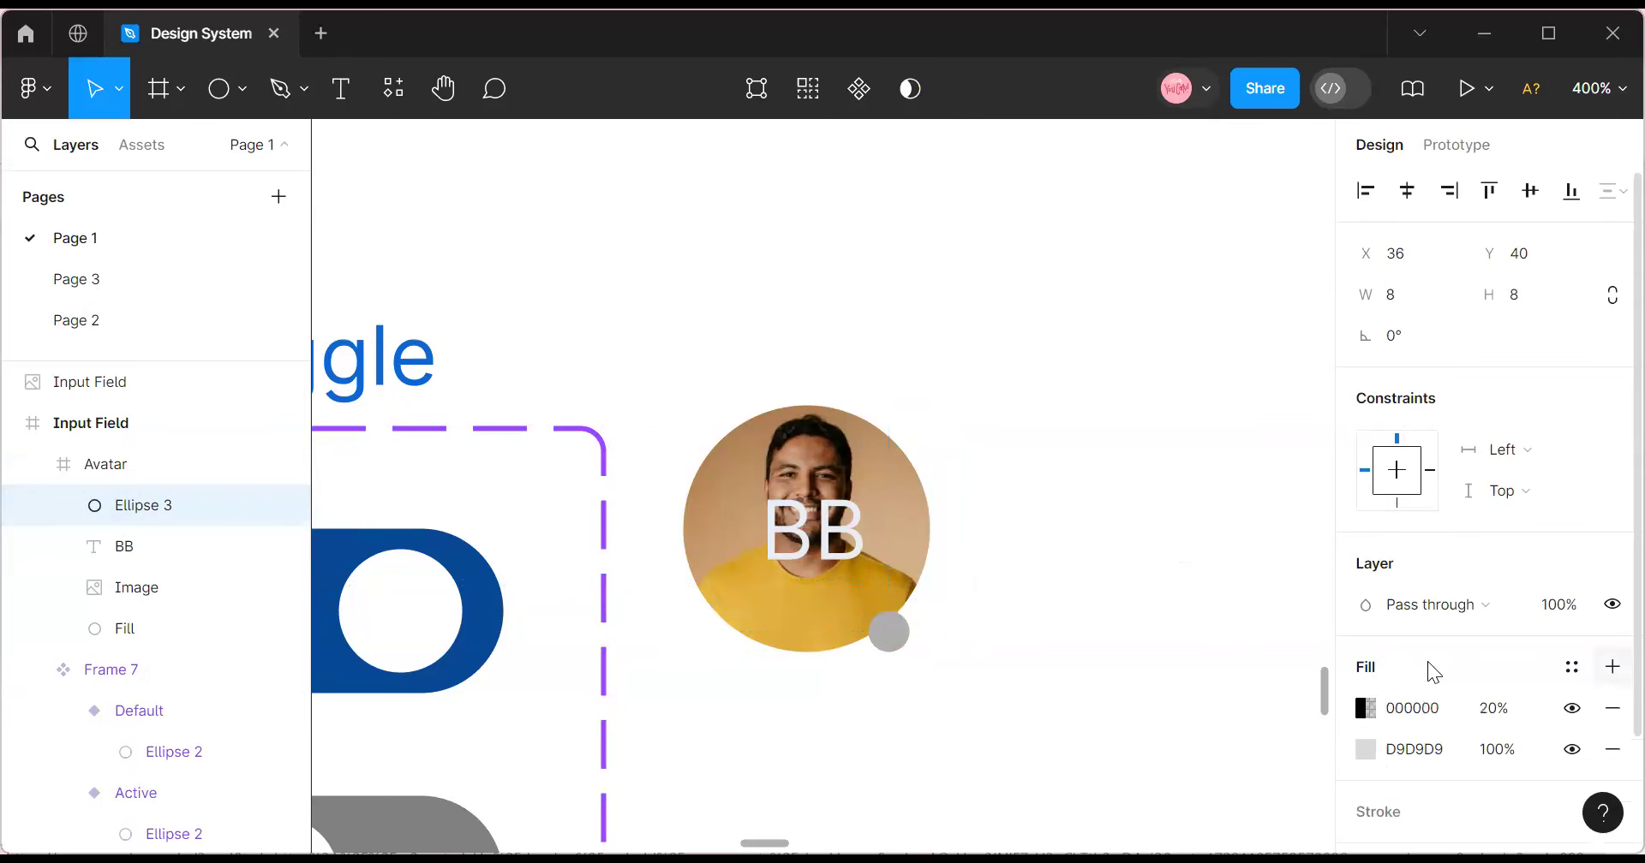
click(1571, 667)
scroll(1187, 625, up, 5)
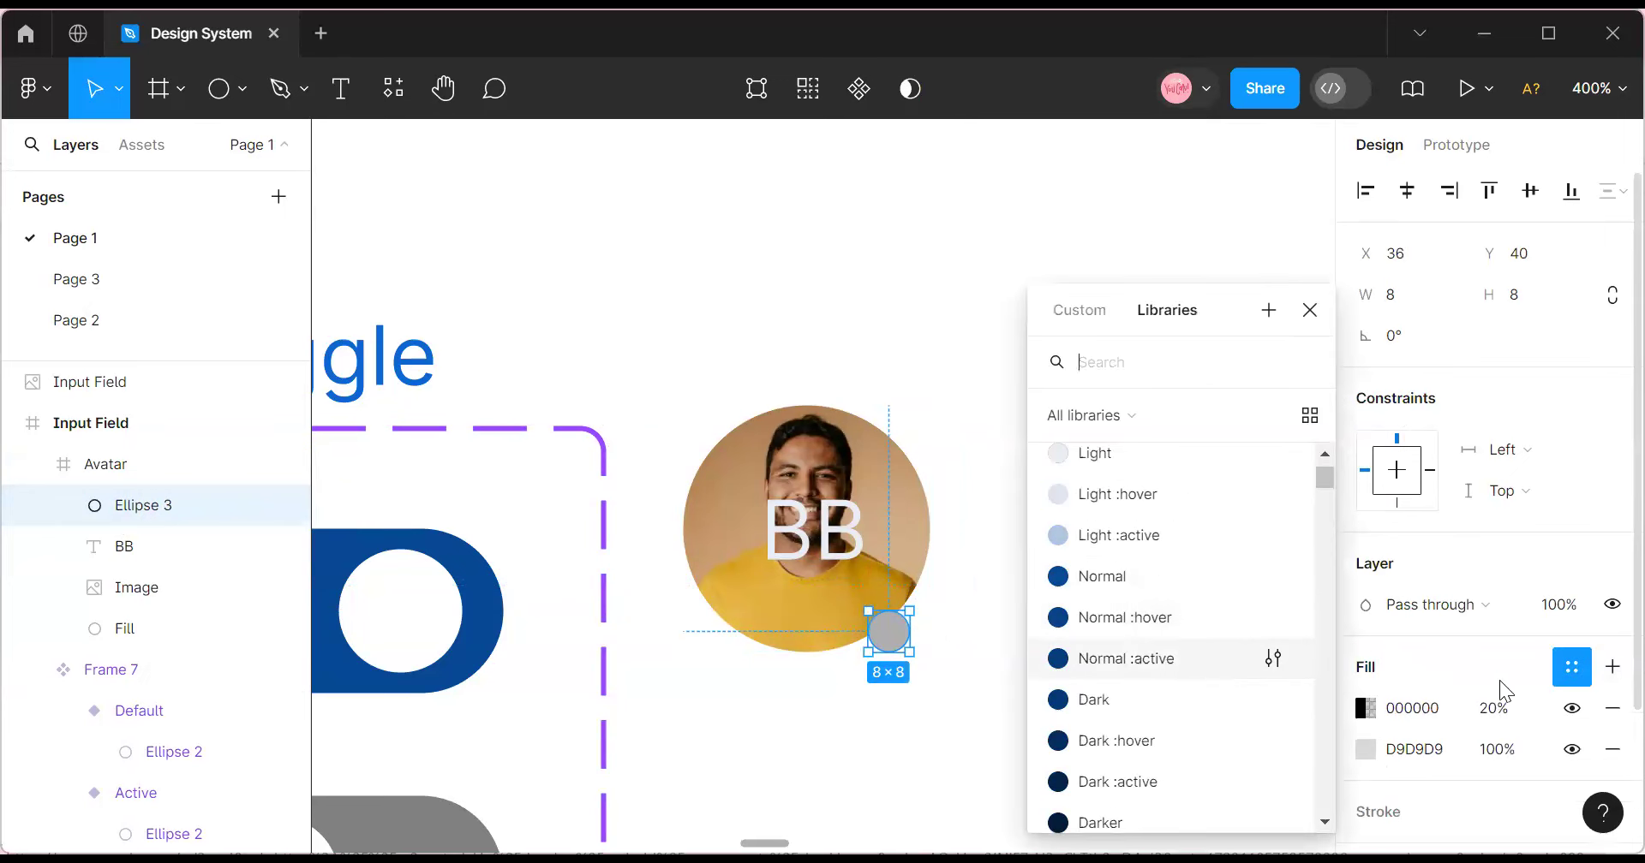
click(1611, 708)
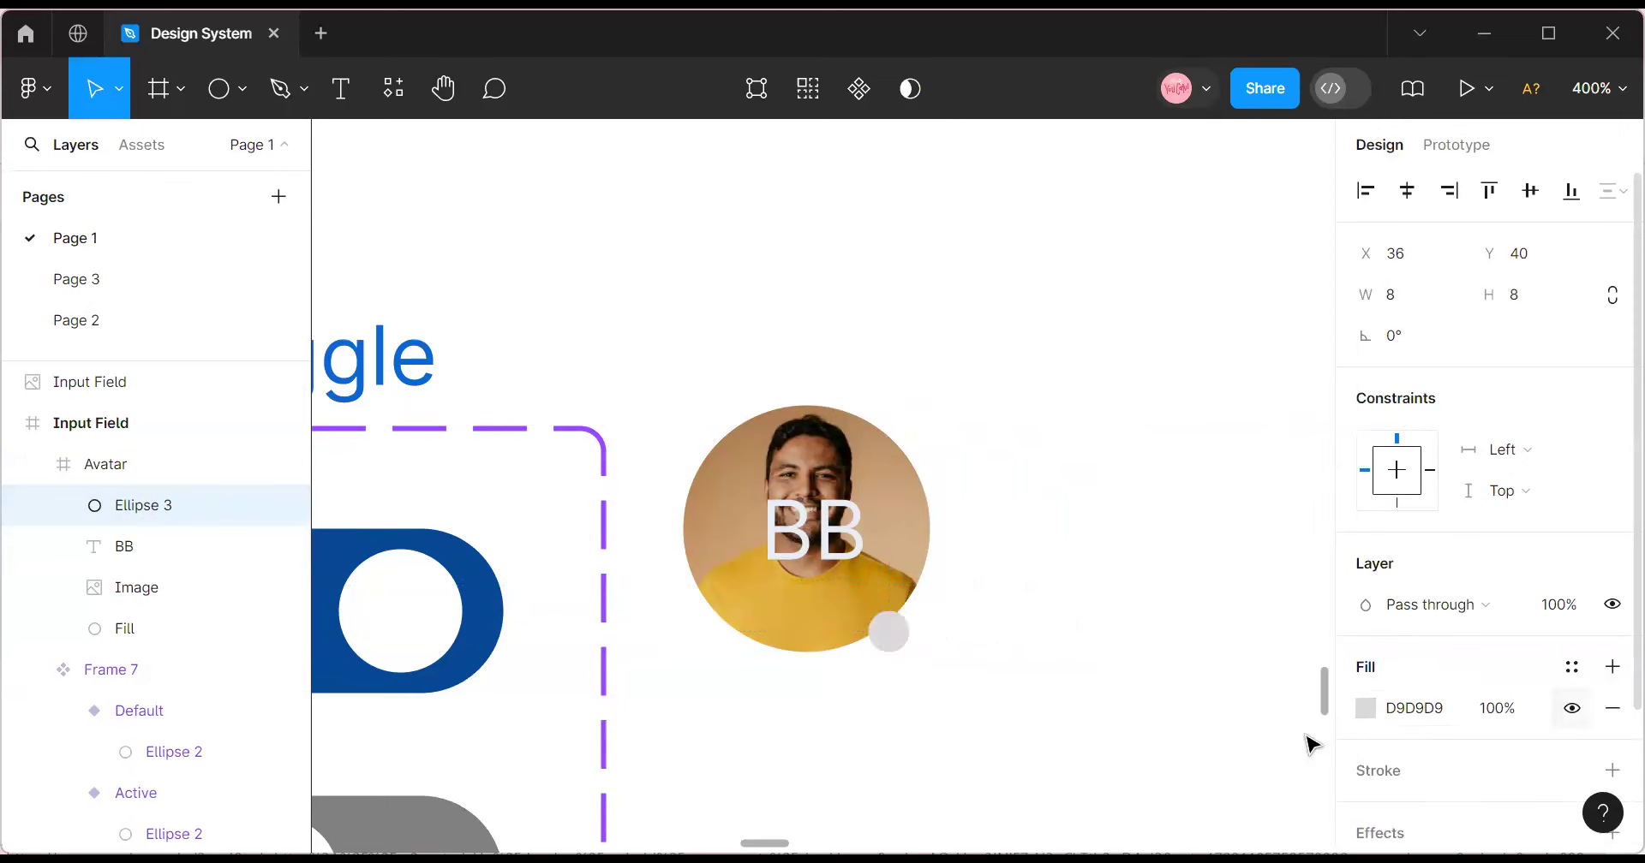
click(1571, 667)
scroll(1145, 662, down, 5)
scroll(1132, 555, up, 2)
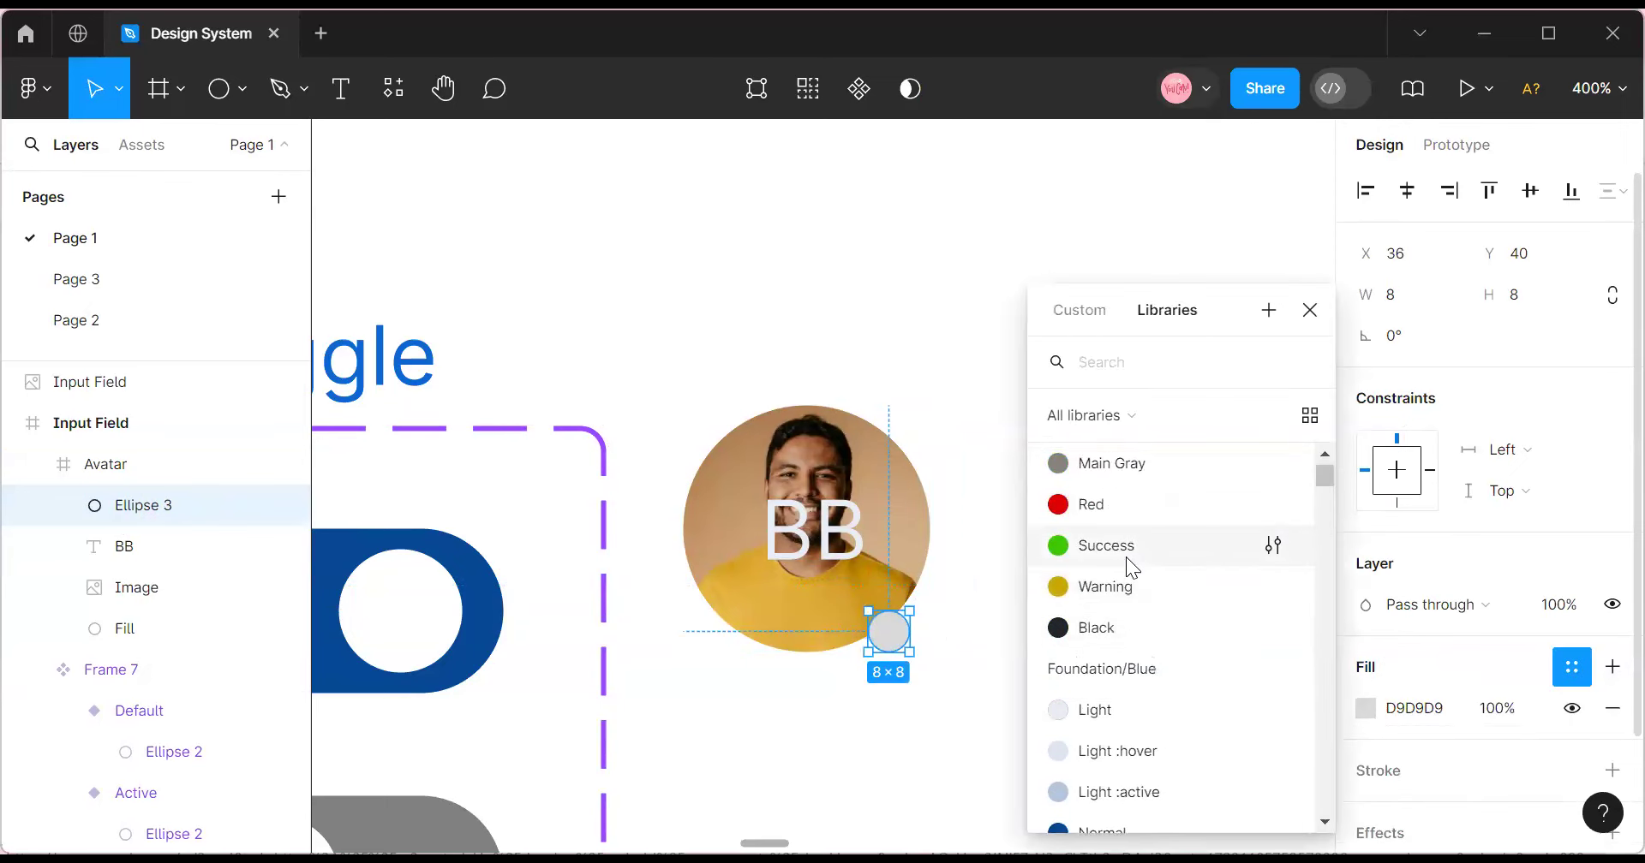
click(1126, 557)
Adjust the green dot's position in the avatar and rename its layer State.
click(1028, 651)
click(900, 638)
click(899, 638)
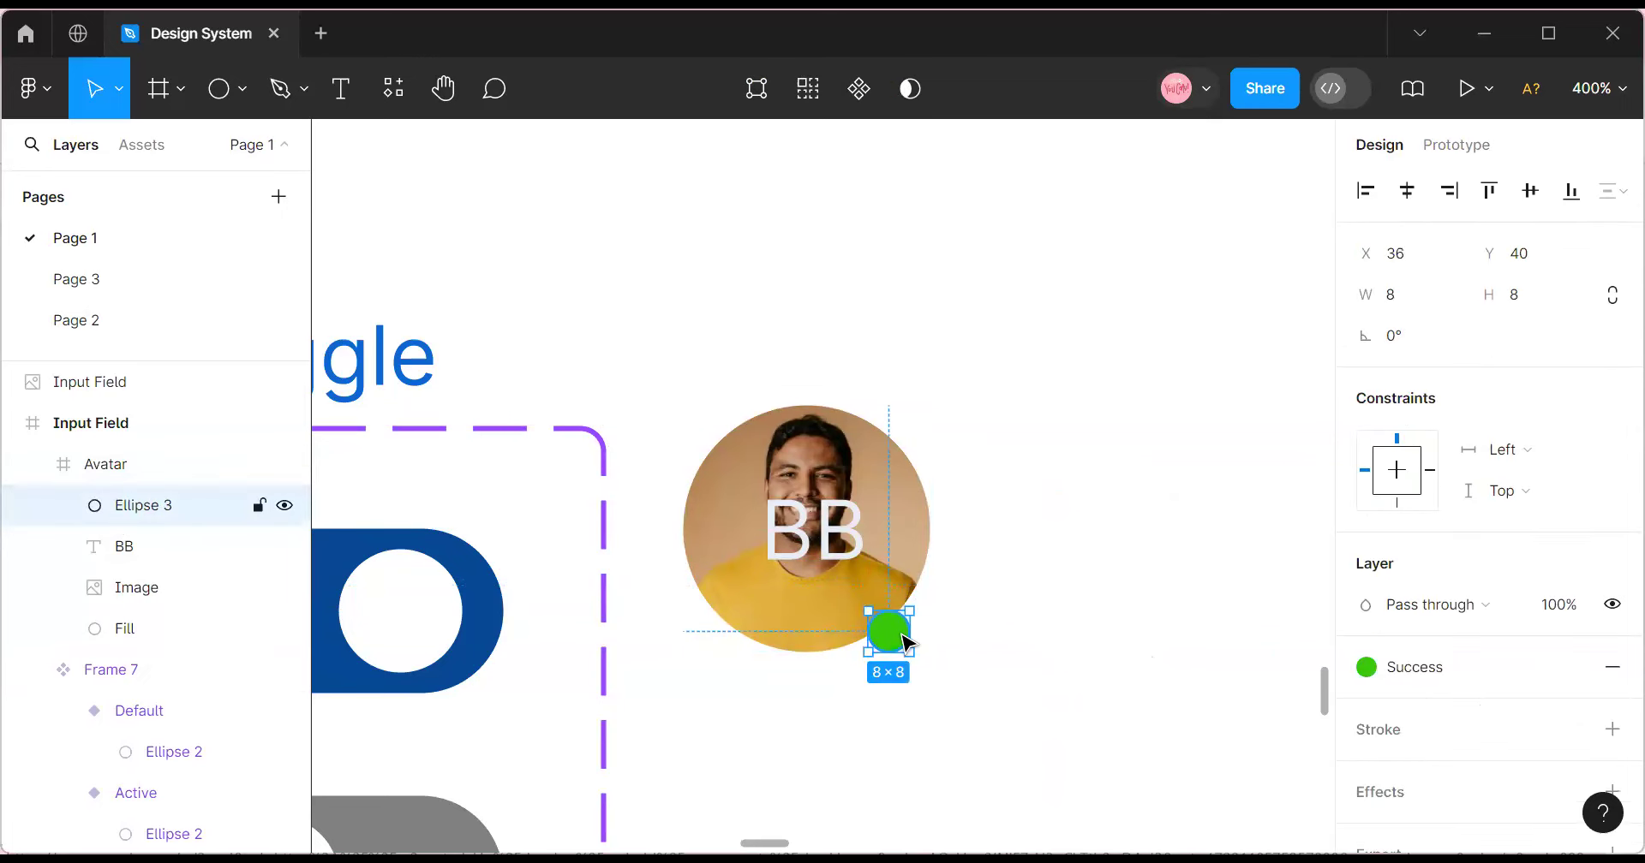
drag(899, 631, 904, 634)
click(1083, 624)
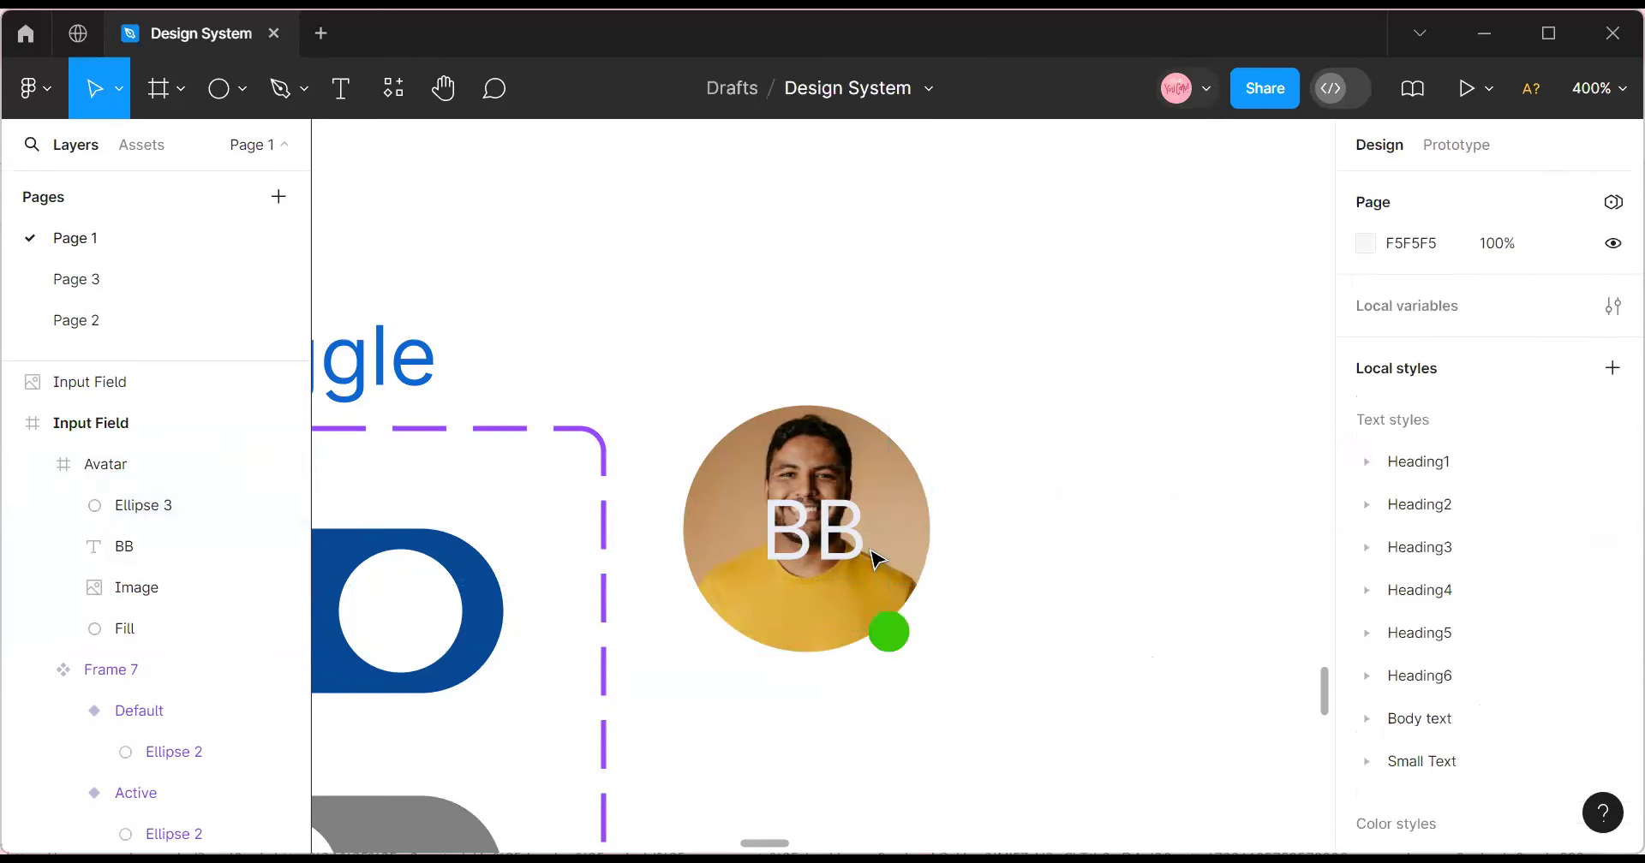
click(800, 437)
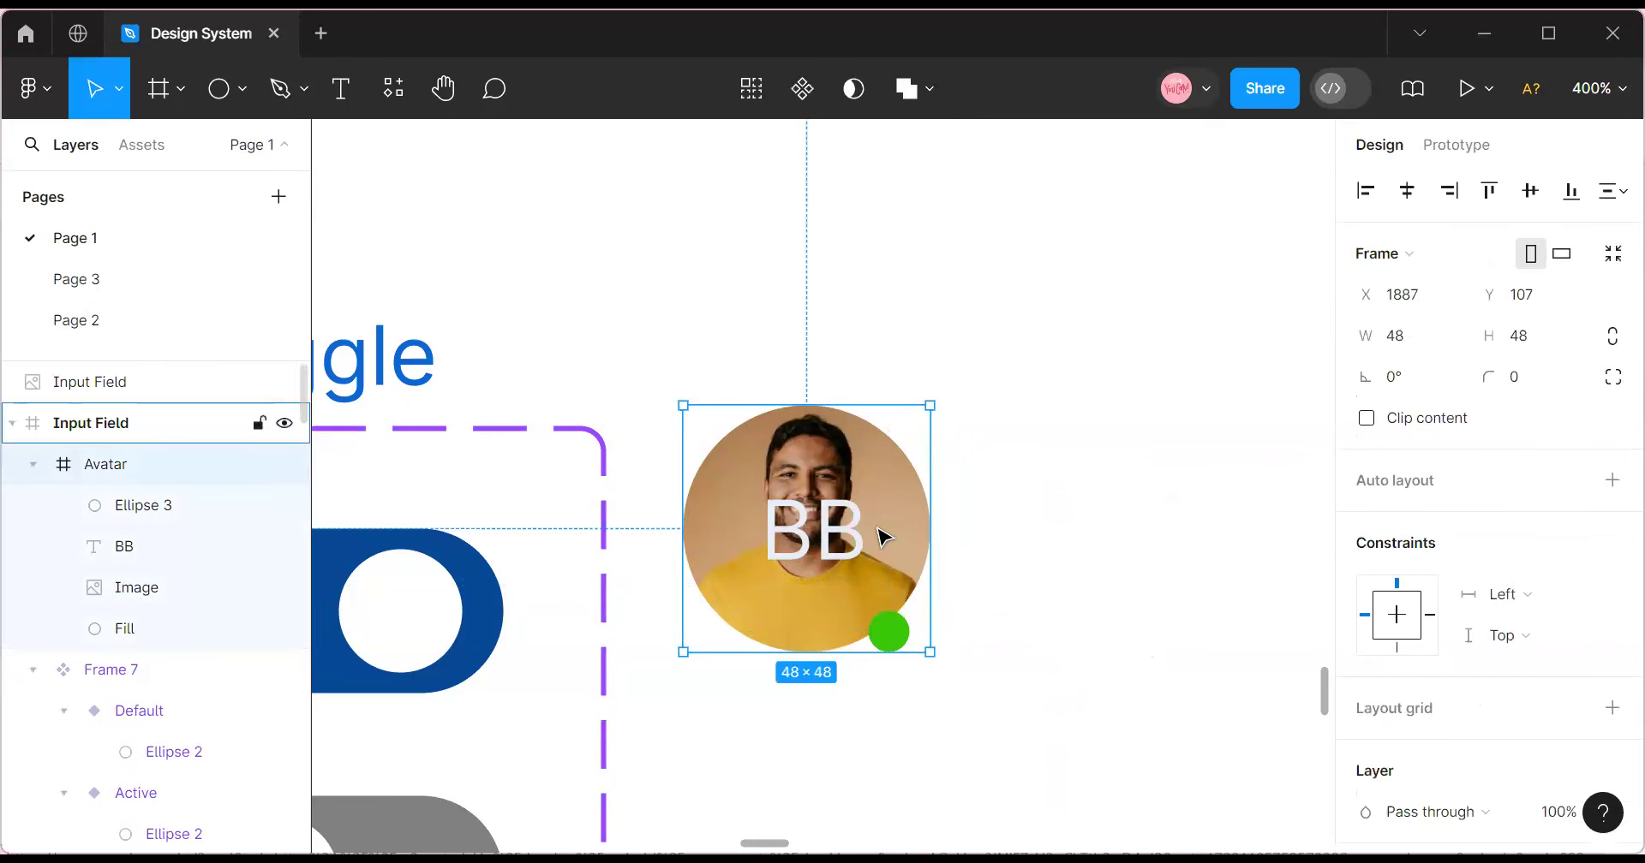
double_click(131, 505)
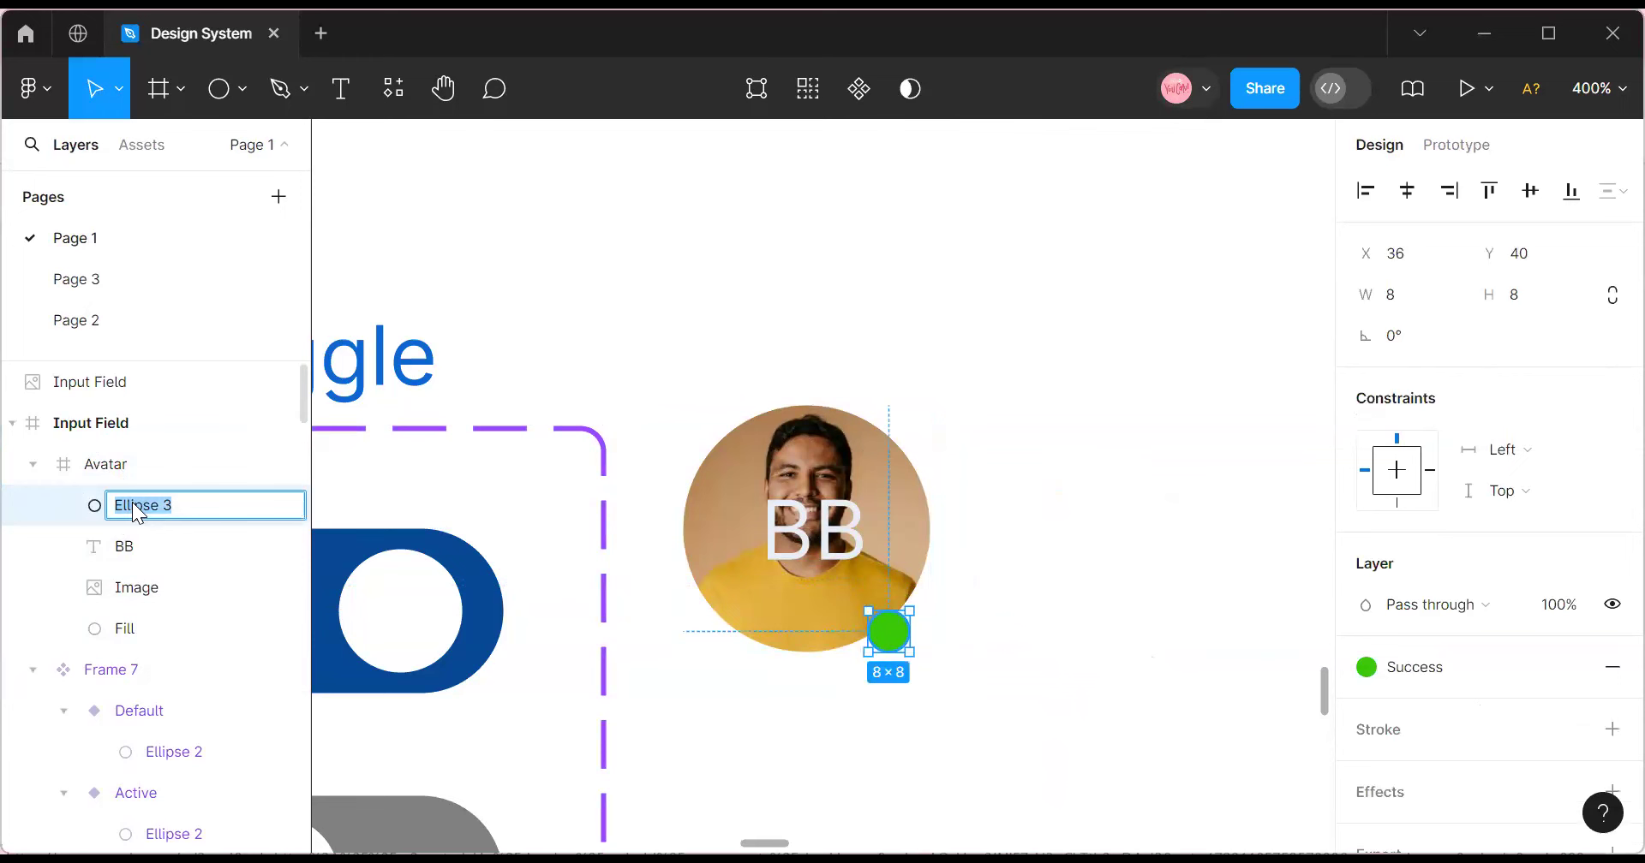
text(State)
click(659, 708)
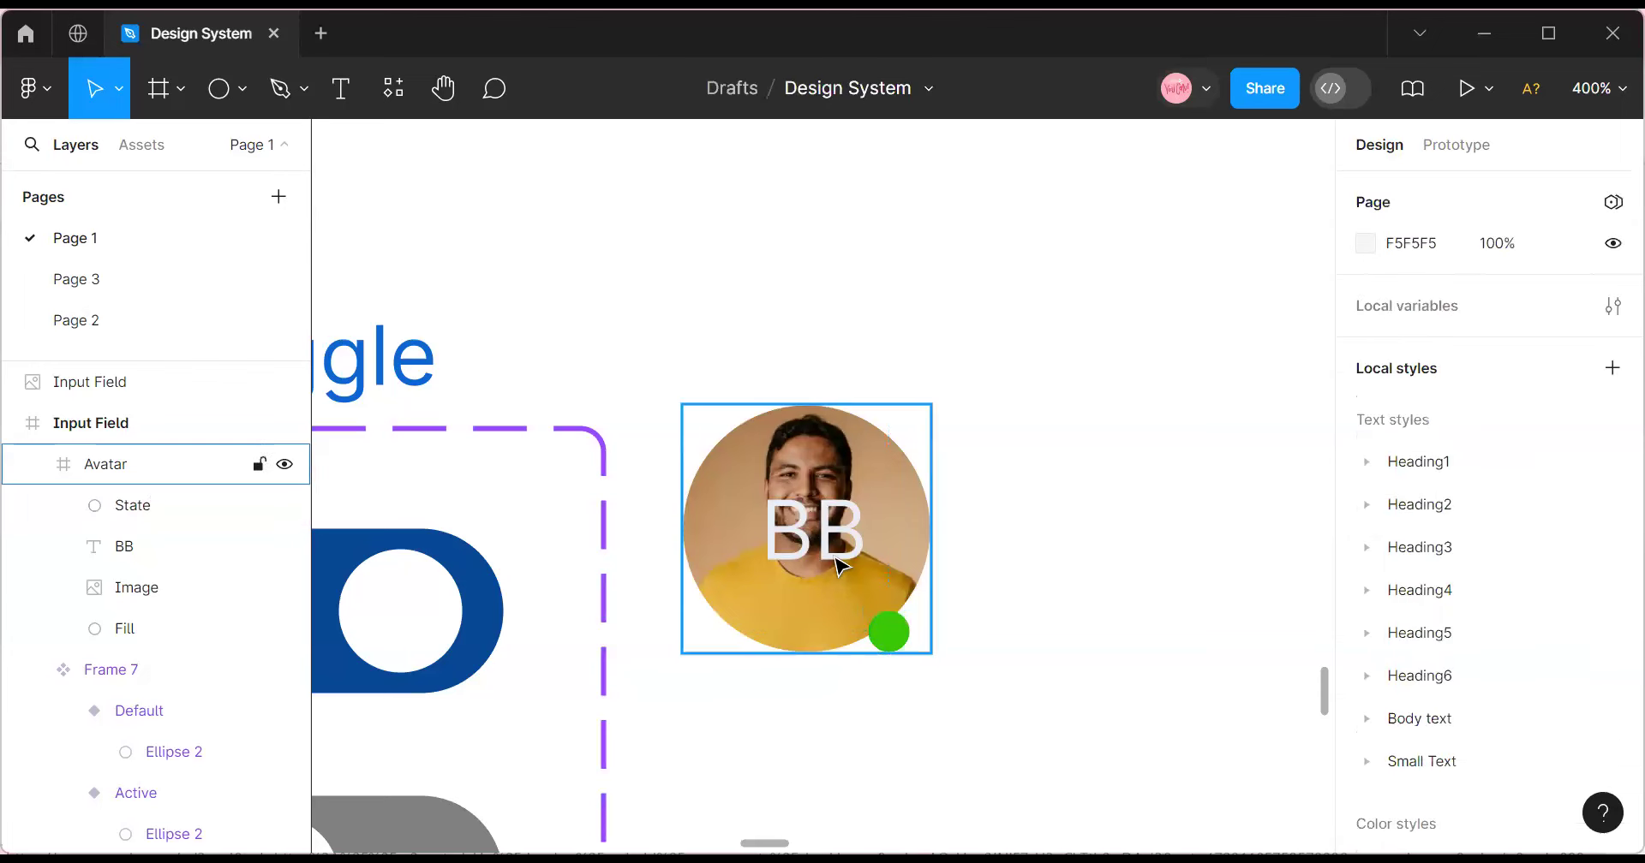
Check the State dot's spacing, then convert the Avatar frame into a component.
click(843, 562)
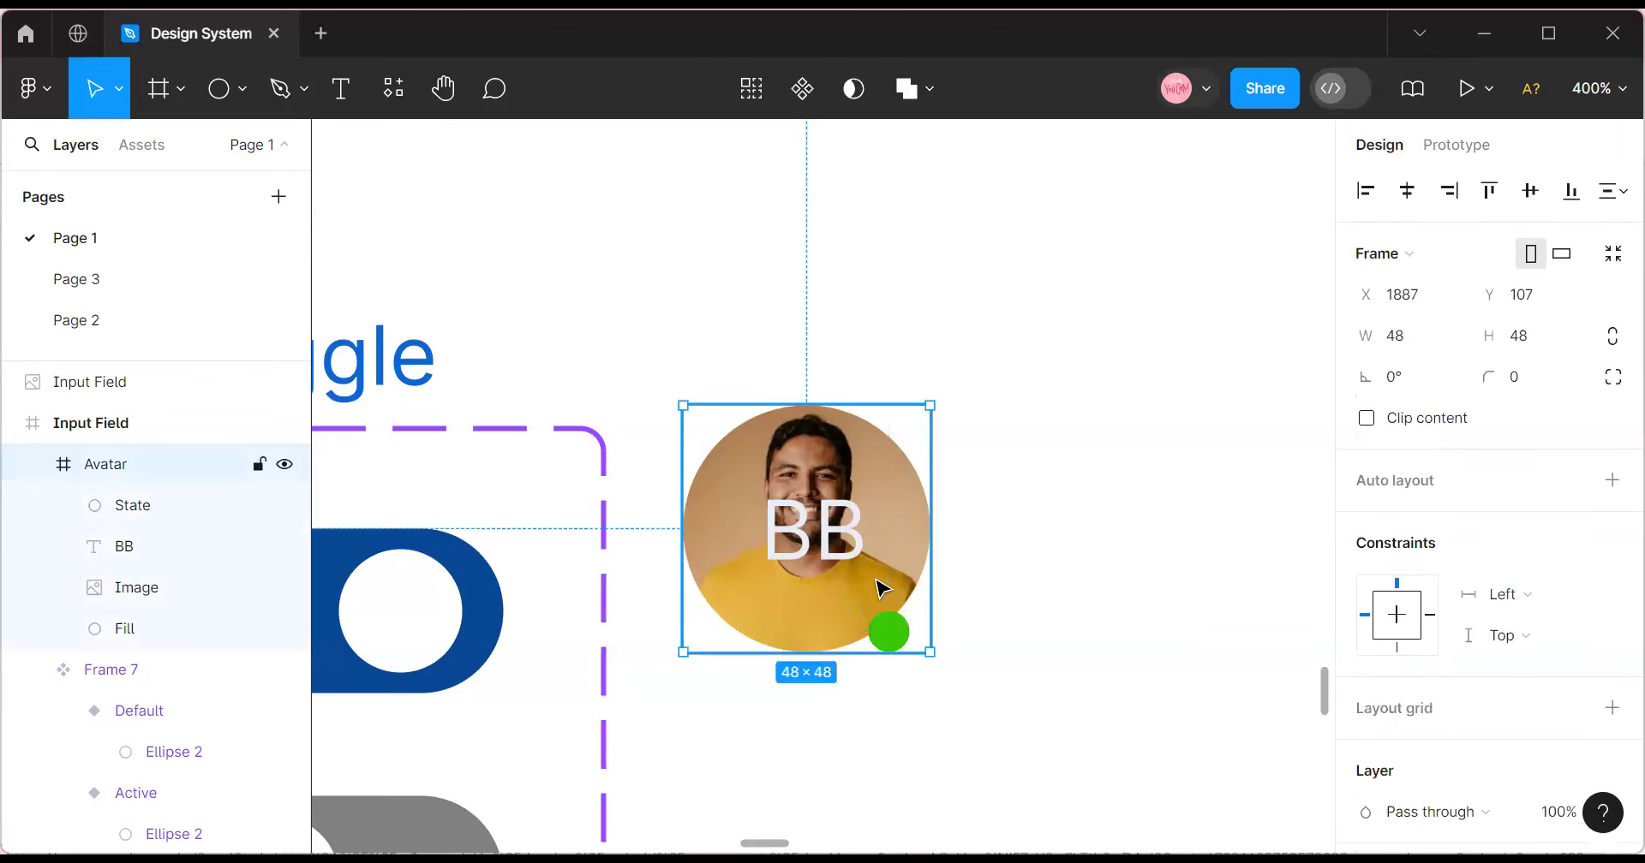
click(899, 632)
key(alt)
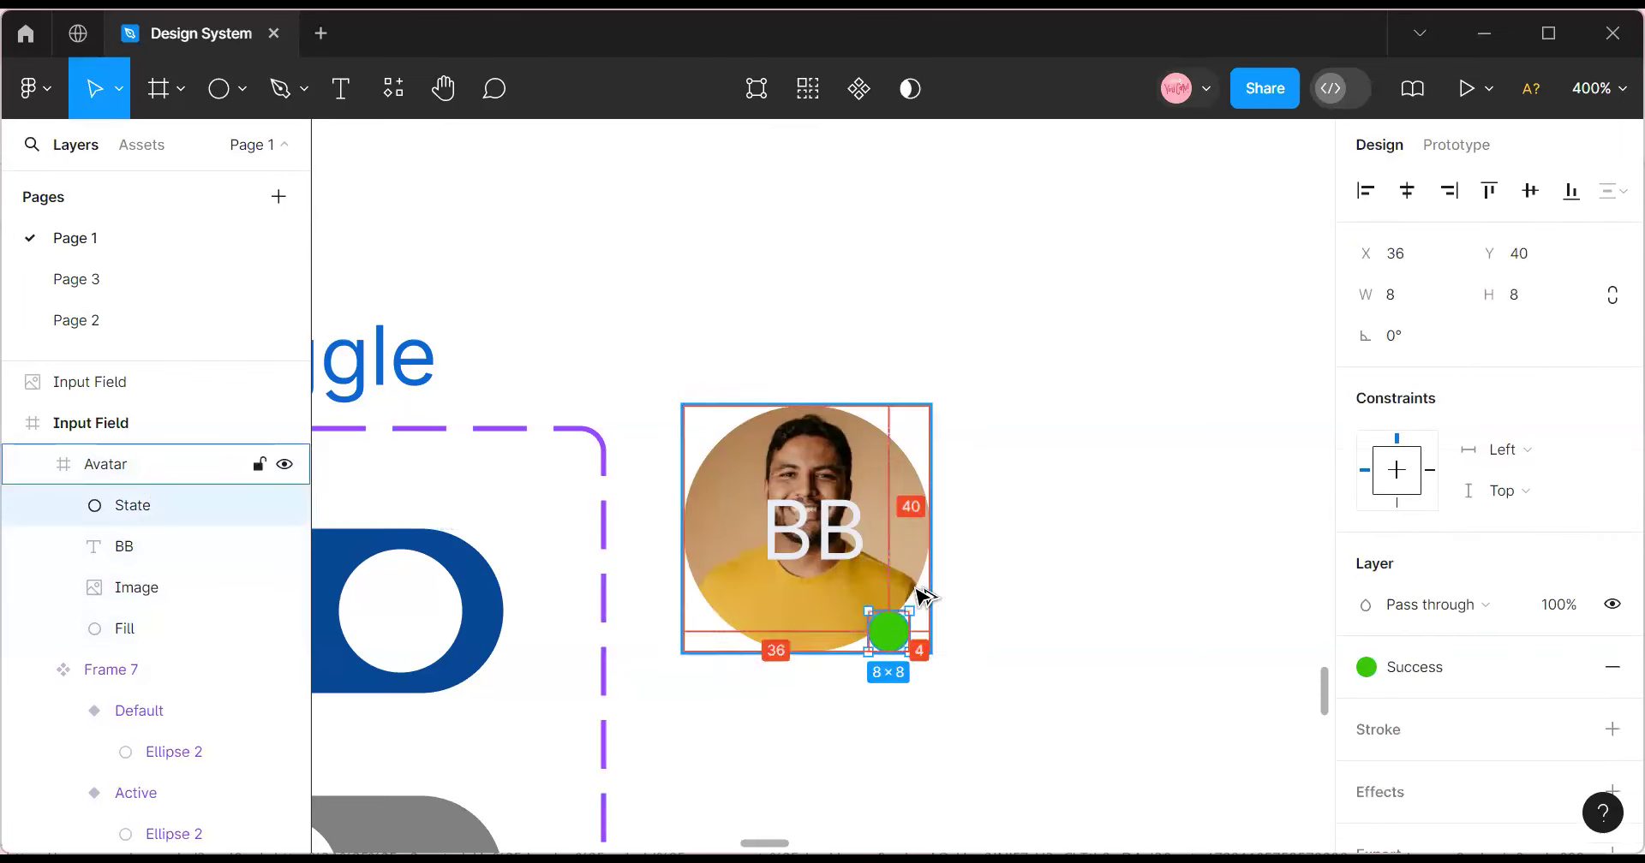
click(985, 543)
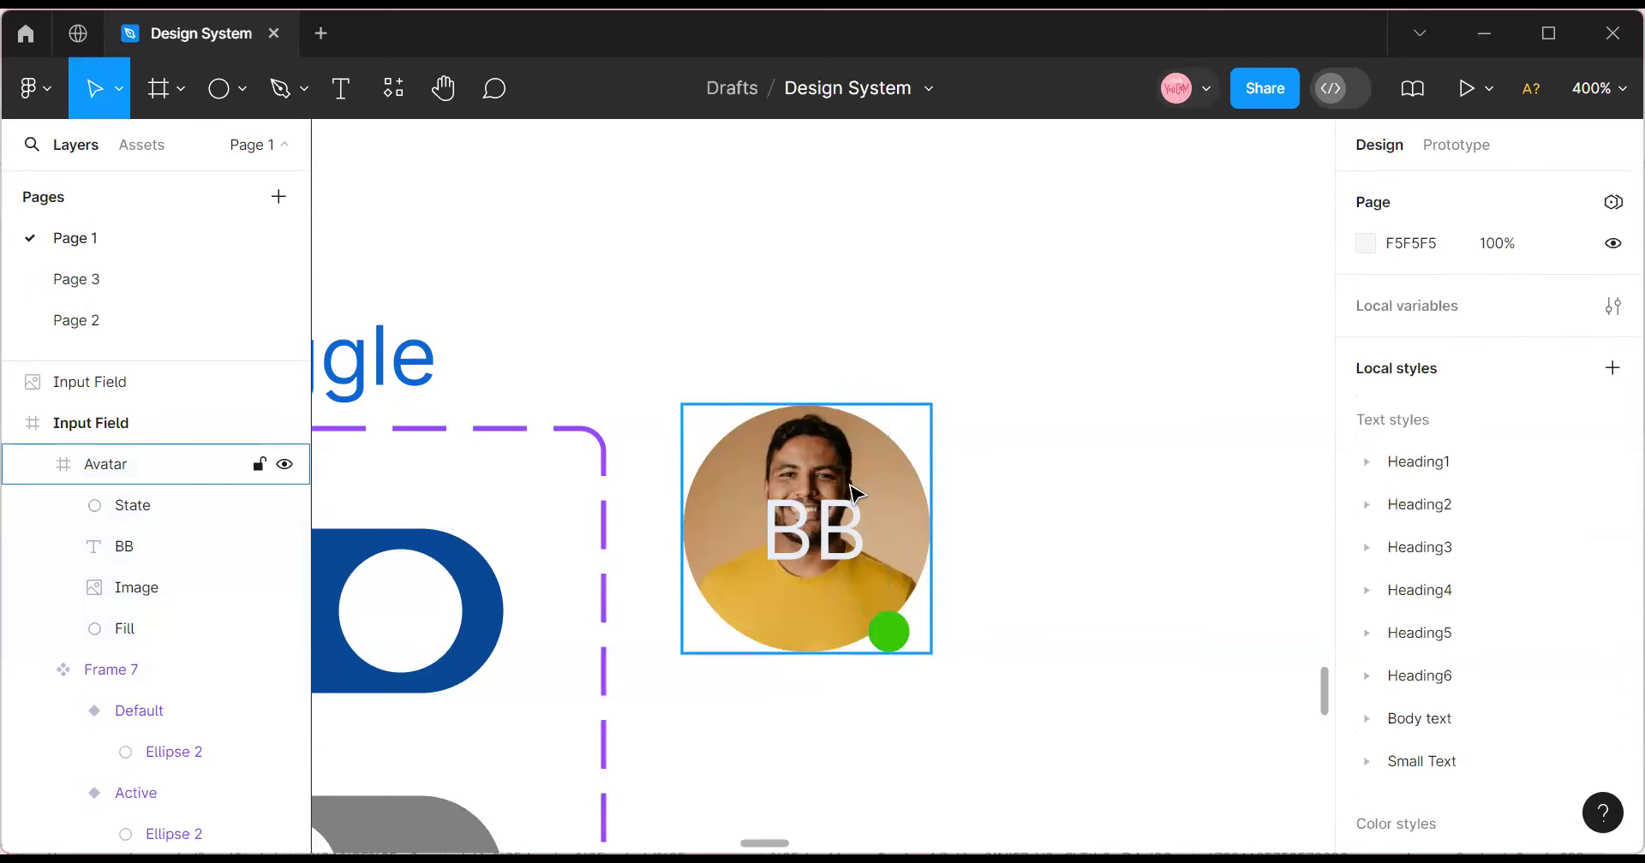
click(865, 502)
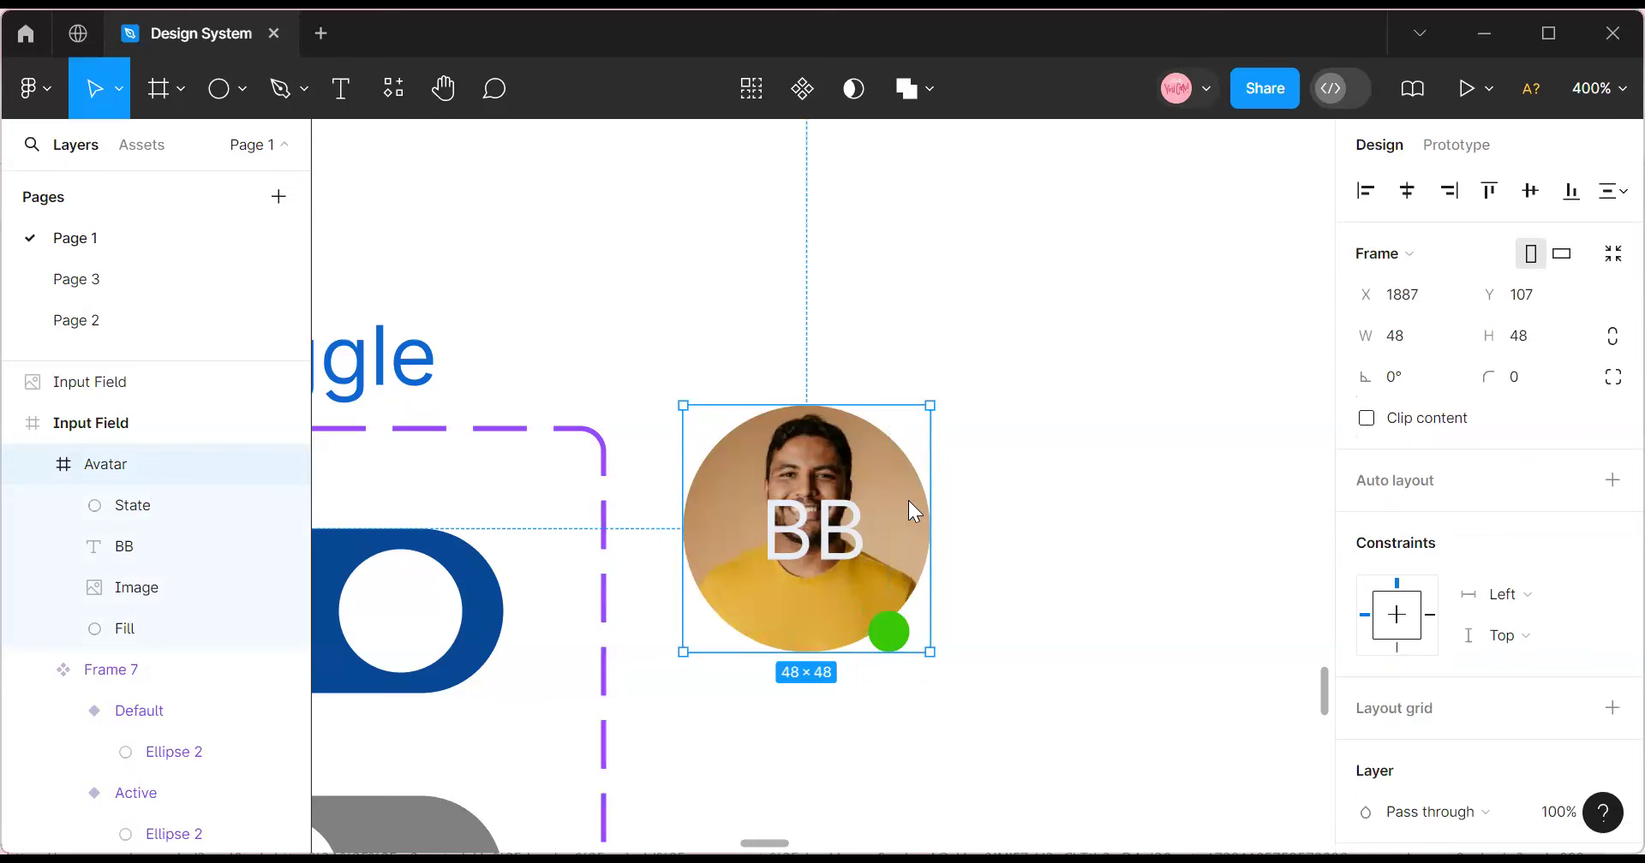
click(802, 89)
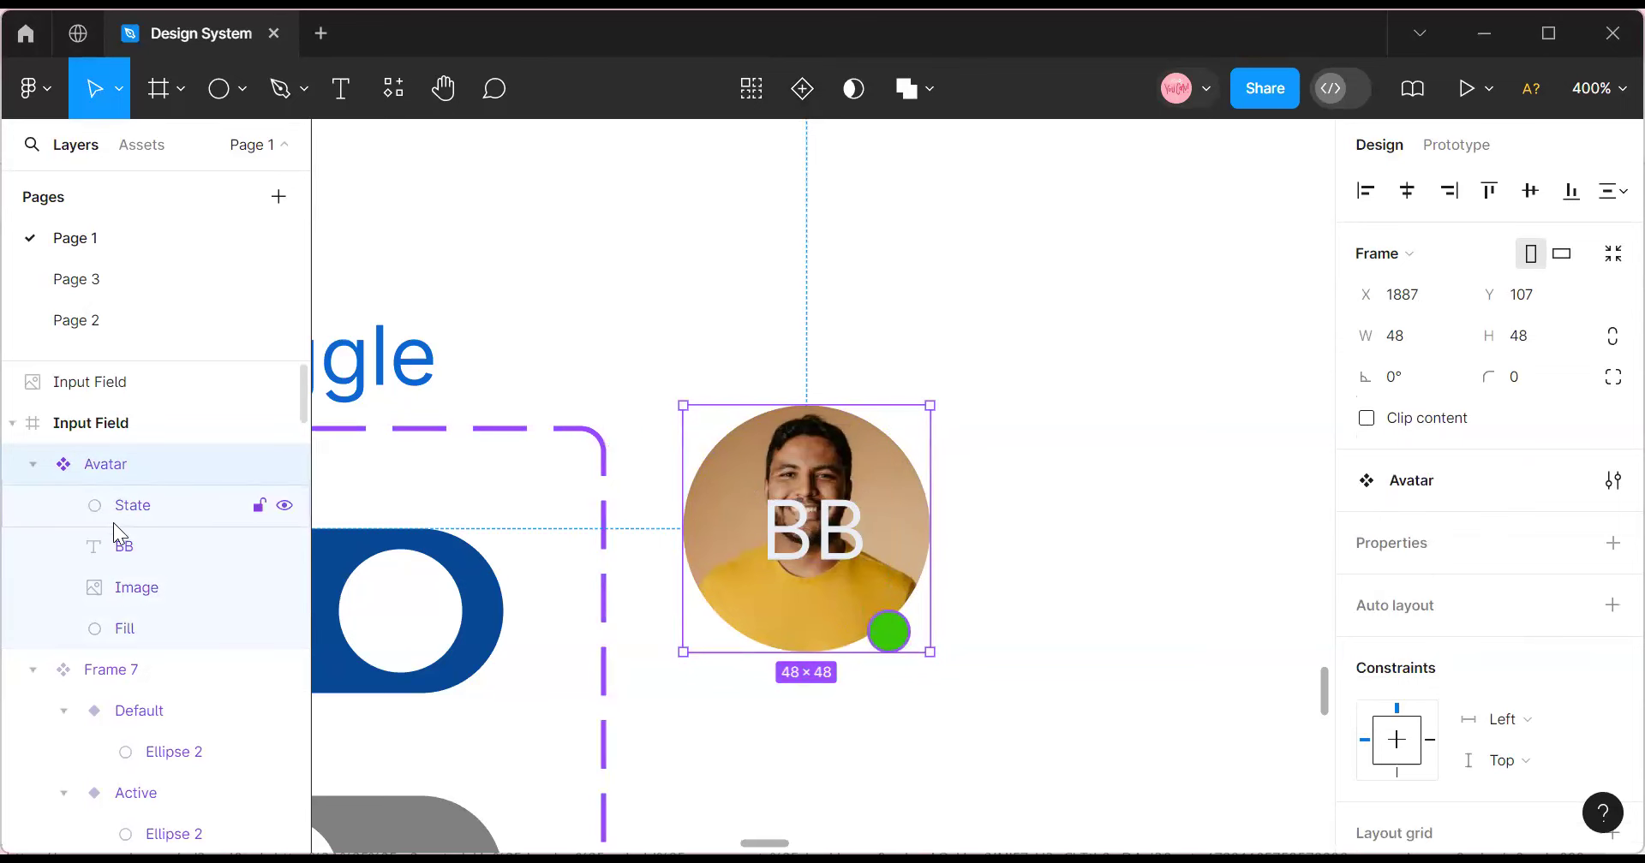
Remove the 99C6FA fill from the Image layer and start a visibility property for it.
click(133, 632)
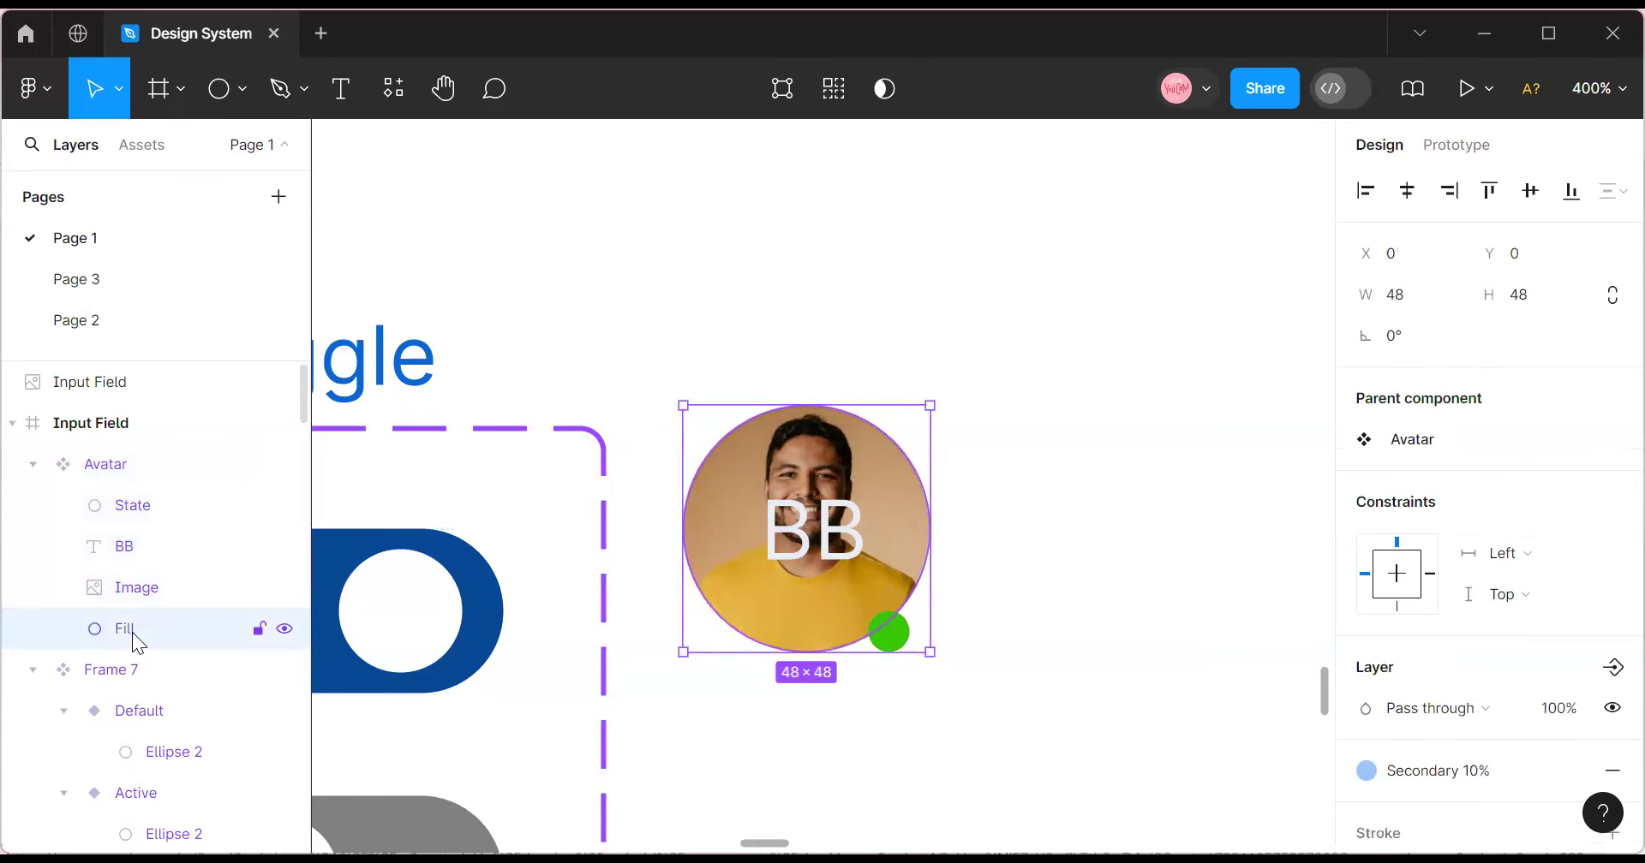
click(126, 590)
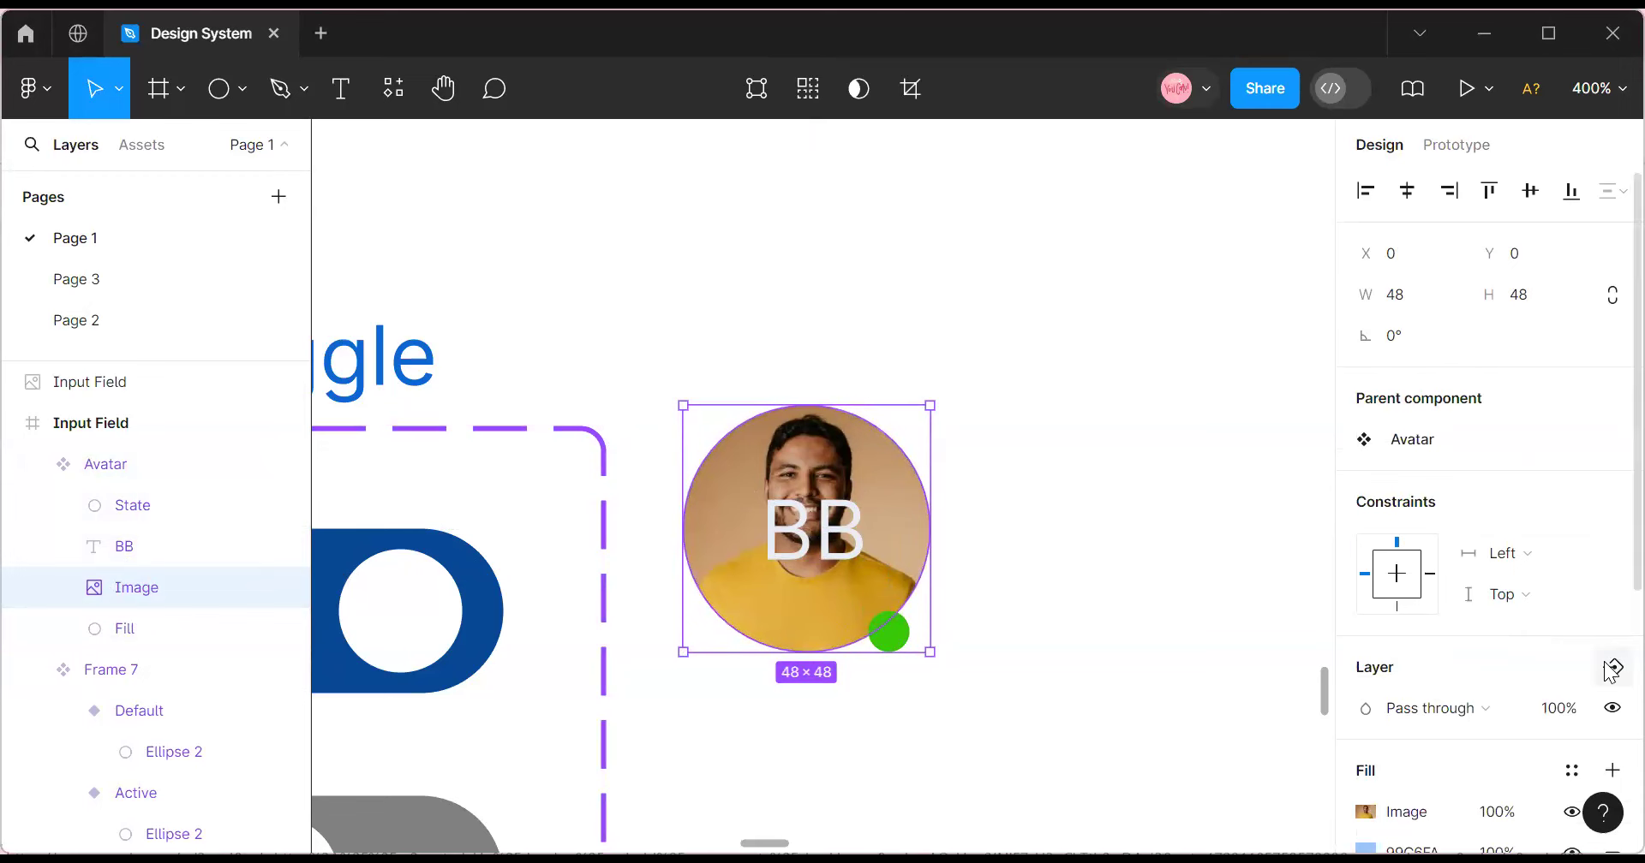
scroll(1439, 656, down, 3)
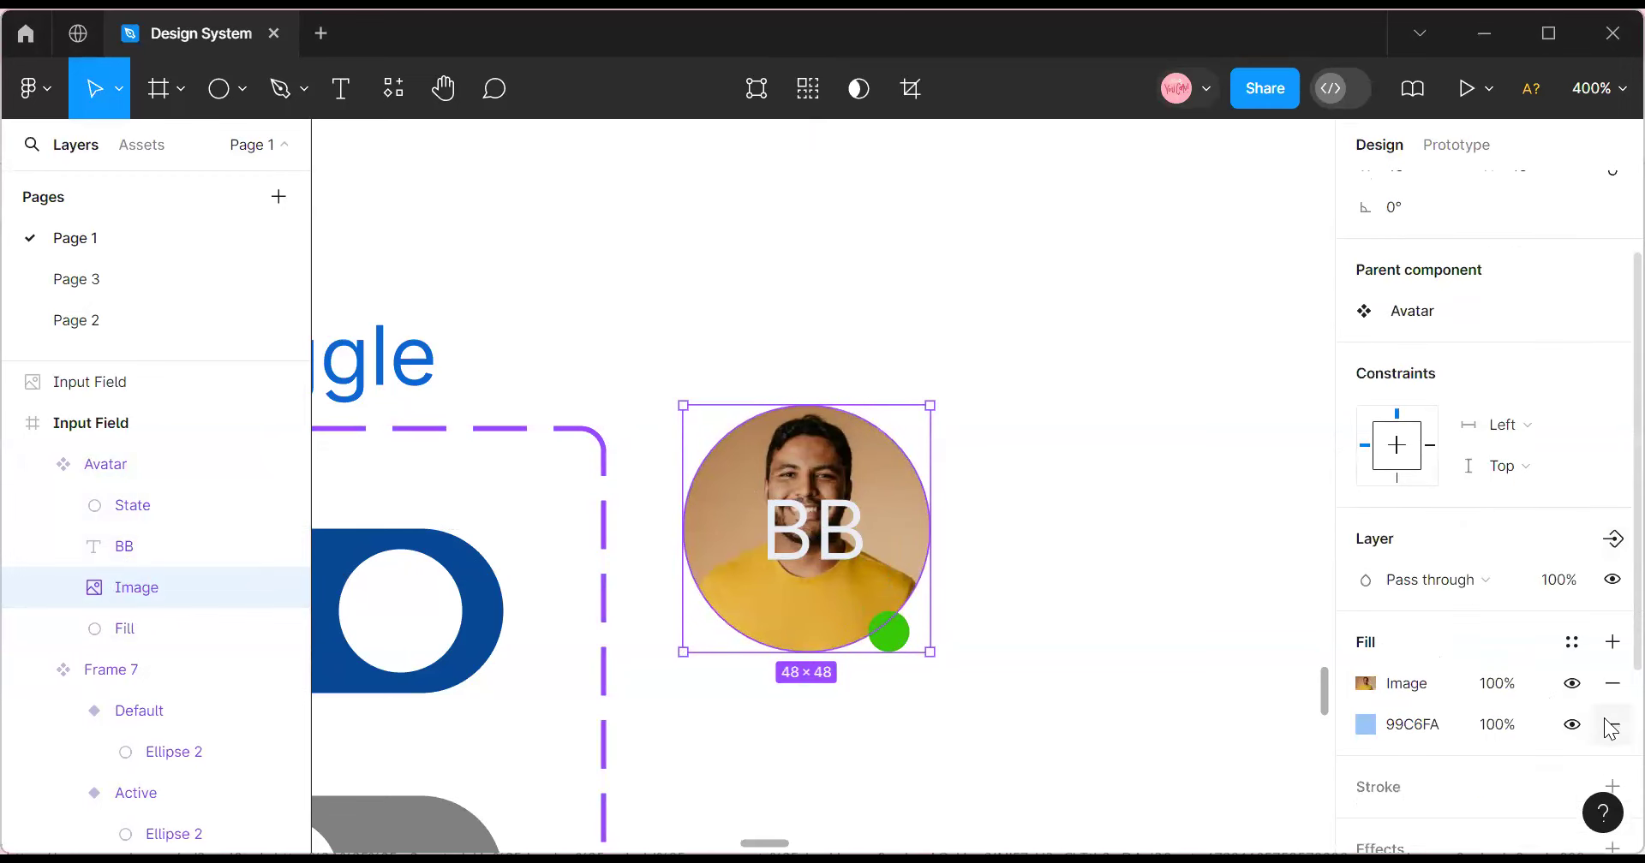
click(1612, 725)
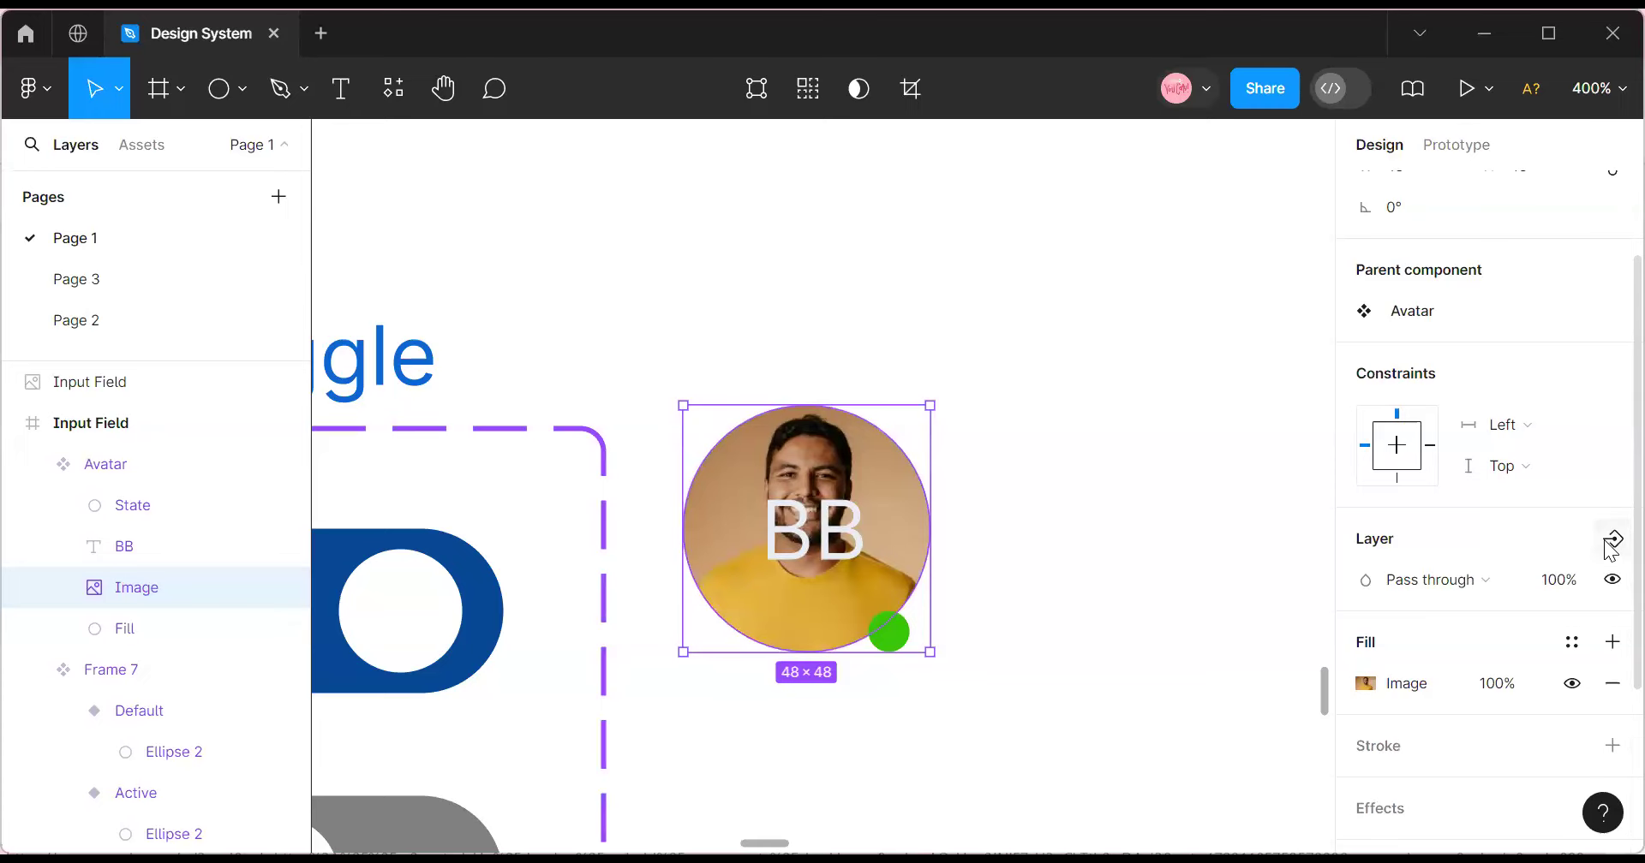
click(1611, 540)
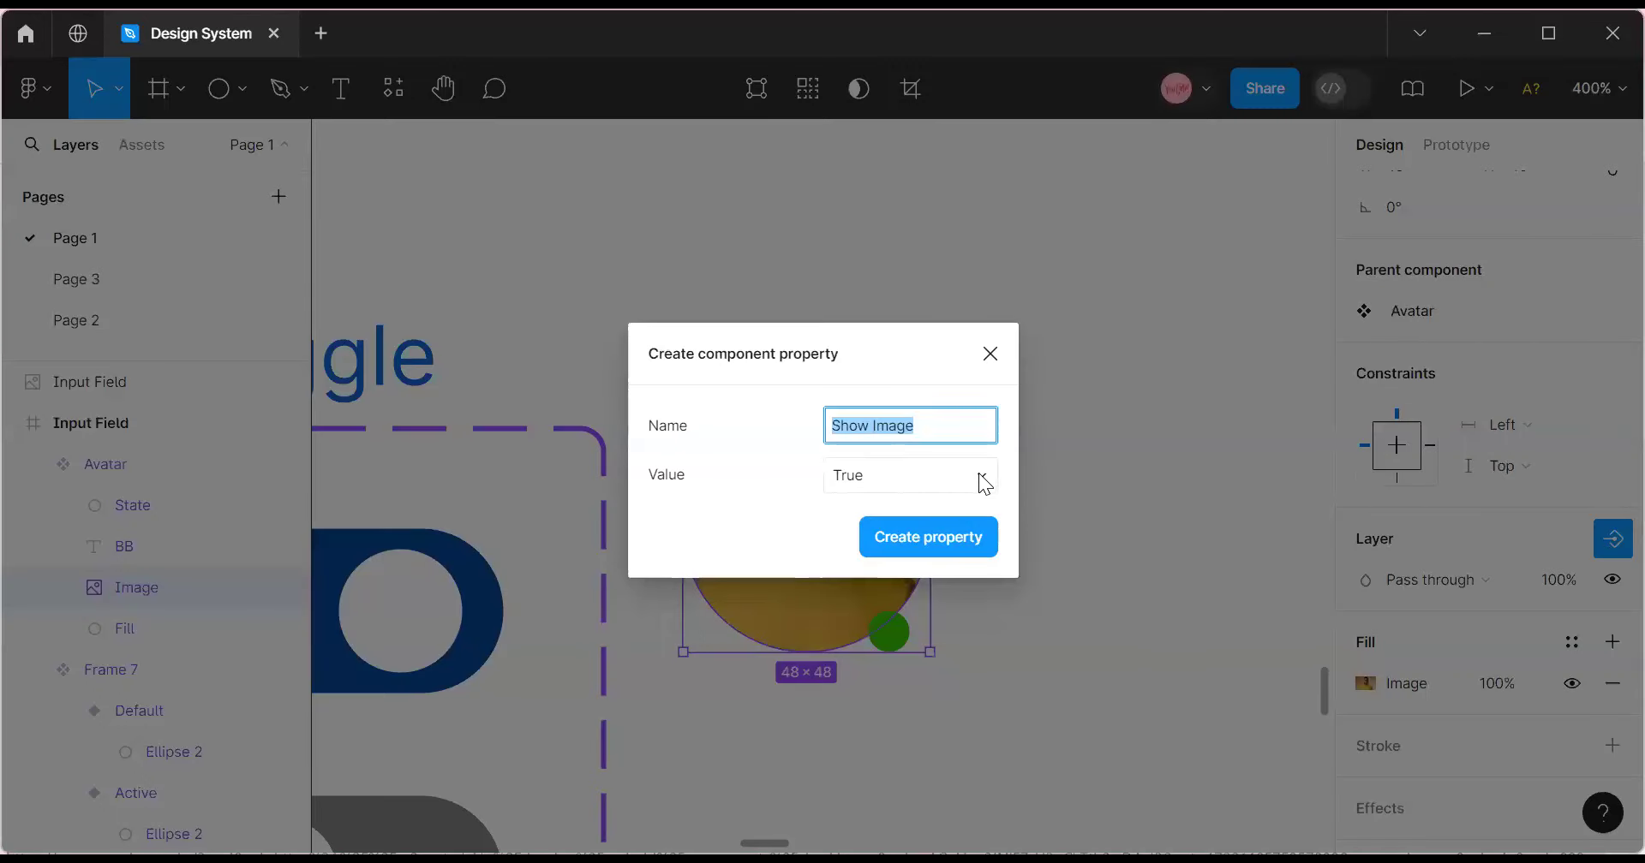
Create Show Image with default False, then a Show Fill property on the Fill layer.
click(983, 475)
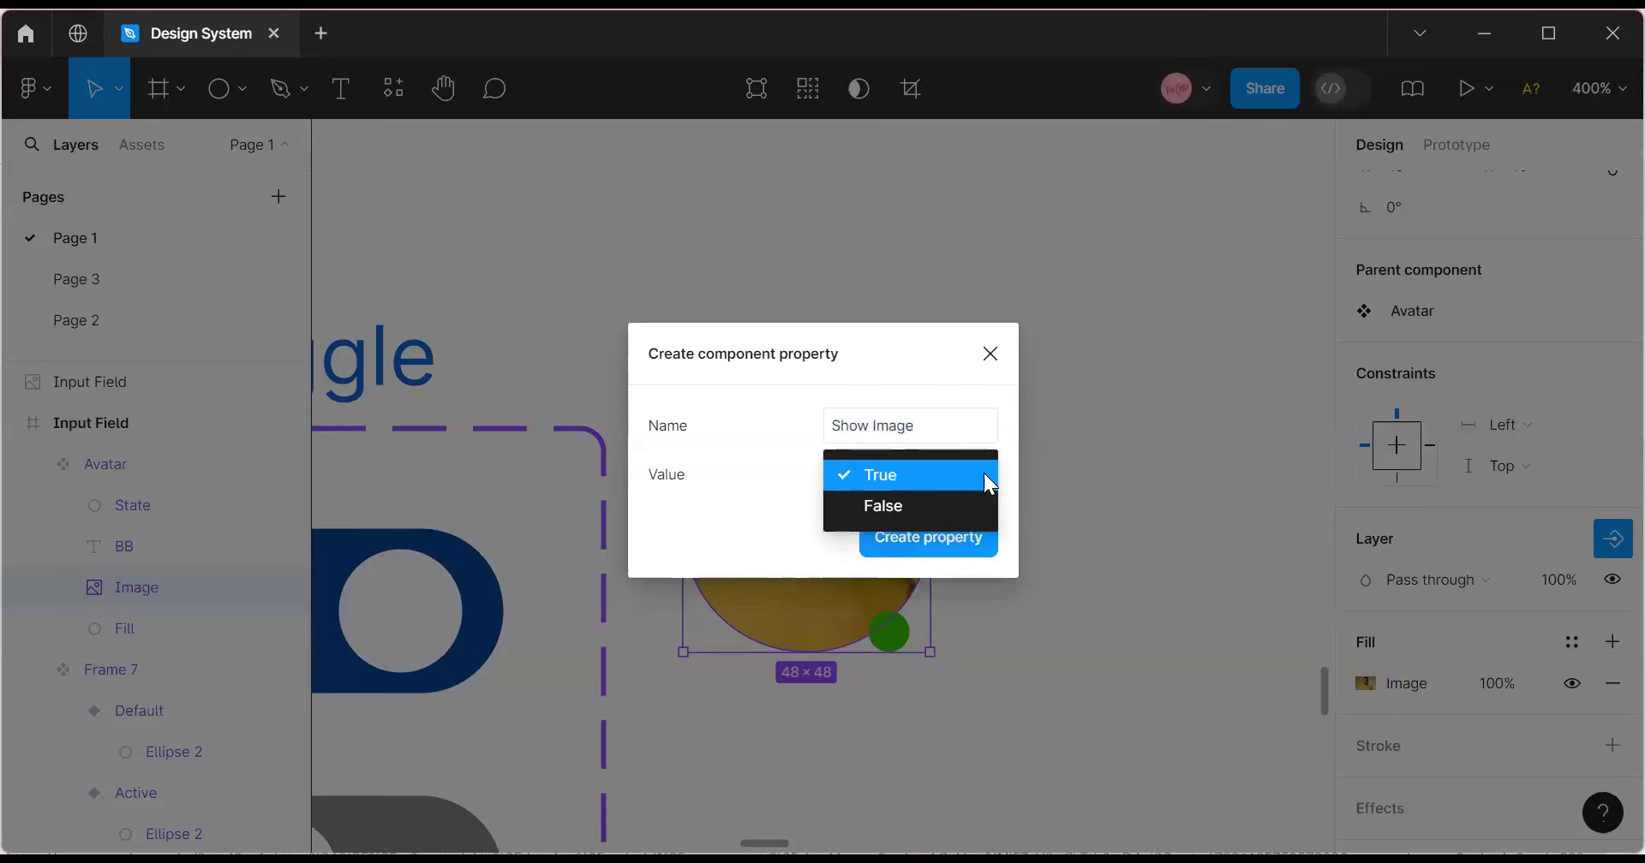
click(942, 506)
click(935, 538)
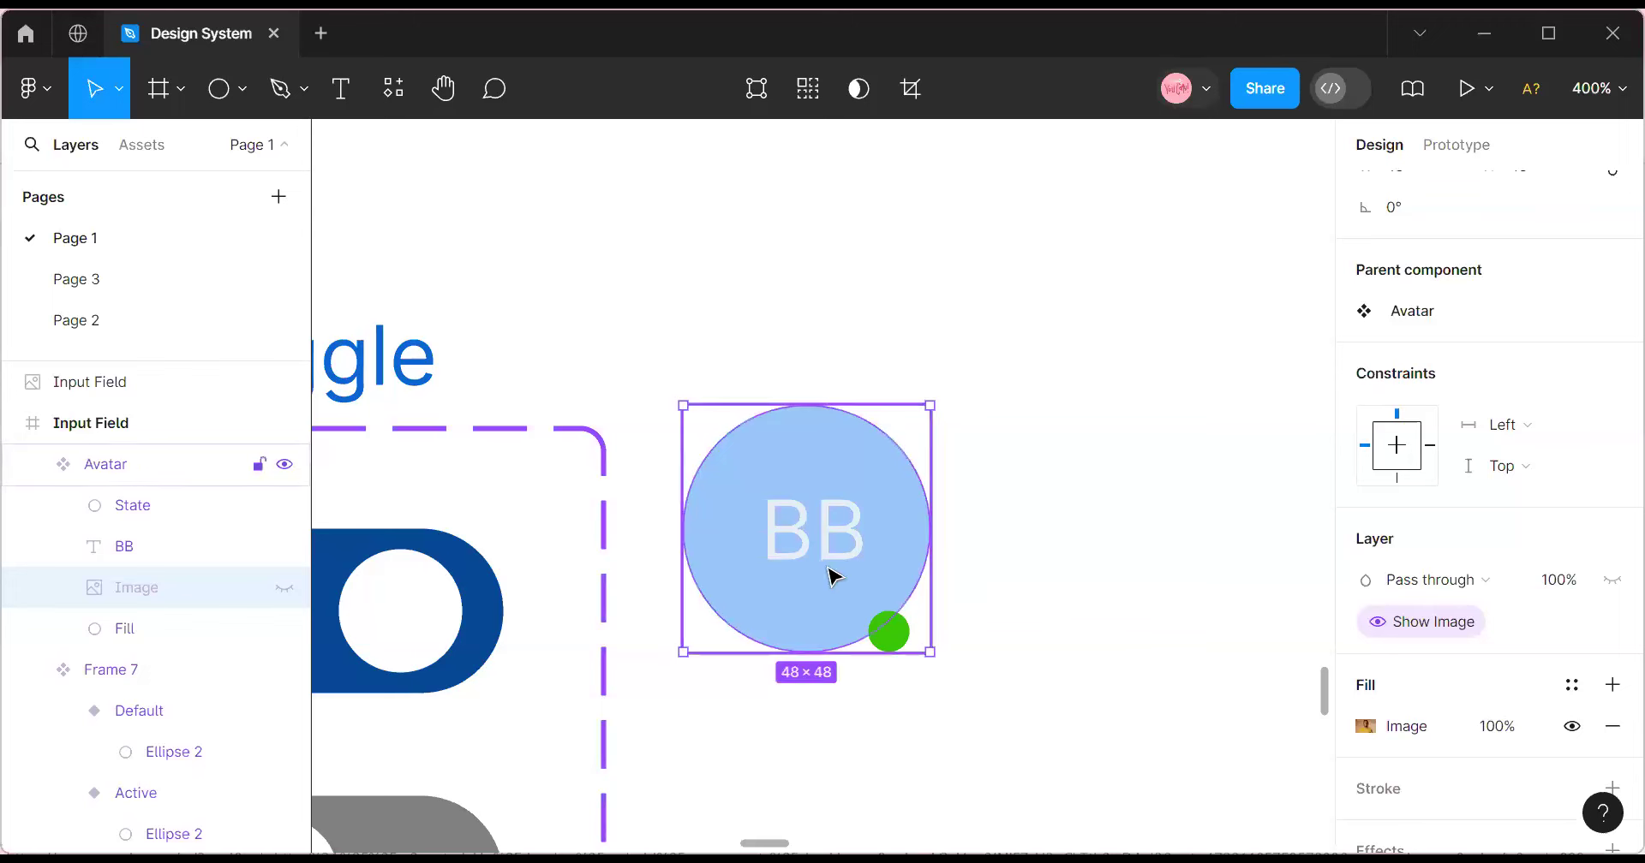
click(151, 632)
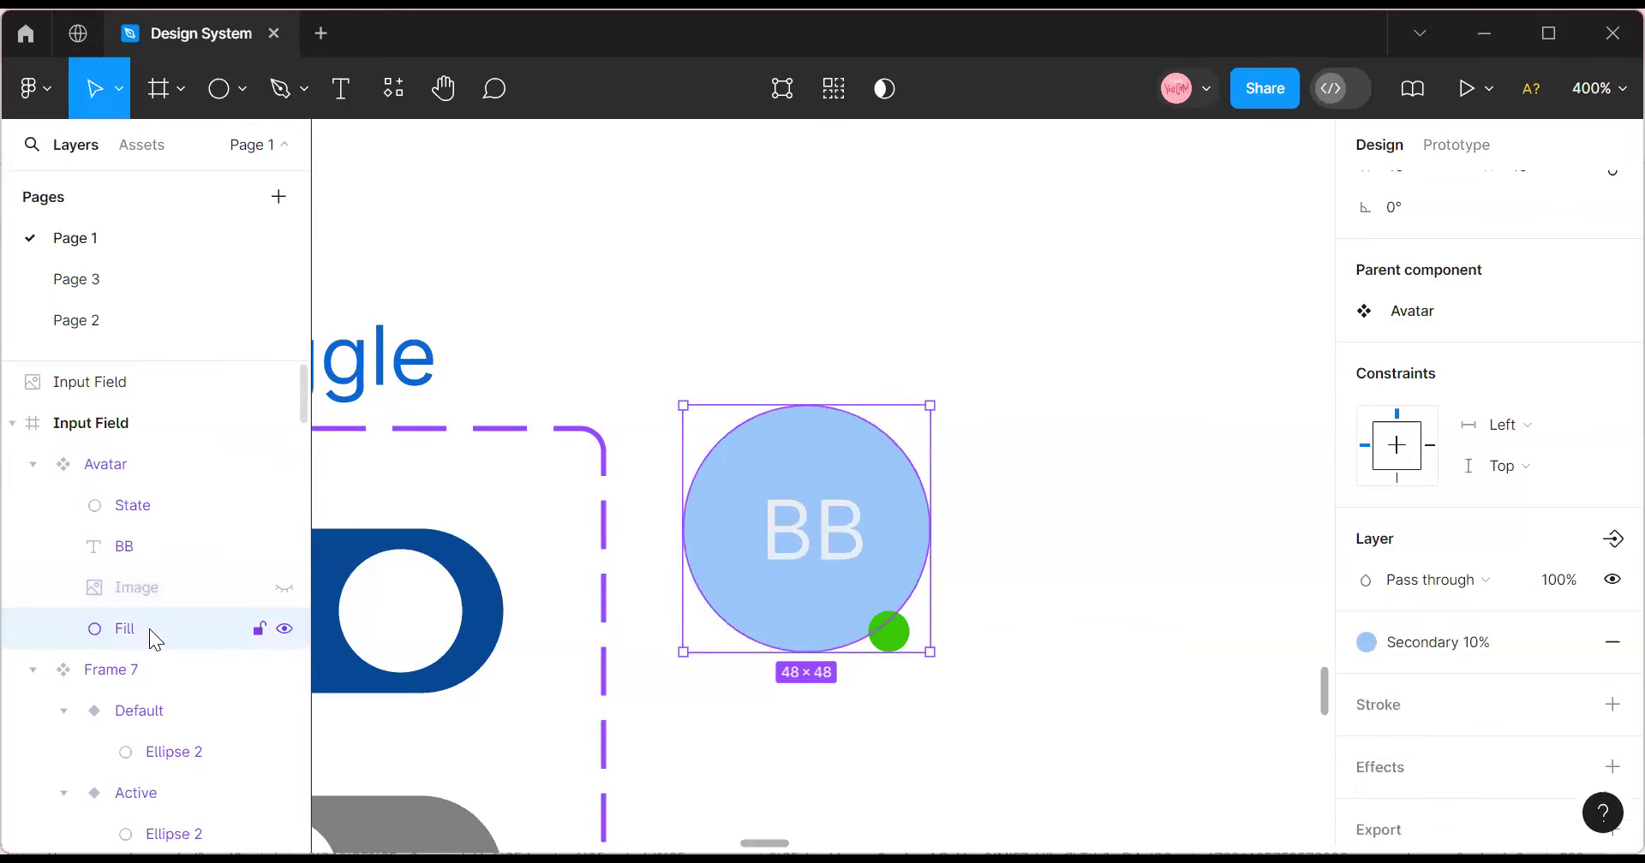
click(1612, 540)
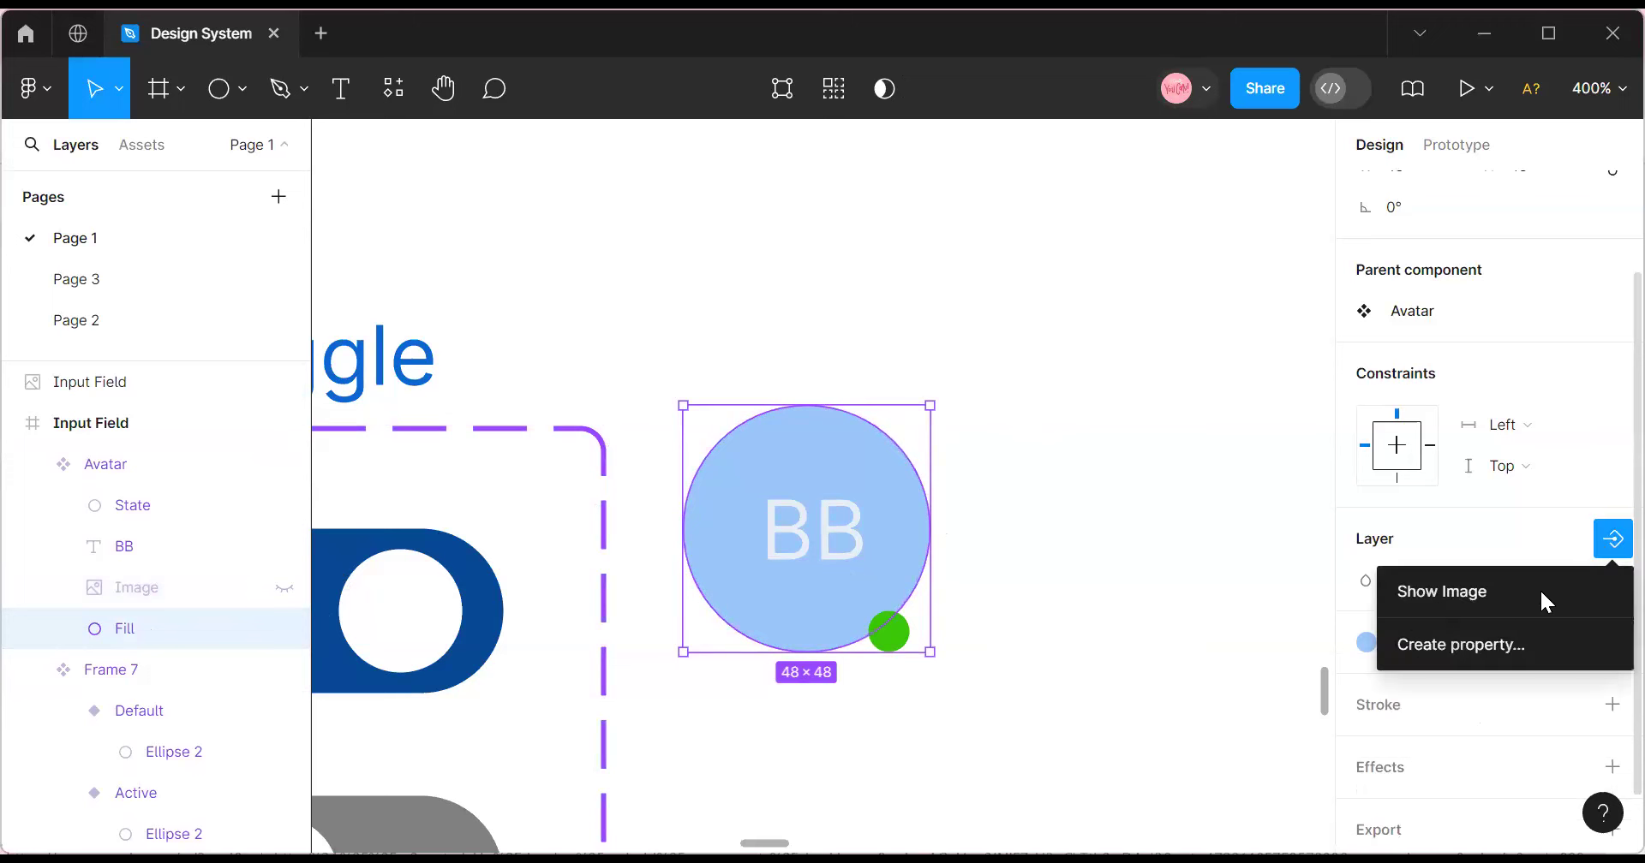
click(1509, 649)
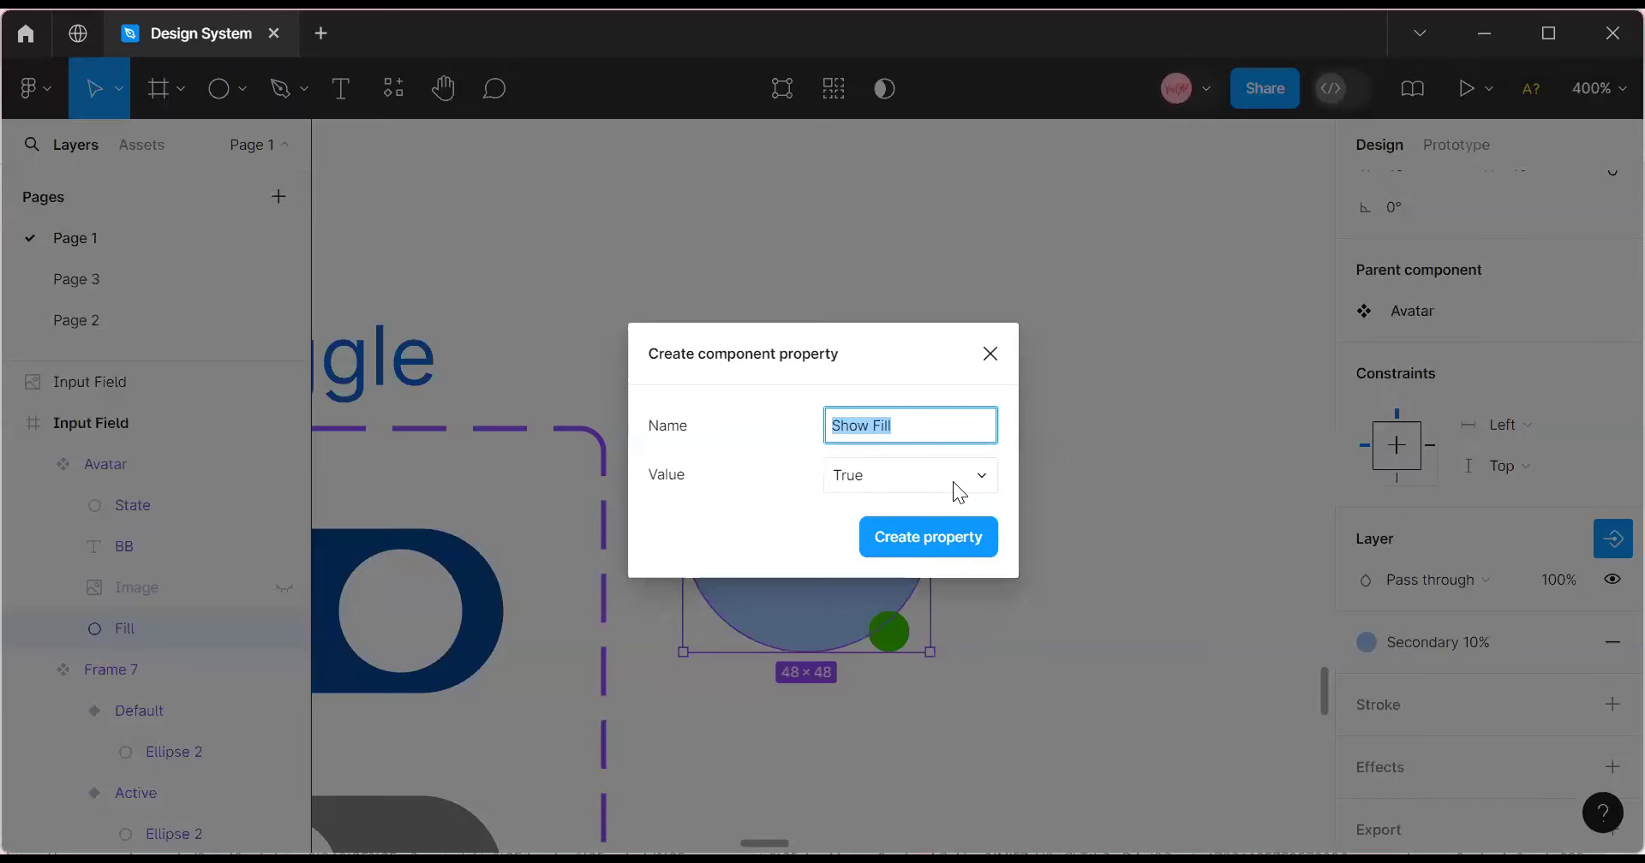
click(920, 538)
Create a Show BB visibility property for the initials, defaulting to False.
click(812, 530)
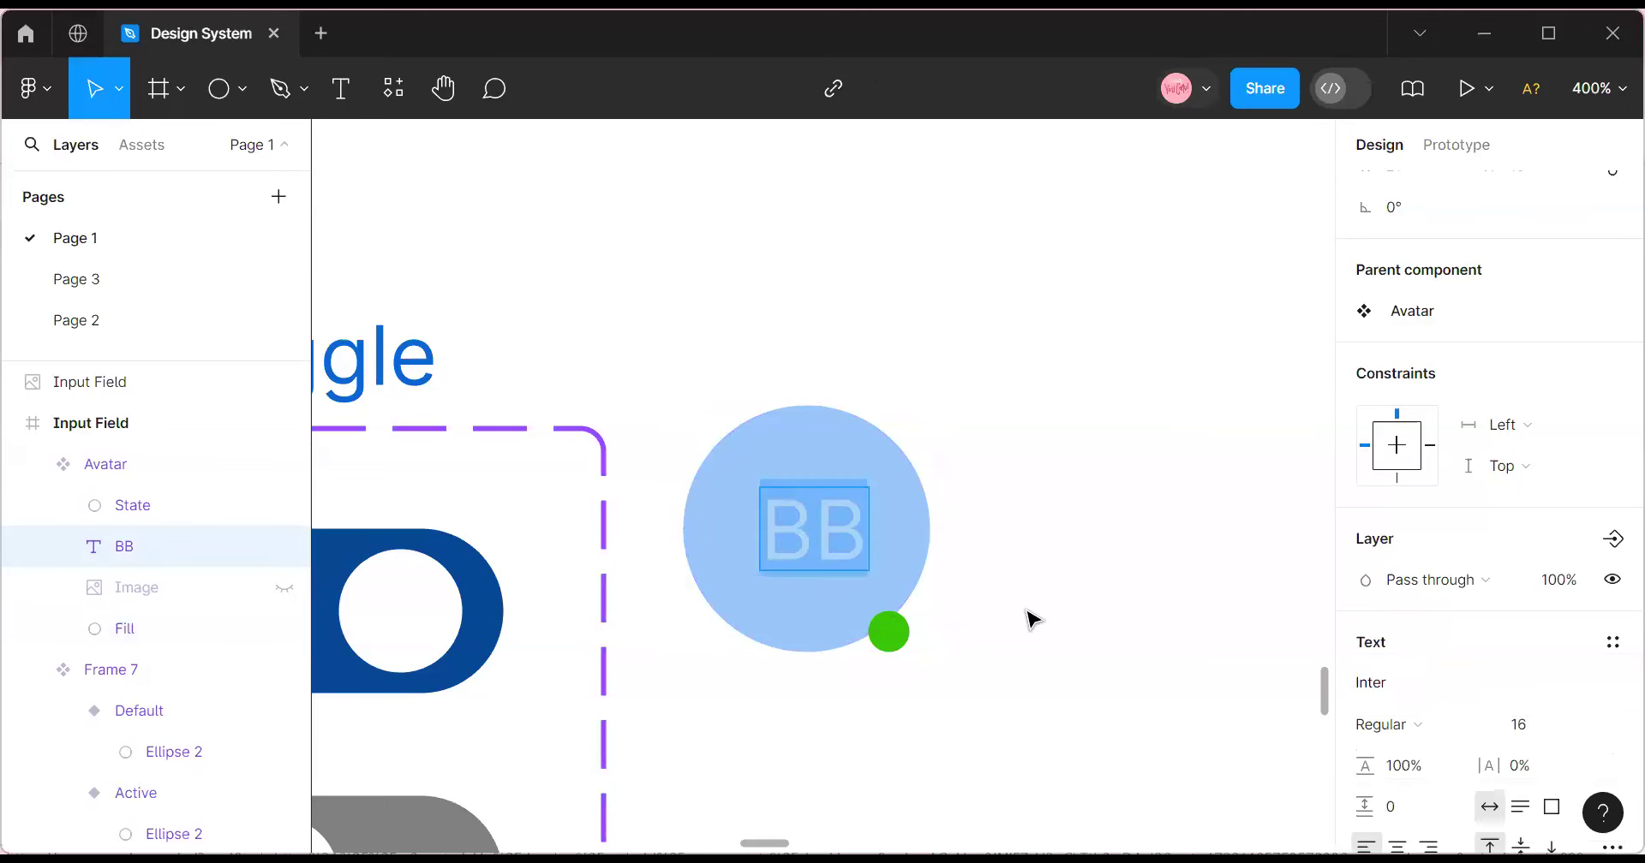
scroll(1605, 633, down, 3)
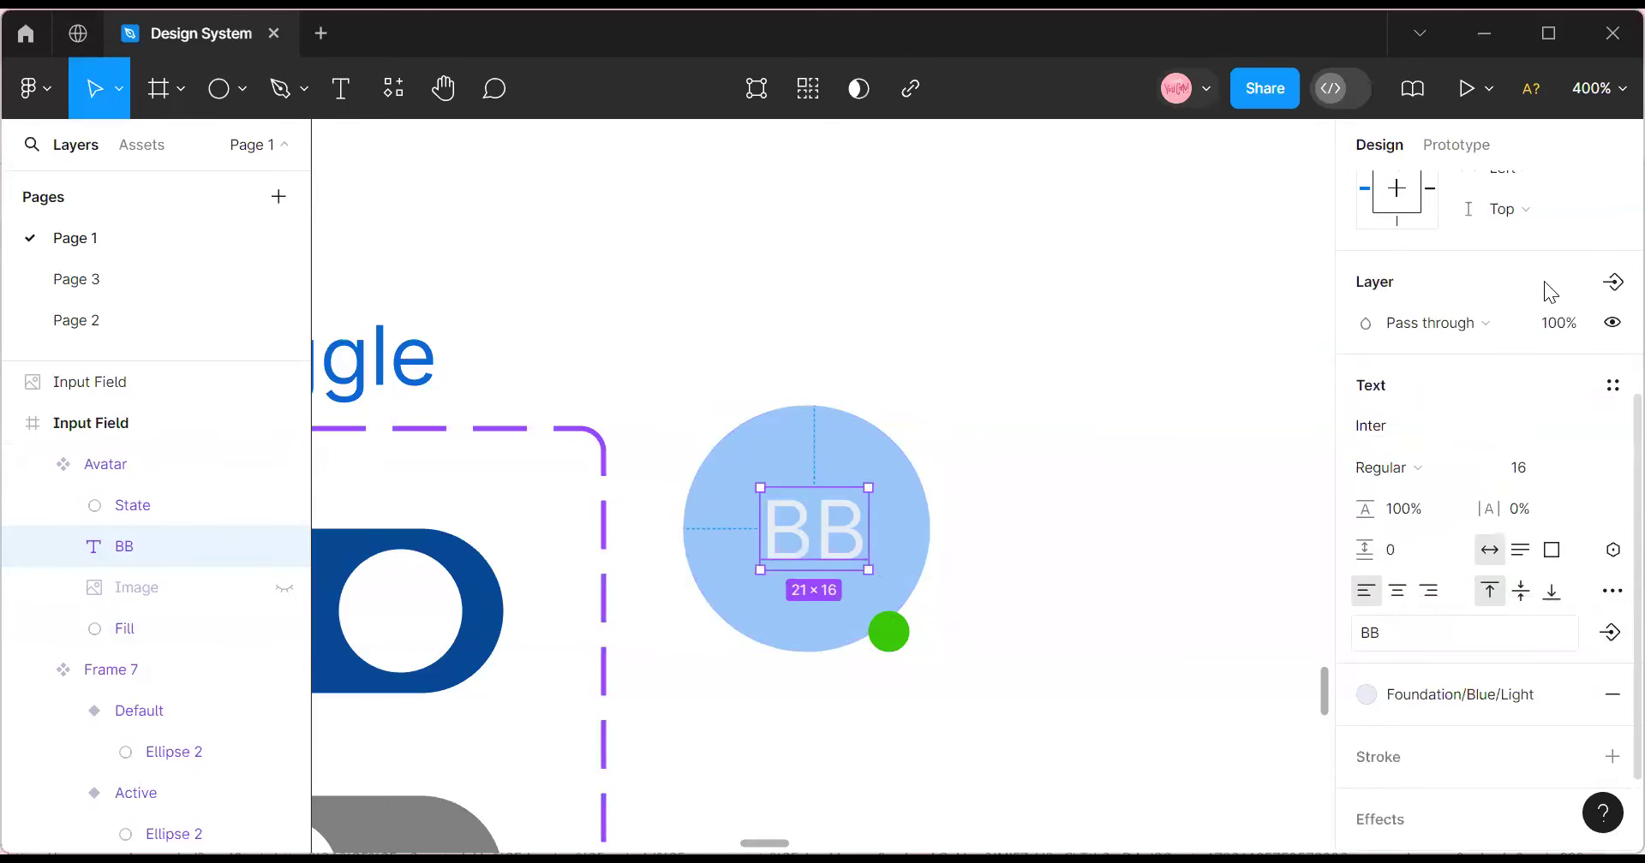
click(1612, 282)
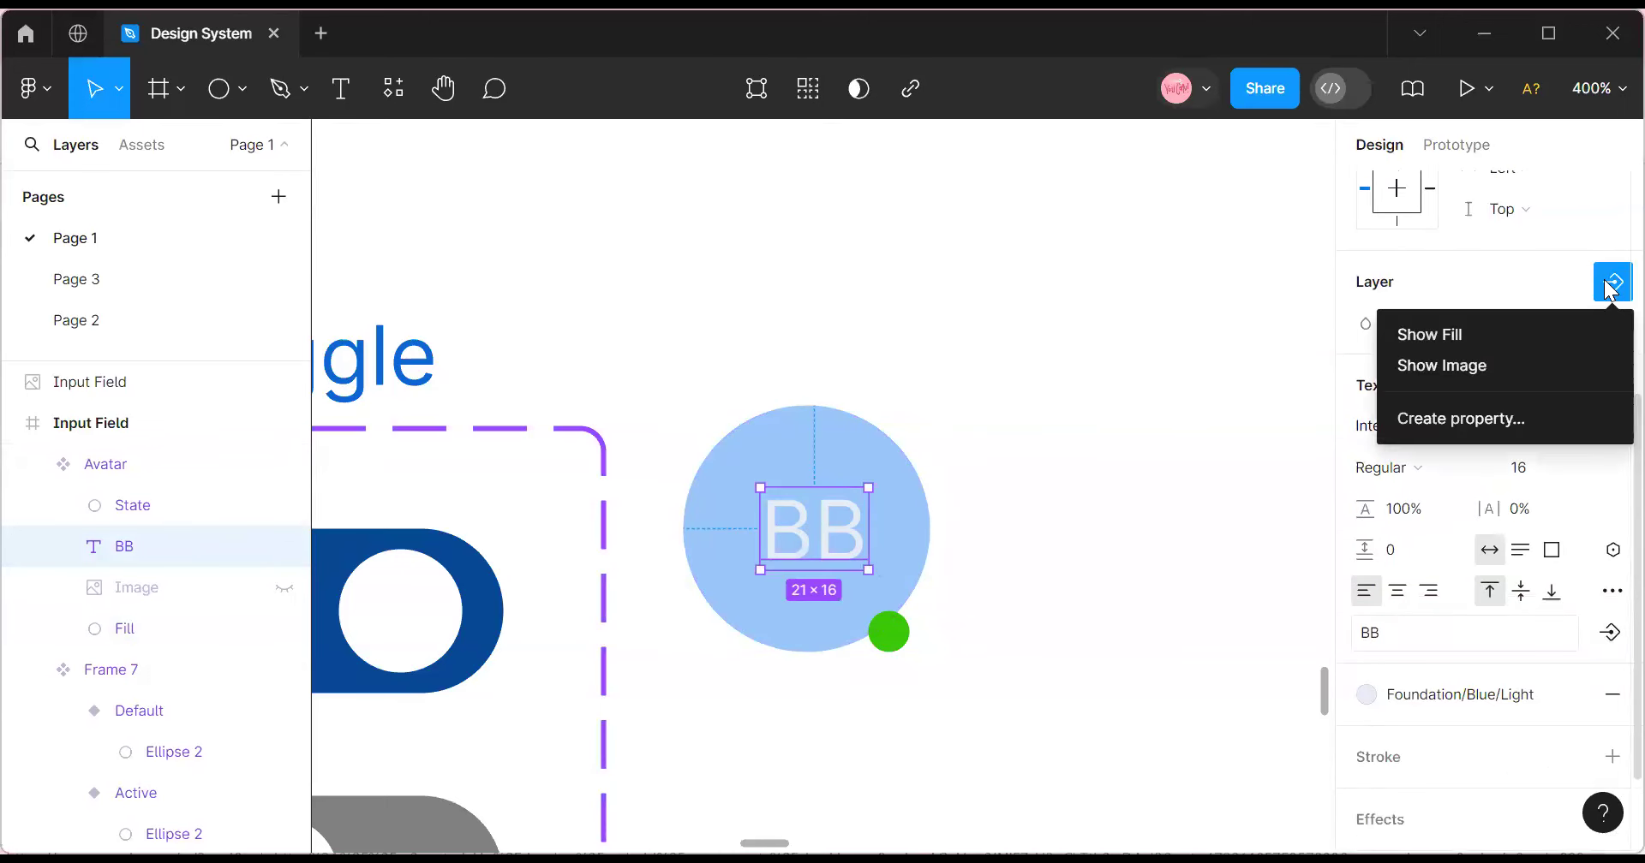
click(1520, 416)
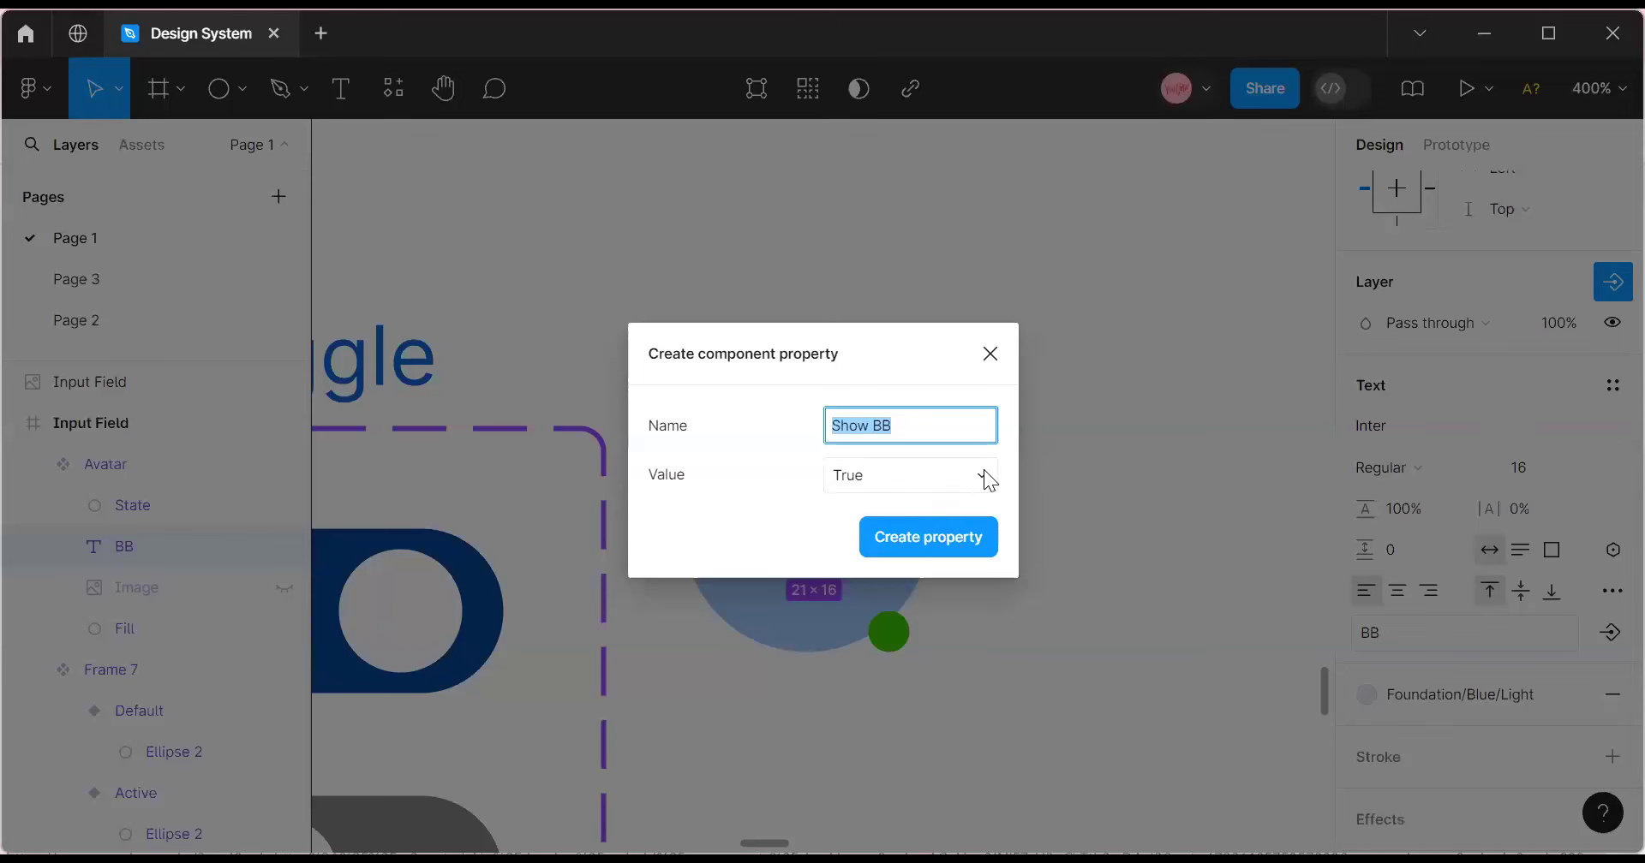
click(983, 472)
click(942, 502)
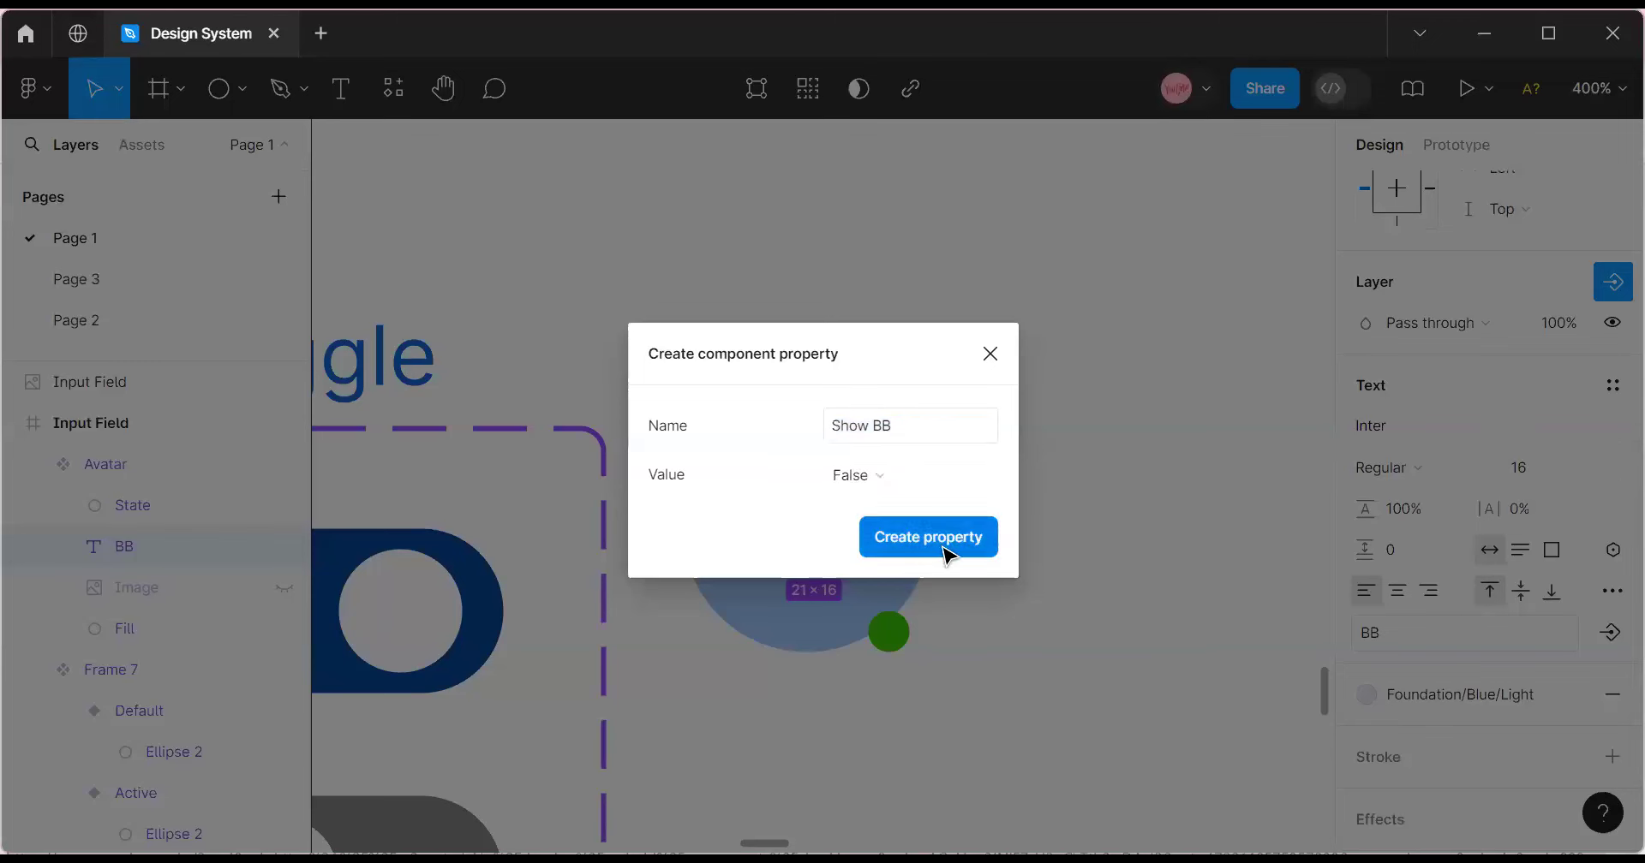
click(940, 545)
Create a Show State visibility property for the status dot, defaulting to False.
click(897, 634)
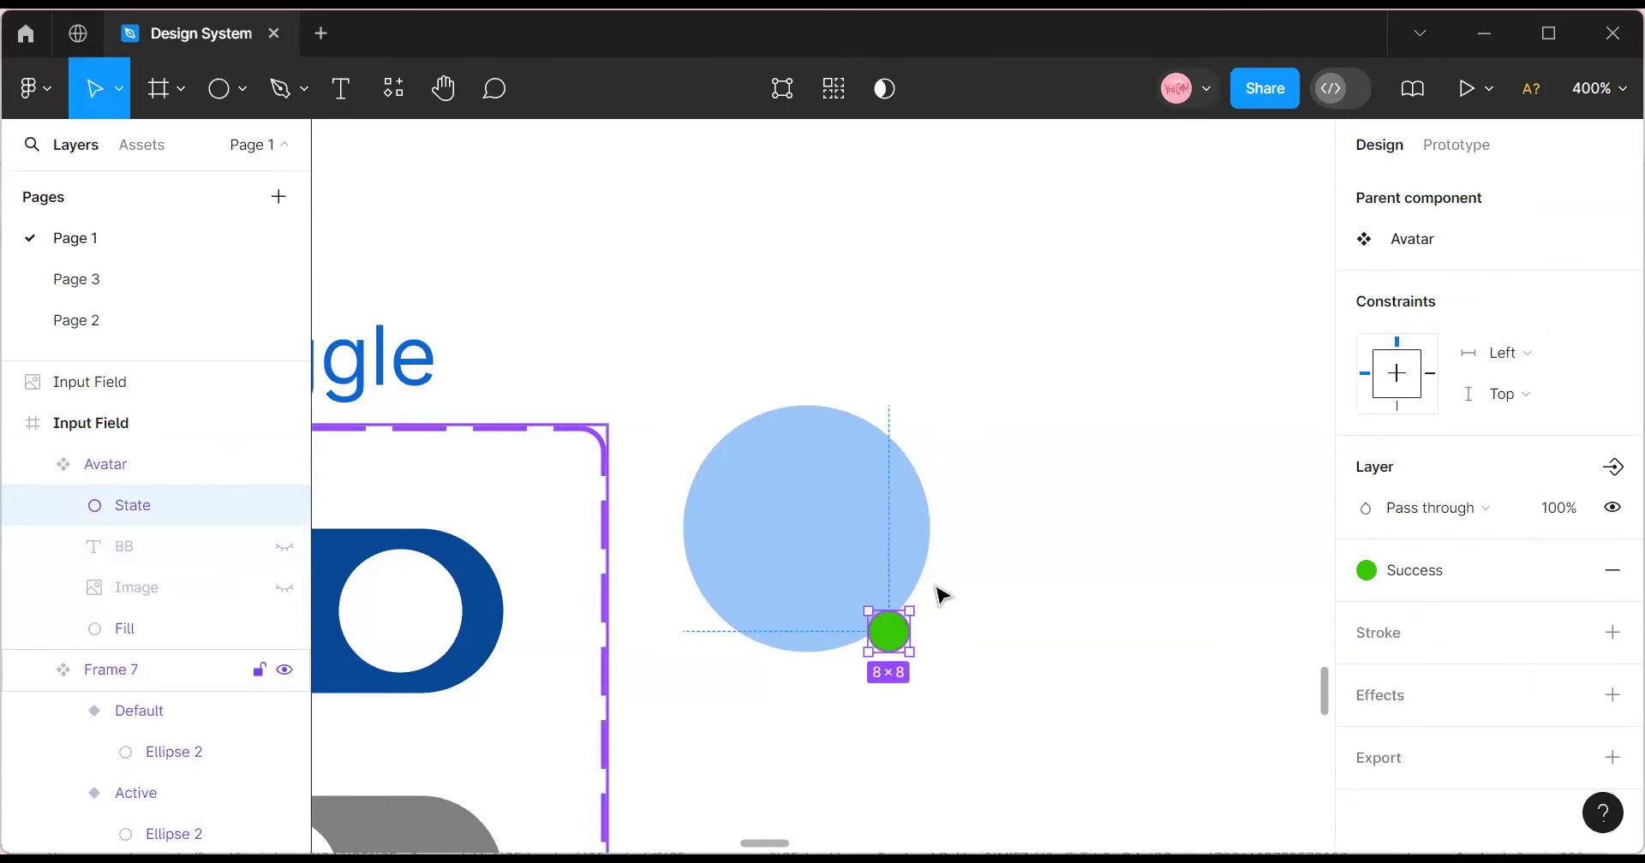
click(1612, 467)
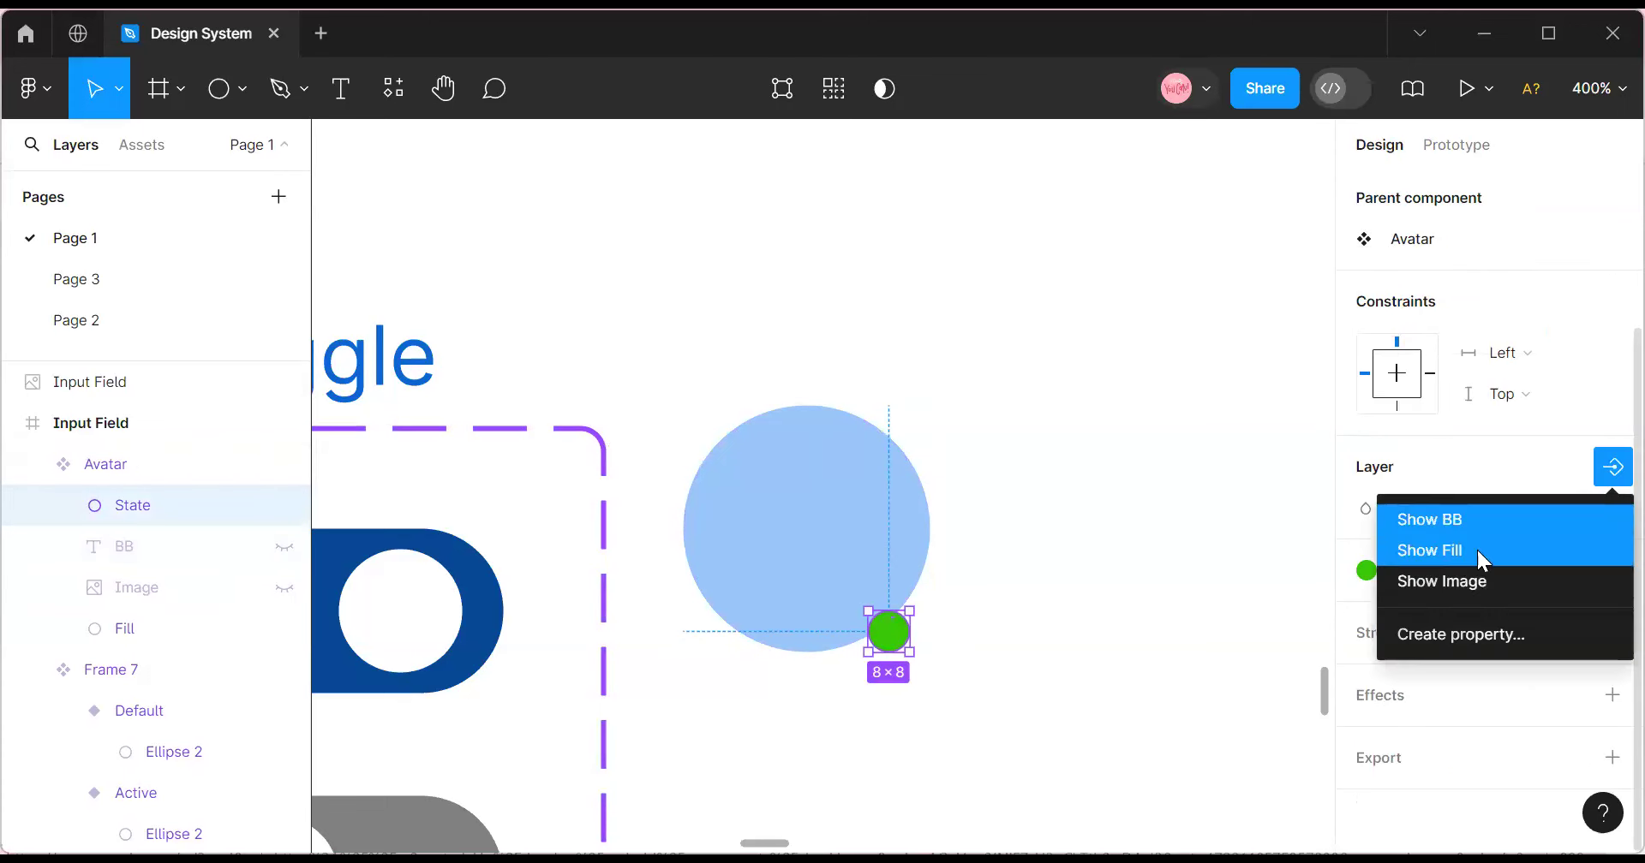
click(1507, 635)
click(994, 476)
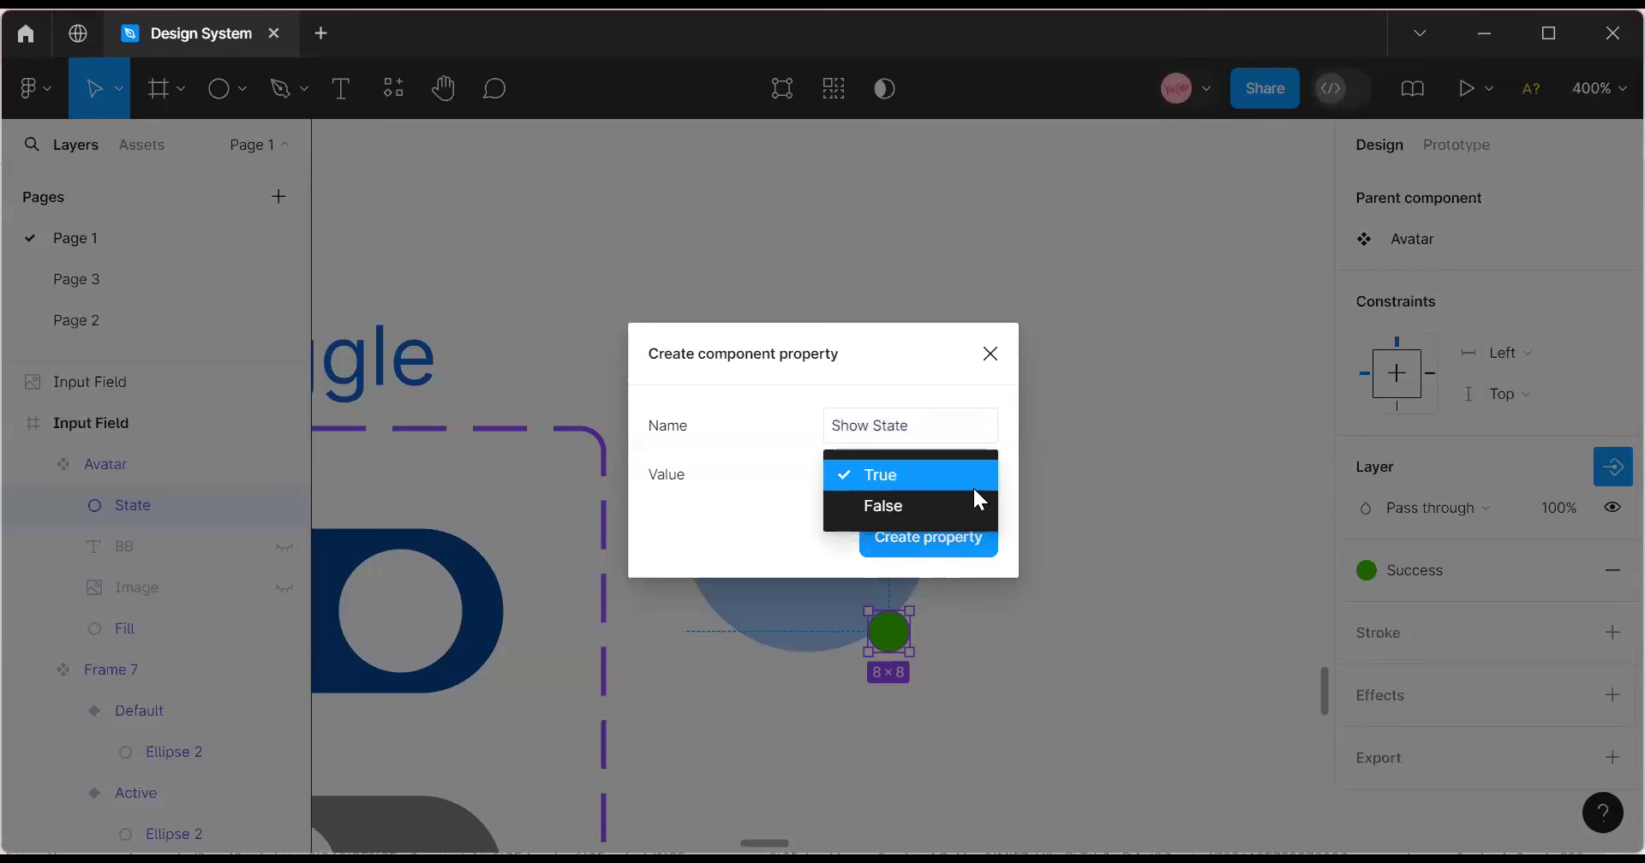
click(952, 513)
click(946, 538)
click(985, 608)
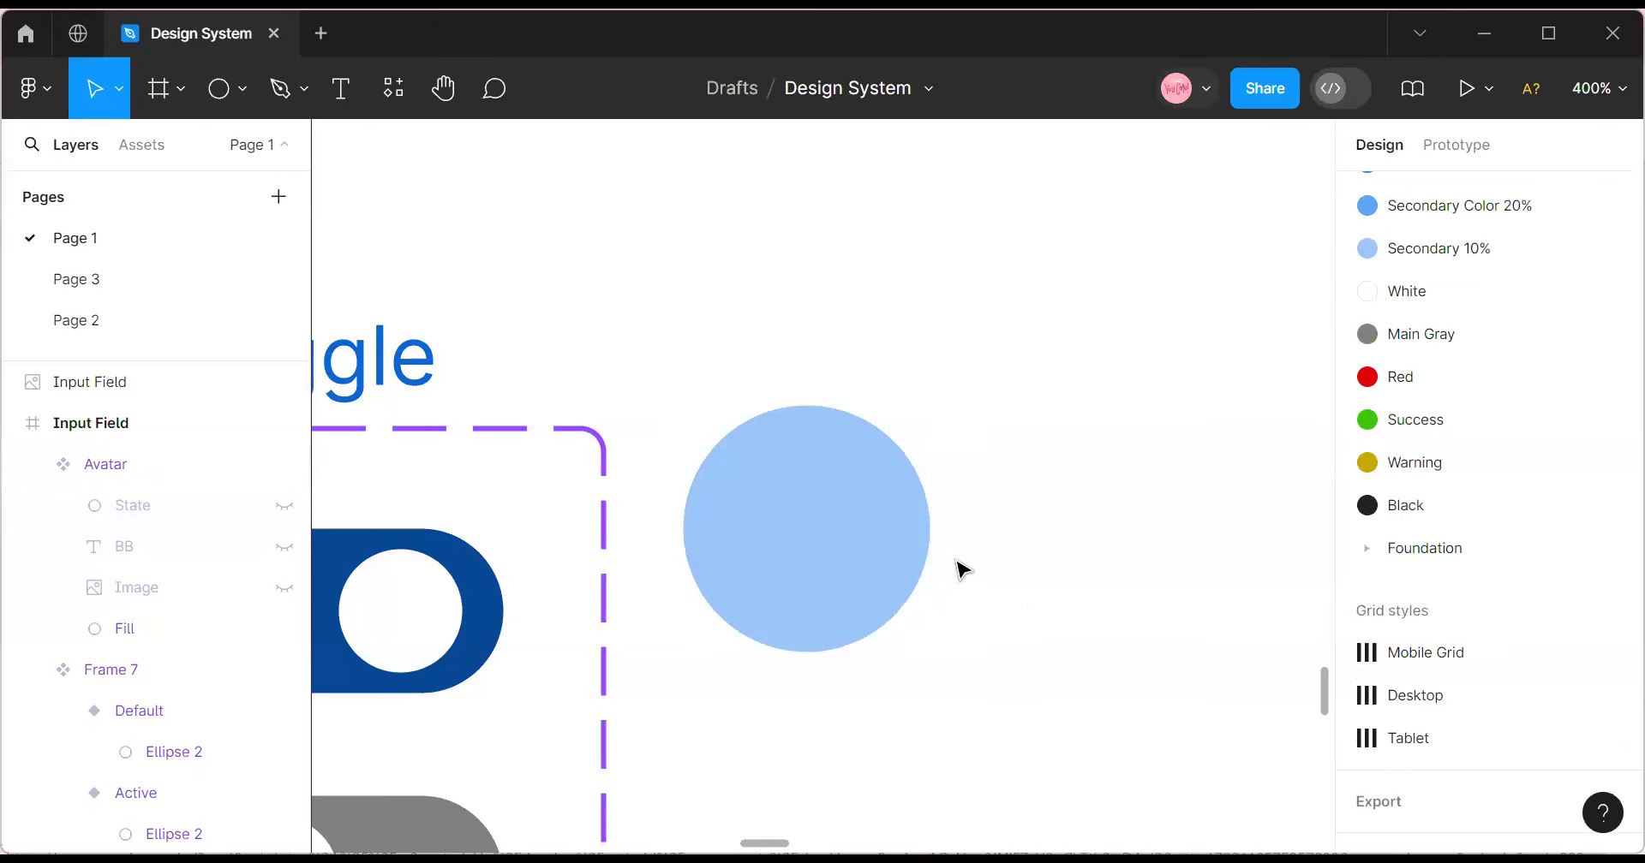
Add a second variant to the Avatar component and reposition the variant set.
click(846, 497)
drag(847, 497, 827, 469)
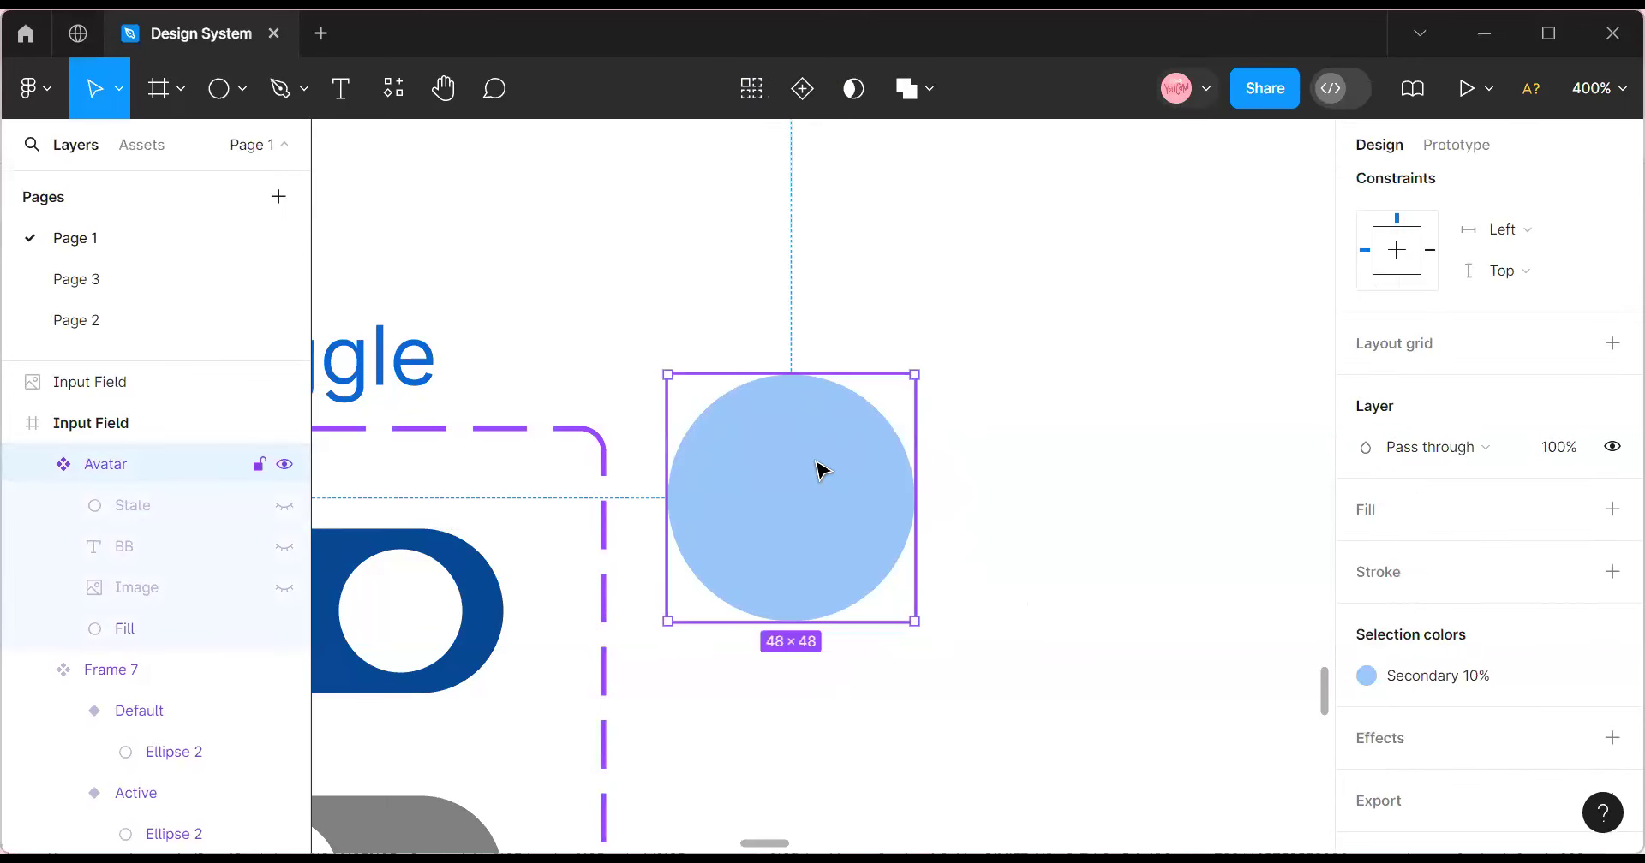
click(795, 90)
scroll(745, 308, down, 1)
mouse_move(722, 276)
mouse_down()
mouse_move(875, 279)
mouse_move(836, 232)
mouse_up()
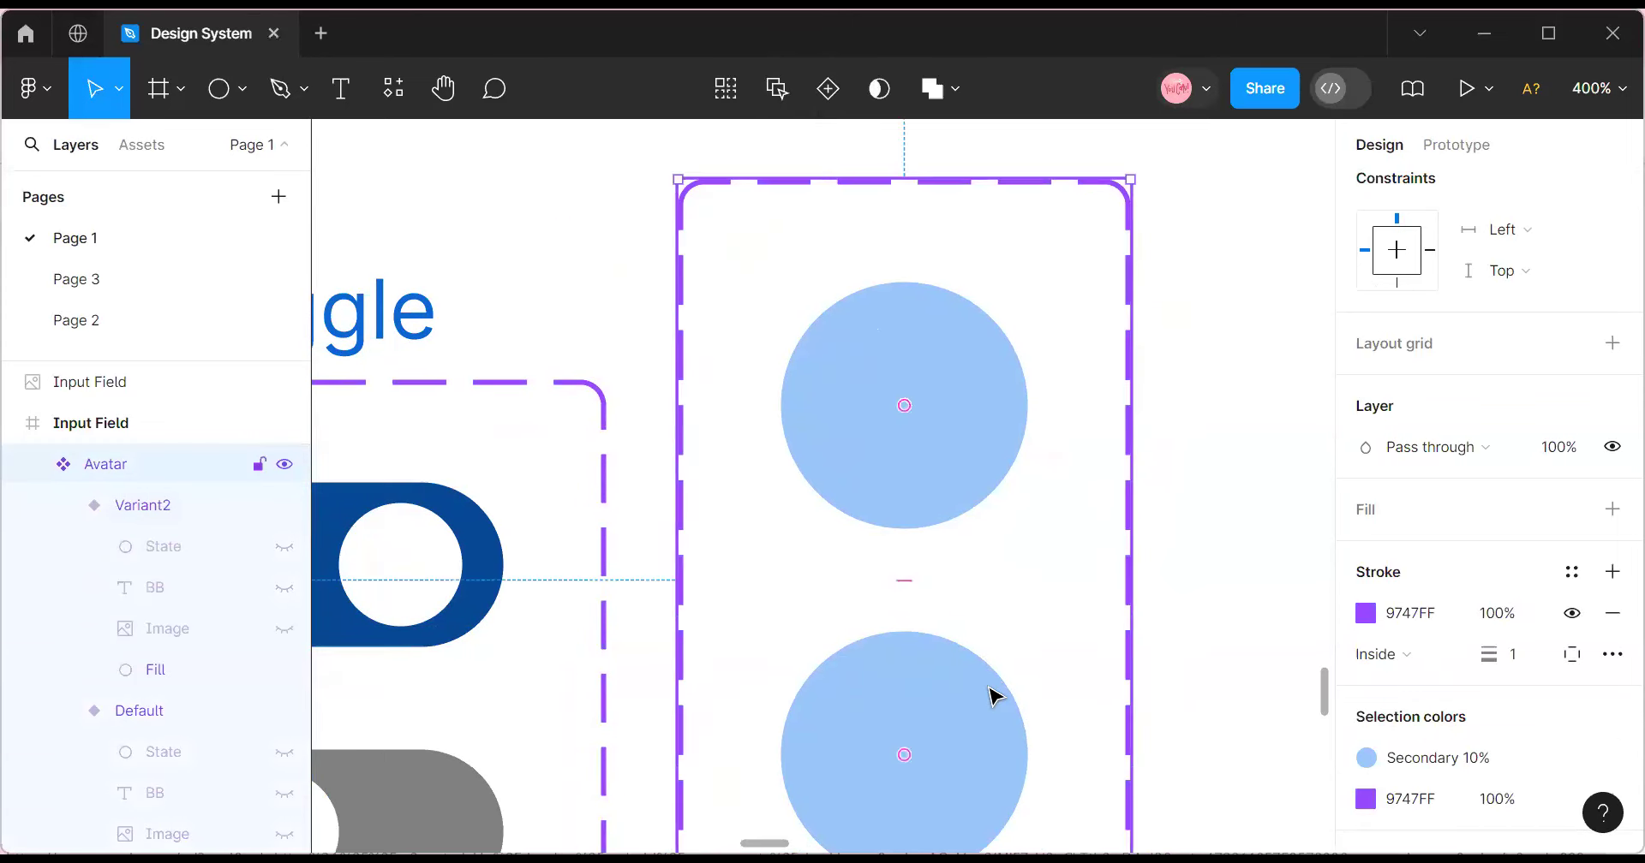
Make the Variant2 status dot visible and colour it Red.
click(993, 696)
scroll(985, 673, down, 6)
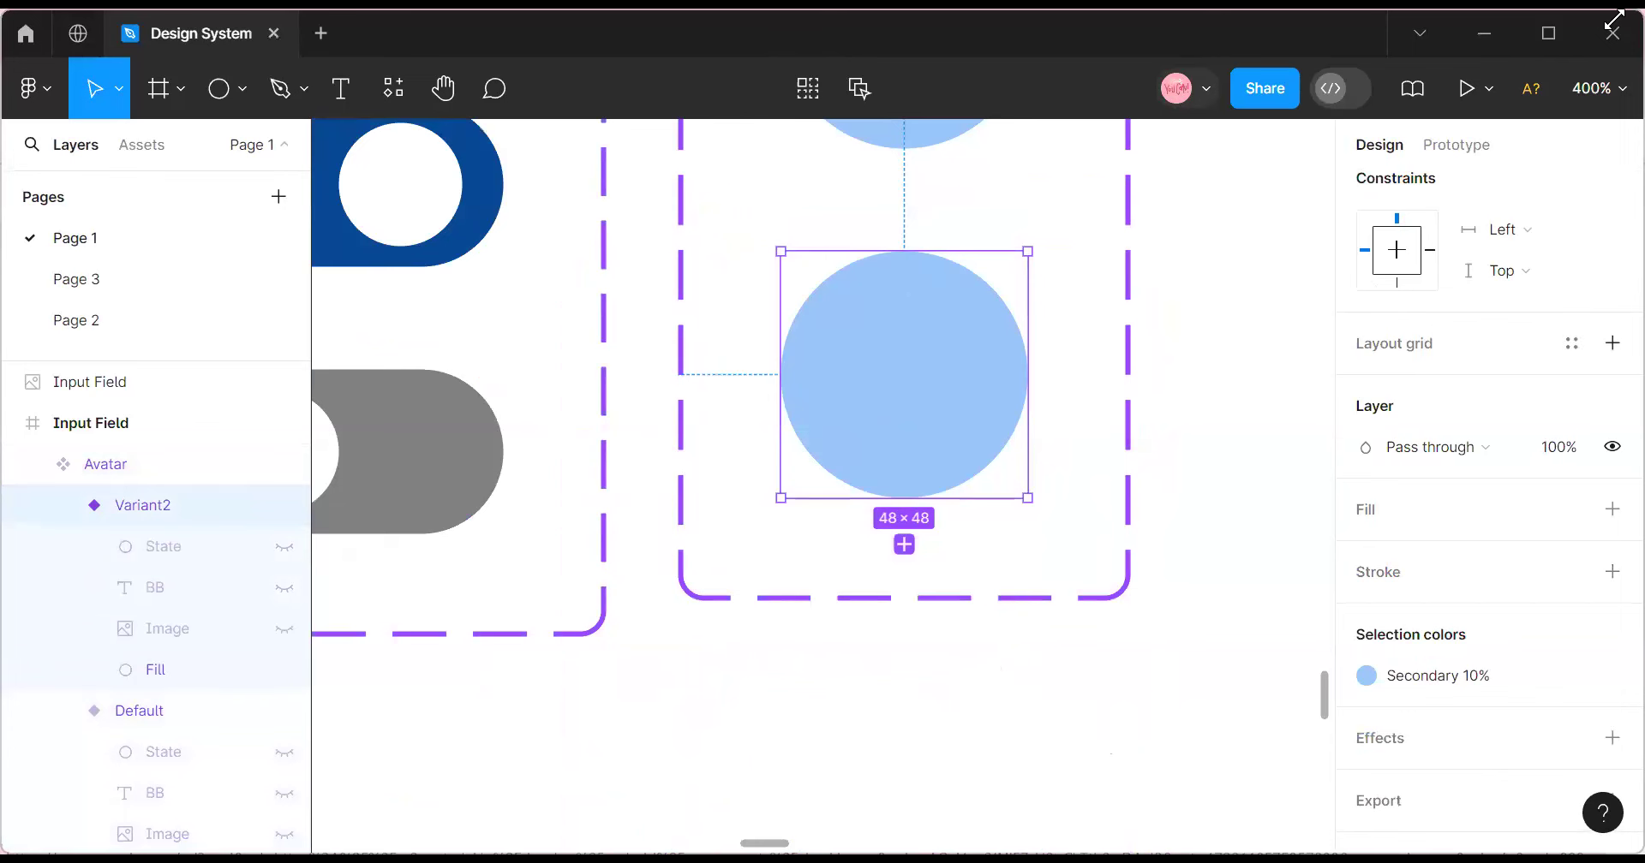
click(139, 548)
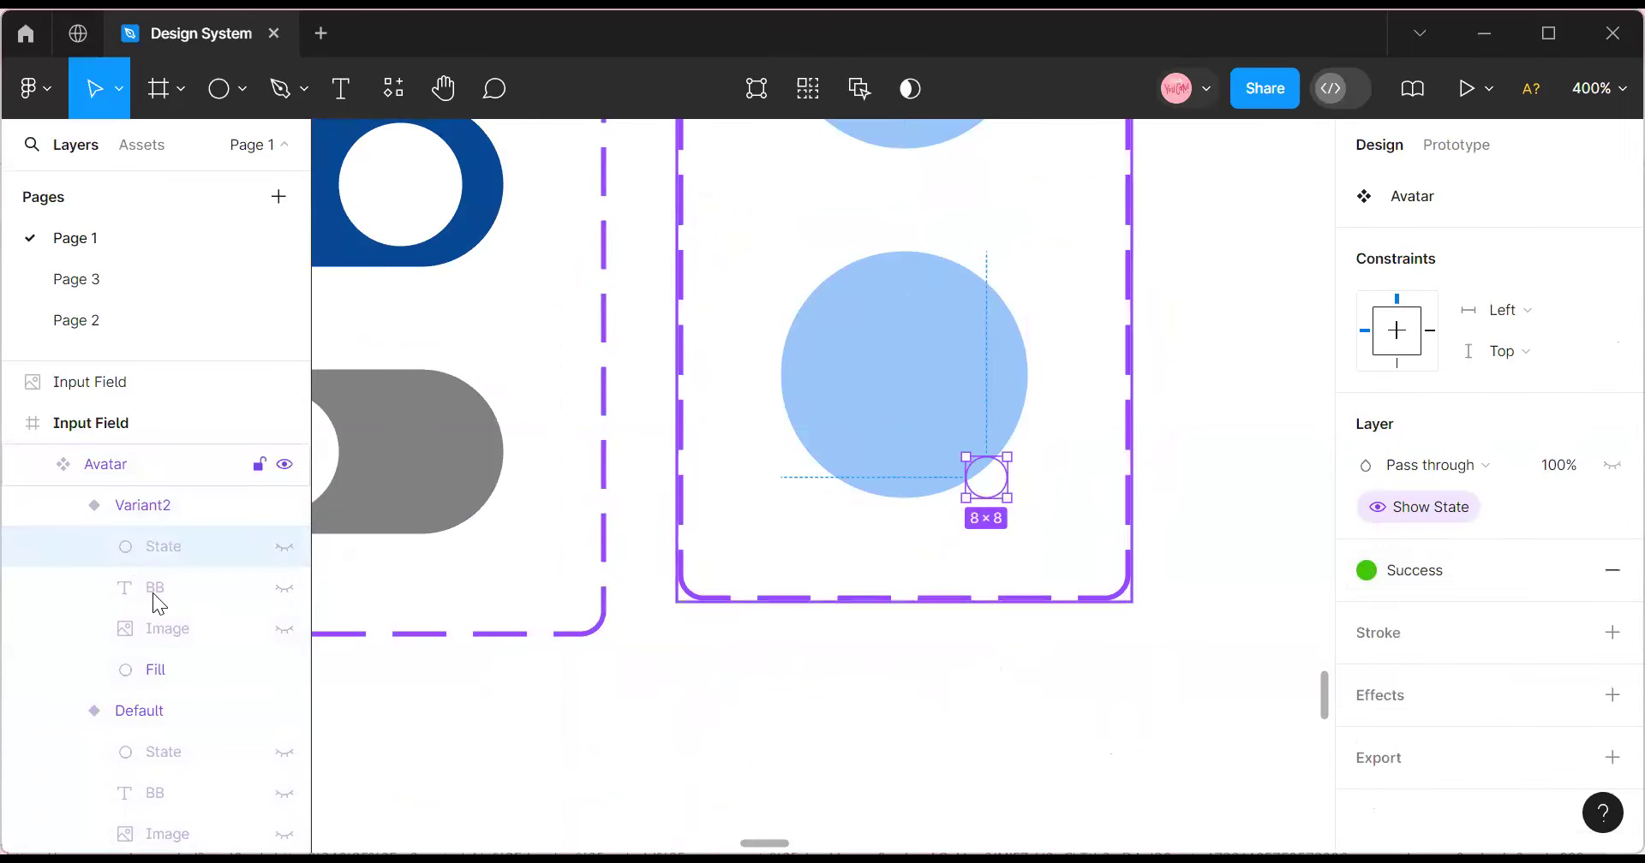
click(285, 548)
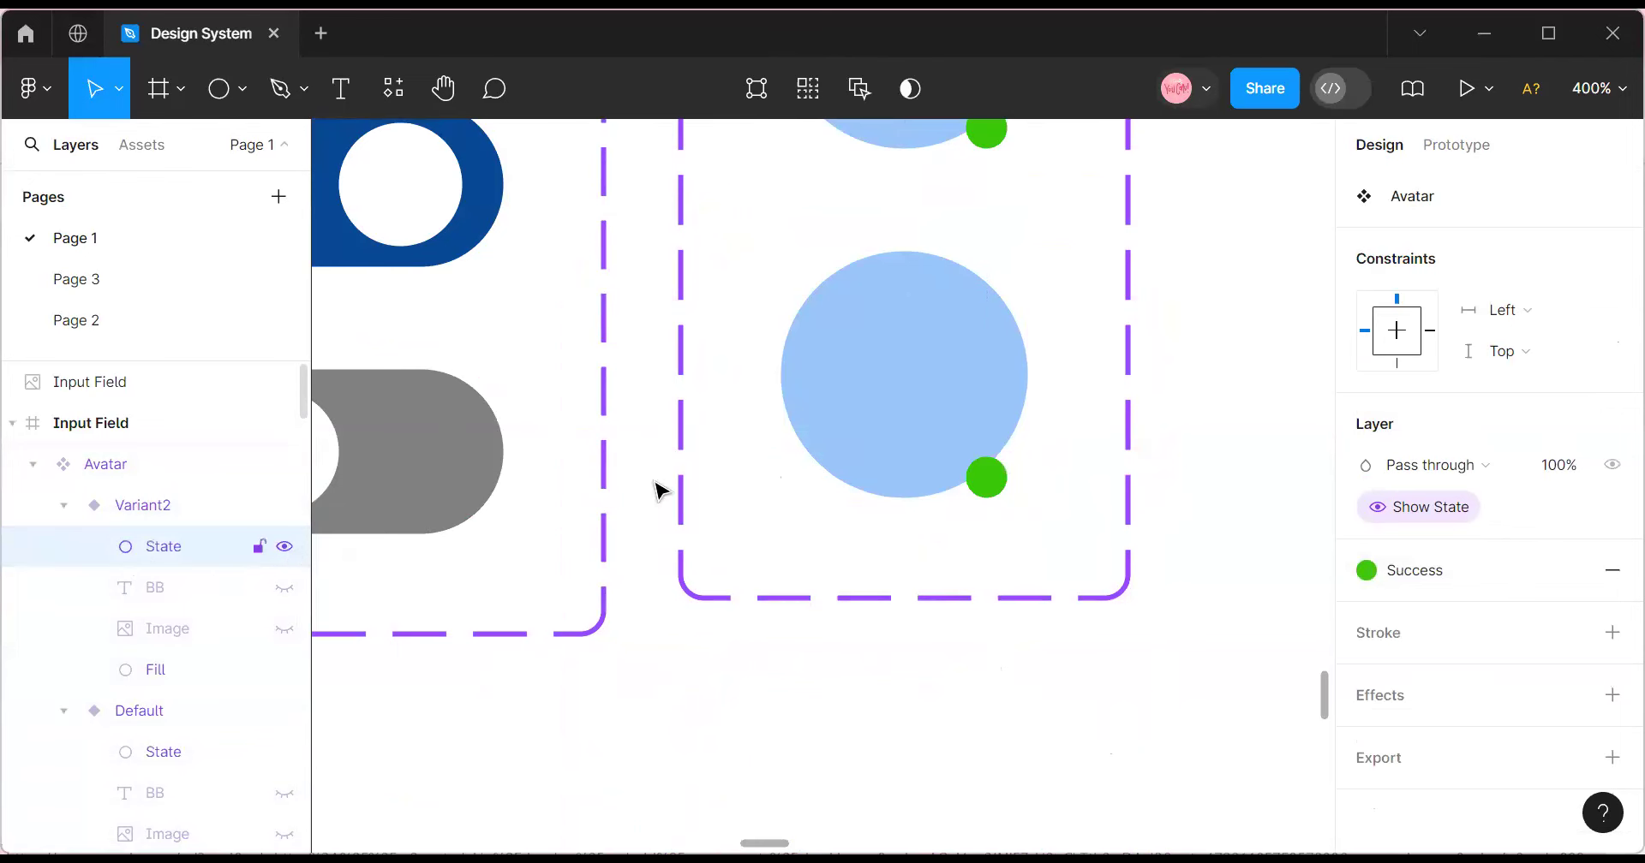
scroll(1057, 282, up, 4)
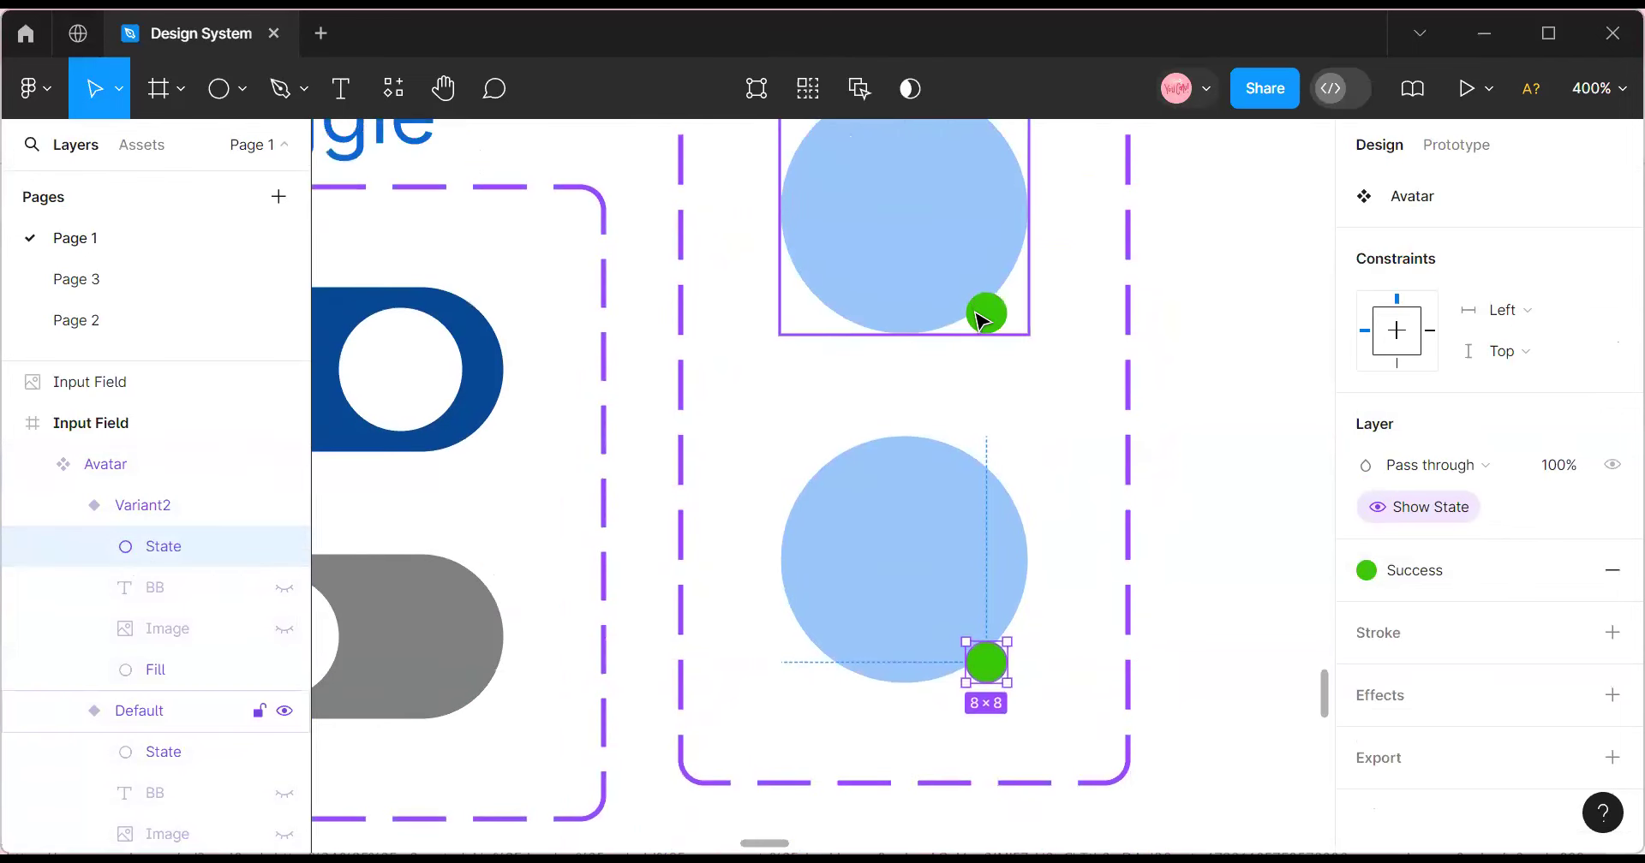
click(1458, 579)
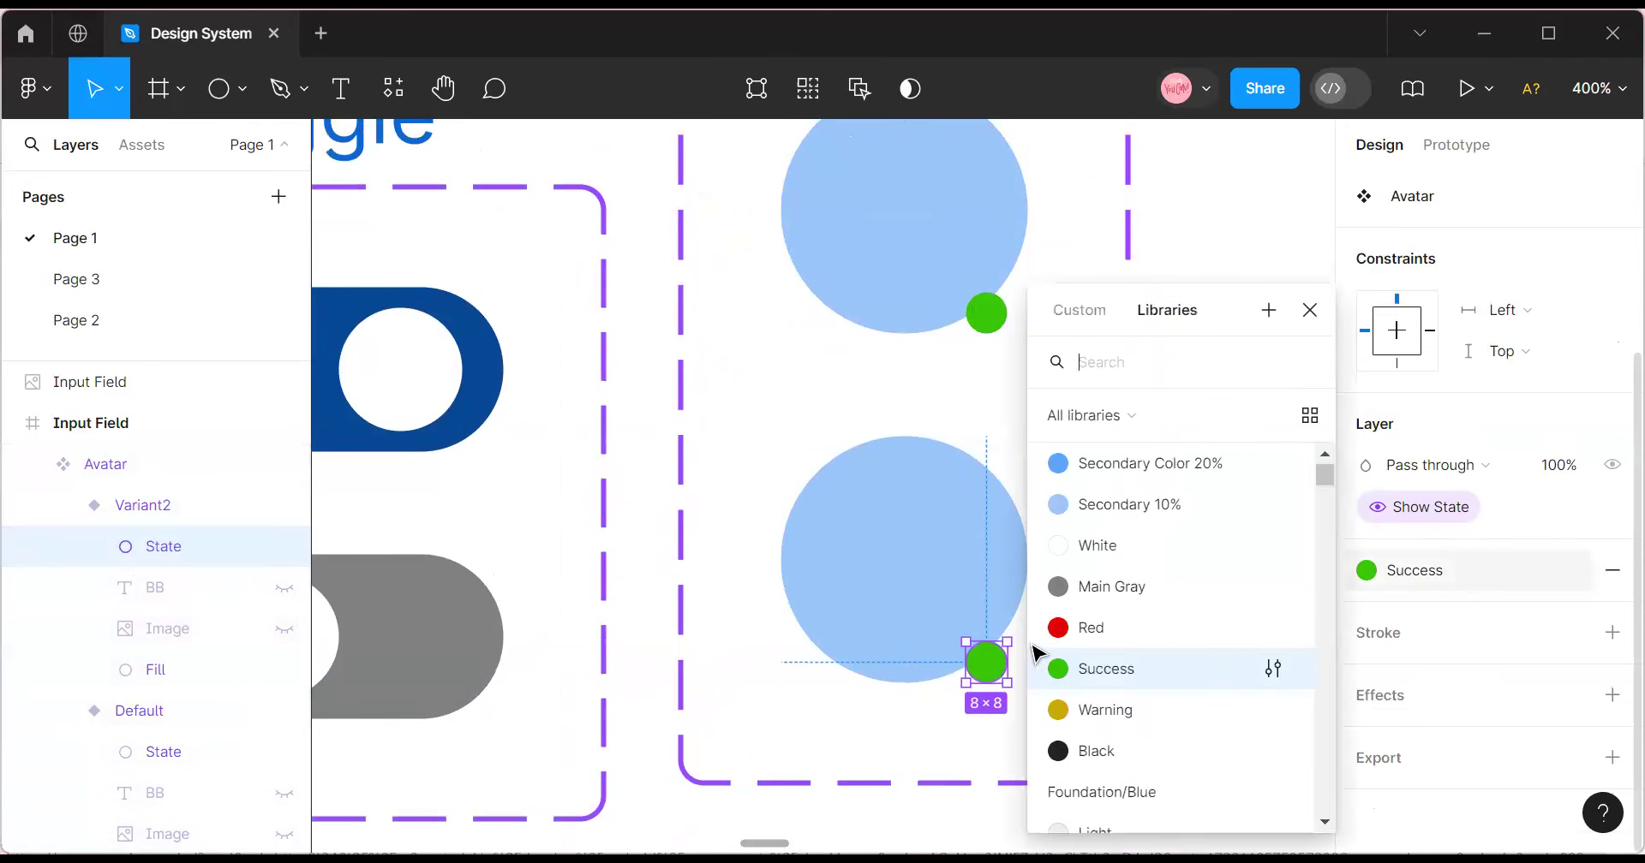
click(1097, 632)
click(1152, 628)
Add a third variant and colour its status dot Main Gray.
click(991, 581)
click(991, 581)
click(903, 729)
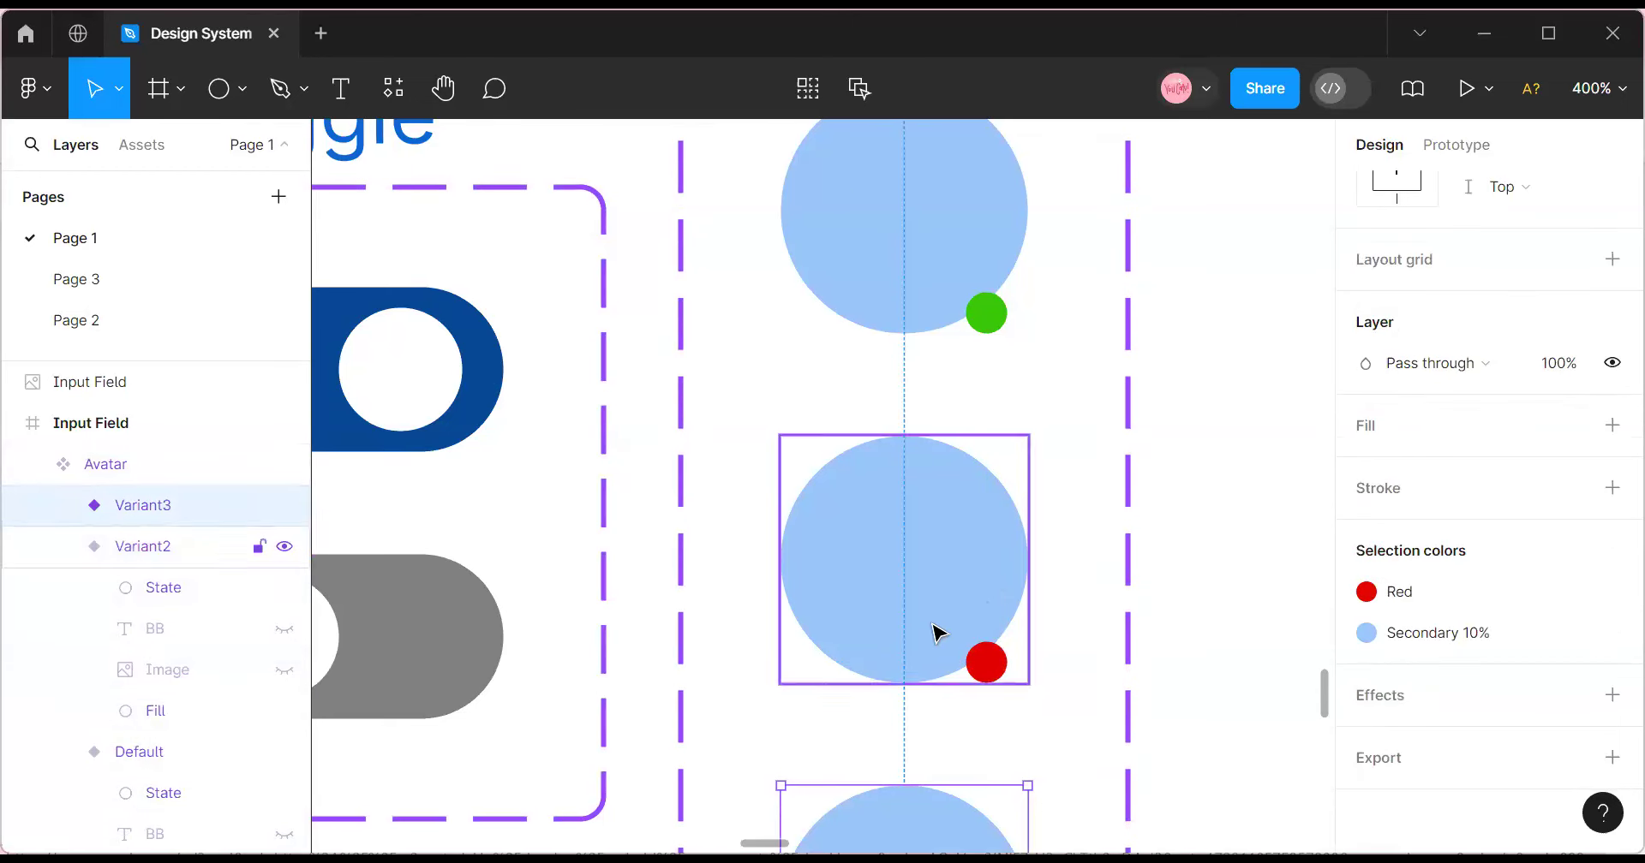
scroll(942, 631, down, 4)
click(1004, 644)
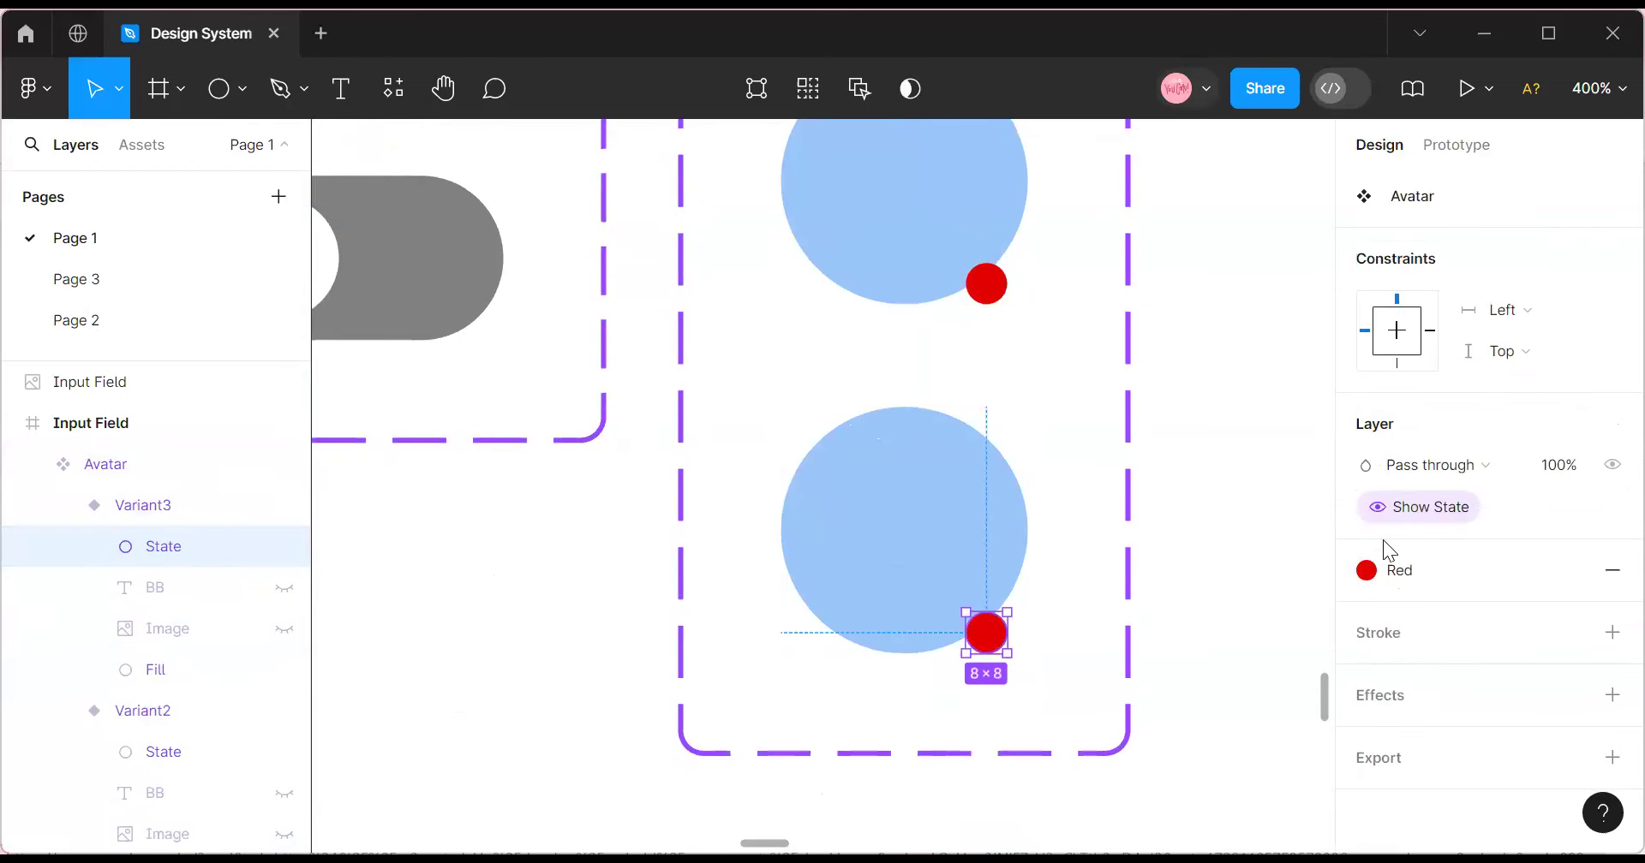
click(1381, 573)
click(1148, 634)
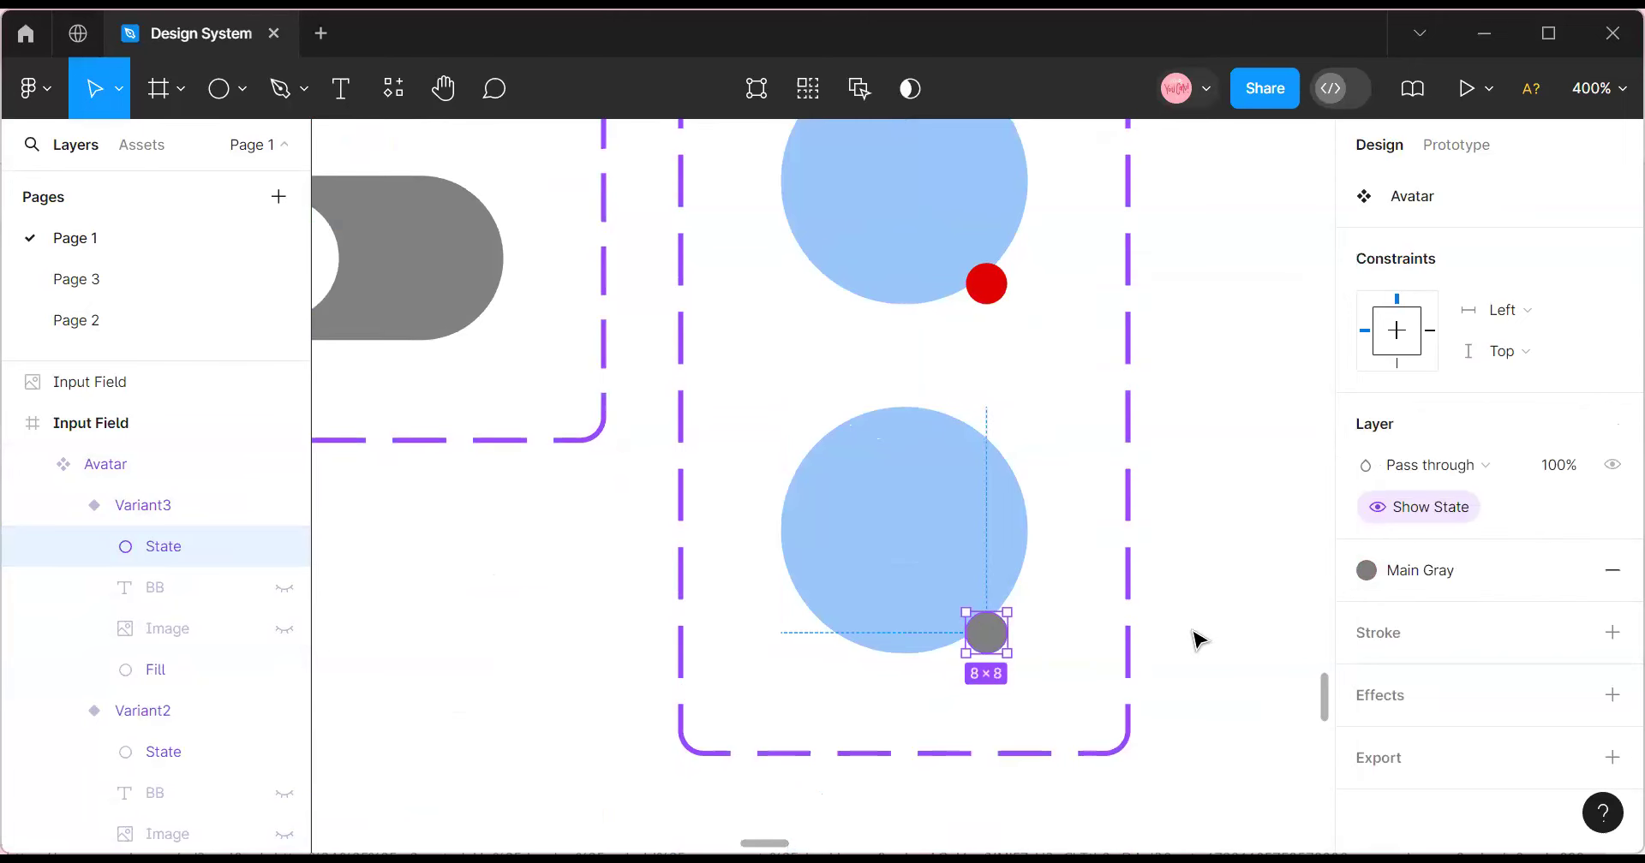
key(Escape)
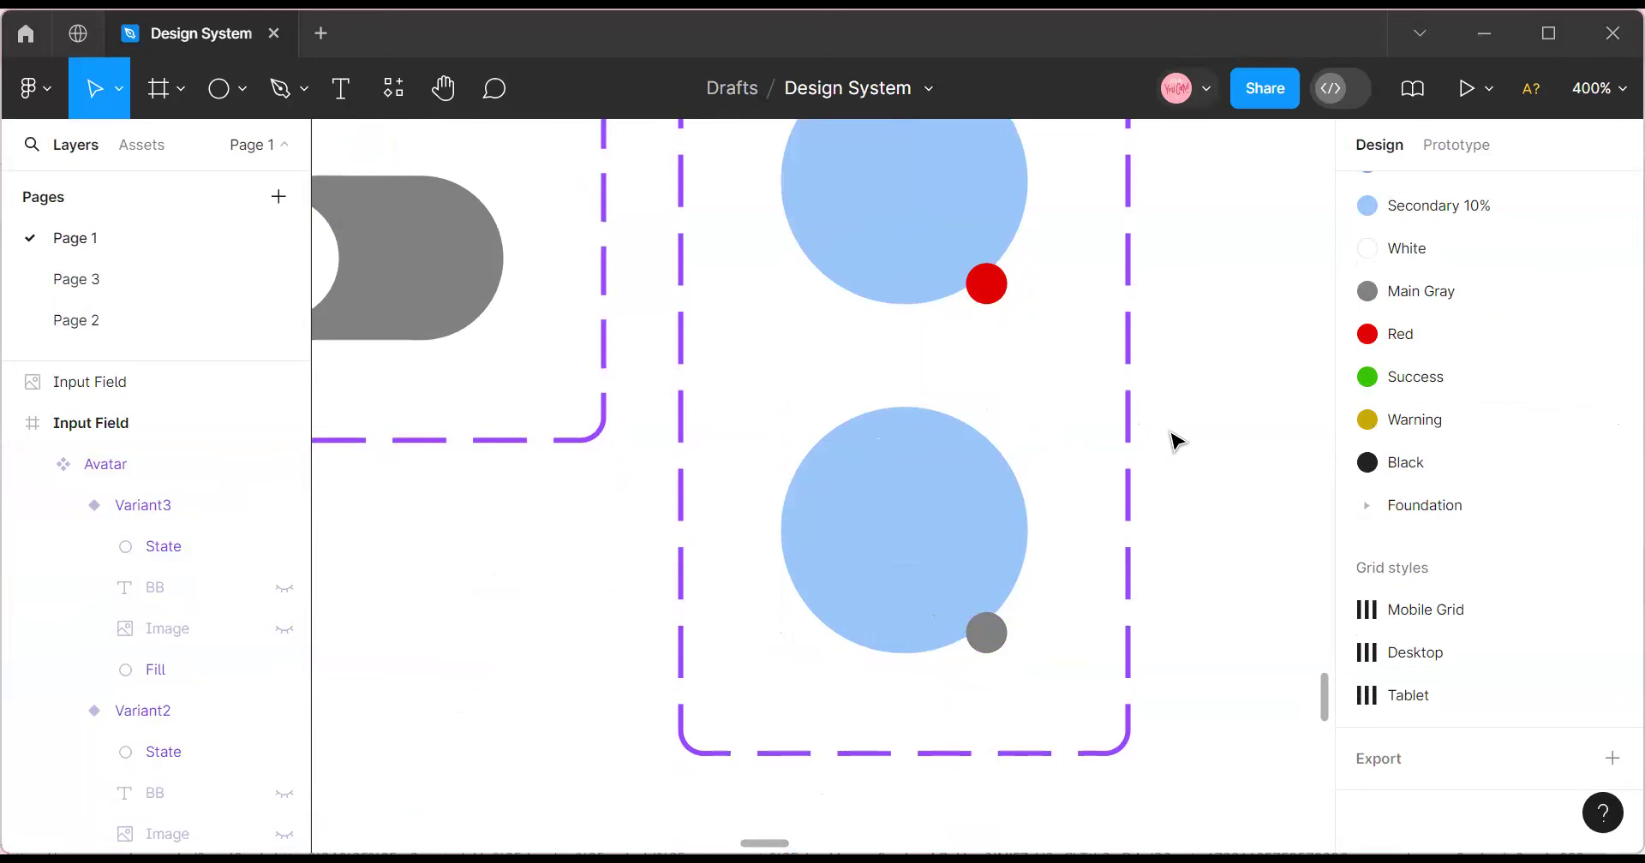
scroll(948, 532, up, 5)
scroll(1096, 398, down, 3)
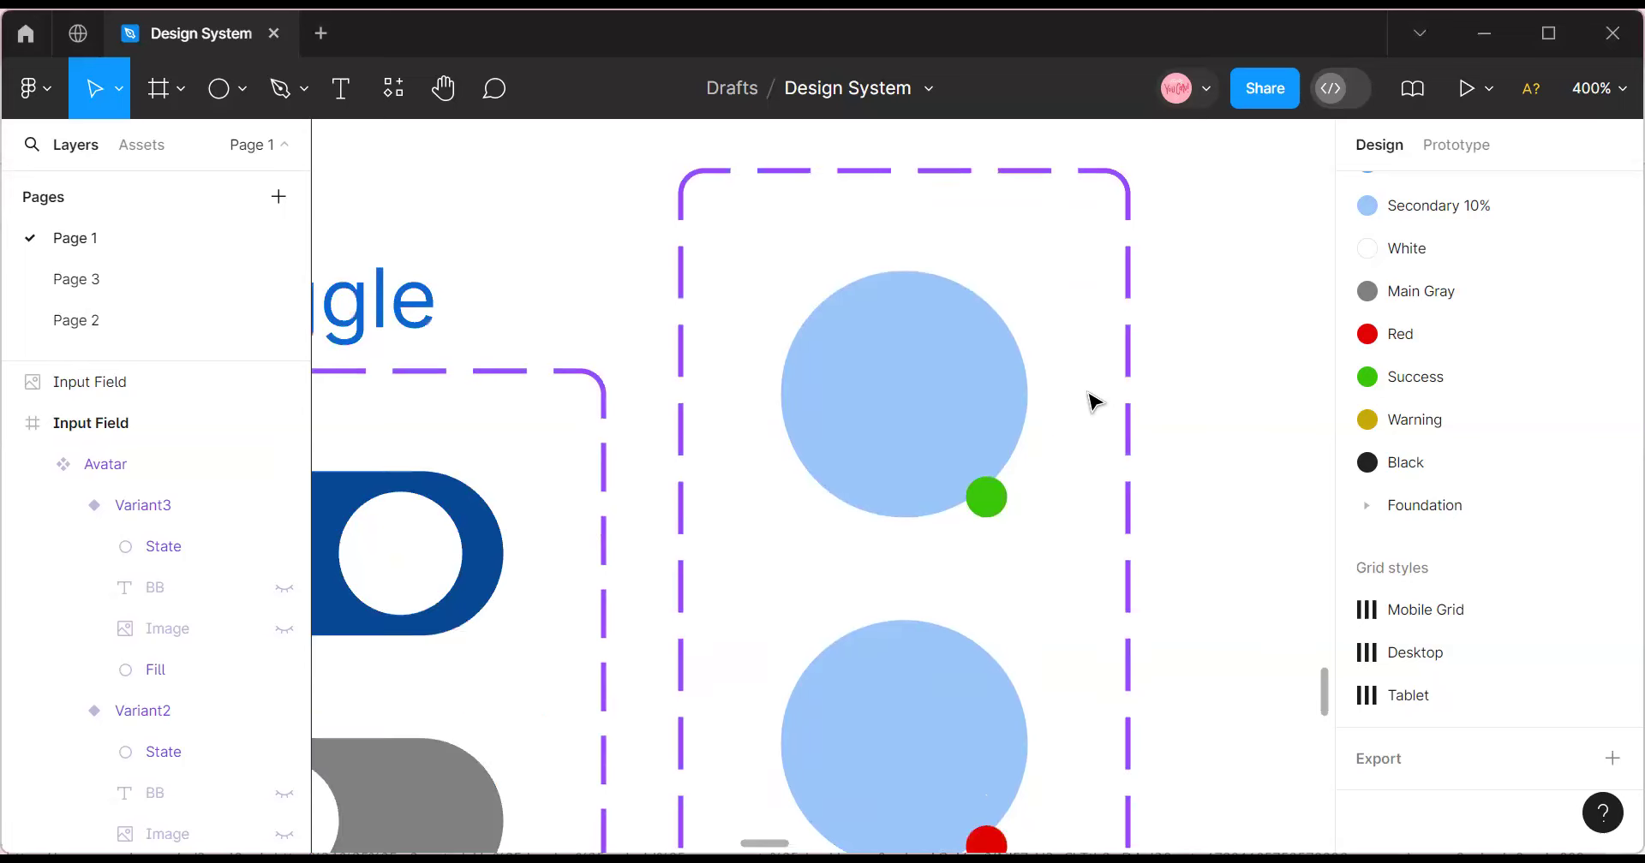
Zoom to 200% and drag an Avatar instance from local assets beside the set.
click(1591, 93)
click(1423, 248)
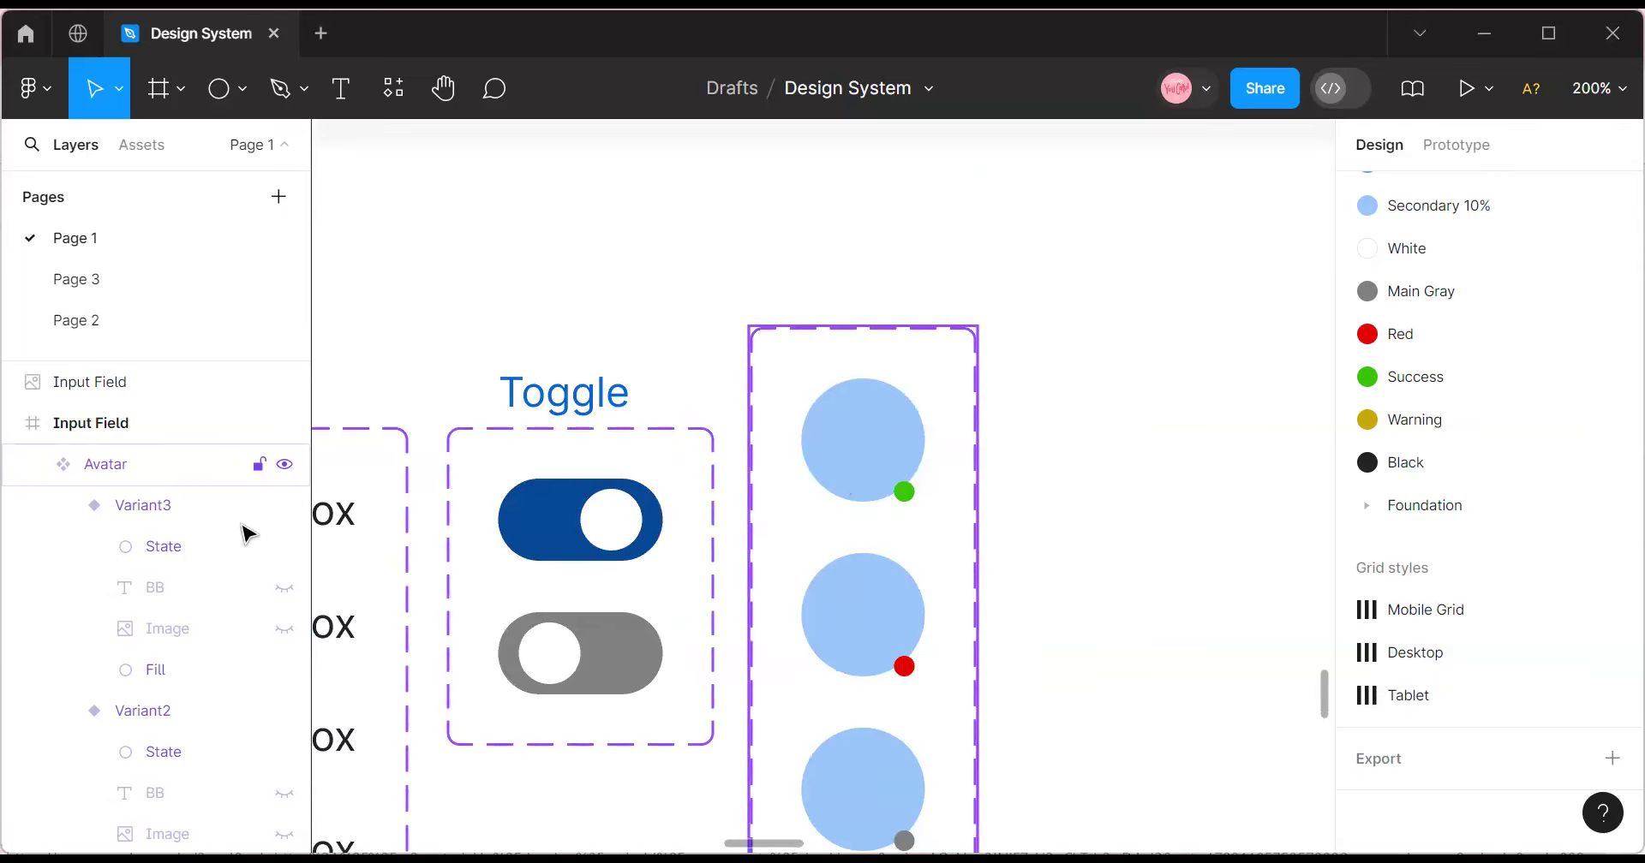
click(140, 146)
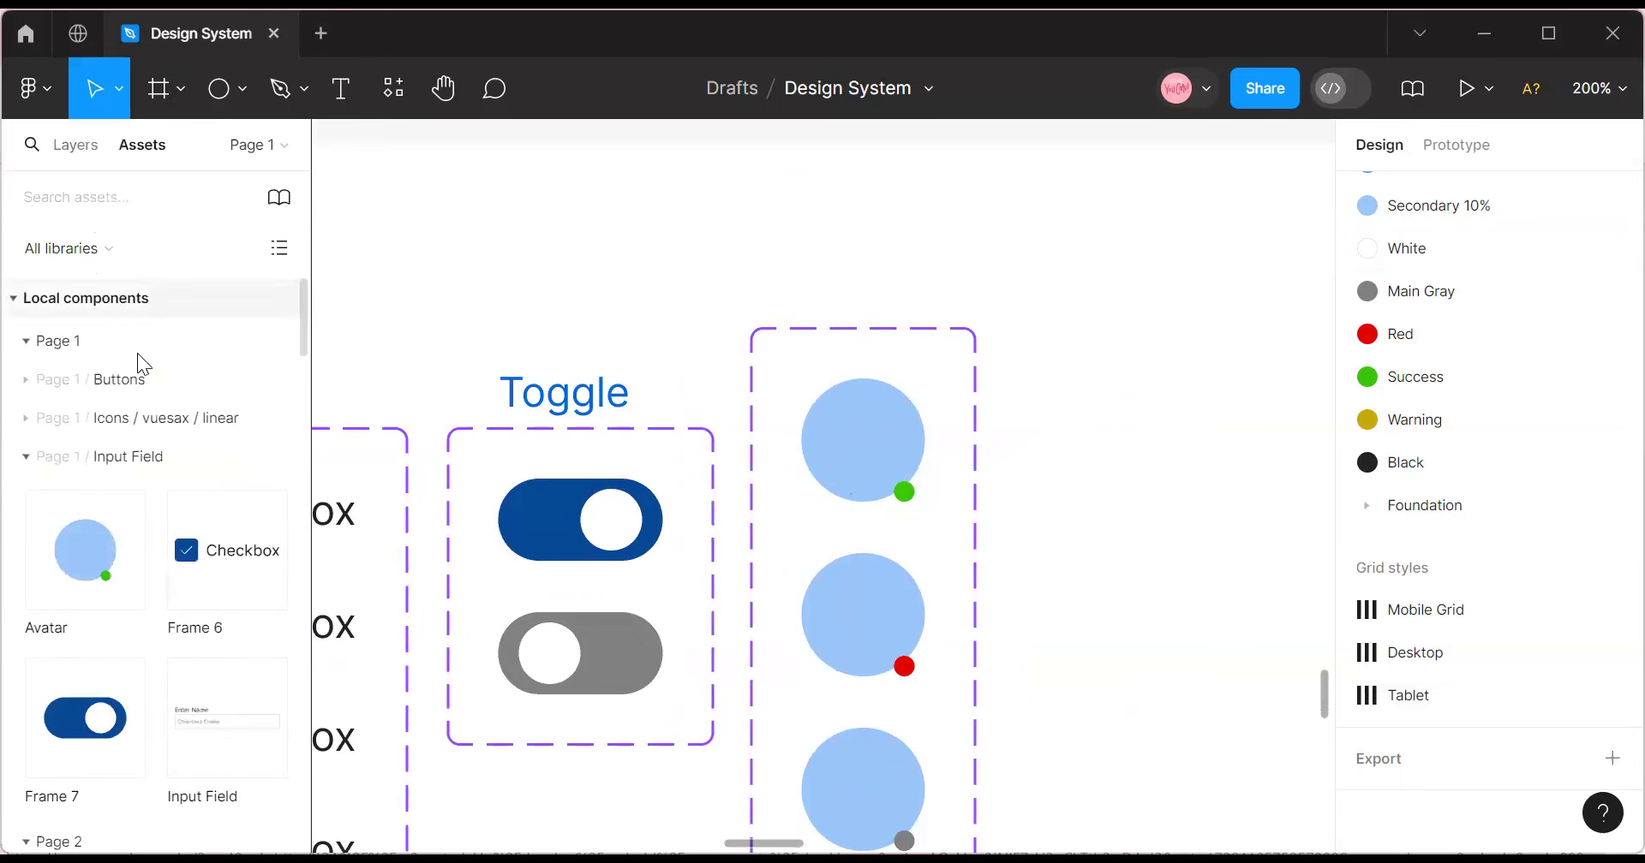
drag(90, 550, 1259, 471)
drag(1169, 412, 1138, 383)
scroll(1572, 525, up, 5)
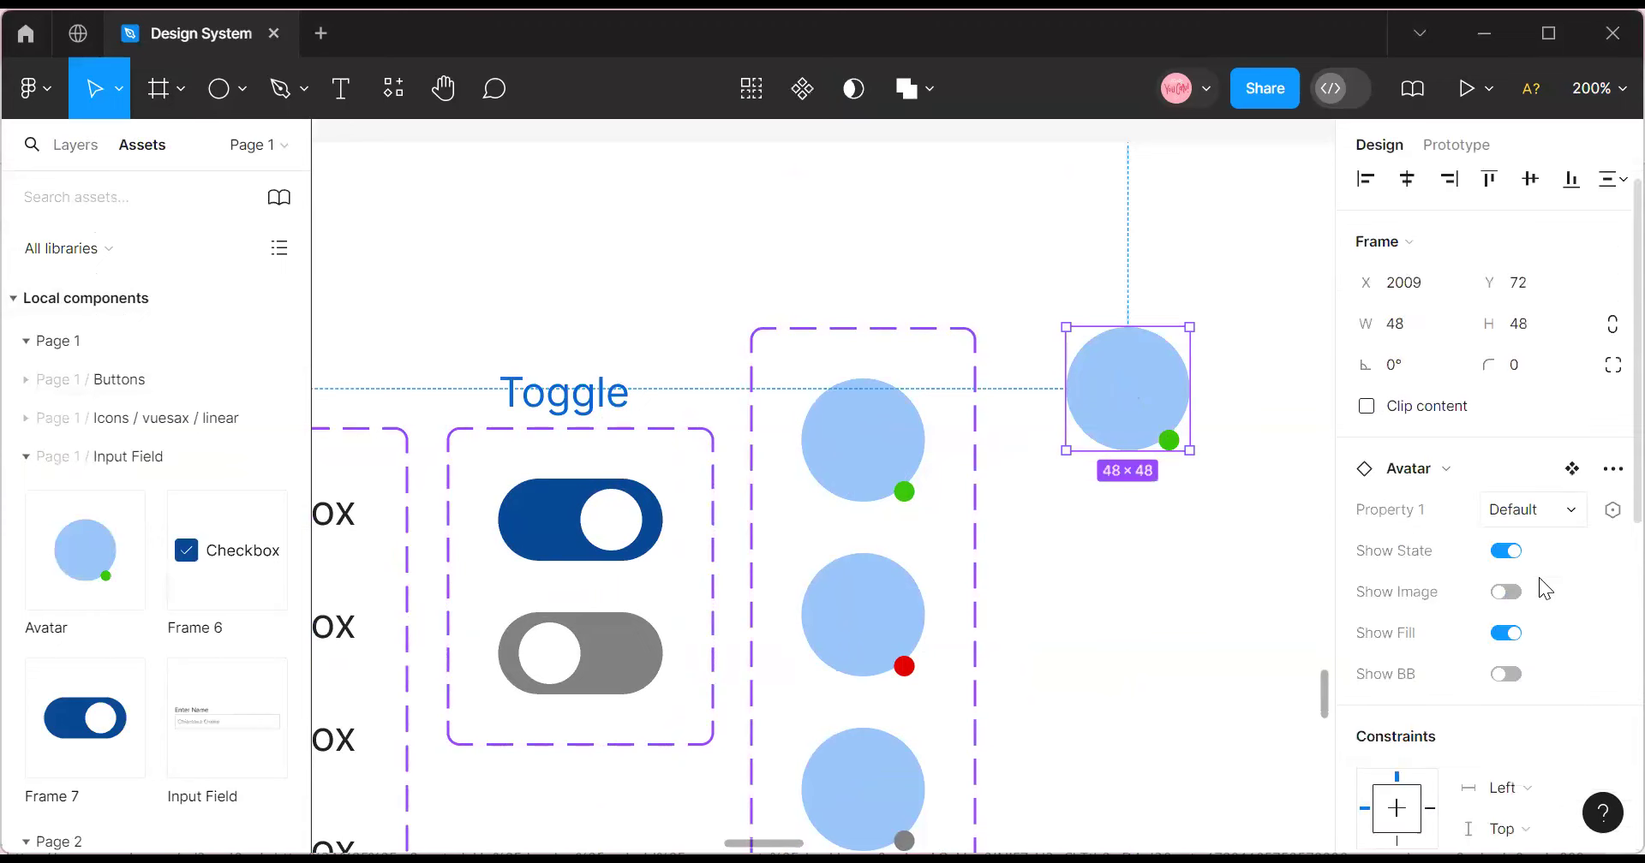
Check the instance's Default, Variant2 and Variant3 options, then delete the test instance.
click(1565, 514)
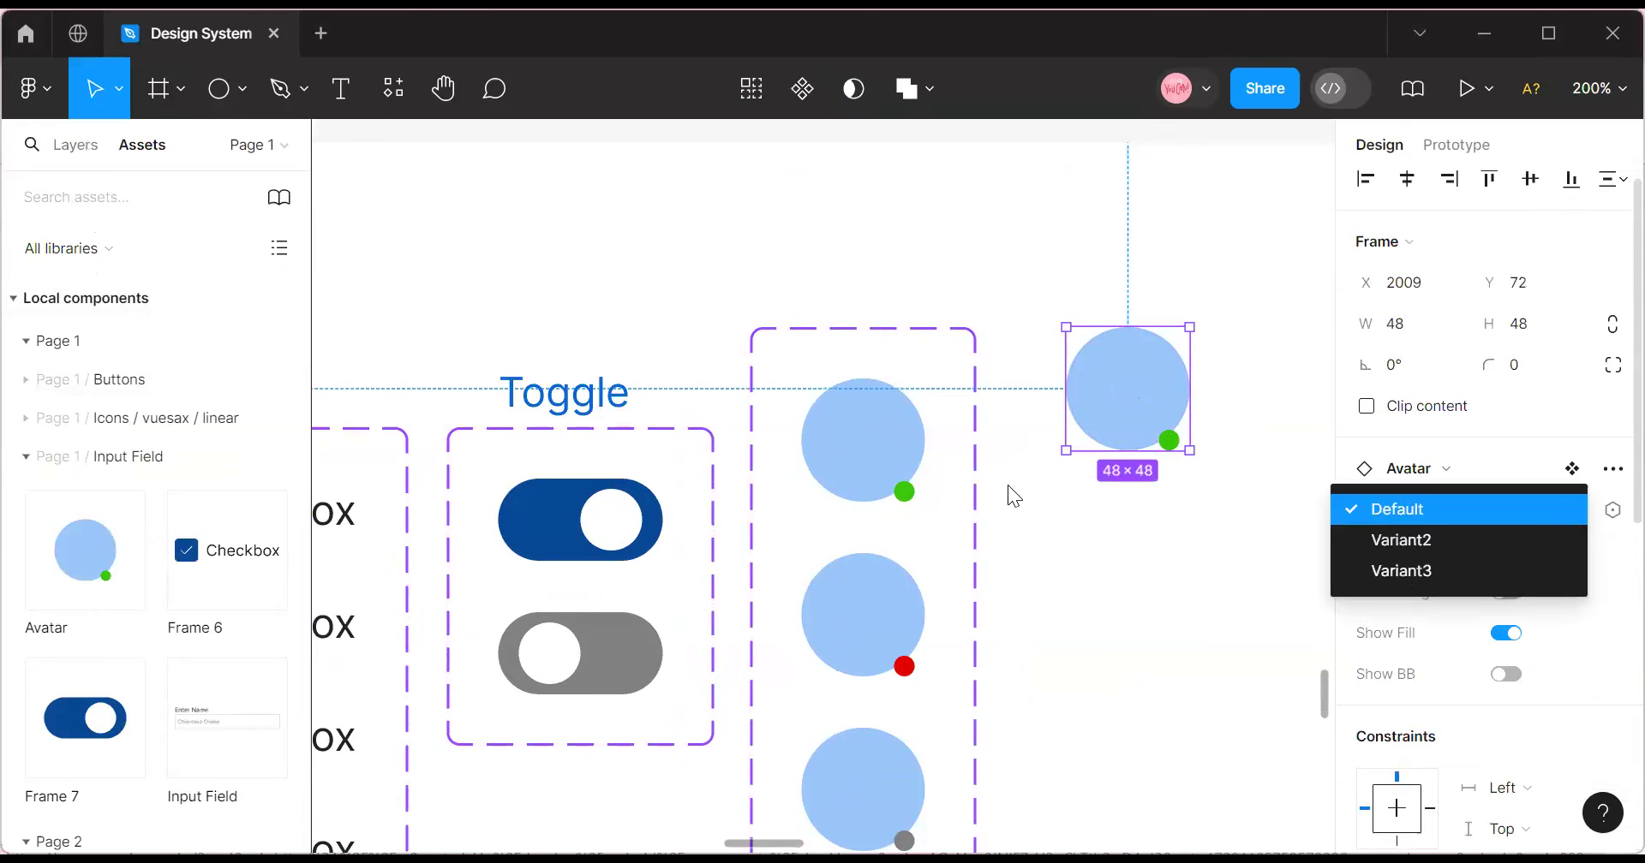
click(864, 622)
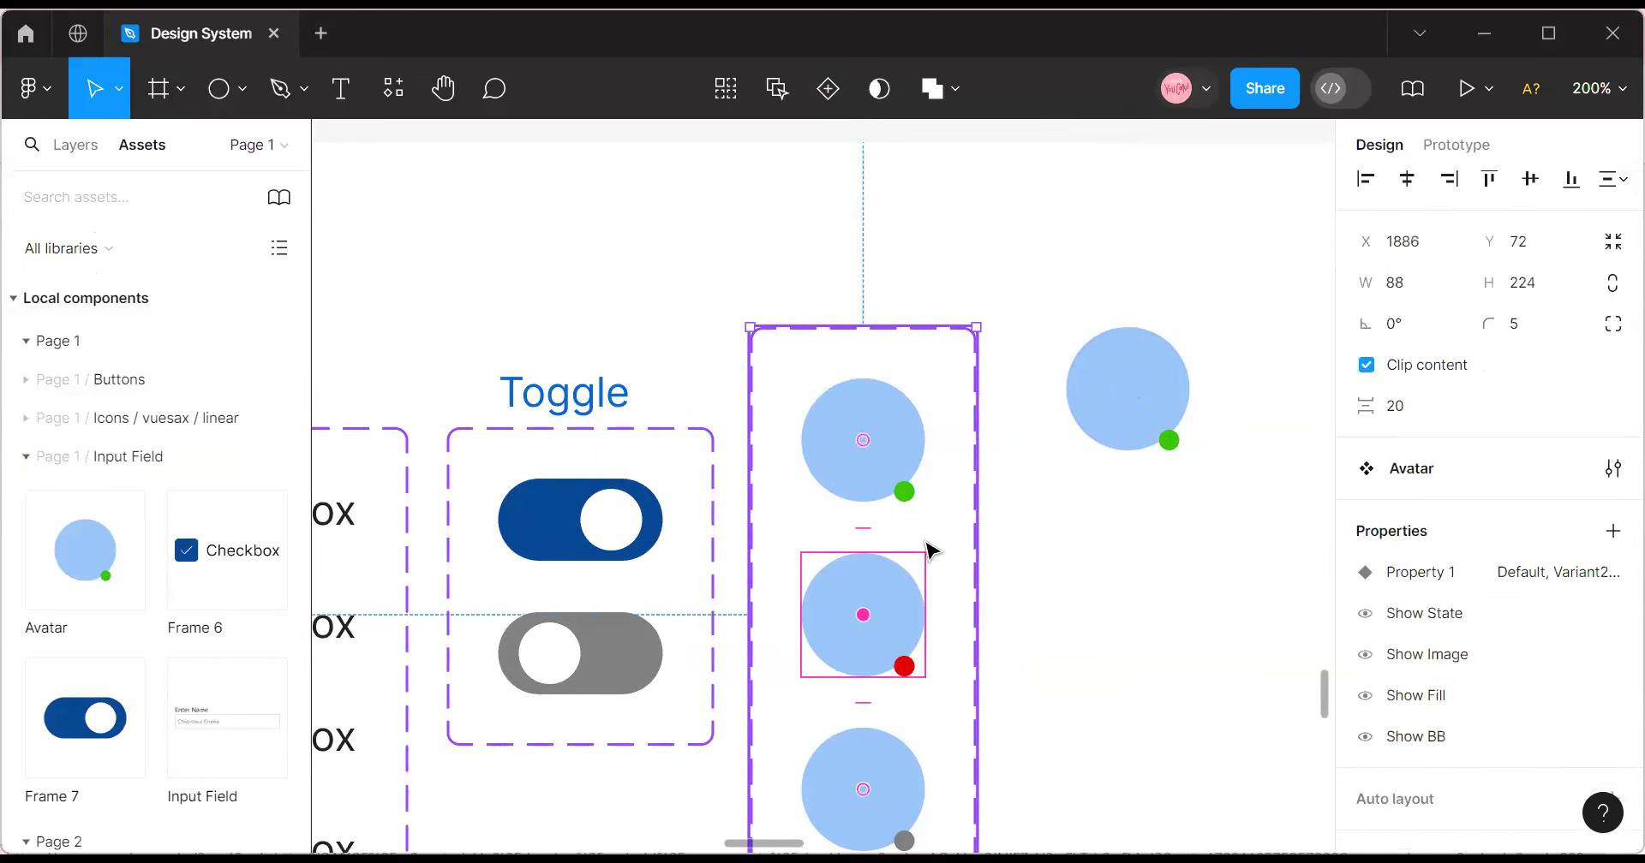
click(1122, 390)
key(Delete)
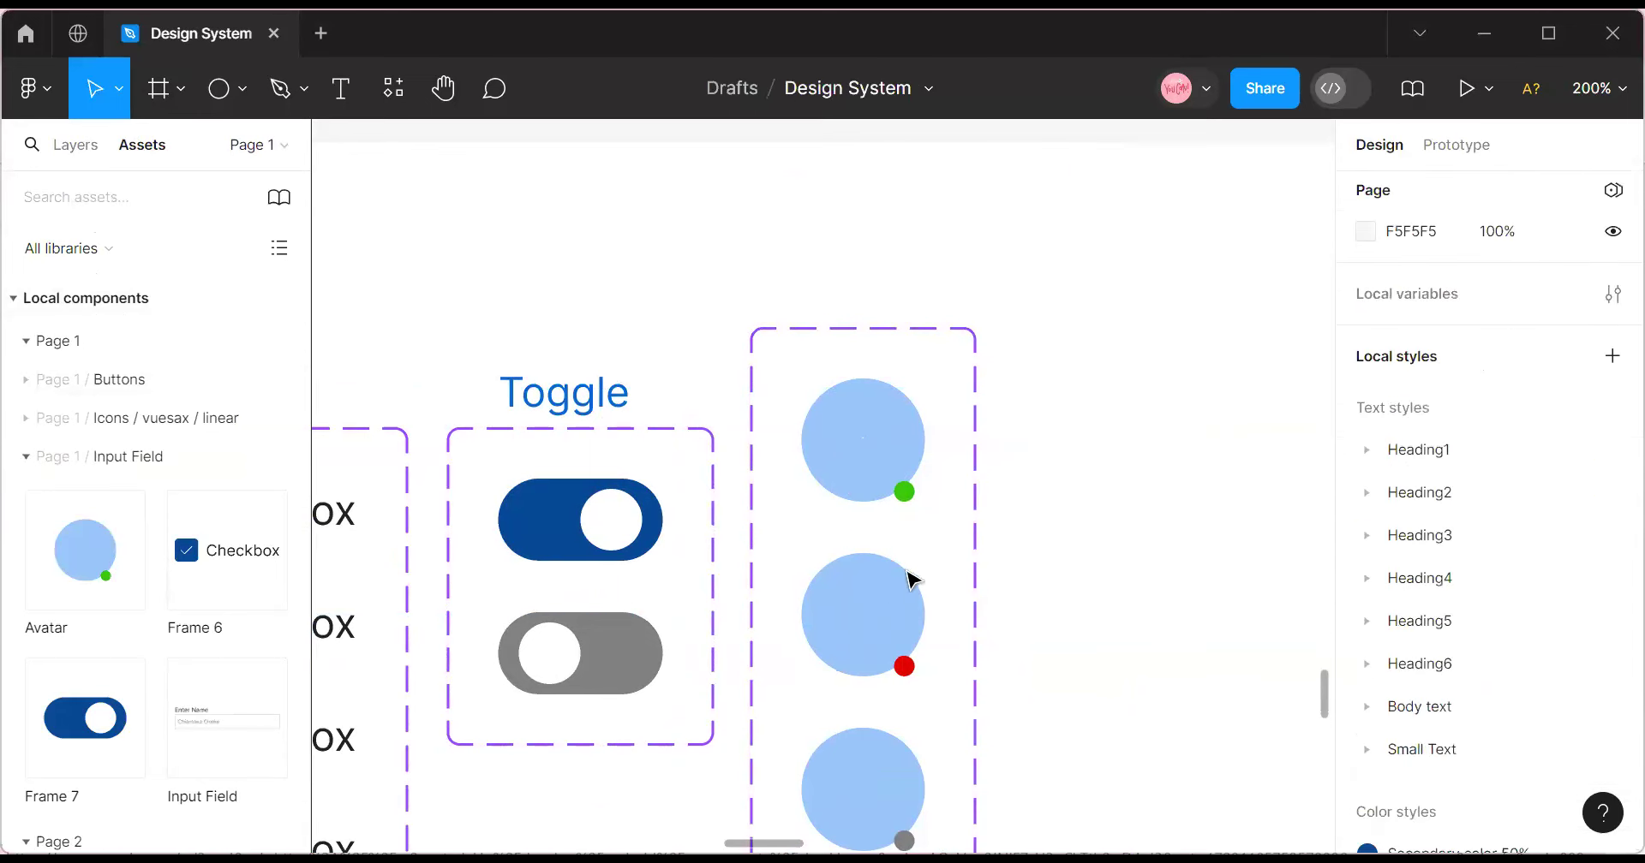
Set the three avatar variant values to Online, Away and Offline.
click(894, 591)
click(894, 591)
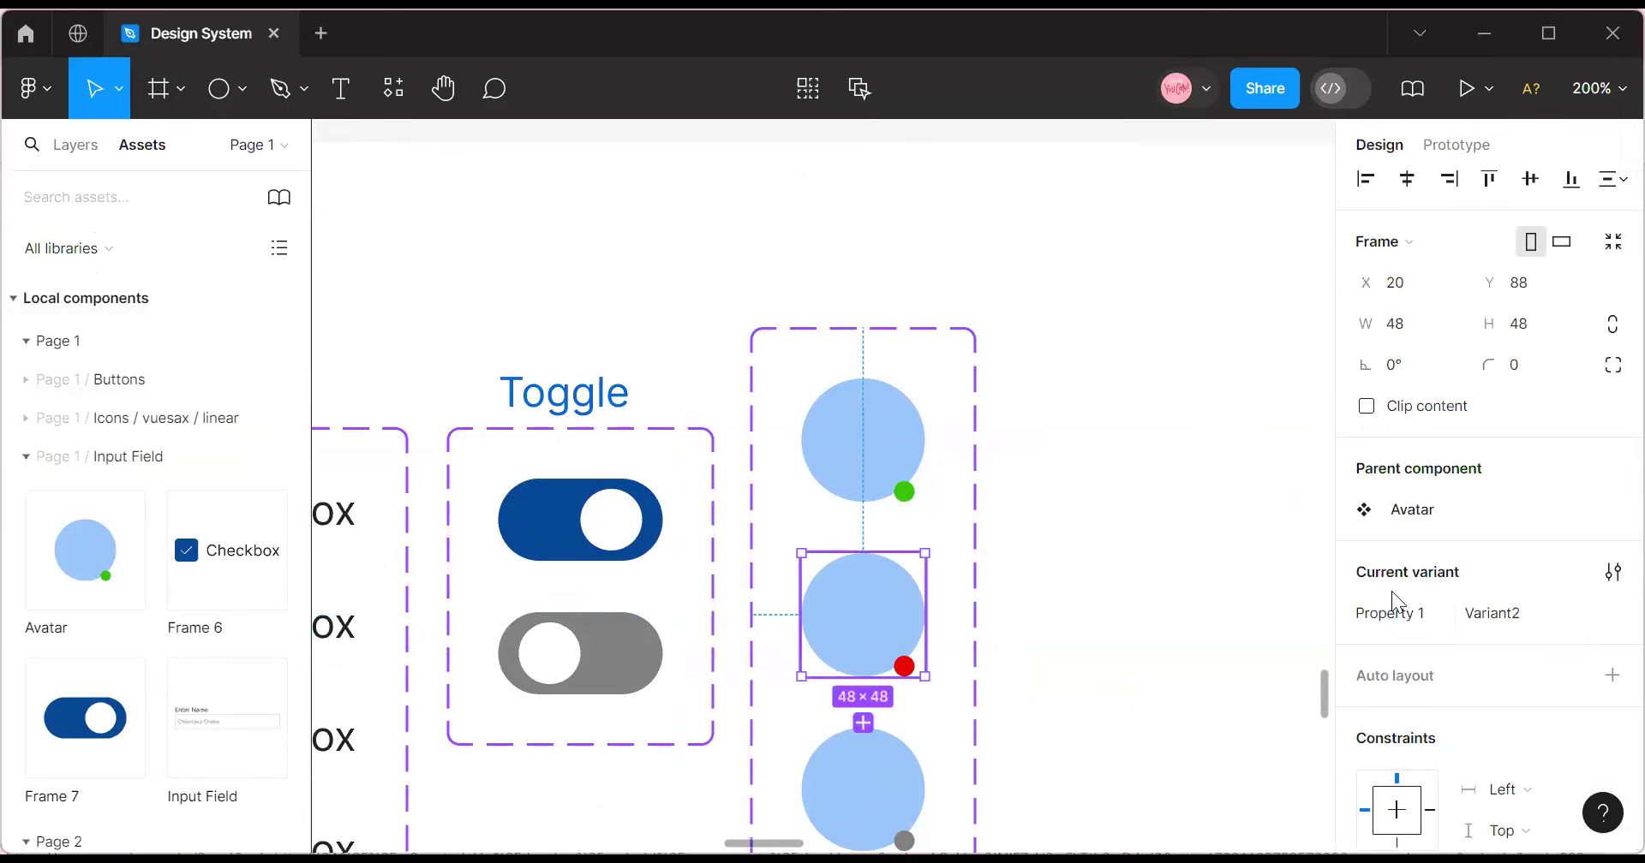
click(1505, 610)
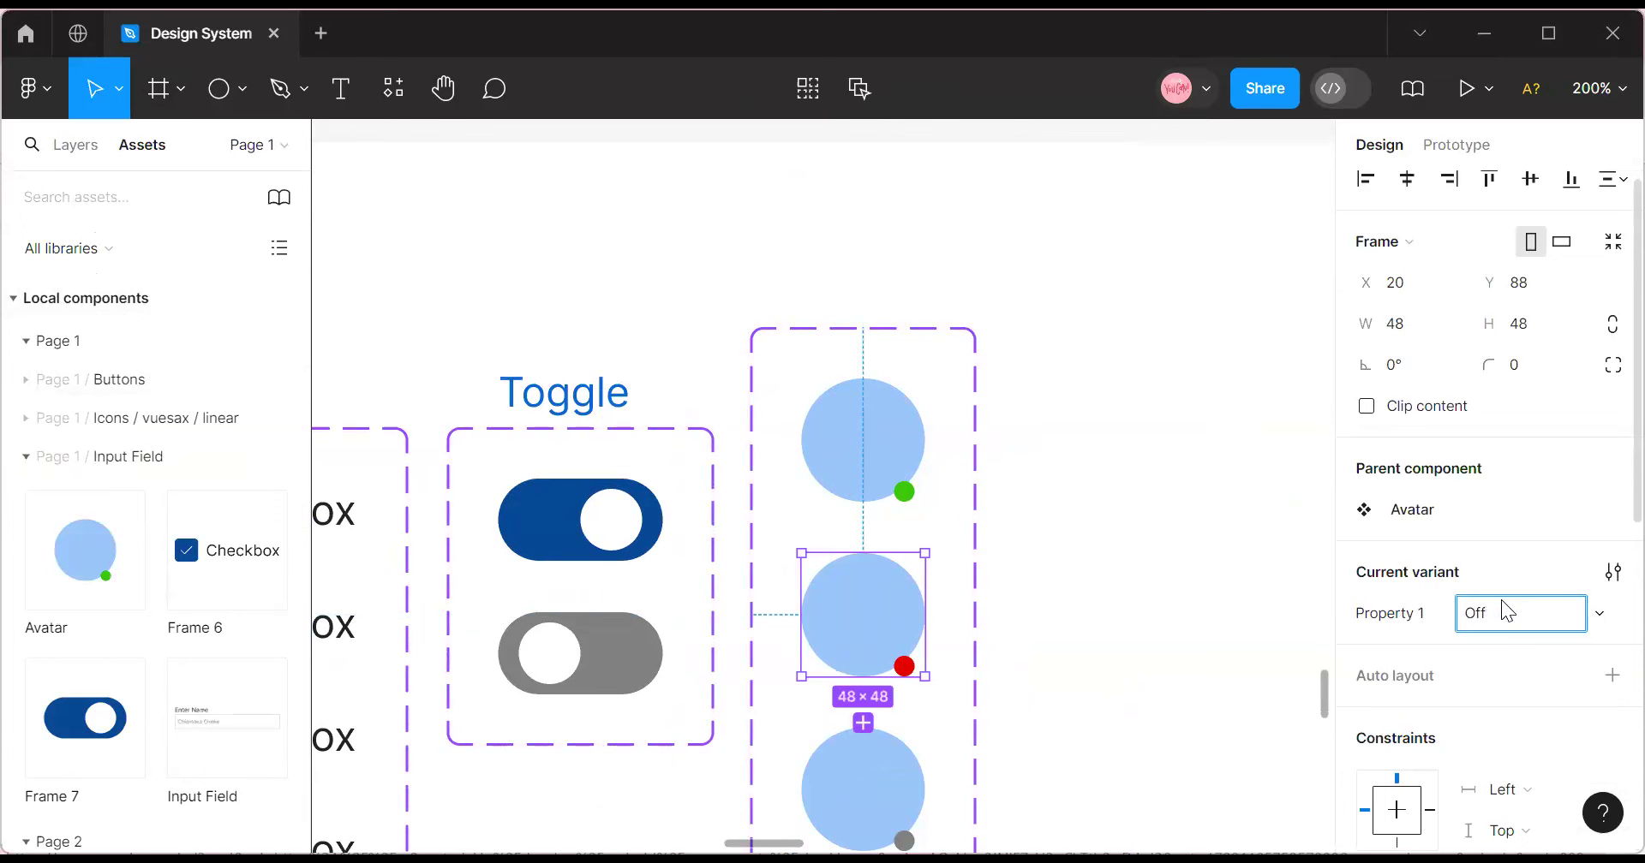
text(Away)
click(896, 454)
click(1490, 619)
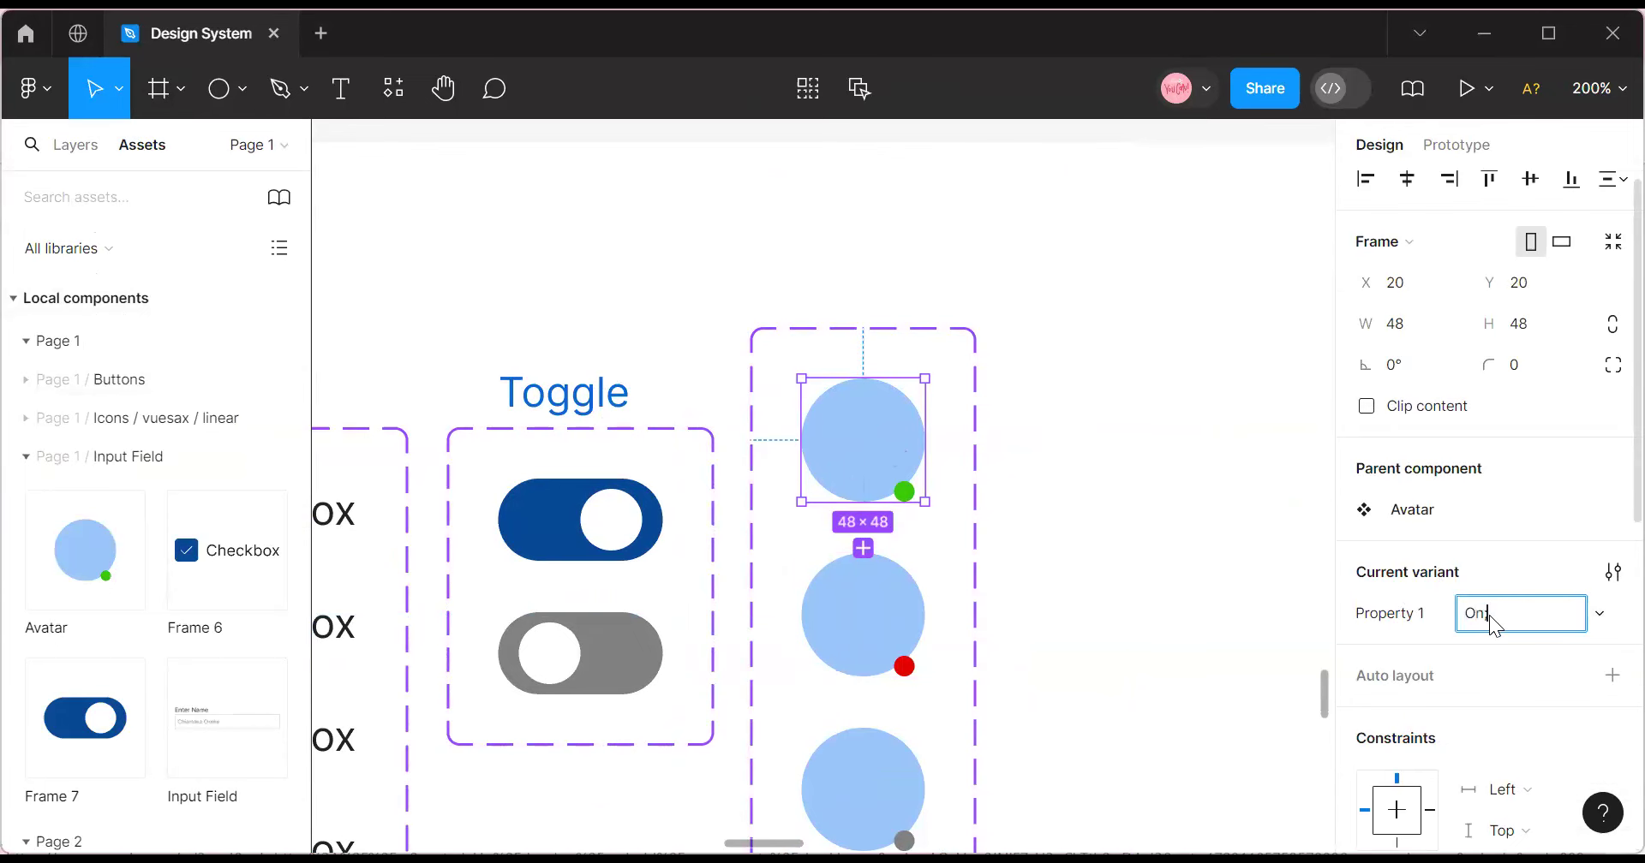
text(Online)
scroll(857, 676, down, 5)
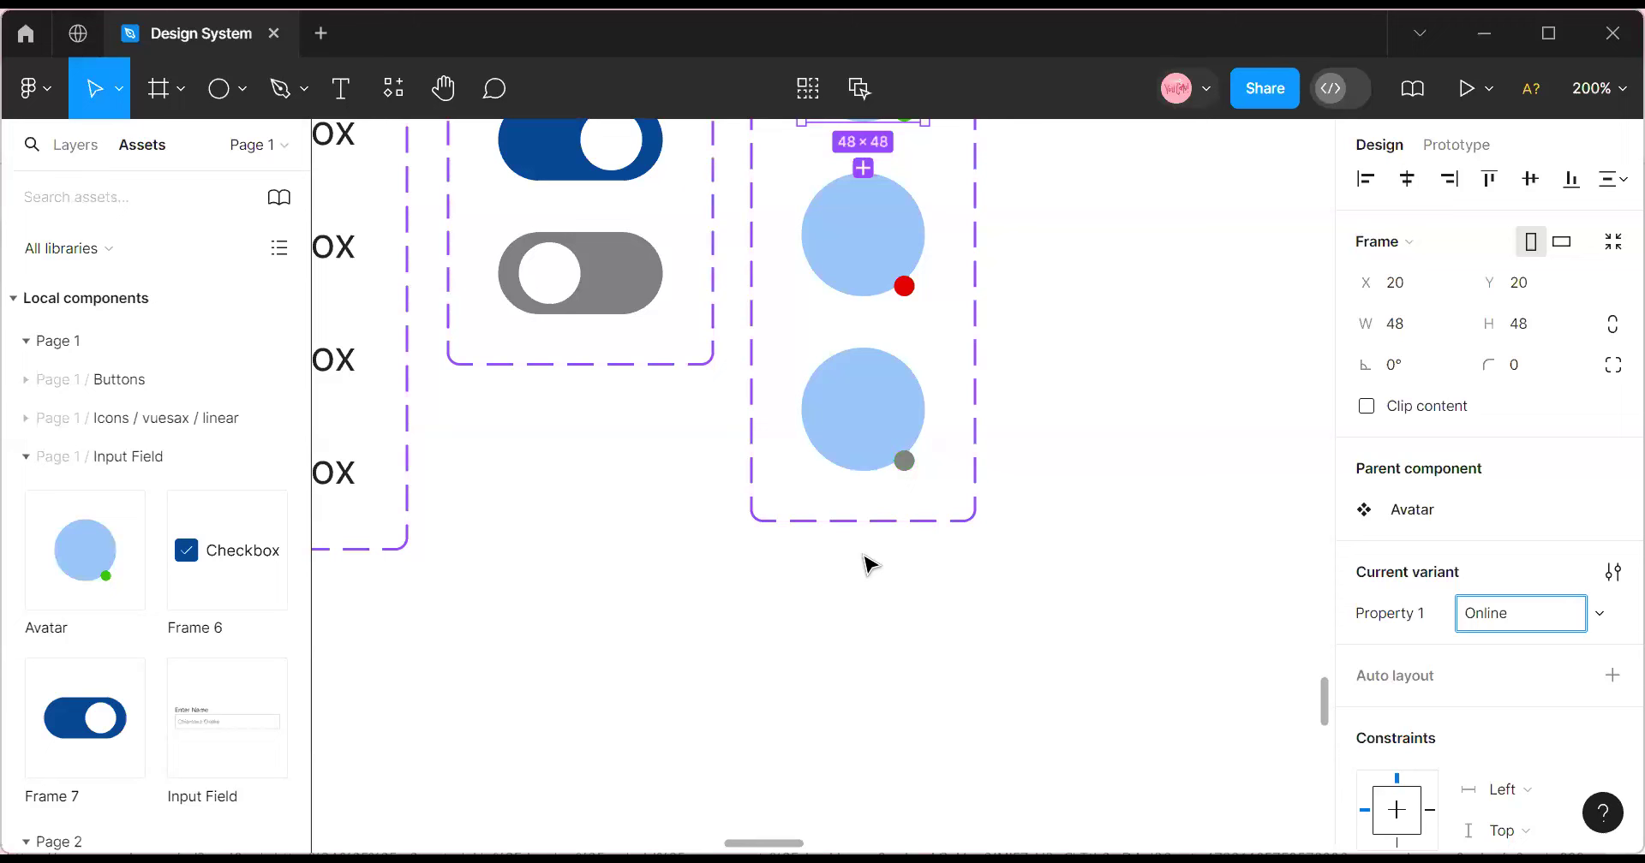
click(892, 409)
click(1522, 619)
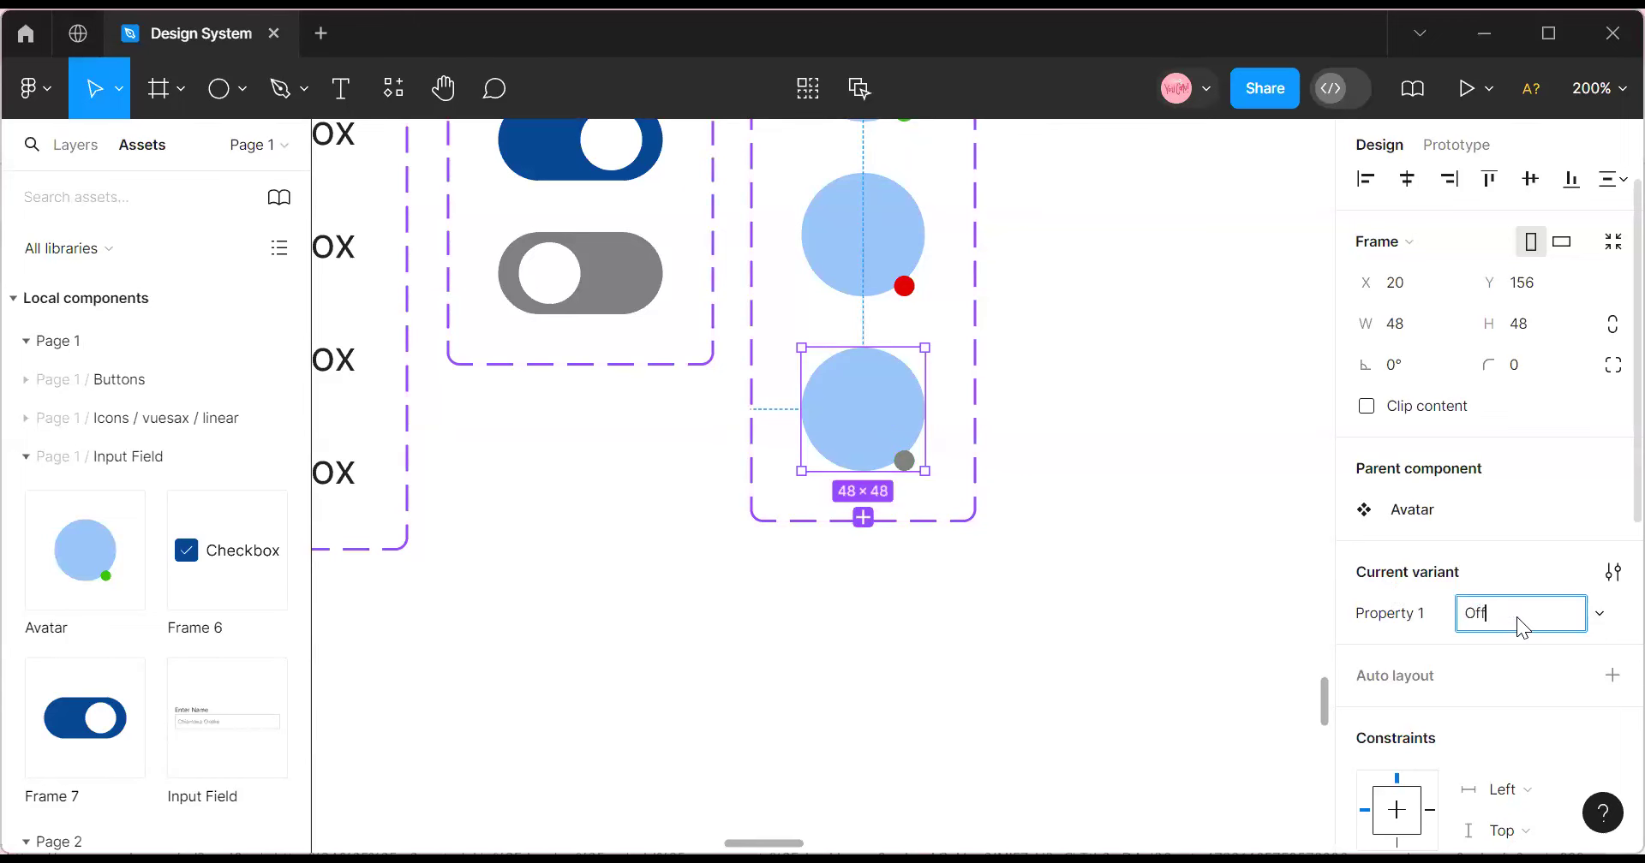
text(Offline)
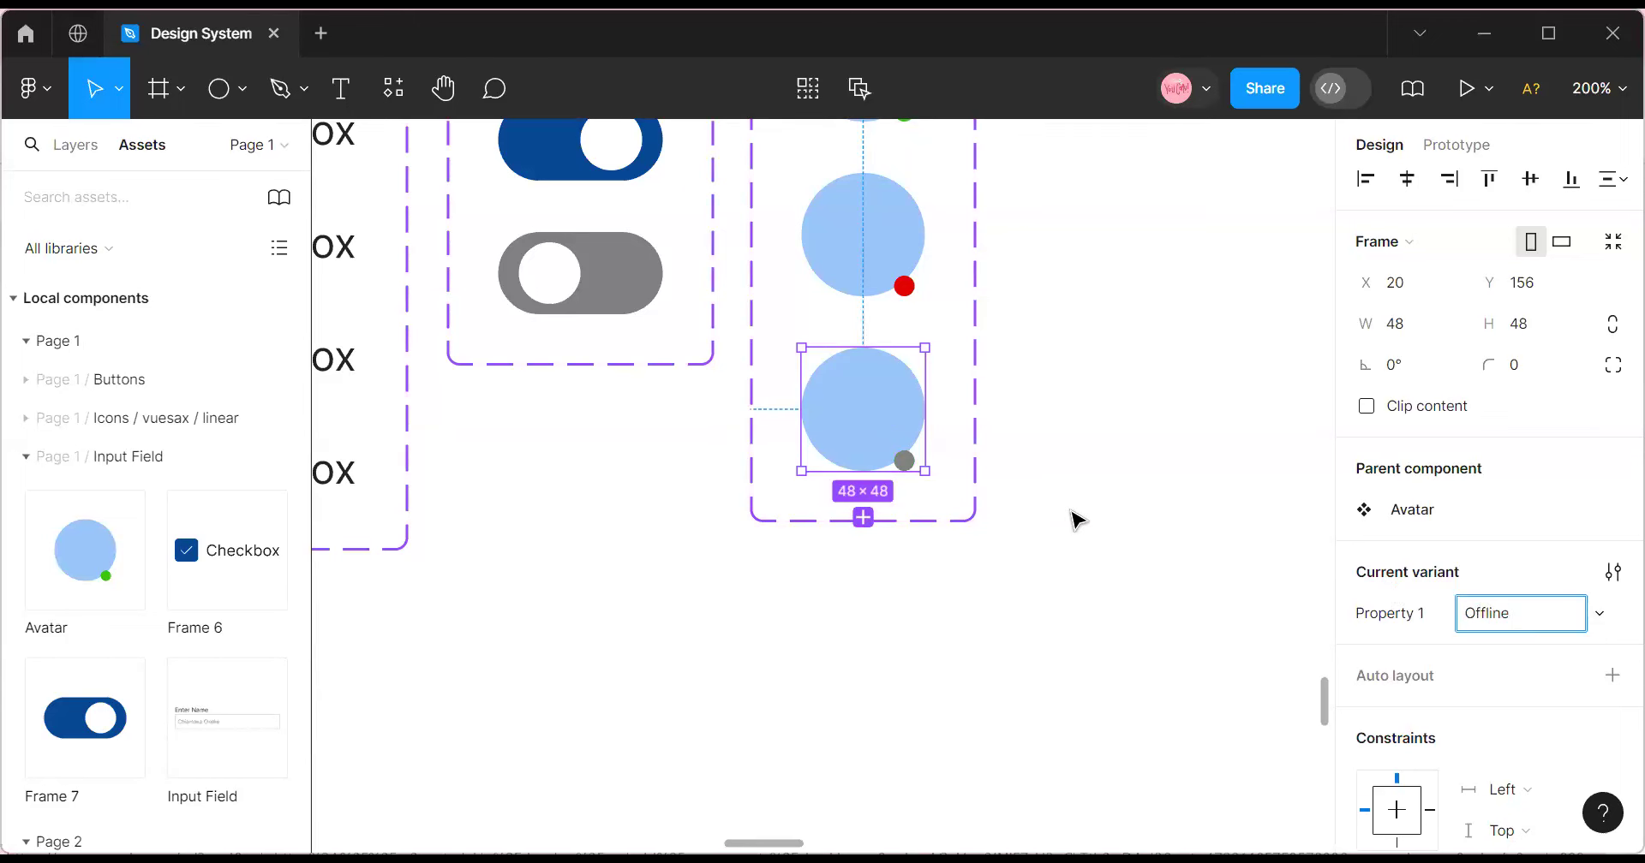
Rename the variant property from Property 1 to Avatar.
scroll(946, 511, up, 5)
click(865, 487)
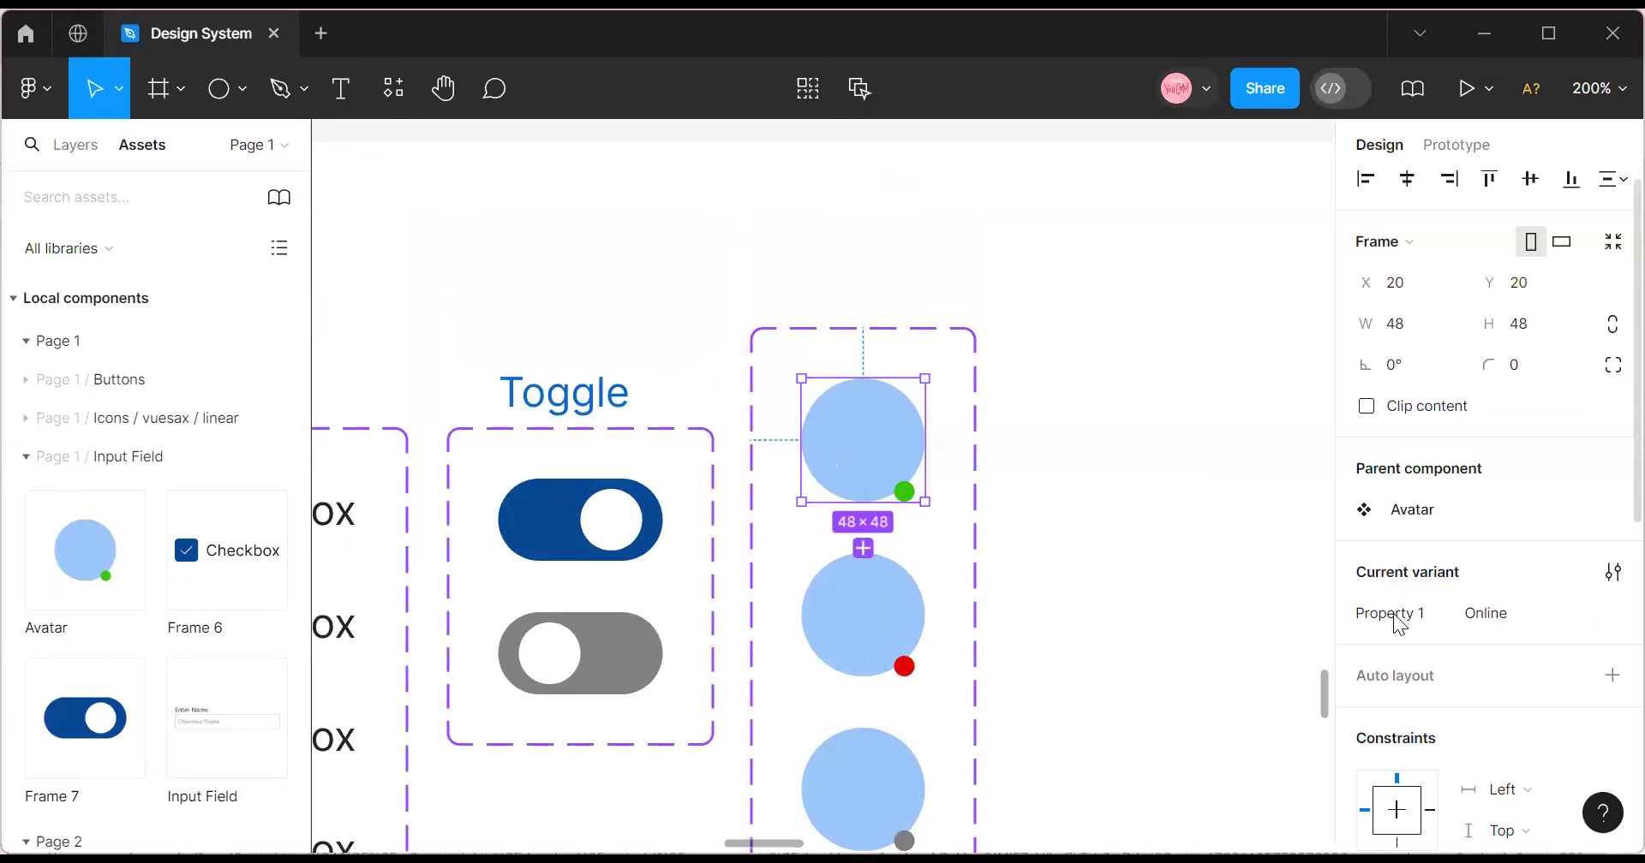
click(1394, 613)
text(Avatar)
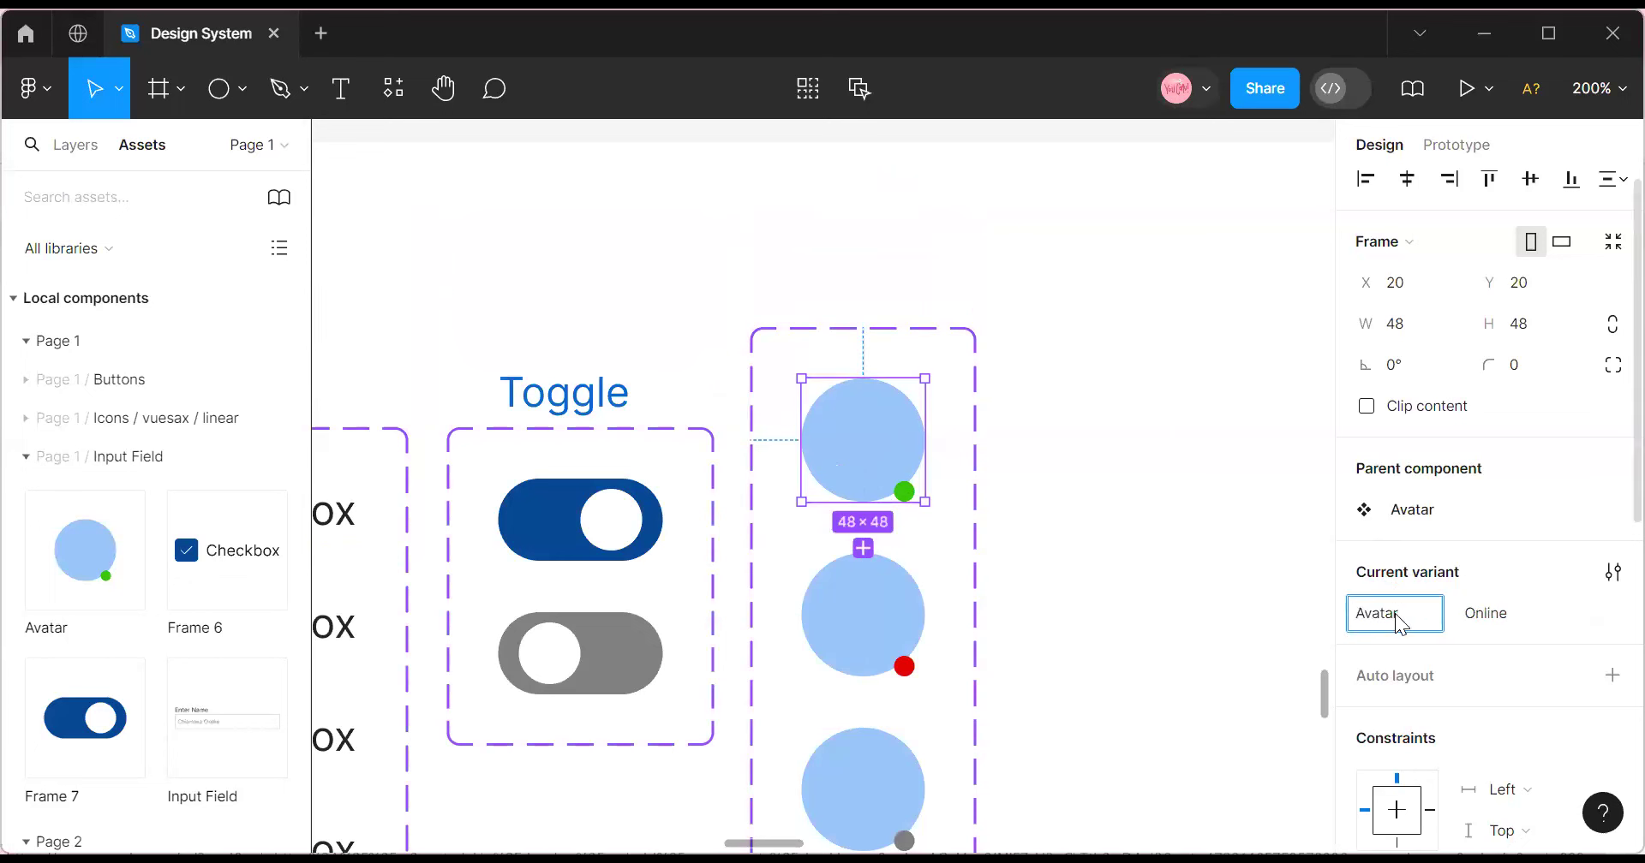
click(1113, 540)
Place an Avatar instance beside the set, show its photo and set status to Offline.
drag(71, 565, 1123, 428)
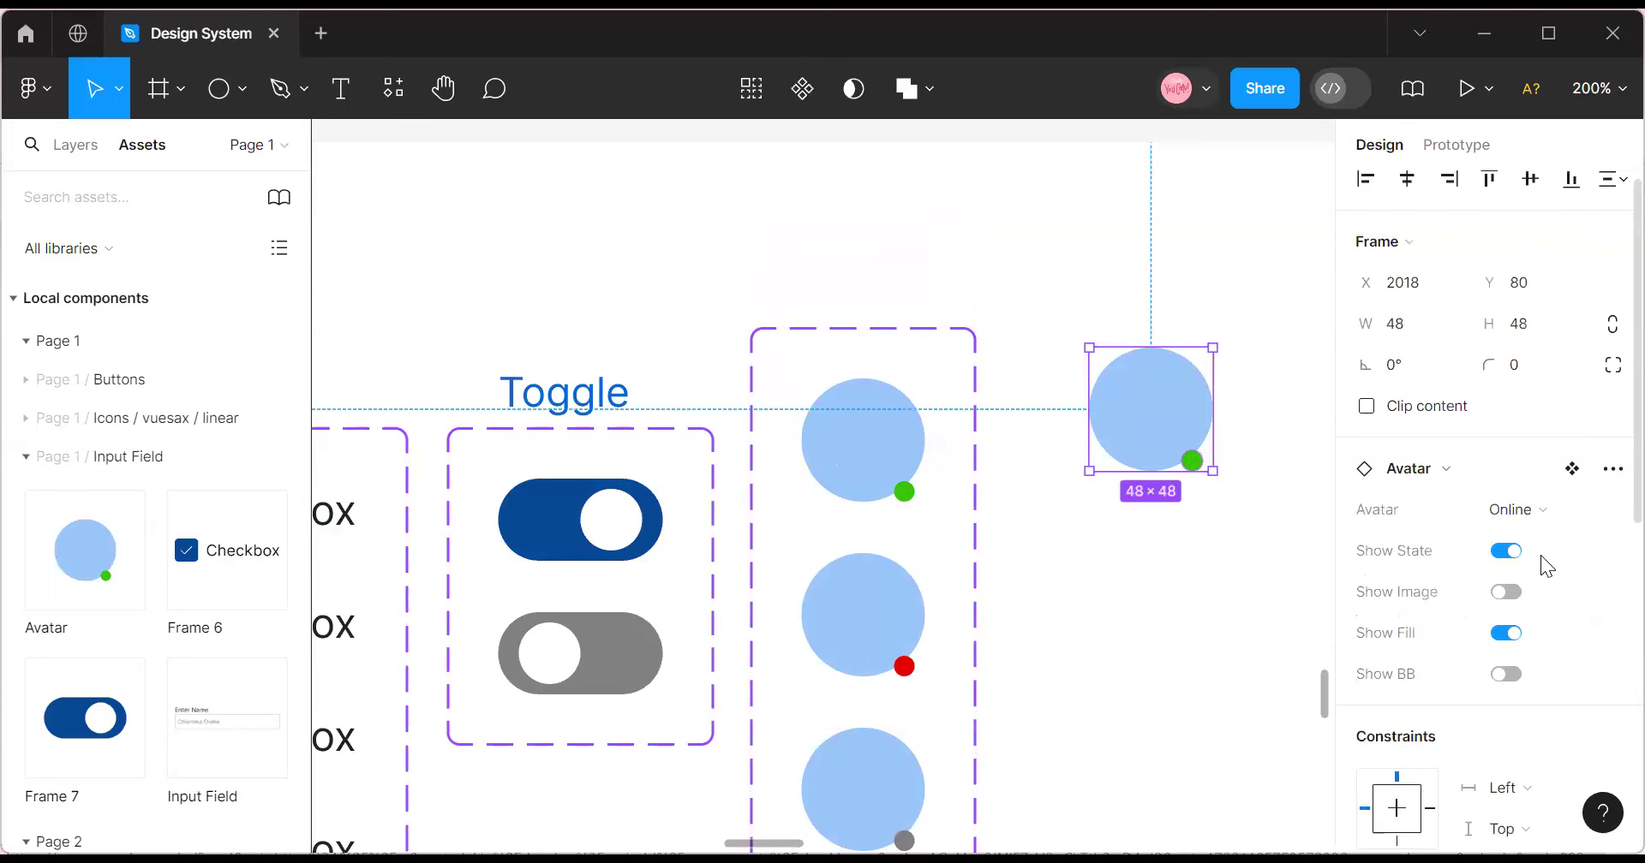
click(1564, 512)
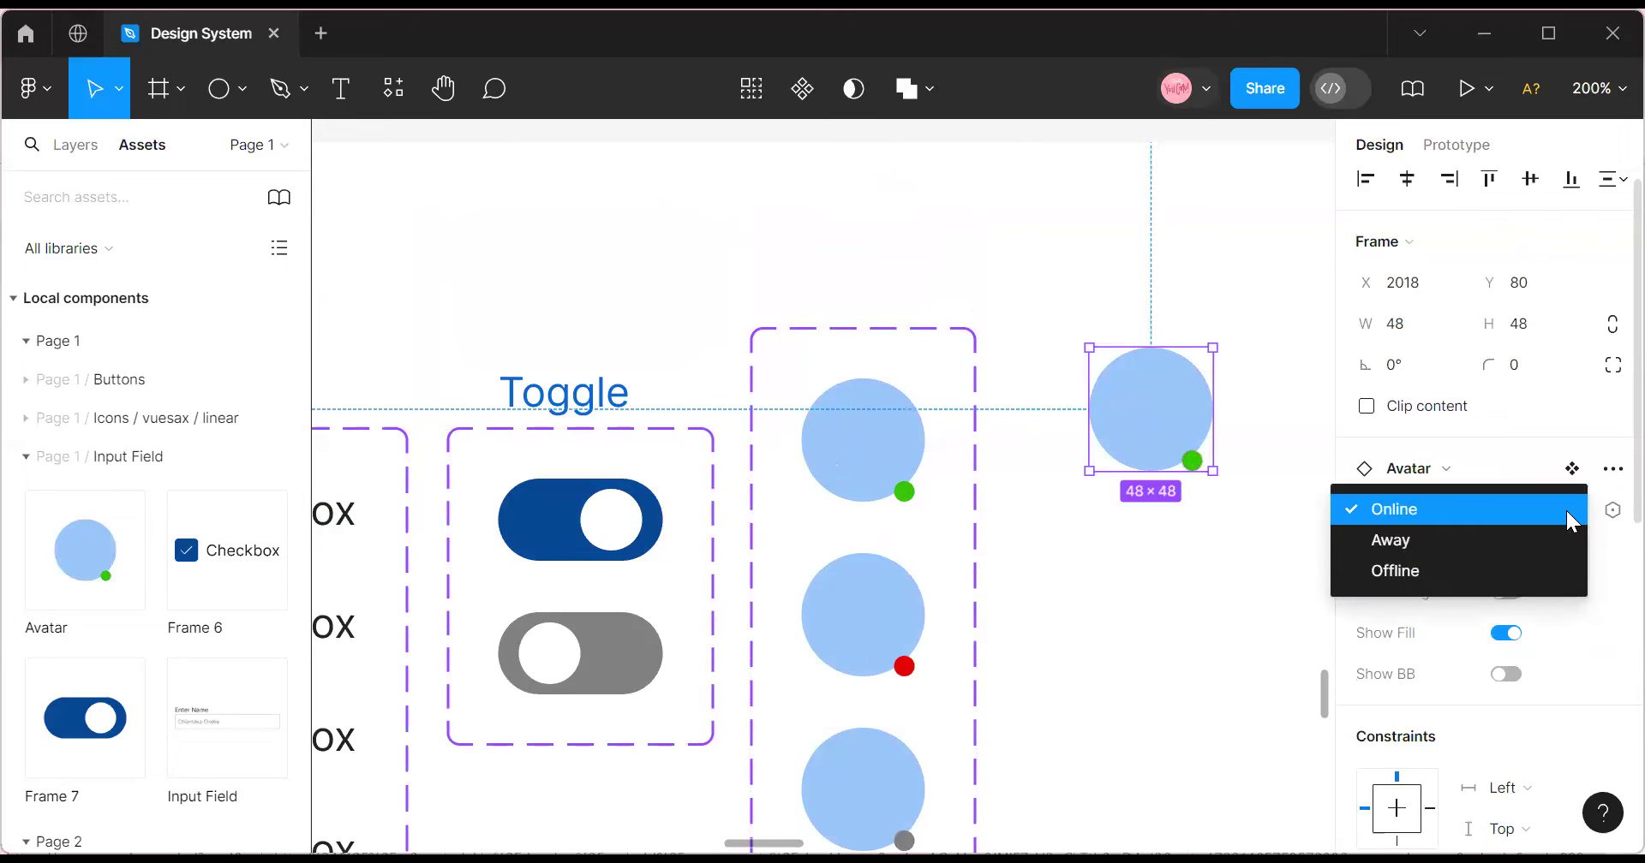
click(1275, 573)
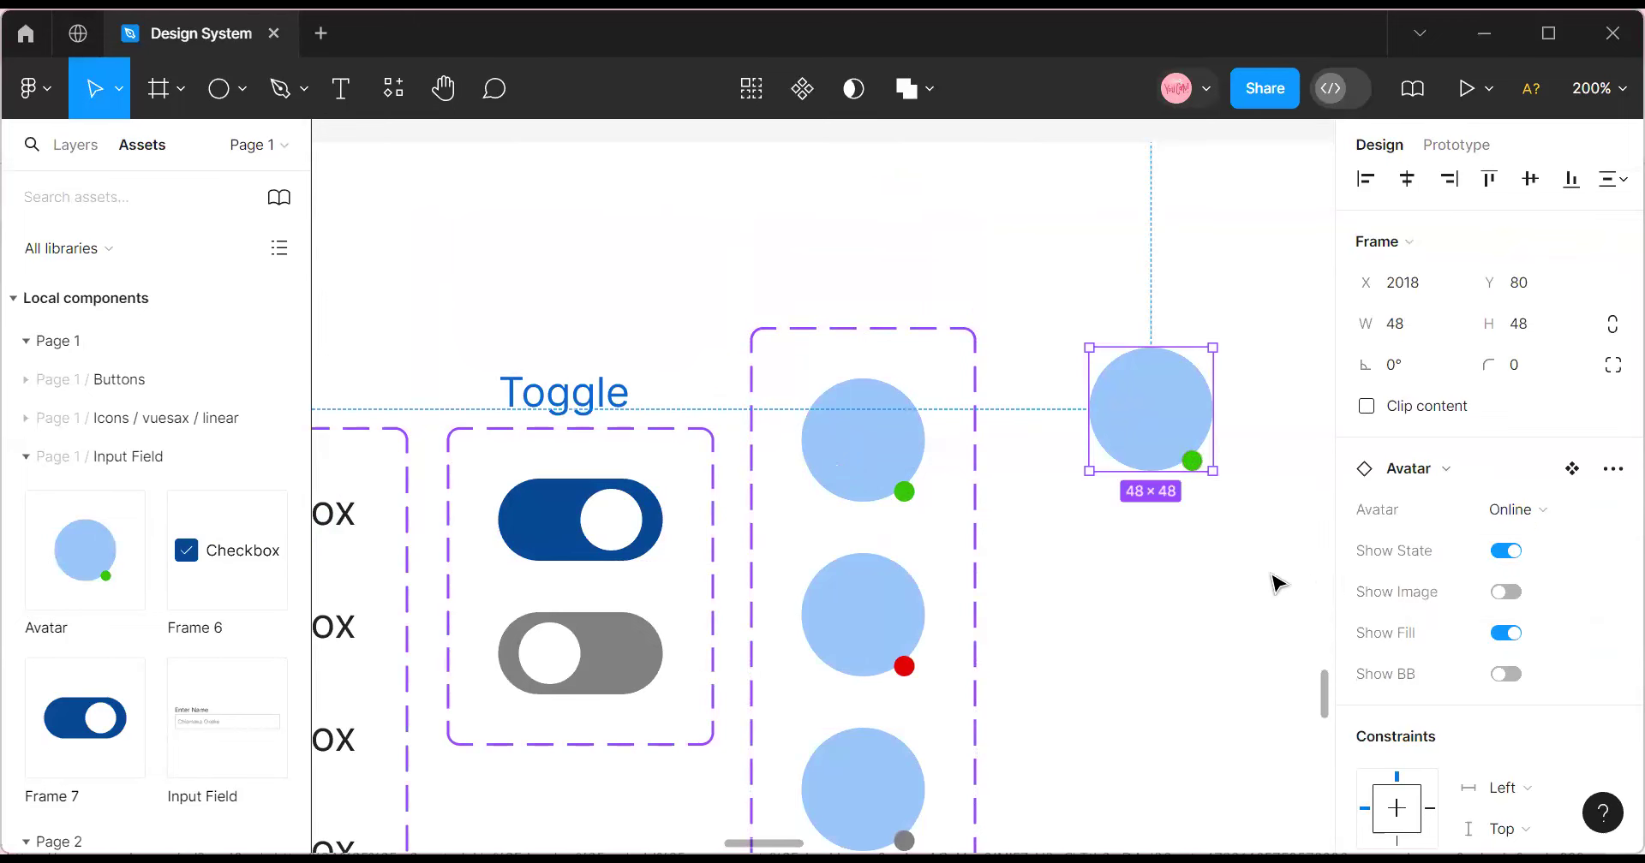
click(1505, 592)
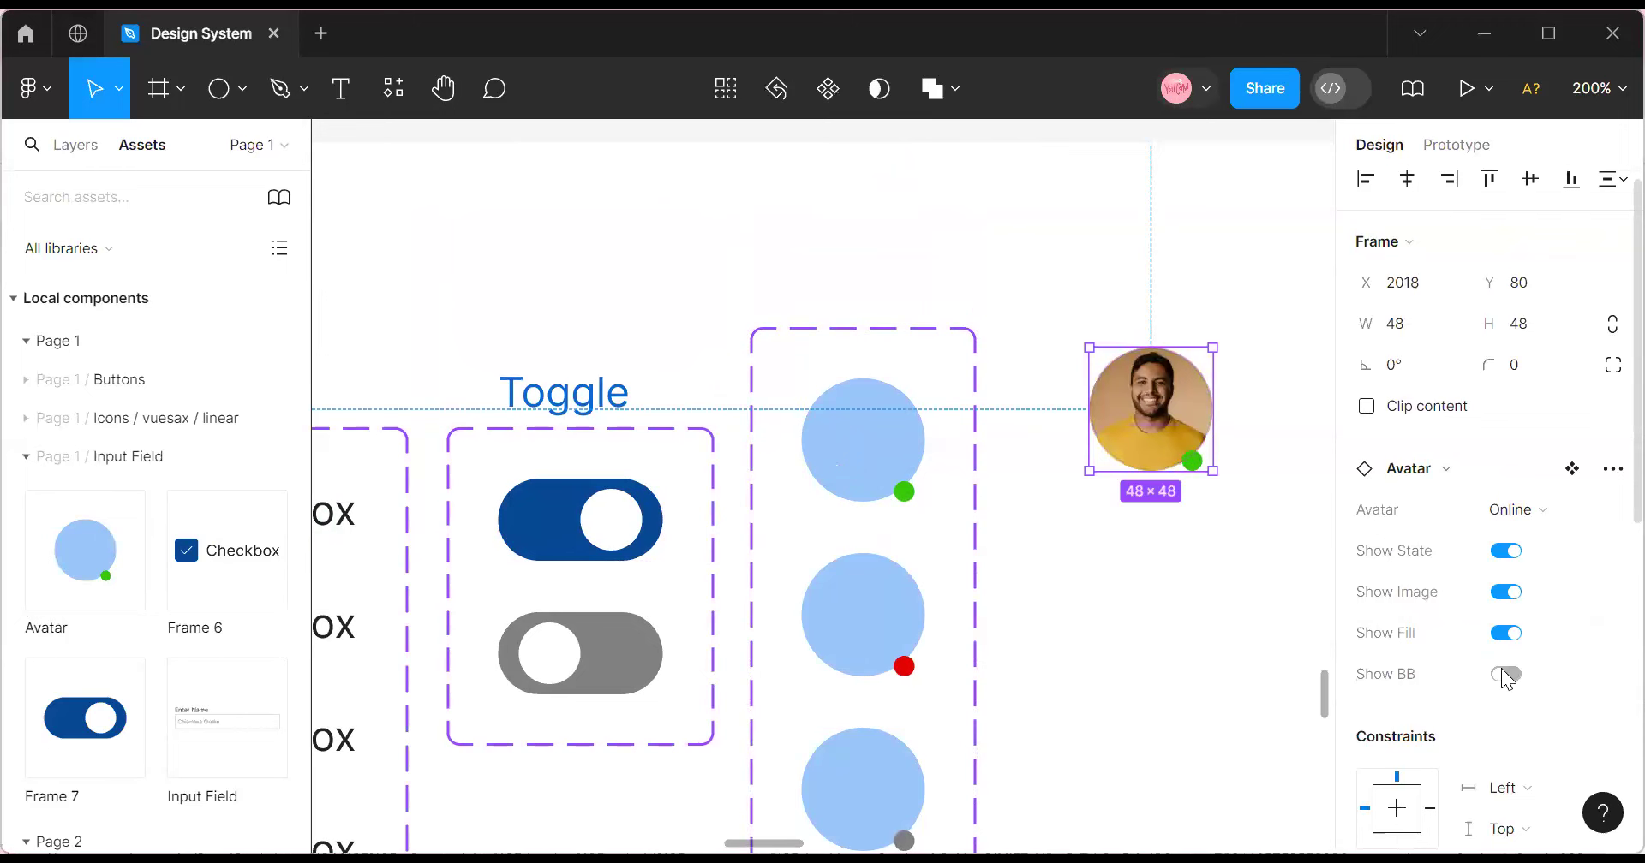
click(1566, 511)
click(1460, 575)
click(1302, 594)
click(1151, 409)
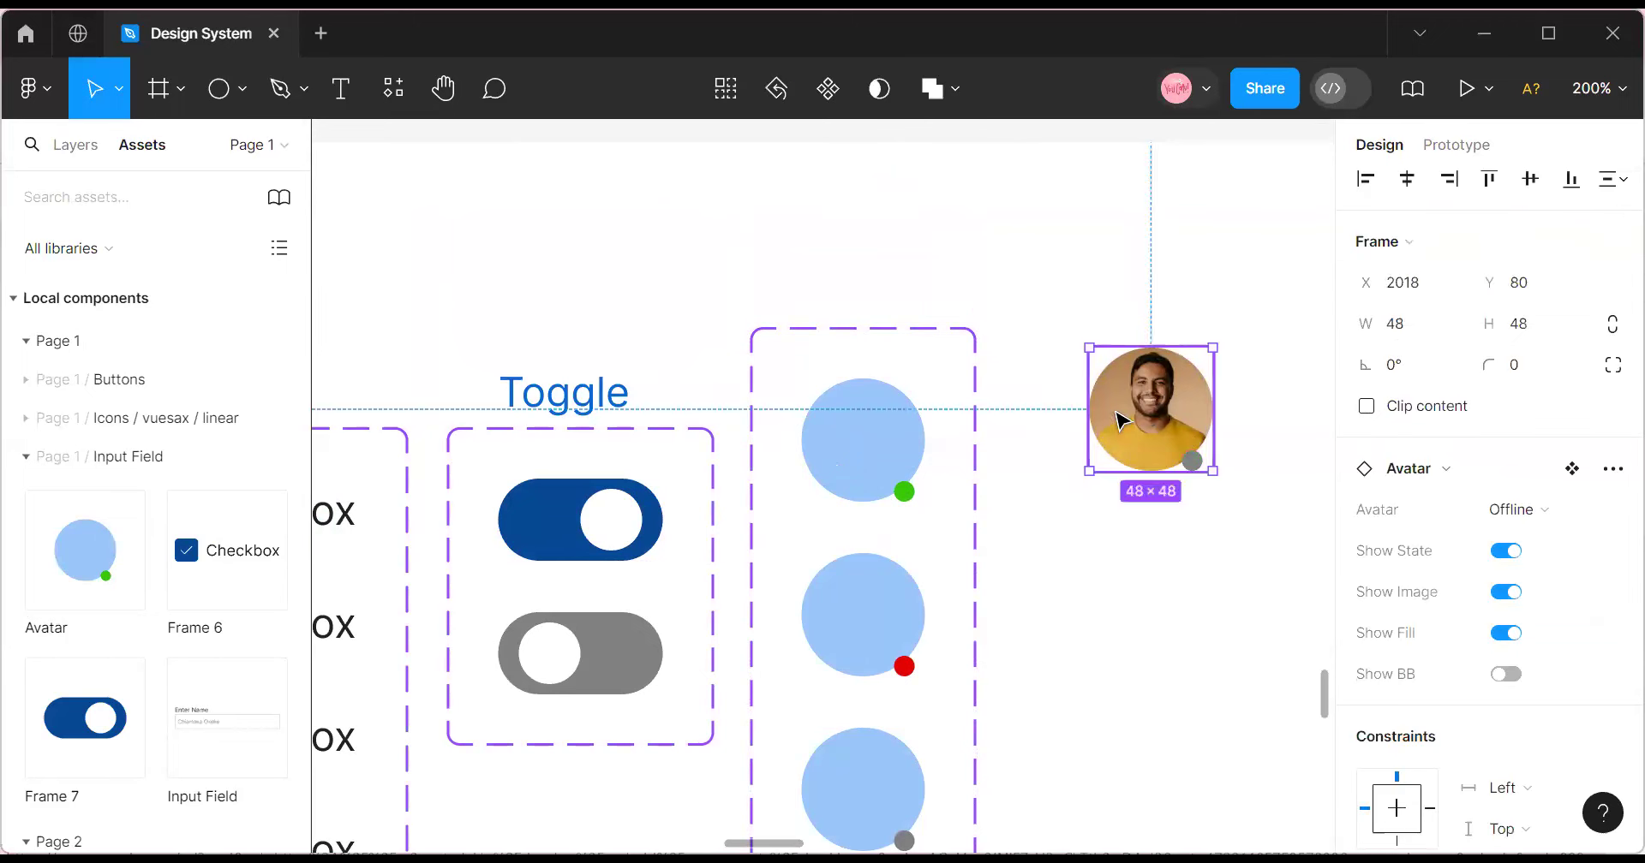
drag(1150, 408, 1073, 392)
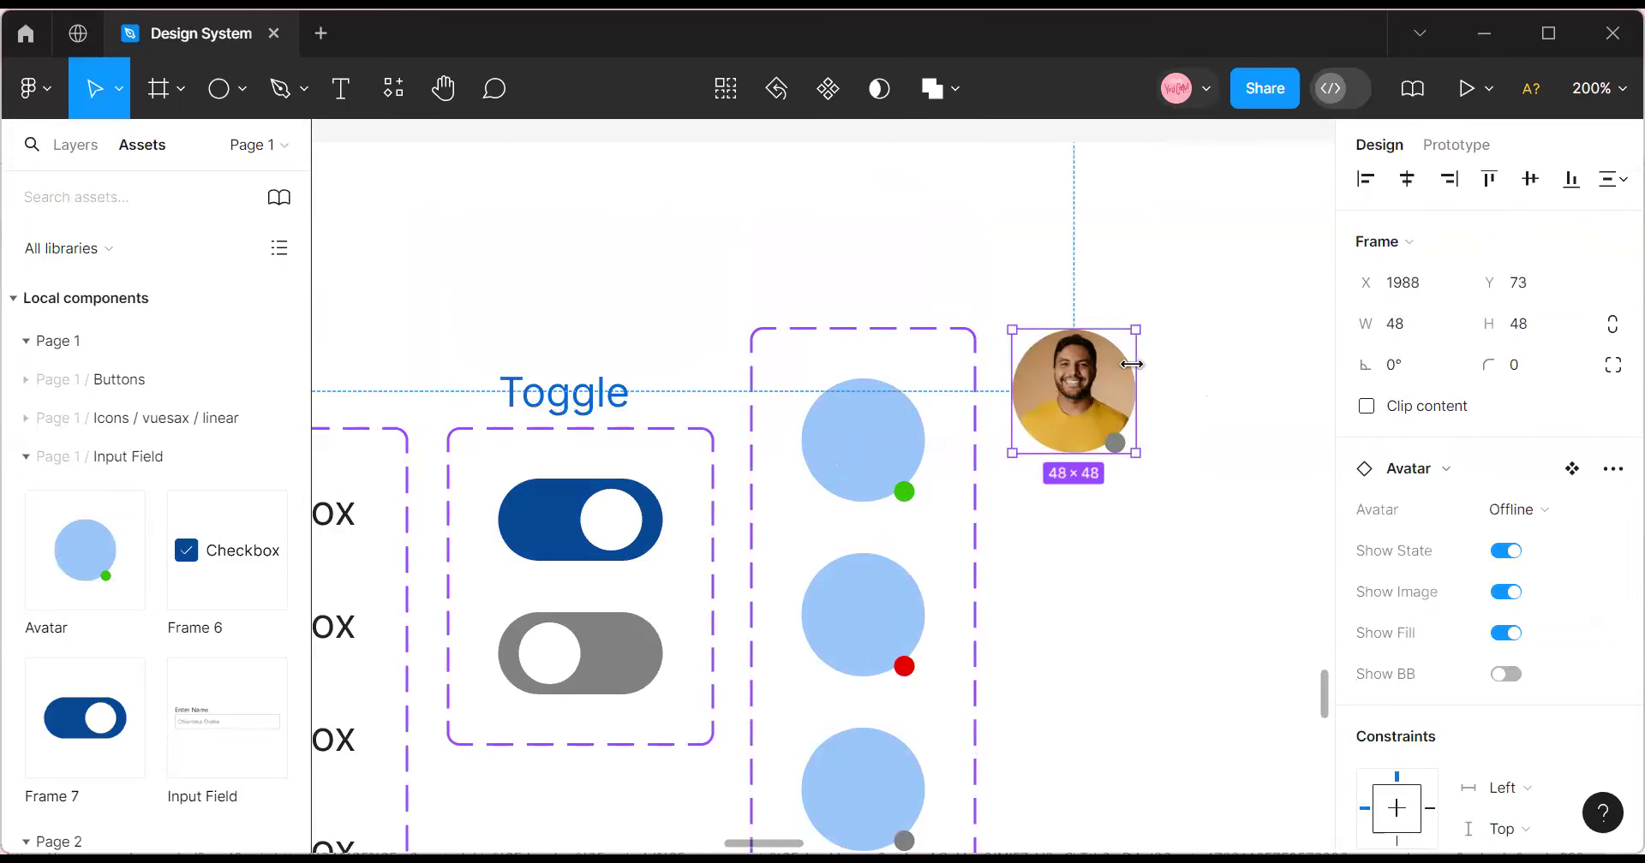
Test the instance's Fill, Show Image, BB initials and State toggles.
click(1506, 634)
click(1507, 636)
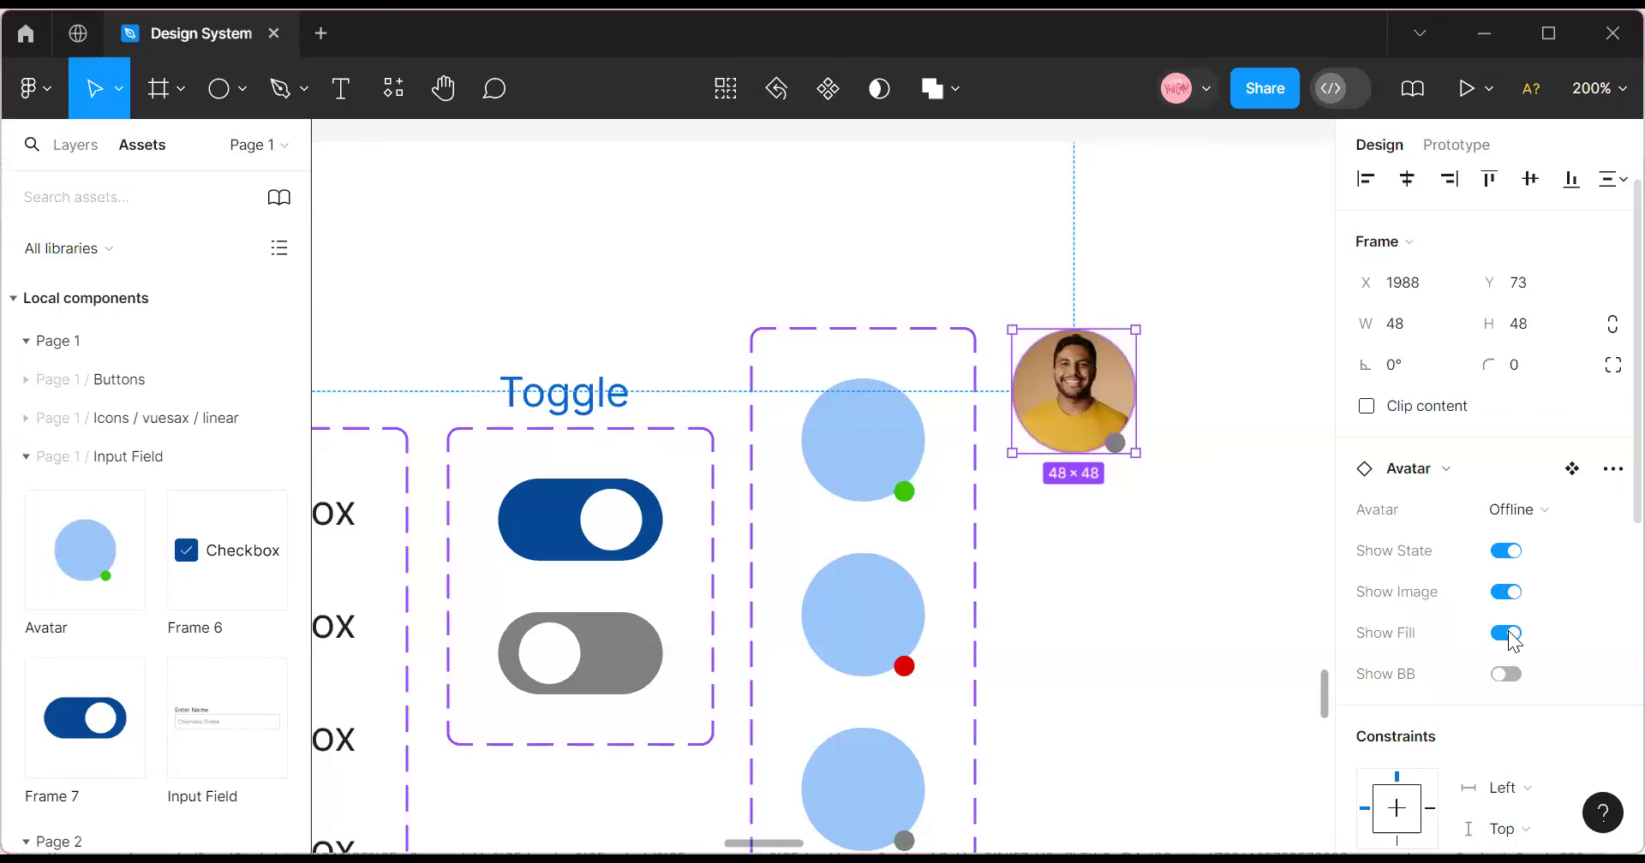
click(1513, 599)
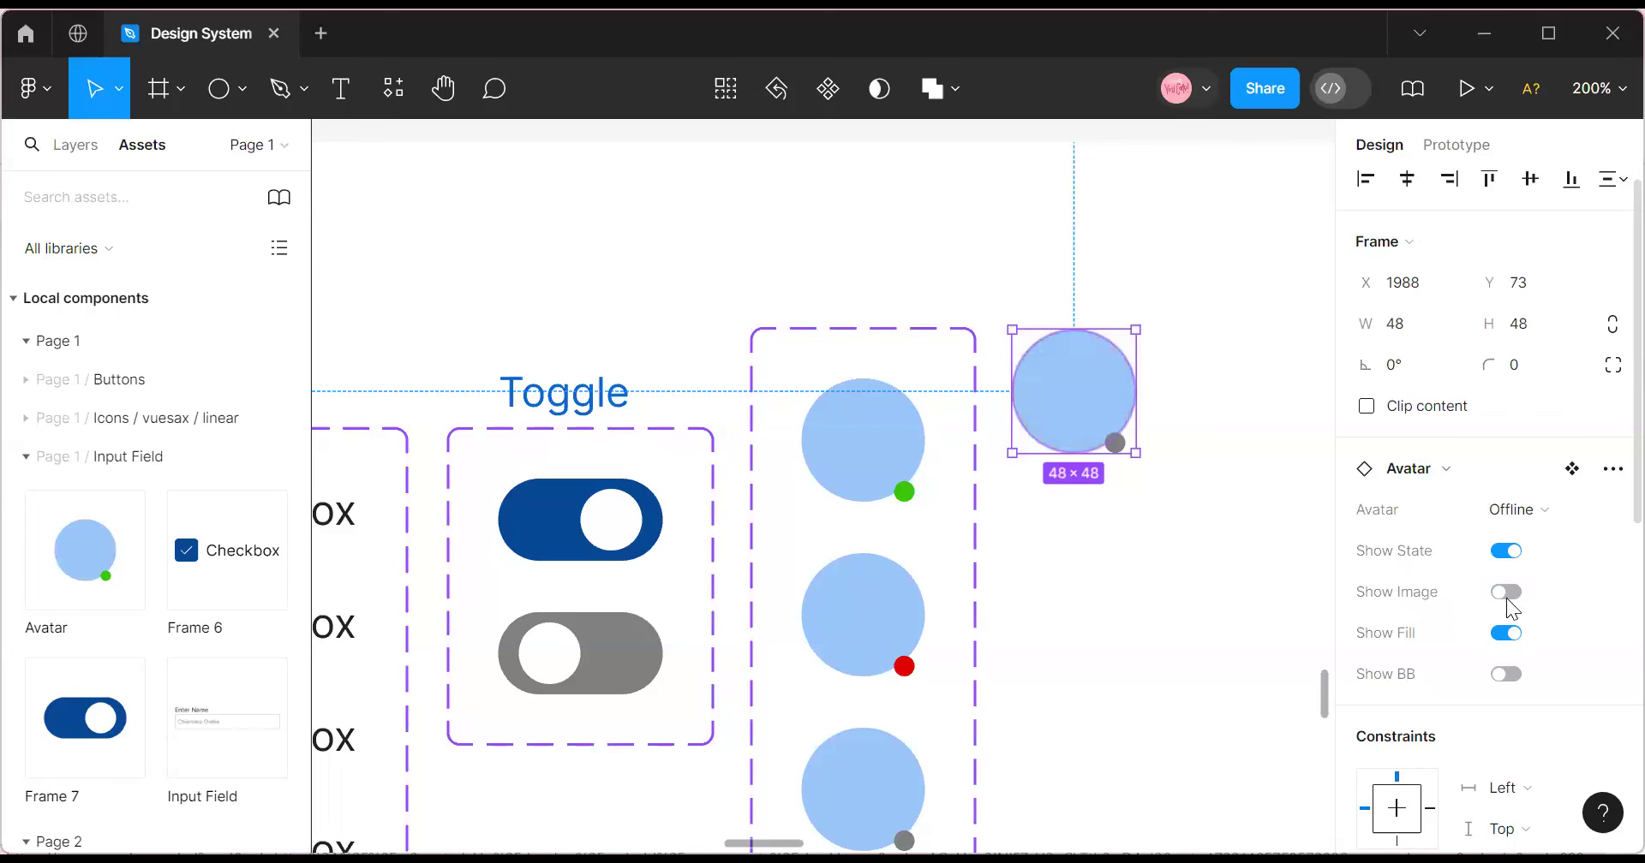
click(1507, 676)
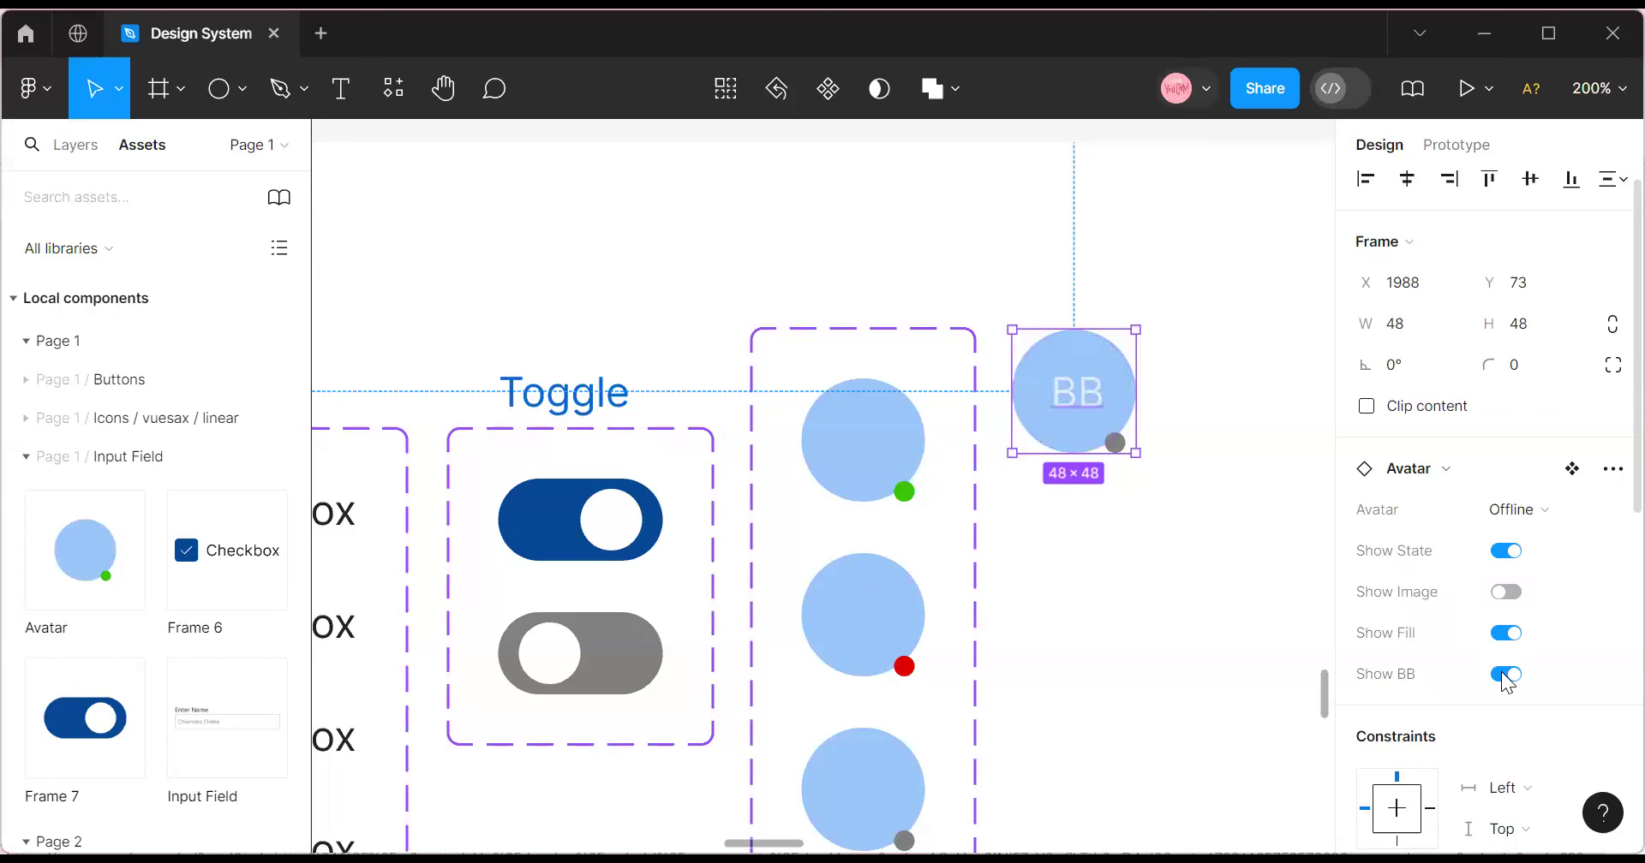
click(1515, 555)
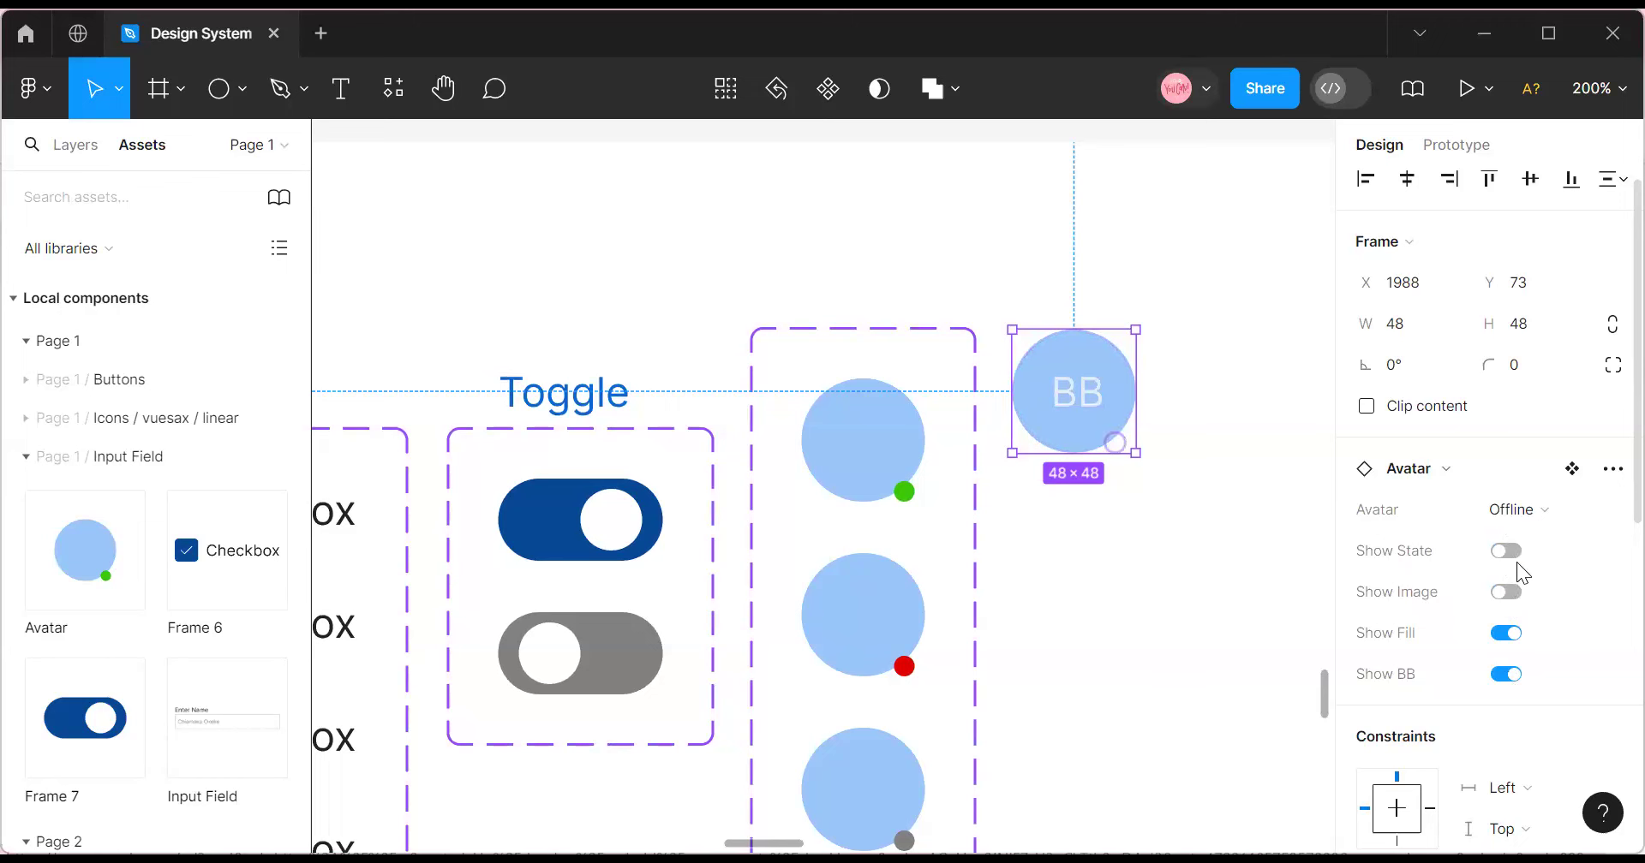
click(1508, 551)
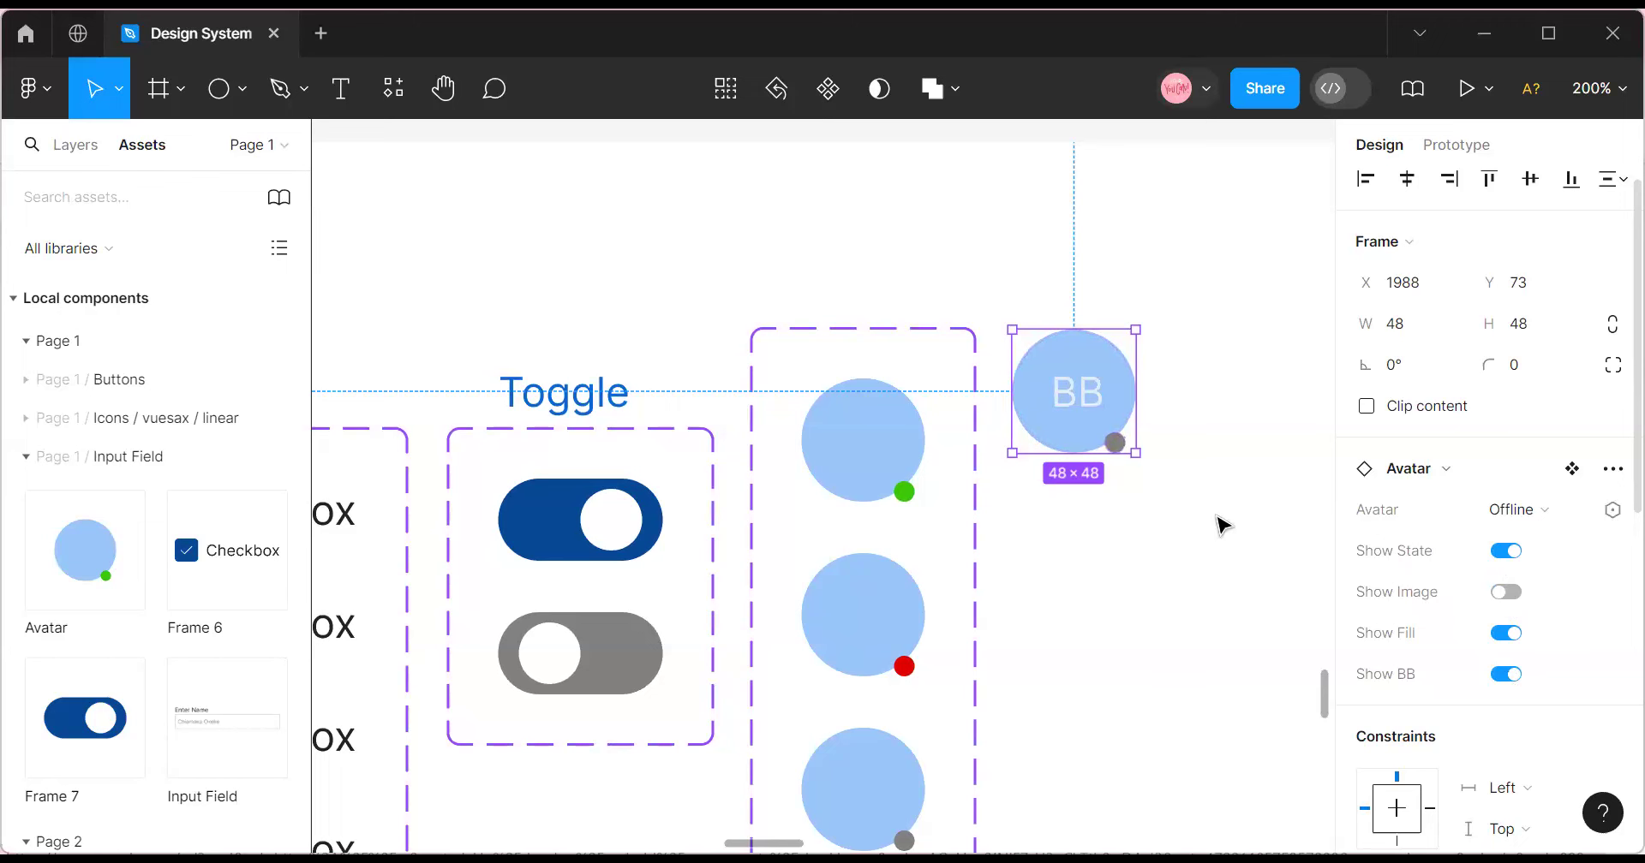
Delete the test instance and move the Avatar component set down to Y 107.
click(1029, 320)
click(1034, 340)
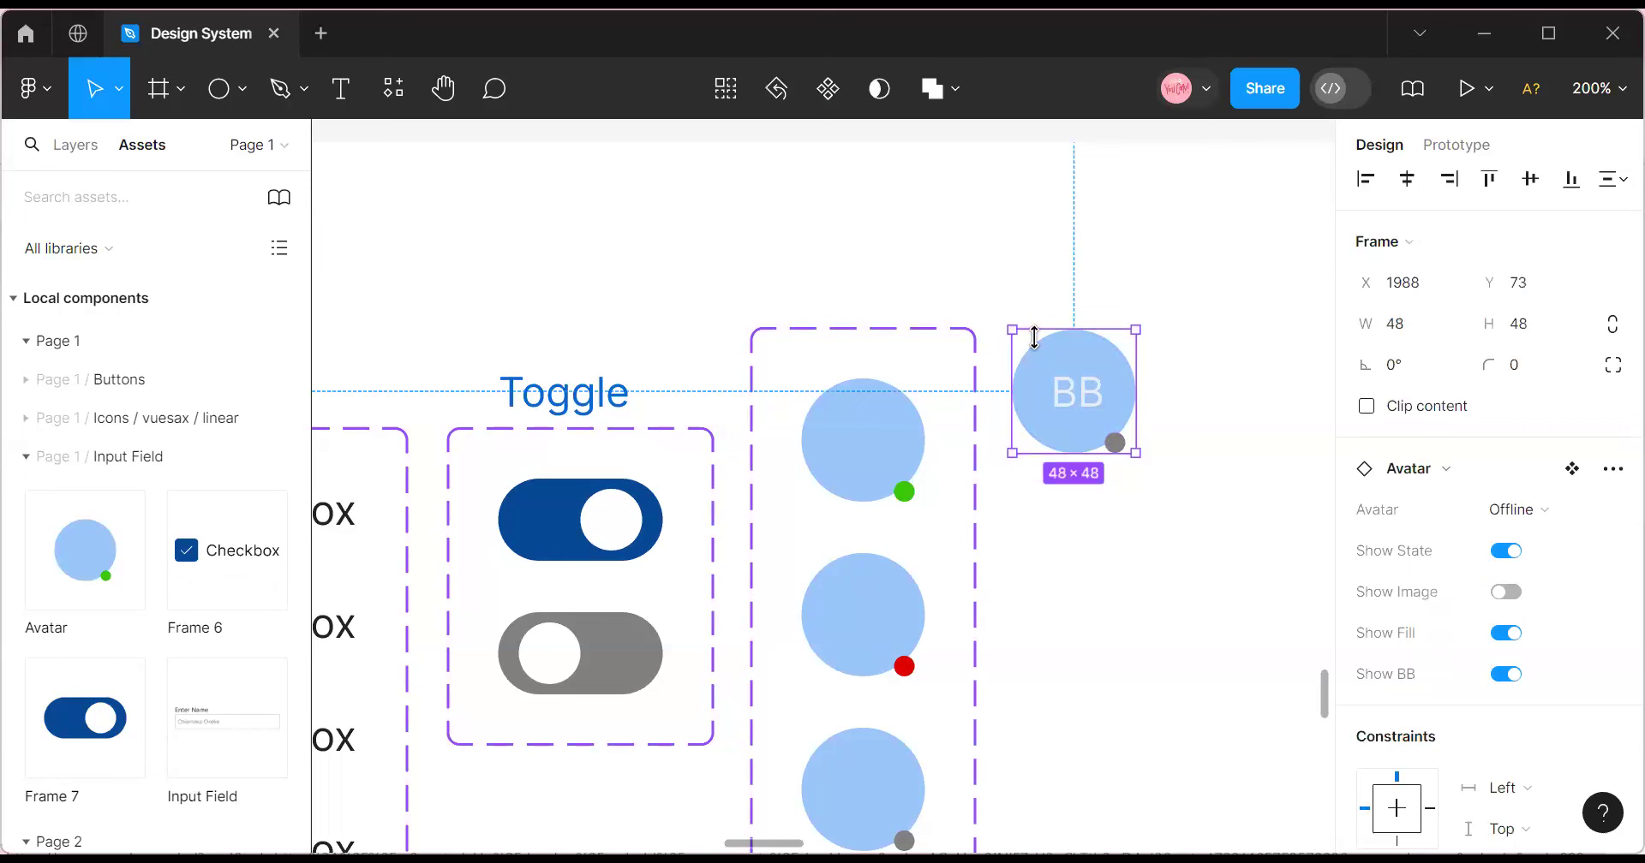
key(Delete)
click(766, 341)
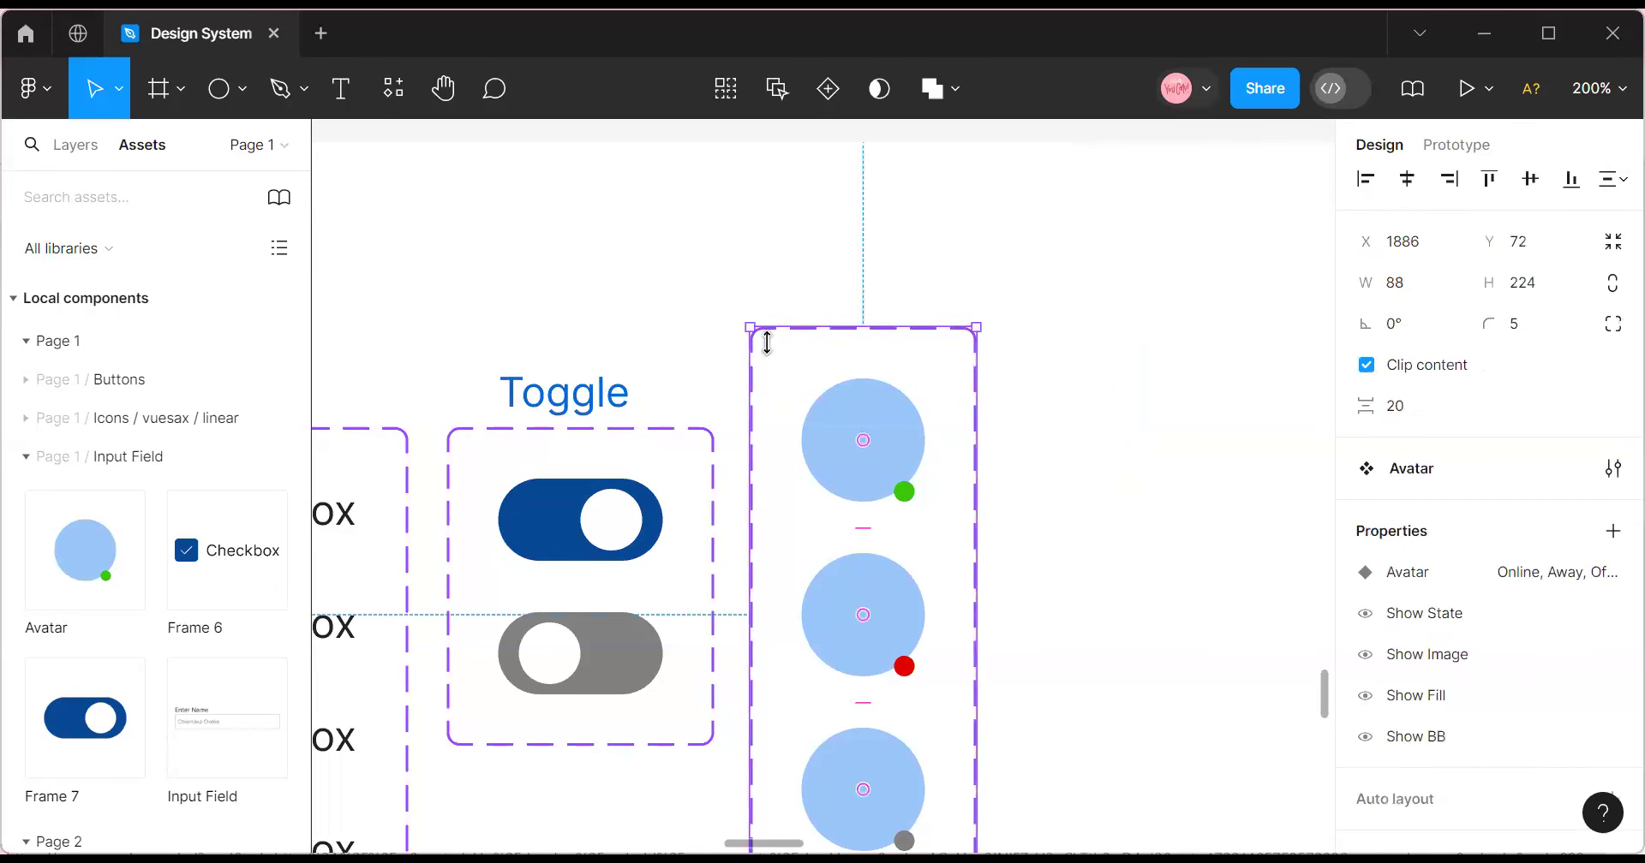
drag(779, 371, 775, 441)
drag(762, 458, 772, 474)
Duplicate the Toggle heading above the avatar column and change its text to 'Avatar'.
click(602, 401)
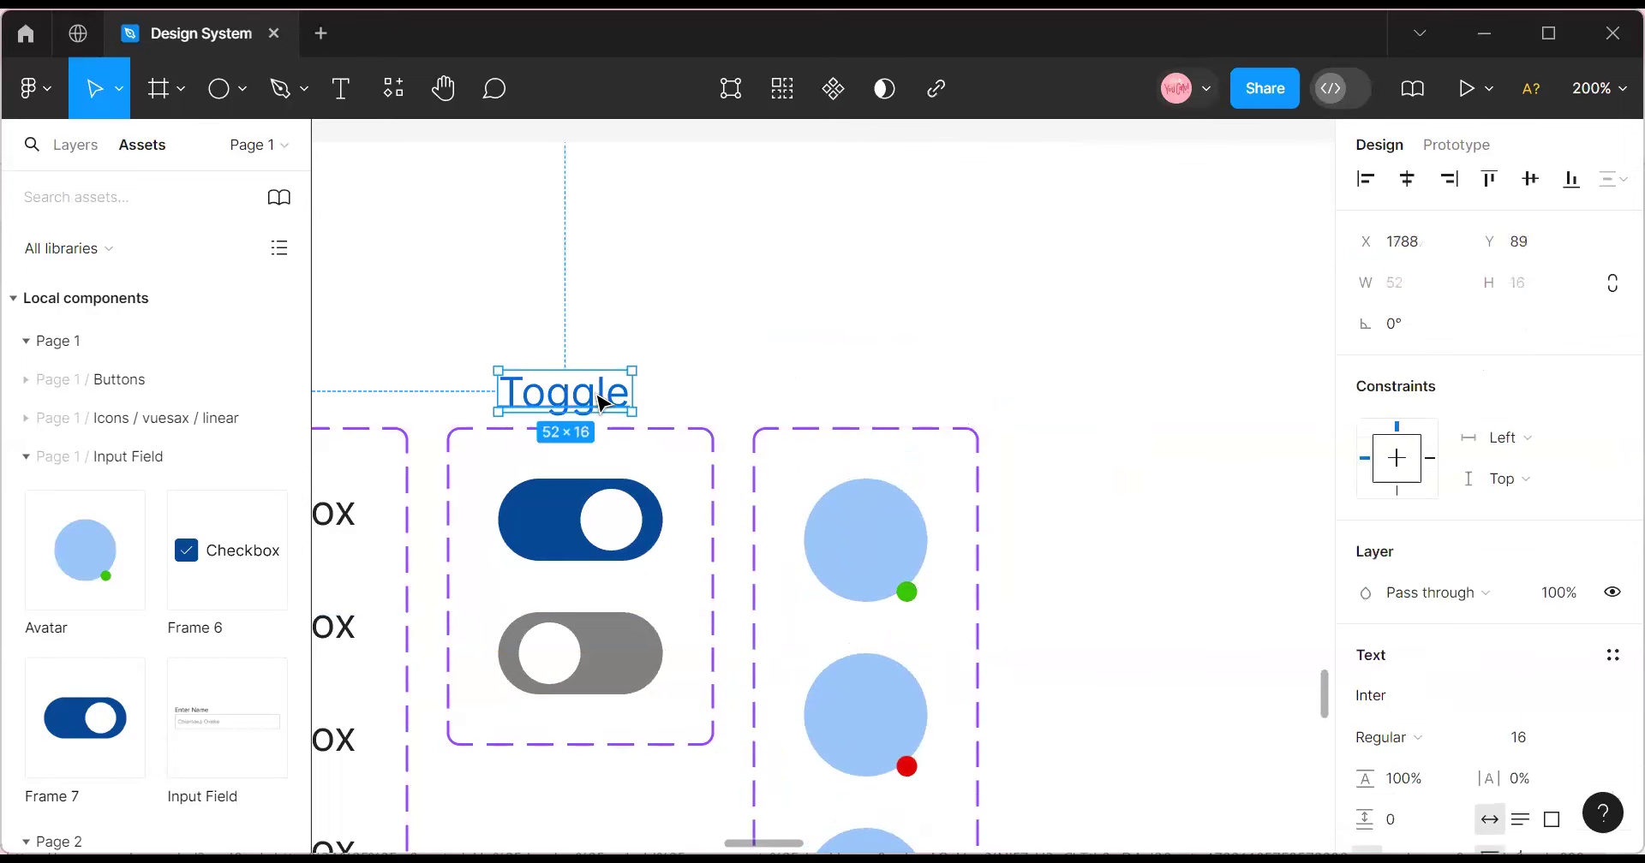
drag(602, 401, 872, 403)
double_click(872, 403)
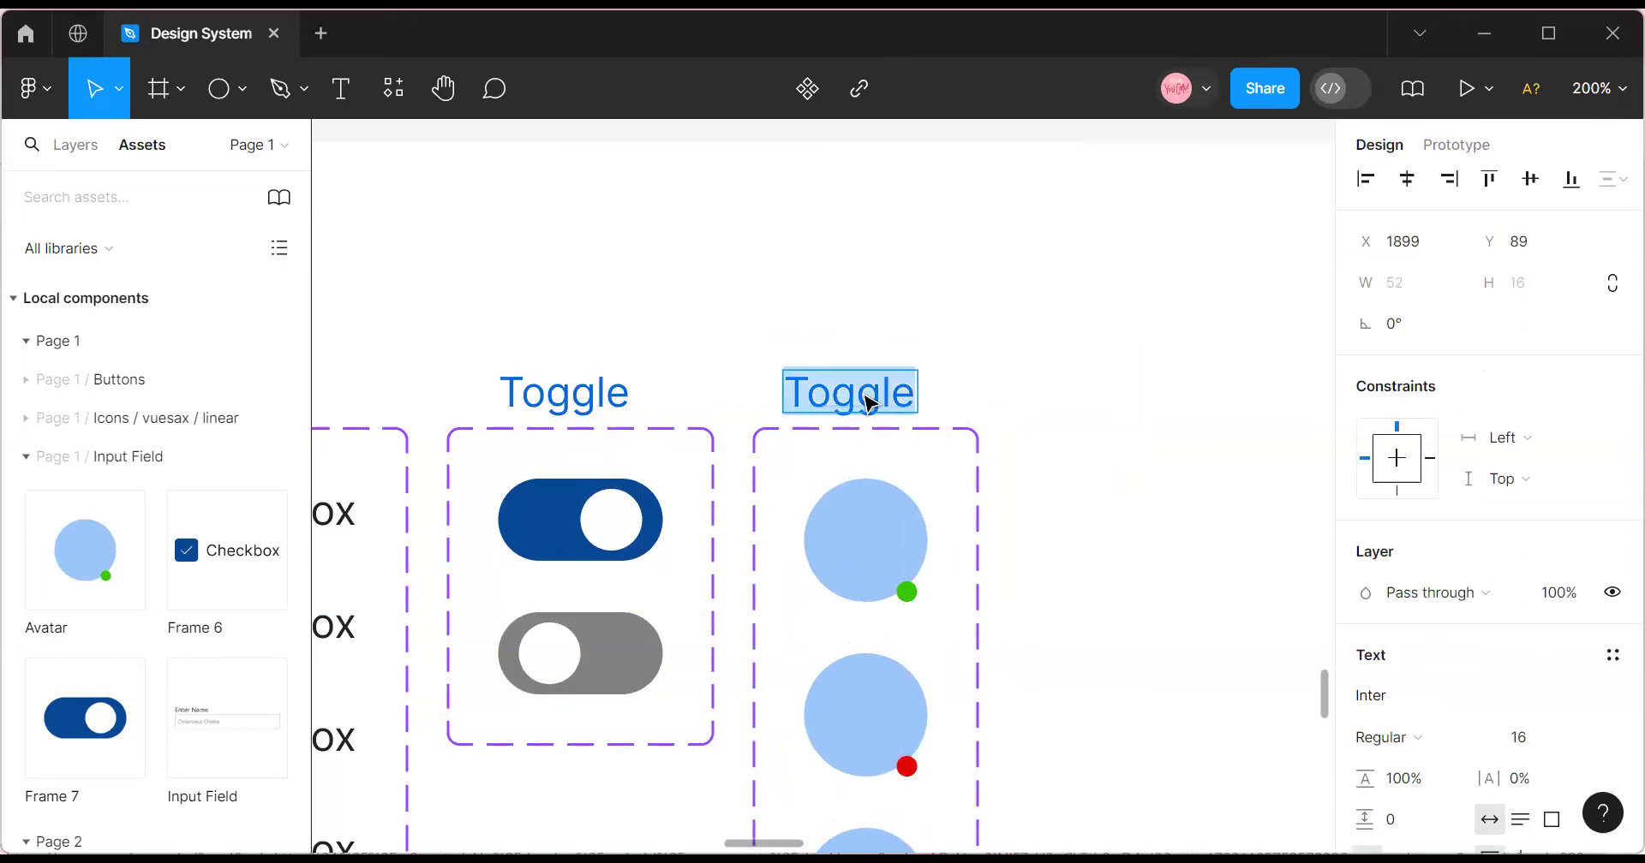
text(Avatar)
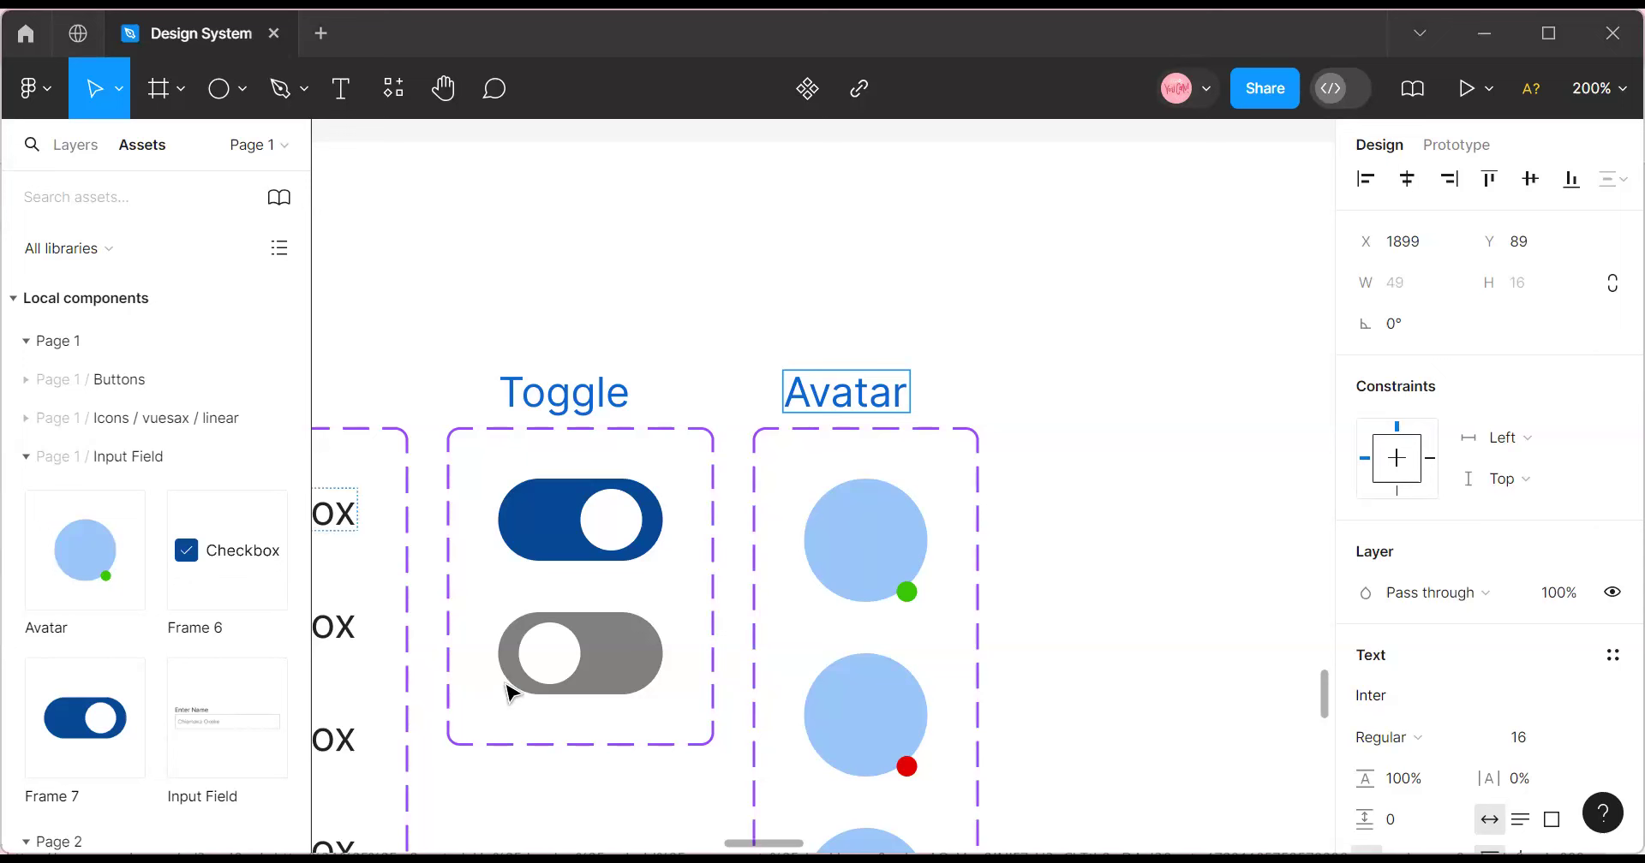
scroll(1242, 634, up, 1)
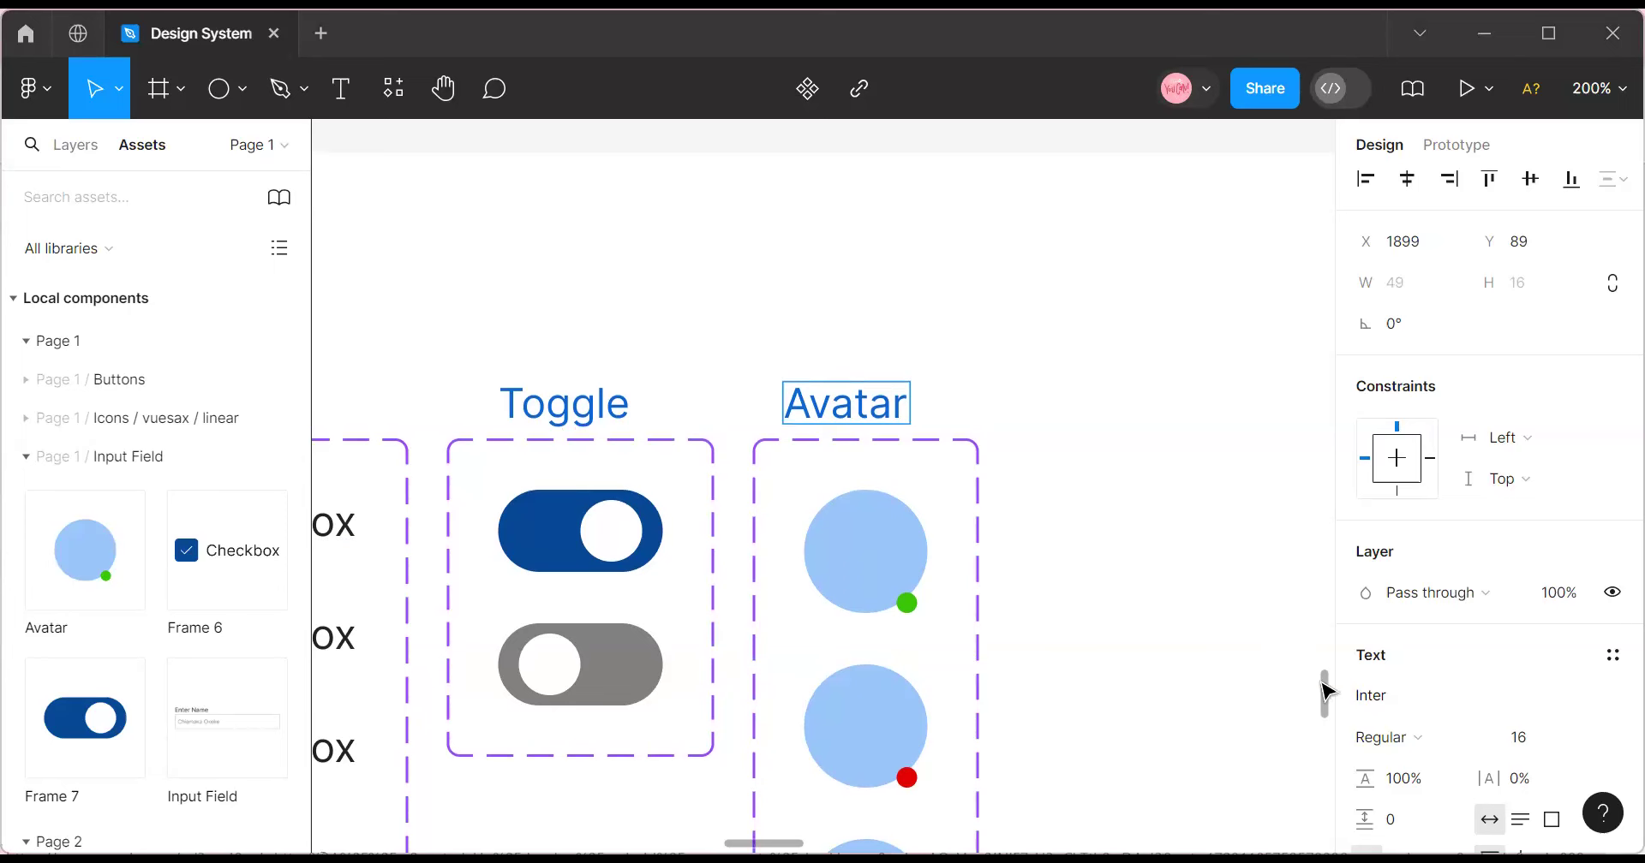
drag(1323, 683, 1277, 685)
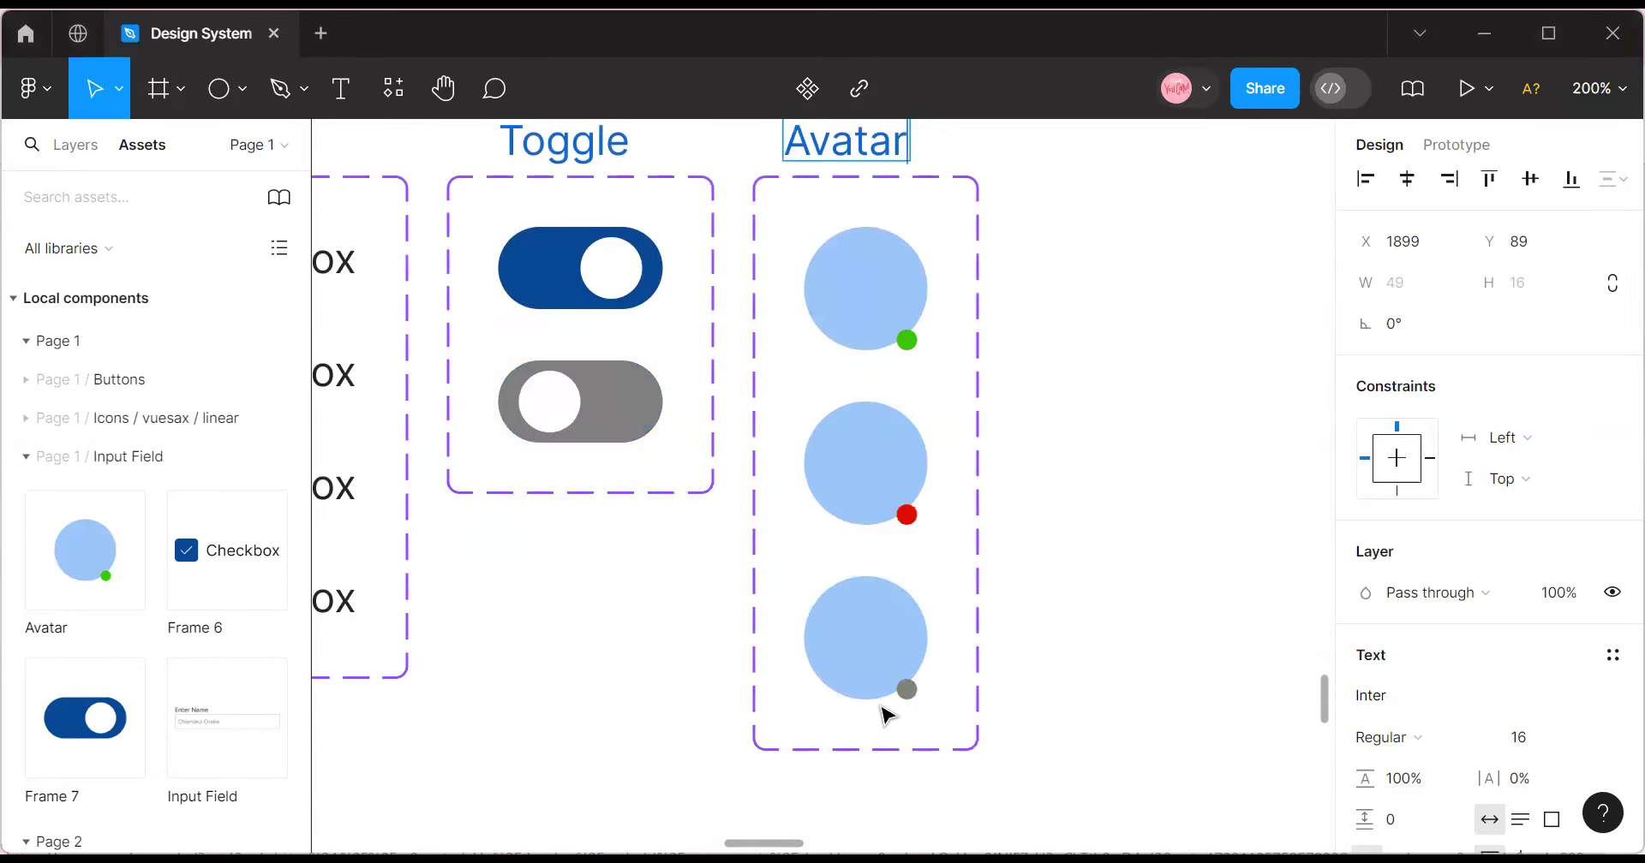
scroll(650, 614, up, 3)
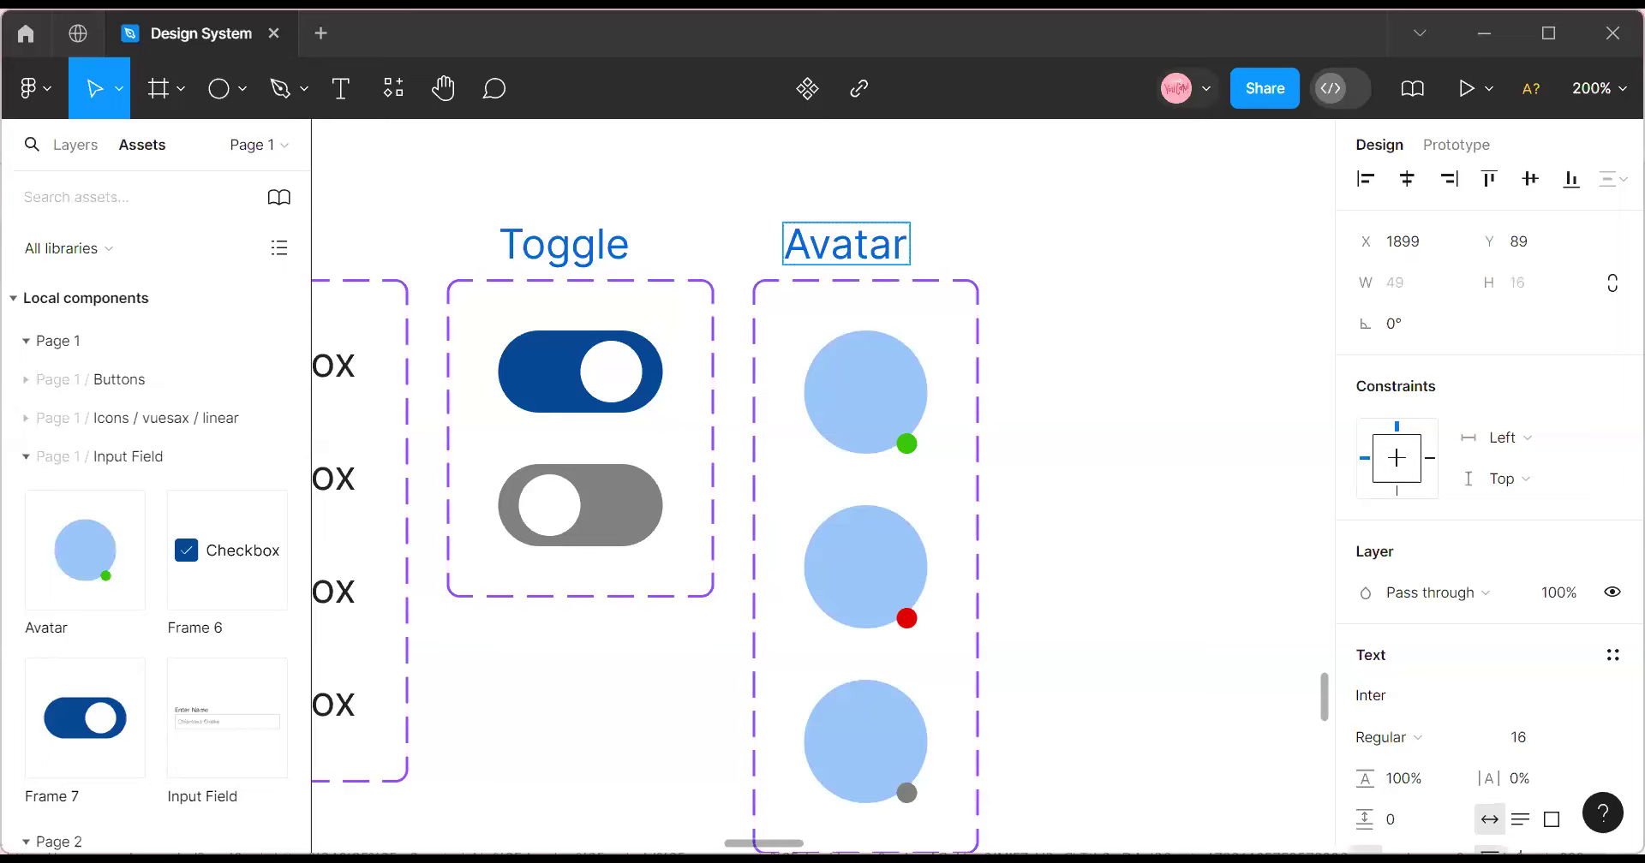
scroll(822, 480, right, 5)
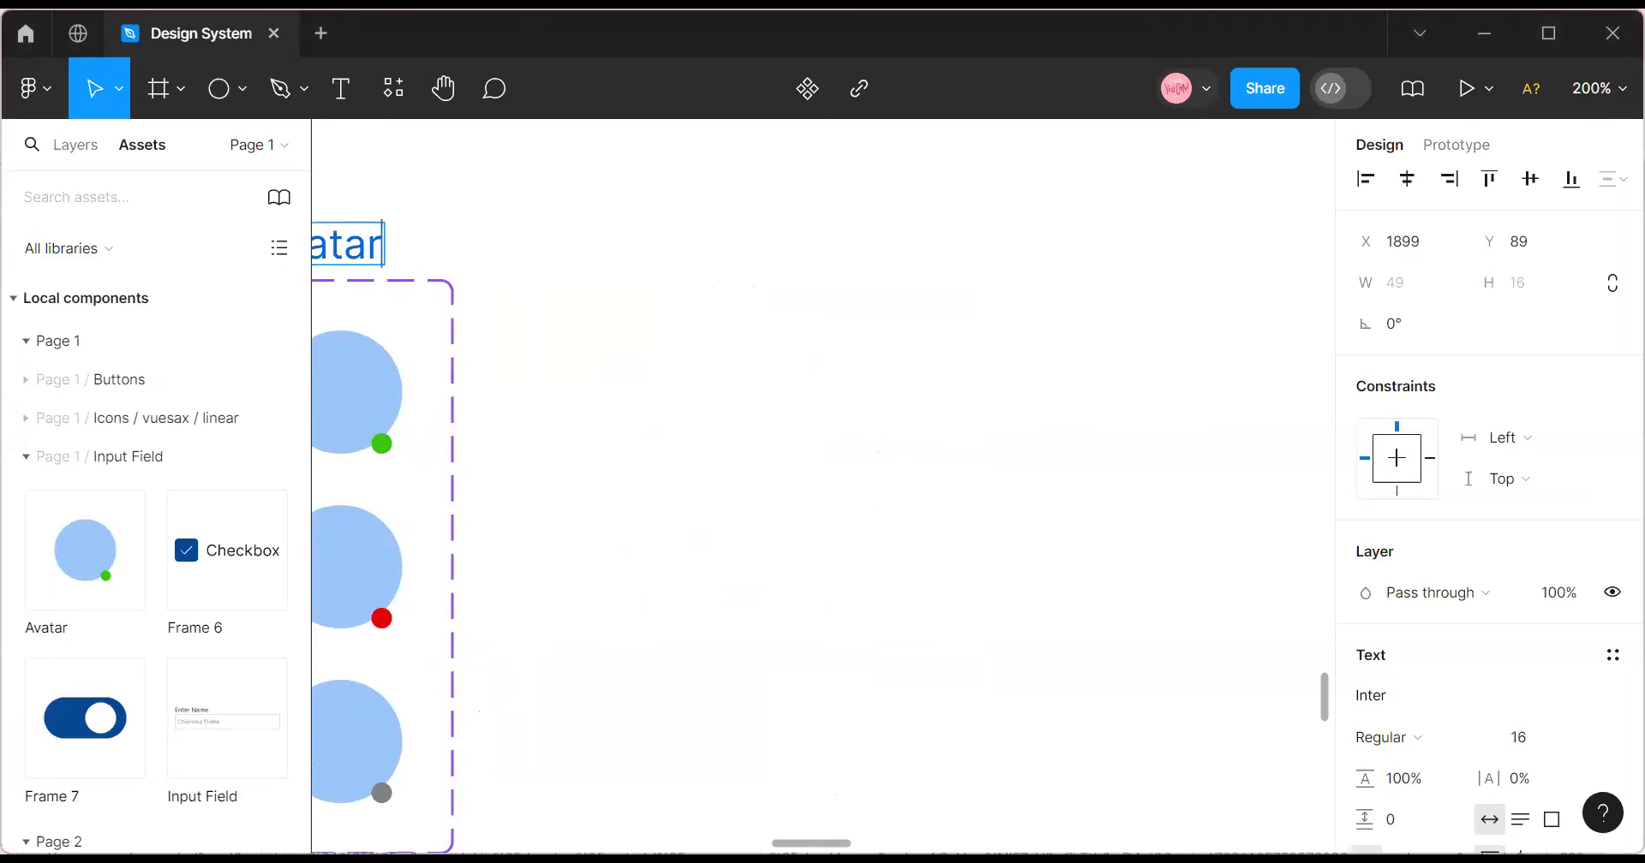
scroll(822, 480, left, 3)
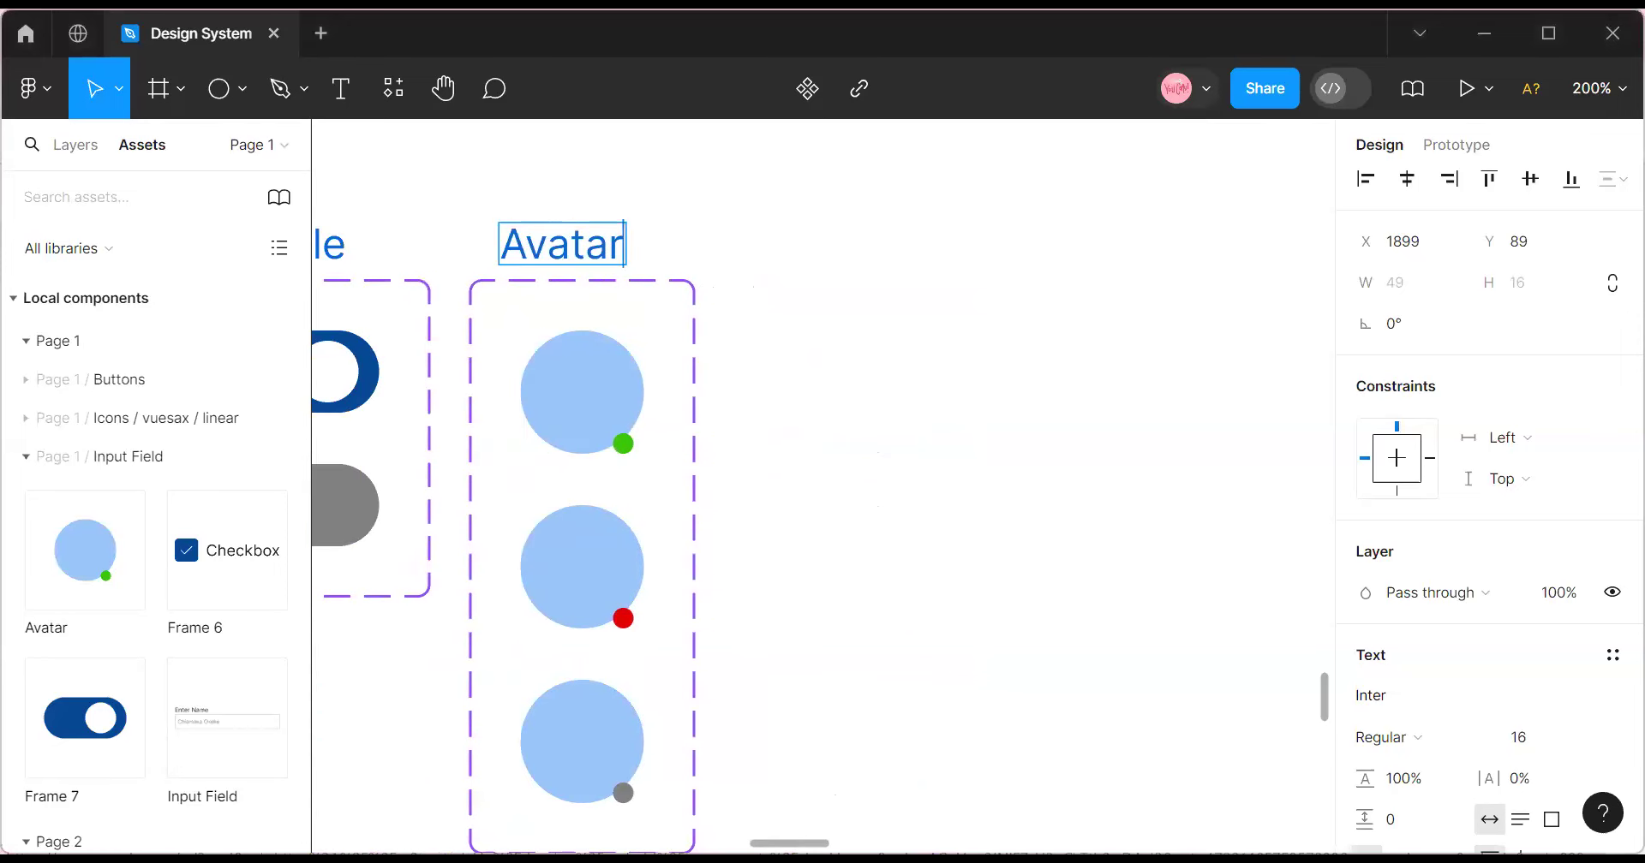
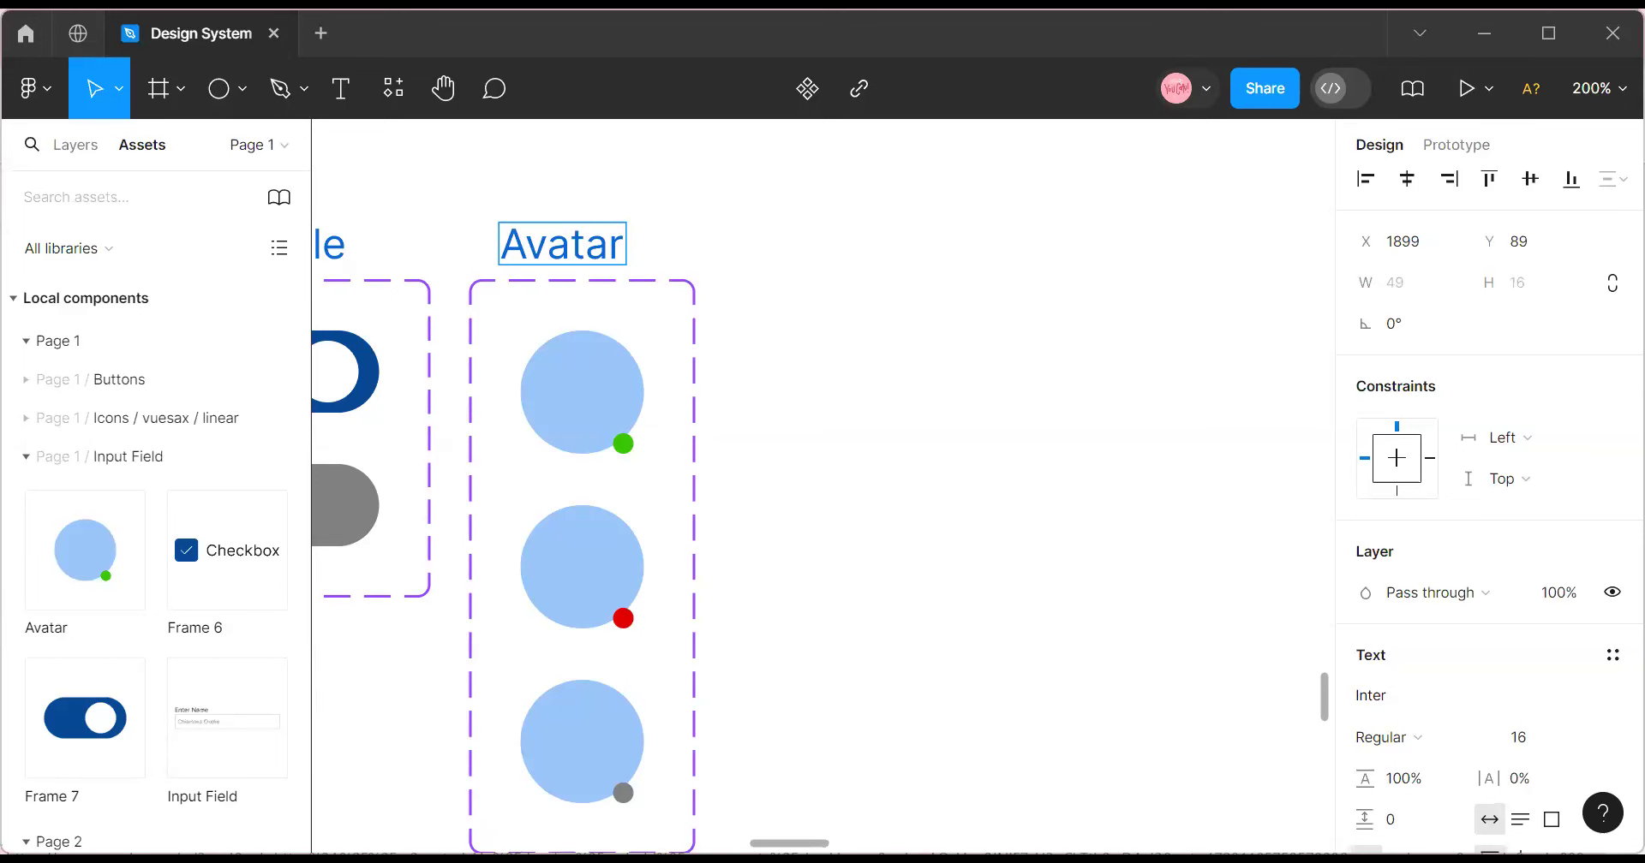
Zoom out to see neighbouring components, finish the Avatar label and select the Avatar component set.
scroll(1059, 537, left, 4)
scroll(1060, 536, right, 5)
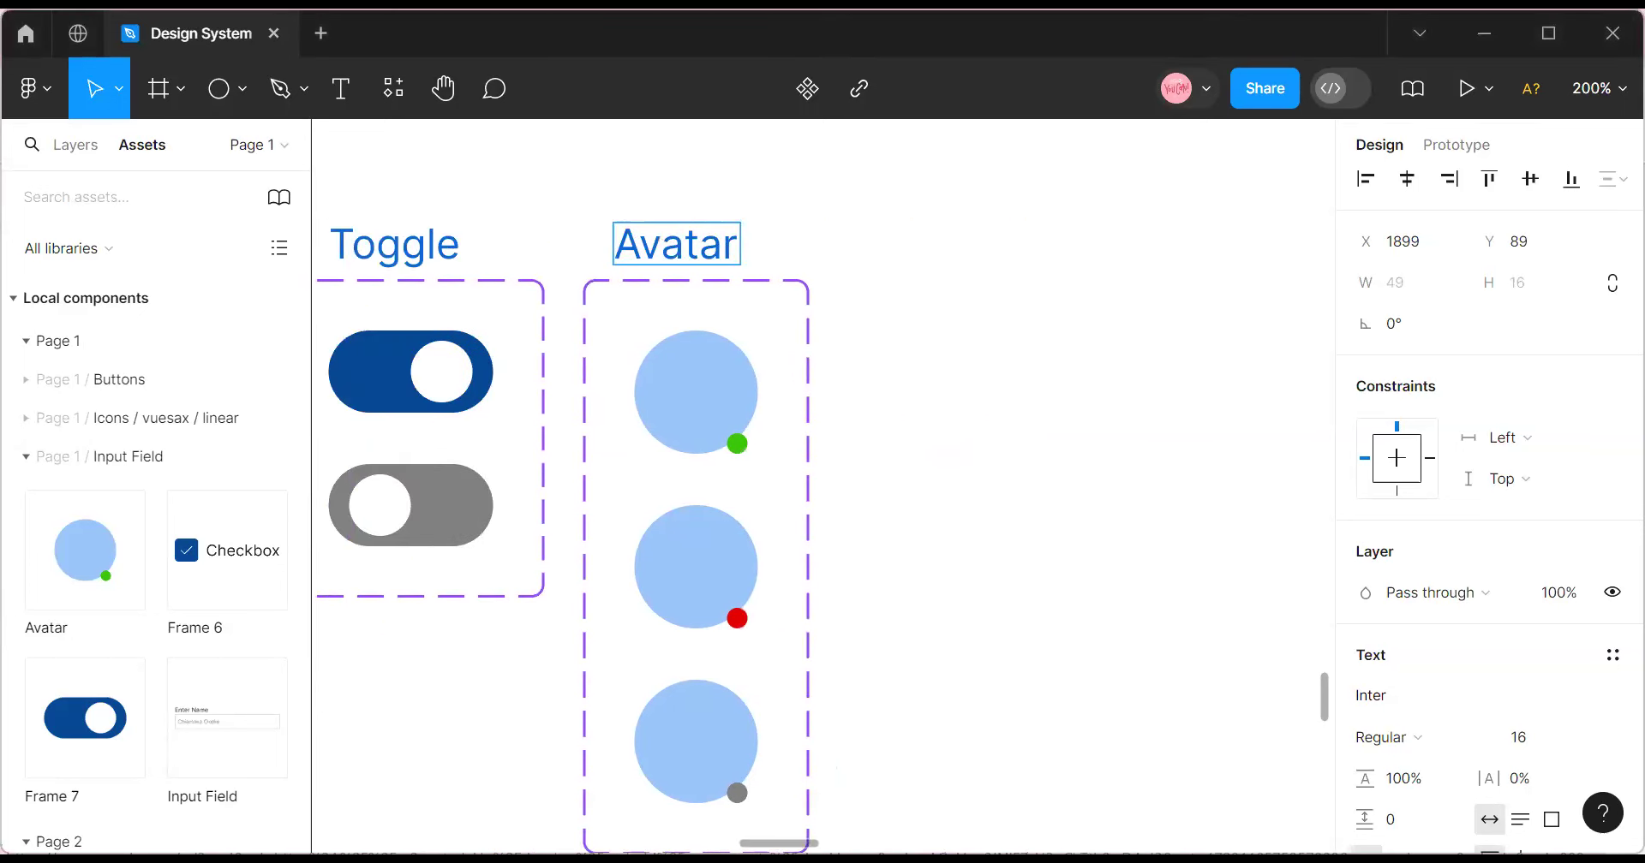
click(1599, 89)
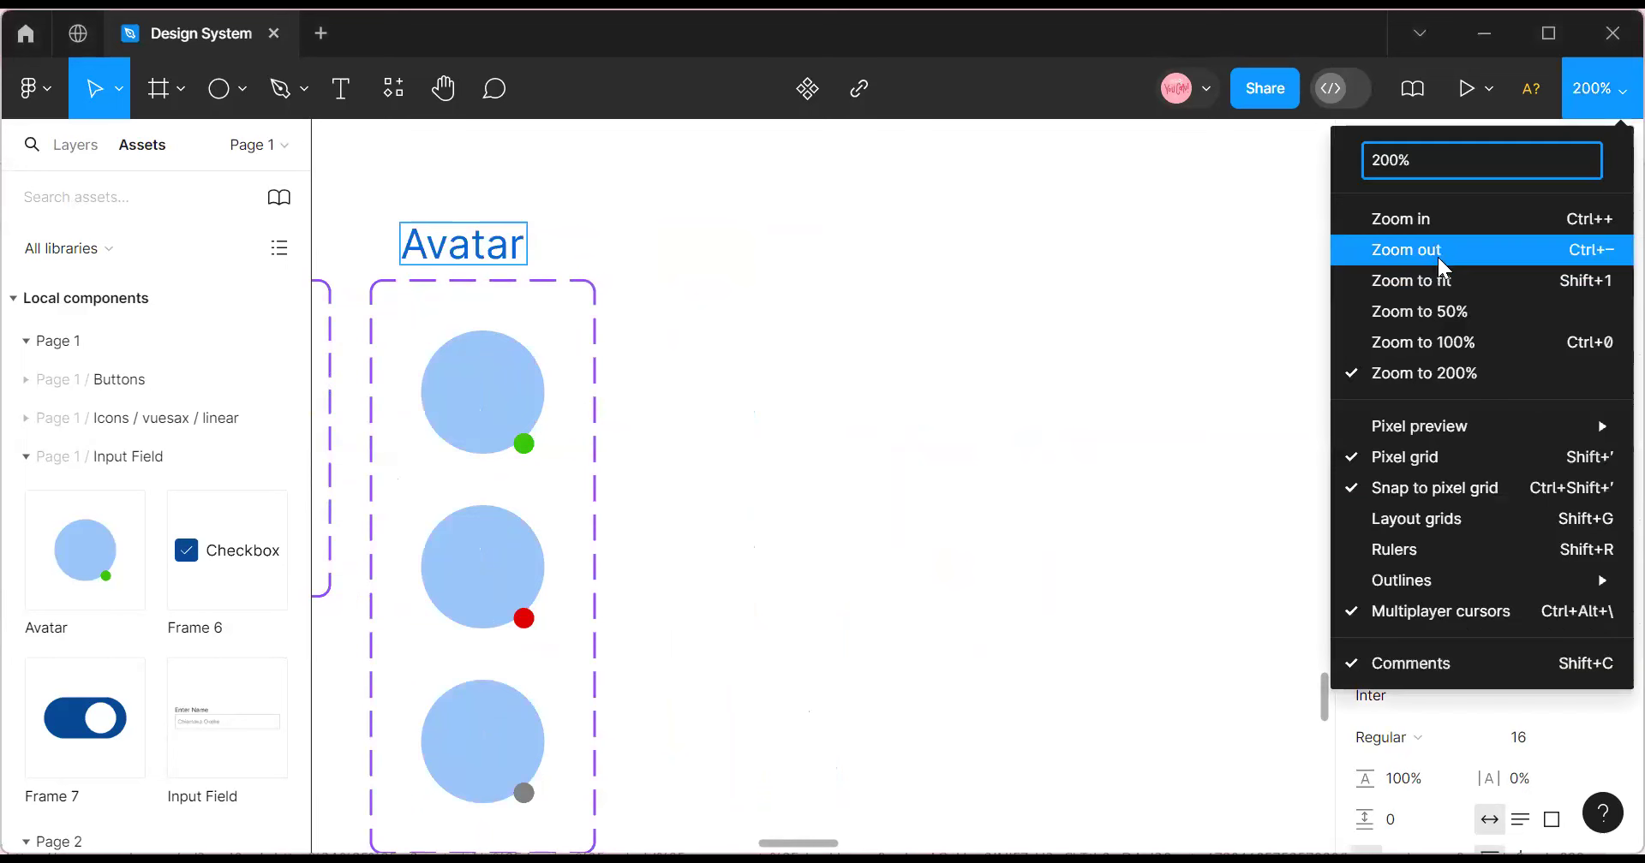
click(1437, 257)
scroll(786, 778, left, 5)
scroll(787, 779, right, 5)
scroll(822, 488, right, 4)
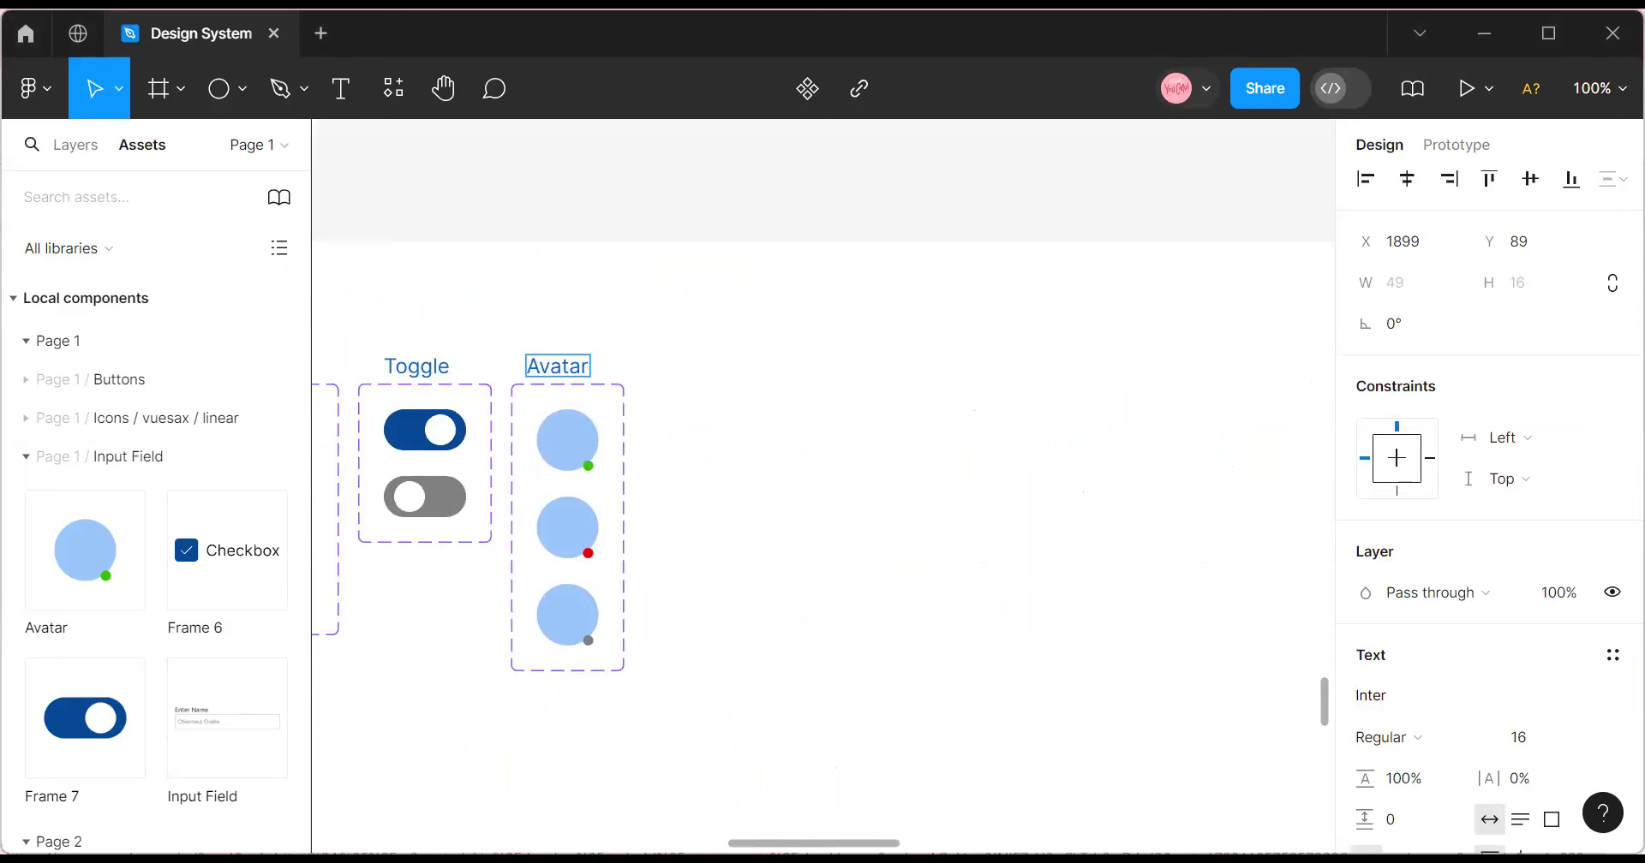
scroll(822, 488, right, 1)
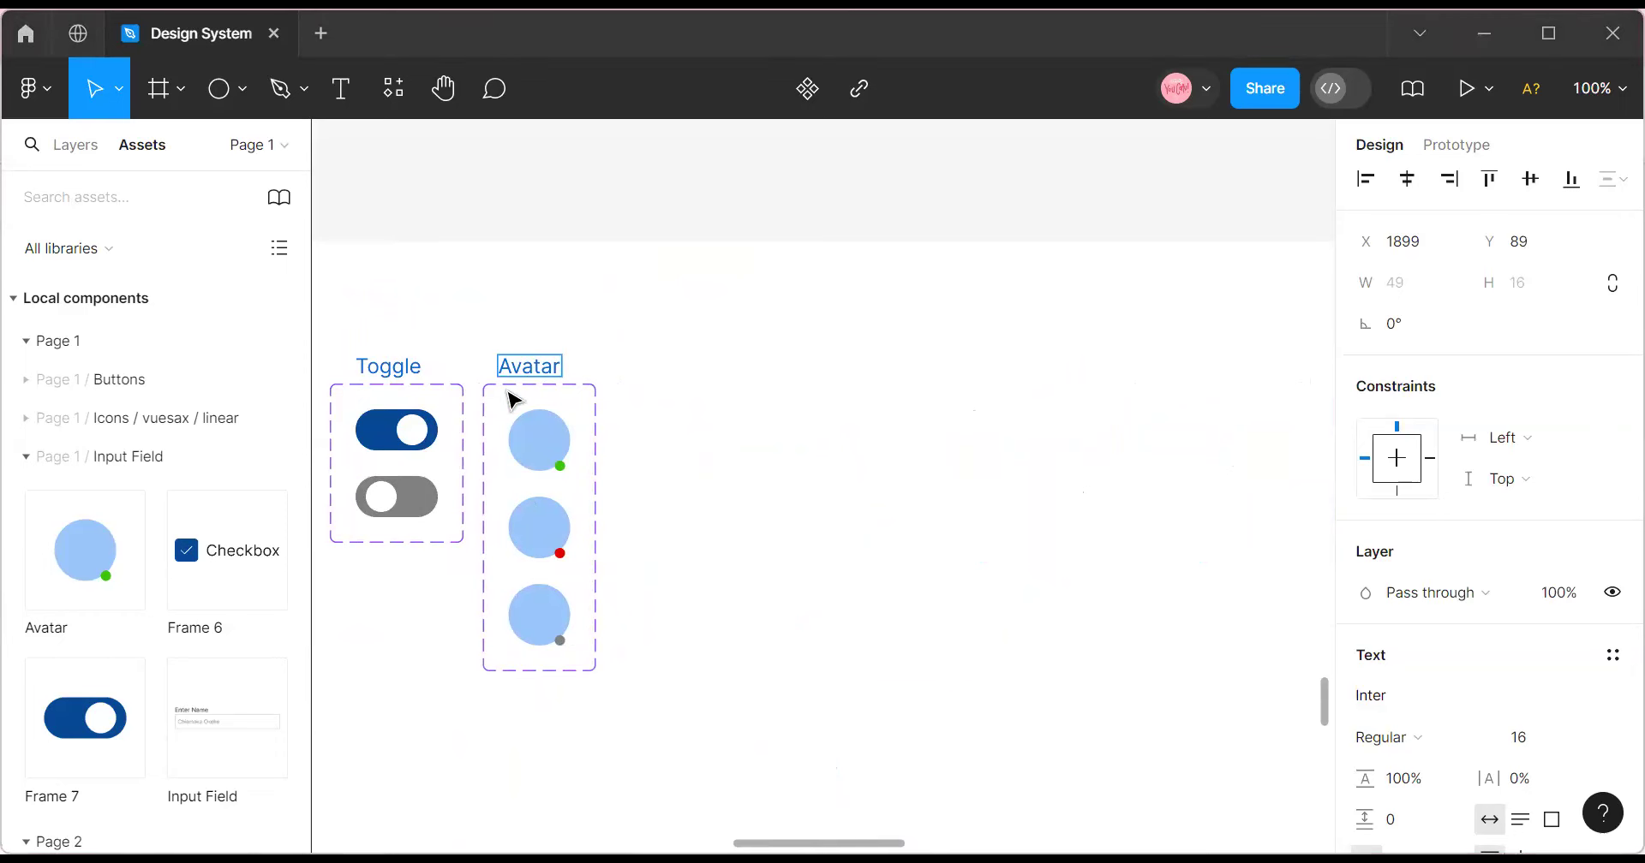
key(Escape)
click(600, 408)
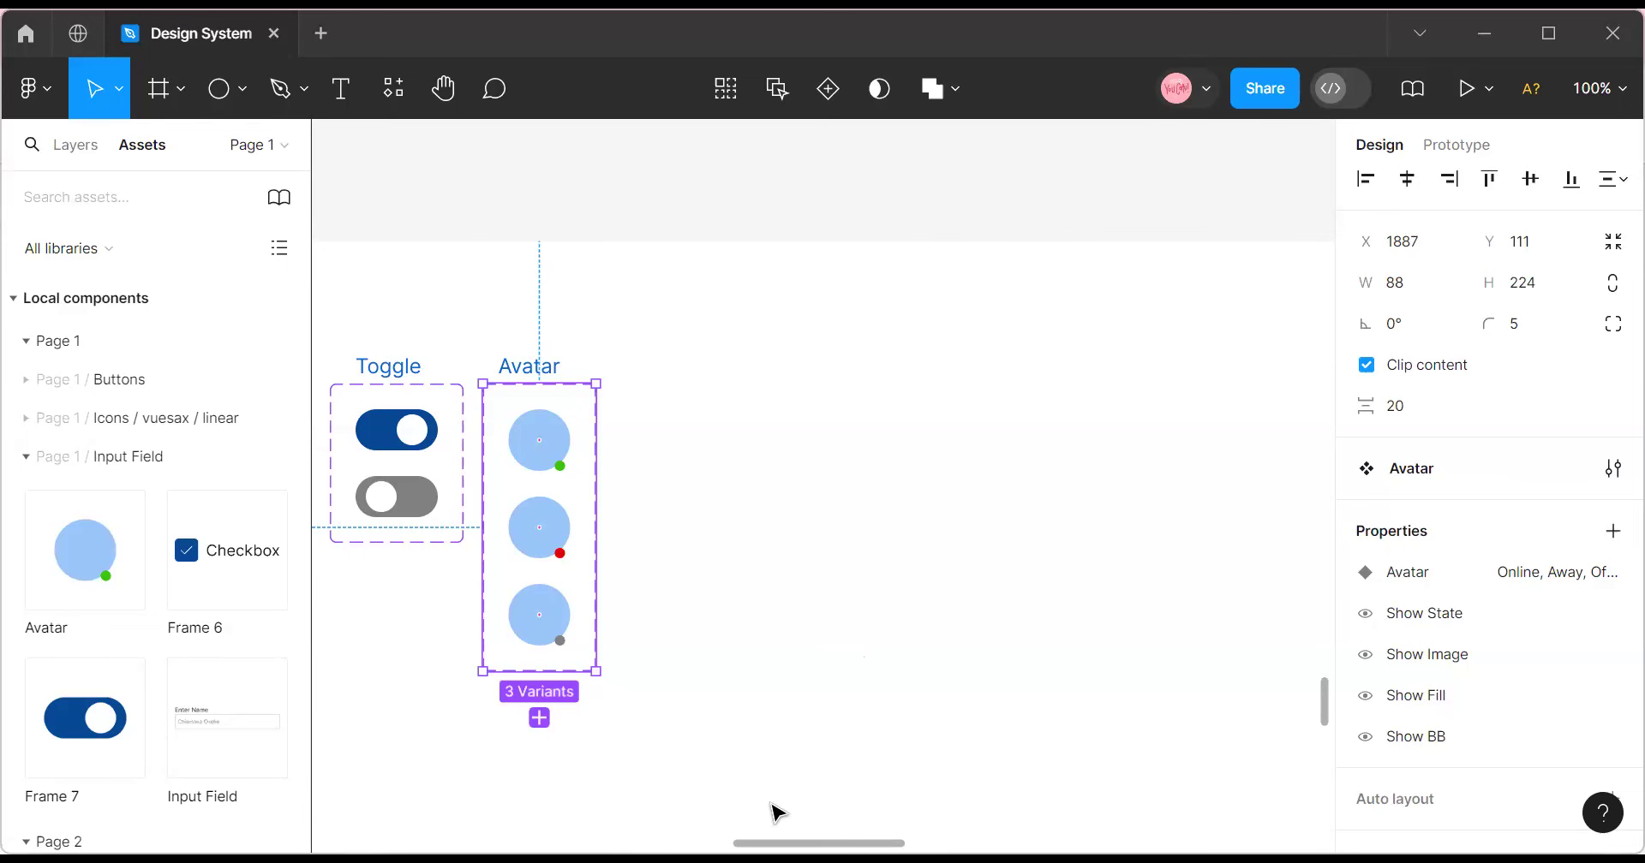
Zoom back in to 200% on the empty space right of the avatars.
click(1604, 72)
click(1406, 224)
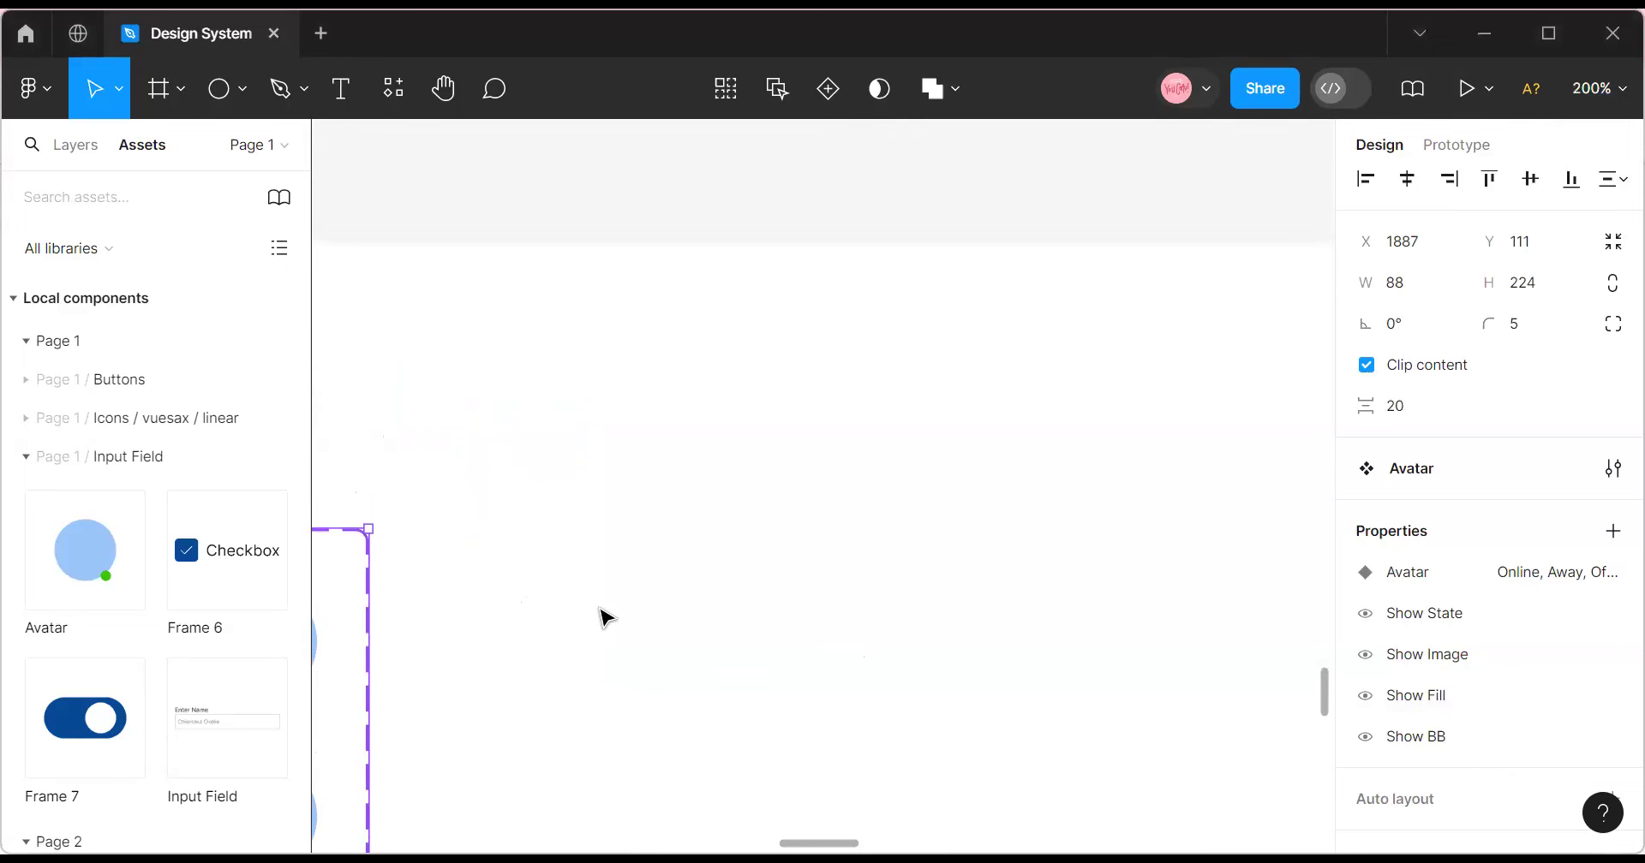
scroll(605, 616, left, 5)
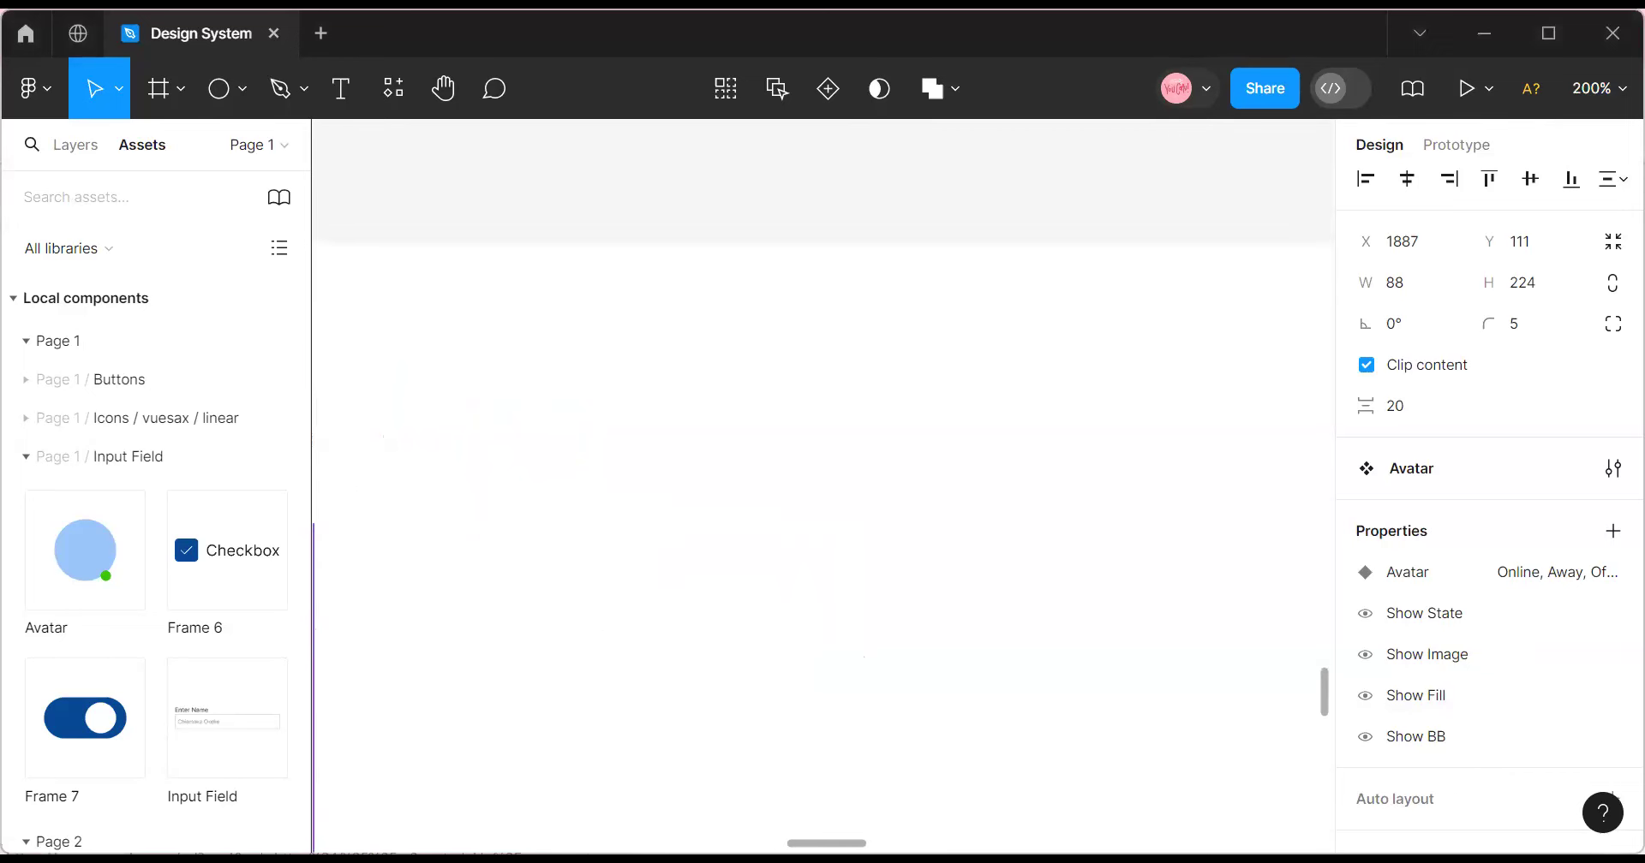
scroll(788, 815, right, 4)
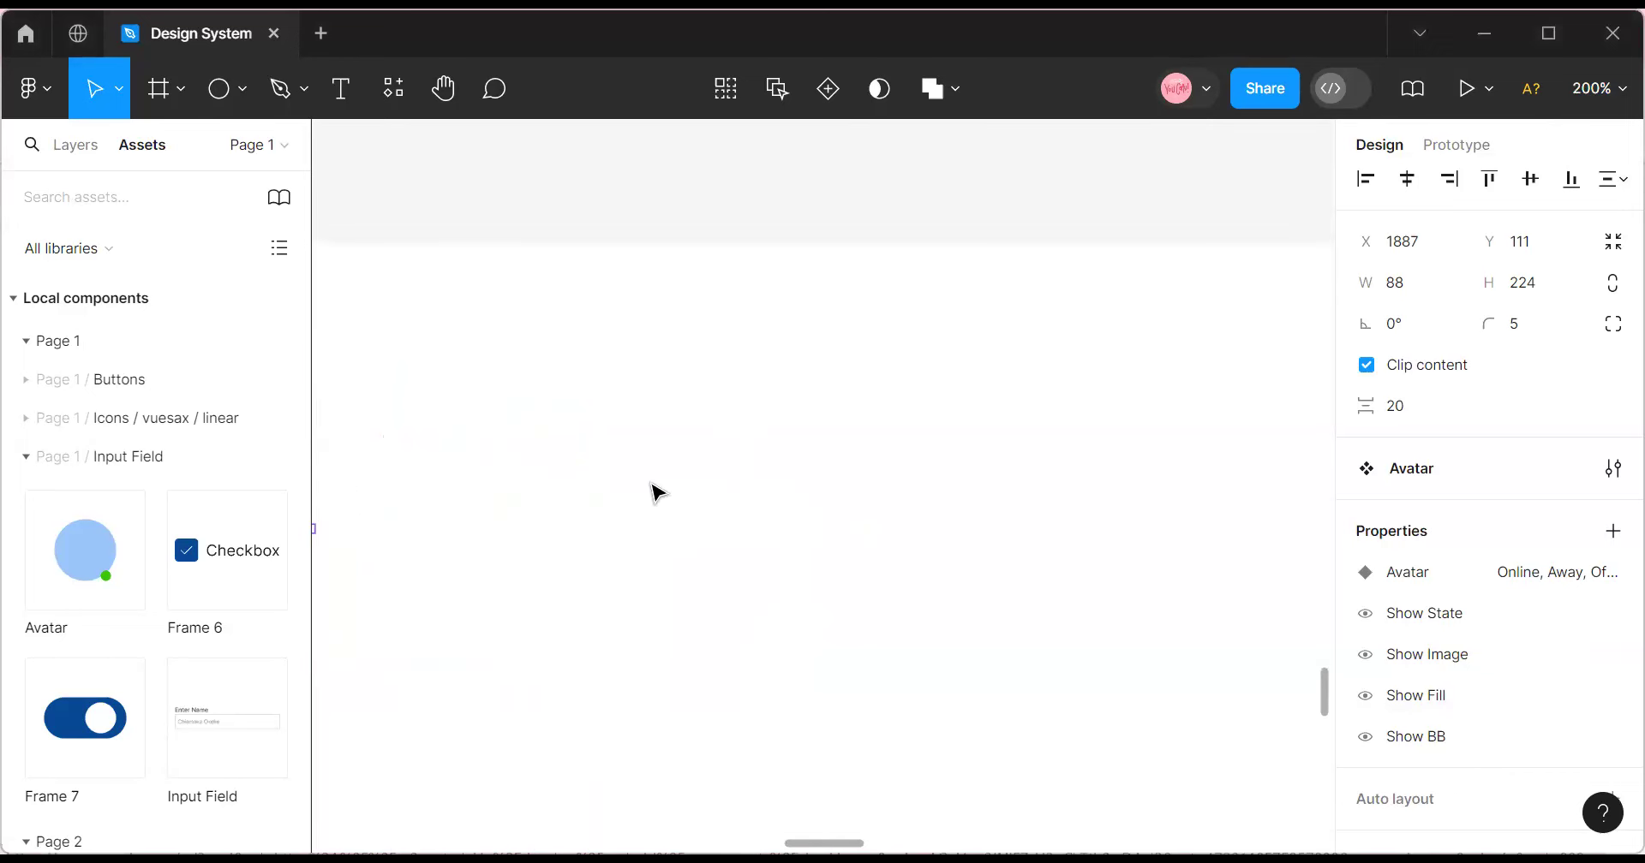
scroll(707, 599, down, 1)
scroll(707, 599, right, 1)
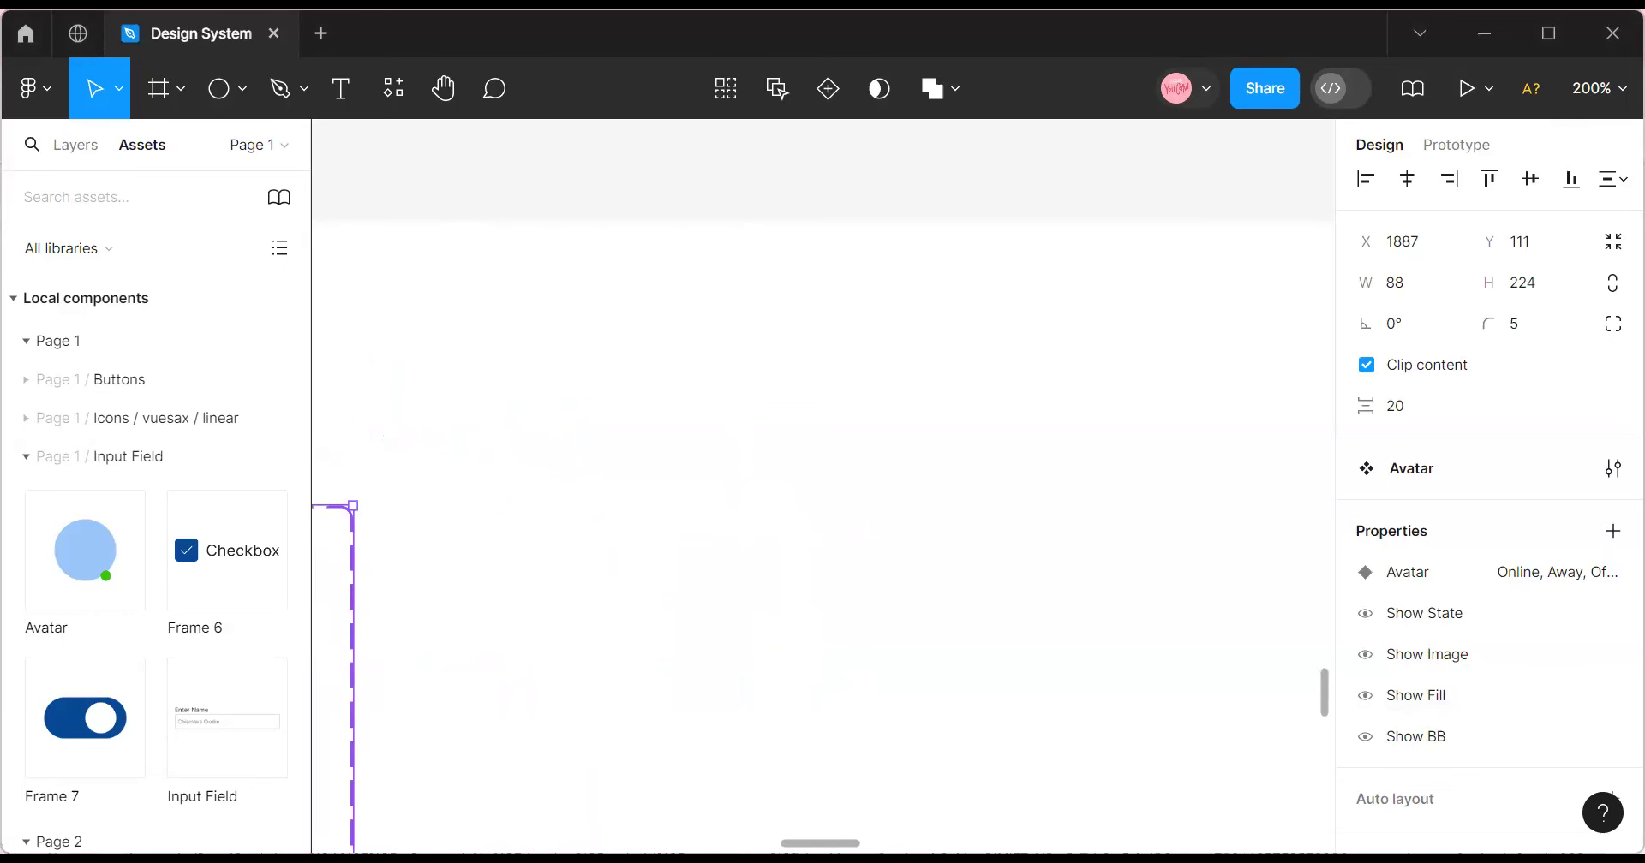
scroll(713, 553, up, 2)
scroll(713, 553, left, 1)
scroll(719, 566, down, 1)
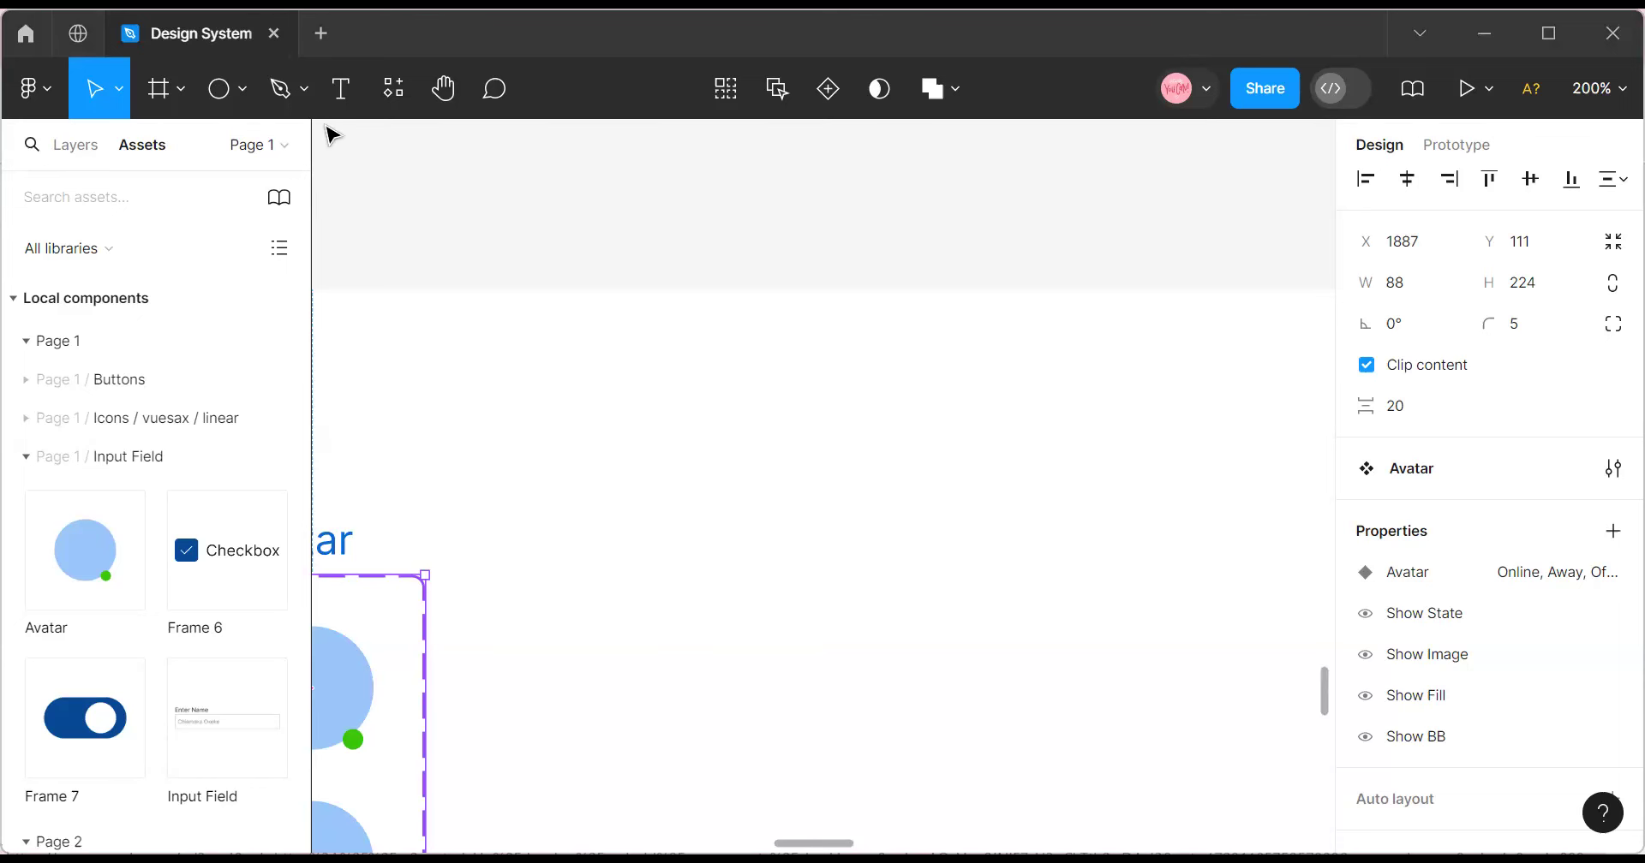
Add a text label reading 'Home' on the empty canvas.
click(340, 89)
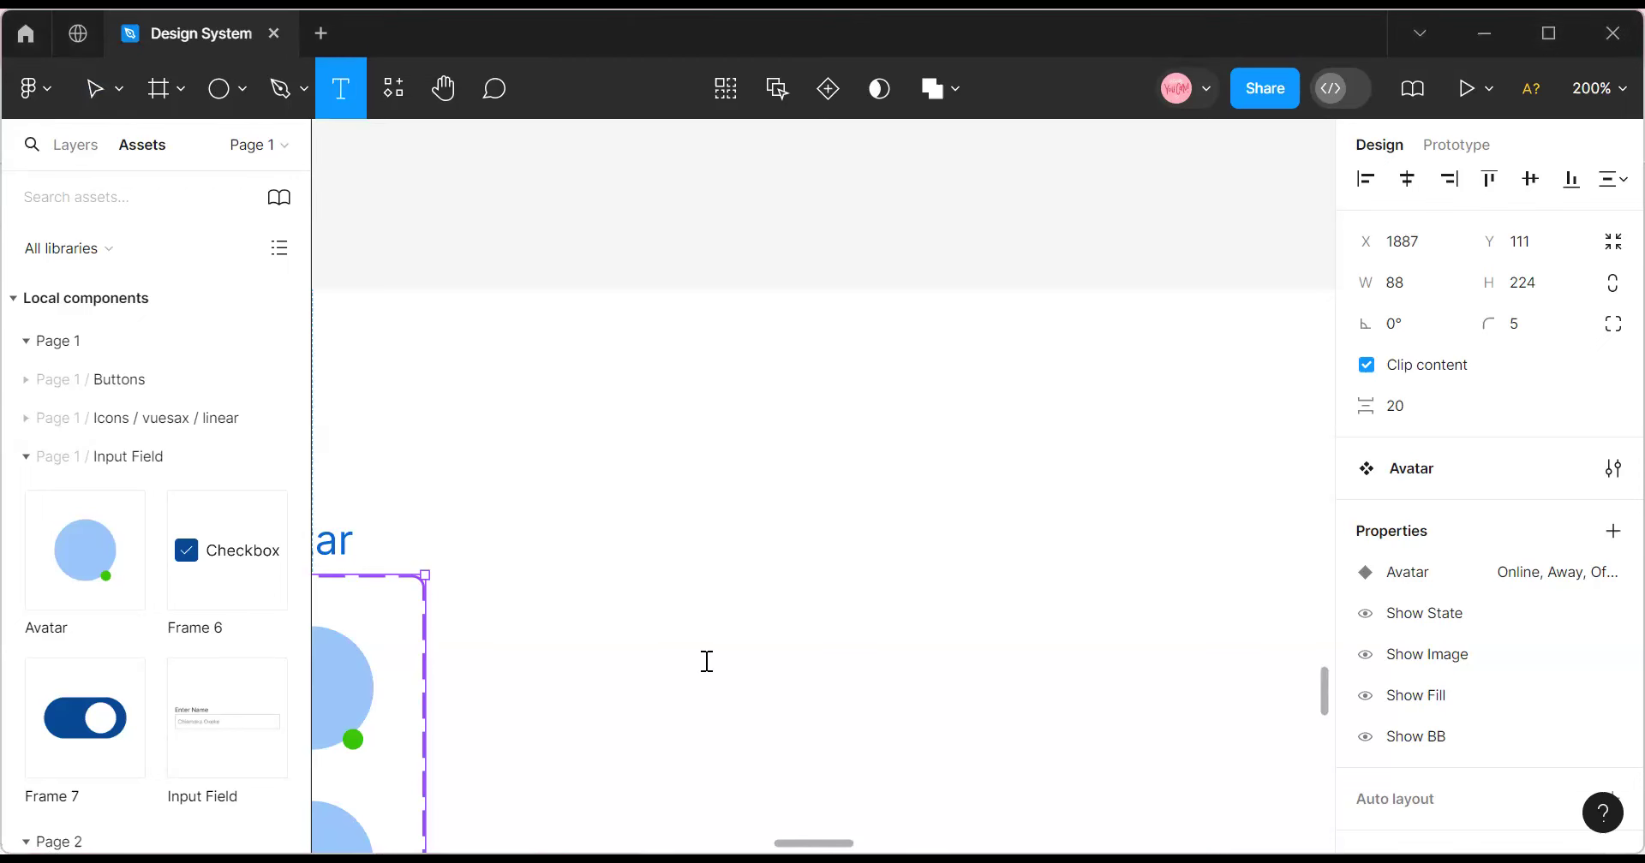
click(706, 665)
text(H)
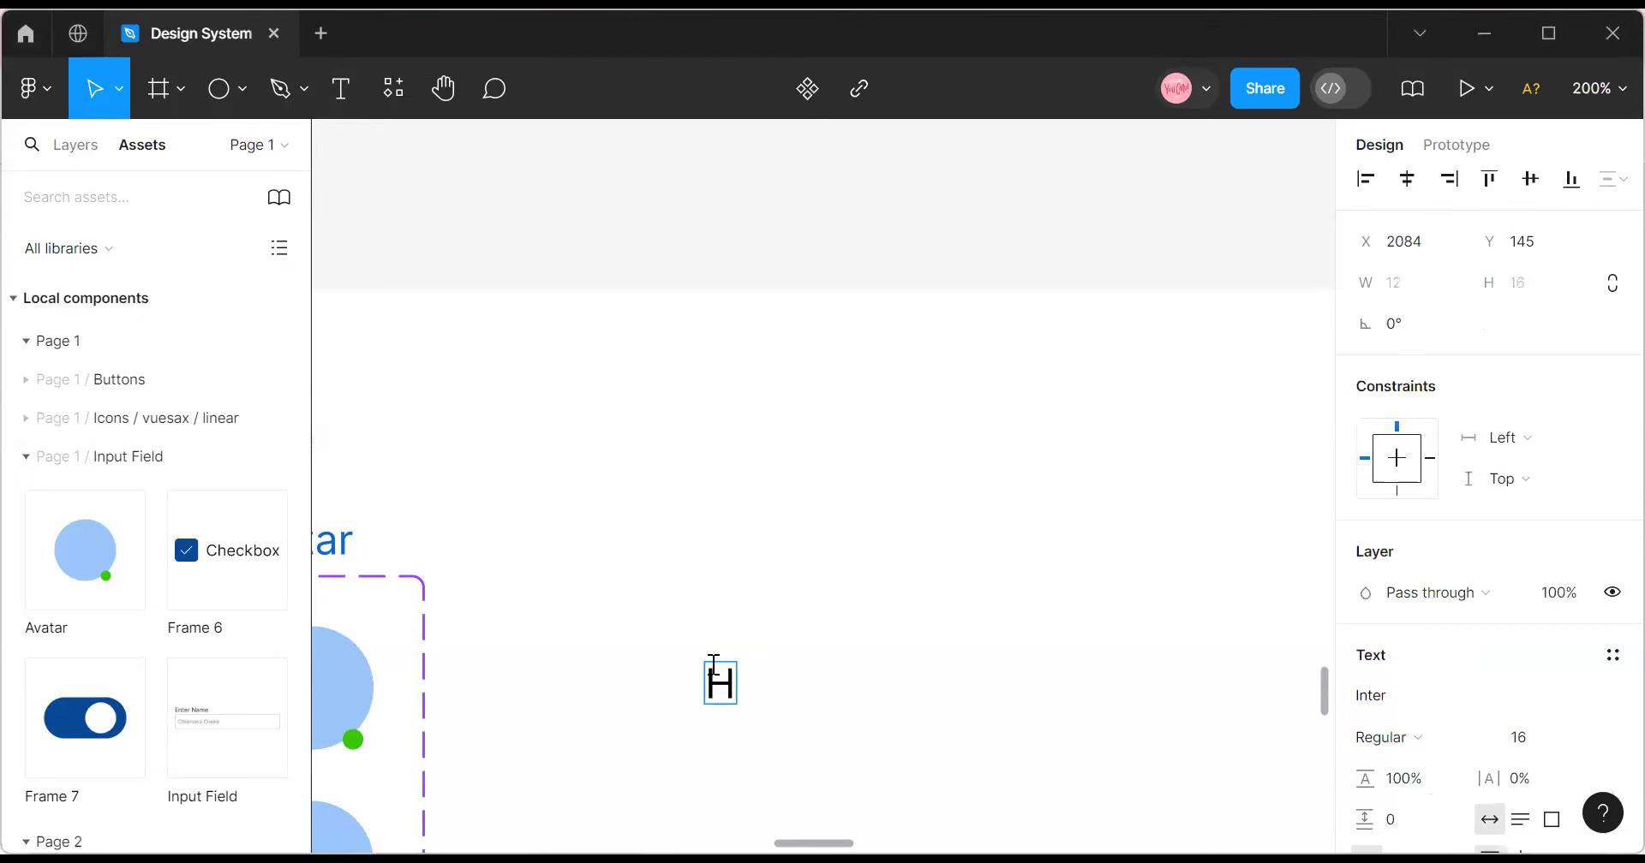
text(ome)
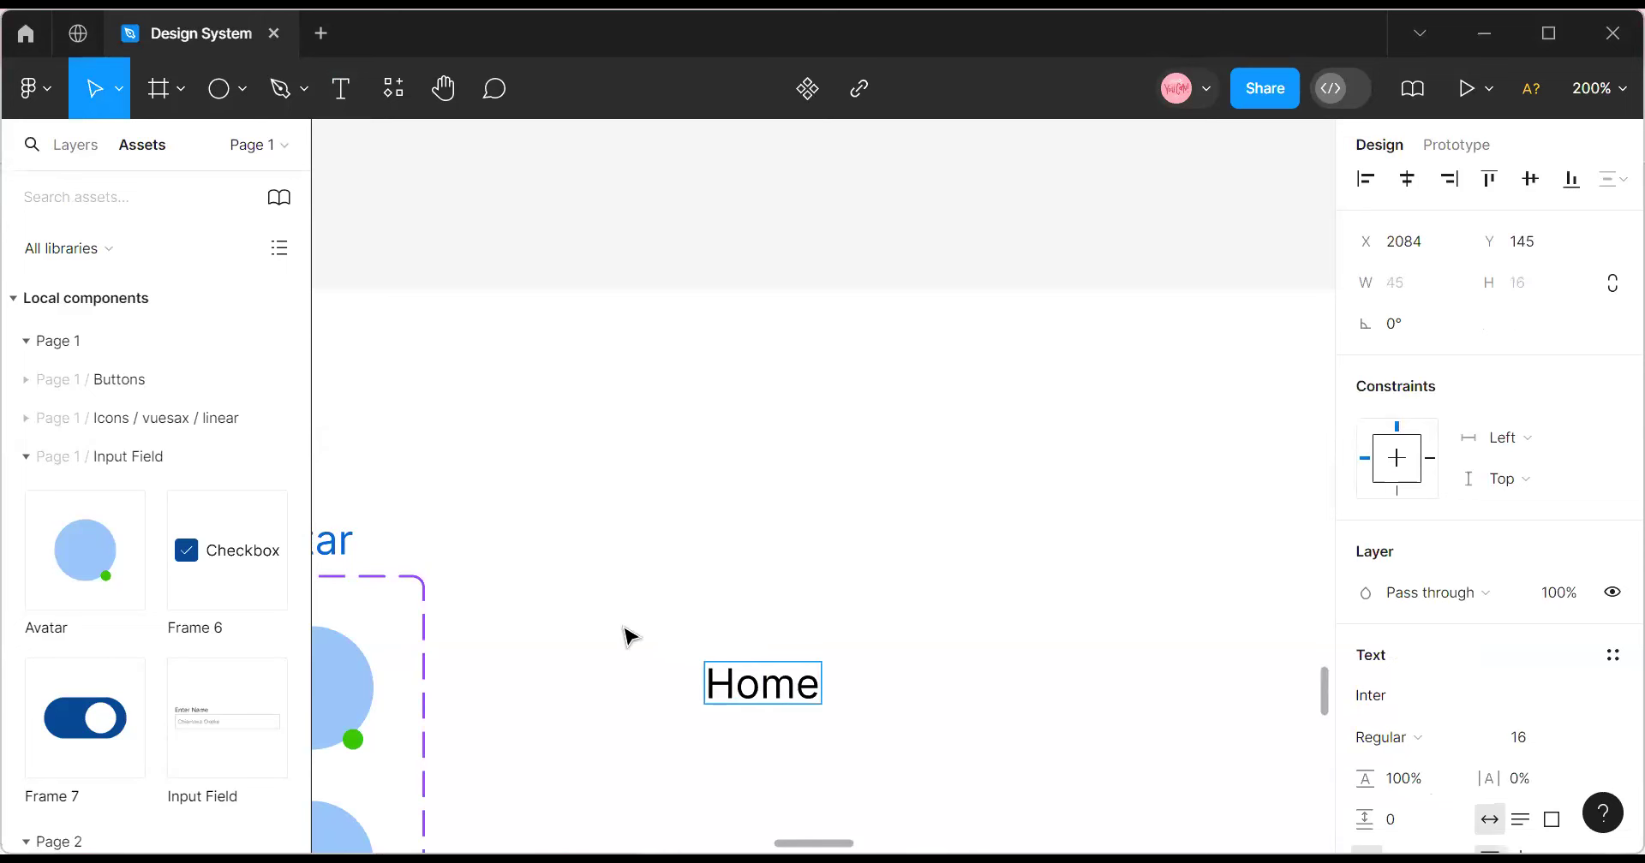
key(Escape)
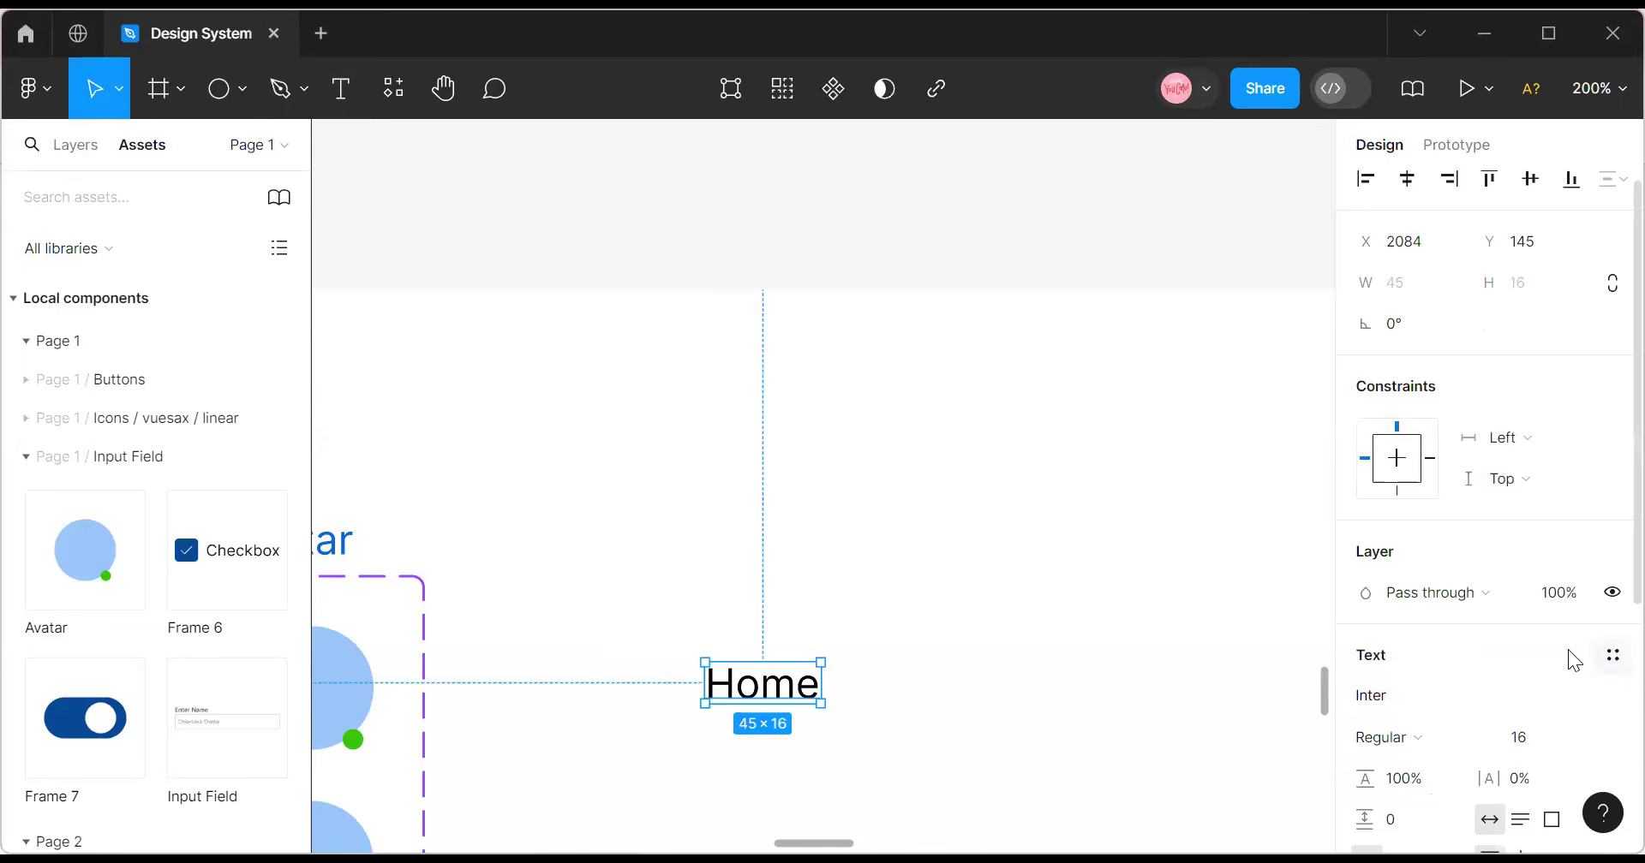
Set the Home text to size 14 and apply the Small Text Regular style.
click(1612, 657)
scroll(1450, 727, down, 5)
scroll(1444, 748, down, 7)
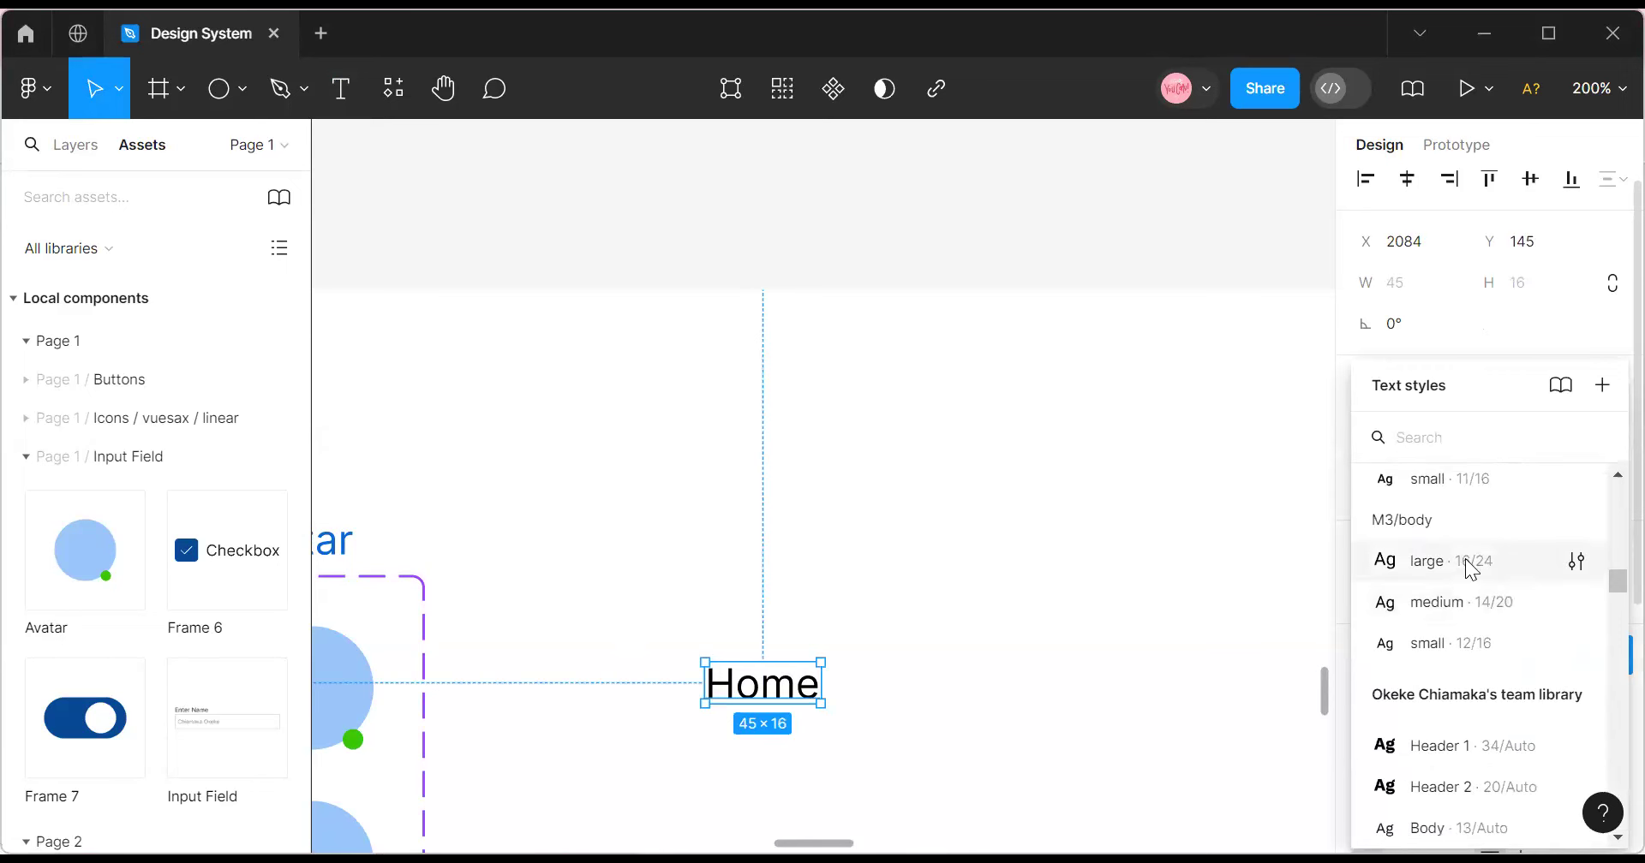
key(Escape)
click(1598, 737)
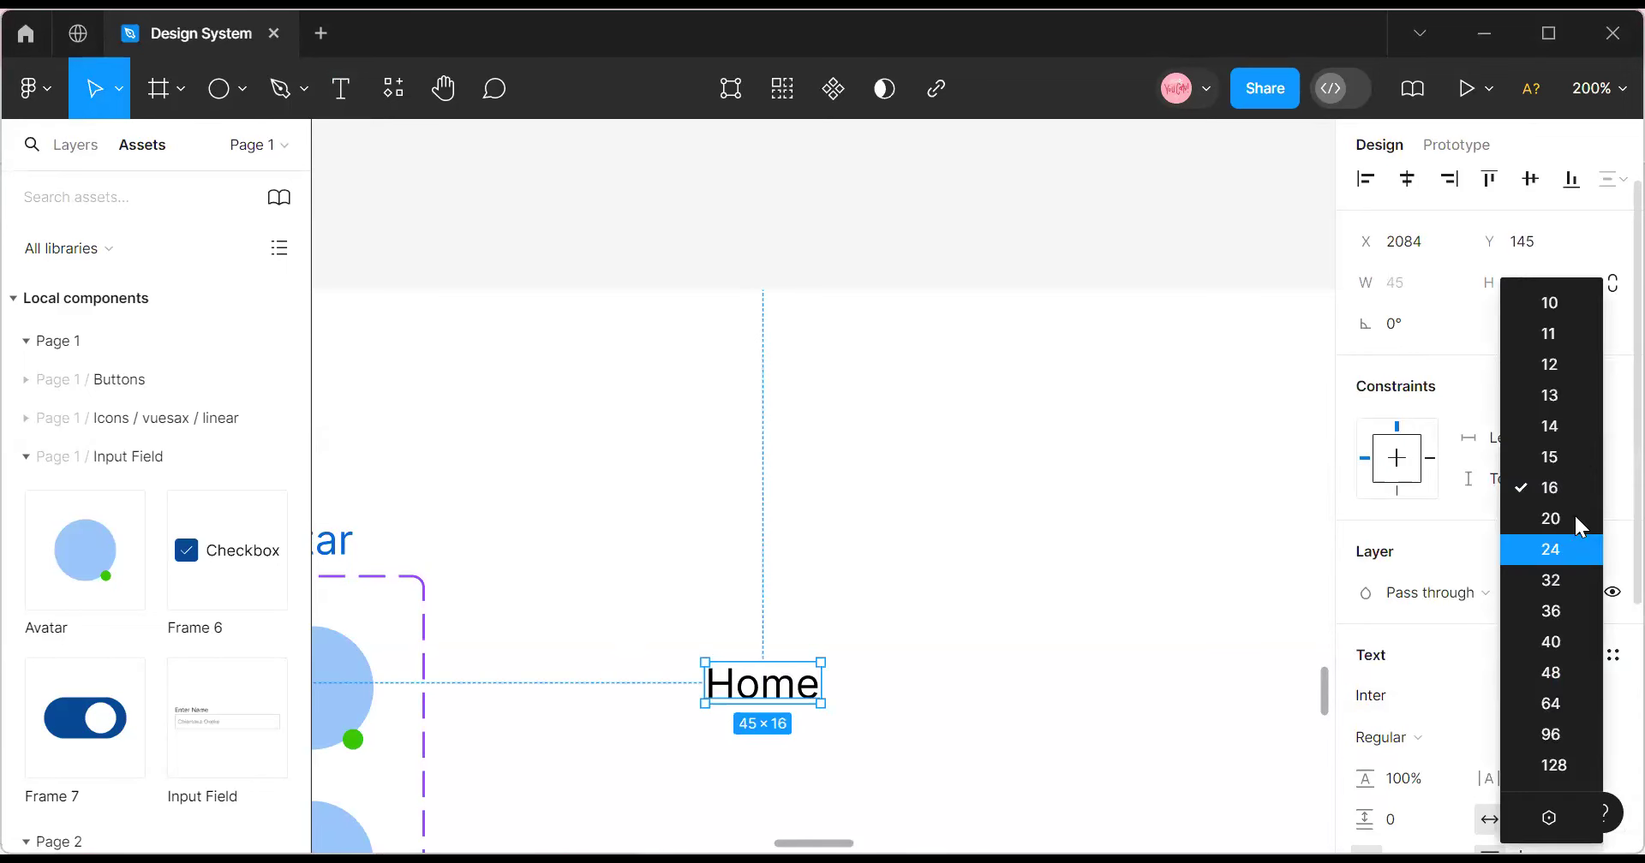
click(1576, 429)
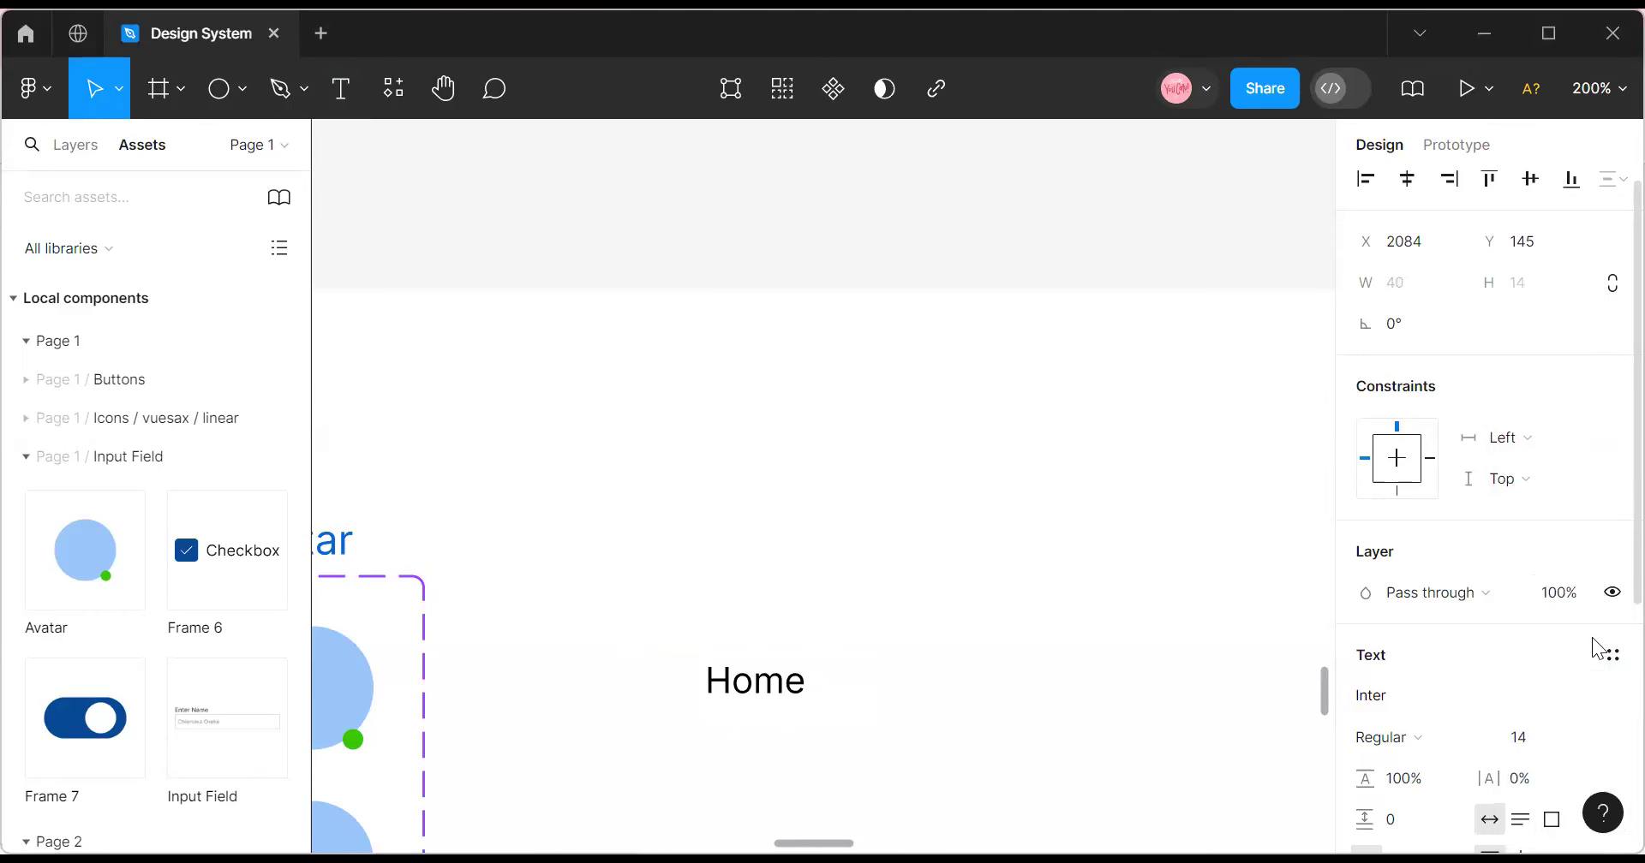
click(1609, 658)
scroll(1418, 715, down, 2)
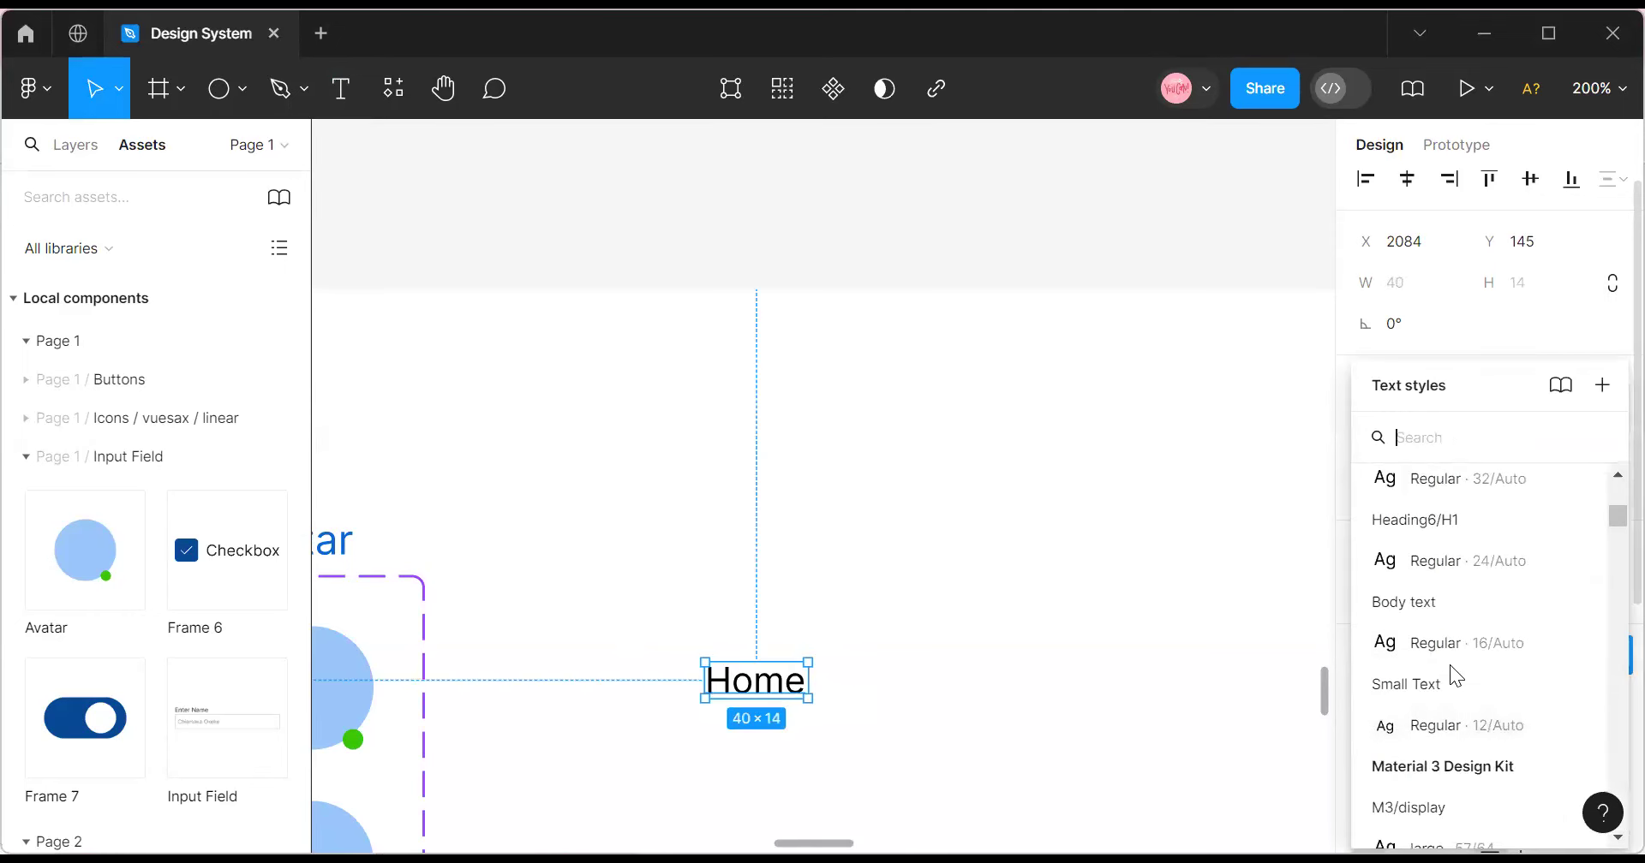
click(1448, 726)
Zoom to 400% and give the Home text the Black colour style.
click(1607, 89)
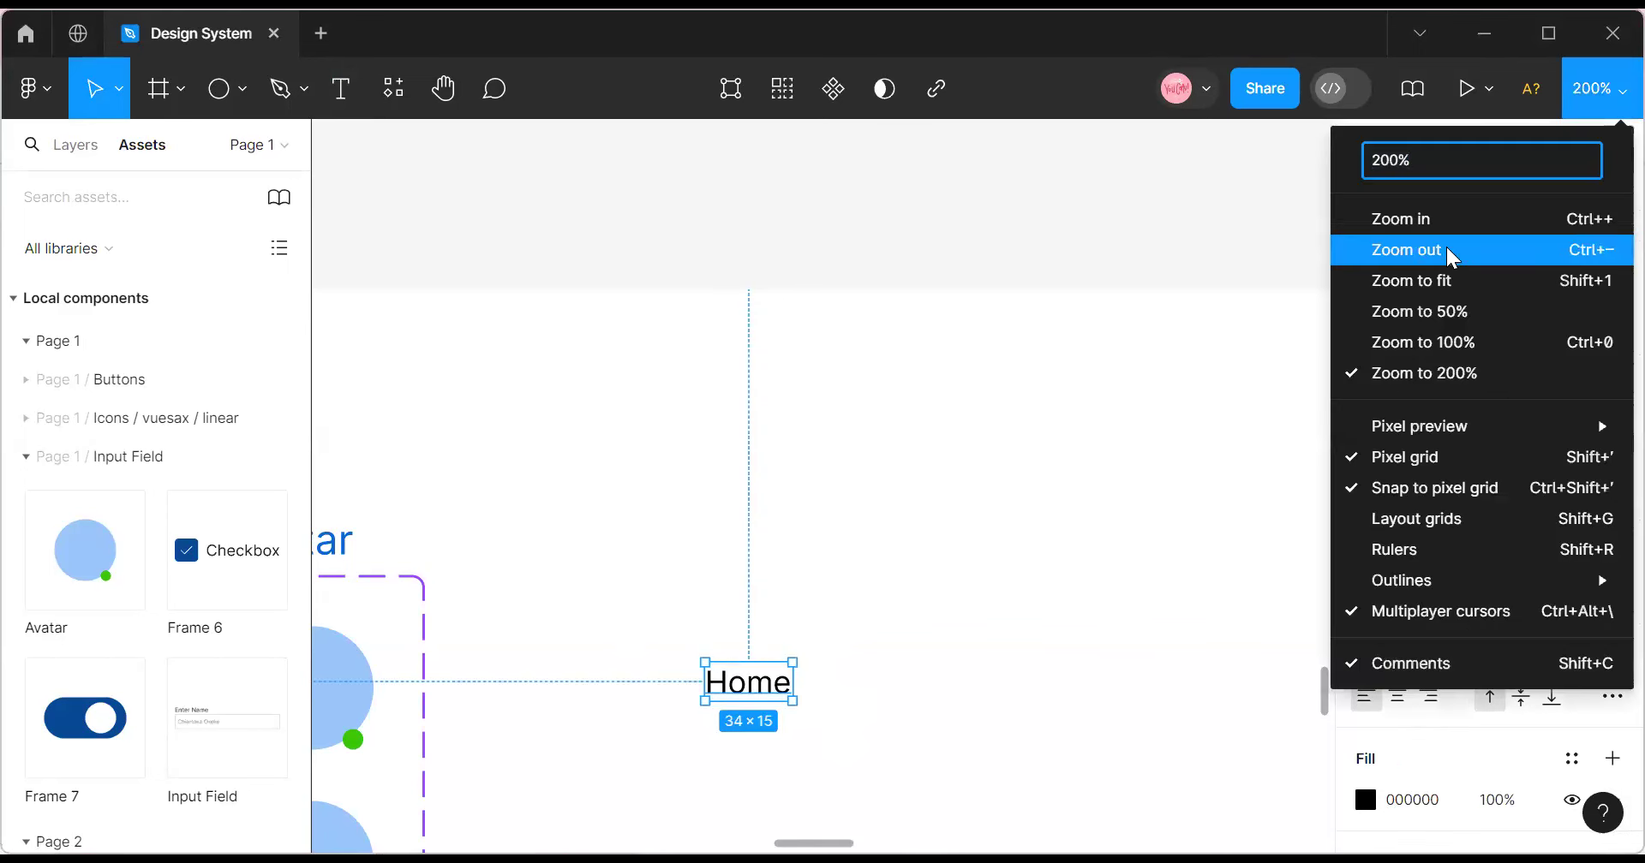
click(1459, 221)
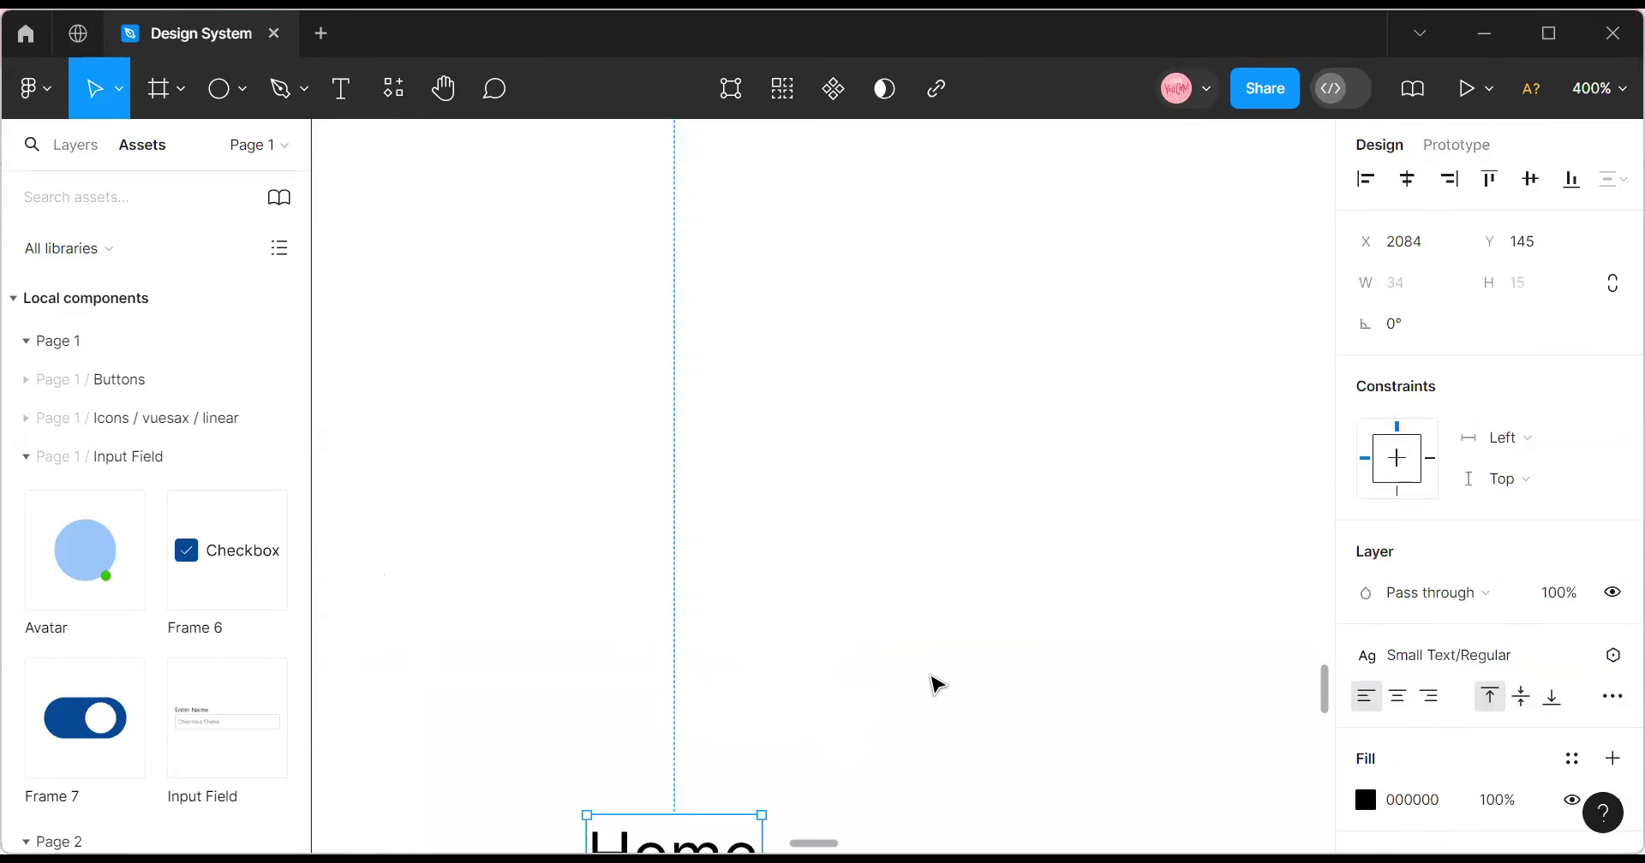
click(1571, 759)
scroll(1142, 730, down, 3)
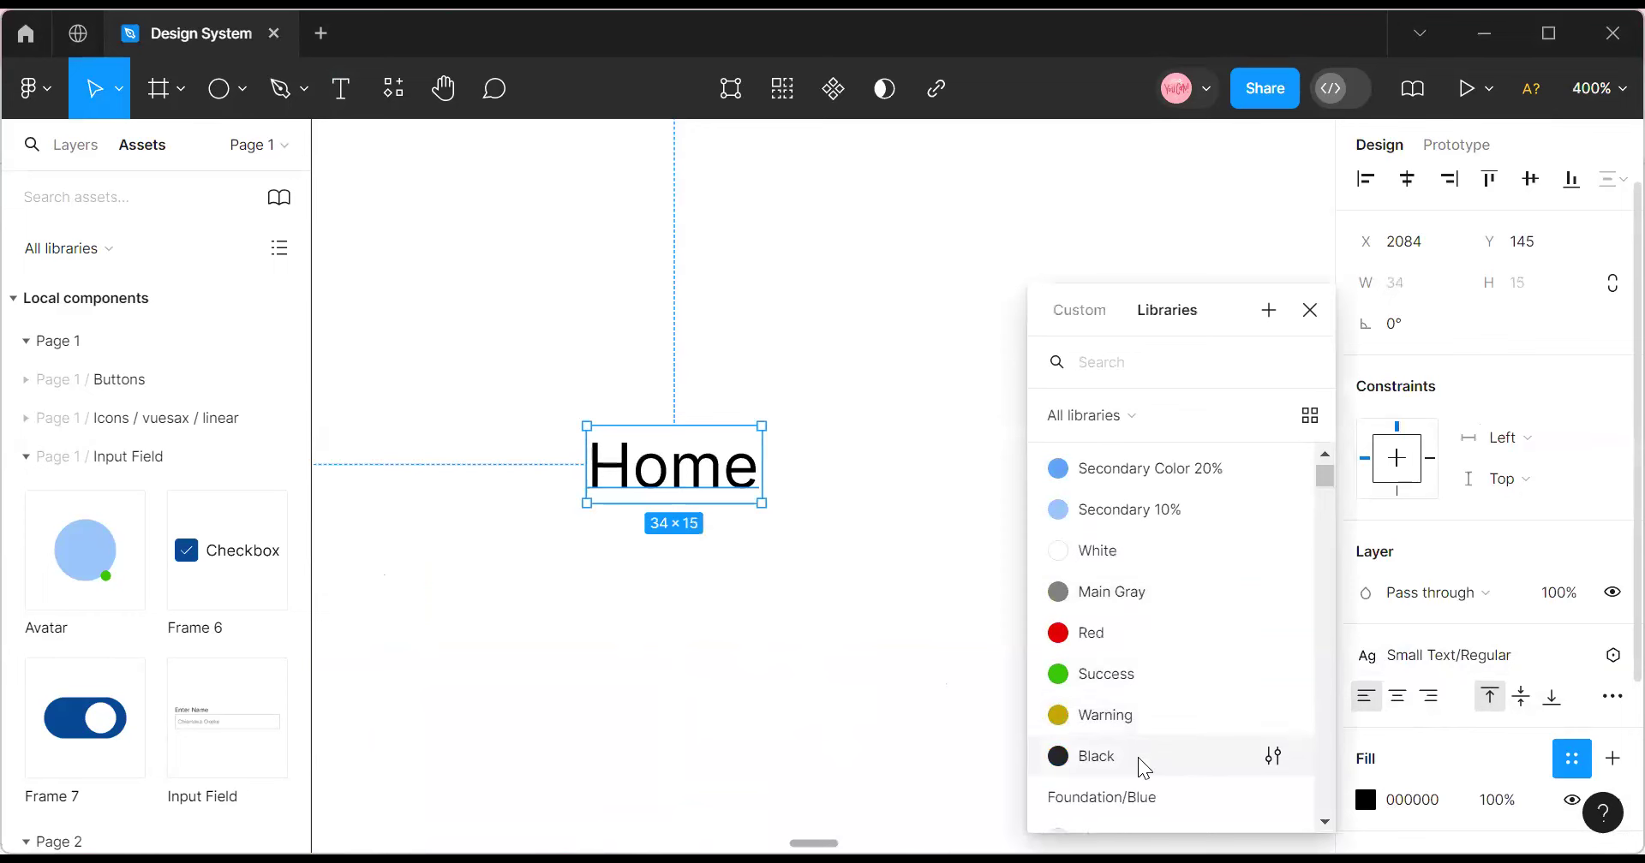
click(1138, 757)
Nudge the Home text up-left and revert it to the M3/body/large text style.
click(829, 602)
mouse_move(658, 490)
mouse_down()
mouse_move(635, 456)
mouse_move(633, 483)
mouse_up()
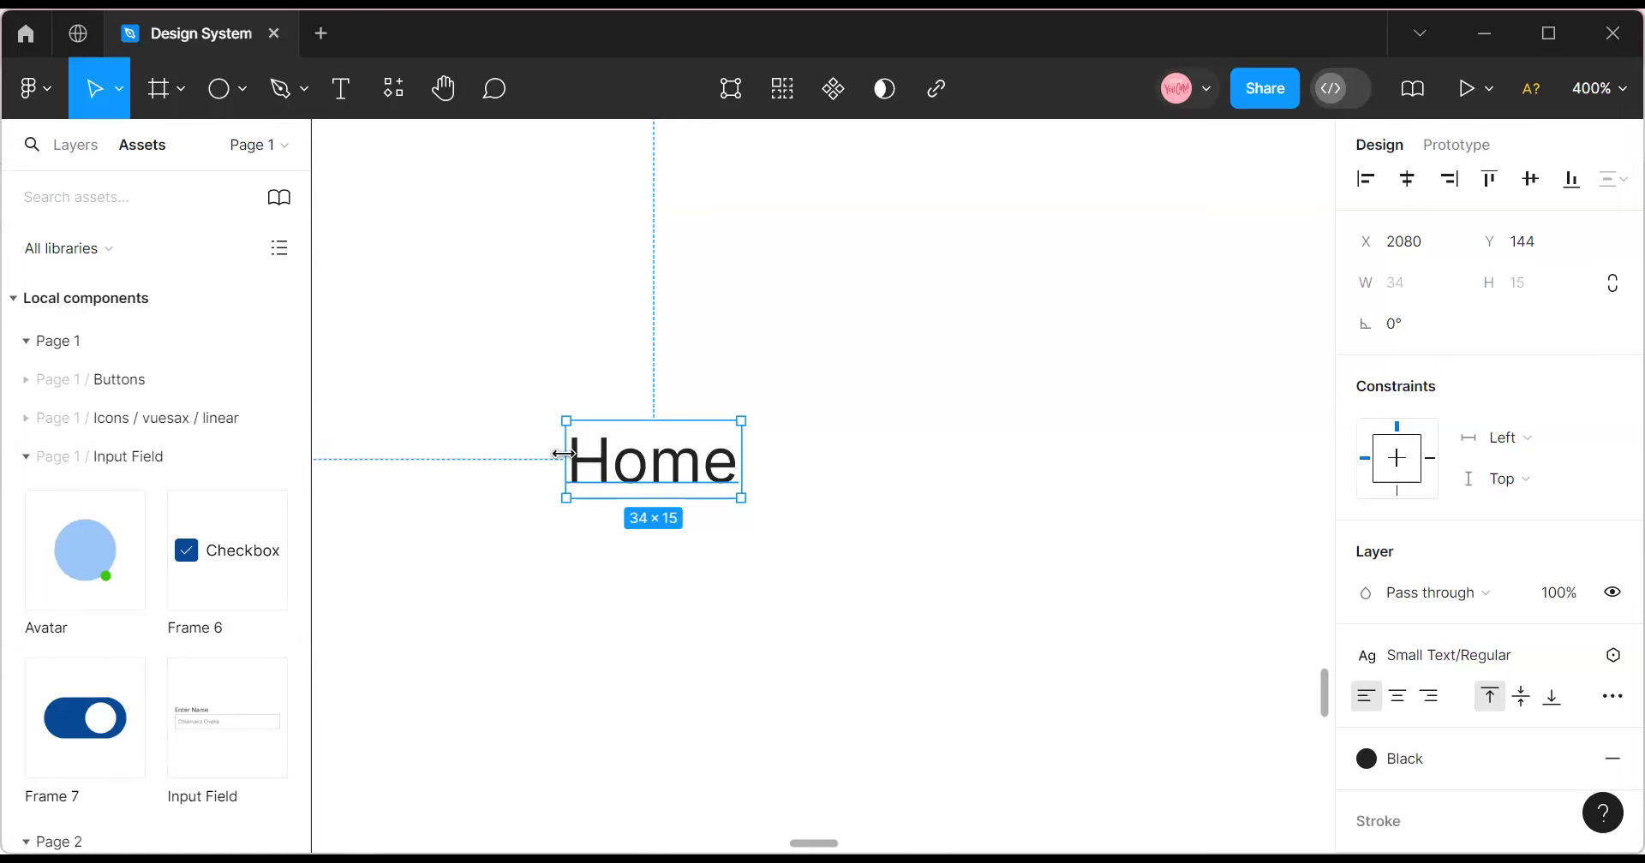
scroll(572, 465, up, 2)
key(ctrl+z)
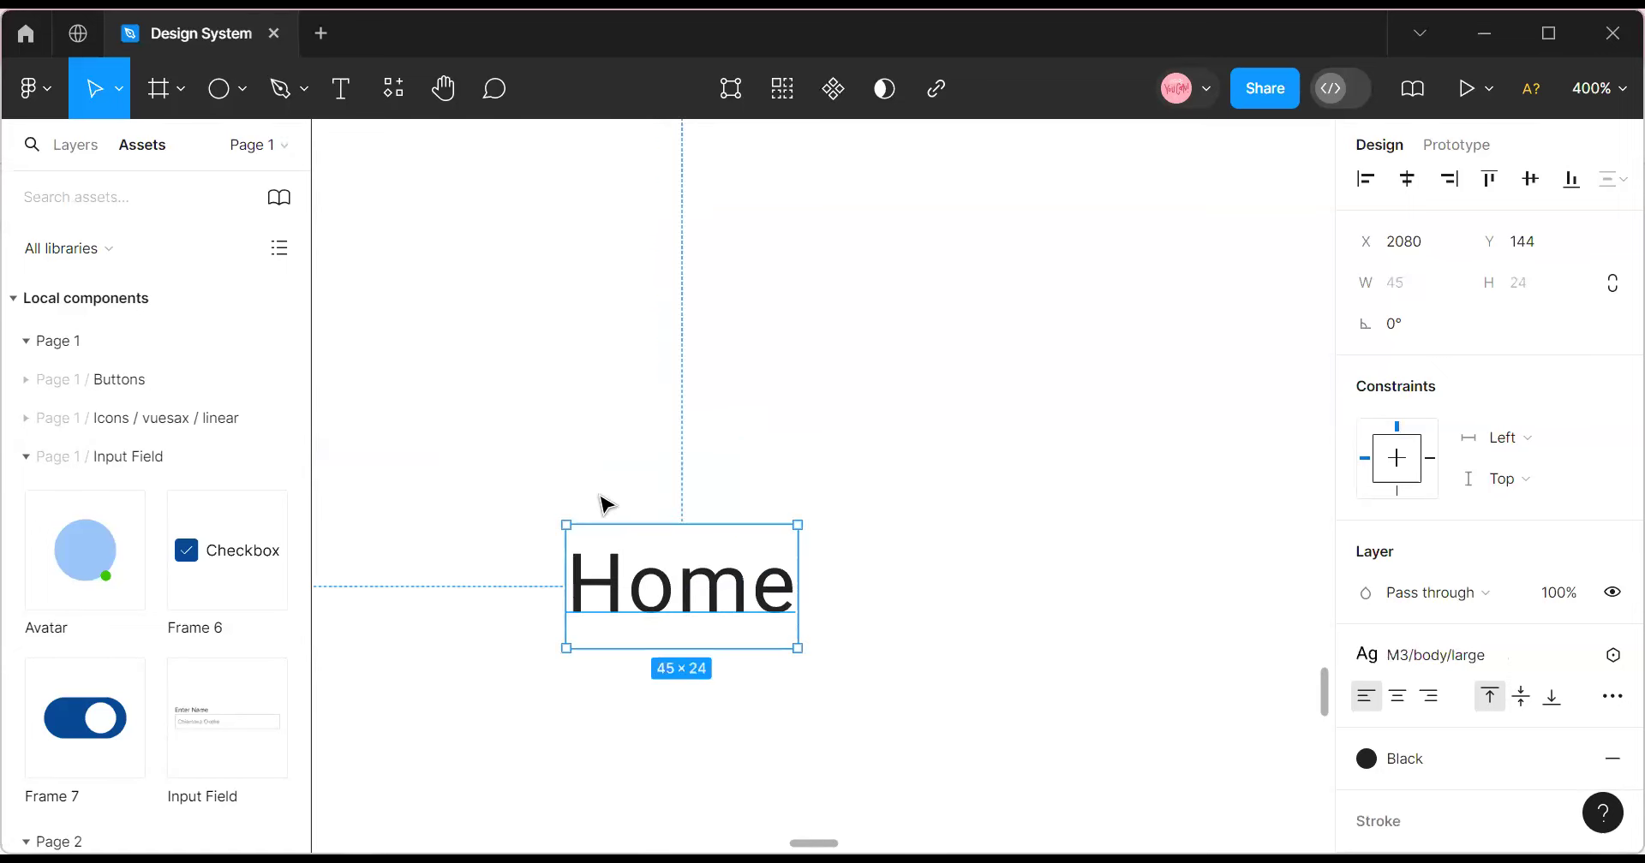
right_click(623, 497)
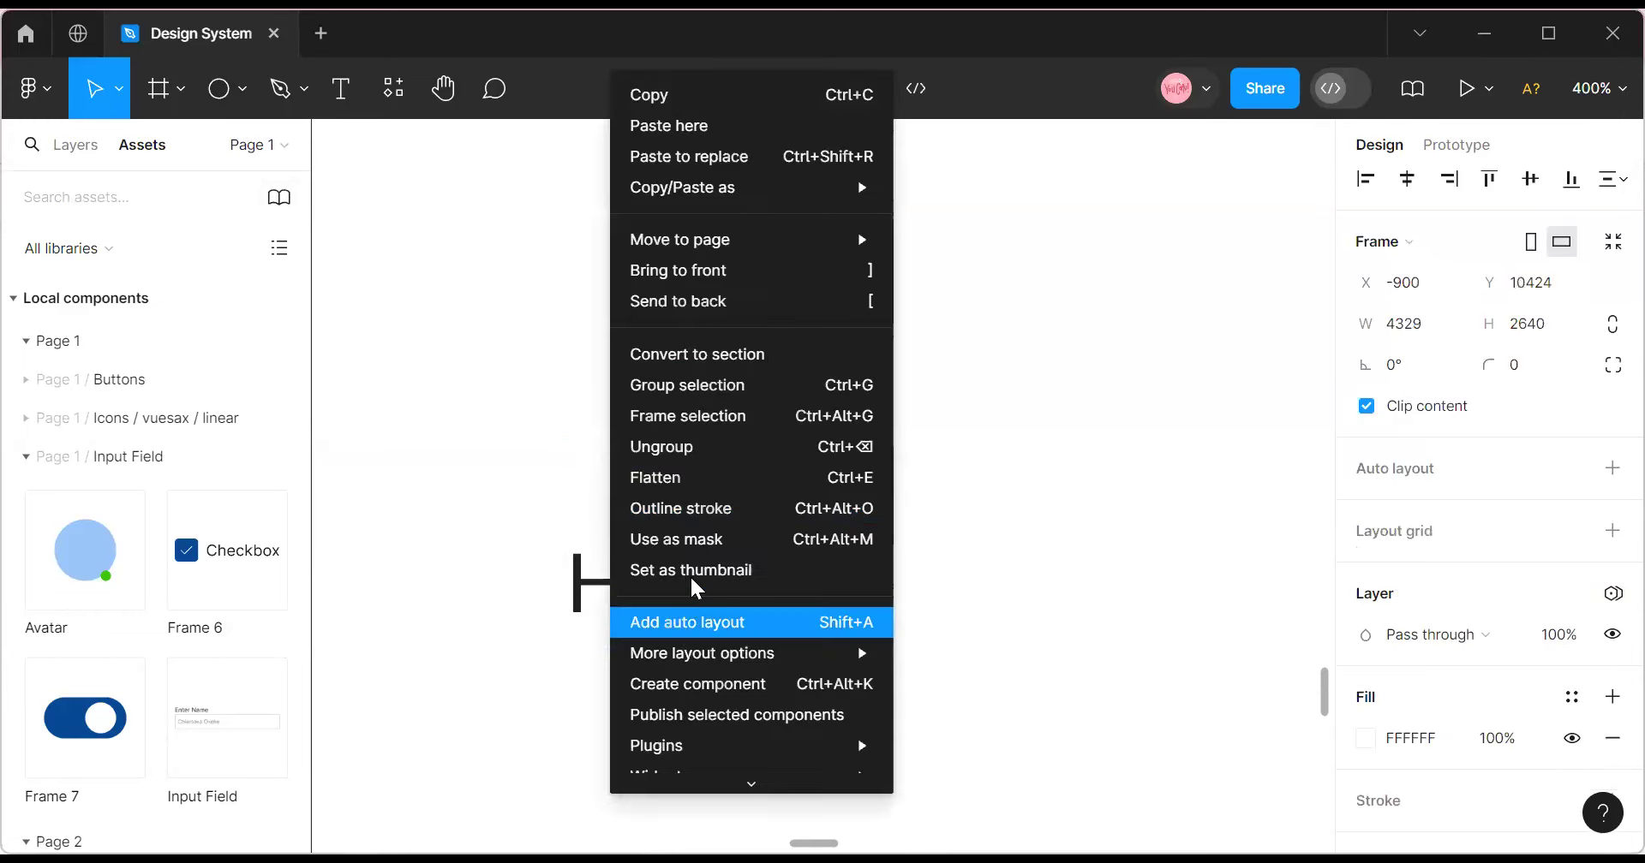
Launch the Iconify plugin and search for Home icons.
mouse_move(700, 754)
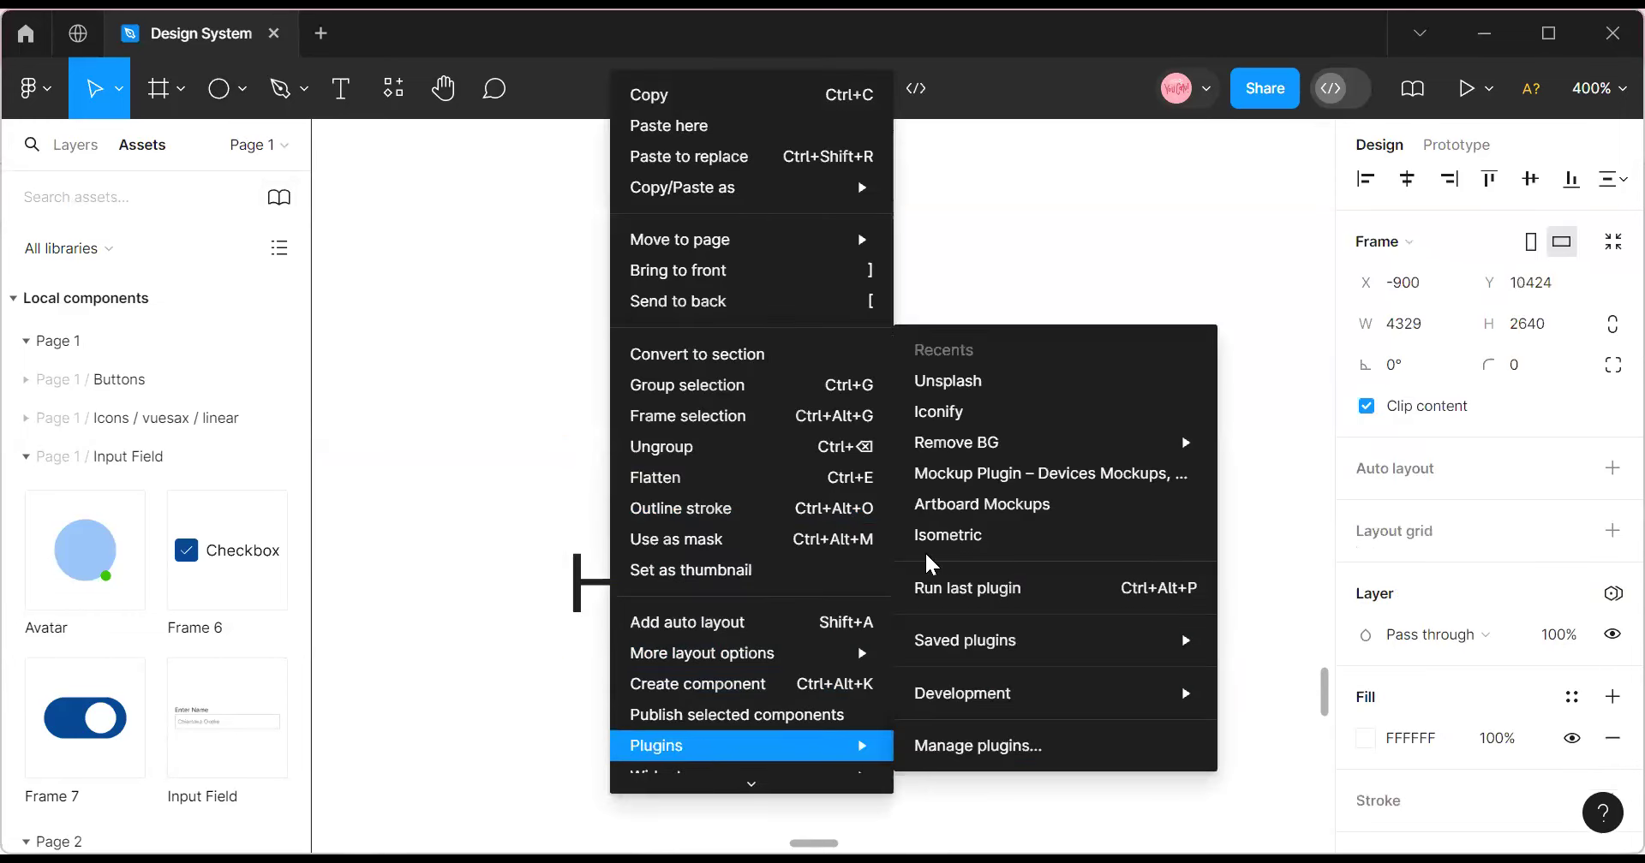
click(999, 413)
double_click(171, 371)
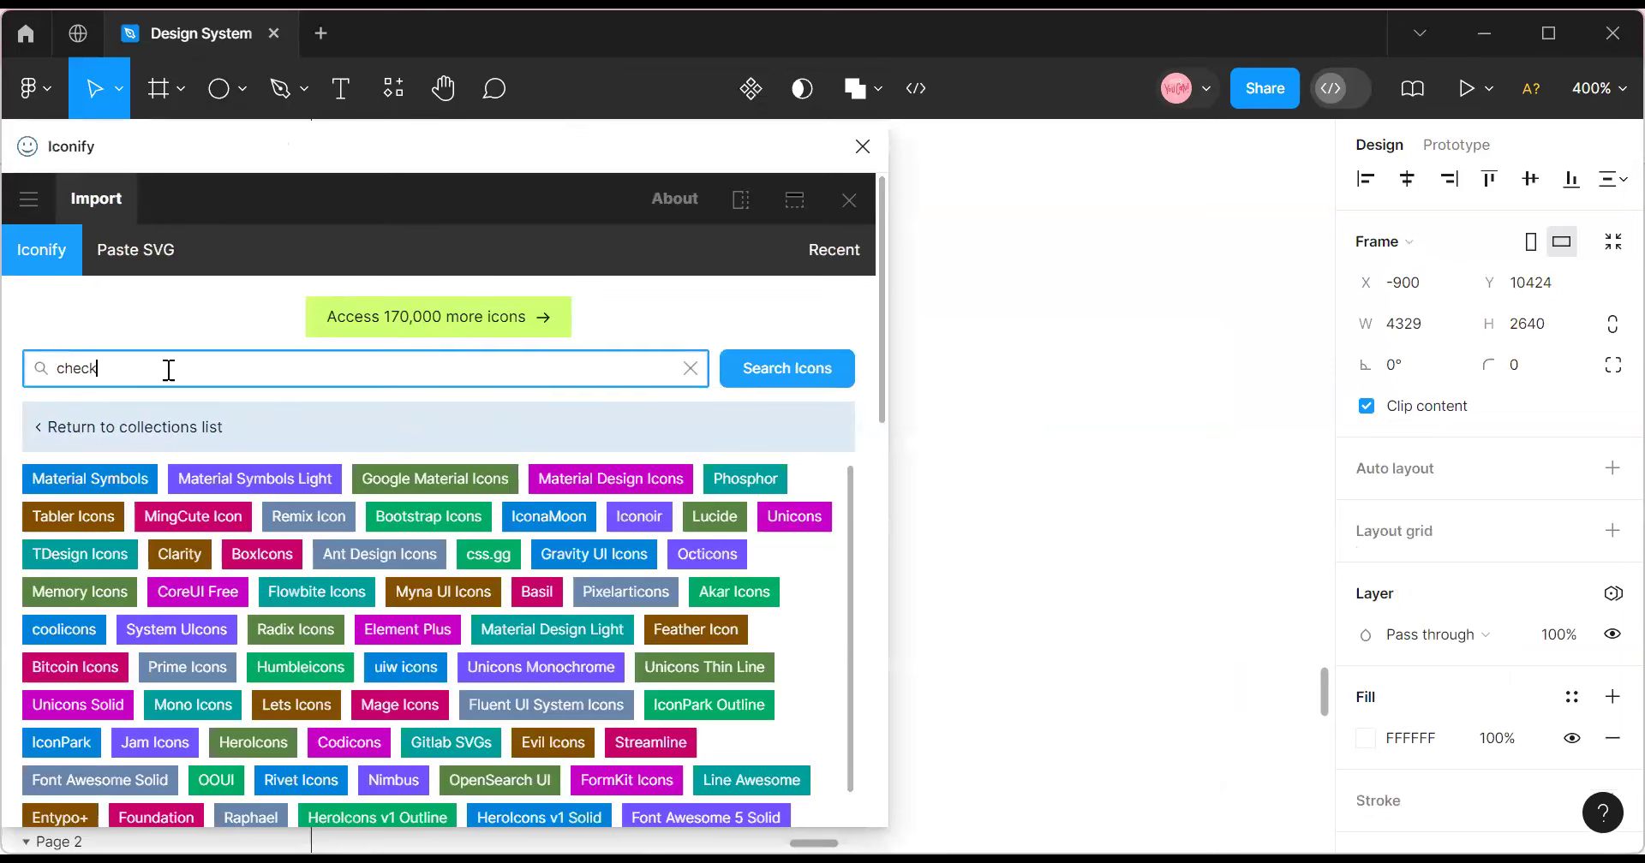
text(H)
scroll(381, 620, down, 10)
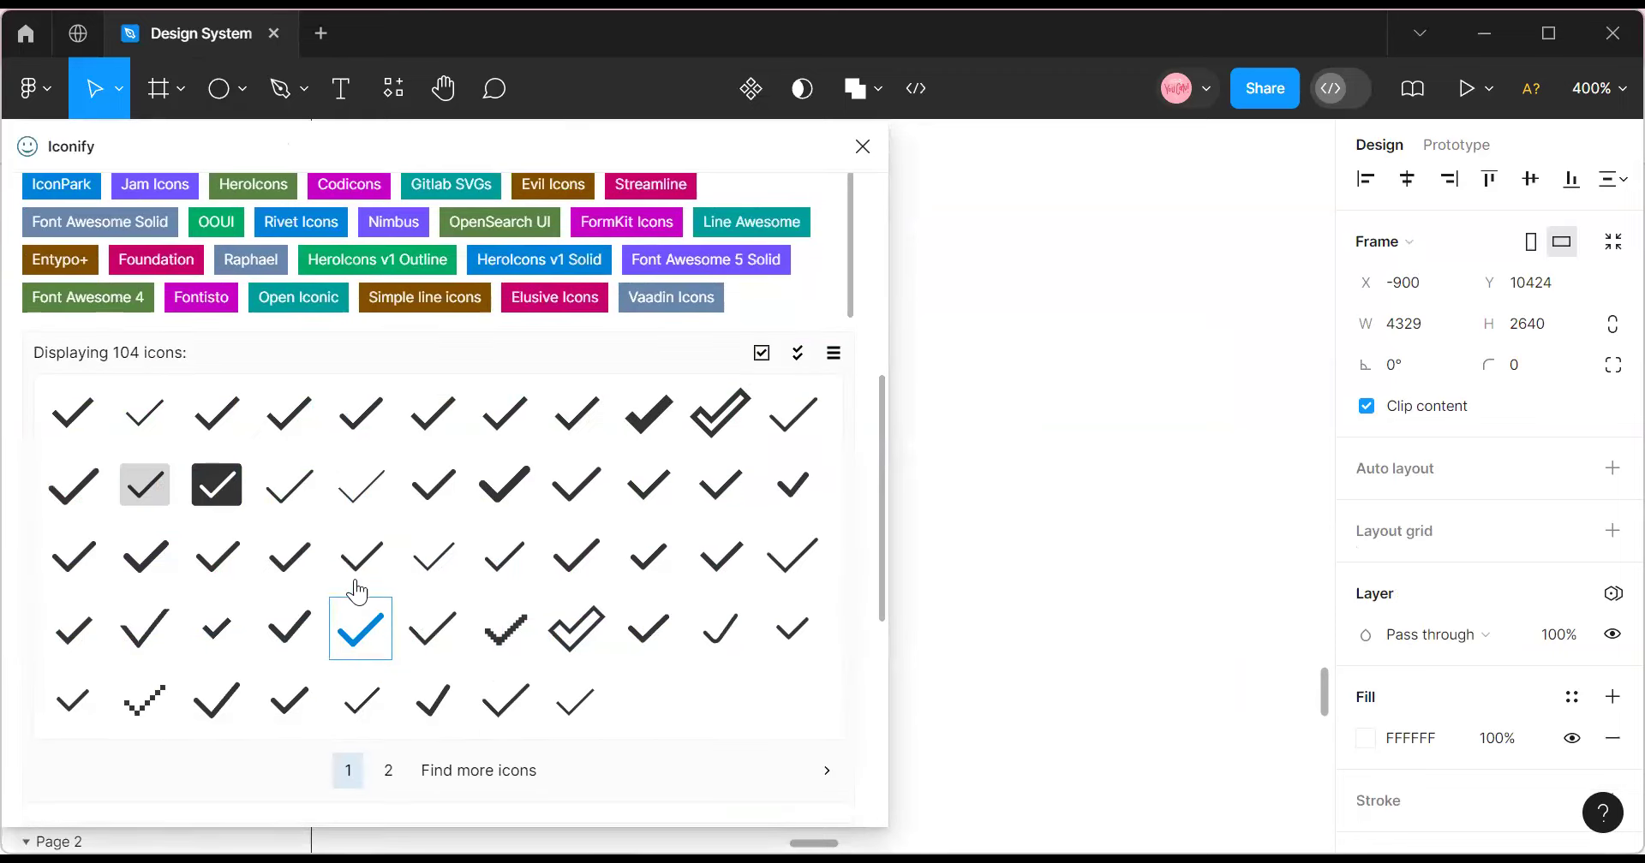
scroll(358, 591, up, 10)
click(784, 374)
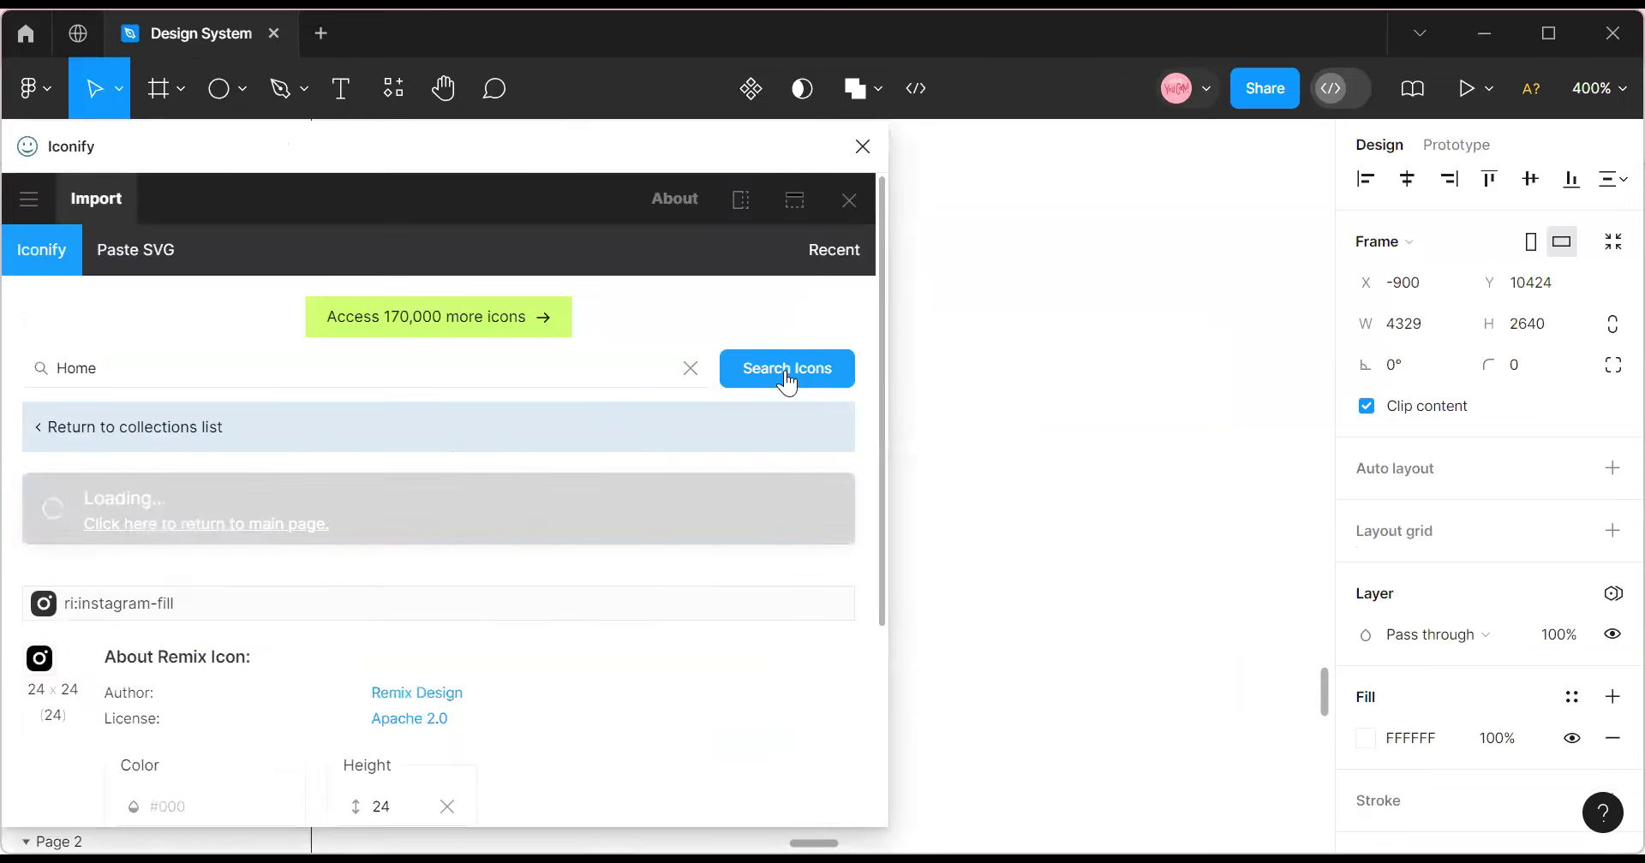
Drag the outline house icon onto the canvas and close the Iconify plugin.
scroll(322, 659, down, 5)
scroll(322, 659, up, 3)
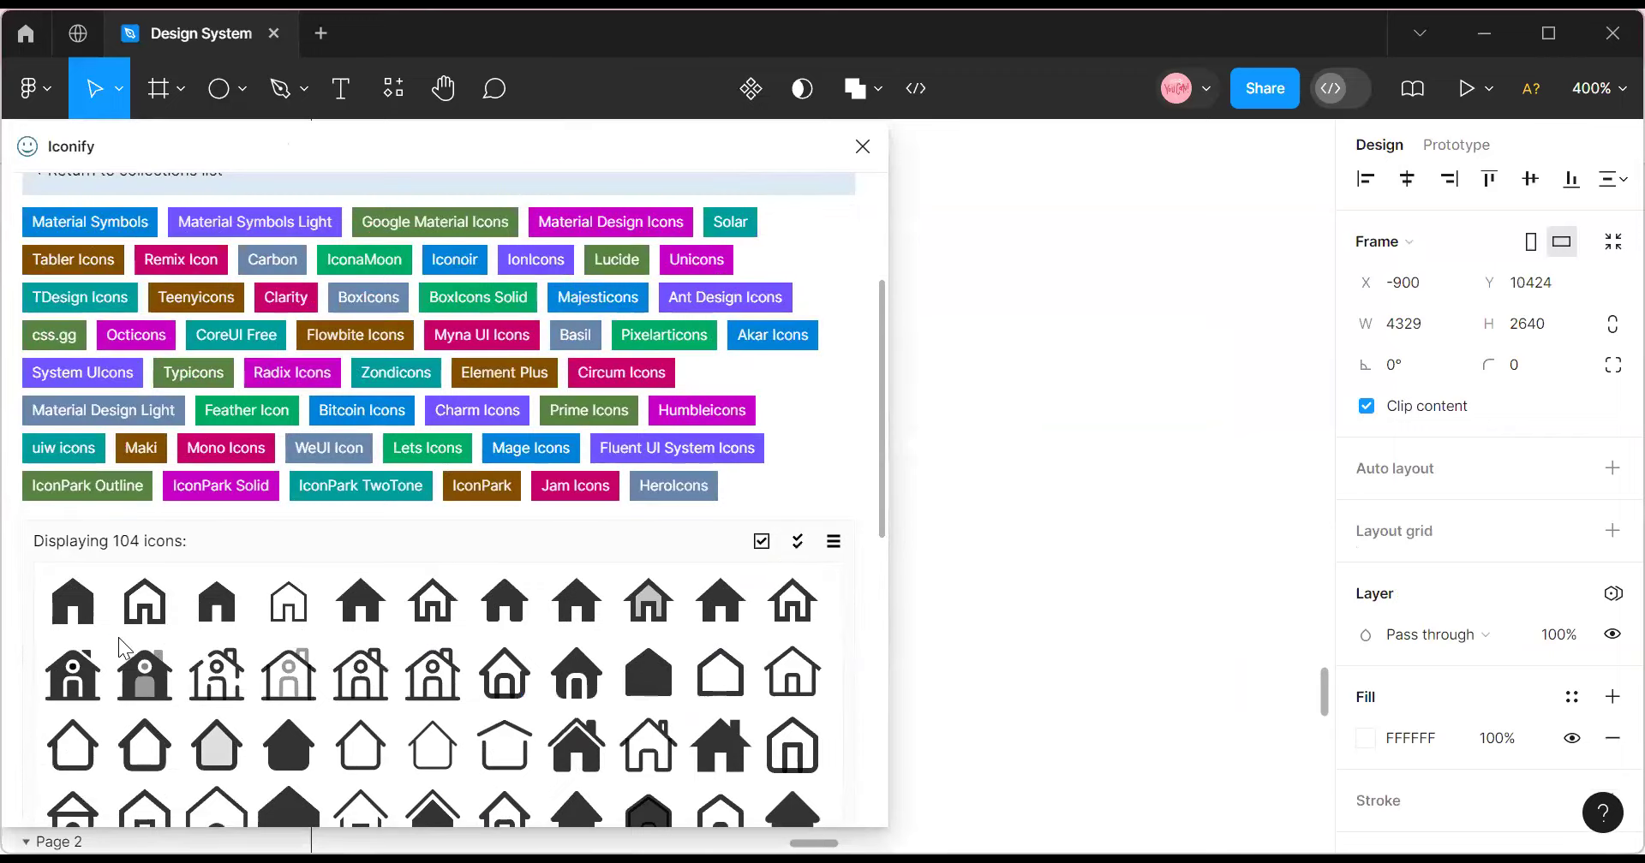
scroll(514, 672, down, 3)
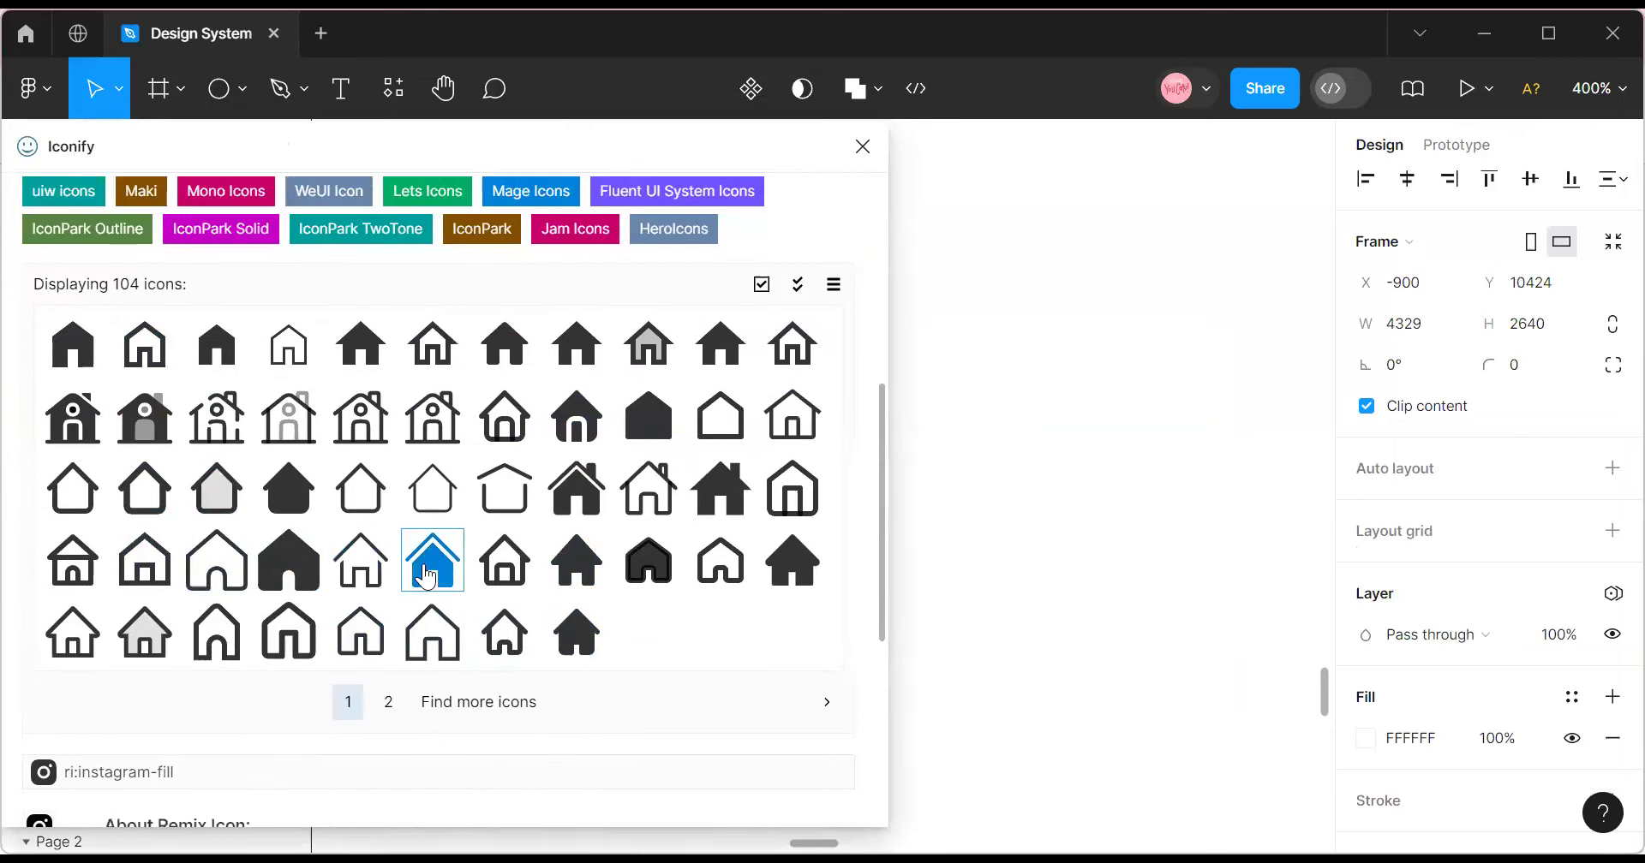
scroll(426, 588, up, 3)
scroll(360, 617, down, 1)
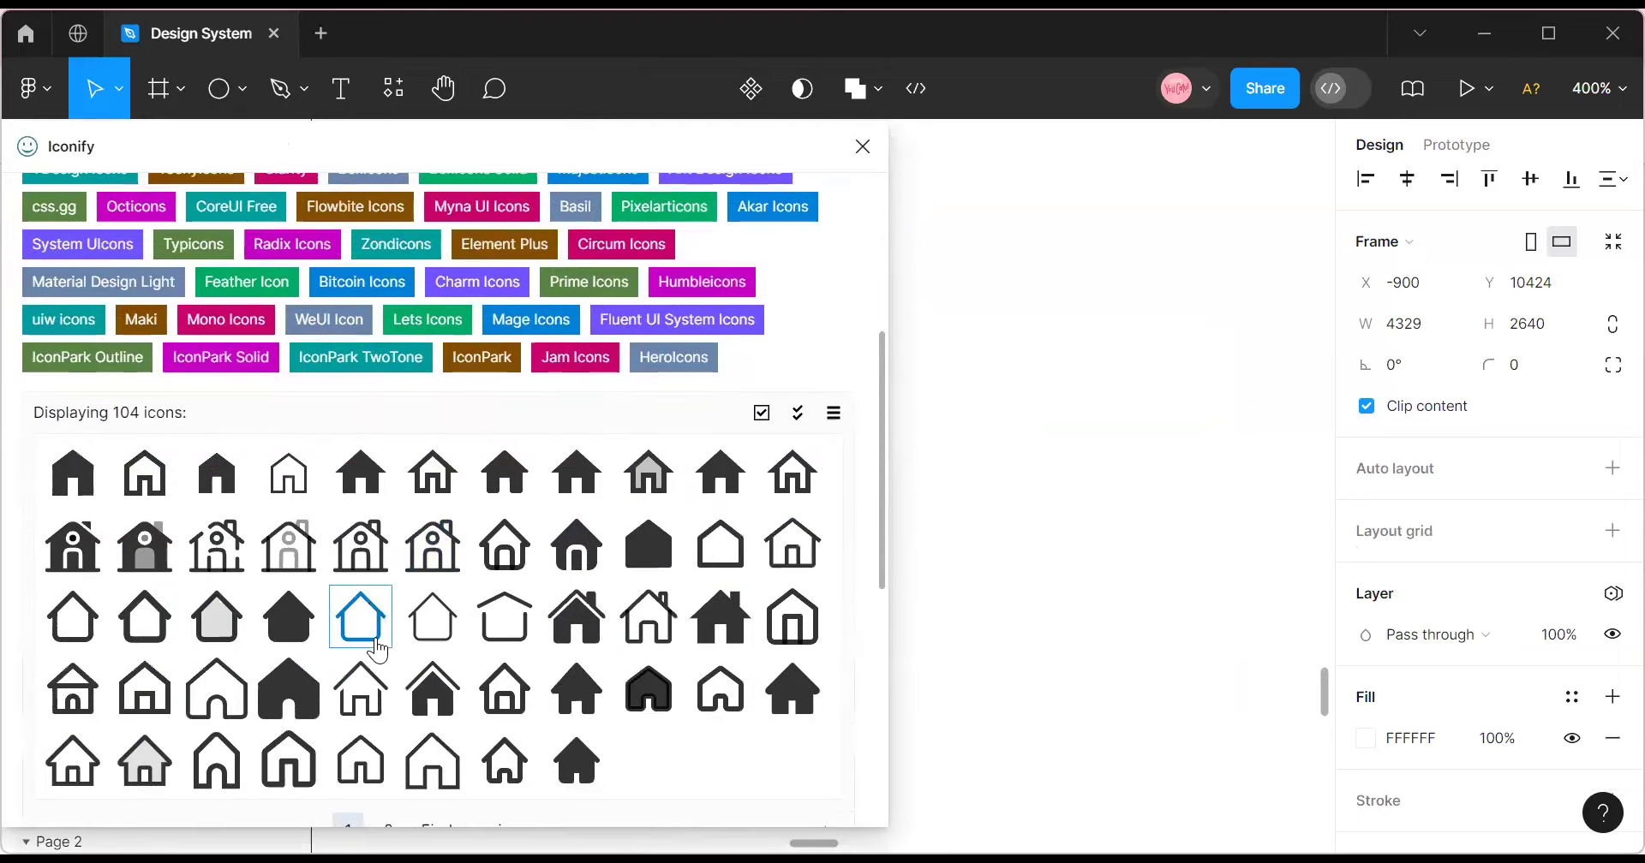
scroll(222, 600, up, 2)
scroll(220, 604, down, 3)
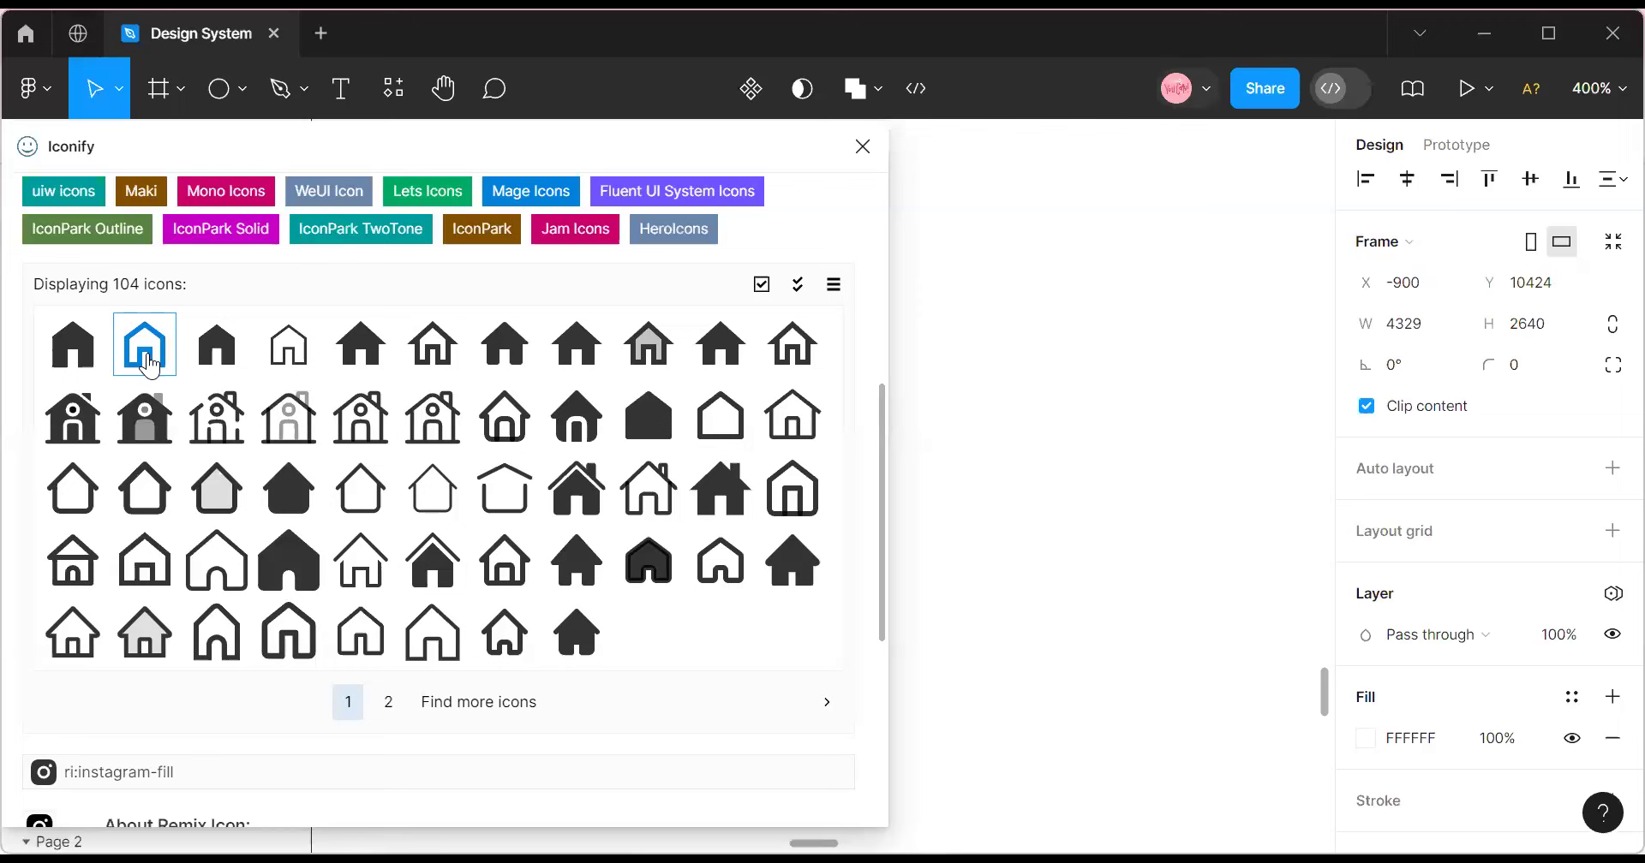
drag(148, 347, 987, 416)
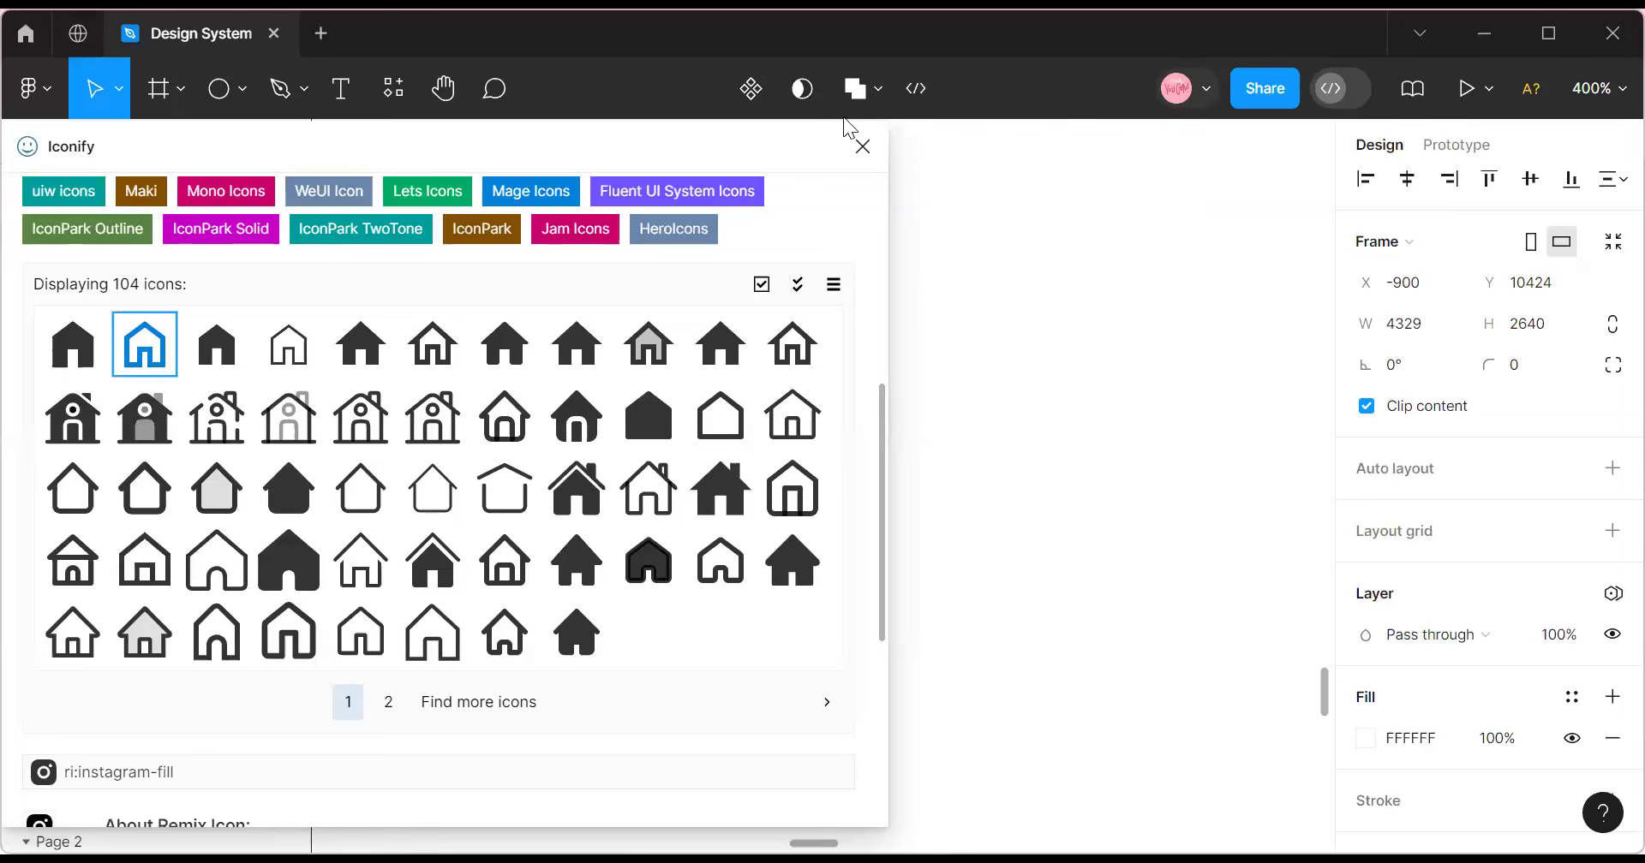
click(862, 146)
click(1415, 327)
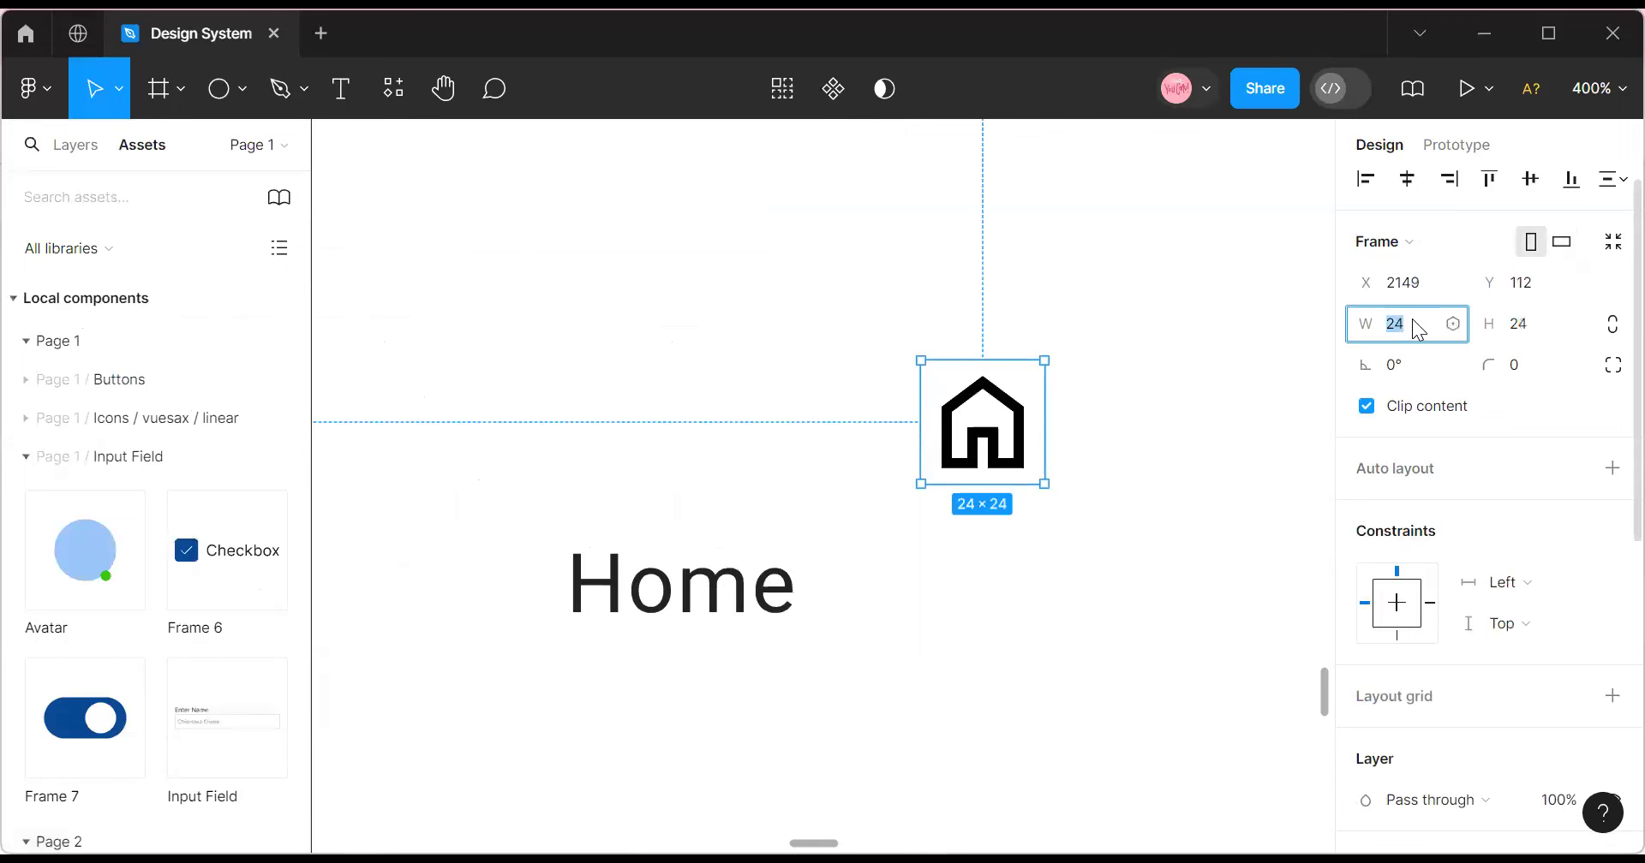
Resize the house icon to 20×20 and apply the Black colour style.
text(20)
click(1536, 332)
text(20)
key(Return)
click(991, 488)
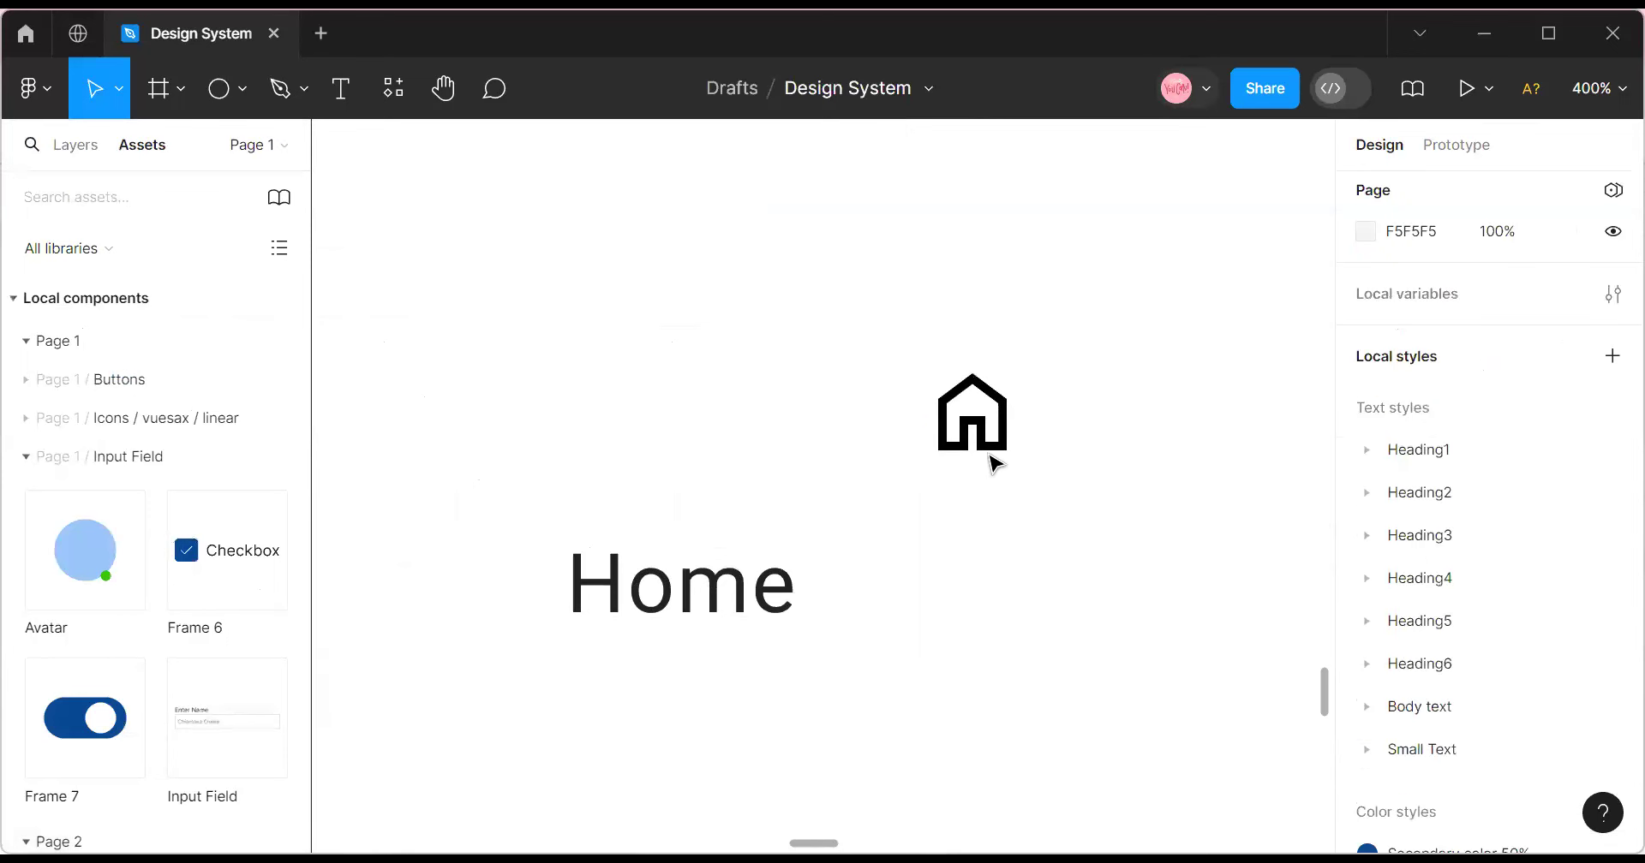
click(992, 457)
scroll(1405, 617, down, 6)
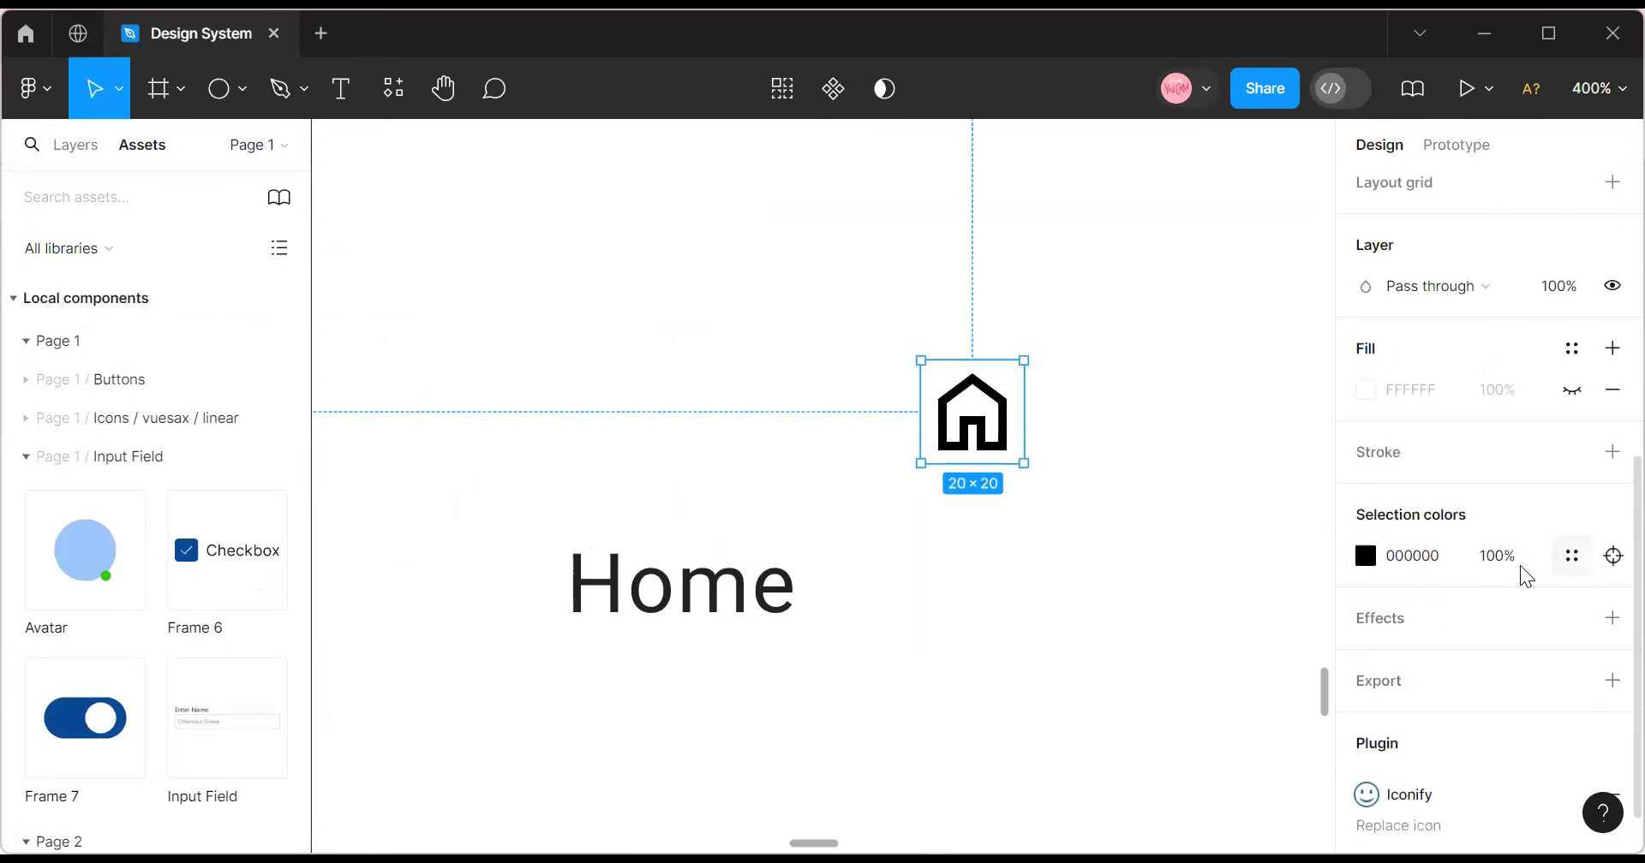
click(1571, 556)
scroll(1150, 656, down, 3)
click(1153, 627)
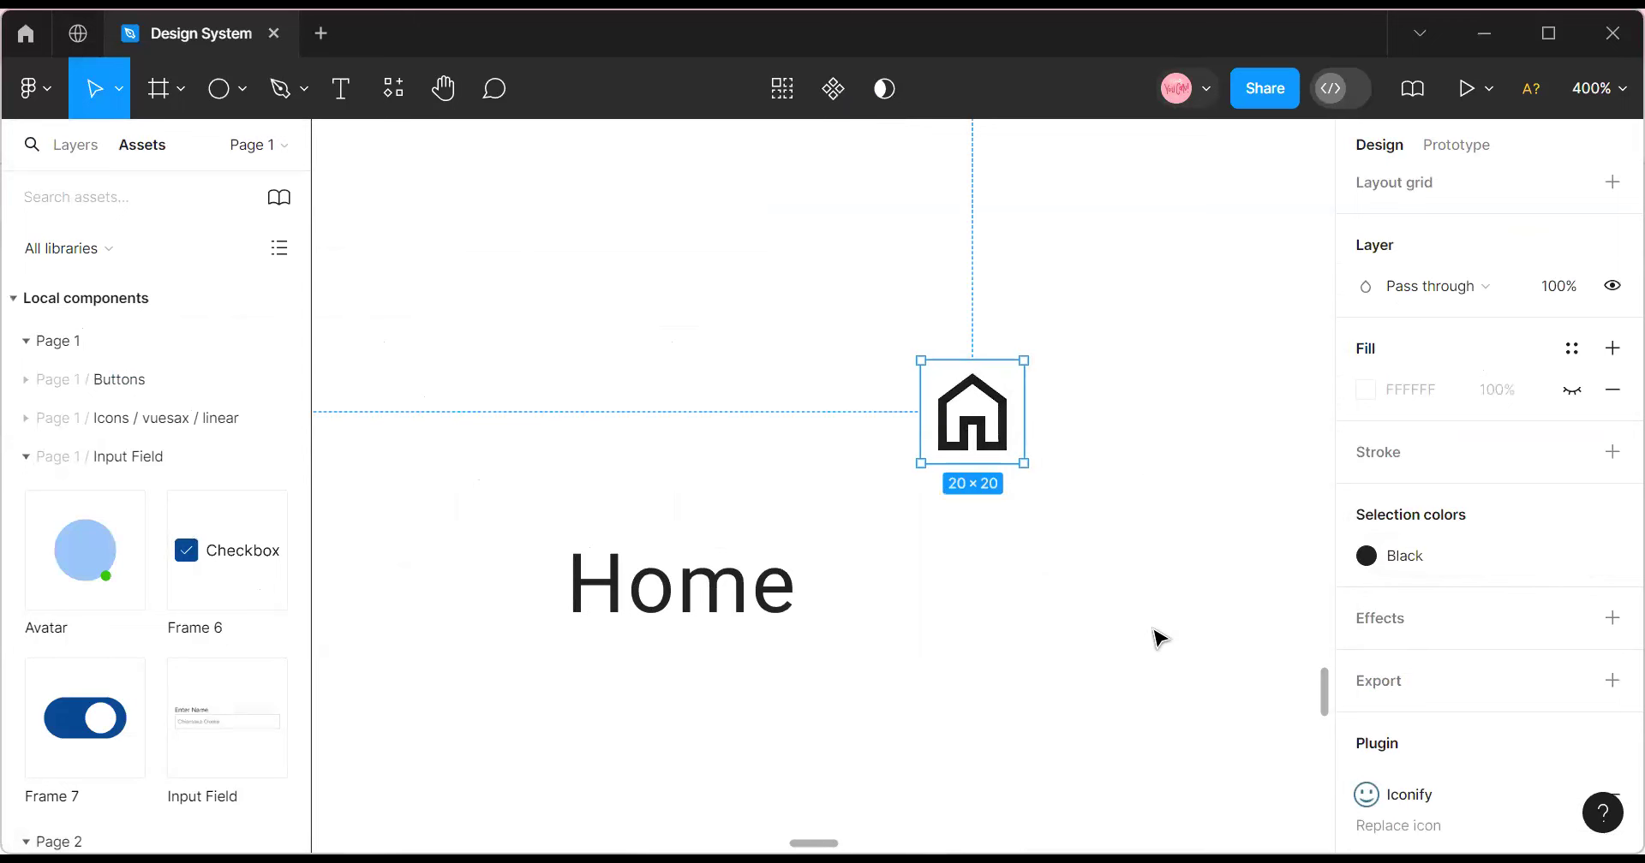
Place the house icon just above the Home text, moving Home down below it.
drag(972, 411, 484, 499)
drag(651, 492, 674, 494)
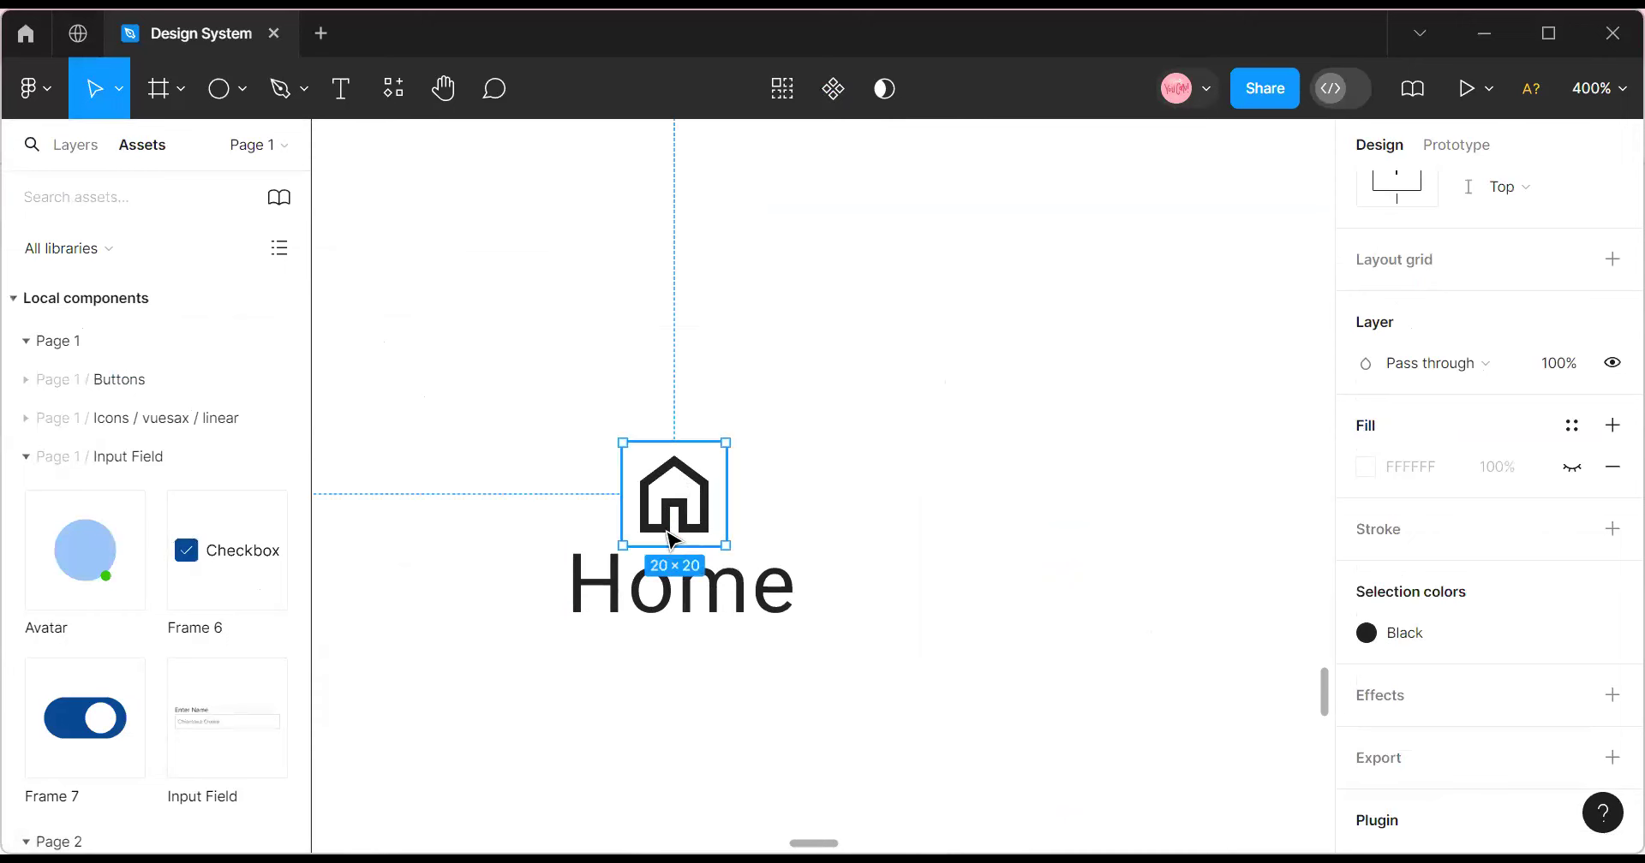
click(677, 594)
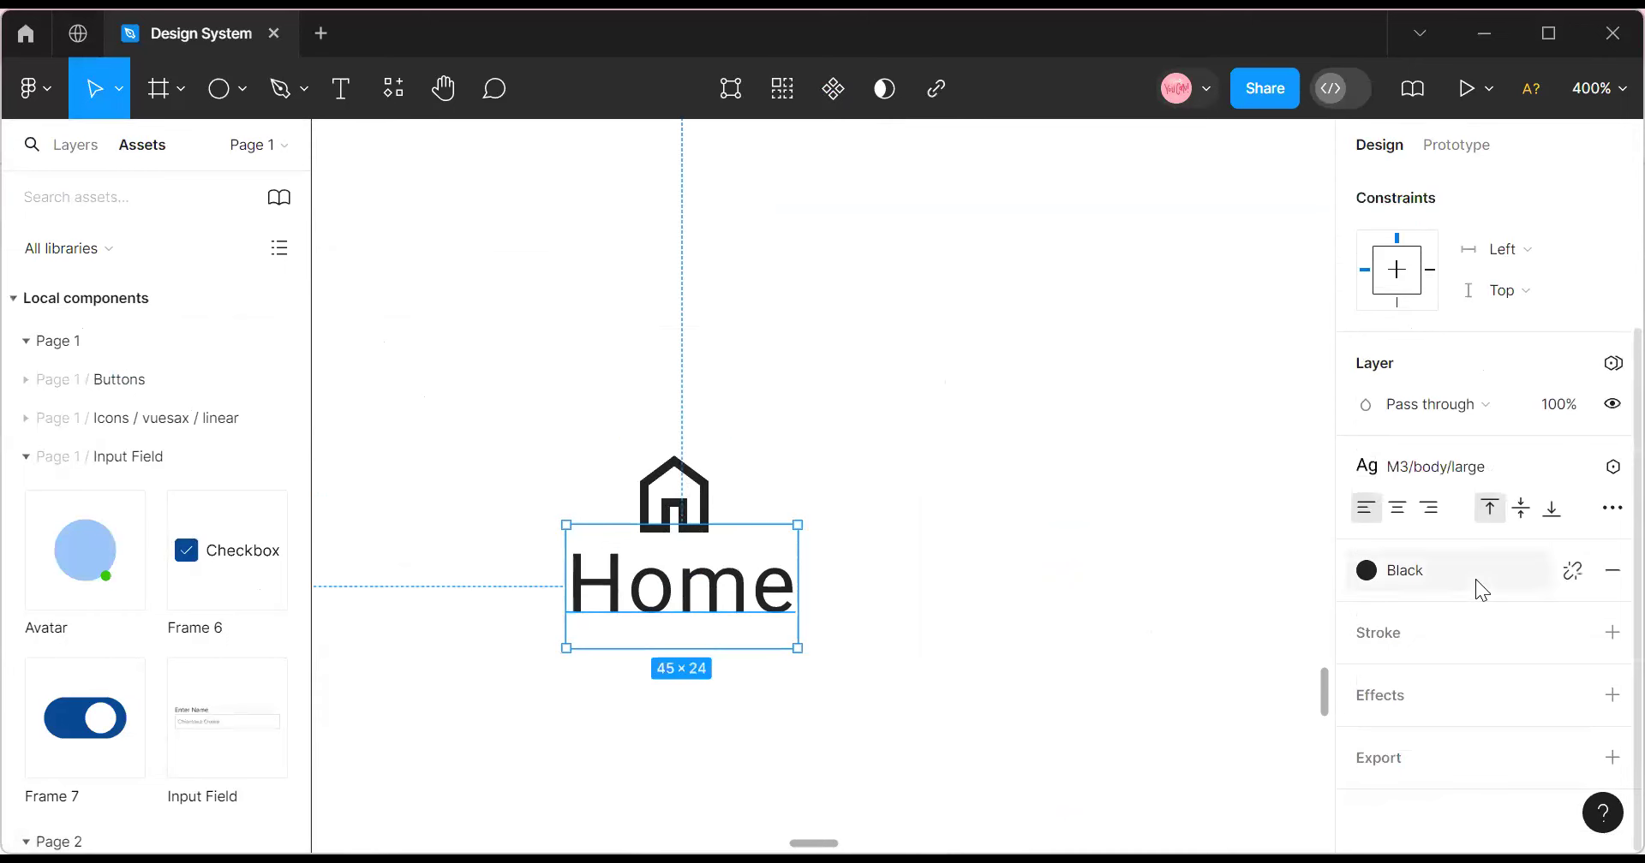
drag(683, 586, 682, 609)
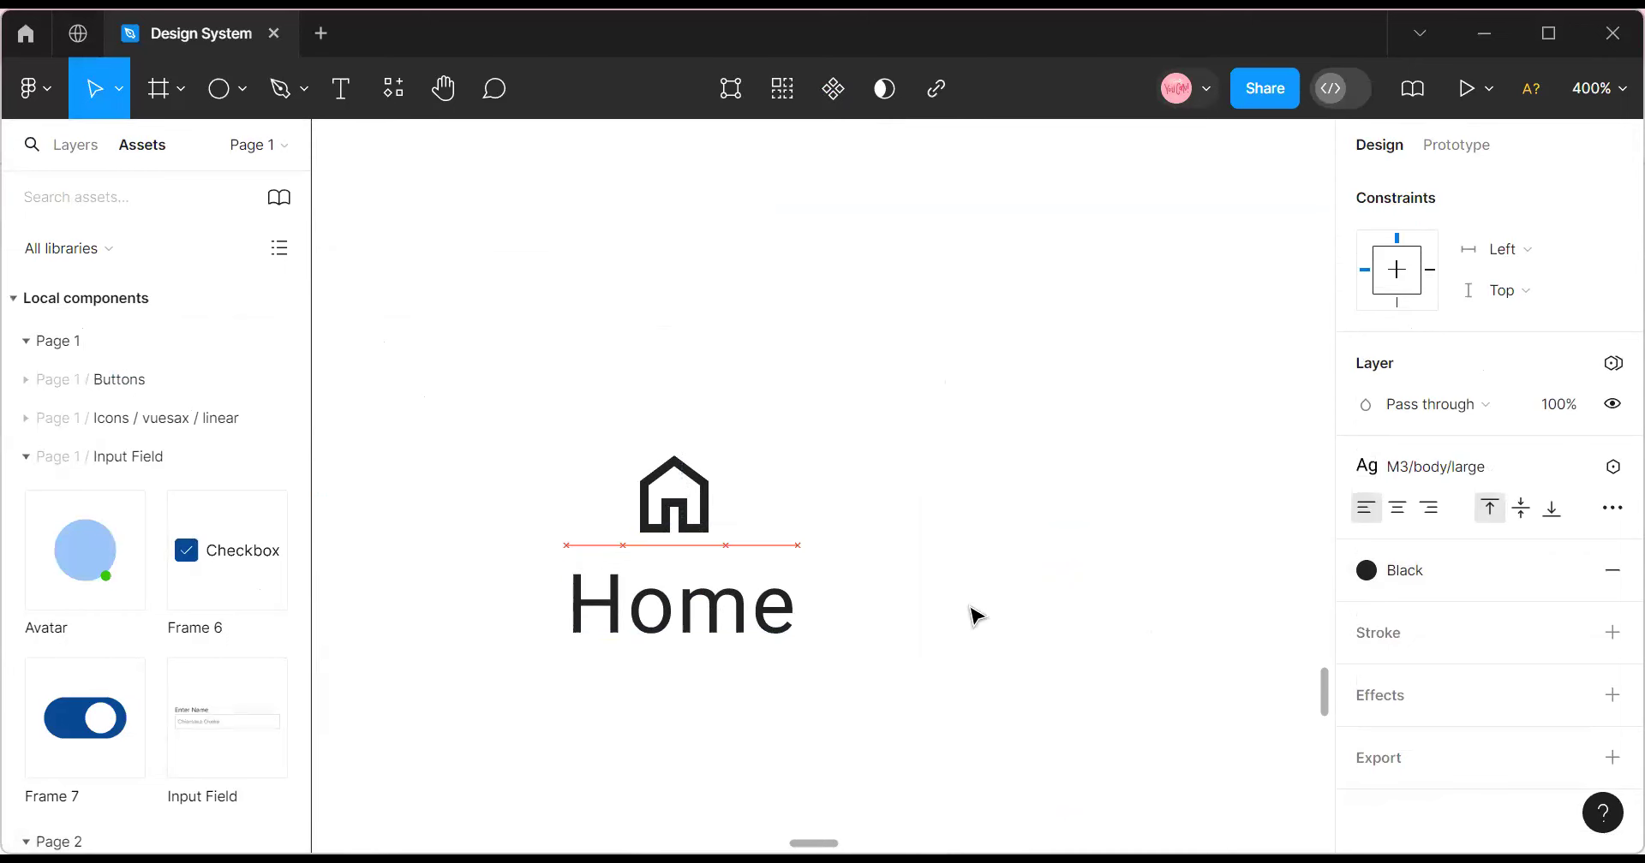
Detach the text style and set Home to size 12 with Auto line height, centred under the icon.
click(1568, 471)
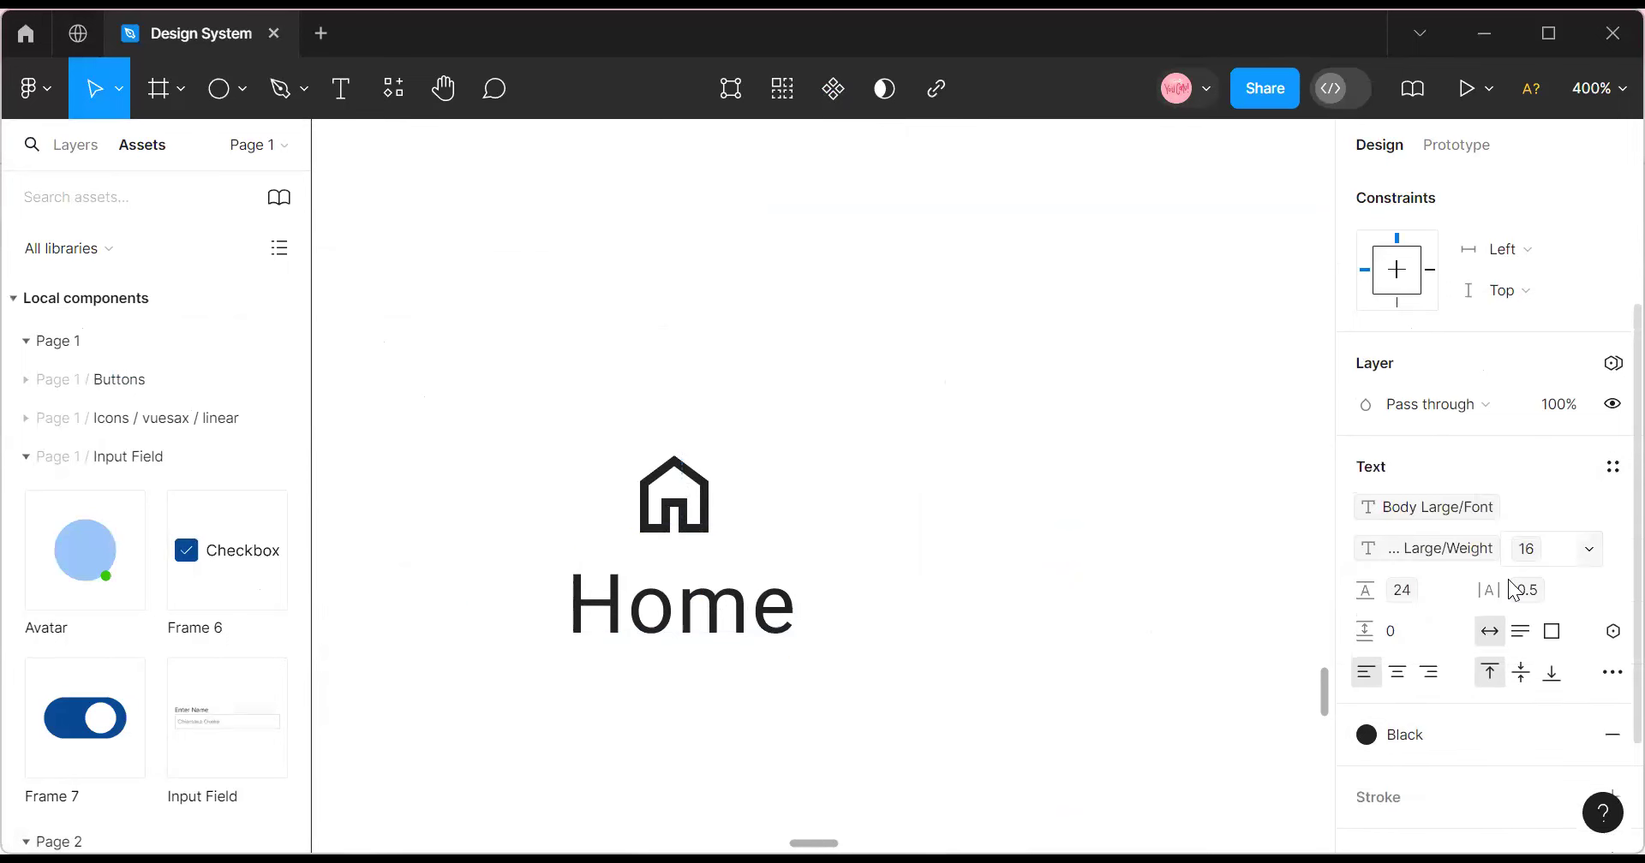
click(1420, 596)
scroll(1409, 736, down, 3)
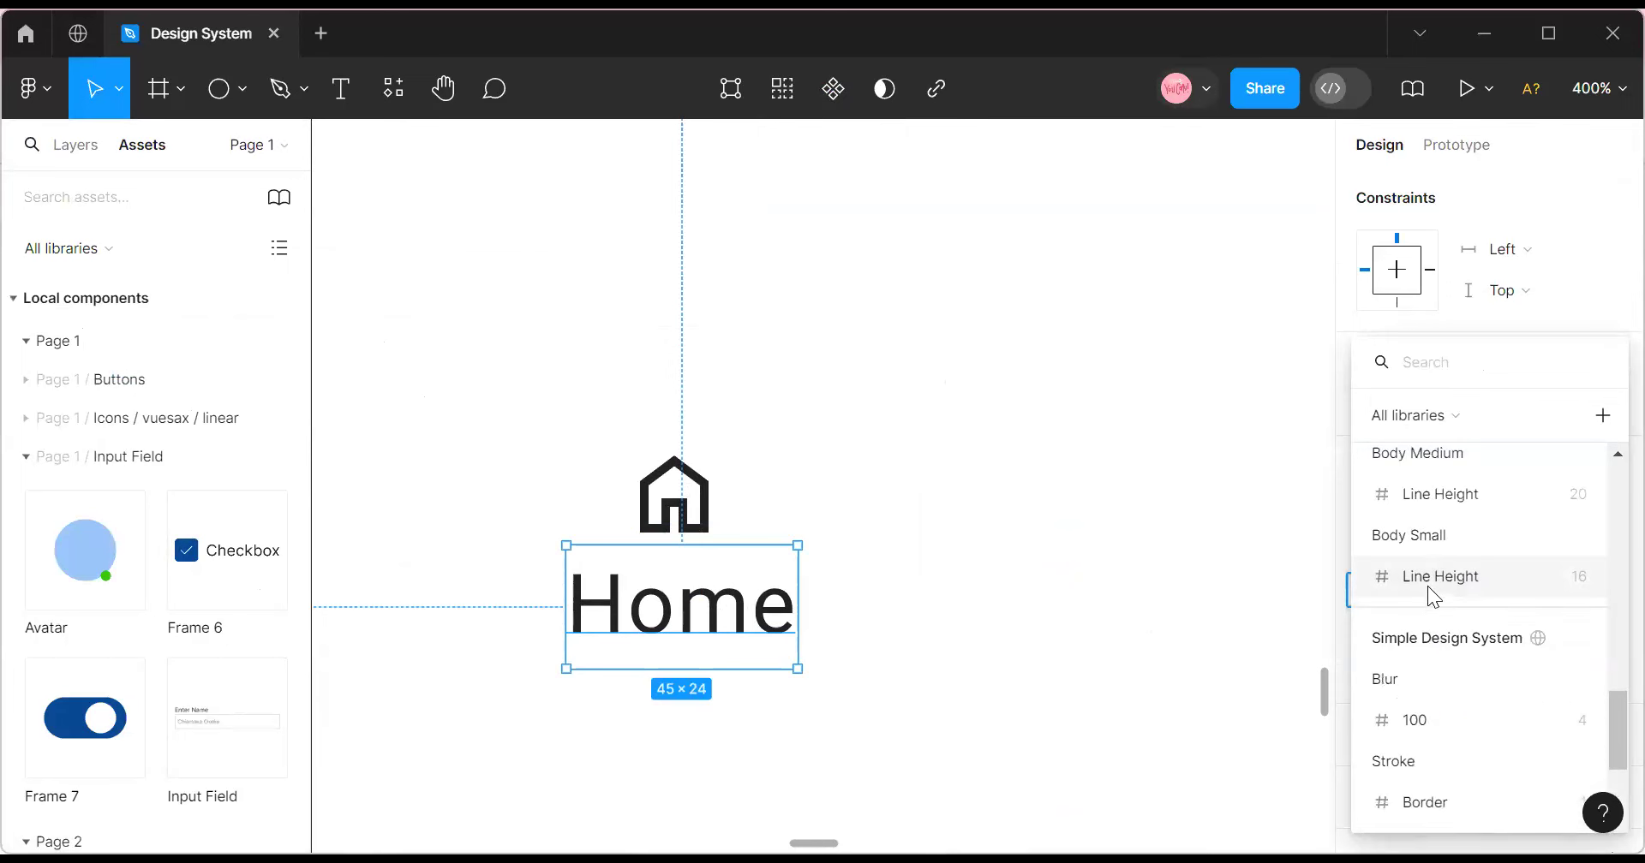
scroll(1429, 589, up, 5)
scroll(1428, 593, up, 6)
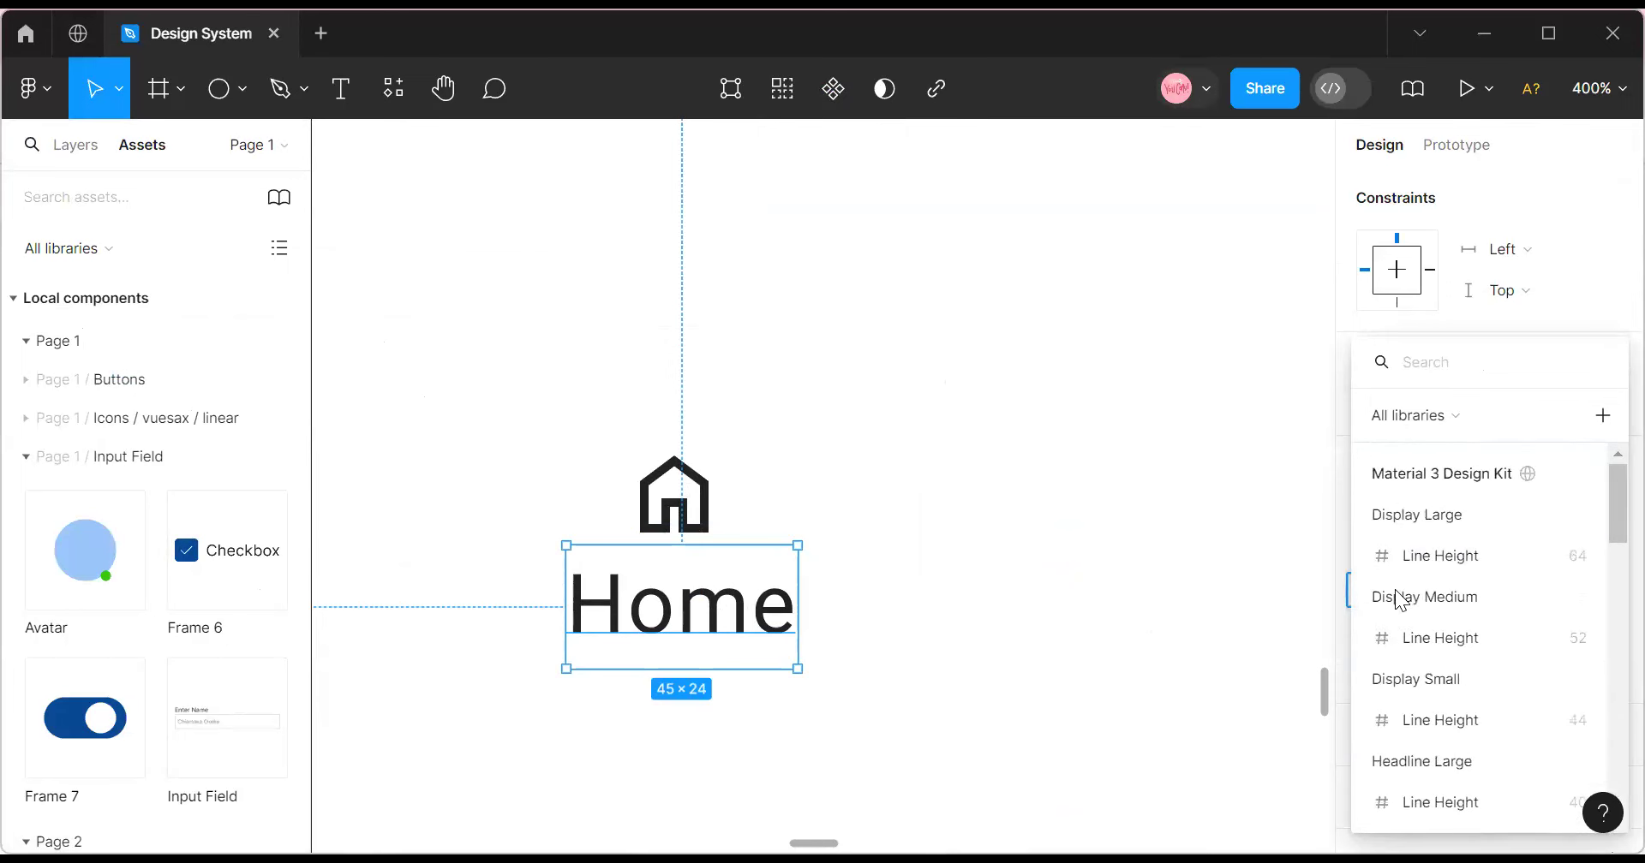
key(Escape)
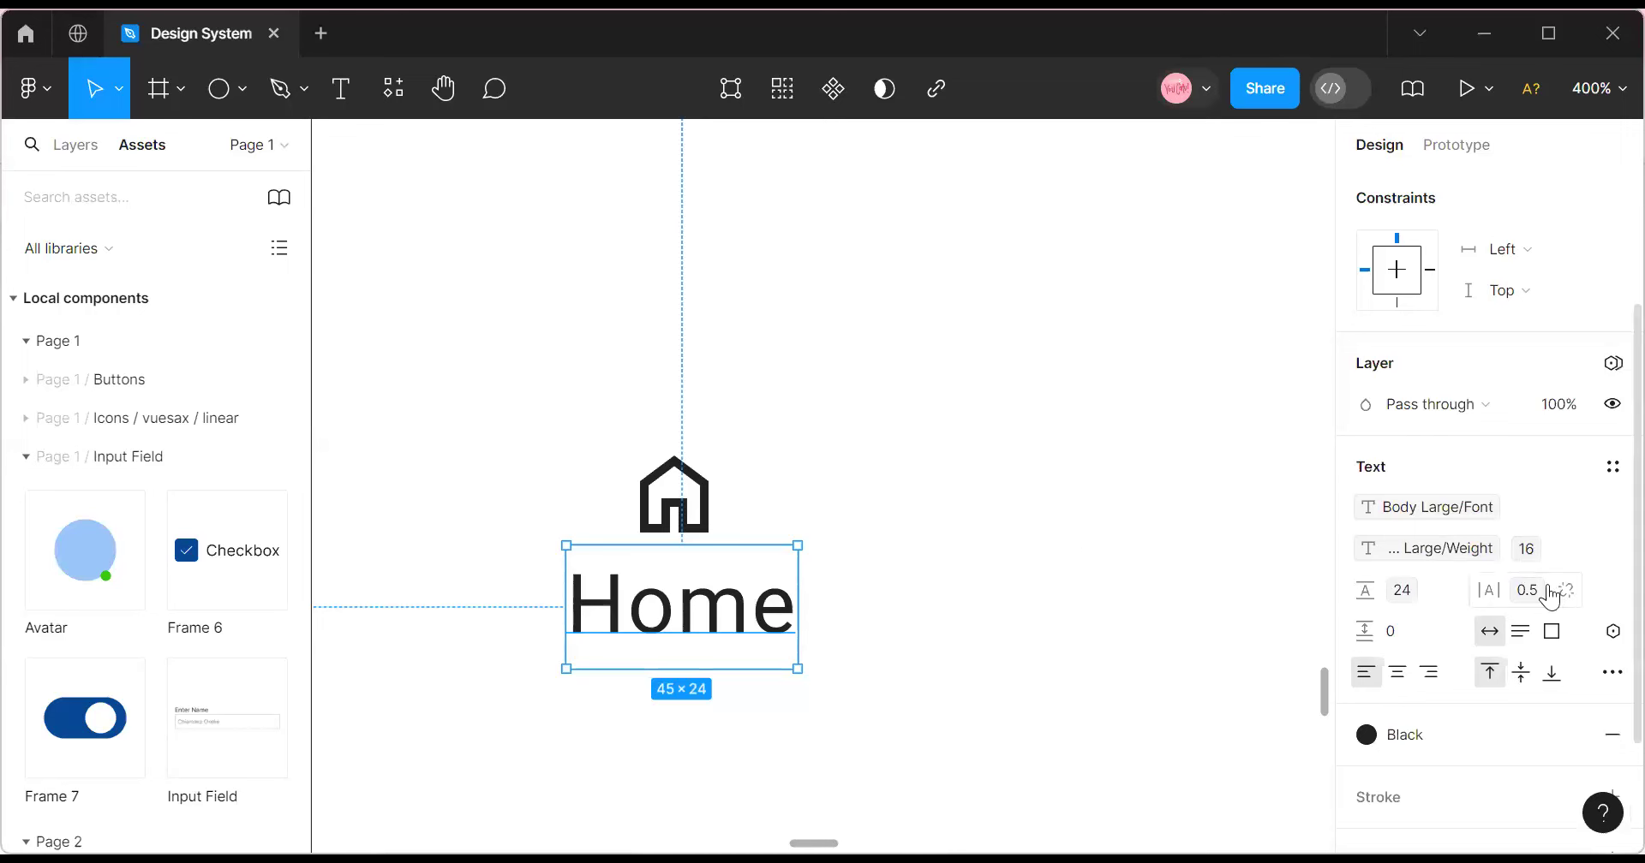
click(1589, 549)
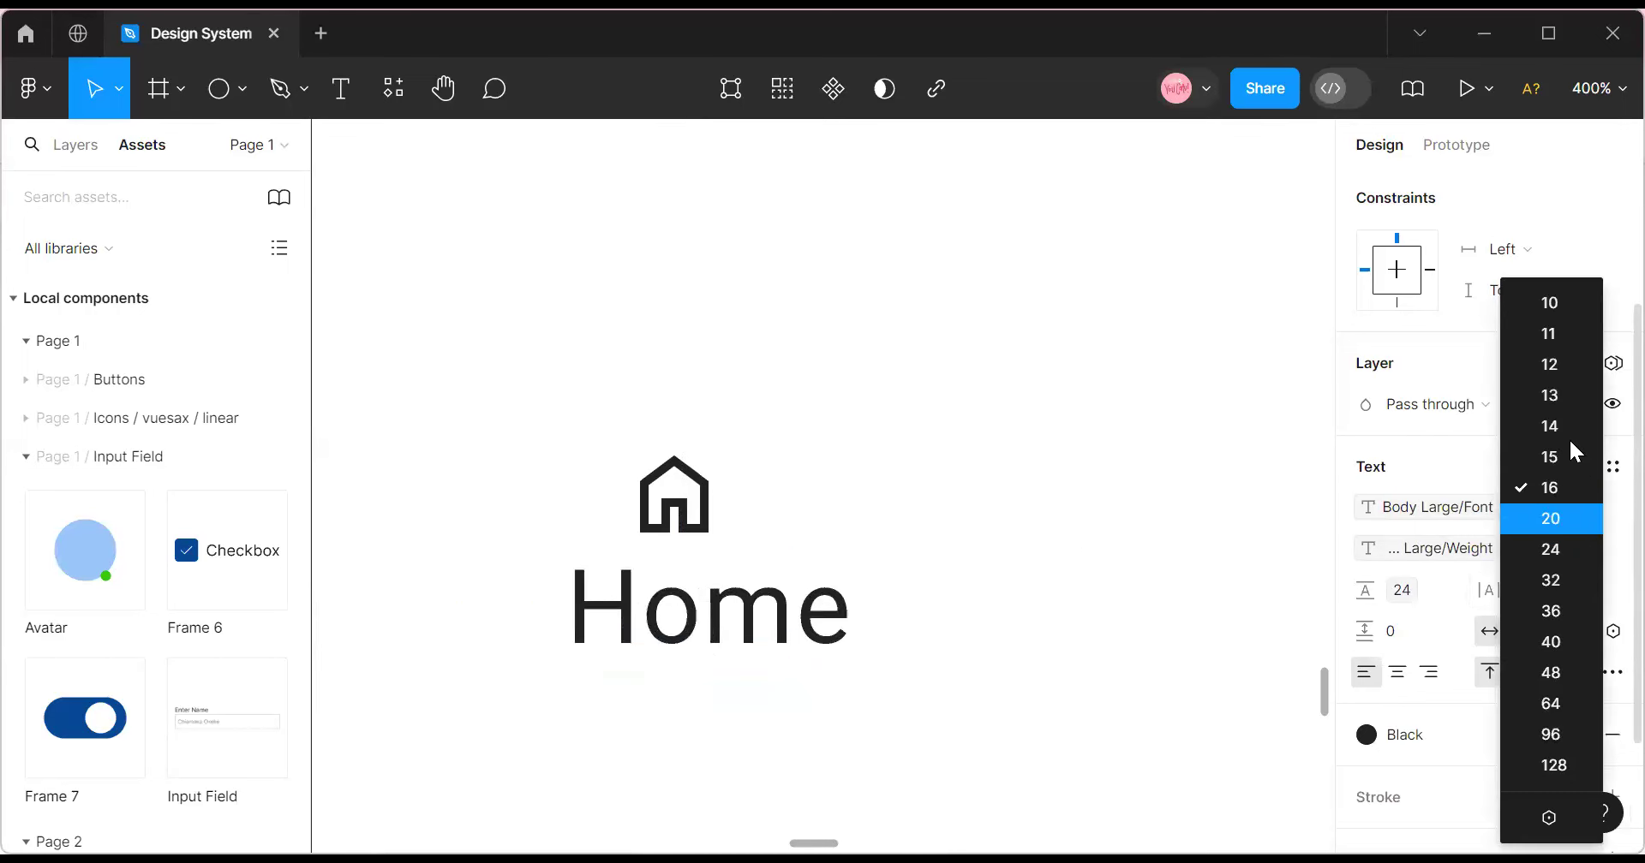
click(1561, 366)
drag(645, 608, 688, 611)
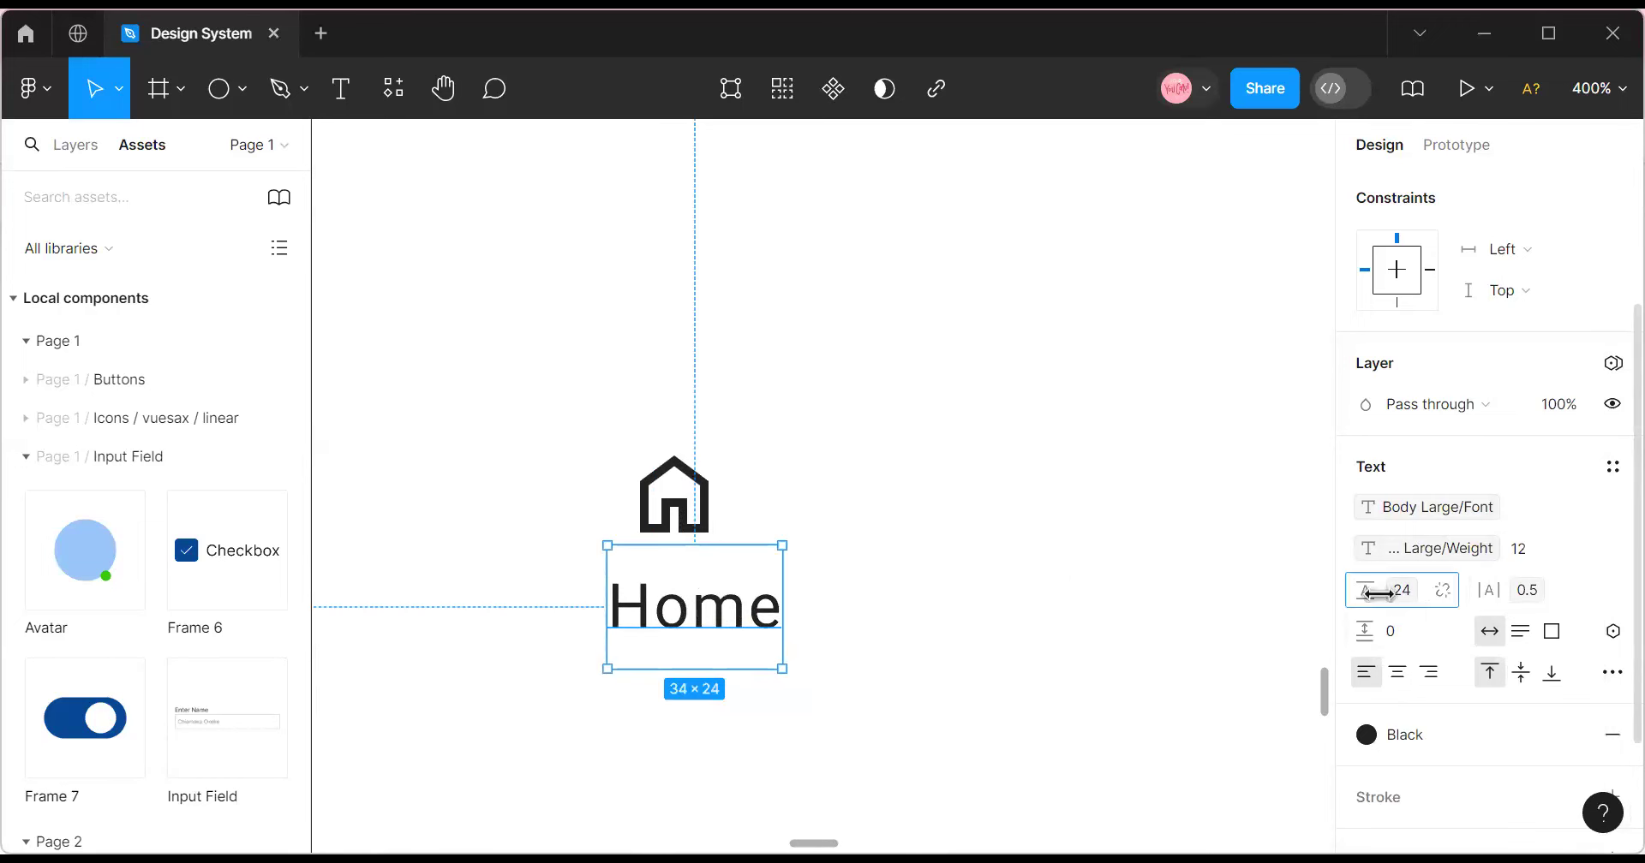
click(1398, 593)
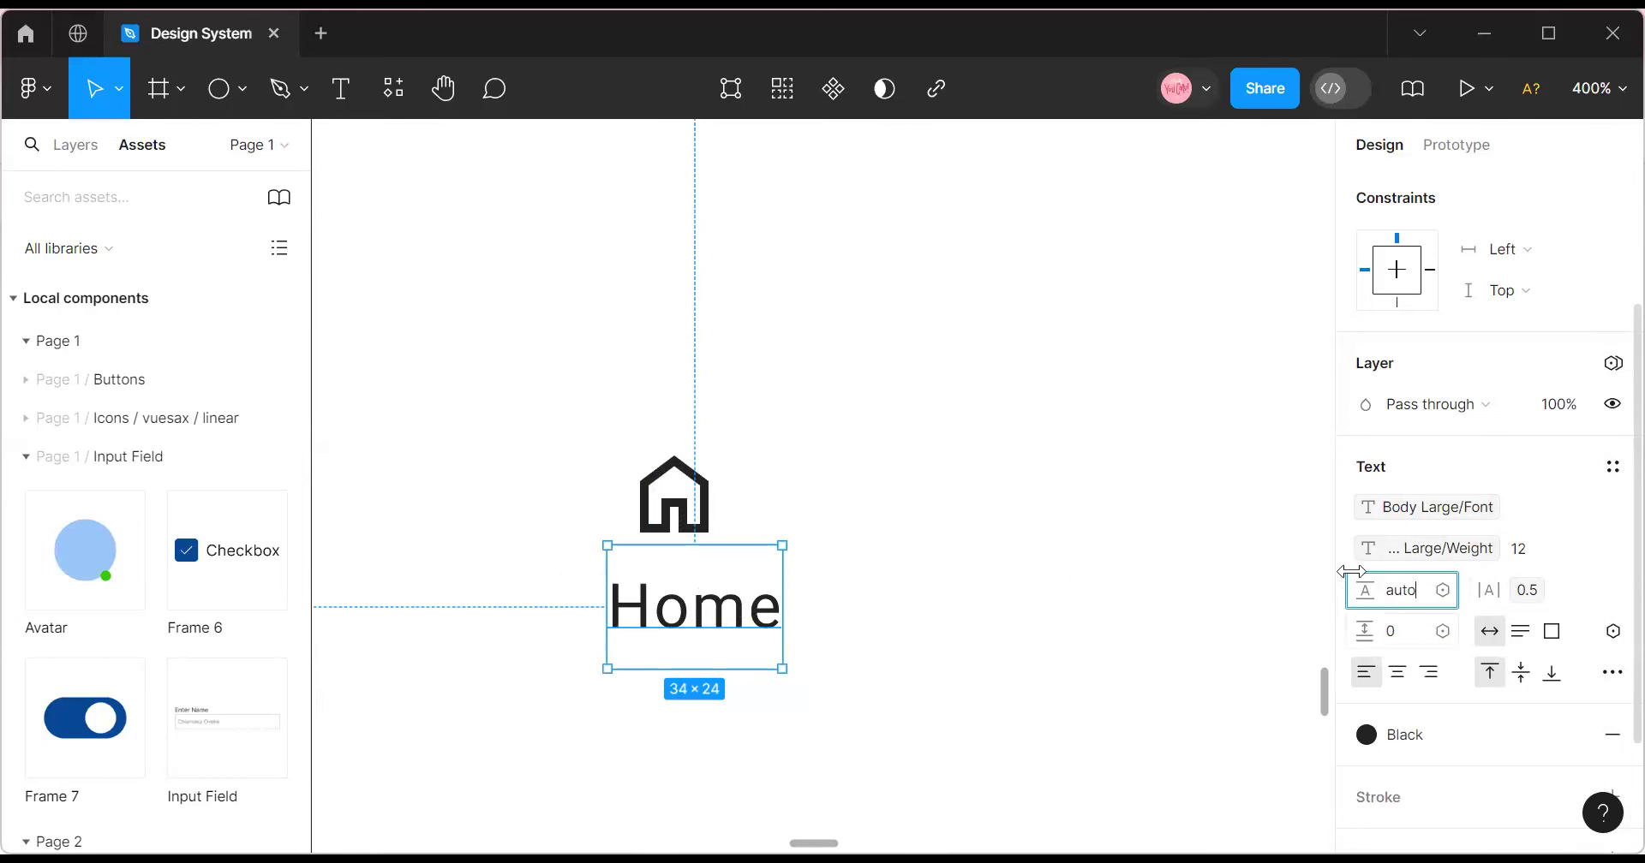
click(974, 492)
mouse_move(732, 591)
mouse_down()
mouse_move(704, 597)
mouse_move(705, 579)
mouse_up()
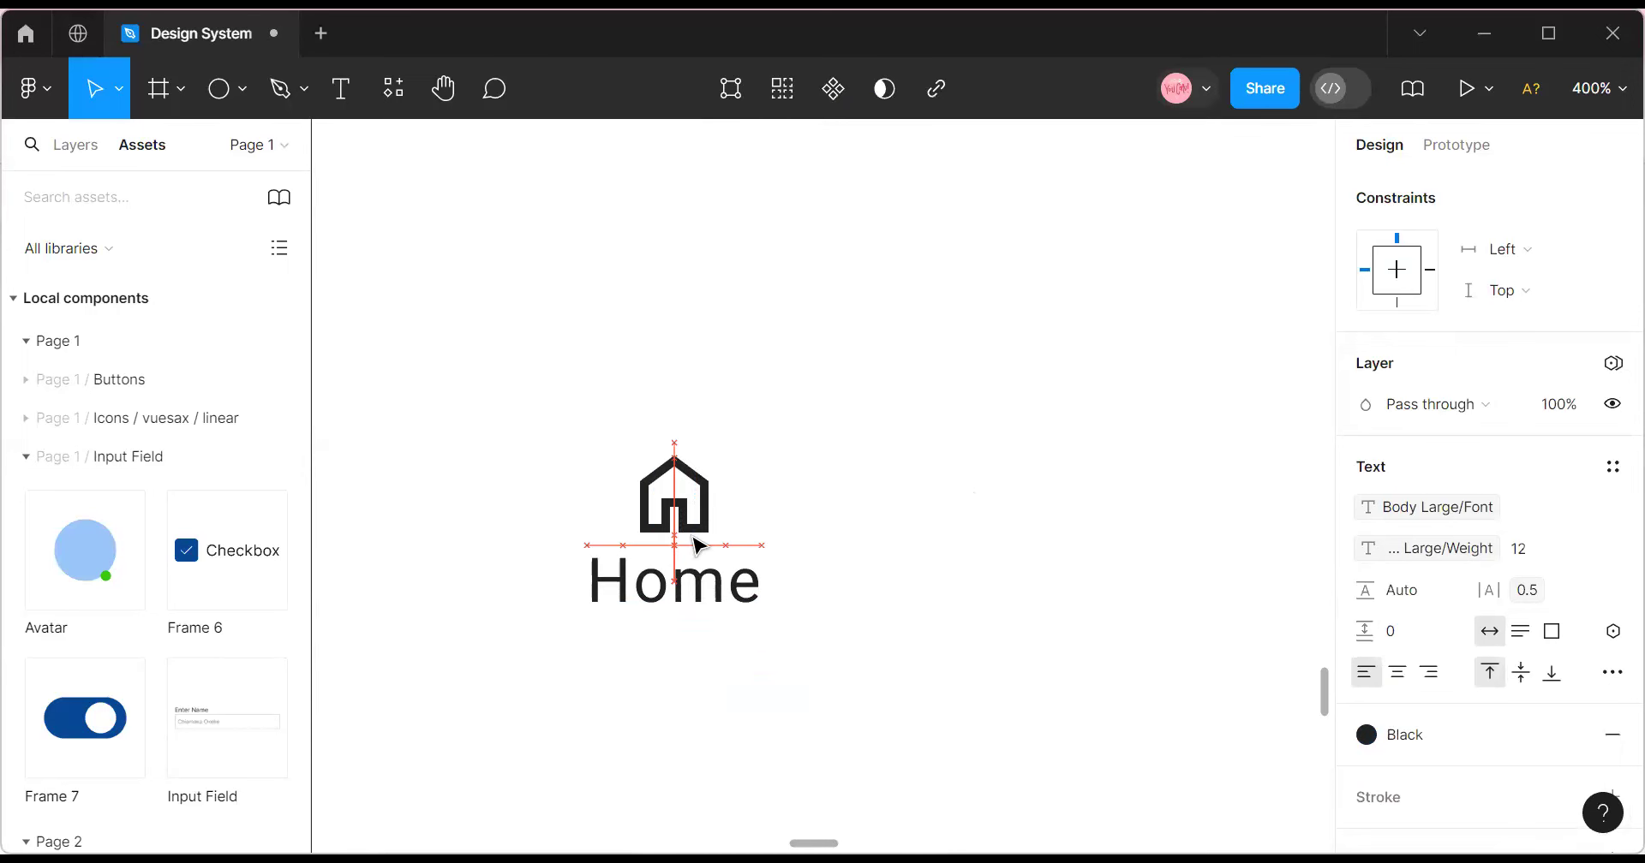
Fine-tune the icon's position above Home and select both icon and text.
click(681, 512)
click(702, 608)
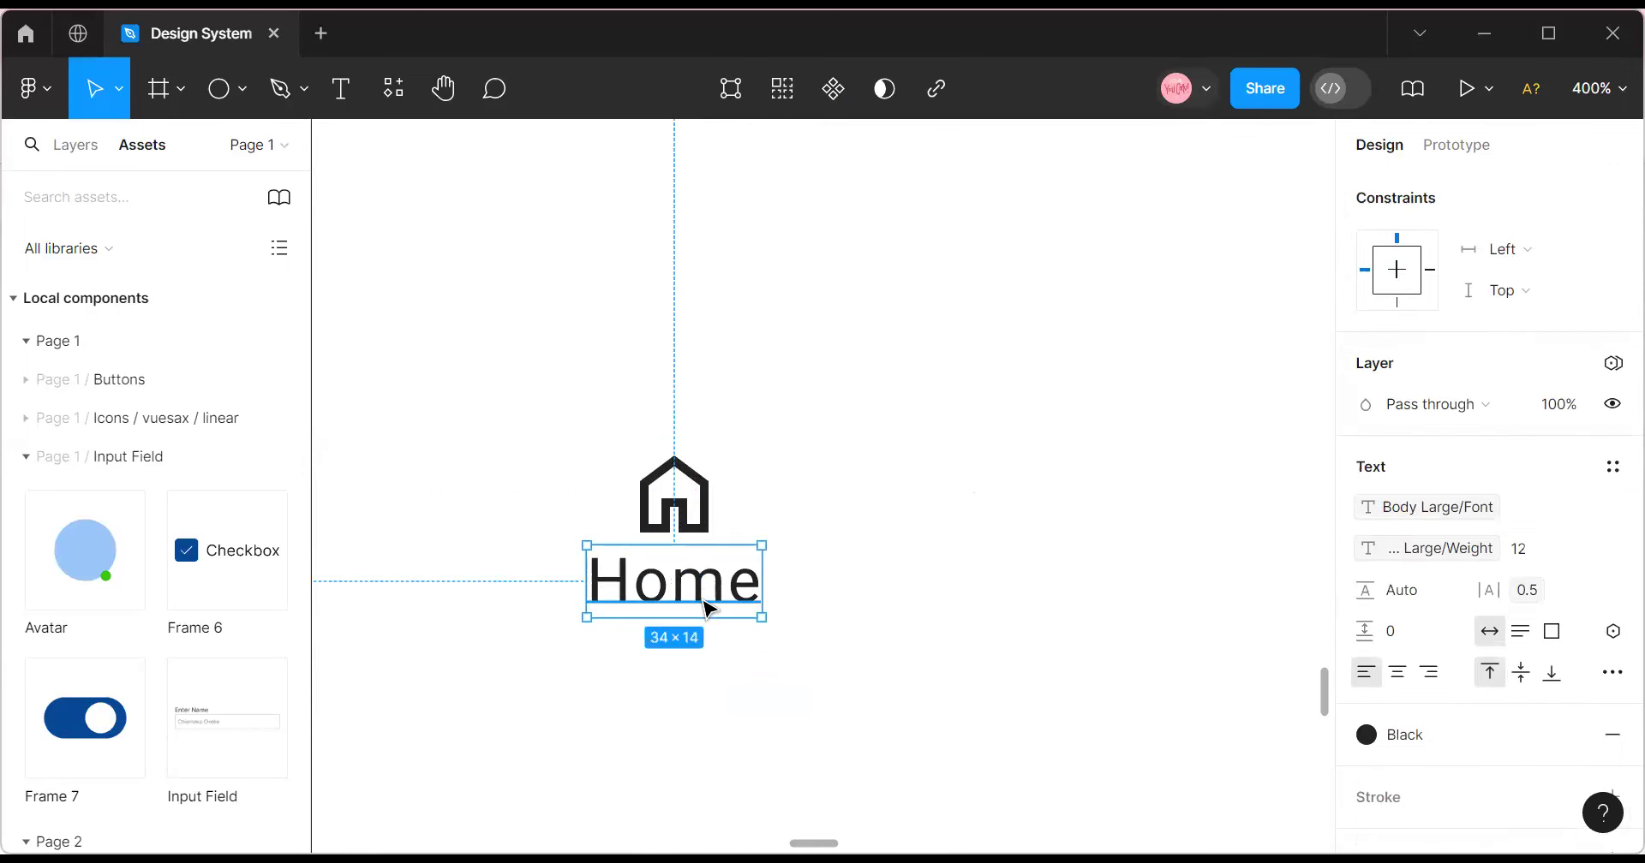
click(709, 516)
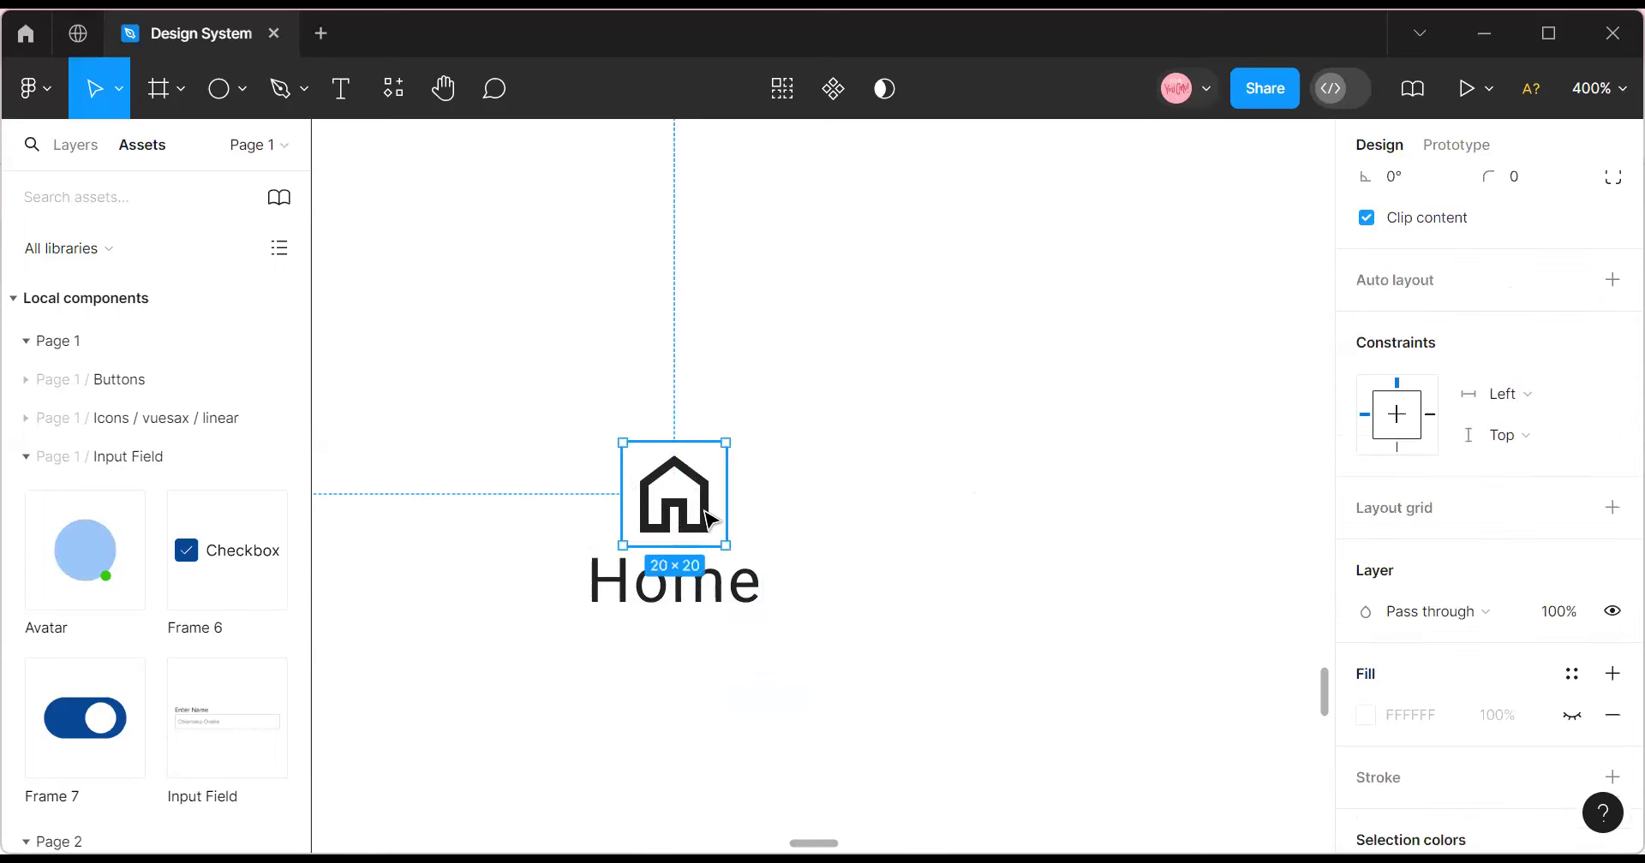
click(708, 614)
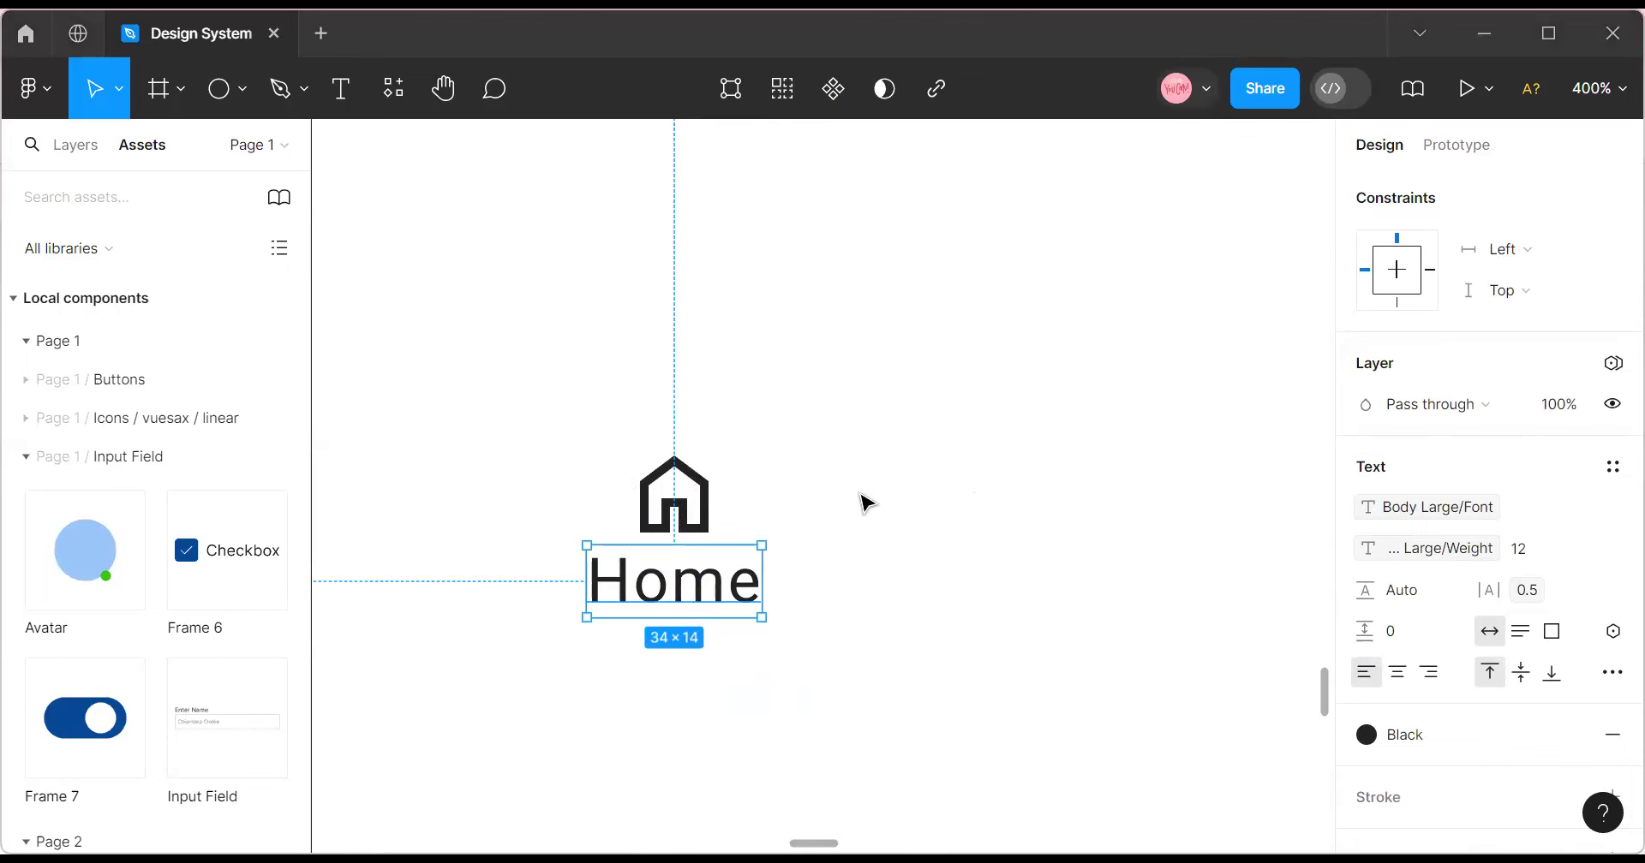
mouse_move(685, 510)
mouse_down()
mouse_move(671, 501)
mouse_move(685, 496)
mouse_up()
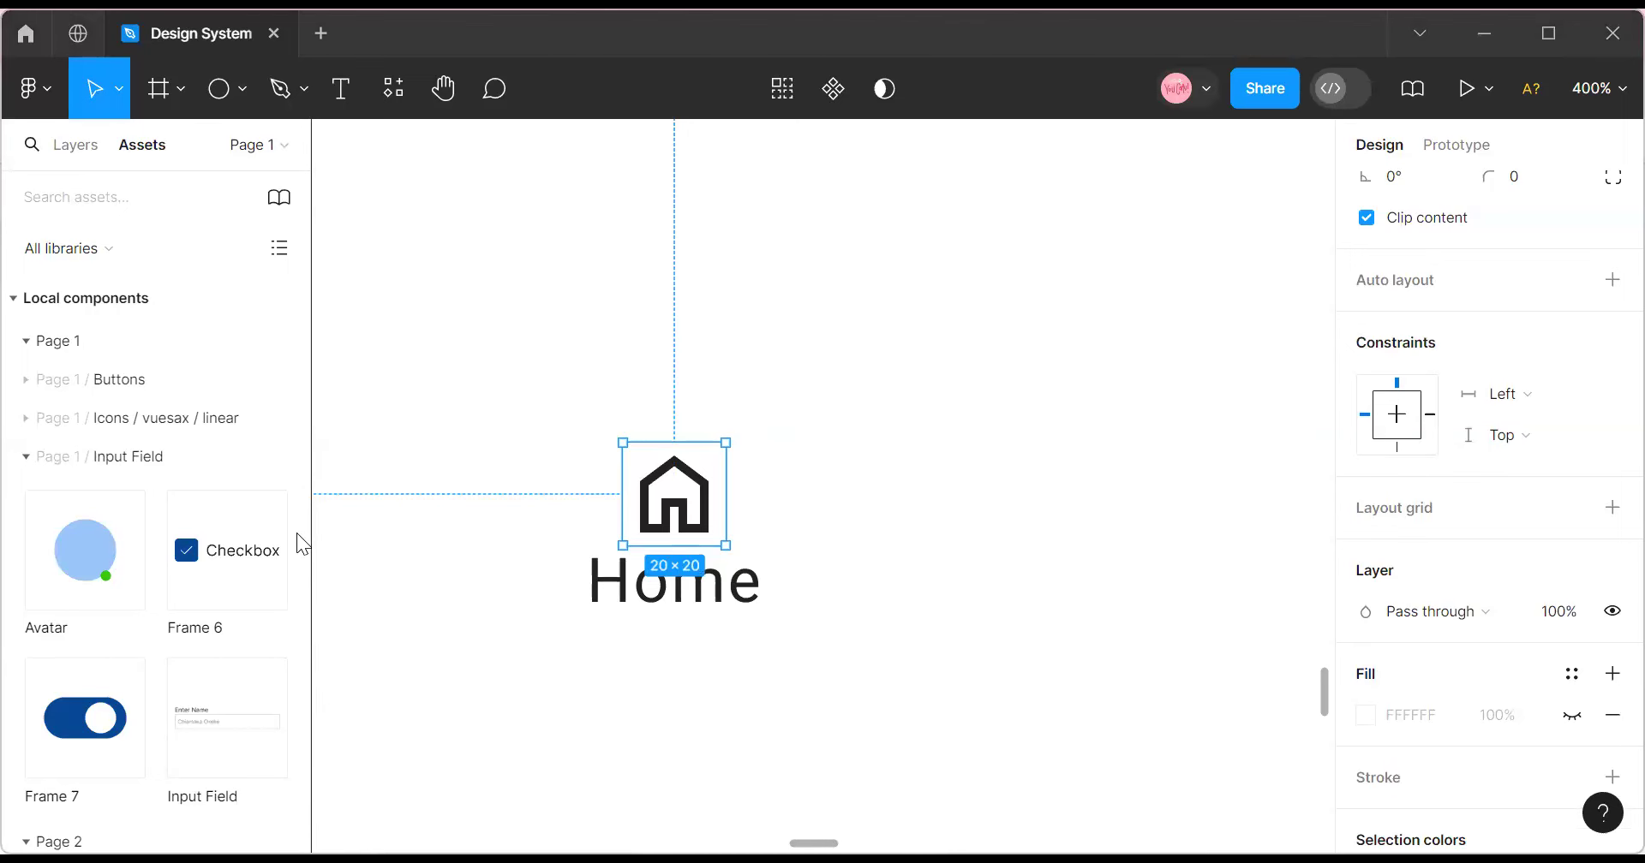
click(744, 588)
click(703, 517)
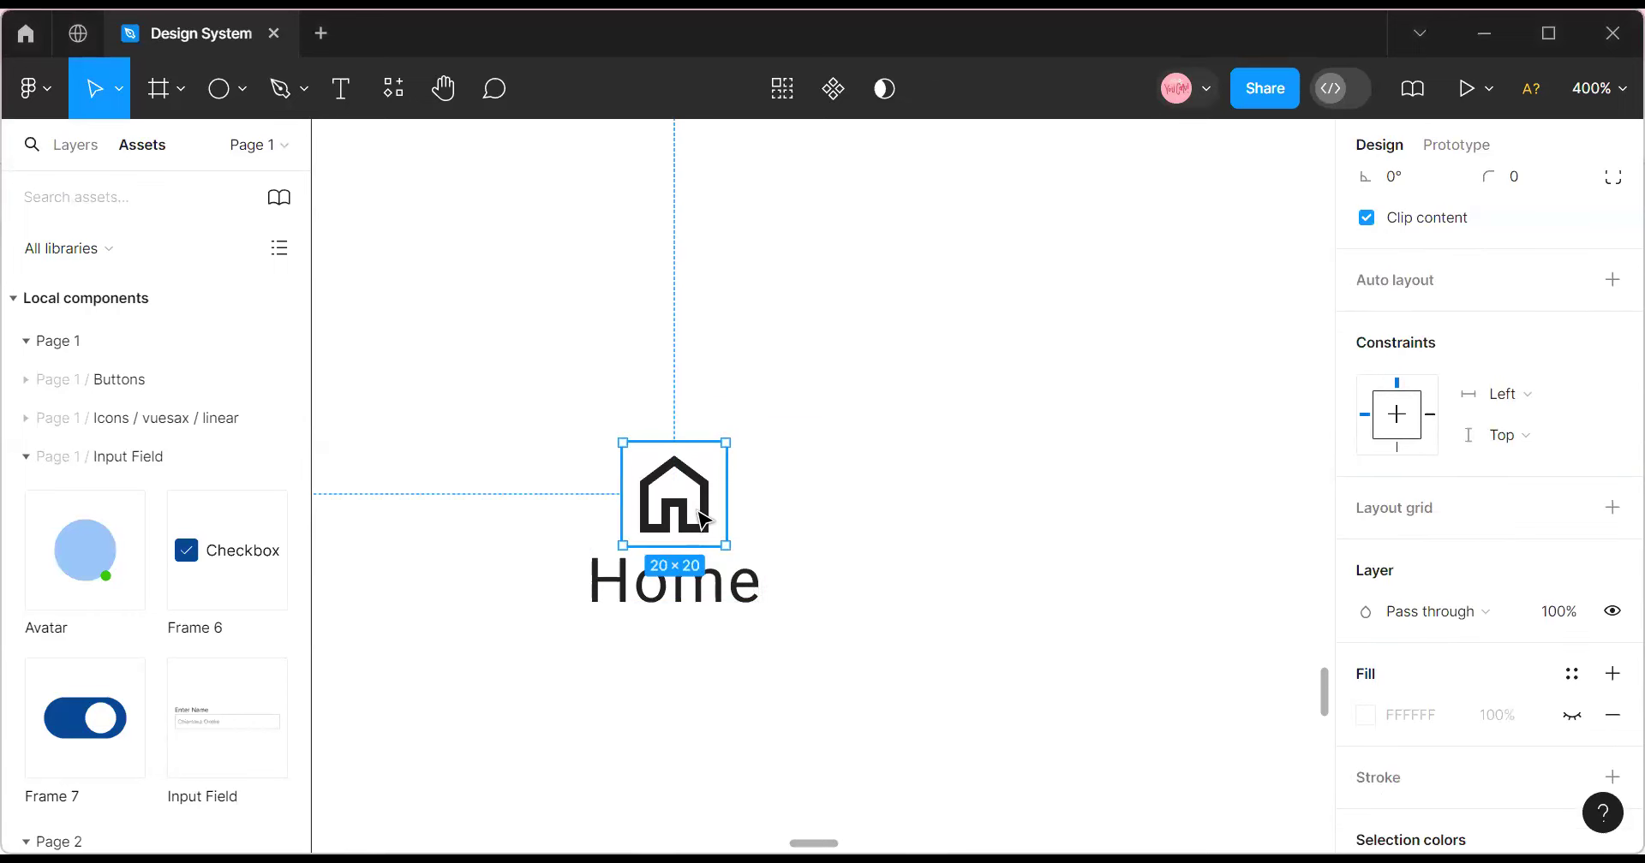
shift+click(699, 590)
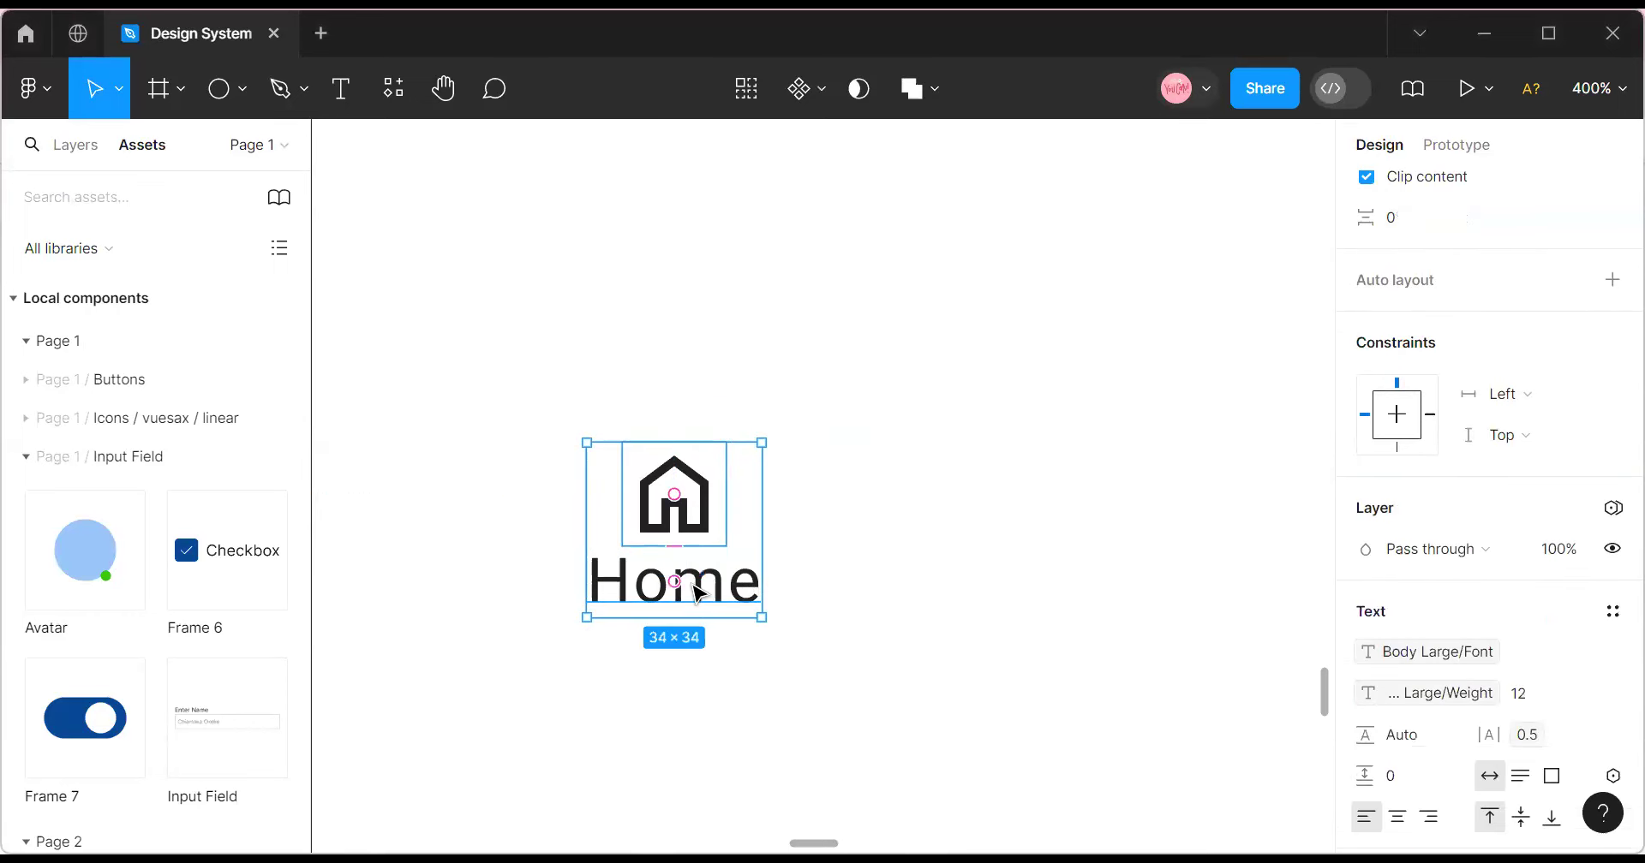
Apply auto layout to the house icon and Home text with a 4 px gap, then zoom to 200%.
key(shift+a)
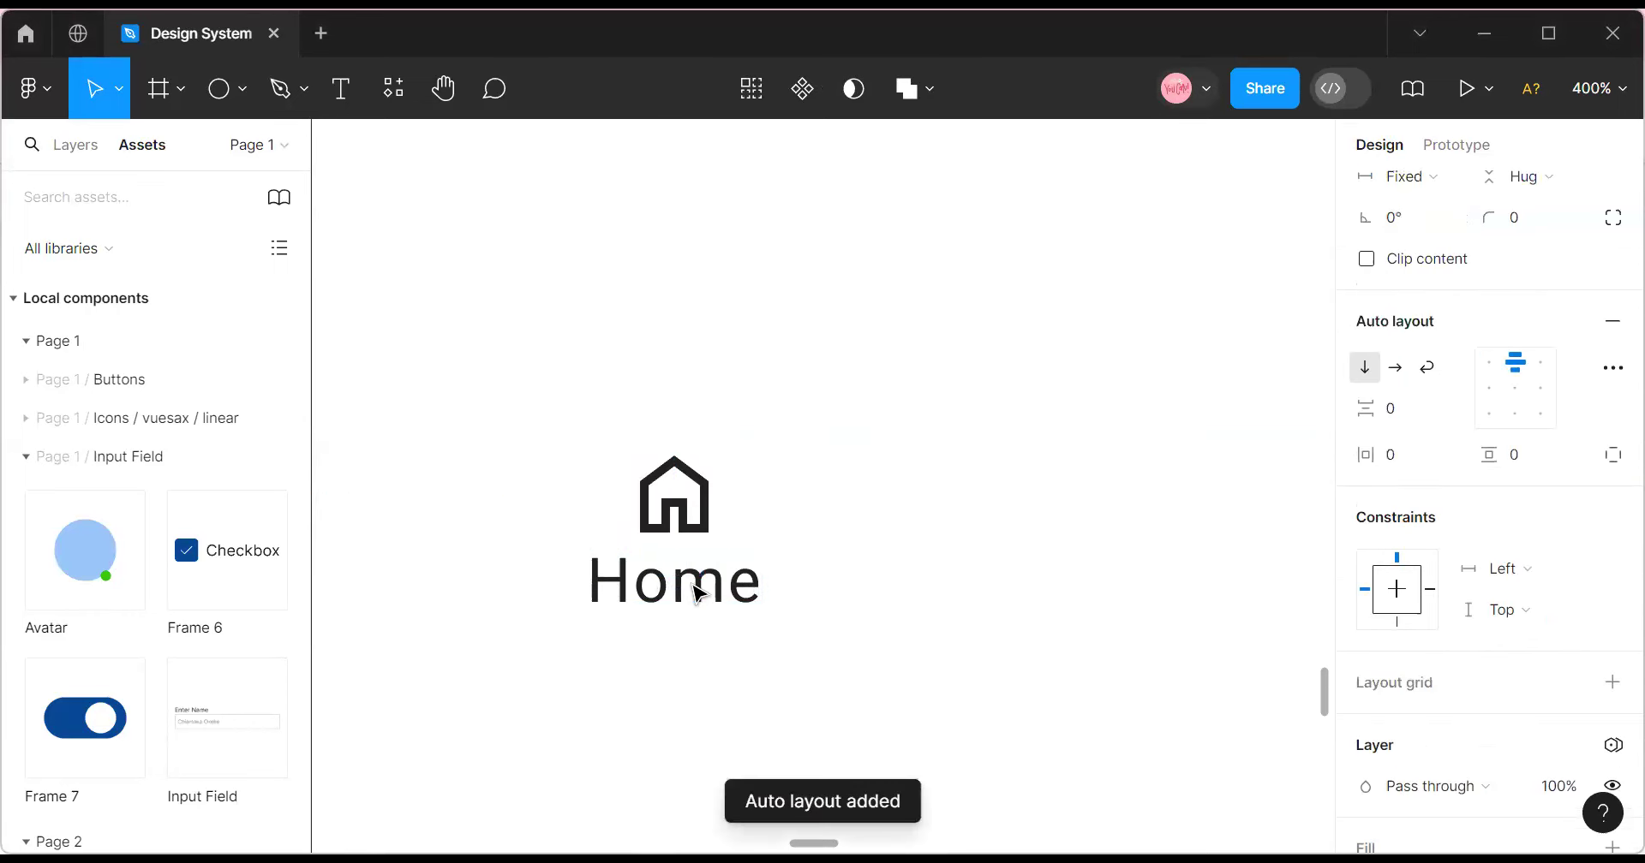
click(1396, 415)
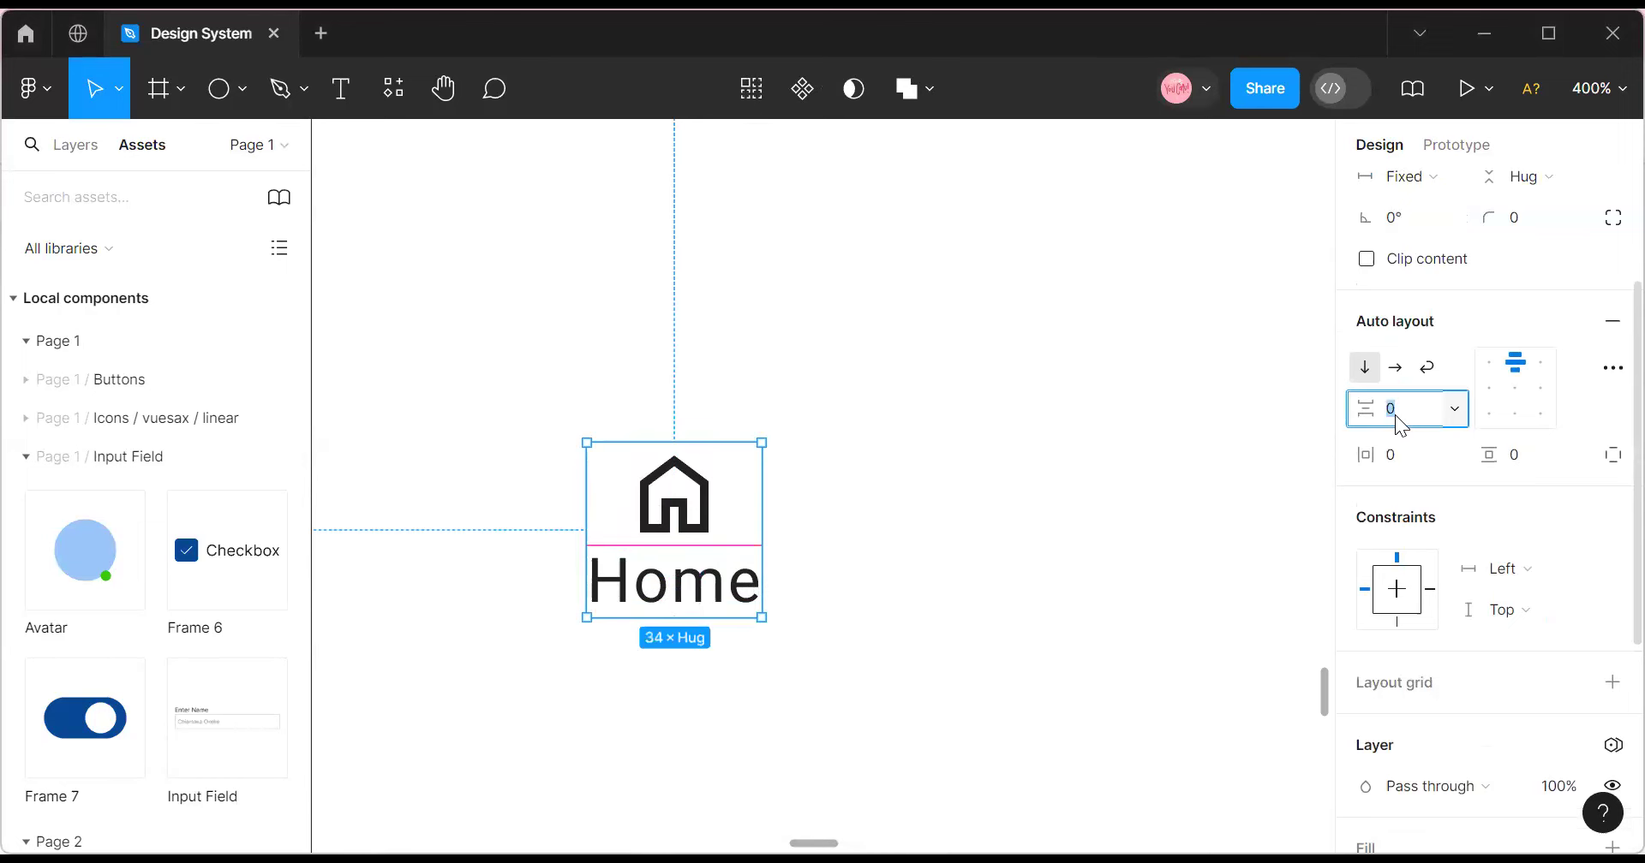
text(4)
key(Return)
key(Escape)
click(634, 522)
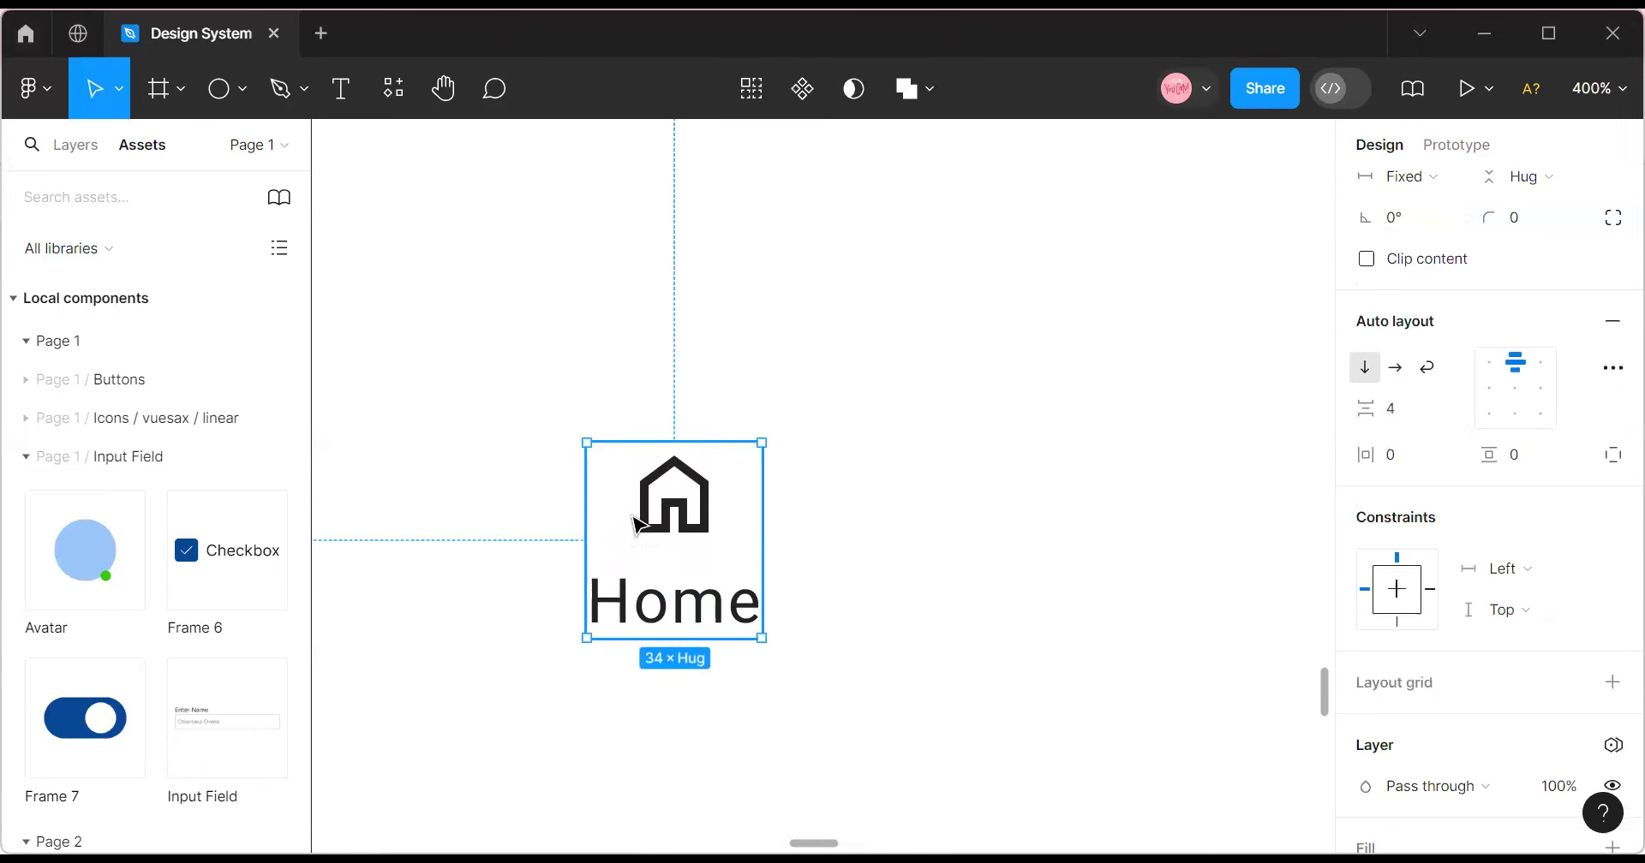
click(1483, 258)
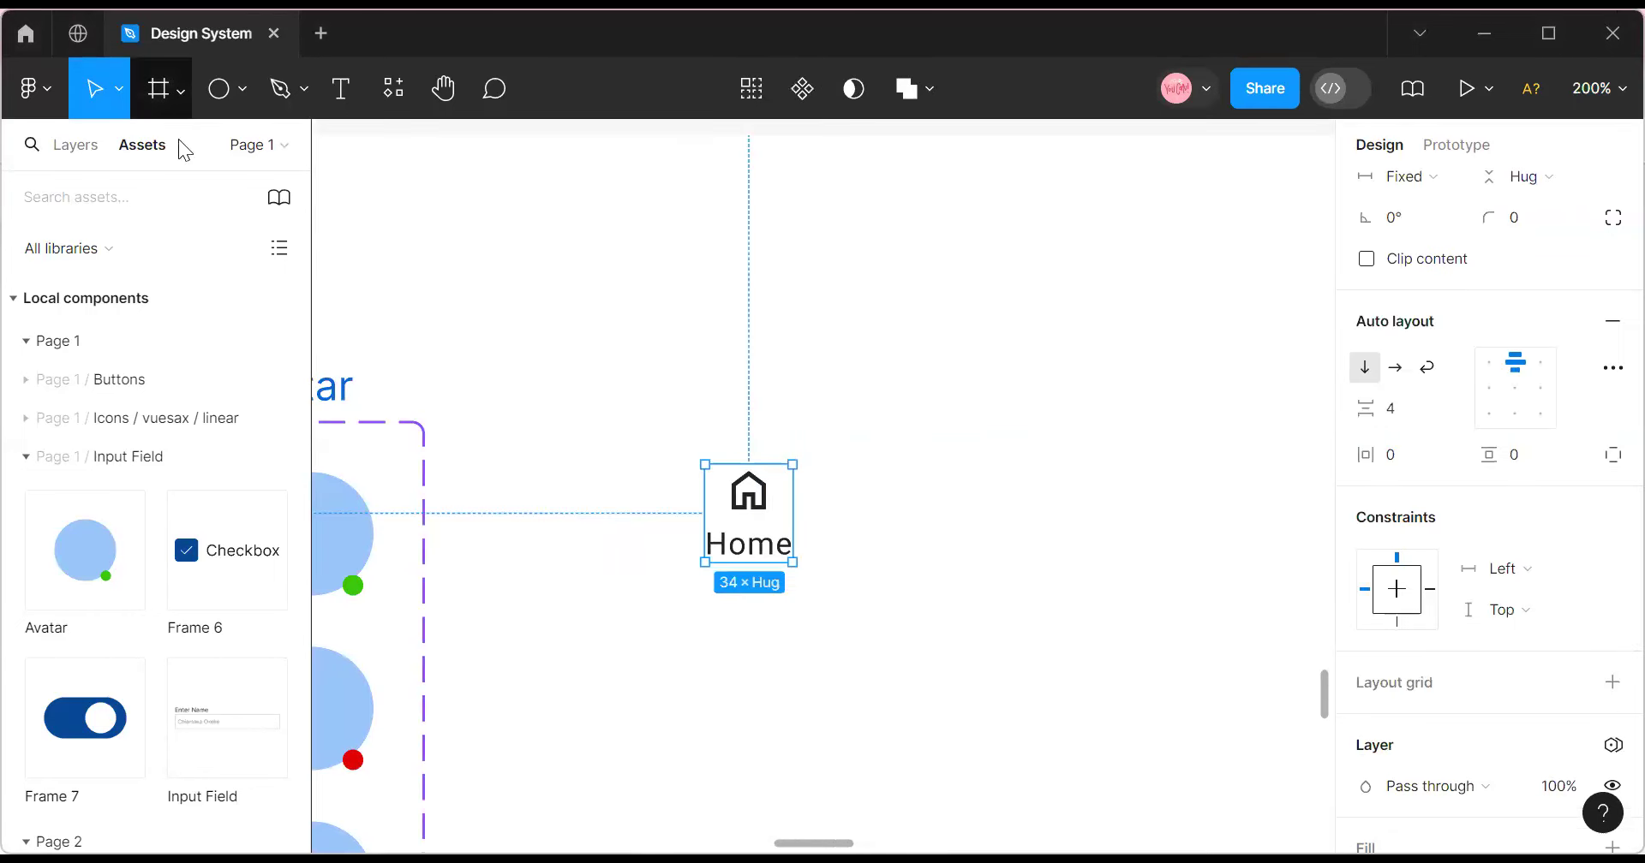
click(181, 89)
click(157, 152)
Zoom out to view the whole page and delete an accidentally created frame.
scroll(942, 283, up, 2)
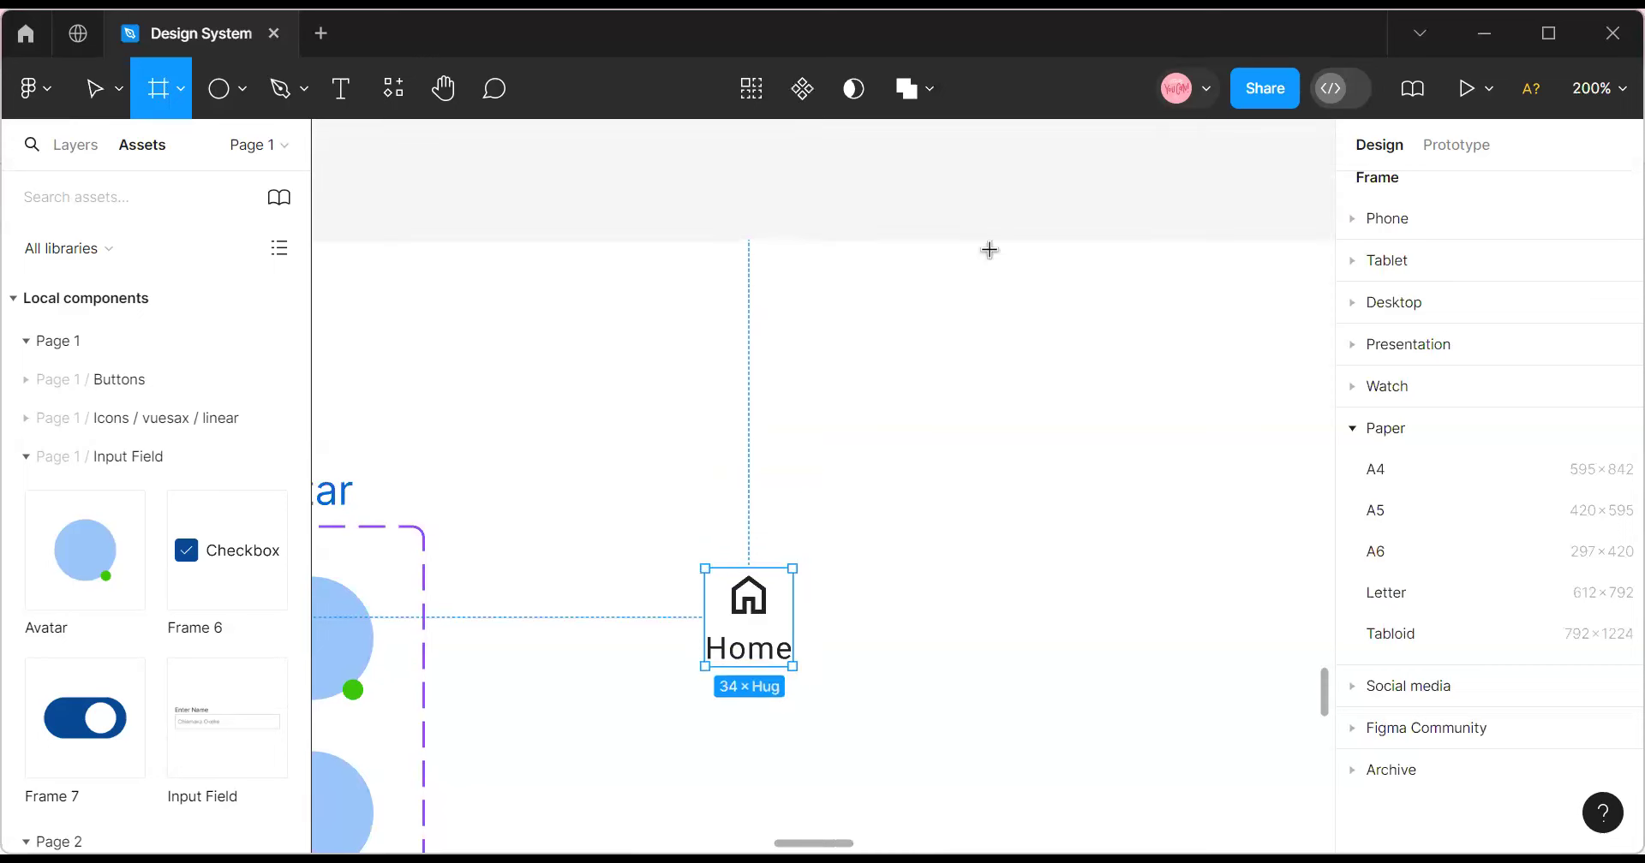
click(1598, 88)
click(1499, 257)
scroll(921, 438, up, 5)
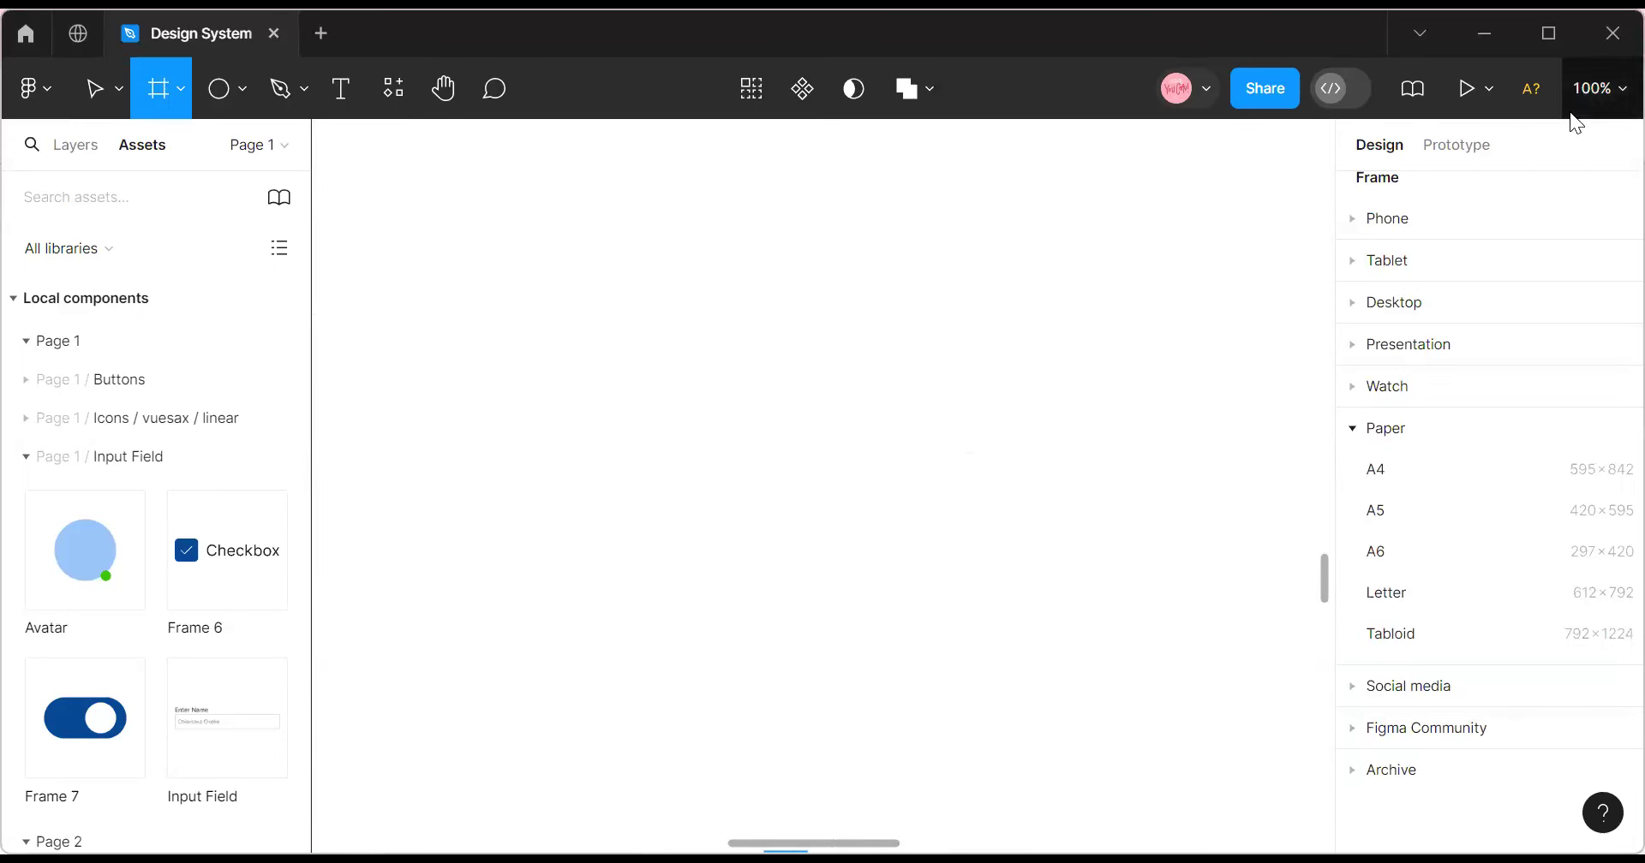
click(1602, 94)
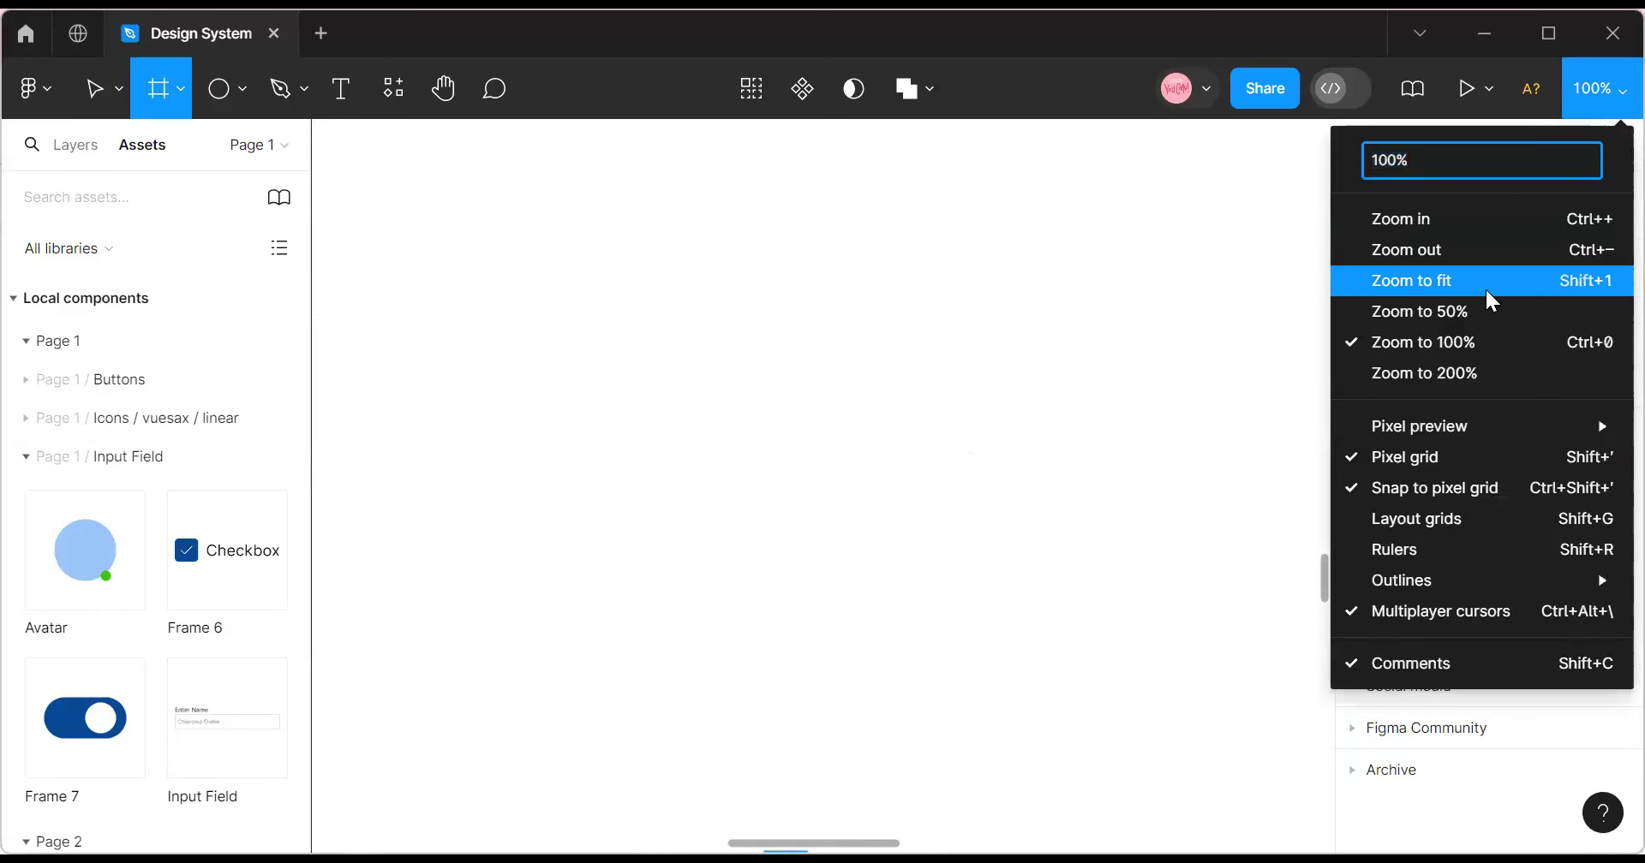
click(1484, 285)
click(1591, 87)
click(1448, 221)
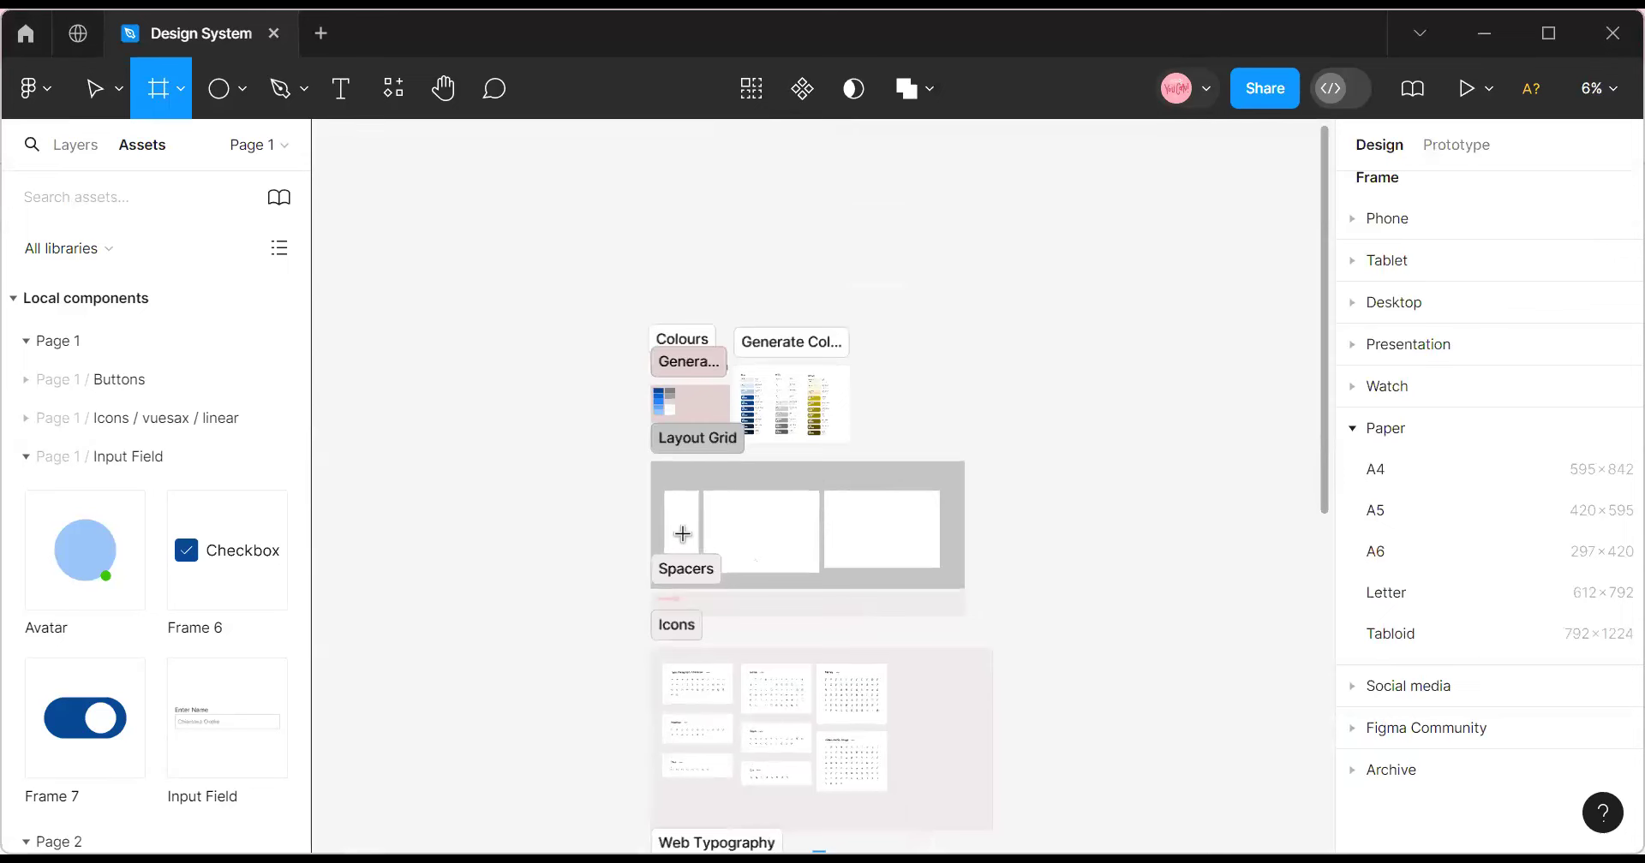
click(350, 291)
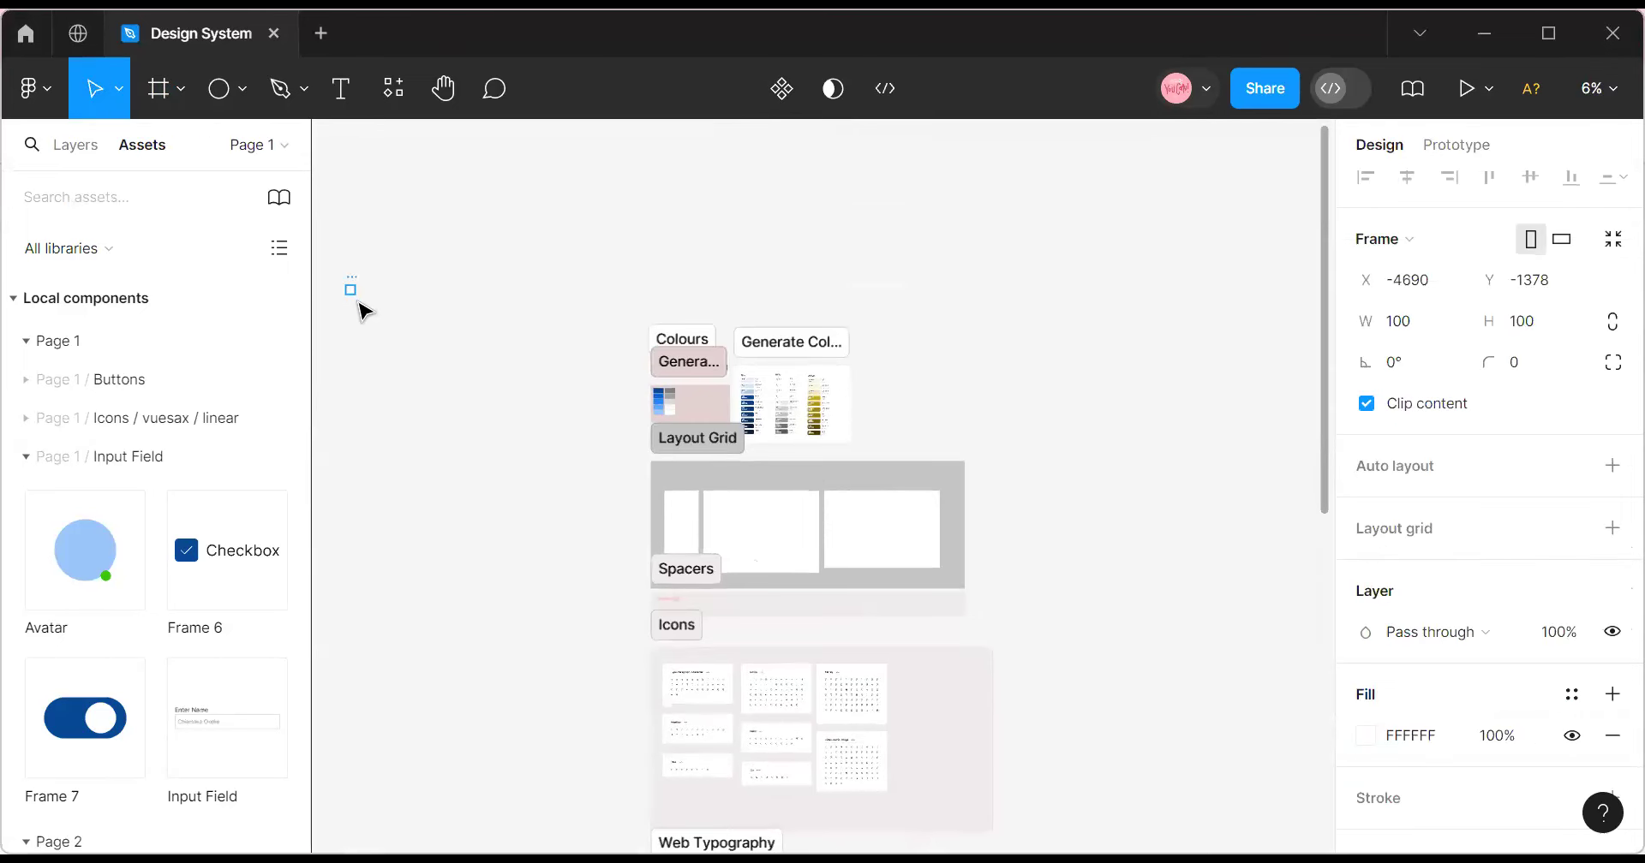
key(Delete)
Copy the 428×926 mobile frame from Spacers and paste it near the Input Field components.
click(694, 535)
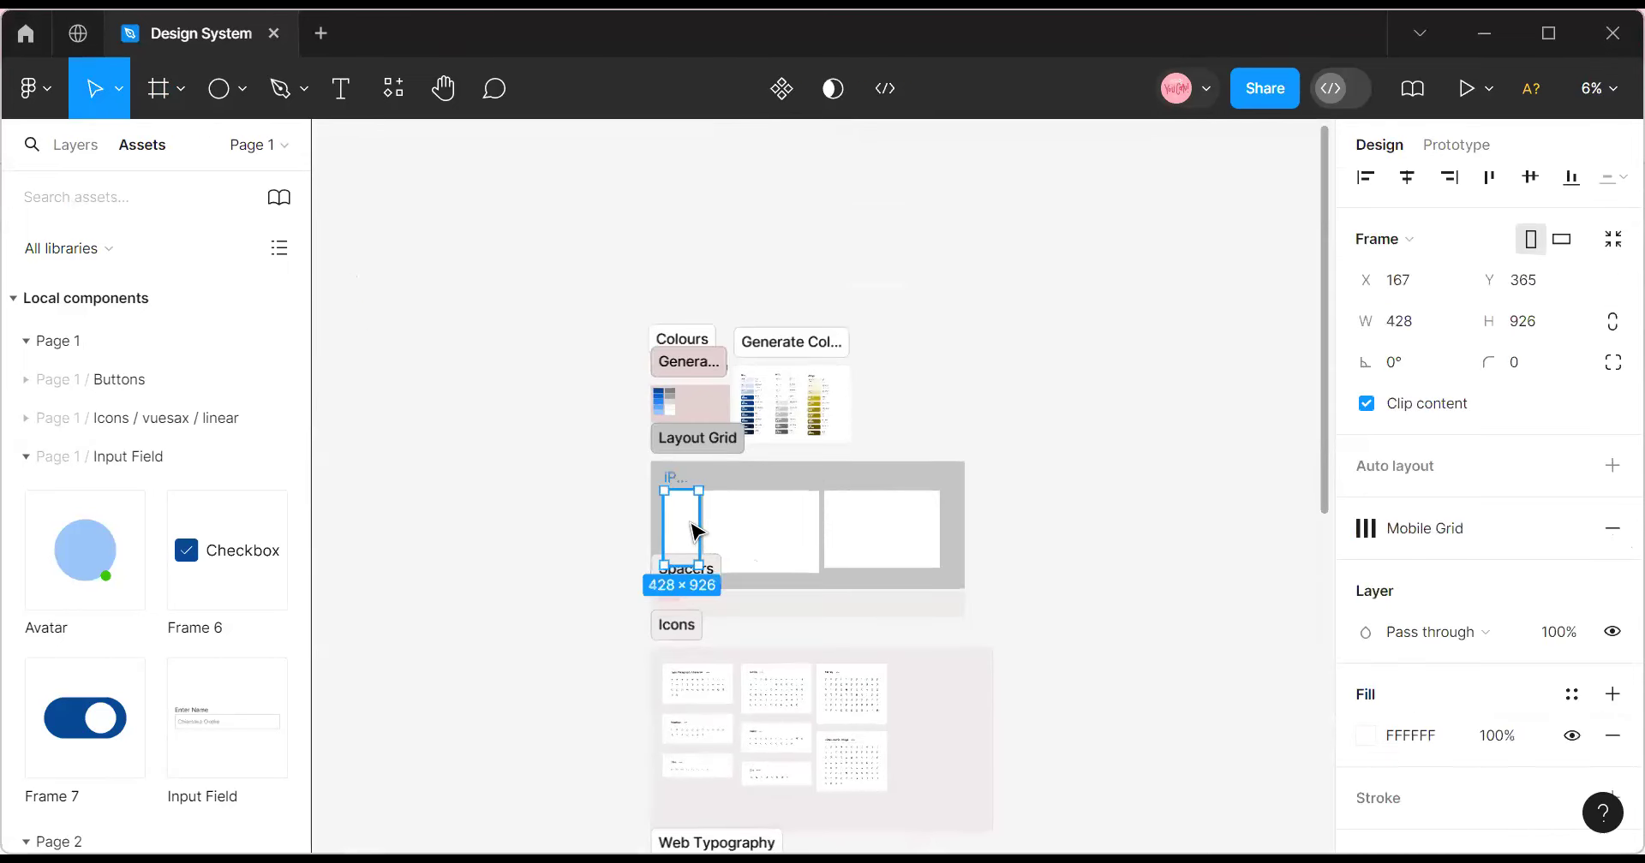
right_click(694, 533)
click(730, 94)
scroll(753, 523, down, 5)
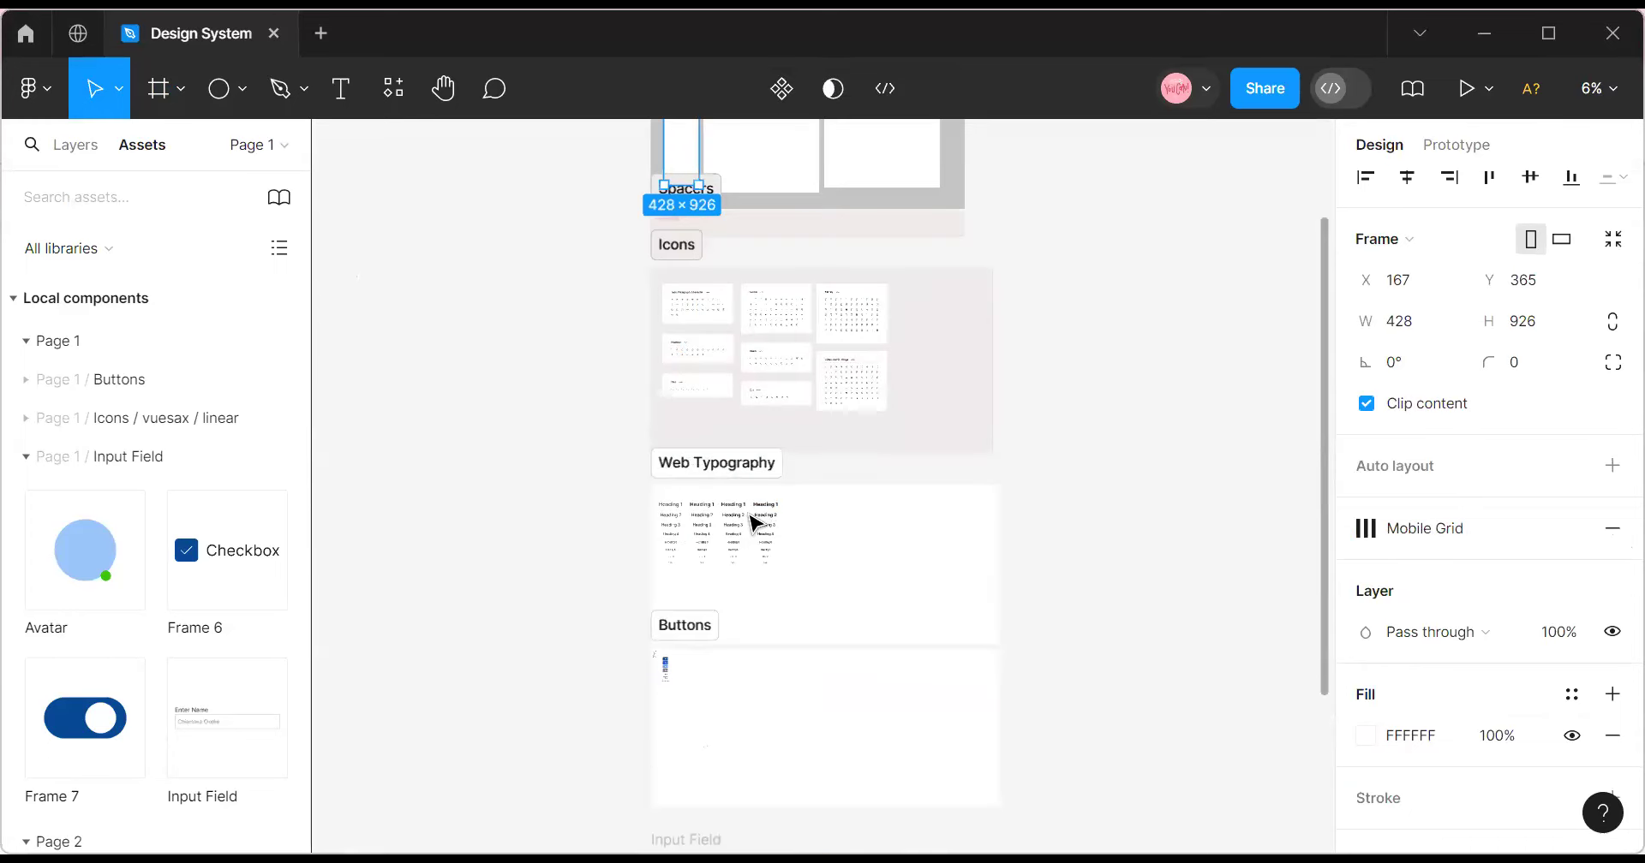
scroll(753, 523, down, 10)
scroll(767, 569, up, 5)
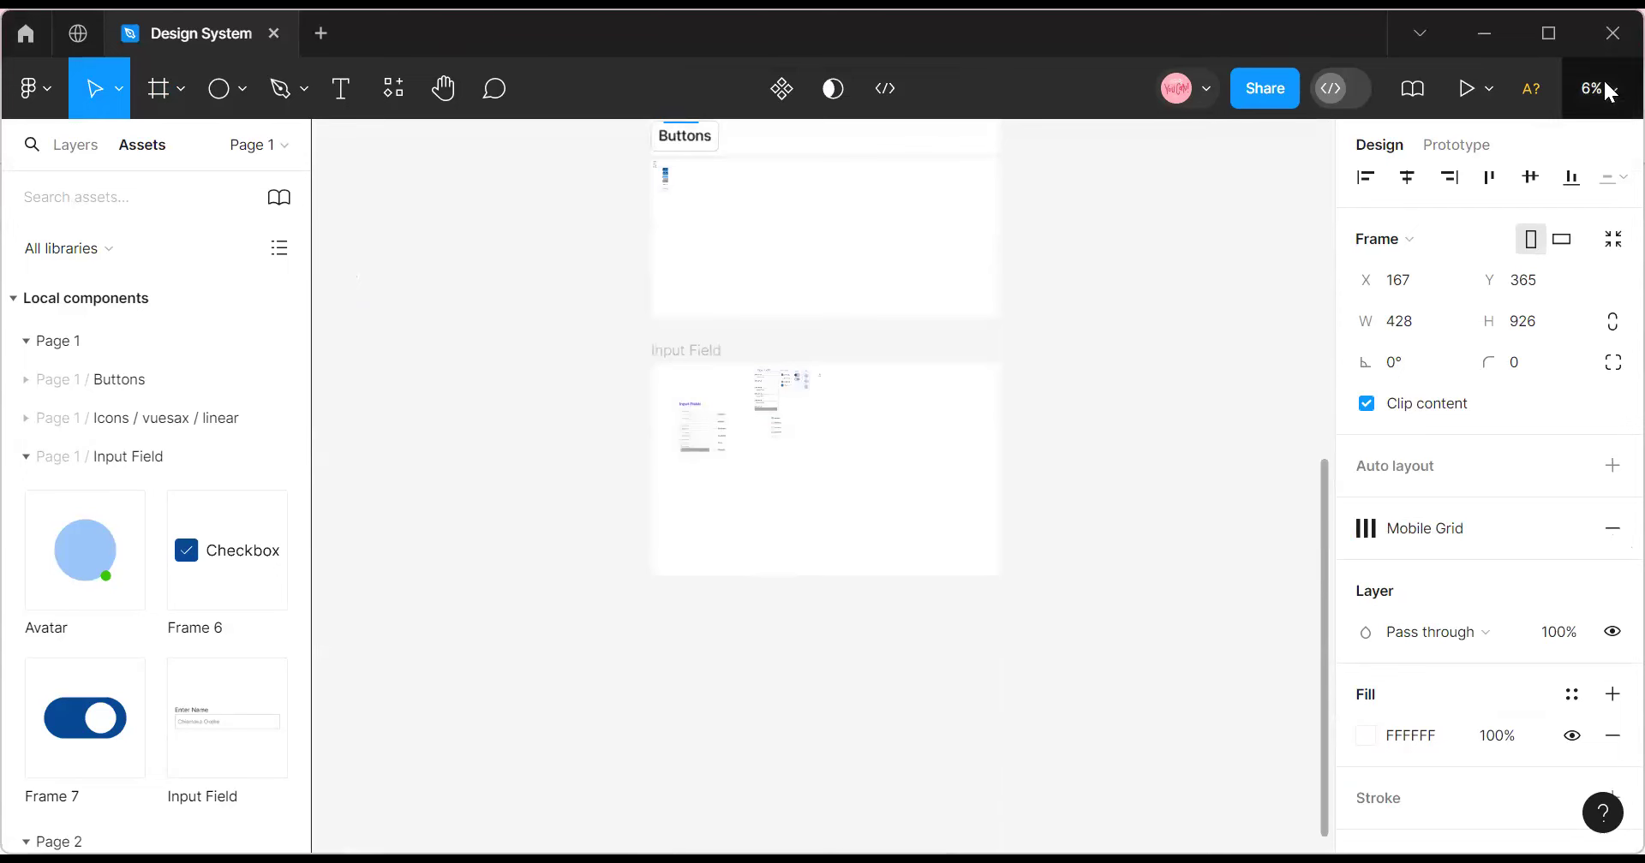
click(1600, 89)
key(ctrl+plus)
scroll(870, 634, up, 3)
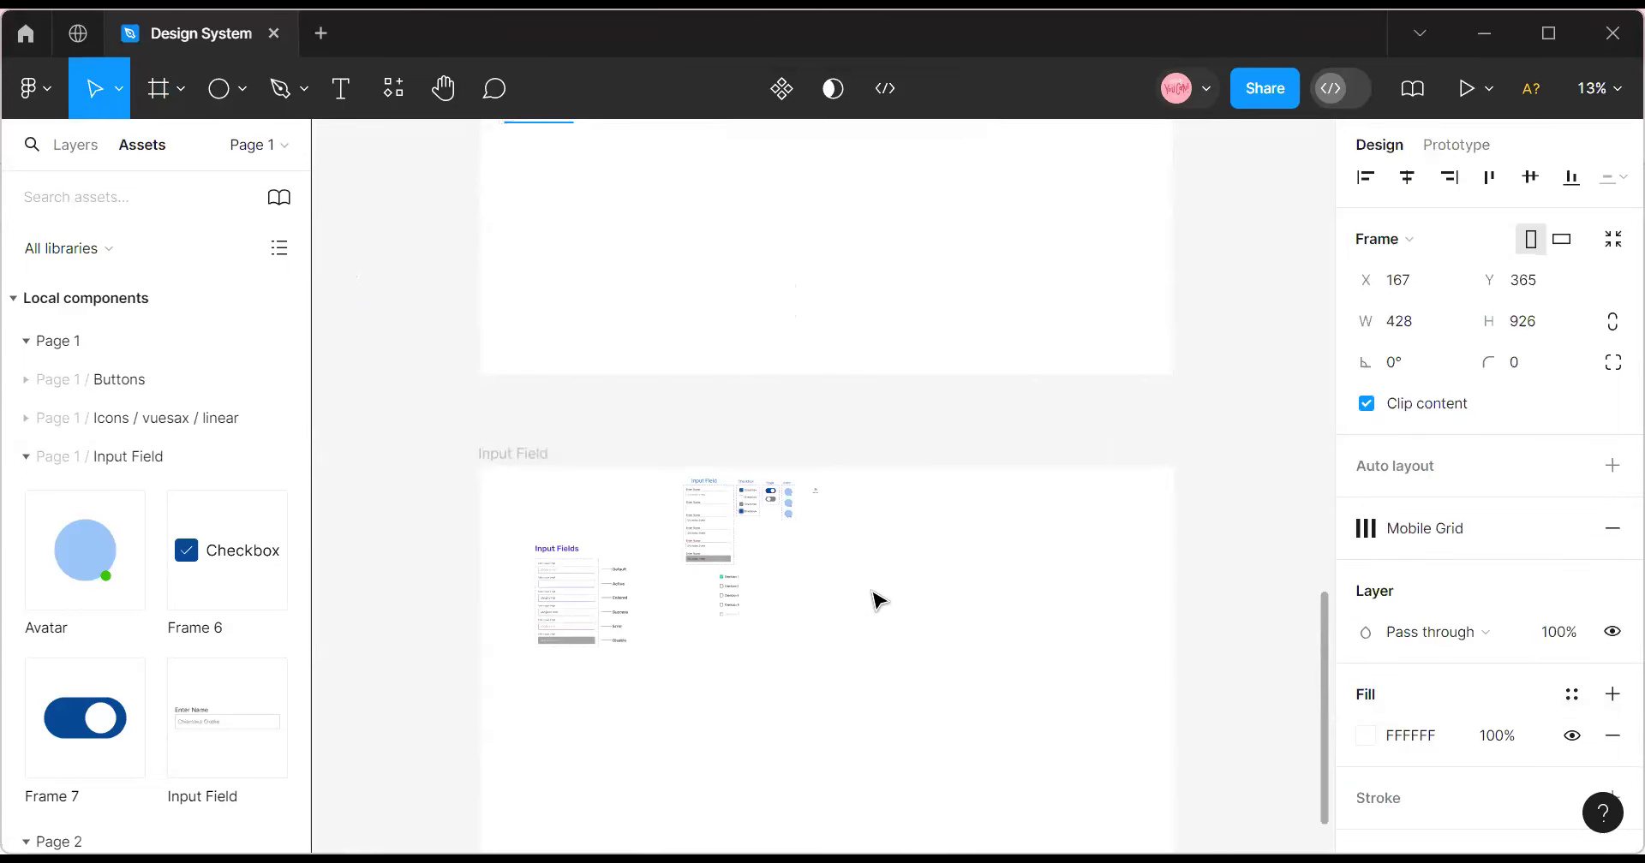
right_click(867, 593)
click(963, 123)
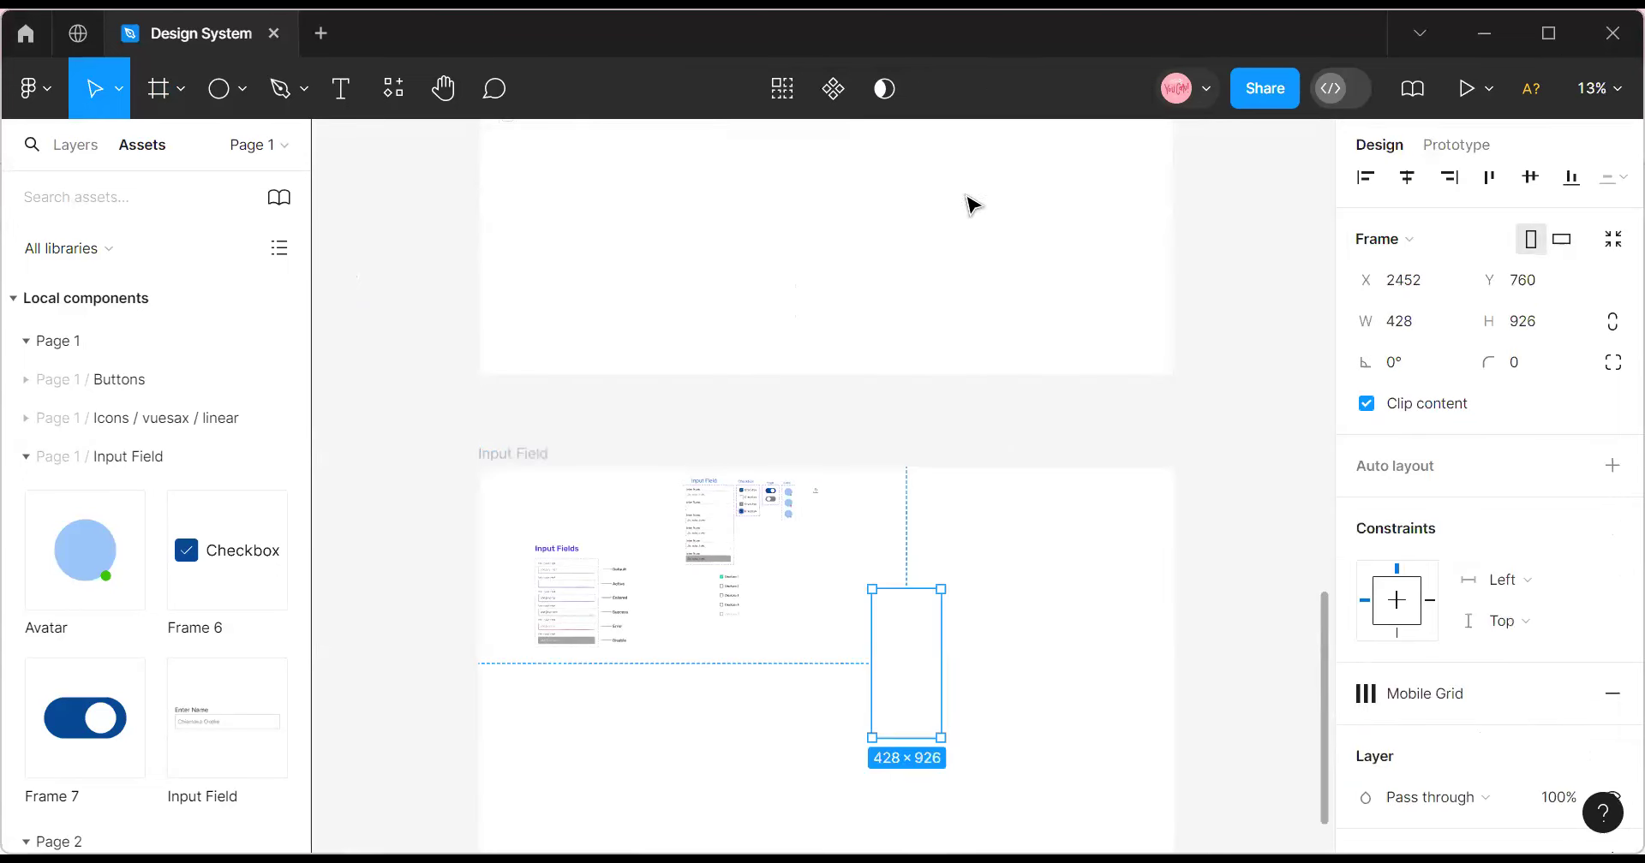
Move the pasted frame beside the Input Field components and show its Mobile Grid layout grid.
drag(869, 655, 968, 565)
click(1542, 698)
click(1597, 88)
click(1413, 220)
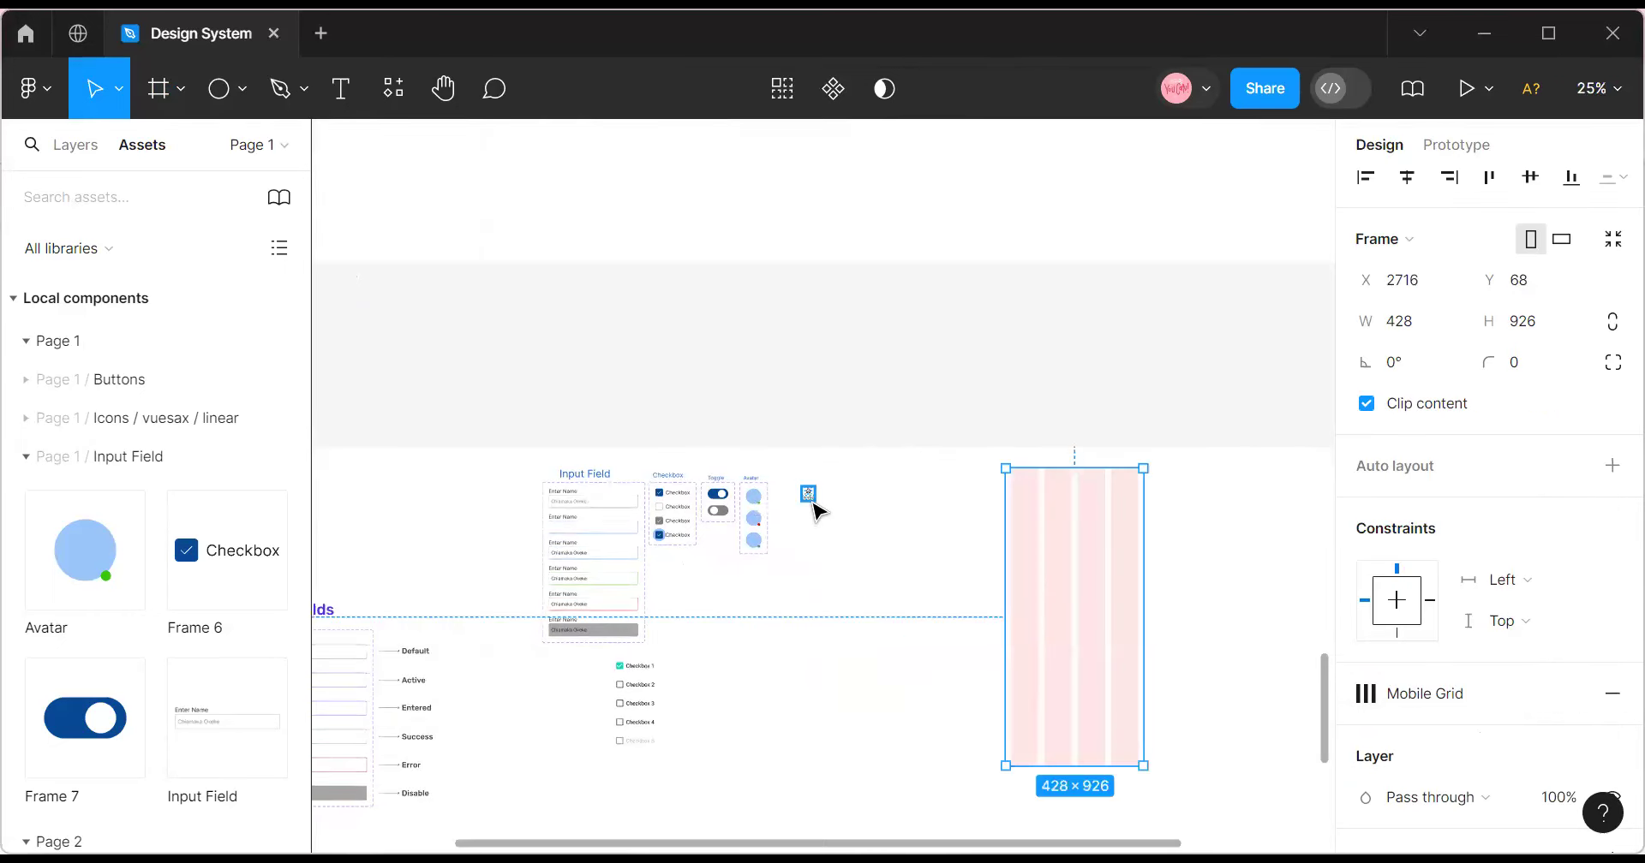
At 100% zoom, drag the Home icon item into place beside the avatars.
click(811, 501)
click(1598, 88)
click(1425, 217)
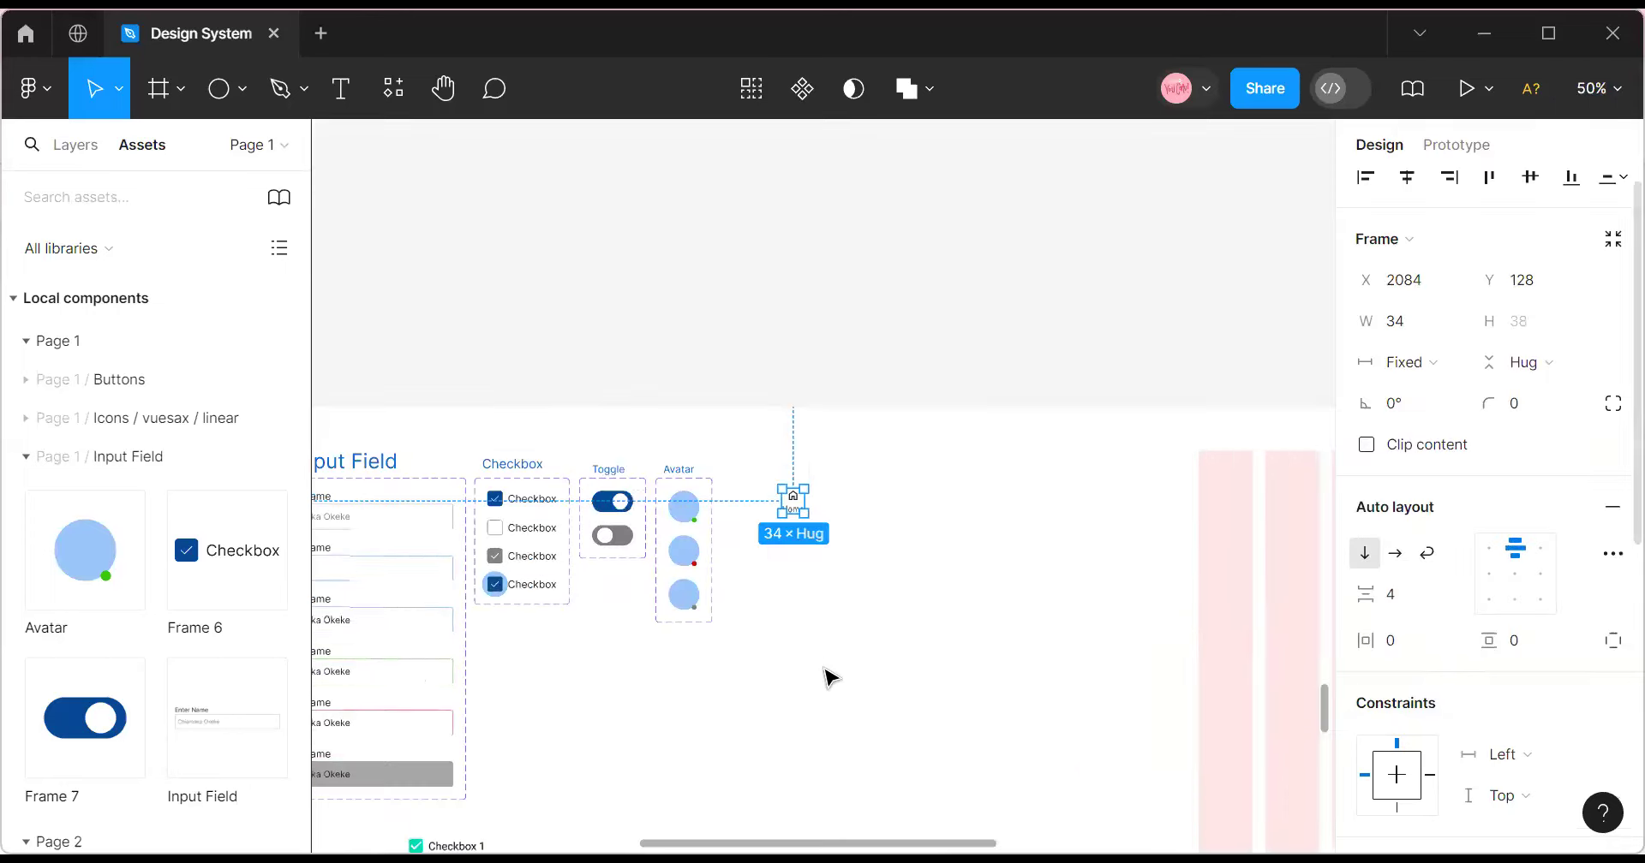
scroll(829, 676, up, 3)
click(827, 618)
click(801, 609)
click(1598, 88)
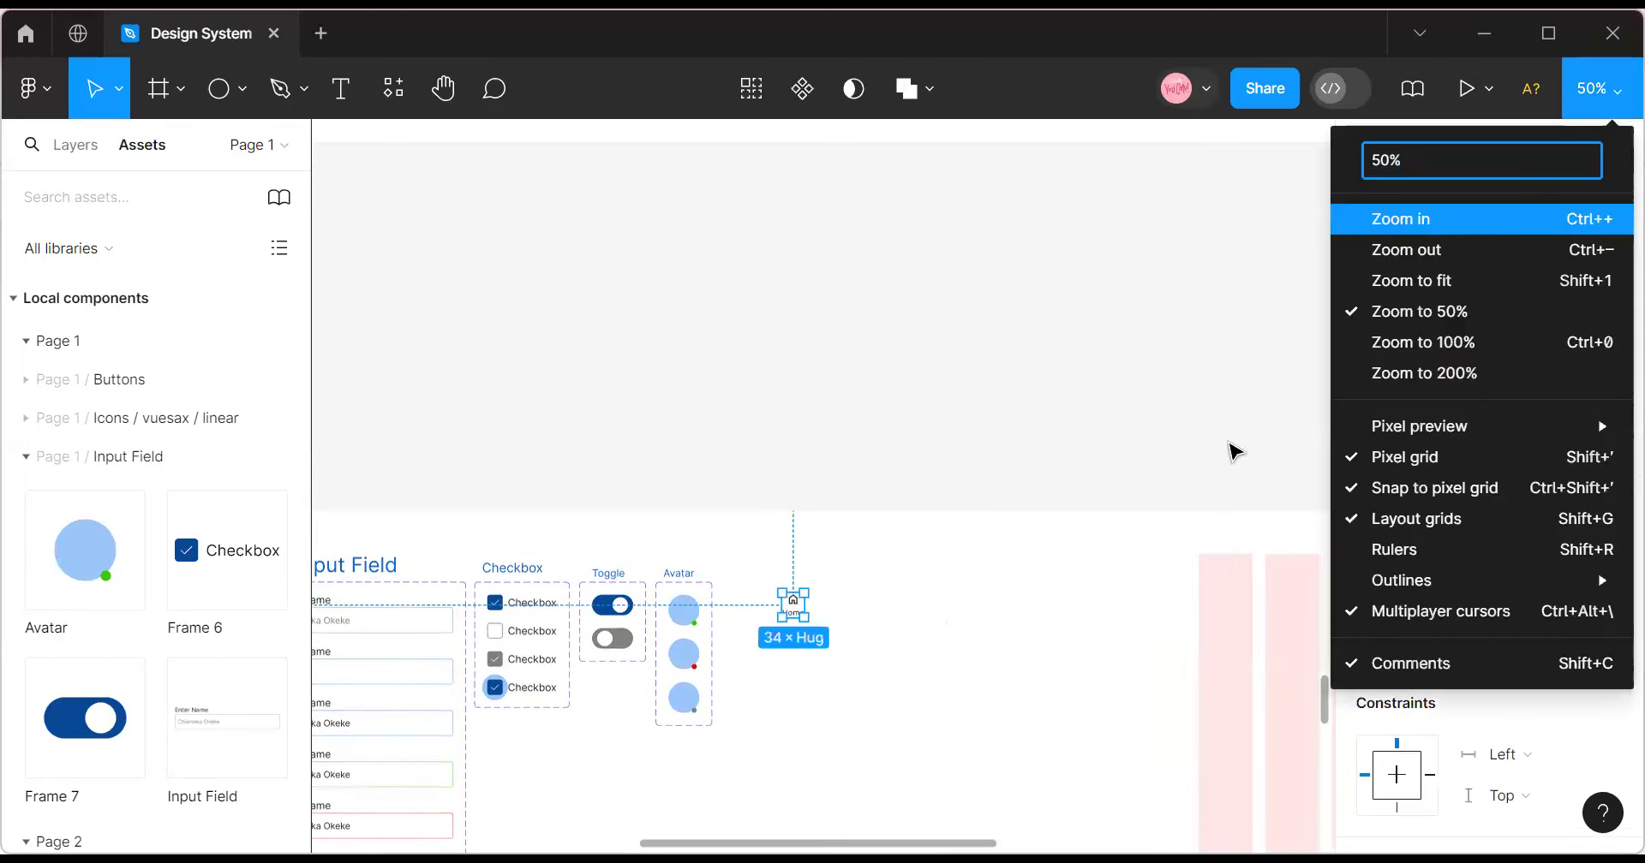
click(1413, 219)
scroll(805, 693, down, 3)
drag(752, 511, 779, 545)
click(847, 572)
click(801, 540)
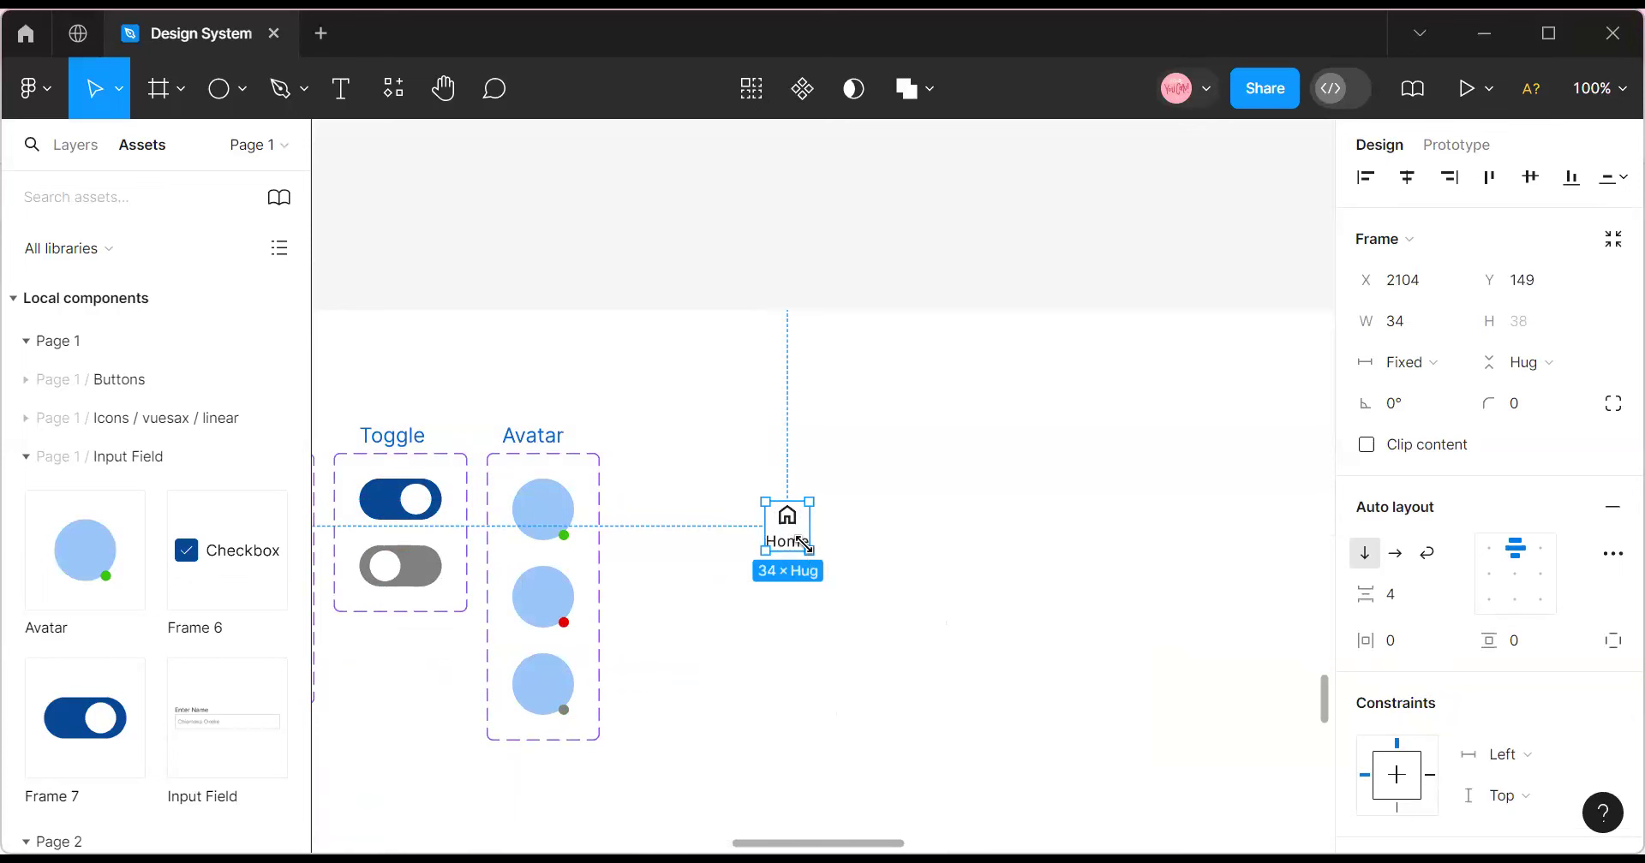
Duplicate the Home item to its right, relabel it 'Account', and center-align the label on one line.
drag(789, 528, 859, 519)
click(871, 542)
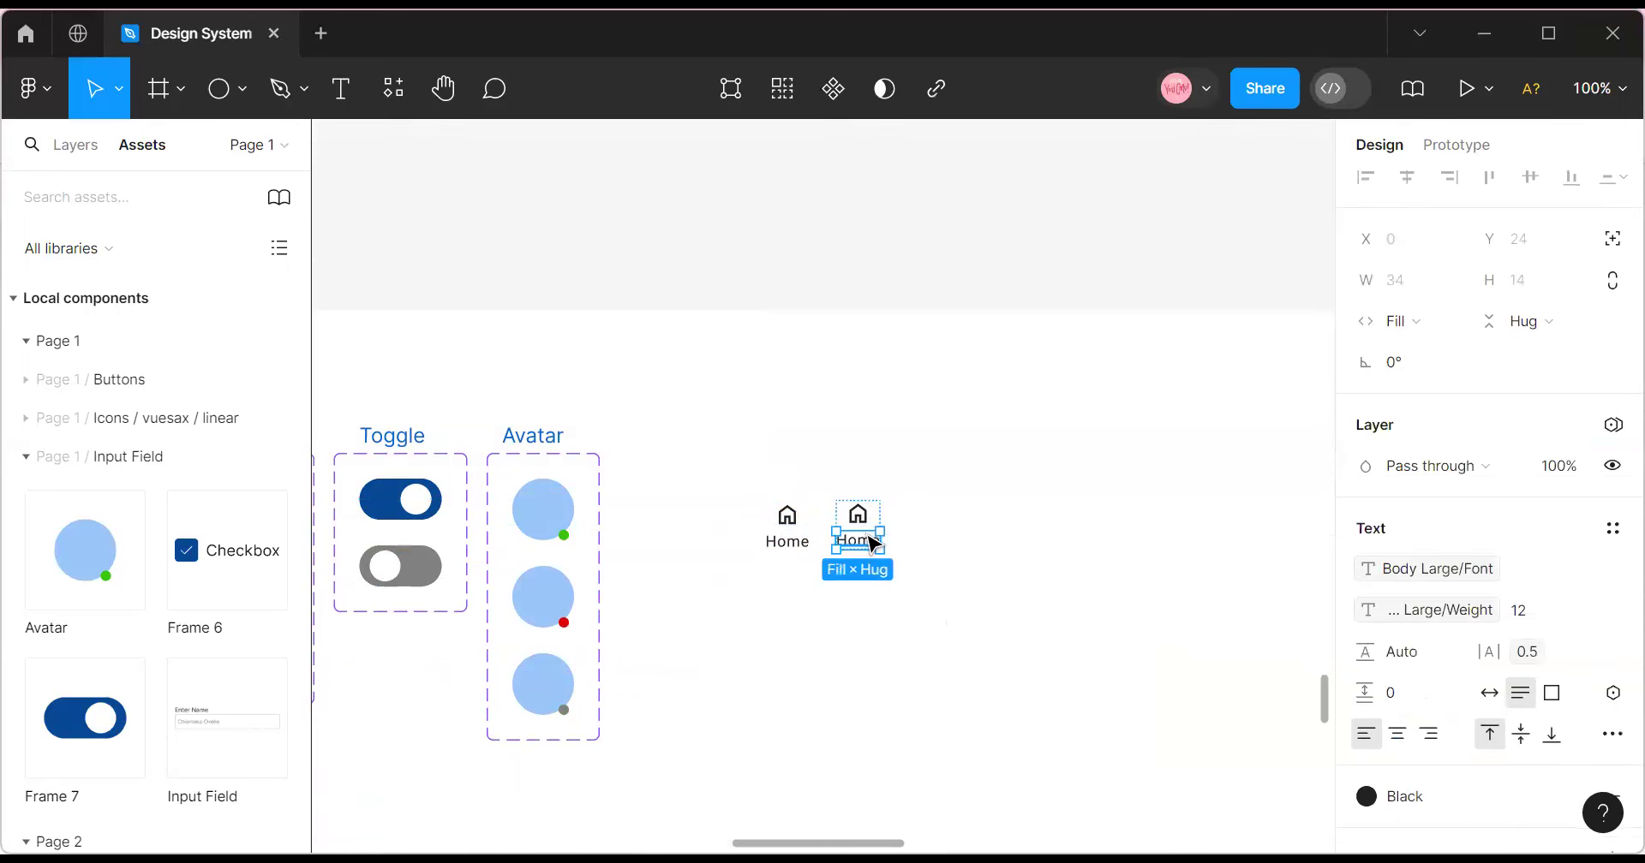
double_click(869, 537)
text(A)
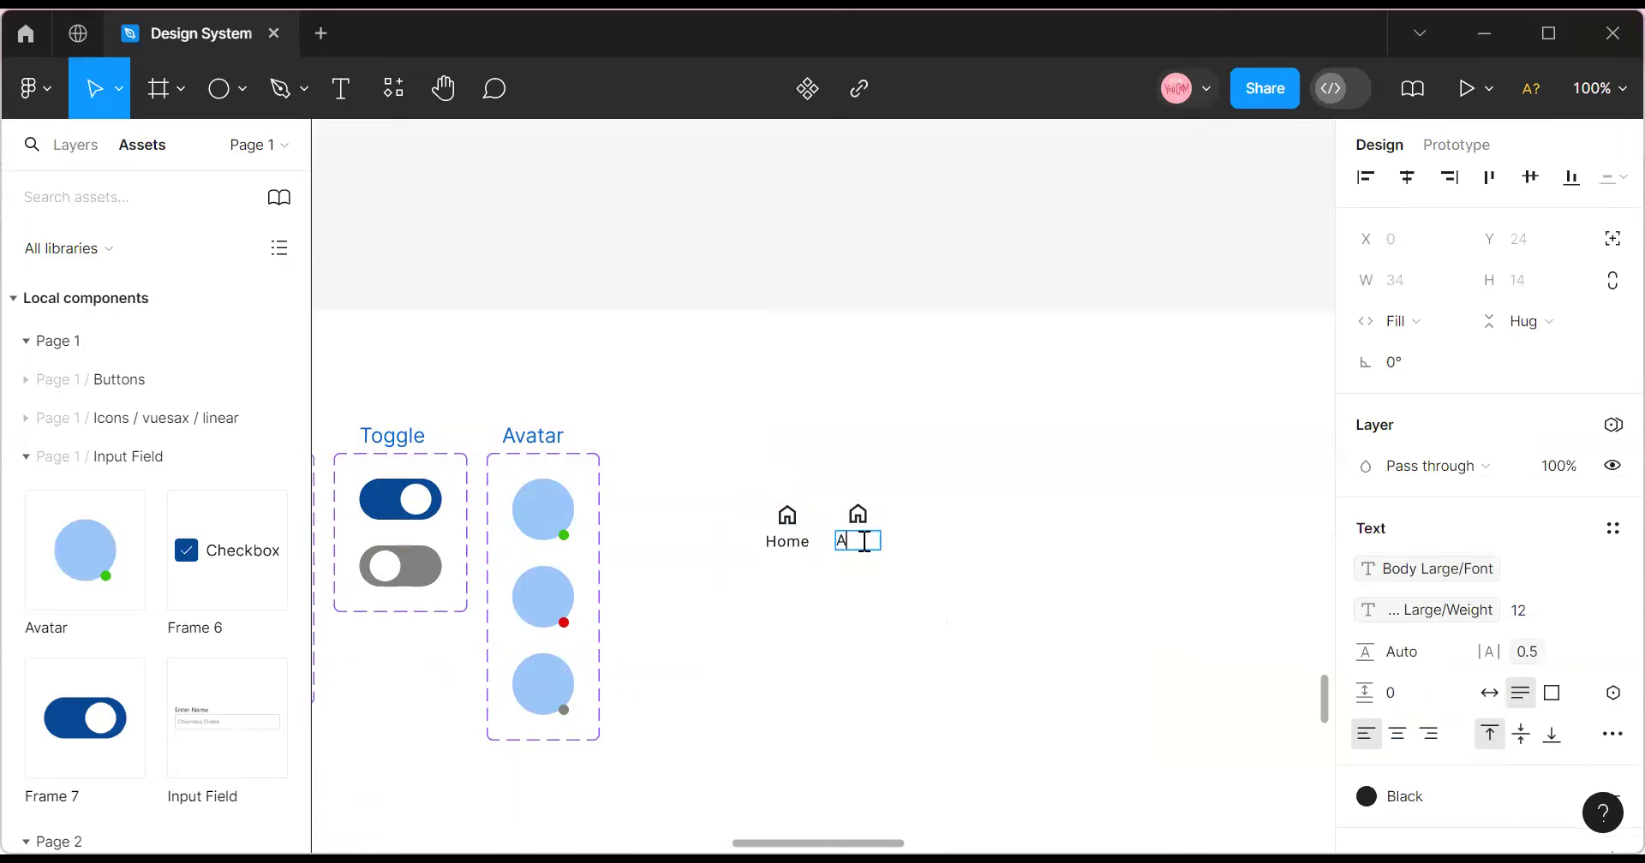
text(ccoun)
key(Escape)
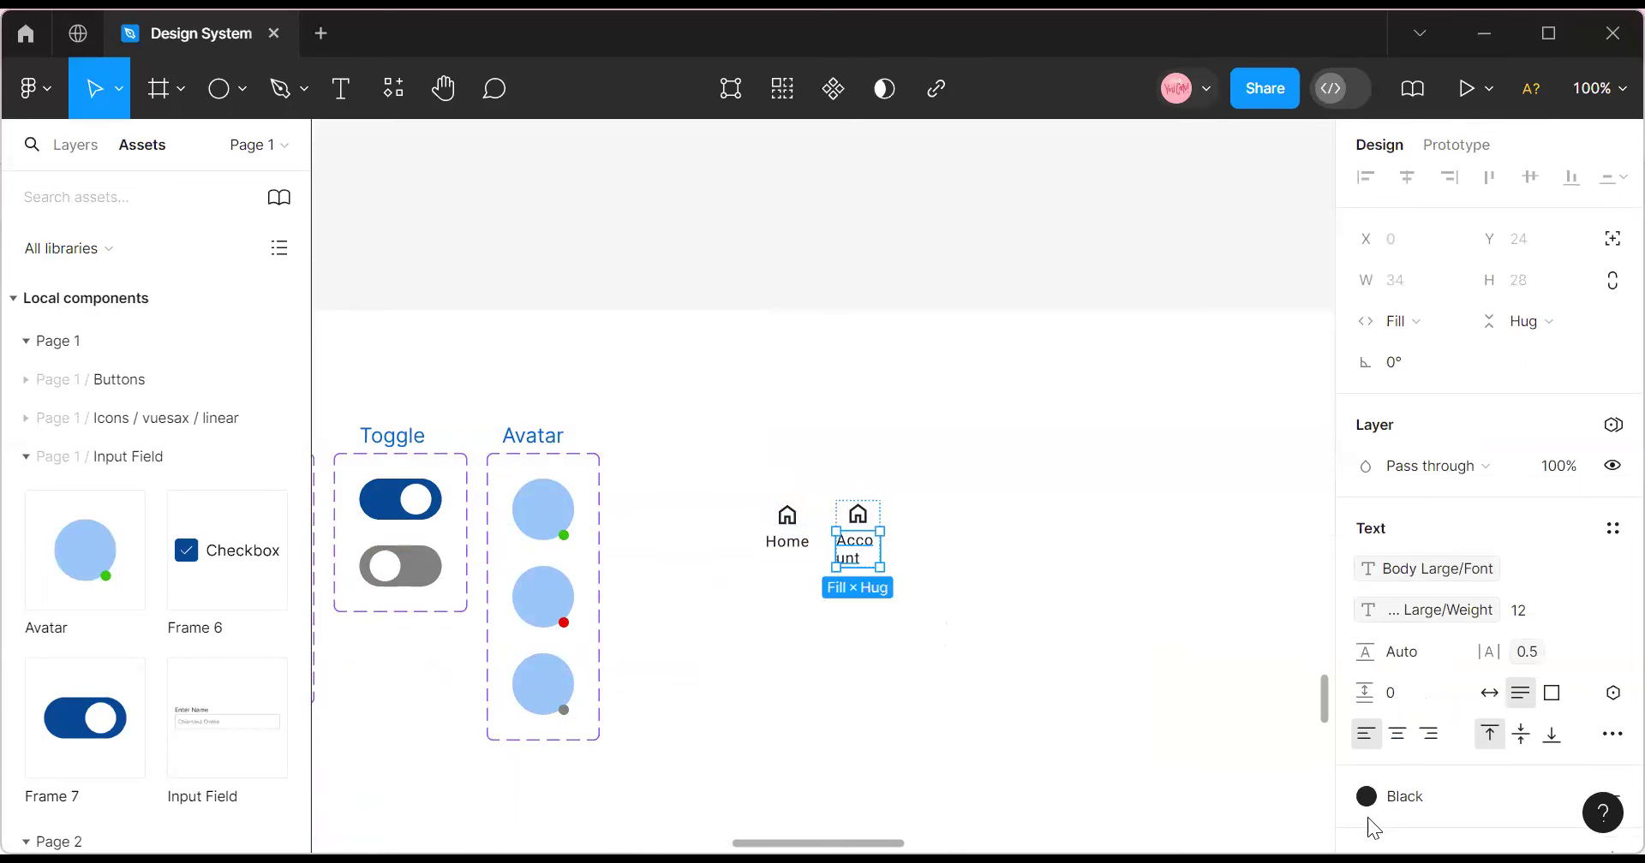
click(1397, 734)
drag(885, 545, 891, 547)
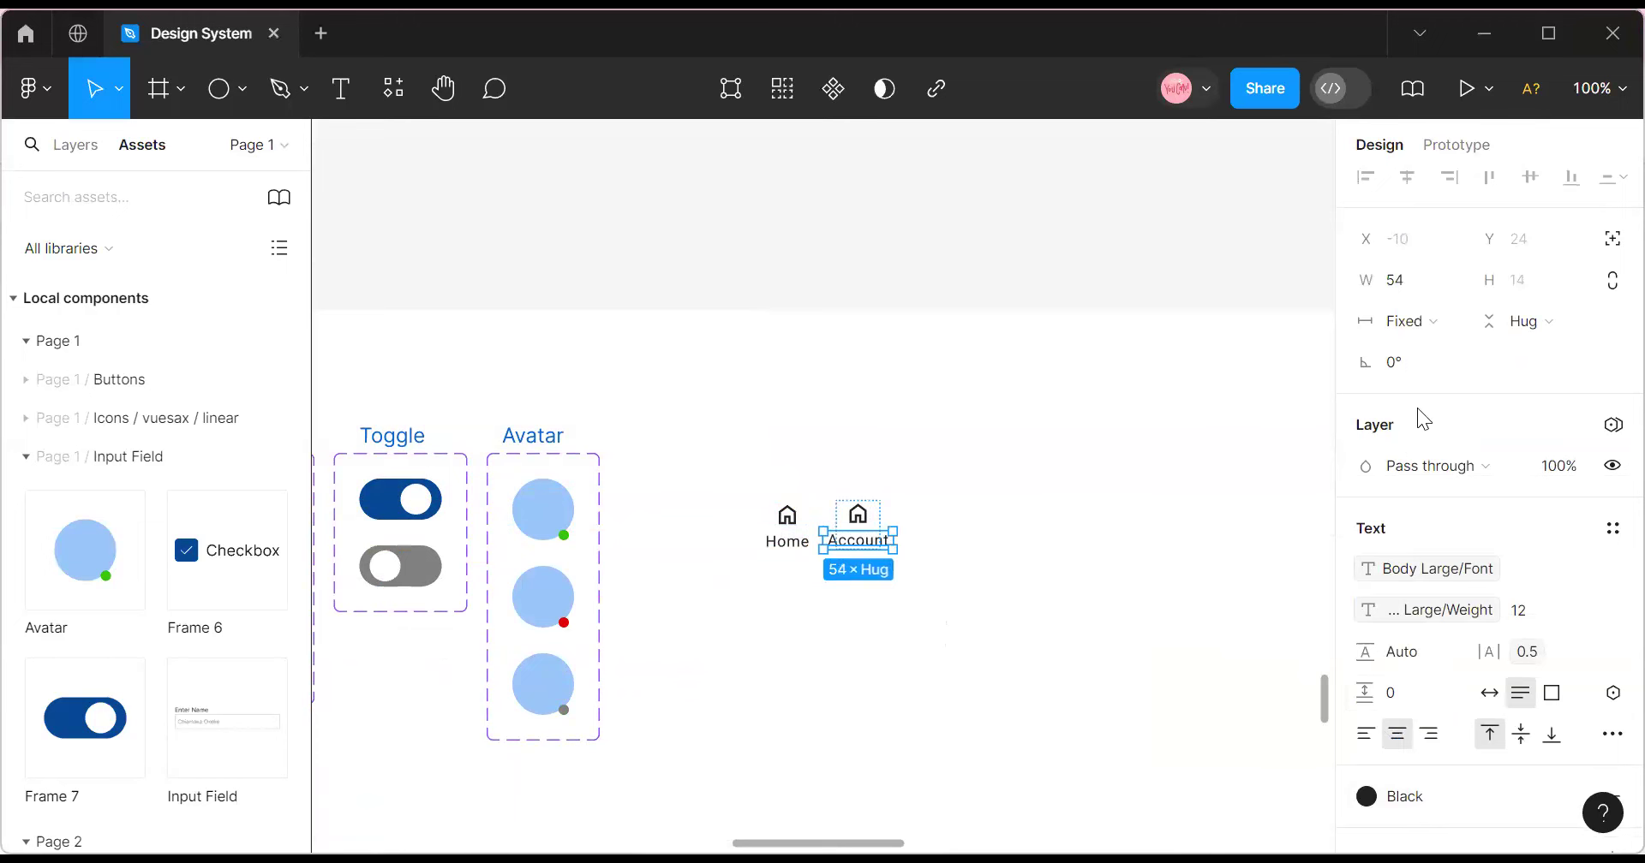
Zoom to 200% and set the Account label's width to Hug contents.
click(1601, 90)
click(1456, 219)
scroll(1050, 733, up, 1)
click(1039, 715)
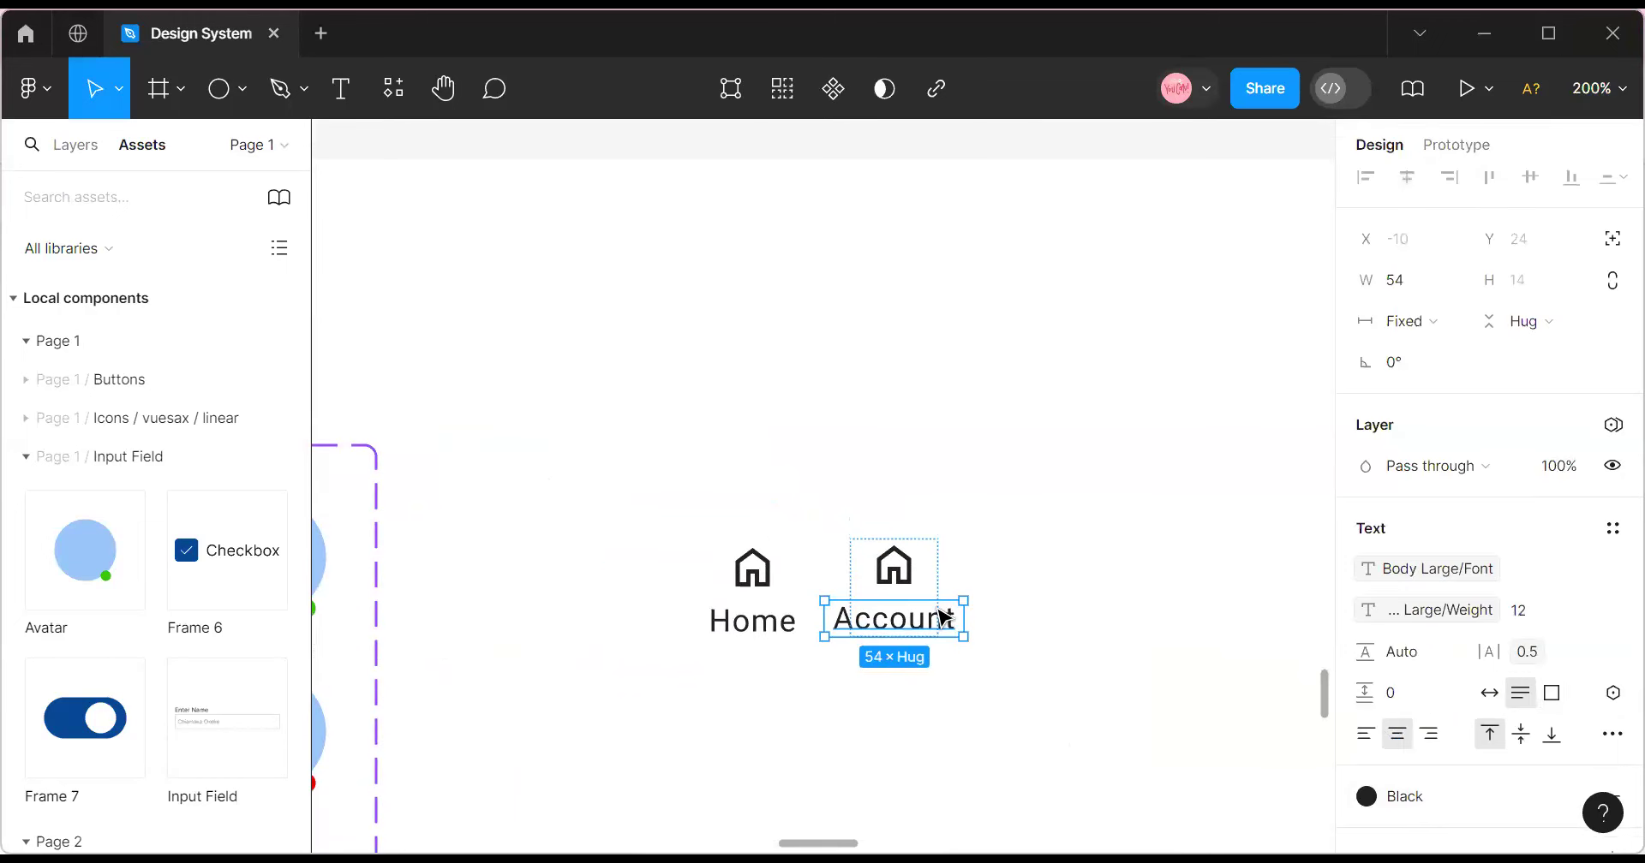
click(935, 614)
double_click(939, 619)
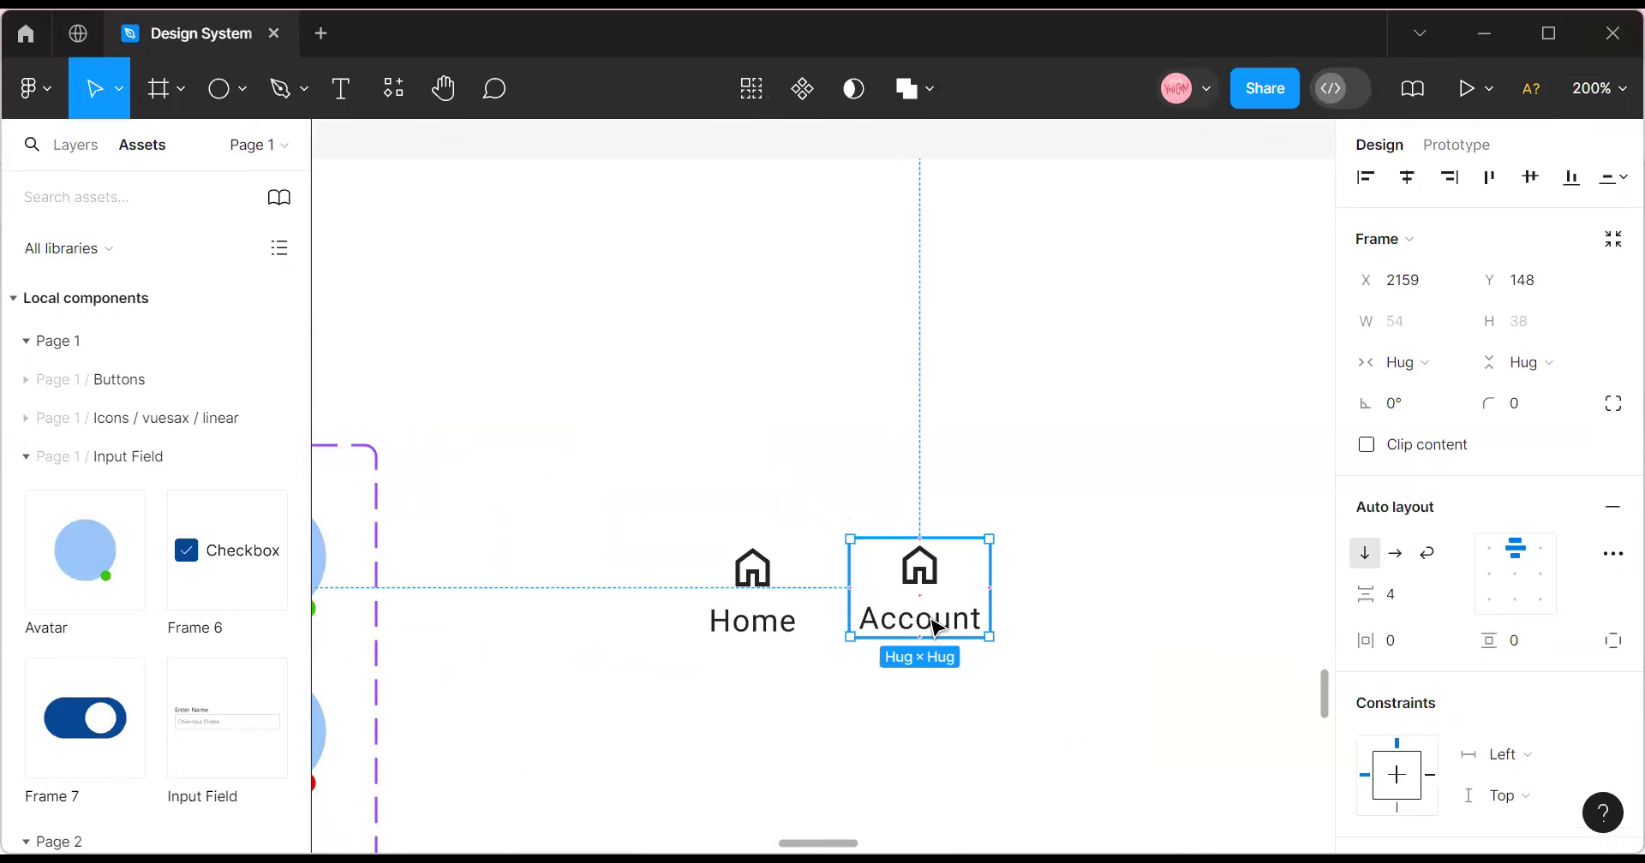
key(ctrl+z)
double_click(937, 628)
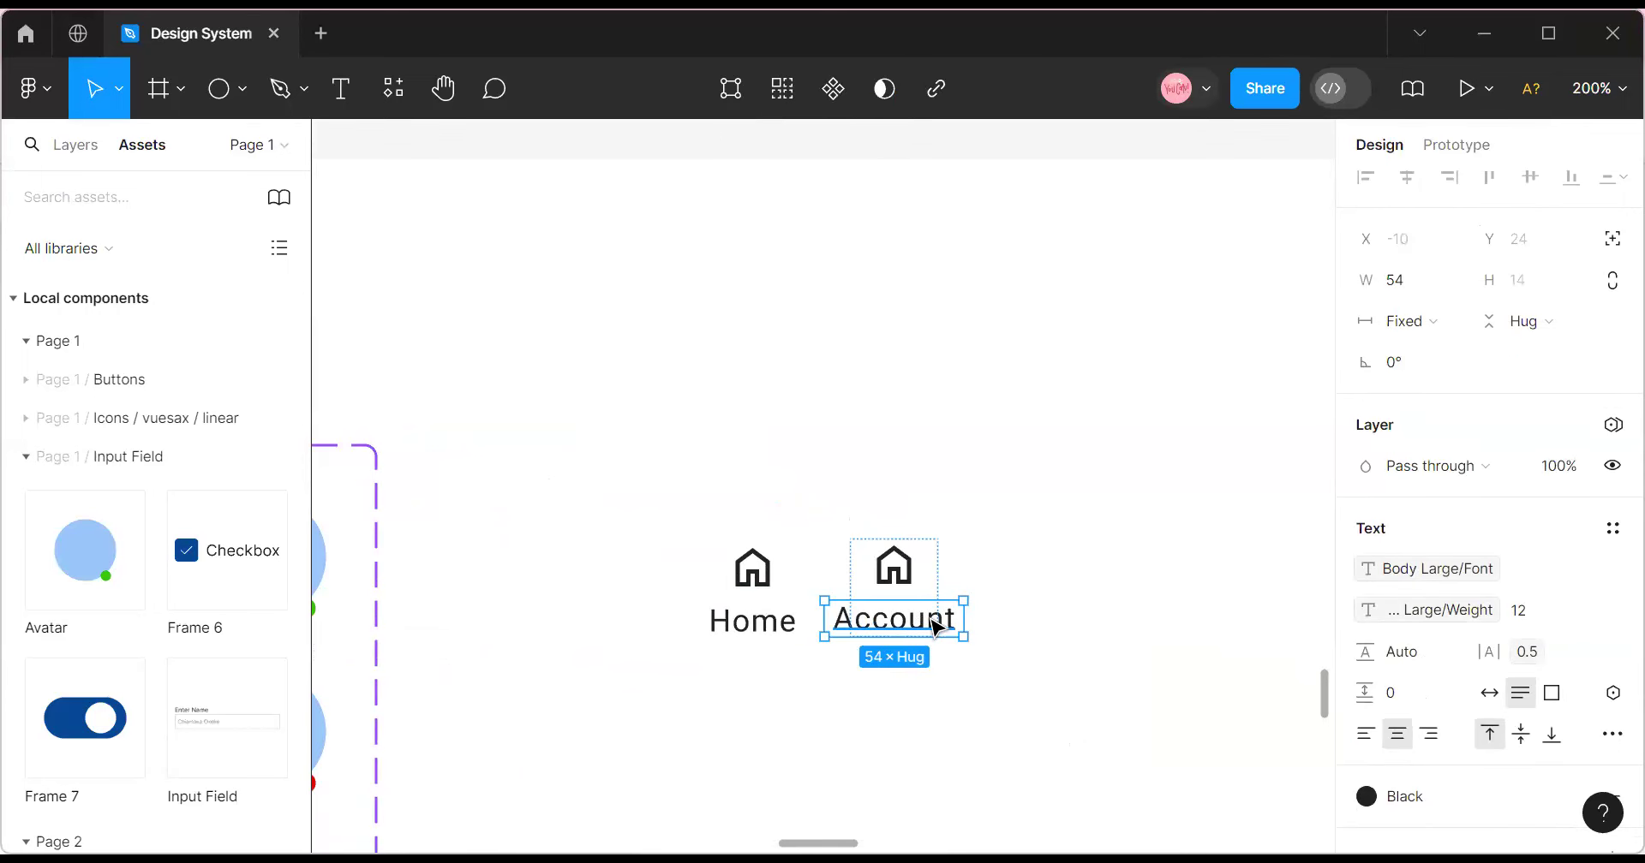
drag(964, 619, 933, 618)
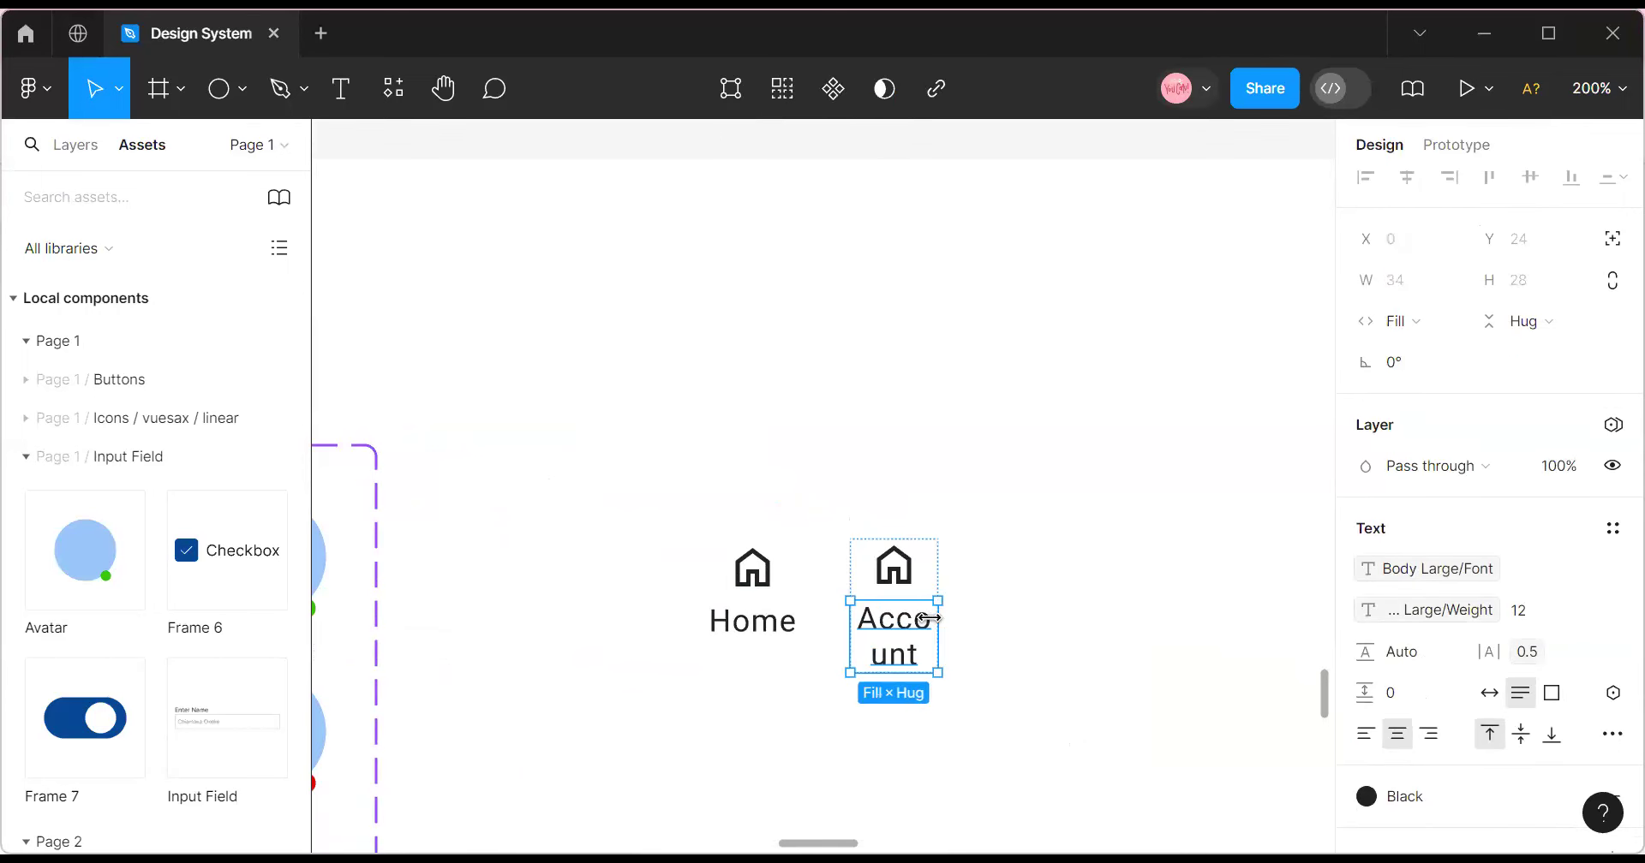
click(1454, 324)
click(1464, 291)
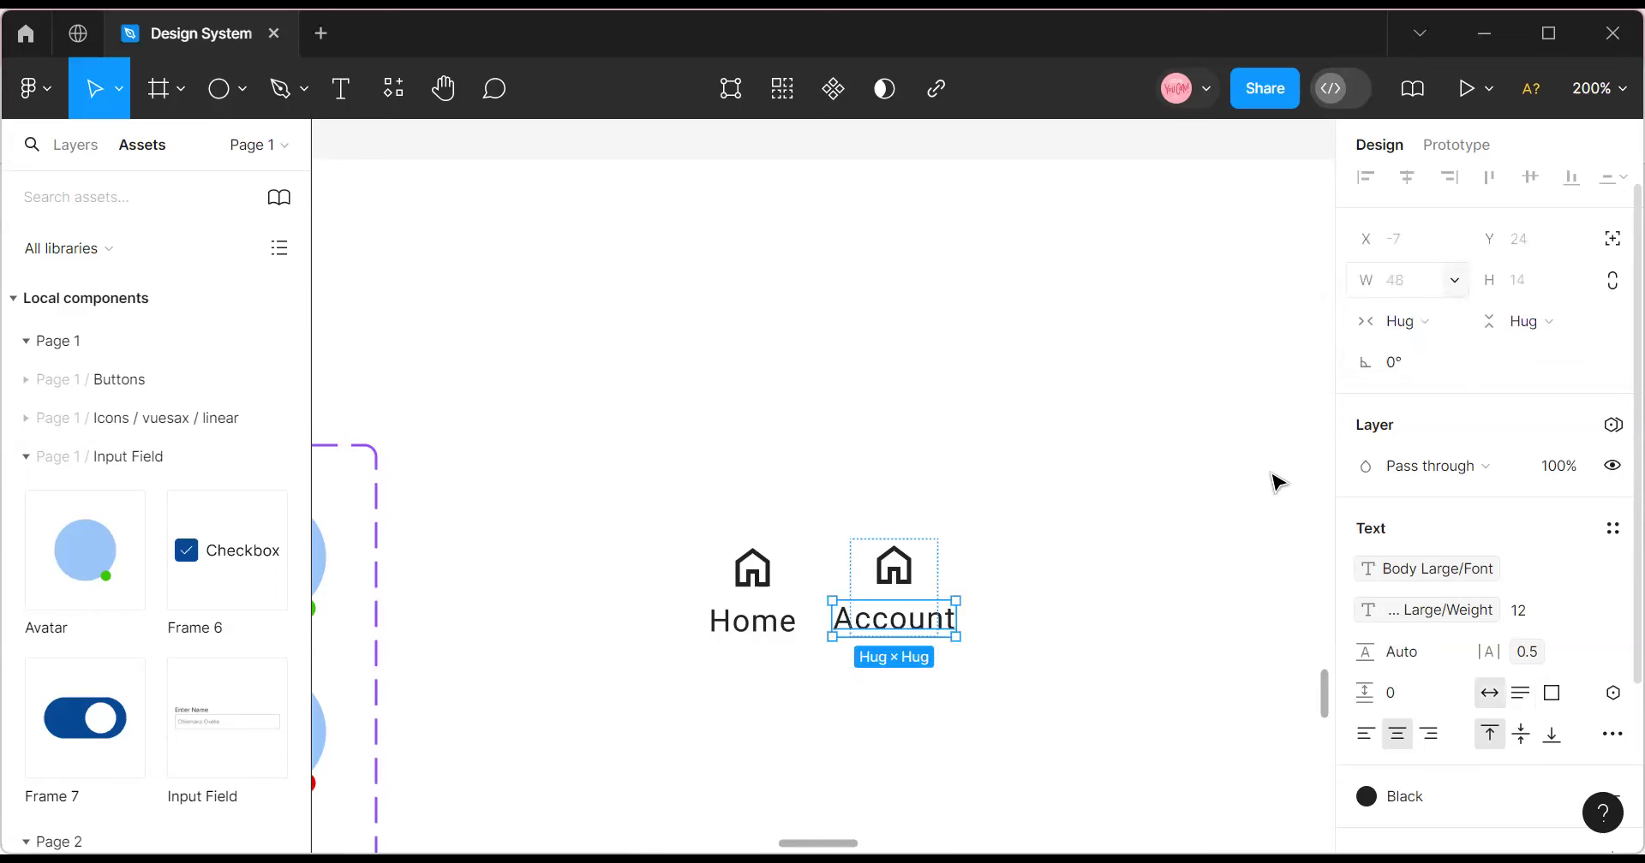
Make the Account item hug its contents and align it with Home.
click(1076, 679)
click(921, 589)
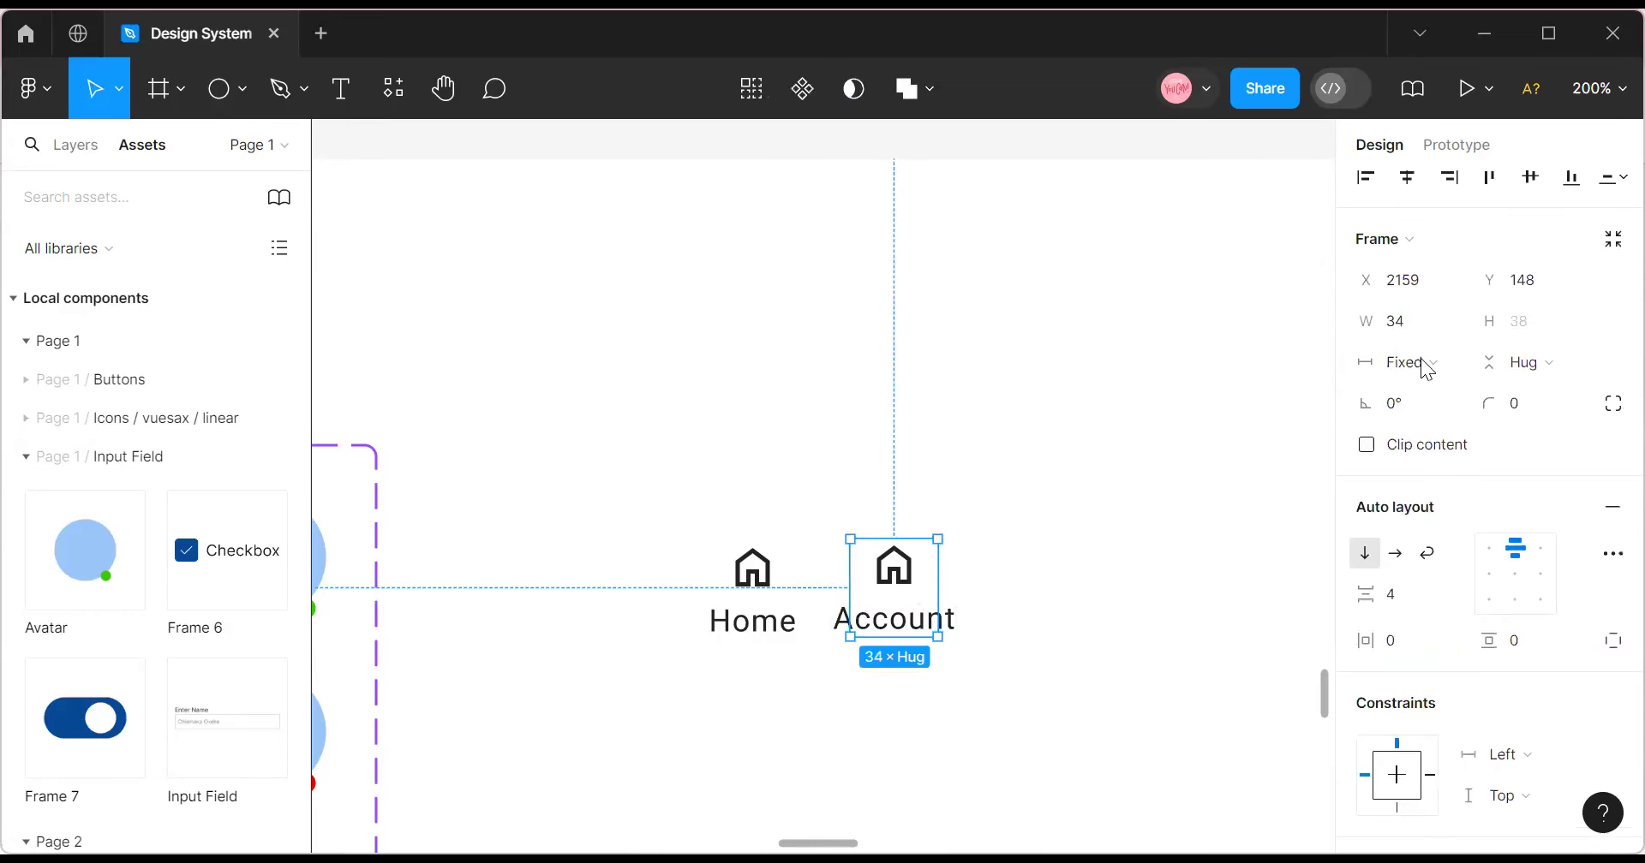
click(1454, 362)
click(1446, 391)
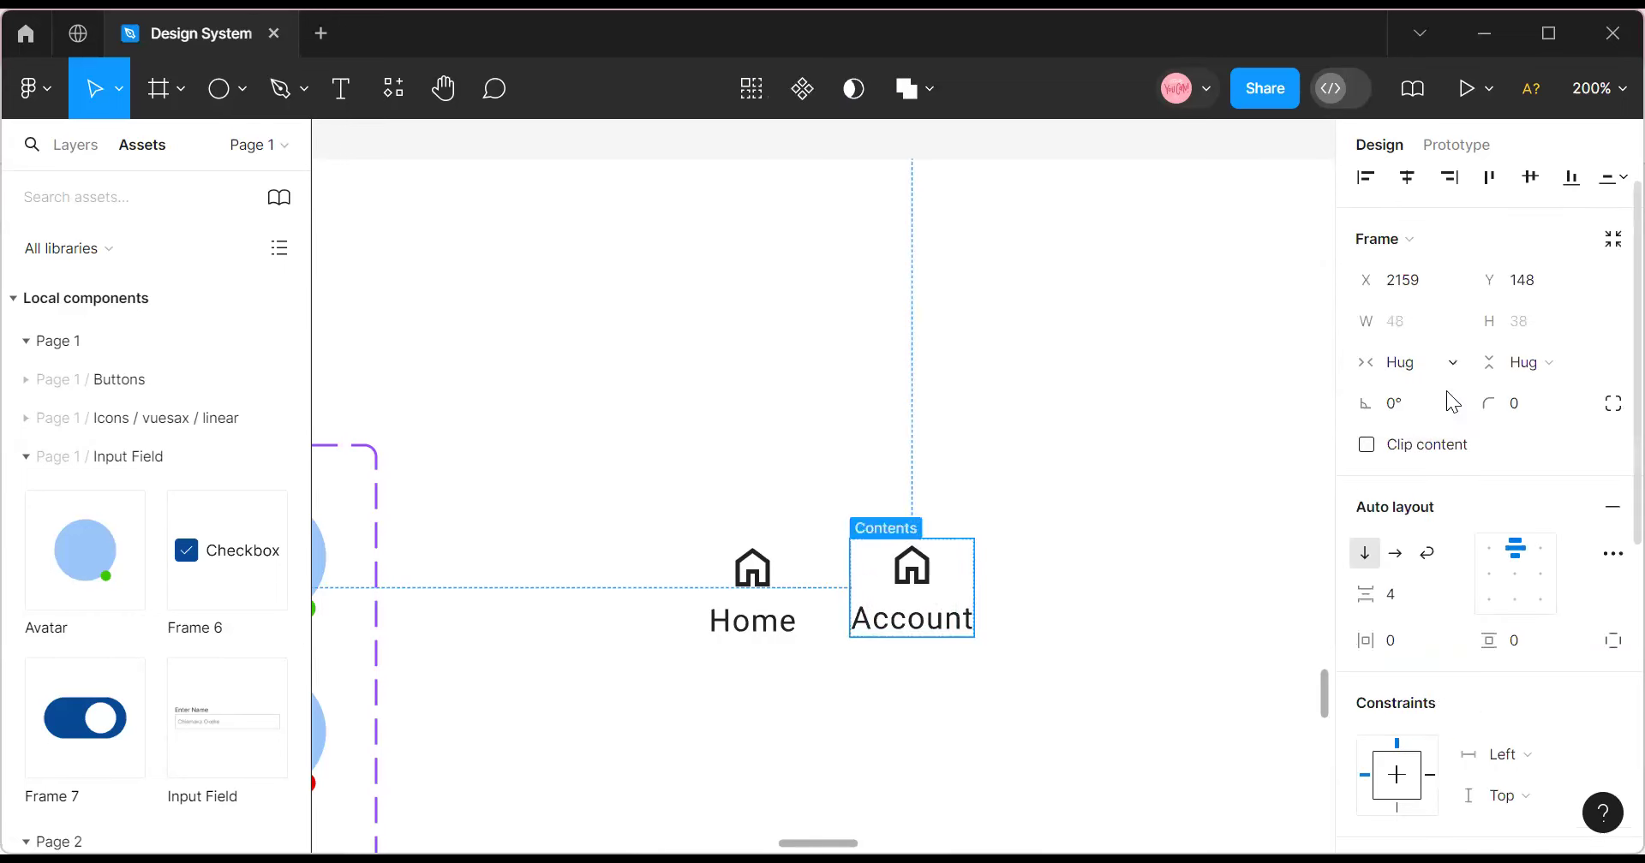
click(1010, 688)
click(945, 602)
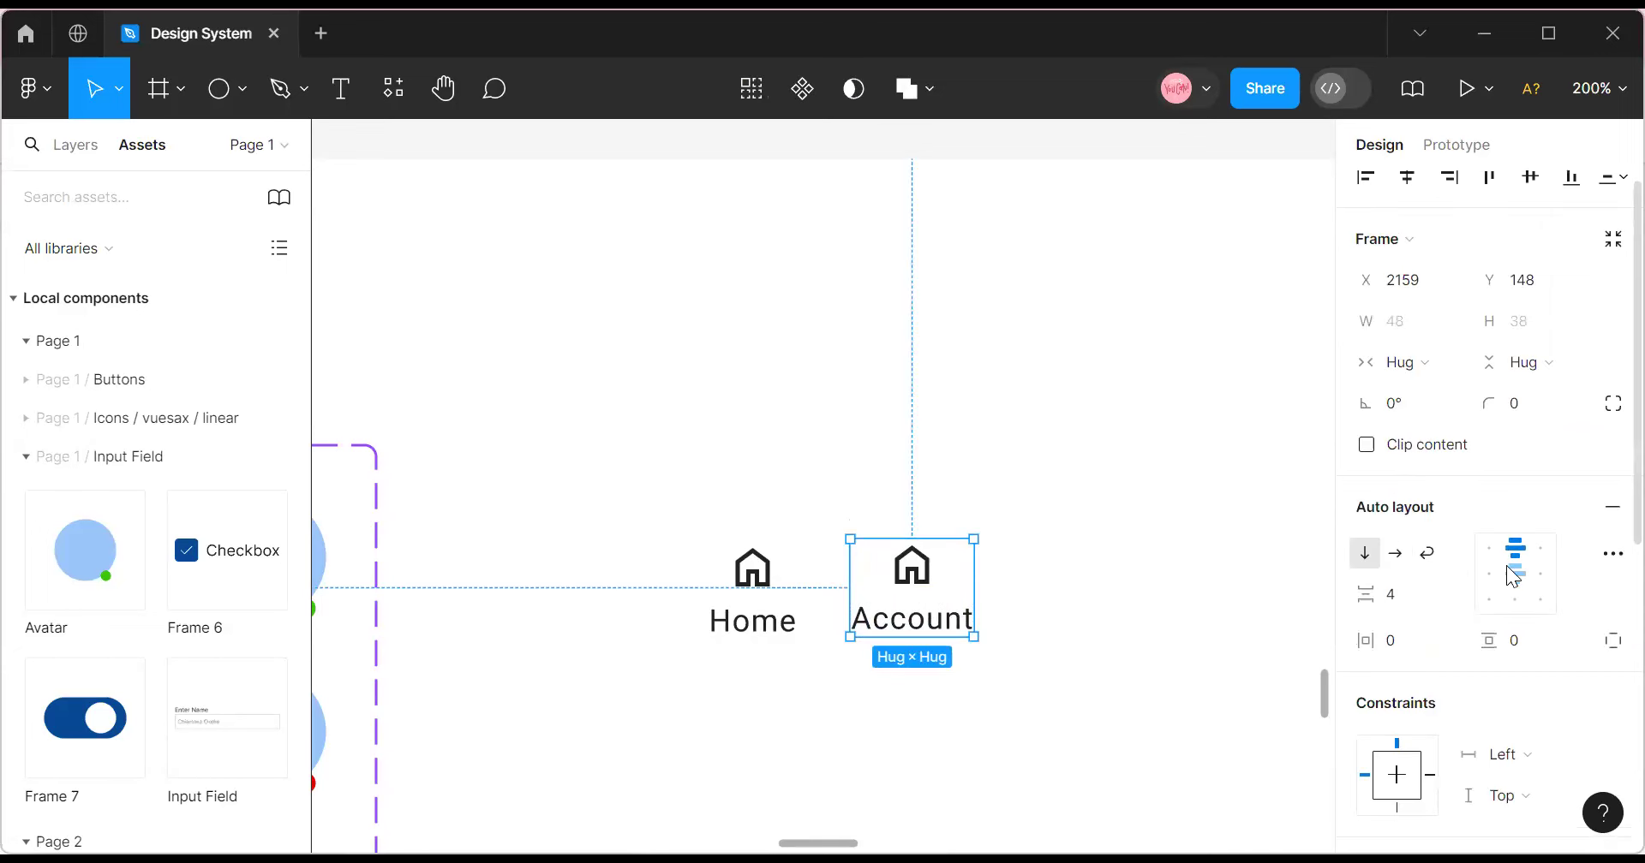
click(774, 617)
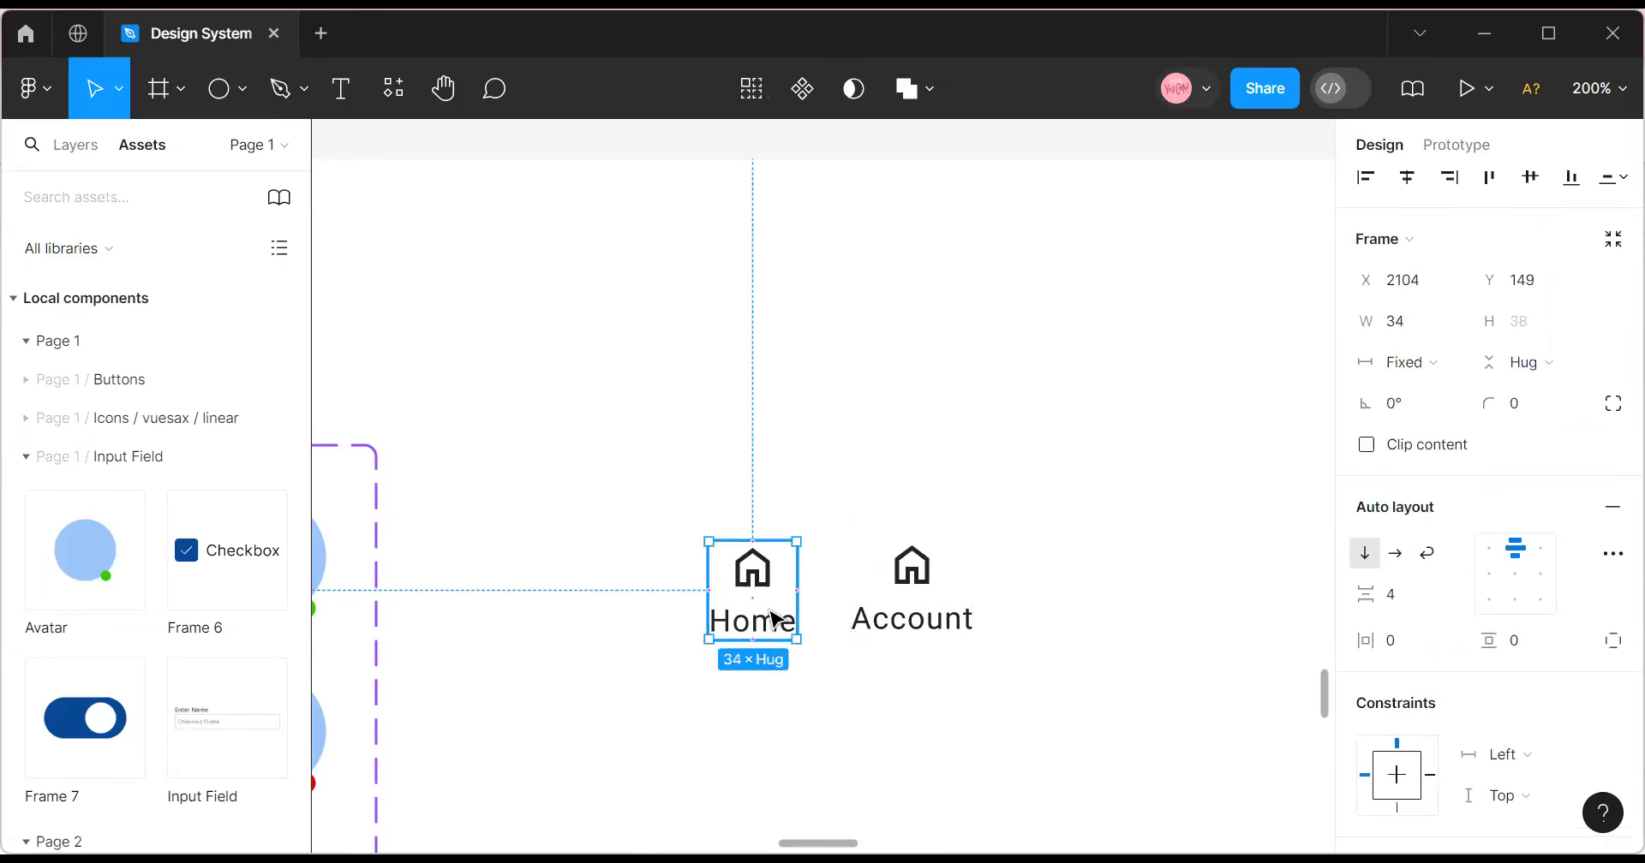
click(774, 617)
click(915, 606)
drag(913, 604, 906, 605)
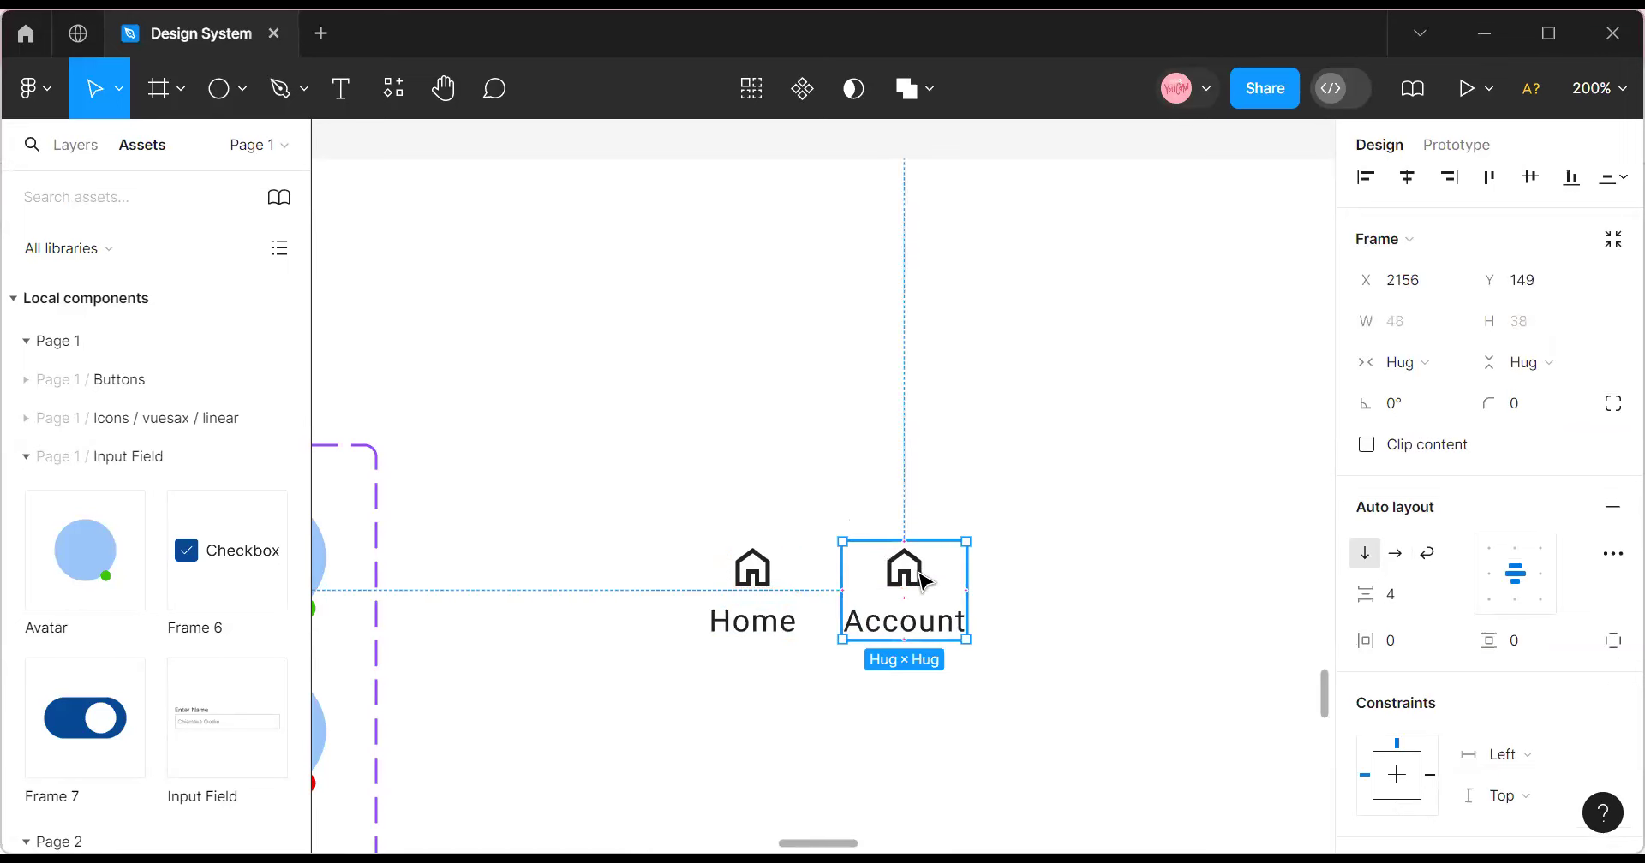
double_click(924, 581)
right_click(937, 597)
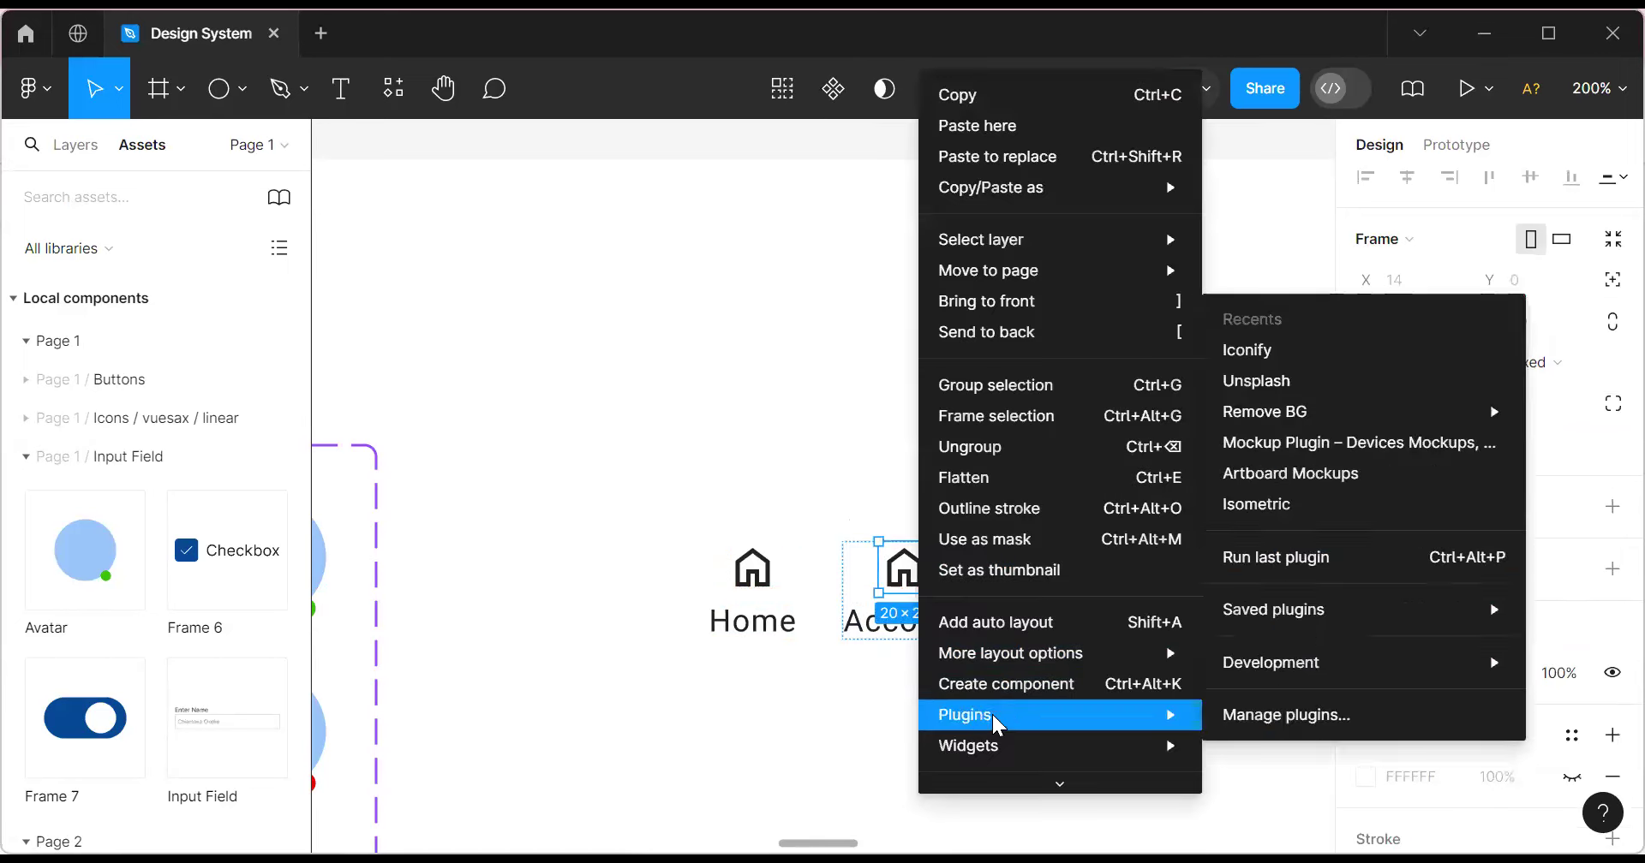
Search Iconify for Account and place an outline person icon on the canvas.
mouse_move(1046, 715)
click(1246, 350)
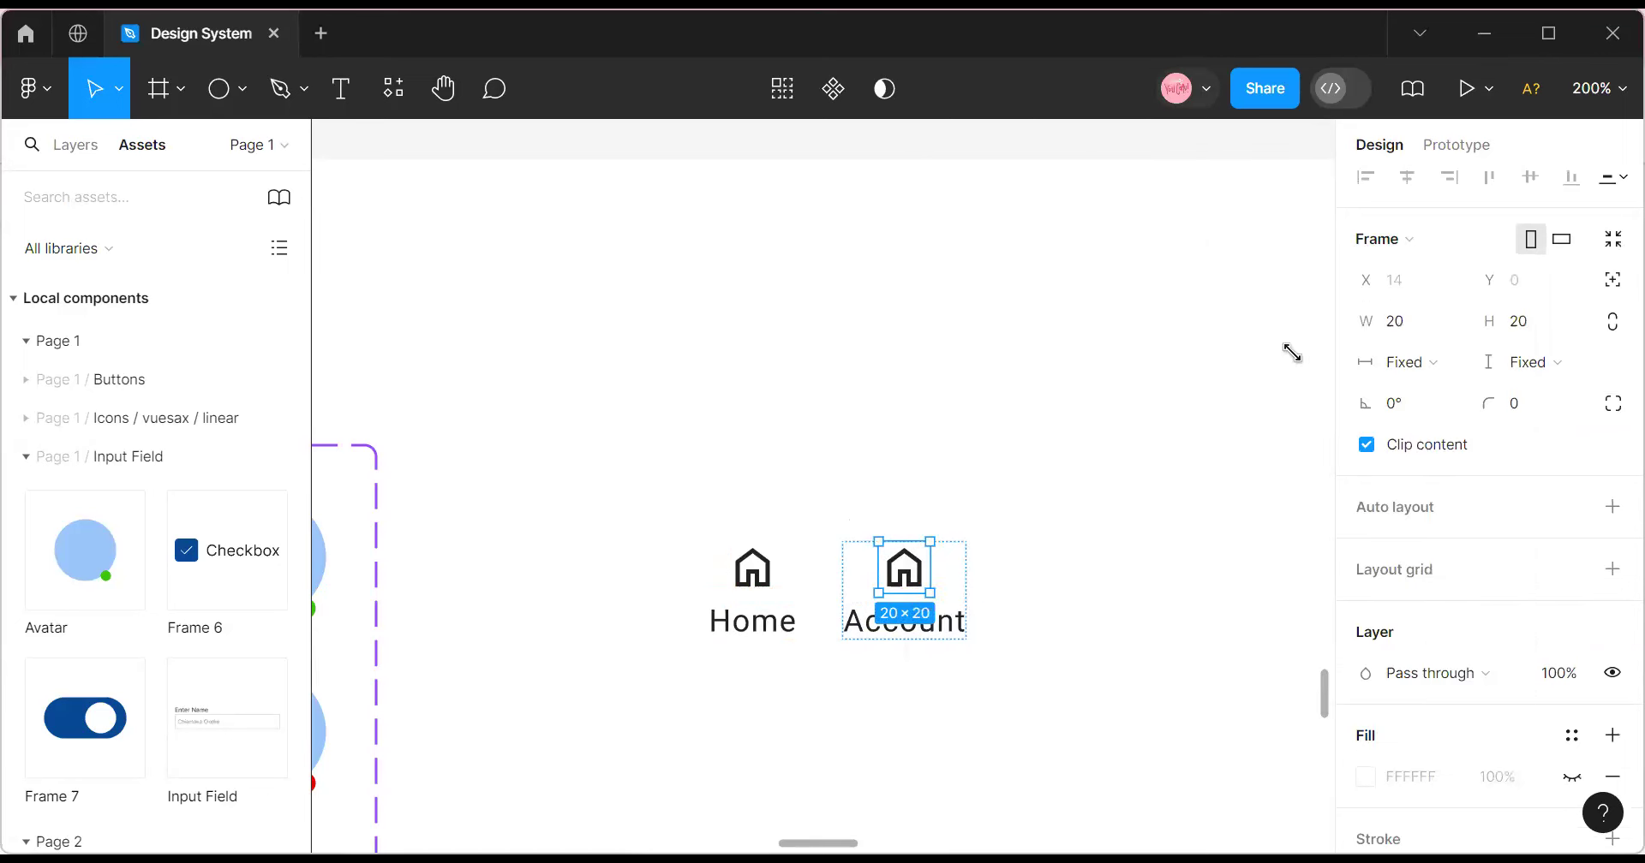
click(115, 369)
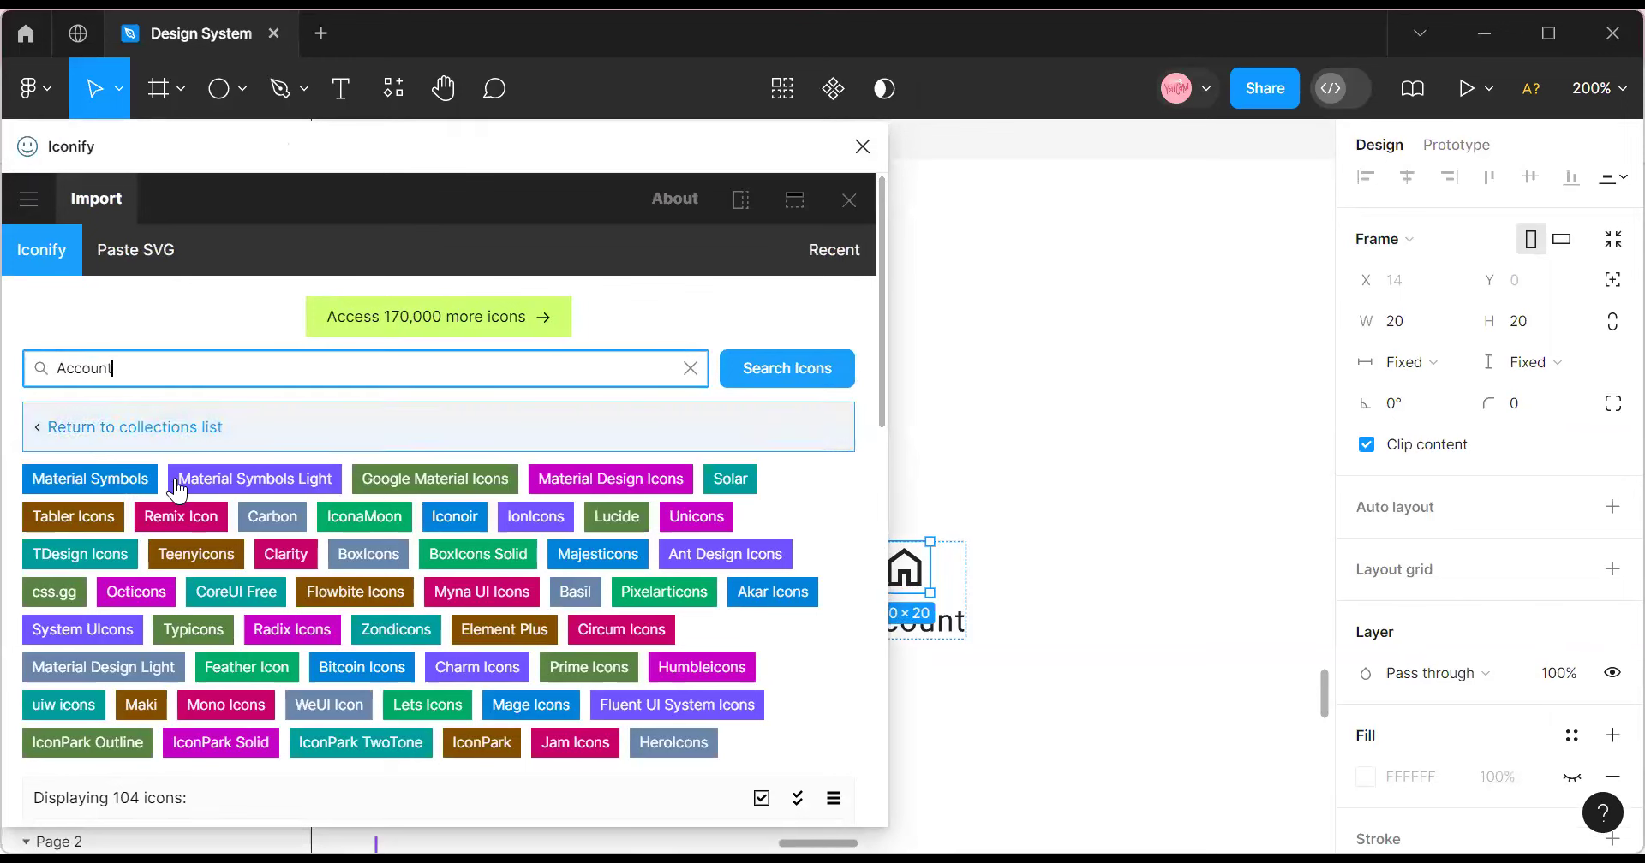
scroll(183, 509, down, 6)
scroll(724, 248, up, 4)
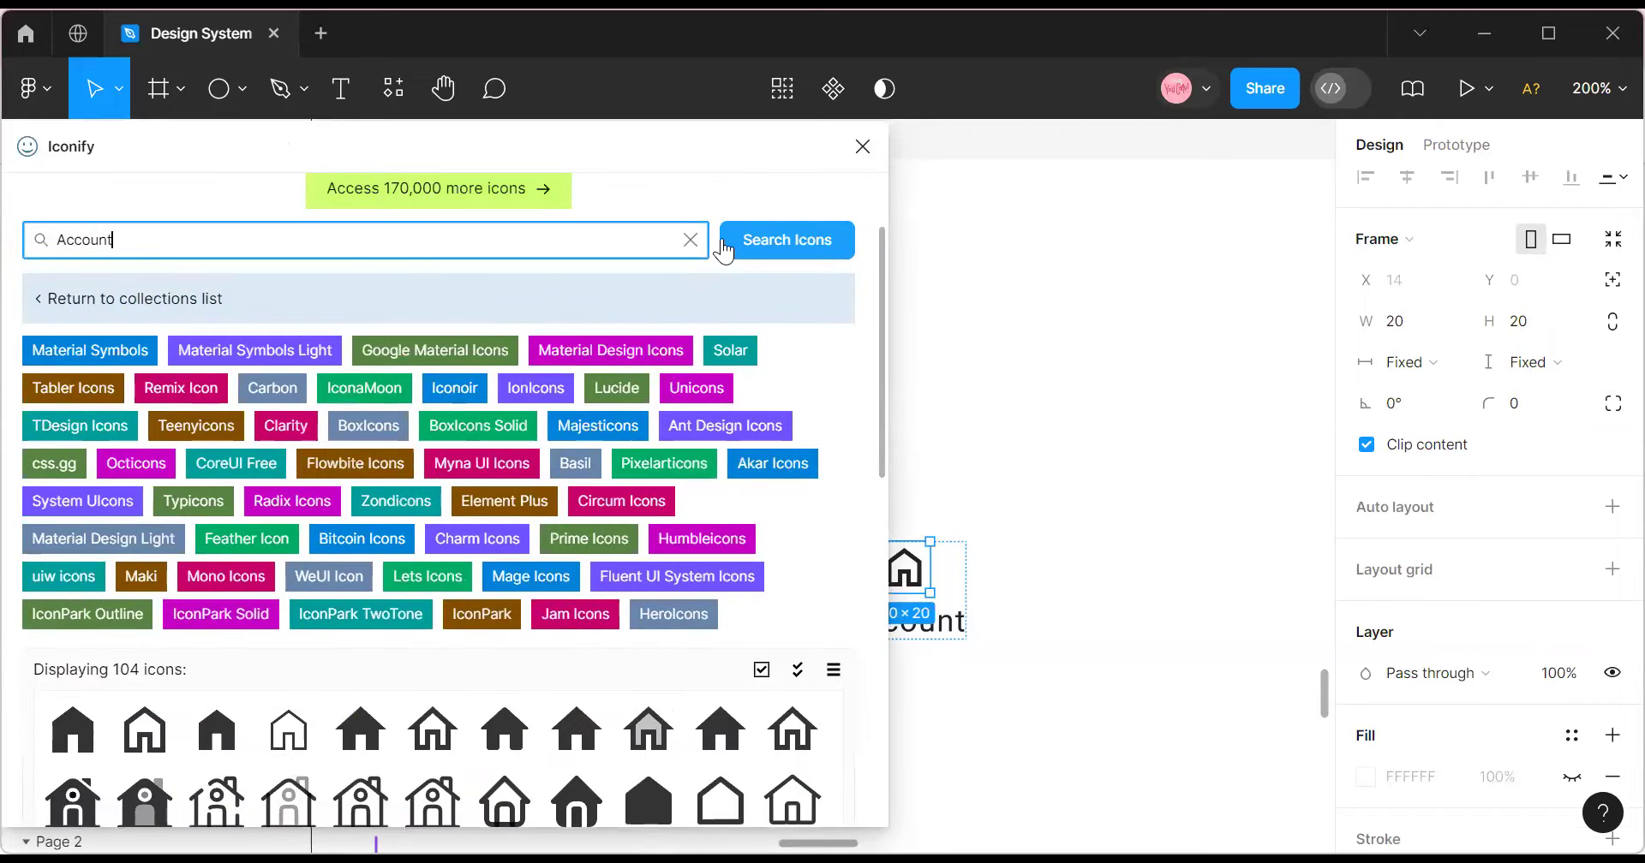
click(812, 248)
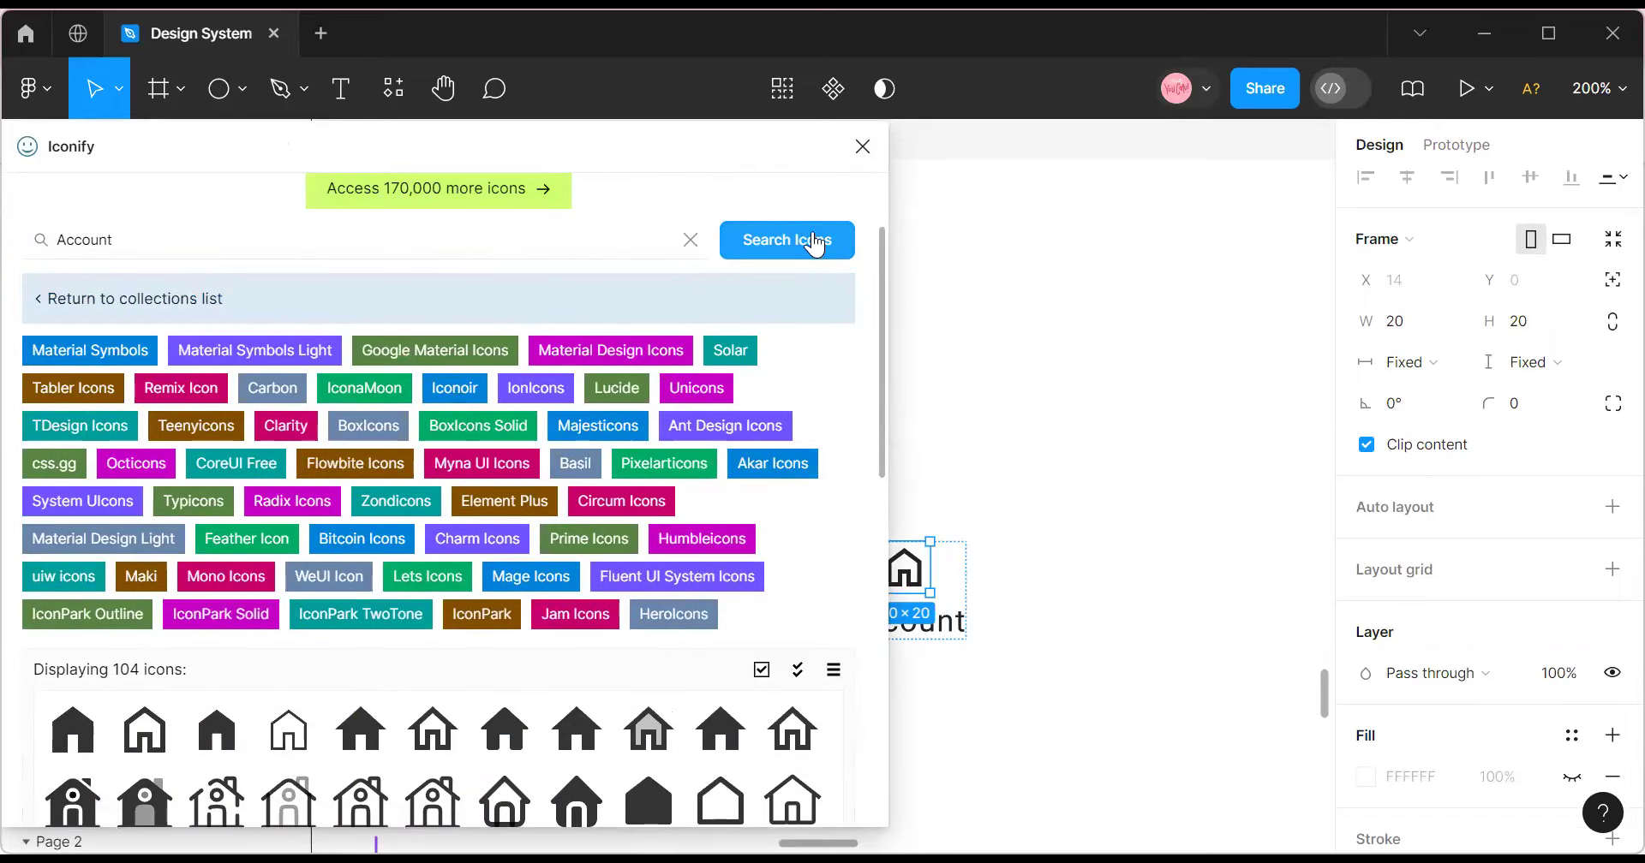
click(217, 613)
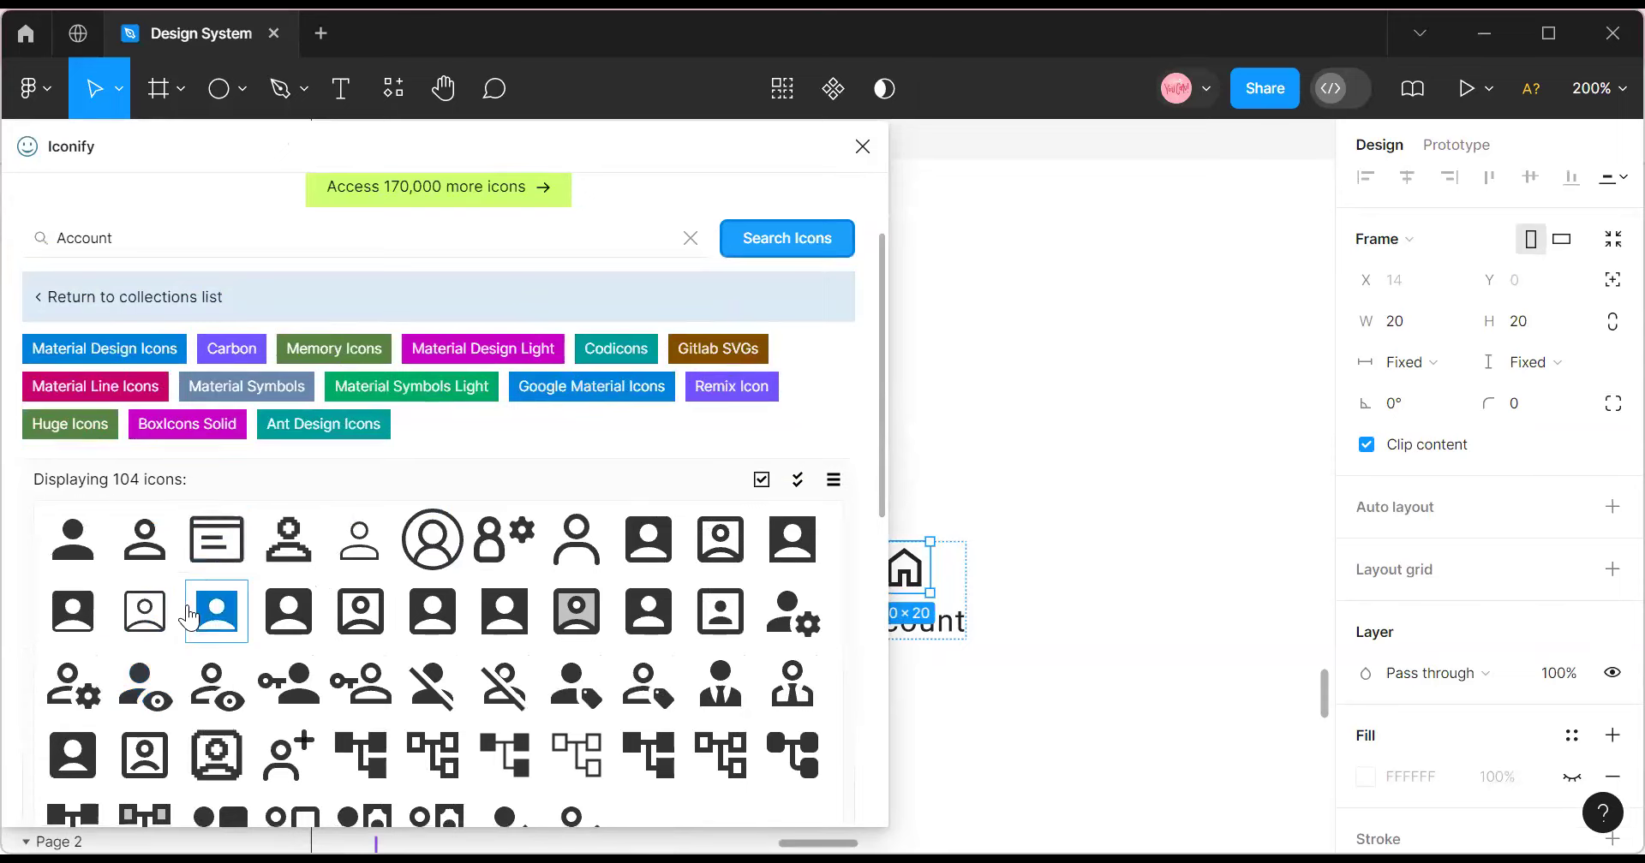
scroll(185, 598, down, 3)
scroll(180, 613, up, 5)
scroll(176, 625, down, 6)
scroll(175, 624, up, 5)
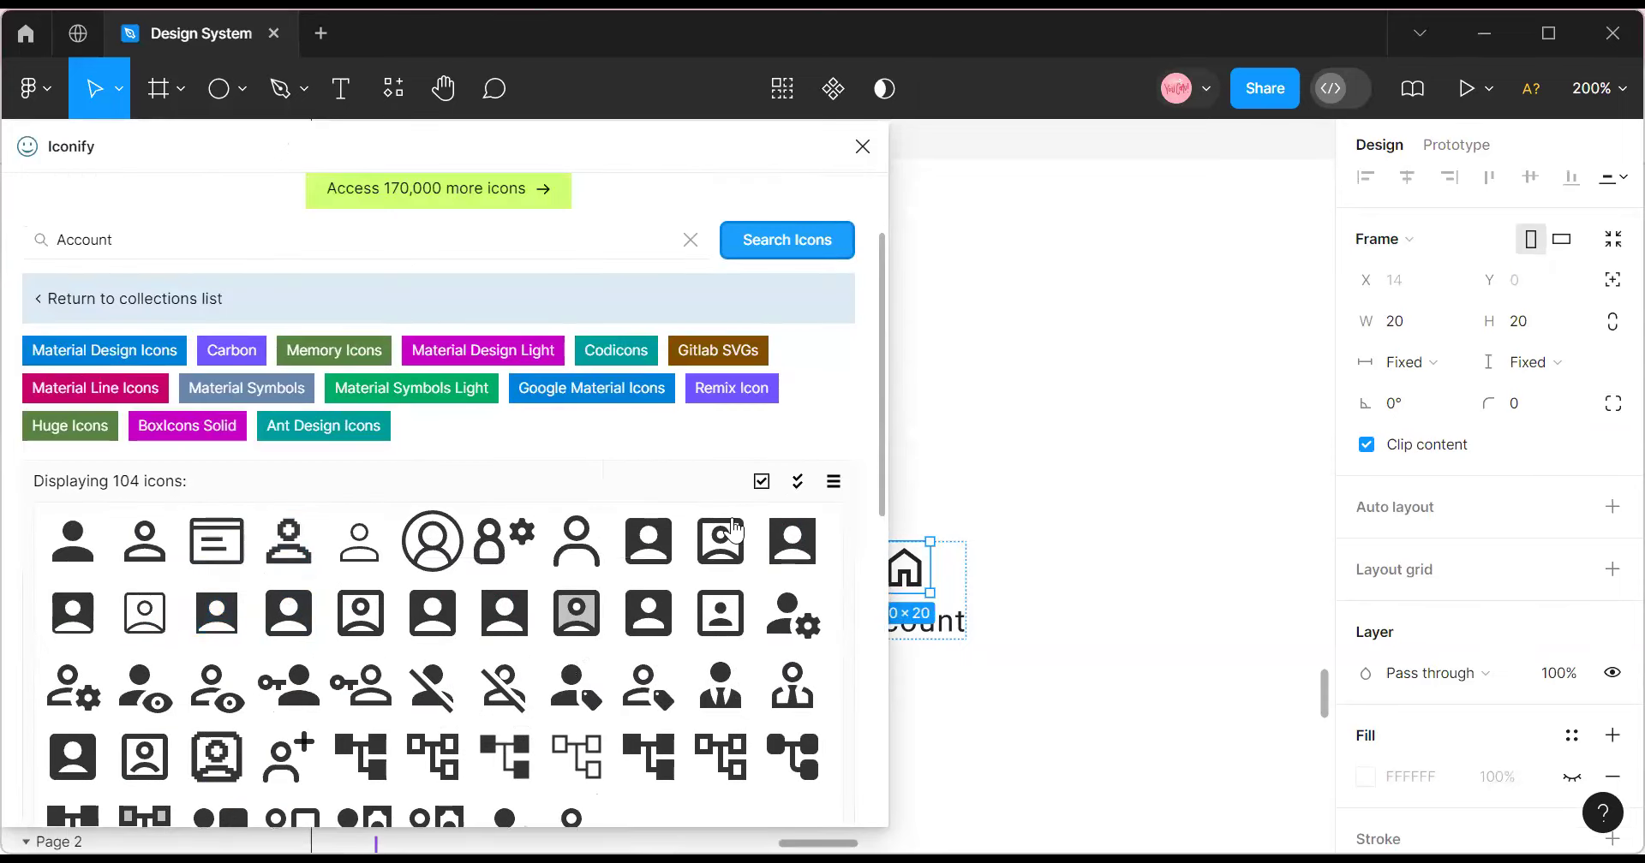
drag(136, 543, 1112, 530)
Search the Iconify icons for 'sett' to browse settings icons.
triple_click(154, 235)
text(settings)
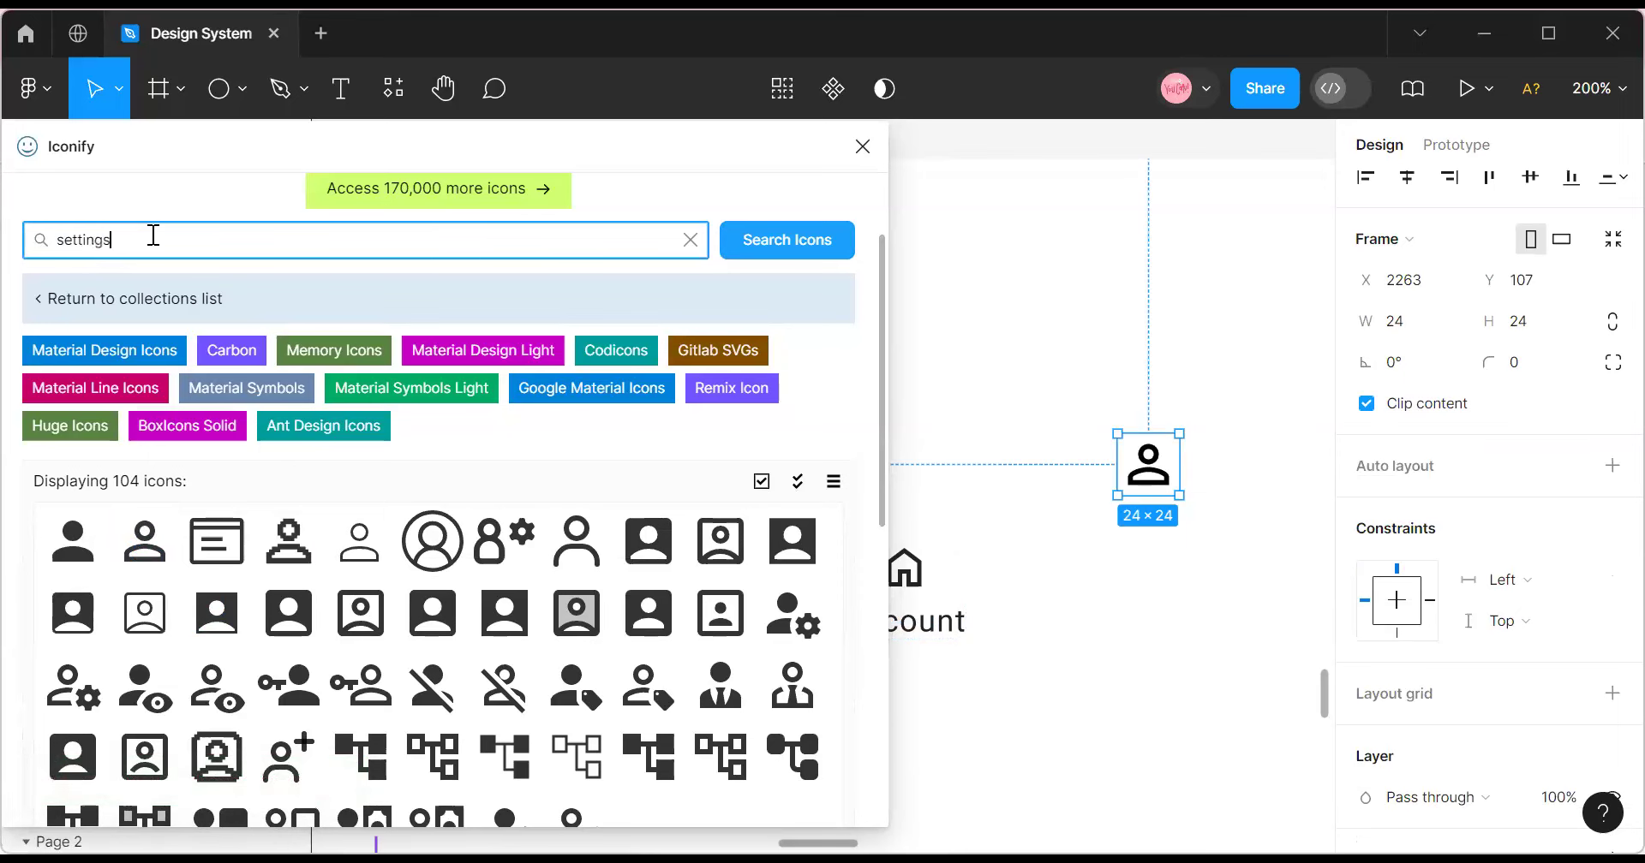
key(Return)
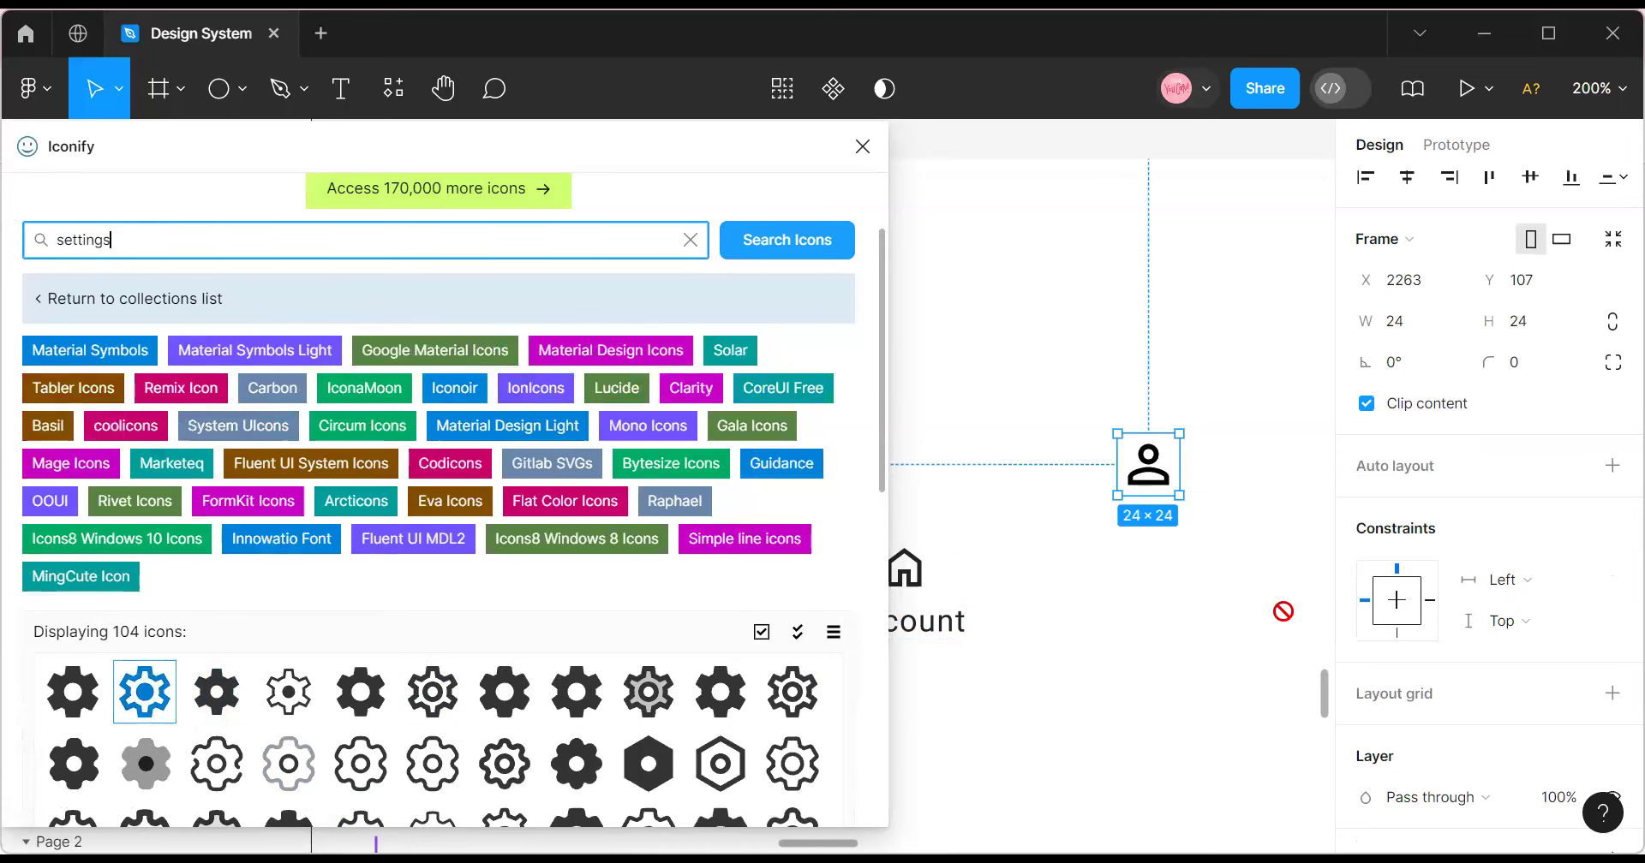
scroll(345, 724, down, 1)
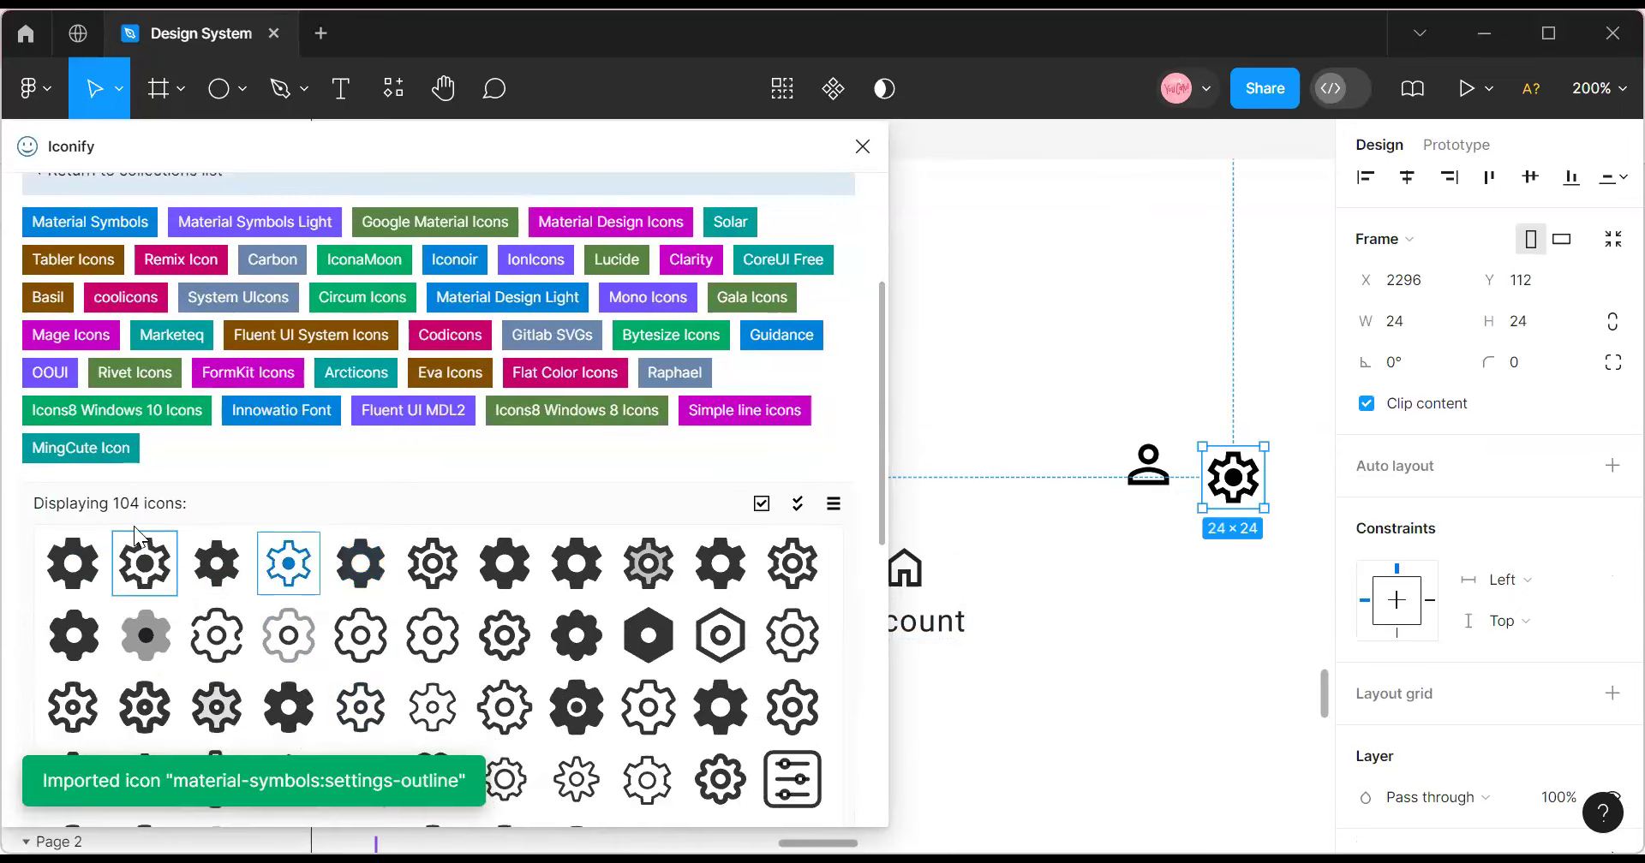
scroll(186, 467, up, 2)
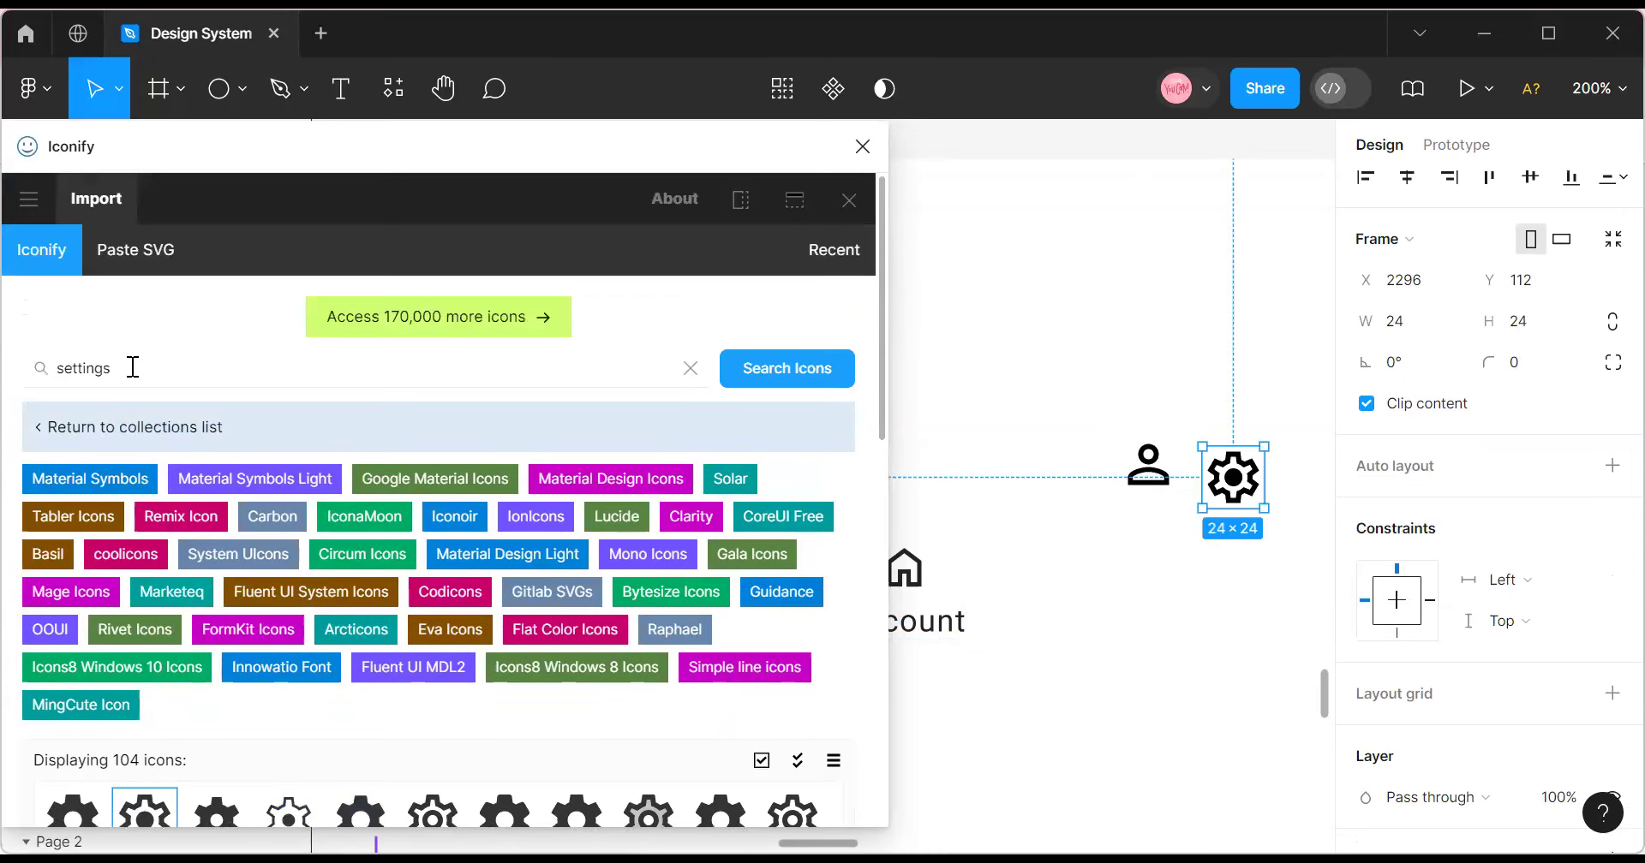
Search 'favourite' and drop the outlined heart icon beside the Account item.
double_click(114, 366)
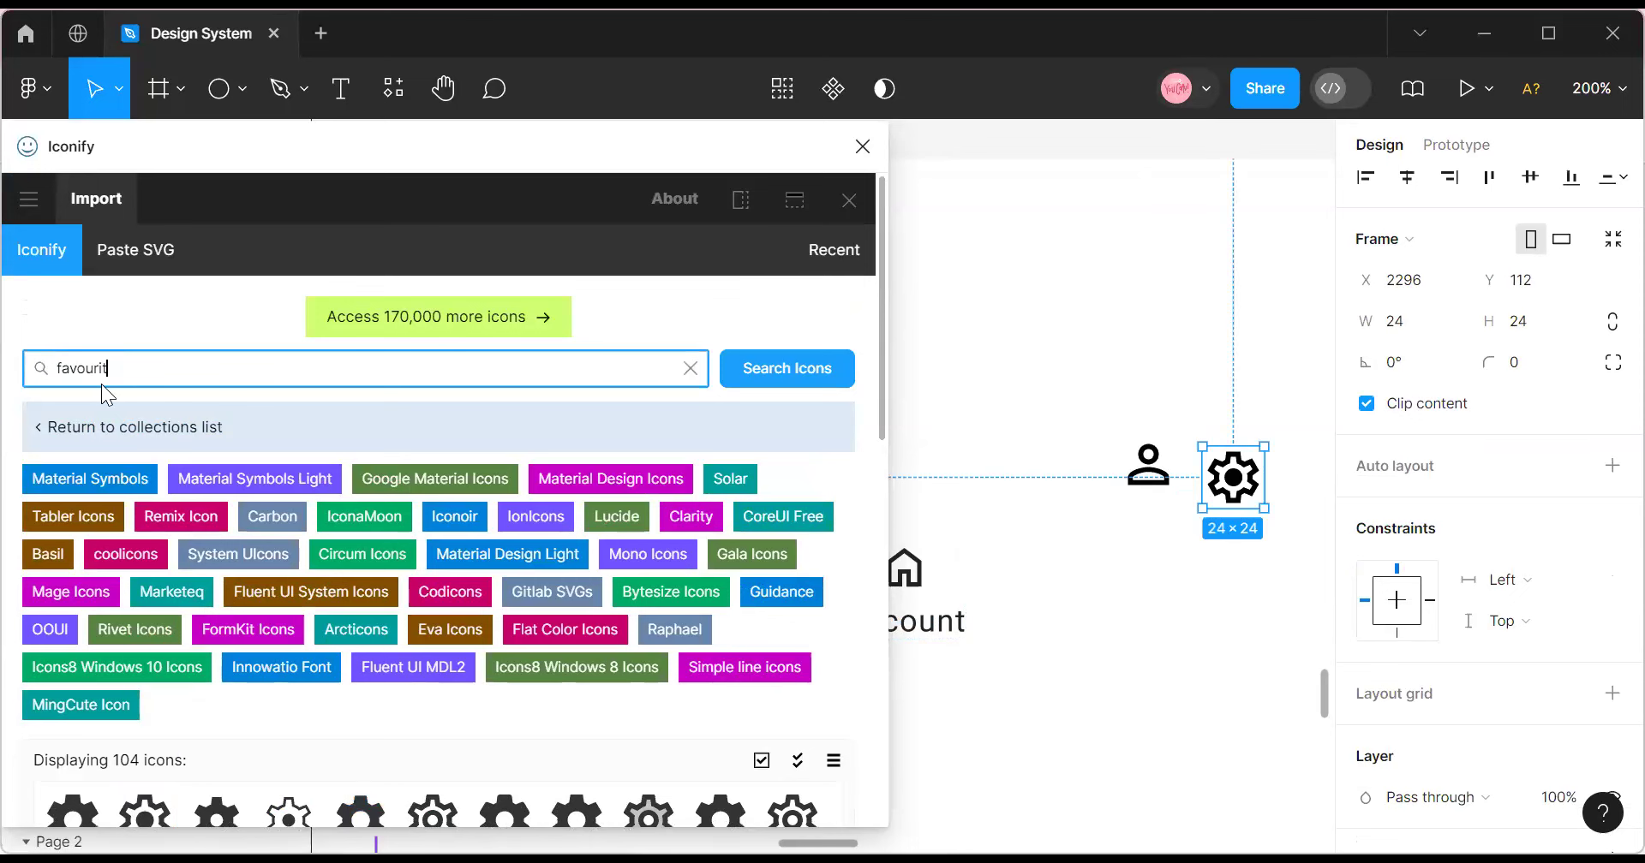
text(favourite)
key(Return)
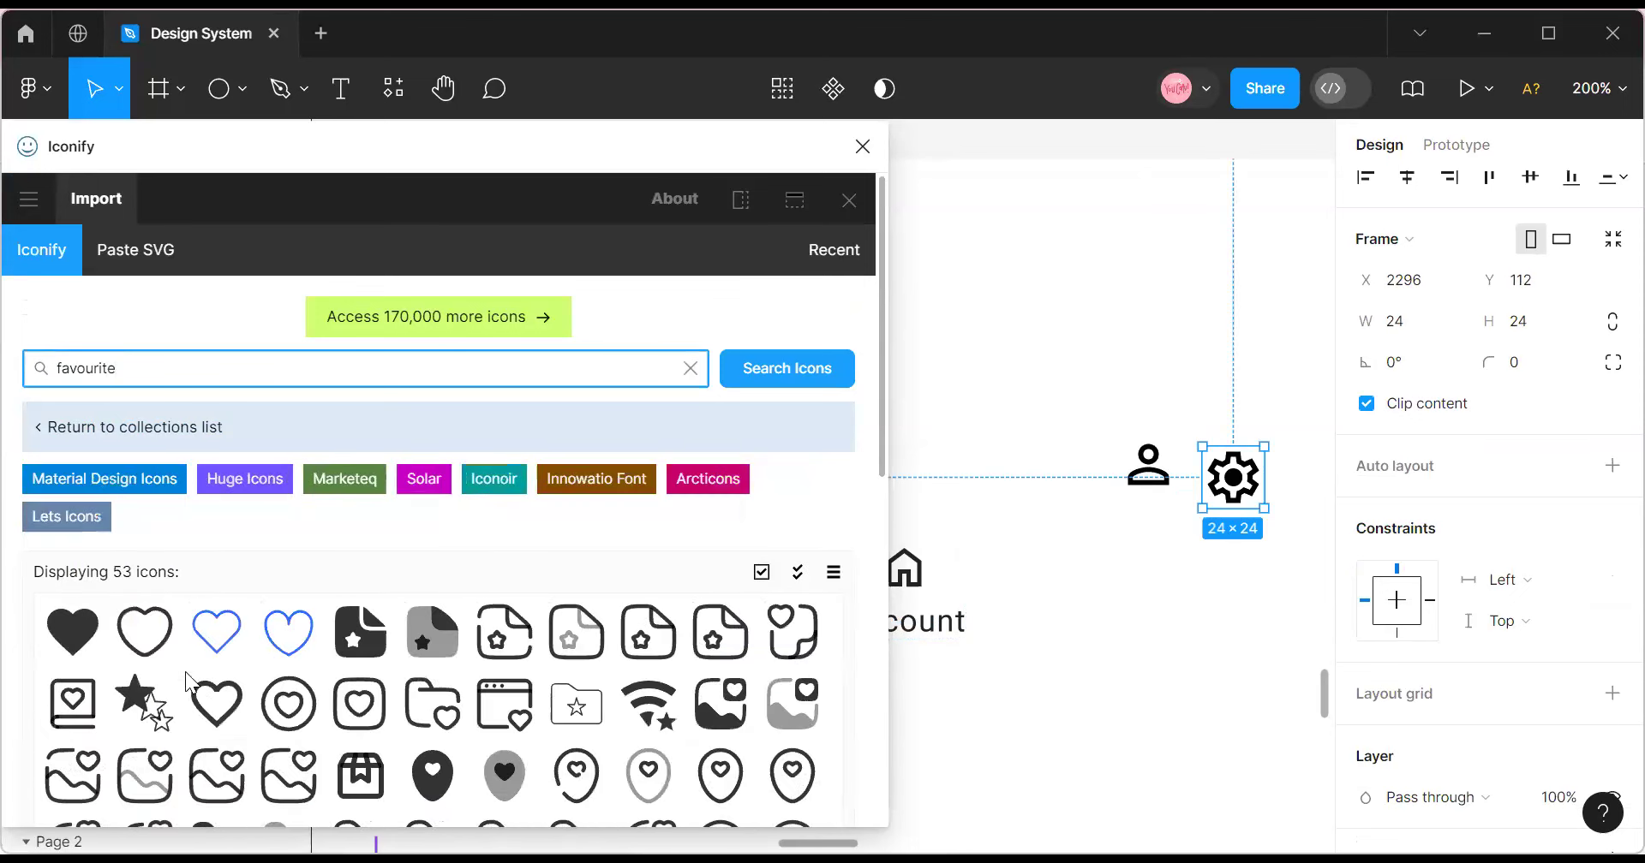
scroll(214, 617, down, 2)
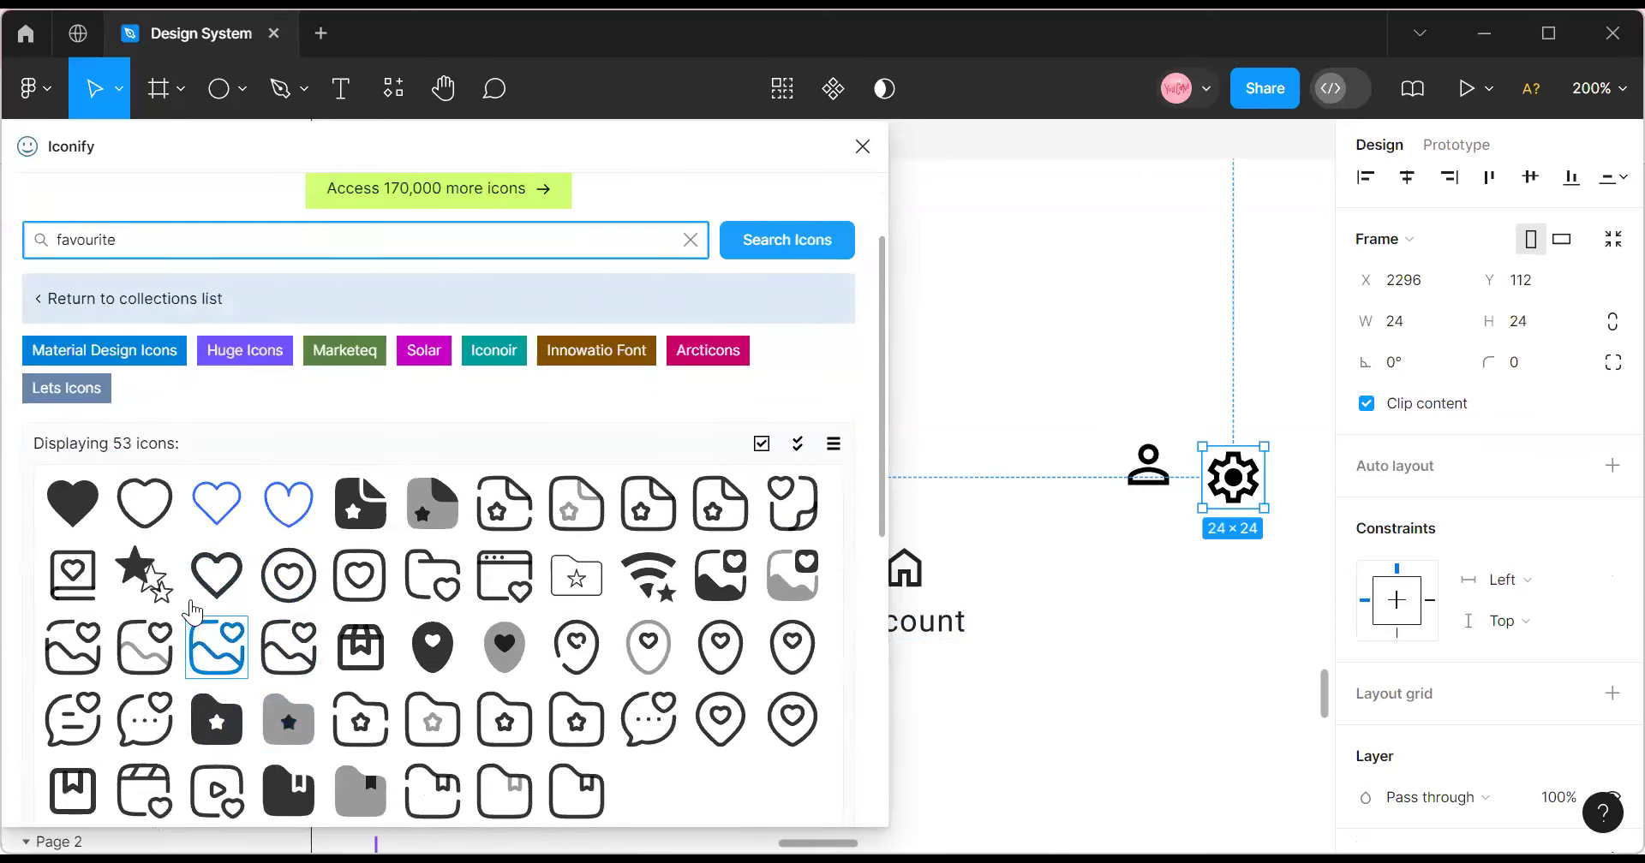
drag(216, 585, 1109, 574)
click(862, 147)
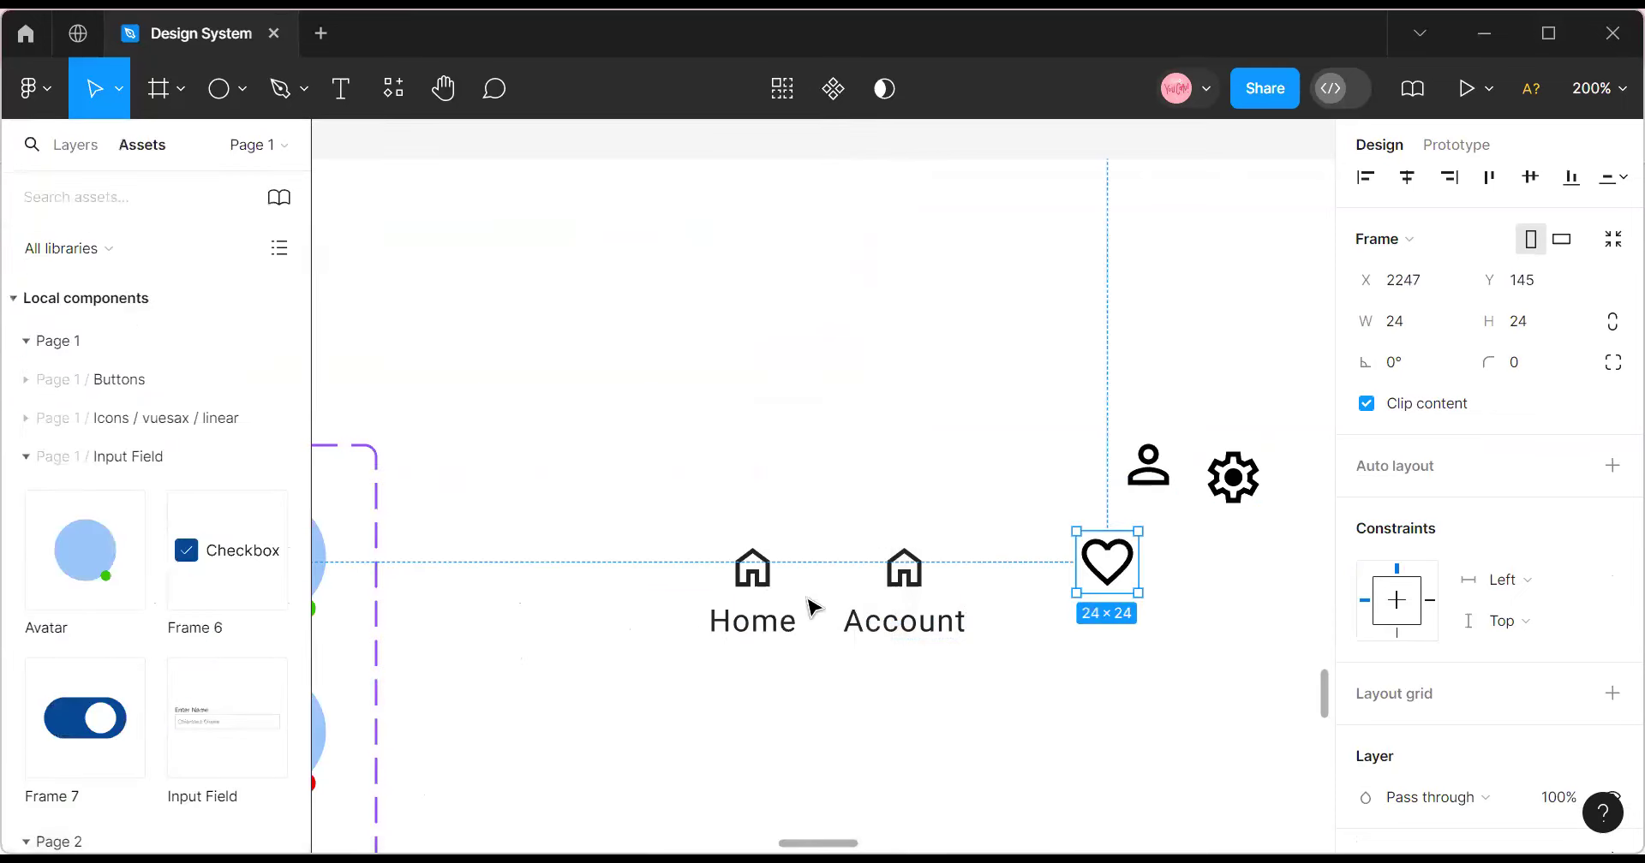
Copy the person icon and paste it to replace the Account item's house icon.
click(921, 585)
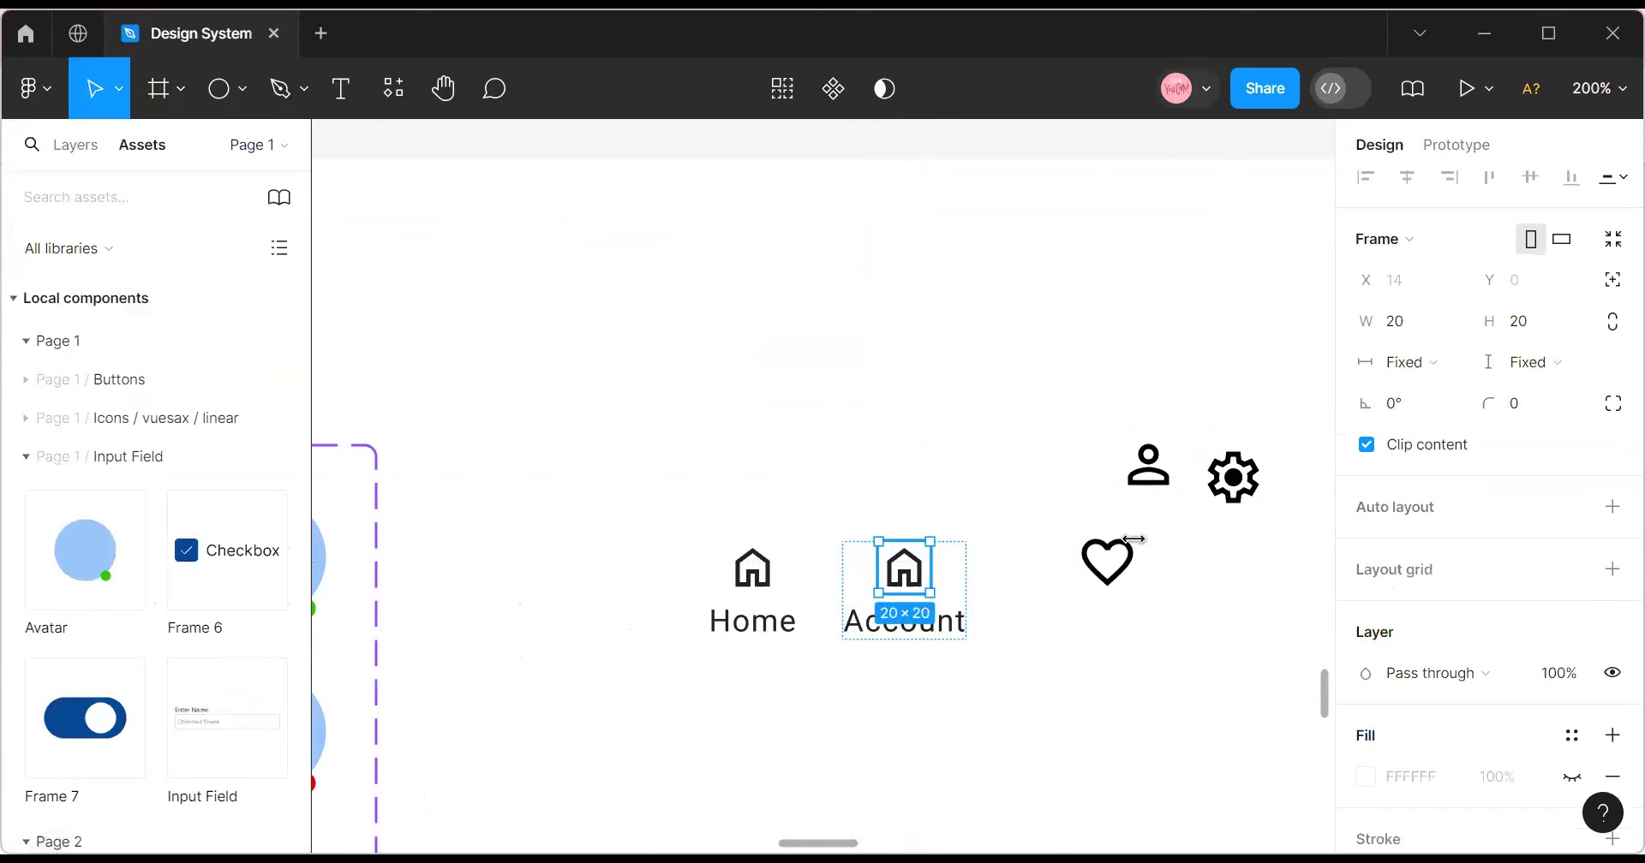
right_click(1155, 474)
click(1182, 96)
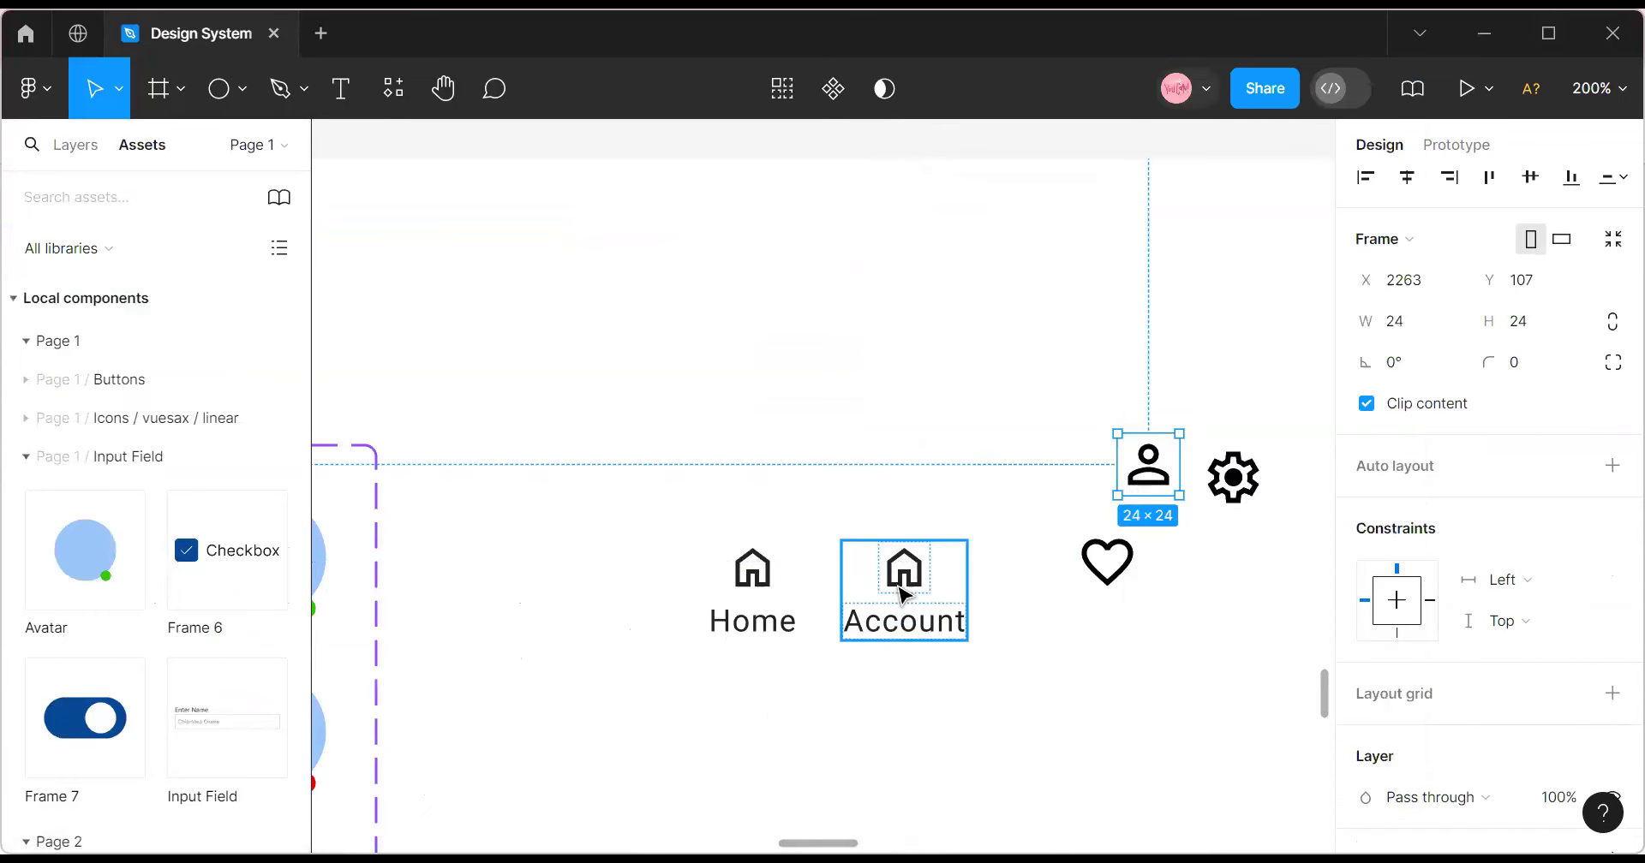
click(904, 591)
click(904, 591)
right_click(977, 163)
click(977, 160)
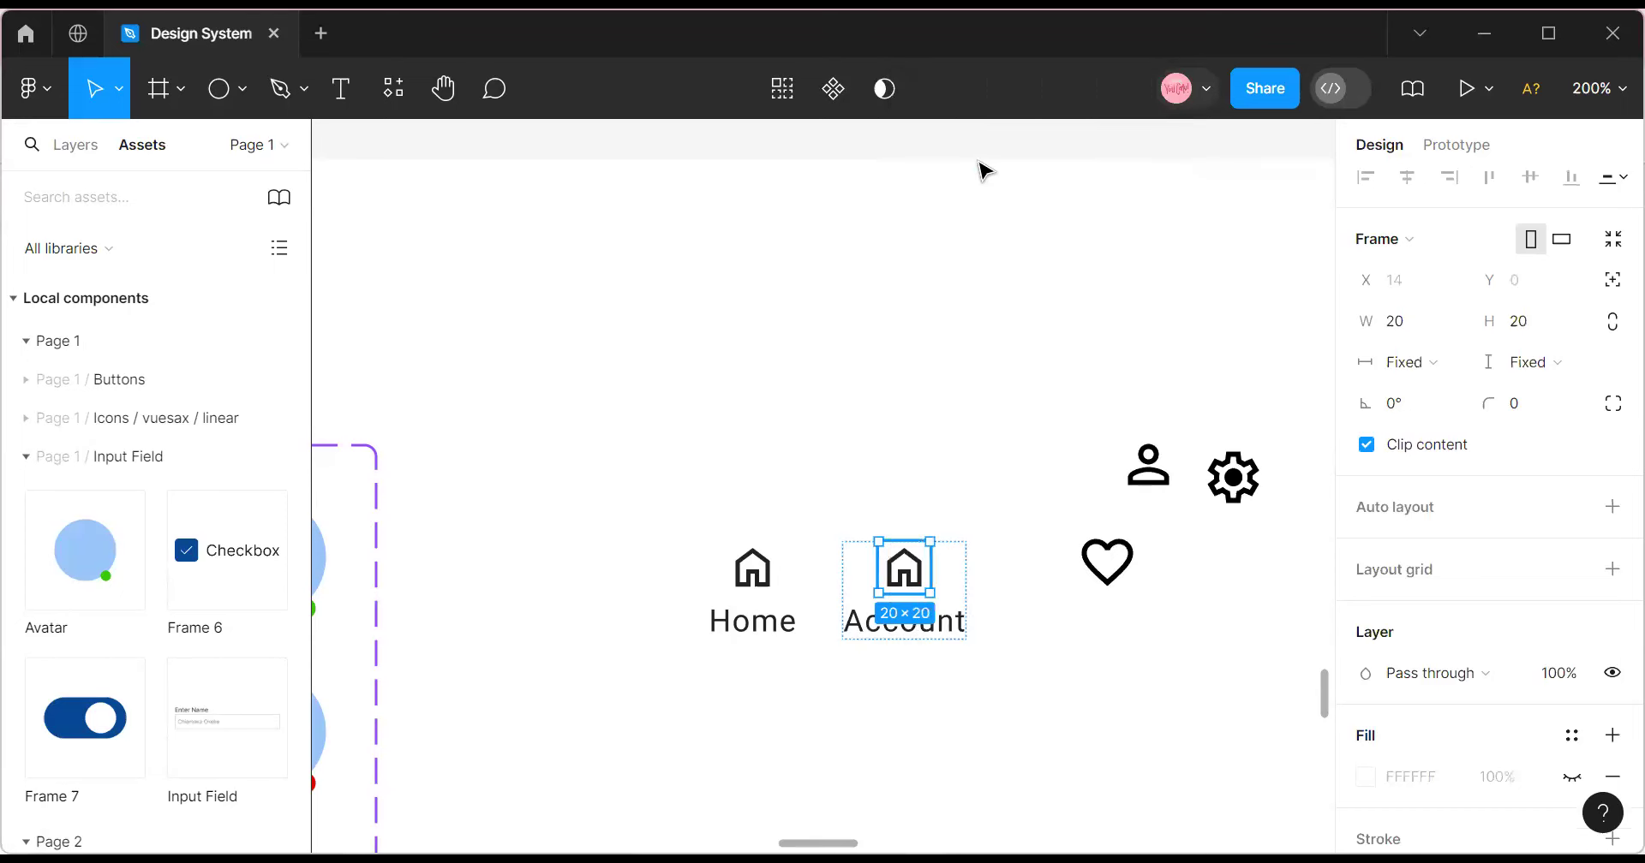
Duplicate the Account item below the heart icon.
click(978, 600)
click(942, 587)
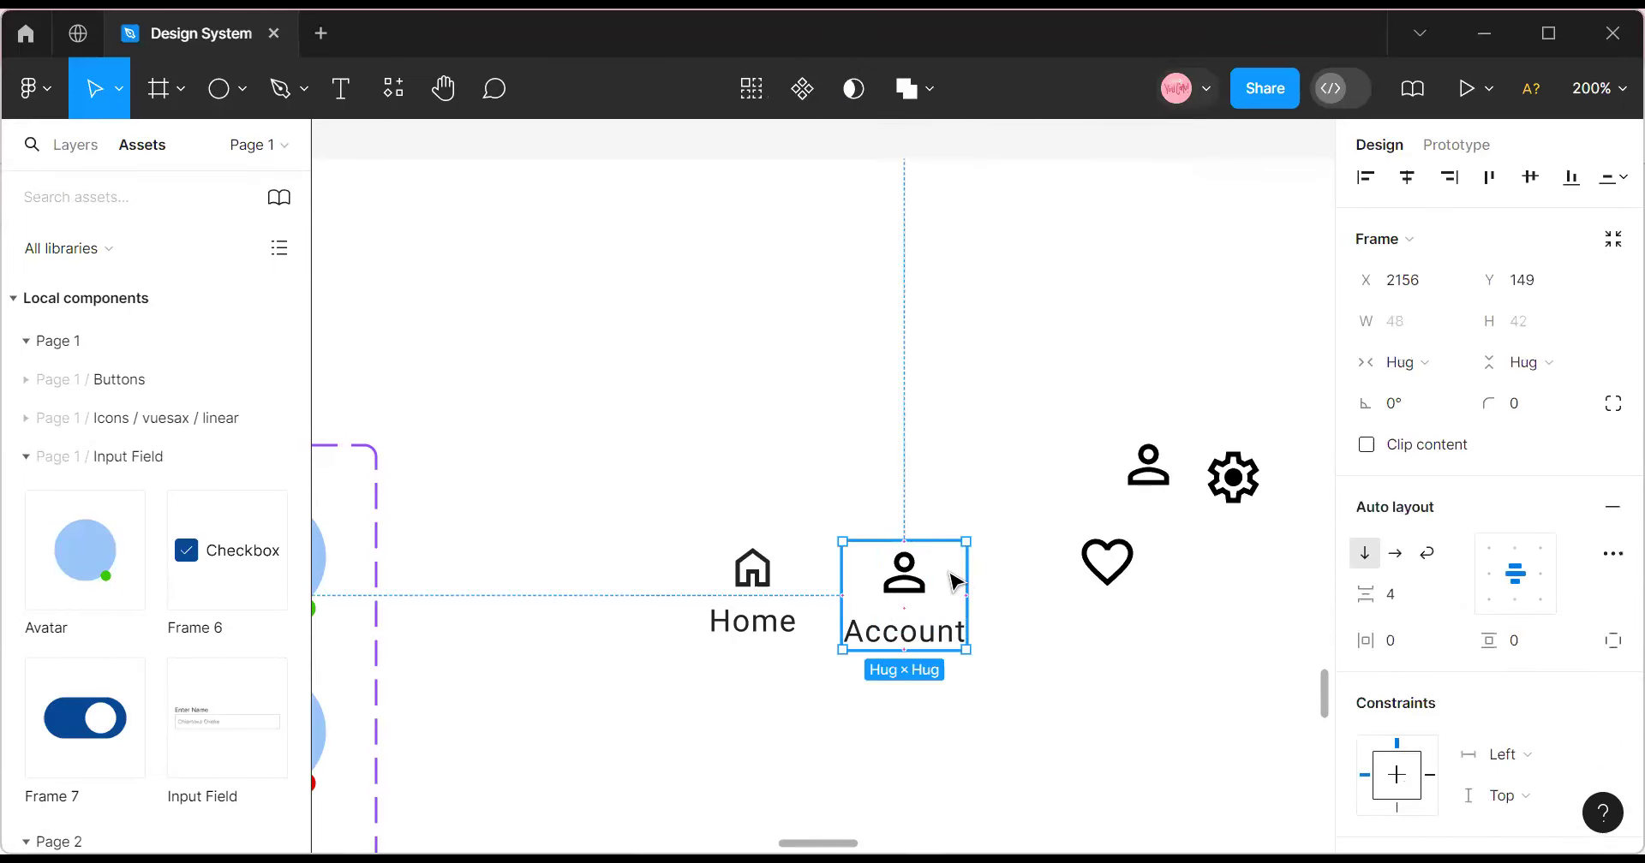
drag(908, 609, 1088, 687)
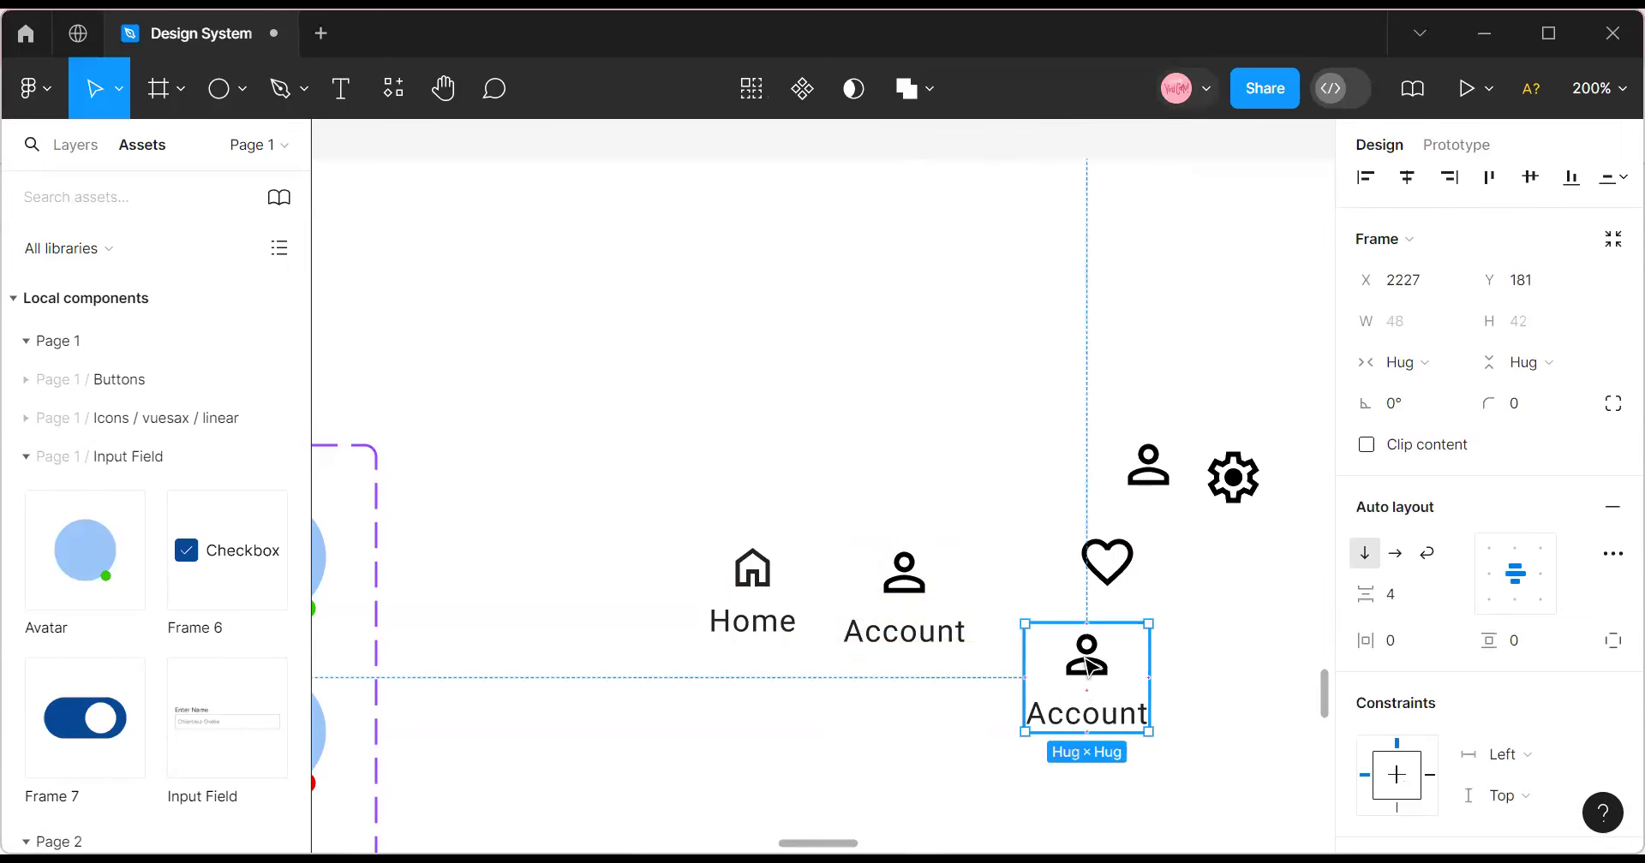
double_click(1088, 662)
click(1105, 565)
right_click(1088, 564)
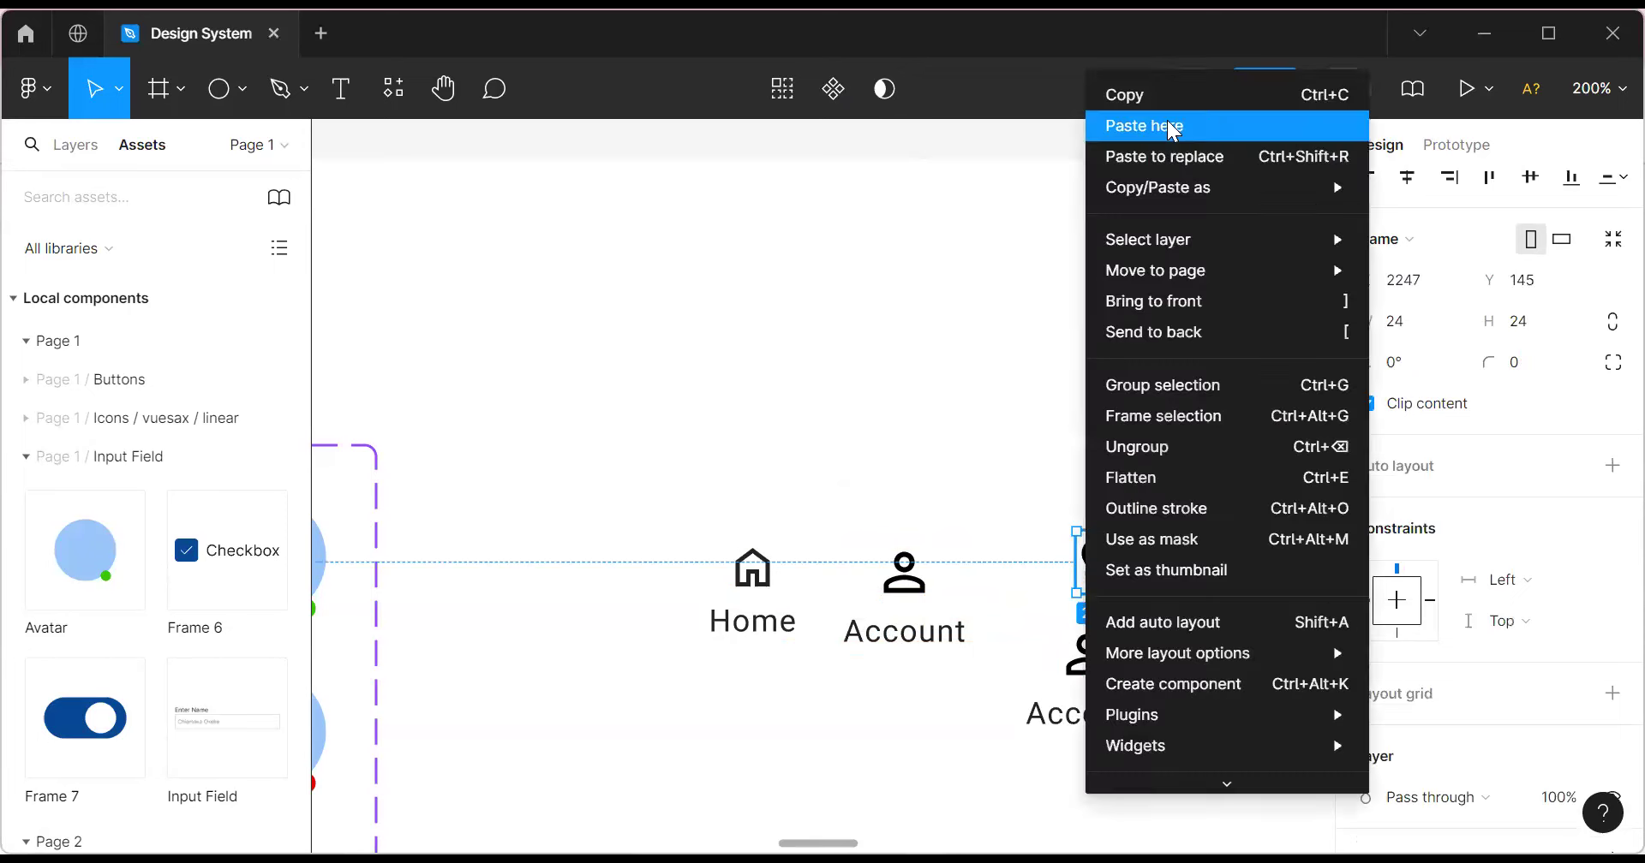
click(1163, 147)
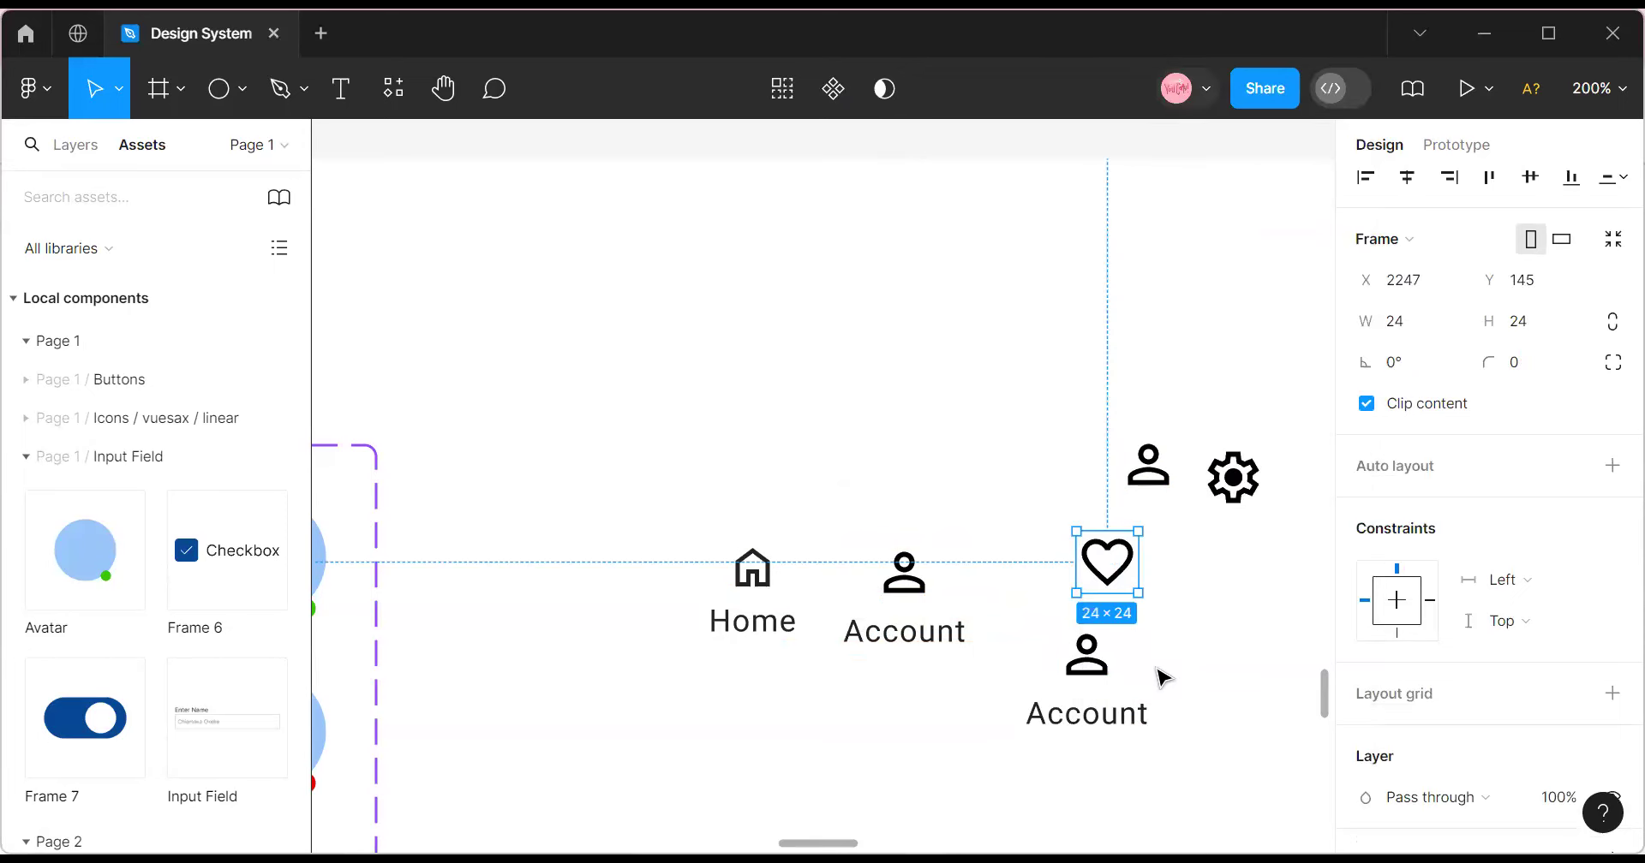
click(1090, 669)
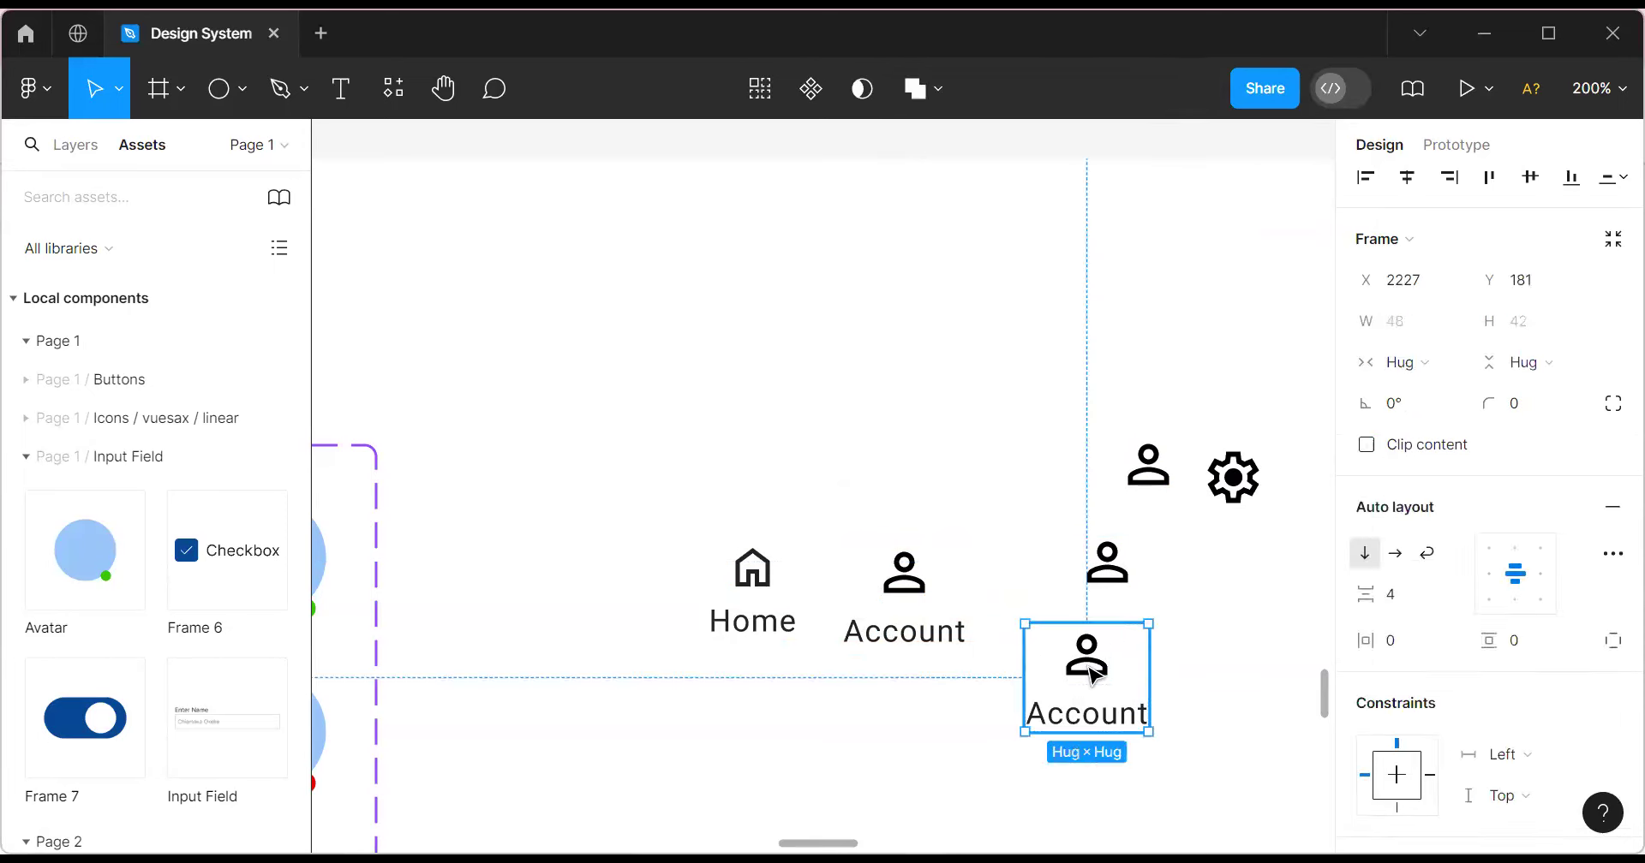
click(1089, 669)
right_click(1084, 669)
click(1182, 156)
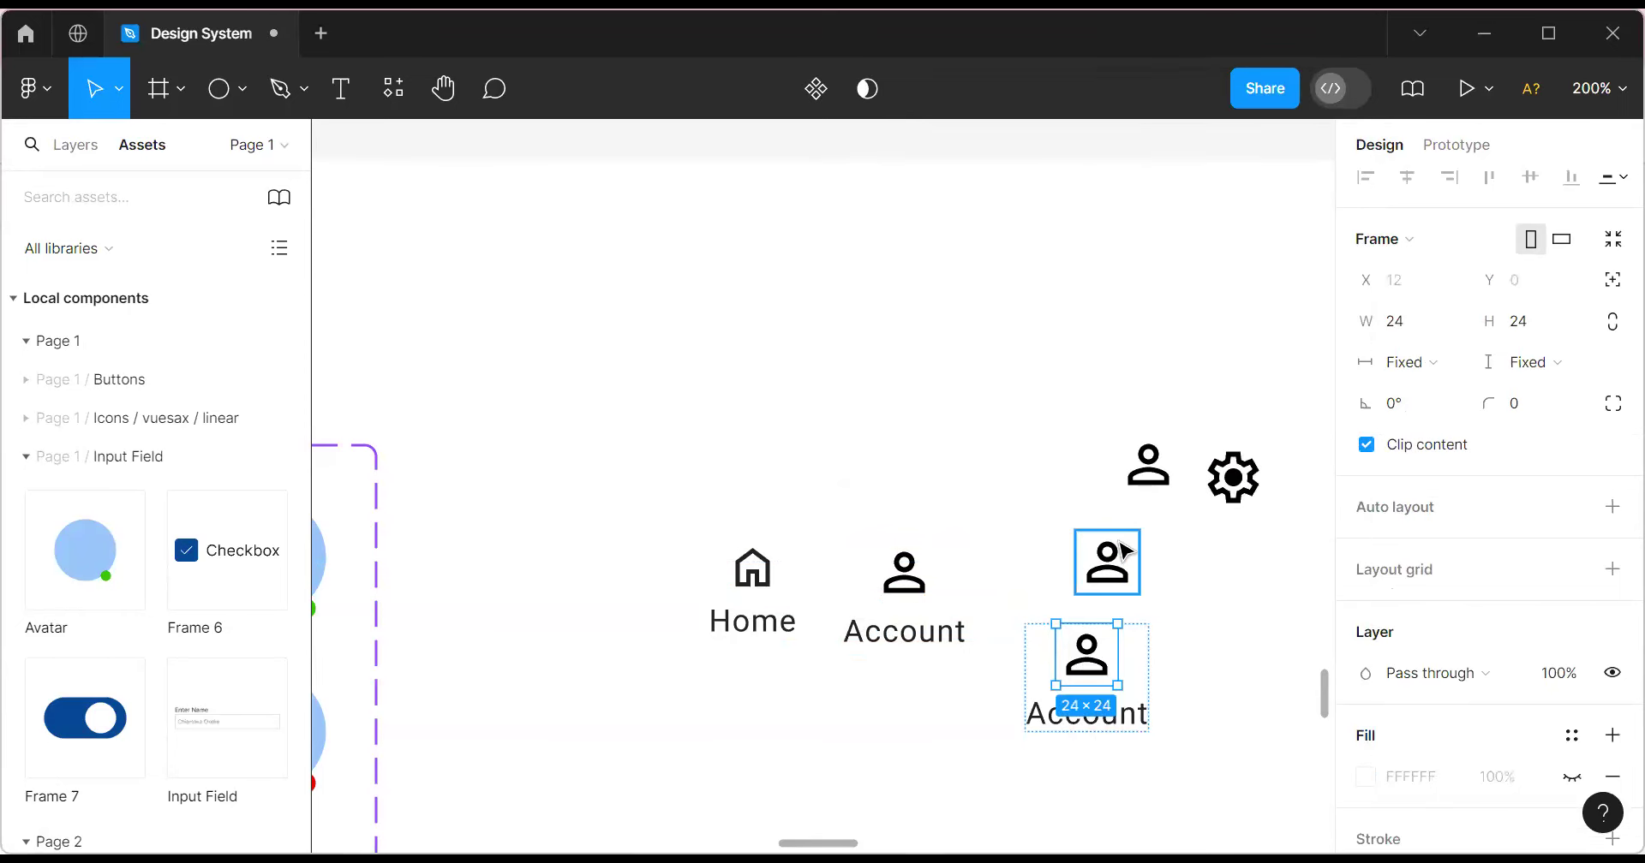
key(Escape)
key(Escape)
Copy the heart icon and paste it to replace the copy's person icon.
click(1118, 557)
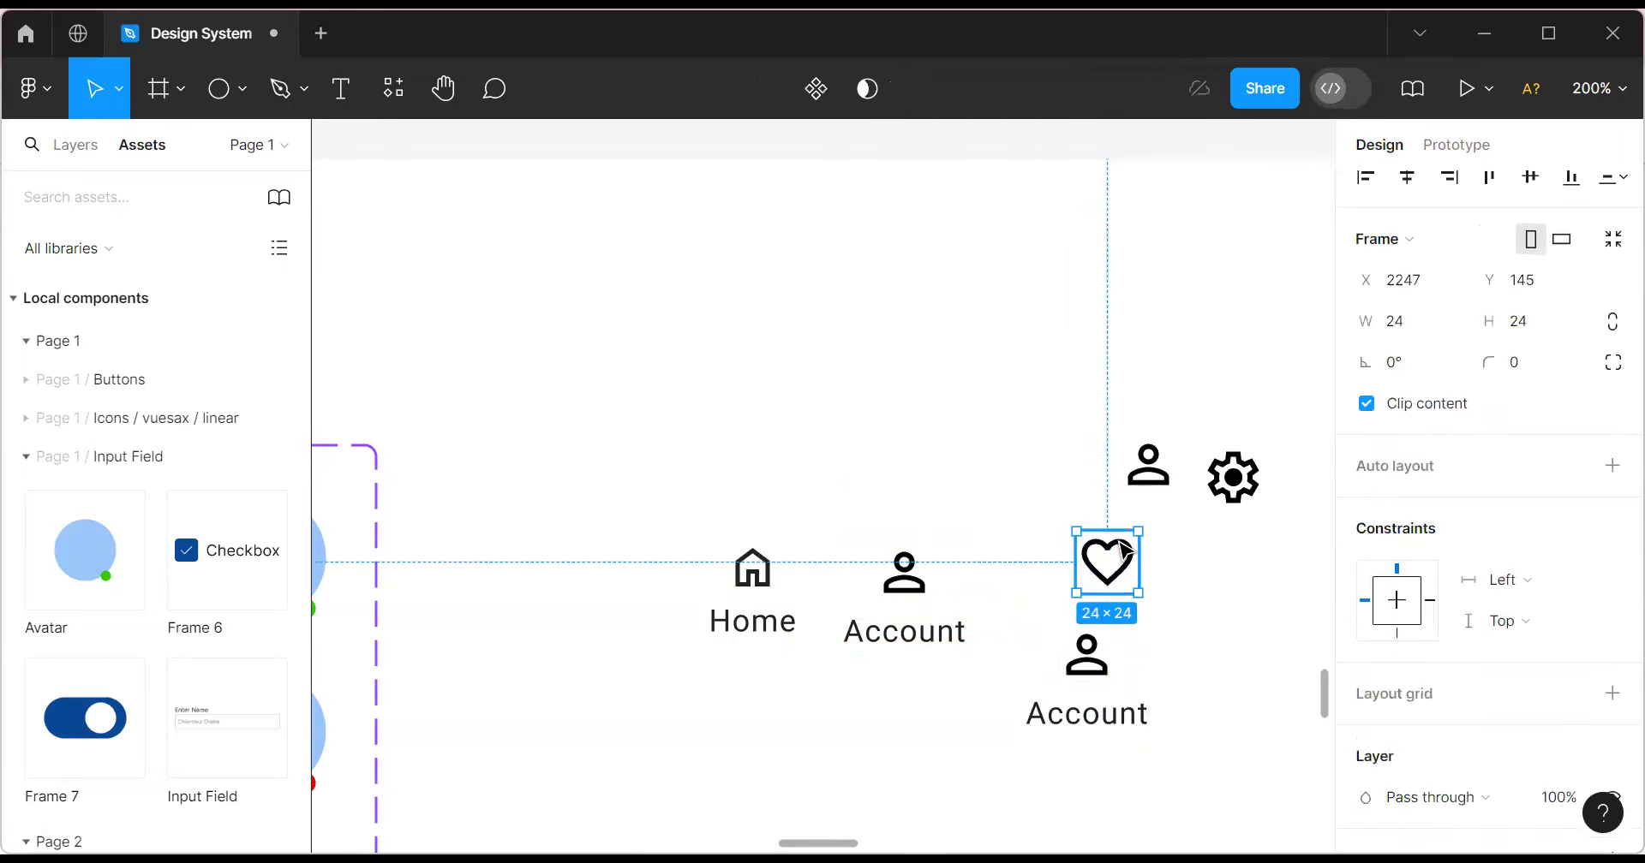
right_click(1125, 552)
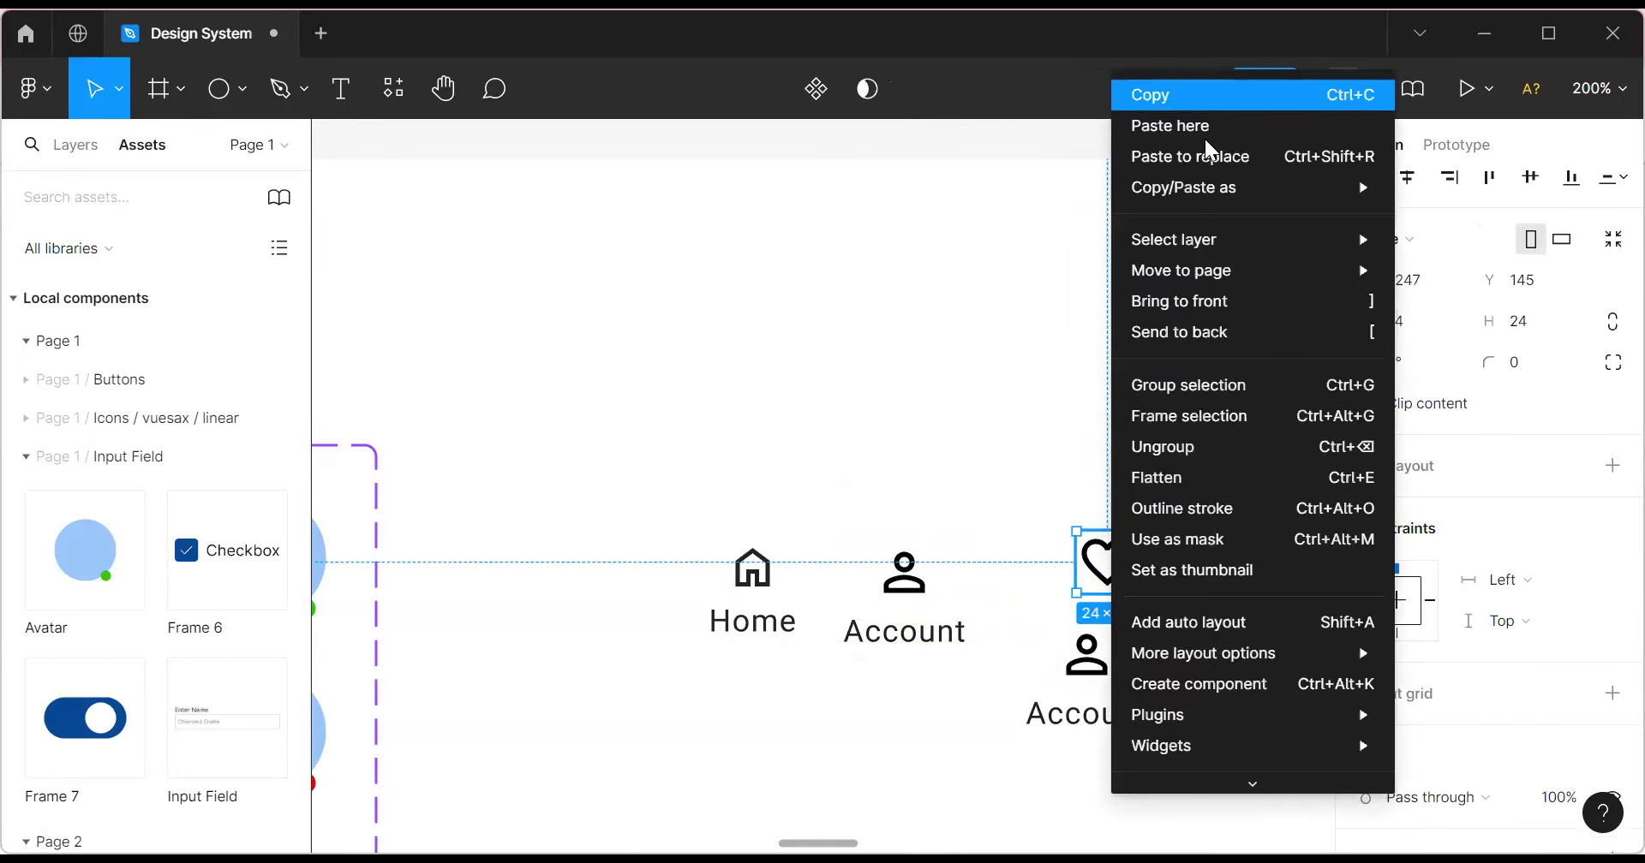
click(1201, 93)
click(1102, 661)
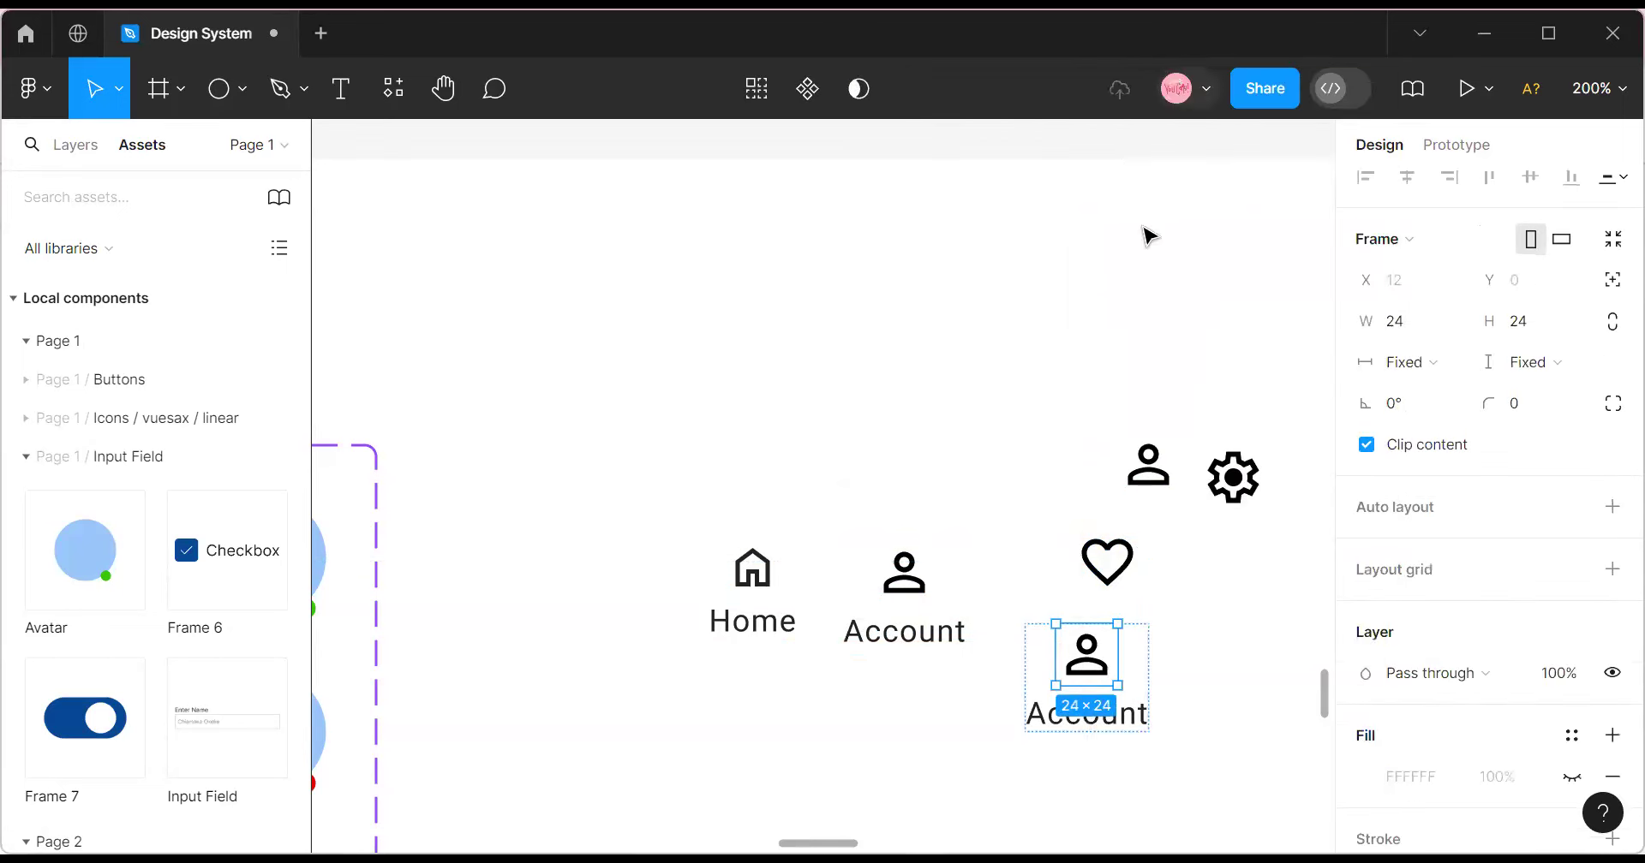
right_click(1092, 656)
click(1201, 163)
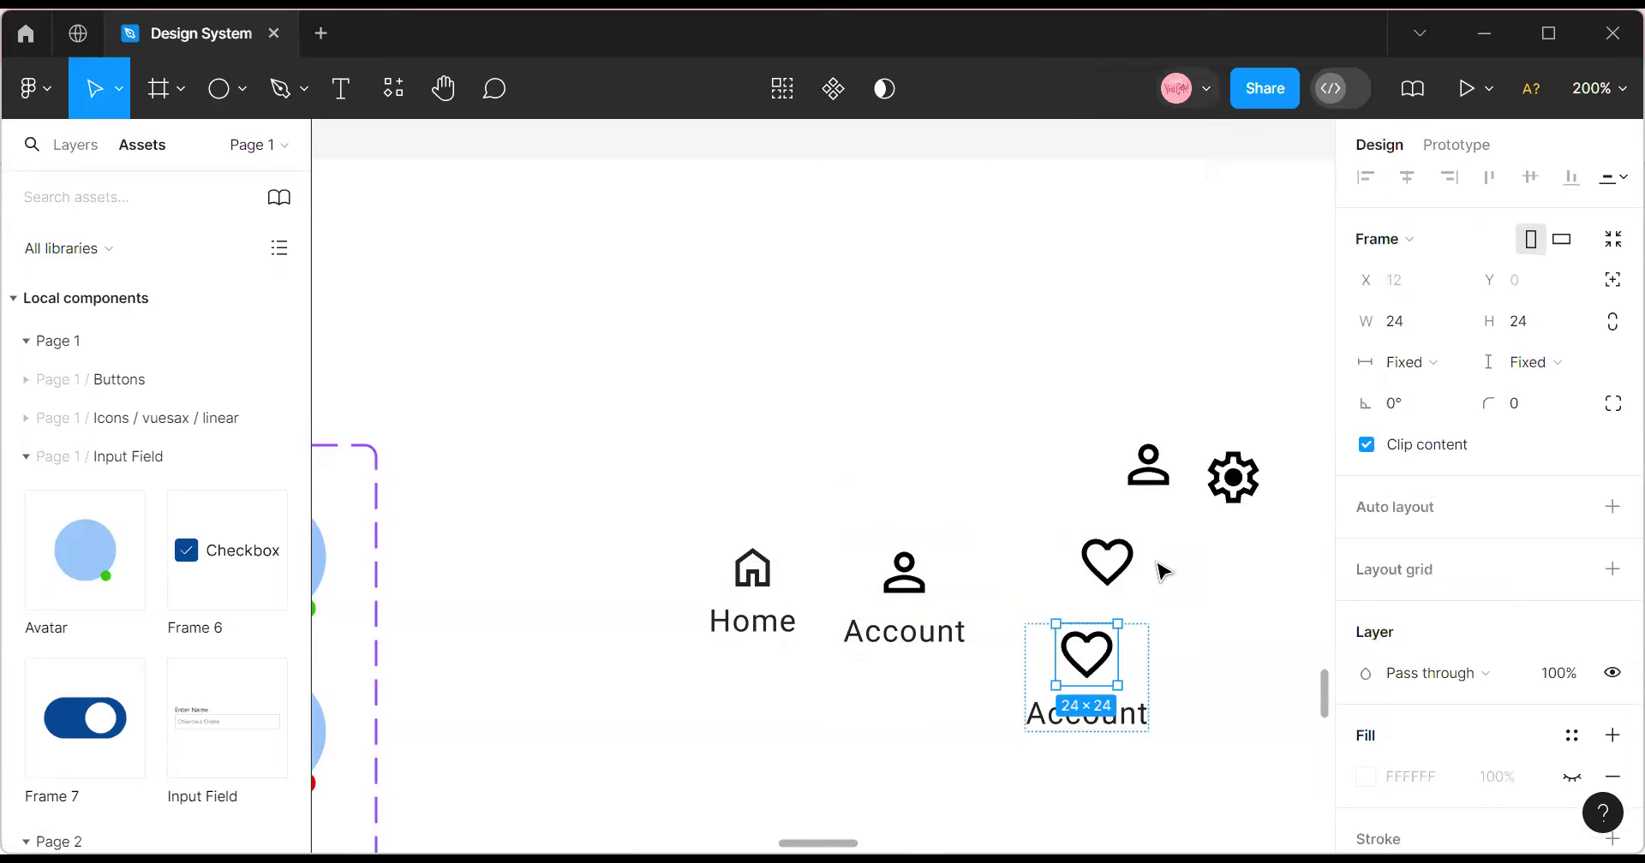
click(1202, 667)
click(1140, 668)
Move the heart item into the Home/Account row and relabel it 'Favorites'.
drag(1143, 675, 1097, 597)
double_click(1055, 642)
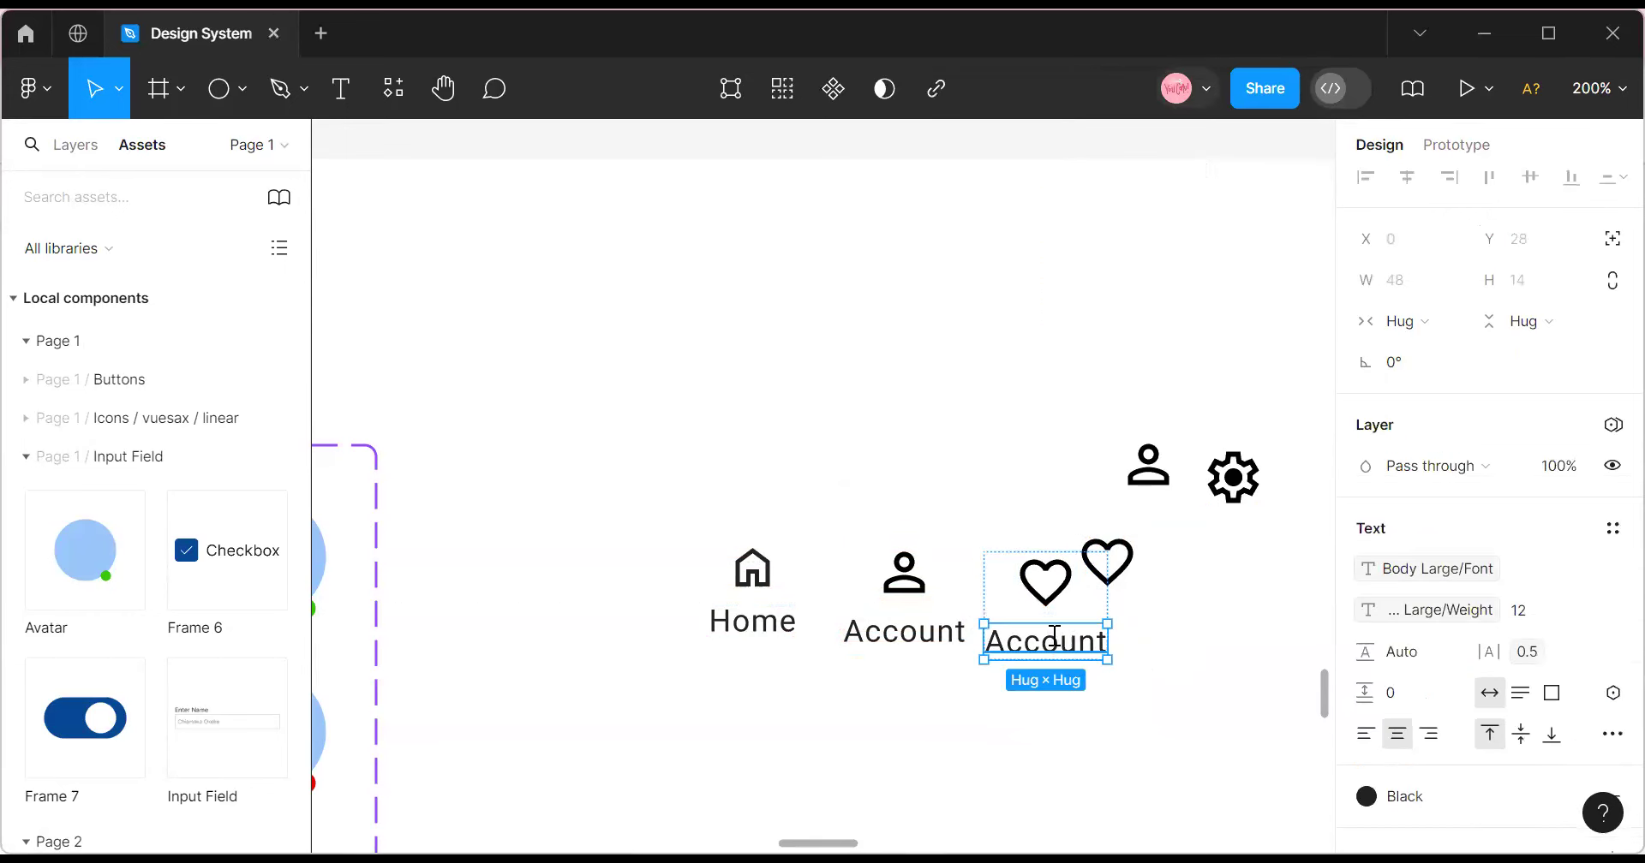
double_click(1054, 639)
text(F)
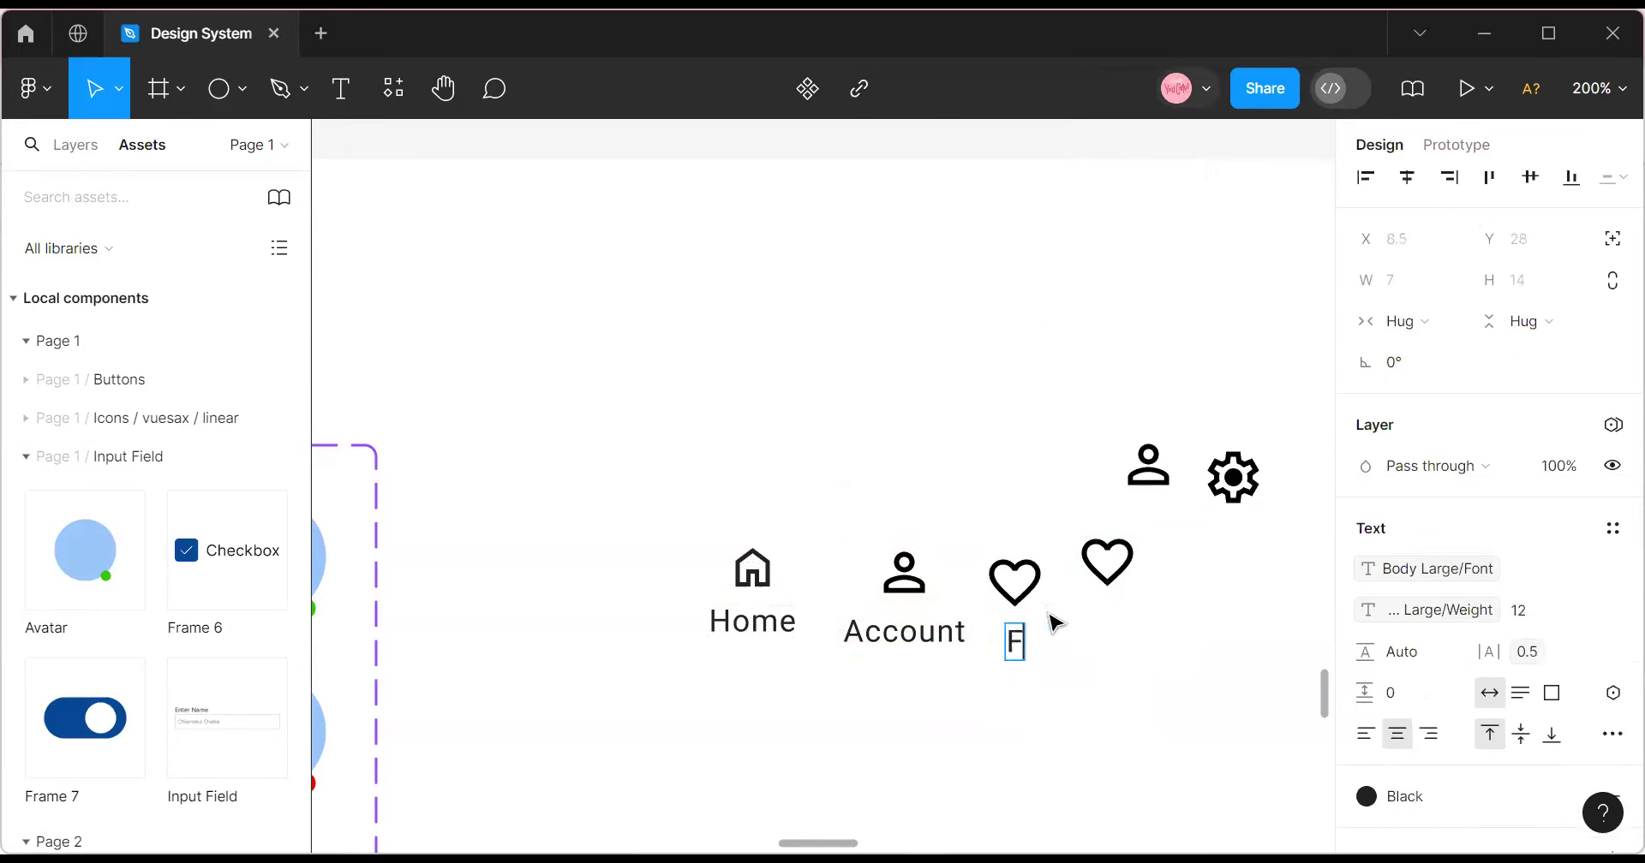
text(avor)
key(BackSpace)
key(BackSpace)
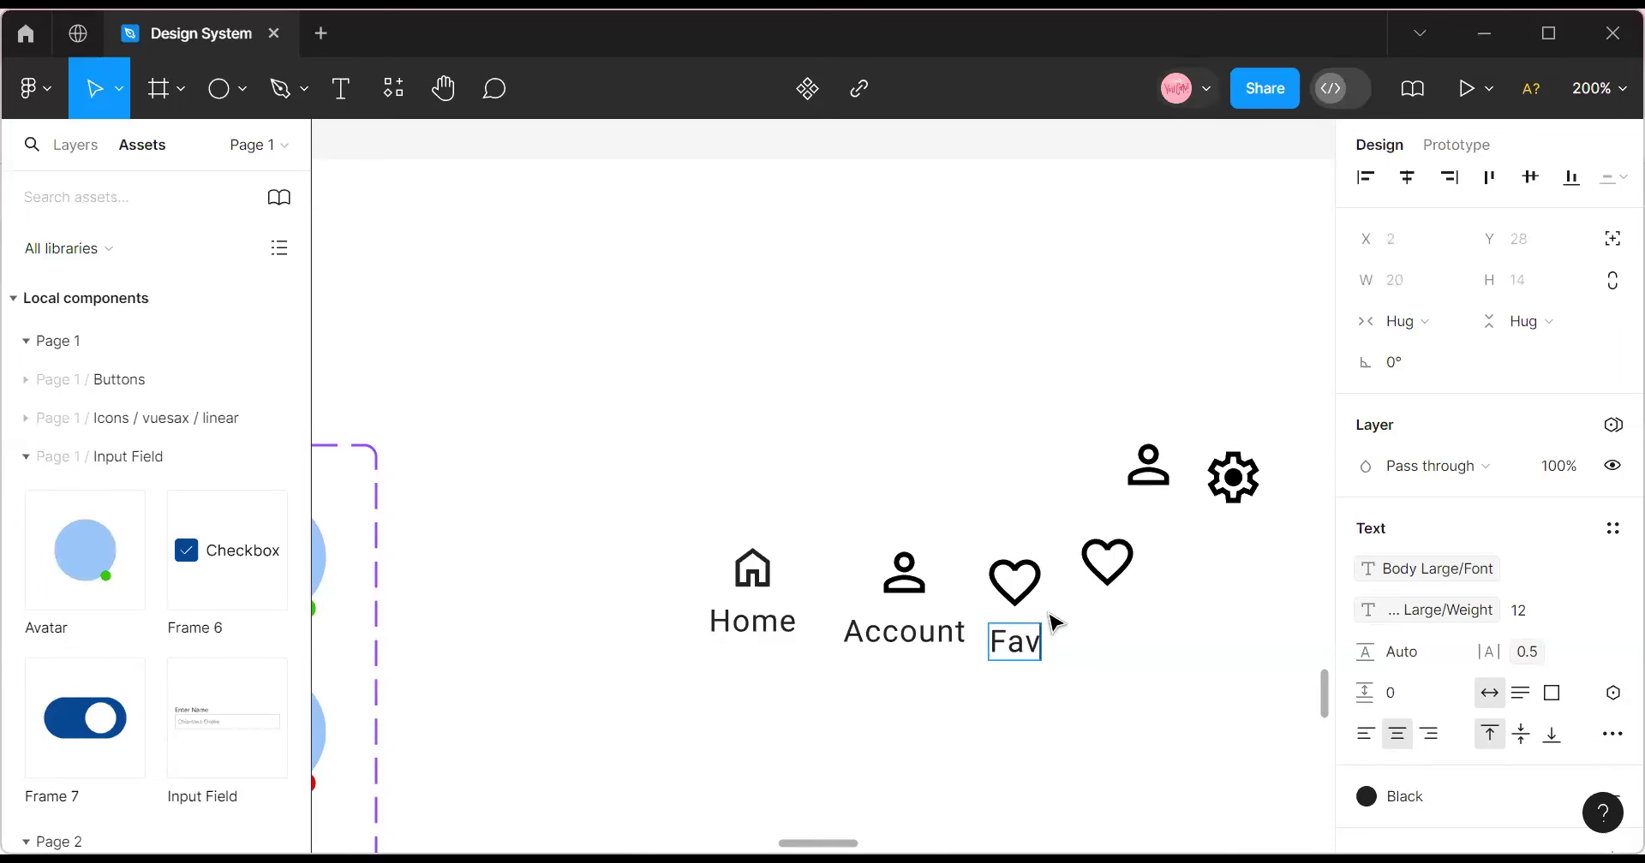
text(orites)
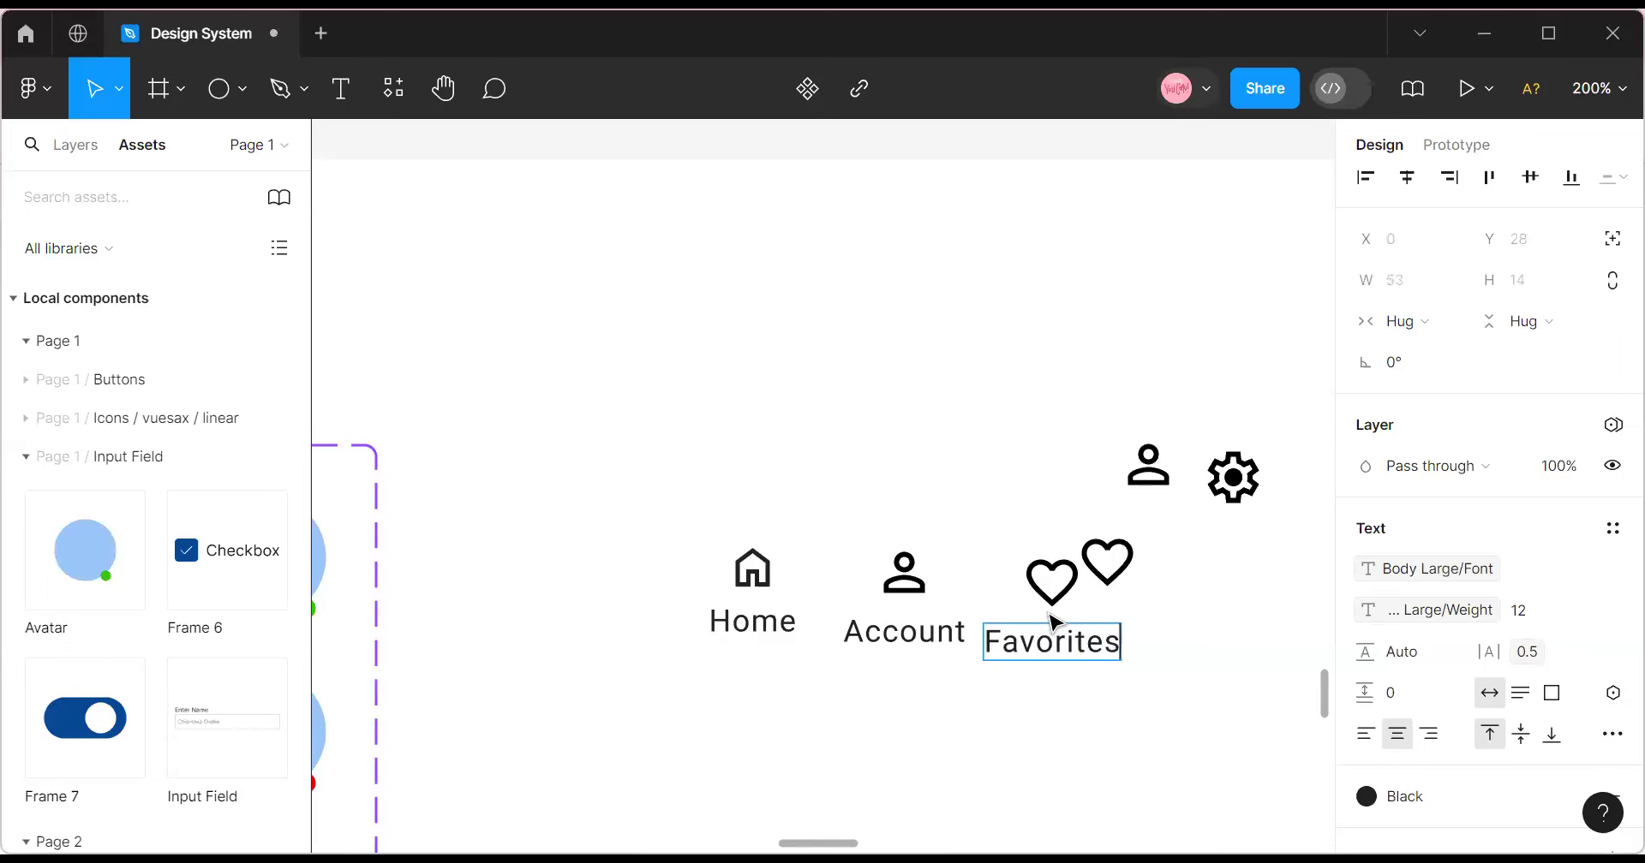
key(Escape)
Delete the leftover loose person and heart icons.
drag(1105, 561, 1187, 585)
click(1148, 465)
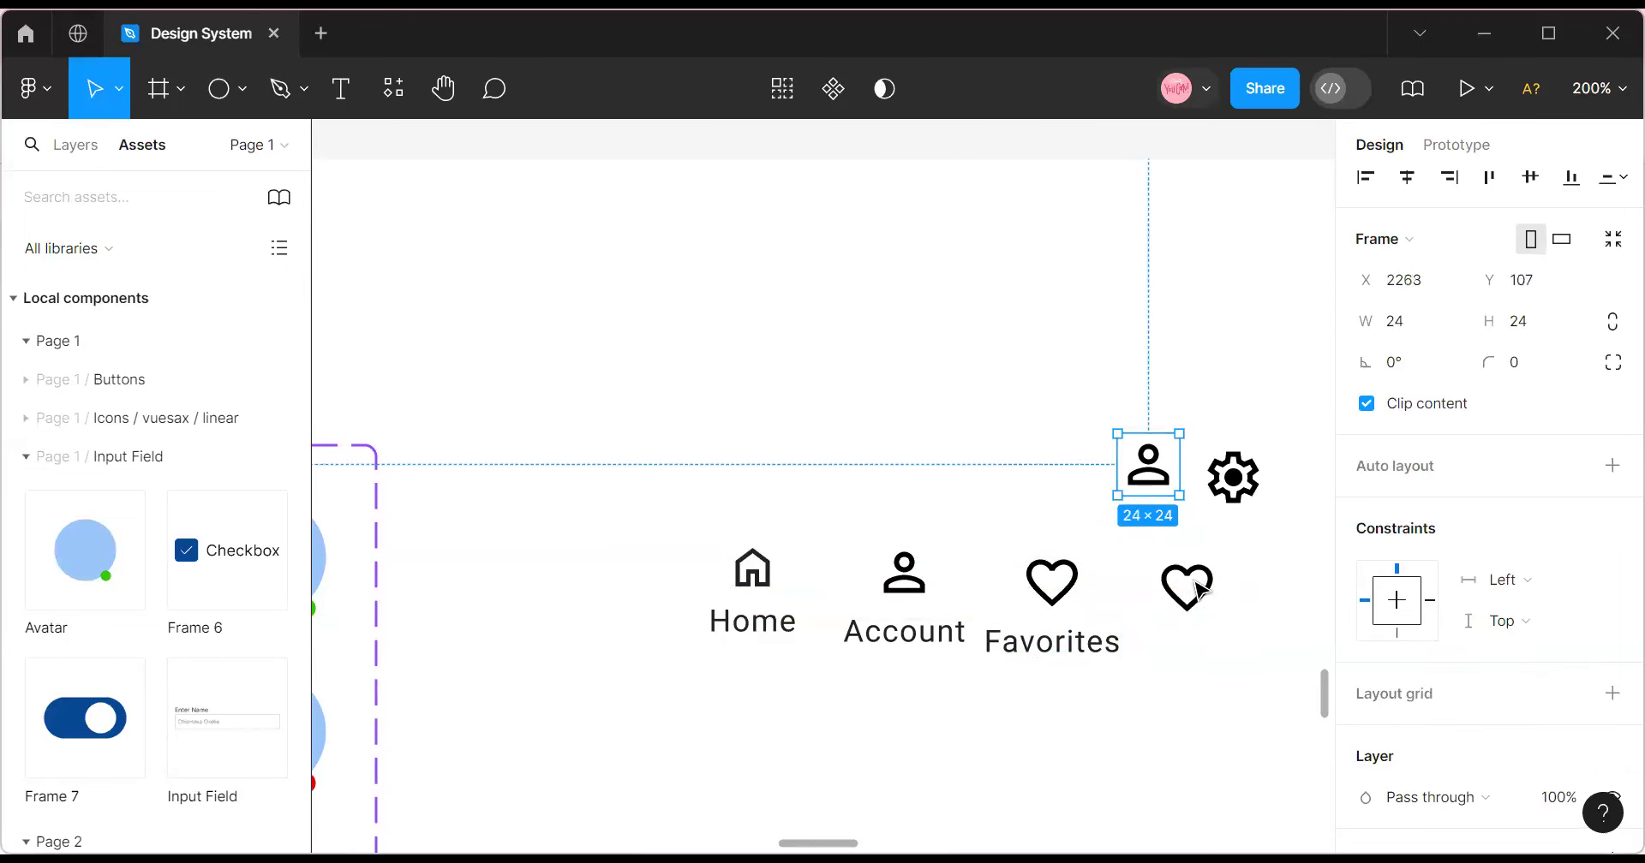
key(Delete)
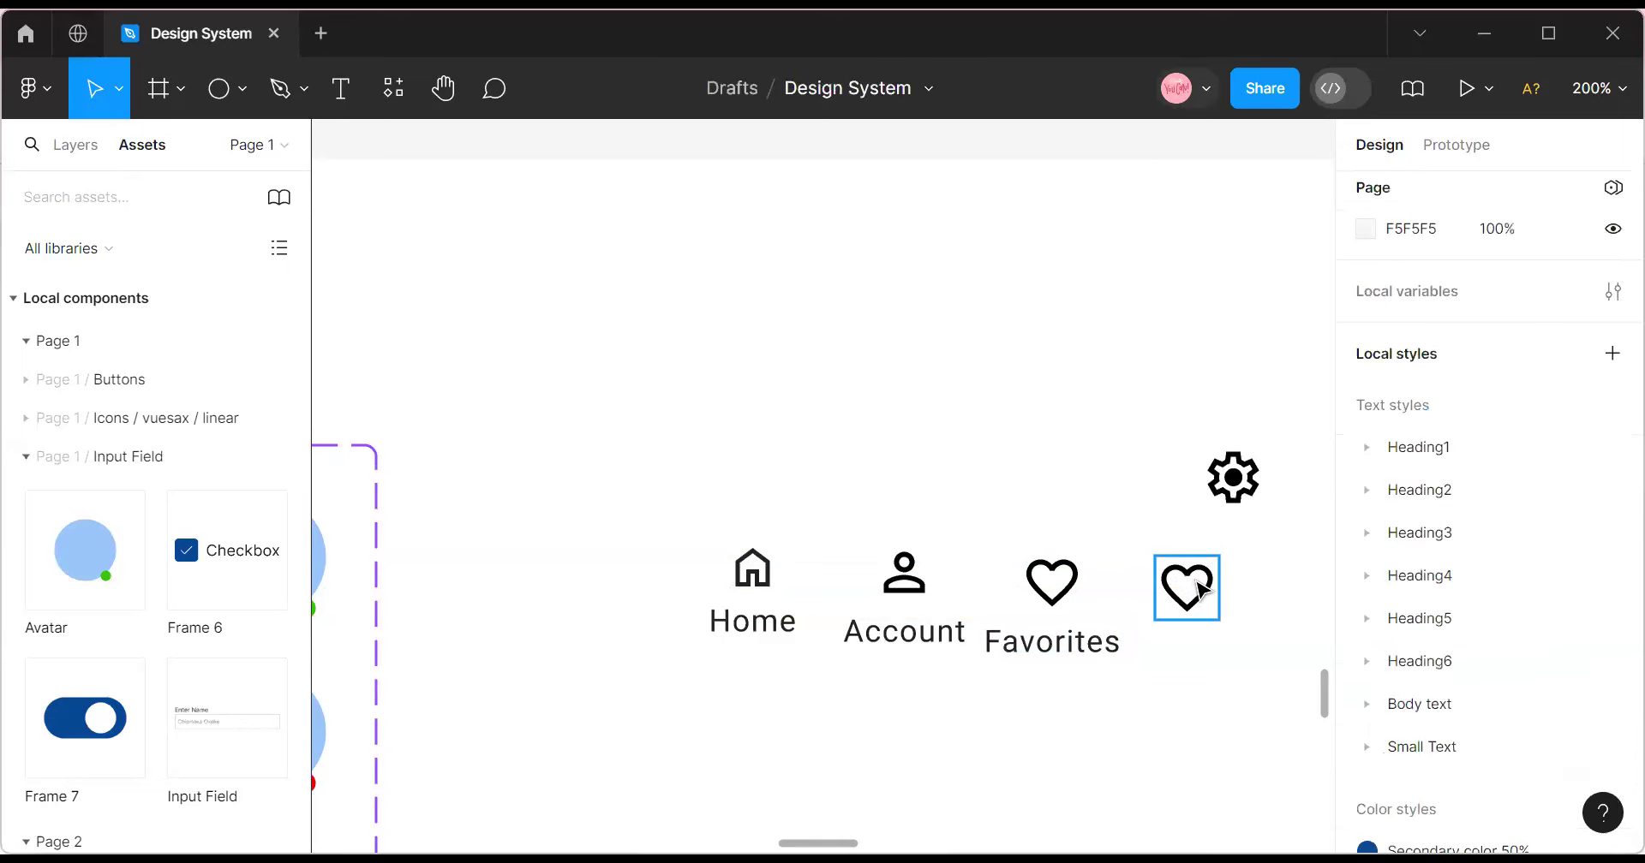
click(1195, 589)
key(Delete)
Shift the Favorites item slightly right to even the spacing after Account.
click(1045, 597)
drag(1045, 597, 1069, 543)
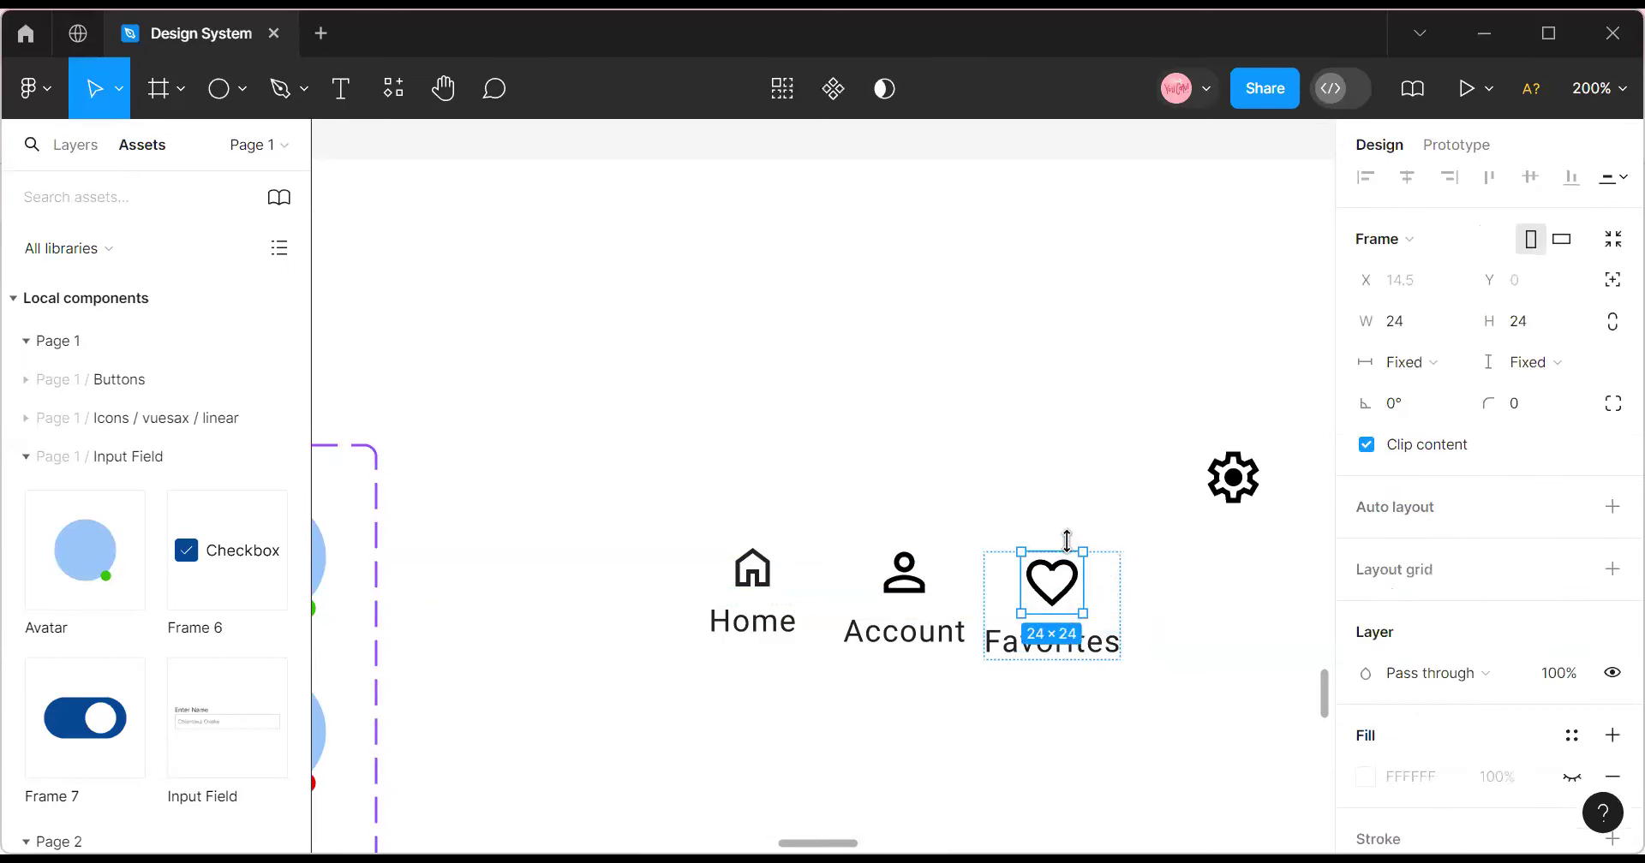
key(Escape)
key(Escape)
mouse_move(1087, 616)
mouse_down()
mouse_move(1127, 609)
mouse_move(1112, 605)
mouse_up()
key(Tab)
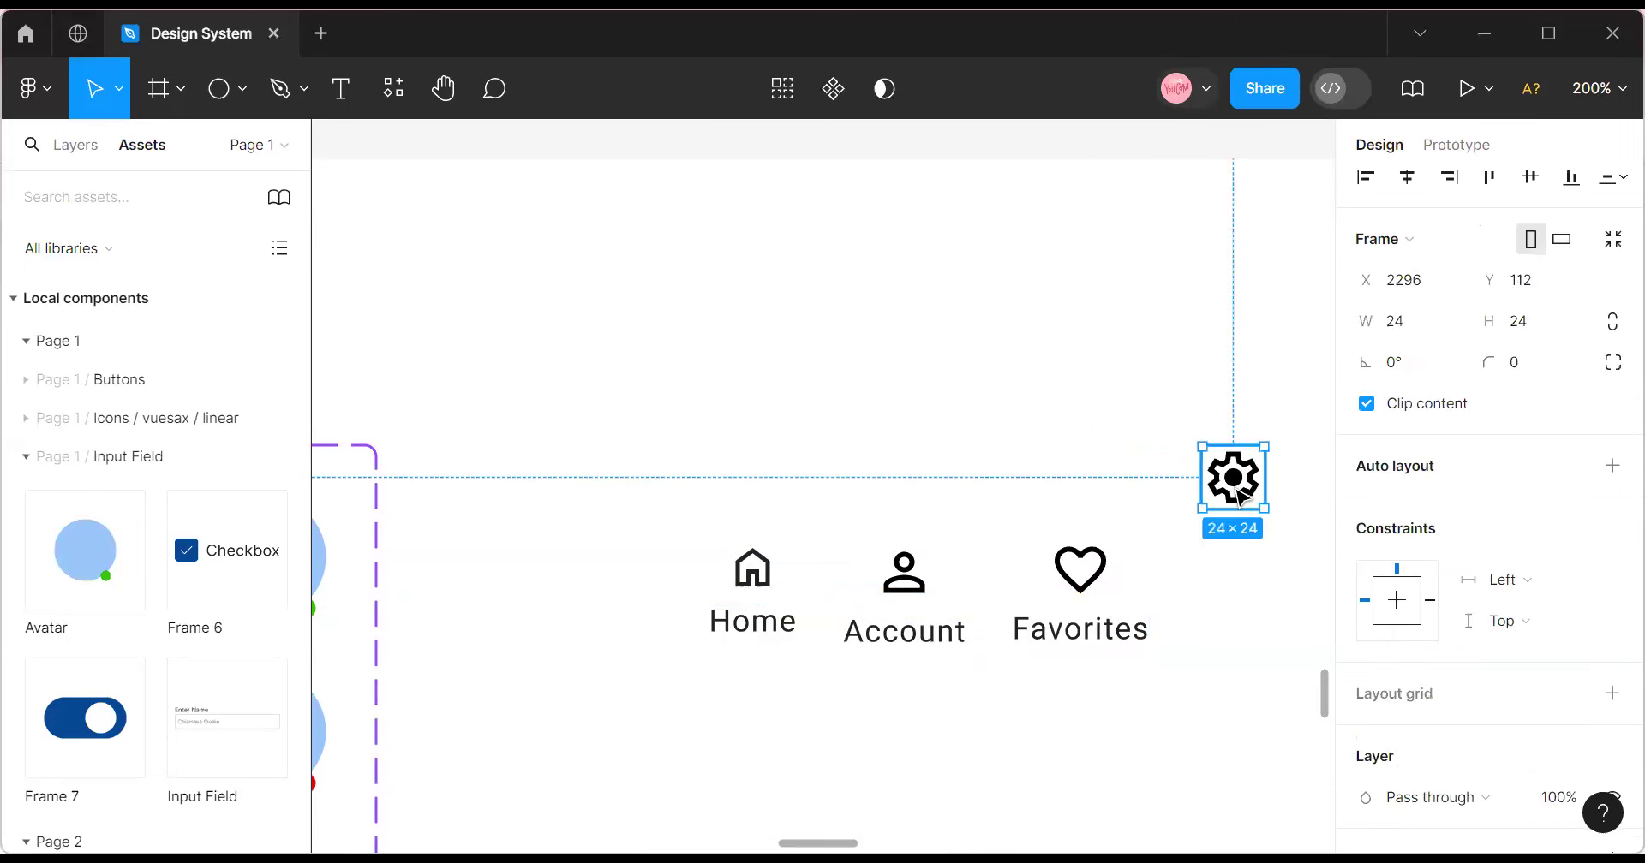
Duplicate the Favorites item to its right and swap its heart icon for the gear.
click(1116, 608)
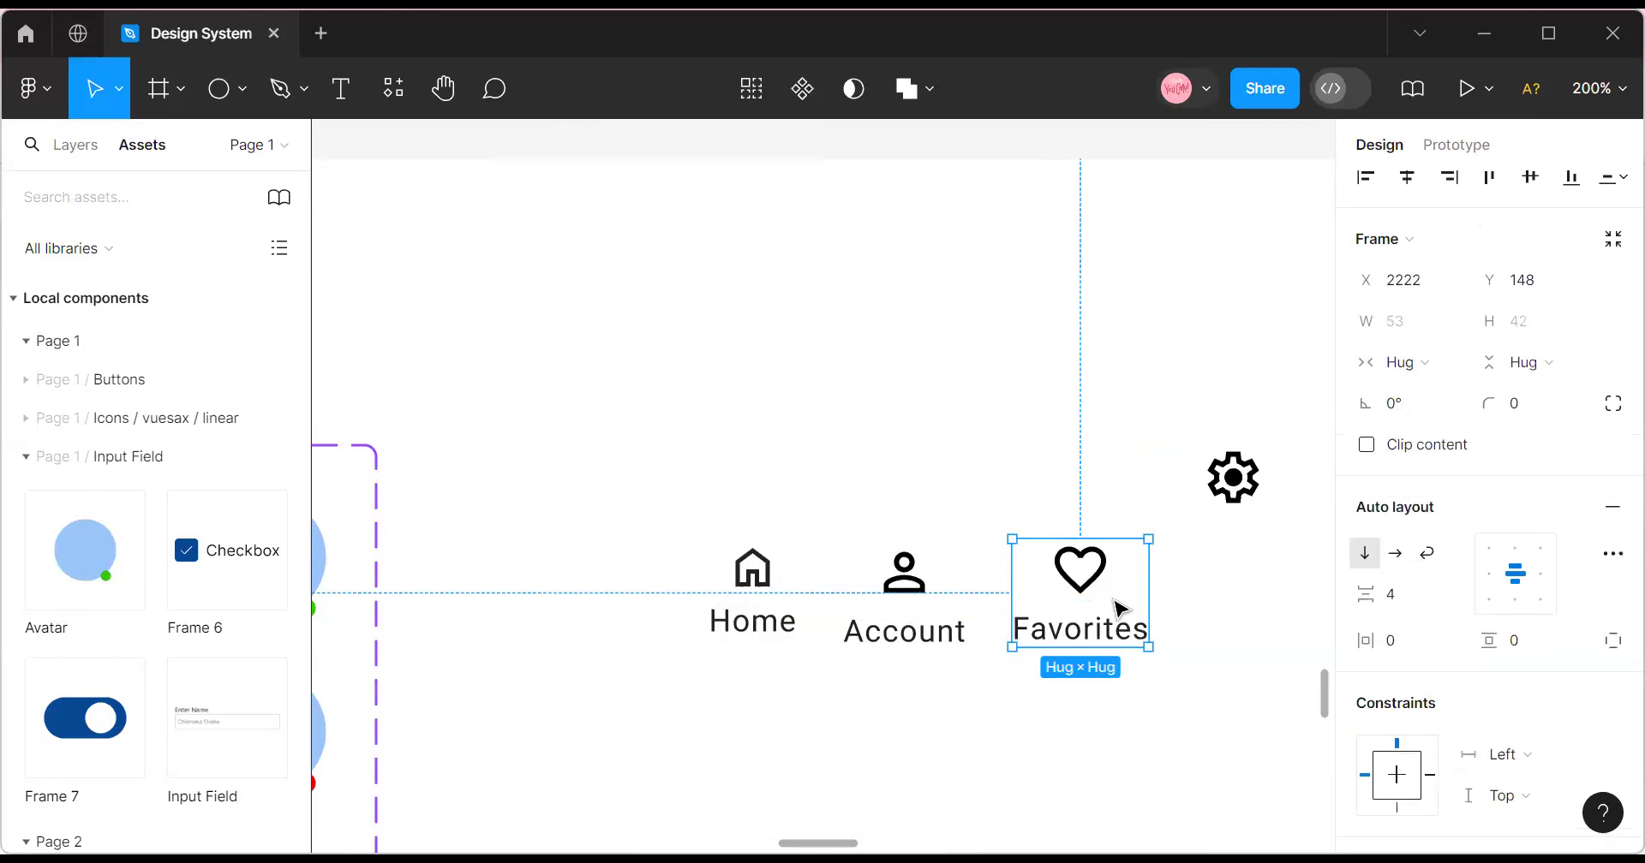
drag(1148, 614, 1254, 541)
click(1237, 471)
right_click(1225, 476)
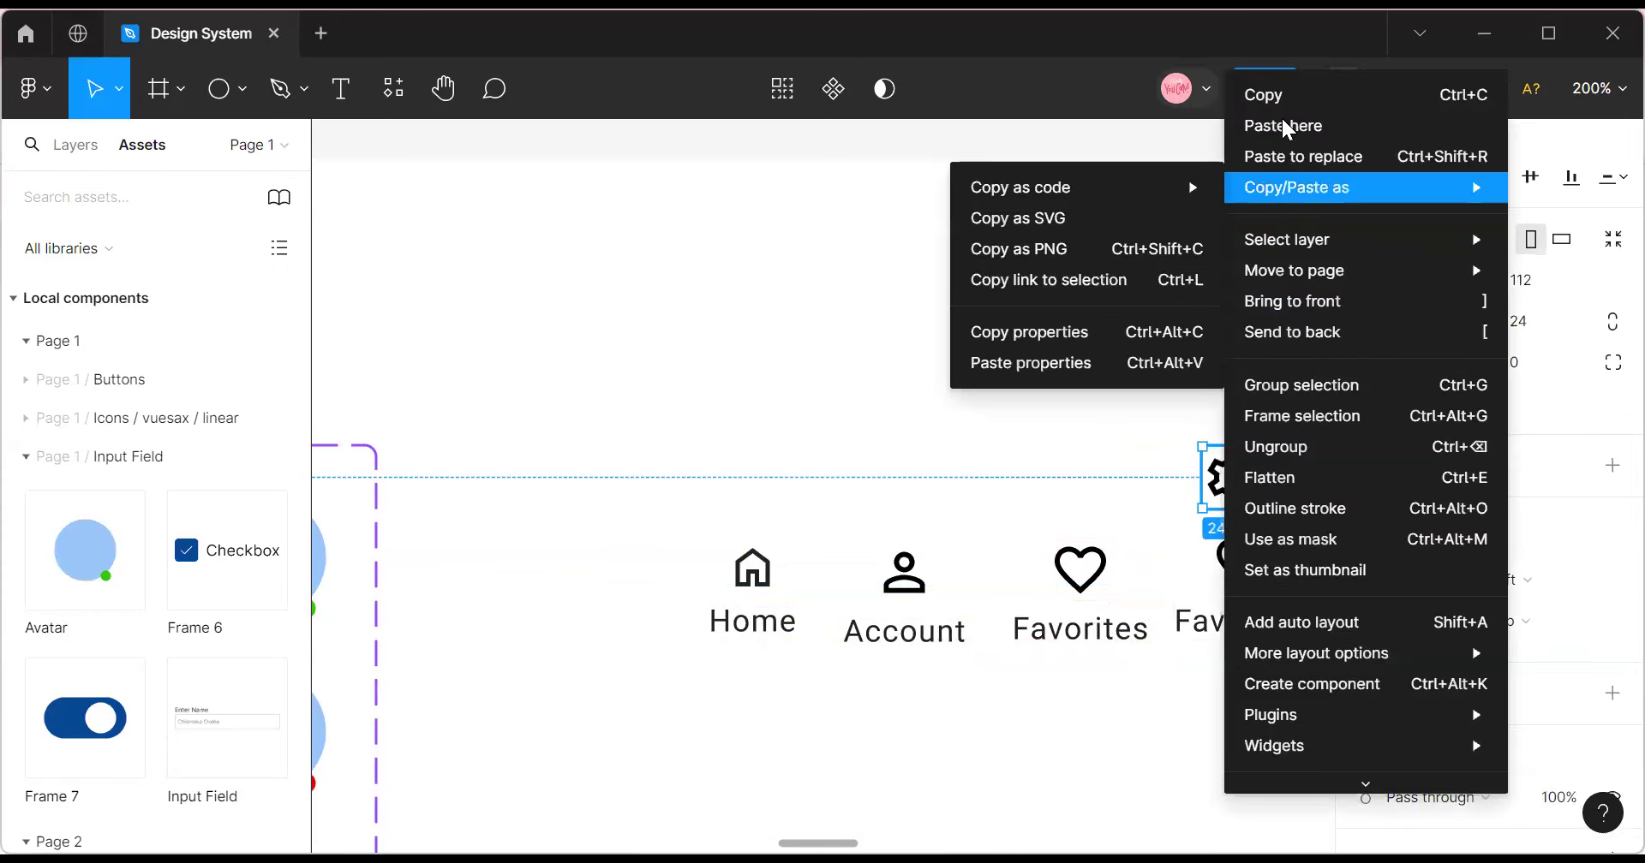
click(1278, 94)
click(1238, 600)
click(1240, 561)
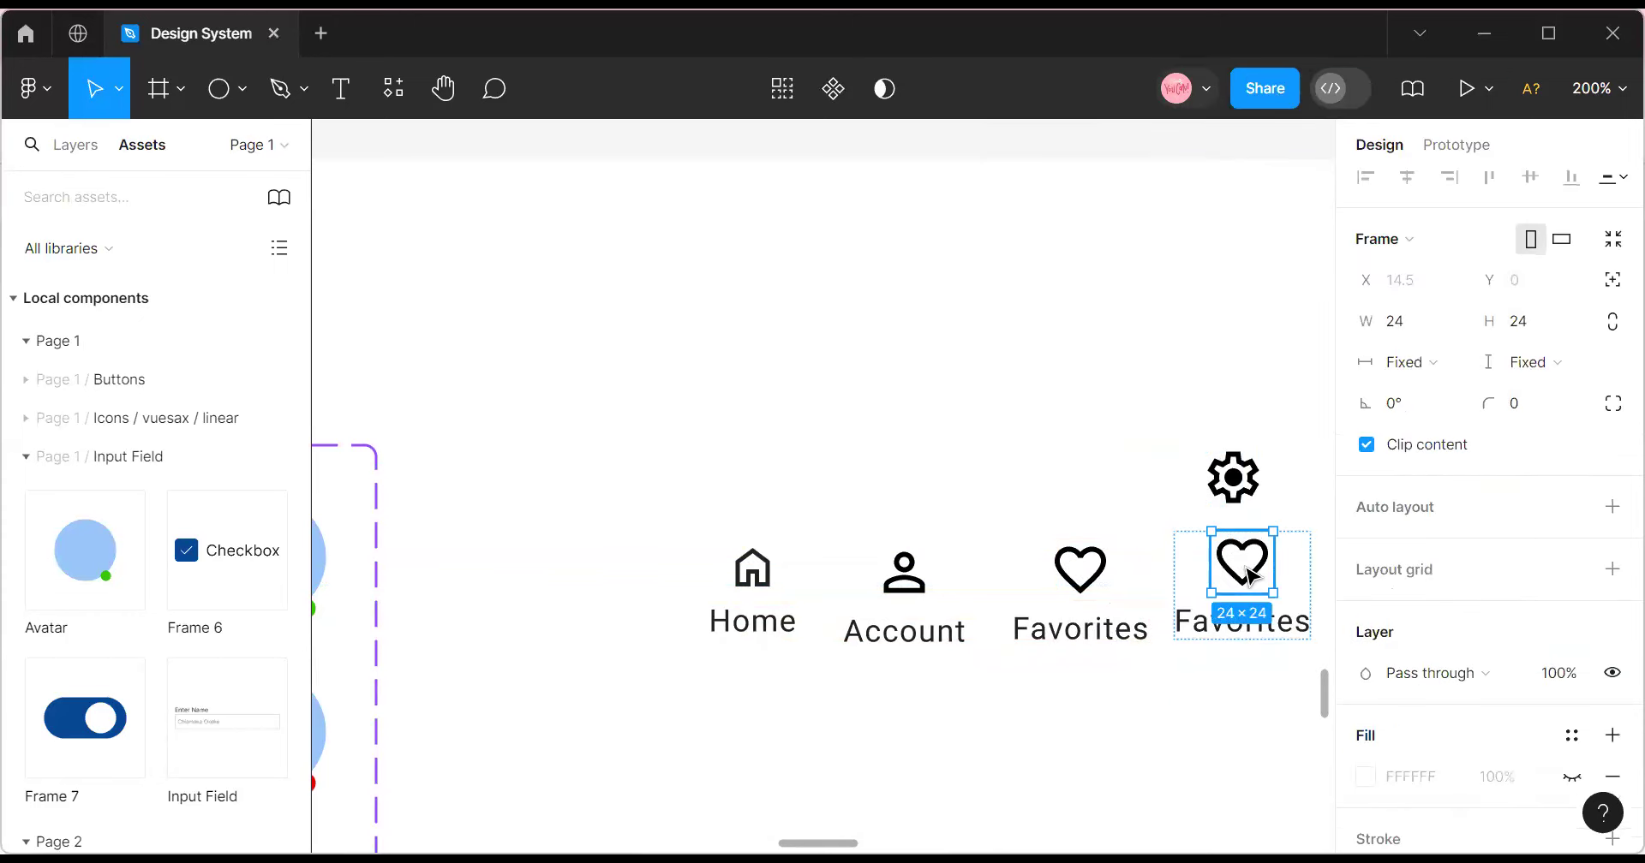
right_click(1234, 565)
click(1311, 157)
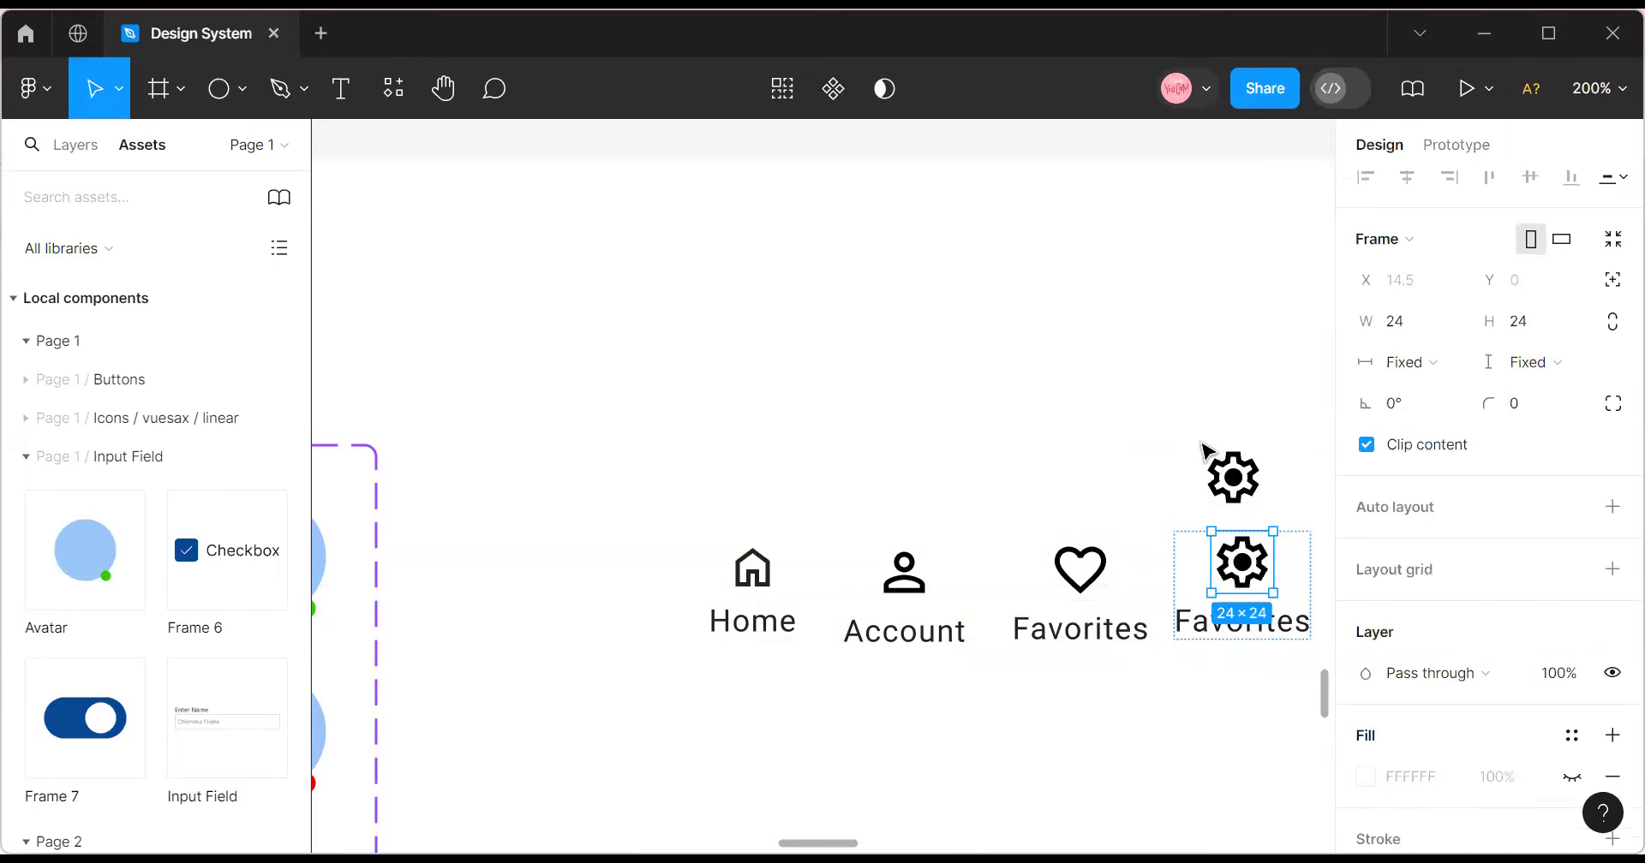
Resize the person, heart and gear nav icons to 20×20.
click(752, 570)
click(752, 570)
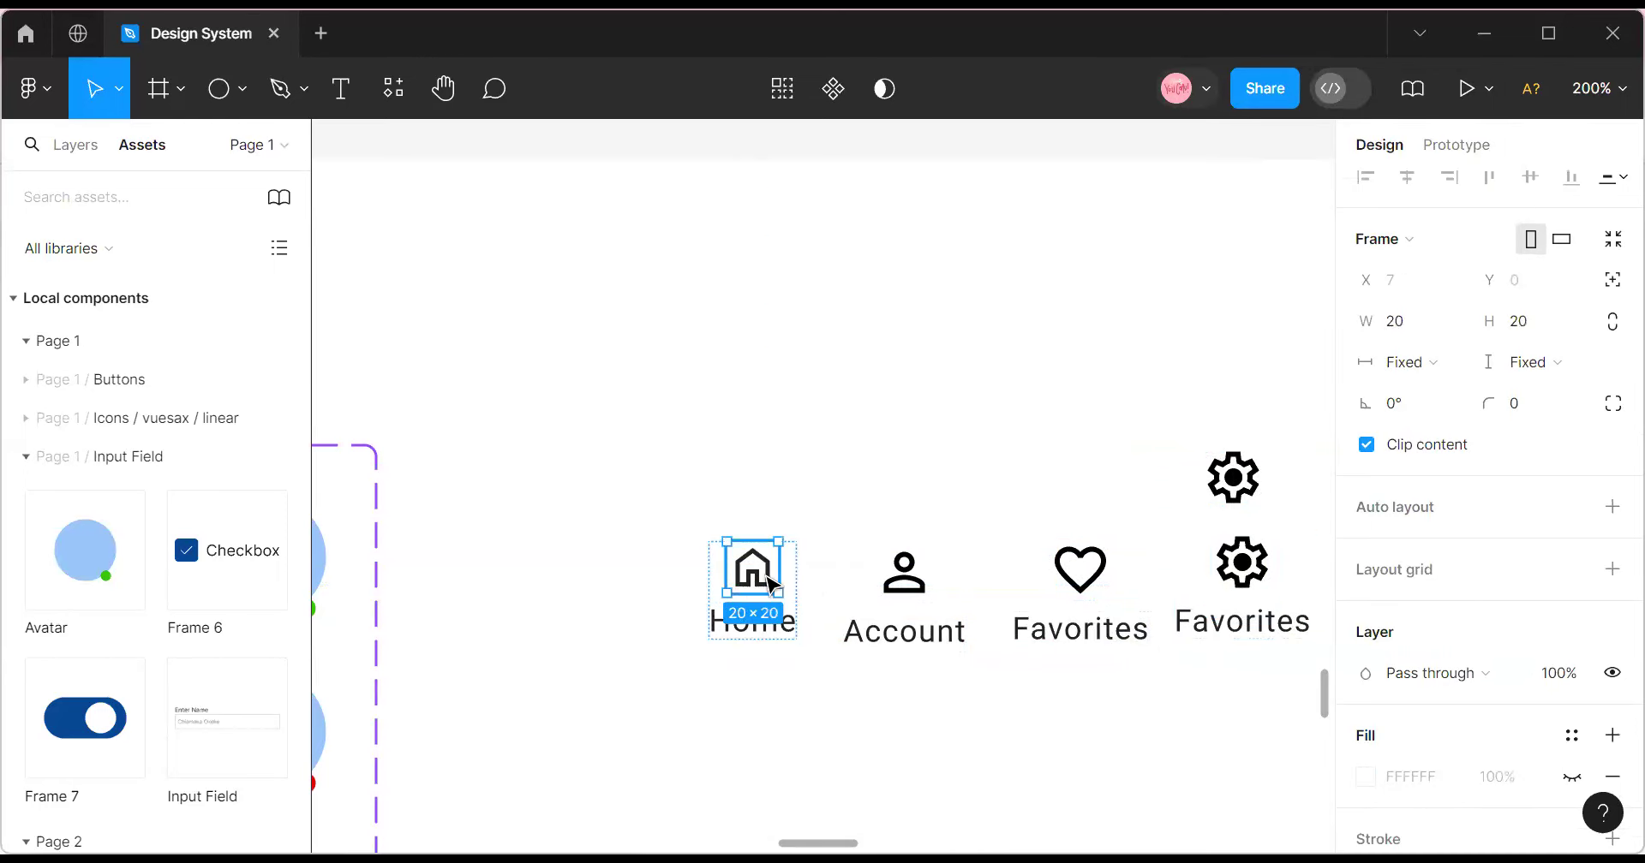
click(912, 591)
click(910, 589)
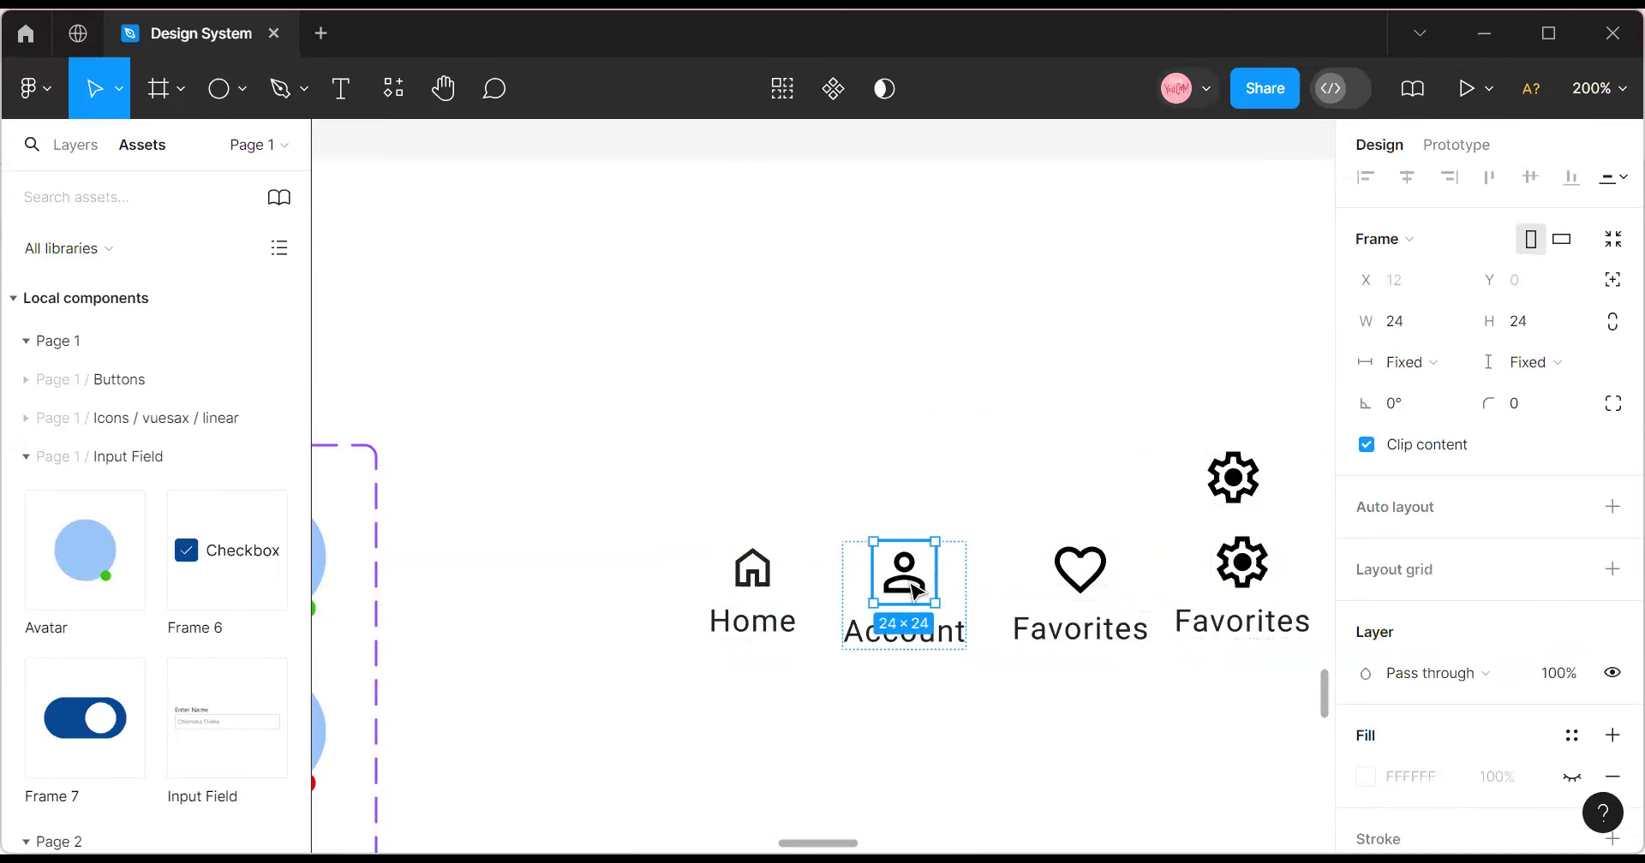
shift+click(1079, 591)
shift+click(1076, 587)
shift+click(1242, 566)
shift+click(1242, 566)
click(1422, 321)
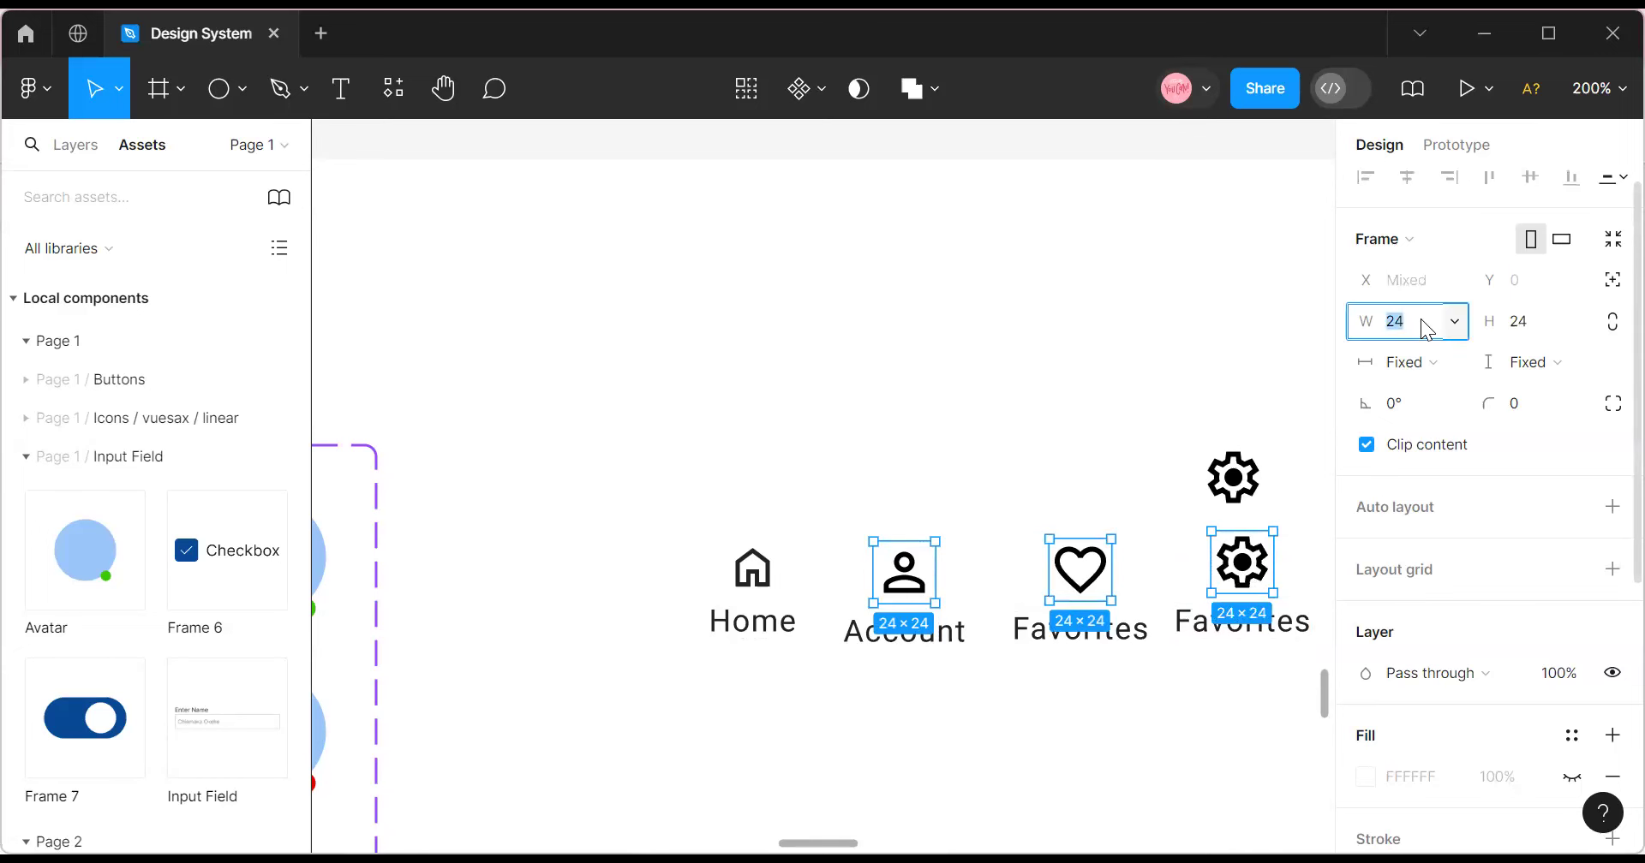
click(1512, 331)
text(20)
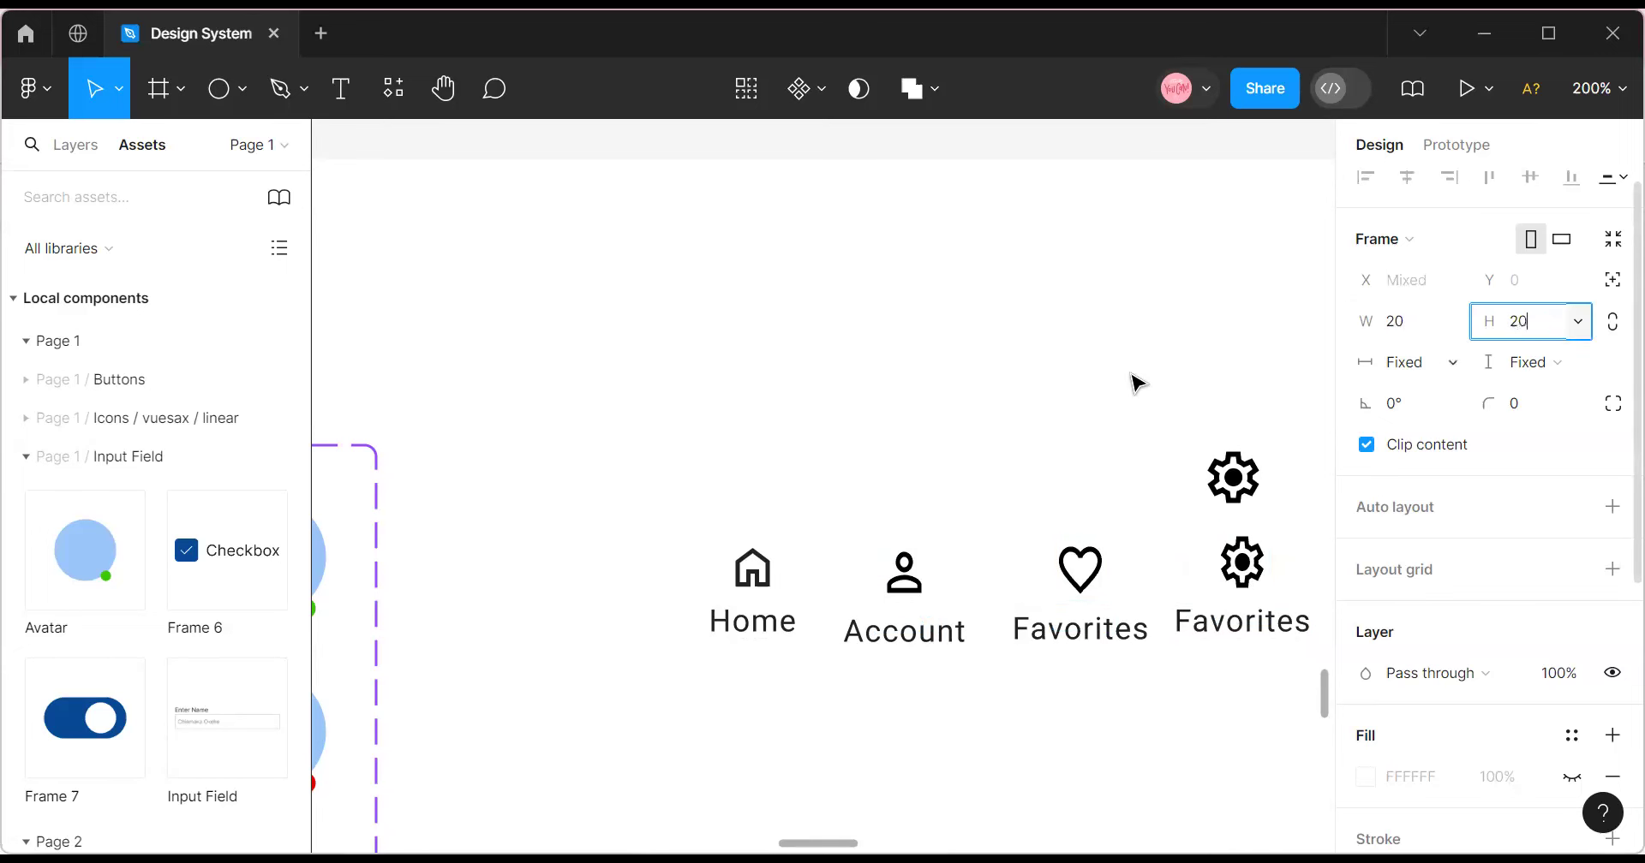
click(921, 689)
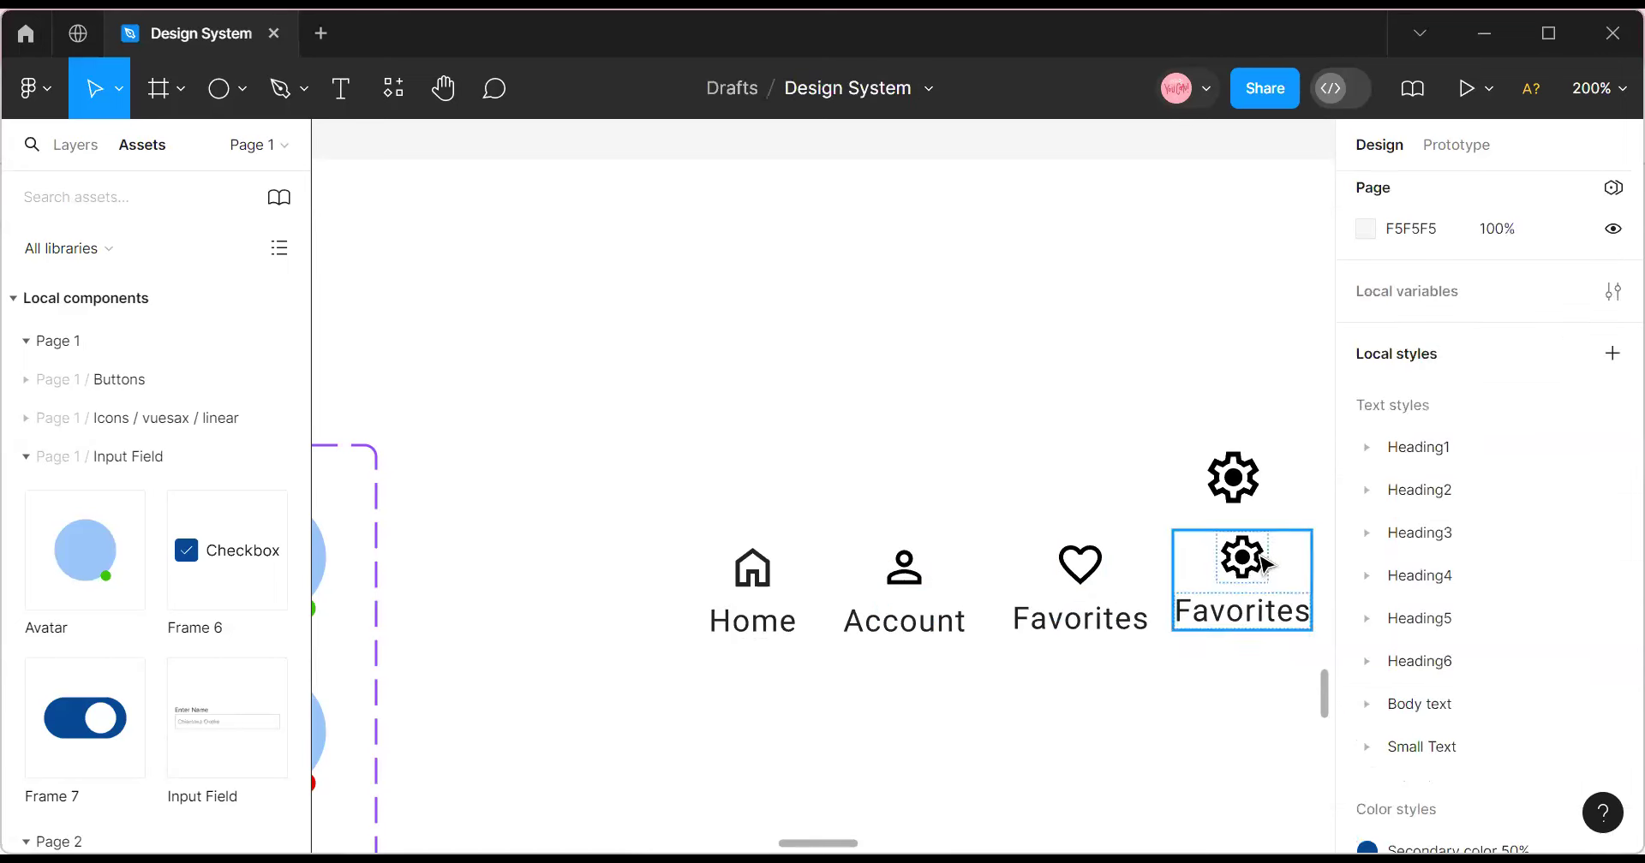
Delete the extra gear icon above the last nav item.
click(1253, 591)
click(1255, 470)
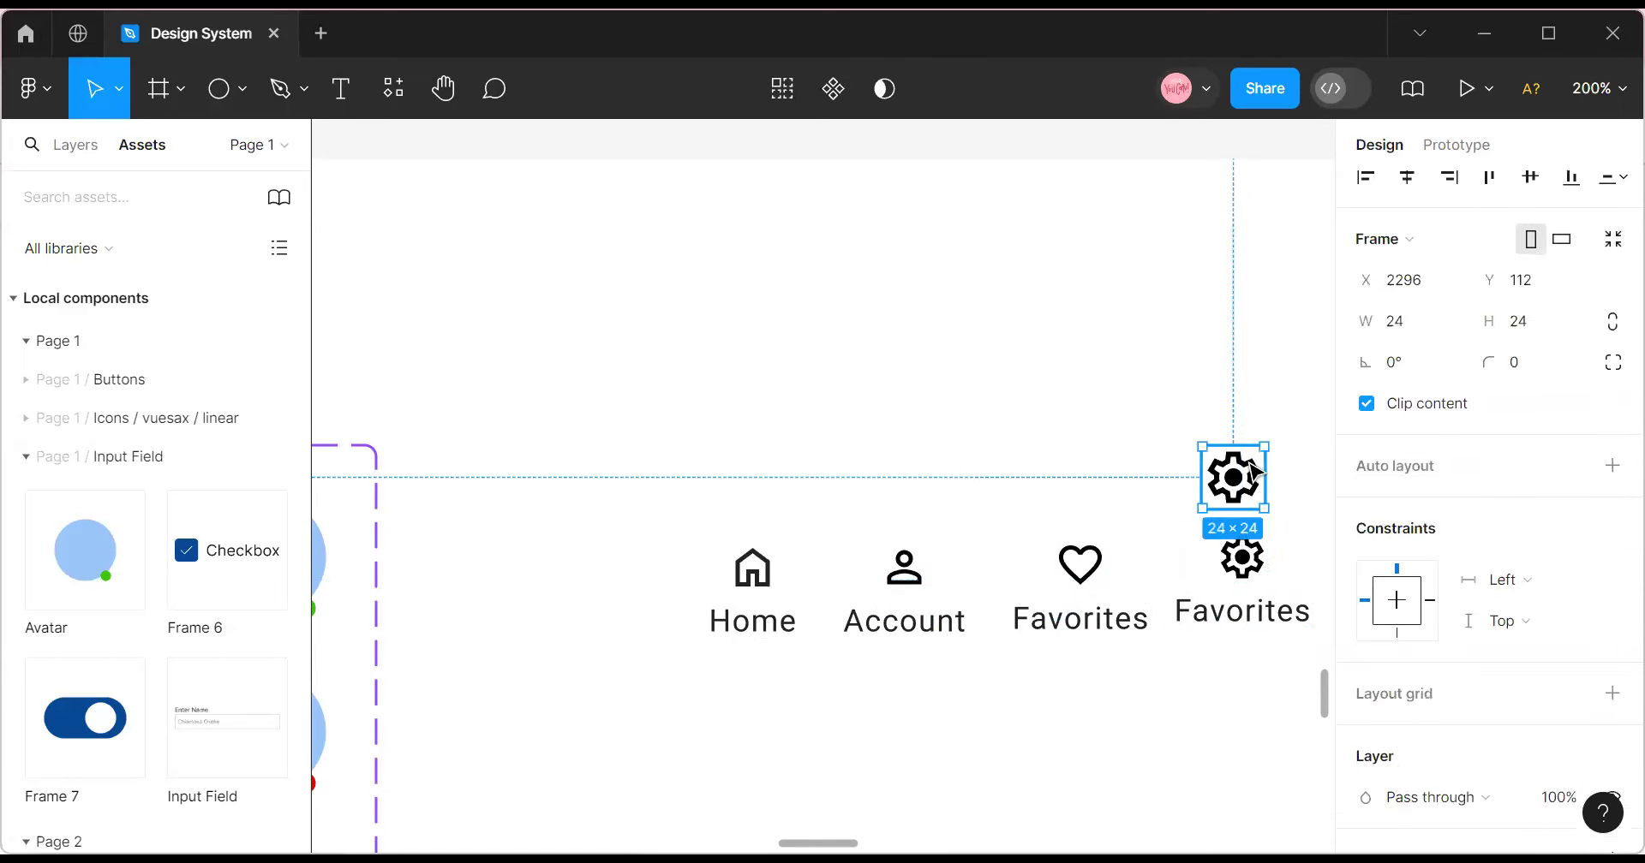
key(Delete)
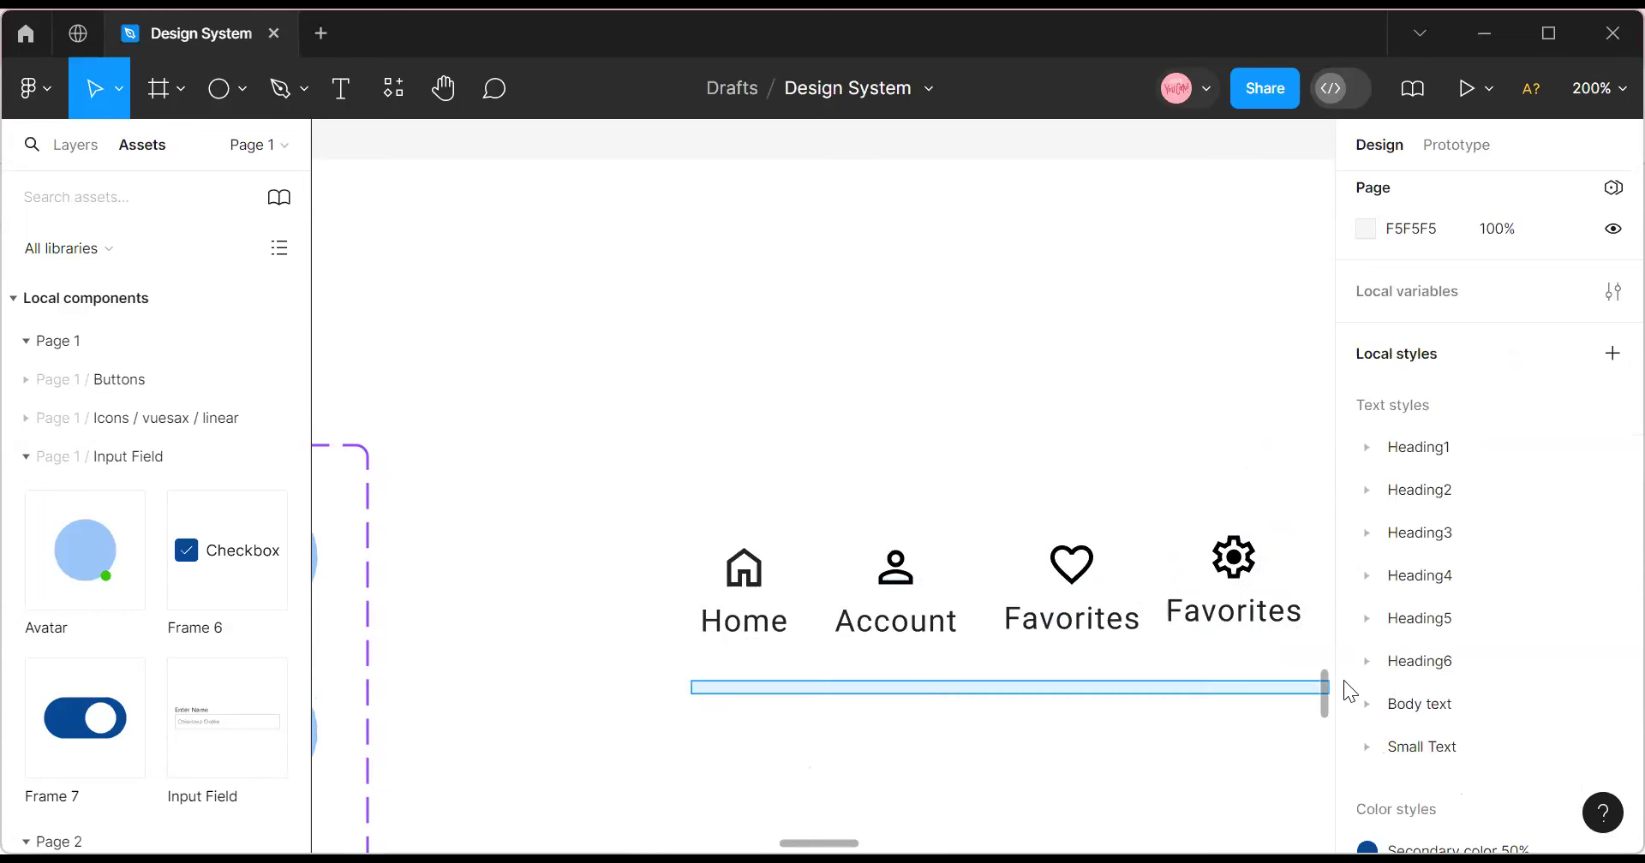
Tidy up the four nav items and distribute their horizontal and vertical spacing evenly.
scroll(722, 703, right, 3)
drag(437, 493, 1270, 675)
click(1610, 178)
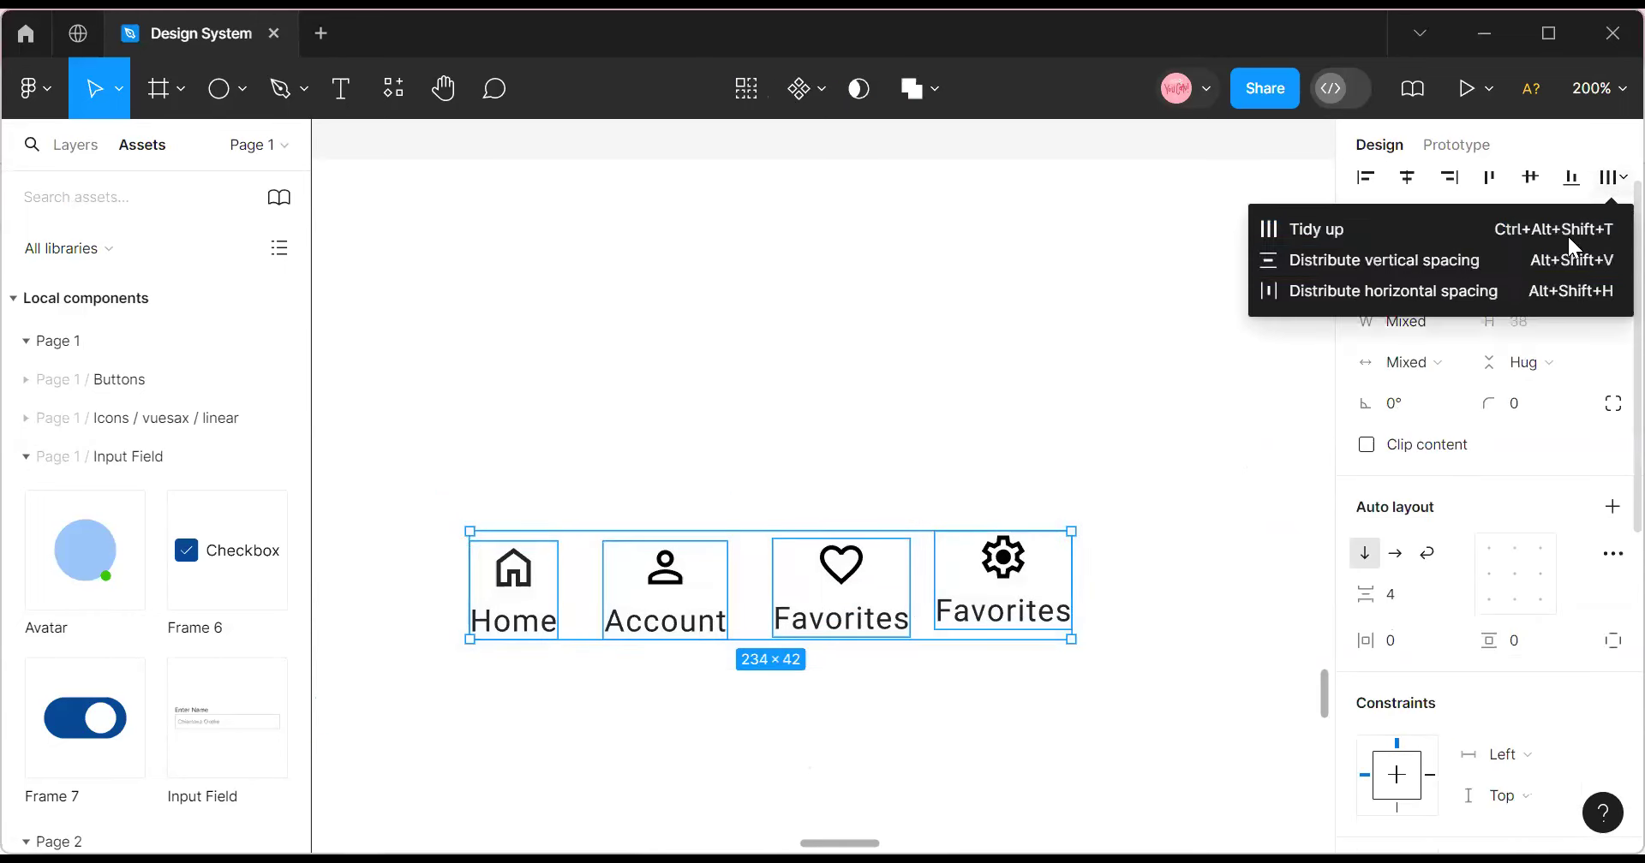
click(1415, 233)
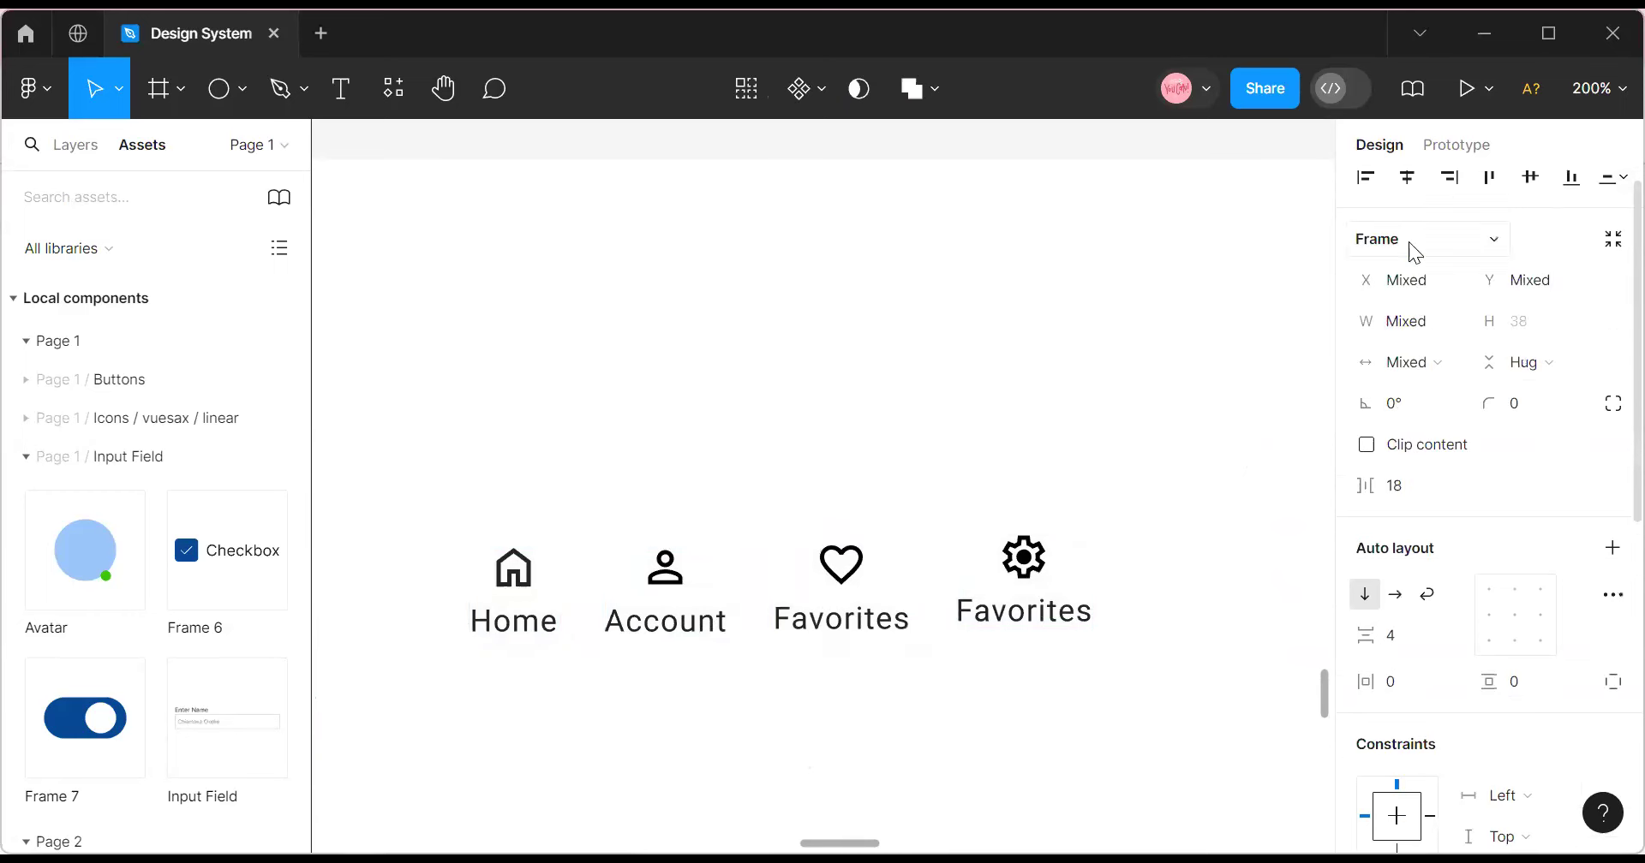
click(1611, 178)
click(1467, 291)
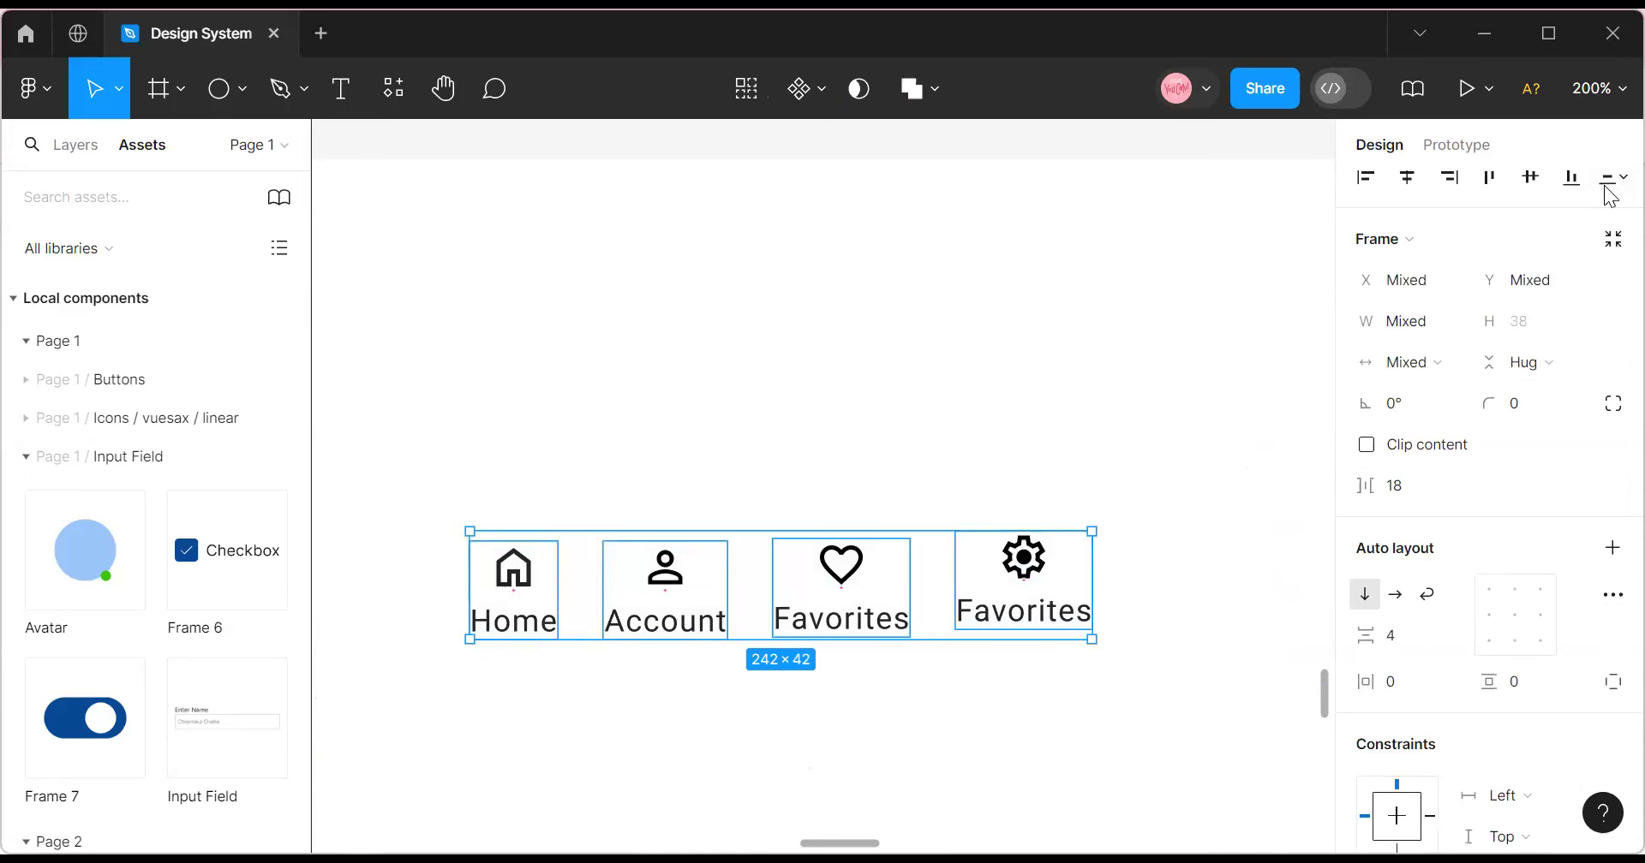
click(1611, 178)
click(1468, 262)
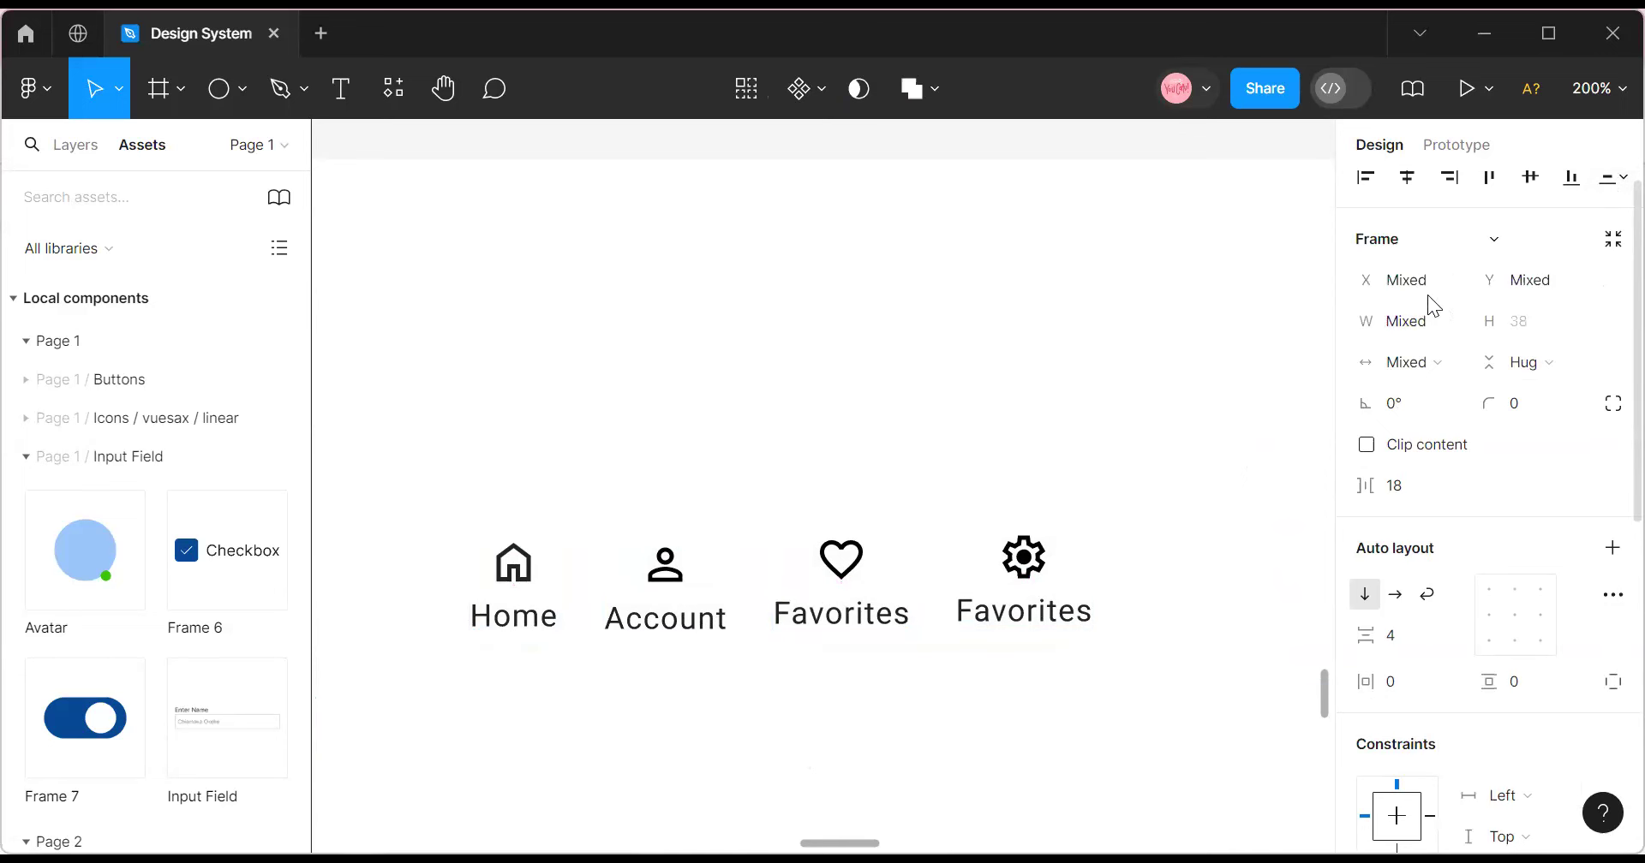
click(1065, 687)
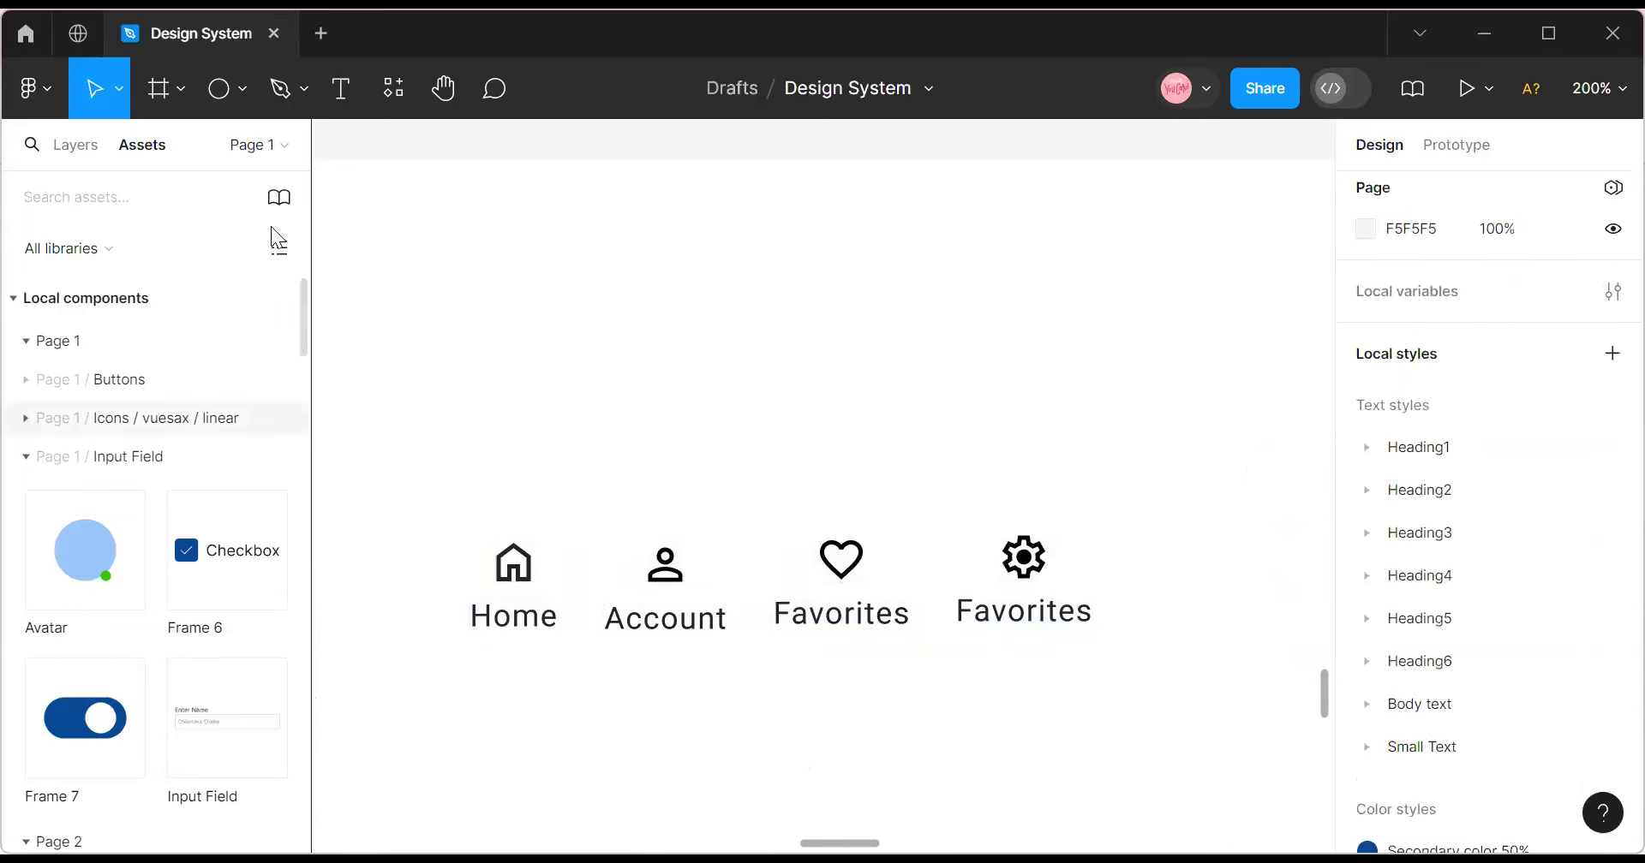
Wrap the four nav items in a horizontal auto layout frame with Shift+A.
click(514, 561)
drag(383, 460, 1231, 701)
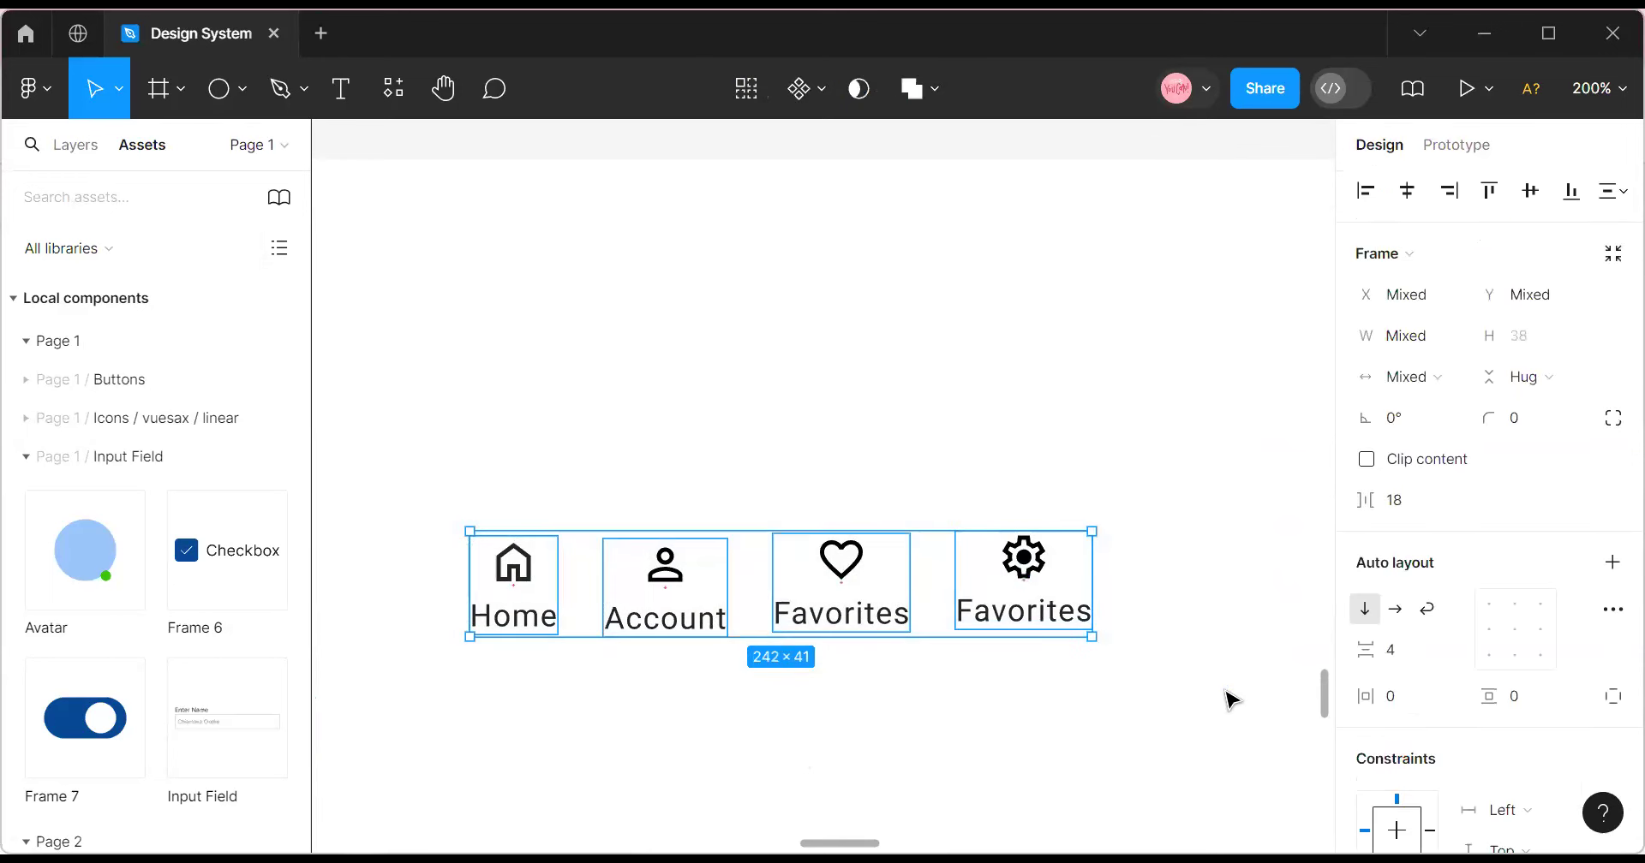
key(shift+a)
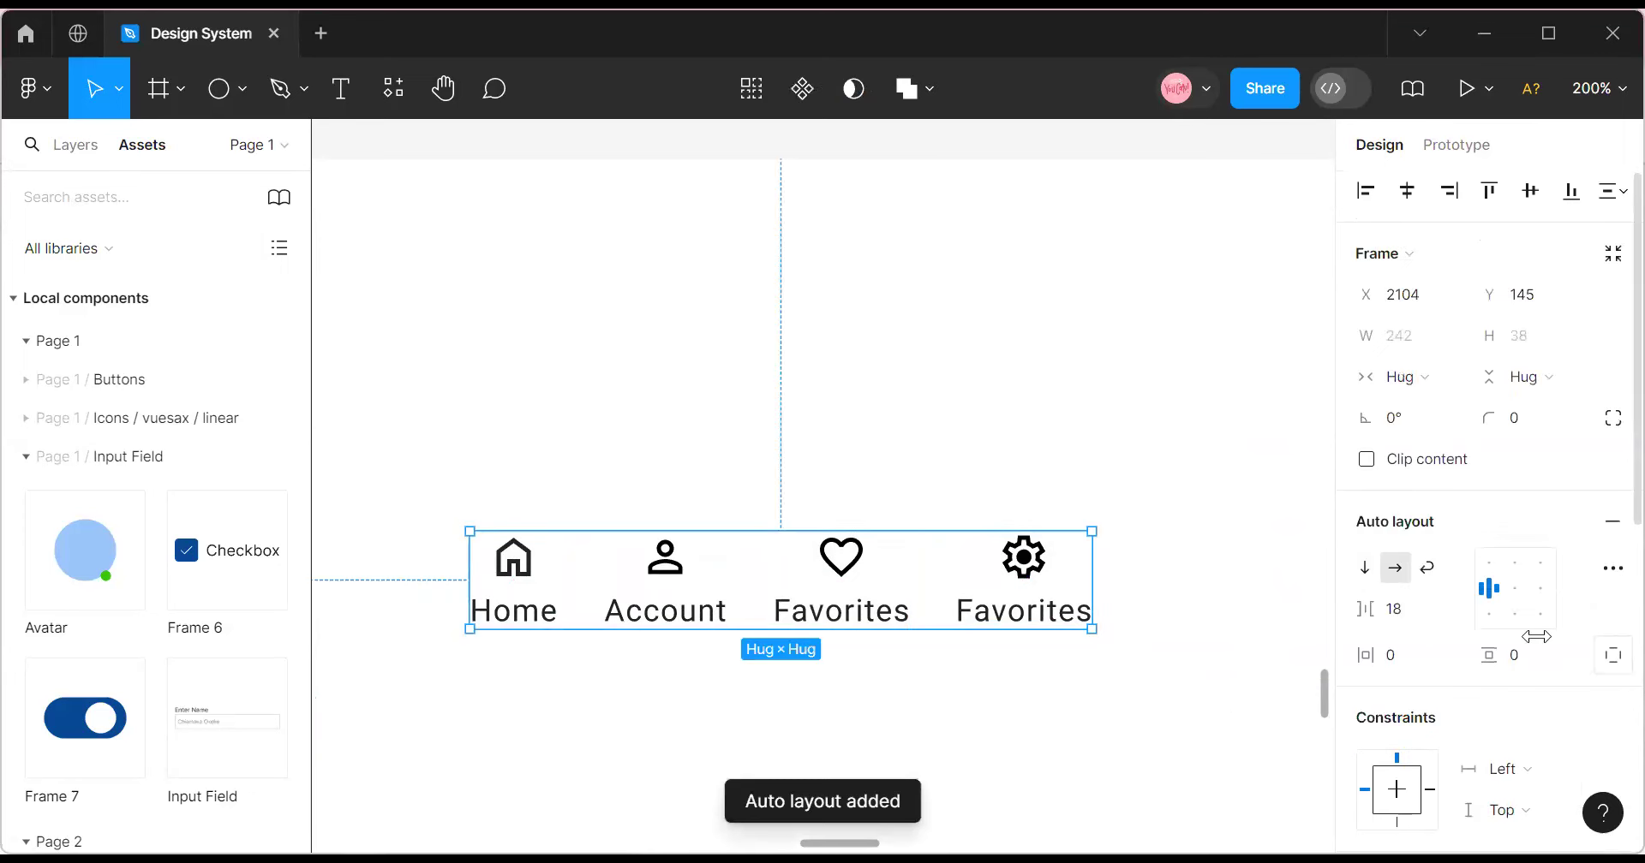
Centre the nav items and drag the nav bar down toward the page frame's bottom.
click(1507, 593)
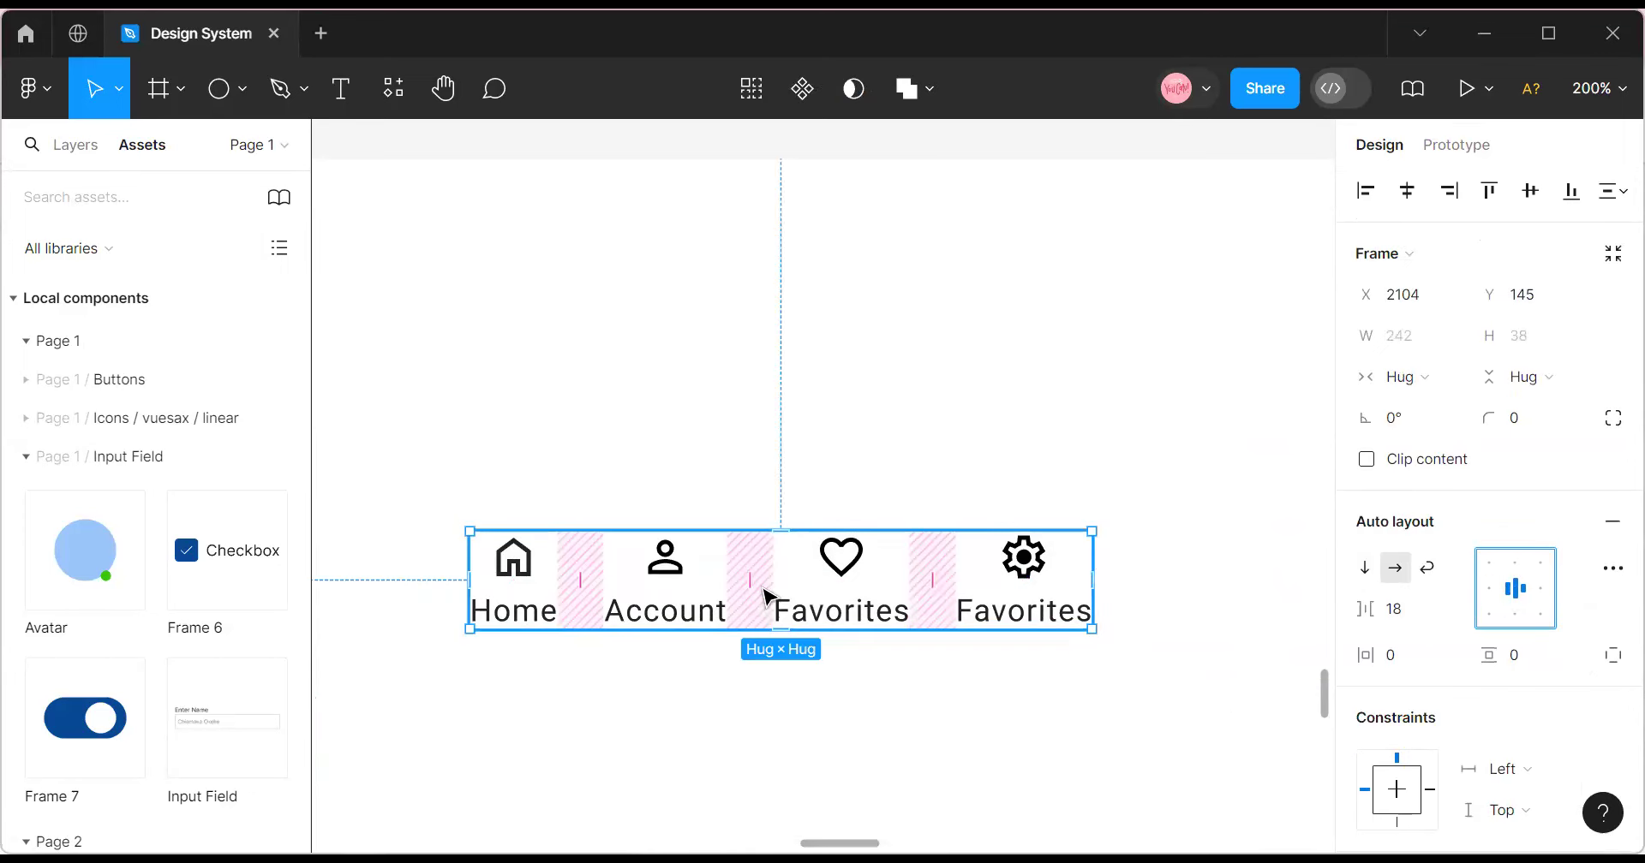
drag(941, 606, 1200, 673)
drag(1010, 682, 1047, 649)
scroll(1041, 617, down, 3)
scroll(1038, 570, down, 1)
drag(1103, 243, 1093, 723)
scroll(1019, 654, down, 3)
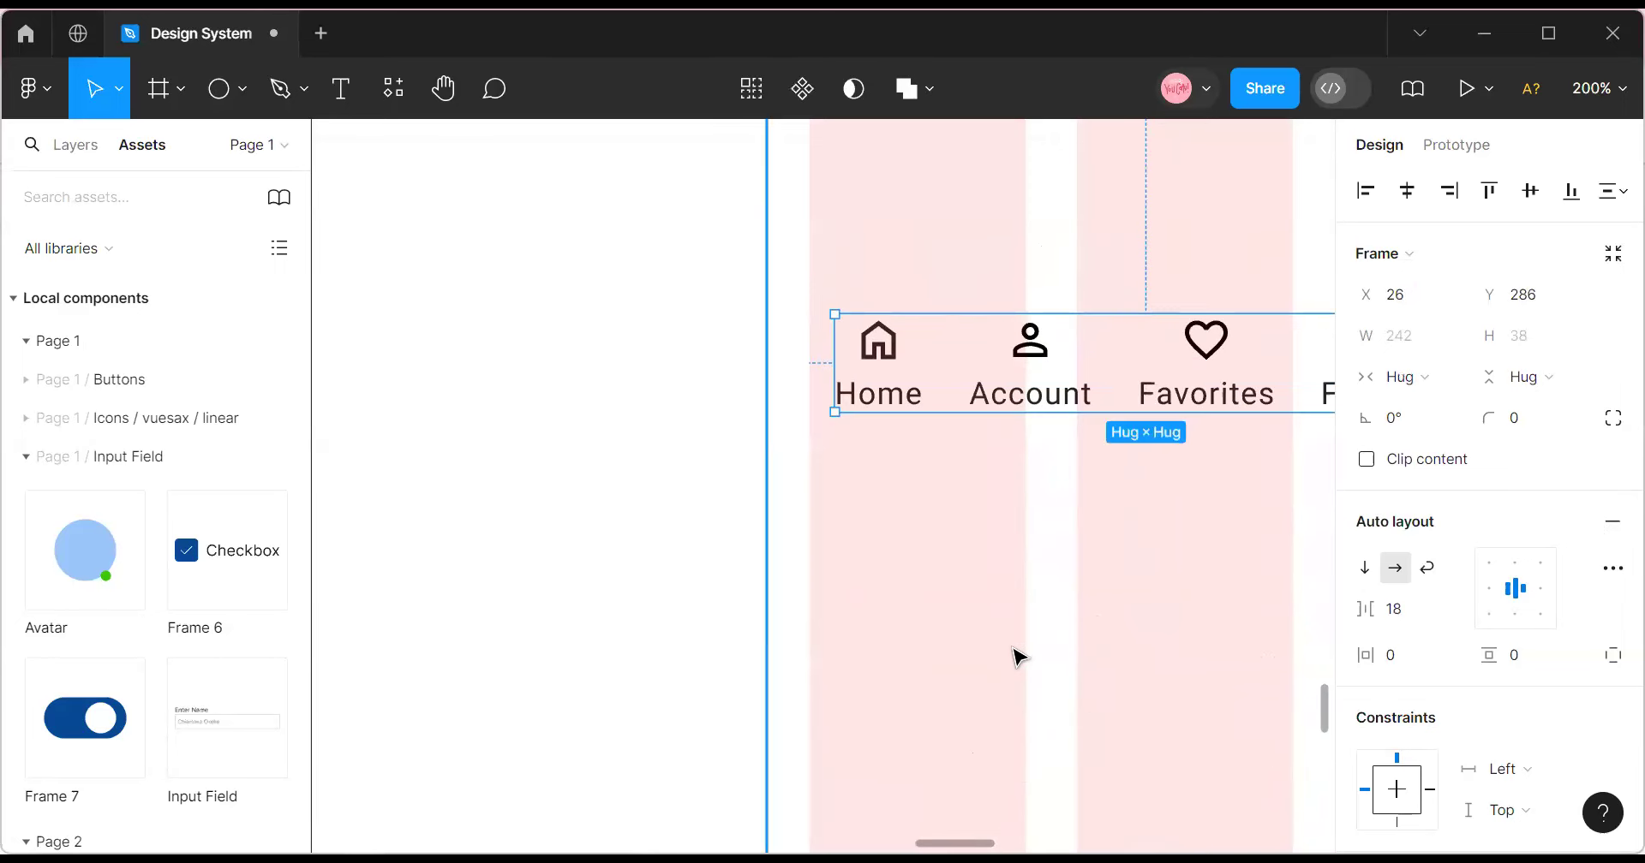
drag(959, 349, 949, 749)
scroll(900, 233, down, 4)
drag(906, 227, 913, 741)
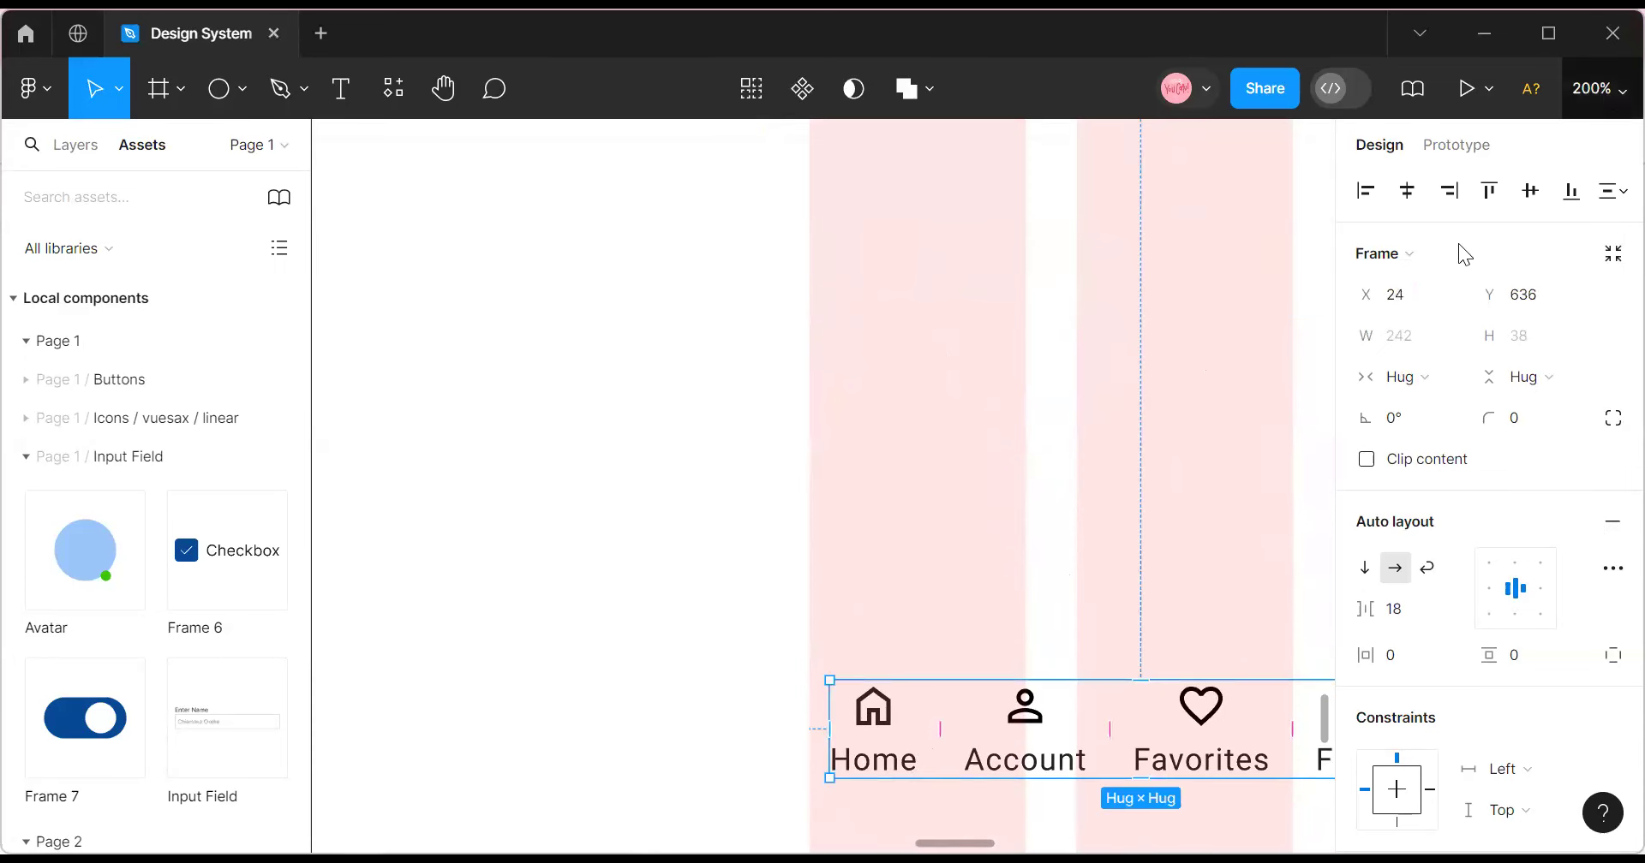
At 50% zoom, move the nav bar to the frame's bottom and widen its item gap.
click(1443, 254)
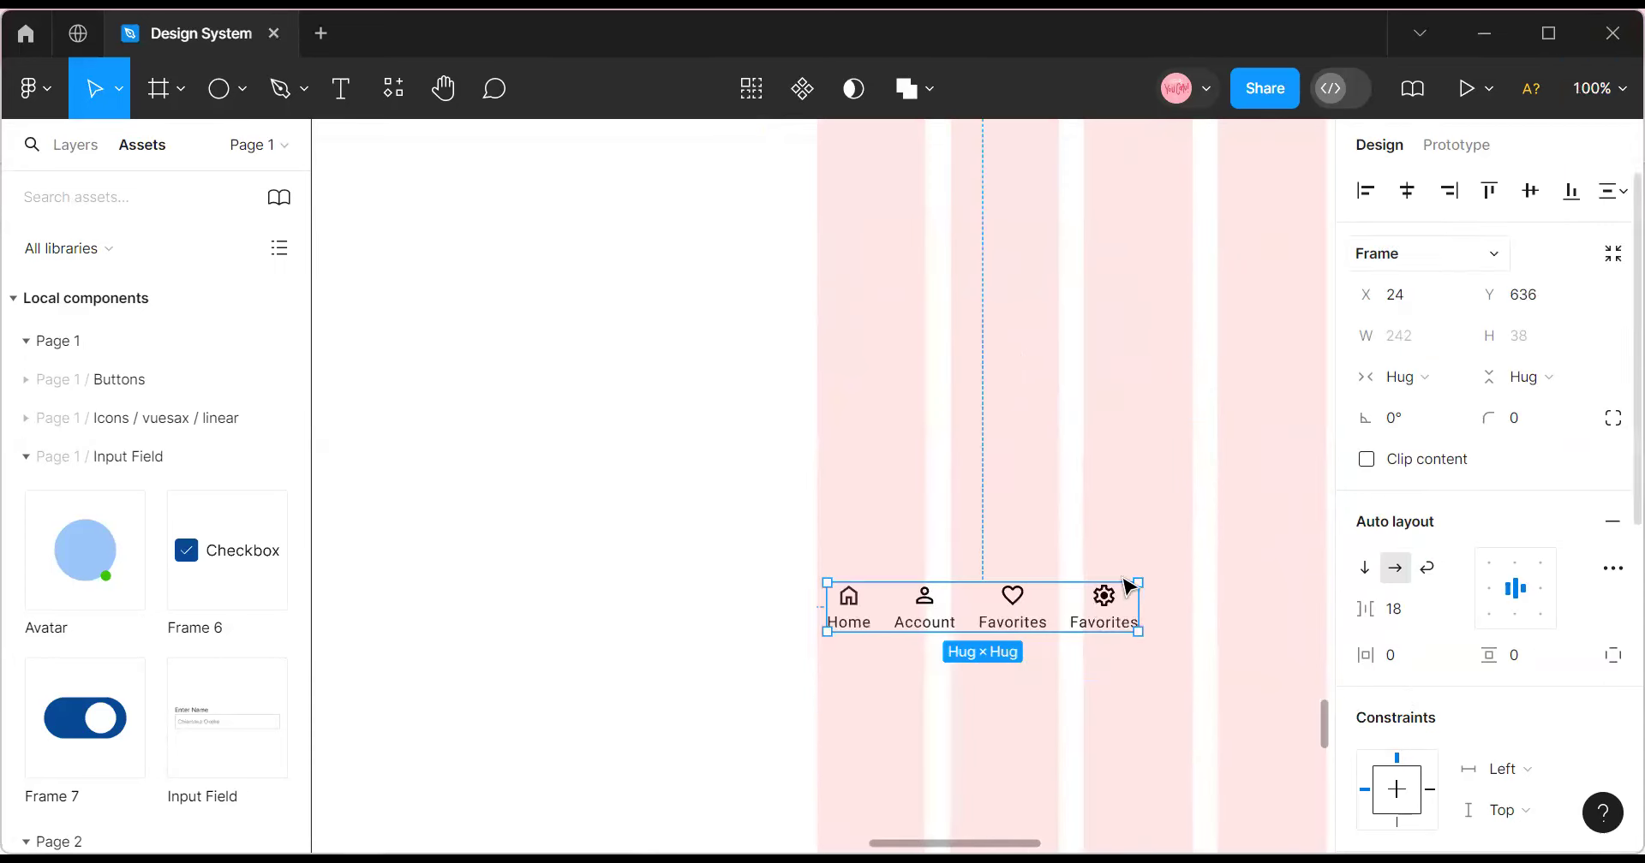
click(1598, 88)
click(1377, 254)
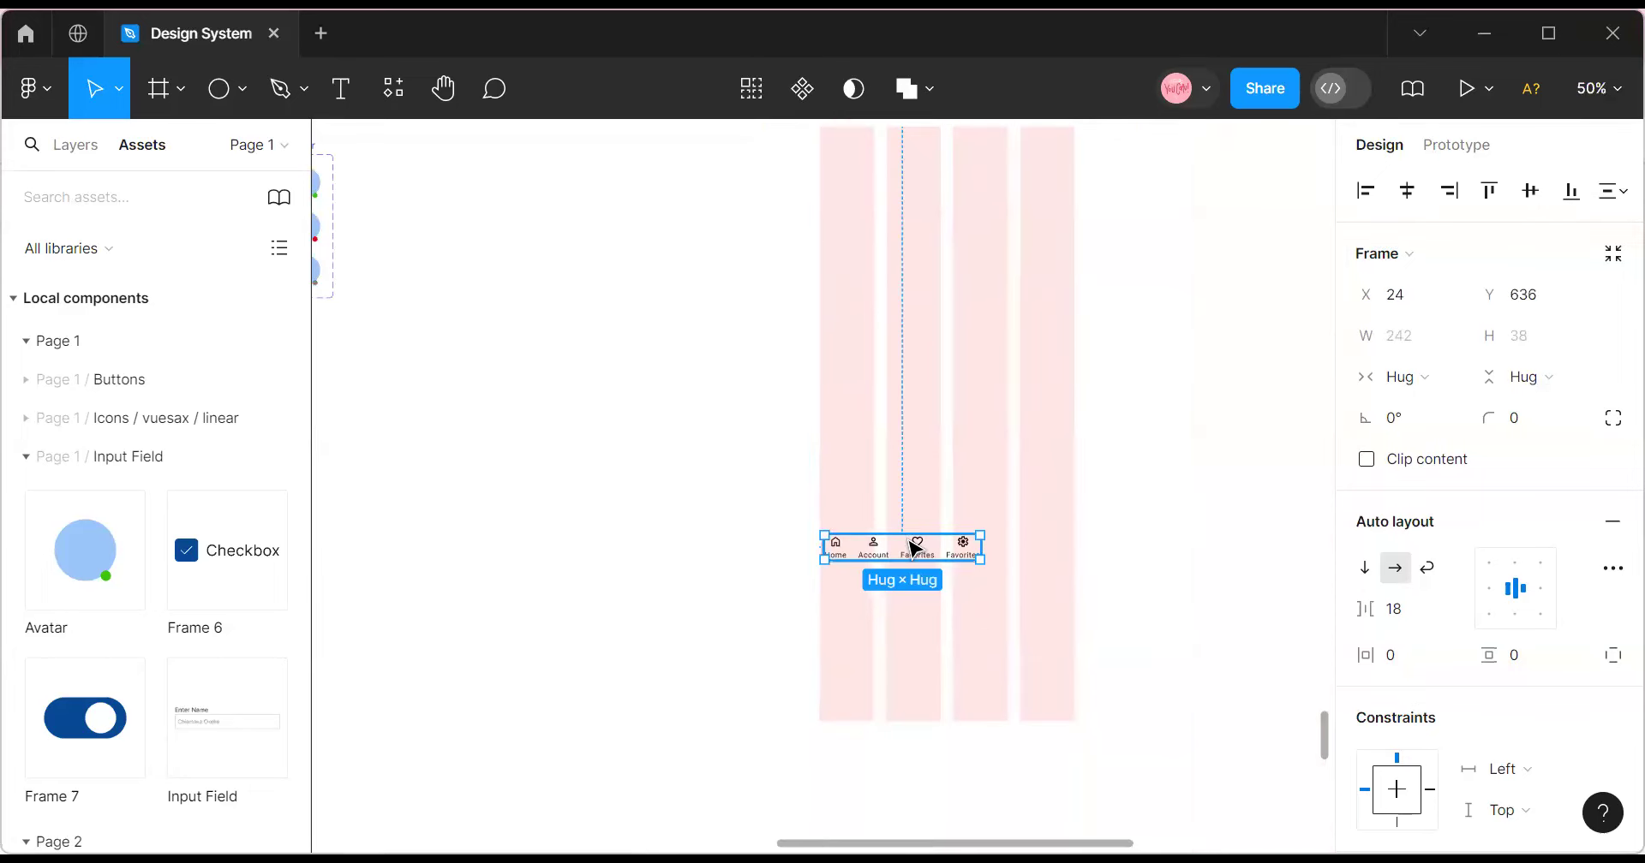
drag(943, 656, 945, 686)
drag(1380, 613, 1398, 612)
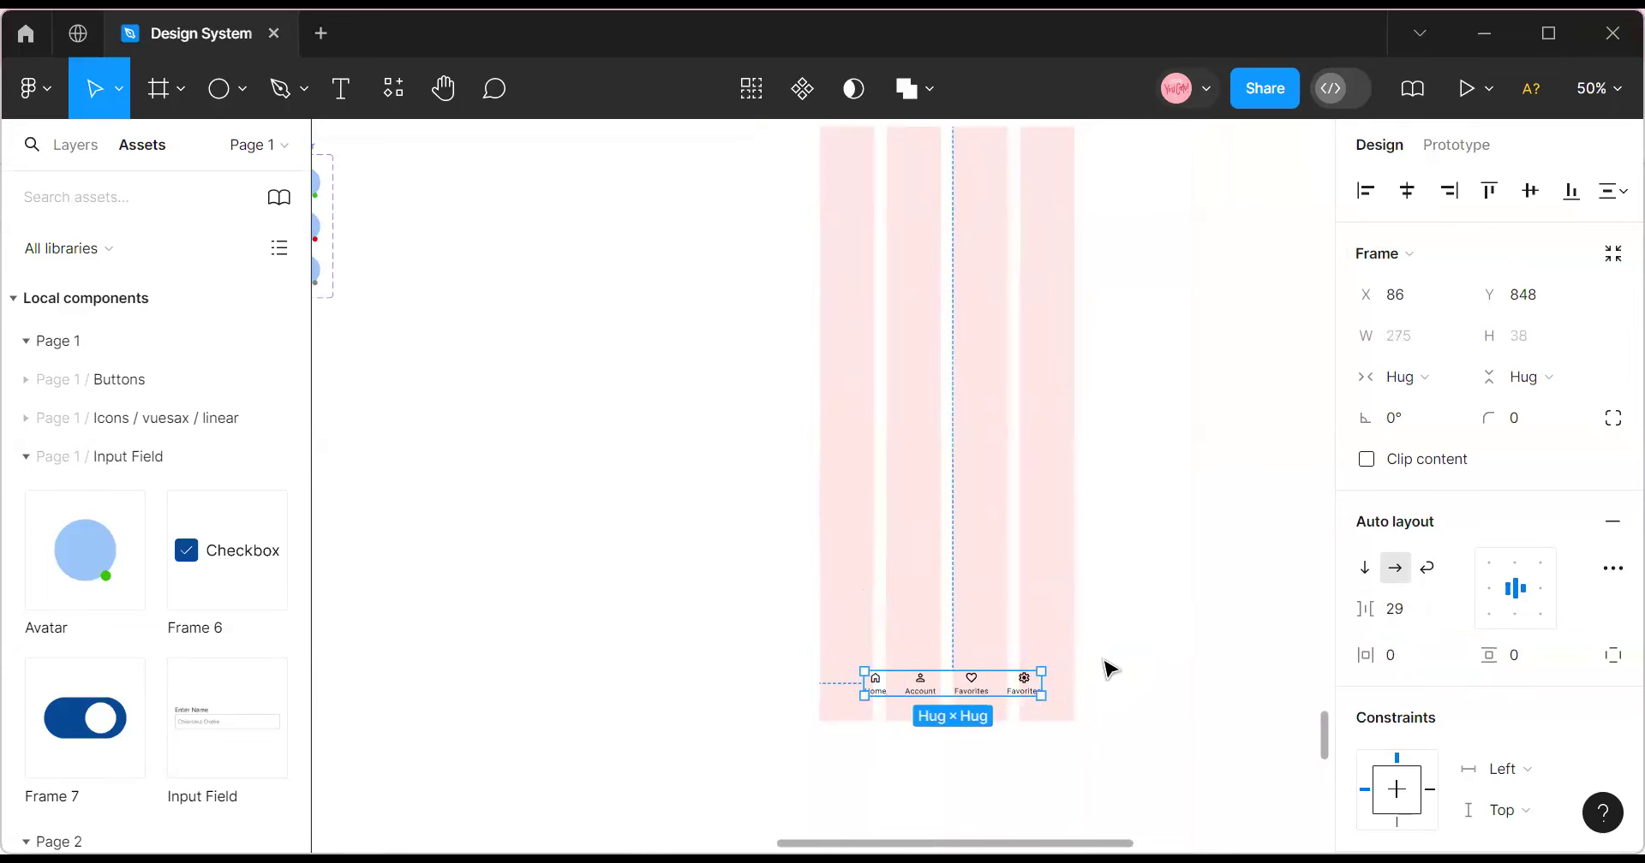
click(1599, 88)
click(1377, 220)
scroll(962, 562, down, 4)
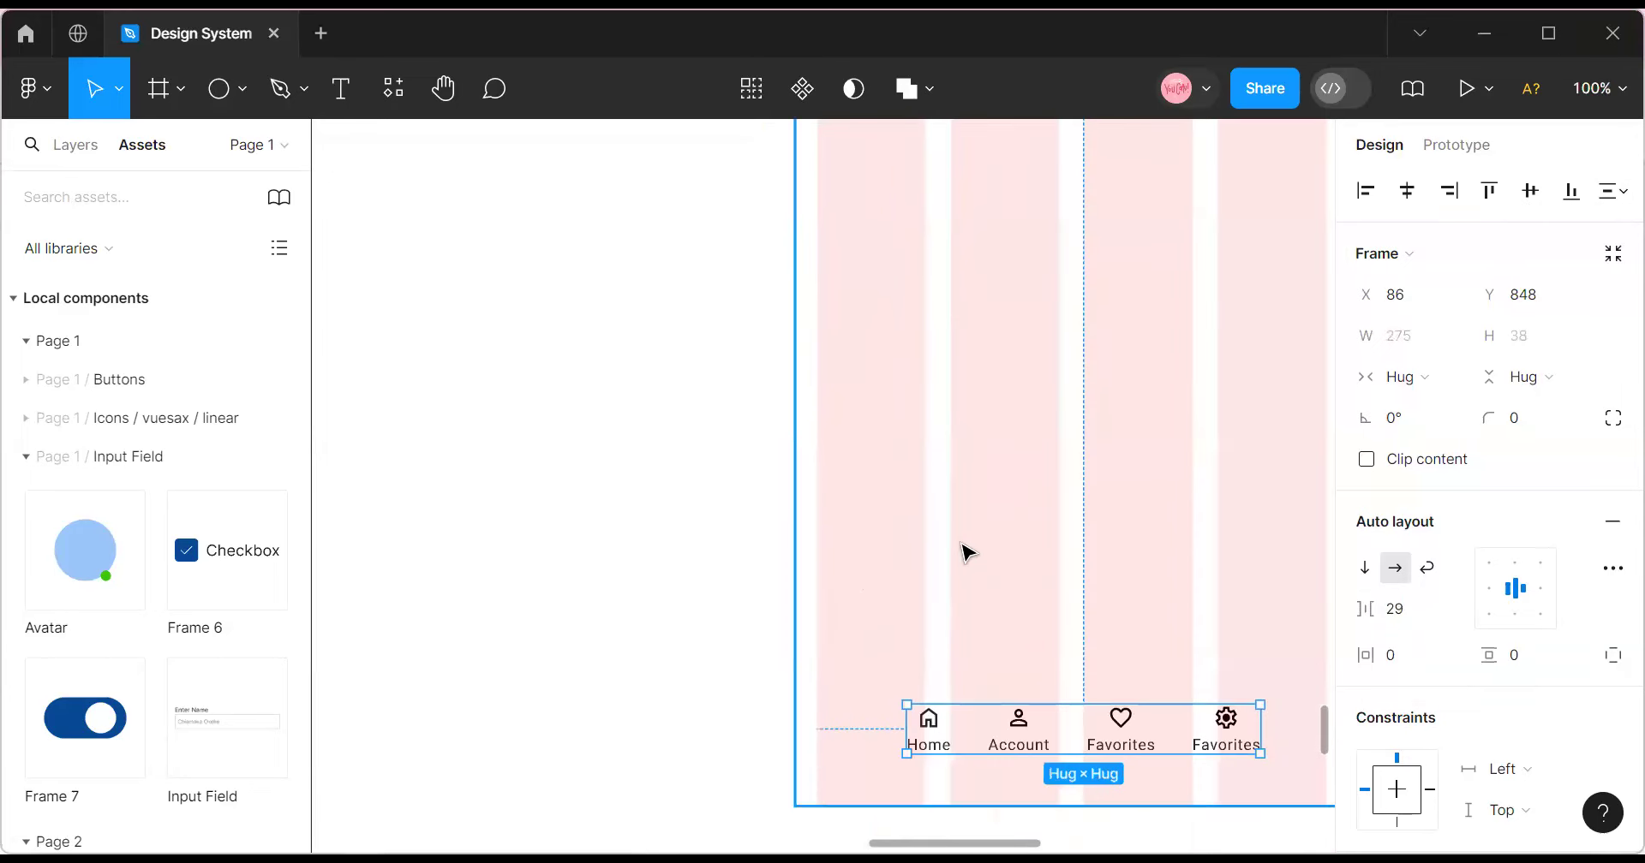
drag(991, 540, 1061, 554)
Set the item gap to 40 and centre the nav bar horizontally in the frame.
click(1397, 613)
text(40)
key(Return)
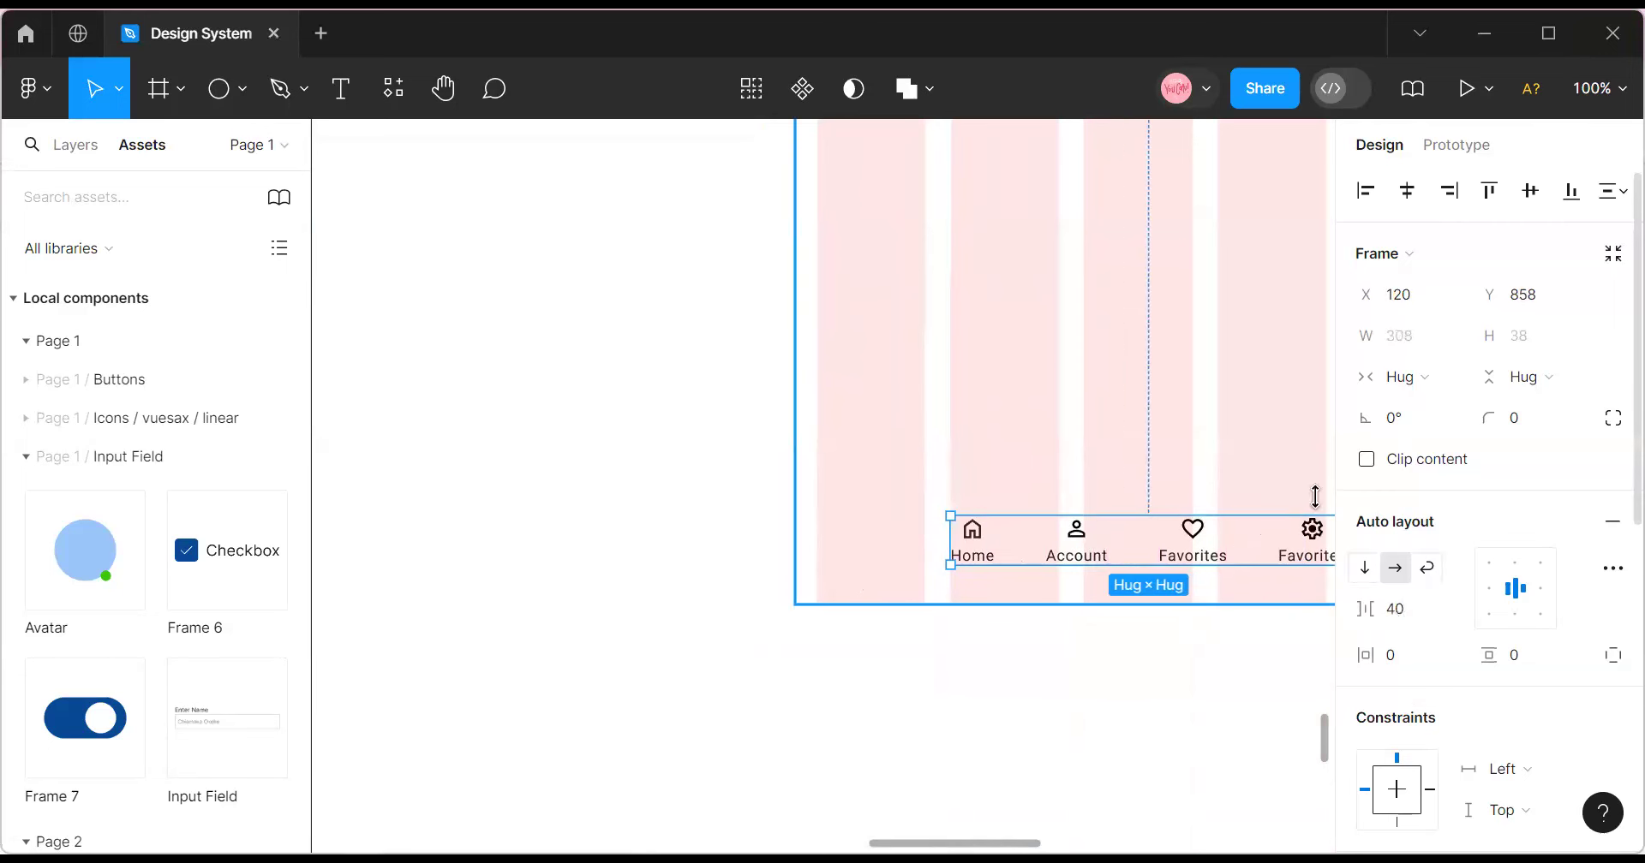
drag(1057, 559, 1071, 510)
click(1408, 192)
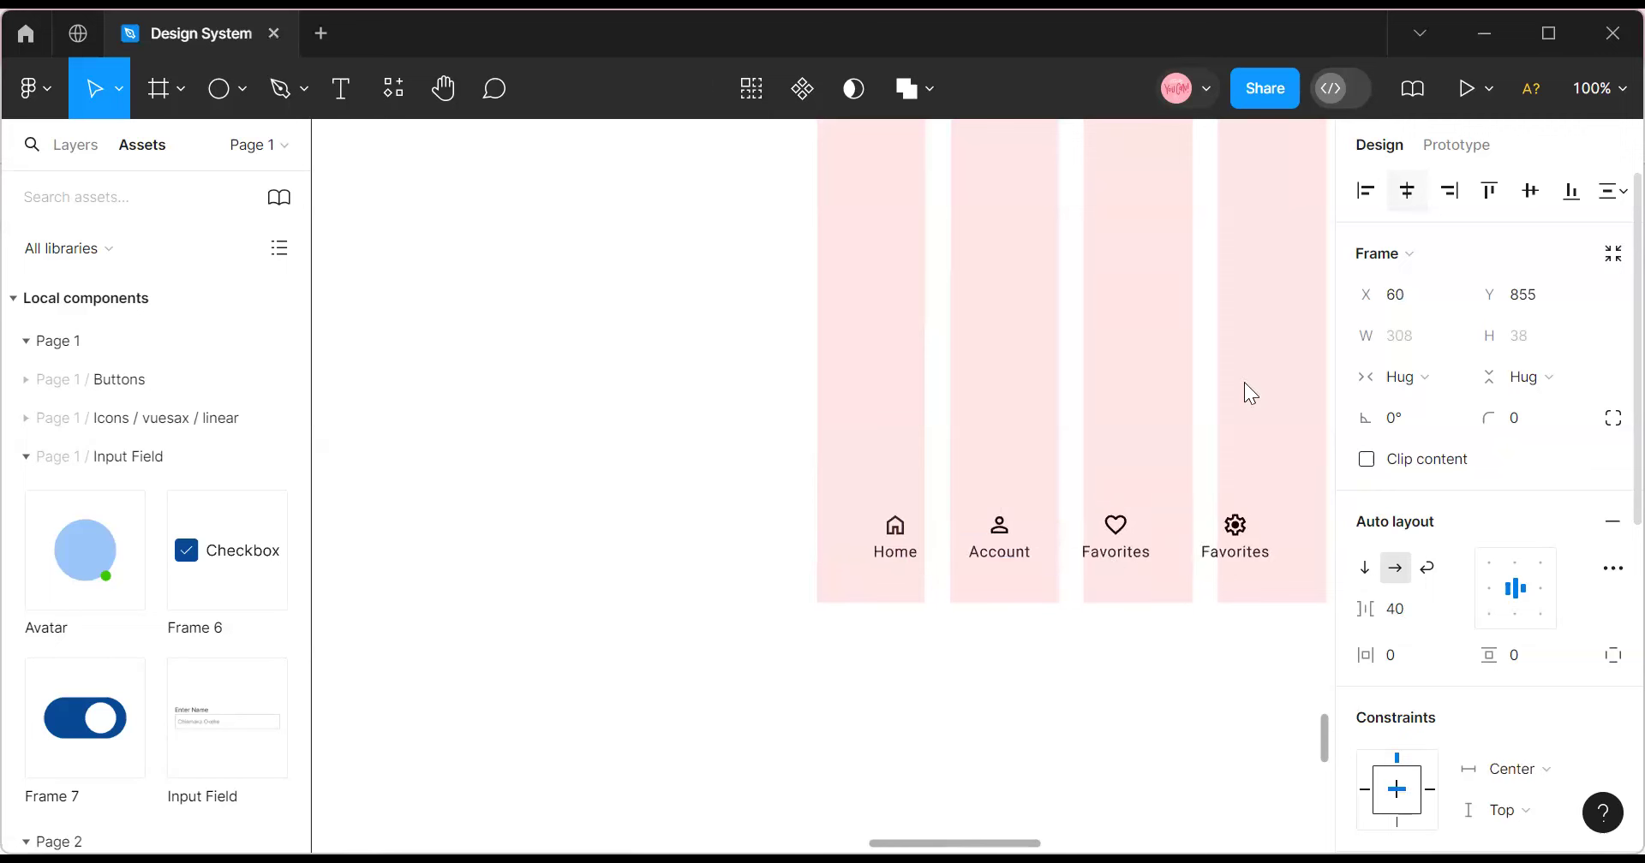
drag(929, 646, 1341, 670)
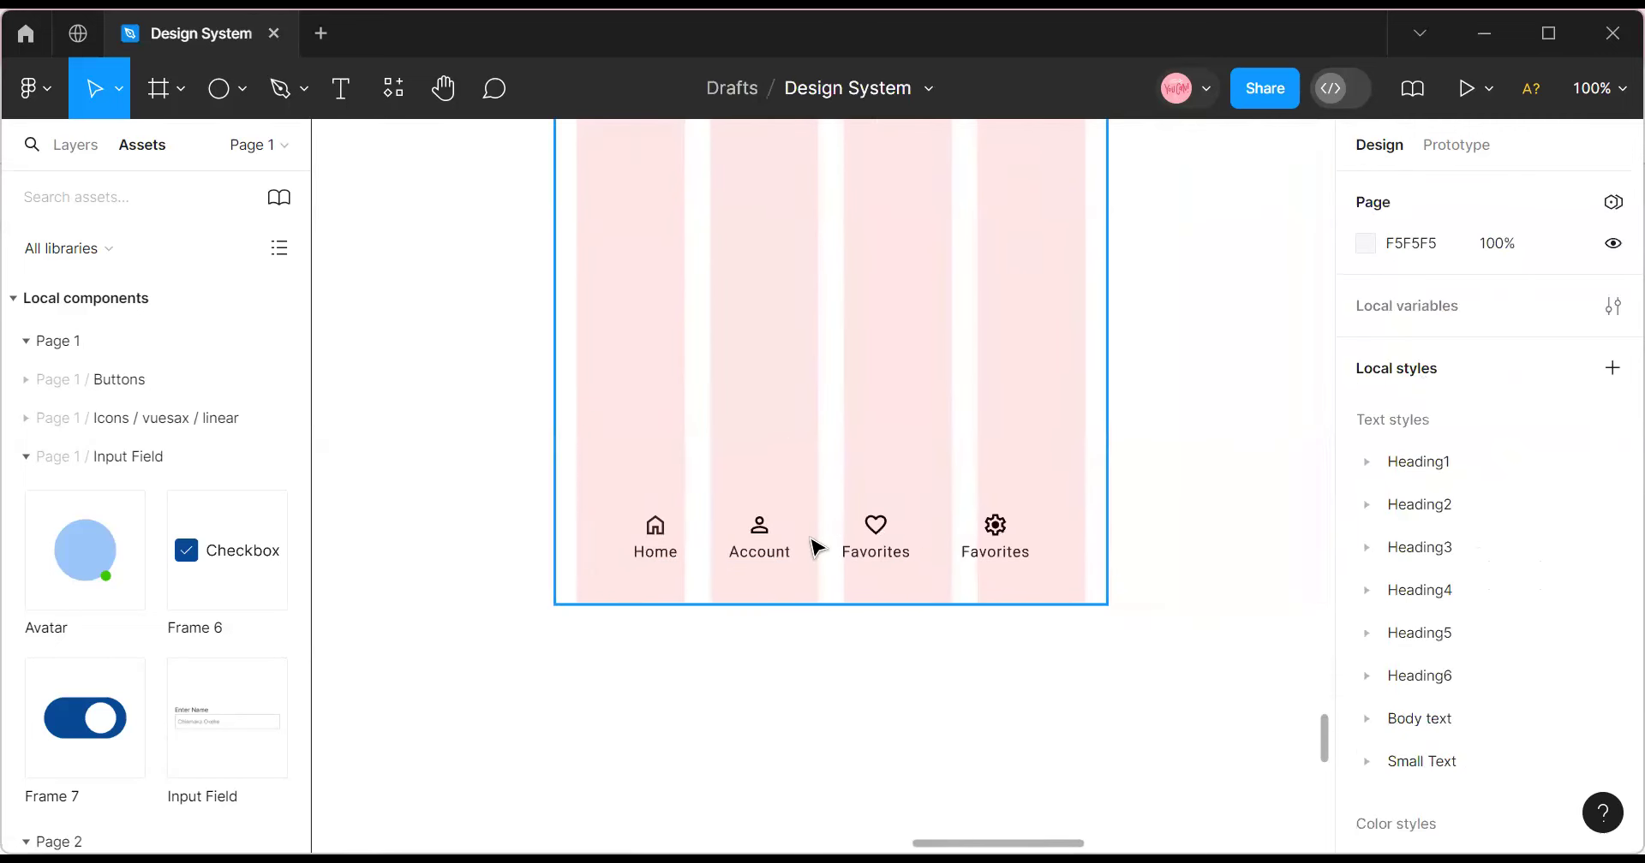
click(814, 543)
click(815, 544)
Rebuild the auto layout around the four nav items.
drag(1356, 608, 1394, 617)
click(1396, 618)
key(Escape)
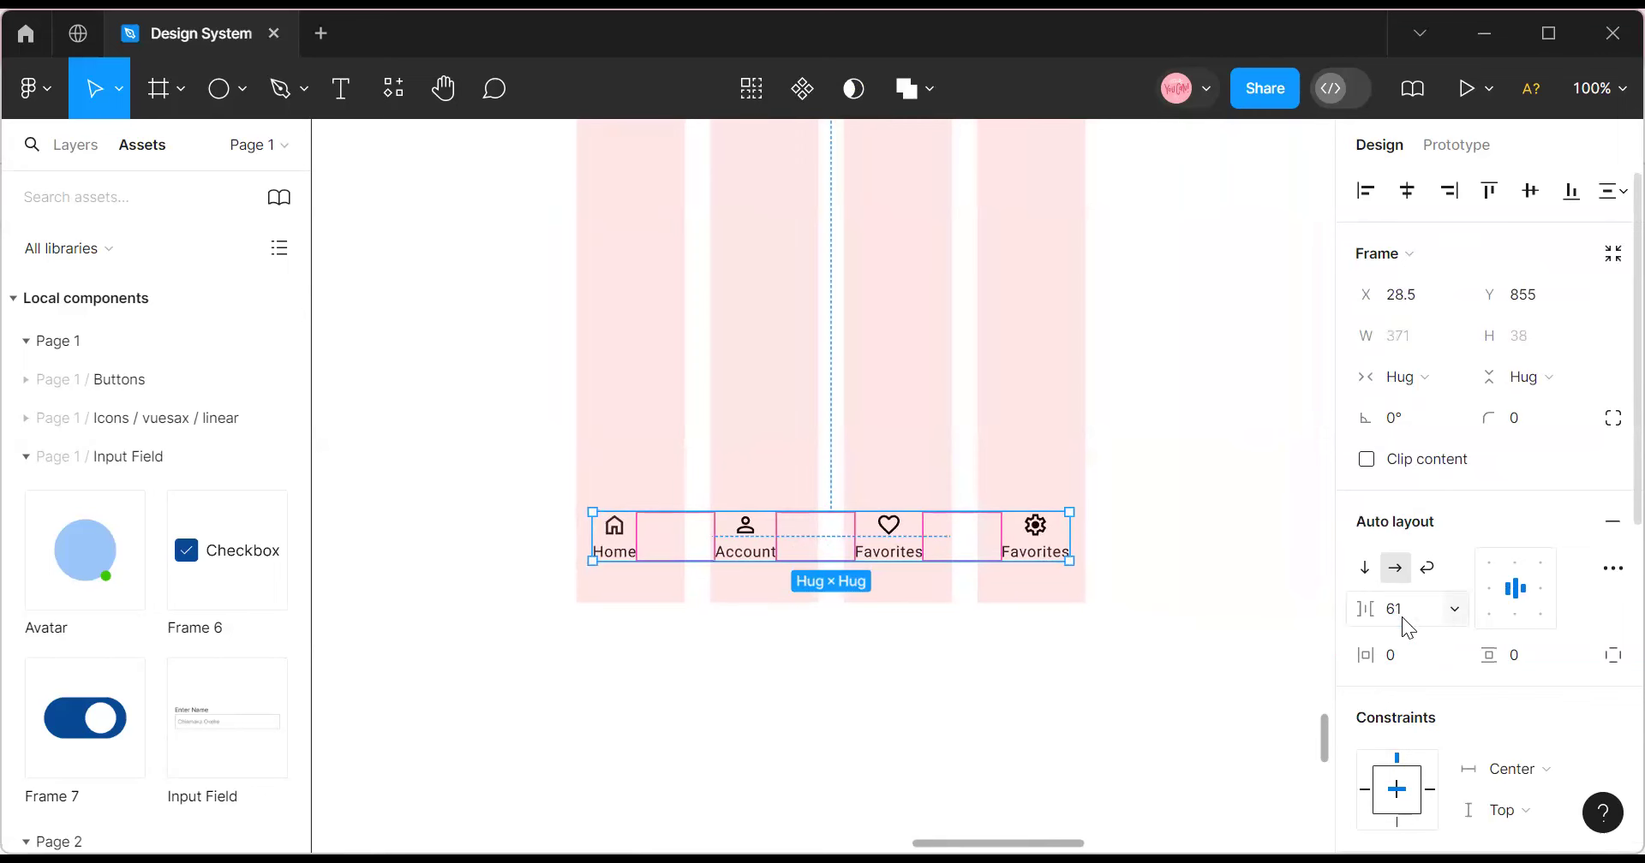
key(Return)
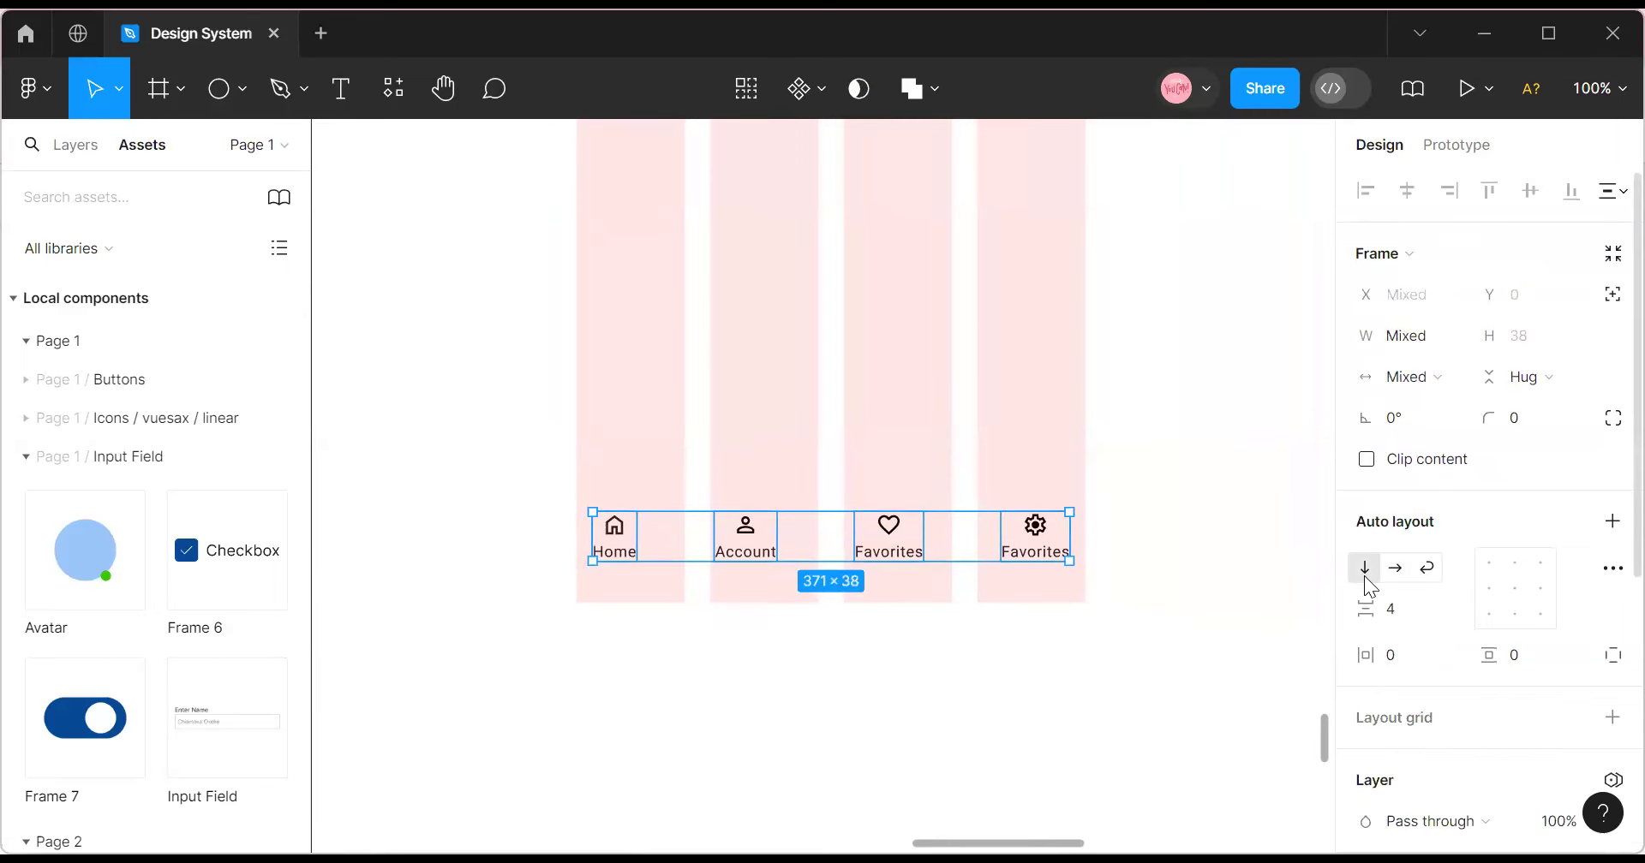
key(shift+a)
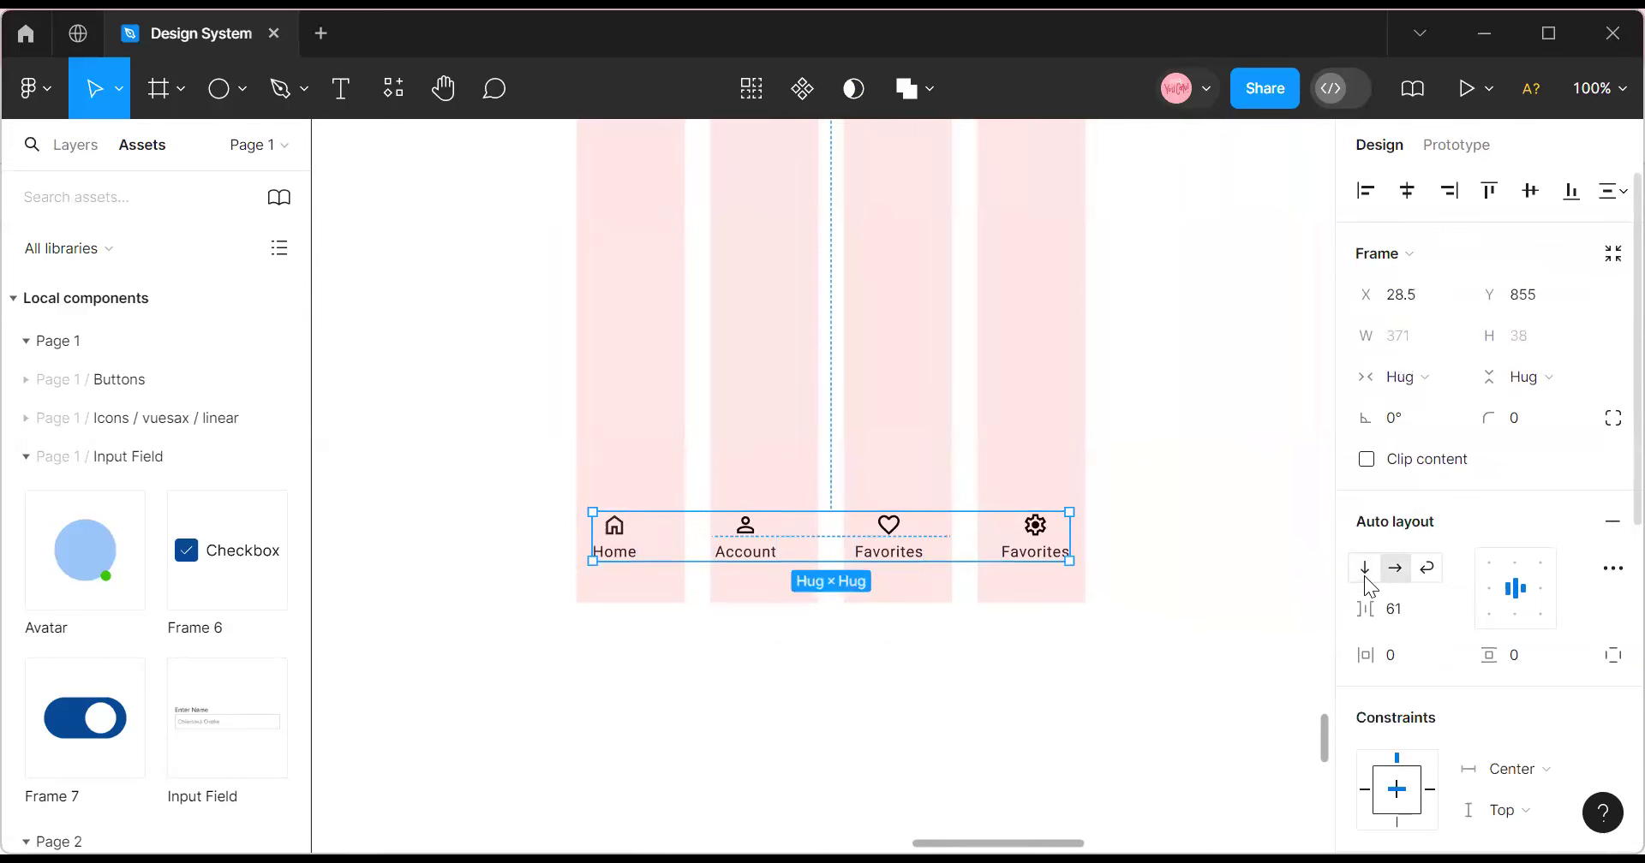
Set the item gap to 54 and wrap the nav bar in an auto layout container.
click(1421, 609)
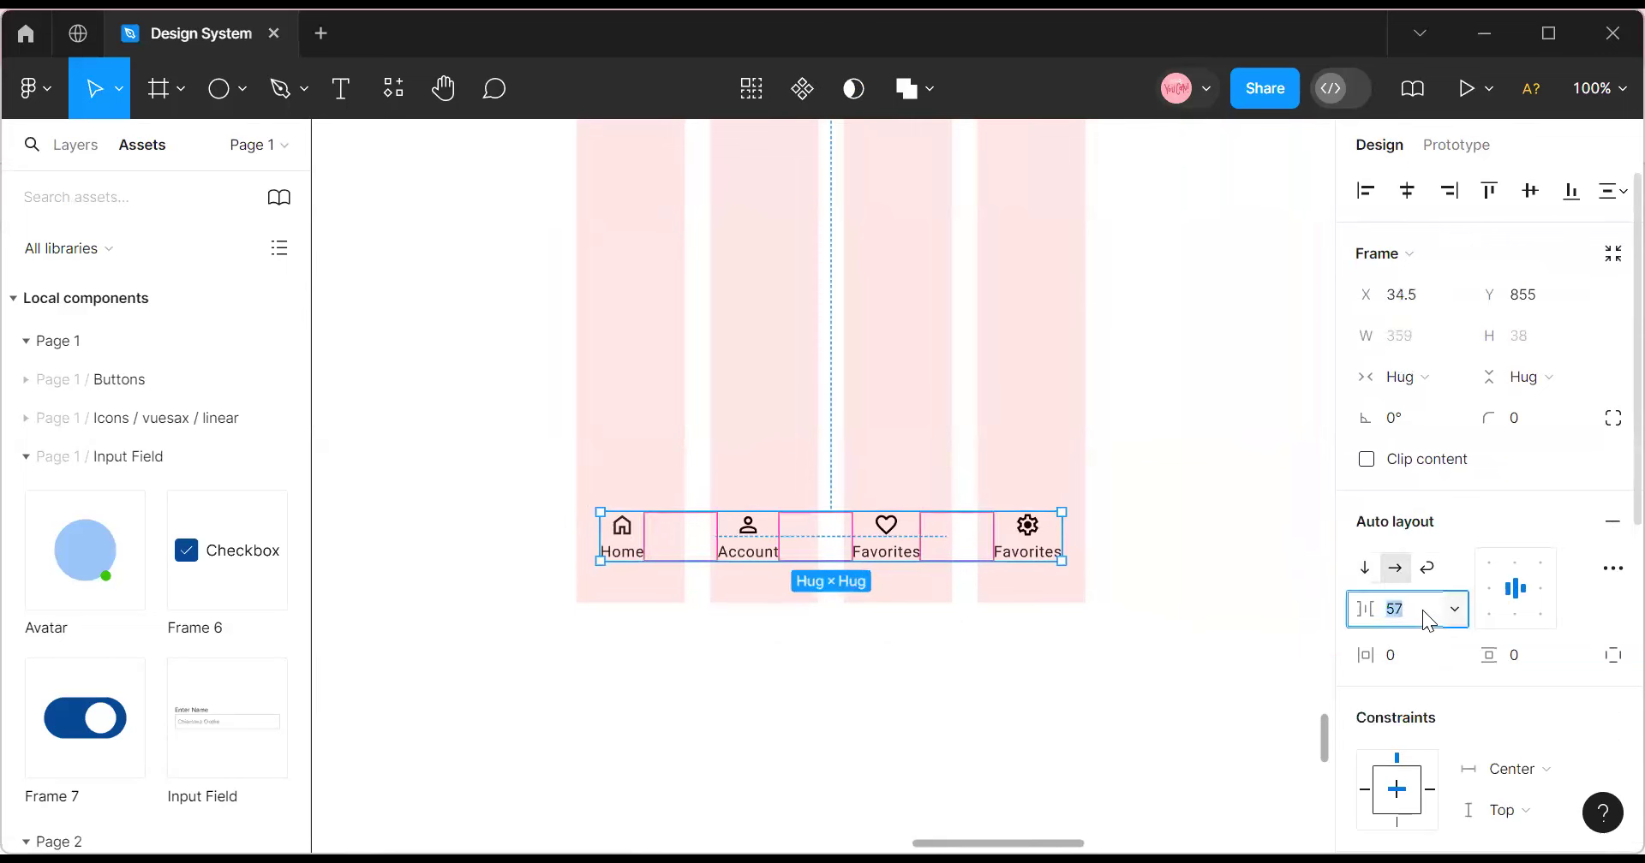
text(54)
key(Return)
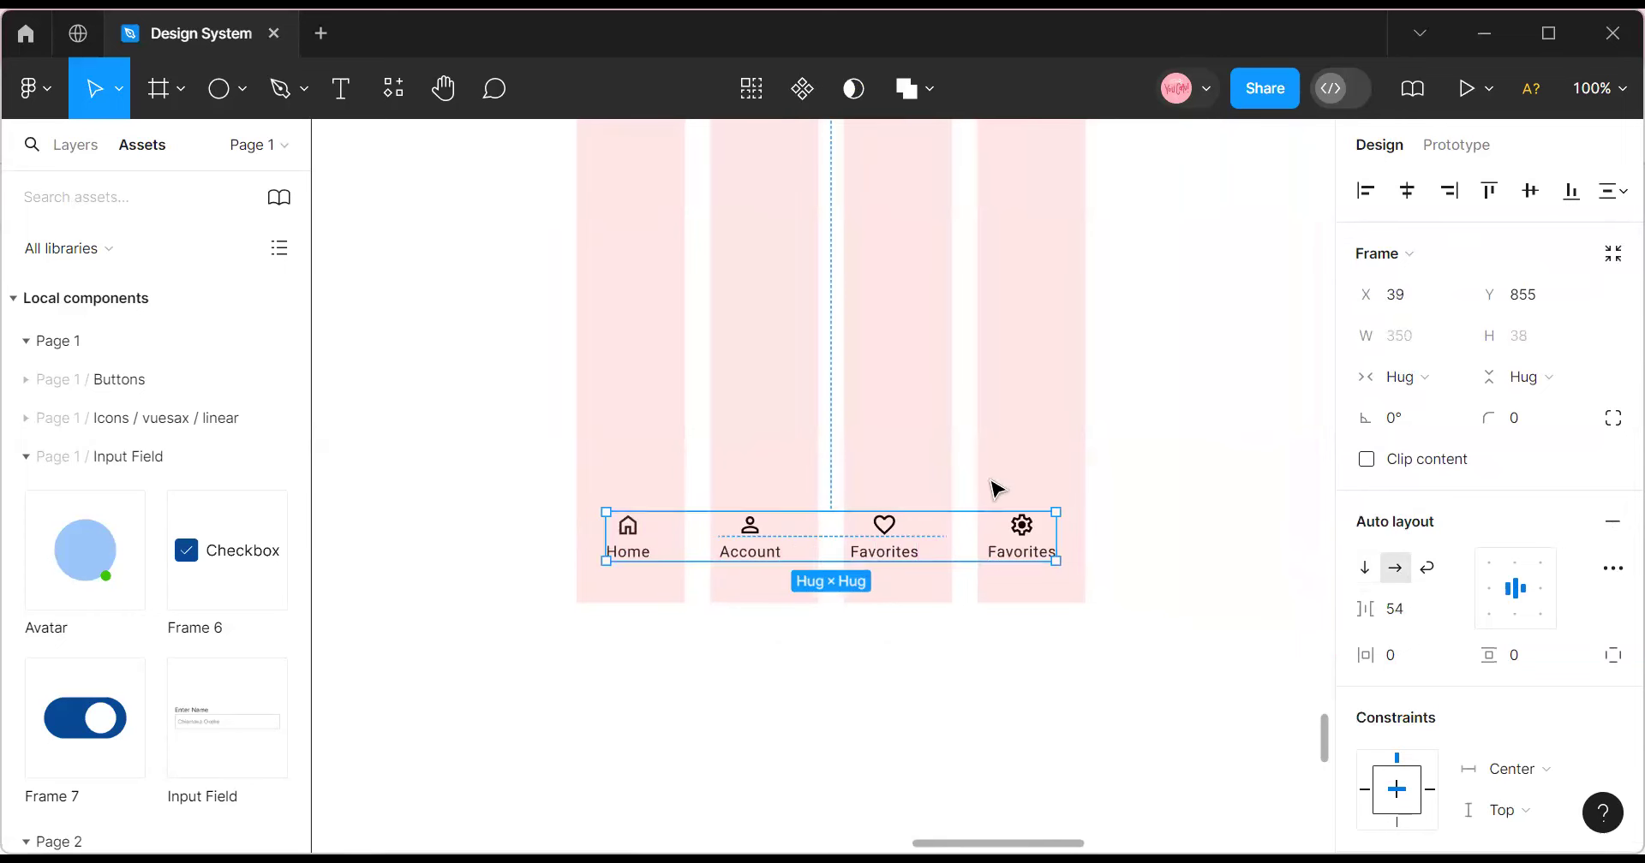
drag(882, 565, 859, 555)
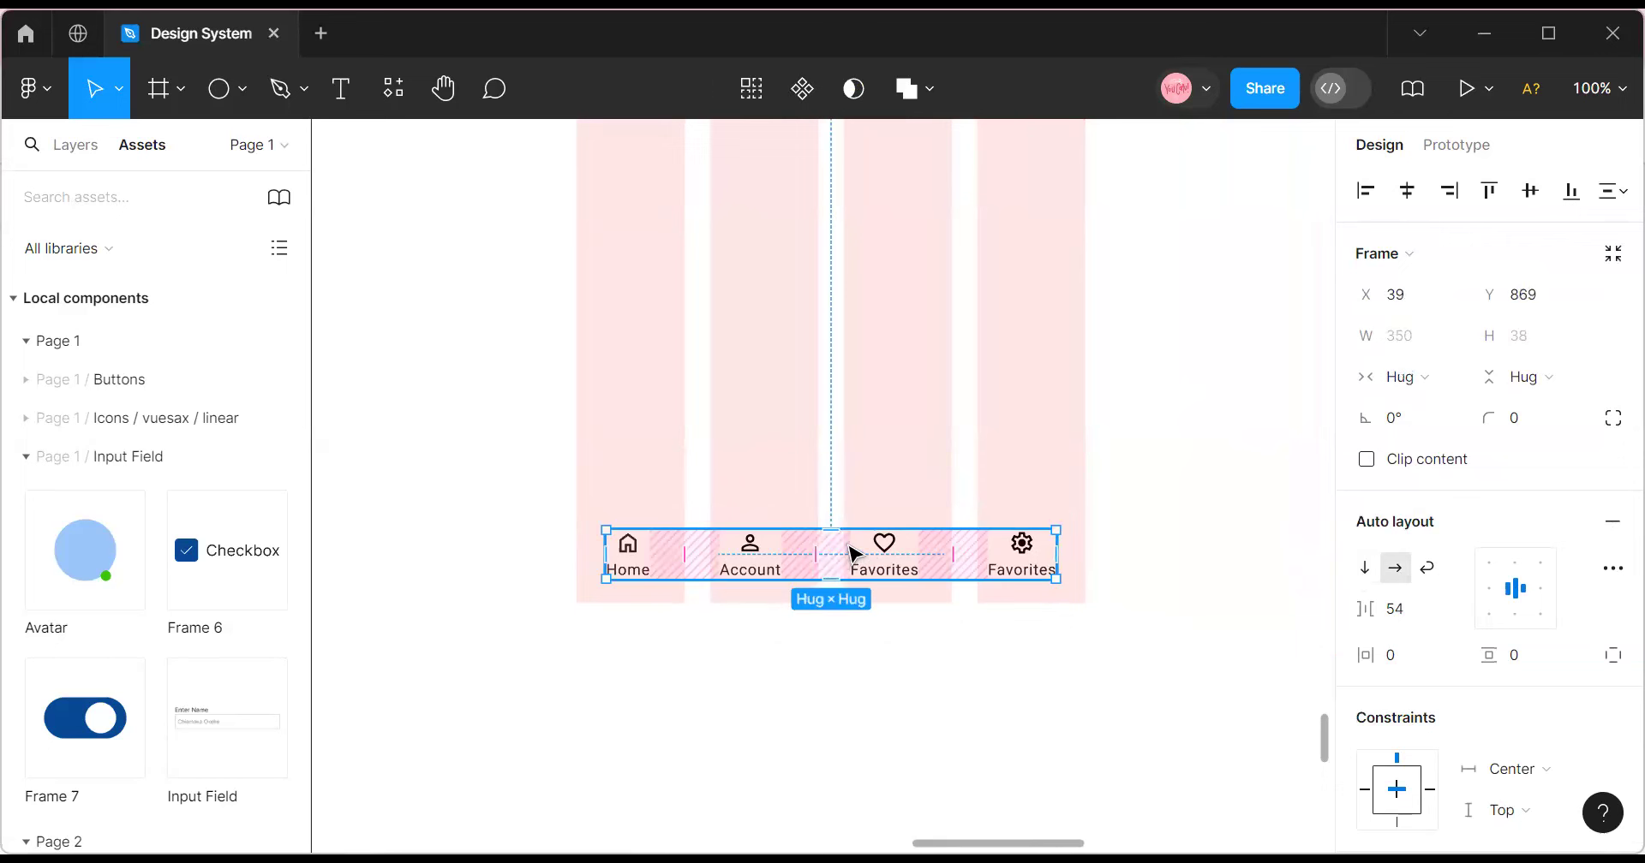
key(shift+a)
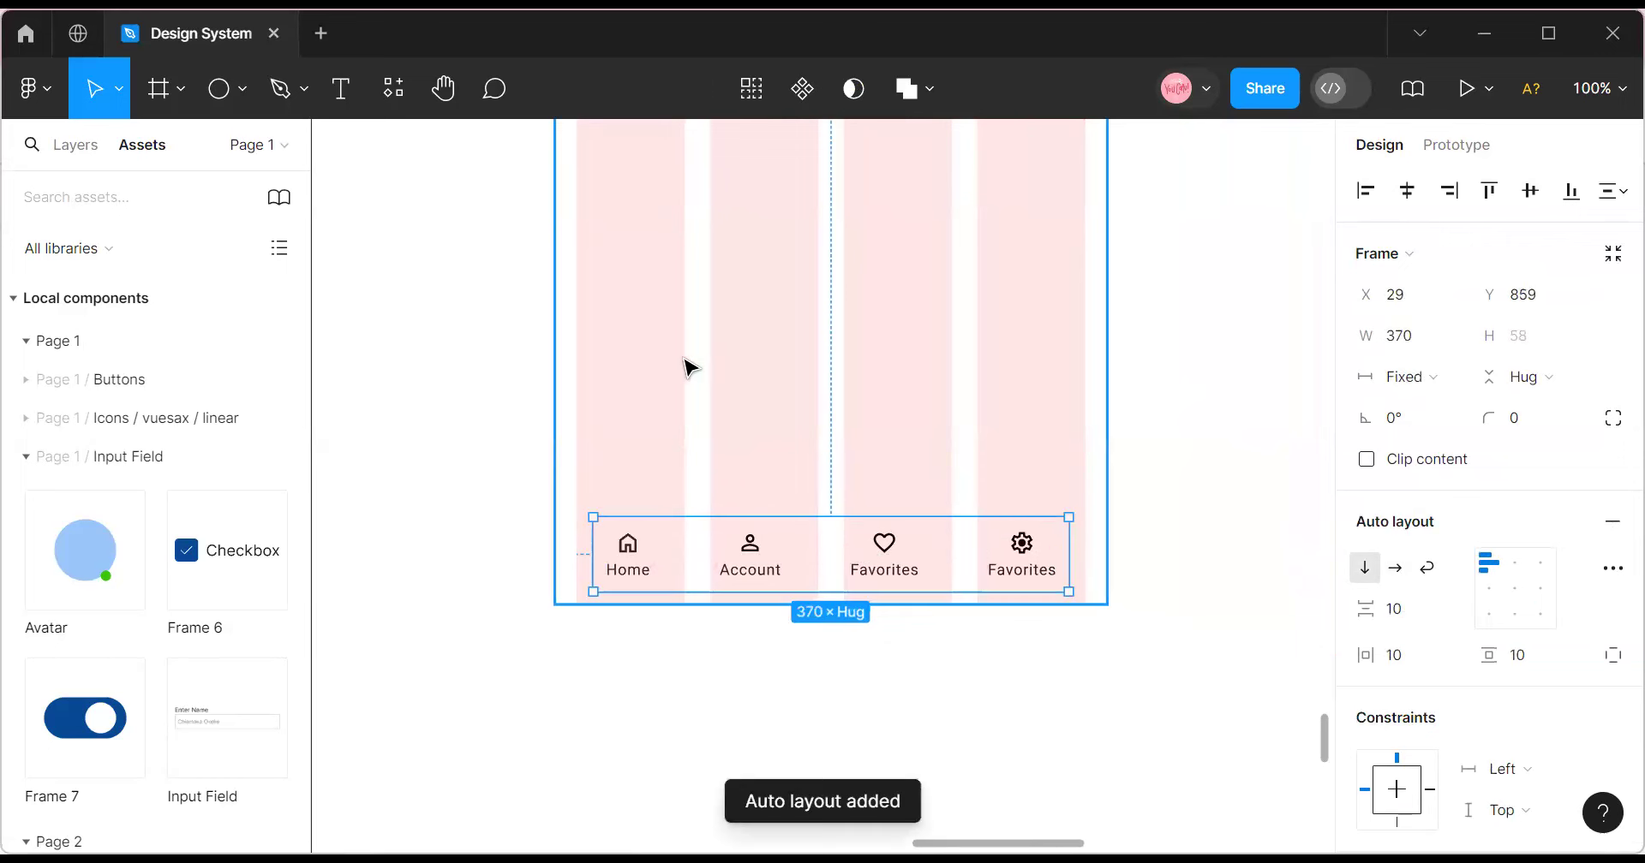
Give the container 20 vertical and 26 horizontal padding, centre it horizontally and nudge it up.
click(1523, 656)
text(20)
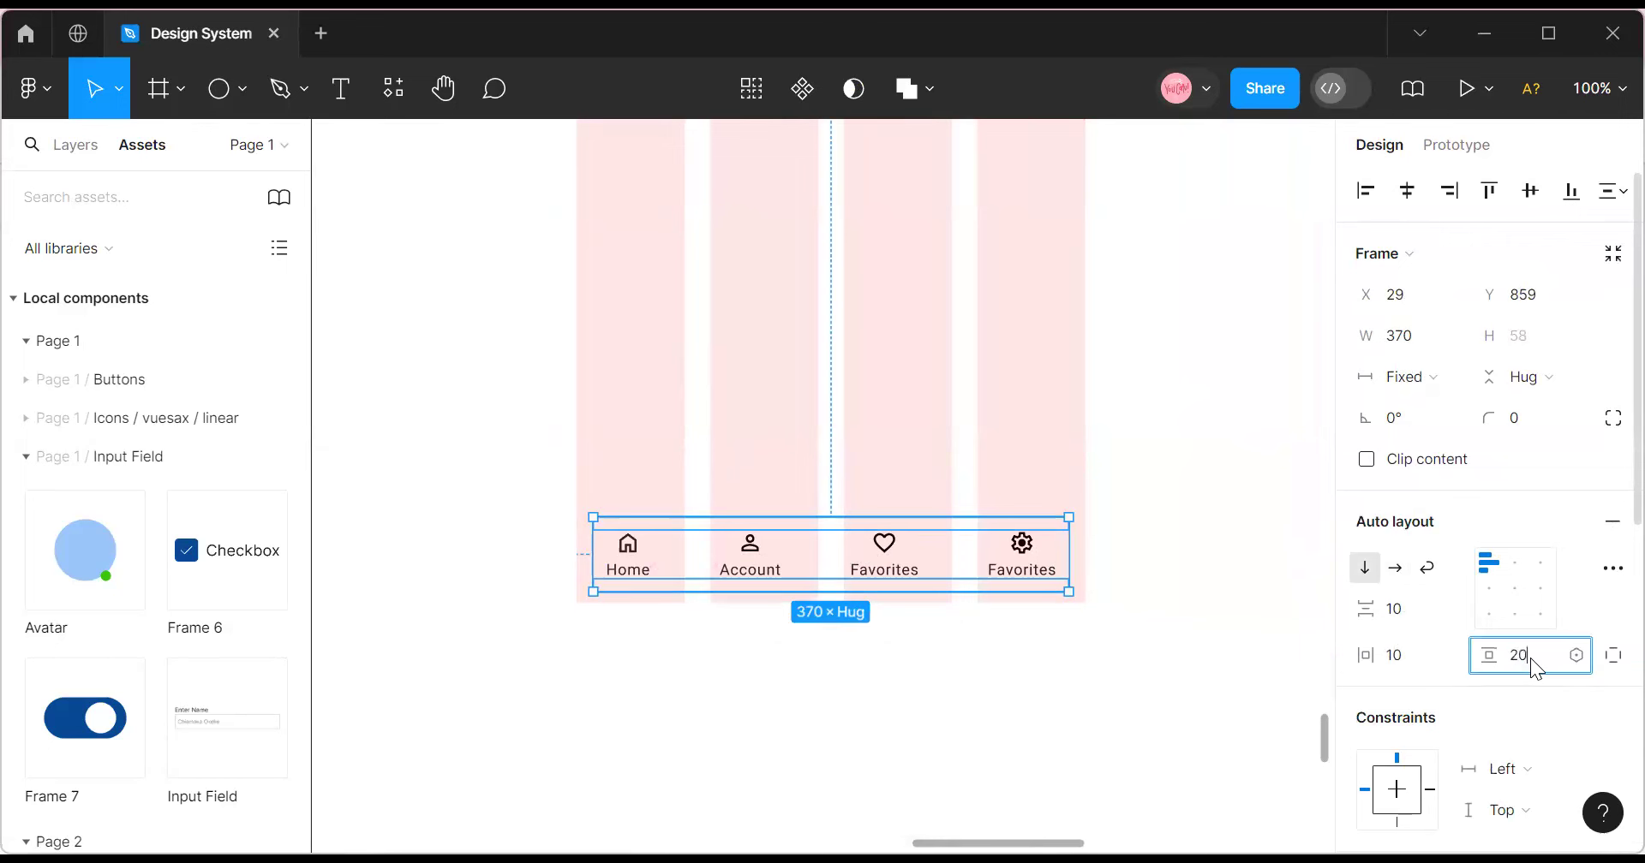
key(Return)
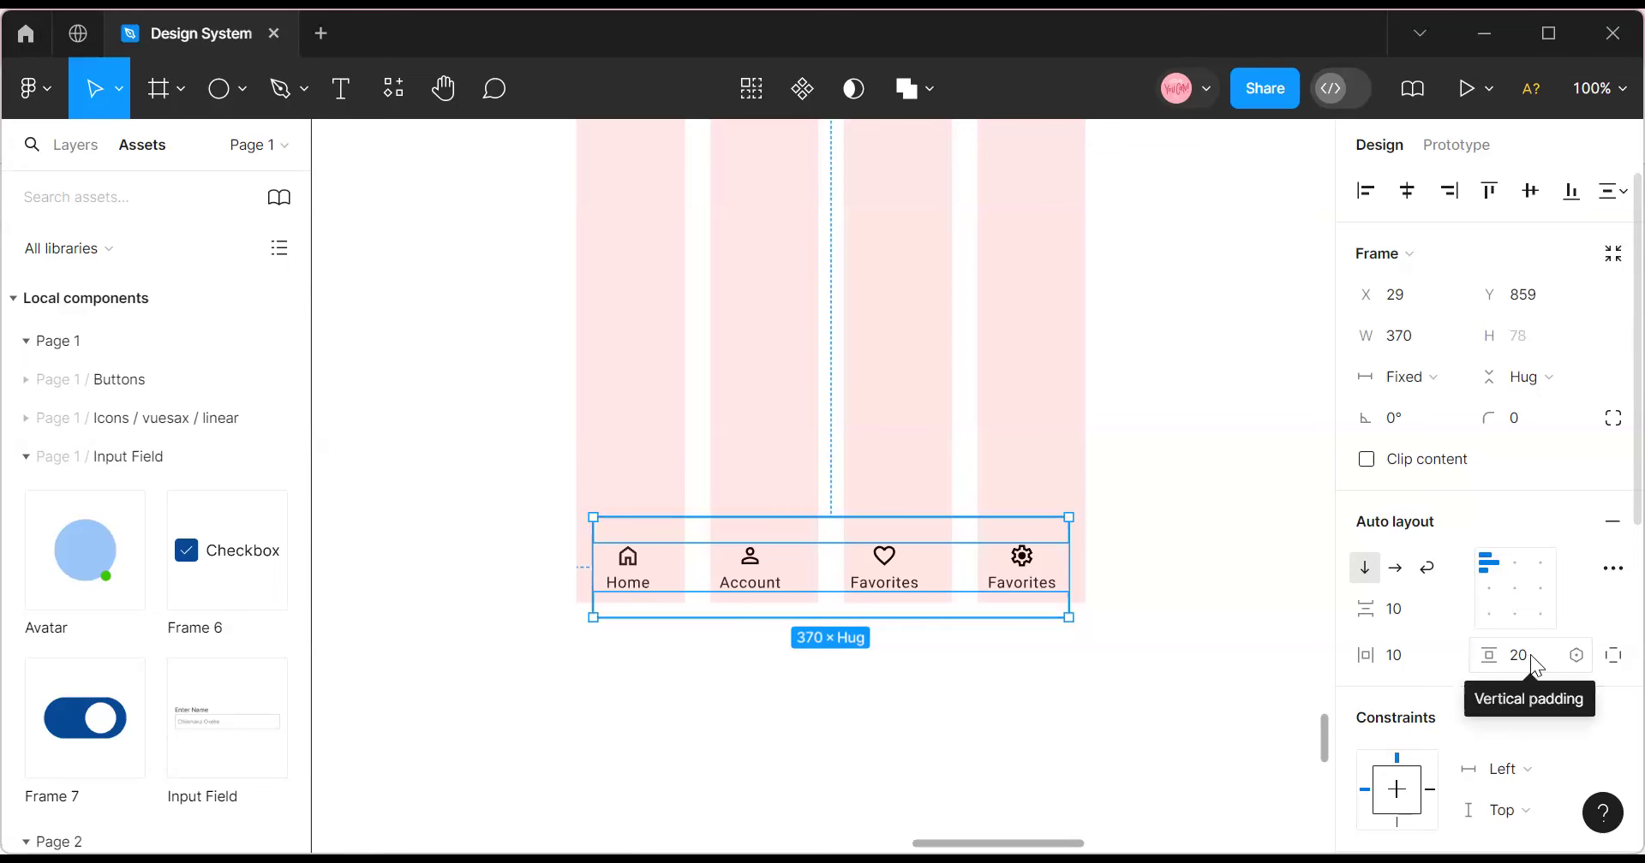
click(1407, 655)
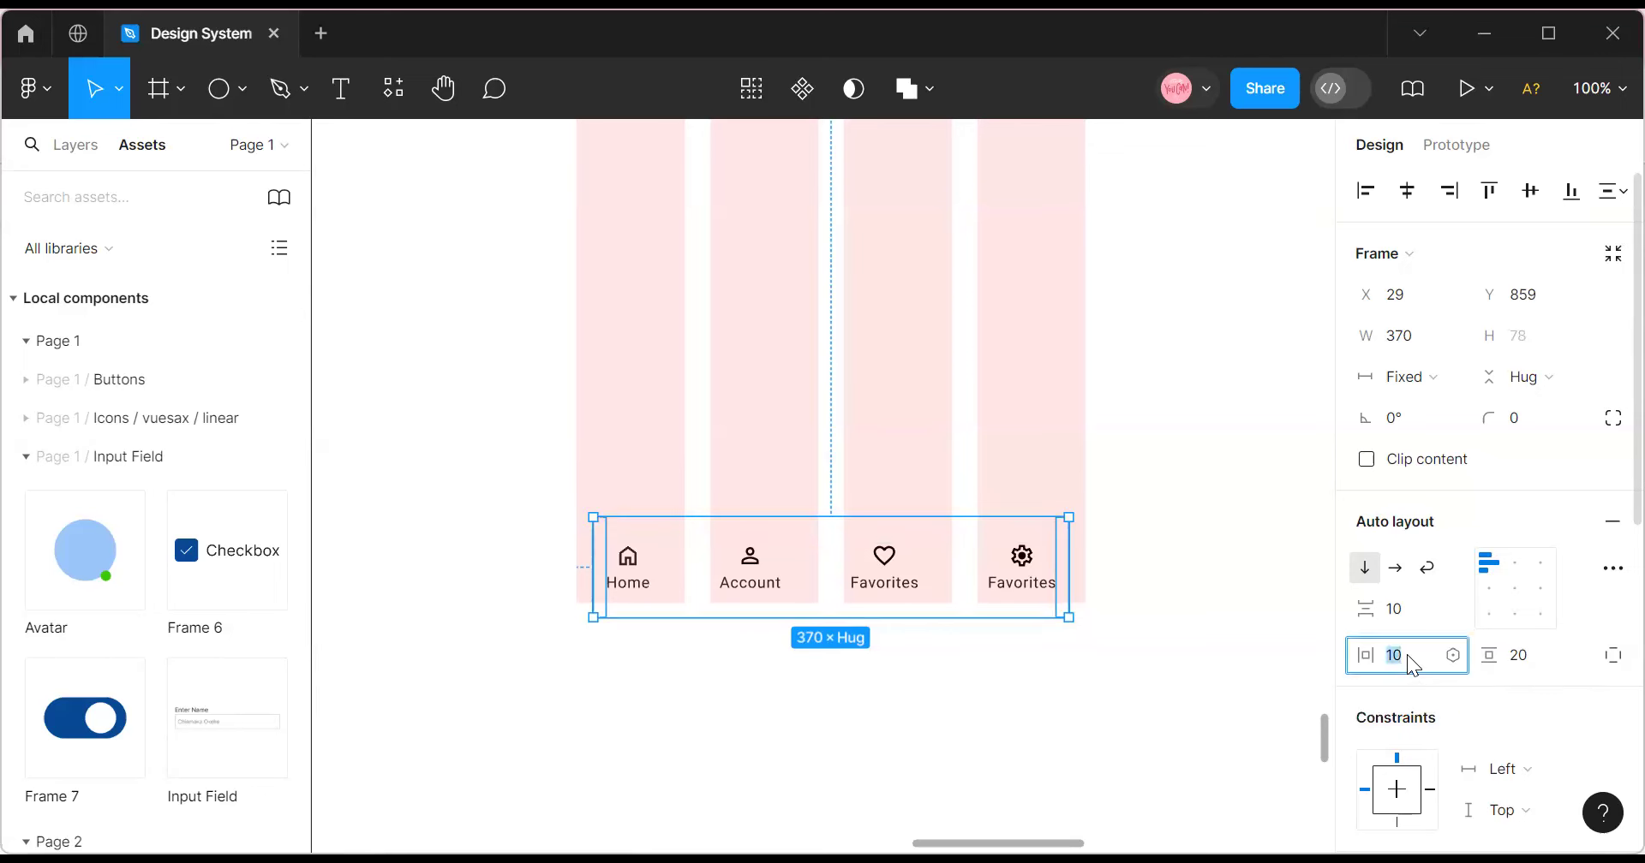
text(26)
key(Return)
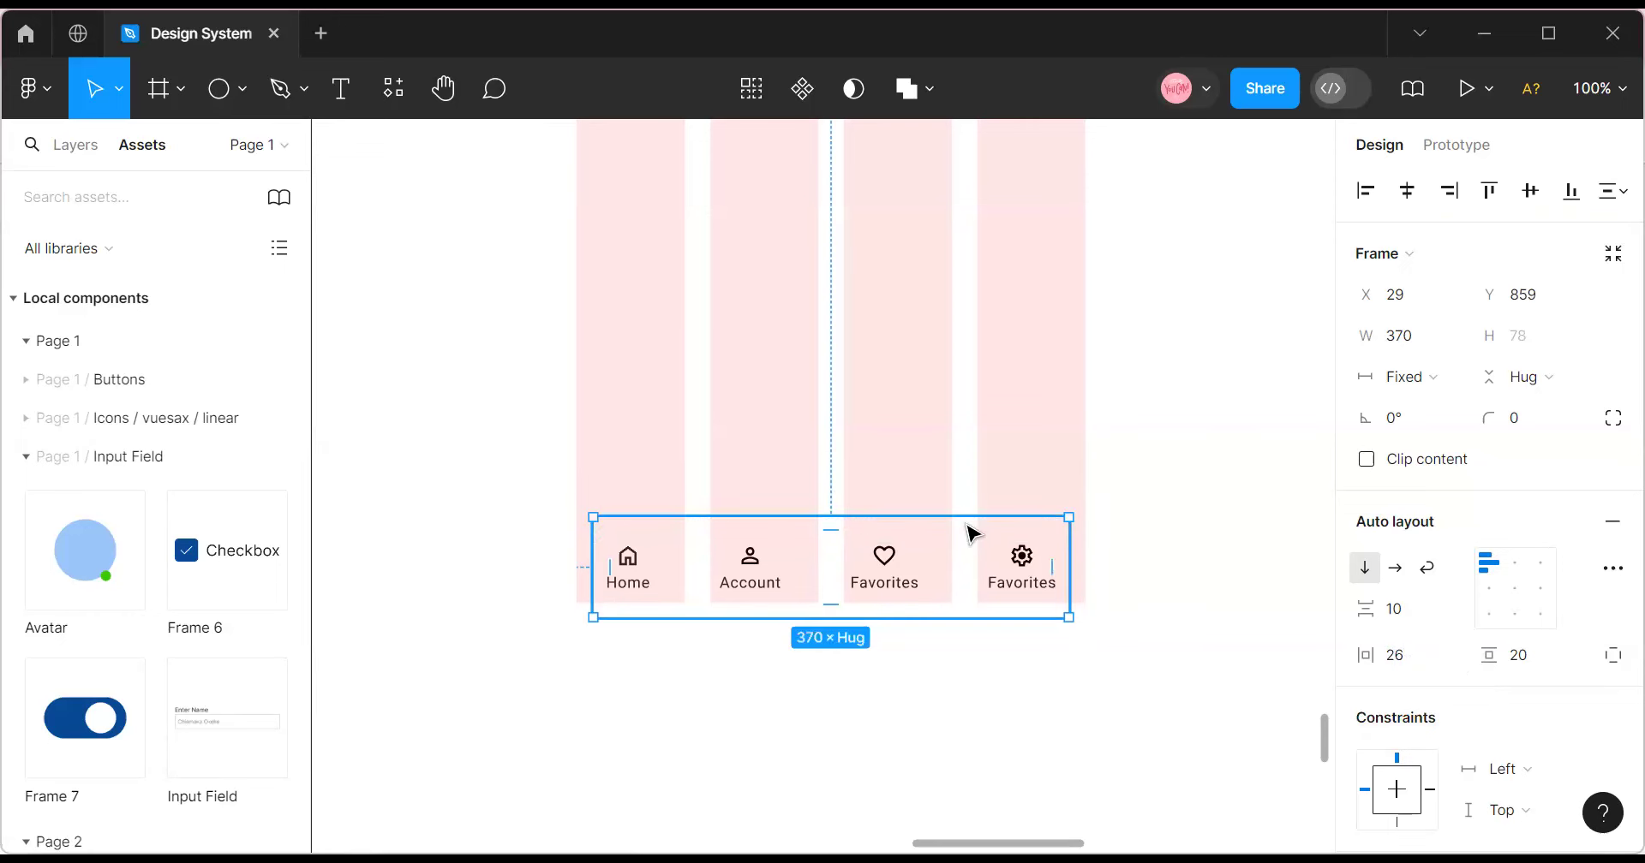
click(1408, 191)
drag(973, 543, 958, 539)
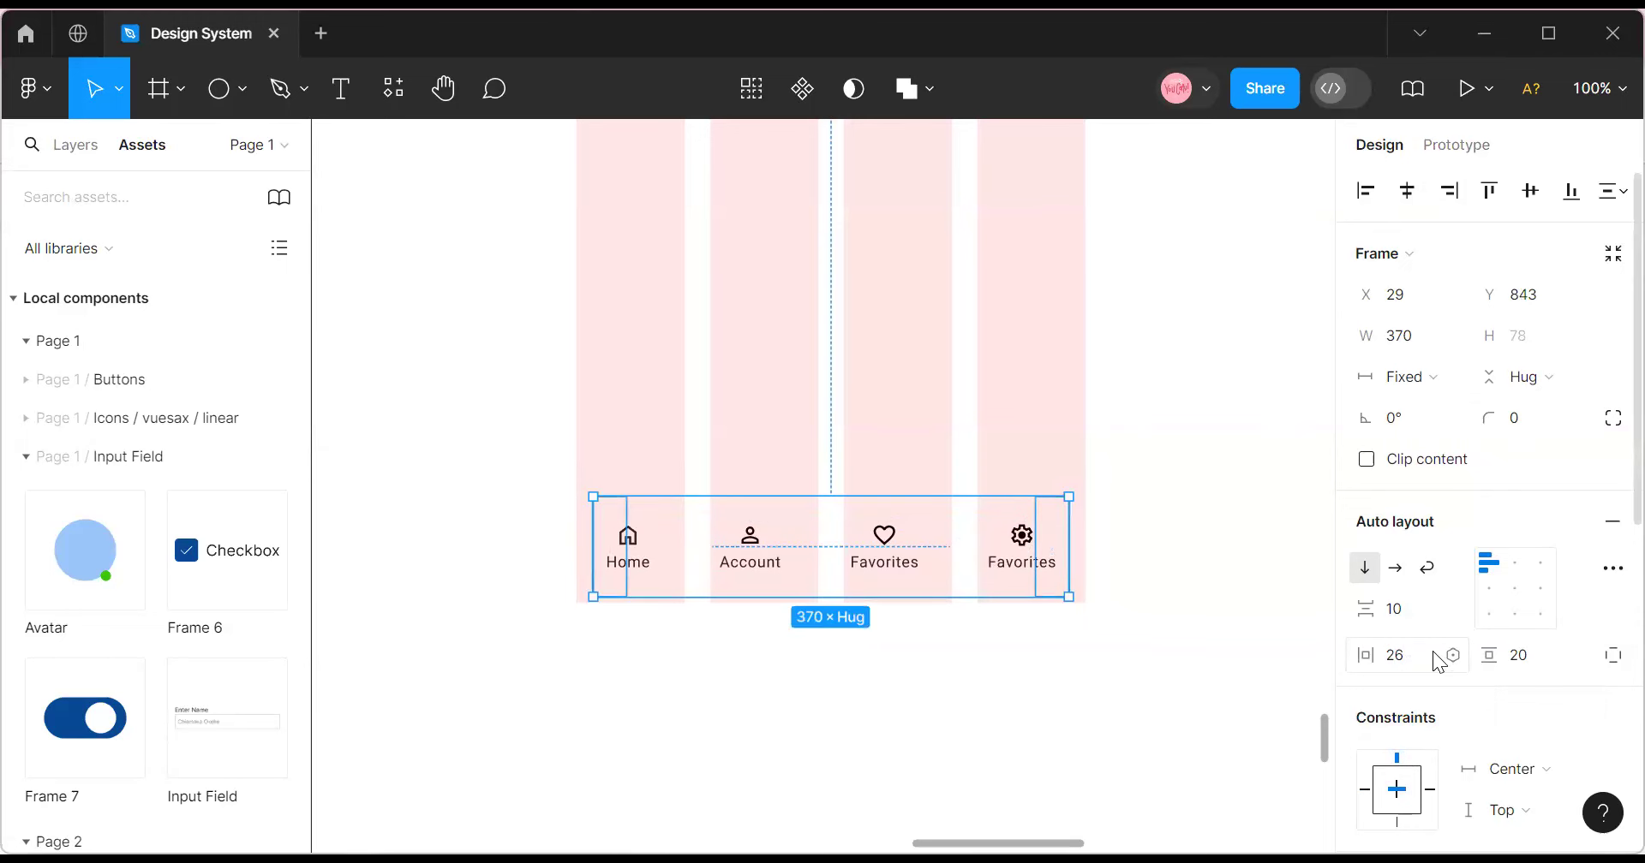
double_click(933, 562)
Widen the item gap to 66 and make both the item row and nav bar hug contents.
drag(1381, 606, 1420, 606)
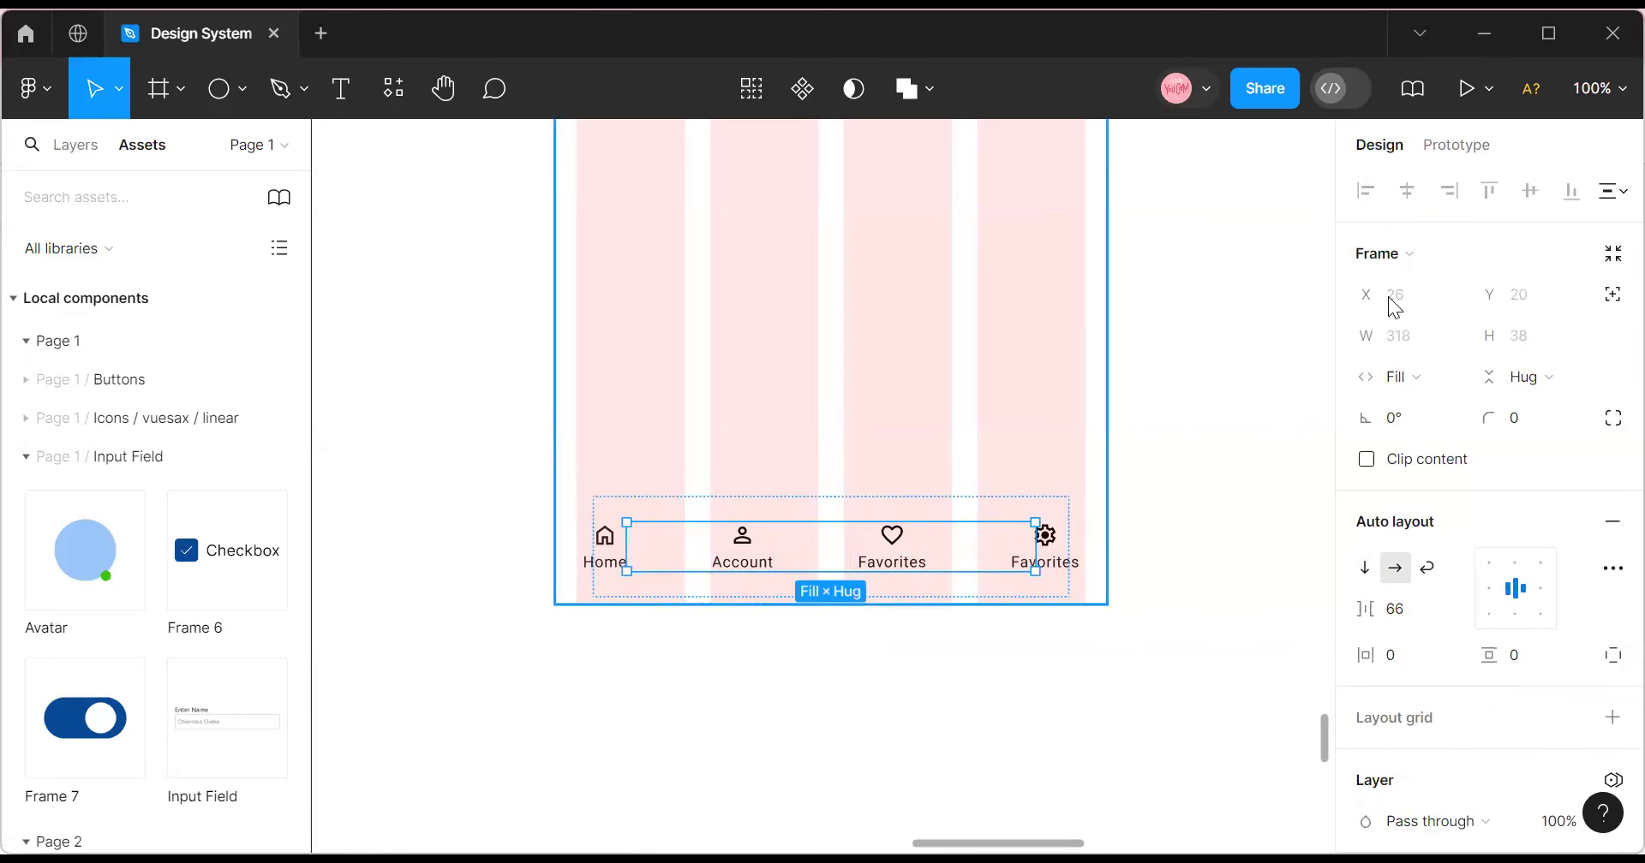
click(1439, 378)
click(1456, 346)
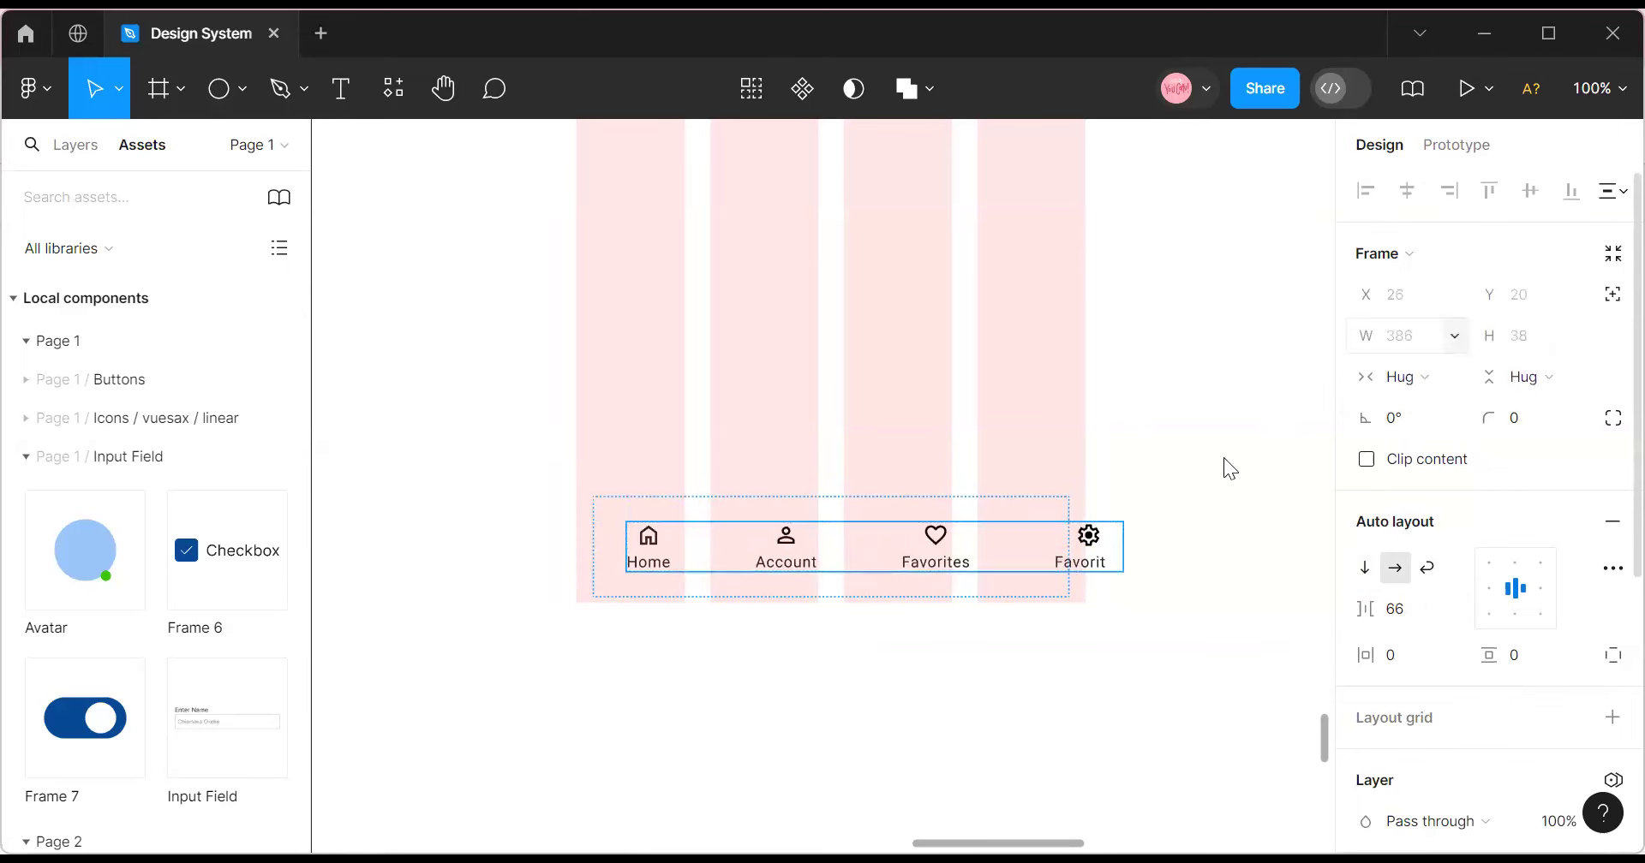
click(1046, 510)
click(1448, 379)
click(1444, 406)
Try horizontal padding values of 24 and then 8 on the nav bar.
click(1241, 501)
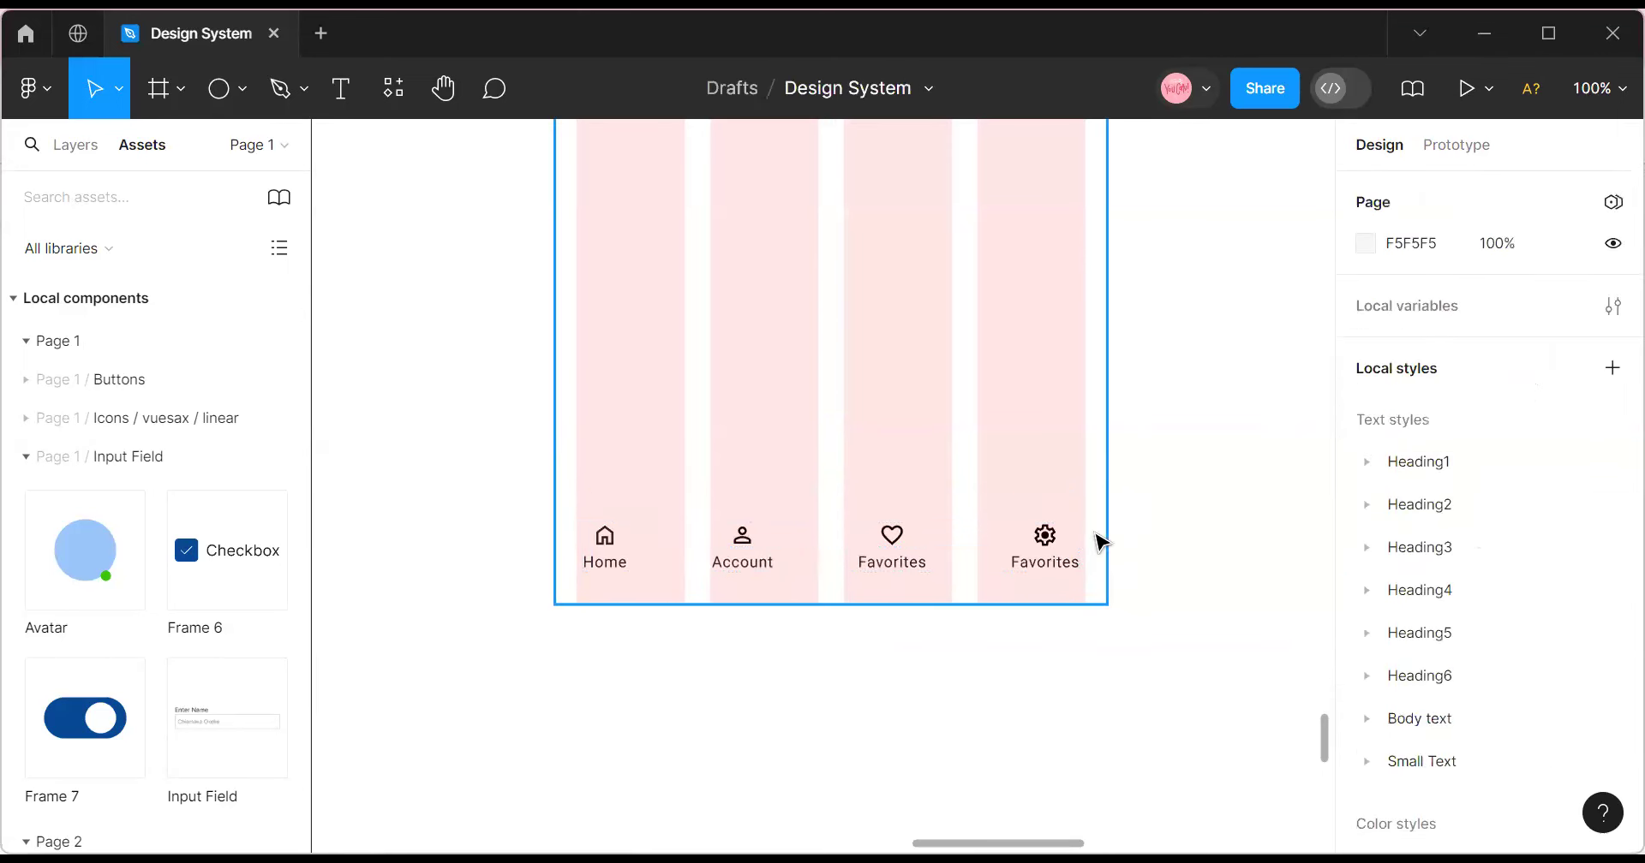
click(1025, 548)
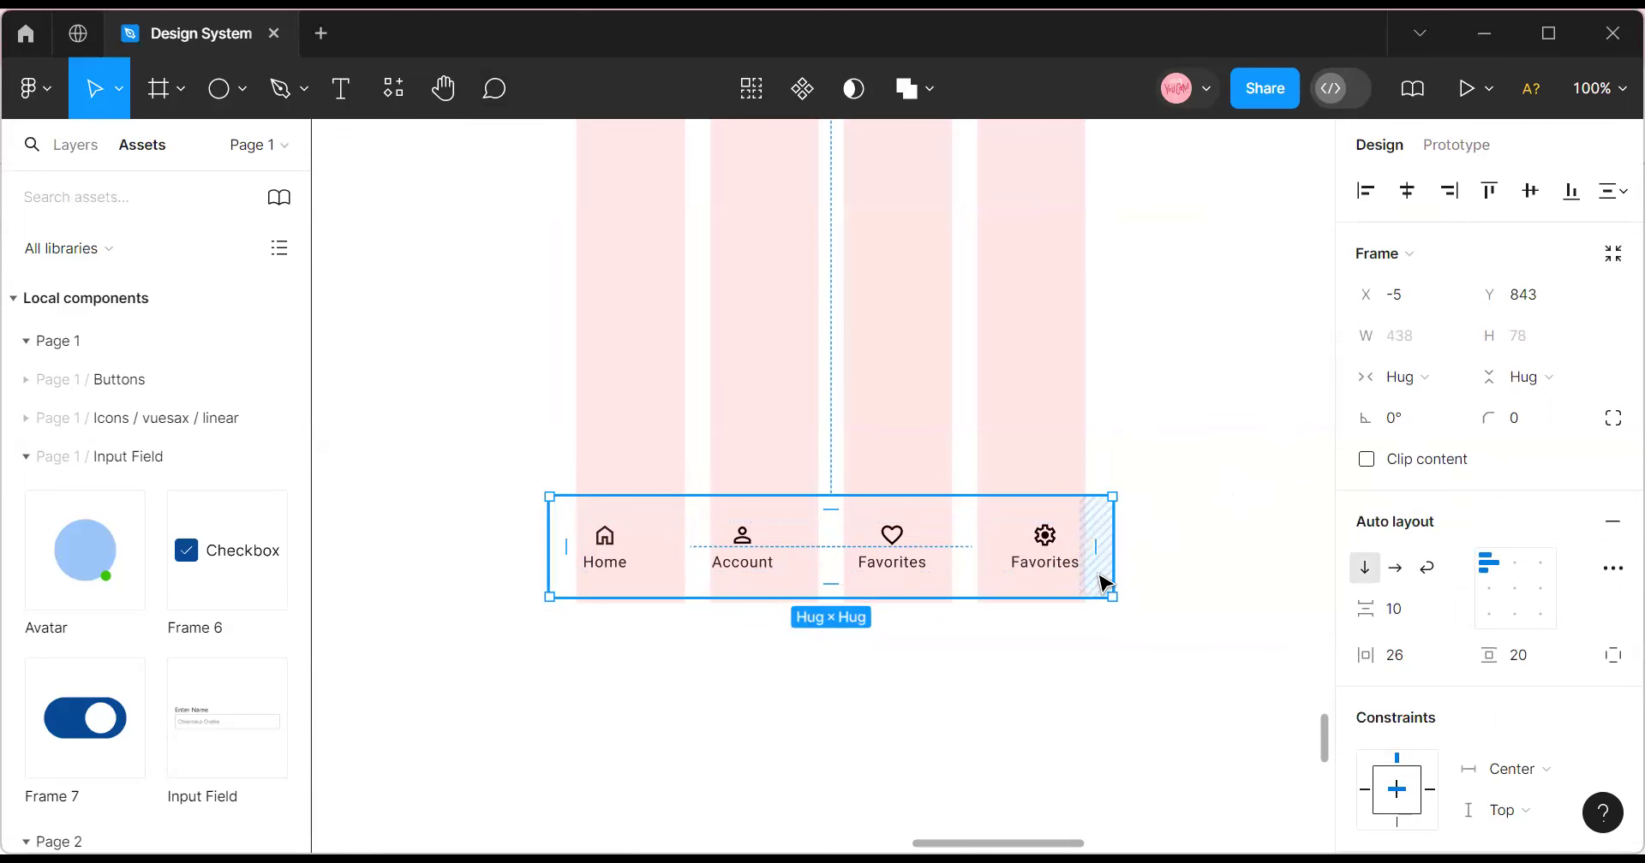
click(1402, 657)
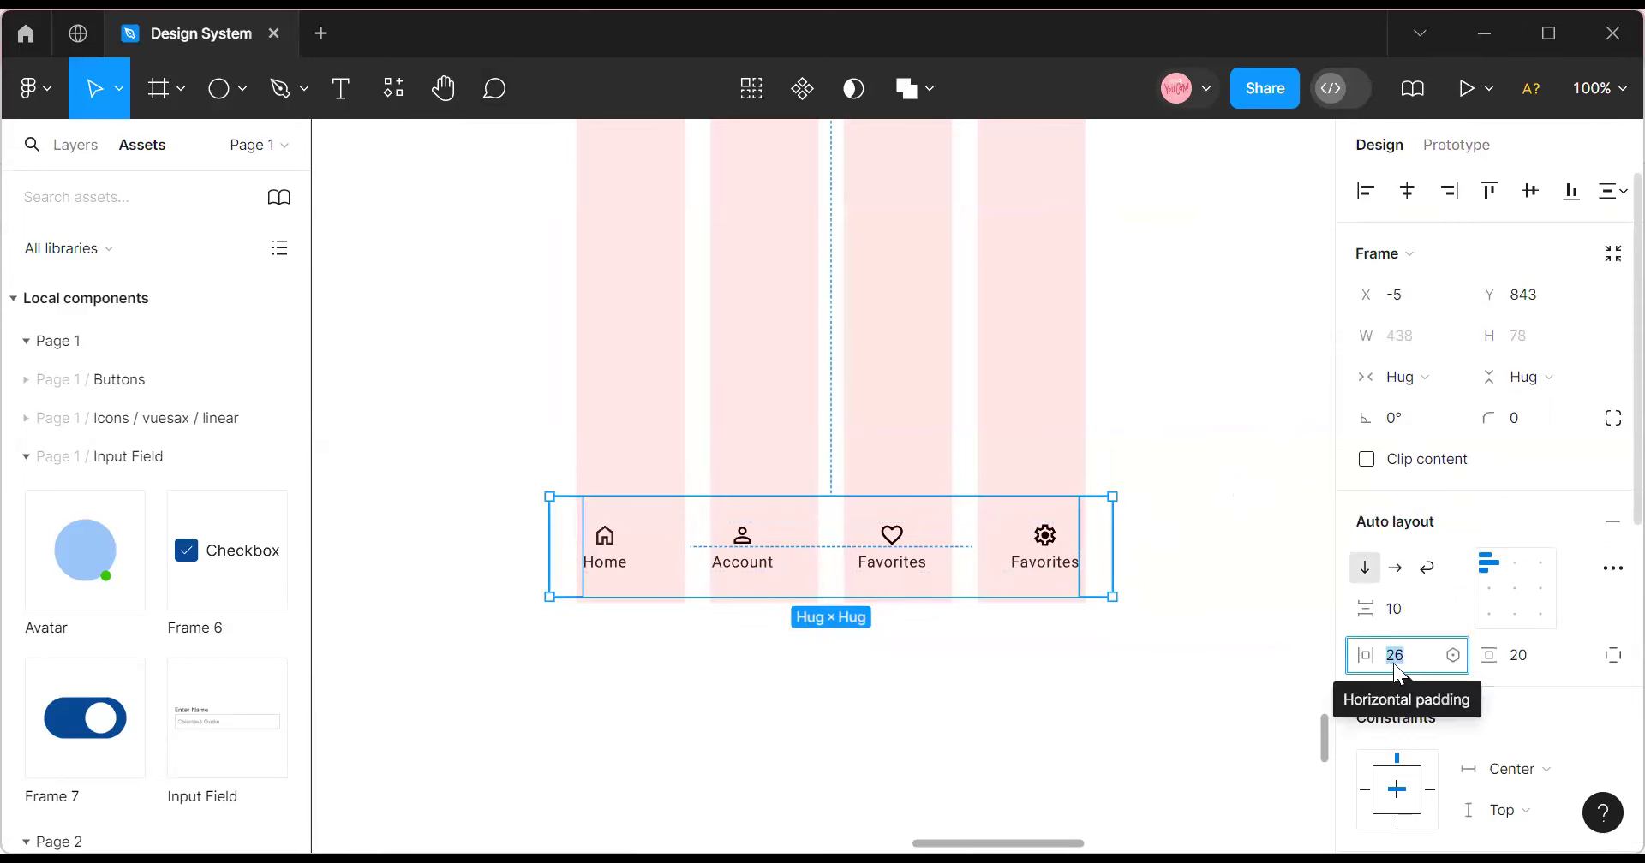
text(24)
key(Return)
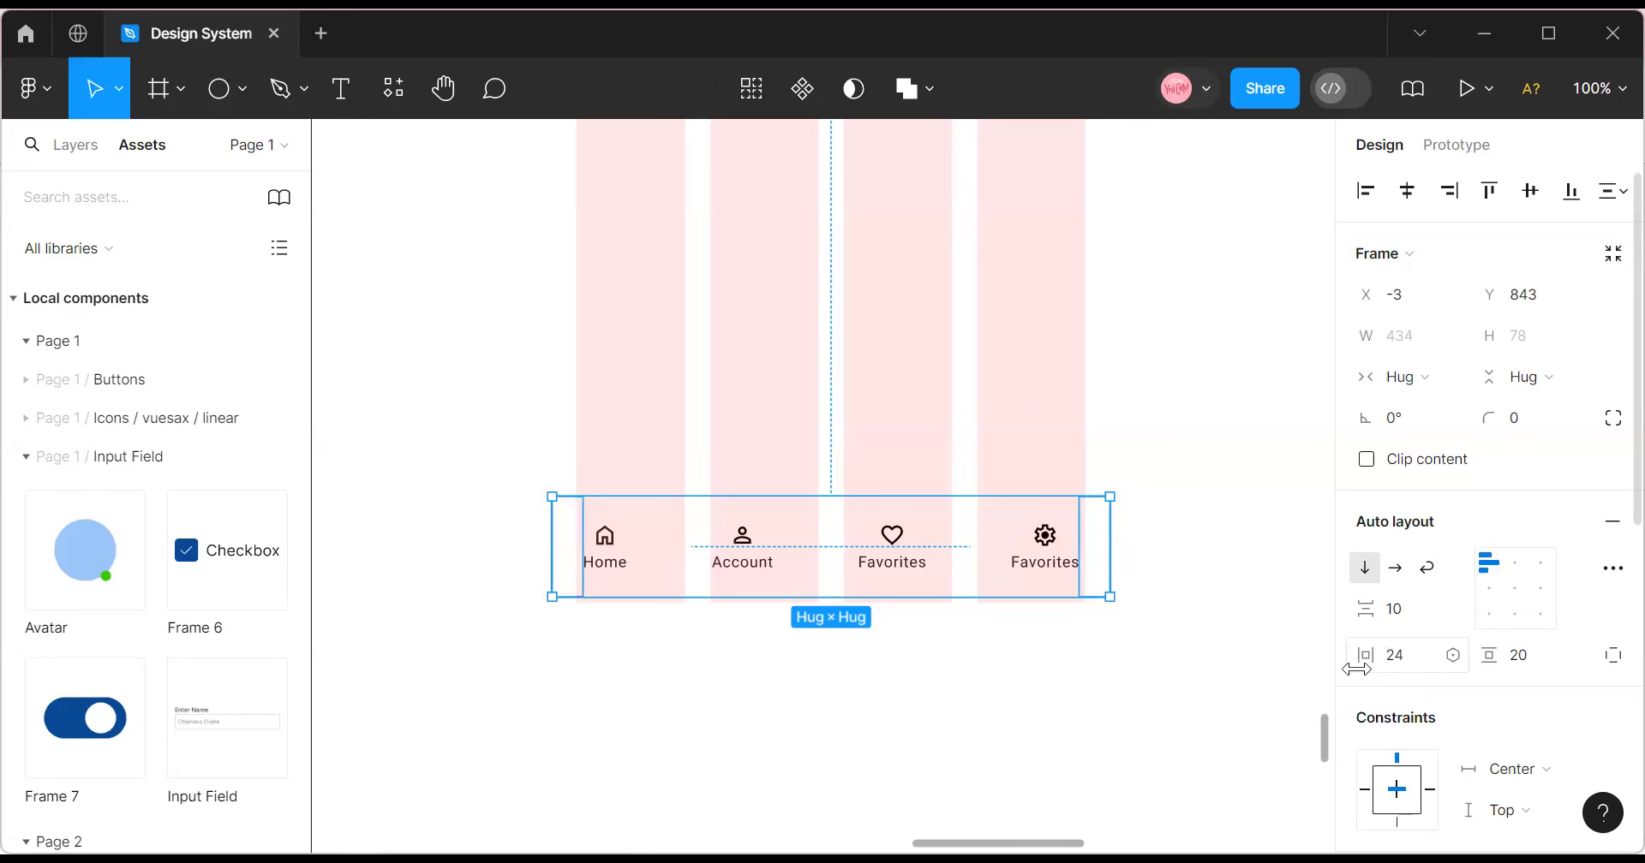
drag(1355, 655, 1327, 655)
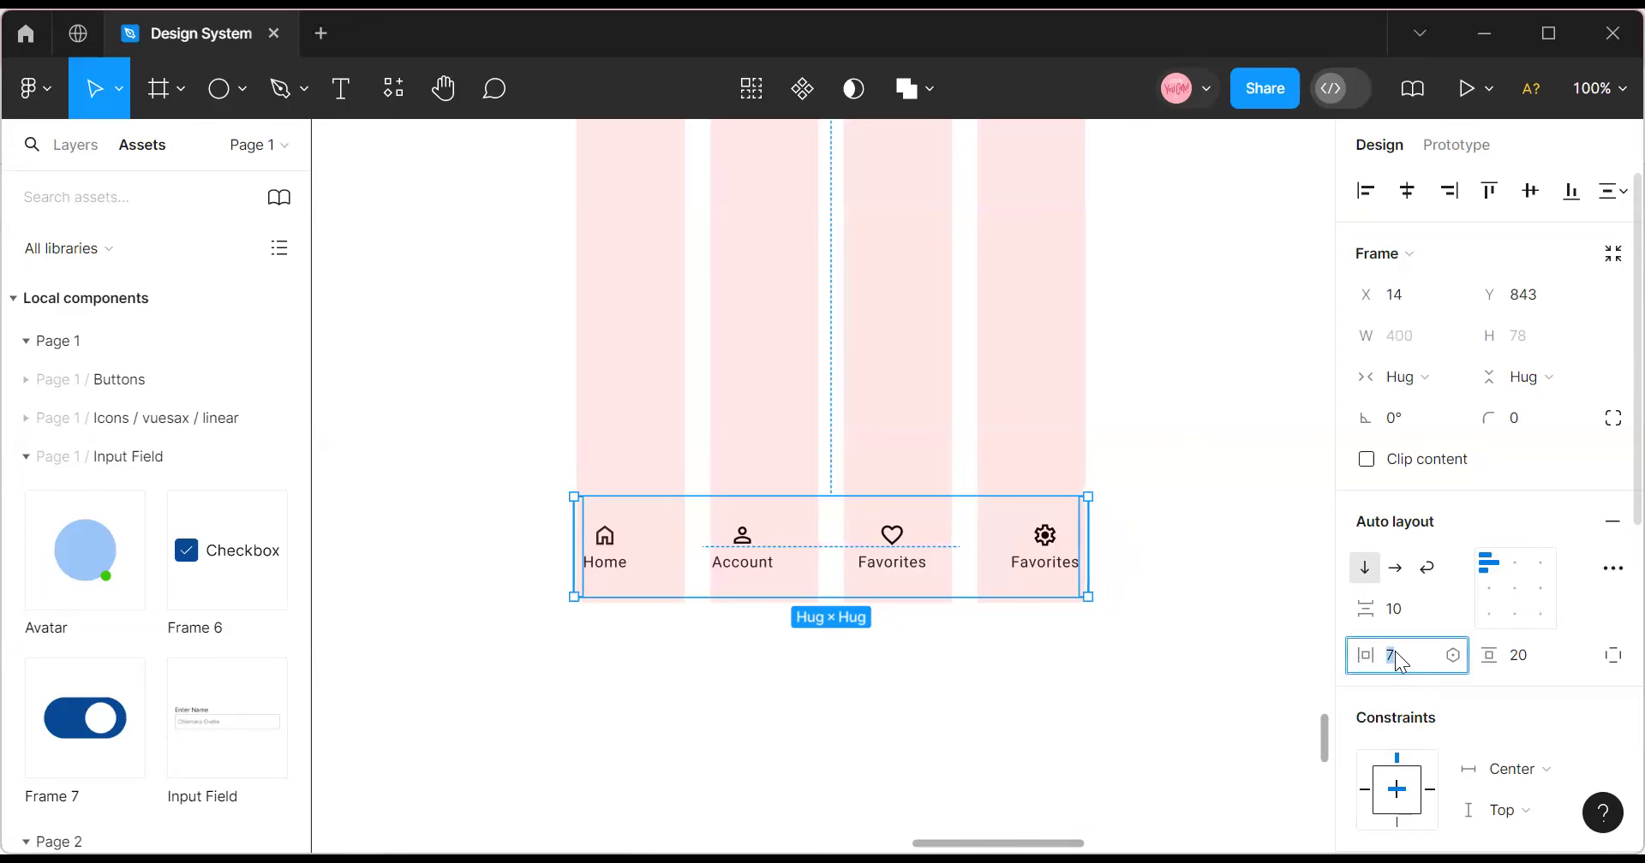
text(8)
key(Return)
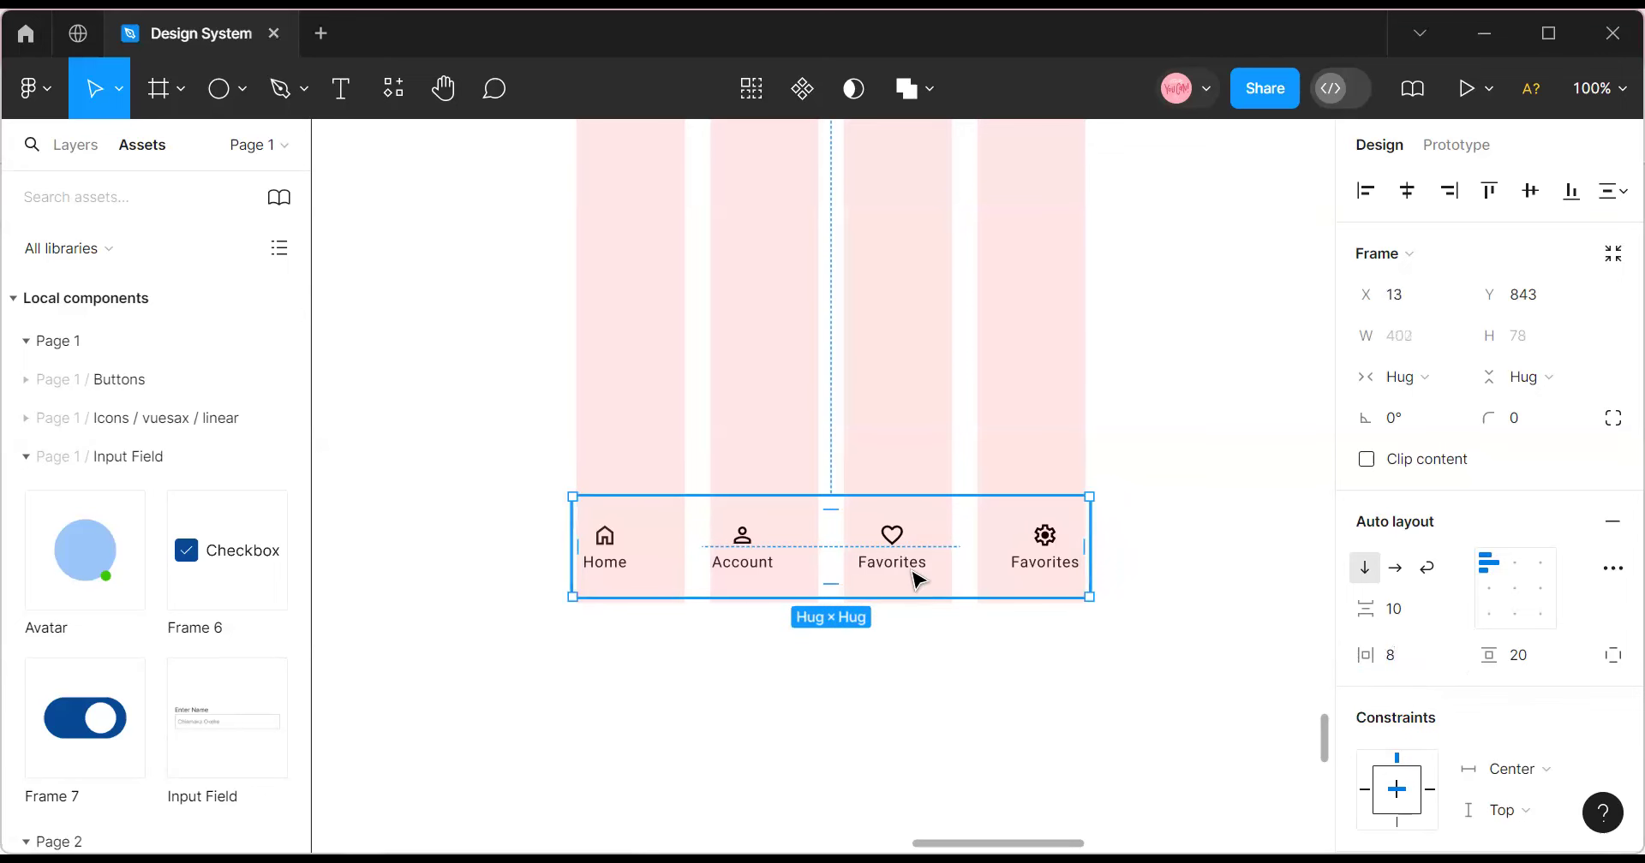
Set the item gap to 64 and restore the nav bar's horizontal padding to 24.
click(994, 538)
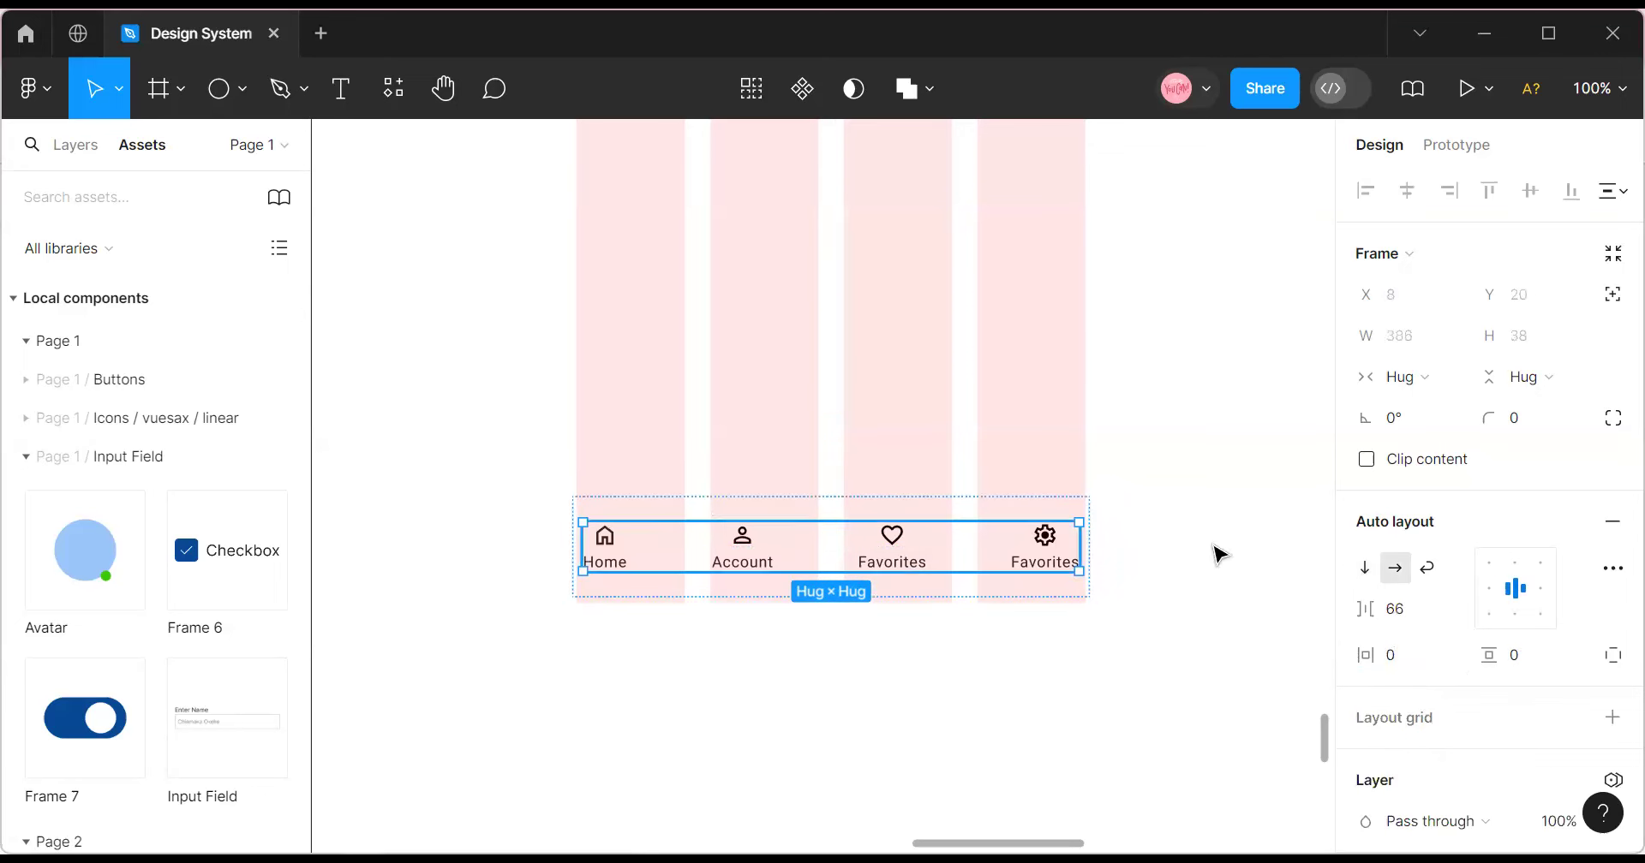
click(1402, 621)
text(6)
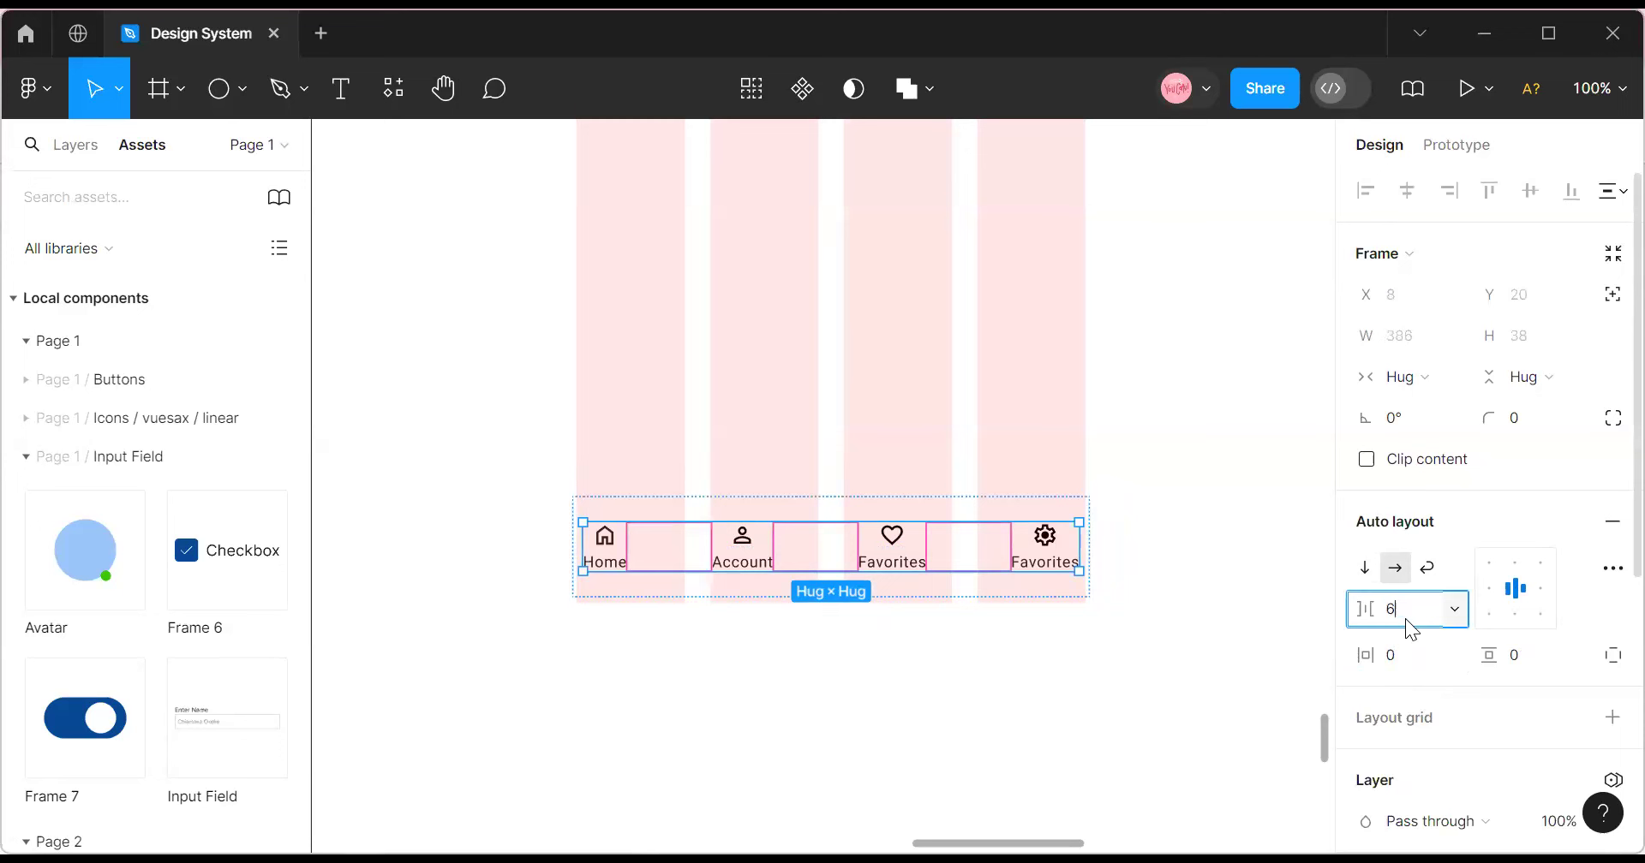
text(4)
key(Return)
click(914, 647)
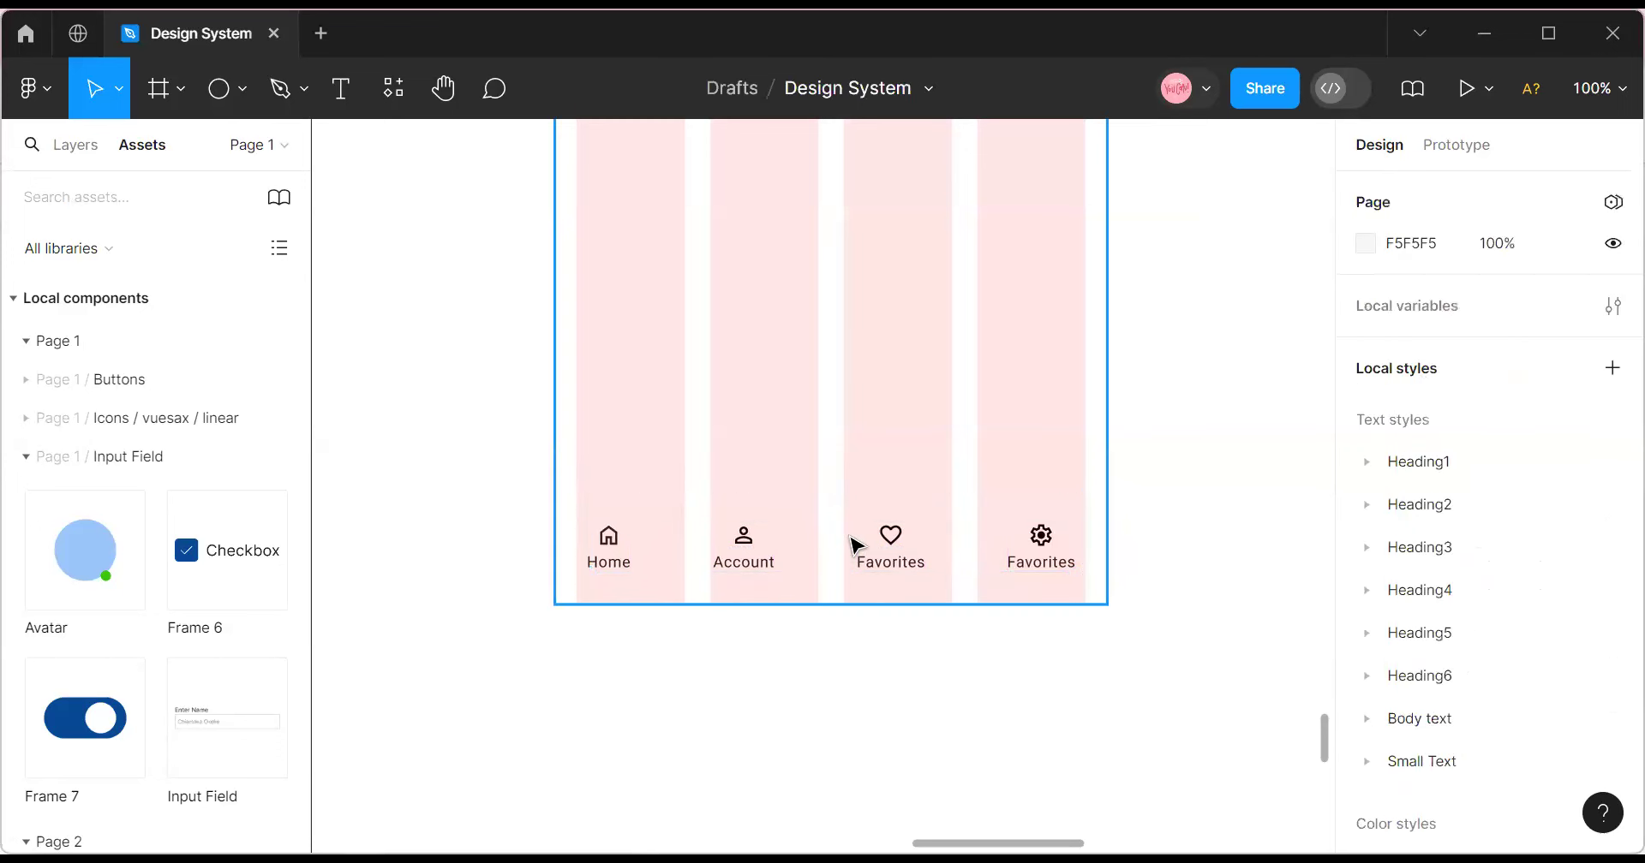
click(854, 543)
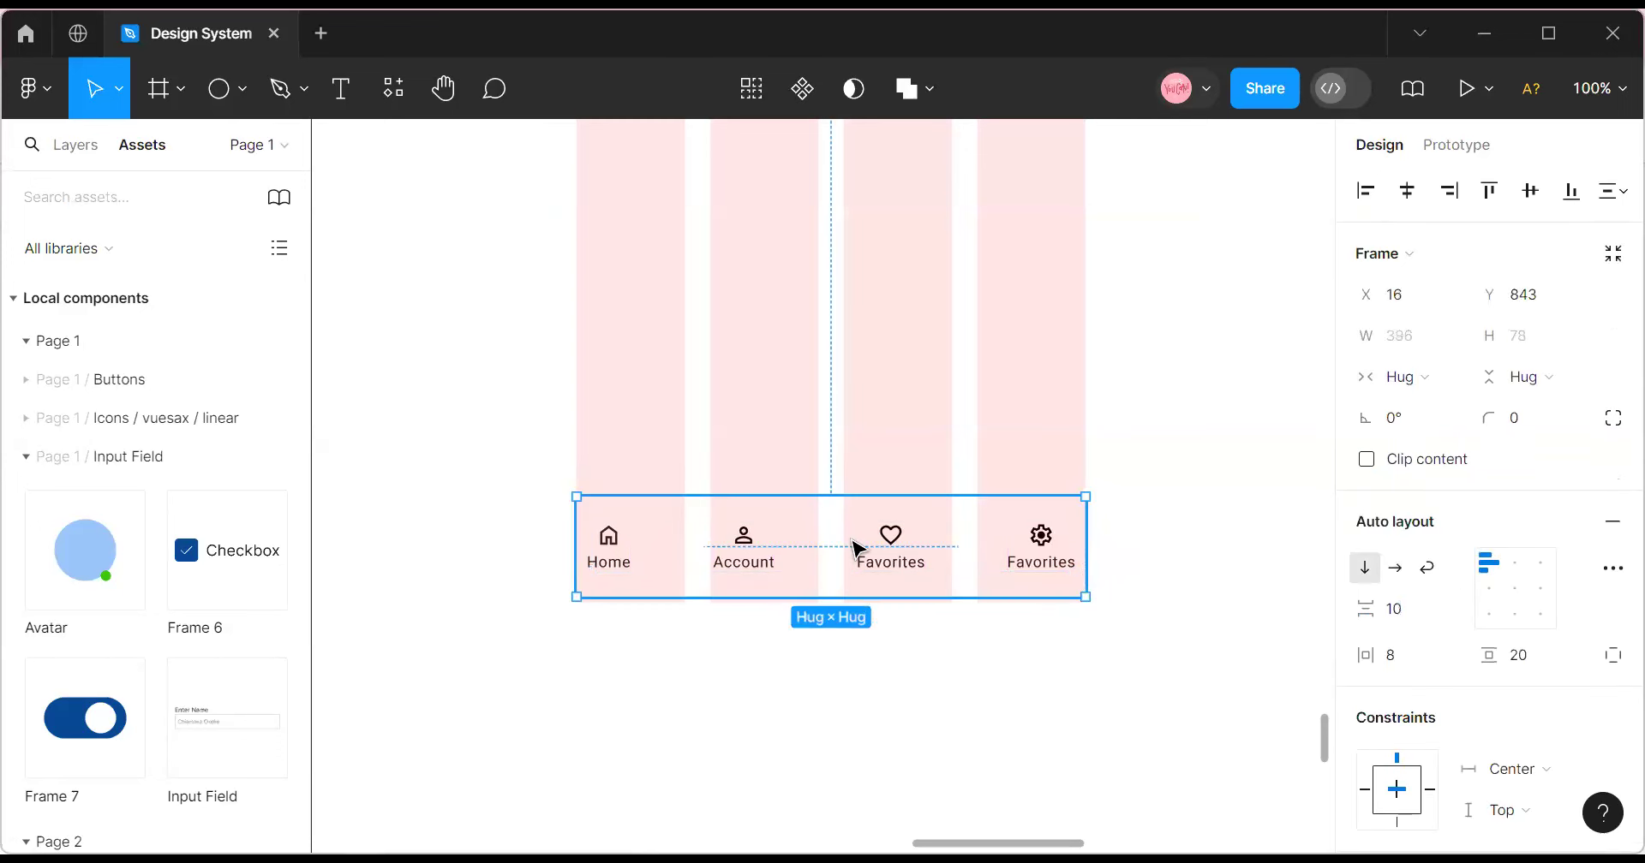
click(961, 656)
click(803, 561)
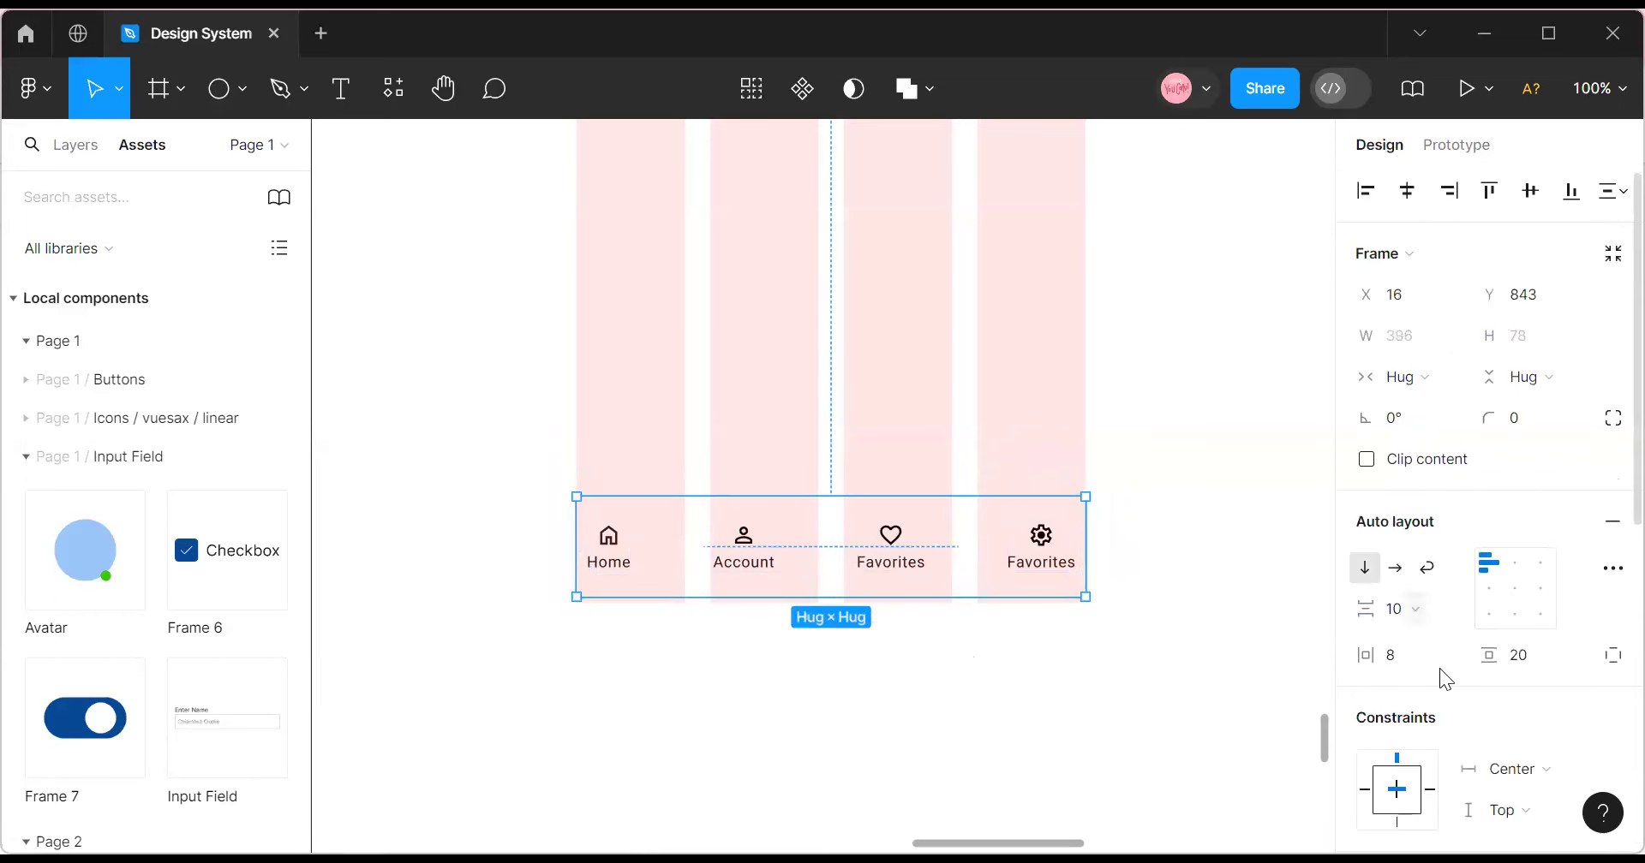
drag(1349, 653, 1402, 671)
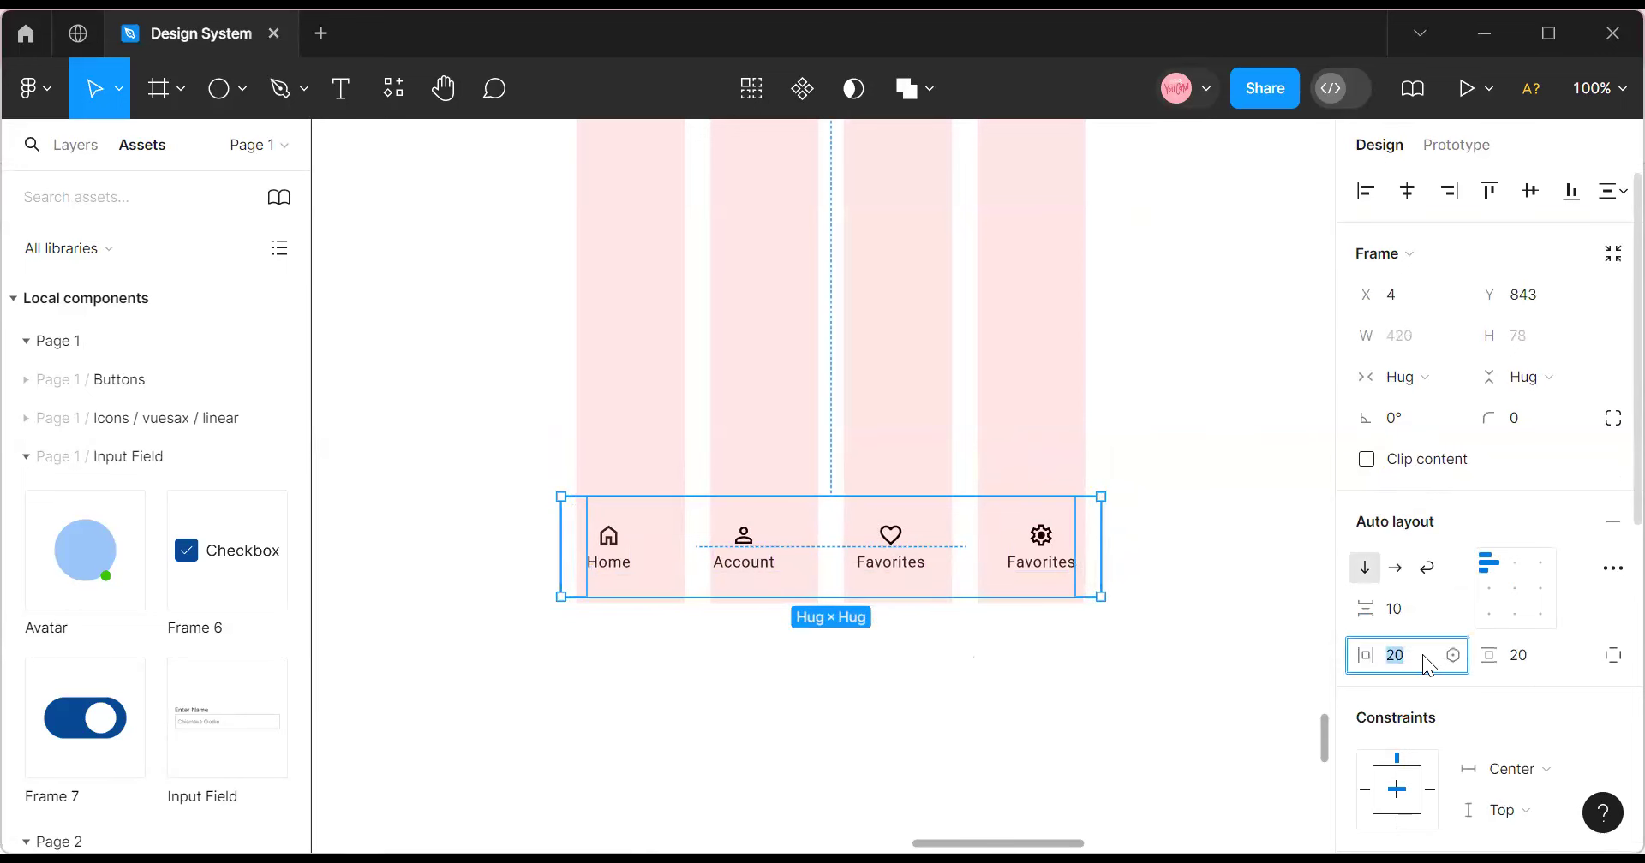
text(24)
key(Return)
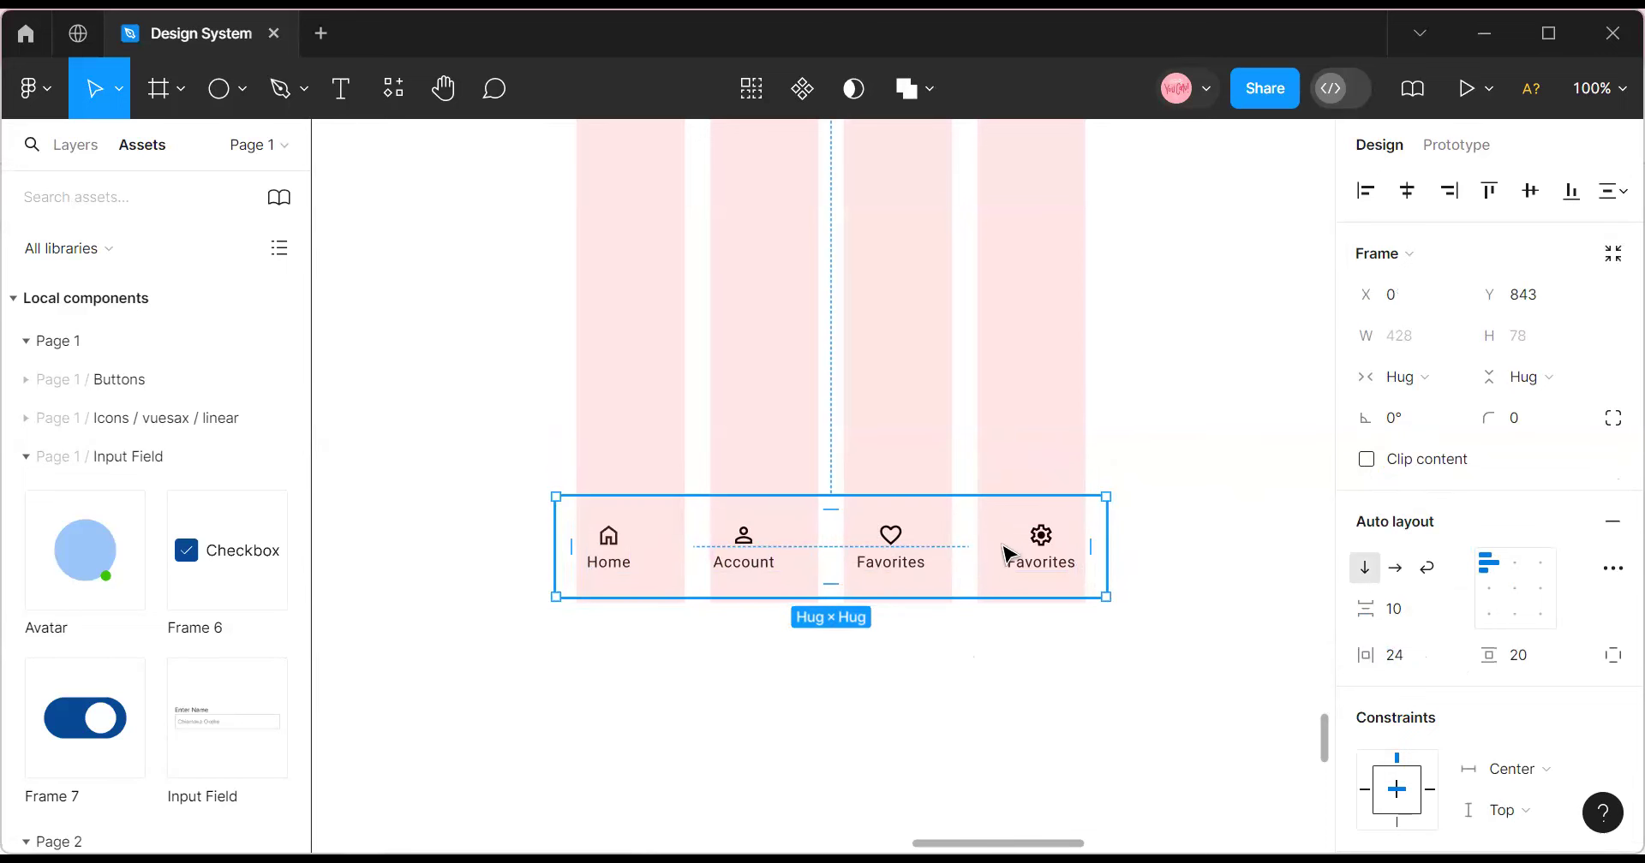
scroll(1009, 553, up, 1)
Add a Secondary 10% colour style fill to the nav bar.
scroll(1538, 637, down, 3)
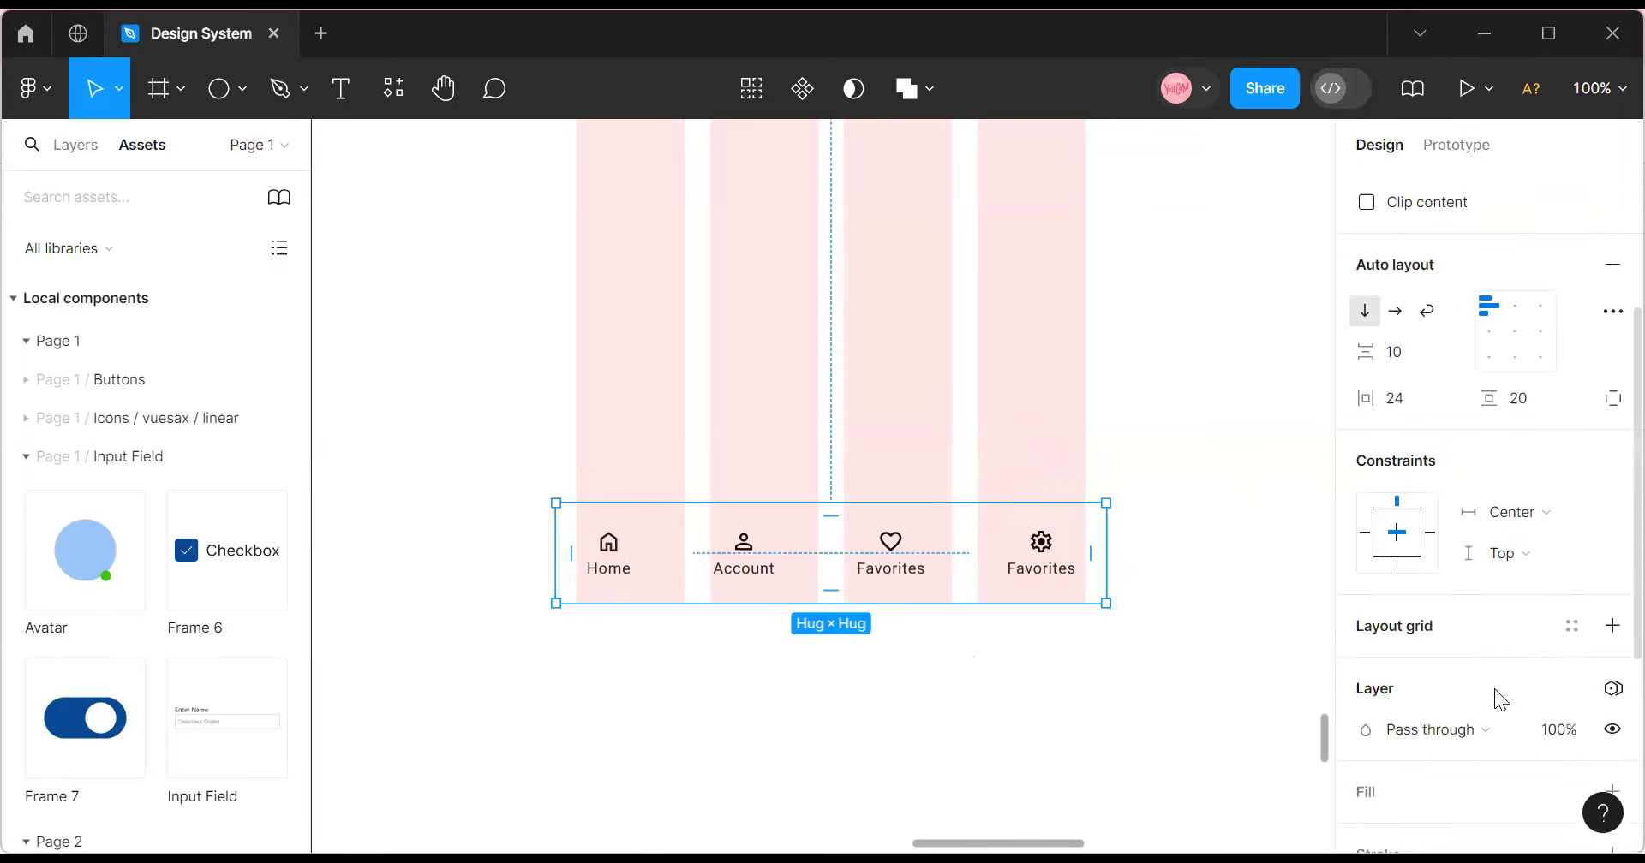
scroll(1495, 698, down, 3)
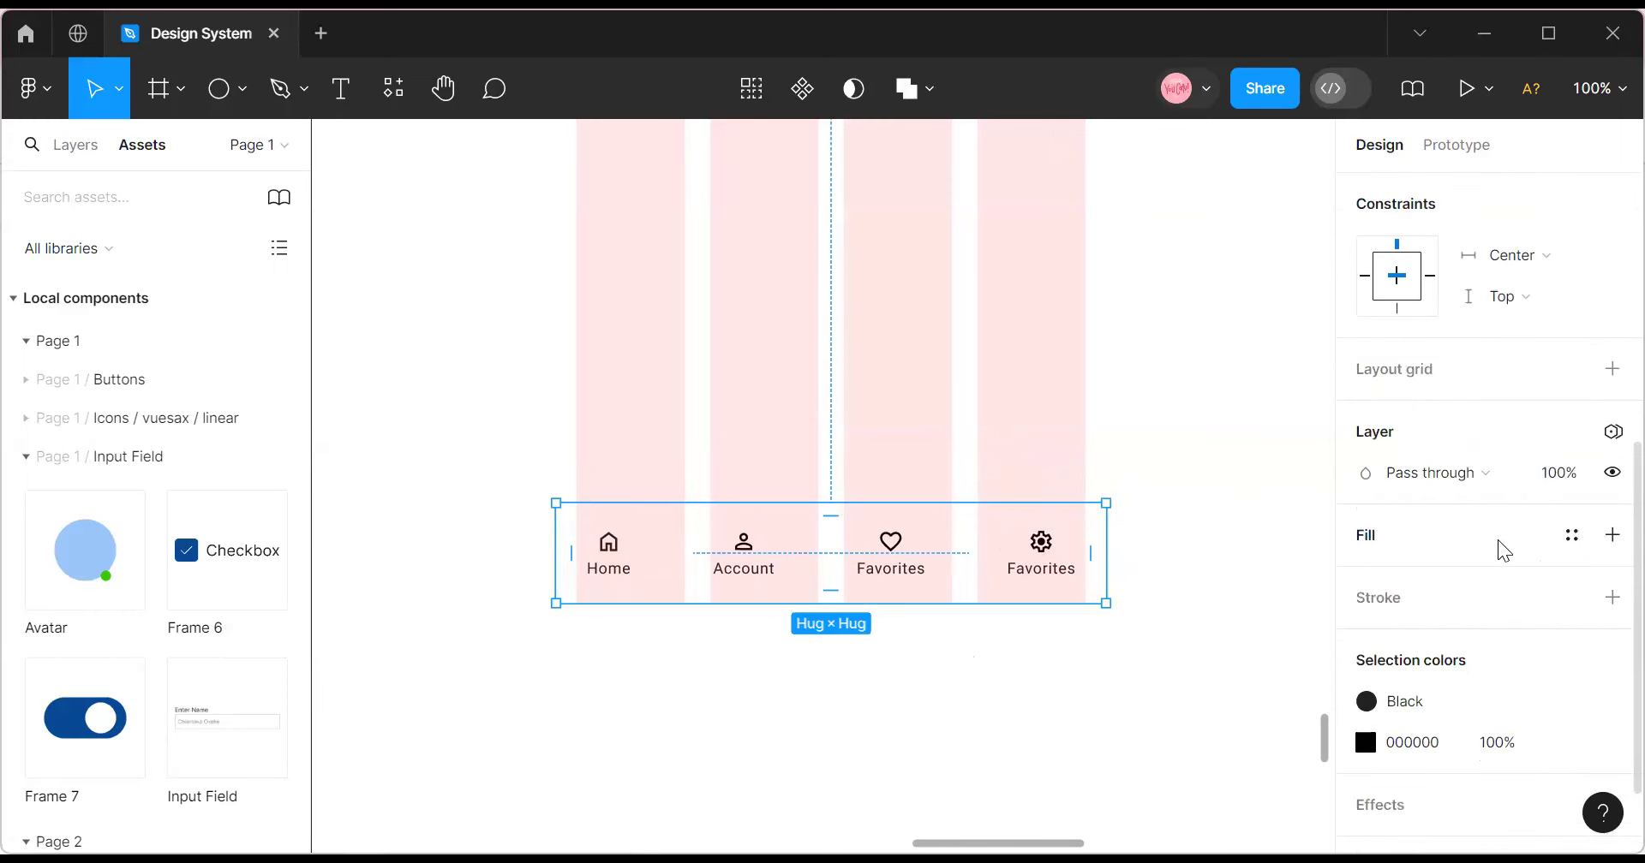
click(1498, 540)
click(1571, 536)
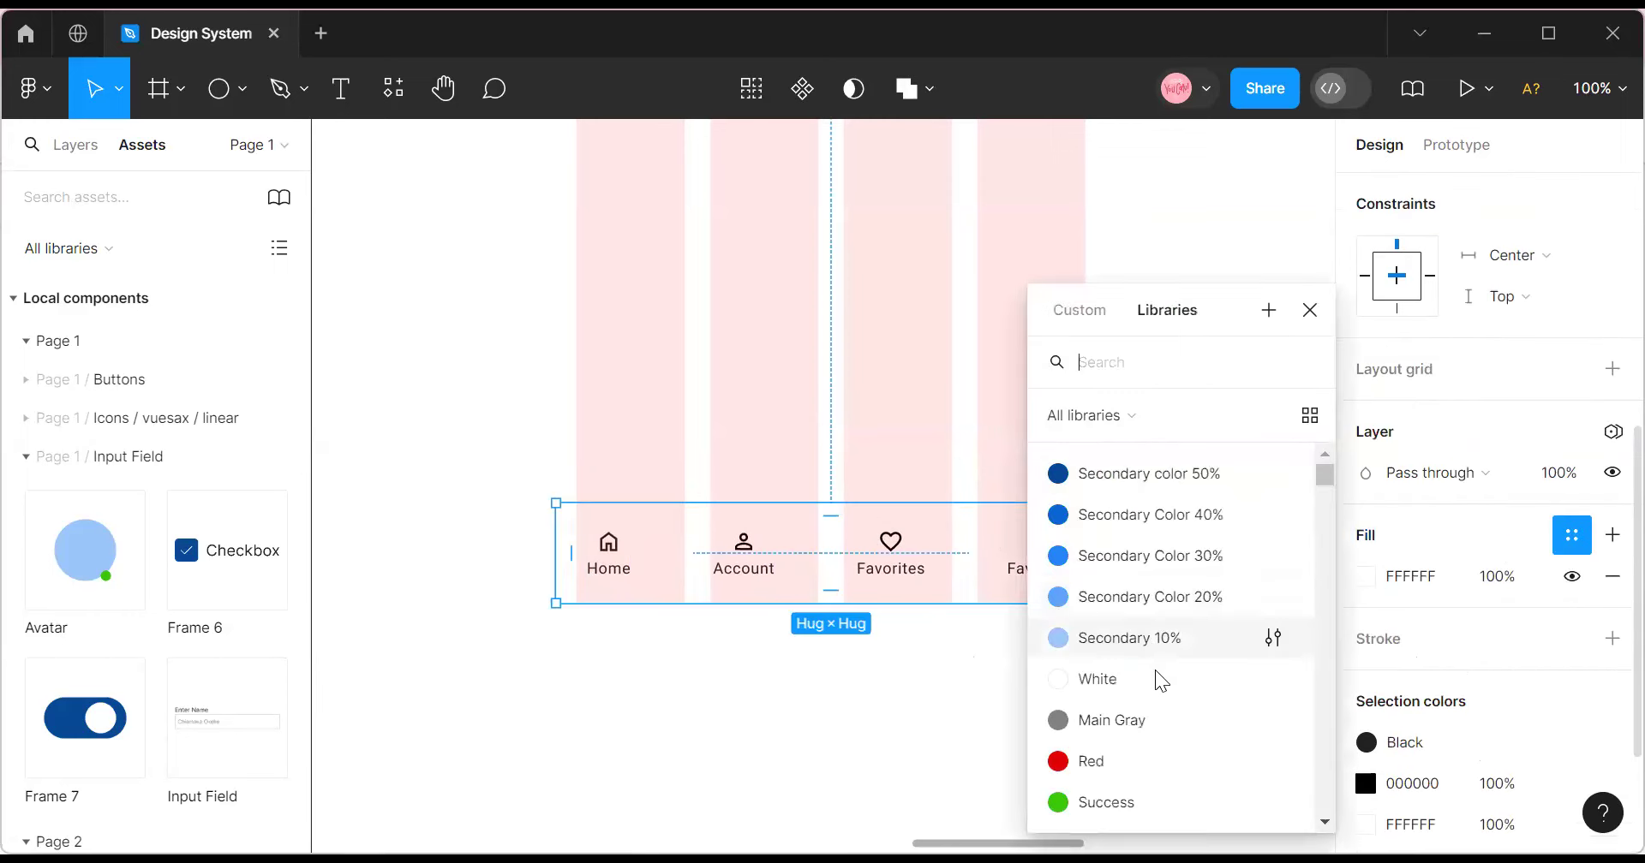
click(1157, 645)
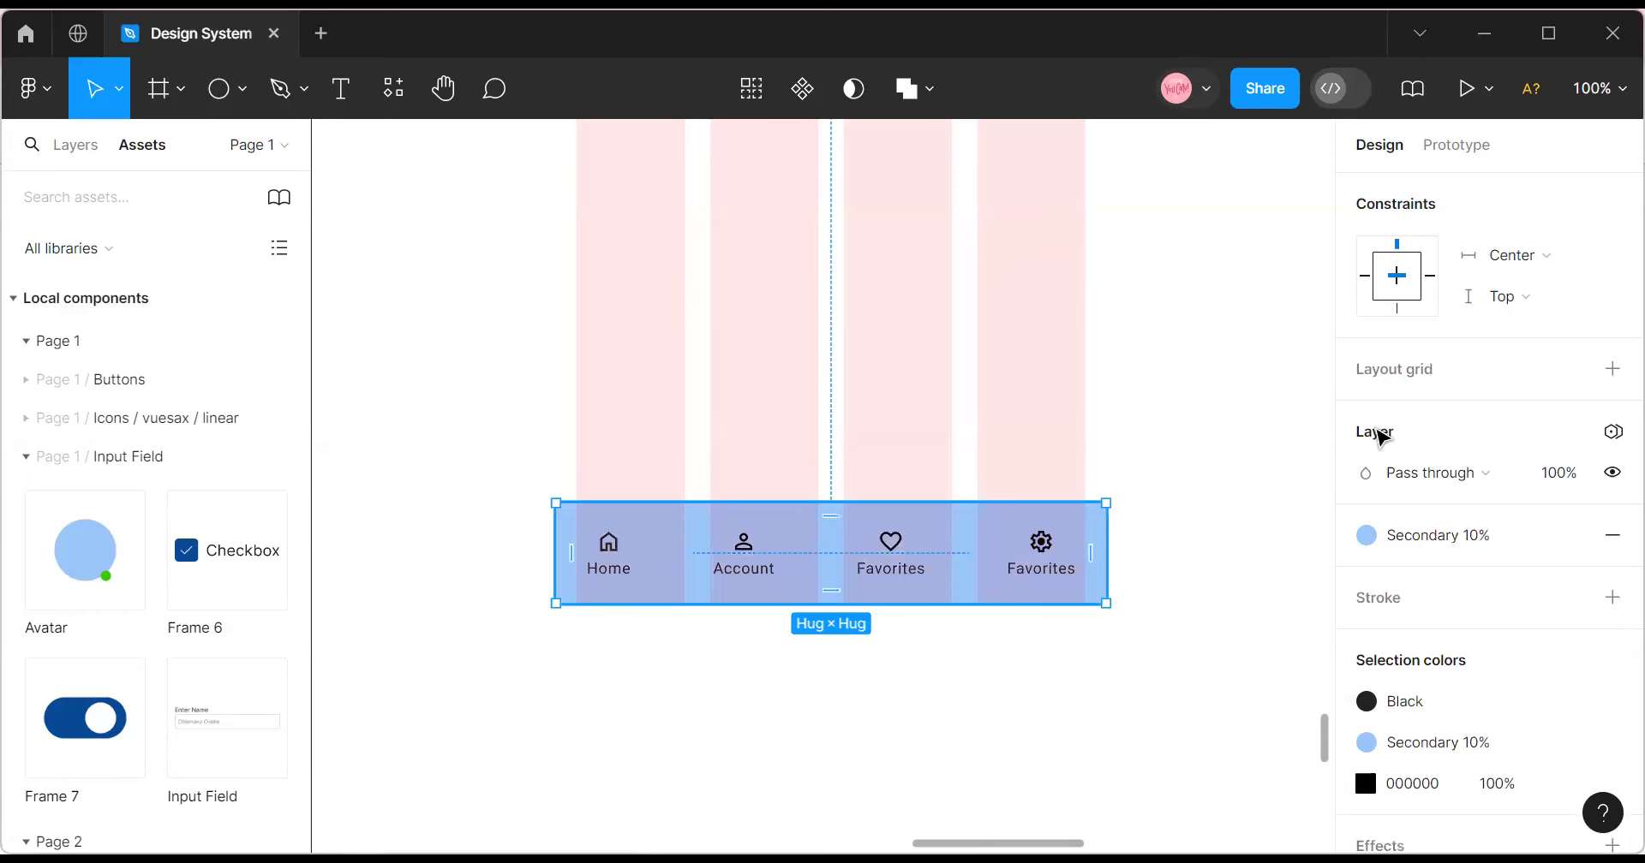
Set the nav bar's corner radius to 8, after first trying 4.
scroll(1541, 454, up, 5)
click(1526, 419)
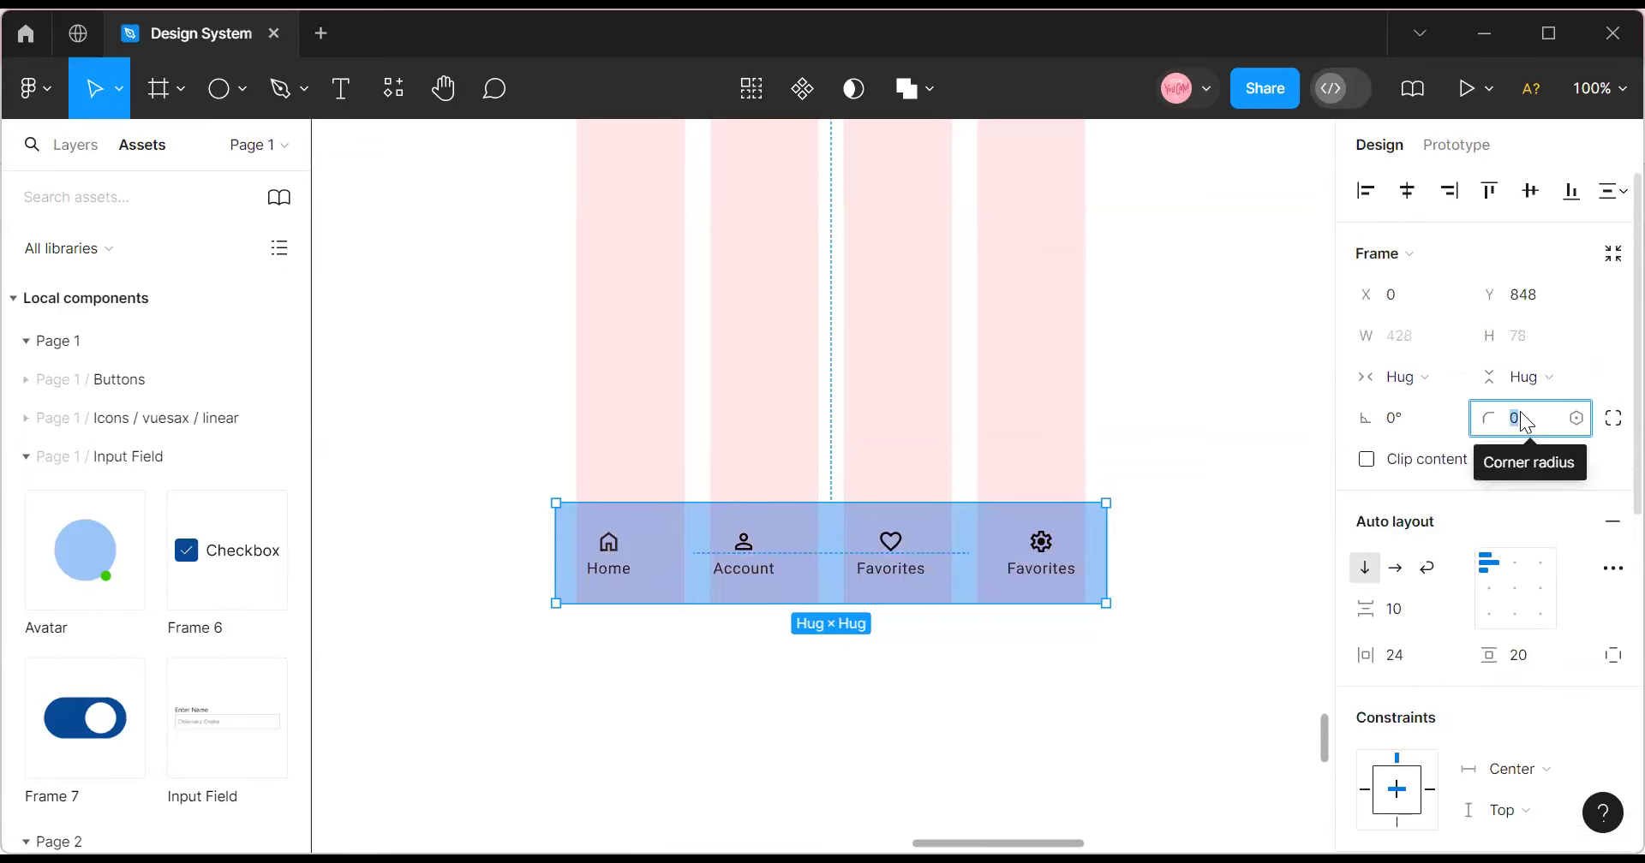
text(4)
key(Return)
click(1202, 529)
double_click(1012, 564)
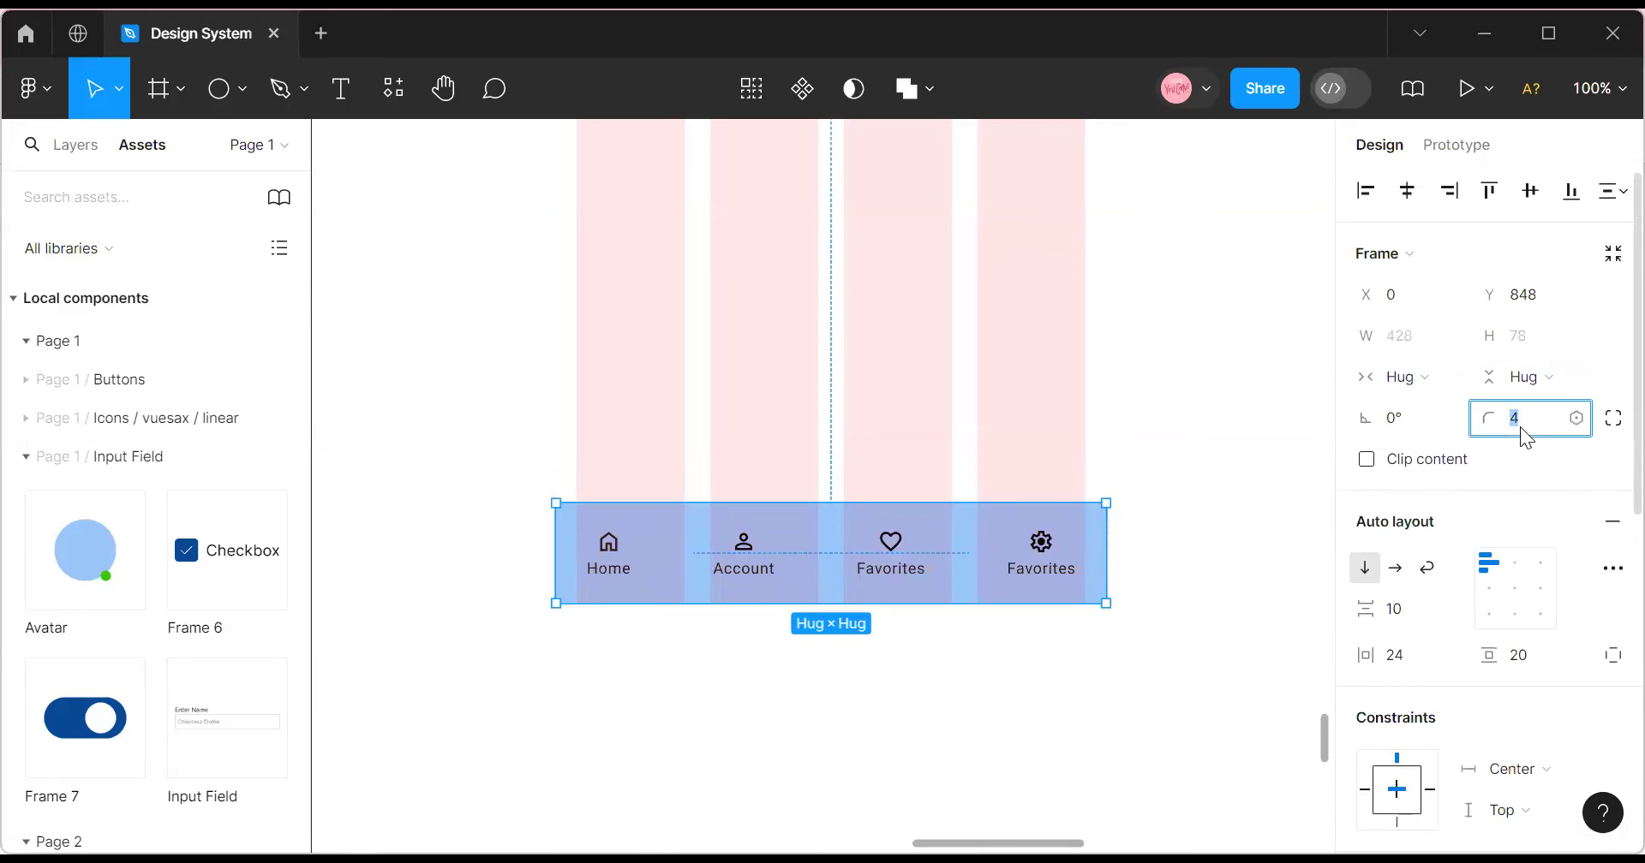
text(8)
key(Return)
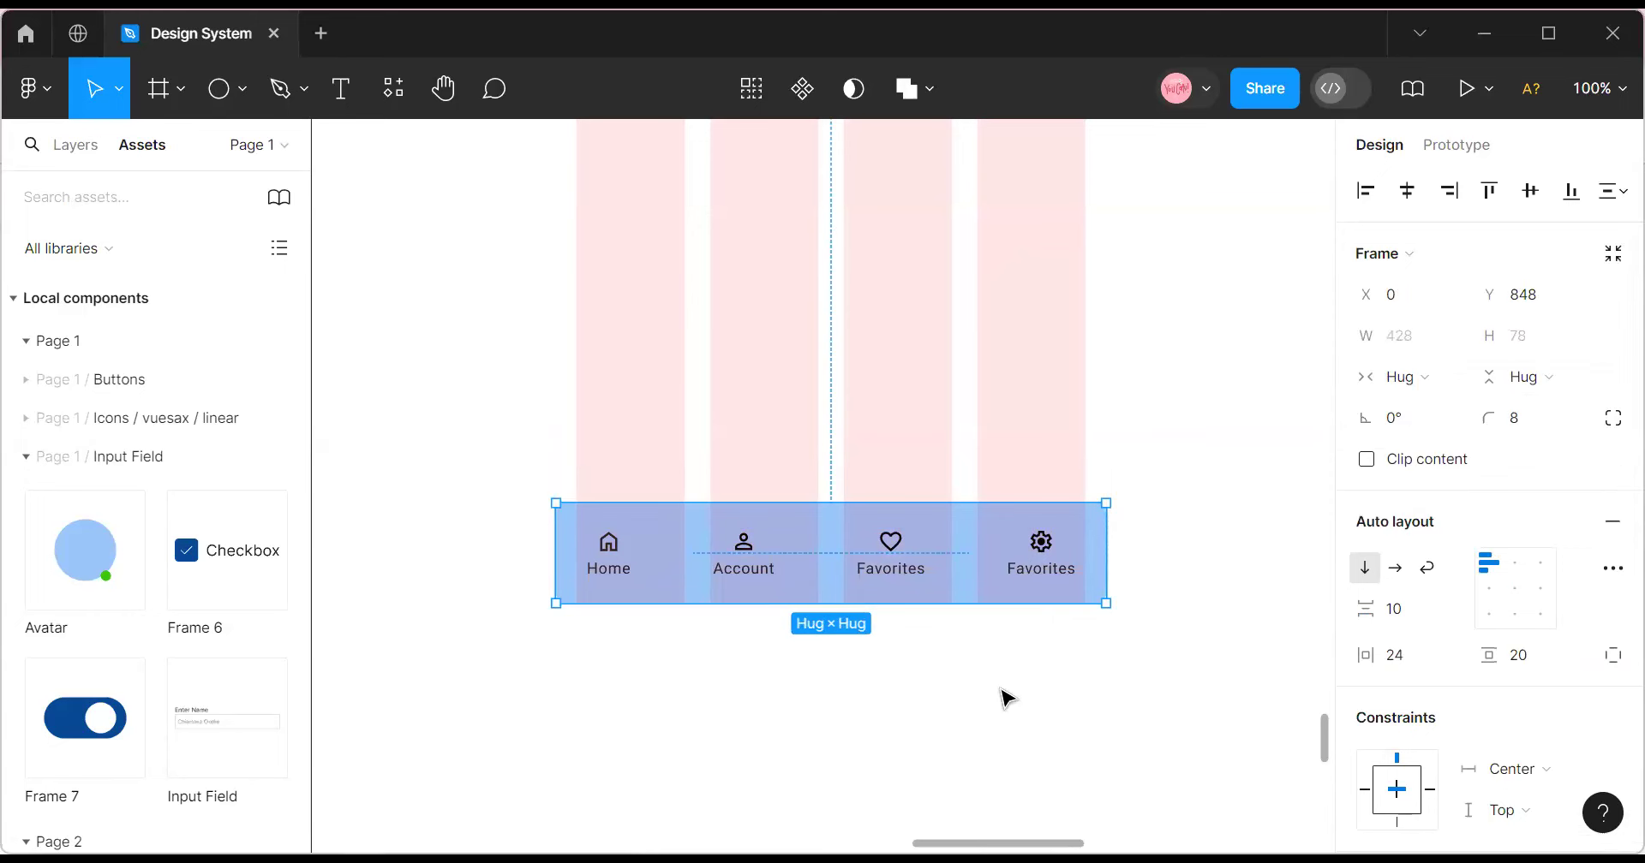
Drag the nav bar out below the screen frame.
click(1006, 698)
click(859, 591)
click(859, 591)
drag(814, 617, 803, 716)
Change the nav bar's fill style to White.
scroll(736, 660, down, 5)
scroll(651, 514, up, 1)
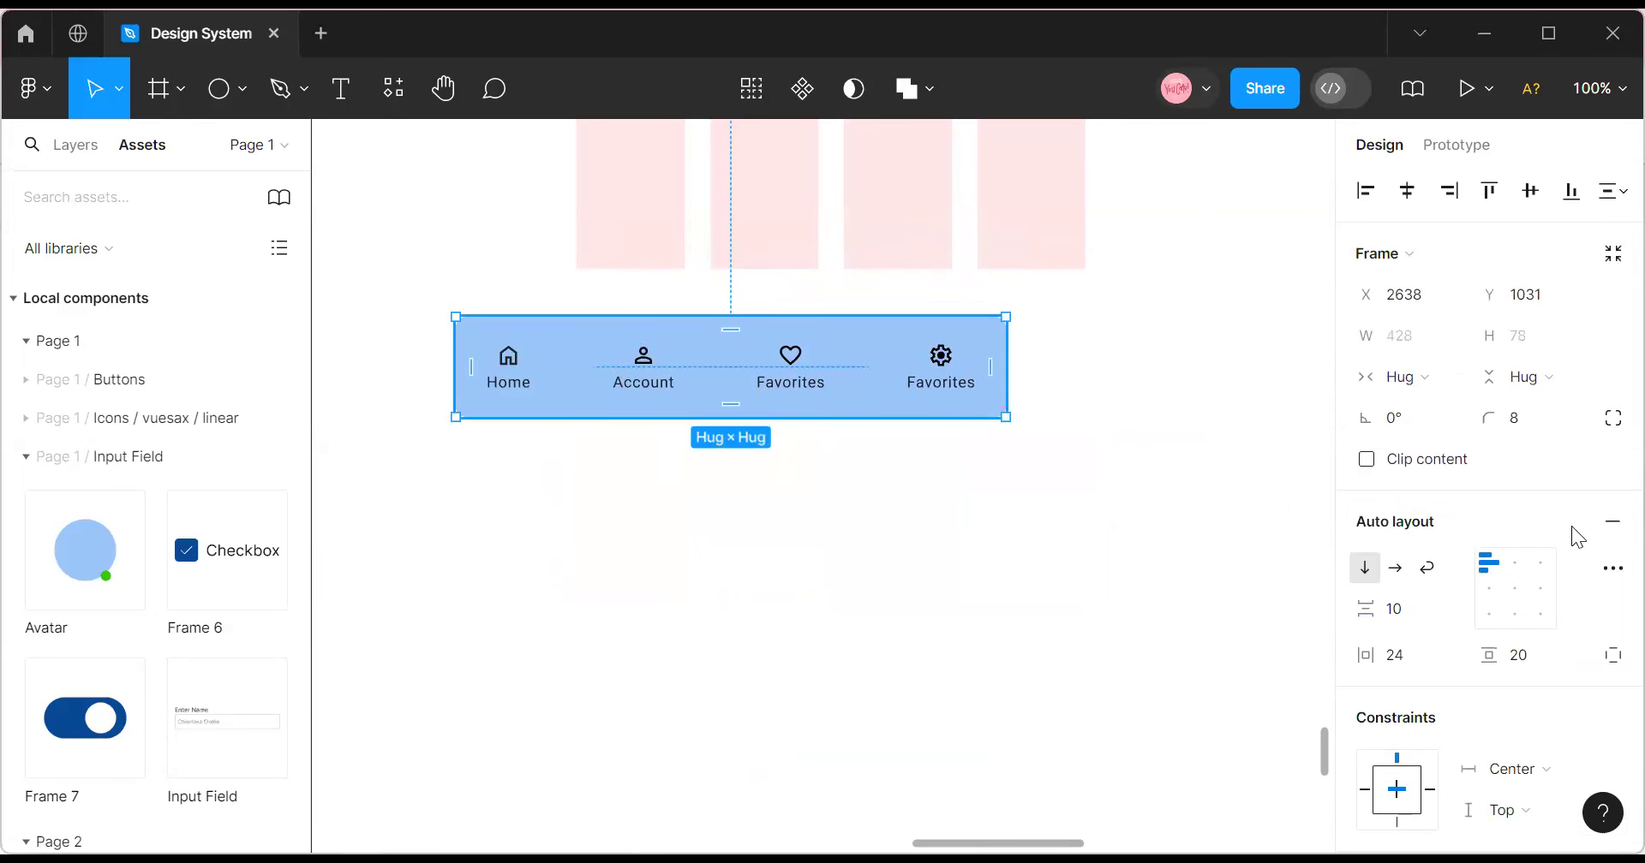
scroll(1578, 537, down, 5)
click(1366, 664)
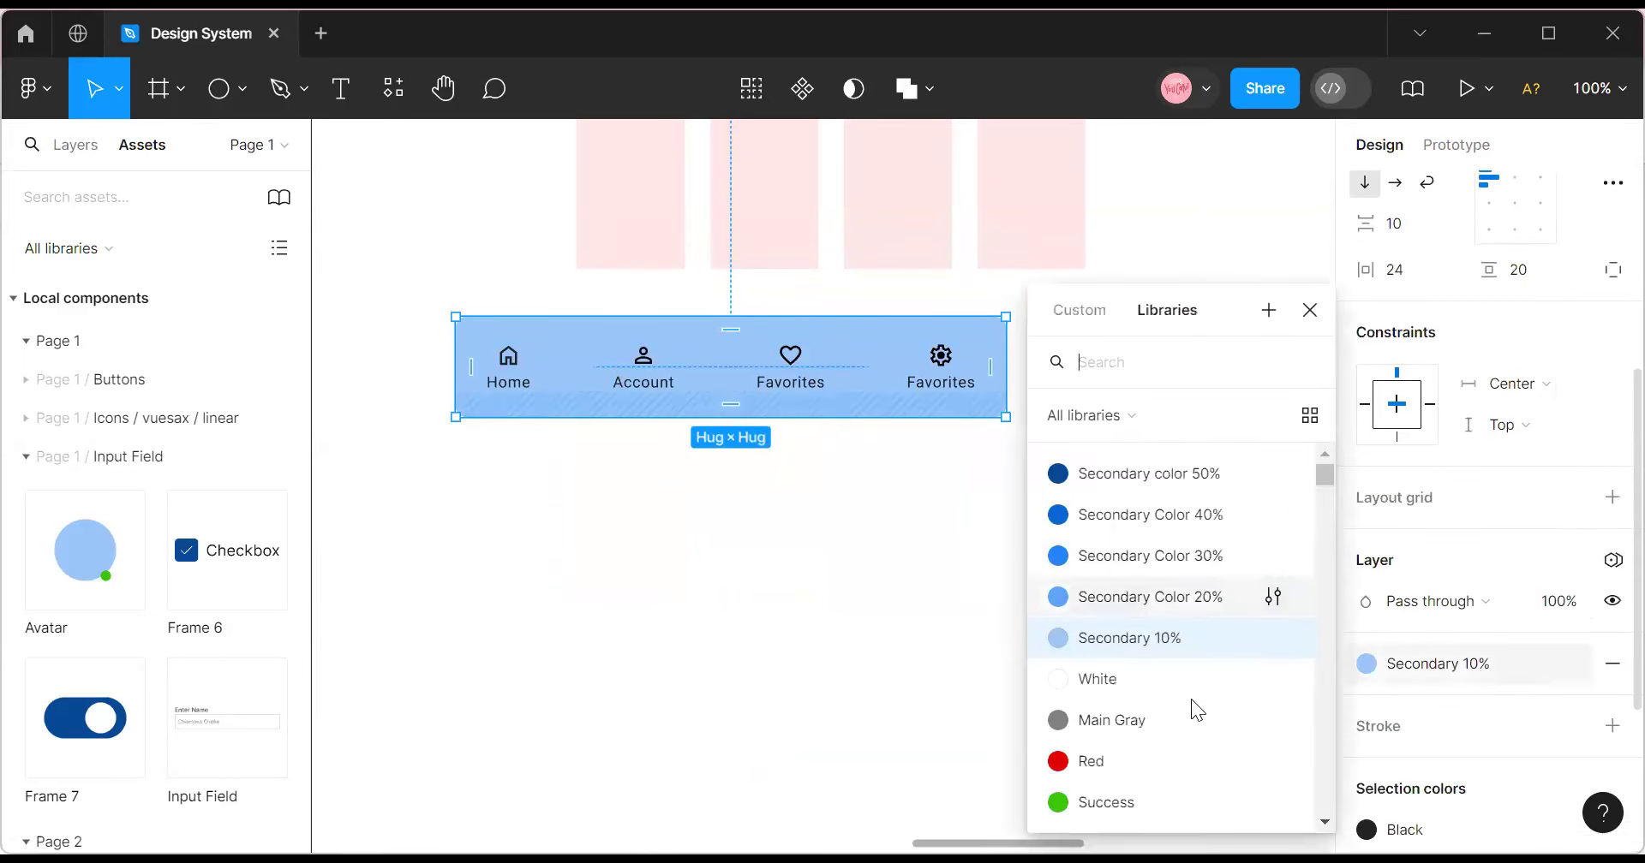
click(1167, 676)
click(892, 643)
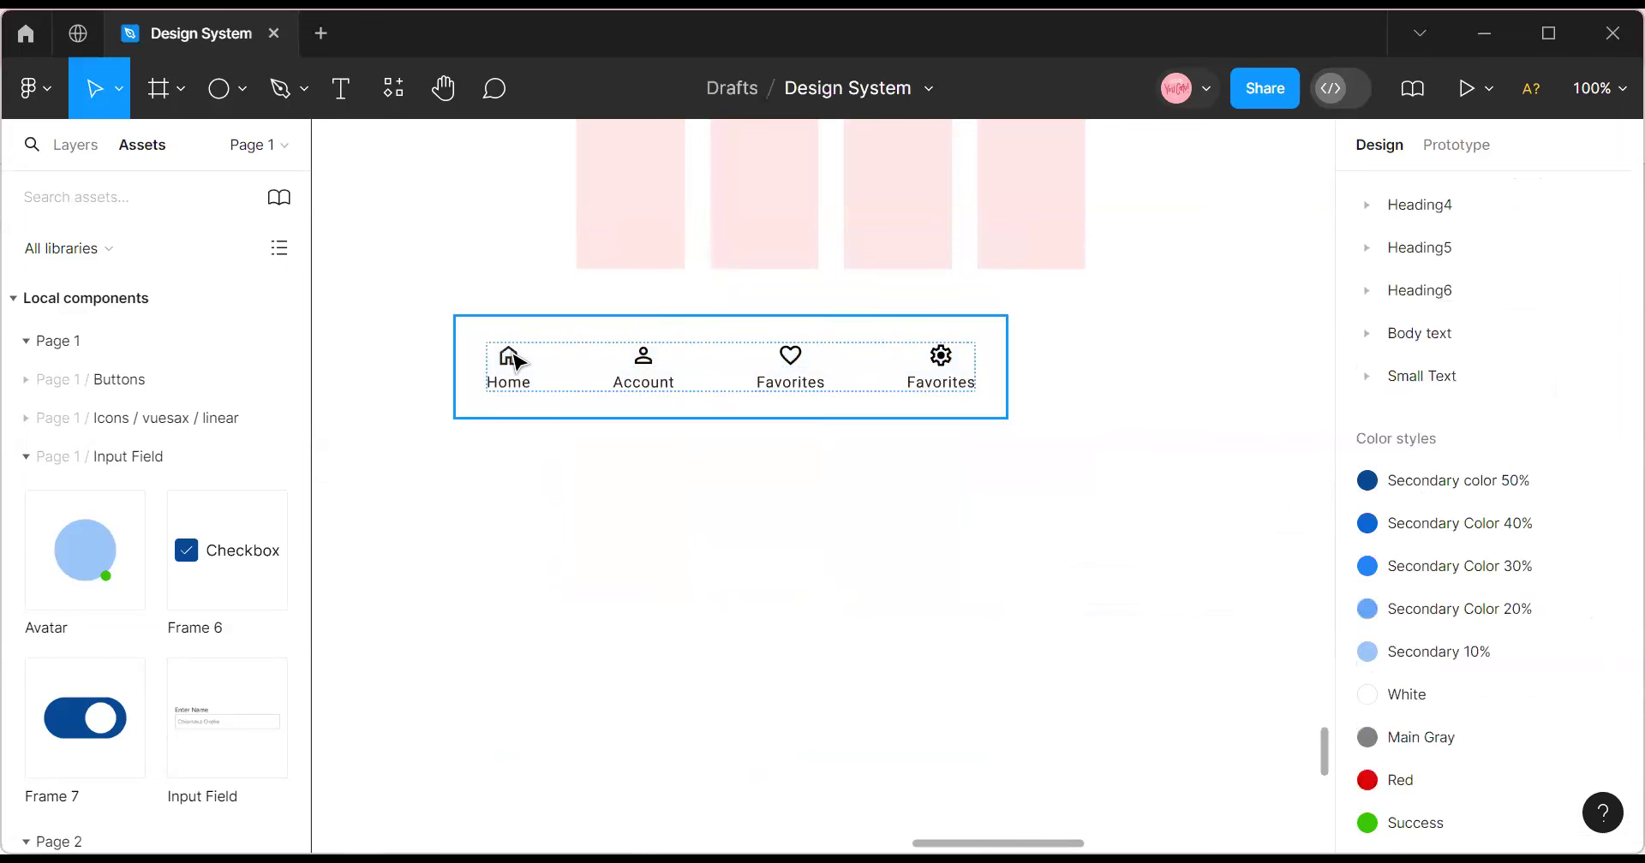
click(518, 361)
Add a Foundation/Blue/Light stroke to the nav bar and nudge it slightly lower.
scroll(1533, 720, down, 2)
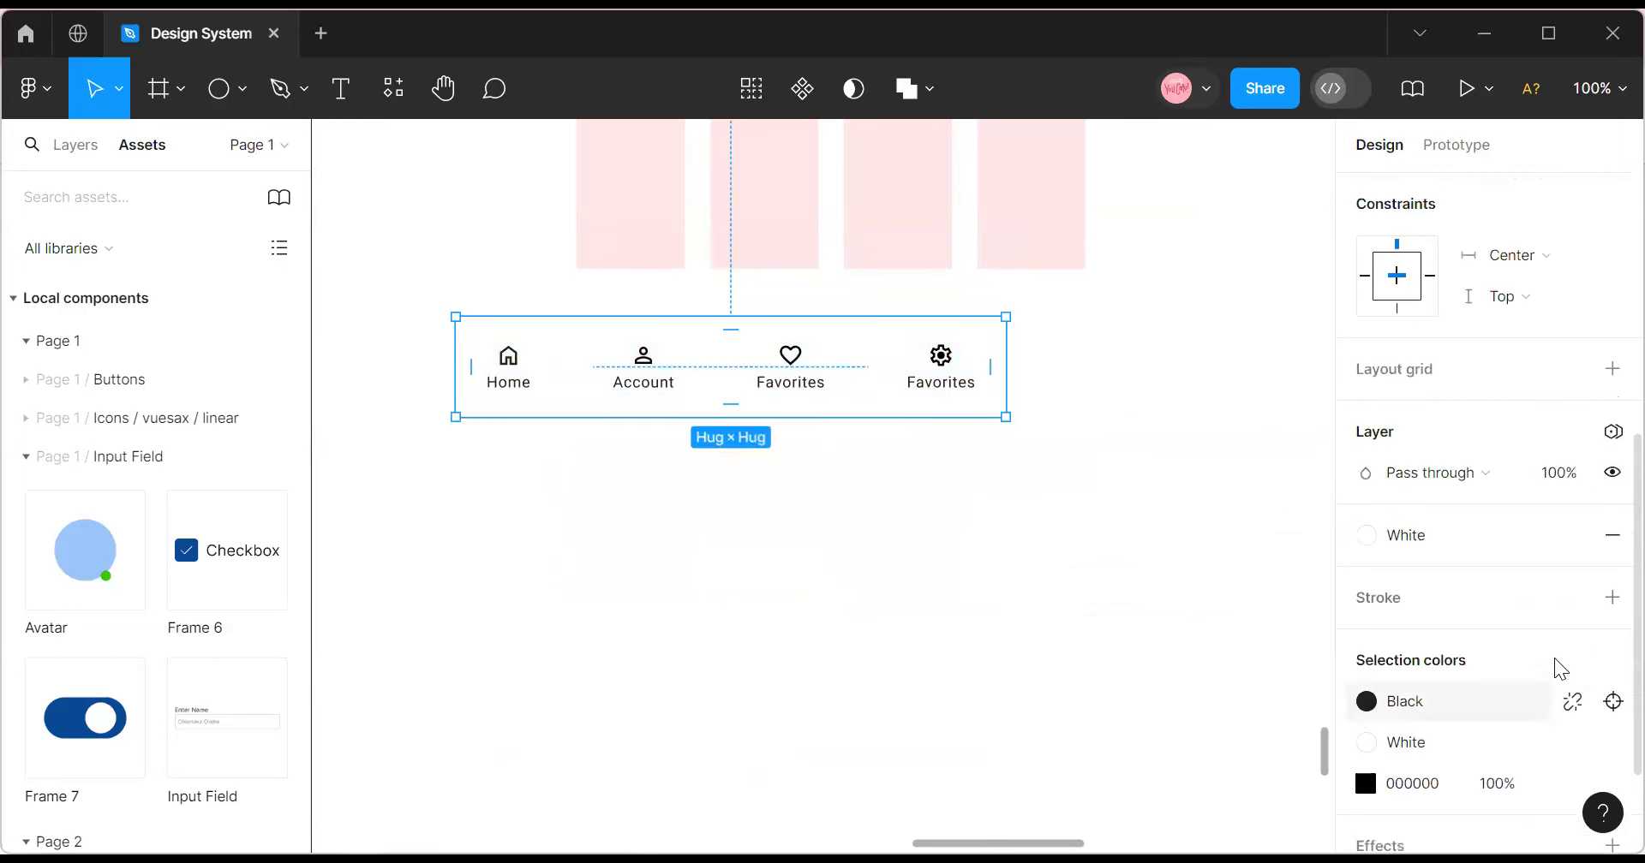
click(1569, 600)
scroll(1159, 657, down, 3)
scroll(1160, 656, up, 2)
scroll(1158, 655, down, 5)
scroll(1138, 557, up, 3)
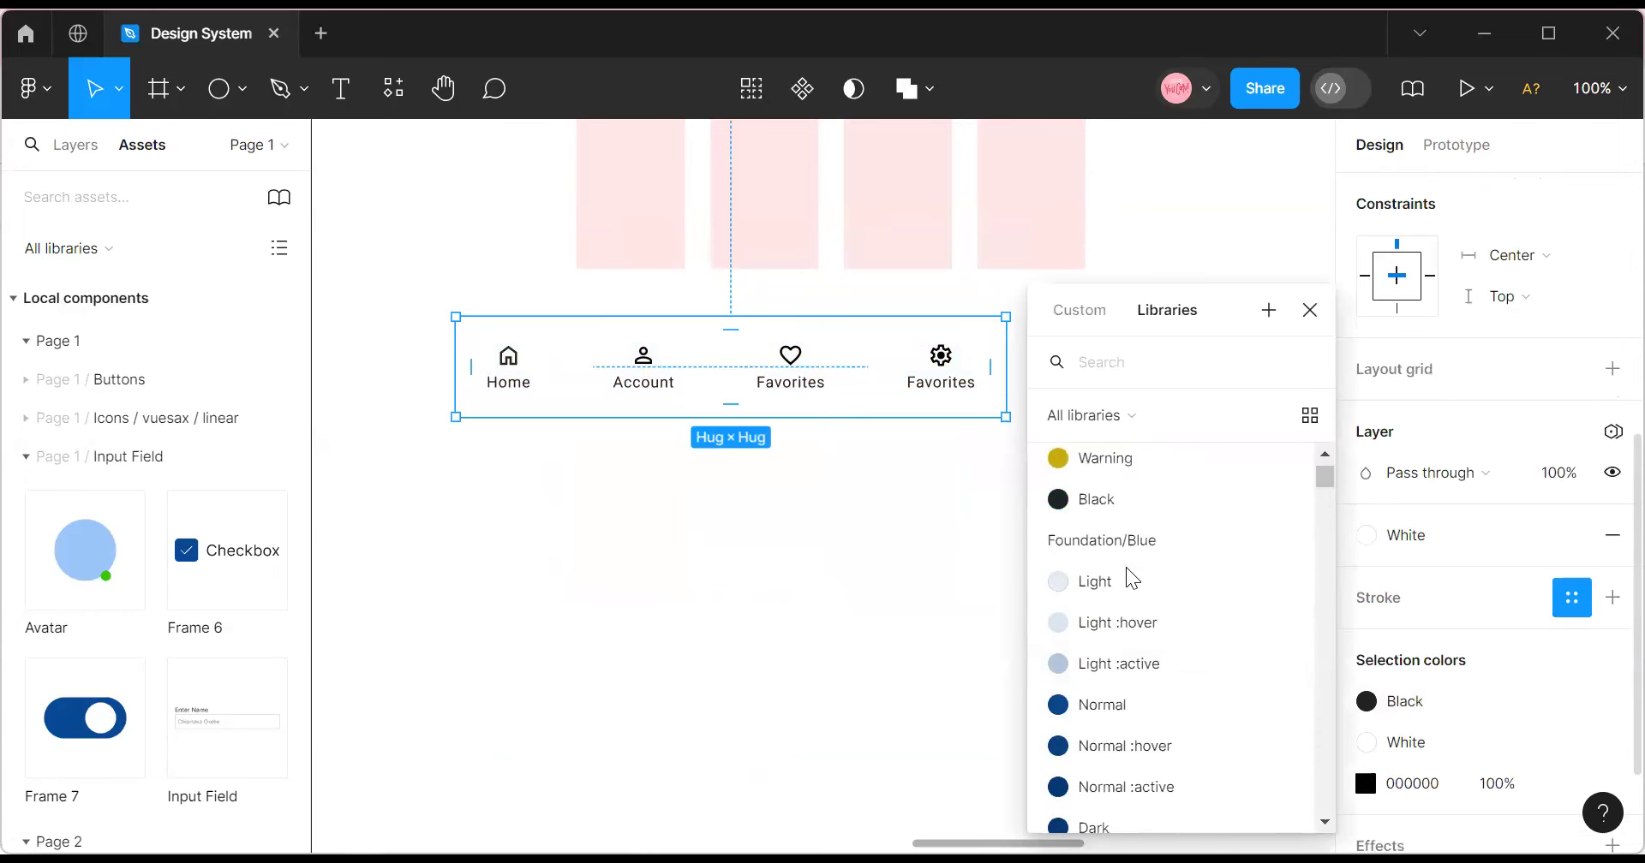
click(1127, 580)
click(969, 598)
click(883, 378)
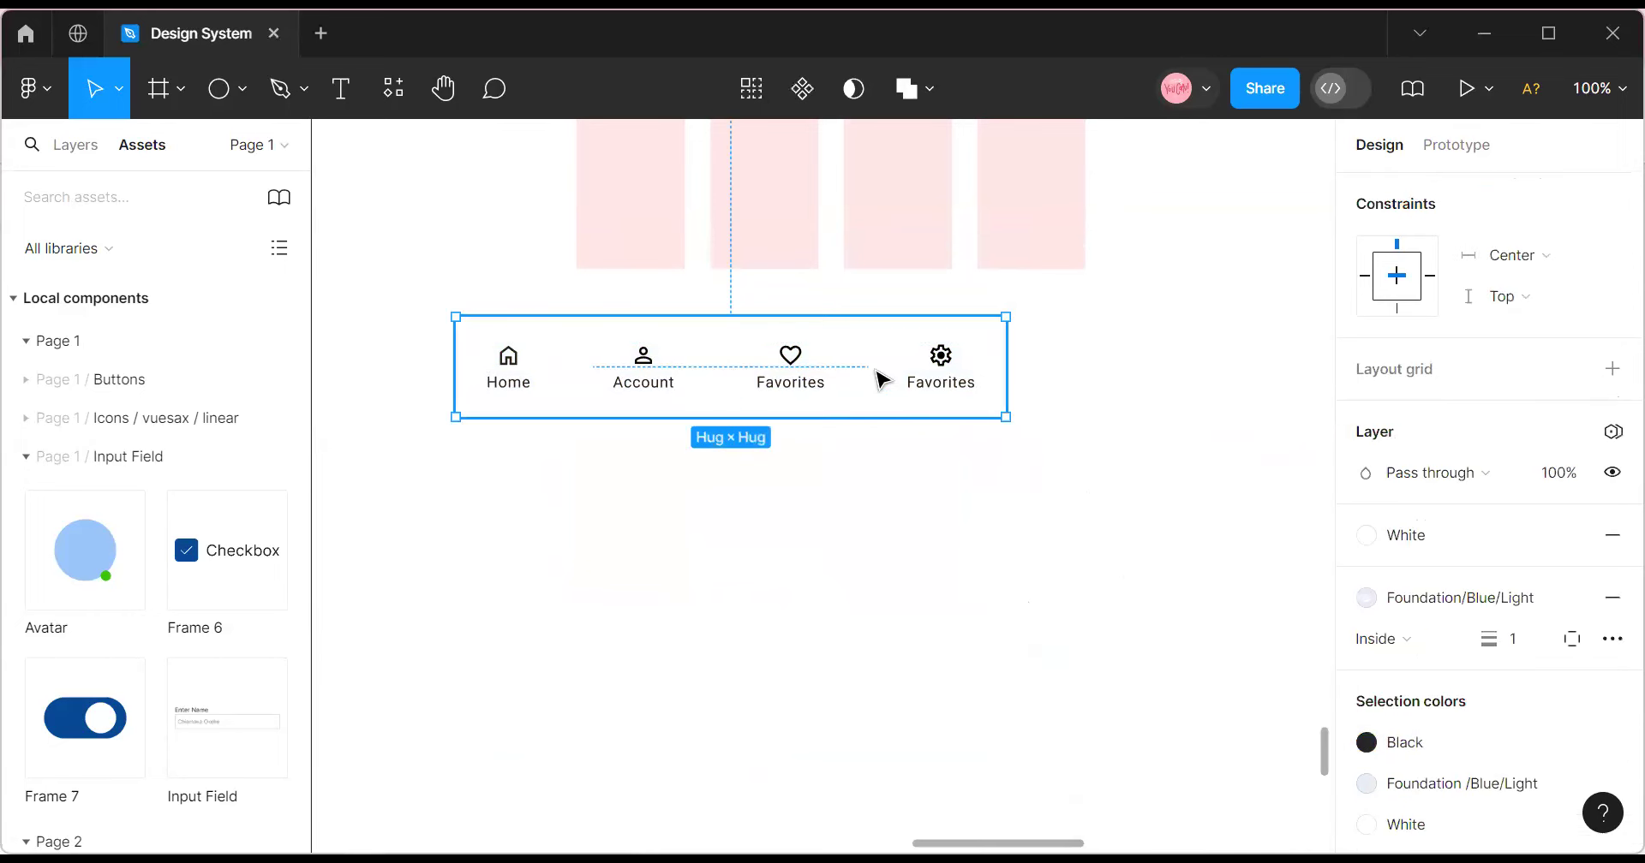
drag(890, 455, 892, 474)
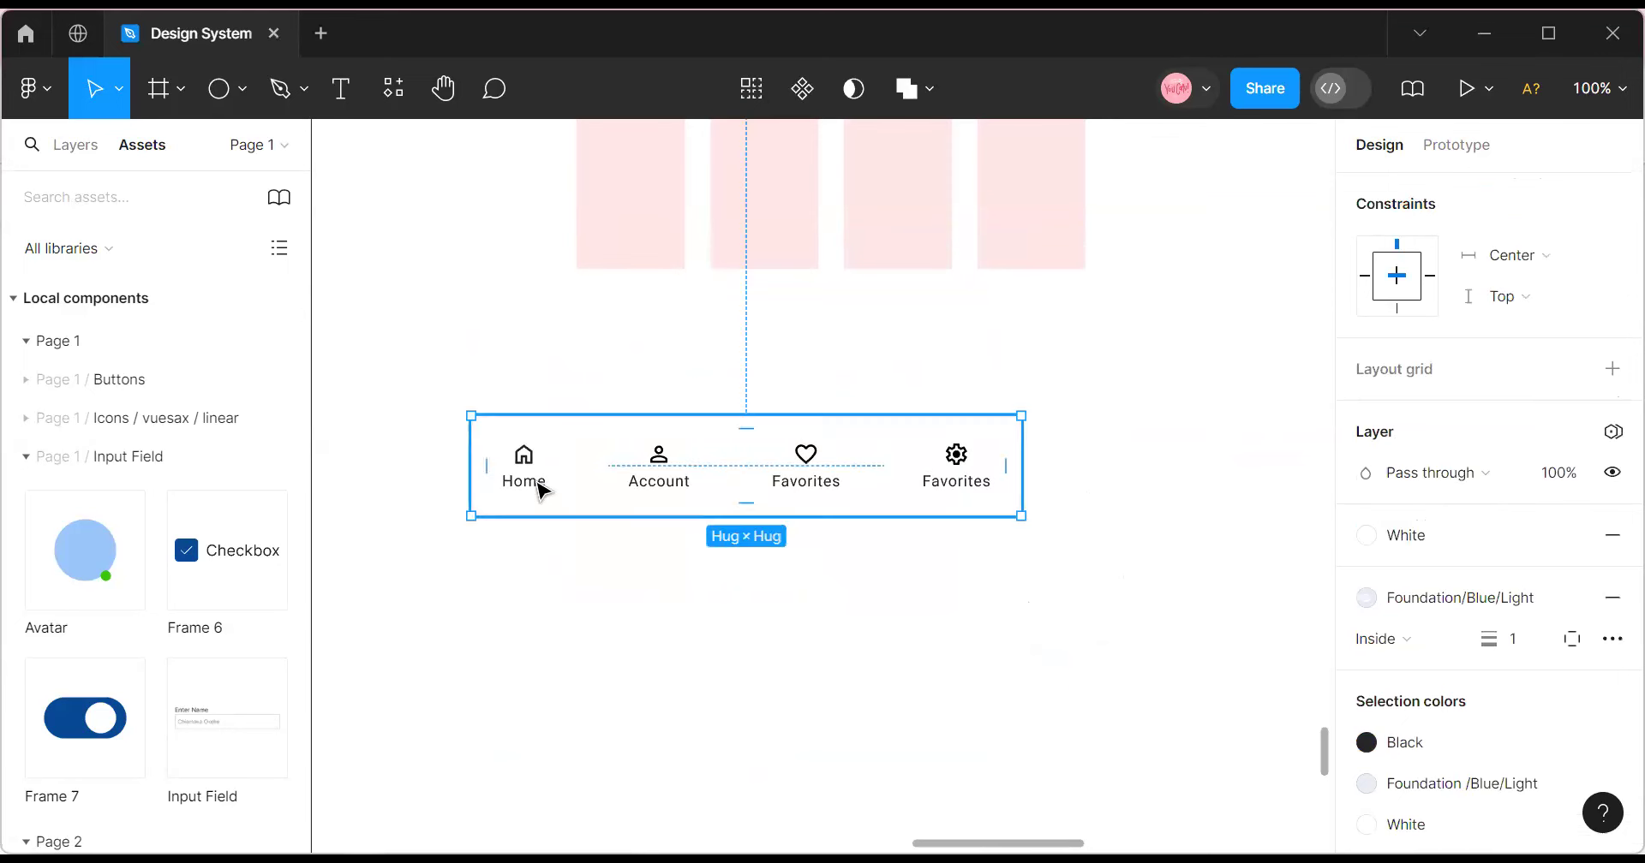
click(588, 614)
click(585, 413)
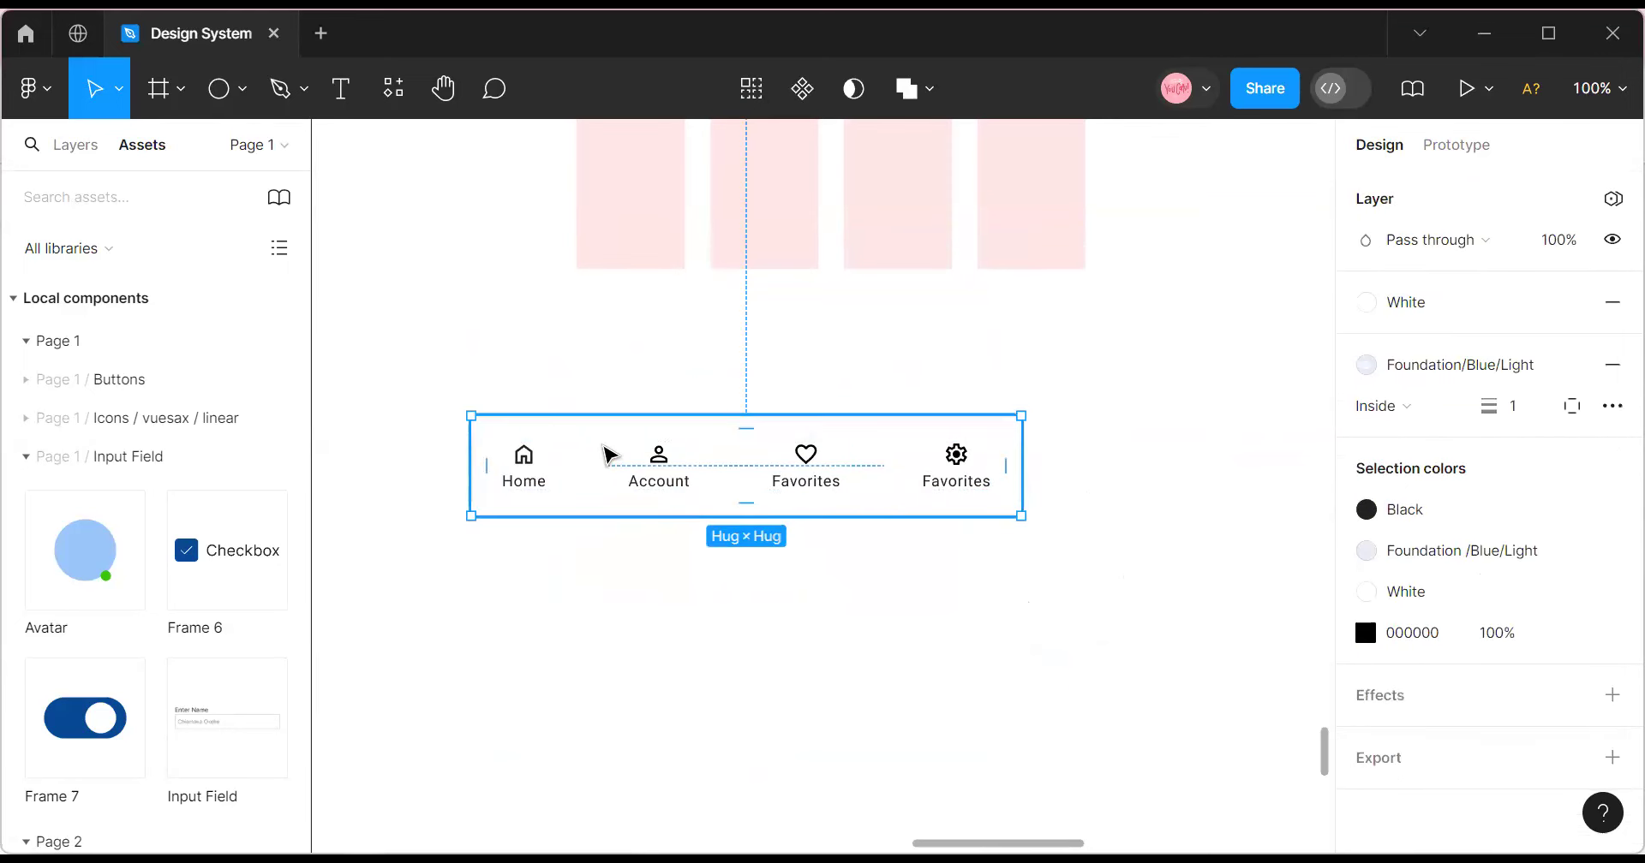
Turn the nav bar into a component and add a second variant.
click(803, 102)
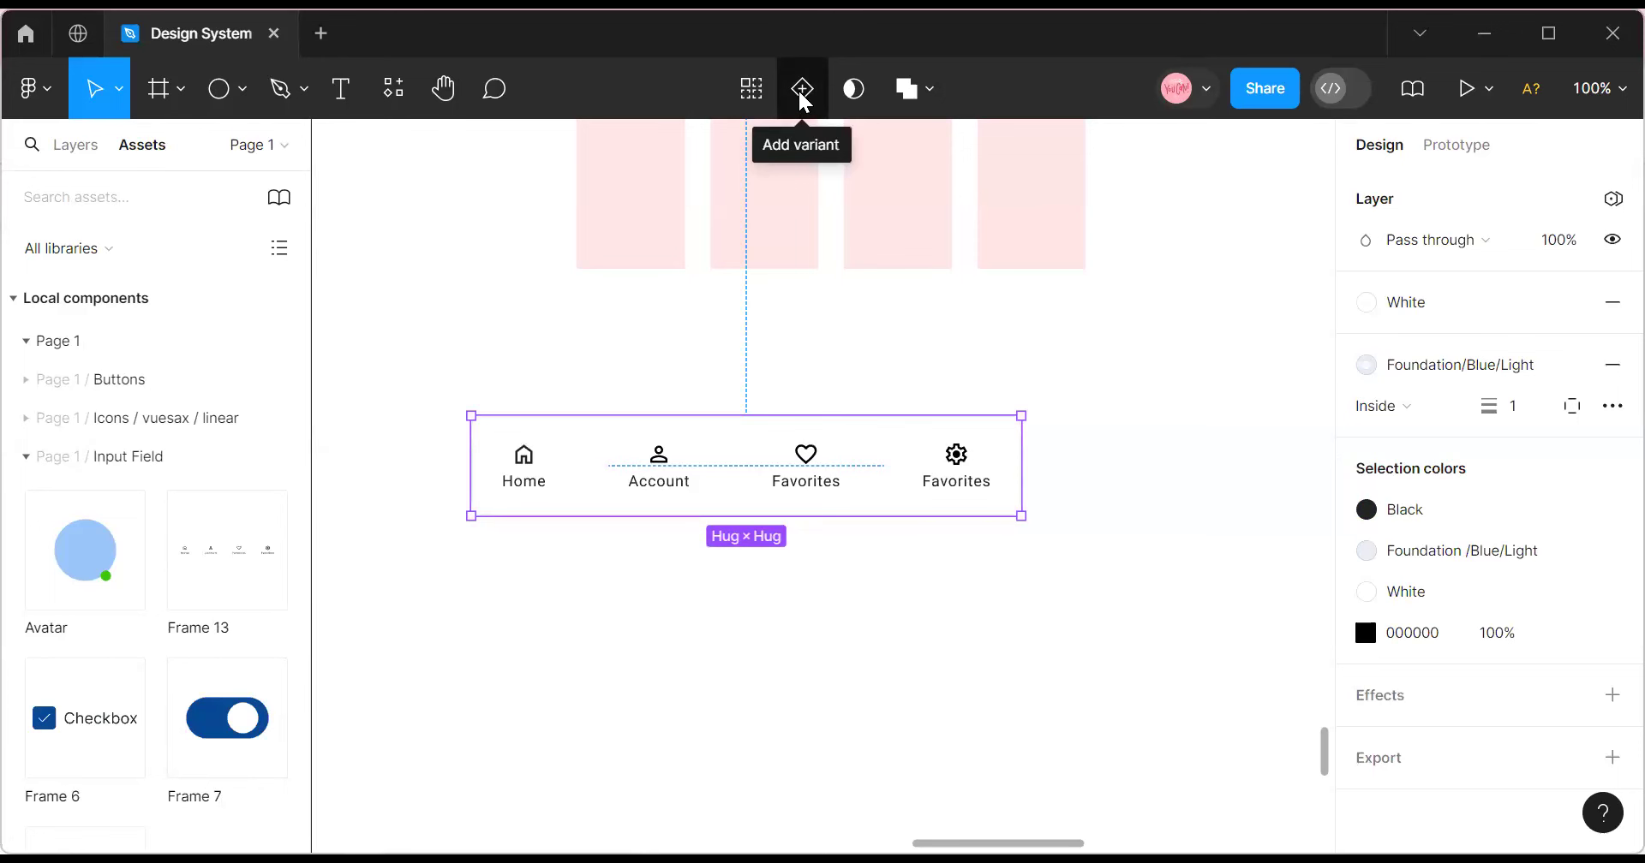
click(800, 91)
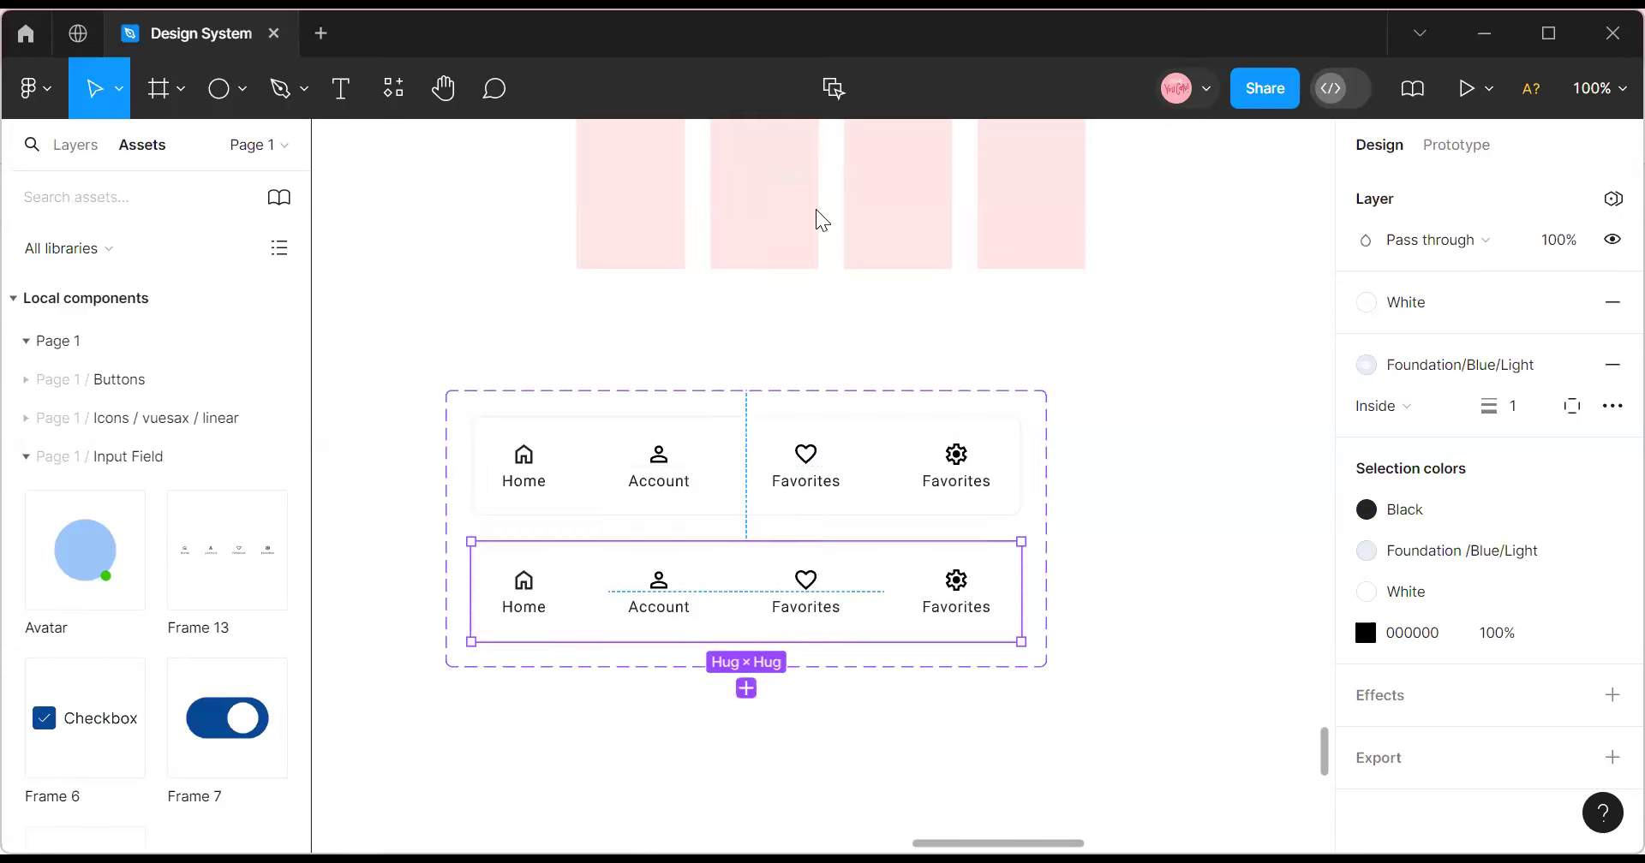
click(542, 468)
Colour the top variant's Home item with Secondary color 50%.
double_click(527, 470)
double_click(527, 470)
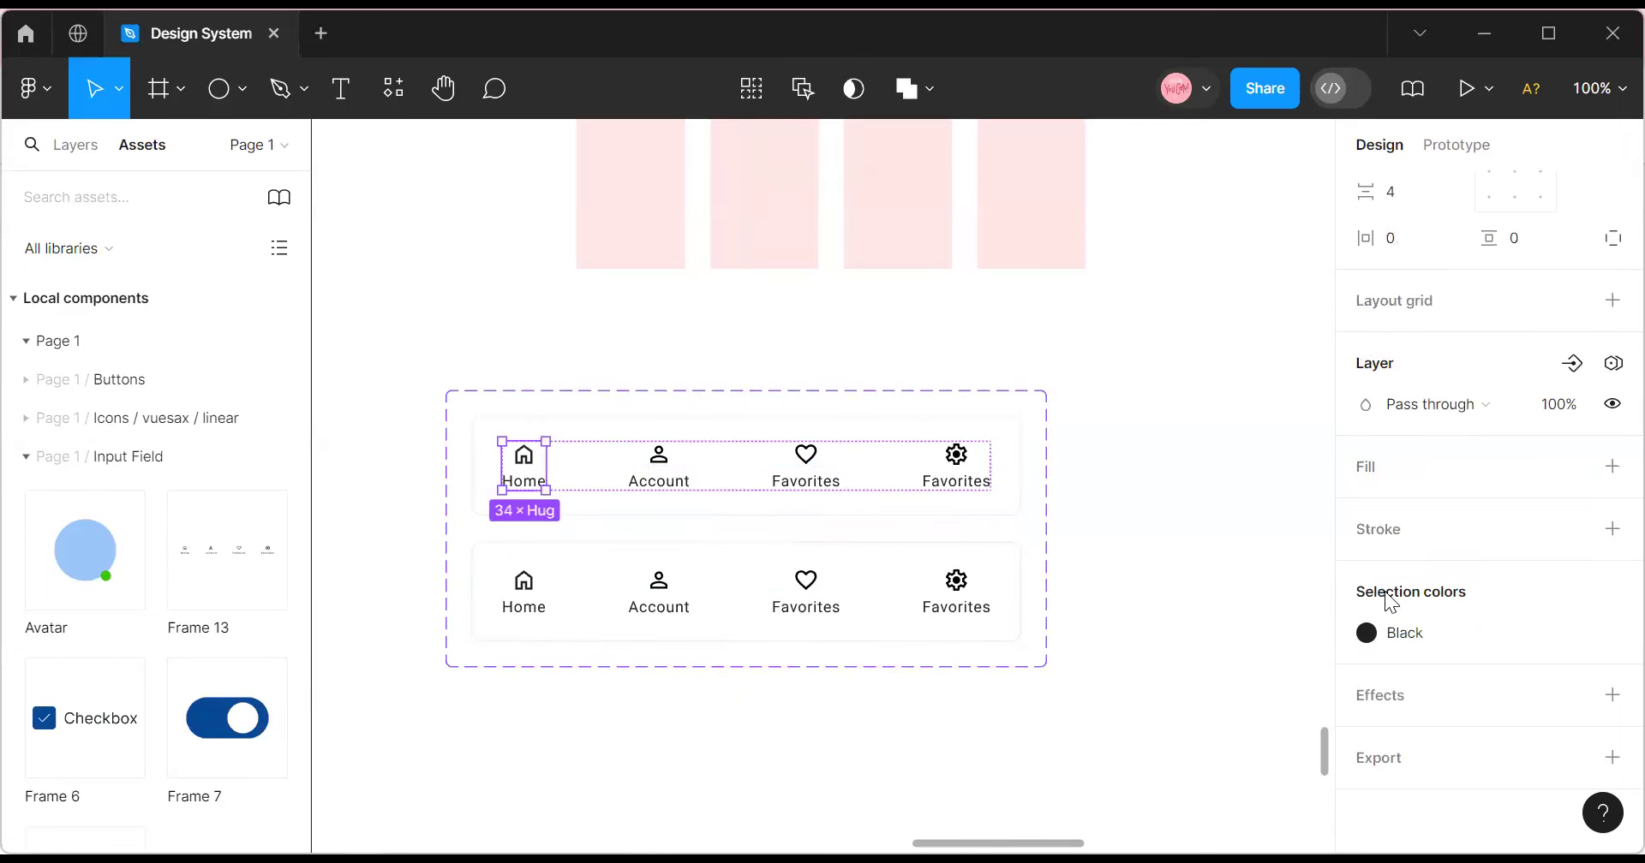
click(1450, 635)
scroll(1208, 581, down, 5)
scroll(1204, 583, up, 3)
scroll(1204, 595, down, 3)
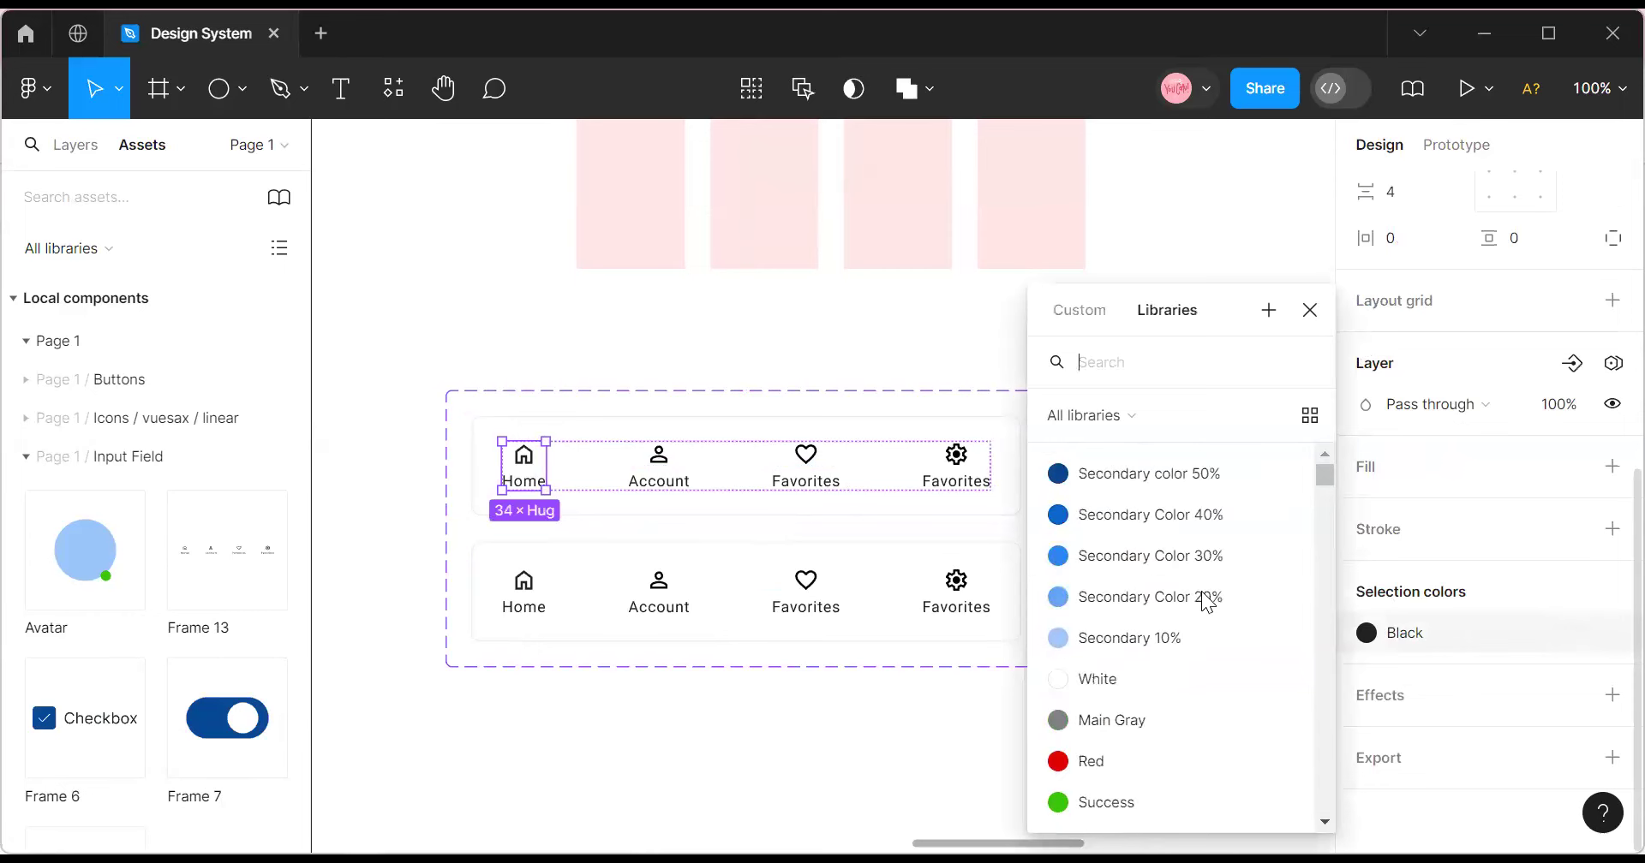
click(1175, 473)
click(1148, 513)
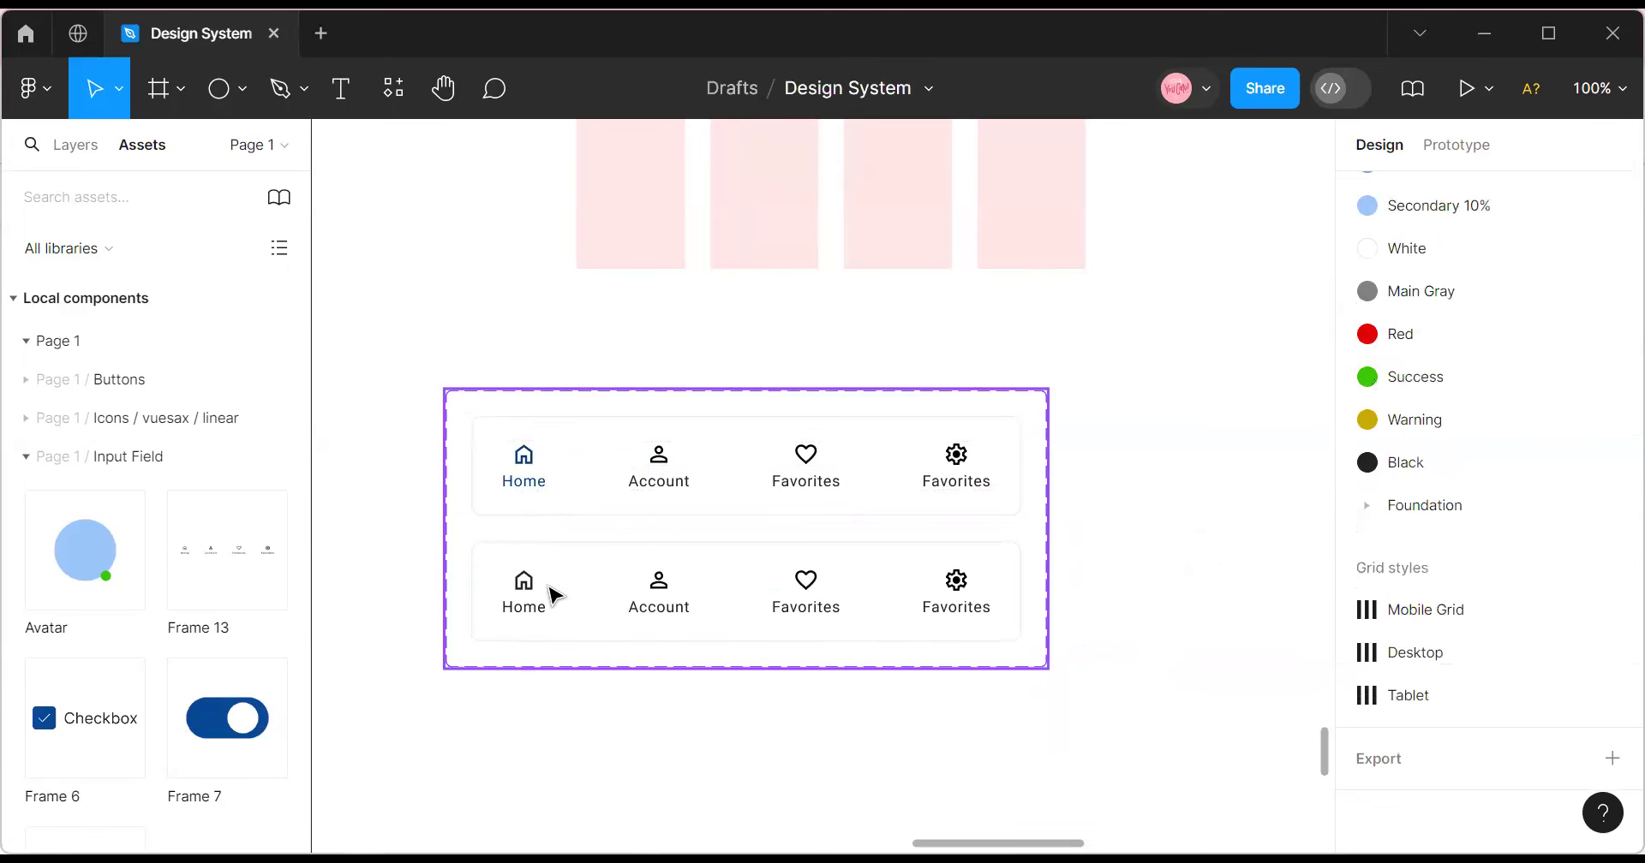
click(606, 484)
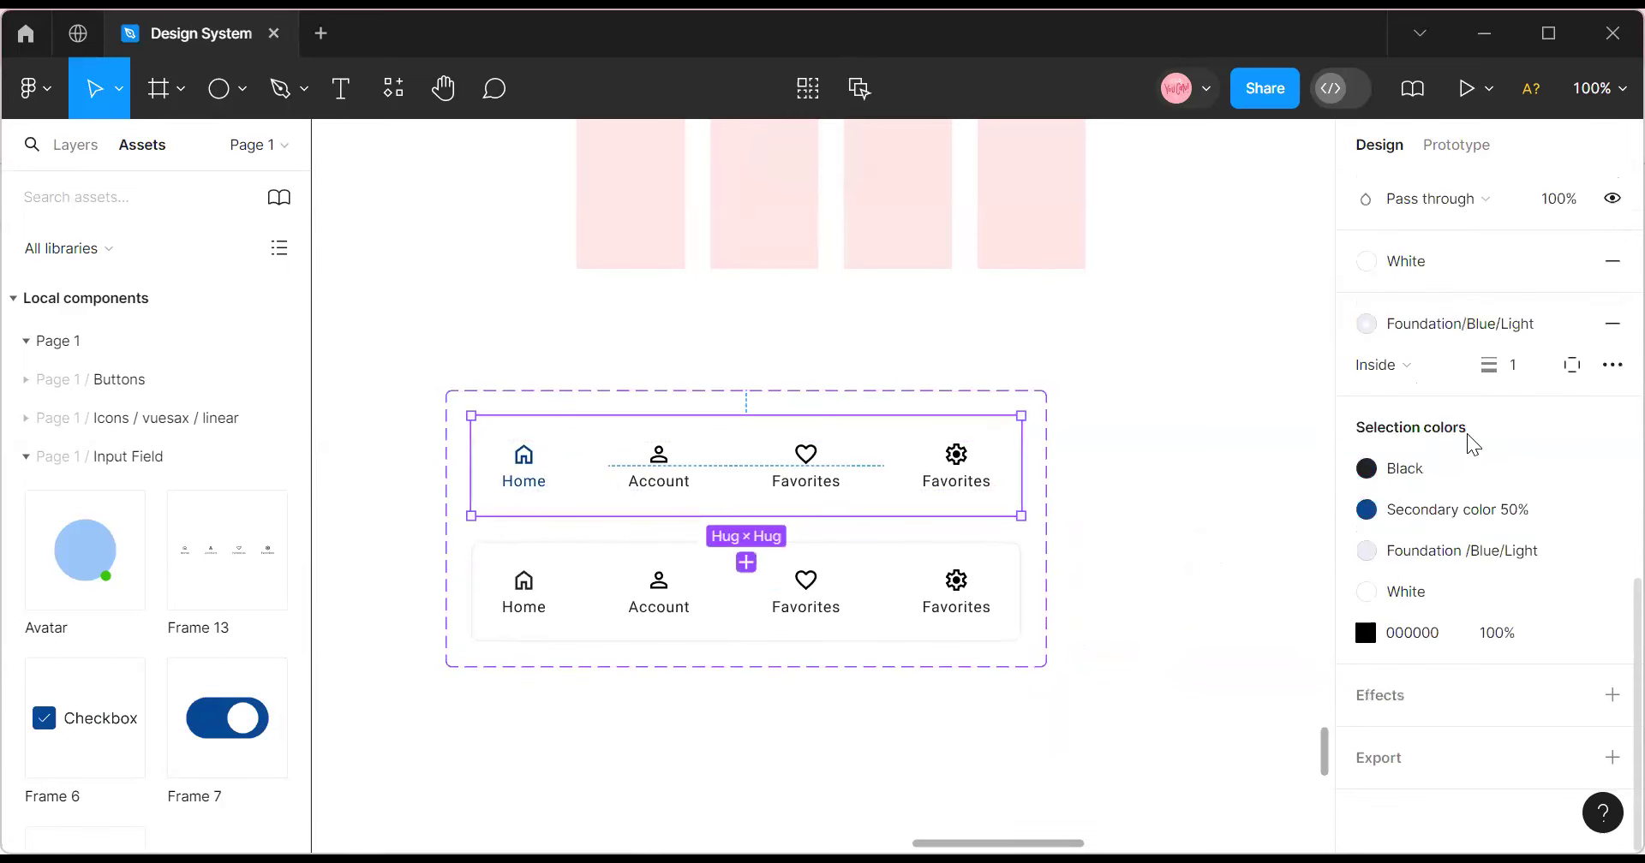
scroll(1467, 434, up, 10)
scroll(1491, 496, up, 1)
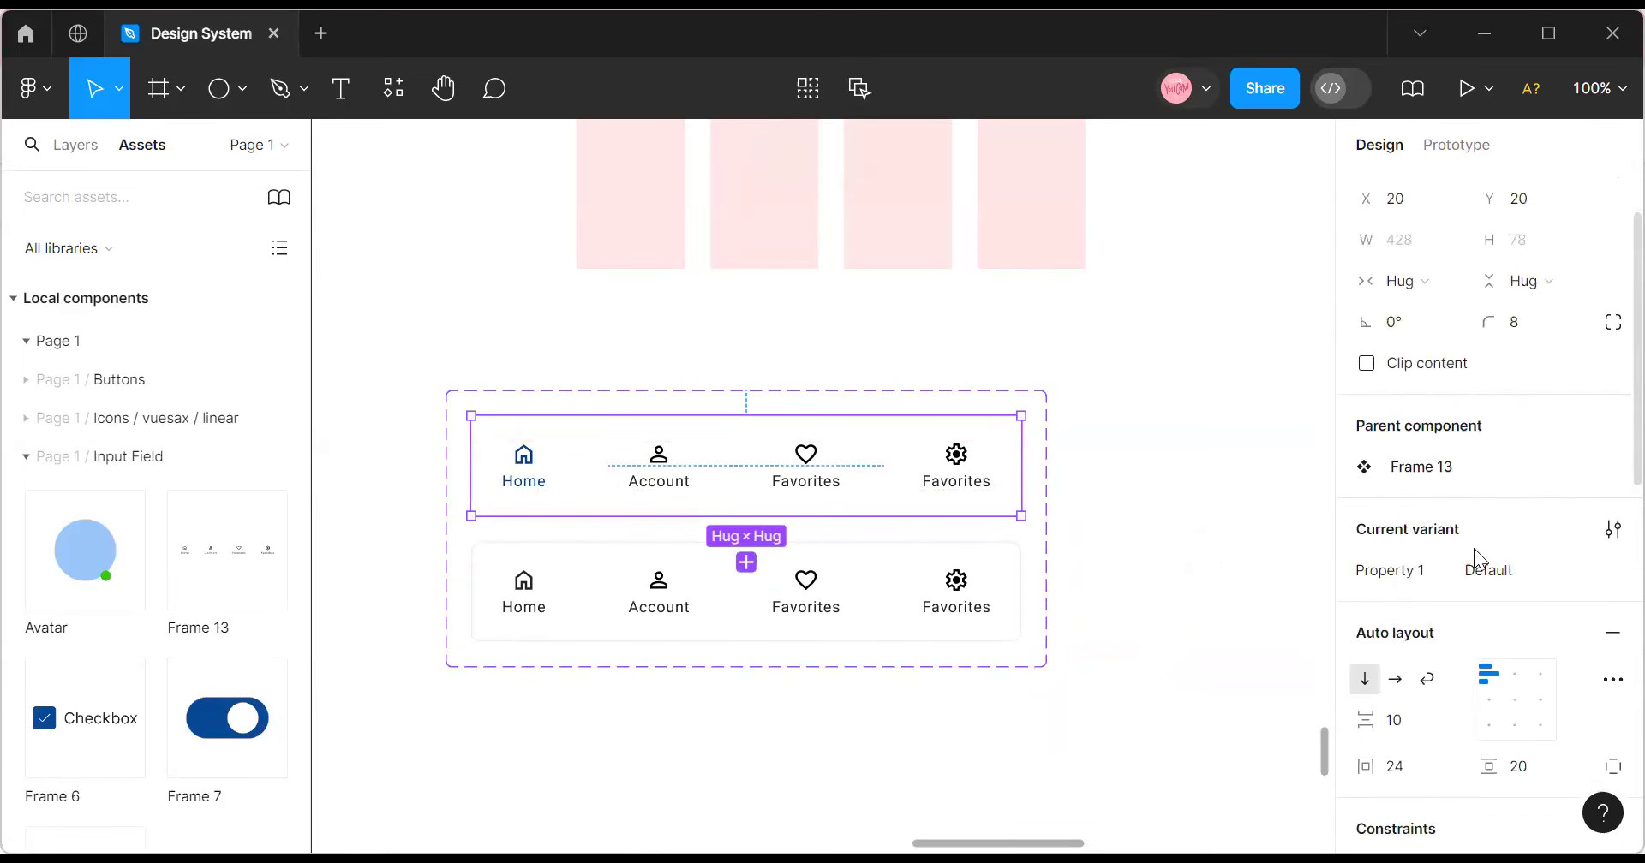
Rename Property 1 to 'Buttom Nav' and set the first variant's value to Home.
double_click(1424, 579)
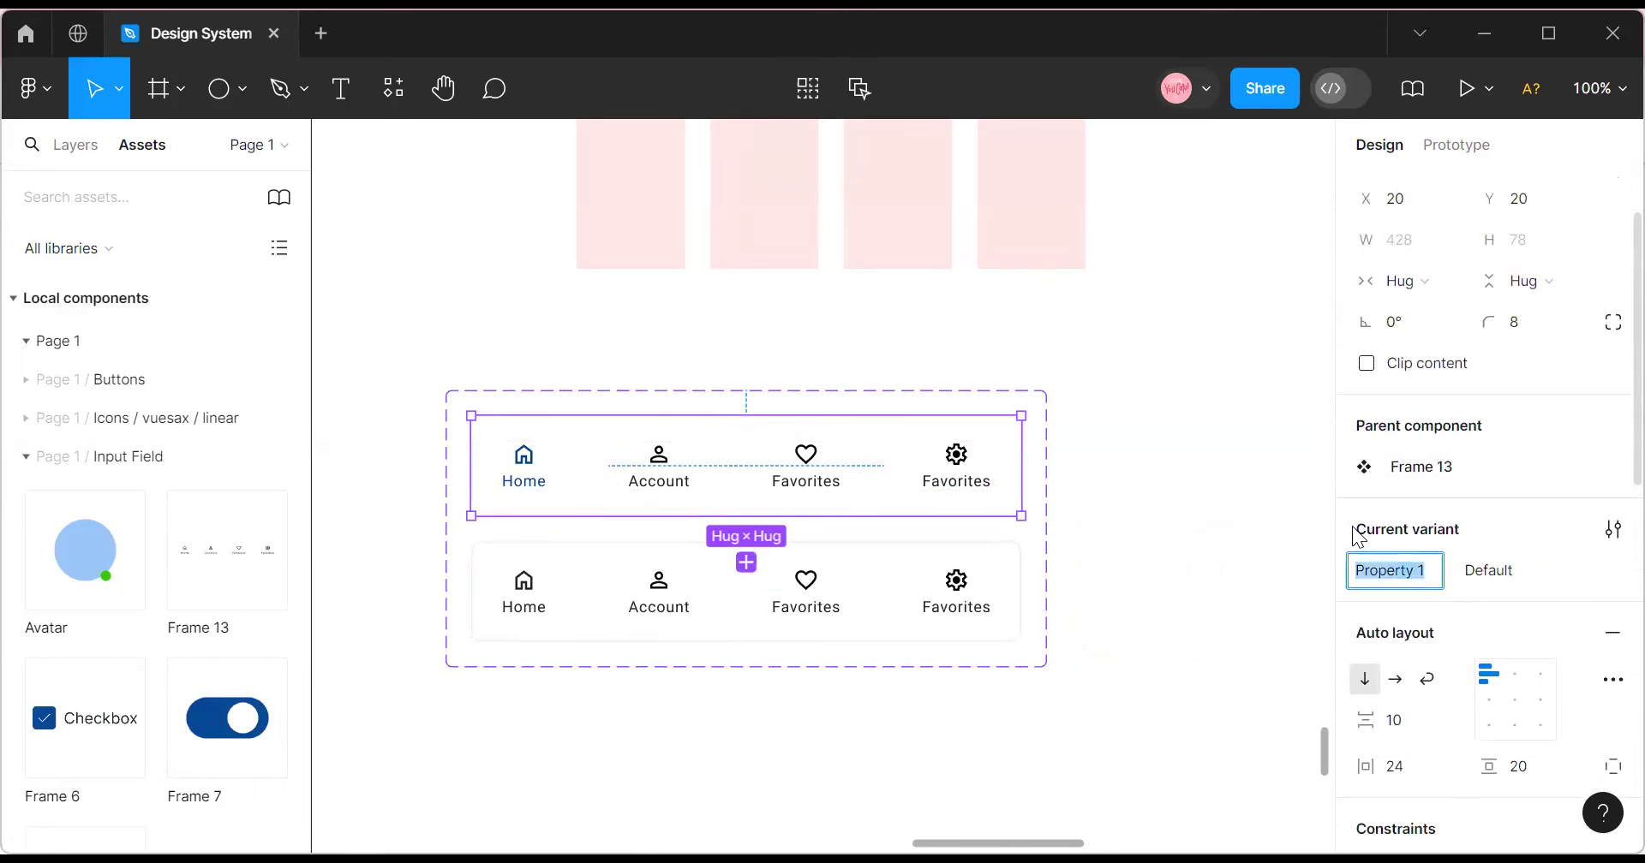
text(Buttom Nav)
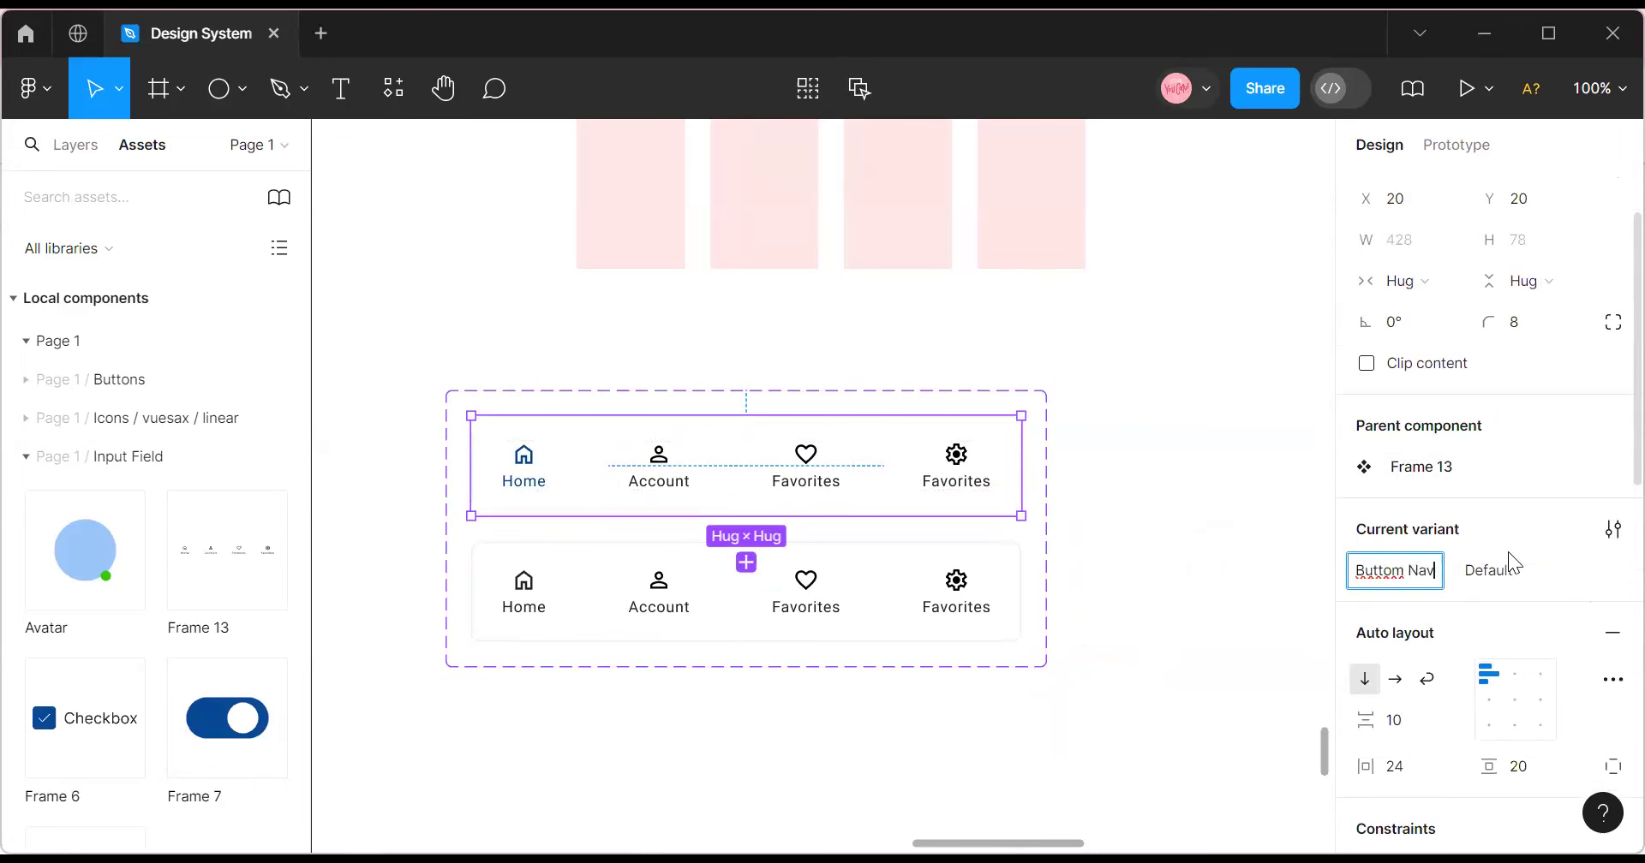
click(1486, 572)
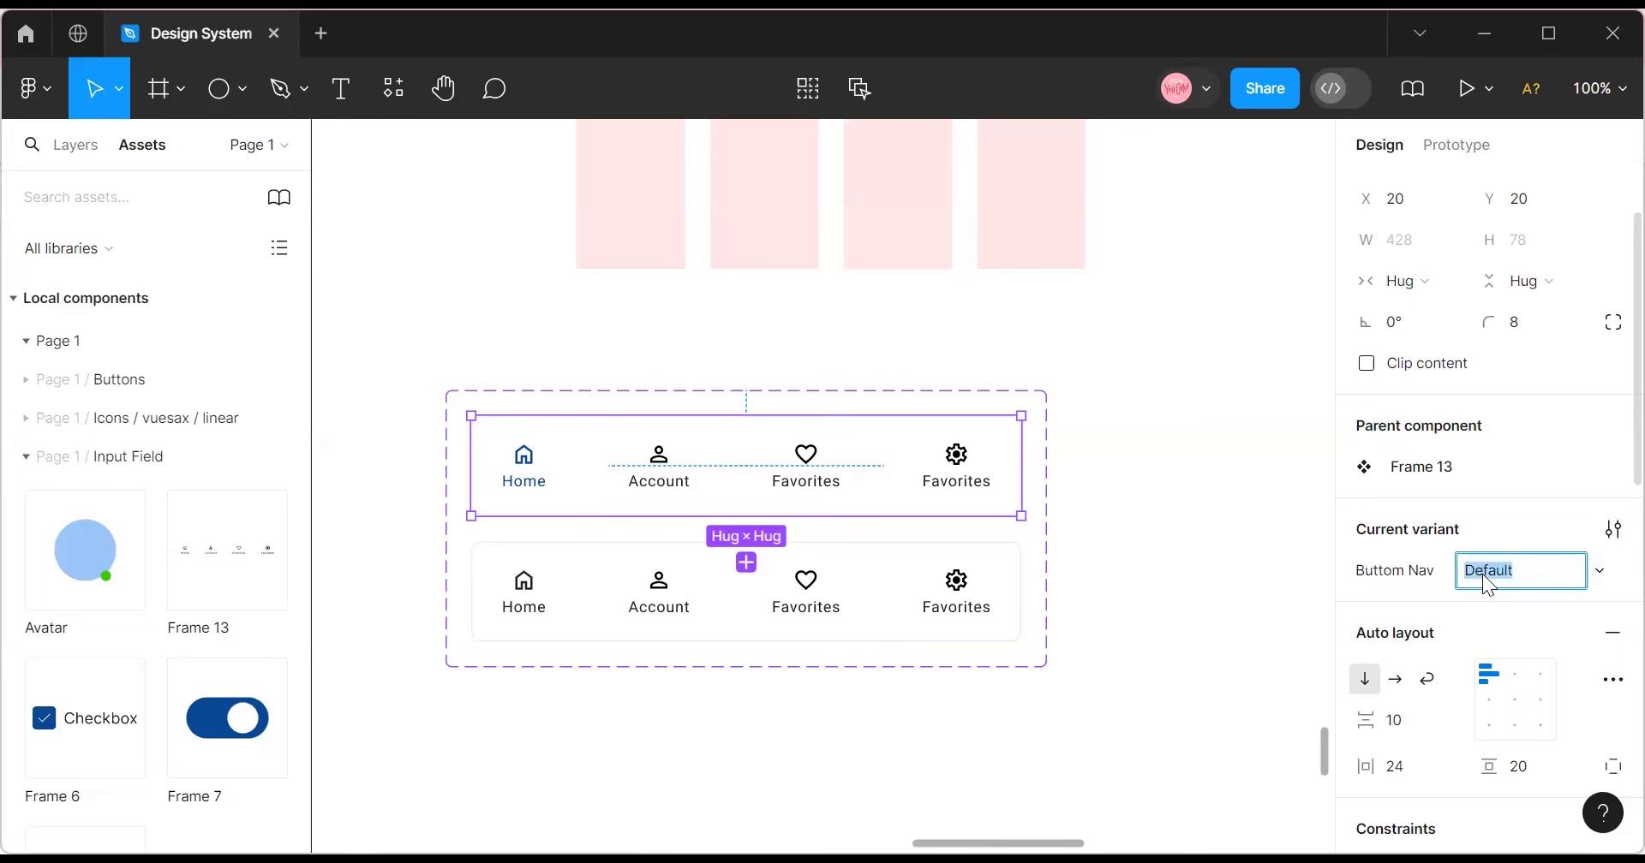
text(Home)
click(929, 601)
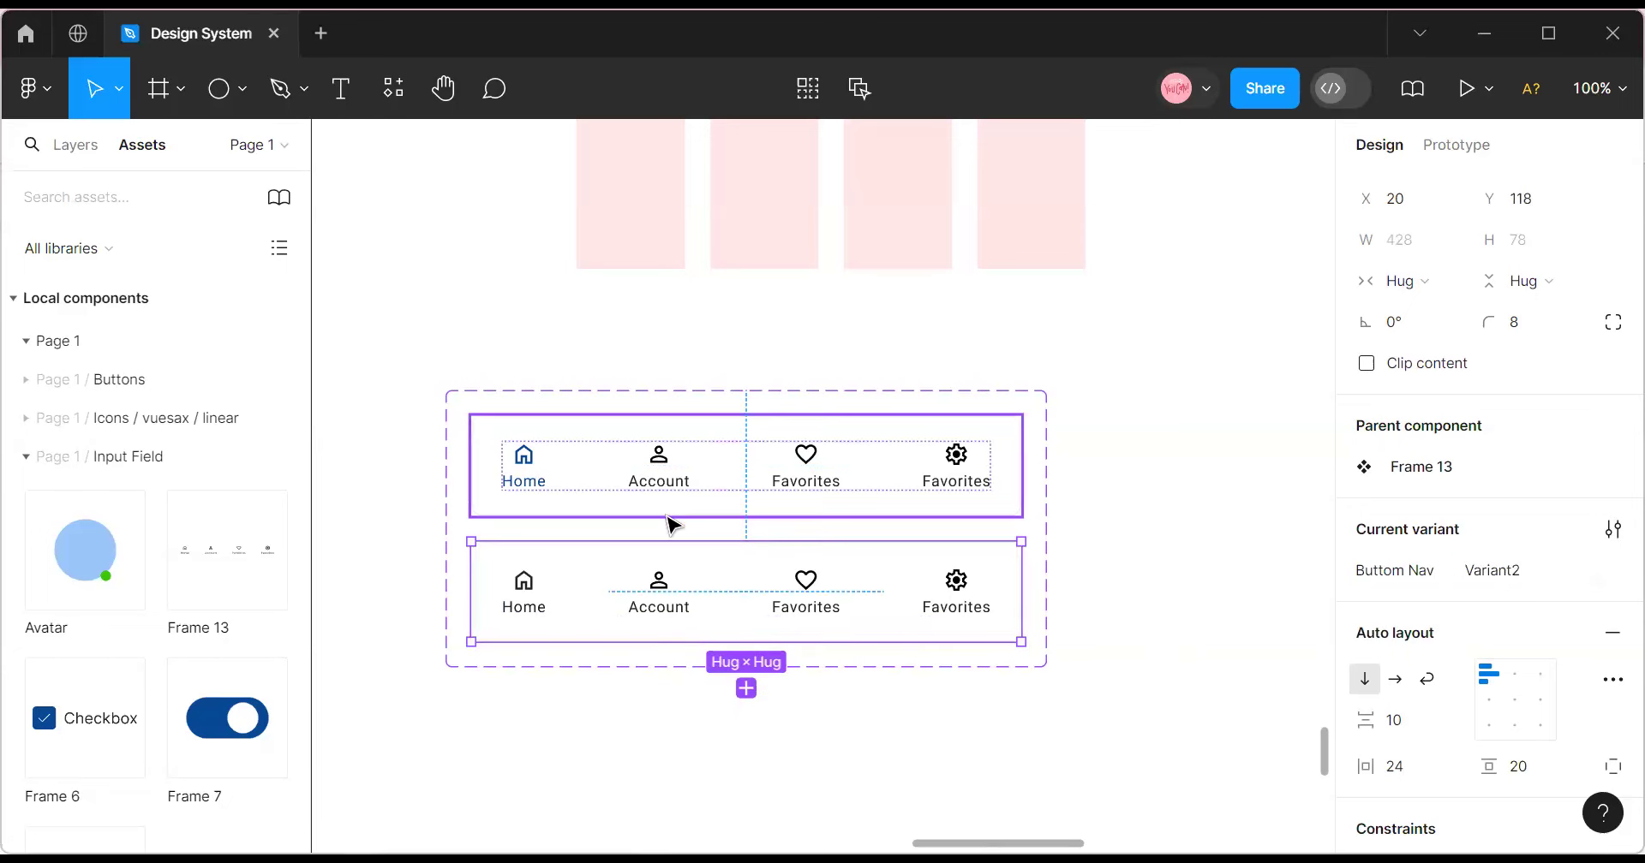
Colour the second variant's Account item with Secondary color 50%.
click(651, 597)
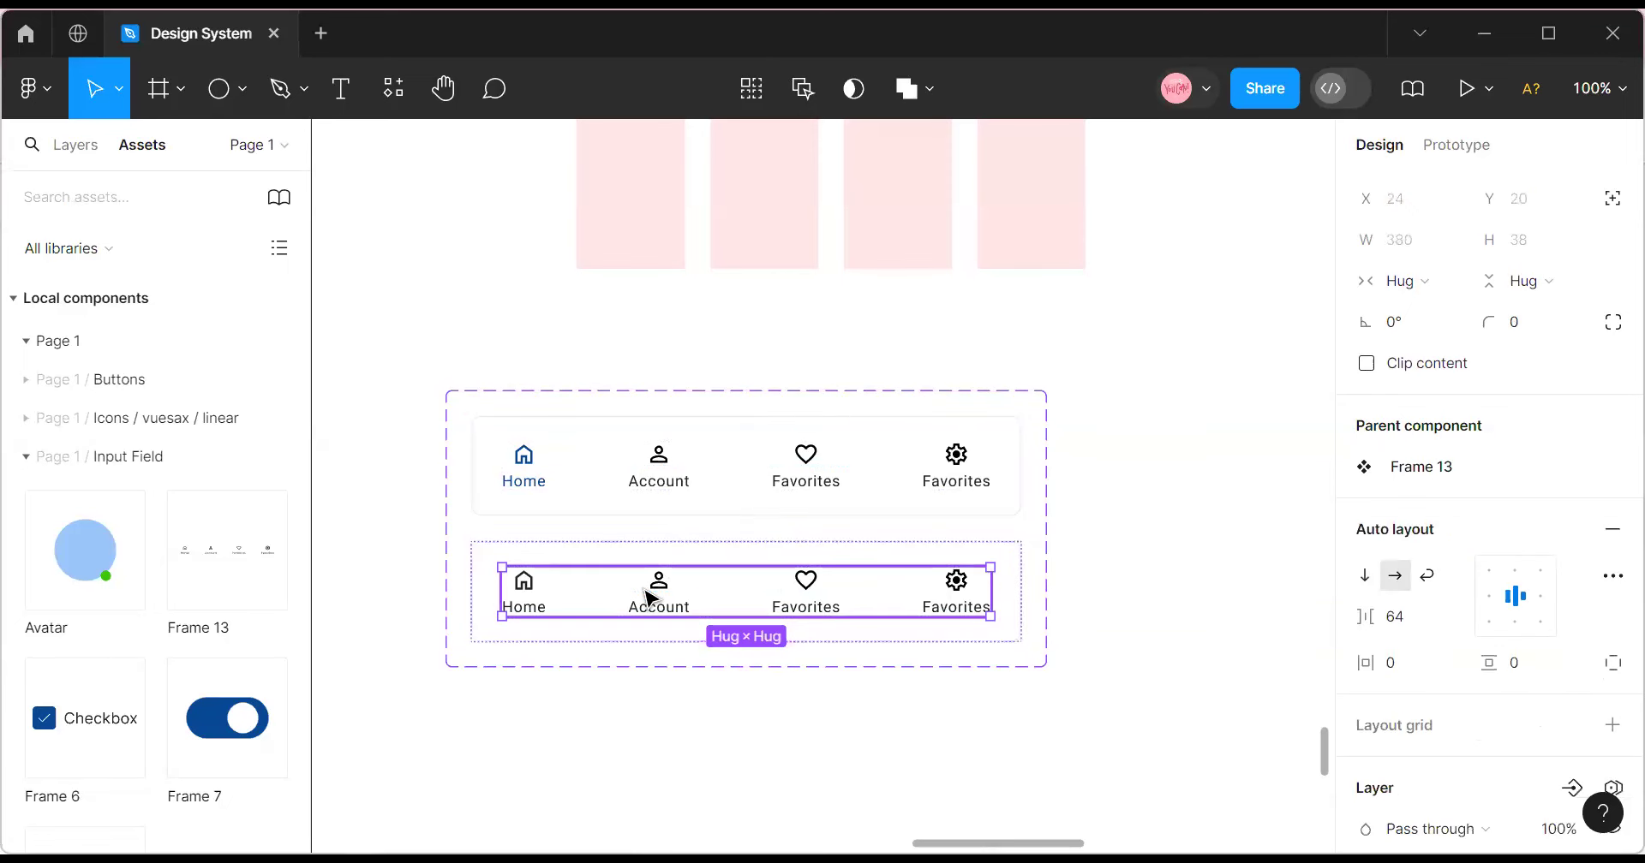
click(651, 597)
scroll(1499, 557, down, 5)
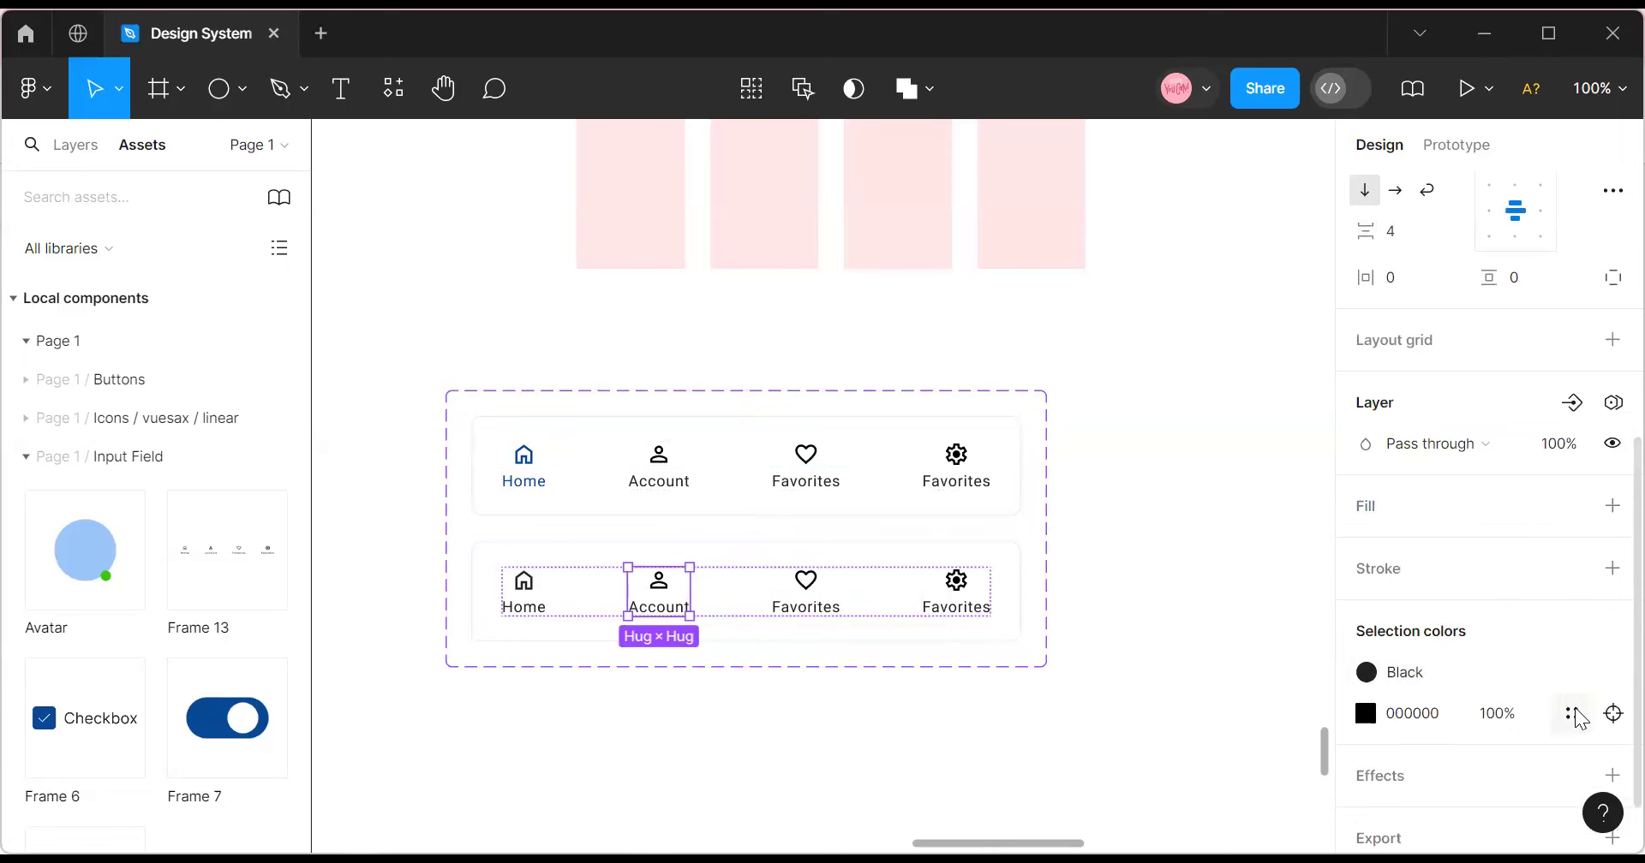
click(1574, 715)
scroll(1216, 617, down, 5)
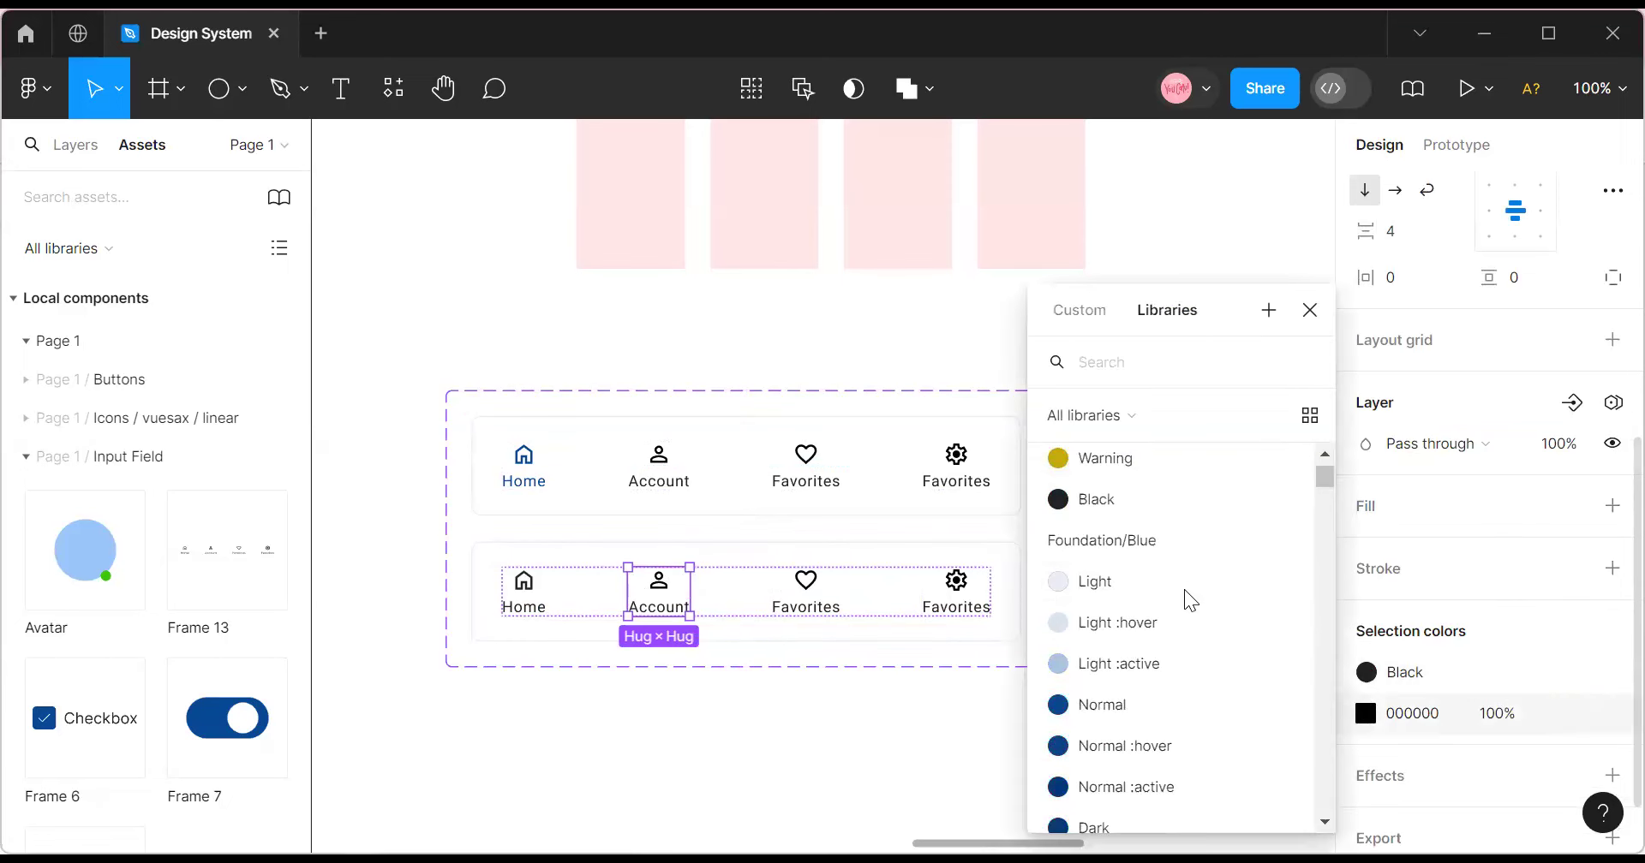
click(1167, 501)
click(1573, 673)
scroll(1182, 617, up, 4)
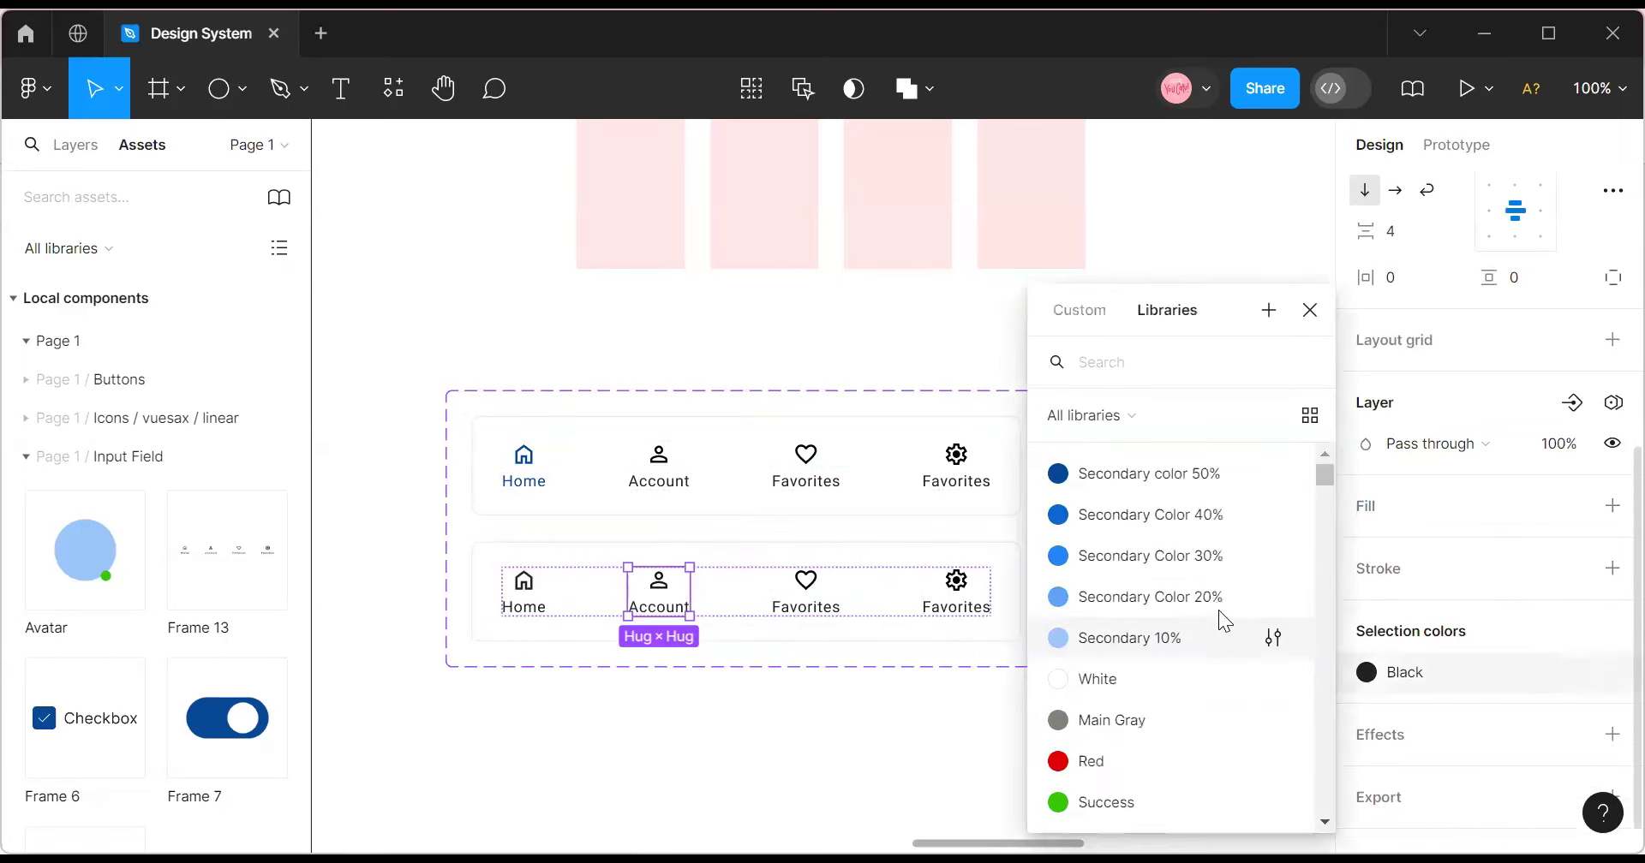
click(1148, 477)
Add a third variant below the second one.
click(1123, 525)
click(695, 599)
click(695, 600)
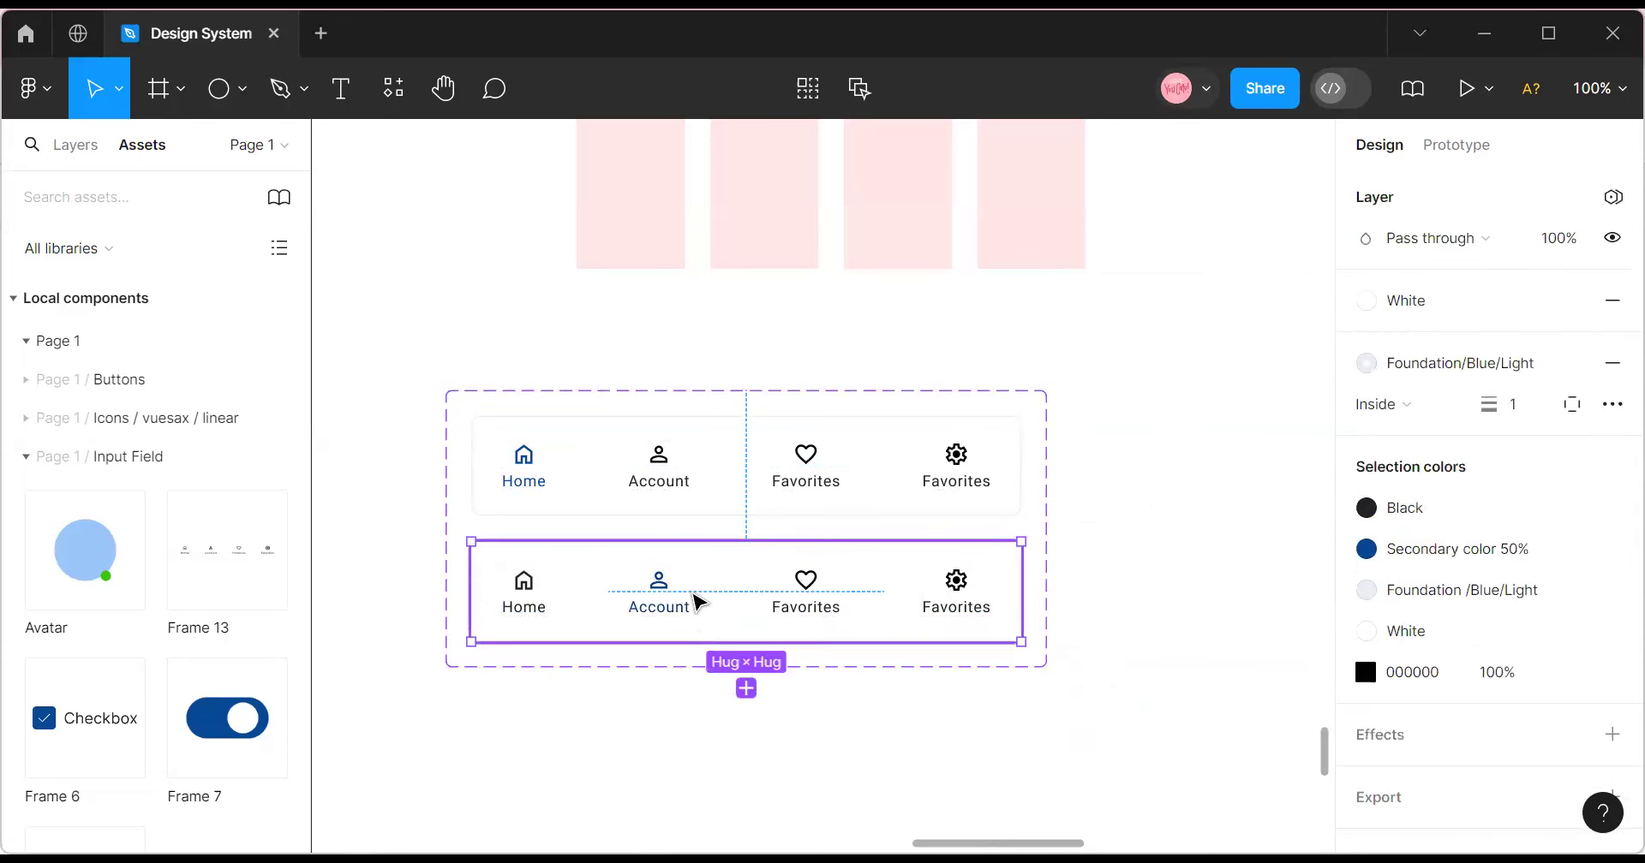
click(746, 690)
Set the third variant's Account item back to Black.
scroll(672, 577, down, 3)
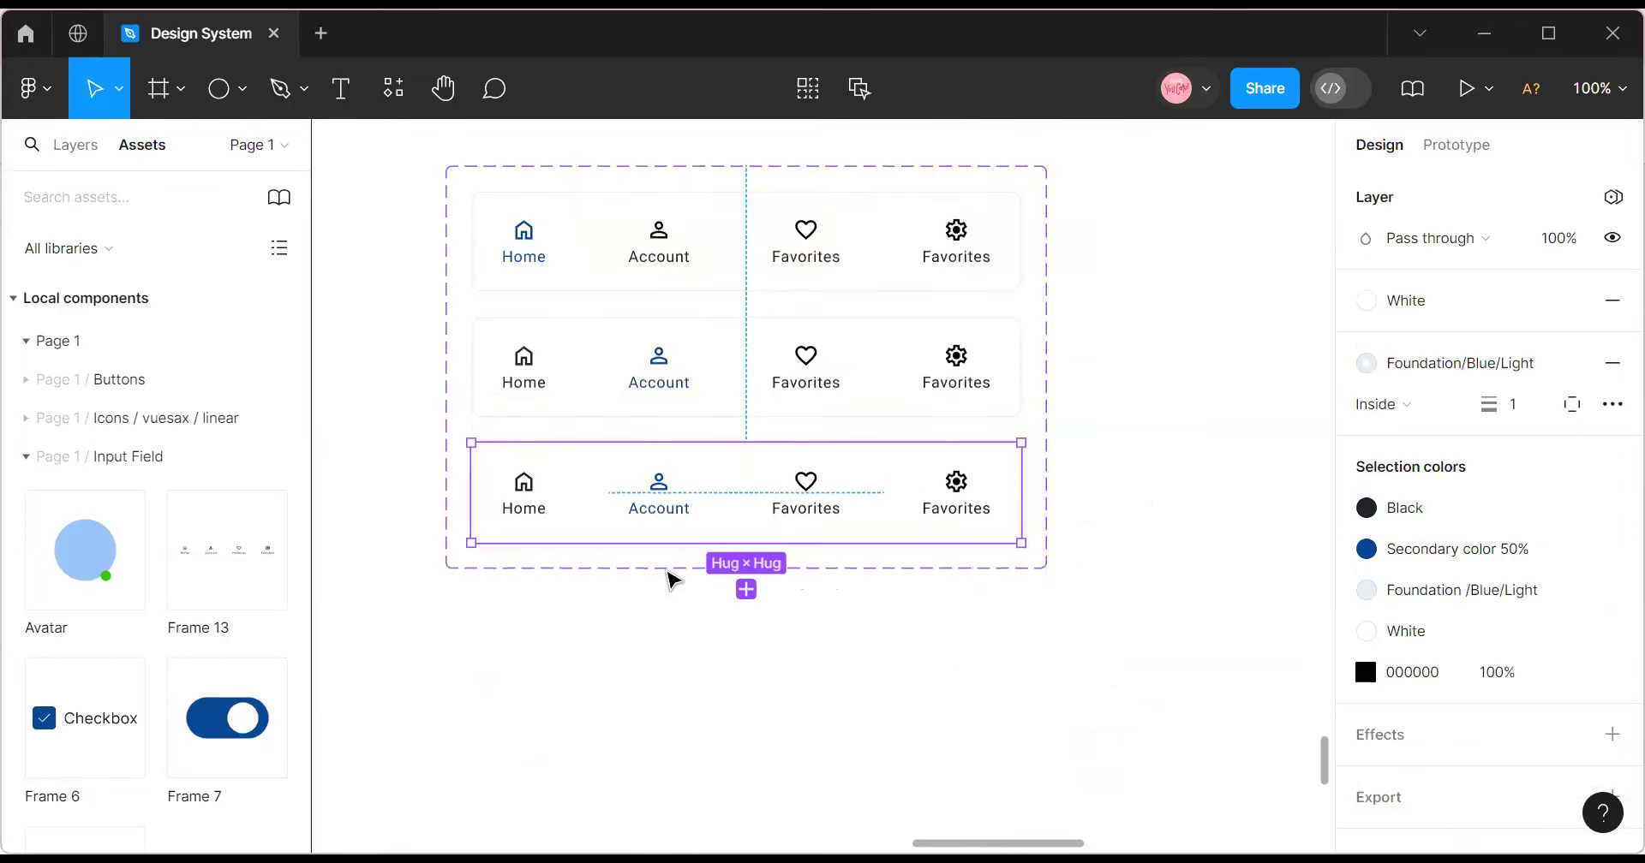
click(662, 514)
click(661, 514)
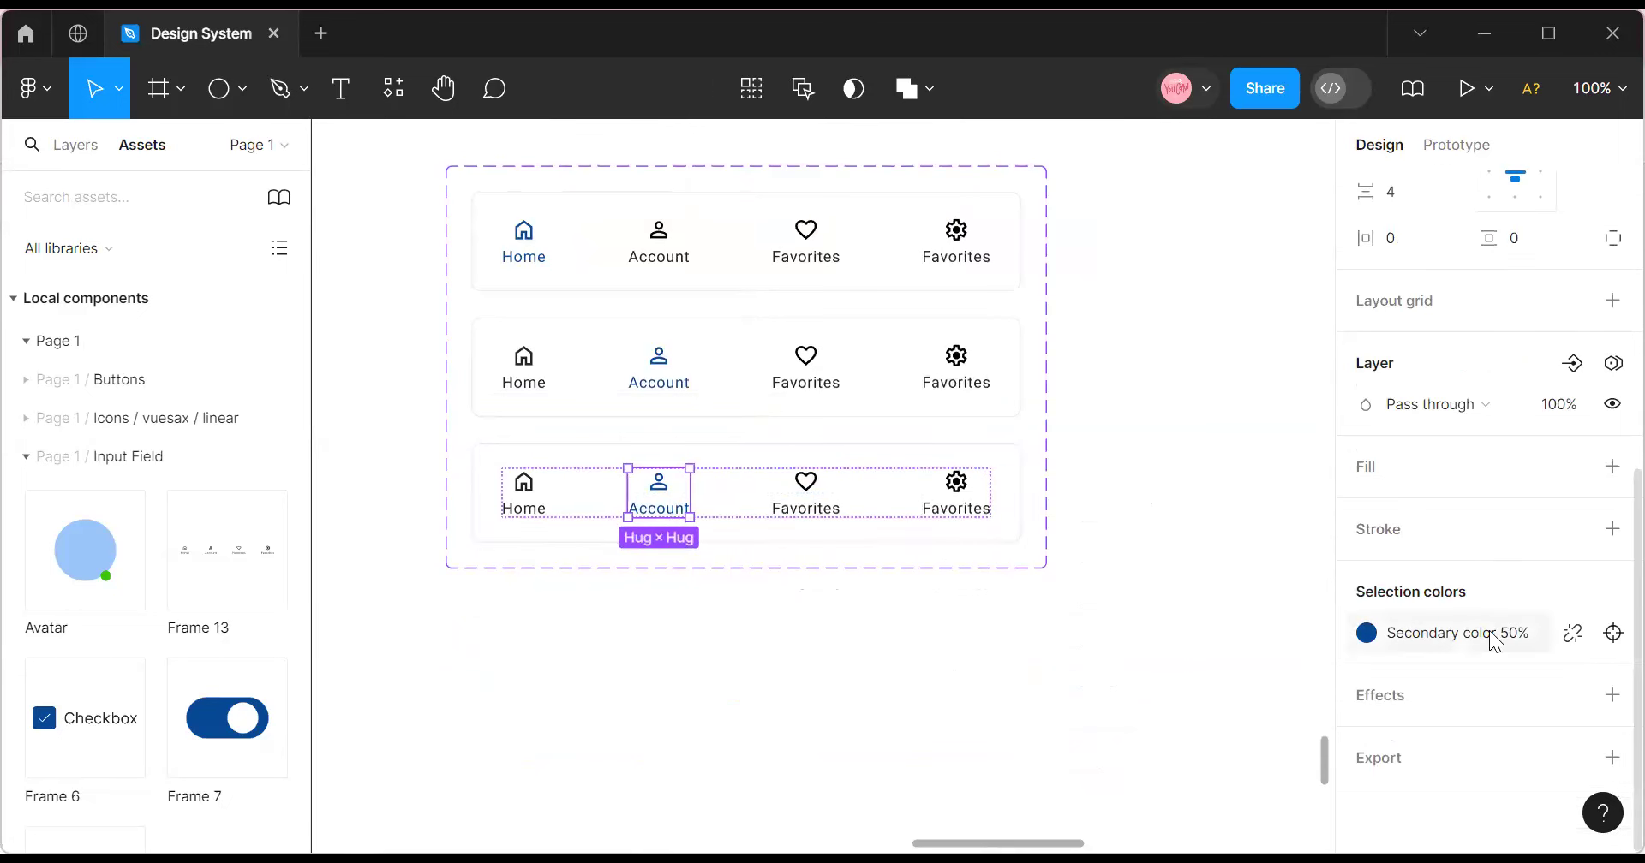
click(1491, 632)
scroll(1182, 600, down, 2)
scroll(1172, 605, up, 2)
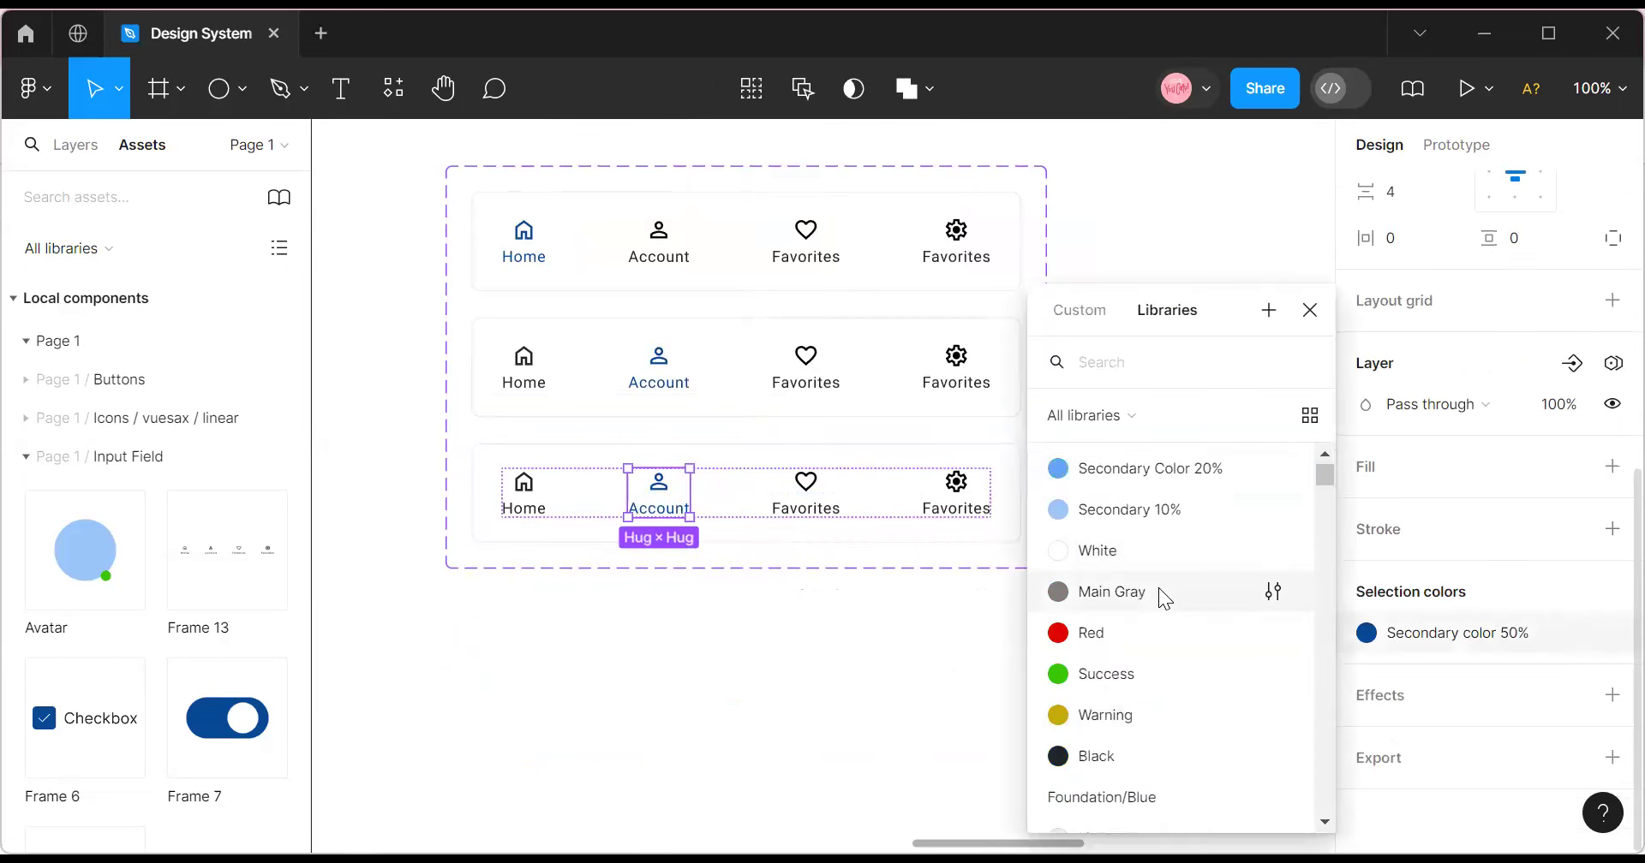
click(1158, 587)
click(1432, 635)
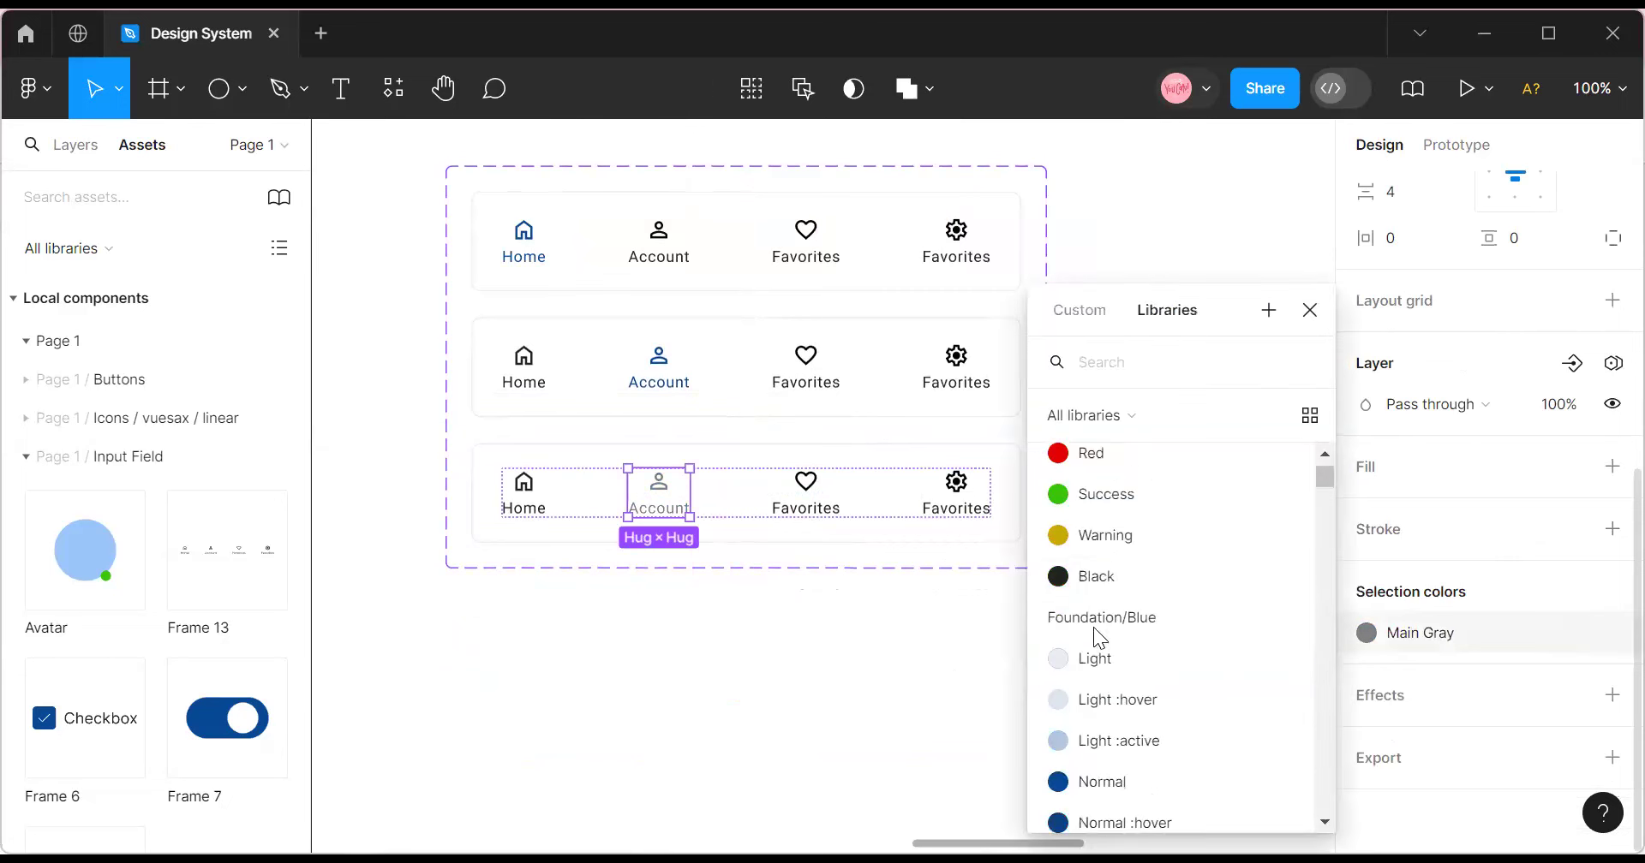
click(1108, 583)
click(1037, 603)
Colour the third variant's Favorites item with Secondary color 50%.
double_click(832, 491)
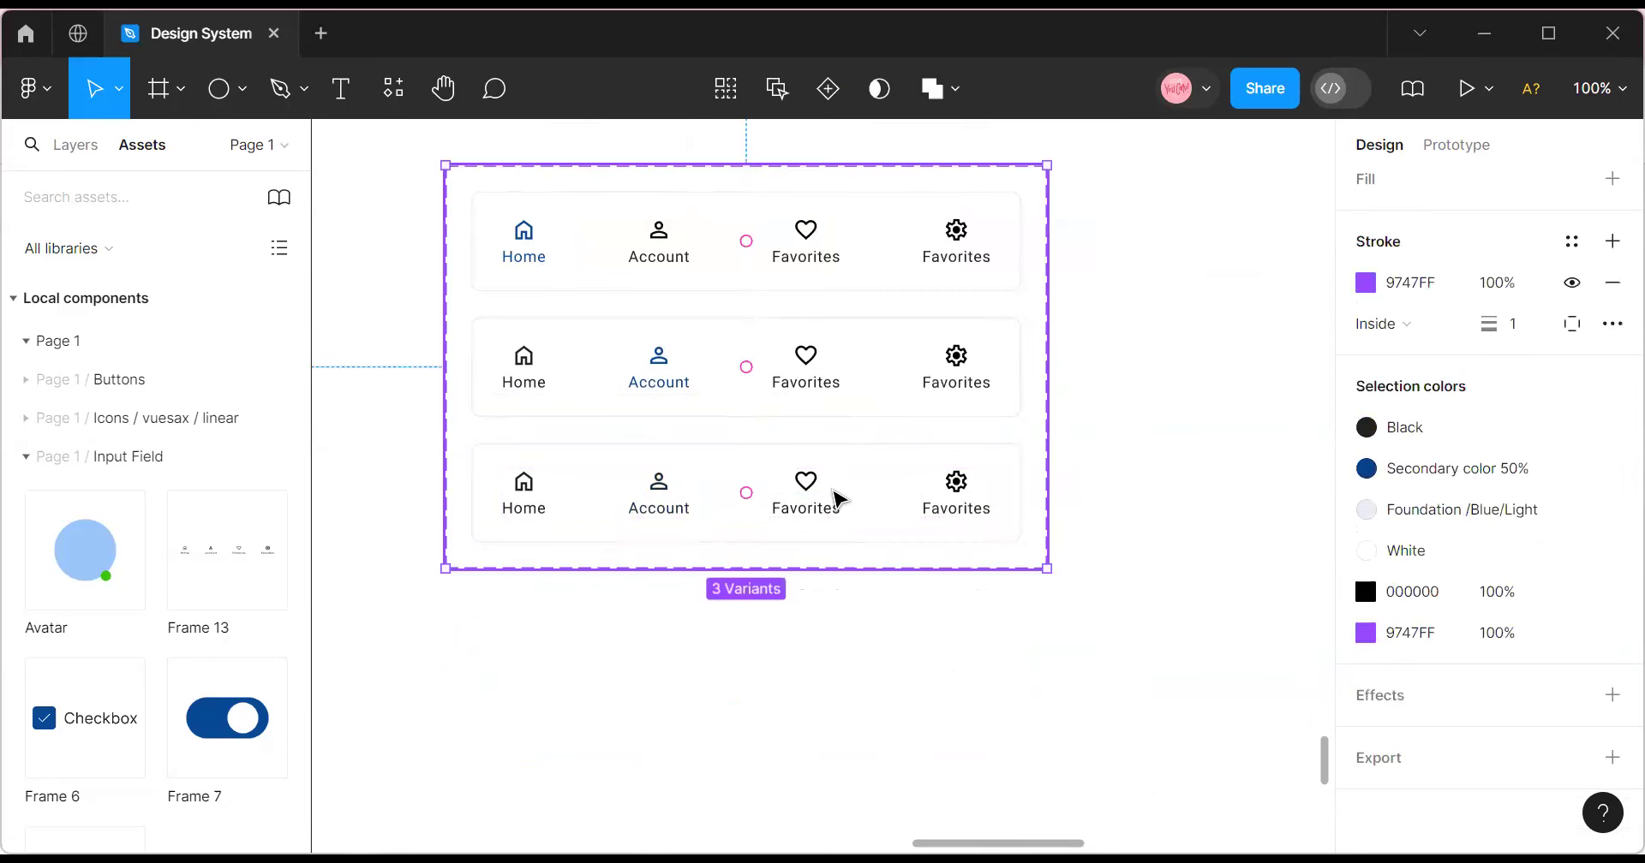
double_click(824, 497)
double_click(826, 504)
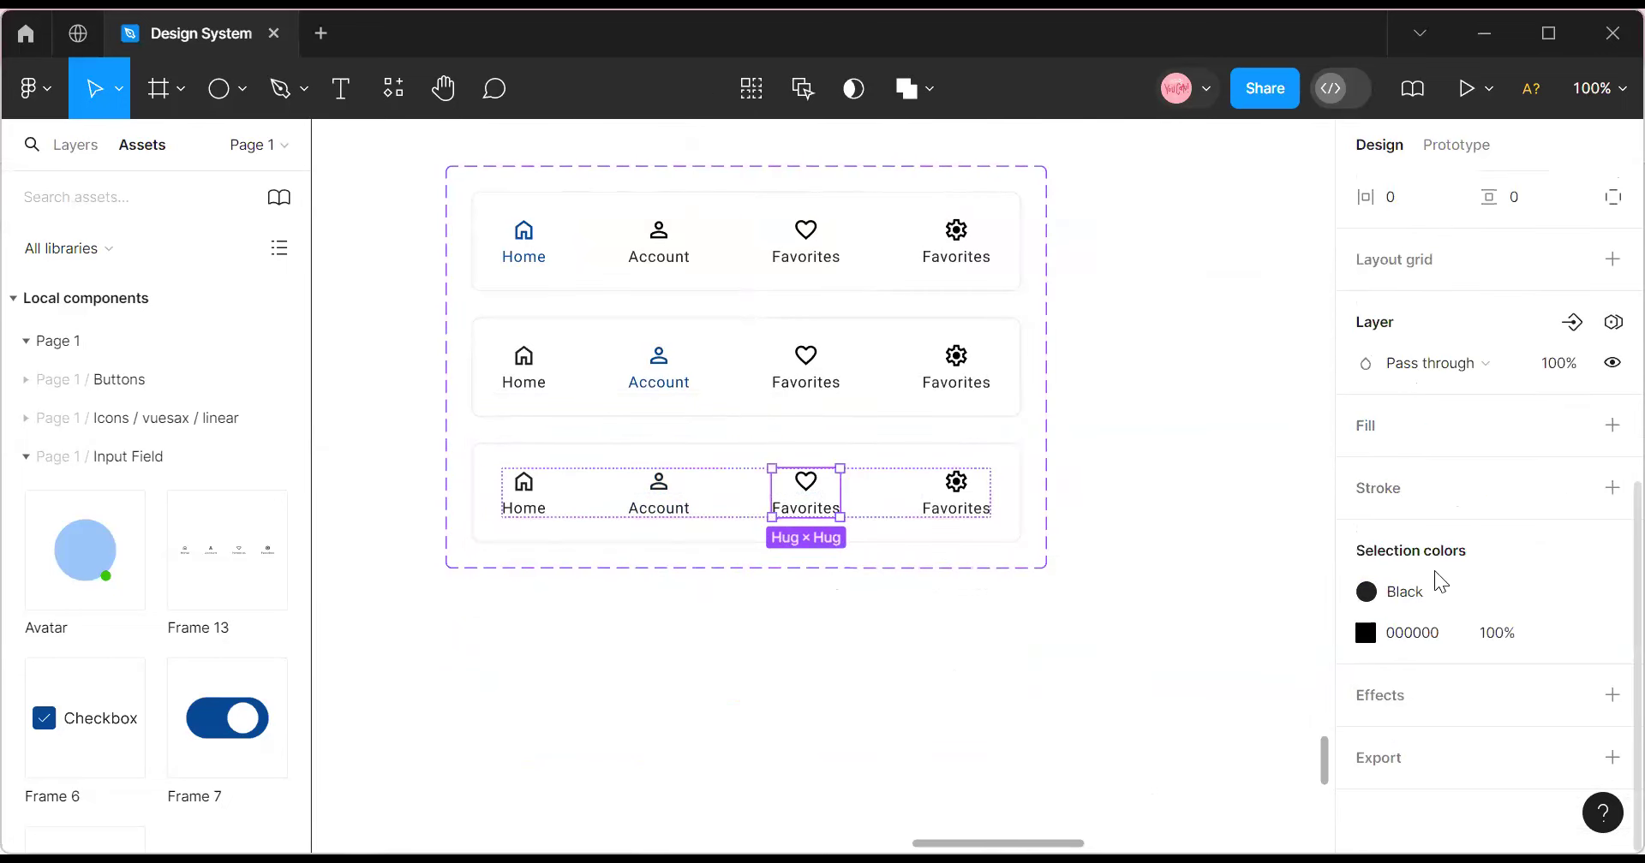
click(1566, 635)
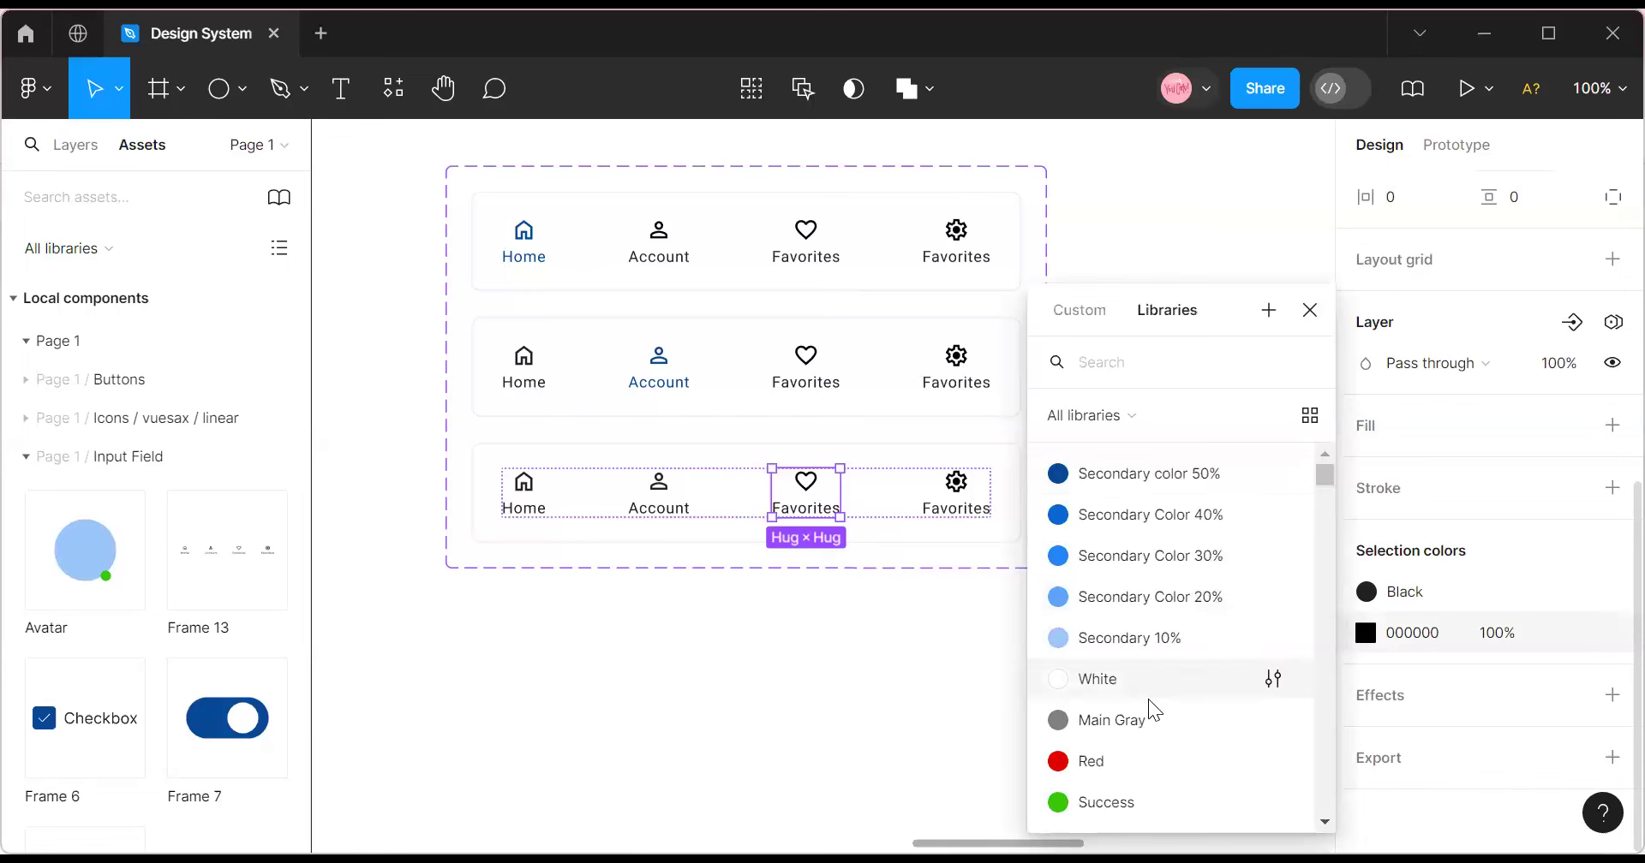
scroll(1148, 698, down, 2)
click(1144, 758)
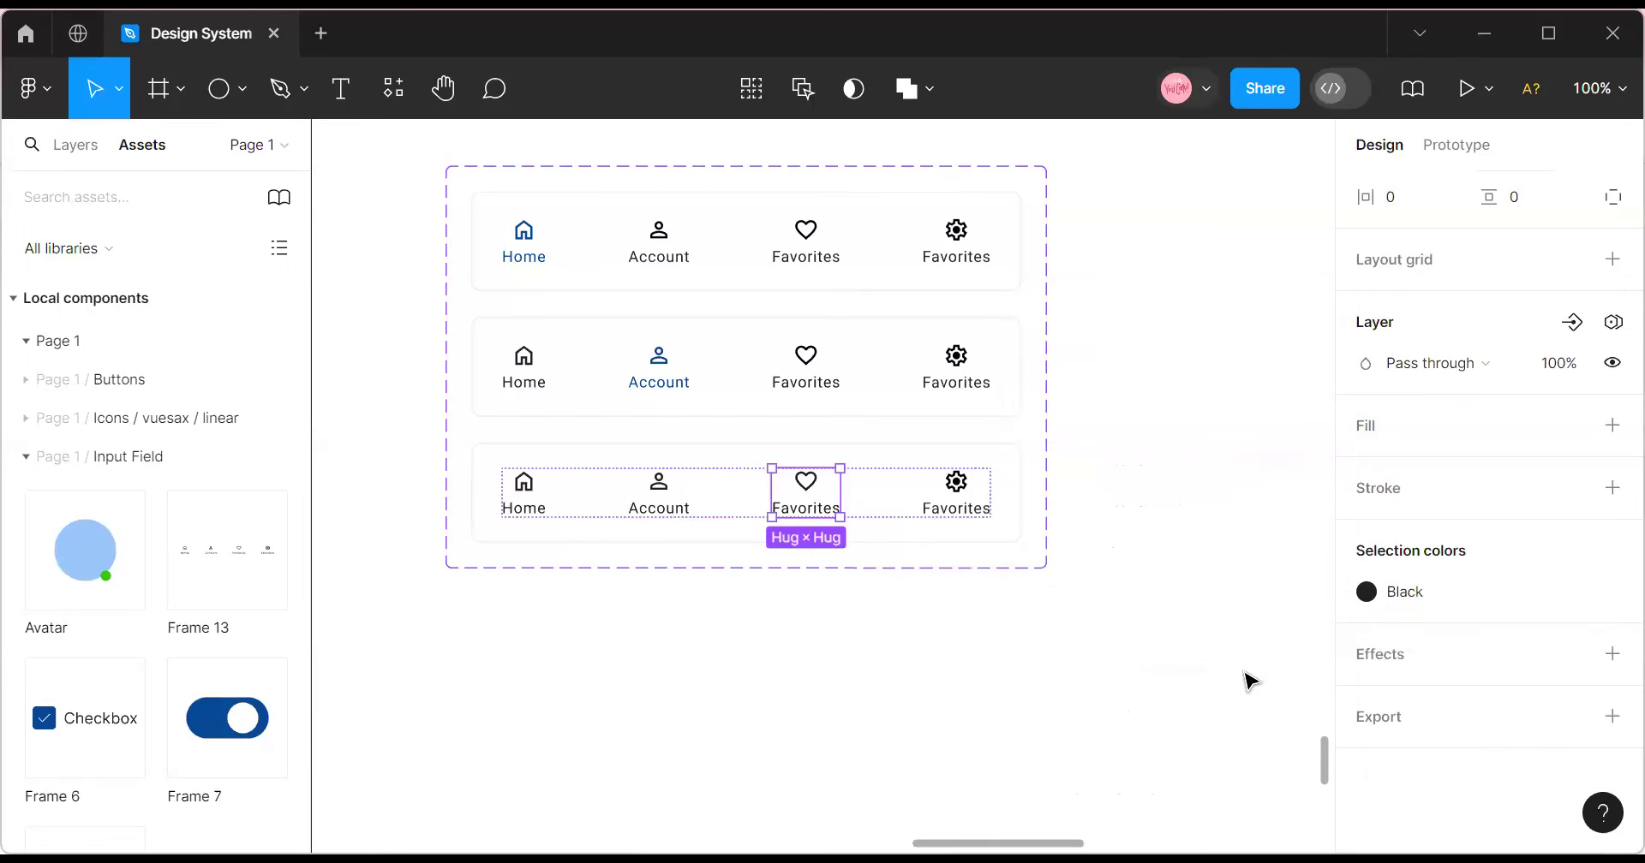
click(1422, 593)
scroll(1102, 610, up, 3)
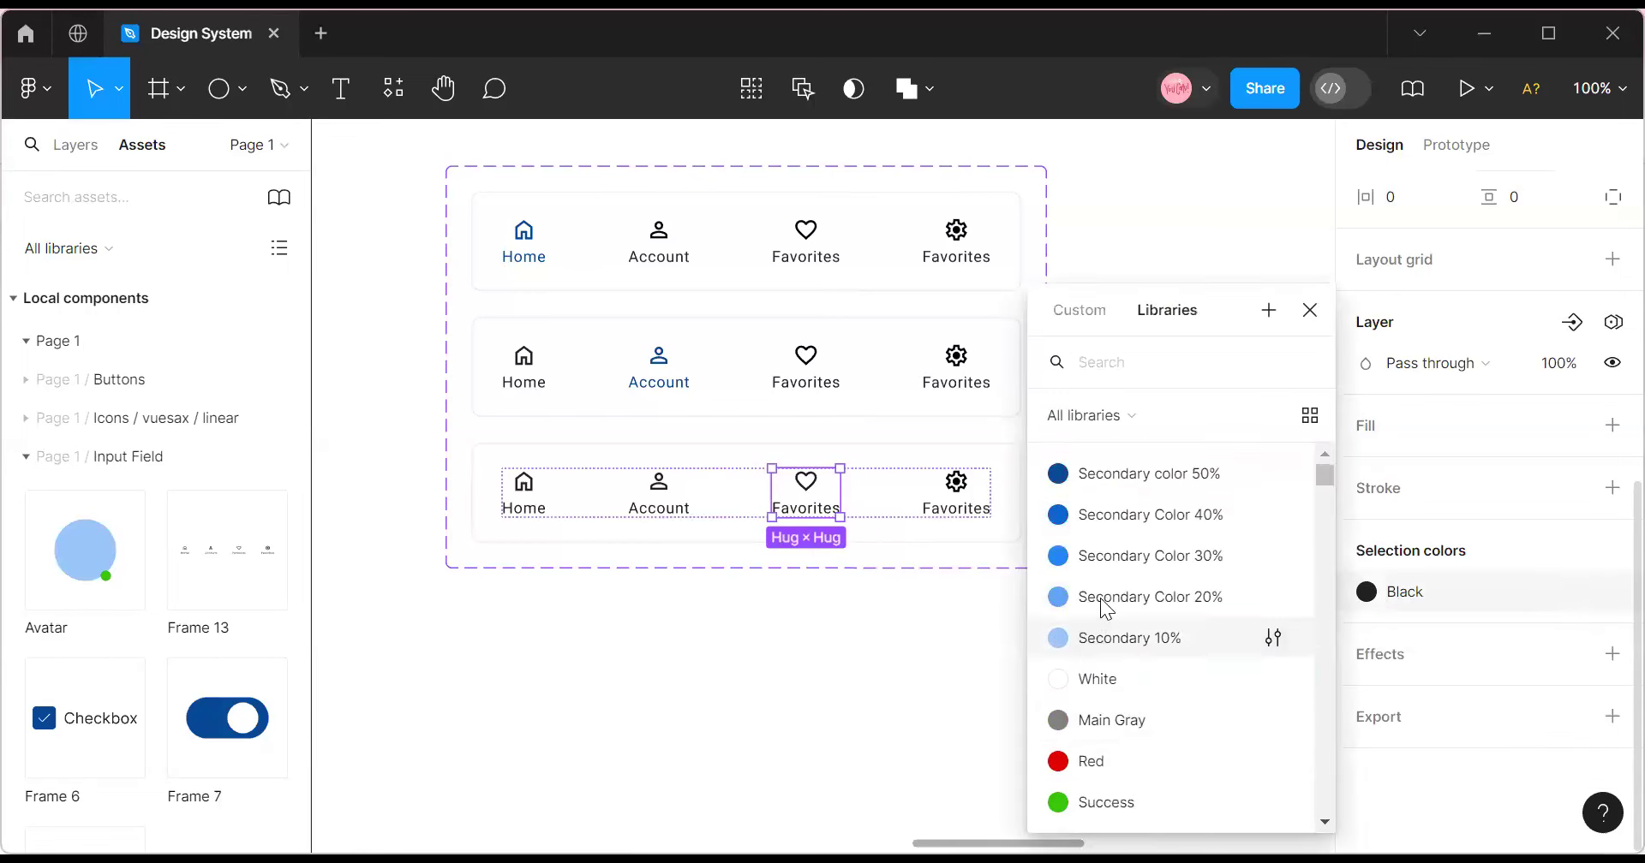
click(1149, 477)
click(887, 489)
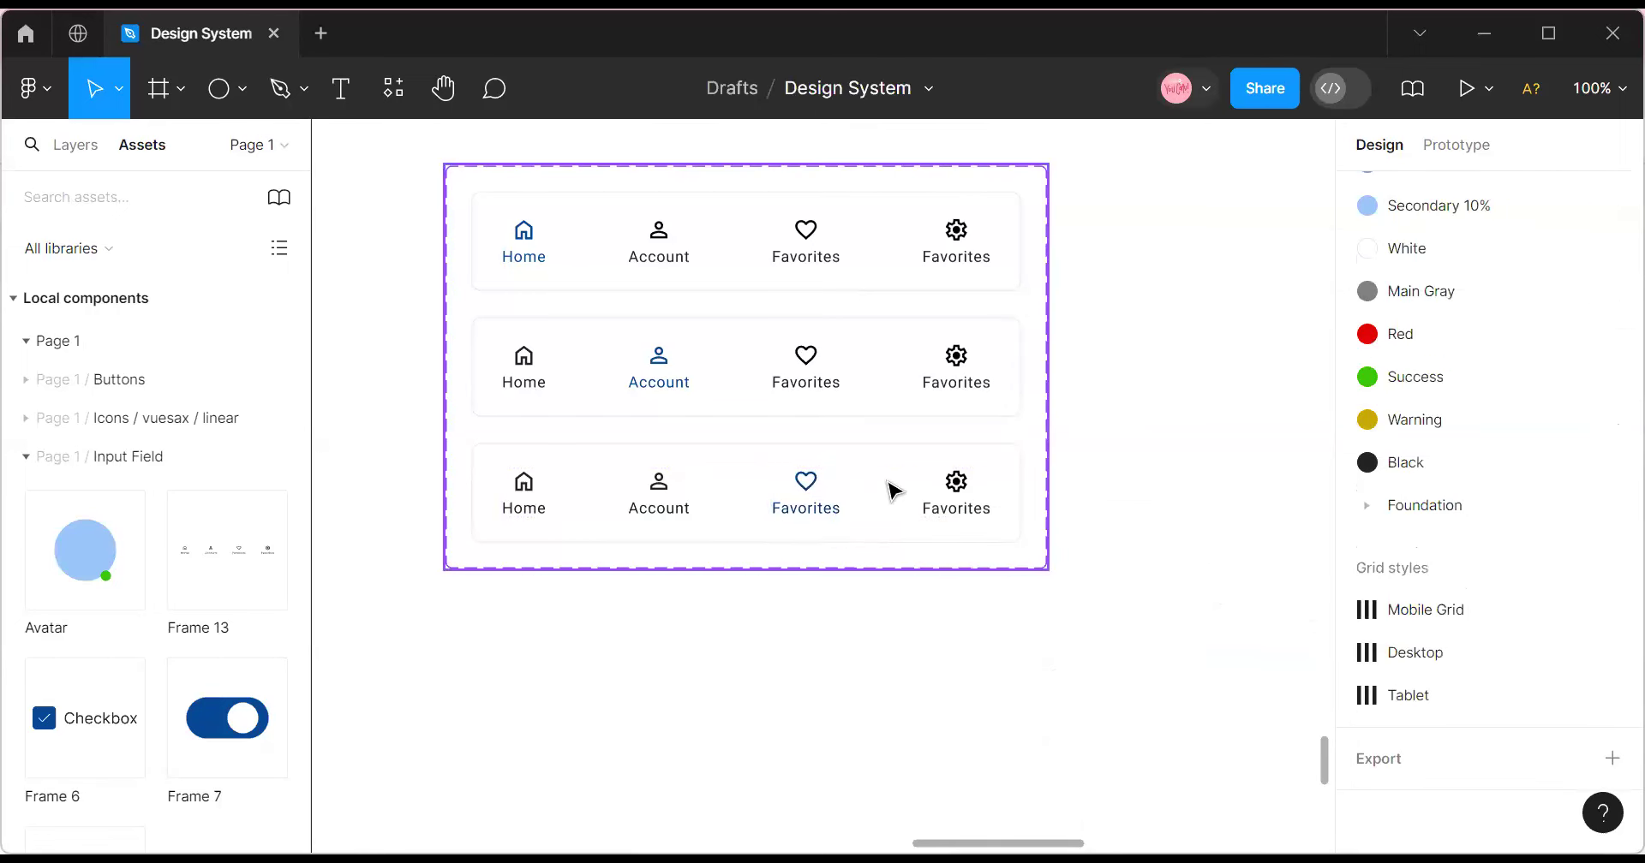
Set the third variant's value to 'Favorite' and the second variant's to 'Account'.
double_click(888, 484)
scroll(1513, 488, up, 6)
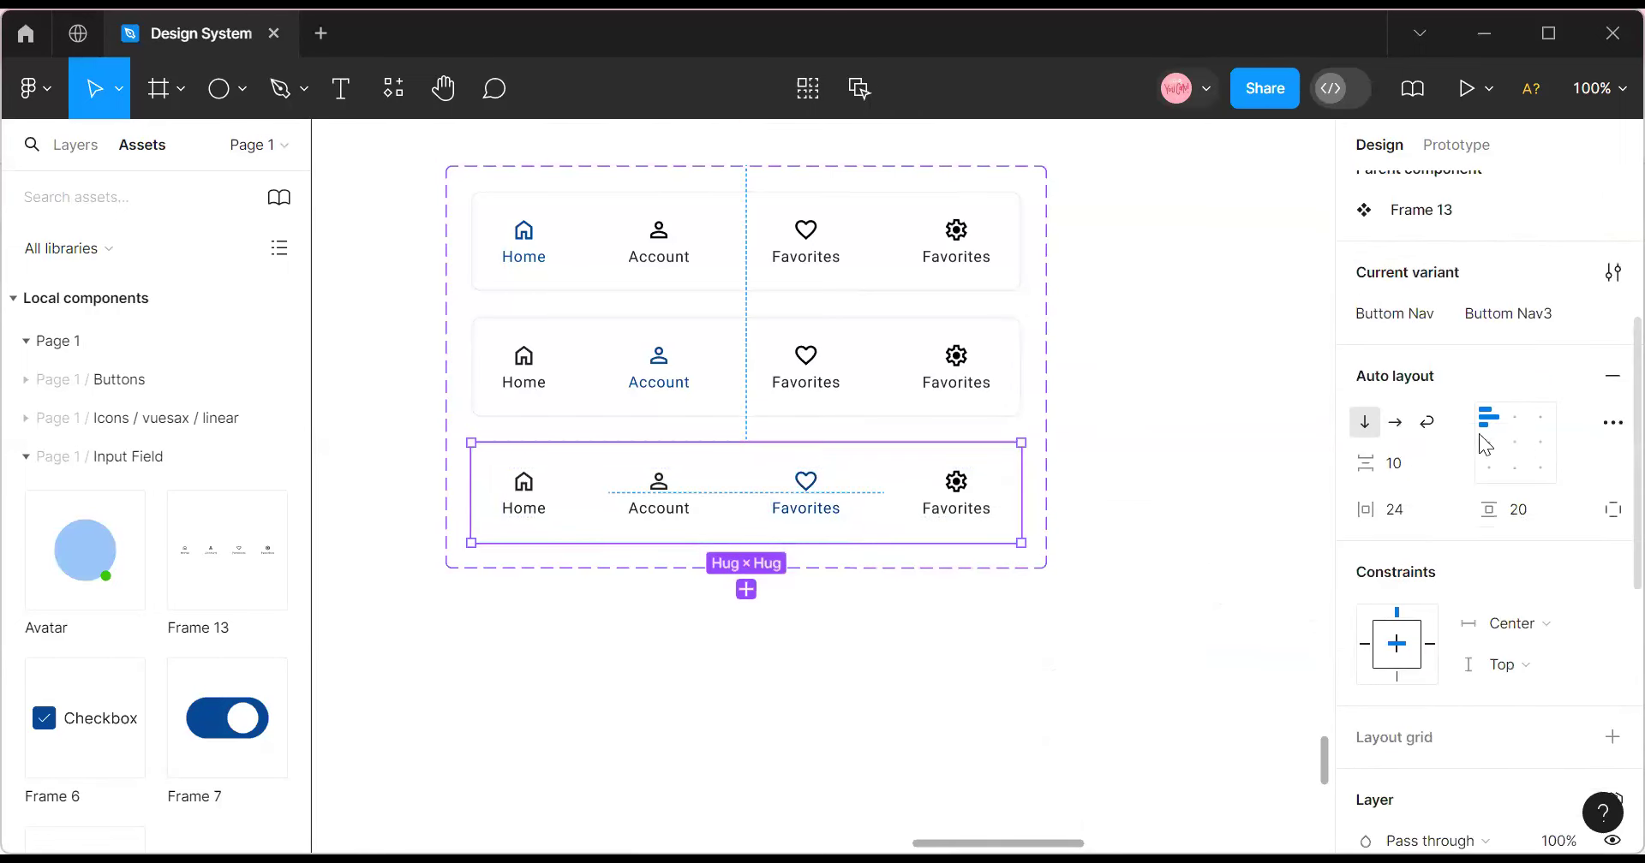
click(1506, 447)
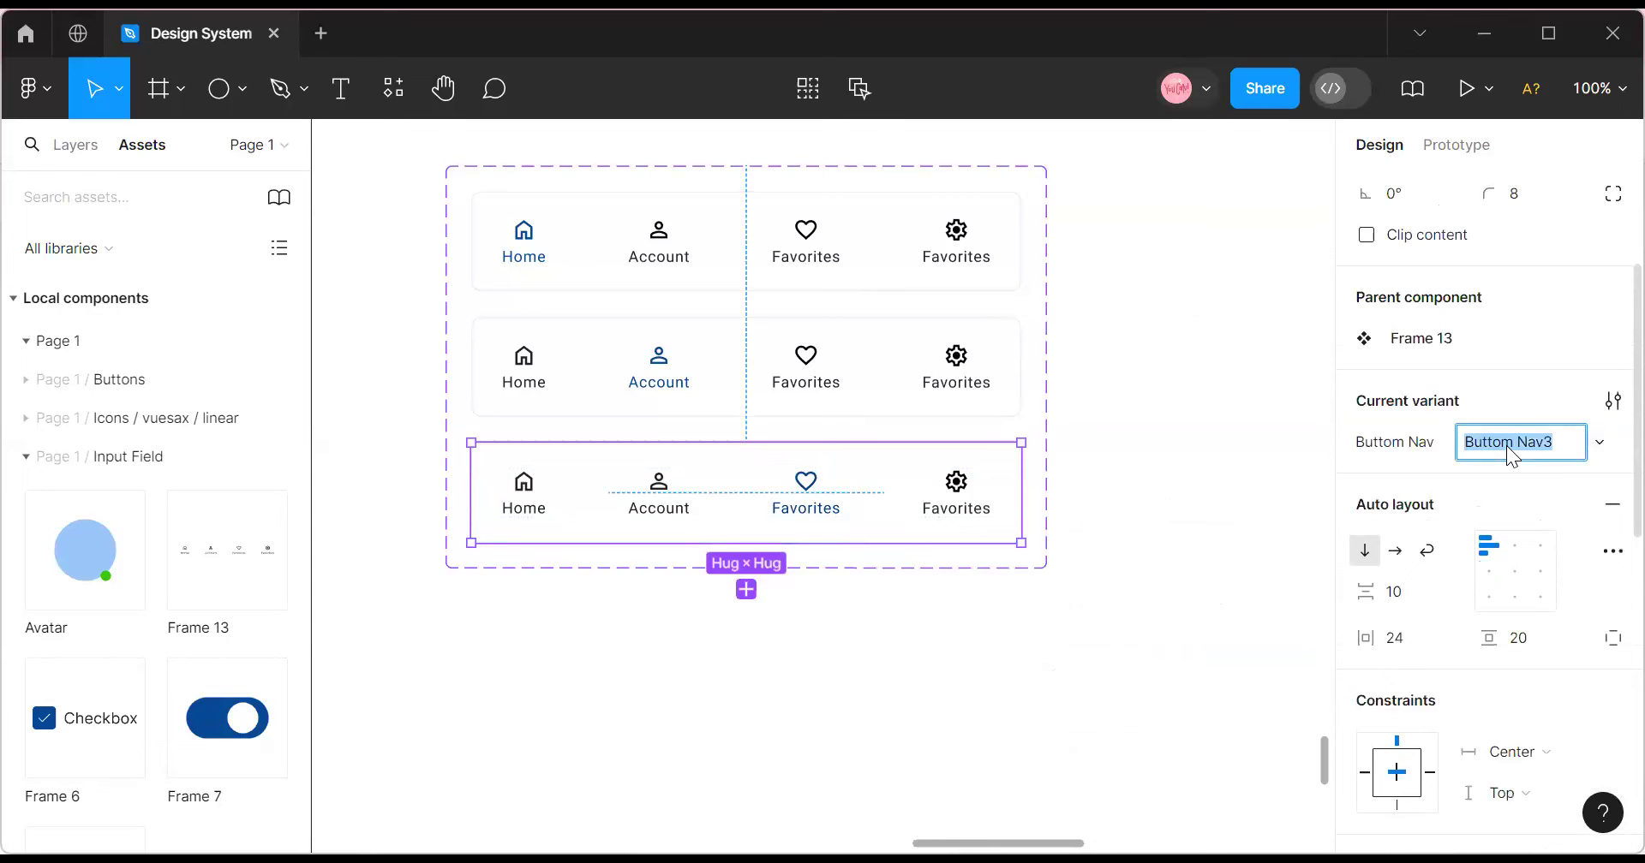
text(Favorite)
click(913, 361)
click(1523, 441)
text(Account)
click(856, 484)
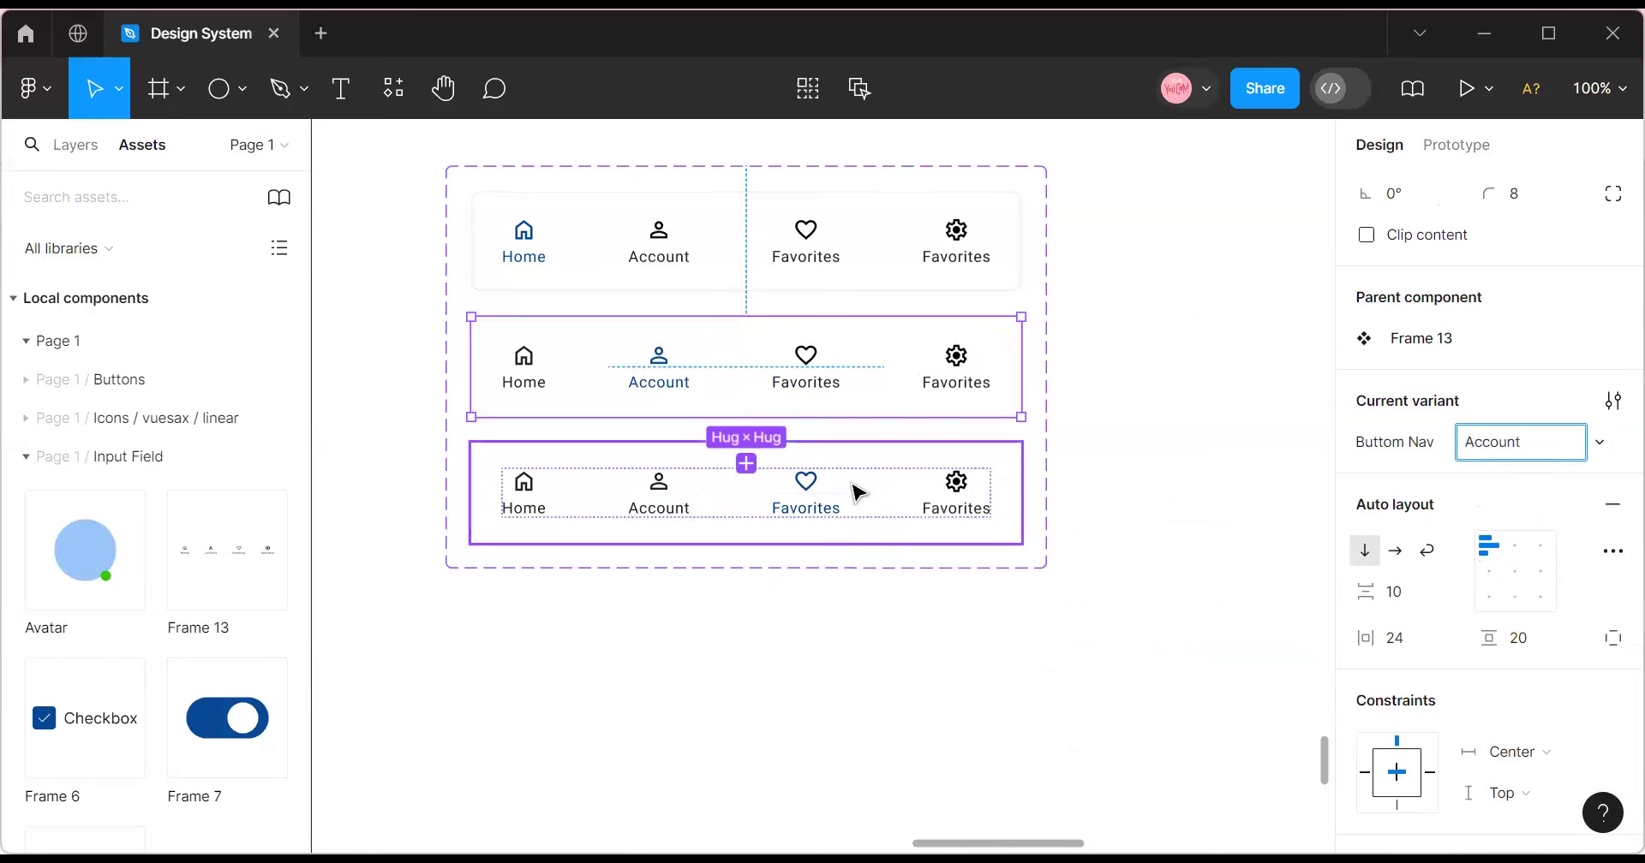
Add a fourth variant, relabel the first row's gear item 'Settings' and copy that label.
click(746, 589)
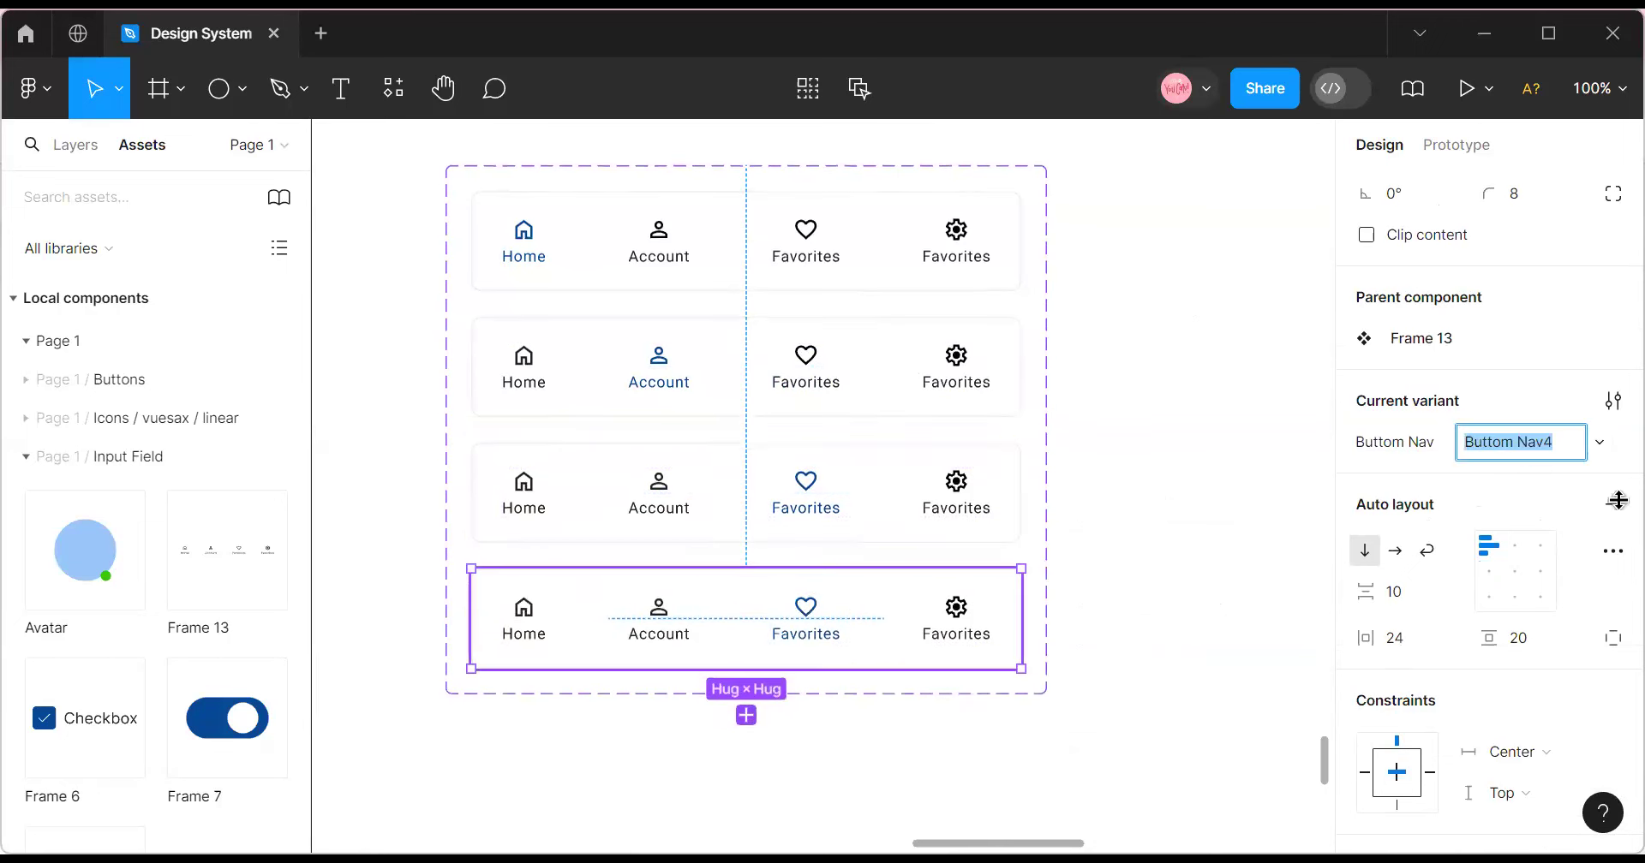
click(966, 269)
double_click(961, 257)
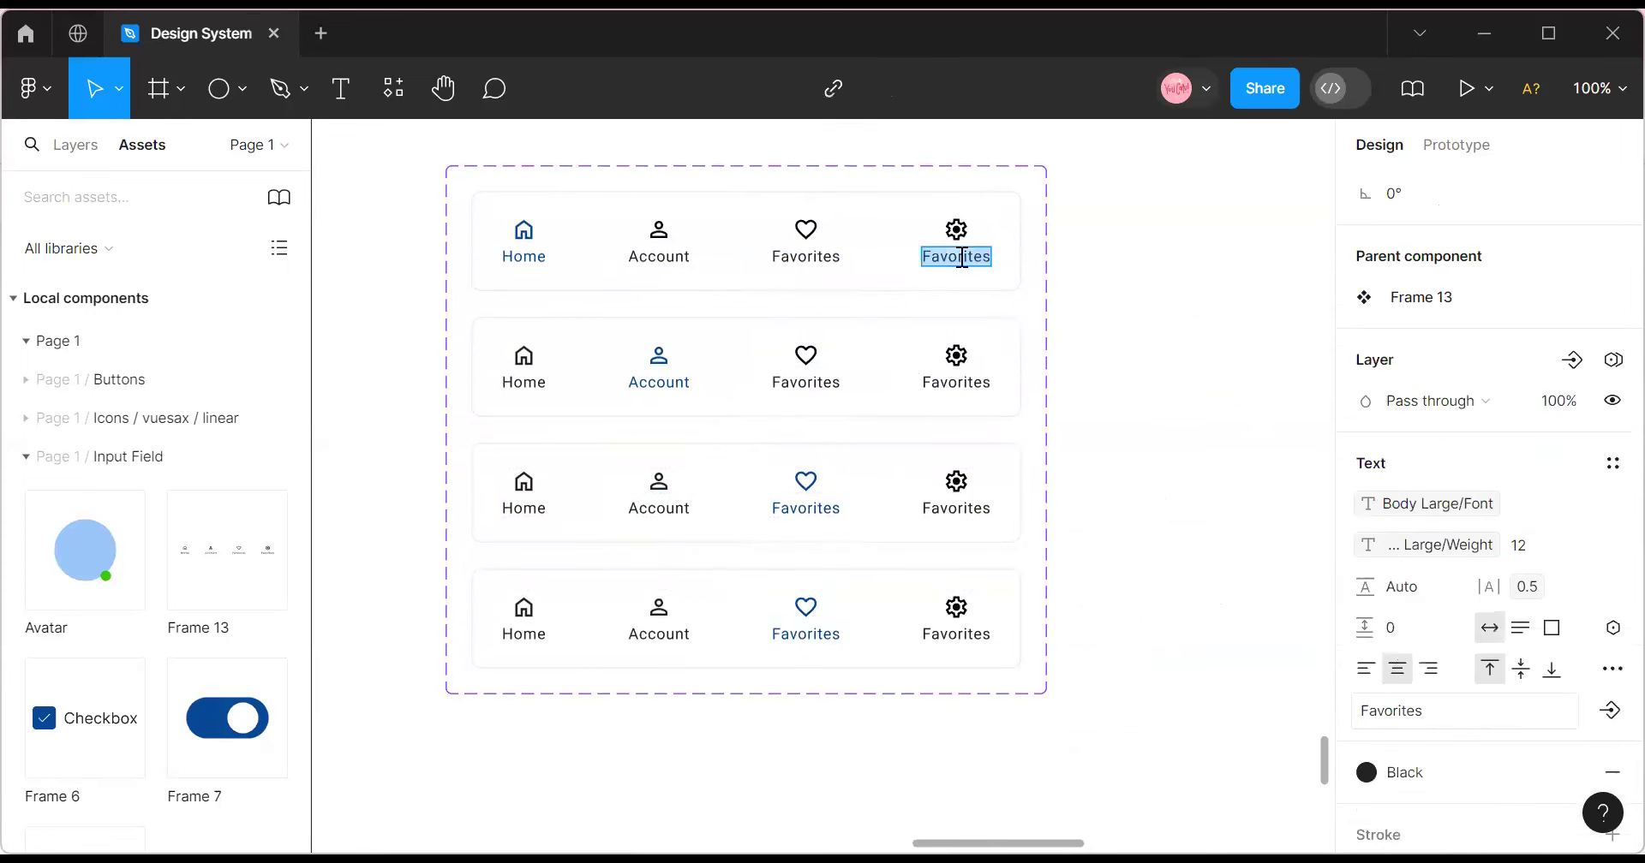
key(BackSpace)
text(Se)
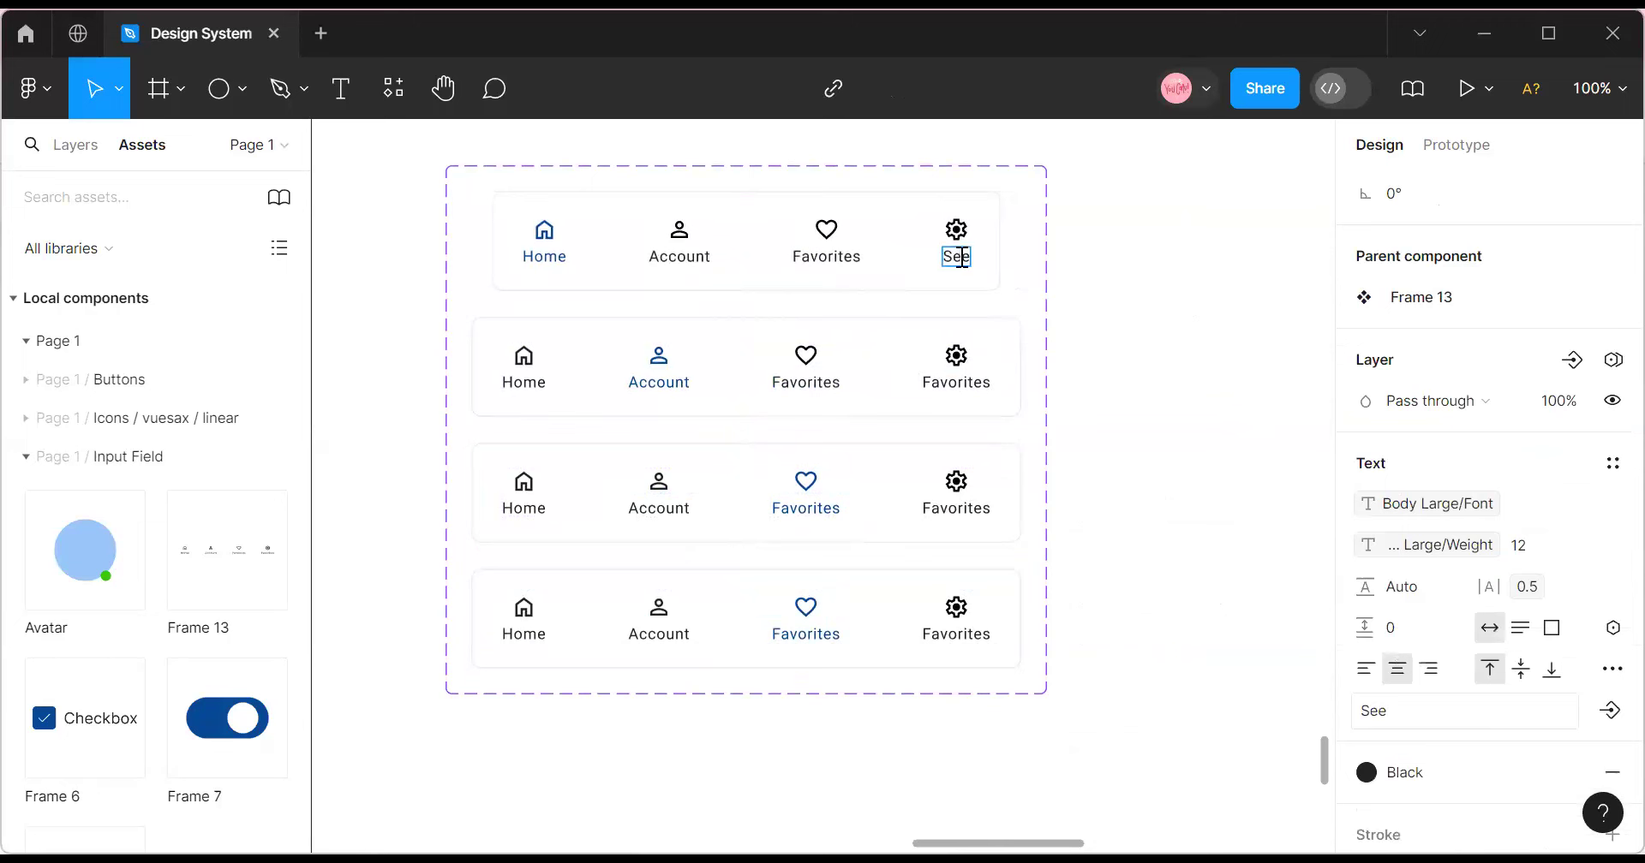
text(tti)
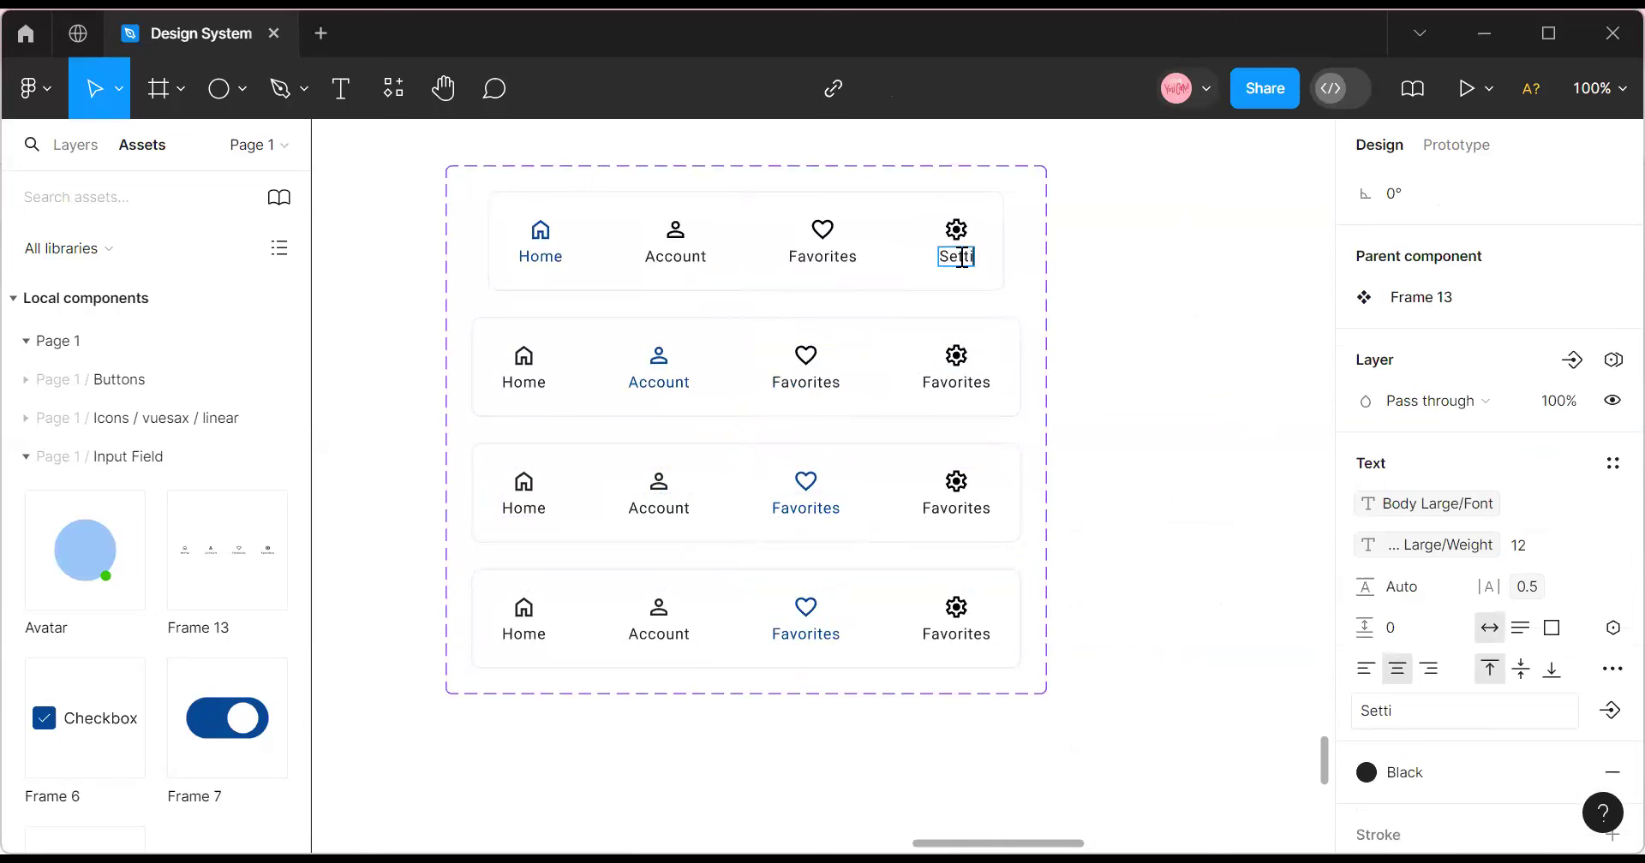
text(ngs)
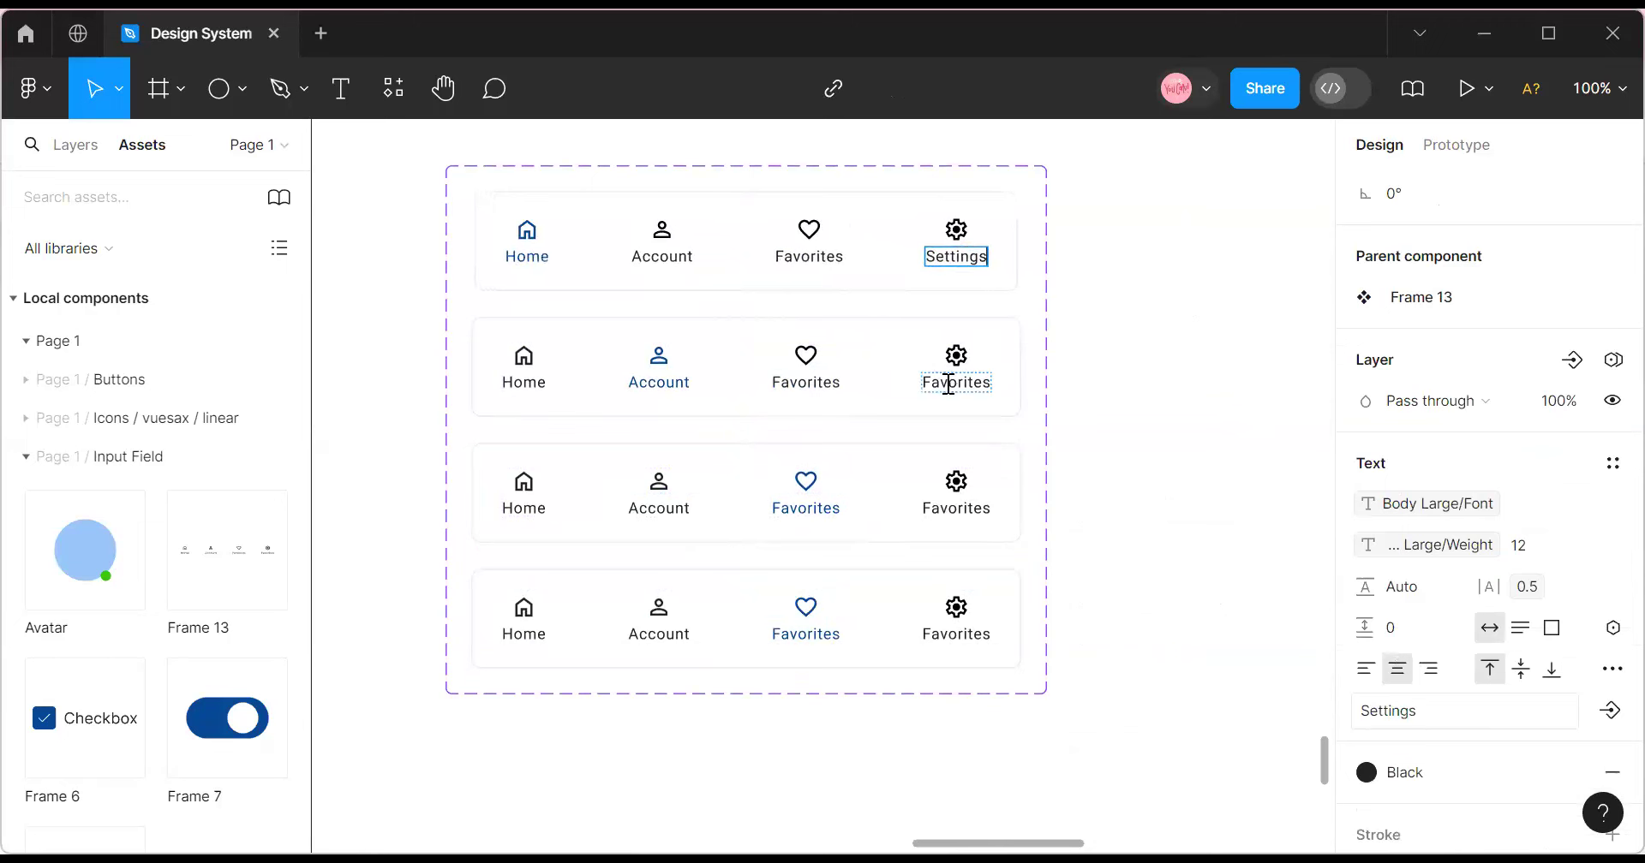
key(Escape)
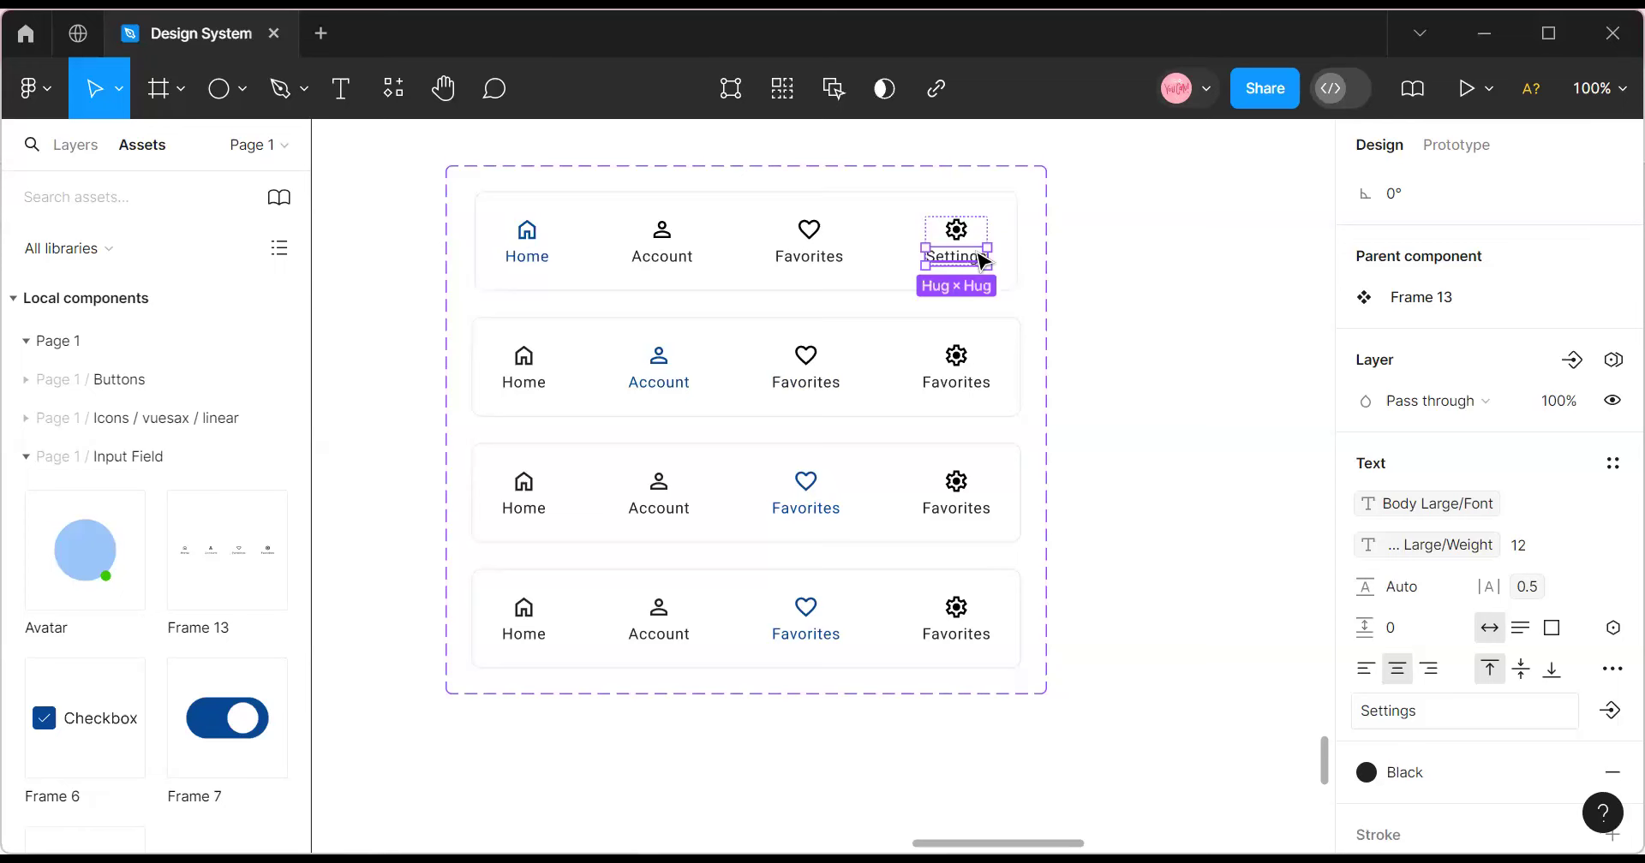
right_click(983, 262)
click(1038, 90)
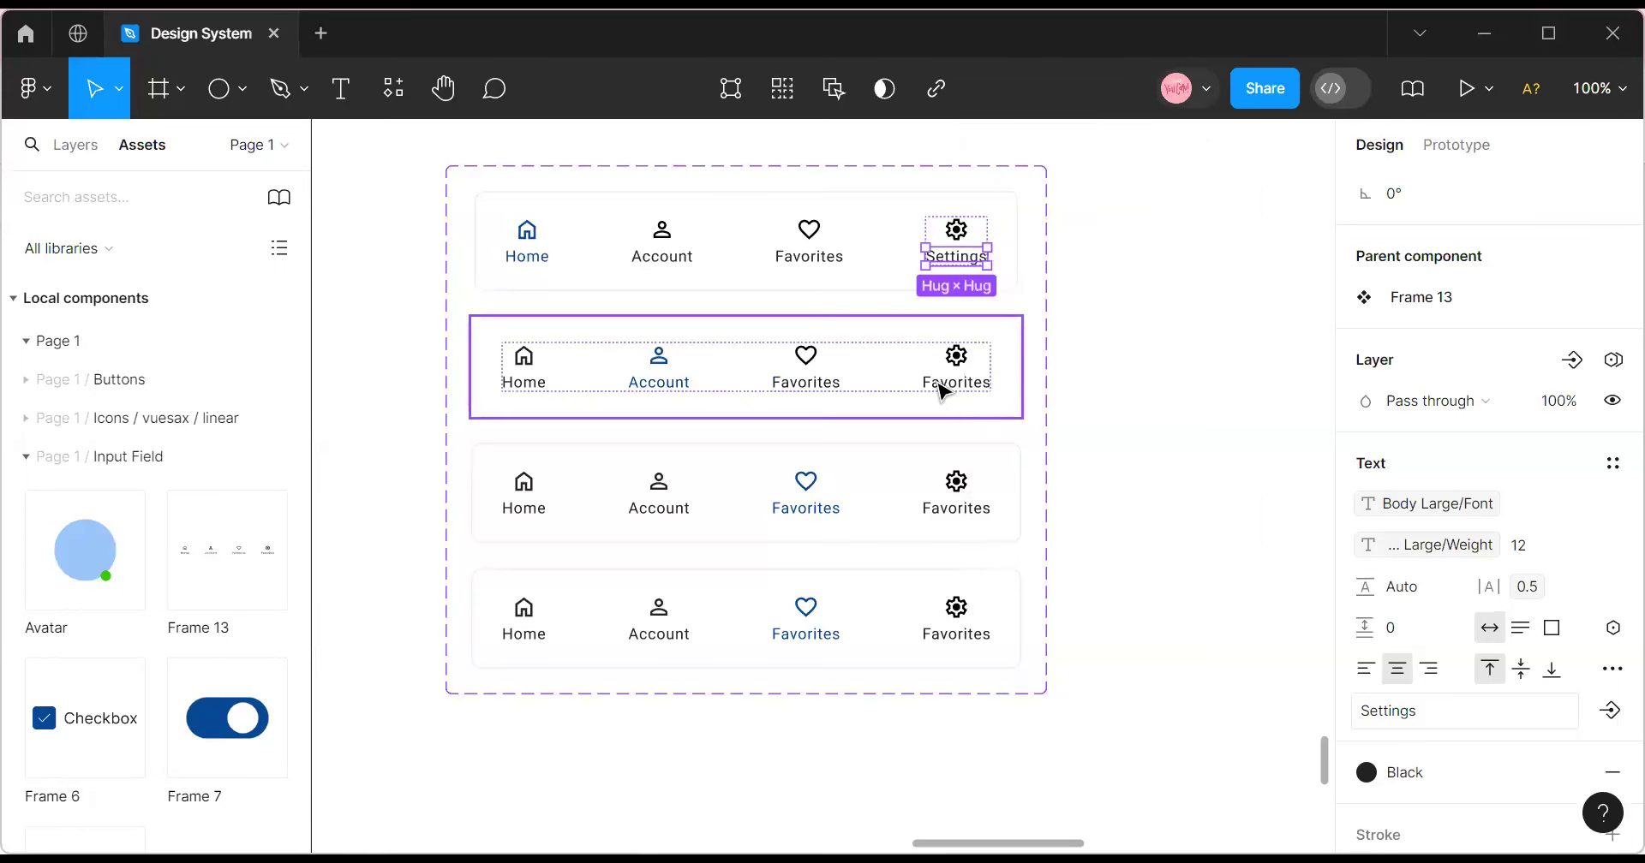
Replace the Favorites gear labels in the second and third variants with the copied Settings label.
click(942, 392)
double_click(941, 385)
double_click(938, 384)
right_click(936, 385)
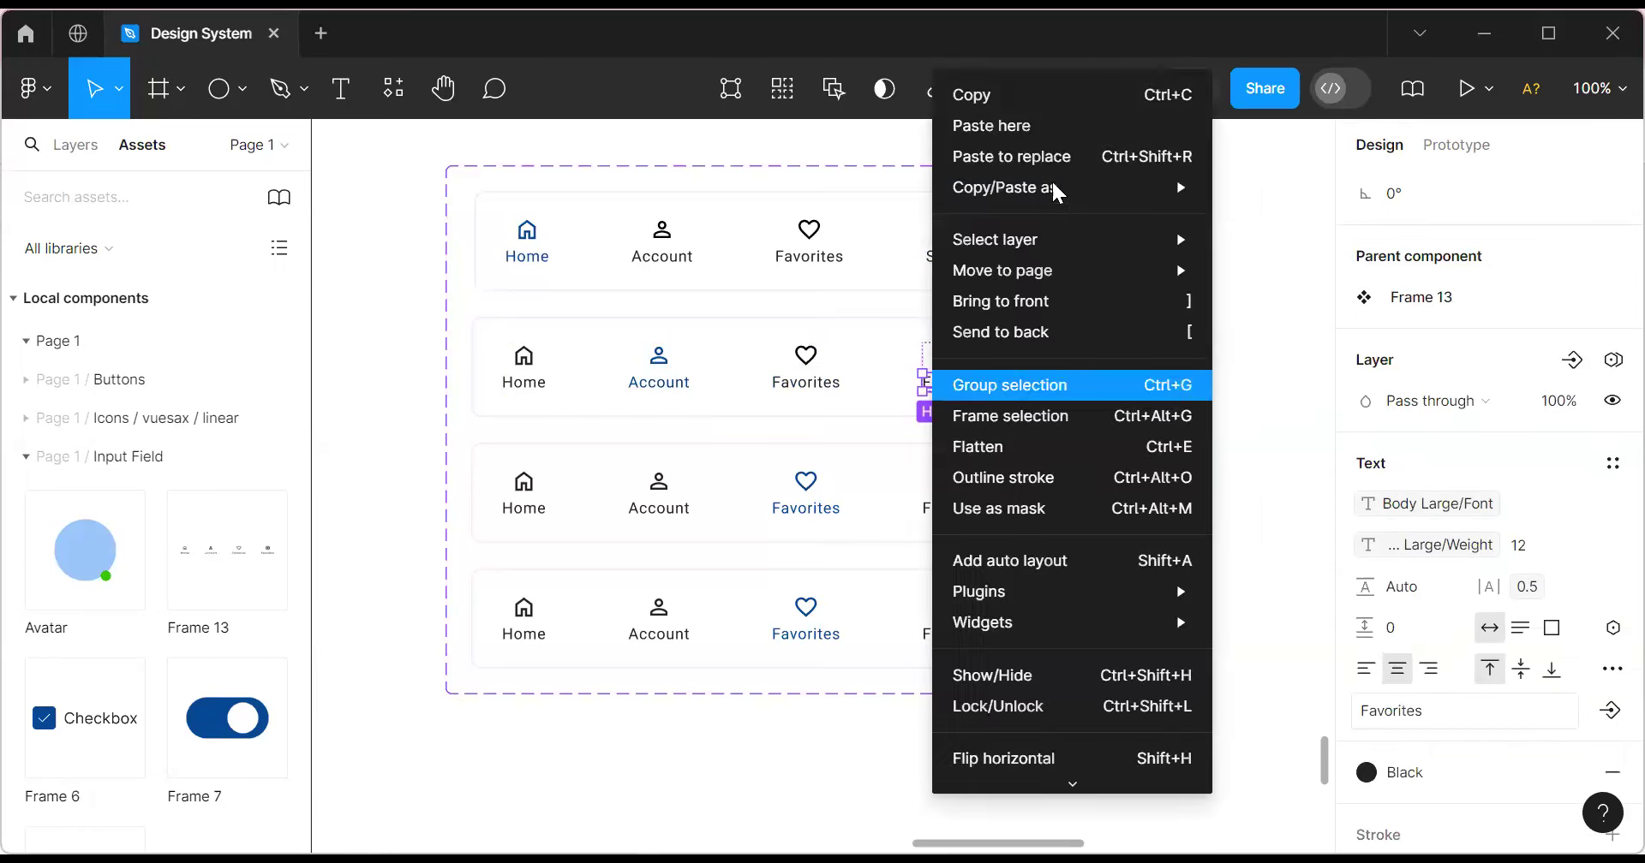
click(1043, 158)
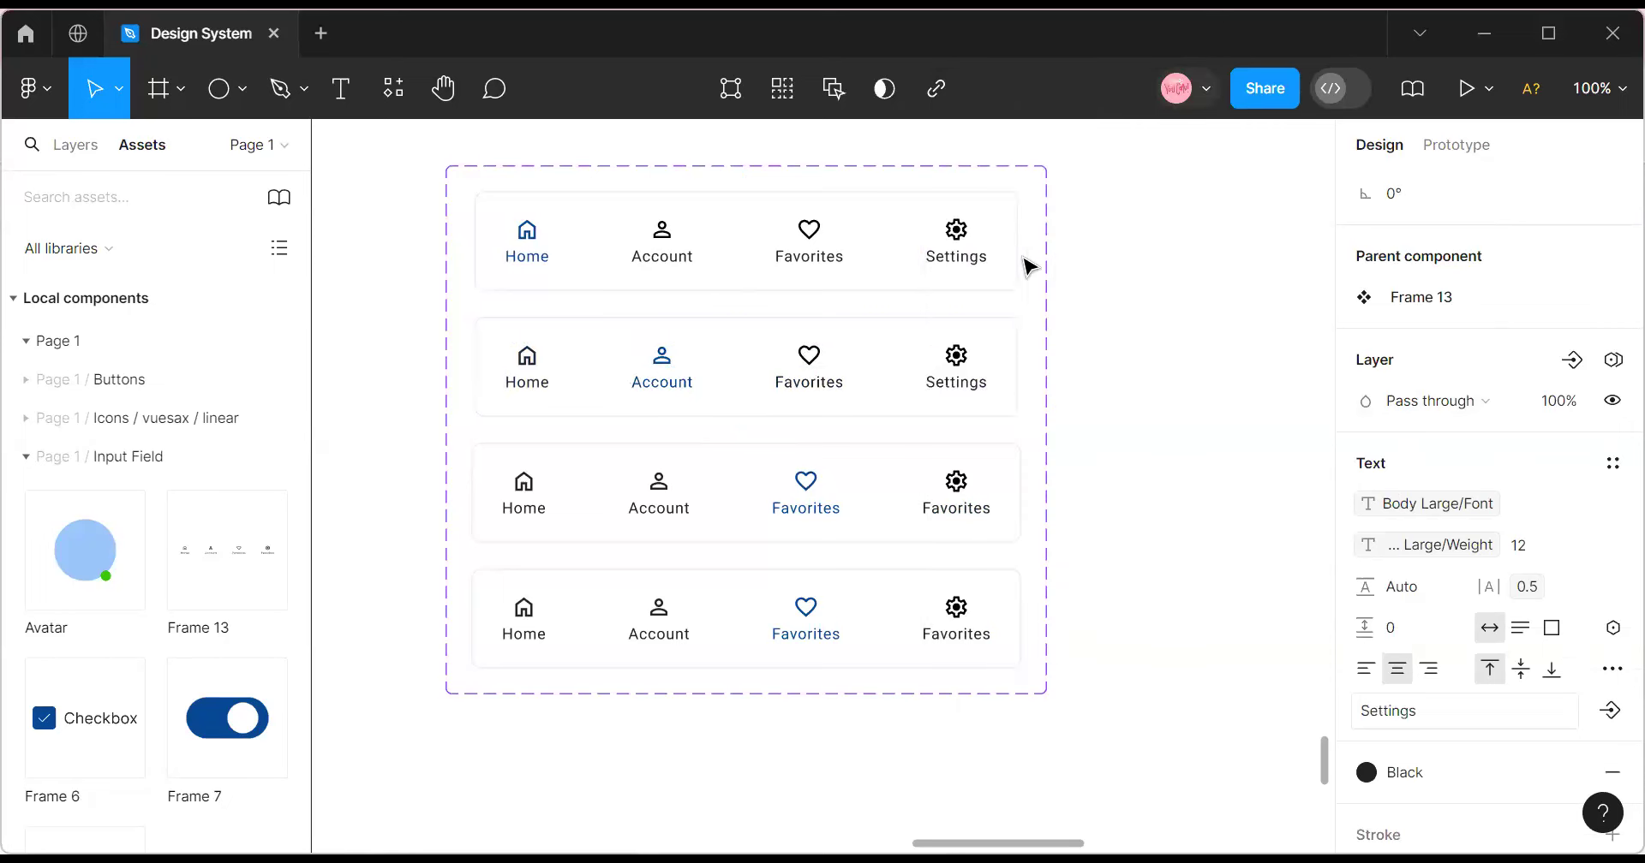
click(963, 512)
double_click(963, 512)
right_click(952, 507)
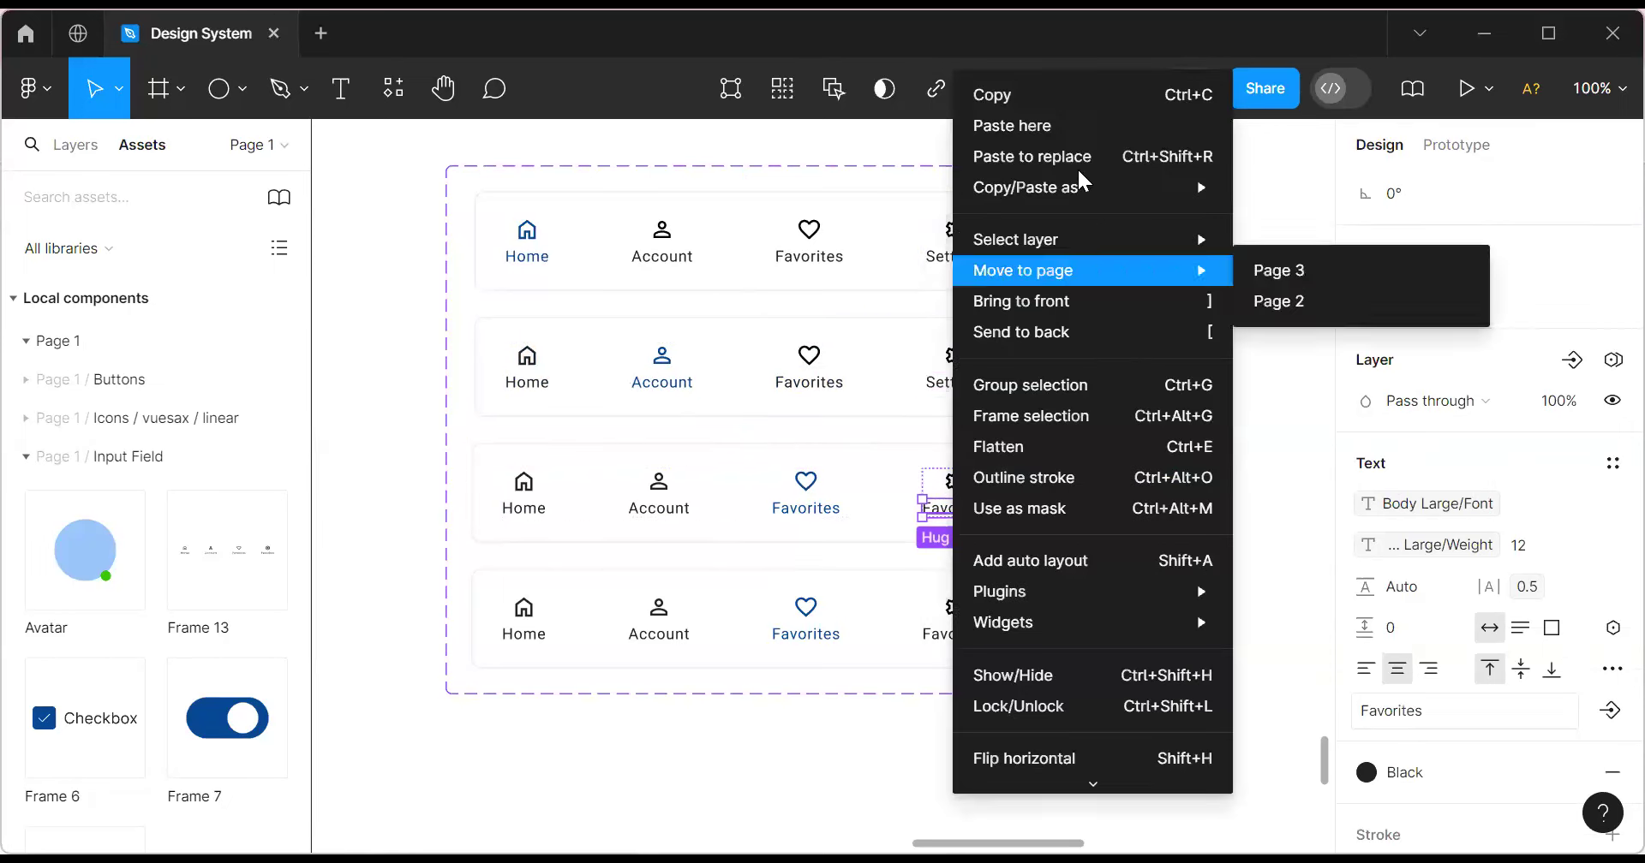
click(1062, 155)
Replace the fourth variant's gear label with Settings.
click(946, 632)
double_click(946, 632)
right_click(942, 632)
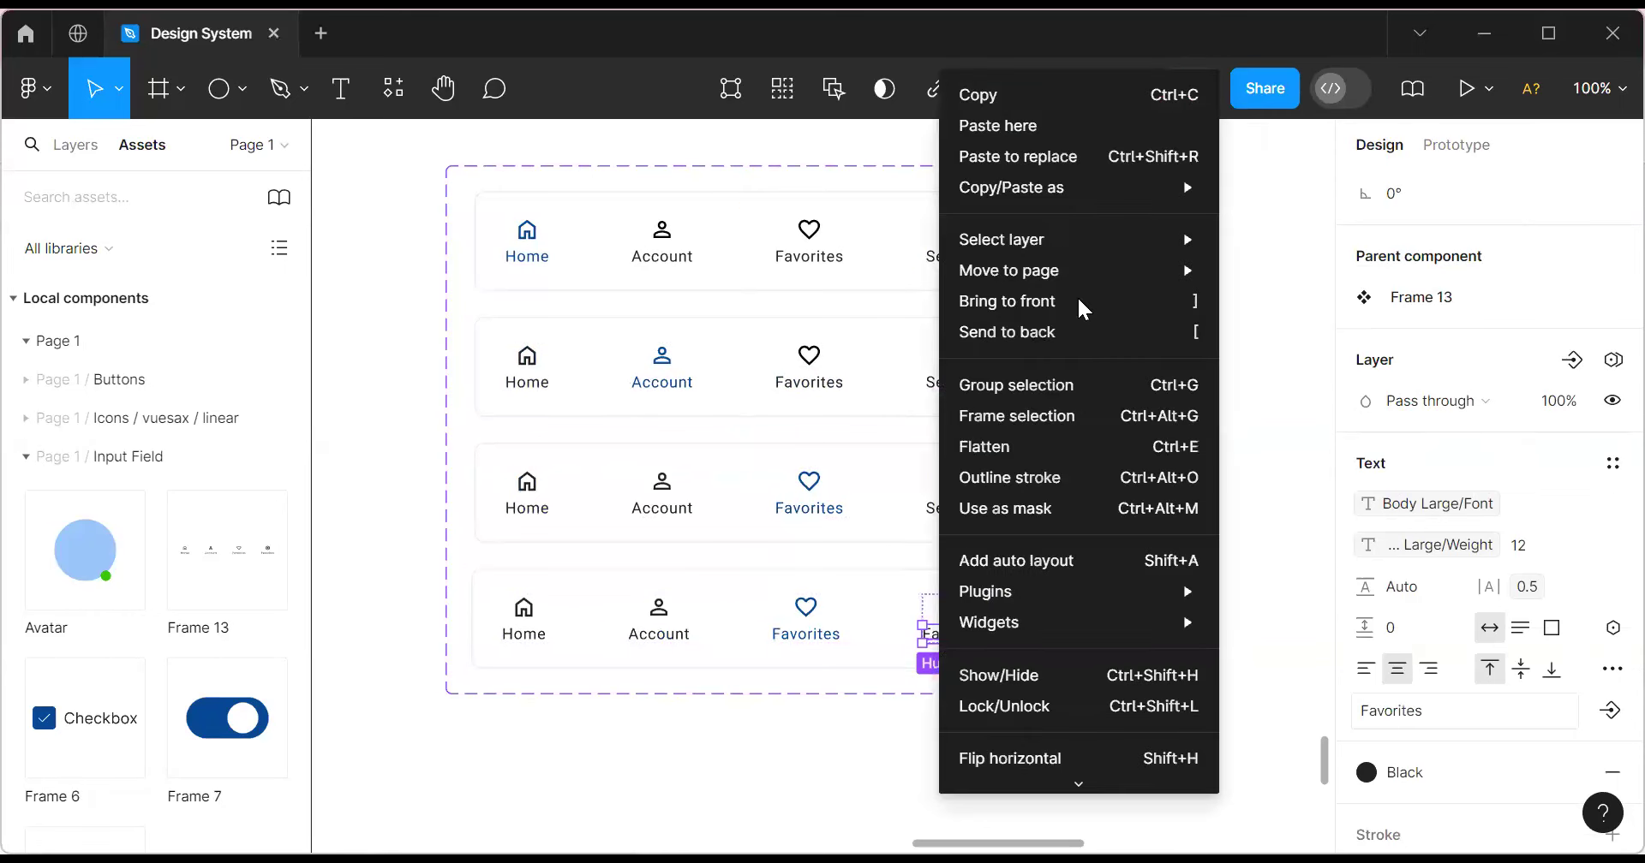
click(1058, 158)
click(1025, 572)
click(802, 608)
double_click(806, 613)
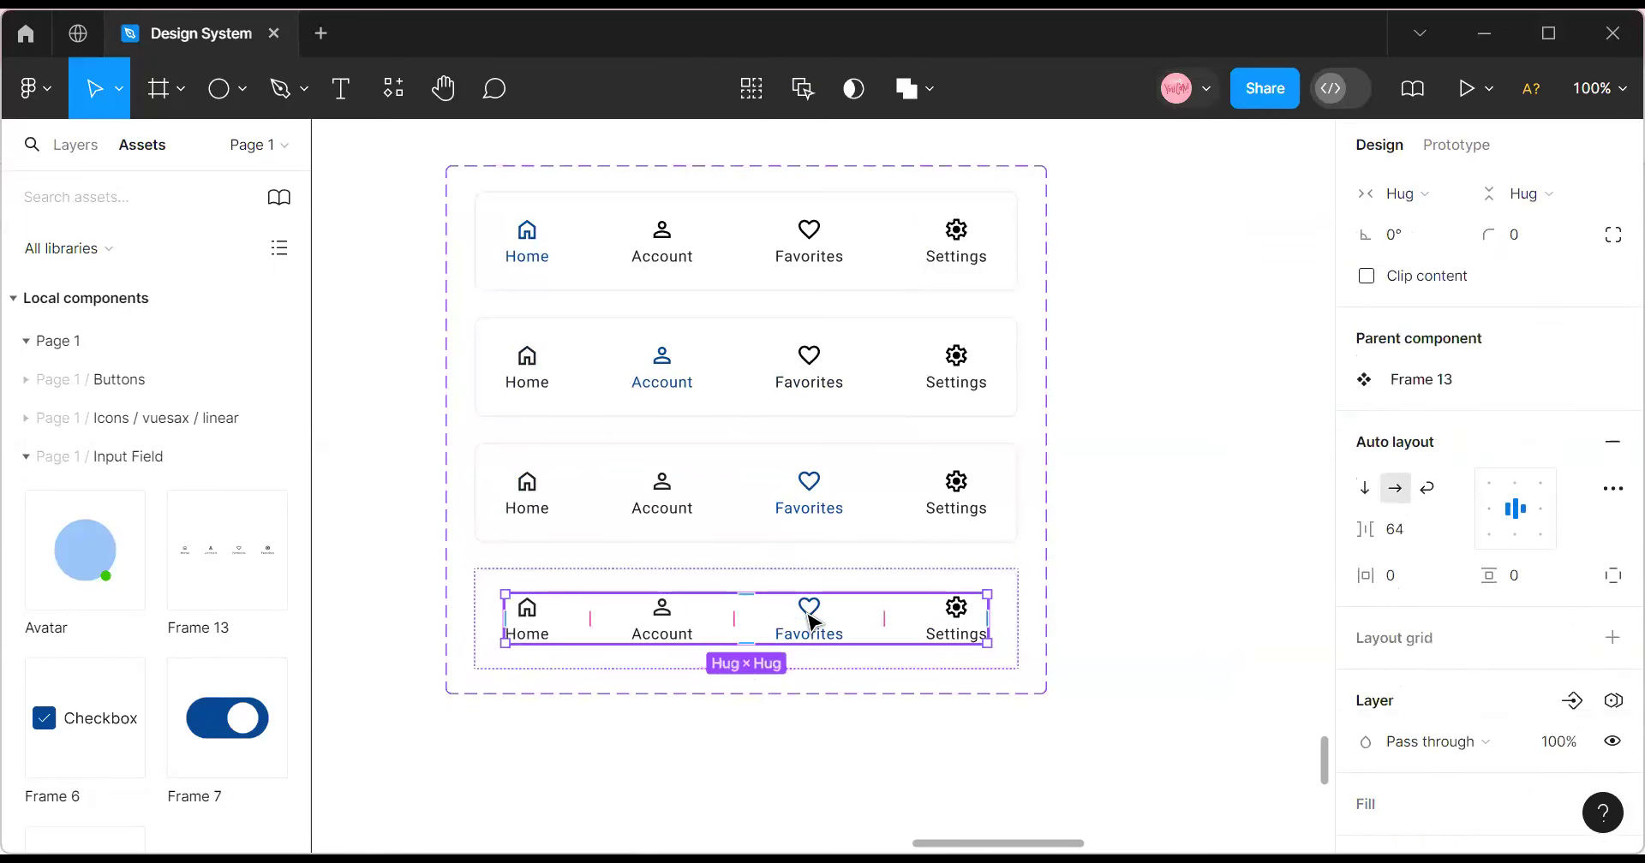
Set the fourth variant's Favorites item back to Black.
click(809, 618)
scroll(1575, 660, down, 5)
click(1513, 634)
scroll(1205, 603, down, 4)
scroll(1127, 621, up, 1)
scroll(1124, 620, down, 3)
scroll(1167, 542, up, 3)
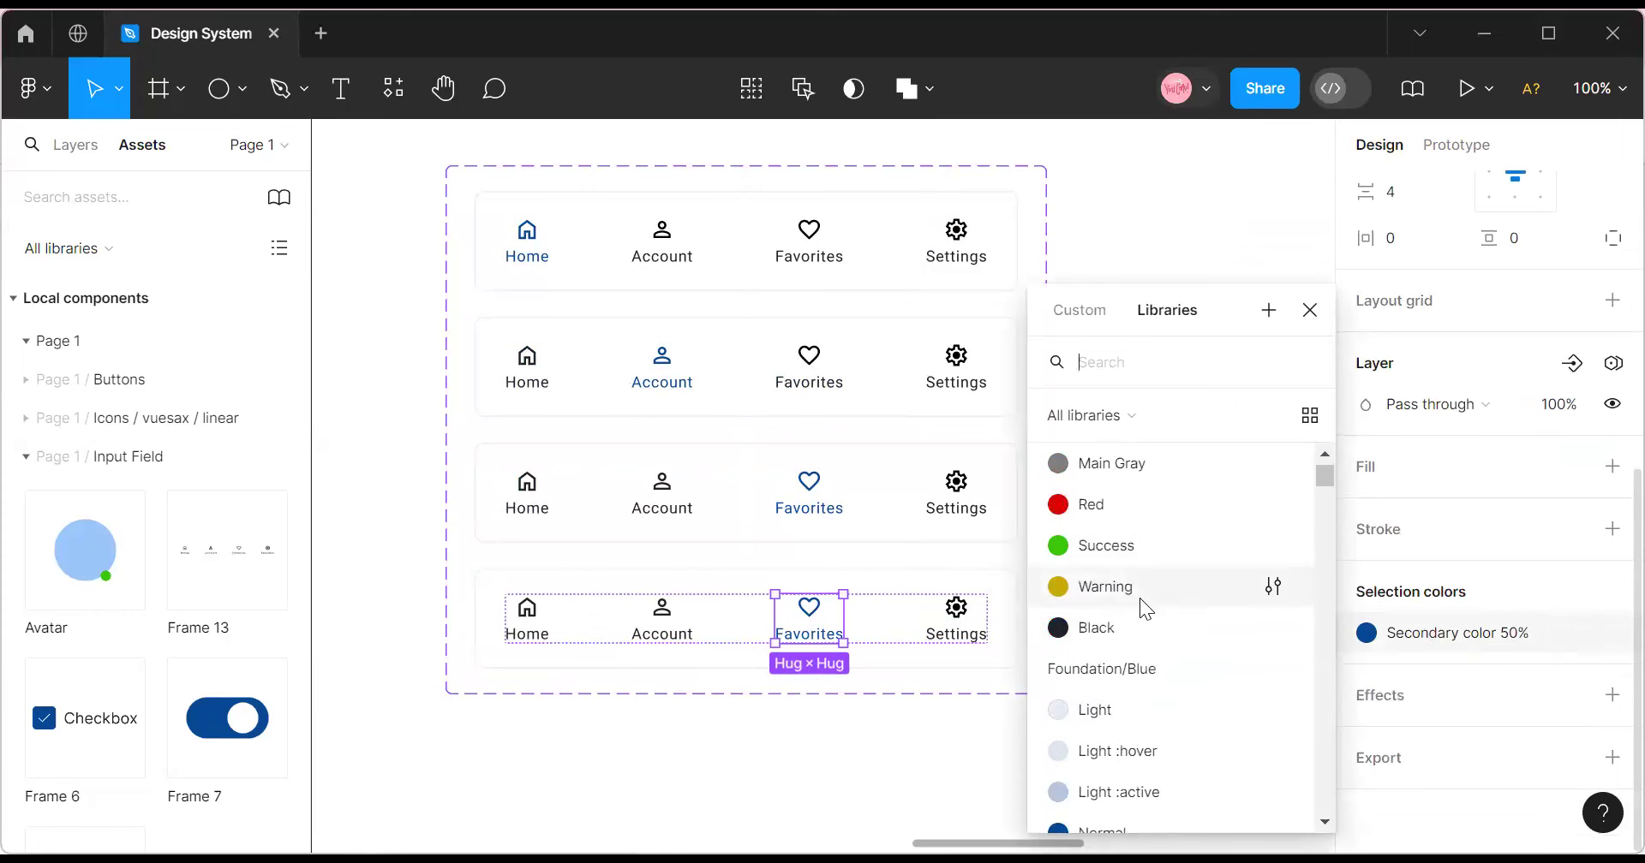
click(1109, 628)
Highlight the fourth variant's Settings item with Secondary color 50%.
click(966, 638)
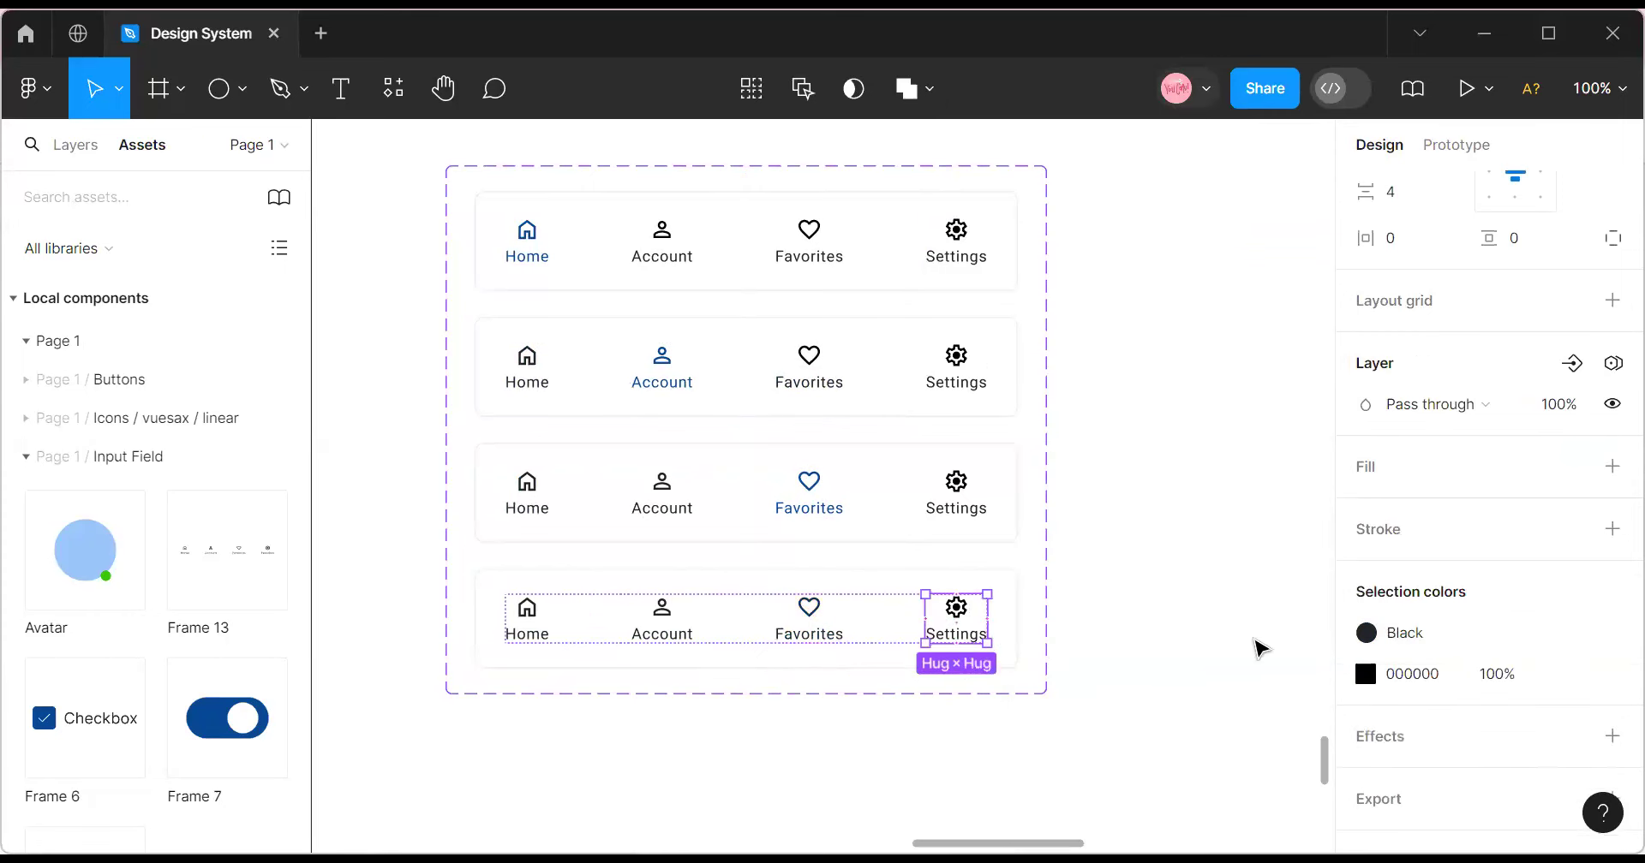
click(1566, 675)
scroll(1129, 682, down, 4)
scroll(1130, 683, up, 1)
click(1146, 501)
click(1452, 642)
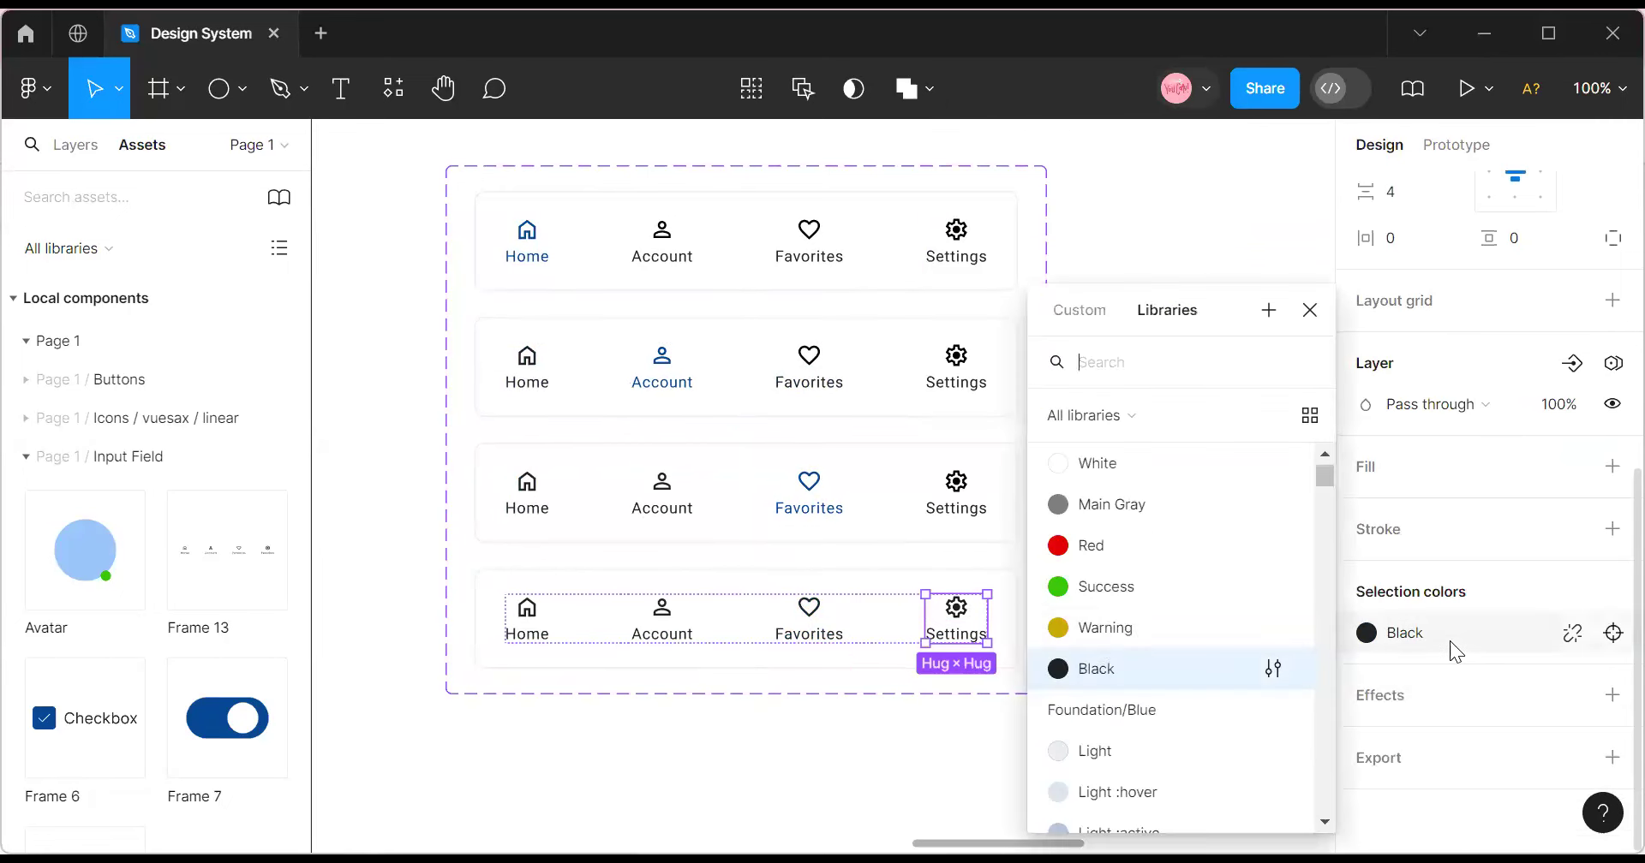
scroll(1110, 630, up, 3)
click(1119, 476)
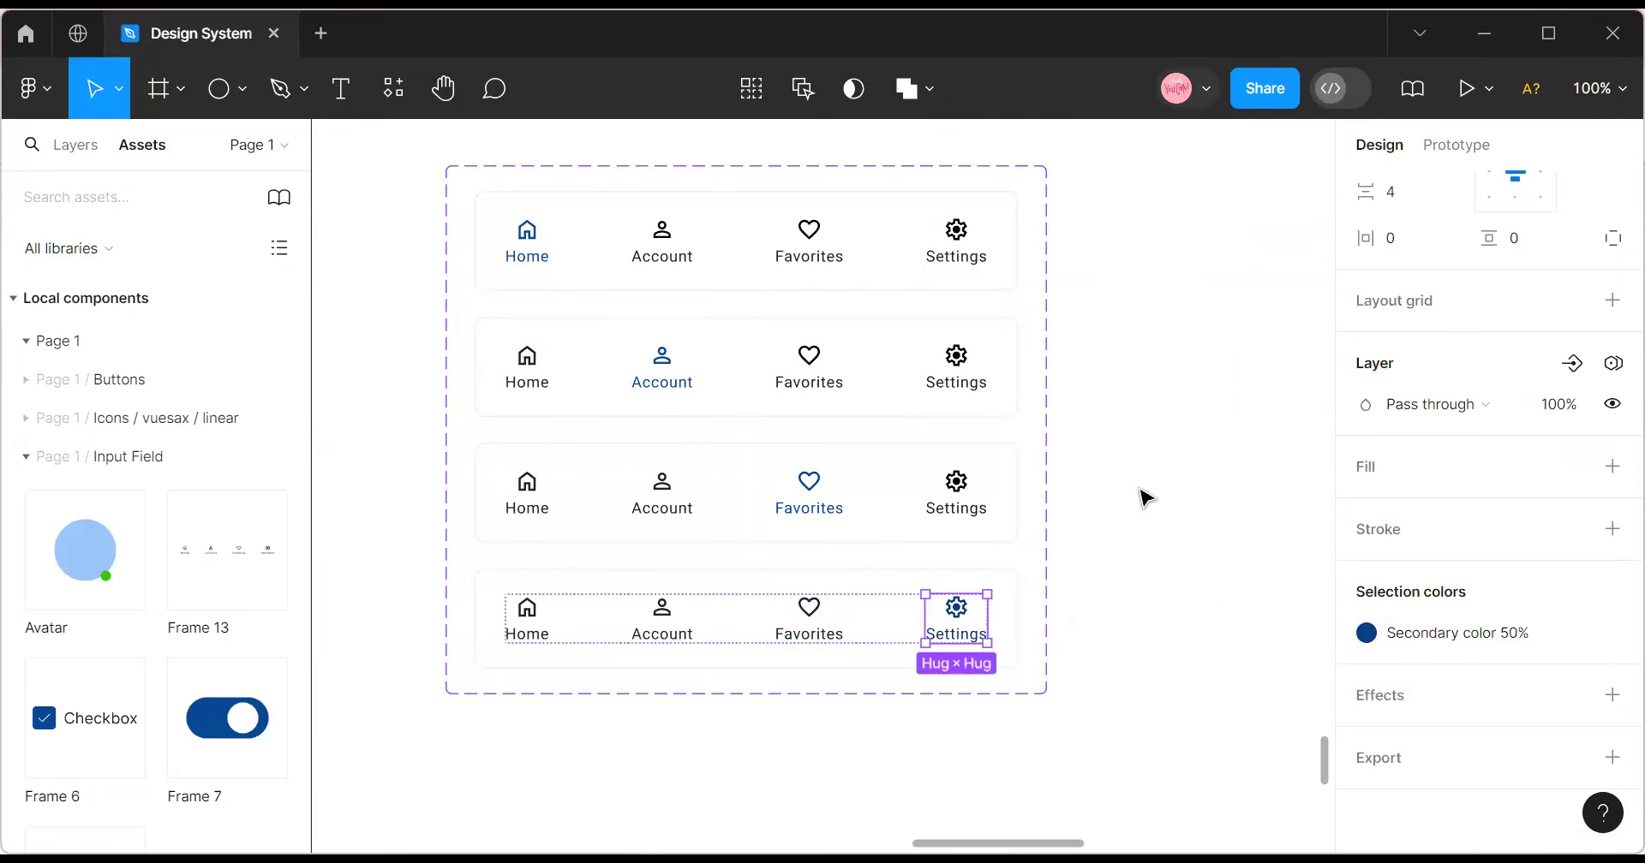
Review the second, third and fourth variants in the component set.
key(Escape)
key(Escape)
key(Escape)
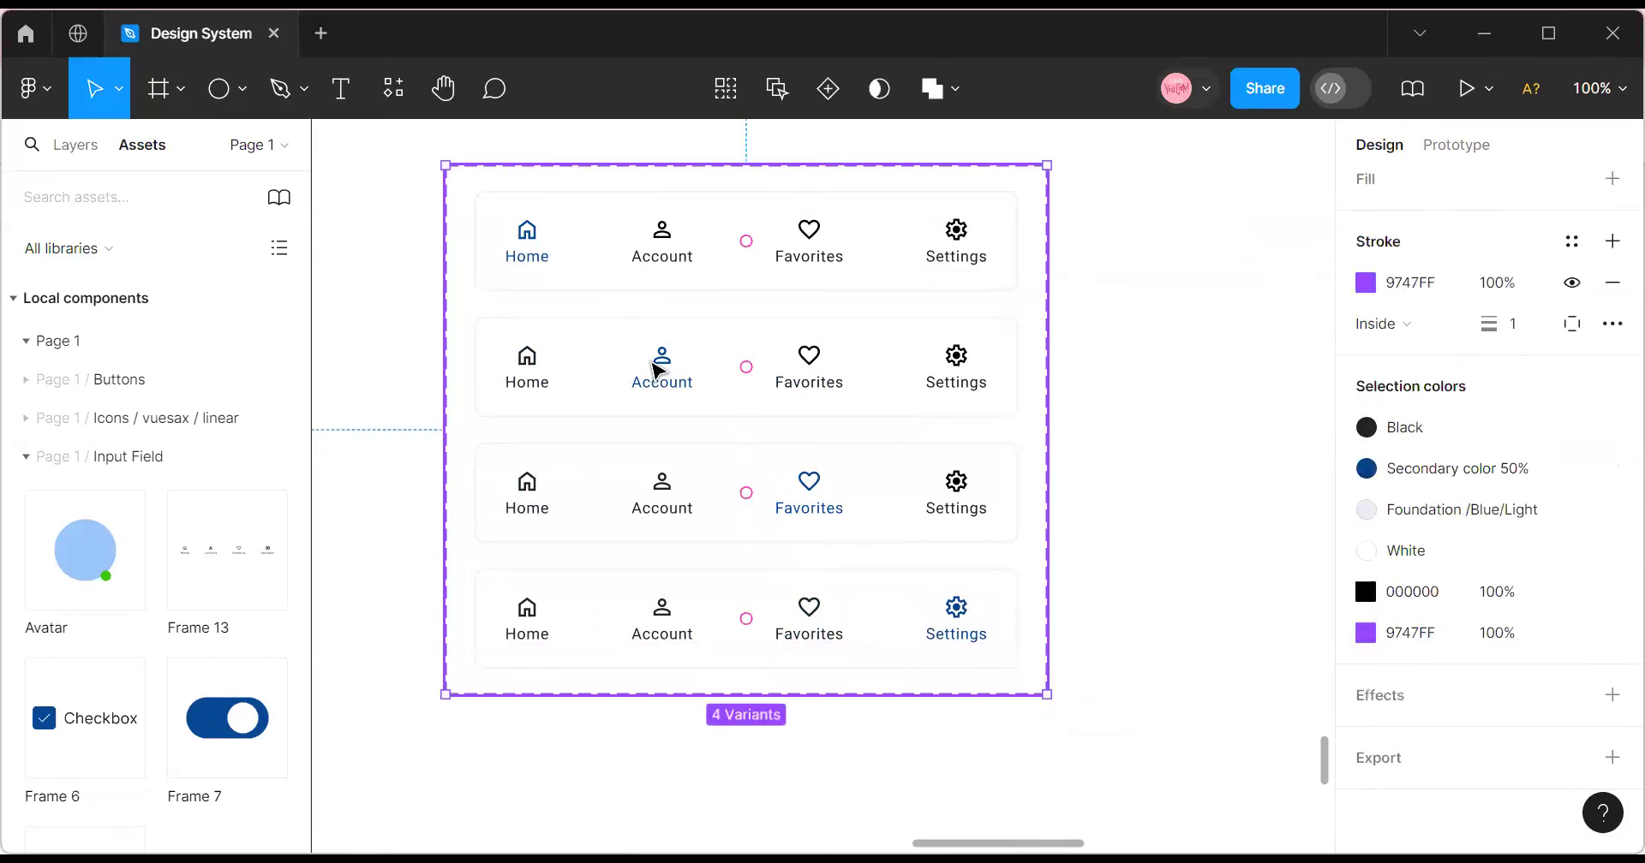
click(656, 368)
scroll(734, 553, up, 1)
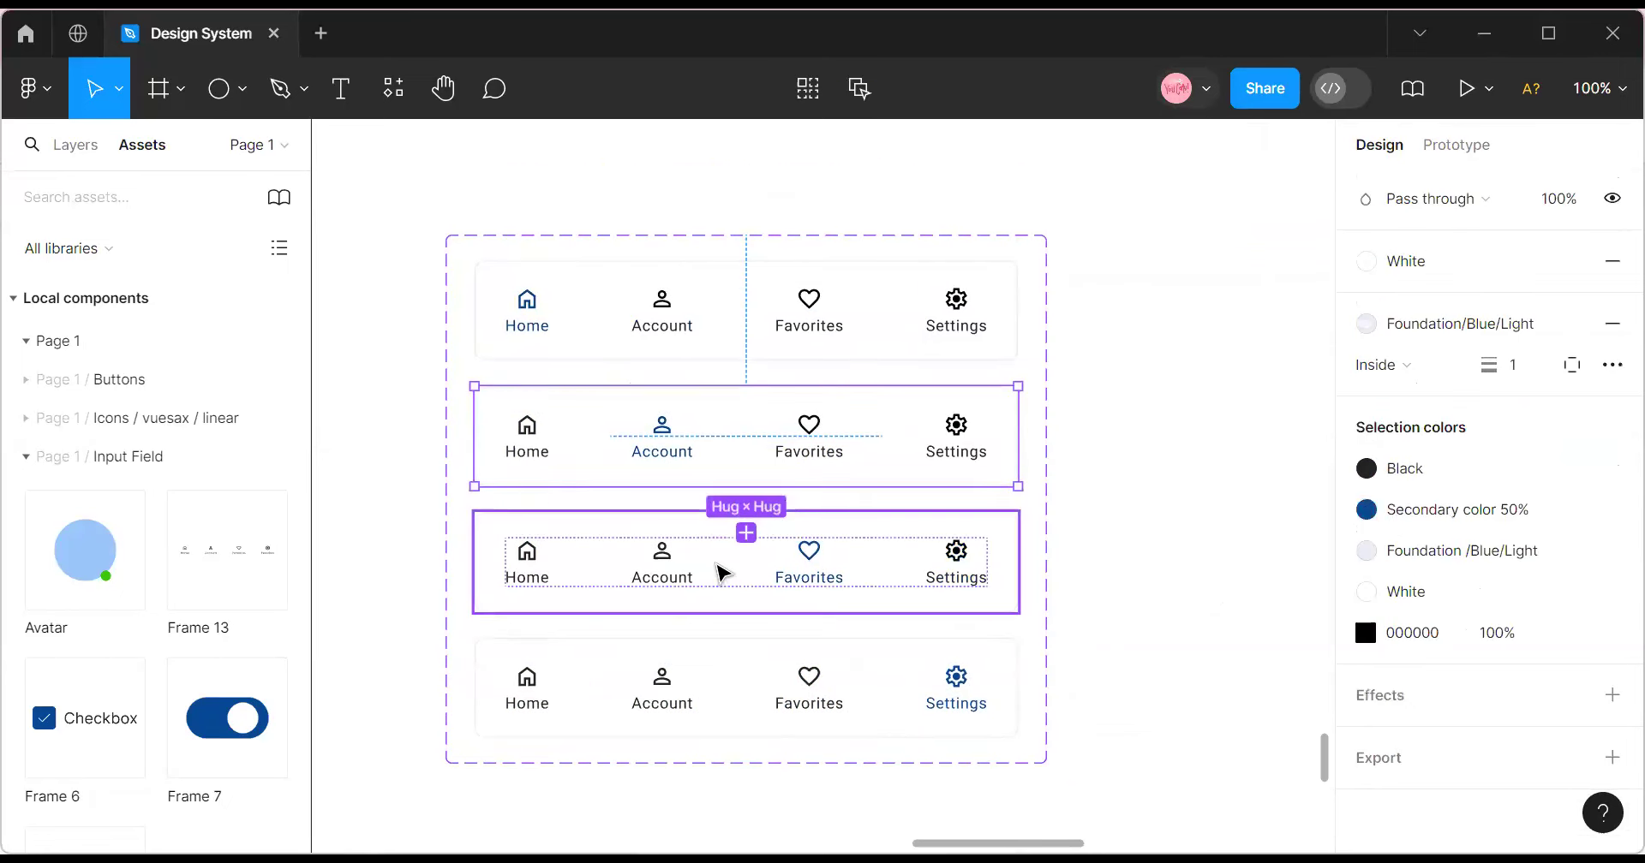
click(723, 573)
click(734, 694)
scroll(1510, 458, up, 4)
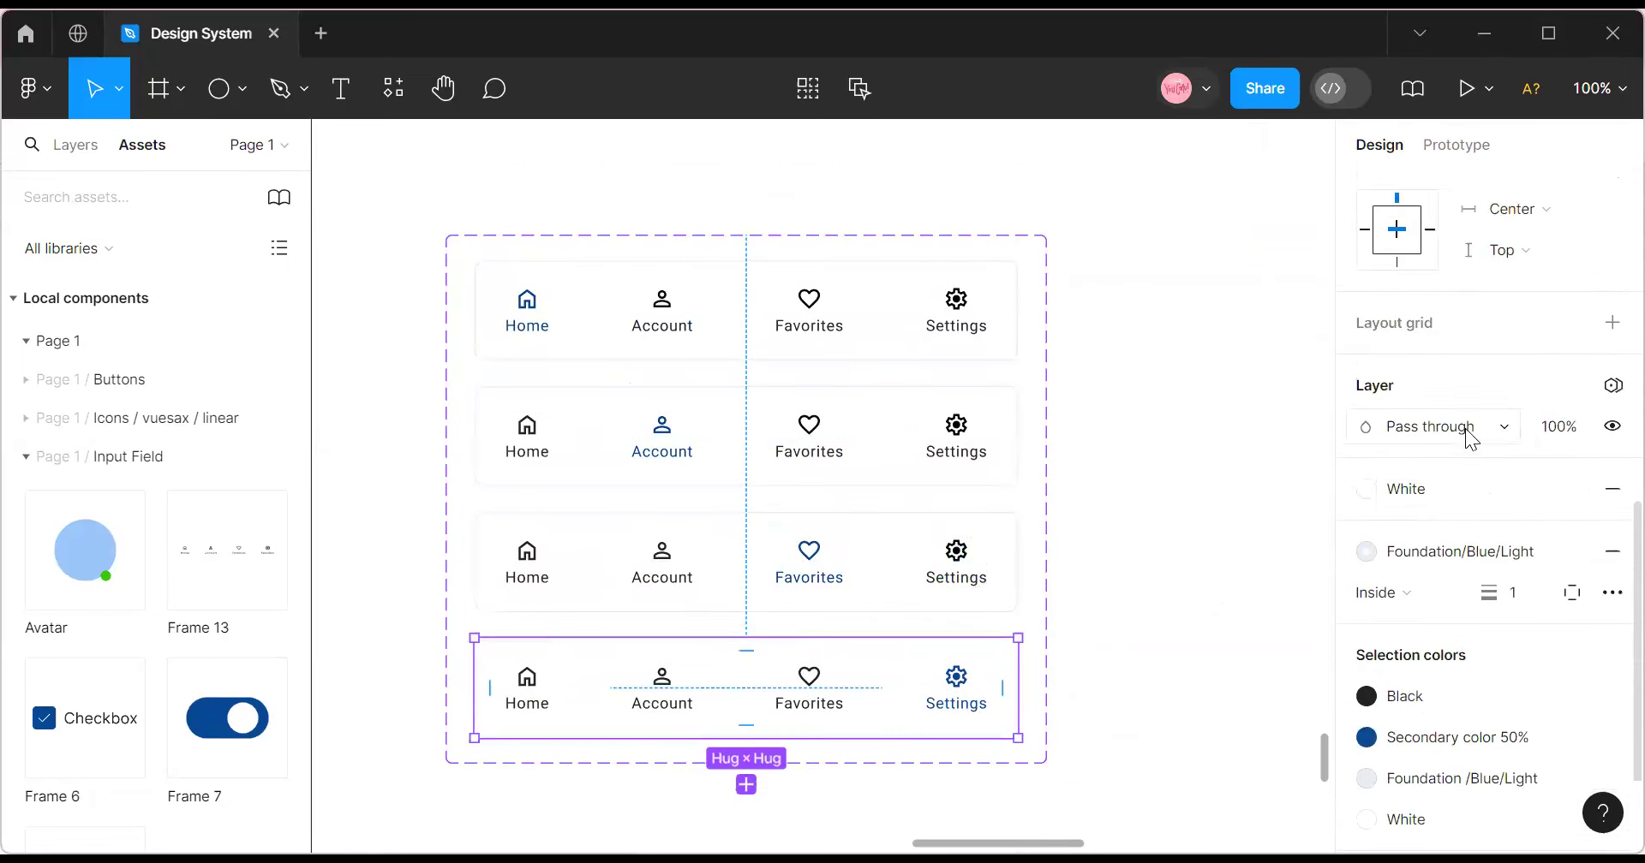
Set the fourth variant's Buttom Nav value to Settings.
scroll(1470, 428, up, 4)
click(1499, 242)
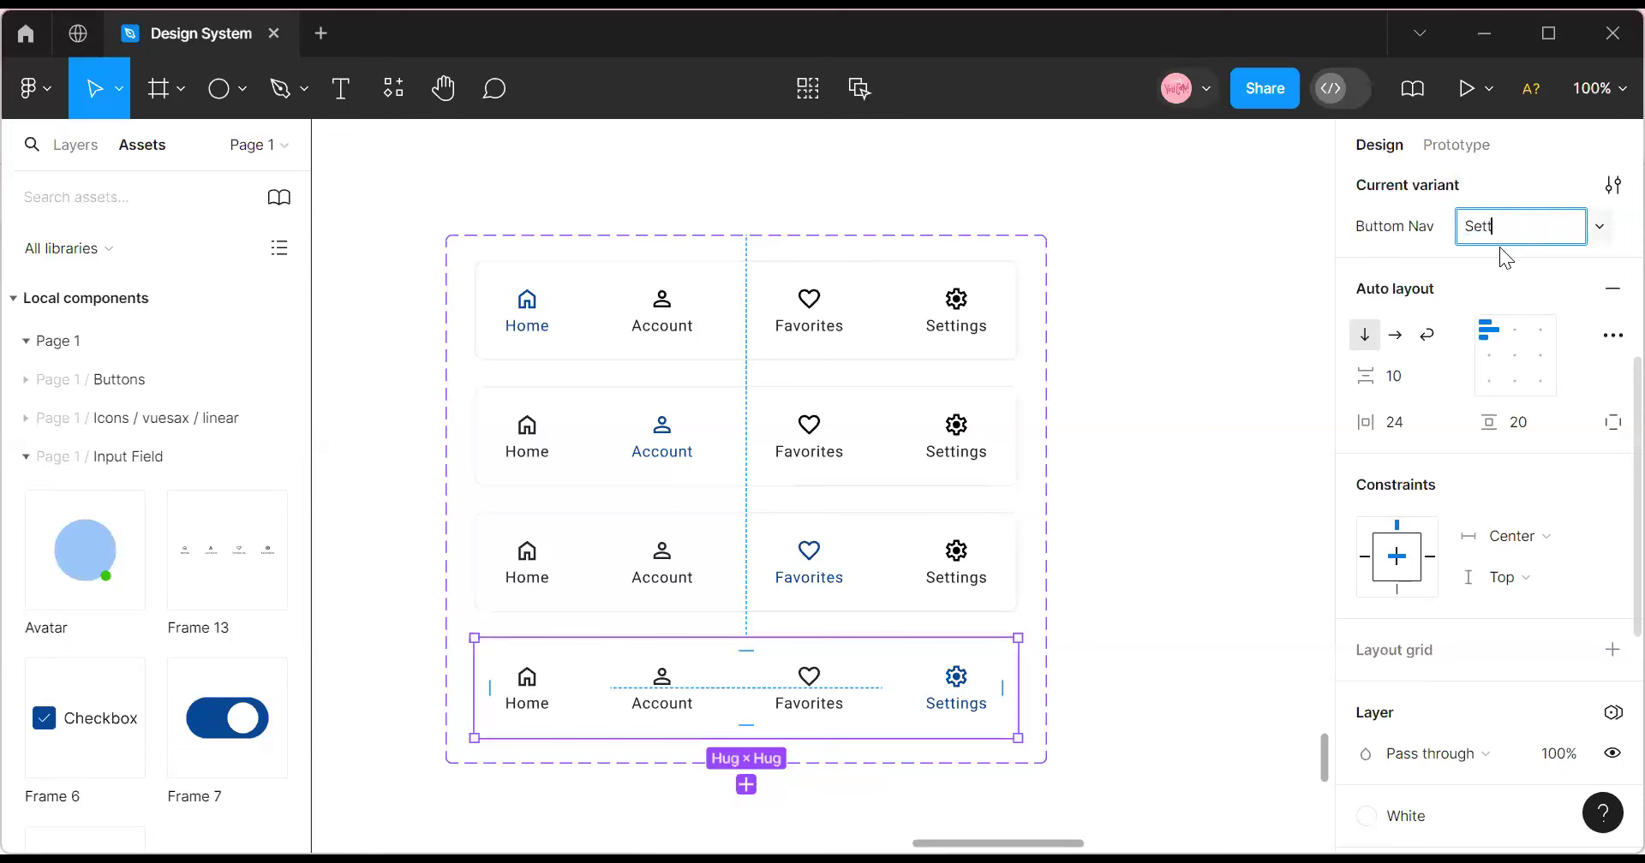
text(Settings)
click(839, 524)
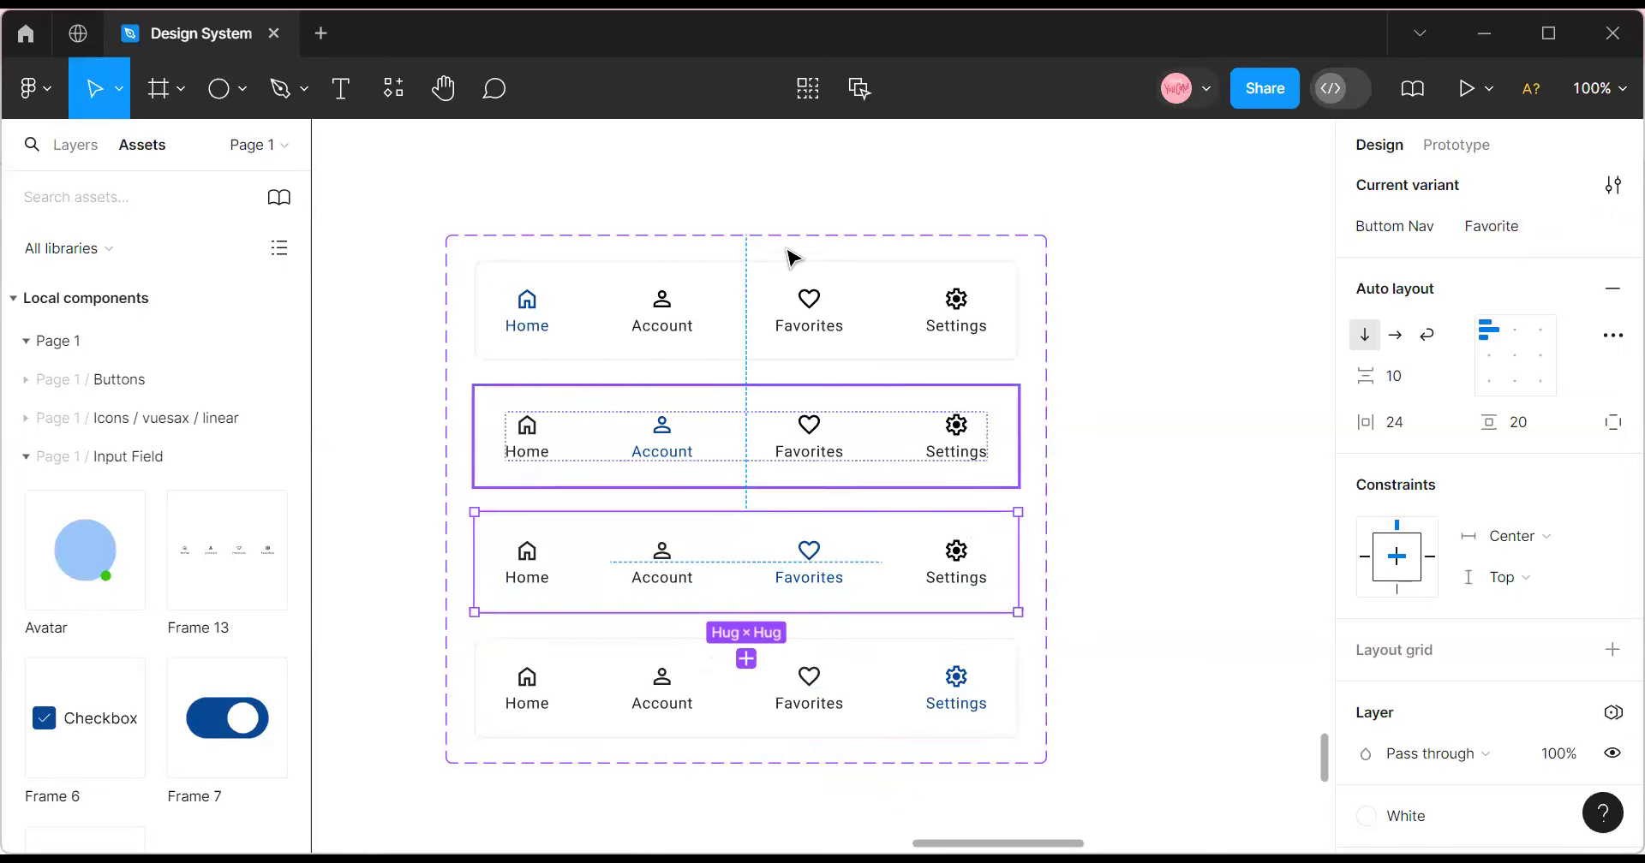
Zoom out to 50% and drag the component set toward the checkbox components.
click(1013, 246)
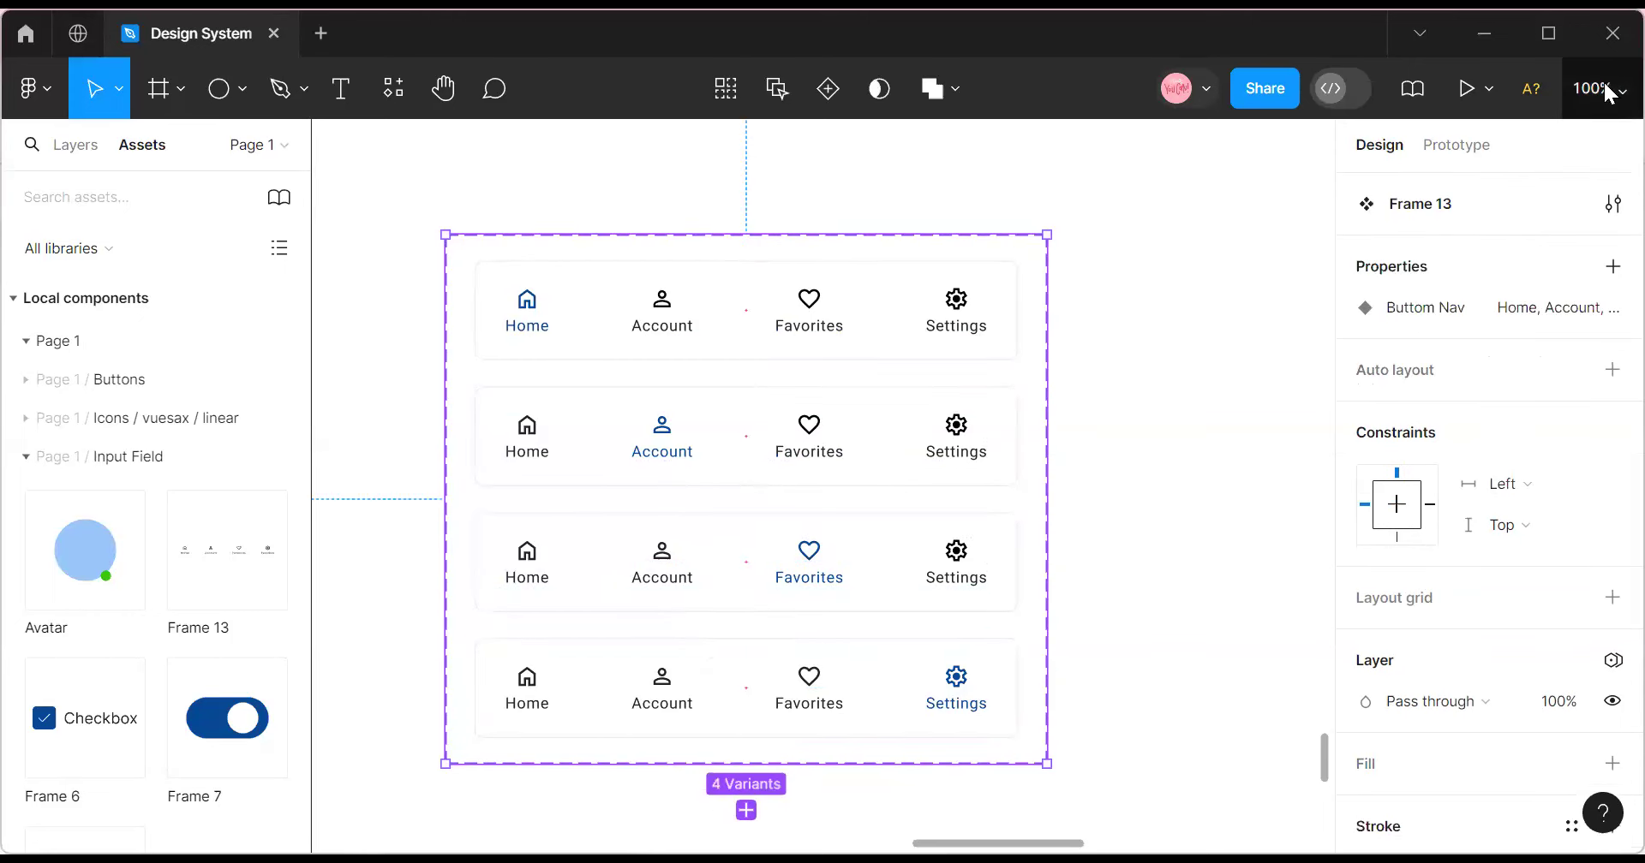
click(1606, 89)
click(1437, 249)
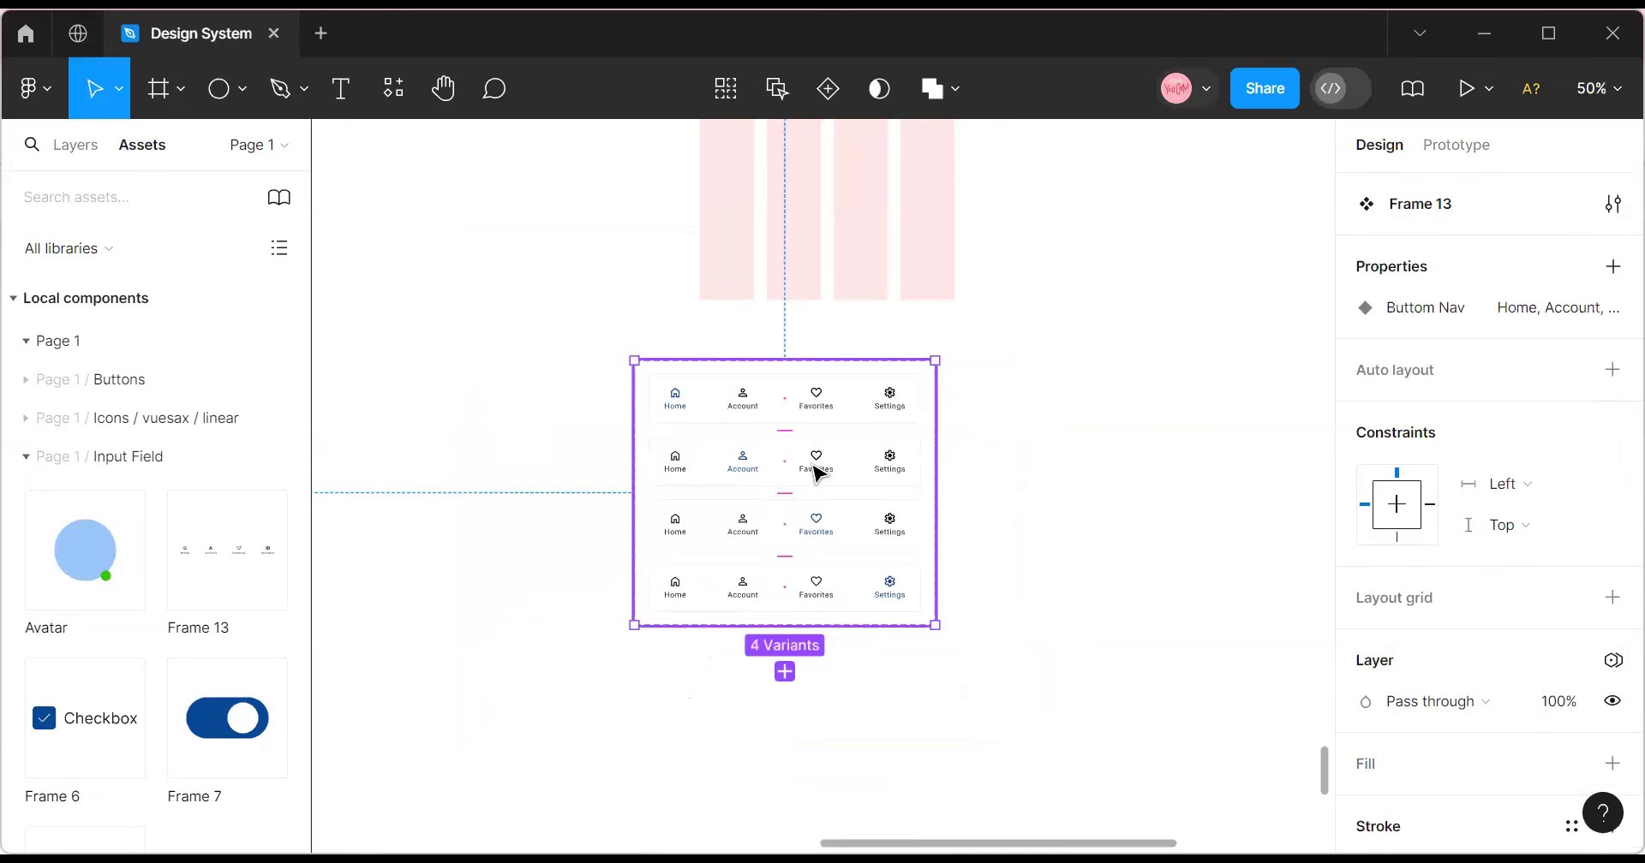
click(1600, 89)
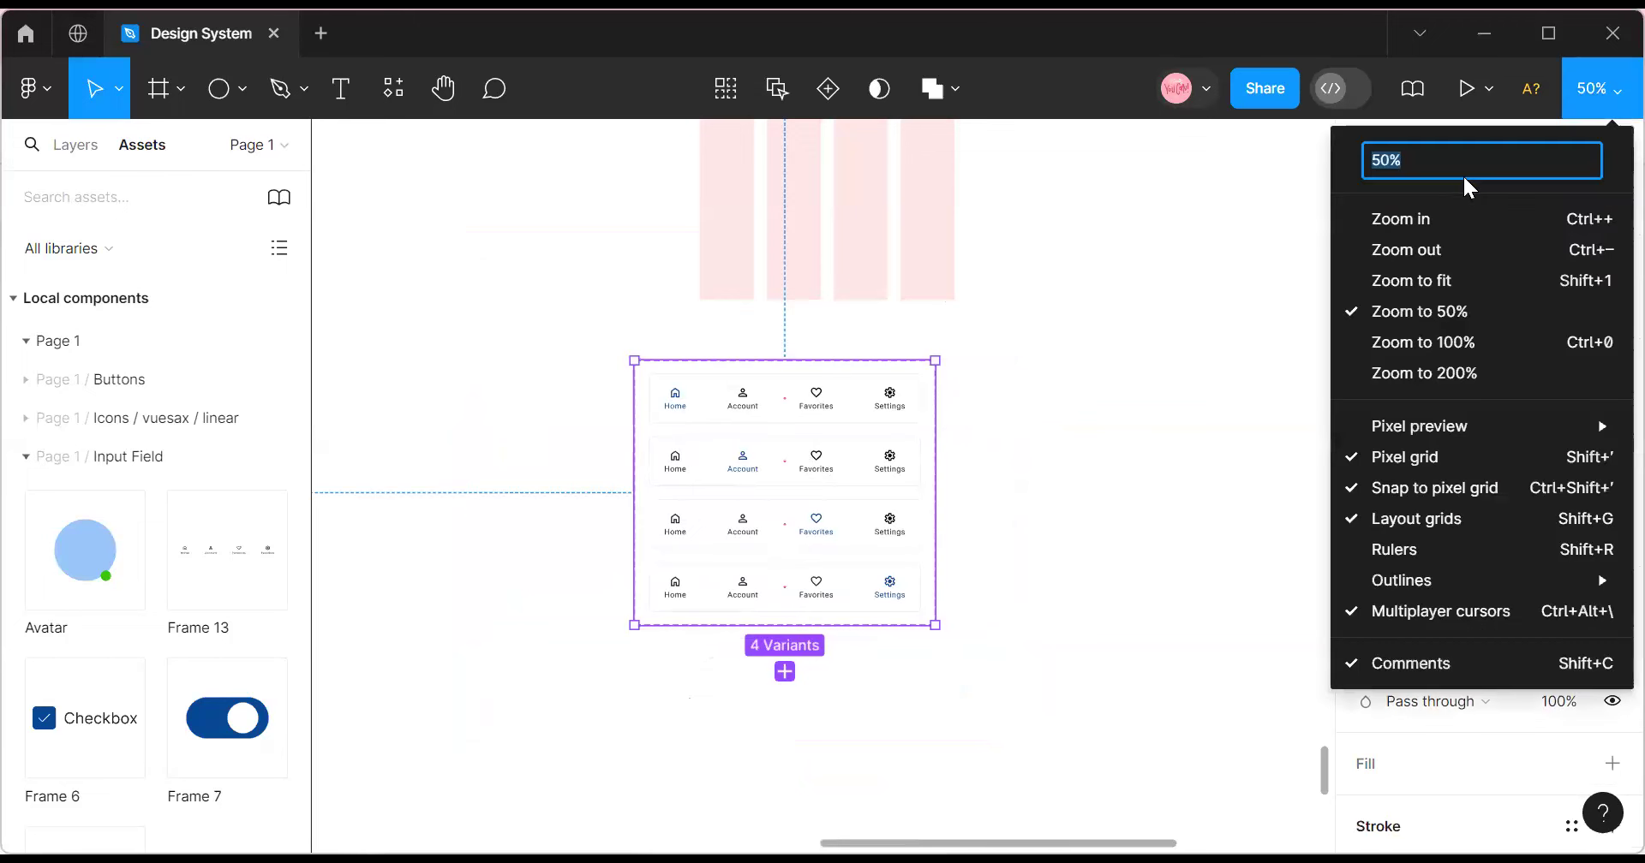
click(1423, 216)
drag(454, 413, 309, 349)
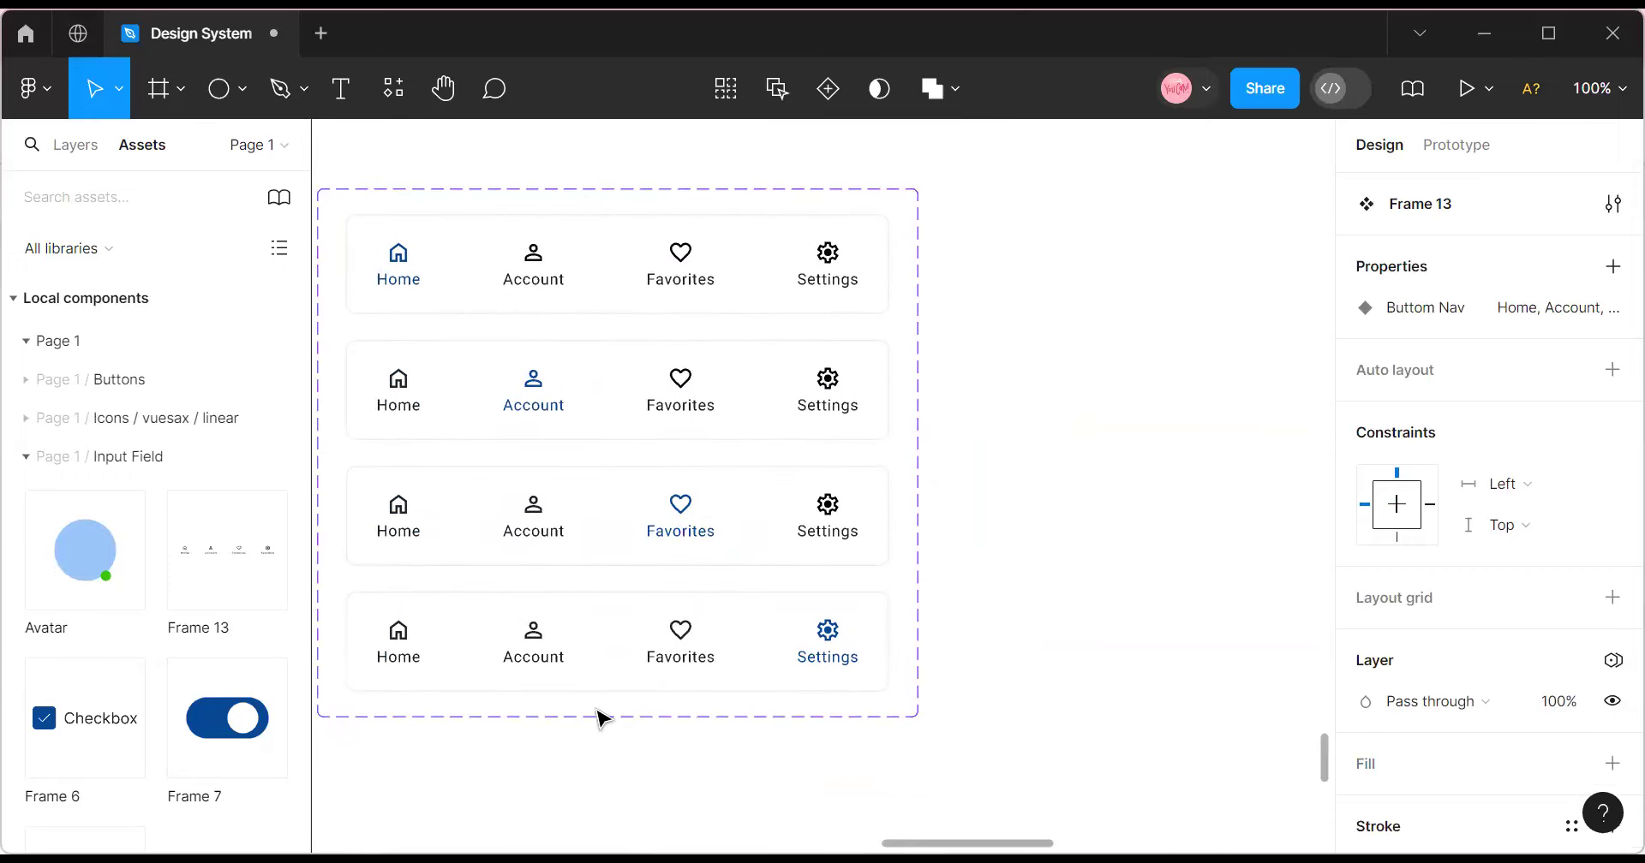
click(1598, 88)
click(1479, 256)
drag(628, 476, 587, 497)
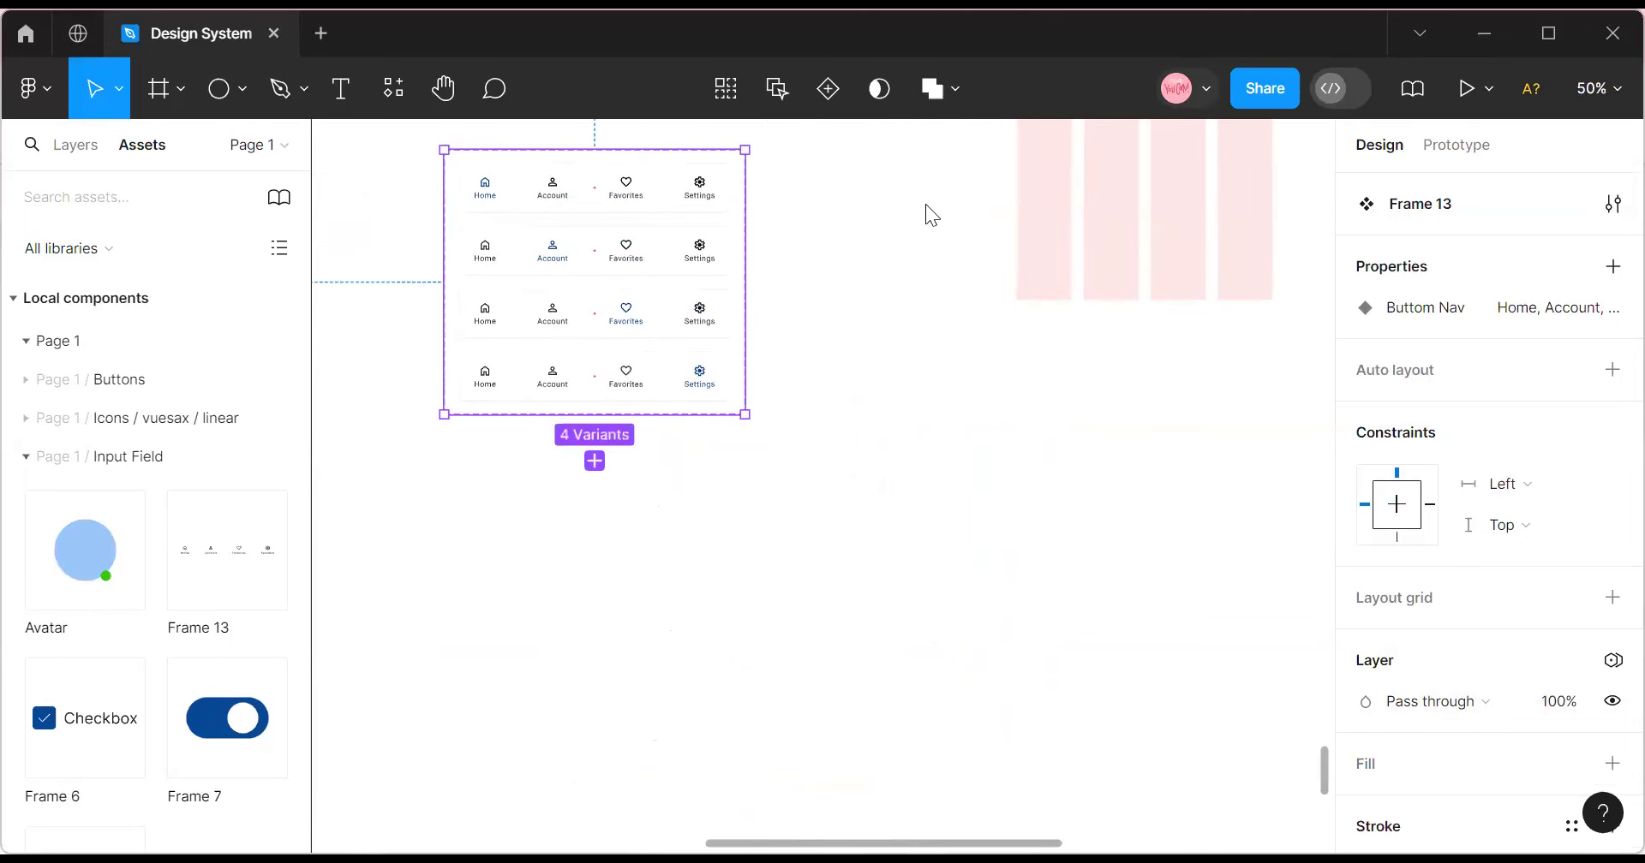
Drag Frame 13 beside the Avatar group so it lines up with the other component sets.
scroll(617, 829, left, 5)
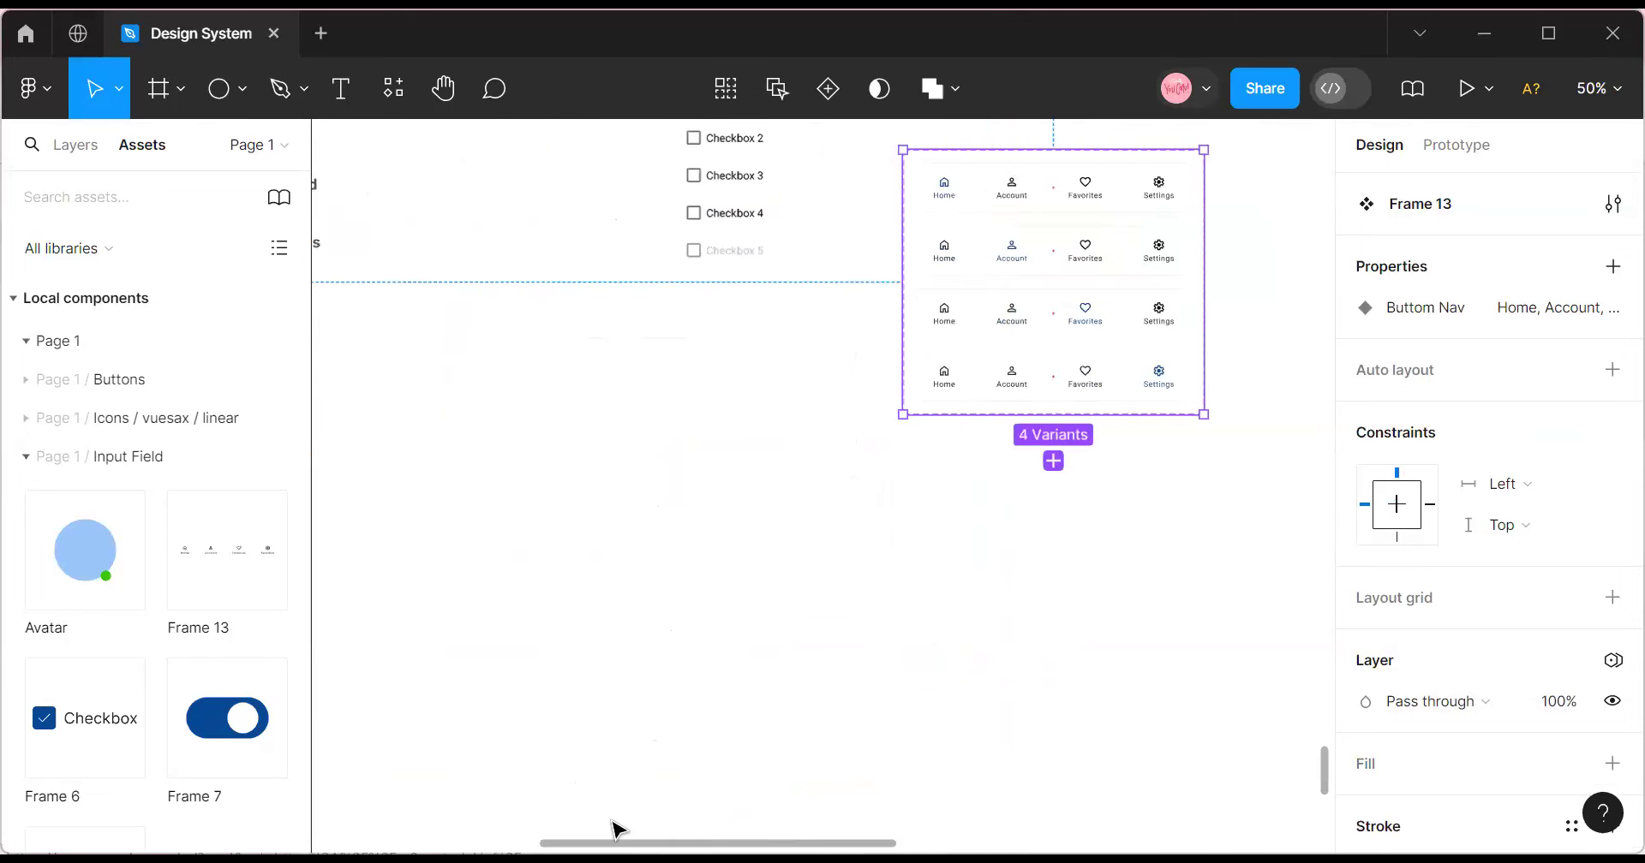
scroll(637, 765, up, 5)
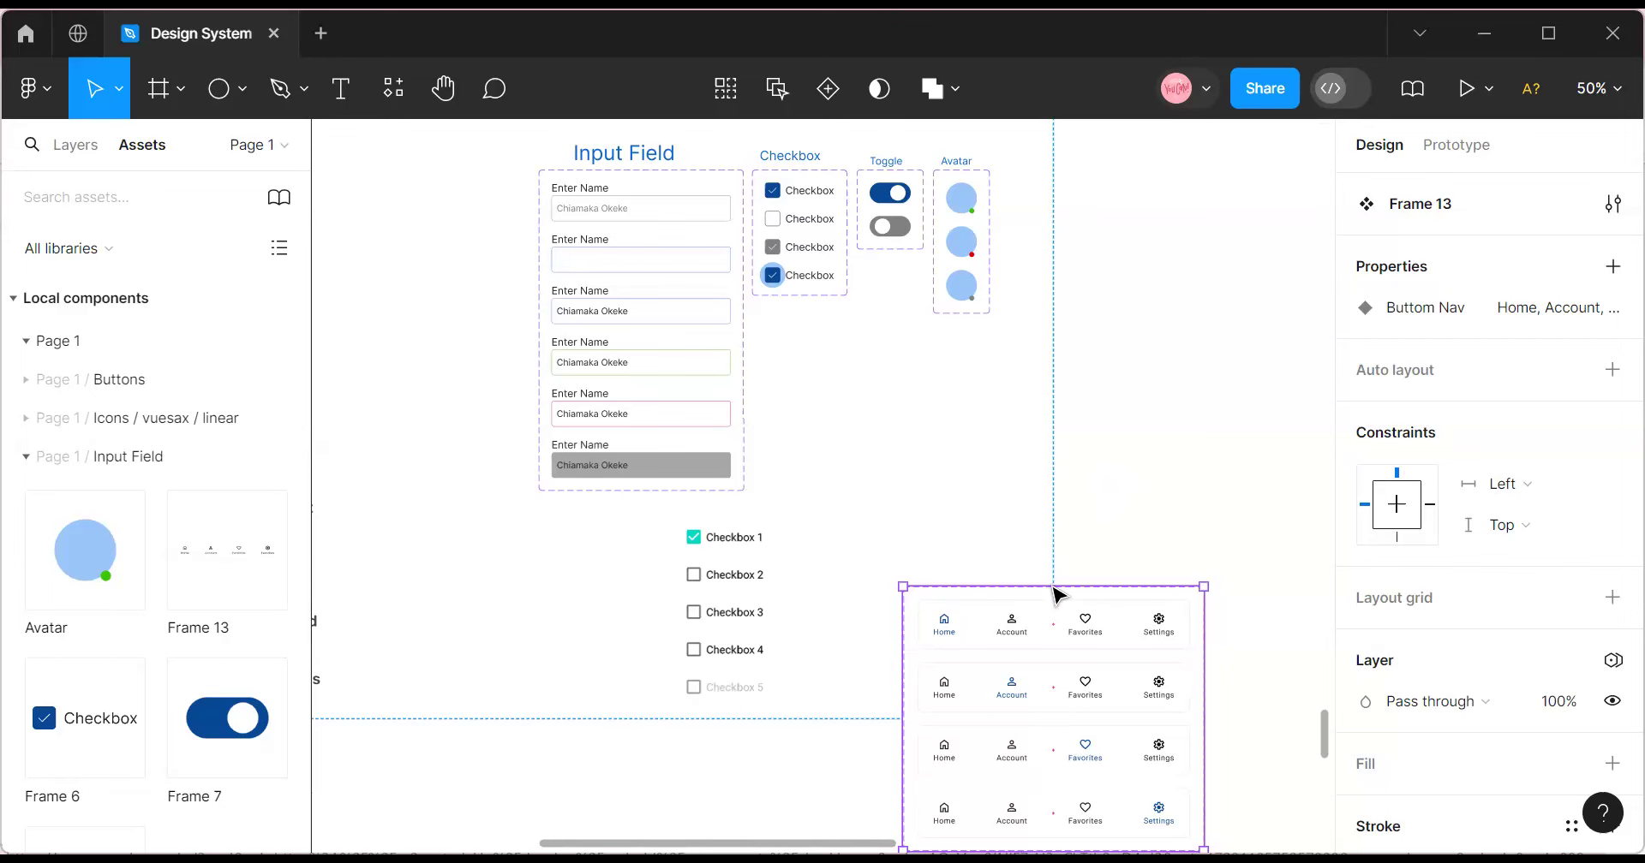
drag(1131, 296, 1165, 425)
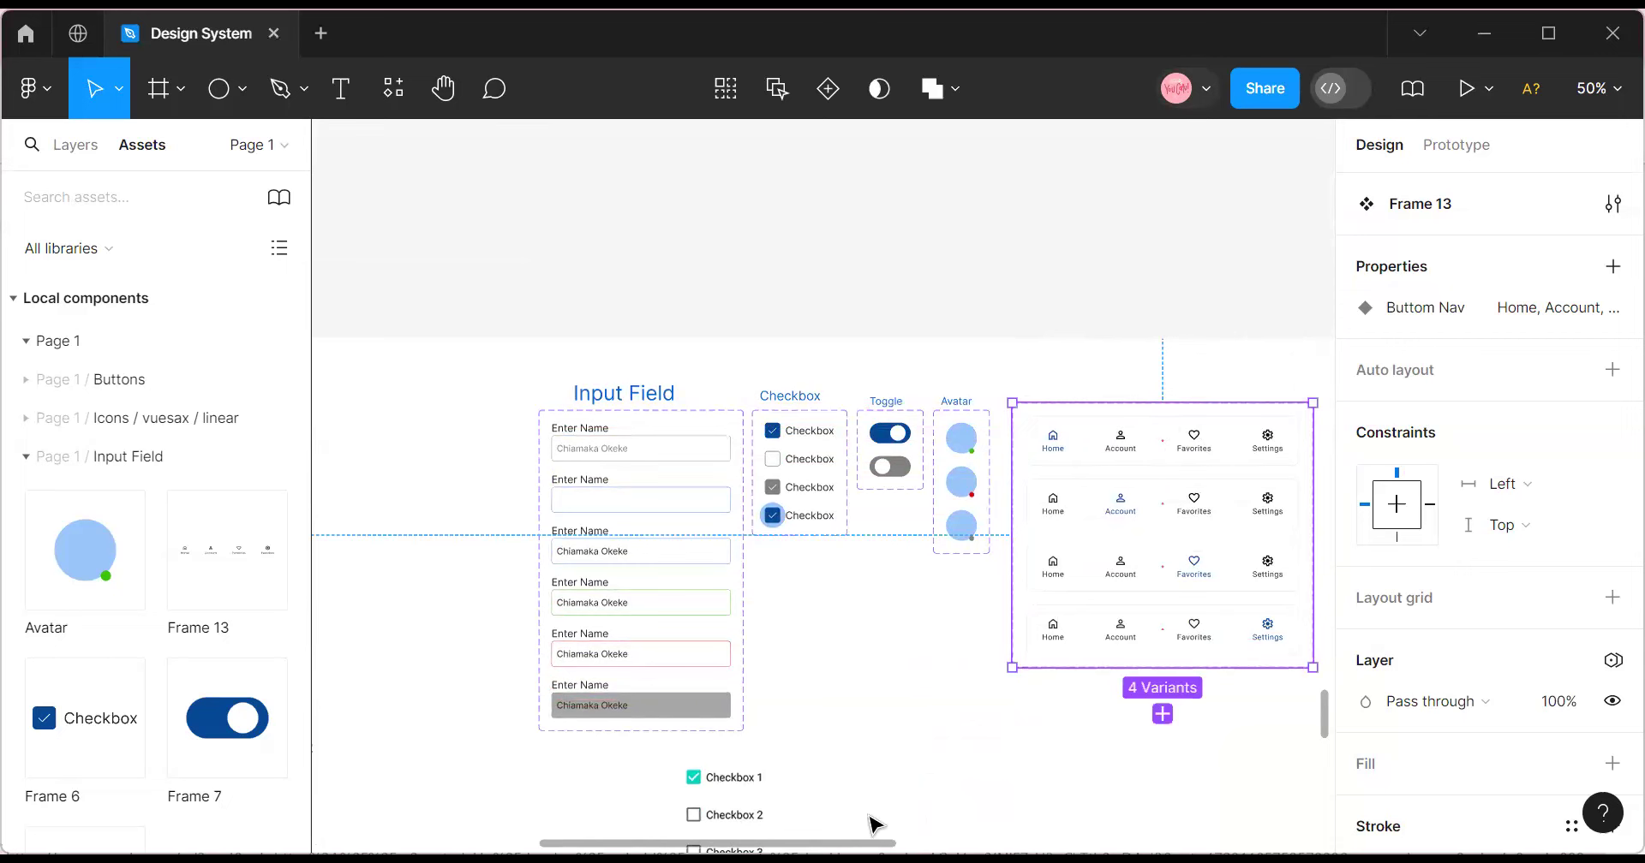
scroll(980, 822, right, 5)
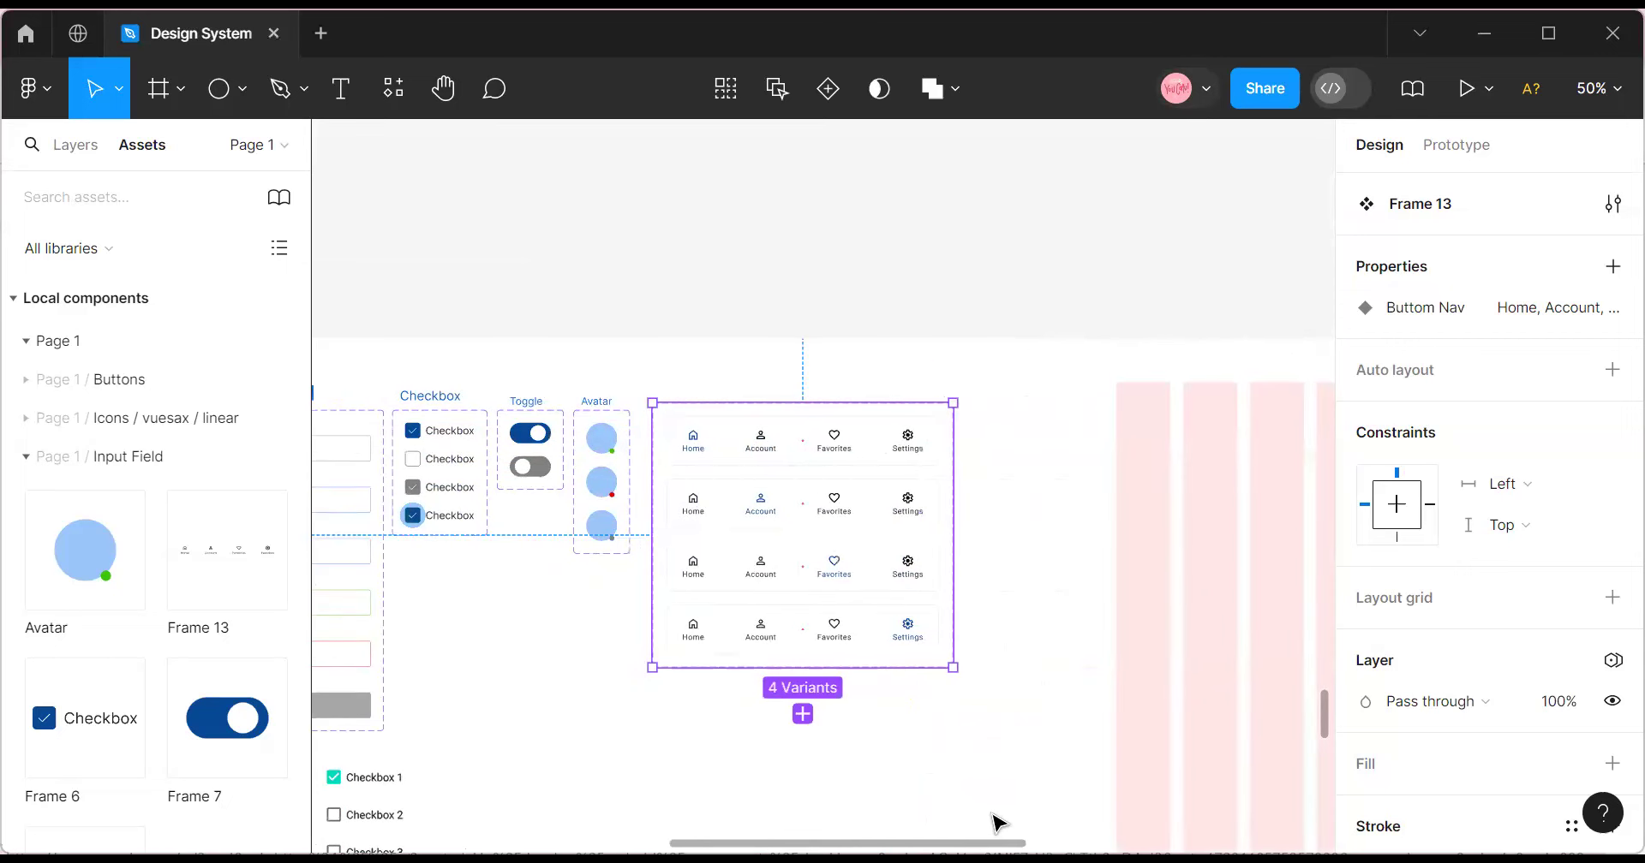
scroll(1122, 809, right, 3)
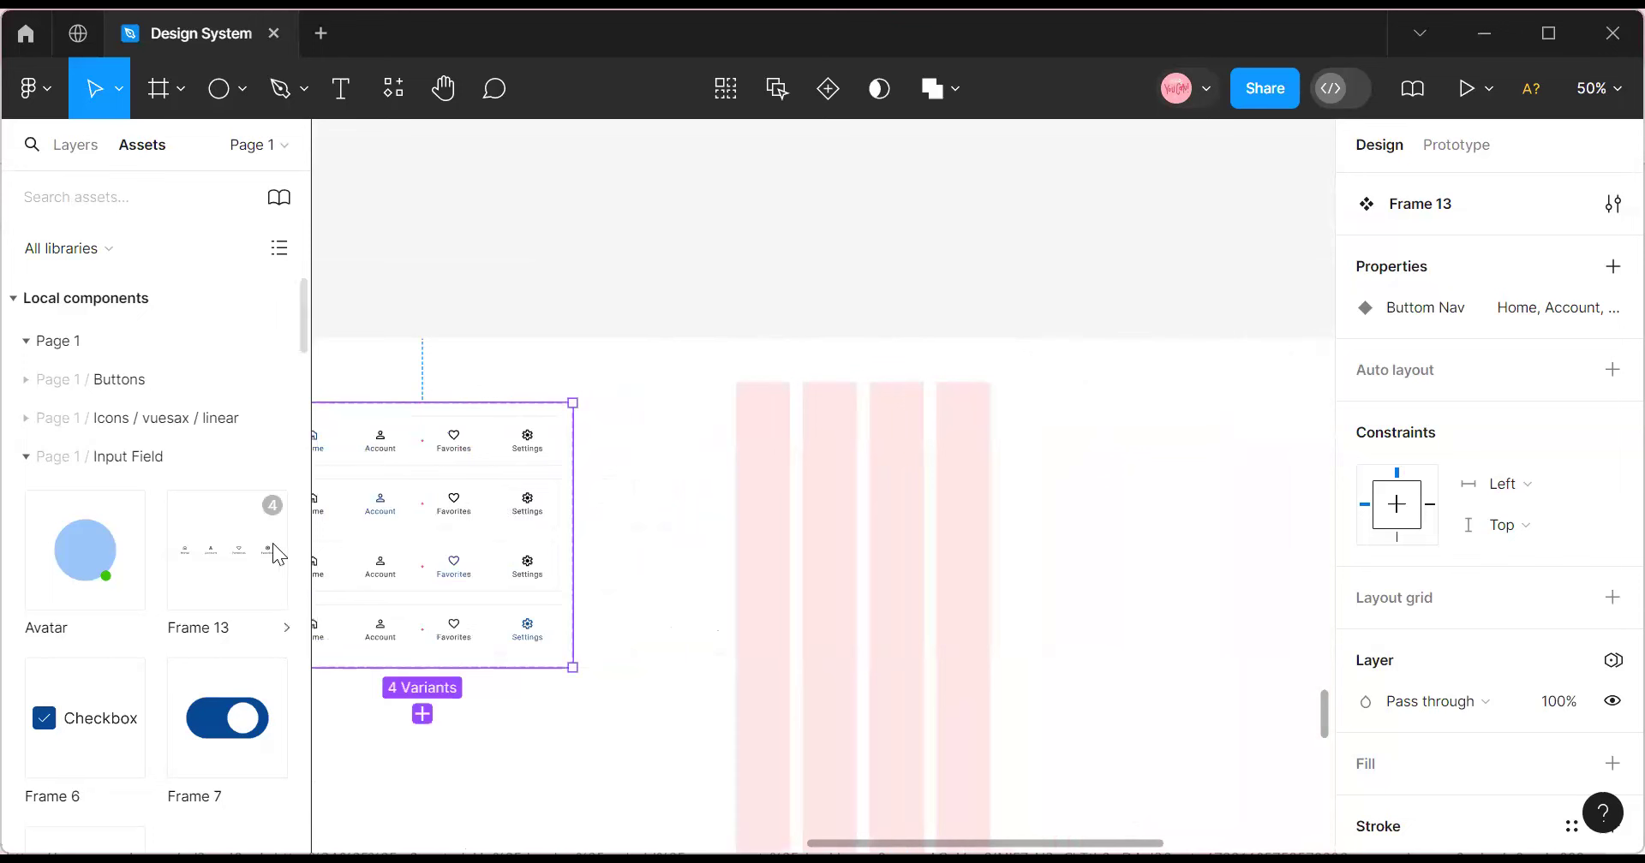
scroll(914, 800, left, 1)
scroll(621, 514, left, 3)
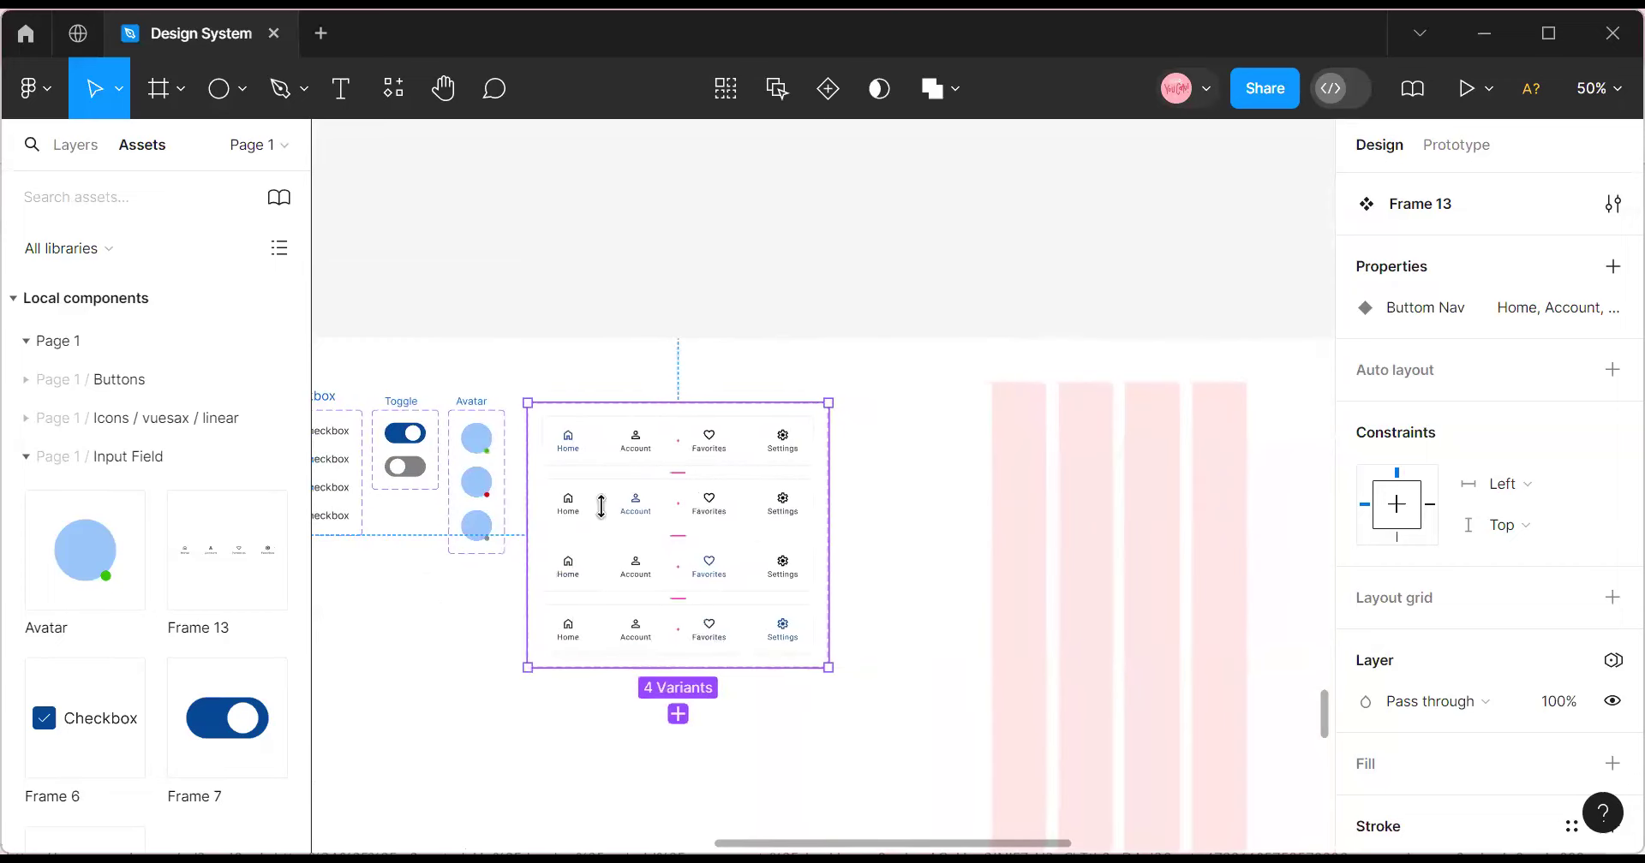
Place a Frame 13 instance at the bottom centre of the pink grid frame.
click(618, 514)
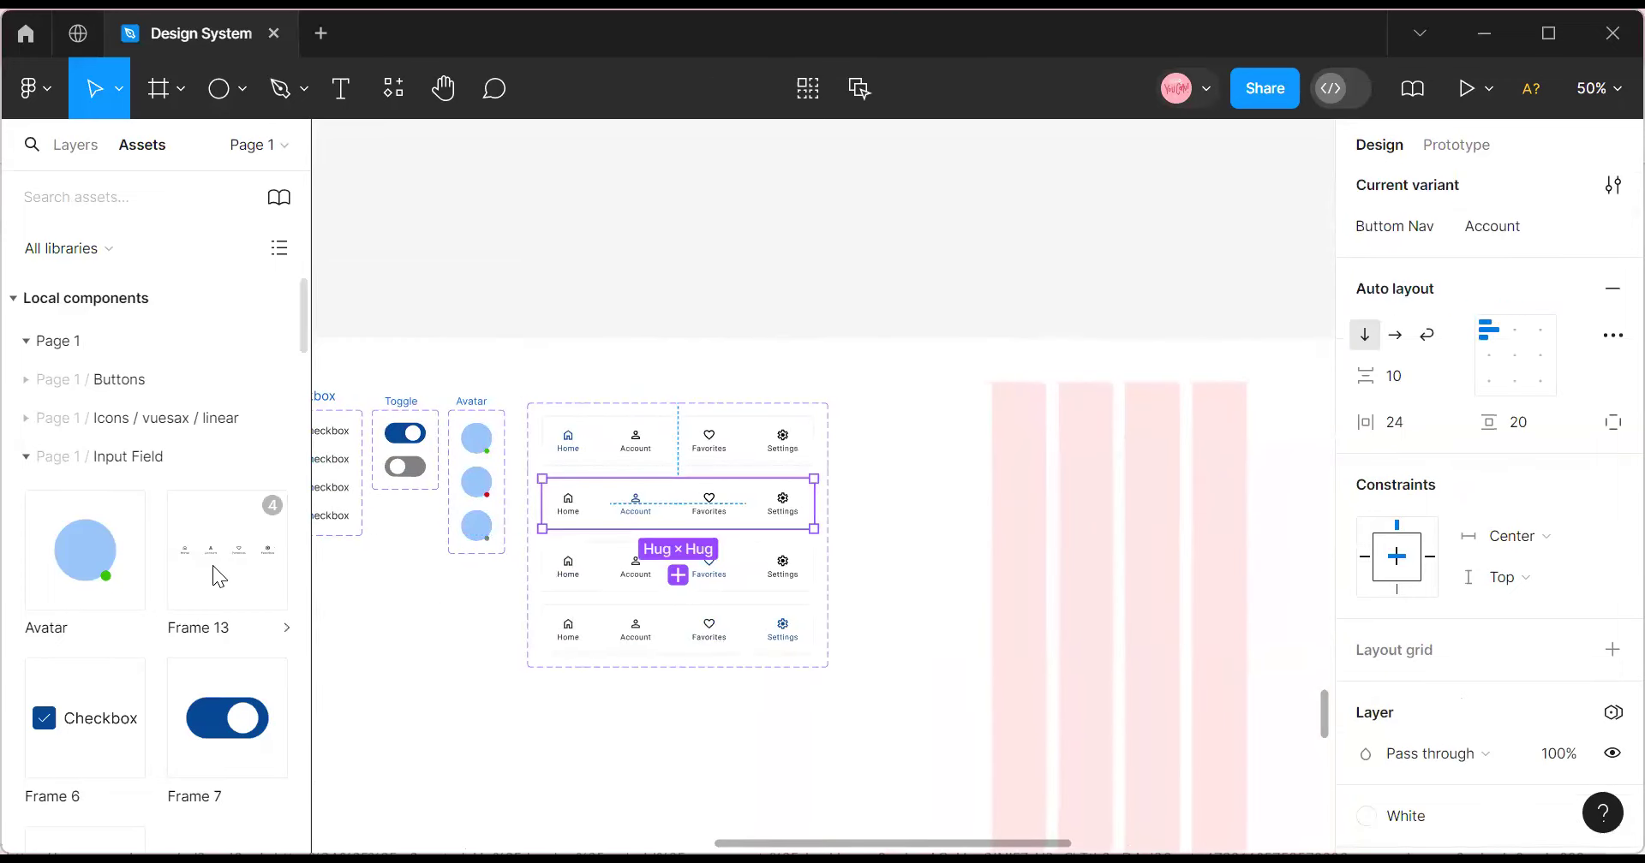
drag(210, 566, 1107, 816)
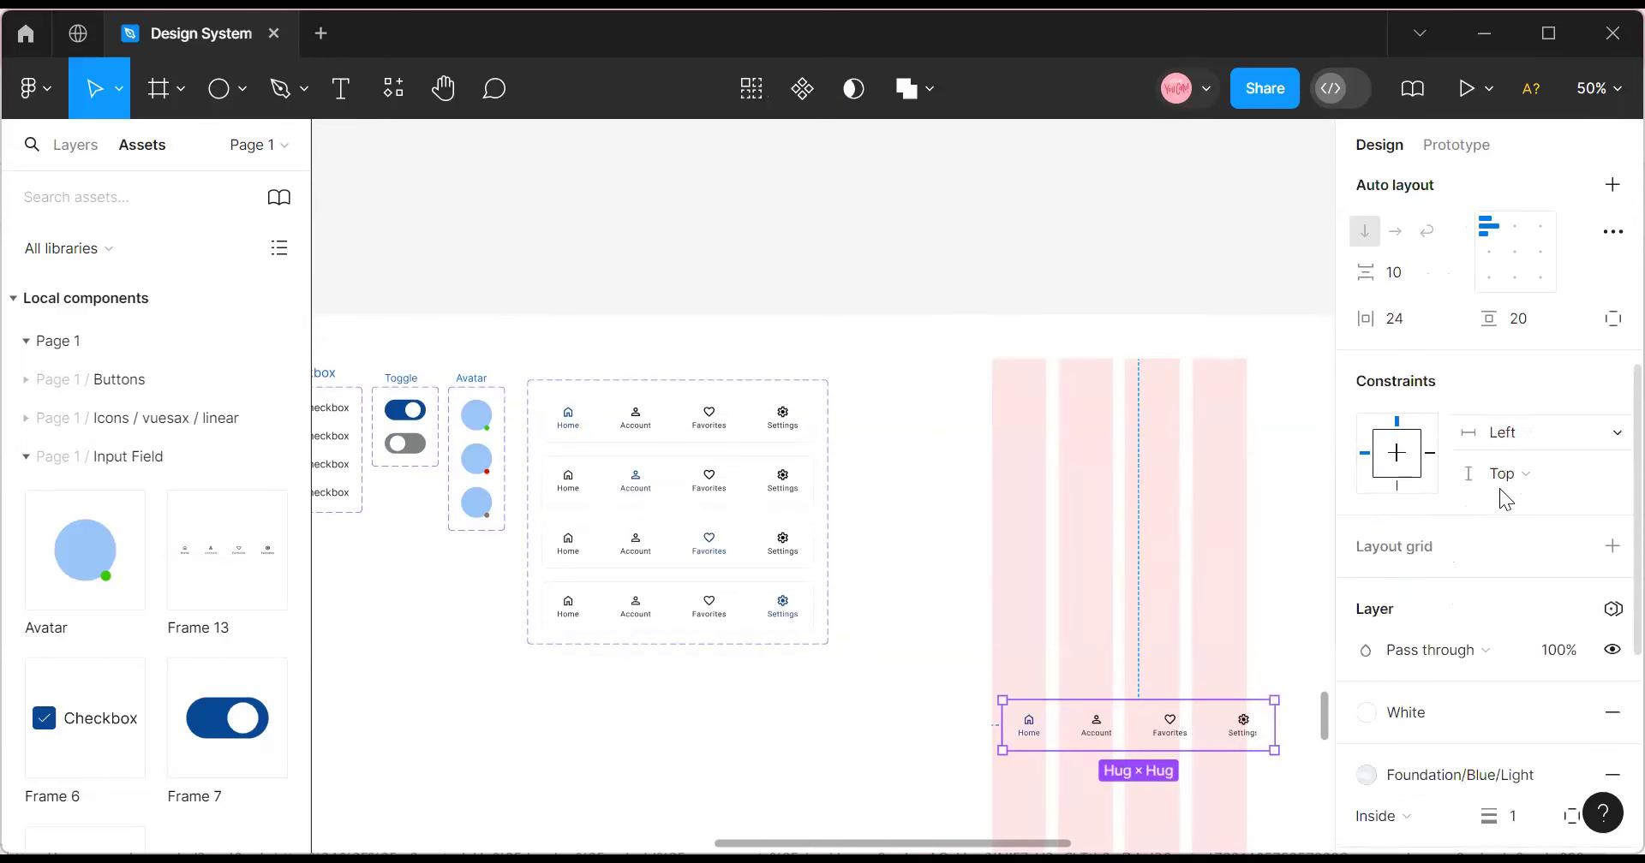
scroll(1503, 479, up, 5)
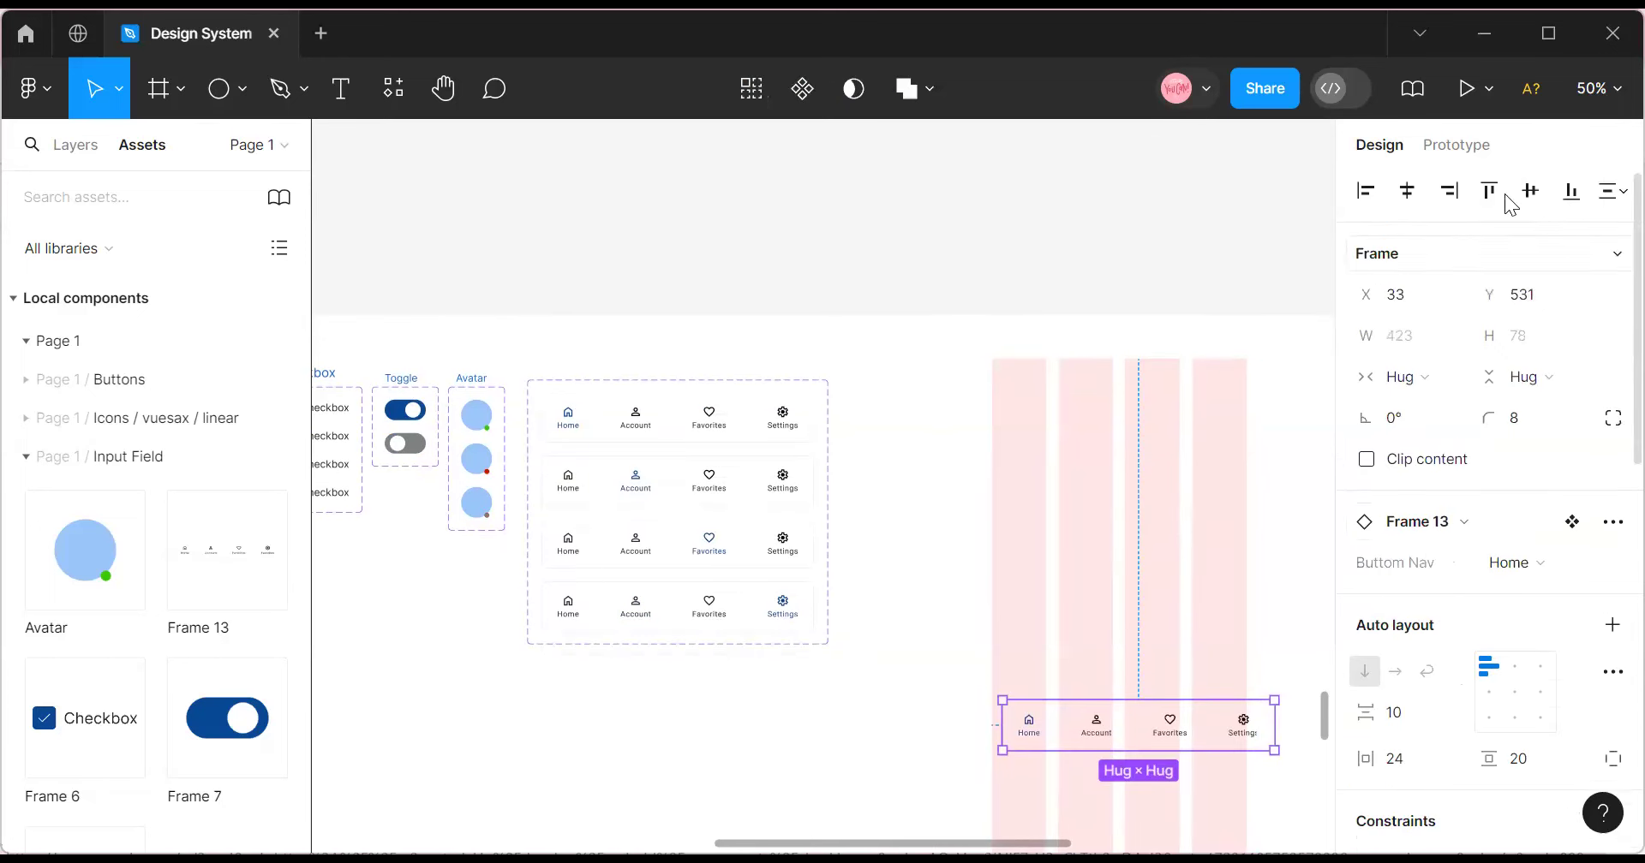
click(1568, 204)
scroll(1187, 547, down, 2)
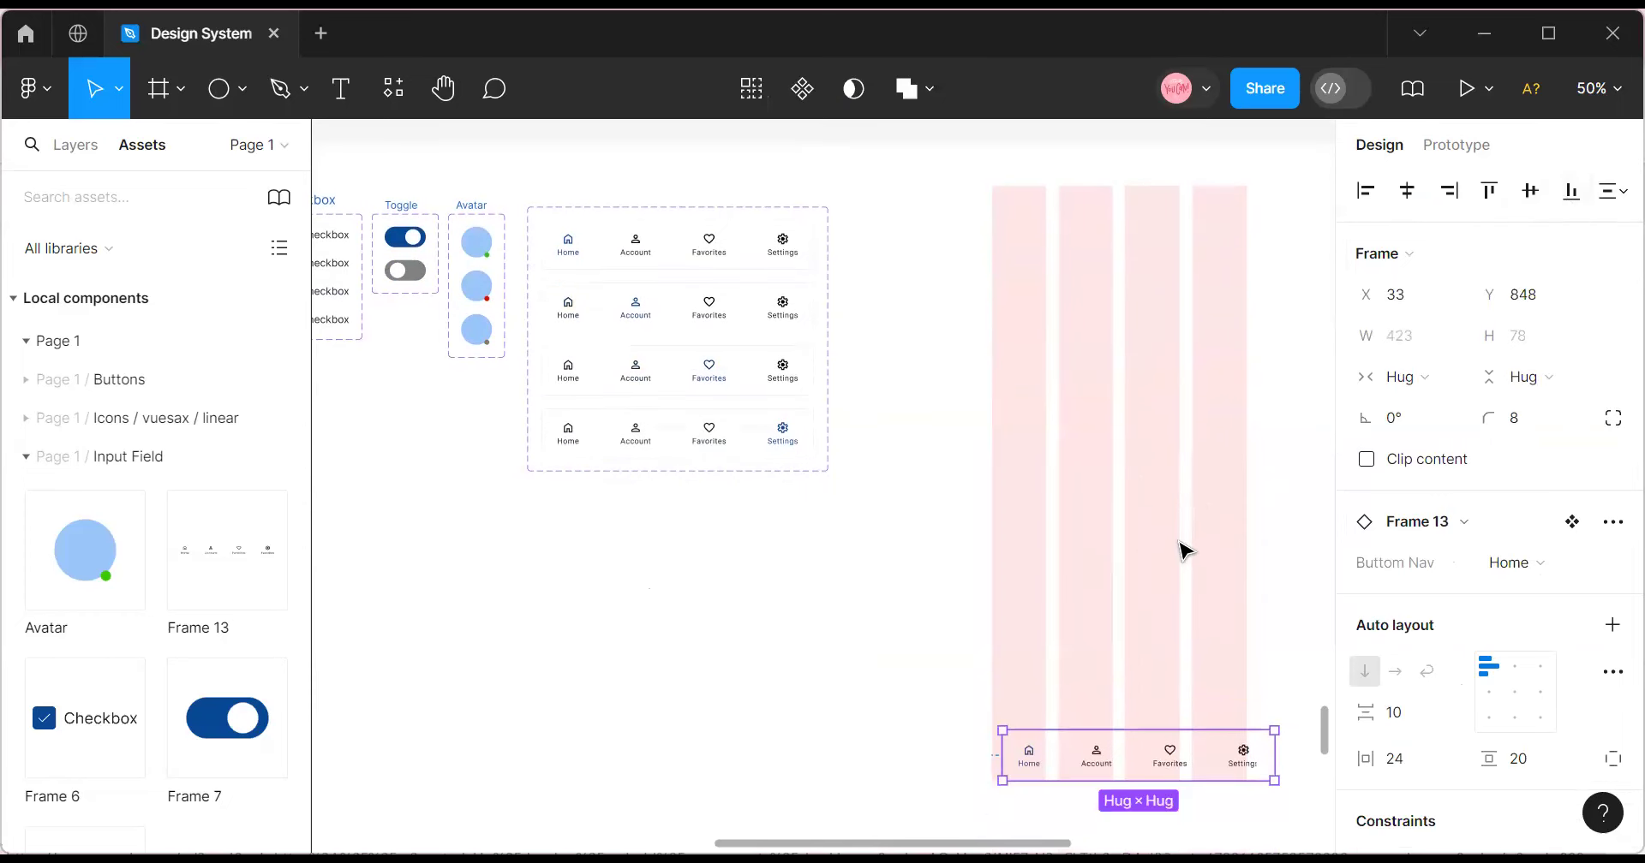
click(1408, 197)
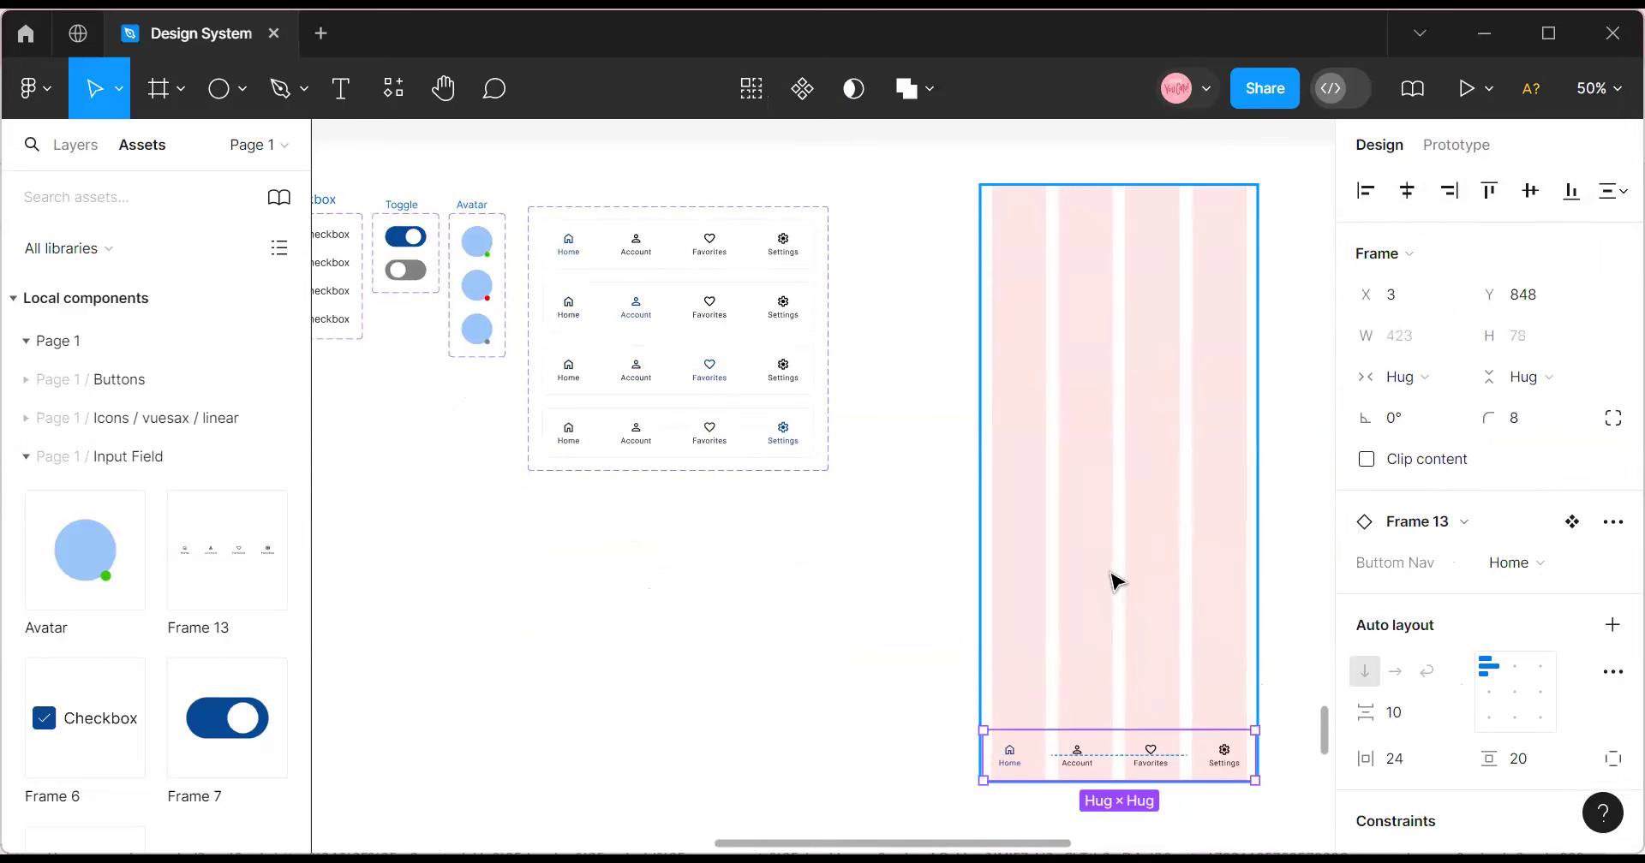
Switch the instance to the Settings variant, then delete it from the frame.
click(1560, 564)
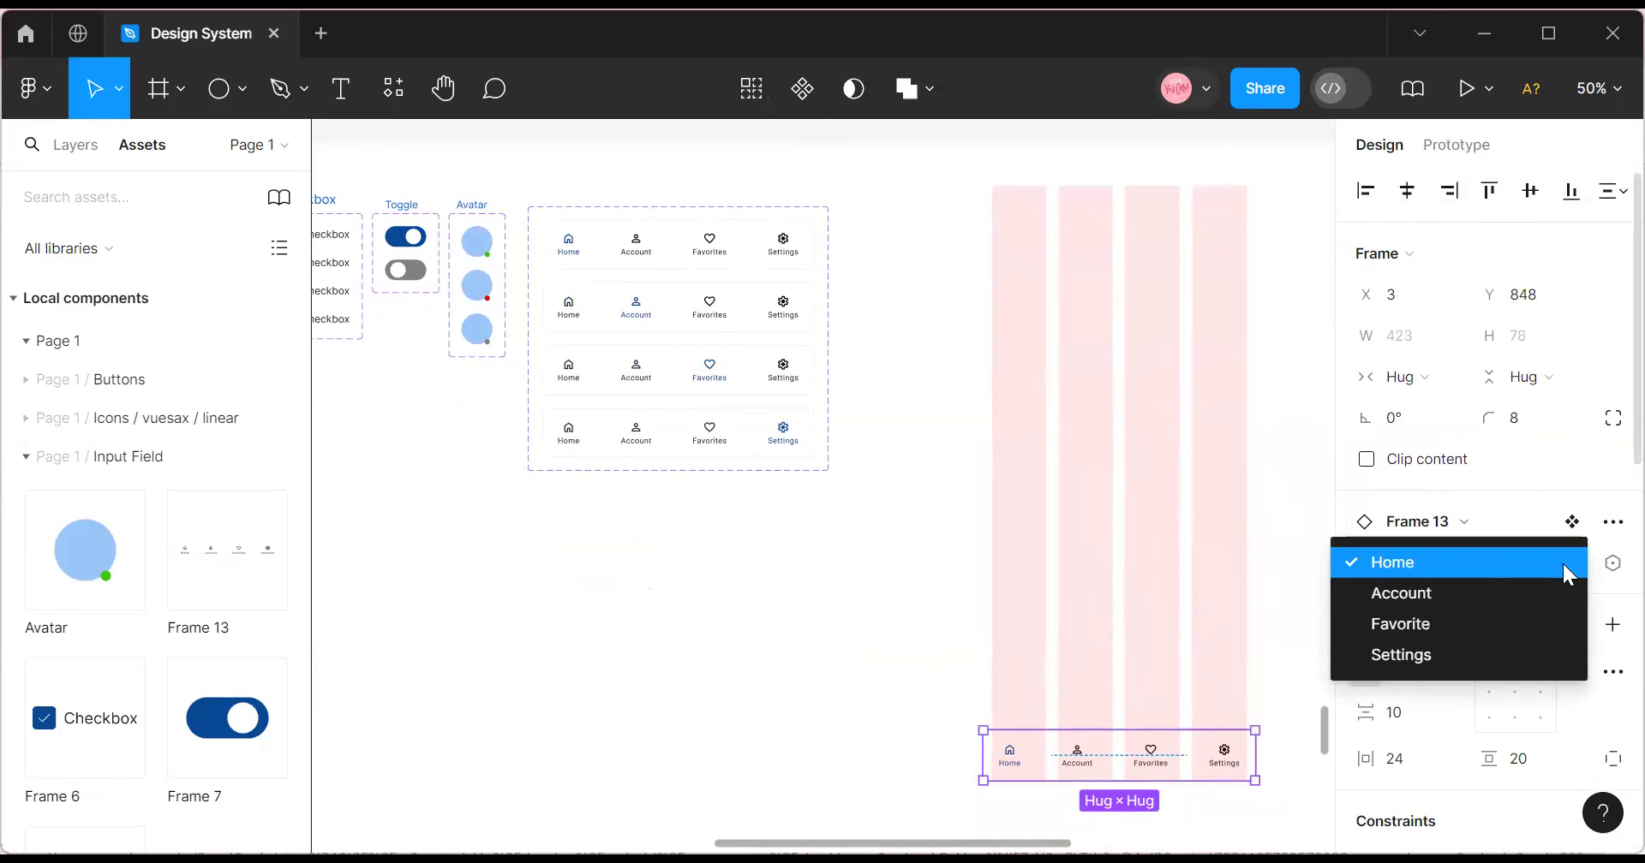
click(1458, 649)
click(1238, 670)
click(1285, 667)
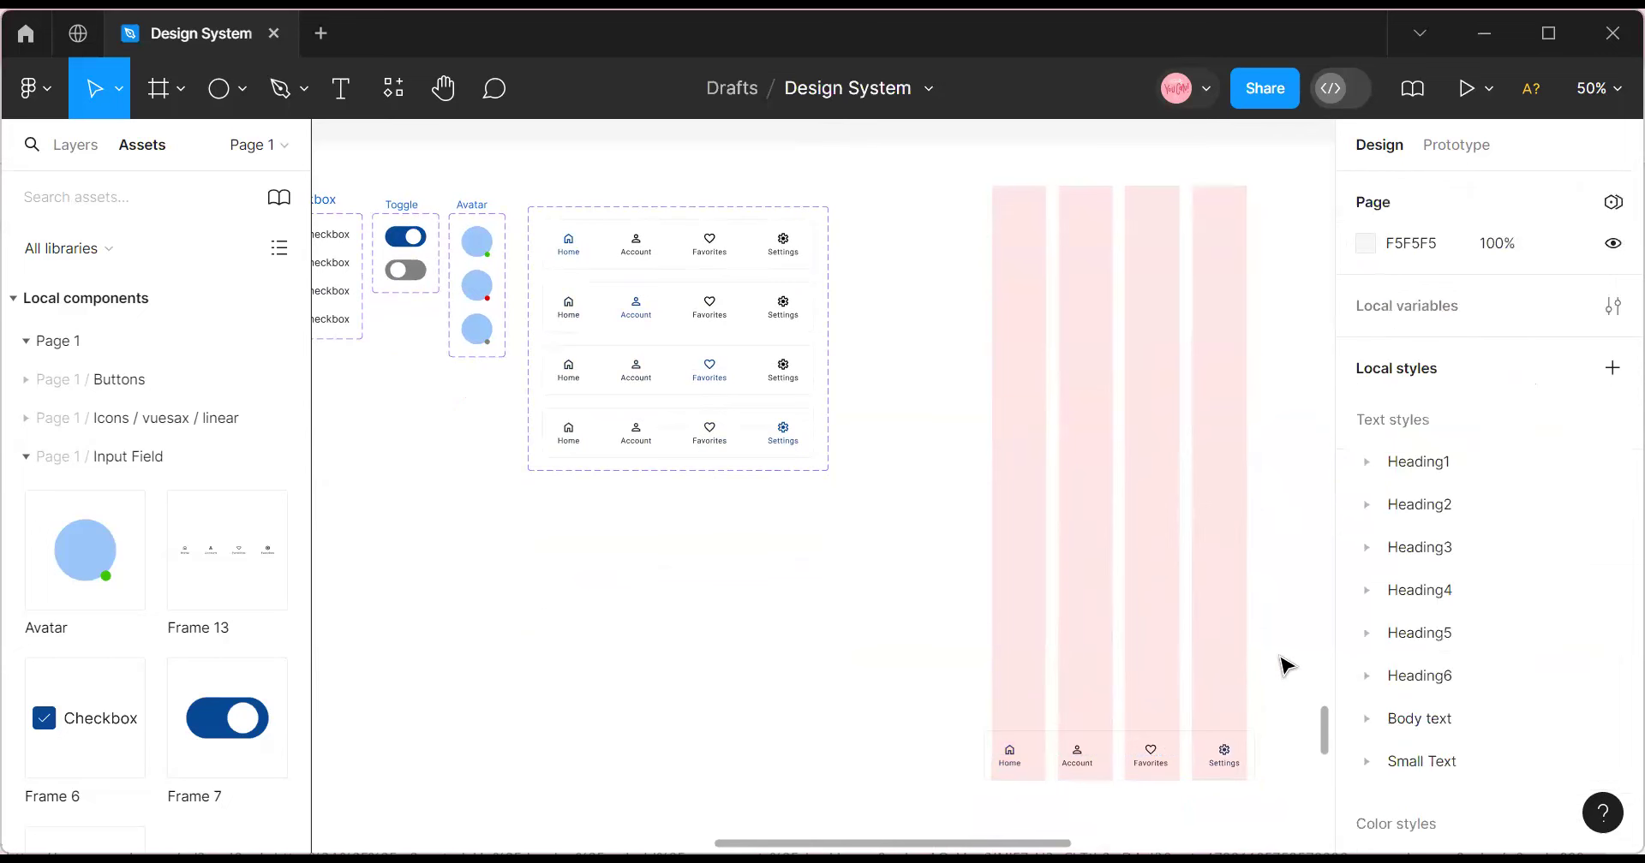
click(1176, 766)
key(Delete)
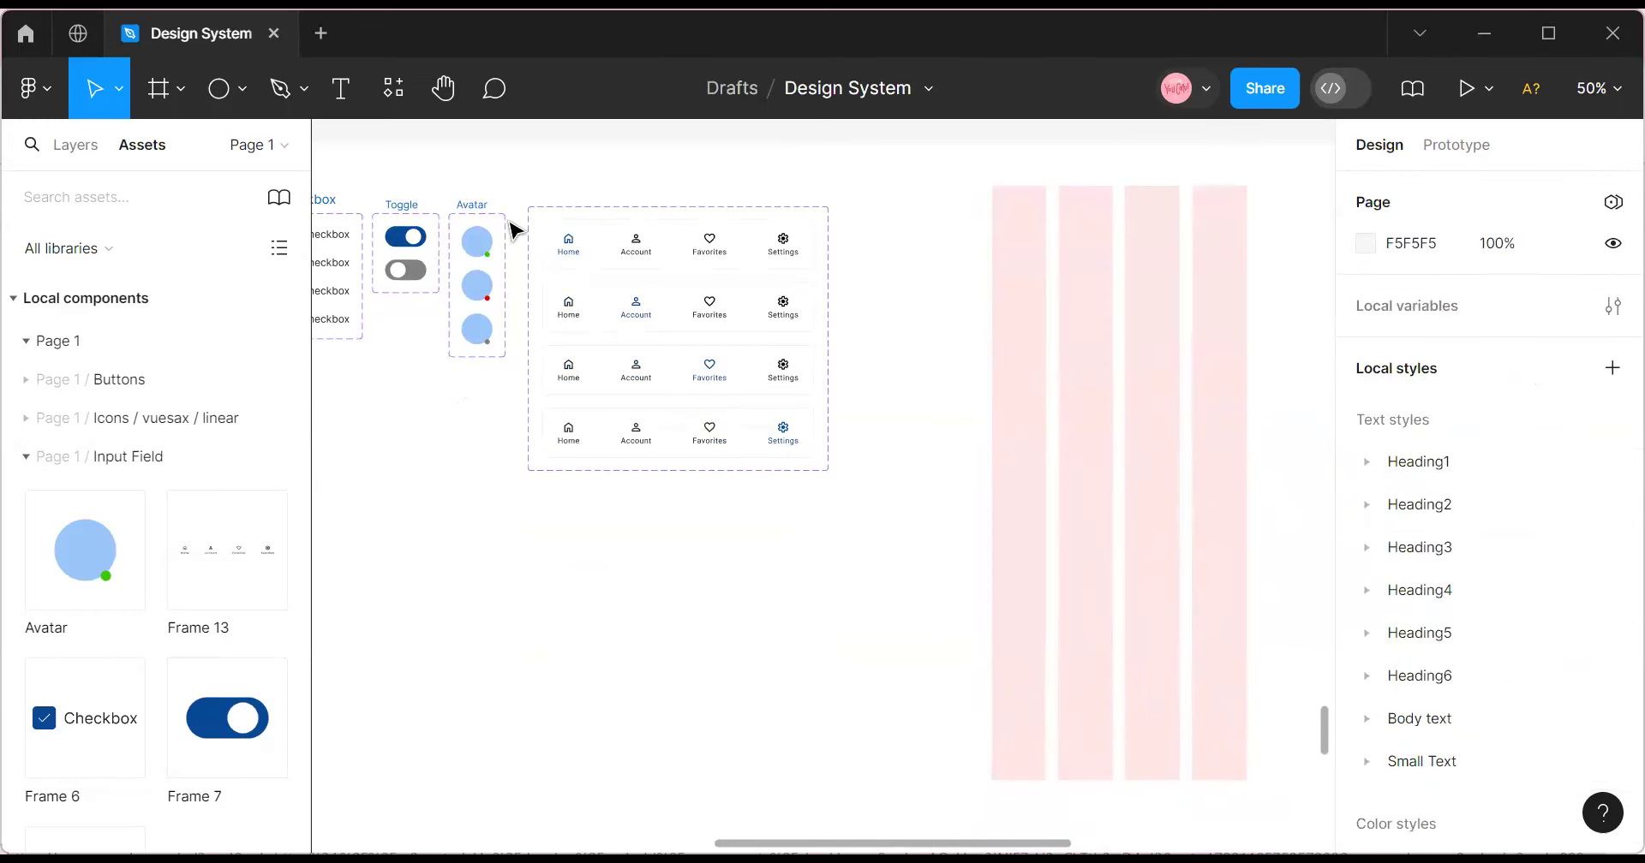
Move the 428×926 mobile frame left to X 2555, Y 99.
click(547, 213)
scroll(608, 395, up, 3)
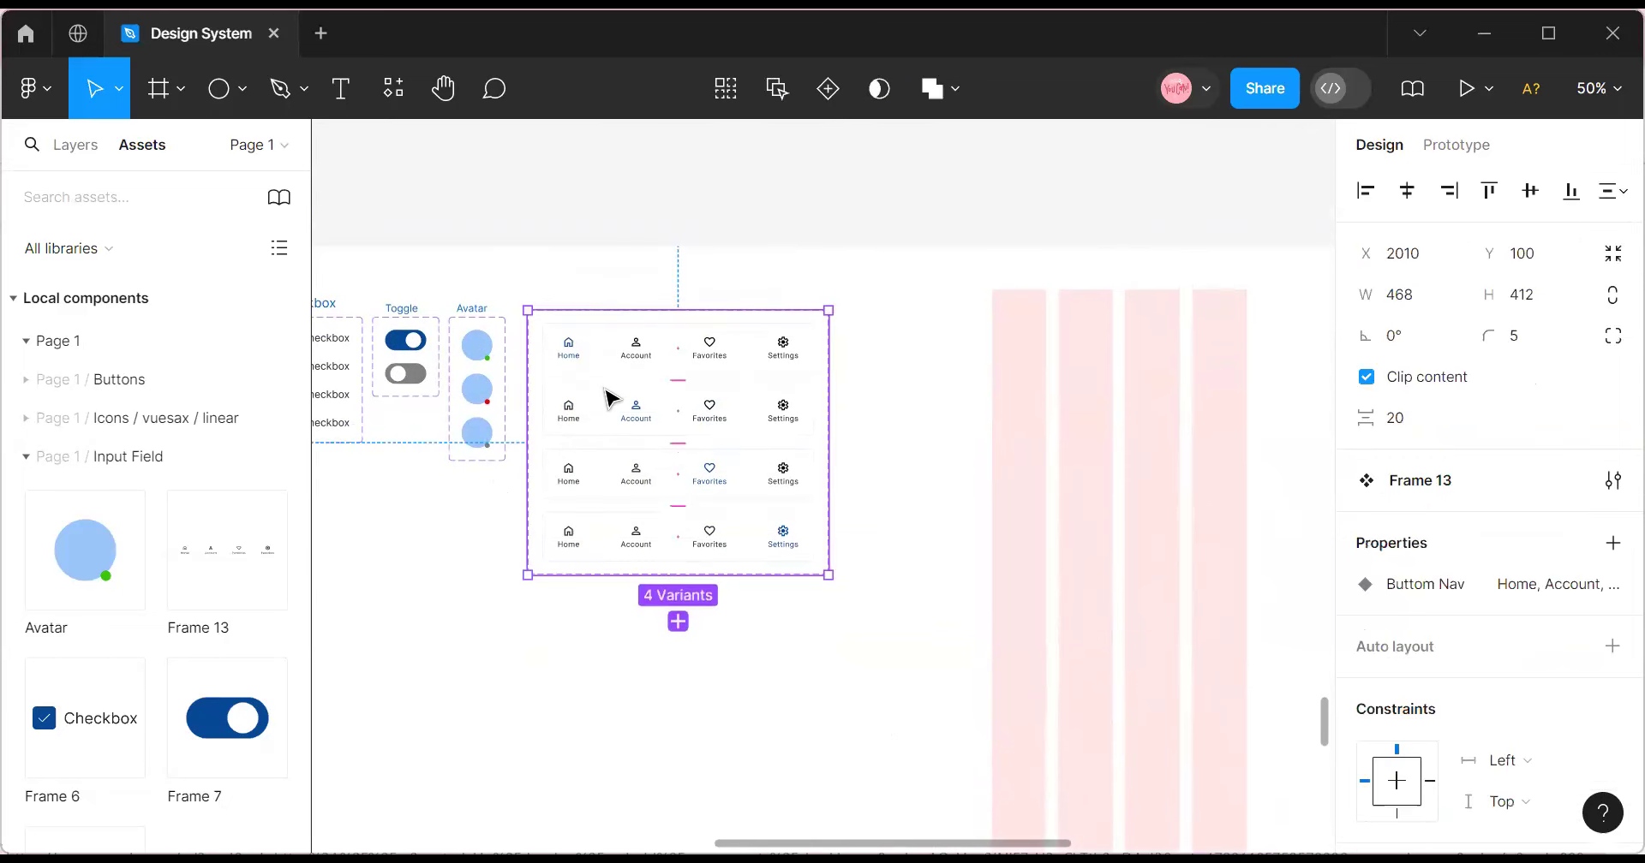
click(1017, 323)
drag(1017, 323, 958, 326)
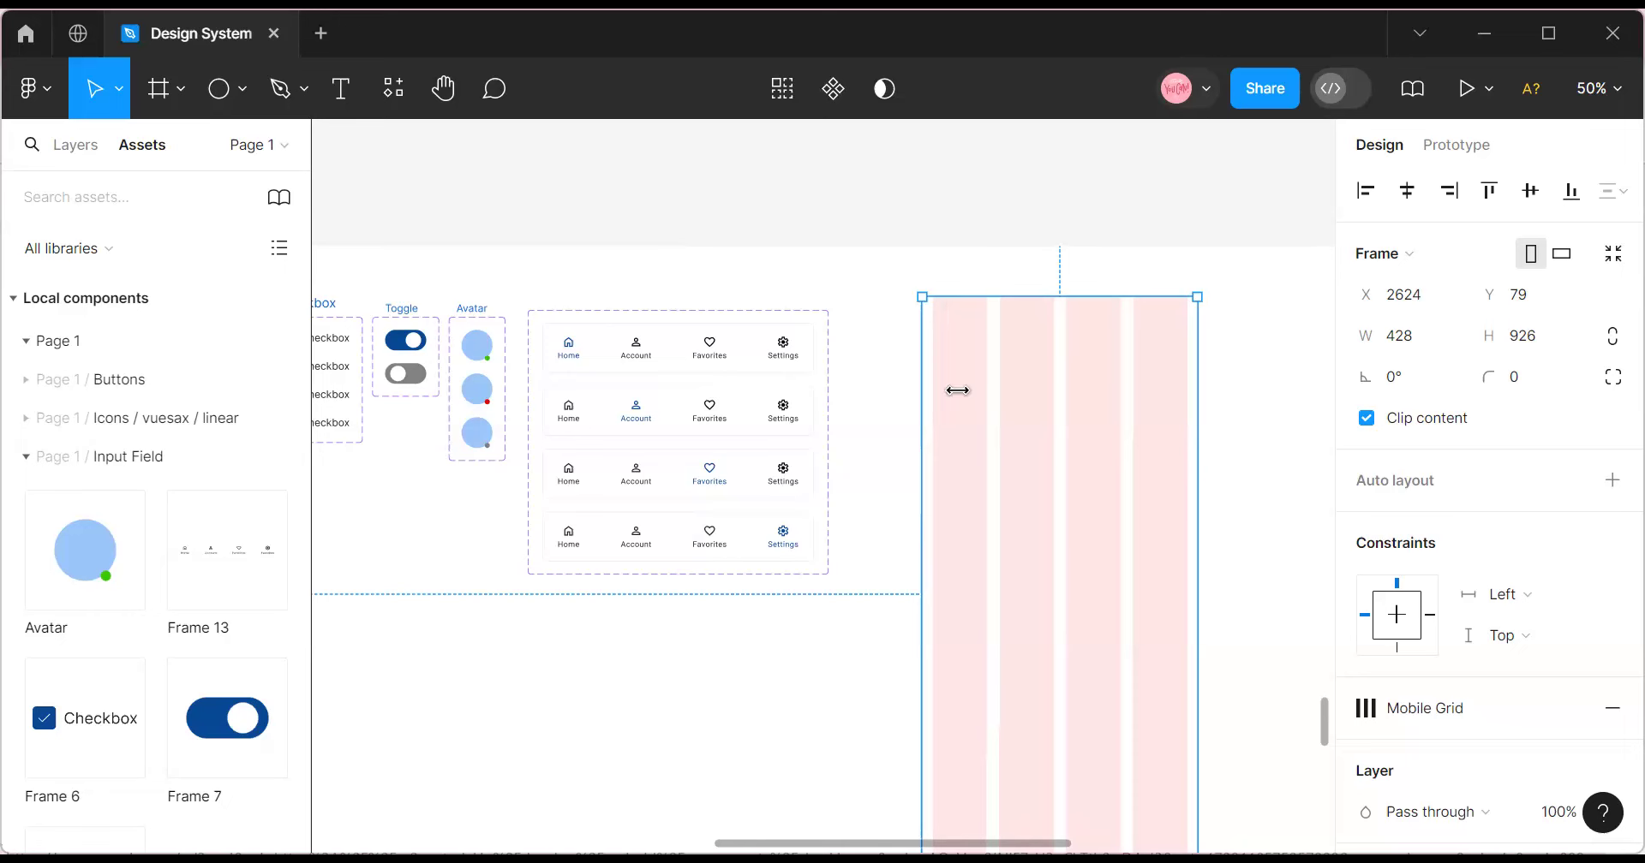
drag(985, 411, 945, 426)
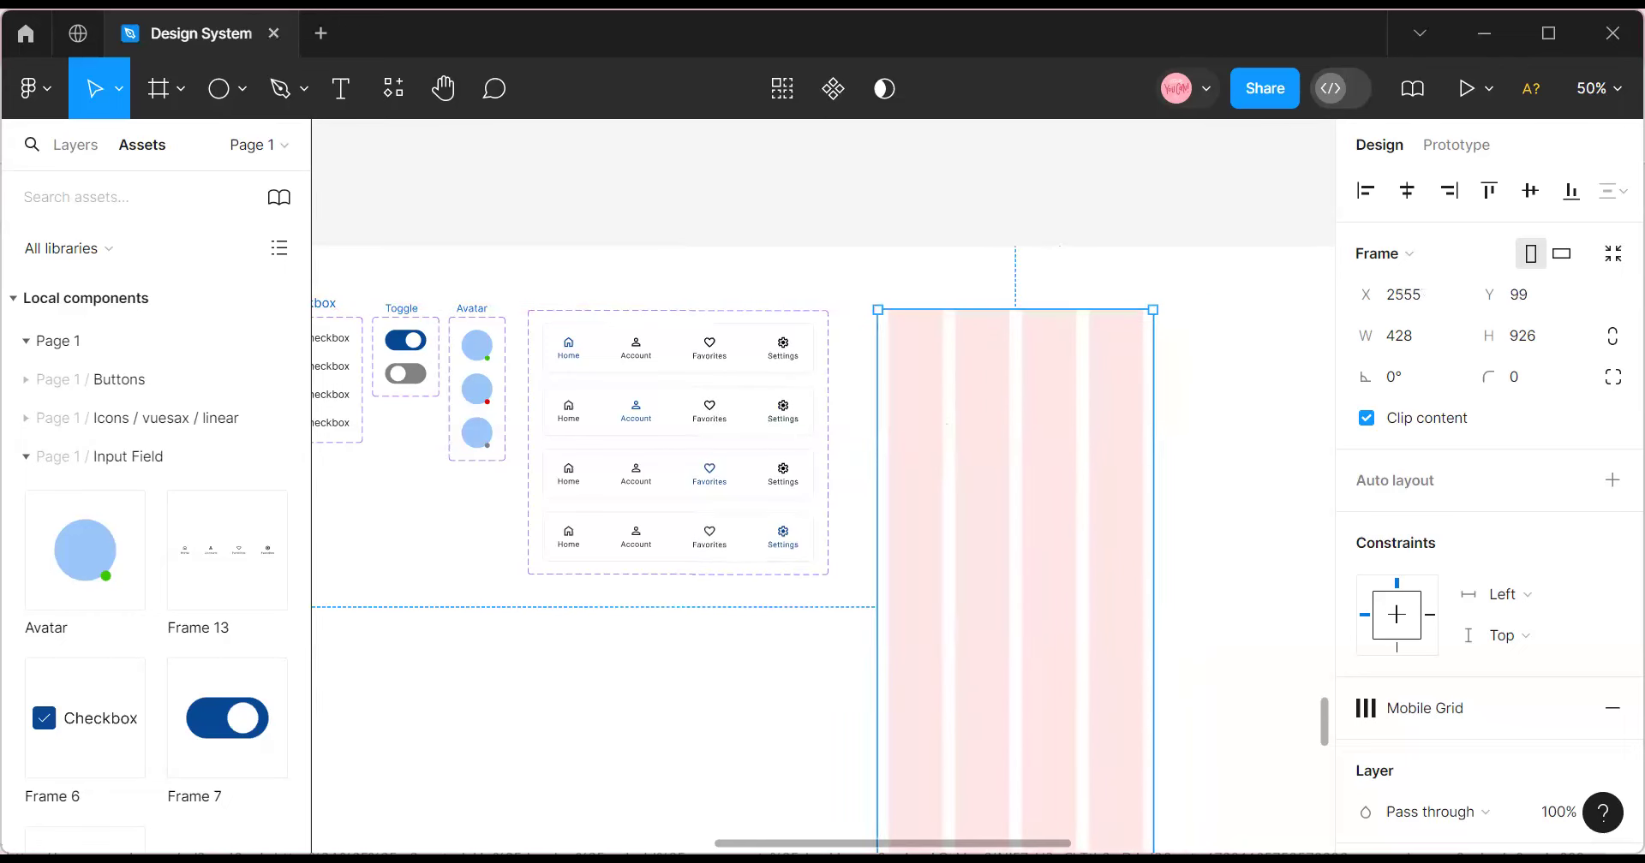
scroll(945, 426, left, 2)
scroll(945, 425, right, 3)
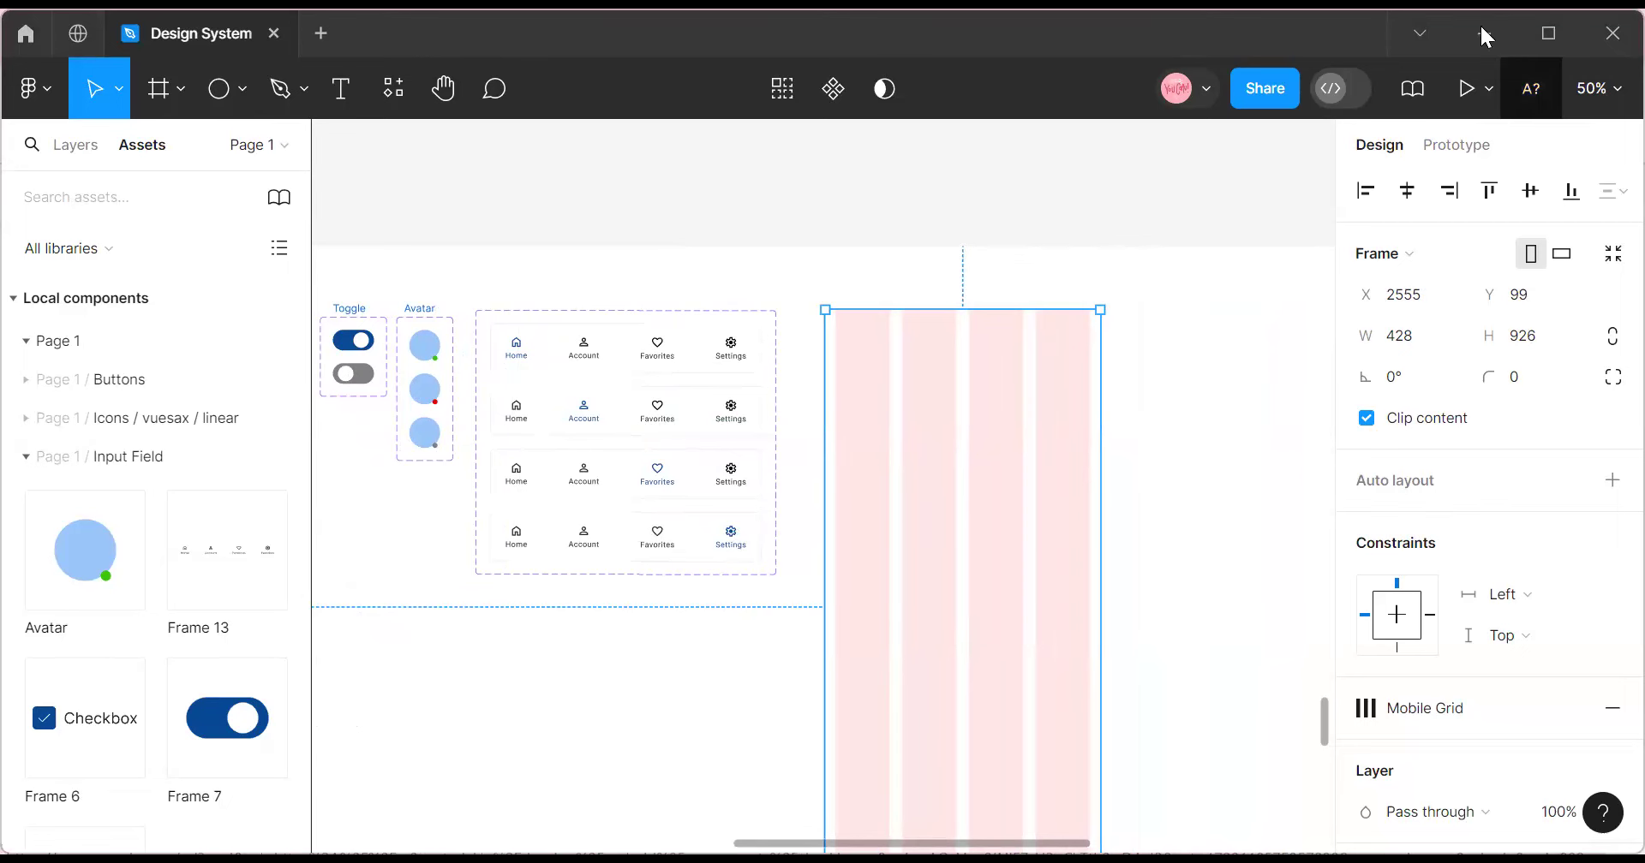
Check the layout at 100% zoom, then return to 50%.
click(1598, 88)
click(1366, 224)
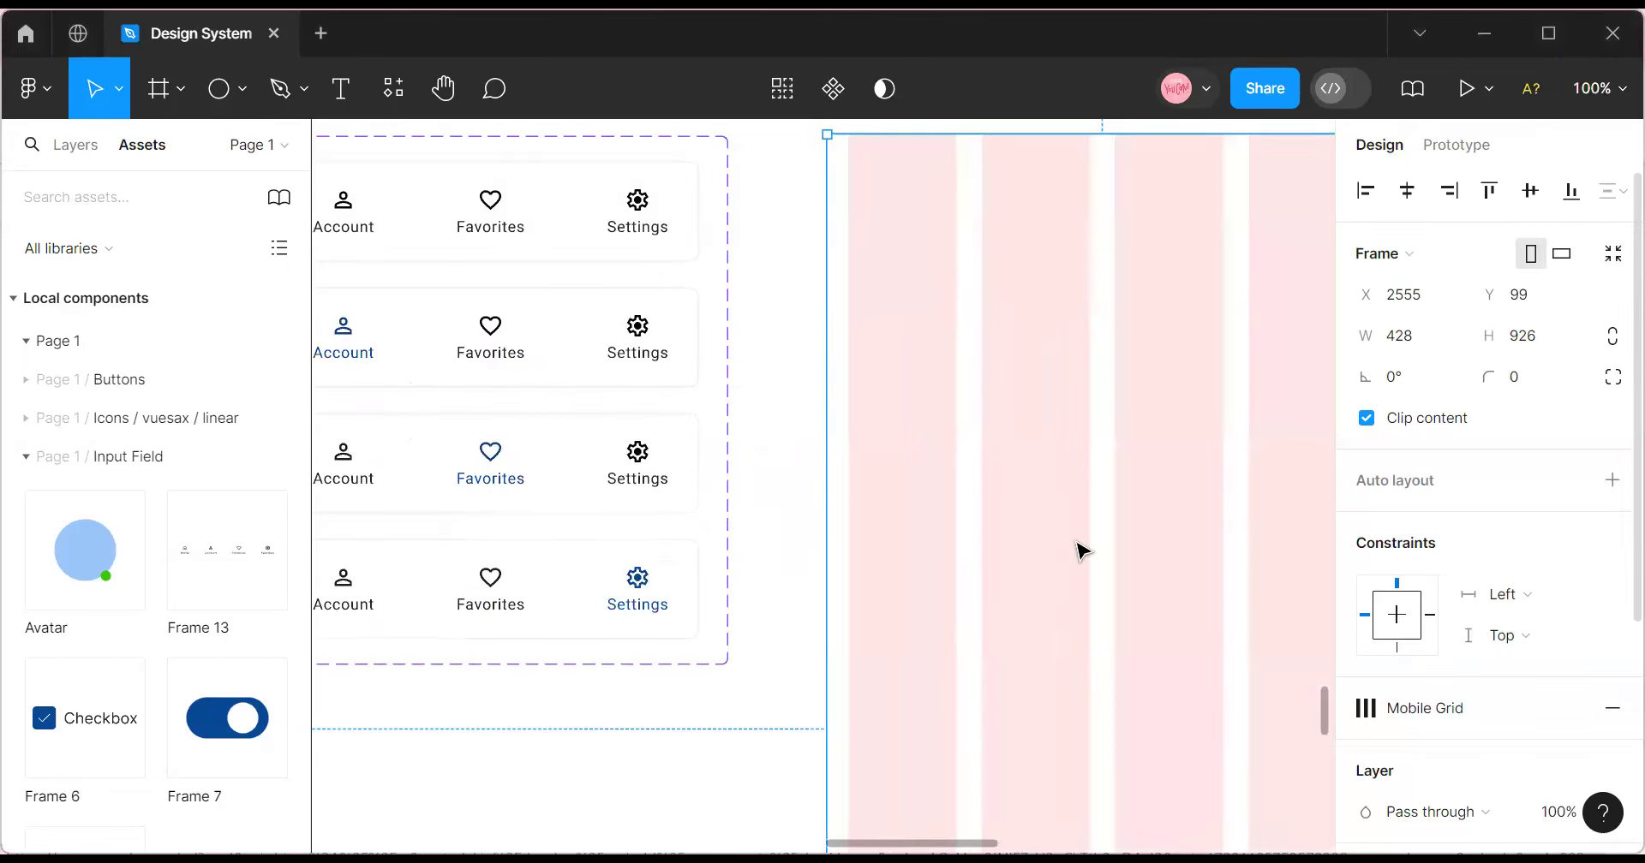
scroll(823, 480, left, 5)
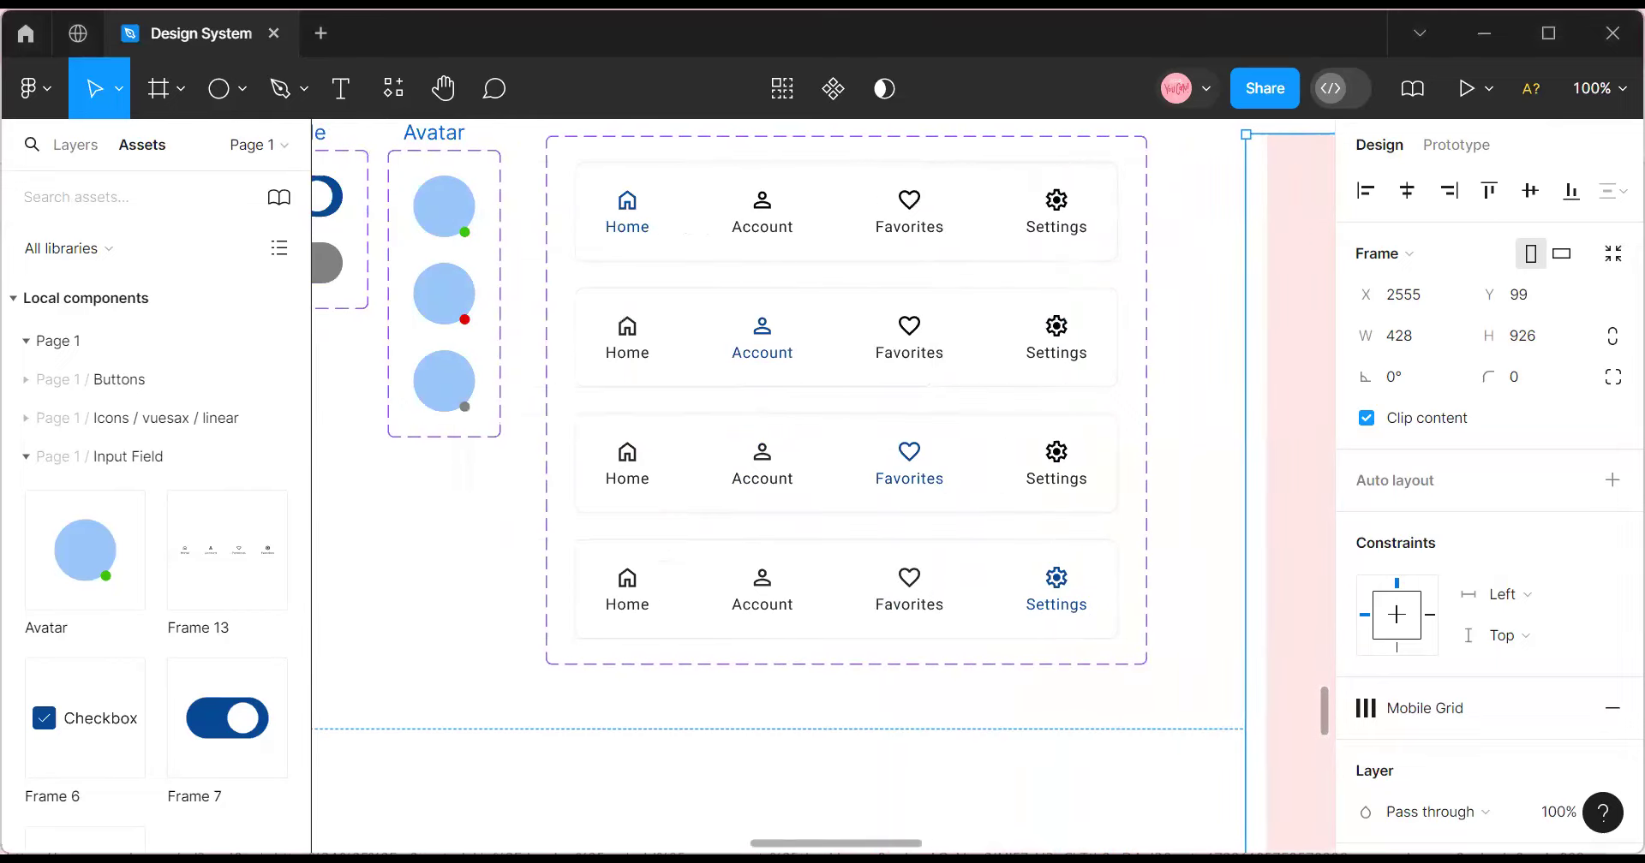
scroll(807, 488, right, 3)
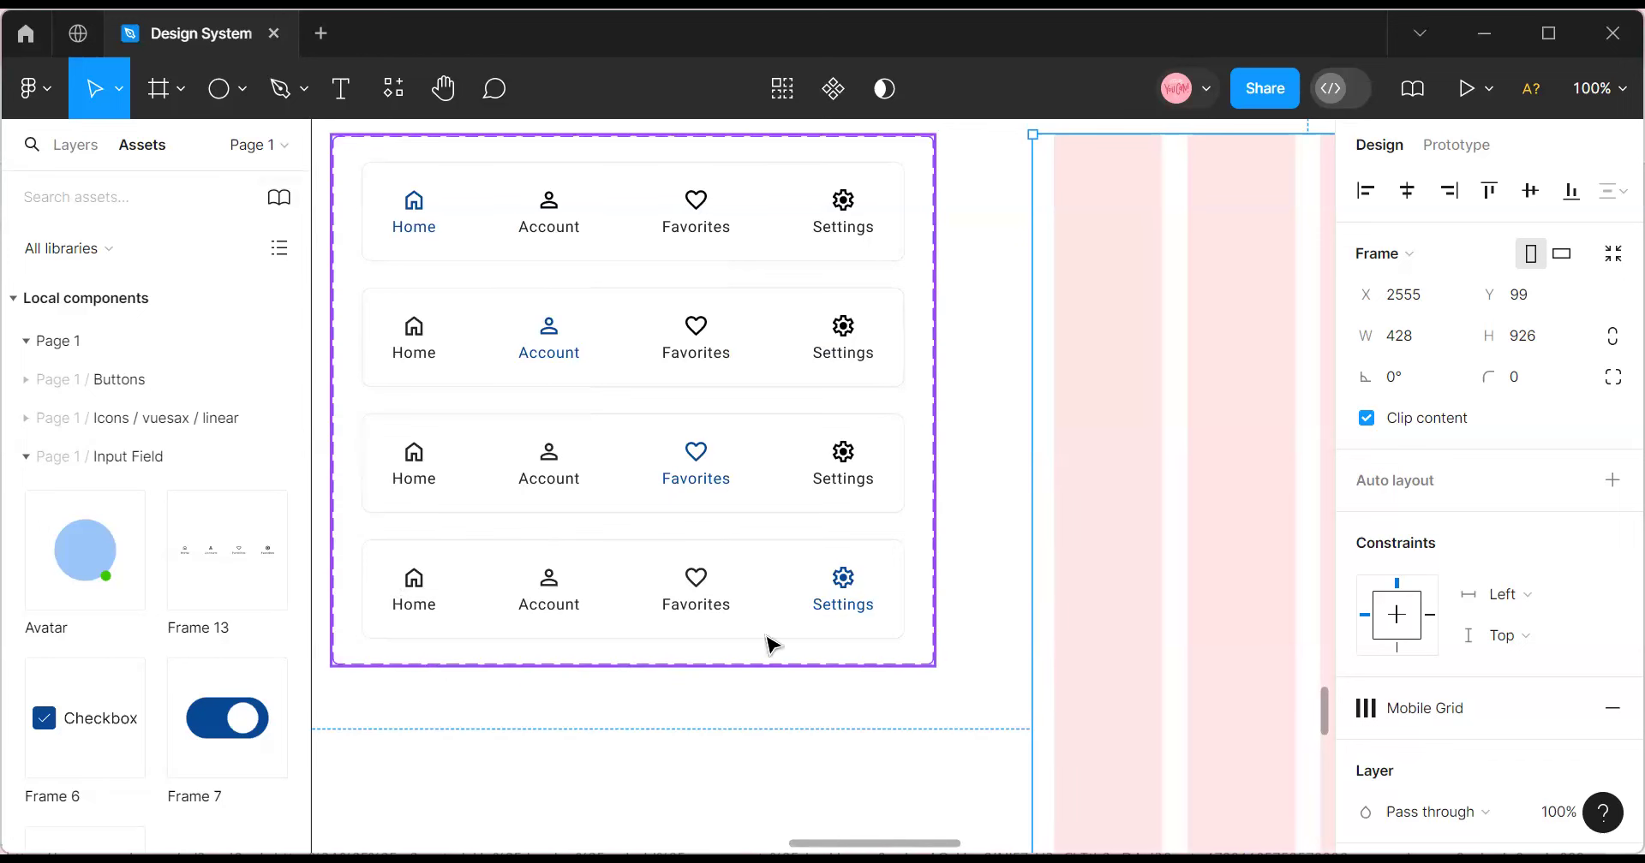
scroll(1261, 186, left, 3)
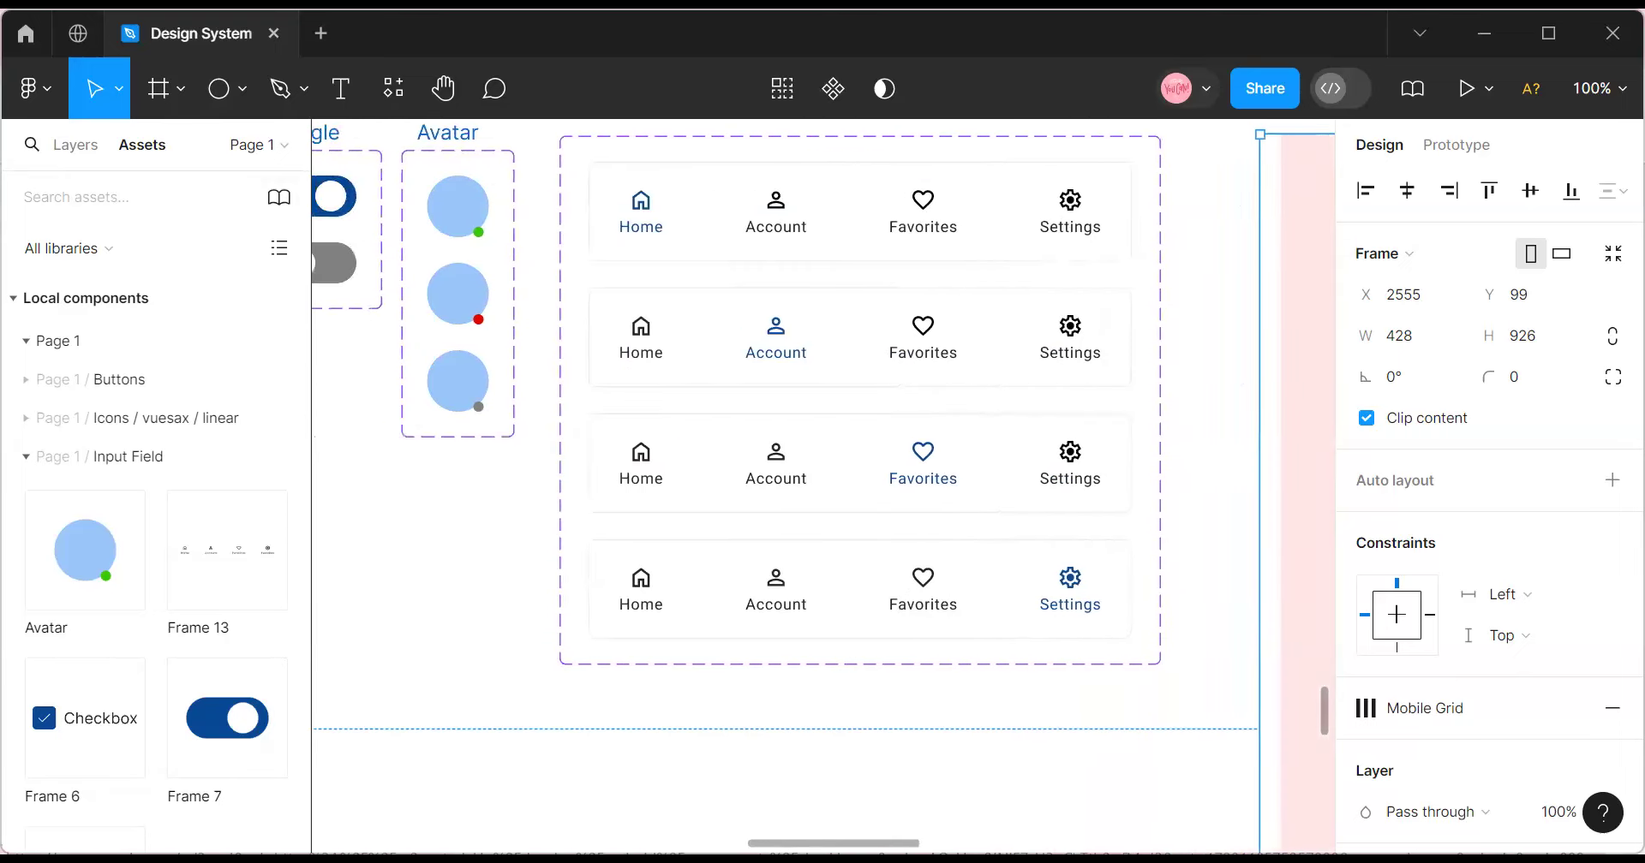
scroll(1261, 187, right, 3)
click(1595, 85)
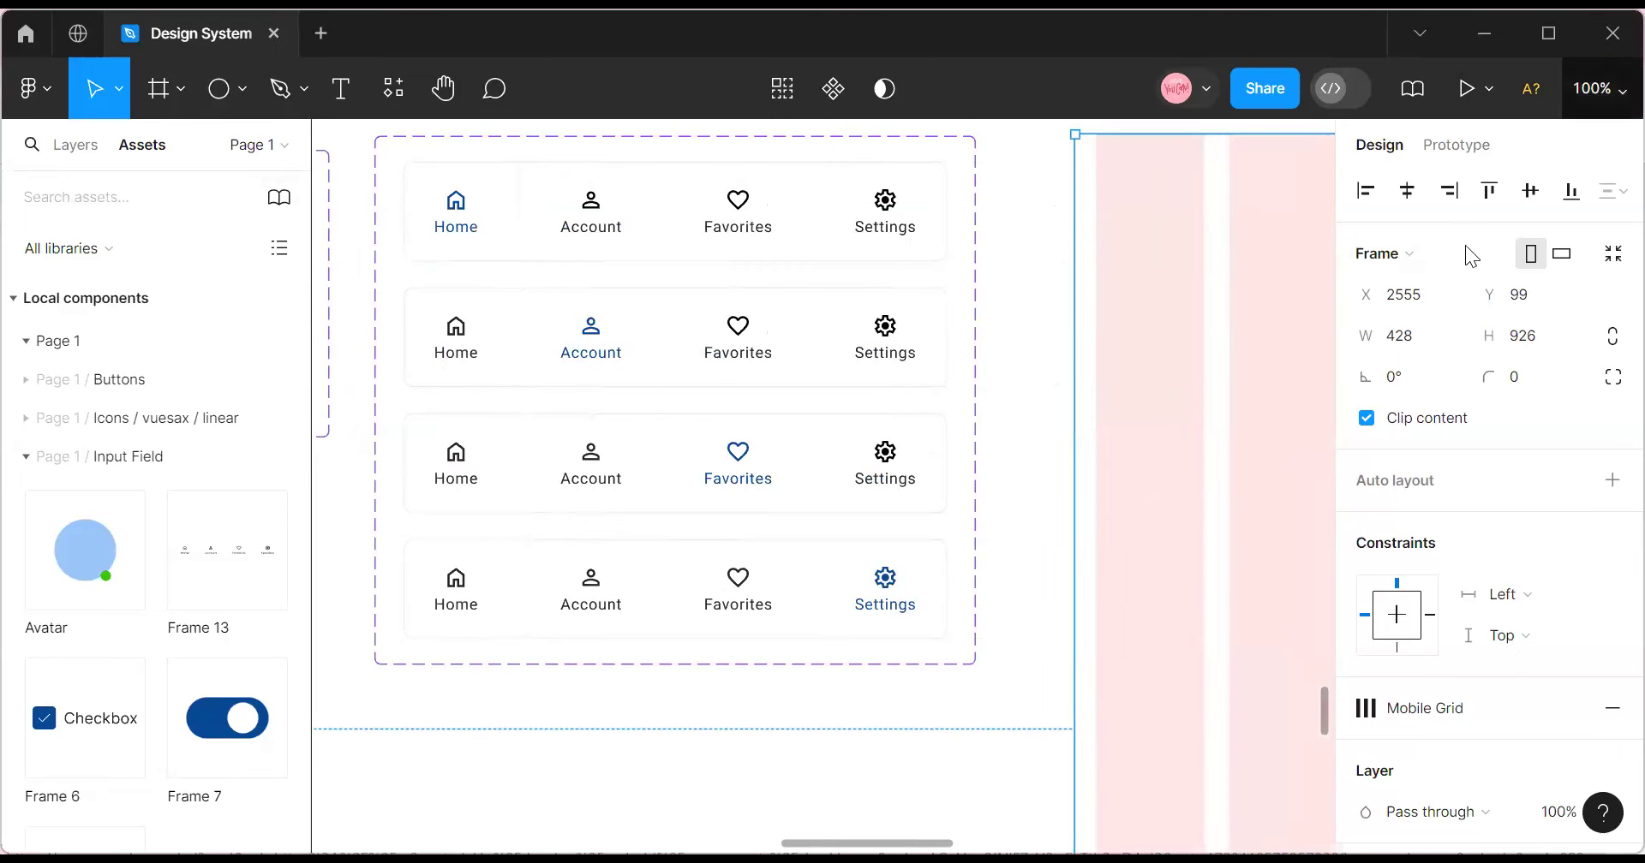
click(1439, 267)
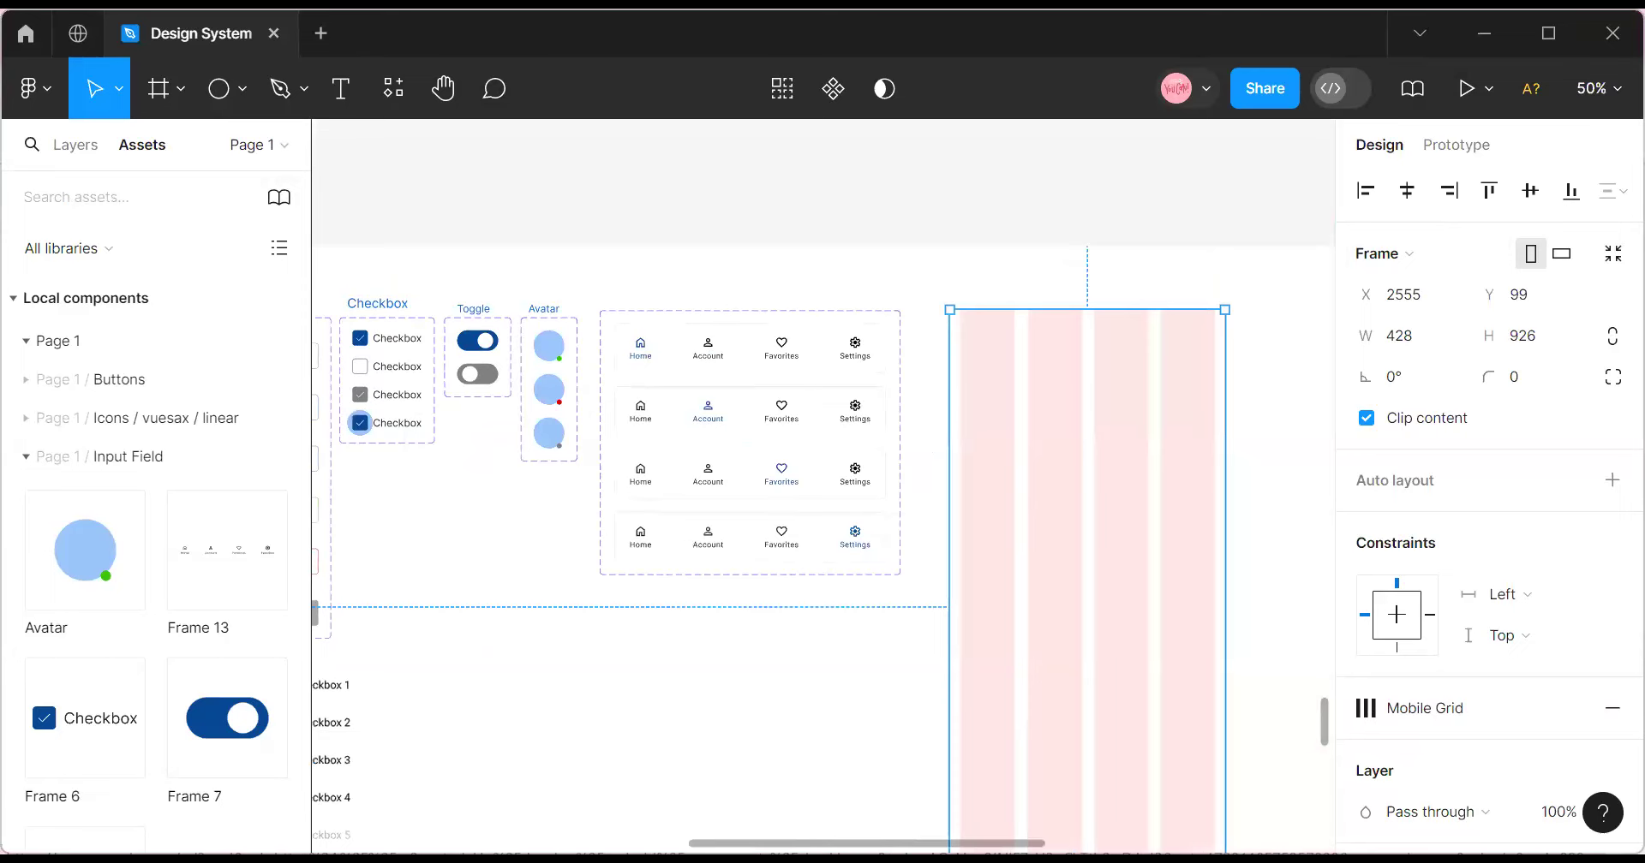
Zoom the canvas to 100% and pan over to the Input Field components.
scroll(811, 753, left, 5)
scroll(810, 752, left, 8)
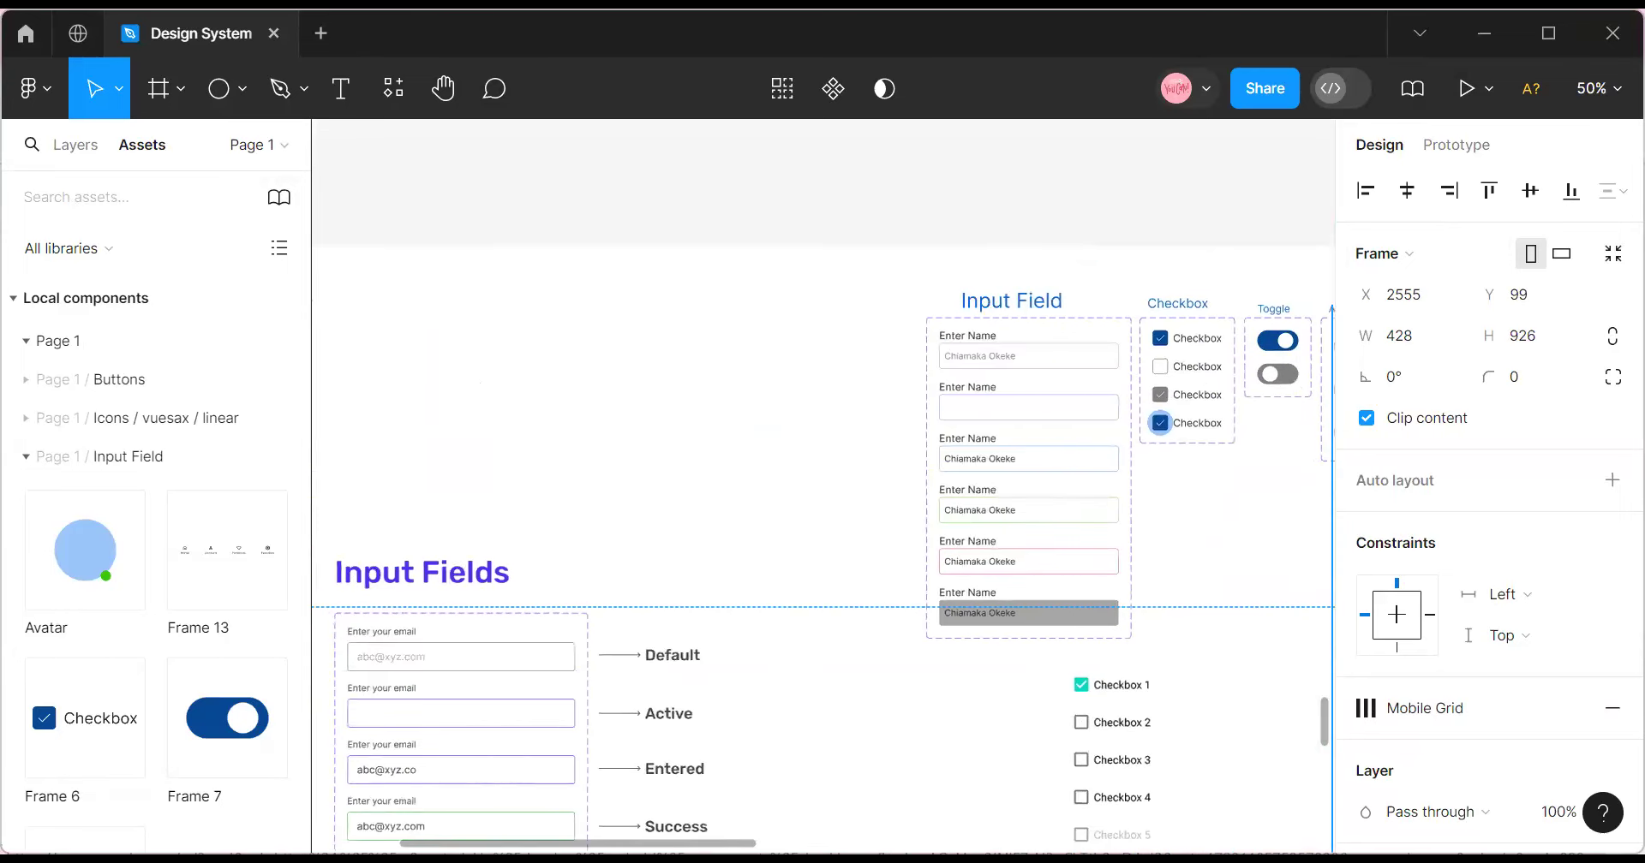
scroll(810, 752, right, 6)
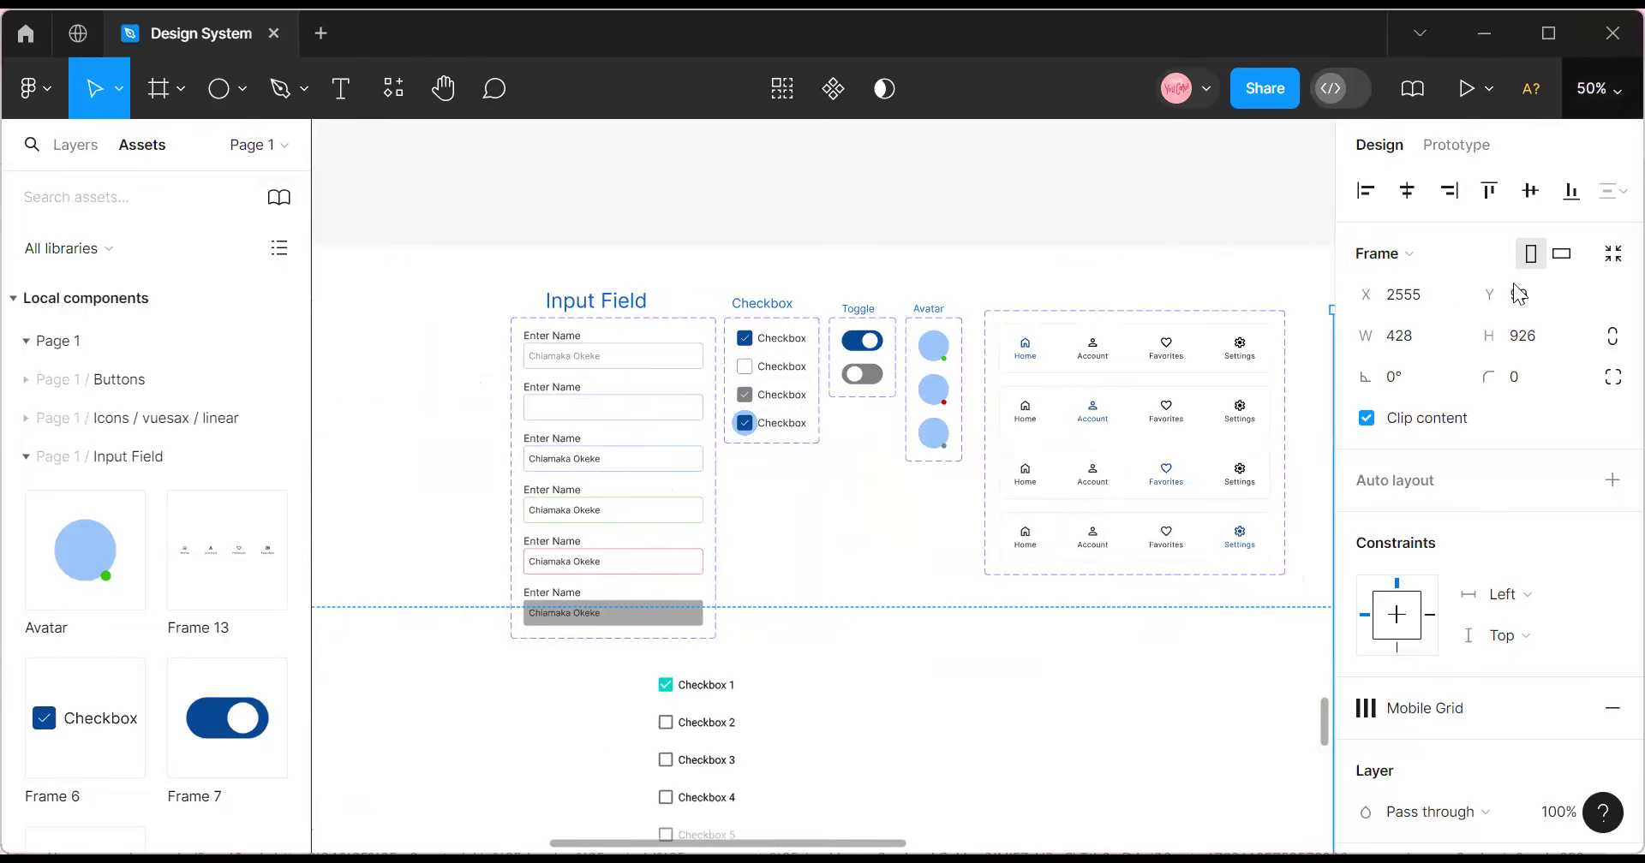
click(1591, 88)
key(ctrl+0)
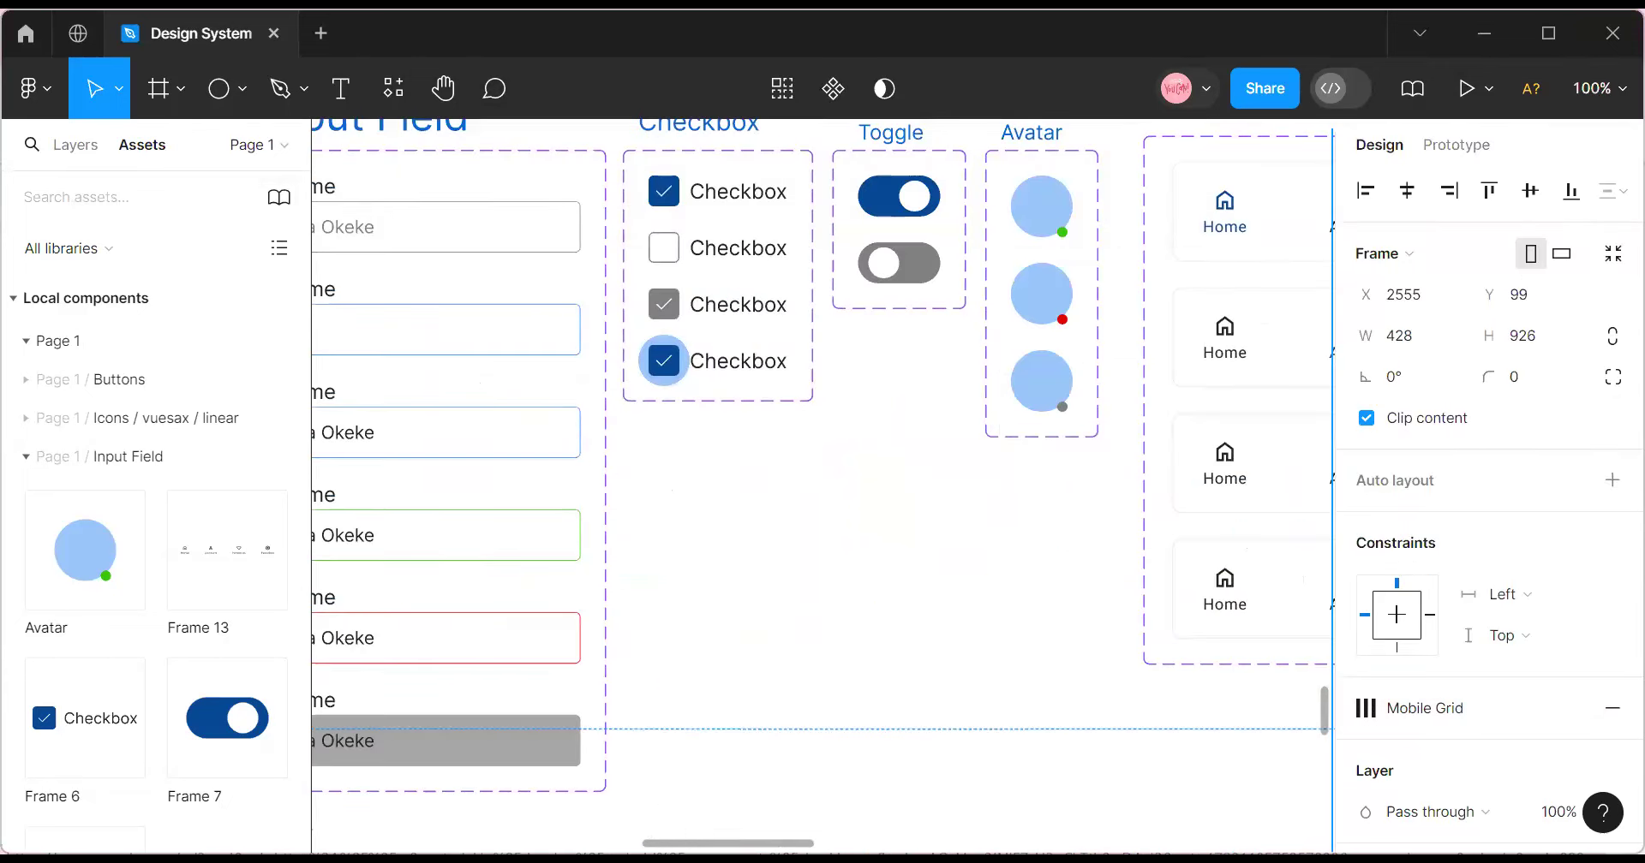
scroll(650, 827, left, 8)
scroll(650, 827, right, 4)
scroll(642, 698, left, 1)
scroll(643, 698, up, 5)
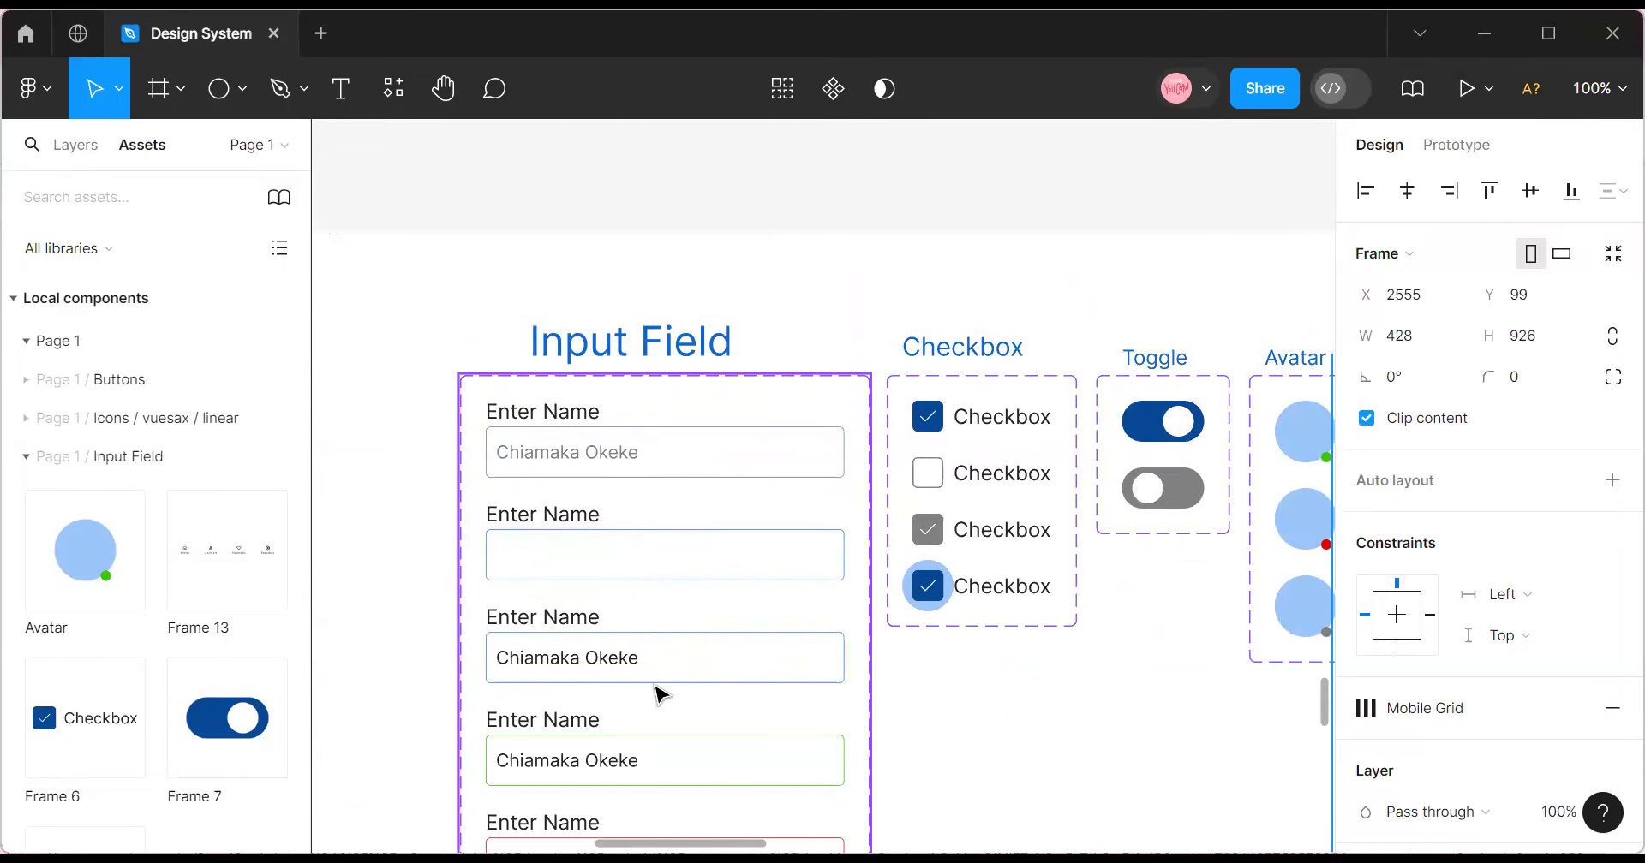
Nudge the Input Field component set slightly left, then reselect its title text.
click(673, 374)
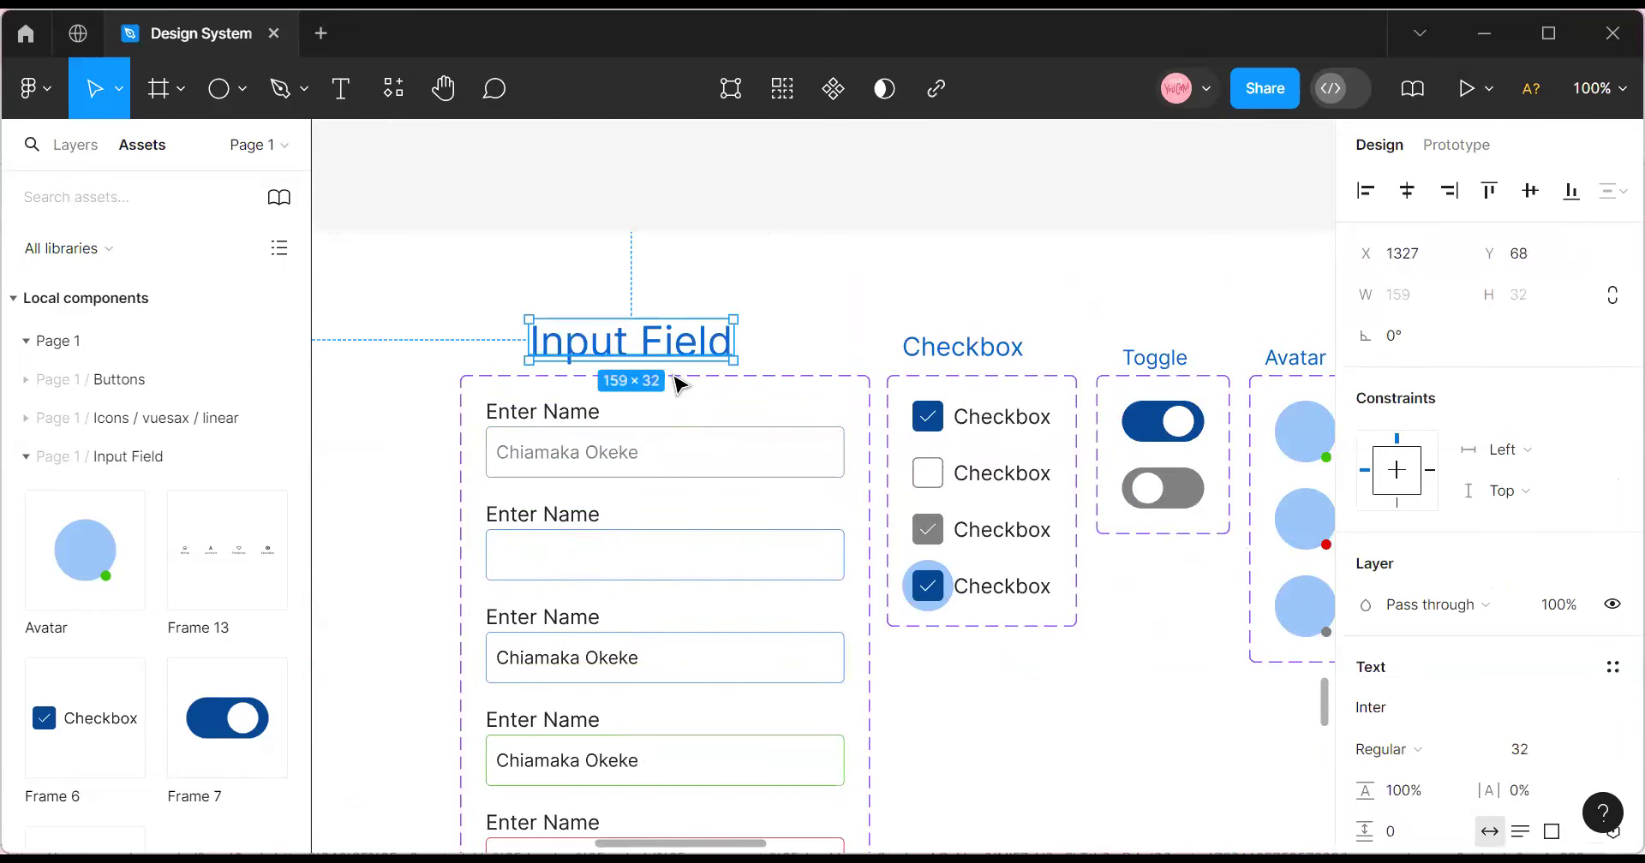
click(679, 377)
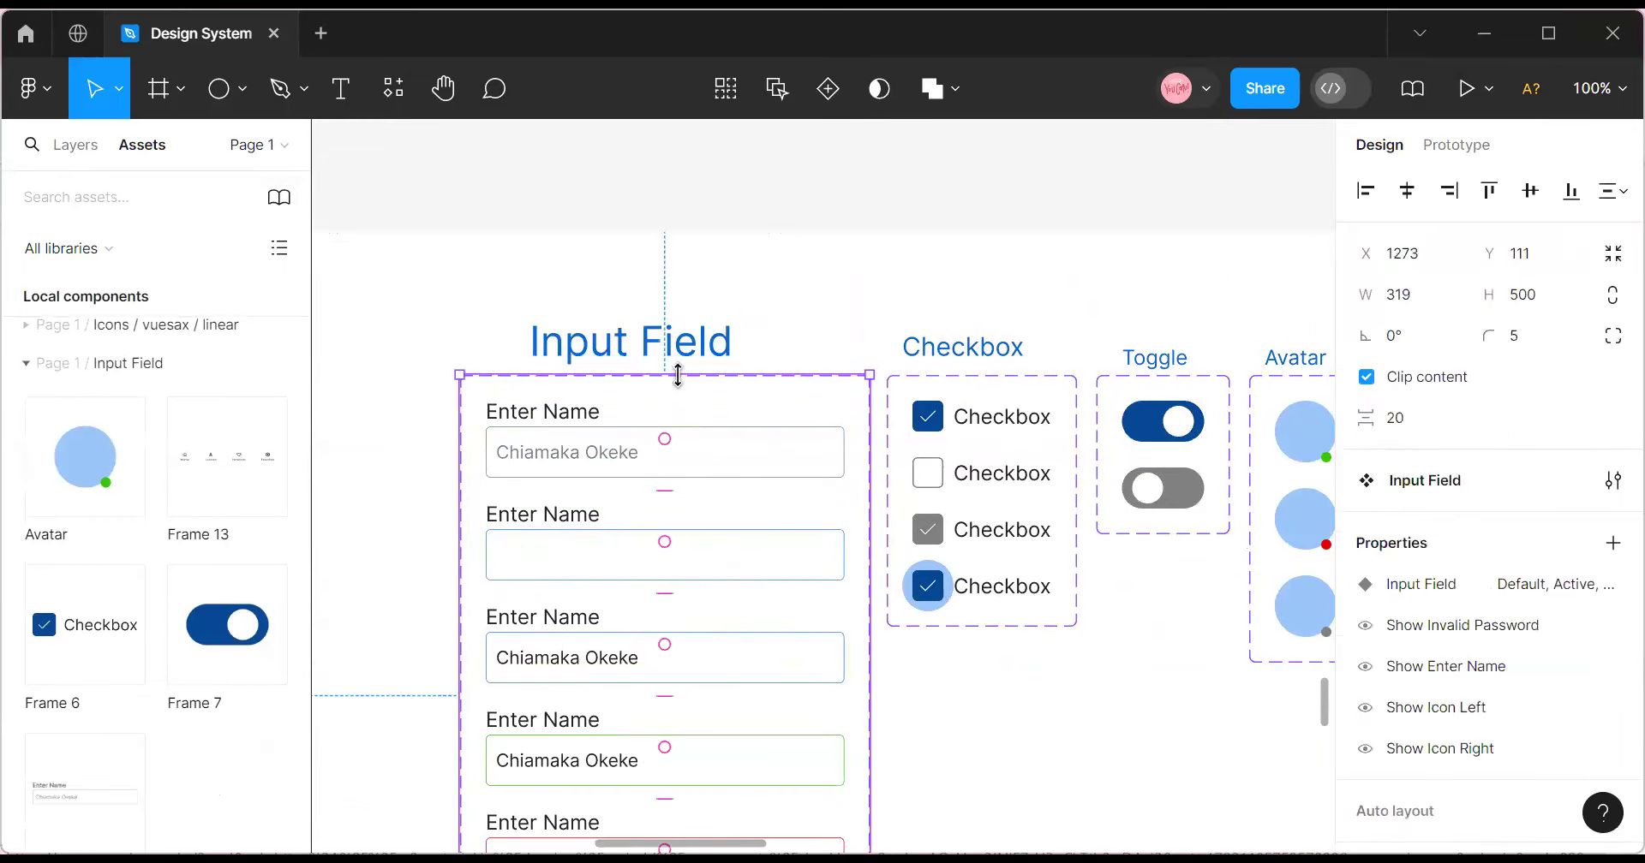
drag(671, 405, 682, 407)
click(668, 353)
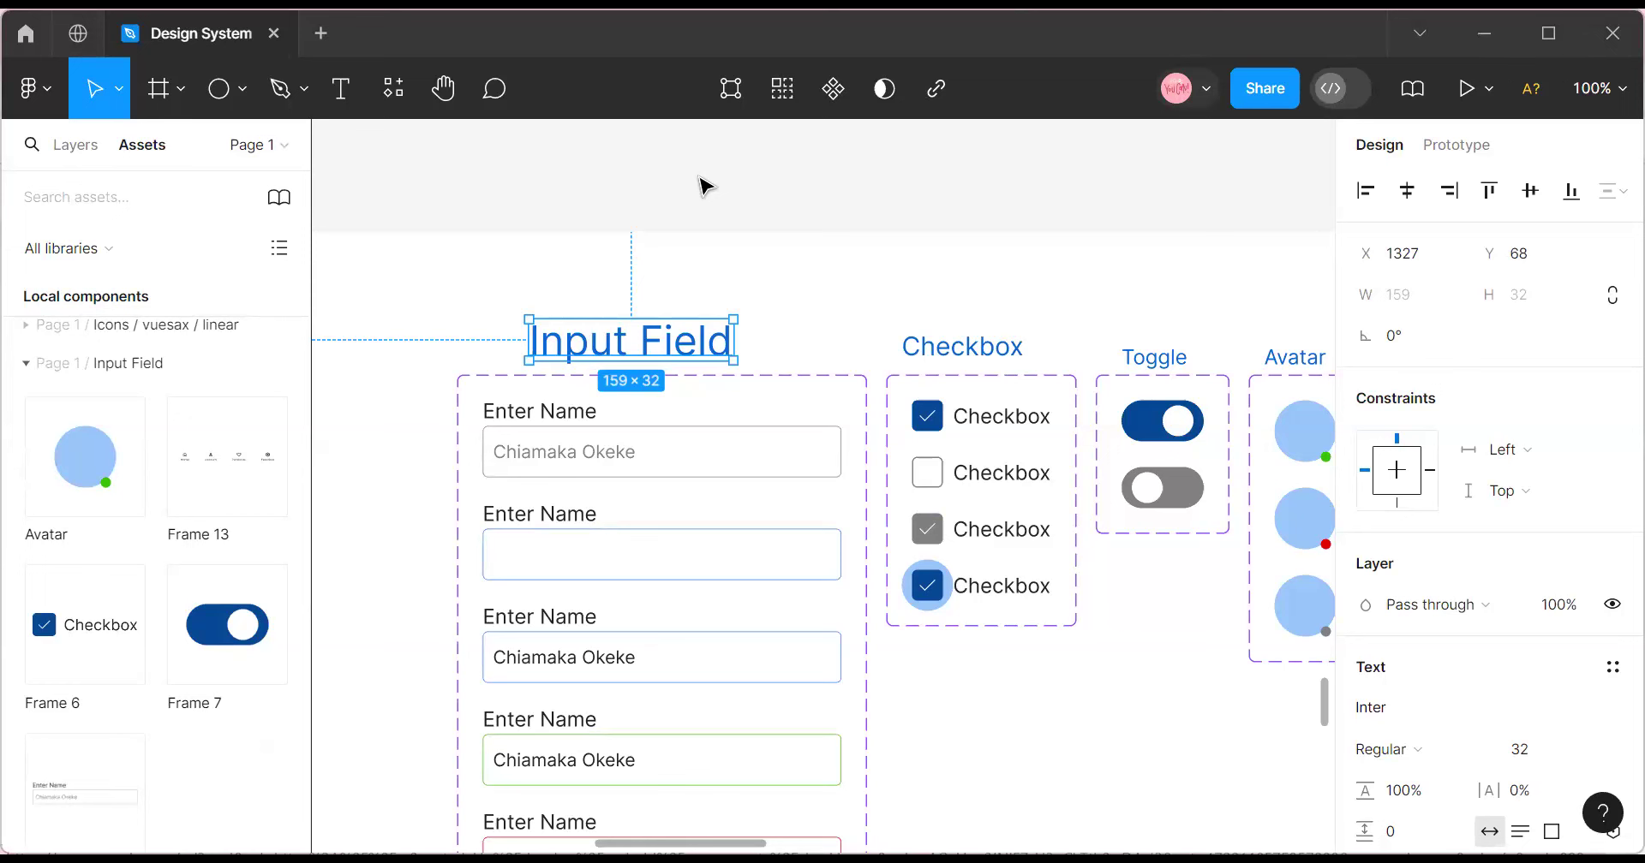
Zoom out stepwise to 13%, then back in to 25% on the colour palettes.
scroll(823, 480, right, 4)
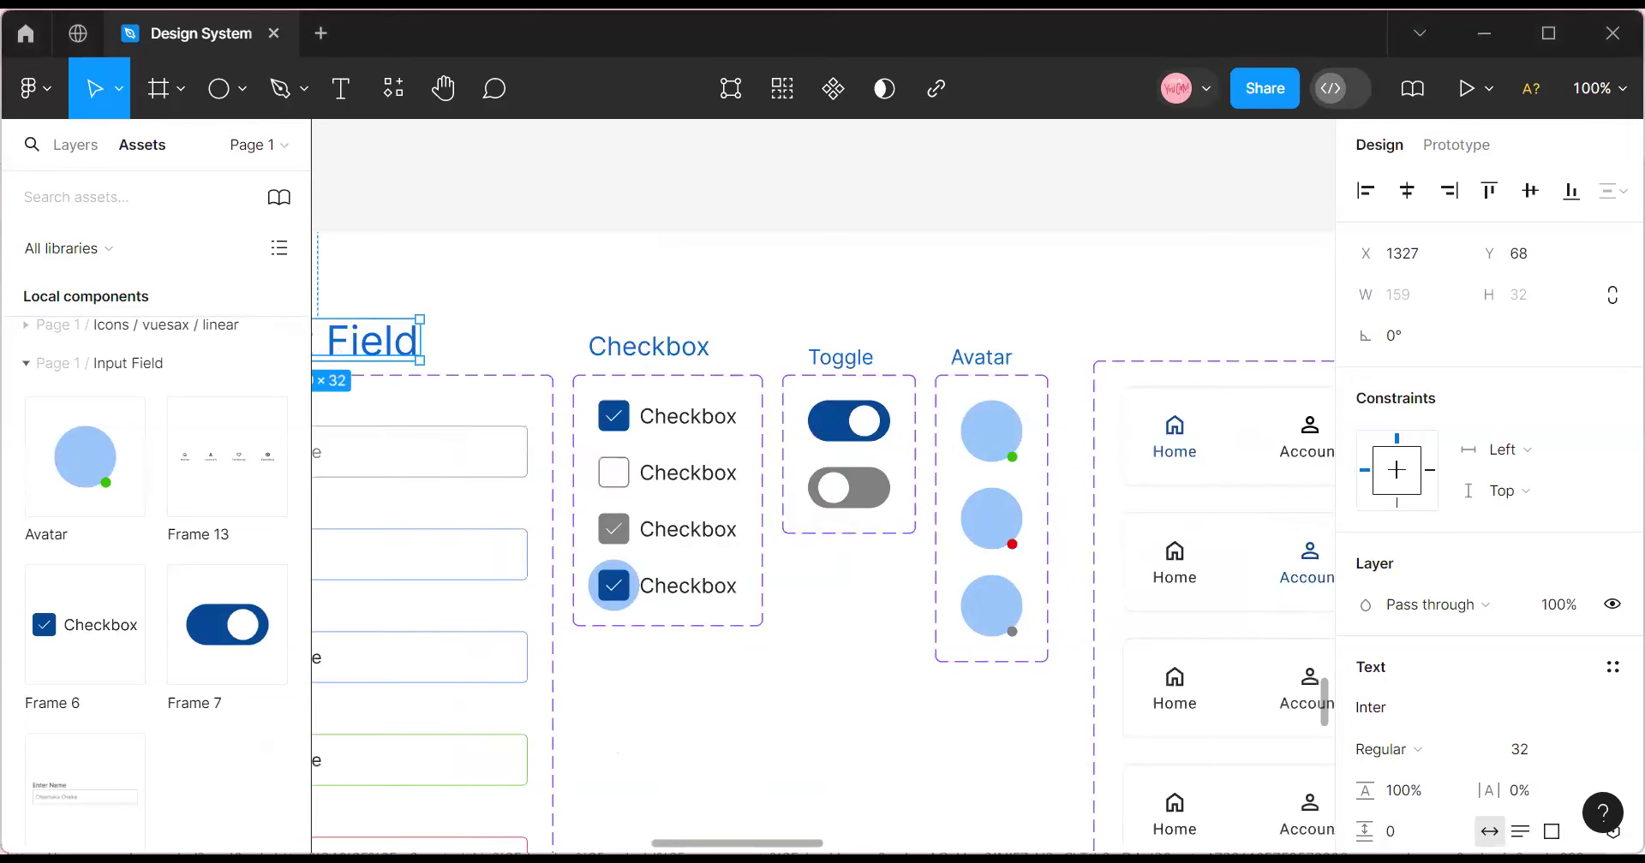
click(1598, 89)
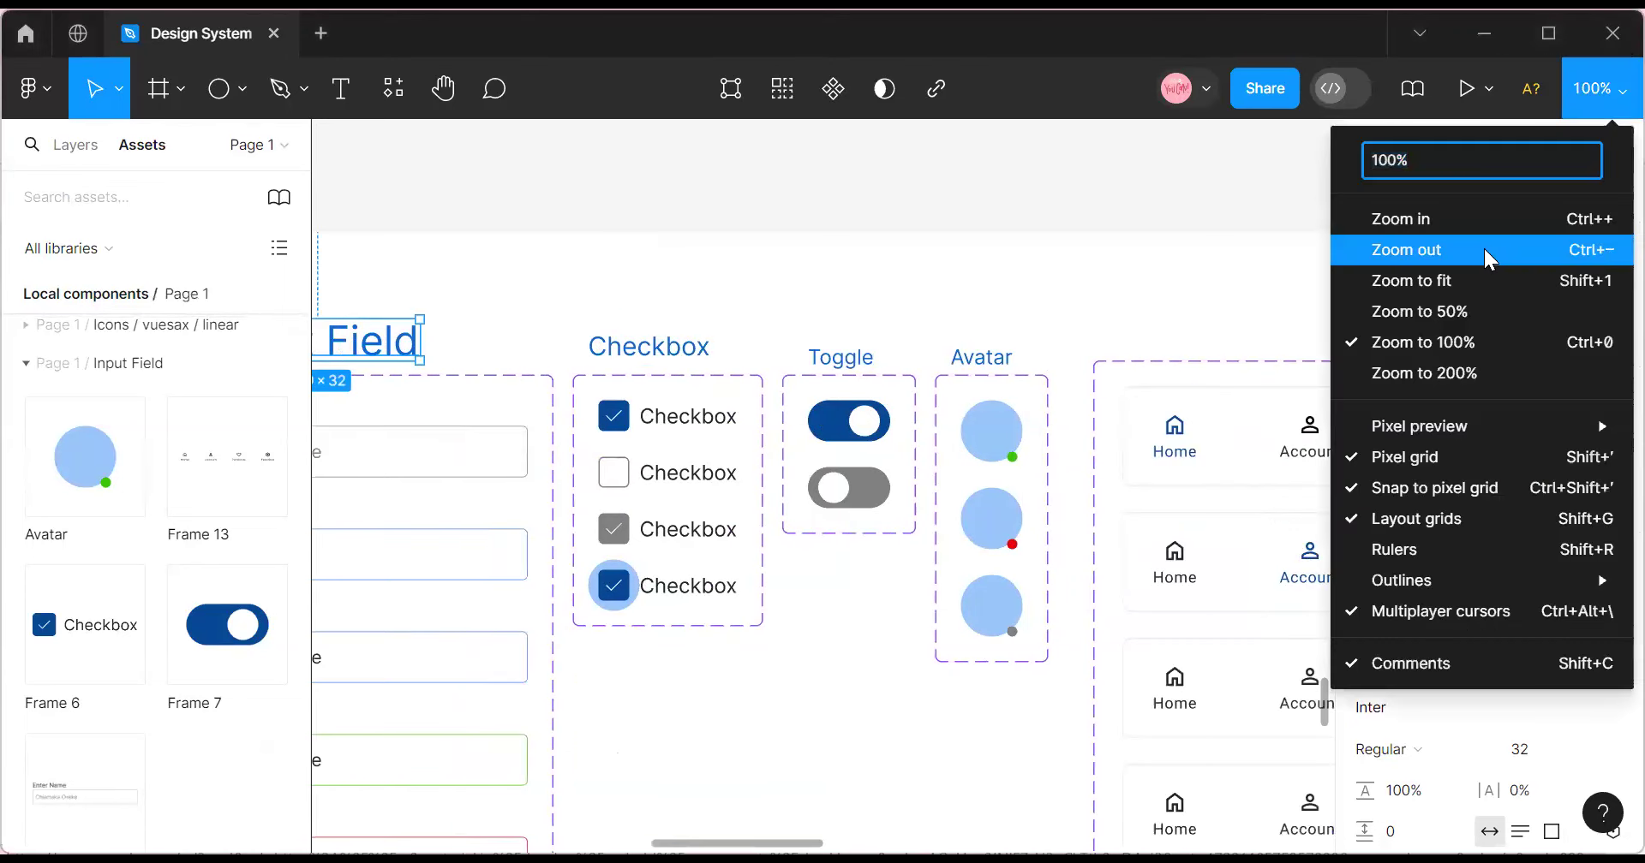
click(1490, 257)
click(1599, 88)
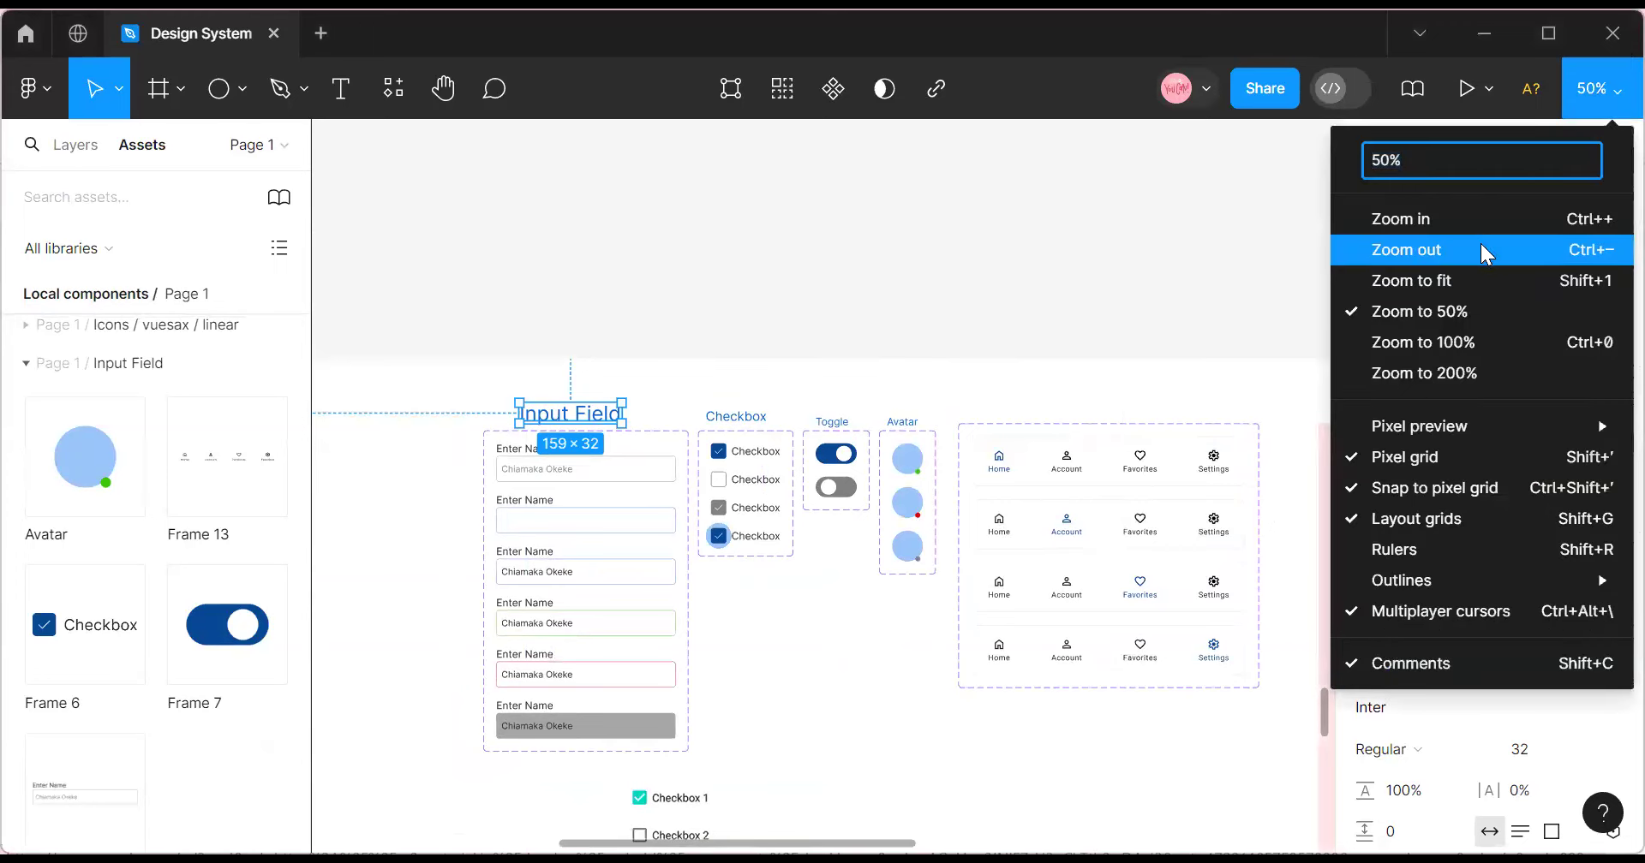
click(1381, 249)
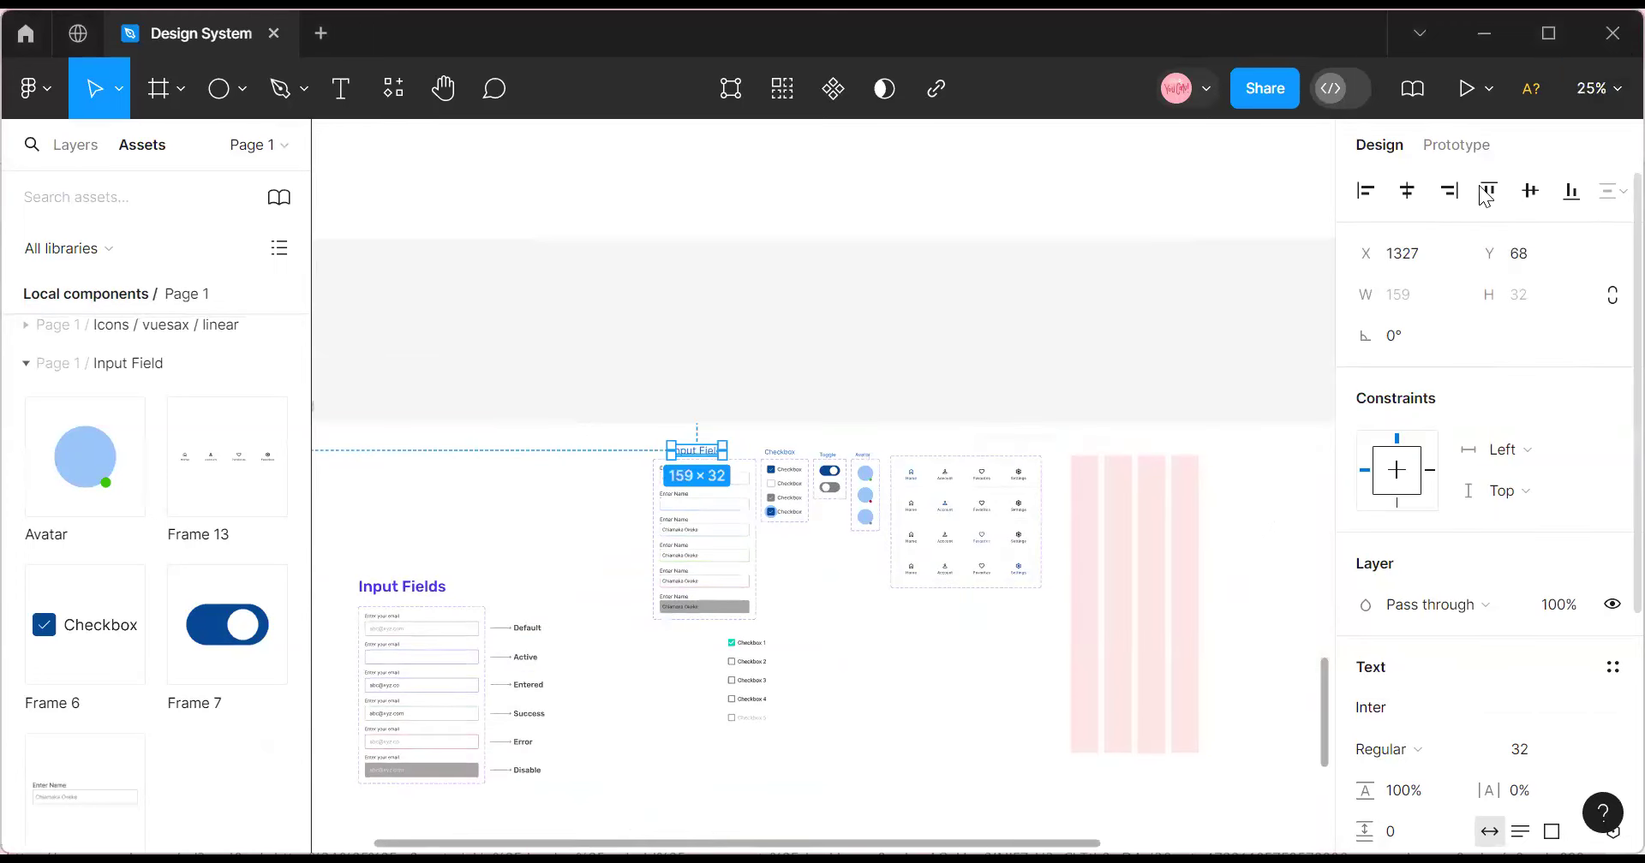
click(1598, 88)
click(1476, 249)
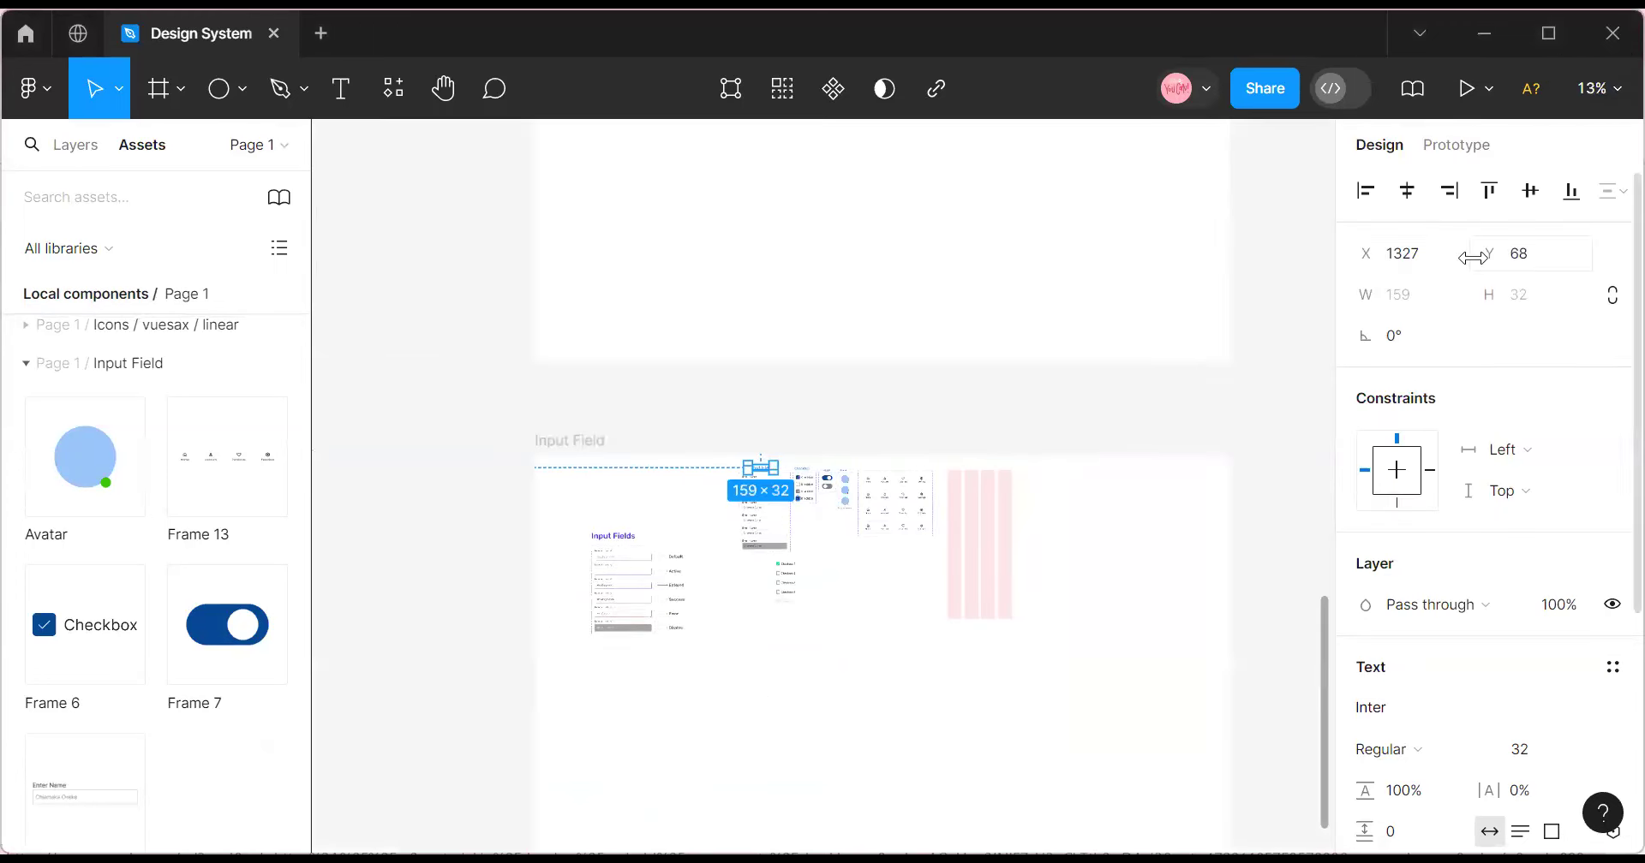
scroll(920, 645, up, 4)
scroll(921, 645, up, 10)
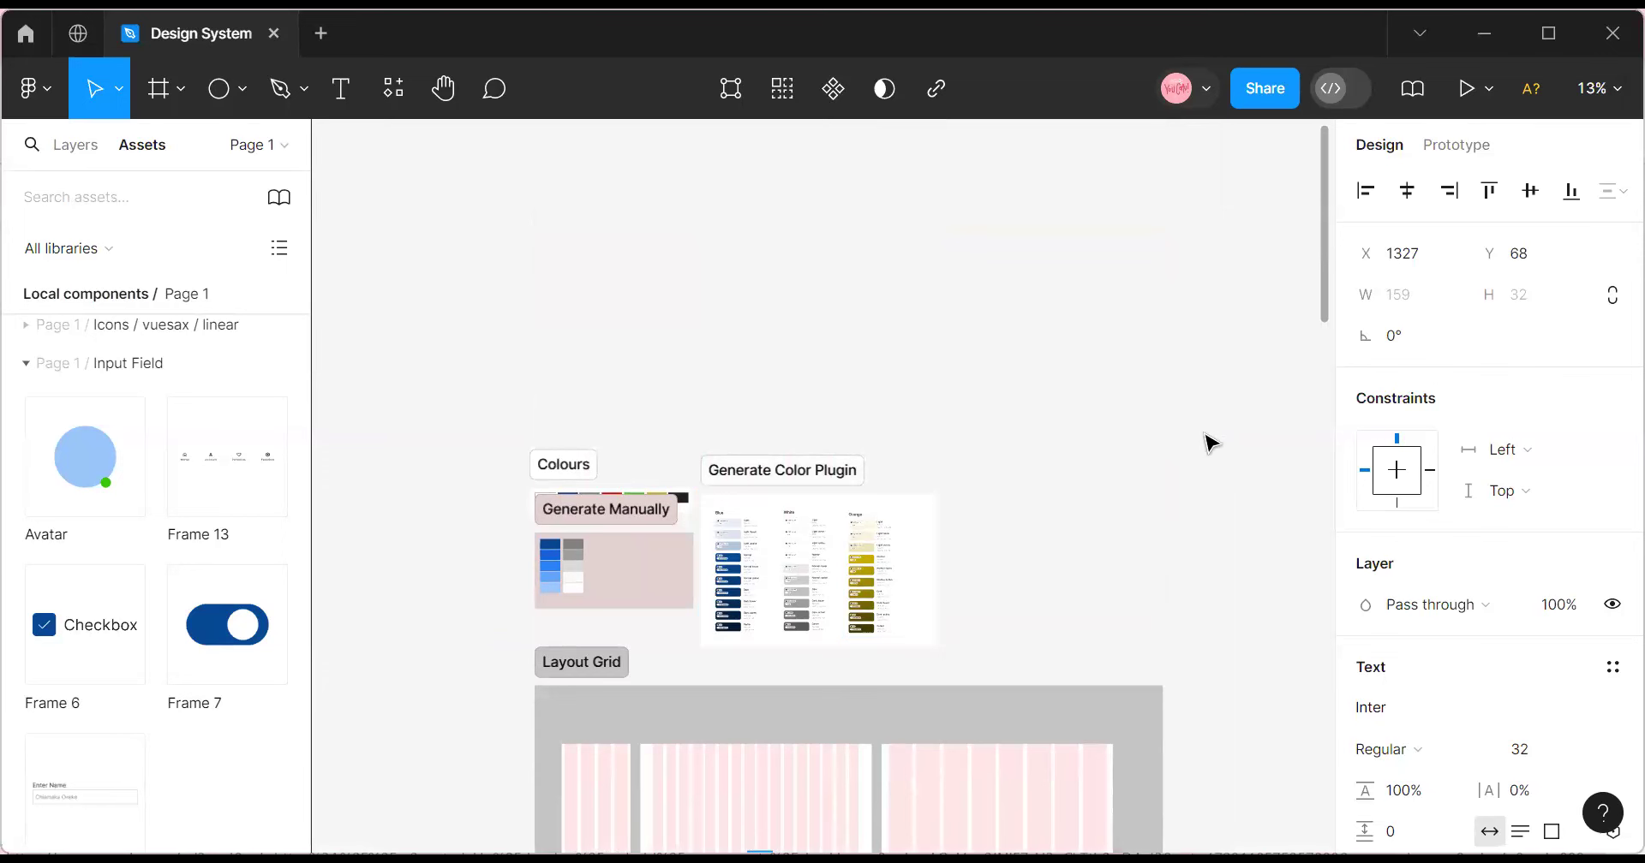
click(1597, 88)
click(1471, 235)
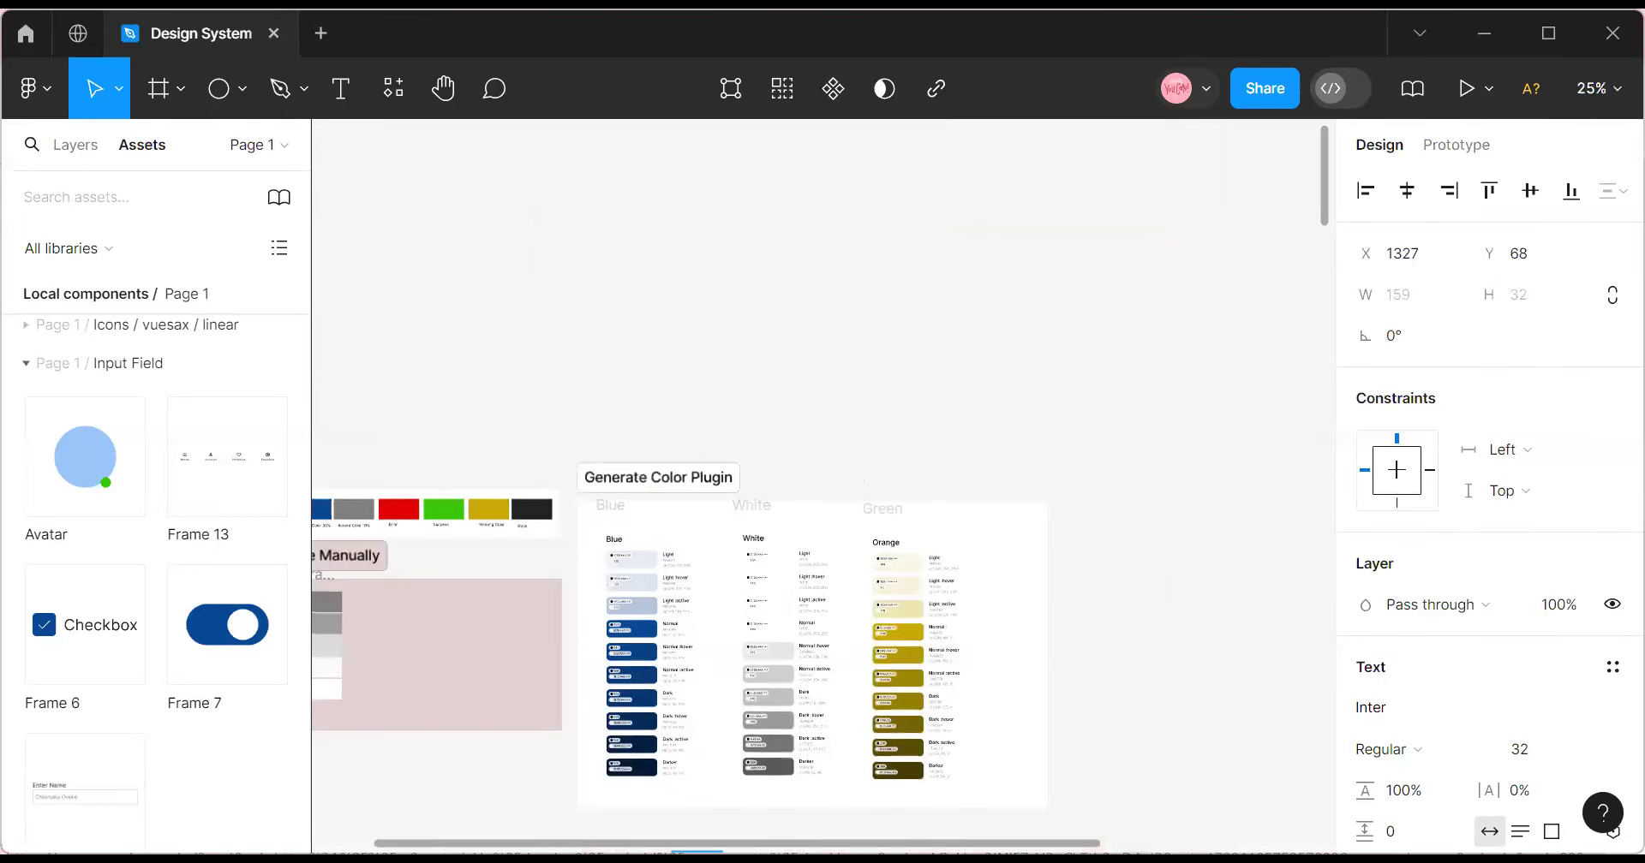